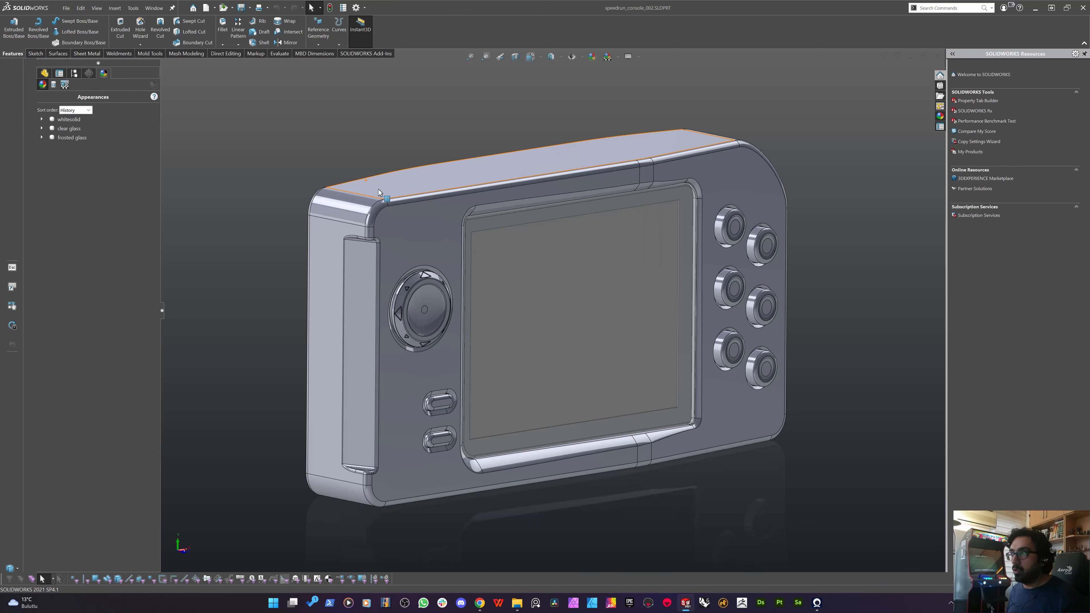
Examine the handheld console's front, upper and side faces from several angles.
{"action": "middle_click_drag", "start_coordinate": [341, 143], "coordinate": [329, 147]}
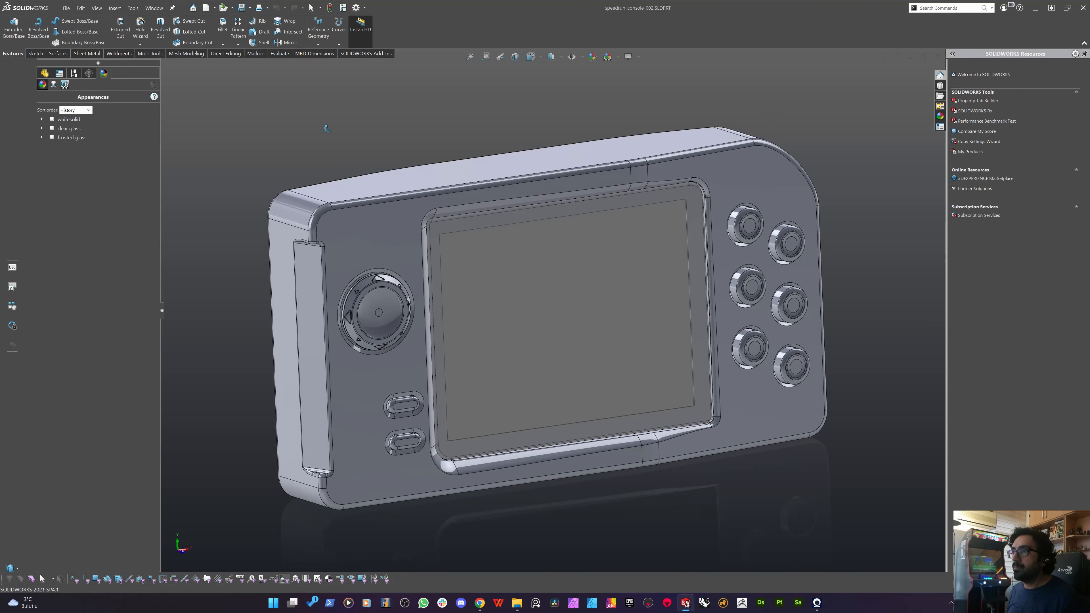
{"action": "middle_click_drag", "start_coordinate": [306, 112], "coordinate": [347, 226]}
{"action": "scroll", "coordinate": [585, 283], "scroll_direction": "down", "scroll_amount": 3}
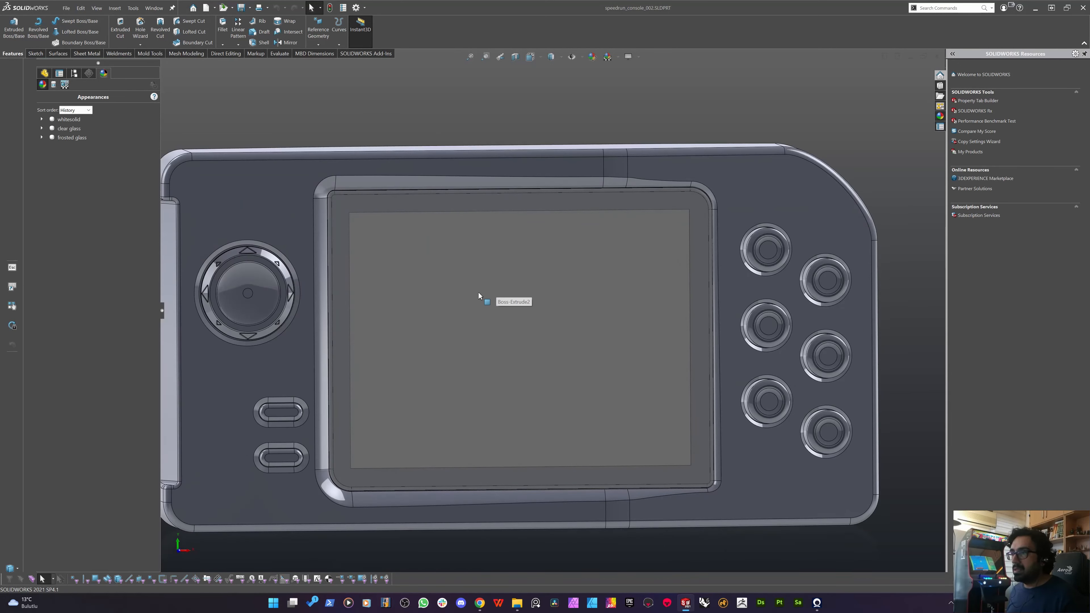
{"action": "middle_click_drag", "start_coordinate": [479, 293], "coordinate": [480, 271]}
{"action": "scroll", "coordinate": [438, 269], "scroll_direction": "up", "scroll_amount": 3}
{"action": "middle_click_drag", "start_coordinate": [570, 383], "coordinate": [528, 236]}
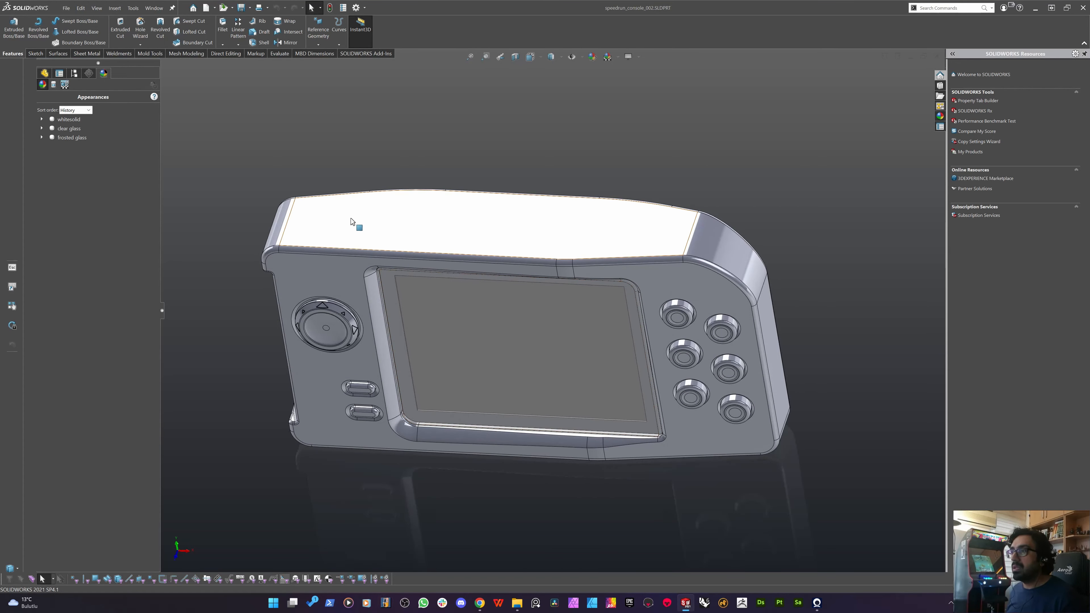
{"action": "middle_click_drag", "start_coordinate": [319, 370], "coordinate": [610, 382]}
{"action": "mouse_move", "coordinate": [463, 376]}
{"action": "middle_mouse_down"}
{"action": "mouse_move", "coordinate": [423, 366]}
{"action": "mouse_move", "coordinate": [445, 369]}
{"action": "middle_mouse_up"}
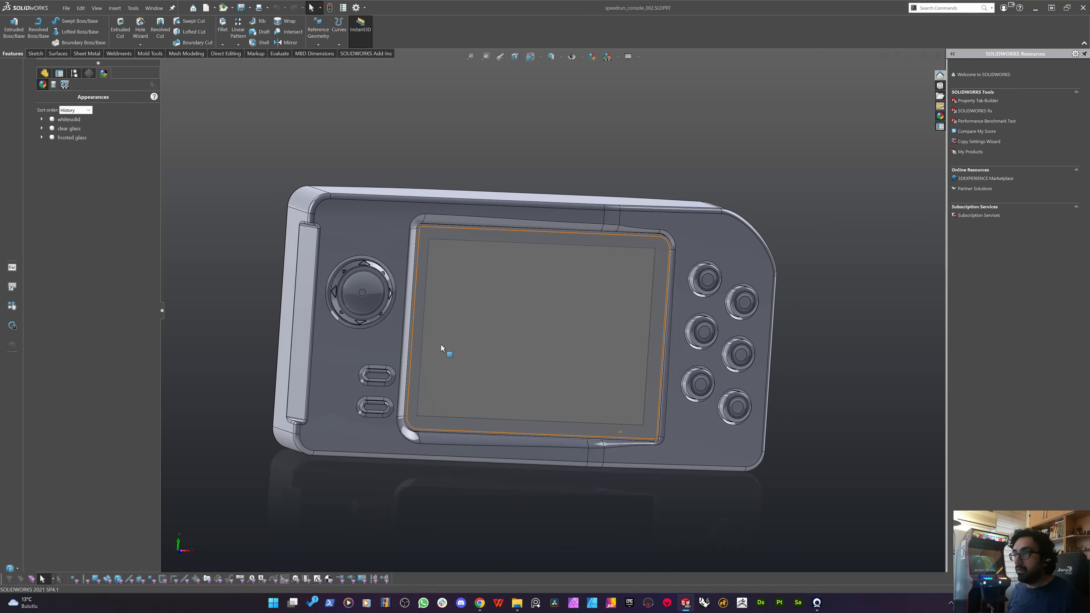
{"action": "mouse_move", "coordinate": [441, 344]}
{"action": "middle_mouse_down"}
{"action": "mouse_move", "coordinate": [498, 323]}
{"action": "mouse_move", "coordinate": [403, 260]}
{"action": "mouse_move", "coordinate": [342, 260]}
{"action": "mouse_move", "coordinate": [345, 252]}
{"action": "middle_mouse_up"}
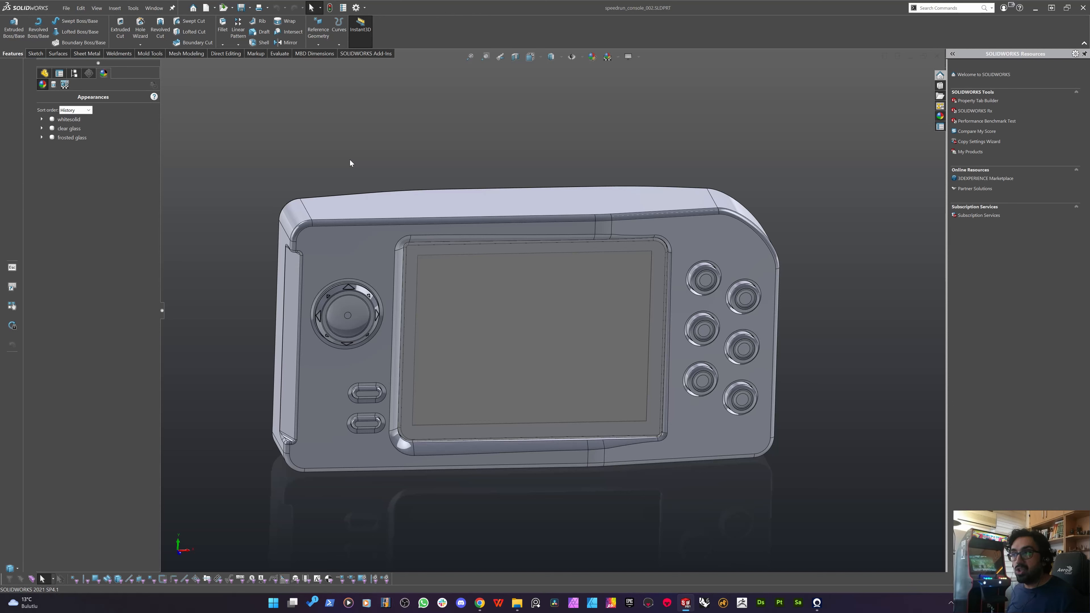
{"action": "middle_click_drag", "start_coordinate": [357, 163], "coordinate": [578, 220]}
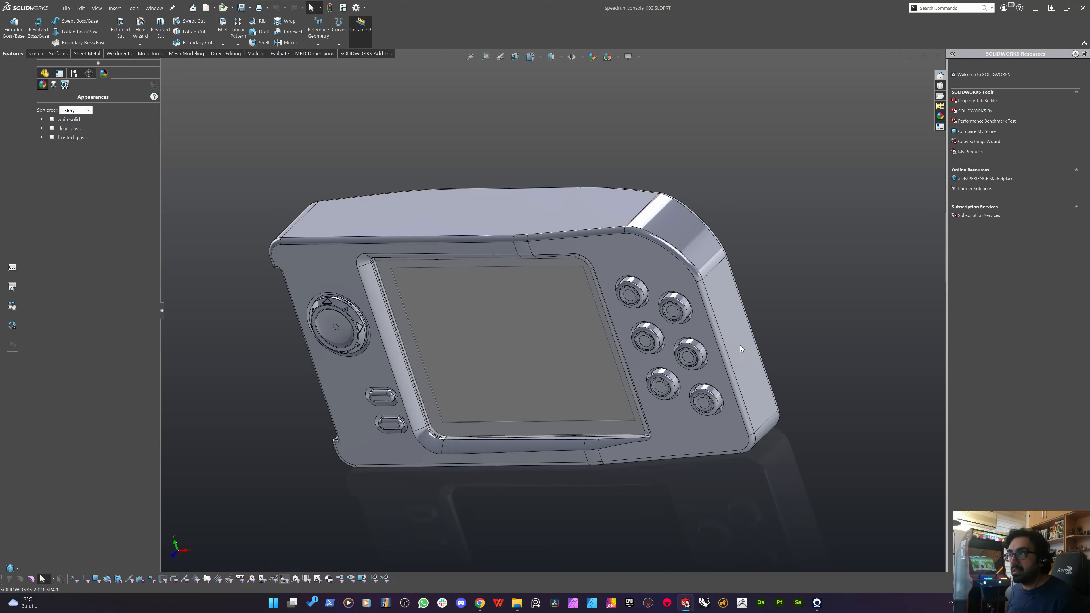
{"action": "middle_click_drag", "start_coordinate": [503, 483], "coordinate": [373, 400]}
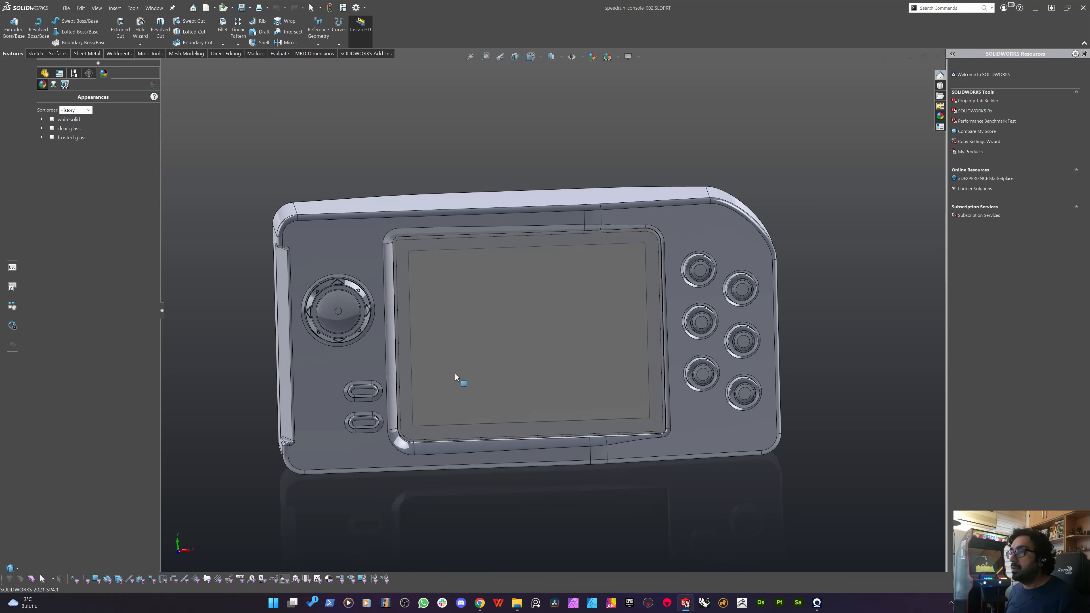
{"action": "middle_click_drag", "start_coordinate": [458, 375], "coordinate": [467, 340]}
Inspect the console up close around the directional pad, small pill-shaped buttons and screen frame, and compare with the overall shape.
{"action": "scroll", "coordinate": [312, 385], "scroll_direction": "down", "scroll_amount": 5}
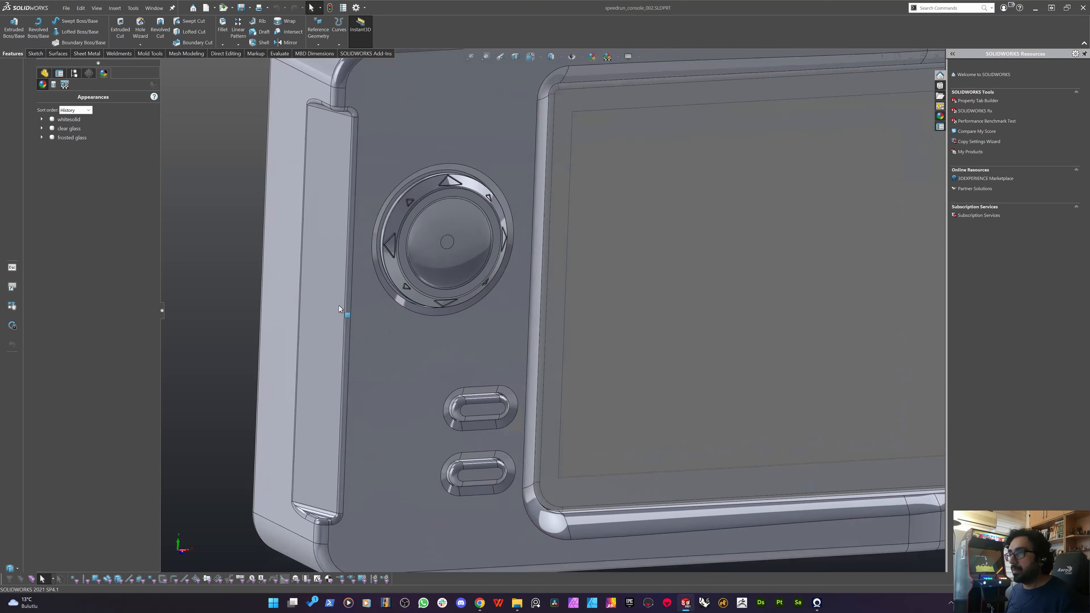
{"action": "middle_click", "coordinate": [353, 296]}
{"action": "middle_click_drag", "start_coordinate": [353, 297], "coordinate": [243, 239]}
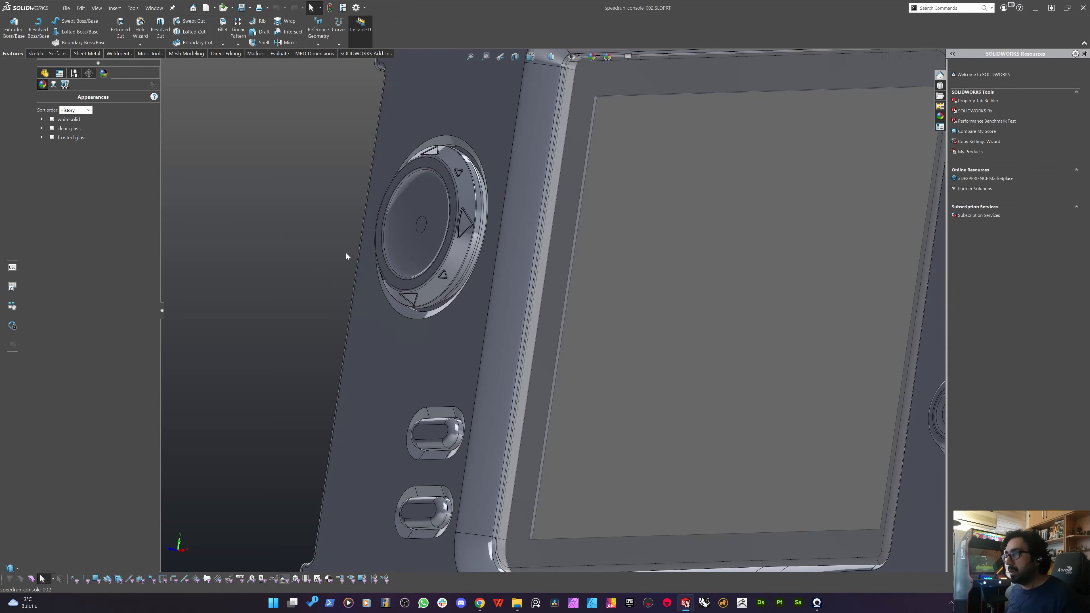
{"action": "scroll", "coordinate": [360, 257], "scroll_direction": "up", "scroll_amount": 3}
{"action": "scroll", "coordinate": [635, 371], "scroll_direction": "up", "scroll_amount": 2}
{"action": "scroll", "coordinate": [805, 292], "scroll_direction": "down", "scroll_amount": 1}
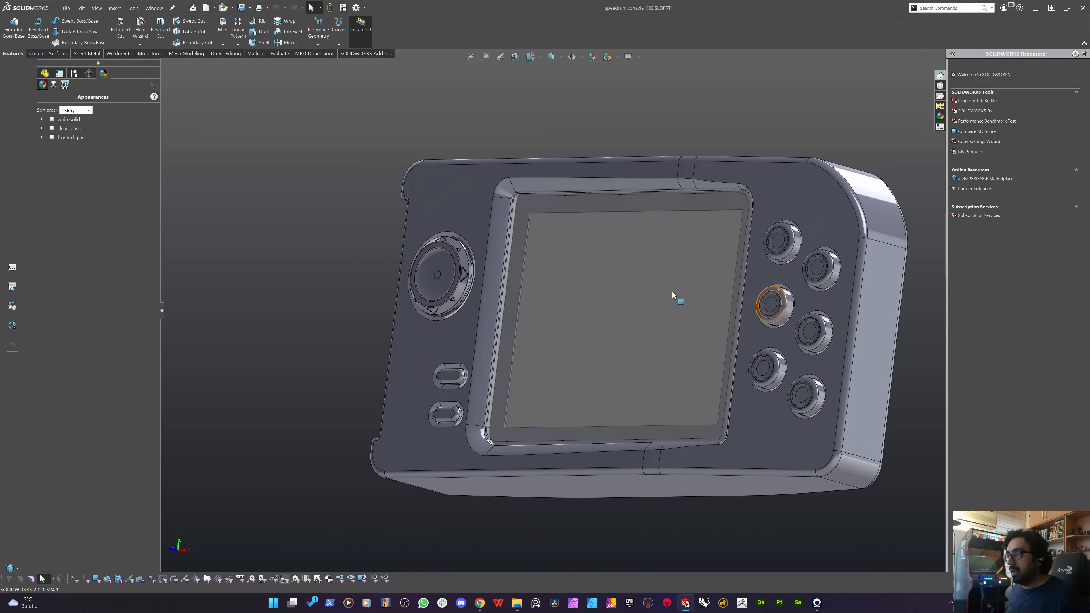
{"action": "middle_click_drag", "start_coordinate": [673, 294], "coordinate": [535, 312]}
{"action": "scroll", "coordinate": [547, 406], "scroll_direction": "up", "scroll_amount": 5}
{"action": "scroll", "coordinate": [664, 341], "scroll_direction": "up", "scroll_amount": 3}
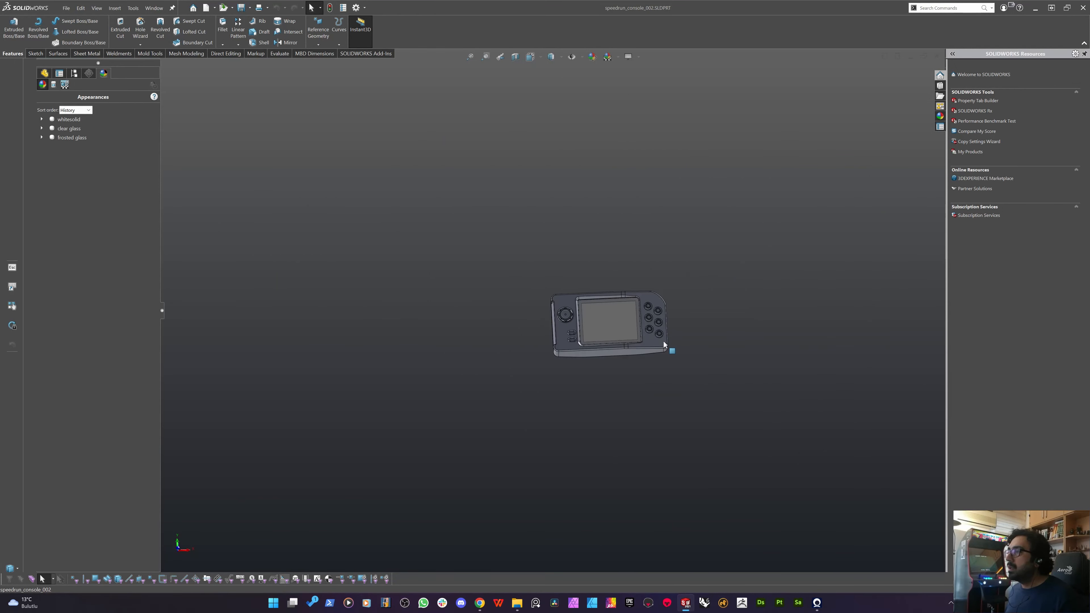
{"action": "scroll", "coordinate": [614, 338], "scroll_direction": "down", "scroll_amount": 4}
{"action": "scroll", "coordinate": [657, 345], "scroll_direction": "down", "scroll_amount": 4}
{"action": "middle_click_drag", "start_coordinate": [660, 348], "coordinate": [628, 312]}
{"action": "scroll", "coordinate": [557, 321], "scroll_direction": "down", "scroll_amount": 2}
{"action": "scroll", "coordinate": [552, 320], "scroll_direction": "down", "scroll_amount": 5}
{"action": "scroll", "coordinate": [512, 322], "scroll_direction": "up", "scroll_amount": 6}
{"action": "scroll", "coordinate": [628, 312], "scroll_direction": "down", "scroll_amount": 3}
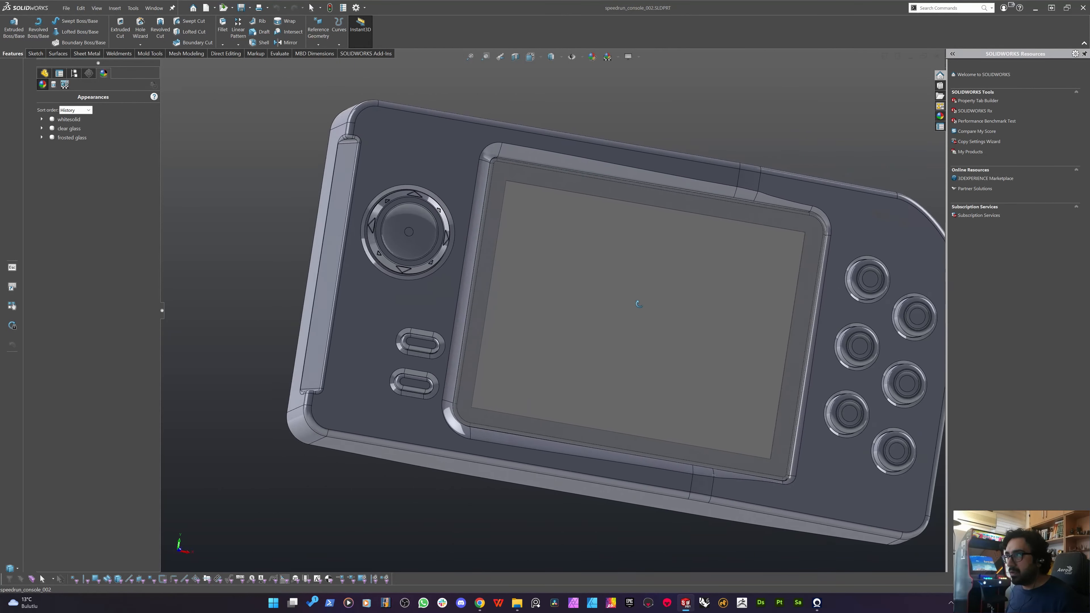
Hide the clear glass cover over the console's screen.
{"action": "right_click", "coordinate": [611, 264]}
{"action": "left_click", "coordinate": [645, 249]}
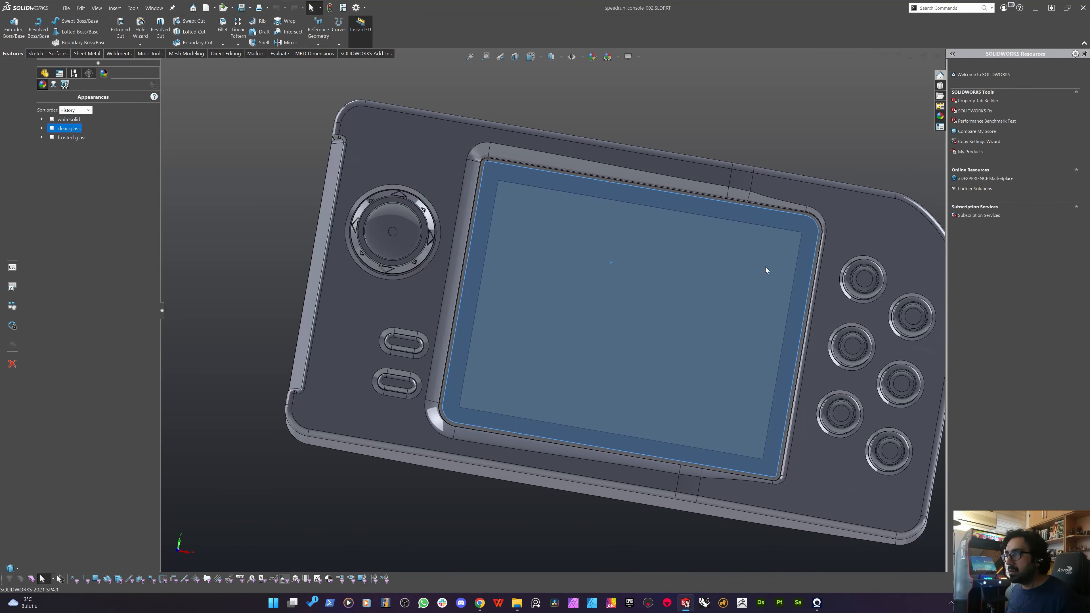
{"action": "middle_click_drag", "start_coordinate": [592, 231], "coordinate": [528, 199]}
{"action": "scroll", "coordinate": [526, 198], "scroll_direction": "down", "scroll_amount": 9}
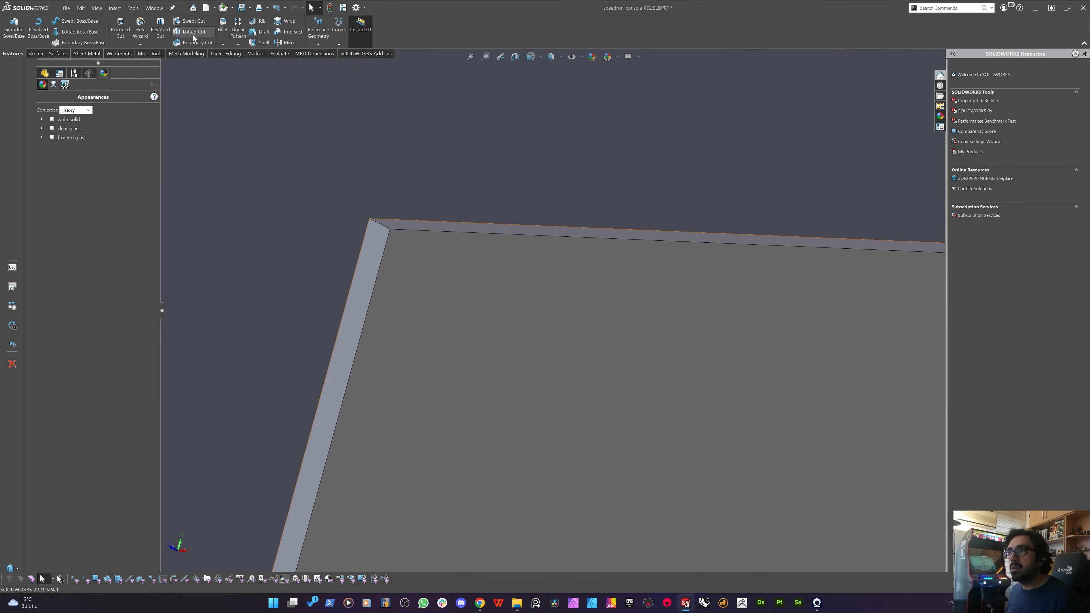
{"action": "left_click", "coordinate": [225, 27]}
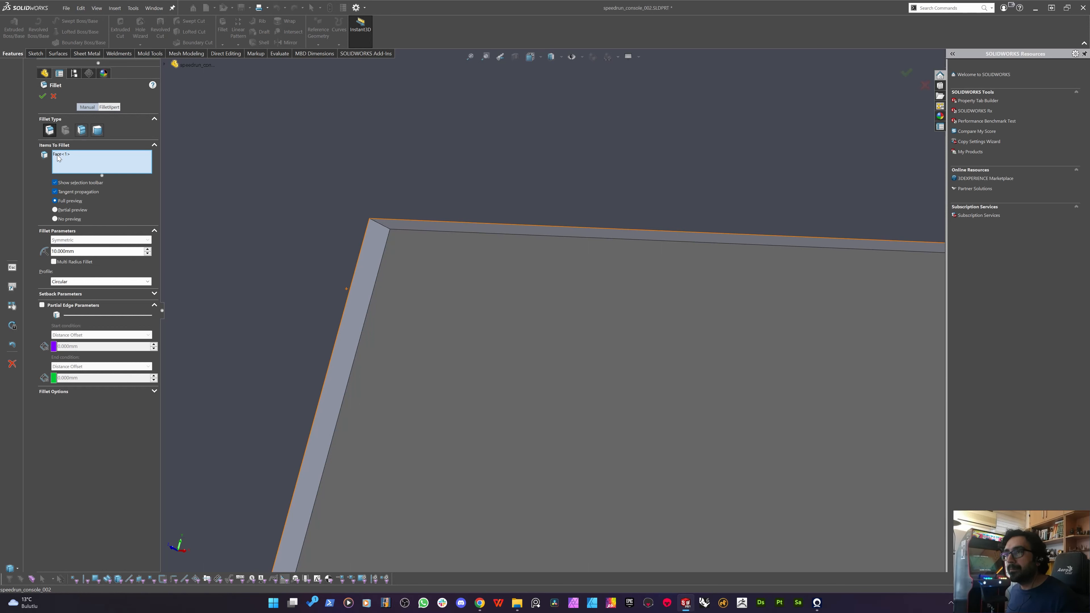
{"action": "left_click", "coordinate": [54, 96]}
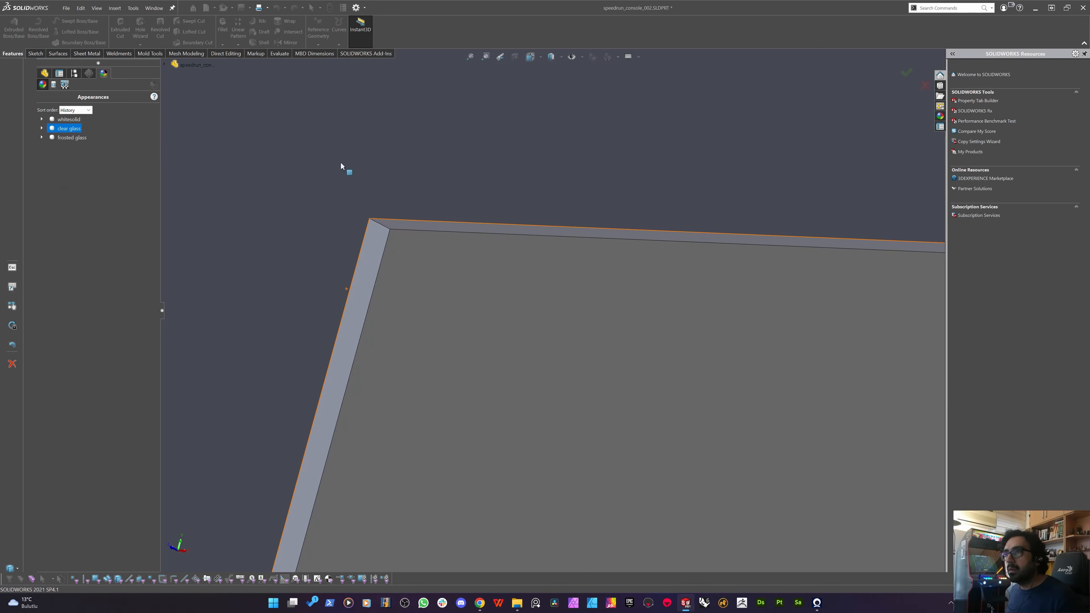
Set up a 1 mm radius fillet on the short upper-left corner edge of the inner display opening.
{"action": "scroll", "coordinate": [373, 236], "scroll_direction": "up", "scroll_amount": 3}
{"action": "scroll", "coordinate": [372, 214], "scroll_direction": "up", "scroll_amount": 3}
{"action": "scroll", "coordinate": [509, 275], "scroll_direction": "down", "scroll_amount": 10}
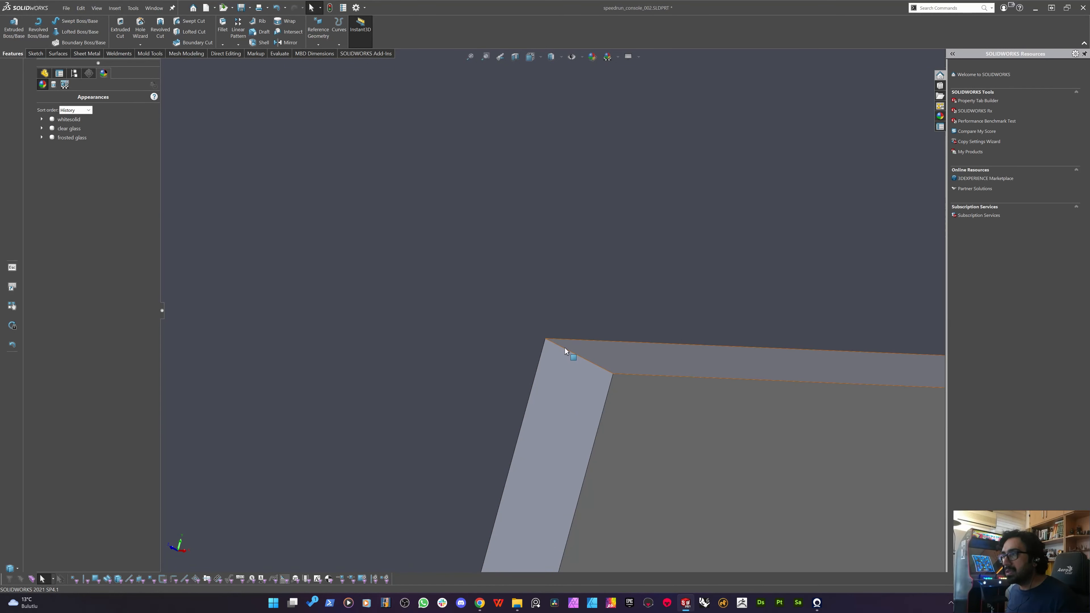
{"action": "left_click", "coordinate": [565, 348]}
{"action": "left_click", "coordinate": [557, 346]}
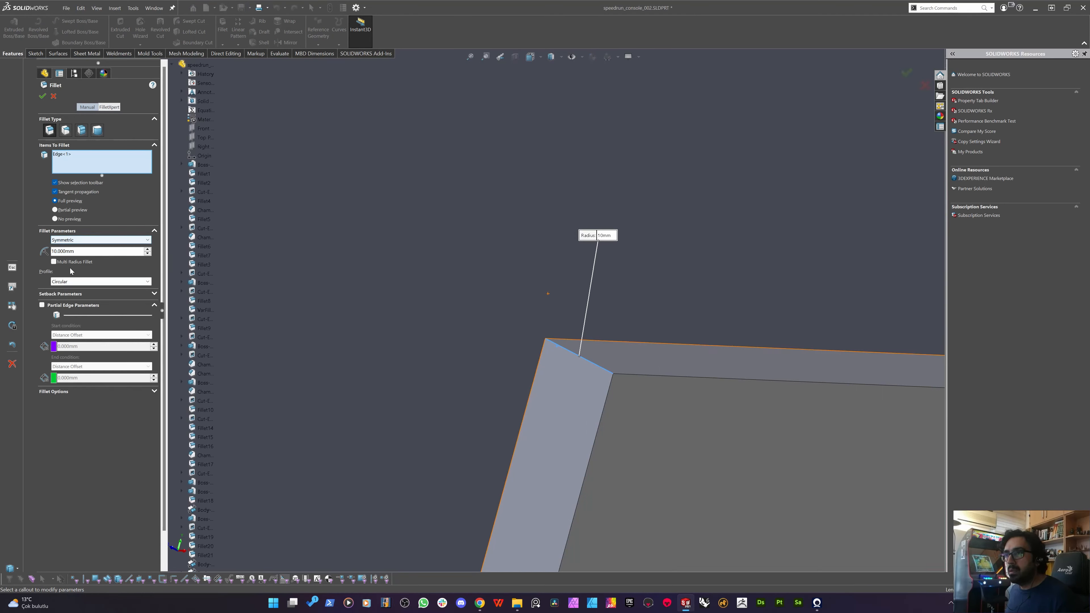
{"action": "left_click", "coordinate": [68, 251]}
{"action": "type", "text": "1"}
{"action": "key", "text": "Return"}
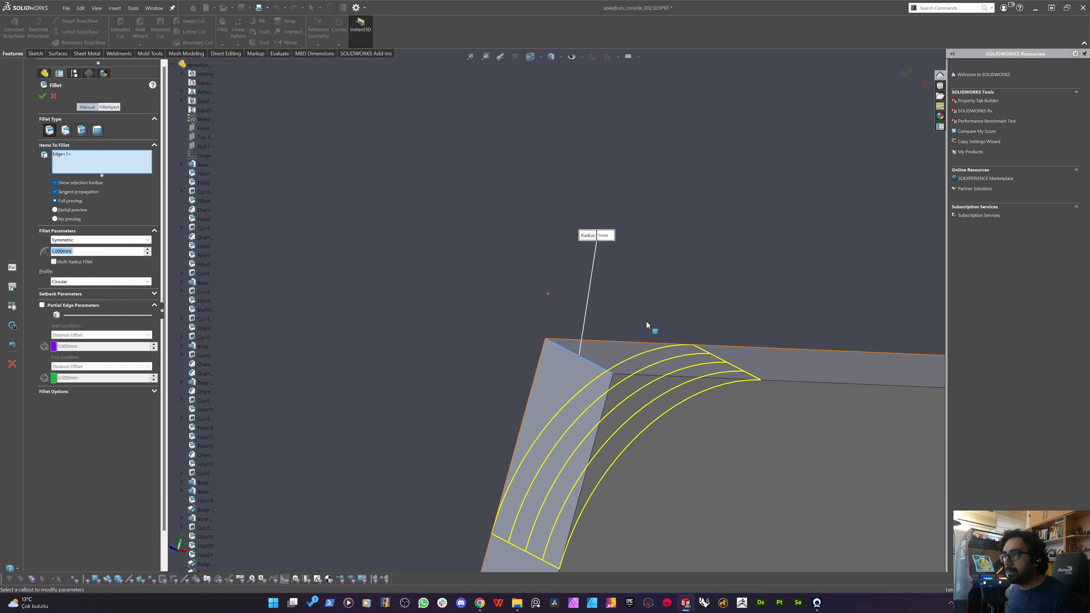
Add the lower-left and lower-right corner edges of the inner display opening to the fillet.
{"action": "key", "text": "f"}
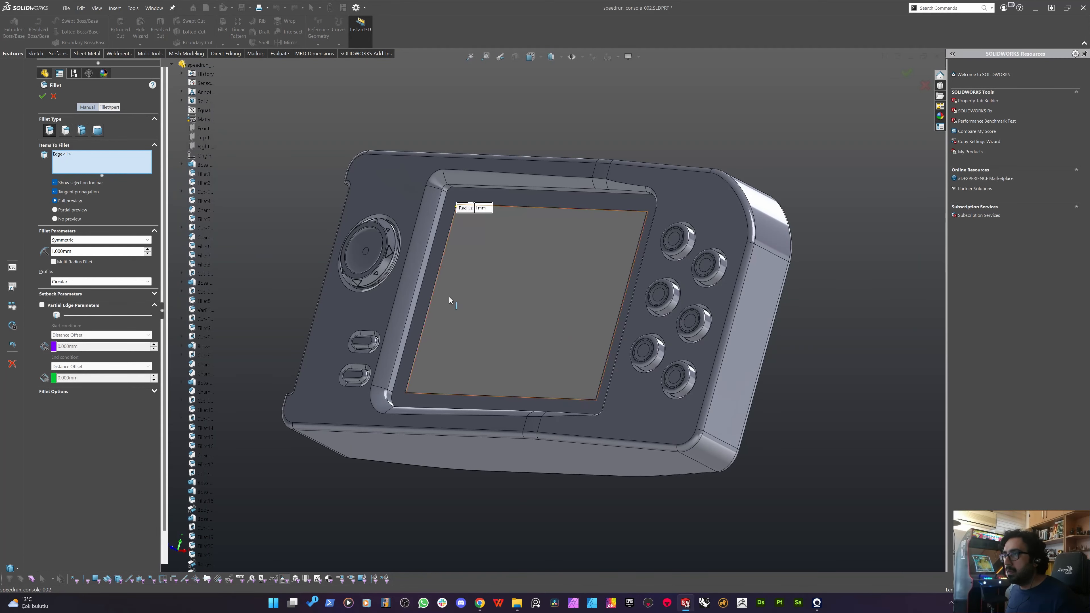
{"action": "middle_click_drag", "start_coordinate": [415, 358], "coordinate": [477, 356]}
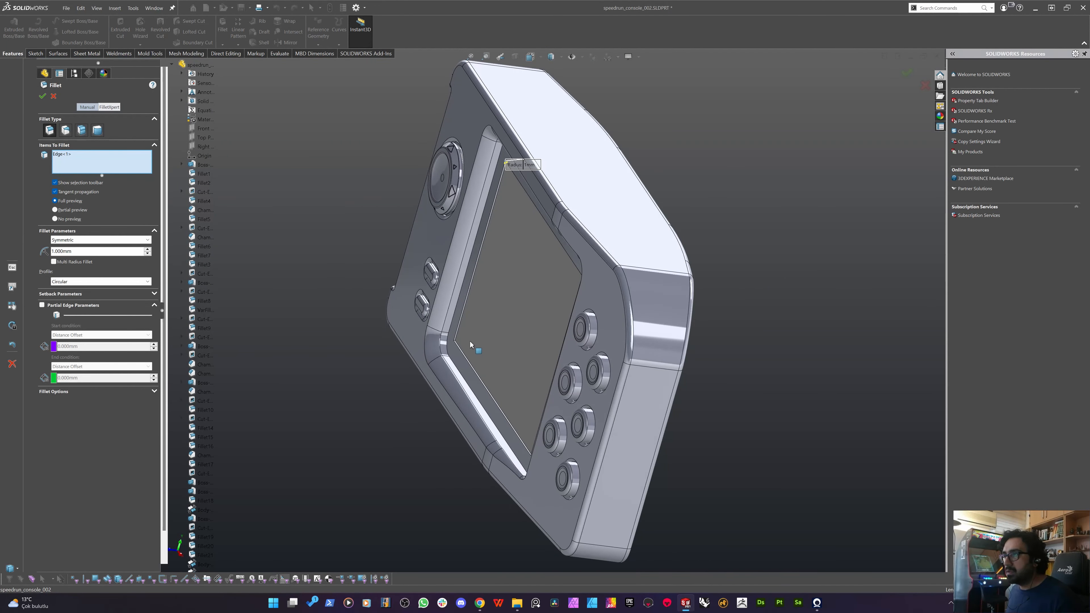
{"action": "scroll", "coordinate": [467, 338], "scroll_direction": "down", "scroll_amount": 6}
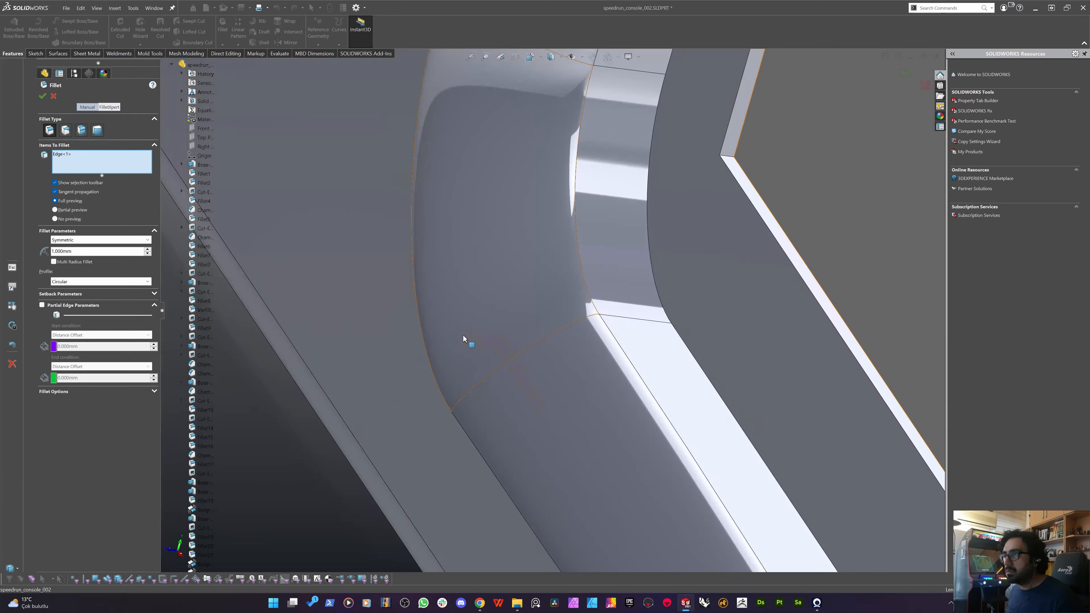
{"action": "left_click", "coordinate": [725, 159]}
{"action": "scroll", "coordinate": [630, 255], "scroll_direction": "up", "scroll_amount": 6}
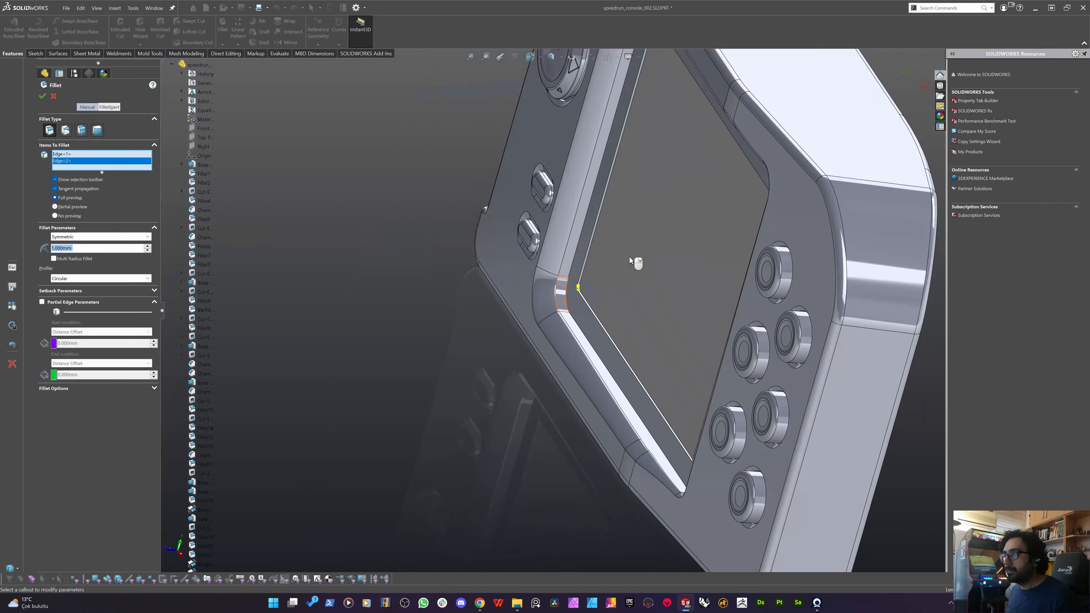
{"action": "scroll", "coordinate": [629, 256], "scroll_direction": "up", "scroll_amount": 3}
{"action": "middle_click_drag", "start_coordinate": [614, 328], "coordinate": [760, 364]}
{"action": "scroll", "coordinate": [718, 348], "scroll_direction": "down", "scroll_amount": 6}
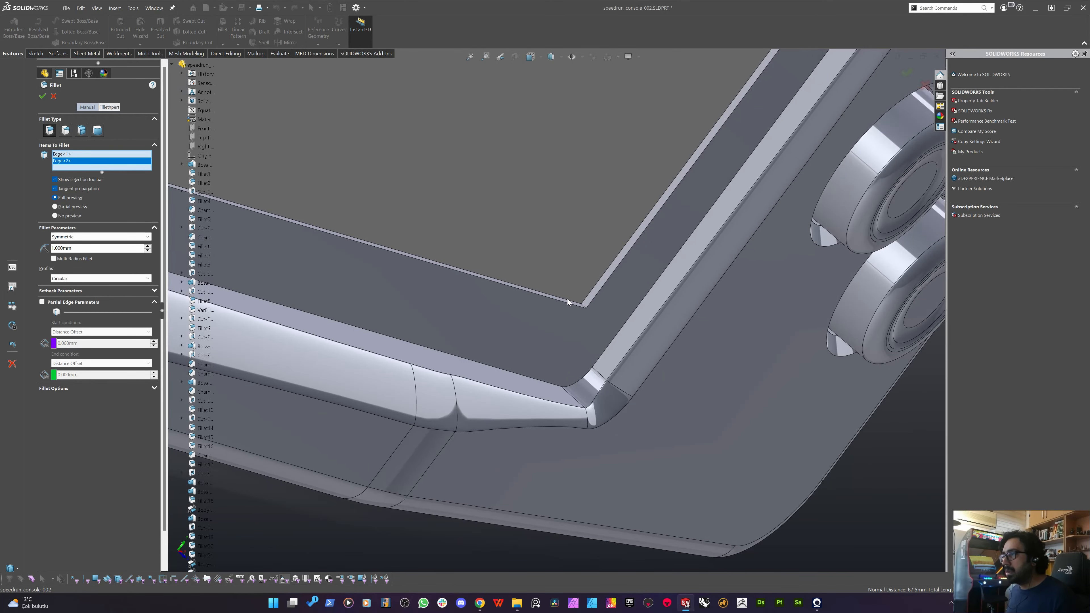
{"action": "scroll", "coordinate": [567, 299], "scroll_direction": "down", "scroll_amount": 2}
{"action": "left_click", "coordinate": [544, 300]}
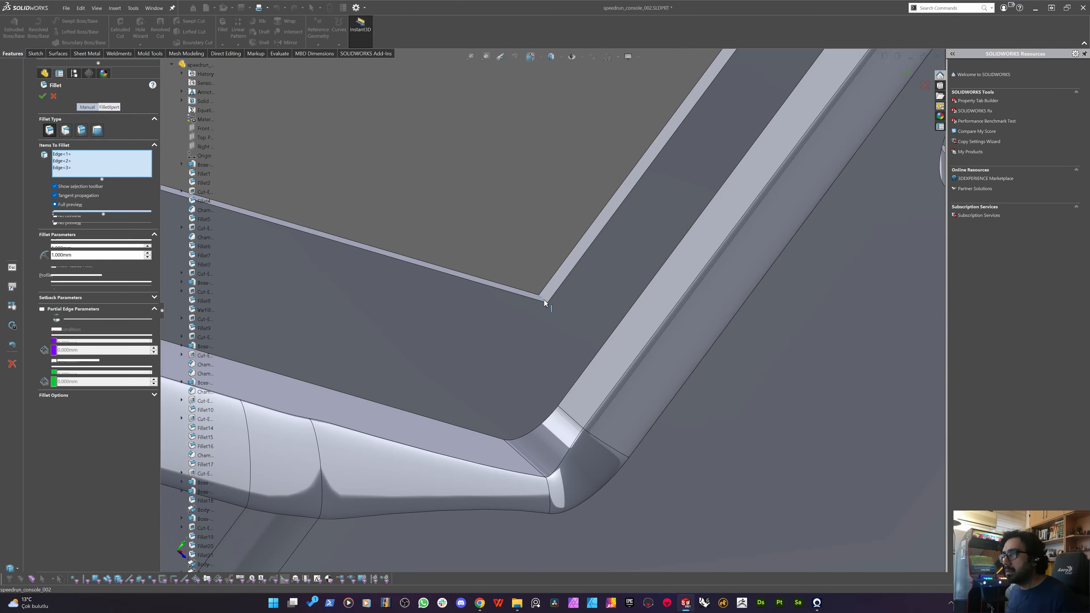
Add the upper-right corner edge of the display opening and apply the 1 mm fillet to all four corners.
{"action": "scroll", "coordinate": [542, 340], "scroll_direction": "up", "scroll_amount": 7}
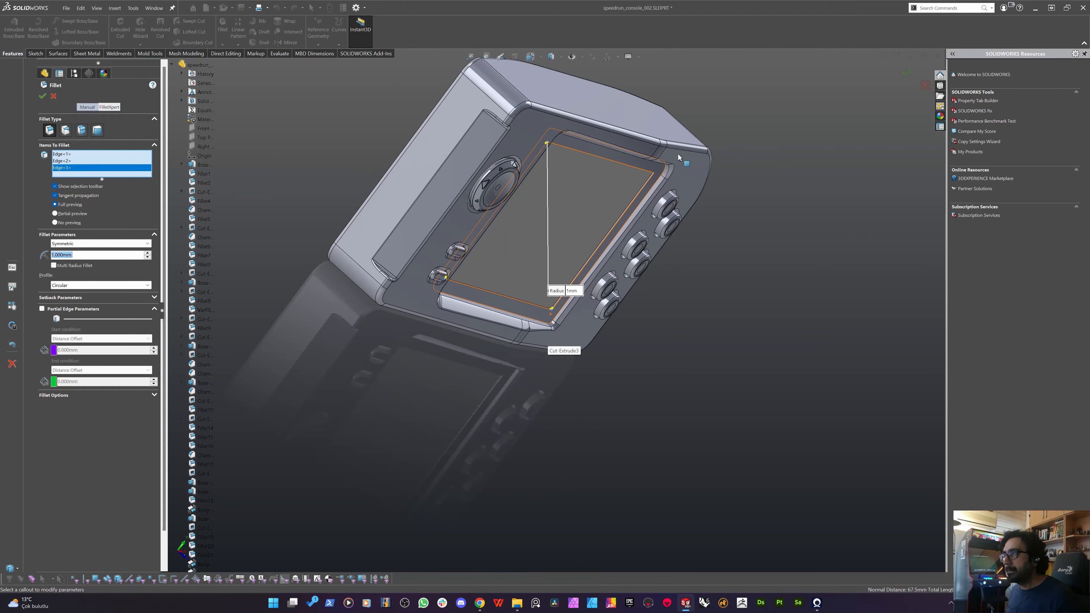
{"action": "scroll", "coordinate": [636, 198], "scroll_direction": "down", "scroll_amount": 8}
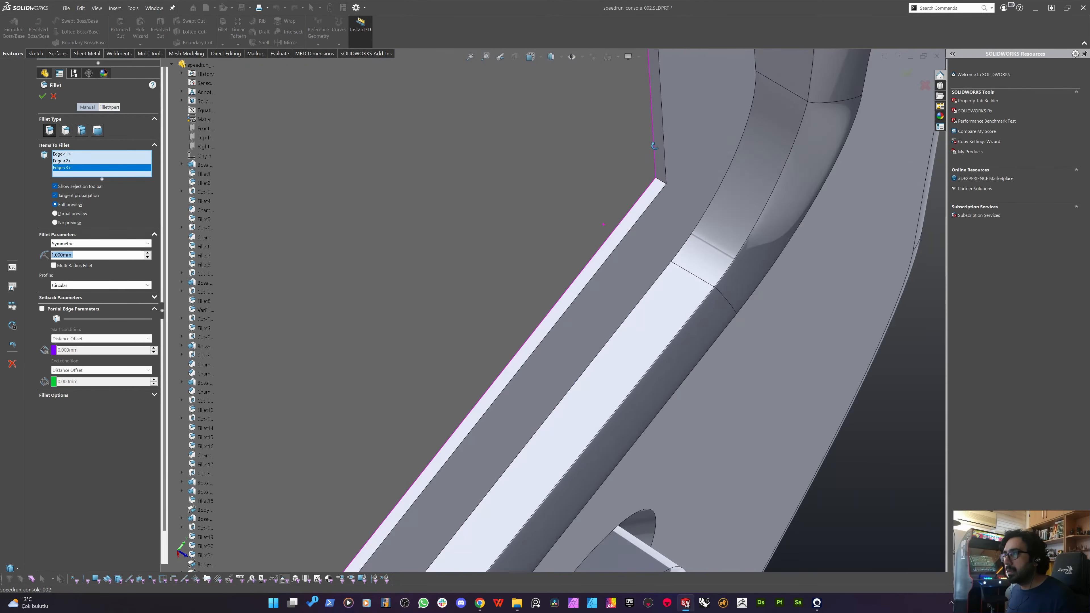
{"action": "middle_click_drag", "start_coordinate": [654, 146], "coordinate": [645, 199]}
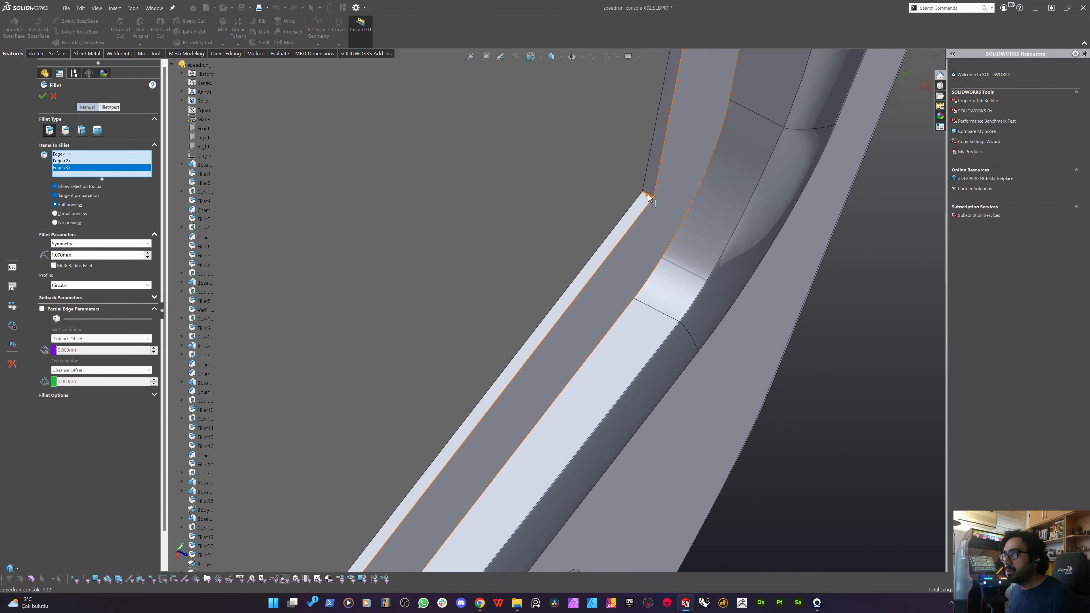
{"action": "left_click", "coordinate": [648, 197]}
{"action": "middle_click_drag", "start_coordinate": [615, 253], "coordinate": [523, 207]}
{"action": "key", "text": "f"}
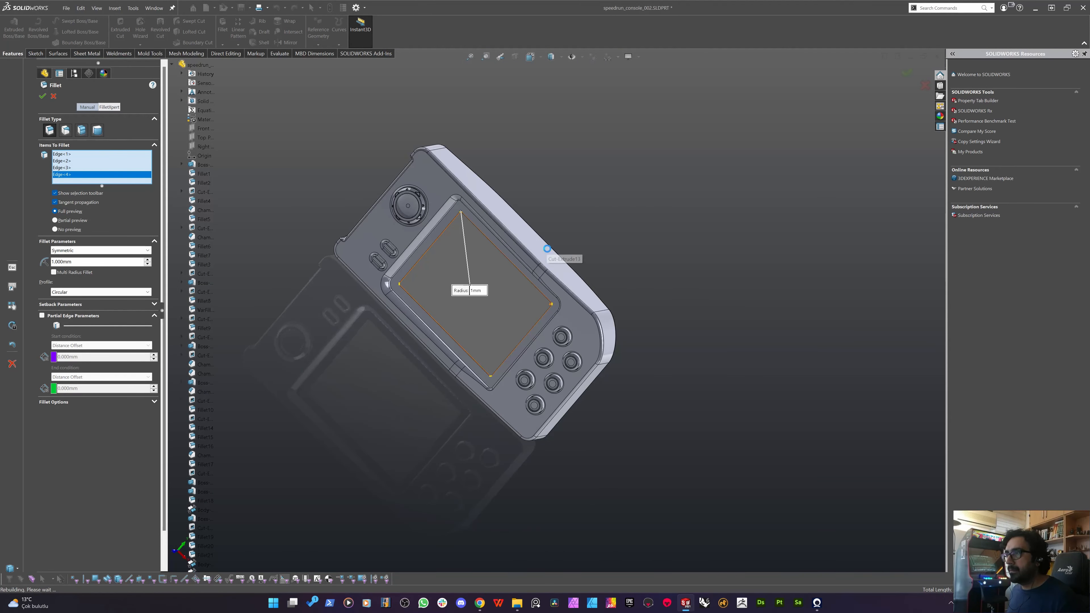
{"action": "key", "text": "Return"}
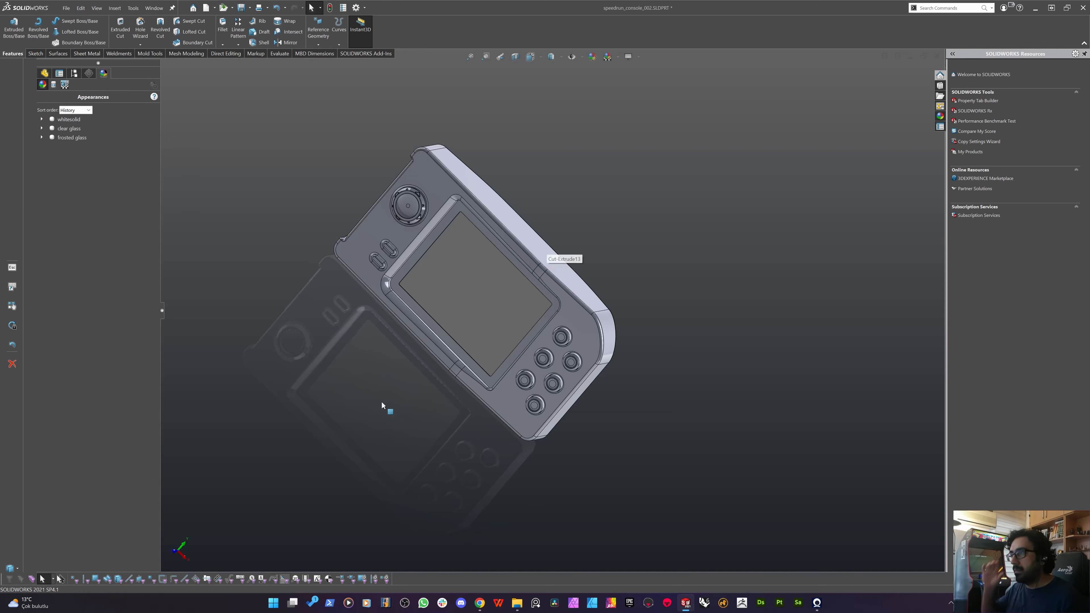
Chamfer the front edge loop of the inner display opening by 0.2 mm at 45 degrees.
{"action": "mouse_move", "coordinate": [382, 400]}
{"action": "middle_mouse_down"}
{"action": "mouse_move", "coordinate": [478, 329]}
{"action": "mouse_move", "coordinate": [381, 394]}
{"action": "middle_mouse_up"}
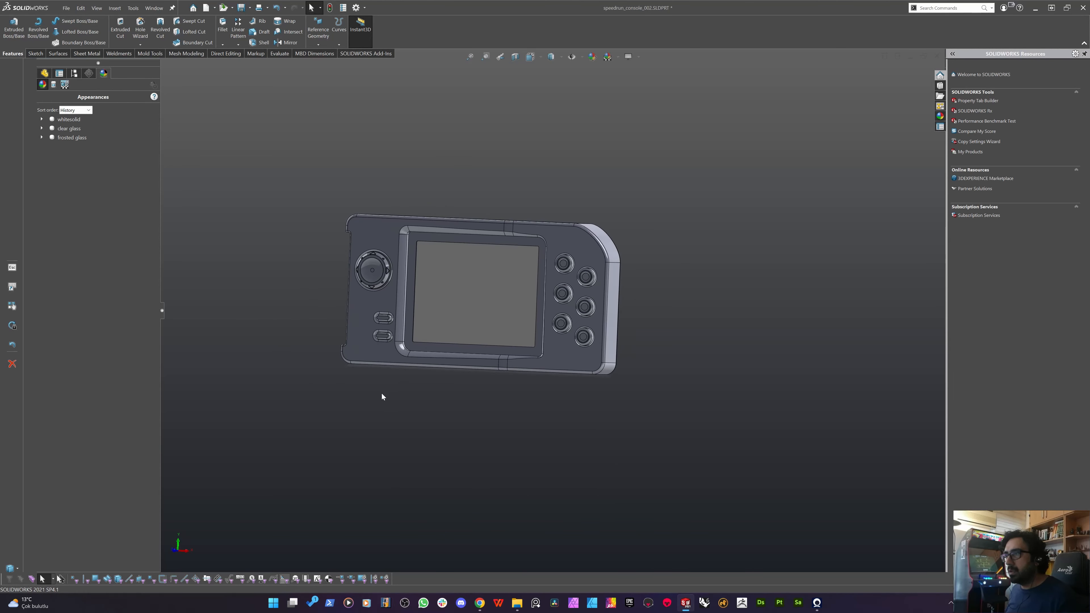
{"action": "scroll", "coordinate": [420, 259], "scroll_direction": "down", "scroll_amount": 6}
{"action": "scroll", "coordinate": [472, 258], "scroll_direction": "down", "scroll_amount": 5}
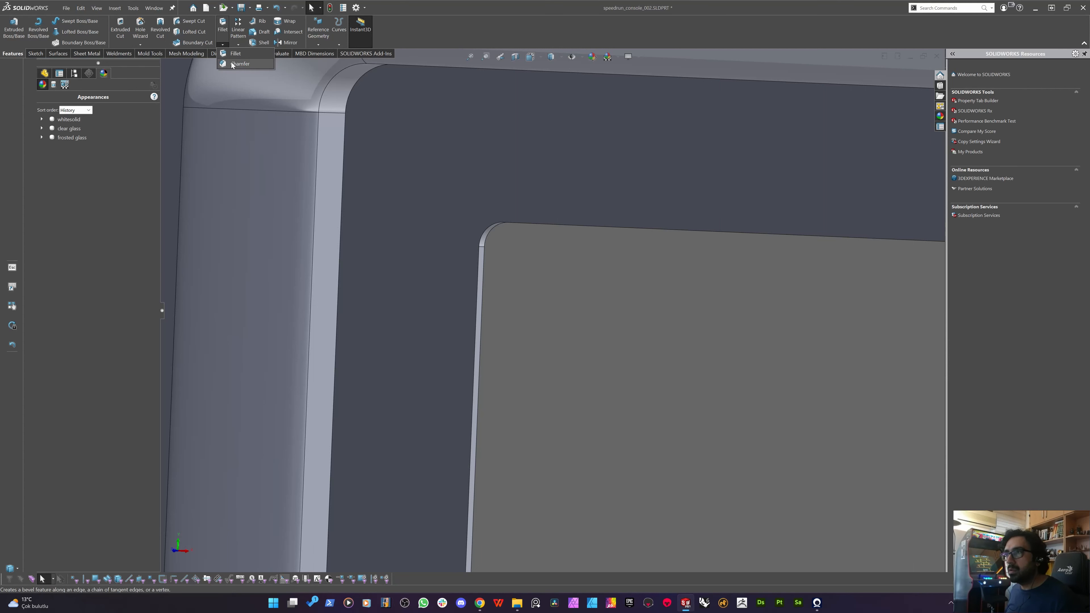
{"action": "left_click", "coordinate": [480, 266]}
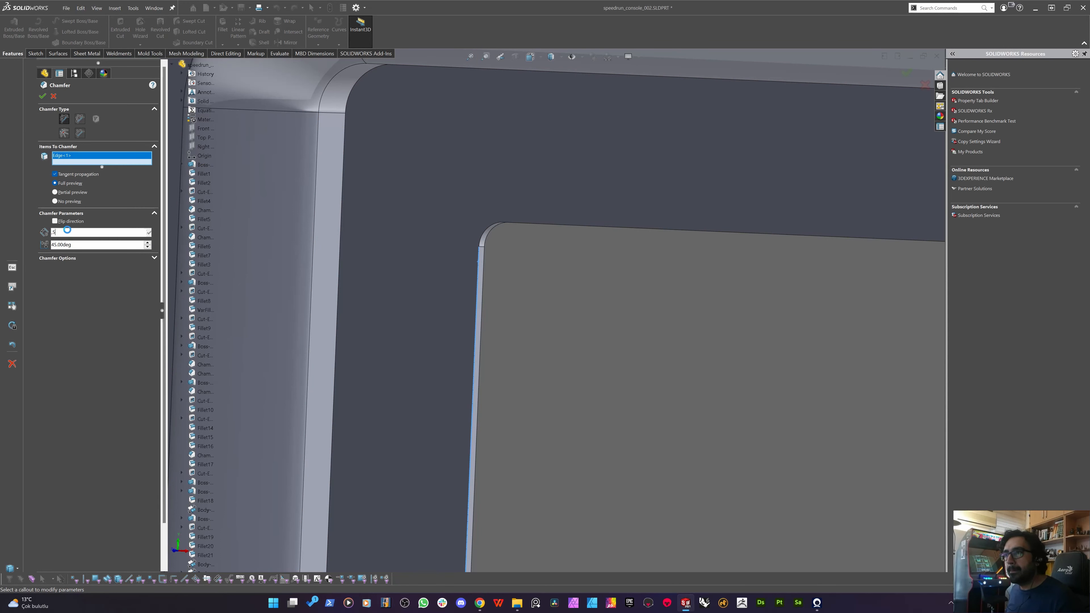
{"action": "key", "text": "Return"}
{"action": "type", "text": ".2"}
{"action": "key", "text": "Return"}
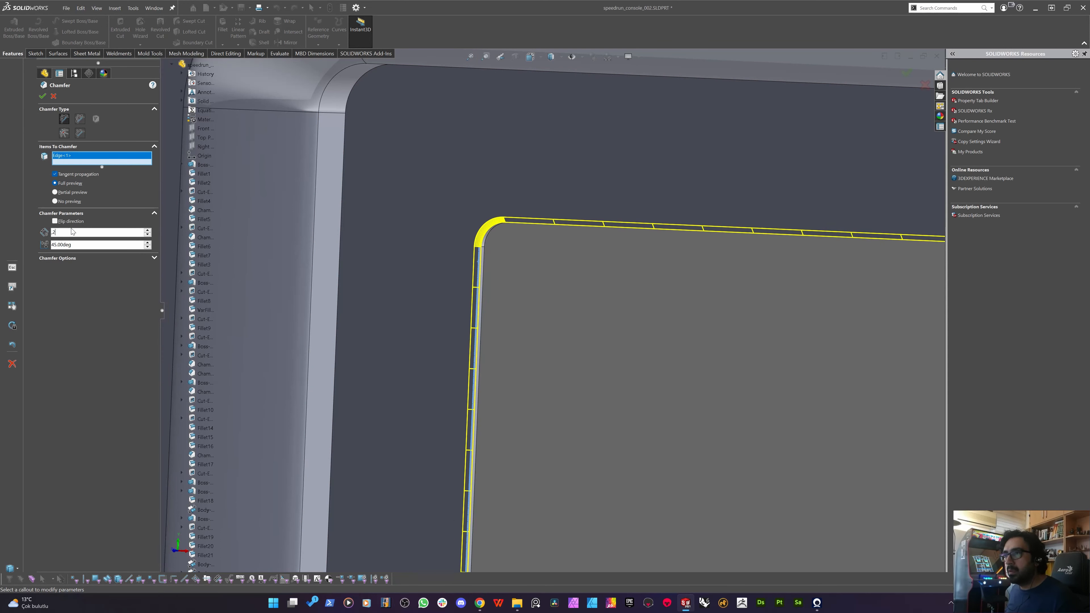
{"action": "key", "text": "Return"}
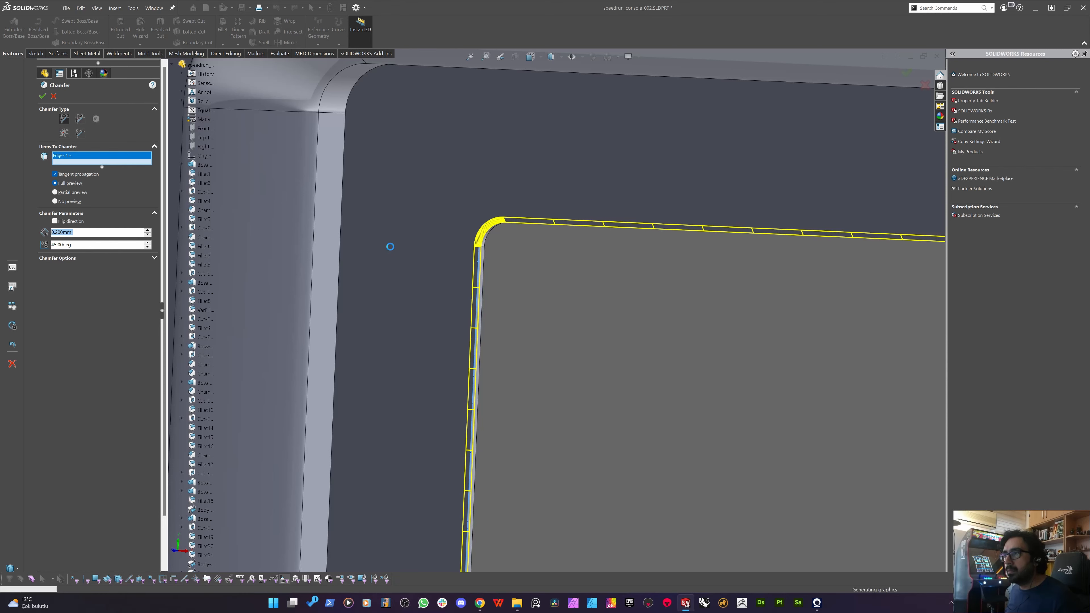
{"action": "scroll", "coordinate": [456, 261], "scroll_direction": "up", "scroll_amount": 6}
{"action": "scroll", "coordinate": [458, 265], "scroll_direction": "up", "scroll_amount": 8}
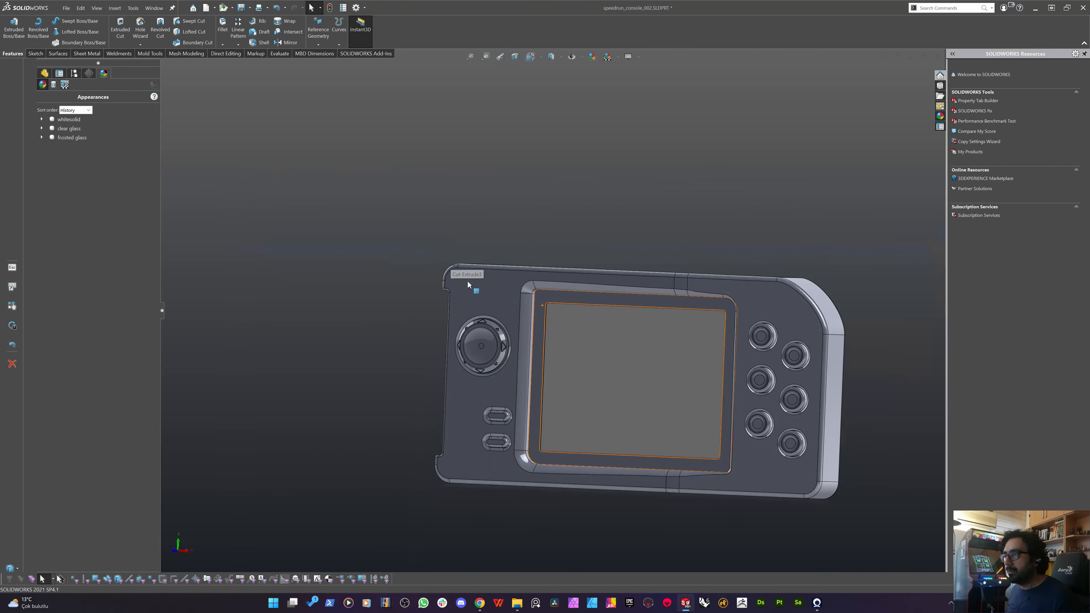
{"action": "scroll", "coordinate": [464, 234], "scroll_direction": "up", "scroll_amount": 2}
{"action": "right_click", "coordinate": [358, 362]}
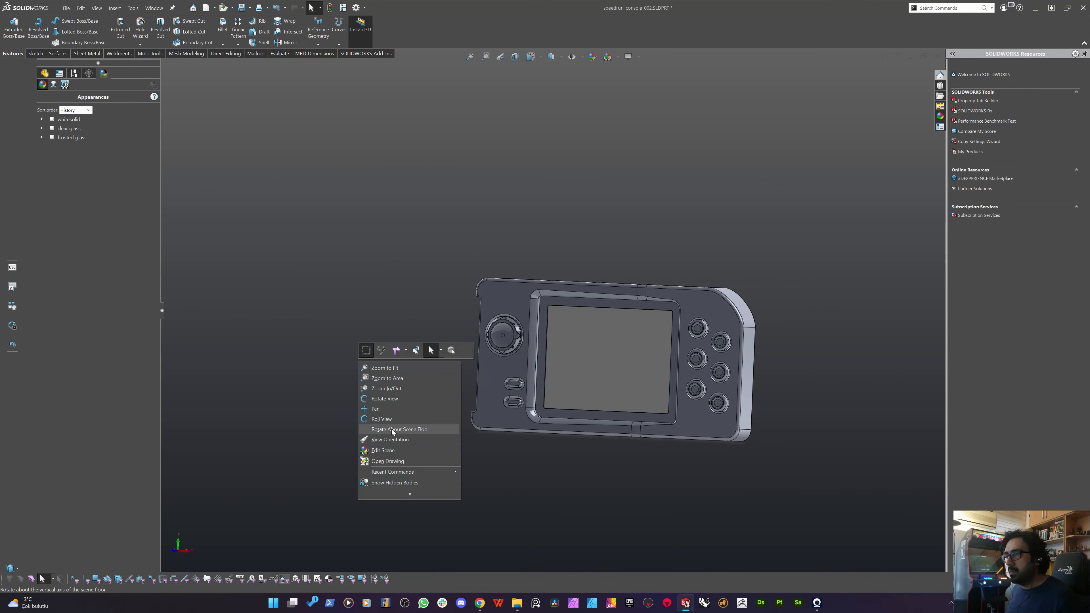
{"action": "left_click", "coordinate": [386, 482]}
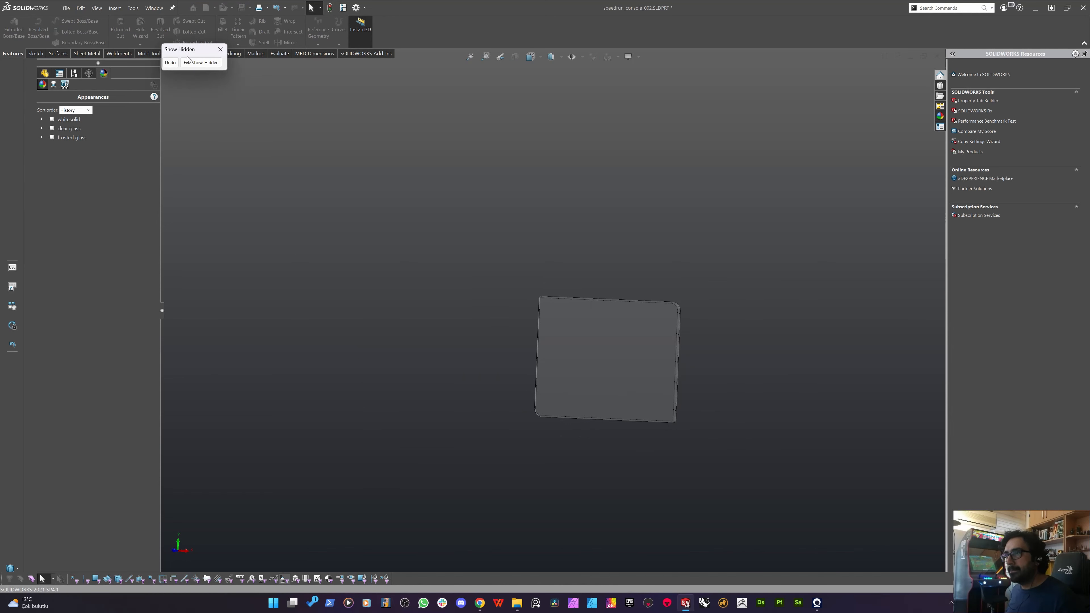
{"action": "key", "text": "Escape"}
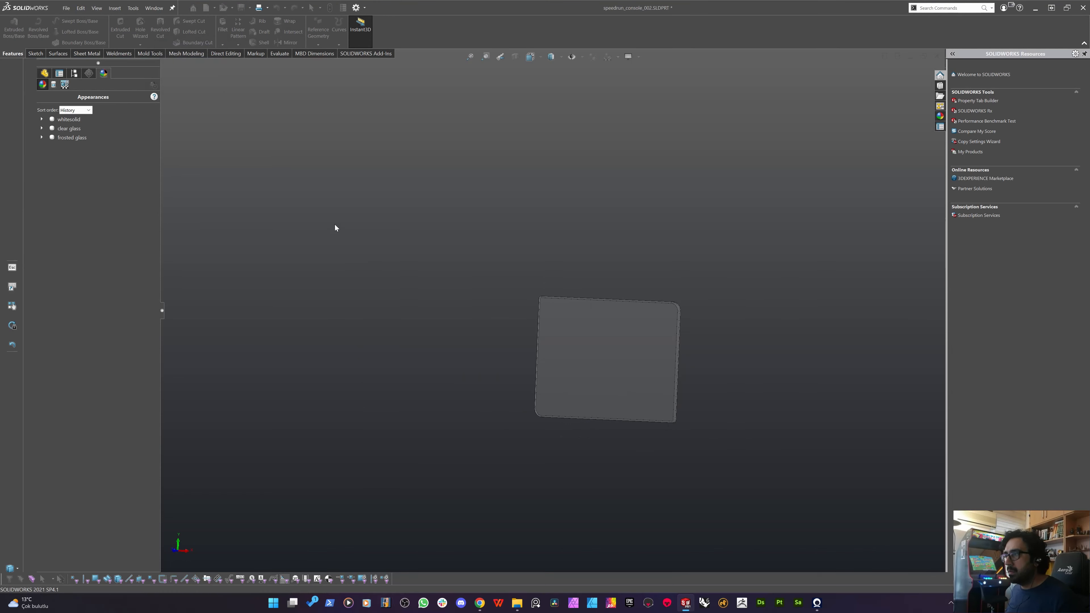
Unhide the hidden screen glass body so it is displayed with the console again.
{"action": "mouse_move", "coordinate": [386, 304]}
{"action": "middle_mouse_down"}
{"action": "mouse_move", "coordinate": [530, 314]}
{"action": "mouse_move", "coordinate": [326, 236]}
{"action": "mouse_move", "coordinate": [467, 287]}
{"action": "middle_mouse_up"}
{"action": "right_click", "coordinate": [429, 271]}
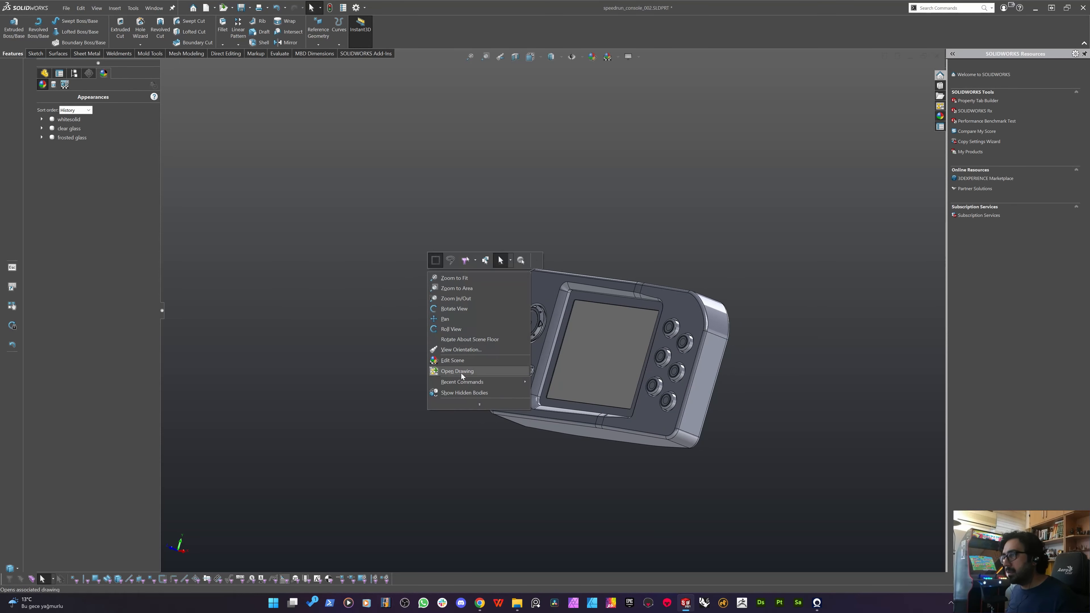
{"action": "left_click", "coordinate": [448, 393]}
{"action": "left_click", "coordinate": [596, 322]}
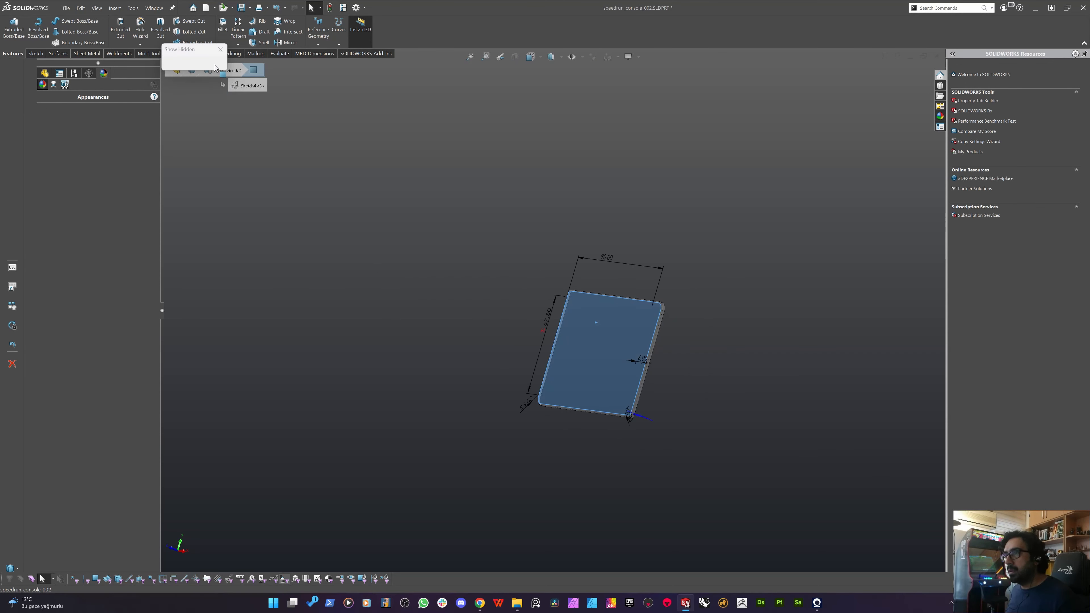
{"action": "left_click", "coordinate": [584, 347]}
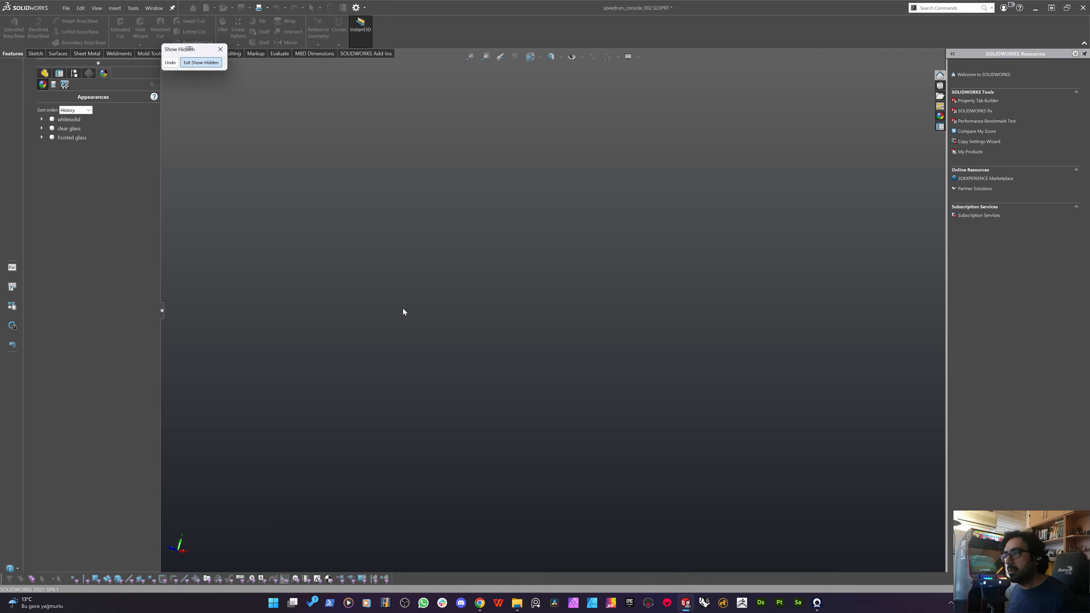
Open a new sketch on the flat central face of the console's back, between the two grip recesses.
{"action": "middle_click_drag", "start_coordinate": [431, 327], "coordinate": [266, 430]}
{"action": "scroll", "coordinate": [651, 345], "scroll_direction": "down", "scroll_amount": 5}
{"action": "scroll", "coordinate": [537, 412], "scroll_direction": "up", "scroll_amount": 5}
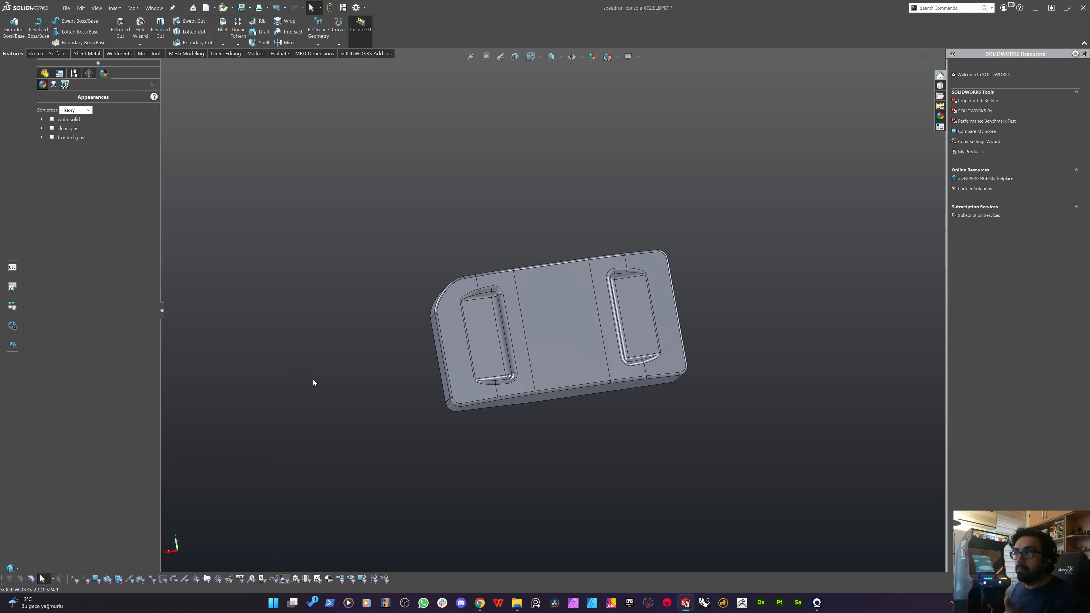
{"action": "left_click", "coordinate": [599, 323]}
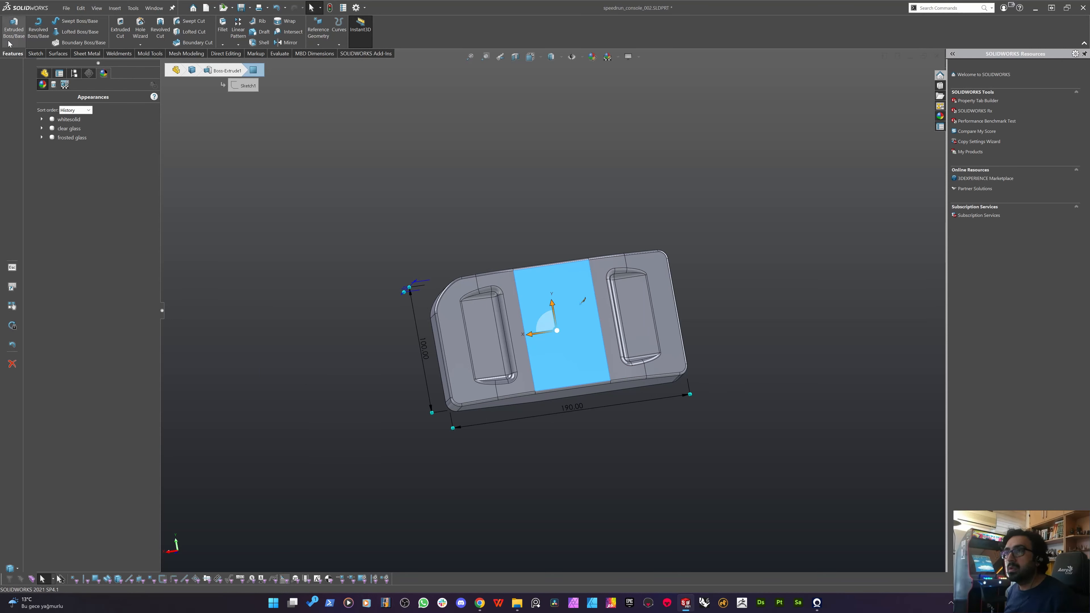
{"action": "left_click", "coordinate": [33, 56]}
{"action": "left_click", "coordinate": [10, 28]}
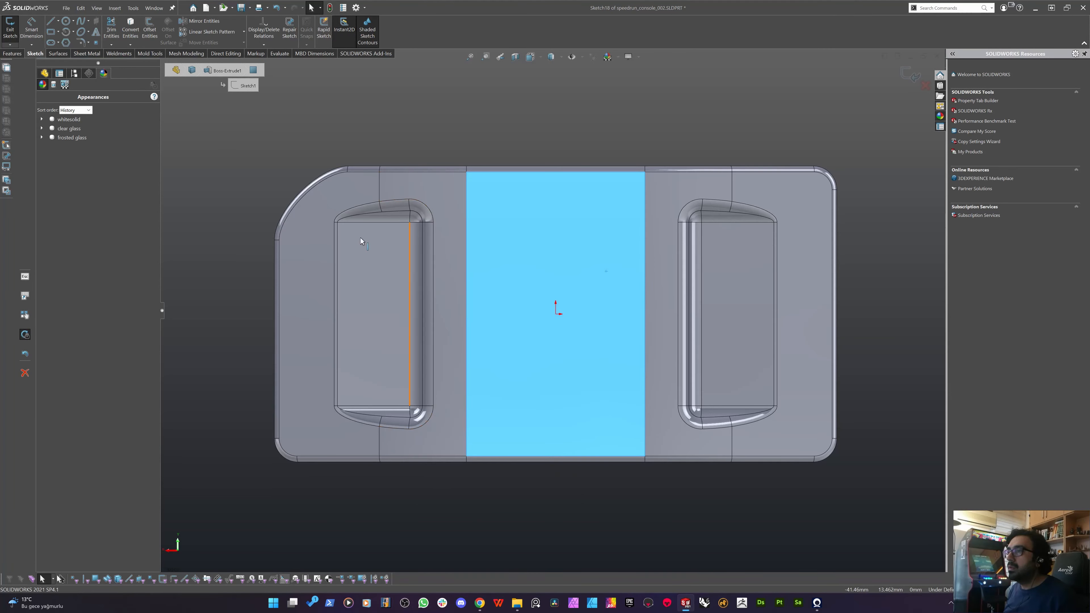
{"action": "left_click", "coordinate": [204, 142]}
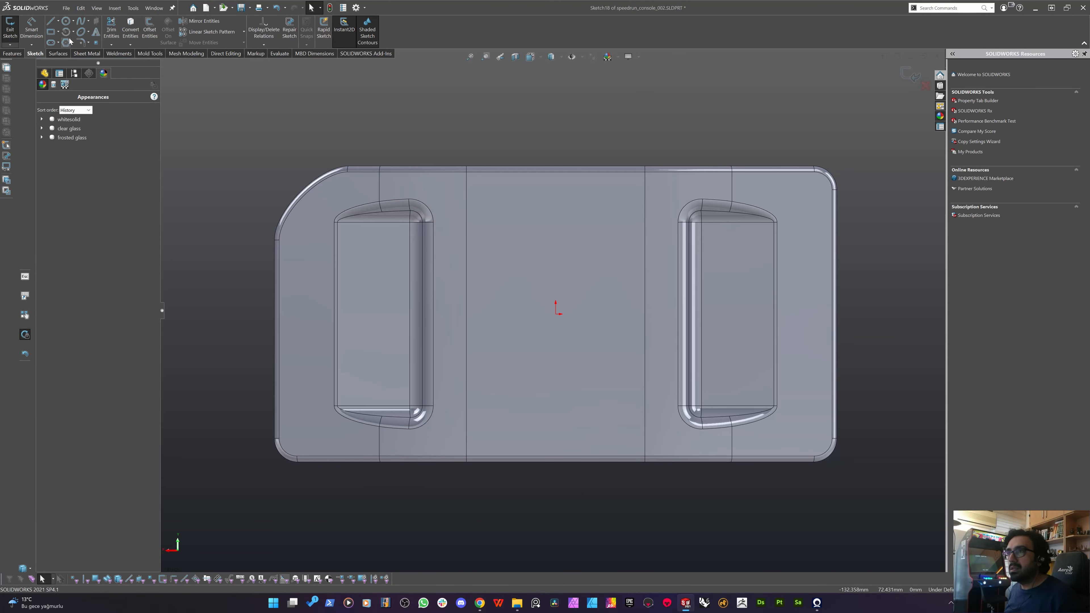
Sketch a center rectangle about 71 by 63 mm on the lower middle of the console's back.
{"action": "left_click", "coordinate": [51, 33]}
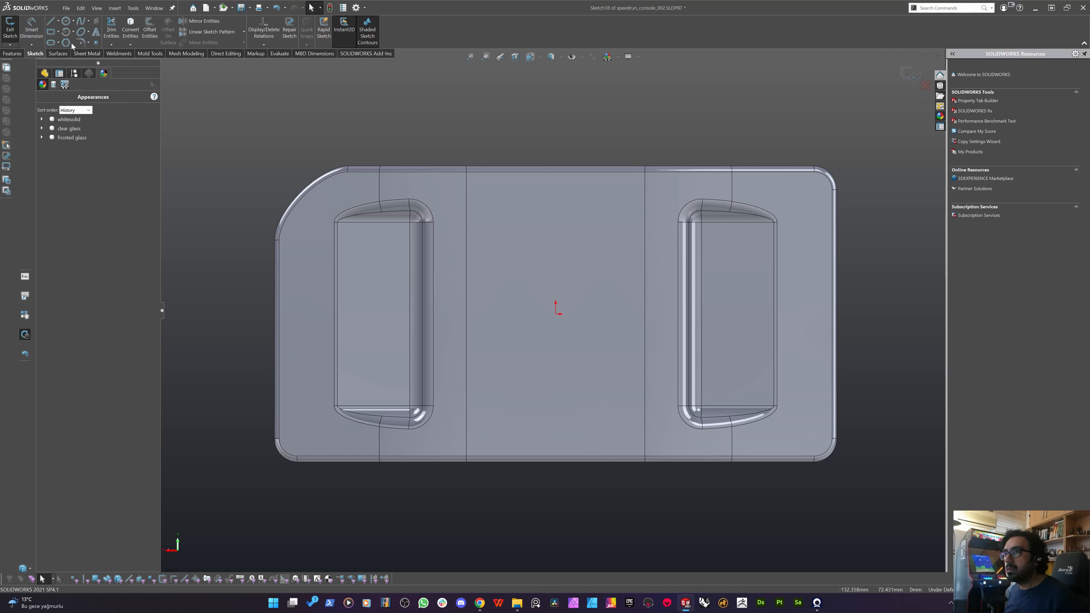
{"action": "left_click", "coordinate": [51, 32]}
{"action": "left_click", "coordinate": [65, 50]}
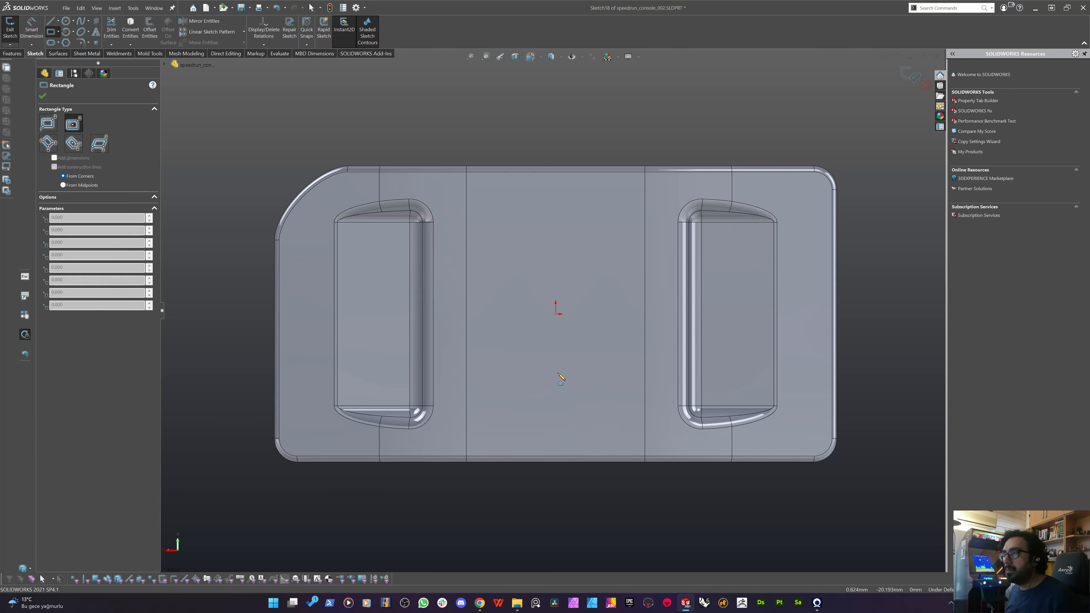
{"action": "left_click", "coordinate": [554, 368]}
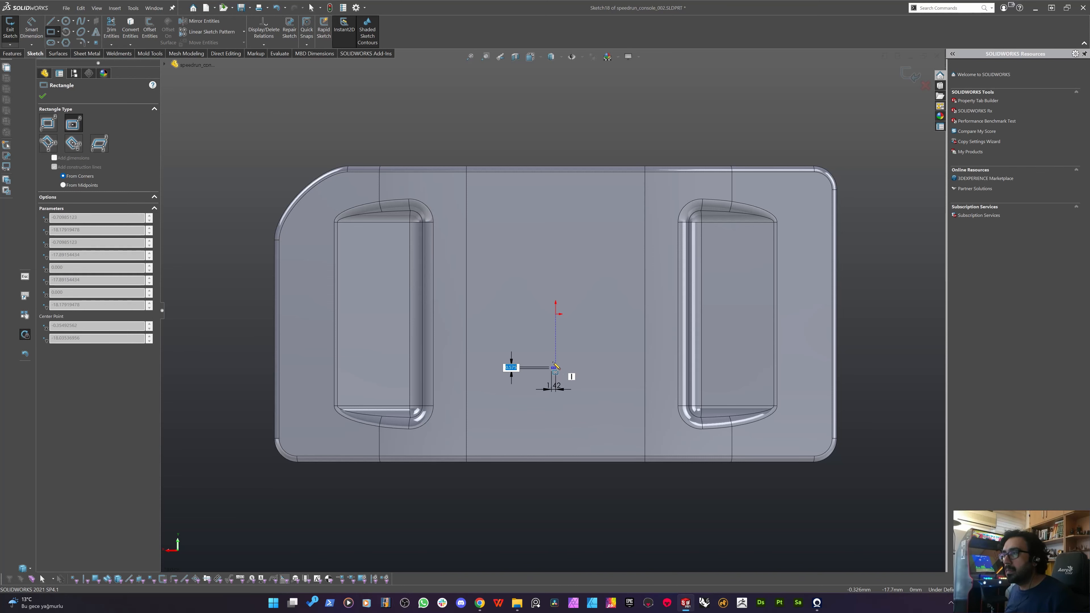
{"action": "left_click", "coordinate": [448, 274]}
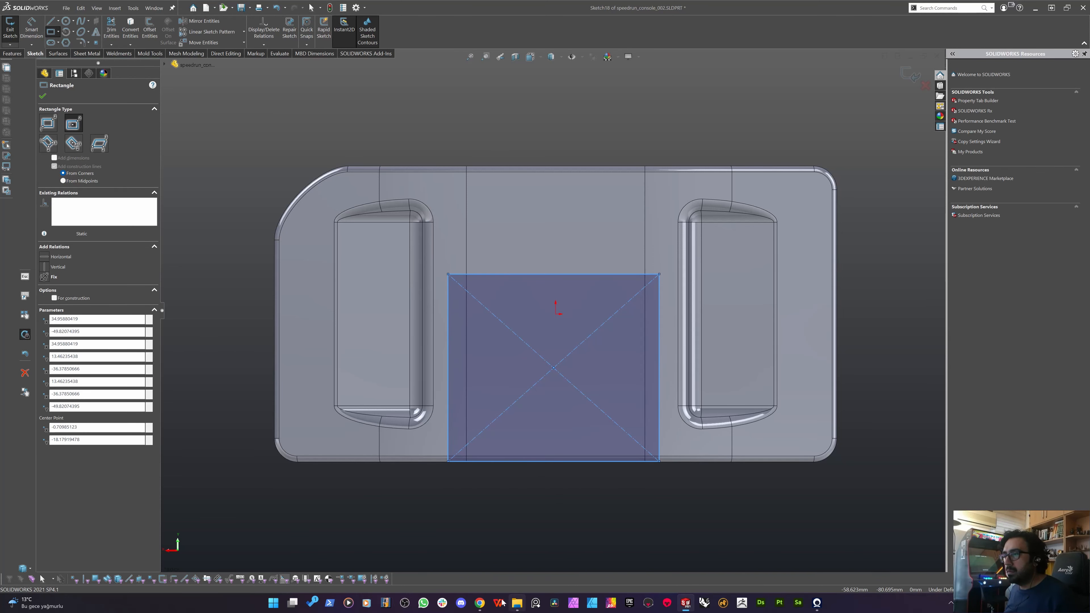
Sketch a narrow corner rectangle above the large rectangle, across the console's upper edge, and set its height to 50 mm.
{"action": "left_click", "coordinate": [479, 603]}
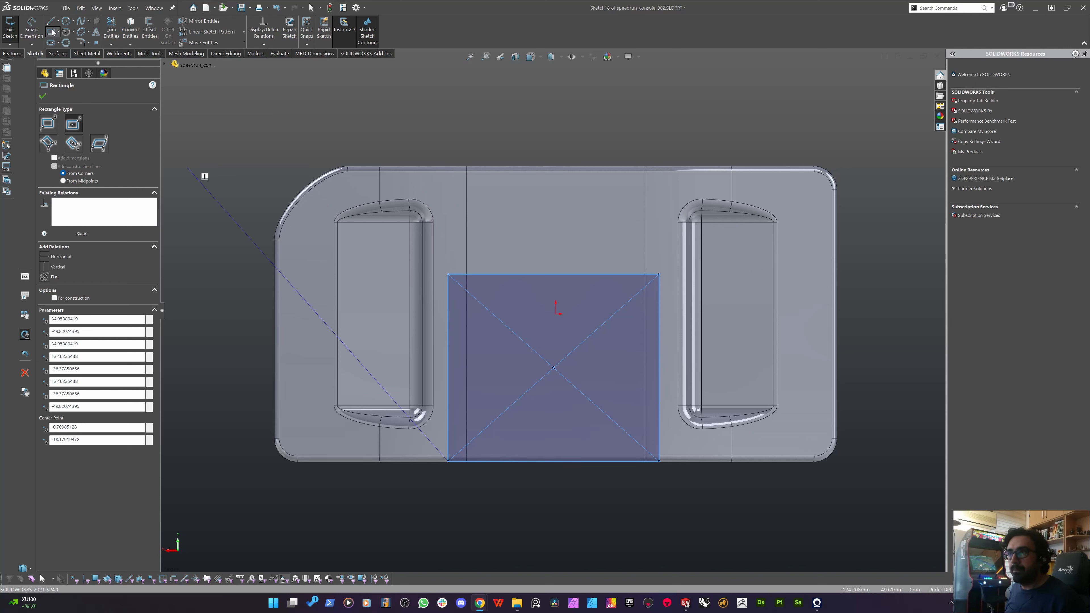
{"action": "left_click", "coordinate": [48, 123]}
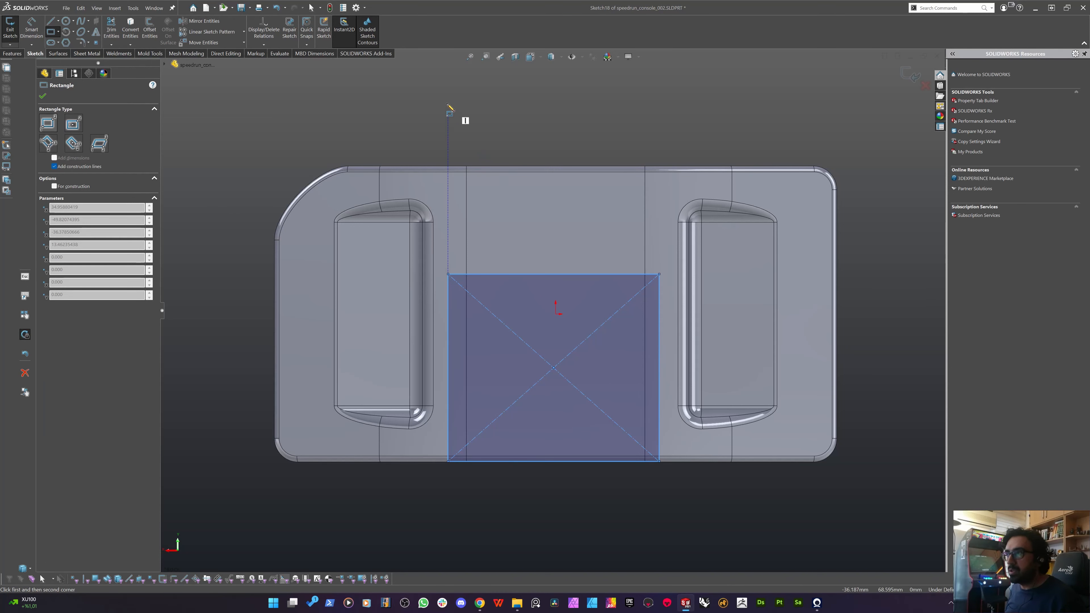
{"action": "left_click", "coordinate": [462, 76]}
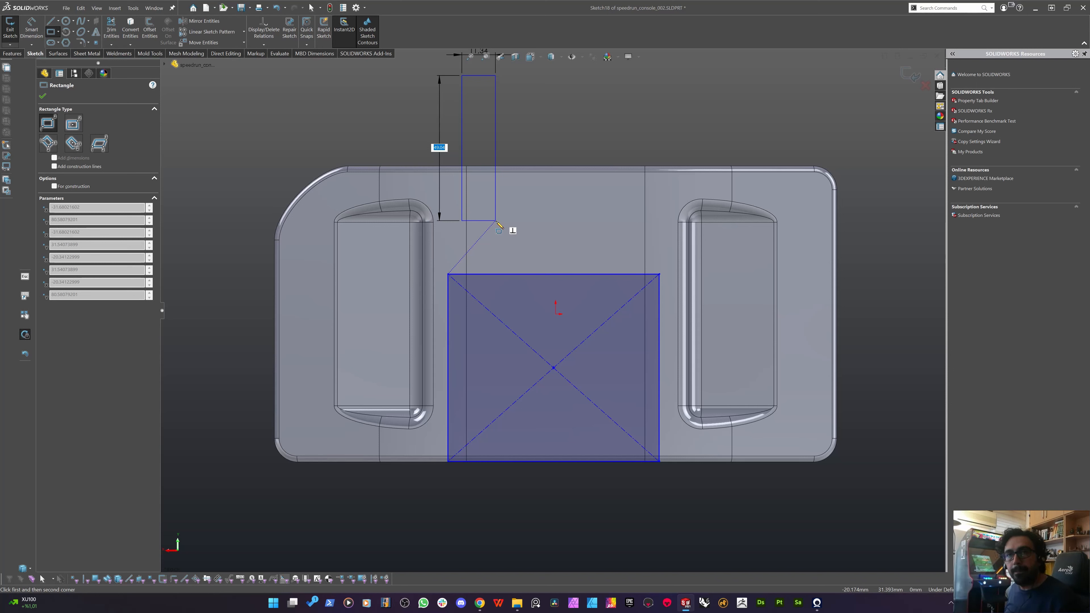
{"action": "type", "text": "50"}
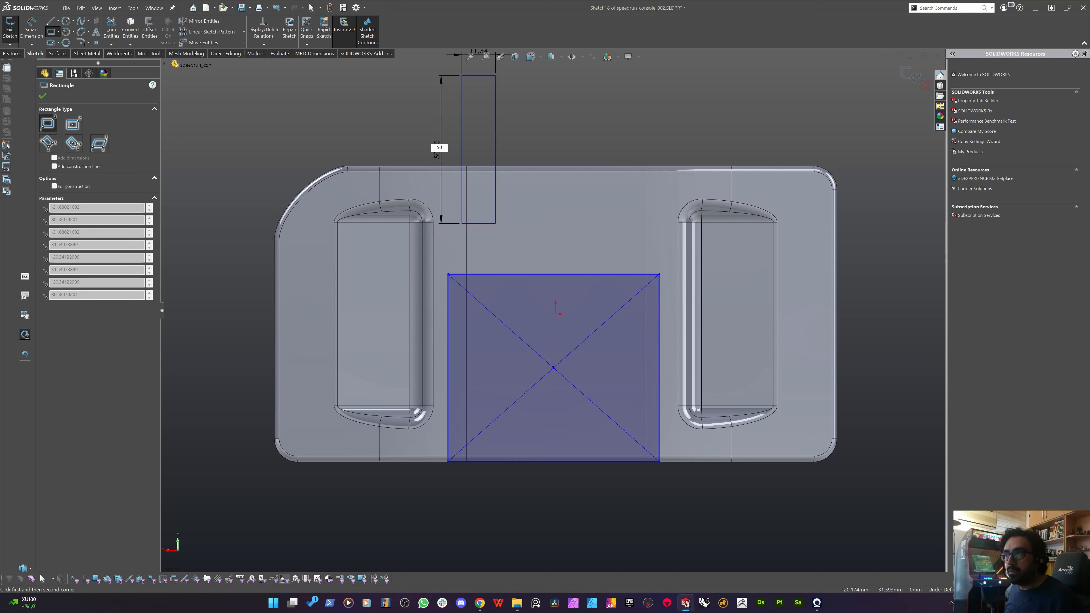
{"action": "key", "text": "Tab"}
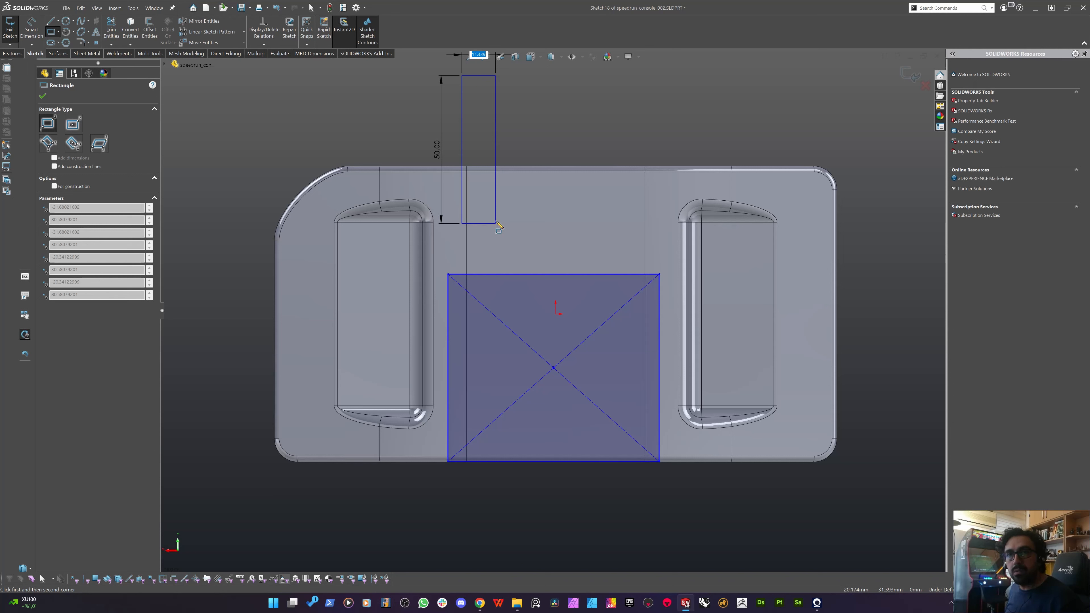
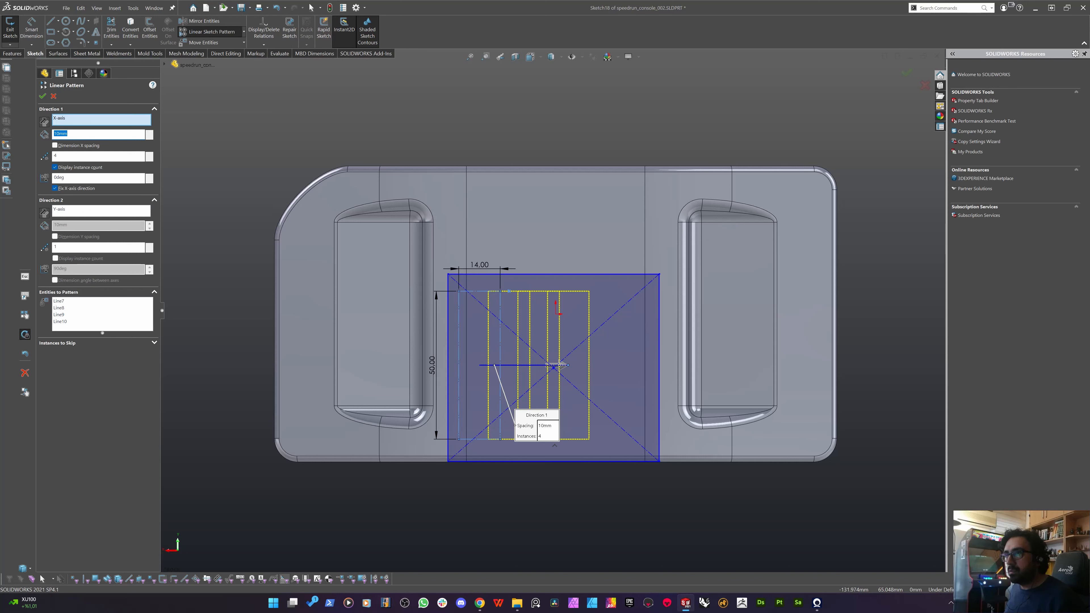
Pattern the 14 by 50 mm construction rectangle linearly along the X-axis with 4 instances at 16 mm spacing.
{"action": "key", "text": "Return"}
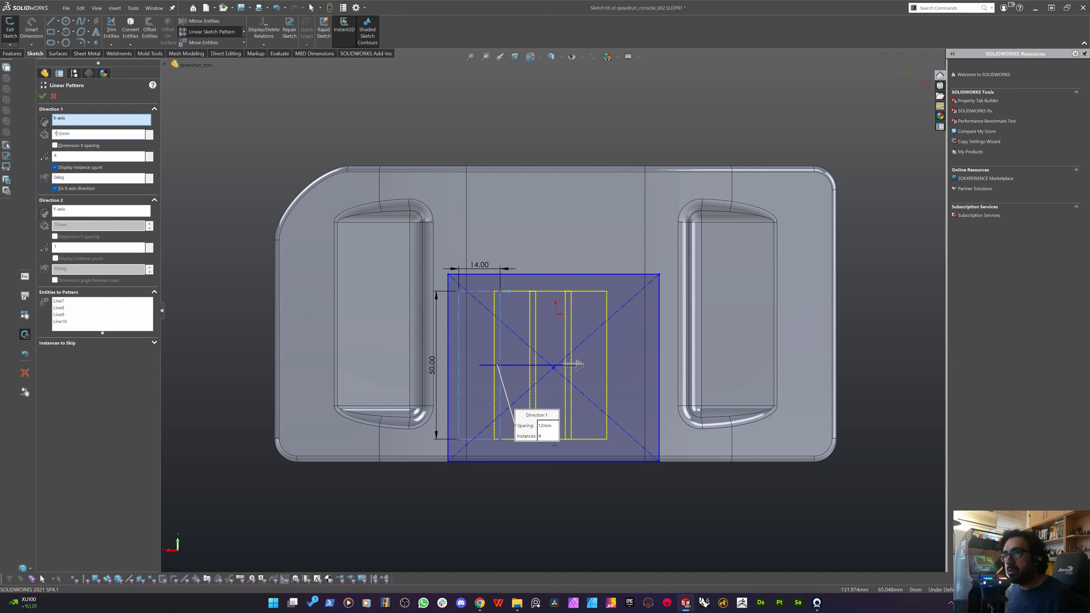
{"action": "type", "text": "5"}
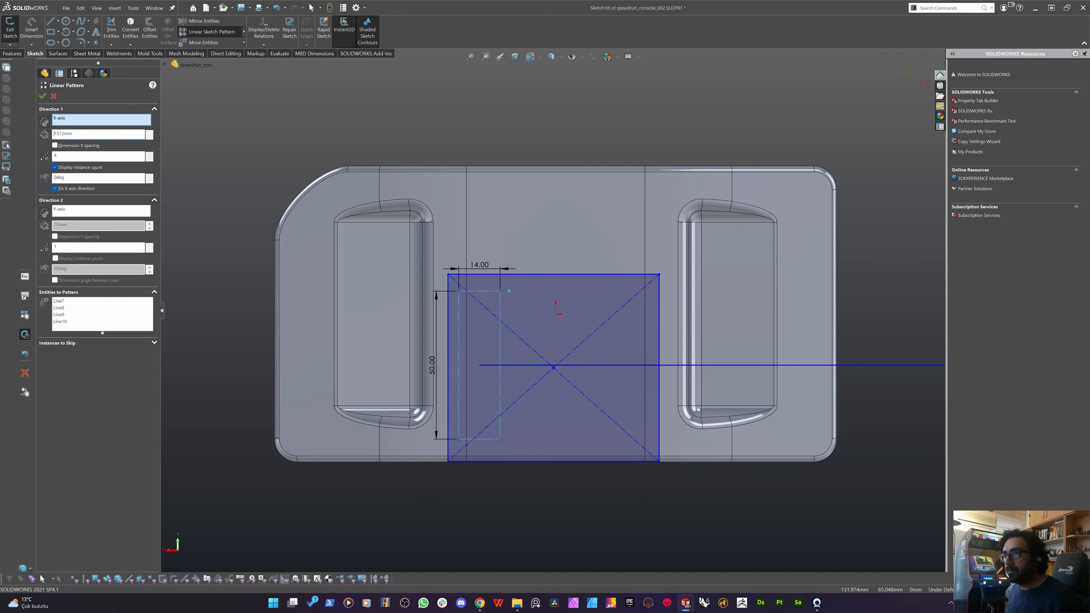
{"action": "type", "text": "15"}
{"action": "key", "text": "Return"}
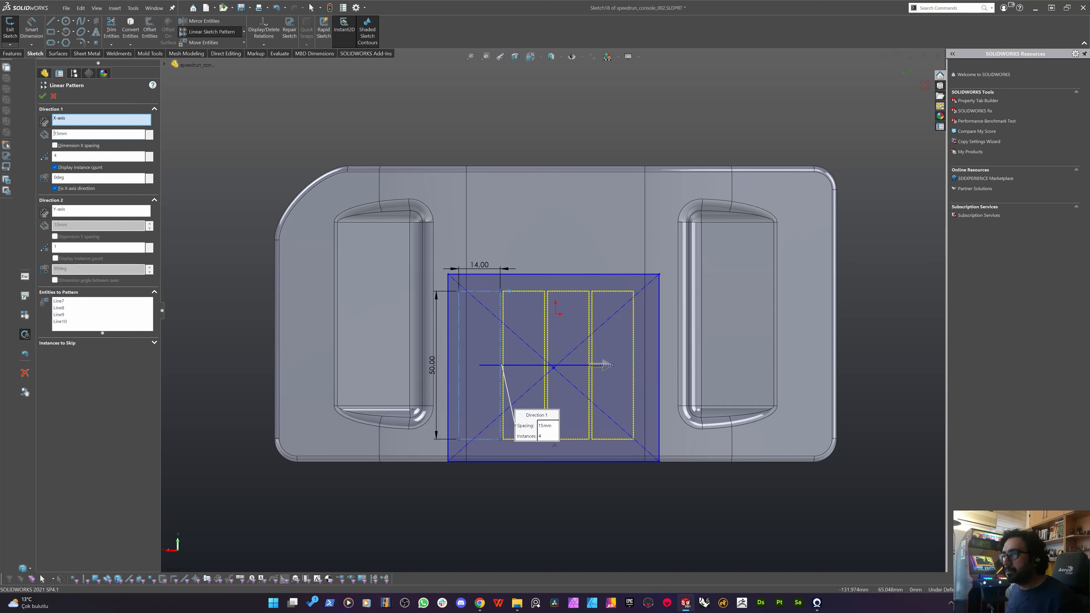
{"action": "type", "text": "16"}
{"action": "key", "text": "Return"}
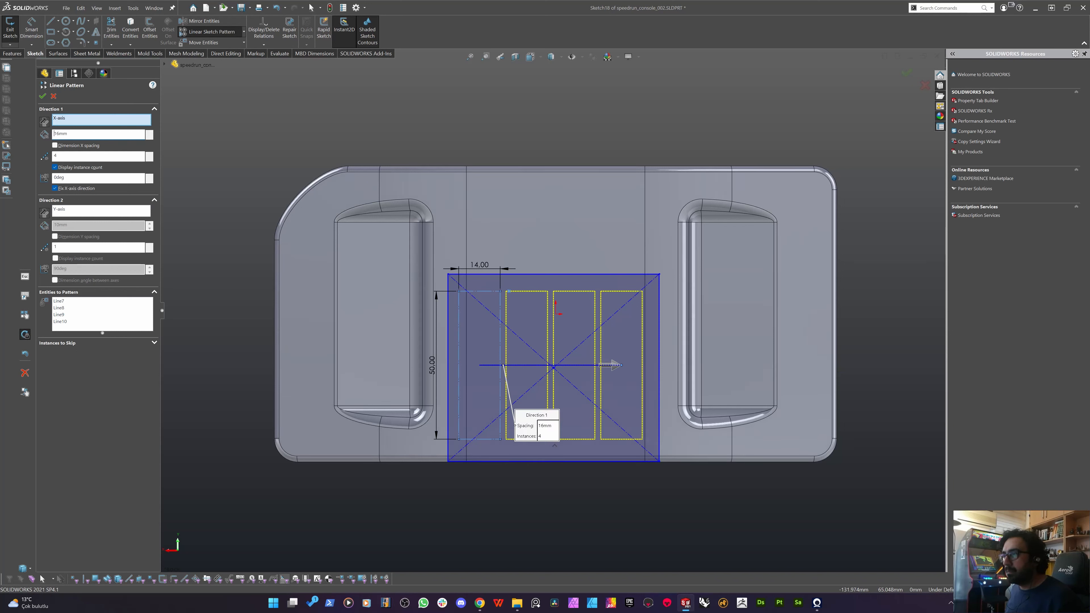
{"action": "left_click", "coordinate": [43, 96]}
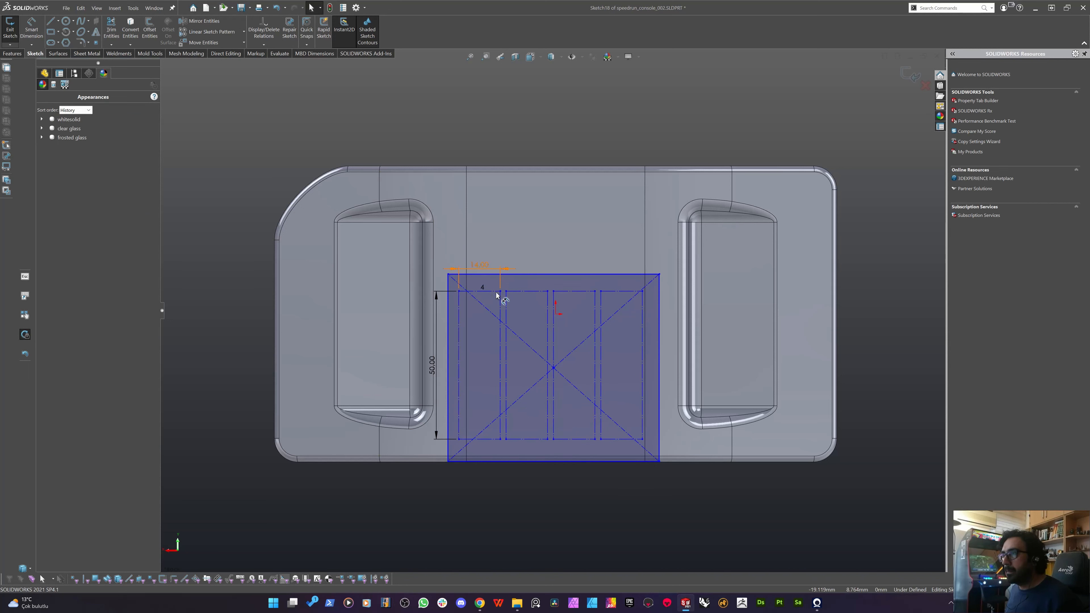
Dimension the horizontal gap between the first and second patterned rectangles.
{"action": "key", "text": "d"}
{"action": "left_click", "coordinate": [501, 306]}
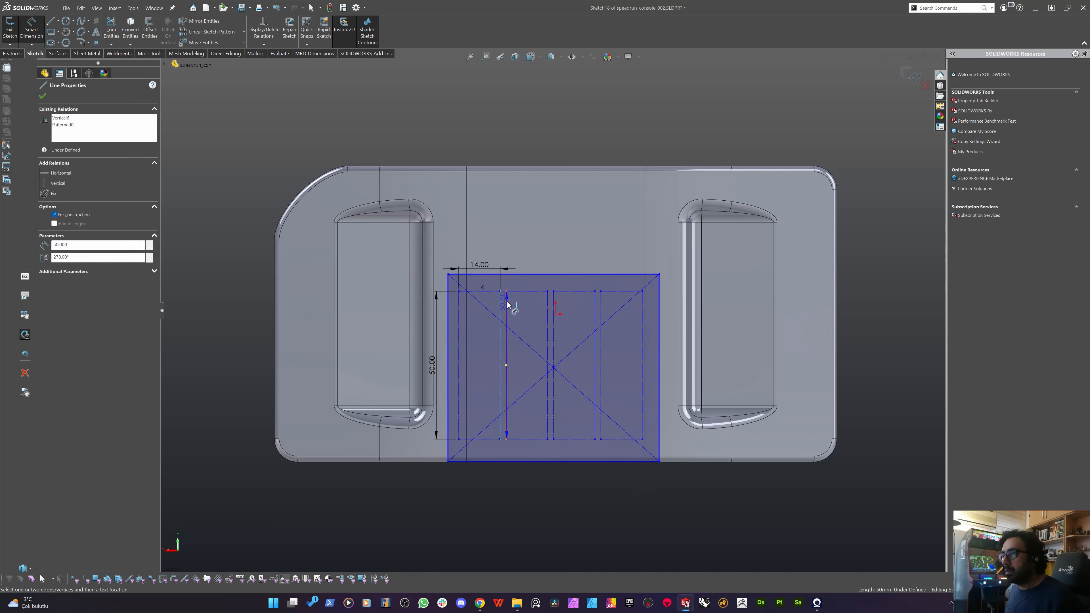
{"action": "left_click", "coordinate": [506, 305]}
{"action": "left_click", "coordinate": [511, 112]}
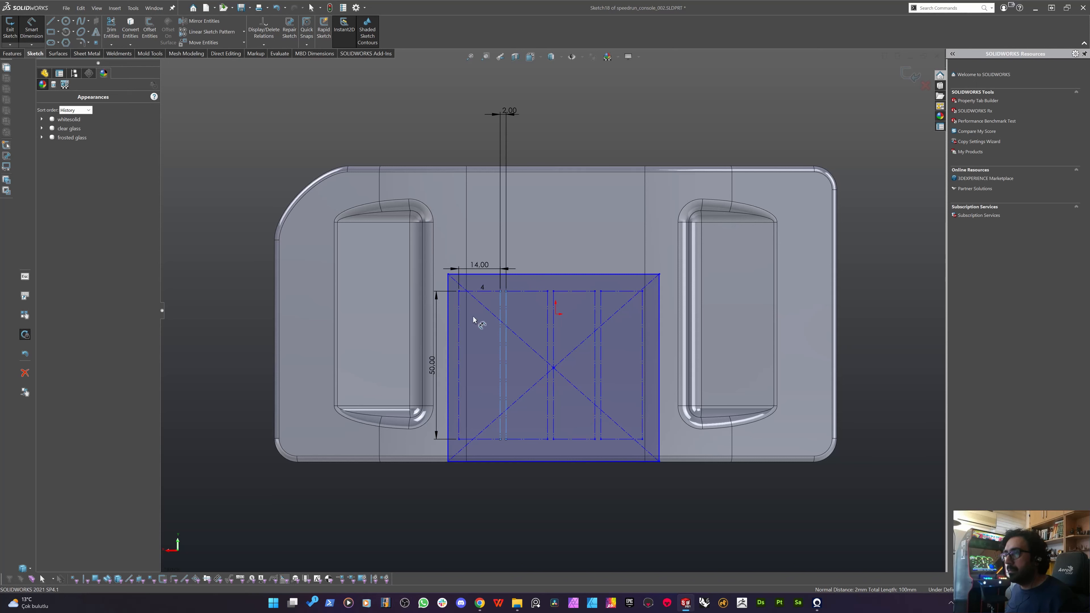
{"action": "key", "text": "Return"}
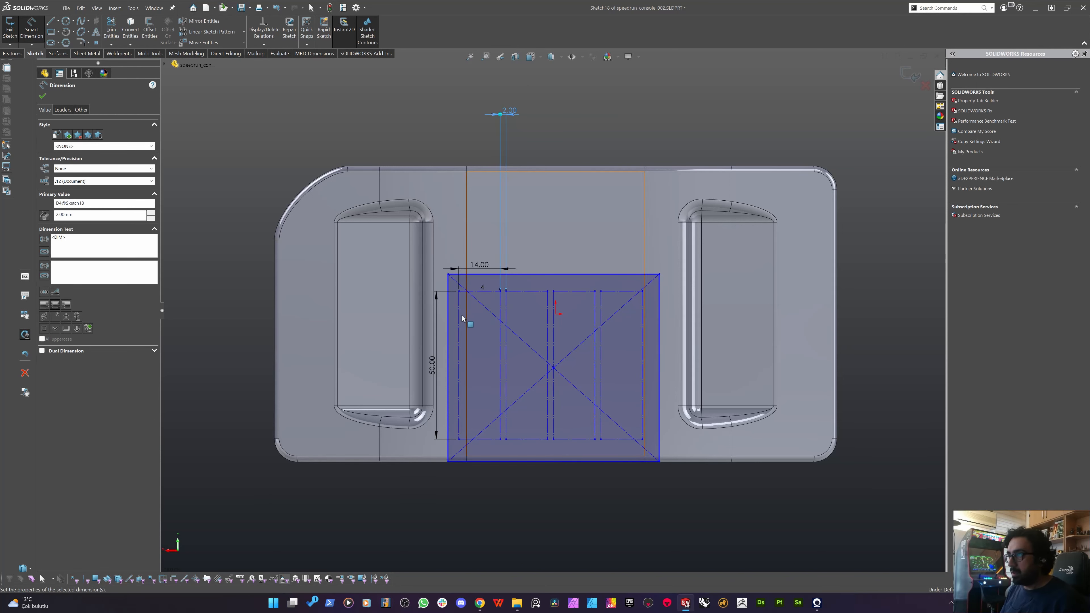
{"action": "key", "text": "Escape"}
Move the row of four patterned rectangles up, clear of the large rectangle and across the console's upper edge.
{"action": "left_click_drag", "start_coordinate": [460, 312], "coordinate": [491, 332]}
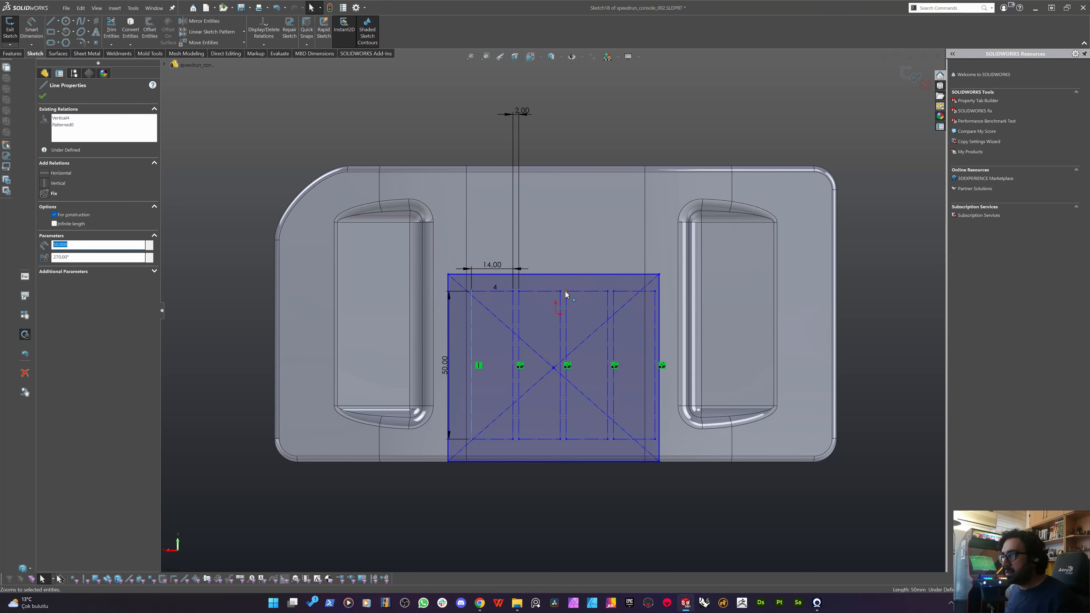
{"action": "left_click_drag", "start_coordinate": [566, 293], "coordinate": [559, 66]}
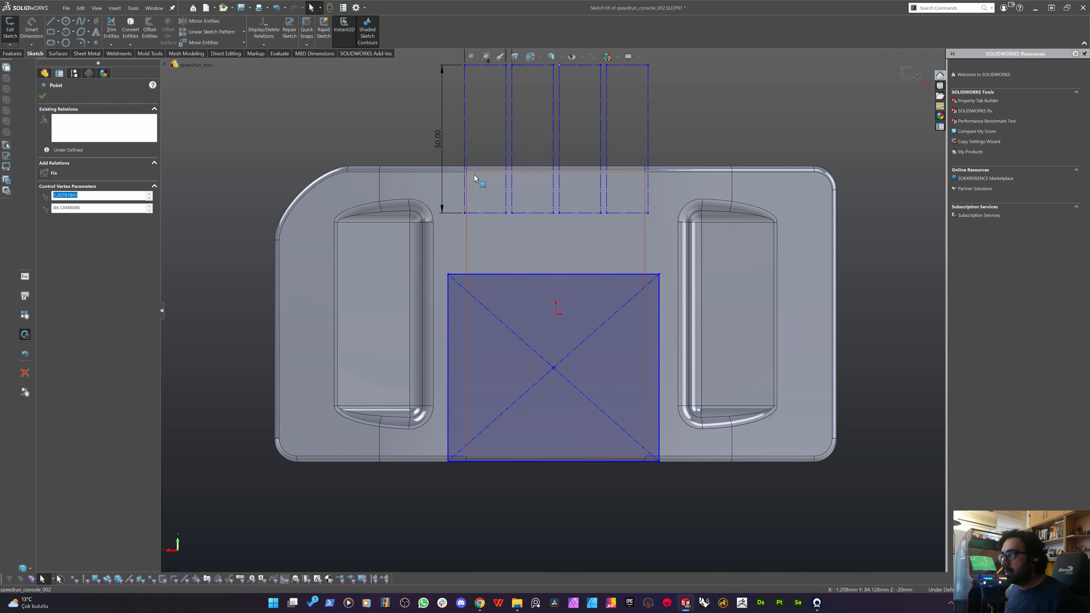
{"action": "scroll", "coordinate": [474, 175], "scroll_direction": "up", "scroll_amount": 4}
{"action": "scroll", "coordinate": [511, 173], "scroll_direction": "down", "scroll_amount": 2}
{"action": "left_click", "coordinate": [386, 189]}
{"action": "scroll", "coordinate": [547, 242], "scroll_direction": "down", "scroll_amount": 1}
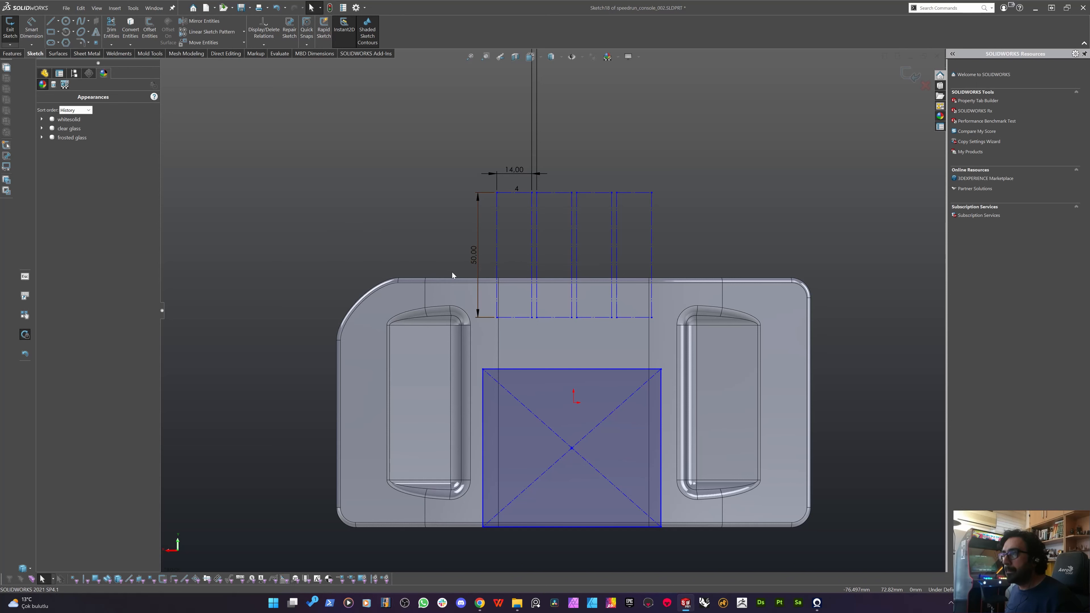
Draw a horizontal line about 2 mm long joining the facing lower corners of the two middle rectangles, and select it.
{"action": "key", "text": "l"}
{"action": "left_click", "coordinate": [572, 318]}
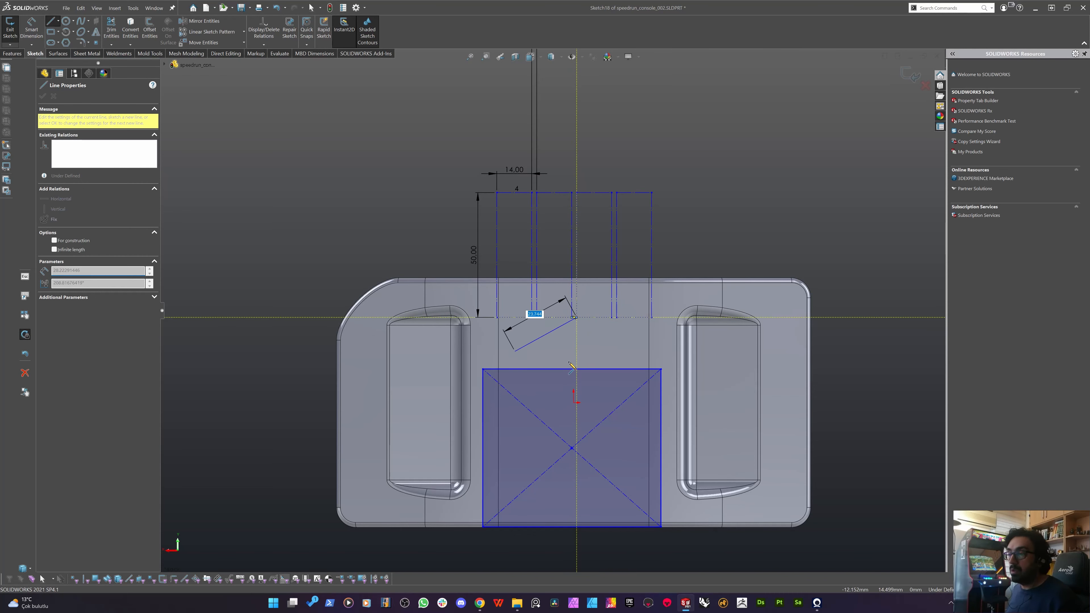
{"action": "scroll", "coordinate": [571, 354], "scroll_direction": "down", "scroll_amount": 5}
{"action": "key", "text": "Escape"}
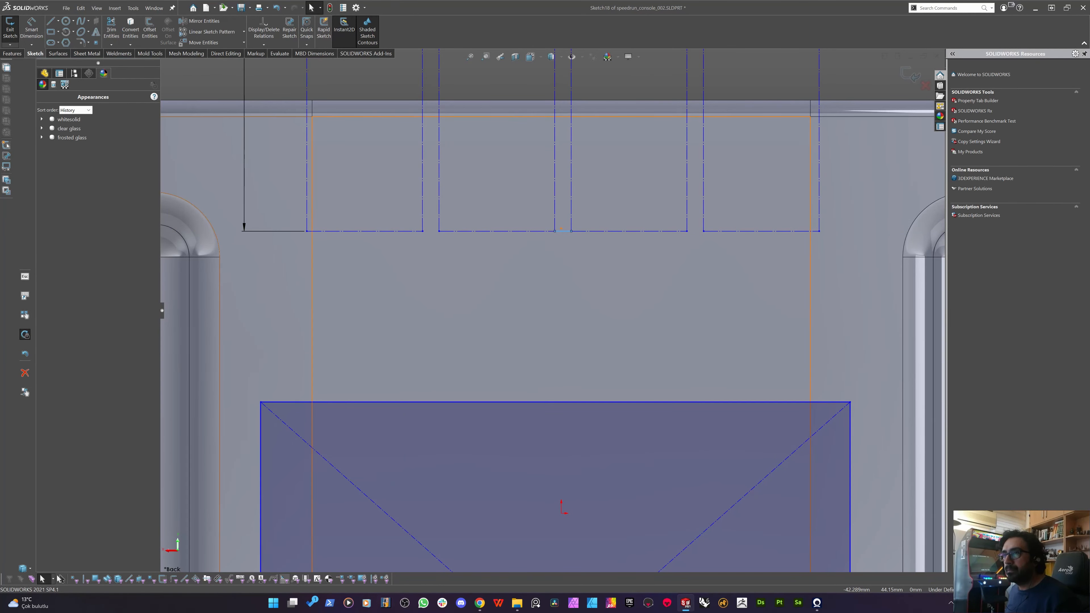
{"action": "left_click", "coordinate": [44, 74]}
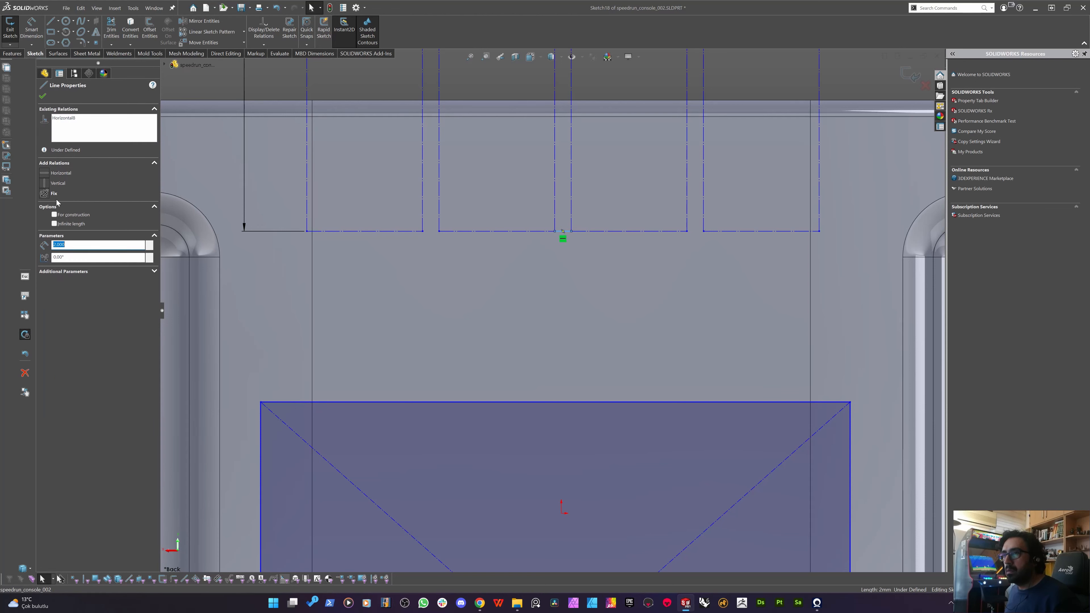
Convert the short horizontal line between the two middle rectangles to construction geometry.
{"action": "left_click", "coordinate": [75, 215]}
{"action": "scroll", "coordinate": [472, 260], "scroll_direction": "up", "scroll_amount": 5}
{"action": "left_click", "coordinate": [226, 242]}
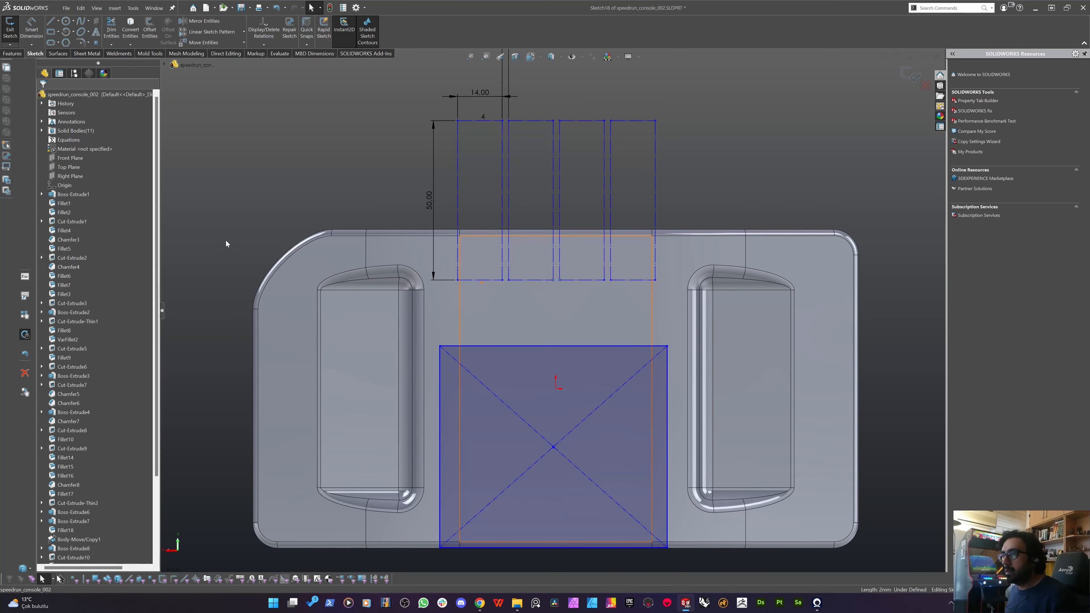
Draw a line about 34 mm long from the origin up to the midpoint of the short horizontal construction line.
{"action": "left_click", "coordinate": [523, 326]}
{"action": "scroll", "coordinate": [523, 325], "scroll_direction": "down", "scroll_amount": 3}
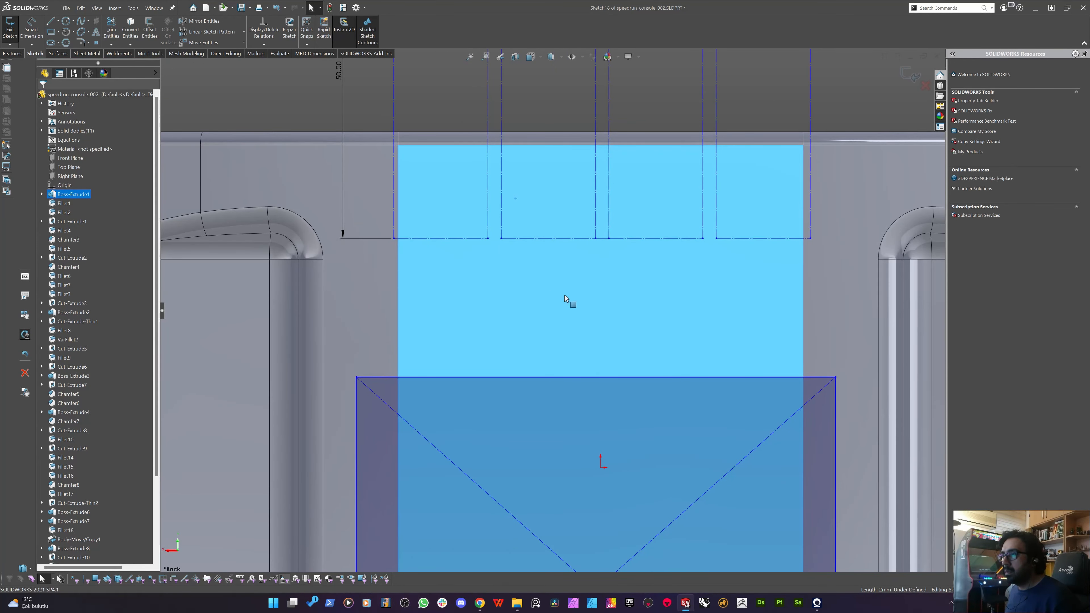
{"action": "key", "text": "l"}
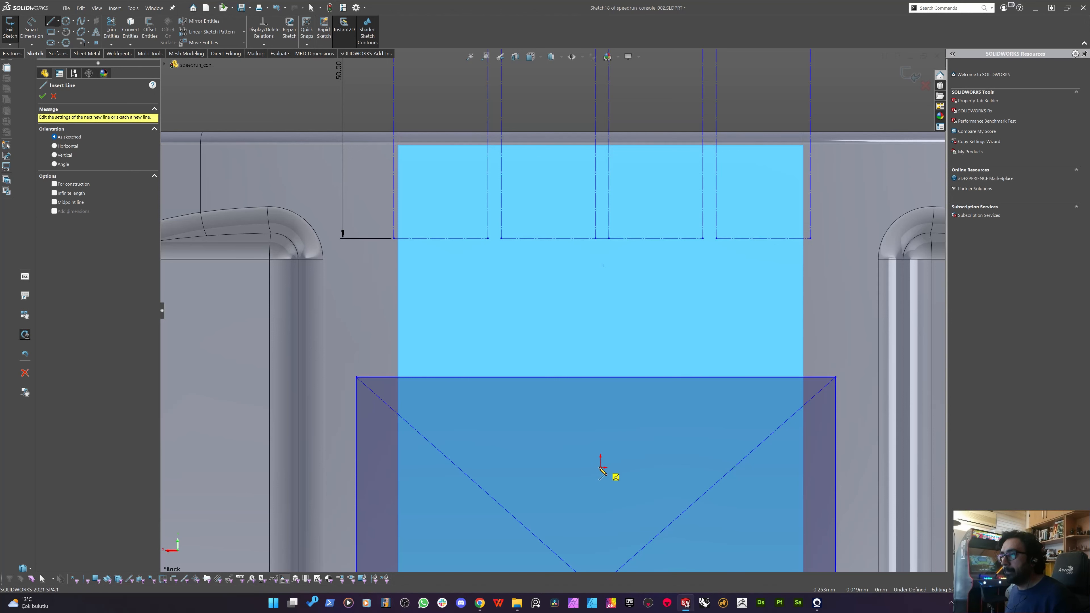
{"action": "left_click", "coordinate": [600, 467]}
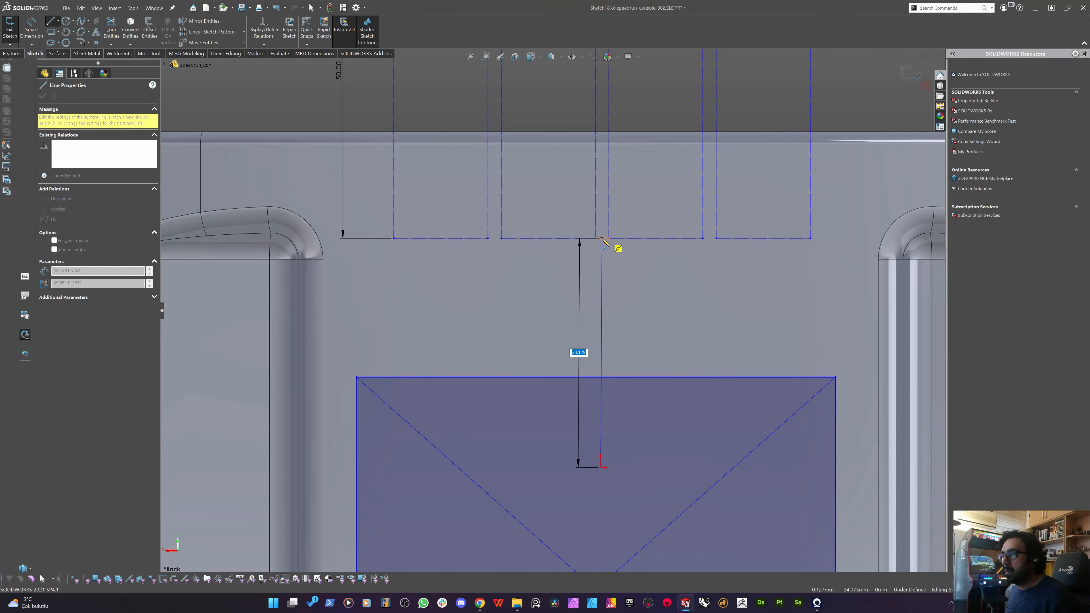
{"action": "double_click", "coordinate": [602, 238]}
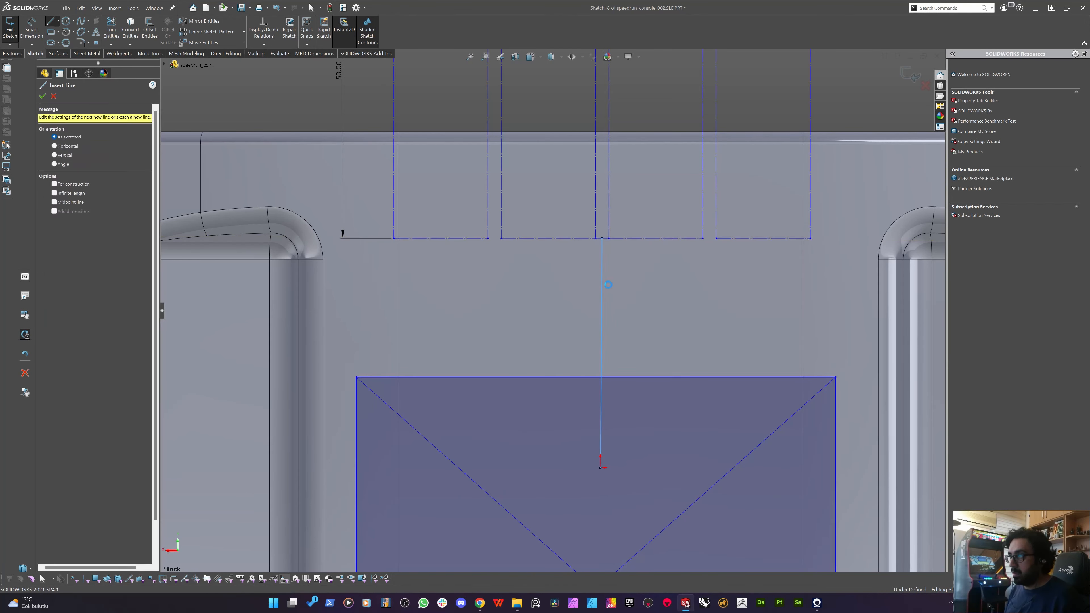
{"action": "key", "text": "Escape"}
Make the line from the origin vertical and convert it to construction geometry.
{"action": "left_click", "coordinate": [602, 282]}
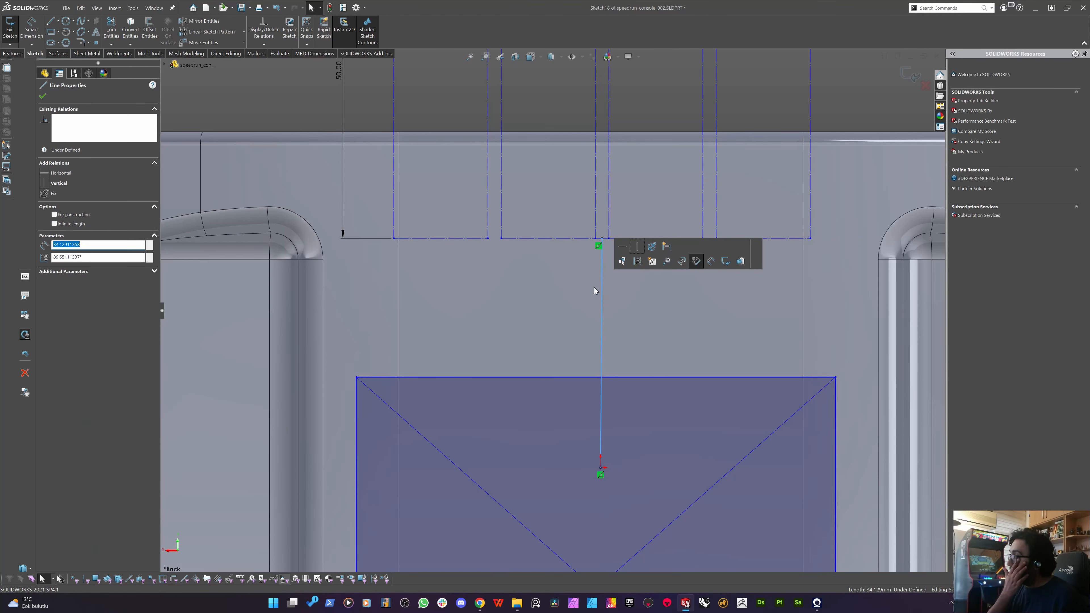
{"action": "left_click", "coordinate": [59, 183]}
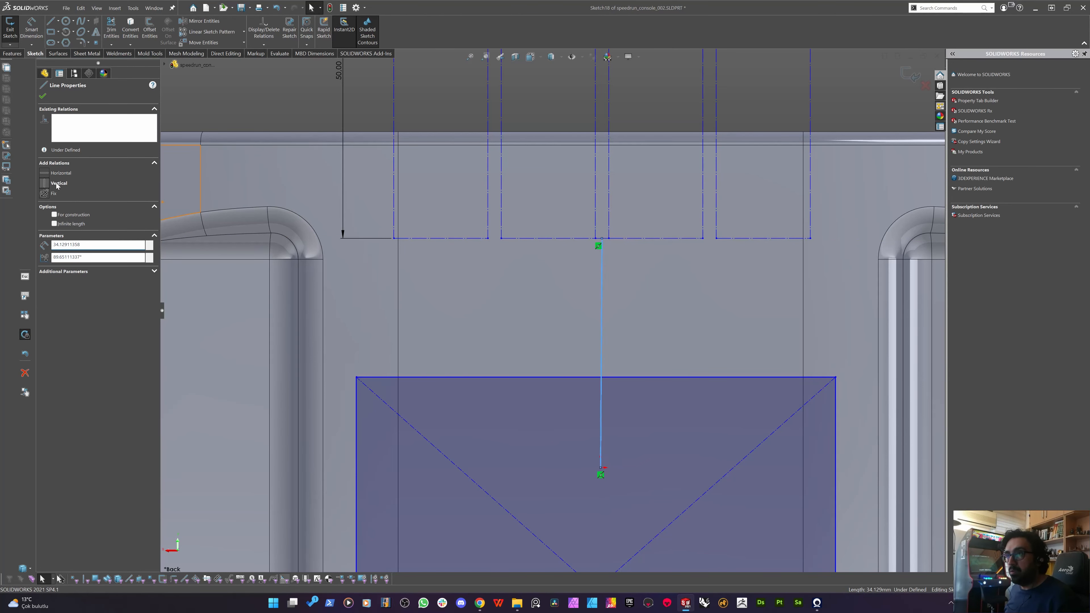
{"action": "left_click", "coordinate": [66, 215]}
{"action": "scroll", "coordinate": [477, 285], "scroll_direction": "down", "scroll_amount": 2}
{"action": "scroll", "coordinate": [498, 289], "scroll_direction": "up", "scroll_amount": 6}
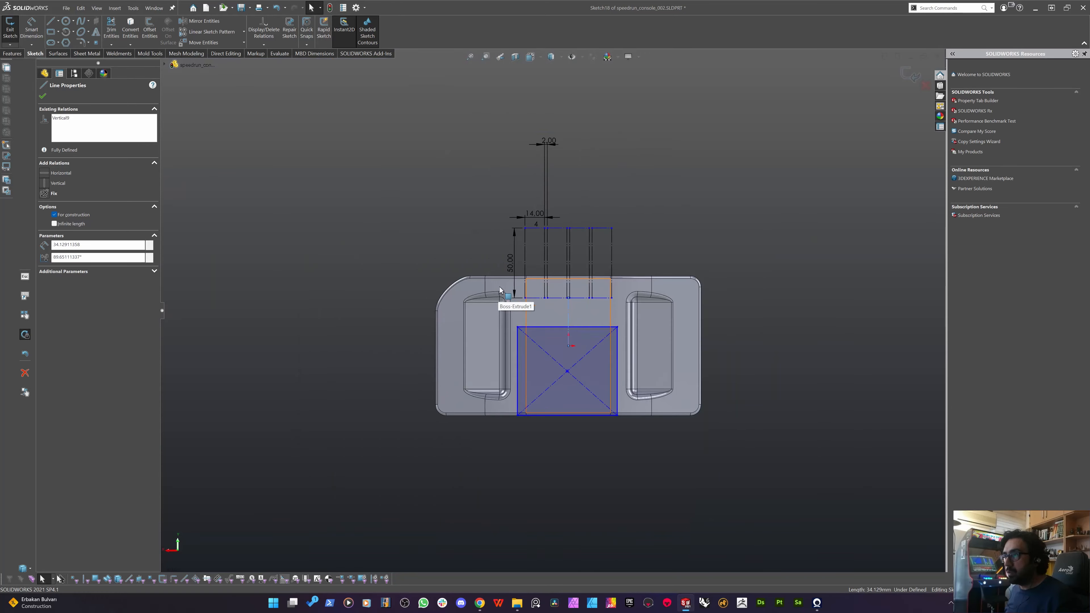
{"action": "key", "text": "Escape"}
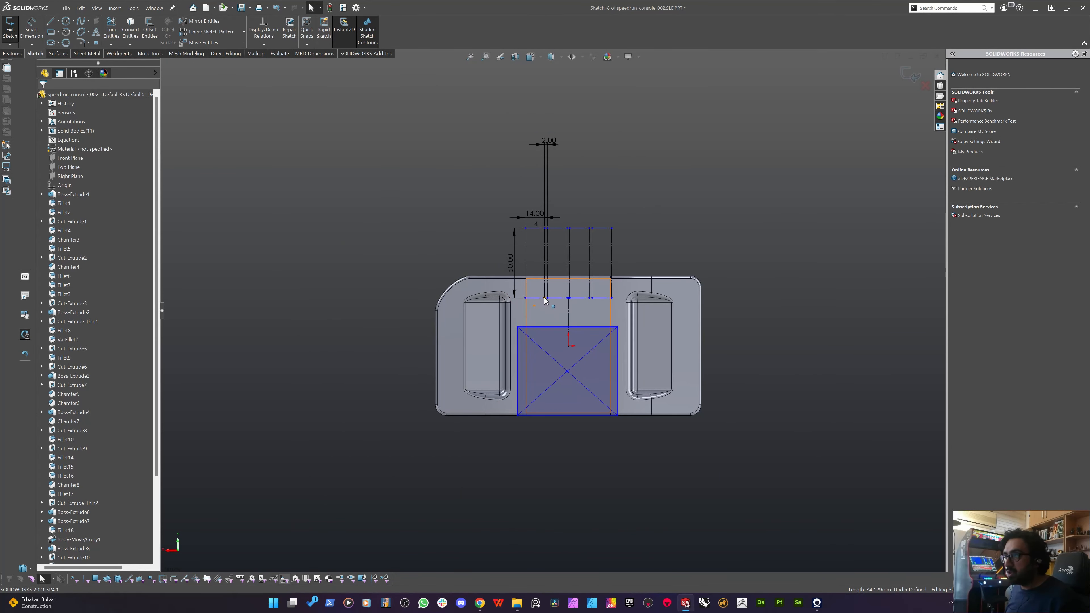
Move the row of four rectangles down inside the large rectangle and shift the large rectangle's upper and lower edges to surround it.
{"action": "left_click_drag", "start_coordinate": [545, 298], "coordinate": [557, 401]}
{"action": "scroll", "coordinate": [544, 327], "scroll_direction": "down", "scroll_amount": 3}
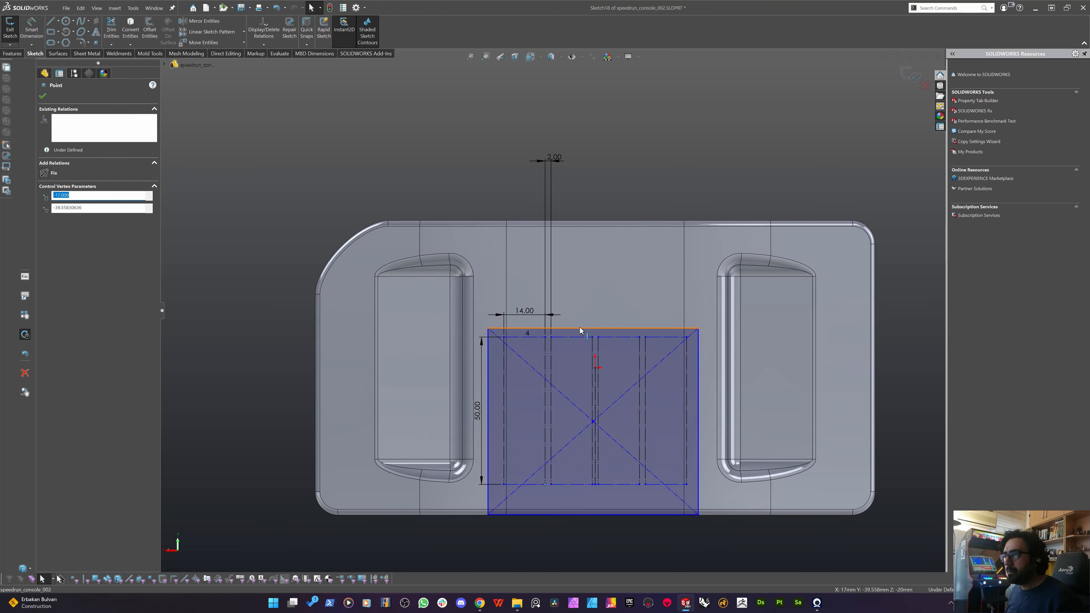
{"action": "left_click_drag", "start_coordinate": [575, 328], "coordinate": [583, 283]}
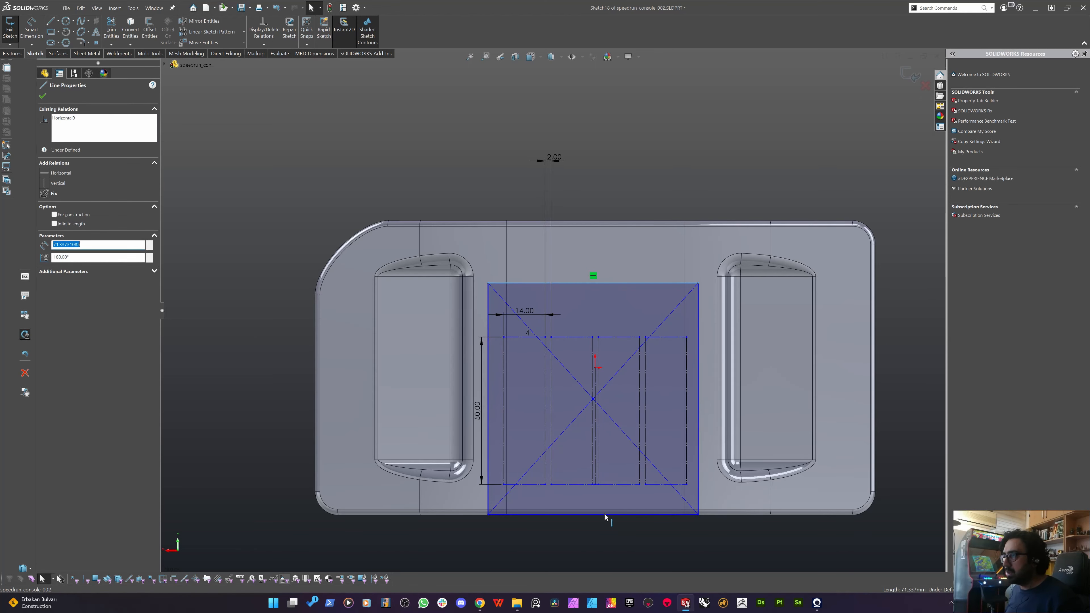
{"action": "left_click_drag", "start_coordinate": [603, 513], "coordinate": [602, 494]}
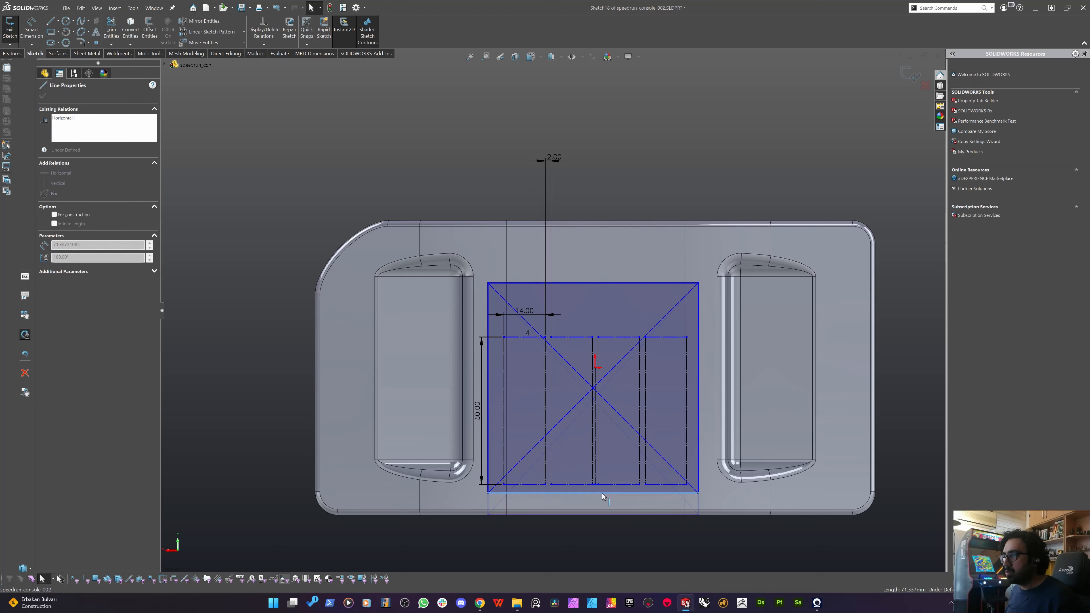
{"action": "left_click", "coordinate": [316, 192]}
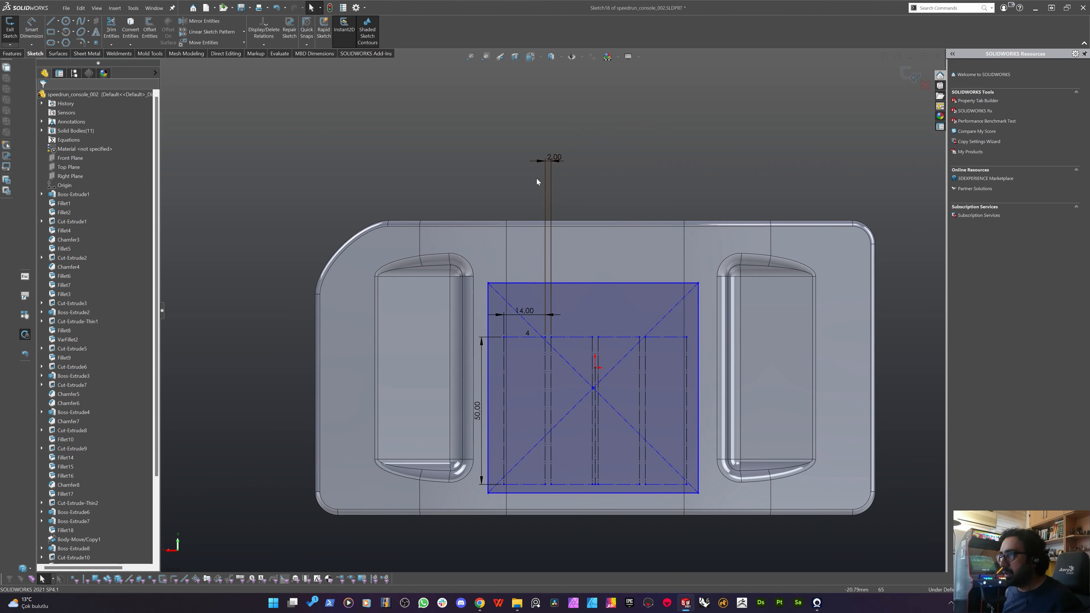
{"action": "scroll", "coordinate": [573, 287], "scroll_direction": "up", "scroll_amount": 3}
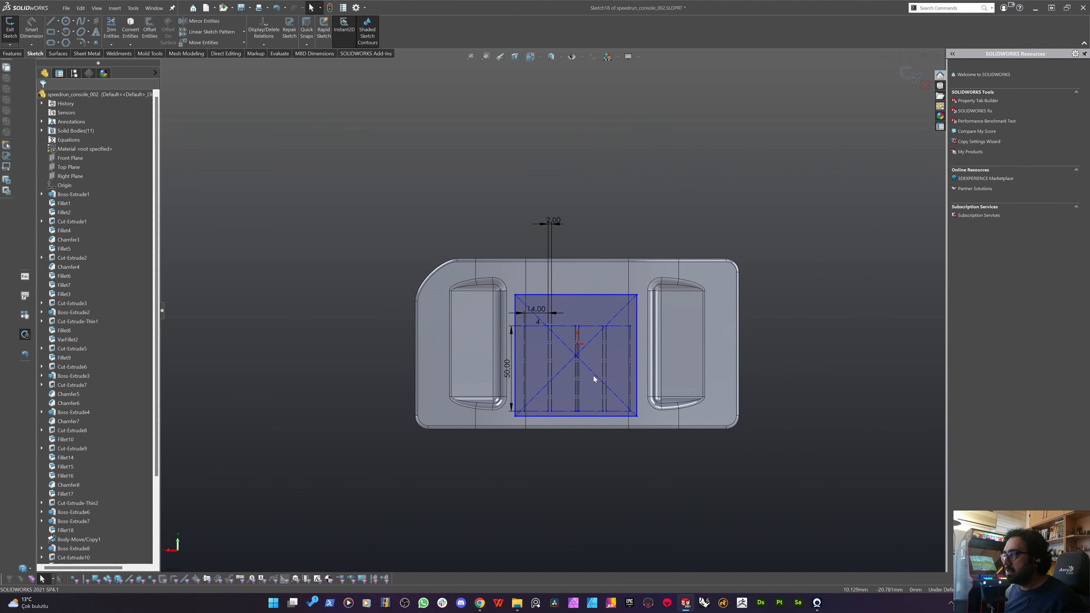
{"action": "scroll", "coordinate": [594, 376], "scroll_direction": "down", "scroll_amount": 3}
{"action": "mouse_move", "coordinate": [556, 233]}
{"action": "left_mouse_down"}
{"action": "mouse_move", "coordinate": [562, 225]}
{"action": "mouse_move", "coordinate": [554, 239]}
{"action": "mouse_move", "coordinate": [575, 271]}
{"action": "mouse_move", "coordinate": [550, 229]}
{"action": "mouse_move", "coordinate": [557, 242]}
{"action": "left_mouse_up"}
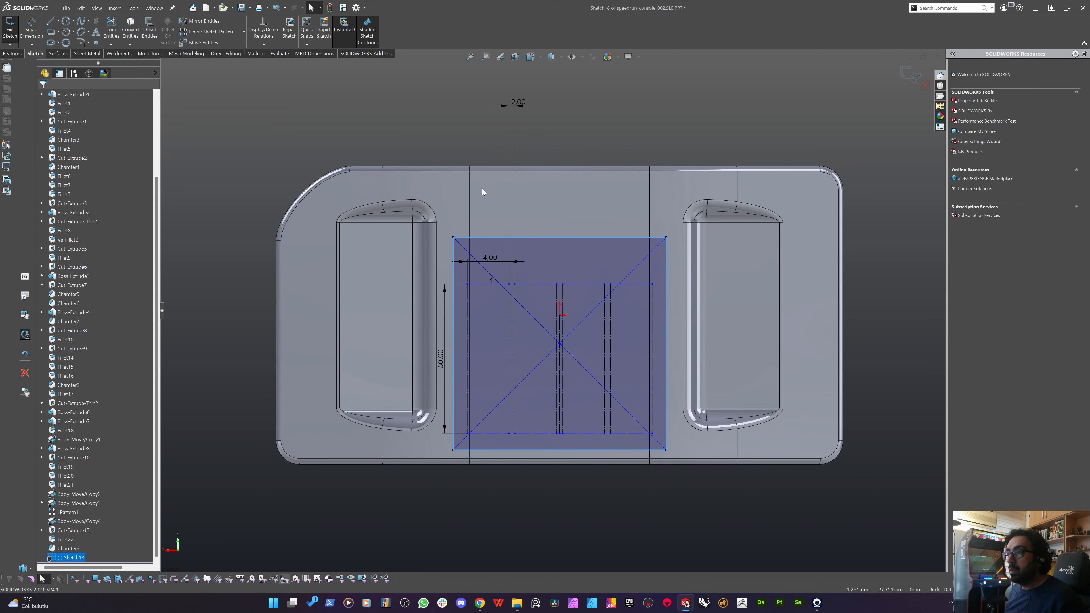
Add a coincident relation between the large rectangle's center point and the vertical construction line.
{"action": "left_click", "coordinate": [269, 179]}
{"action": "scroll", "coordinate": [627, 330], "scroll_direction": "down", "scroll_amount": 4}
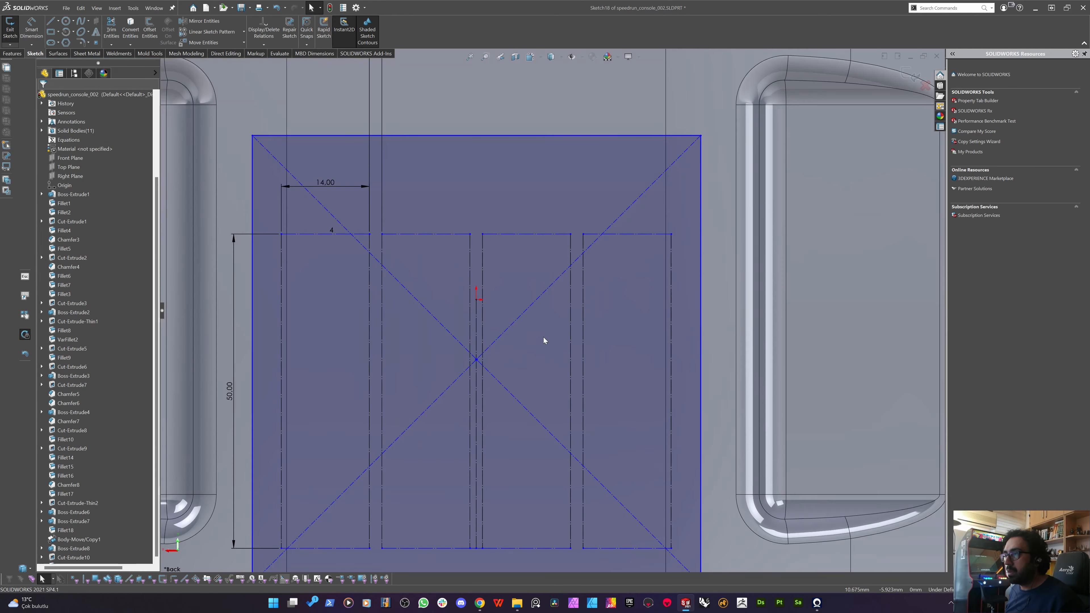
{"action": "left_click", "coordinate": [477, 360]}
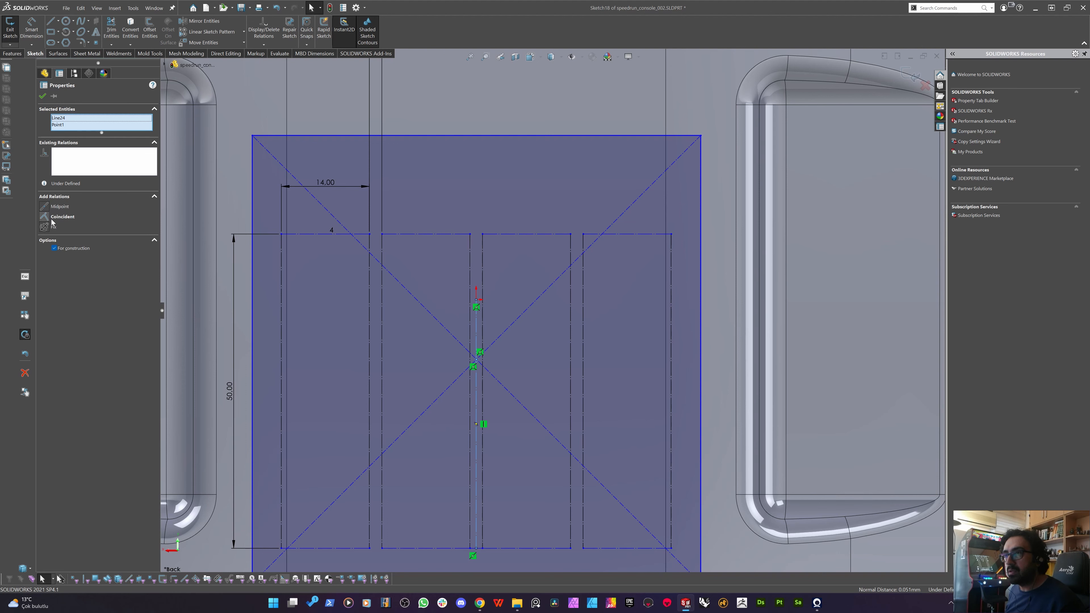
{"action": "left_click", "coordinate": [52, 217]}
{"action": "key", "text": "z"}
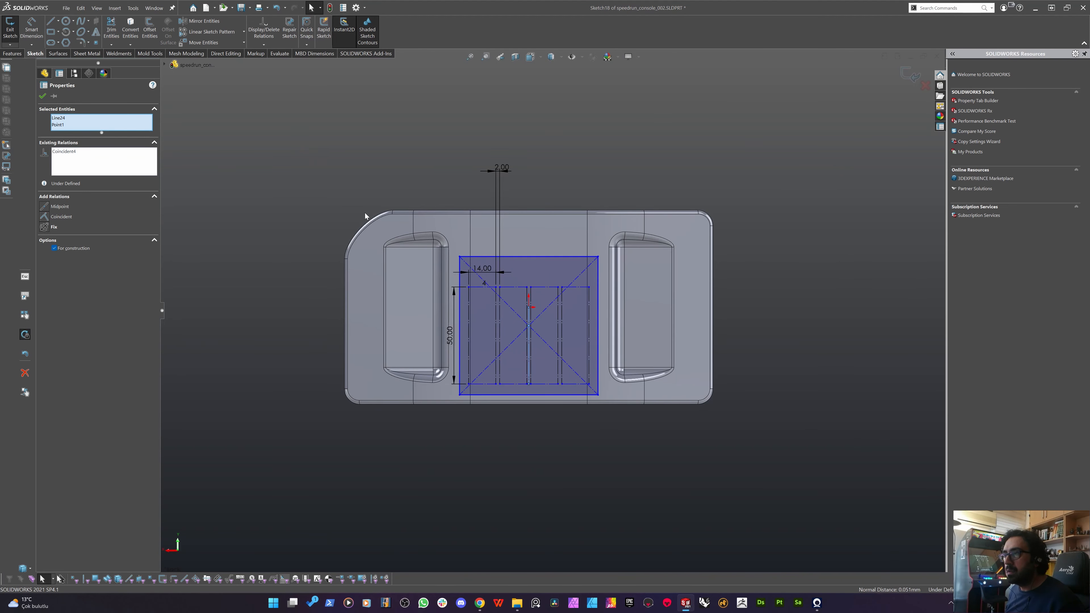
{"action": "key", "text": "Escape"}
Dimension the gap between the lower edges of the rectangle row and the large rectangle as 4 mm.
{"action": "scroll", "coordinate": [507, 339], "scroll_direction": "down", "scroll_amount": 3}
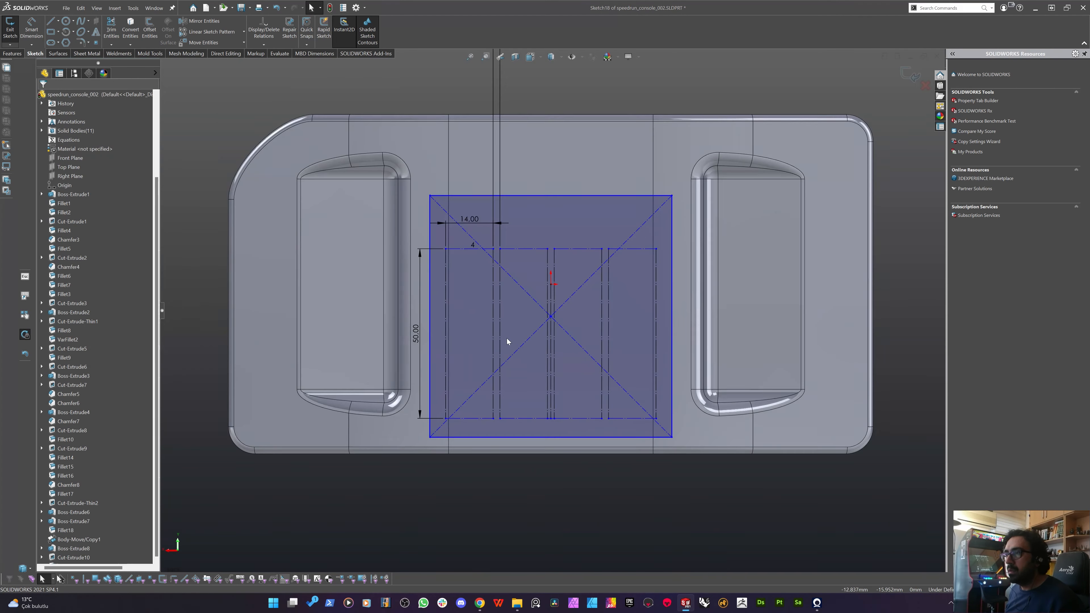
{"action": "left_click", "coordinate": [526, 431]}
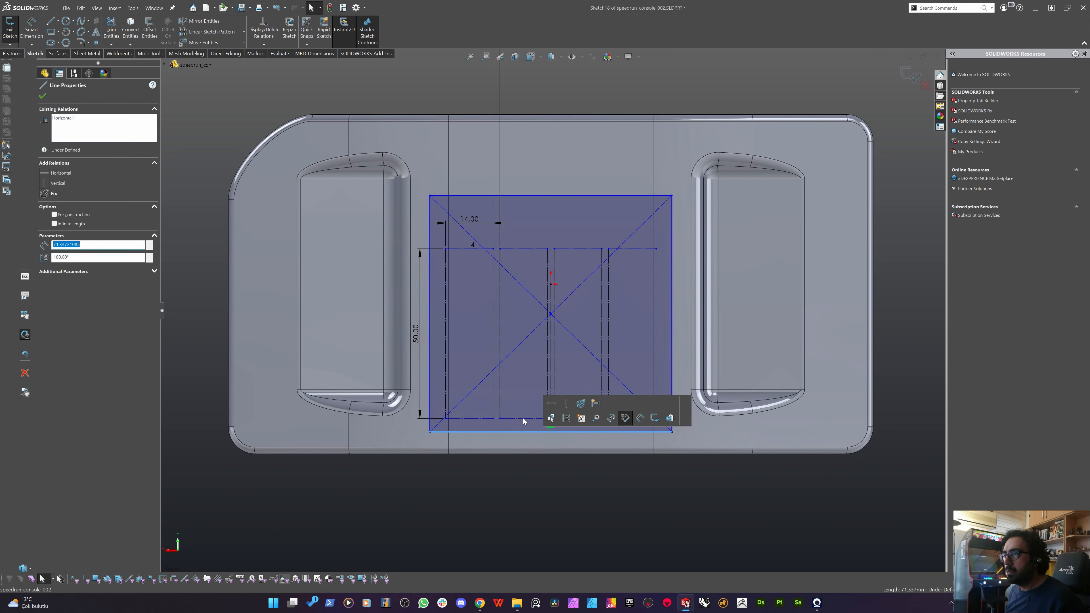
{"action": "left_click", "coordinate": [522, 418]}
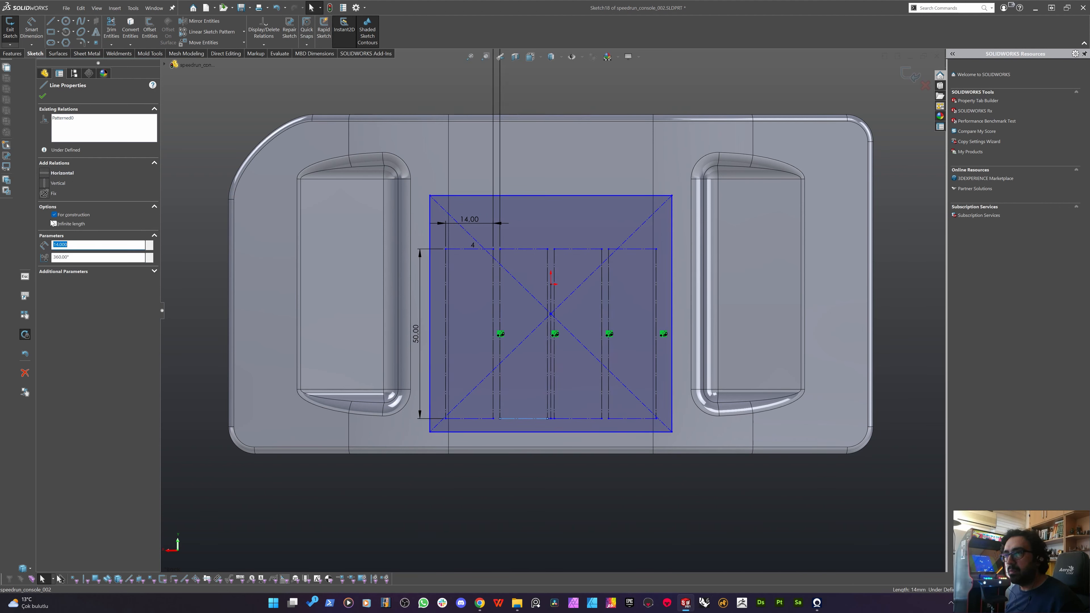
{"action": "left_click", "coordinate": [512, 502]}
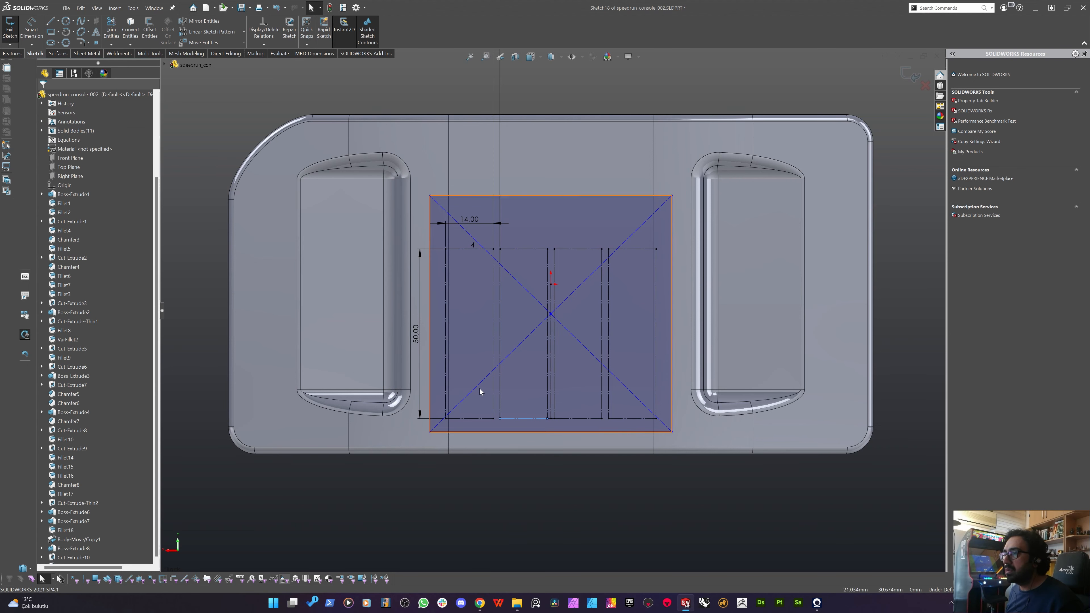
{"action": "left_click", "coordinate": [493, 431]}
{"action": "right_click_drag", "start_coordinate": [390, 523], "coordinate": [391, 485]}
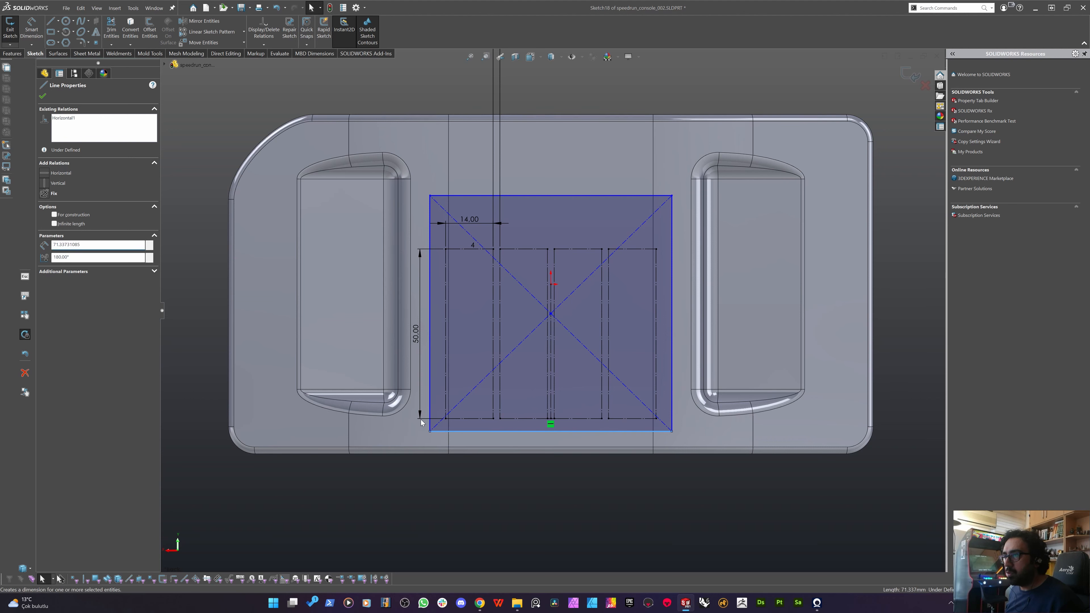
{"action": "left_click", "coordinate": [476, 420]}
{"action": "left_click", "coordinate": [482, 431]}
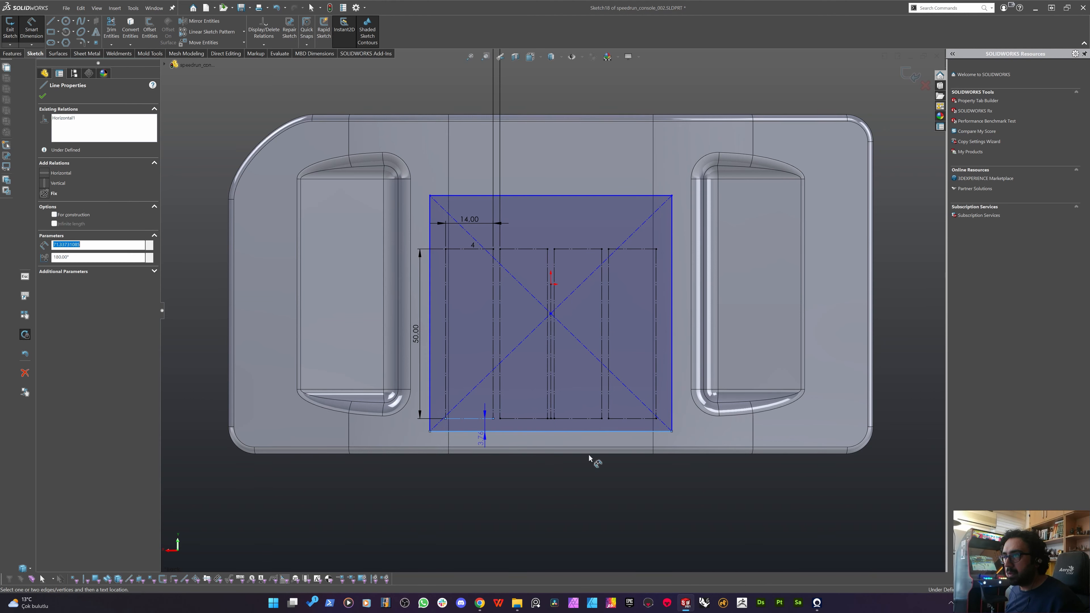
{"action": "left_click", "coordinate": [712, 457]}
{"action": "type", "text": "4"}
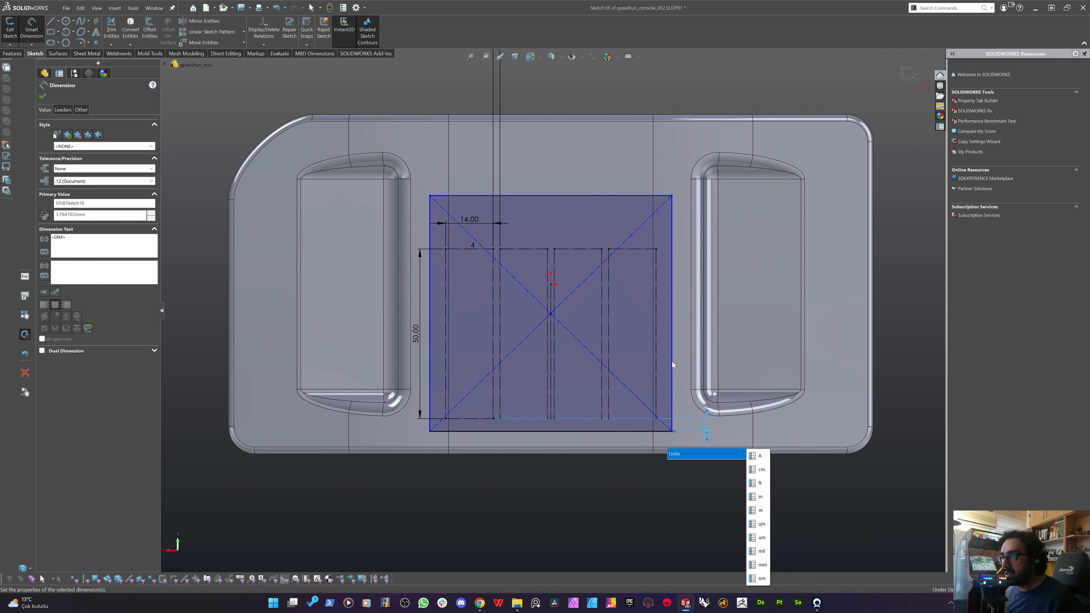
{"action": "key", "text": "Return"}
Dimension the gap between the right edges of the last patterned rectangle and the large rectangle as 4 mm.
{"action": "left_click", "coordinate": [657, 356]}
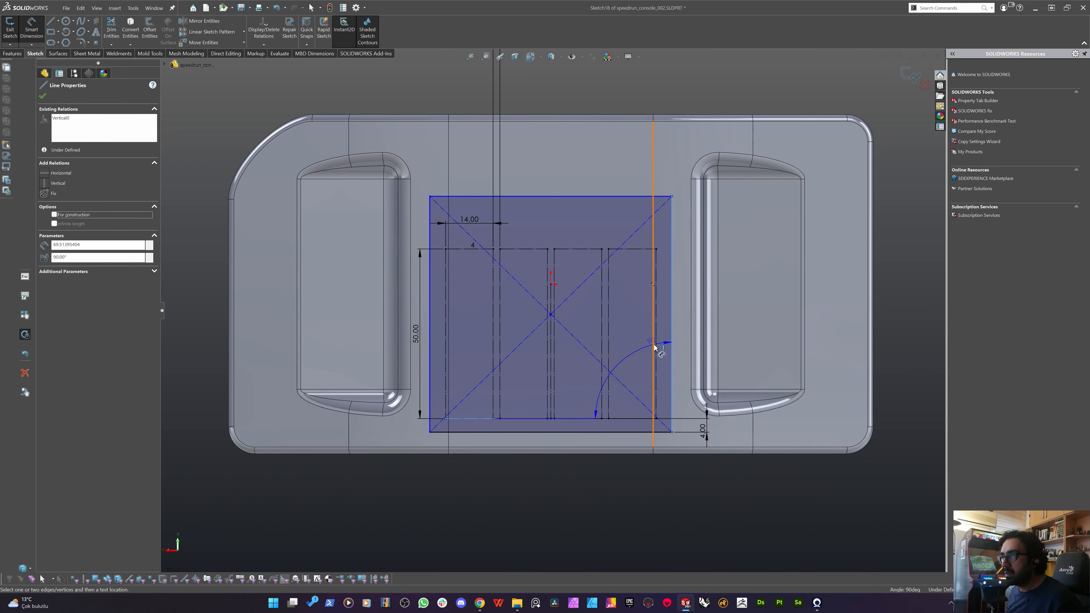
{"action": "left_click", "coordinate": [657, 341]}
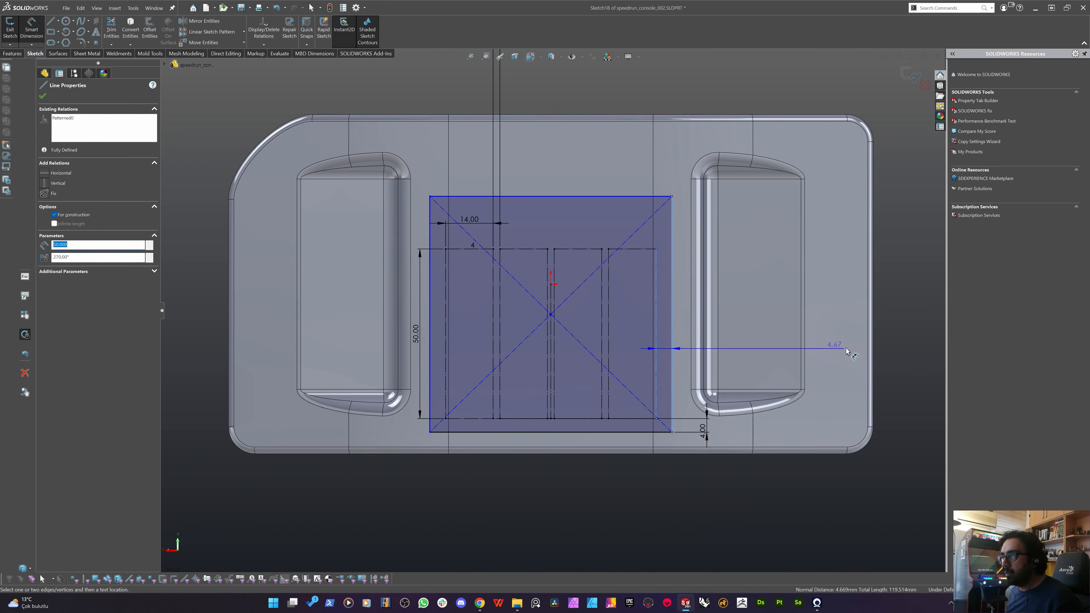
{"action": "left_click", "coordinate": [847, 347]}
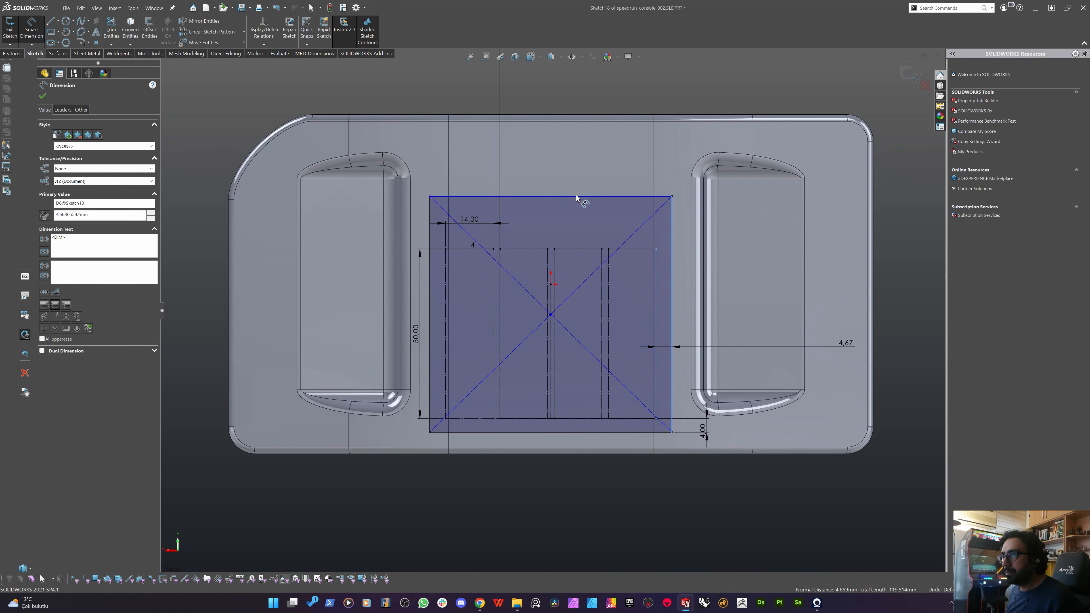
{"action": "type", "text": "4"}
{"action": "key", "text": "Return"}
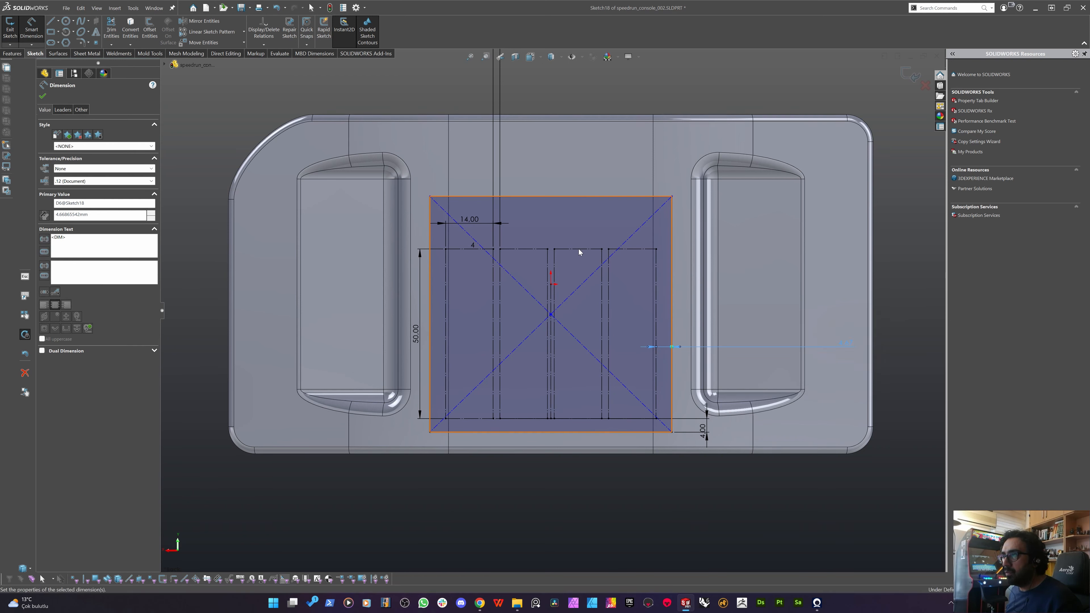
Dimension the gap between the upper edges of the rectangle row and the large rectangle as 10 mm.
{"action": "left_click", "coordinate": [582, 197]}
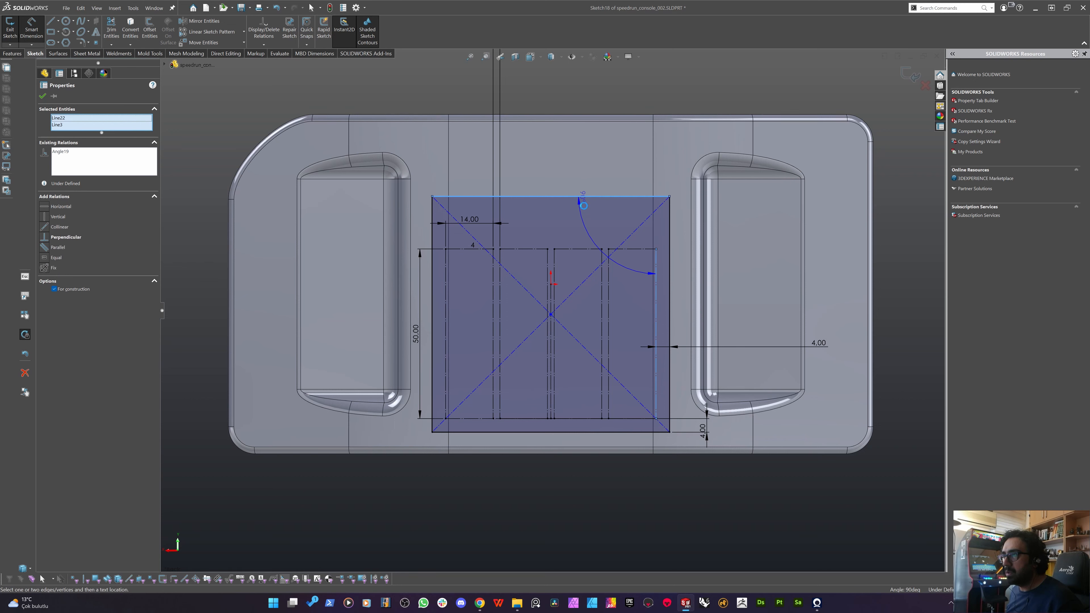
{"action": "key", "text": "Escape"}
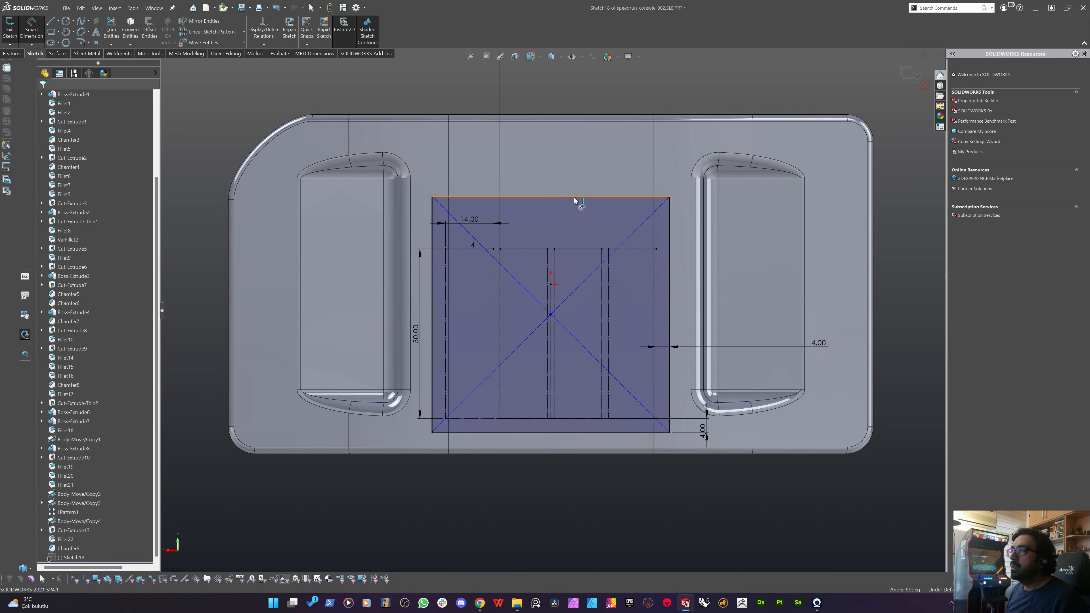
{"action": "left_click", "coordinate": [575, 197]}
{"action": "left_click", "coordinate": [578, 249]}
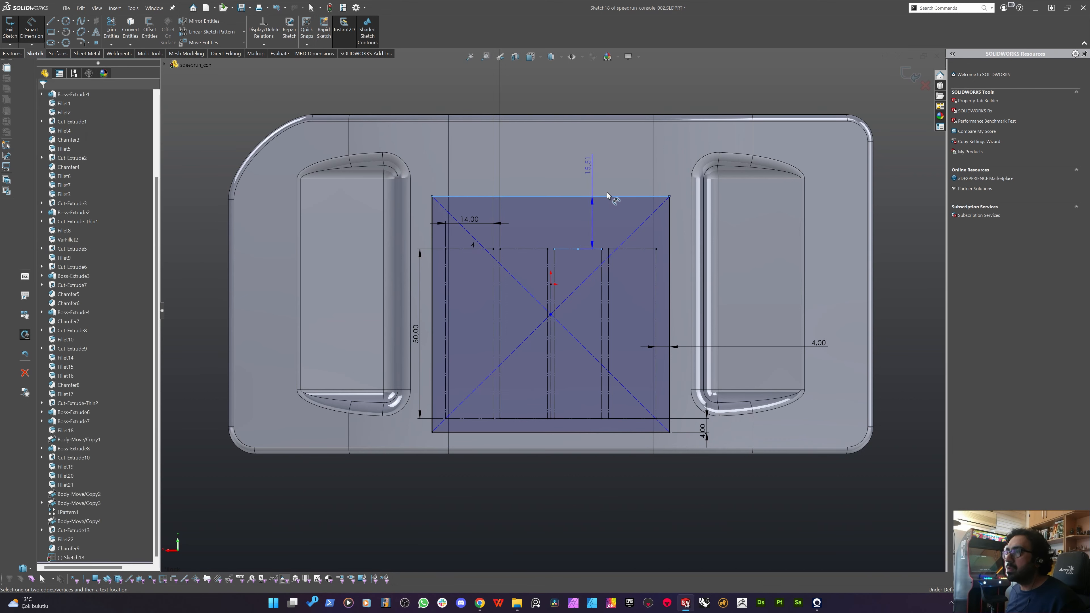
{"action": "left_click", "coordinate": [617, 220]}
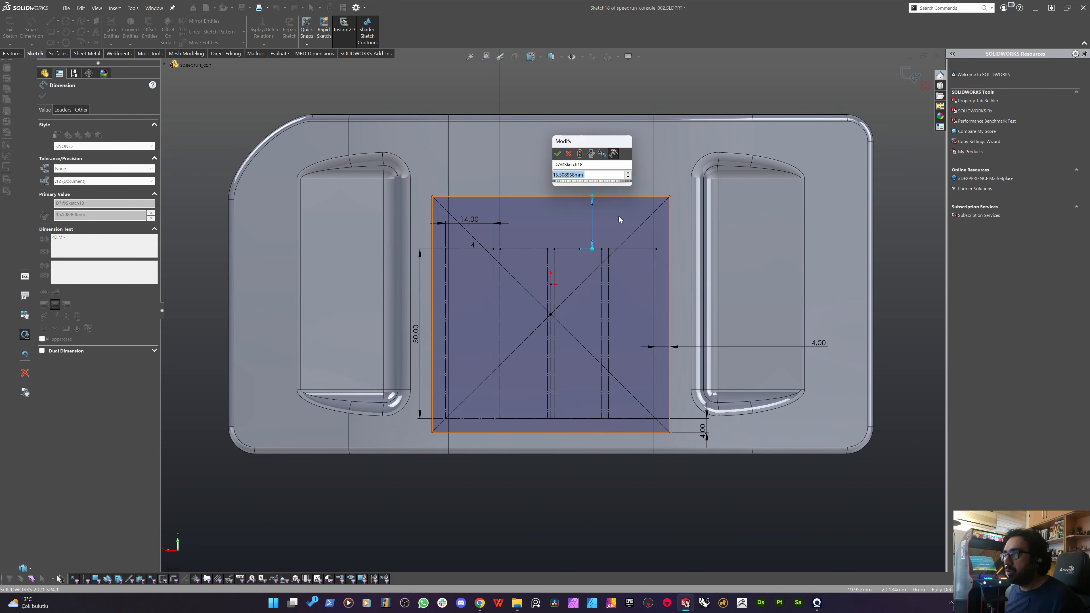
{"action": "key", "text": "Return"}
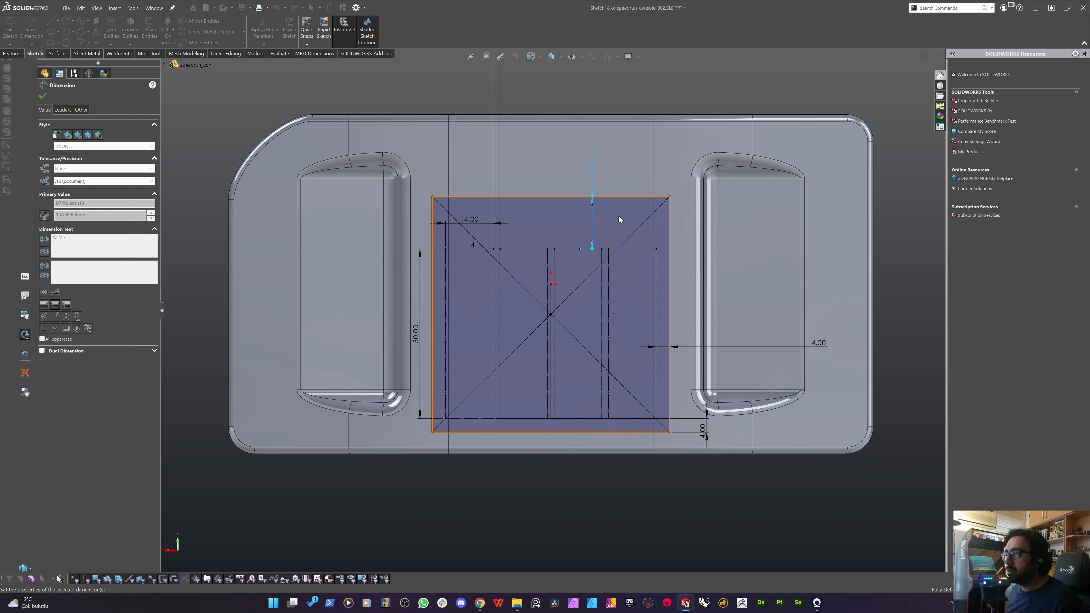
{"action": "double_click", "coordinate": [591, 168]}
{"action": "type", "text": "10"}
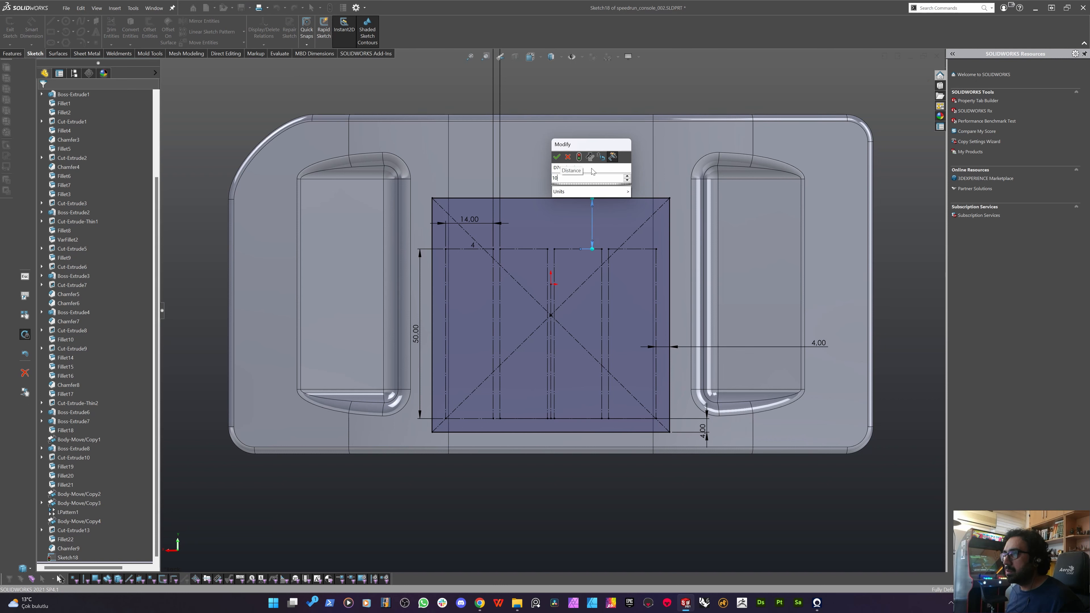
{"action": "key", "text": "Return"}
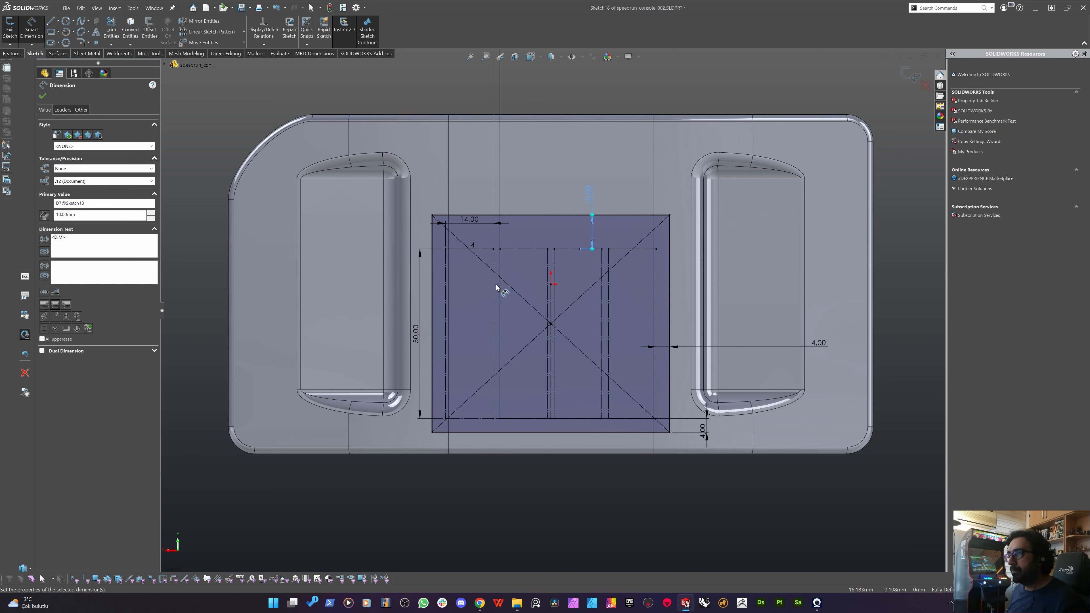
Start an extruded cut from the large rectangle as a one-direction thin feature with a wall thickness of 1 mm.
{"action": "mouse_move", "coordinate": [499, 288]}
{"action": "middle_mouse_down"}
{"action": "mouse_move", "coordinate": [380, 382]}
{"action": "mouse_move", "coordinate": [502, 274]}
{"action": "middle_mouse_up"}
{"action": "key", "text": "Escape"}
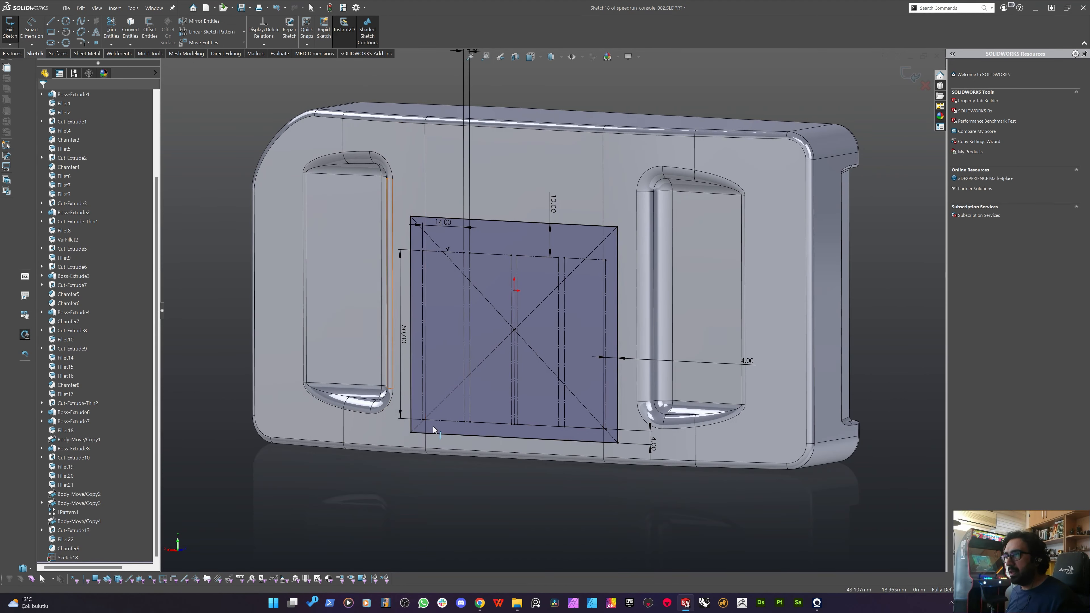
{"action": "middle_click_drag", "start_coordinate": [434, 432], "coordinate": [494, 393]}
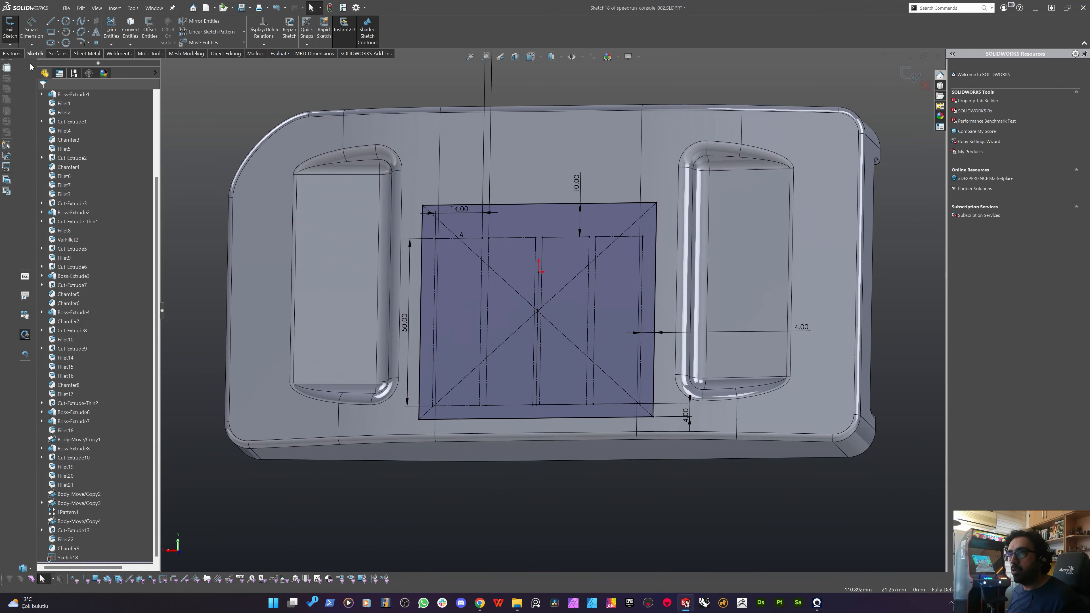
{"action": "left_click", "coordinate": [12, 54]}
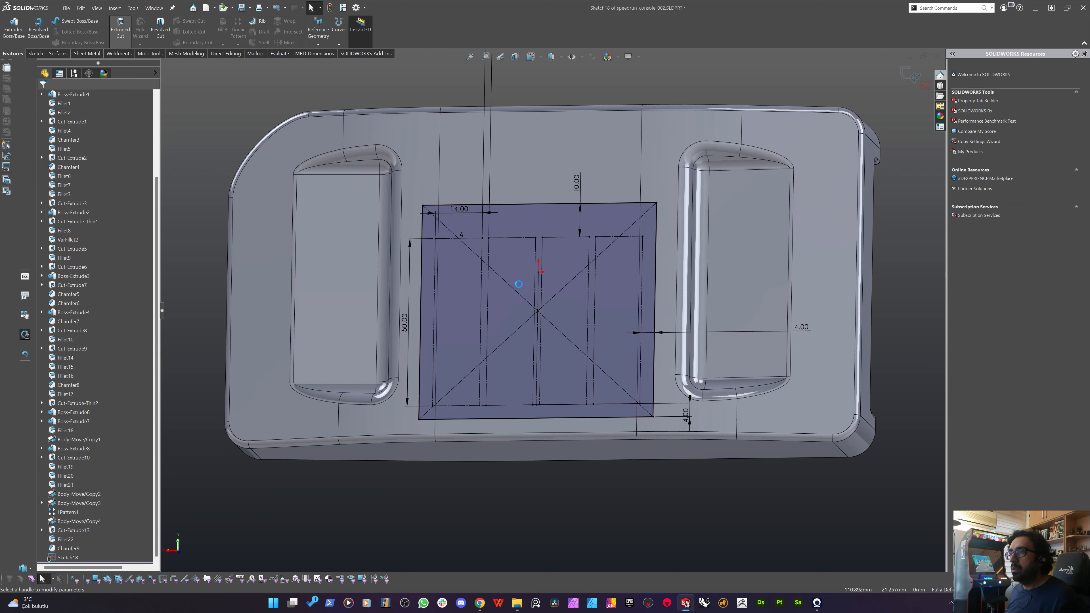
{"action": "middle_click_drag", "start_coordinate": [500, 293], "coordinate": [416, 244]}
{"action": "scroll", "coordinate": [485, 263], "scroll_direction": "down", "scroll_amount": 3}
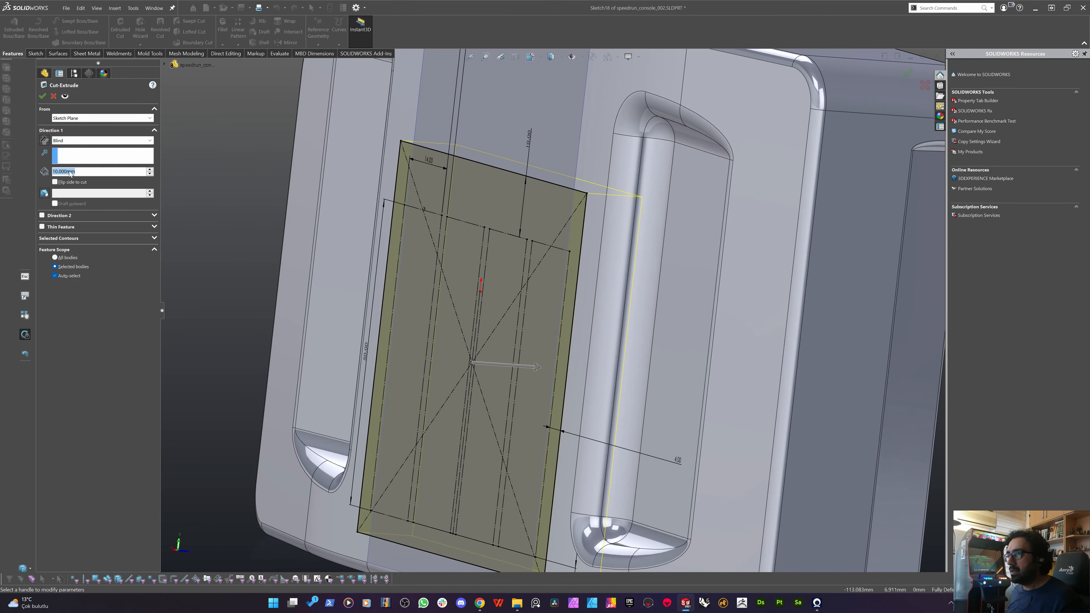
{"action": "left_click", "coordinate": [42, 226]}
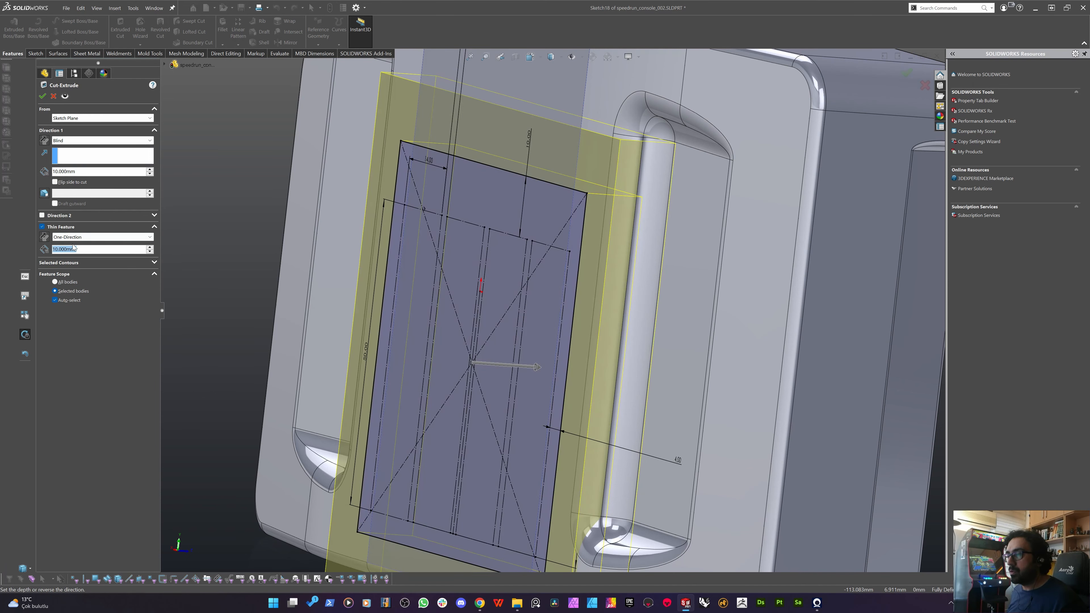
{"action": "type", "text": "0.2"}
{"action": "key", "text": "Return"}
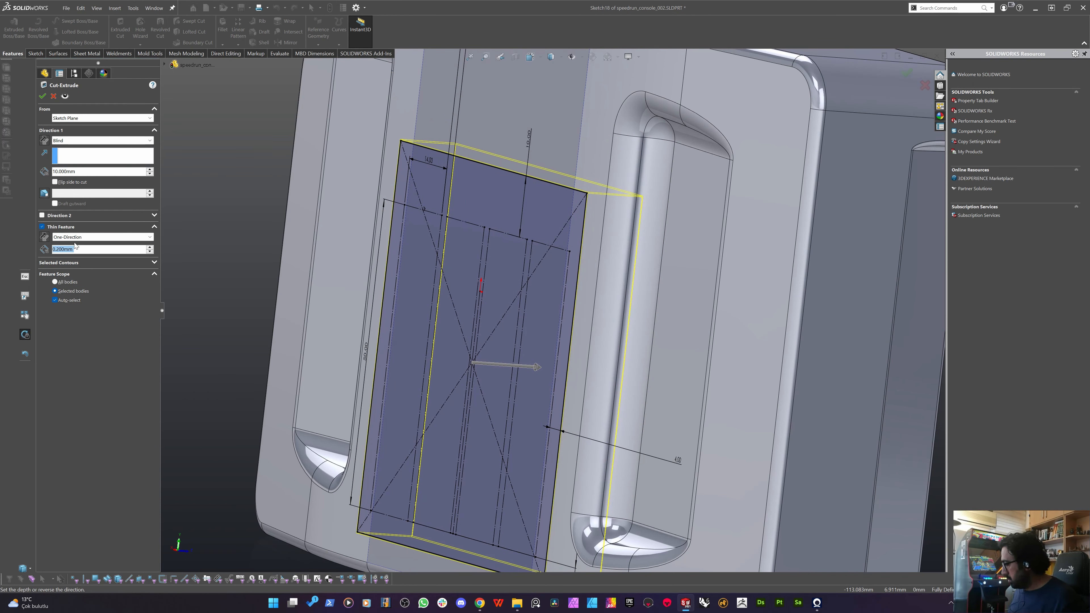
{"action": "type", "text": "1."}
{"action": "key", "text": "Return"}
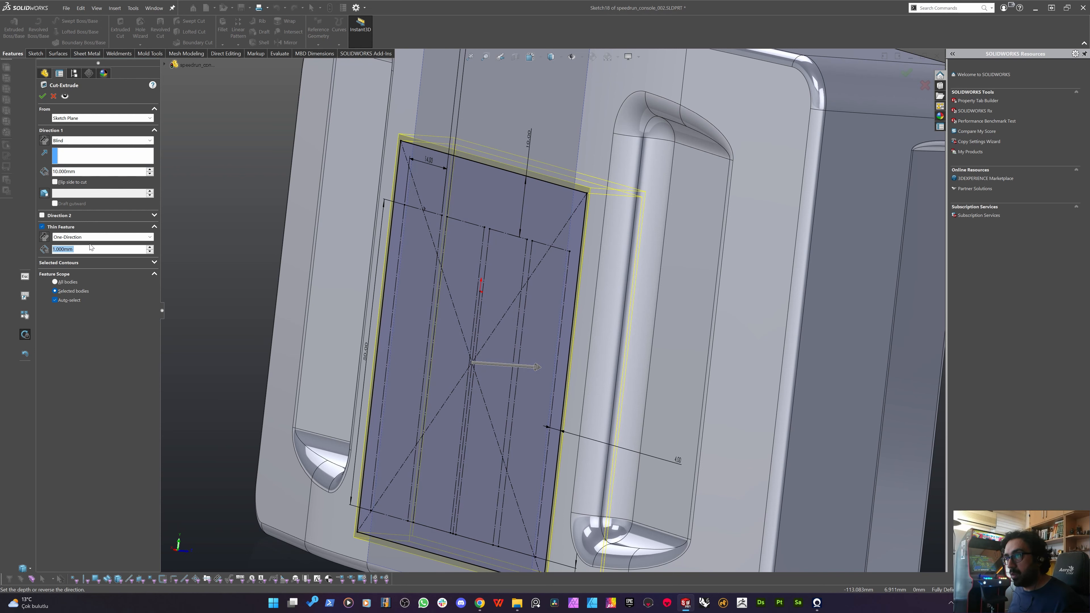
Try a blind depth of 0.5 mm for the thin cut.
{"action": "scroll", "coordinate": [557, 233], "scroll_direction": "down", "scroll_amount": 3}
{"action": "scroll", "coordinate": [557, 233], "scroll_direction": "down", "scroll_amount": 1}
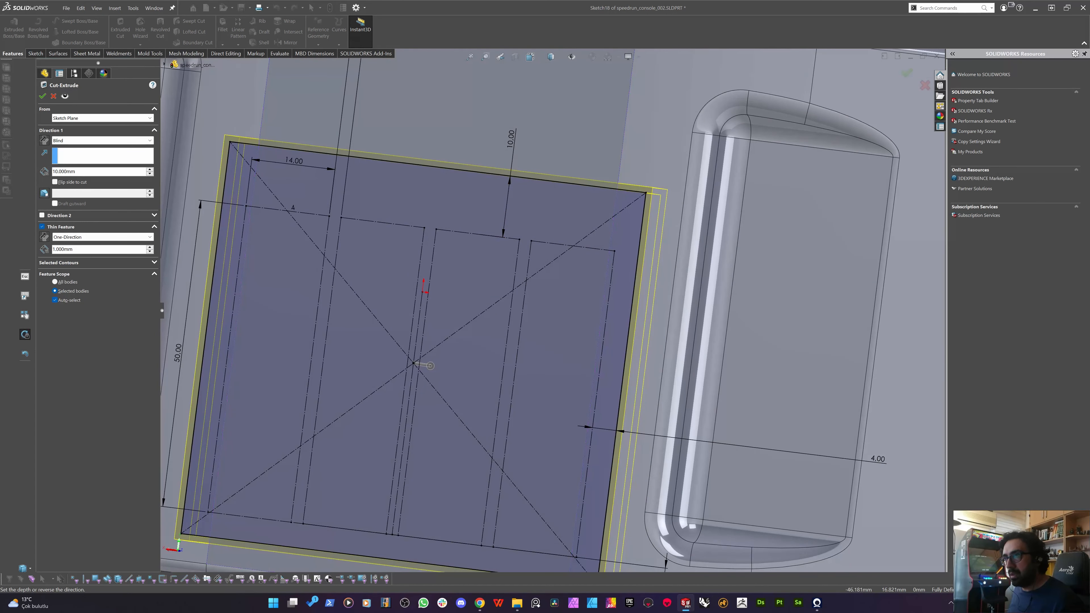
{"action": "double_click", "coordinate": [64, 172]}
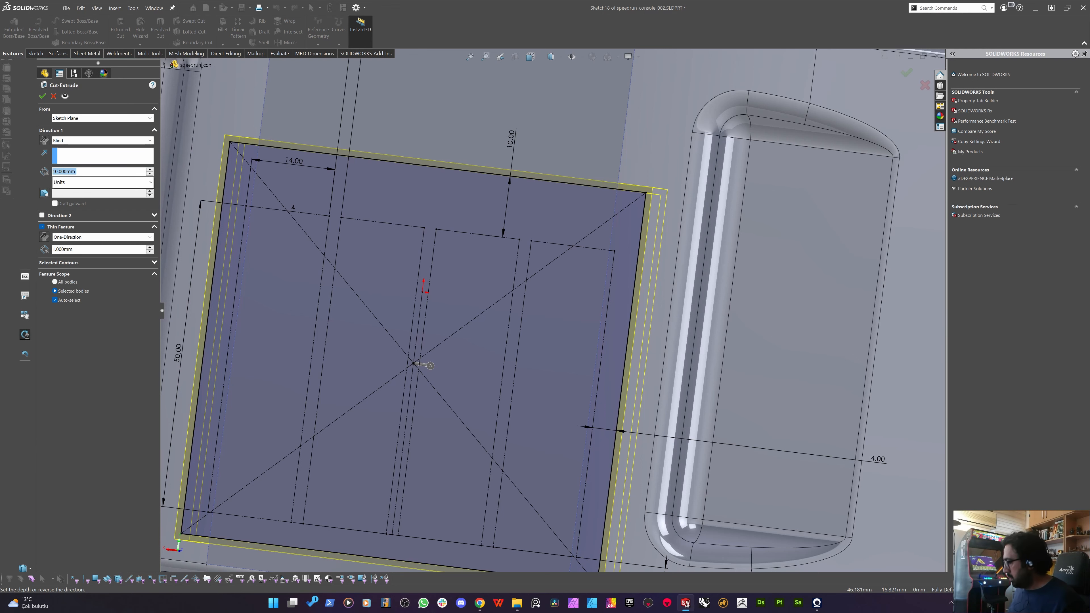
{"action": "type", "text": "0.5"}
{"action": "key", "text": "Return"}
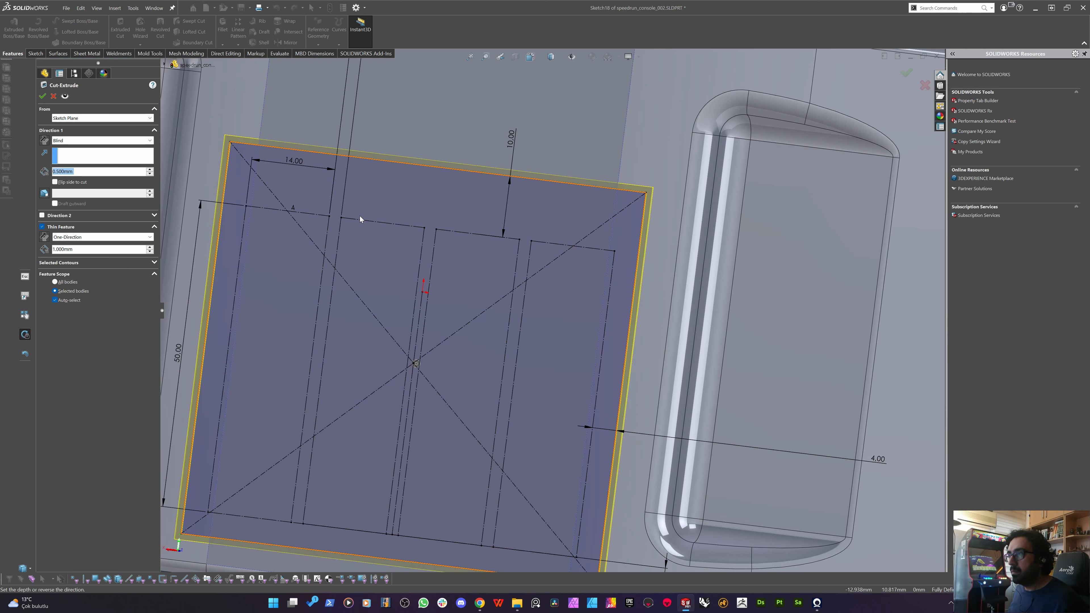
Set the thin cut's blind depth to 1 mm and create the rectangular groove on the back face.
{"action": "mouse_move", "coordinate": [360, 219]}
{"action": "middle_mouse_down"}
{"action": "mouse_move", "coordinate": [342, 372]}
{"action": "mouse_move", "coordinate": [515, 328]}
{"action": "mouse_move", "coordinate": [489, 364]}
{"action": "middle_mouse_up"}
{"action": "scroll", "coordinate": [500, 359], "scroll_direction": "up", "scroll_amount": 6}
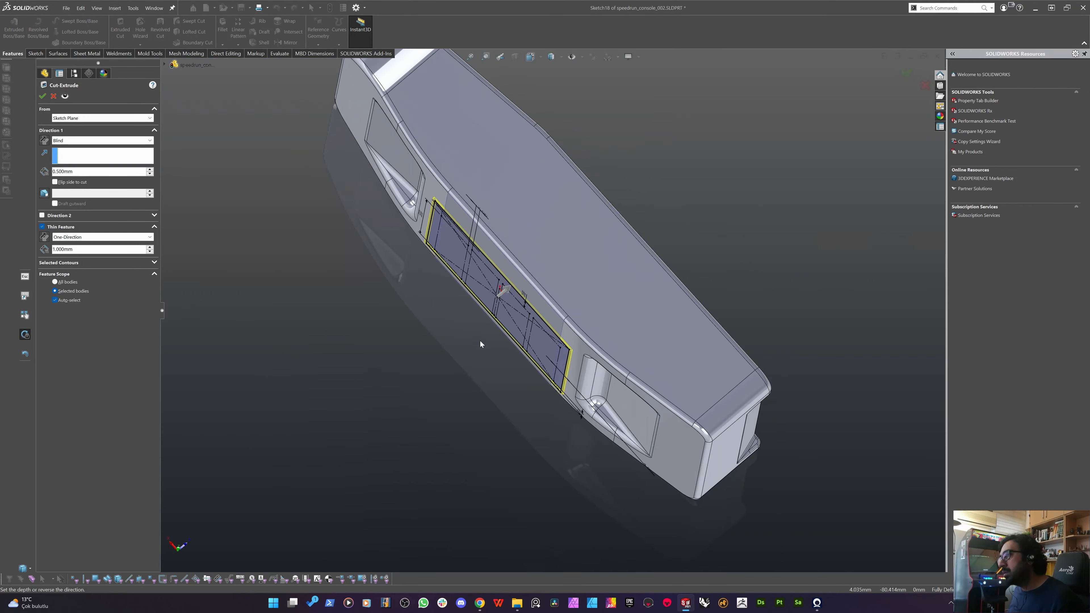
{"action": "scroll", "coordinate": [481, 297], "scroll_direction": "down", "scroll_amount": 4}
{"action": "middle_click_drag", "start_coordinate": [490, 278], "coordinate": [480, 253]}
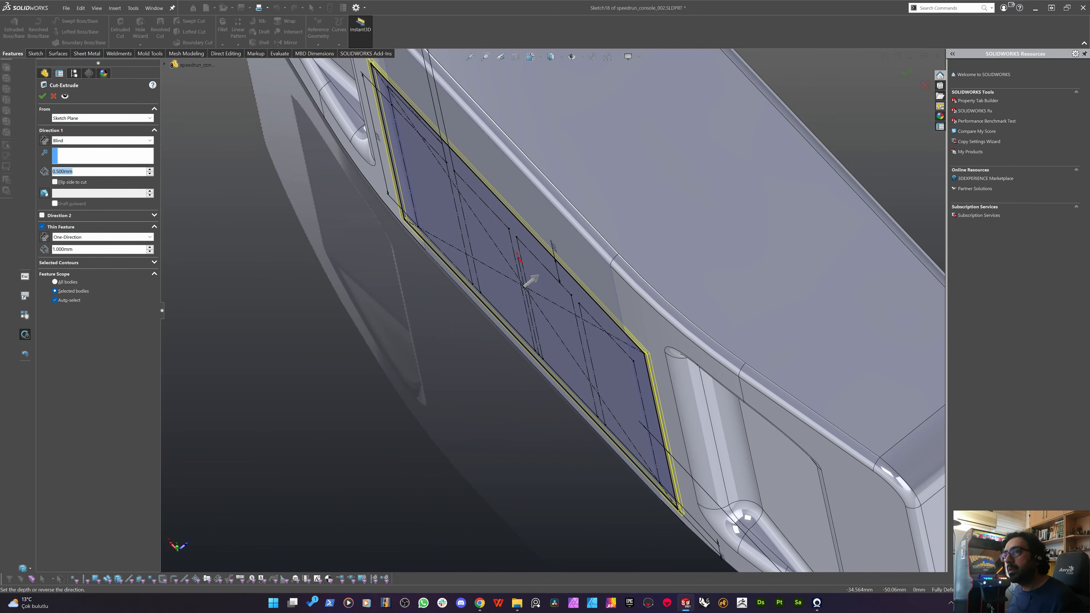
{"action": "type", "text": "1"}
{"action": "key", "text": "Return"}
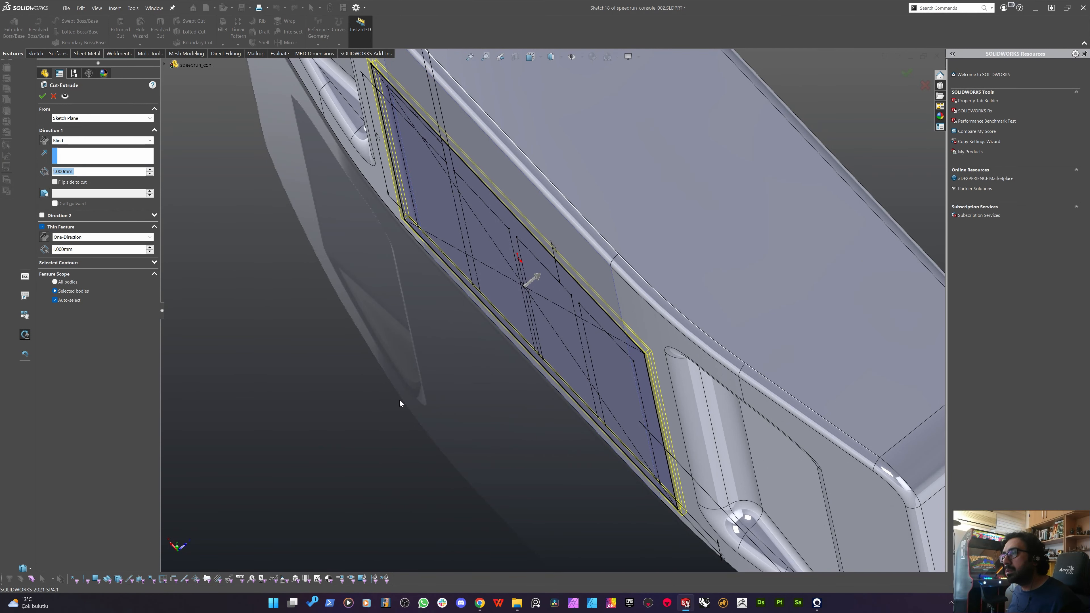
{"action": "key", "text": "Return"}
Inspect the groove's corners on the back face and reopen the thin cut's sketch for editing.
{"action": "scroll", "coordinate": [447, 353], "scroll_direction": "down", "scroll_amount": 5}
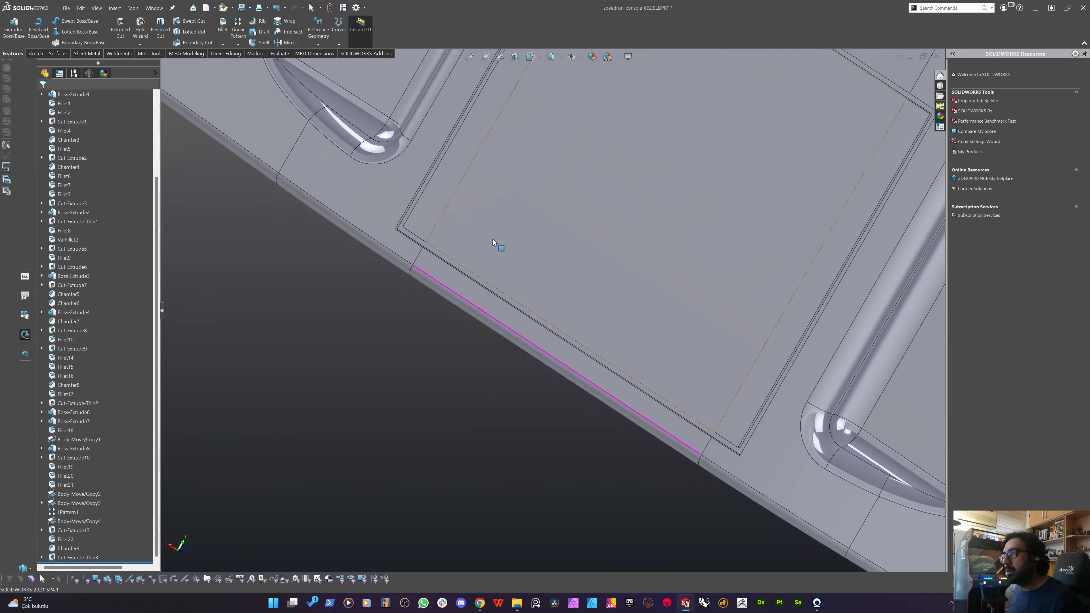
{"action": "scroll", "coordinate": [609, 283], "scroll_direction": "up", "scroll_amount": 5}
{"action": "middle_click_drag", "start_coordinate": [609, 283], "coordinate": [641, 232]}
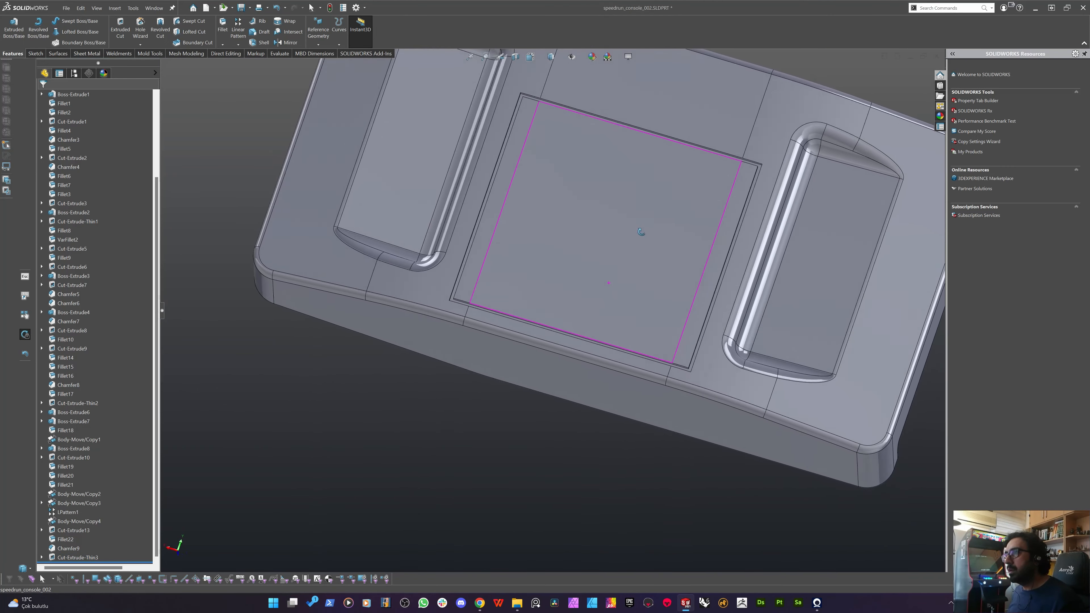
{"action": "scroll", "coordinate": [641, 232], "scroll_direction": "up", "scroll_amount": 3}
{"action": "scroll", "coordinate": [593, 227], "scroll_direction": "down", "scroll_amount": 5}
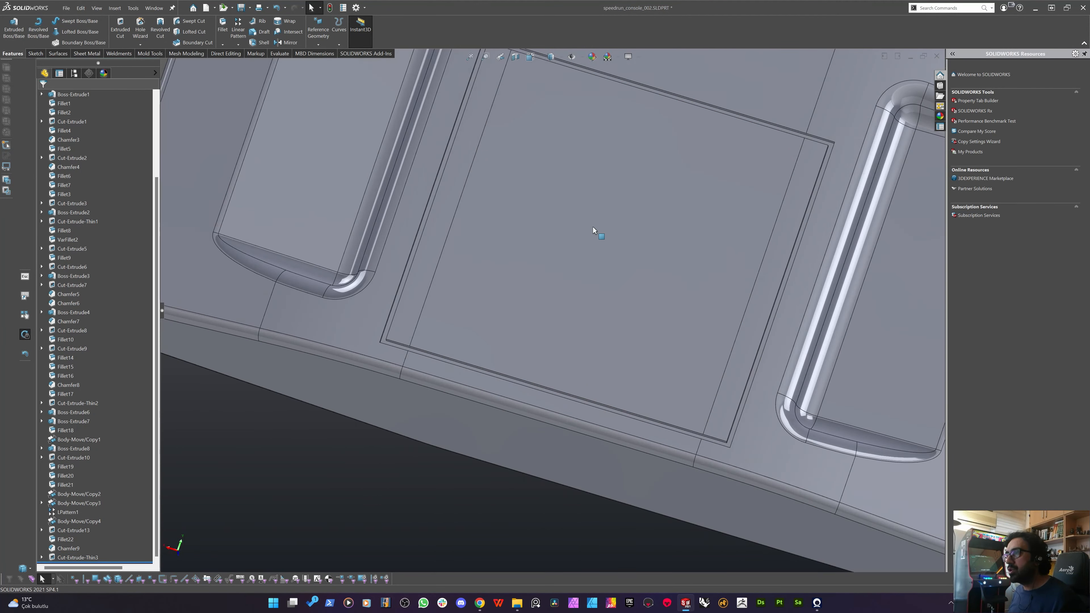
{"action": "scroll", "coordinate": [768, 137], "scroll_direction": "down", "scroll_amount": 3}
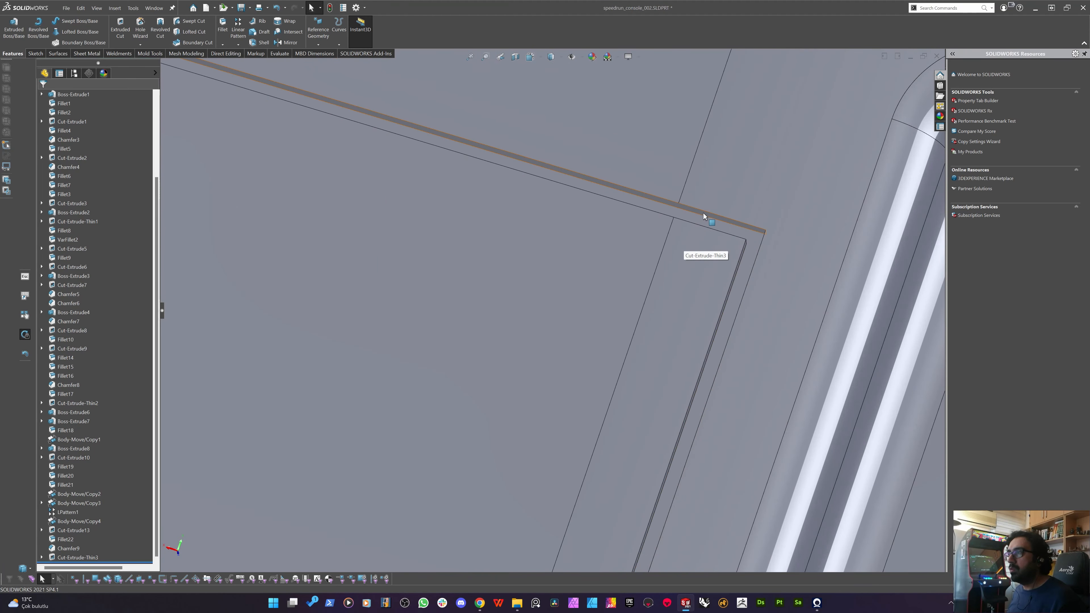
{"action": "right_click", "coordinate": [703, 213]}
{"action": "left_click", "coordinate": [730, 185]}
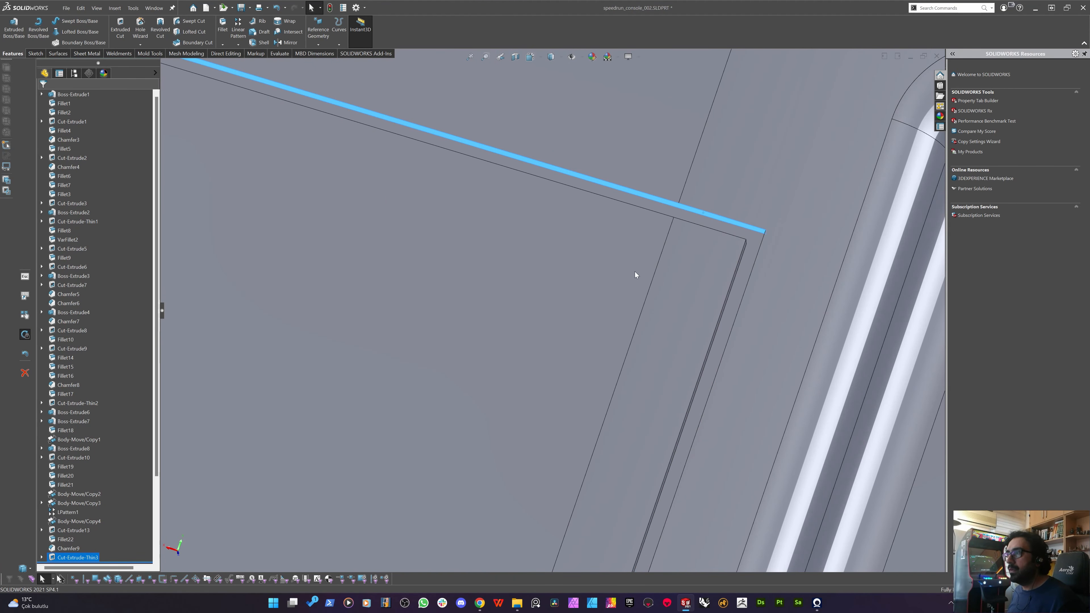
{"action": "scroll", "coordinate": [634, 271], "scroll_direction": "up", "scroll_amount": 3}
{"action": "scroll", "coordinate": [558, 249], "scroll_direction": "up", "scroll_amount": 2}
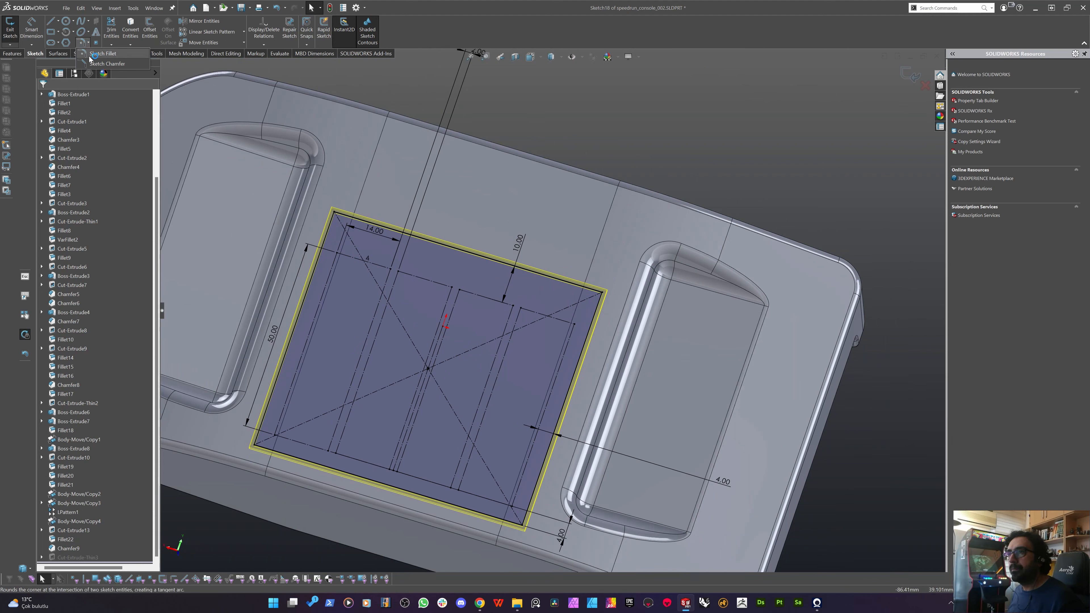
Round the large rectangle's four corners with 2 mm sketch fillets and exit the sketch.
{"action": "left_click", "coordinate": [81, 43]}
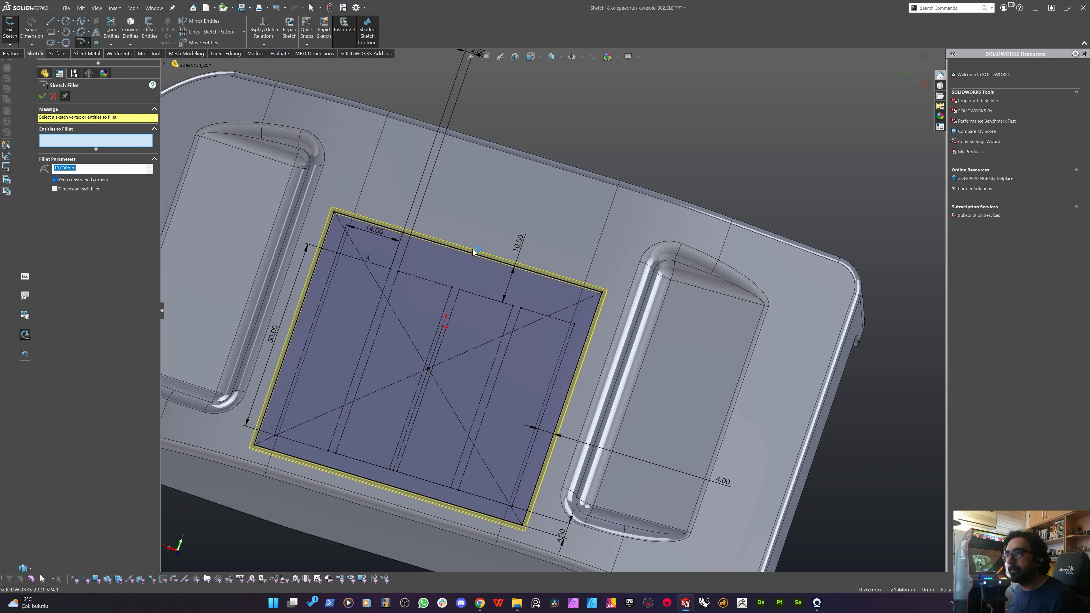
{"action": "left_click", "coordinate": [359, 225]}
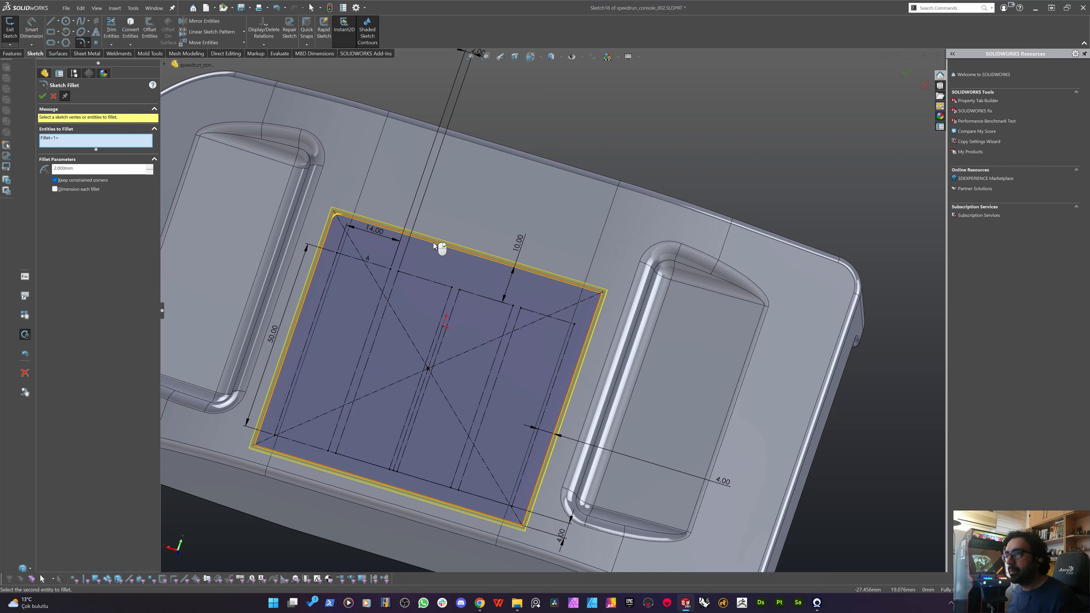
{"action": "left_click_drag", "start_coordinate": [600, 257], "coordinate": [634, 311]}
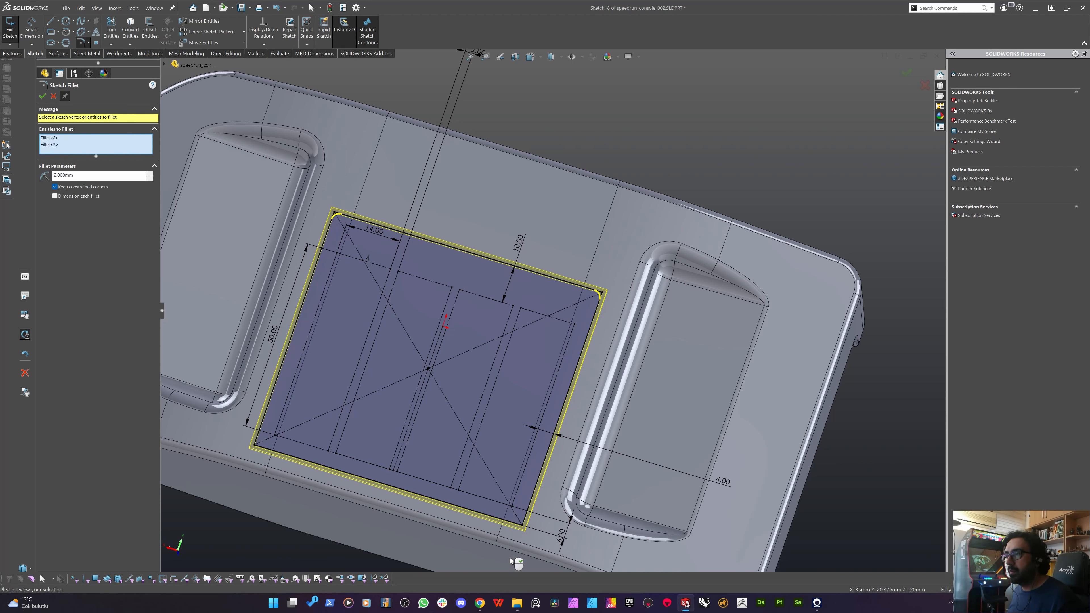
{"action": "left_click_drag", "start_coordinate": [539, 516], "coordinate": [539, 515]}
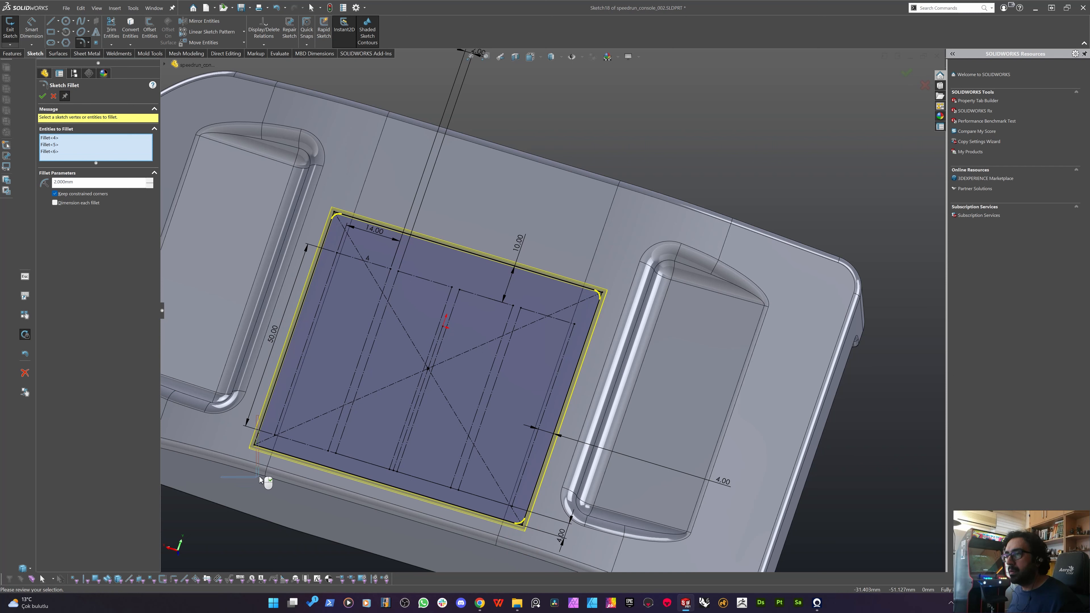
{"action": "left_click_drag", "start_coordinate": [259, 476], "coordinate": [259, 477]}
{"action": "right_click", "coordinate": [241, 417]}
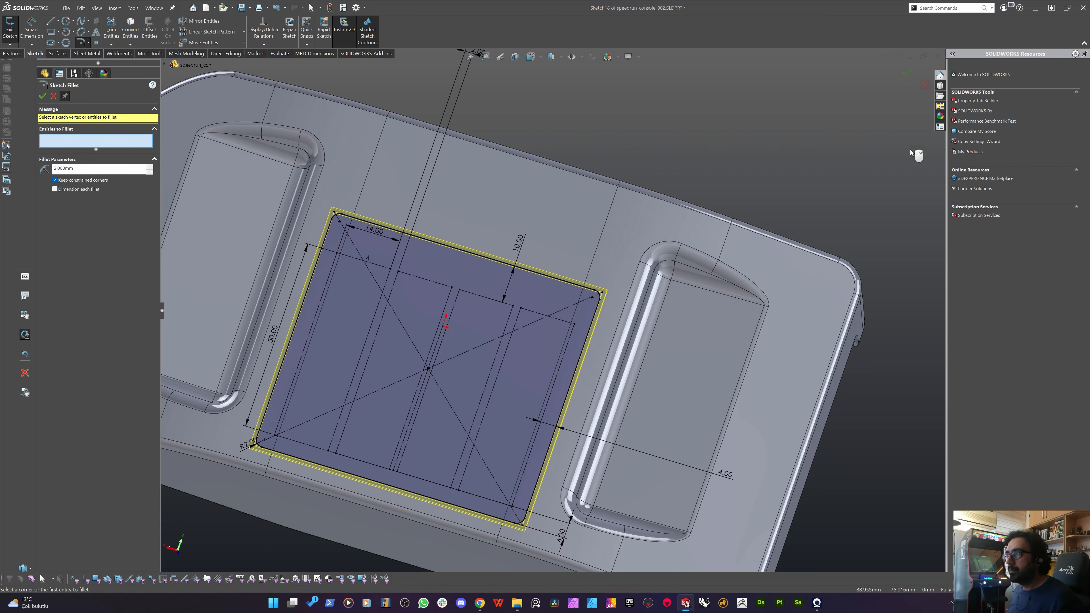
{"action": "left_click", "coordinate": [904, 75]}
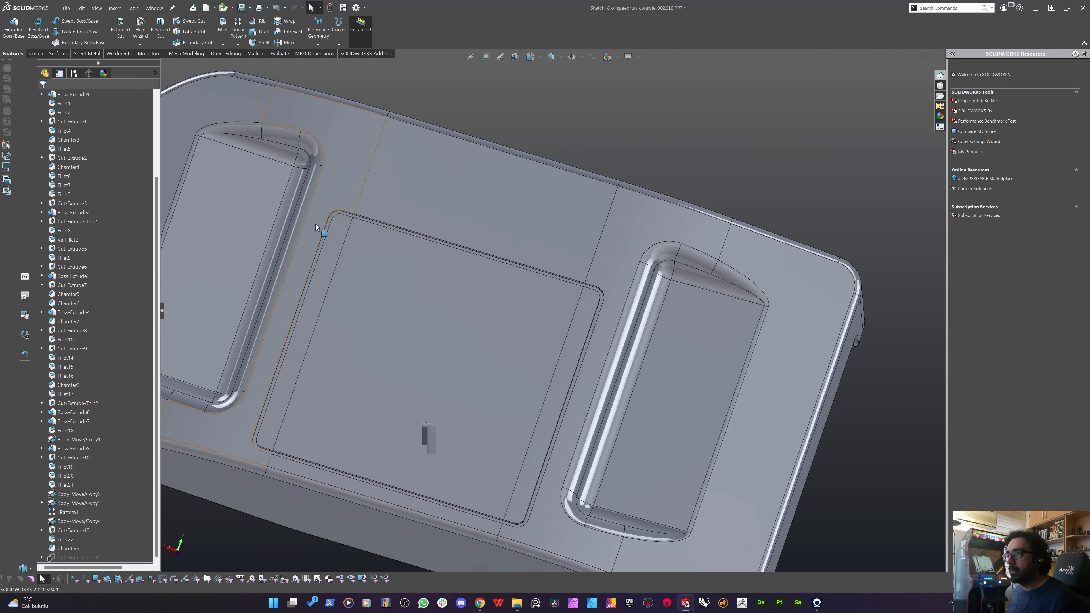
Edit the rectangular thin cut on the back face so its wall thickness is applied mid-plane about the sketch line.
{"action": "mouse_move", "coordinate": [289, 249]}
{"action": "middle_mouse_down"}
{"action": "mouse_move", "coordinate": [316, 224]}
{"action": "mouse_move", "coordinate": [241, 273]}
{"action": "middle_mouse_up"}
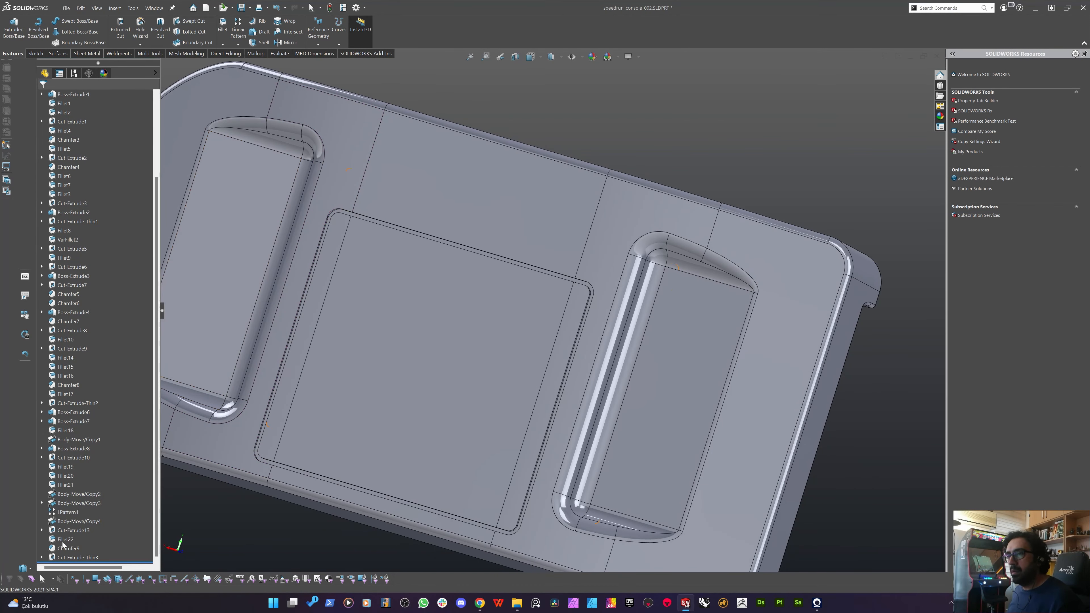
{"action": "right_click", "coordinate": [90, 559]}
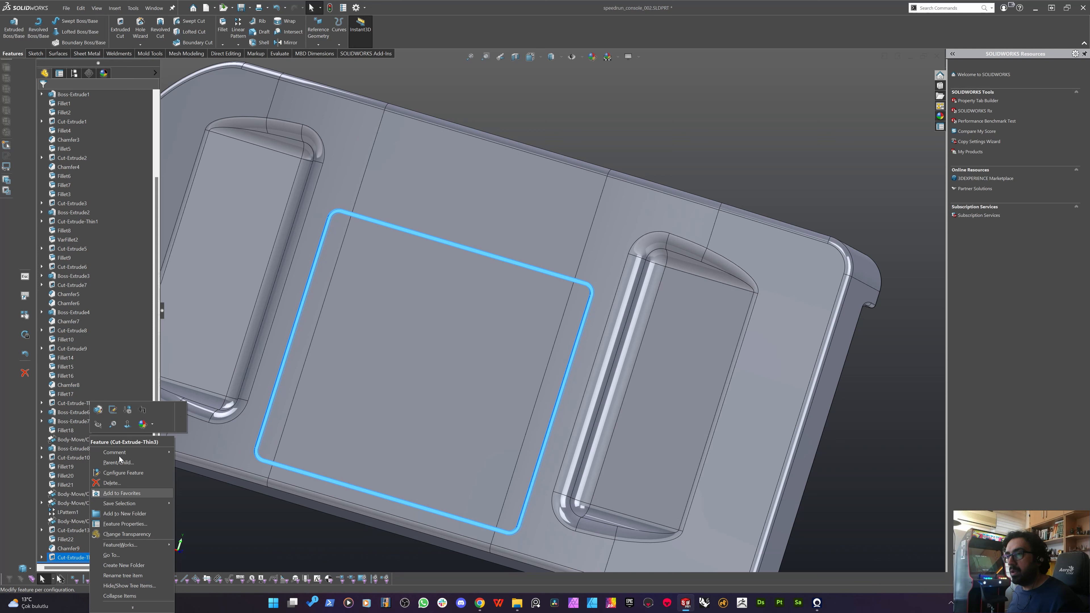
{"action": "left_click", "coordinate": [98, 410]}
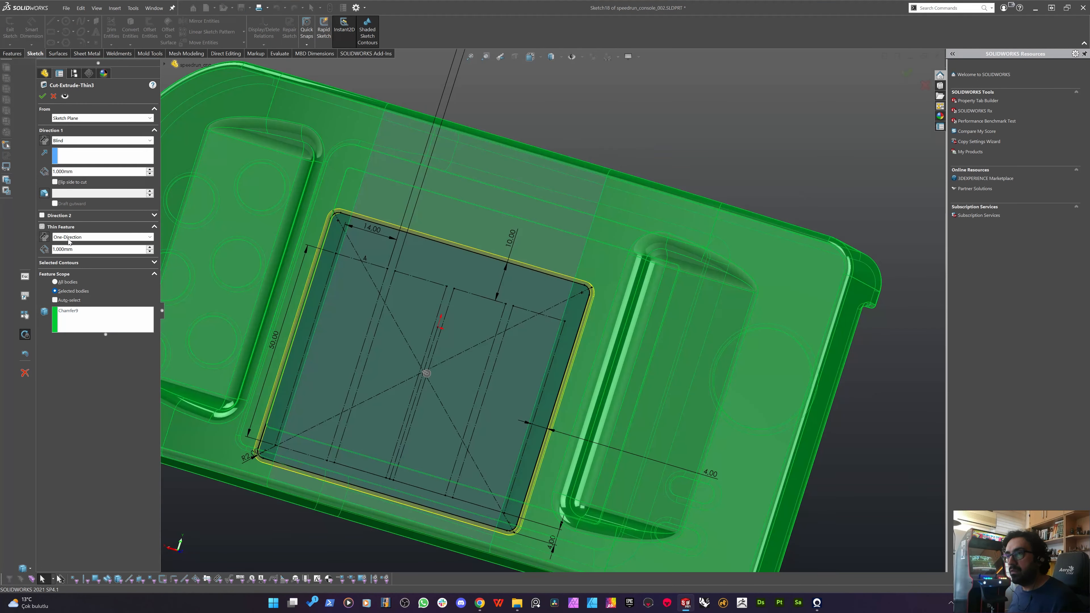
{"action": "left_click", "coordinate": [67, 237]}
{"action": "left_click", "coordinate": [65, 251]}
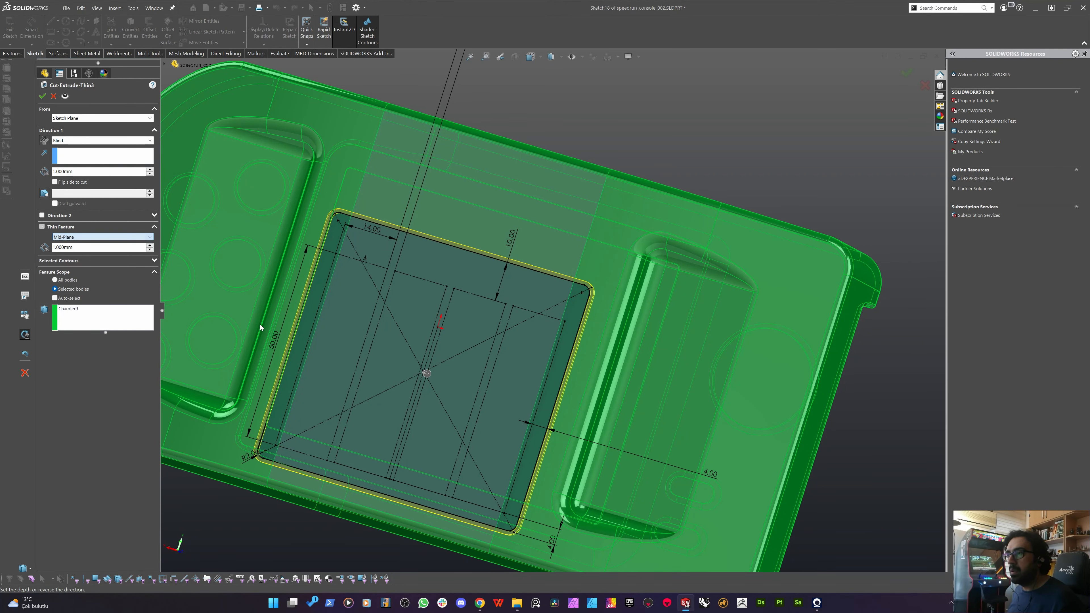
{"action": "scroll", "coordinate": [558, 287], "scroll_direction": "down", "scroll_amount": 5}
{"action": "scroll", "coordinate": [554, 283], "scroll_direction": "down", "scroll_amount": 3}
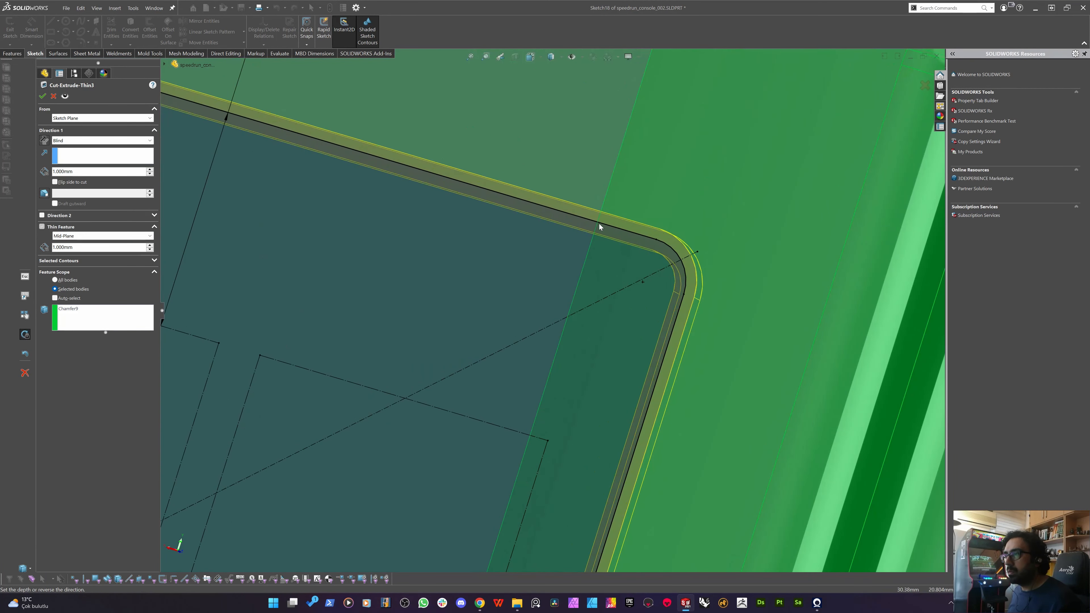
{"action": "scroll", "coordinate": [563, 246], "scroll_direction": "up", "scroll_amount": 3}
{"action": "key", "text": "Return"}
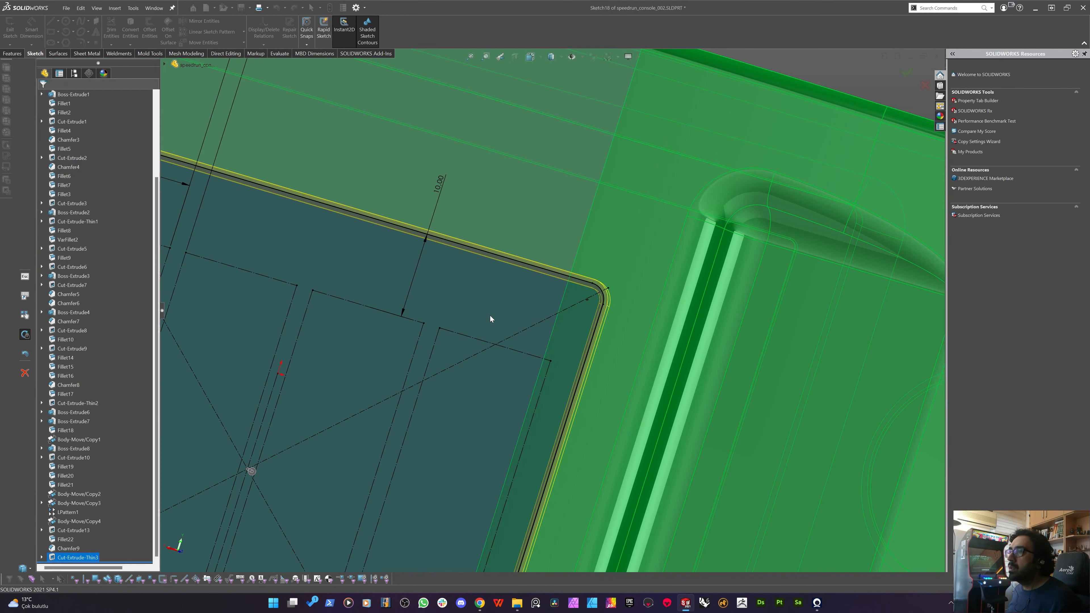
{"action": "scroll", "coordinate": [468, 352], "scroll_direction": "up", "scroll_amount": 6}
{"action": "middle_click_drag", "start_coordinate": [472, 342], "coordinate": [371, 311]}
{"action": "scroll", "coordinate": [369, 305], "scroll_direction": "down", "scroll_amount": 3}
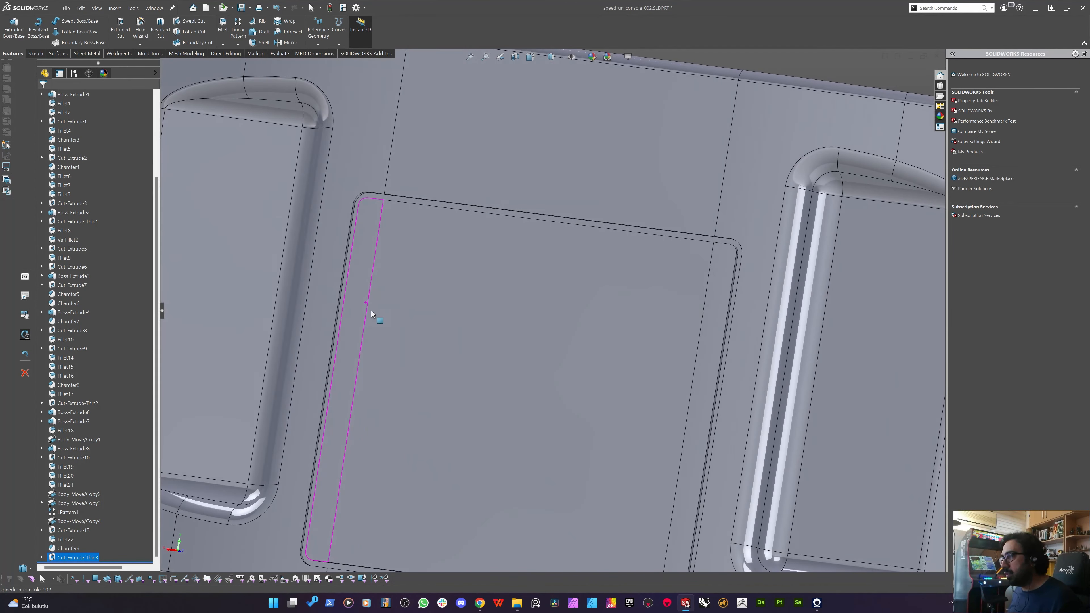
Set the rectangular groove's depth dimension to 0.5 mm and rebuild the model.
{"action": "double_click", "coordinate": [71, 555]}
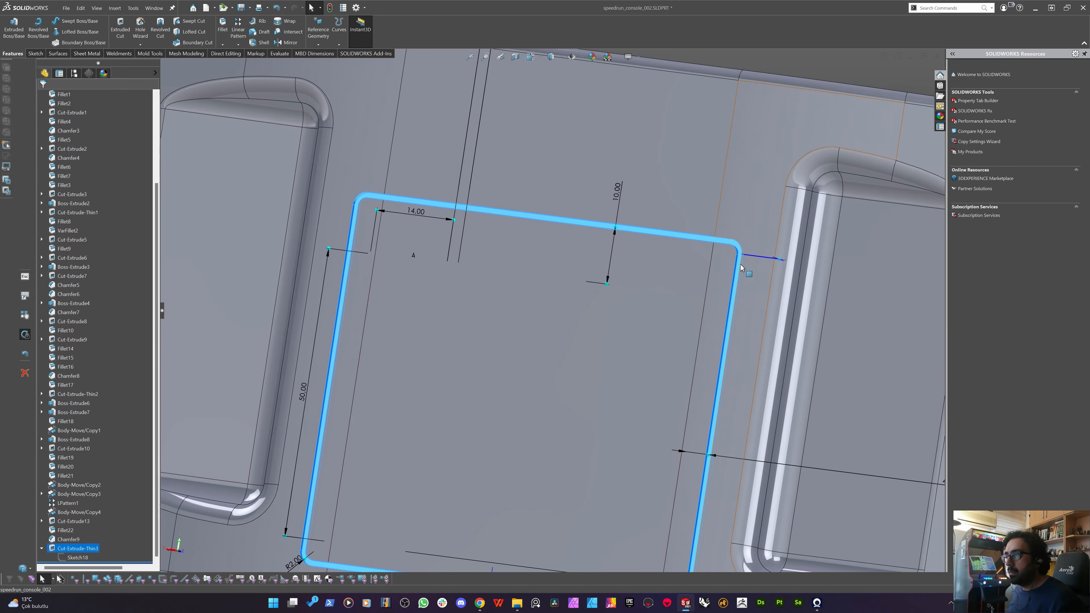
{"action": "middle_click_drag", "start_coordinate": [741, 267], "coordinate": [599, 455]}
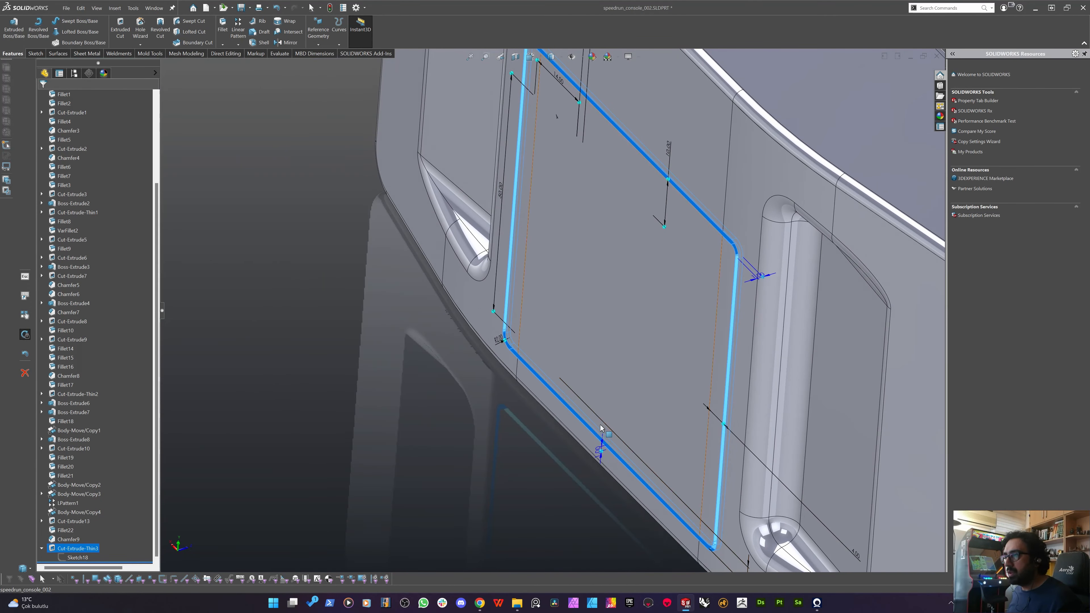
{"action": "double_click", "coordinate": [600, 450]}
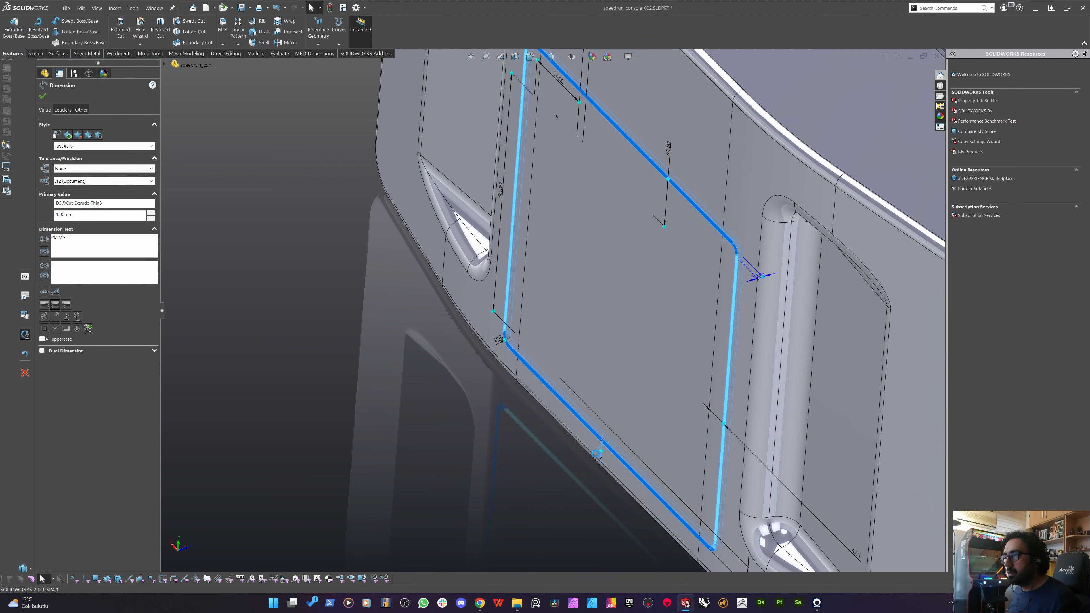
{"action": "type", "text": "0.5"}
{"action": "key", "text": "Return"}
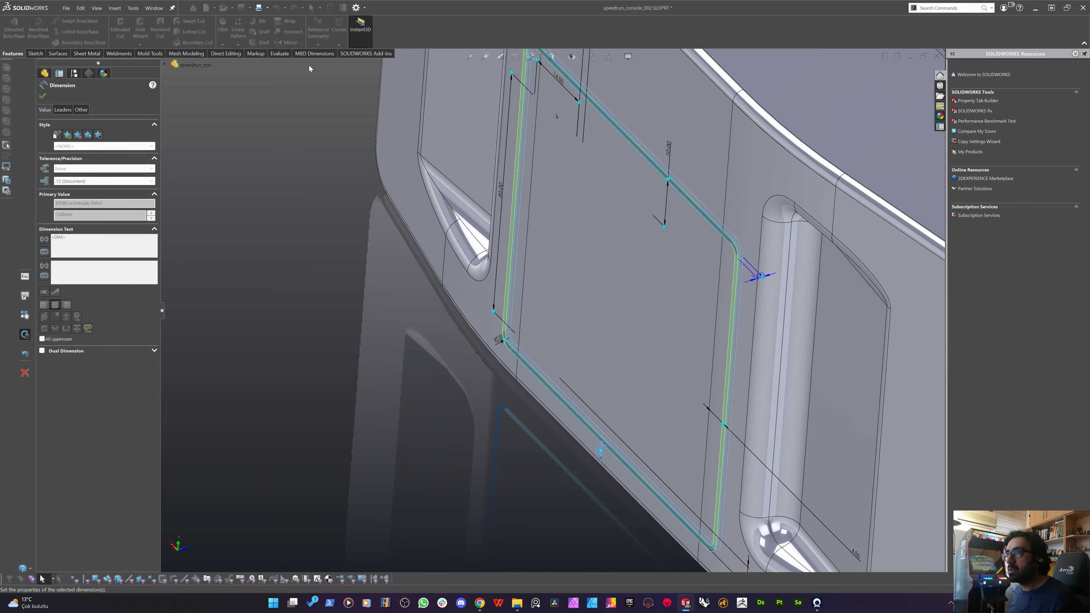
{"action": "left_click", "coordinate": [330, 7]}
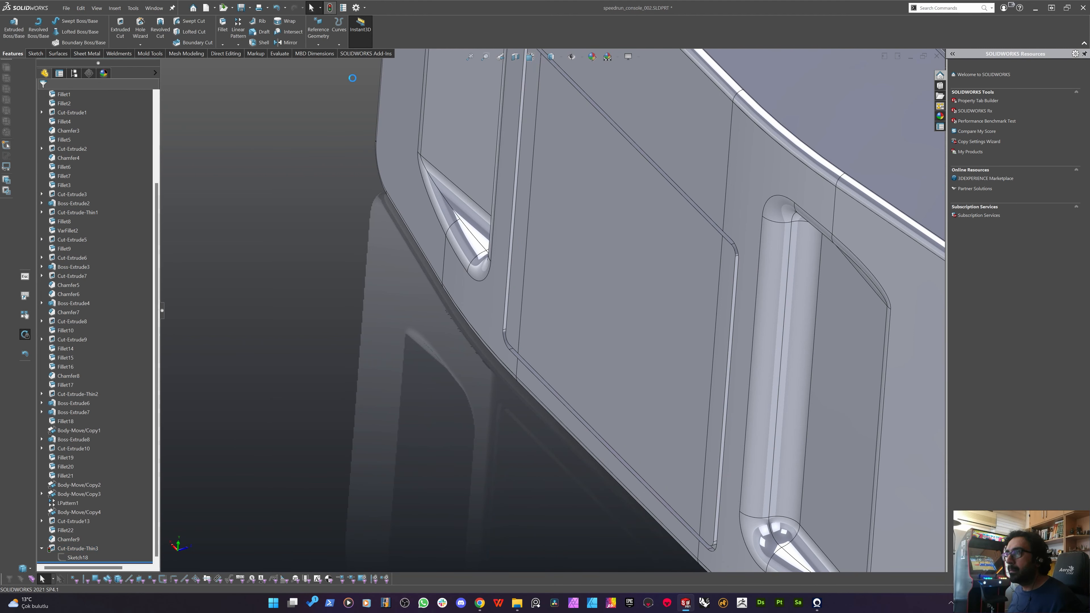
{"action": "middle_click_drag", "start_coordinate": [497, 400], "coordinate": [552, 343]}
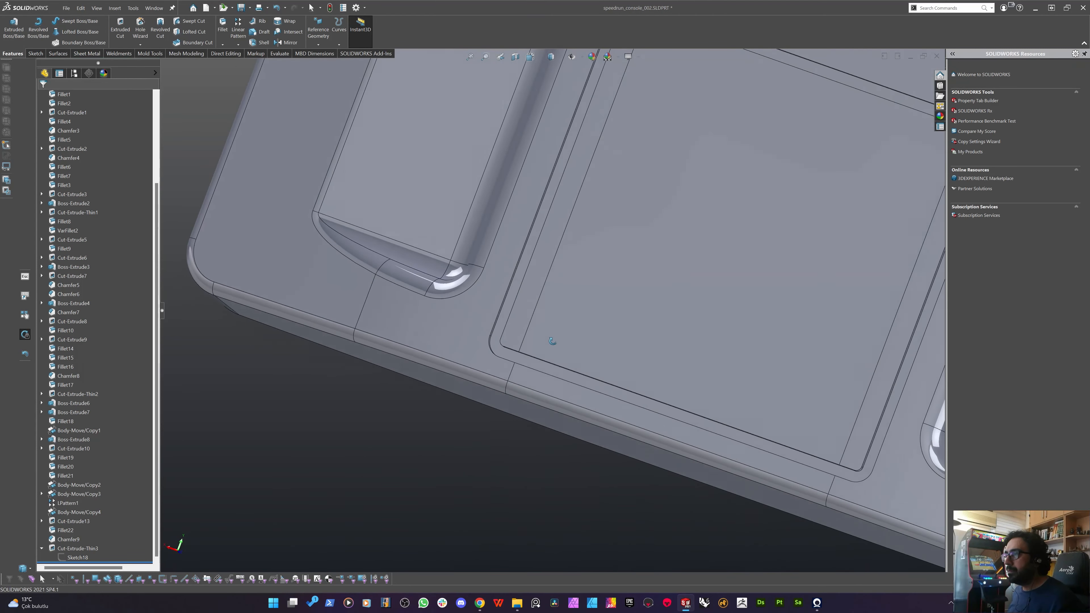
{"action": "scroll", "coordinate": [552, 343], "scroll_direction": "up", "scroll_amount": 3}
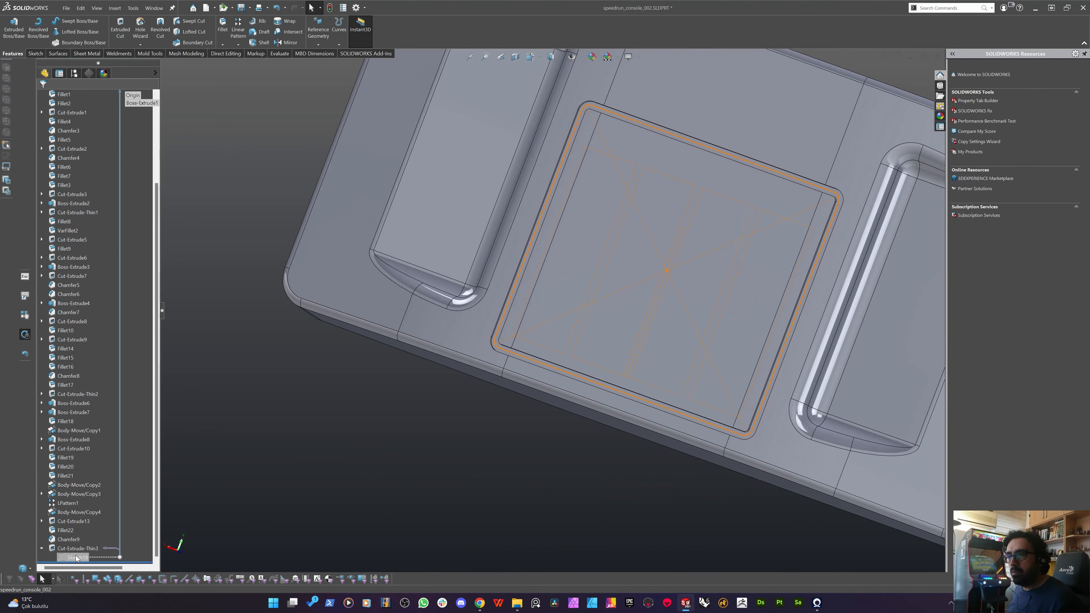
Start a second extruded cut from the groove's existing sketch with a blind depth of 4 mm.
{"action": "left_click", "coordinate": [77, 558]}
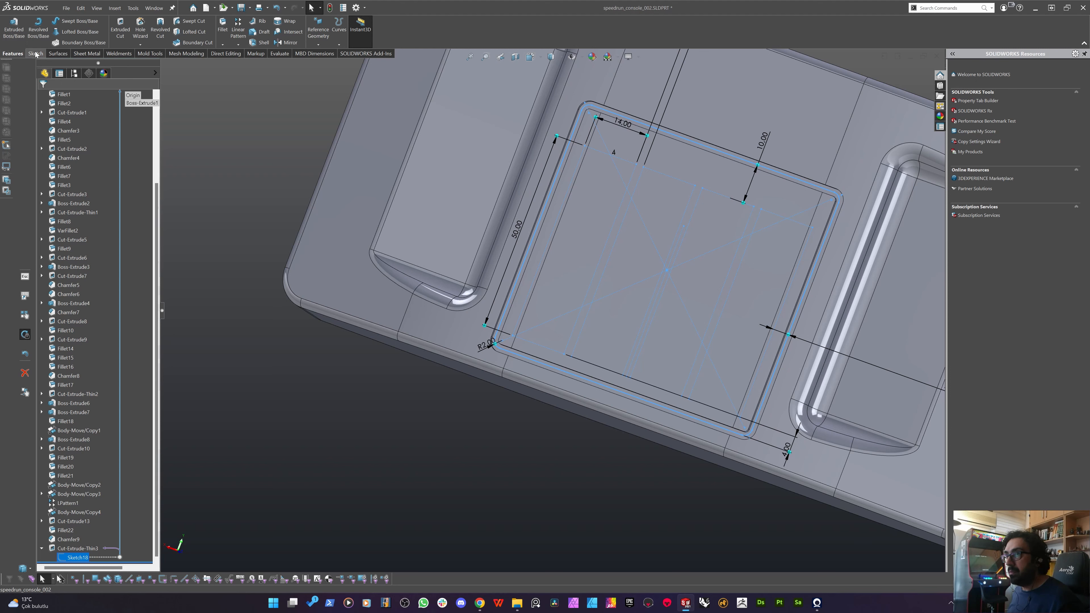
{"action": "left_click", "coordinate": [120, 30]}
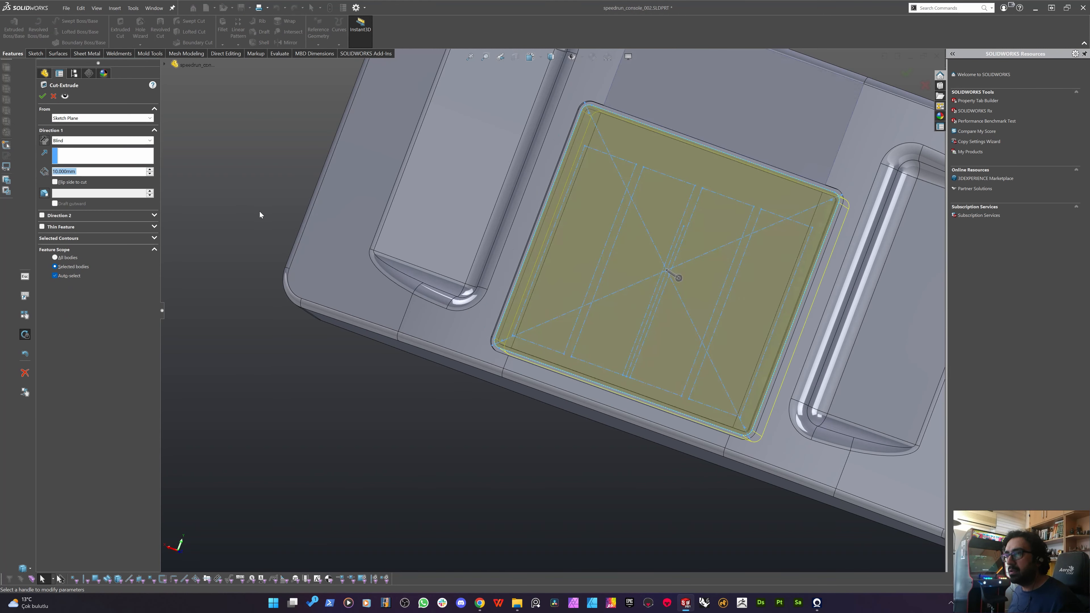
{"action": "type", "text": "2"}
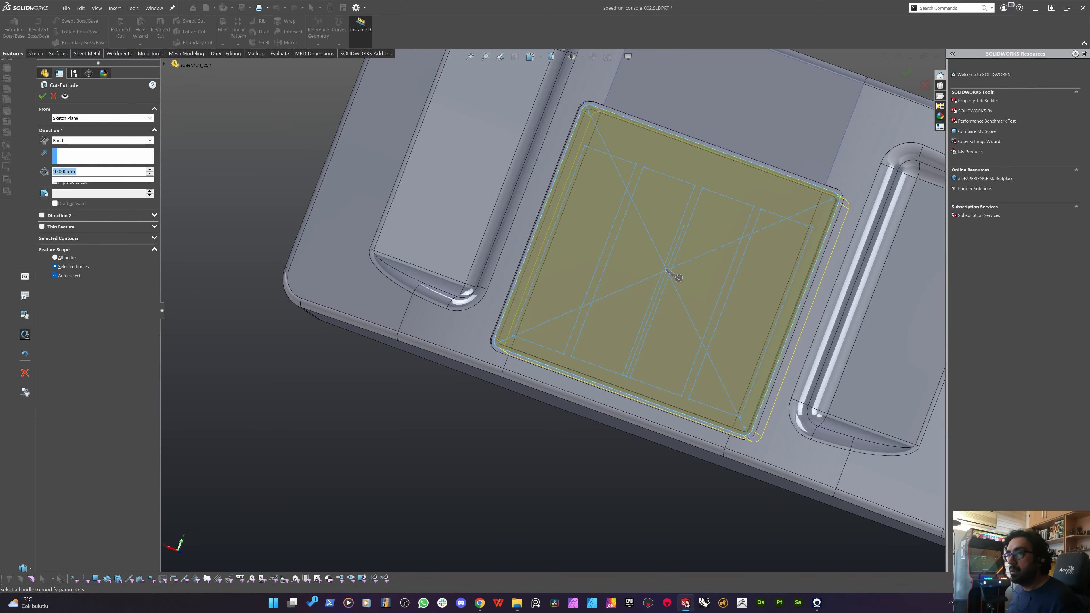
{"action": "key", "text": "Return"}
{"action": "type", "text": "4"}
{"action": "key", "text": "Return"}
{"action": "middle_click_drag", "start_coordinate": [601, 181], "coordinate": [794, 174]}
{"action": "scroll", "coordinate": [844, 170], "scroll_direction": "down", "scroll_amount": 4}
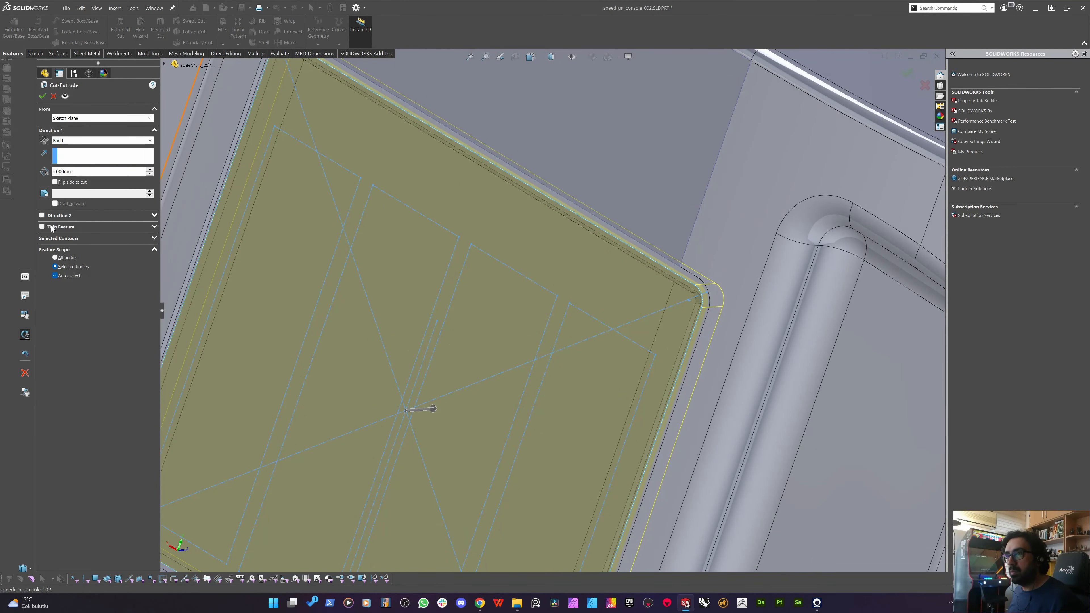
Make the second cut a mid-plane thin feature 0.2 mm thick and create it.
{"action": "left_click", "coordinate": [42, 227]}
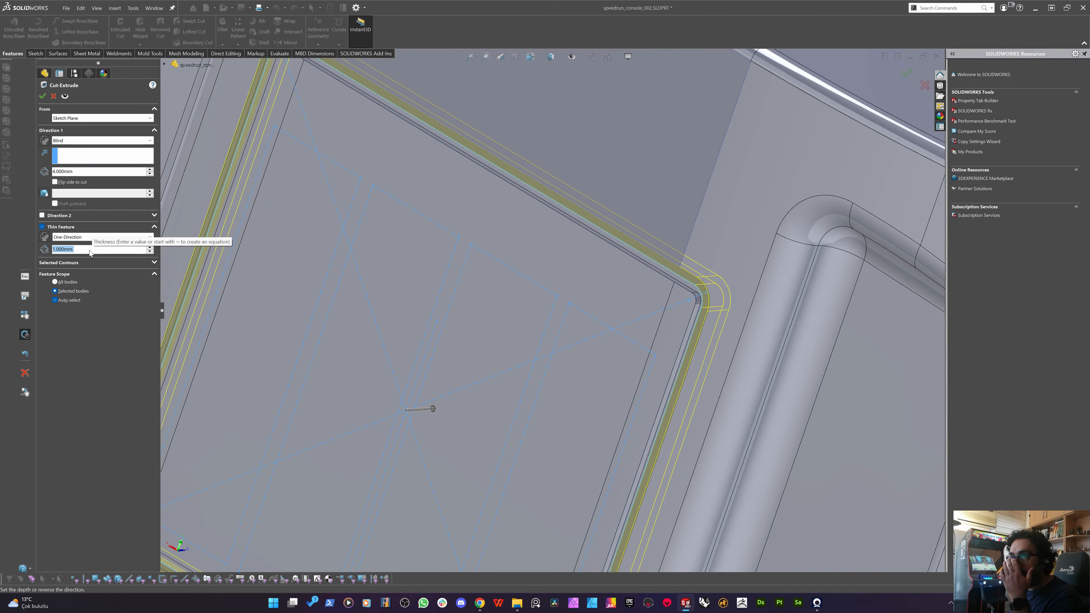
{"action": "type", "text": "0.2"}
{"action": "key", "text": "Return"}
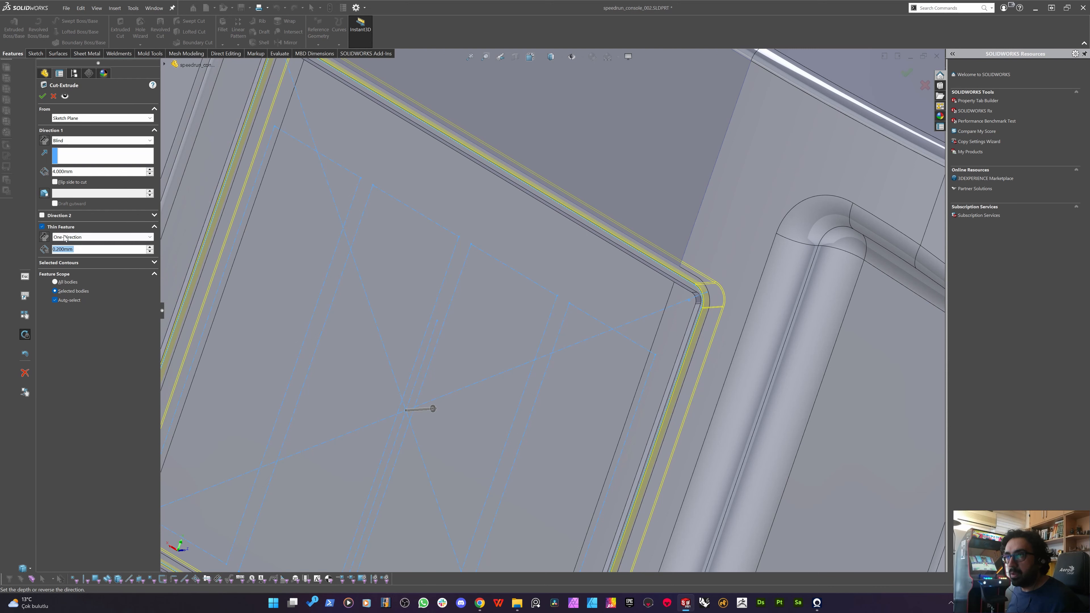
{"action": "left_click", "coordinate": [64, 238]}
{"action": "left_click", "coordinate": [95, 254]}
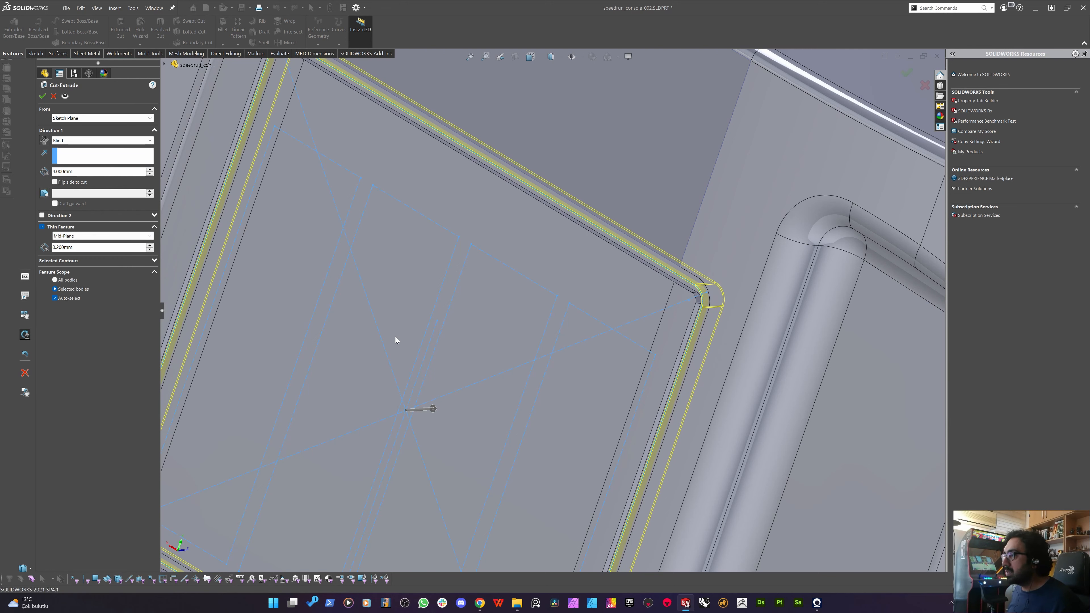
{"action": "key", "text": "Return"}
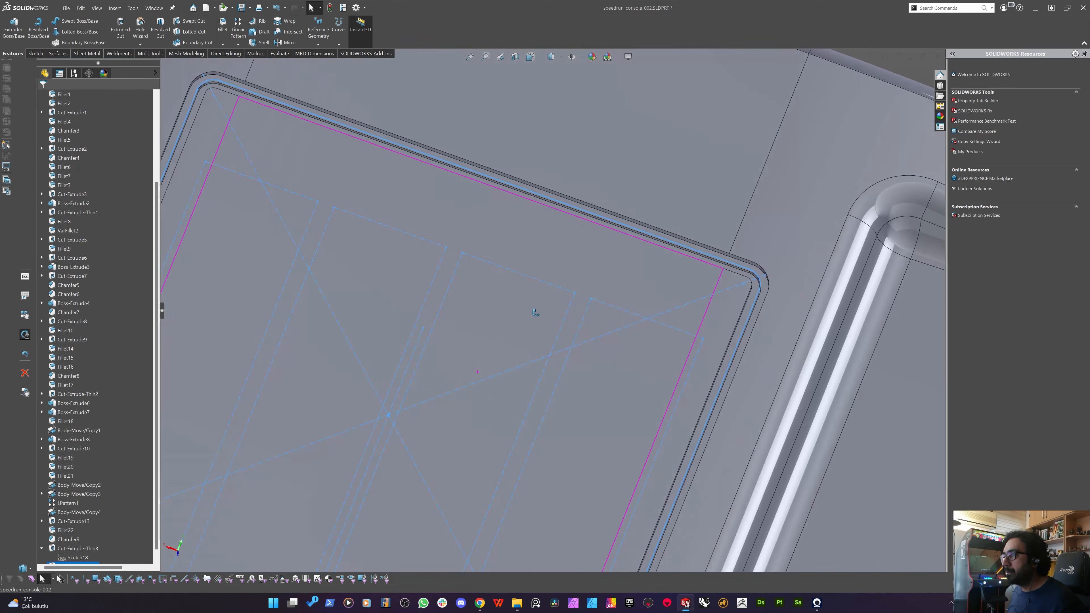
Edit the narrow thin cut to start from the wide groove's floor face with a blind depth of 1 mm.
{"action": "middle_click_drag", "start_coordinate": [535, 312], "coordinate": [496, 378]}
{"action": "scroll", "coordinate": [649, 322], "scroll_direction": "up", "scroll_amount": 3}
{"action": "left_click", "coordinate": [764, 81]}
{"action": "scroll", "coordinate": [701, 253], "scroll_direction": "down", "scroll_amount": 5}
{"action": "scroll", "coordinate": [575, 325], "scroll_direction": "down", "scroll_amount": 5}
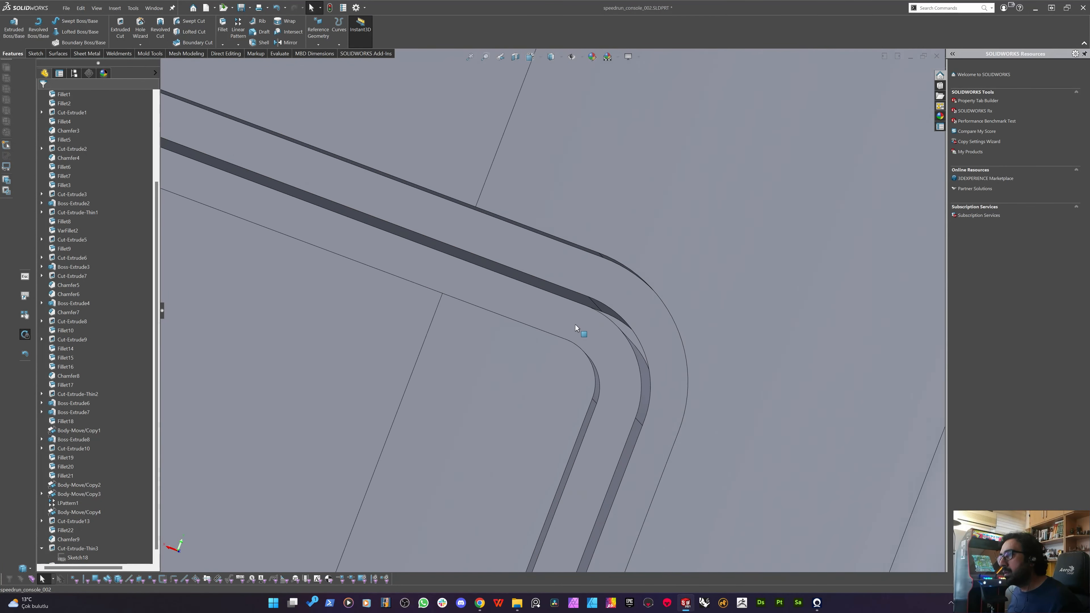
{"action": "right_click", "coordinate": [565, 288]}
{"action": "left_click", "coordinate": [576, 260]}
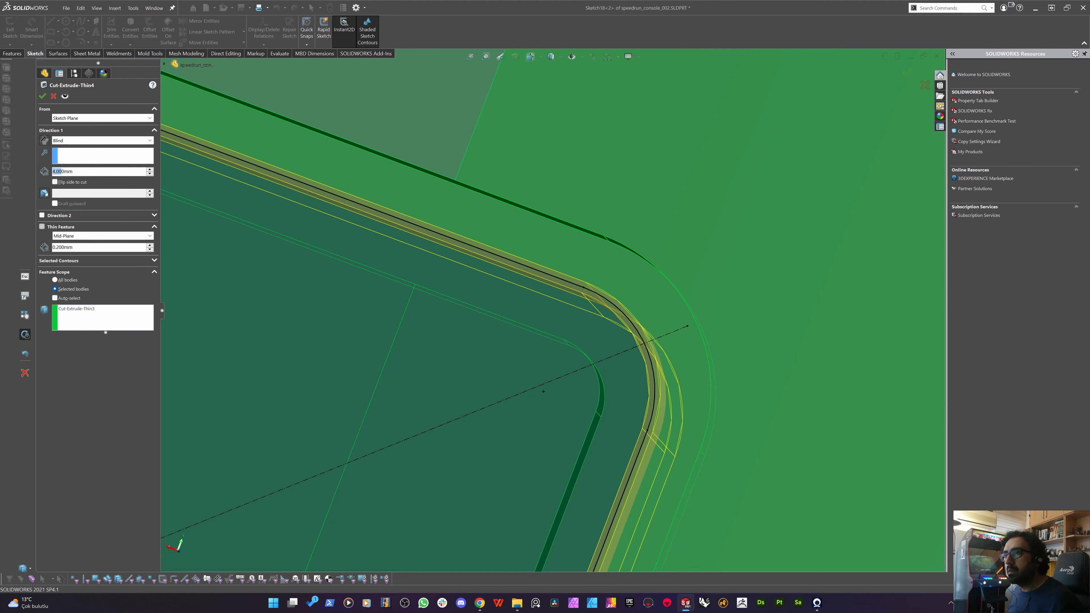
{"action": "left_click", "coordinate": [90, 119]}
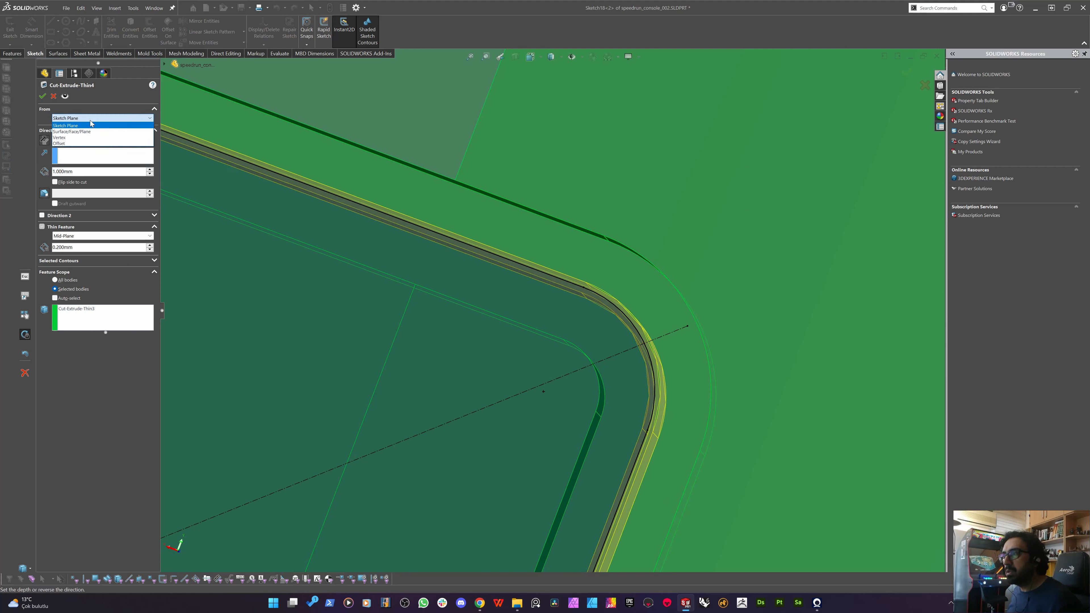
{"action": "left_click", "coordinate": [73, 132]}
{"action": "left_click", "coordinate": [362, 166]}
{"action": "middle_click_drag", "start_coordinate": [362, 166], "coordinate": [356, 274]}
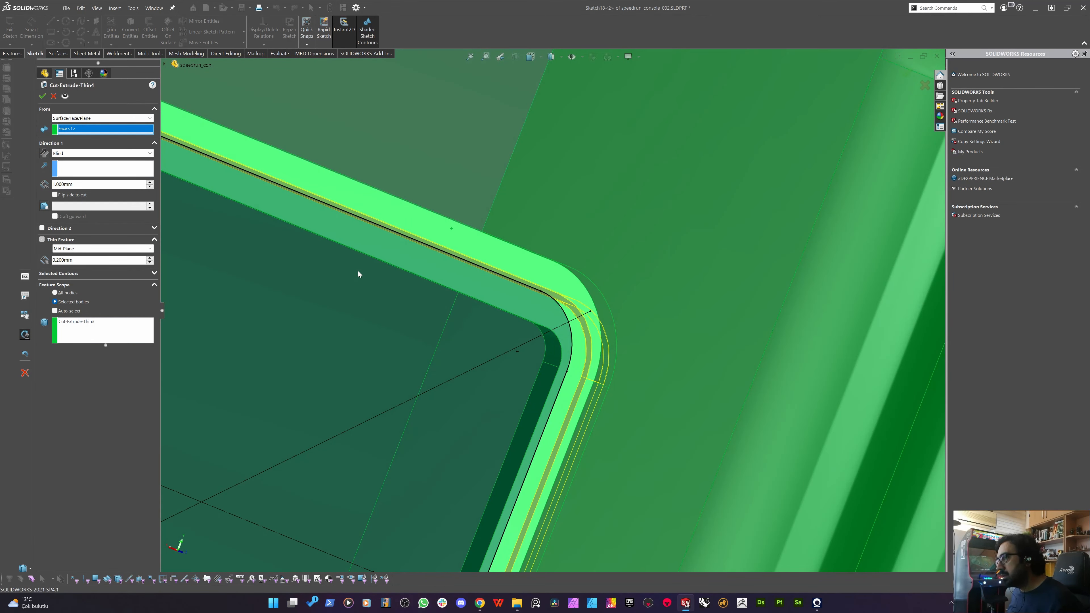
{"action": "key", "text": "Return"}
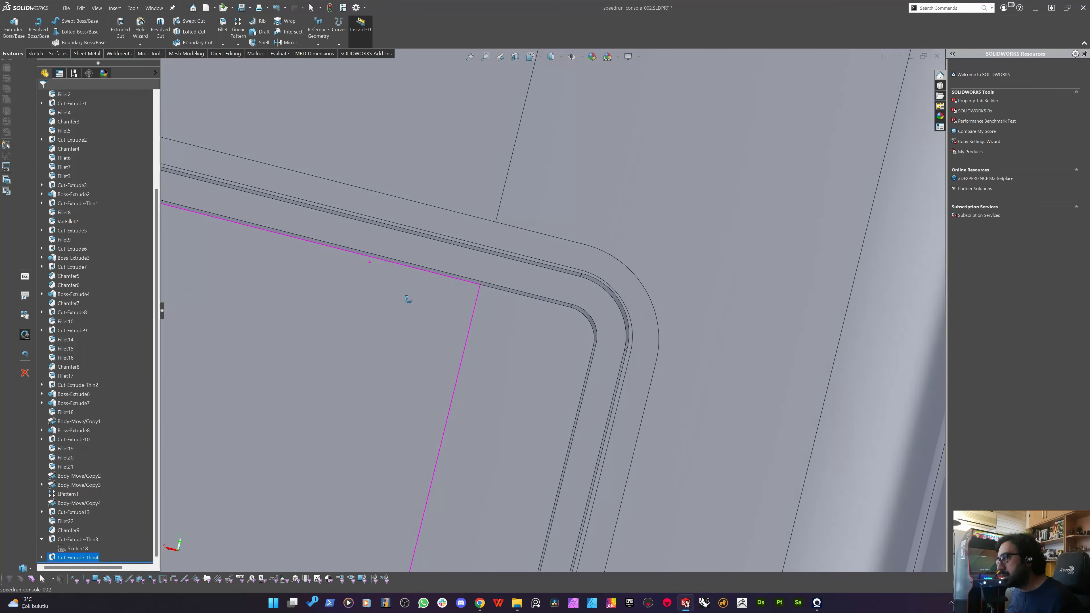
Reopen the narrow thin cut and set its blind depth to 0.5 mm.
{"action": "scroll", "coordinate": [413, 245], "scroll_direction": "down", "scroll_amount": 5}
{"action": "right_click", "coordinate": [384, 219]}
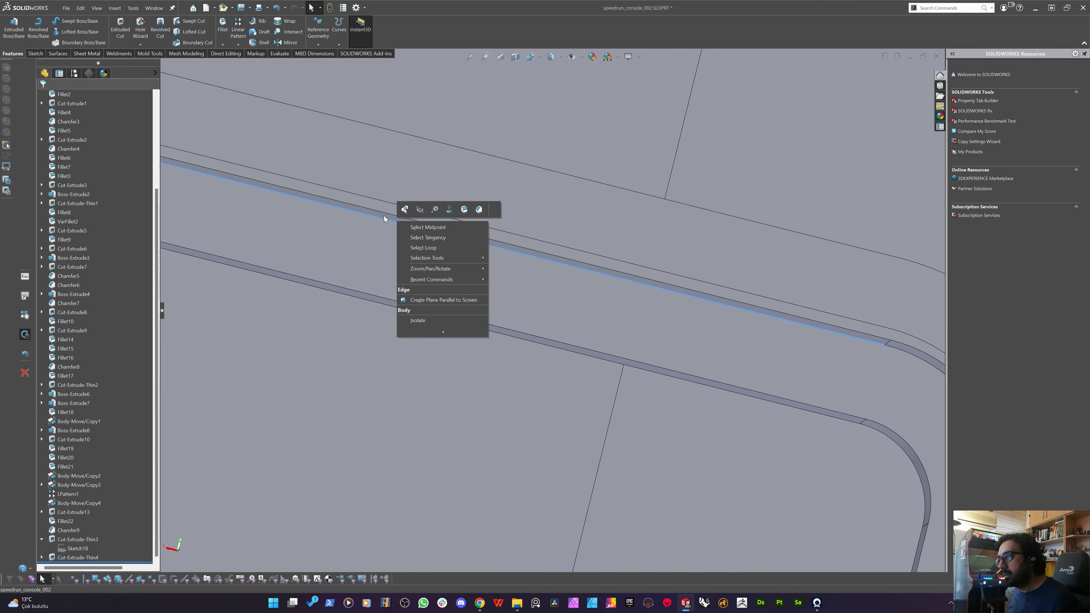
{"action": "right_click", "coordinate": [383, 215]}
{"action": "left_click", "coordinate": [391, 192]}
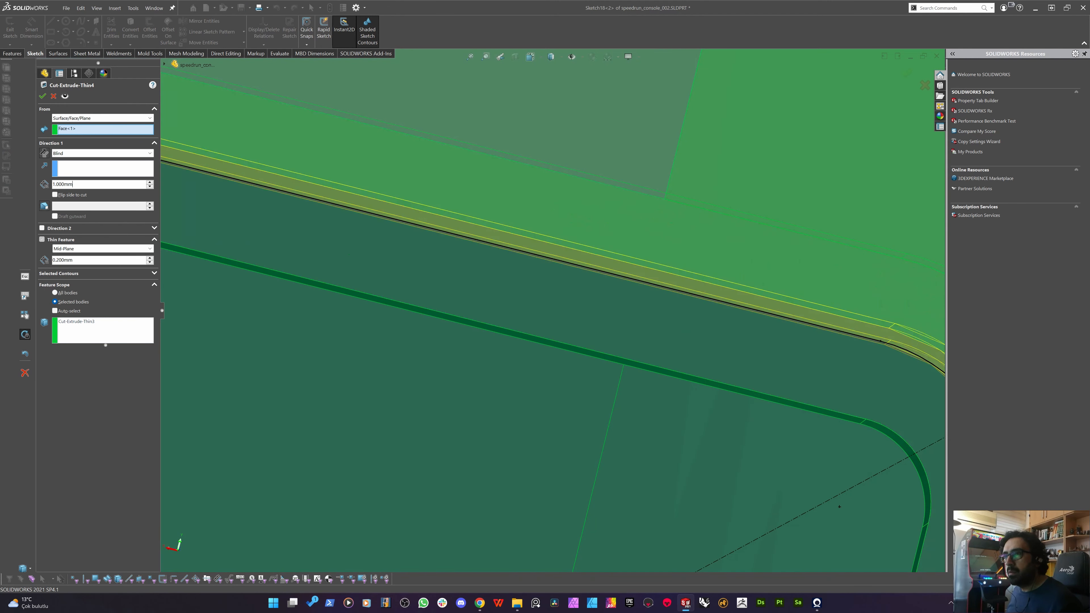
{"action": "type", "text": "0.5"}
{"action": "key", "text": "Return"}
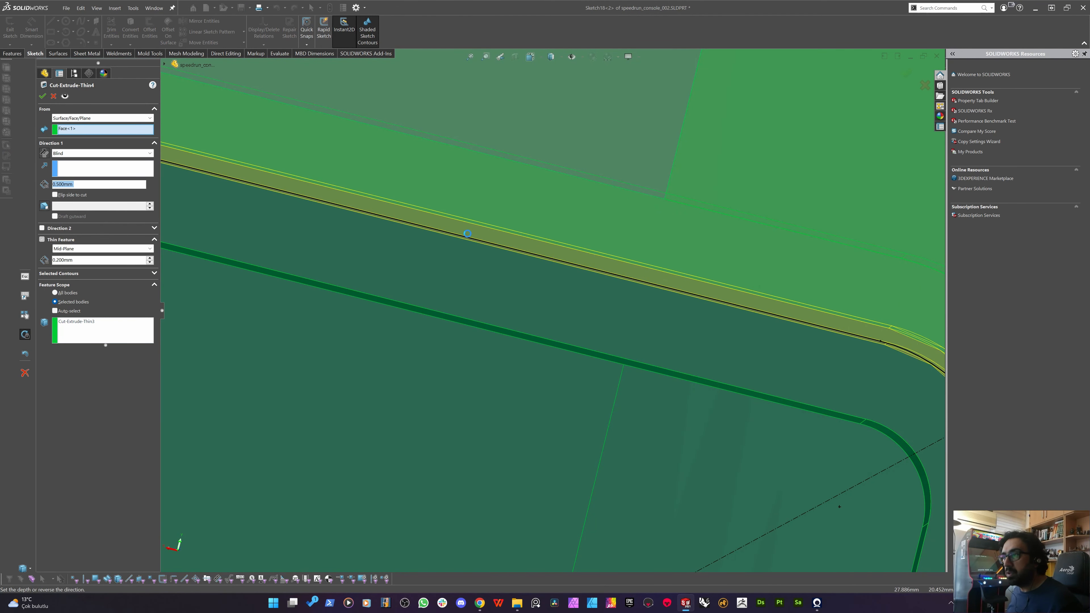
{"action": "right_click", "coordinate": [510, 270]}
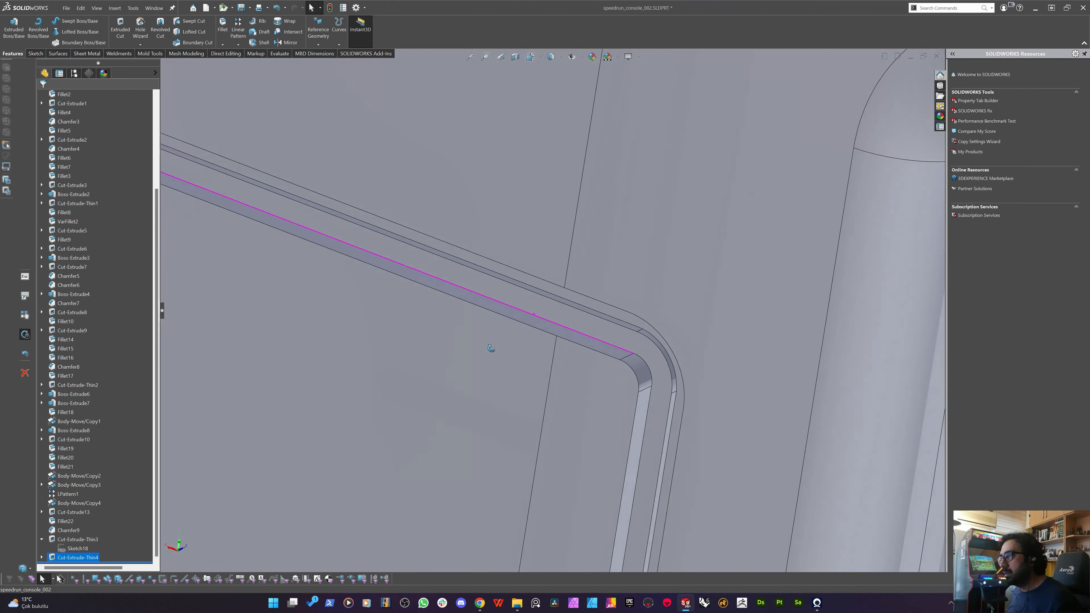
Inspect the stepped battery cover groove on the console's back face up close and as a whole.
{"action": "middle_click_drag", "start_coordinate": [491, 348], "coordinate": [515, 342]}
{"action": "scroll", "coordinate": [514, 342], "scroll_direction": "up", "scroll_amount": 5}
{"action": "scroll", "coordinate": [369, 342], "scroll_direction": "down", "scroll_amount": 4}
{"action": "mouse_move", "coordinate": [361, 347]}
{"action": "middle_mouse_down"}
{"action": "mouse_move", "coordinate": [387, 326]}
{"action": "mouse_move", "coordinate": [357, 364]}
{"action": "mouse_move", "coordinate": [394, 248]}
{"action": "mouse_move", "coordinate": [430, 301]}
{"action": "mouse_move", "coordinate": [490, 342]}
{"action": "middle_mouse_up"}
{"action": "scroll", "coordinate": [357, 364], "scroll_direction": "up", "scroll_amount": 4}
{"action": "scroll", "coordinate": [434, 244], "scroll_direction": "down", "scroll_amount": 6}
{"action": "scroll", "coordinate": [514, 347], "scroll_direction": "up", "scroll_amount": 8}
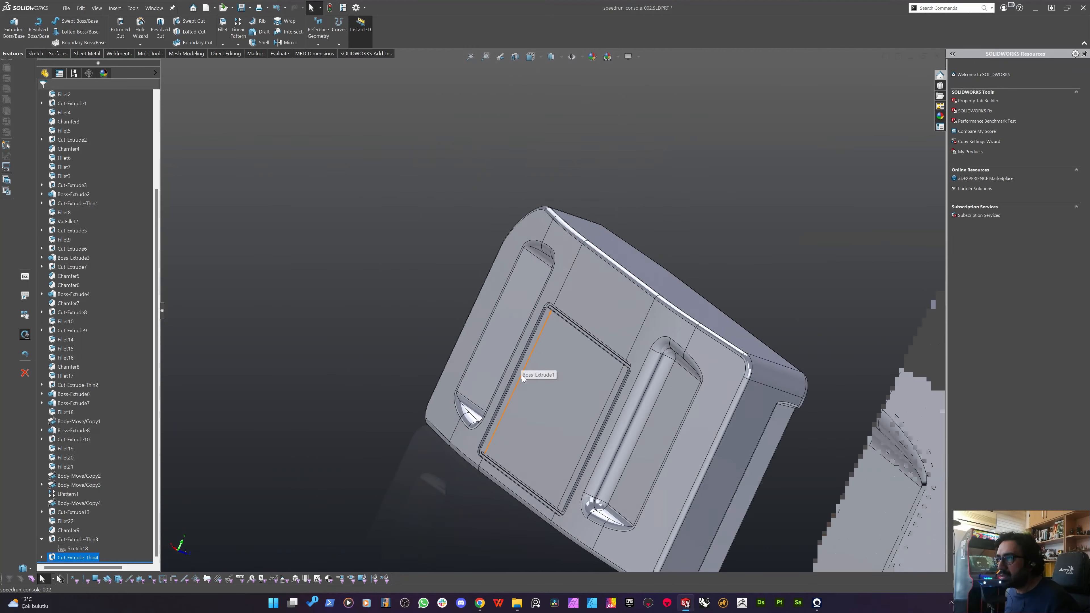
{"action": "scroll", "coordinate": [522, 376], "scroll_direction": "down", "scroll_amount": 3}
{"action": "mouse_move", "coordinate": [584, 387]}
{"action": "middle_mouse_down"}
{"action": "mouse_move", "coordinate": [563, 344]}
{"action": "mouse_move", "coordinate": [647, 368]}
{"action": "mouse_move", "coordinate": [577, 396]}
{"action": "mouse_move", "coordinate": [558, 356]}
{"action": "middle_mouse_up"}
{"action": "key", "text": "Escape"}
Sketch a corner rectangle about 21 by 9 mm on the console's back face, starting on the battery cover groove's outer edge.
{"action": "left_click", "coordinate": [518, 204]}
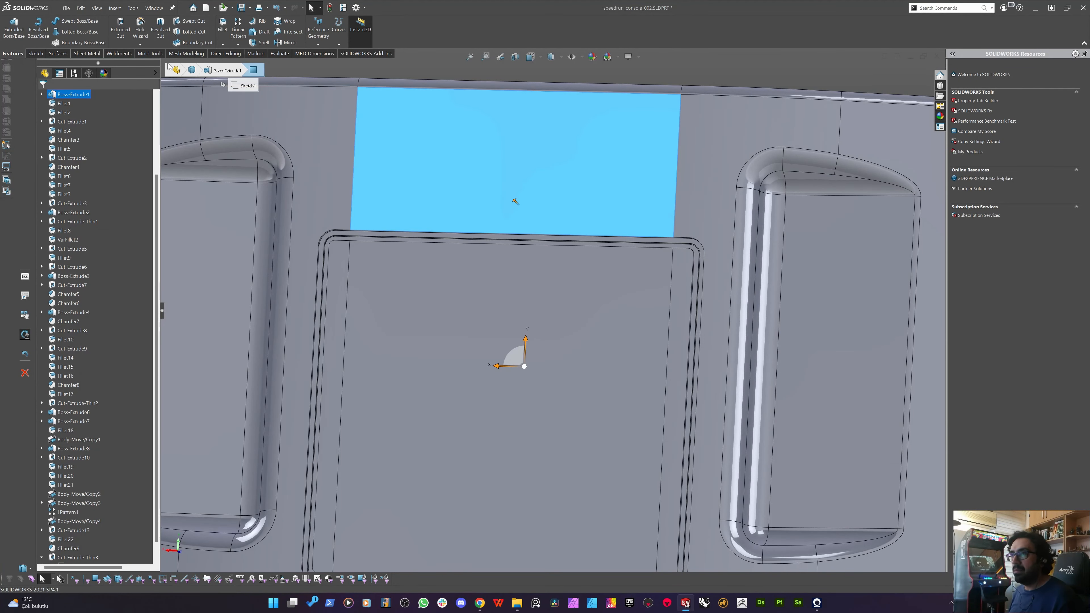
{"action": "left_click", "coordinate": [35, 54]}
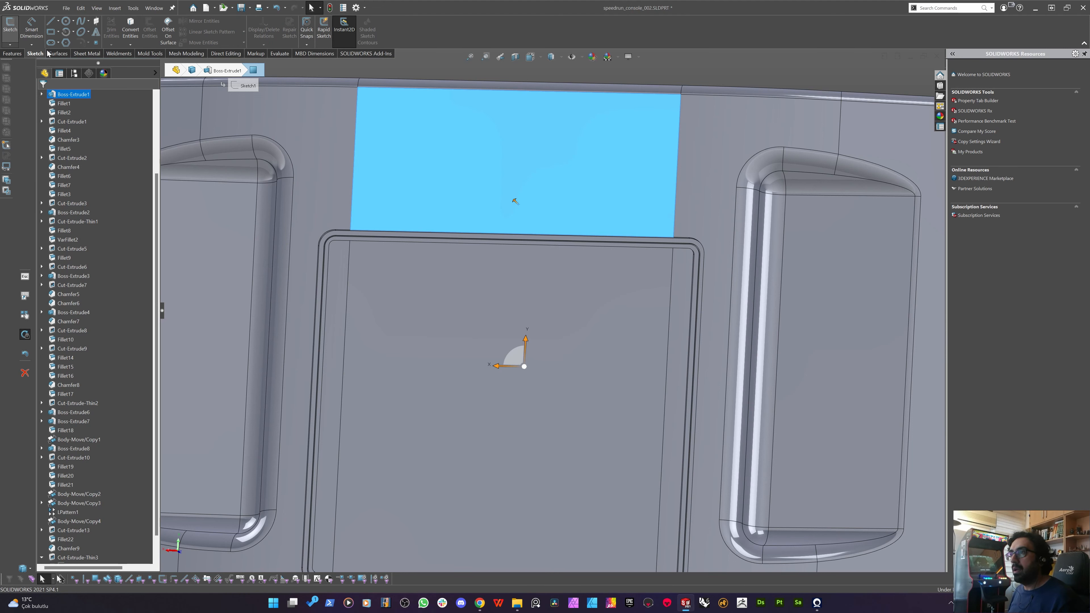
{"action": "left_click", "coordinate": [10, 26]}
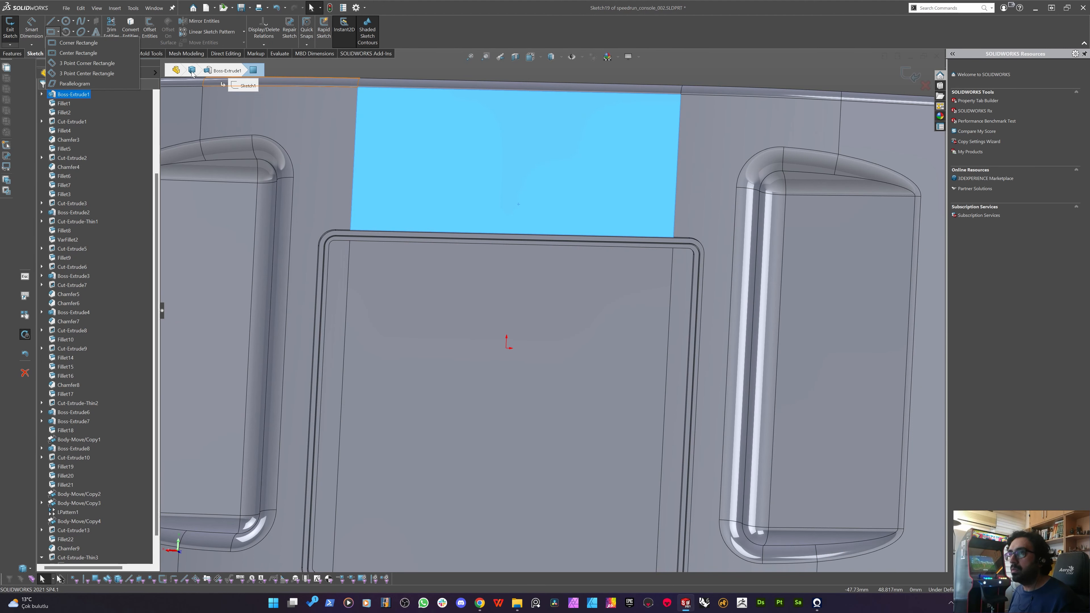
{"action": "left_click", "coordinate": [68, 45]}
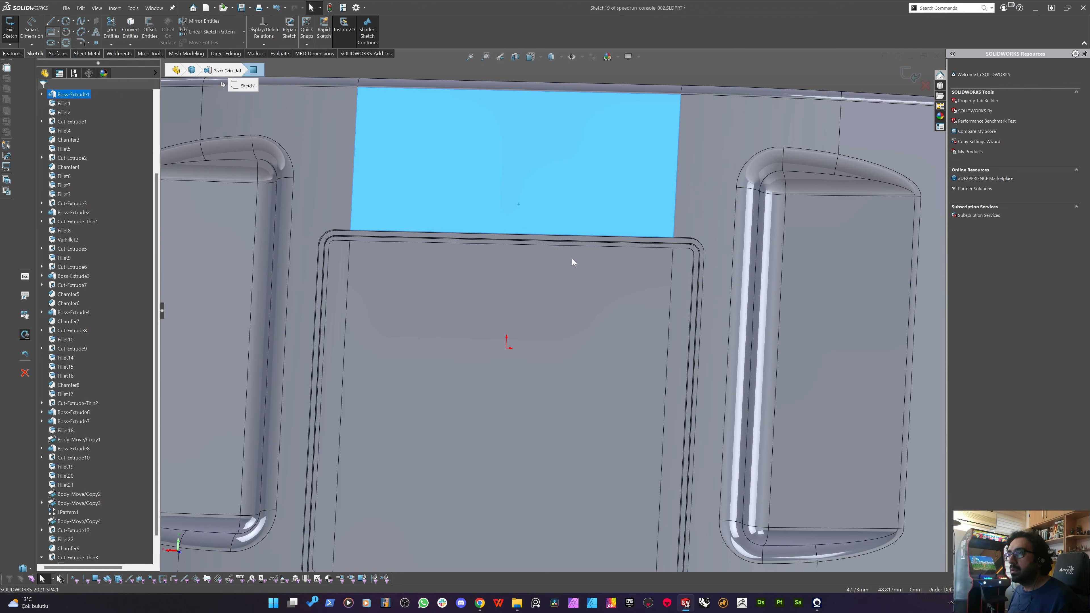
{"action": "left_click", "coordinate": [454, 233]}
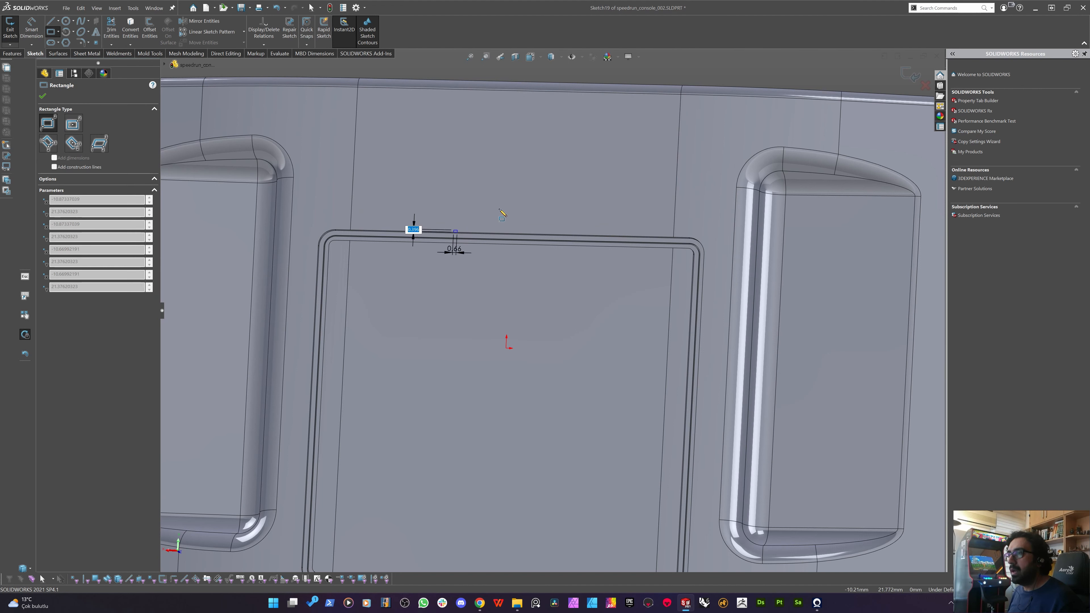
{"action": "left_click", "coordinate": [569, 185]}
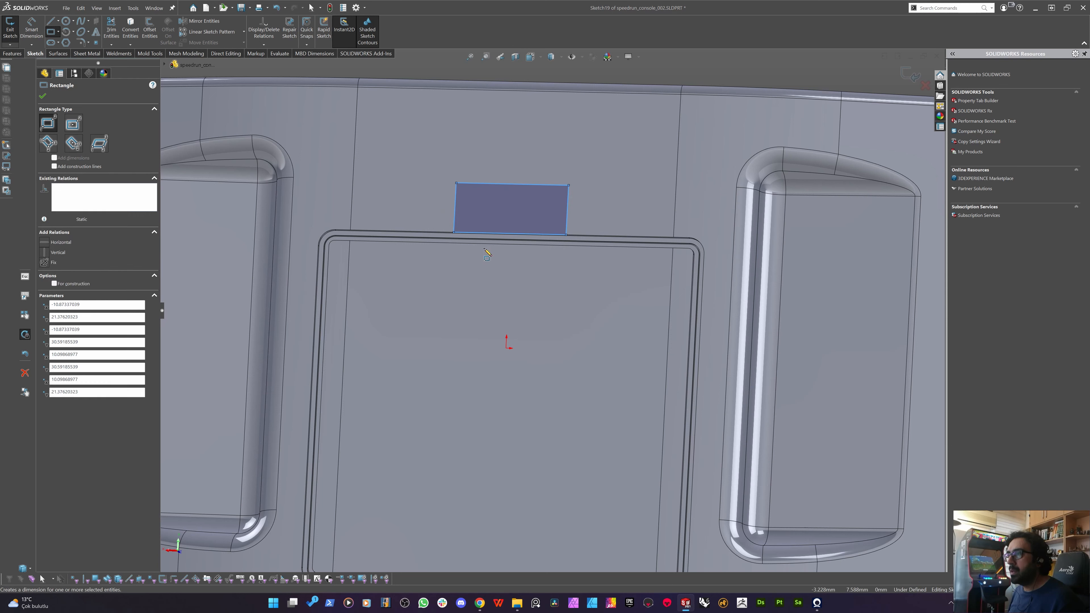
Dimension the rectangle to 15 mm wide and 8 mm high.
{"action": "left_click", "coordinate": [32, 28]}
{"action": "left_click", "coordinate": [517, 160]}
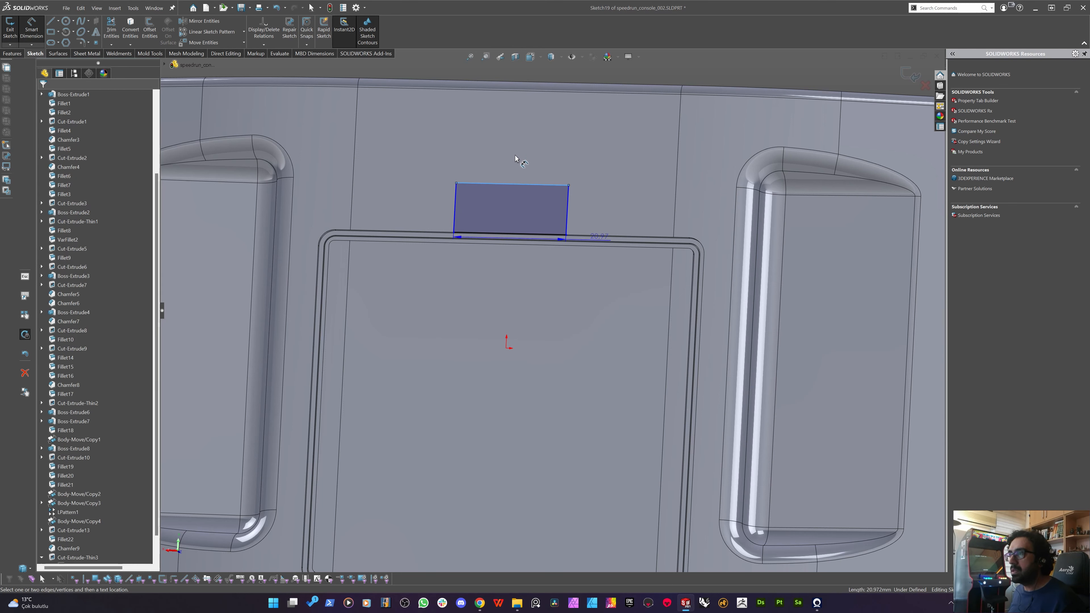
{"action": "left_click", "coordinate": [513, 154]}
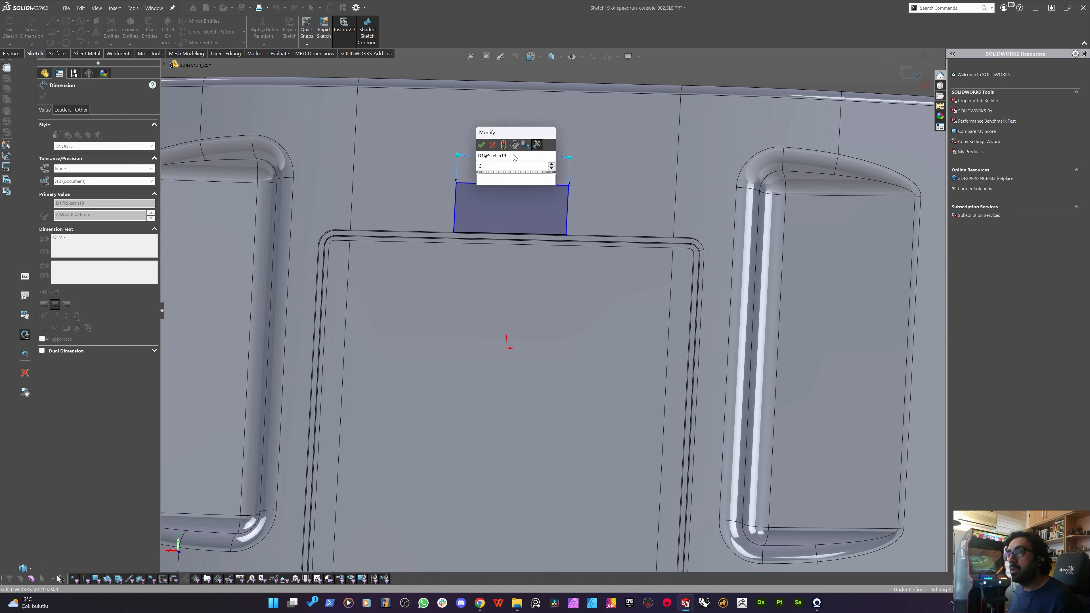
{"action": "key", "text": "Return"}
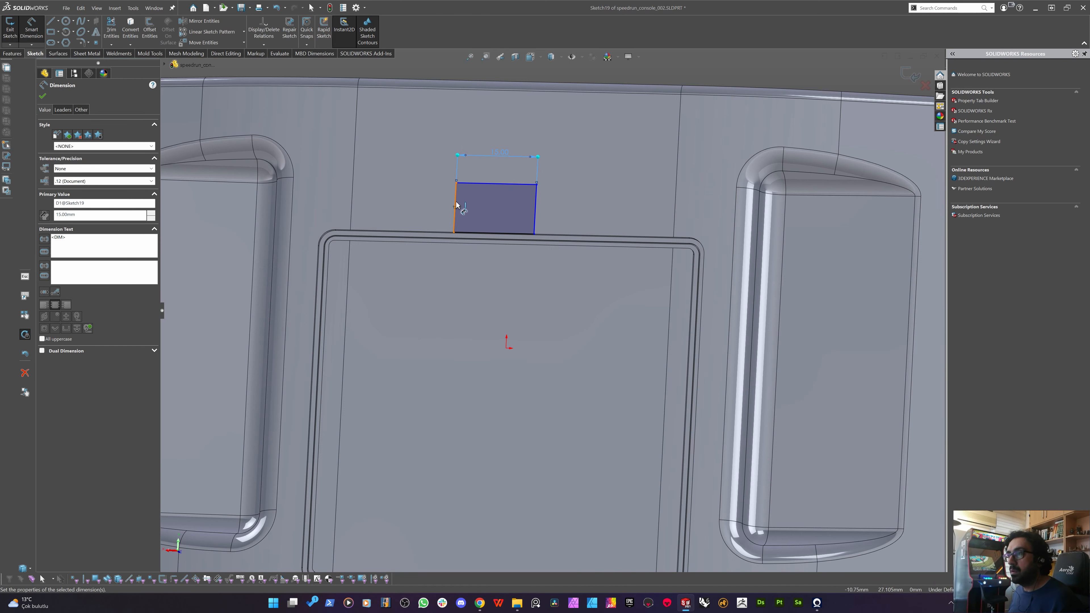
{"action": "left_click", "coordinate": [435, 209]}
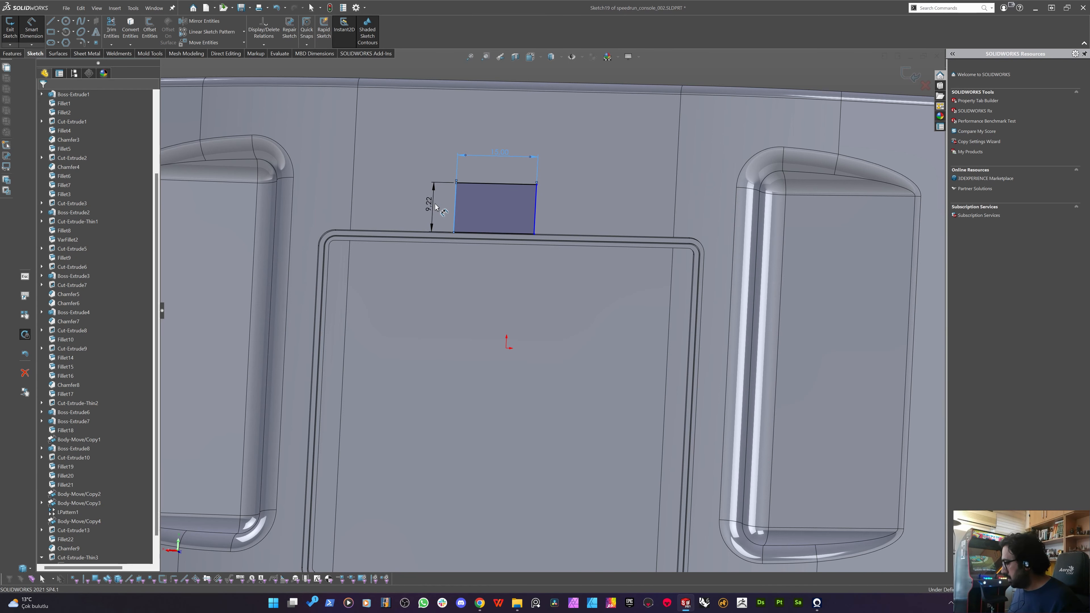
{"action": "left_click", "coordinate": [436, 207]}
{"action": "key", "text": "Return"}
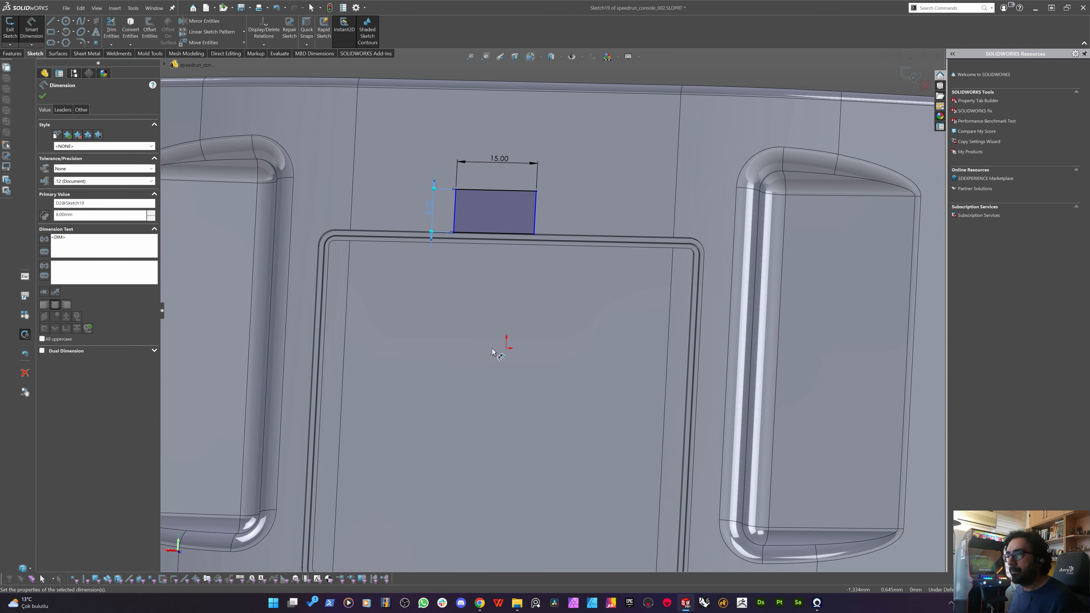
Center the rectangle with a vertical construction line from the origin to the midpoint of its edge along the groove.
{"action": "key", "text": "l"}
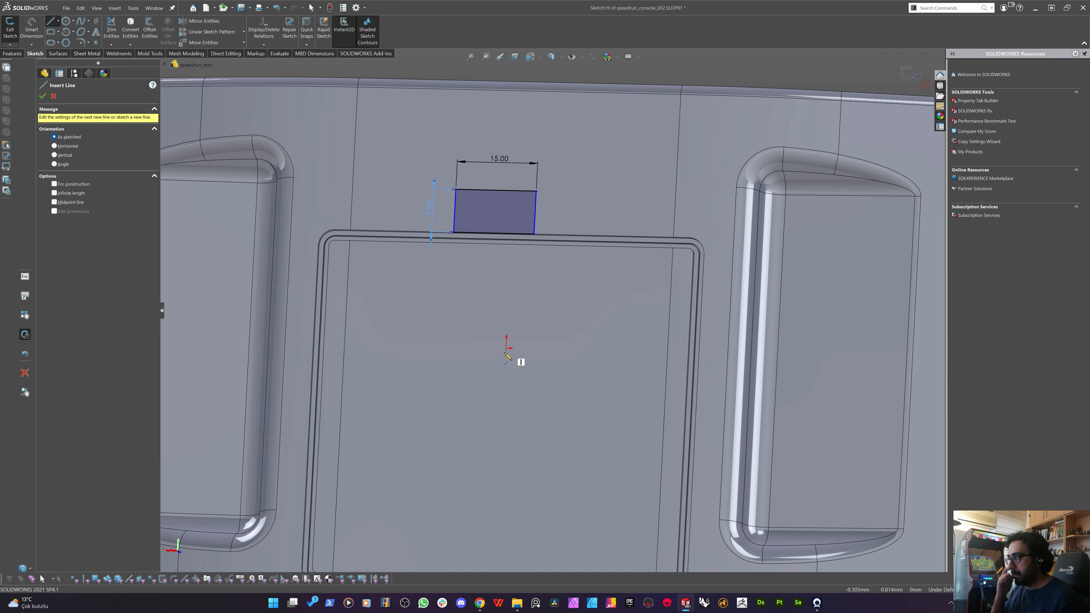
{"action": "left_click", "coordinate": [507, 348]}
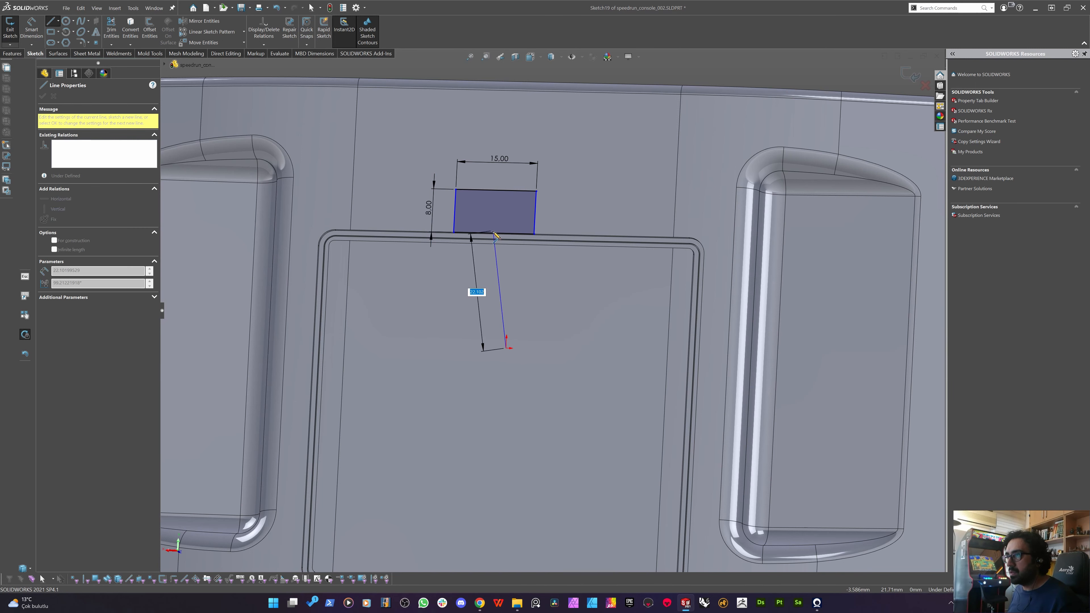
{"action": "double_click", "coordinate": [493, 234]}
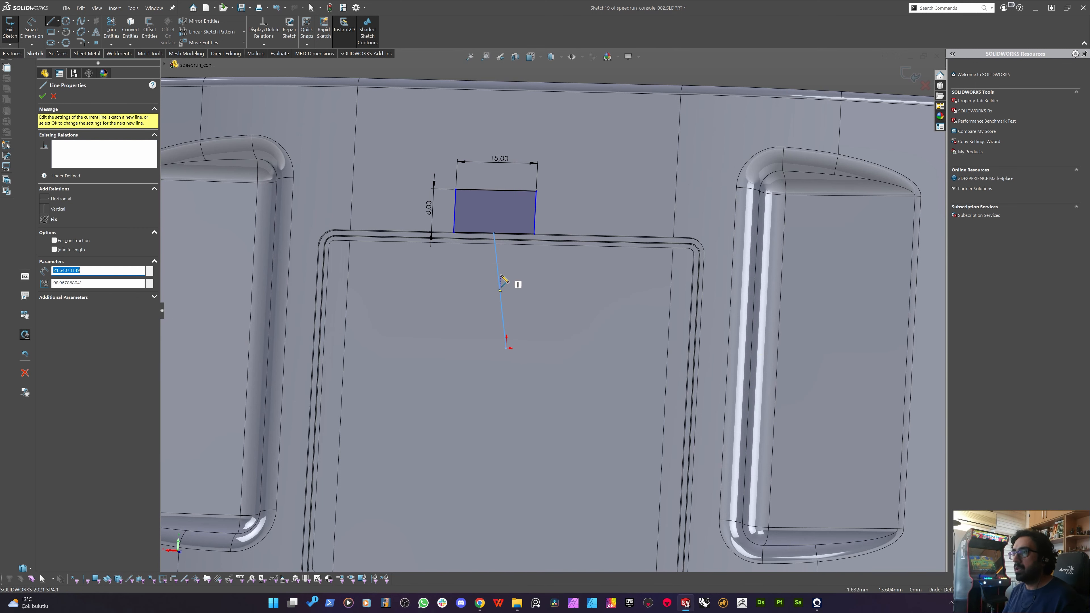
{"action": "key", "text": "Escape"}
{"action": "left_click_drag", "start_coordinate": [529, 271], "coordinate": [447, 315]}
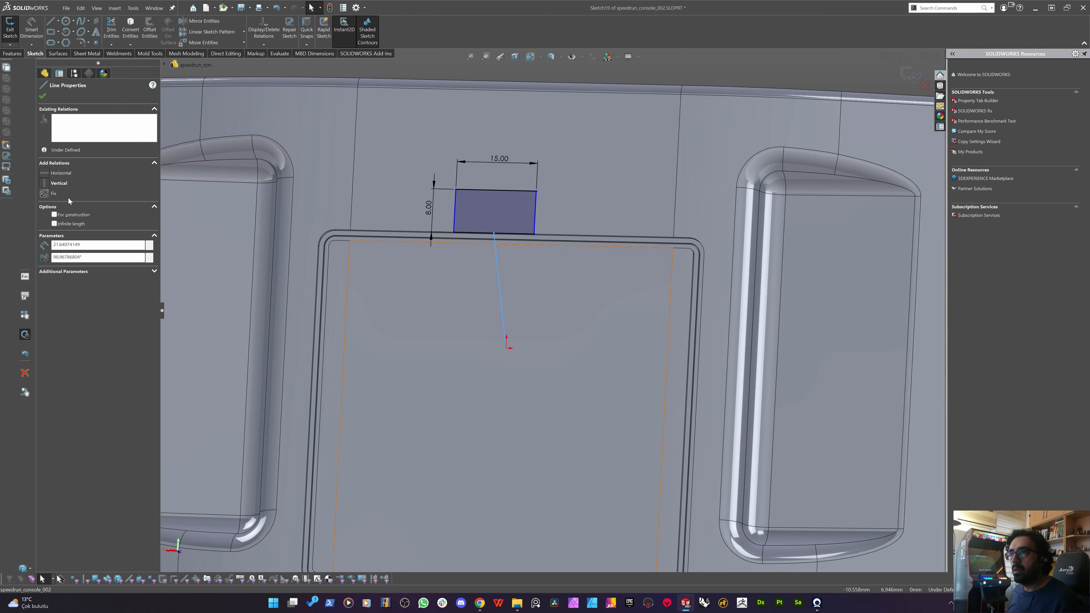
{"action": "left_click", "coordinate": [60, 183]}
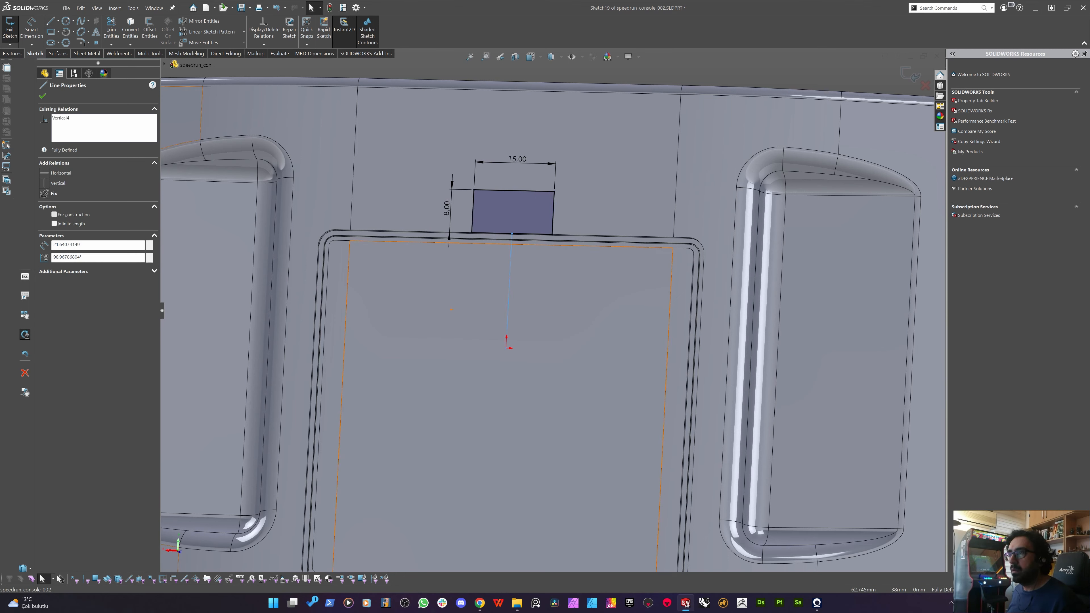
Cut the rectangle into the back face as a blind extruded cut 5 mm deep.
{"action": "left_click", "coordinate": [15, 55]}
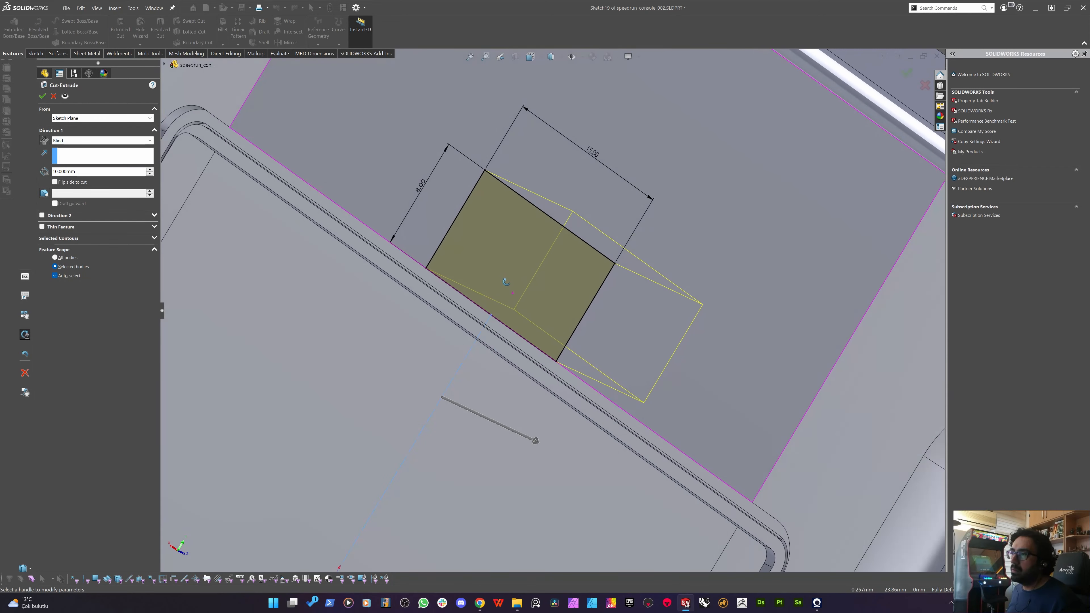
{"action": "double_click", "coordinate": [64, 173]}
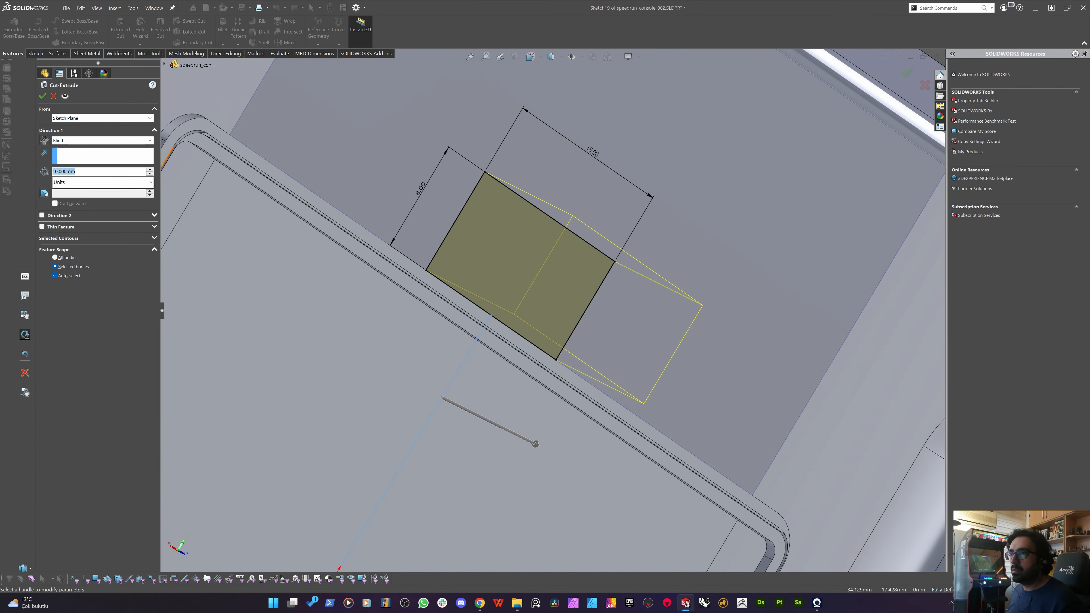
{"action": "type", "text": "5"}
{"action": "key", "text": "Return"}
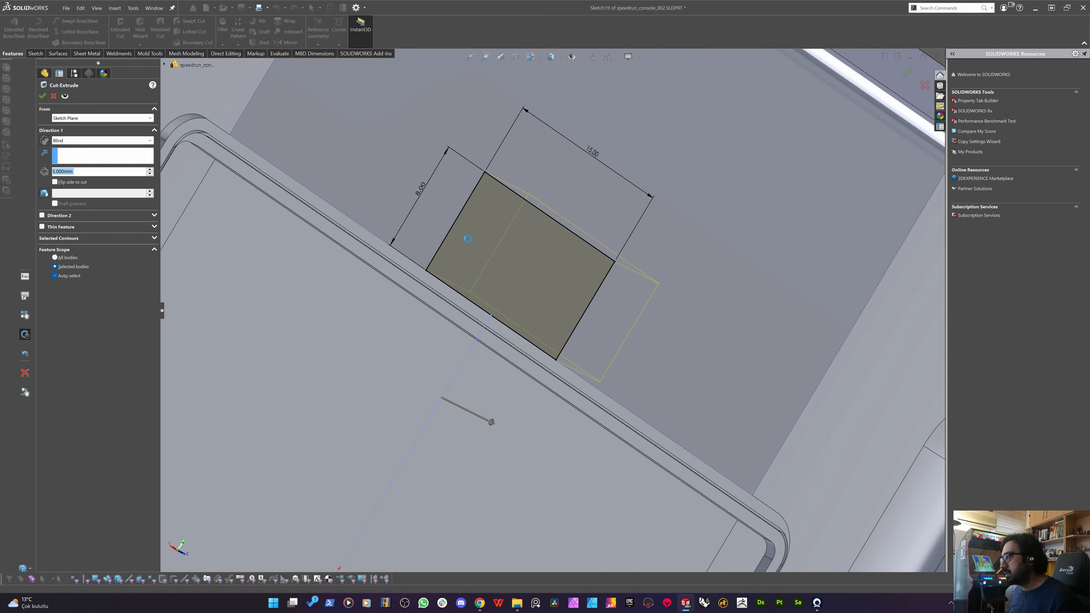
{"action": "key", "text": "Return"}
Reopen the rectangular pocket's sketch and delete the coincident relation holding its corner on the groove's outer edge.
{"action": "middle_click_drag", "start_coordinate": [478, 298], "coordinate": [457, 324]}
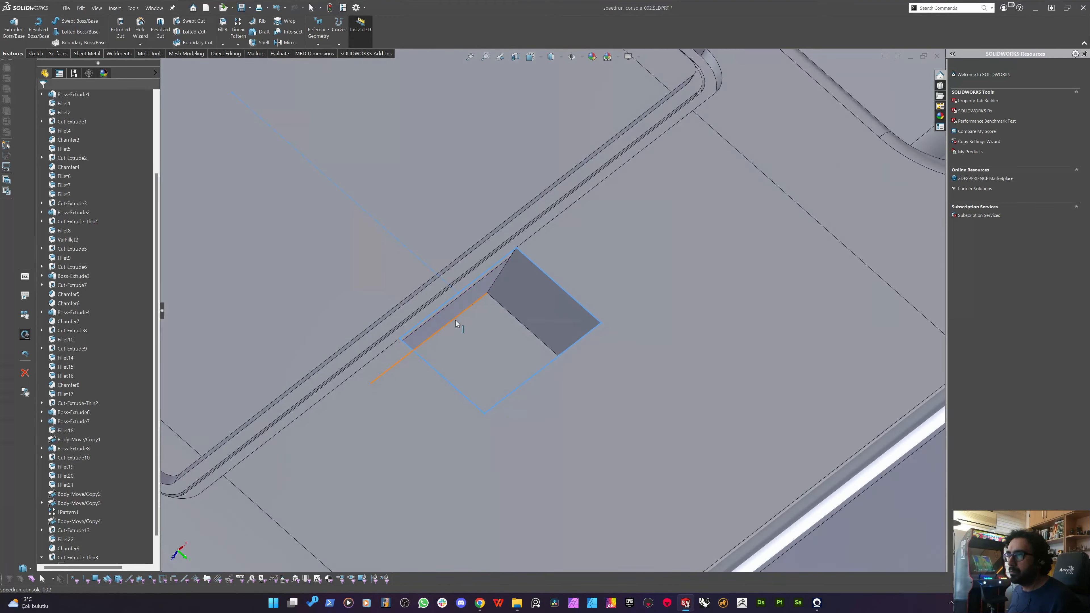
{"action": "right_click", "coordinate": [520, 292]}
{"action": "left_click", "coordinate": [543, 263]}
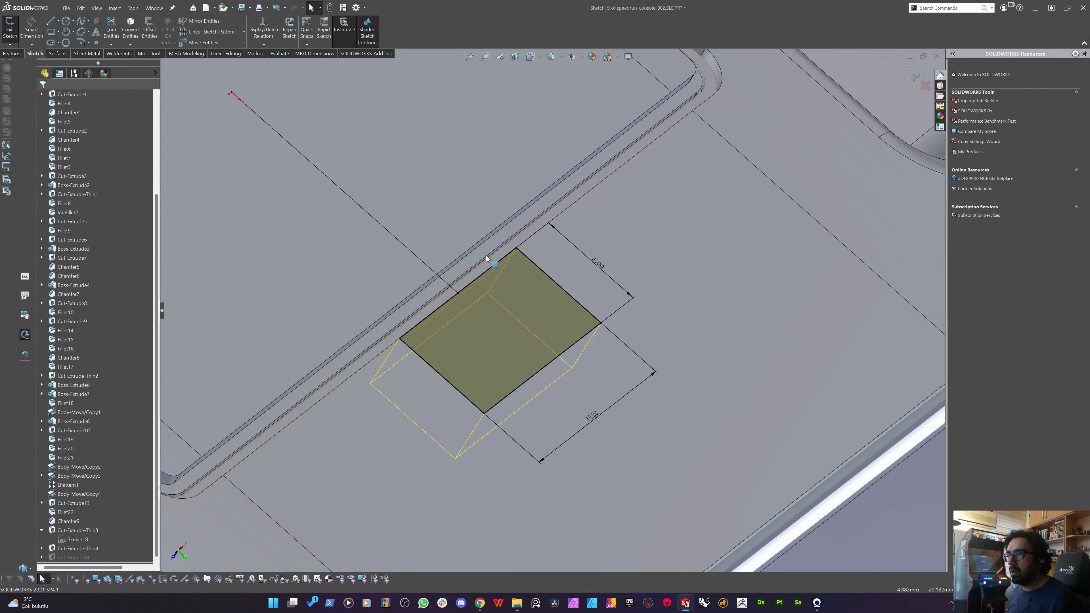
{"action": "scroll", "coordinate": [486, 255], "scroll_direction": "down", "scroll_amount": 3}
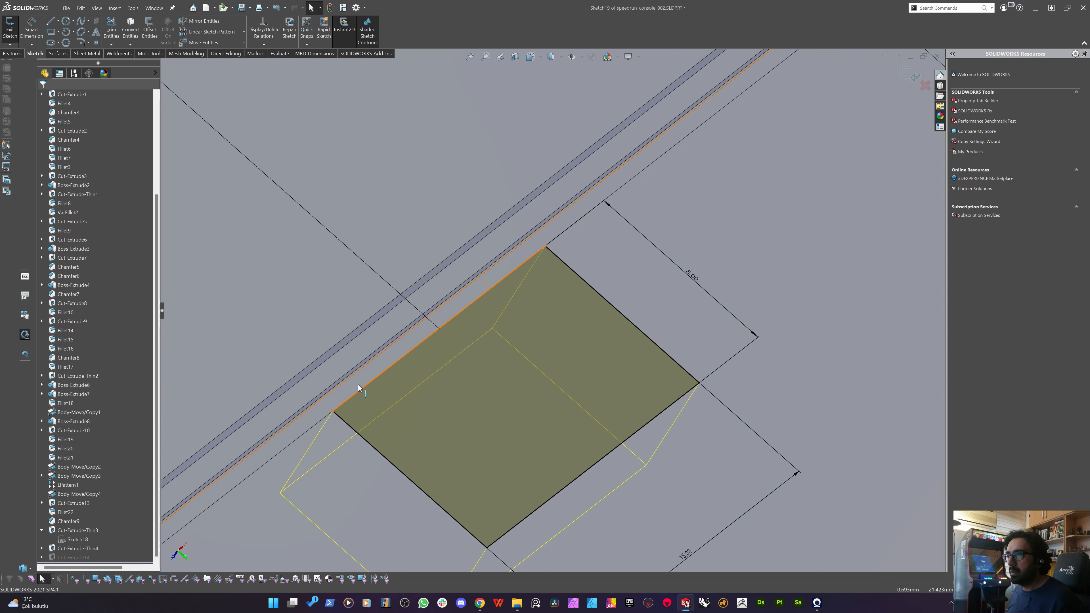
{"action": "left_click", "coordinate": [431, 336]}
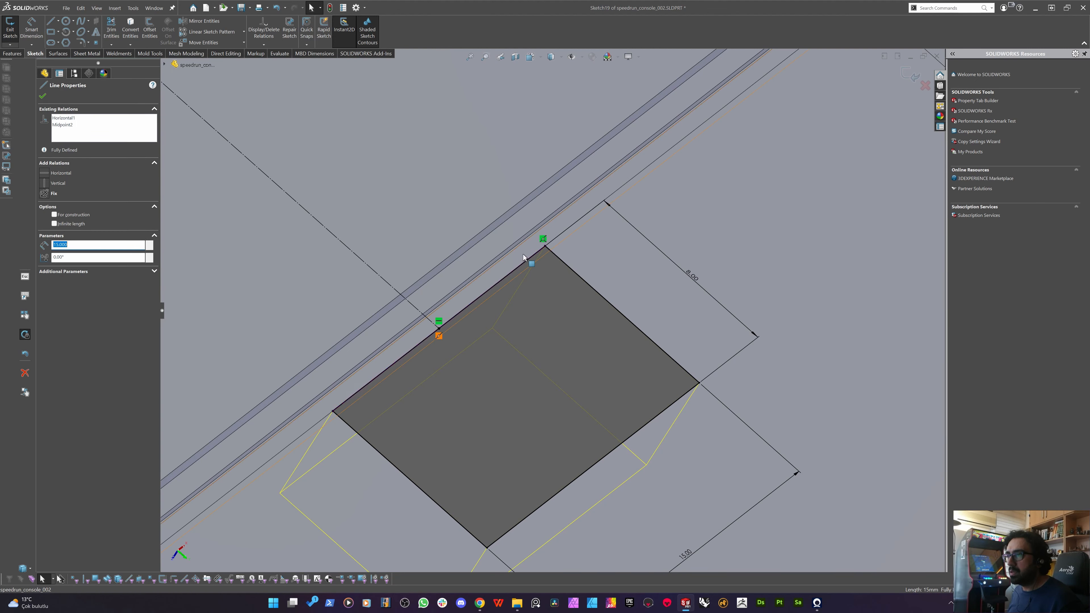
{"action": "key", "text": "Escape"}
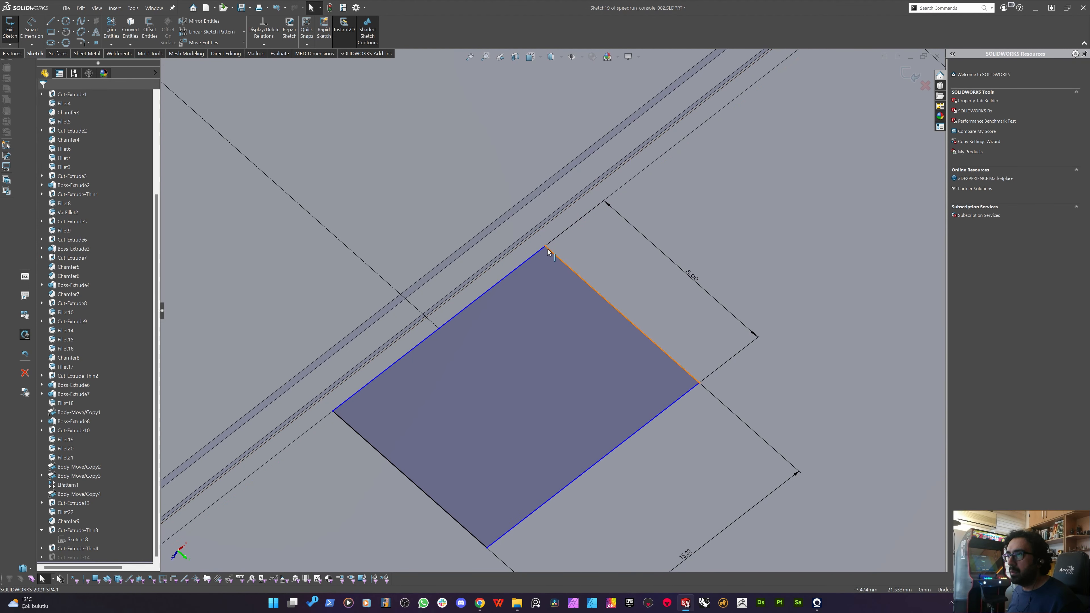
Make the rectangle's corner coincident with the narrow groove's edge and rebuild the pocket cut.
{"action": "left_click", "coordinate": [545, 245]}
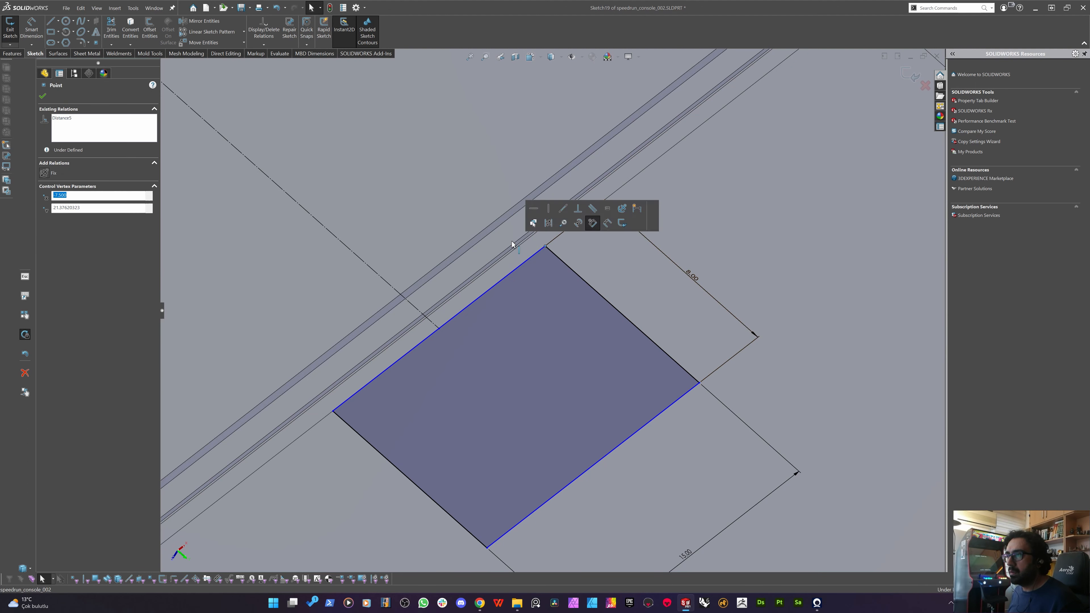
{"action": "left_click", "coordinate": [515, 245], "text": "ctrl"}
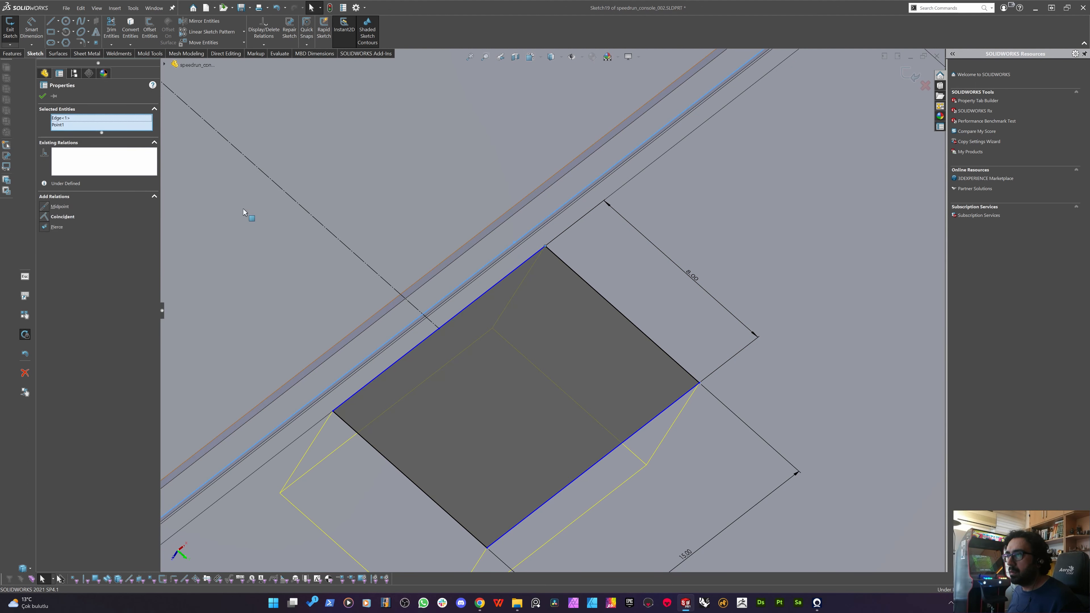
{"action": "left_click", "coordinate": [58, 216]}
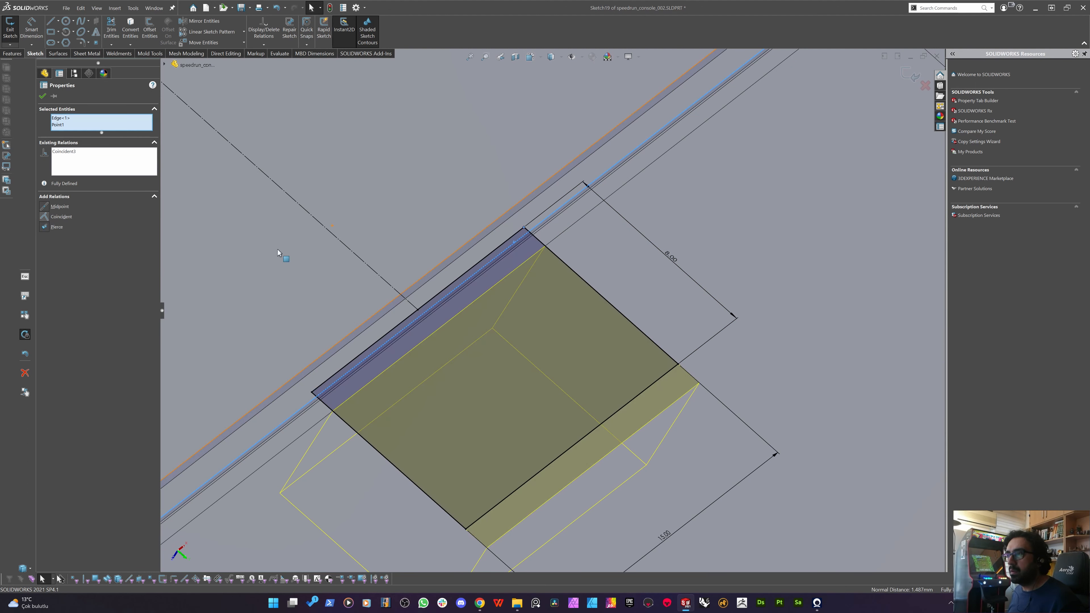
{"action": "scroll", "coordinate": [435, 280], "scroll_direction": "up", "scroll_amount": 3}
{"action": "key", "text": "Escape"}
{"action": "scroll", "coordinate": [697, 300], "scroll_direction": "down", "scroll_amount": 3}
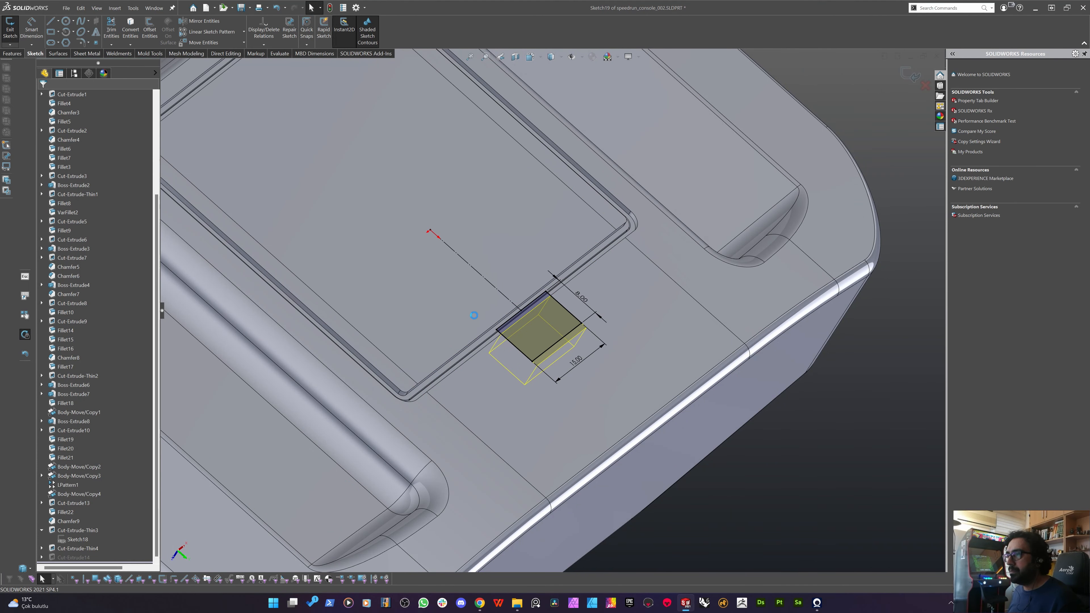
Sketch a corner rectangle about 12.6 by 5 mm on the groove's side wall, along its stretch facing the latch pocket.
{"action": "scroll", "coordinate": [501, 326], "scroll_direction": "down", "scroll_amount": 6}
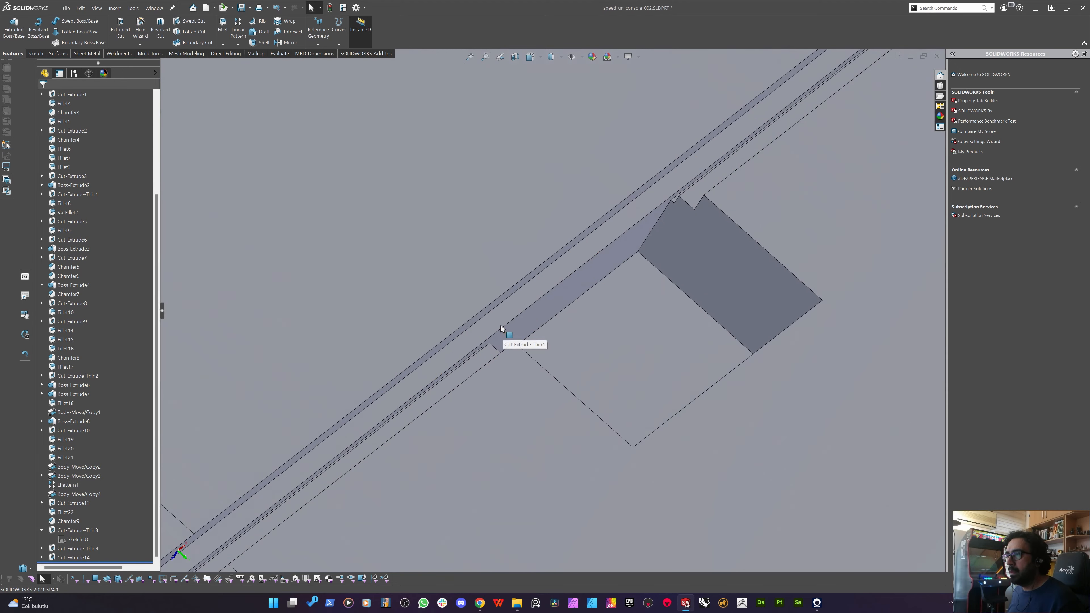
{"action": "mouse_move", "coordinate": [498, 324]}
{"action": "middle_mouse_down"}
{"action": "mouse_move", "coordinate": [433, 265]}
{"action": "mouse_move", "coordinate": [548, 318]}
{"action": "middle_mouse_up"}
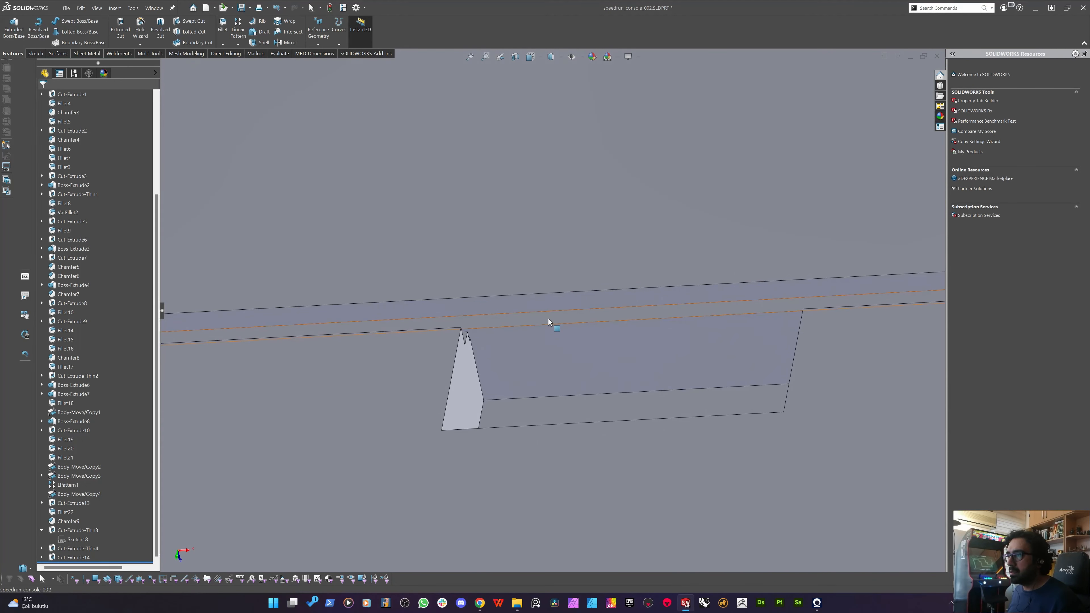
{"action": "left_click", "coordinate": [553, 304]}
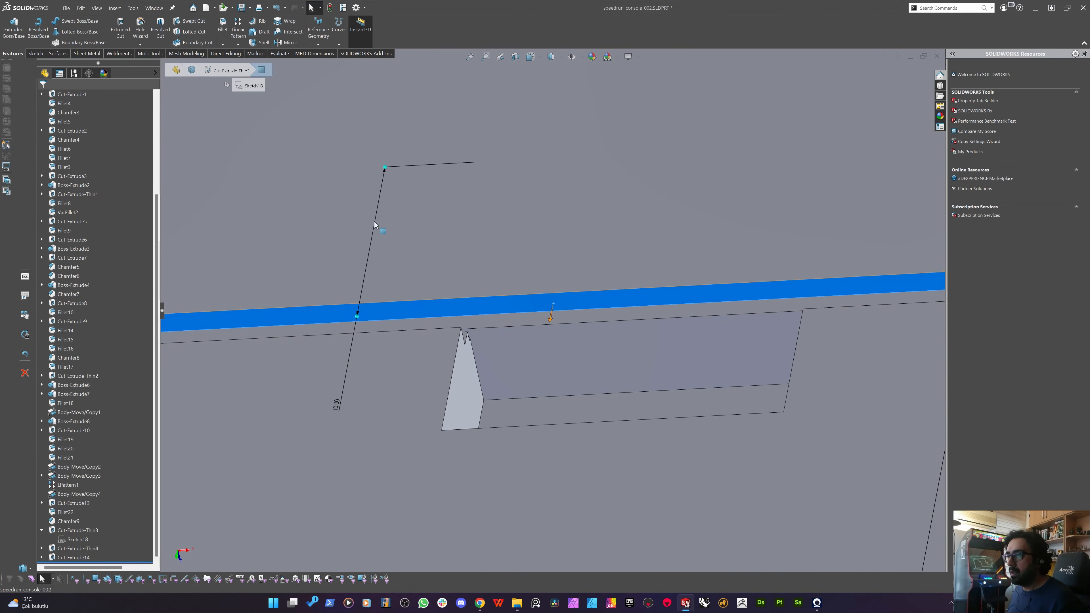
{"action": "left_click", "coordinate": [41, 53]}
{"action": "left_click", "coordinate": [9, 28]}
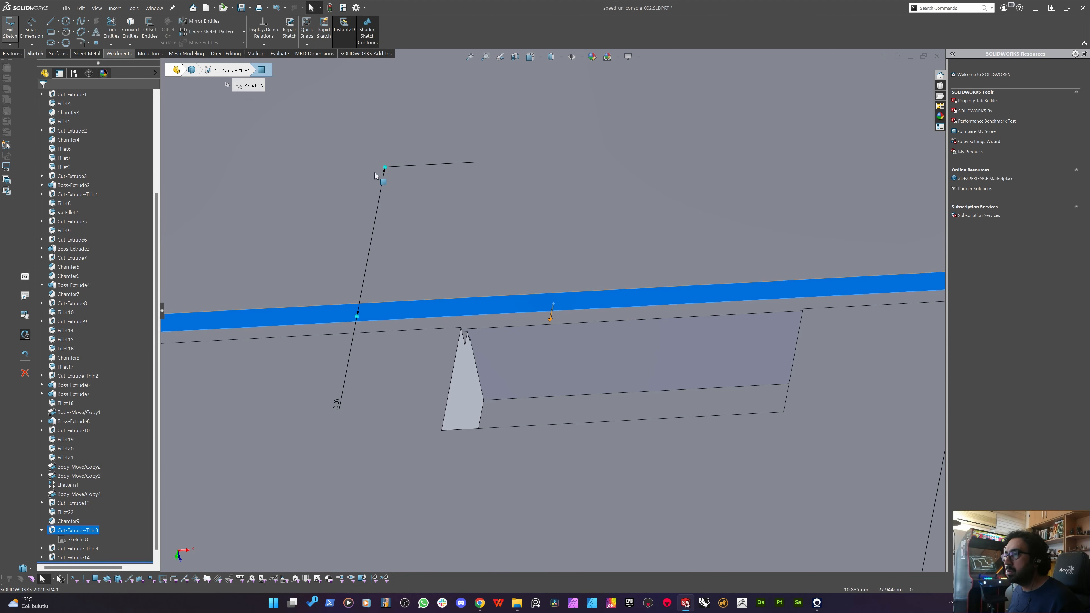
{"action": "left_click", "coordinate": [54, 32]}
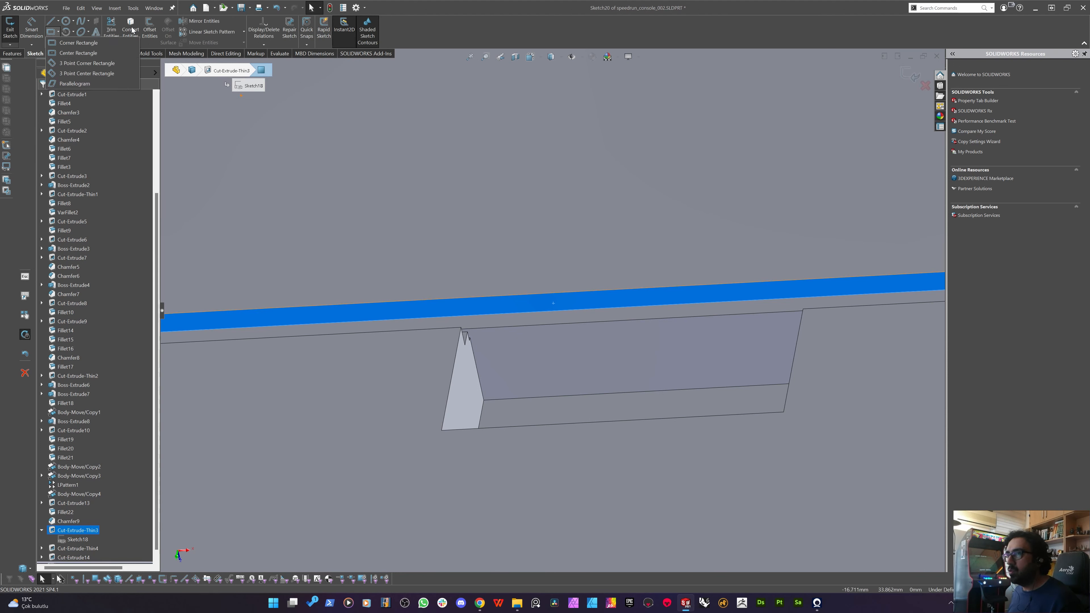
{"action": "left_click", "coordinate": [53, 31]}
{"action": "left_click", "coordinate": [79, 43]}
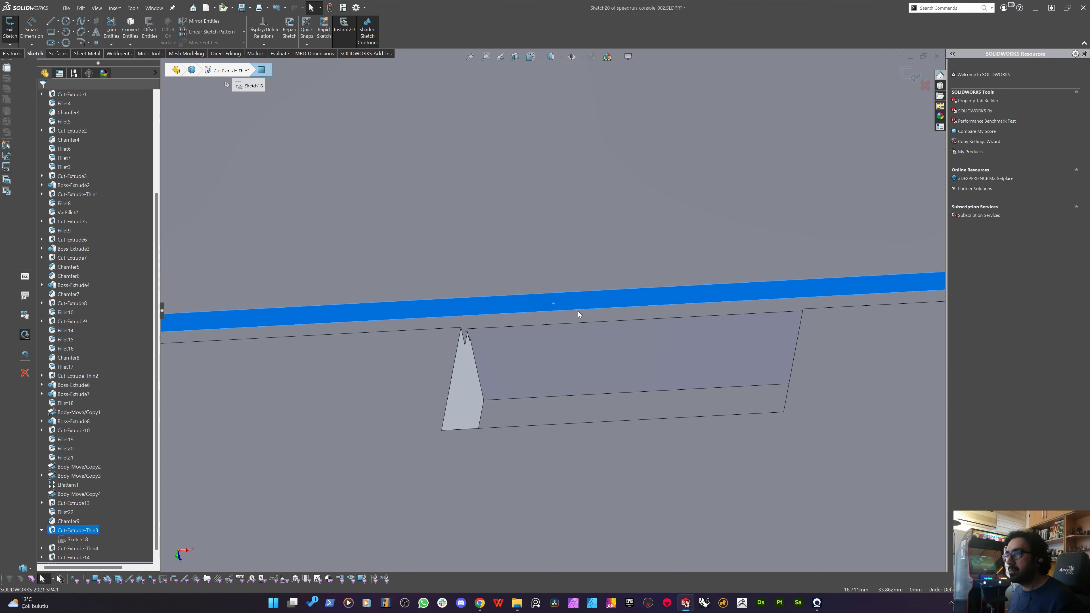
{"action": "left_click", "coordinate": [488, 297]}
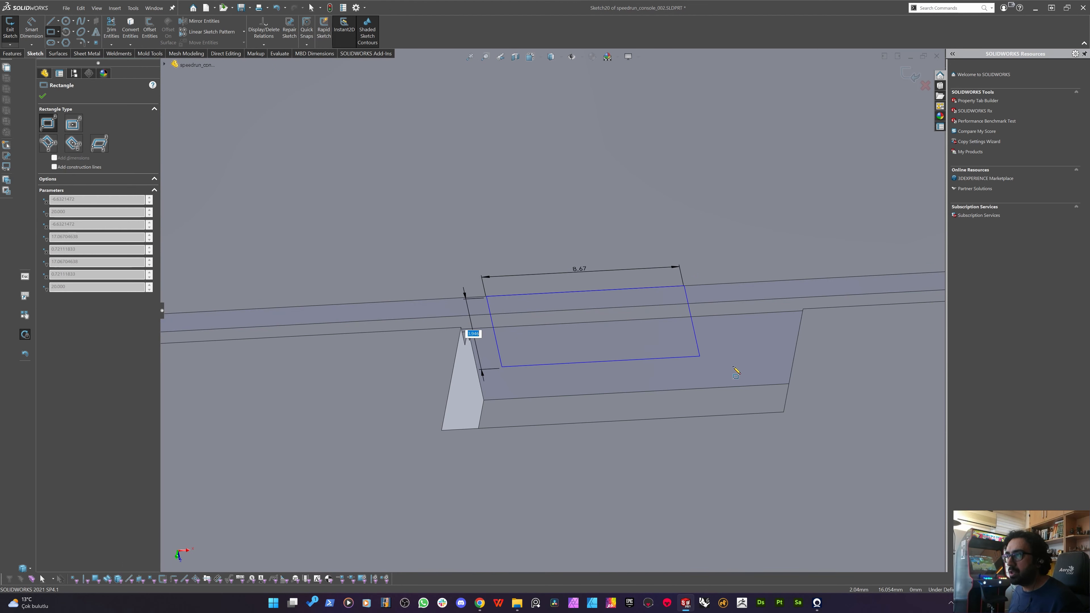
{"action": "left_click", "coordinate": [793, 370]}
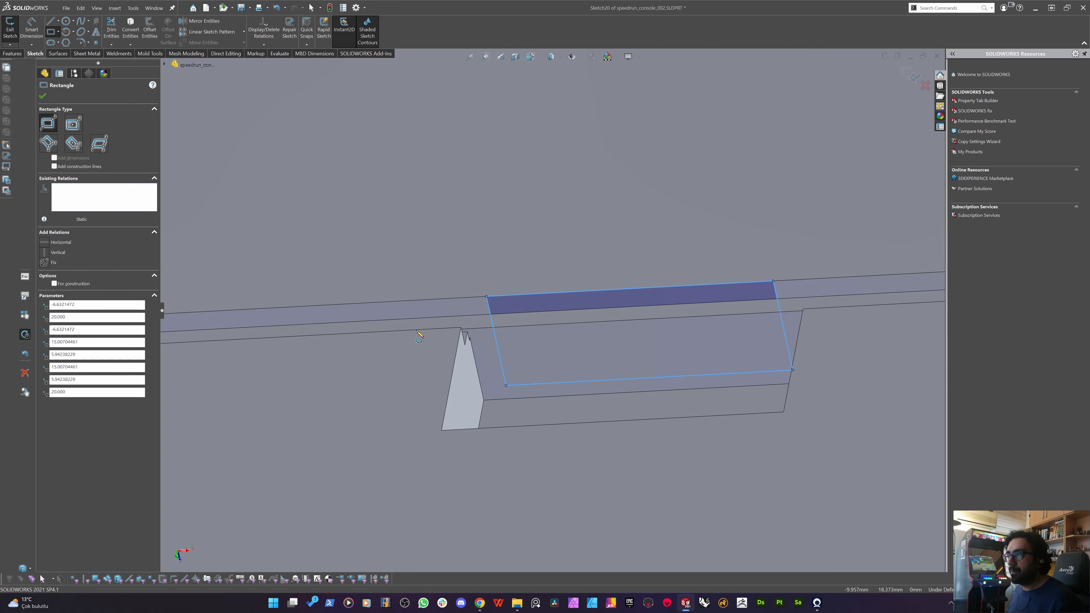
Center the rectangle with a vertical construction line from the midpoint of its lower edge to the origin.
{"action": "left_click", "coordinate": [31, 29]}
{"action": "scroll", "coordinate": [552, 311], "scroll_direction": "up", "scroll_amount": 5}
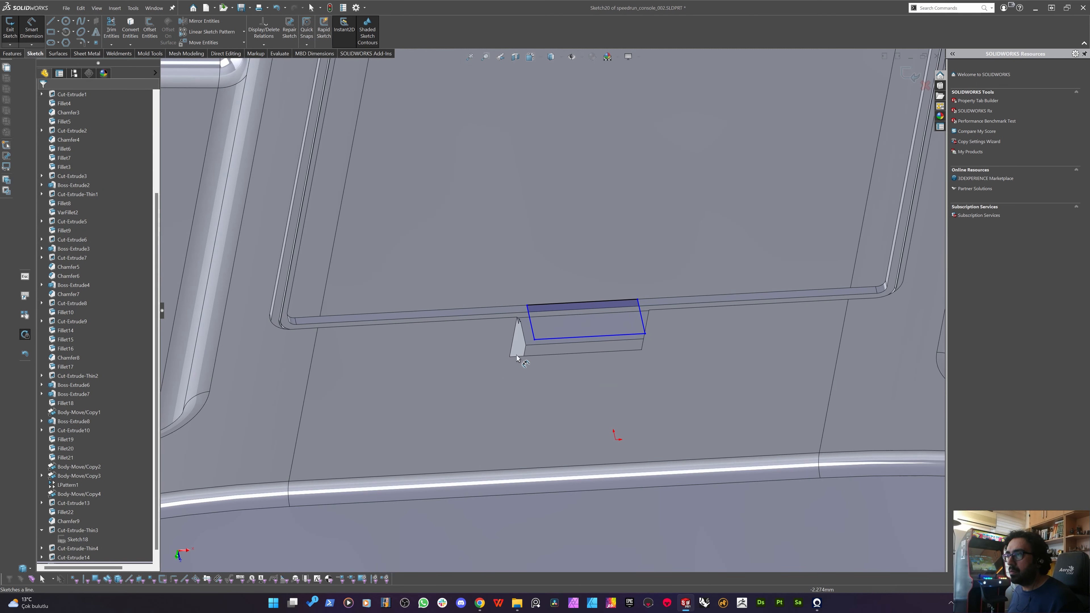
{"action": "key", "text": "l"}
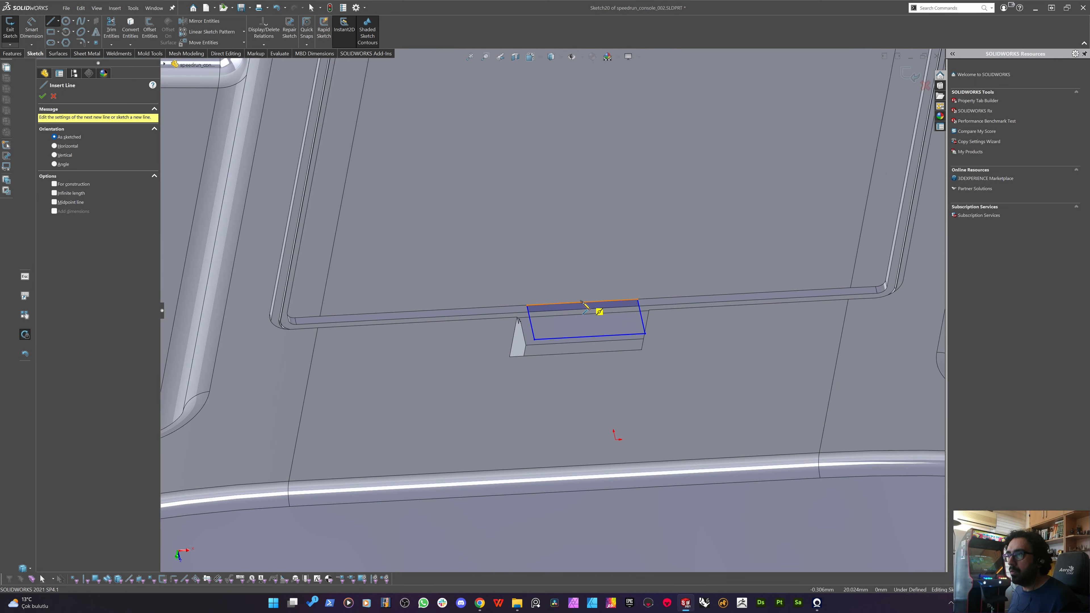
{"action": "left_click", "coordinate": [590, 337]}
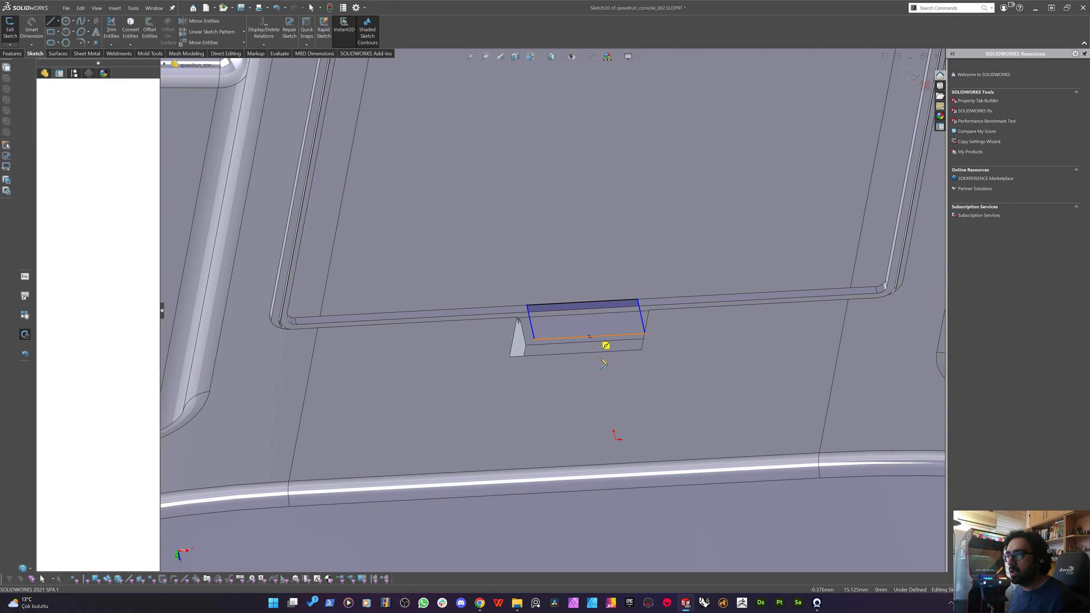
{"action": "left_click", "coordinate": [614, 438]}
{"action": "key", "text": "Escape"}
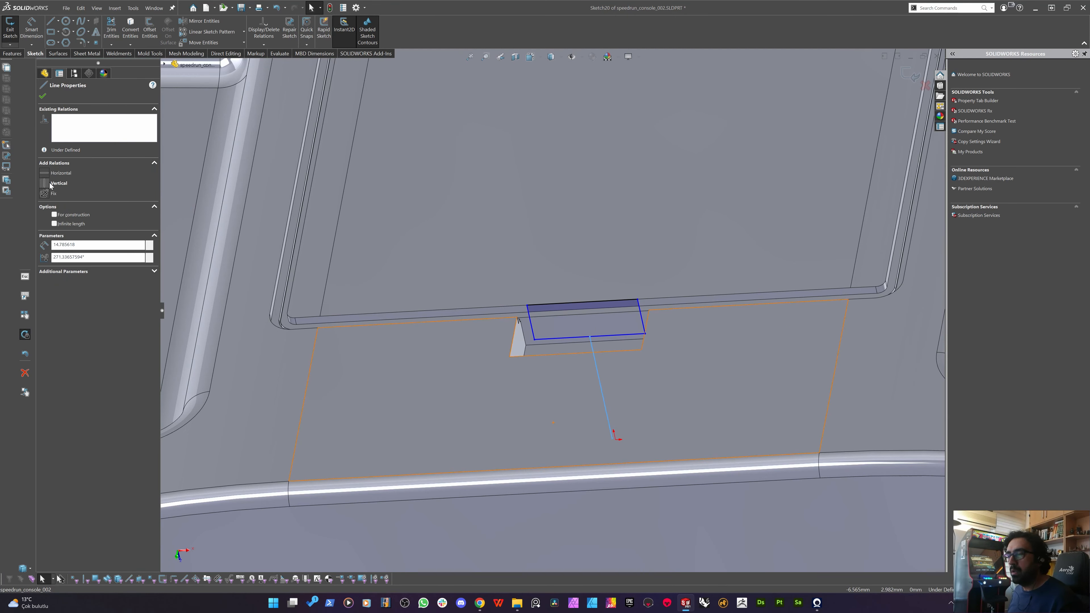
{"action": "key", "text": "Escape"}
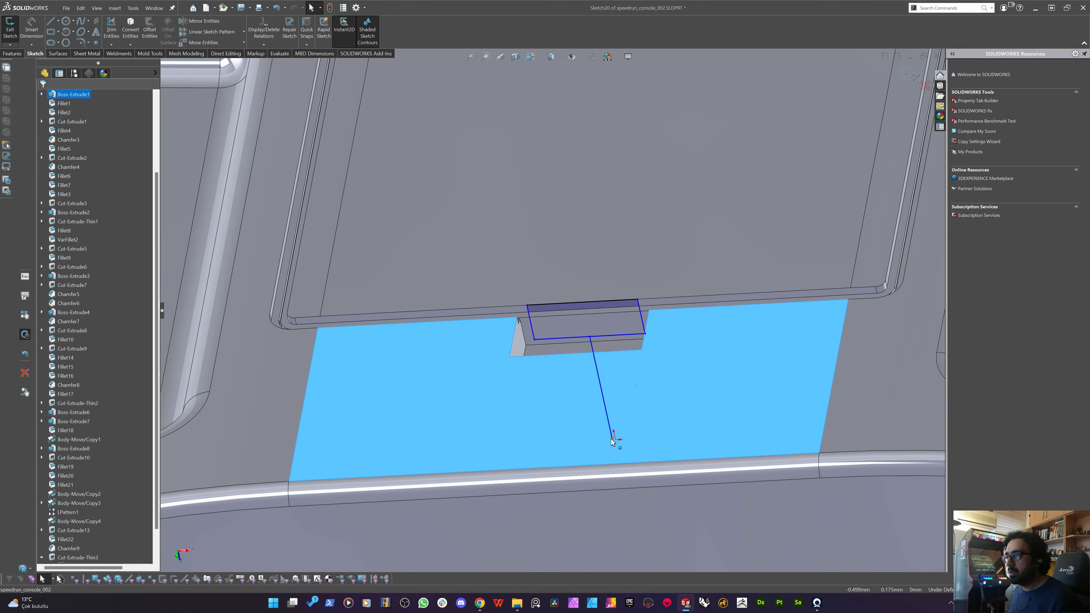
{"action": "left_click_drag", "start_coordinate": [614, 441], "coordinate": [616, 439]}
{"action": "left_click_drag", "start_coordinate": [631, 376], "coordinate": [573, 410]}
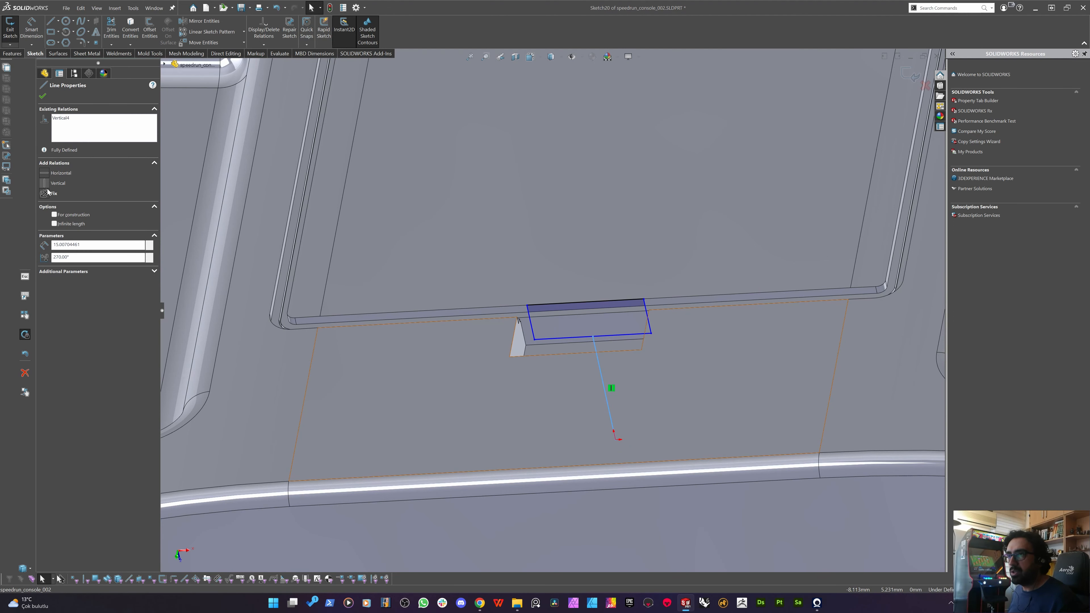
{"action": "left_click", "coordinate": [65, 217]}
Dimension the rectangle's side edge 0.5 mm from the adjacent side edge of the pocket.
{"action": "scroll", "coordinate": [573, 335], "scroll_direction": "down", "scroll_amount": 5}
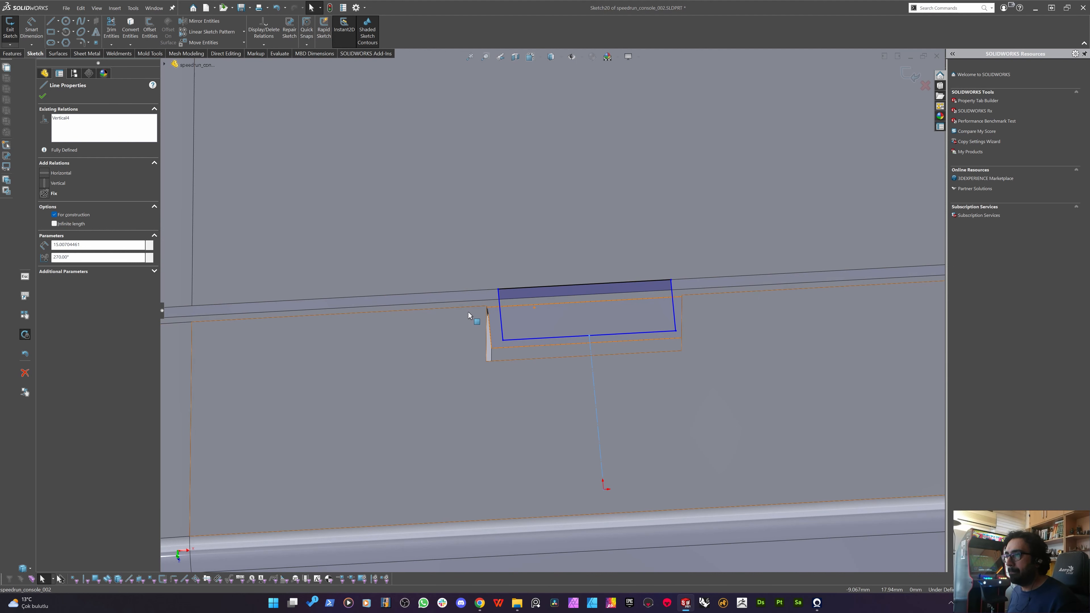
{"action": "left_click", "coordinate": [461, 326]}
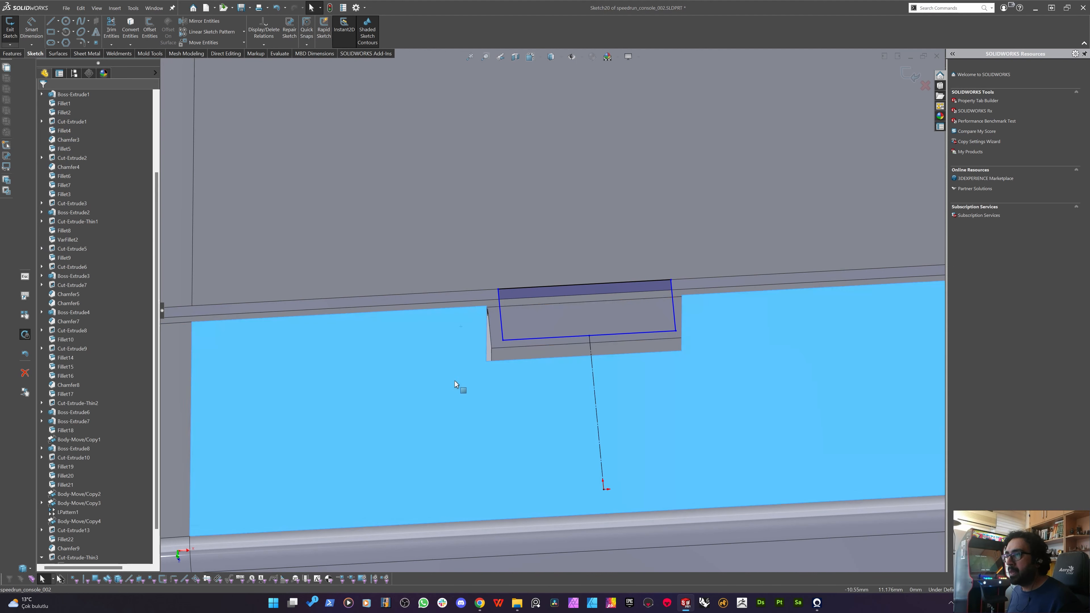
{"action": "right_click_drag", "start_coordinate": [456, 381], "coordinate": [464, 309]}
{"action": "left_click", "coordinate": [501, 322]}
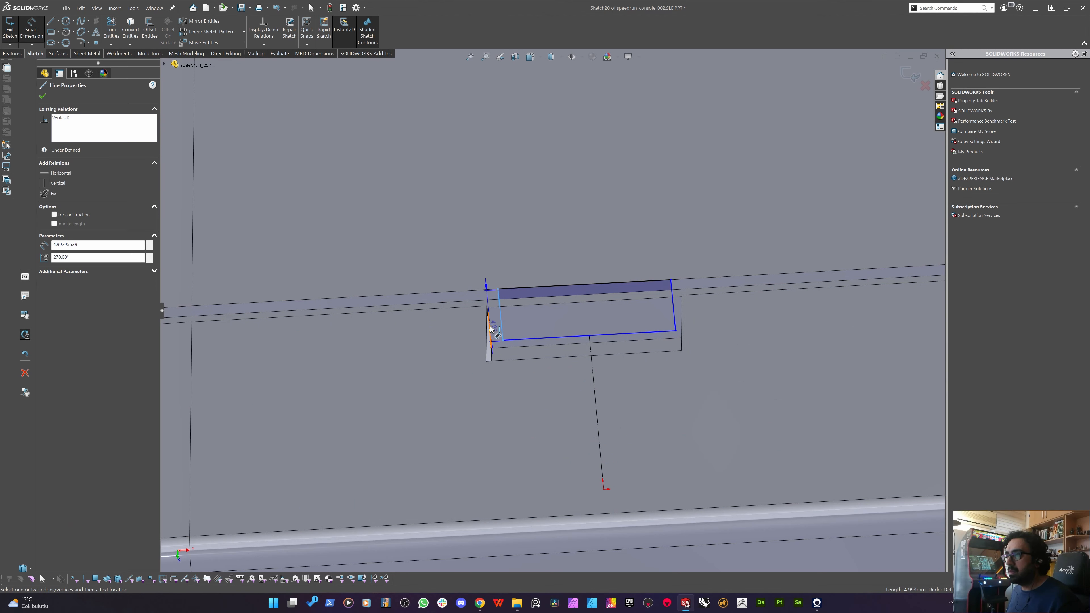
{"action": "left_click", "coordinate": [489, 325]}
{"action": "left_click", "coordinate": [500, 246]}
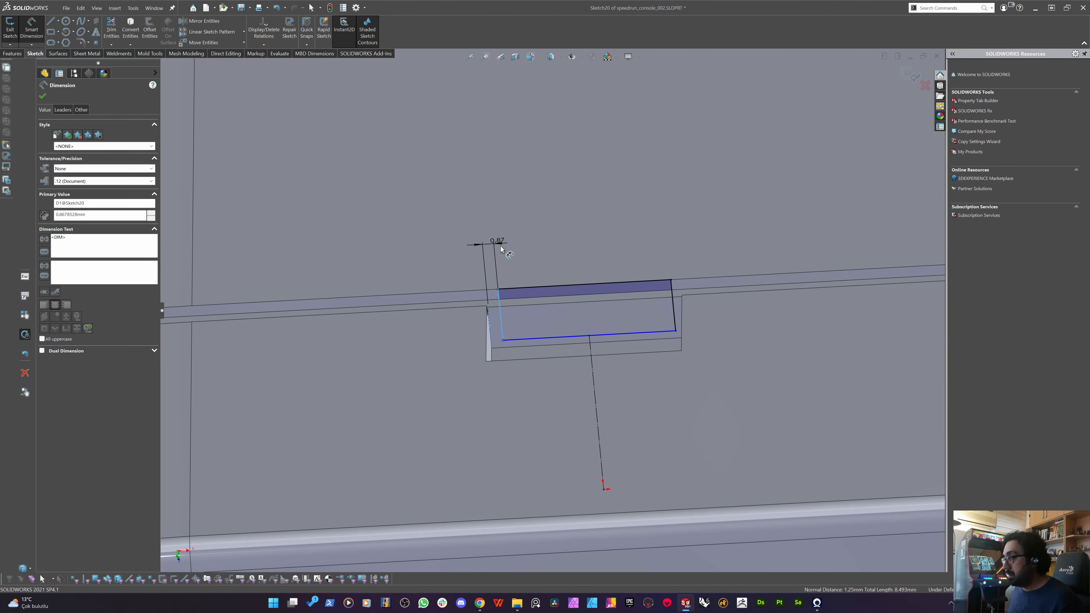
{"action": "key", "text": "Return"}
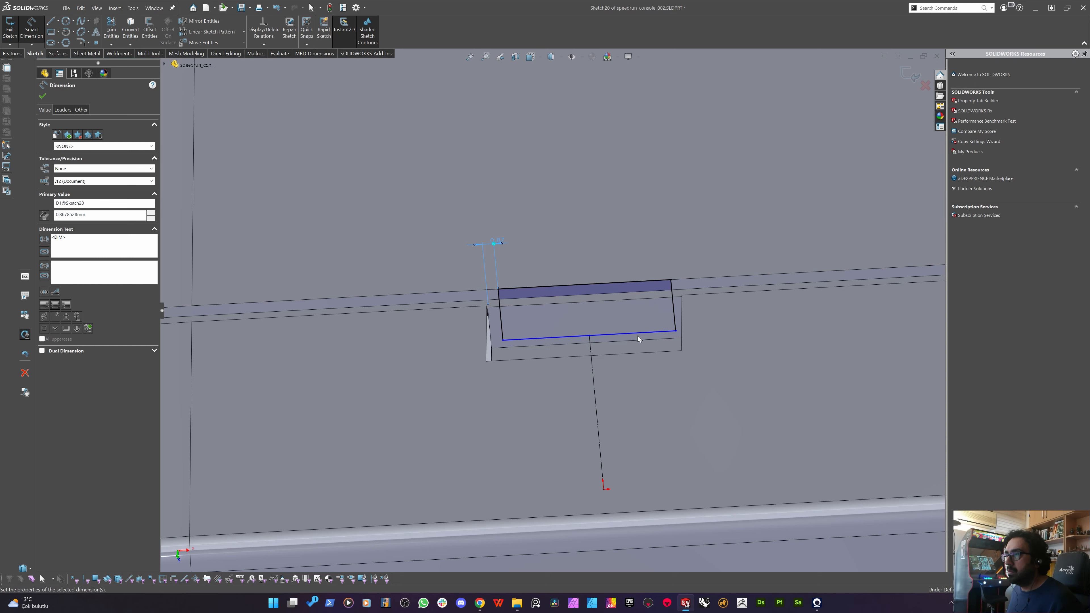
Dimension the rectangle's lower edge 0.5 mm from the pocket's floor edge.
{"action": "left_click", "coordinate": [638, 333]}
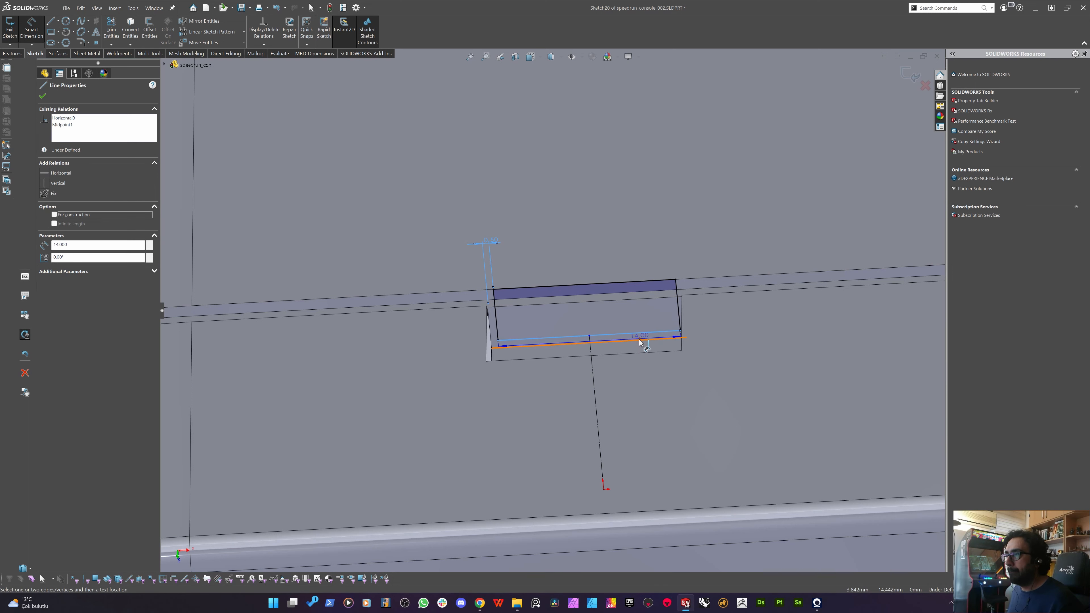
{"action": "left_click", "coordinate": [638, 340]}
{"action": "left_click", "coordinate": [757, 326]}
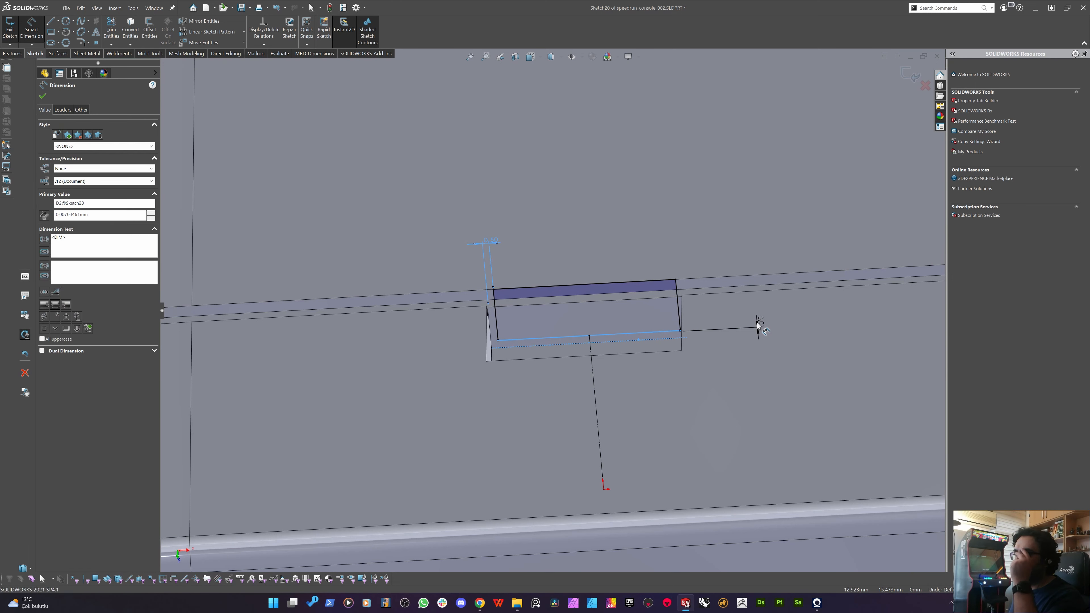
{"action": "type", "text": ".5"}
{"action": "key", "text": "Return"}
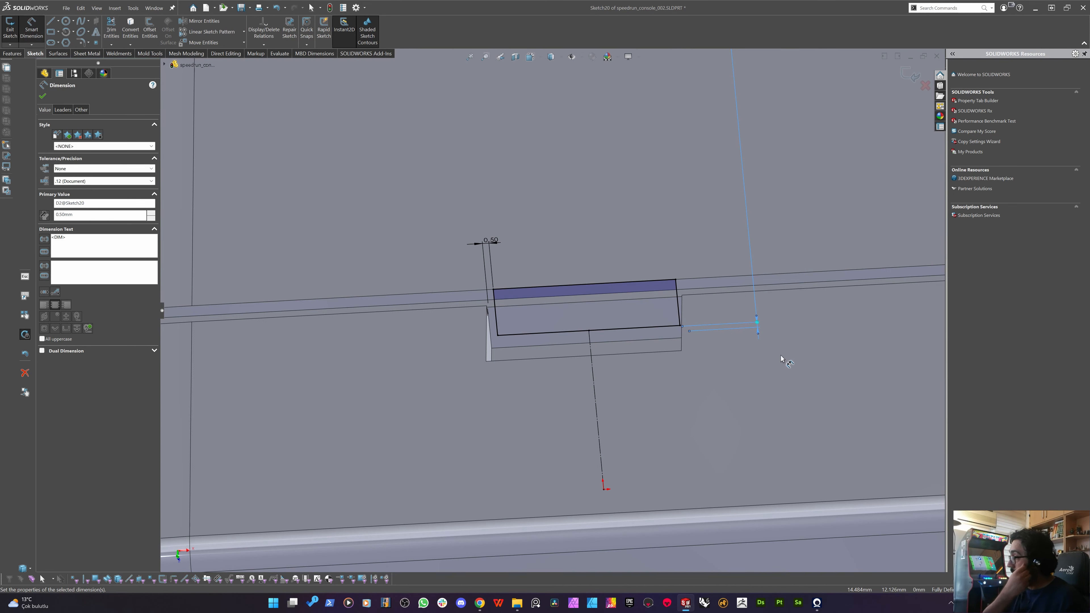
Extrude the rectangle as a boss into the pocket, using Offset From Surface at 0.2 mm from the pocket's far wall.
{"action": "middle_click_drag", "start_coordinate": [590, 317], "coordinate": [581, 275]}
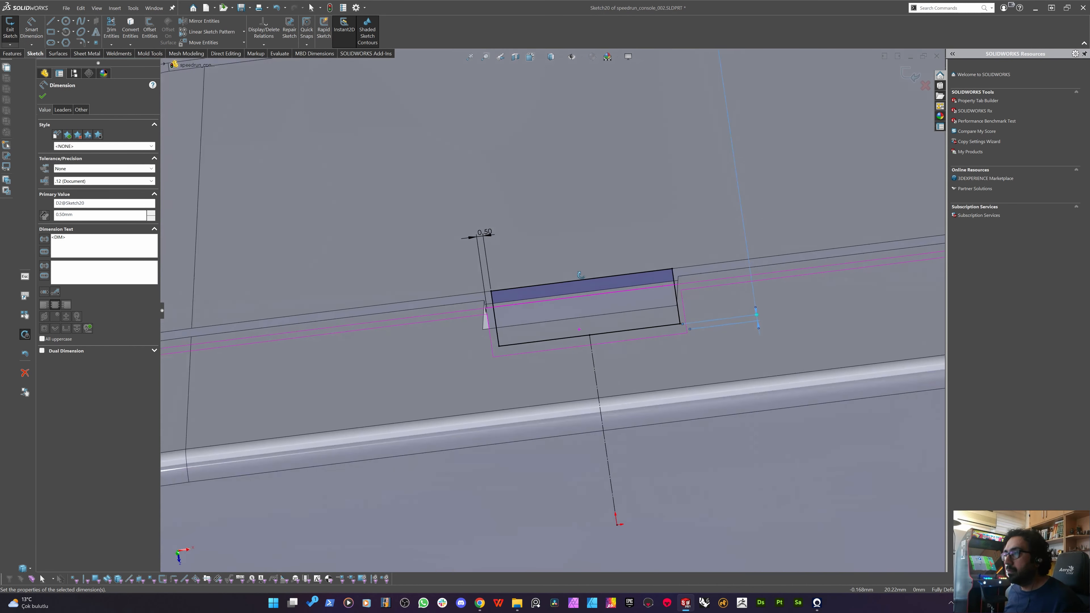
{"action": "scroll", "coordinate": [566, 302], "scroll_direction": "up", "scroll_amount": 5}
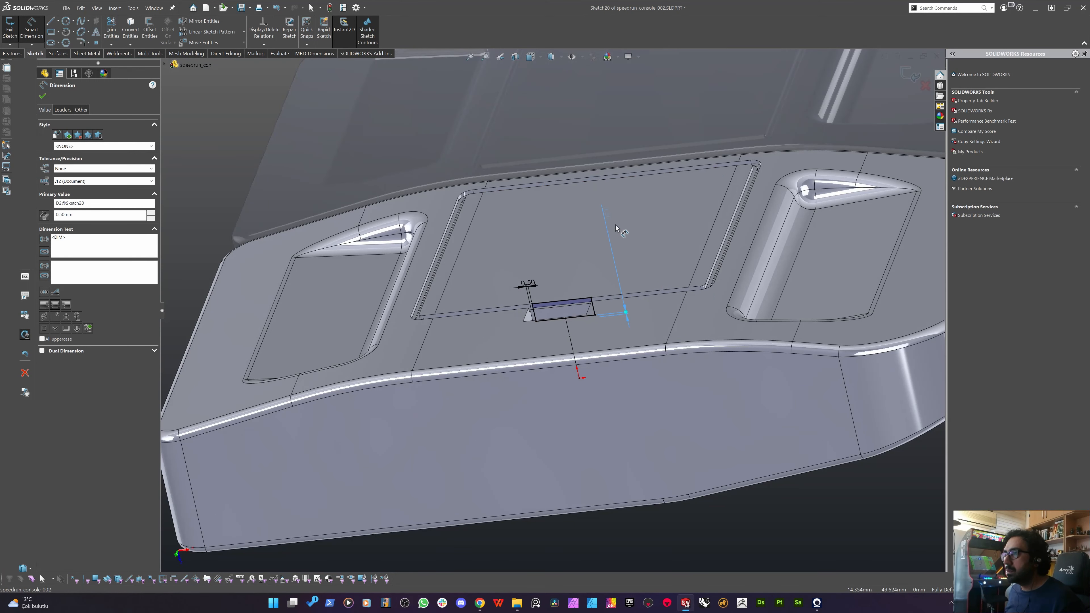
{"action": "scroll", "coordinate": [601, 279], "scroll_direction": "down", "scroll_amount": 10}
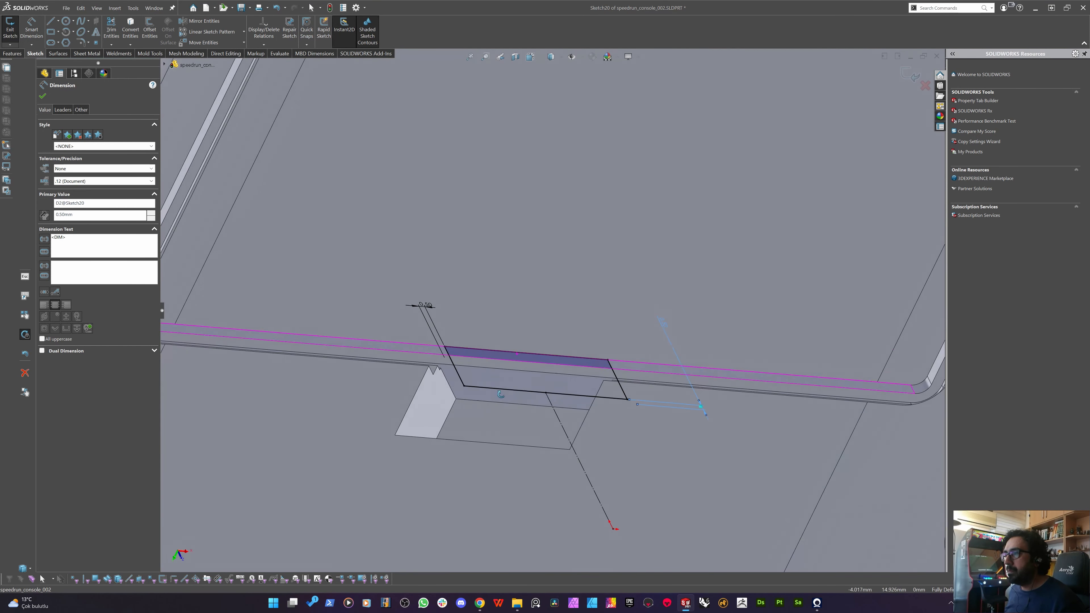
{"action": "left_click", "coordinate": [10, 54]}
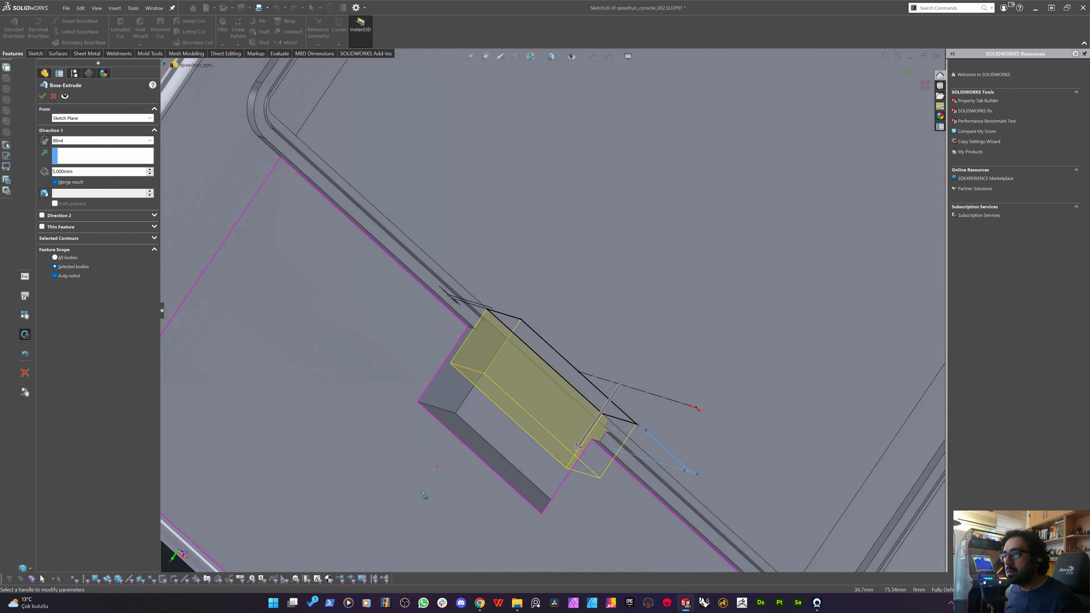
{"action": "left_click", "coordinate": [85, 141]}
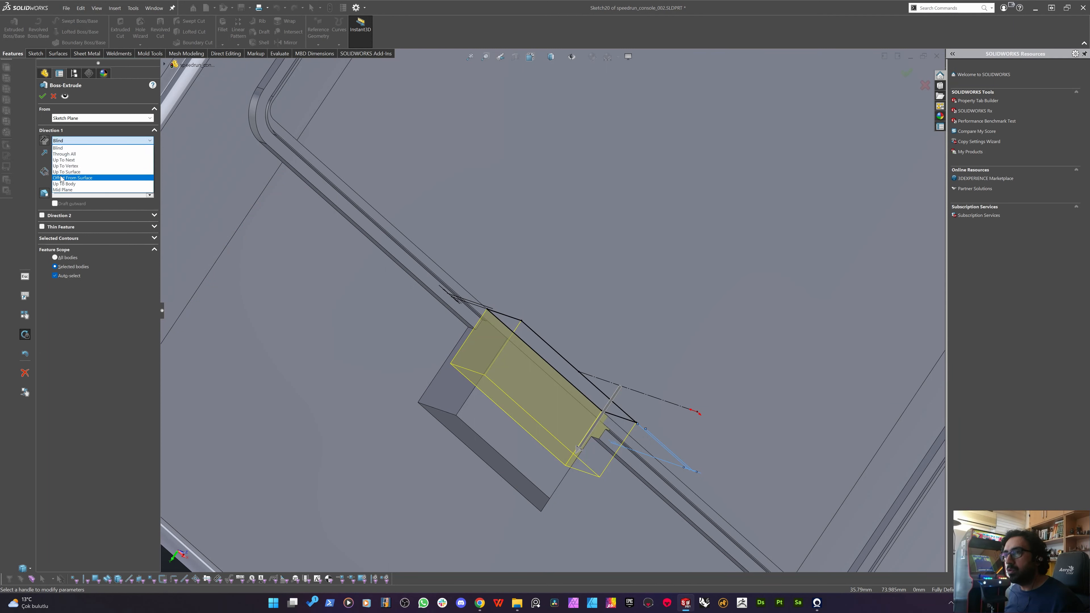
{"action": "left_click", "coordinate": [86, 189]}
{"action": "left_click", "coordinate": [495, 464]}
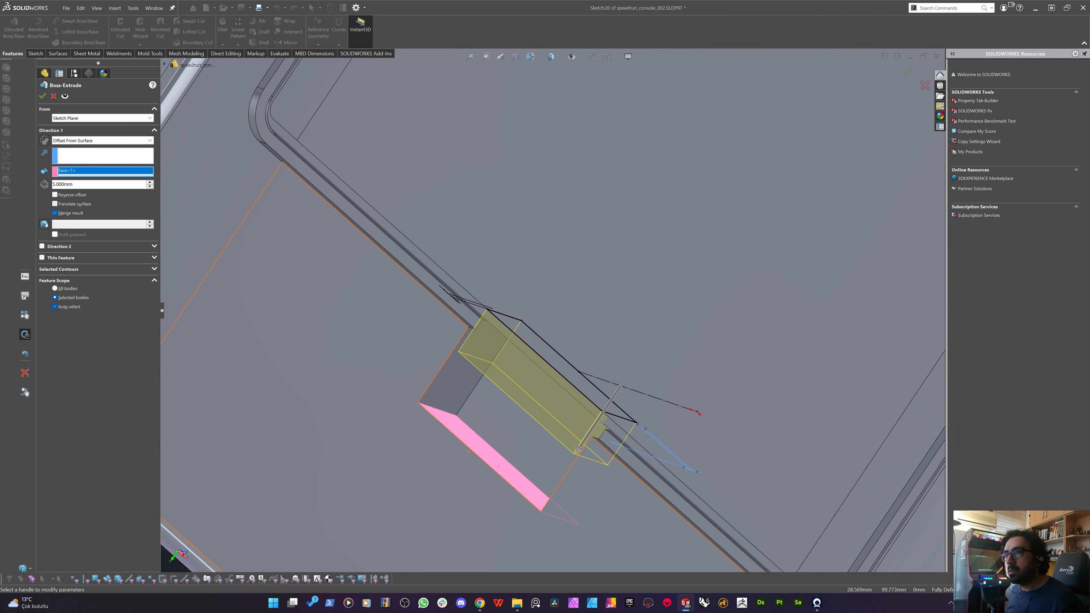
{"action": "type", "text": "0.2"}
{"action": "key", "text": "Return"}
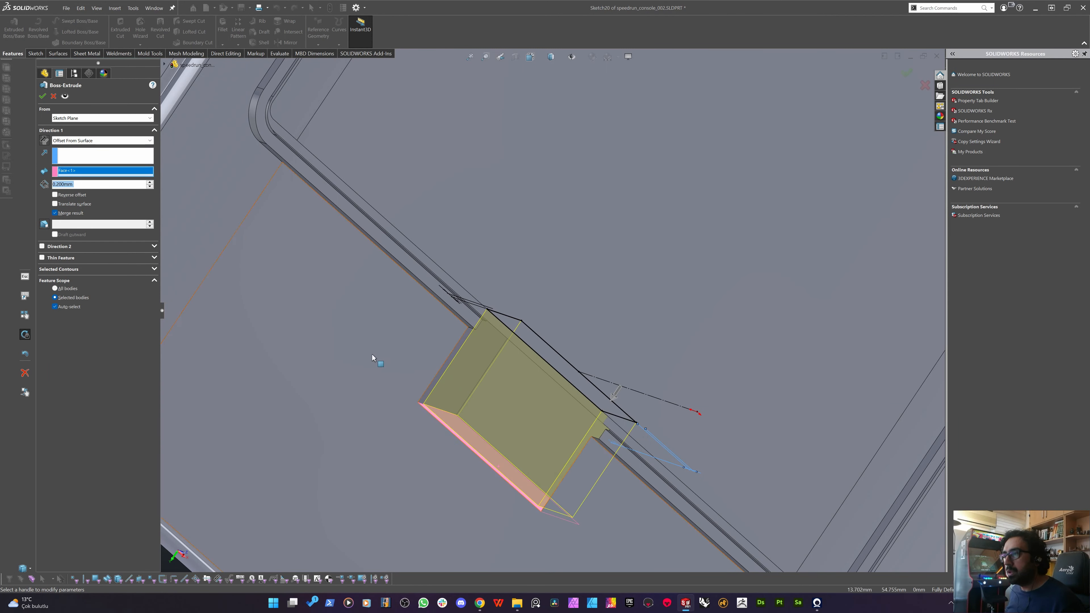
{"action": "middle_click_drag", "start_coordinate": [373, 358], "coordinate": [444, 333]}
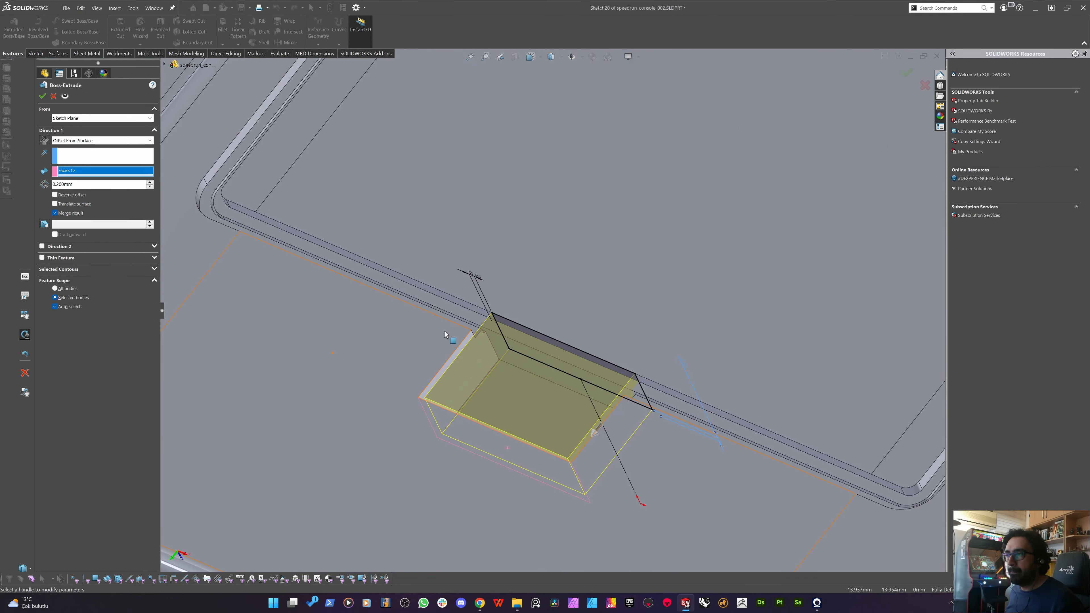
{"action": "key", "text": "Return"}
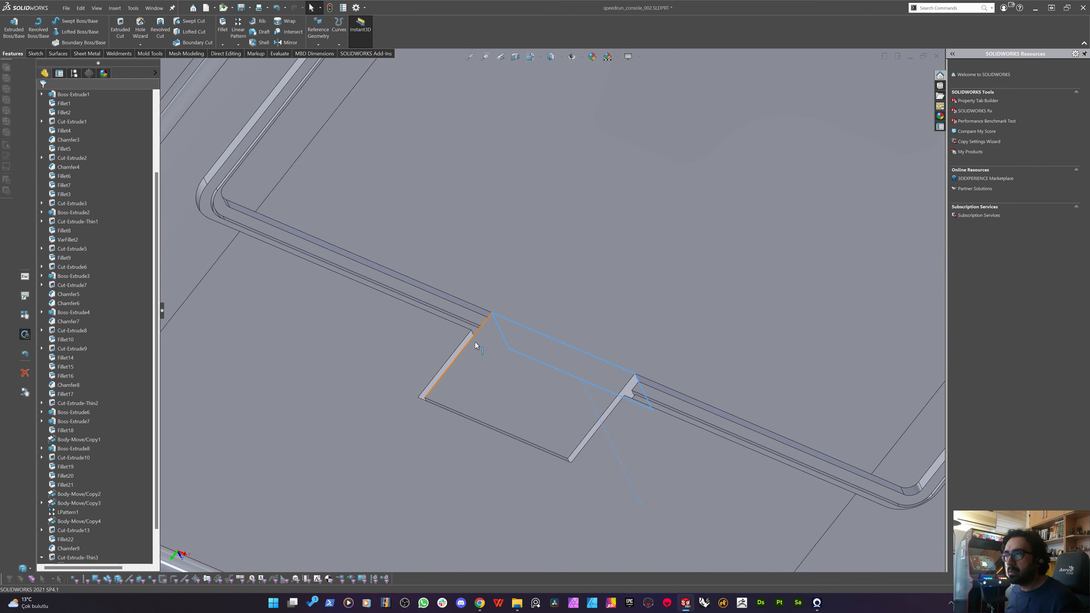
Edit the latch tab's boss extrude to turn off Merge result, keeping the tab as a separate body.
{"action": "right_click", "coordinate": [506, 343]}
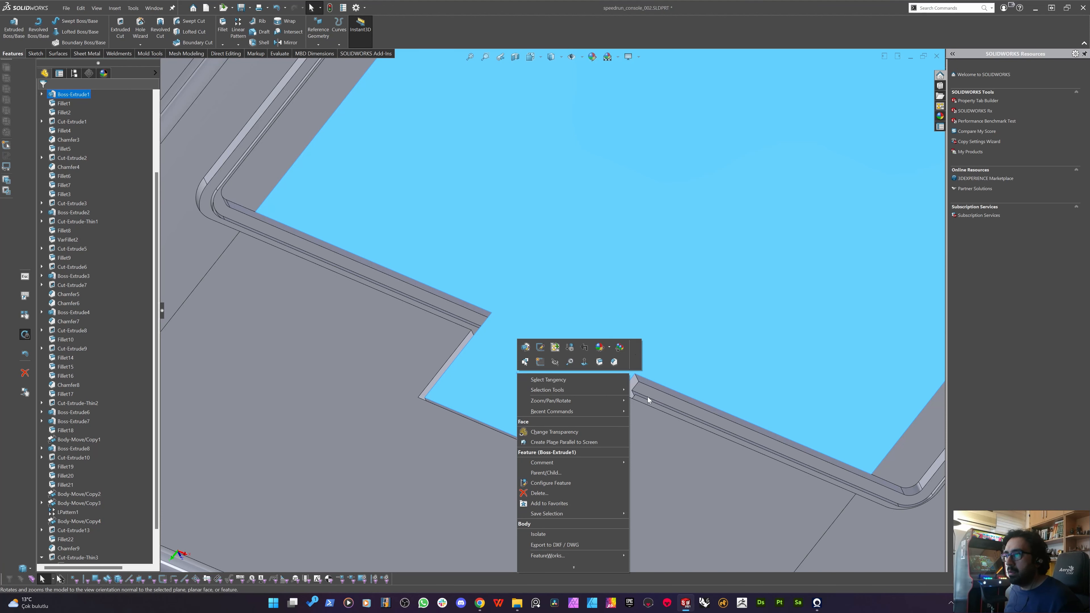
{"action": "right_click", "coordinate": [635, 383]}
{"action": "right_click", "coordinate": [631, 384]}
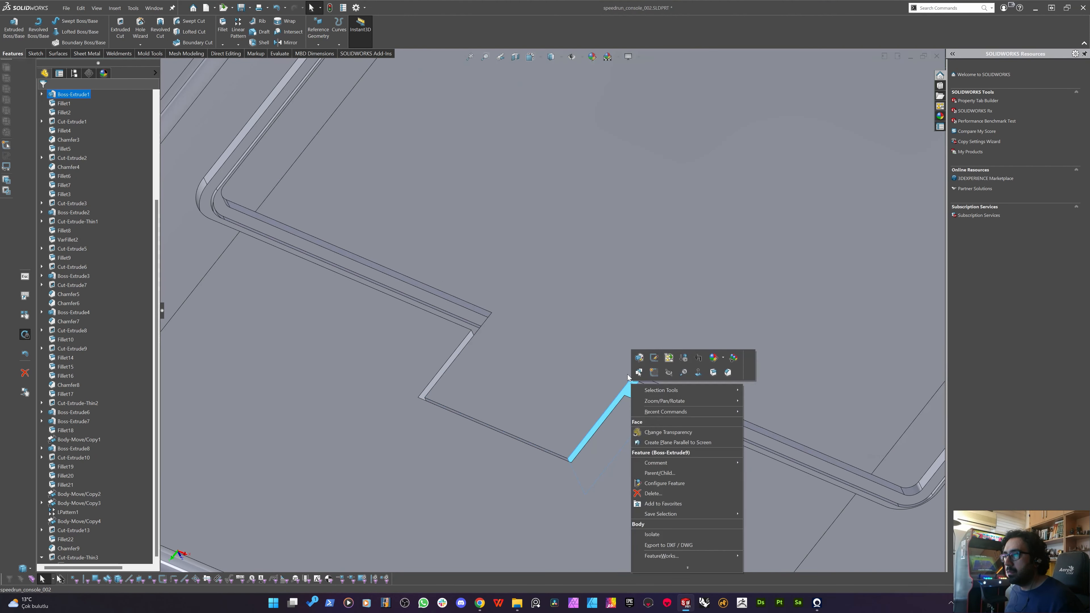
{"action": "left_click", "coordinate": [640, 359]}
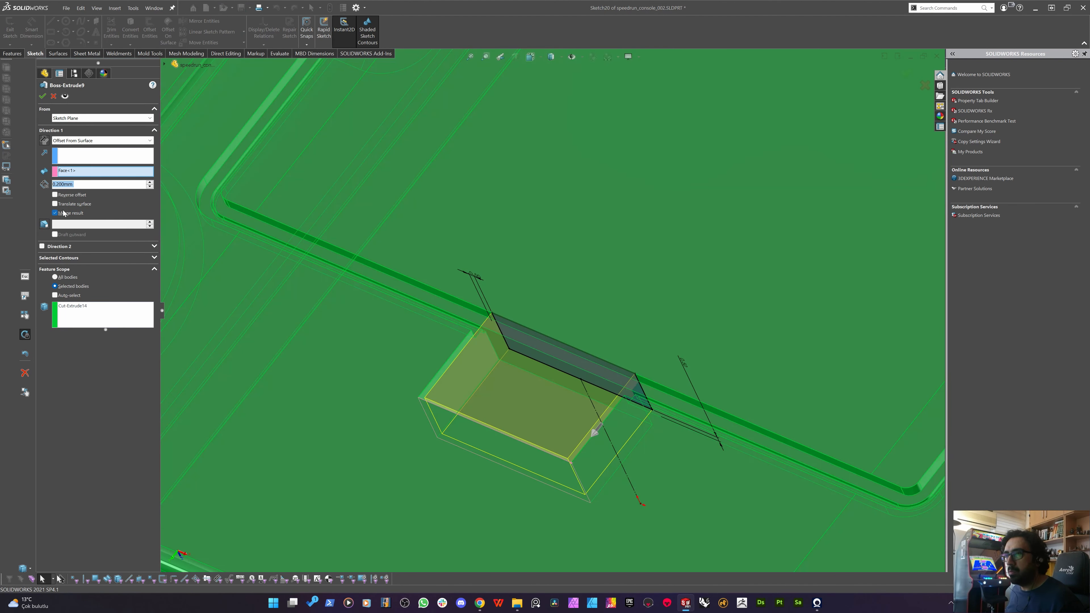
{"action": "left_click", "coordinate": [64, 213]}
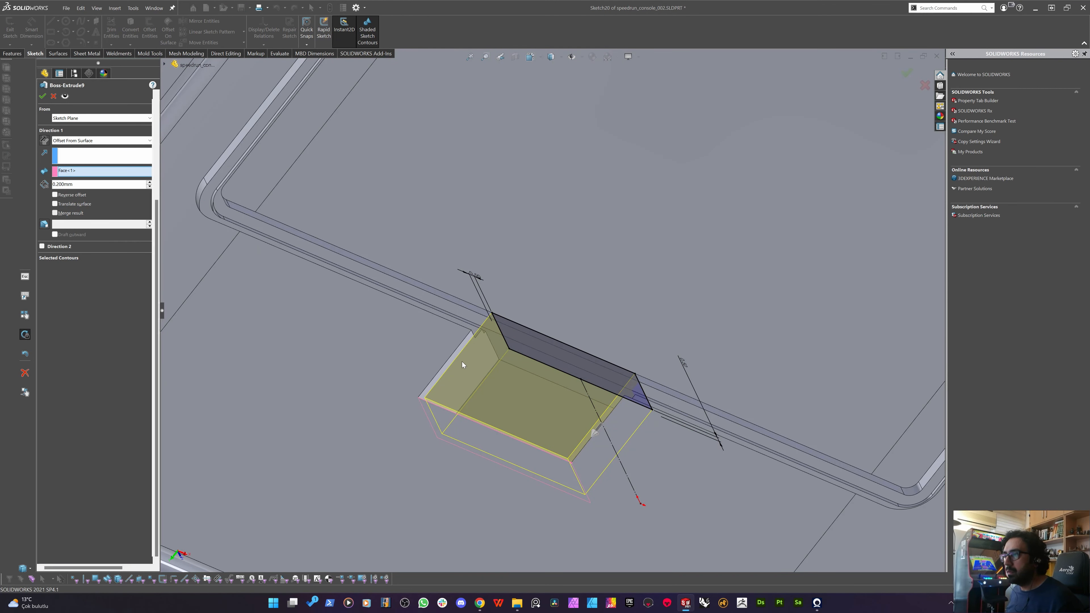
{"action": "key", "text": "Return"}
Sketch a closed hook profile with a slanted outer corner on the tab's narrow side face, about 1.54 mm tall with a 2.15 mm upper edge.
{"action": "middle_click_drag", "start_coordinate": [542, 386], "coordinate": [464, 386]}
{"action": "scroll", "coordinate": [487, 407], "scroll_direction": "down", "scroll_amount": 2}
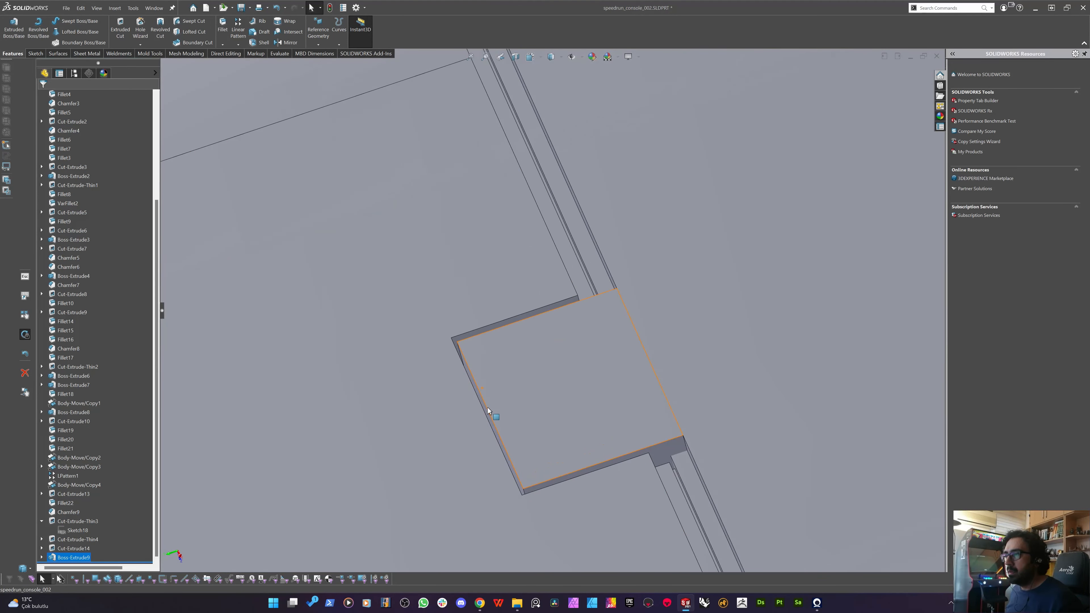
{"action": "left_click", "coordinate": [552, 480]}
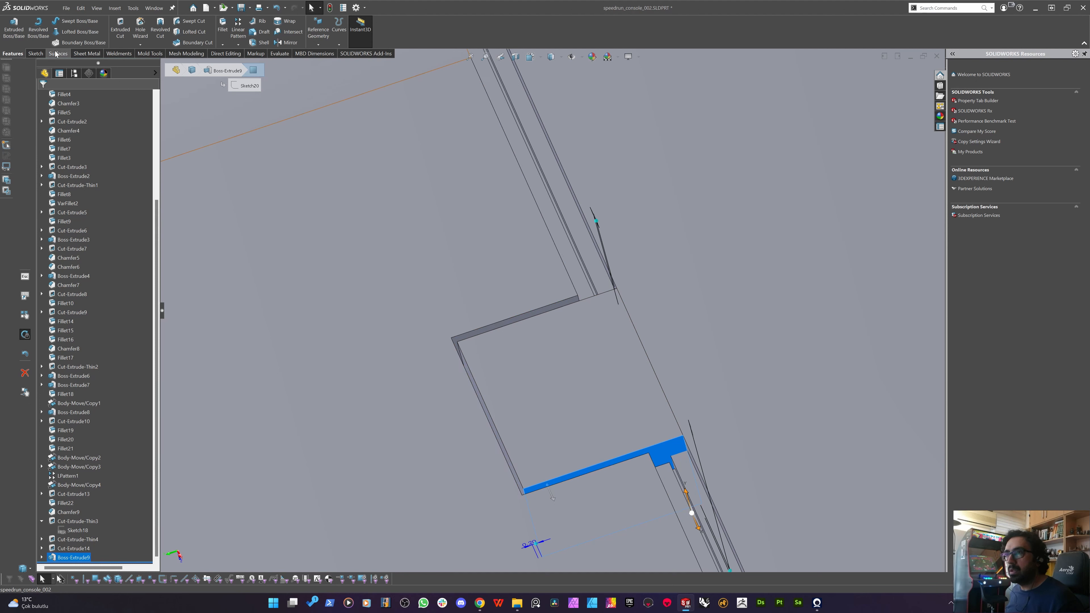
{"action": "left_click", "coordinate": [38, 54]}
{"action": "left_click", "coordinate": [11, 28]}
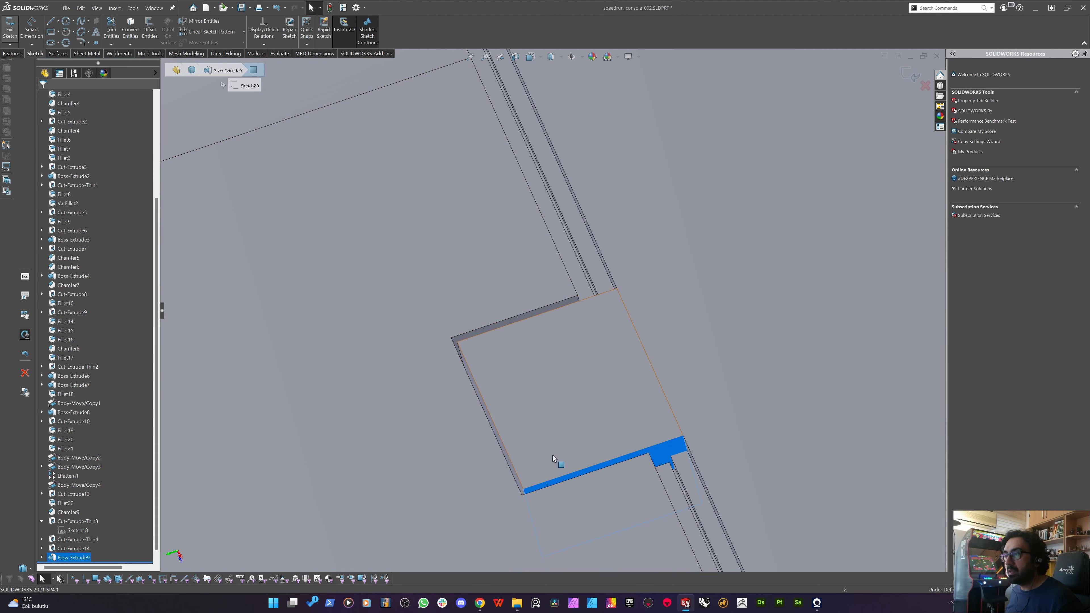
{"action": "key", "text": "l"}
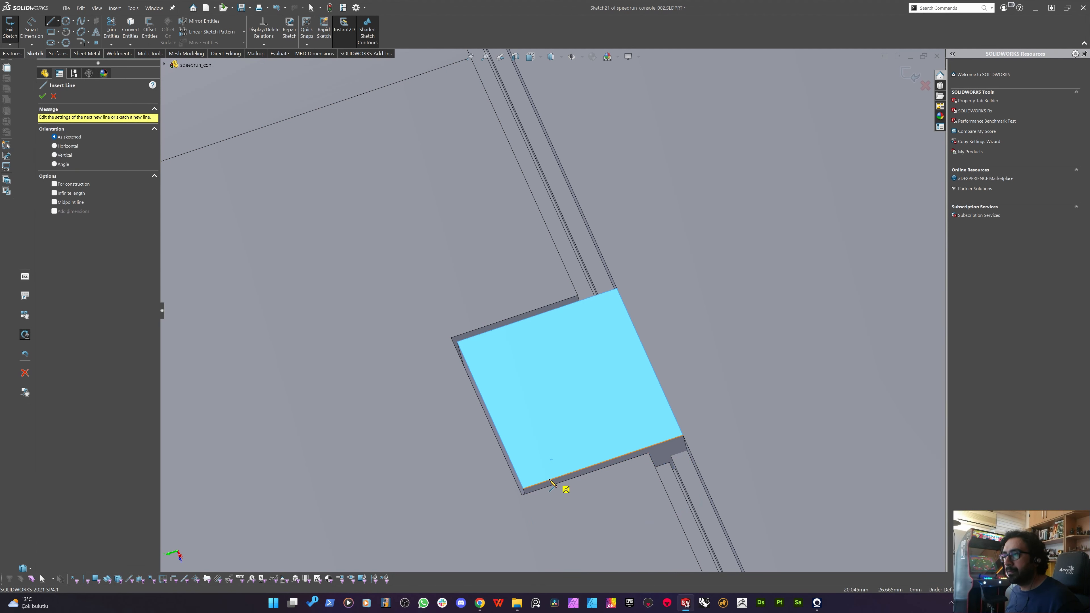
{"action": "left_click", "coordinate": [548, 480]}
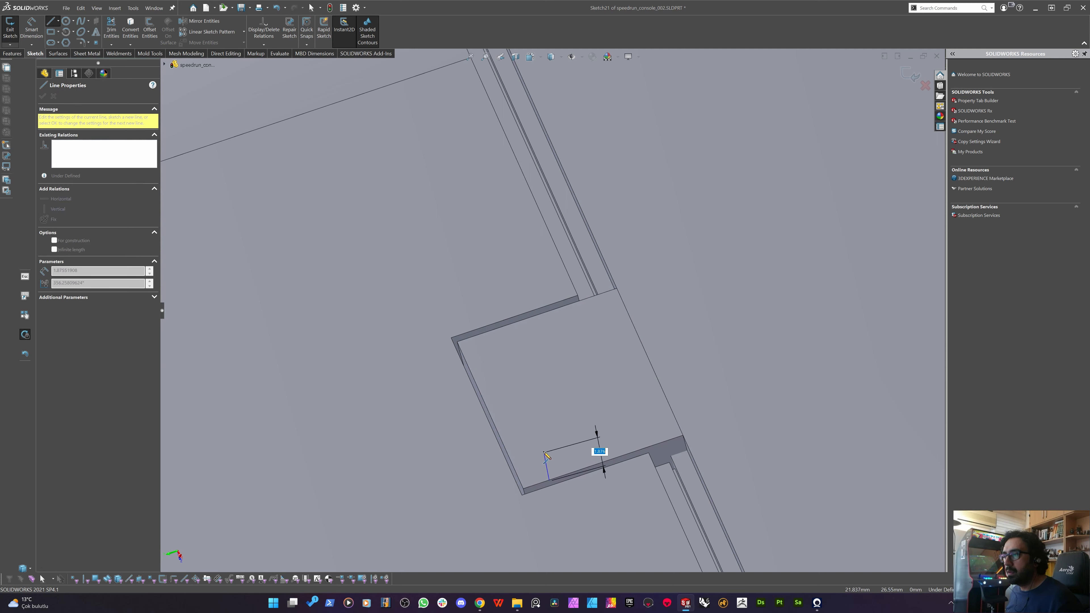
{"action": "left_click", "coordinate": [544, 457]}
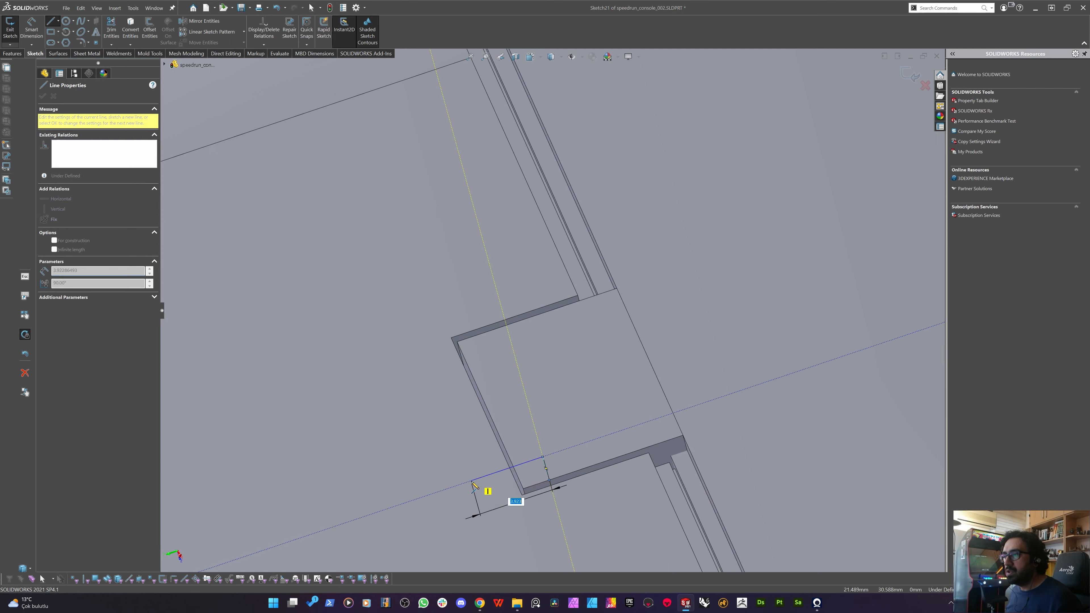
{"action": "left_click", "coordinate": [503, 470]}
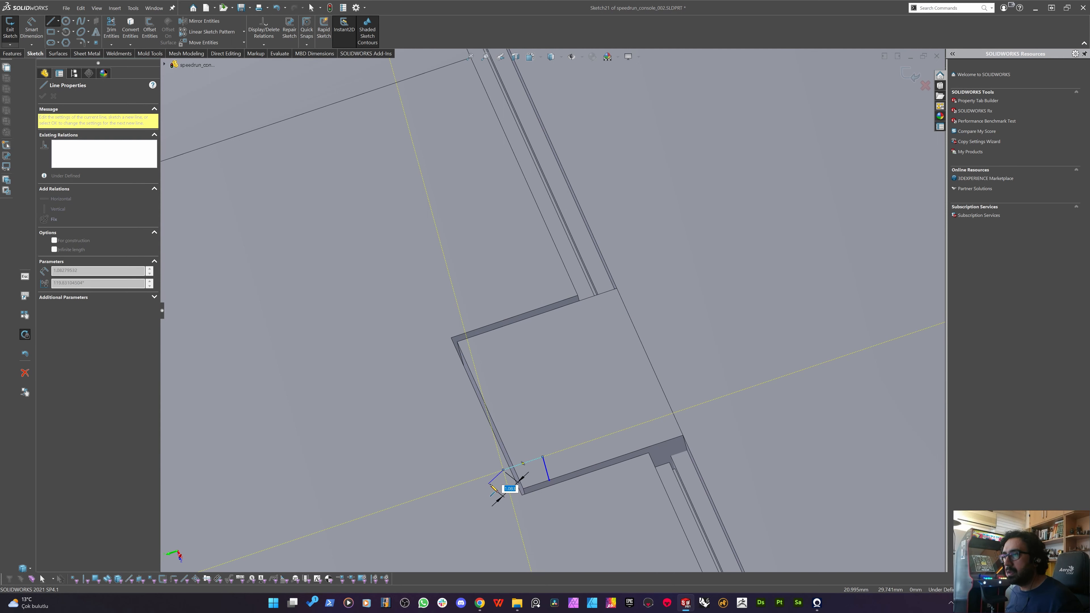
{"action": "left_click", "coordinate": [490, 484]}
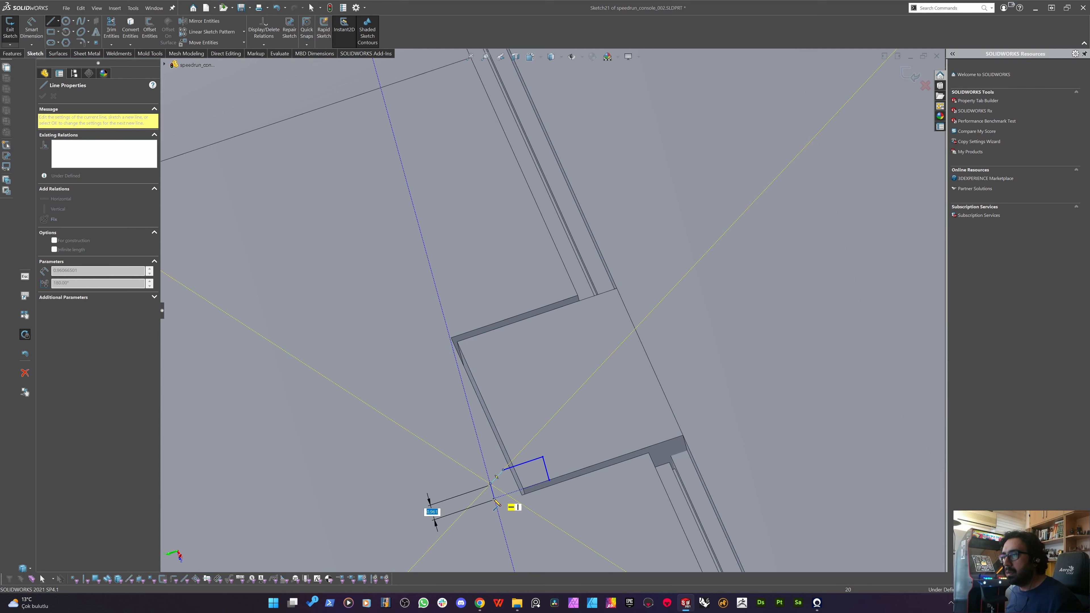
{"action": "left_click", "coordinate": [494, 498]}
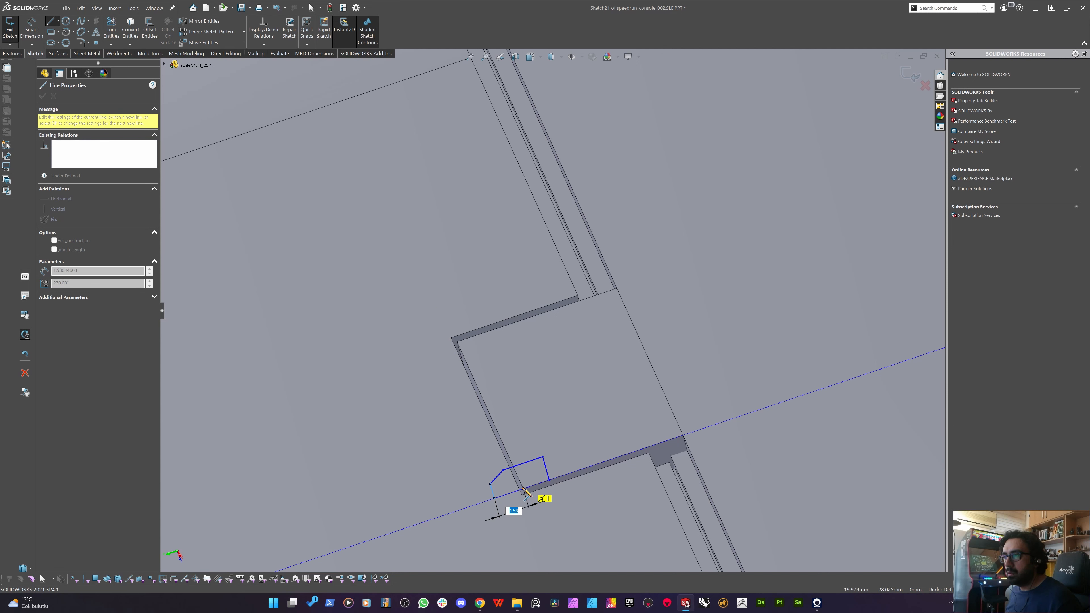
{"action": "left_click", "coordinate": [523, 489]}
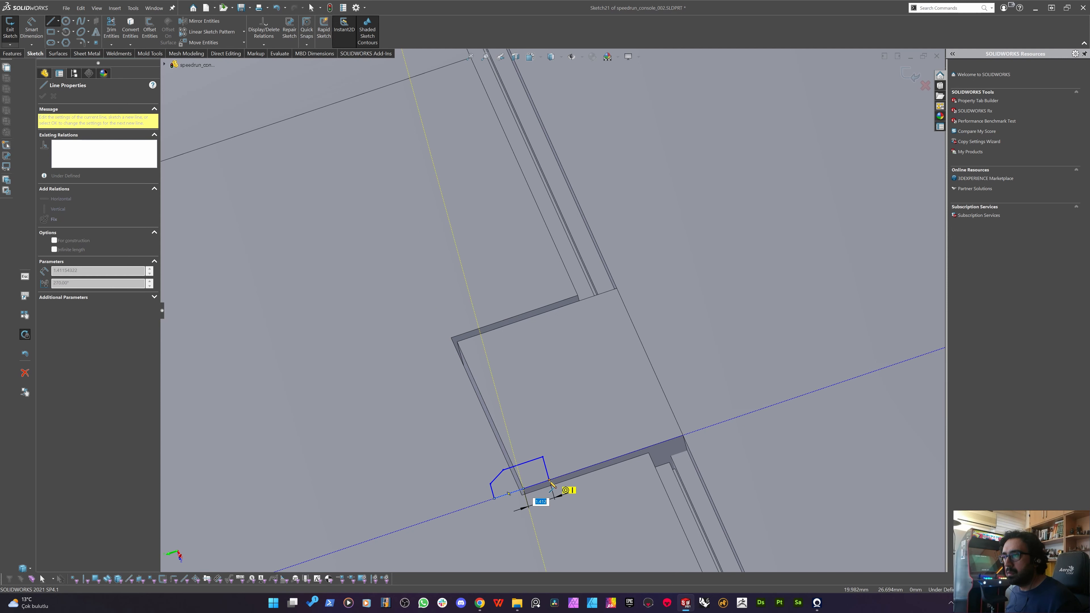
{"action": "left_click", "coordinate": [549, 480]}
{"action": "key", "text": "Escape"}
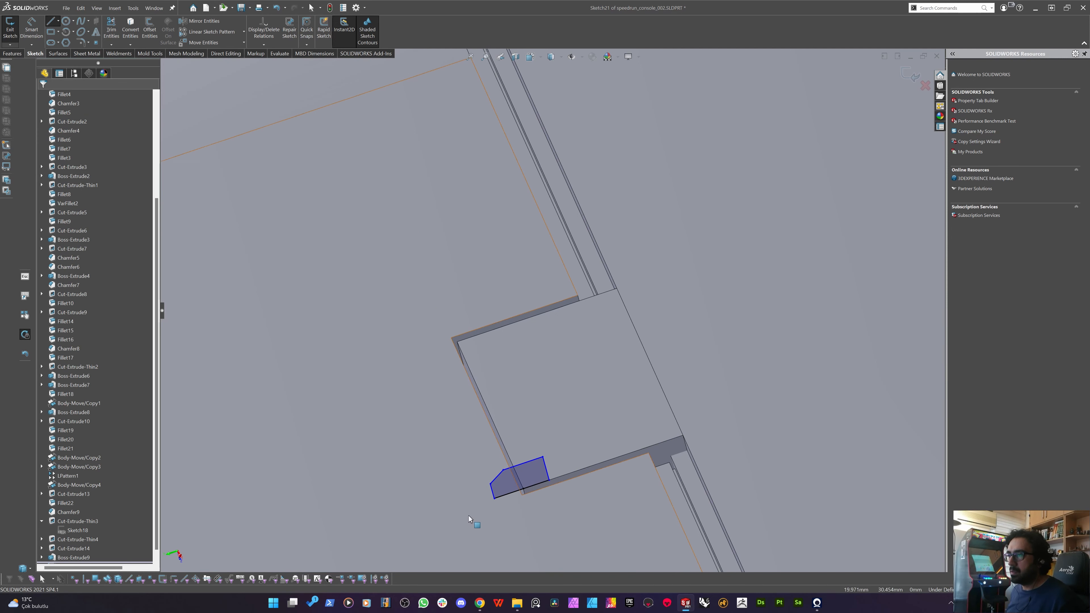
{"action": "left_click", "coordinate": [425, 382]}
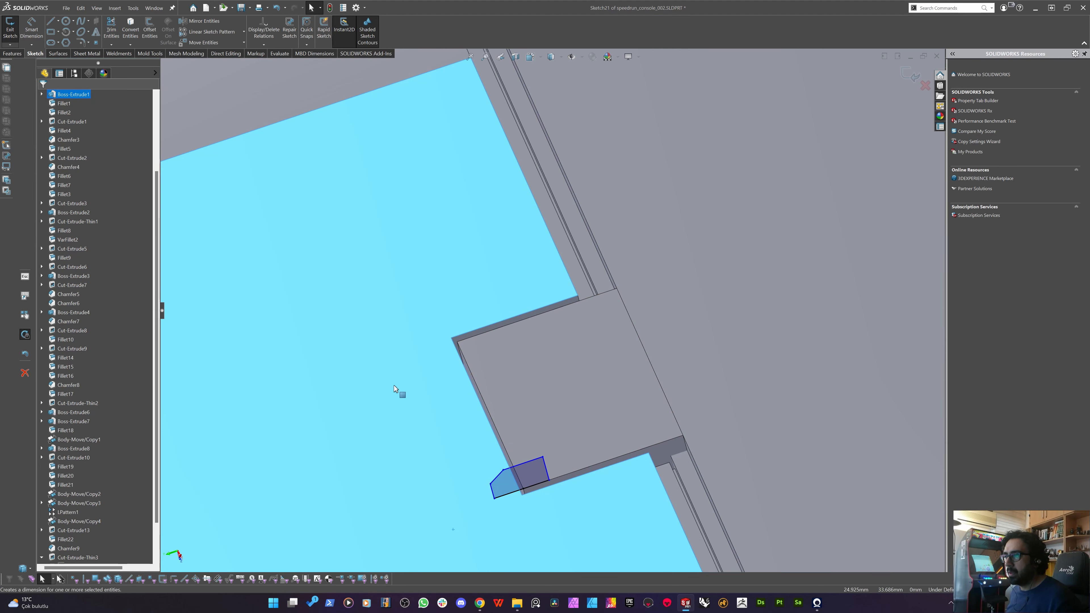
{"action": "right_click_drag", "start_coordinate": [394, 386], "coordinate": [395, 348]}
{"action": "left_click", "coordinate": [503, 470]}
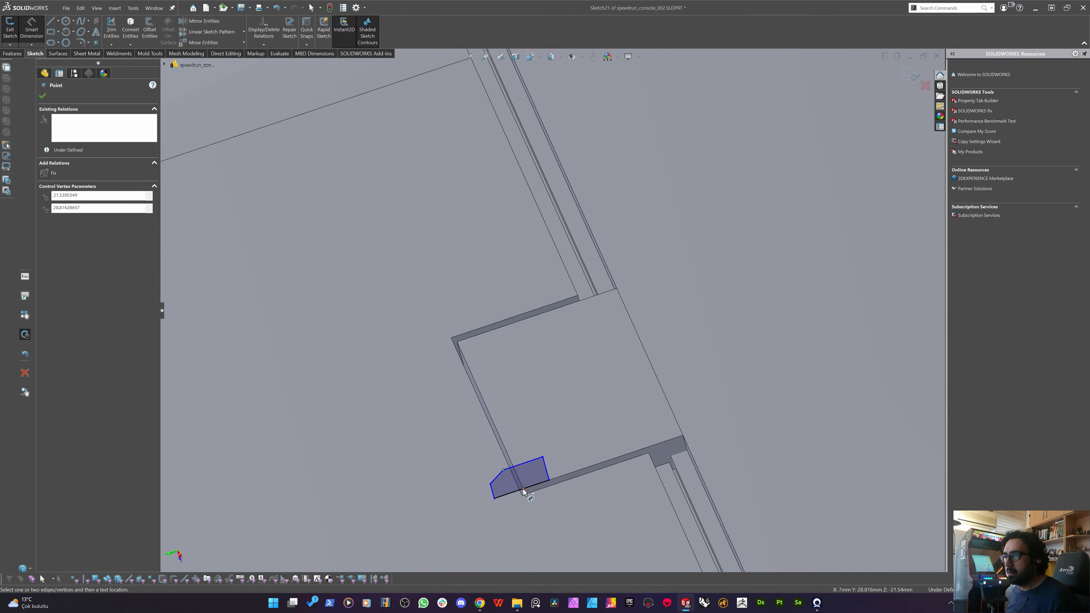
{"action": "left_click", "coordinate": [490, 434]}
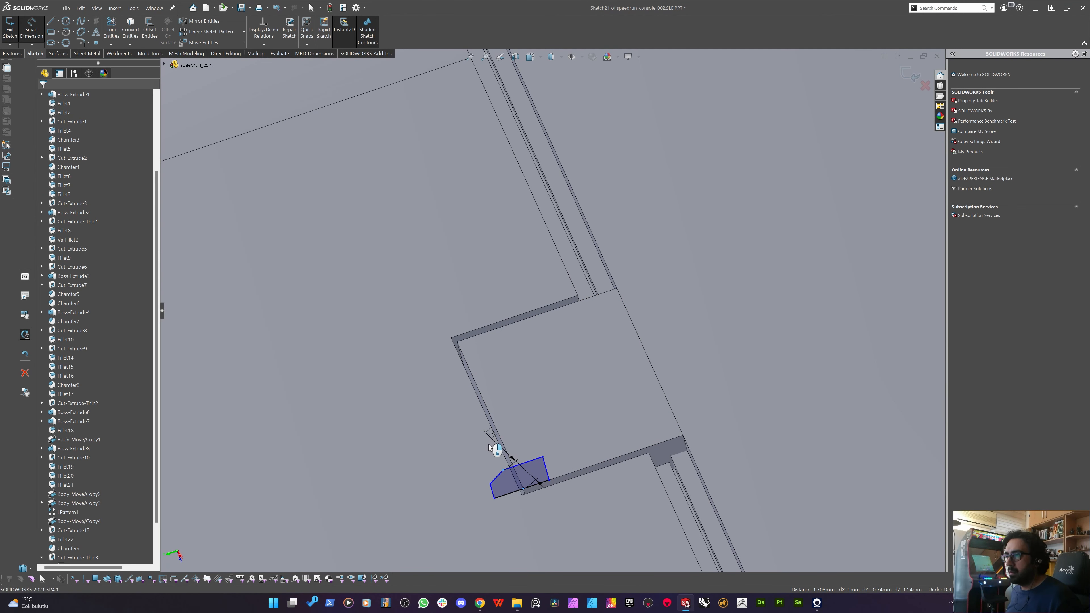
{"action": "left_click", "coordinate": [493, 441]}
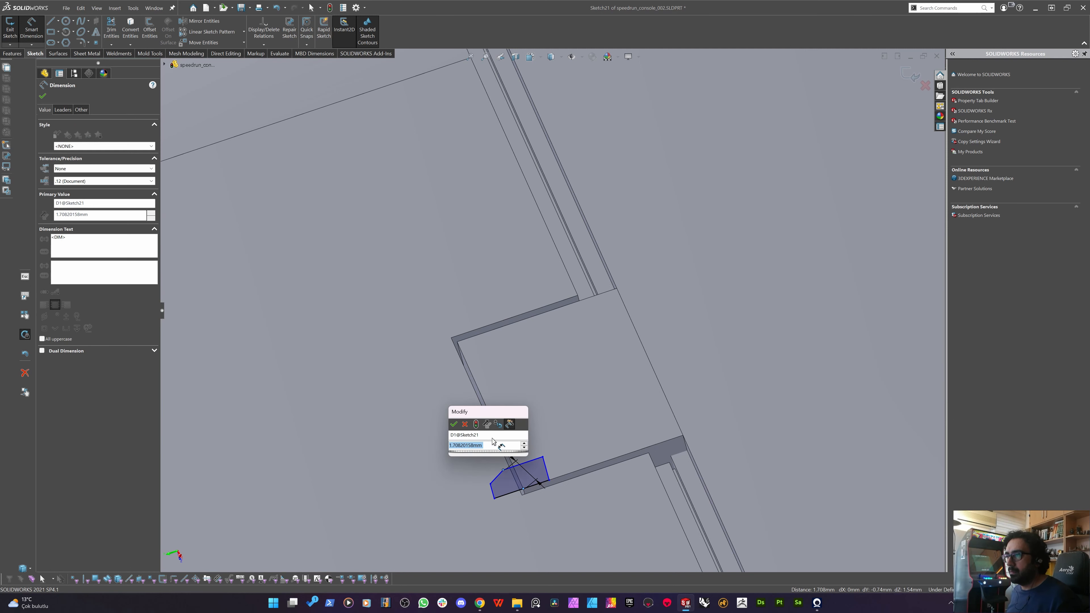
{"action": "left_click", "coordinate": [465, 425]}
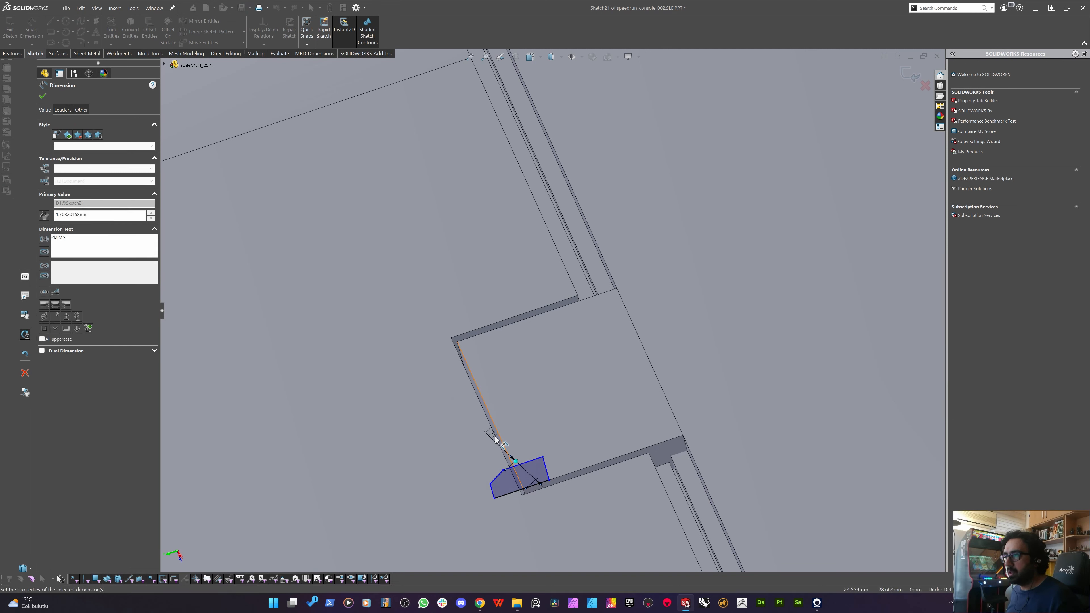
{"action": "key", "text": "Delete"}
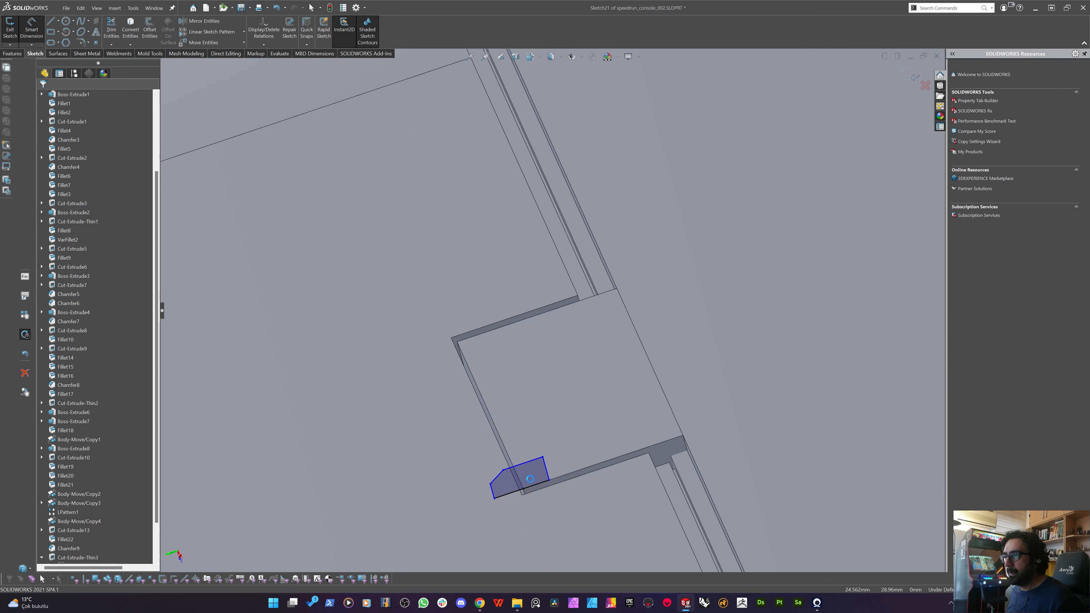
Dimension the hook profile's inner end edge at 1.5 mm and its upper edge at 2 mm.
{"action": "left_click", "coordinate": [581, 441]}
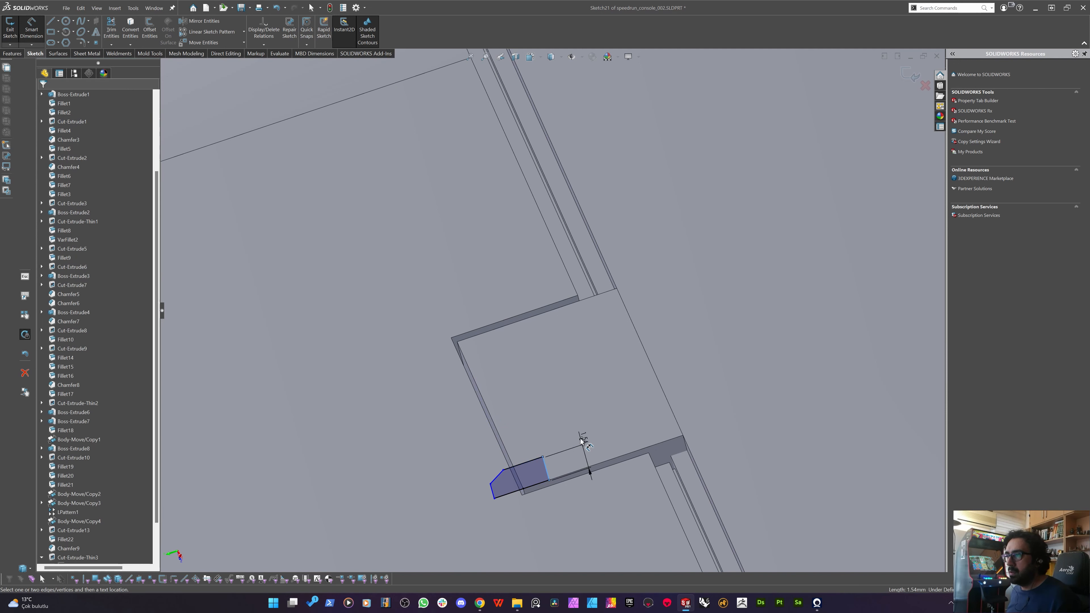
{"action": "left_click", "coordinate": [582, 441]}
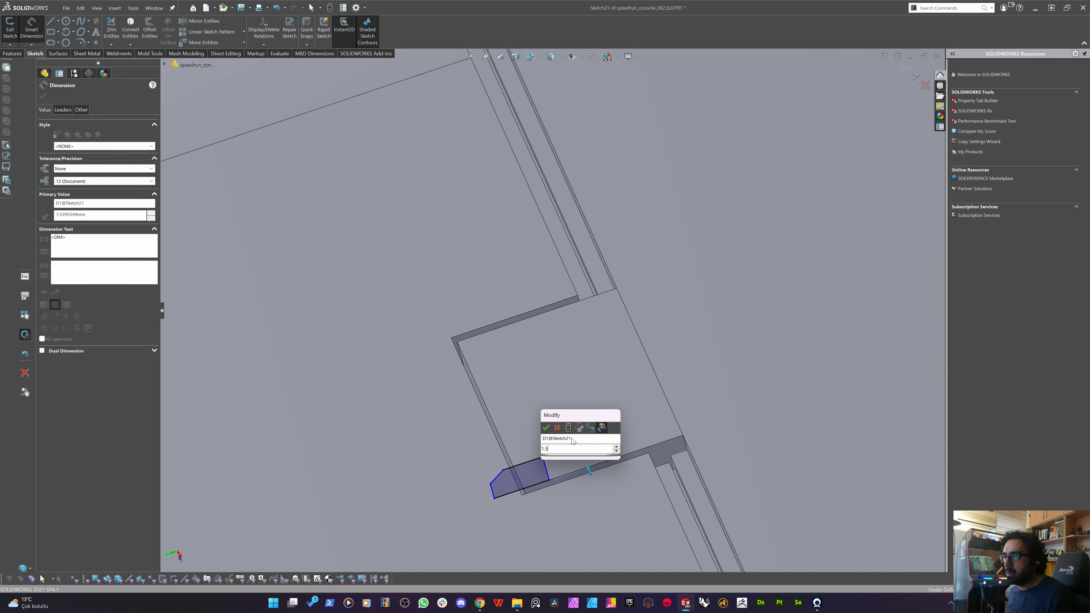
{"action": "key", "text": "Return"}
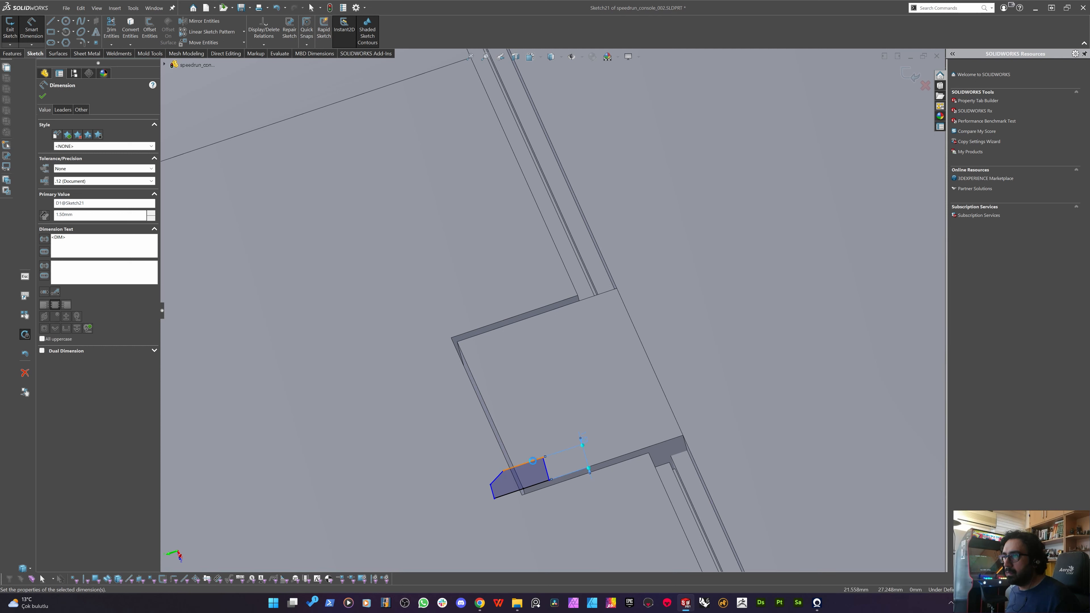
{"action": "left_click", "coordinate": [527, 463]}
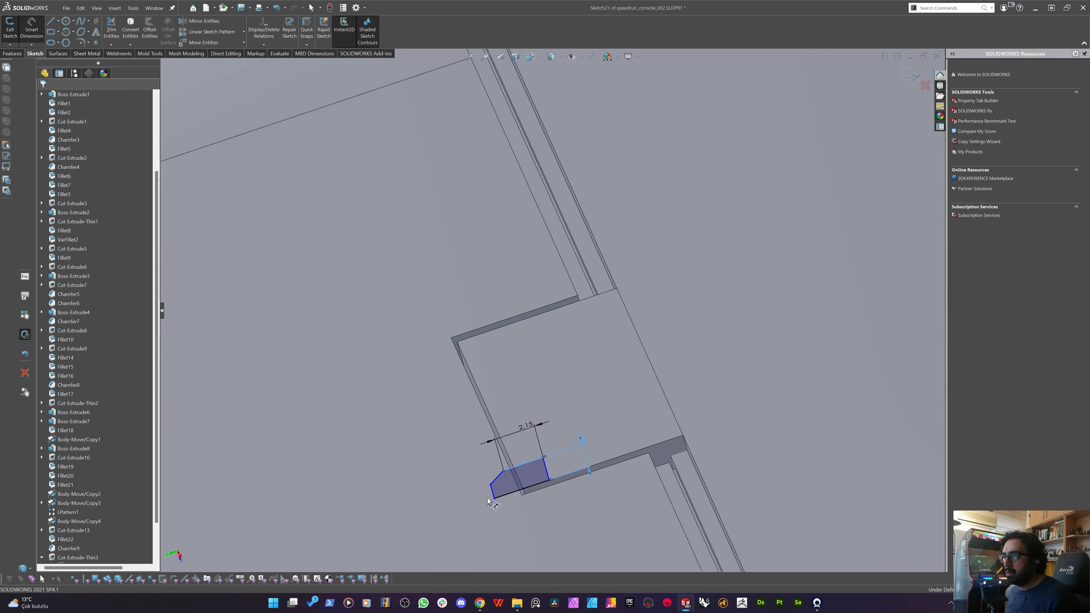
{"action": "left_click", "coordinate": [500, 483]}
{"action": "key", "text": "Return"}
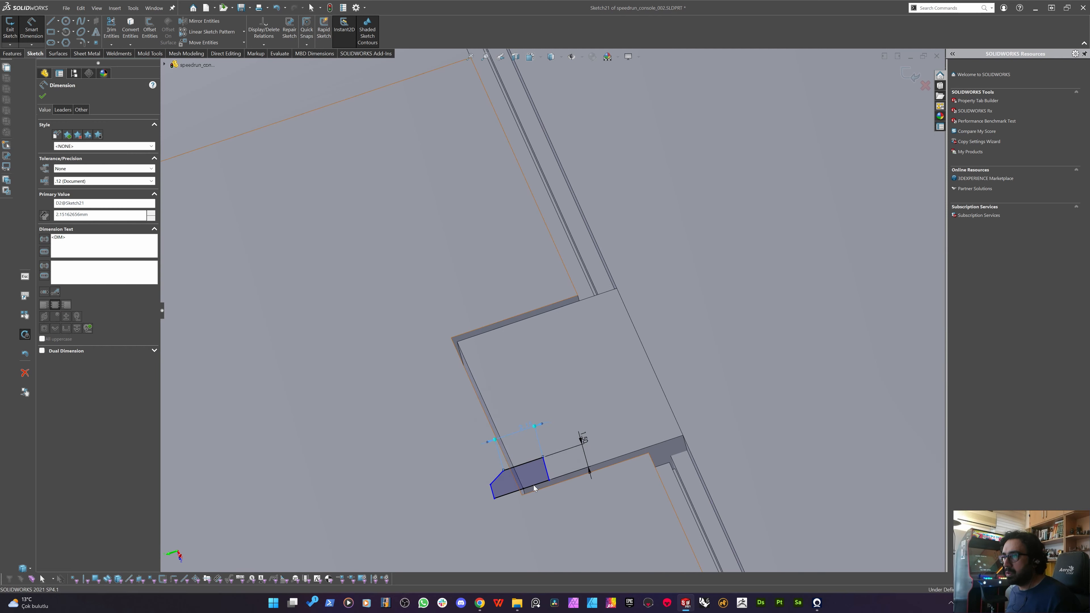
Dimension the hook profile's two base segments, the one along the tab at 1.4 mm and the protruding one at 1.5 mm.
{"action": "left_click", "coordinate": [537, 484]}
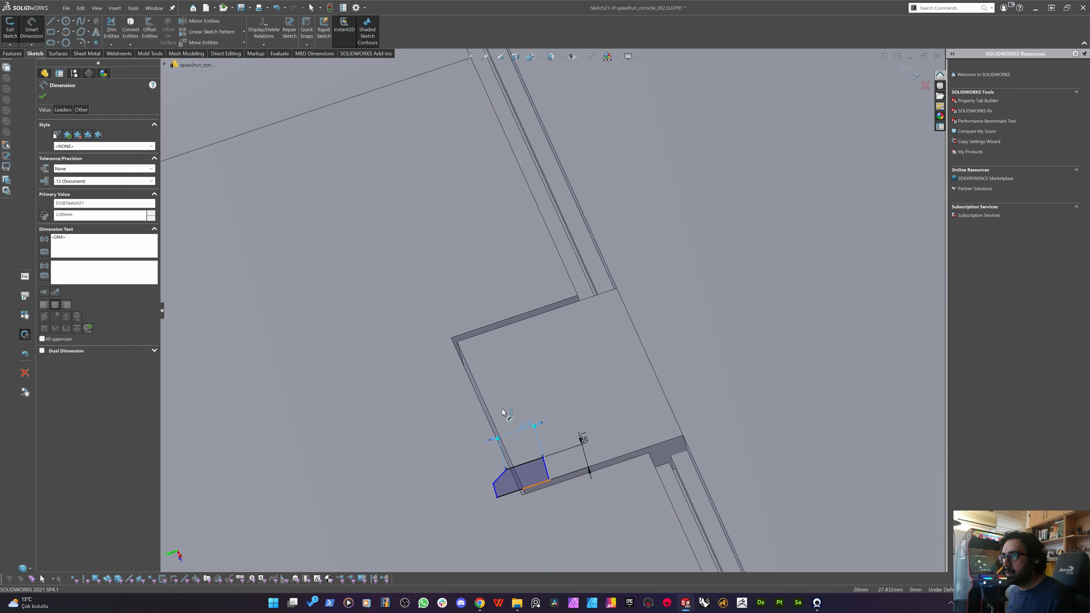
{"action": "left_click", "coordinate": [511, 401]}
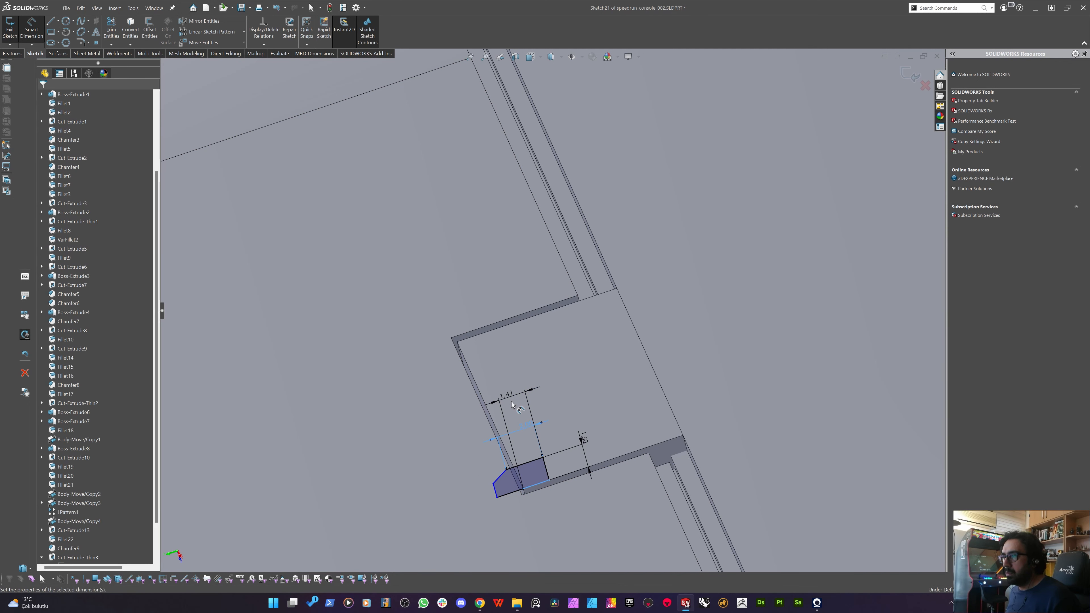
{"action": "type", "text": "2"}
{"action": "key", "text": "Return"}
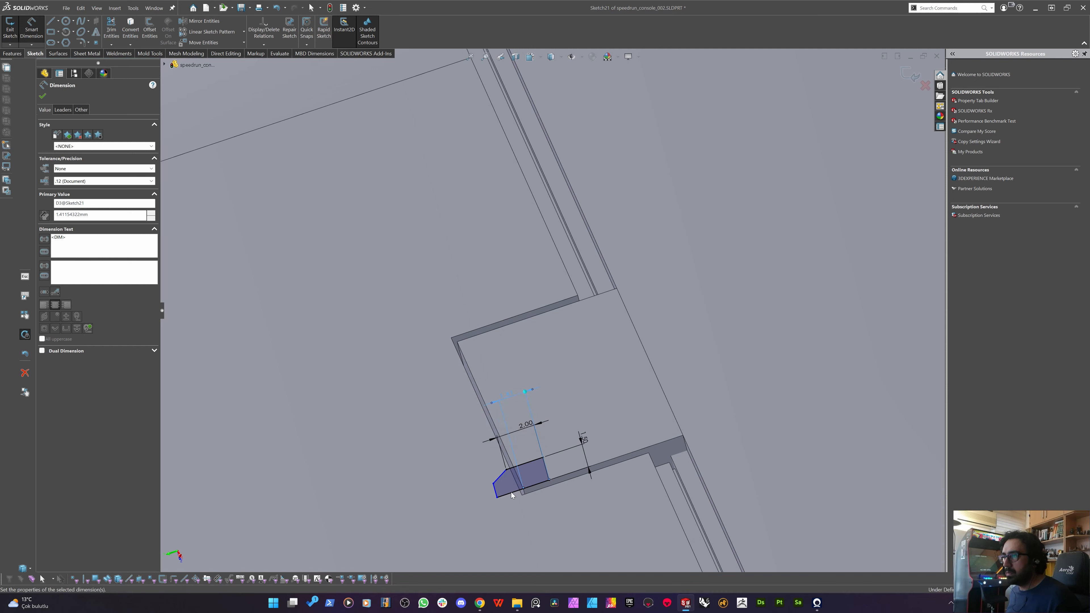
{"action": "left_click", "coordinate": [529, 523]}
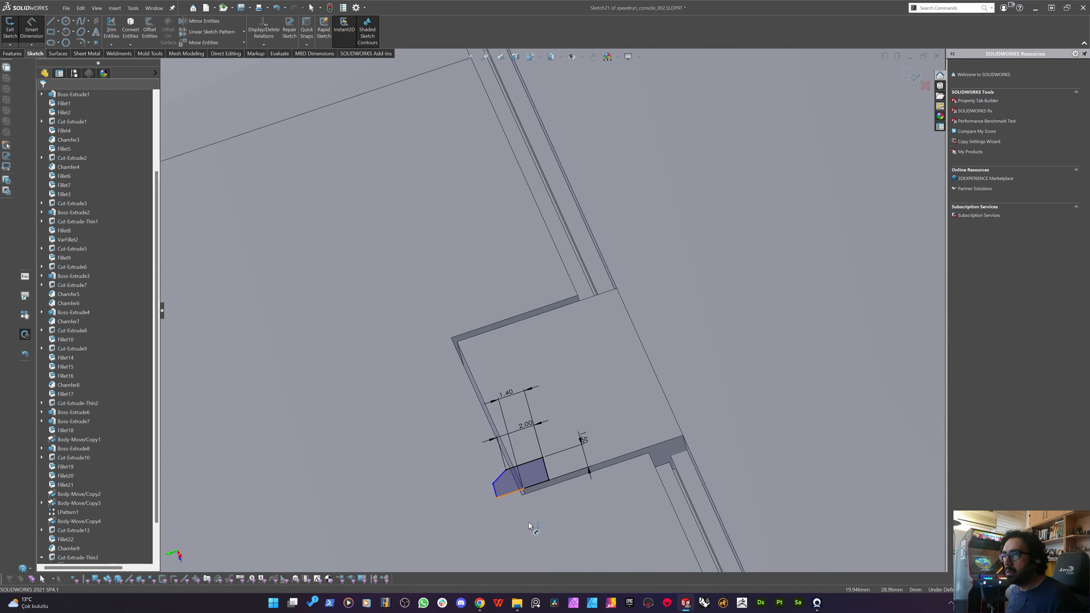
{"action": "left_click", "coordinate": [513, 492]}
{"action": "left_click", "coordinate": [528, 522]}
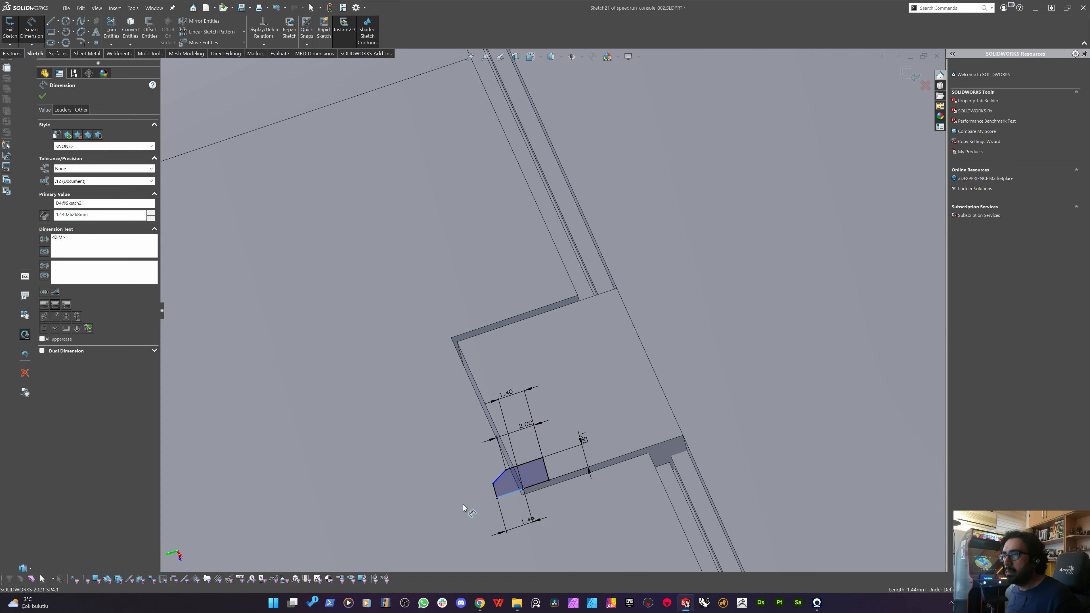
{"action": "type", "text": "1,5"}
{"action": "key", "text": "Return"}
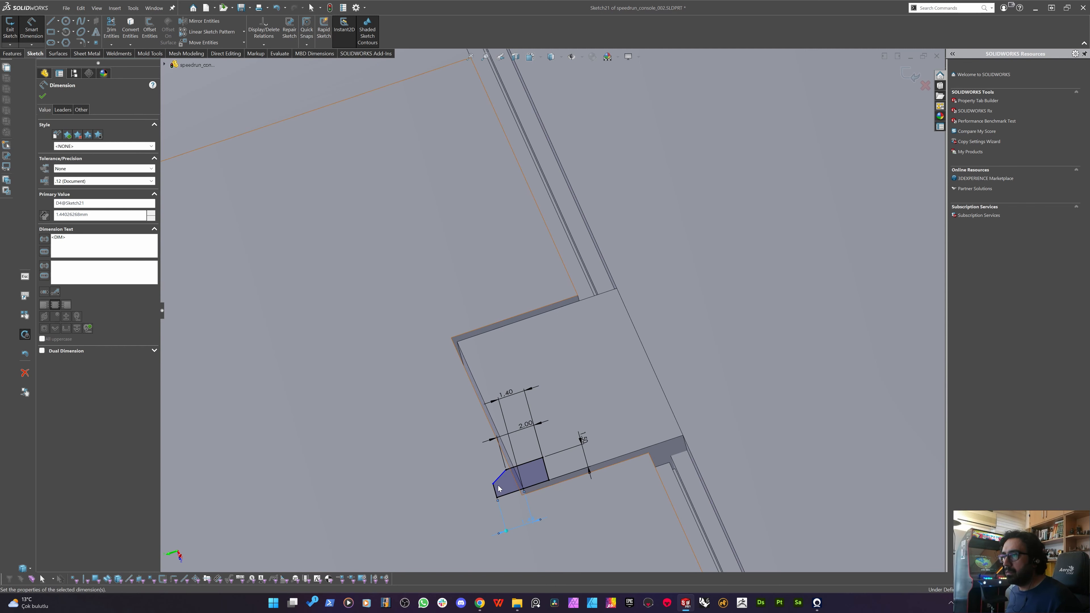
Dimension the short outer end edge of the hook profile to fully define the sketch.
{"action": "left_click", "coordinate": [492, 498]}
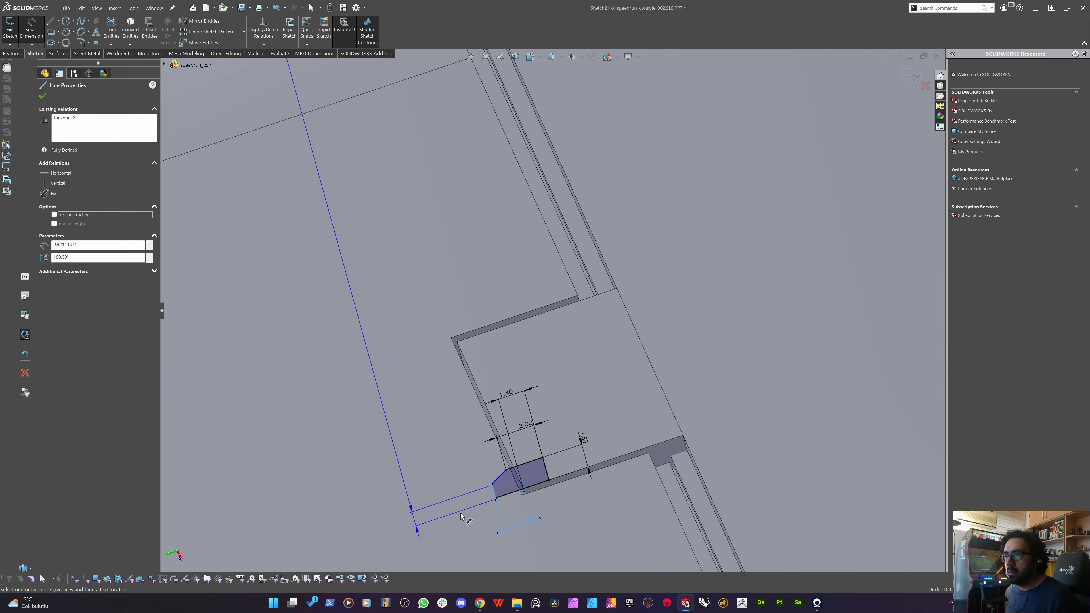
{"action": "left_click", "coordinate": [428, 494]}
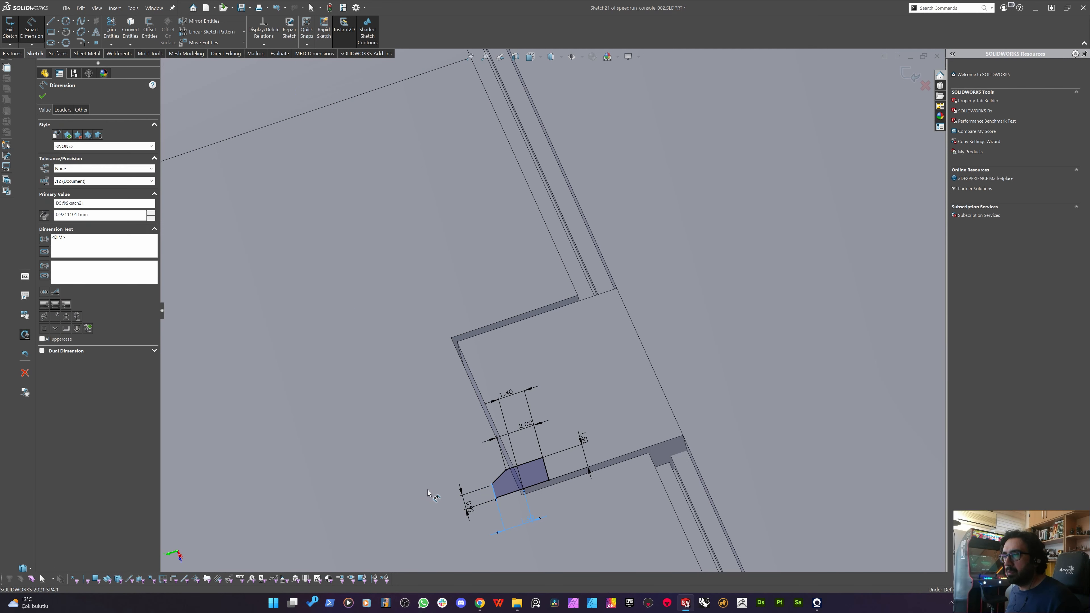
{"action": "key", "text": "Return"}
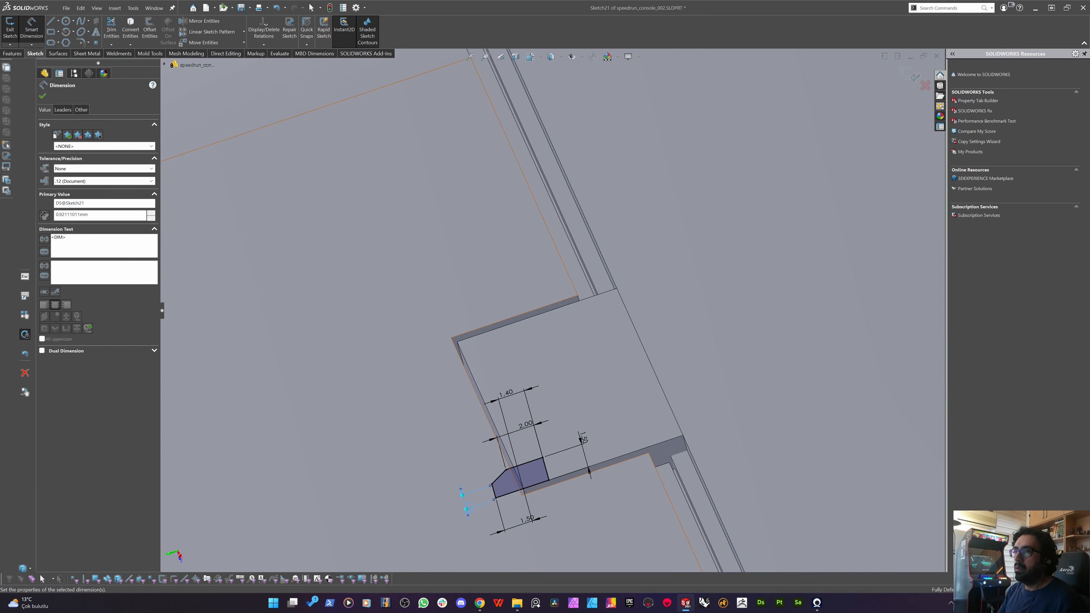
Extrude the hook profile up to the tab's opposite corner vertex, with the feature scope limited to the tab body.
{"action": "left_click", "coordinate": [12, 54]}
{"action": "left_click", "coordinate": [11, 28]}
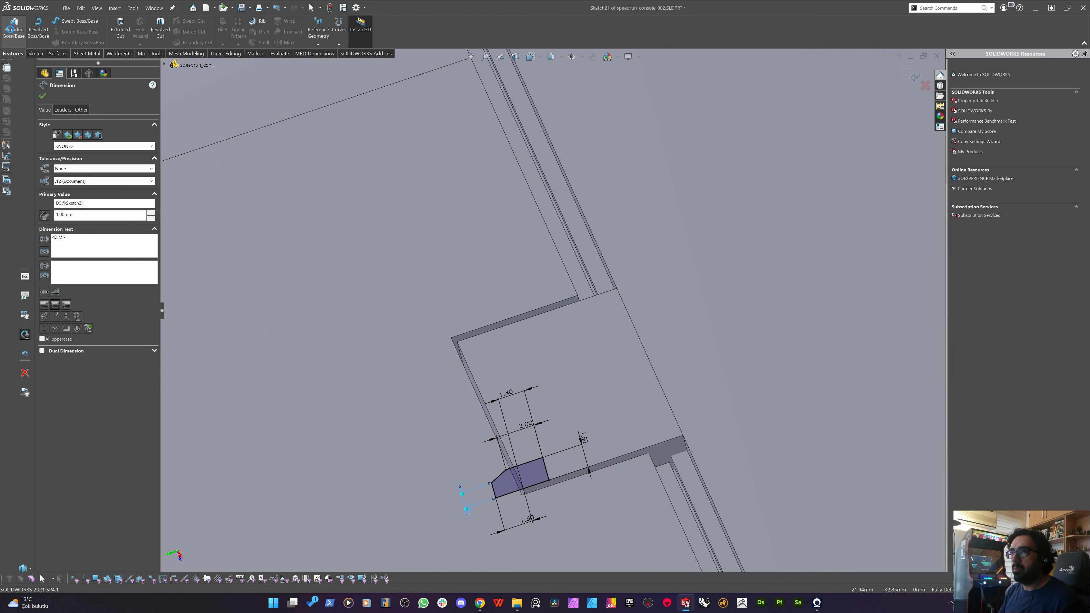
{"action": "left_click", "coordinate": [457, 343]}
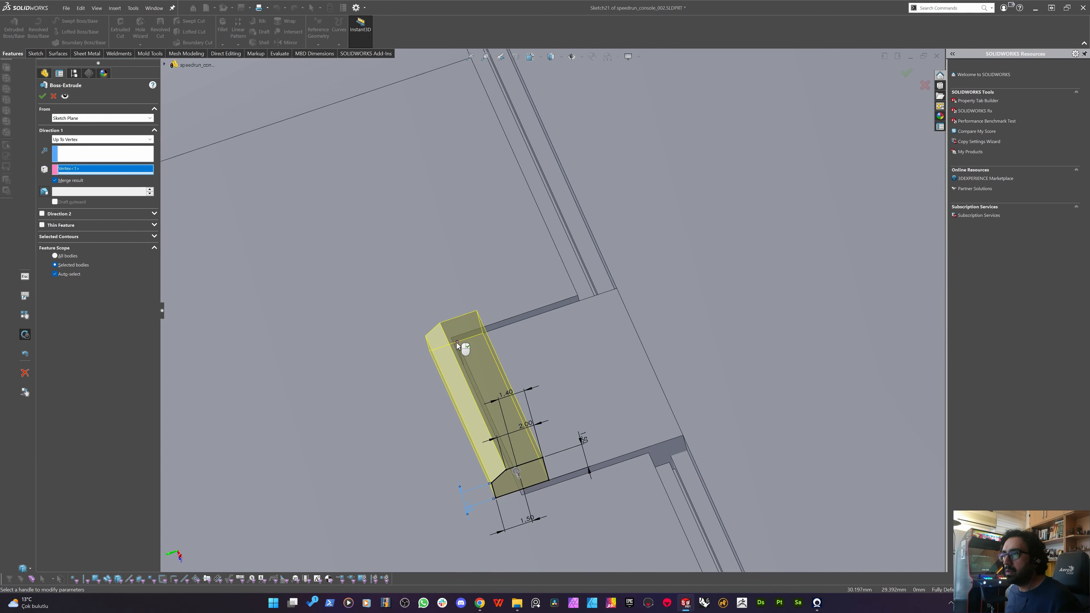
{"action": "left_click", "coordinate": [69, 275]}
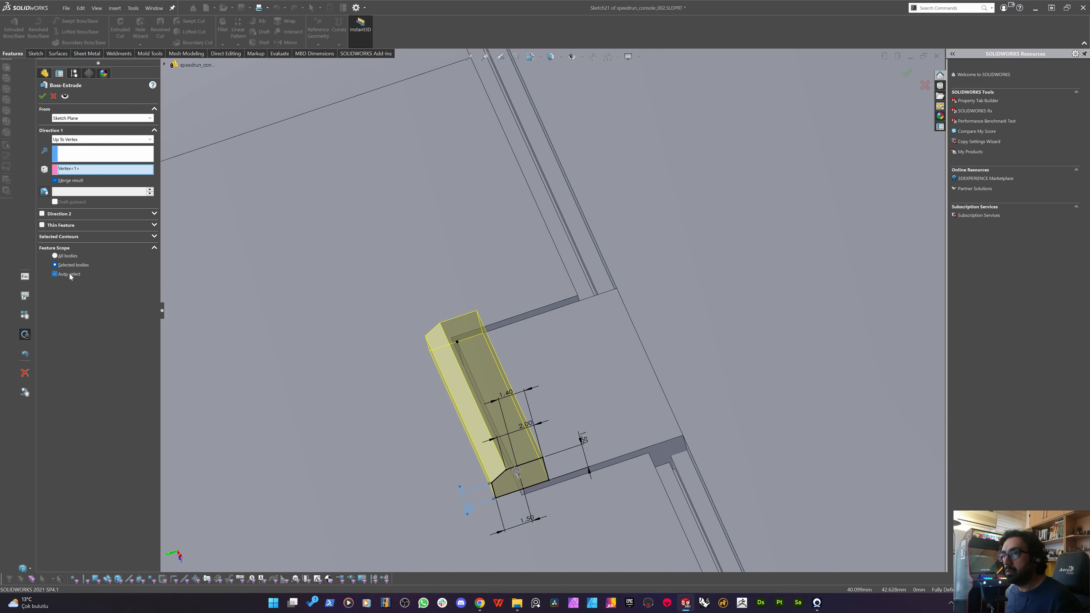
{"action": "left_click", "coordinate": [604, 379]}
{"action": "key", "text": "Return"}
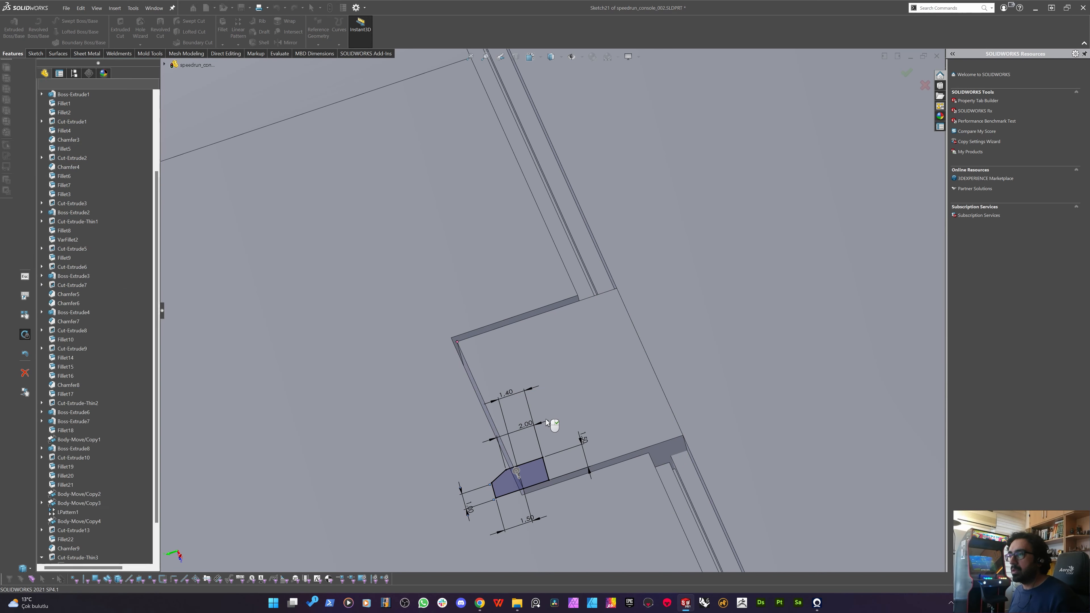
Apply a planar section view through the model at the tab's narrow side face.
{"action": "middle_click_drag", "start_coordinate": [527, 399], "coordinate": [589, 380]}
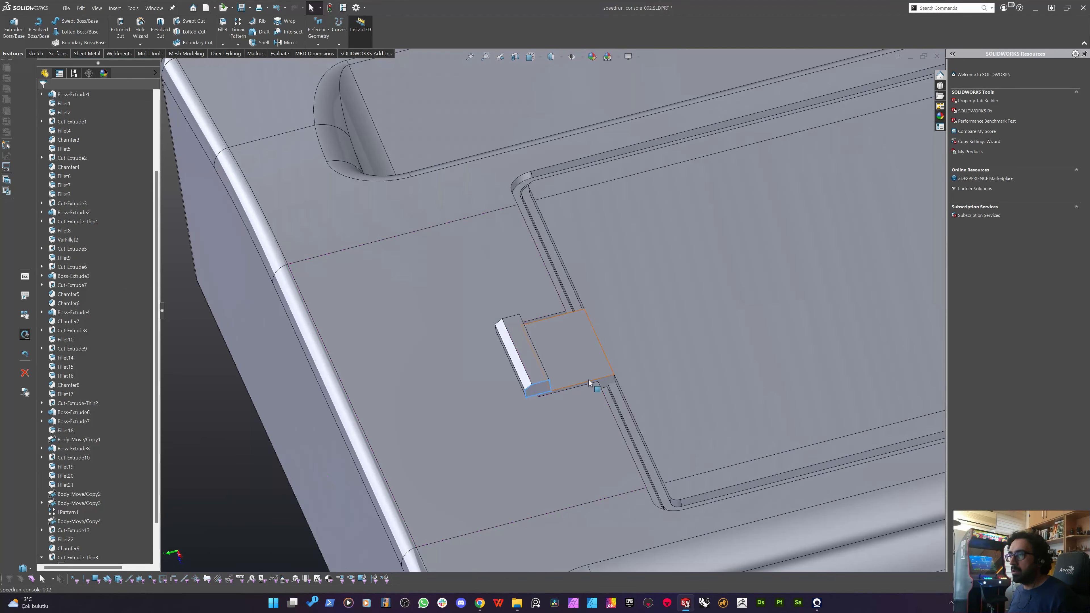
{"action": "left_click", "coordinate": [607, 381]}
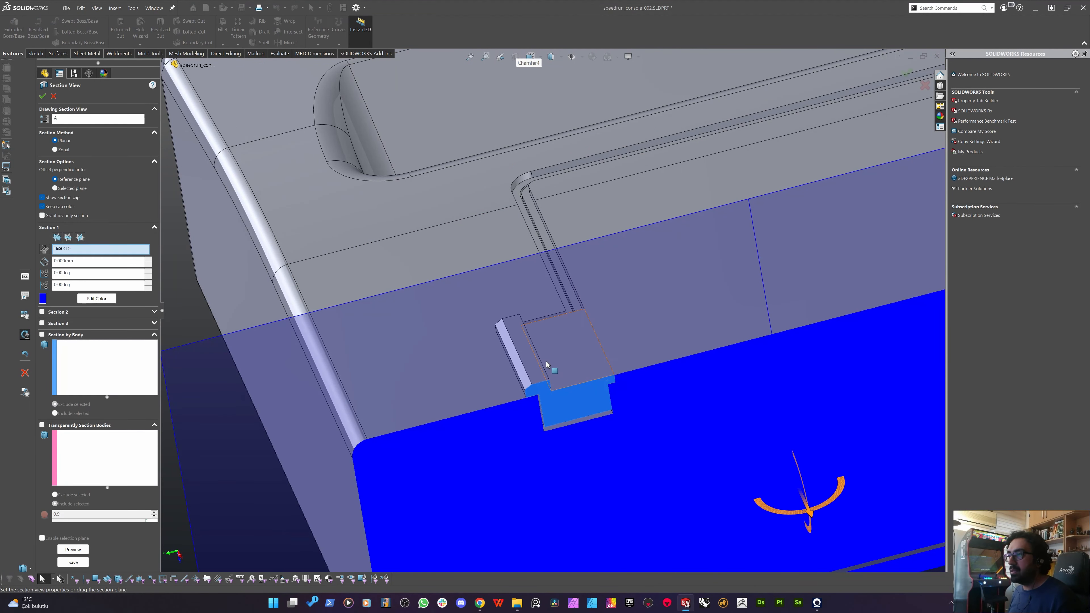
{"action": "key", "text": "Return"}
{"action": "middle_click_drag", "start_coordinate": [526, 427], "coordinate": [463, 216]}
Sketch a closed trapezoid on the tab's side face next to the hook, about 3.15 mm deep, 2.17 mm wide at its base and 4.33 mm above.
{"action": "left_click", "coordinate": [466, 225]}
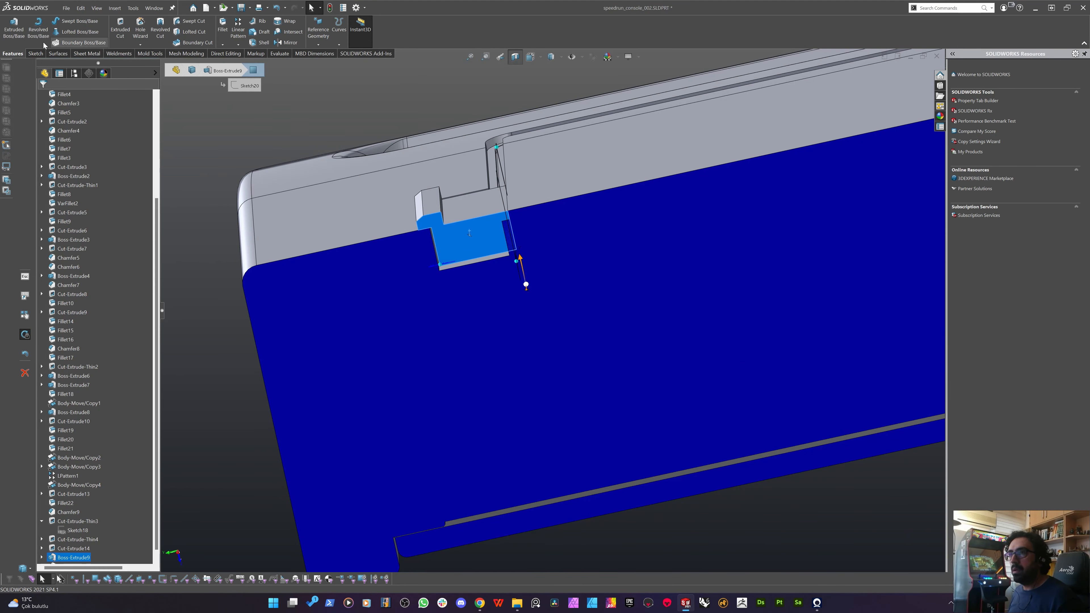
{"action": "left_click", "coordinate": [35, 53]}
{"action": "left_click", "coordinate": [5, 27]}
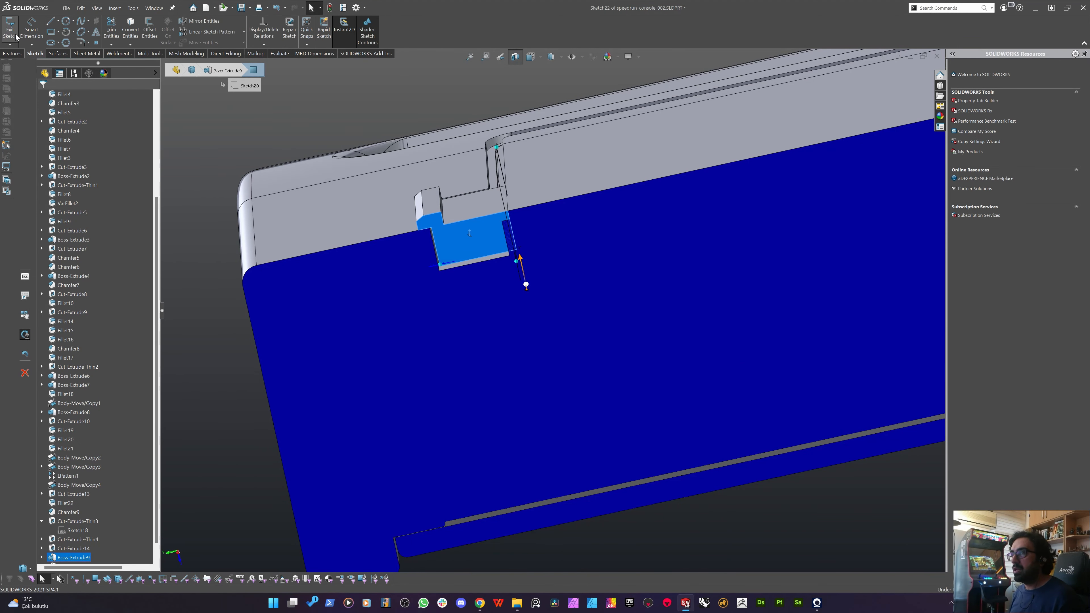
{"action": "key", "text": "space"}
{"action": "left_click", "coordinate": [408, 368]}
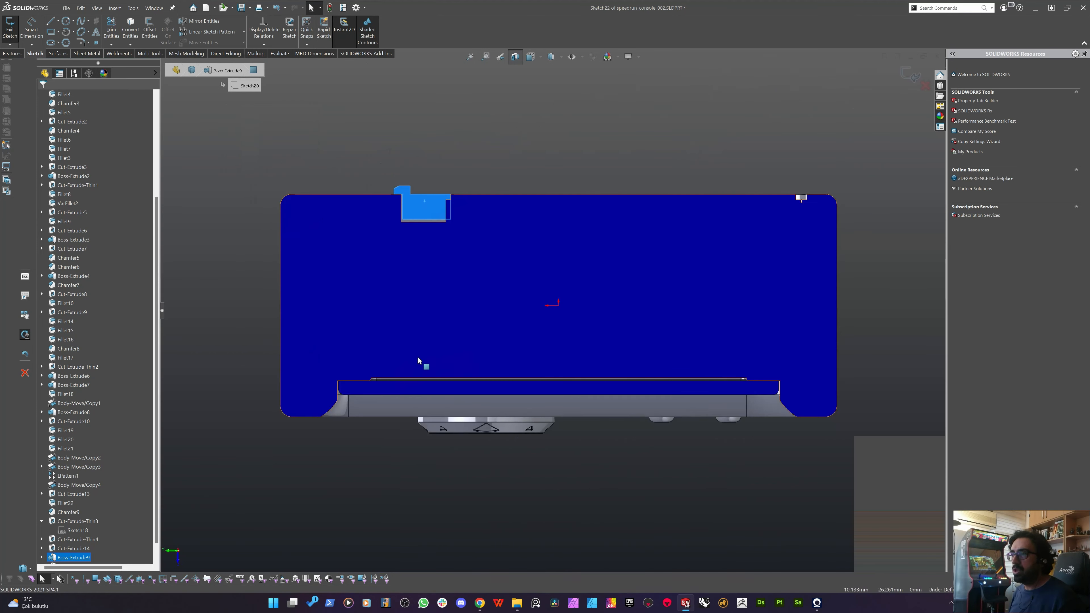
{"action": "scroll", "coordinate": [349, 179], "scroll_direction": "down", "scroll_amount": 5}
{"action": "left_click", "coordinate": [449, 153]}
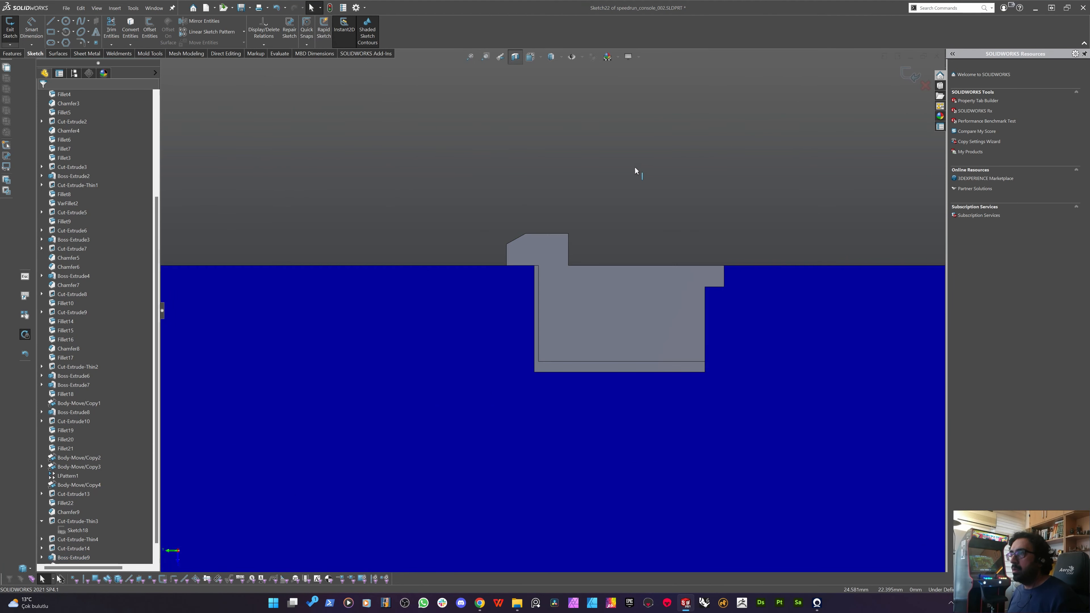
{"action": "key", "text": "l"}
{"action": "left_click", "coordinate": [568, 266]}
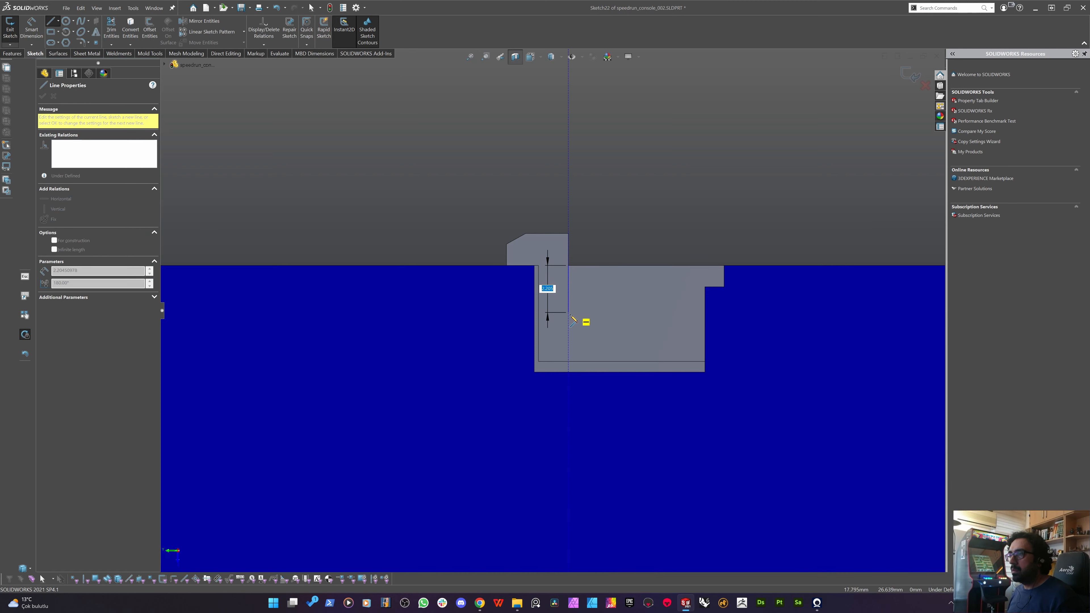
{"action": "left_click", "coordinate": [569, 332]}
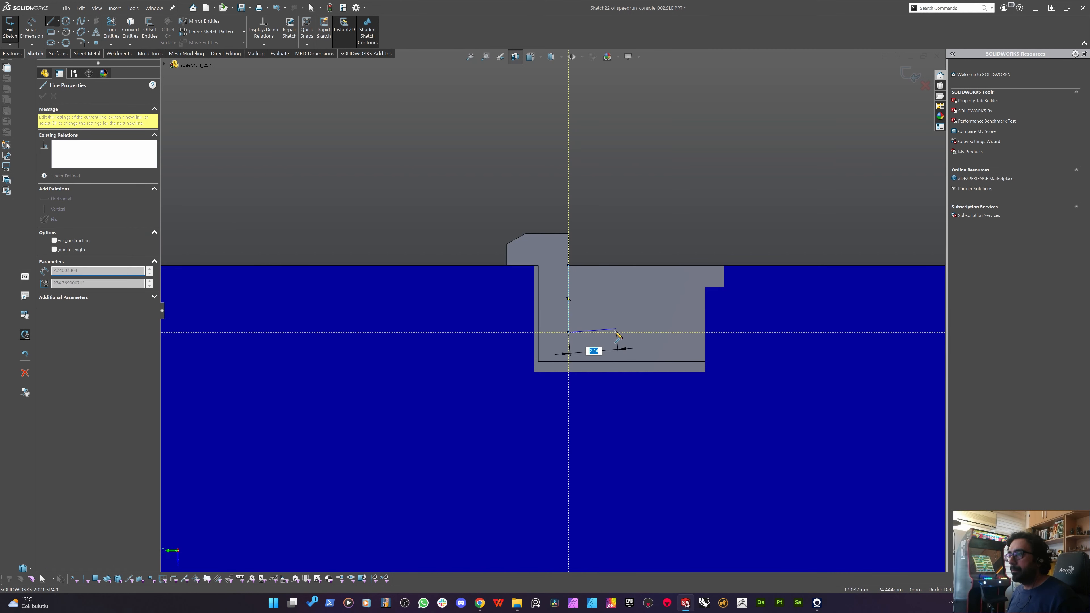
{"action": "left_click", "coordinate": [615, 332]}
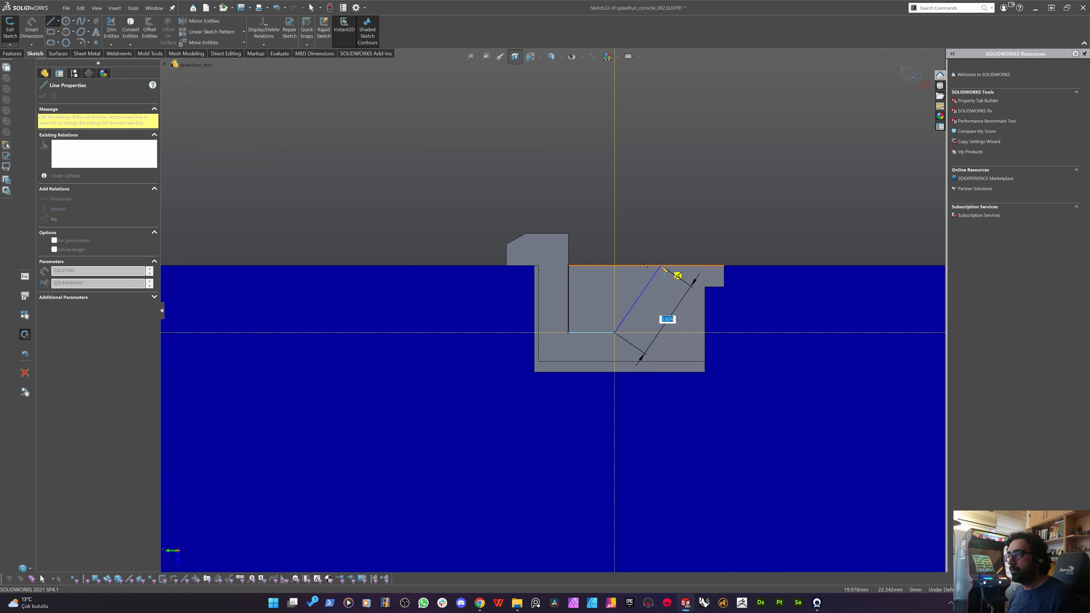
{"action": "left_click", "coordinate": [661, 265]}
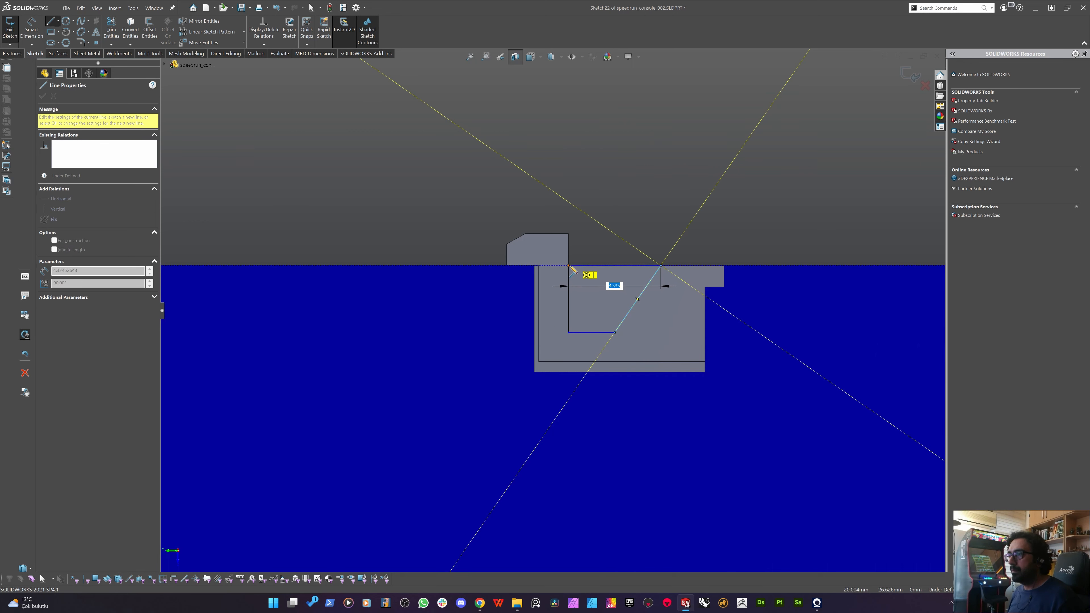
{"action": "left_click", "coordinate": [569, 266]}
Dimension the trapezoid's vertical edge below the hook at 3.15 mm.
{"action": "key", "text": "d"}
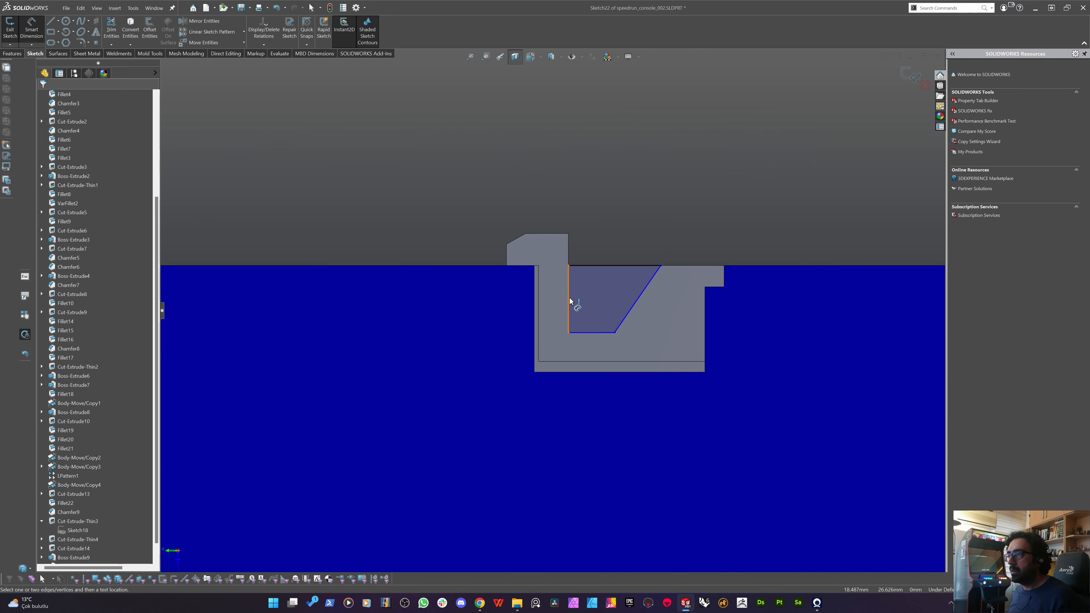
{"action": "left_click", "coordinate": [570, 302]}
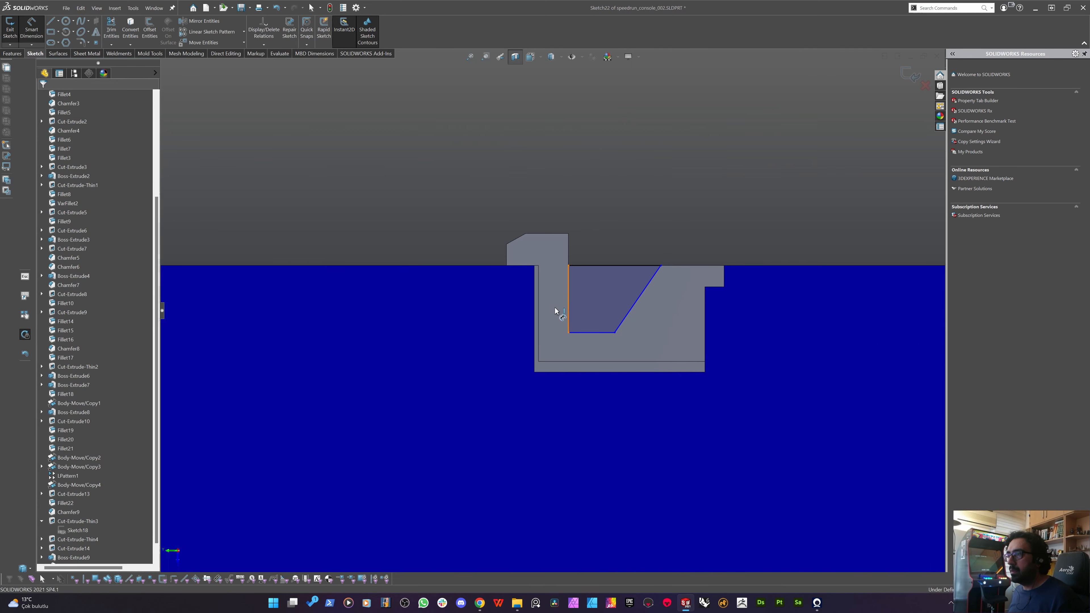
{"action": "left_click", "coordinate": [584, 340]}
{"action": "mouse_move", "coordinate": [592, 331]}
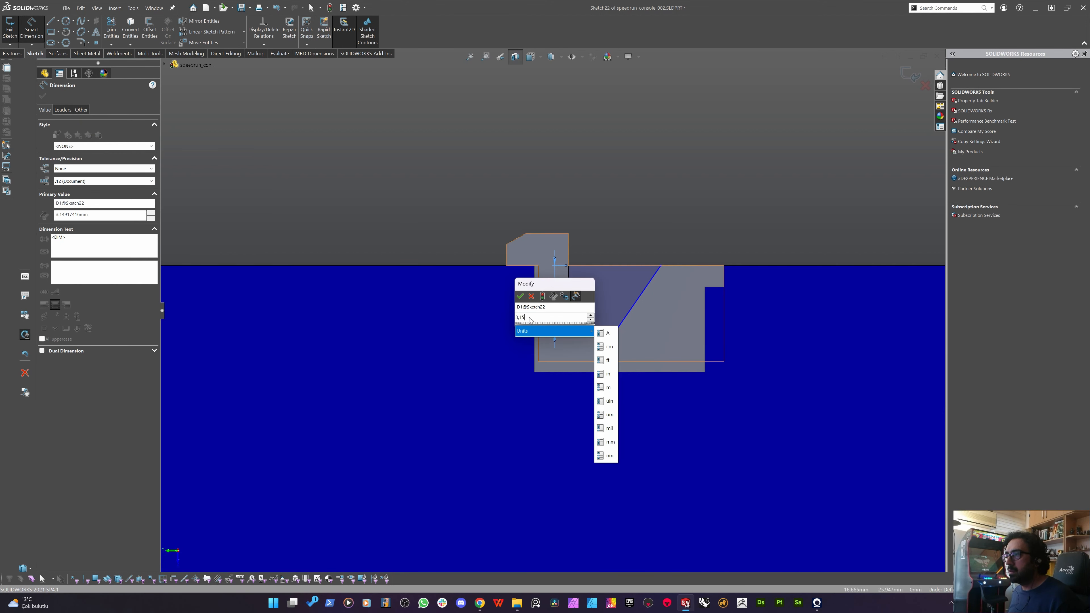
{"action": "type", "text": "3,15"}
{"action": "key", "text": "Return"}
{"action": "left_click", "coordinate": [605, 371]}
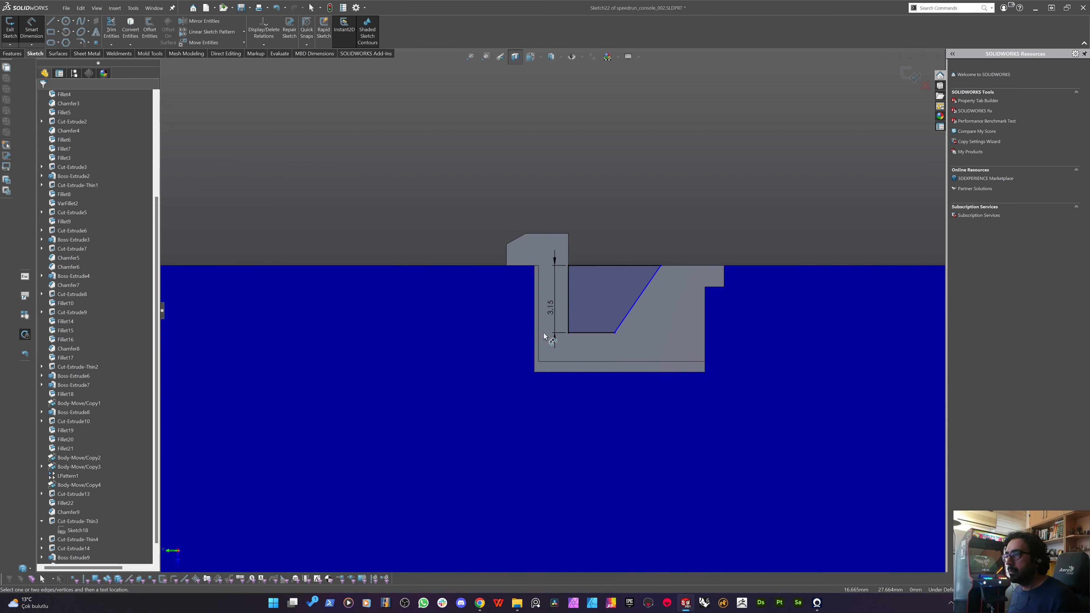
Dimension the trapezoid's base at 2.15 mm and its upper edge at 4.3 mm.
{"action": "left_click", "coordinate": [585, 333]}
{"action": "left_click", "coordinate": [591, 352]}
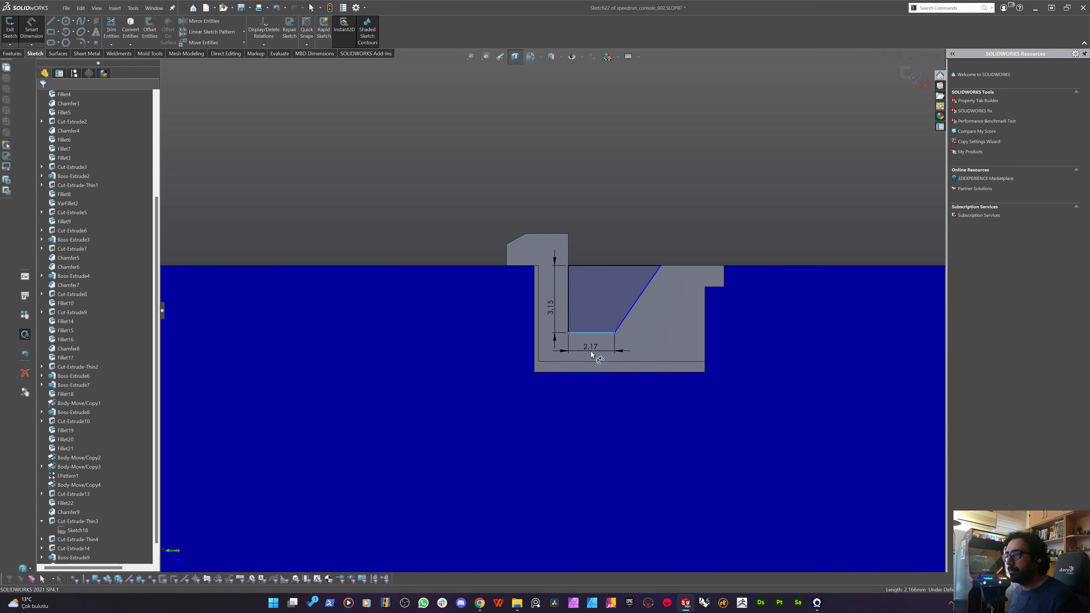
{"action": "type", "text": "2,15"}
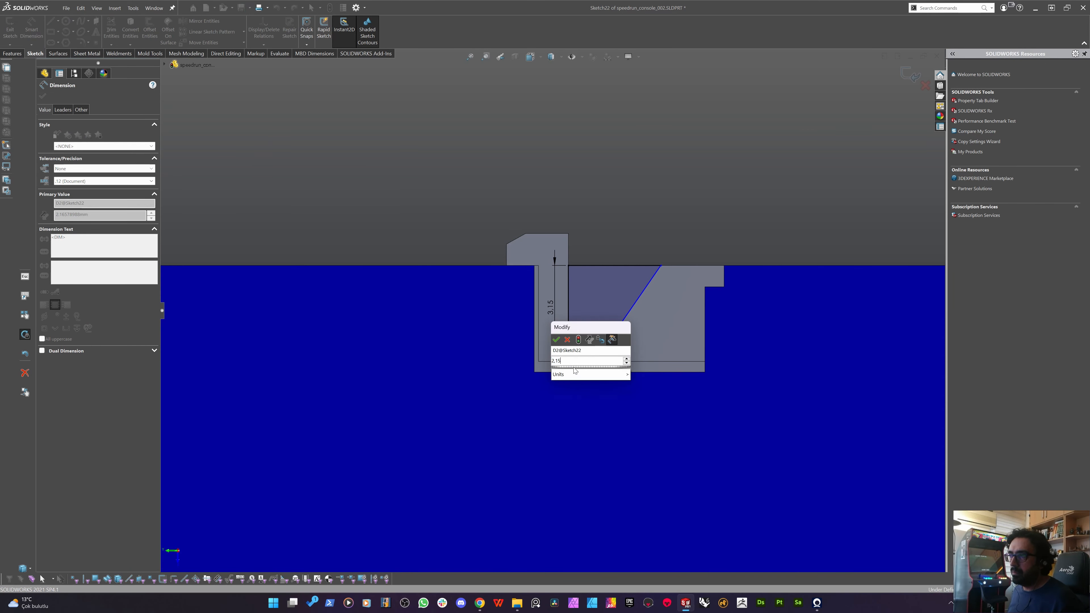
{"action": "key", "text": "Return"}
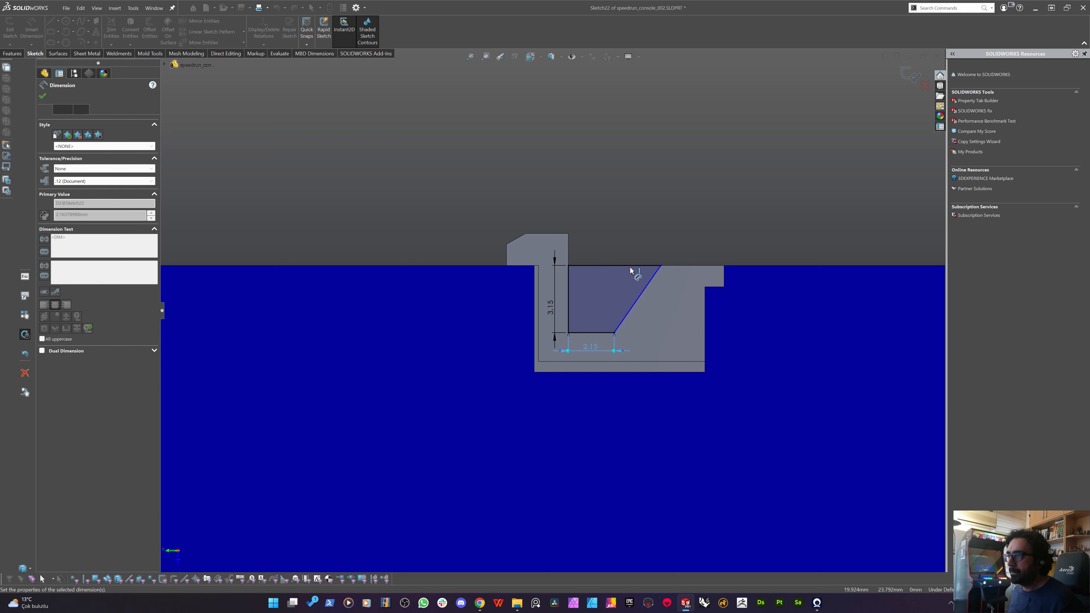
{"action": "left_click", "coordinate": [614, 265]}
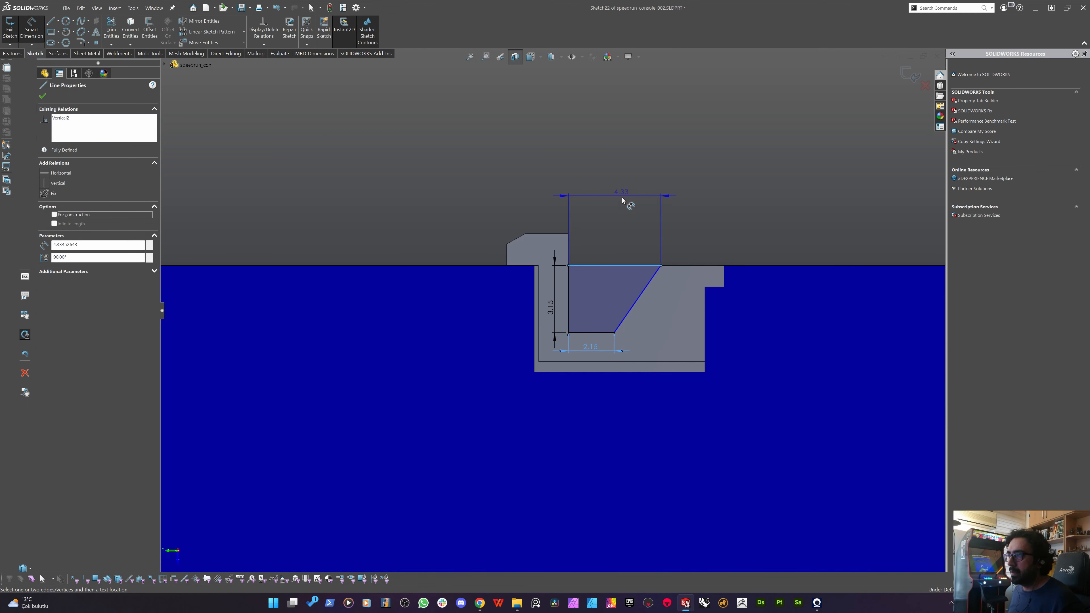
{"action": "left_click", "coordinate": [629, 196]}
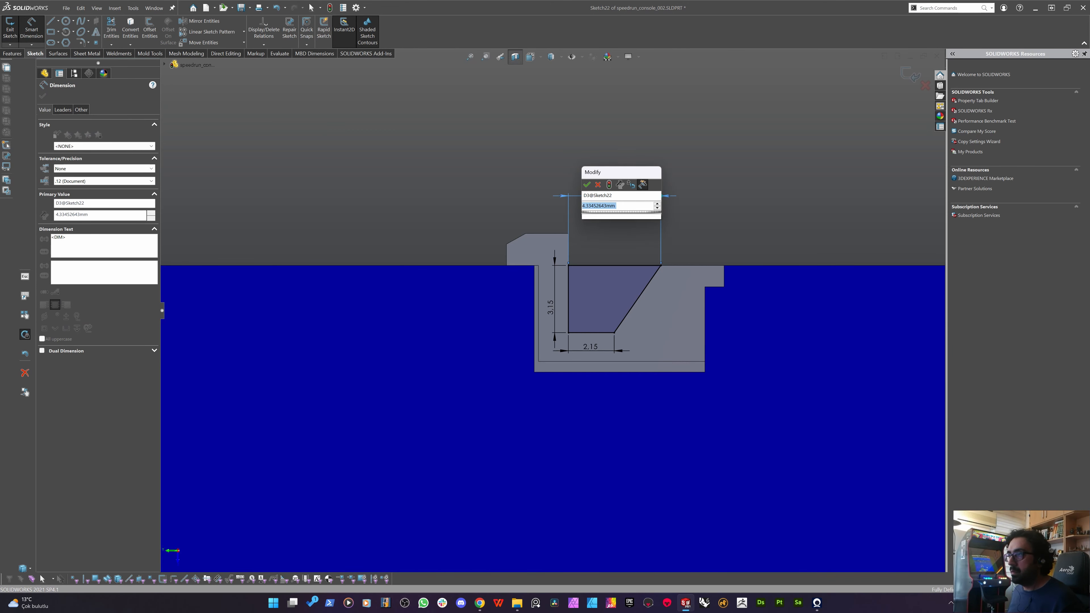
{"action": "type", "text": "4,3"}
{"action": "key", "text": "Return"}
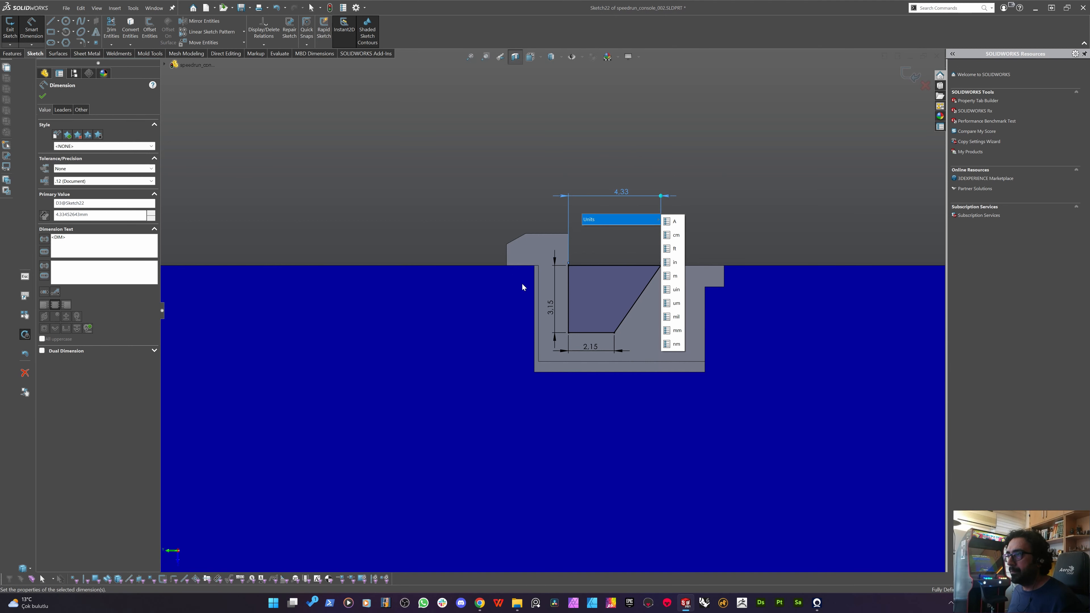
Cut the trapezoid profile through the tab, up to the vertex at the far end of the hook's base.
{"action": "middle_click_drag", "start_coordinate": [479, 334], "coordinate": [480, 343]}
{"action": "scroll", "coordinate": [476, 343], "scroll_direction": "up", "scroll_amount": 5}
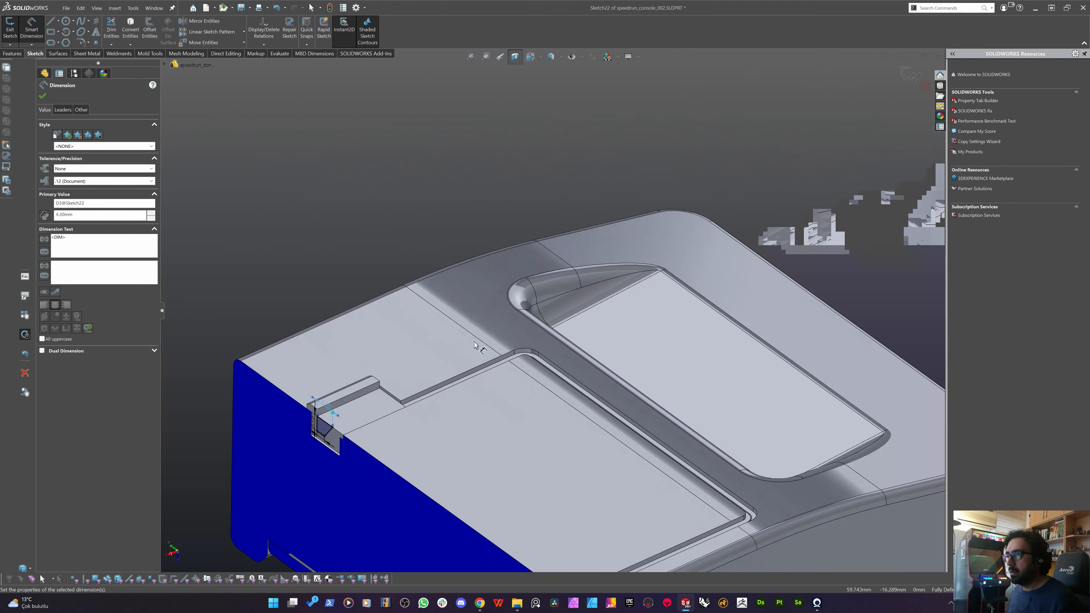
{"action": "scroll", "coordinate": [474, 343], "scroll_direction": "up", "scroll_amount": 3}
{"action": "scroll", "coordinate": [429, 378], "scroll_direction": "down", "scroll_amount": 8}
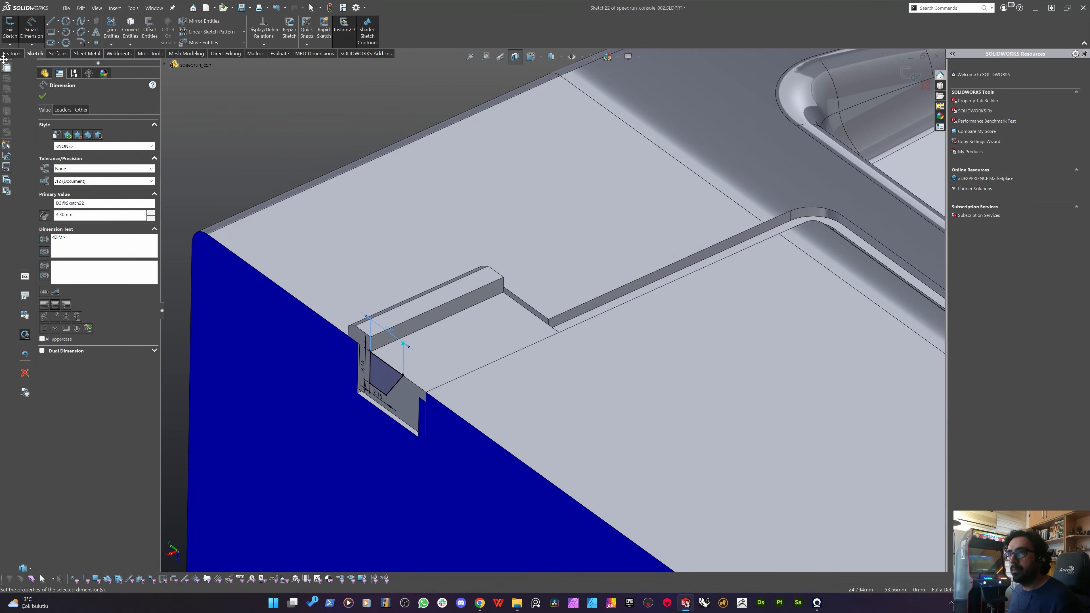
{"action": "left_click", "coordinate": [7, 54]}
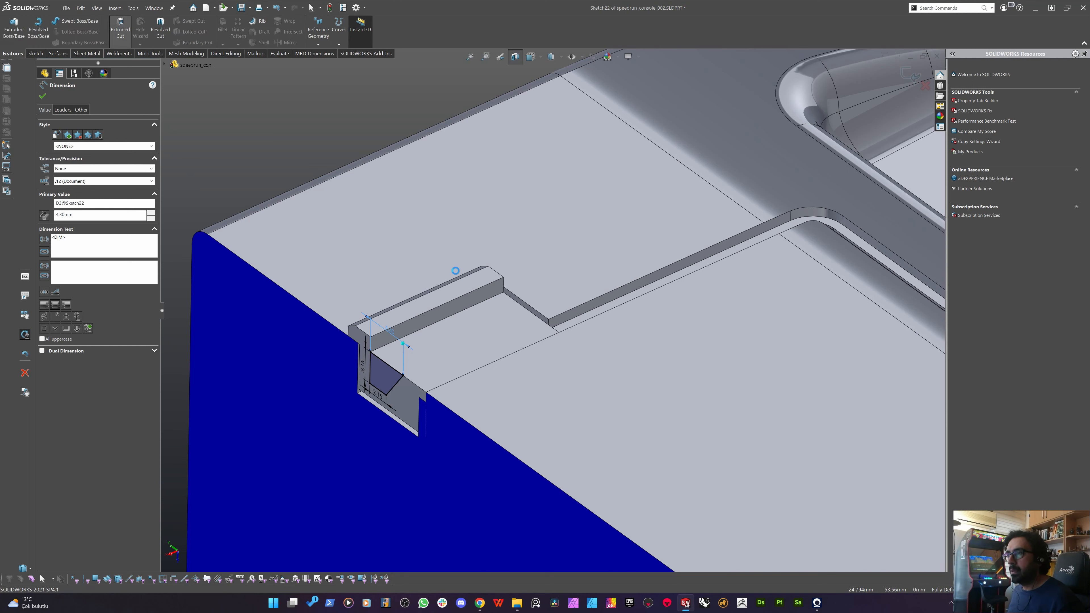
{"action": "left_click", "coordinate": [120, 30]}
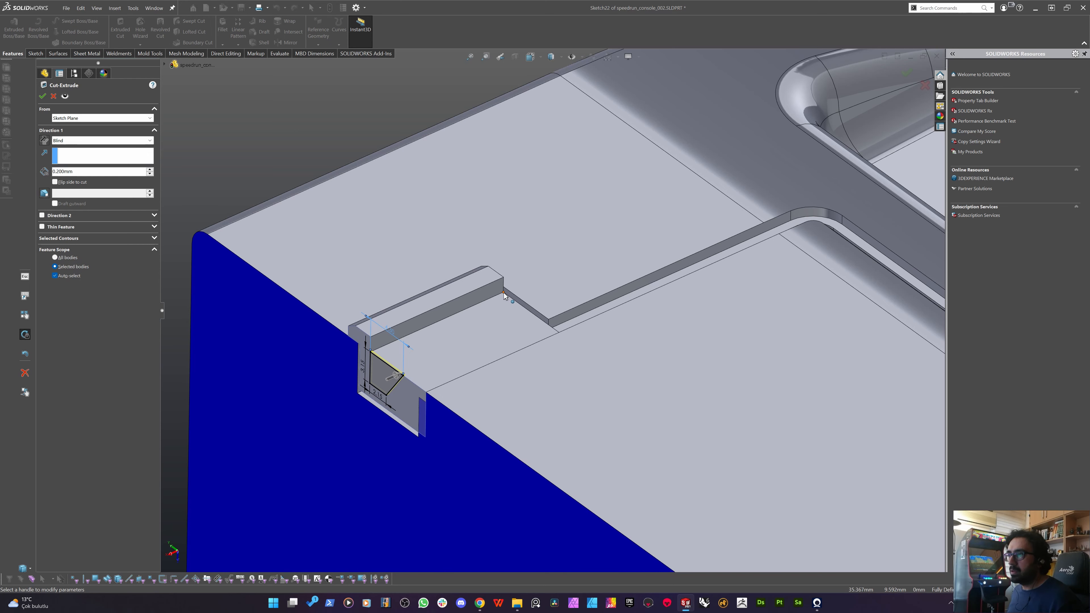
{"action": "left_click", "coordinate": [504, 294]}
{"action": "key", "text": "Return"}
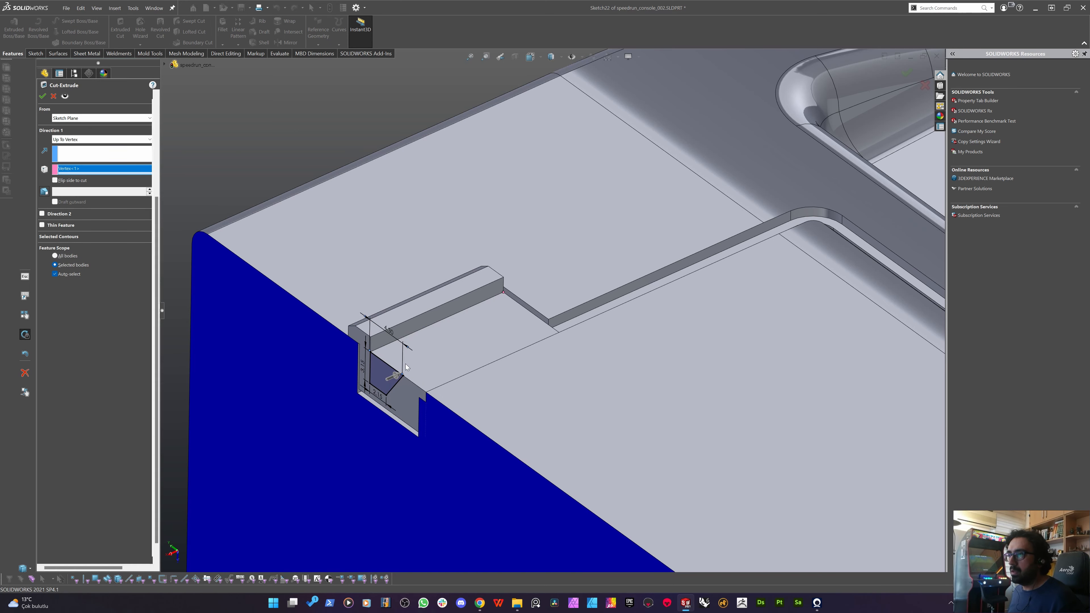
Review the trapezoidal cut's extrusion settings and the bodies in its feature scope.
{"action": "middle_click_drag", "start_coordinate": [388, 344], "coordinate": [450, 331]}
{"action": "scroll", "coordinate": [567, 259], "scroll_direction": "down", "scroll_amount": 4}
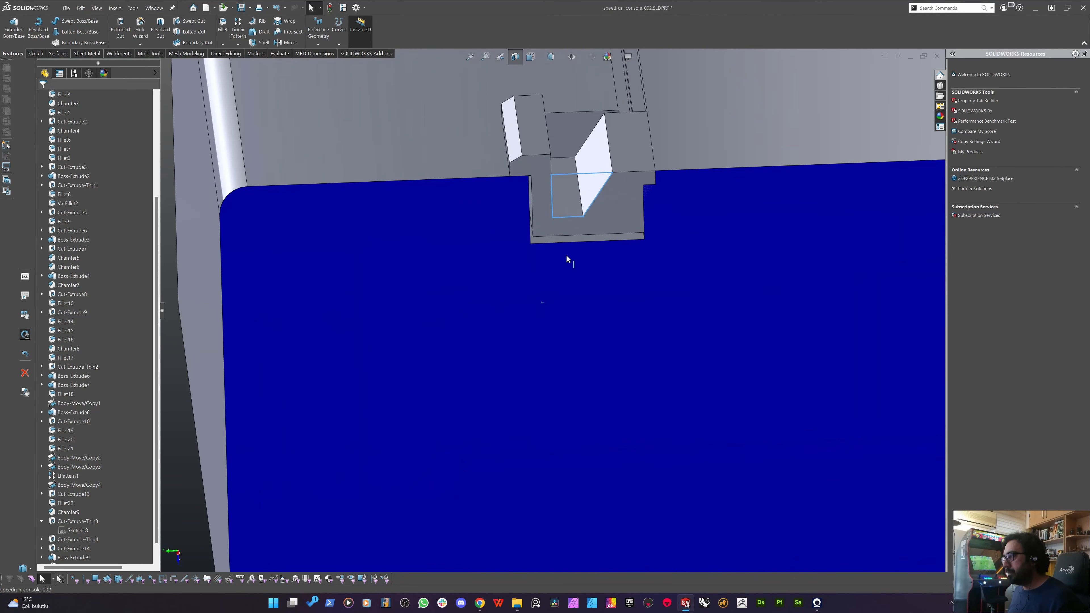
{"action": "right_click", "coordinate": [588, 166]}
{"action": "left_click", "coordinate": [613, 207]}
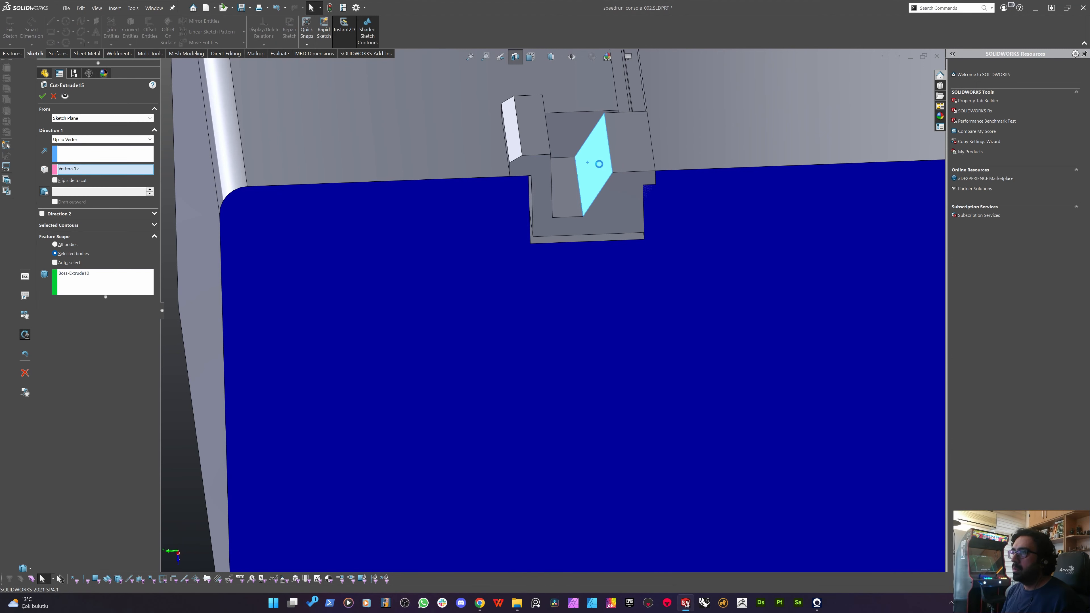
{"action": "key", "text": "Return"}
Edit the trapezoidal cut's sketch and add a second closed trapezoid on the outer side of the slanted wall, below the tab's flange.
{"action": "right_click", "coordinate": [599, 143]}
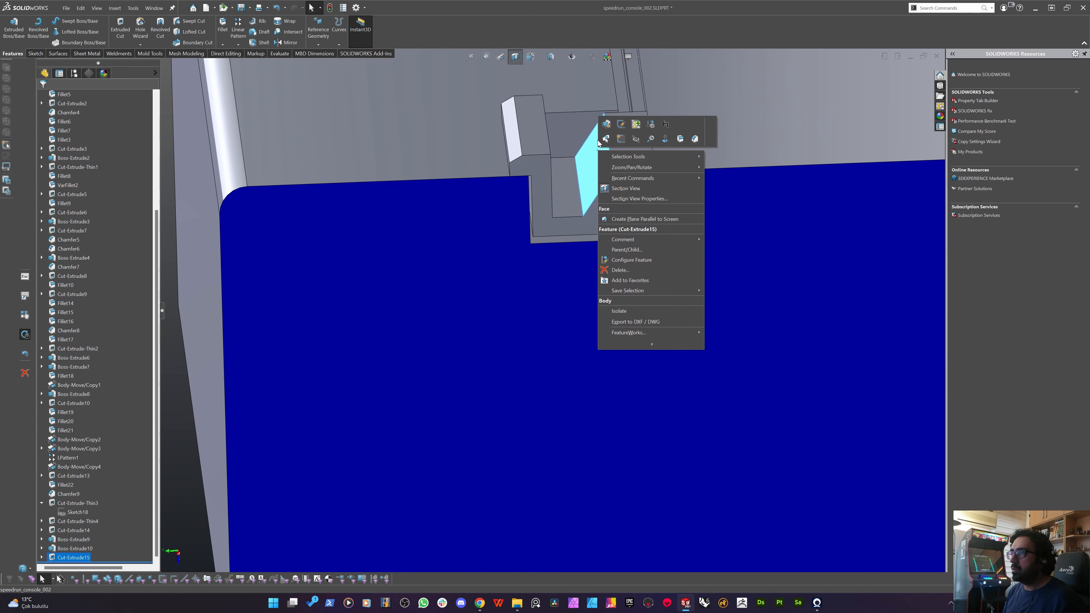
{"action": "left_click", "coordinate": [623, 124]}
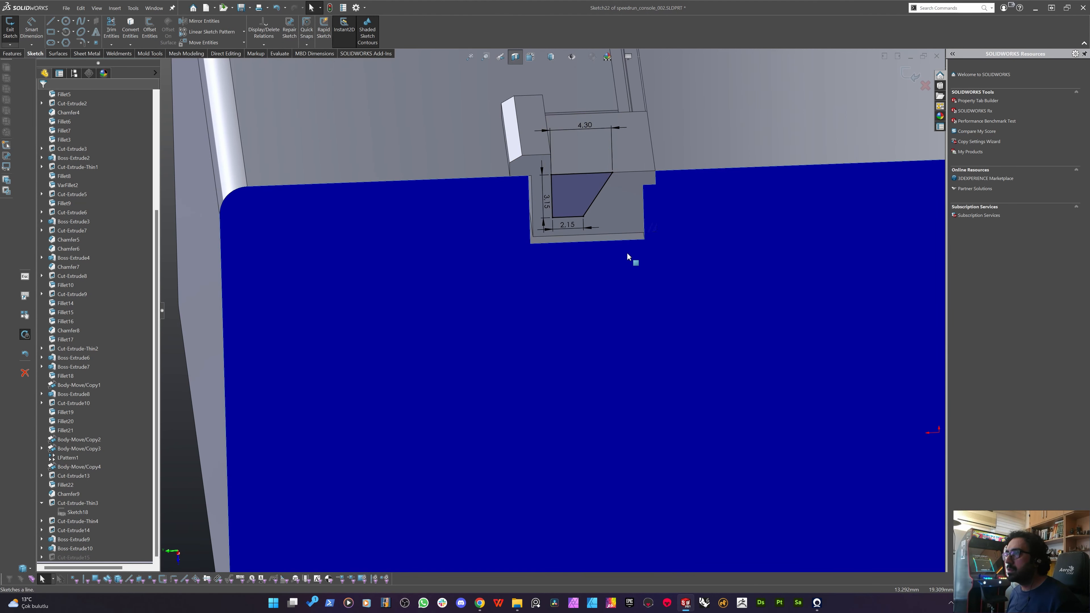
{"action": "key", "text": "l"}
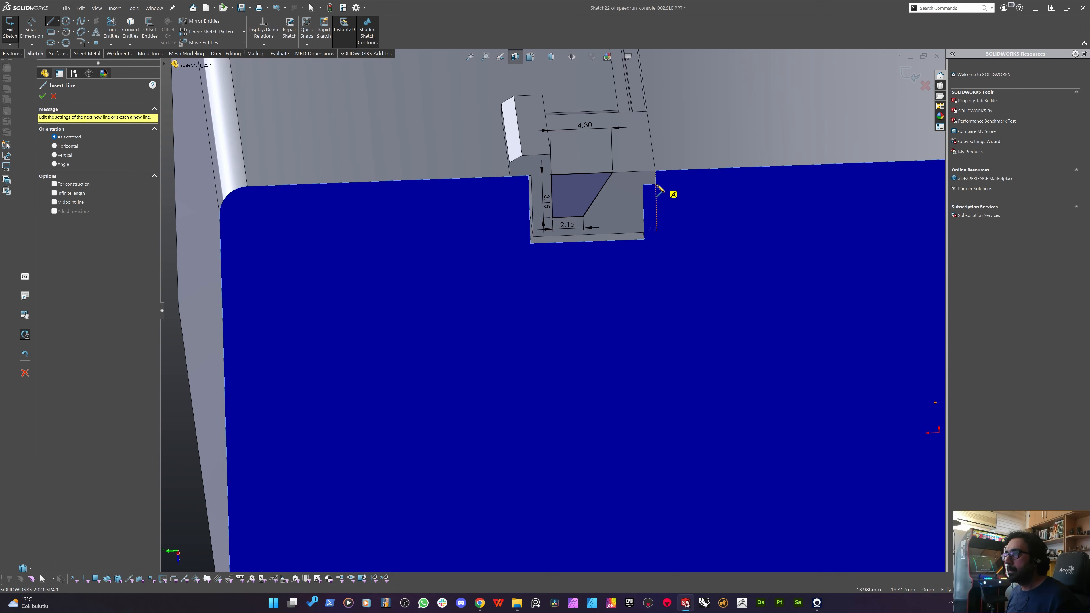
{"action": "left_click", "coordinate": [656, 184]}
{"action": "left_click", "coordinate": [625, 185]}
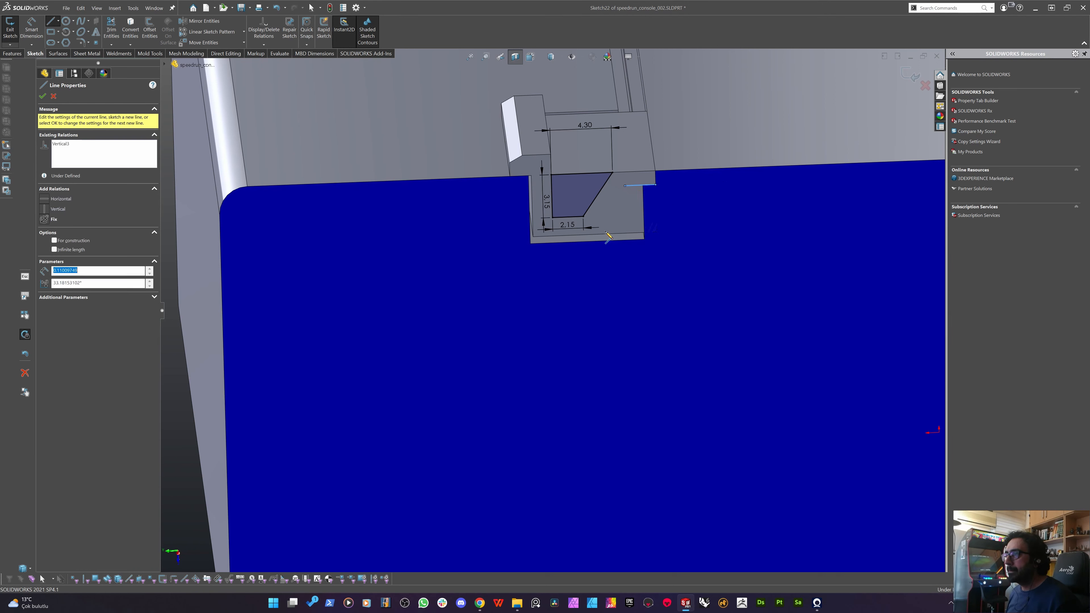
{"action": "left_click", "coordinate": [595, 234]}
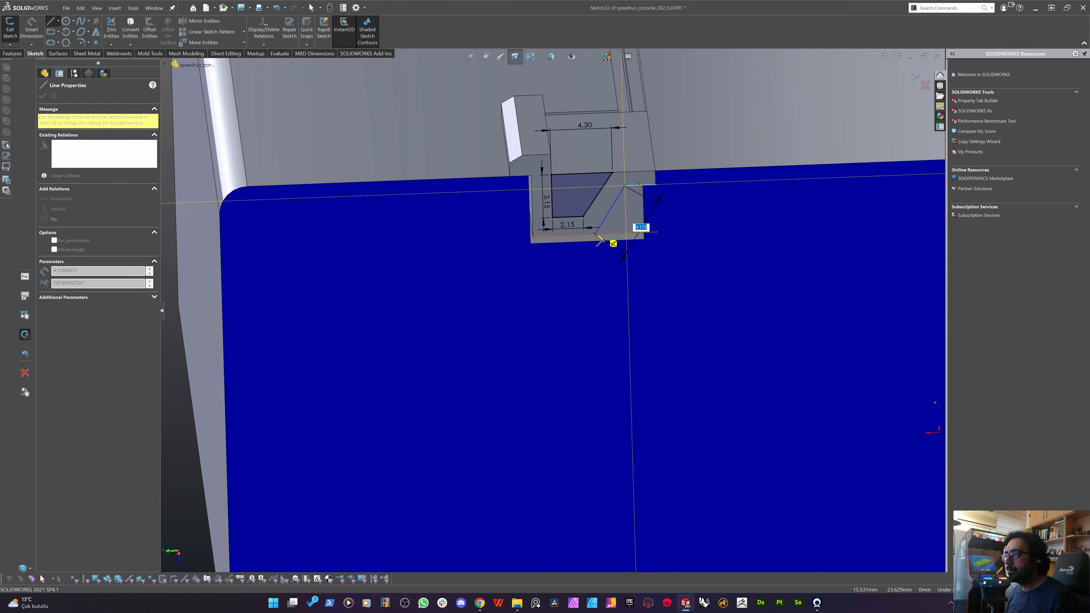
{"action": "left_click", "coordinate": [658, 233]}
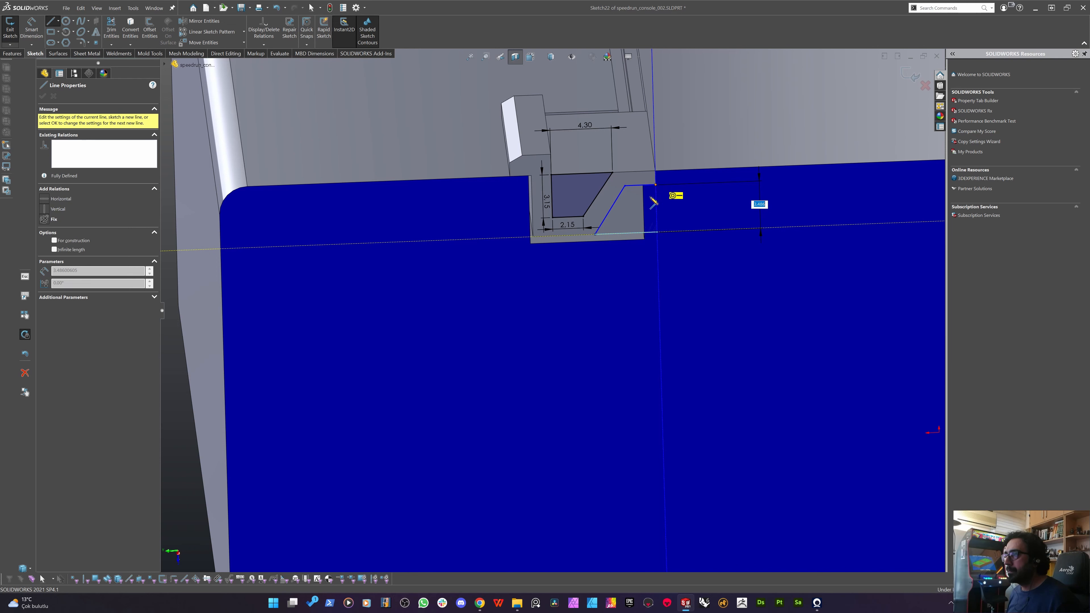
{"action": "left_click", "coordinate": [655, 187]}
{"action": "key", "text": "Escape"}
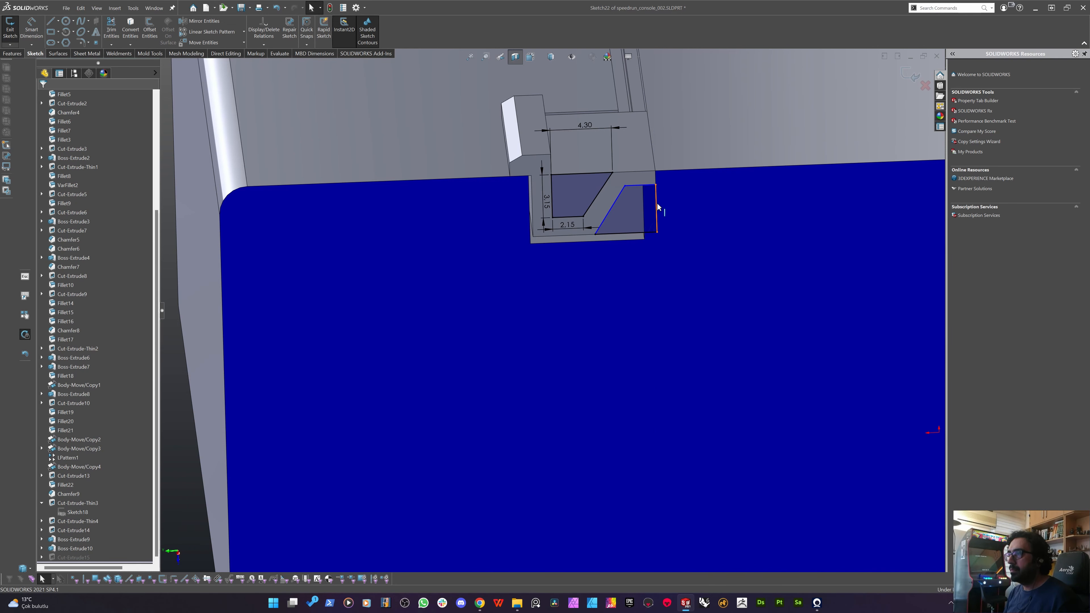
Try to add a vertical relation to the second trapezoid's outer edge.
{"action": "left_click", "coordinate": [657, 208]}
{"action": "left_click", "coordinate": [49, 184]}
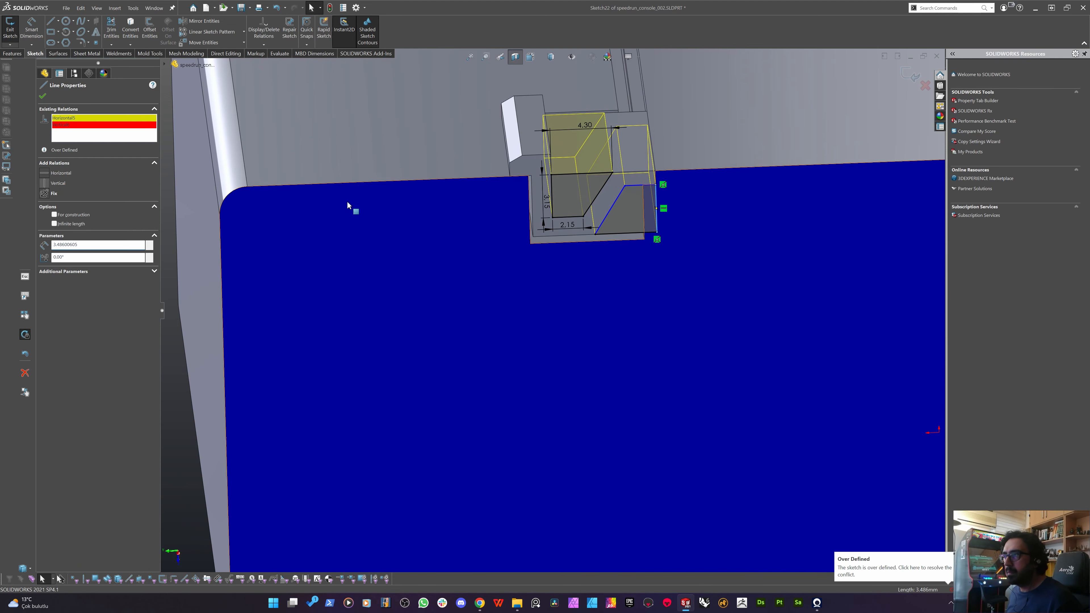
{"action": "key", "text": "Escape"}
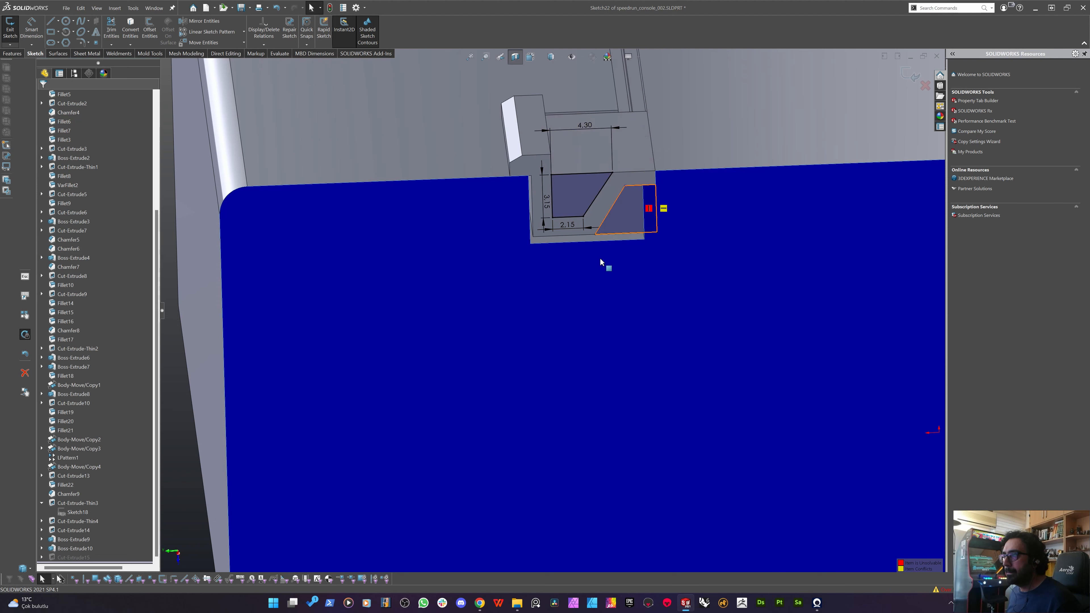
Make the second trapezoid's slanted edge parallel to the first trapezoid's slanted edge.
{"action": "left_click", "coordinate": [615, 203]}
{"action": "left_click", "coordinate": [600, 190], "text": "ctrl"}
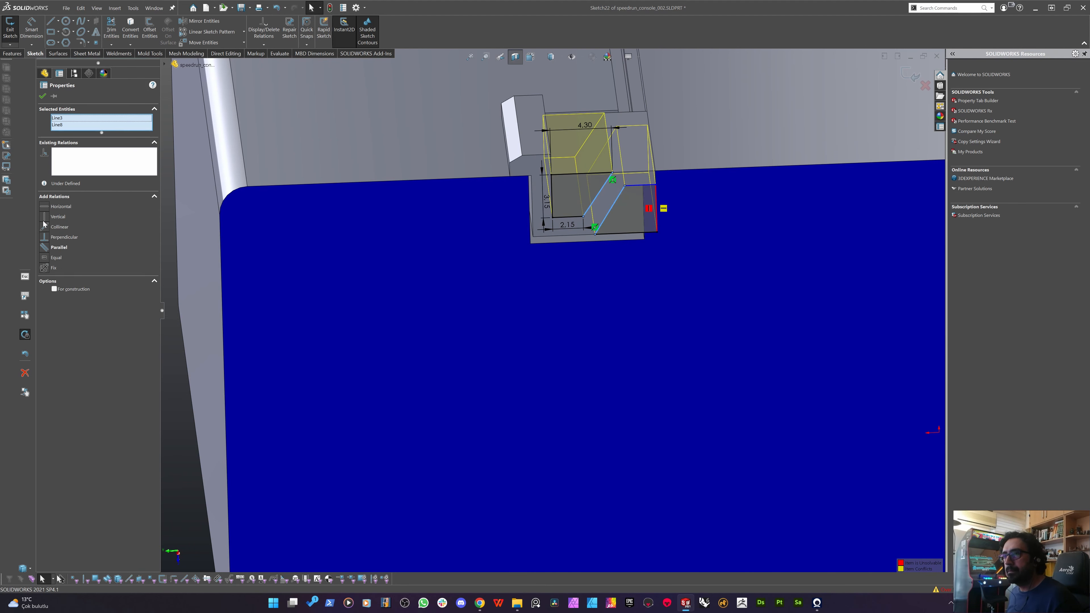
{"action": "left_click", "coordinate": [53, 248]}
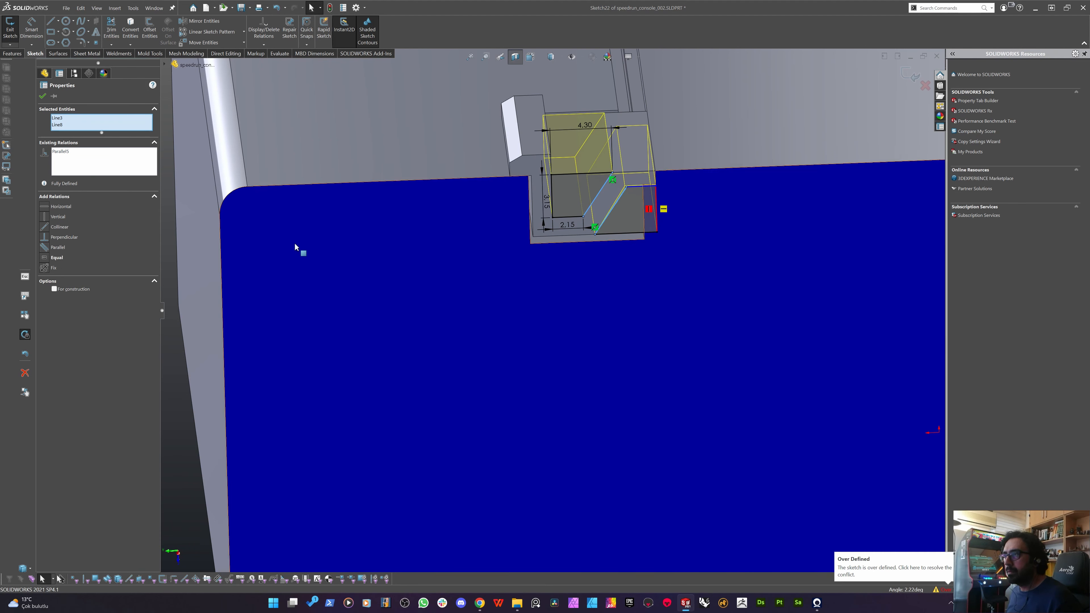
Dimension the second trapezoid's upper edge at 1.5 mm below the tab's upper face.
{"action": "mouse_move", "coordinate": [596, 218]}
{"action": "middle_mouse_down"}
{"action": "mouse_move", "coordinate": [635, 193]}
{"action": "mouse_move", "coordinate": [531, 167]}
{"action": "middle_mouse_up"}
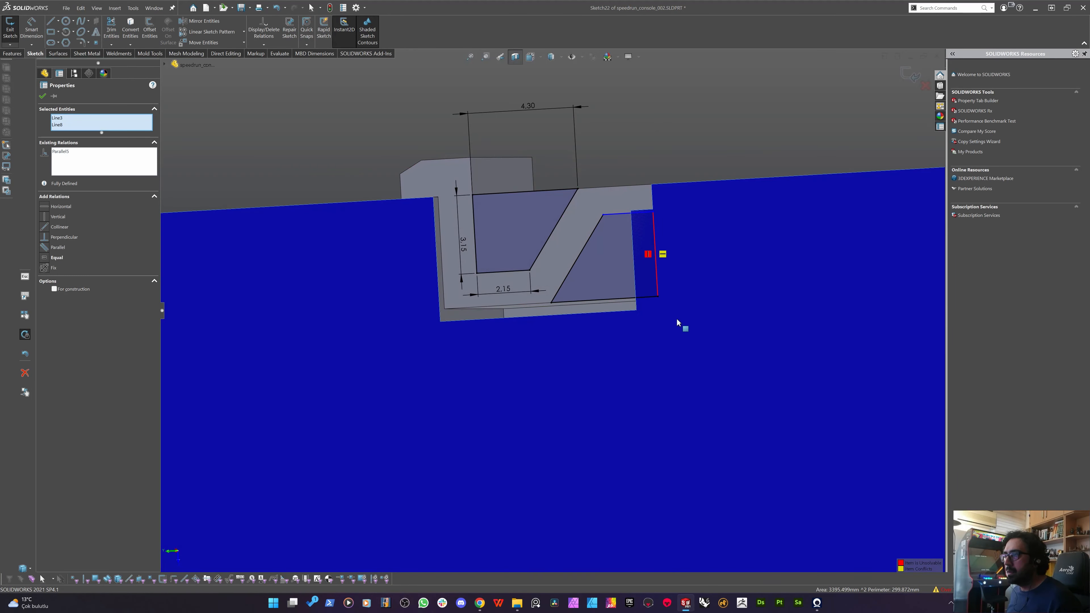
{"action": "right_click_drag", "start_coordinate": [680, 321], "coordinate": [670, 288]}
{"action": "left_click", "coordinate": [614, 190]}
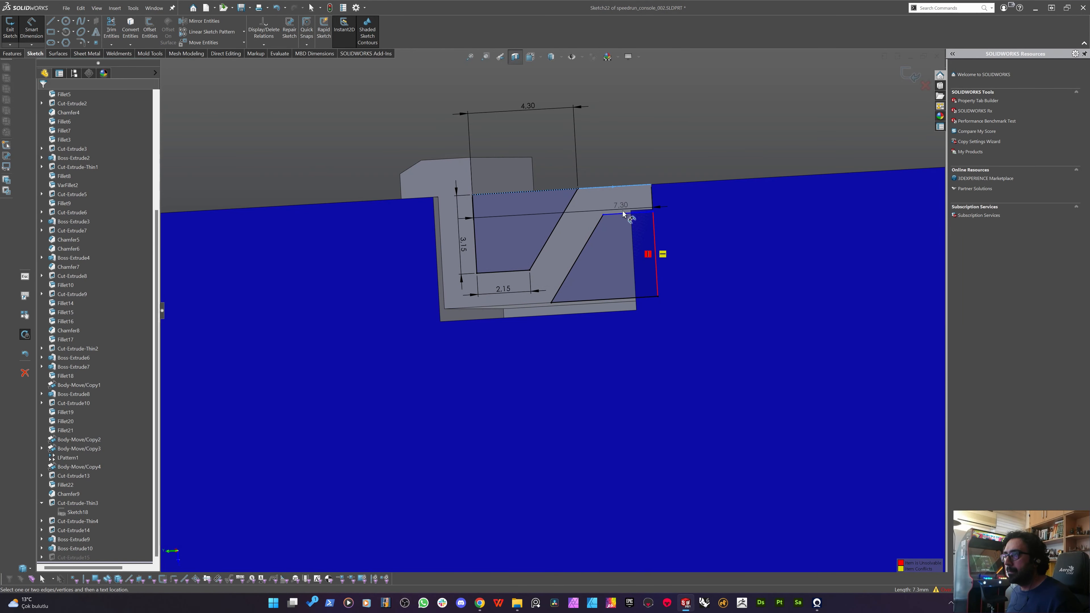
{"action": "left_click", "coordinate": [627, 212]}
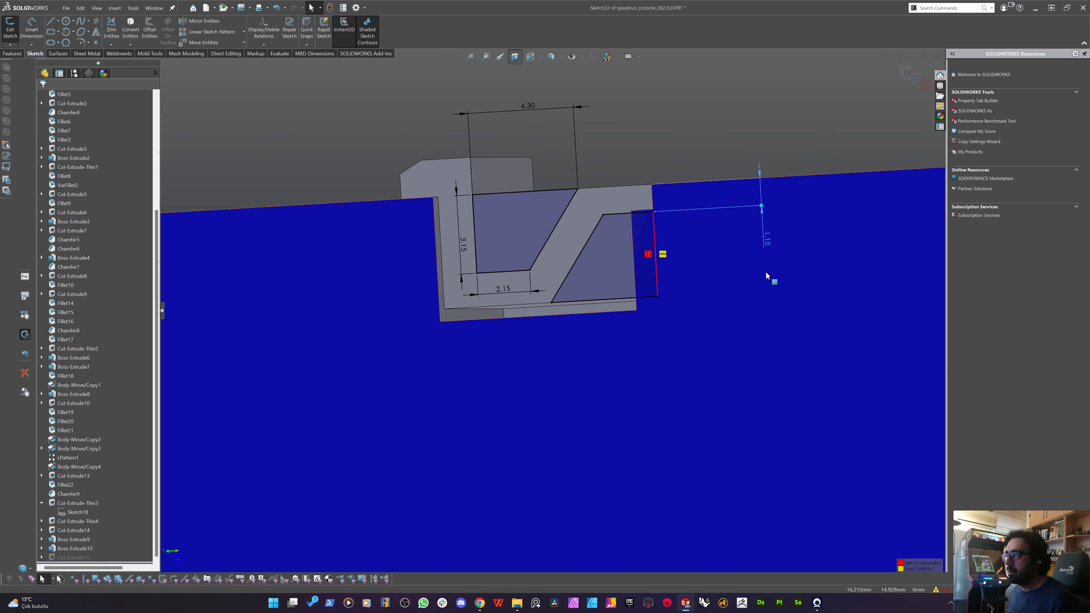
{"action": "left_click", "coordinate": [766, 242]}
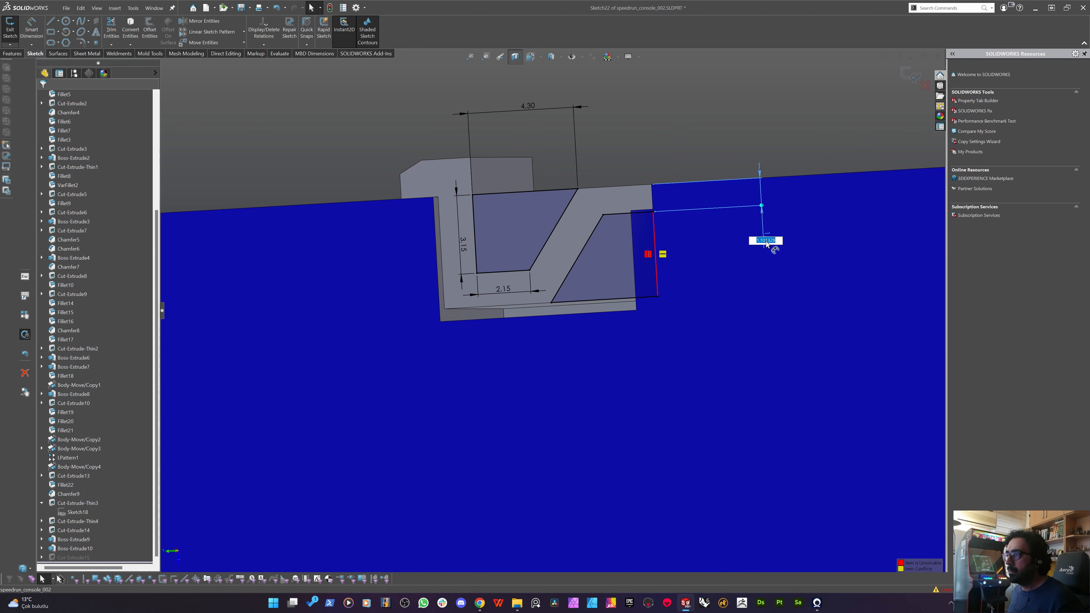
{"action": "type", "text": "1,5"}
{"action": "key", "text": "Return"}
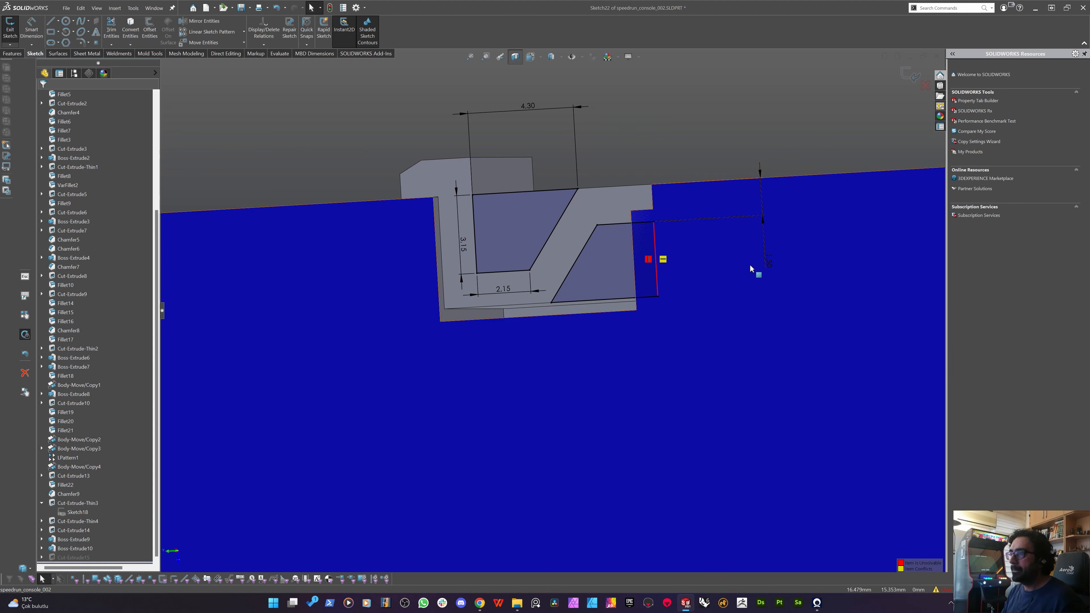
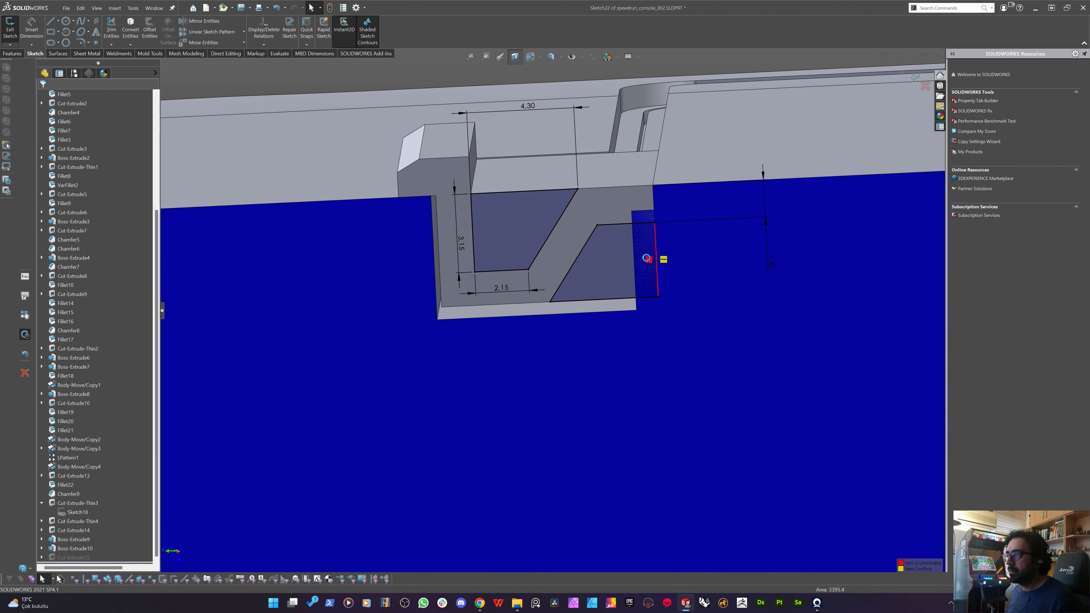
Delete the conflicting vertical relation from the second trapezoid's outer edge.
{"action": "left_click", "coordinate": [649, 260]}
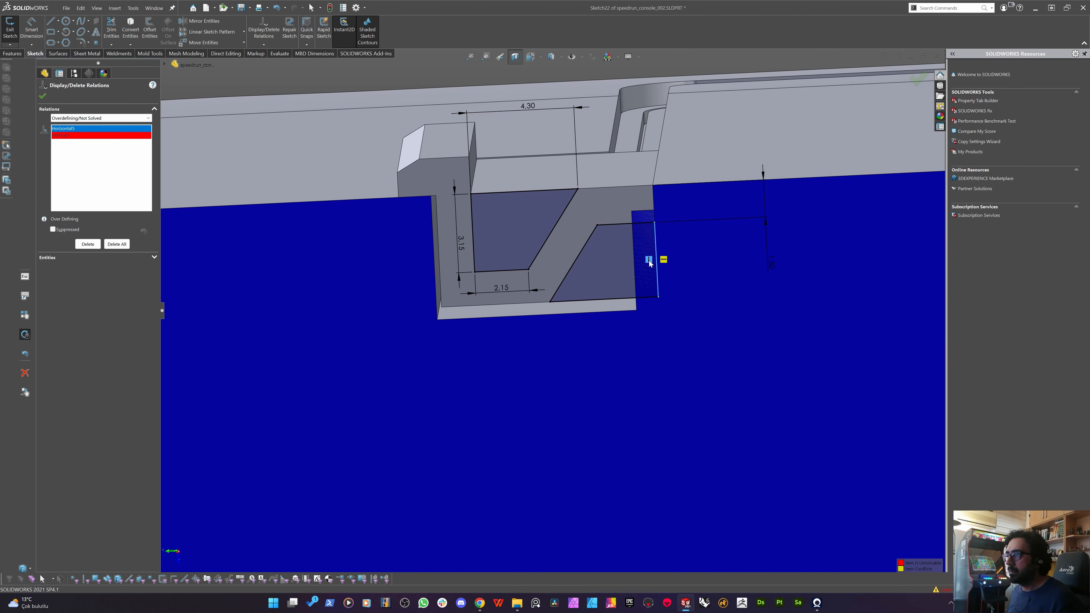
{"action": "left_click", "coordinate": [649, 263]}
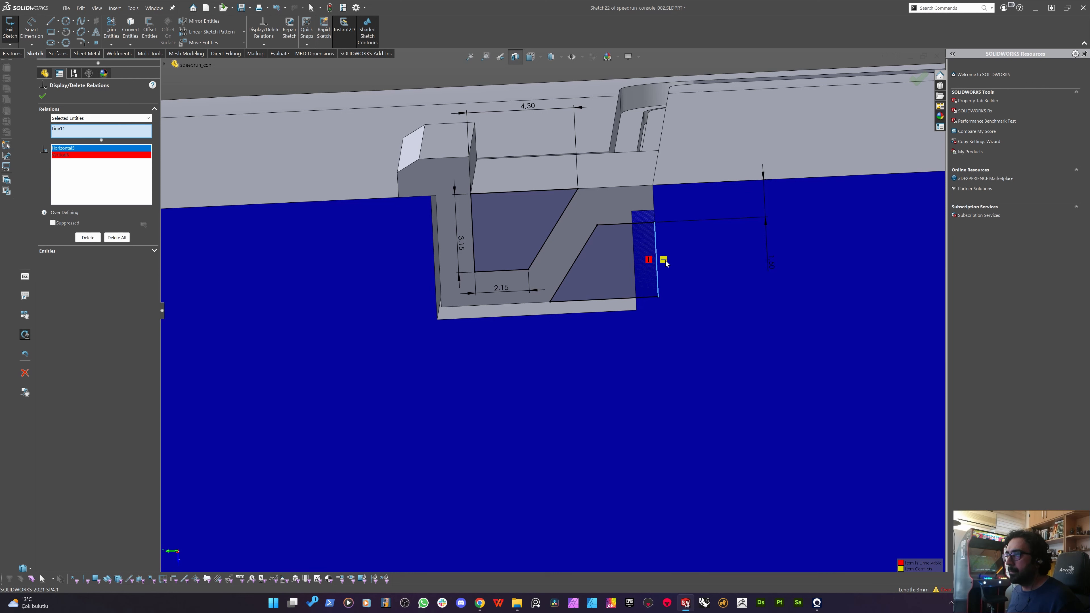
{"action": "left_click", "coordinate": [649, 261]}
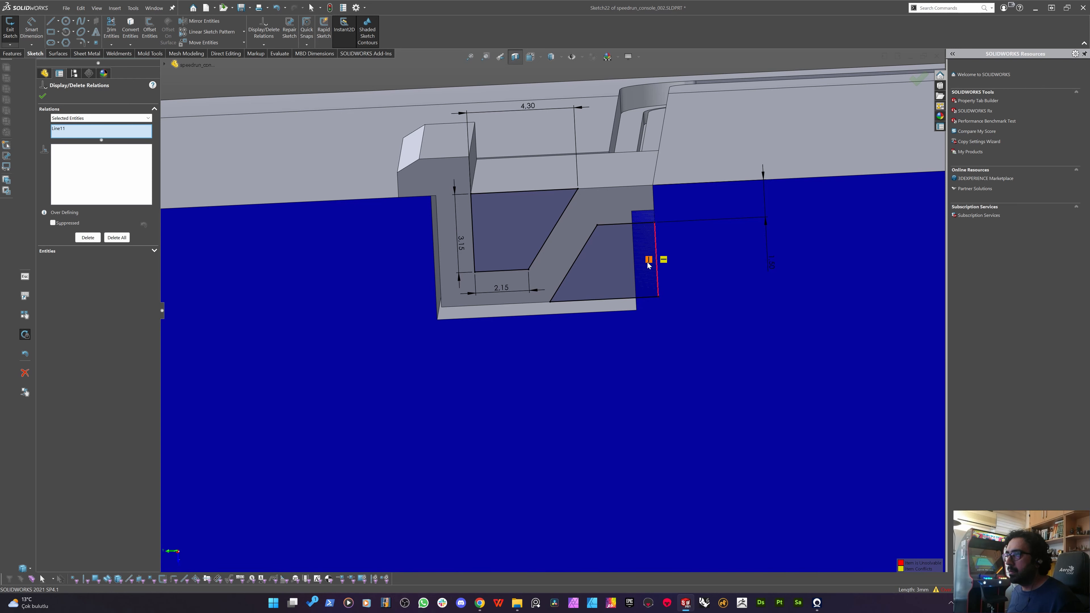
{"action": "left_click", "coordinate": [657, 261]}
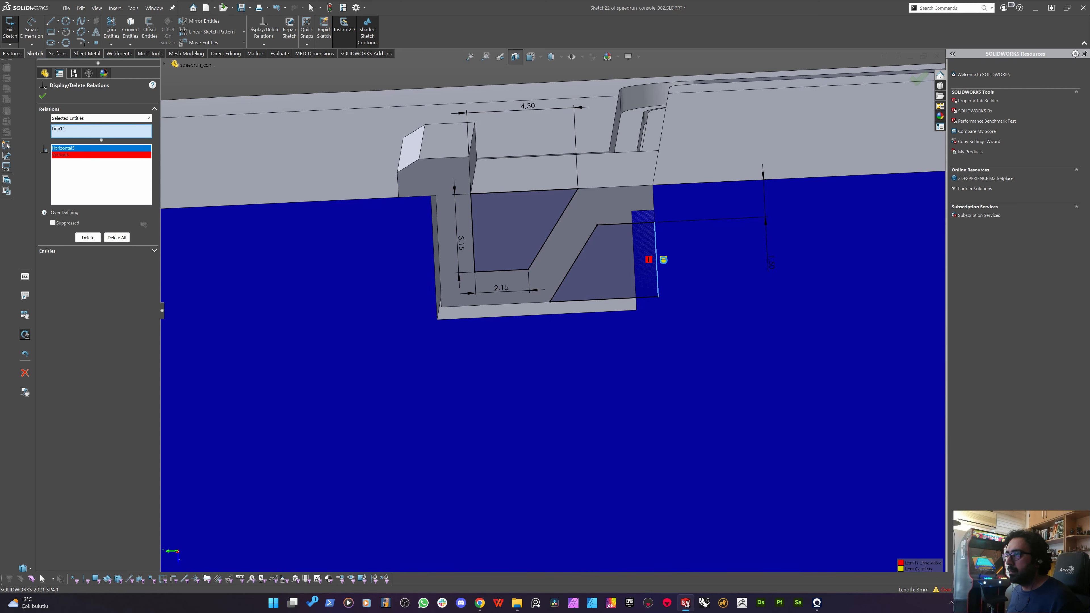
{"action": "left_click", "coordinate": [67, 155]}
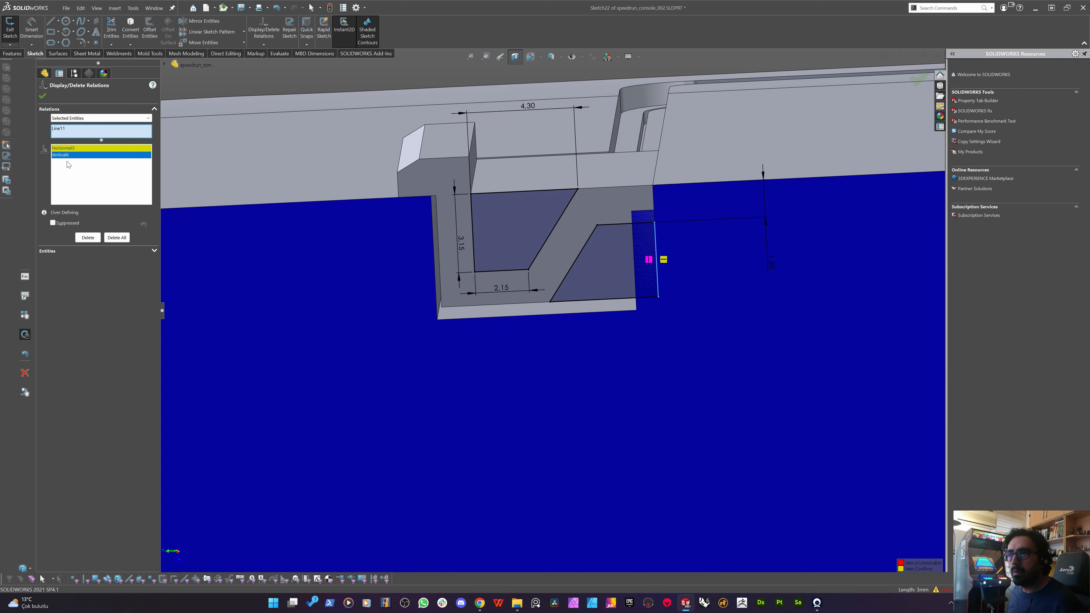
{"action": "left_click", "coordinate": [88, 238]}
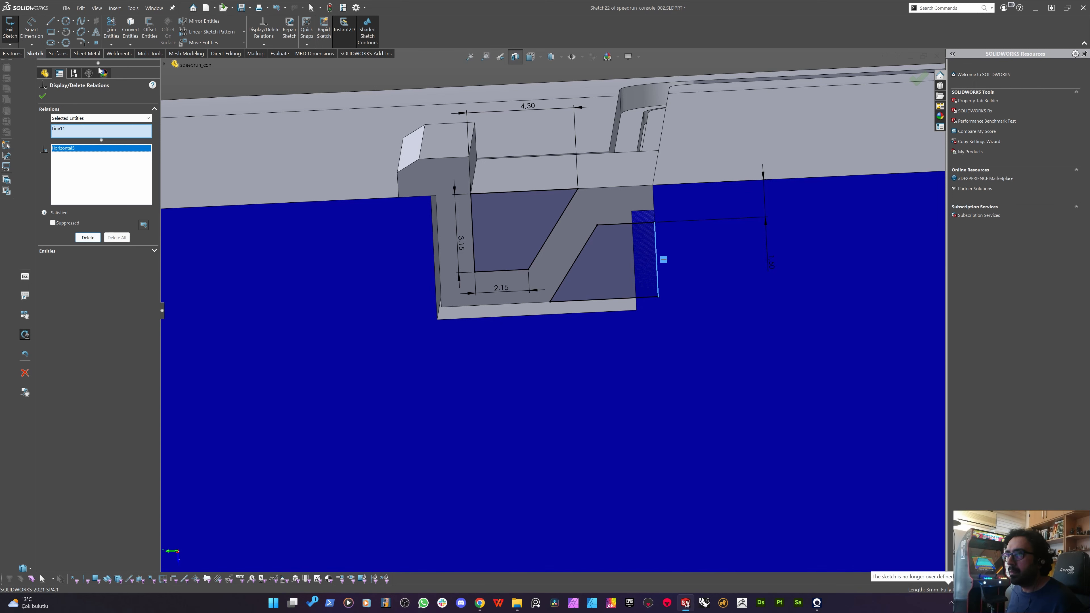
{"action": "left_click", "coordinate": [44, 96]}
Exit the sketch and rebuild the tab's cut with both trapezoidal profiles.
{"action": "scroll", "coordinate": [498, 303], "scroll_direction": "down", "scroll_amount": 4}
{"action": "middle_click_drag", "start_coordinate": [508, 264], "coordinate": [530, 322]}
{"action": "key", "text": "Escape"}
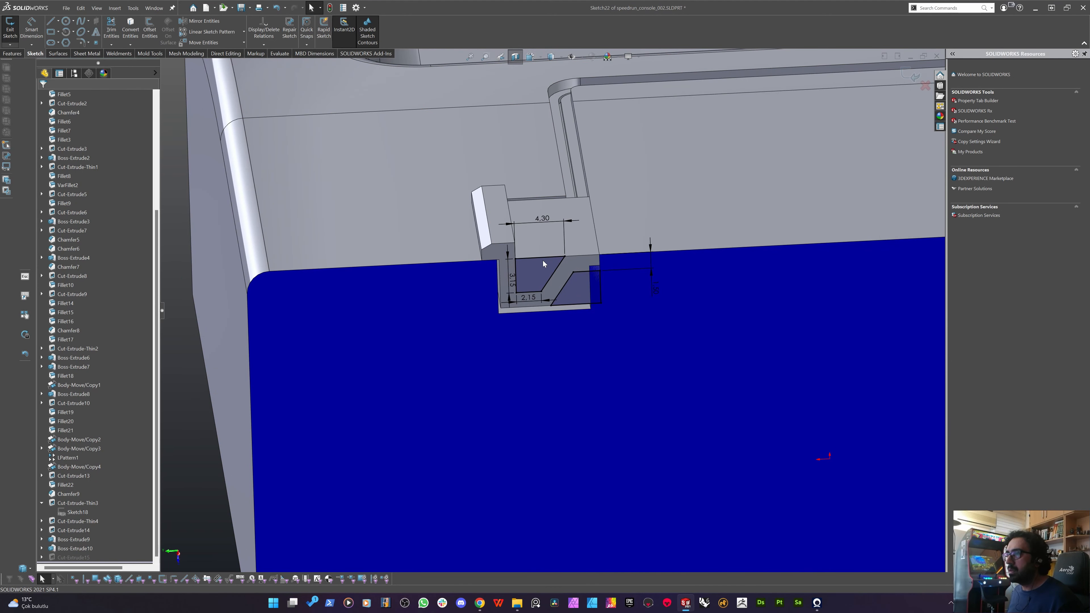
{"action": "scroll", "coordinate": [543, 262], "scroll_direction": "up", "scroll_amount": 1}
{"action": "mouse_move", "coordinate": [543, 262]}
{"action": "middle_mouse_down"}
{"action": "mouse_move", "coordinate": [549, 220]}
{"action": "mouse_move", "coordinate": [595, 216]}
{"action": "mouse_move", "coordinate": [558, 287]}
{"action": "mouse_move", "coordinate": [583, 315]}
{"action": "mouse_move", "coordinate": [556, 341]}
{"action": "middle_mouse_up"}
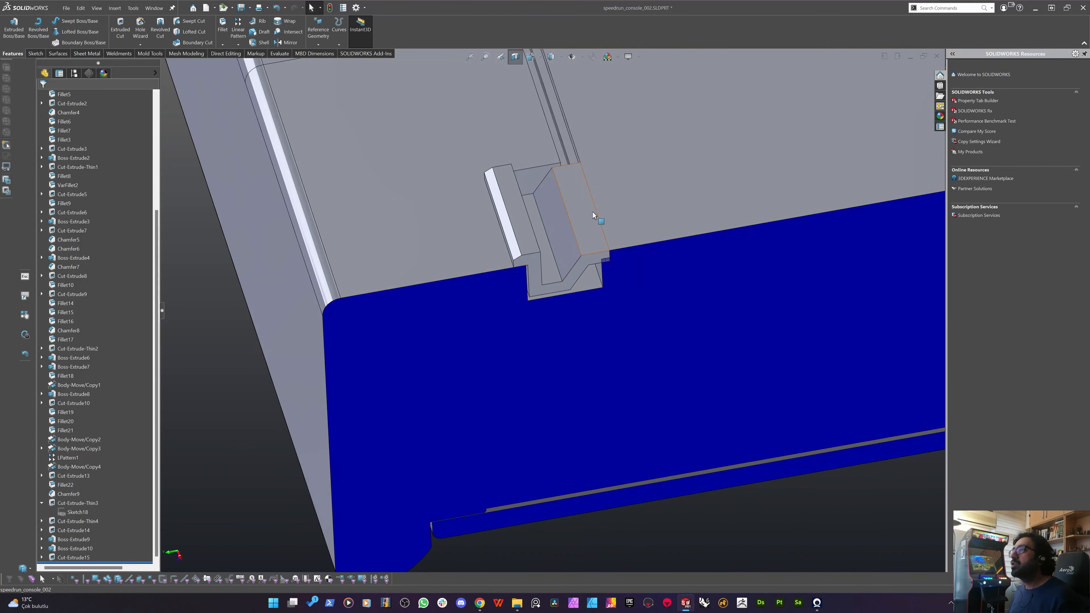
Start a sketch on the hook's inner wall facing the recess, using the face's outline as the profile.
{"action": "scroll", "coordinate": [593, 212], "scroll_direction": "down", "scroll_amount": 2}
{"action": "left_click", "coordinate": [585, 222]}
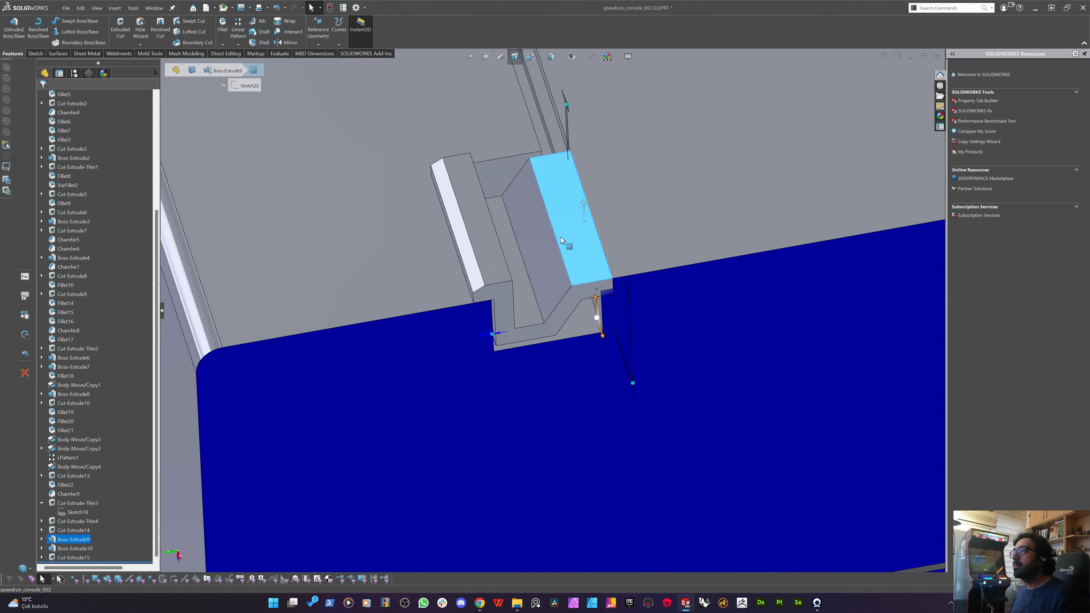
{"action": "scroll", "coordinate": [560, 237], "scroll_direction": "up", "scroll_amount": 5}
{"action": "mouse_move", "coordinate": [586, 248]}
{"action": "middle_mouse_down"}
{"action": "mouse_move", "coordinate": [511, 268]}
{"action": "mouse_move", "coordinate": [474, 243]}
{"action": "mouse_move", "coordinate": [628, 224]}
{"action": "mouse_move", "coordinate": [566, 215]}
{"action": "mouse_move", "coordinate": [501, 173]}
{"action": "mouse_move", "coordinate": [520, 195]}
{"action": "middle_mouse_up"}
{"action": "scroll", "coordinate": [497, 233], "scroll_direction": "down", "scroll_amount": 4}
{"action": "left_click", "coordinate": [520, 194]}
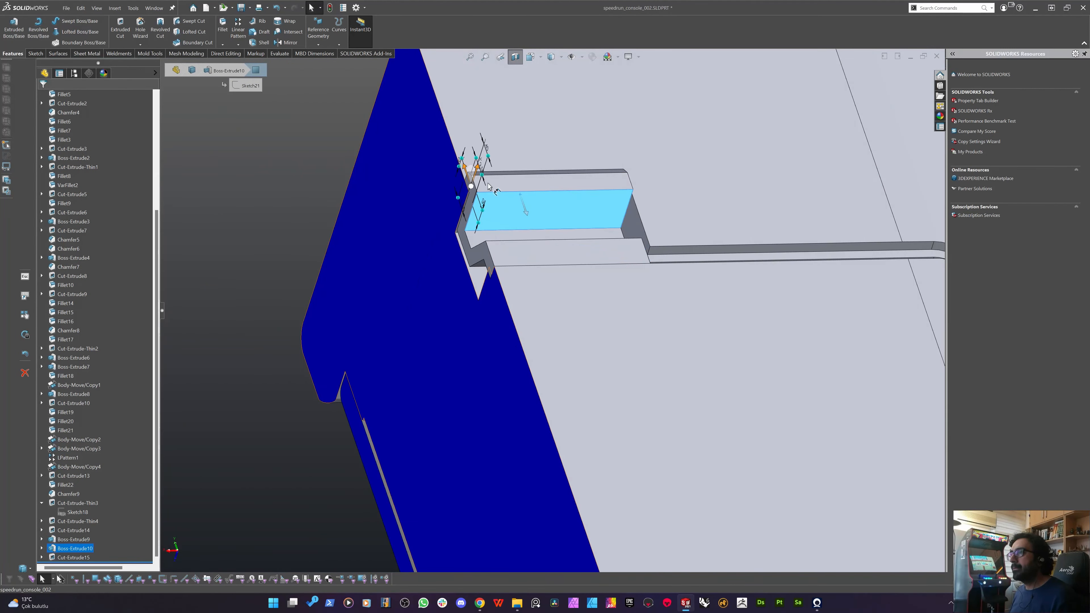
{"action": "scroll", "coordinate": [520, 194], "scroll_direction": "down", "scroll_amount": 3}
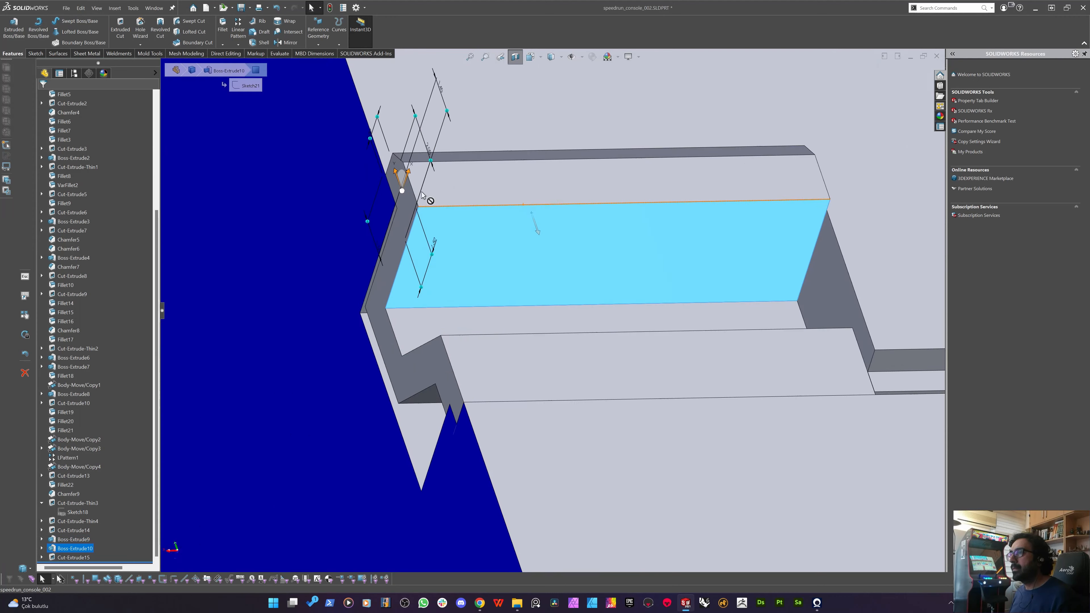
{"action": "left_click", "coordinate": [35, 53]}
{"action": "left_click", "coordinate": [10, 30]}
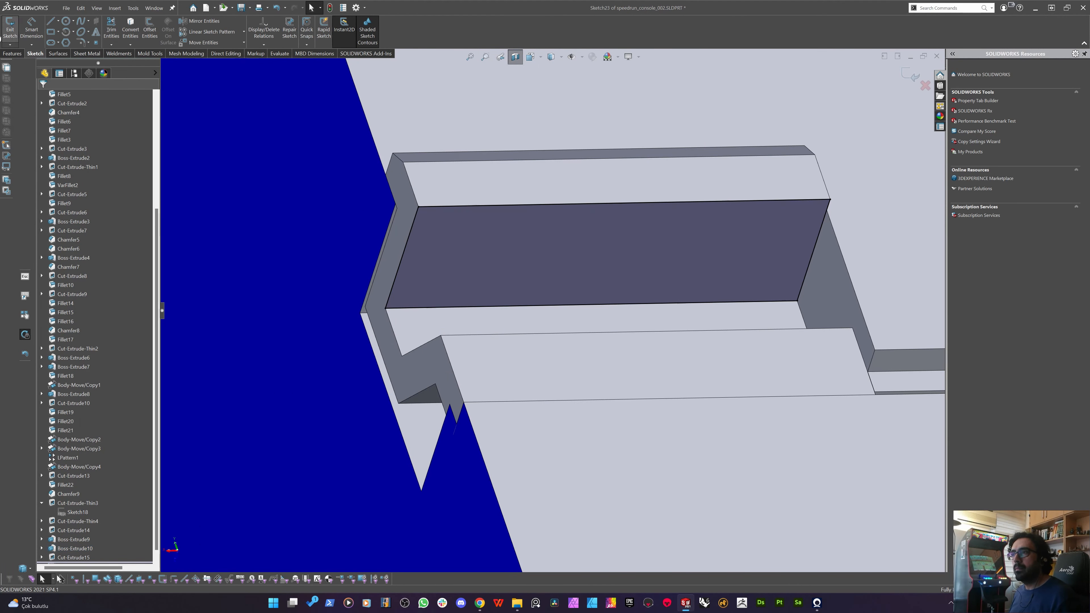
Extrude the wall outline 1 mm into the recess, turning off automatic body selection and merging it only with the latch tab body.
{"action": "left_click", "coordinate": [10, 55]}
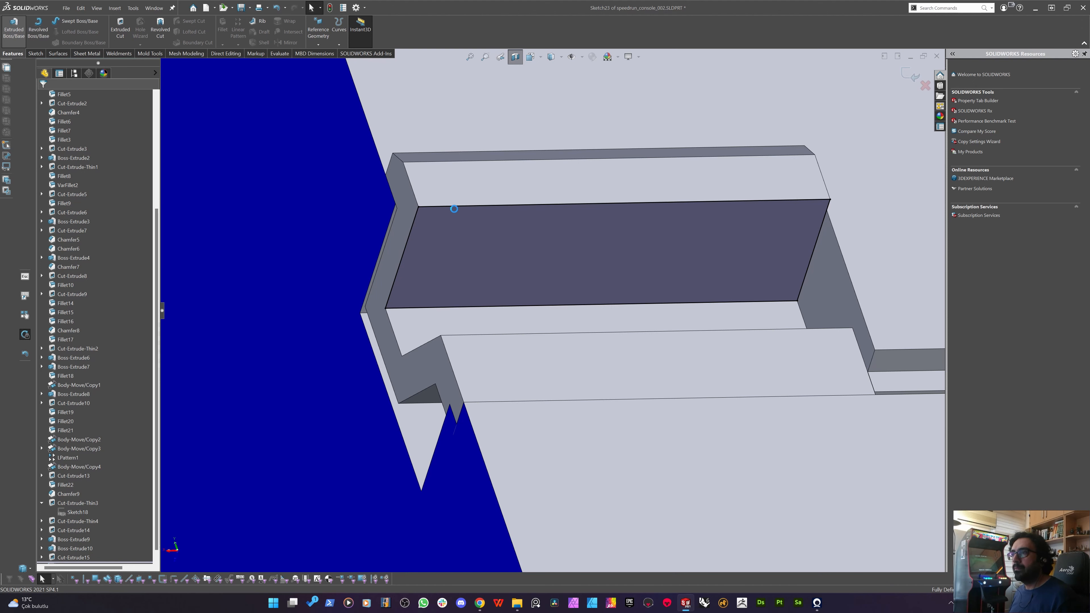
{"action": "left_click", "coordinate": [13, 29]}
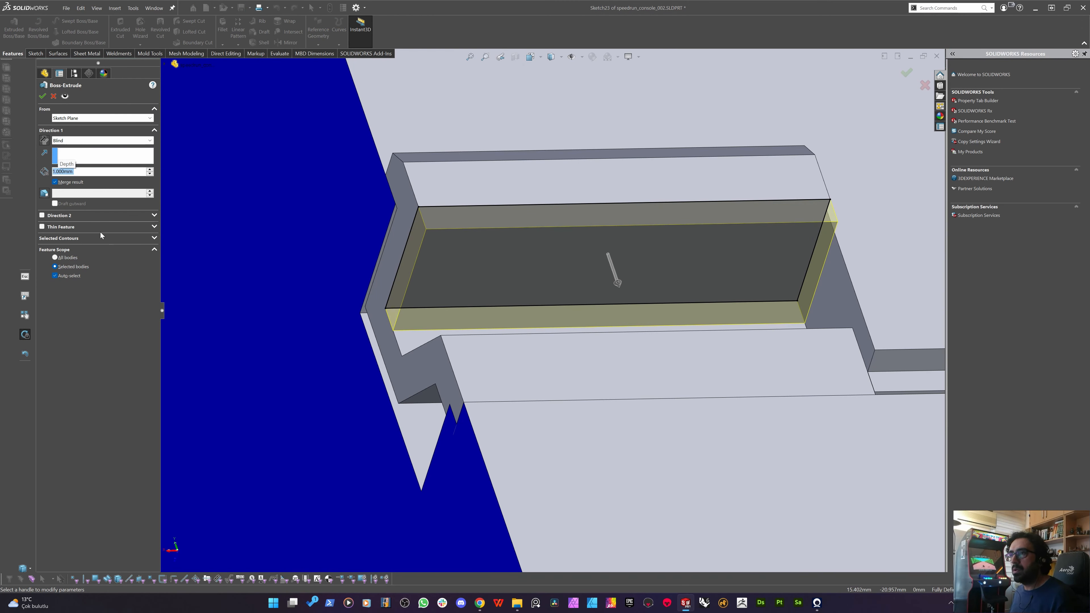
{"action": "left_click", "coordinate": [54, 276]}
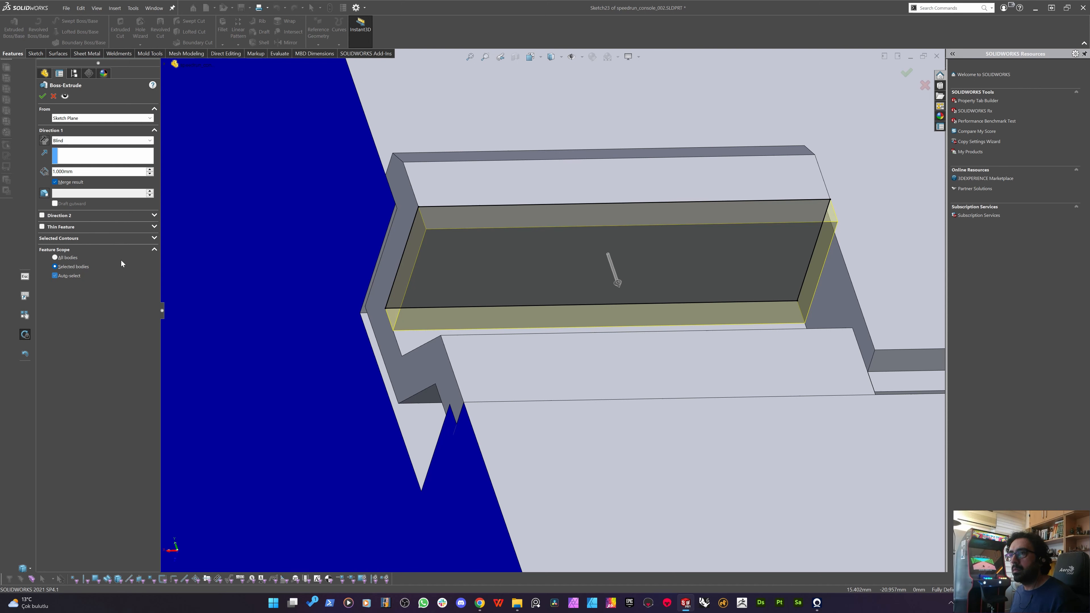
{"action": "left_click", "coordinate": [556, 183]}
{"action": "right_click", "coordinate": [552, 185]}
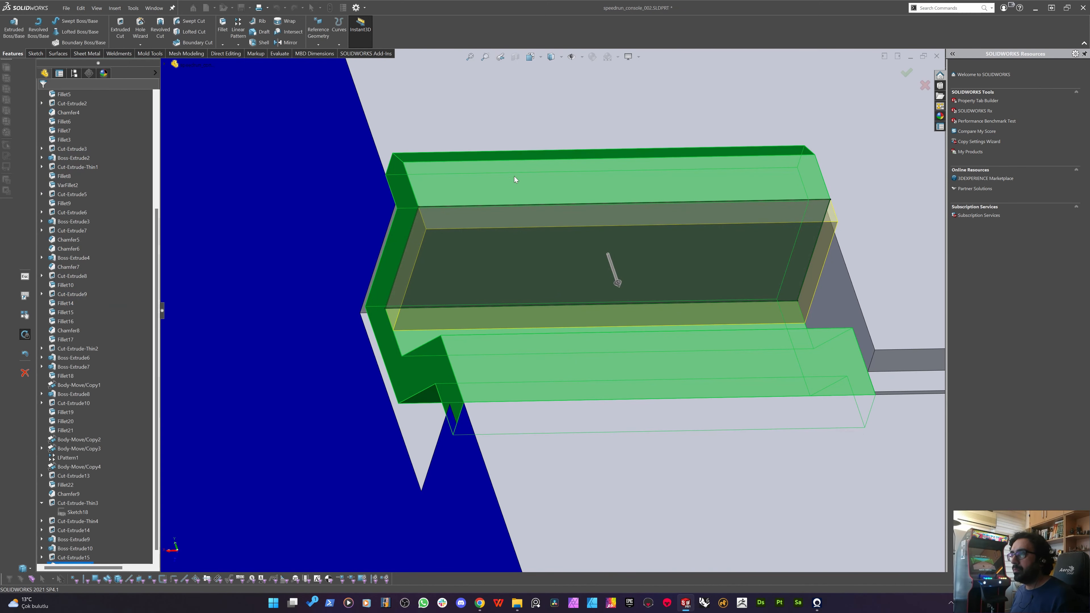
Start a sketch on the end face of the thickened hook wall and draw a wide, flat triangle pointing toward the recess-side edge.
{"action": "left_click", "coordinate": [35, 54]}
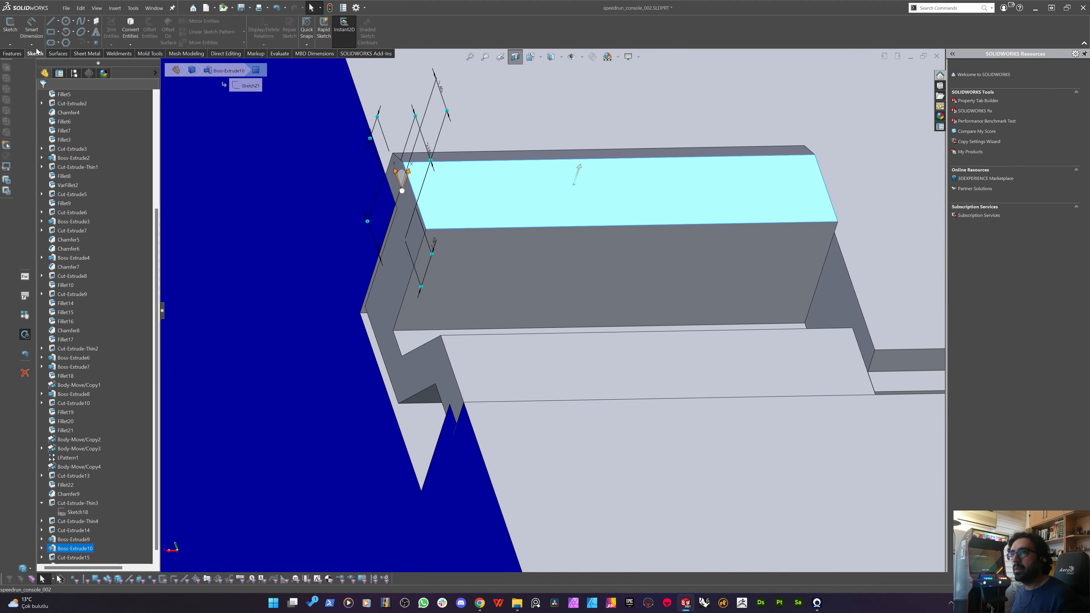
{"action": "left_click", "coordinate": [11, 29]}
{"action": "scroll", "coordinate": [468, 191], "scroll_direction": "up", "scroll_amount": 2}
{"action": "mouse_move", "coordinate": [528, 200]}
{"action": "middle_mouse_down"}
{"action": "mouse_move", "coordinate": [496, 256]}
{"action": "mouse_move", "coordinate": [503, 293]}
{"action": "mouse_move", "coordinate": [510, 283]}
{"action": "middle_mouse_up"}
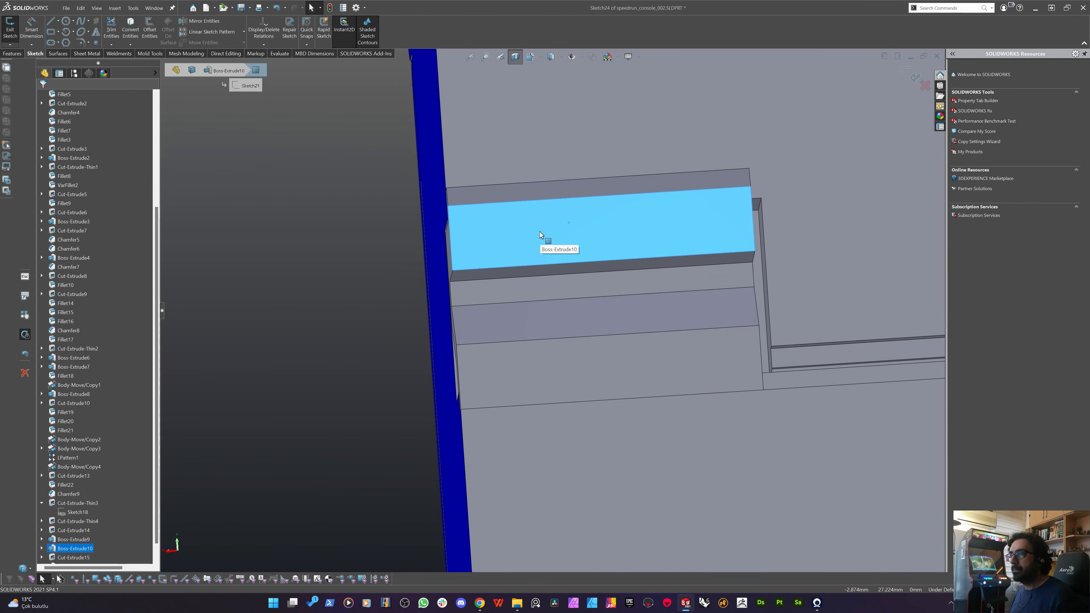
{"action": "left_click", "coordinate": [50, 21]}
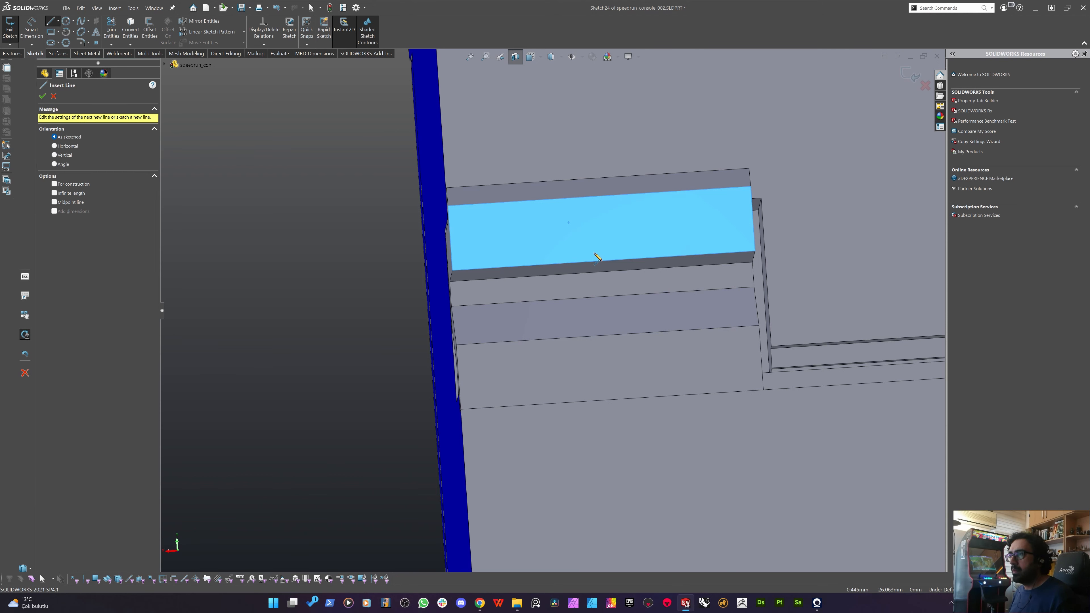
{"action": "left_click", "coordinate": [594, 254]}
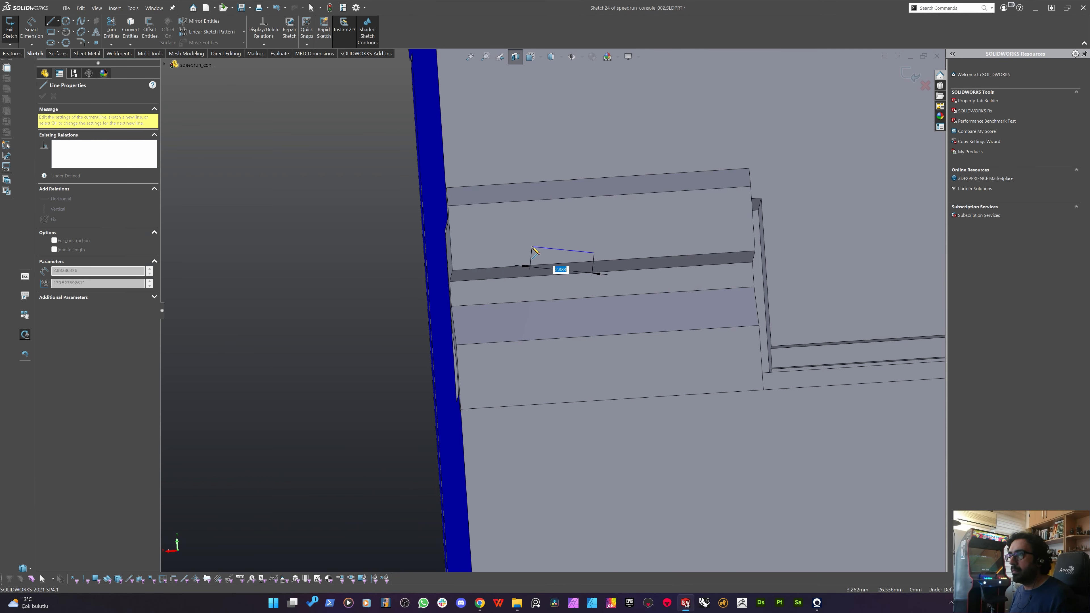
{"action": "left_click", "coordinate": [532, 247]}
{"action": "left_click", "coordinate": [659, 240]}
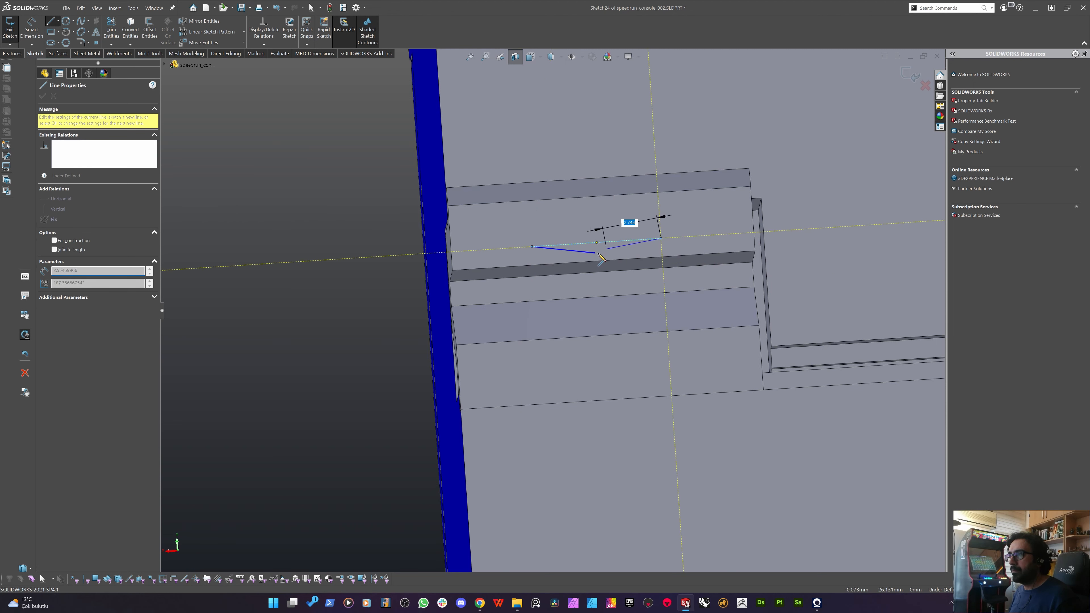
{"action": "left_click", "coordinate": [594, 252]}
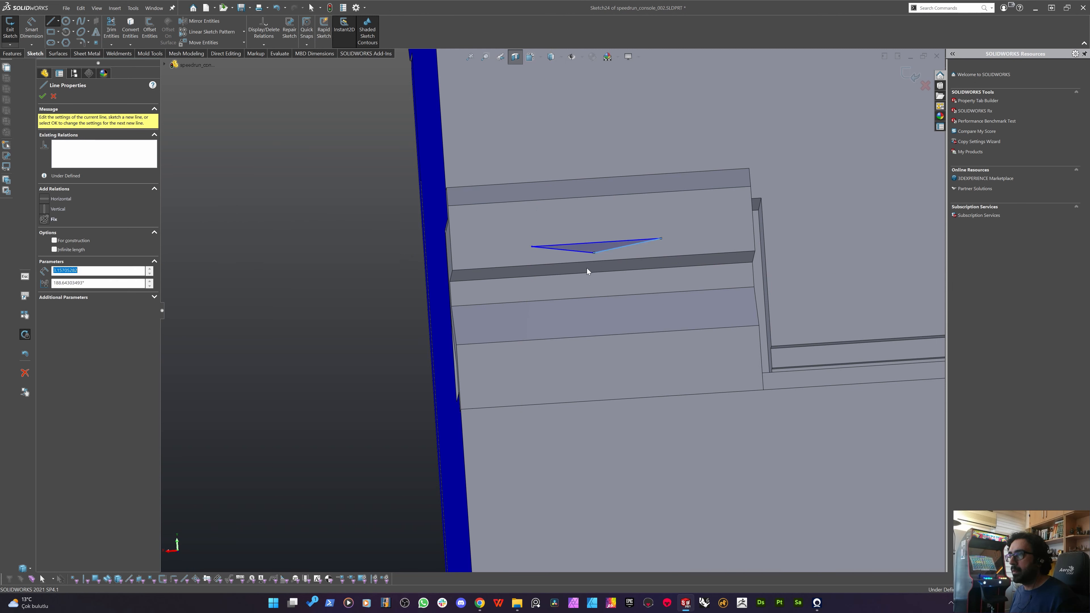
Connect the triangle's lower corner to the face edge's midpoint with a construction line about 0.57 mm long and make it vertical.
{"action": "left_click", "coordinate": [594, 253]}
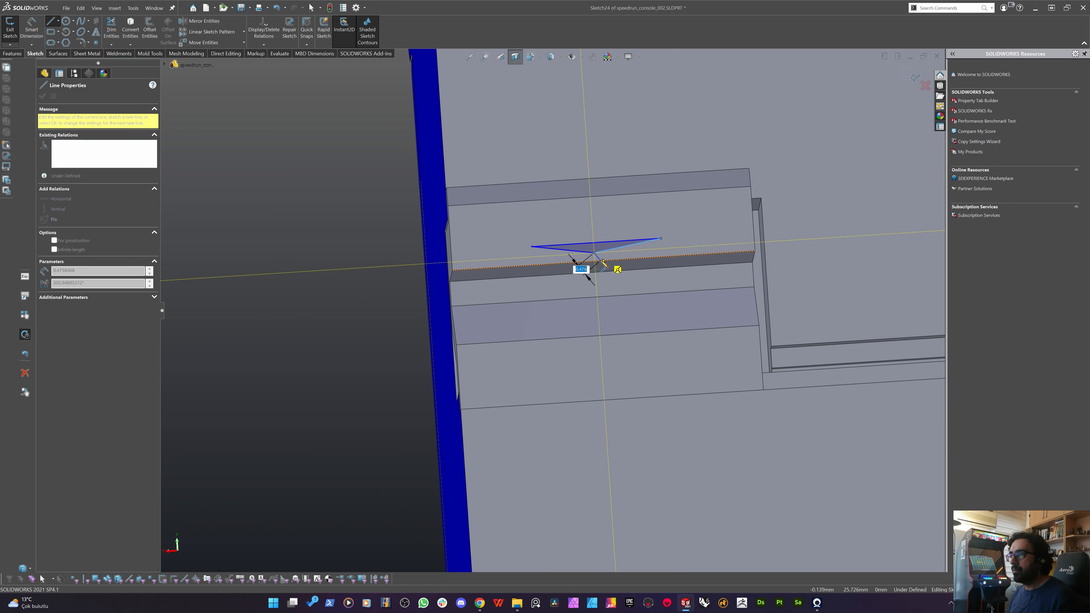
{"action": "key", "text": "Escape"}
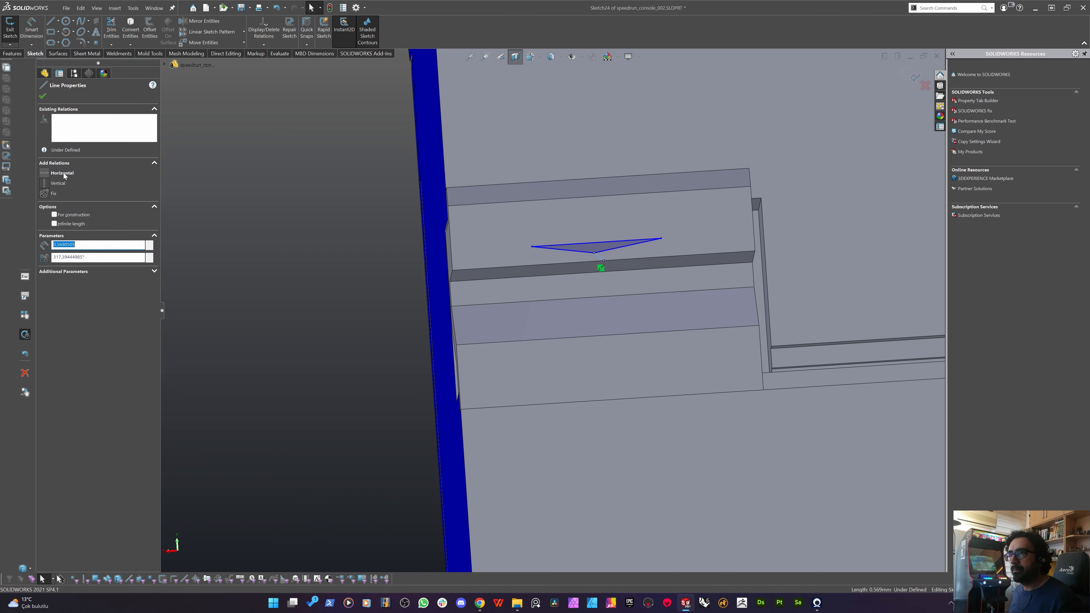
{"action": "left_click", "coordinate": [53, 184]}
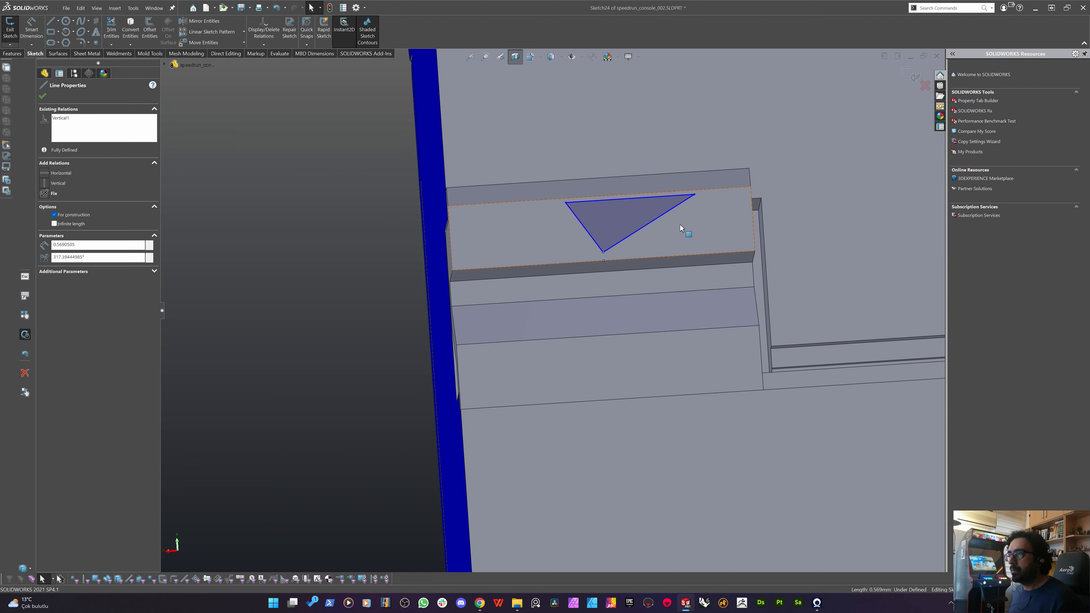
{"action": "key", "text": "Escape"}
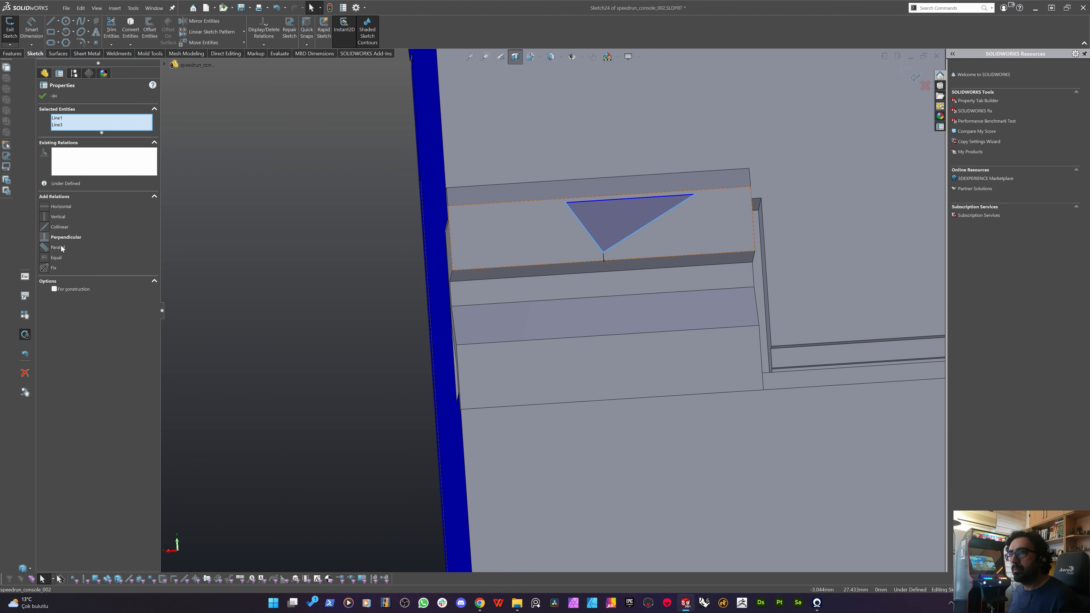
Make the triangle's two slanted sides equal and pull its upper corner outward to form a wide, flat triangle.
{"action": "left_click", "coordinate": [55, 257]}
{"action": "key", "text": "Escape"}
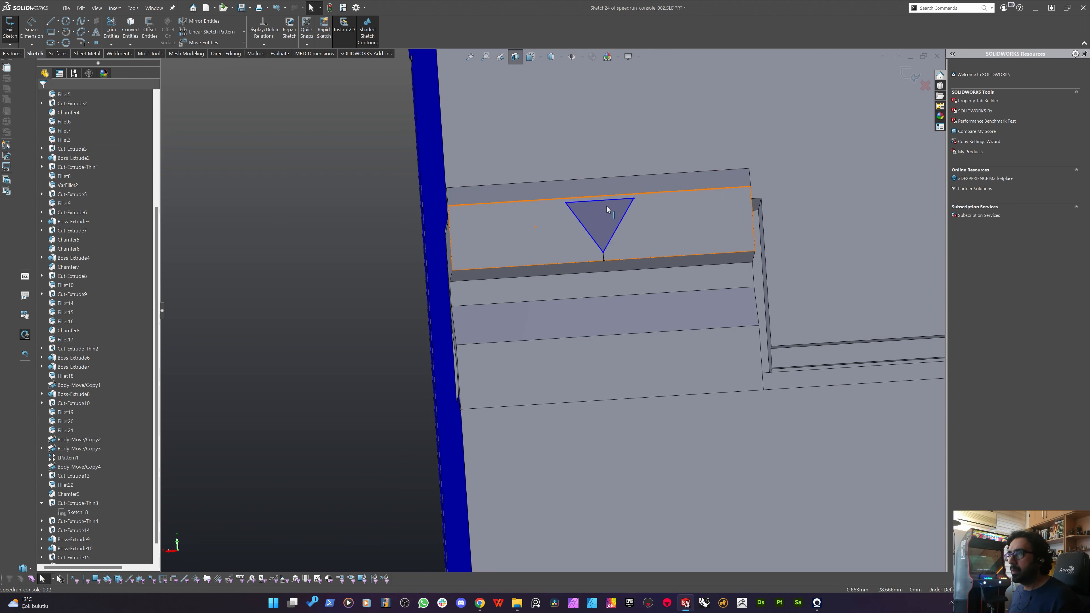
{"action": "left_click", "coordinate": [600, 245]}
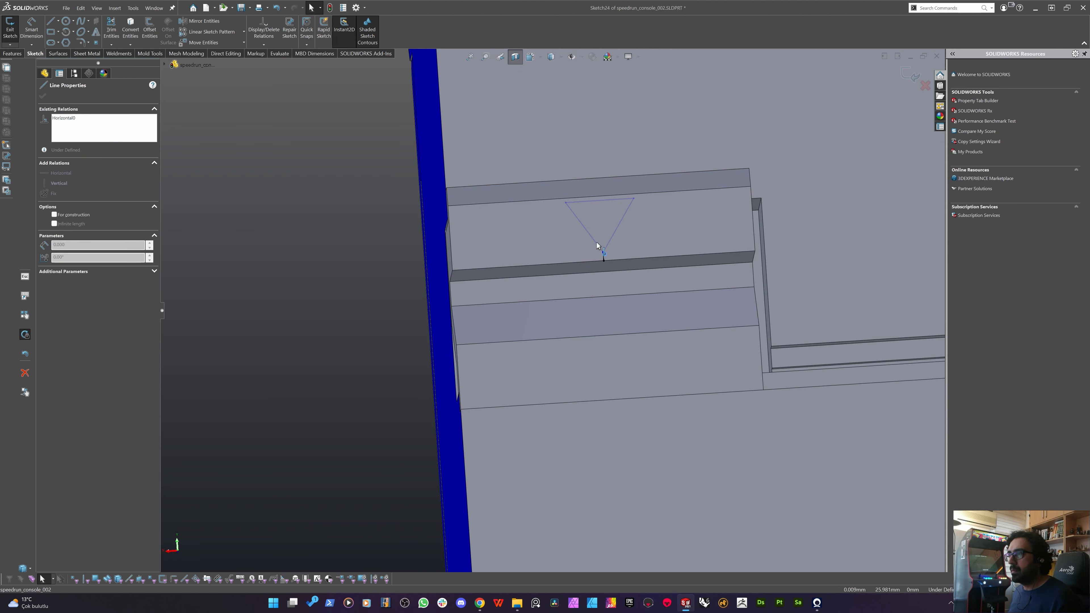
{"action": "left_click_drag", "start_coordinate": [577, 234], "coordinate": [517, 235]}
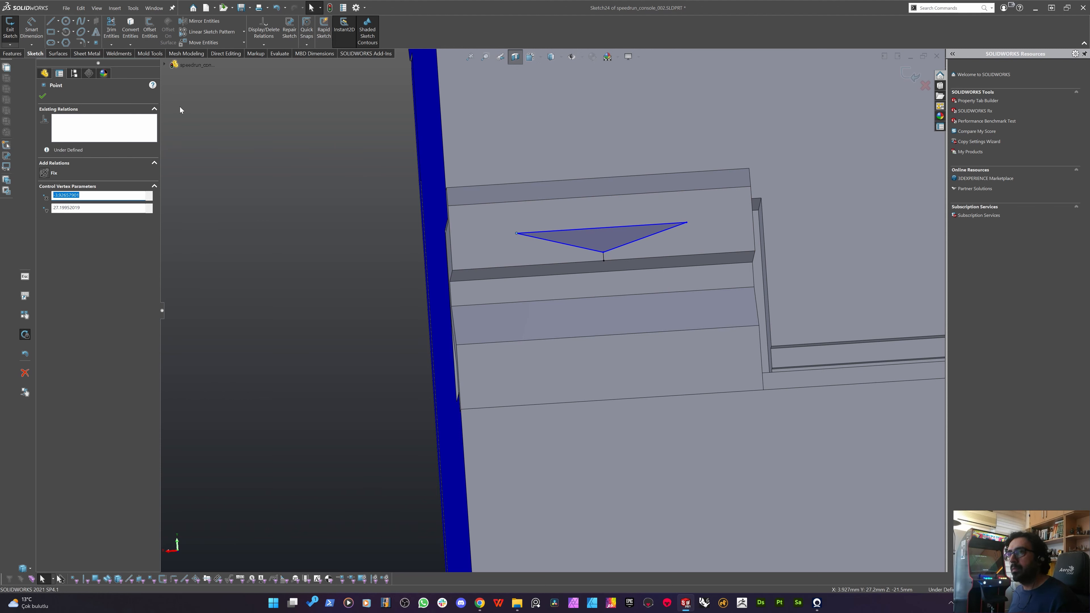
Dimension the triangle's long top edge and its height from that edge to the lower vertex, keeping the drawn sizes.
{"action": "left_click", "coordinate": [479, 359]}
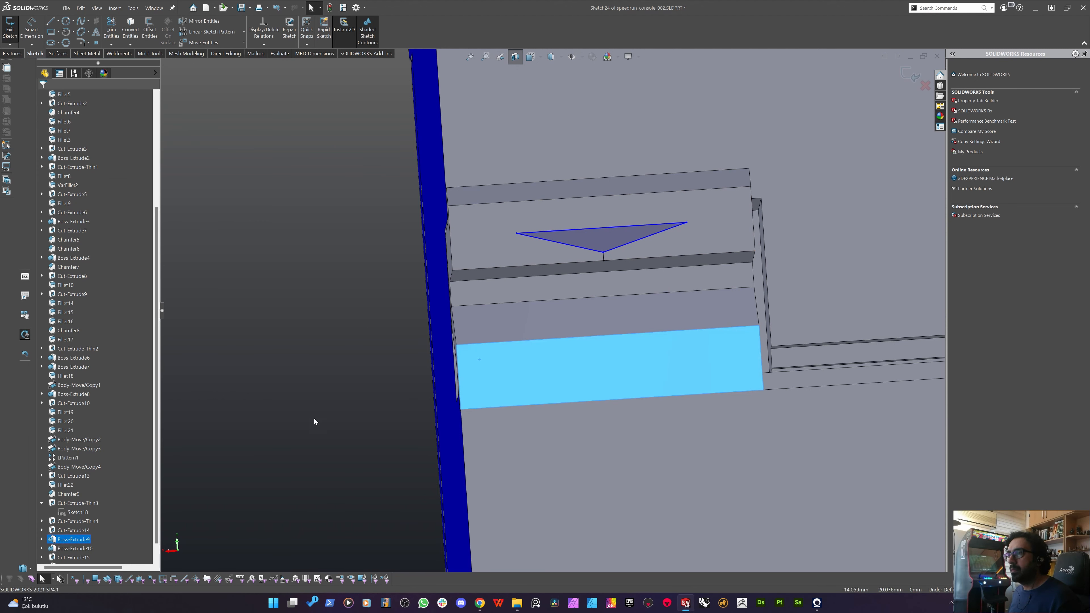
{"action": "left_click", "coordinate": [617, 227]}
{"action": "left_click", "coordinate": [607, 218]}
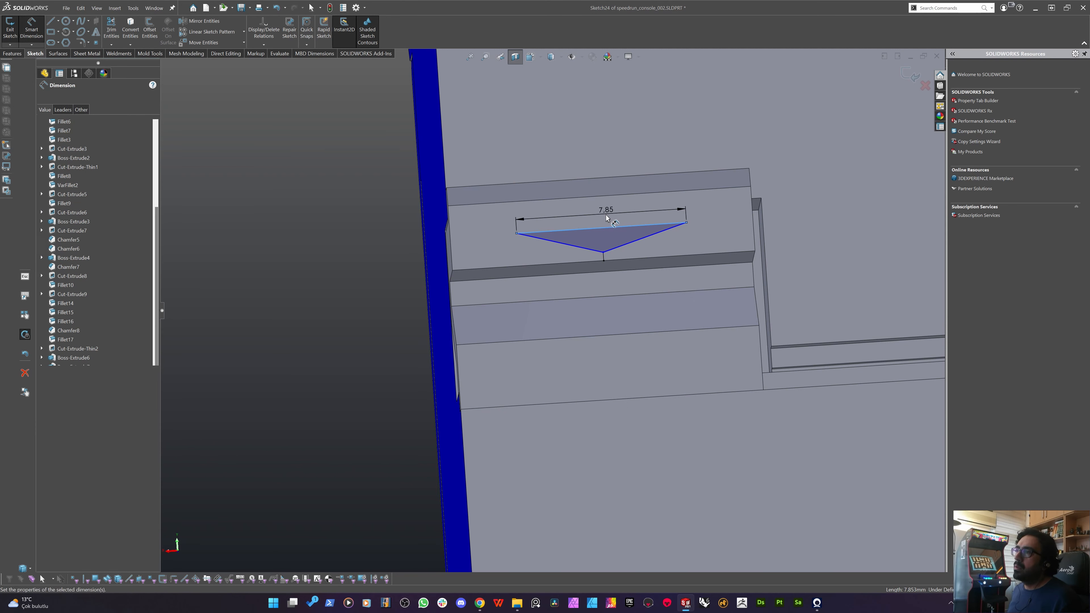
{"action": "key", "text": "Return"}
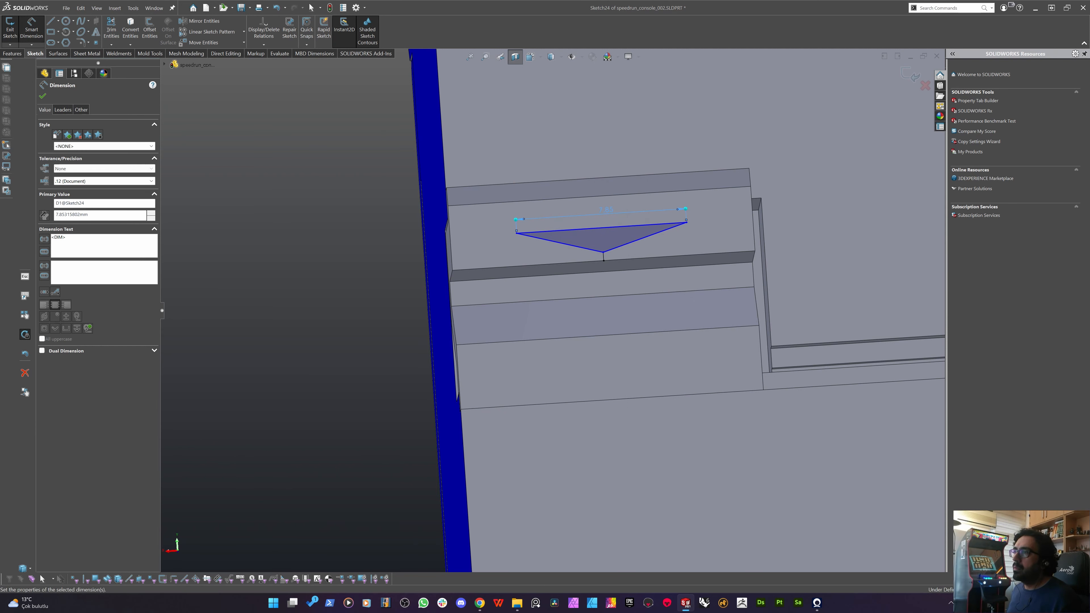
{"action": "left_click", "coordinate": [604, 254]}
{"action": "left_click", "coordinate": [601, 228]}
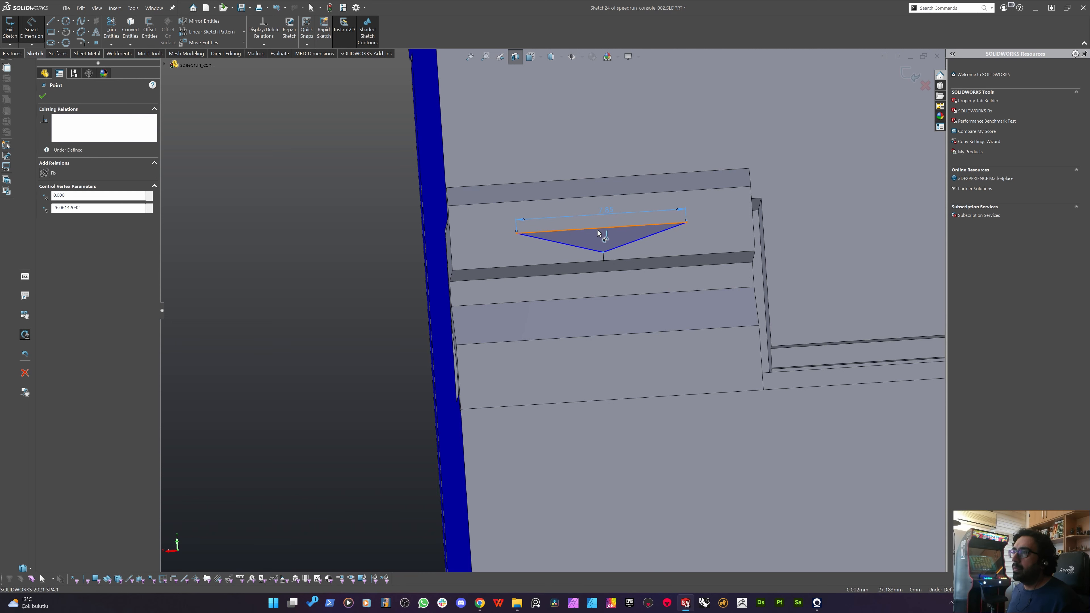
{"action": "left_click", "coordinate": [383, 253]}
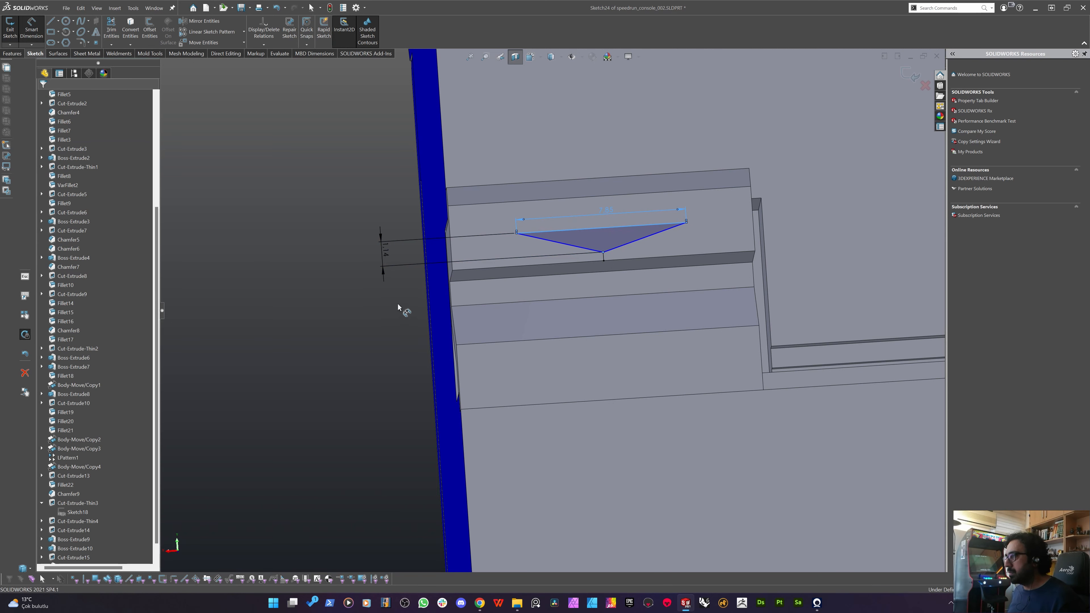
{"action": "left_click", "coordinate": [397, 287]}
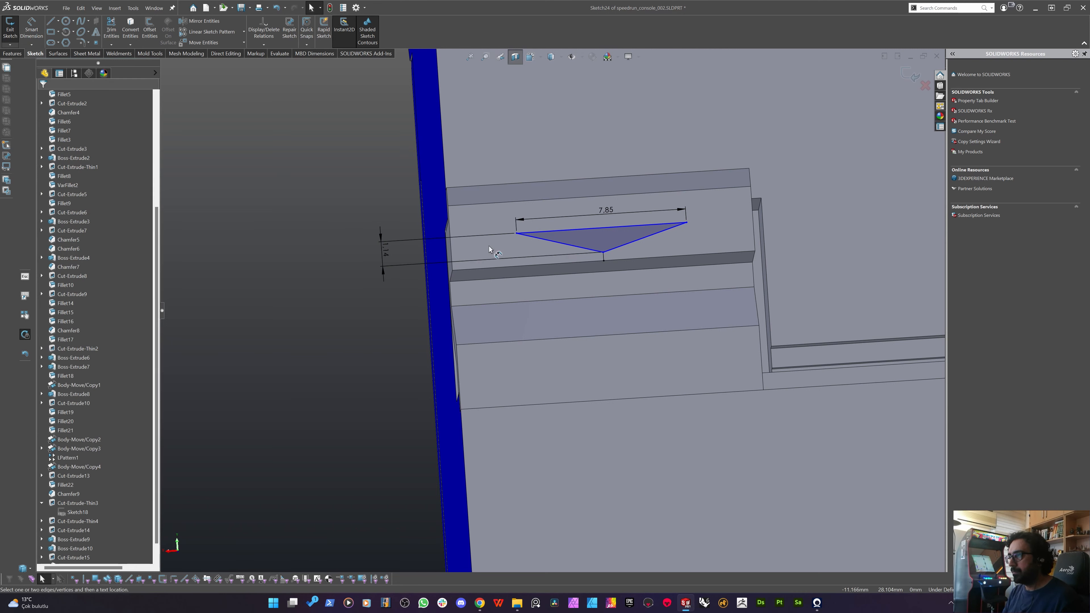
Dimension the short vertical construction line below the triangle's lower vertex, keeping its drawn length.
{"action": "left_click", "coordinate": [638, 266]}
{"action": "left_click", "coordinate": [682, 247]}
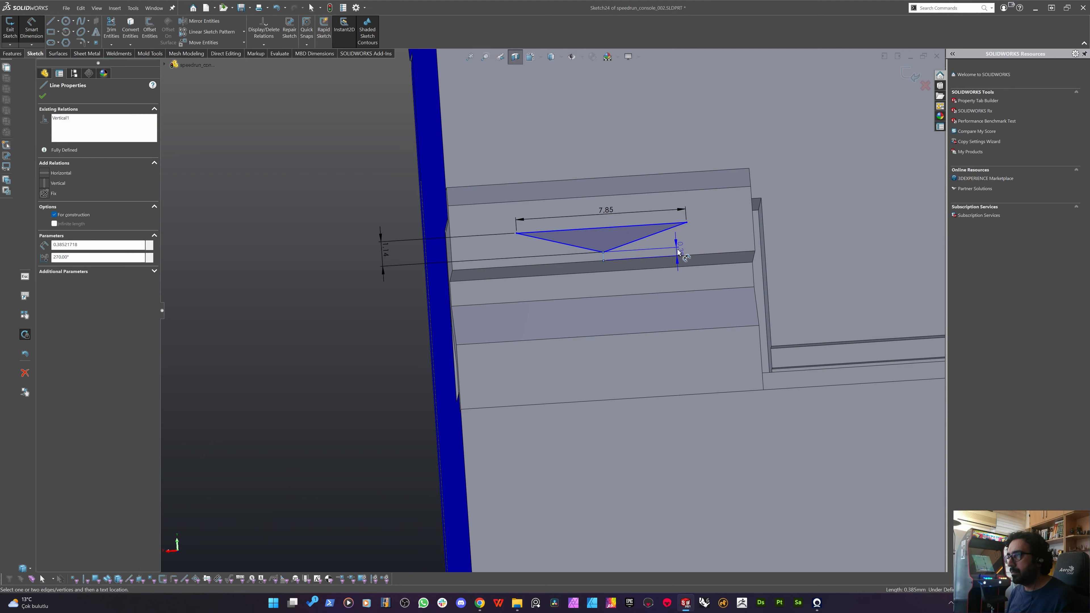
{"action": "key", "text": "Return"}
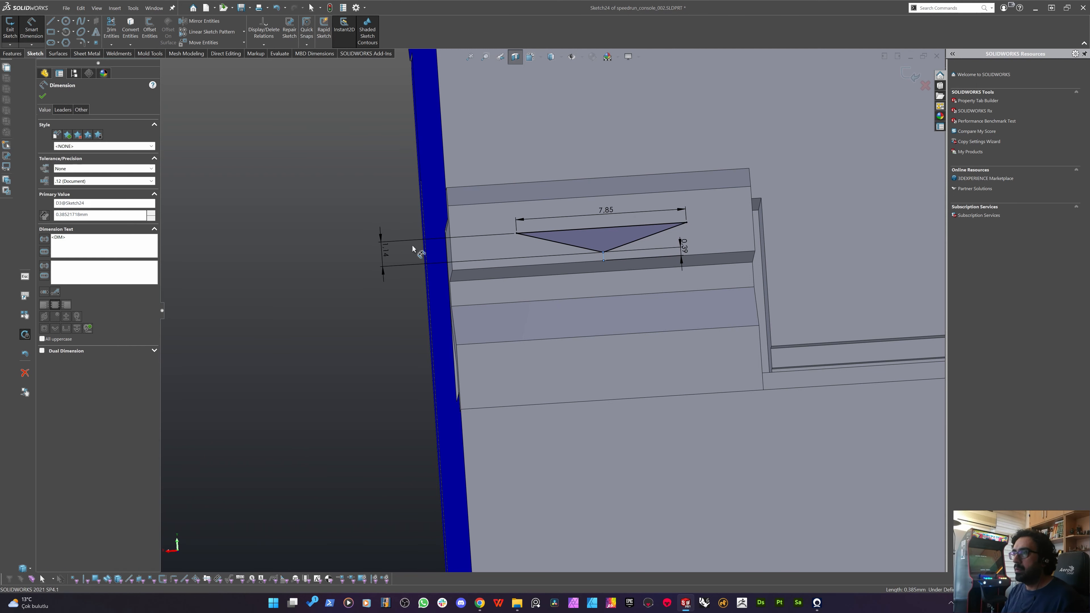
{"action": "key", "text": "Return"}
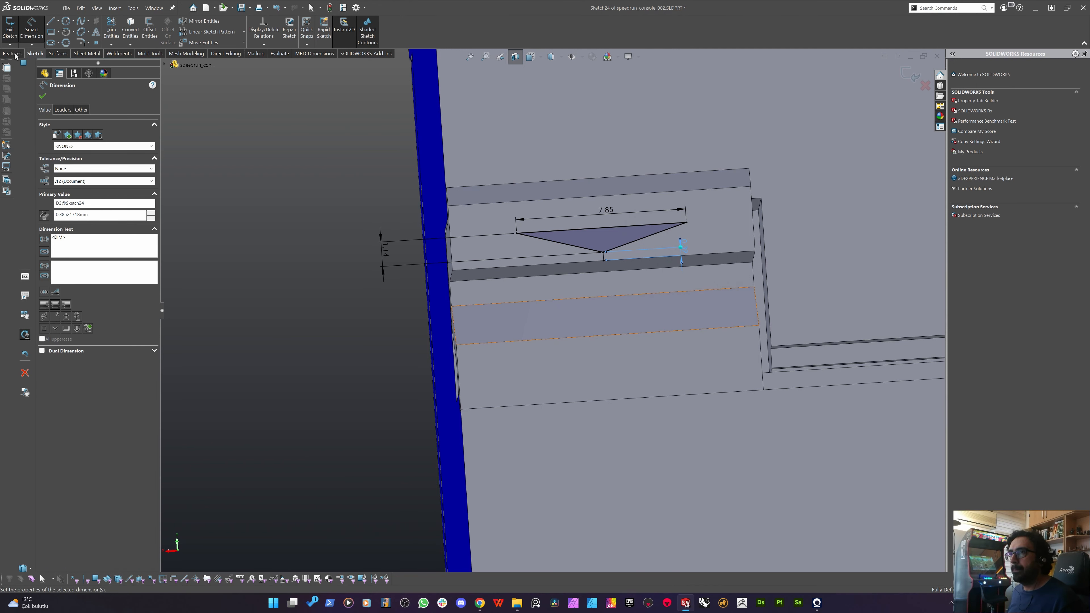
Cut-extrude the triangle sketch into the latch face as a blind cut 0.1 mm deep.
{"action": "left_click", "coordinate": [15, 55]}
{"action": "left_click", "coordinate": [125, 29]}
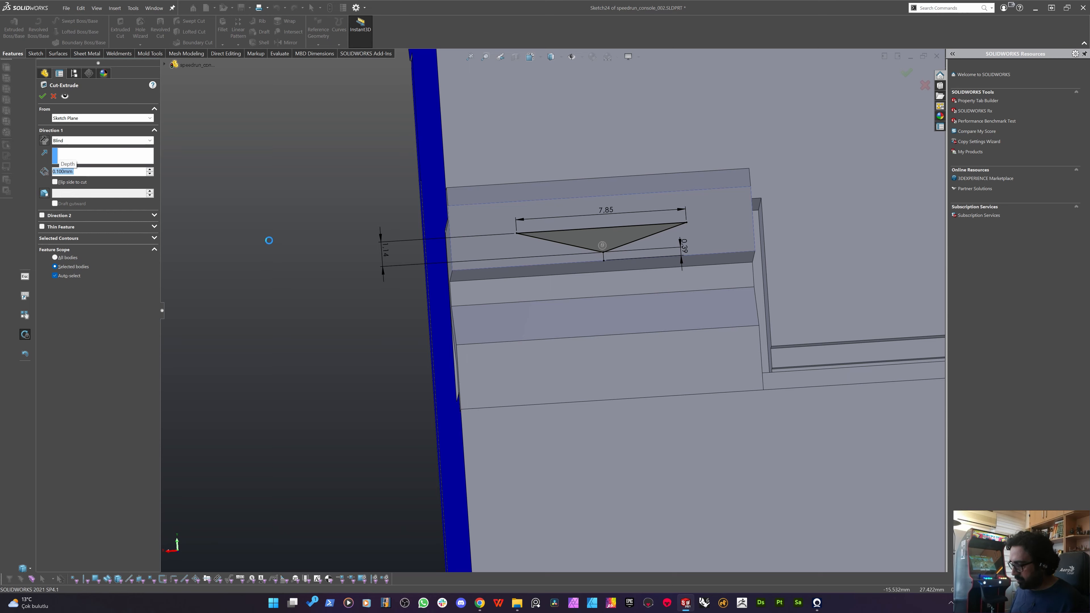
{"action": "key", "text": "Escape"}
{"action": "left_click", "coordinate": [342, 288]}
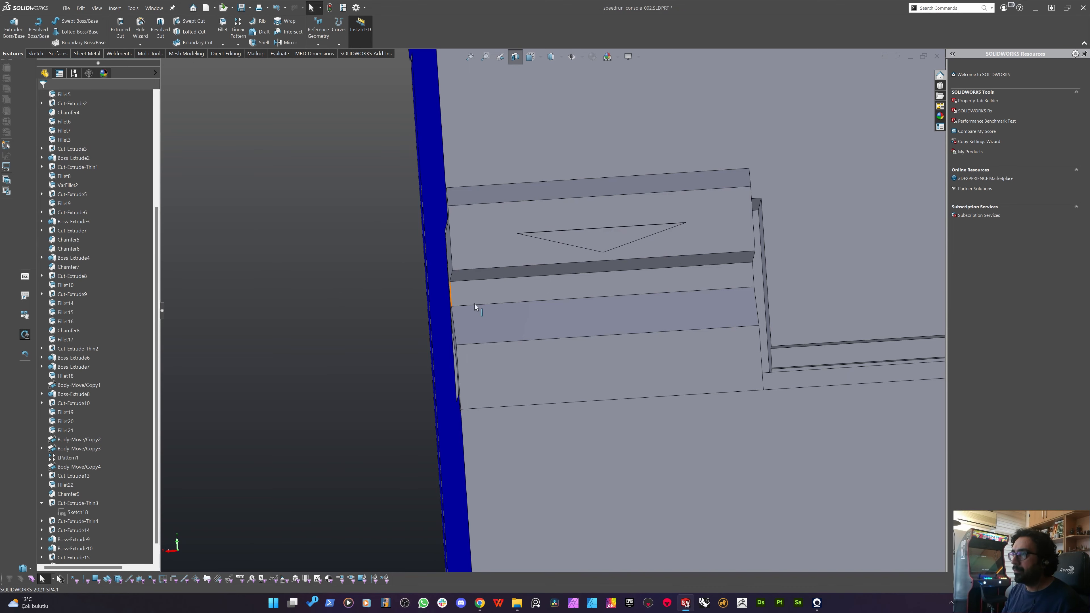
Turn off the section view and inspect the triangular recess on the latch of the complete console.
{"action": "middle_click_drag", "start_coordinate": [481, 302], "coordinate": [501, 179]}
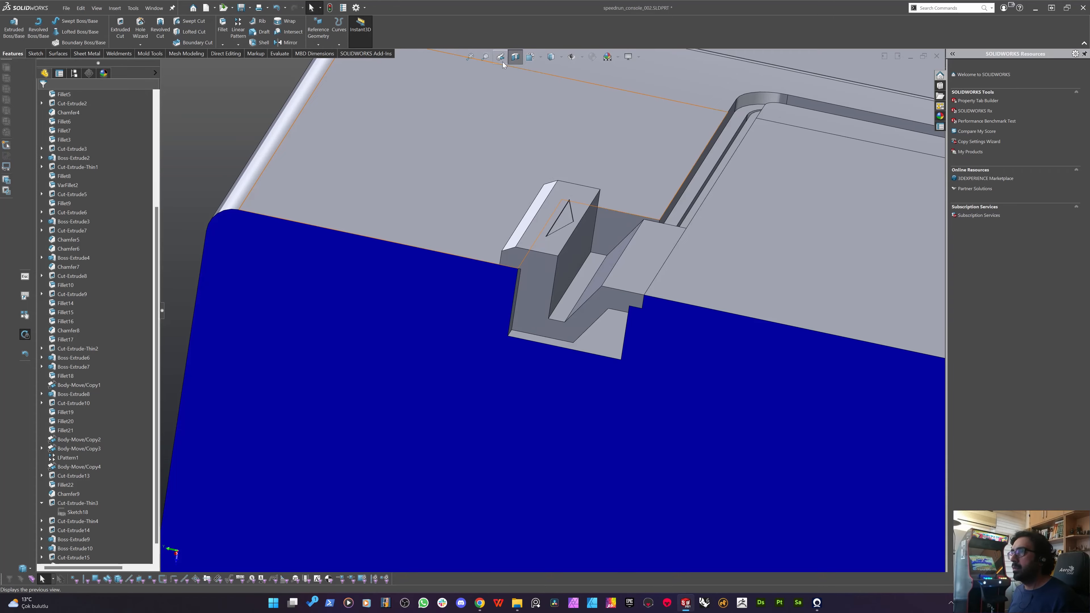
{"action": "left_click", "coordinate": [515, 59]}
{"action": "scroll", "coordinate": [545, 227], "scroll_direction": "up", "scroll_amount": 3}
{"action": "middle_click_drag", "start_coordinate": [549, 231], "coordinate": [531, 264]}
{"action": "scroll", "coordinate": [548, 250], "scroll_direction": "down", "scroll_amount": 5}
{"action": "scroll", "coordinate": [554, 332], "scroll_direction": "up", "scroll_amount": 4}
{"action": "middle_click_drag", "start_coordinate": [554, 332], "coordinate": [486, 403]}
{"action": "scroll", "coordinate": [508, 309], "scroll_direction": "up", "scroll_amount": 4}
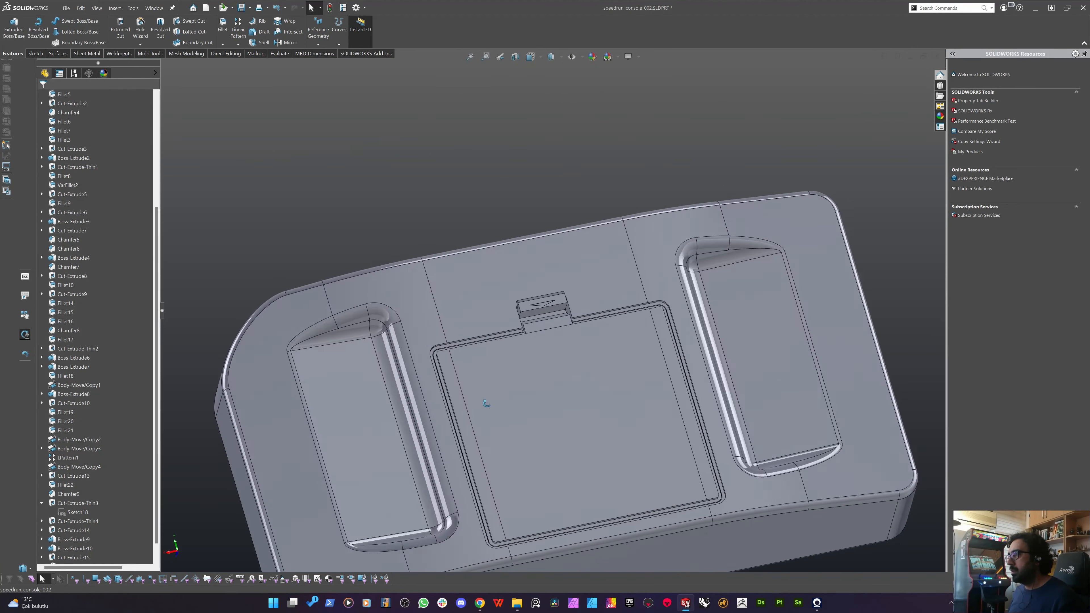
Start a new sketch on the latch face around the triangular recess, using the Back view orientation.
{"action": "scroll", "coordinate": [524, 333], "scroll_direction": "down", "scroll_amount": 3}
{"action": "scroll", "coordinate": [530, 326], "scroll_direction": "down", "scroll_amount": 5}
{"action": "mouse_move", "coordinate": [510, 277]}
{"action": "middle_mouse_down"}
{"action": "mouse_move", "coordinate": [539, 240]}
{"action": "mouse_move", "coordinate": [493, 265]}
{"action": "mouse_move", "coordinate": [540, 300]}
{"action": "middle_mouse_up"}
{"action": "scroll", "coordinate": [537, 232], "scroll_direction": "down", "scroll_amount": 5}
{"action": "left_click", "coordinate": [540, 301]}
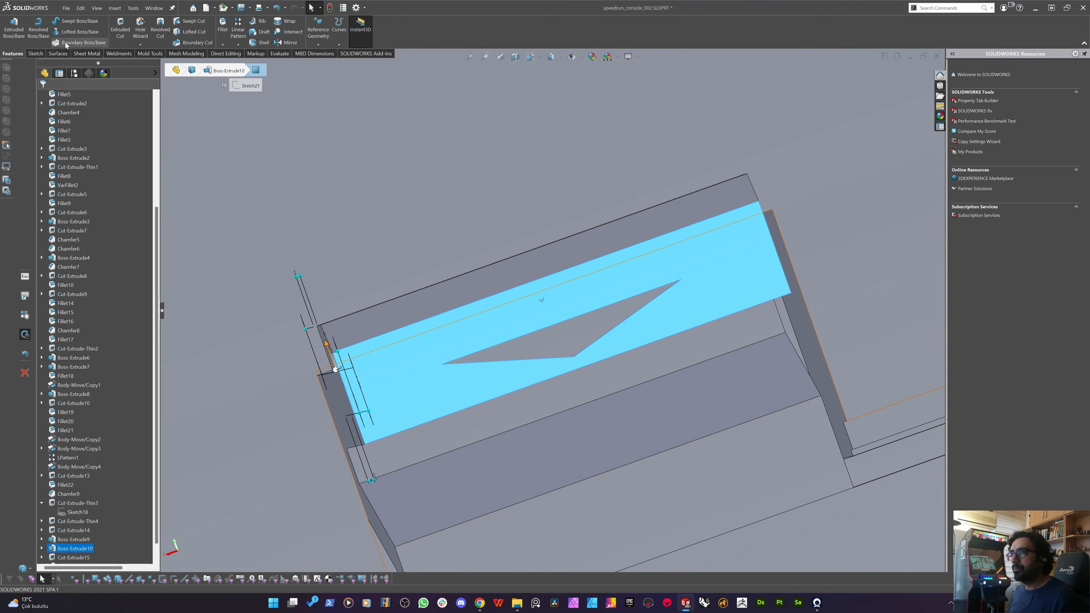
{"action": "left_click", "coordinate": [11, 25]}
{"action": "key", "text": "space"}
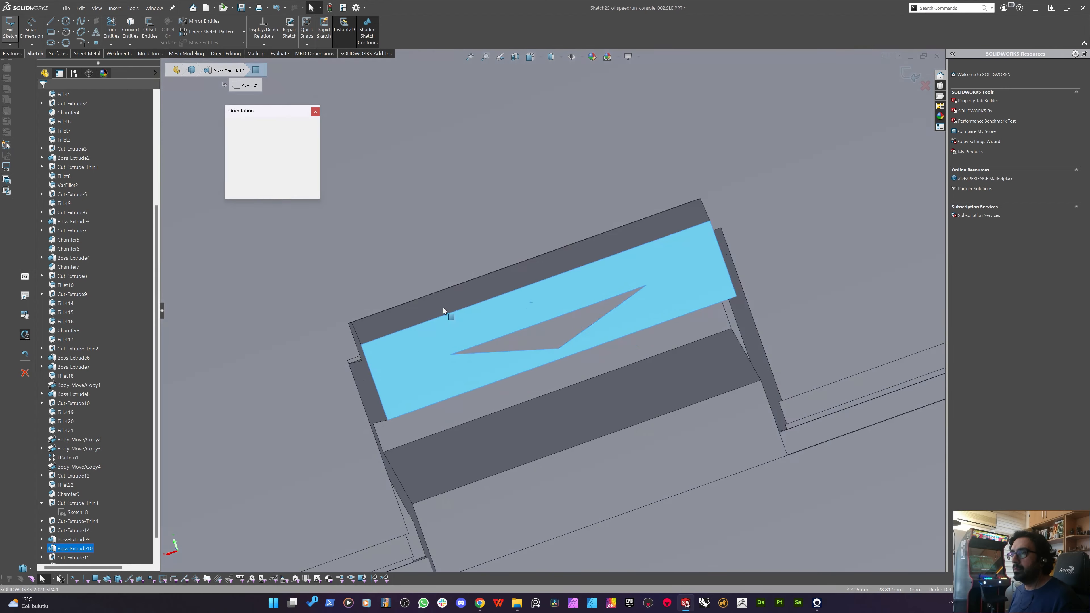
{"action": "left_click", "coordinate": [414, 311]}
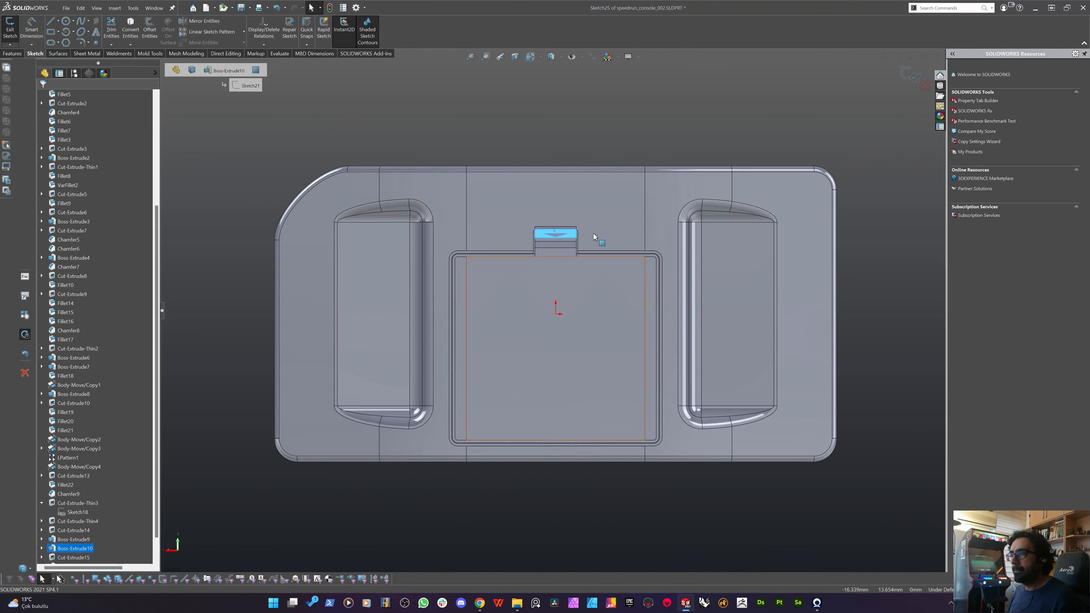
{"action": "scroll", "coordinate": [585, 236], "scroll_direction": "down", "scroll_amount": 10}
{"action": "scroll", "coordinate": [373, 301], "scroll_direction": "up", "scroll_amount": 3}
{"action": "scroll", "coordinate": [377, 322], "scroll_direction": "down", "scroll_amount": 6}
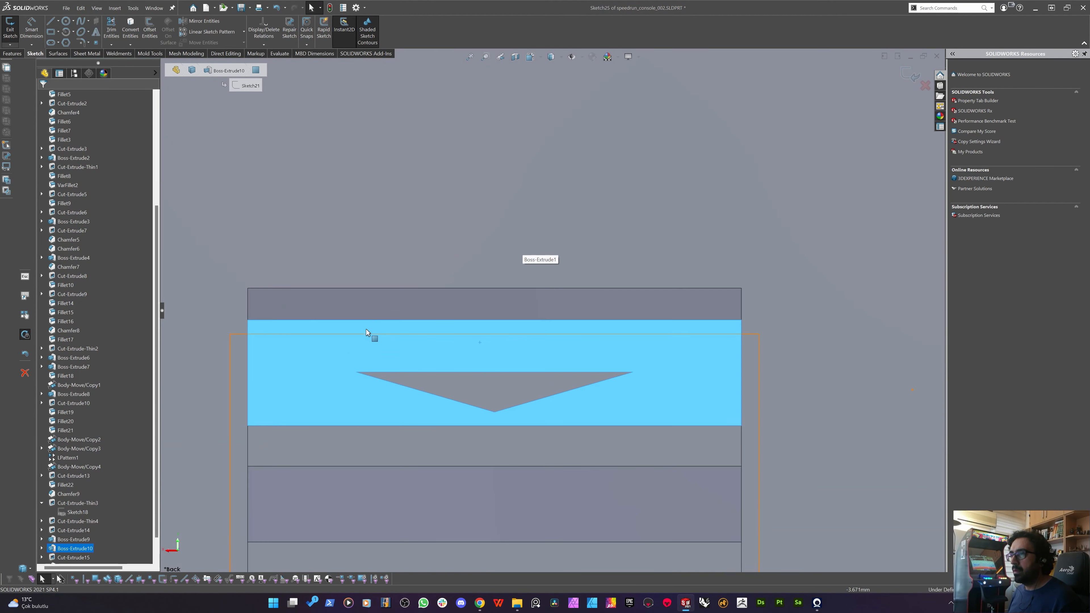
Draw a 2.07 mm vertical construction line up from the triangle's top midpoint, joined to lines about 3.21 mm sideways and 0.98 mm down.
{"action": "key", "text": "l"}
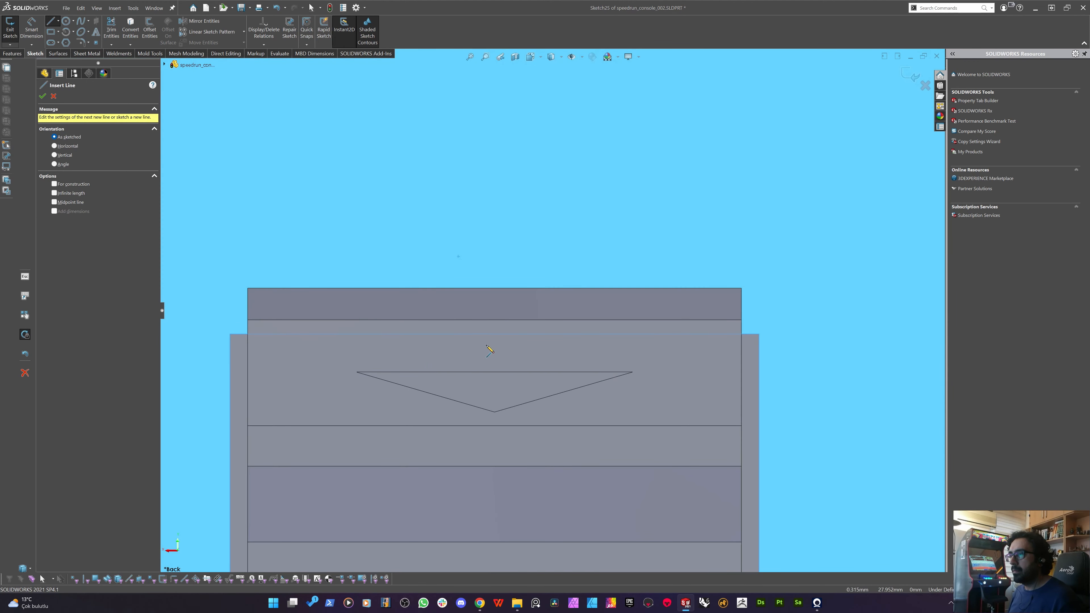
{"action": "left_click", "coordinate": [494, 372]}
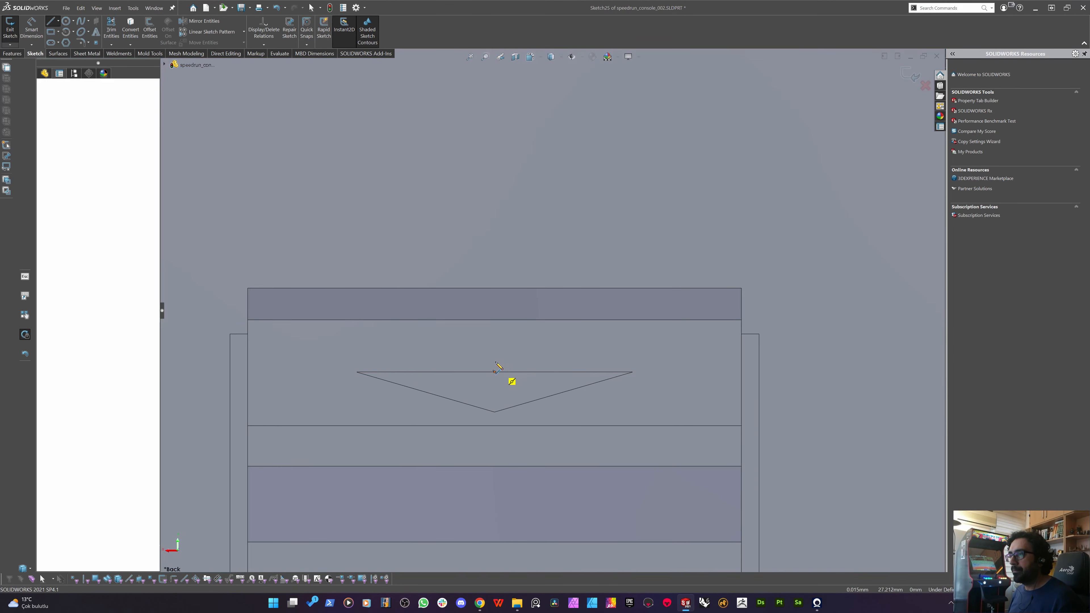
{"action": "left_click", "coordinate": [495, 299]}
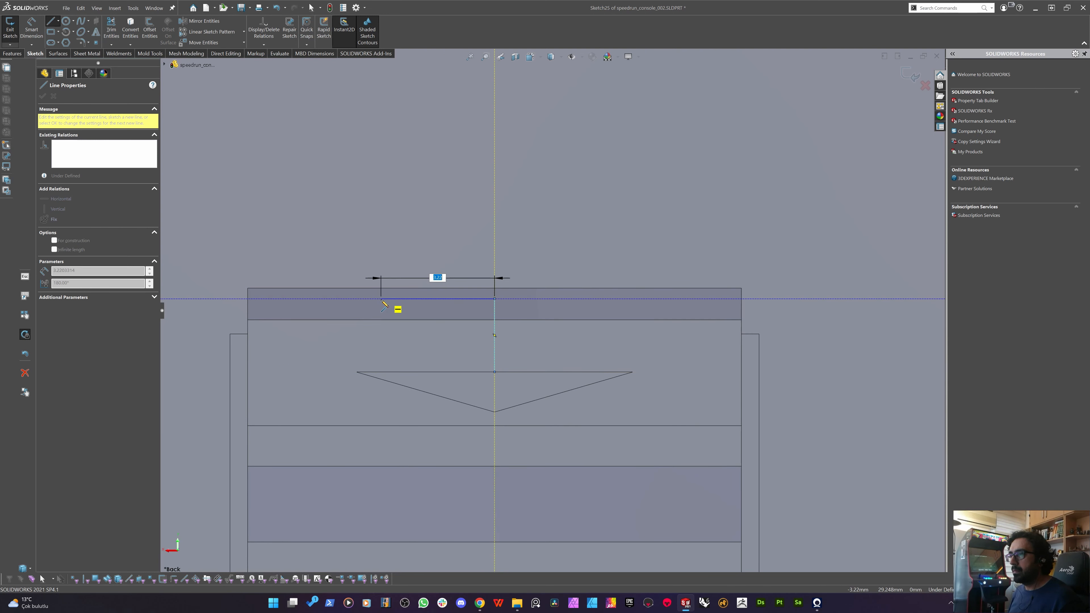
{"action": "left_click", "coordinate": [381, 299]}
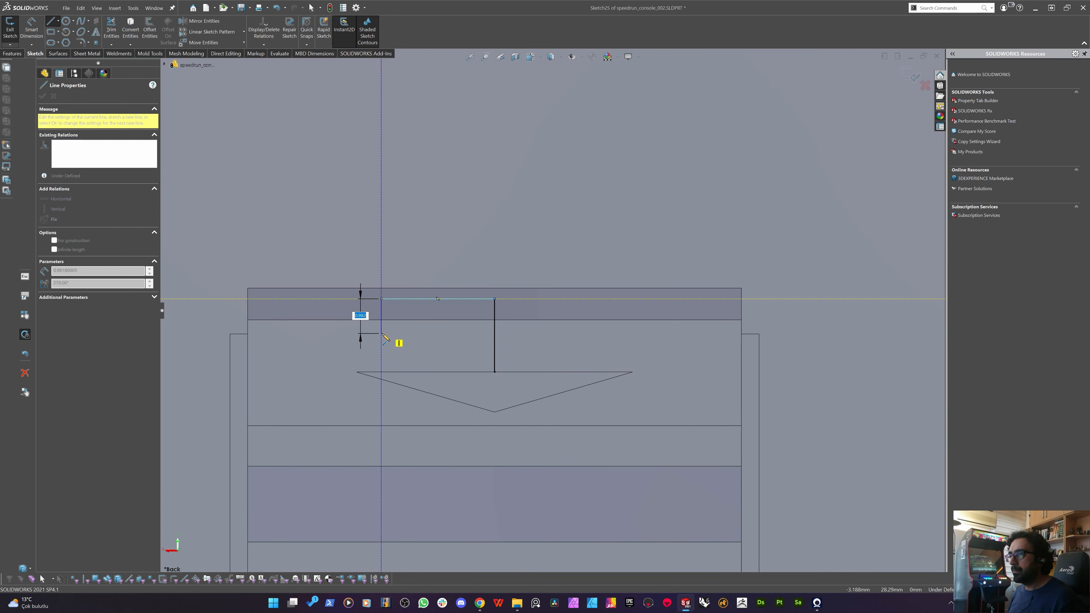
{"action": "left_click", "coordinate": [382, 333]}
{"action": "key", "text": "Escape"}
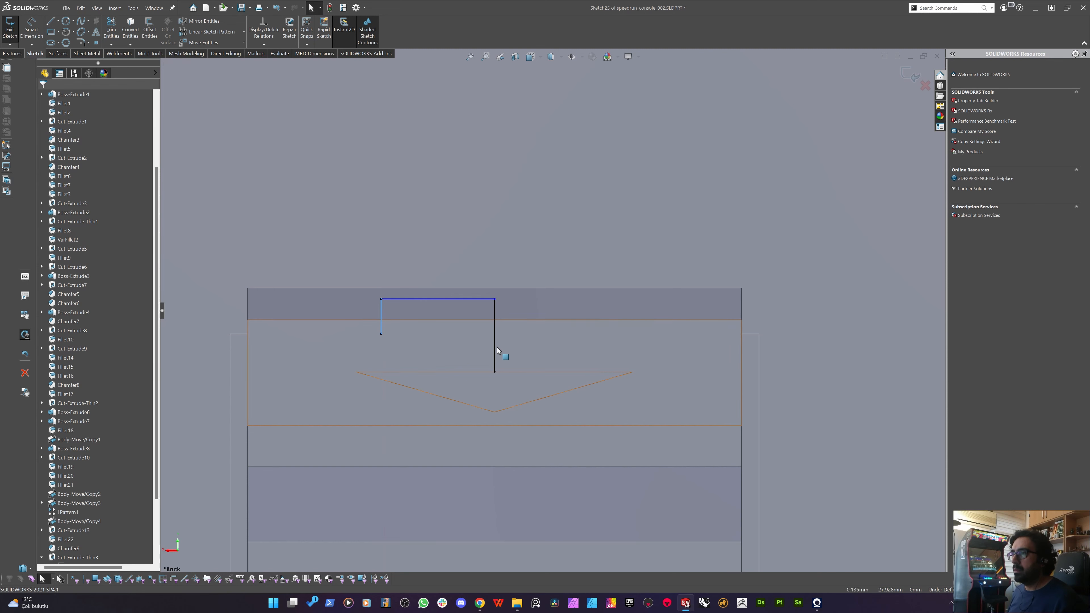
{"action": "left_click", "coordinate": [494, 345]}
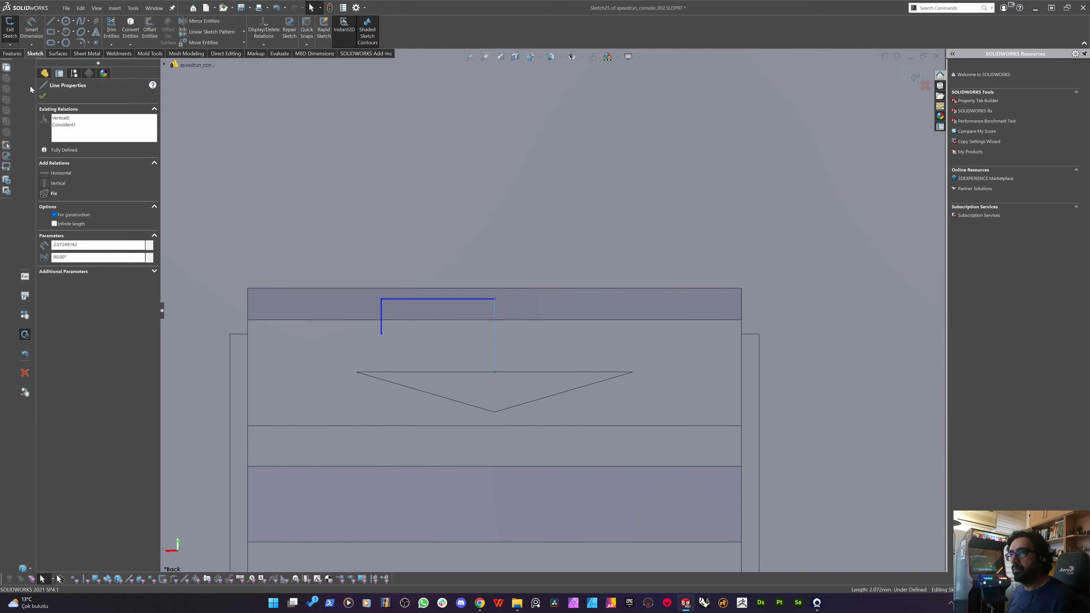
Draw a style spline from the short line's lower end, with a control vertex directly below, ending on the vertical construction line.
{"action": "left_click", "coordinate": [88, 20]}
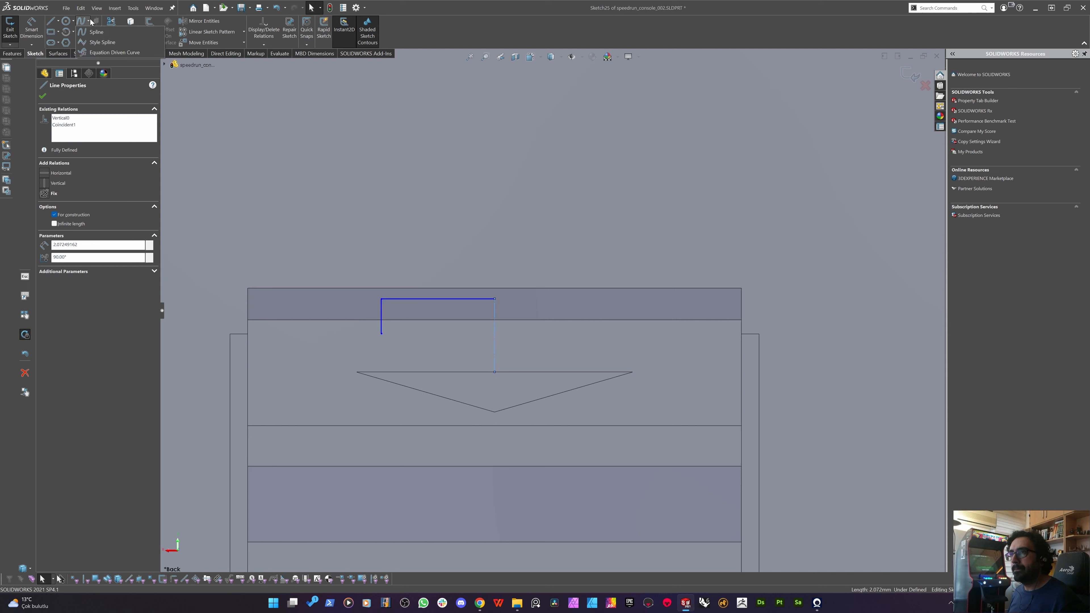
{"action": "left_click", "coordinate": [102, 42]}
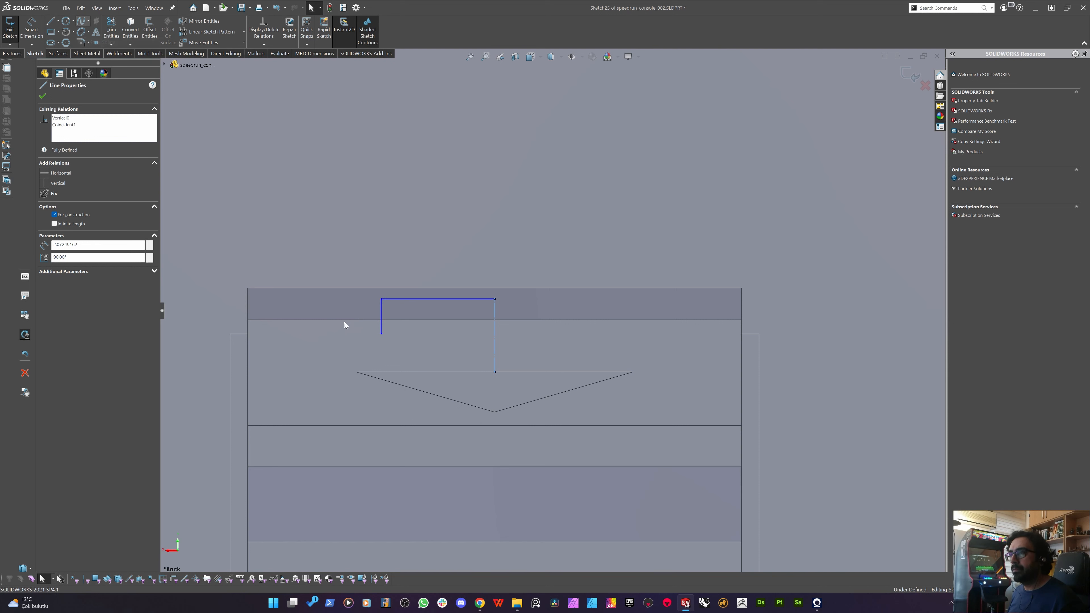
{"action": "left_click", "coordinate": [381, 334]}
{"action": "left_click", "coordinate": [382, 357]}
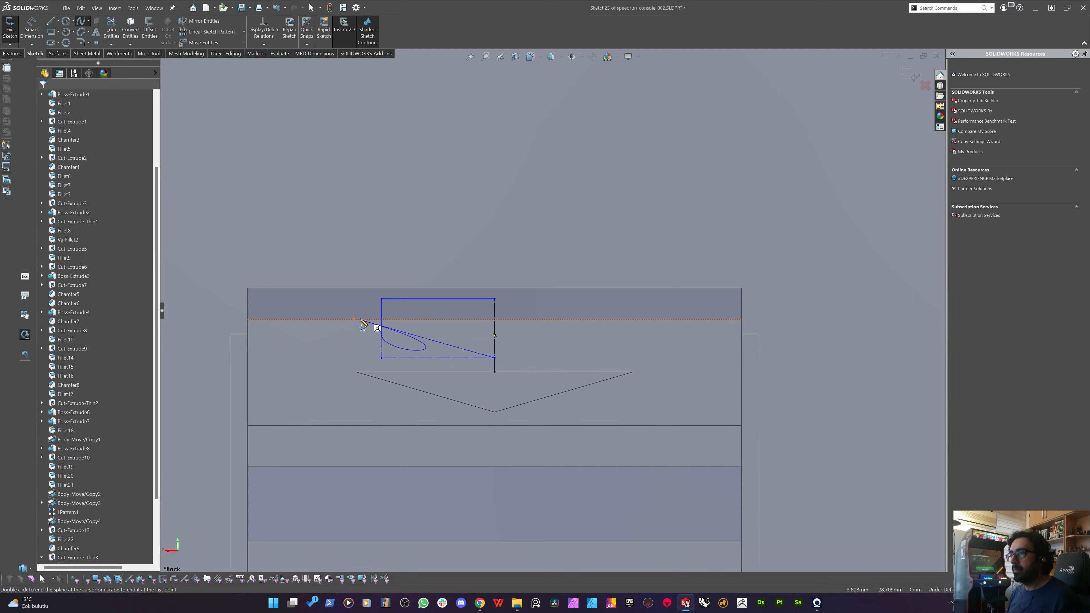
{"action": "key", "text": "Escape"}
{"action": "left_click", "coordinate": [299, 346]}
Dimension the horizontal line of the half profile to 3.2 mm.
{"action": "key", "text": "d"}
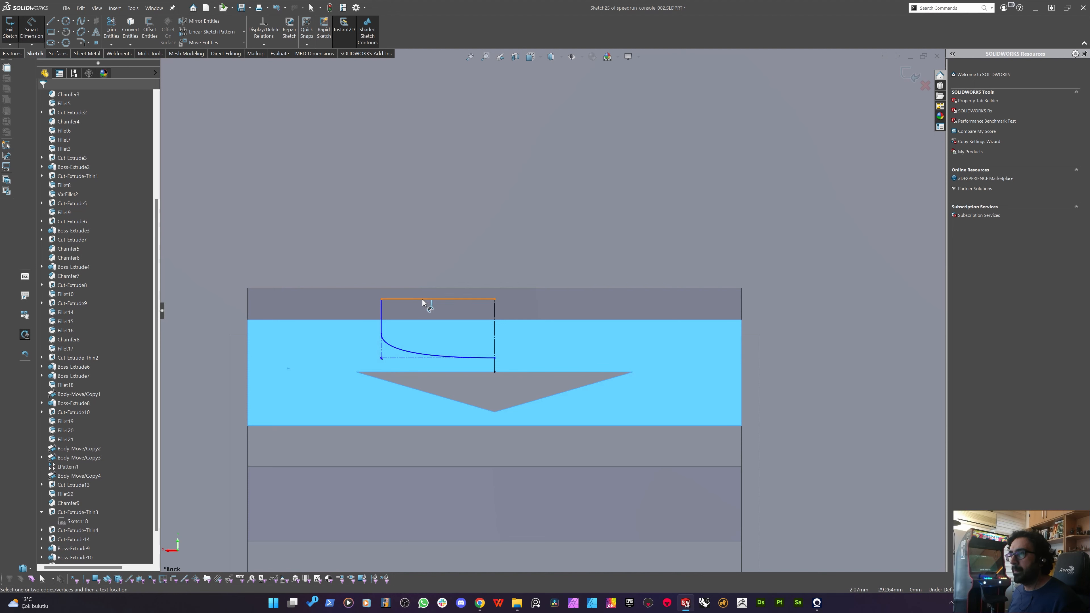
{"action": "left_click", "coordinate": [422, 299]}
{"action": "left_click", "coordinate": [438, 248]}
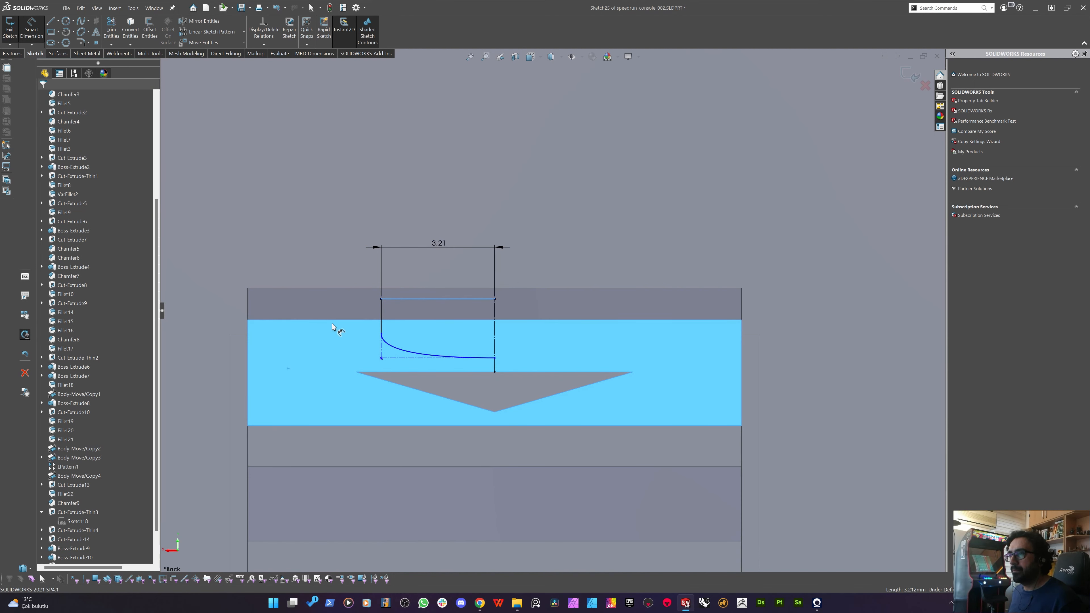
{"action": "type", "text": "3,5"}
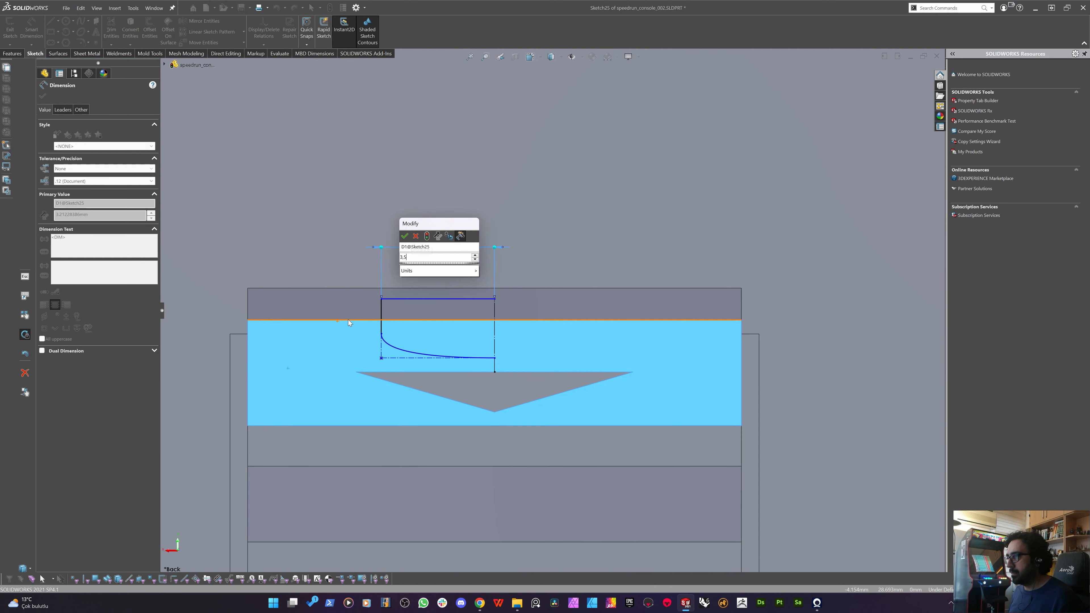
{"action": "key", "text": "BackSpace"}
{"action": "type", "text": "2"}
{"action": "key", "text": "Return"}
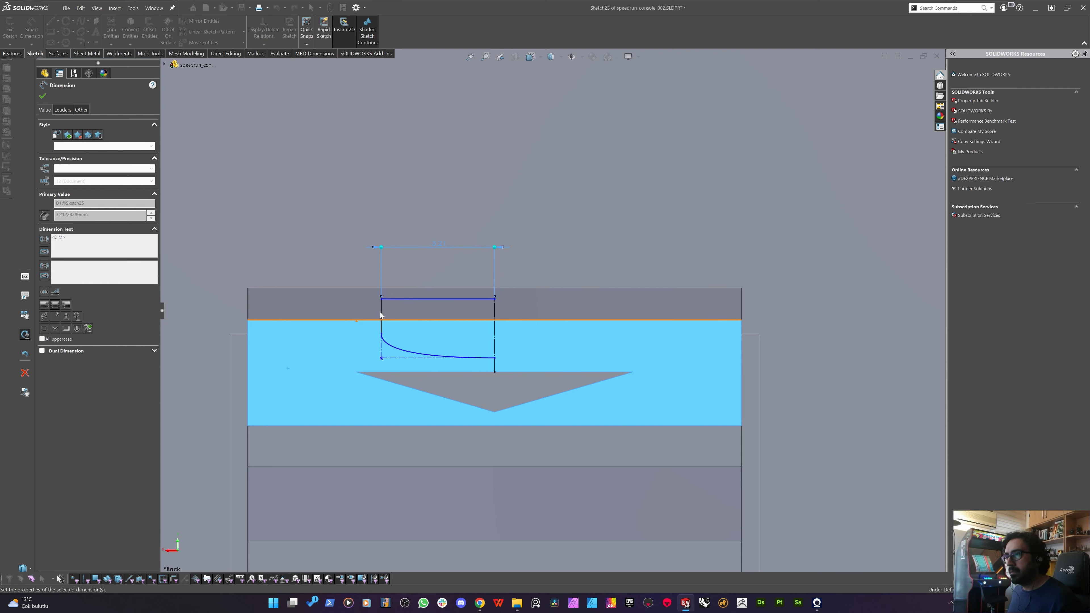
Dimension the short vertical line to 0.6 mm and move the profile's horizontal line upward into the chamfer area.
{"action": "left_click", "coordinate": [351, 309]}
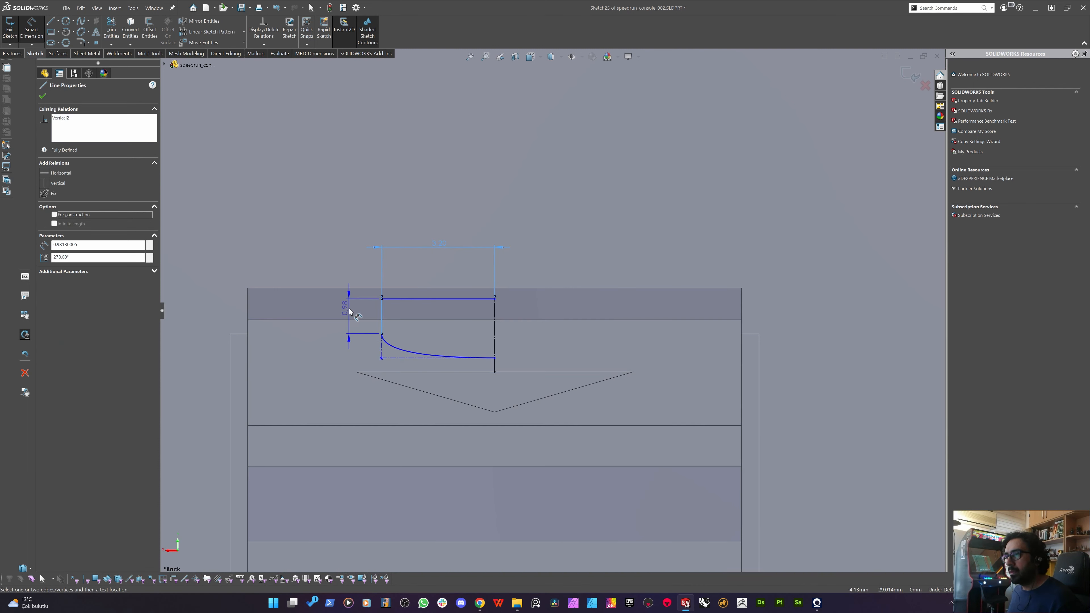
{"action": "left_click", "coordinate": [360, 318]}
{"action": "type", "text": ".6"}
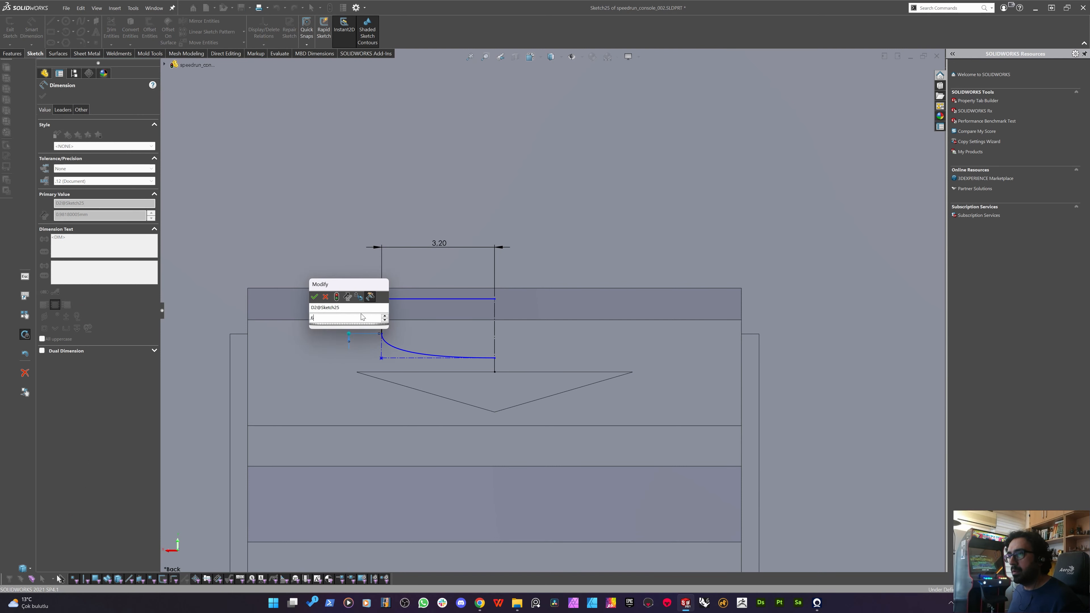
{"action": "key", "text": "Return"}
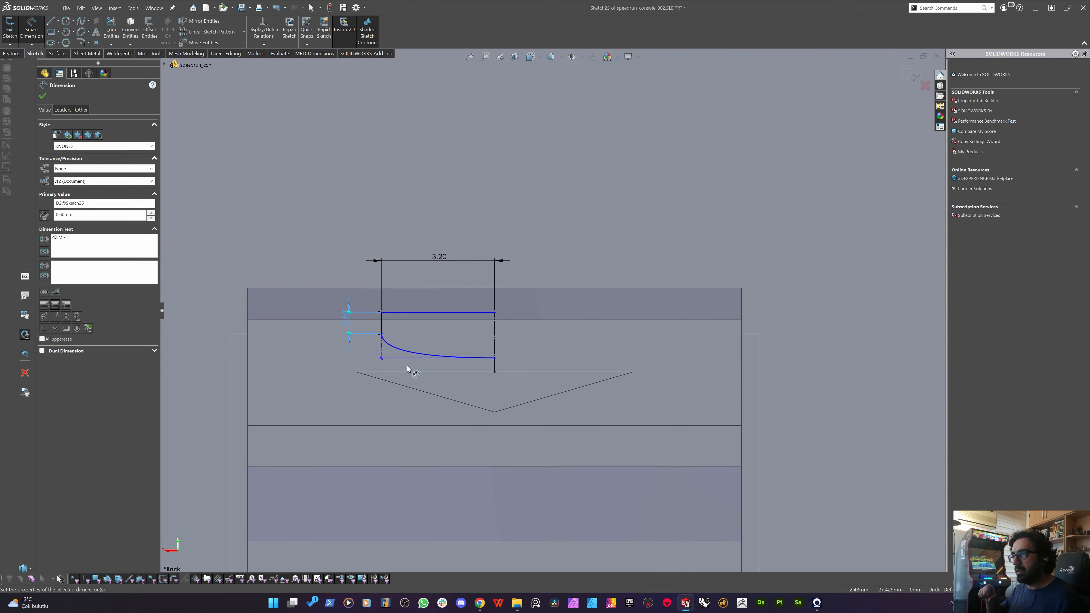
{"action": "key", "text": "Escape"}
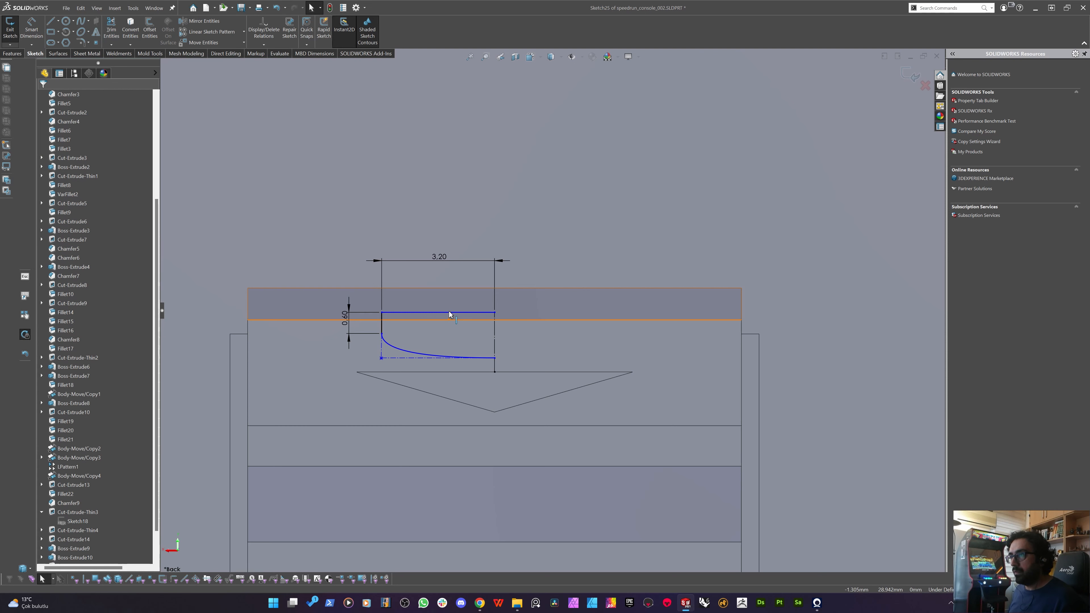
{"action": "left_click_drag", "start_coordinate": [449, 311], "coordinate": [445, 298]}
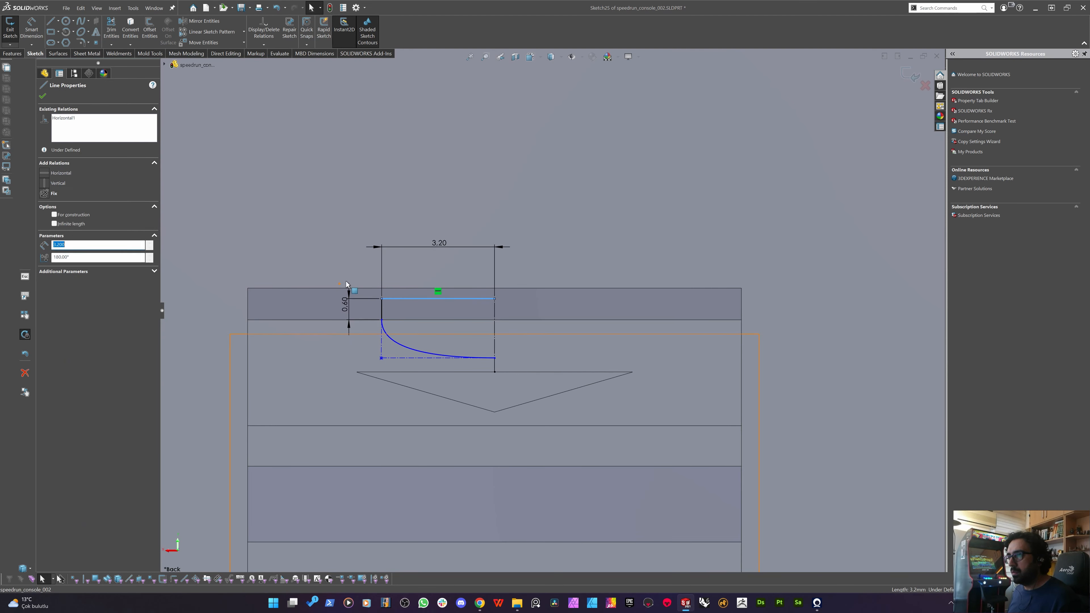
Mirror the half profile about the vertical construction line and cut-extrude the closed profile 0.5 mm into the latch.
{"action": "left_click_drag", "start_coordinate": [364, 280], "coordinate": [515, 370]}
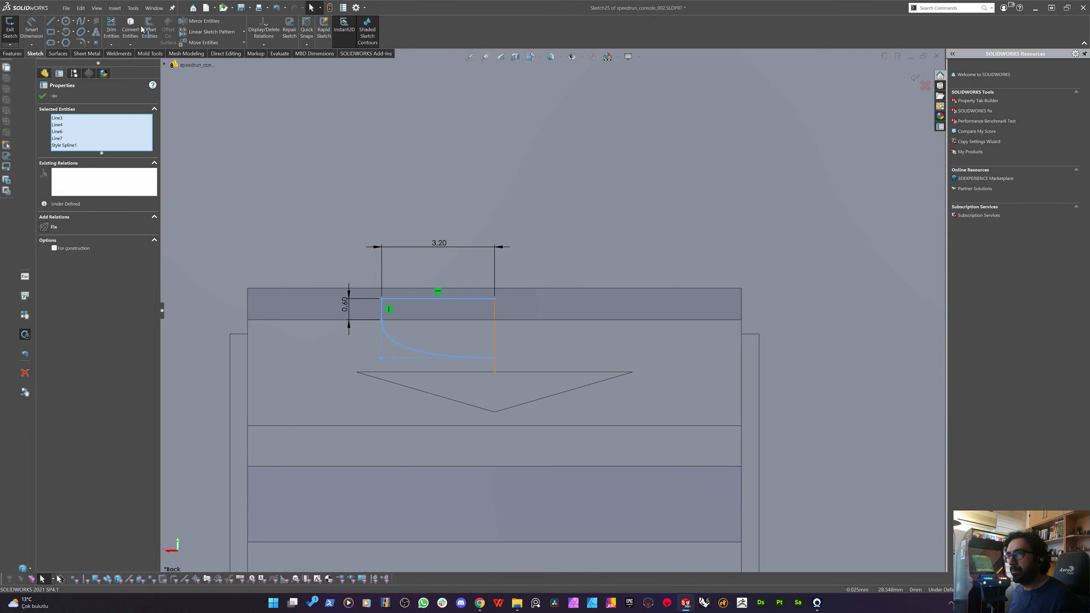
{"action": "left_click", "coordinate": [193, 22]}
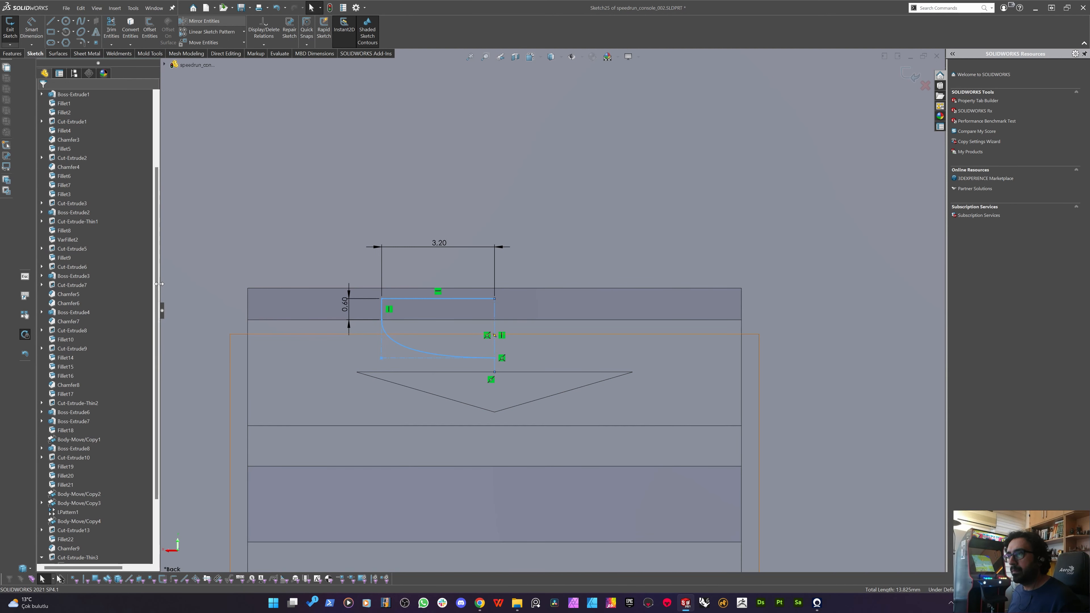
{"action": "middle_click_drag", "start_coordinate": [337, 335], "coordinate": [257, 205]}
{"action": "left_click", "coordinate": [12, 52]}
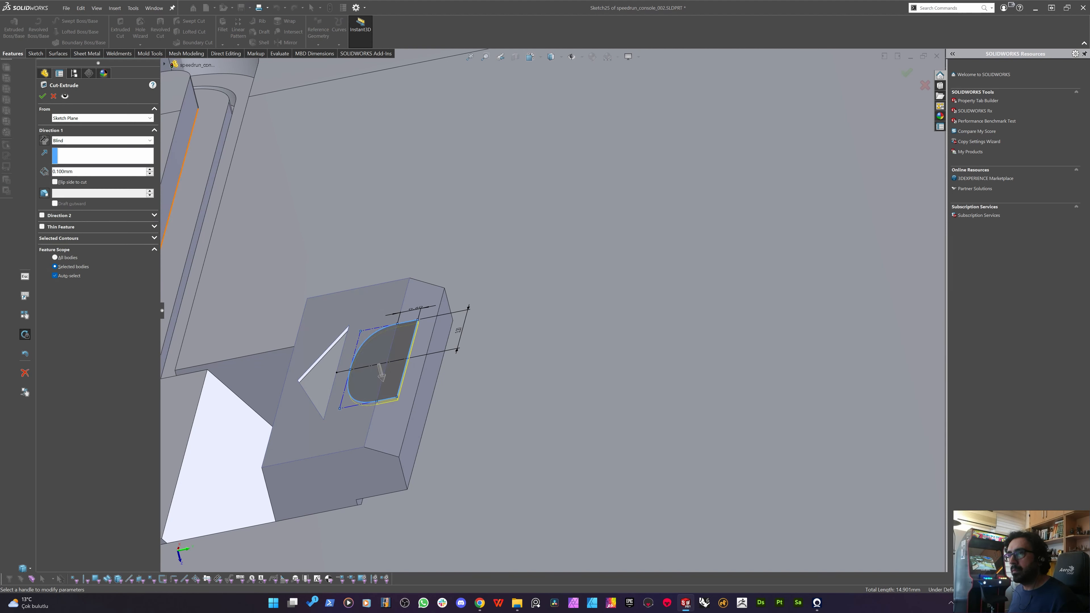
{"action": "double_click", "coordinate": [62, 172]}
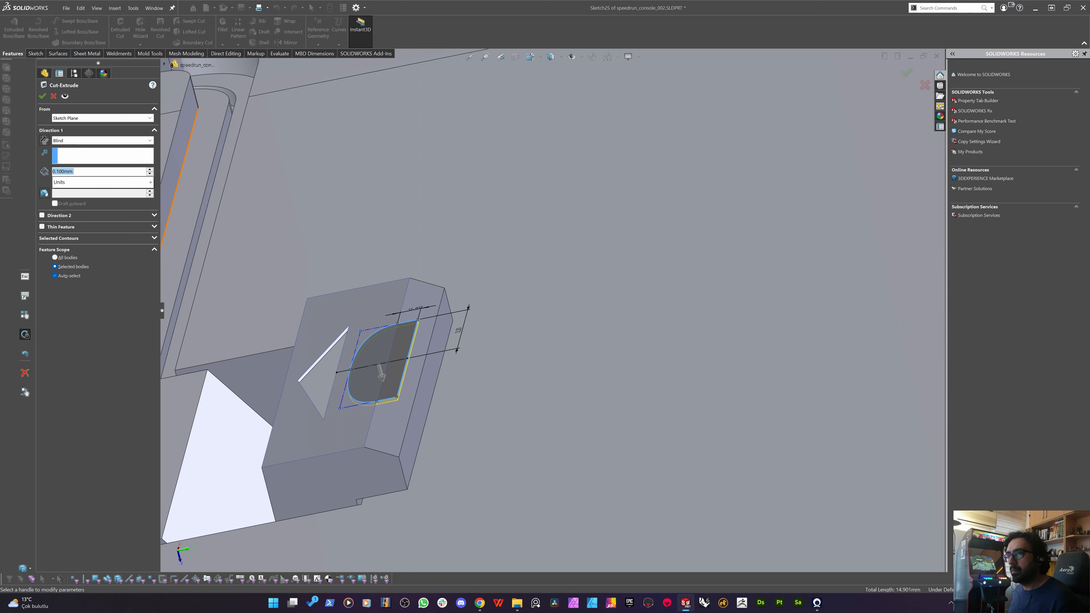
{"action": "type", "text": "0.5"}
{"action": "key", "text": "Return"}
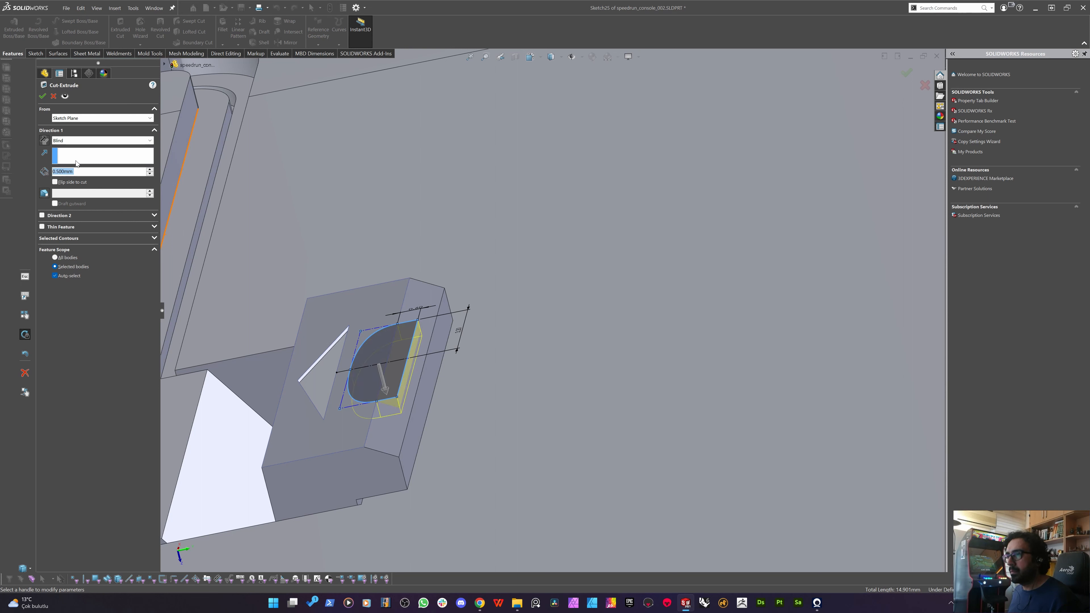
{"action": "scroll", "coordinate": [416, 365], "scroll_direction": "down", "scroll_amount": 2}
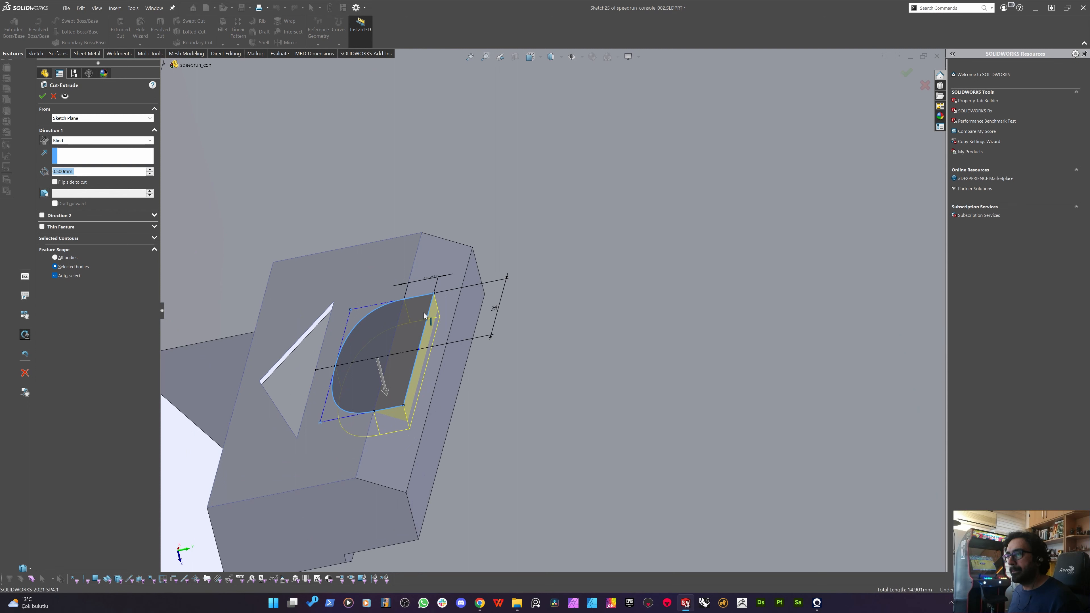
{"action": "key", "text": "Return"}
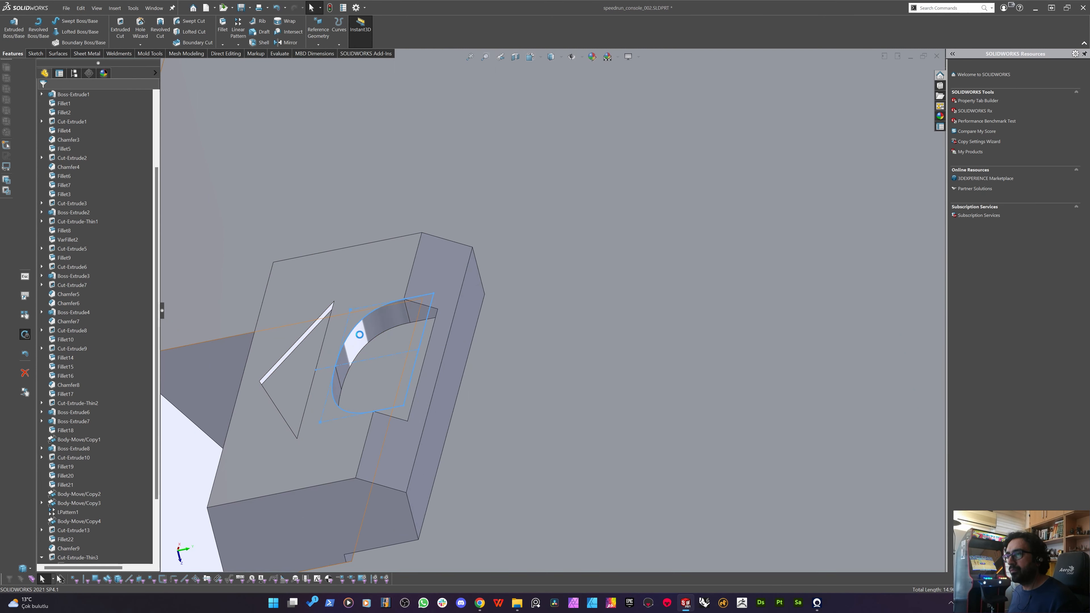
Reopen the sketch of the curved latch cut and set the profile's half-width to 6 mm.
{"action": "right_click", "coordinate": [377, 327]}
{"action": "key", "text": "Escape"}
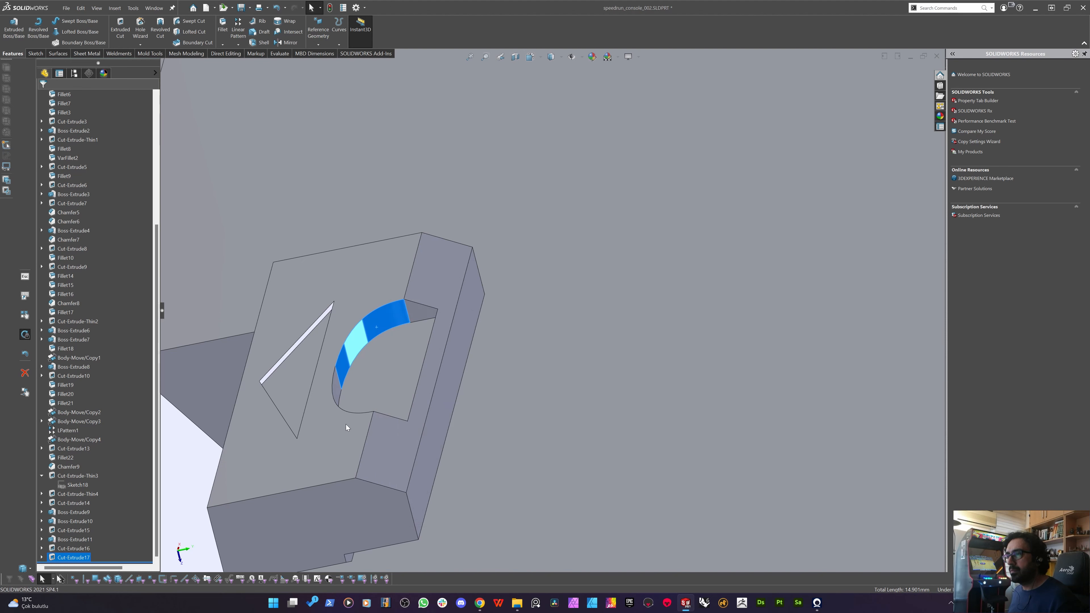
{"action": "scroll", "coordinate": [330, 476], "scroll_direction": "up", "scroll_amount": 3}
{"action": "mouse_move", "coordinate": [330, 479]}
{"action": "middle_mouse_down"}
{"action": "mouse_move", "coordinate": [376, 385]}
{"action": "mouse_move", "coordinate": [424, 494]}
{"action": "middle_mouse_up"}
{"action": "scroll", "coordinate": [340, 450], "scroll_direction": "up", "scroll_amount": 5}
{"action": "key", "text": "space"}
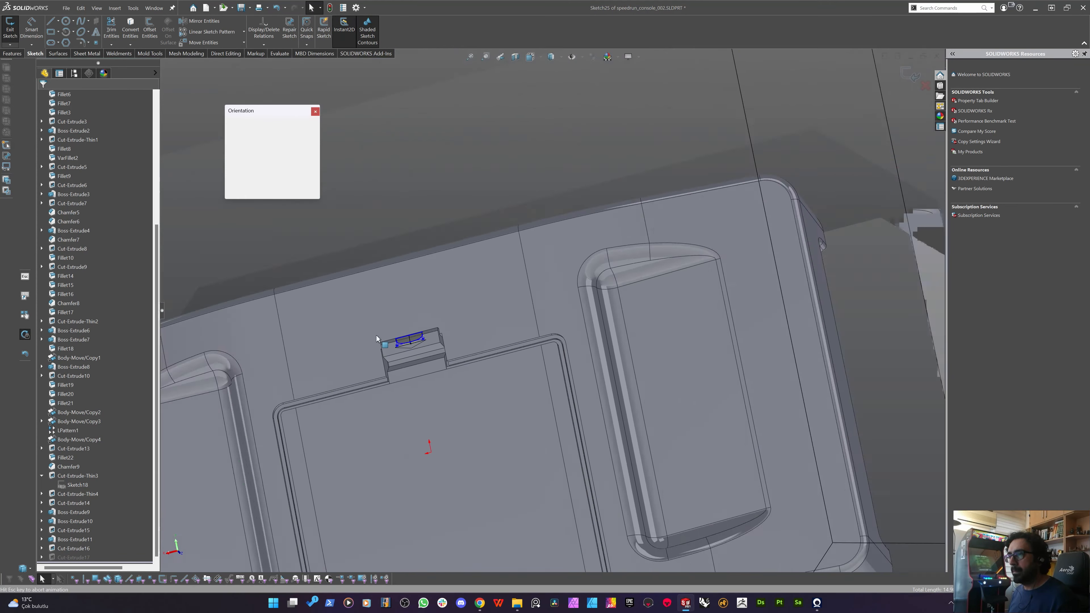
{"action": "left_click", "coordinate": [401, 325]}
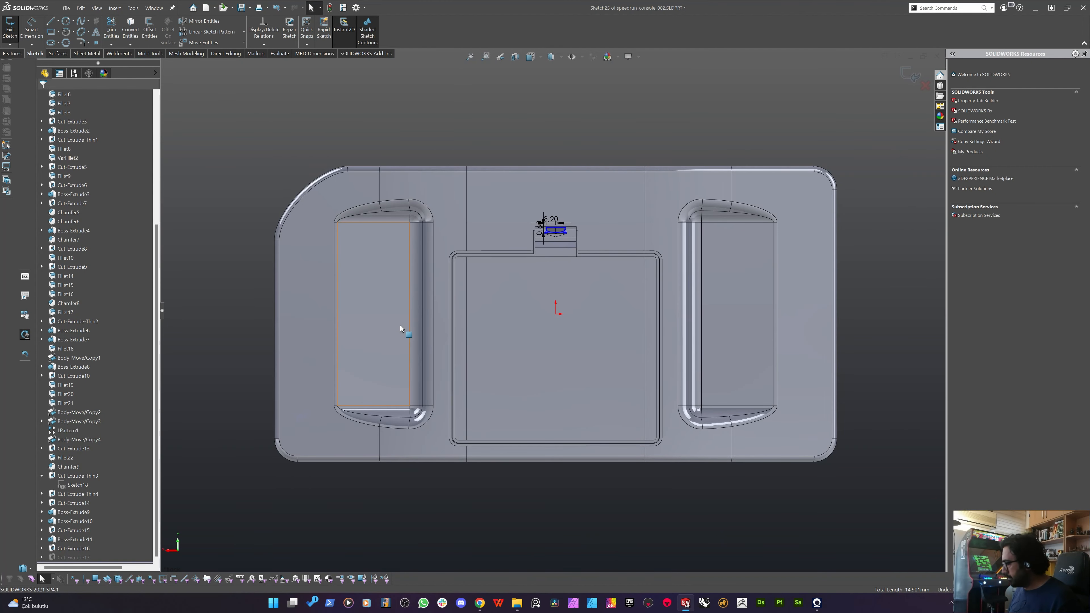
{"action": "scroll", "coordinate": [552, 257], "scroll_direction": "down", "scroll_amount": 10}
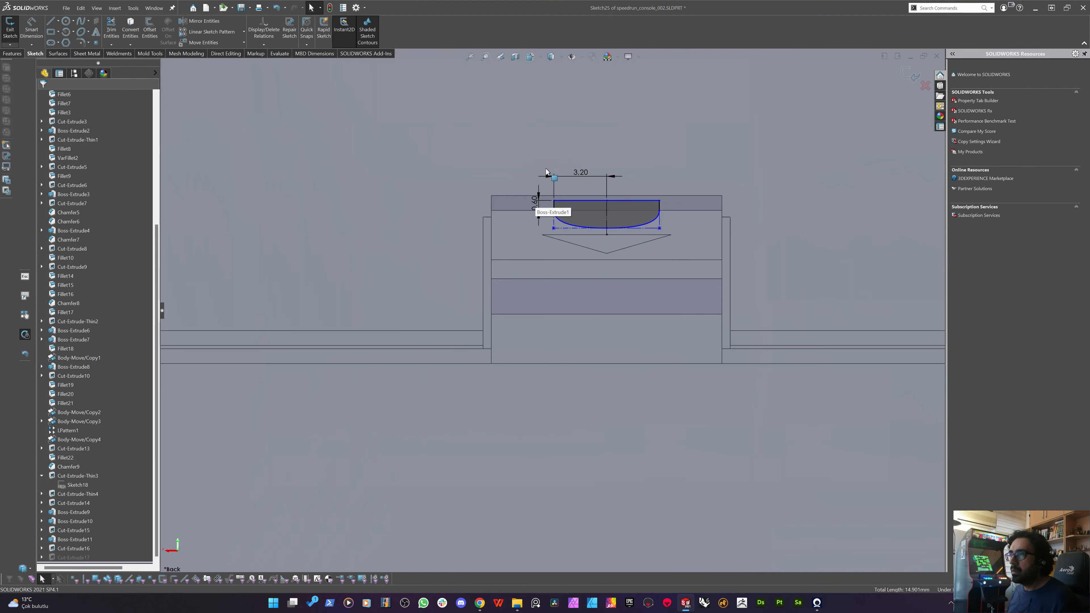
{"action": "scroll", "coordinate": [586, 191], "scroll_direction": "down", "scroll_amount": 3}
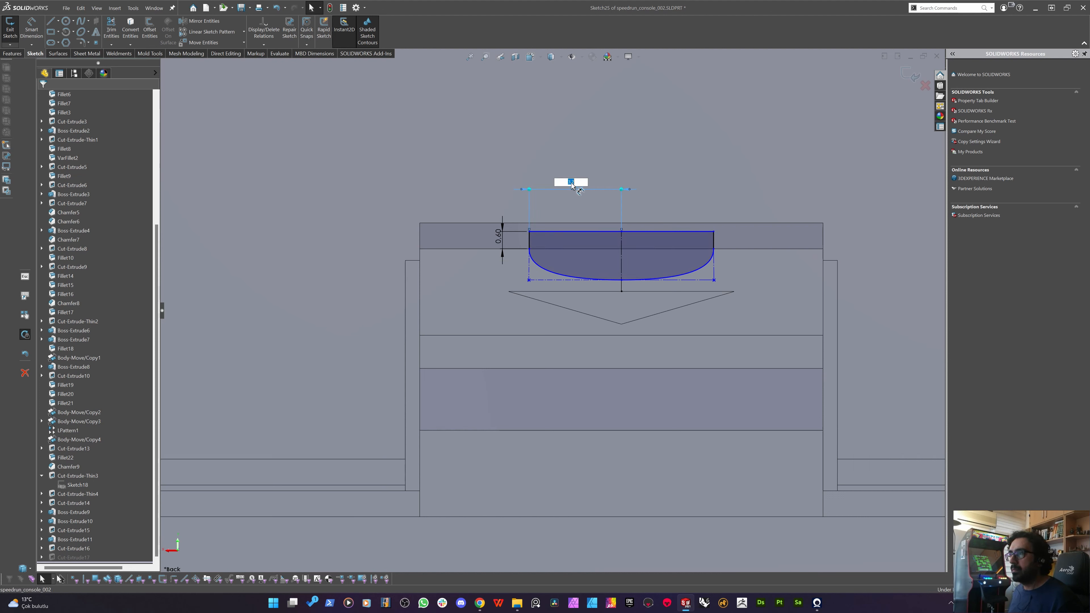
{"action": "type", "text": "6"}
{"action": "key", "text": "Return"}
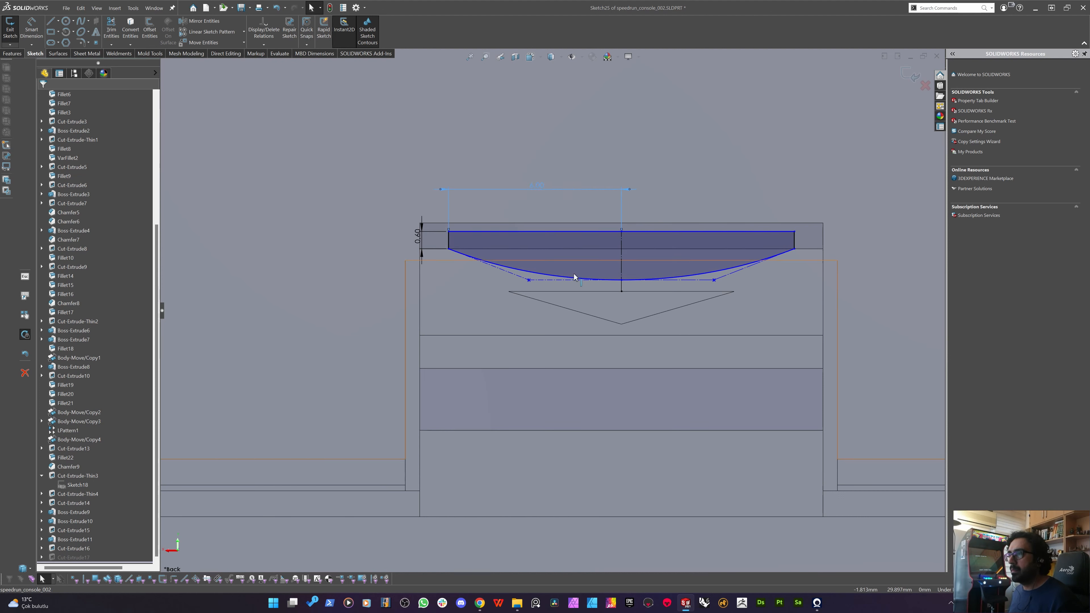
{"action": "key", "text": "Escape"}
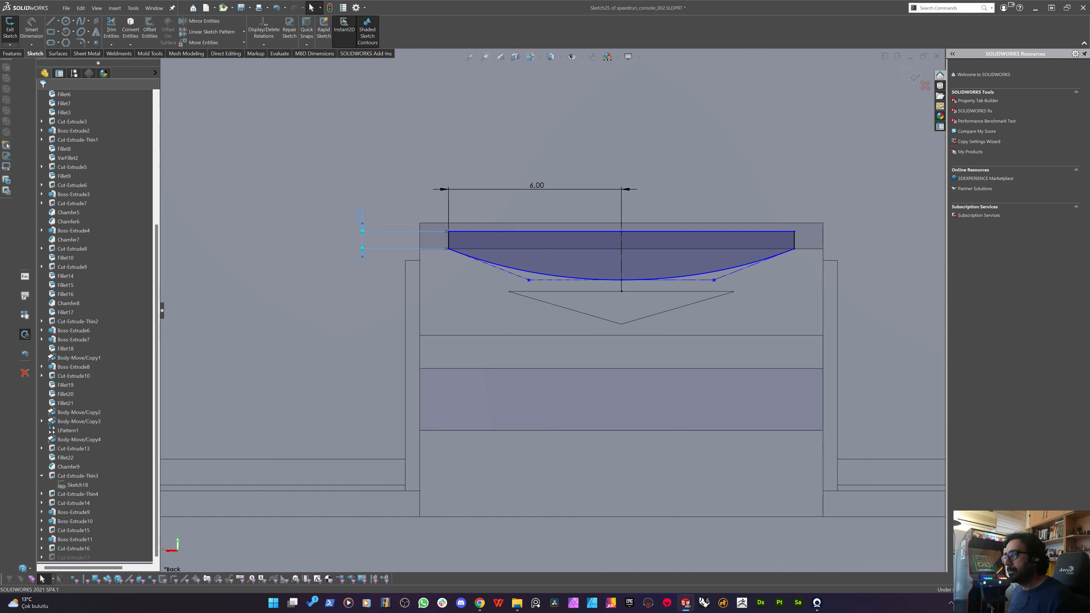
Delete the 0.6 mm dimension and add a 0.8 mm vertical dimension from the spline's outer end to its lower control vertex.
{"action": "key", "text": "Delete"}
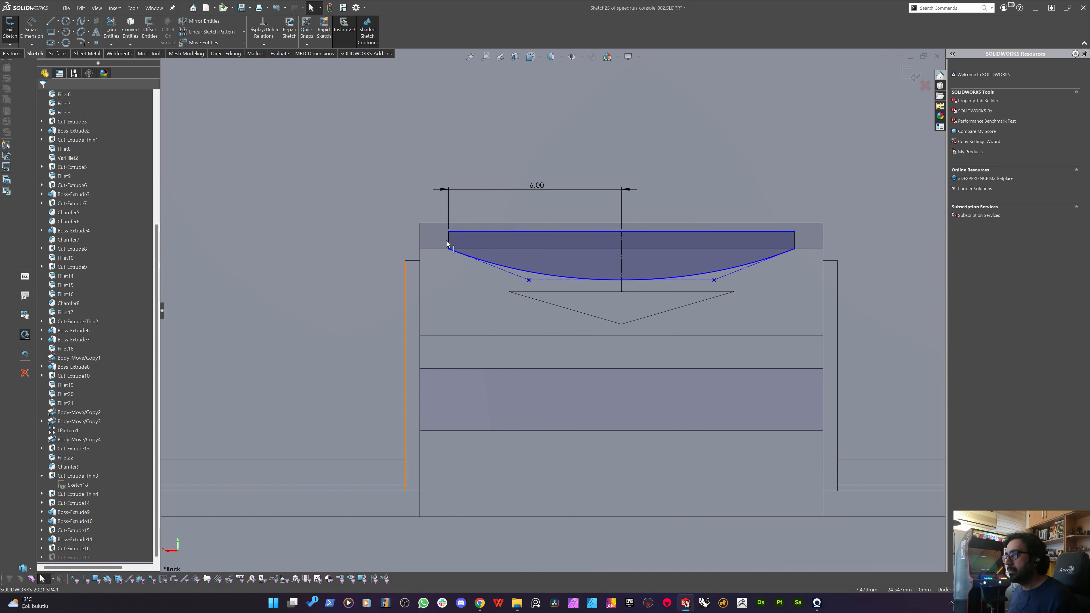
{"action": "right_click_drag", "start_coordinate": [516, 273], "coordinate": [510, 261]}
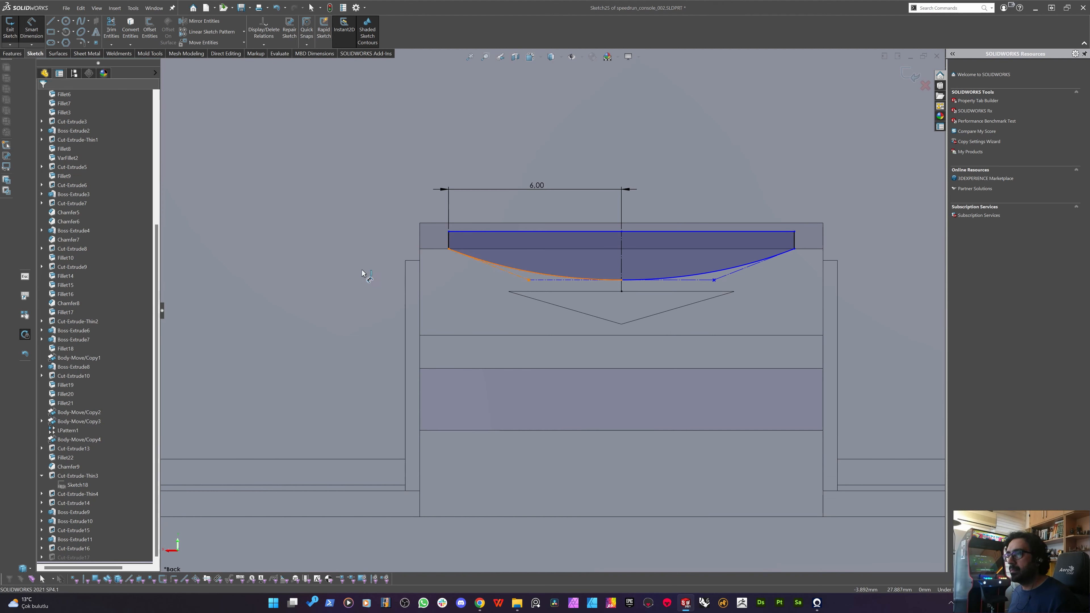
{"action": "left_click", "coordinate": [340, 263]}
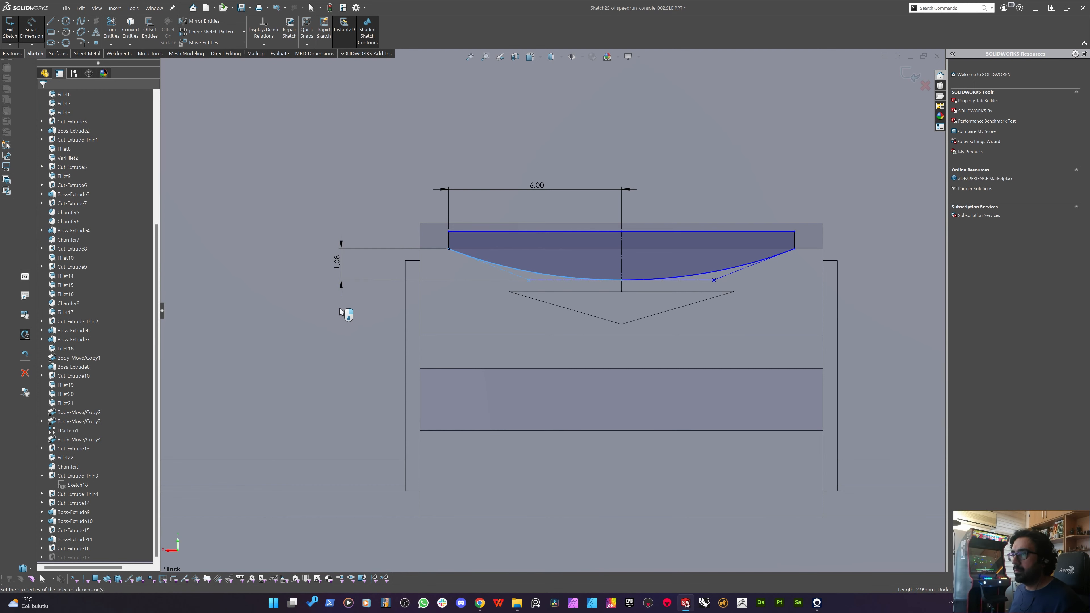
{"action": "left_click", "coordinate": [340, 308]}
{"action": "key", "text": "Return"}
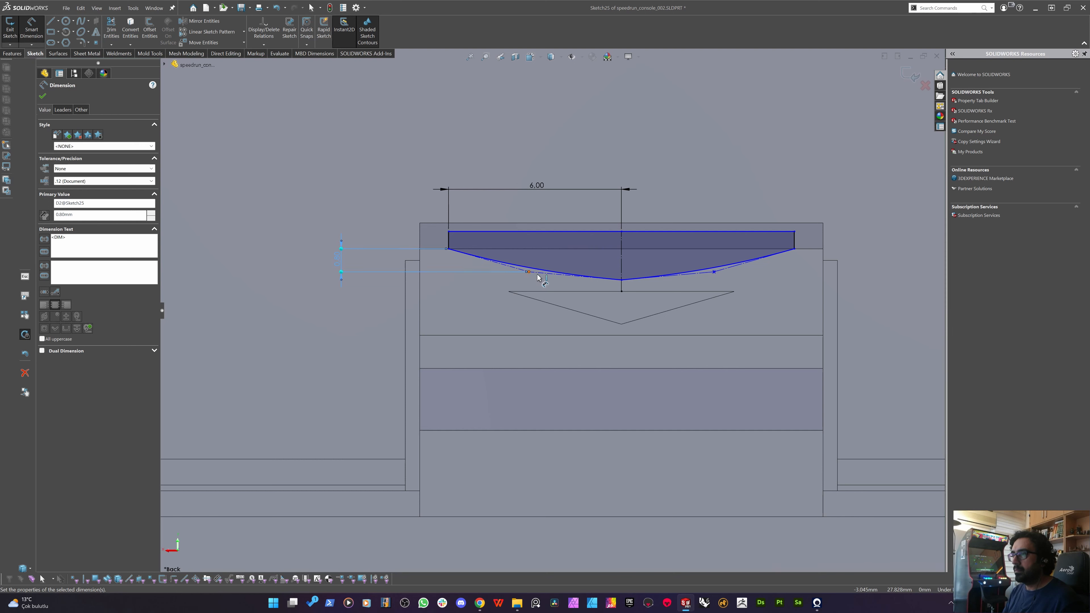
{"action": "key", "text": "Escape"}
{"action": "key", "text": "Escape"}
Make the lower leg of the spline's control polygon horizontal and move the spline's centre endpoint down closer to the triangle.
{"action": "left_click", "coordinate": [542, 275]}
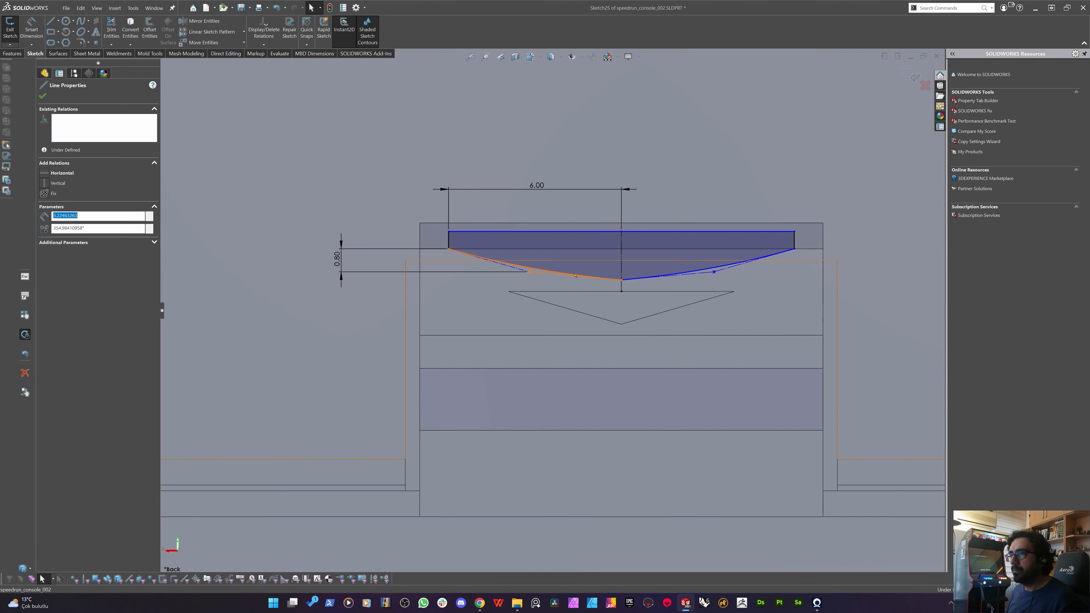
{"action": "left_click", "coordinate": [60, 173]}
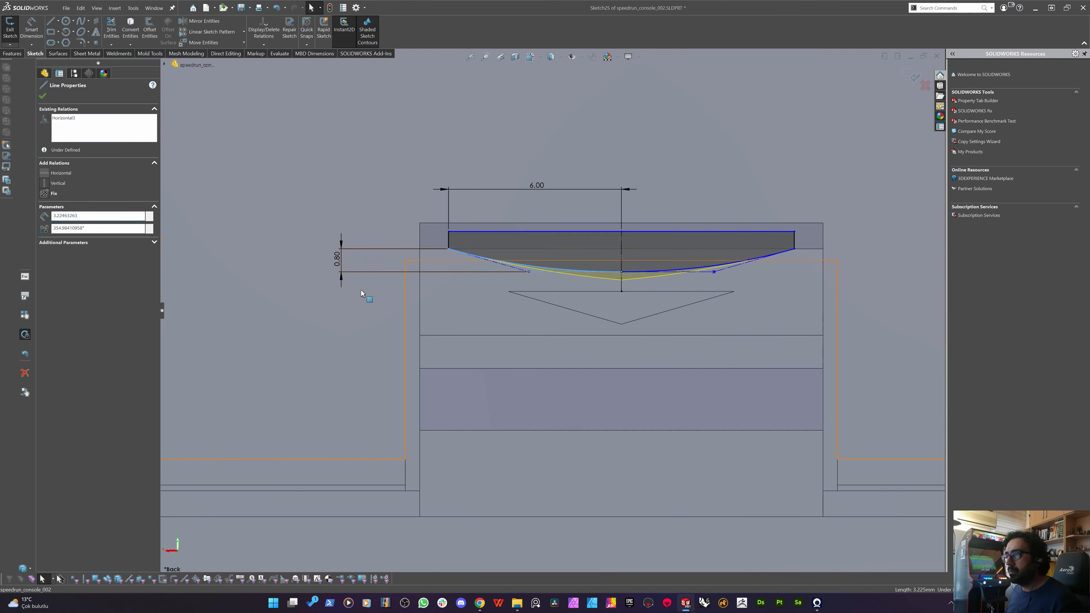
{"action": "key", "text": "Escape"}
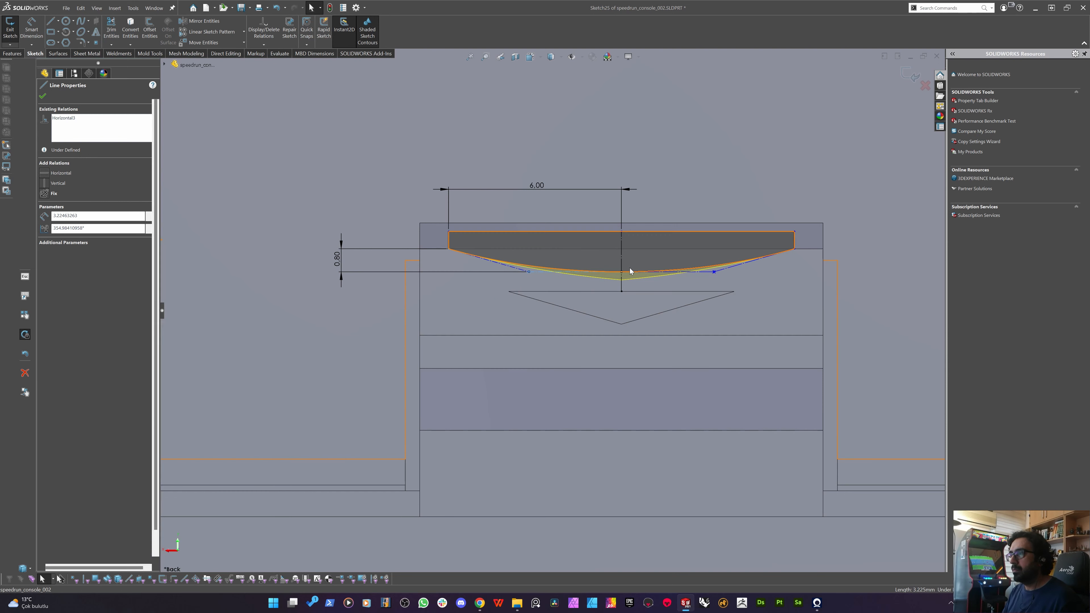
{"action": "left_click_drag", "start_coordinate": [621, 274], "coordinate": [628, 281]}
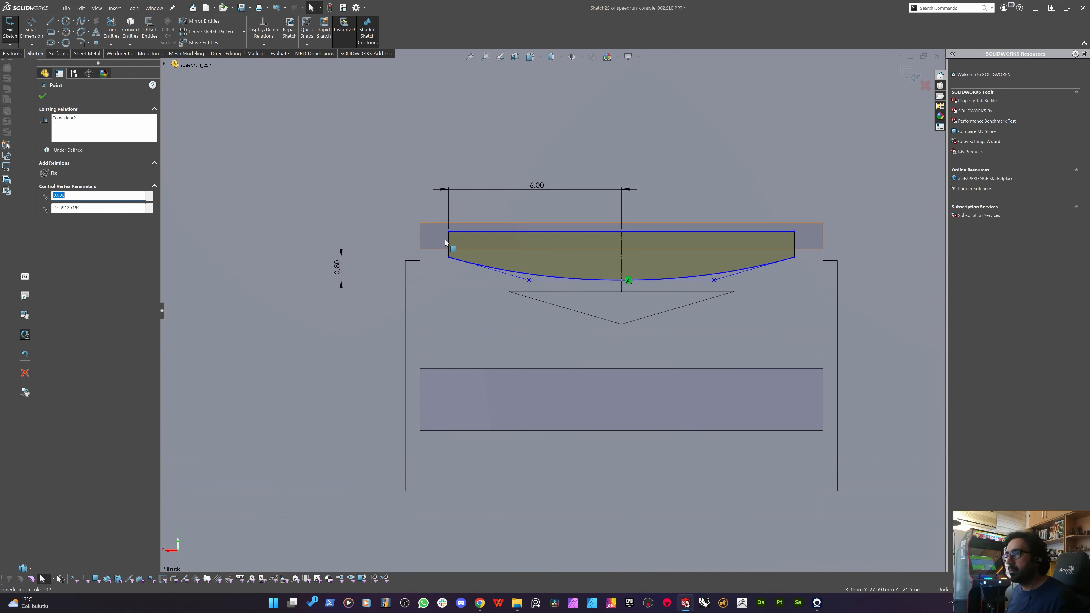
Move the left spline's lower control vertex outward to about 5.58 mm from the centreline to fill out the curve.
{"action": "left_click", "coordinate": [463, 246]}
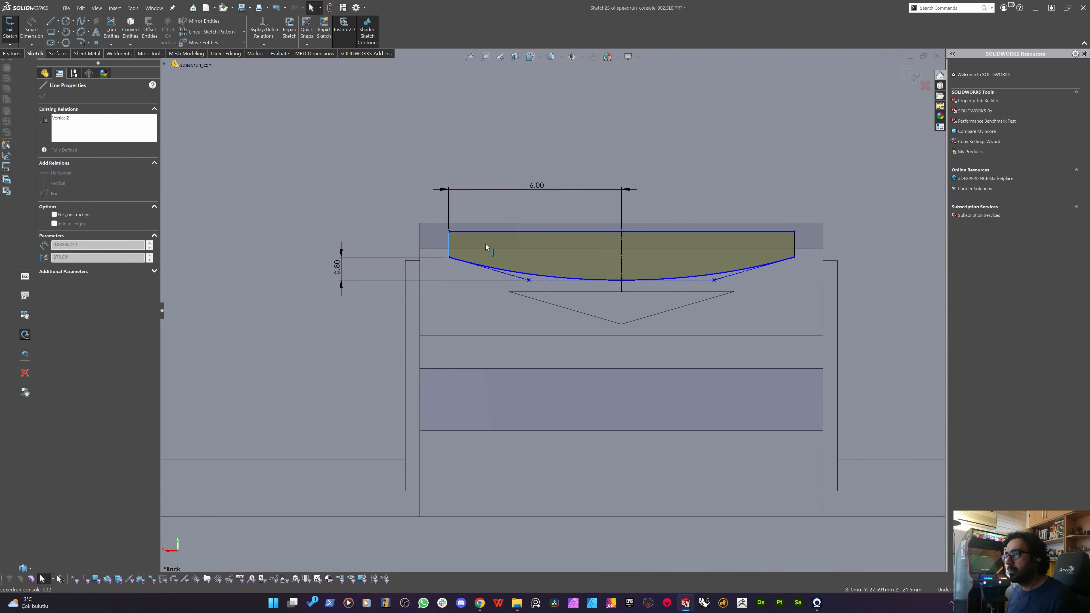
{"action": "left_click_drag", "start_coordinate": [528, 281], "coordinate": [460, 280]}
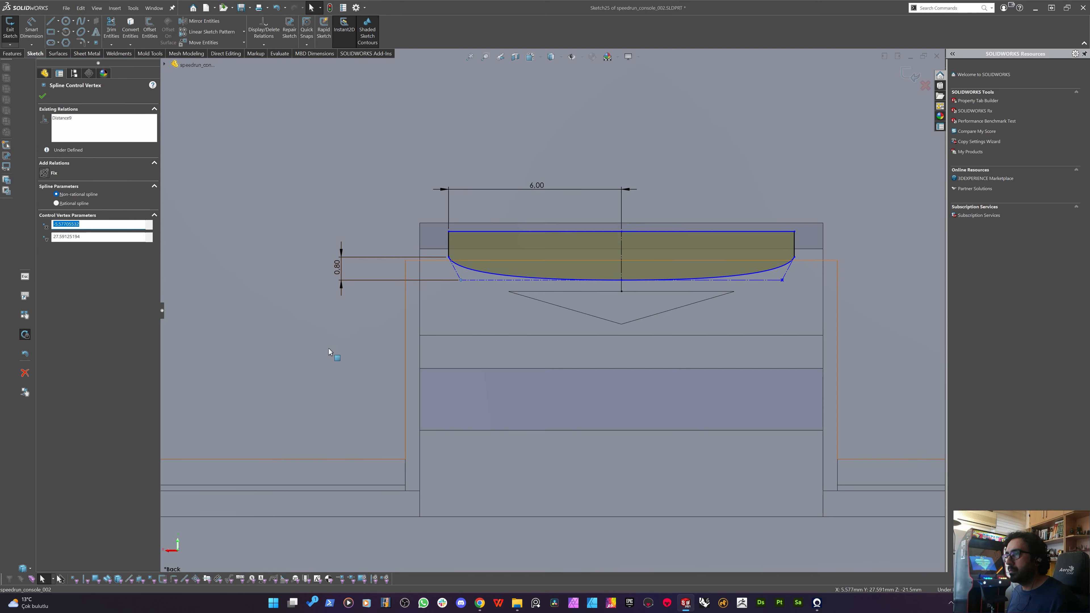
{"action": "middle_click_drag", "start_coordinate": [329, 349], "coordinate": [254, 258]}
{"action": "scroll", "coordinate": [330, 287], "scroll_direction": "up", "scroll_amount": 8}
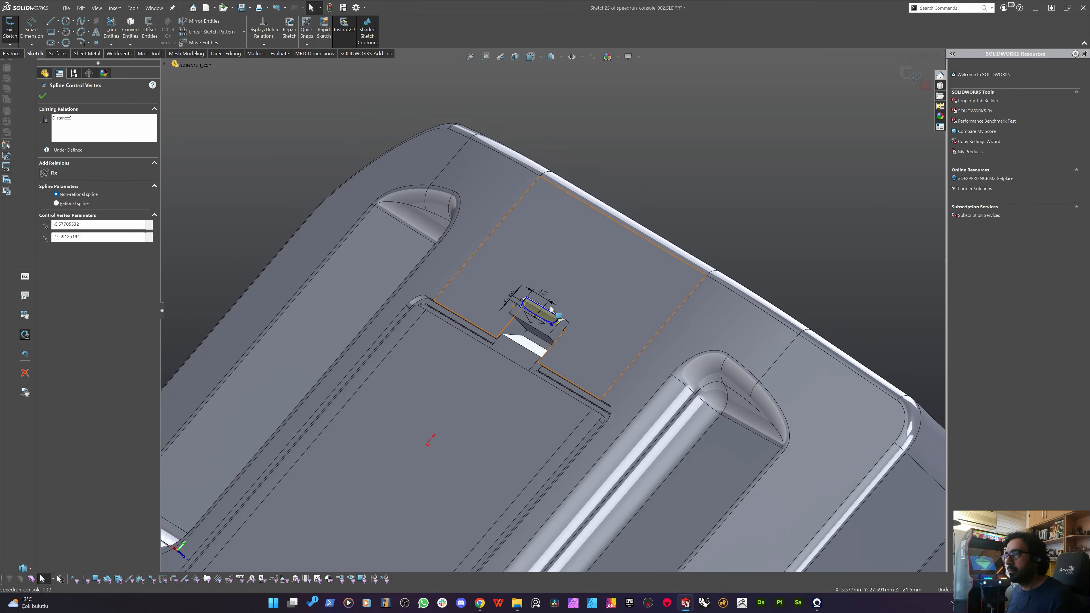
{"action": "scroll", "coordinate": [551, 308], "scroll_direction": "down", "scroll_amount": 10}
{"action": "mouse_move", "coordinate": [442, 267]}
{"action": "middle_mouse_down"}
{"action": "mouse_move", "coordinate": [421, 273]}
{"action": "mouse_move", "coordinate": [445, 262]}
{"action": "middle_mouse_up"}
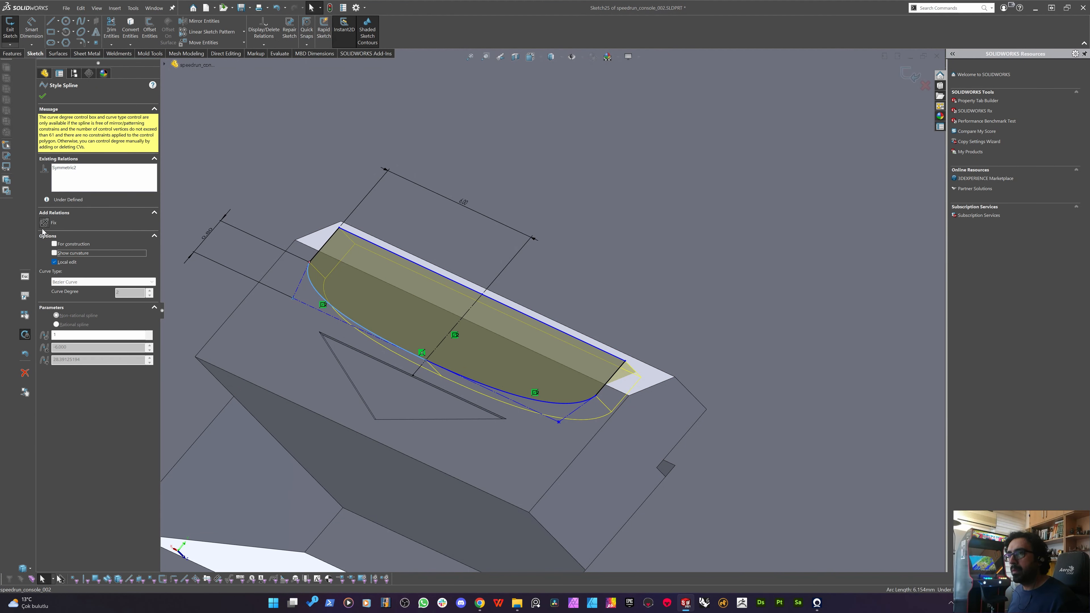
Try to add a Fix relation to the left style spline of the profile.
{"action": "left_click", "coordinate": [44, 223]}
{"action": "key", "text": "ctrl+z"}
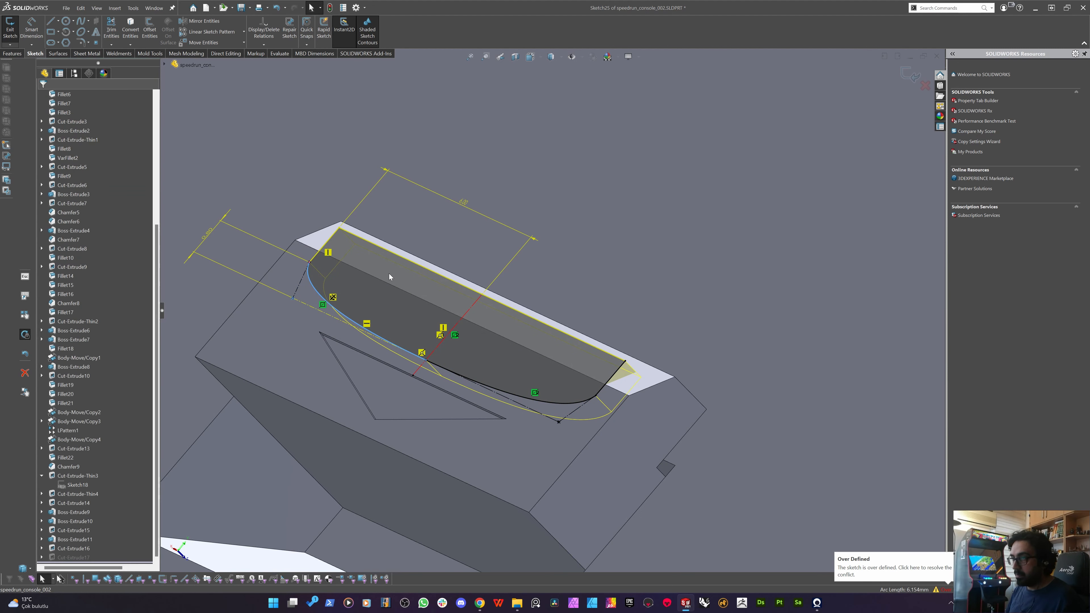
{"action": "left_click", "coordinate": [303, 280]}
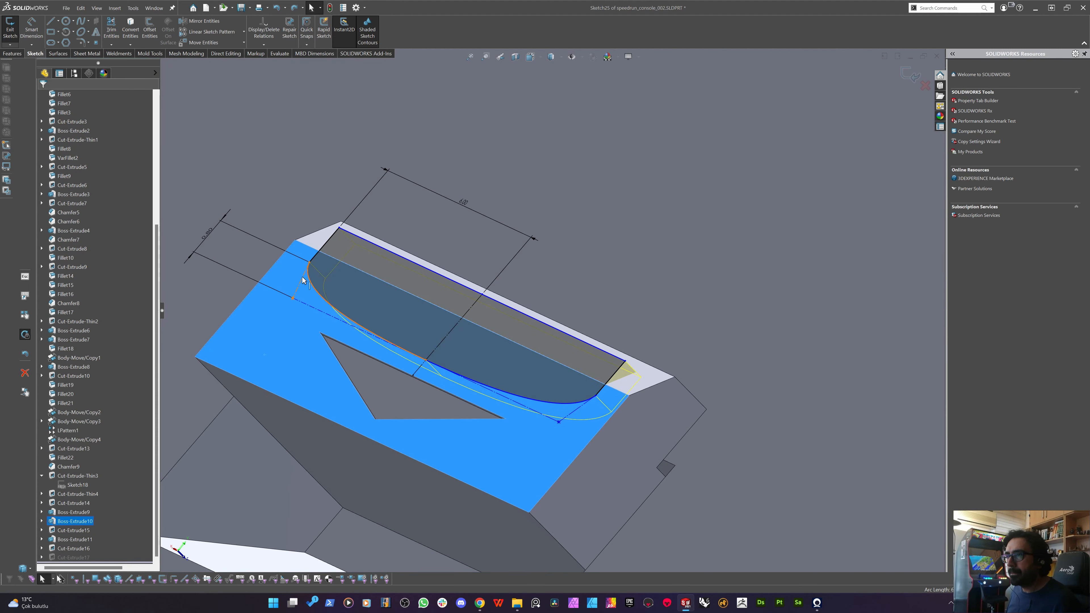
In the Back view, dimension the horizontal leg of the left spline's control polygon.
{"action": "key", "text": "ctrl+8"}
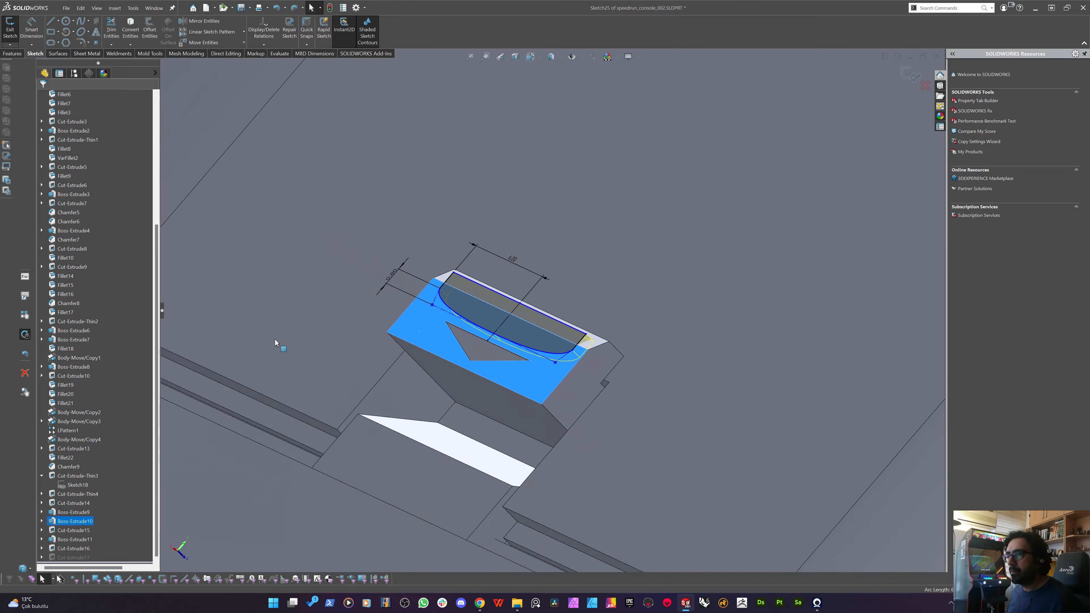
{"action": "key", "text": "space"}
{"action": "left_click", "coordinate": [403, 340]}
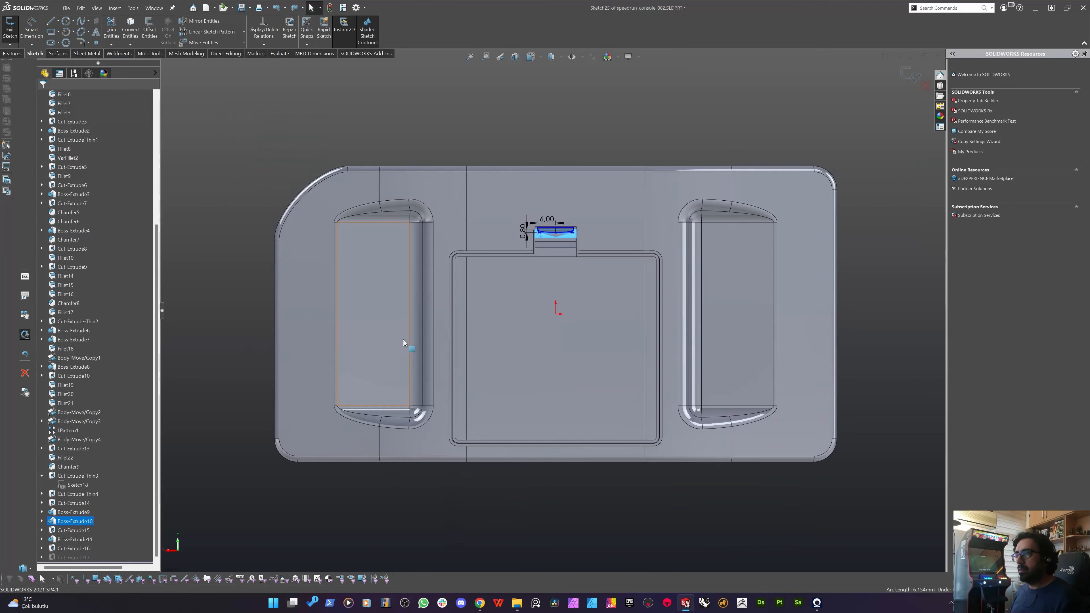
{"action": "scroll", "coordinate": [533, 207], "scroll_direction": "down", "scroll_amount": 8}
{"action": "key", "text": "Escape"}
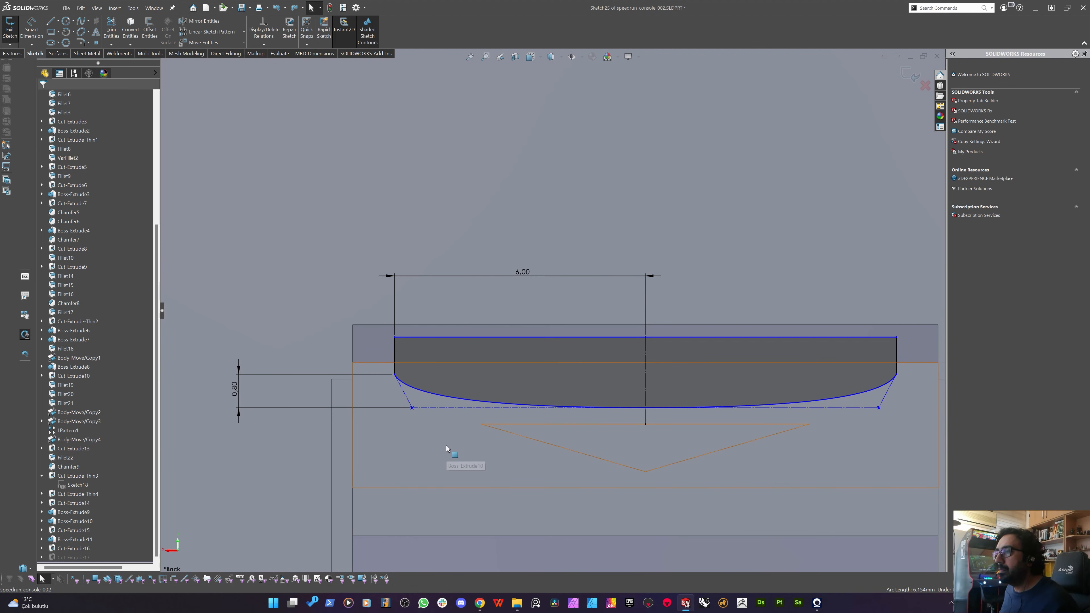
{"action": "right_click_drag", "start_coordinate": [446, 444], "coordinate": [449, 390]}
{"action": "left_click", "coordinate": [448, 406]}
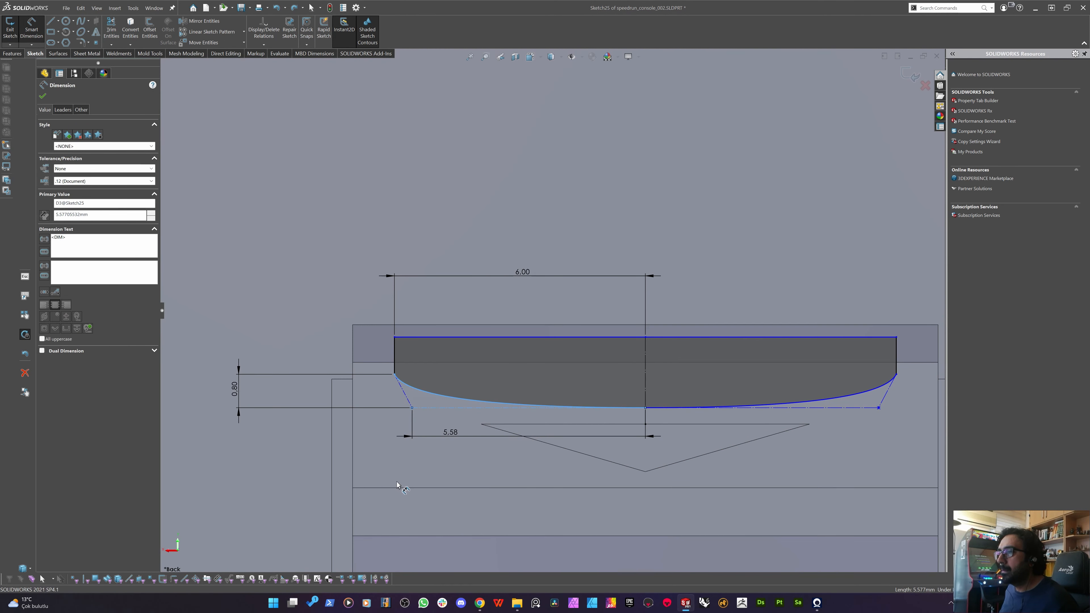
{"action": "key", "text": "Return"}
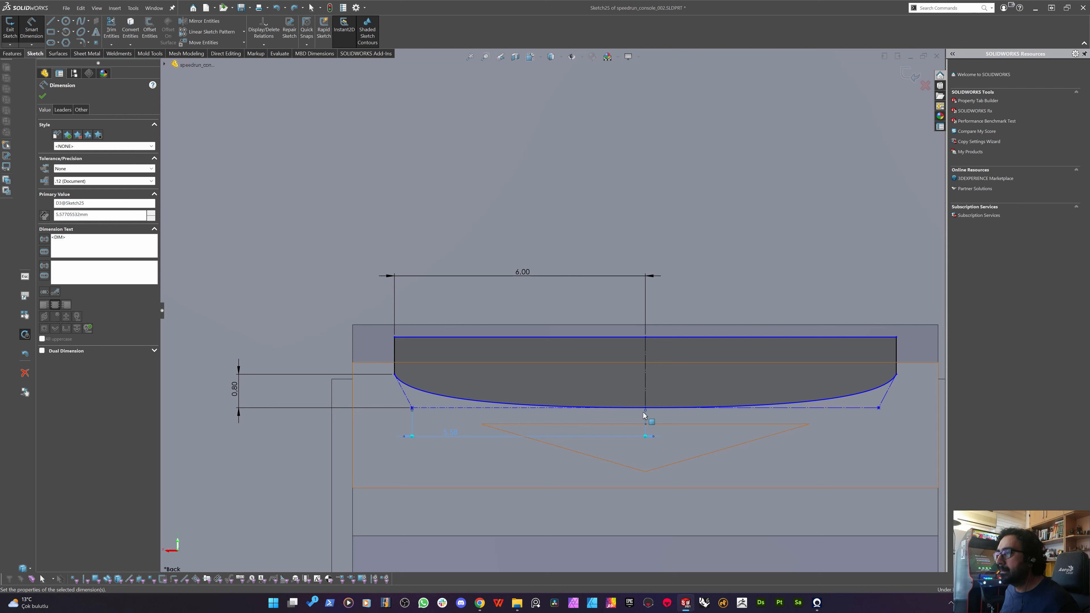
{"action": "left_click", "coordinate": [645, 415]}
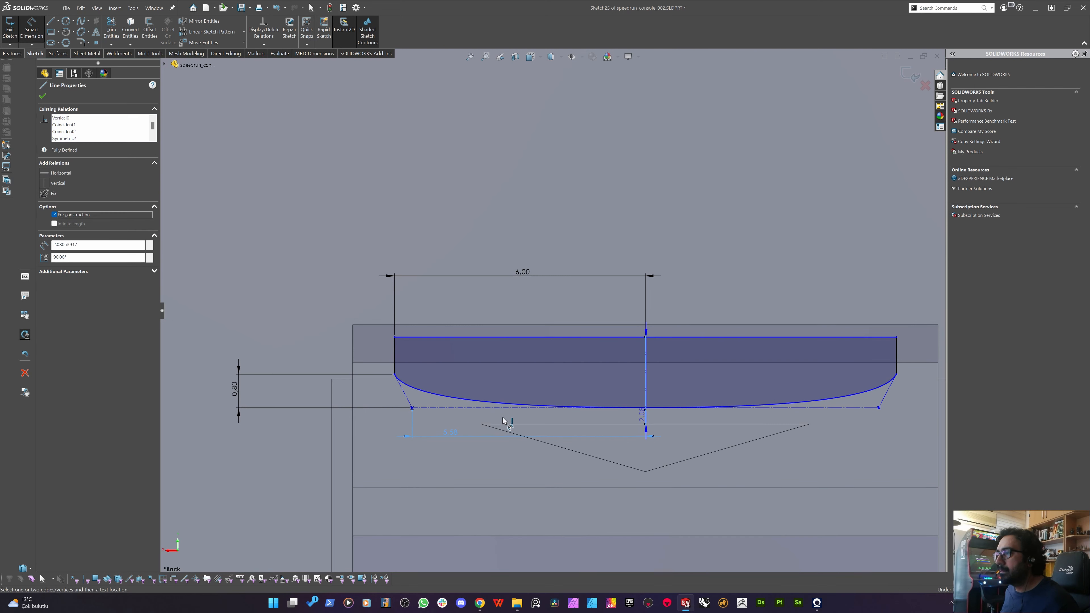
{"action": "key", "text": "Escape"}
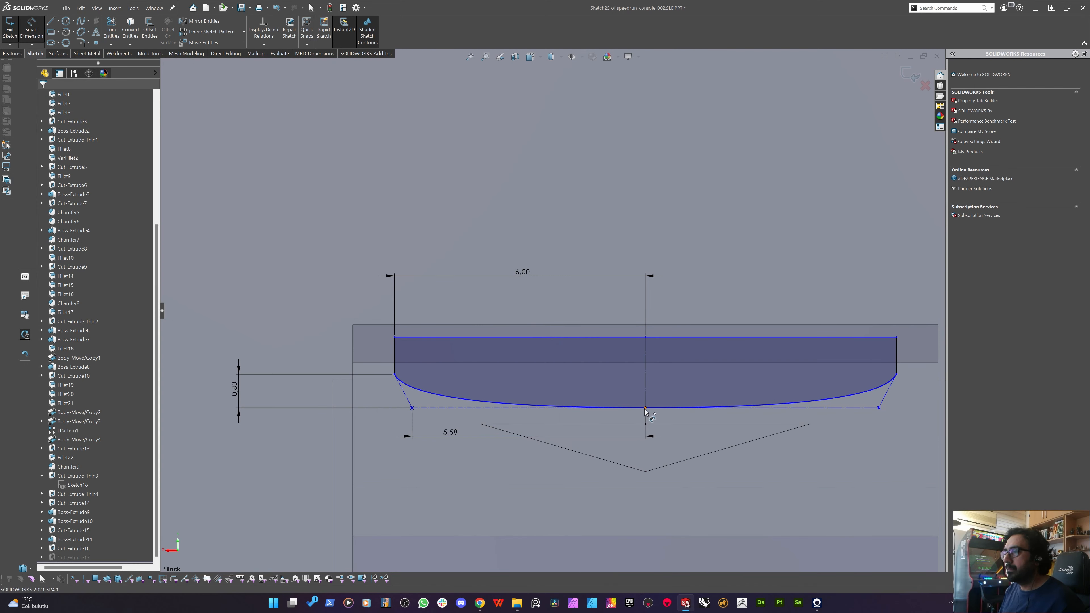
Dimension the vertical gap between the curve's centre endpoint and the triangle's upper edge.
{"action": "left_click", "coordinate": [645, 410]}
{"action": "left_click", "coordinate": [646, 424]}
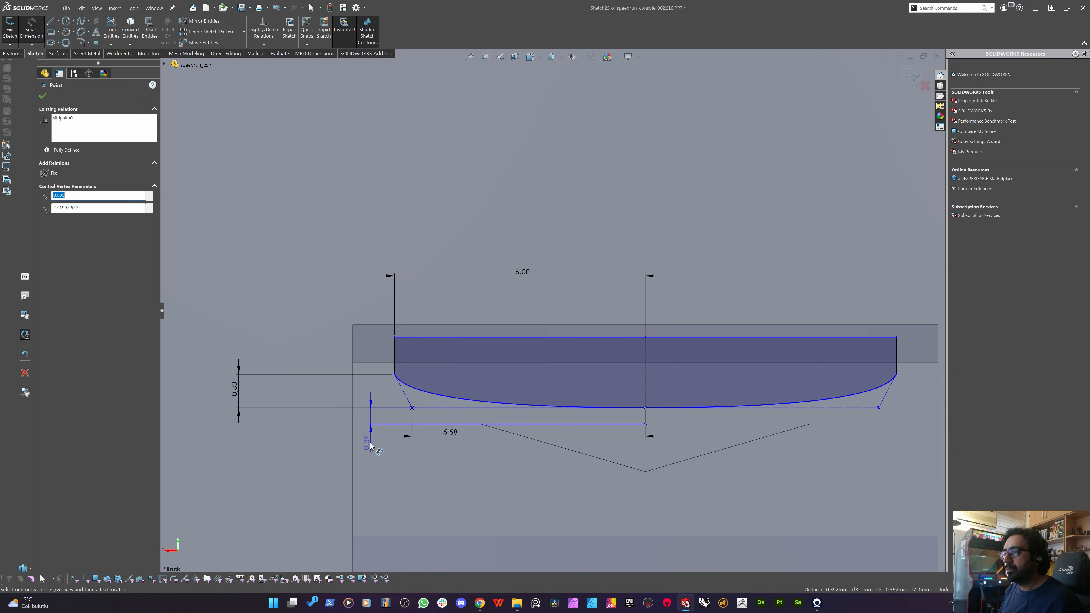
{"action": "left_click", "coordinate": [369, 443]}
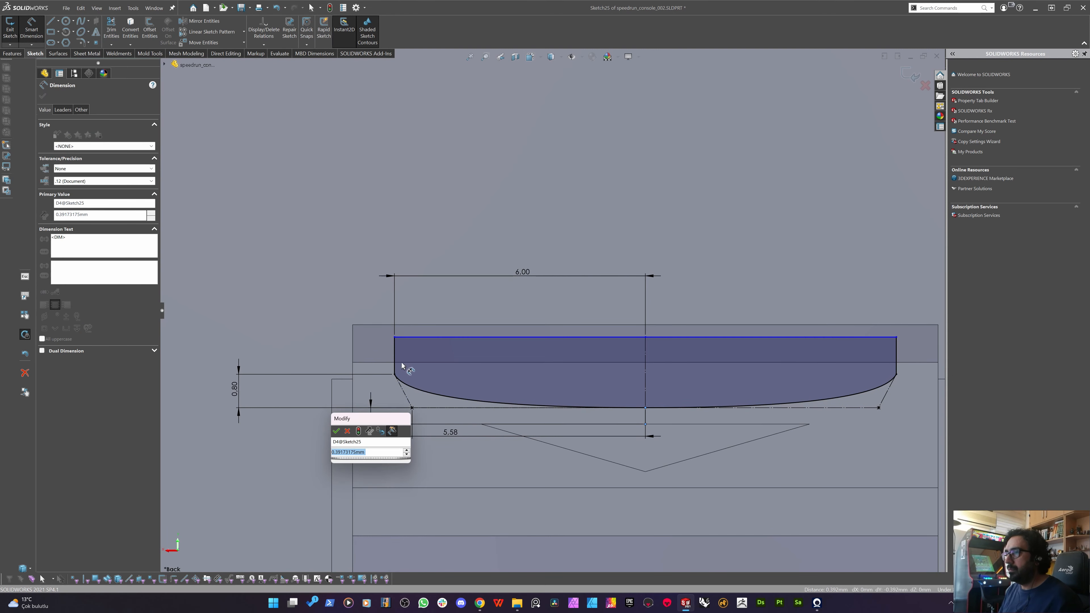
{"action": "key", "text": "Return"}
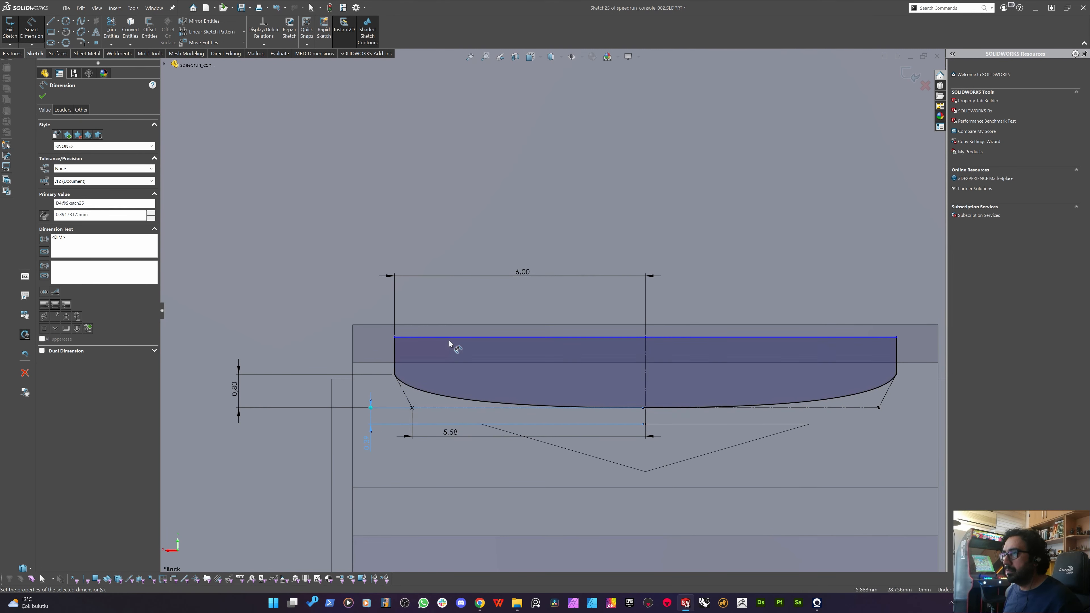
{"action": "key", "text": "Escape"}
Move the recess profile's upper line well beyond the latch's outer edge and exit the sketch to rebuild the cut.
{"action": "left_click", "coordinate": [446, 337]}
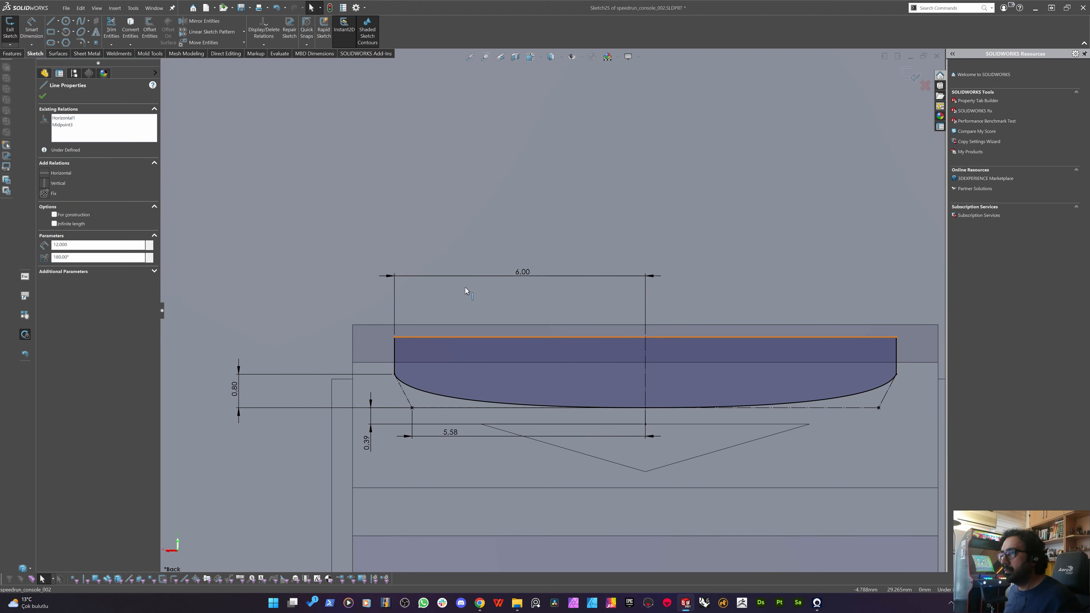
{"action": "left_click_drag", "start_coordinate": [468, 292], "coordinate": [472, 223]}
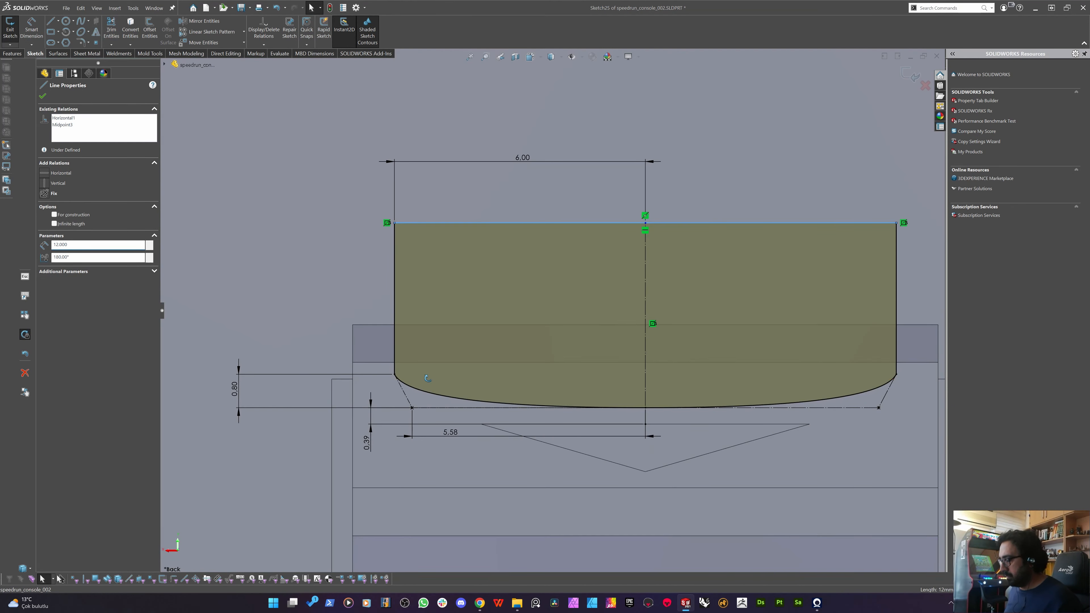
{"action": "middle_click_drag", "start_coordinate": [428, 378], "coordinate": [143, 178]}
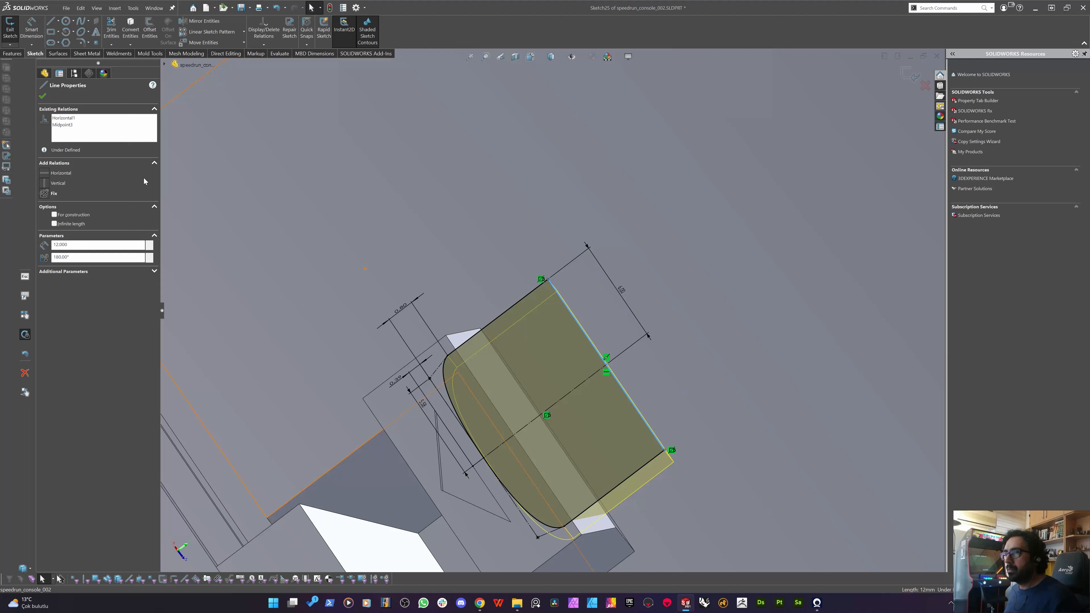
{"action": "left_click", "coordinate": [43, 97]}
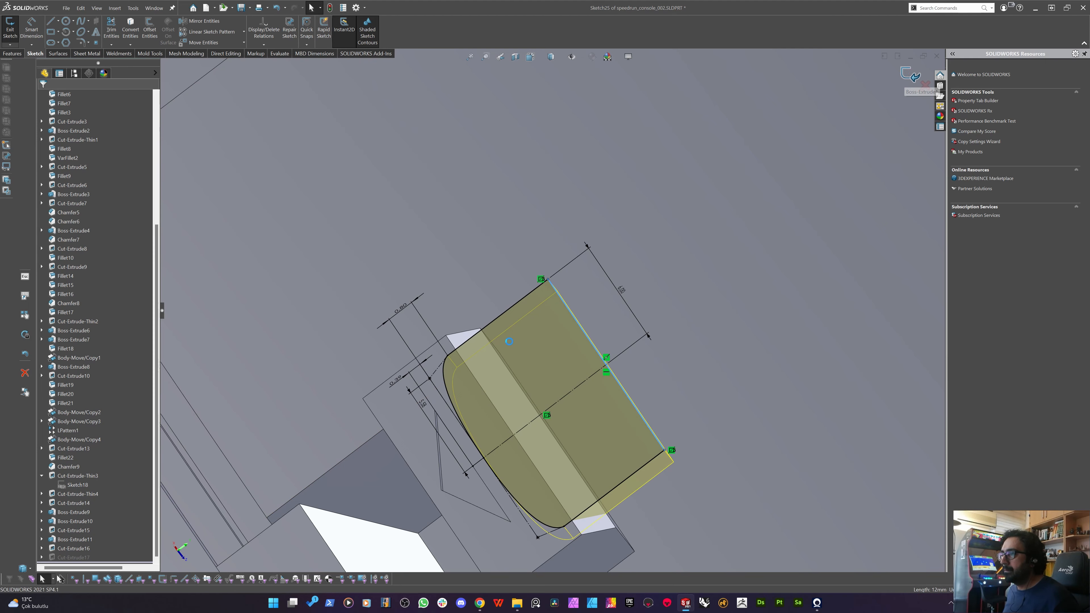
{"action": "scroll", "coordinate": [517, 333], "scroll_direction": "up", "scroll_amount": 6}
{"action": "mouse_move", "coordinate": [517, 333]}
{"action": "middle_mouse_down"}
{"action": "mouse_move", "coordinate": [573, 258]}
{"action": "mouse_move", "coordinate": [601, 254]}
{"action": "middle_mouse_up"}
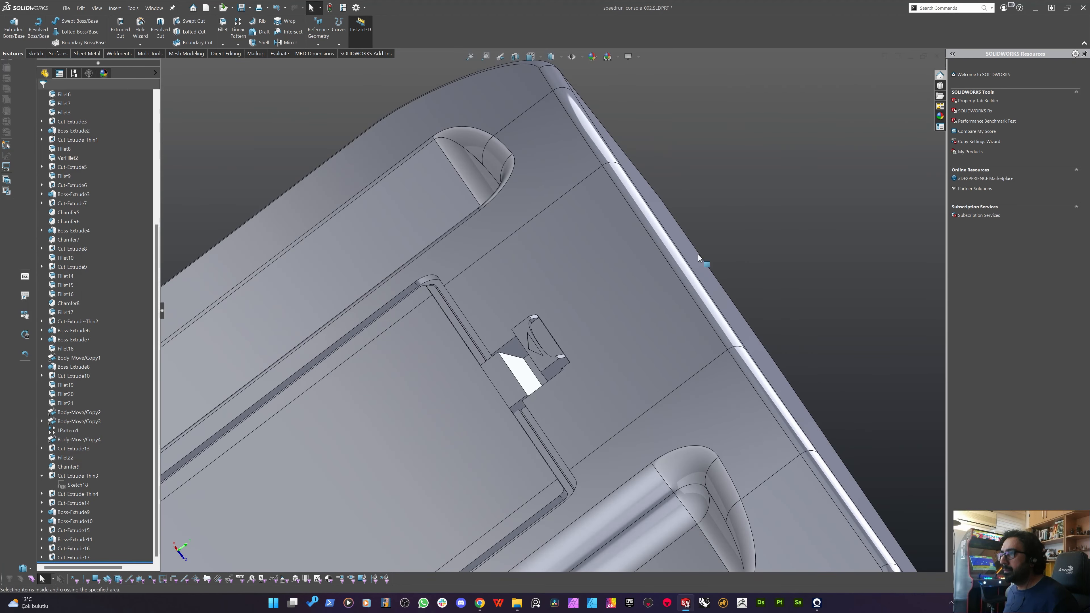
Set the recess cut's gap dimension between the curve and the triangular mark to 0.8 mm directly on the model.
{"action": "mouse_move", "coordinate": [699, 254]}
{"action": "middle_mouse_down"}
{"action": "mouse_move", "coordinate": [498, 395]}
{"action": "mouse_move", "coordinate": [510, 299]}
{"action": "mouse_move", "coordinate": [477, 361]}
{"action": "mouse_move", "coordinate": [550, 372]}
{"action": "middle_mouse_up"}
{"action": "scroll", "coordinate": [594, 355], "scroll_direction": "down", "scroll_amount": 5}
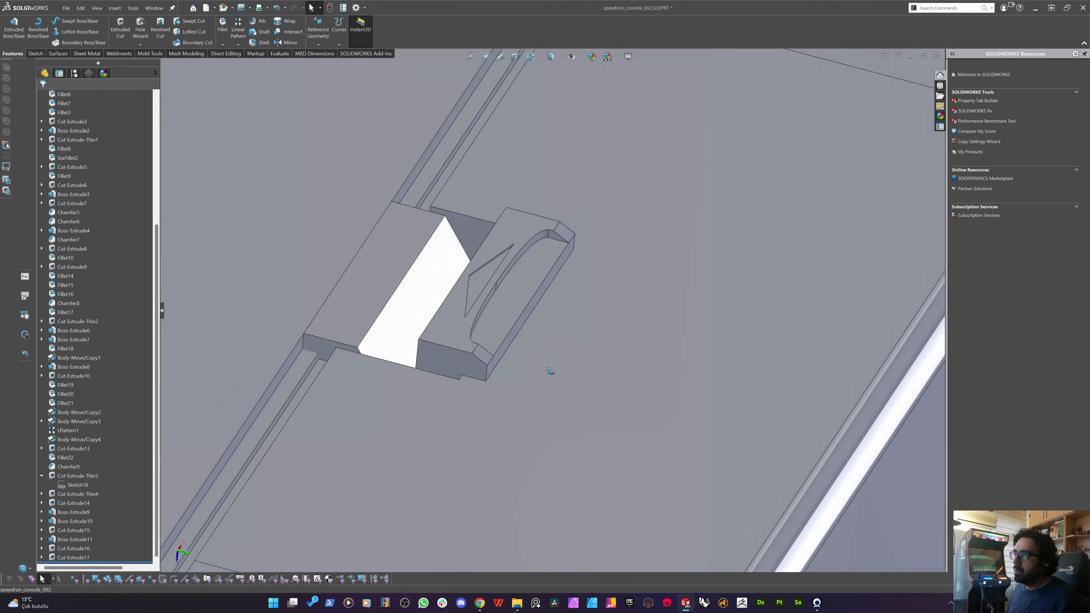
{"action": "scroll", "coordinate": [519, 313], "scroll_direction": "down", "scroll_amount": 6}
{"action": "scroll", "coordinate": [455, 312], "scroll_direction": "up", "scroll_amount": 2}
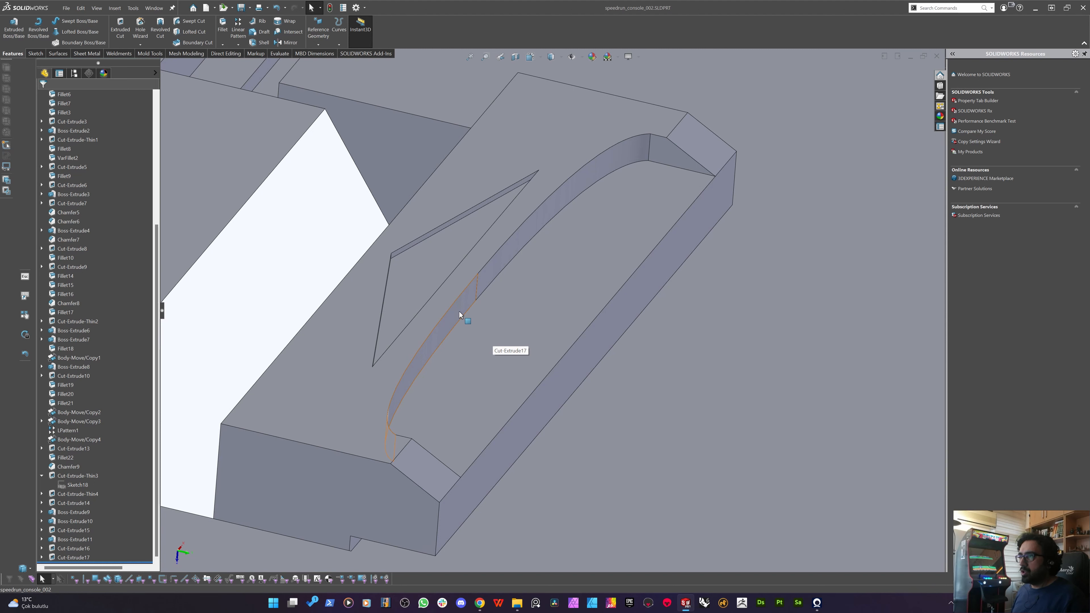
{"action": "right_click", "coordinate": [459, 315]}
{"action": "left_click", "coordinate": [429, 335]}
{"action": "left_click", "coordinate": [429, 335]}
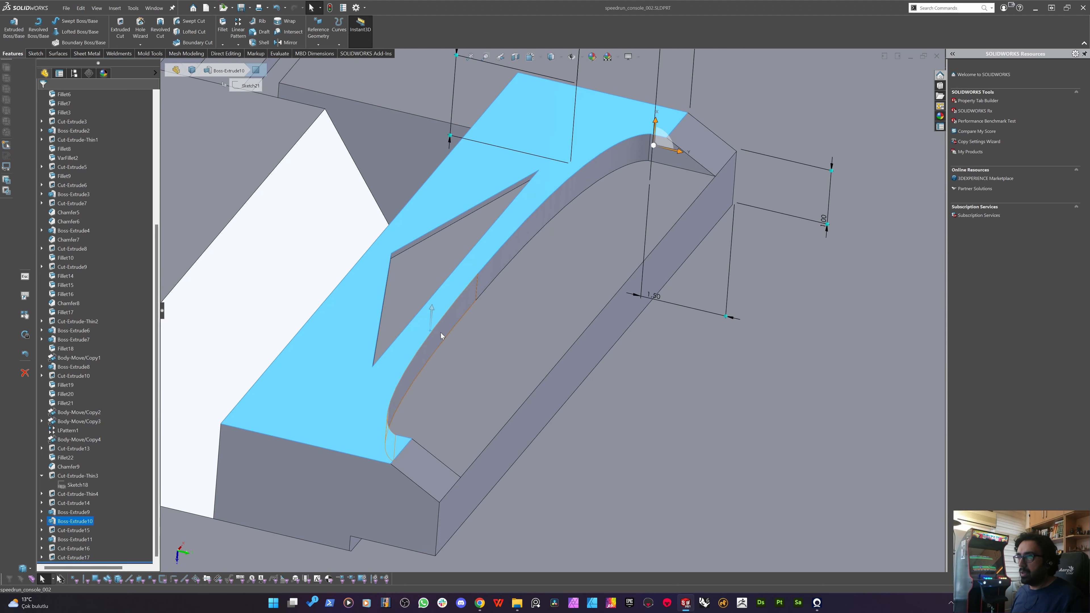
{"action": "double_click", "coordinate": [440, 334]}
{"action": "scroll", "coordinate": [532, 309], "scroll_direction": "up", "scroll_amount": 3}
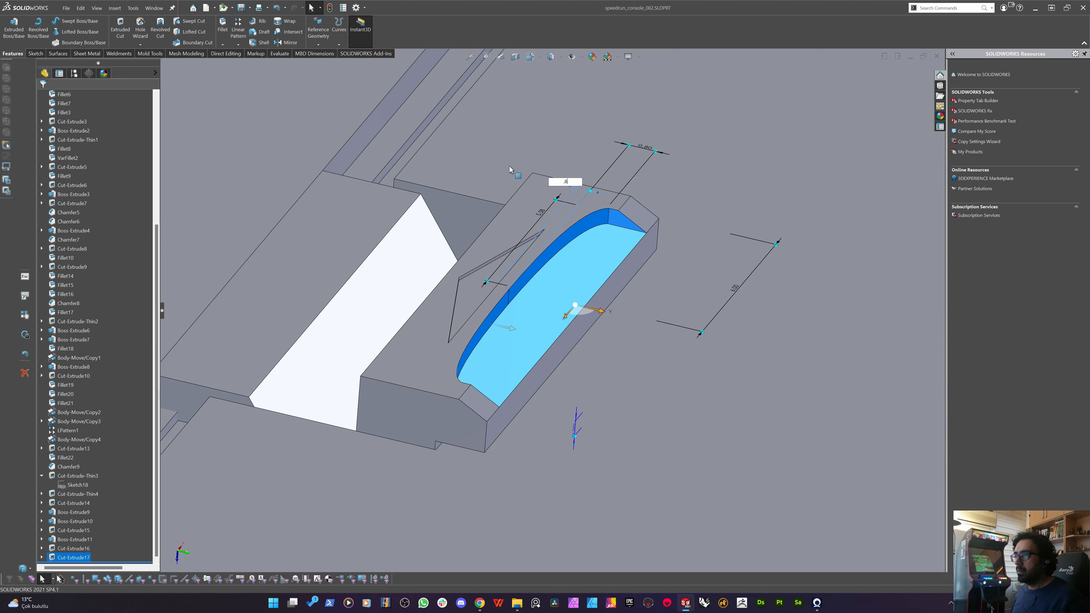
{"action": "key", "text": "Return"}
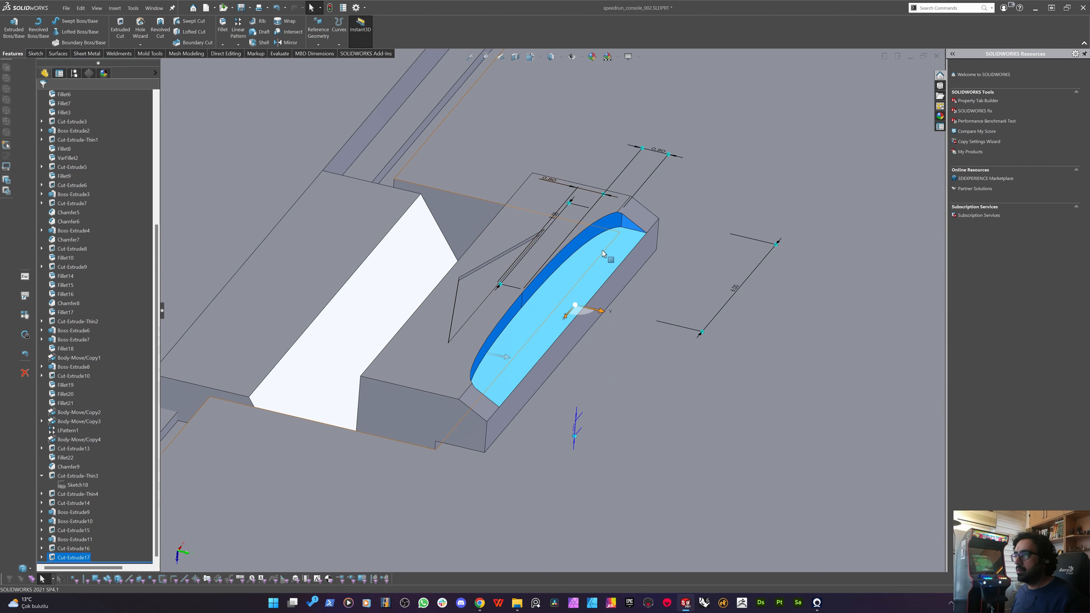
Set the finger recess's half-width dimension to 4.5 mm directly on the model.
{"action": "middle_click", "coordinate": [592, 274]}
{"action": "middle_click_drag", "start_coordinate": [592, 274], "coordinate": [758, 276]}
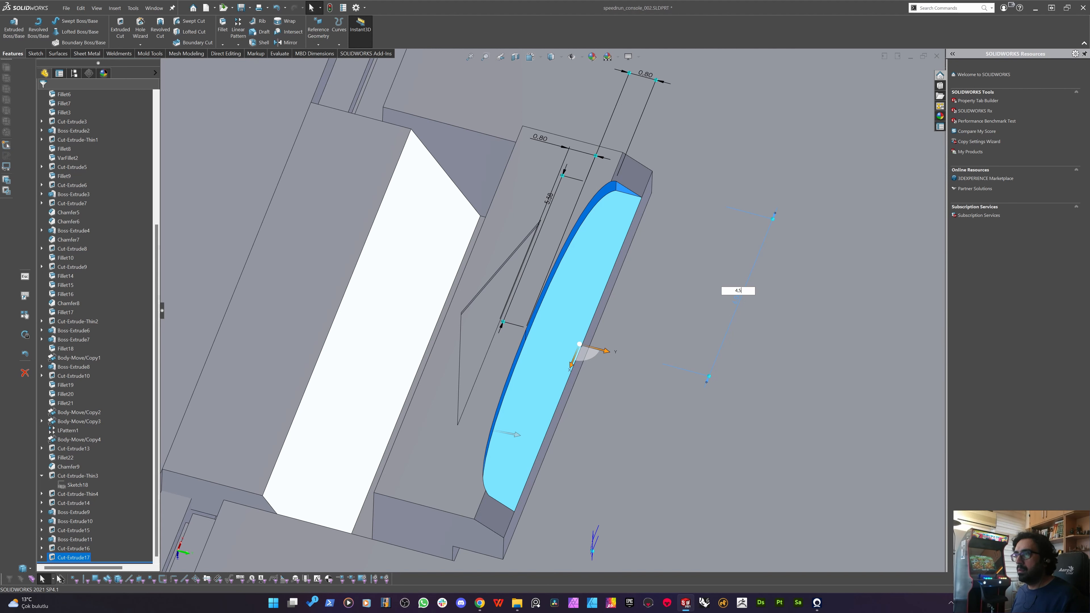
{"action": "key", "text": "Return"}
Reopen the finger recess sketch and delete the dimension on the horizontal leg of the spline's control polygon.
{"action": "middle_click_drag", "start_coordinate": [441, 278], "coordinate": [463, 301]}
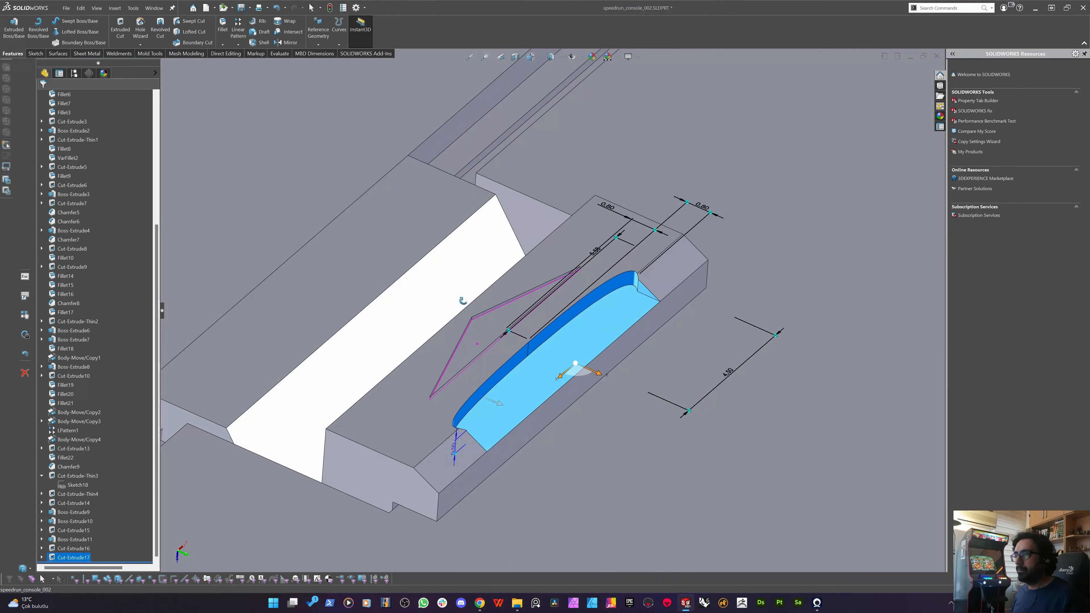
{"action": "right_click", "coordinate": [628, 275]}
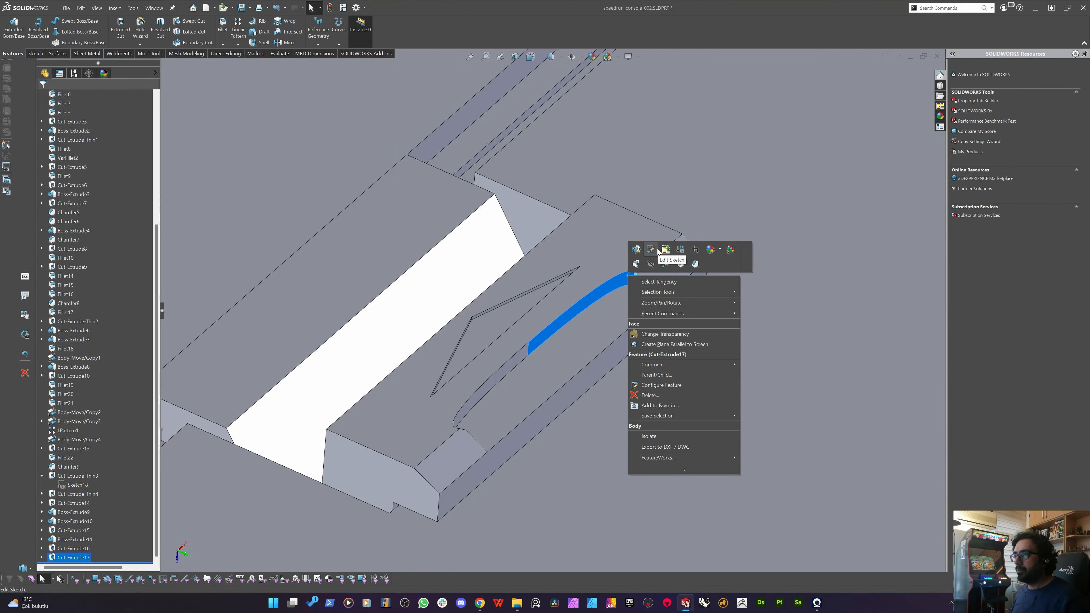
{"action": "left_click", "coordinate": [652, 250]}
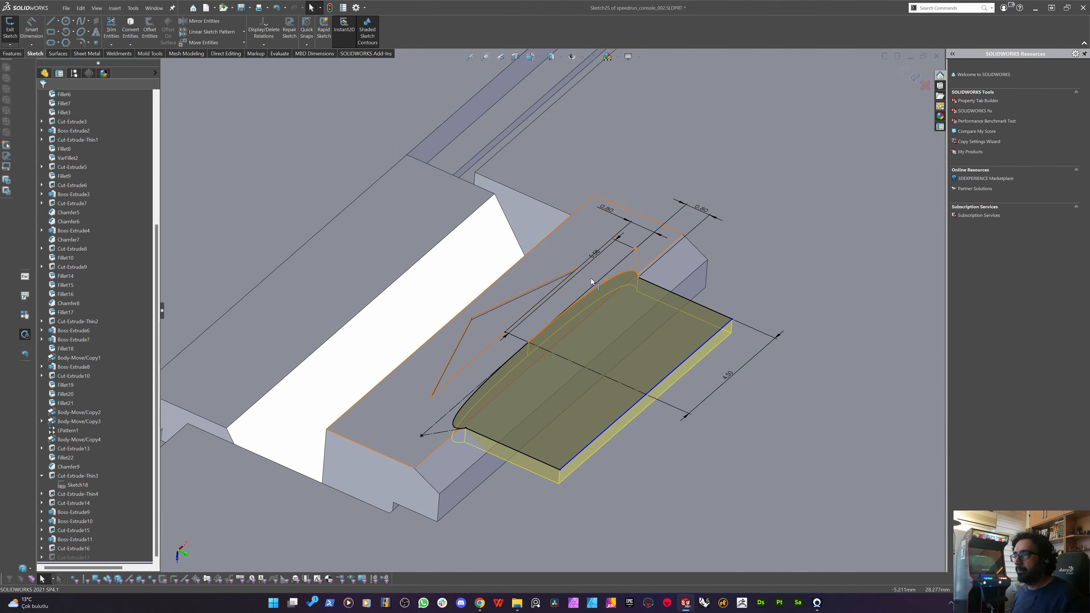
{"action": "left_click", "coordinate": [591, 281]}
{"action": "middle_click_drag", "start_coordinate": [592, 282], "coordinate": [564, 484]}
{"action": "left_click_drag", "start_coordinate": [415, 242], "coordinate": [383, 296]}
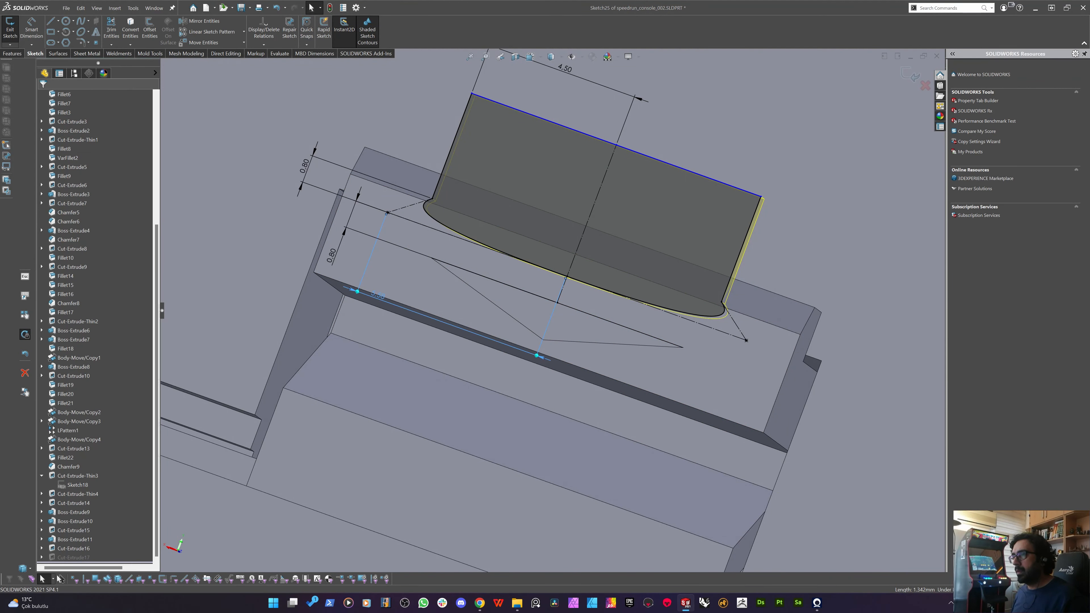
{"action": "key", "text": "Delete"}
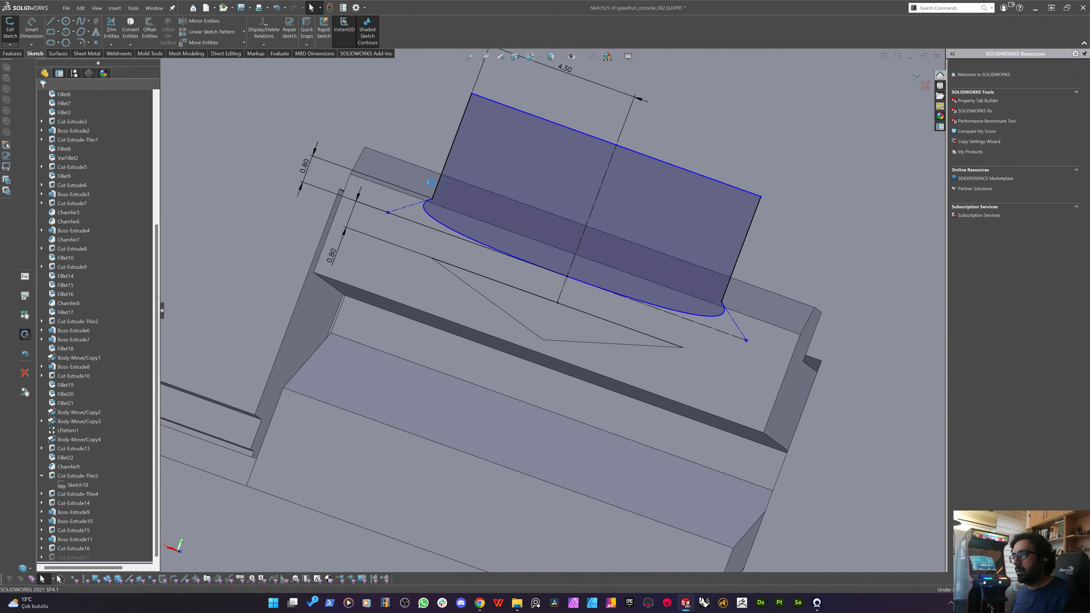
Add a Vertical relation to the outer leg of the left spline's control polygon and exit the sketch.
{"action": "left_click", "coordinate": [407, 207]}
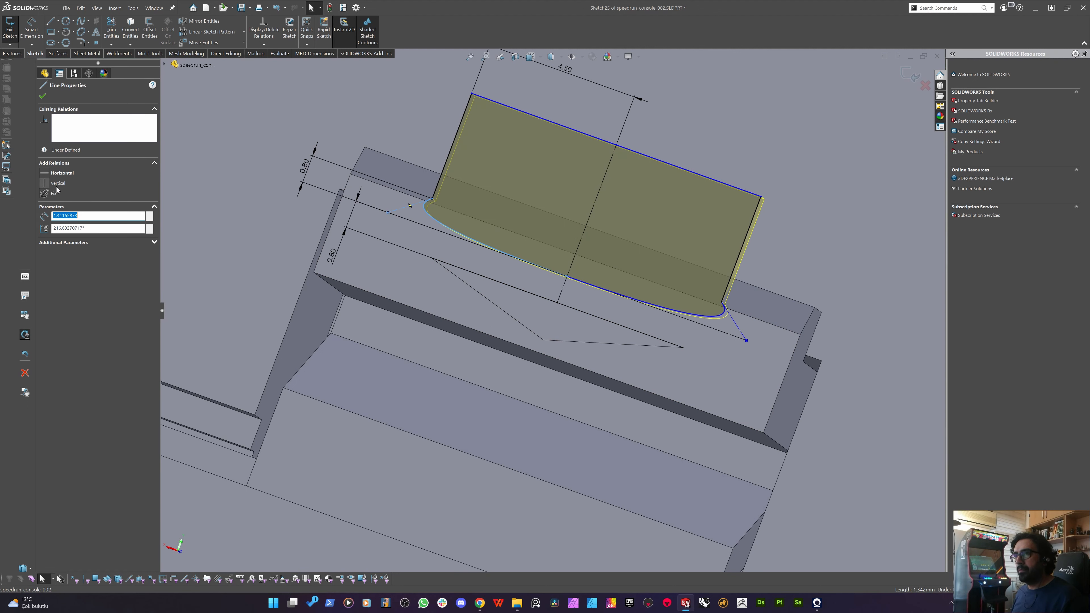
{"action": "left_click", "coordinate": [54, 185]}
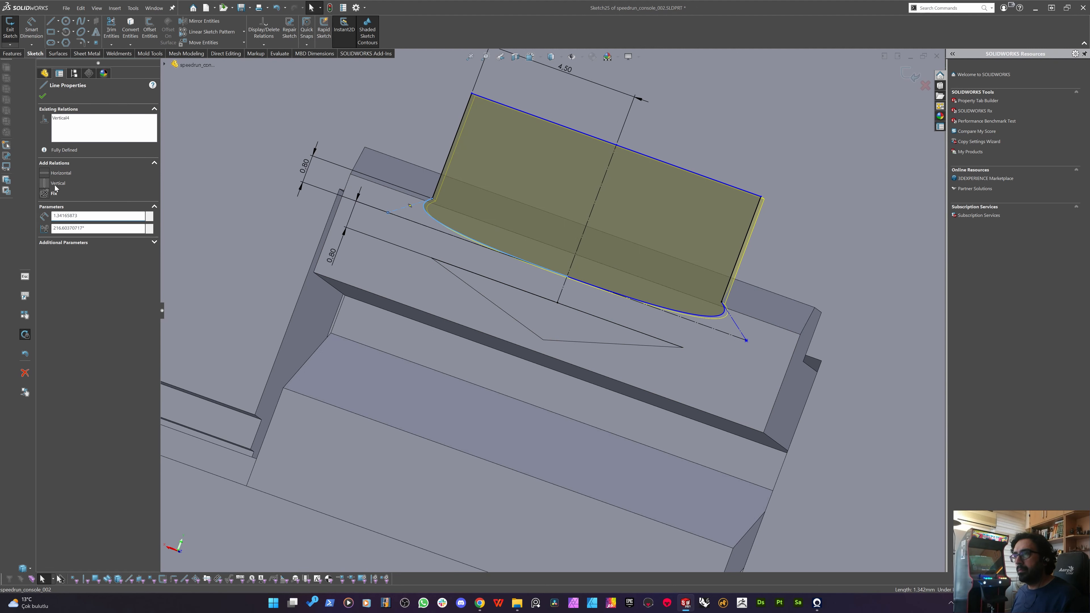
{"action": "left_click", "coordinate": [871, 167]}
{"action": "middle_click_drag", "start_coordinate": [645, 358], "coordinate": [524, 160]}
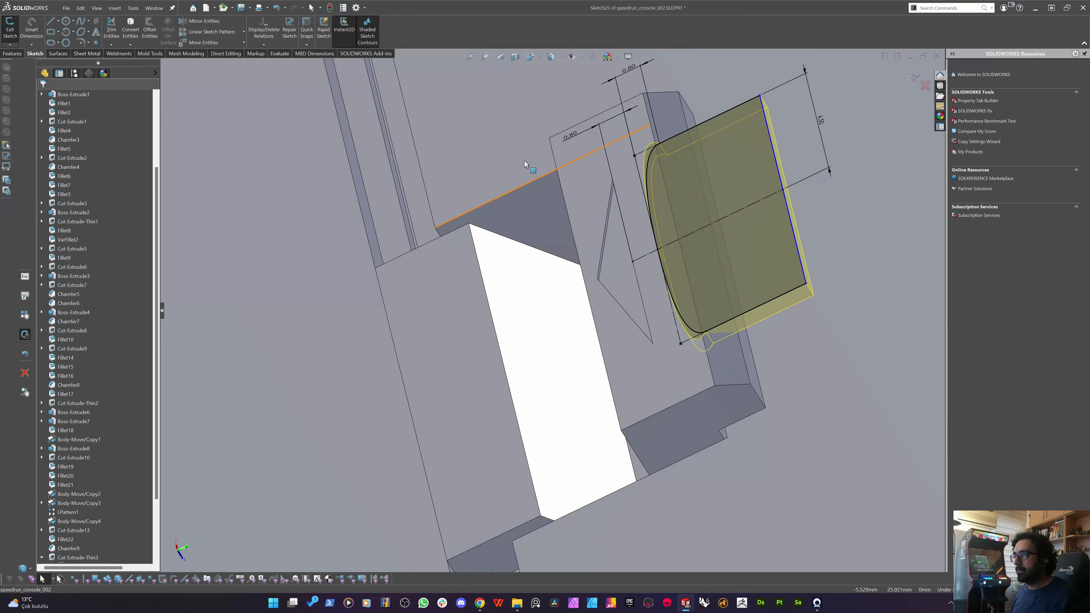
{"action": "left_click", "coordinate": [908, 69]}
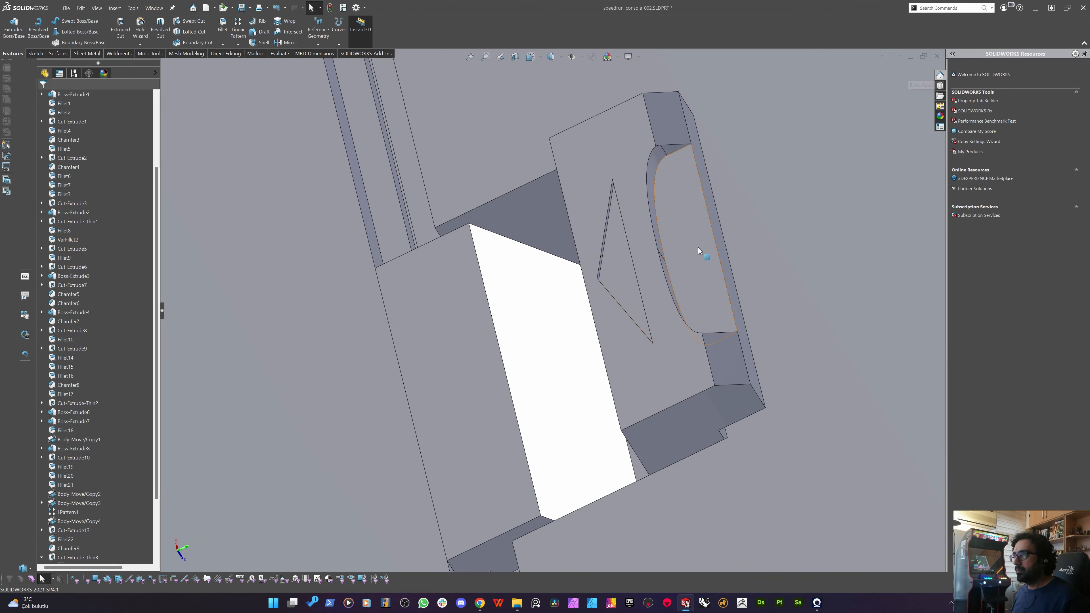
Fillet the curved edge between the finger recess's floor and wall with a 0.4 mm radius.
{"action": "middle_click_drag", "start_coordinate": [638, 321], "coordinate": [548, 292]}
{"action": "left_click", "coordinate": [225, 25]}
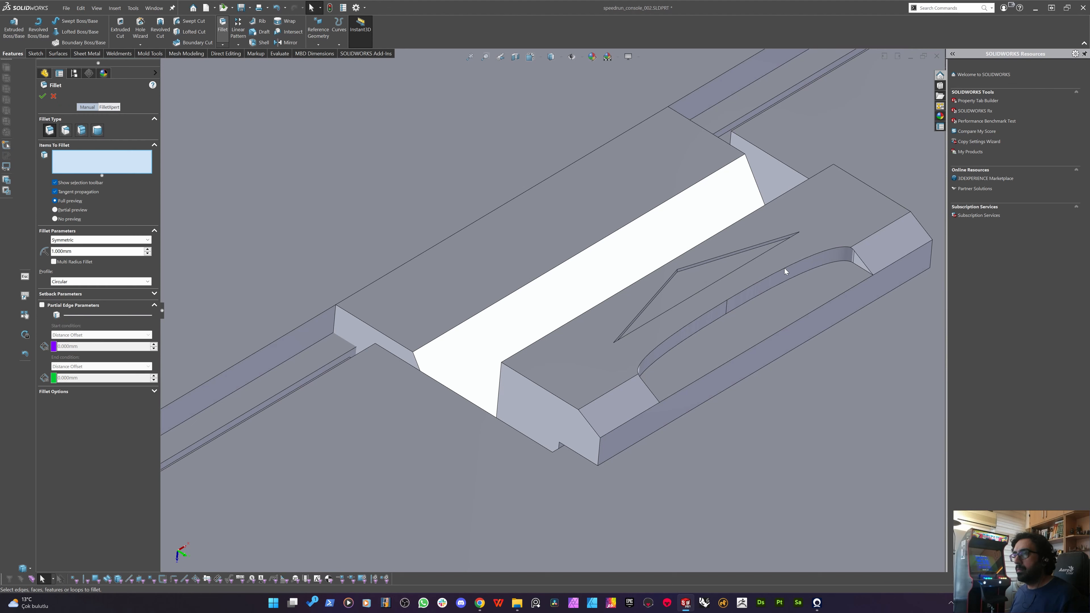
{"action": "type", "text": "0.5"}
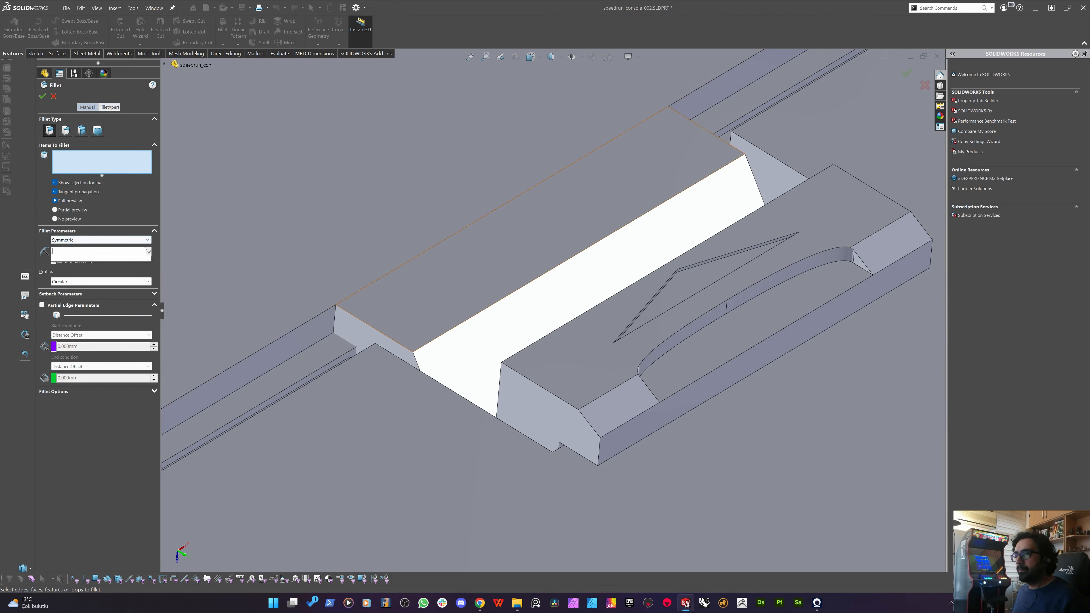
{"action": "key", "text": "Return"}
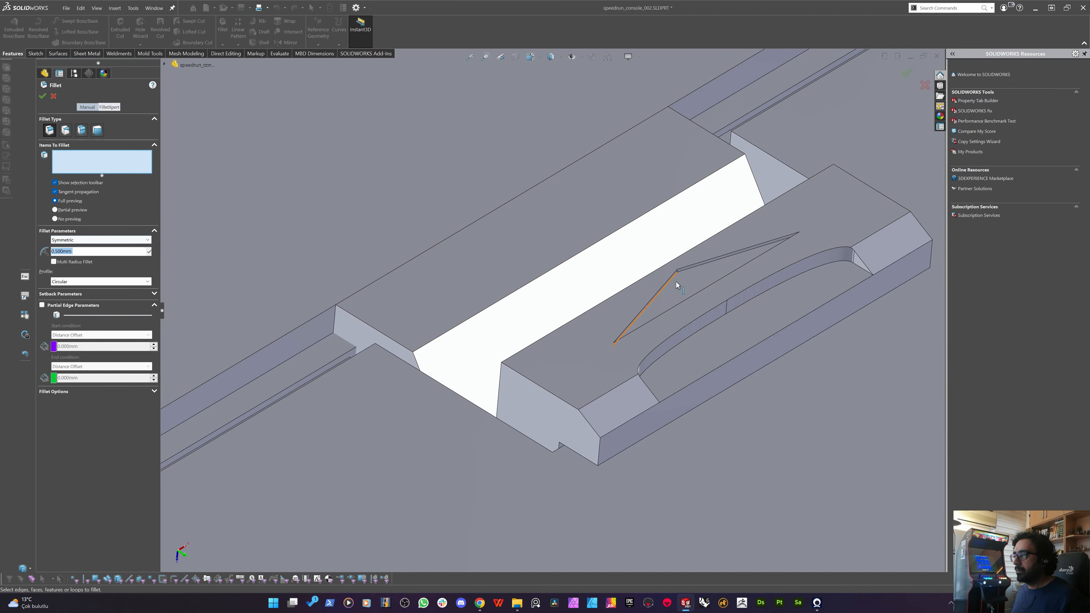
{"action": "left_click", "coordinate": [788, 278]}
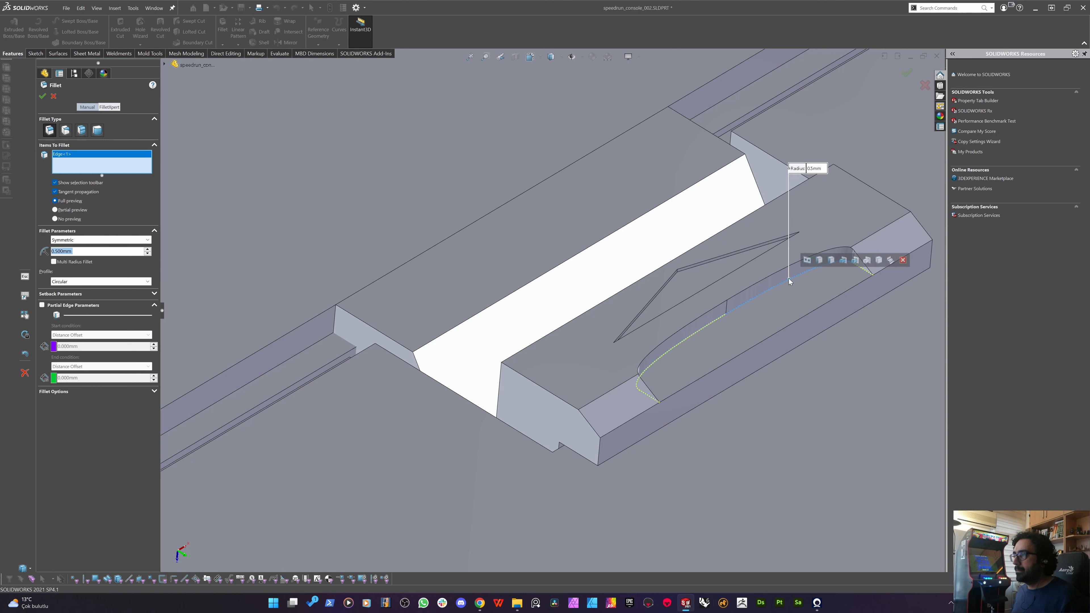
{"action": "type", "text": ".3"}
{"action": "key", "text": "Return"}
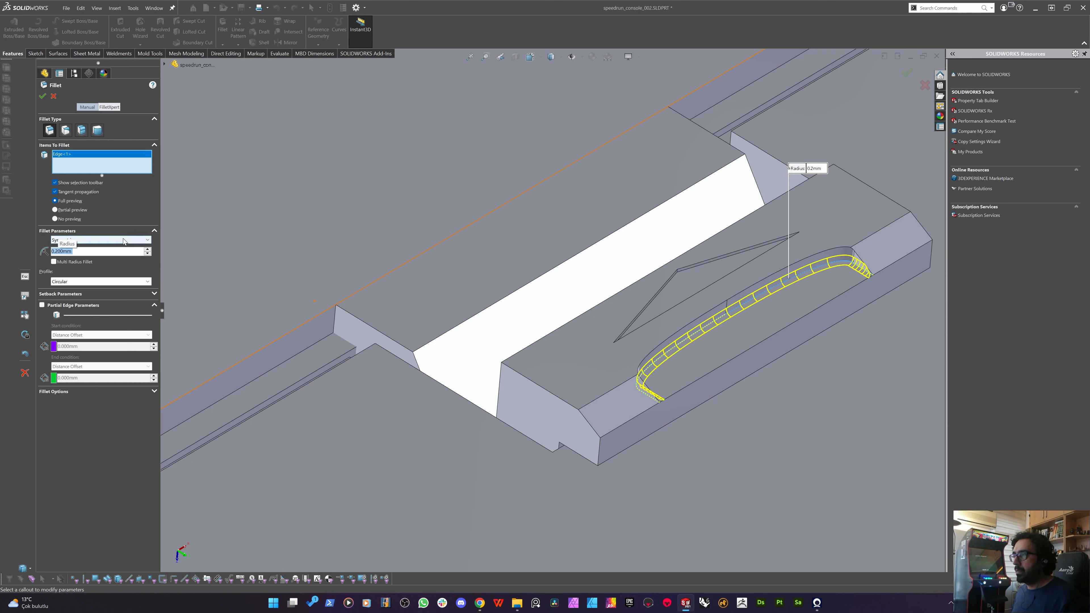
{"action": "type", "text": ".4"}
{"action": "key", "text": "Return"}
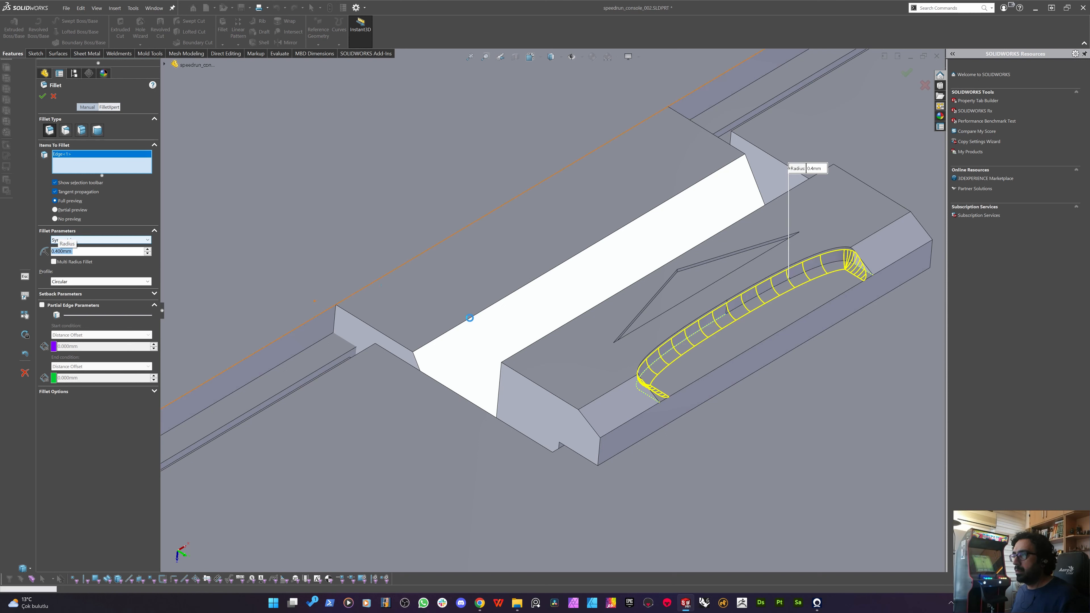
{"action": "key", "text": "Return"}
Reopen the finger recess fillet for editing and add the short end edge and the other half of the curved floor edge.
{"action": "mouse_move", "coordinate": [648, 405]}
{"action": "middle_mouse_down"}
{"action": "mouse_move", "coordinate": [623, 334]}
{"action": "mouse_move", "coordinate": [535, 360]}
{"action": "mouse_move", "coordinate": [534, 376]}
{"action": "mouse_move", "coordinate": [638, 408]}
{"action": "middle_mouse_up"}
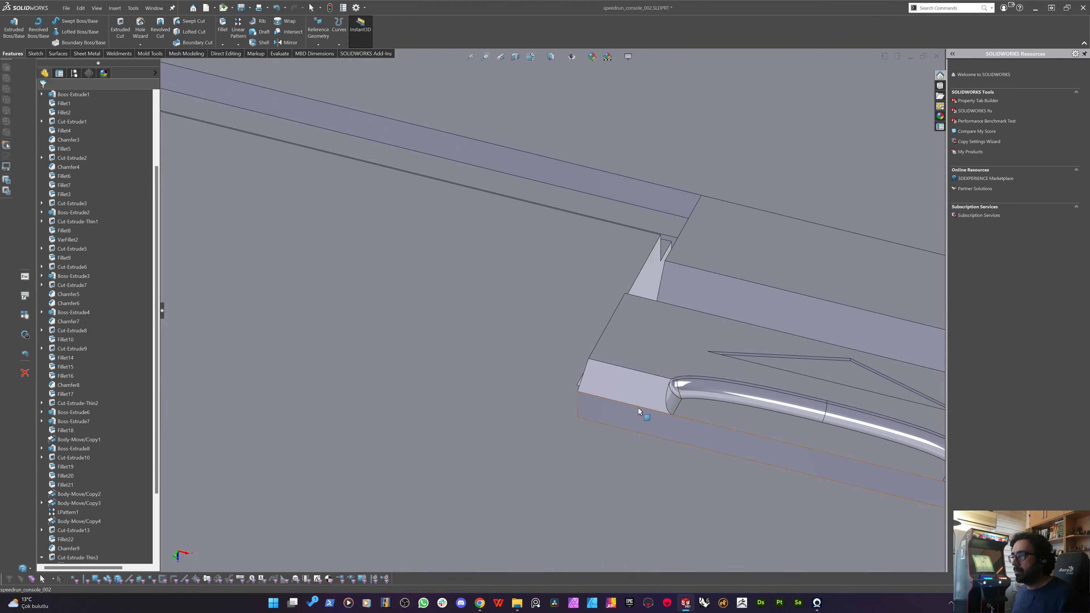
{"action": "right_click", "coordinate": [712, 387]}
{"action": "left_click", "coordinate": [722, 362]}
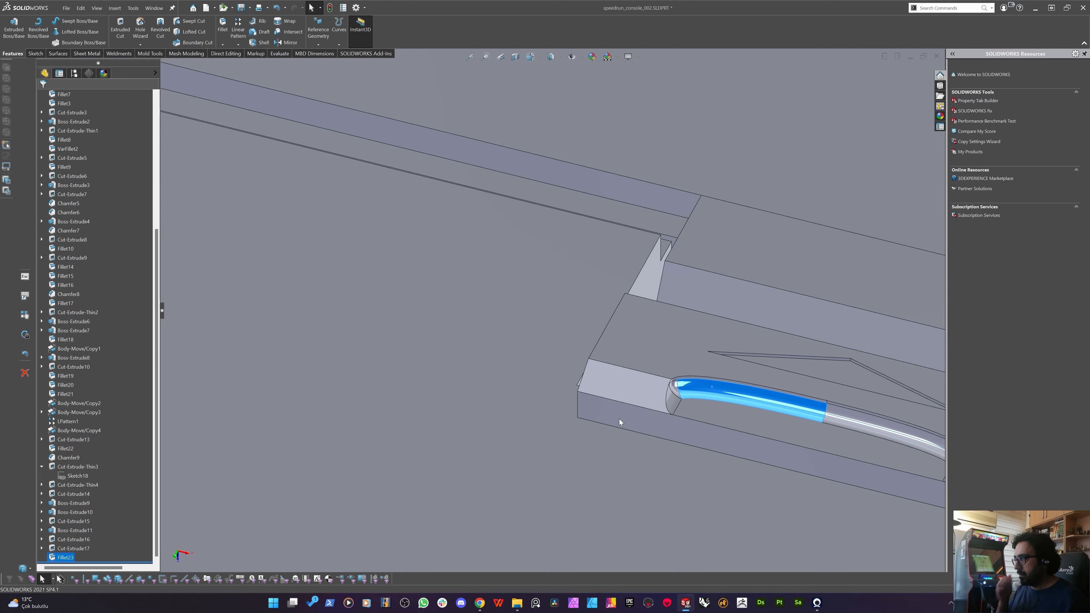
{"action": "left_click", "coordinate": [666, 405]}
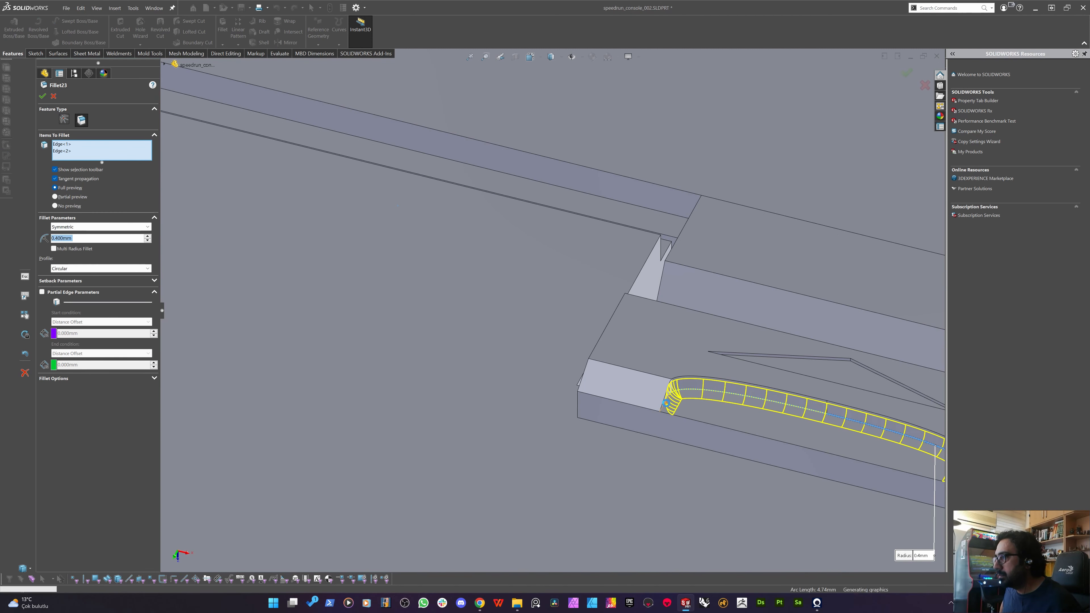
{"action": "scroll", "coordinate": [582, 447], "scroll_direction": "up", "scroll_amount": 5}
{"action": "scroll", "coordinate": [664, 356], "scroll_direction": "down", "scroll_amount": 4}
{"action": "middle_click_drag", "start_coordinate": [666, 355], "coordinate": [663, 413]}
{"action": "left_click", "coordinate": [627, 371]}
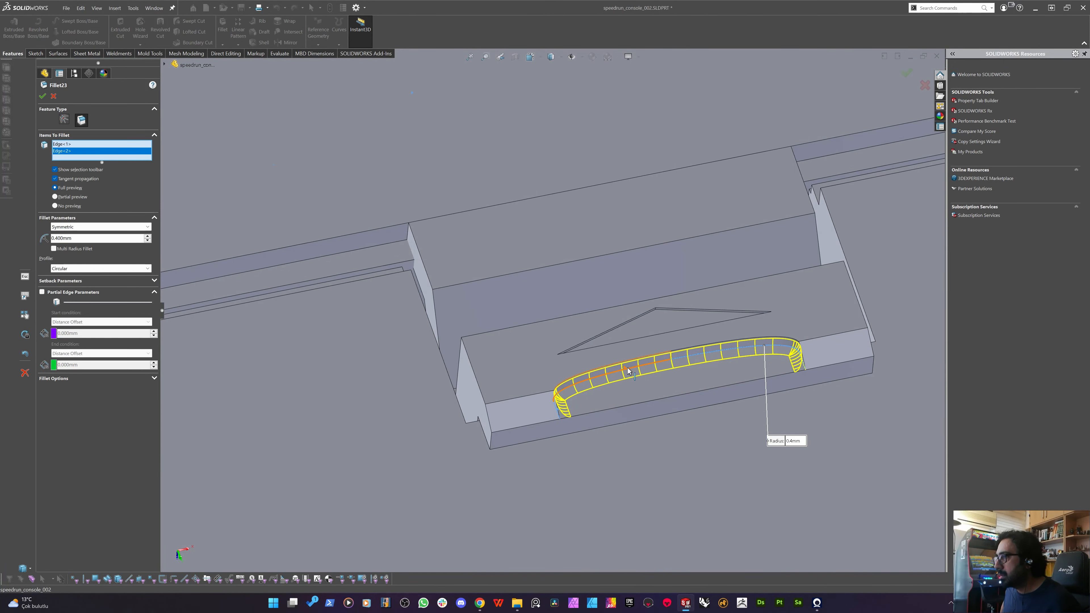
Turn off tangent propagation for the recess fillet and remove the short end edge from its selection.
{"action": "left_click", "coordinate": [65, 151]}
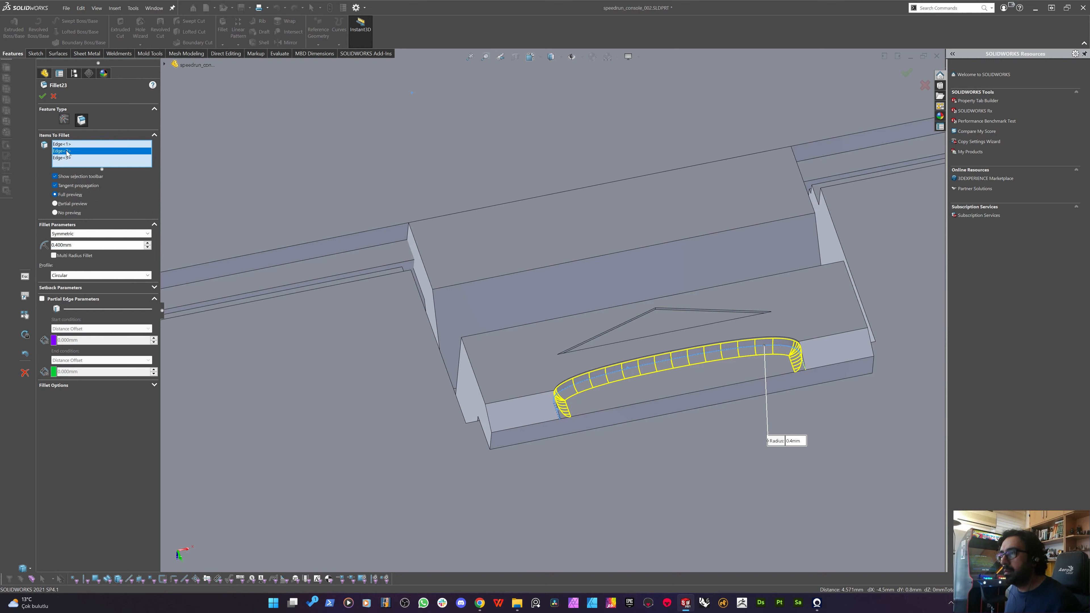
{"action": "left_click", "coordinate": [56, 186]}
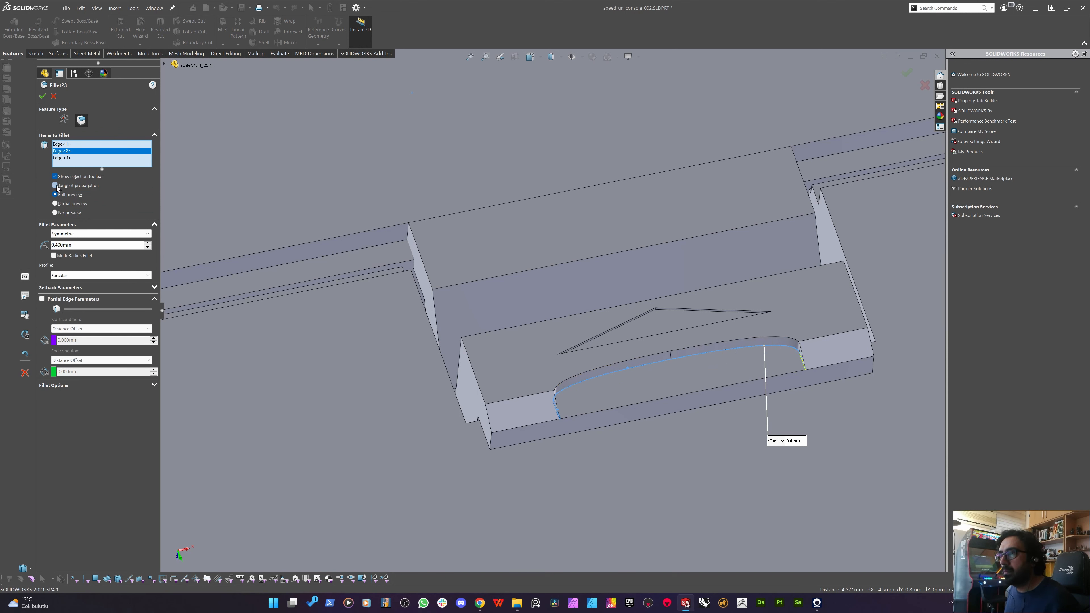
{"action": "key", "text": "Delete"}
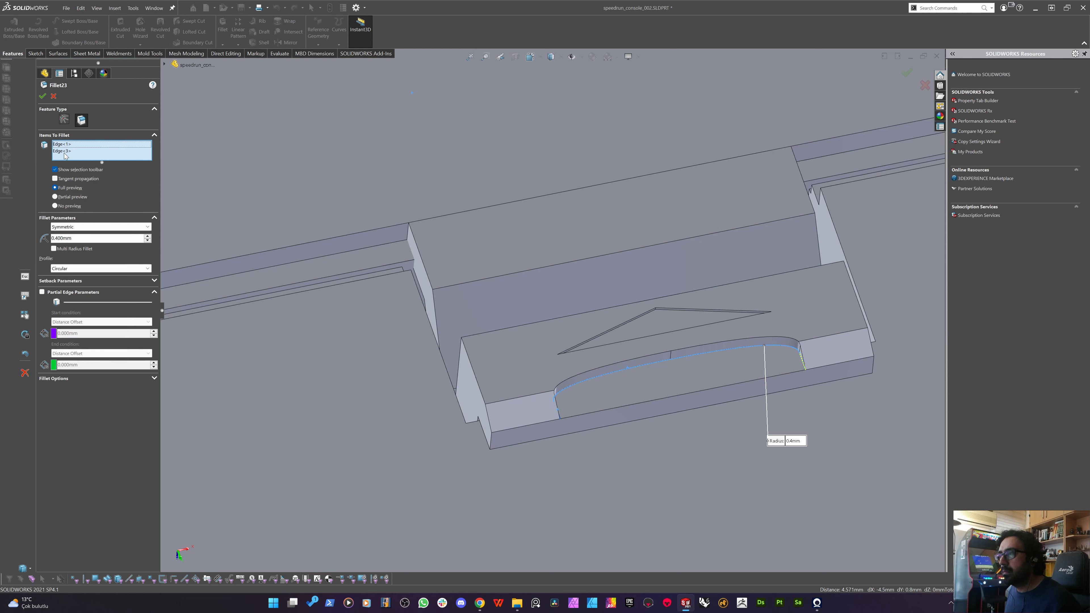
{"action": "left_click", "coordinate": [66, 150]}
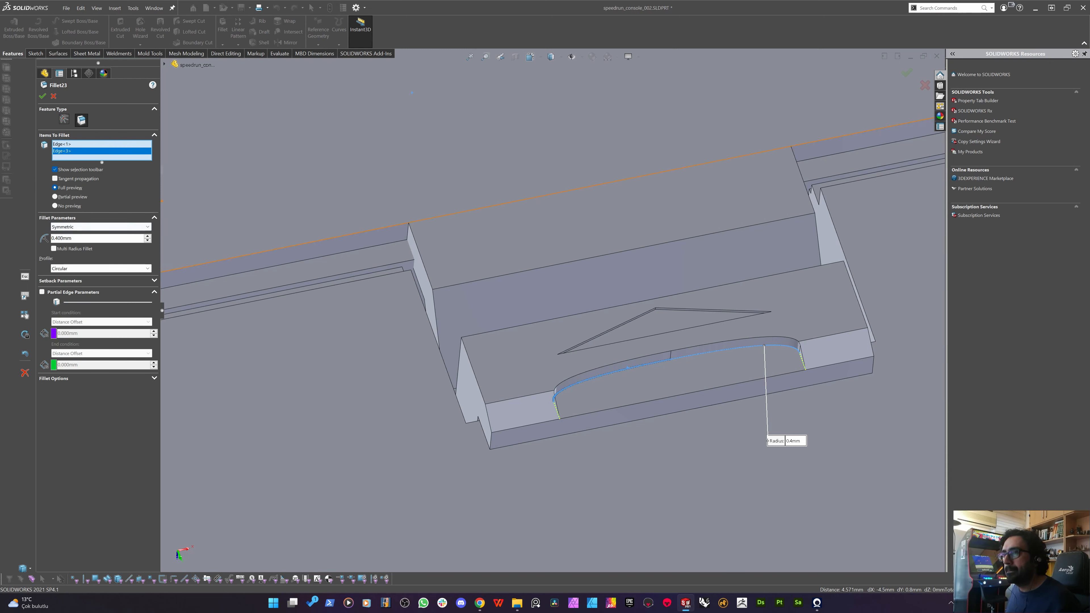
Try radii of 0.2, 0.4, 0.25, 0.35 and 0.3 mm for the recess fillet.
{"action": "double_click", "coordinate": [66, 238]}
{"action": "type", "text": "0.2"}
{"action": "key", "text": "Return"}
{"action": "scroll", "coordinate": [588, 352], "scroll_direction": "down", "scroll_amount": 2}
{"action": "middle_click_drag", "start_coordinate": [586, 351], "coordinate": [359, 361]}
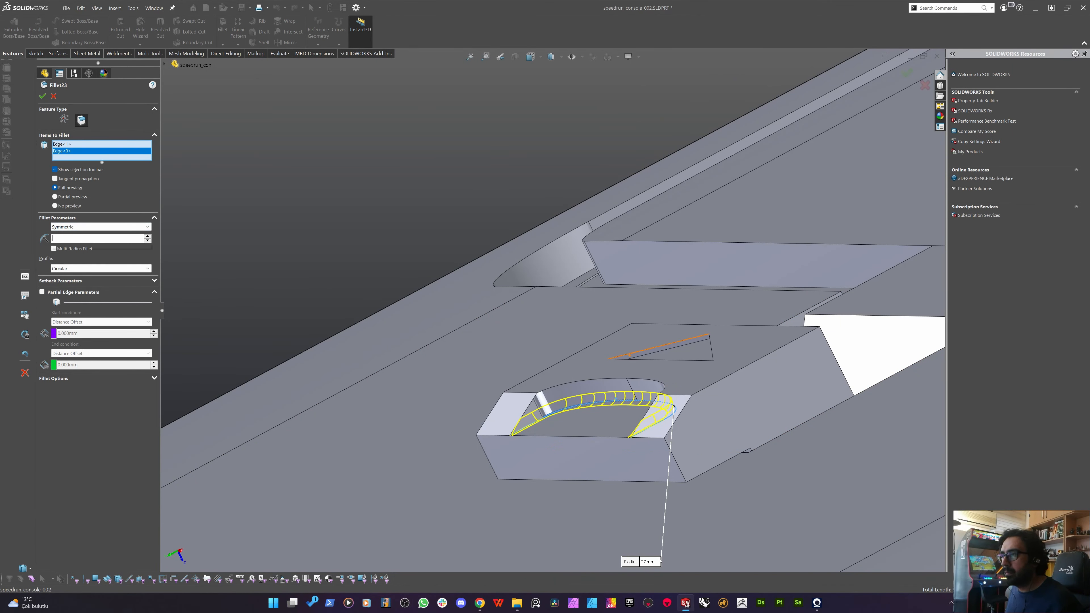
{"action": "type", "text": "0.4"}
{"action": "key", "text": "Return"}
{"action": "type", "text": ",25"}
{"action": "key", "text": "Return"}
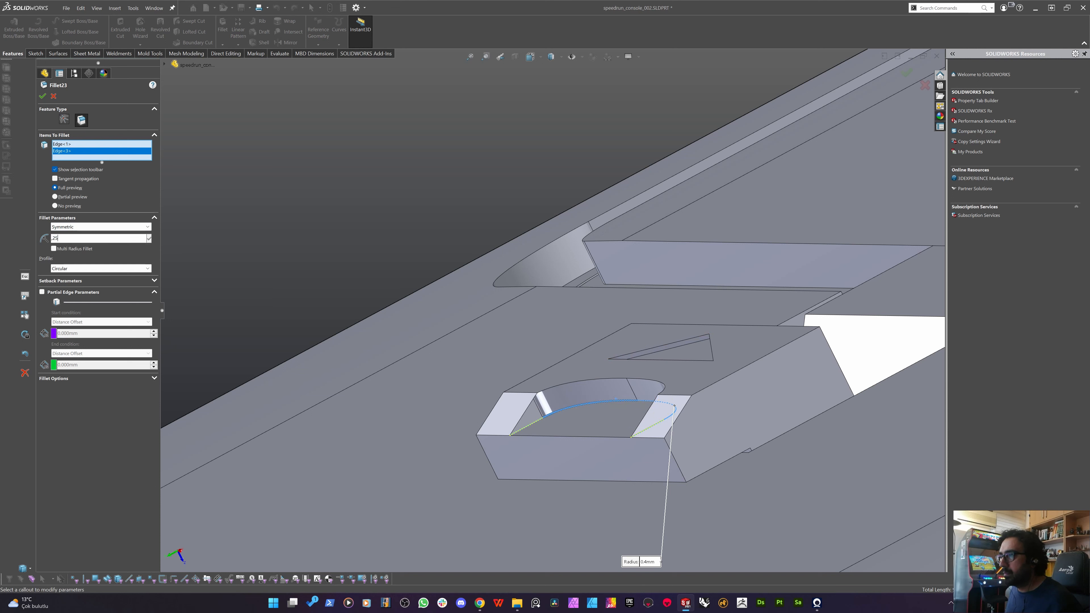
{"action": "type", "text": ","}
{"action": "type", "text": "35"}
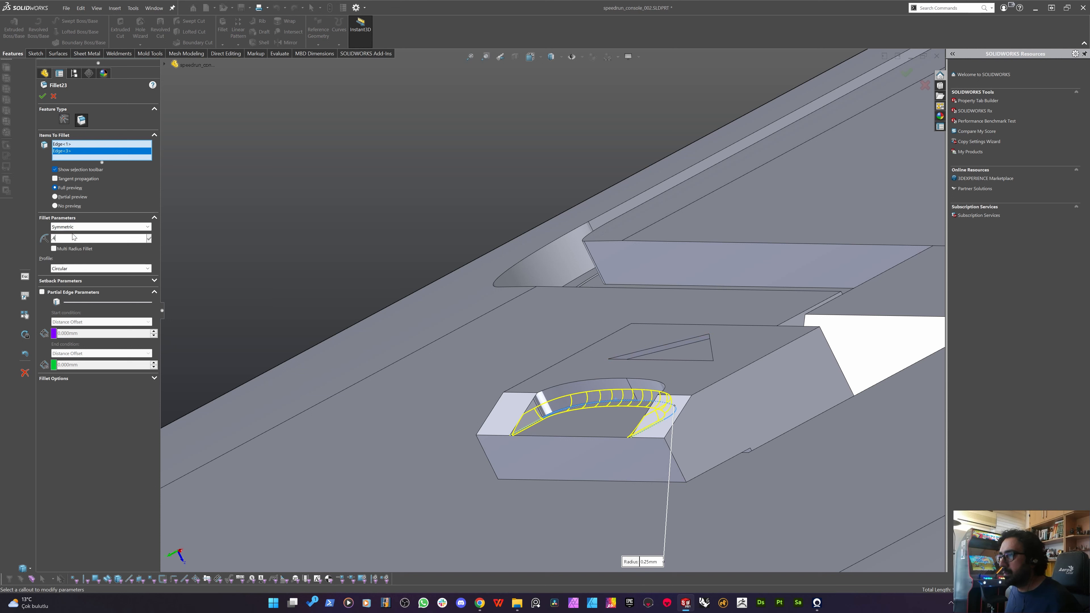
{"action": "key", "text": "Return"}
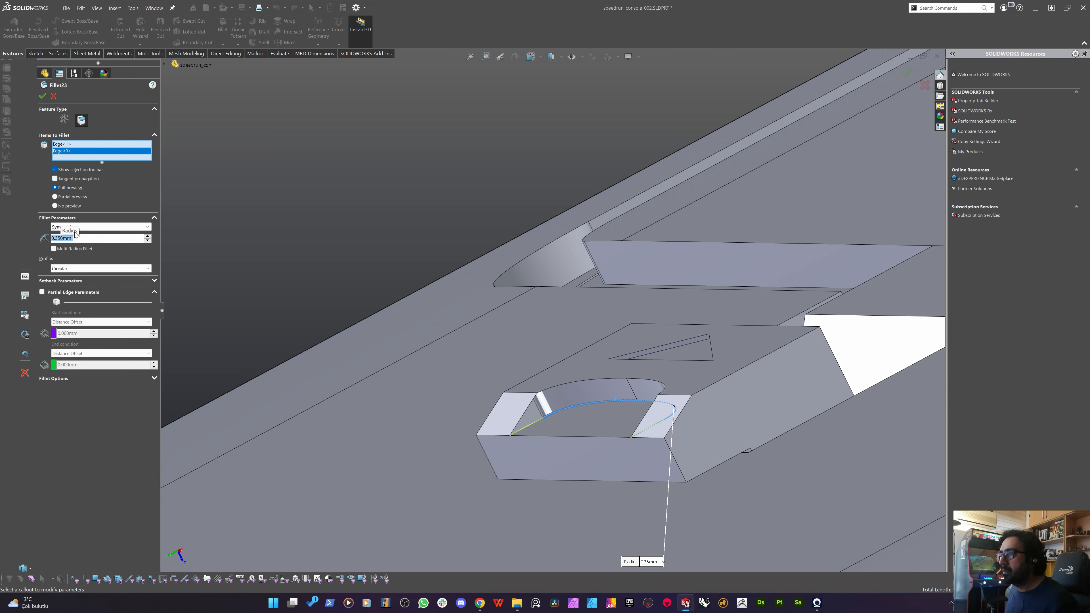
{"action": "type", "text": ",3"}
{"action": "key", "text": "Return"}
{"action": "type", "text": ","}
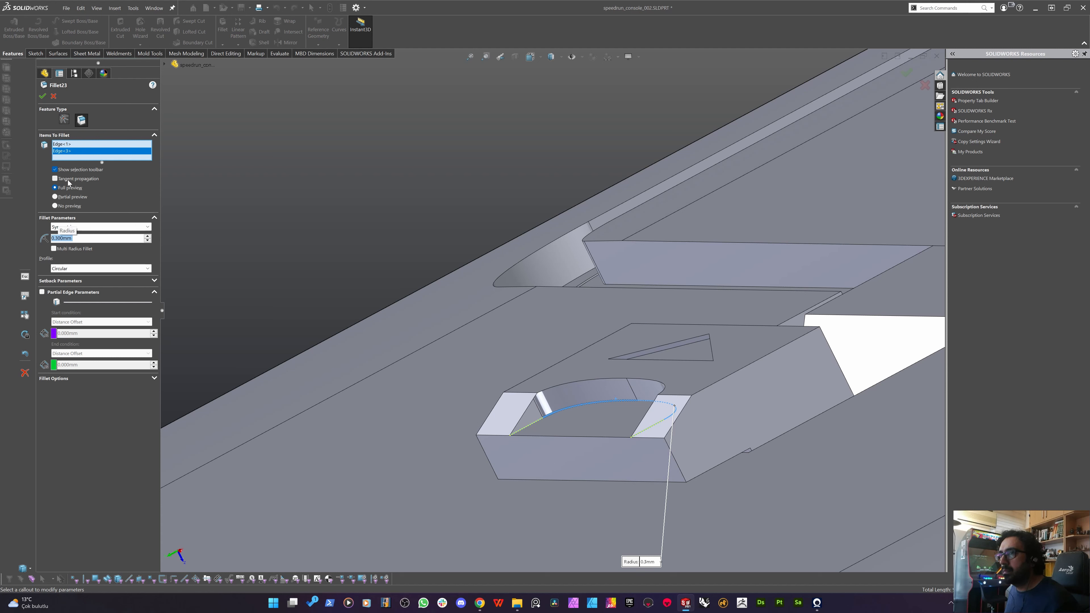
Compare the recess fillet with tangent propagation on and off, keep it off, and accept the fillet with a 0.2 mm radius.
{"action": "left_click", "coordinate": [55, 179]}
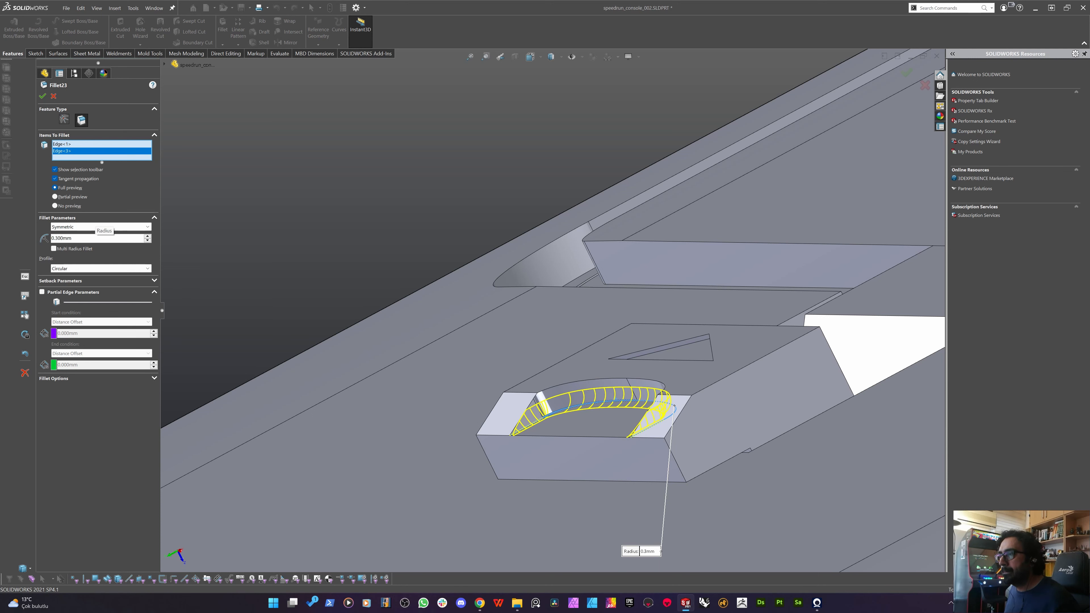
{"action": "middle_click_drag", "start_coordinate": [568, 429], "coordinate": [652, 417]}
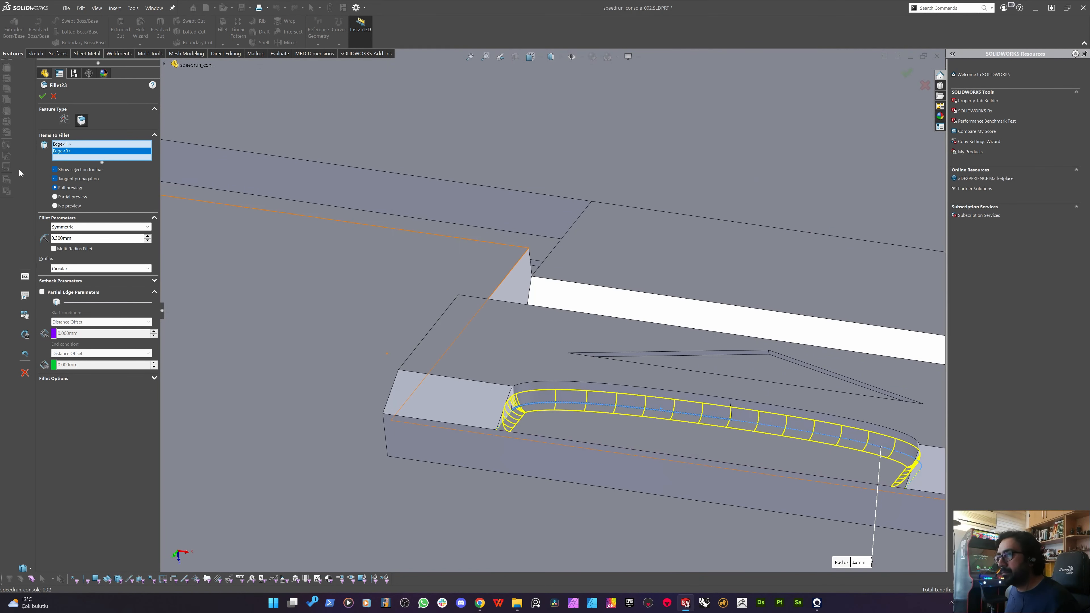
{"action": "left_click", "coordinate": [61, 180]}
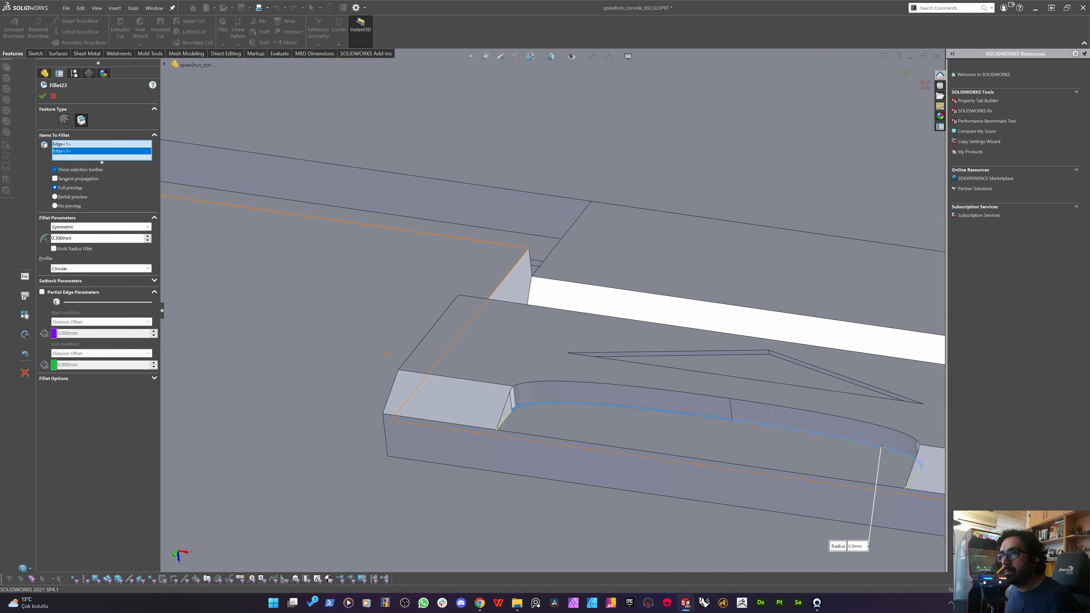
{"action": "type", "text": "0.2"}
{"action": "key", "text": "Return"}
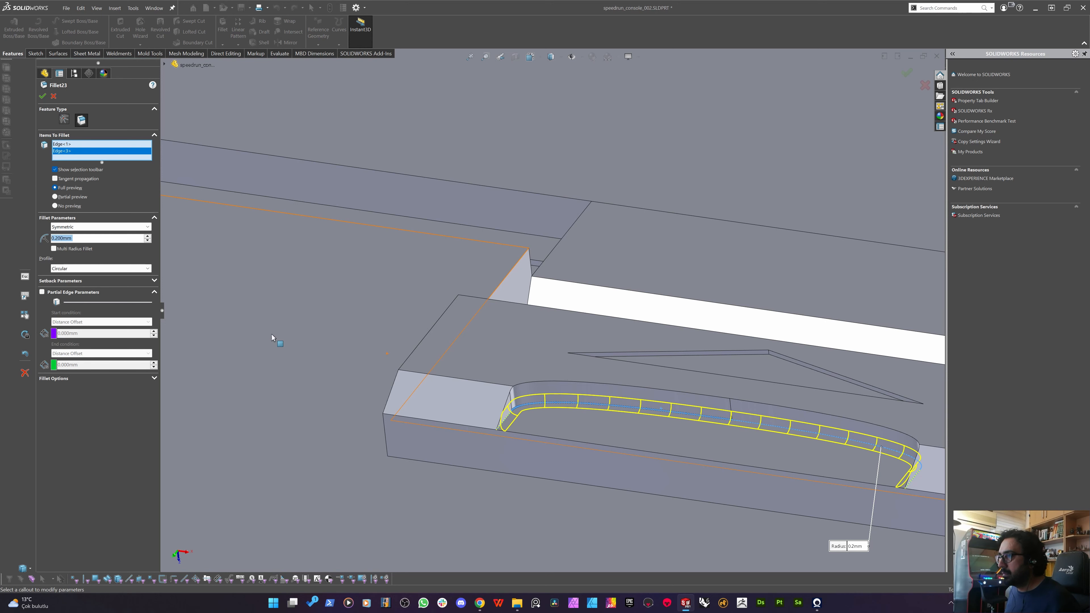
{"action": "key", "text": "Return"}
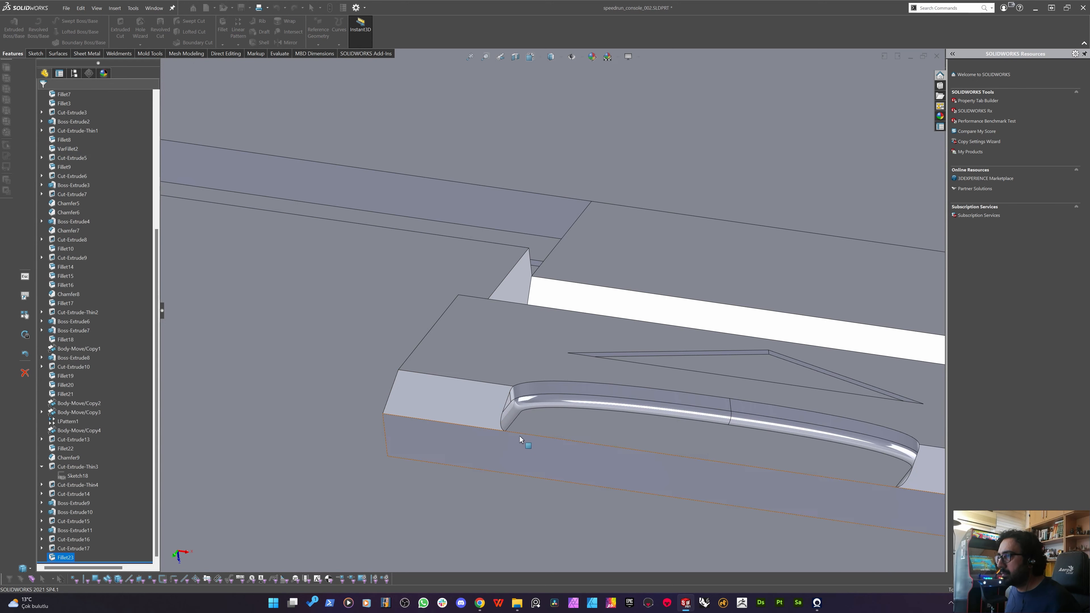
Display the finger recess cut's dimensions, change its depth dimension beside the sloped face, and rebuild the model.
{"action": "scroll", "coordinate": [519, 437], "scroll_direction": "up", "scroll_amount": 3}
{"action": "middle_click_drag", "start_coordinate": [606, 439], "coordinate": [592, 503]}
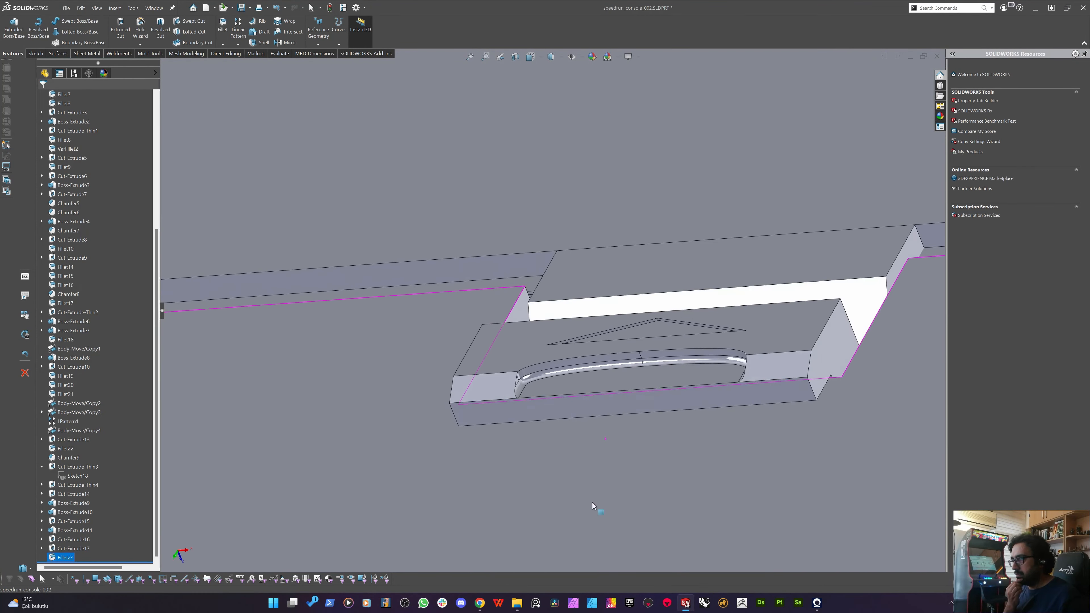
{"action": "scroll", "coordinate": [674, 375], "scroll_direction": "down", "scroll_amount": 5}
{"action": "middle_click_drag", "start_coordinate": [682, 371], "coordinate": [782, 369]}
{"action": "middle_click_drag", "start_coordinate": [779, 304], "coordinate": [724, 320]}
{"action": "double_click", "coordinate": [724, 288]}
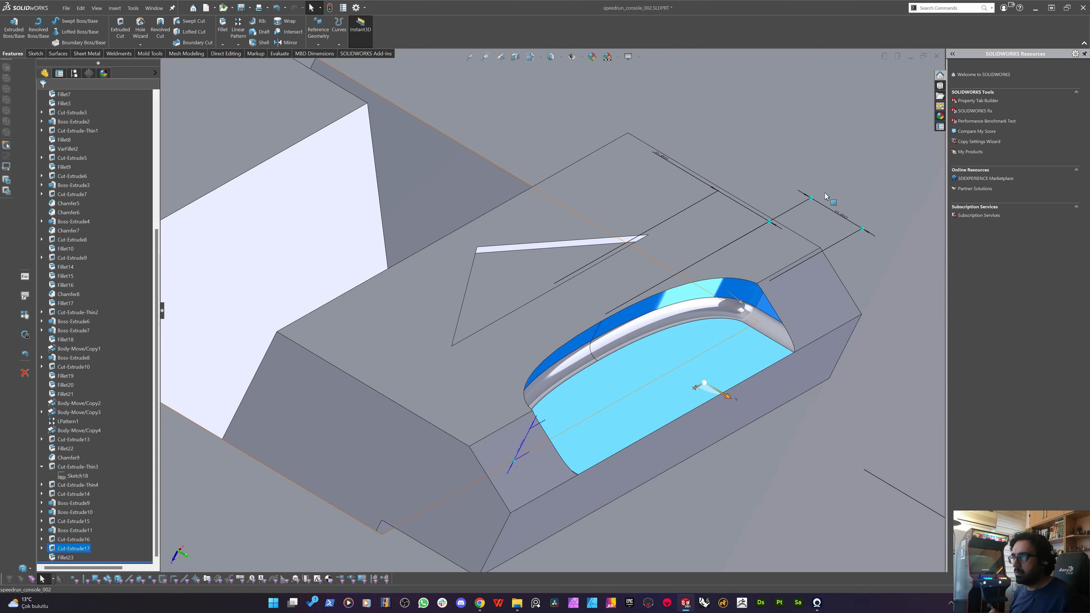
{"action": "scroll", "coordinate": [570, 324], "scroll_direction": "up", "scroll_amount": 2}
{"action": "middle_click_drag", "start_coordinate": [524, 417], "coordinate": [492, 381]}
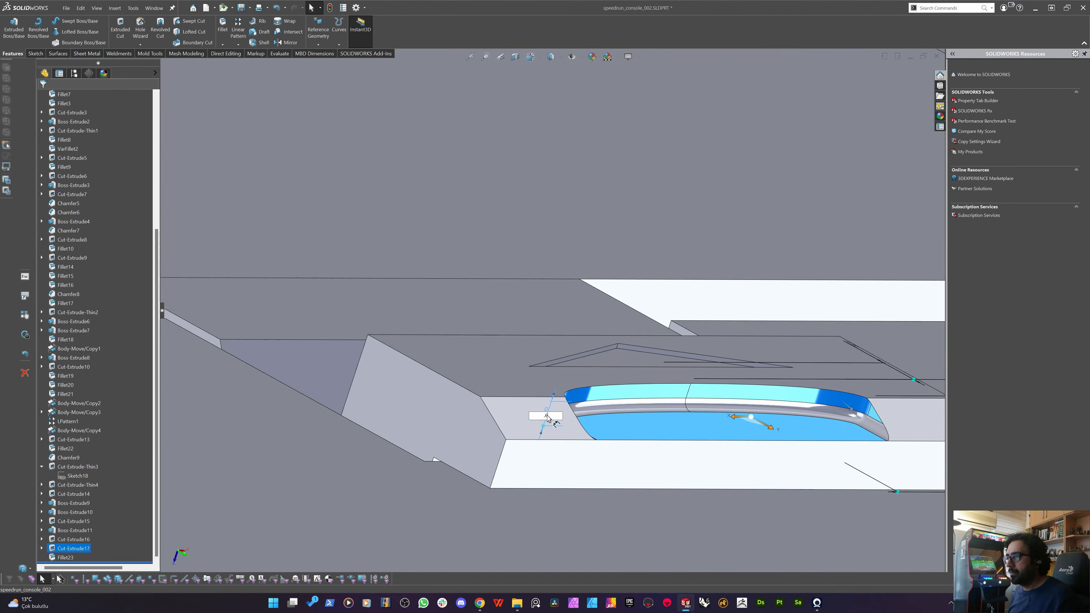
{"action": "left_click", "coordinate": [331, 7]}
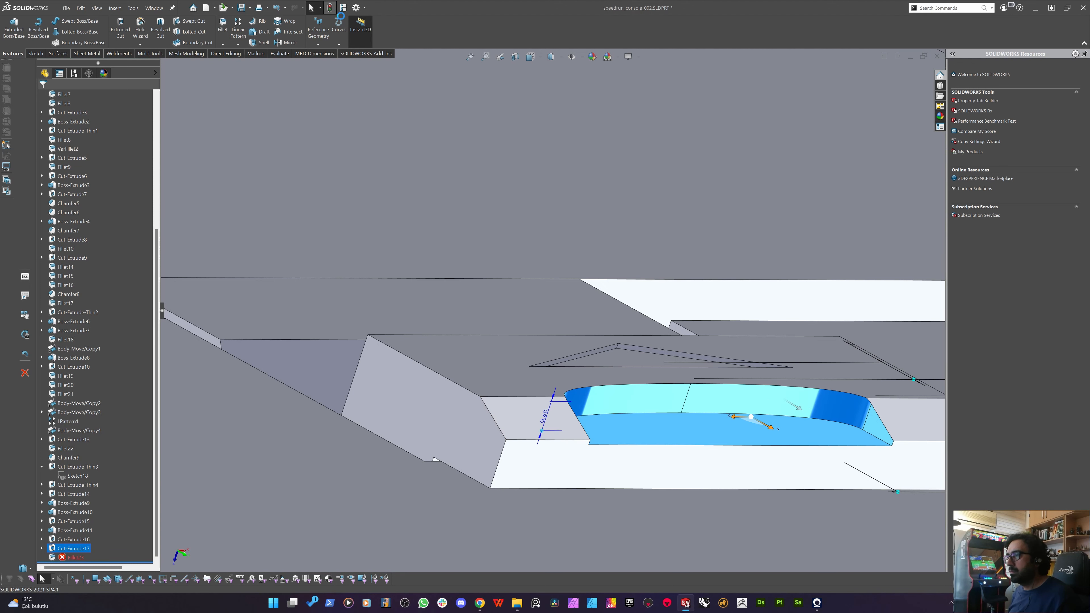
{"action": "middle_click_drag", "start_coordinate": [601, 329], "coordinate": [581, 397]}
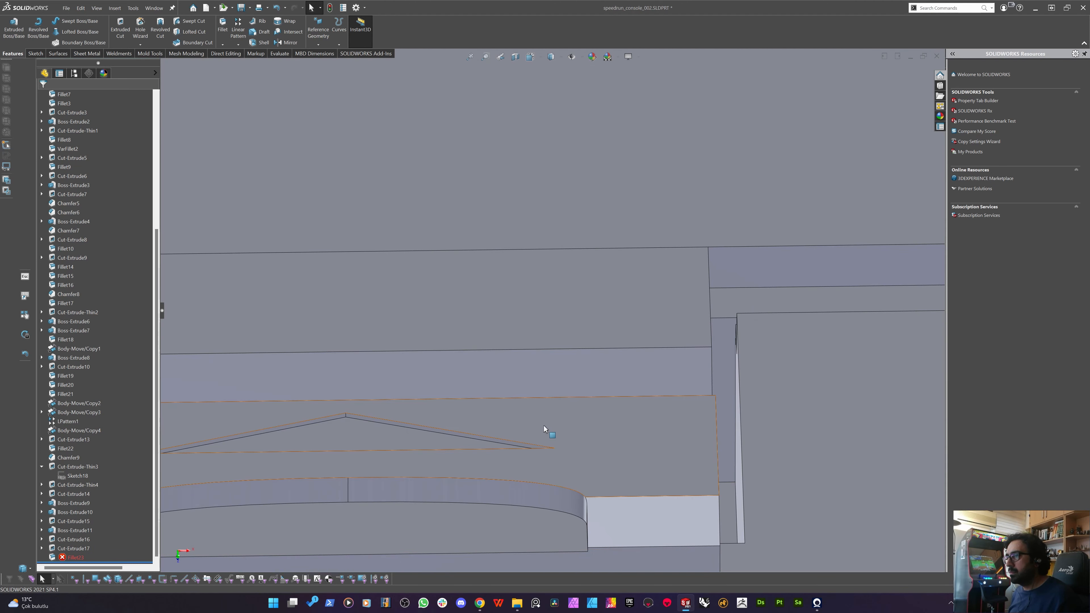
{"action": "scroll", "coordinate": [521, 445], "scroll_direction": "up", "scroll_amount": 3}
Edit the failed recess fillet, turning on tangent propagation and setting its radius to 0.4 mm.
{"action": "right_click", "coordinate": [73, 557]}
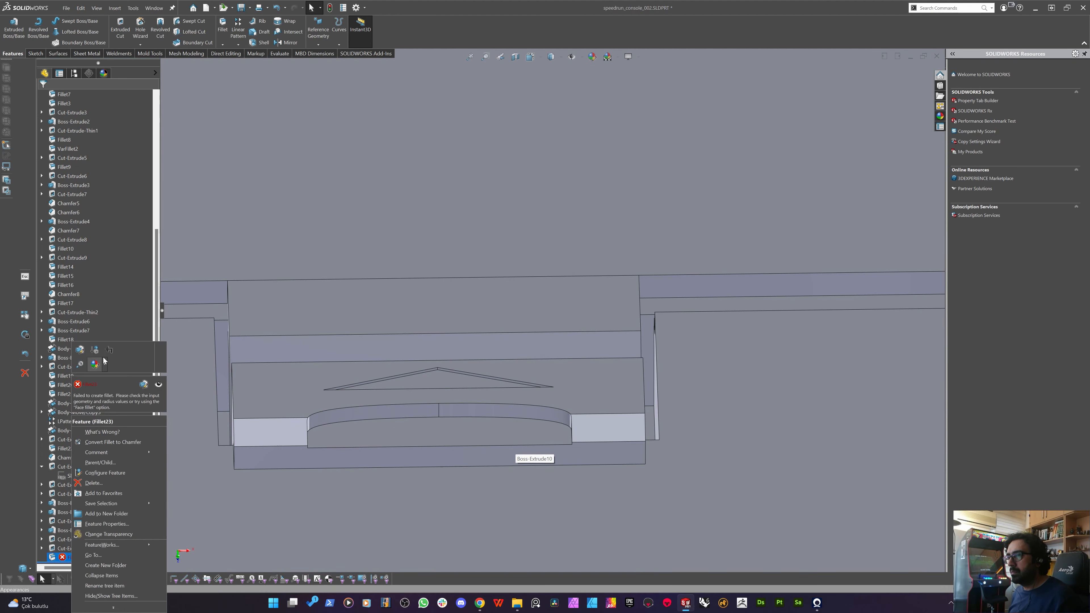
{"action": "left_click", "coordinate": [120, 379]}
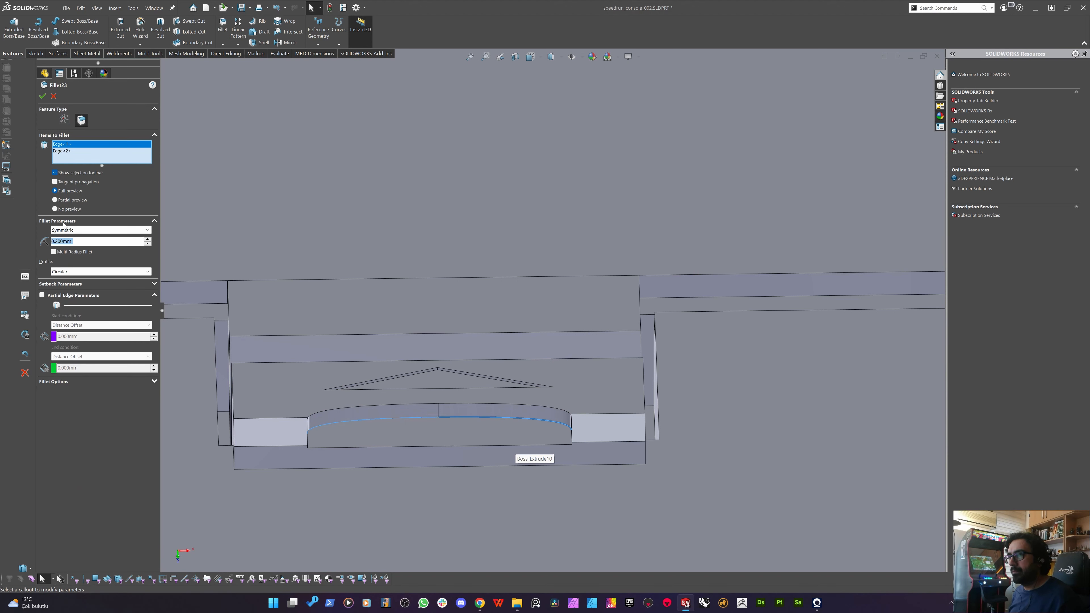
{"action": "left_click", "coordinate": [56, 182]}
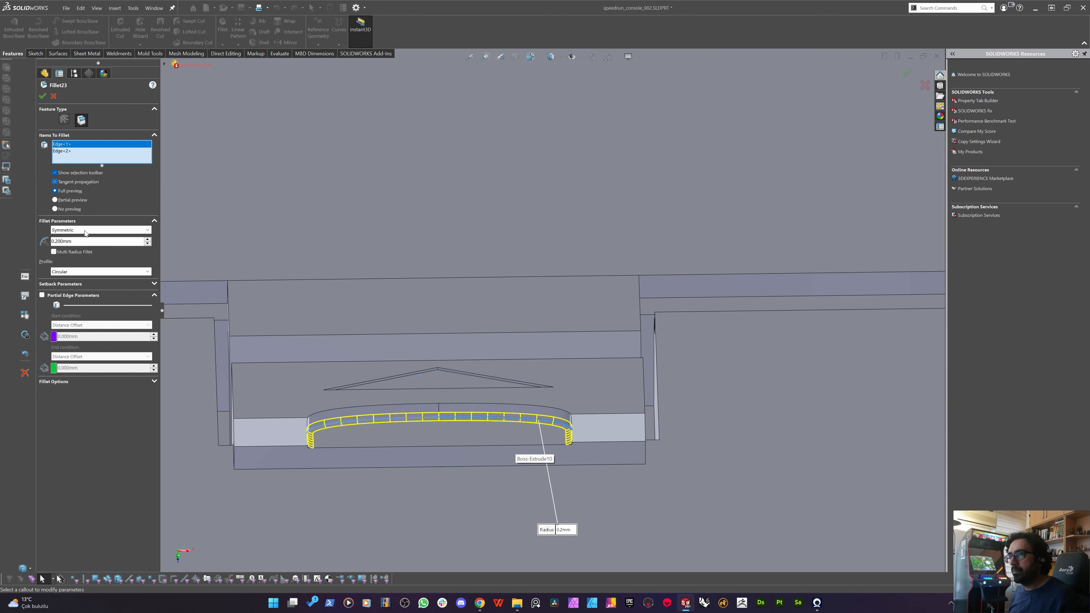
{"action": "type", "text": "0.4"}
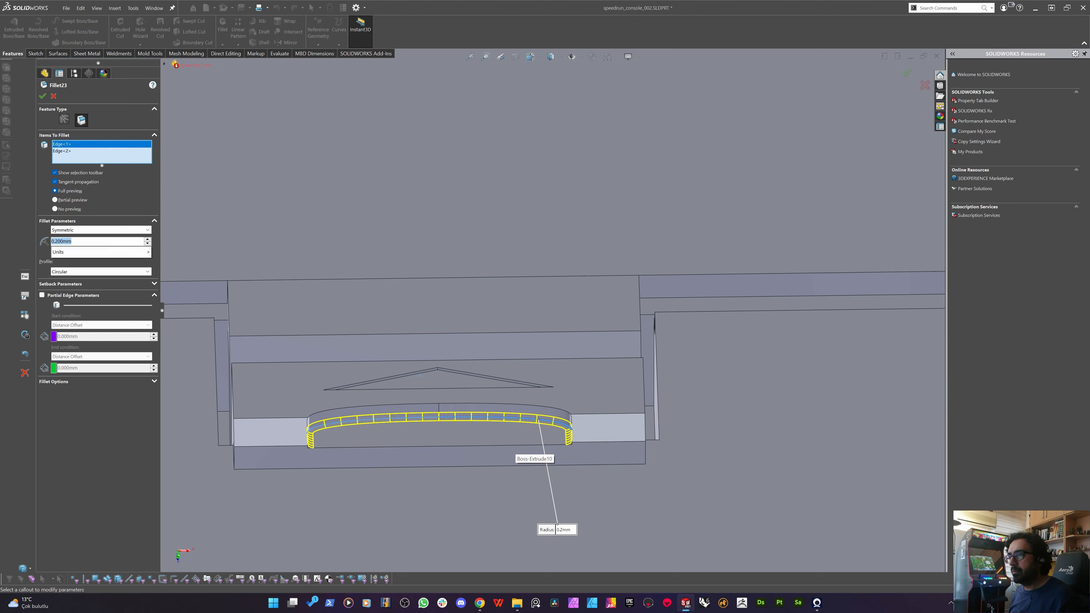
{"action": "key", "text": "Return"}
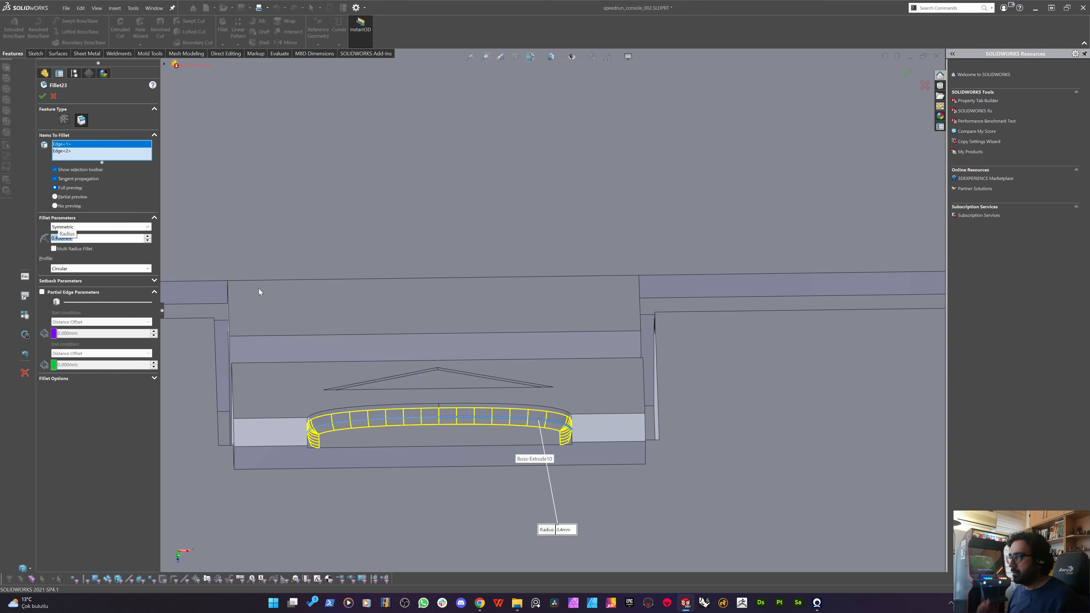
{"action": "key", "text": "Return"}
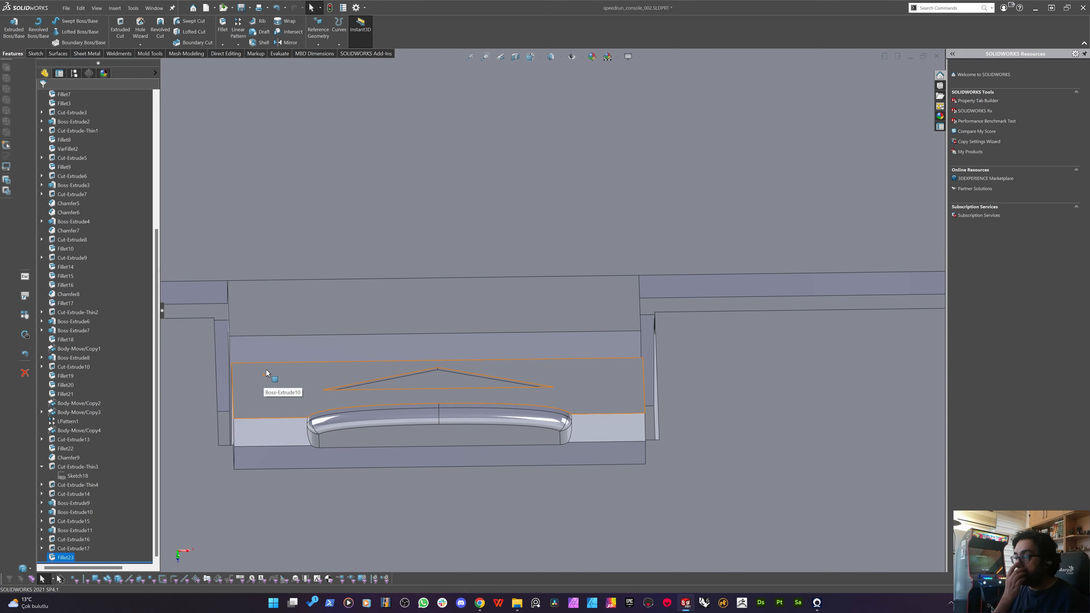
Start a 0.2 mm fillet on the latch's front face, both sloped faces beside the recess, the triangle-marked top face and one side face.
{"action": "middle_click_drag", "start_coordinate": [348, 425], "coordinate": [243, 220]}
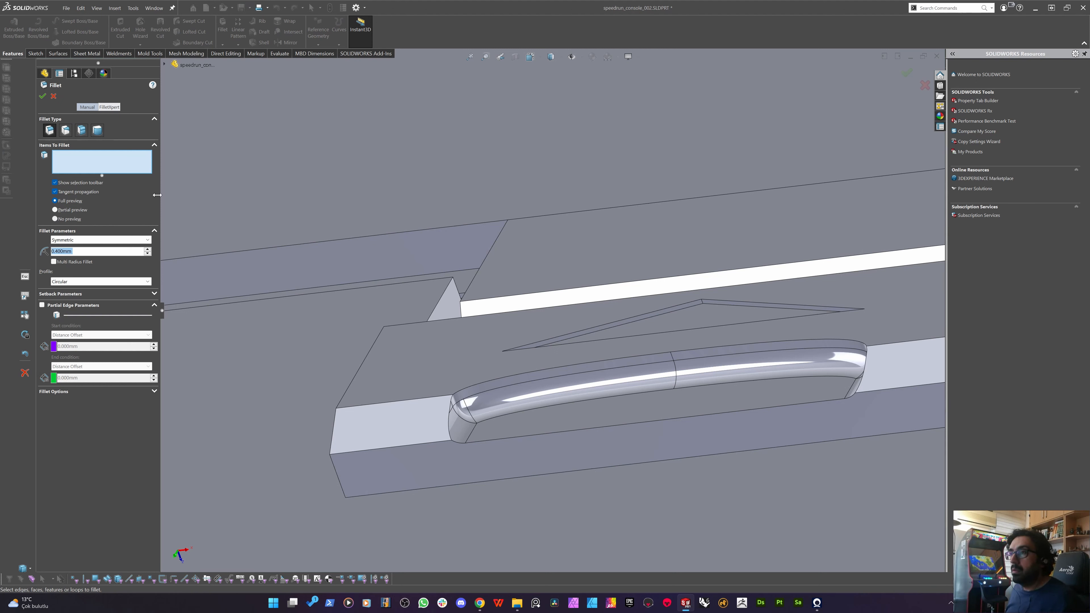
{"action": "type", "text": "0.2"}
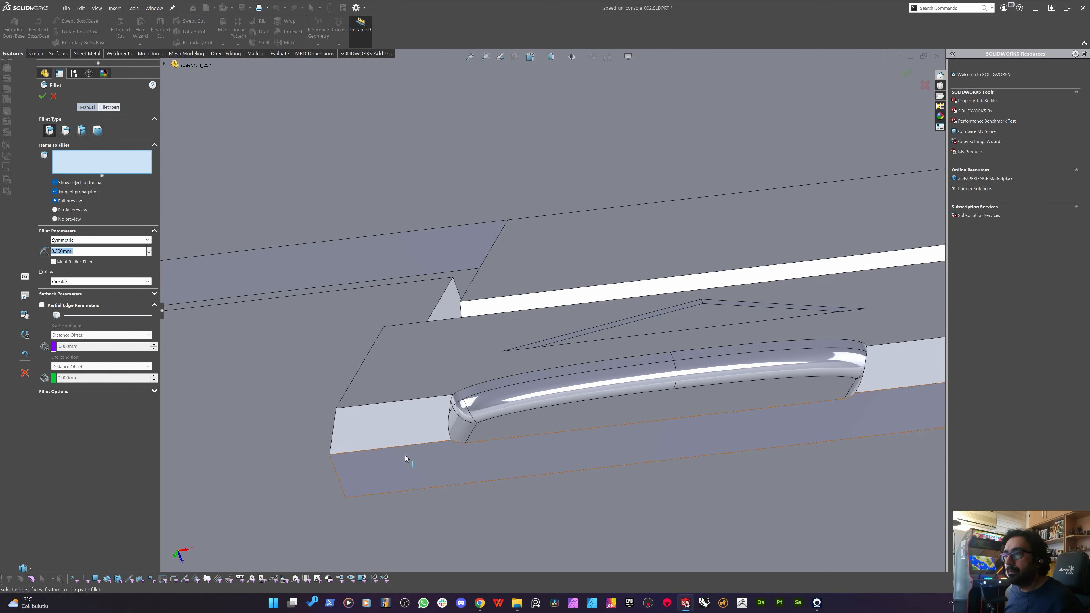
{"action": "left_click", "coordinate": [415, 461]}
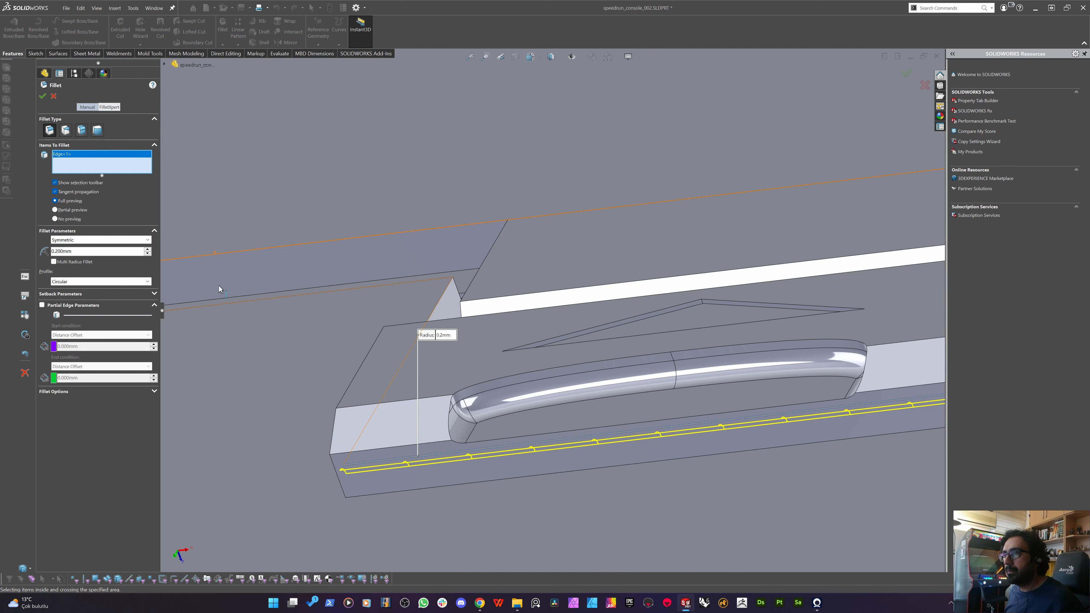
{"action": "key", "text": "Delete"}
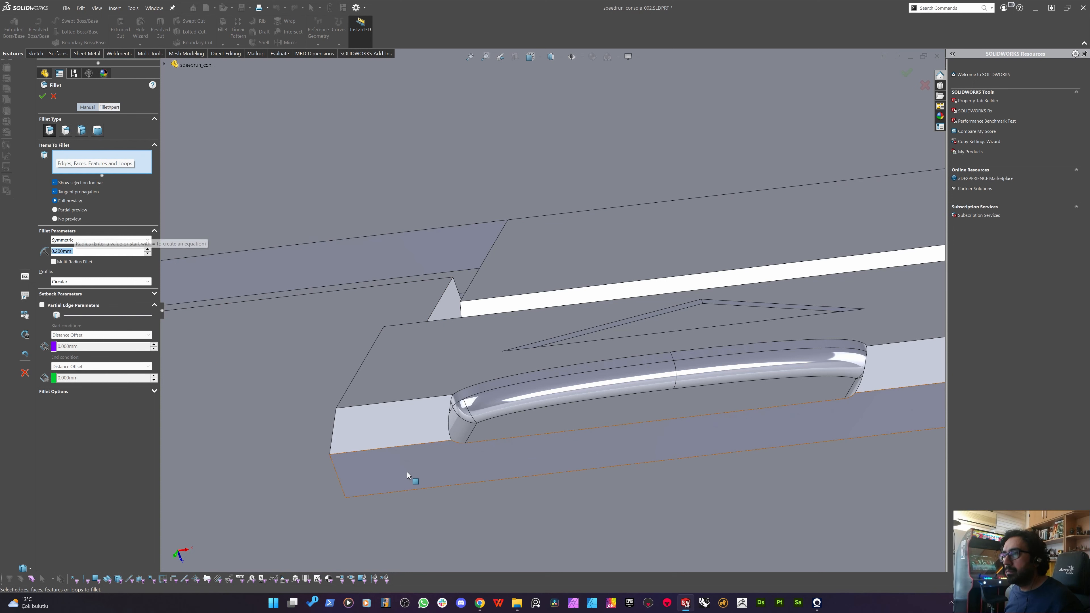
{"action": "left_click", "coordinate": [389, 472]}
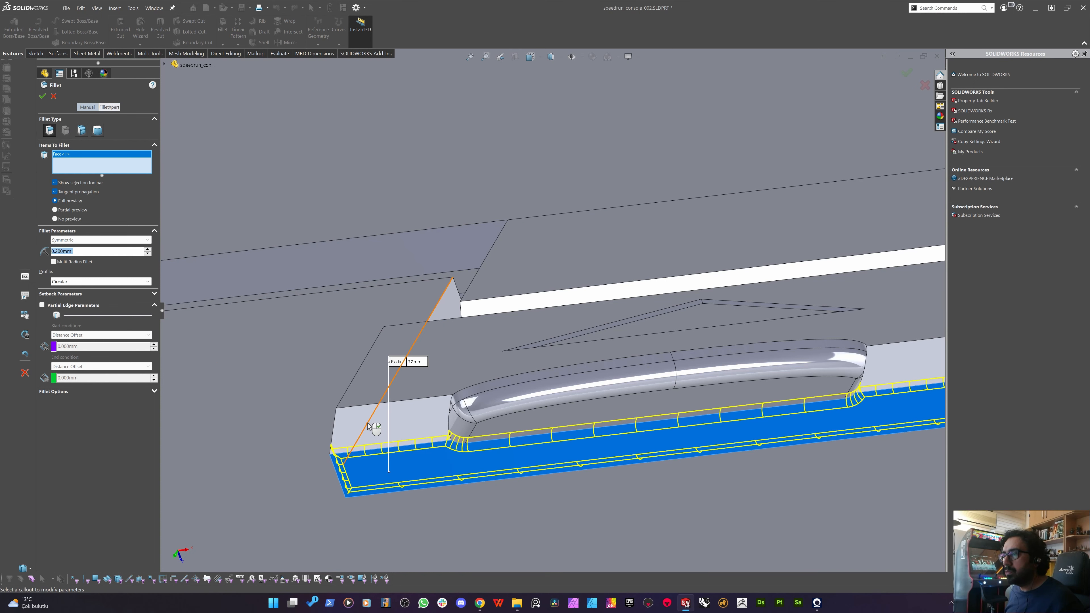
{"action": "left_click", "coordinate": [349, 413]}
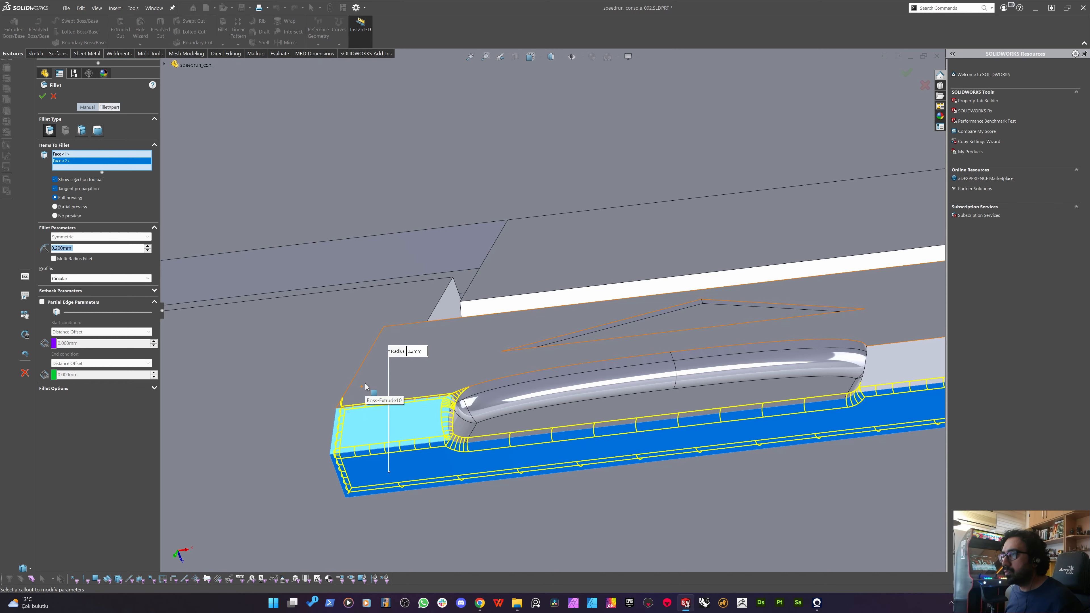
{"action": "left_click", "coordinate": [400, 392]}
{"action": "scroll", "coordinate": [489, 424], "scroll_direction": "up", "scroll_amount": 6}
{"action": "scroll", "coordinate": [705, 351], "scroll_direction": "down", "scroll_amount": 5}
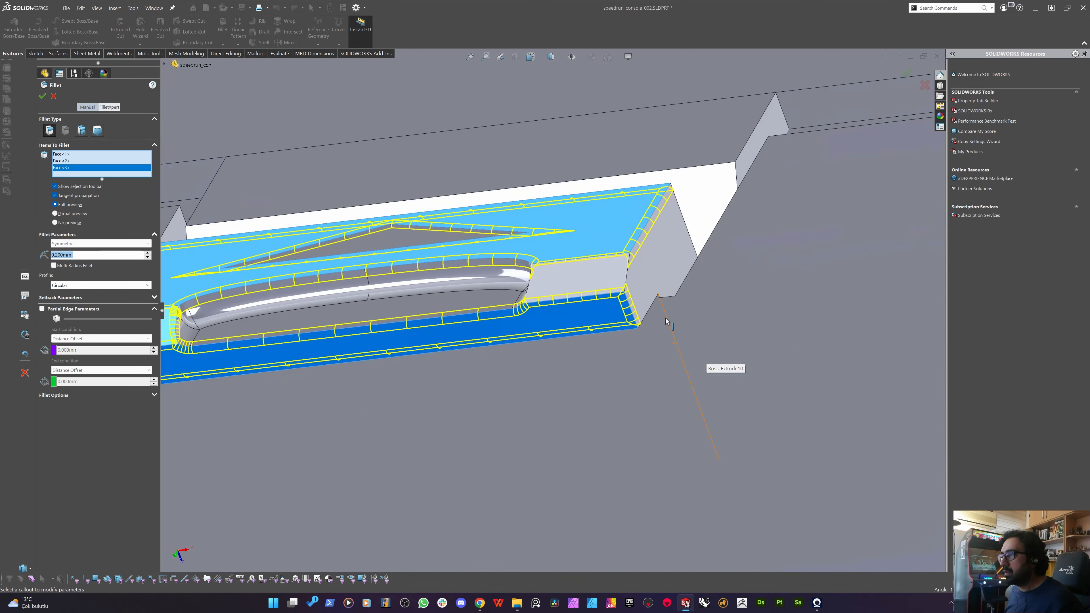
{"action": "left_click", "coordinate": [590, 269]}
{"action": "left_click", "coordinate": [649, 257]}
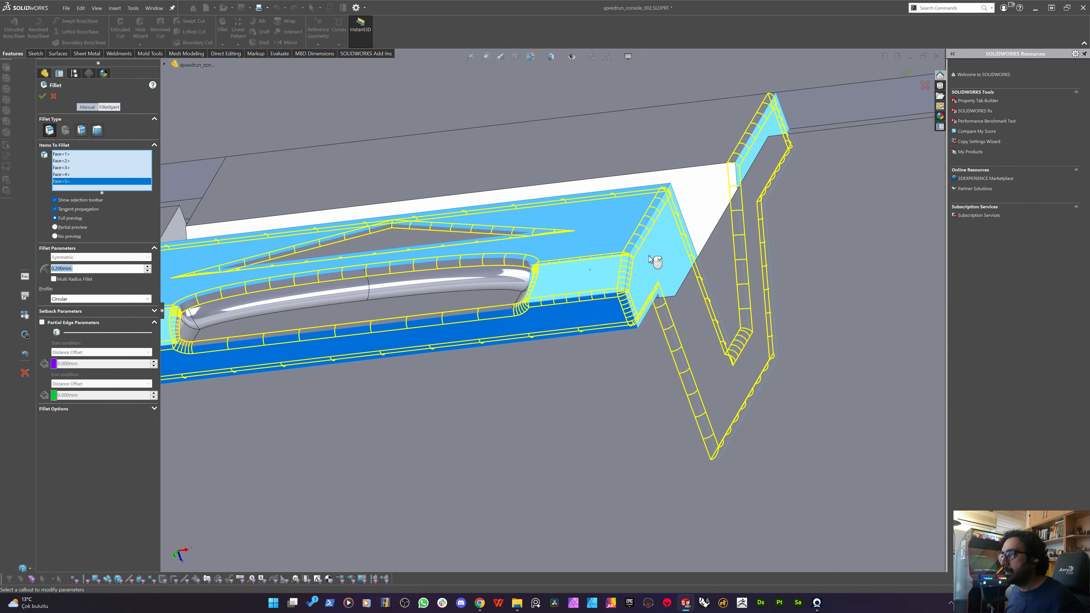
Add the latch's opposite side face, the channel faces and the top of the cover-side arm to the 0.2 mm fillet, and accept it.
{"action": "scroll", "coordinate": [640, 277], "scroll_direction": "up", "scroll_amount": 5}
{"action": "middle_click_drag", "start_coordinate": [522, 280], "coordinate": [381, 258]}
{"action": "left_click", "coordinate": [428, 322]}
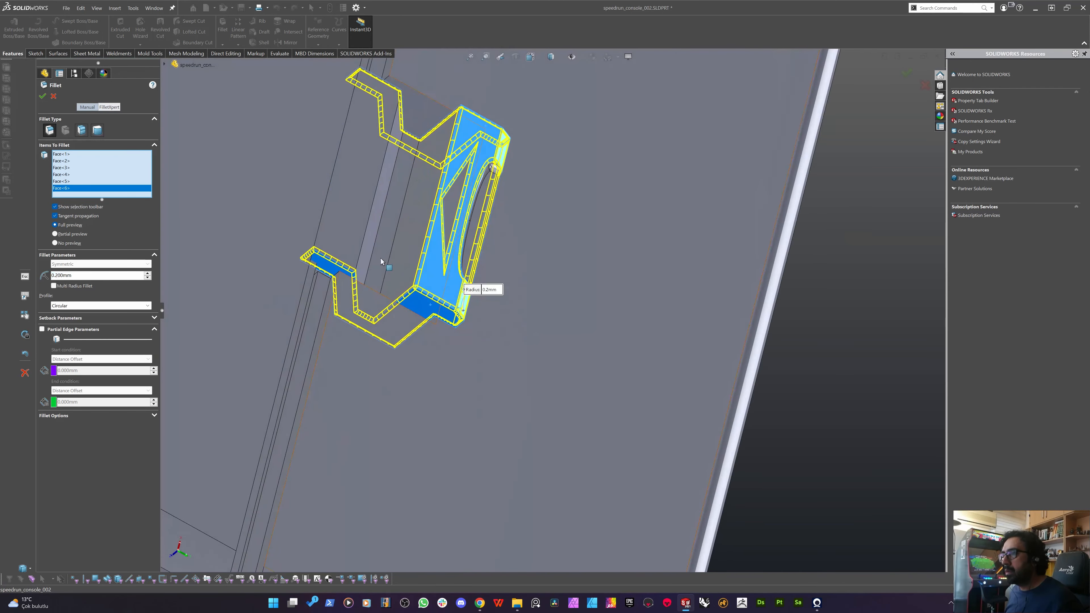
{"action": "left_click", "coordinate": [405, 225]}
{"action": "left_click", "coordinate": [393, 214]}
{"action": "middle_click_drag", "start_coordinate": [362, 226], "coordinate": [336, 204]}
{"action": "left_click", "coordinate": [397, 206]}
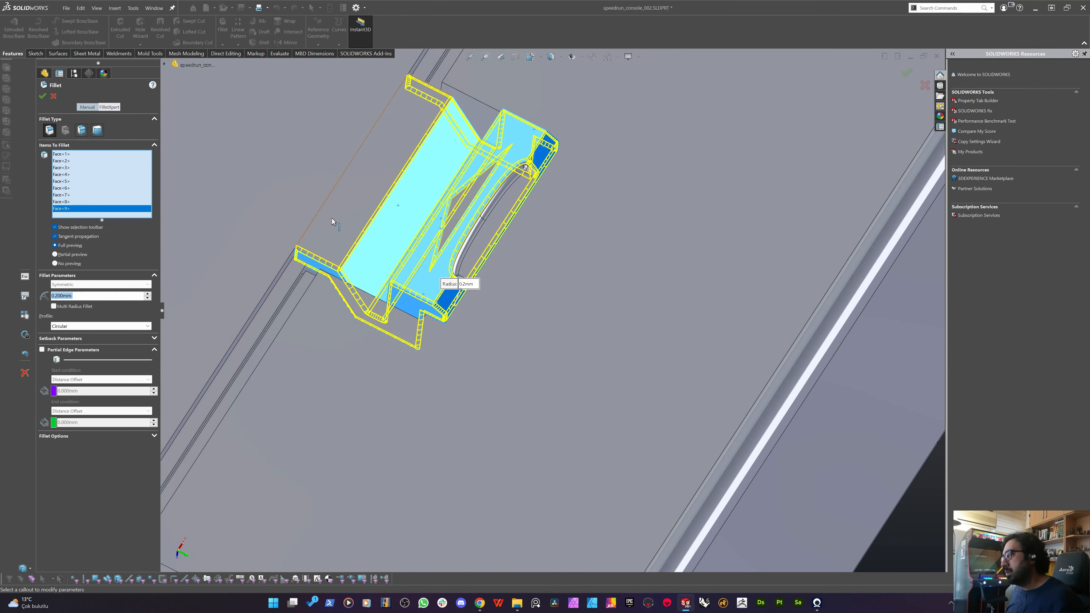
{"action": "left_click", "coordinate": [357, 198]}
{"action": "middle_click_drag", "start_coordinate": [356, 198], "coordinate": [295, 154]}
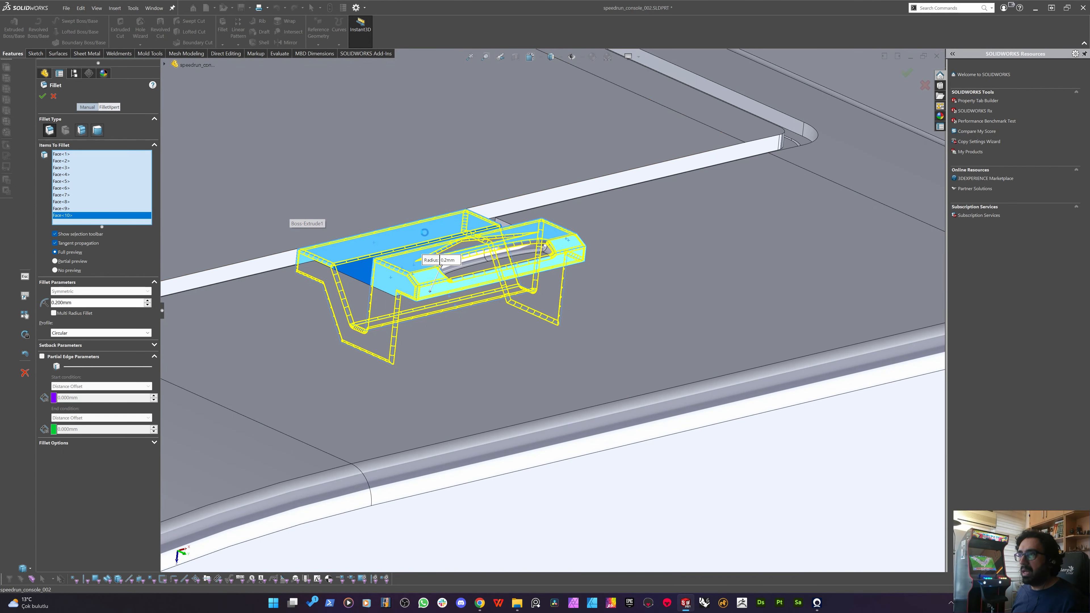
{"action": "key", "text": "Return"}
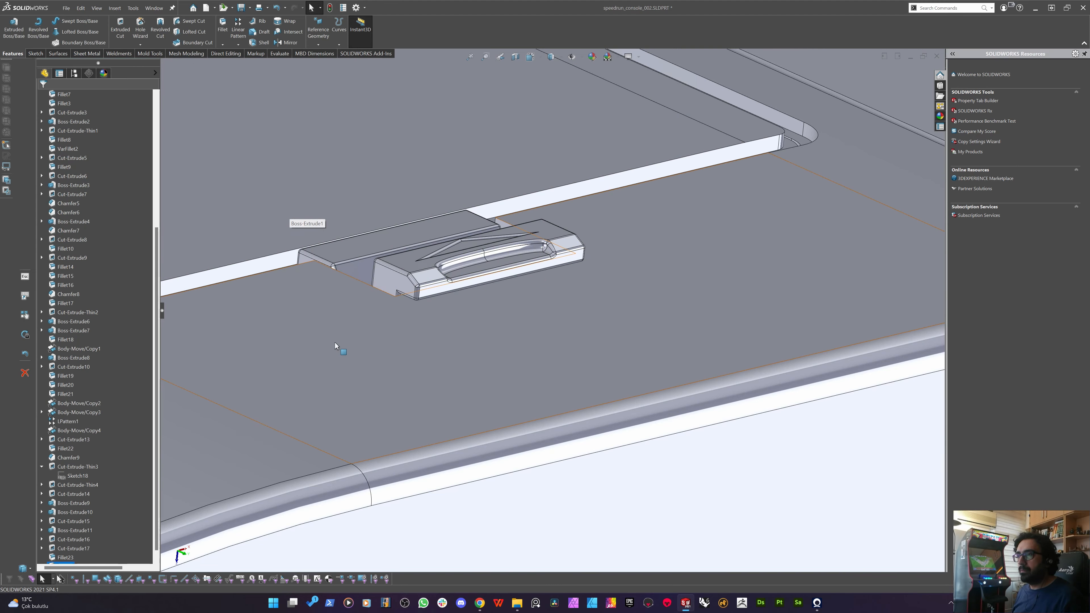
Isolate the latch body and expose the narrow end face of its cover-side arm.
{"action": "middle_click_drag", "start_coordinate": [335, 344], "coordinate": [355, 382]}
{"action": "scroll", "coordinate": [323, 225], "scroll_direction": "down", "scroll_amount": 6}
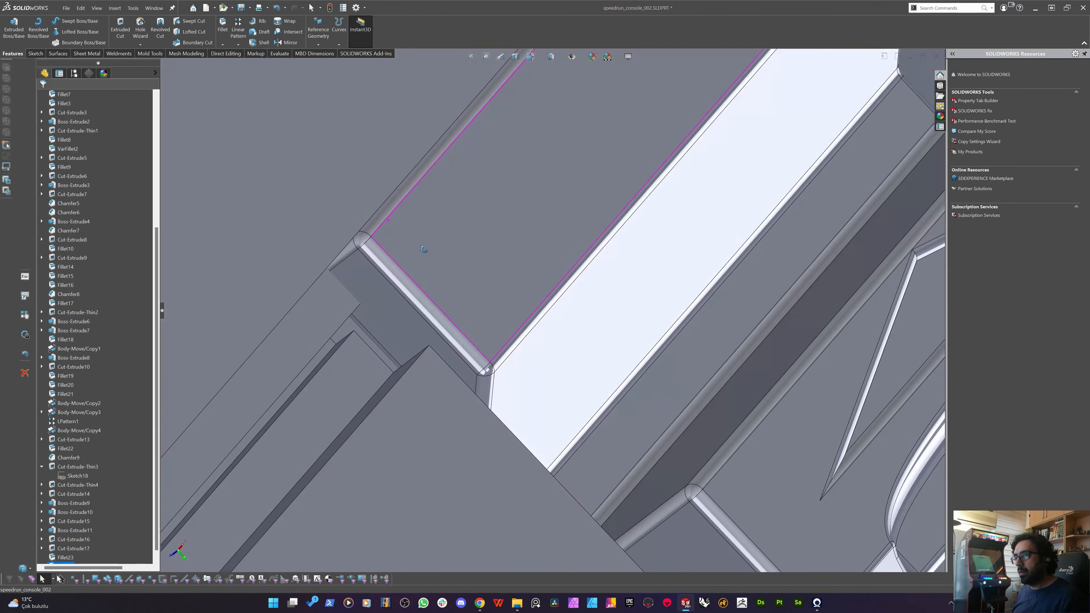
{"action": "left_click", "coordinate": [467, 249]}
{"action": "right_click", "coordinate": [467, 250]}
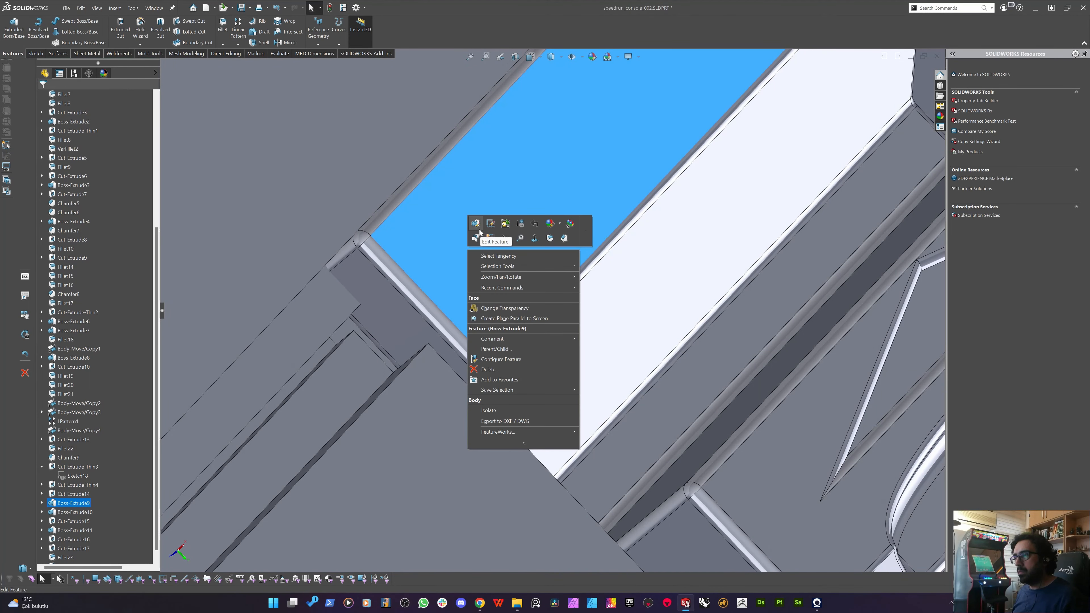
{"action": "middle_click_drag", "start_coordinate": [479, 226], "coordinate": [442, 245]}
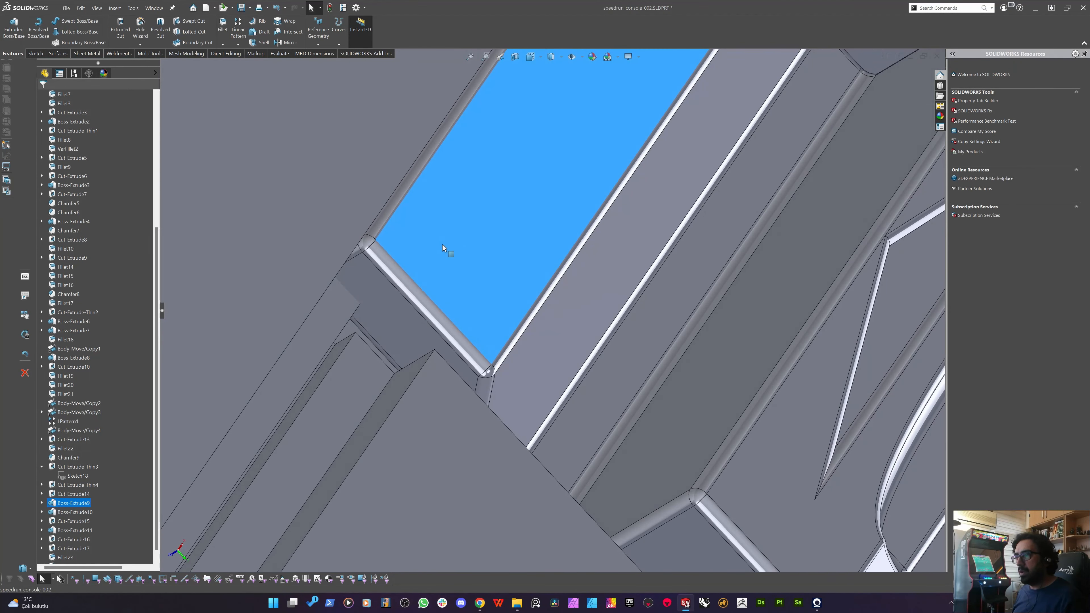
{"action": "right_click", "coordinate": [442, 244]}
{"action": "left_click", "coordinate": [461, 405]}
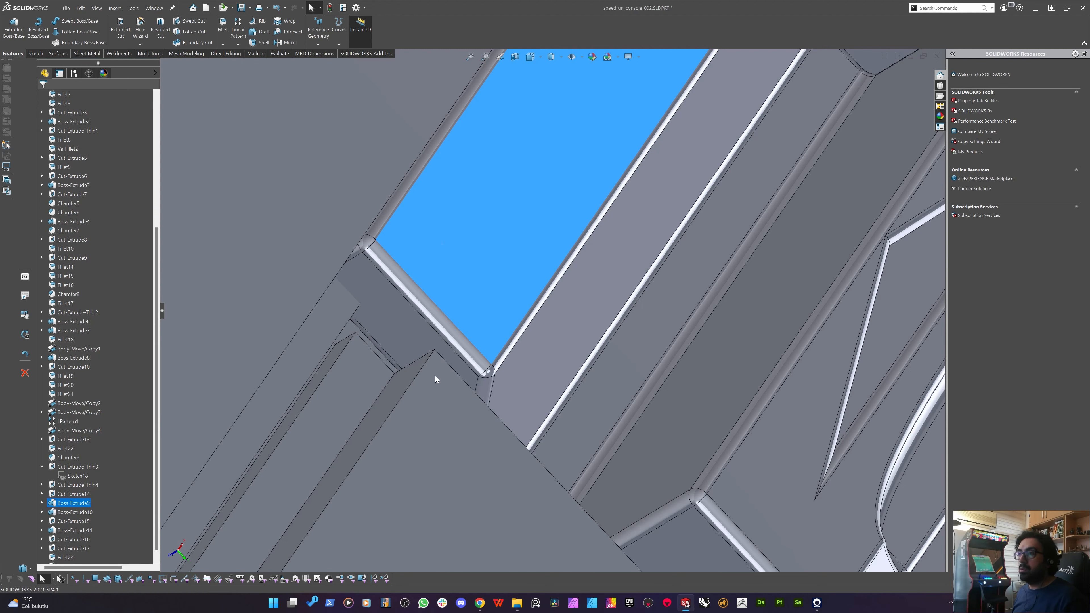
{"action": "scroll", "coordinate": [435, 376], "scroll_direction": "up", "scroll_amount": 6}
{"action": "middle_click_drag", "start_coordinate": [430, 377], "coordinate": [597, 293]}
Start a sketch on the end face of the cover-side arm and convert the face with its adjoining fillet edges into sketch outlines.
{"action": "left_click", "coordinate": [592, 295]}
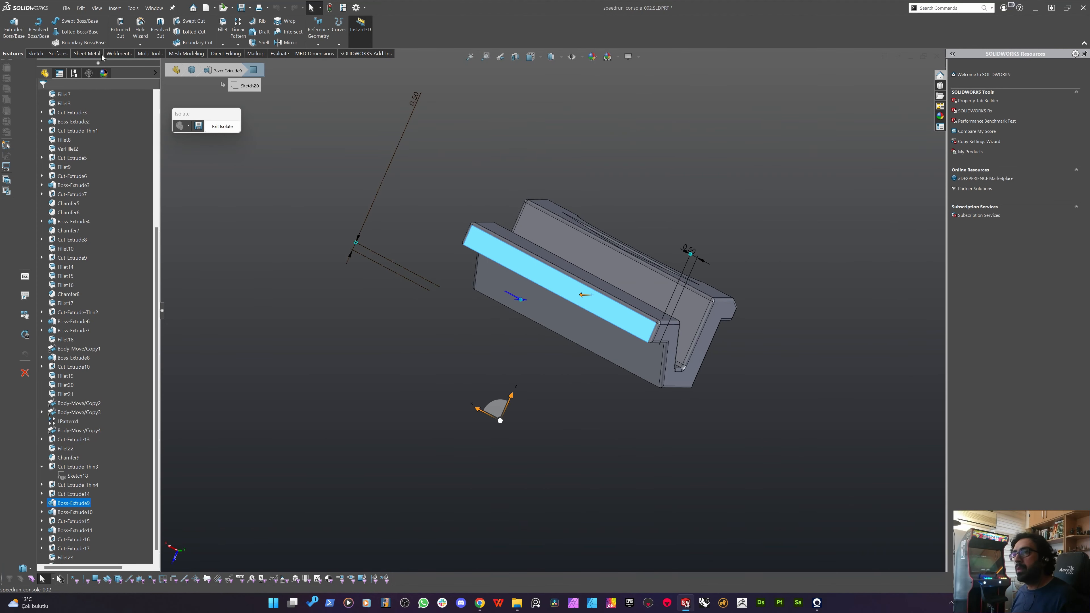
{"action": "left_click", "coordinate": [35, 53]}
{"action": "left_click", "coordinate": [9, 30]}
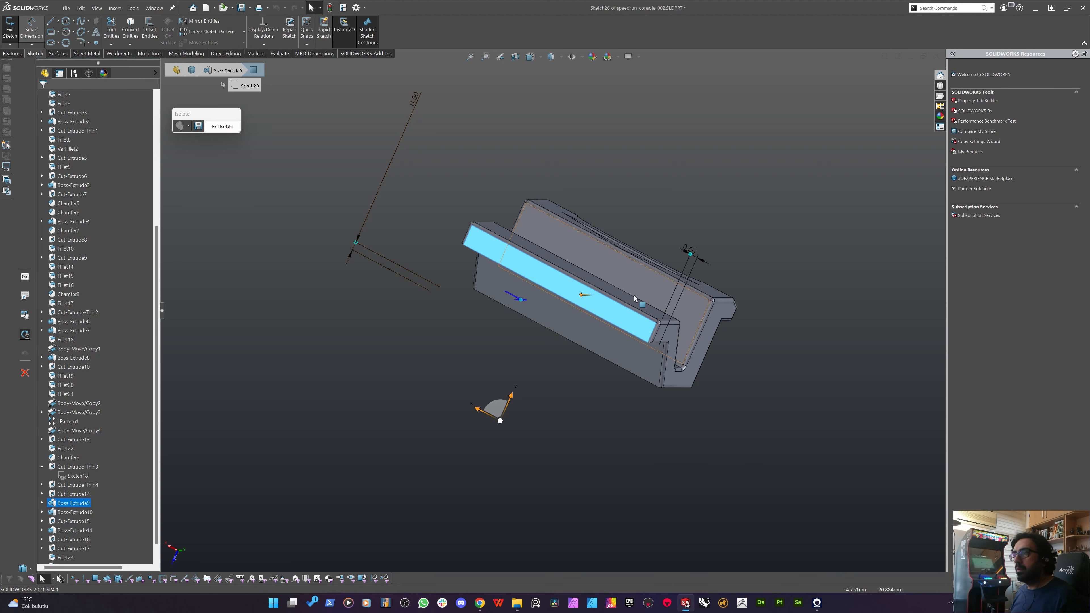
{"action": "scroll", "coordinate": [633, 295], "scroll_direction": "down", "scroll_amount": 3}
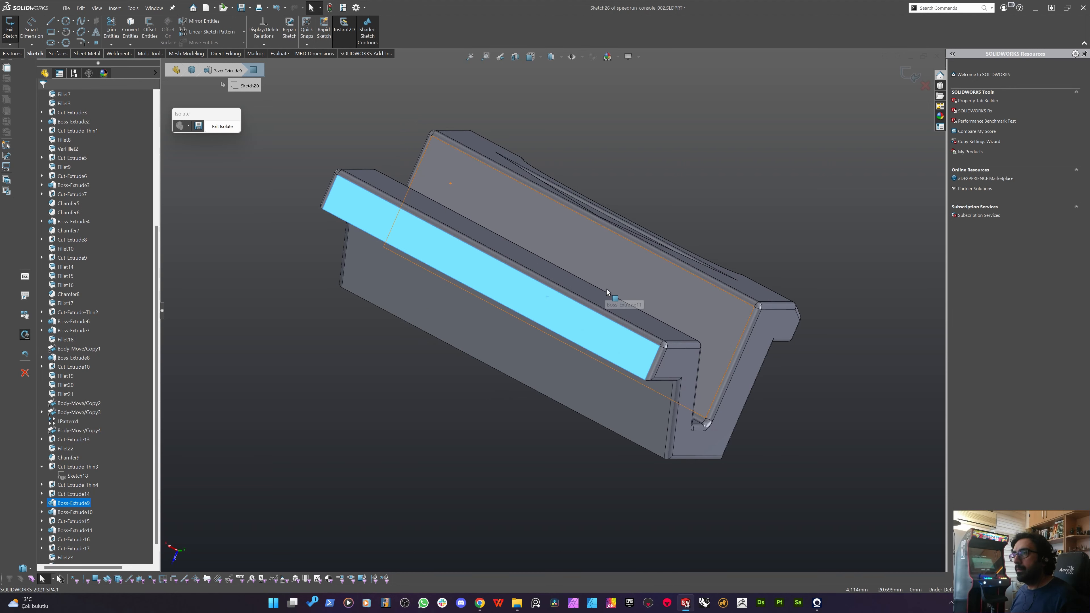
{"action": "left_click", "coordinate": [579, 299]}
{"action": "left_click", "coordinate": [658, 358]}
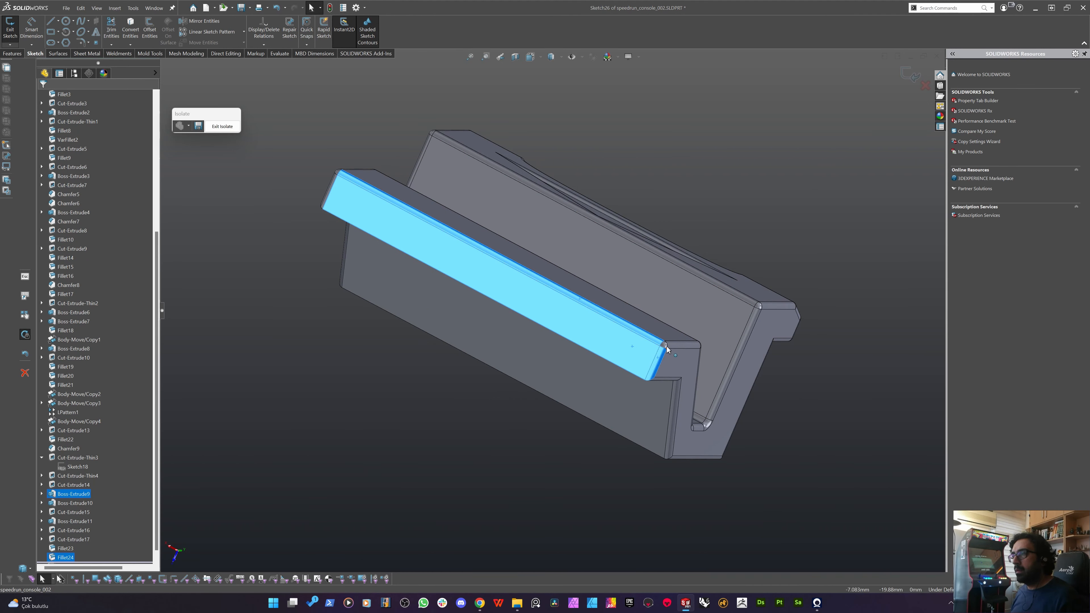
{"action": "middle_click_drag", "start_coordinate": [601, 342], "coordinate": [636, 237]}
{"action": "middle_click_drag", "start_coordinate": [391, 196], "coordinate": [437, 364]}
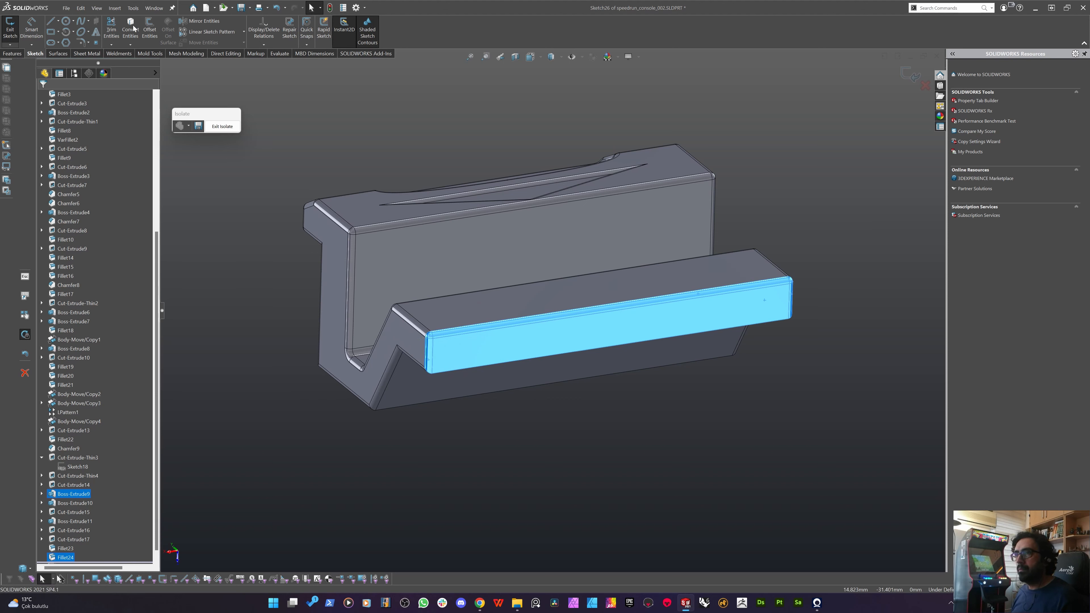
{"action": "middle_click_drag", "start_coordinate": [619, 351], "coordinate": [455, 339]}
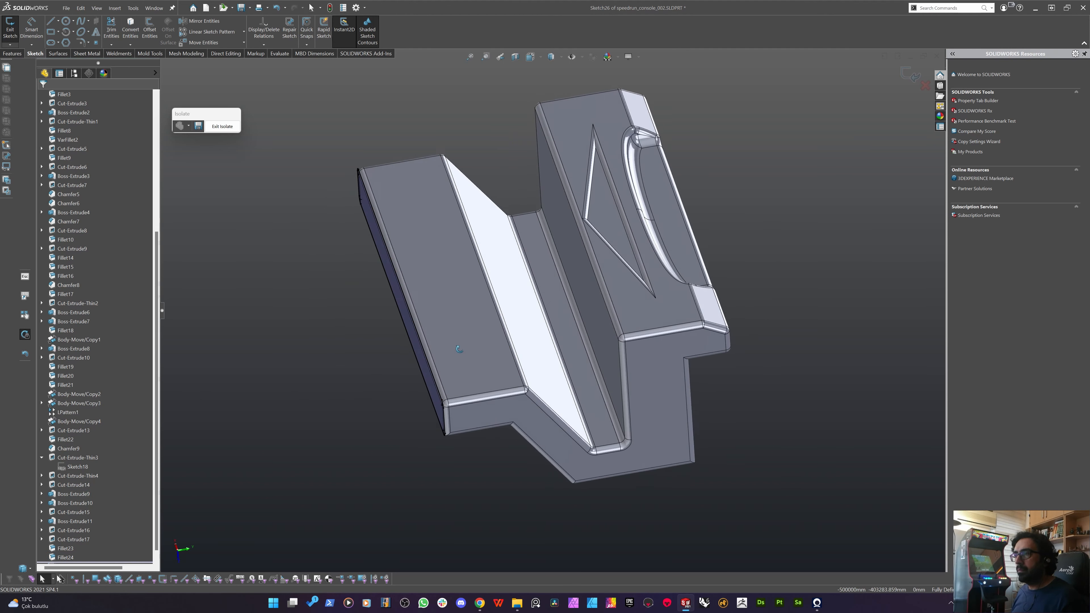
Exit isolation and extrude the converted outline 1 mm from the mid plane, merging it with the manually scoped cover and latch bodies.
{"action": "left_click", "coordinate": [223, 127]}
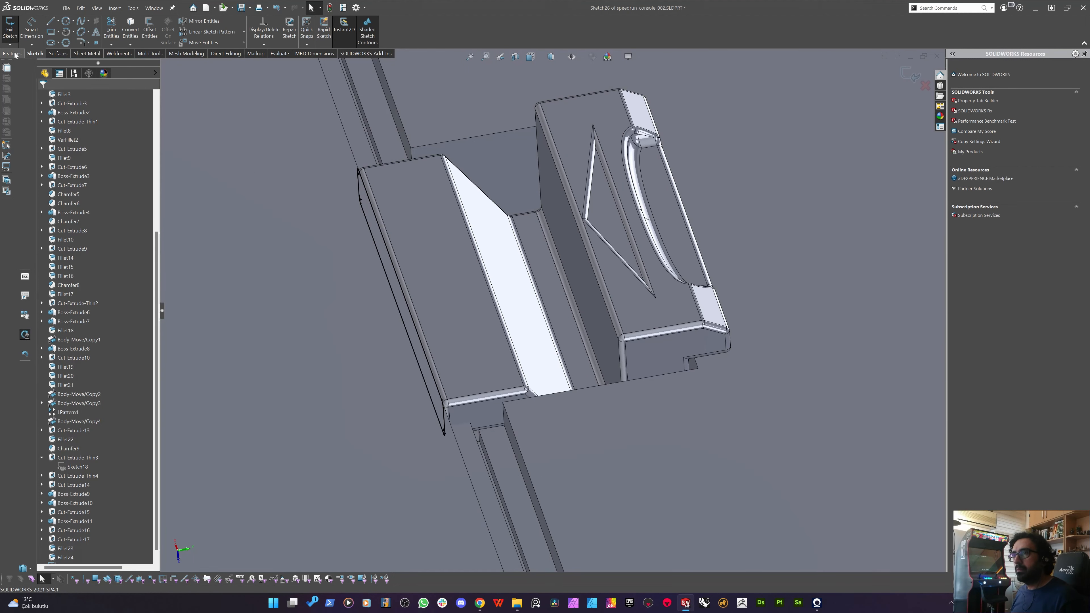
{"action": "left_click", "coordinate": [13, 53]}
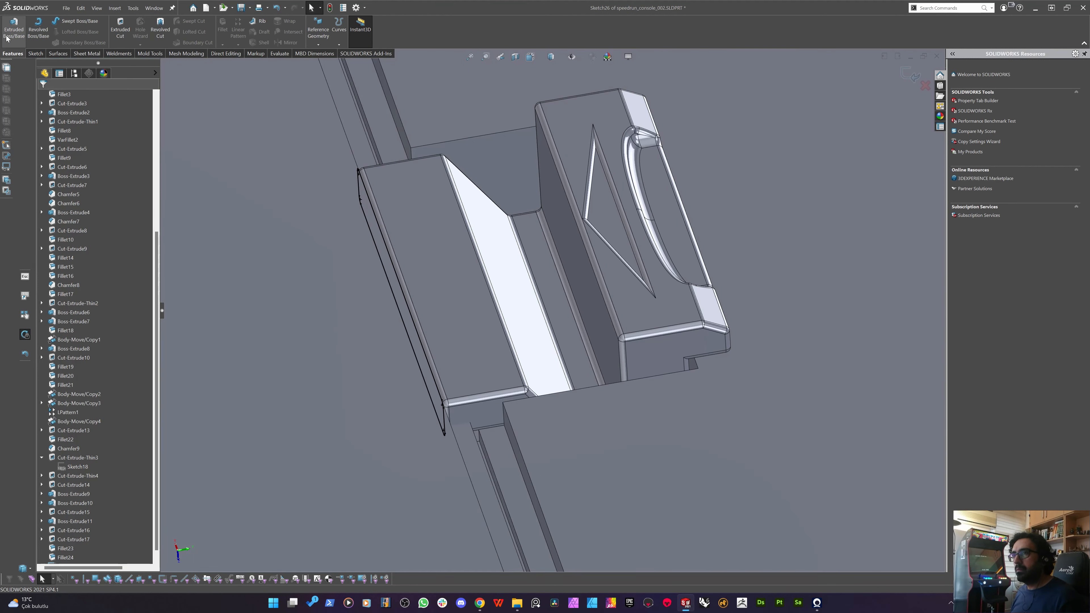
{"action": "left_click", "coordinate": [8, 37]}
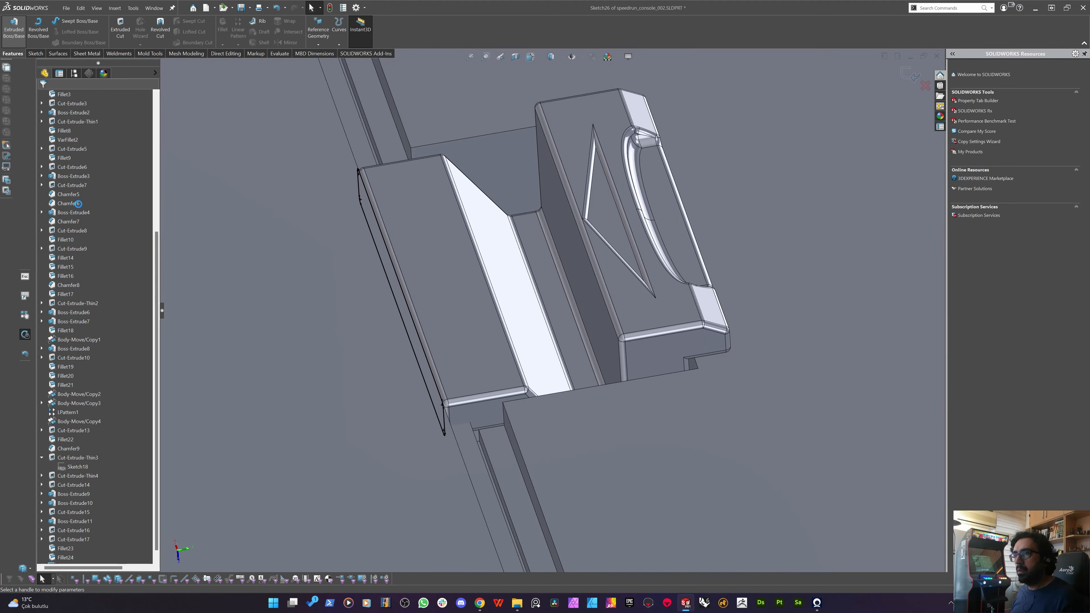
{"action": "left_click", "coordinate": [77, 140]}
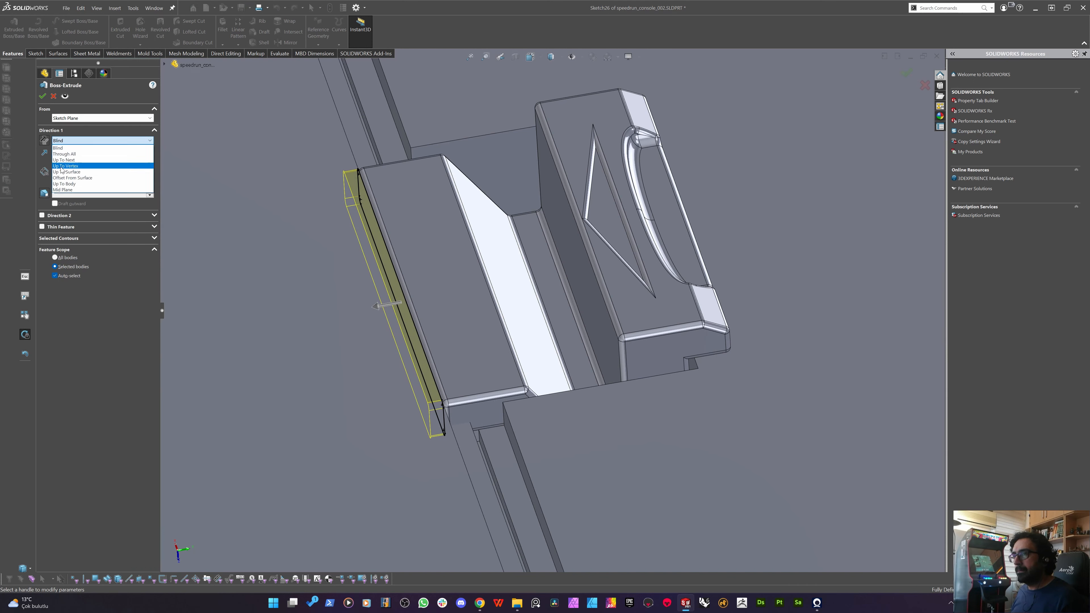
{"action": "left_click", "coordinate": [63, 189]}
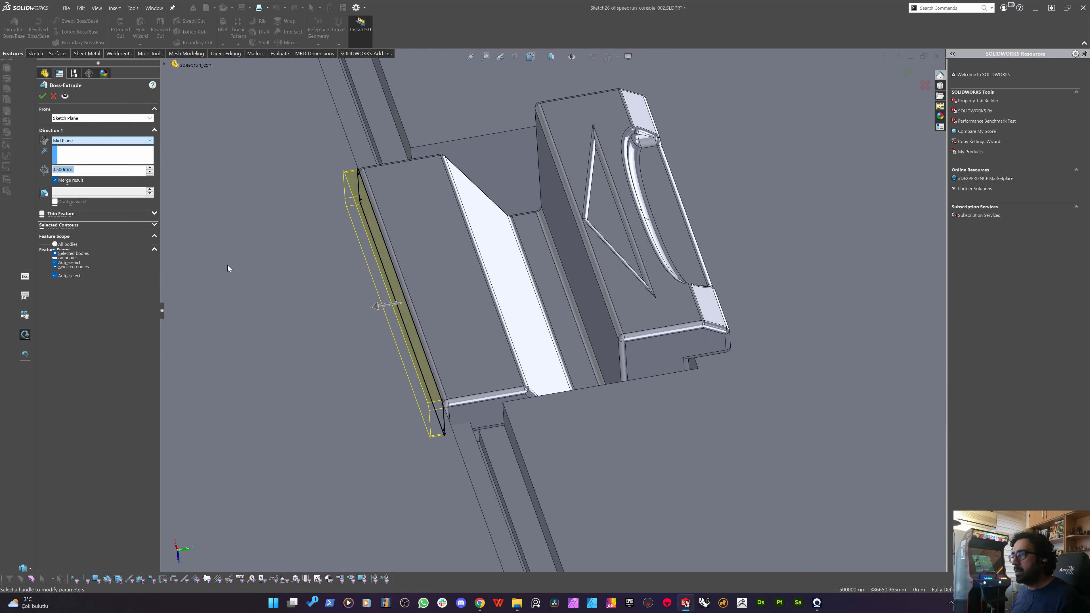
{"action": "type", "text": "1"}
{"action": "key", "text": "Return"}
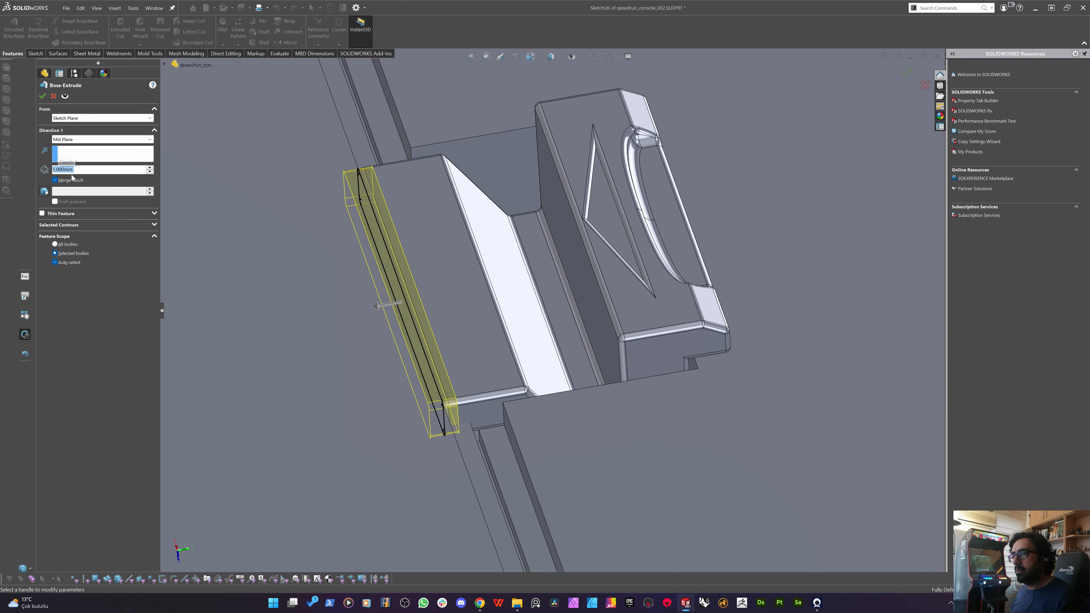
{"action": "left_click", "coordinate": [83, 263]}
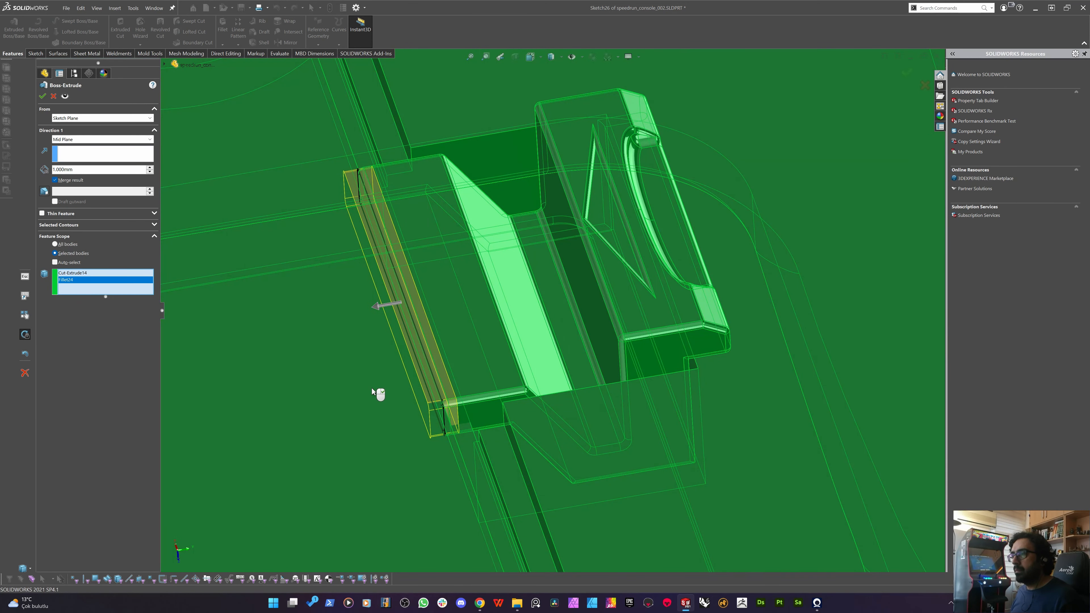
{"action": "right_click", "coordinate": [372, 392]}
Start a 0.2 mm fillet and select the battery cover's outer face so that its outline is rounded.
{"action": "scroll", "coordinate": [489, 339], "scroll_direction": "up", "scroll_amount": 4}
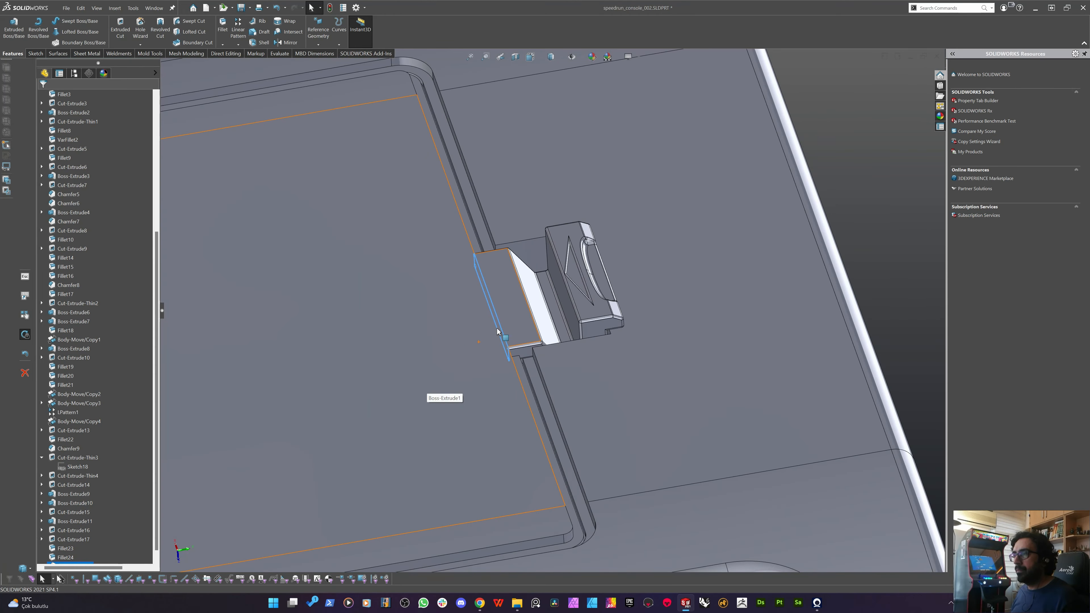
{"action": "middle_click_drag", "start_coordinate": [497, 328], "coordinate": [525, 369]}
{"action": "scroll", "coordinate": [672, 249], "scroll_direction": "up", "scroll_amount": 3}
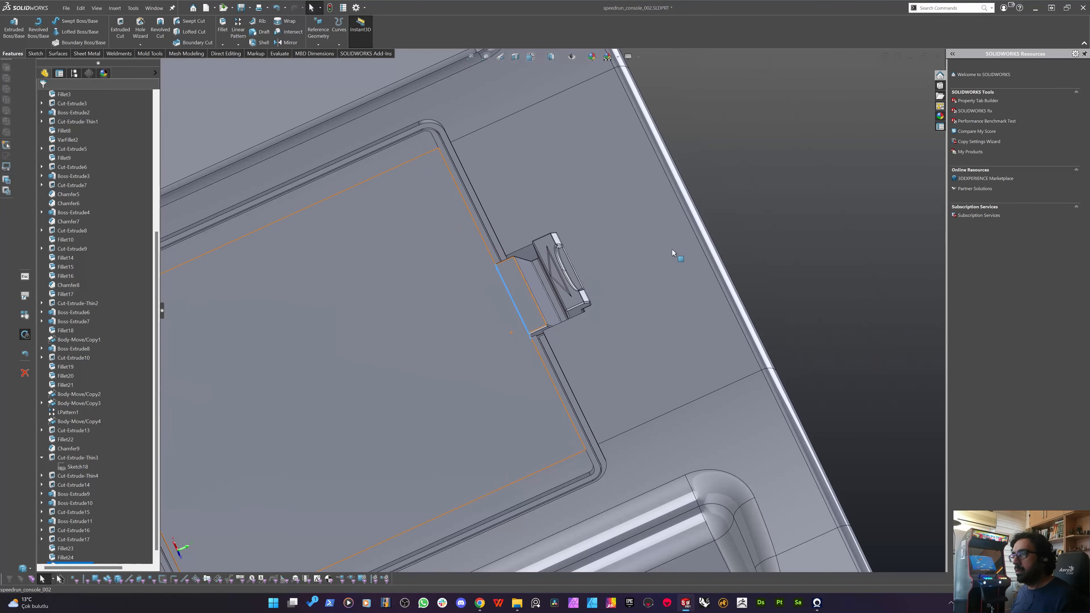
{"action": "scroll", "coordinate": [519, 307], "scroll_direction": "up", "scroll_amount": 2}
{"action": "middle_click_drag", "start_coordinate": [519, 307], "coordinate": [521, 257]}
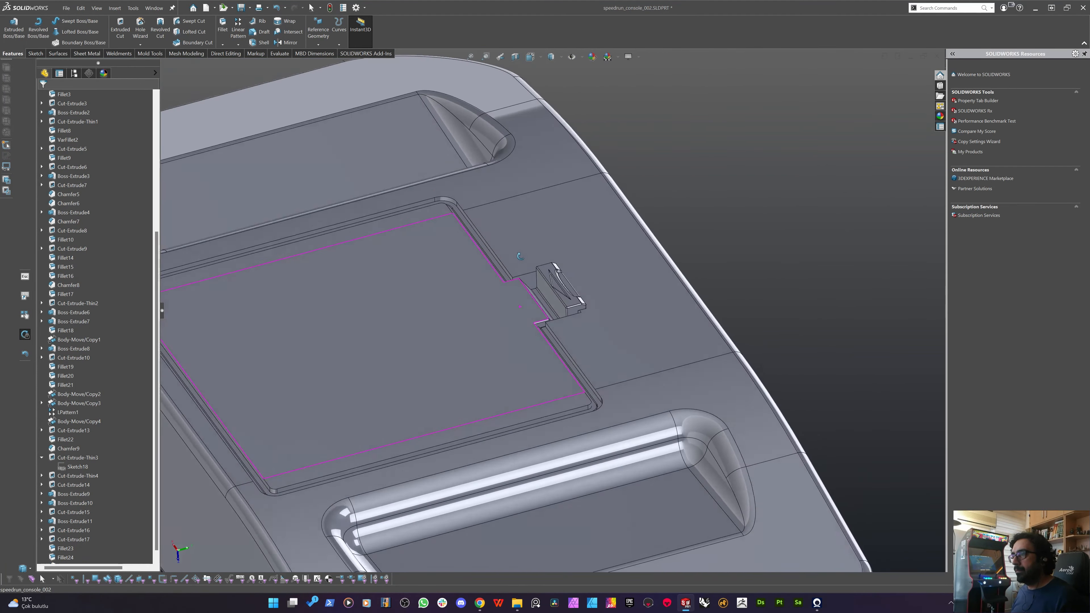
{"action": "scroll", "coordinate": [536, 335], "scroll_direction": "down", "scroll_amount": 6}
{"action": "middle_click_drag", "start_coordinate": [502, 311], "coordinate": [539, 309]}
{"action": "scroll", "coordinate": [601, 269], "scroll_direction": "up", "scroll_amount": 3}
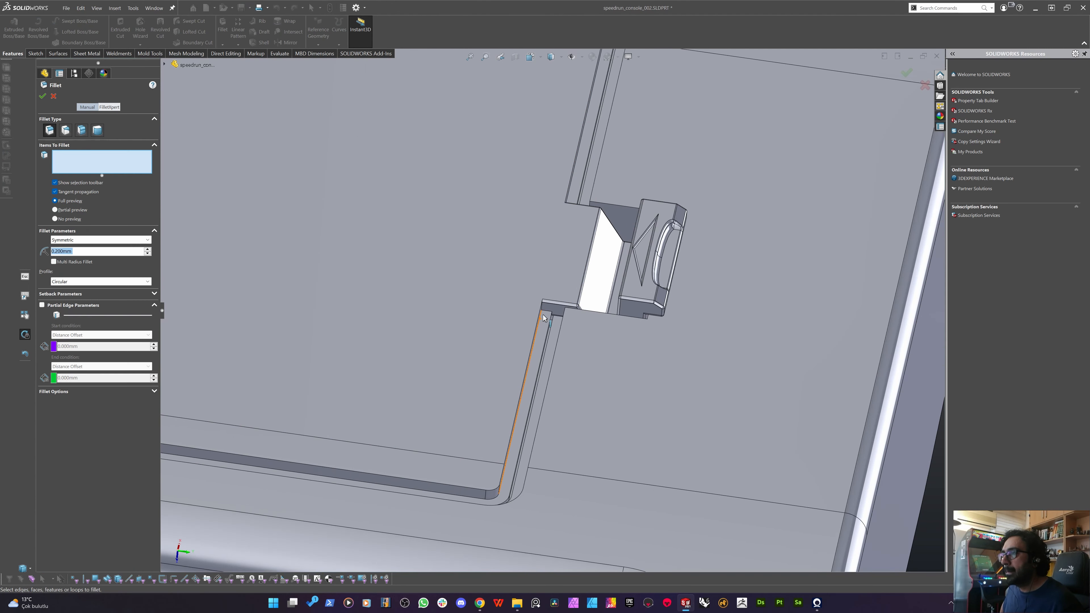
{"action": "scroll", "coordinate": [538, 322], "scroll_direction": "down", "scroll_amount": 5}
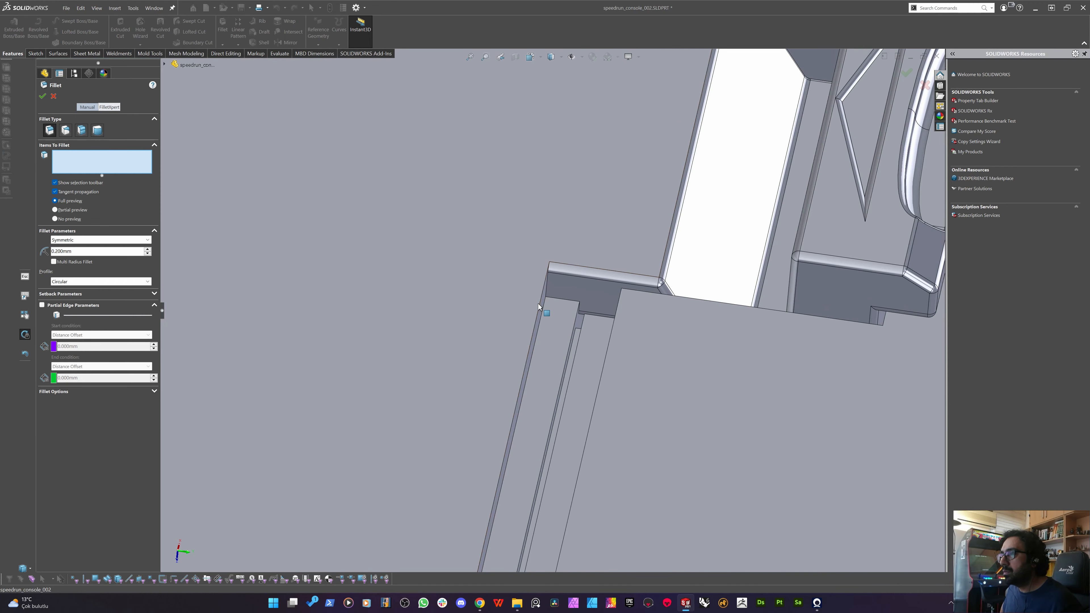
{"action": "left_click", "coordinate": [538, 303]}
{"action": "scroll", "coordinate": [521, 312], "scroll_direction": "up", "scroll_amount": 5}
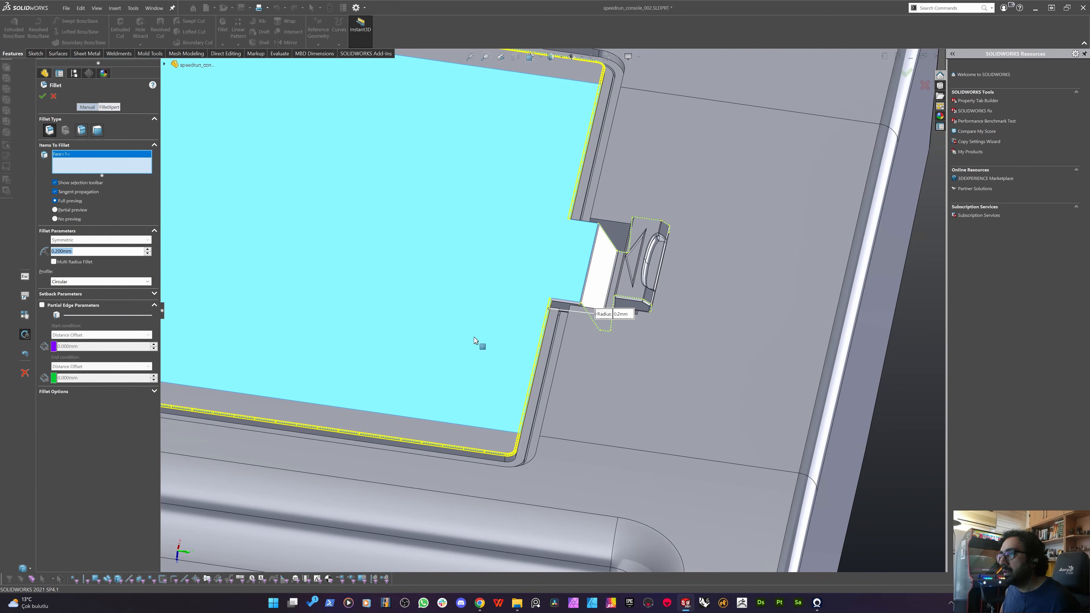
Add the two short corner edges on either side of the latch arm to the 0.2 mm fillet and accept it.
{"action": "middle_click_drag", "start_coordinate": [466, 322], "coordinate": [414, 272]}
{"action": "scroll", "coordinate": [571, 352], "scroll_direction": "down", "scroll_amount": 4}
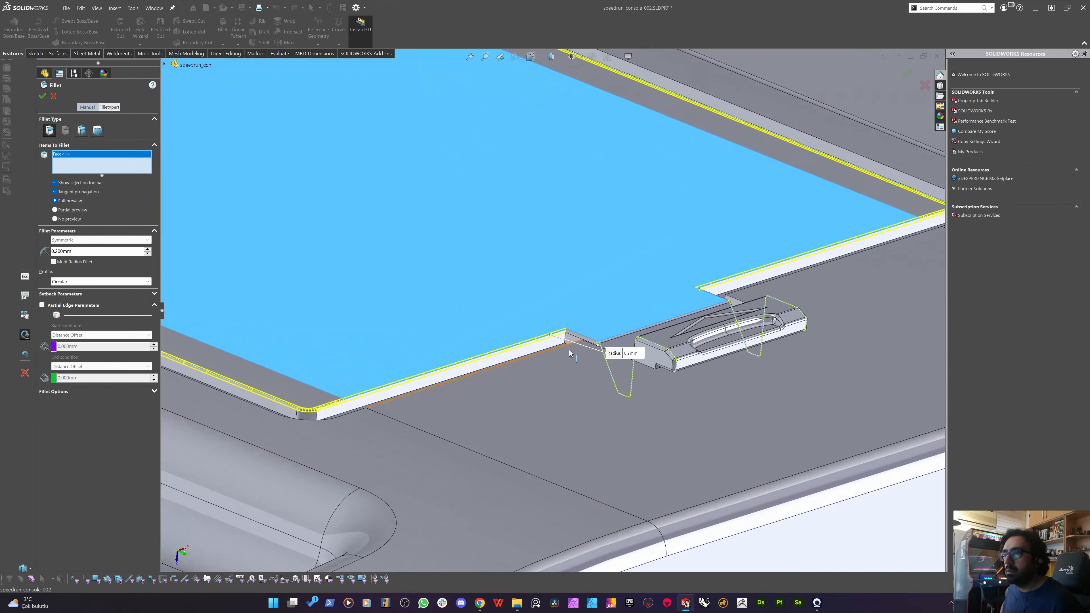
{"action": "left_click", "coordinate": [564, 332]}
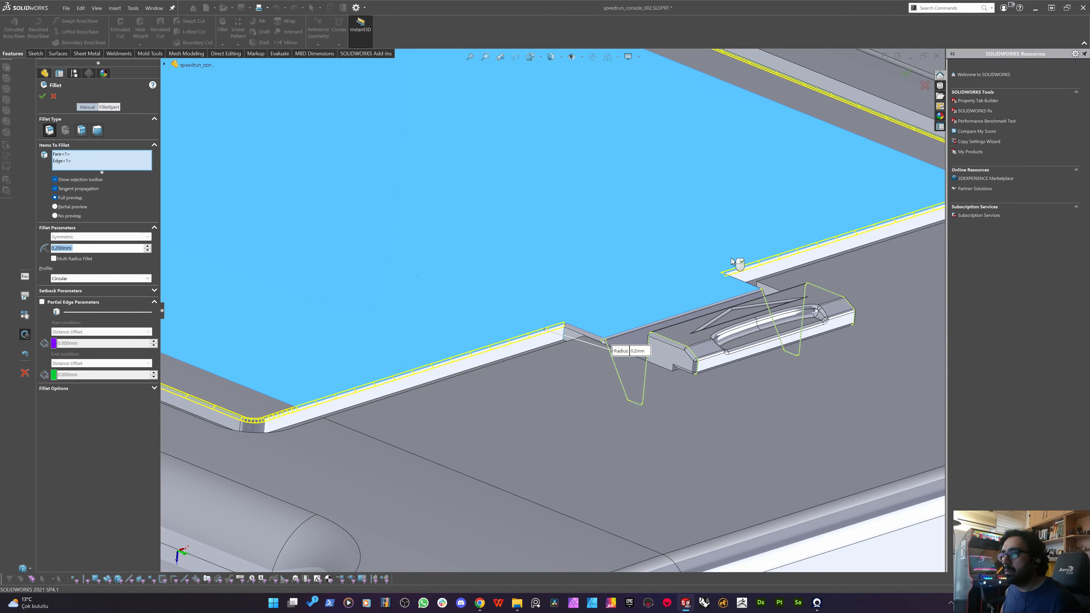
{"action": "middle_click_drag", "start_coordinate": [735, 275], "coordinate": [618, 277]}
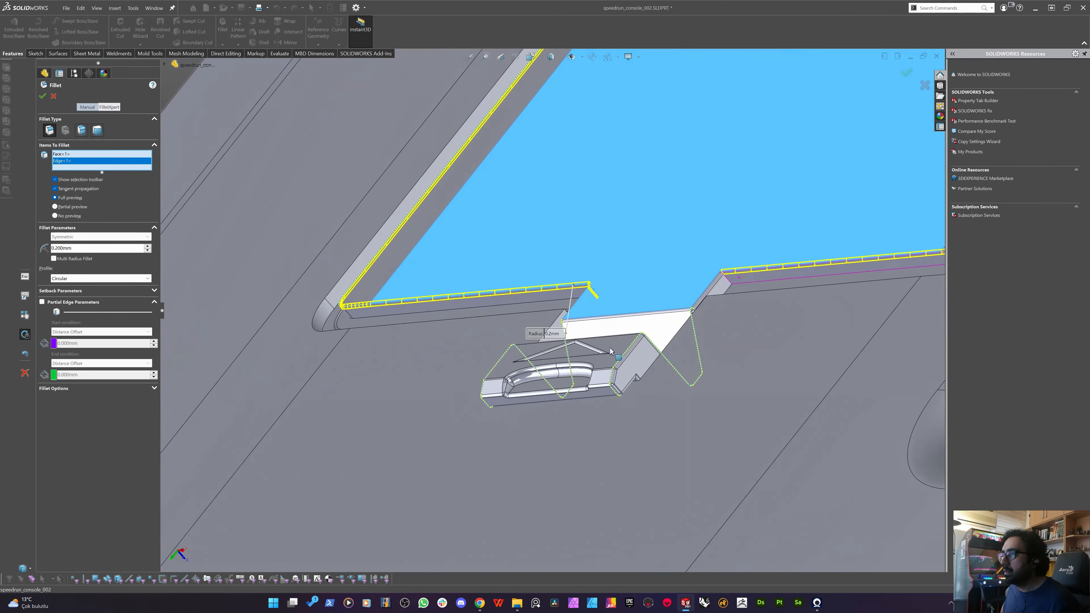
{"action": "left_click", "coordinate": [727, 281]}
{"action": "scroll", "coordinate": [663, 345], "scroll_direction": "up", "scroll_amount": 5}
{"action": "middle_click_drag", "start_coordinate": [656, 343], "coordinate": [622, 352]}
{"action": "scroll", "coordinate": [622, 352], "scroll_direction": "up", "scroll_amount": 1}
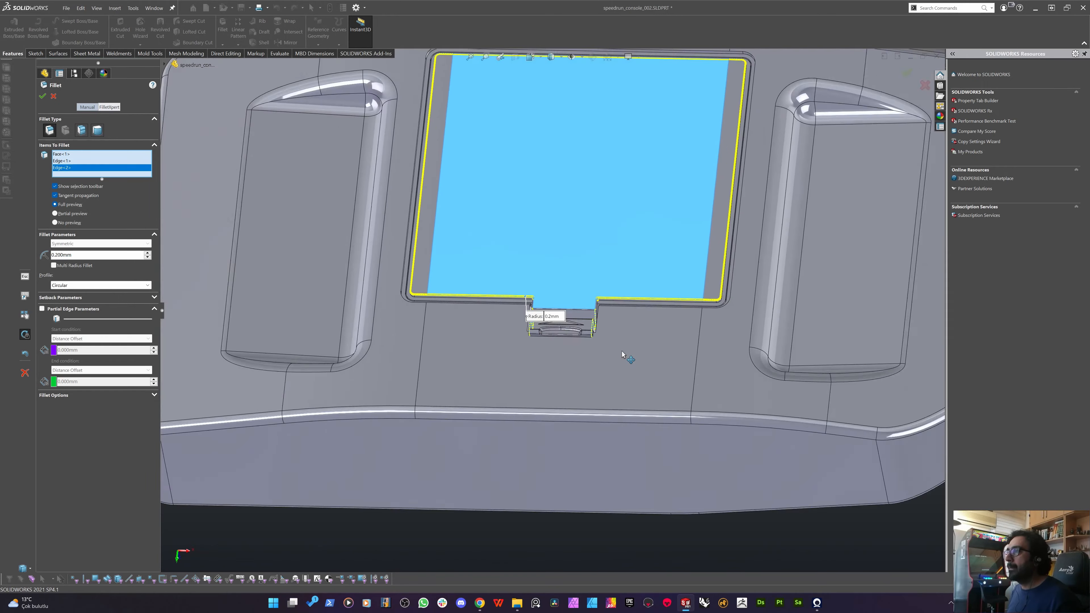
{"action": "scroll", "coordinate": [618, 312], "scroll_direction": "up", "scroll_amount": 3}
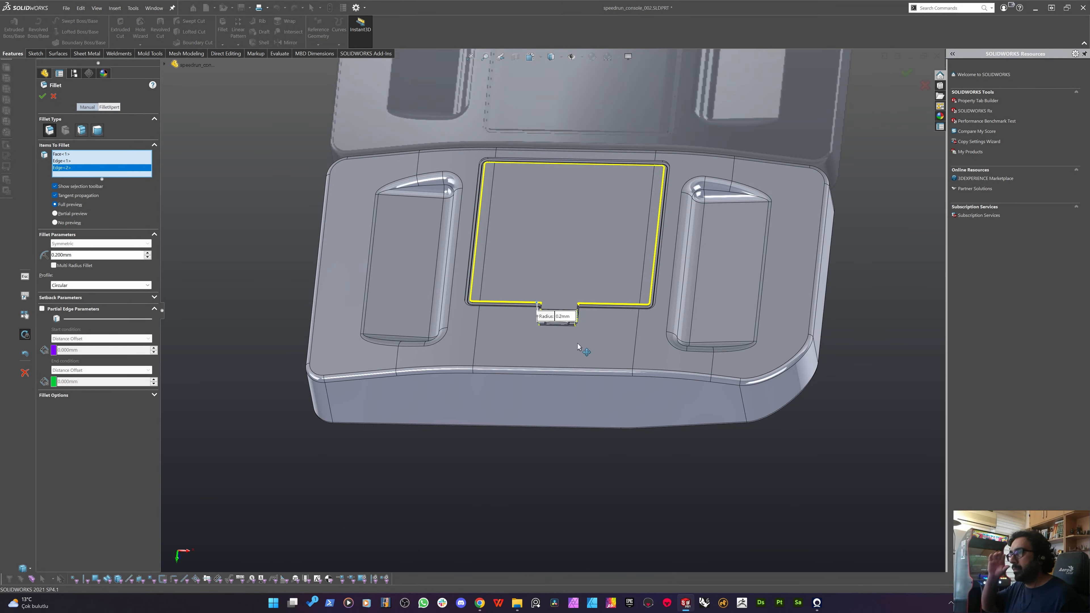
{"action": "key", "text": "Return"}
Examine the filleted battery cover, the latch and the console's back and sides from several angles.
{"action": "middle_click_drag", "start_coordinate": [575, 348], "coordinate": [337, 243]}
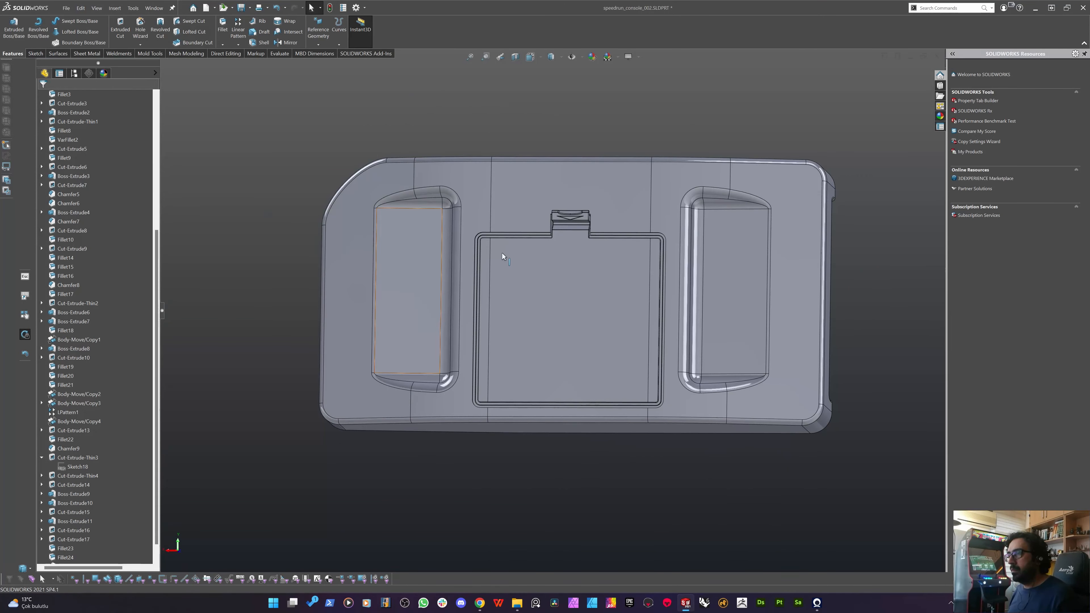
{"action": "scroll", "coordinate": [550, 281], "scroll_direction": "down", "scroll_amount": 5}
{"action": "scroll", "coordinate": [518, 172], "scroll_direction": "up", "scroll_amount": 4}
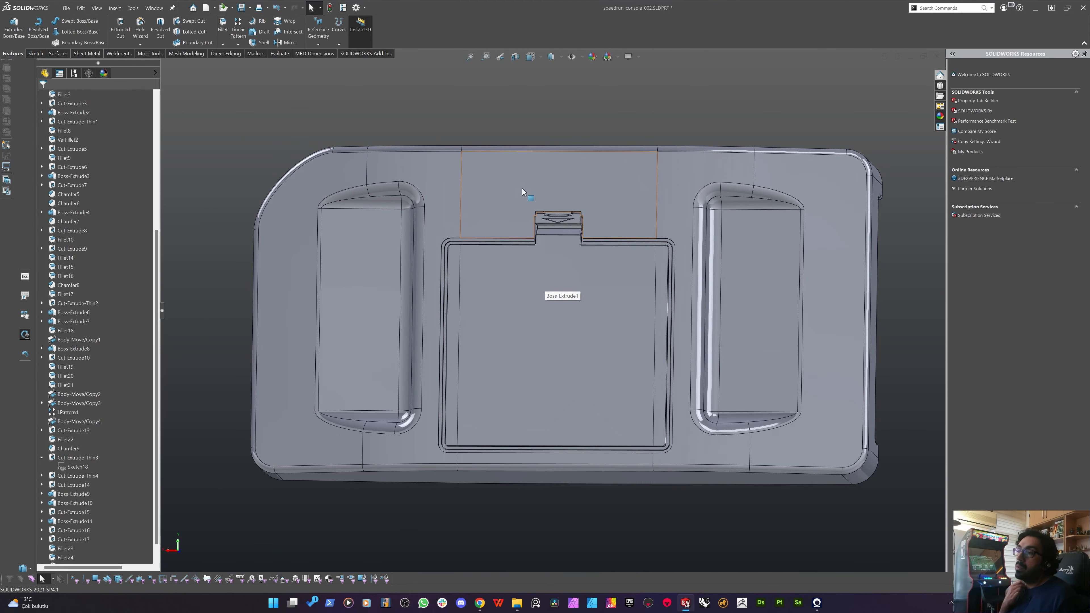
{"action": "middle_click_drag", "start_coordinate": [522, 188], "coordinate": [545, 328]}
{"action": "scroll", "coordinate": [545, 328], "scroll_direction": "up", "scroll_amount": 6}
{"action": "scroll", "coordinate": [543, 332], "scroll_direction": "down", "scroll_amount": 4}
{"action": "scroll", "coordinate": [552, 288], "scroll_direction": "down", "scroll_amount": 3}
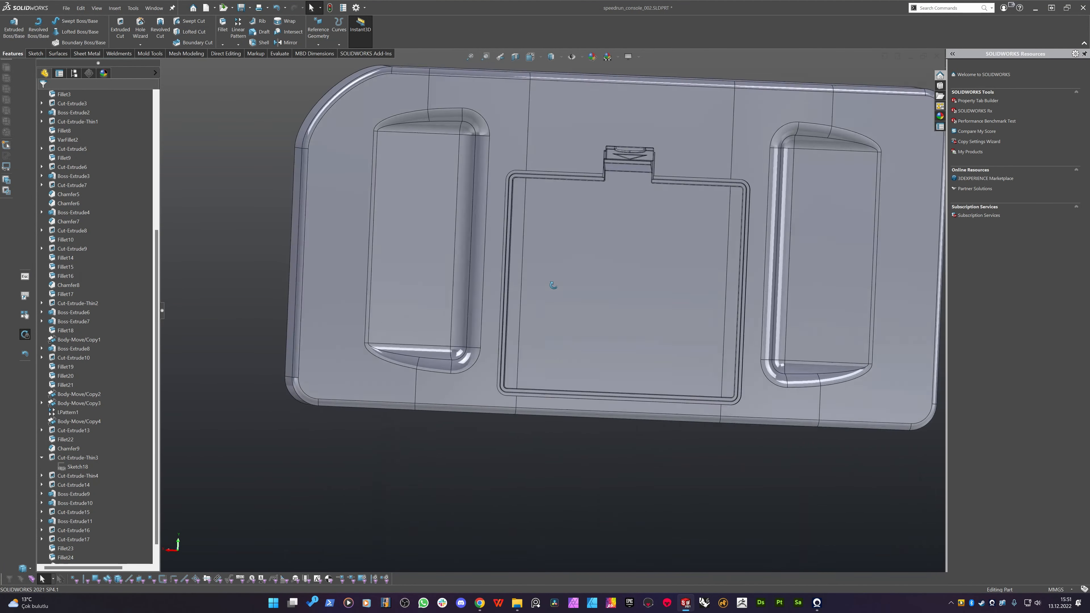
{"action": "middle_click_drag", "start_coordinate": [553, 288], "coordinate": [517, 307]}
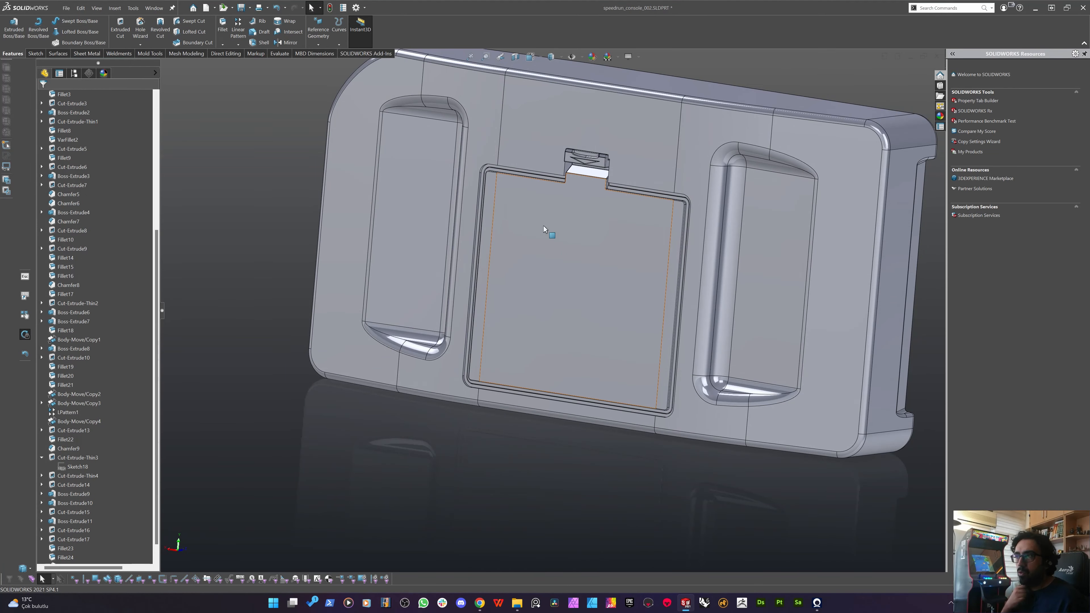
{"action": "mouse_move", "coordinate": [533, 231]}
{"action": "middle_mouse_down"}
{"action": "mouse_move", "coordinate": [502, 227]}
{"action": "mouse_move", "coordinate": [537, 227]}
{"action": "middle_mouse_up"}
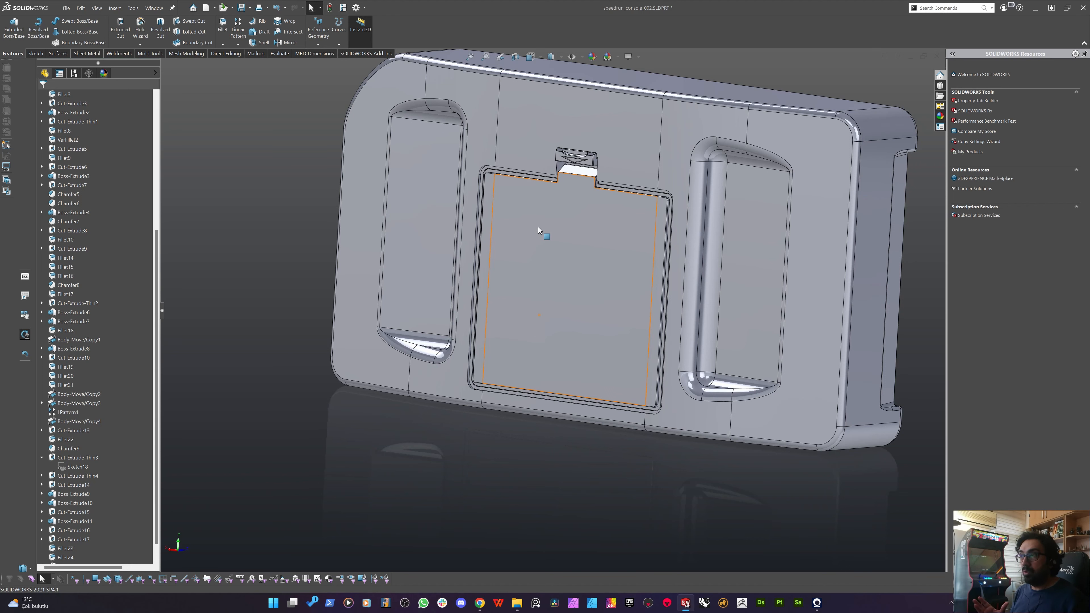
{"action": "middle_click_drag", "start_coordinate": [499, 236], "coordinate": [684, 96]}
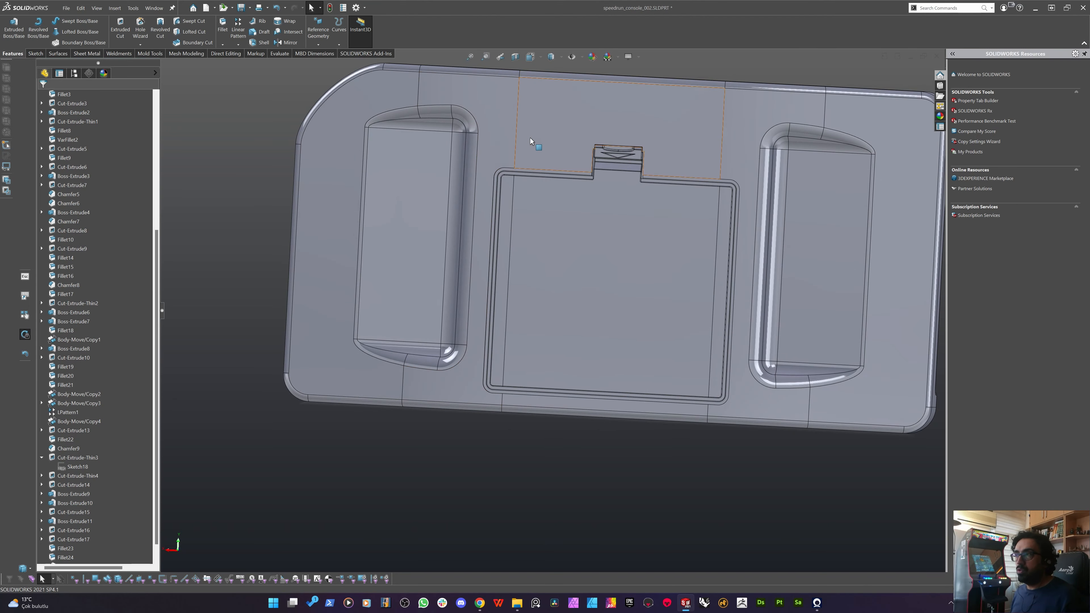
{"action": "middle_click_drag", "start_coordinate": [627, 185], "coordinate": [642, 139]}
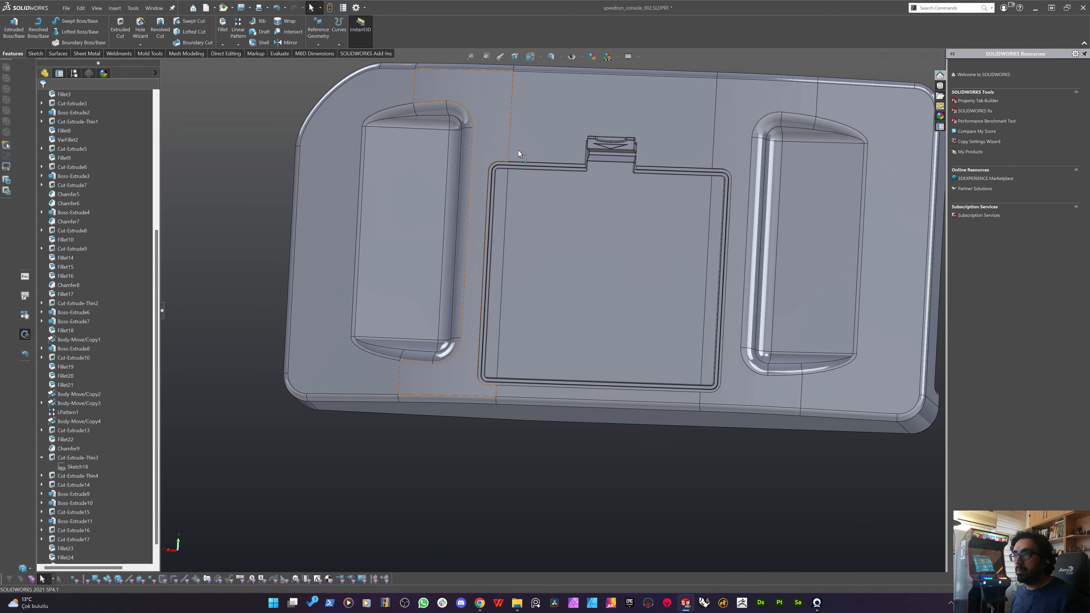
{"action": "middle_click_drag", "start_coordinate": [613, 236], "coordinate": [563, 202]}
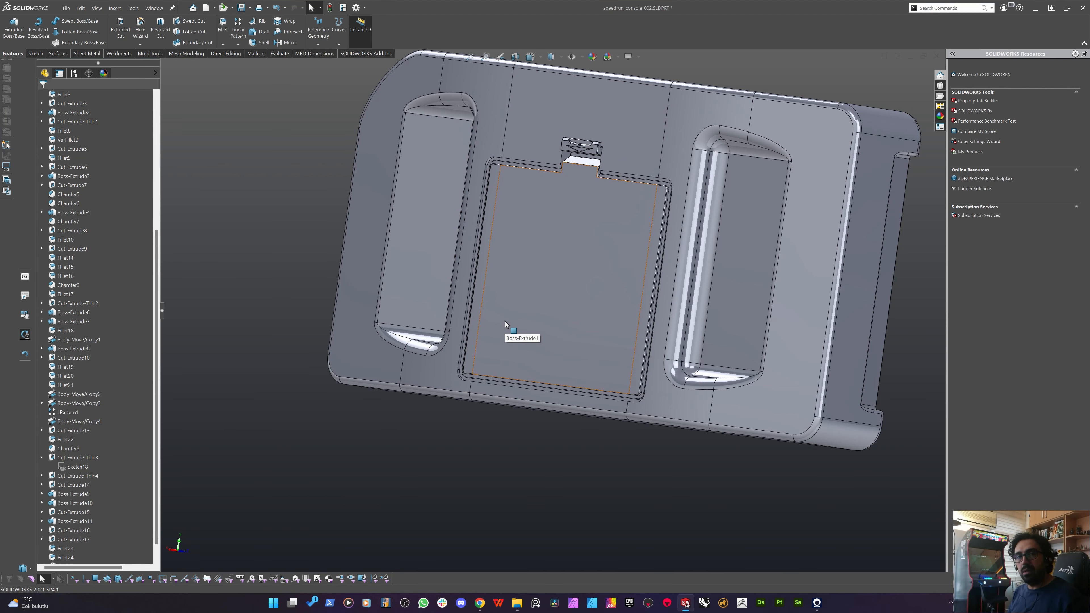
{"action": "scroll", "coordinate": [586, 162], "scroll_direction": "down", "scroll_amount": 5}
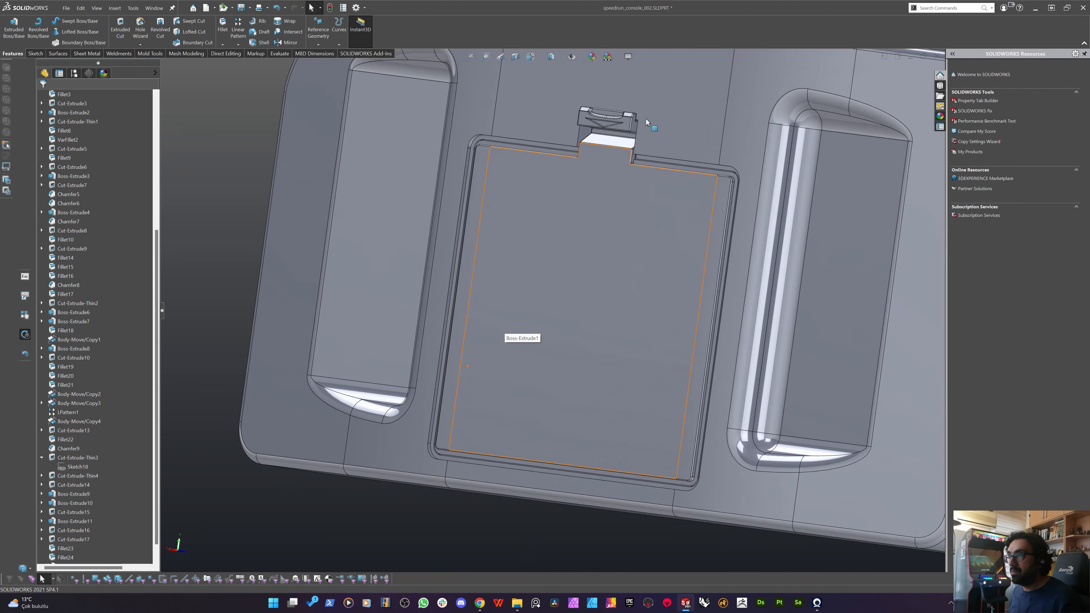
{"action": "scroll", "coordinate": [545, 184], "scroll_direction": "up", "scroll_amount": 6}
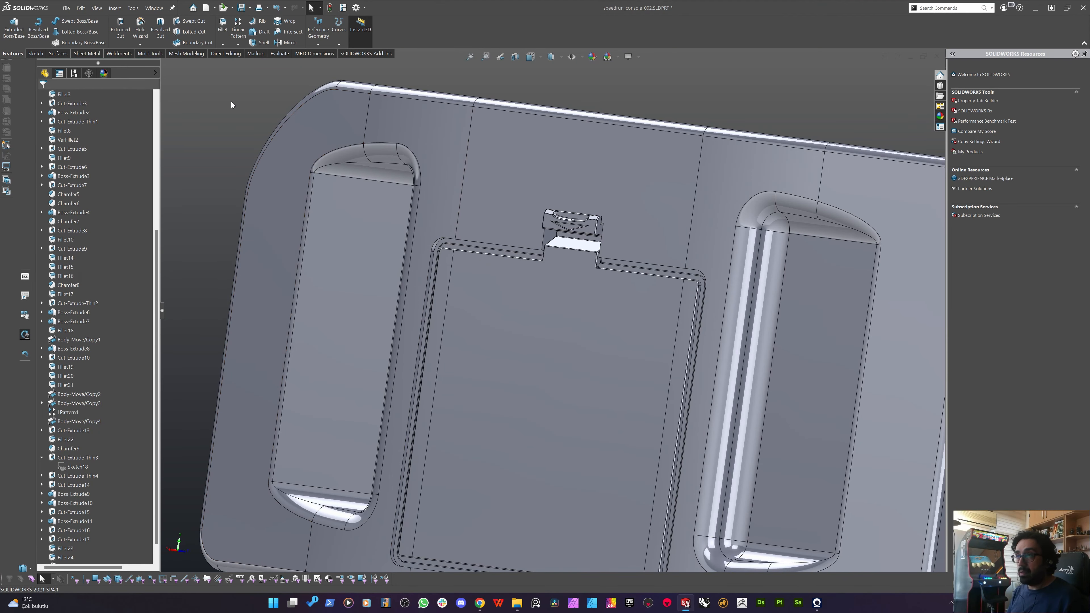
{"action": "scroll", "coordinate": [595, 336], "scroll_direction": "up", "scroll_amount": 3}
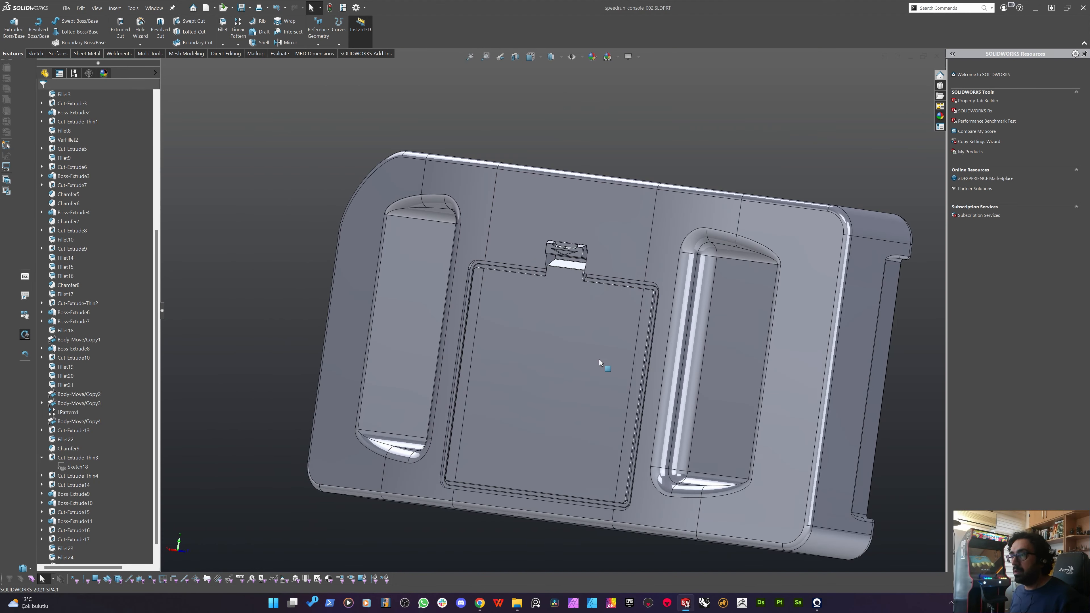
{"action": "scroll", "coordinate": [599, 359], "scroll_direction": "down", "scroll_amount": 5}
{"action": "scroll", "coordinate": [600, 208], "scroll_direction": "up", "scroll_amount": 5}
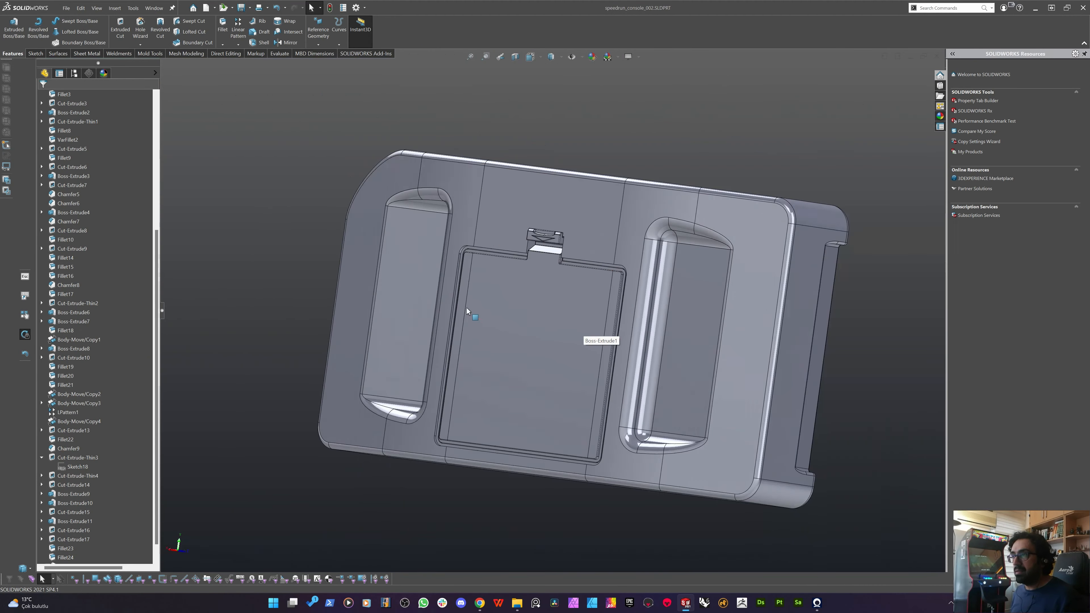
{"action": "middle_click_drag", "start_coordinate": [494, 349], "coordinate": [574, 230]}
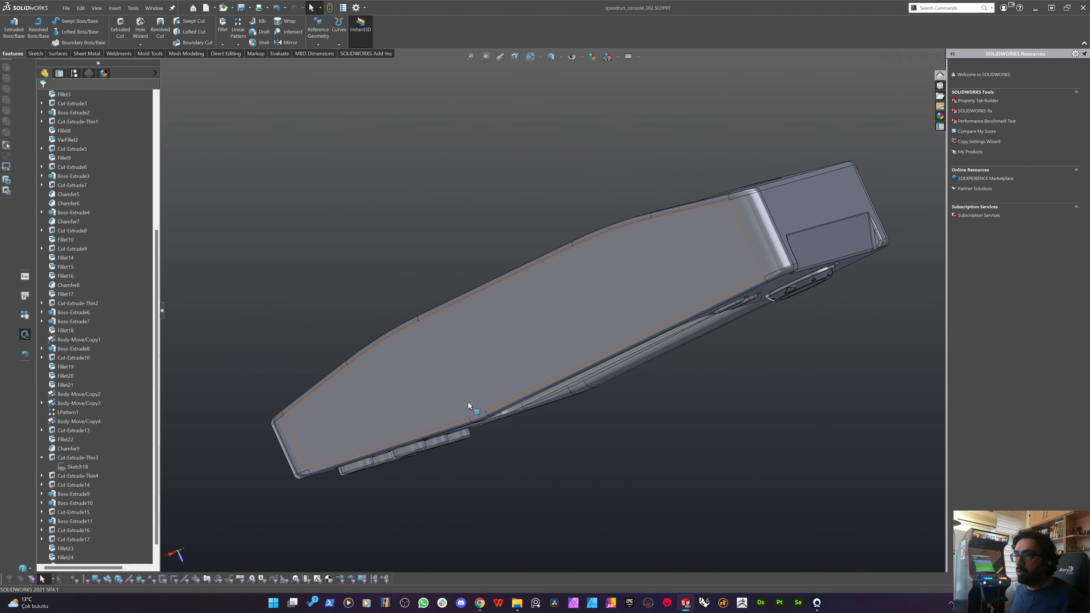
{"action": "middle_click_drag", "start_coordinate": [577, 271], "coordinate": [720, 340]}
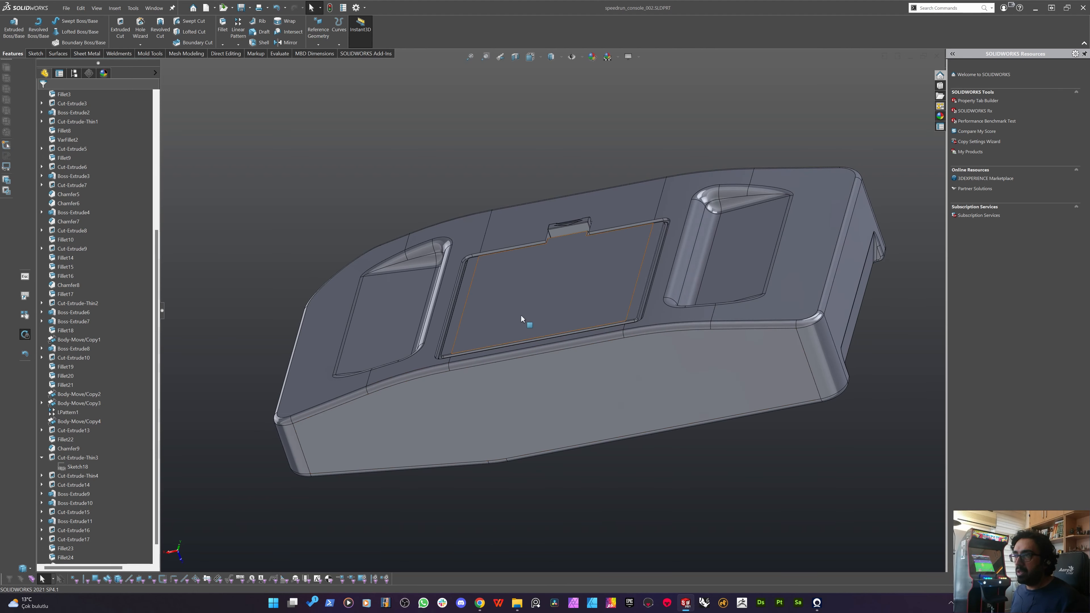
Open the sketch of the thin-cut groove around the battery cover for editing.
{"action": "middle_click_drag", "start_coordinate": [520, 314], "coordinate": [541, 390]}
{"action": "scroll", "coordinate": [541, 389], "scroll_direction": "down", "scroll_amount": 3}
{"action": "left_click", "coordinate": [534, 260]}
{"action": "middle_click_drag", "start_coordinate": [534, 262], "coordinate": [482, 292]}
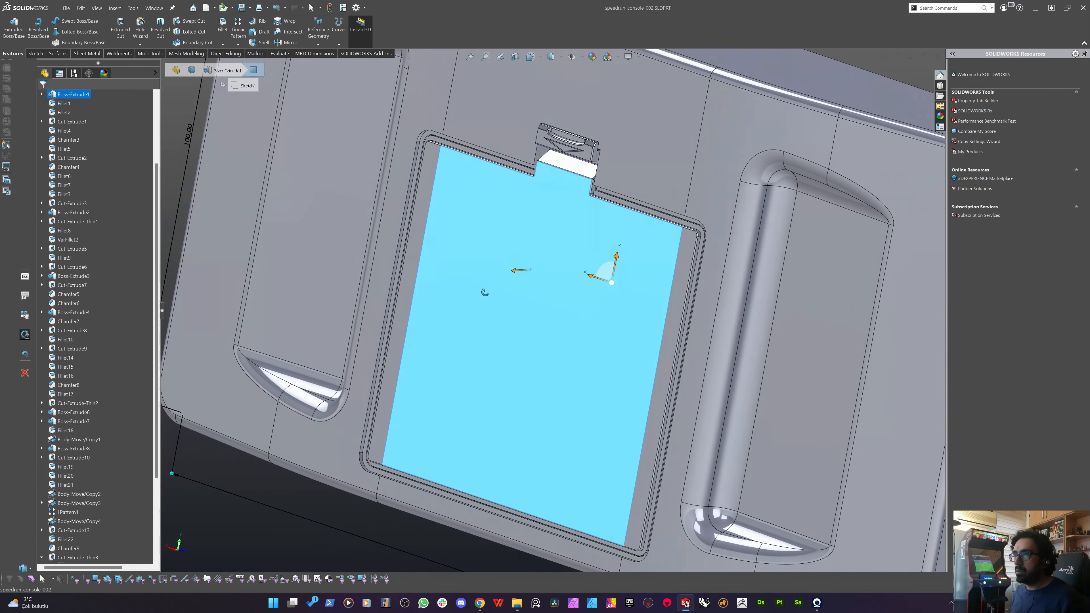
{"action": "scroll", "coordinate": [491, 157], "scroll_direction": "down", "scroll_amount": 6}
{"action": "scroll", "coordinate": [351, 188], "scroll_direction": "down", "scroll_amount": 5}
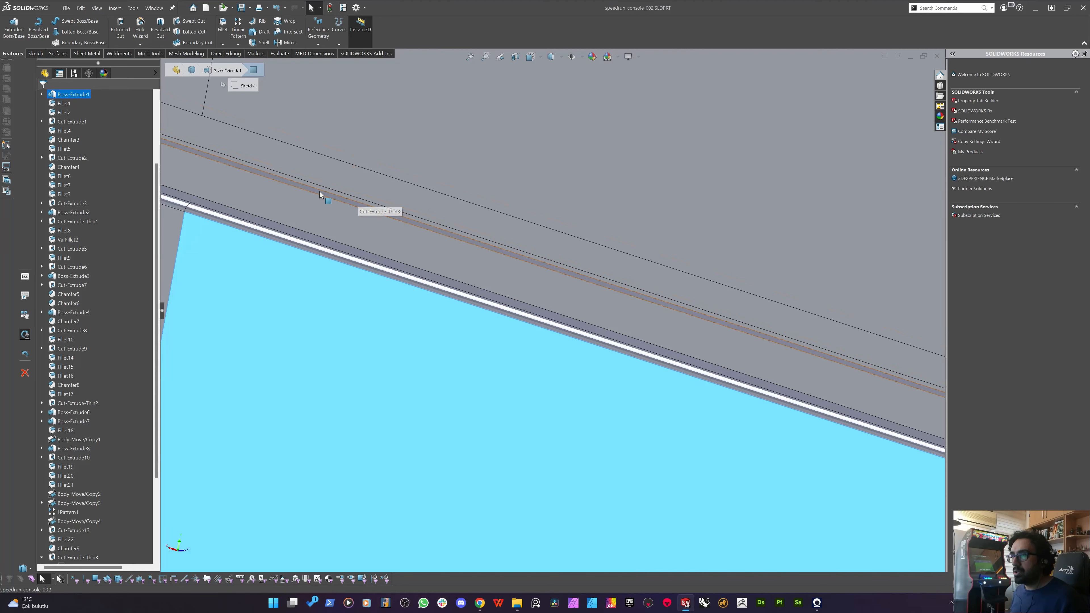
{"action": "left_click", "coordinate": [319, 191]}
{"action": "right_click", "coordinate": [319, 191]}
{"action": "left_click", "coordinate": [347, 165]}
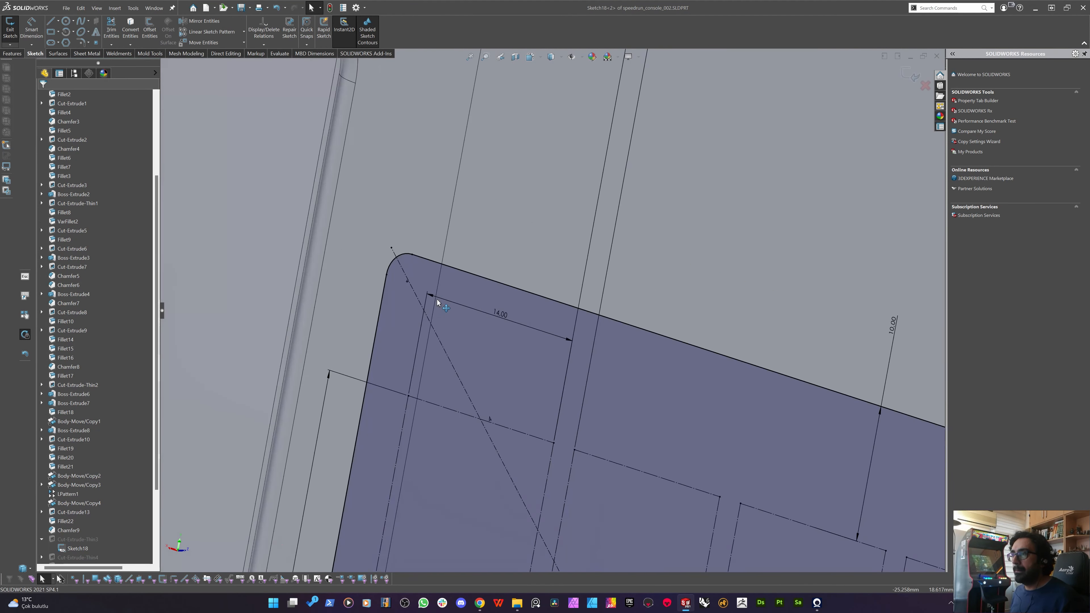
{"action": "scroll", "coordinate": [440, 300], "scroll_direction": "up", "scroll_amount": 7}
{"action": "mouse_move", "coordinate": [465, 310]}
{"action": "middle_mouse_down"}
{"action": "mouse_move", "coordinate": [640, 466]}
{"action": "mouse_move", "coordinate": [652, 460]}
{"action": "mouse_move", "coordinate": [570, 435]}
{"action": "middle_mouse_up"}
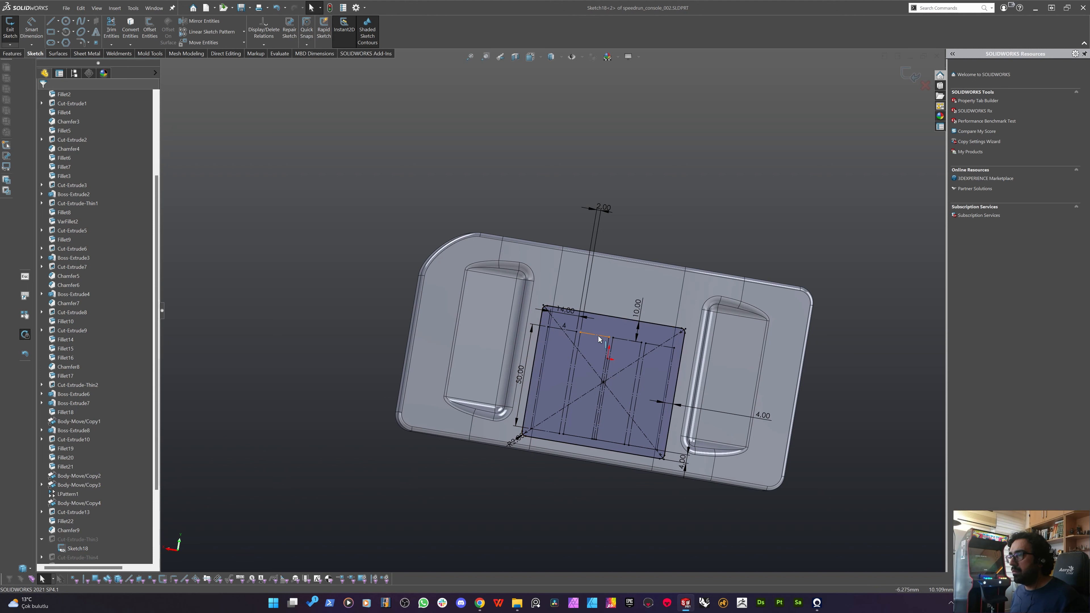
Check the upper construction lines of the patterned rectangles and move the 14 mm dimension outside the cover's outline.
{"action": "left_click", "coordinate": [54, 214]}
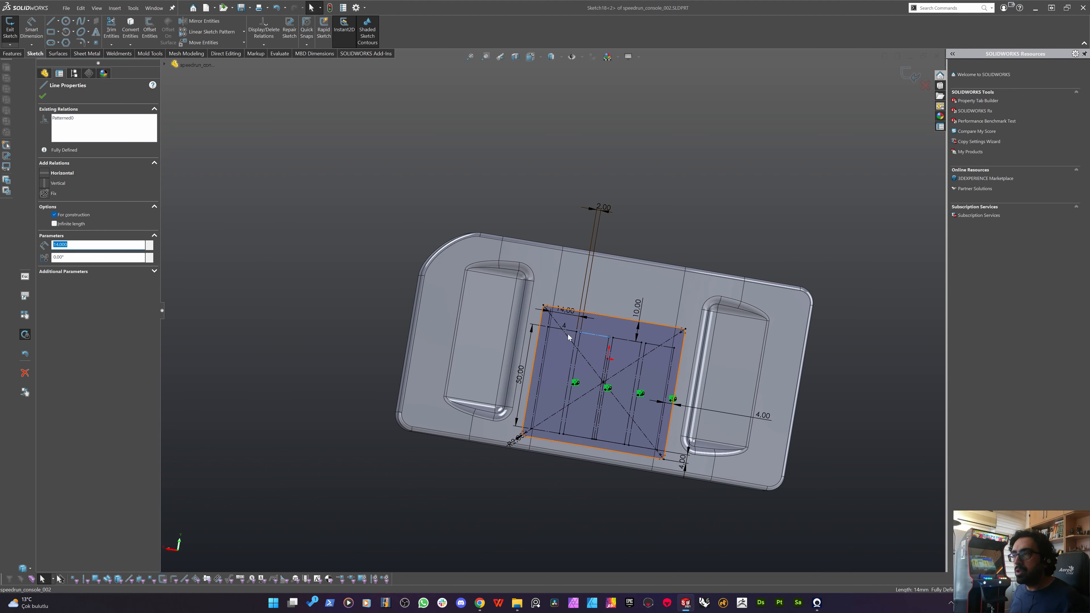
{"action": "left_click", "coordinate": [555, 330]}
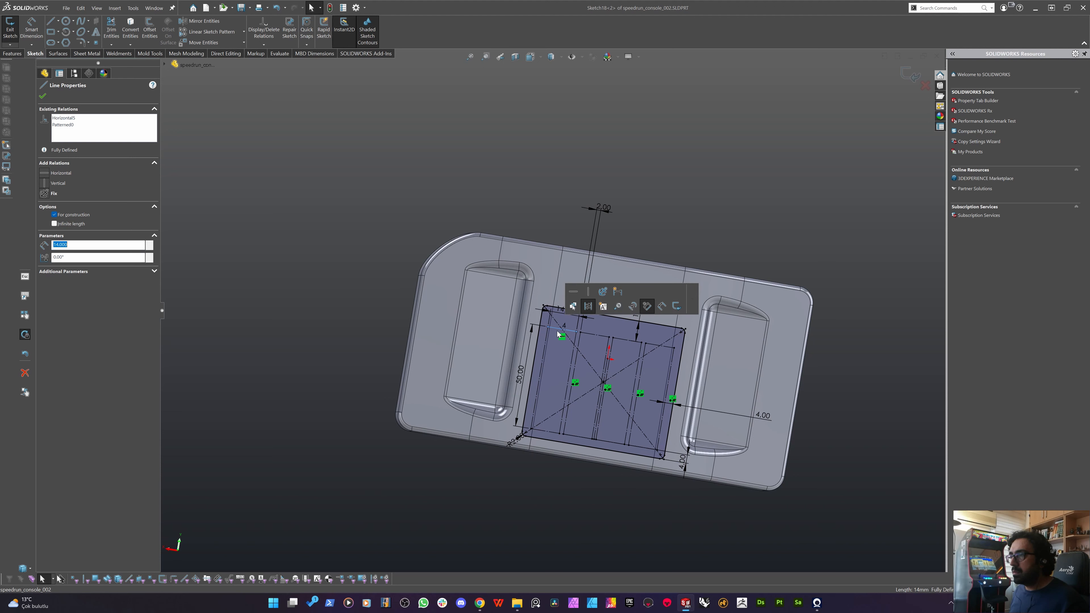
{"action": "left_click", "coordinate": [317, 277]}
{"action": "scroll", "coordinate": [577, 321], "scroll_direction": "down", "scroll_amount": 2}
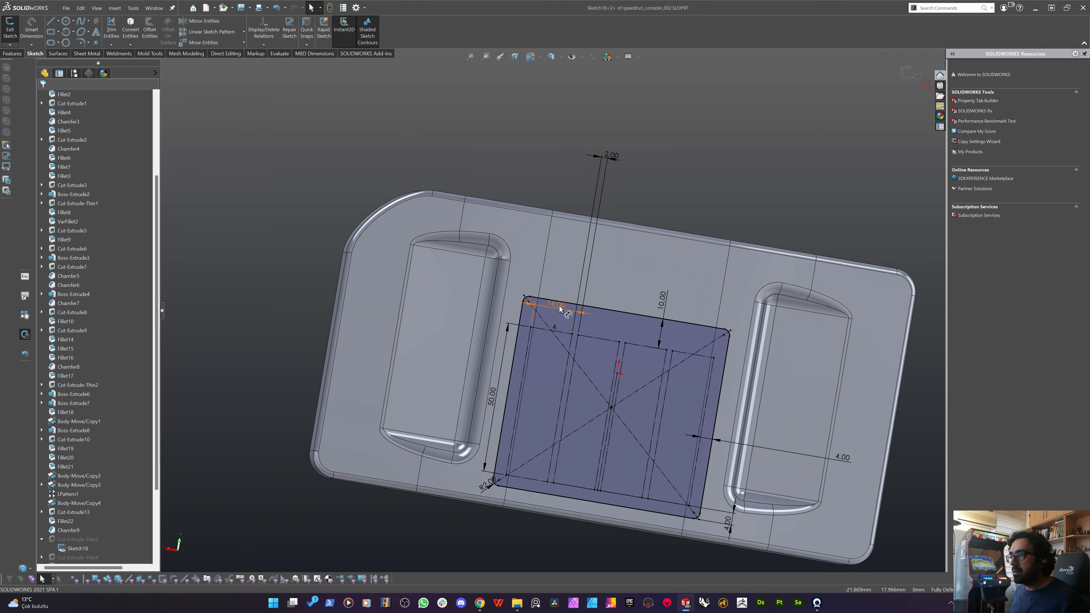
{"action": "left_click_drag", "start_coordinate": [561, 308], "coordinate": [541, 260]}
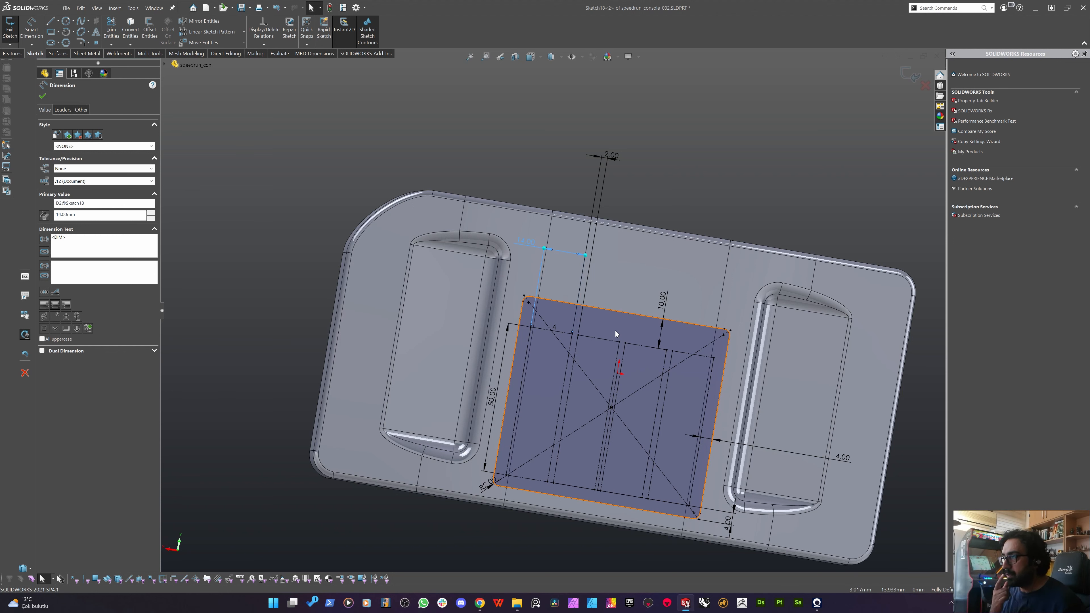
{"action": "left_click", "coordinate": [596, 336]}
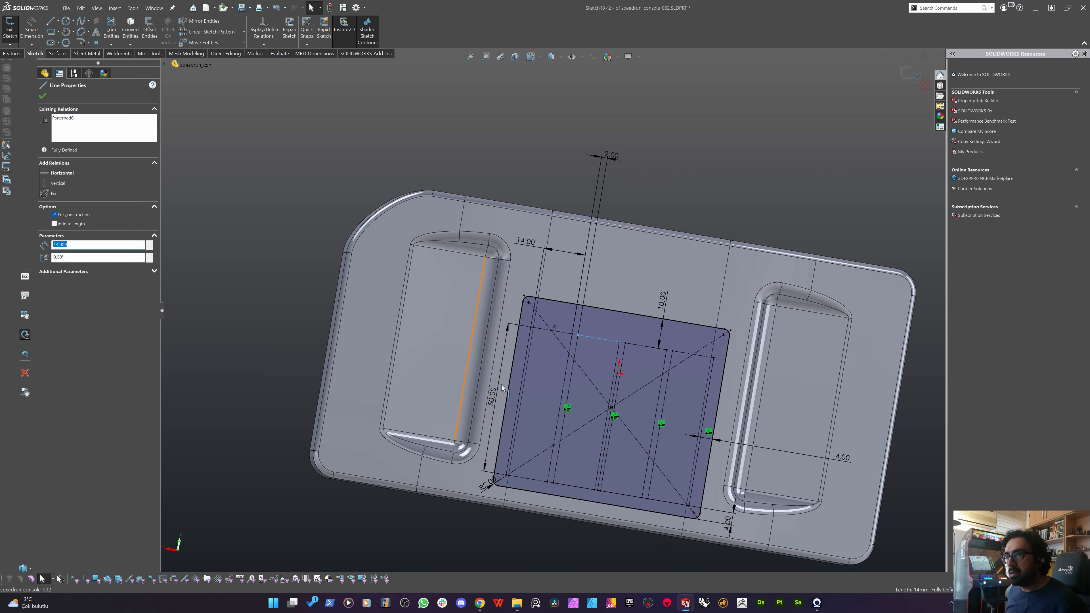
{"action": "left_click", "coordinate": [612, 387]}
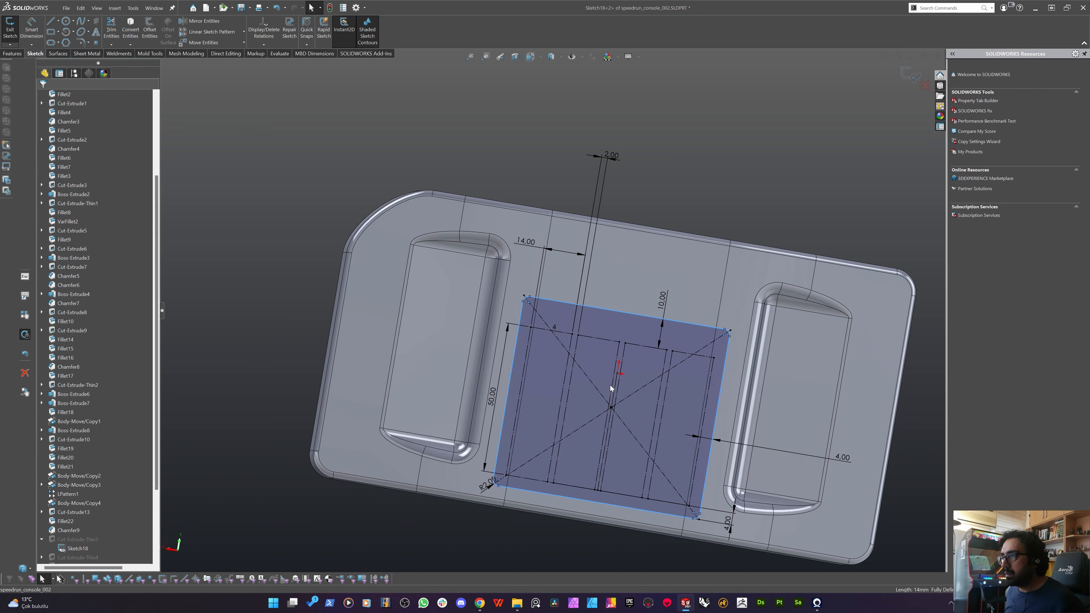
Delete the Fixed relation from the groove sketch around the battery cover and close the relations list.
{"action": "left_click", "coordinate": [261, 130]}
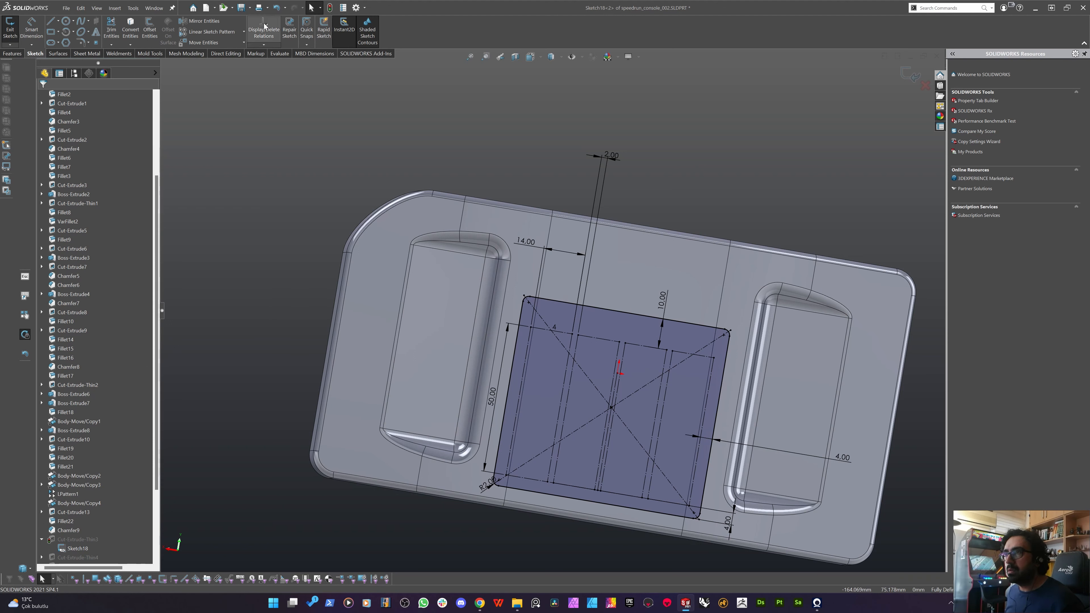
{"action": "left_click", "coordinate": [262, 32]}
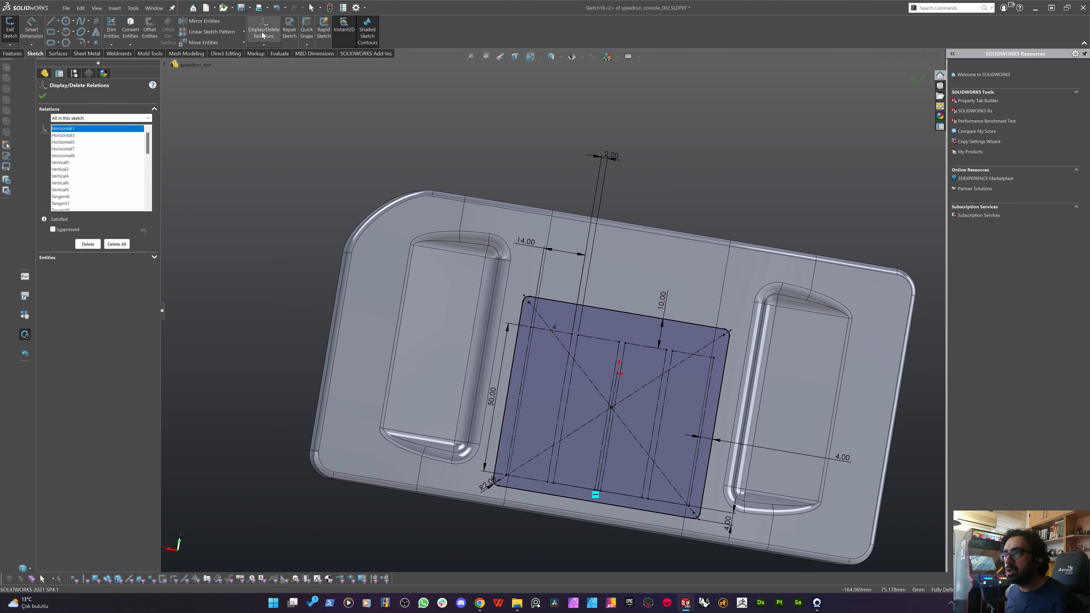
{"action": "scroll", "coordinate": [82, 169], "scroll_direction": "down", "scroll_amount": 1}
{"action": "scroll", "coordinate": [83, 168], "scroll_direction": "down", "scroll_amount": 5}
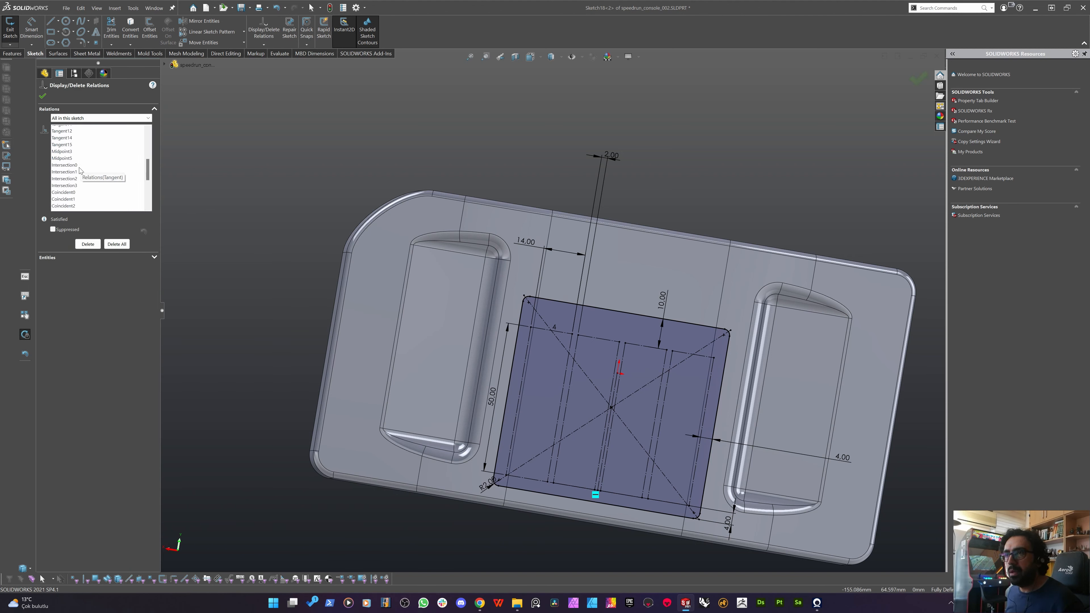
{"action": "left_click", "coordinate": [60, 177]}
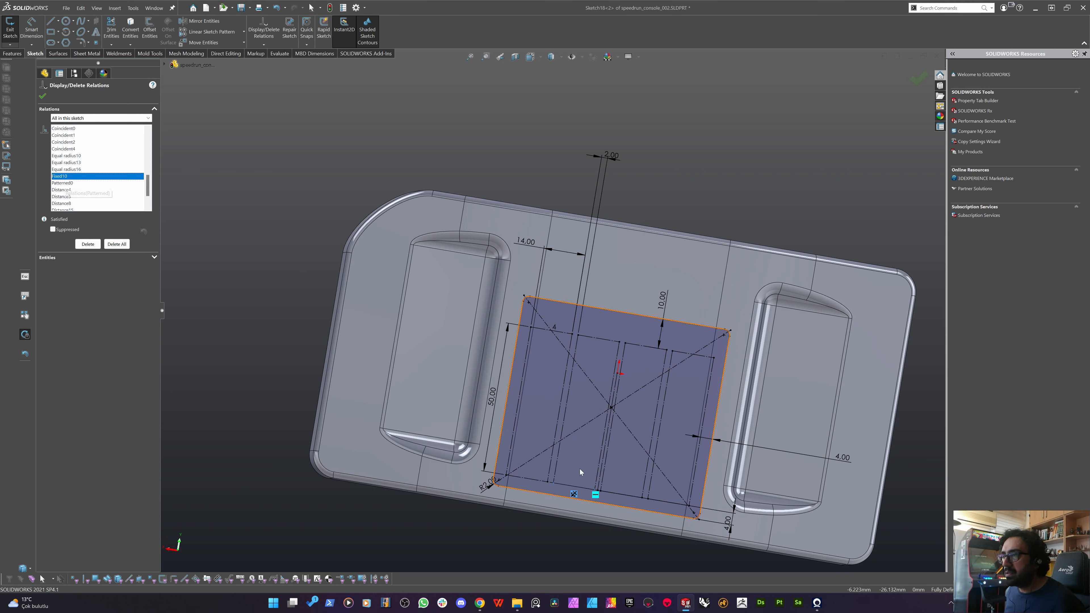
{"action": "left_click", "coordinate": [89, 244]}
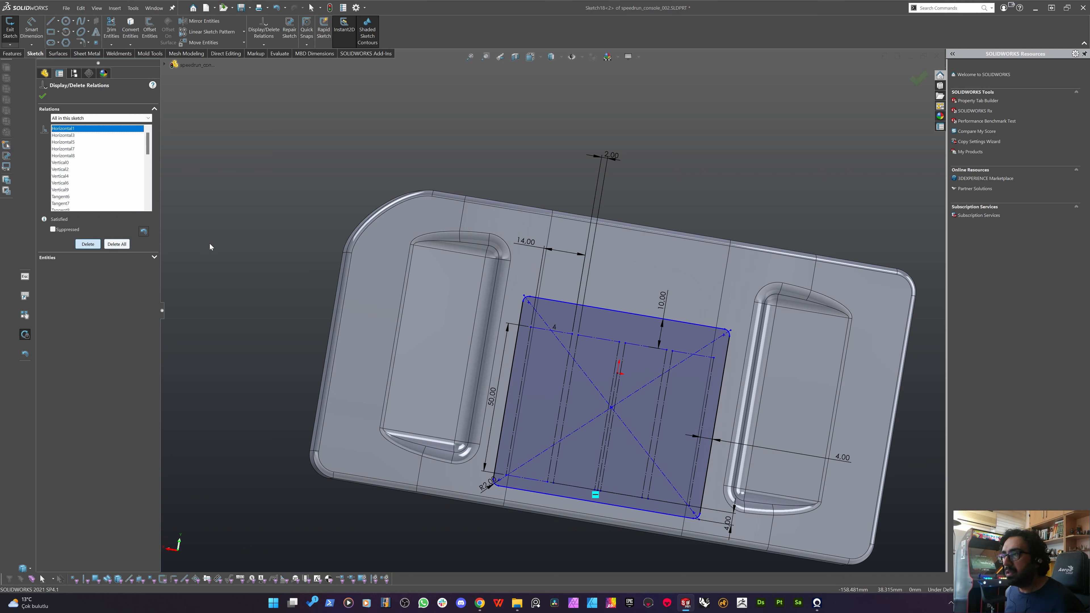
{"action": "left_click", "coordinate": [43, 97]}
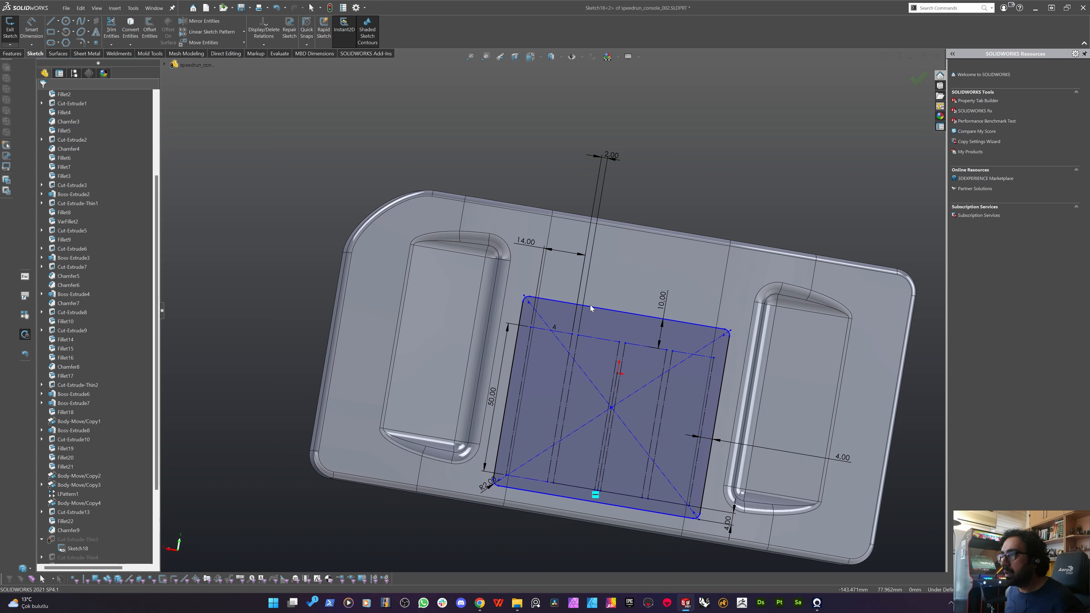
Move the unfixed groove rectangle toward the latch, exit the sketch and continue the rebuild ignoring the Fillet24 error.
{"action": "left_click", "coordinate": [606, 339]}
{"action": "left_click_drag", "start_coordinate": [603, 299], "coordinate": [599, 316]}
{"action": "left_click", "coordinate": [275, 333]}
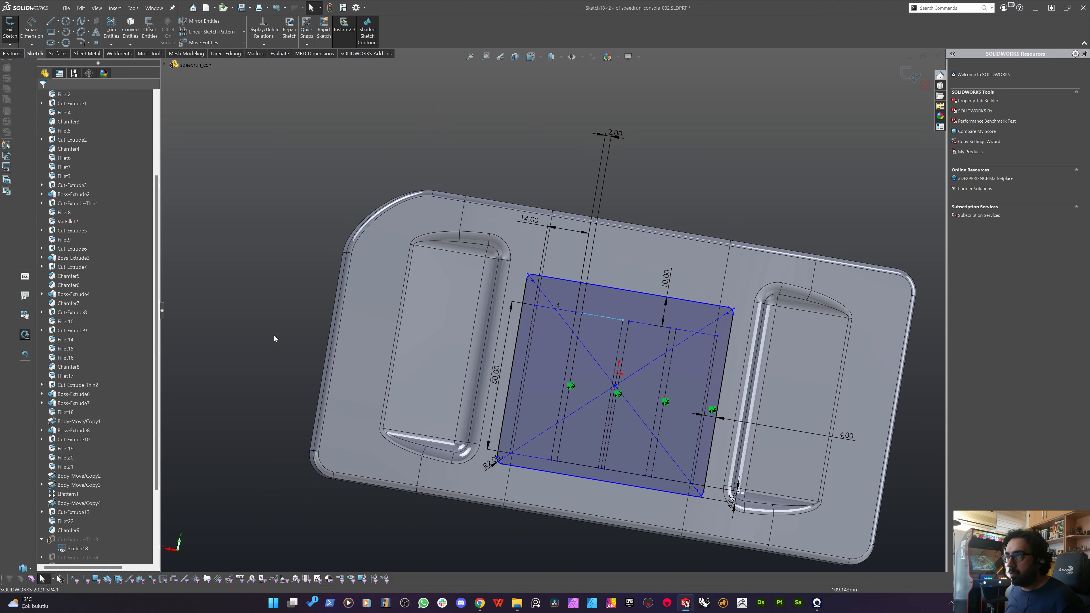
{"action": "left_click", "coordinate": [909, 76]}
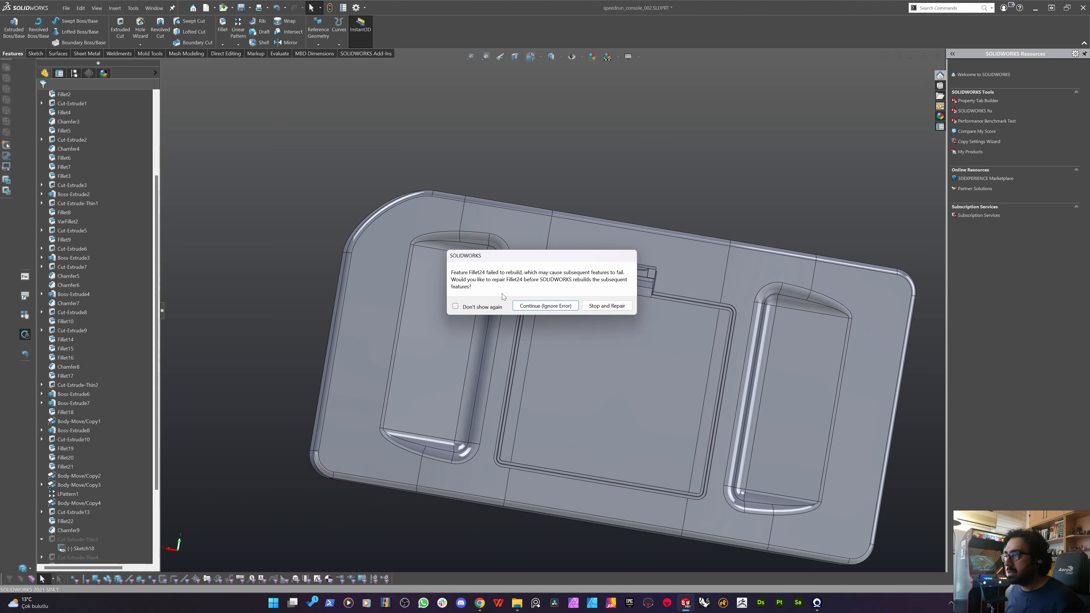
{"action": "left_click", "coordinate": [545, 306]}
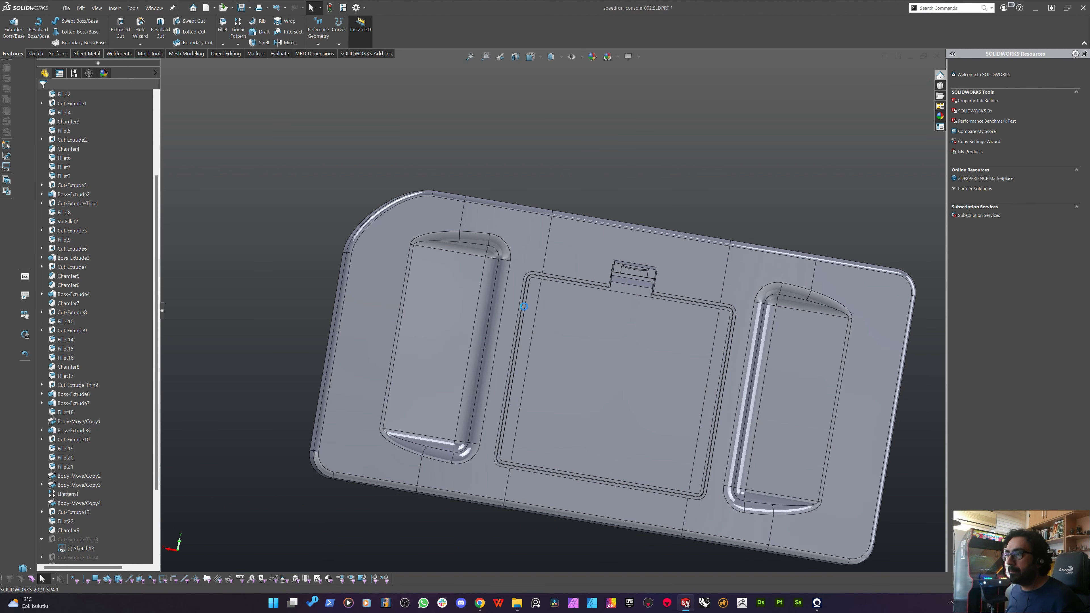
Open the sketch of the curved cut in the latch recess, Sketch25 under Cut-Extrude17, for editing.
{"action": "scroll", "coordinate": [682, 282], "scroll_direction": "down", "scroll_amount": 8}
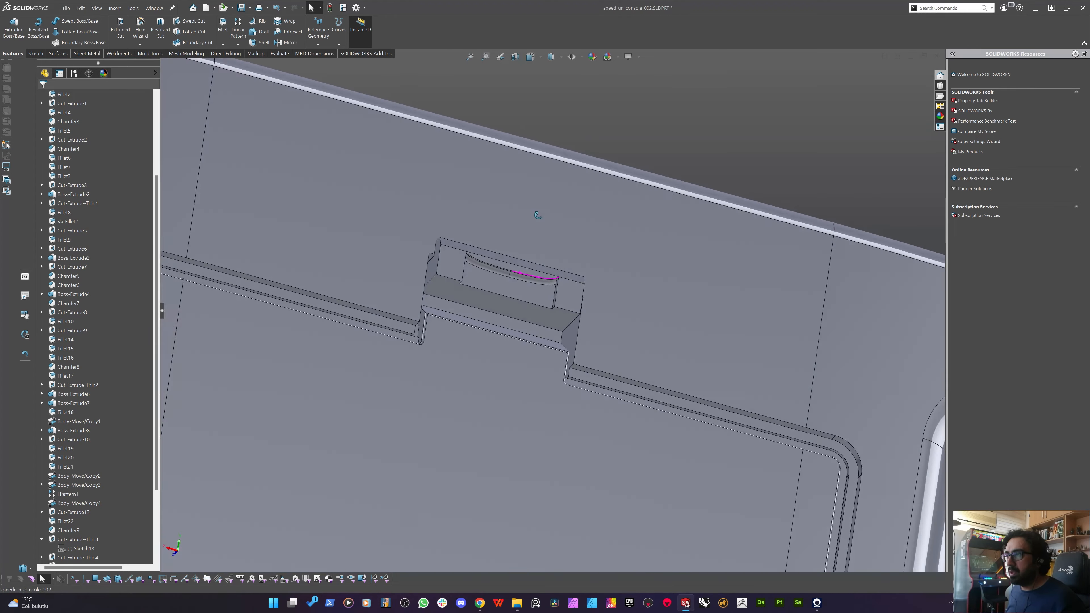
{"action": "scroll", "coordinate": [538, 215], "scroll_direction": "up", "scroll_amount": 5}
{"action": "middle_click_drag", "start_coordinate": [538, 214], "coordinate": [478, 227]}
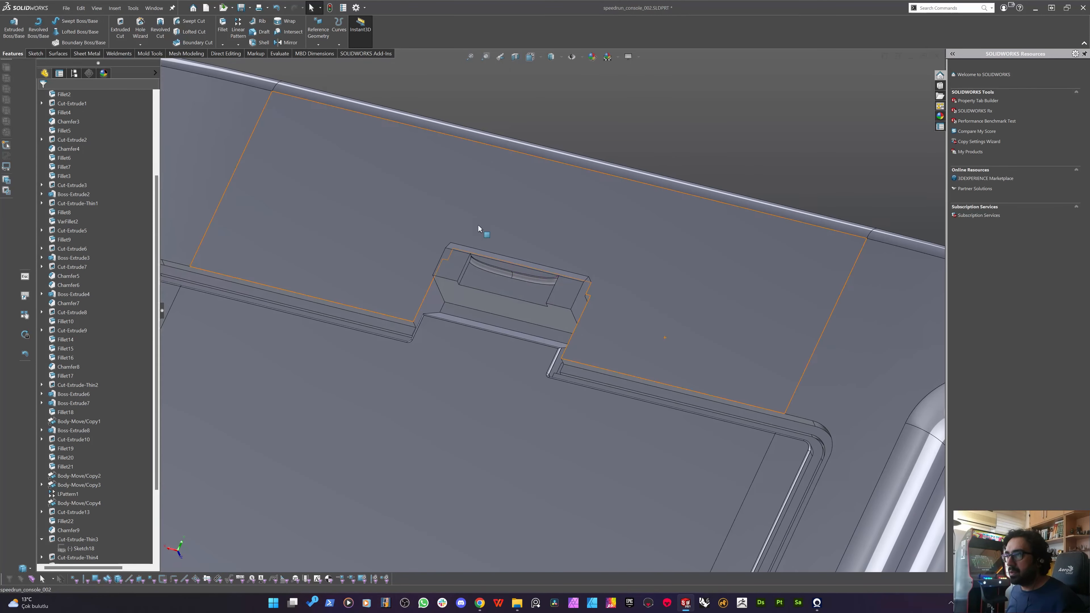
{"action": "right_click", "coordinate": [481, 287]}
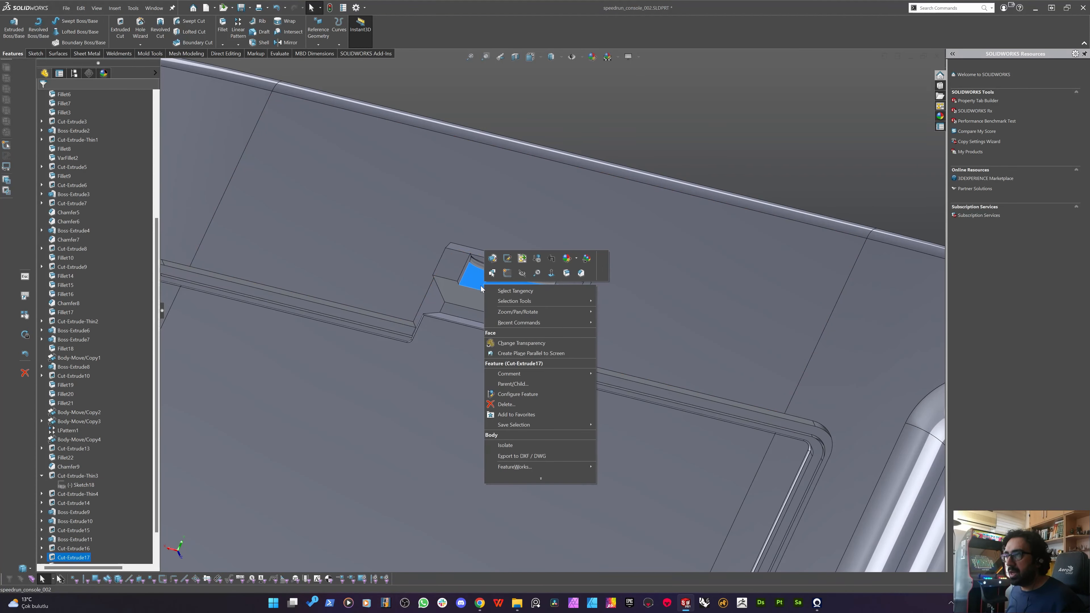
{"action": "left_click", "coordinate": [190, 320]}
{"action": "scroll", "coordinate": [107, 406], "scroll_direction": "down", "scroll_amount": 2}
{"action": "left_click", "coordinate": [42, 522]}
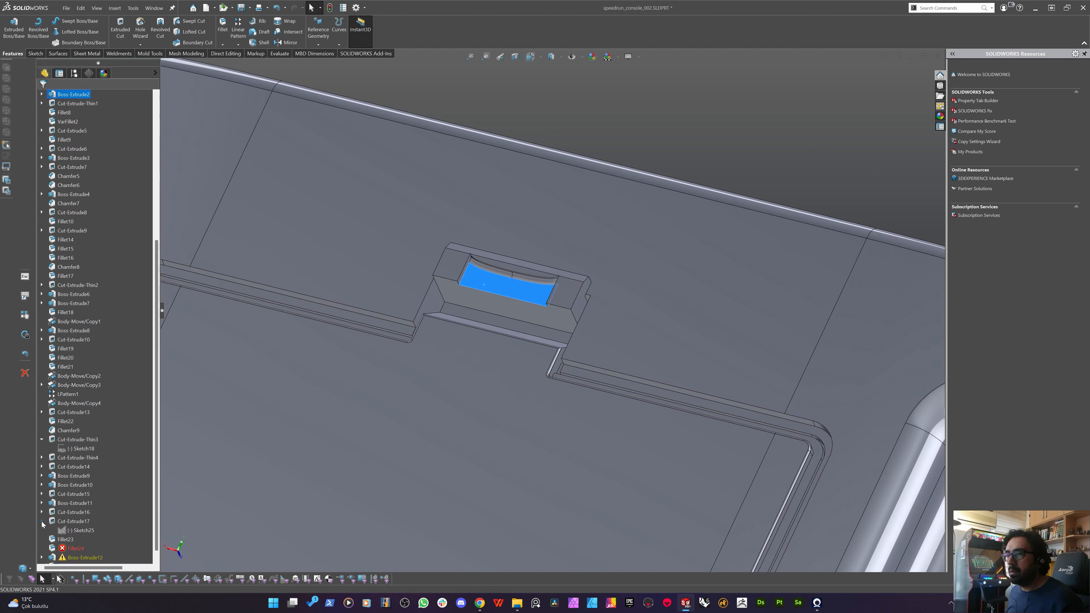
{"action": "right_click", "coordinate": [76, 531]}
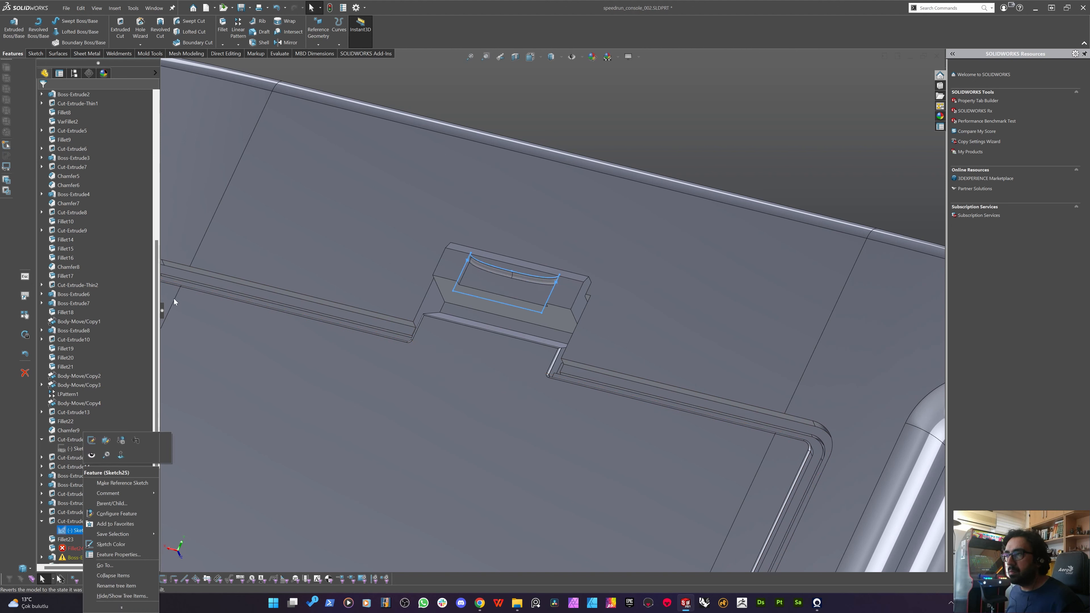
{"action": "left_click", "coordinate": [92, 441]}
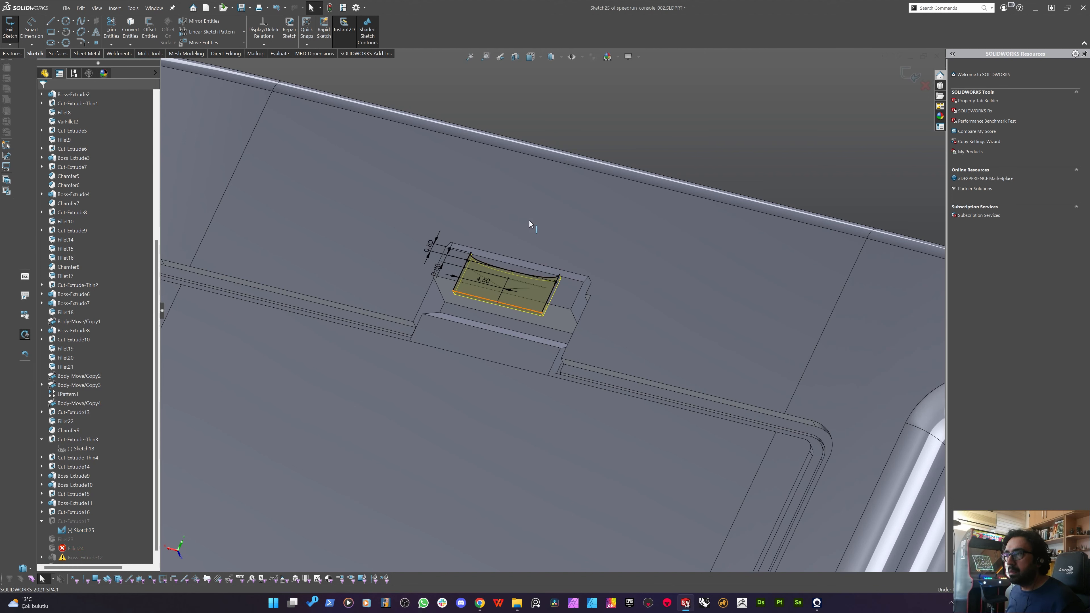
Flip the cut profile's straight edge to the opposite side of its arc, with side lines about 4.7 mm long.
{"action": "left_click_drag", "start_coordinate": [529, 221], "coordinate": [529, 220]}
{"action": "left_click", "coordinate": [378, 360]}
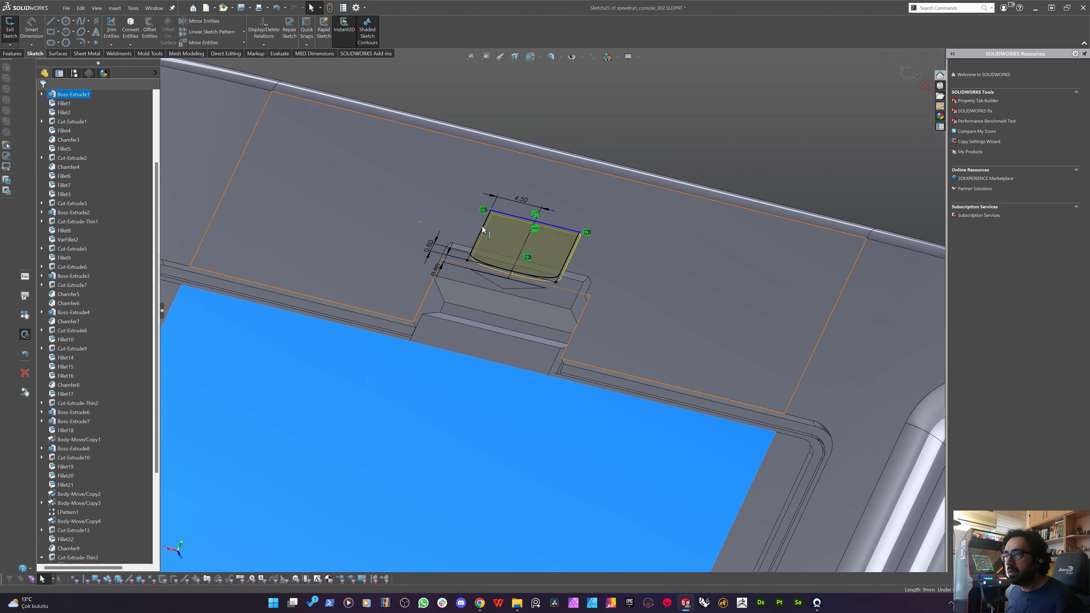
{"action": "left_click", "coordinate": [482, 229]}
{"action": "left_click", "coordinate": [418, 137]}
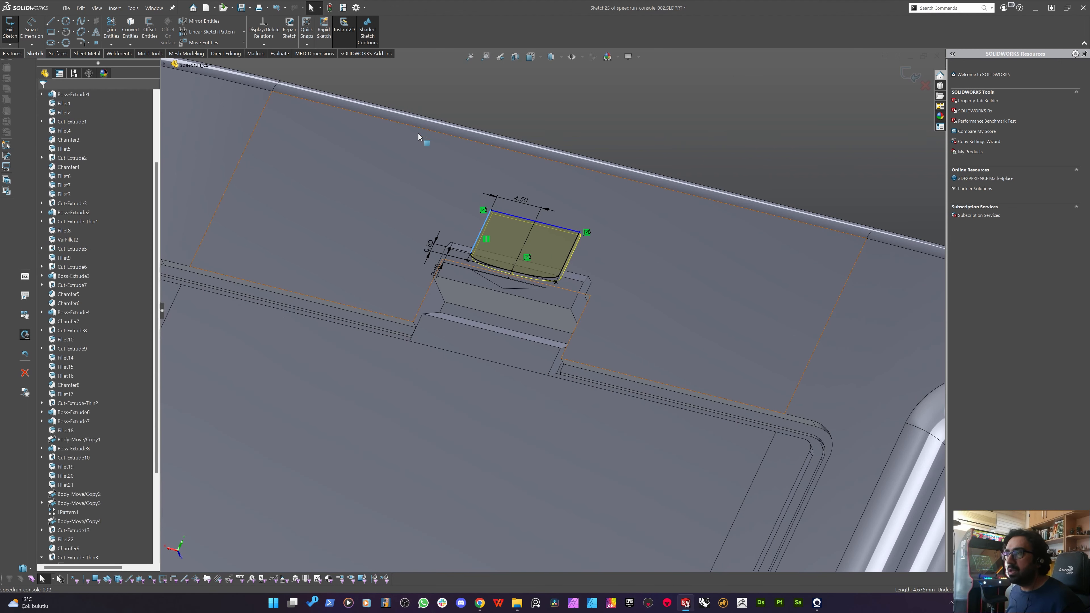
{"action": "left_click", "coordinate": [418, 138]}
{"action": "left_click", "coordinate": [793, 145]}
{"action": "right_click_drag", "start_coordinate": [794, 145], "coordinate": [802, 79]}
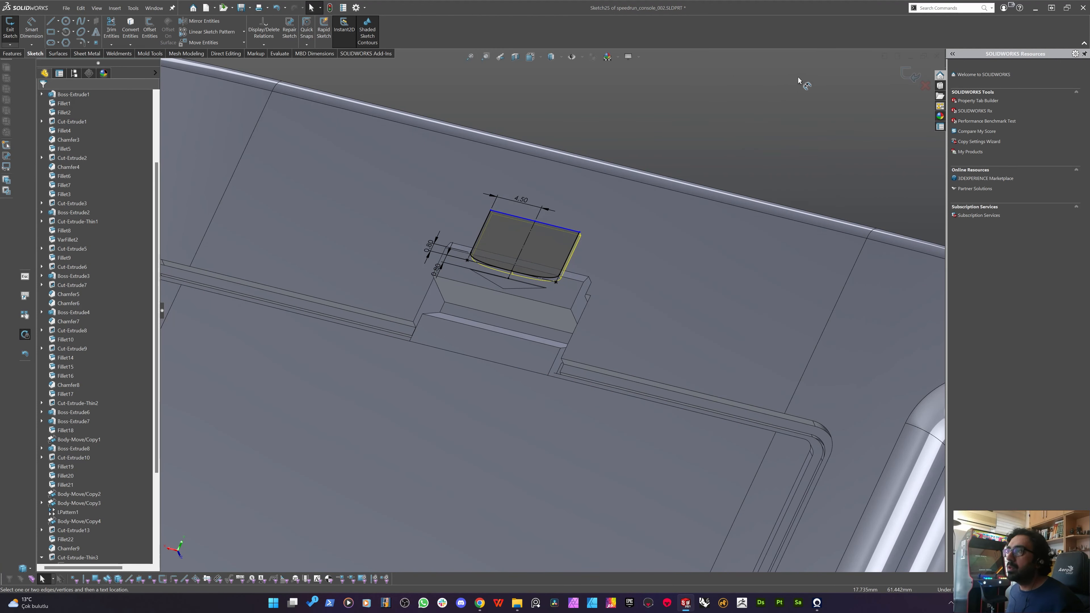
Dimension the length of the cut profile's side line, accepting the value as drawn, and exit the sketch.
{"action": "left_click", "coordinate": [484, 232]}
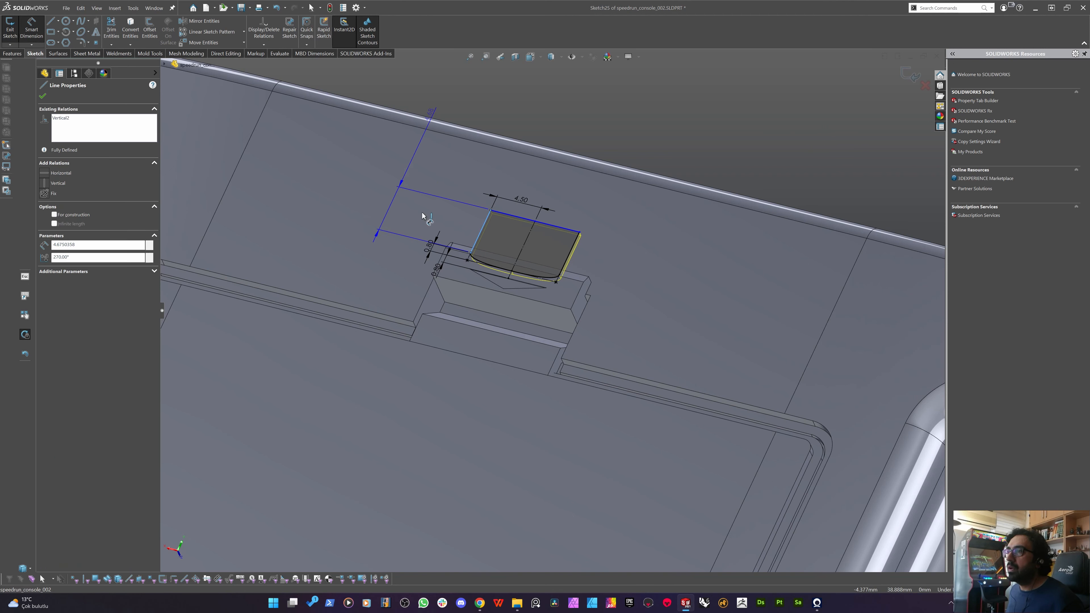
{"action": "left_click", "coordinate": [429, 226]}
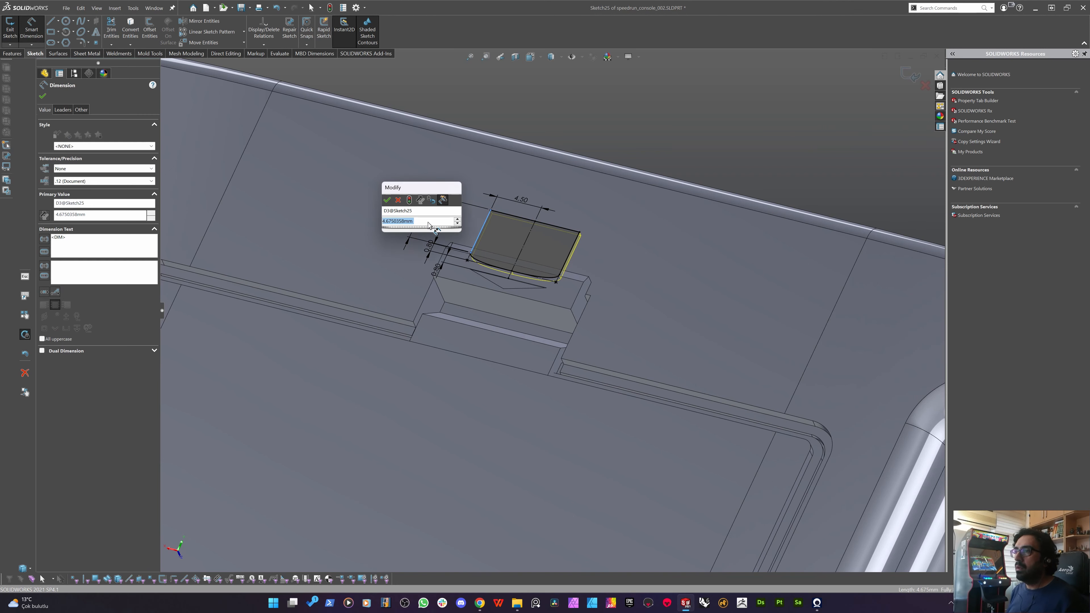
{"action": "key", "text": "Return"}
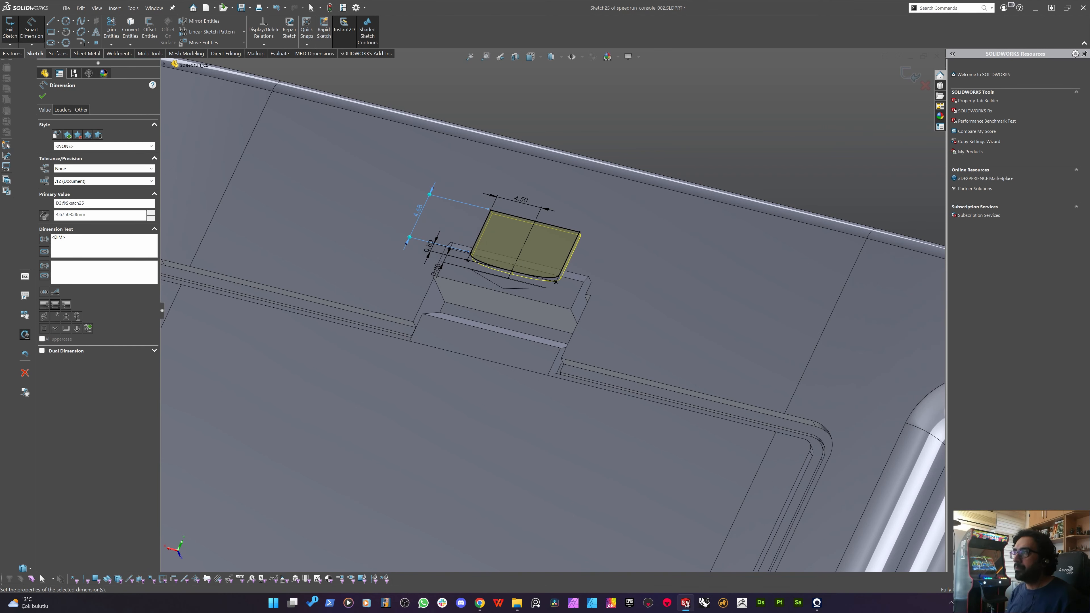
{"action": "key", "text": "Escape"}
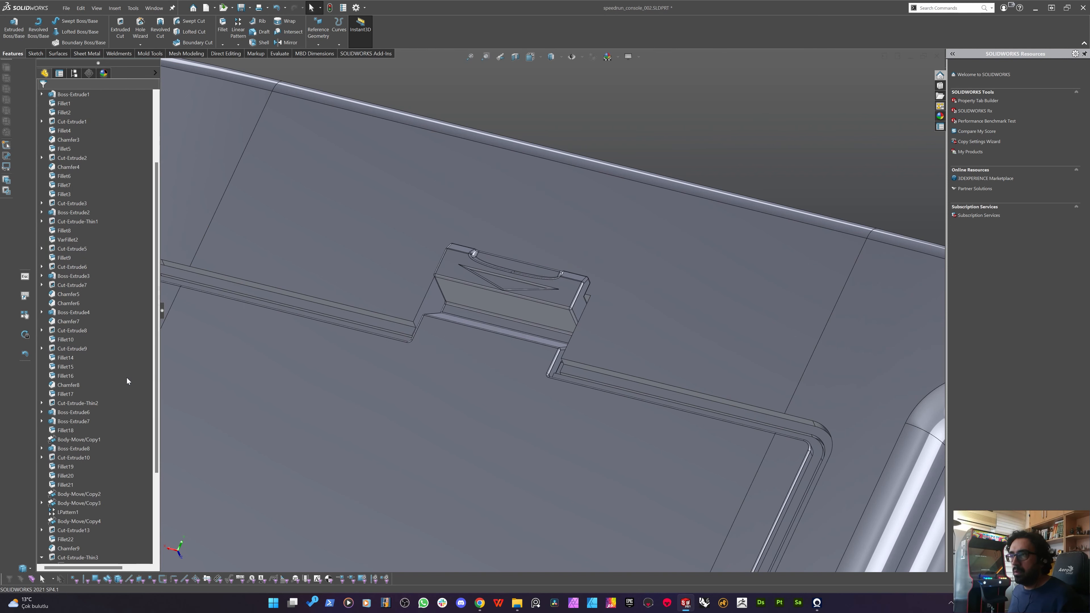
Trace the groove face beside the latch to its thin-cut feature and make the shared Sketch18 visible.
{"action": "scroll", "coordinate": [499, 316], "scroll_direction": "up", "scroll_amount": 5}
{"action": "middle_click_drag", "start_coordinate": [503, 317], "coordinate": [357, 394]}
{"action": "left_click", "coordinate": [438, 287]}
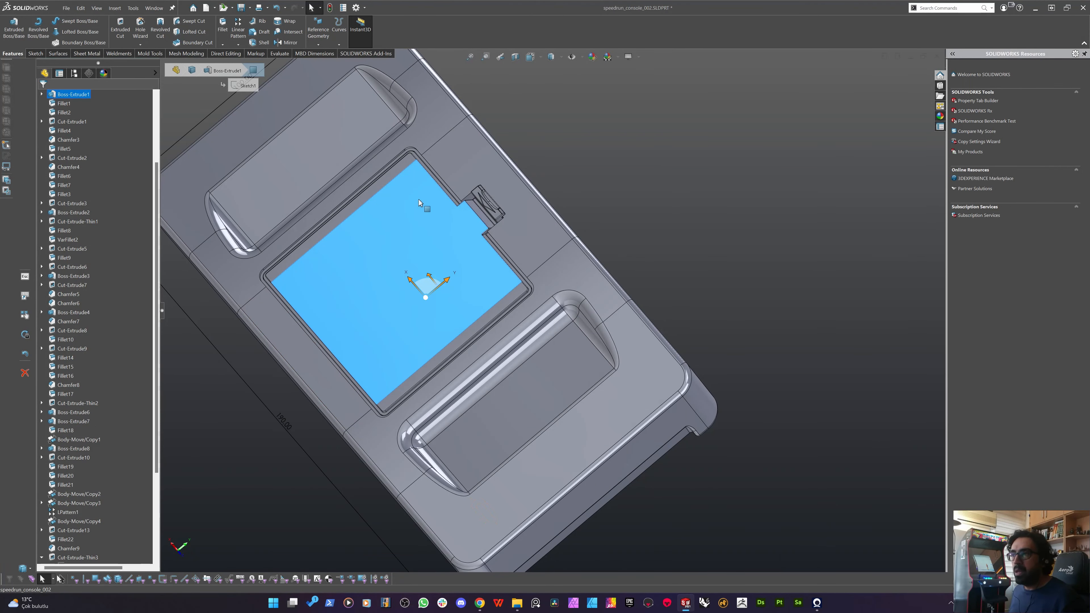
{"action": "scroll", "coordinate": [419, 202], "scroll_direction": "down", "scroll_amount": 6}
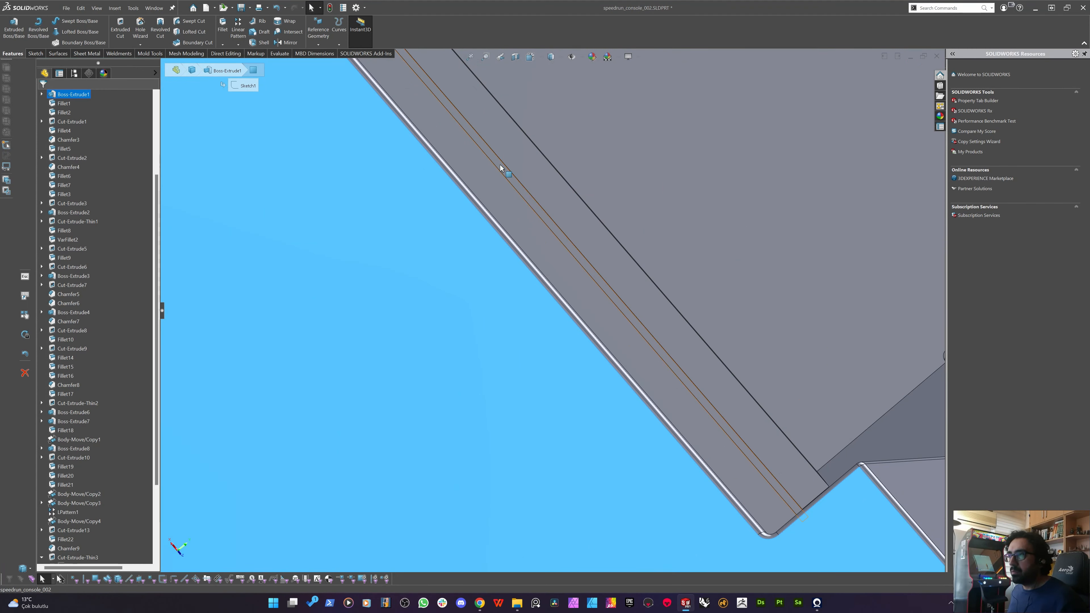
{"action": "left_click", "coordinate": [500, 165]}
{"action": "scroll", "coordinate": [443, 429], "scroll_direction": "up", "scroll_amount": 5}
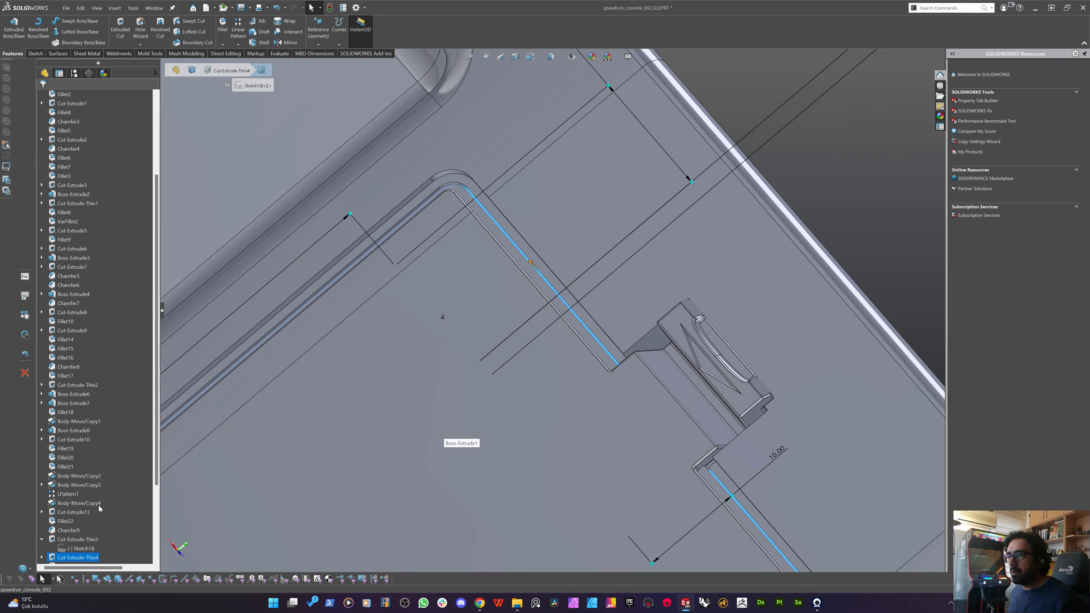
{"action": "left_click", "coordinate": [42, 558]}
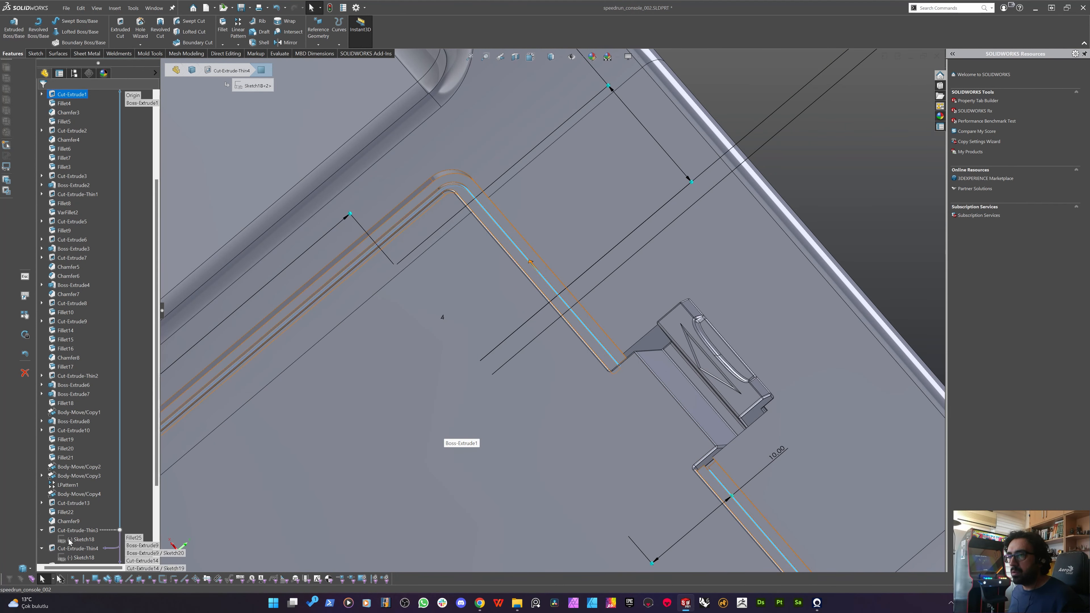
{"action": "right_click", "coordinate": [70, 540]}
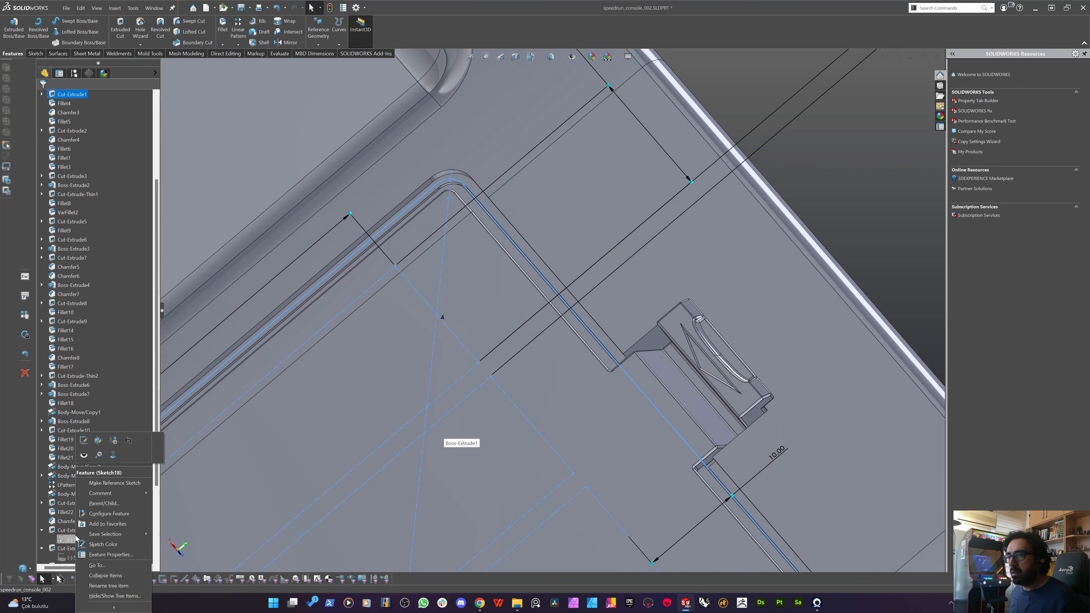
{"action": "left_click", "coordinate": [88, 459]}
{"action": "scroll", "coordinate": [623, 279], "scroll_direction": "up", "scroll_amount": 7}
{"action": "left_click", "coordinate": [748, 191]}
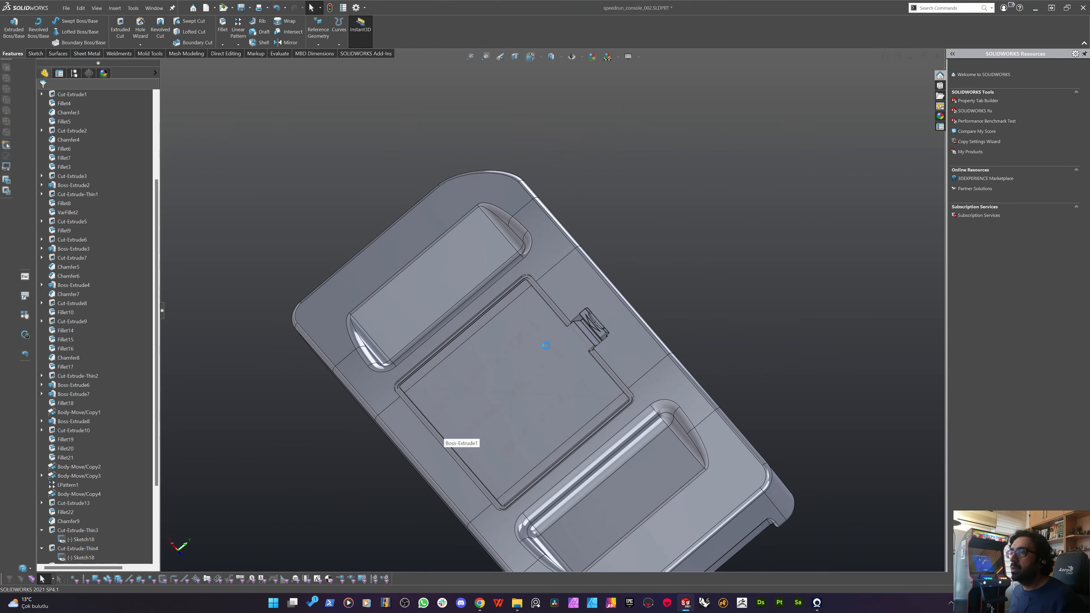
Shift the visible groove sketch across the console's back by its construction geometry to test how the cover outline moves.
{"action": "scroll", "coordinate": [522, 392], "scroll_direction": "down", "scroll_amount": 2}
{"action": "mouse_move", "coordinate": [522, 392]}
{"action": "middle_mouse_down"}
{"action": "mouse_move", "coordinate": [576, 342]}
{"action": "mouse_move", "coordinate": [530, 359]}
{"action": "mouse_move", "coordinate": [528, 422]}
{"action": "mouse_move", "coordinate": [558, 374]}
{"action": "middle_mouse_up"}
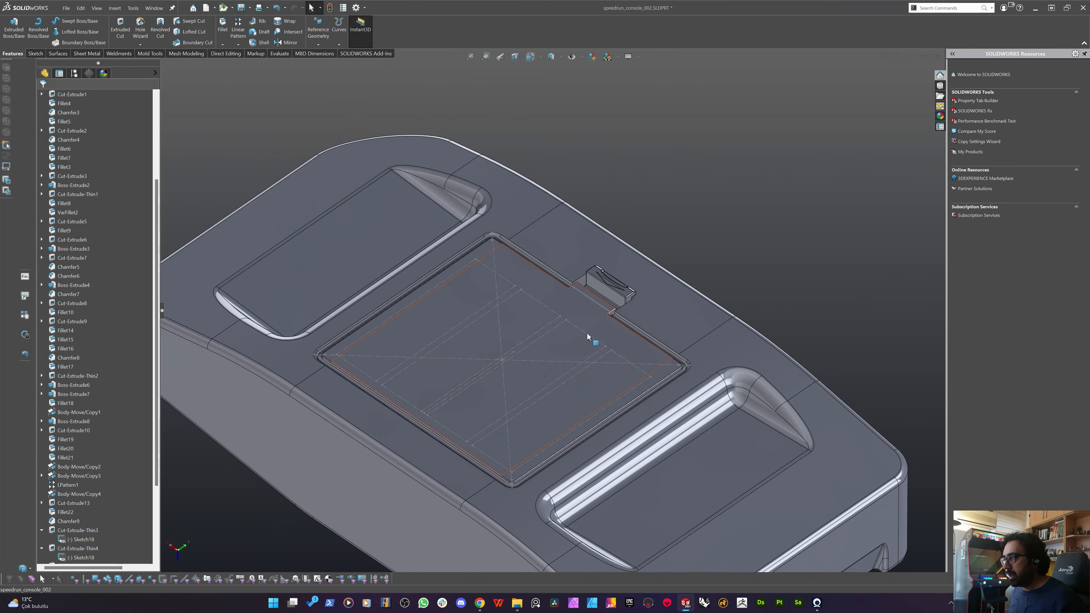
{"action": "left_click", "coordinate": [592, 328]}
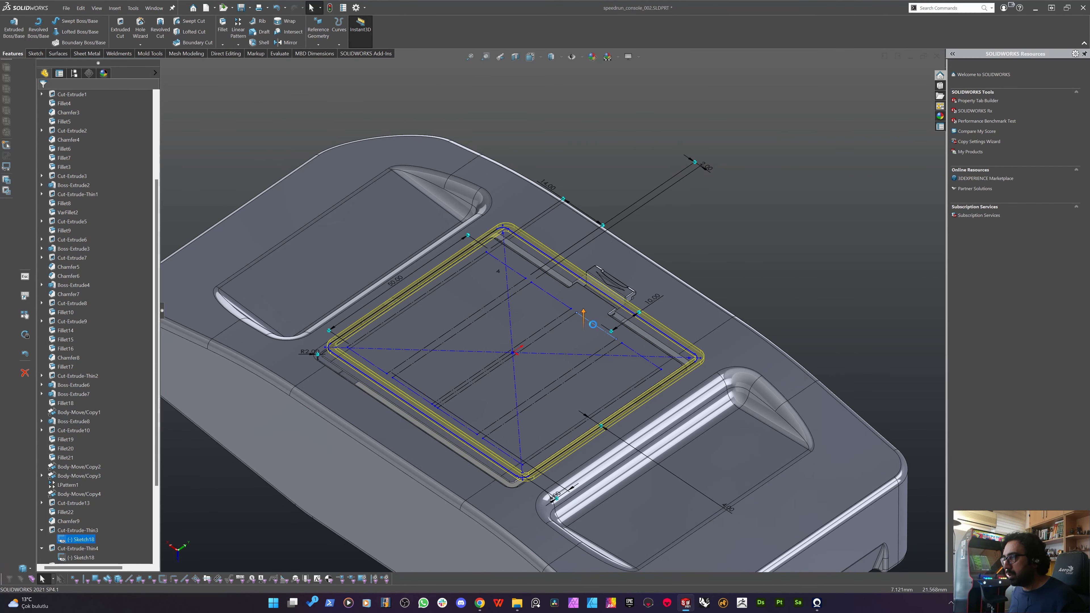
{"action": "left_click_drag", "start_coordinate": [590, 329], "coordinate": [583, 327]}
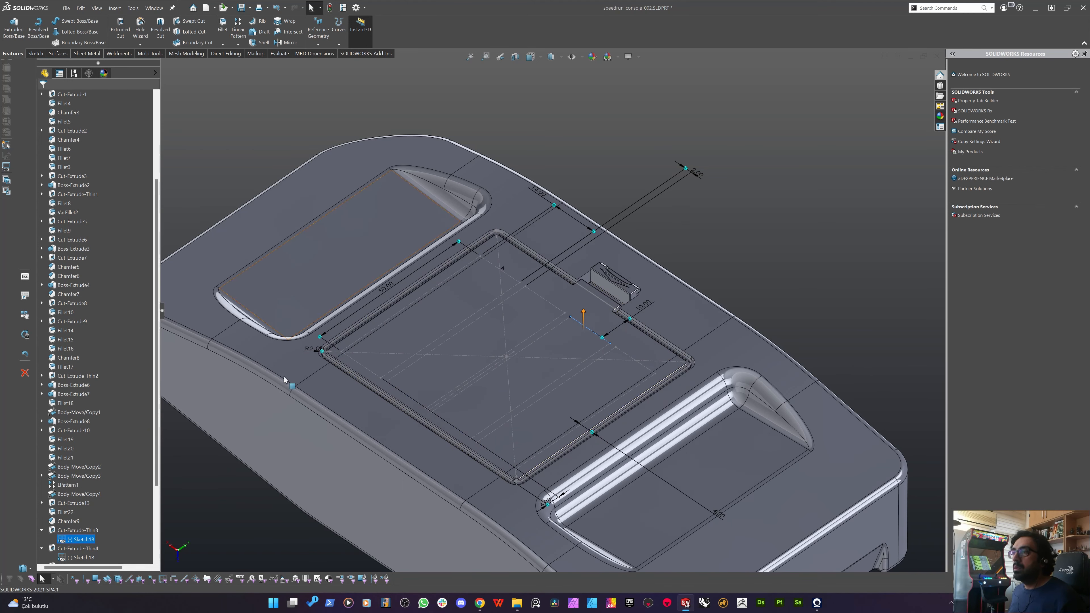
{"action": "middle_click_drag", "start_coordinate": [533, 380], "coordinate": [439, 376]}
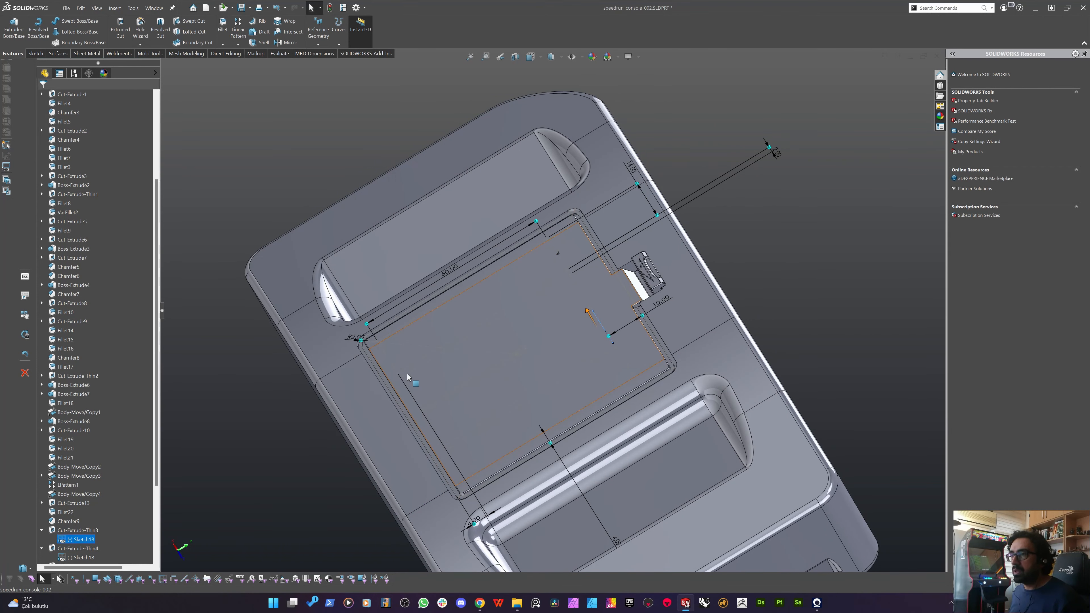
{"action": "left_click_drag", "start_coordinate": [394, 369], "coordinate": [365, 391]}
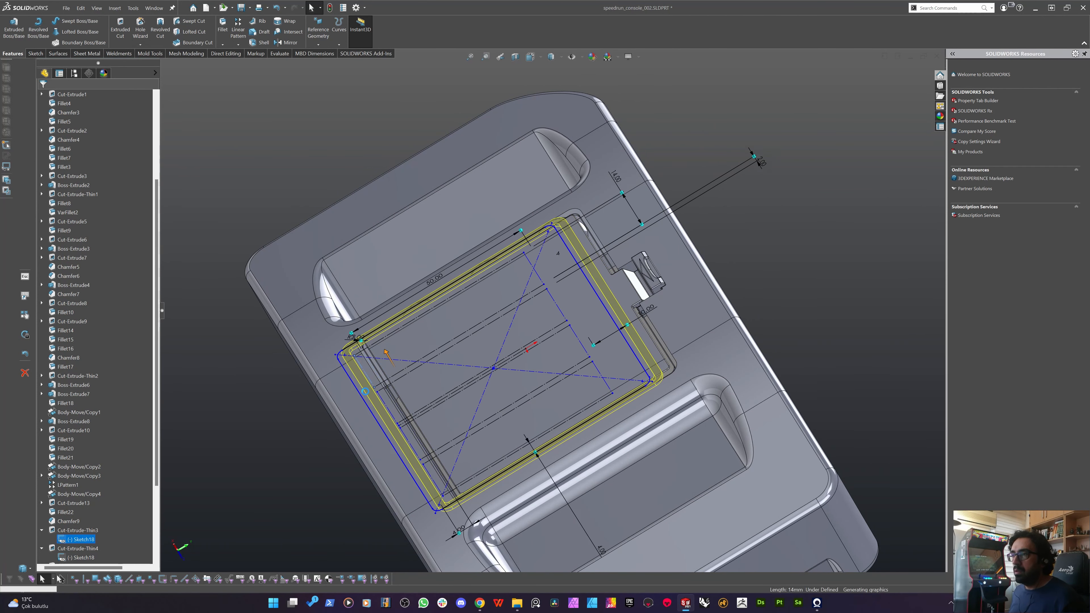
{"action": "key", "text": "l"}
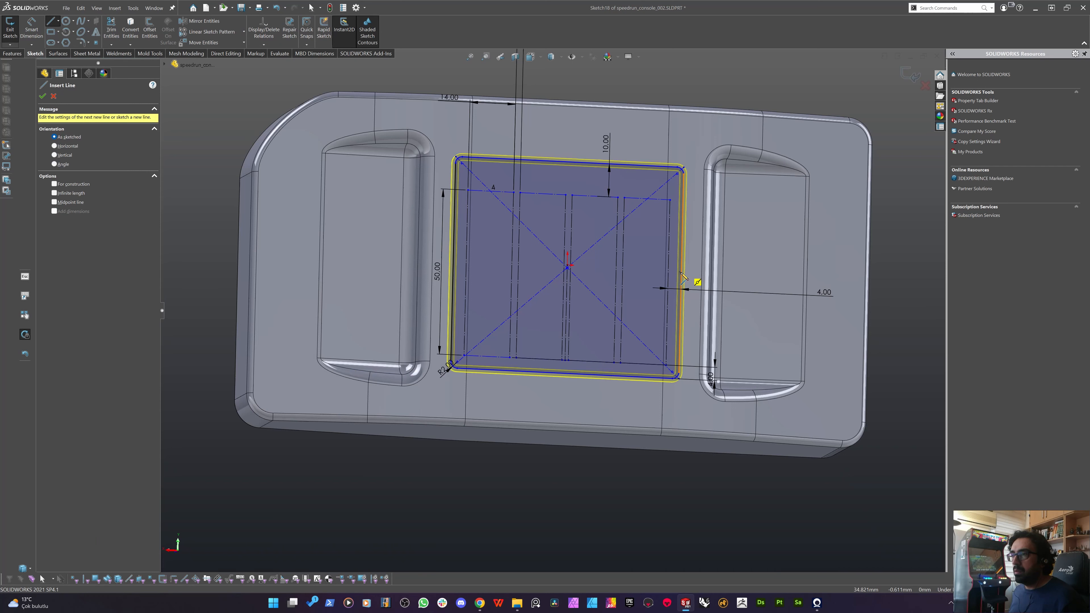
{"action": "left_click", "coordinate": [681, 272]}
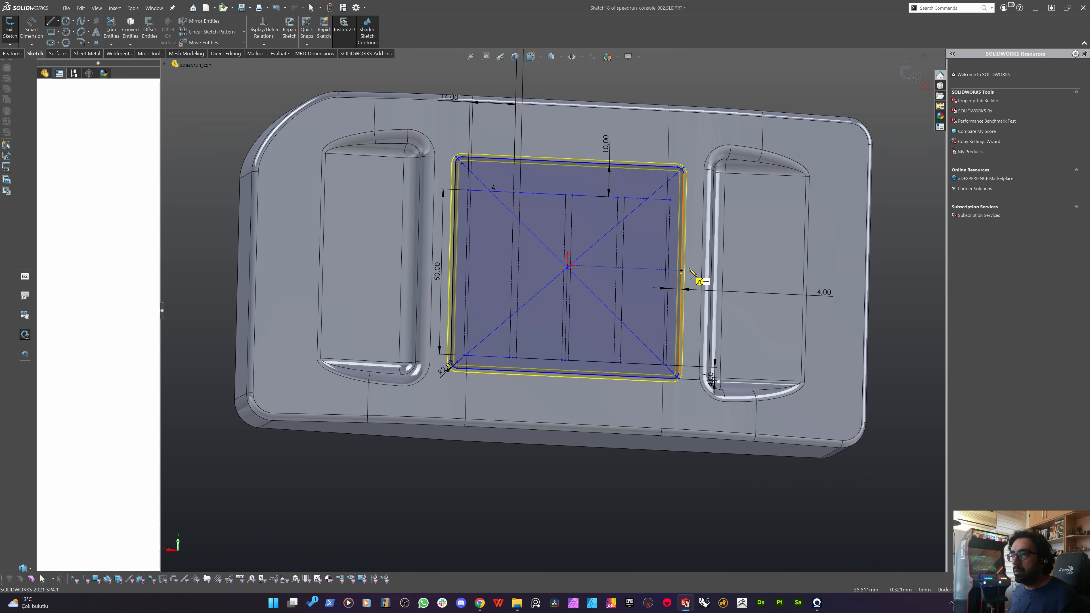
{"action": "left_click", "coordinate": [700, 280]}
{"action": "key", "text": "Escape"}
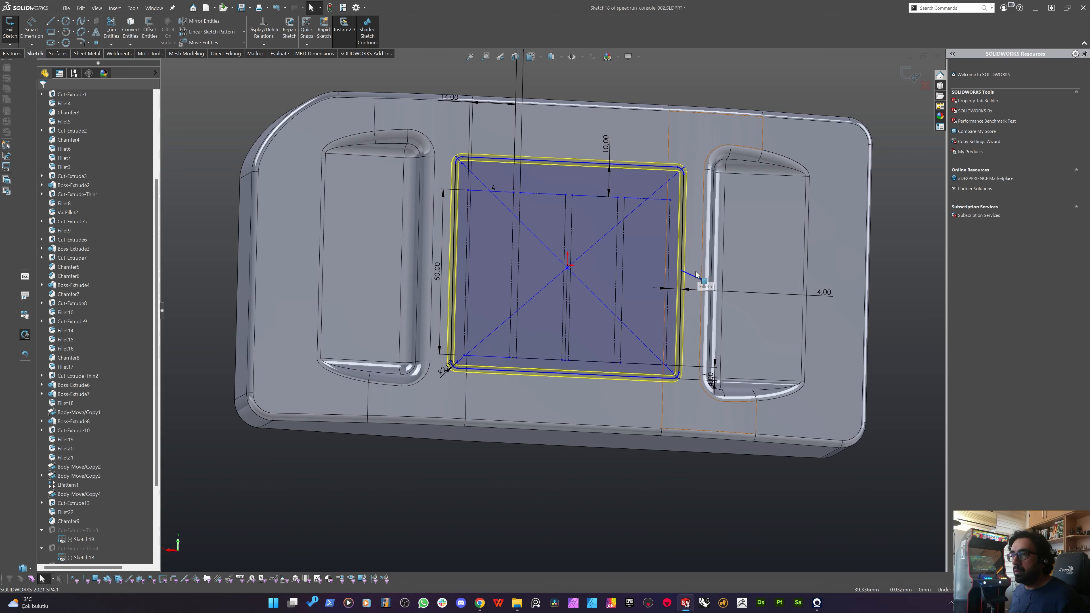
{"action": "left_click", "coordinate": [692, 278]}
{"action": "key", "text": "Delete"}
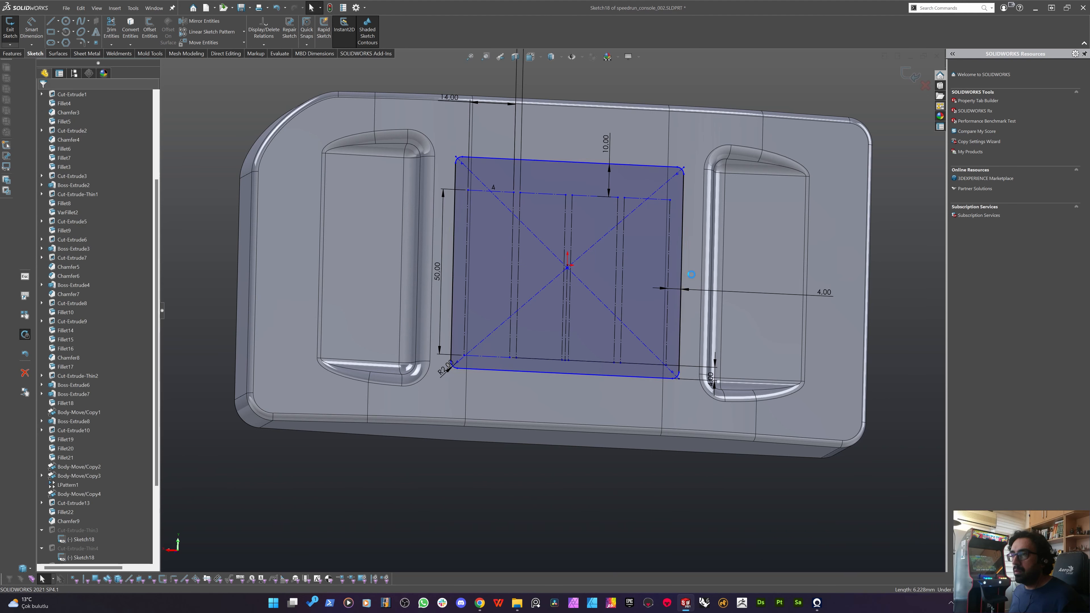
Draw a horizontal construction line about 6.4 mm long outward from the midpoint of the cover outline's side edge and rebuild the model.
{"action": "key", "text": "l"}
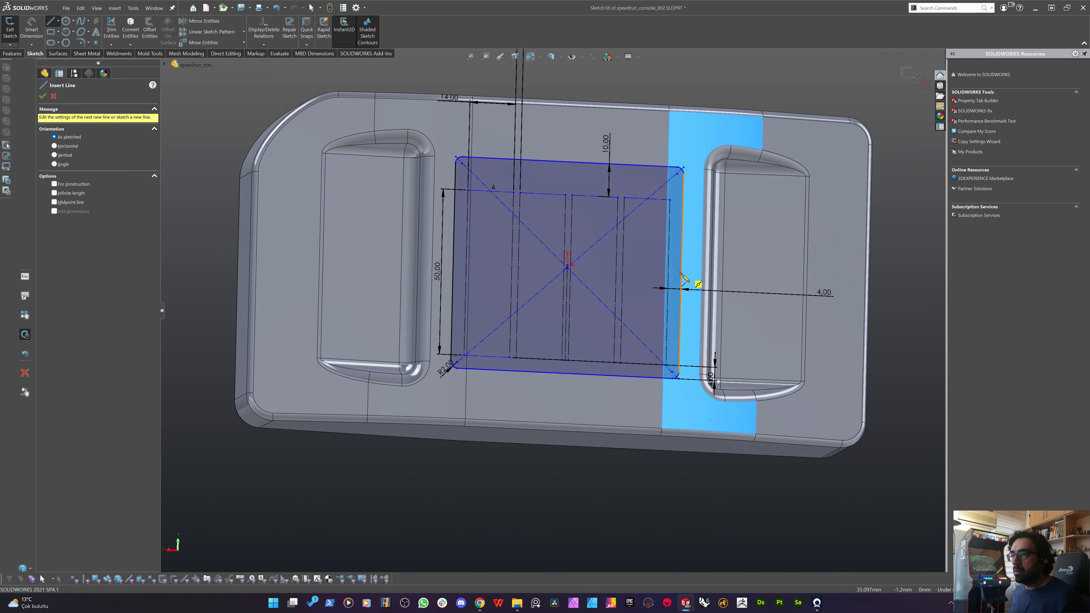
{"action": "left_click", "coordinate": [684, 275]}
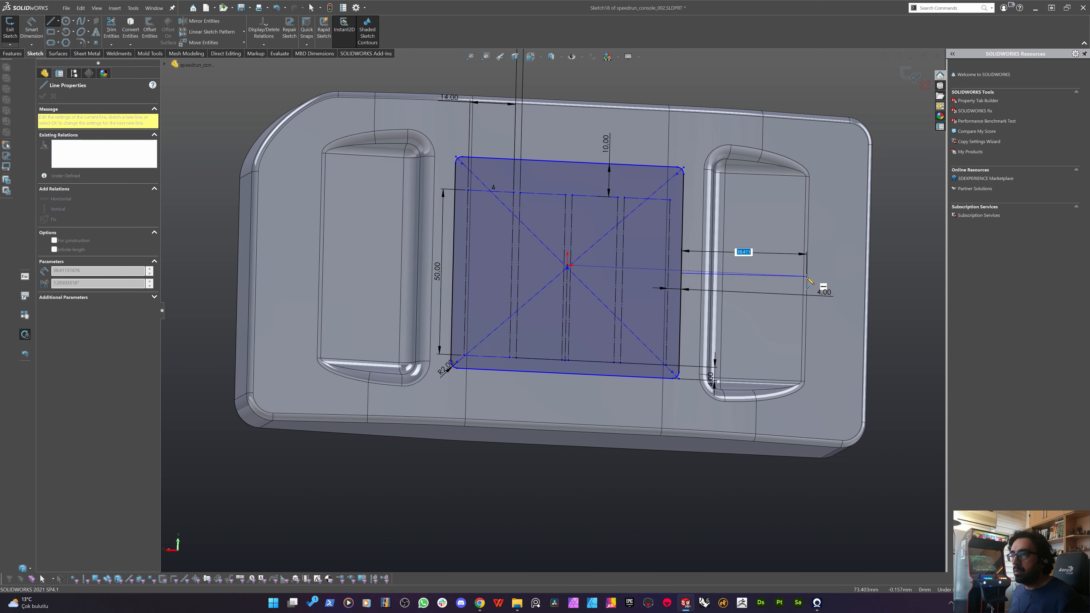
{"action": "left_click", "coordinate": [780, 260]}
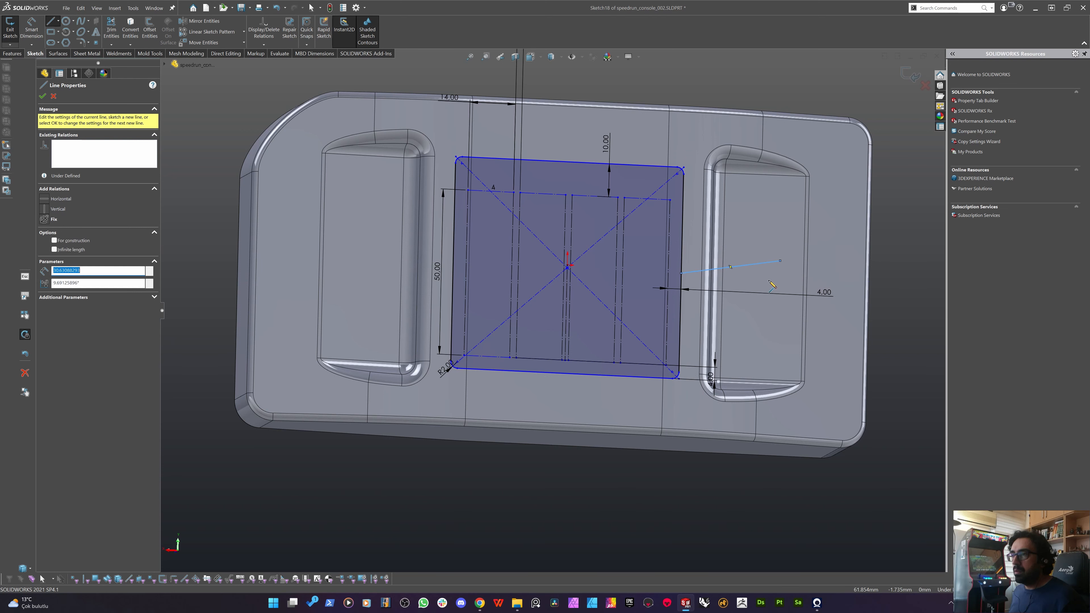
{"action": "key", "text": "Escape"}
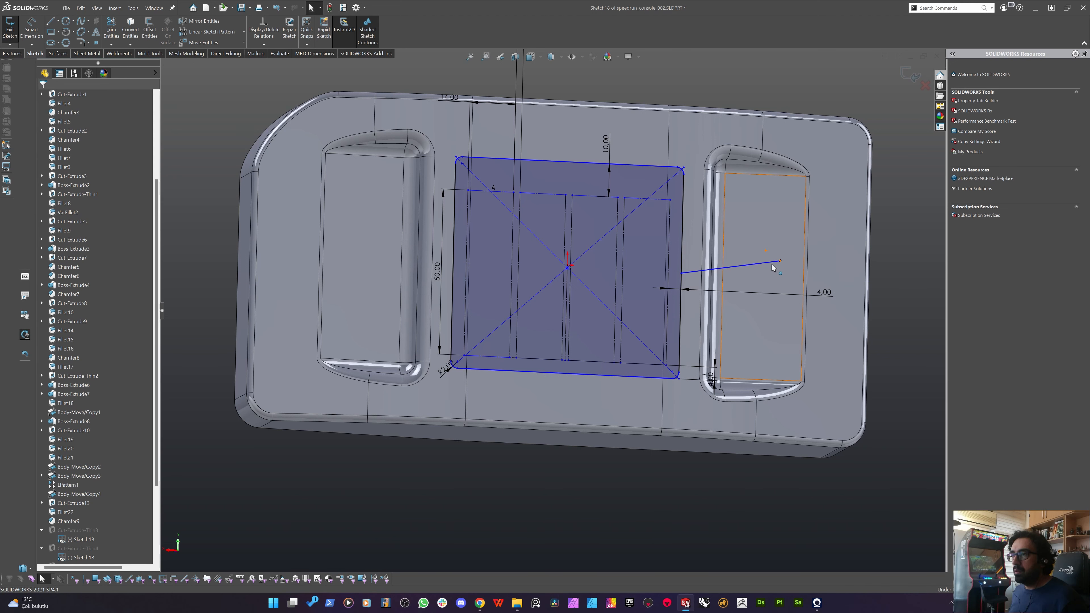
{"action": "left_click", "coordinate": [773, 266]}
{"action": "left_click", "coordinate": [703, 259], "text": "ctrl"}
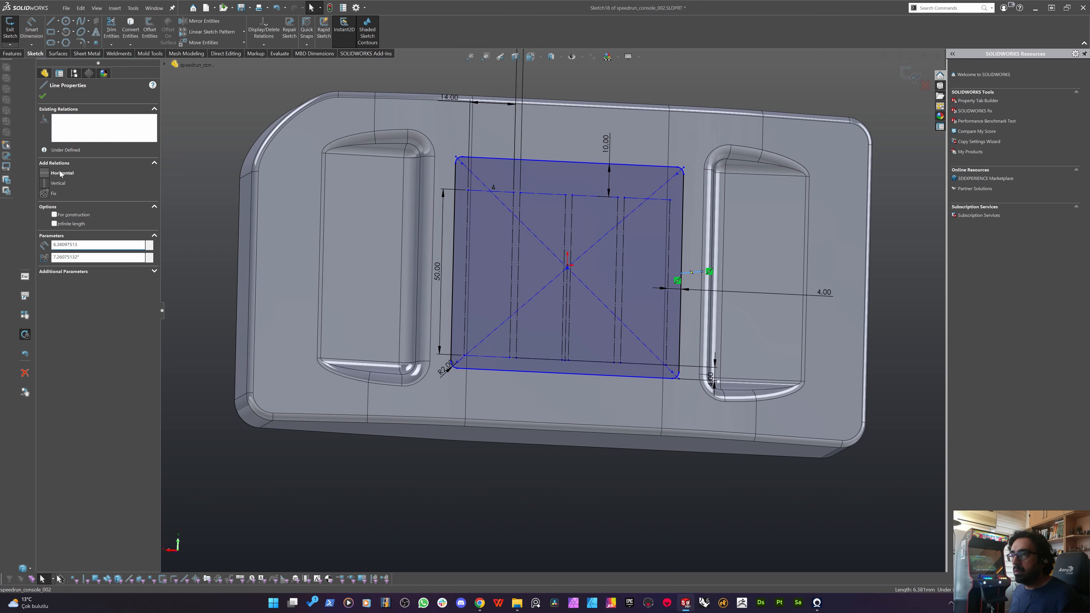
{"action": "left_click", "coordinate": [61, 173]}
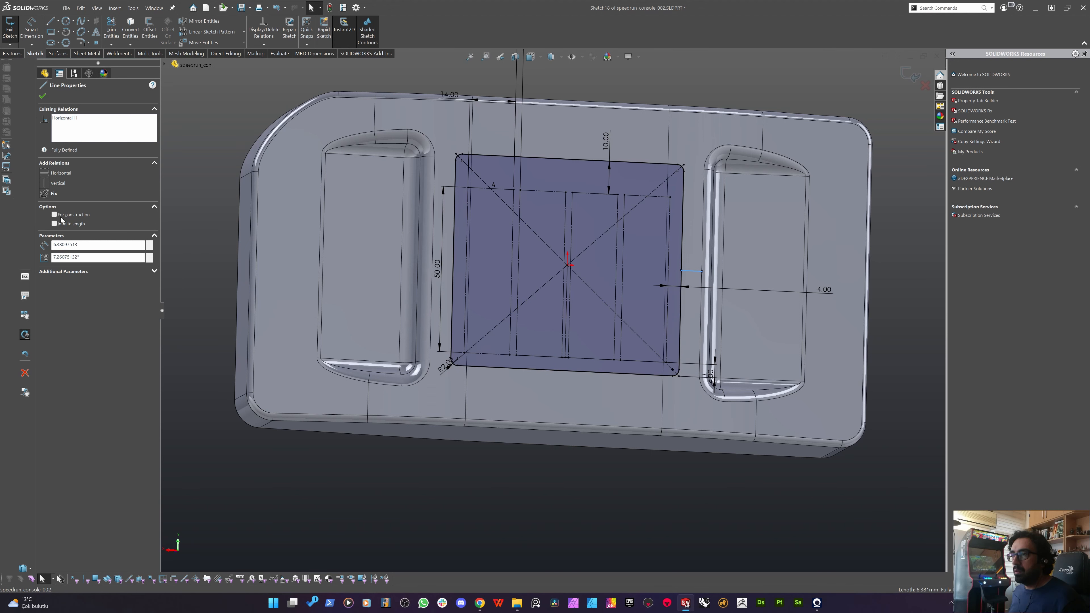
{"action": "left_click", "coordinate": [557, 471]}
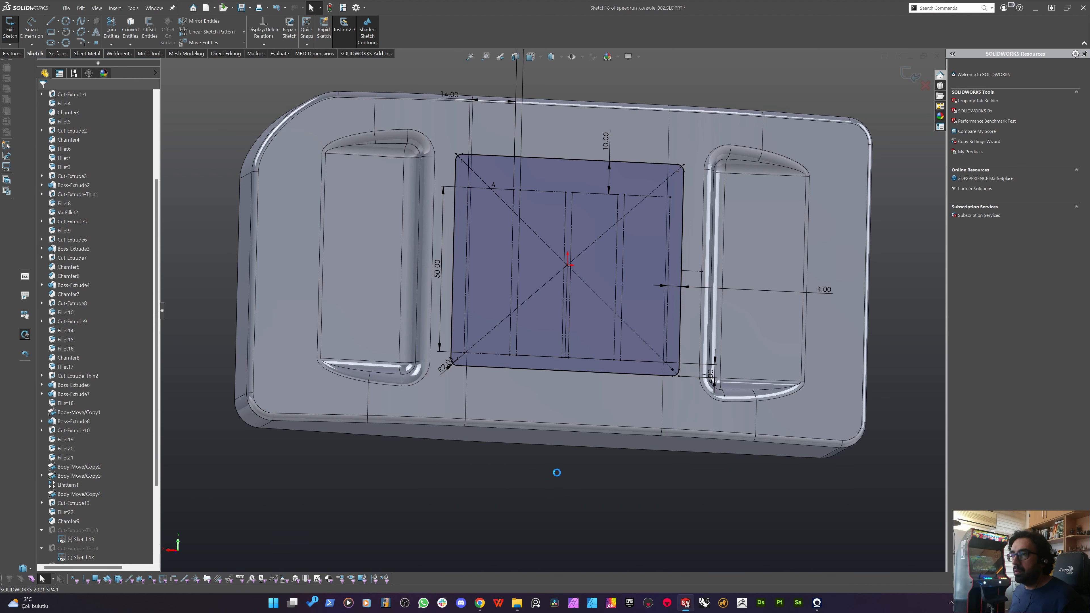
{"action": "key", "text": "ctrl+b"}
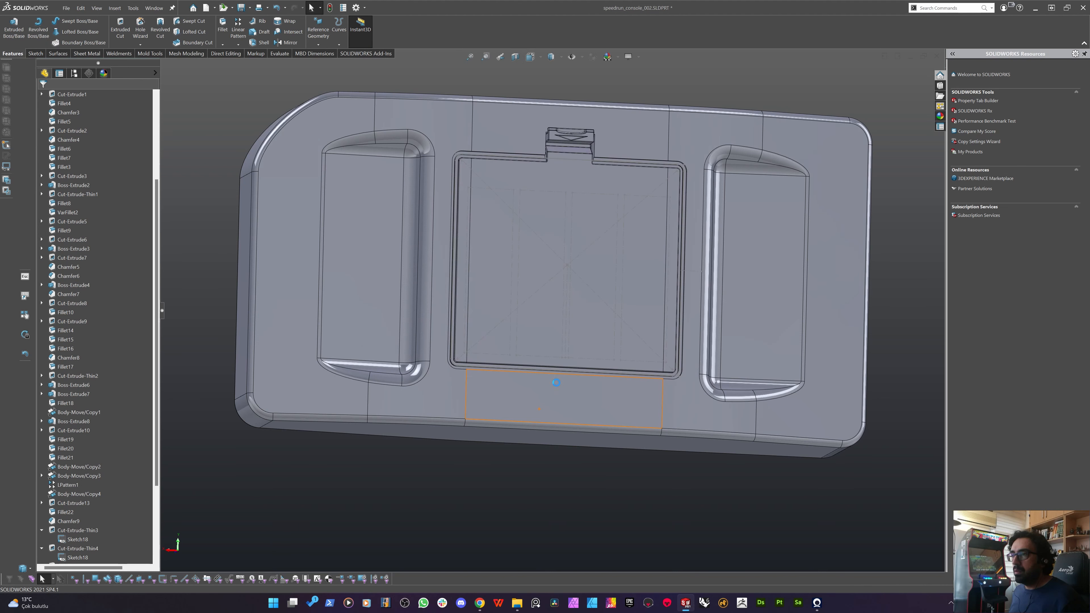
Reopen the groove sketch, delete the horizontal construction line beside the cover outline, and exit the sketch.
{"action": "mouse_move", "coordinate": [551, 371]}
{"action": "middle_mouse_down"}
{"action": "mouse_move", "coordinate": [491, 388]}
{"action": "mouse_move", "coordinate": [538, 321]}
{"action": "mouse_move", "coordinate": [474, 324]}
{"action": "mouse_move", "coordinate": [506, 497]}
{"action": "mouse_move", "coordinate": [534, 509]}
{"action": "mouse_move", "coordinate": [546, 332]}
{"action": "mouse_move", "coordinate": [578, 318]}
{"action": "mouse_move", "coordinate": [531, 265]}
{"action": "middle_mouse_up"}
{"action": "scroll", "coordinate": [488, 372], "scroll_direction": "down", "scroll_amount": 1}
{"action": "scroll", "coordinate": [487, 372], "scroll_direction": "up", "scroll_amount": 4}
{"action": "scroll", "coordinate": [532, 265], "scroll_direction": "down", "scroll_amount": 4}
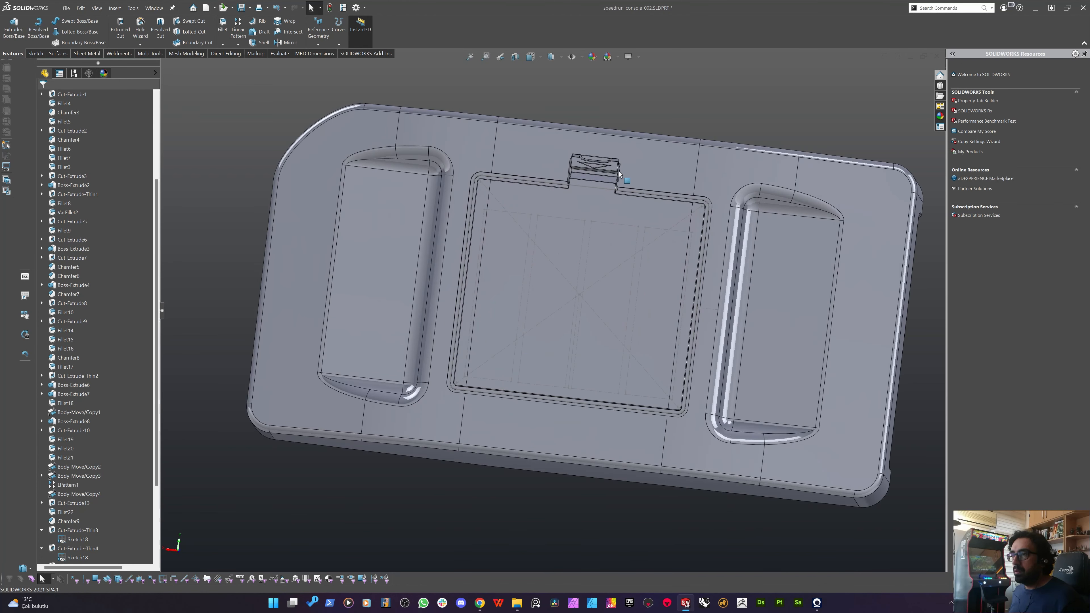
{"action": "left_click", "coordinate": [610, 222]}
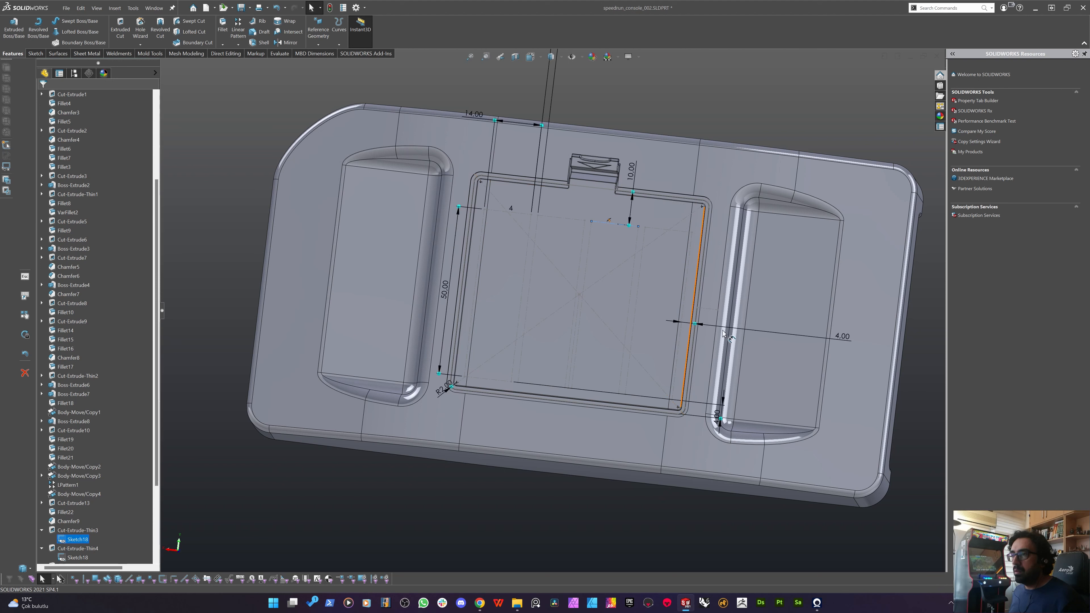
{"action": "left_click", "coordinate": [568, 218]}
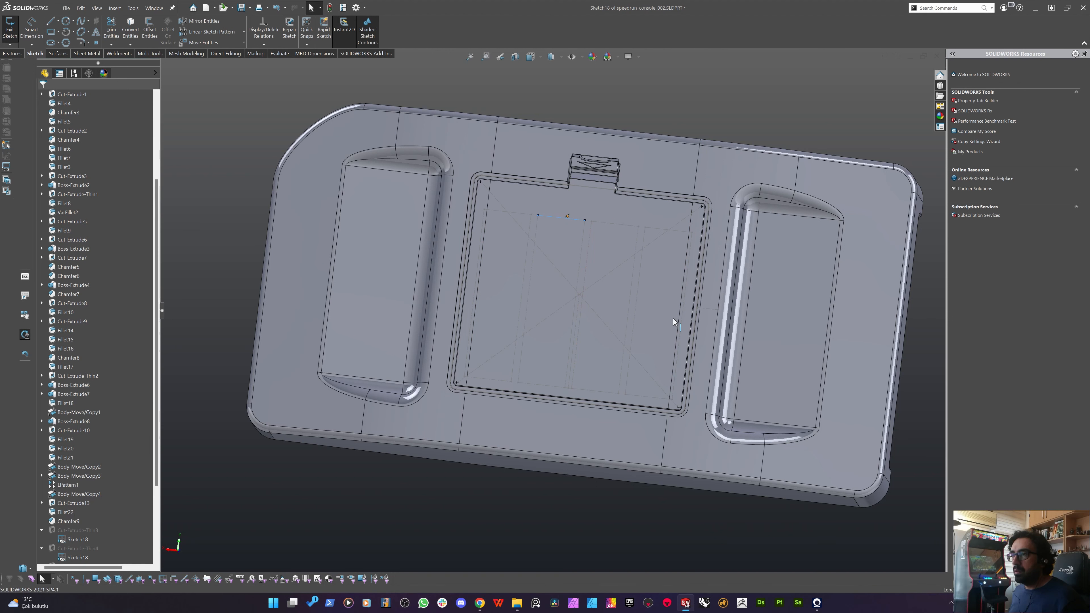
{"action": "left_click", "coordinate": [707, 310]}
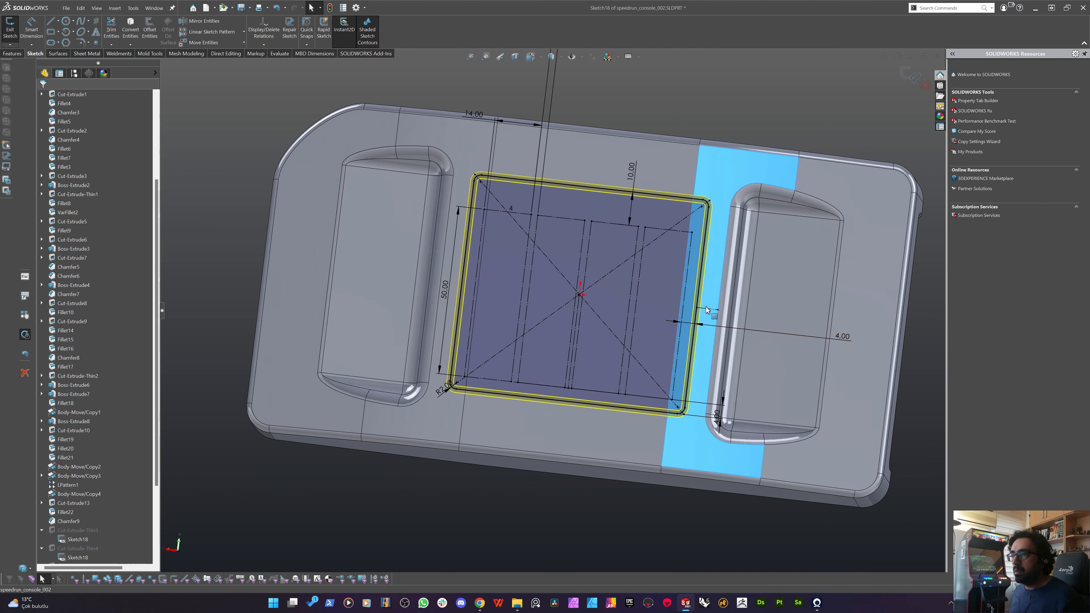
{"action": "left_click", "coordinate": [707, 309]}
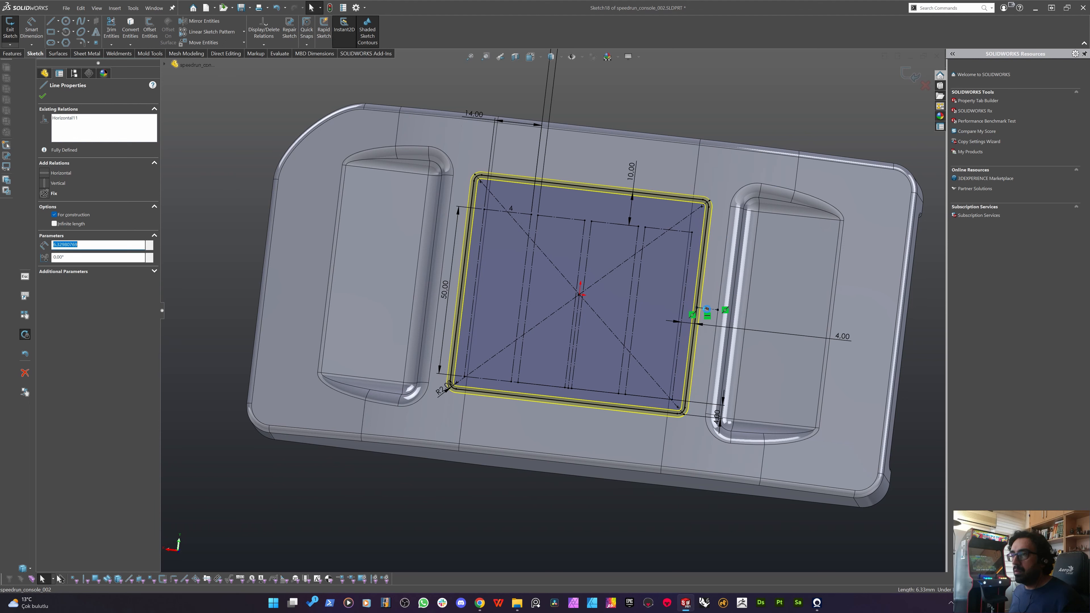
{"action": "key", "text": "Delete"}
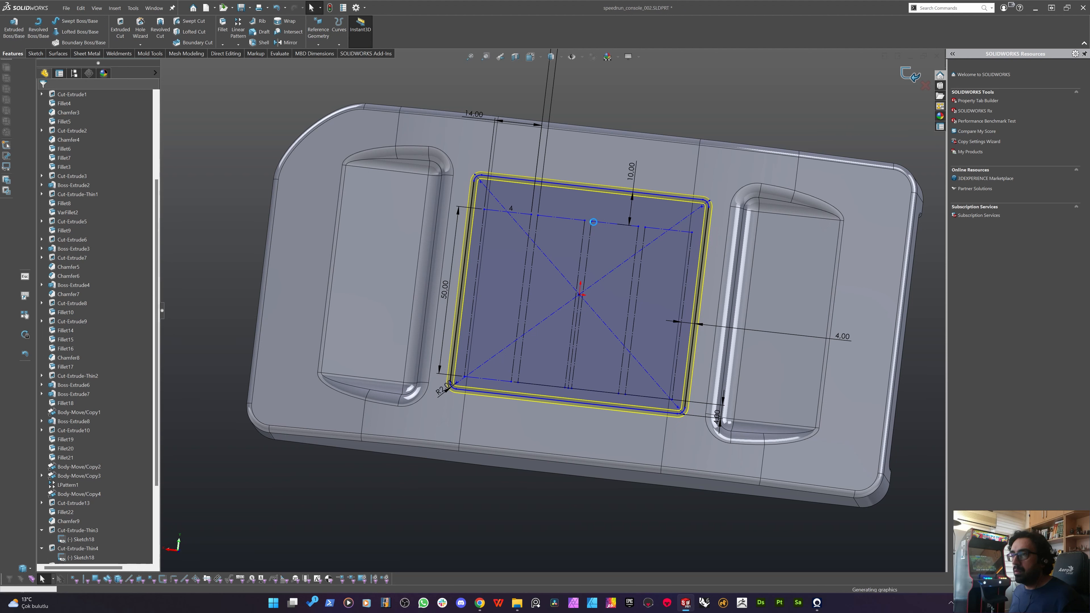
Shift the groove sketch slightly towards the console's lower edge by its construction geometry and hide the sketch.
{"action": "double_click", "coordinate": [592, 224]}
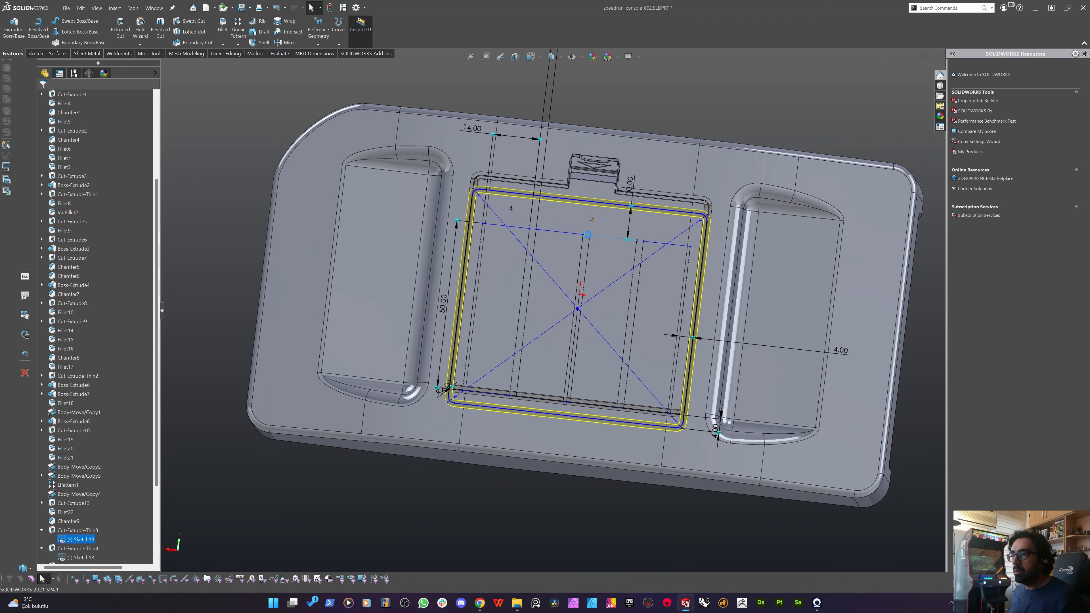
{"action": "scroll", "coordinate": [592, 220], "scroll_direction": "up", "scroll_amount": 3}
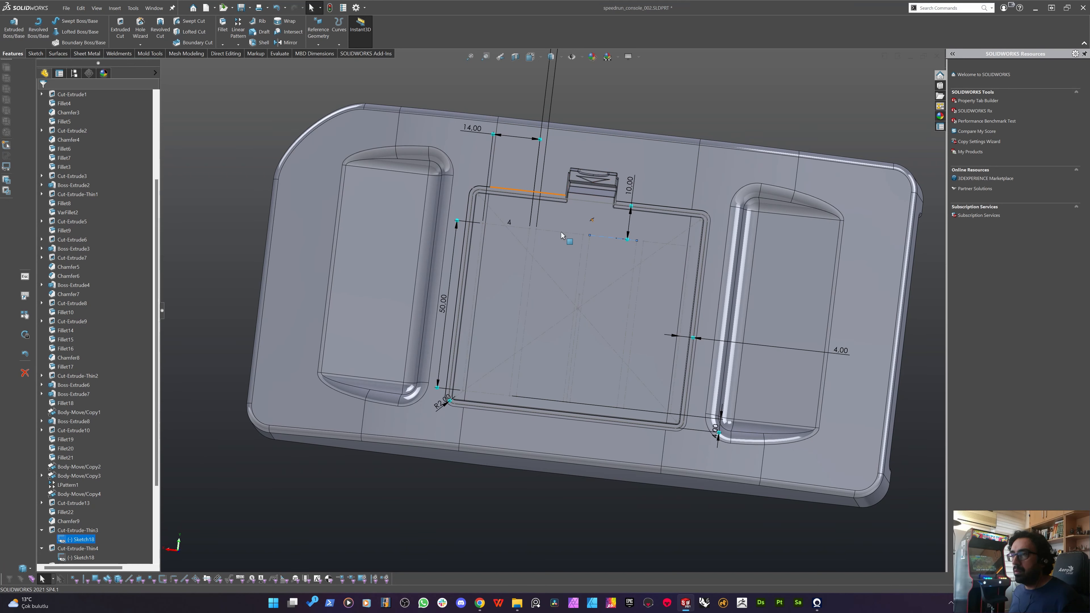
{"action": "middle_click_drag", "start_coordinate": [591, 252], "coordinate": [573, 263]}
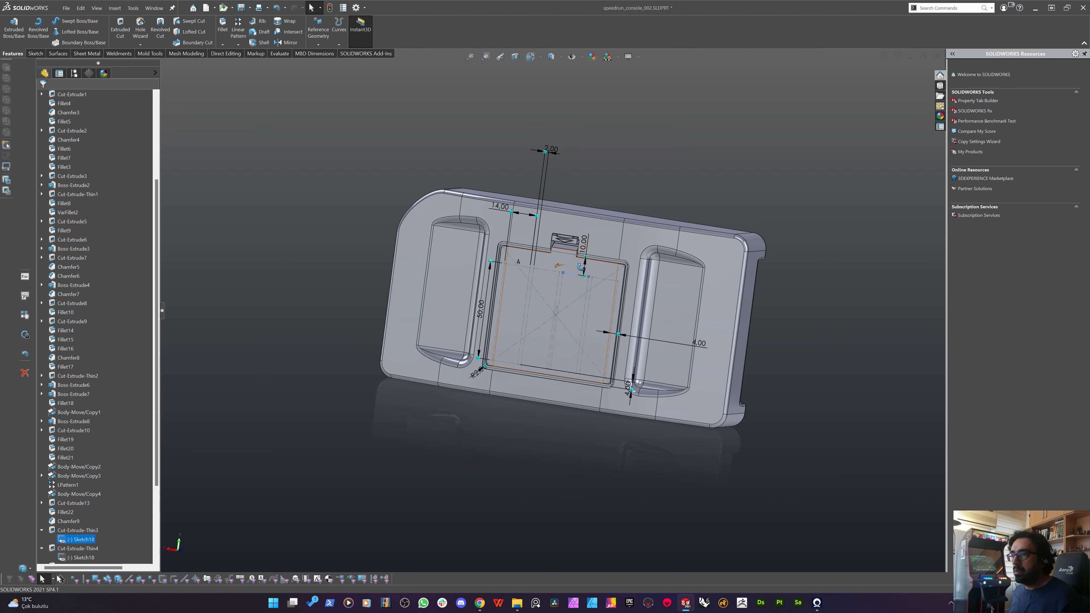
{"action": "middle_click_drag", "start_coordinate": [588, 275], "coordinate": [570, 116]}
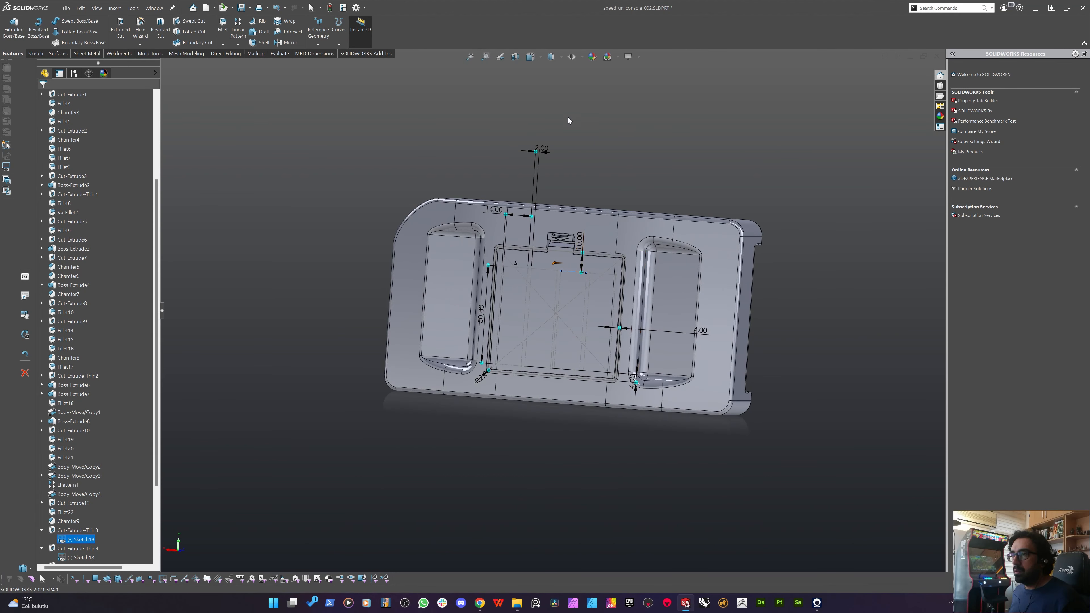
{"action": "left_click", "coordinate": [634, 124]}
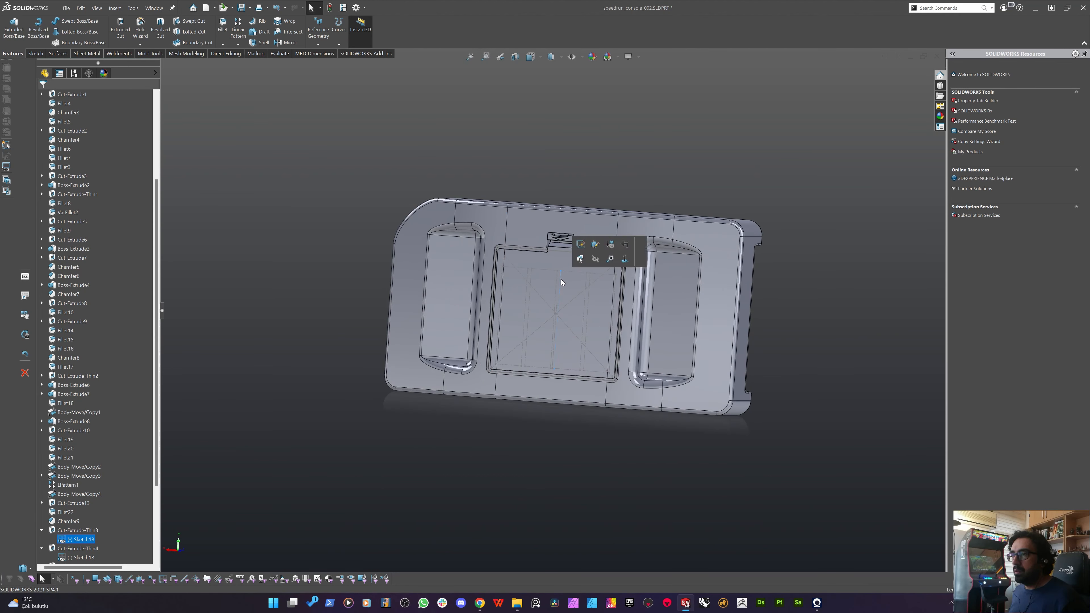
{"action": "left_click", "coordinate": [561, 277]}
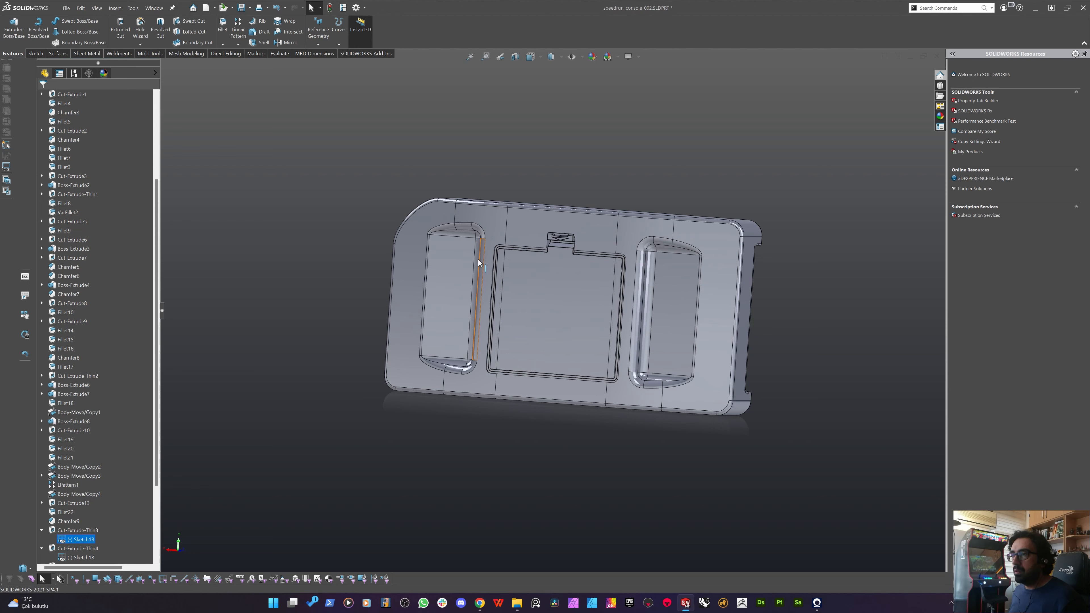
Turn the console to its front side and save the part.
{"action": "middle_click_drag", "start_coordinate": [478, 259], "coordinate": [431, 293]}
{"action": "middle_click_drag", "start_coordinate": [548, 301], "coordinate": [285, 279]}
{"action": "key", "text": "ctrl+s"}
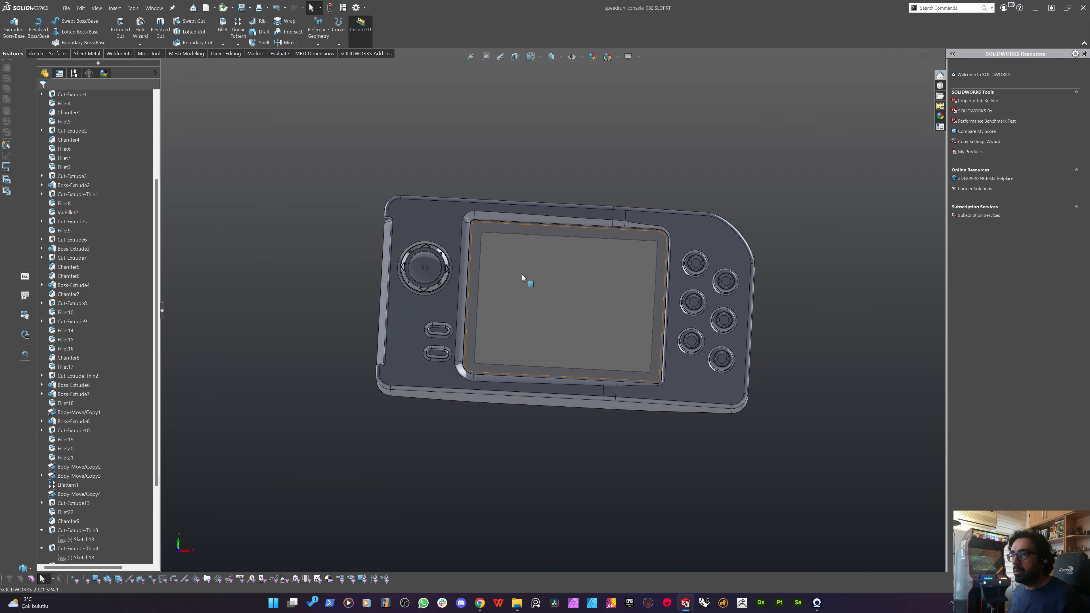
Start a new sketch on the console's front face around the action buttons, near the large rounded corner.
{"action": "middle_click_drag", "start_coordinate": [522, 275], "coordinate": [511, 276]}
{"action": "scroll", "coordinate": [587, 267], "scroll_direction": "down", "scroll_amount": 3}
{"action": "middle_click_drag", "start_coordinate": [586, 266], "coordinate": [531, 349]}
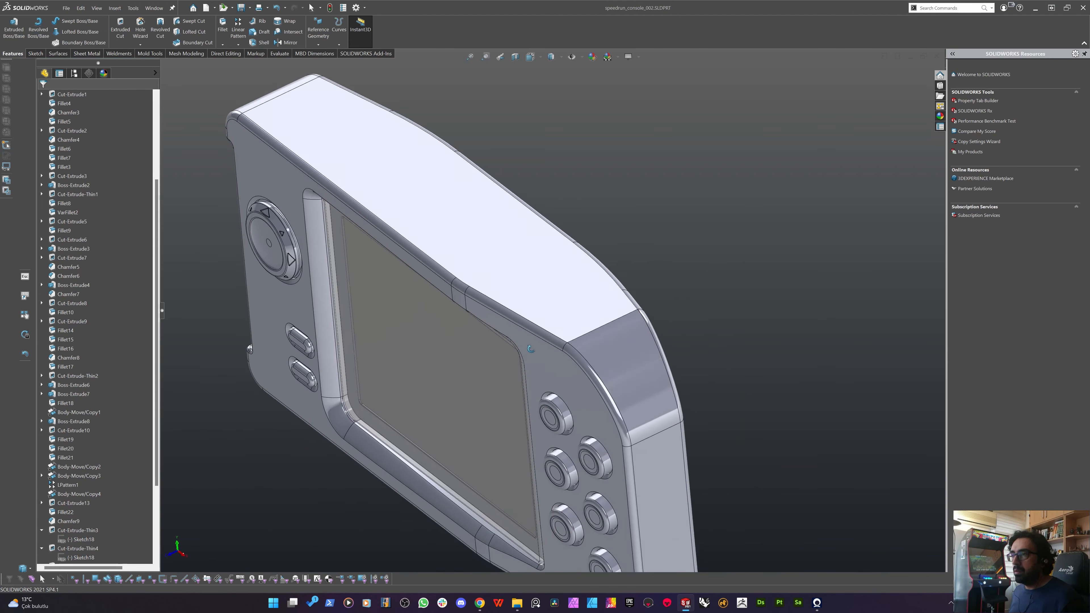
{"action": "scroll", "coordinate": [637, 346], "scroll_direction": "down", "scroll_amount": 4}
{"action": "left_click", "coordinate": [558, 394]}
{"action": "scroll", "coordinate": [623, 373], "scroll_direction": "down", "scroll_amount": 2}
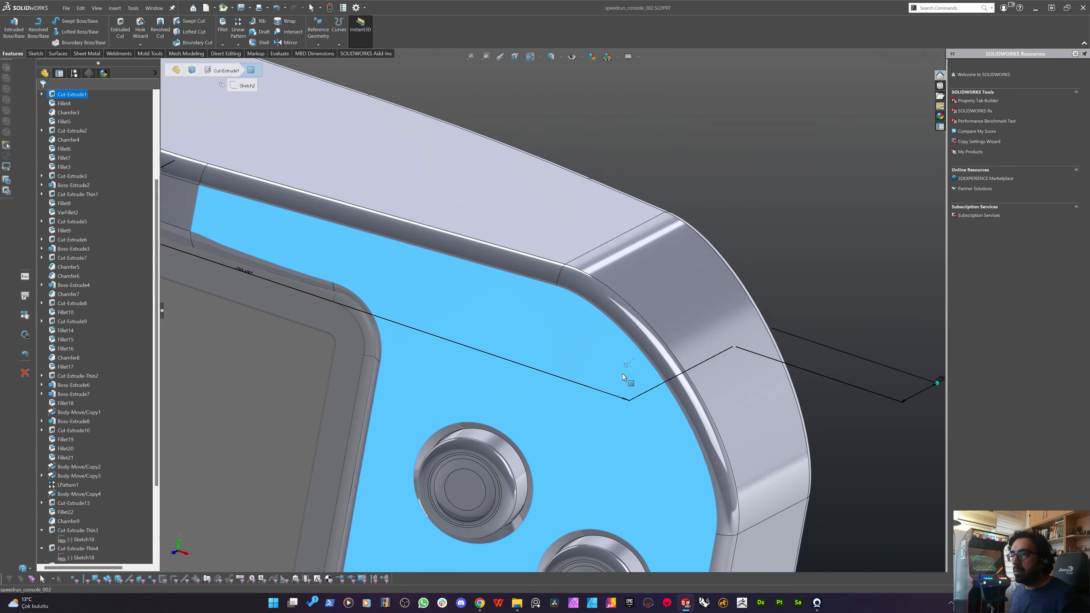
{"action": "scroll", "coordinate": [623, 373], "scroll_direction": "up", "scroll_amount": 5}
{"action": "scroll", "coordinate": [601, 339], "scroll_direction": "down", "scroll_amount": 5}
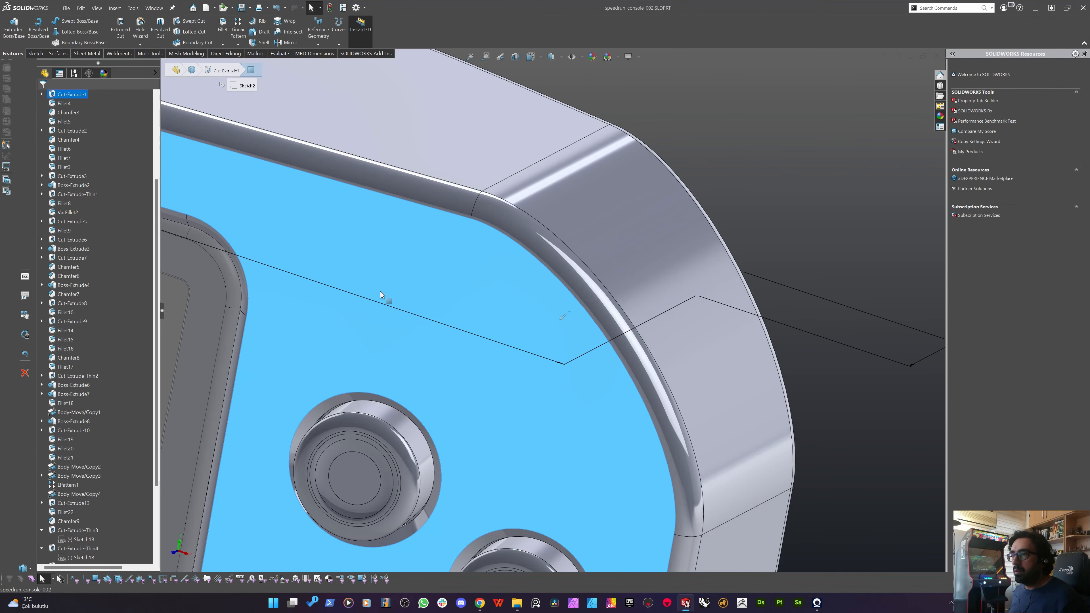
{"action": "left_click", "coordinate": [36, 53]}
{"action": "left_click", "coordinate": [9, 29]}
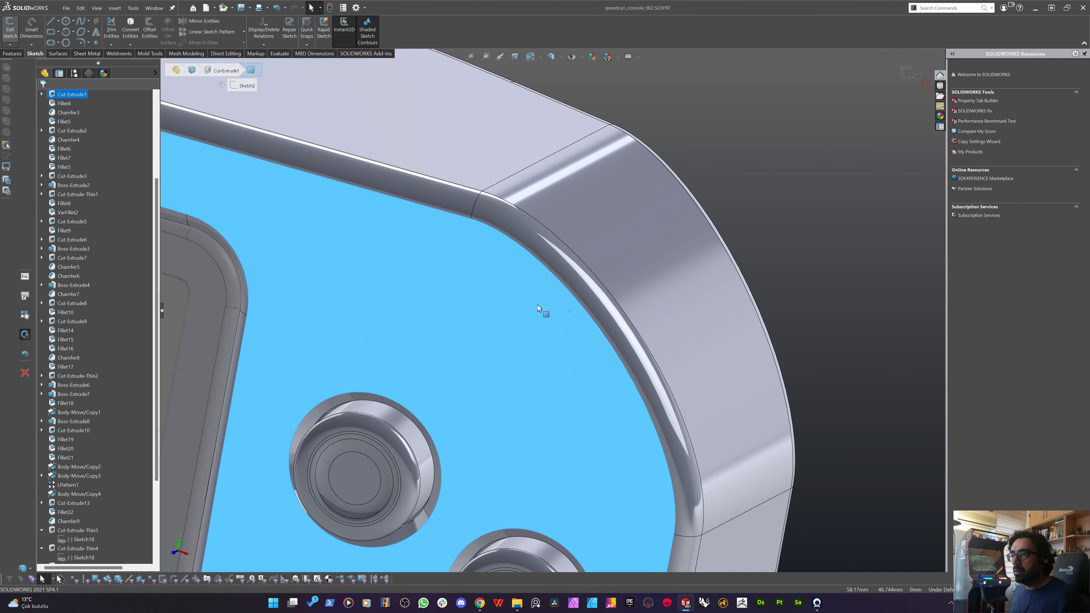
Sketch a narrow slanted rectangle about 1.7 mm wide from four lines across the large rounded corner in the front view.
{"action": "key", "text": "space"}
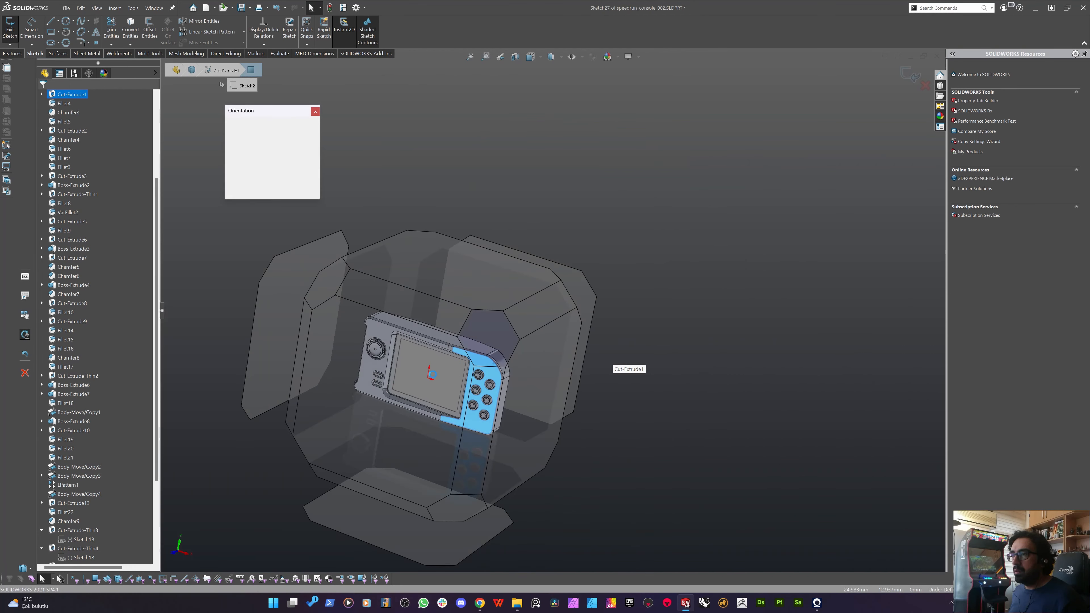
{"action": "left_click", "coordinate": [472, 360]}
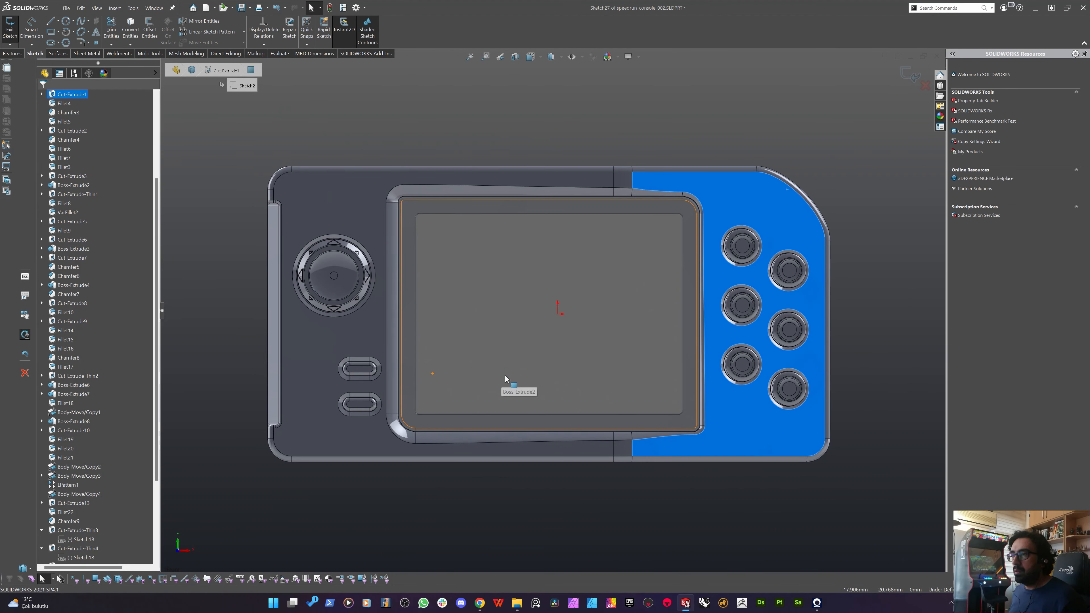
{"action": "scroll", "coordinate": [772, 223], "scroll_direction": "down", "scroll_amount": 2}
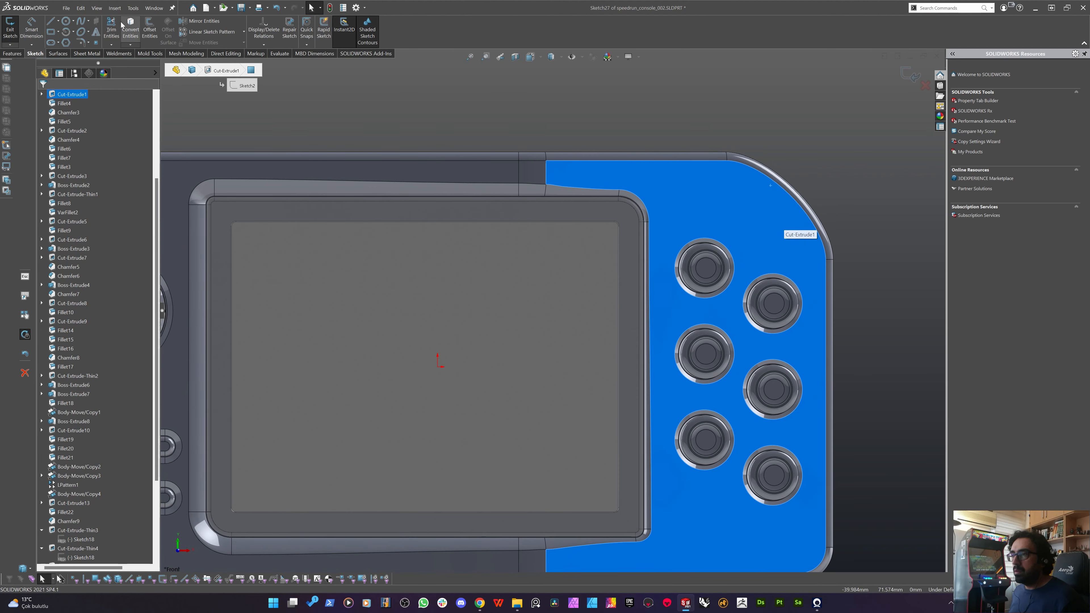
{"action": "left_click", "coordinate": [58, 20]}
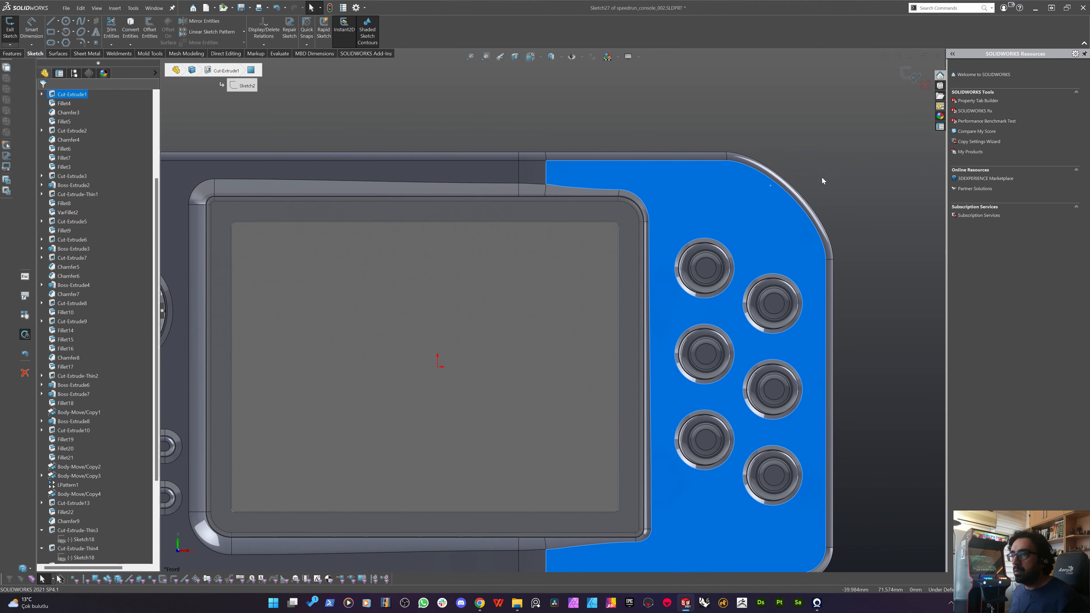
{"action": "scroll", "coordinate": [778, 164], "scroll_direction": "down", "scroll_amount": 3}
{"action": "key", "text": "l"}
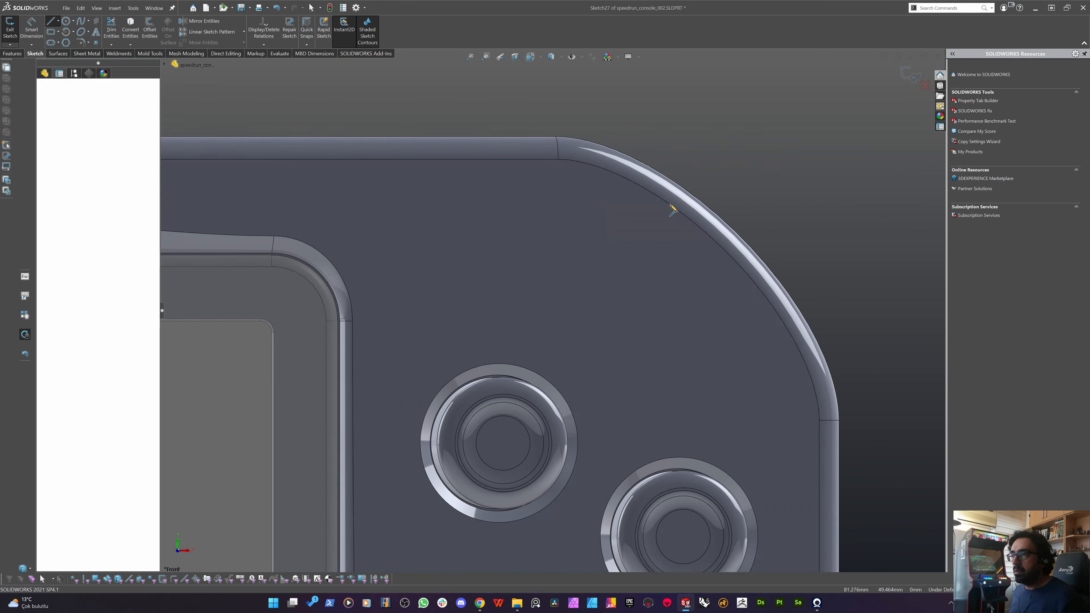
{"action": "left_click", "coordinate": [711, 140]}
{"action": "left_click", "coordinate": [620, 242]}
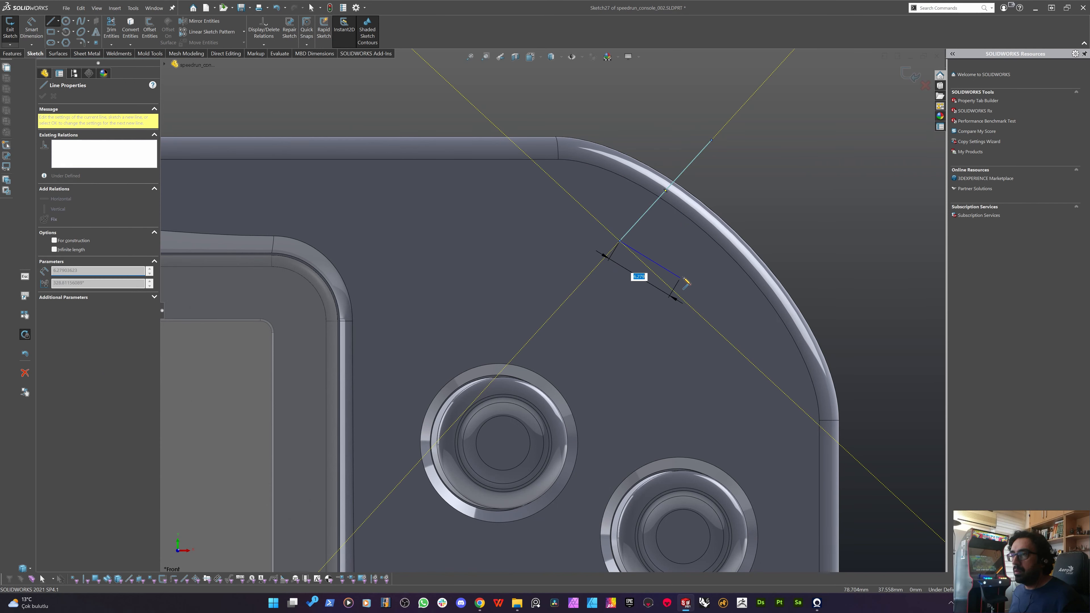
{"action": "left_click", "coordinate": [635, 255]}
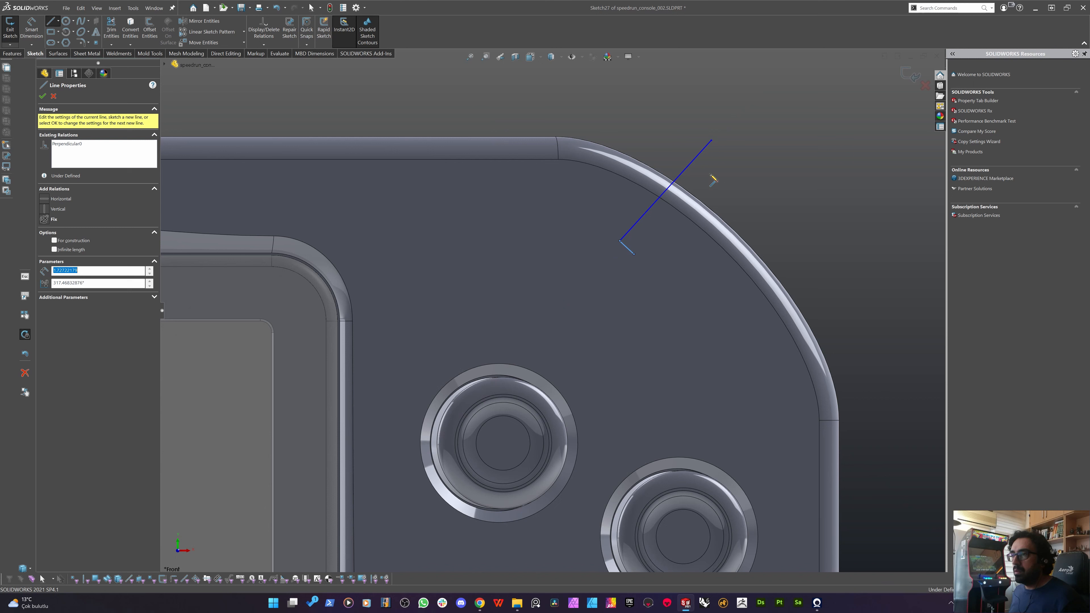
{"action": "left_click", "coordinate": [724, 153]}
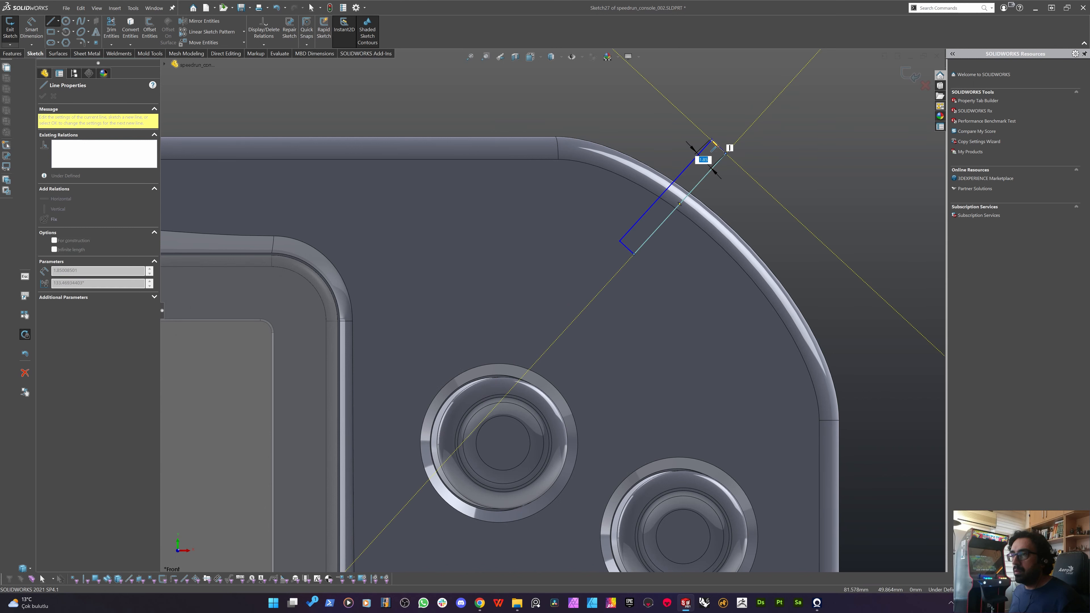
{"action": "left_click", "coordinate": [712, 141]}
{"action": "key", "text": "Escape"}
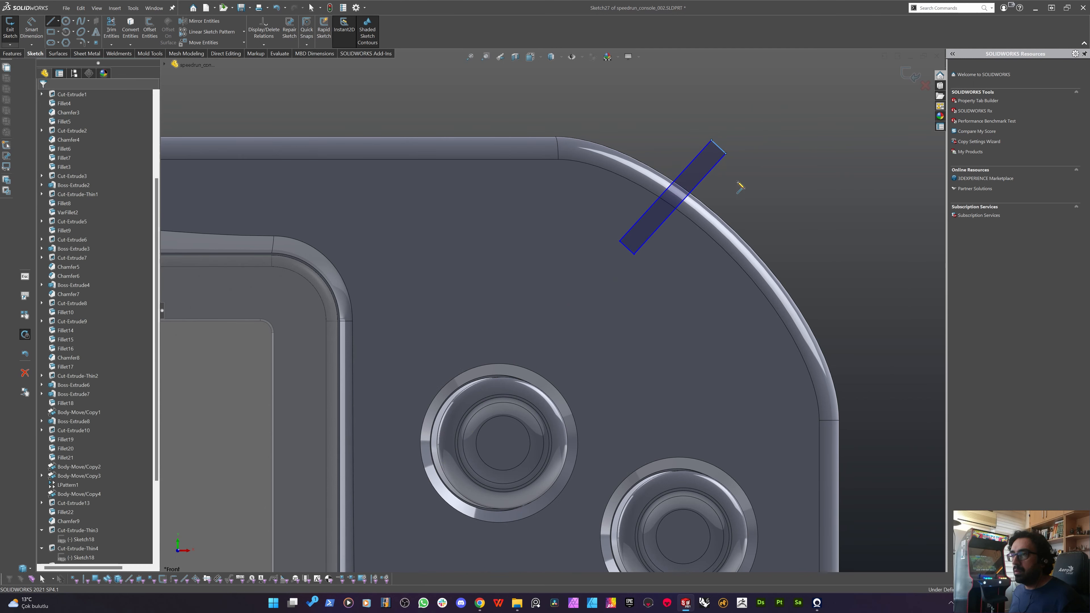
Reposition the whole slanted rectangle so it crosses the rounded corner's edge near its middle.
{"action": "left_click_drag", "start_coordinate": [644, 232], "coordinate": [656, 249]}
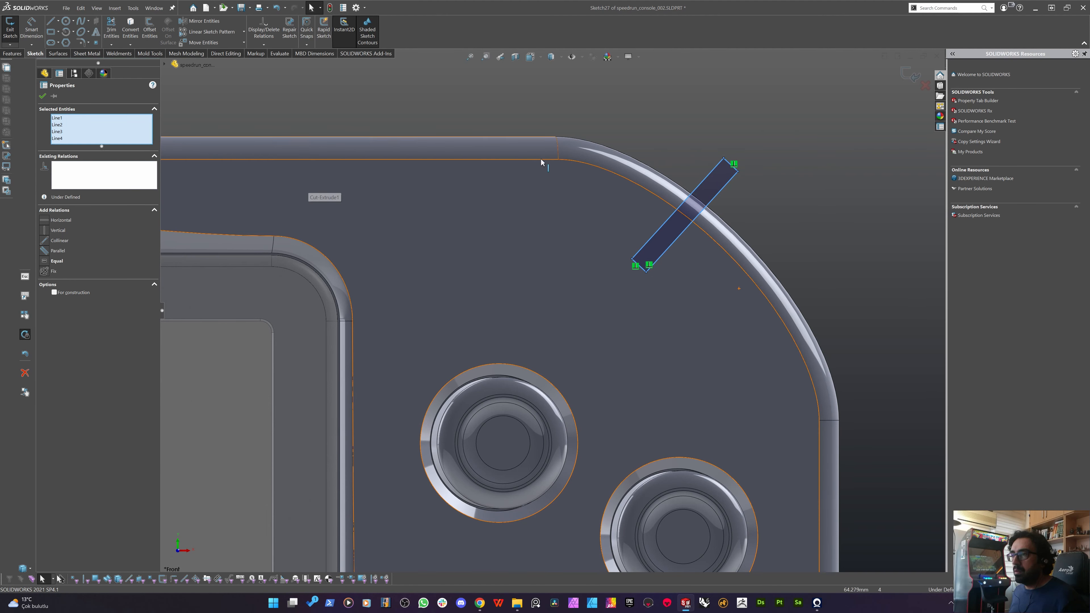
{"action": "key", "text": "Escape"}
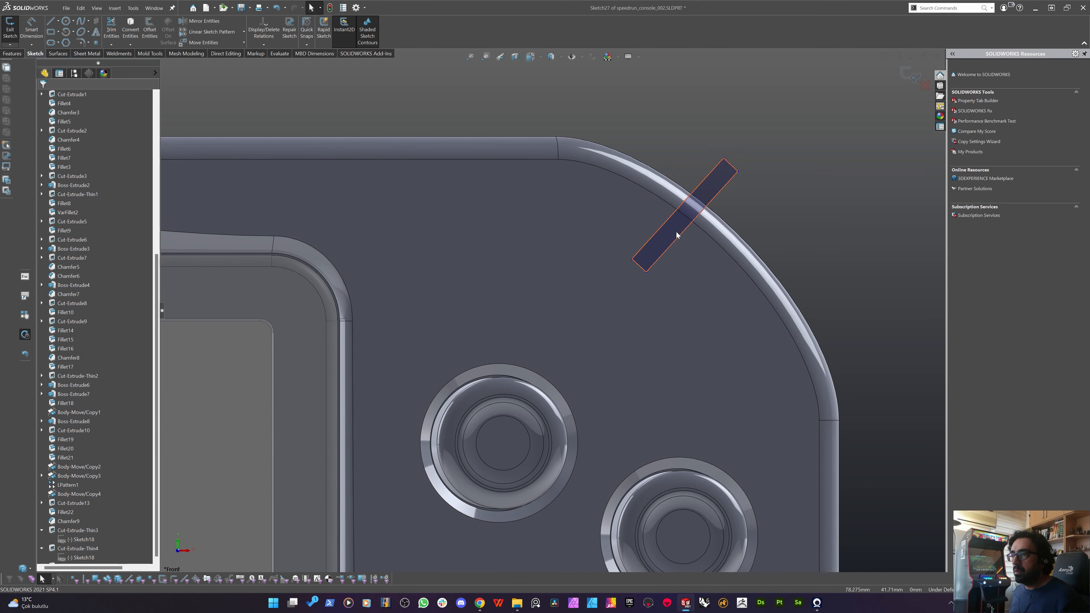
{"action": "left_click_drag", "start_coordinate": [672, 233], "coordinate": [681, 221]}
{"action": "left_click", "coordinate": [781, 224]}
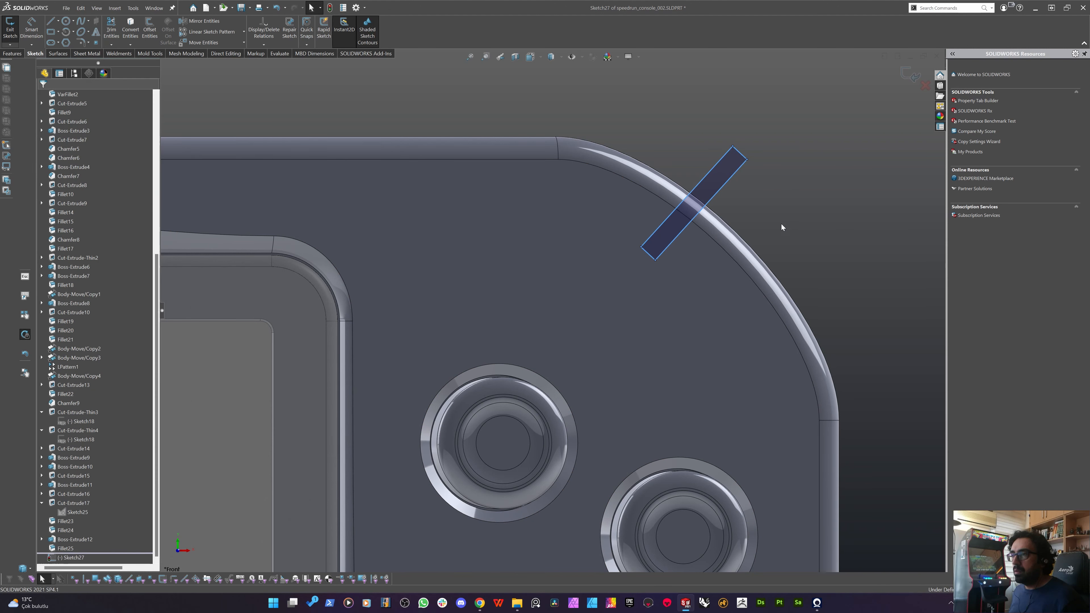
Dimension the angle between the rectangle's long side and the console's straight upper edge as 45°.
{"action": "right_click_drag", "start_coordinate": [772, 168], "coordinate": [788, 128]}
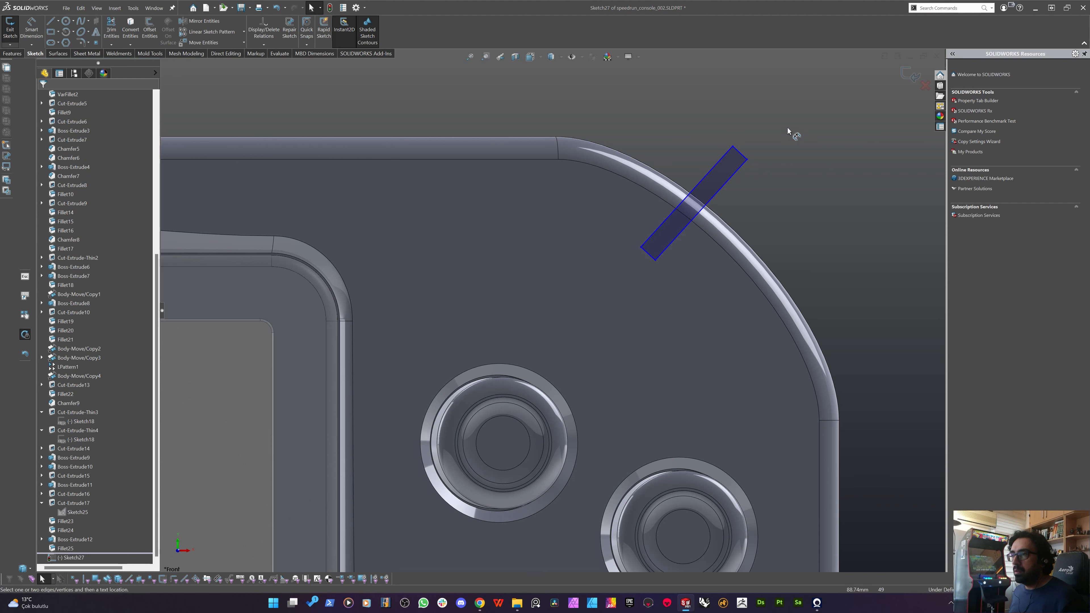
{"action": "left_click", "coordinate": [719, 197]}
{"action": "left_click", "coordinate": [477, 139]}
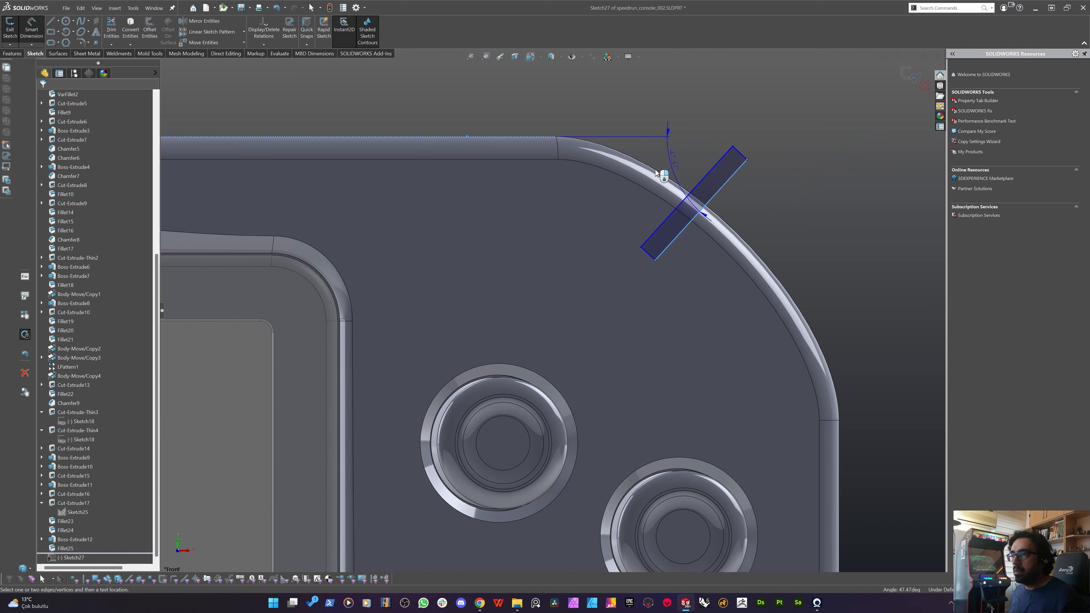
{"action": "left_click", "coordinate": [671, 186]}
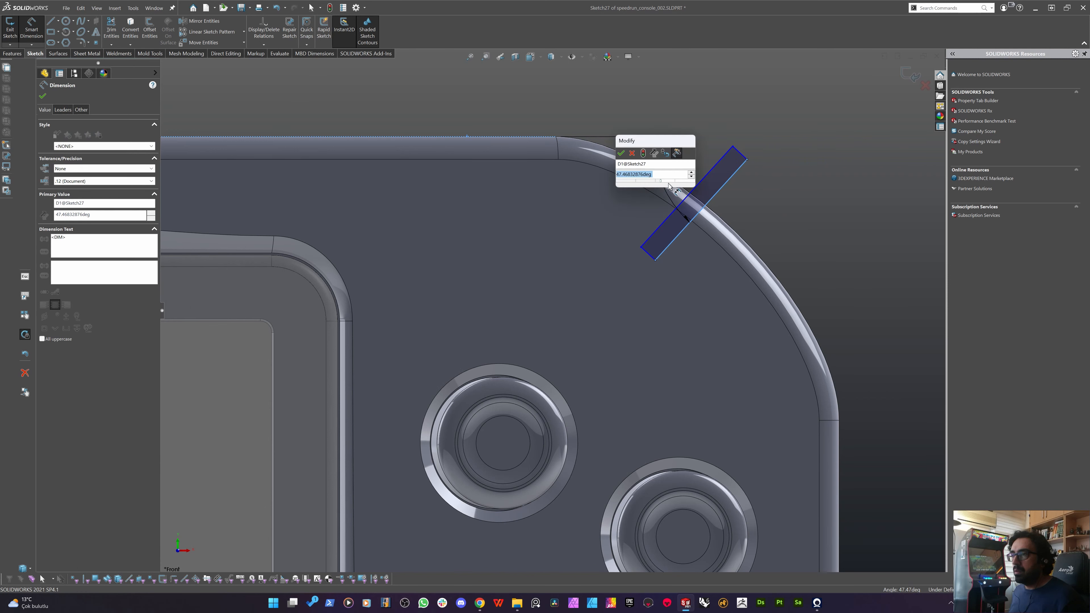
{"action": "key", "text": "Return"}
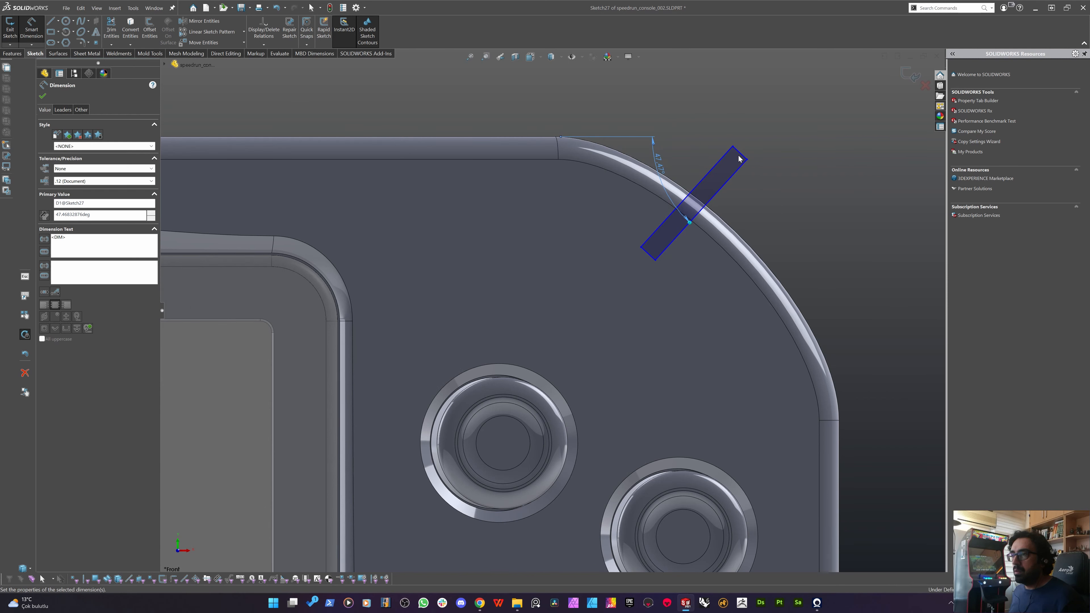
Dimension the slanted rectangle's short outer side and set its width to 2 mm.
{"action": "left_click", "coordinate": [746, 159]}
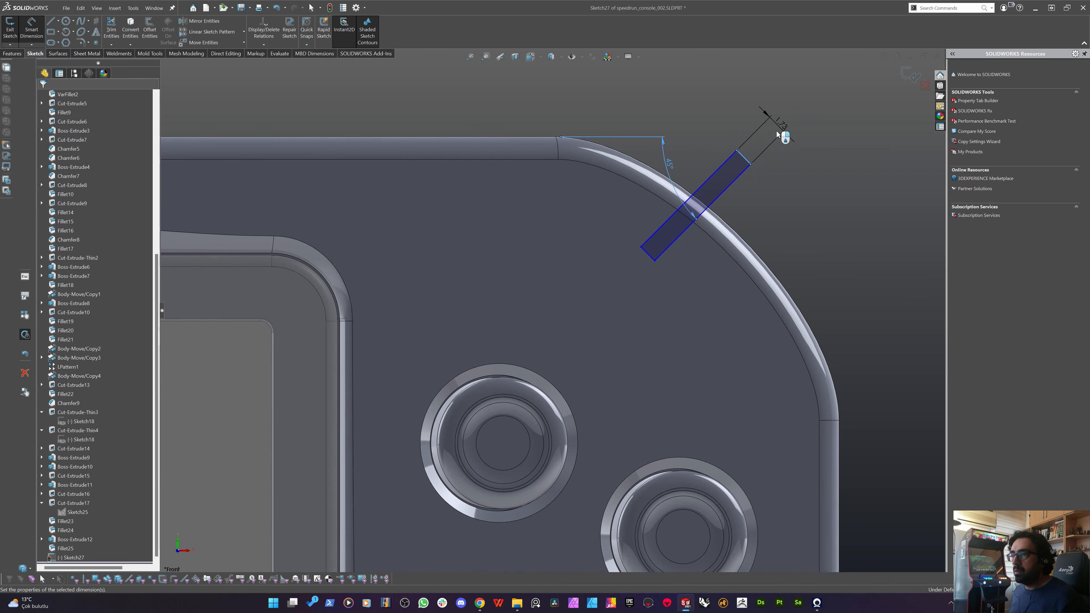
{"action": "left_click", "coordinate": [776, 130]}
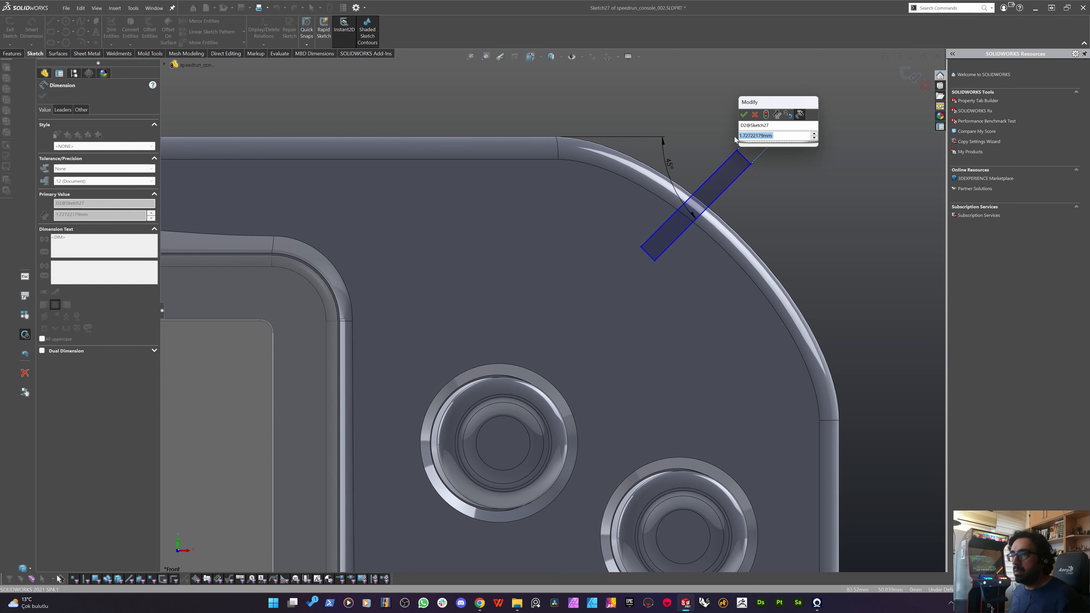
{"action": "key", "text": "Return"}
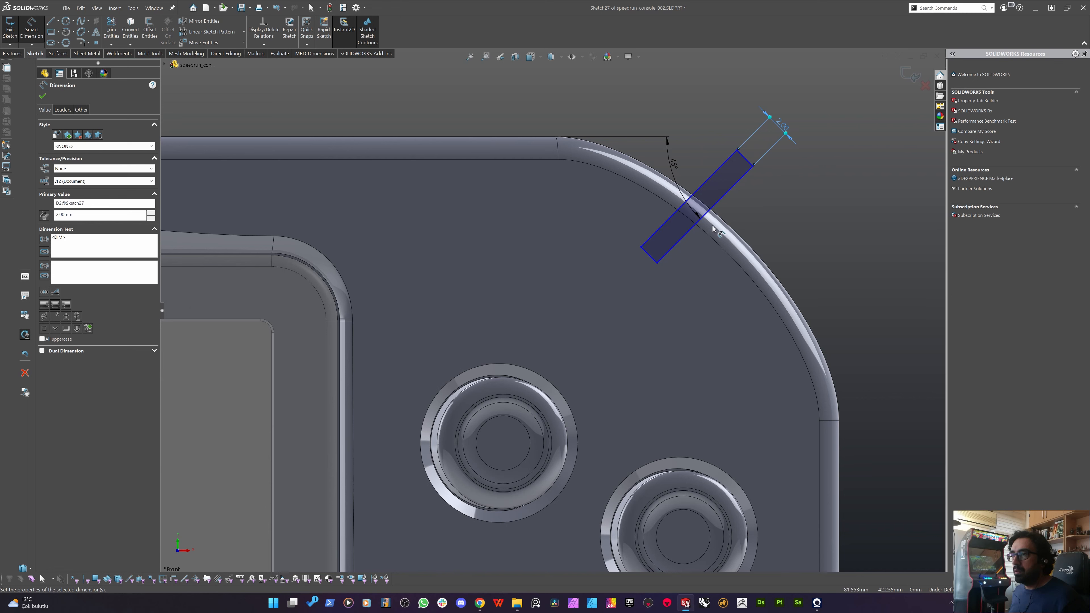
{"action": "key", "text": "Escape"}
{"action": "scroll", "coordinate": [687, 226], "scroll_direction": "up", "scroll_amount": 3}
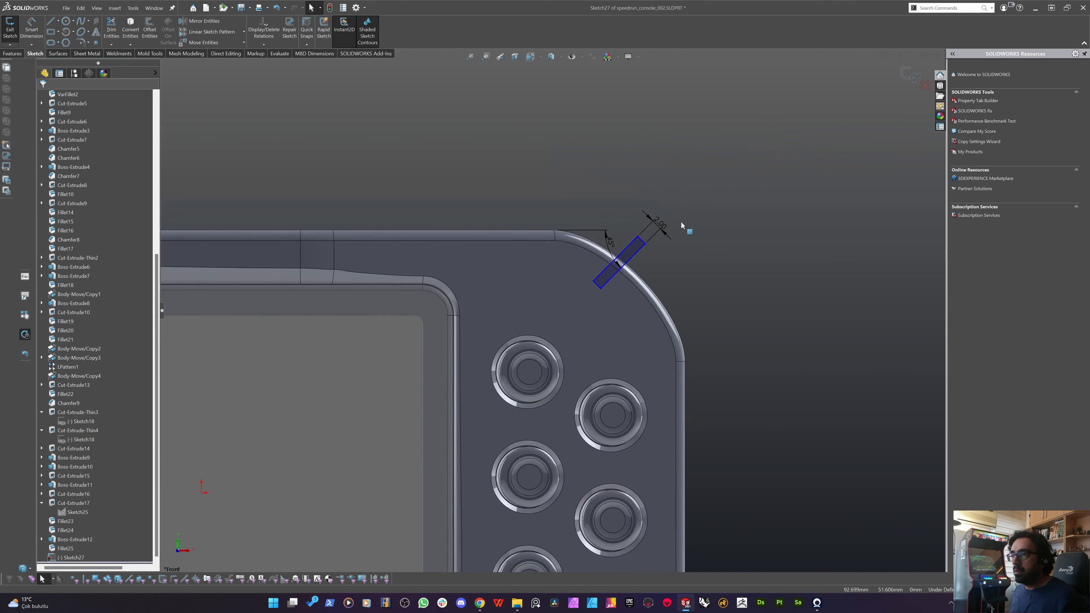
{"action": "scroll", "coordinate": [593, 291], "scroll_direction": "down", "scroll_amount": 2}
{"action": "right_click_drag", "start_coordinate": [663, 332], "coordinate": [675, 241]}
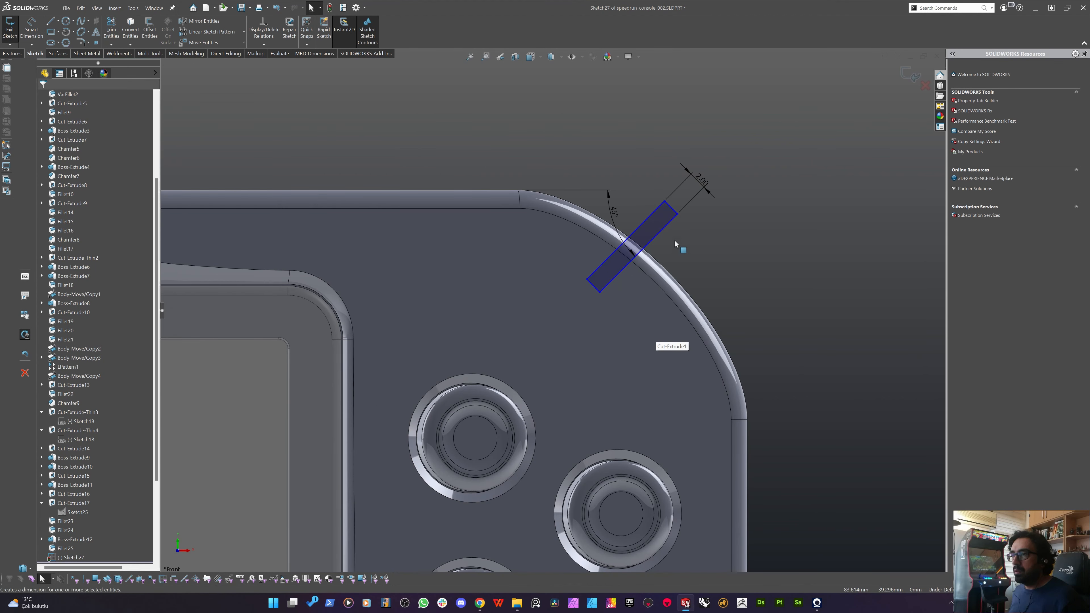
{"action": "scroll", "coordinate": [677, 239], "scroll_direction": "down", "scroll_amount": 1}
{"action": "scroll", "coordinate": [625, 272], "scroll_direction": "down", "scroll_amount": 2}
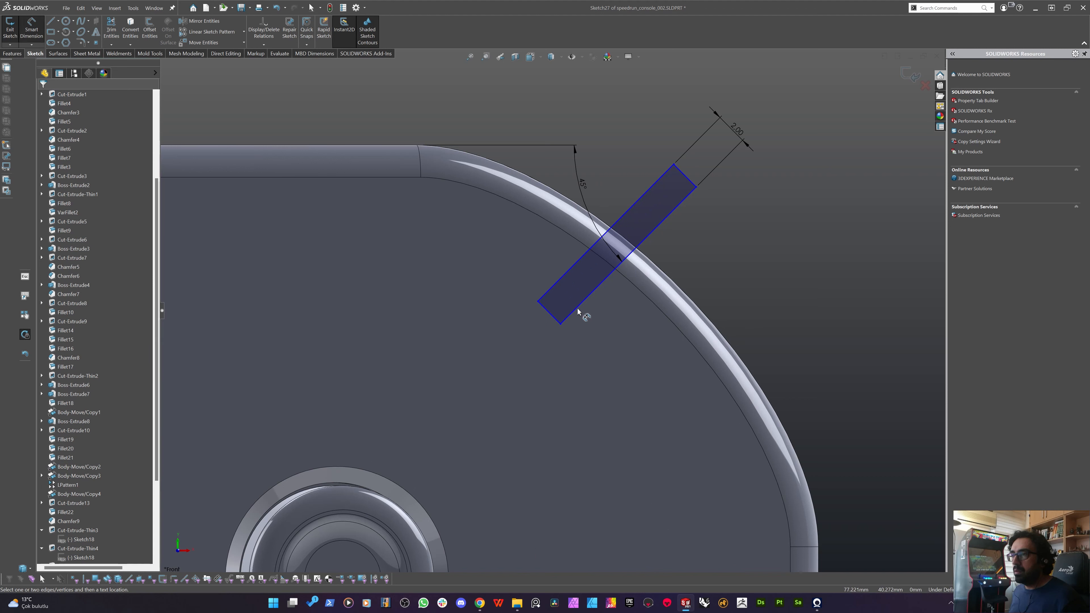
{"action": "left_click", "coordinate": [561, 324]}
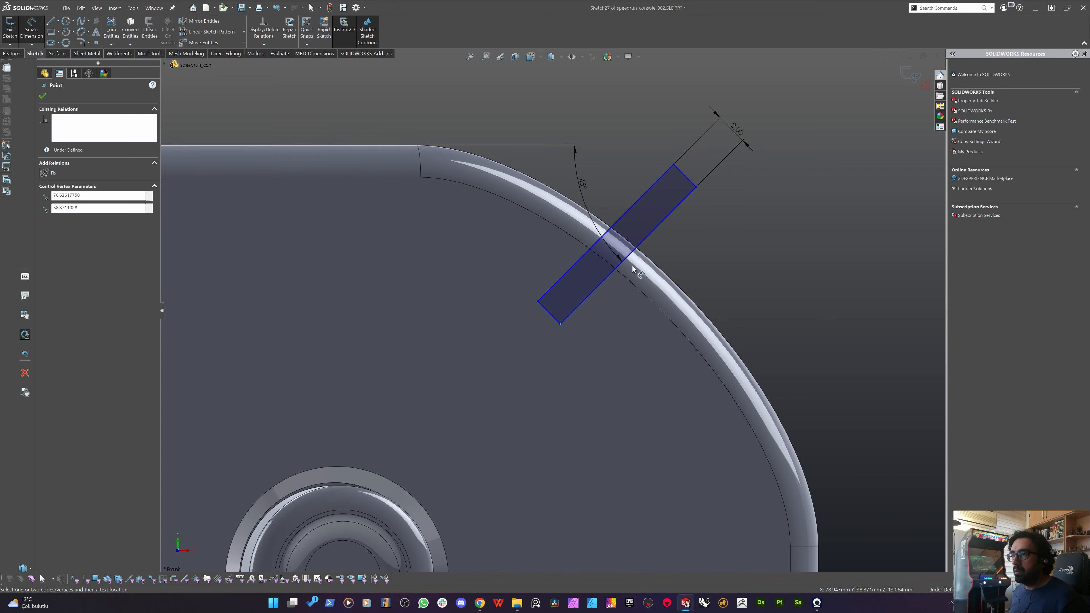
{"action": "left_click", "coordinate": [641, 253]}
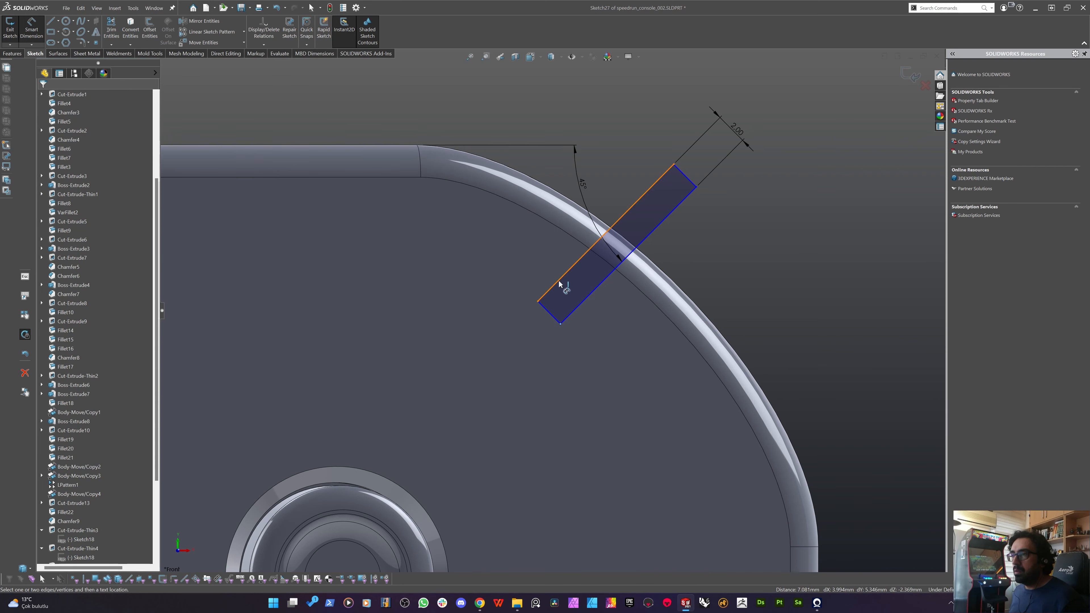
{"action": "scroll", "coordinate": [567, 333], "scroll_direction": "up", "scroll_amount": 2}
{"action": "scroll", "coordinate": [614, 273], "scroll_direction": "down", "scroll_amount": 3}
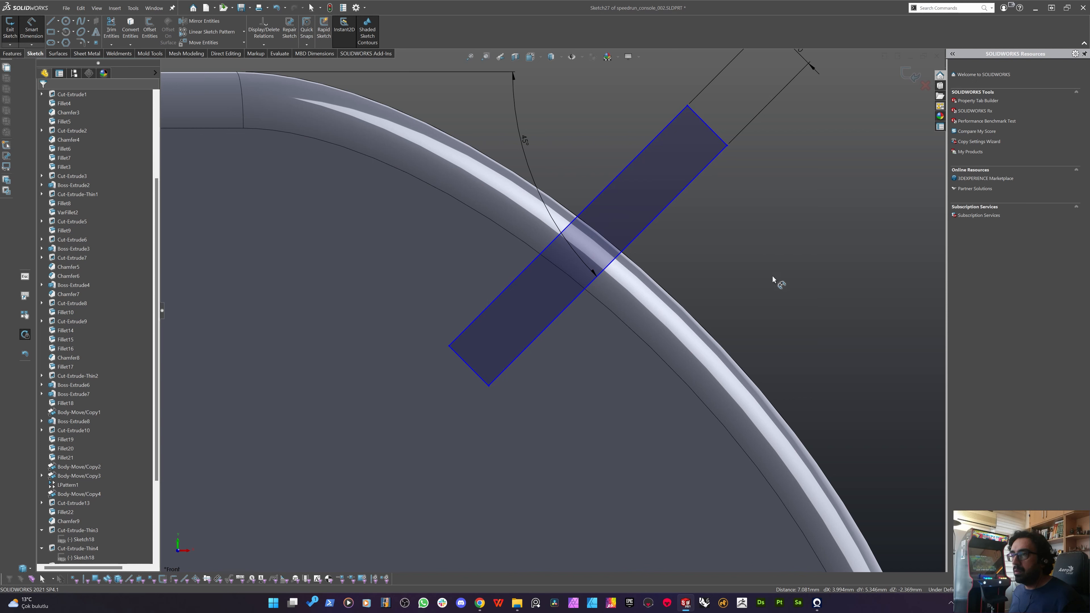
{"action": "key", "text": "Escape"}
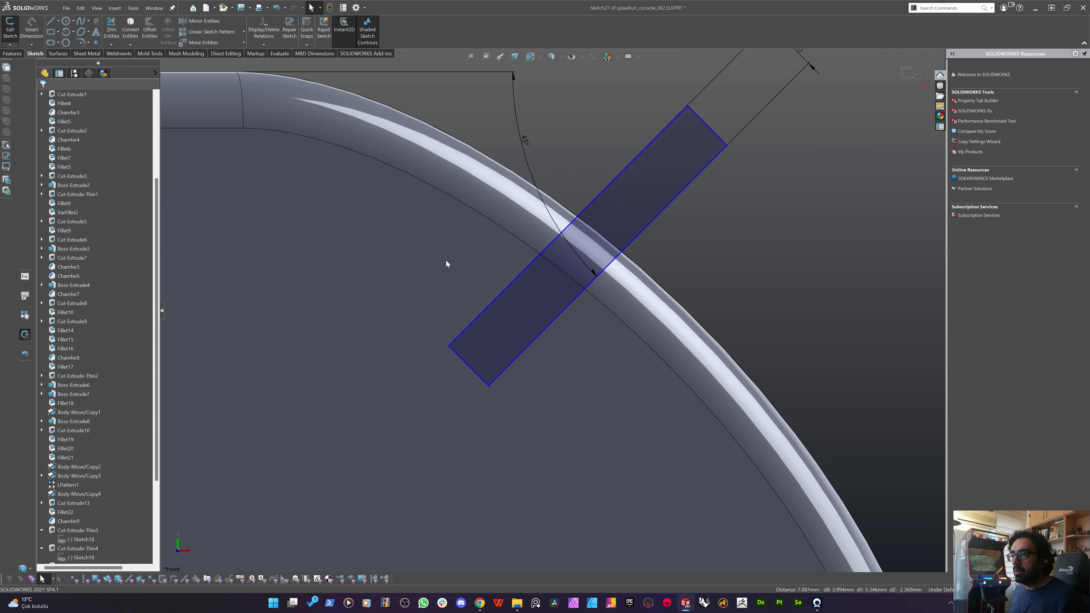
Draw a line from the midpoint of the rectangle's inner short side and extend its free end lengthwise towards the corner edge.
{"action": "key", "text": "l"}
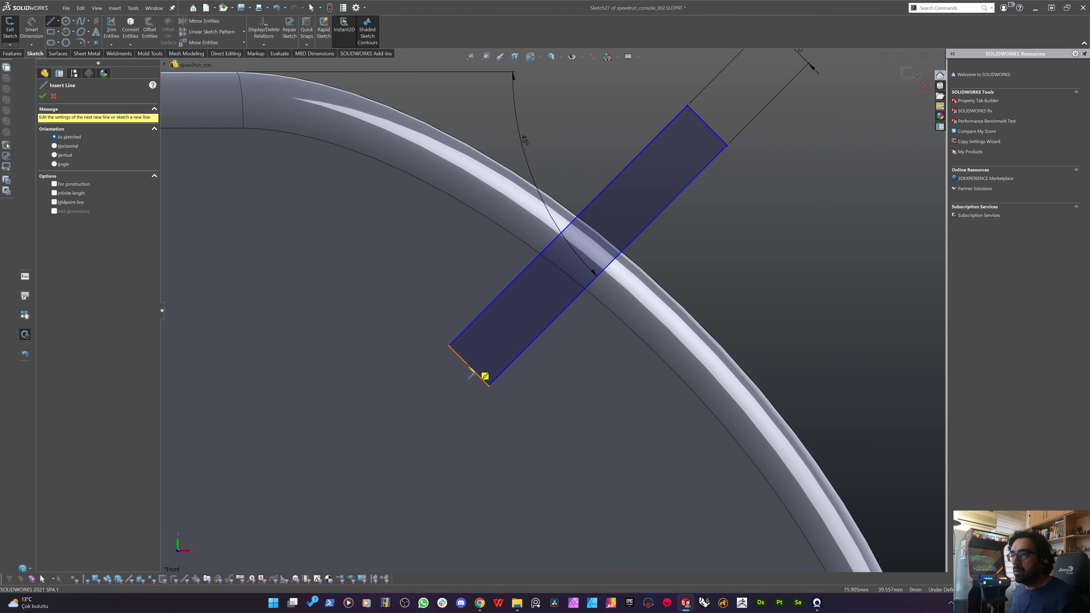
{"action": "left_click", "coordinate": [469, 366]}
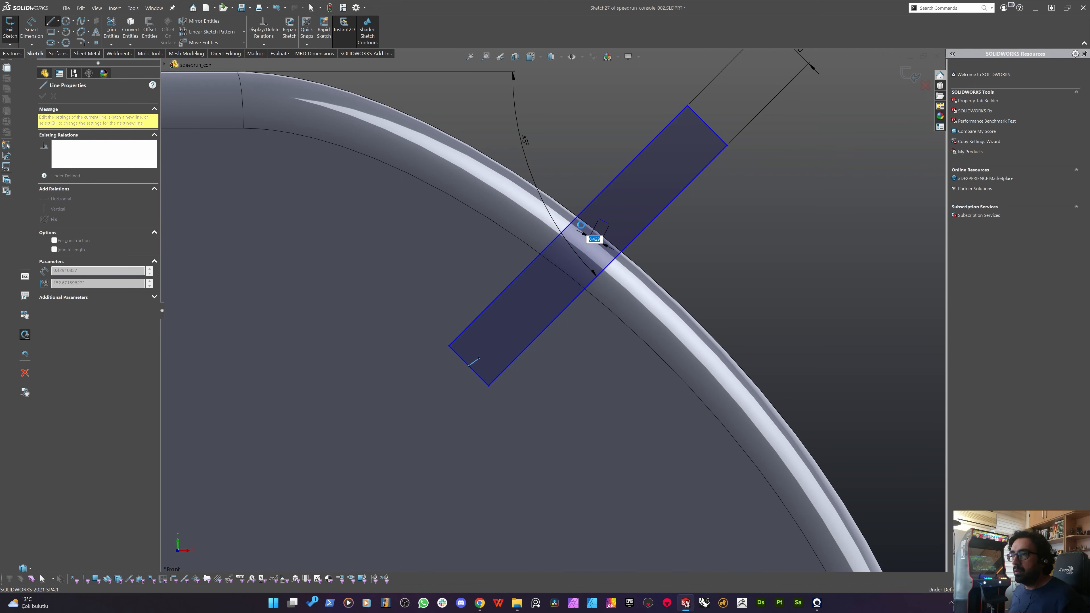
{"action": "key", "text": "Escape"}
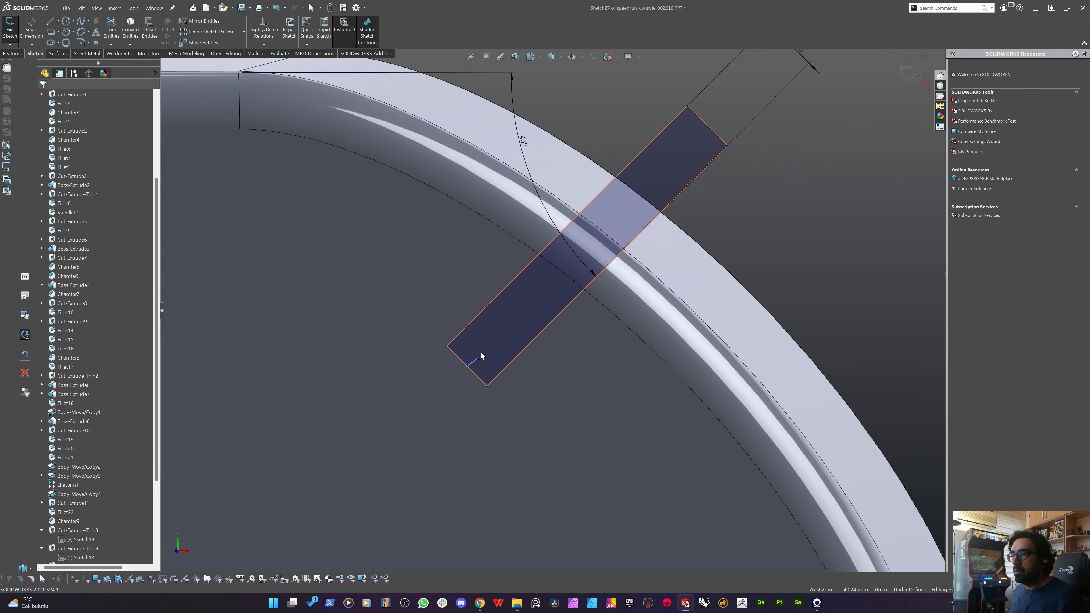
{"action": "left_click_drag", "start_coordinate": [518, 323], "coordinate": [550, 289]}
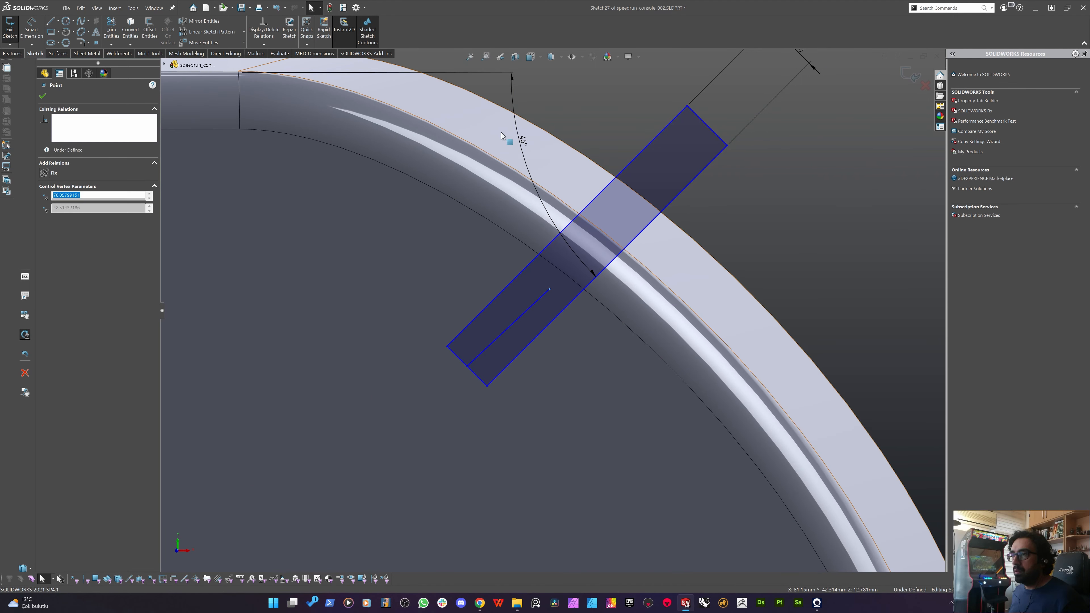
Make the centre line's free end coincident with the front face's inner edge at the rounded corner.
{"action": "mouse_move", "coordinate": [482, 151]}
{"action": "middle_mouse_down"}
{"action": "mouse_move", "coordinate": [437, 179]}
{"action": "mouse_move", "coordinate": [444, 191]}
{"action": "middle_mouse_up"}
{"action": "left_click", "coordinate": [444, 192], "text": "ctrl"}
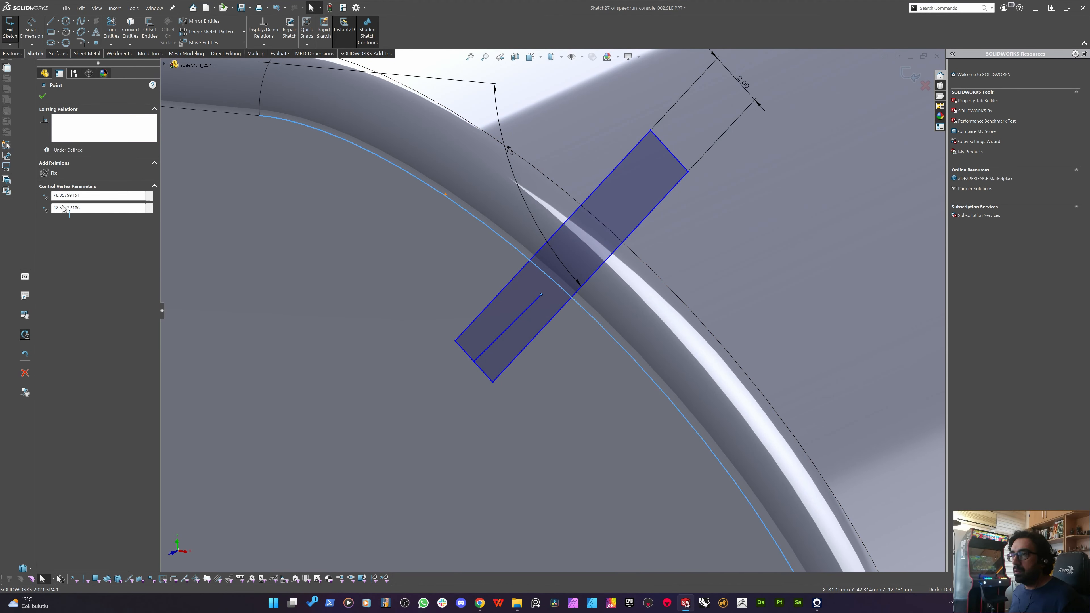
{"action": "left_click", "coordinate": [51, 210]}
{"action": "scroll", "coordinate": [327, 310], "scroll_direction": "up", "scroll_amount": 15}
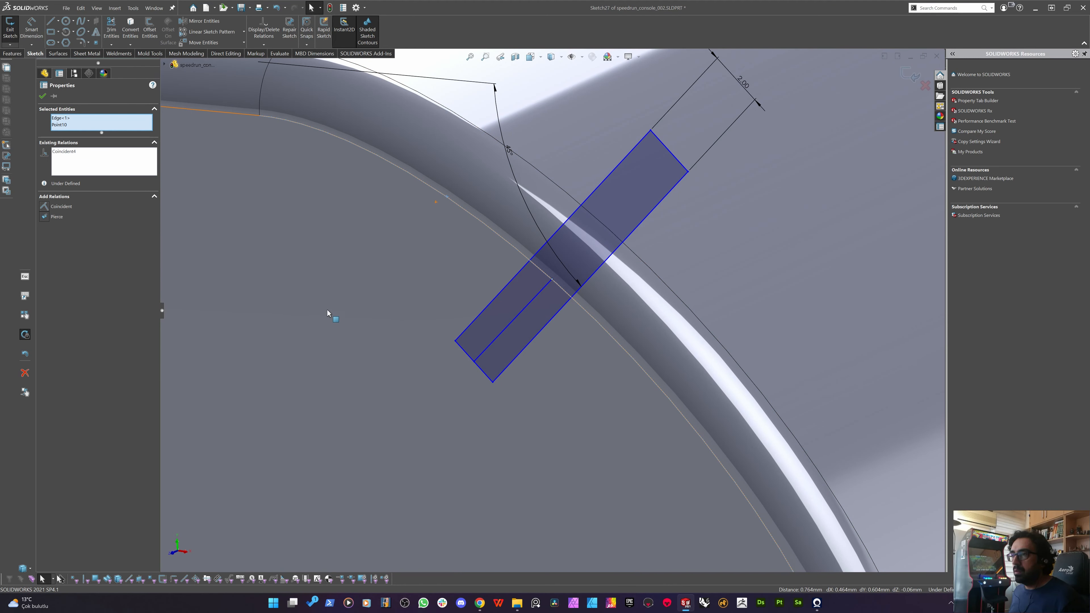
Return to the front view and examine closely where the centre line meets the rounded corner's inner edge.
{"action": "key", "text": "space"}
{"action": "key", "text": "ctrl+8"}
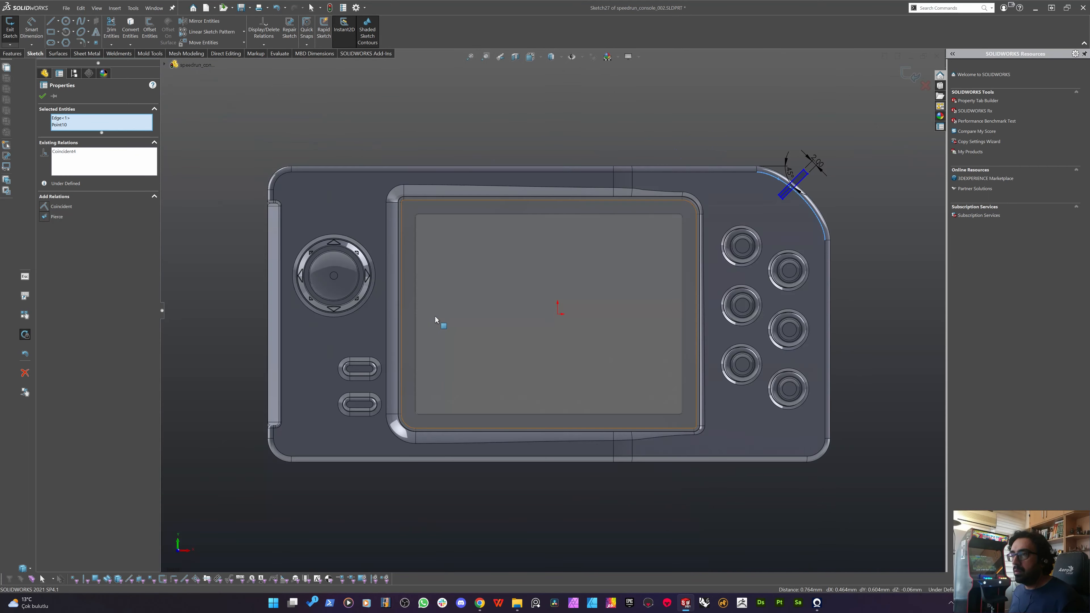
{"action": "scroll", "coordinate": [812, 180], "scroll_direction": "down", "scroll_amount": 5}
{"action": "scroll", "coordinate": [726, 194], "scroll_direction": "up", "scroll_amount": 2}
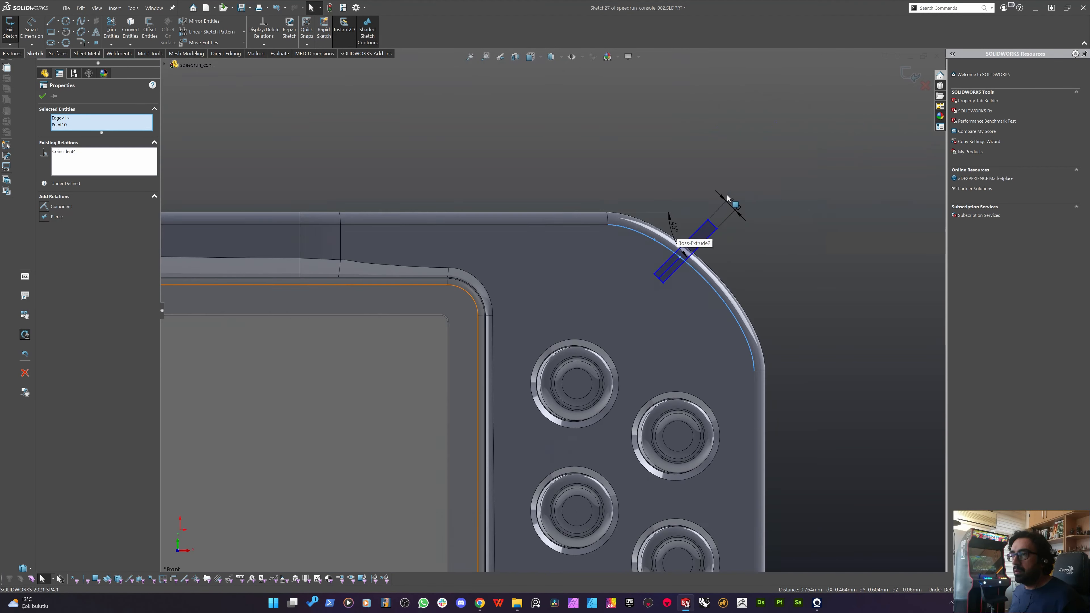
{"action": "scroll", "coordinate": [566, 278], "scroll_direction": "down", "scroll_amount": 5}
{"action": "scroll", "coordinate": [448, 387], "scroll_direction": "down", "scroll_amount": 3}
{"action": "scroll", "coordinate": [470, 415], "scroll_direction": "up", "scroll_amount": 2}
{"action": "scroll", "coordinate": [491, 402], "scroll_direction": "down", "scroll_amount": 4}
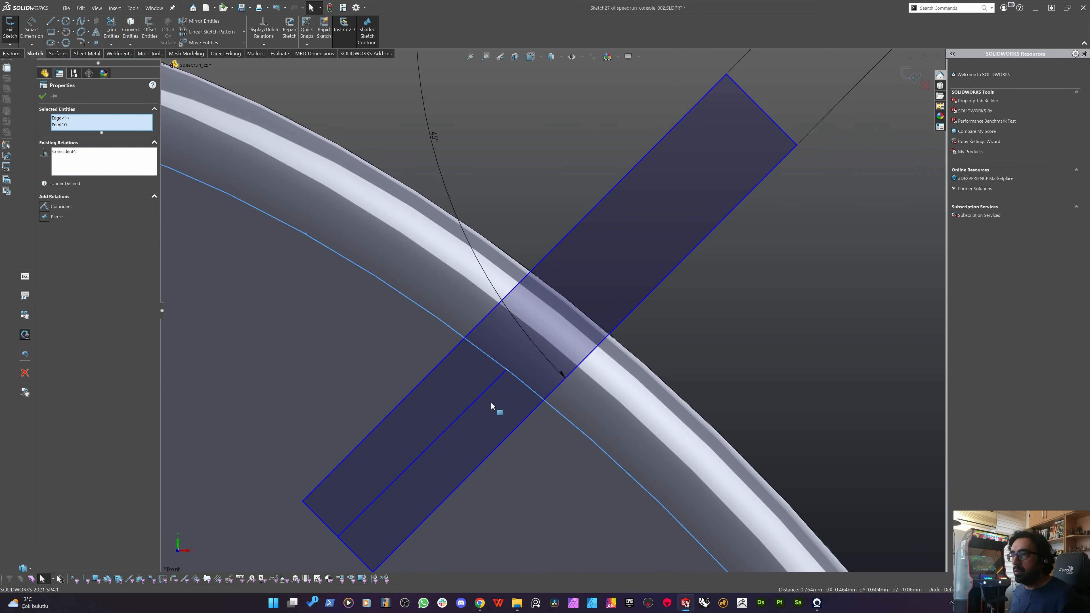
Convert the centre line inside the slanted rectangle to construction geometry.
{"action": "key", "text": "Escape"}
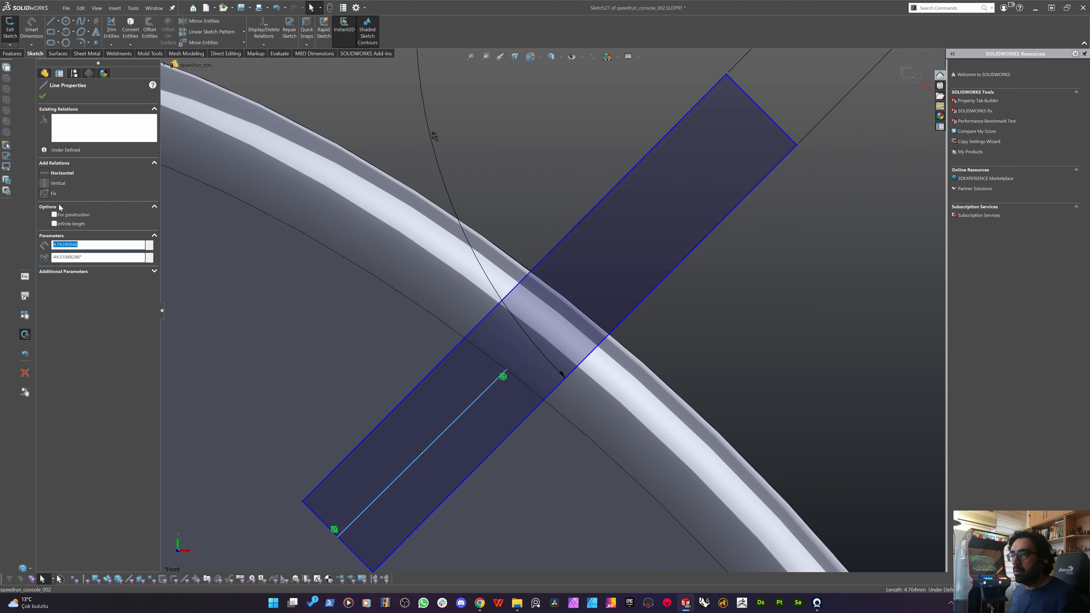
{"action": "left_click", "coordinate": [60, 215]}
{"action": "scroll", "coordinate": [457, 315], "scroll_direction": "up", "scroll_amount": 6}
{"action": "left_click", "coordinate": [697, 391]}
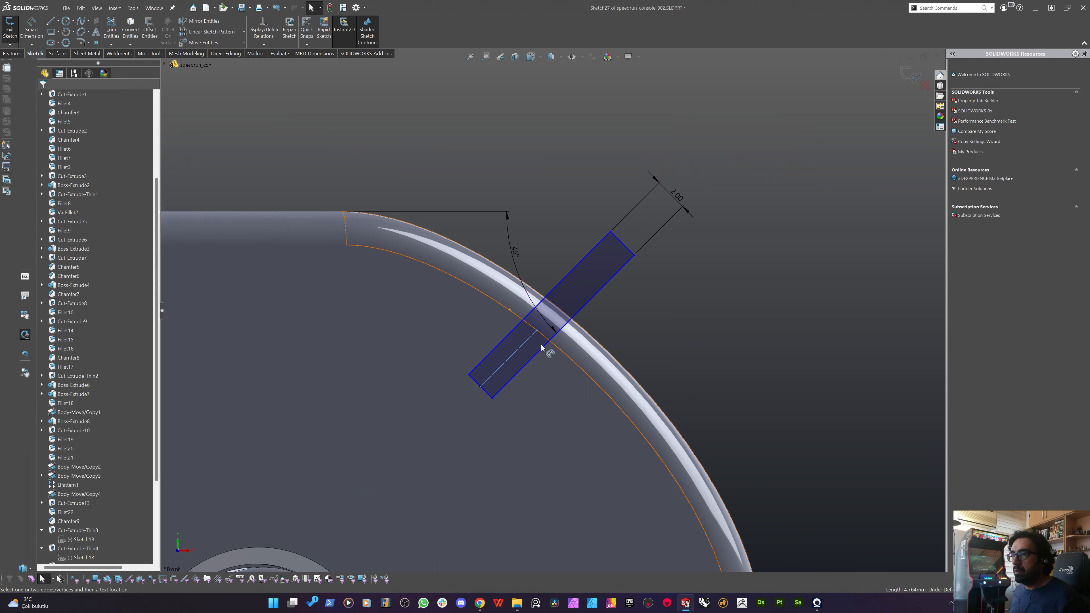
Dimension the construction centre line and set its length to 4.5 mm.
{"action": "key", "text": "d"}
{"action": "left_click", "coordinate": [520, 351]}
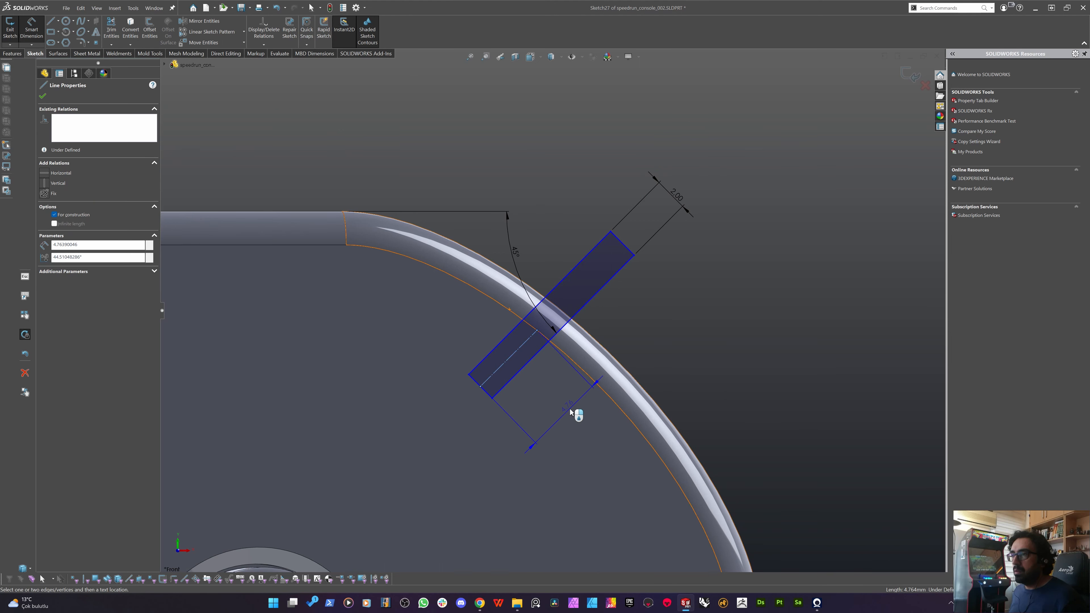
{"action": "left_click", "coordinate": [573, 416]}
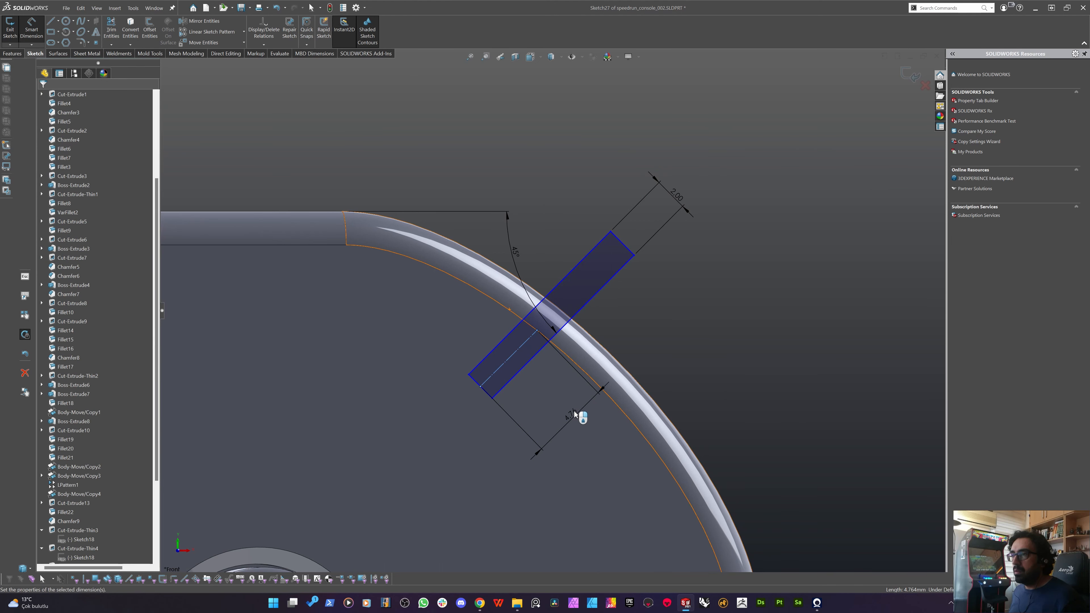
{"action": "key", "text": "Return"}
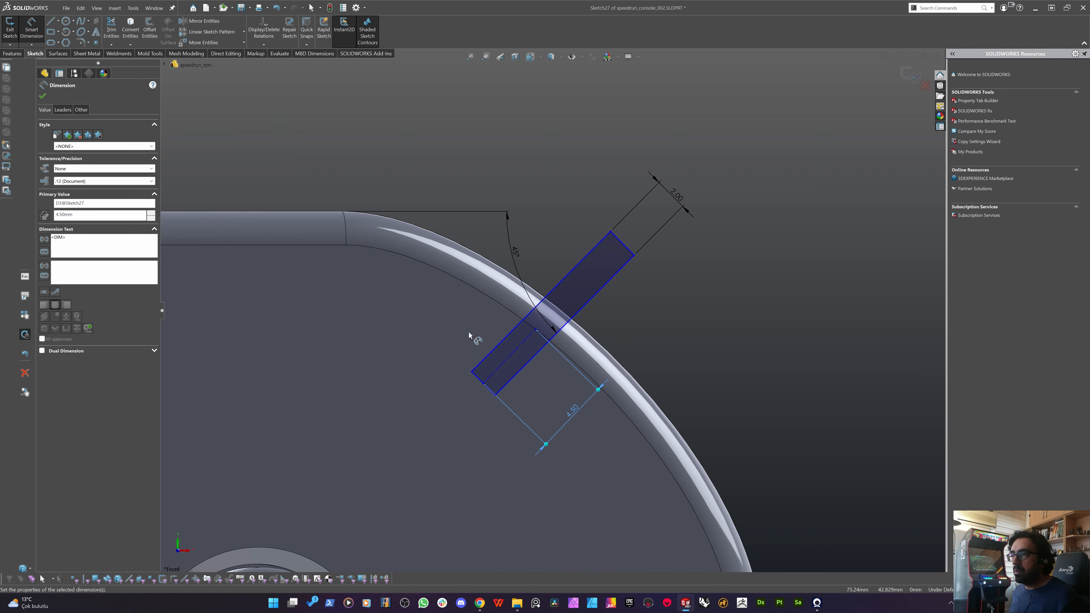
{"action": "key", "text": "Escape"}
{"action": "scroll", "coordinate": [573, 342], "scroll_direction": "up", "scroll_amount": 5}
{"action": "scroll", "coordinate": [590, 358], "scroll_direction": "down", "scroll_amount": 3}
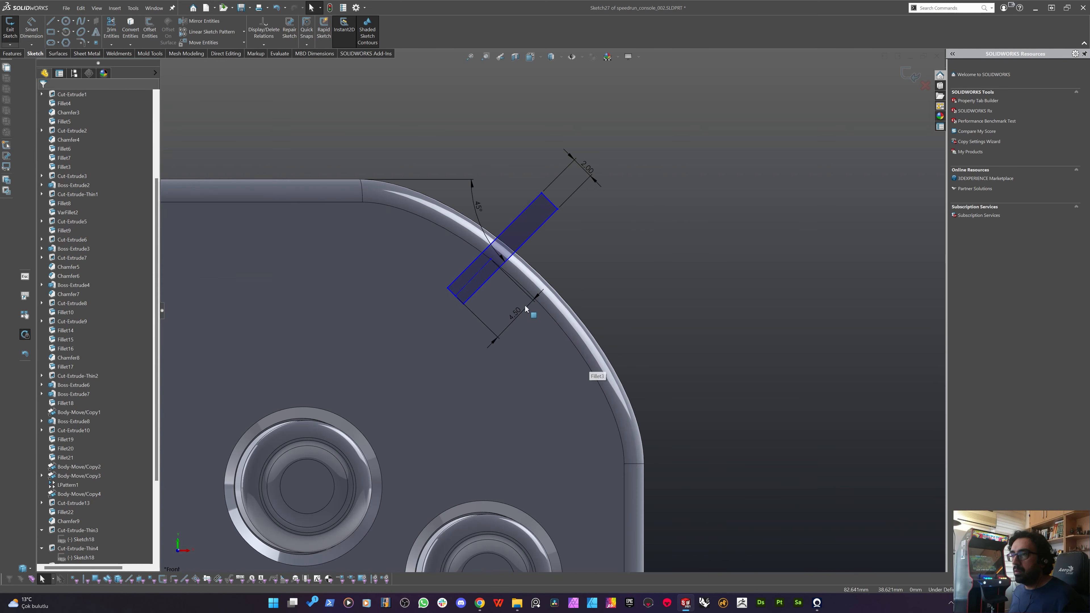
Copy the slanted rectangle and place the duplicate beside the original, further along the rounded corner.
{"action": "scroll", "coordinate": [527, 308], "scroll_direction": "down", "scroll_amount": 3}
{"action": "left_click", "coordinate": [456, 236]}
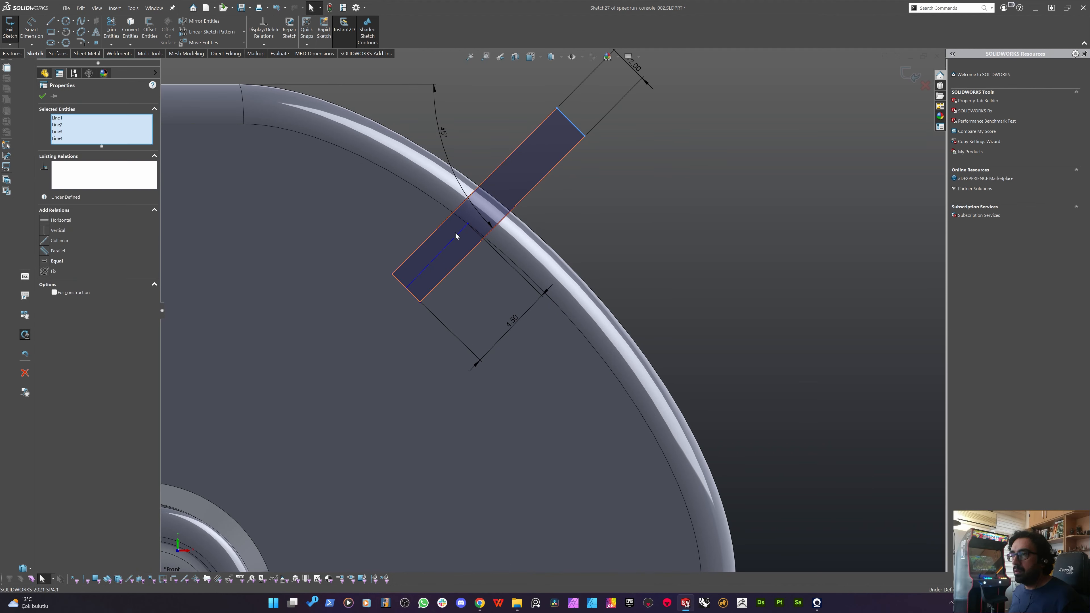
{"action": "key", "text": "ctrl+c"}
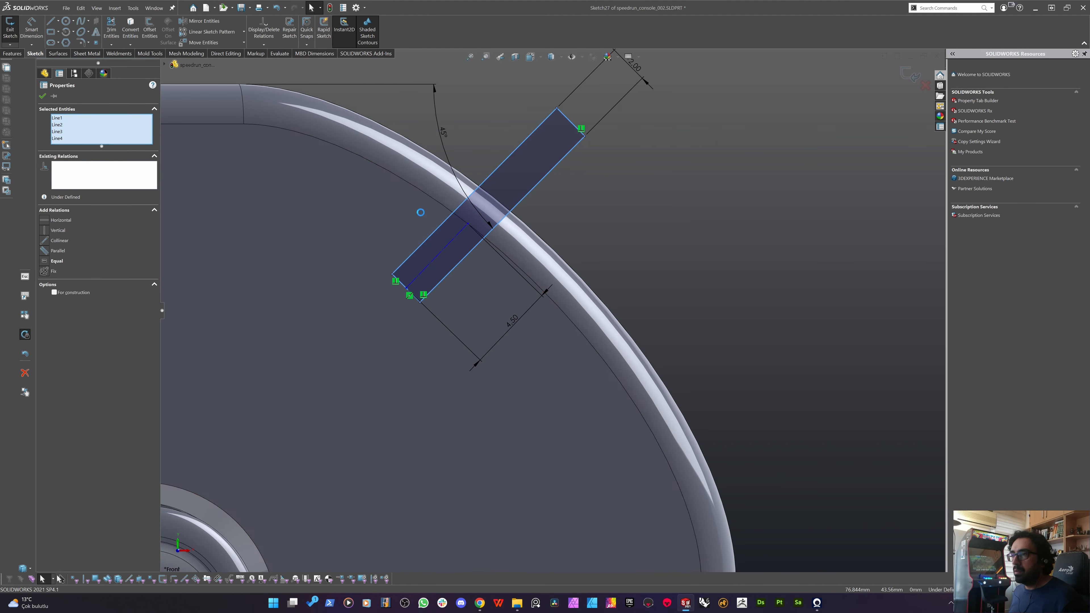
{"action": "key", "text": "ctrl+v"}
{"action": "left_click_drag", "start_coordinate": [531, 211], "coordinate": [620, 280]}
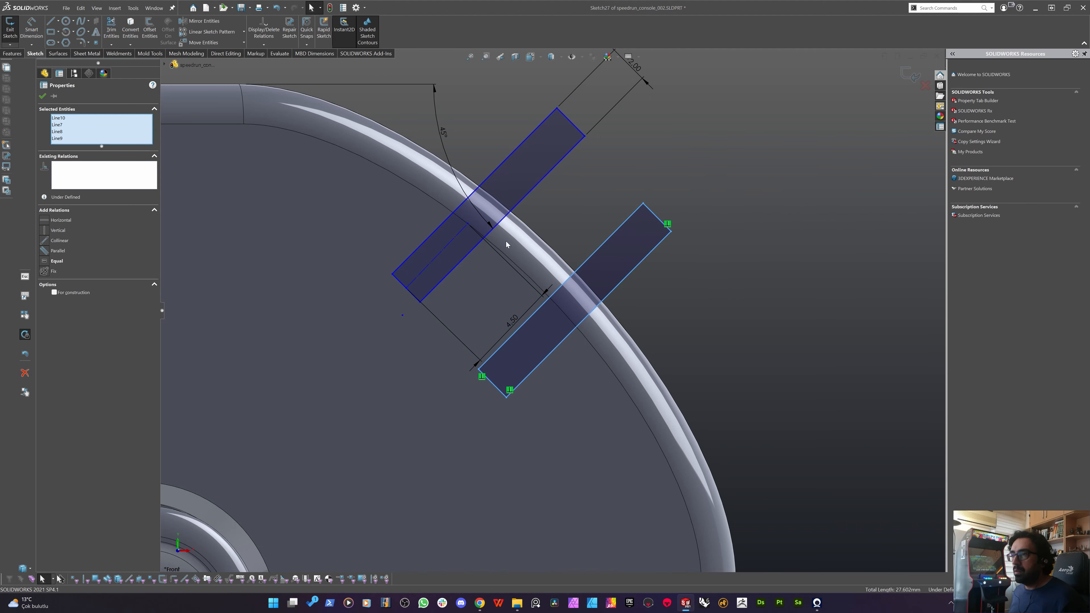
{"action": "key", "text": "l"}
{"action": "key", "text": "Escape"}
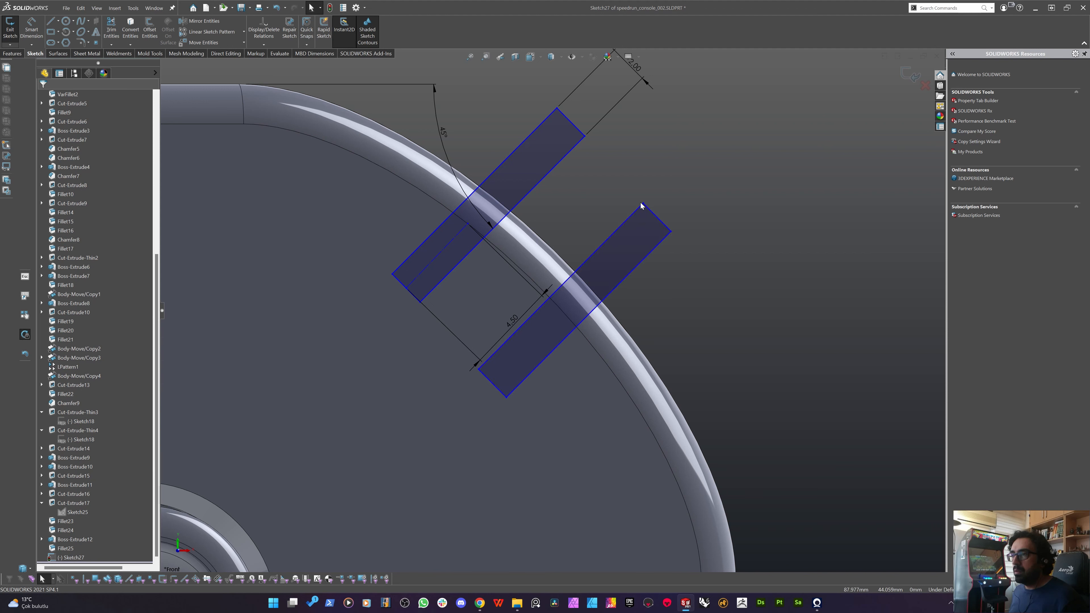
Reposition the copied rectangle and make its outer short side equal and collinear with the original's outer short side.
{"action": "left_click_drag", "start_coordinate": [643, 205], "coordinate": [638, 169]}
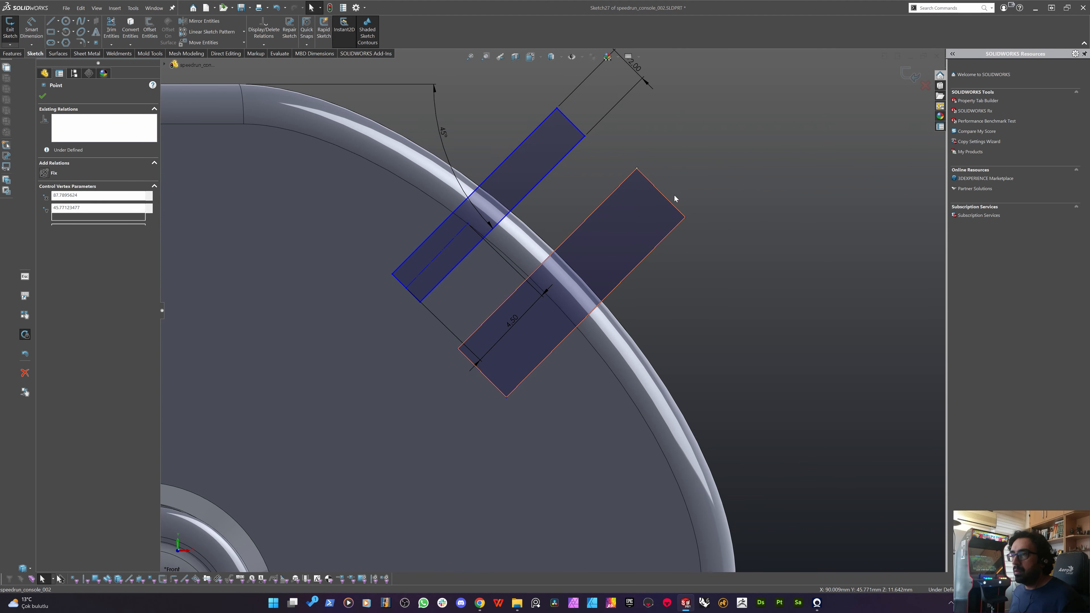
{"action": "left_click_drag", "start_coordinate": [674, 200], "coordinate": [757, 295]}
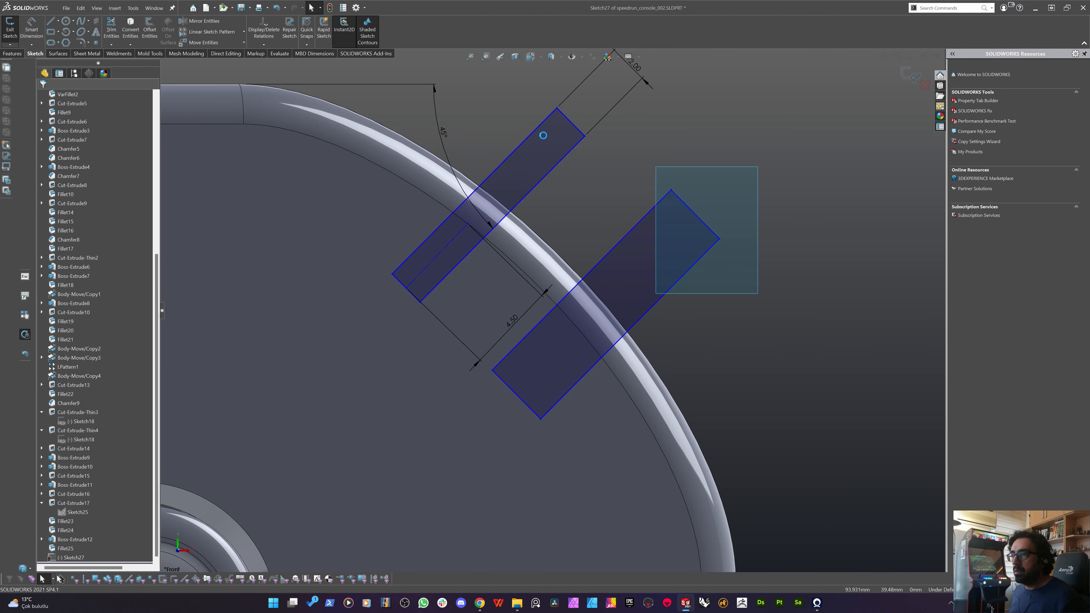
{"action": "mouse_move", "coordinate": [539, 94]}
{"action": "left_mouse_down", "text": "ctrl"}
{"action": "mouse_move", "coordinate": [597, 143]}
{"action": "mouse_move", "coordinate": [539, 84]}
{"action": "left_mouse_up", "text": "ctrl"}
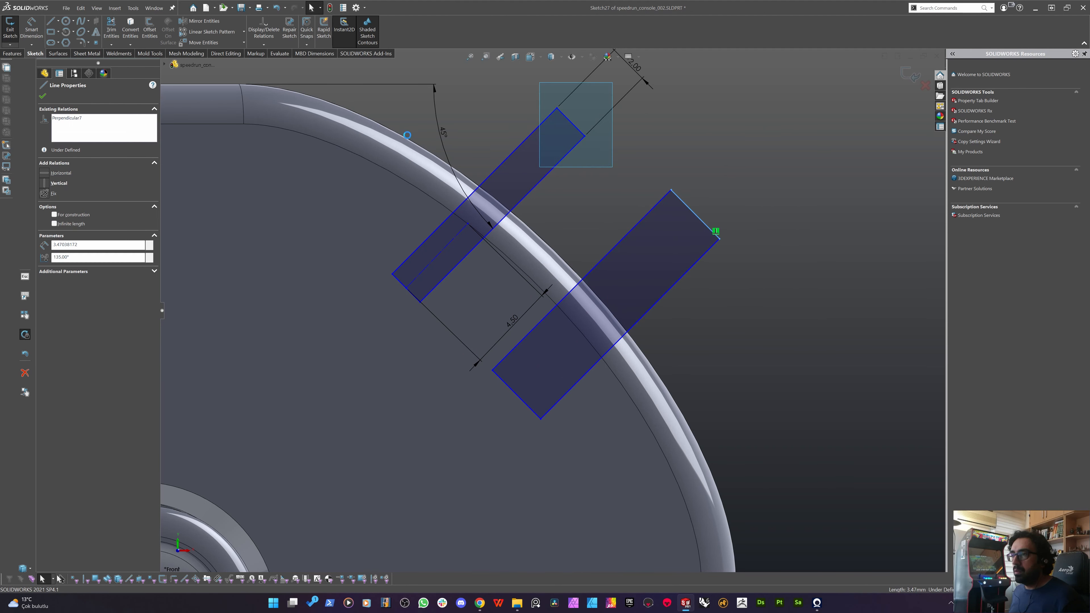
{"action": "left_click", "coordinate": [50, 259]}
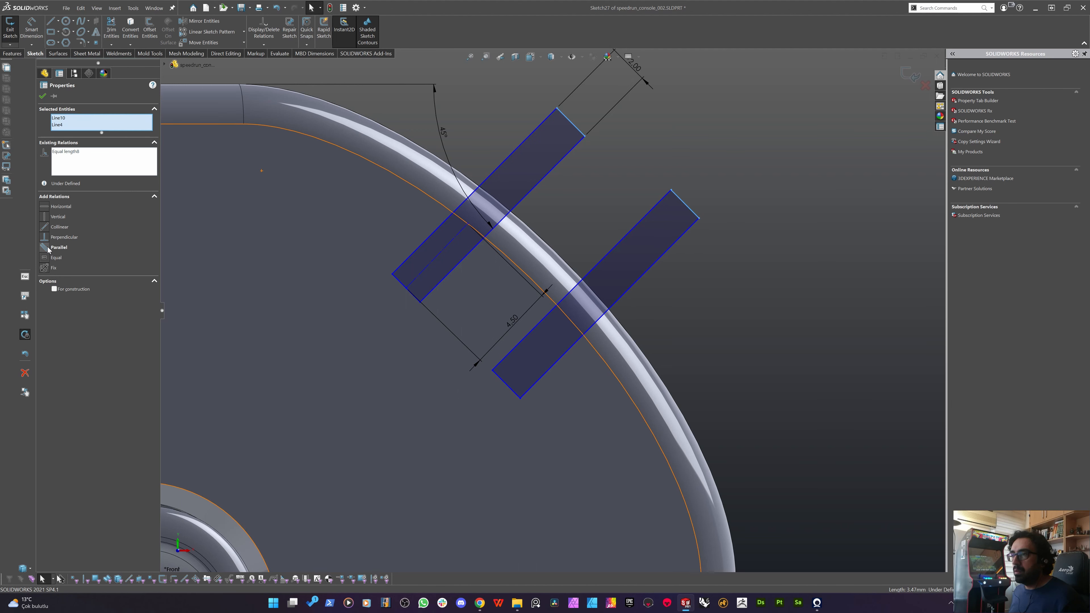
{"action": "left_click", "coordinate": [59, 227]}
Make the inner short sides of both rectangles equal in length and collinear.
{"action": "left_click_drag", "start_coordinate": [345, 243], "coordinate": [424, 319]}
{"action": "left_click_drag", "start_coordinate": [432, 377], "coordinate": [537, 440], "text": "ctrl"}
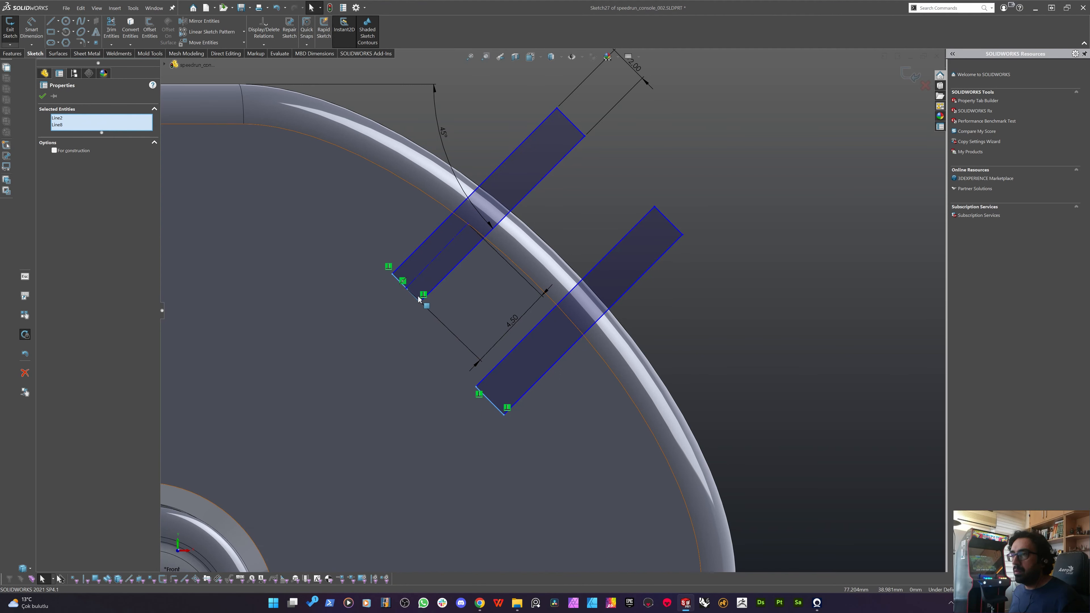
{"action": "left_click", "coordinate": [367, 302]}
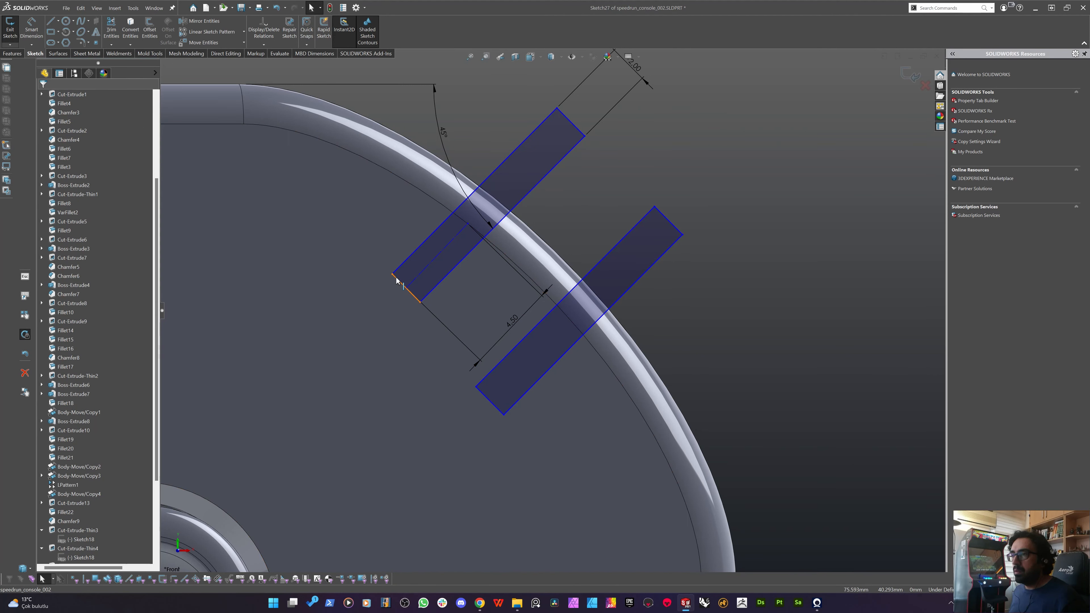
{"action": "left_click", "coordinate": [490, 401], "text": "ctrl"}
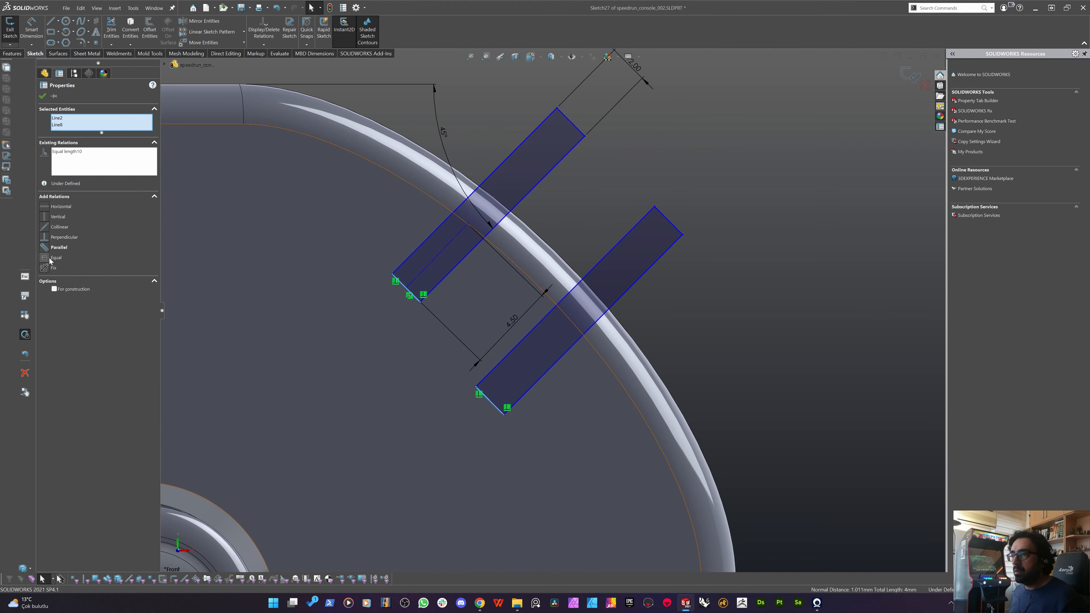
{"action": "left_click", "coordinate": [58, 227]}
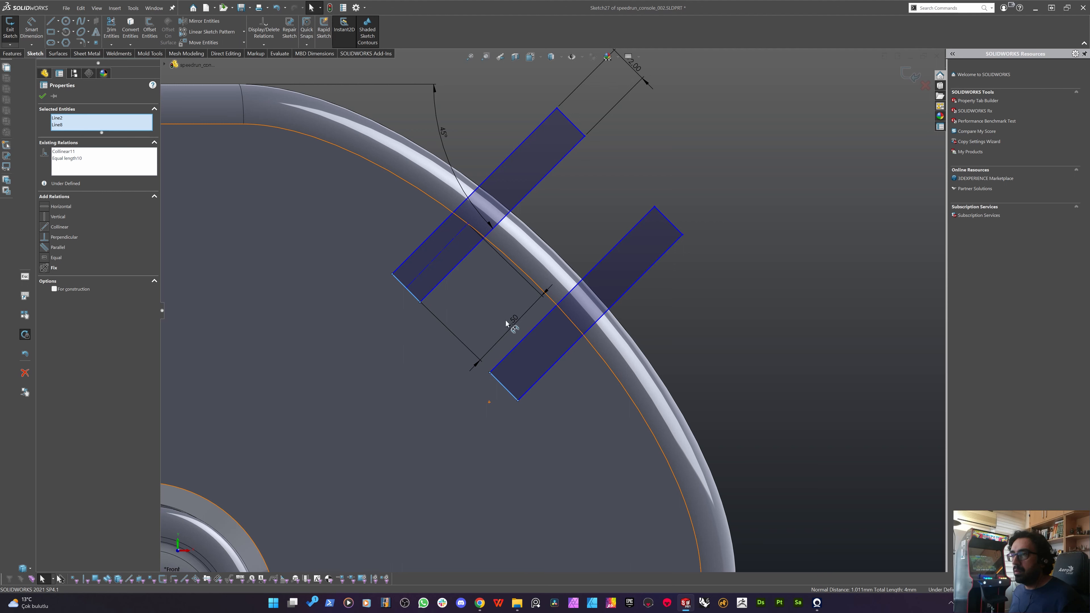
Dimension the gap between the two rectangles' facing long sides and set it to 5 mm.
{"action": "left_click", "coordinate": [745, 336]}
{"action": "right_click_drag", "start_coordinate": [746, 337], "coordinate": [736, 296]}
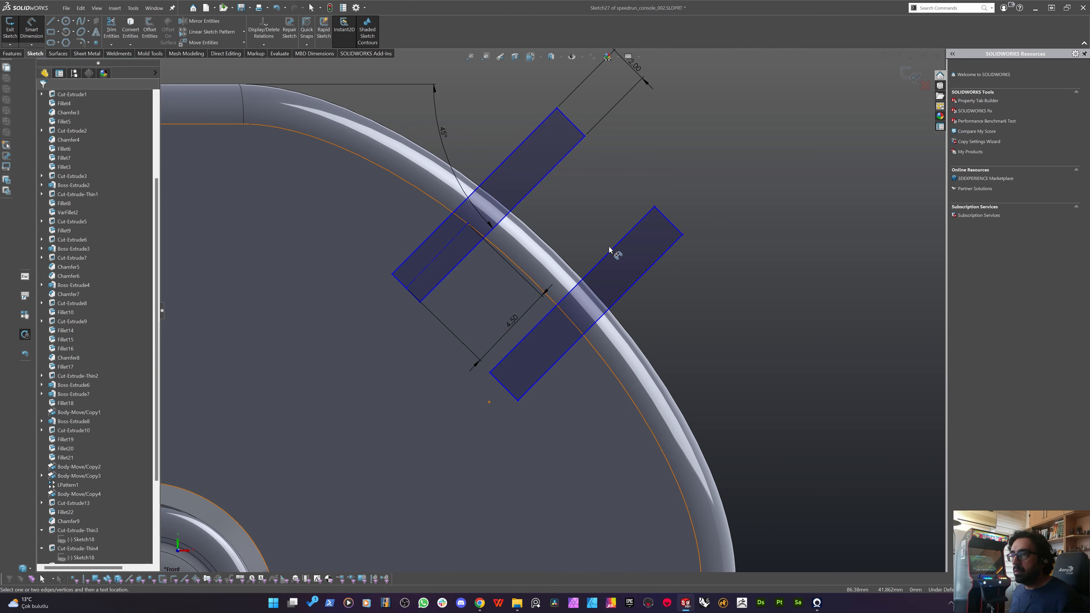
{"action": "left_click", "coordinate": [619, 244]}
{"action": "left_click", "coordinate": [540, 182]}
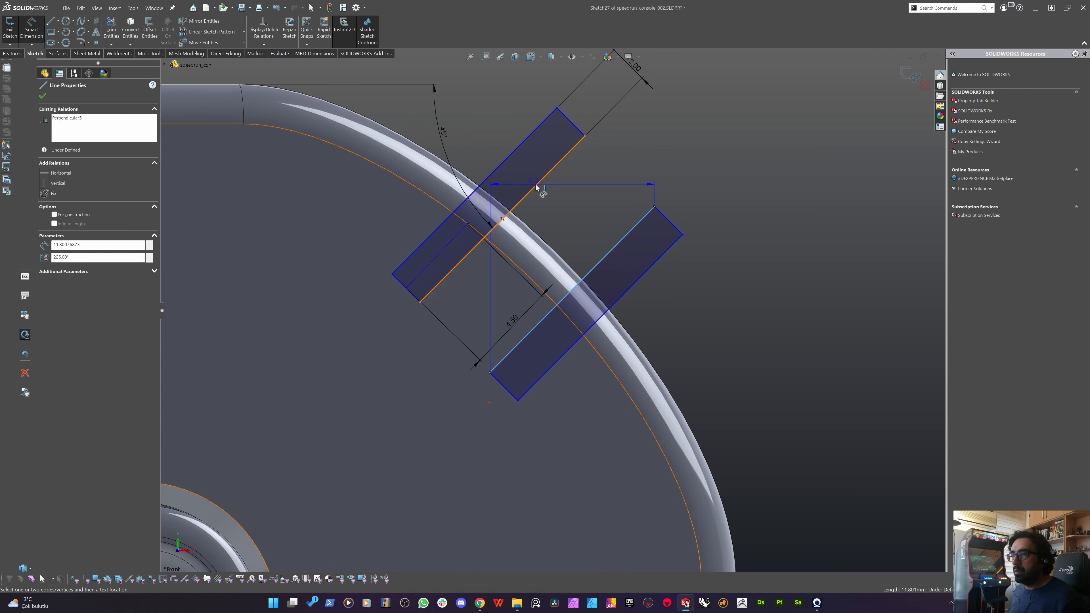
{"action": "left_click", "coordinate": [699, 149]}
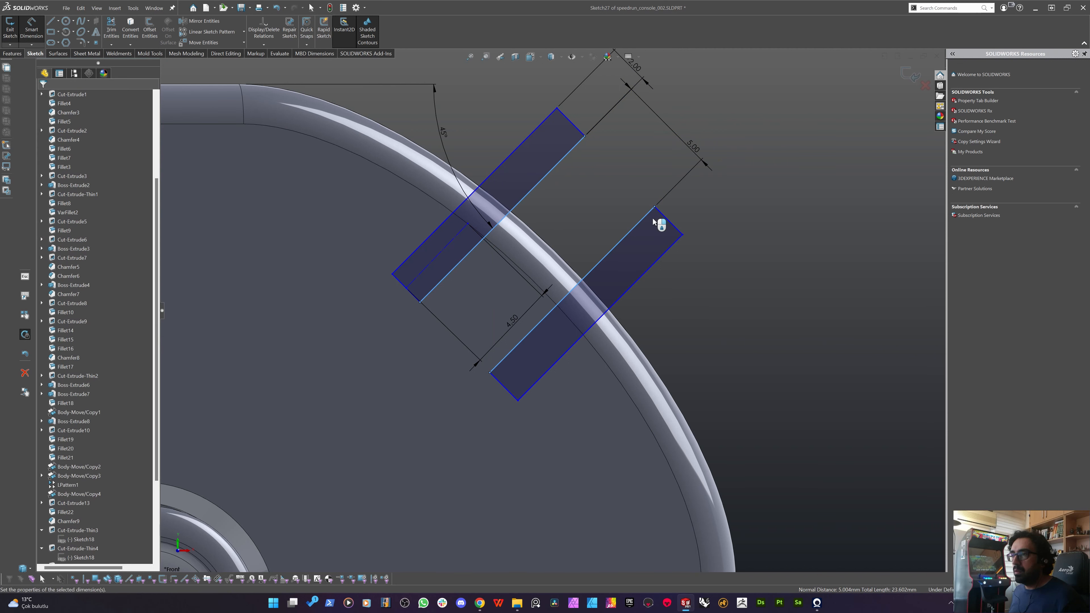
{"action": "type", "text": "5"}
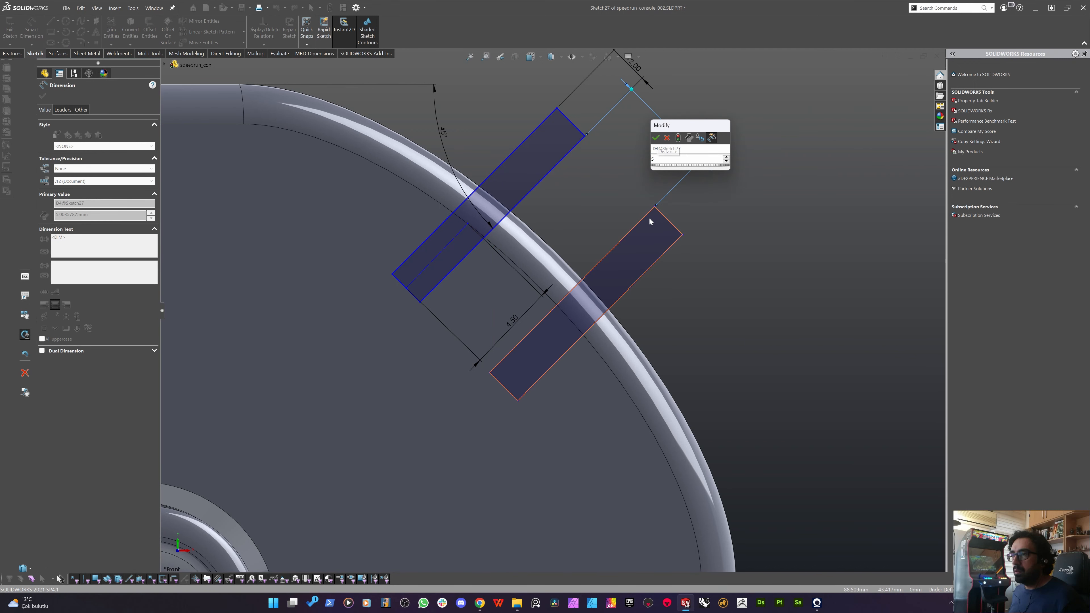
{"action": "key", "text": "Return"}
{"action": "key", "text": "Escape"}
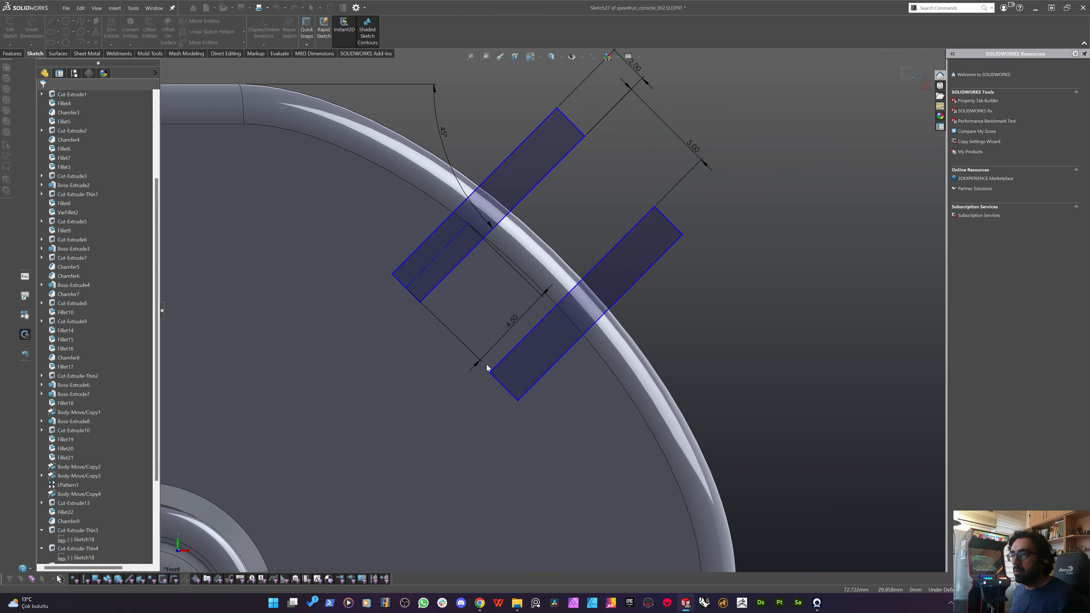
{"action": "scroll", "coordinate": [488, 370], "scroll_direction": "up", "scroll_amount": 7}
{"action": "middle_click_drag", "start_coordinate": [498, 382], "coordinate": [505, 314]}
{"action": "scroll", "coordinate": [576, 342], "scroll_direction": "down", "scroll_amount": 3}
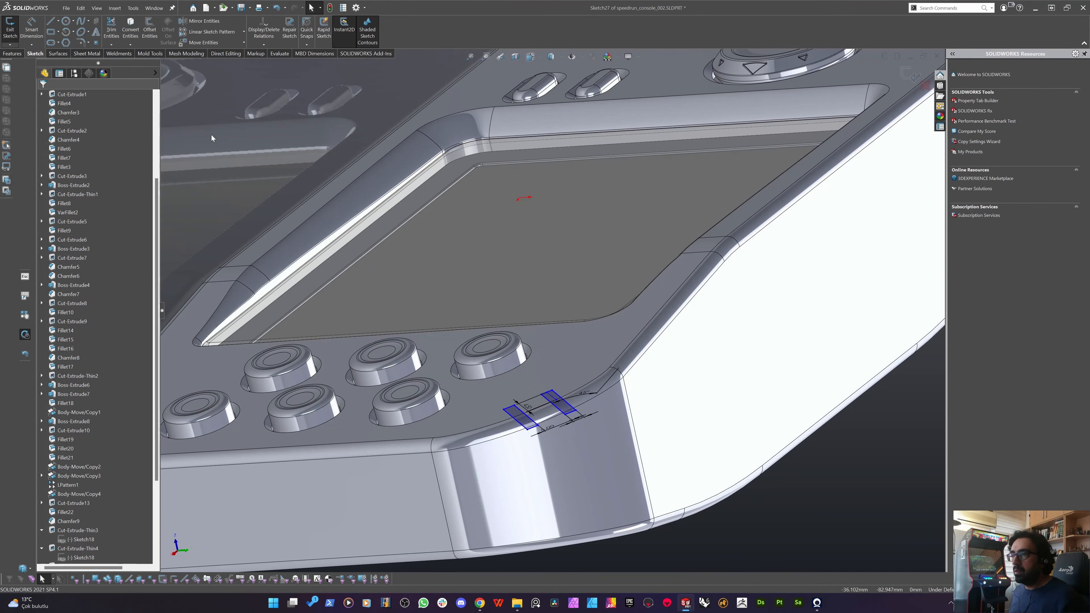
{"action": "scroll", "coordinate": [557, 451], "scroll_direction": "down", "scroll_amount": 3}
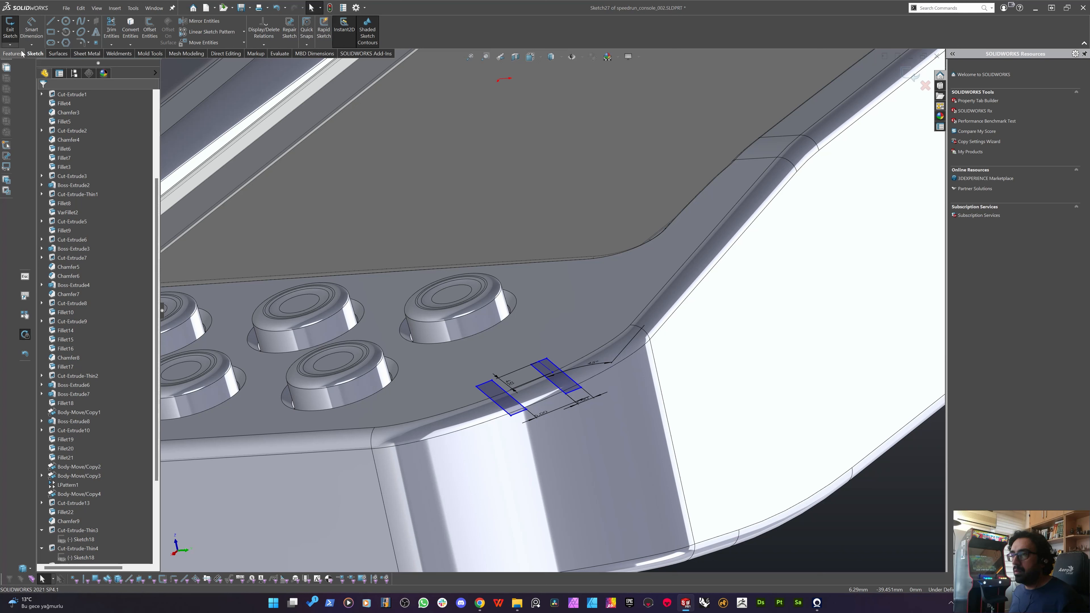
{"action": "left_click", "coordinate": [13, 53]}
{"action": "left_click", "coordinate": [119, 28]}
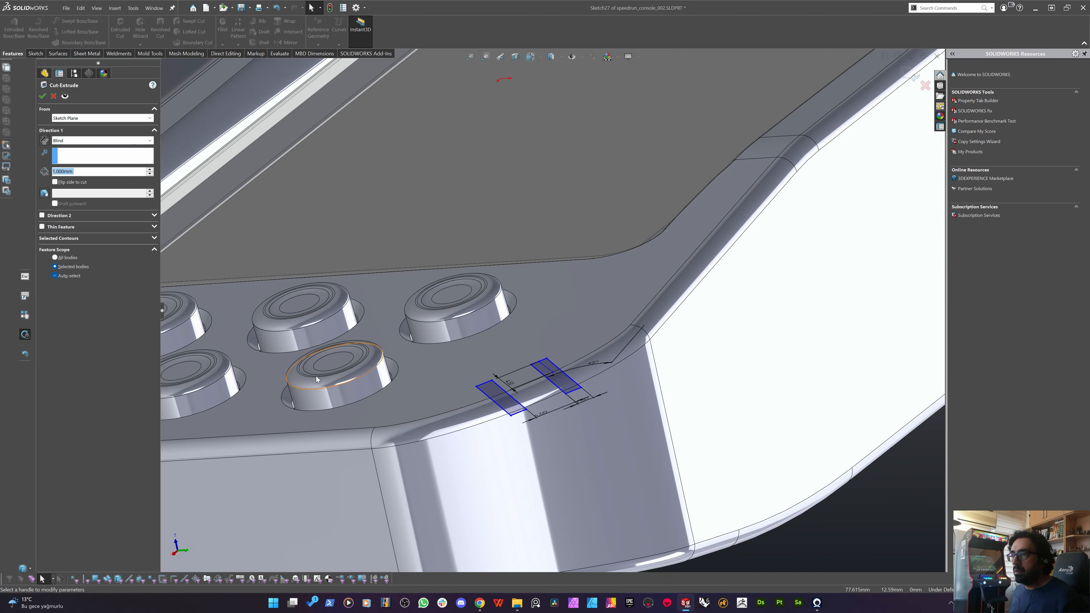
{"action": "type", "text": "3"}
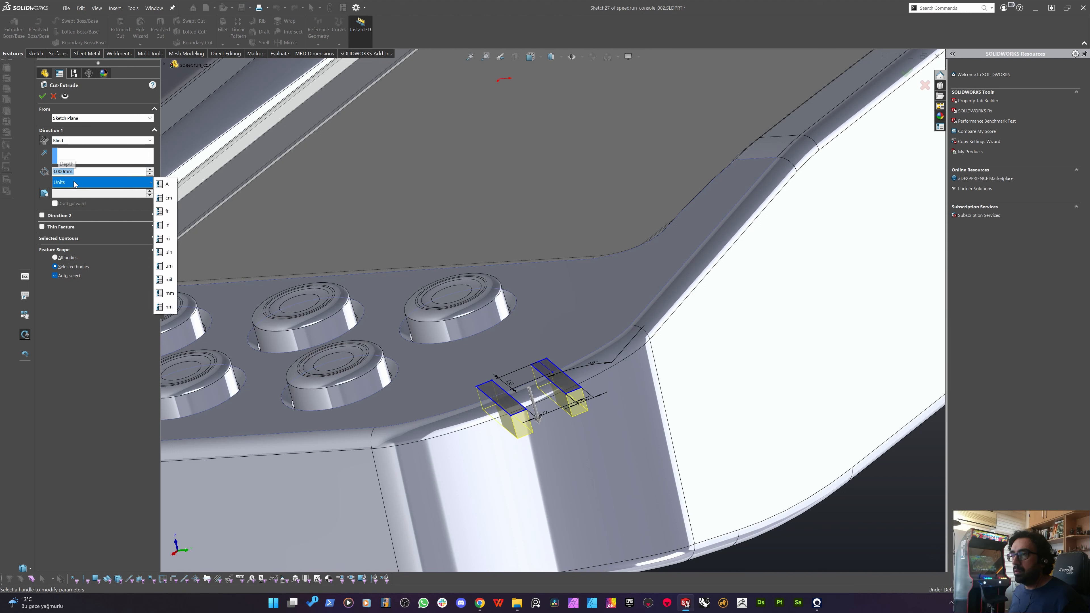
{"action": "type", "text": "4"}
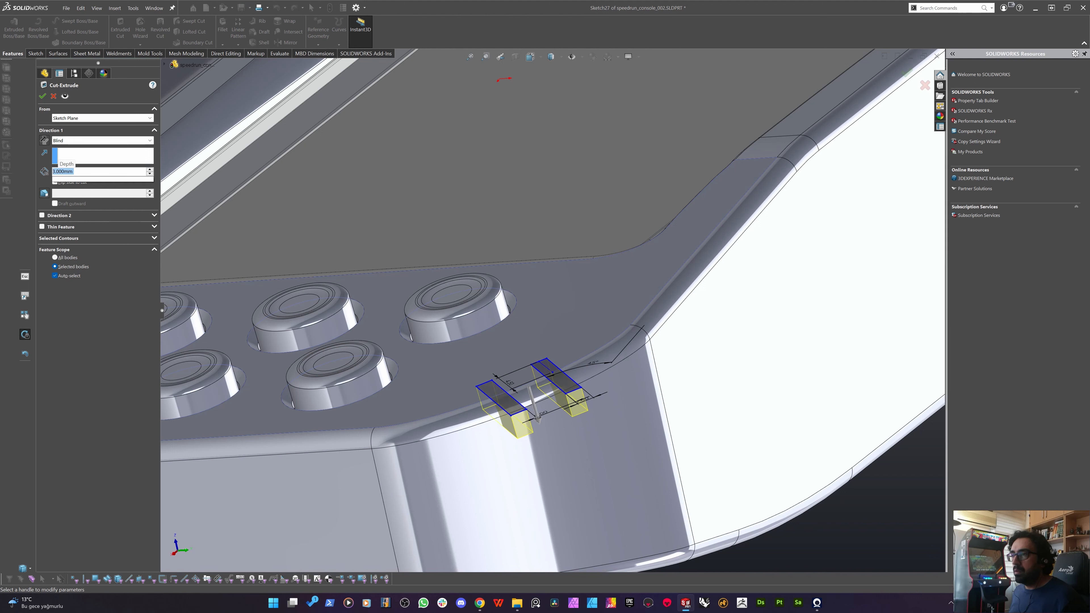
{"action": "key", "text": "Return"}
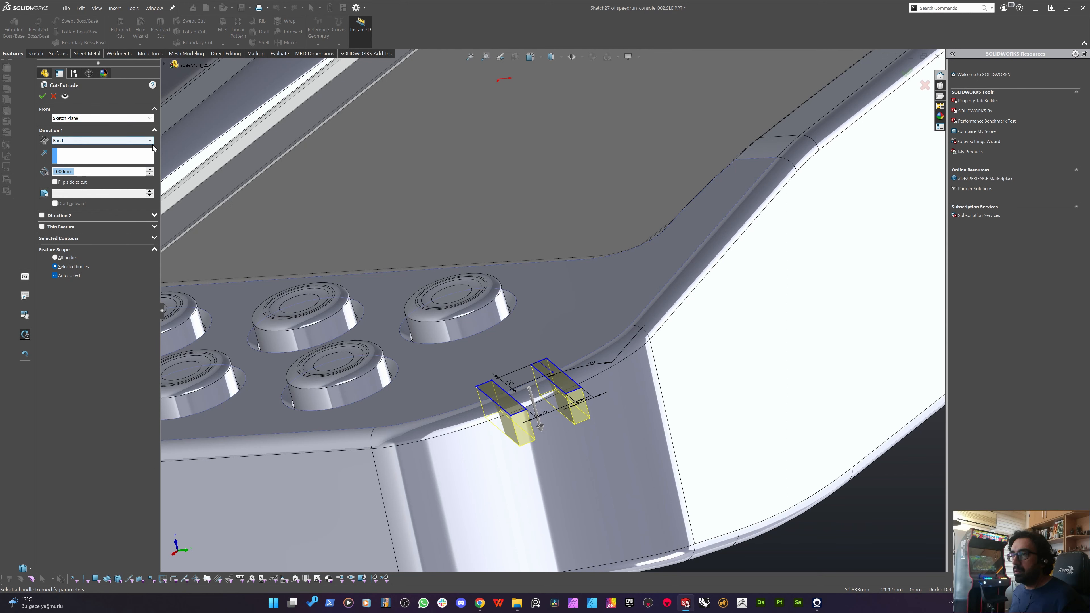
{"action": "scroll", "coordinate": [434, 394], "scroll_direction": "down", "scroll_amount": 8}
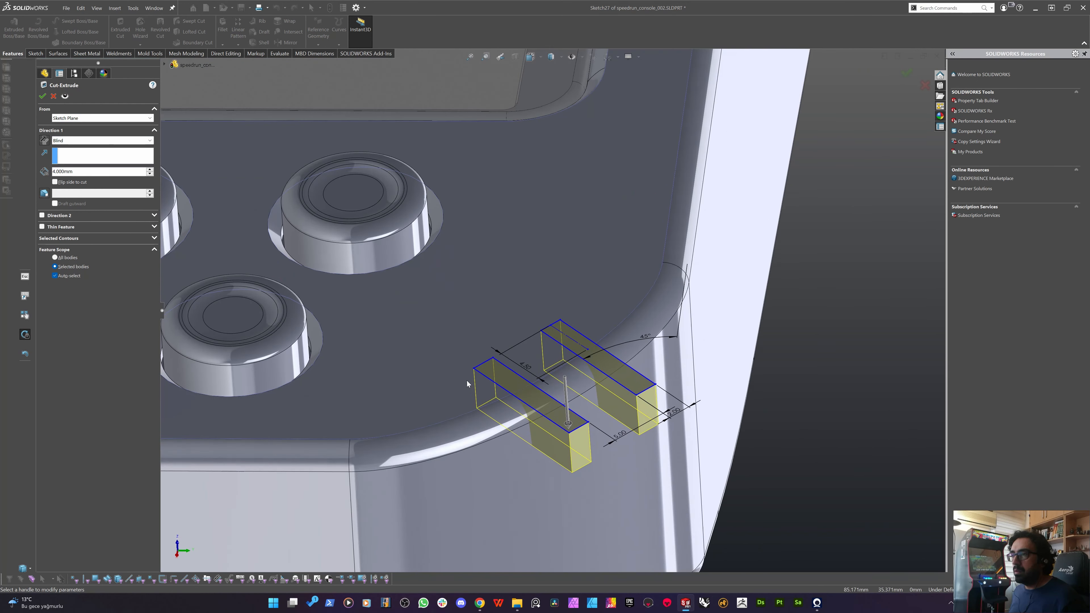
{"action": "middle_click_drag", "start_coordinate": [538, 424], "coordinate": [494, 429]}
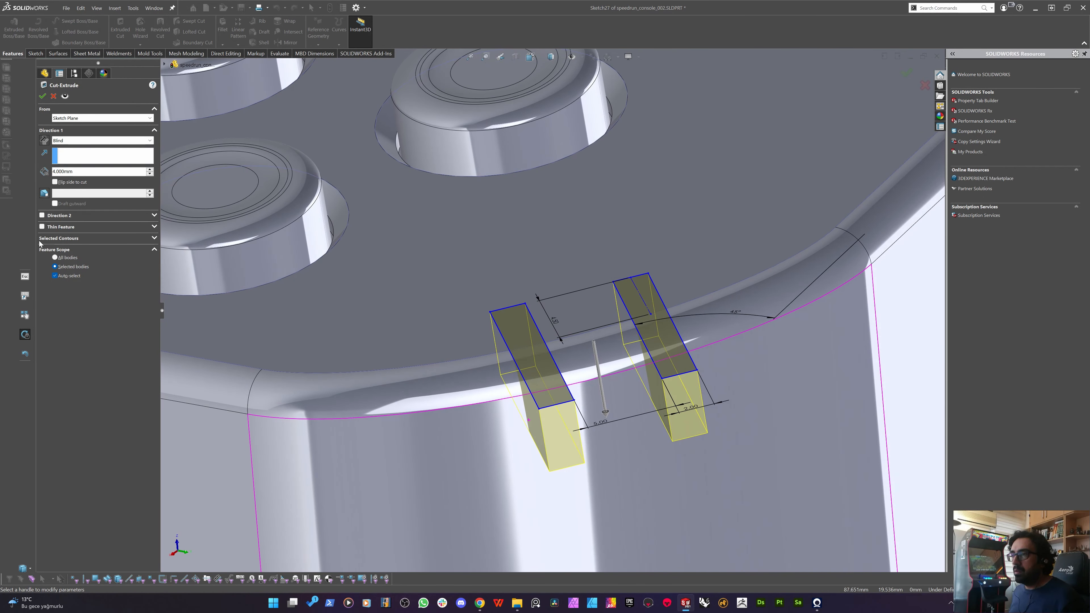
{"action": "left_click", "coordinate": [41, 227]}
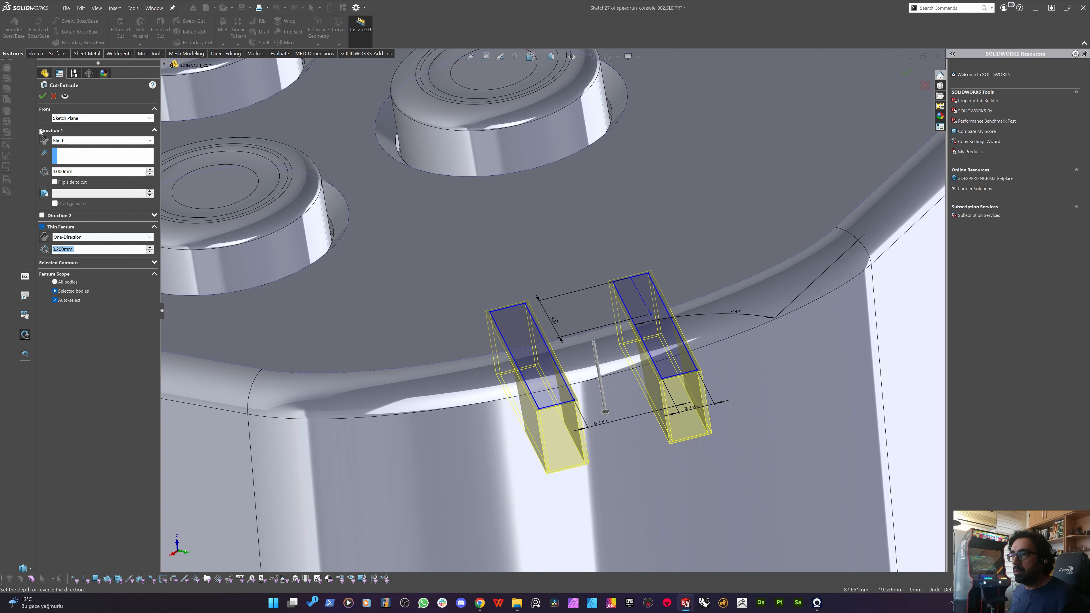
{"action": "left_click", "coordinate": [53, 96]}
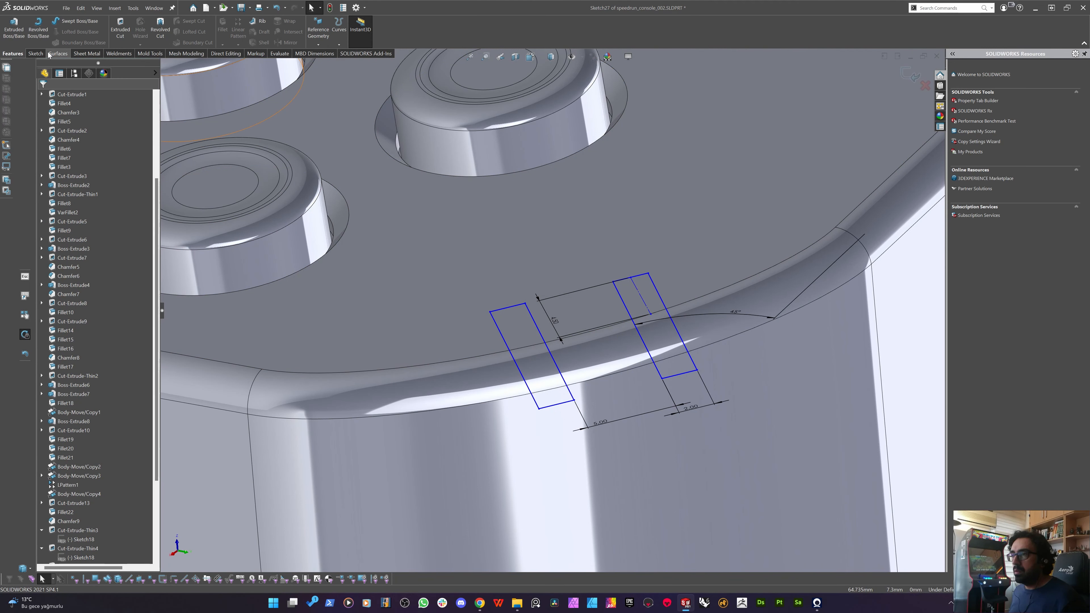
Extrude both slanted rectangles as surfaces in the reversed direction, down into the rounded corner, with a blind depth of 4 mm.
{"action": "left_click", "coordinate": [58, 55]}
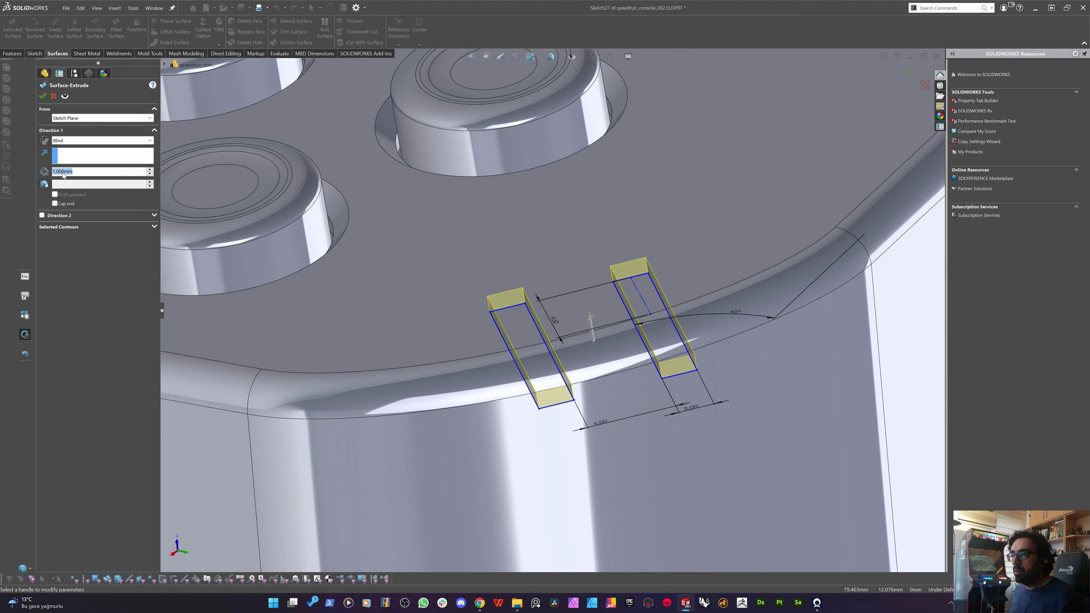
{"action": "type", "text": "3"}
{"action": "key", "text": "Return"}
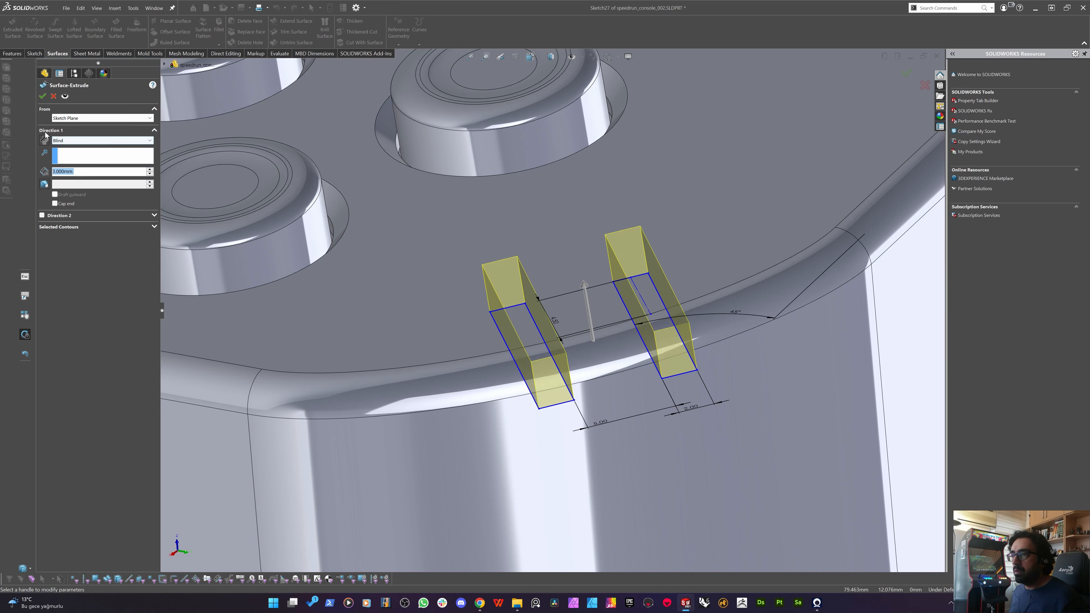
{"action": "left_click", "coordinate": [45, 140]}
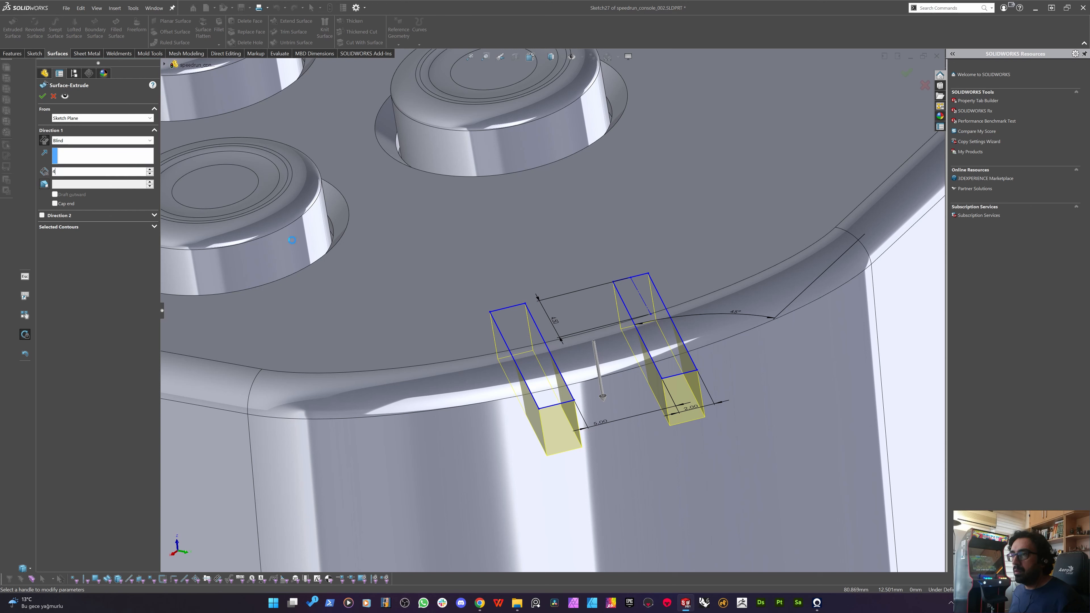
{"action": "middle_click_drag", "start_coordinate": [469, 314], "coordinate": [428, 335]}
{"action": "key", "text": "Return"}
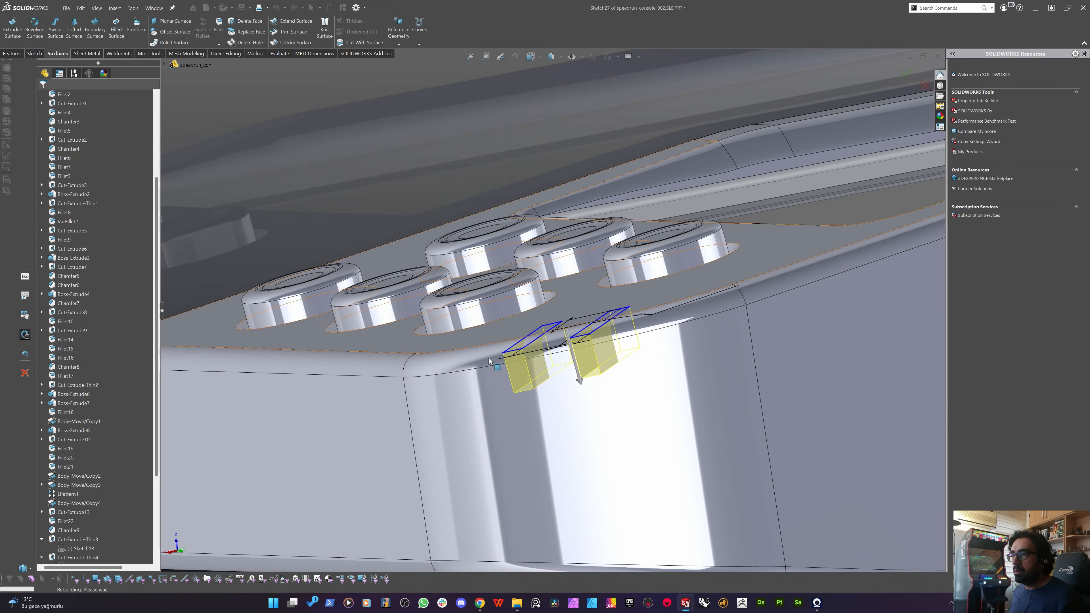
Create a reference plane through two adjoining lower edges of the extruded slot surface at the rounded corner.
{"action": "scroll", "coordinate": [528, 385], "scroll_direction": "down", "scroll_amount": 5}
{"action": "middle_click_drag", "start_coordinate": [525, 383], "coordinate": [504, 281]}
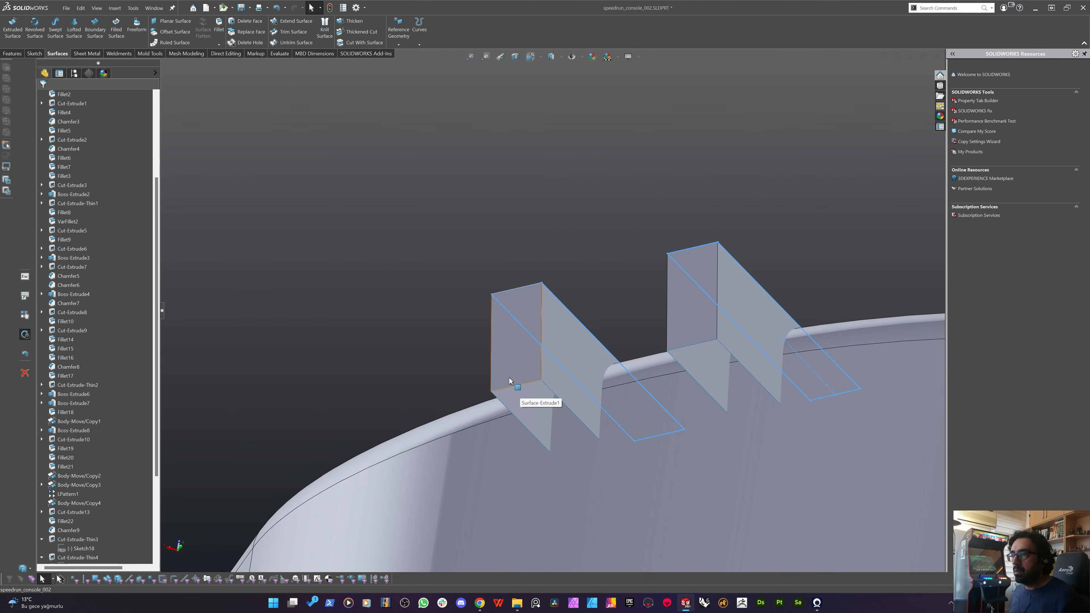
{"action": "left_click", "coordinate": [516, 389]}
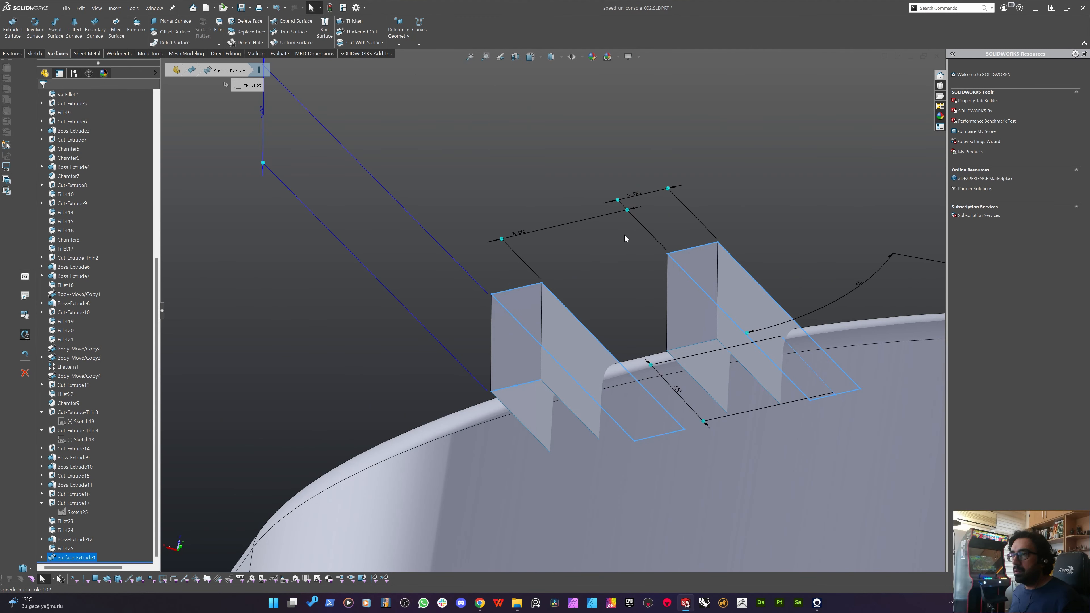
{"action": "middle_click_drag", "start_coordinate": [587, 264], "coordinate": [507, 284]}
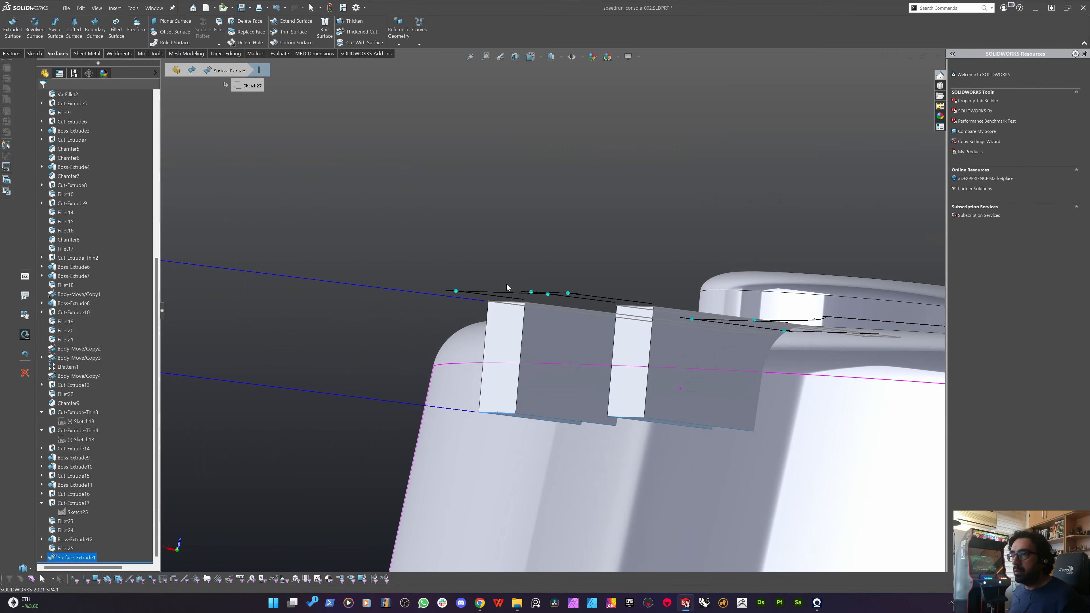
{"action": "scroll", "coordinate": [413, 223], "scroll_direction": "up", "scroll_amount": 4}
{"action": "left_click", "coordinate": [414, 224]}
{"action": "scroll", "coordinate": [546, 370], "scroll_direction": "down", "scroll_amount": 6}
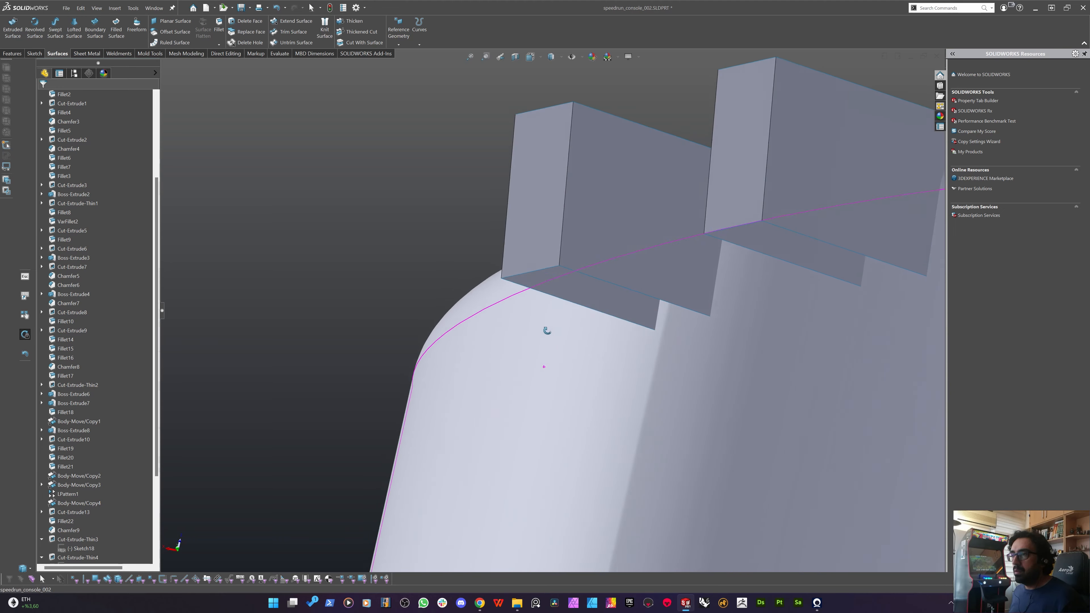
{"action": "left_click", "coordinate": [541, 267]}
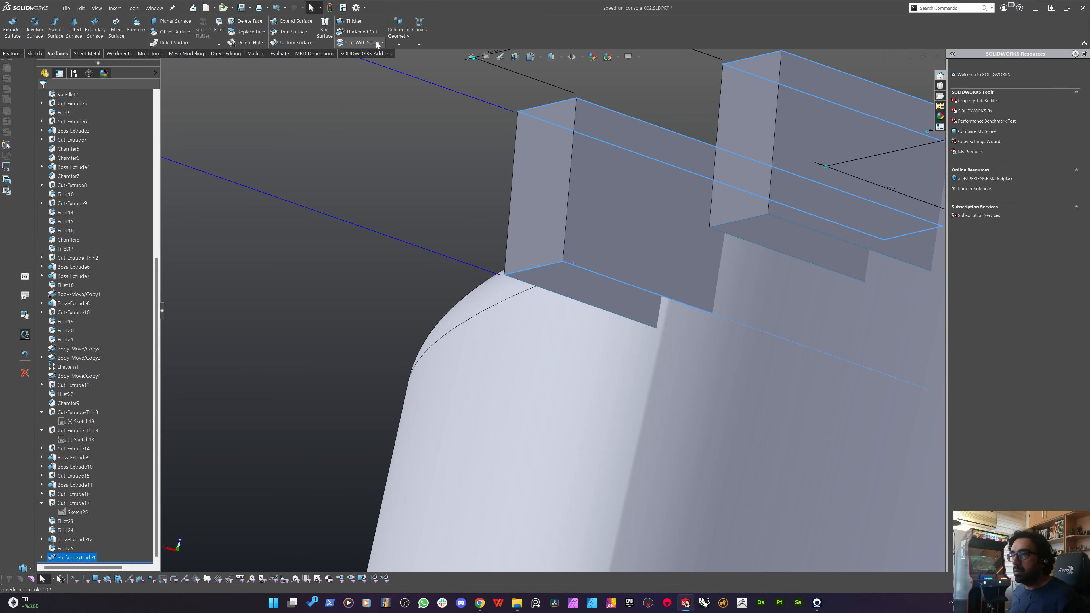
{"action": "left_click", "coordinate": [402, 32]}
{"action": "left_click", "coordinate": [407, 54]}
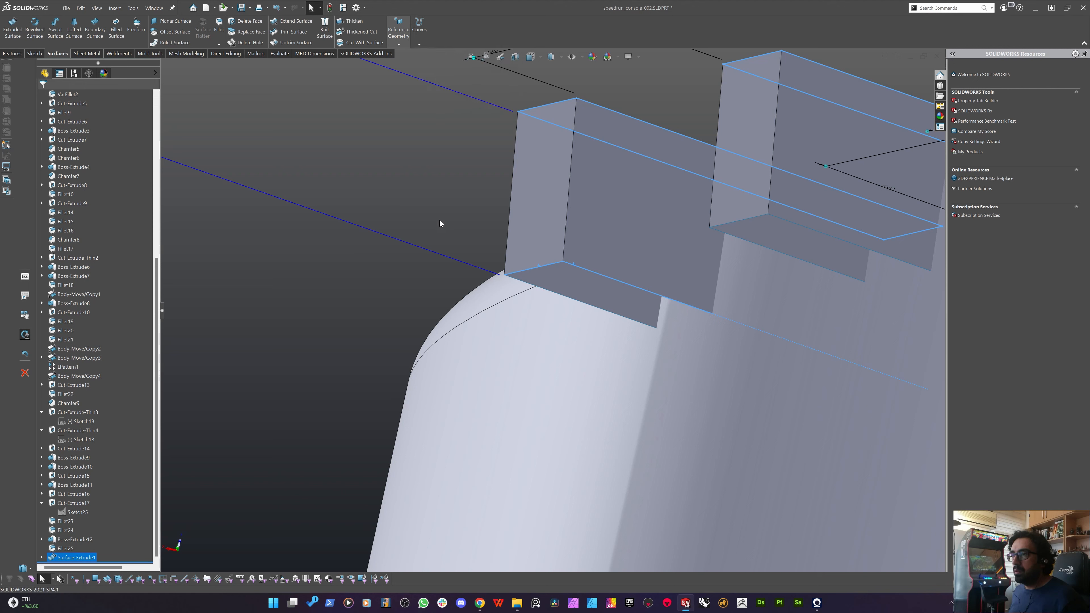
{"action": "left_click", "coordinate": [43, 99]}
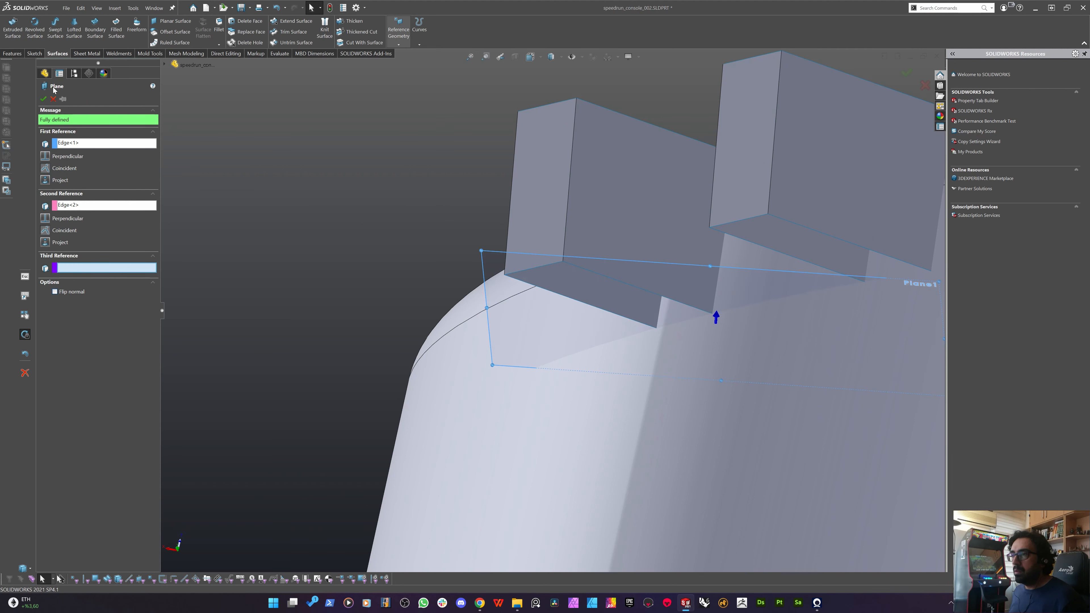
Start a sketch on the new reference plane beneath the extruded surfaces.
{"action": "left_click", "coordinate": [33, 55]}
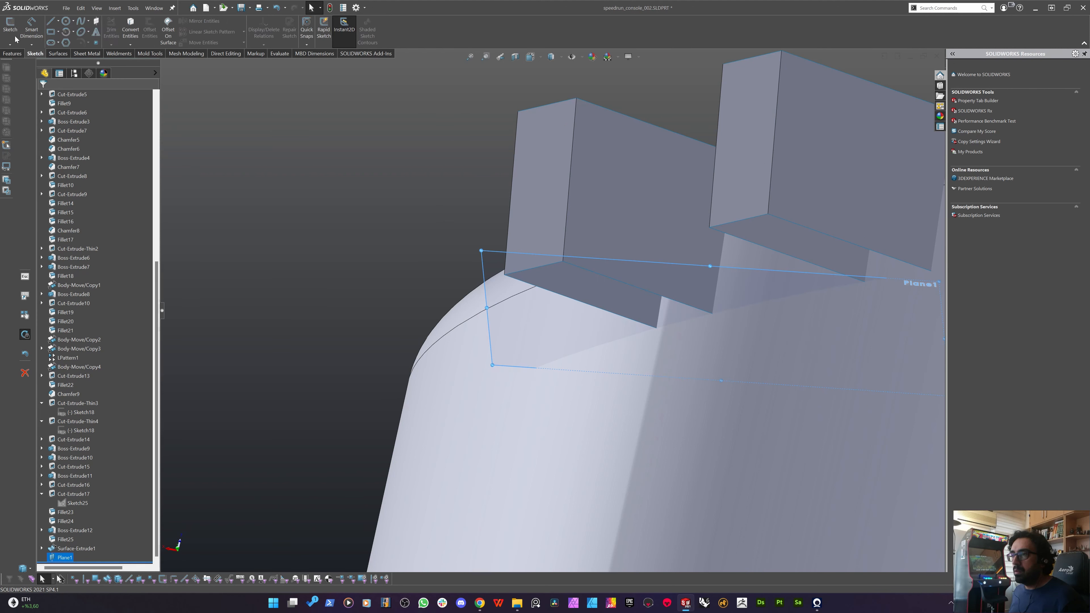
Start a sketch on Plane1 and convert Sketch27's two block profiles into it.
{"action": "left_click", "coordinate": [10, 29]}
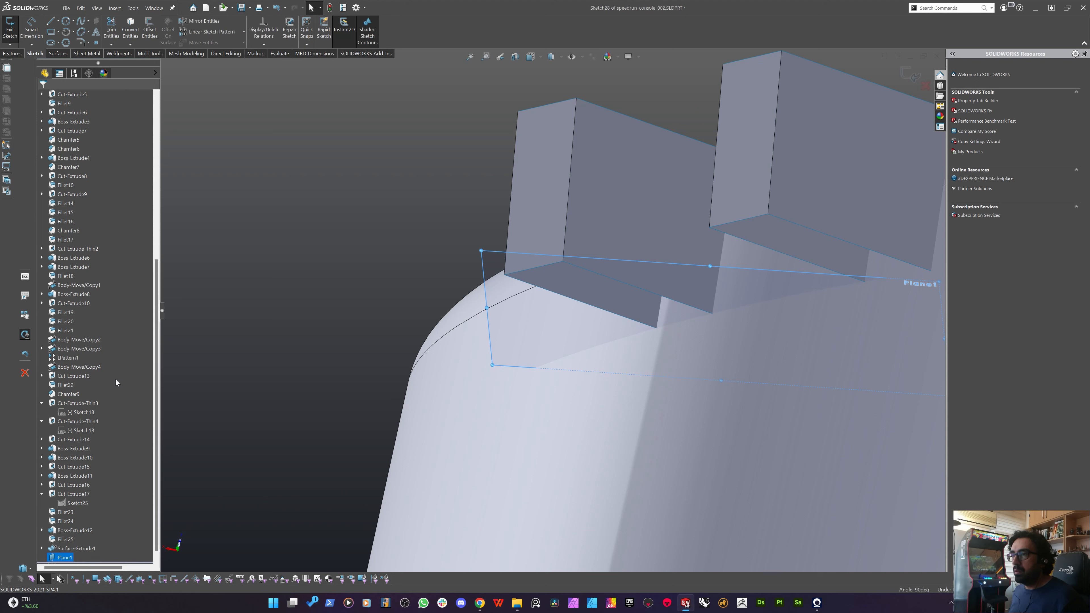
{"action": "left_click", "coordinate": [42, 540]}
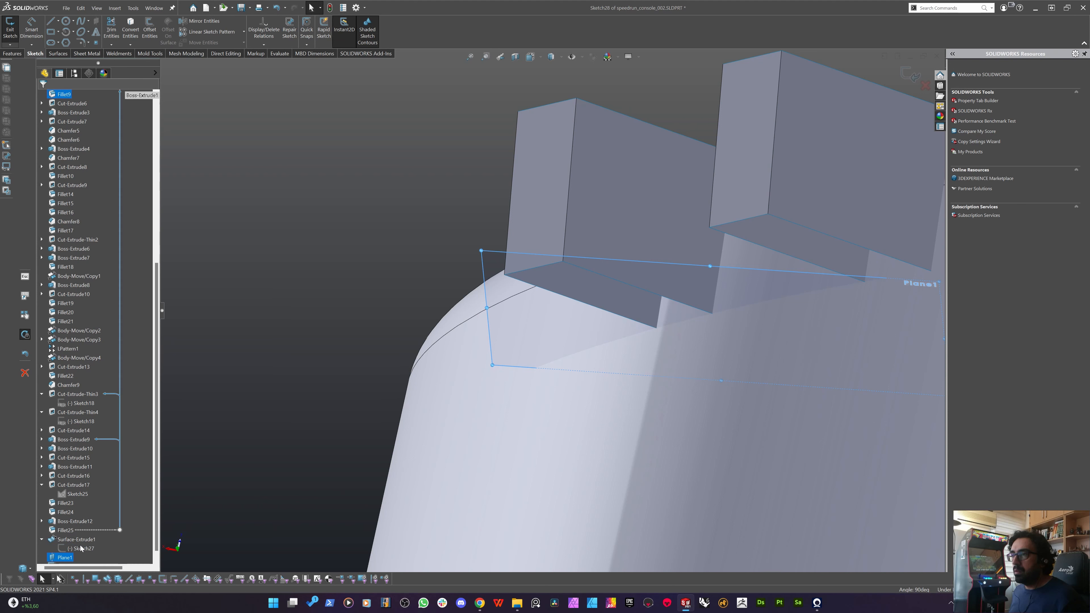
{"action": "left_click", "coordinate": [82, 548]}
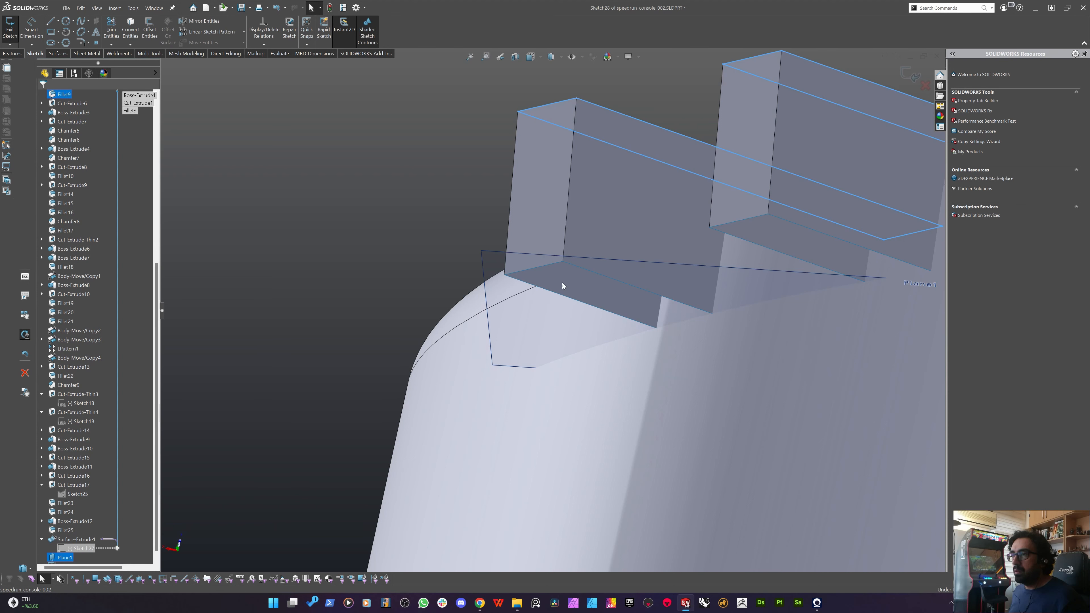
{"action": "left_click", "coordinate": [131, 29]}
{"action": "middle_click_drag", "start_coordinate": [395, 172], "coordinate": [391, 197]}
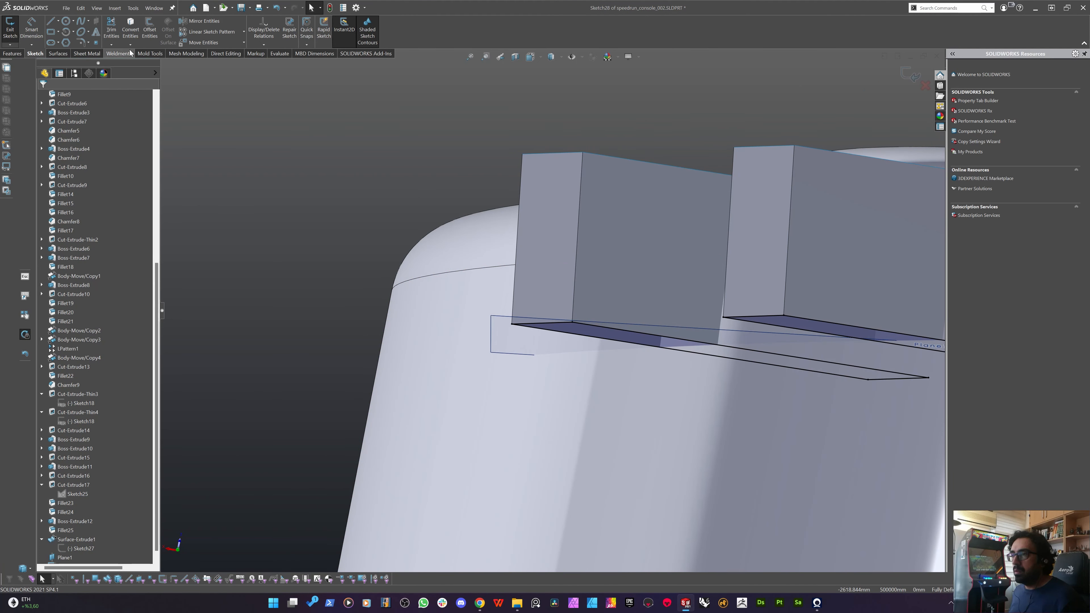
Create a planar surface from the converted sketch to close the lower ends of both extruded surface blocks.
{"action": "left_click", "coordinate": [62, 54]}
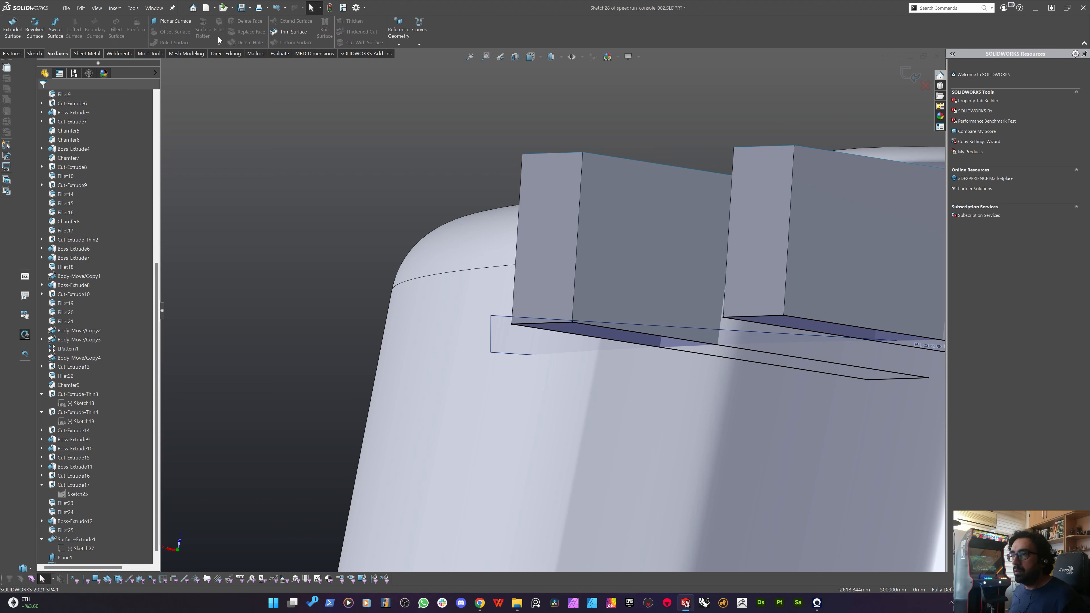
{"action": "left_click", "coordinate": [172, 25]}
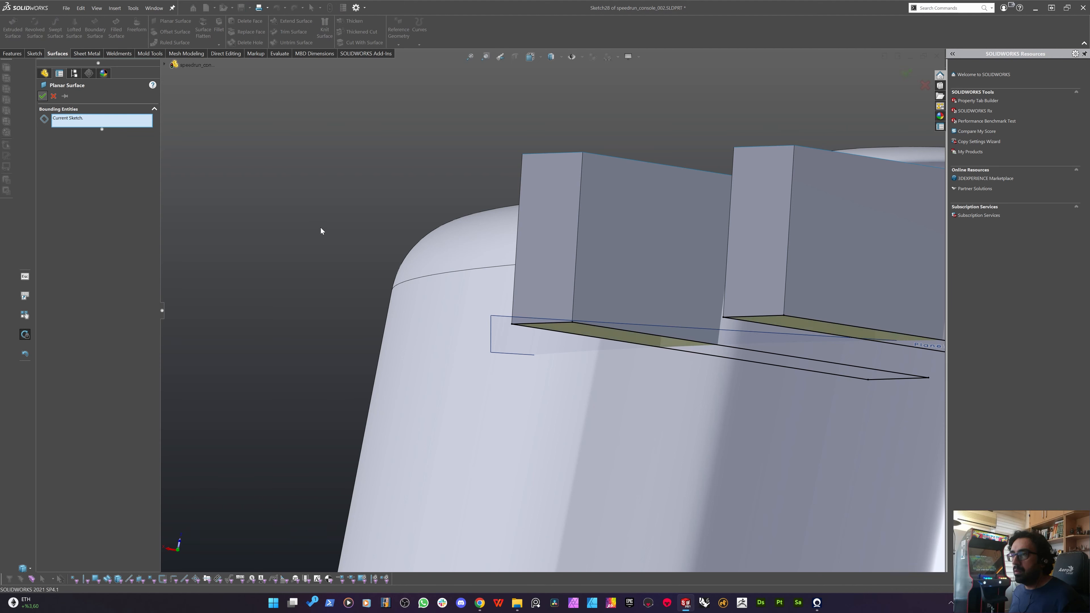
{"action": "key", "text": "Return"}
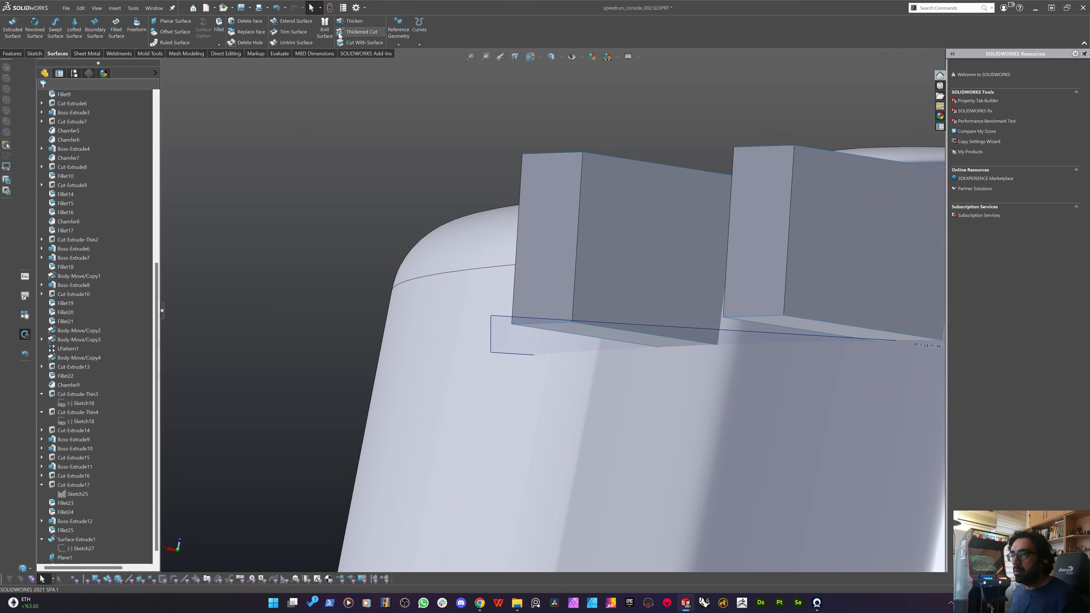
Knit the first extruded surface block with its bottom planar face, with Merge entities enabled.
{"action": "left_click", "coordinate": [325, 29]}
{"action": "left_click", "coordinate": [605, 255]}
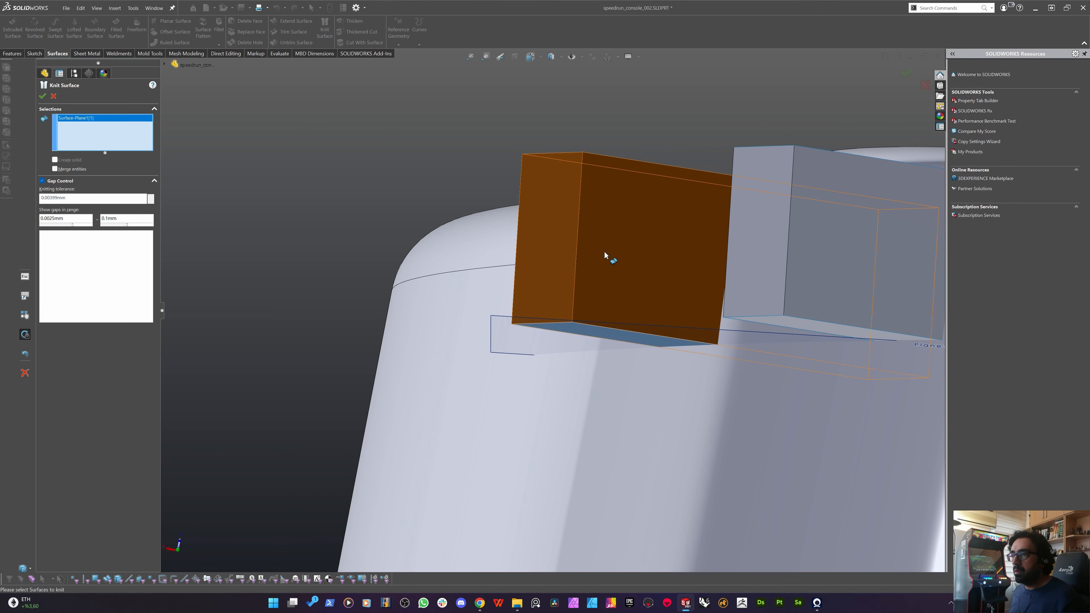
{"action": "left_click", "coordinate": [664, 331]}
{"action": "left_click", "coordinate": [793, 316]}
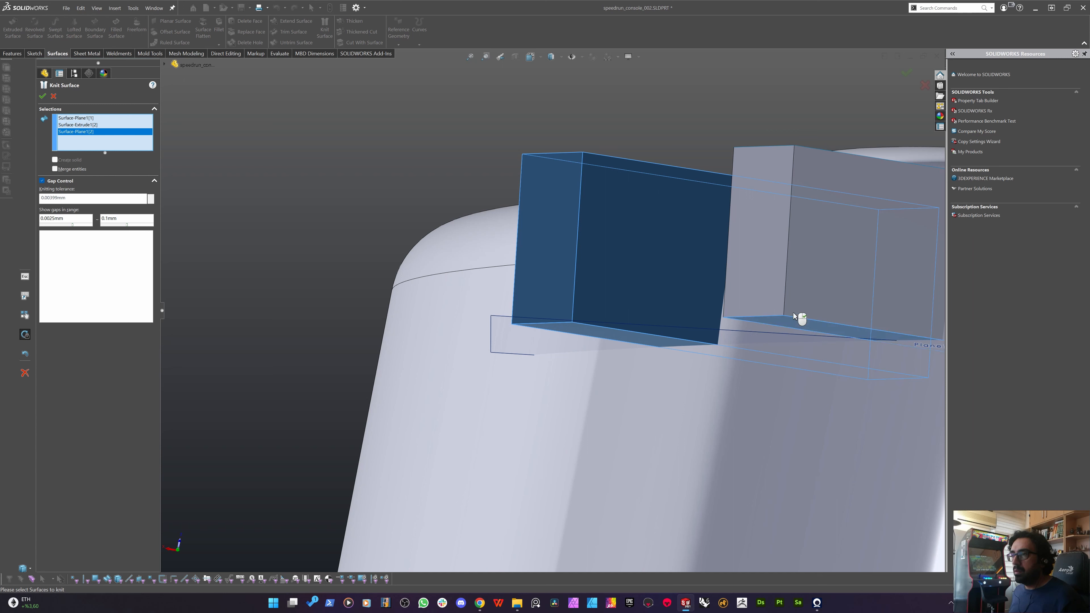
{"action": "left_click", "coordinate": [814, 262]}
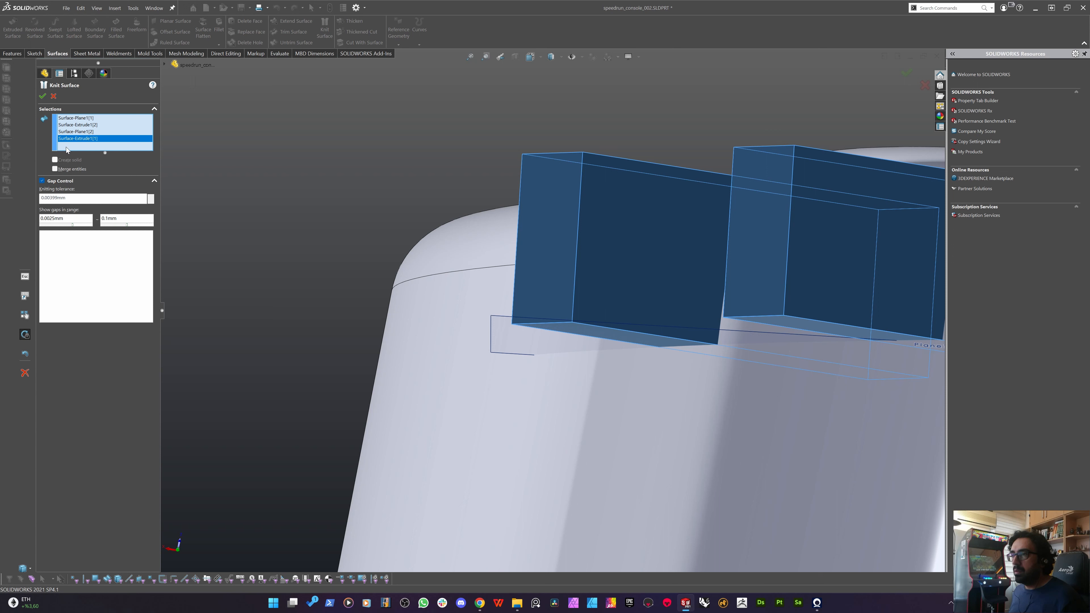
{"action": "left_click", "coordinate": [41, 97]}
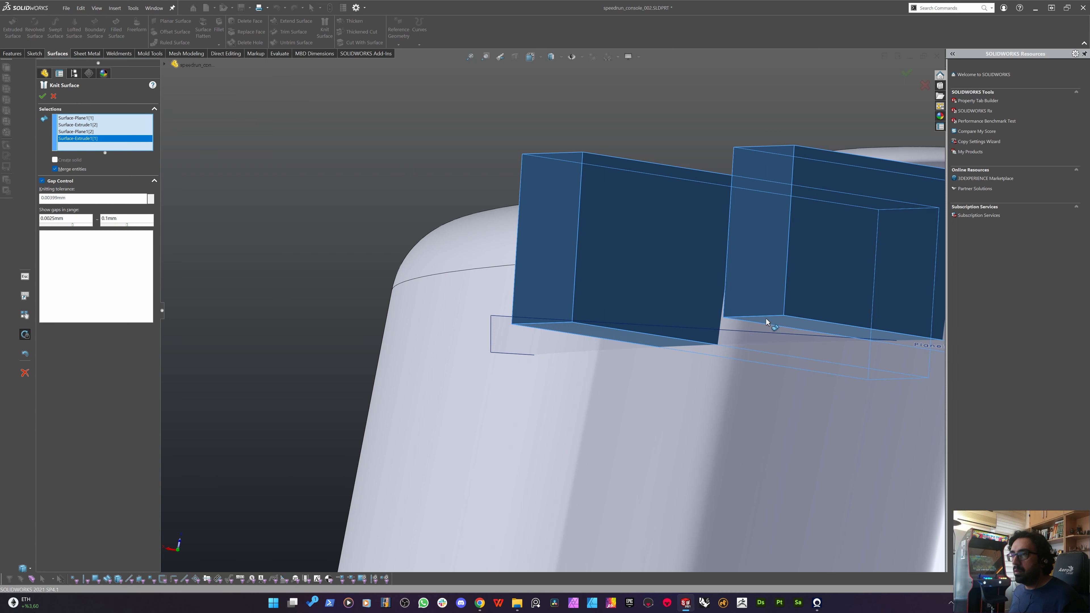
{"action": "left_click", "coordinate": [759, 282]}
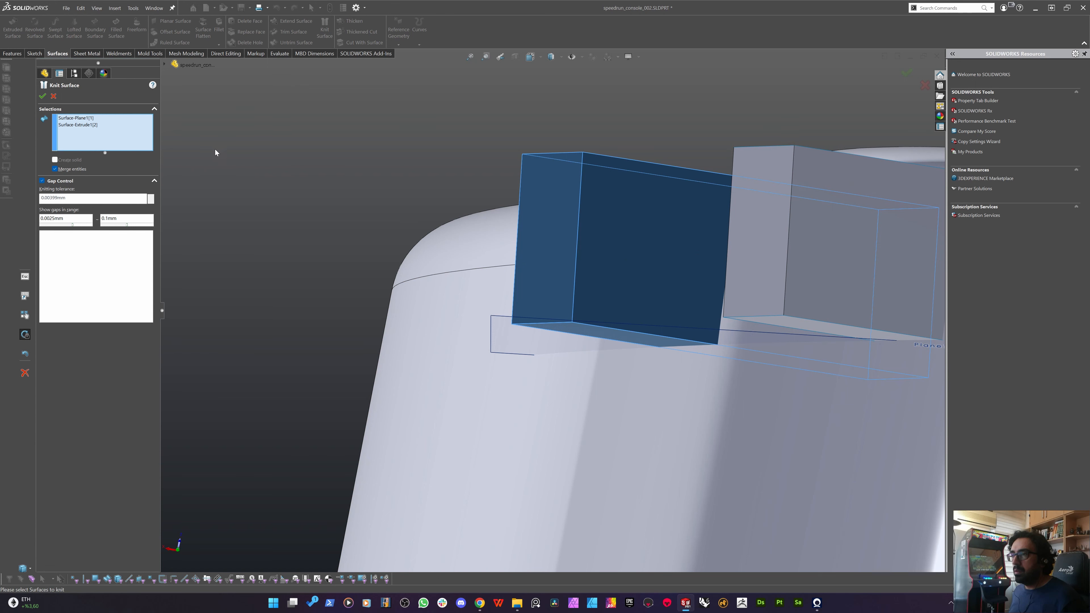
Knit the second extruded surface block with its bottom planar face.
{"action": "left_click", "coordinate": [776, 323]}
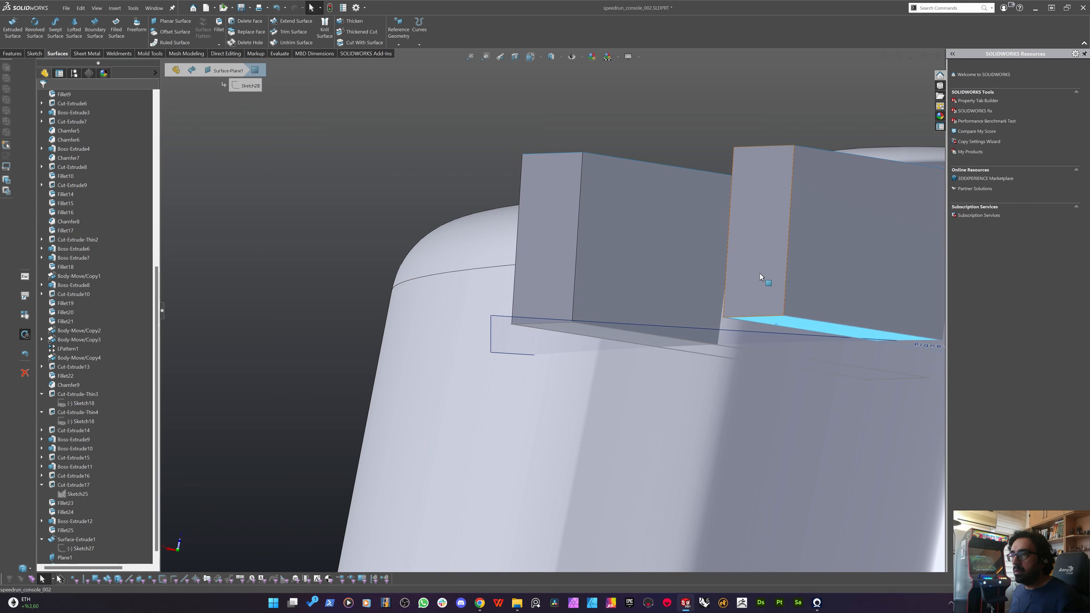
{"action": "left_click", "coordinate": [760, 276], "text": "ctrl"}
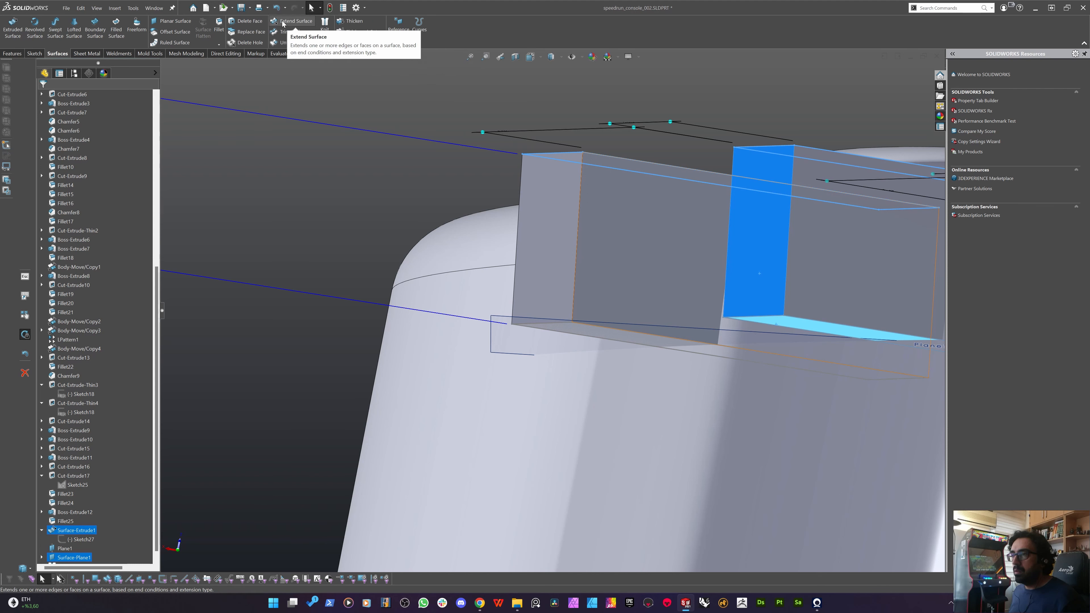
{"action": "left_click", "coordinate": [325, 25]}
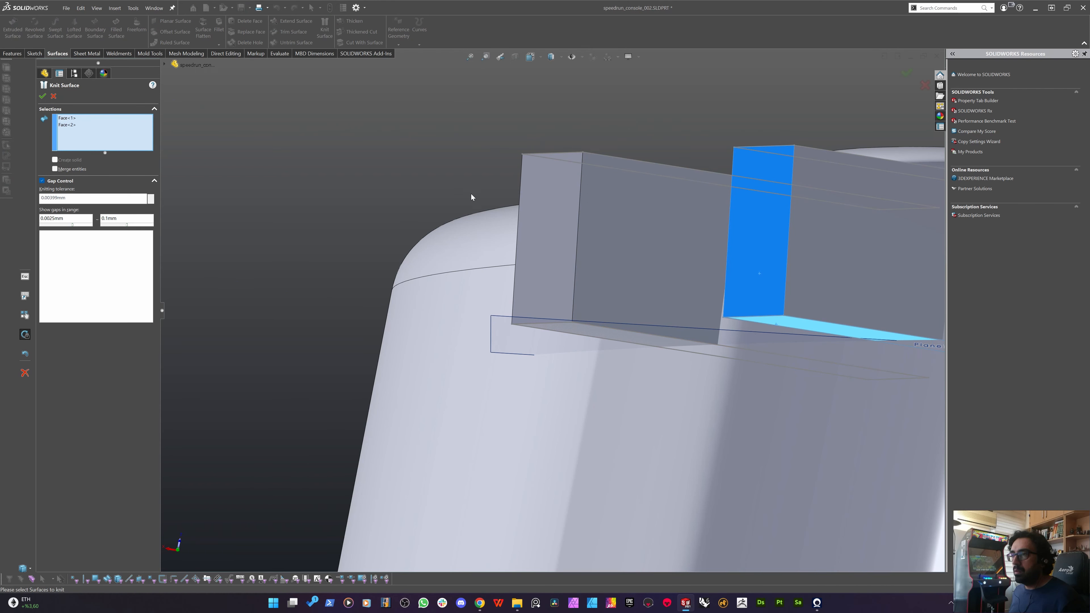
{"action": "key", "text": "Return"}
{"action": "scroll", "coordinate": [477, 223], "scroll_direction": "up", "scroll_amount": 3}
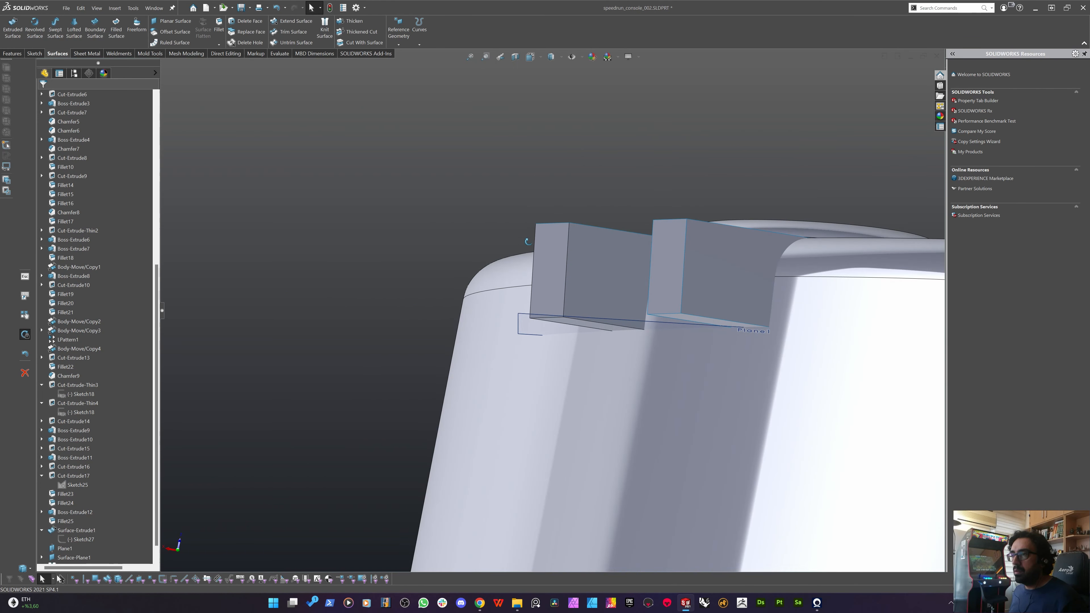
{"action": "scroll", "coordinate": [540, 202], "scroll_direction": "up", "scroll_amount": 3}
{"action": "middle_click_drag", "start_coordinate": [541, 228], "coordinate": [500, 244]}
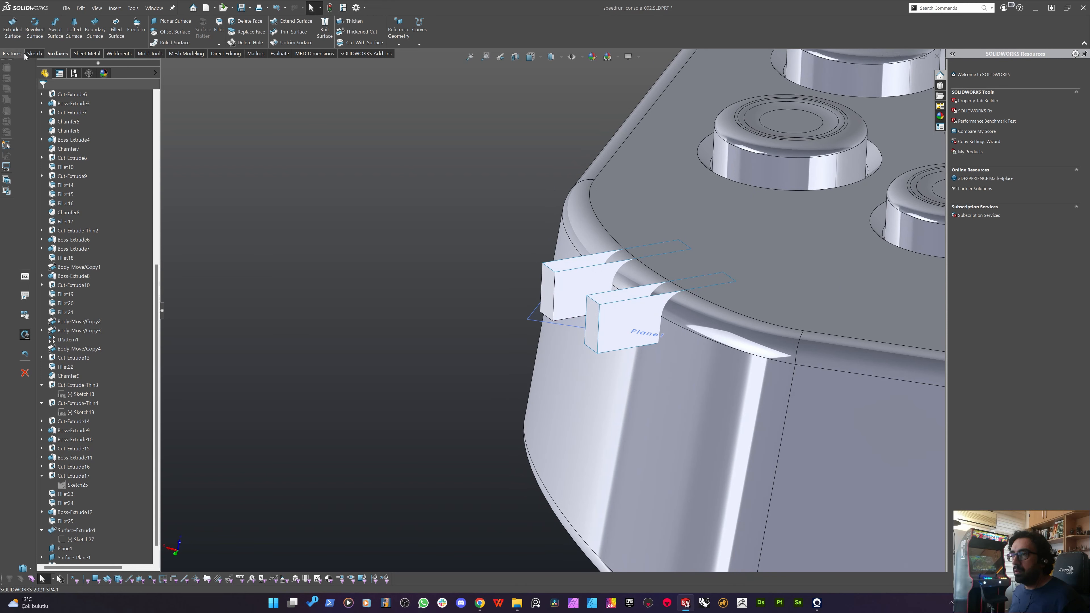
{"action": "left_click", "coordinate": [230, 52]}
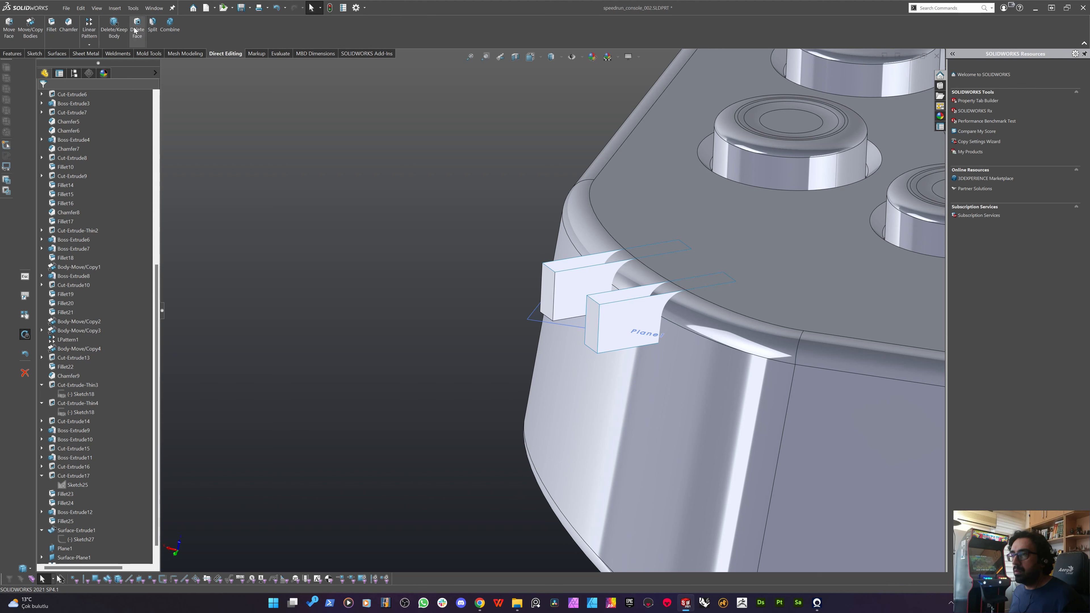
{"action": "left_click", "coordinate": [154, 28]}
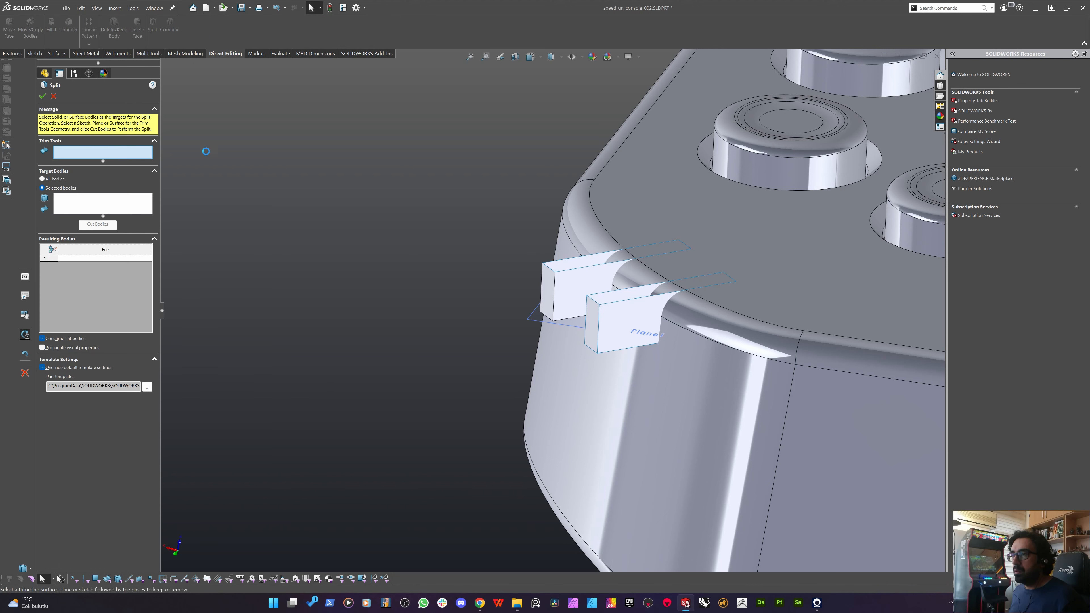
{"action": "left_click", "coordinate": [620, 309]}
{"action": "left_click", "coordinate": [610, 312]}
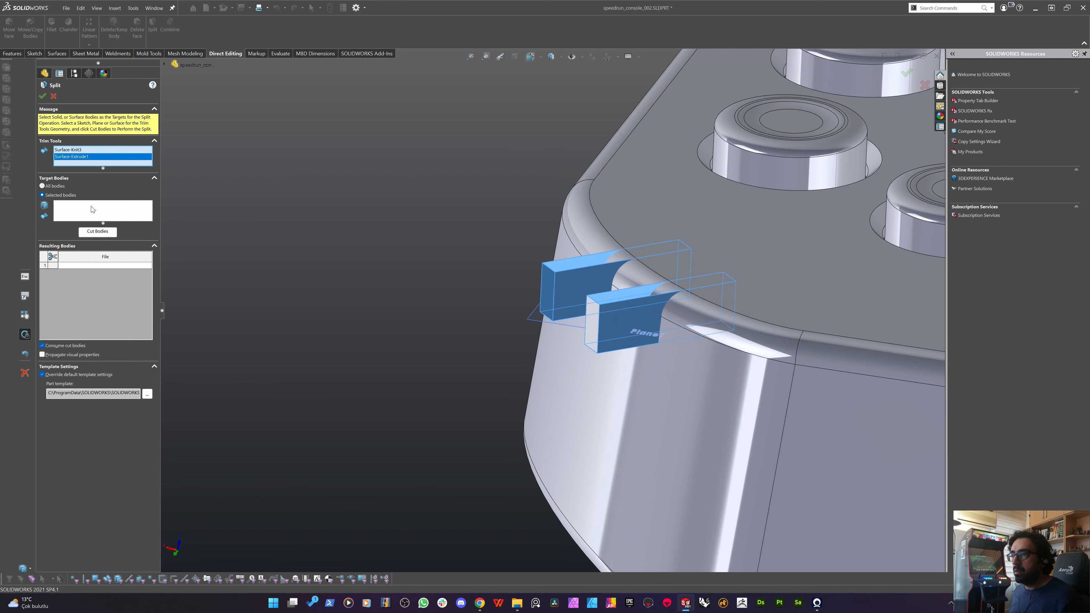
{"action": "left_click", "coordinate": [113, 215]}
{"action": "left_click", "coordinate": [715, 393]}
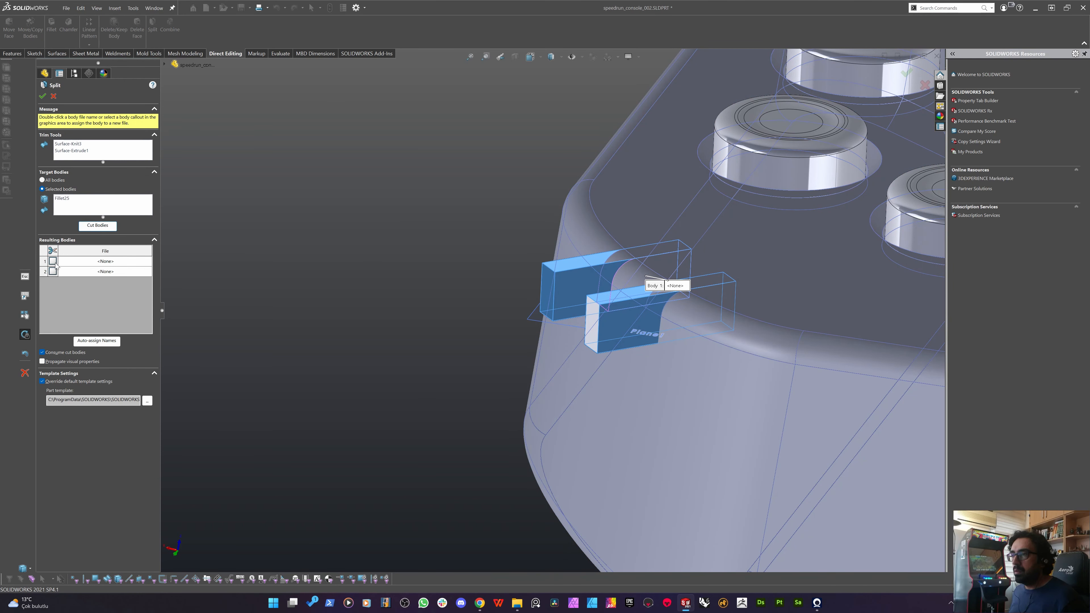
{"action": "left_click", "coordinate": [53, 261]}
{"action": "left_click", "coordinate": [53, 271]}
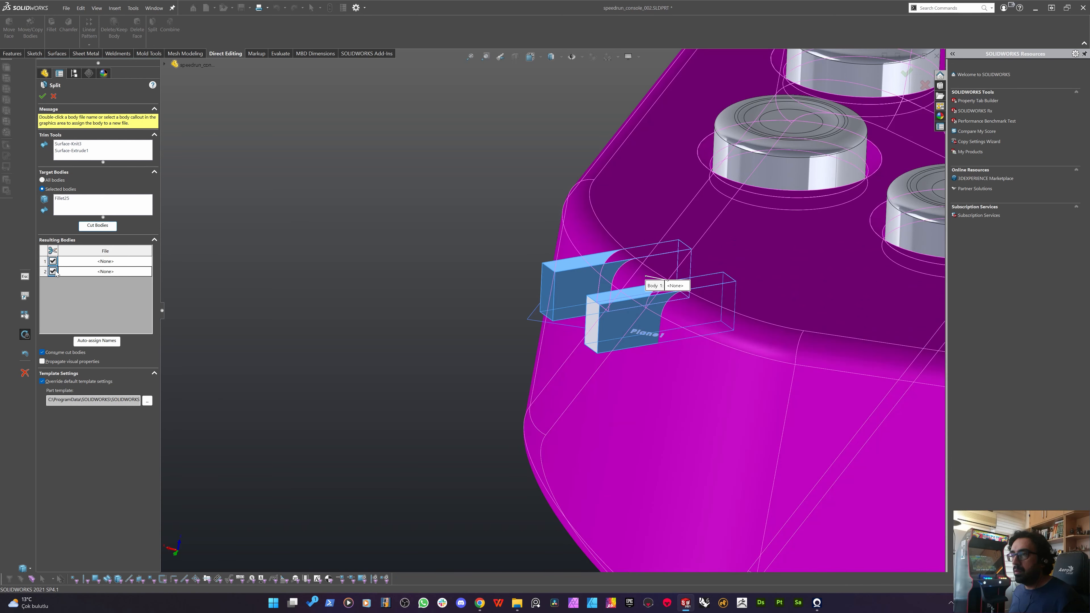
{"action": "scroll", "coordinate": [609, 343], "scroll_direction": "up", "scroll_amount": 2}
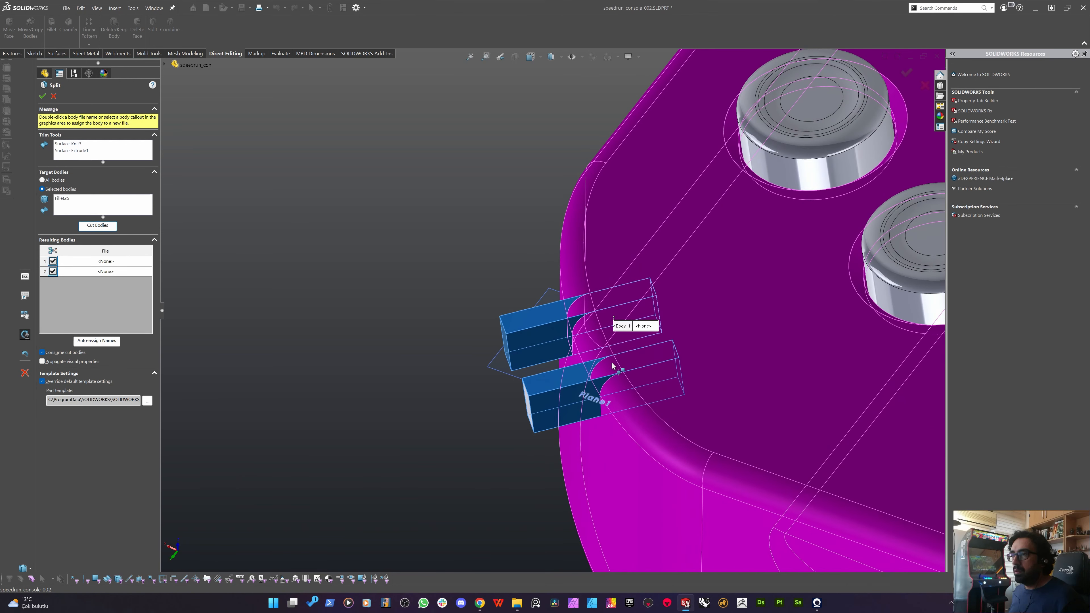
{"action": "scroll", "coordinate": [611, 363], "scroll_direction": "down", "scroll_amount": 5}
{"action": "scroll", "coordinate": [553, 335], "scroll_direction": "down", "scroll_amount": 2}
{"action": "middle_click_drag", "start_coordinate": [519, 313], "coordinate": [456, 309]}
{"action": "scroll", "coordinate": [535, 237], "scroll_direction": "up", "scroll_amount": 9}
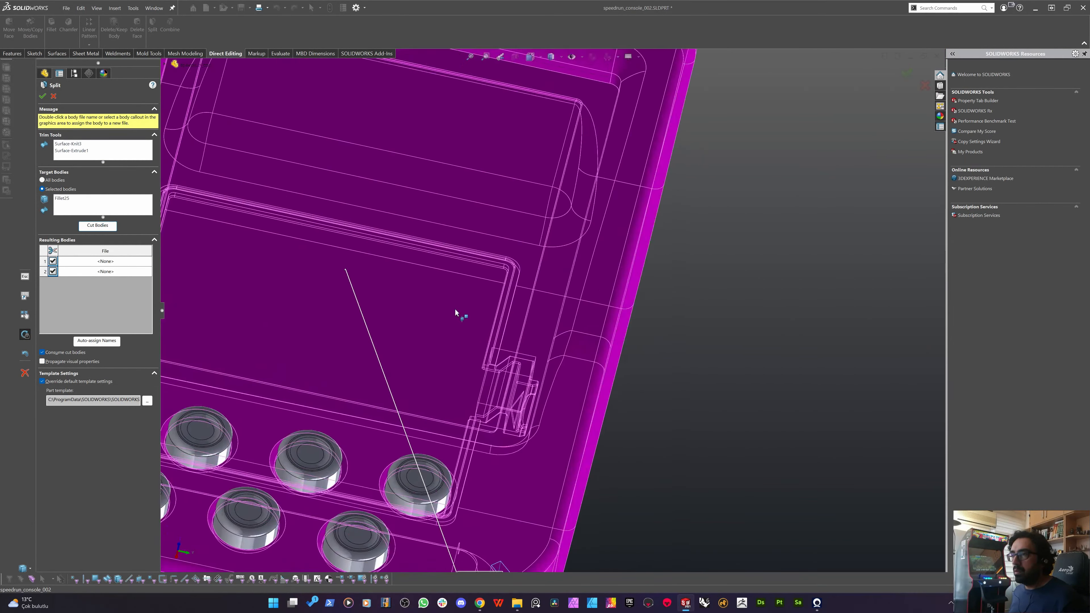
{"action": "scroll", "coordinate": [455, 309], "scroll_direction": "up", "scroll_amount": 5}
{"action": "scroll", "coordinate": [495, 386], "scroll_direction": "down", "scroll_amount": 6}
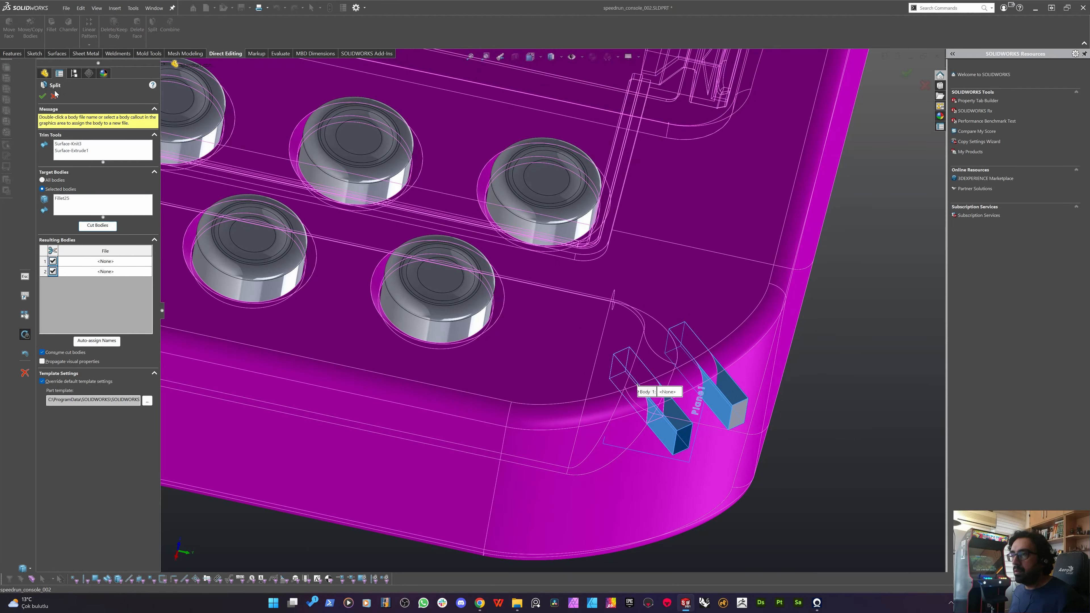
{"action": "left_click", "coordinate": [53, 98]}
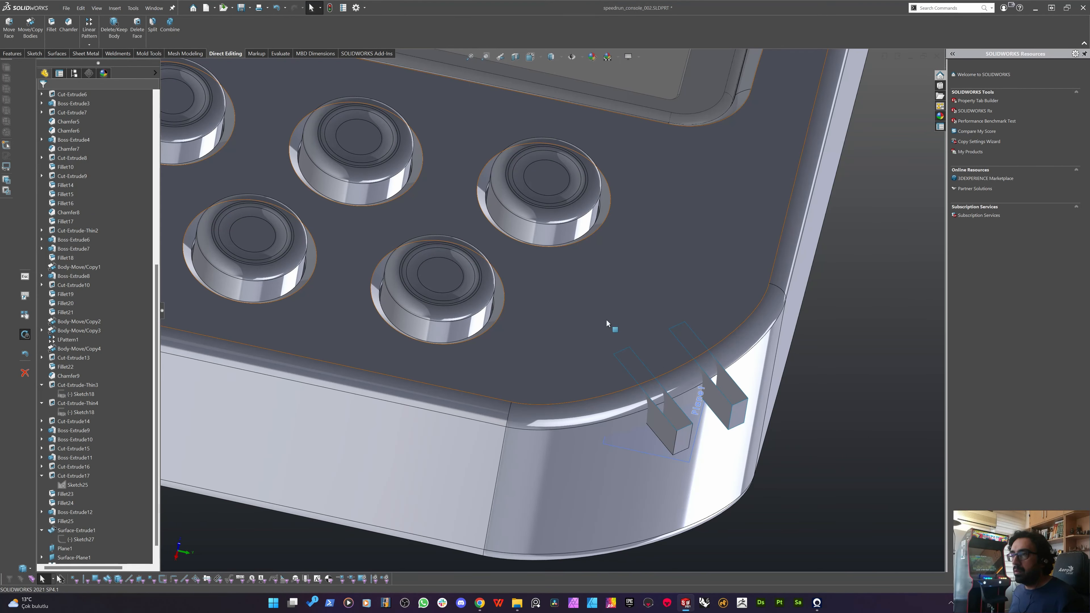
Edit the block surface extrusion to use the Mid Plane end condition with a depth of 8 mm.
{"action": "middle_click_drag", "start_coordinate": [608, 324], "coordinate": [676, 379]}
{"action": "right_click", "coordinate": [537, 400]}
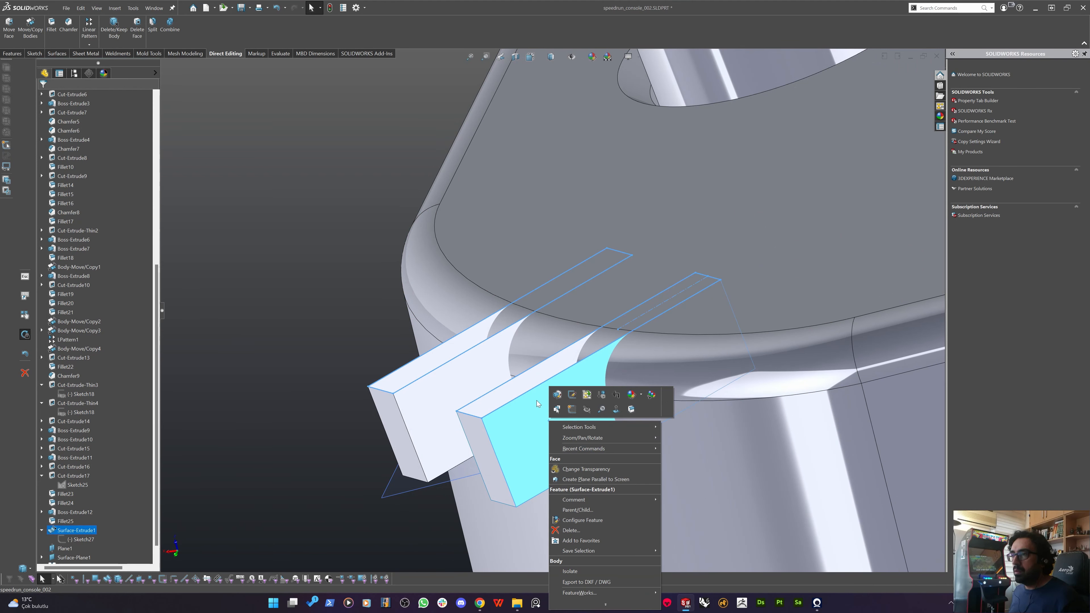
{"action": "left_click", "coordinate": [557, 394]}
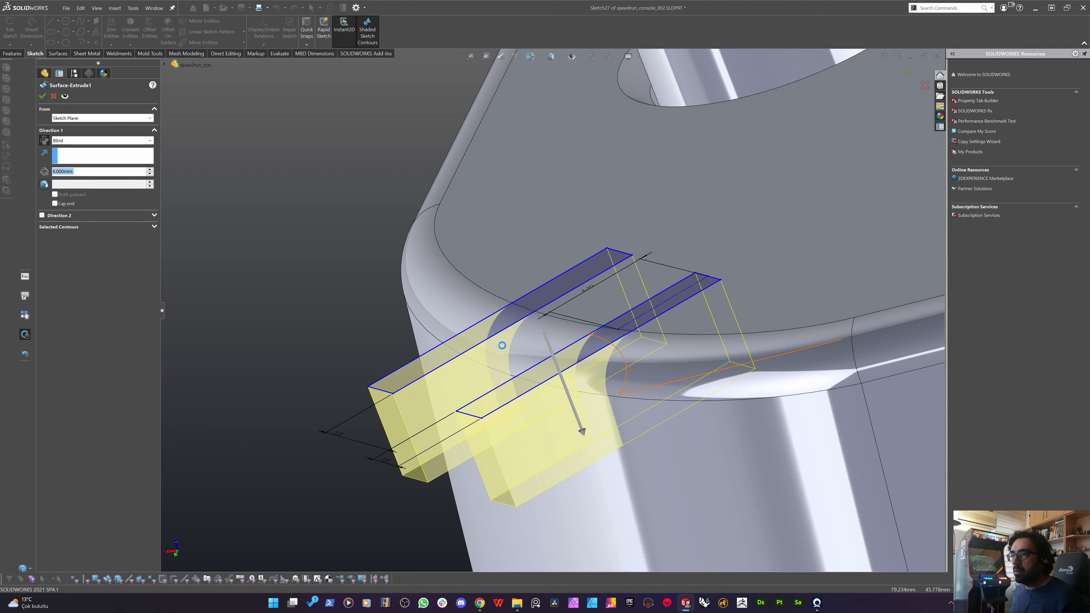
{"action": "left_click", "coordinate": [64, 141]}
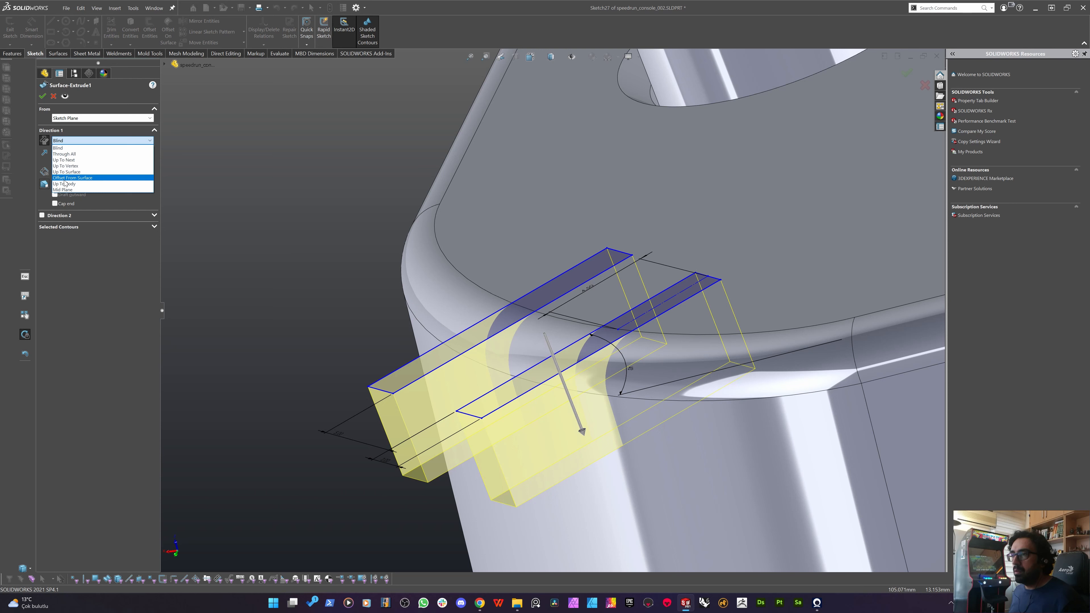
{"action": "left_click", "coordinate": [63, 189]}
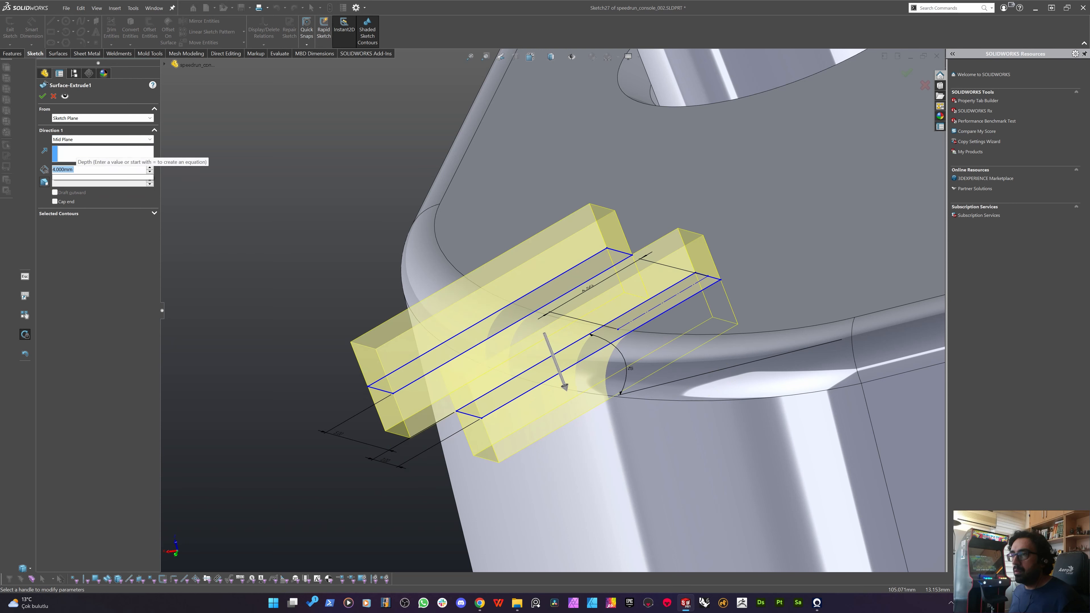
{"action": "type", "text": "48"}
{"action": "key", "text": "Return"}
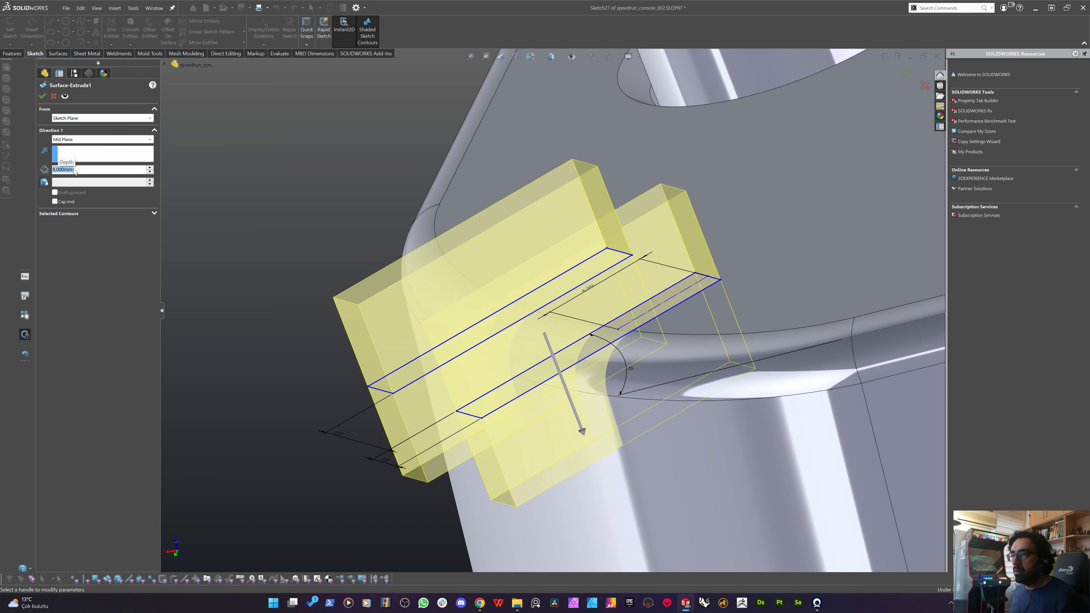
{"action": "key", "text": "Return"}
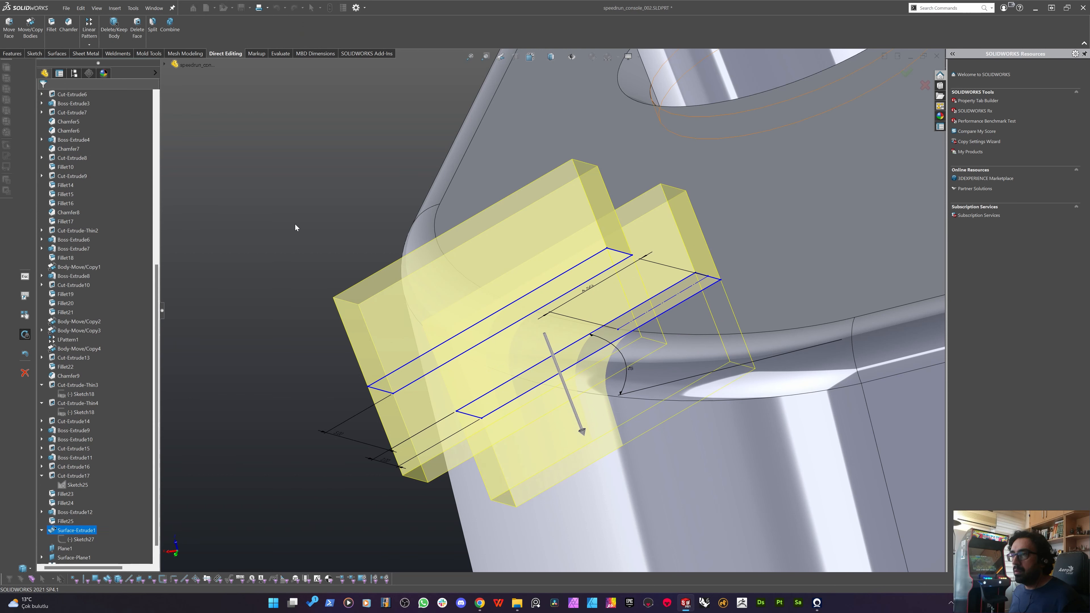
{"action": "left_click", "coordinate": [246, 250]}
{"action": "scroll", "coordinate": [132, 369], "scroll_direction": "down", "scroll_amount": 2}
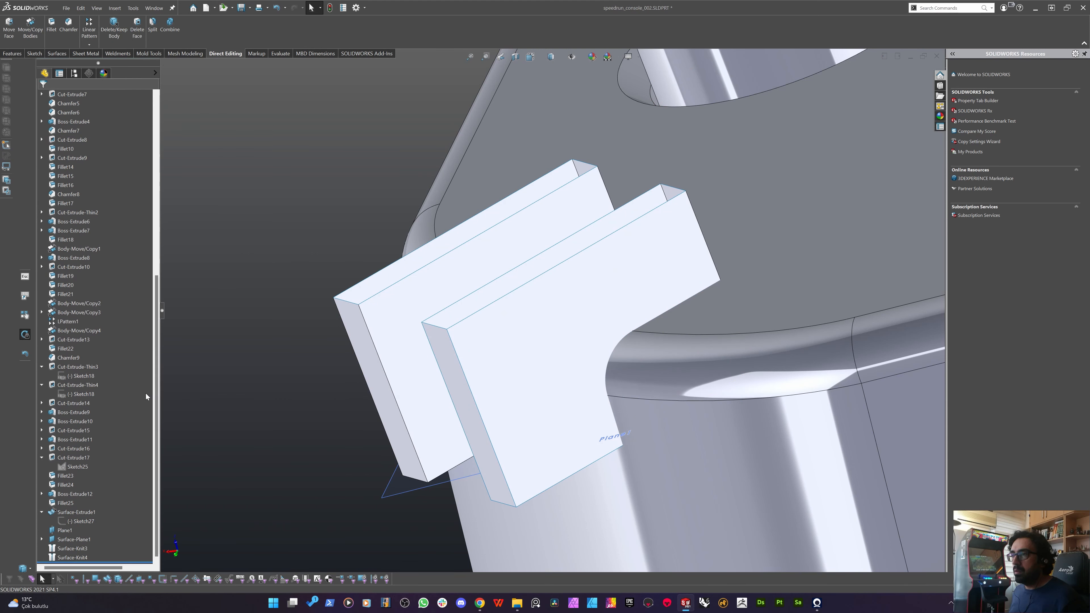
{"action": "left_click", "coordinate": [153, 25]}
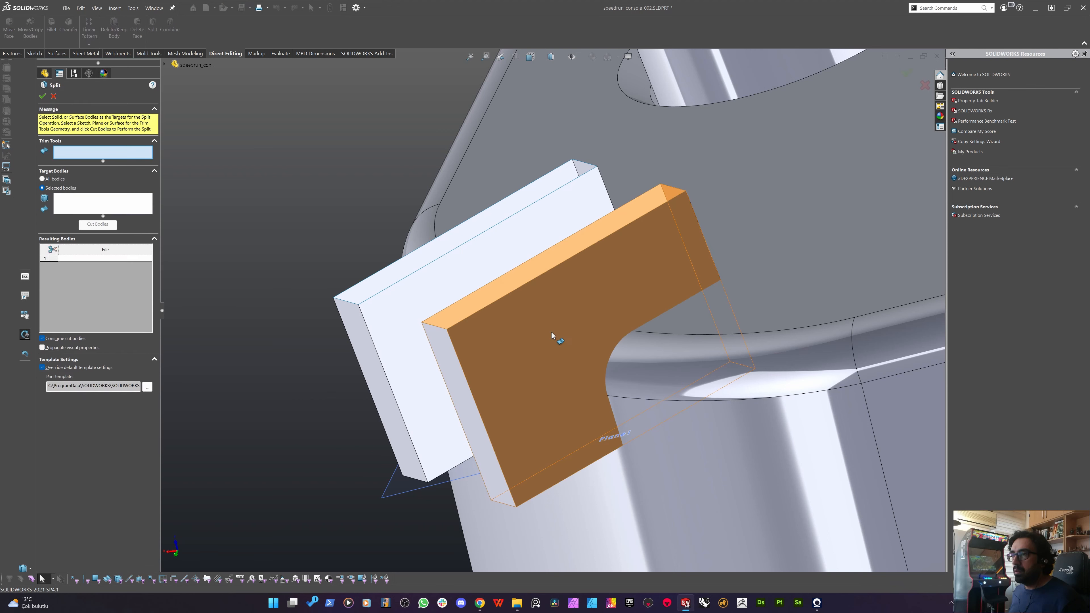
{"action": "left_click", "coordinate": [446, 294]}
{"action": "left_click", "coordinate": [433, 287]}
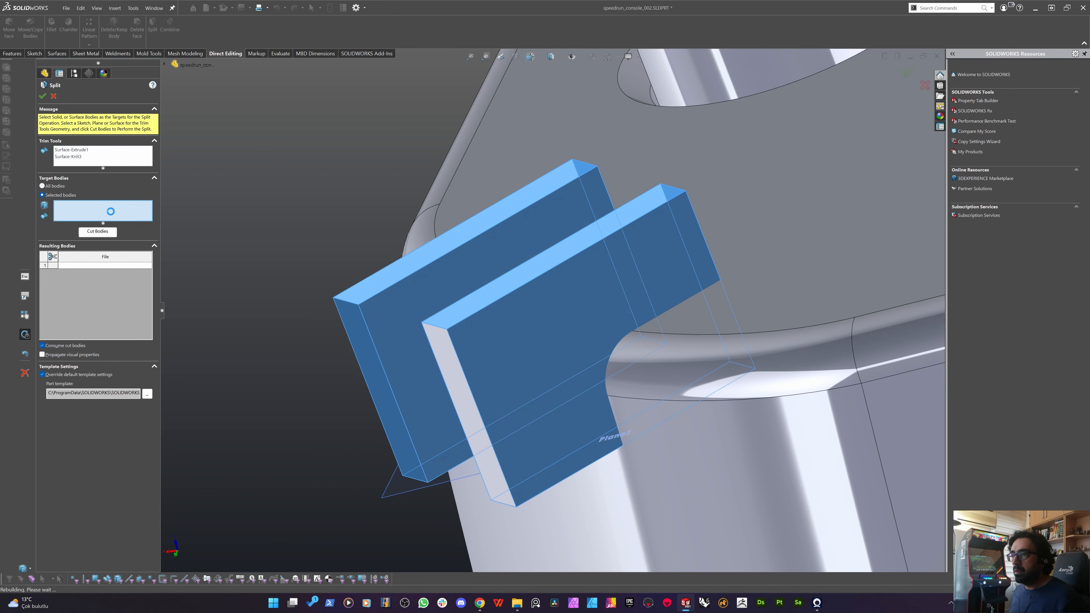
{"action": "left_click", "coordinate": [807, 387]}
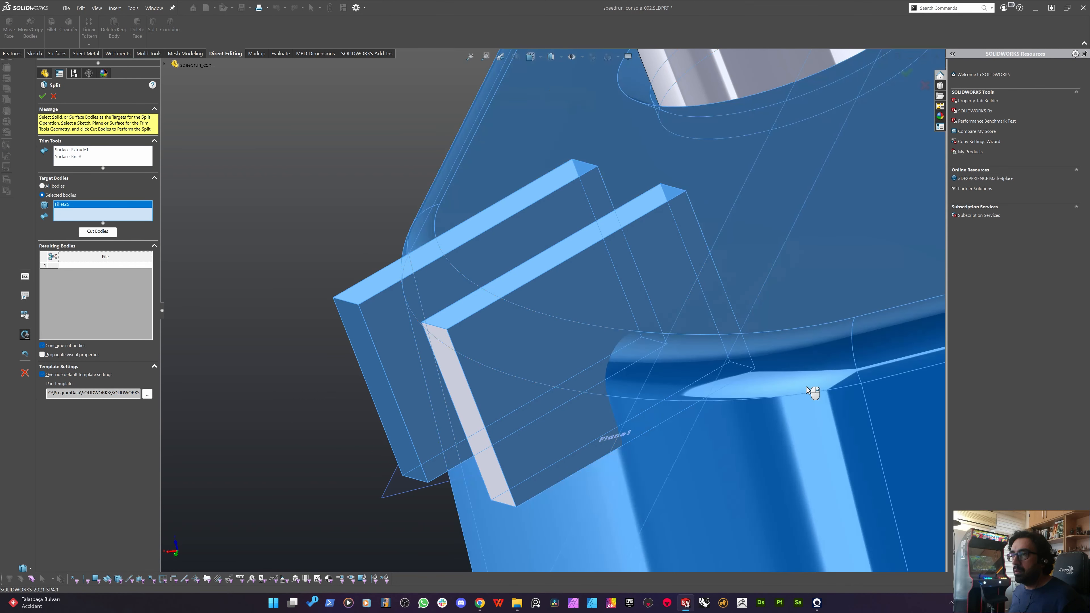
{"action": "left_click", "coordinate": [98, 231]}
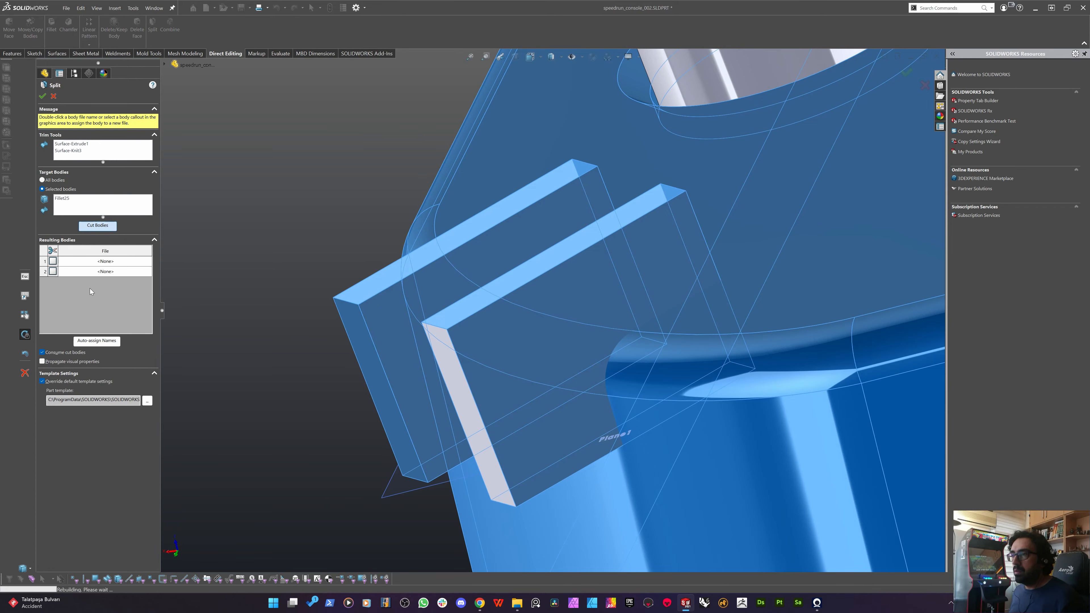
{"action": "scroll", "coordinate": [676, 328], "scroll_direction": "up", "scroll_amount": 6}
{"action": "middle_click_drag", "start_coordinate": [553, 303], "coordinate": [556, 360]}
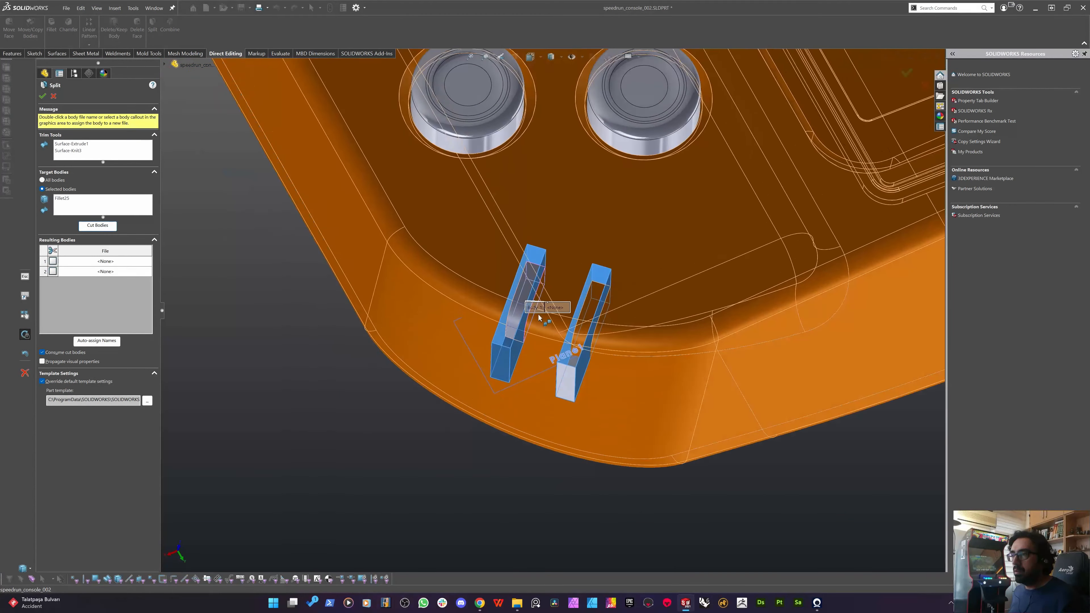
{"action": "scroll", "coordinate": [551, 333], "scroll_direction": "down", "scroll_amount": 3}
{"action": "left_click", "coordinate": [82, 260]}
{"action": "left_click", "coordinate": [83, 271]}
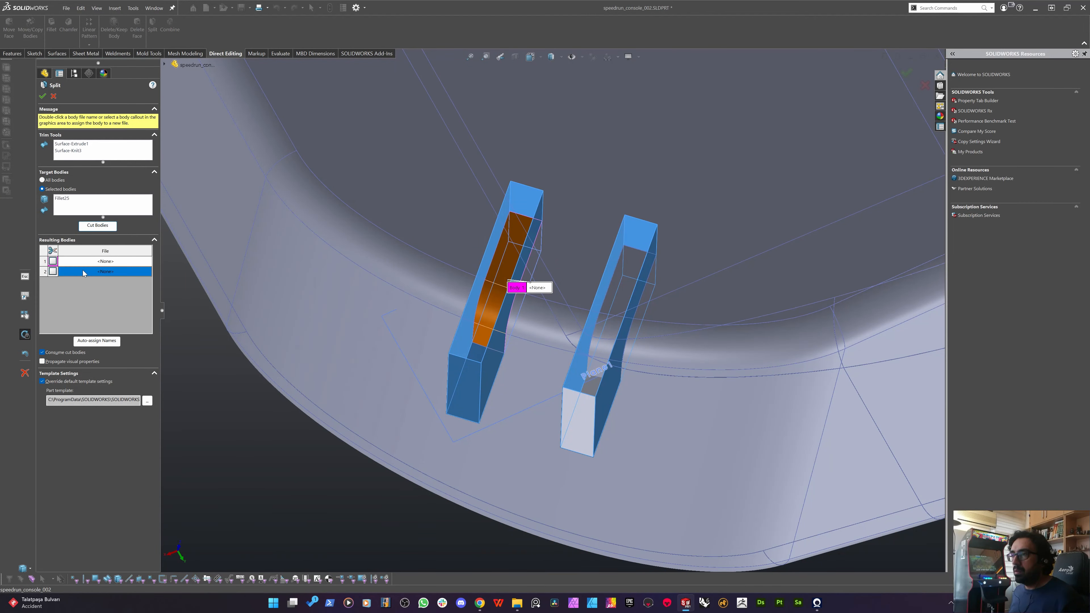
{"action": "left_click", "coordinate": [54, 96]}
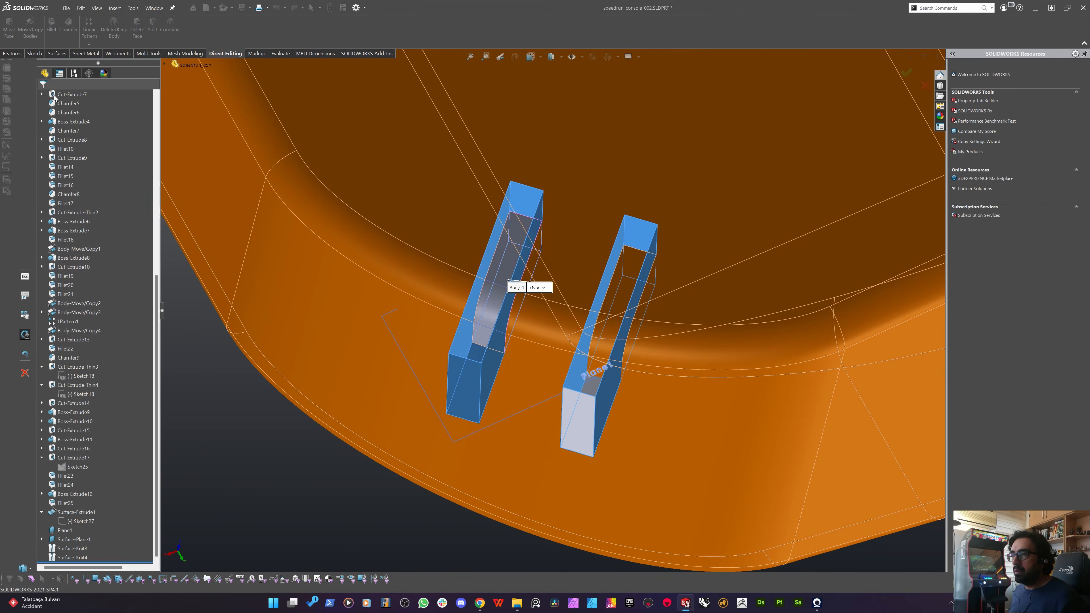
Examine the model's surface bodies to check which surfaces each knitted block at the rounded corner includes.
{"action": "middle_click_drag", "start_coordinate": [348, 391], "coordinate": [309, 327]}
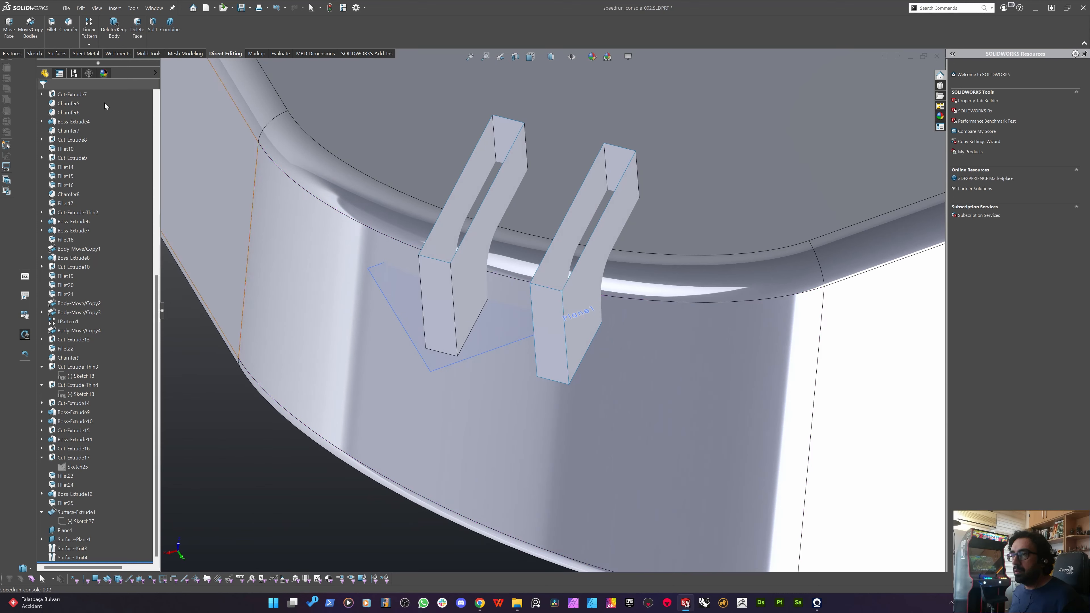
{"action": "scroll", "coordinate": [105, 103], "scroll_direction": "up", "scroll_amount": 10}
{"action": "left_click", "coordinate": [44, 132]}
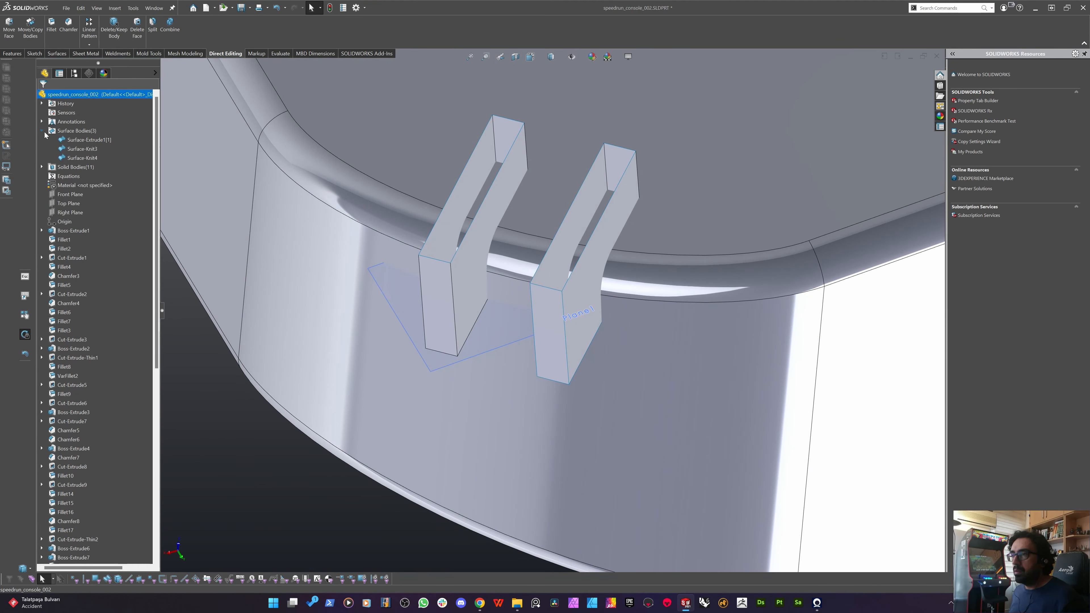
{"action": "left_click", "coordinate": [82, 148]}
{"action": "left_click", "coordinate": [83, 158]}
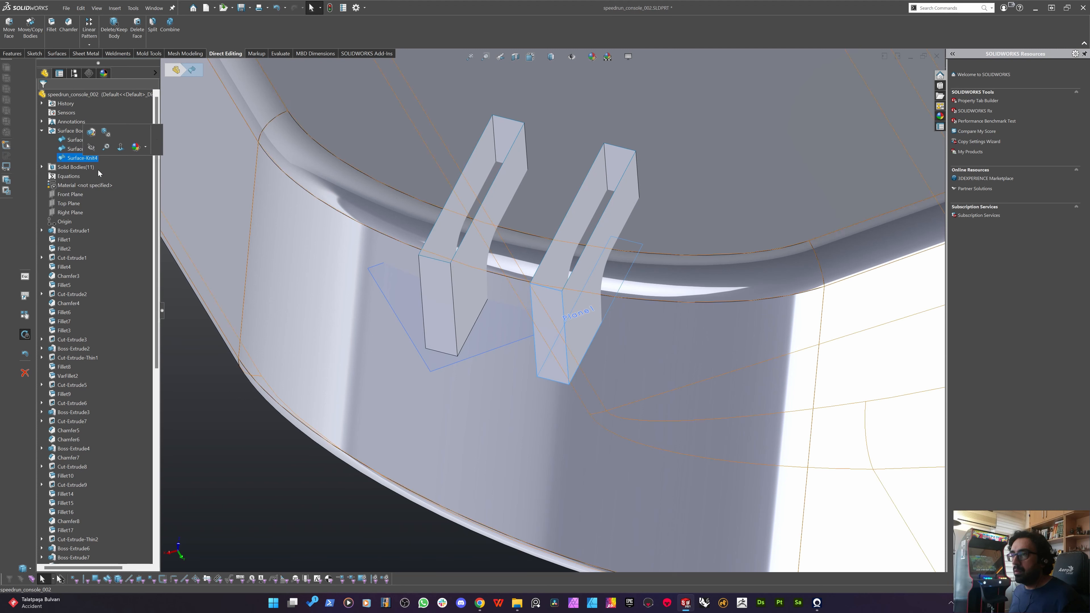
{"action": "scroll", "coordinate": [540, 276], "scroll_direction": "down", "scroll_amount": 2}
{"action": "scroll", "coordinate": [540, 276], "scroll_direction": "down", "scroll_amount": 3}
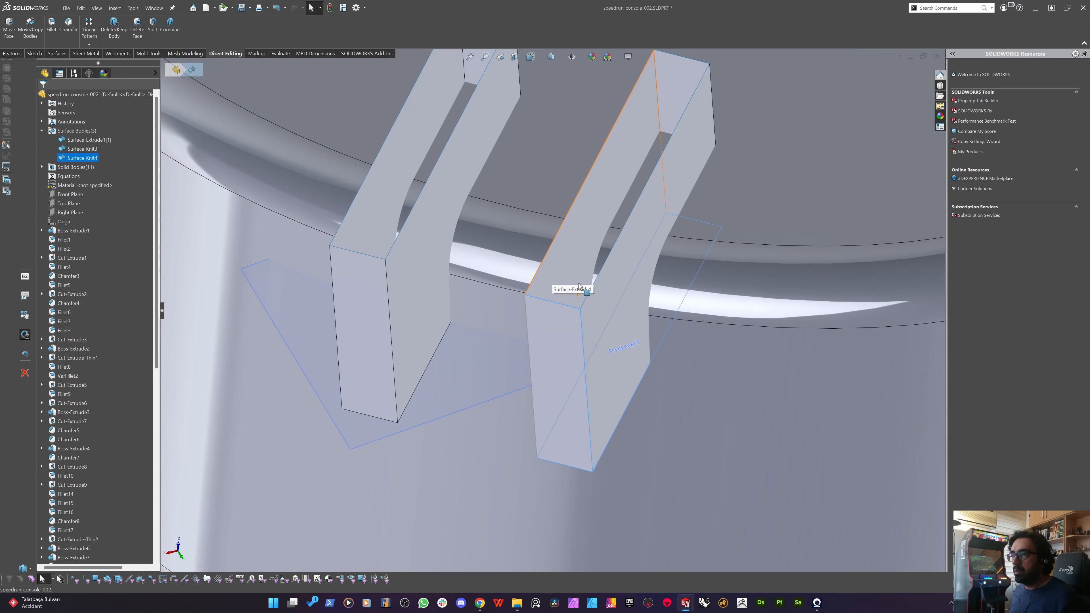
Open the block surface extrusion's sketch, examine the profile ends and dimensions, and exit the sketch.
{"action": "right_click", "coordinate": [555, 274]}
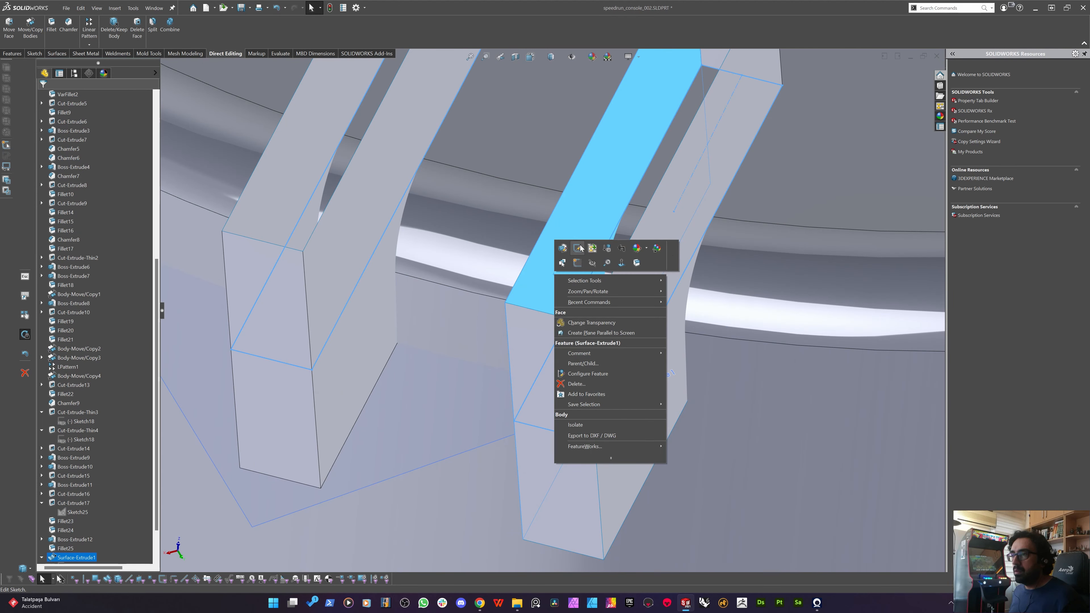
{"action": "left_click", "coordinate": [577, 248]}
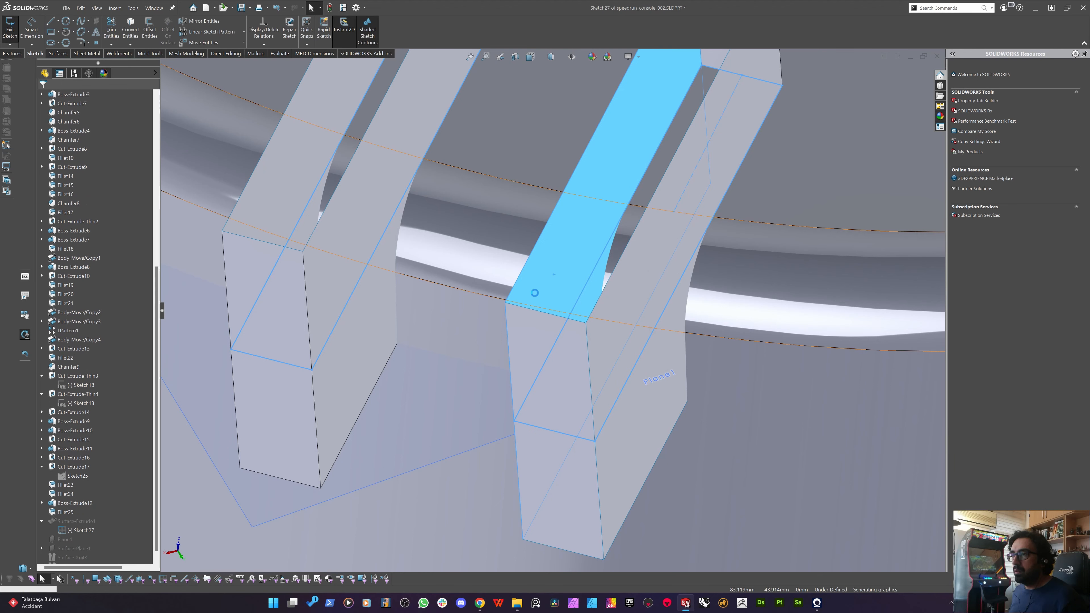
{"action": "scroll", "coordinate": [577, 389], "scroll_direction": "down", "scroll_amount": 8}
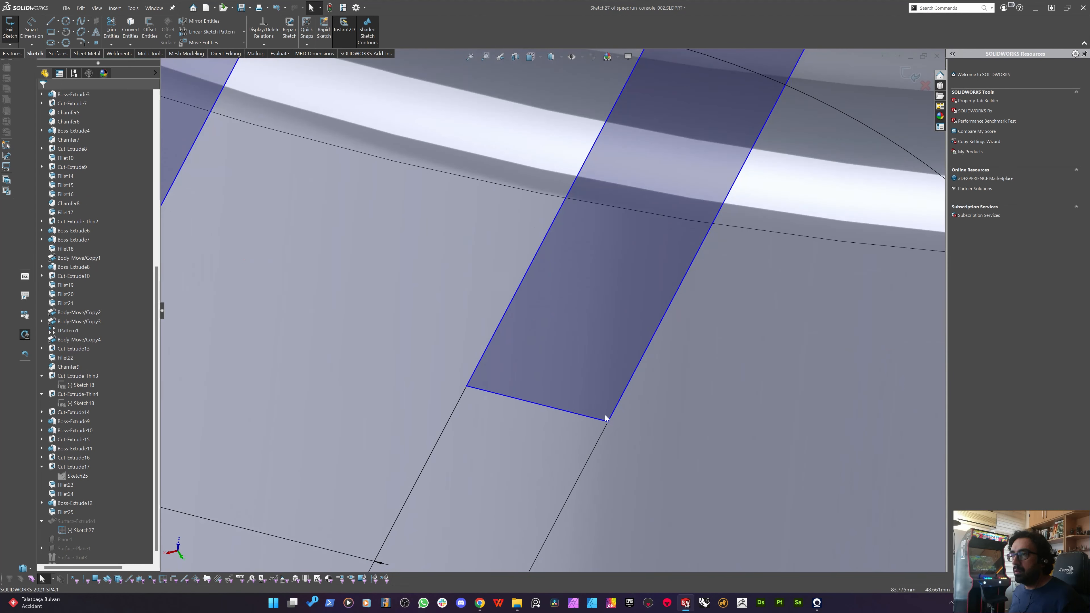
{"action": "scroll", "coordinate": [386, 319], "scroll_direction": "up", "scroll_amount": 5}
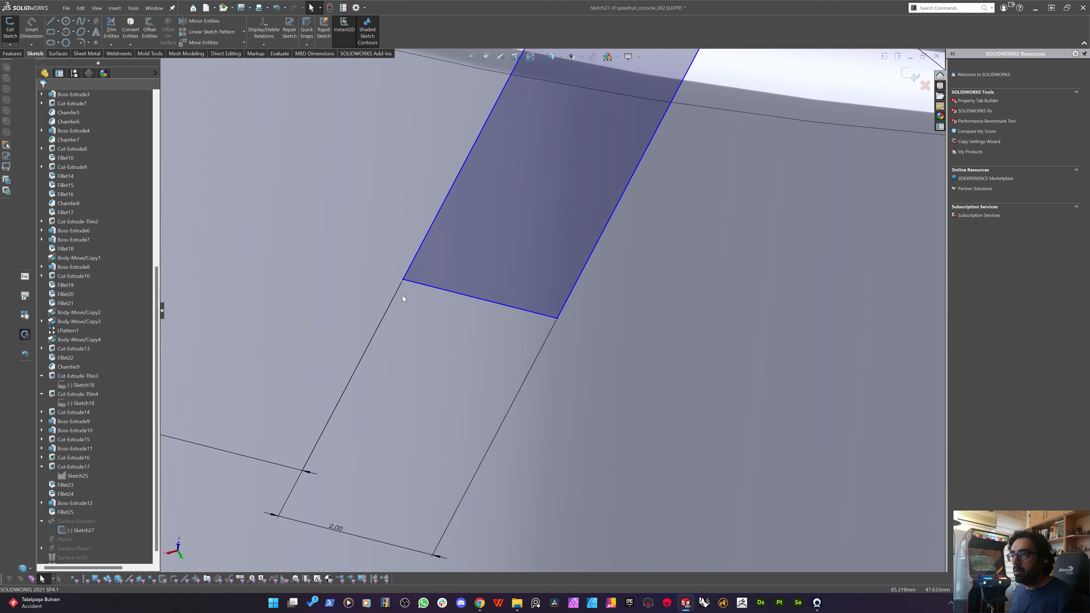
{"action": "scroll", "coordinate": [416, 270], "scroll_direction": "down", "scroll_amount": 5}
{"action": "scroll", "coordinate": [475, 250], "scroll_direction": "up", "scroll_amount": 5}
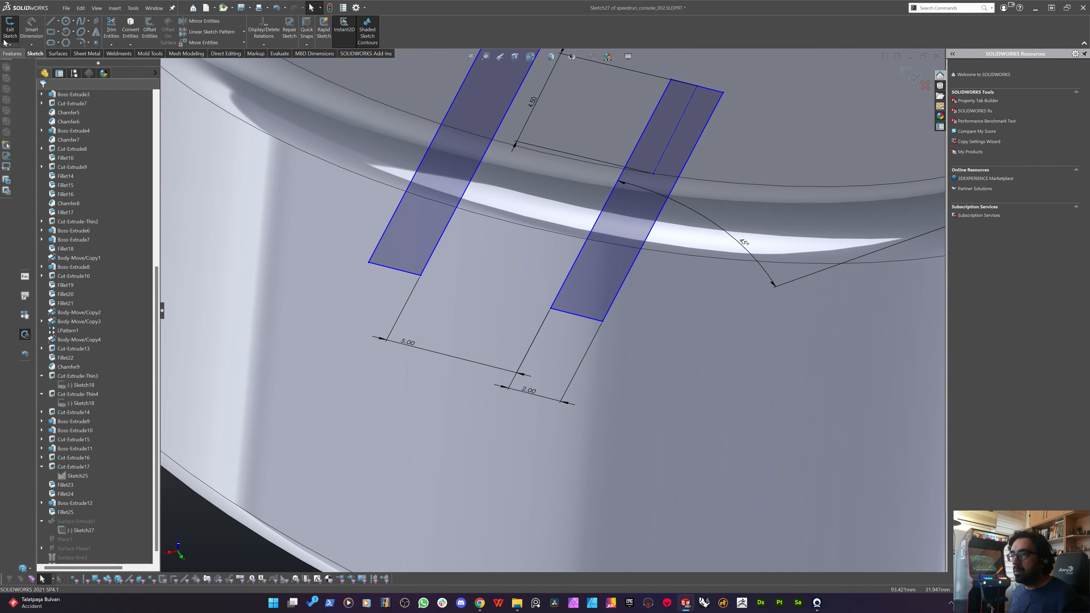
{"action": "left_click", "coordinate": [7, 30]}
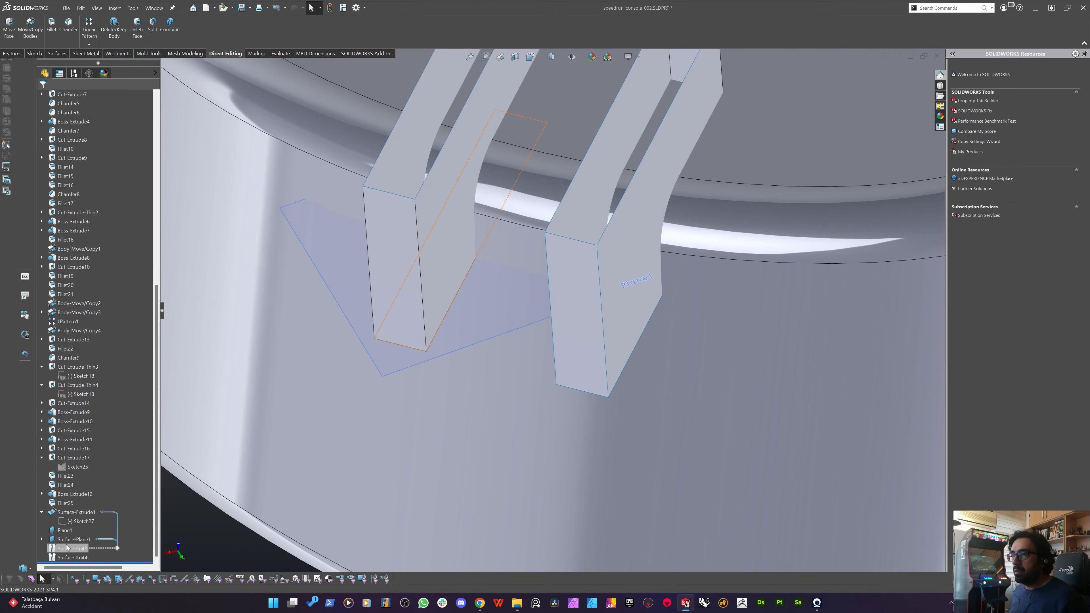
Edit the second block's knit to combine Surface-Plane1[2] with Surface-Extrude1[1], removing the single Face<1> selection.
{"action": "left_click", "coordinate": [71, 550]}
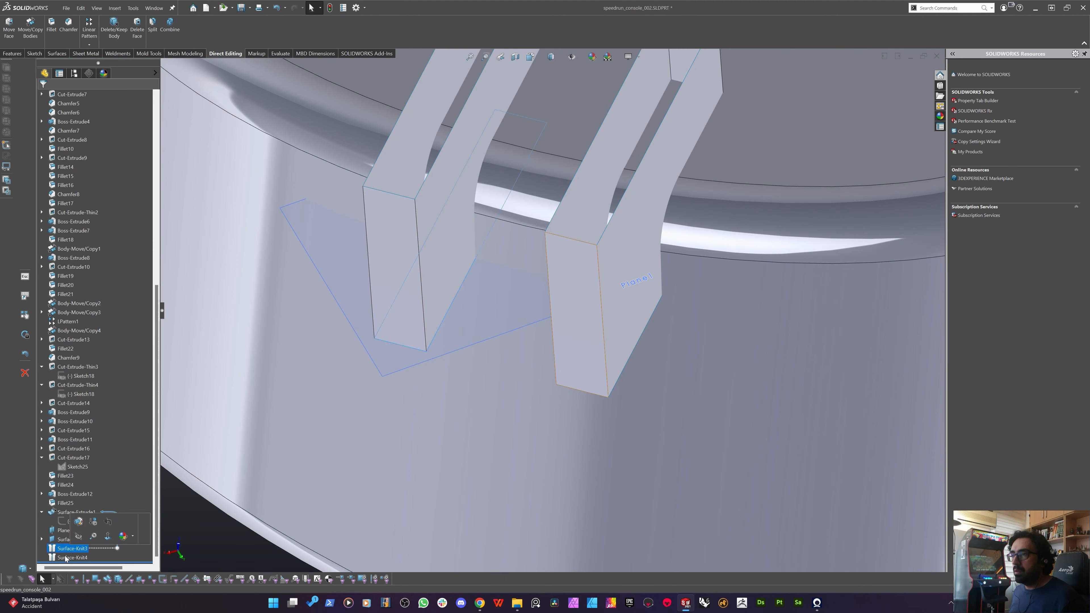
{"action": "right_click", "coordinate": [67, 558]}
{"action": "left_click", "coordinate": [74, 409]}
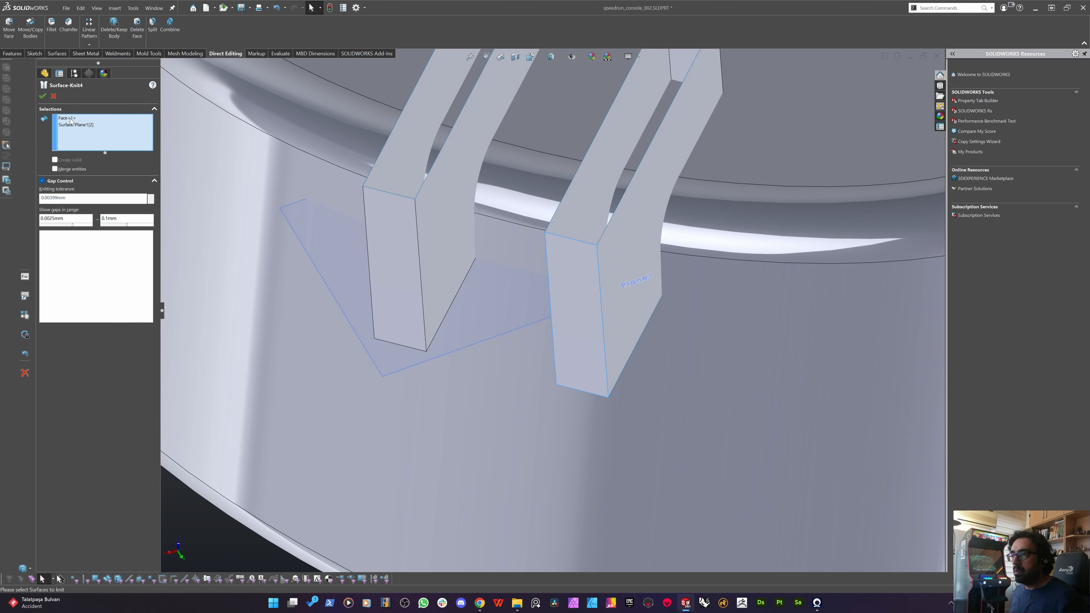
{"action": "left_click", "coordinate": [56, 108]}
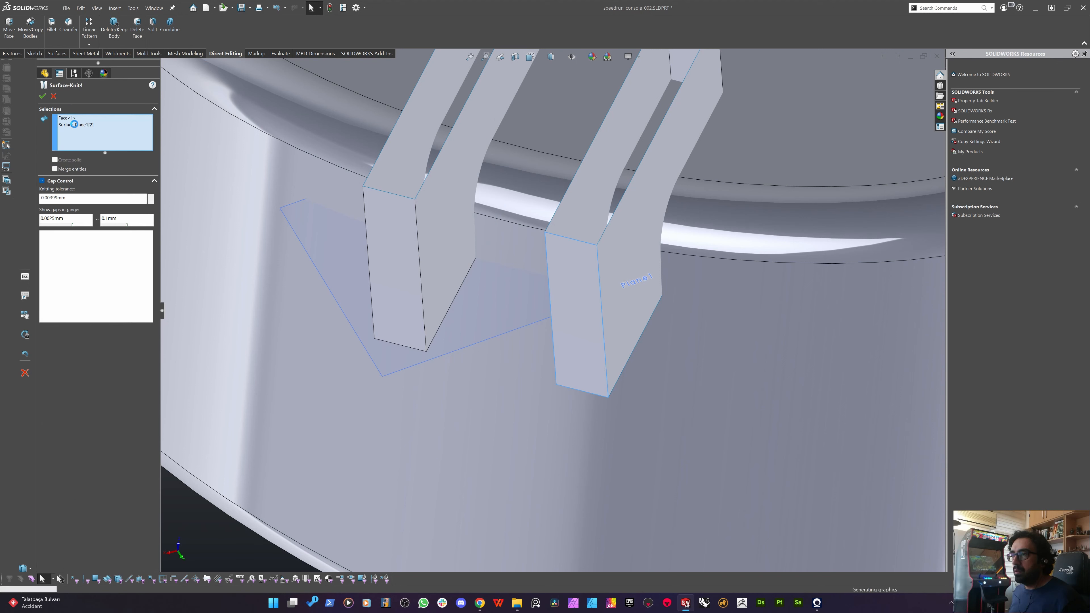
{"action": "left_click", "coordinate": [56, 110]}
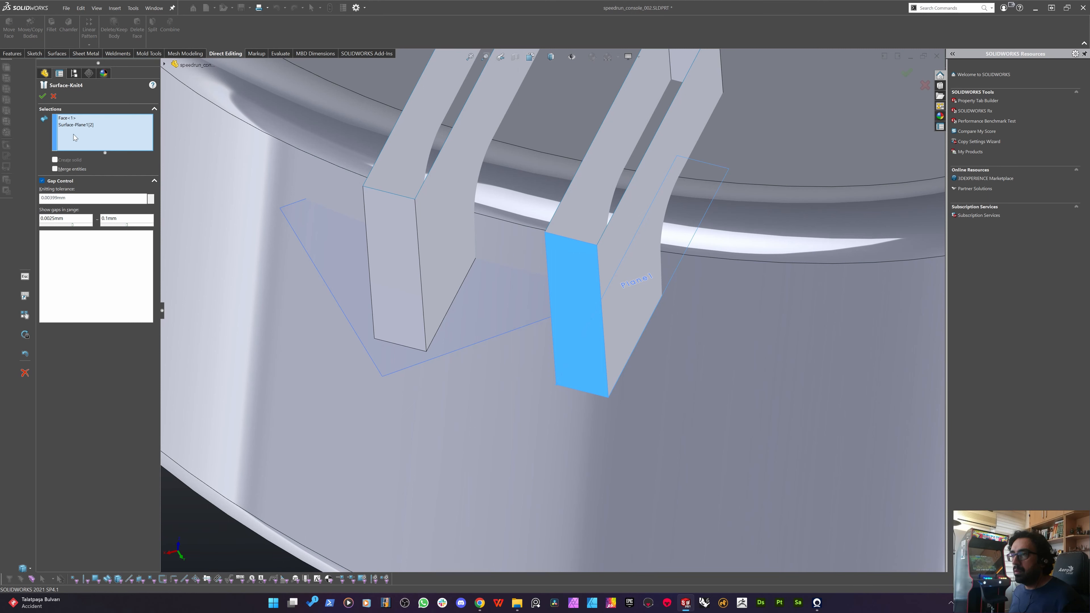
{"action": "left_click", "coordinate": [75, 120]}
{"action": "left_click", "coordinate": [76, 125]}
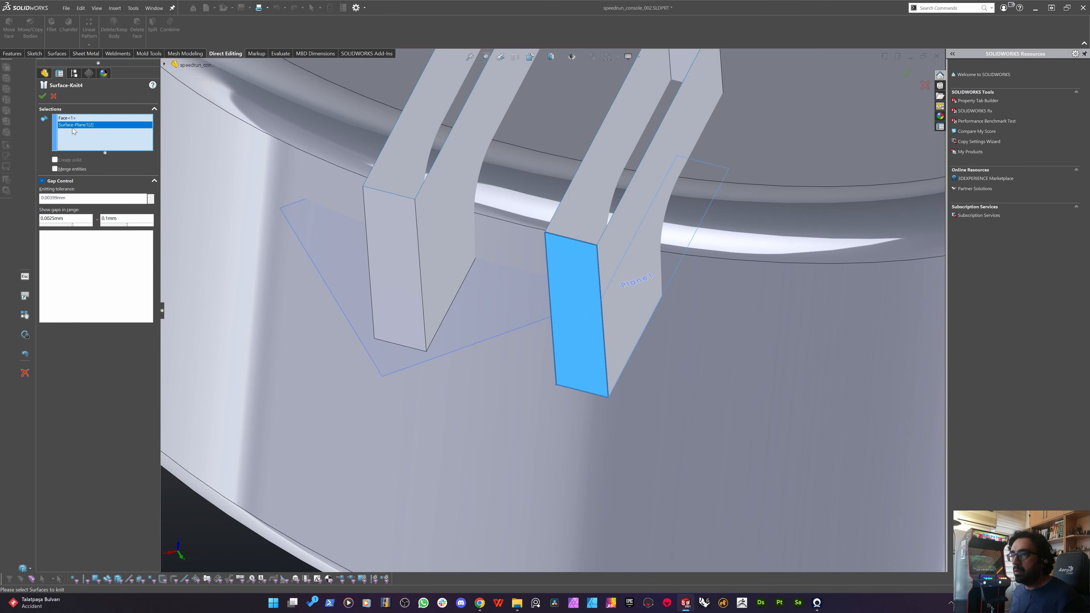
{"action": "left_click", "coordinate": [611, 239]}
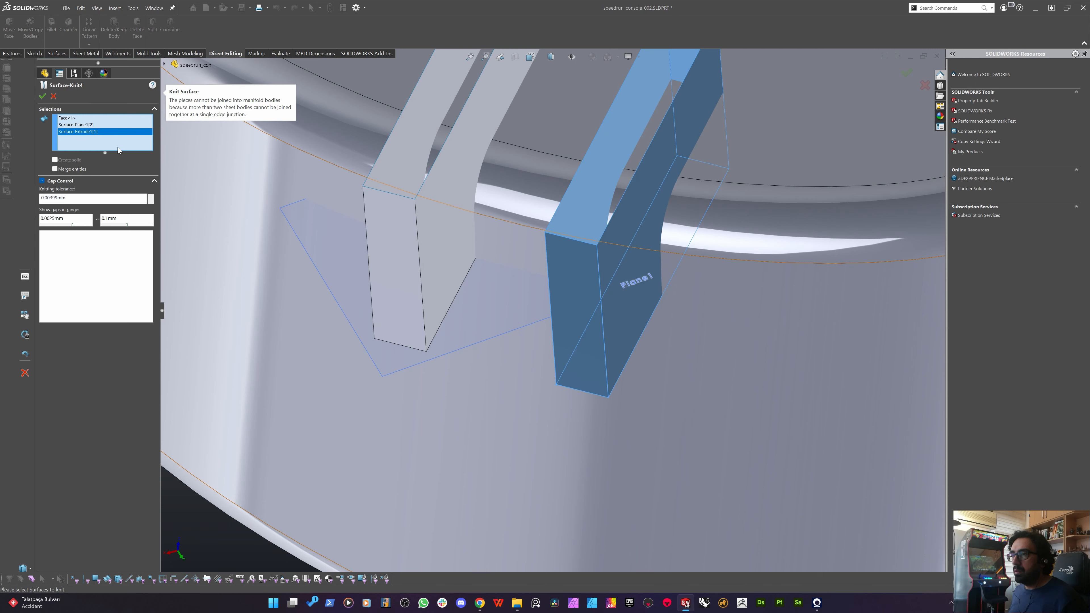
{"action": "left_click", "coordinate": [73, 120]}
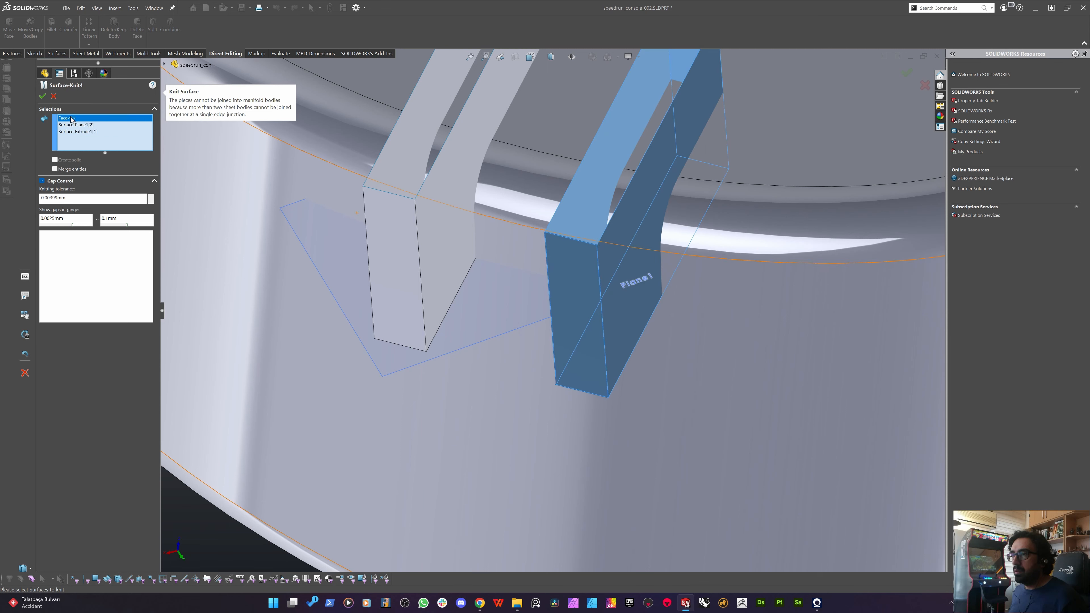
{"action": "key", "text": "Delete"}
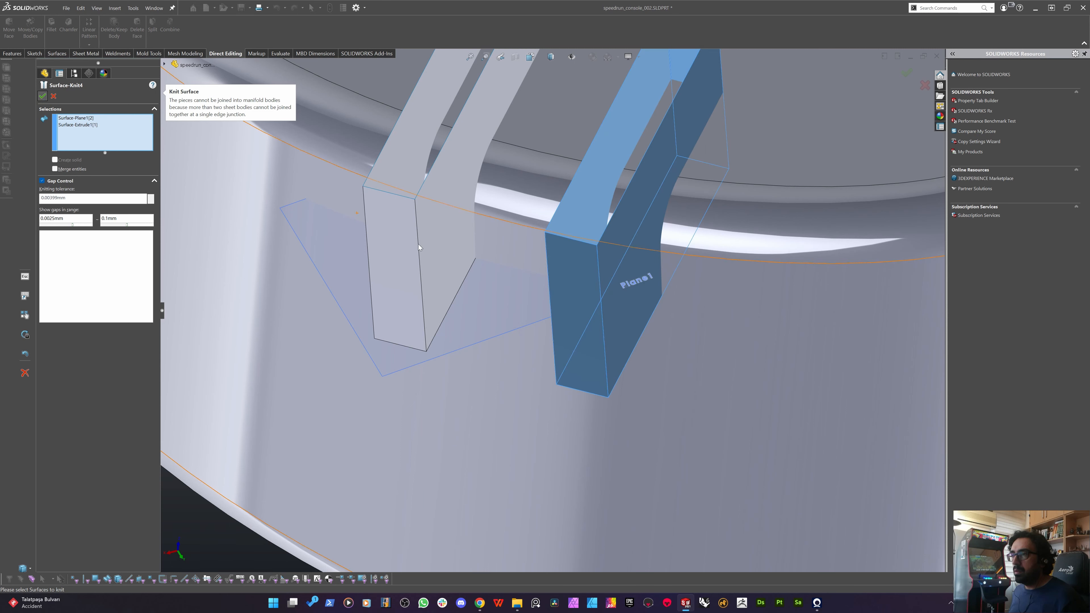
{"action": "key", "text": "Return"}
Cut the console body with the Split feature, using Surface-Knit3 and Surface-Knit4 as the trim tools.
{"action": "middle_click_drag", "start_coordinate": [601, 378], "coordinate": [429, 363]}
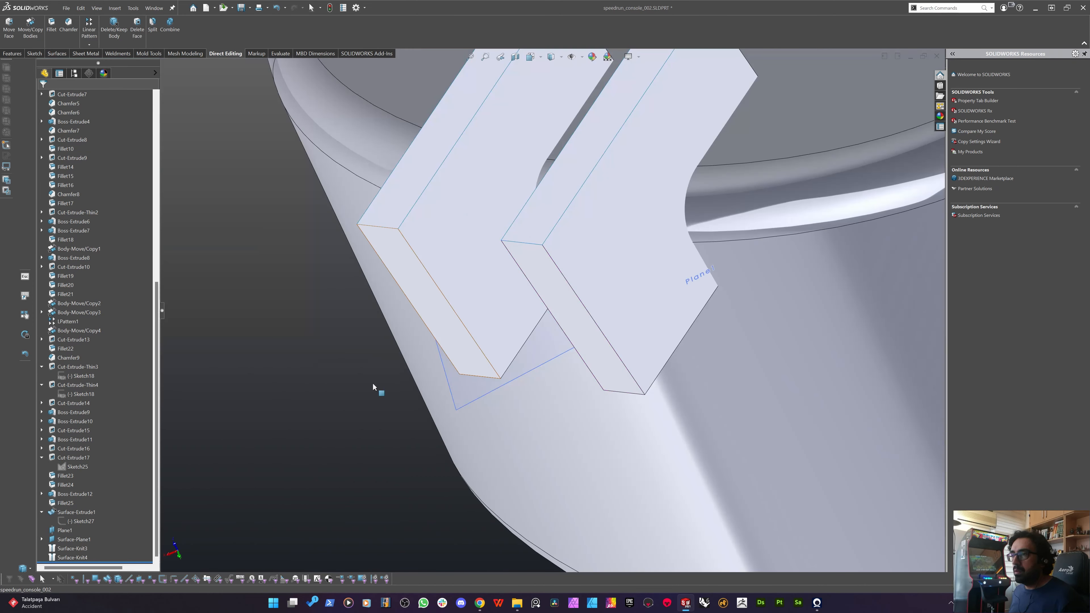
{"action": "left_click", "coordinate": [152, 27]}
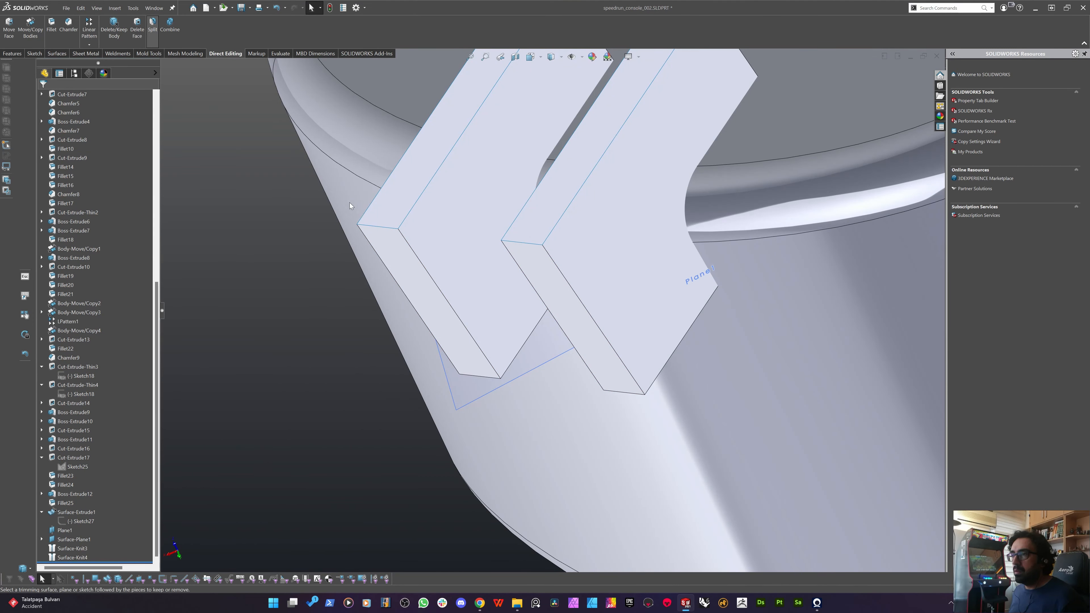
{"action": "left_click", "coordinate": [570, 267]}
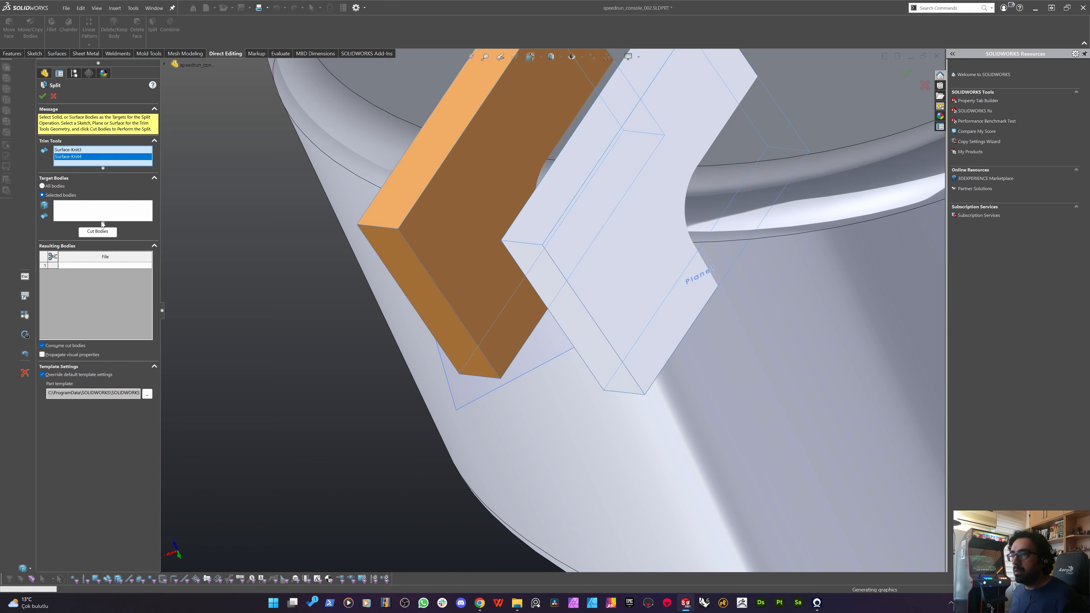
{"action": "left_click", "coordinate": [110, 217]}
{"action": "left_click", "coordinate": [865, 296]}
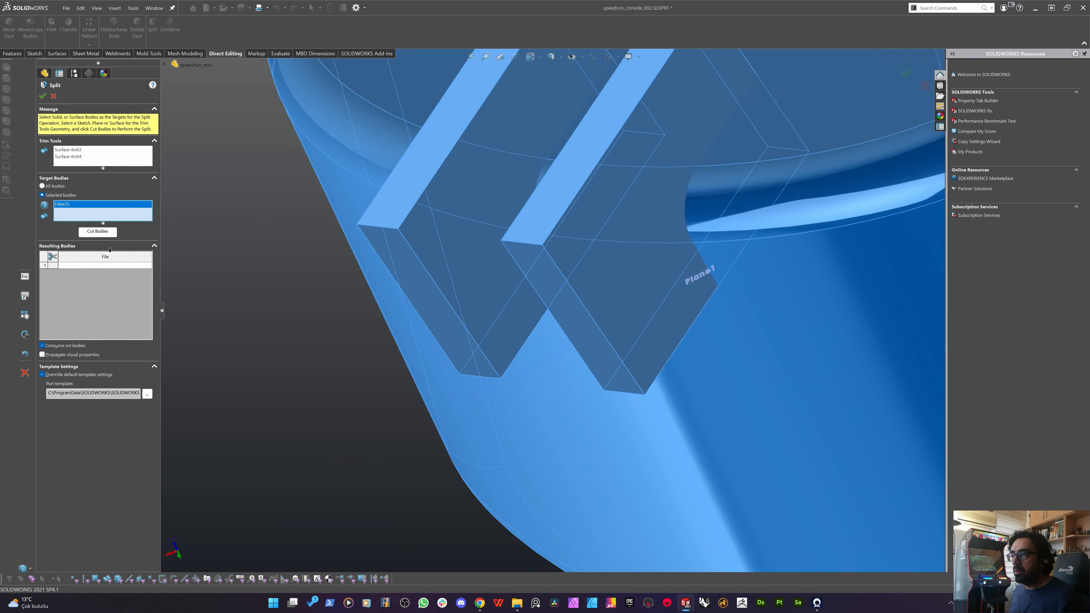
{"action": "left_click", "coordinate": [98, 231]}
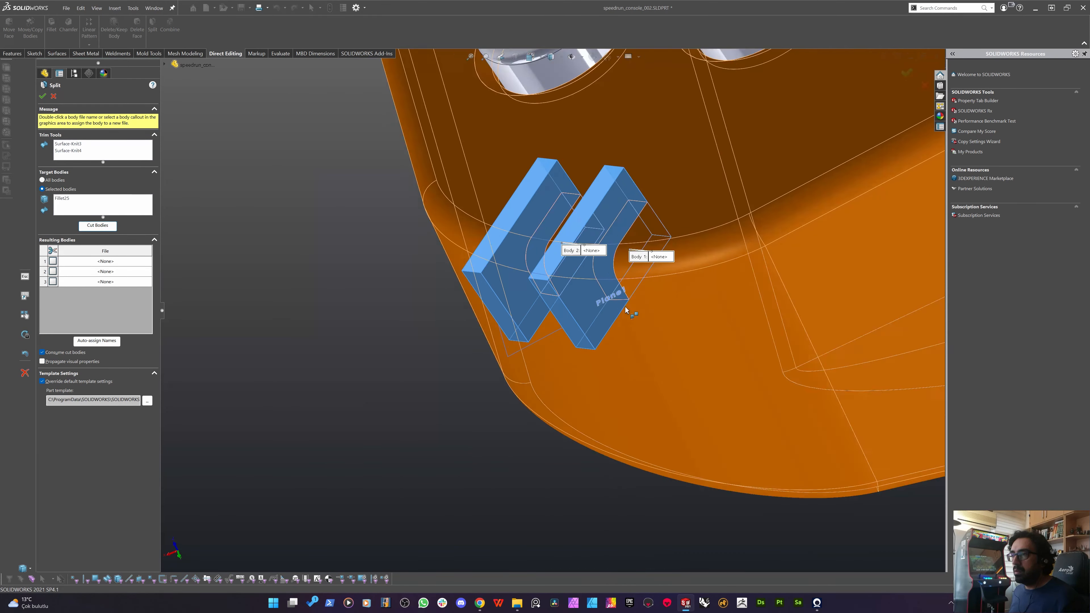
Select all three resulting bodies of the split and accept the feature.
{"action": "scroll", "coordinate": [625, 307], "scroll_direction": "up", "scroll_amount": 2}
{"action": "middle_click_drag", "start_coordinate": [642, 307], "coordinate": [660, 257]}
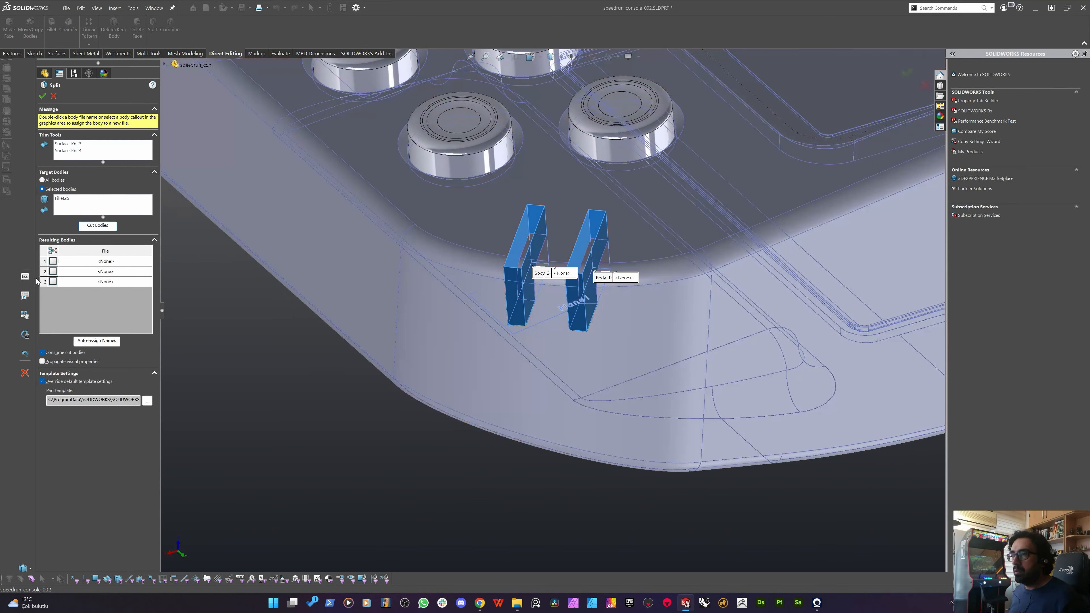
{"action": "left_click", "coordinate": [53, 261]}
{"action": "left_click", "coordinate": [53, 271]}
{"action": "left_click", "coordinate": [53, 281]}
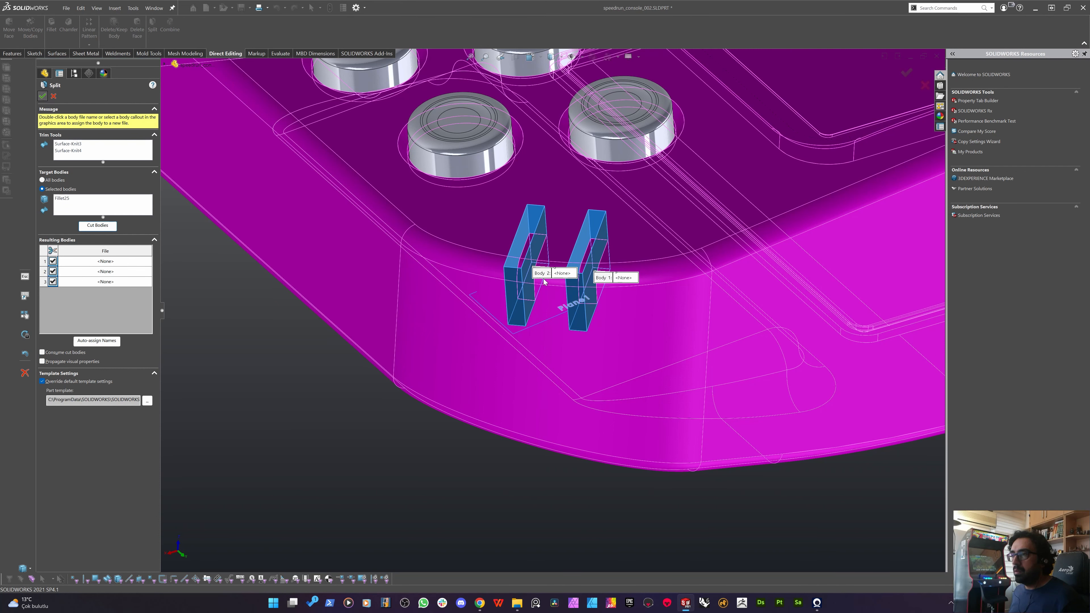
{"action": "key", "text": "Return"}
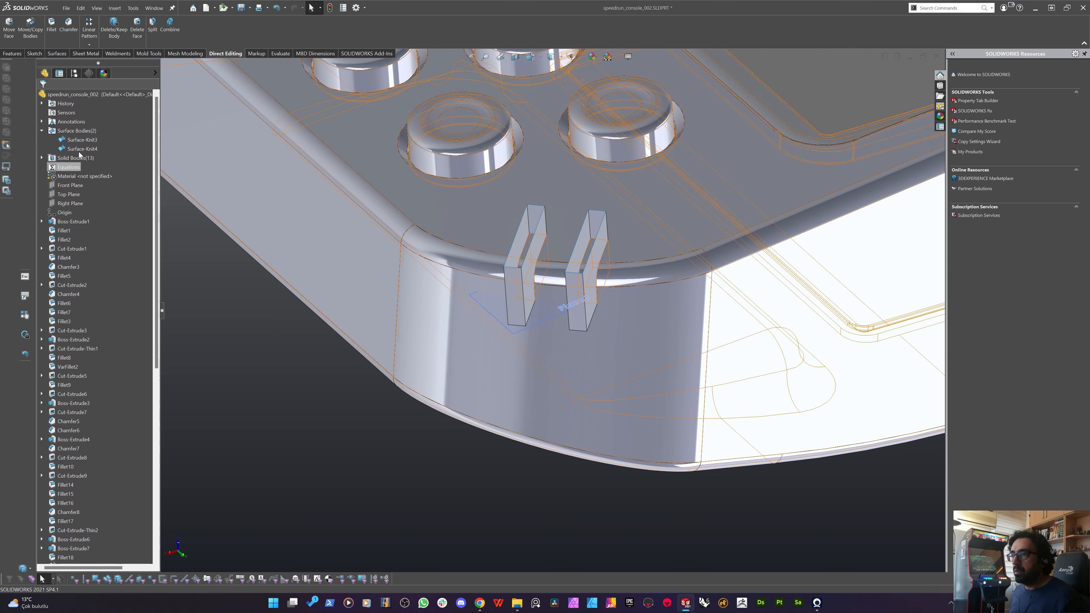
Delete the two knitted surface bodies, Surface-Knit3 and Surface-Knit4, with the Delete Bodies option.
{"action": "left_click", "coordinate": [81, 150]}
{"action": "left_click", "coordinate": [69, 140], "text": "ctrl"}
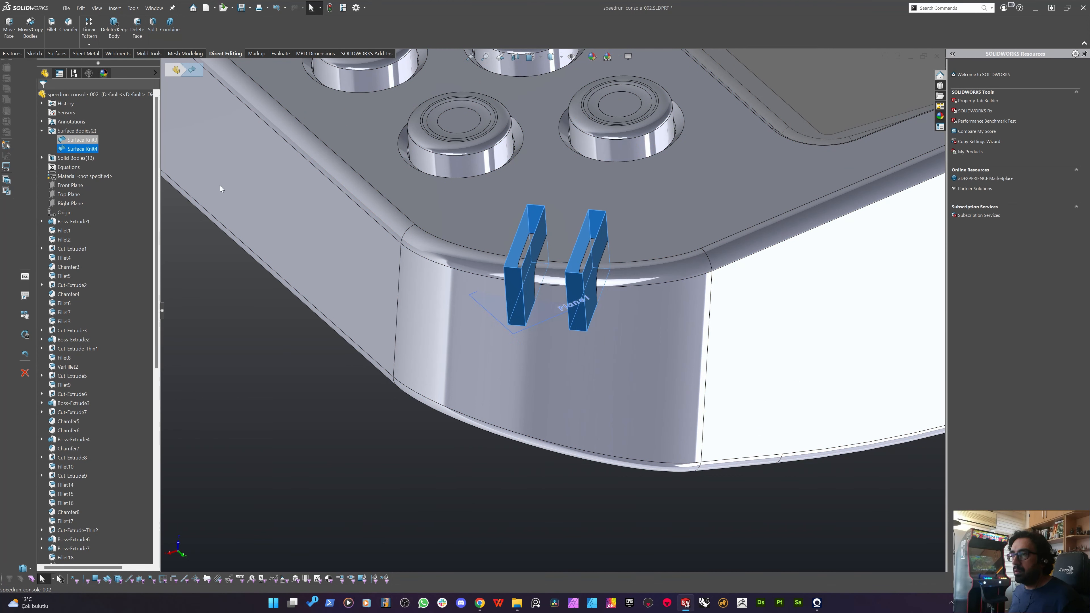
{"action": "key", "text": "Delete"}
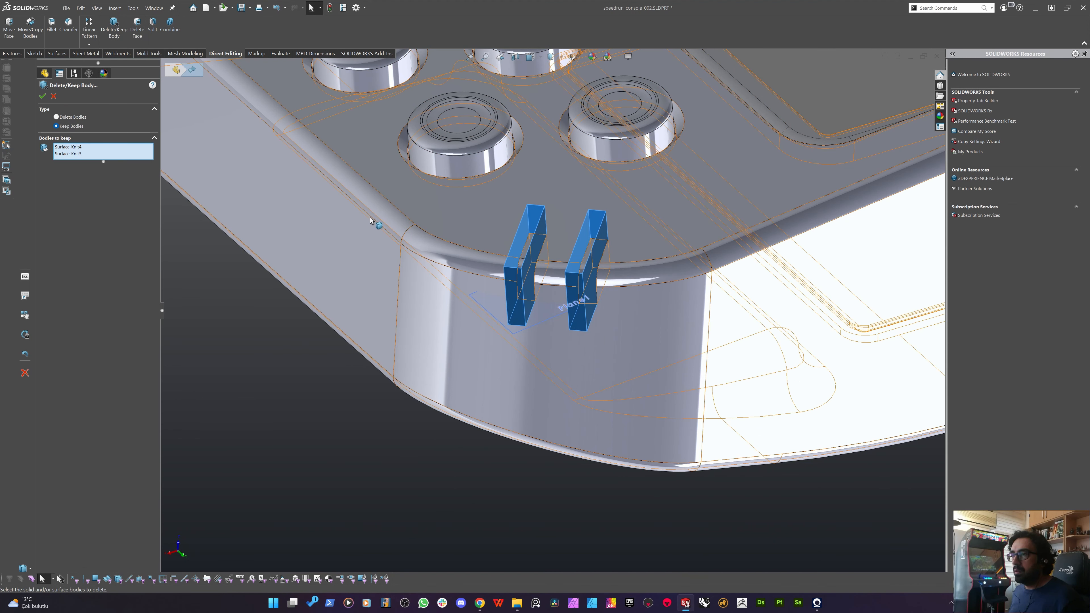
{"action": "left_click", "coordinate": [66, 117]}
{"action": "key", "text": "Return"}
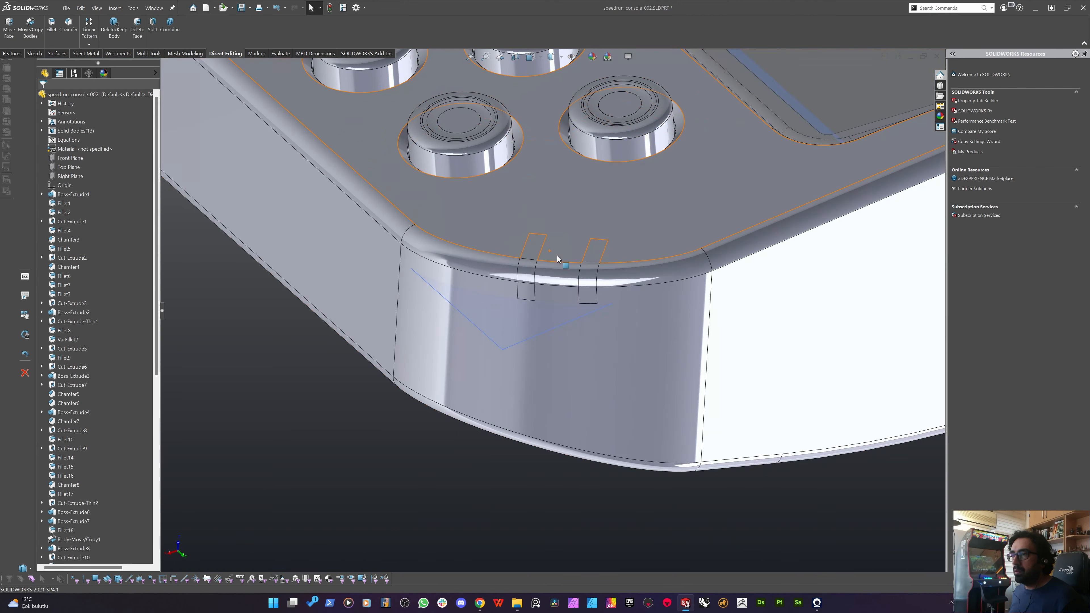
Set up an extruded cut from the sketch under Surface-Plane1 as a one-direction thin feature 0.05 mm thick.
{"action": "scroll", "coordinate": [558, 258], "scroll_direction": "down", "scroll_amount": 6}
{"action": "middle_click_drag", "start_coordinate": [502, 283], "coordinate": [261, 278]}
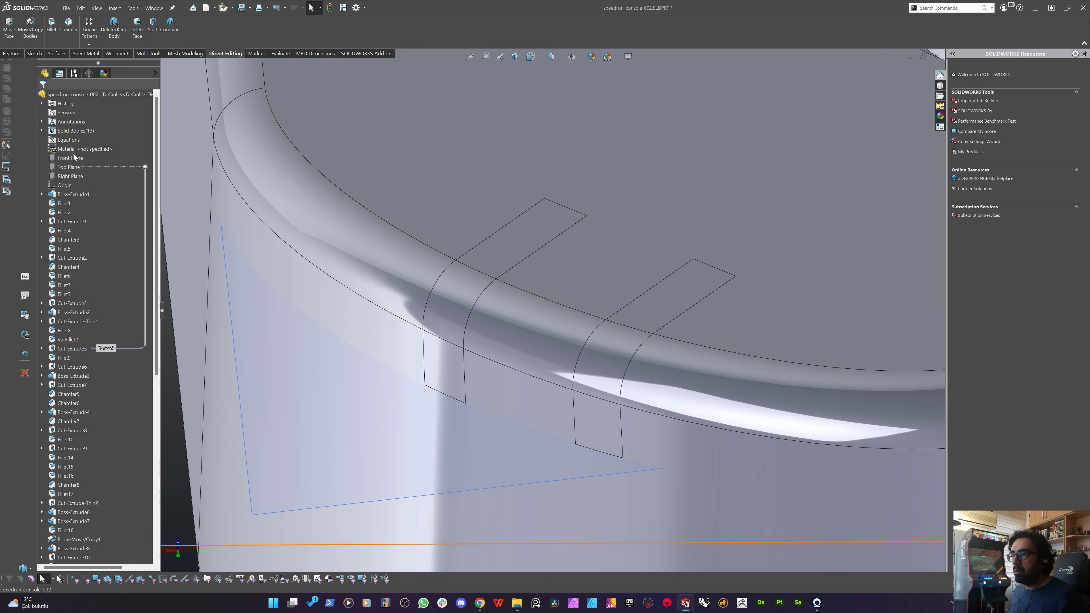
{"action": "scroll", "coordinate": [123, 430], "scroll_direction": "down", "scroll_amount": 8}
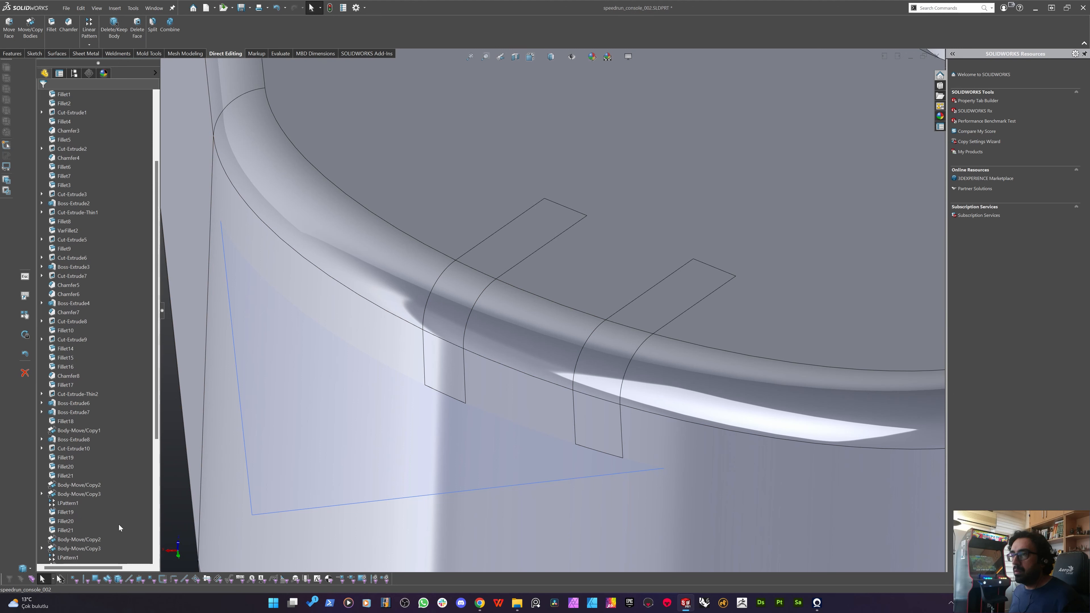
{"action": "scroll", "coordinate": [72, 480], "scroll_direction": "down", "scroll_amount": 3}
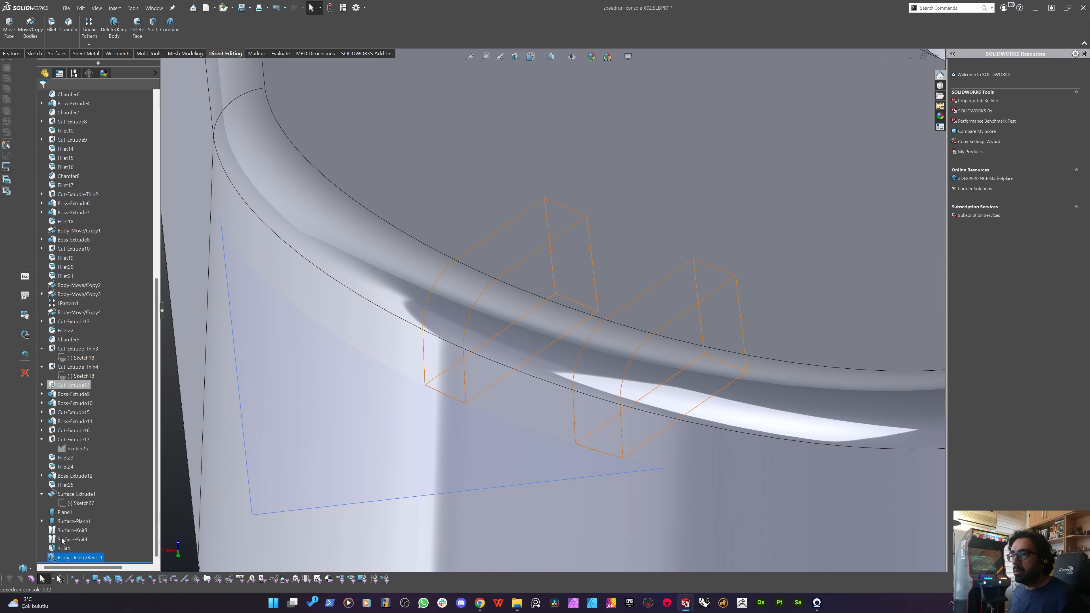
{"action": "left_click", "coordinate": [42, 521]}
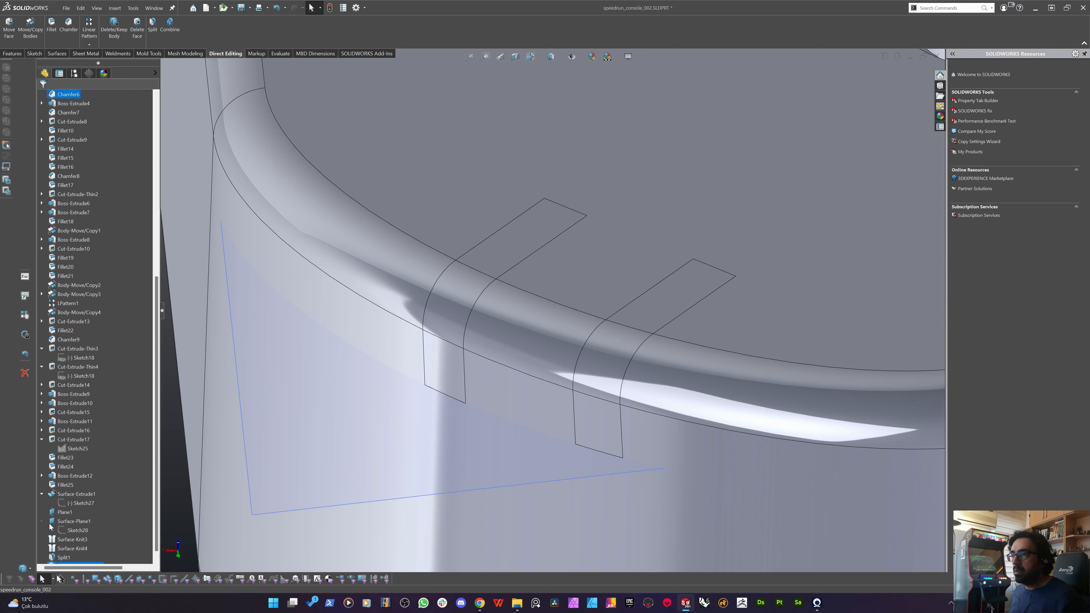
{"action": "left_click", "coordinate": [77, 531]}
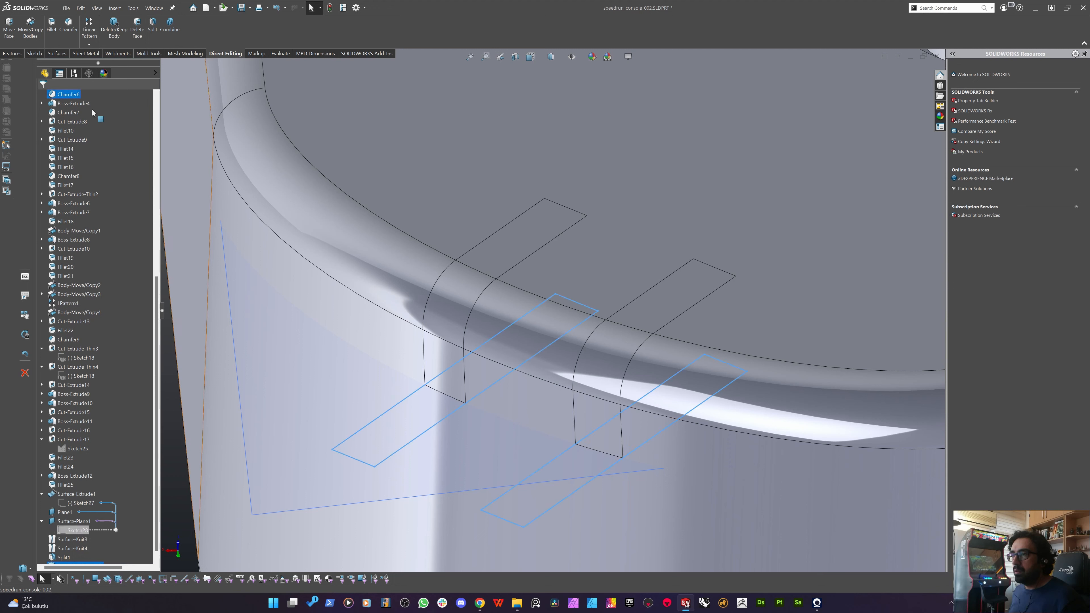
{"action": "left_click", "coordinate": [12, 54]}
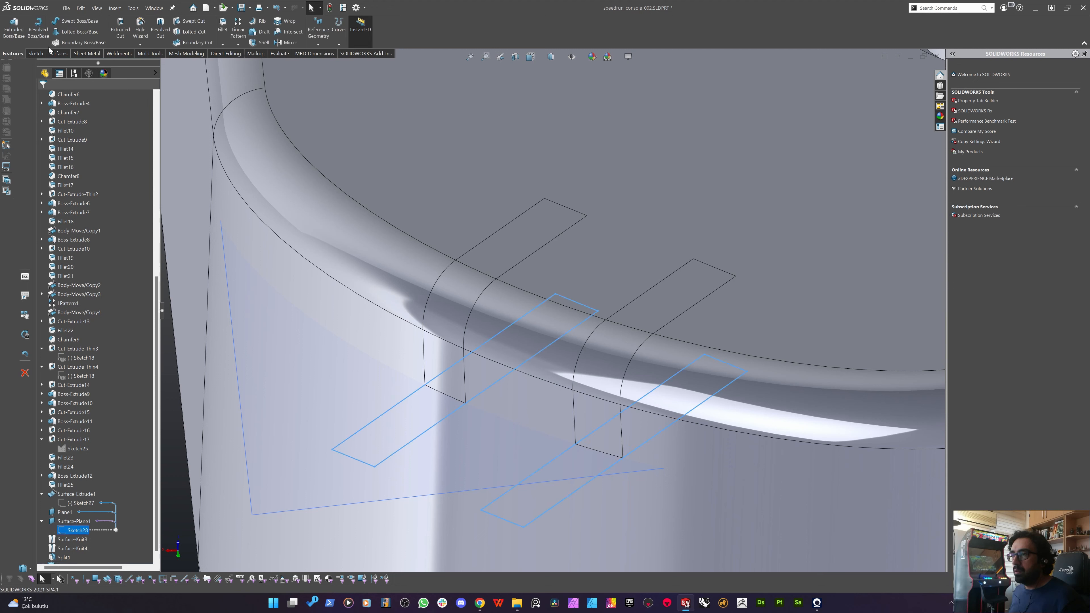
{"action": "left_click", "coordinate": [115, 29]}
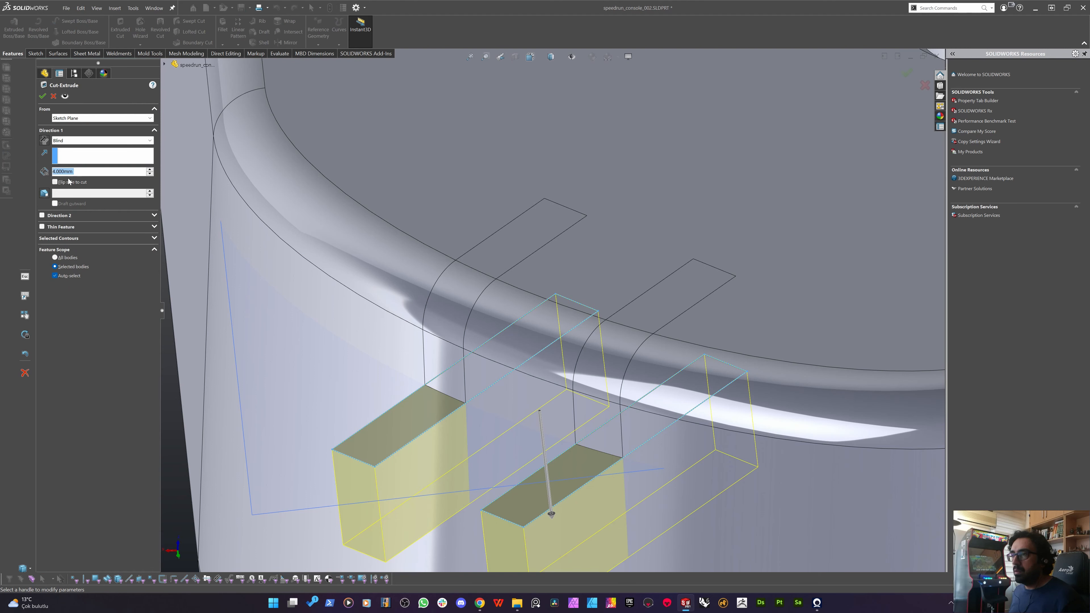
{"action": "left_click", "coordinate": [42, 227]}
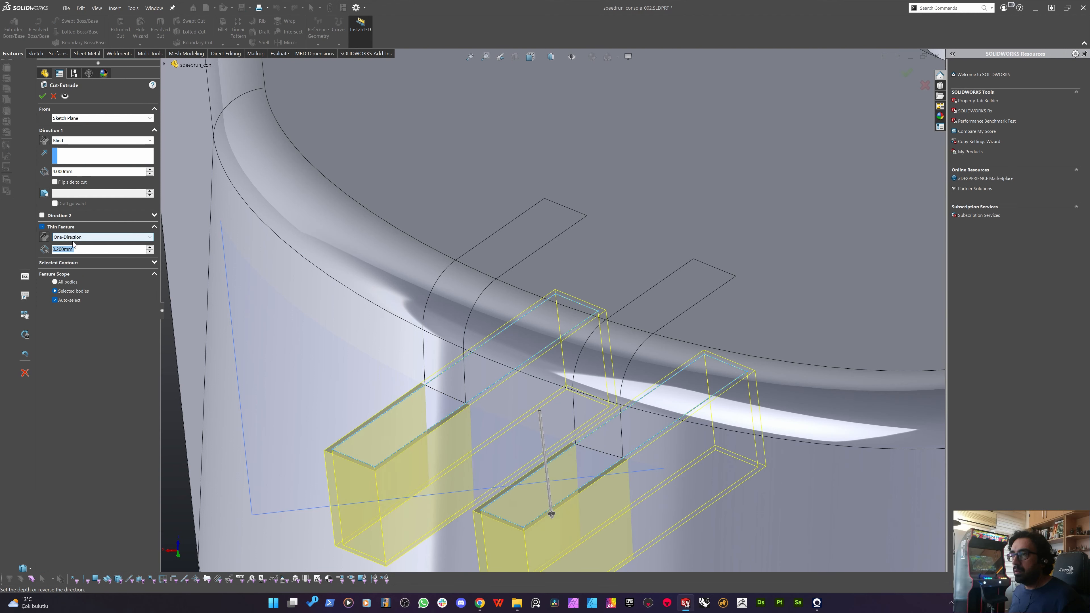
{"action": "type", "text": ",1"}
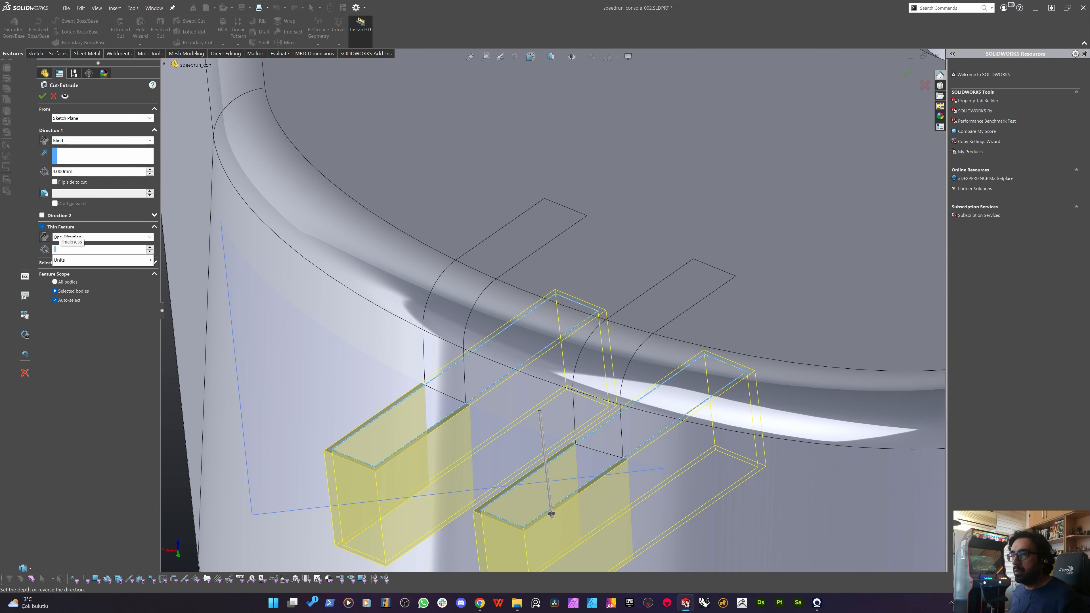
{"action": "key", "text": "Return"}
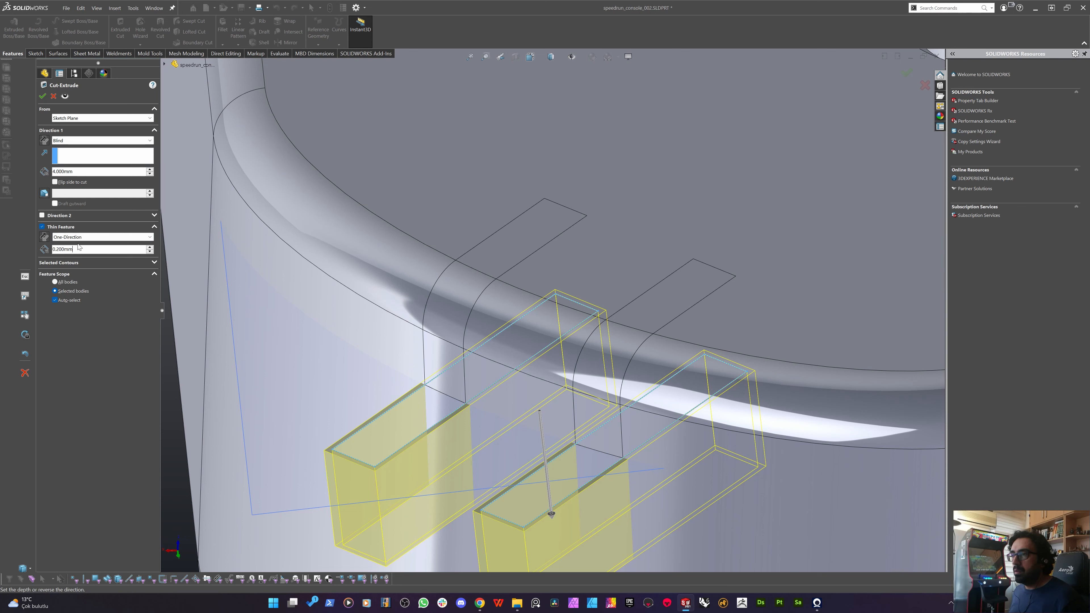
{"action": "type", "text": ",05"}
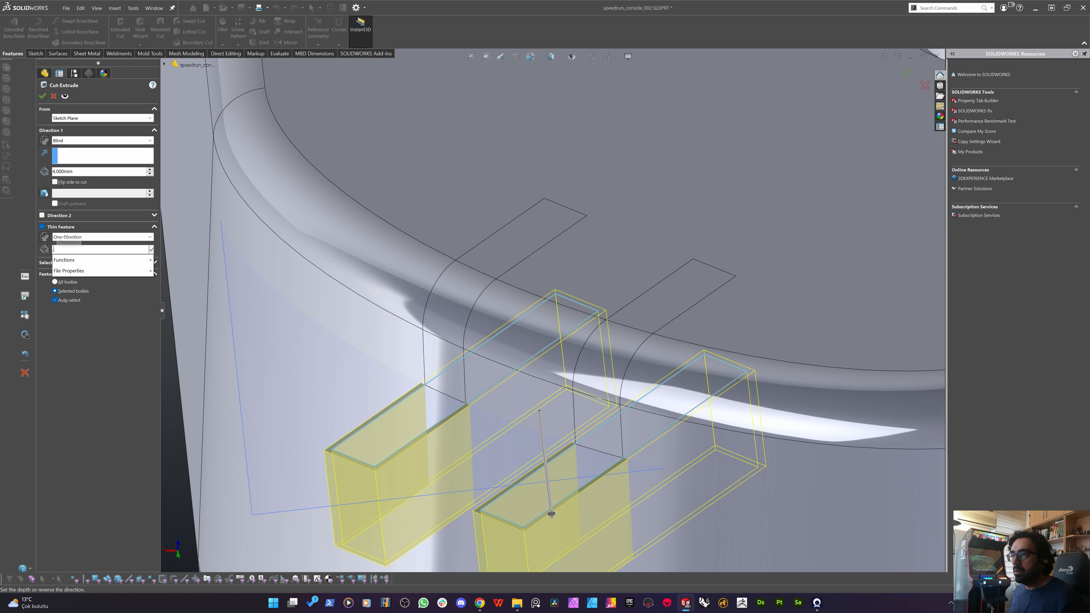
{"action": "key", "text": "Return"}
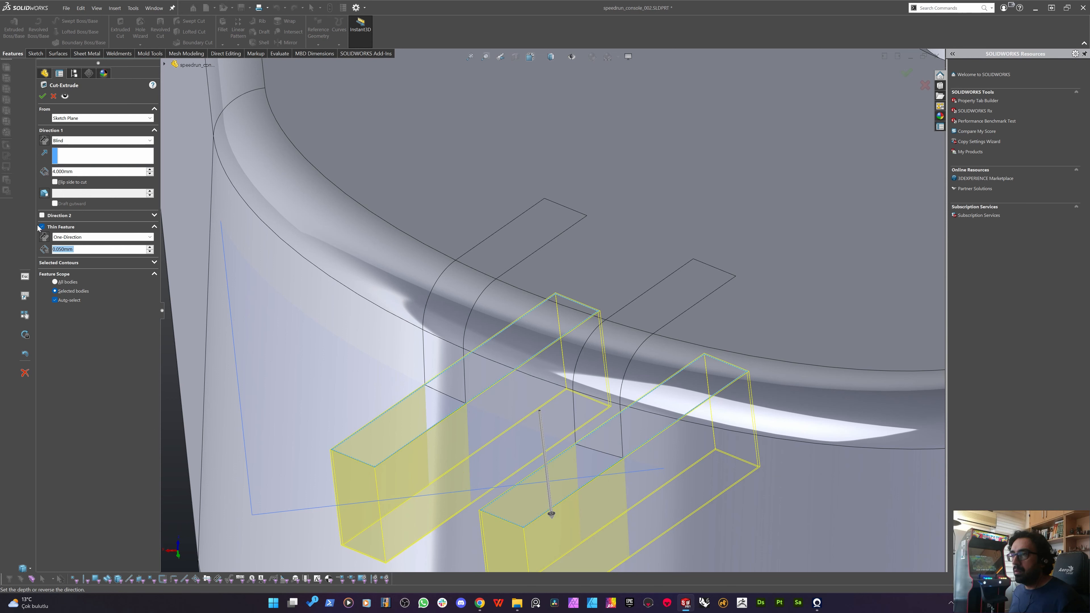
Reverse the thin cut's direction so it runs up through the console corner, set its blind depth to 10 mm and accept it.
{"action": "left_click", "coordinate": [44, 140]}
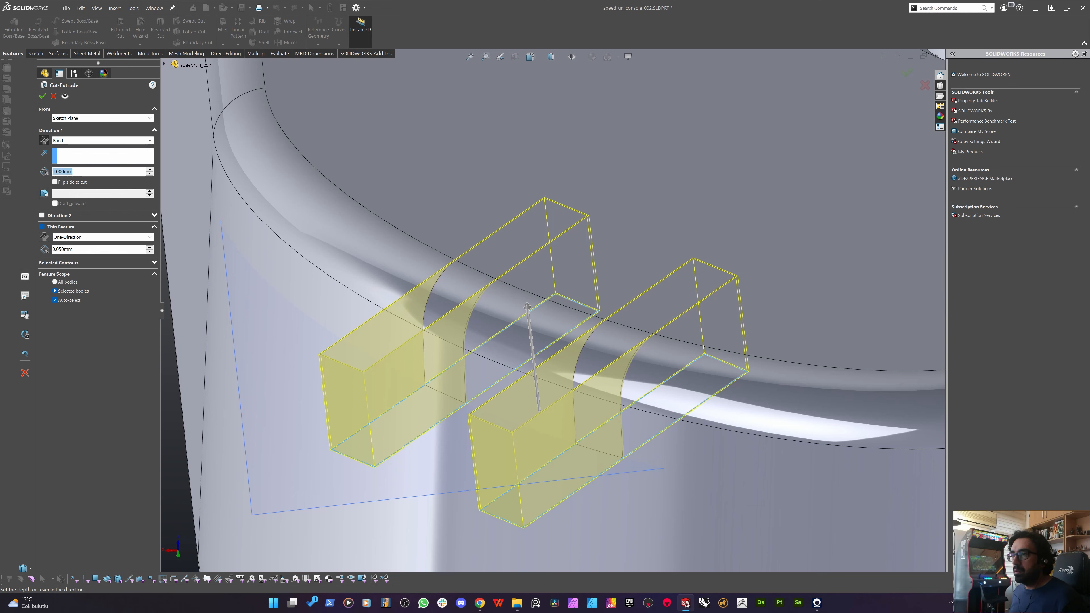
{"action": "type", "text": "10"}
{"action": "key", "text": "Return"}
{"action": "middle_click_drag", "start_coordinate": [452, 290], "coordinate": [417, 273]}
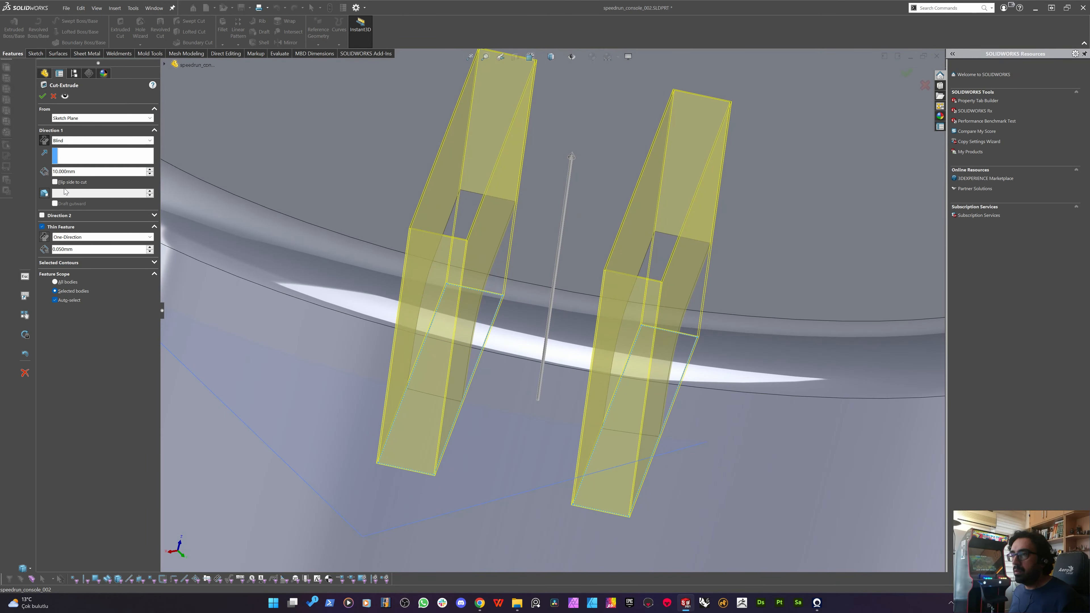
{"action": "scroll", "coordinate": [668, 338], "scroll_direction": "down", "scroll_amount": 3}
{"action": "middle_click_drag", "start_coordinate": [669, 338], "coordinate": [666, 389]}
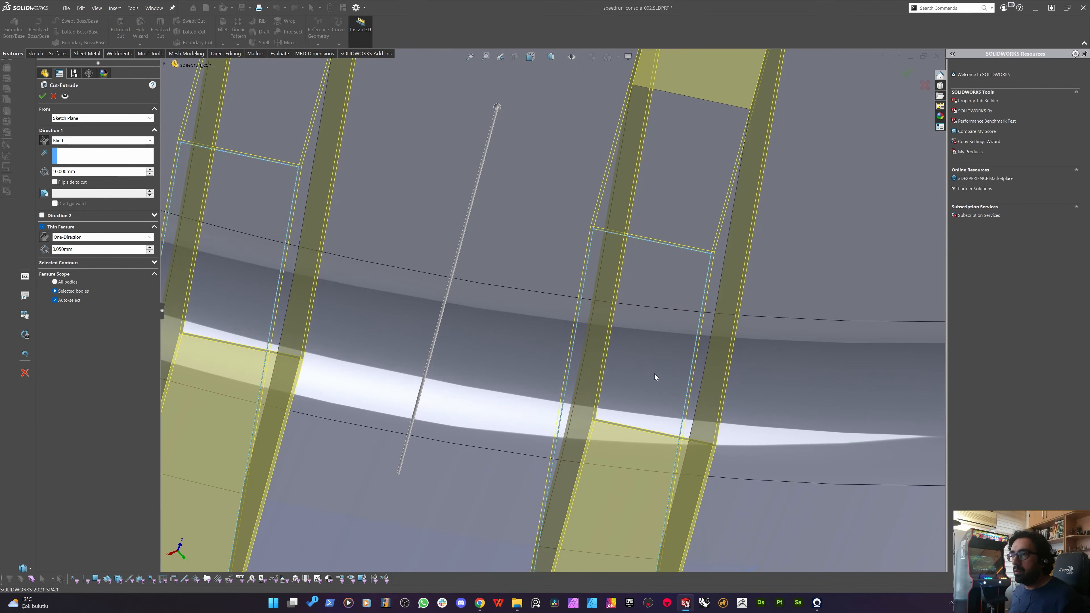
{"action": "key", "text": "Return"}
Examine the thin grooves around the two blocks on the console's rounded corner from several angles and up close.
{"action": "scroll", "coordinate": [631, 330], "scroll_direction": "up", "scroll_amount": 3}
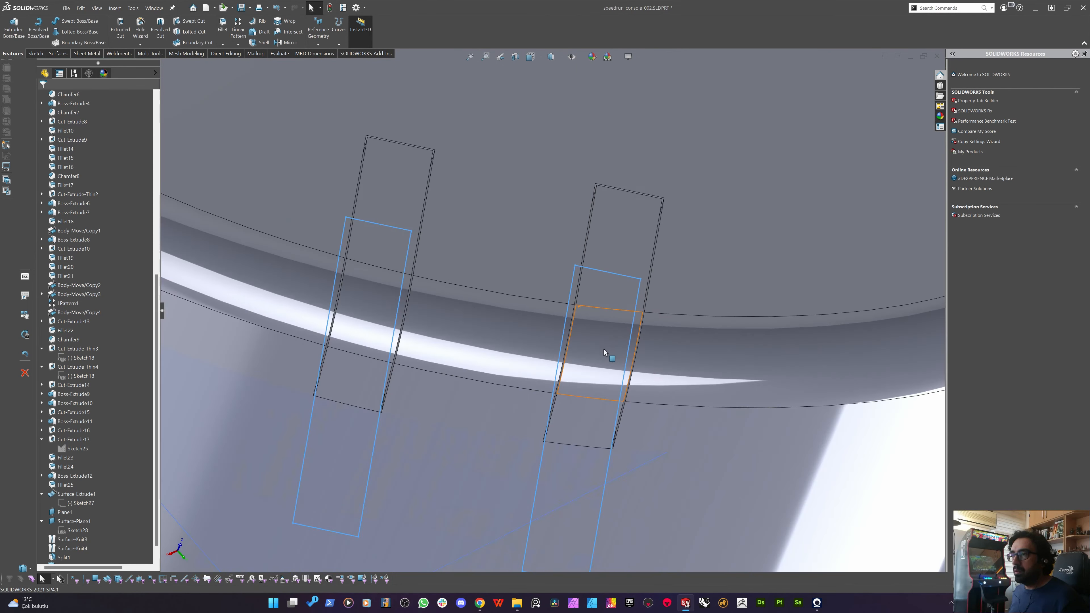
{"action": "middle_click_drag", "start_coordinate": [604, 349], "coordinate": [572, 270]}
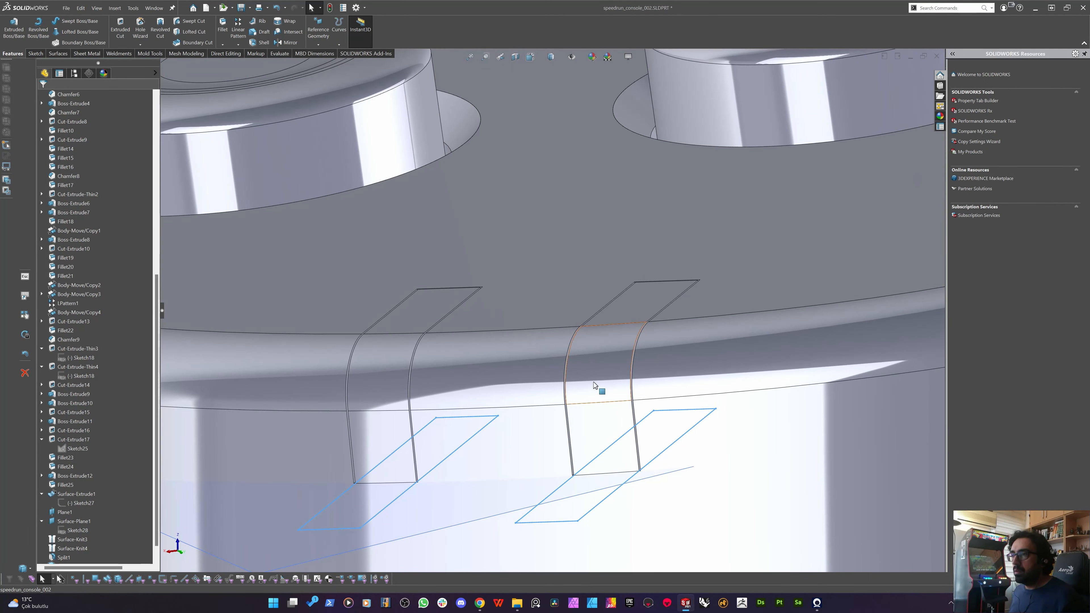
{"action": "scroll", "coordinate": [593, 379], "scroll_direction": "up", "scroll_amount": 2}
{"action": "scroll", "coordinate": [588, 375], "scroll_direction": "up", "scroll_amount": 3}
{"action": "middle_click_drag", "start_coordinate": [589, 375], "coordinate": [450, 149]}
{"action": "scroll", "coordinate": [450, 149], "scroll_direction": "up", "scroll_amount": 5}
{"action": "left_click", "coordinate": [675, 190]}
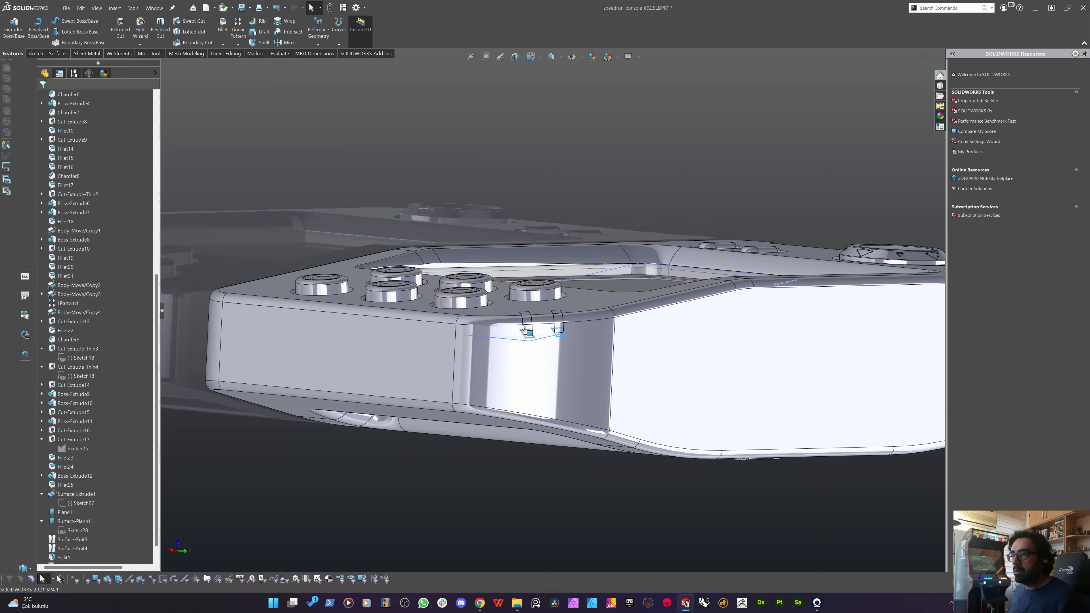
{"action": "mouse_move", "coordinate": [491, 350]}
{"action": "middle_mouse_down"}
{"action": "mouse_move", "coordinate": [508, 425]}
{"action": "mouse_move", "coordinate": [542, 322]}
{"action": "mouse_move", "coordinate": [502, 365]}
{"action": "middle_mouse_up"}
{"action": "scroll", "coordinate": [515, 304], "scroll_direction": "down", "scroll_amount": 5}
{"action": "scroll", "coordinate": [507, 335], "scroll_direction": "down", "scroll_amount": 4}
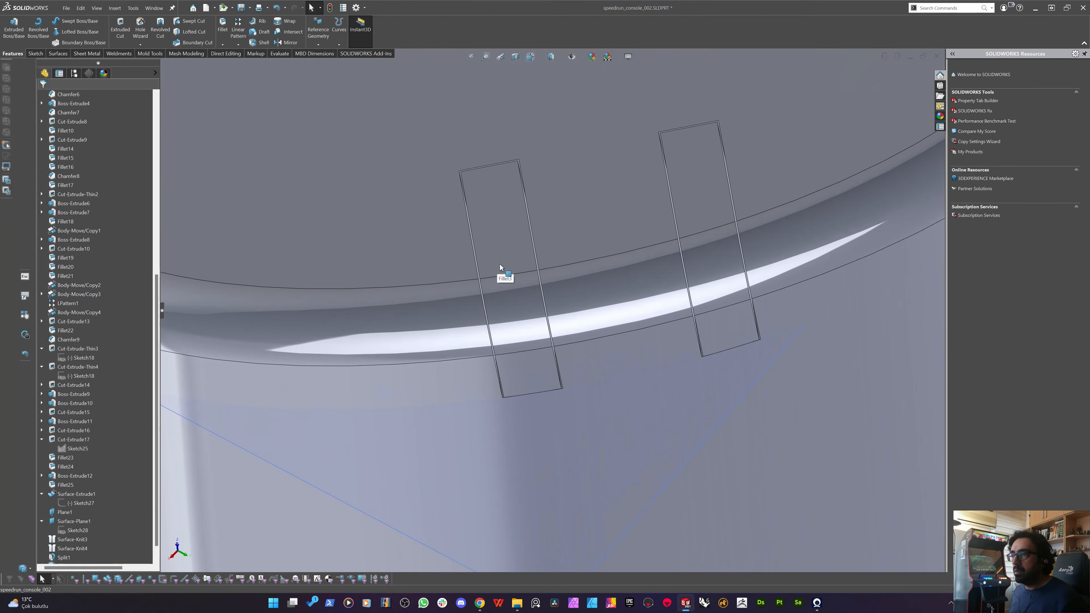
{"action": "left_click", "coordinate": [500, 264]}
{"action": "key", "text": "ctrl+8"}
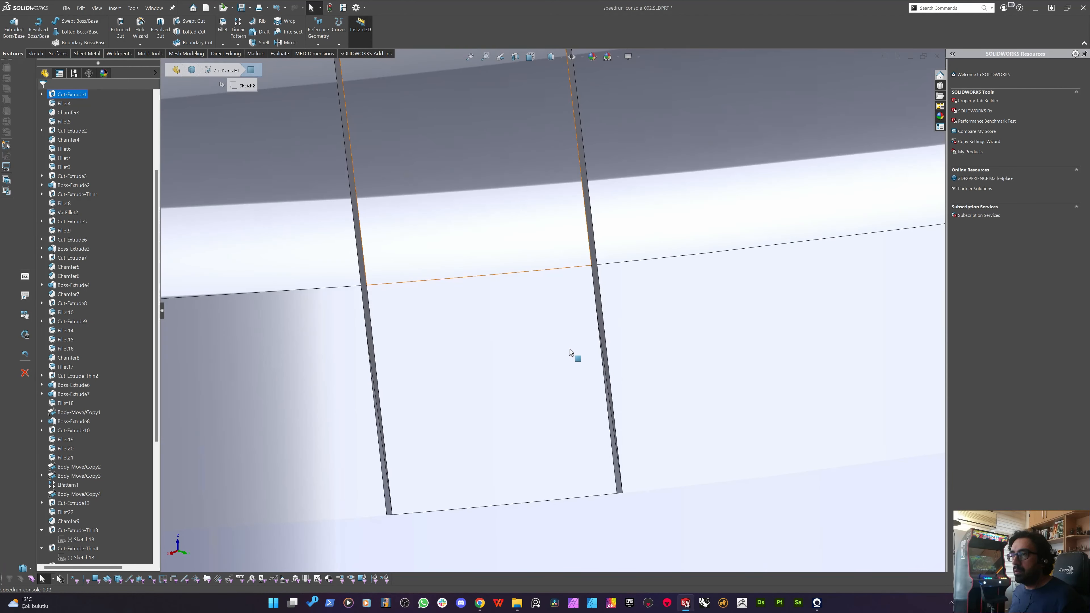
{"action": "middle_click_drag", "start_coordinate": [570, 349], "coordinate": [581, 333]}
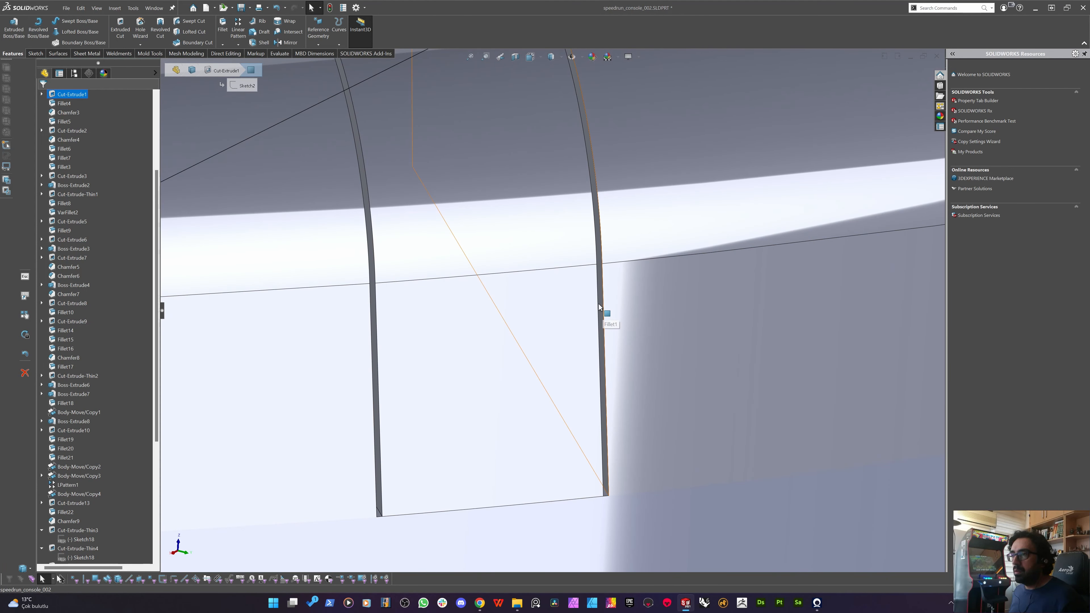
Edit the thin cut around the blocks and set its wall thickness to 0.02 mm.
{"action": "left_click", "coordinate": [599, 303]}
{"action": "right_click", "coordinate": [599, 306]}
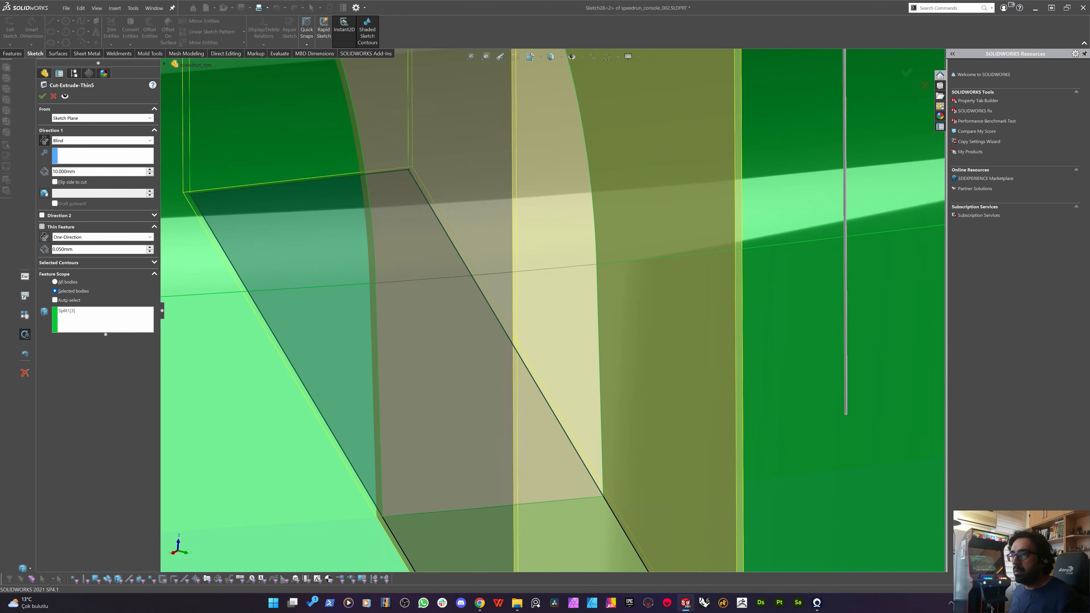
{"action": "type", "text": "0.02"}
{"action": "key", "text": "Return"}
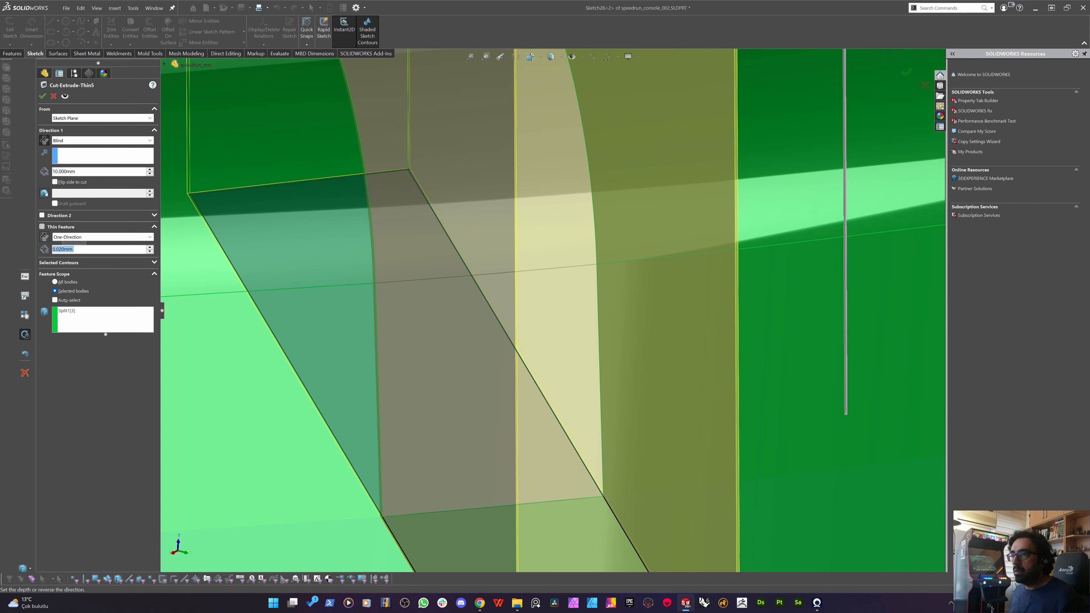
{"action": "key", "text": "Return"}
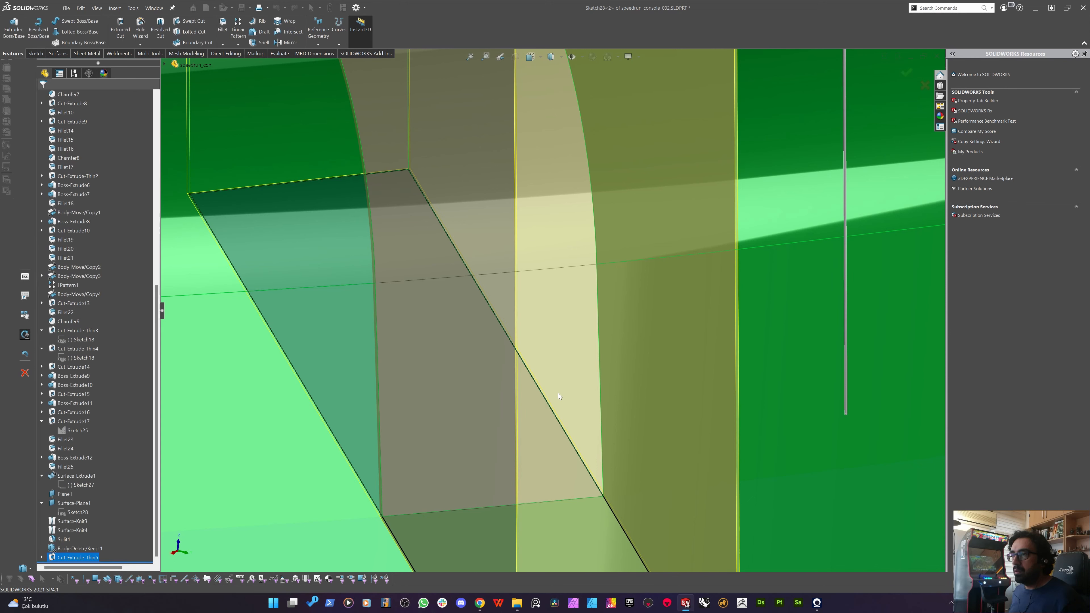
Move the two small split blocks, Split1[2] and Split1[1], 0.02 mm along Z without copying them.
{"action": "scroll", "coordinate": [511, 359], "scroll_direction": "up", "scroll_amount": 6}
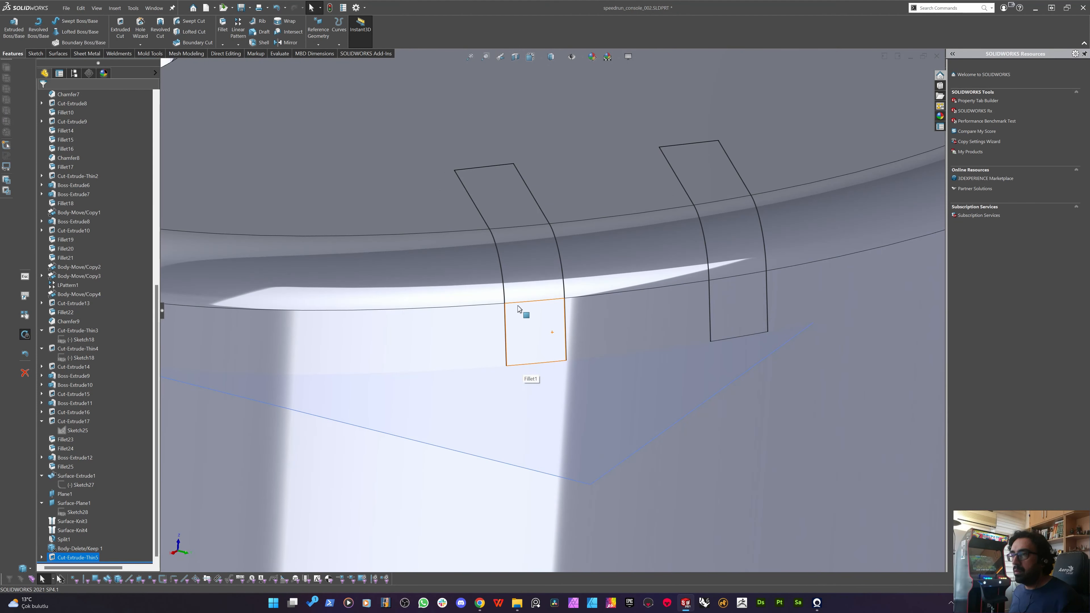
{"action": "left_click", "coordinate": [217, 54]}
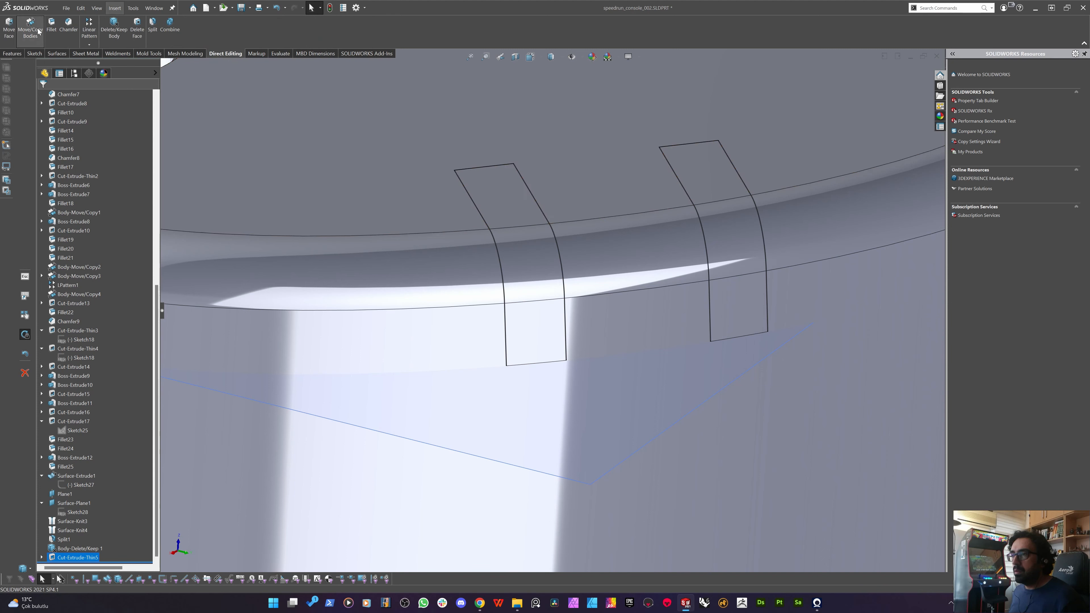
{"action": "left_click", "coordinate": [524, 263]}
{"action": "left_click", "coordinate": [731, 228]}
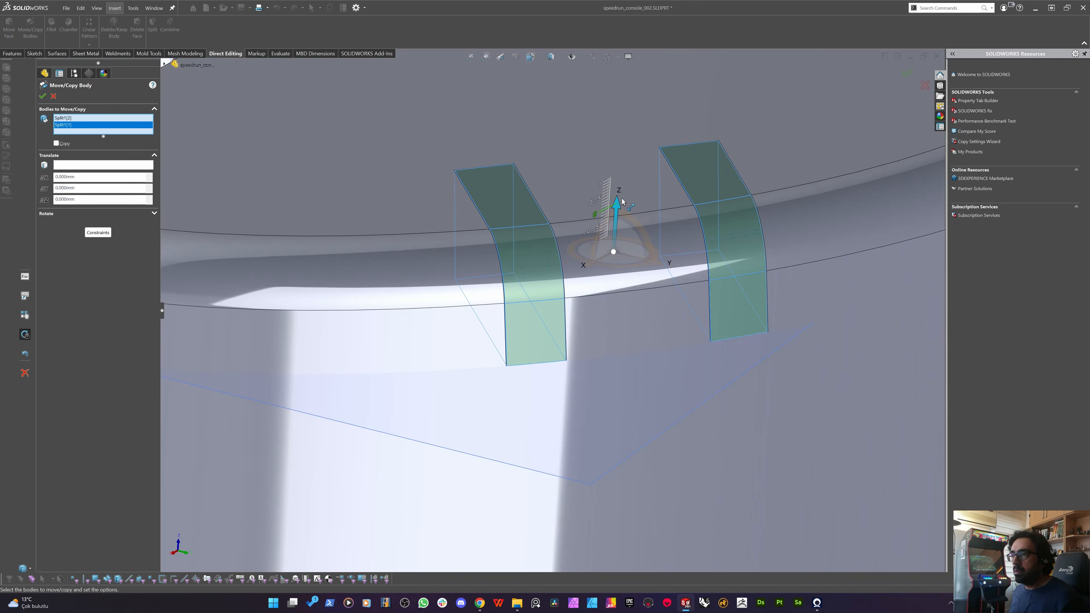
{"action": "left_click_drag", "start_coordinate": [623, 202], "coordinate": [623, 201]}
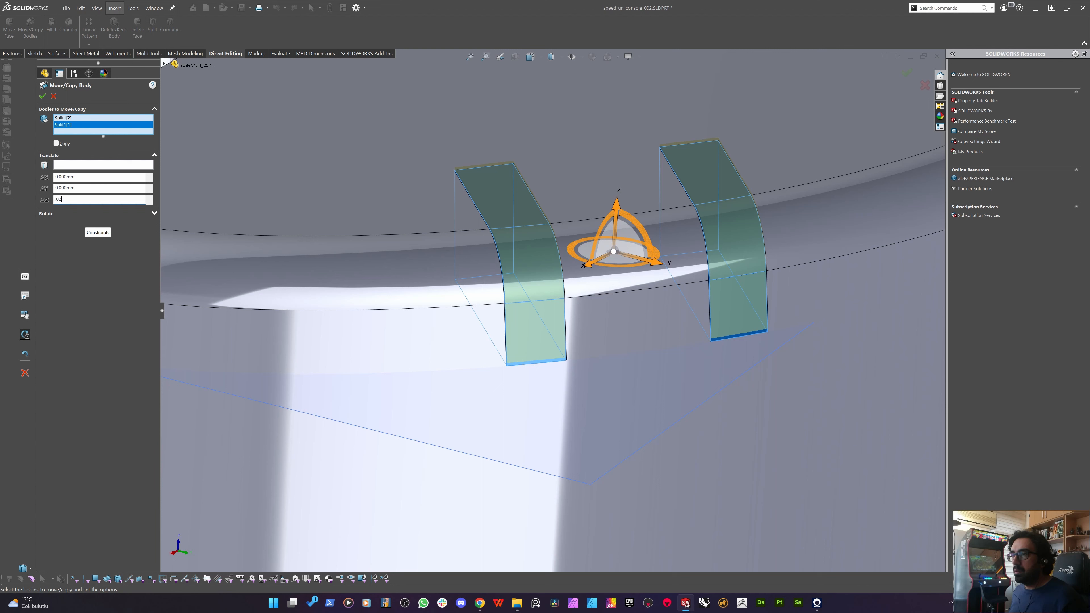
{"action": "key", "text": "Return"}
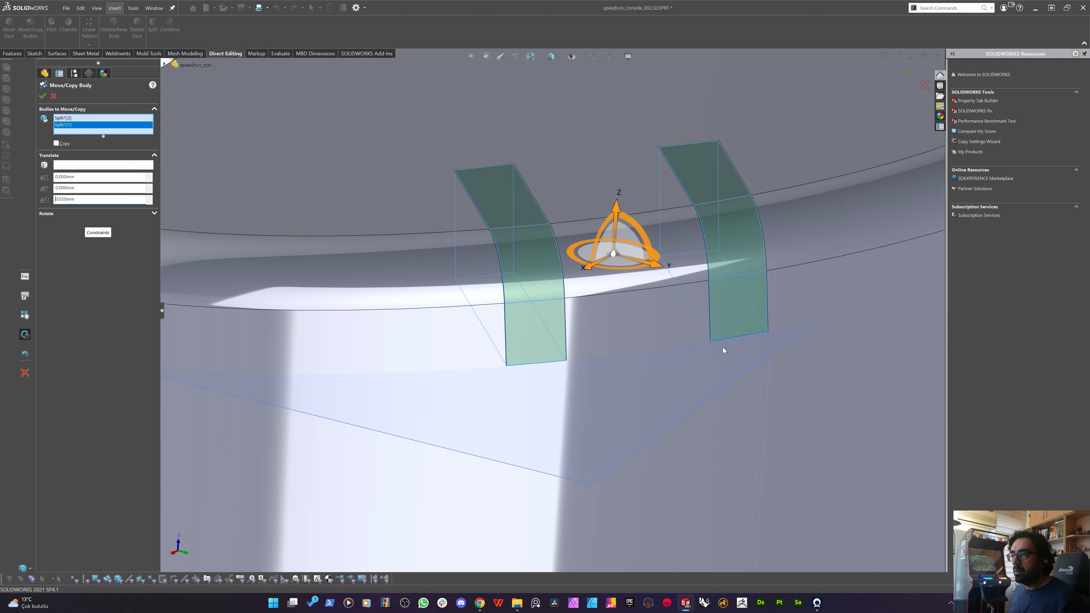
{"action": "key", "text": "Return"}
{"action": "scroll", "coordinate": [720, 345], "scroll_direction": "down", "scroll_amount": 4}
{"action": "middle_click_drag", "start_coordinate": [683, 362], "coordinate": [648, 334]}
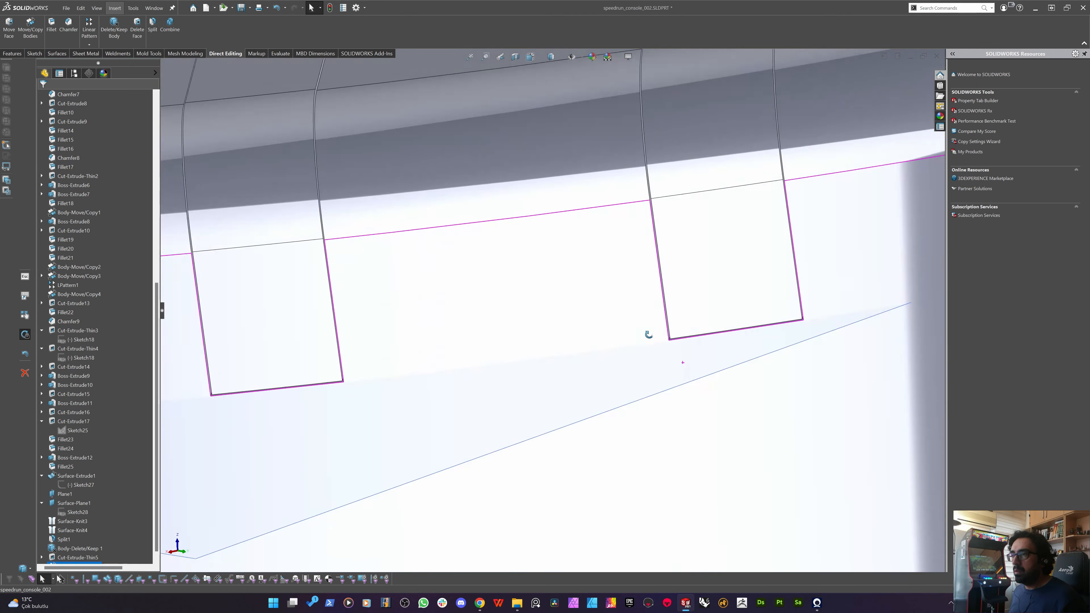
{"action": "scroll", "coordinate": [646, 343], "scroll_direction": "up", "scroll_amount": 6}
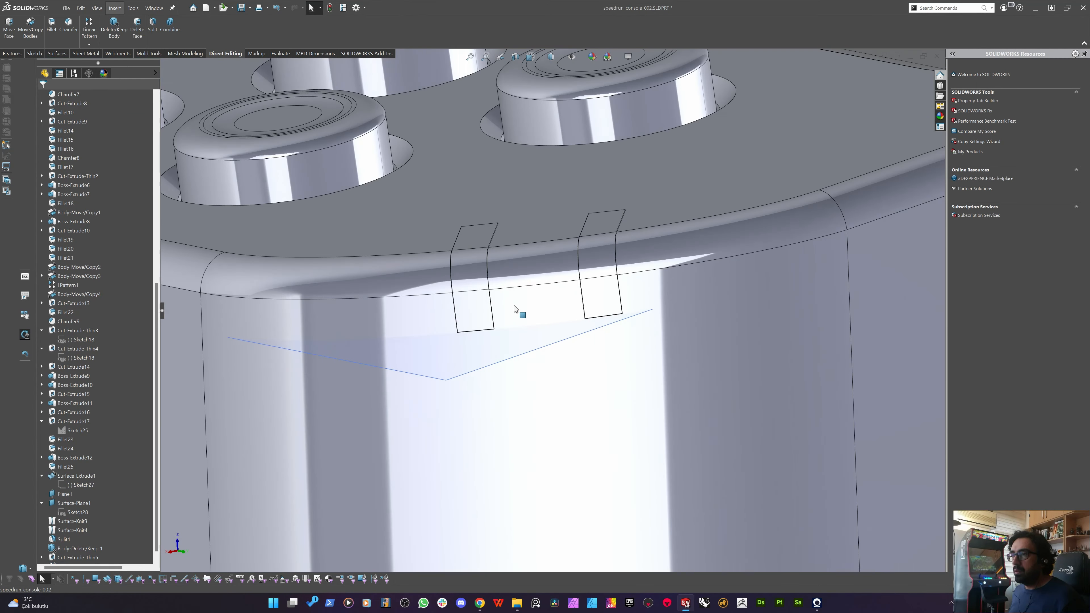
{"action": "scroll", "coordinate": [515, 309], "scroll_direction": "up", "scroll_amount": 6}
{"action": "scroll", "coordinate": [504, 317], "scroll_direction": "down", "scroll_amount": 6}
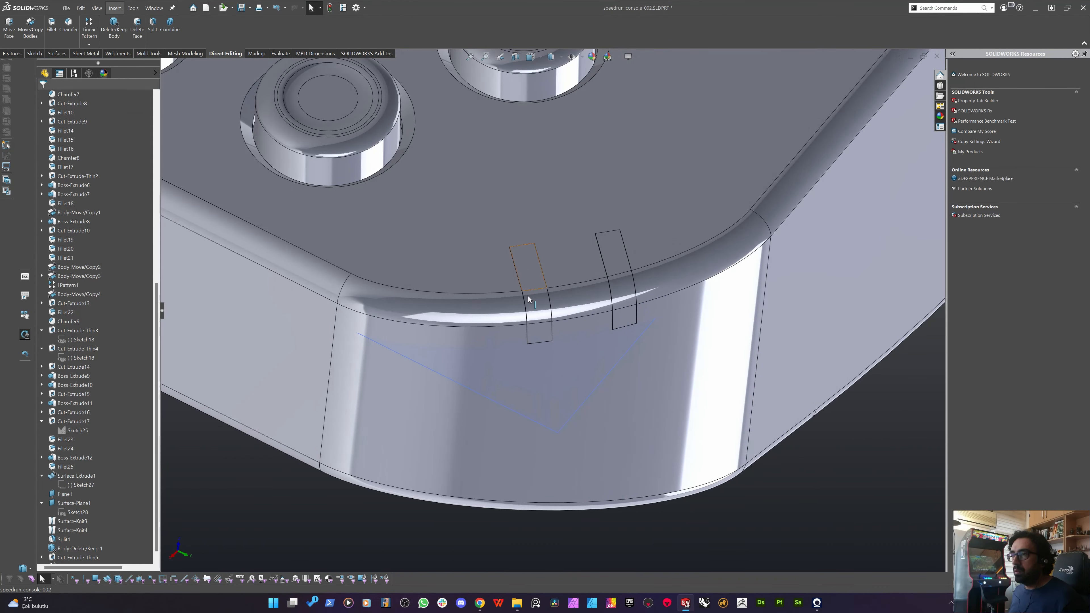
Save the part and set the width of the corner block rectangles in Sketch27 to 3 mm, closing the sketch.
{"action": "key", "text": "ctrl+s"}
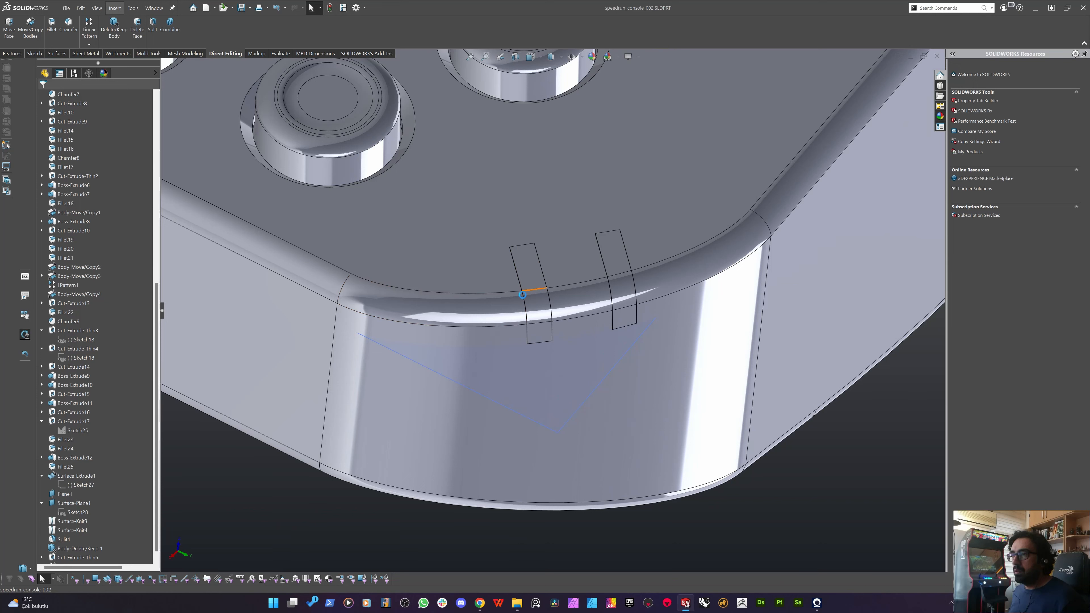
{"action": "left_click", "coordinate": [532, 263]}
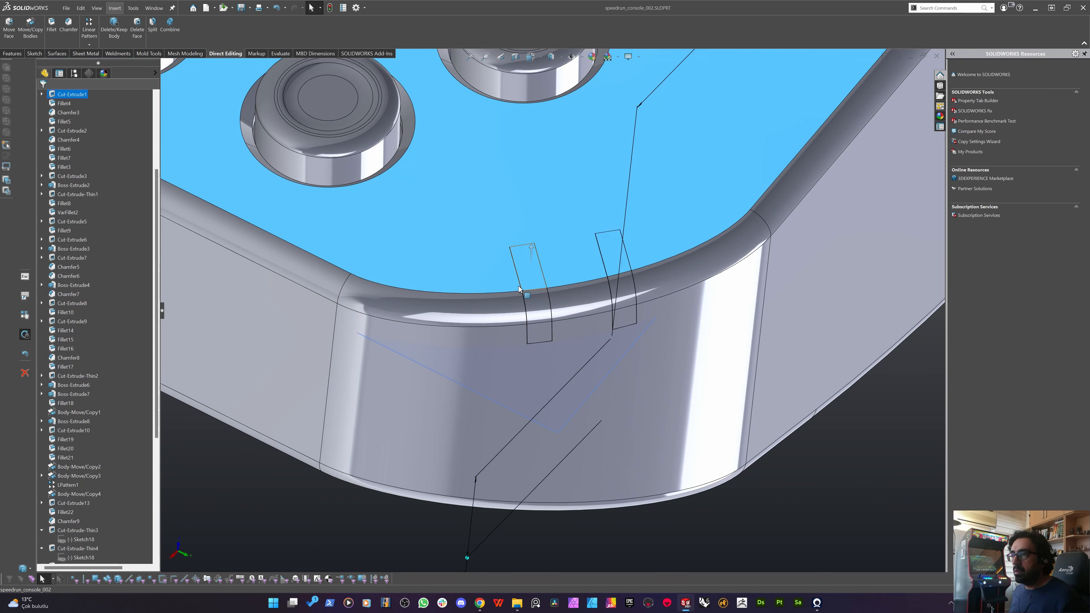
{"action": "scroll", "coordinate": [103, 489], "scroll_direction": "down", "scroll_amount": 8}
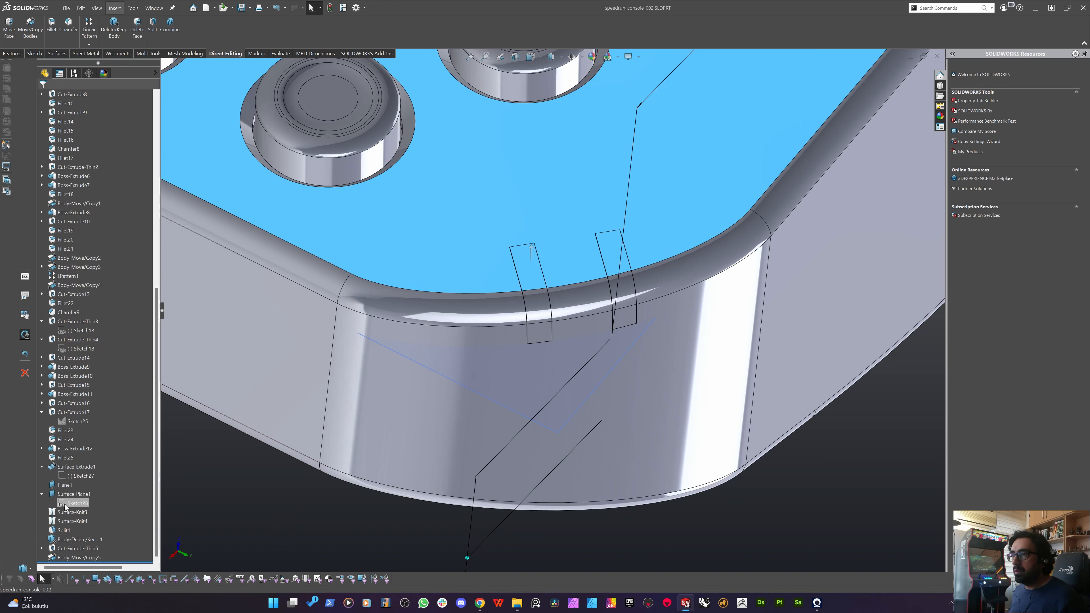
{"action": "left_click", "coordinate": [67, 504]}
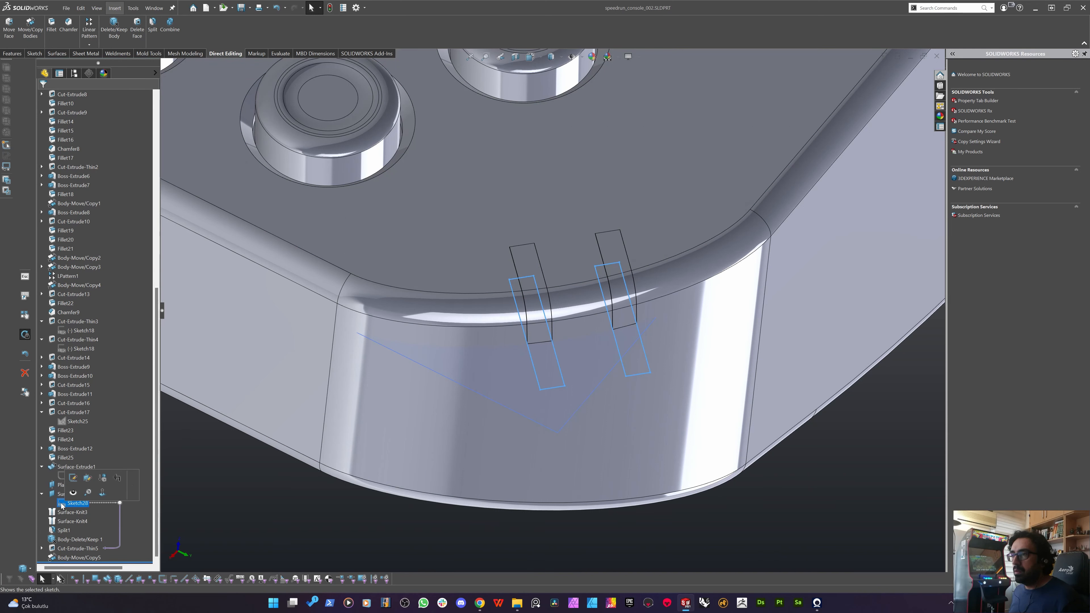
{"action": "left_click", "coordinate": [73, 477]}
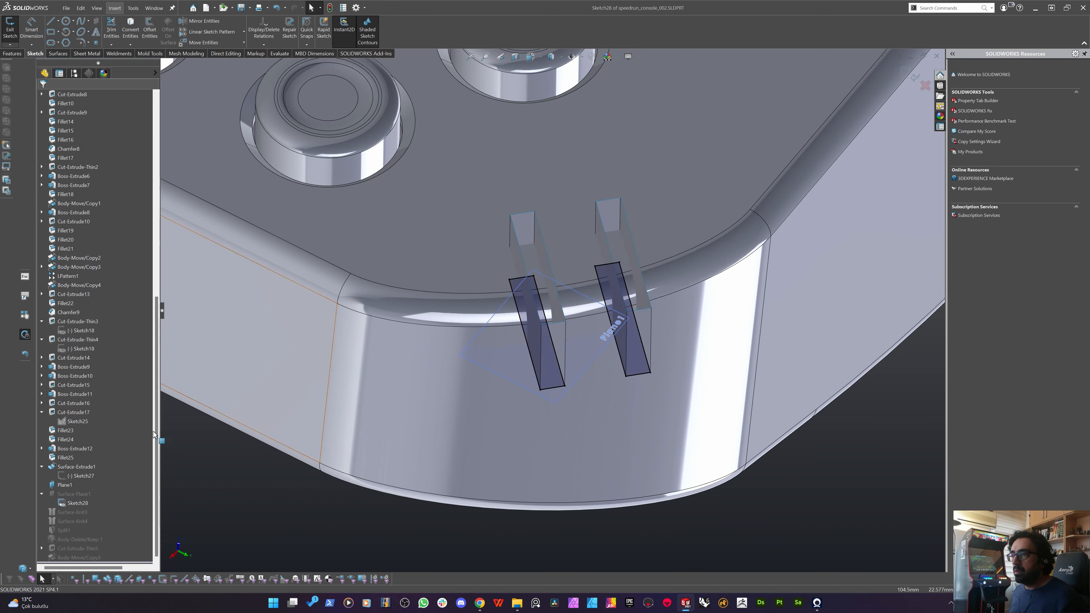
{"action": "left_click", "coordinate": [65, 476]}
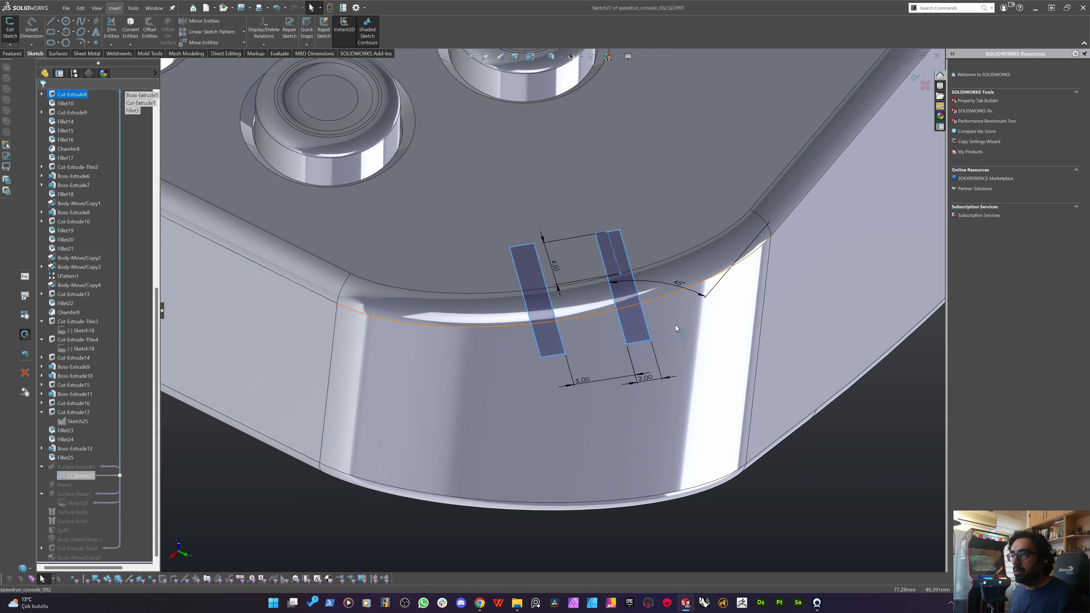
{"action": "double_click", "coordinate": [645, 380]}
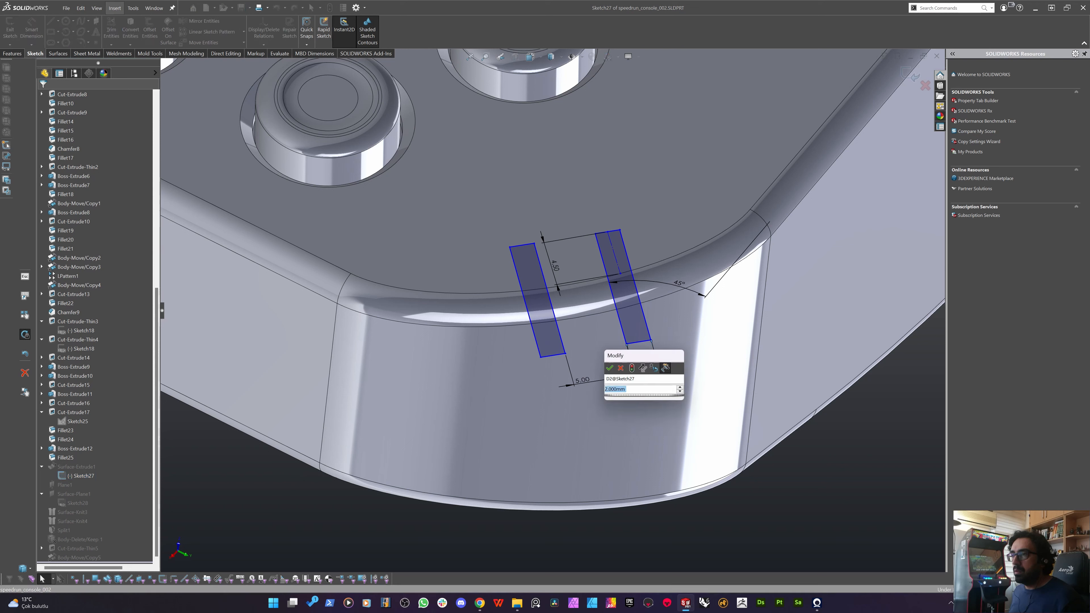
{"action": "type", "text": "3"}
{"action": "key", "text": "Return"}
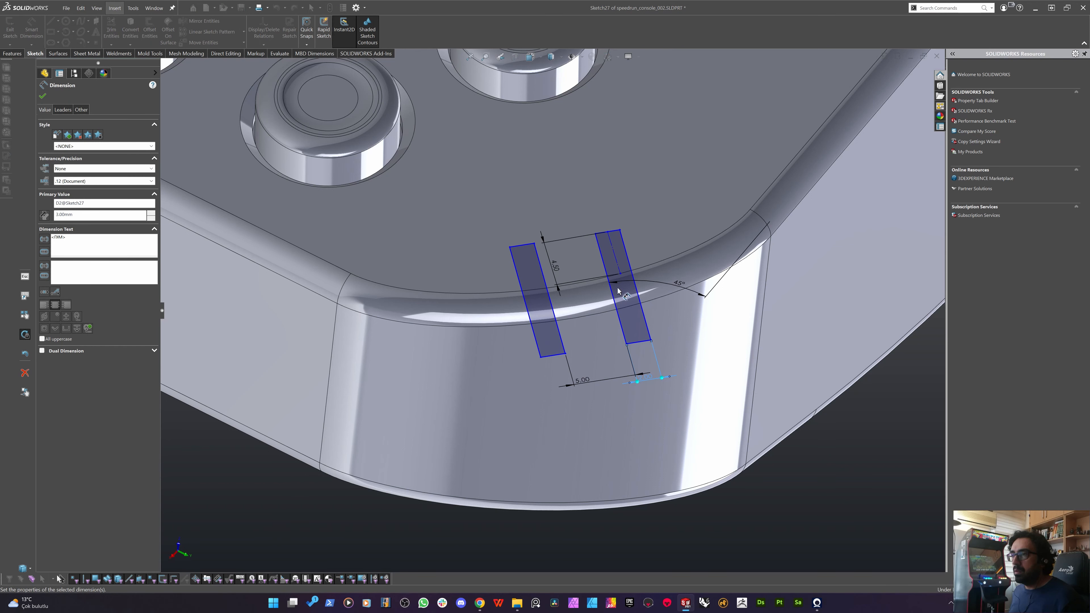
{"action": "scroll", "coordinate": [894, 79], "scroll_direction": "down", "scroll_amount": 3}
{"action": "left_click", "coordinate": [910, 74]}
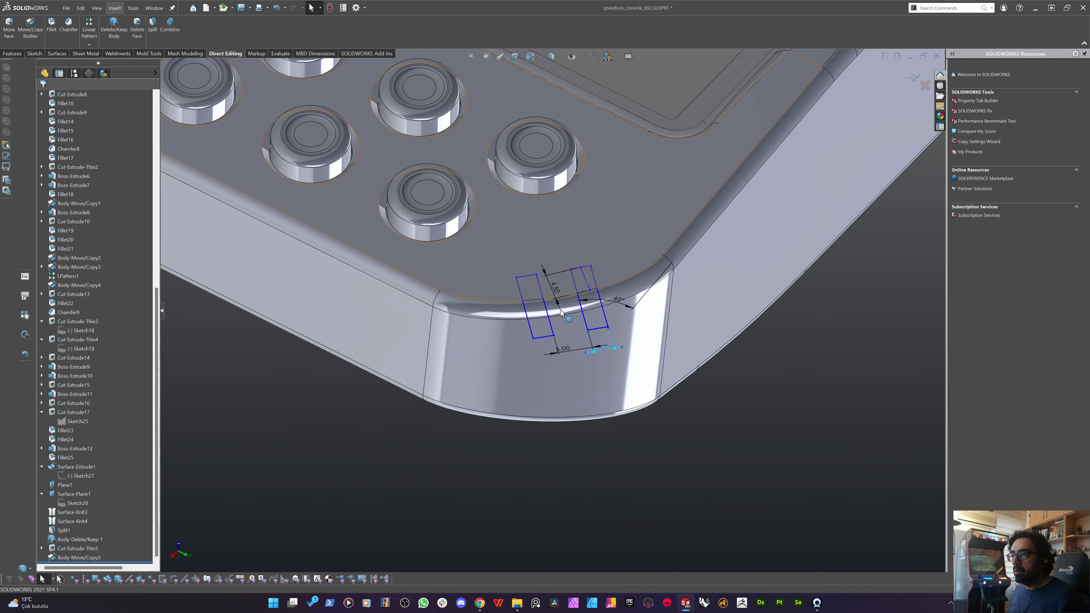
Apply the solid Yellow appearance to the bodies of both small blocks on the console's rounded corner.
{"action": "middle_click_drag", "start_coordinate": [448, 392], "coordinate": [600, 300]}
{"action": "scroll", "coordinate": [467, 334], "scroll_direction": "up", "scroll_amount": 5}
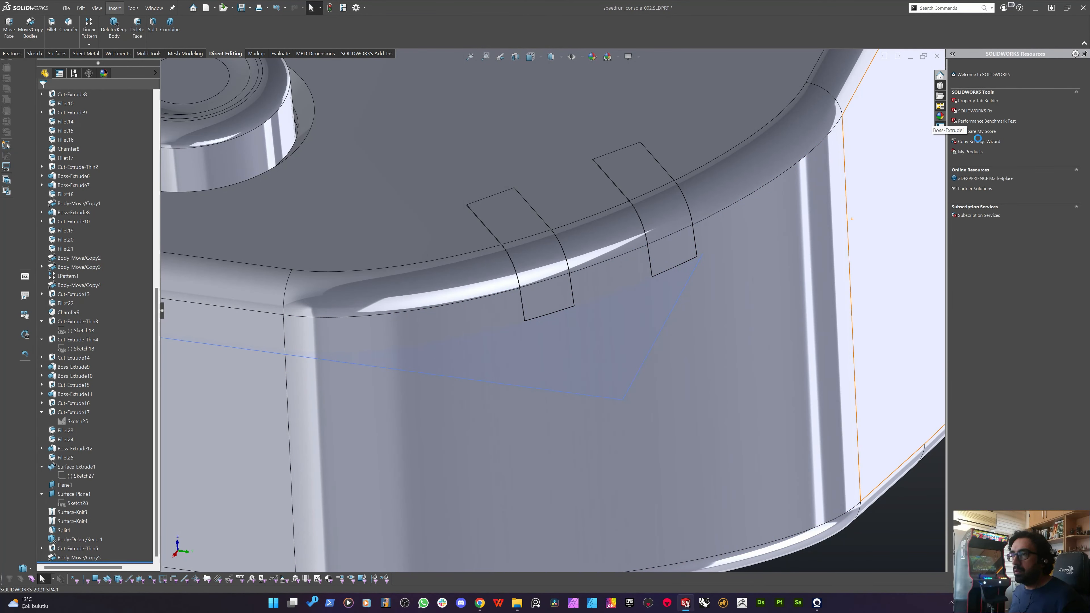
{"action": "left_click", "coordinate": [960, 81]}
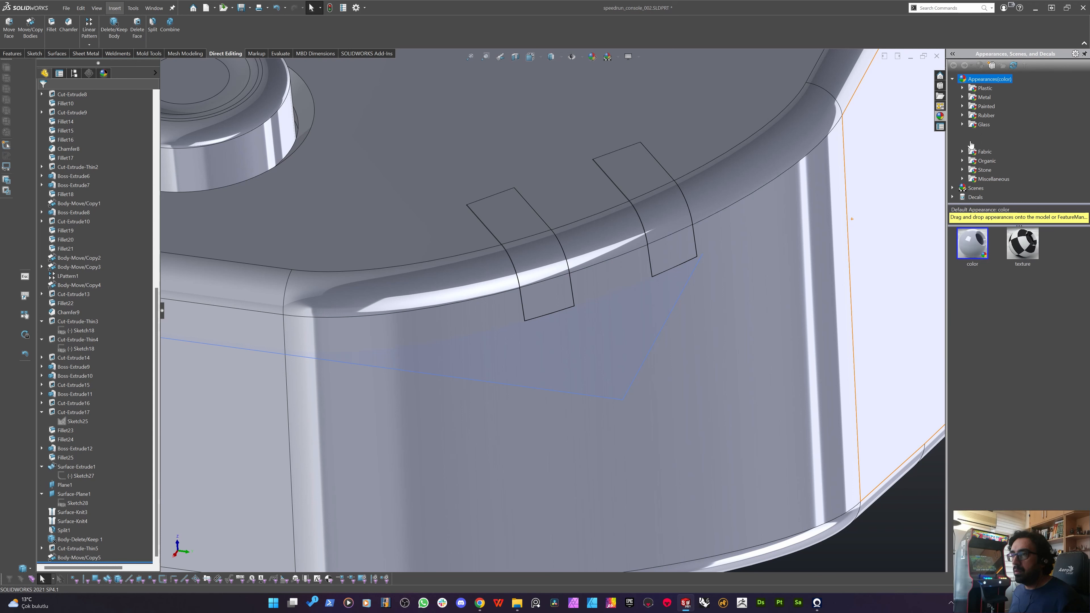
{"action": "left_click", "coordinate": [983, 133]}
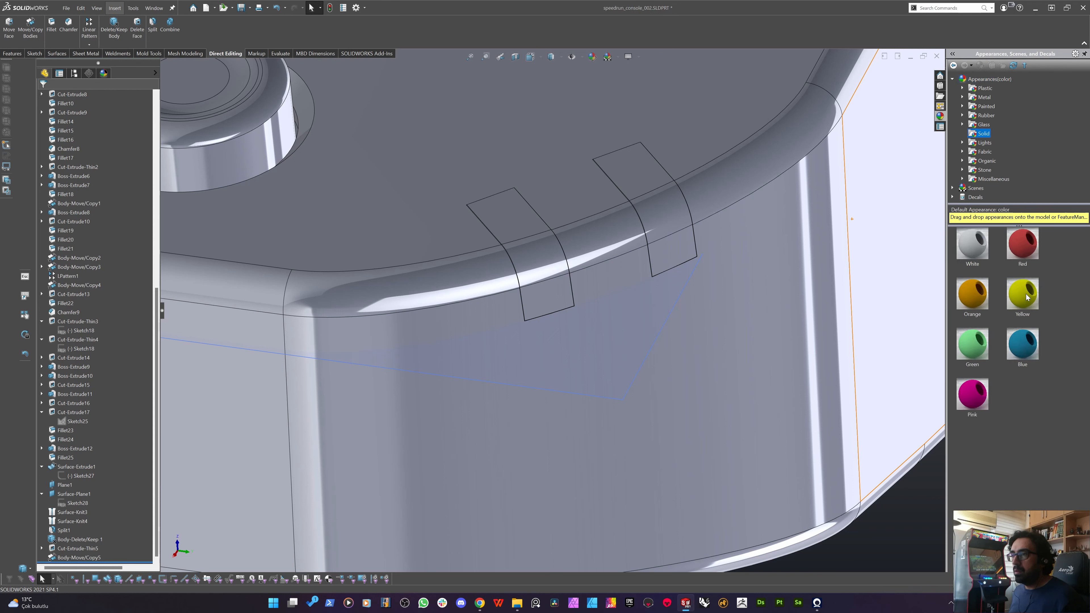
{"action": "left_click_drag", "start_coordinate": [1023, 295], "coordinate": [664, 211]}
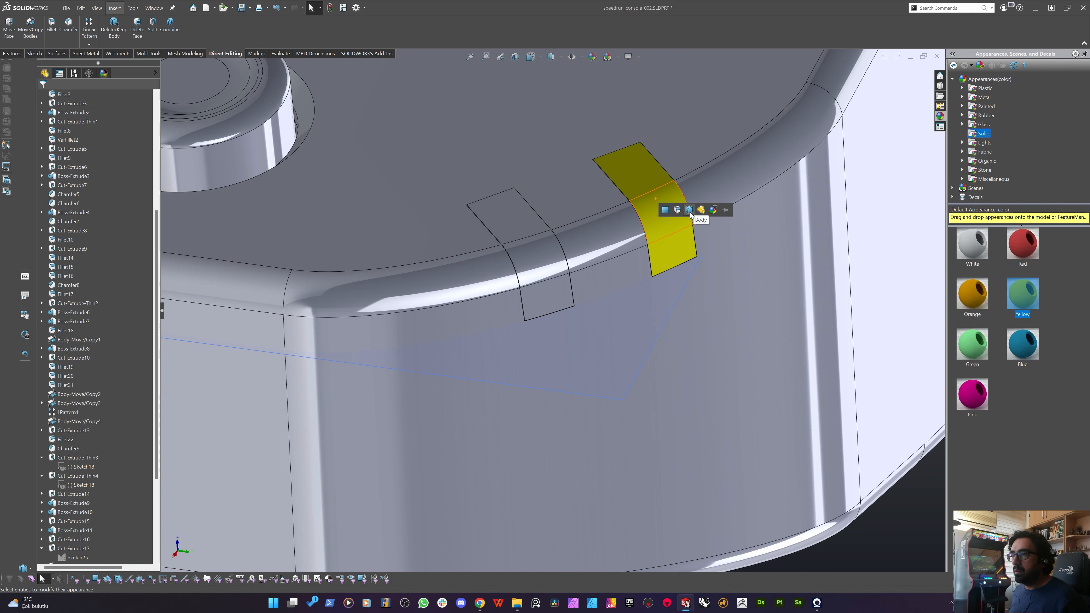
{"action": "left_click", "coordinate": [689, 210]}
{"action": "left_click_drag", "start_coordinate": [1022, 293], "coordinate": [539, 228]}
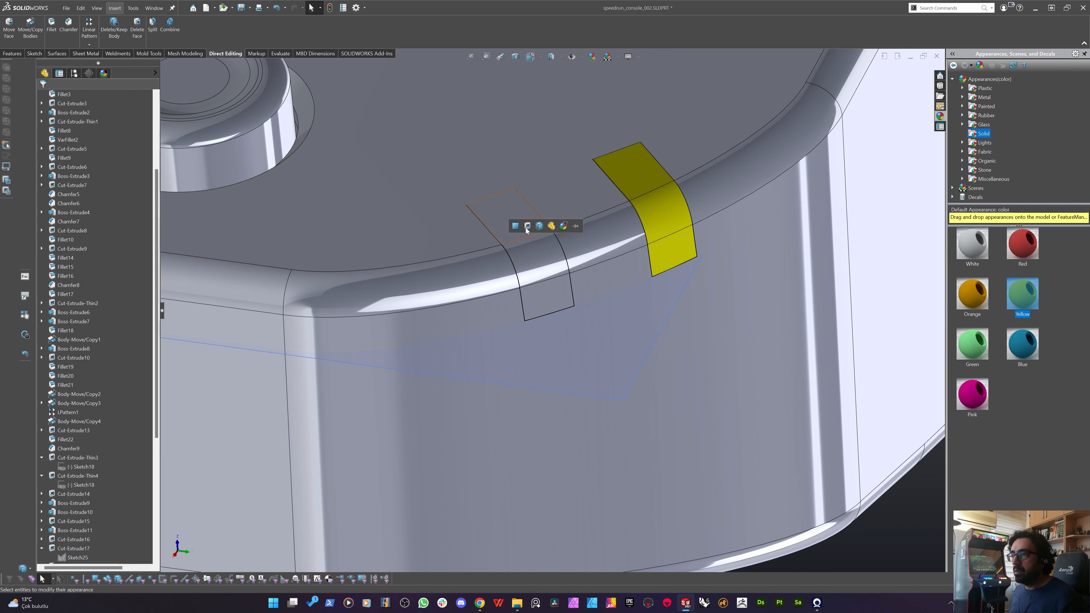
{"action": "left_click", "coordinate": [543, 229]}
Examine the whole console with its yellow corner blocks from the front and from several angles.
{"action": "scroll", "coordinate": [554, 303], "scroll_direction": "down", "scroll_amount": 10}
{"action": "middle_click_drag", "start_coordinate": [423, 319], "coordinate": [582, 363]}
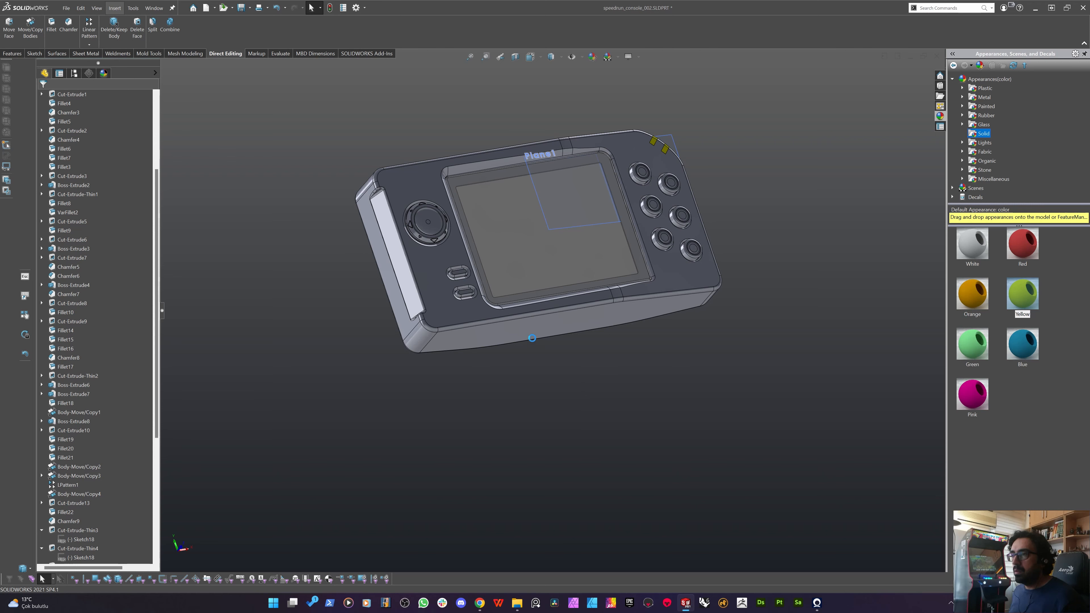
{"action": "middle_click_drag", "start_coordinate": [472, 377], "coordinate": [469, 348]}
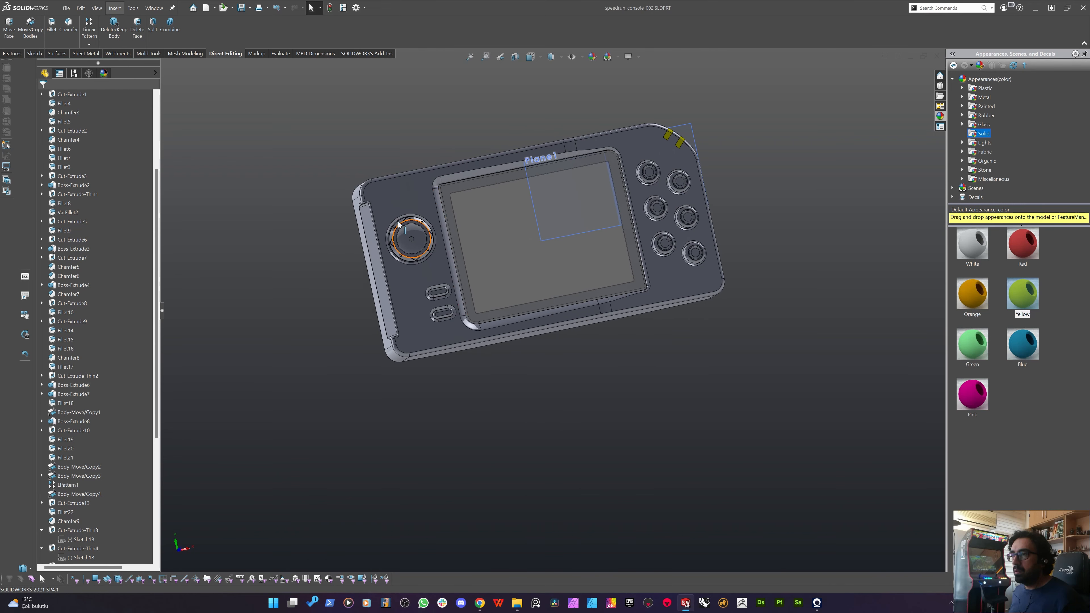
{"action": "scroll", "coordinate": [434, 188], "scroll_direction": "up", "scroll_amount": 5}
{"action": "left_click", "coordinate": [433, 185]}
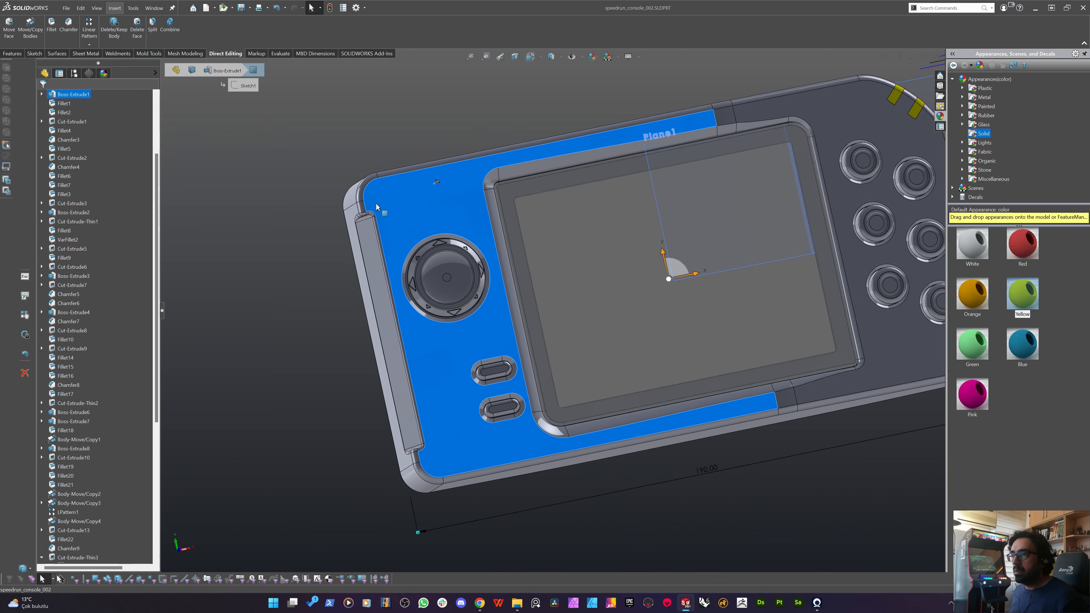
{"action": "scroll", "coordinate": [375, 203], "scroll_direction": "down", "scroll_amount": 5}
{"action": "key", "text": "space"}
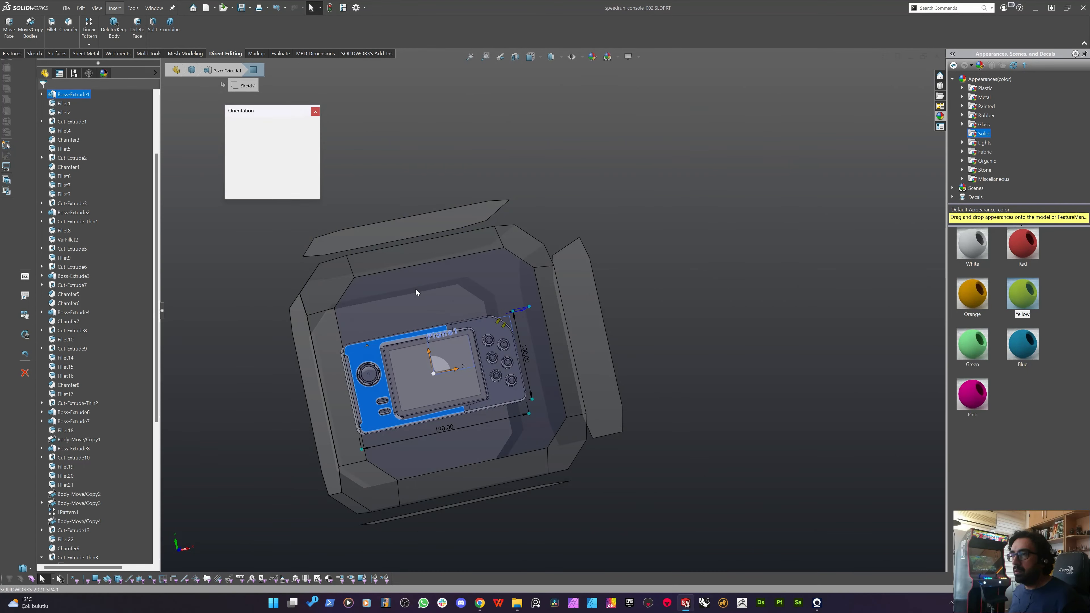
{"action": "left_click", "coordinate": [416, 289]}
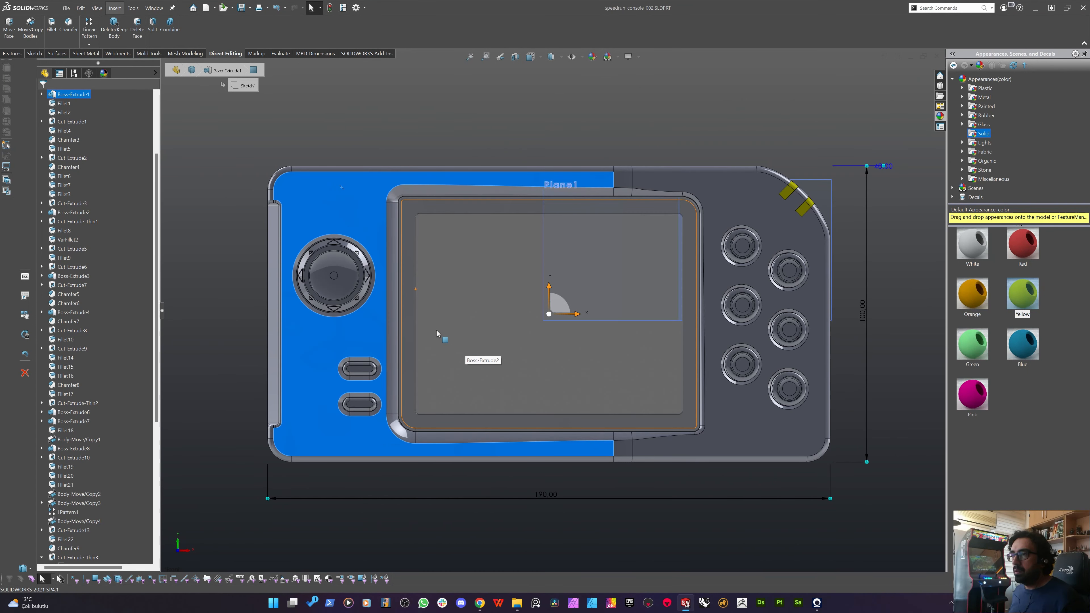
{"action": "scroll", "coordinate": [340, 194], "scroll_direction": "up", "scroll_amount": 1}
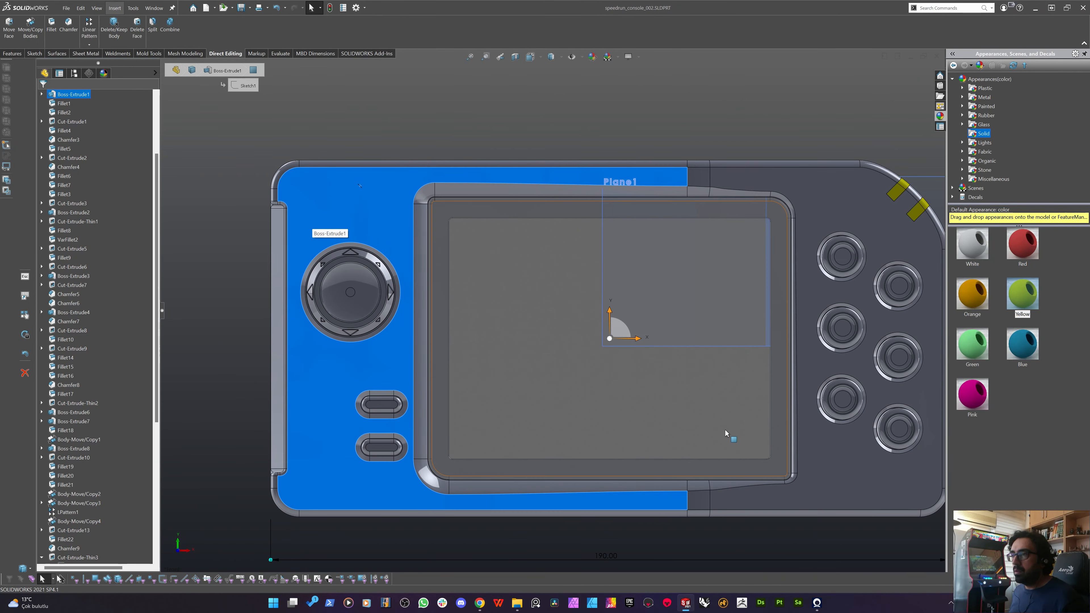
{"action": "scroll", "coordinate": [560, 383], "scroll_direction": "down", "scroll_amount": 4}
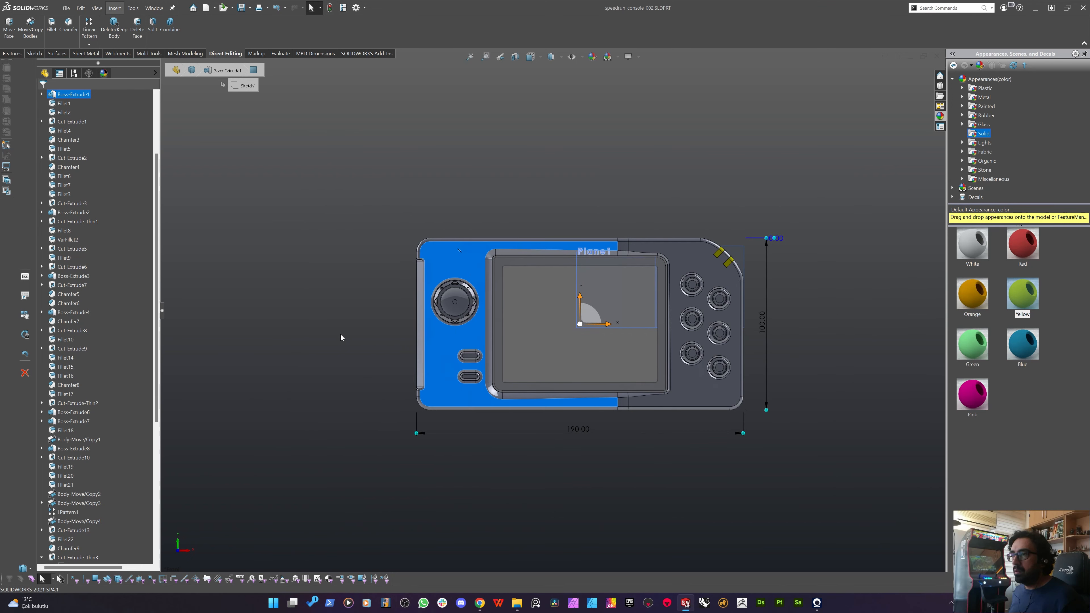
{"action": "left_click", "coordinate": [355, 320]}
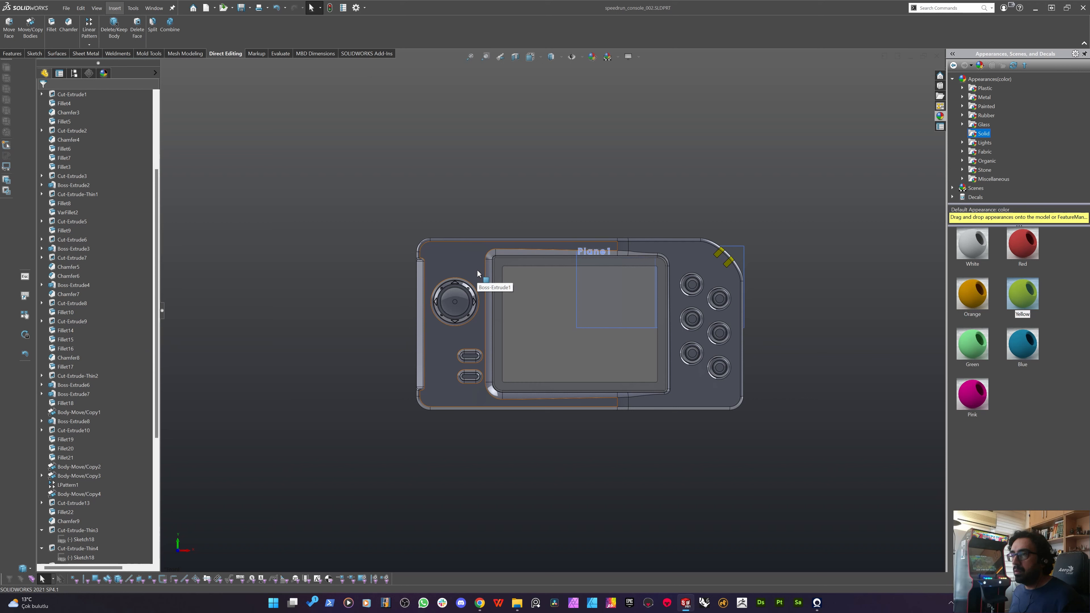
{"action": "middle_click_drag", "start_coordinate": [435, 304], "coordinate": [484, 261]}
{"action": "scroll", "coordinate": [484, 261], "scroll_direction": "down", "scroll_amount": 4}
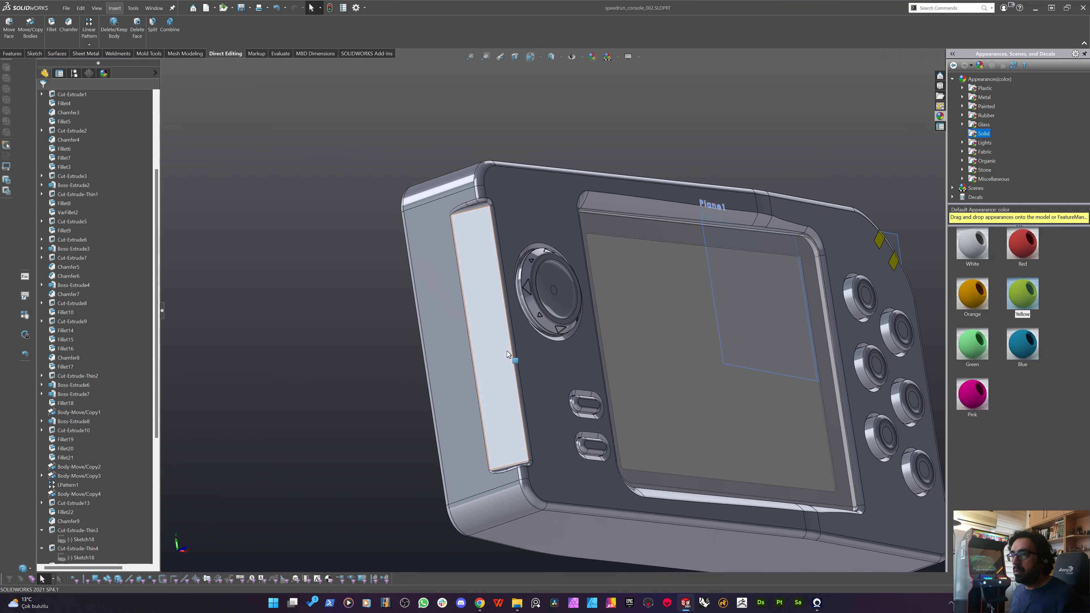
Start a new sketch on the long recessed face at the console's short side, next to the directional pad.
{"action": "left_click", "coordinate": [520, 430]}
{"action": "middle_click_drag", "start_coordinate": [519, 430], "coordinate": [504, 318]}
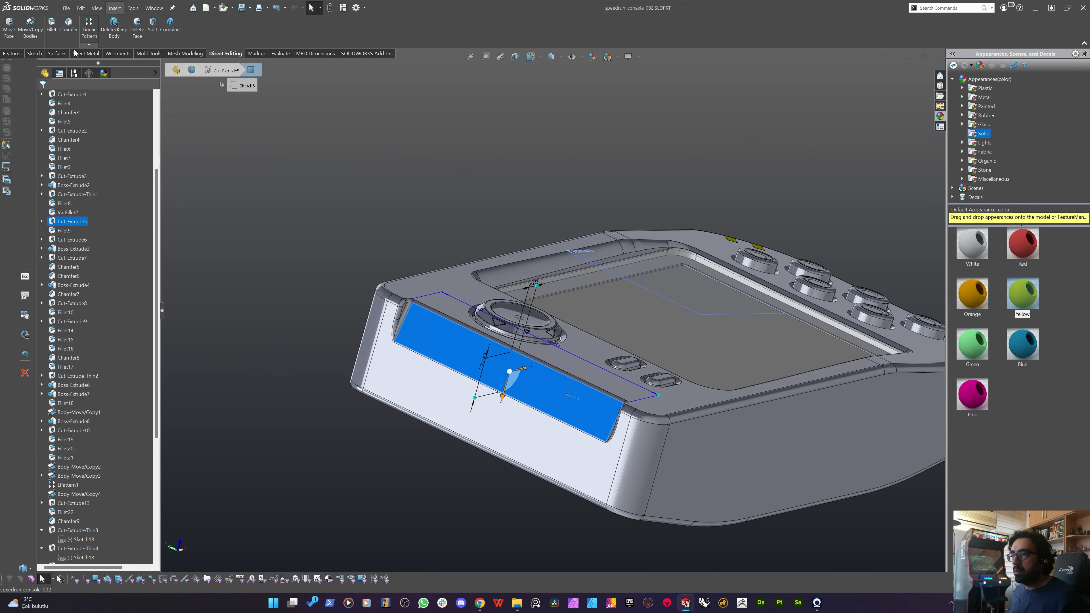
{"action": "left_click", "coordinate": [36, 54]}
{"action": "left_click", "coordinate": [10, 25]}
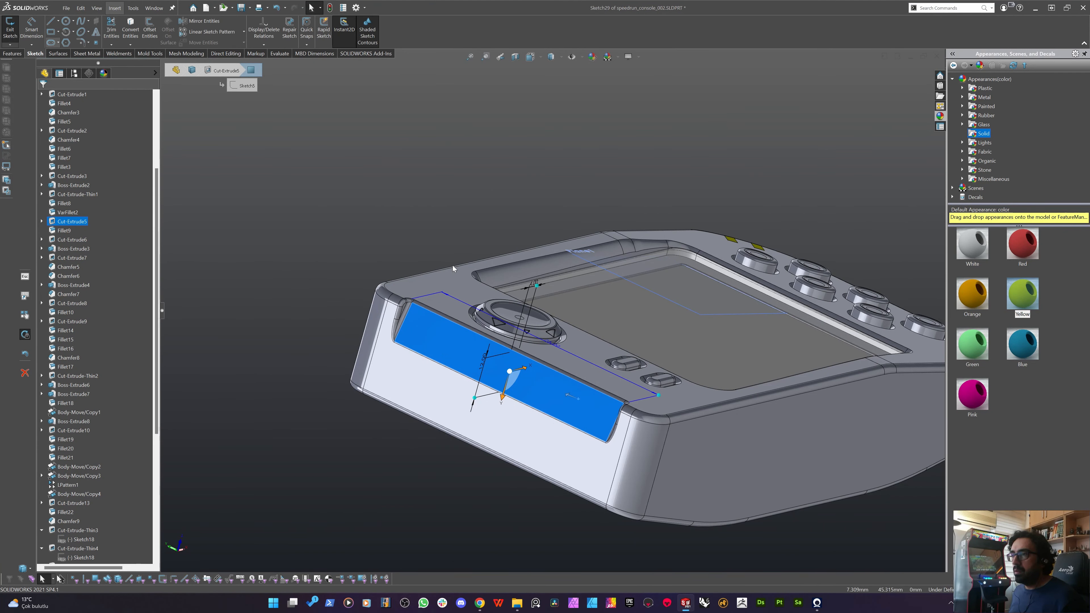
{"action": "key", "text": "space"}
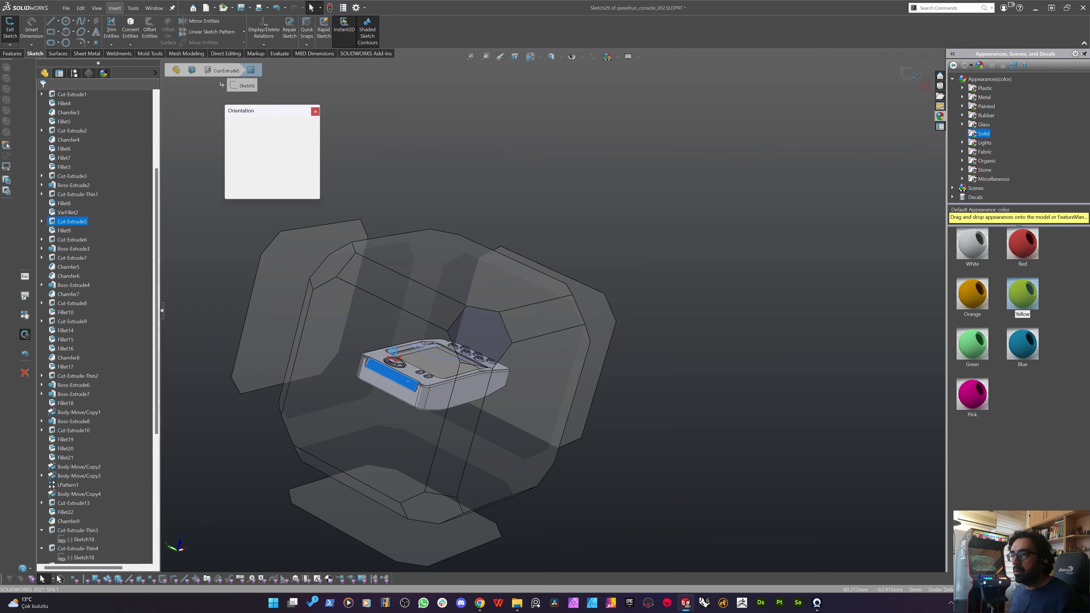
{"action": "left_click", "coordinate": [392, 351]}
{"action": "middle_click_drag", "start_coordinate": [447, 300], "coordinate": [447, 335]}
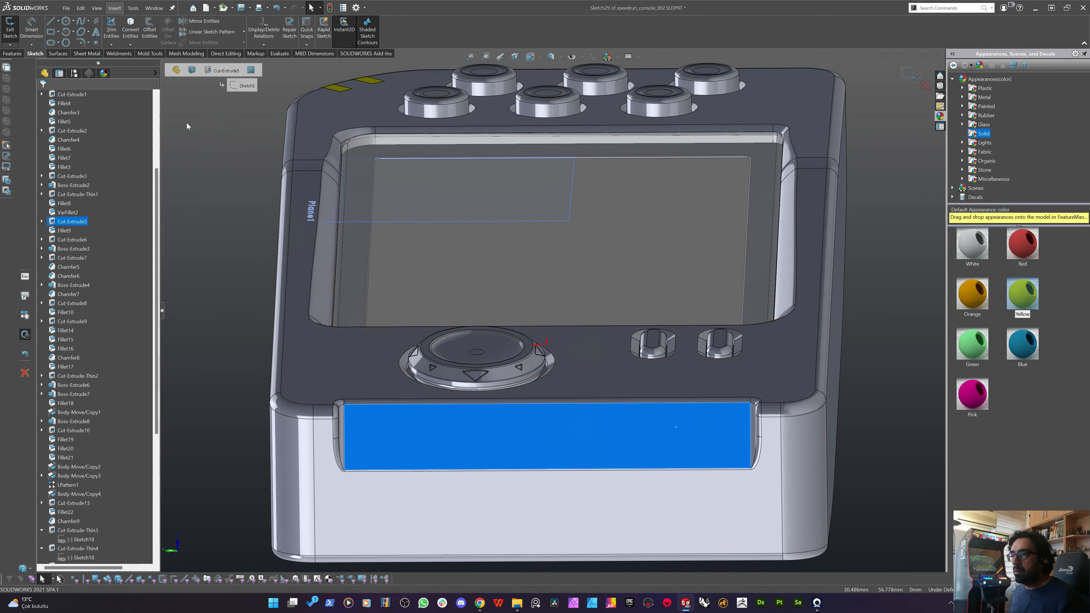
Try sketching a long straight slot running lengthwise along the recessed side face.
{"action": "left_click", "coordinate": [53, 43]}
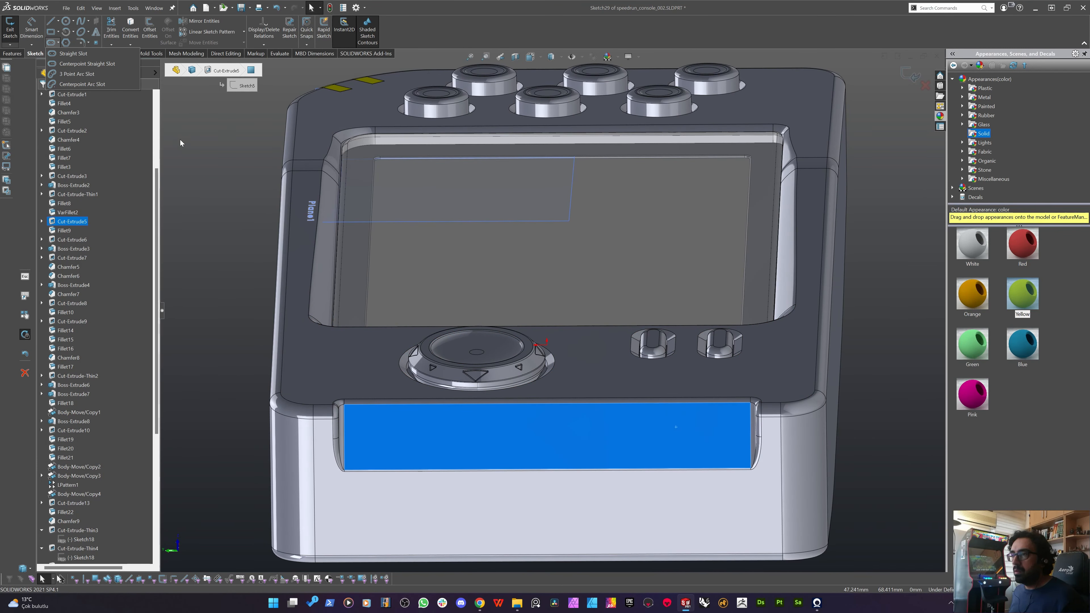
{"action": "left_click", "coordinate": [81, 55]}
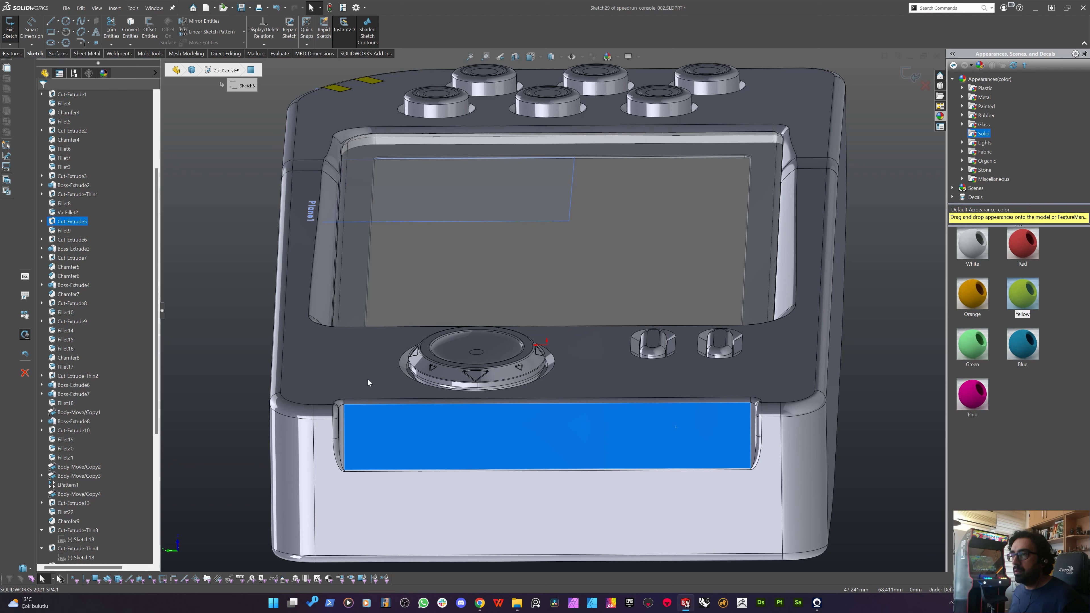
{"action": "left_click", "coordinate": [377, 435]}
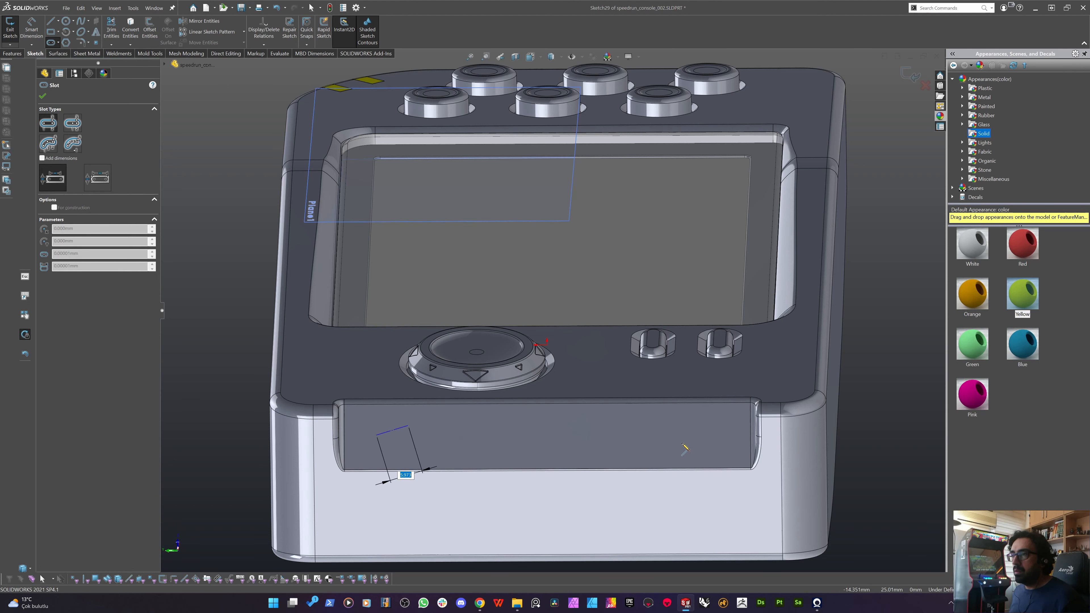
{"action": "left_click", "coordinate": [737, 434]}
{"action": "left_click", "coordinate": [698, 417]}
{"action": "key", "text": "Escape"}
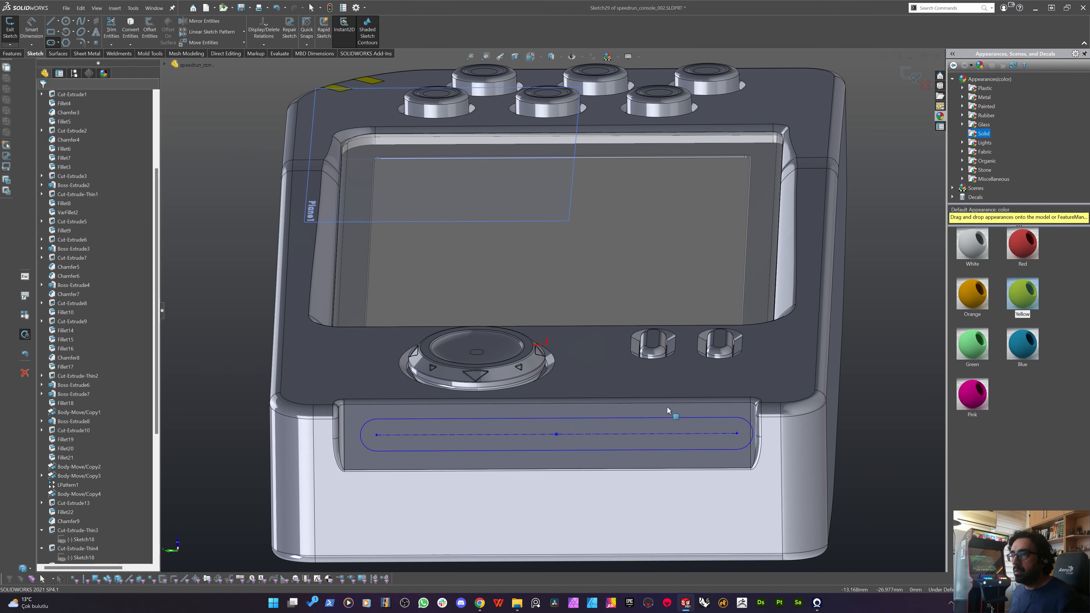
{"action": "left_click", "coordinate": [667, 408]}
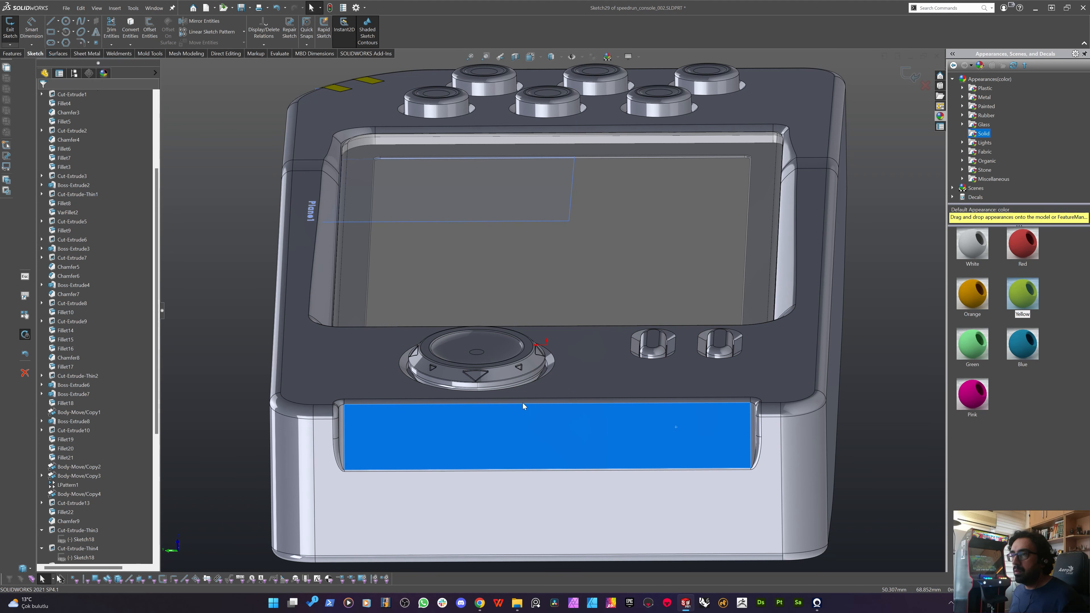
Sketch a long center rectangle lengthwise on the recessed side face, just inside its edges, and select its outline.
{"action": "left_click", "coordinate": [558, 435]}
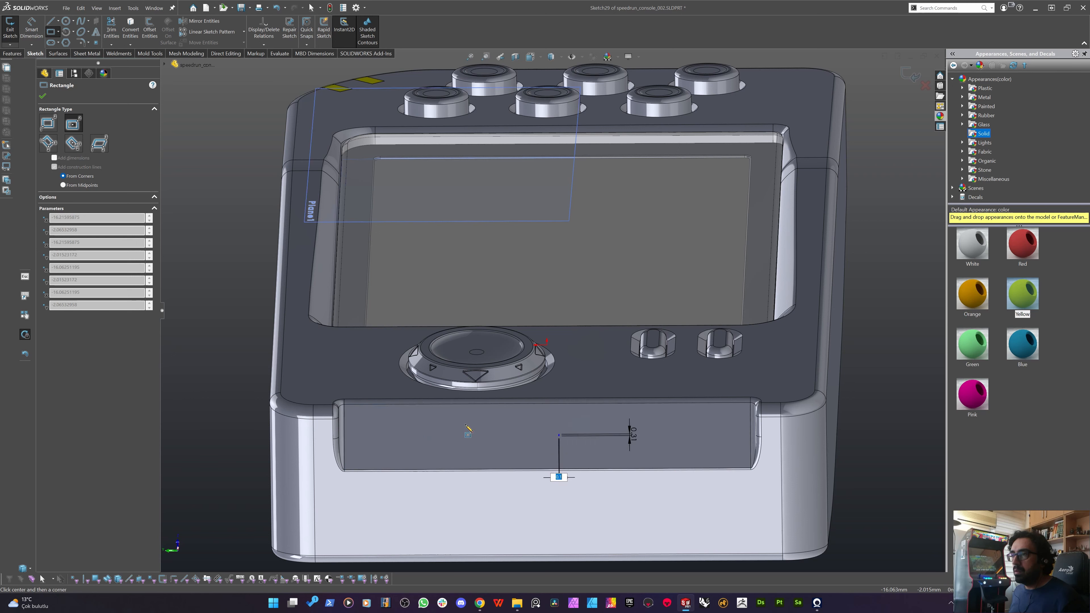
{"action": "left_click", "coordinate": [394, 415]}
{"action": "key", "text": "Escape"}
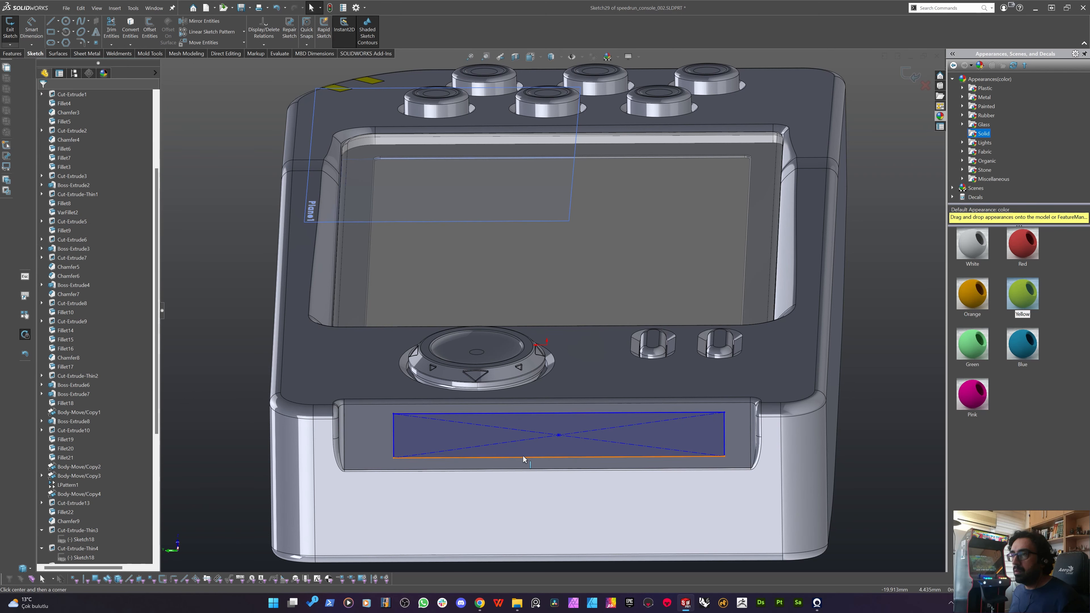
{"action": "left_click", "coordinate": [562, 422]}
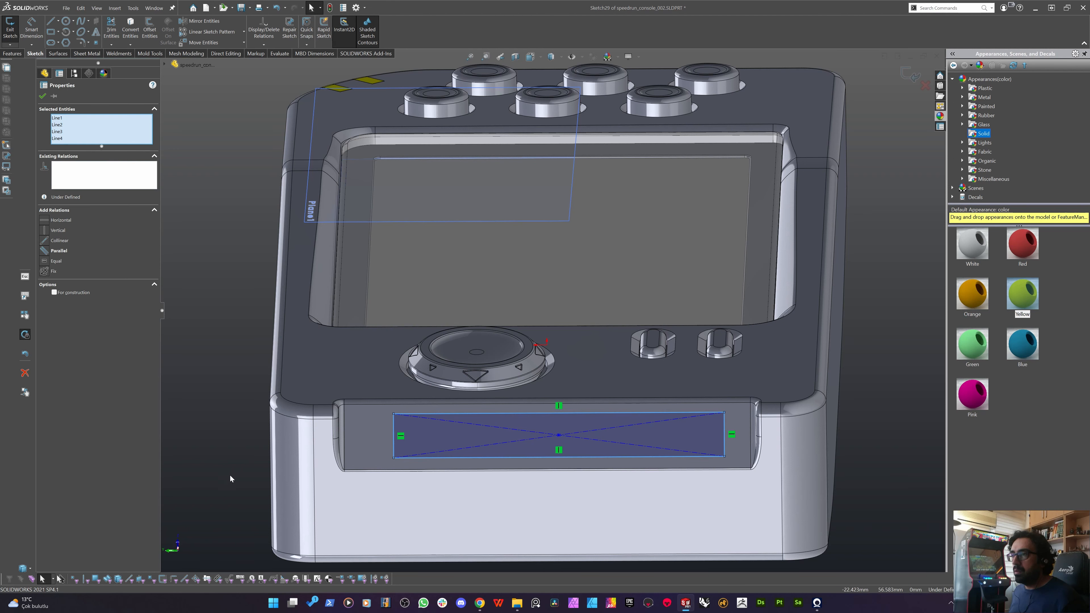
Sketch a straight line across the recessed side face, joining the midpoints of its two long edges.
{"action": "key", "text": "Escape"}
{"action": "key", "text": "l"}
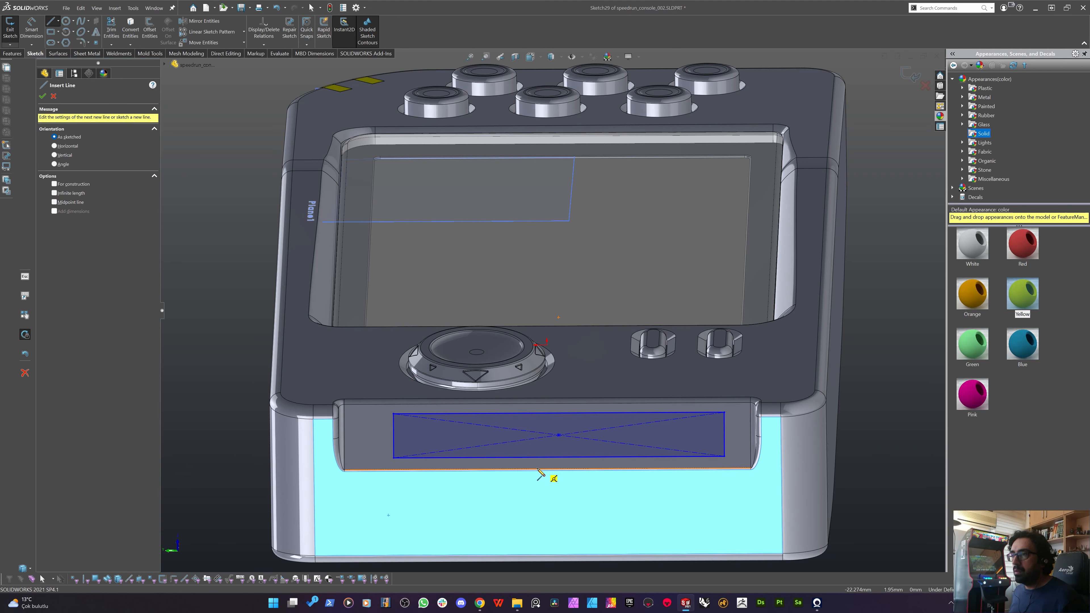
{"action": "left_click", "coordinate": [548, 470]}
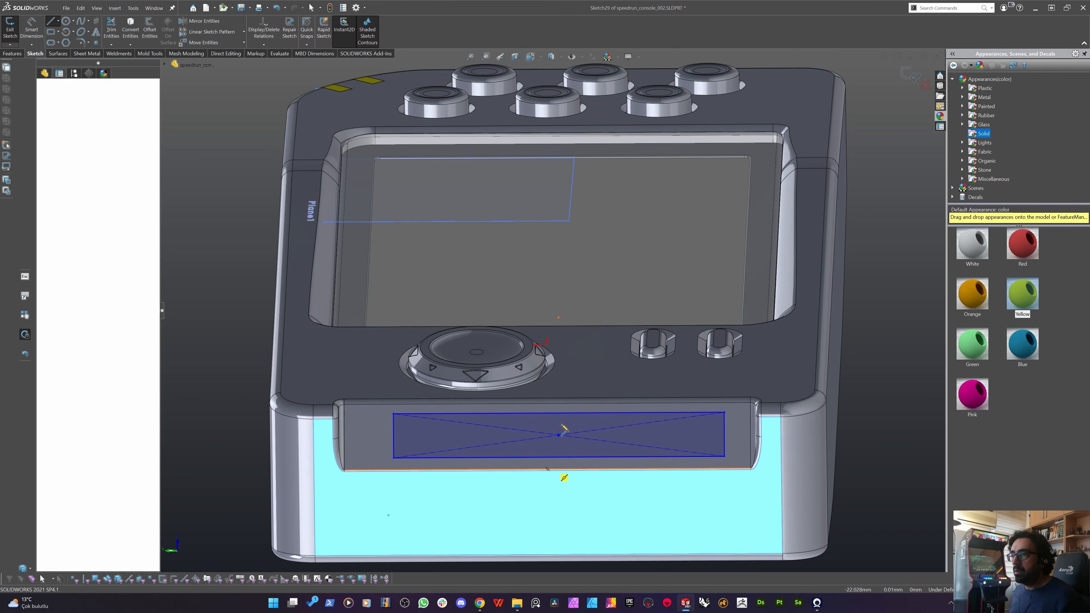
{"action": "left_click", "coordinate": [547, 404]}
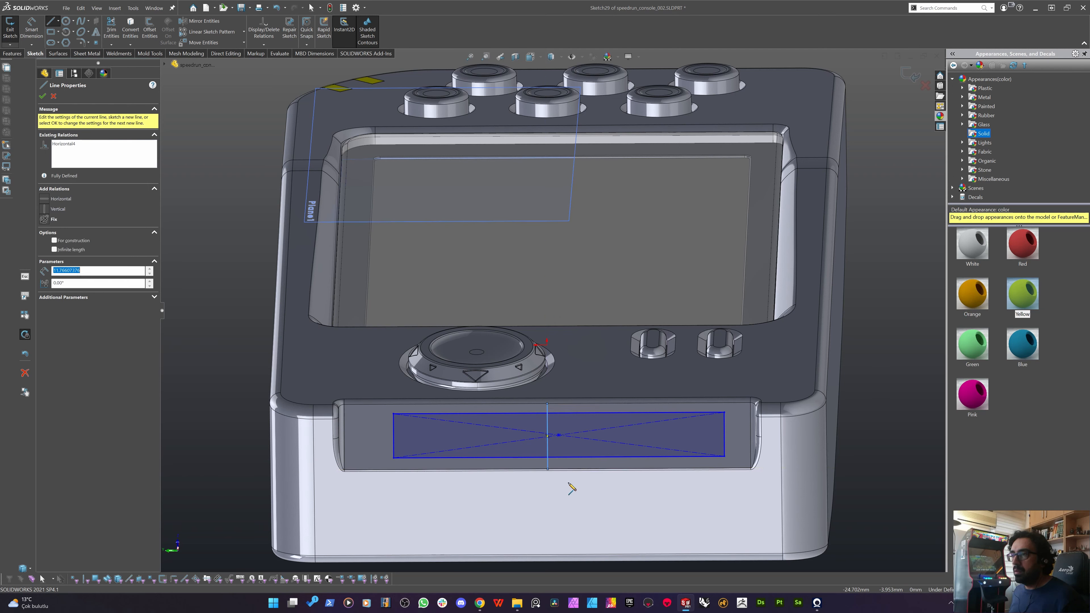
{"action": "key", "text": "Escape"}
Make the cross line construction geometry and center the rectangle on it with a Midpoint relation.
{"action": "left_click", "coordinate": [546, 463]}
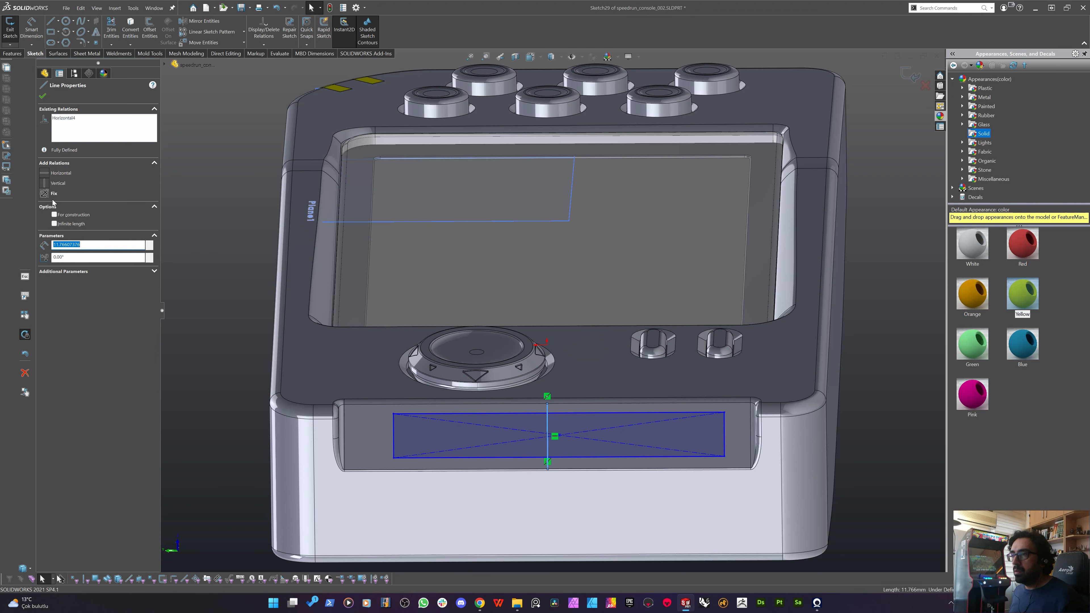
{"action": "left_click", "coordinate": [61, 215]}
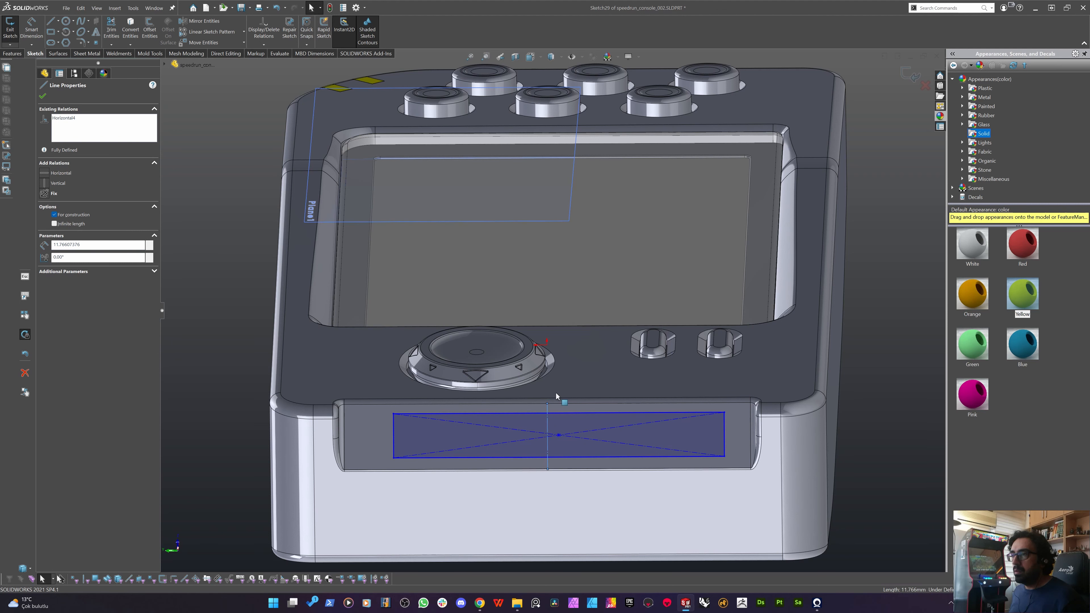
{"action": "left_click", "coordinate": [559, 435]}
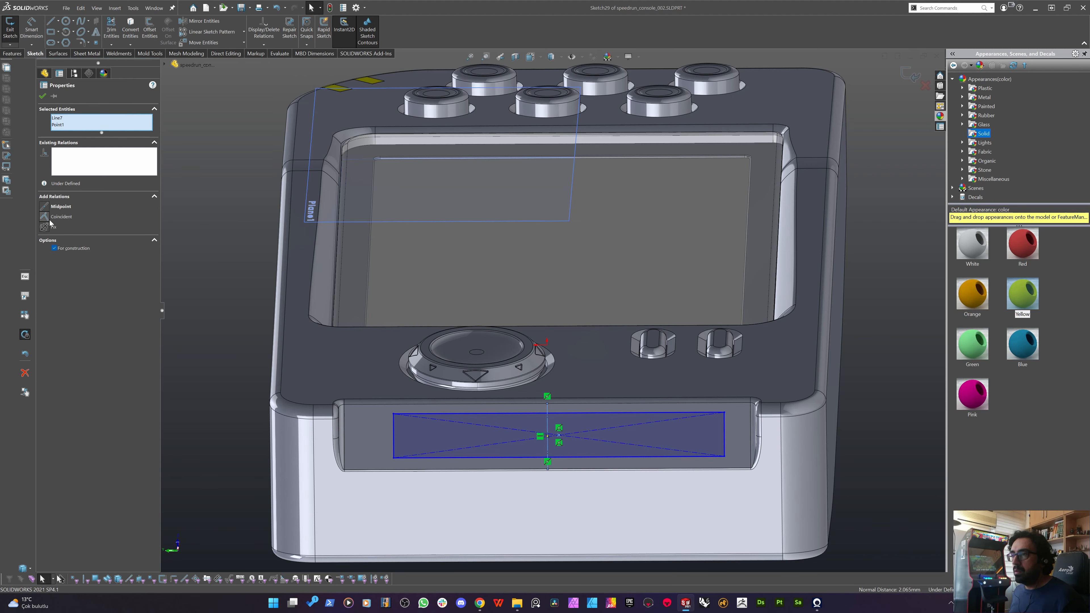
{"action": "left_click", "coordinate": [61, 207]}
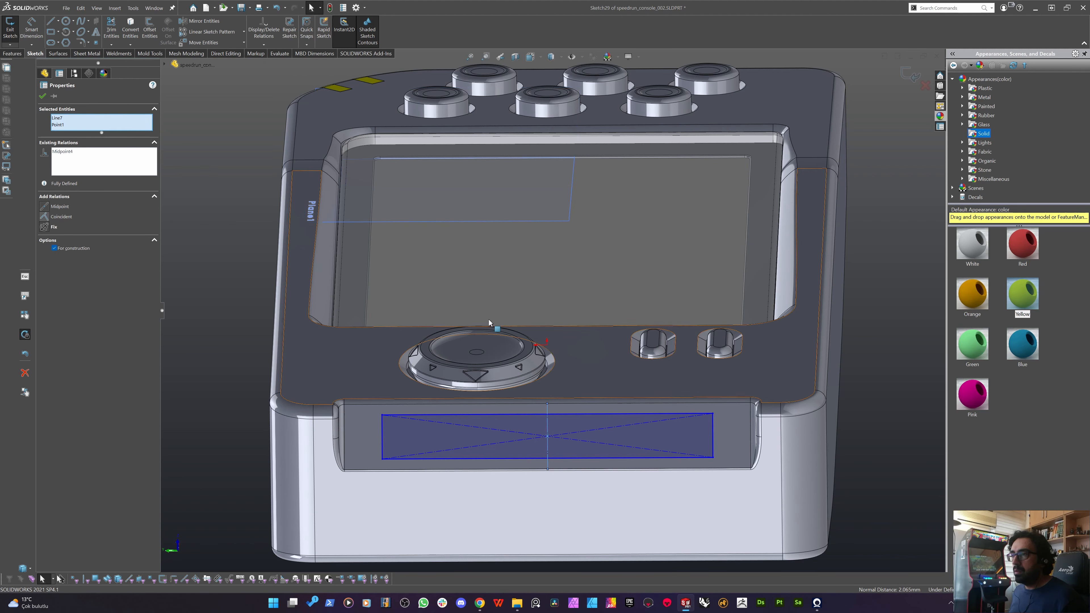
Dimension the gap between the rectangle's long side and the recessed face's outer long edge as 1.5 mm.
{"action": "middle_click_drag", "start_coordinate": [494, 324], "coordinate": [464, 393]}
{"action": "scroll", "coordinate": [463, 393], "scroll_direction": "down", "scroll_amount": 4}
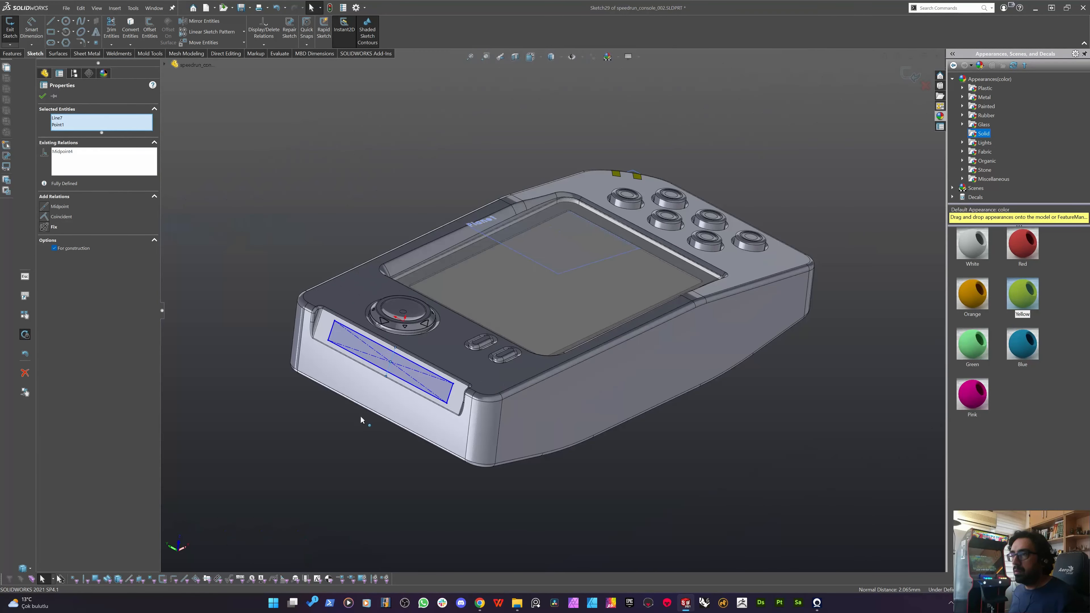
{"action": "scroll", "coordinate": [341, 455], "scroll_direction": "up", "scroll_amount": 2}
{"action": "key", "text": "Escape"}
{"action": "key", "text": "d"}
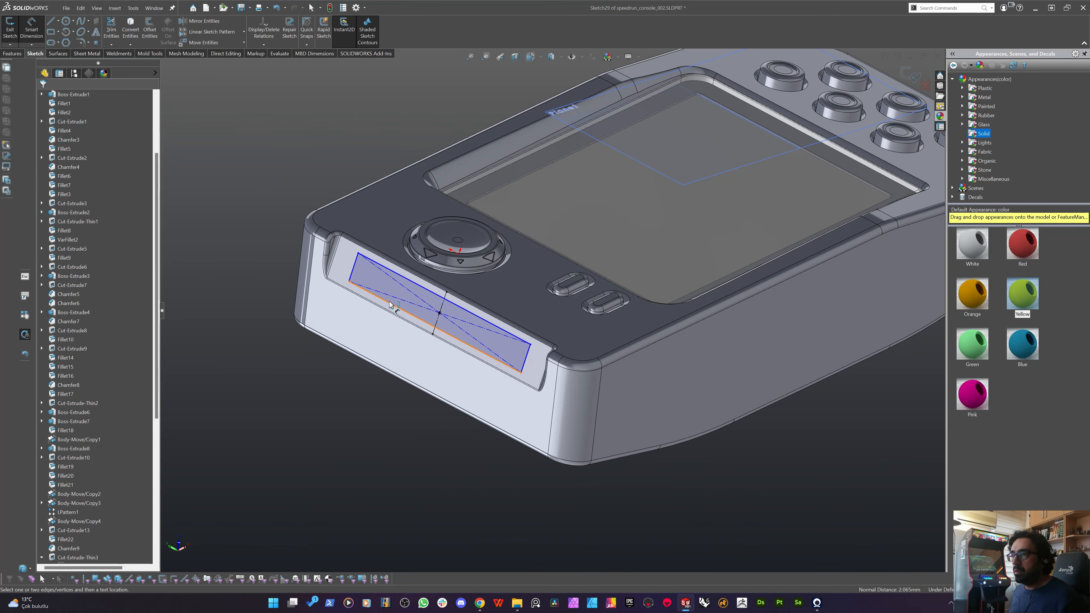
{"action": "left_click", "coordinate": [383, 308]}
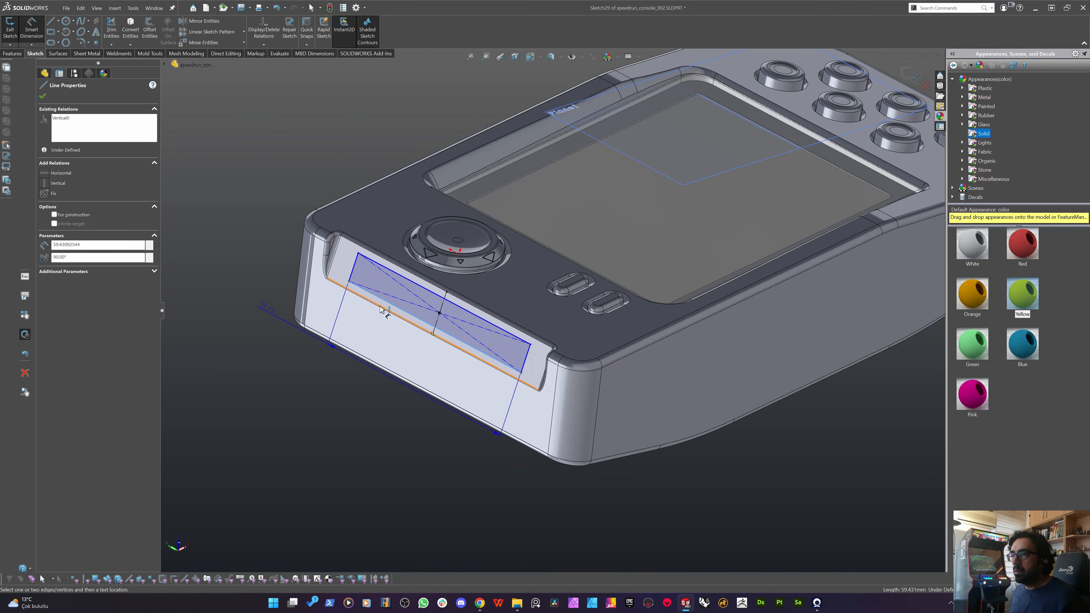
{"action": "left_click", "coordinate": [377, 306]}
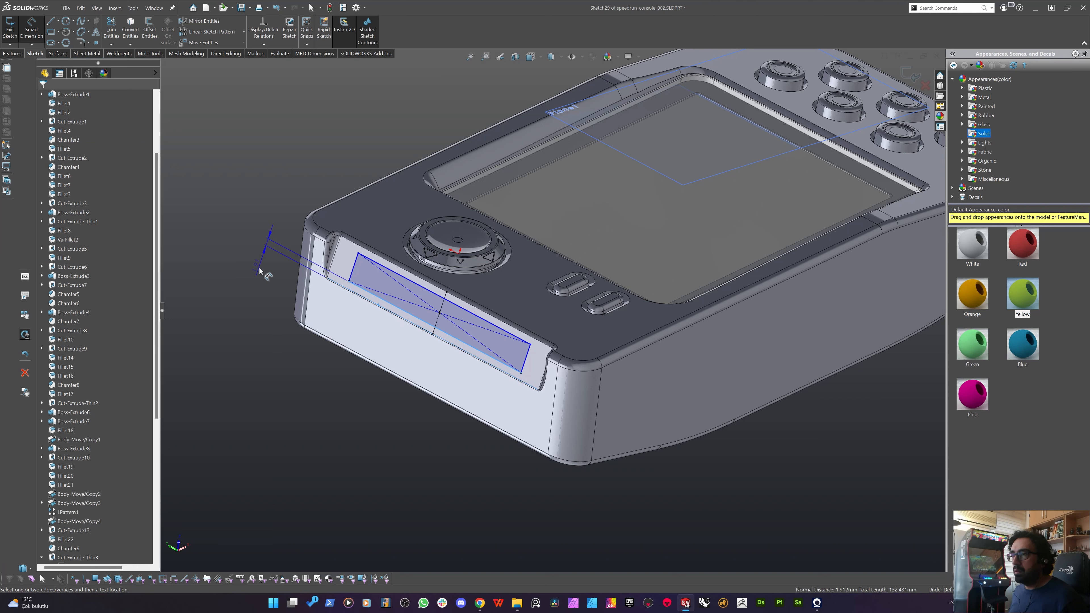
{"action": "left_click", "coordinate": [269, 281]}
{"action": "type", "text": "1,5"}
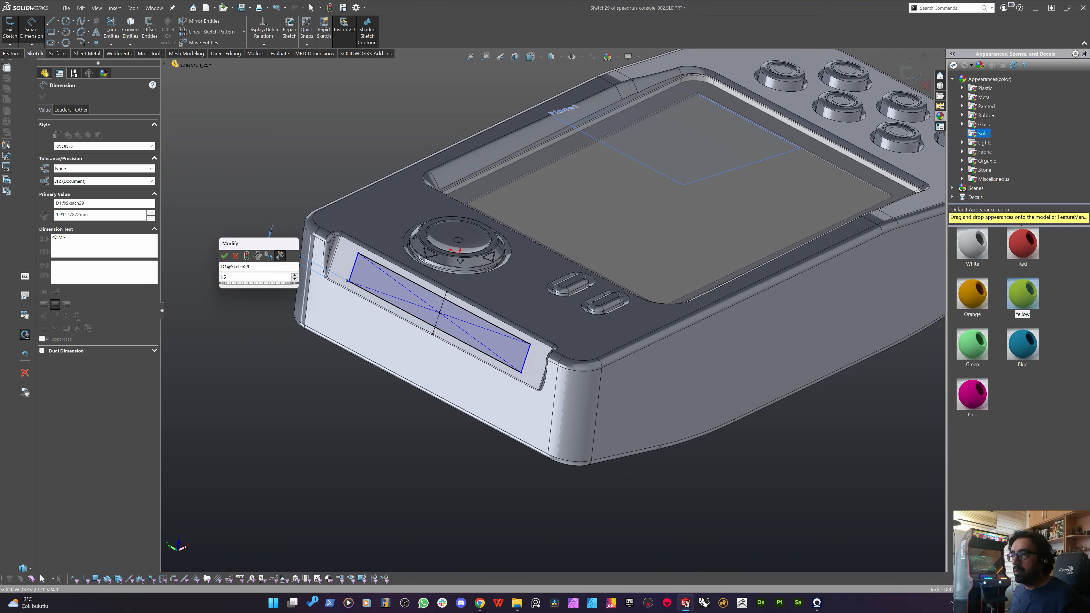
{"action": "key", "text": "Return"}
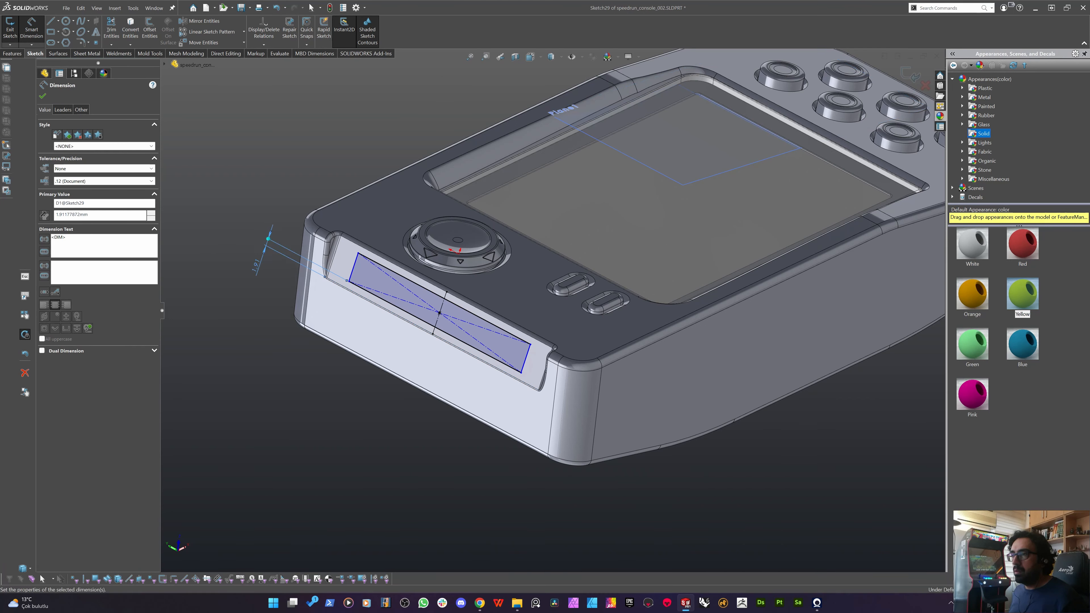
Dimension the gap between the rectangle's short side and the recessed face's end edge as 2 mm.
{"action": "left_click", "coordinate": [337, 254]}
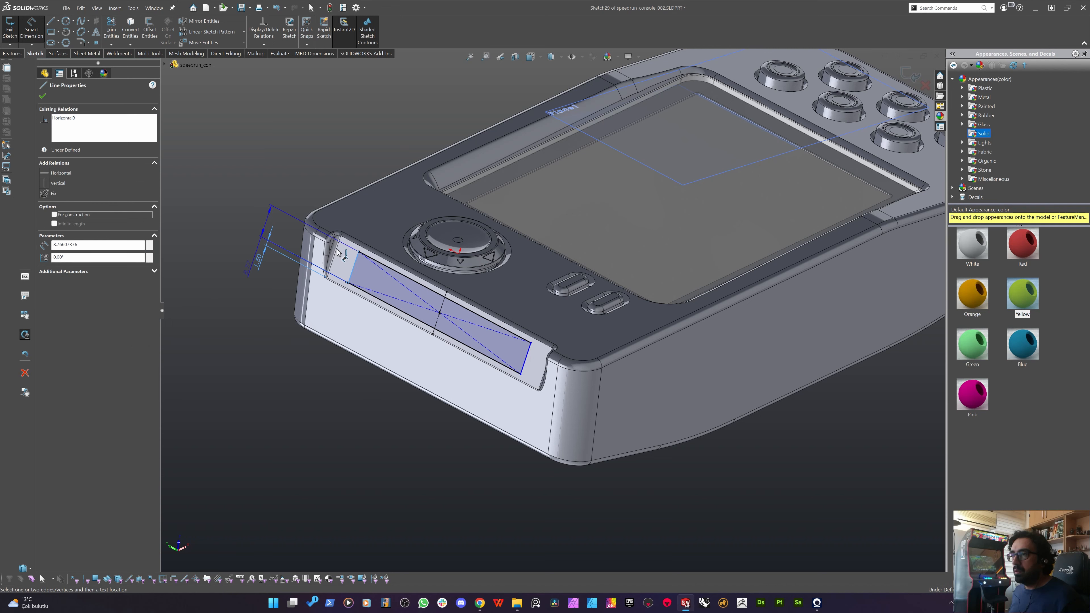
{"action": "left_click", "coordinate": [338, 250]}
{"action": "left_click", "coordinate": [353, 155]}
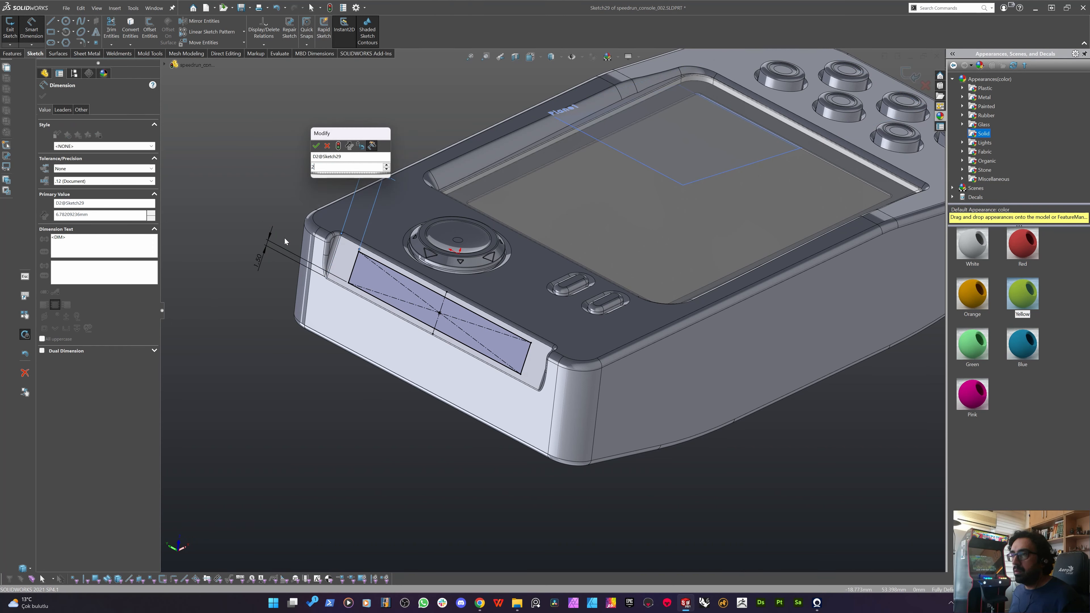
{"action": "key", "text": "Return"}
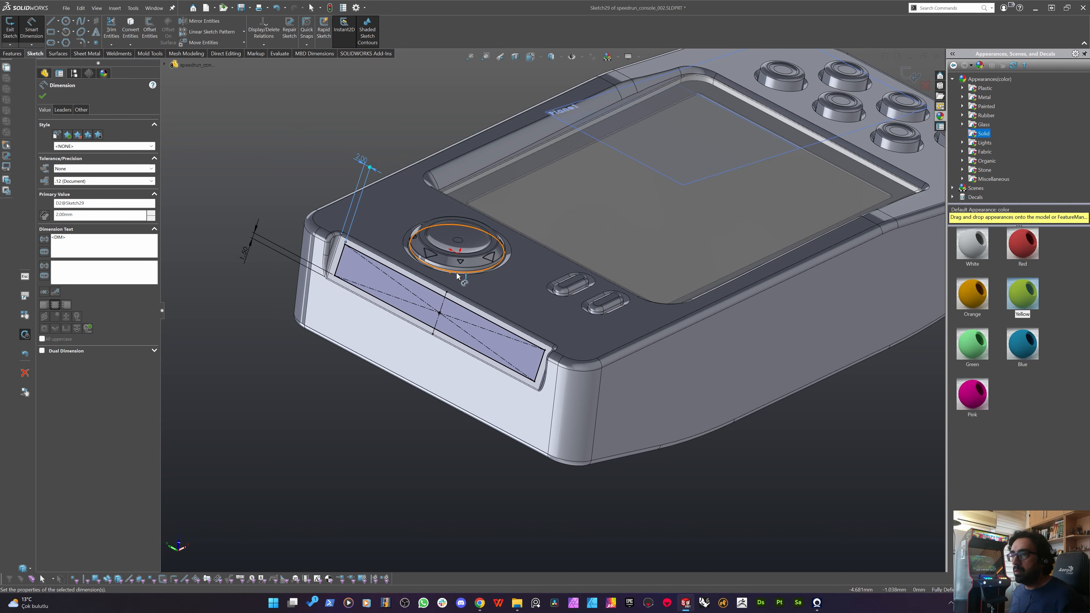
{"action": "middle_click_drag", "start_coordinate": [488, 321], "coordinate": [400, 359]}
{"action": "key", "text": "Escape"}
Cut-extrude the rectangle 0.2 mm deep into the recessed side face.
{"action": "left_click", "coordinate": [326, 423]}
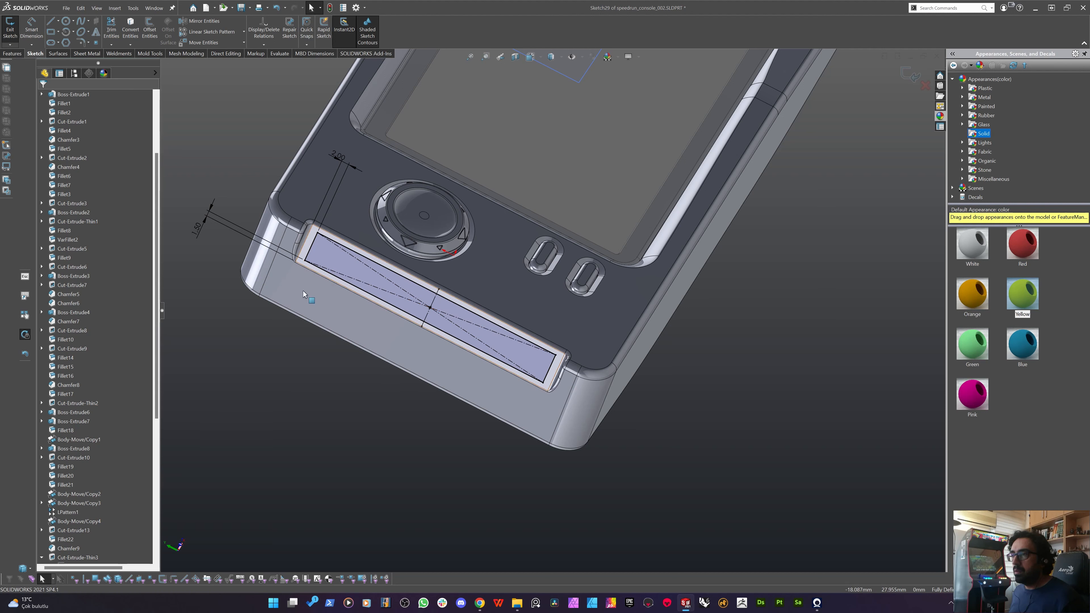
{"action": "left_click", "coordinate": [10, 53]}
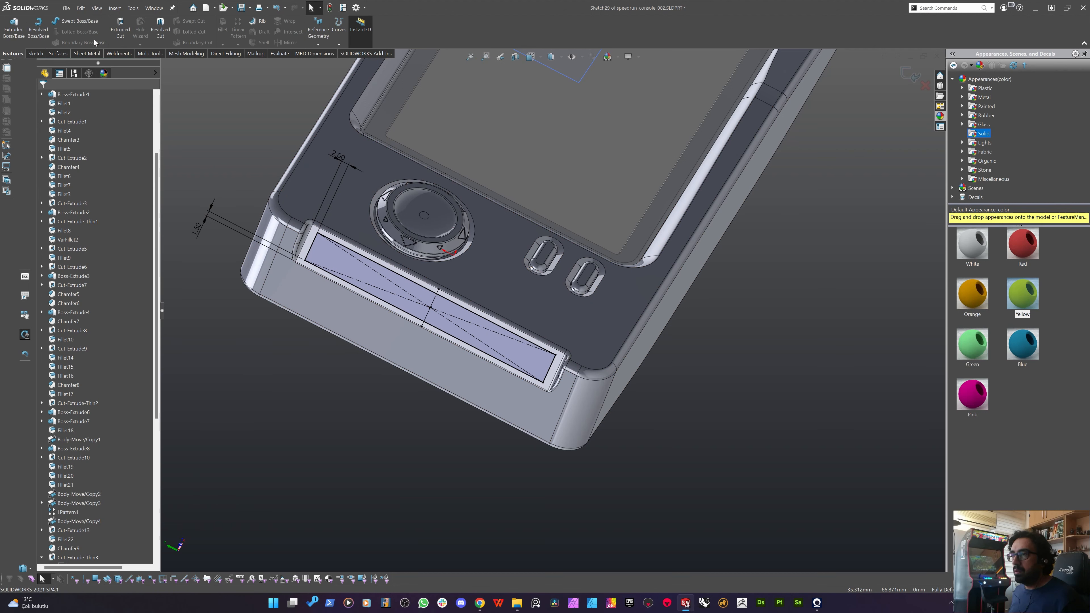
{"action": "left_click", "coordinate": [120, 29]}
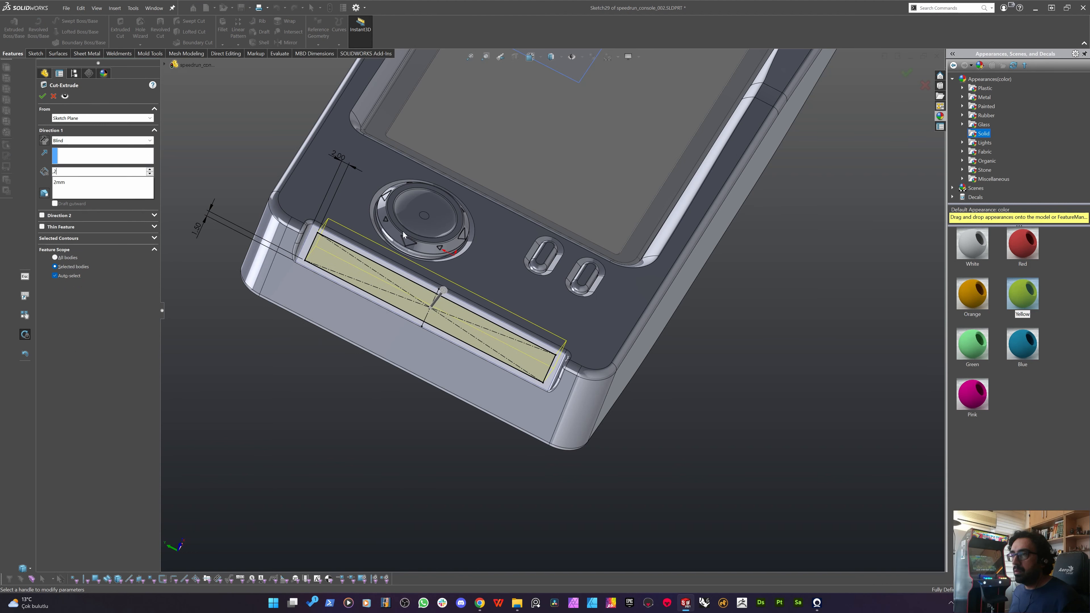
{"action": "left_click", "coordinate": [411, 234]}
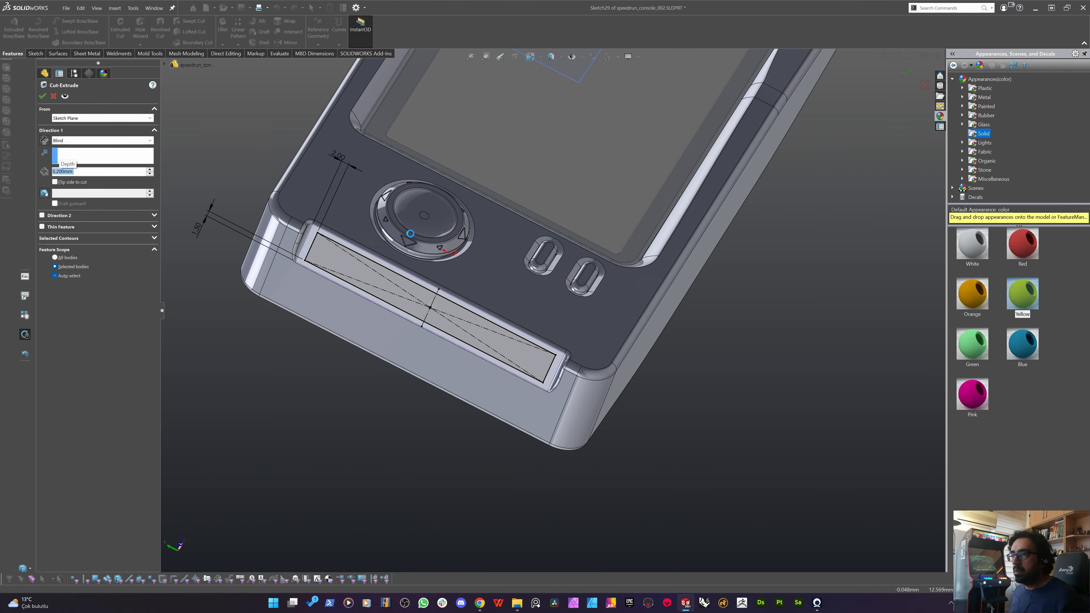
{"action": "right_click", "coordinate": [310, 355]}
Start a fillet on the four short corner edges of the shallow rectangular cut.
{"action": "scroll", "coordinate": [330, 230], "scroll_direction": "down", "scroll_amount": 5}
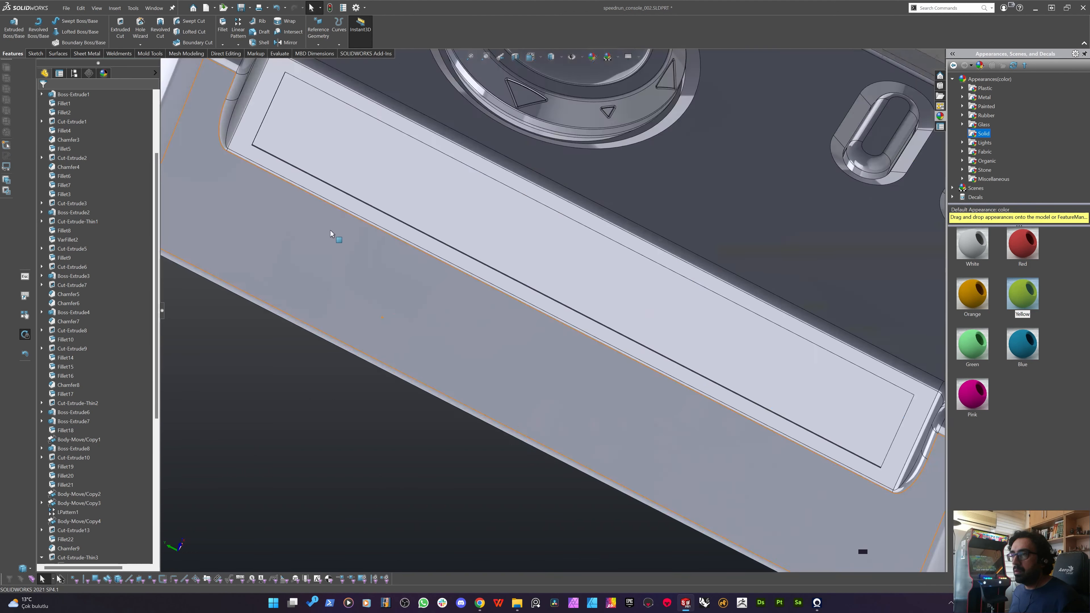
{"action": "scroll", "coordinate": [330, 231], "scroll_direction": "down", "scroll_amount": 3}
{"action": "mouse_move", "coordinate": [298, 155]}
{"action": "middle_mouse_down"}
{"action": "mouse_move", "coordinate": [272, 166]}
{"action": "mouse_move", "coordinate": [292, 161]}
{"action": "middle_mouse_up"}
{"action": "scroll", "coordinate": [296, 160], "scroll_direction": "up", "scroll_amount": 3}
{"action": "scroll", "coordinate": [296, 99], "scroll_direction": "down", "scroll_amount": 5}
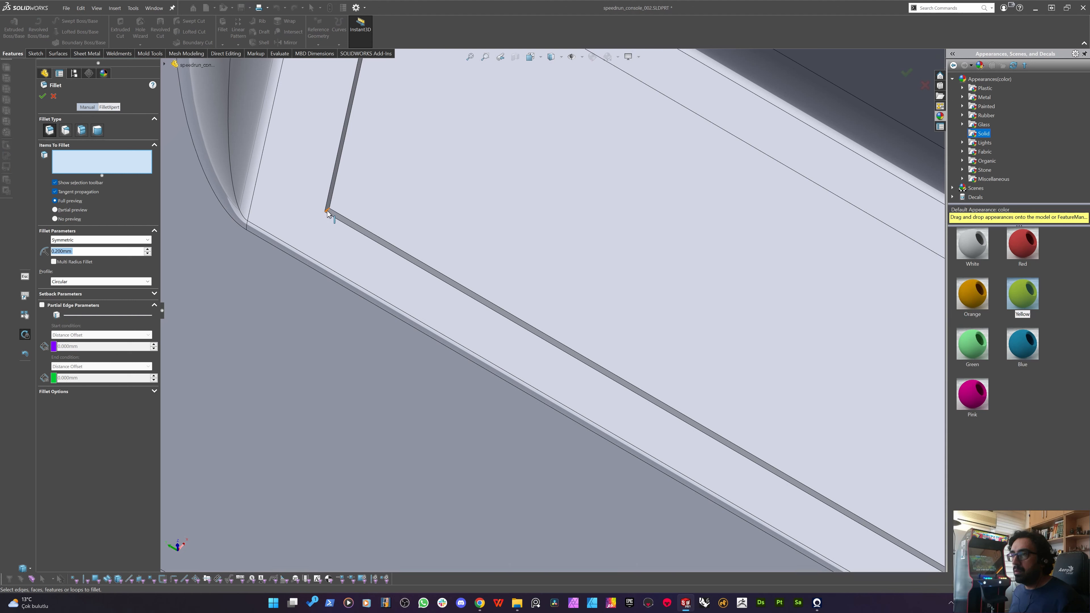
{"action": "left_click", "coordinate": [329, 210]}
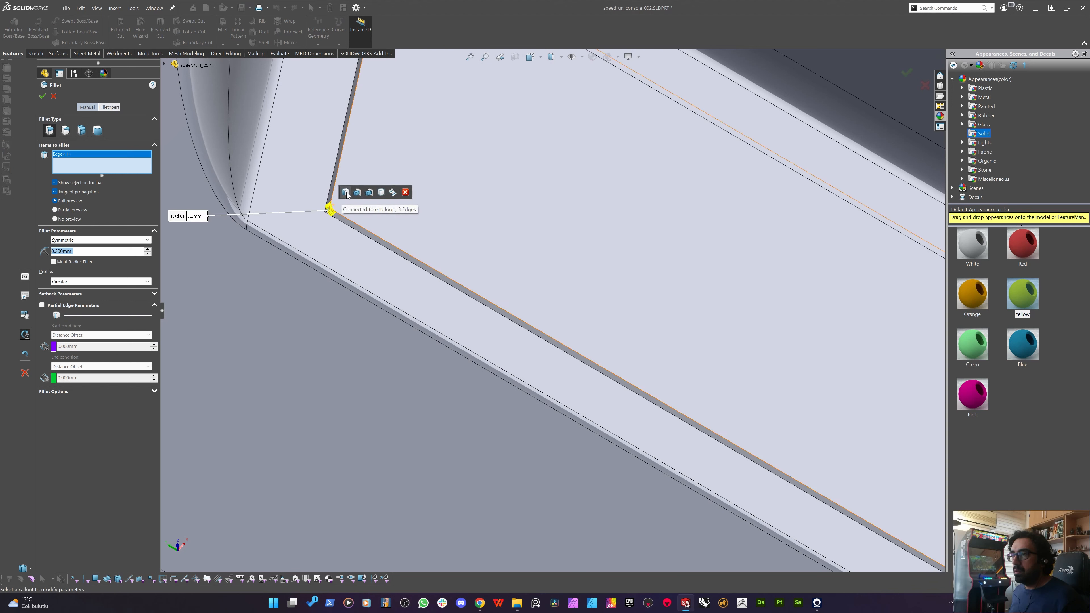
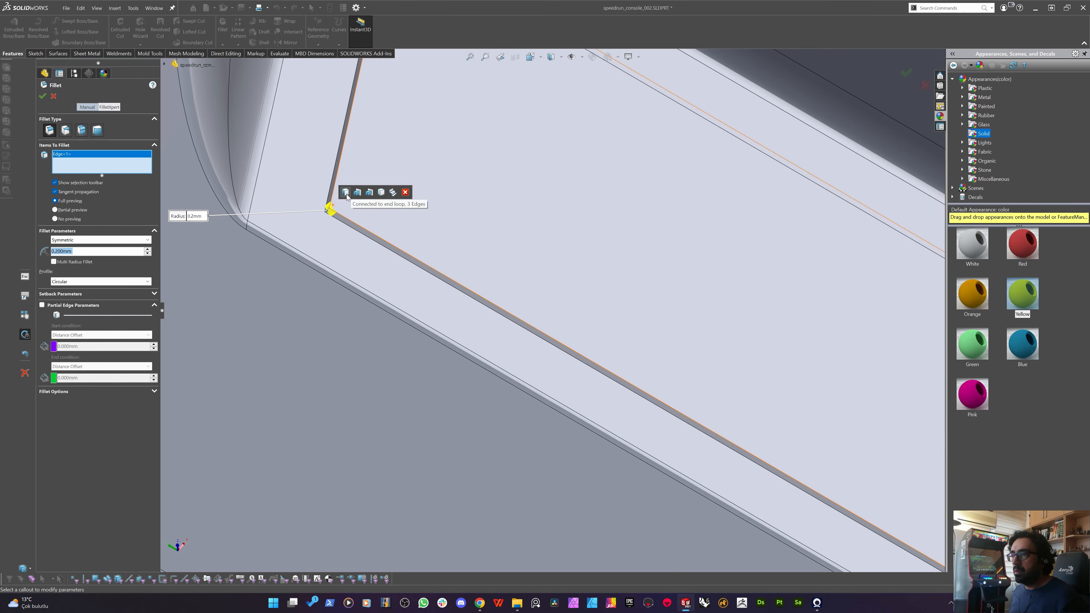
{"action": "left_click", "coordinate": [354, 195]}
{"action": "scroll", "coordinate": [396, 221], "scroll_direction": "up", "scroll_amount": 3}
{"action": "scroll", "coordinate": [396, 221], "scroll_direction": "up", "scroll_amount": 1}
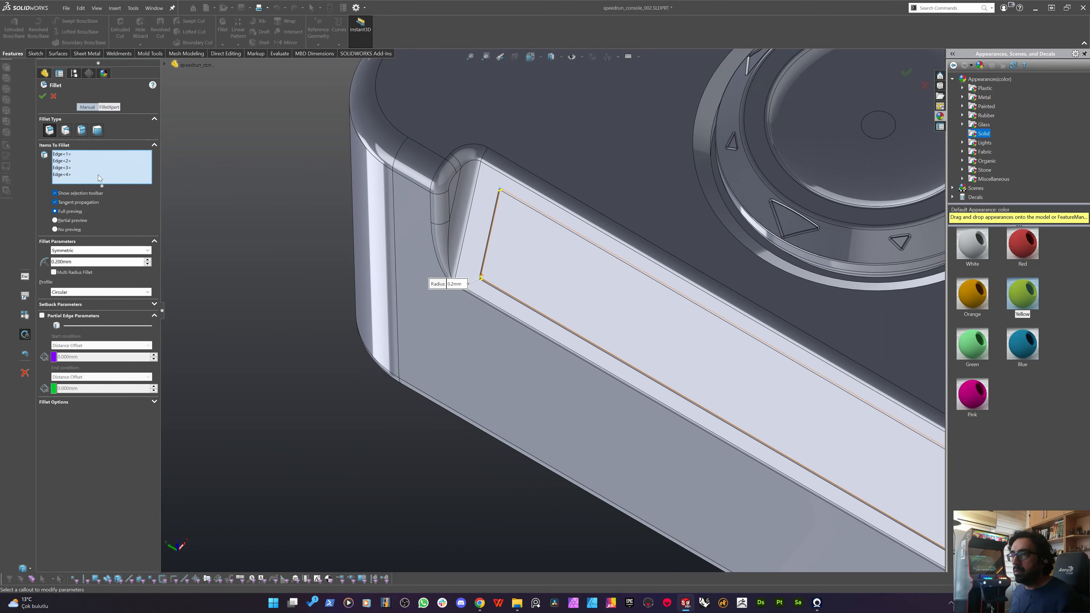
Try corner fillet radii of 1, 1.5 and 12 mm, and apply the fillet with a 2 mm radius.
{"action": "double_click", "coordinate": [70, 261]}
{"action": "type", "text": "1"}
{"action": "key", "text": "Return"}
{"action": "type", "text": "1.5"}
{"action": "key", "text": "Return"}
{"action": "type", "text": "12"}
{"action": "key", "text": "Return"}
{"action": "scroll", "coordinate": [367, 197], "scroll_direction": "up", "scroll_amount": 6}
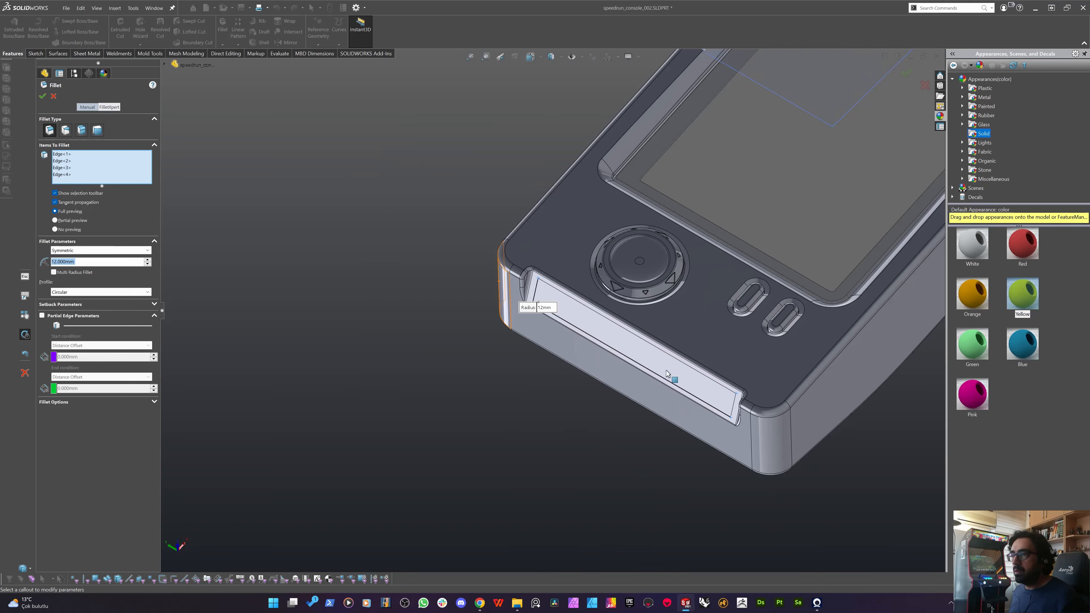
{"action": "scroll", "coordinate": [666, 369], "scroll_direction": "down", "scroll_amount": 3}
{"action": "key", "text": "Return"}
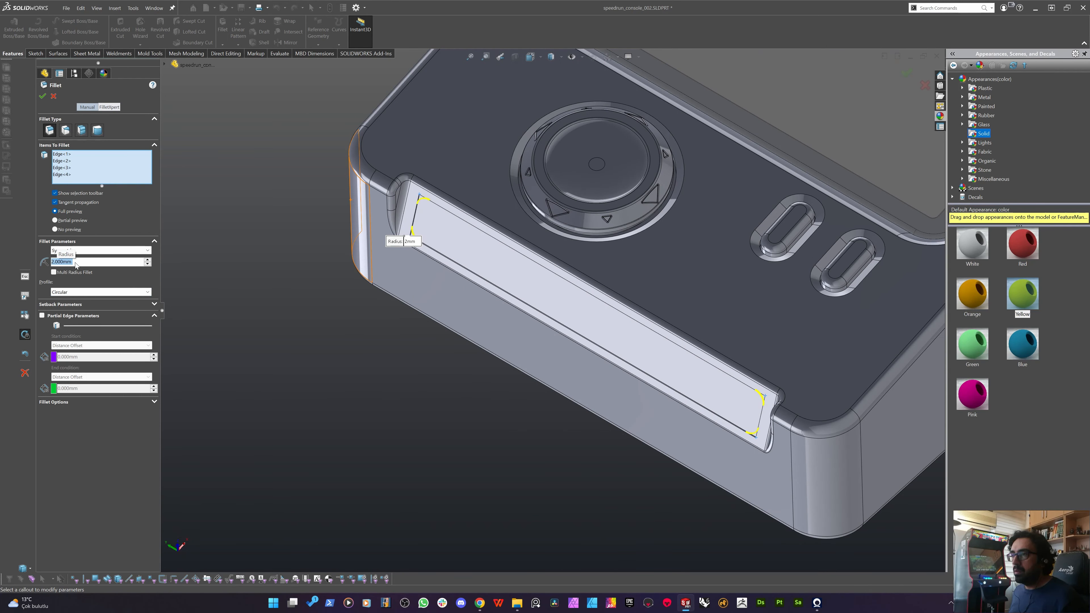
{"action": "key", "text": "Return"}
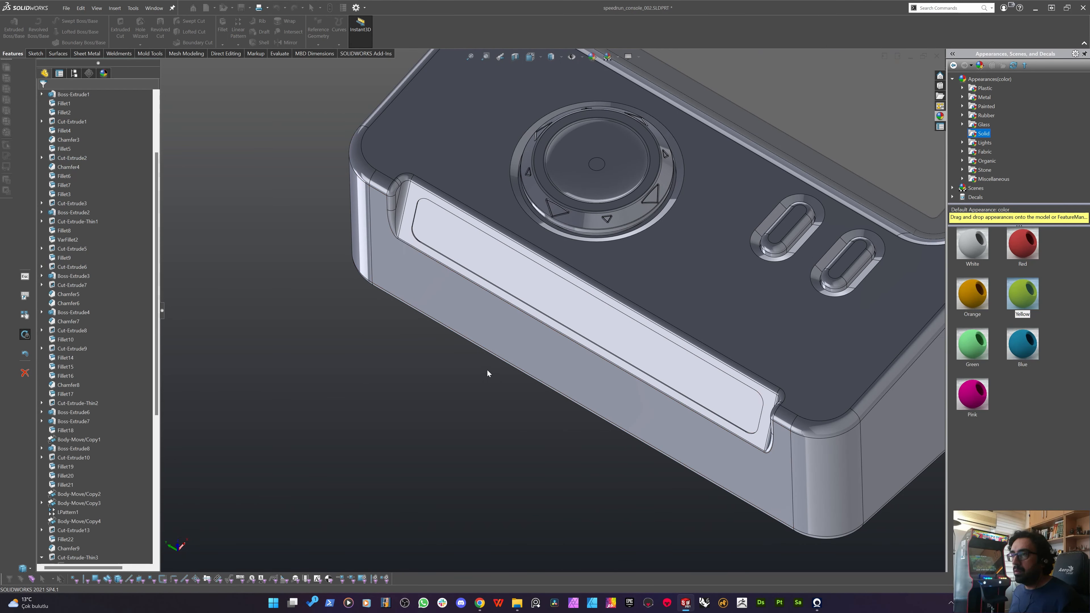
Examine the rounded shallow cut on the side face and the whole console from several angles.
{"action": "middle_click_drag", "start_coordinate": [487, 370], "coordinate": [485, 295]}
{"action": "scroll", "coordinate": [485, 295], "scroll_direction": "up", "scroll_amount": 5}
{"action": "middle_click_drag", "start_coordinate": [545, 328], "coordinate": [476, 291]}
{"action": "scroll", "coordinate": [476, 292], "scroll_direction": "down", "scroll_amount": 3}
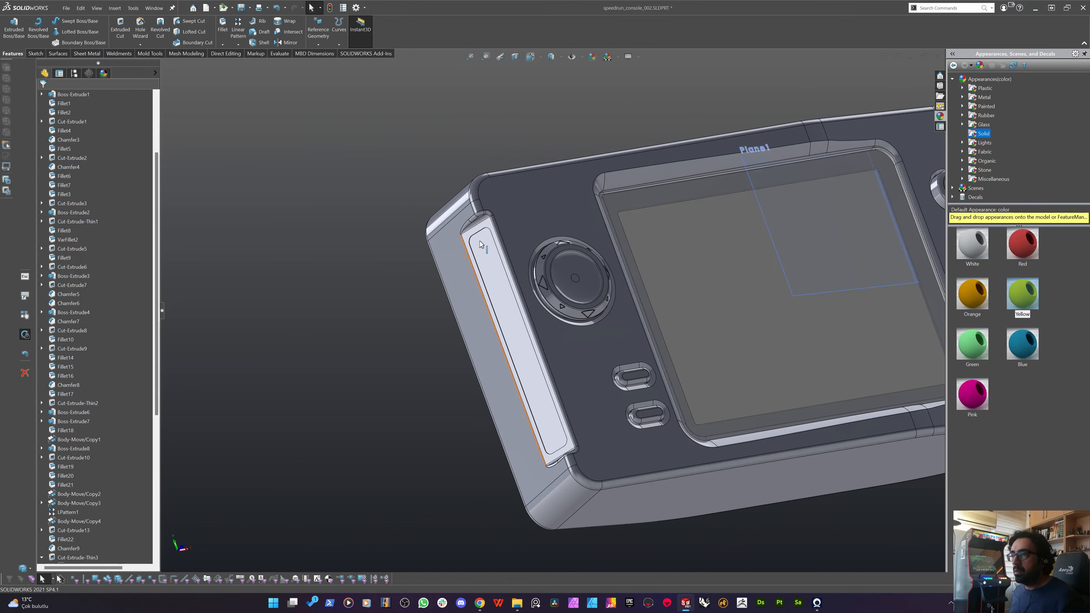
{"action": "middle_click_drag", "start_coordinate": [554, 431], "coordinate": [486, 436]}
{"action": "scroll", "coordinate": [405, 376], "scroll_direction": "up", "scroll_amount": 2}
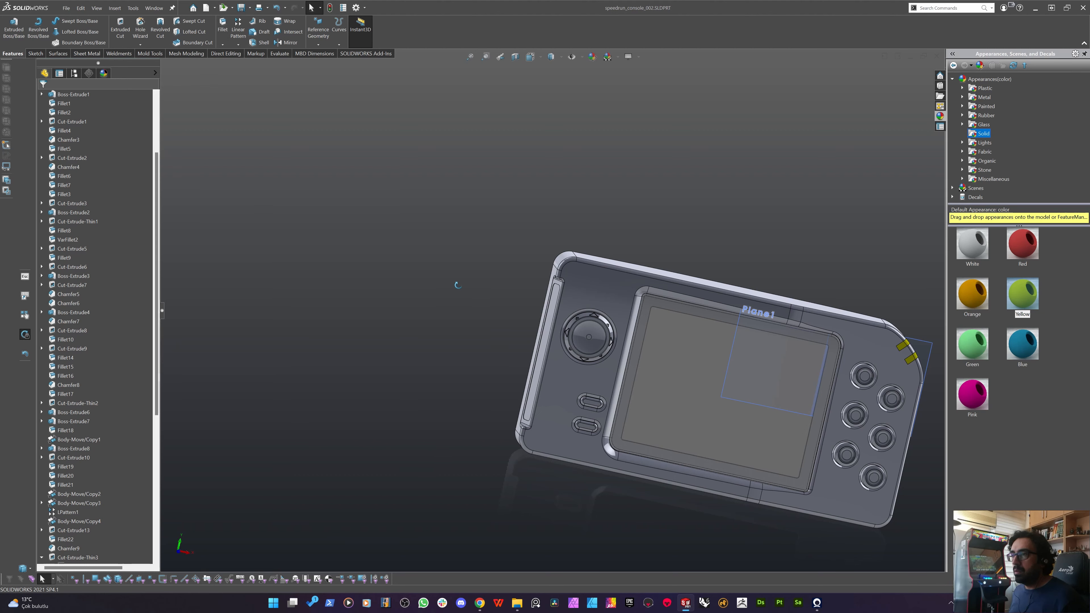
{"action": "middle_click_drag", "start_coordinate": [455, 284], "coordinate": [444, 251]}
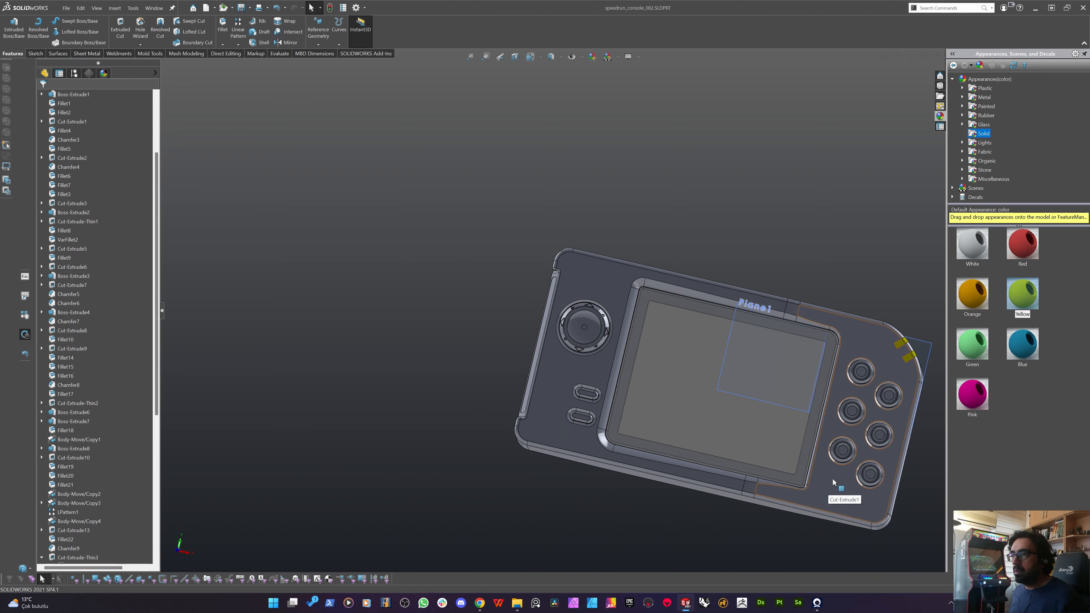
{"action": "scroll", "coordinate": [812, 455], "scroll_direction": "down", "scroll_amount": 3}
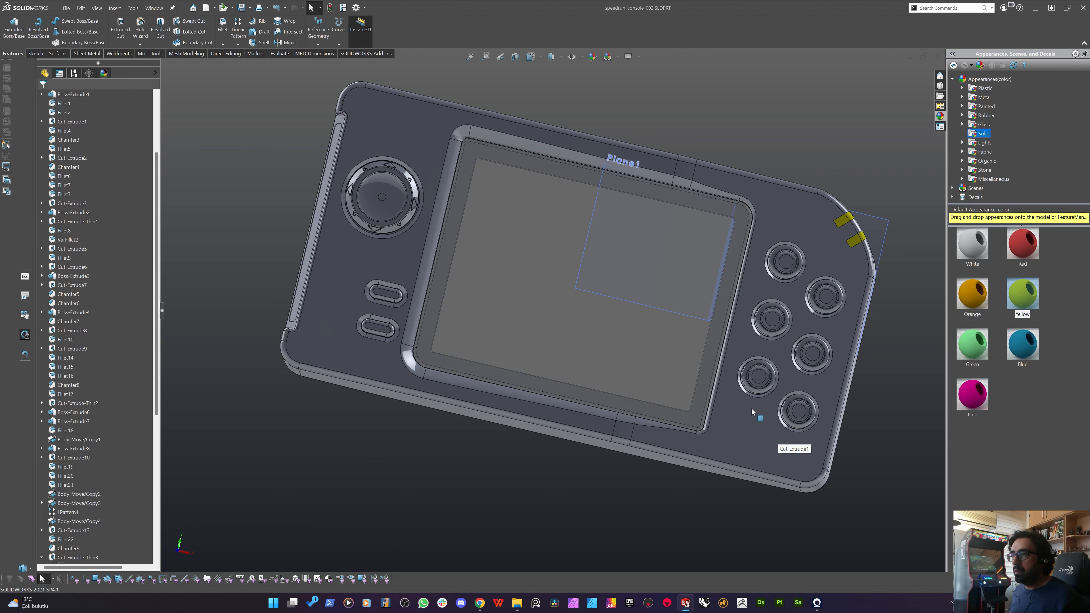
{"action": "middle_click_drag", "start_coordinate": [604, 348], "coordinate": [621, 340]}
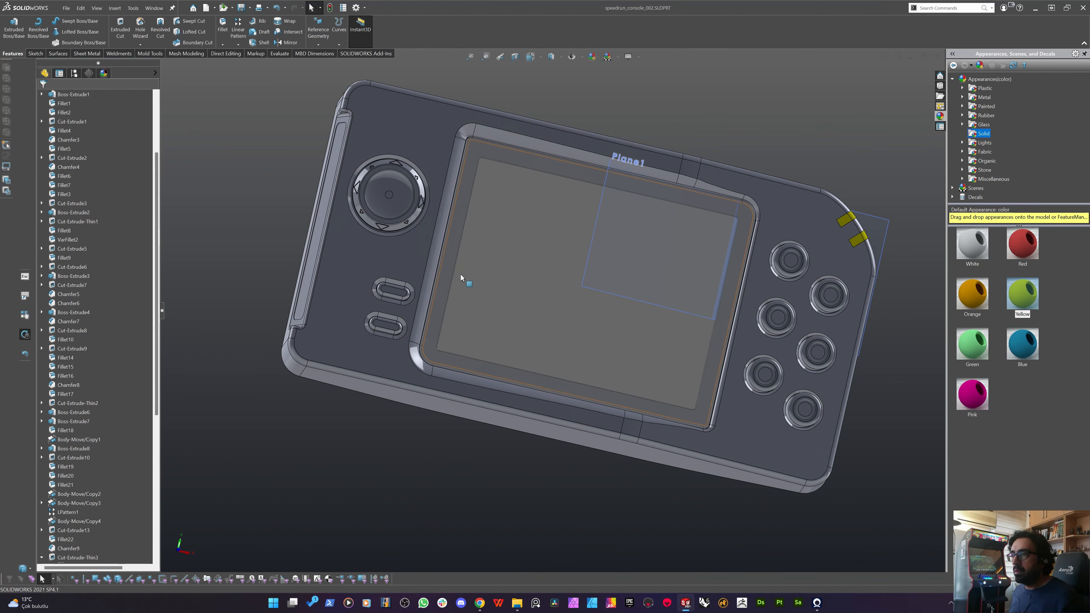
{"action": "middle_click_drag", "start_coordinate": [461, 274], "coordinate": [781, 233]}
{"action": "middle_click_drag", "start_coordinate": [717, 402], "coordinate": [373, 336]}
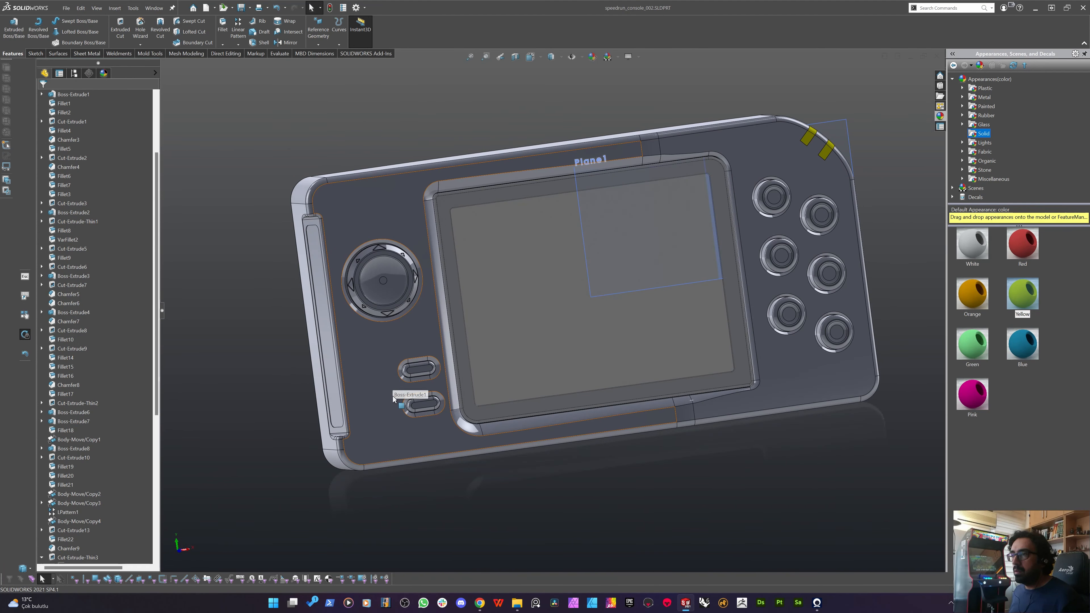
{"action": "scroll", "coordinate": [433, 406], "scroll_direction": "up", "scroll_amount": 3}
{"action": "middle_click_drag", "start_coordinate": [477, 370], "coordinate": [360, 340]}
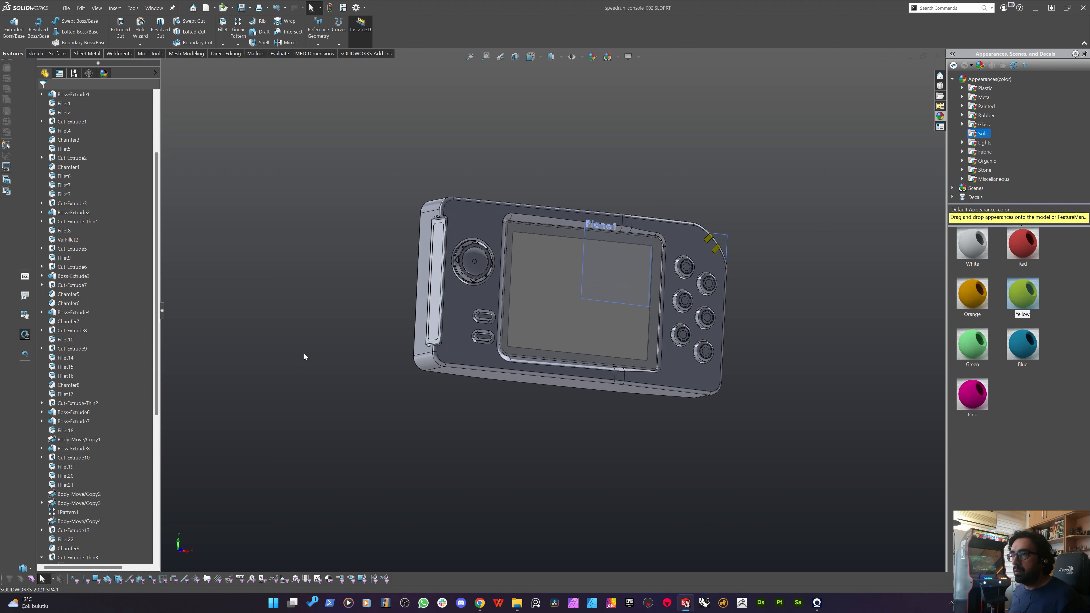
Hide Plane1 at the console's front corner and open a new sketch on the long flat side face.
{"action": "left_click", "coordinate": [723, 235]}
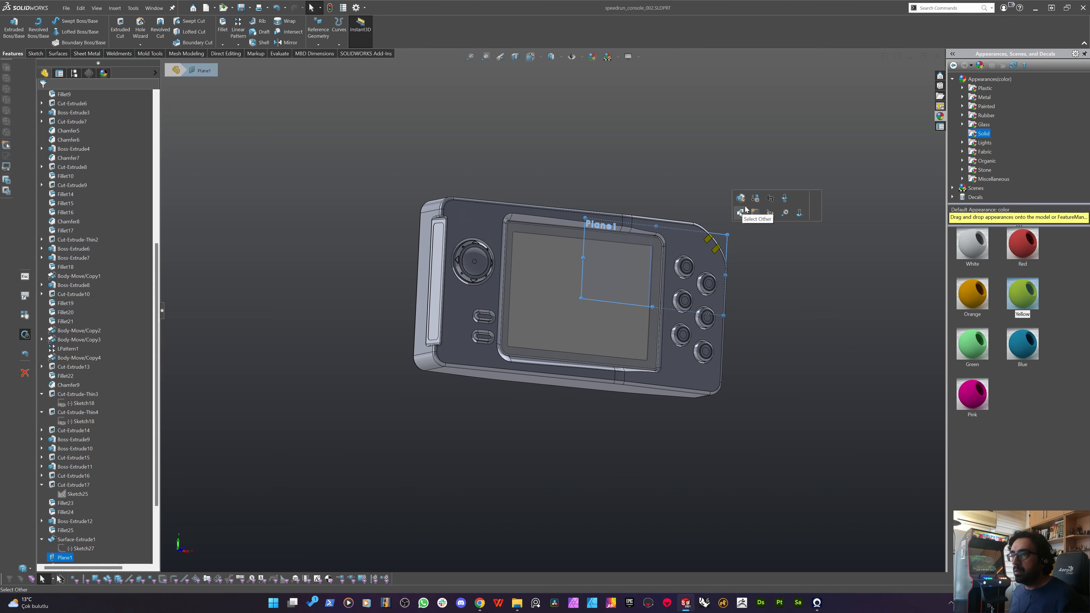
{"action": "left_click", "coordinate": [771, 214]}
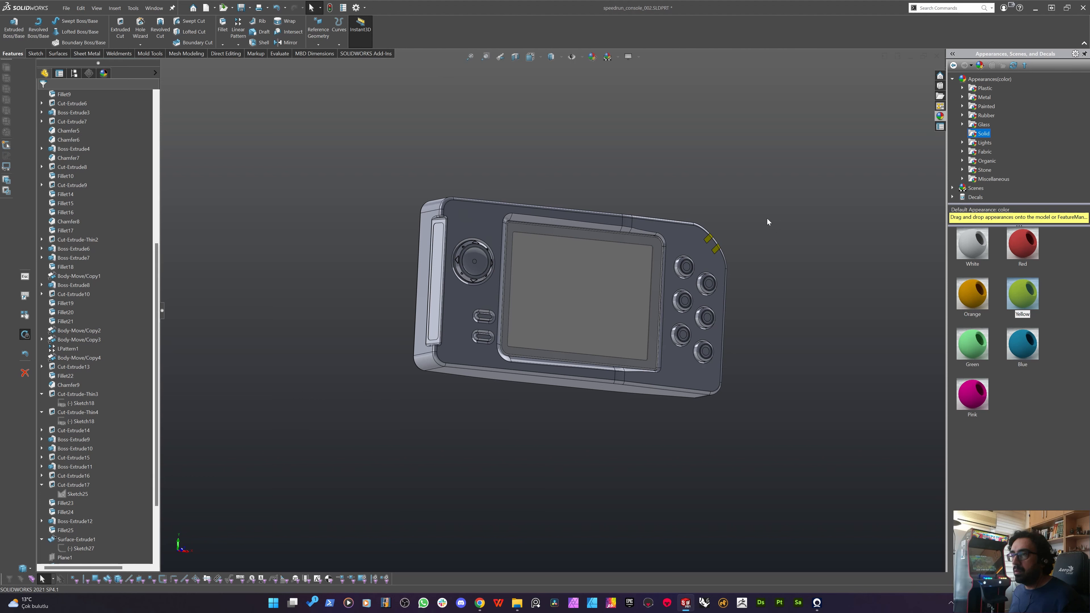
{"action": "mouse_move", "coordinate": [768, 218]}
{"action": "middle_mouse_down"}
{"action": "mouse_move", "coordinate": [518, 334]}
{"action": "mouse_move", "coordinate": [450, 348]}
{"action": "mouse_move", "coordinate": [575, 429]}
{"action": "mouse_move", "coordinate": [557, 355]}
{"action": "middle_mouse_up"}
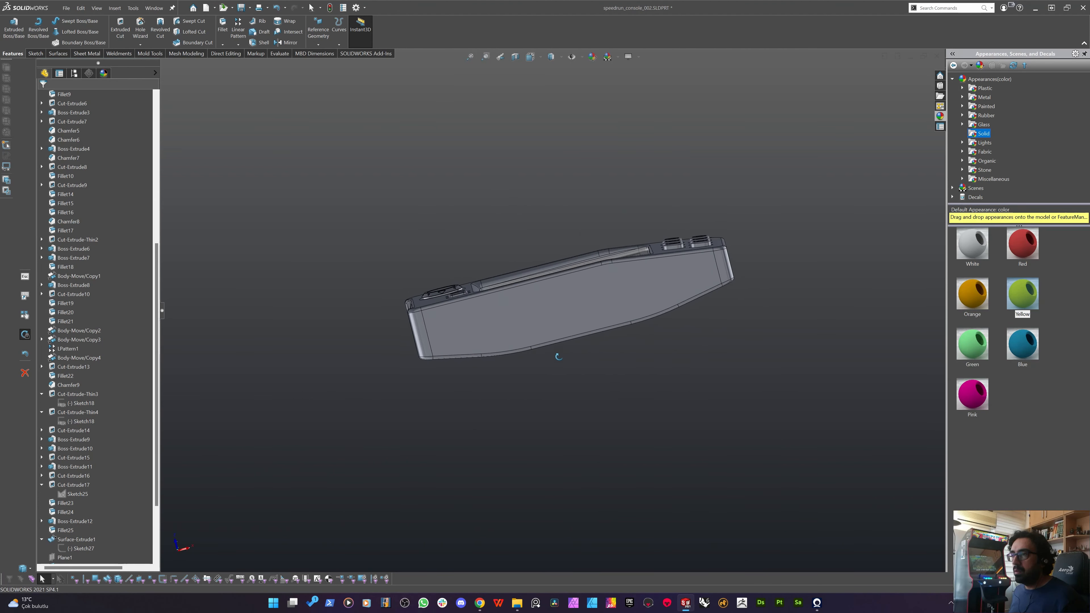
{"action": "left_click", "coordinate": [521, 351]}
{"action": "key", "text": "space"}
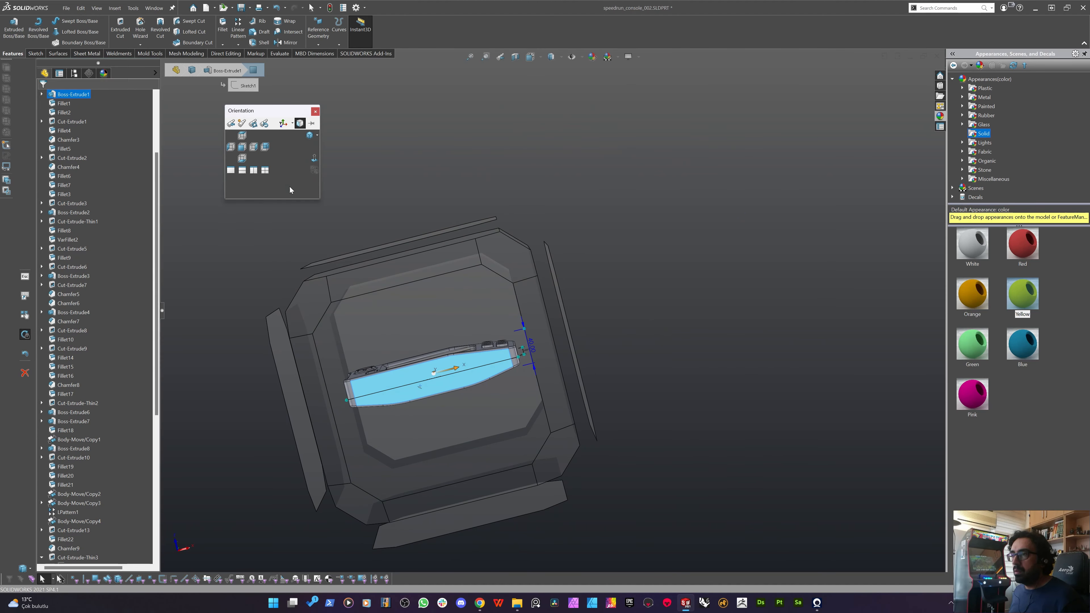
{"action": "left_click", "coordinate": [409, 381]}
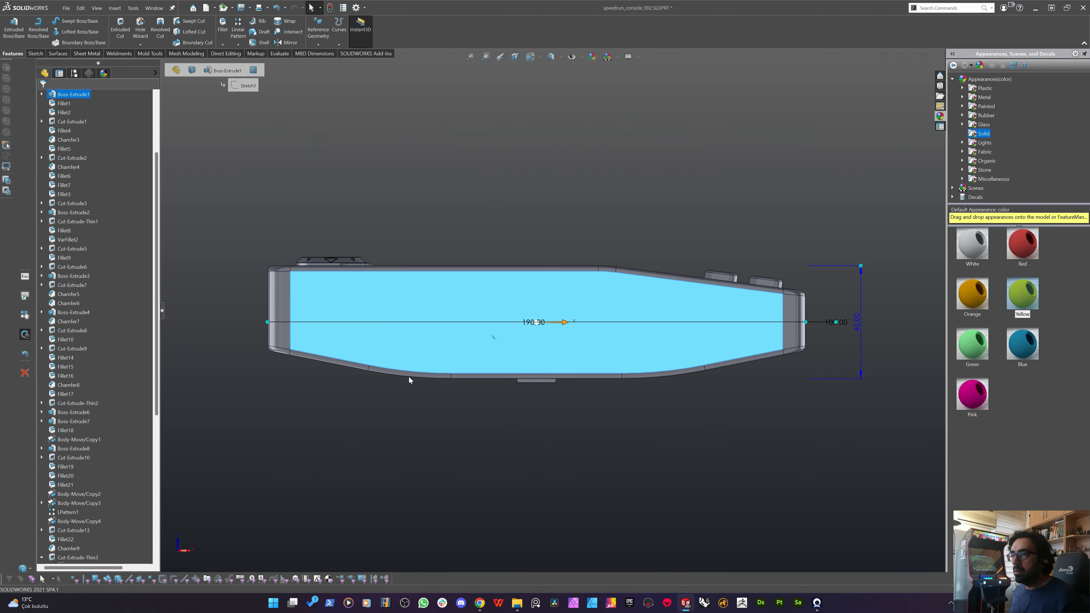
{"action": "left_click", "coordinate": [209, 151]}
{"action": "left_click", "coordinate": [36, 53]}
{"action": "left_click", "coordinate": [433, 293]}
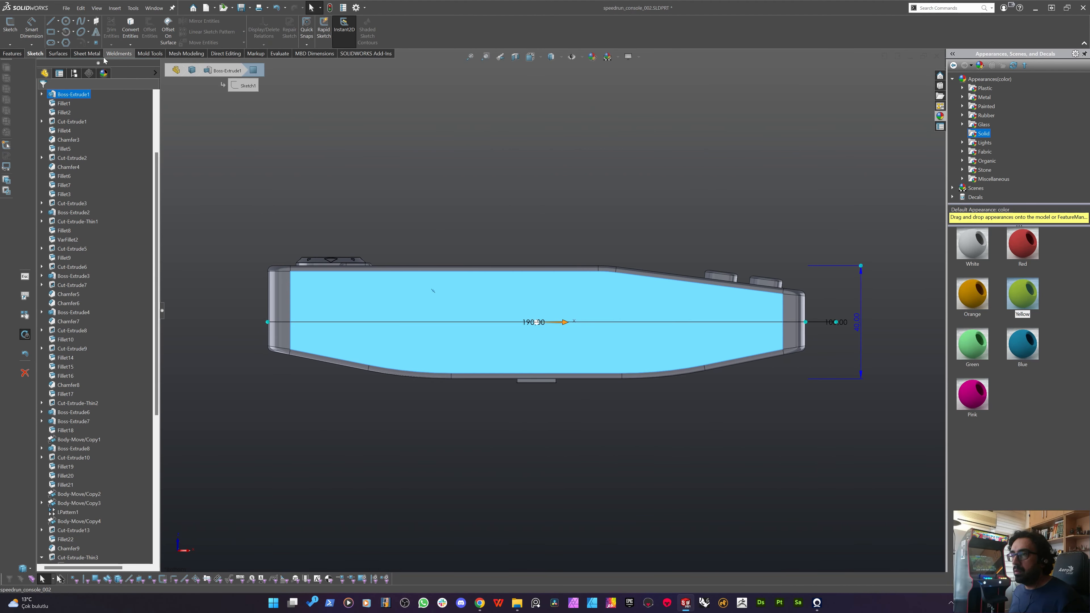
{"action": "left_click", "coordinate": [10, 27]}
Try a freehand rectangle on the long side face and reshape it by moving its edges and one lower corner.
{"action": "left_click", "coordinate": [57, 32]}
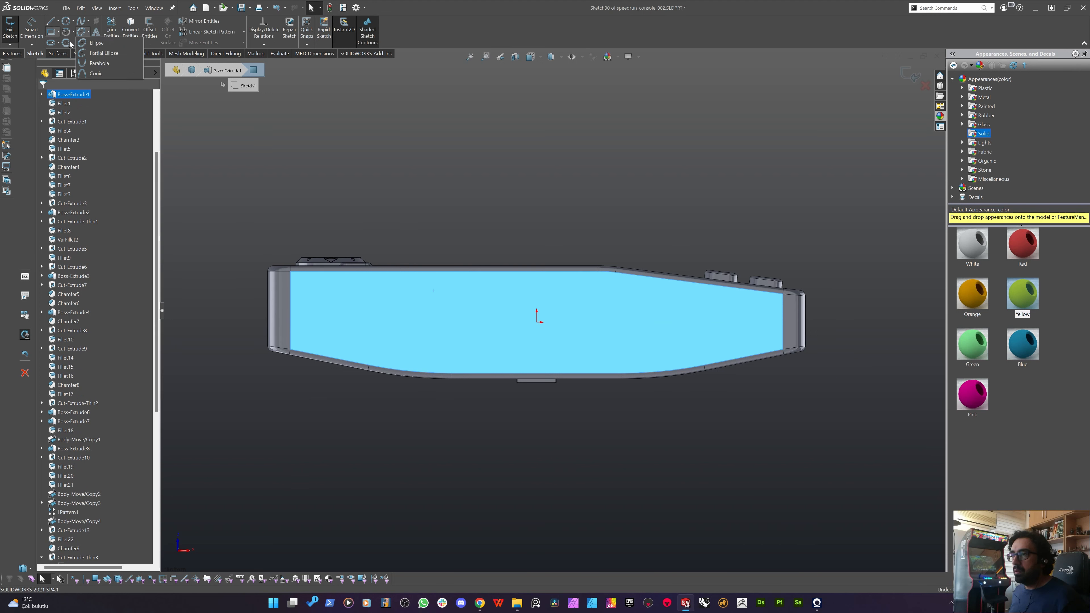
{"action": "key", "text": "r"}
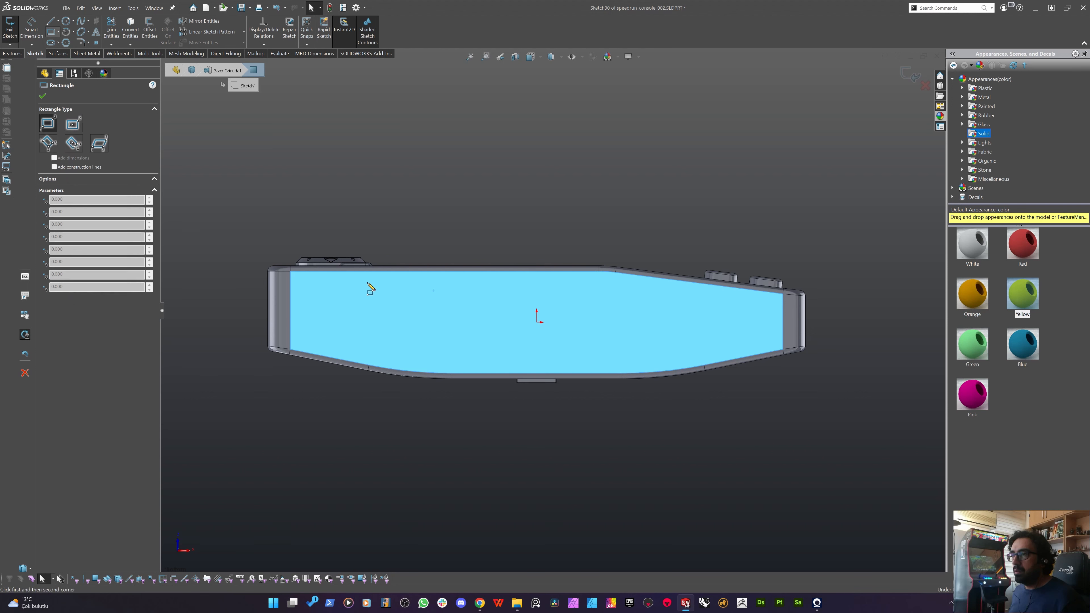
{"action": "left_click", "coordinate": [354, 295]}
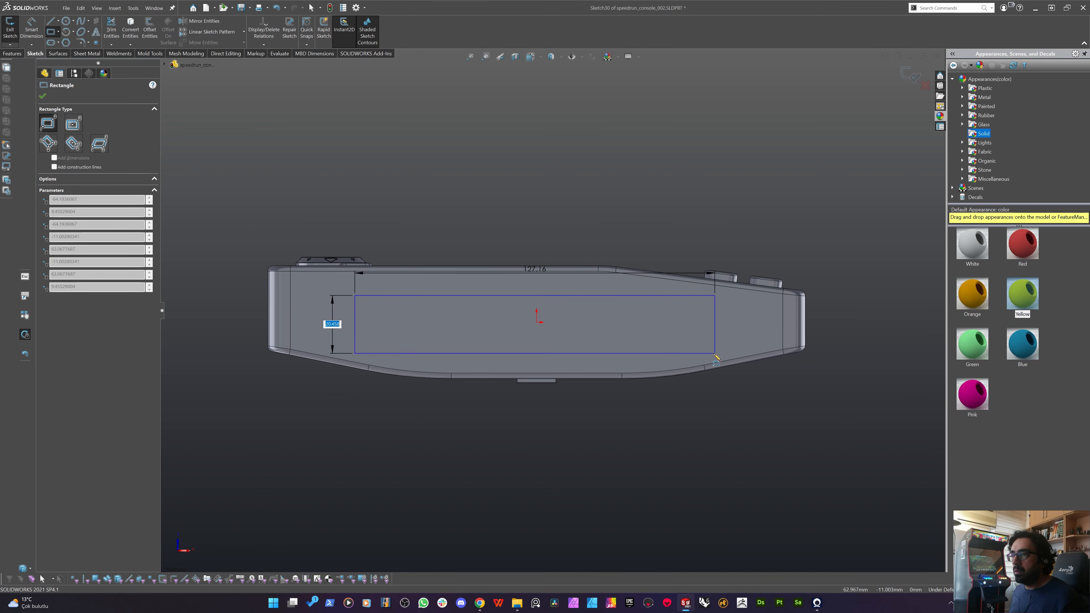
{"action": "left_click", "coordinate": [640, 366]}
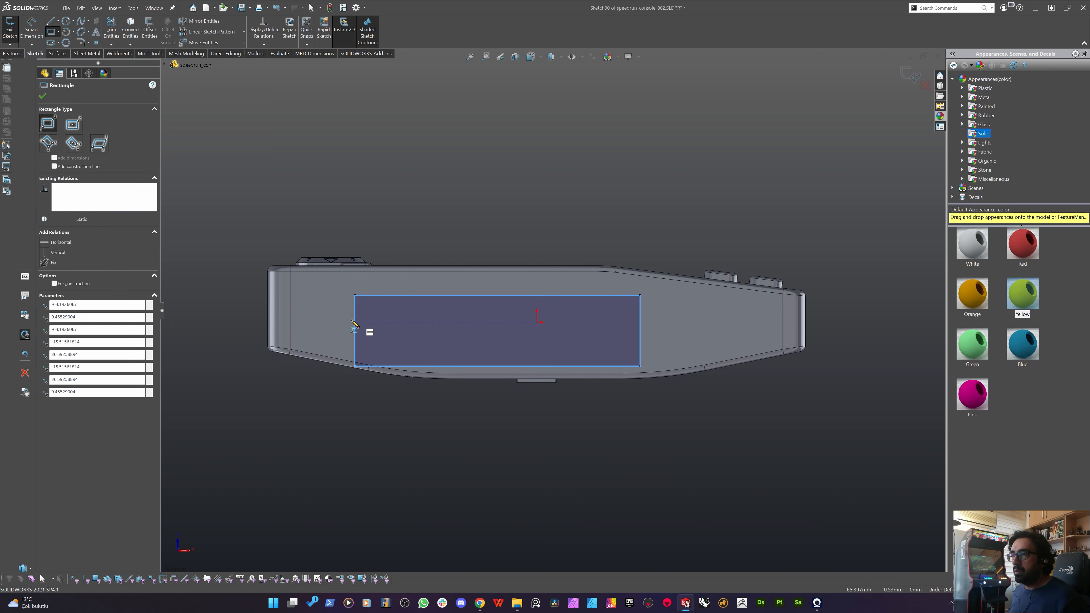
{"action": "key", "text": "Escape"}
{"action": "left_click_drag", "start_coordinate": [377, 317], "coordinate": [391, 320]}
{"action": "left_click_drag", "start_coordinate": [560, 296], "coordinate": [552, 281]}
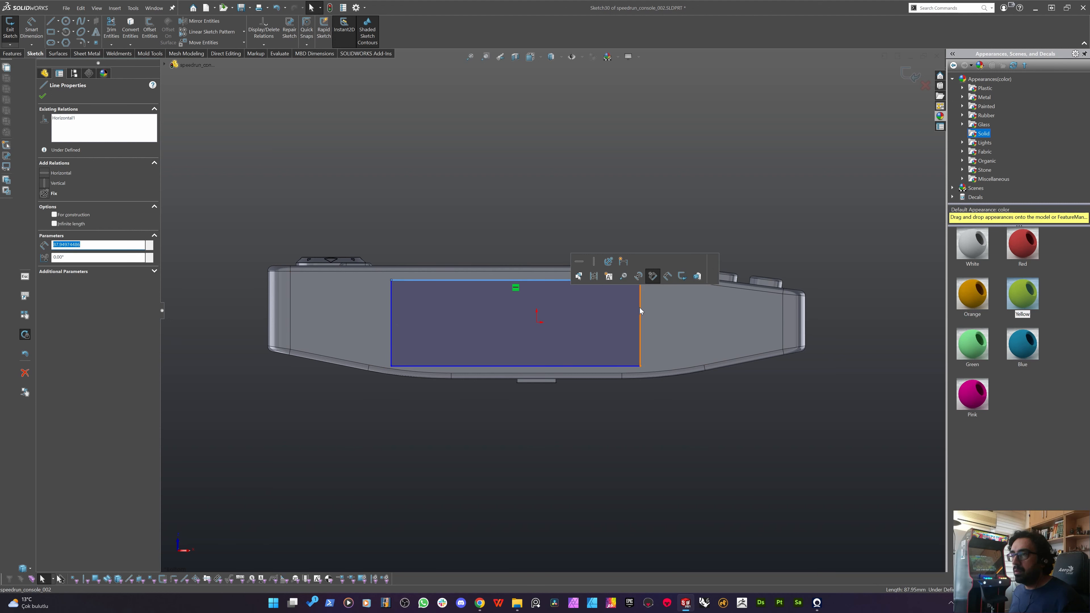
{"action": "left_click_drag", "start_coordinate": [639, 308], "coordinate": [616, 306]}
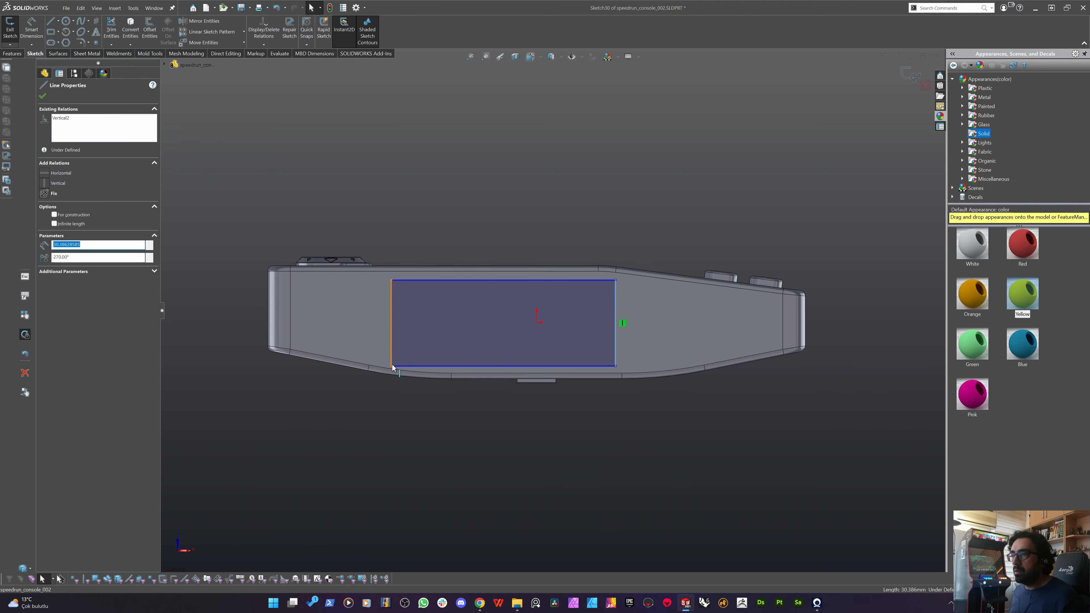
{"action": "left_click_drag", "start_coordinate": [391, 366], "coordinate": [350, 352]}
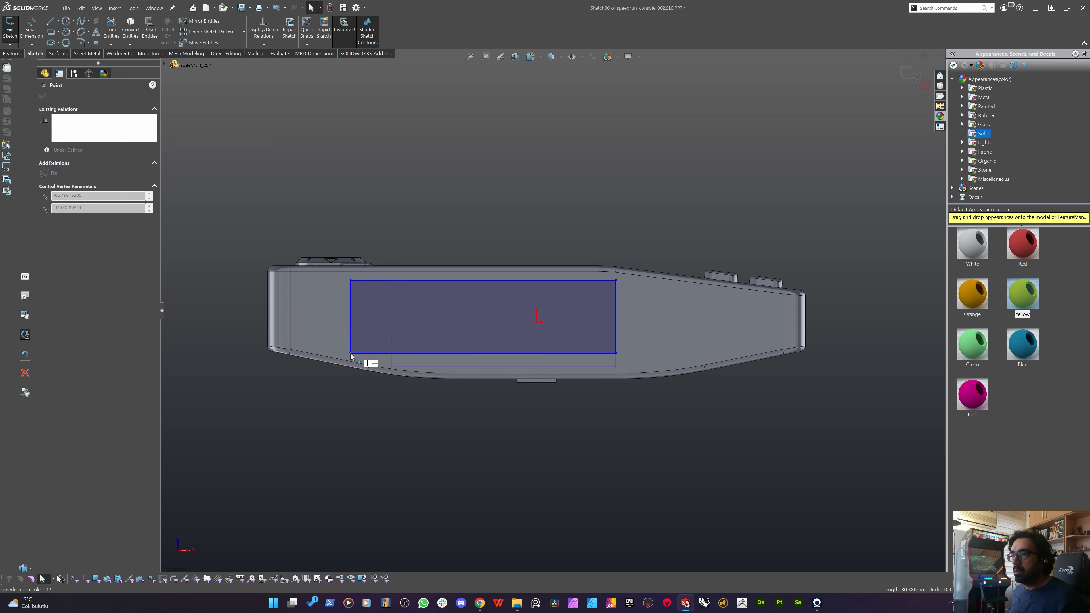
{"action": "left_click", "coordinate": [377, 419]}
Delete the whole rectangle from the side face sketch.
{"action": "middle_click_drag", "start_coordinate": [408, 370], "coordinate": [415, 326]}
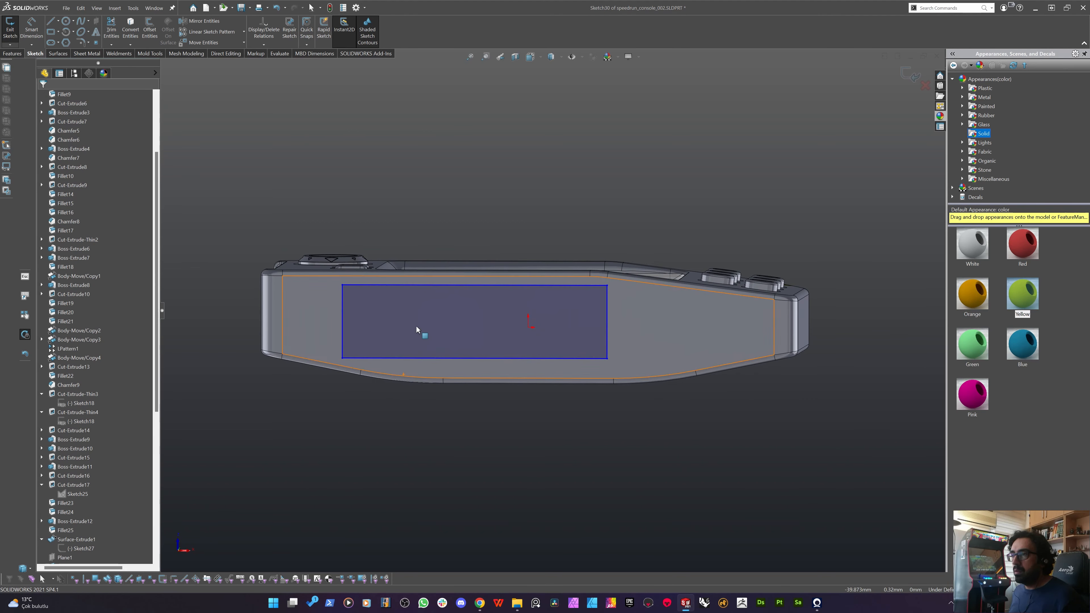
{"action": "left_click", "coordinate": [374, 346]}
{"action": "left_click_drag", "start_coordinate": [311, 230], "coordinate": [714, 442]}
{"action": "key", "text": "Delete"}
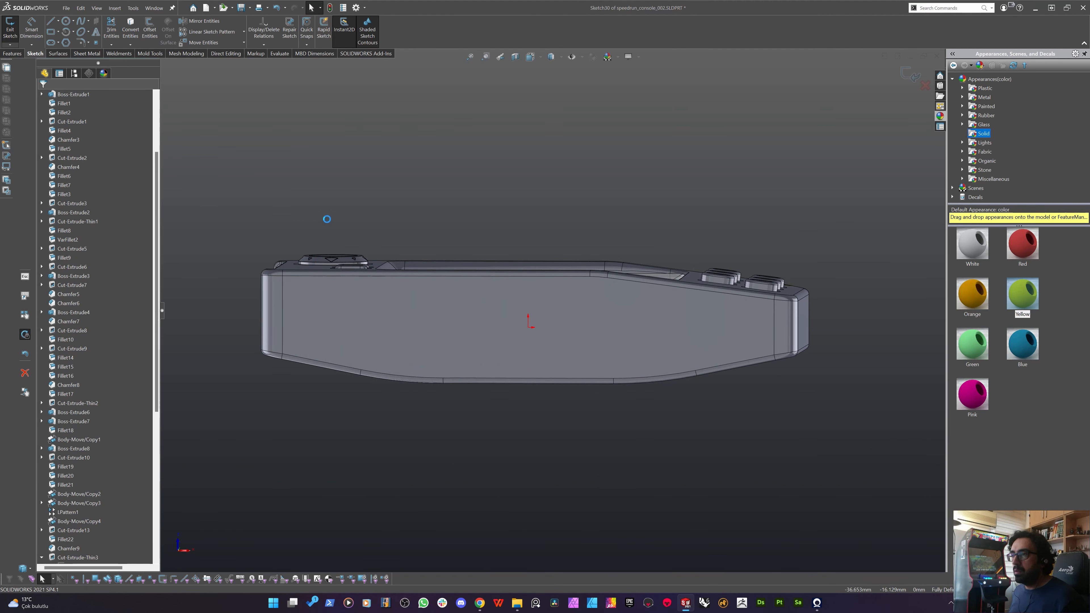
Offset the long side face's outline inward by 5 mm with the direction reversed, after also trying 8 mm.
{"action": "left_click", "coordinate": [431, 352]}
{"action": "left_click", "coordinate": [149, 41]}
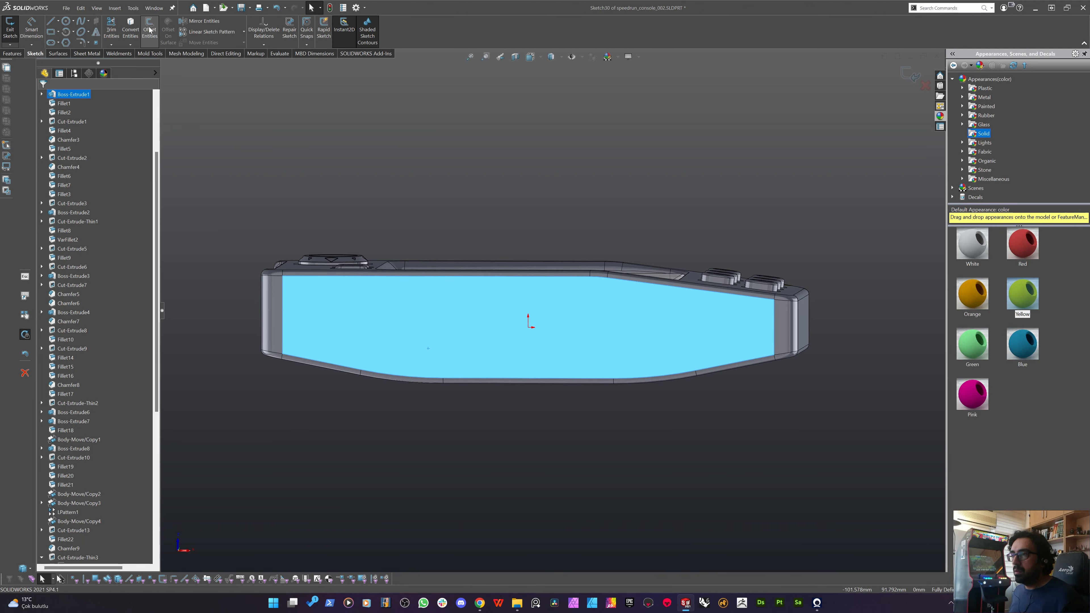
{"action": "left_click", "coordinate": [66, 139]}
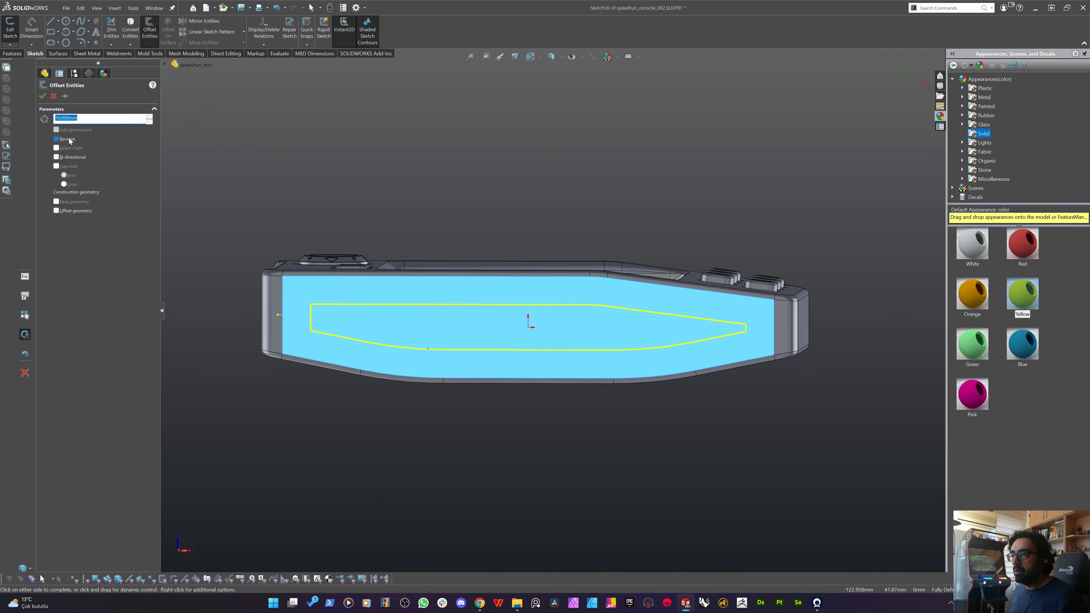
{"action": "type", "text": "5"}
{"action": "key", "text": "Return"}
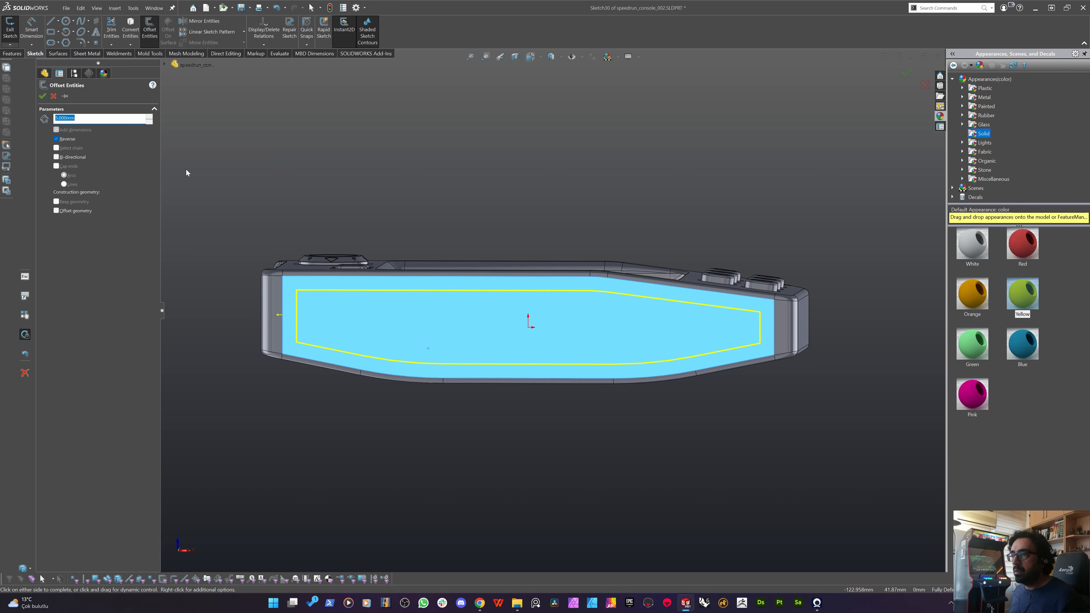
{"action": "type", "text": "8"}
{"action": "key", "text": "Return"}
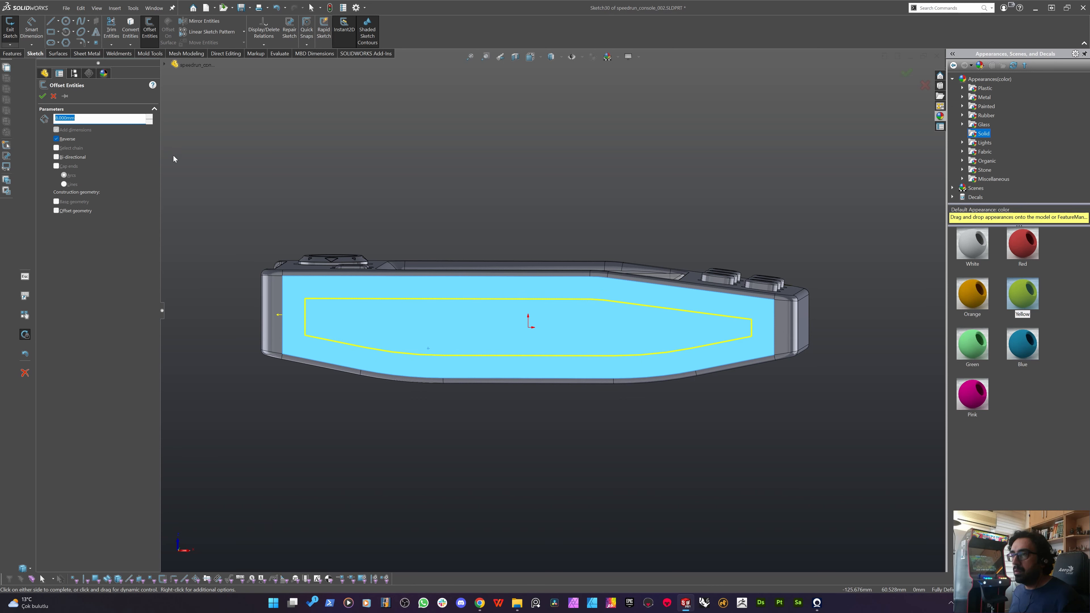
{"action": "type", "text": "1"}
{"action": "type", "text": "5"}
{"action": "key", "text": "Return"}
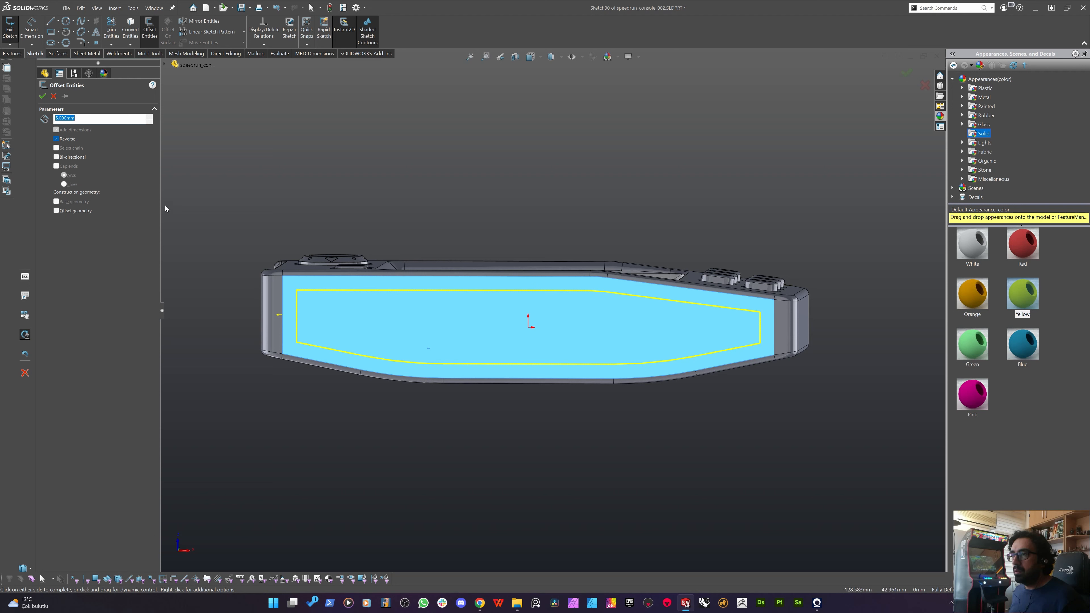
{"action": "key", "text": "Return"}
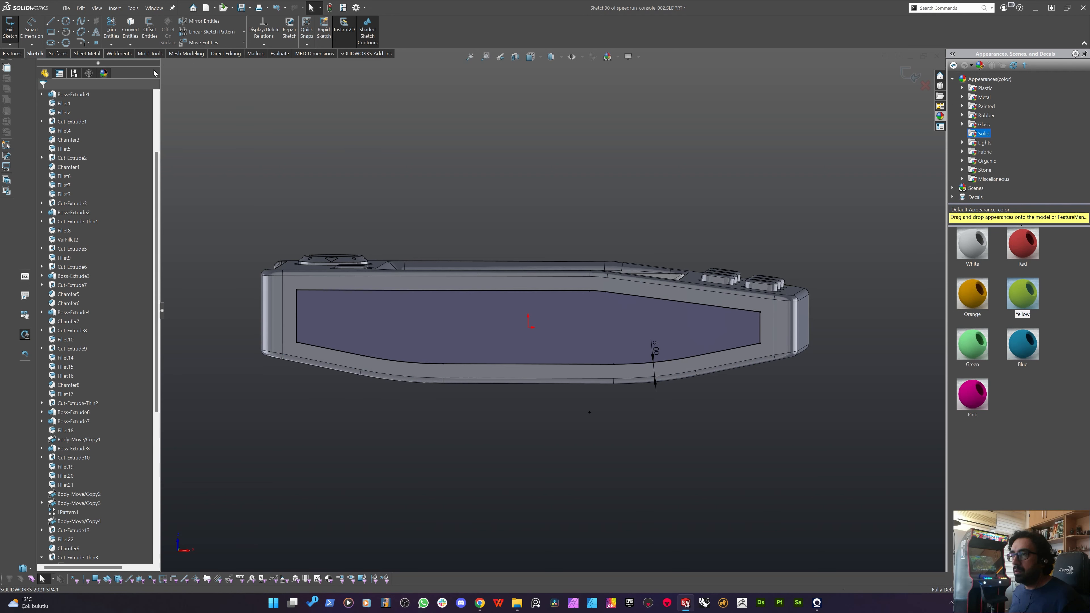
Sketch a tall rectangle about 85 mm wide and 104 mm high crossing the offset outline, with its right edge past the origin.
{"action": "left_click", "coordinate": [49, 34]}
{"action": "left_click", "coordinate": [68, 45]}
{"action": "left_click", "coordinate": [336, 155]}
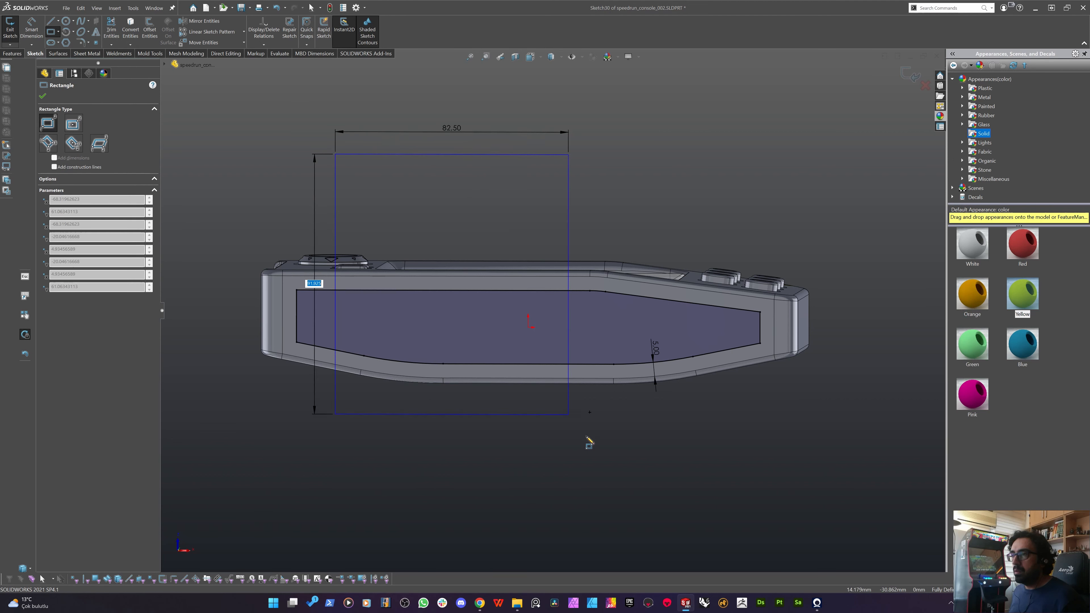
{"action": "left_click", "coordinate": [576, 448]}
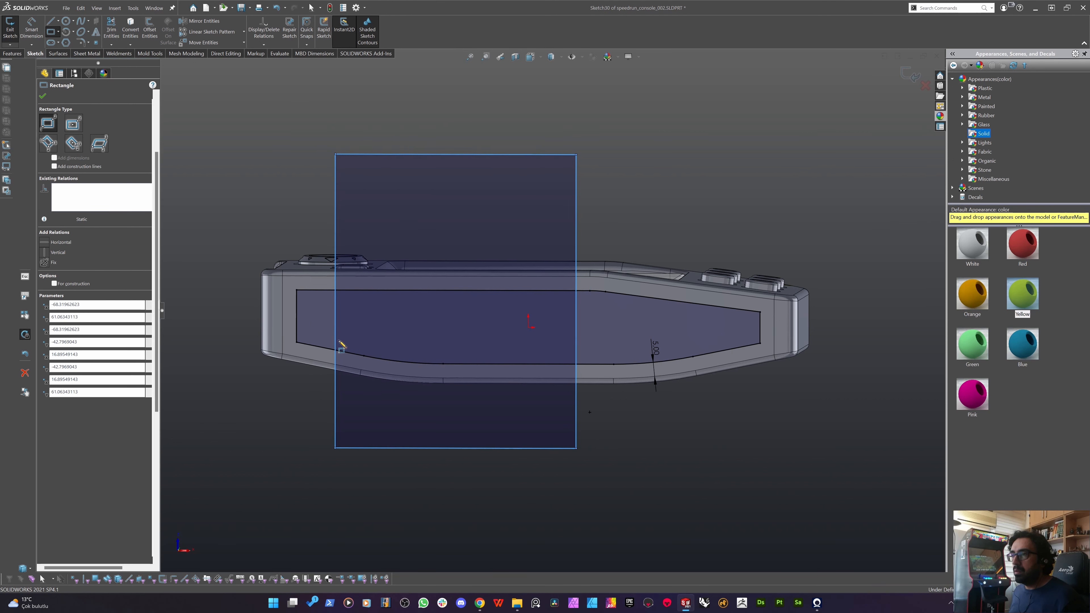
{"action": "key", "text": "Escape"}
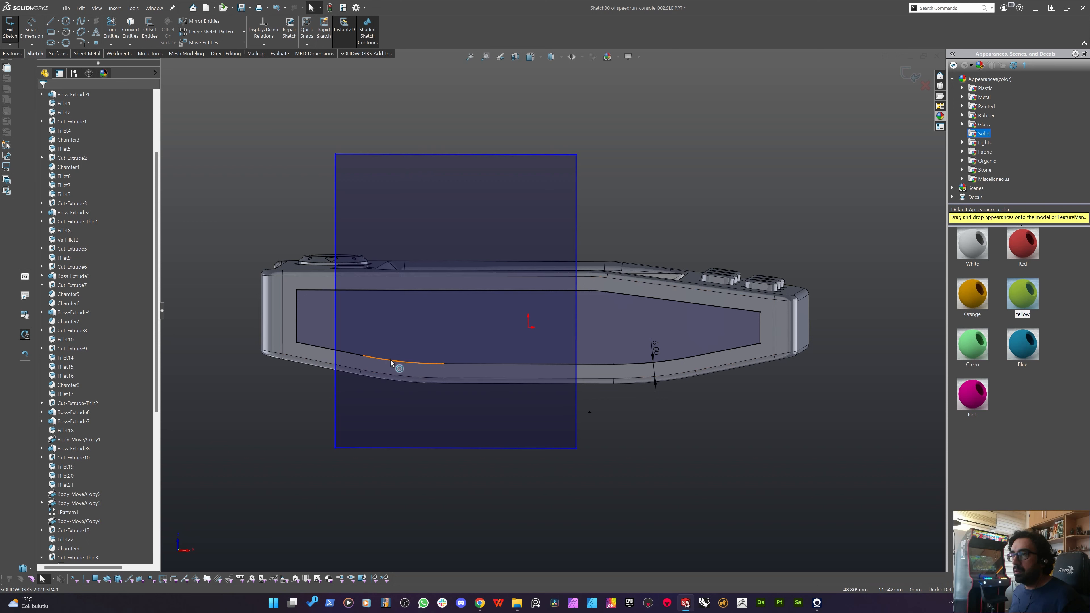
Delete the lower-left arc of the offset outline and extend its two neighbouring lines until they cross.
{"action": "left_click", "coordinate": [415, 377]}
{"action": "key", "text": "Delete"}
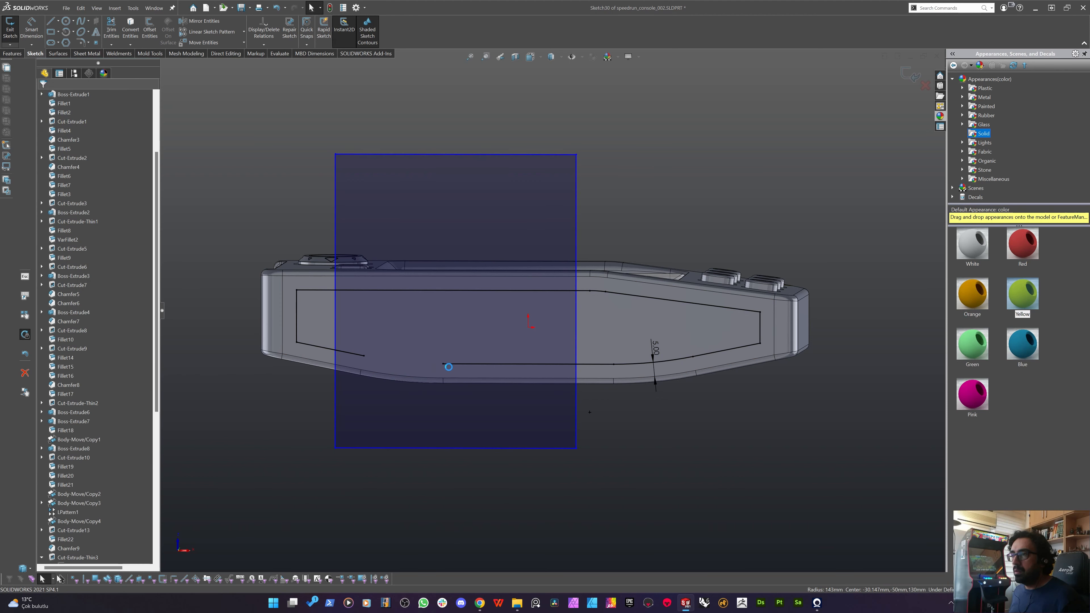
{"action": "mouse_move", "coordinate": [443, 362]}
{"action": "left_mouse_down"}
{"action": "mouse_move", "coordinate": [370, 364]}
{"action": "mouse_move", "coordinate": [445, 386]}
{"action": "mouse_move", "coordinate": [449, 372]}
{"action": "left_mouse_up"}
{"action": "left_click", "coordinate": [306, 410]}
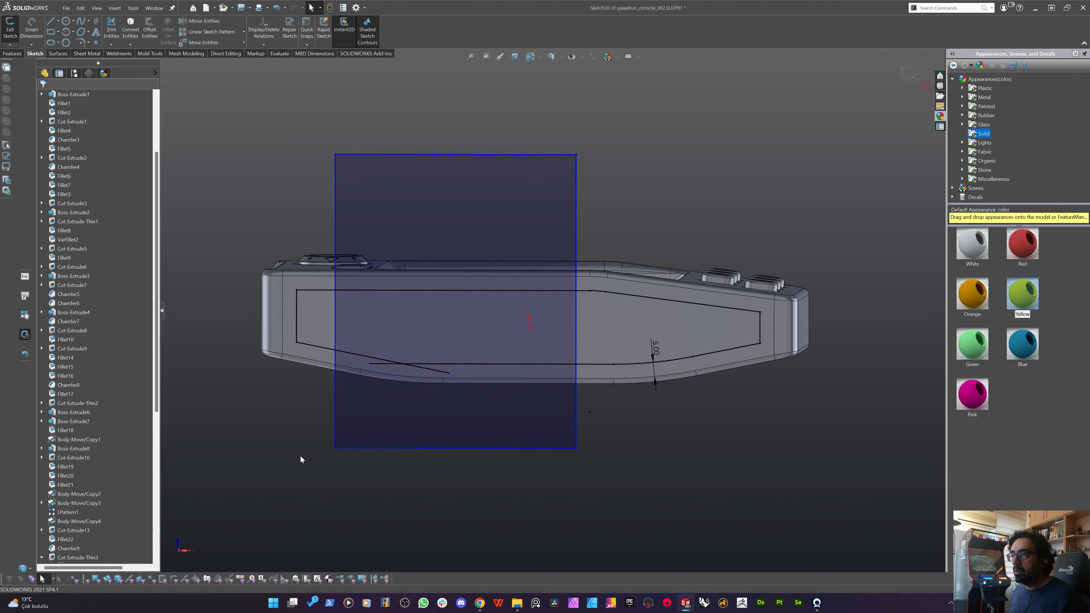
Cut-extrude the outline region inside the rectangle and the one to its left 0.2 mm deep into the side face.
{"action": "middle_click_drag", "start_coordinate": [300, 414], "coordinate": [285, 429]}
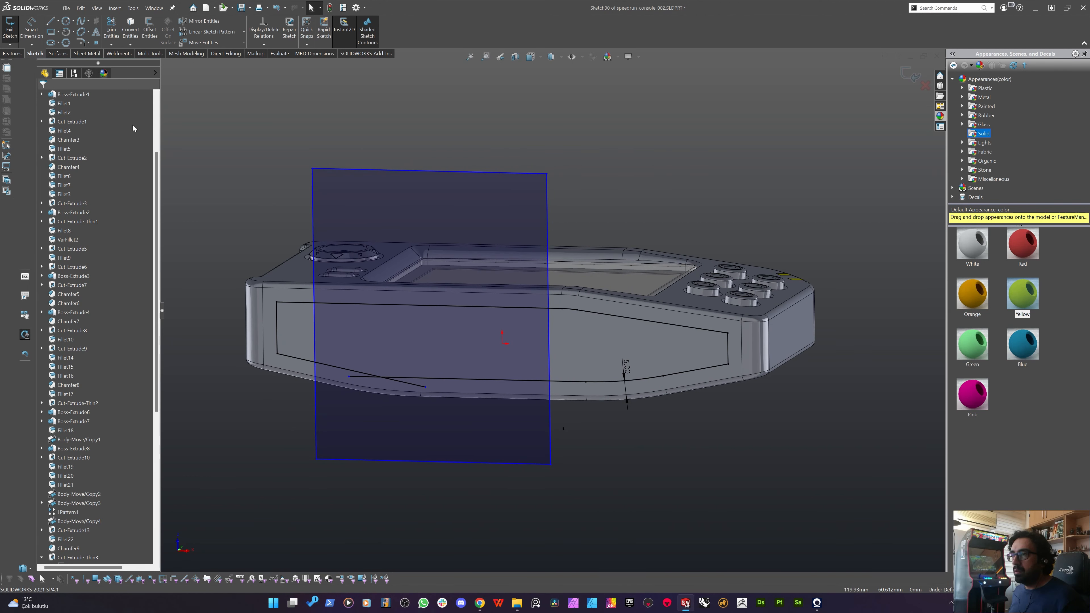
{"action": "left_click", "coordinate": [10, 54]}
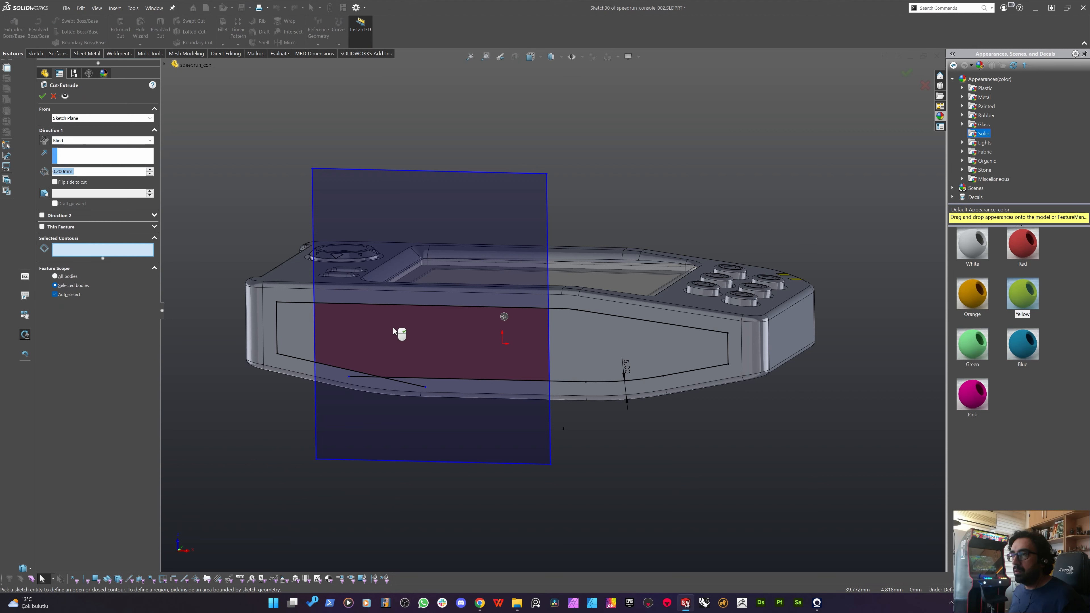
{"action": "left_click", "coordinate": [389, 331]}
{"action": "left_click", "coordinate": [85, 248]}
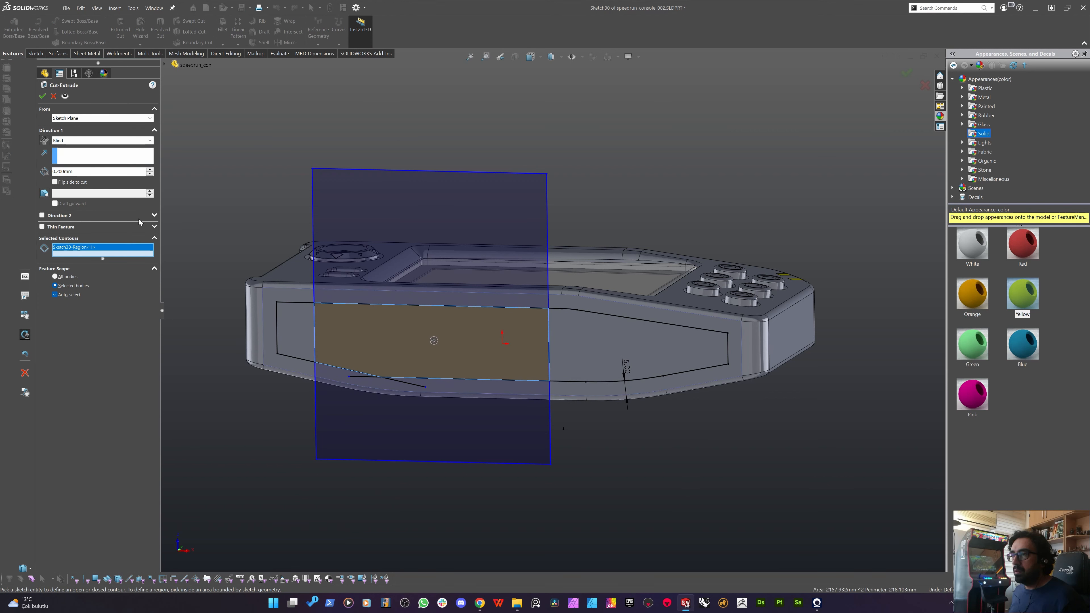
{"action": "left_click", "coordinate": [287, 329]}
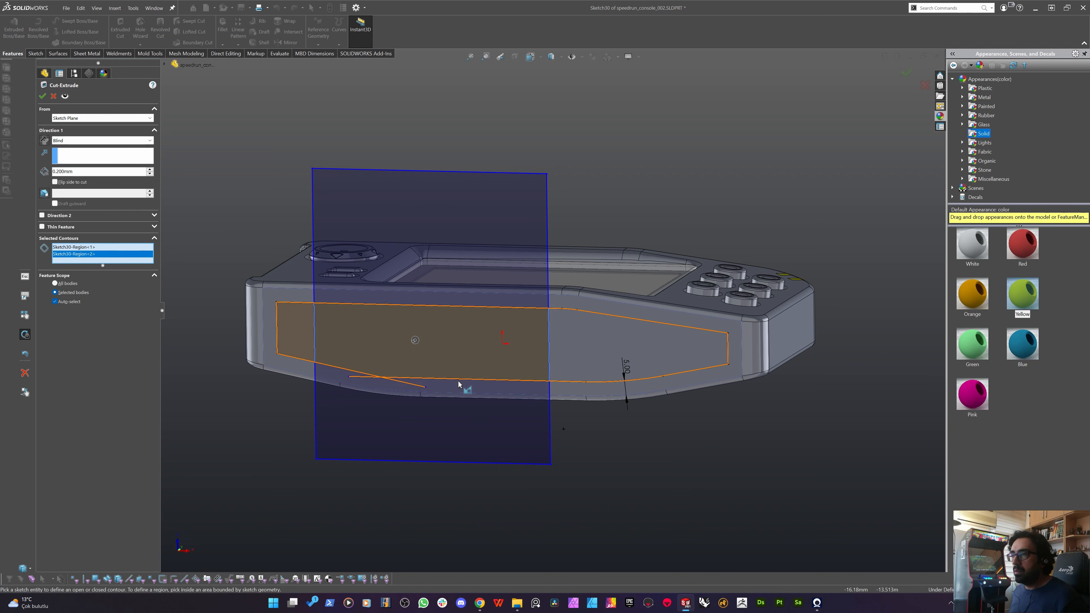
{"action": "scroll", "coordinate": [433, 377], "scroll_direction": "down", "scroll_amount": 2}
{"action": "mouse_move", "coordinate": [431, 347]}
{"action": "middle_mouse_down"}
{"action": "mouse_move", "coordinate": [442, 274]}
{"action": "mouse_move", "coordinate": [413, 354]}
{"action": "middle_mouse_up"}
{"action": "scroll", "coordinate": [414, 354], "scroll_direction": "up", "scroll_amount": 2}
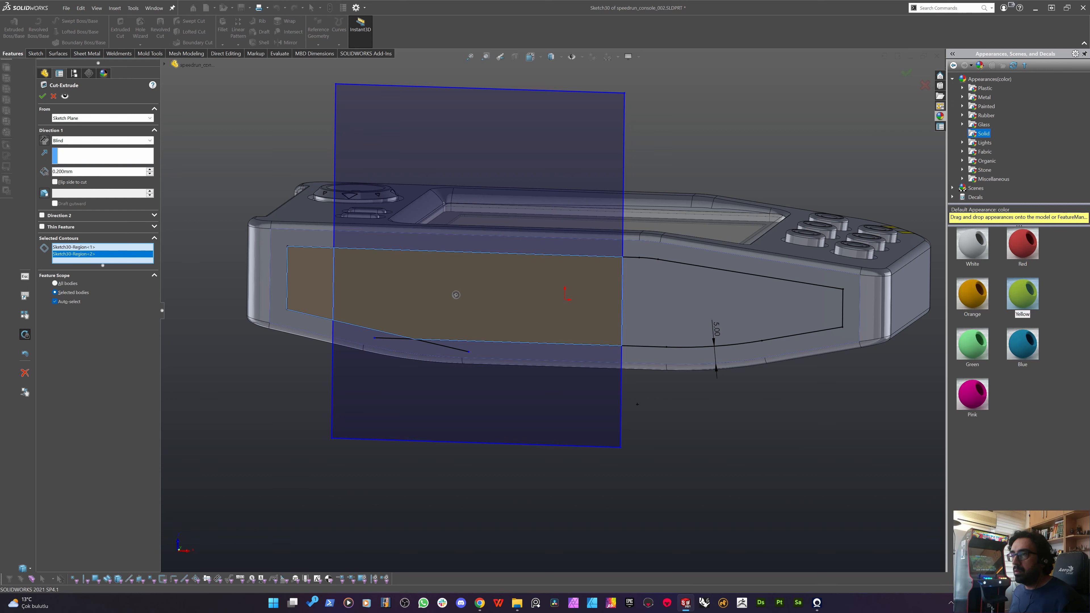
{"action": "left_click", "coordinate": [53, 96]}
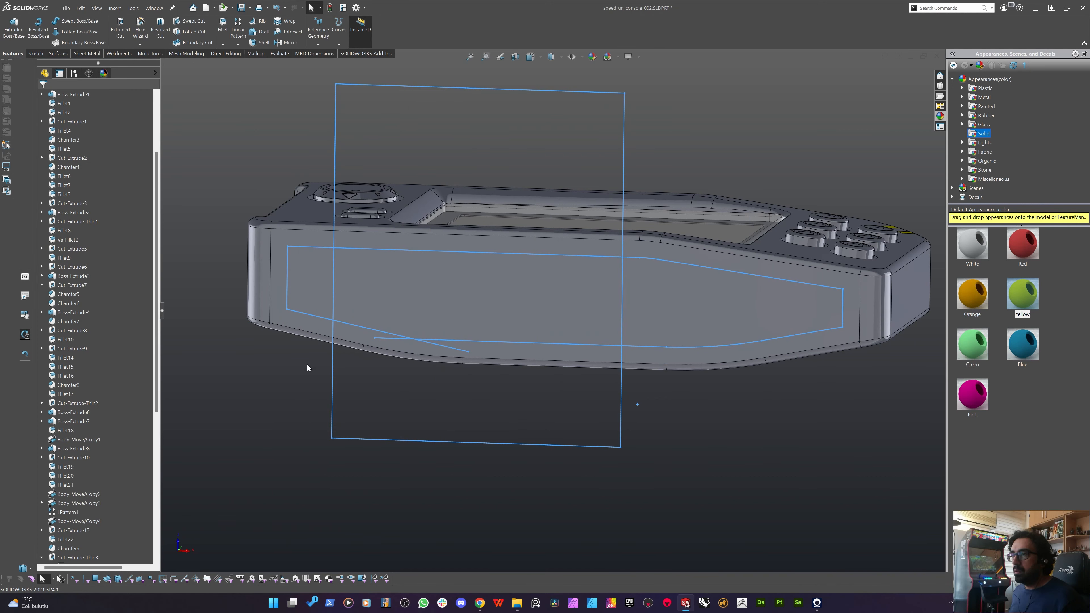
{"action": "left_click", "coordinate": [307, 365]}
Fillet the obtuse corner on the lower edge of the shallow side-face recess with a 30 mm radius.
{"action": "middle_click_drag", "start_coordinate": [326, 362], "coordinate": [326, 376]}
{"action": "scroll", "coordinate": [372, 369], "scroll_direction": "down", "scroll_amount": 7}
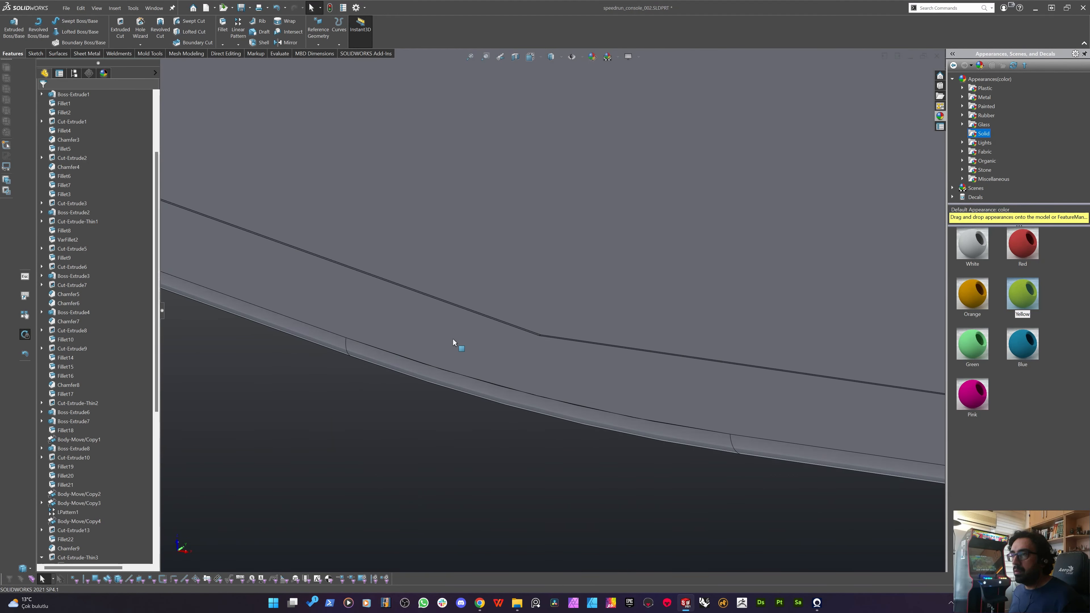
{"action": "middle_click_drag", "start_coordinate": [453, 340], "coordinate": [431, 366]}
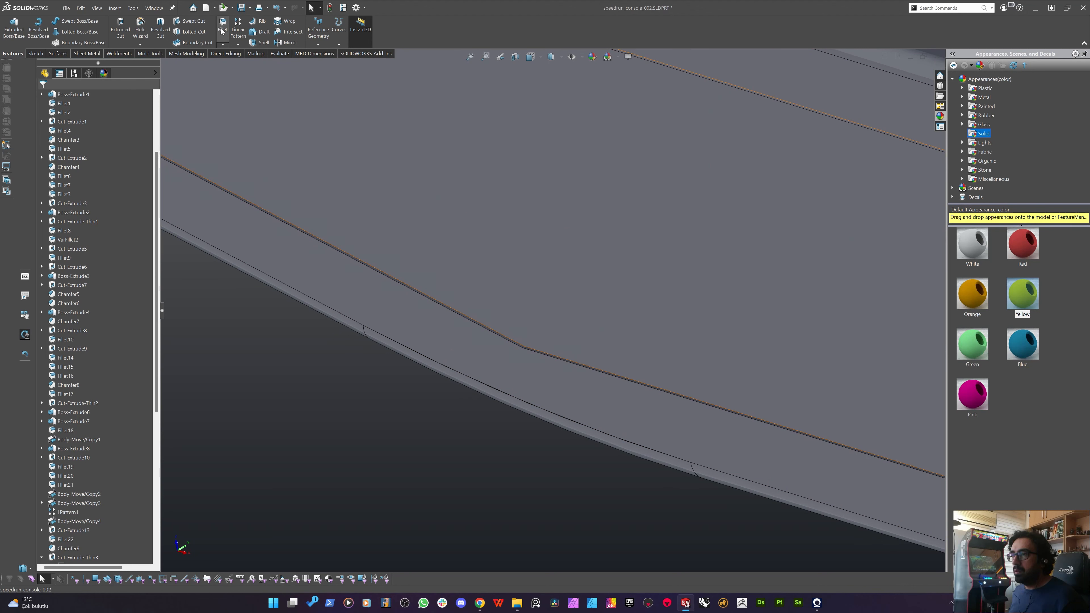
{"action": "middle_click_drag", "start_coordinate": [517, 349], "coordinate": [495, 297]}
{"action": "left_click", "coordinate": [518, 349]}
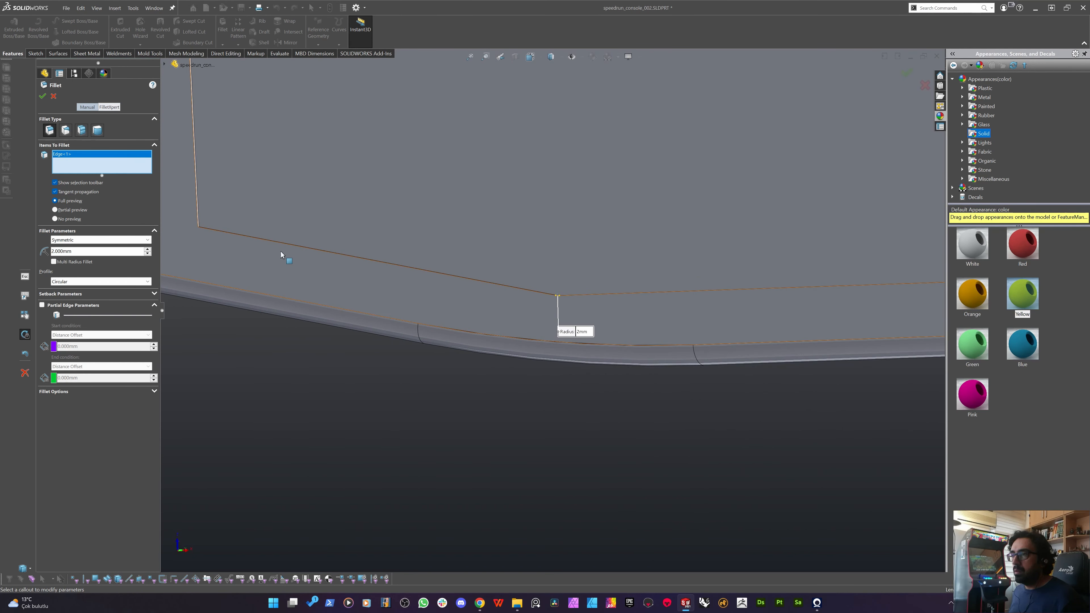
{"action": "double_click", "coordinate": [60, 252]}
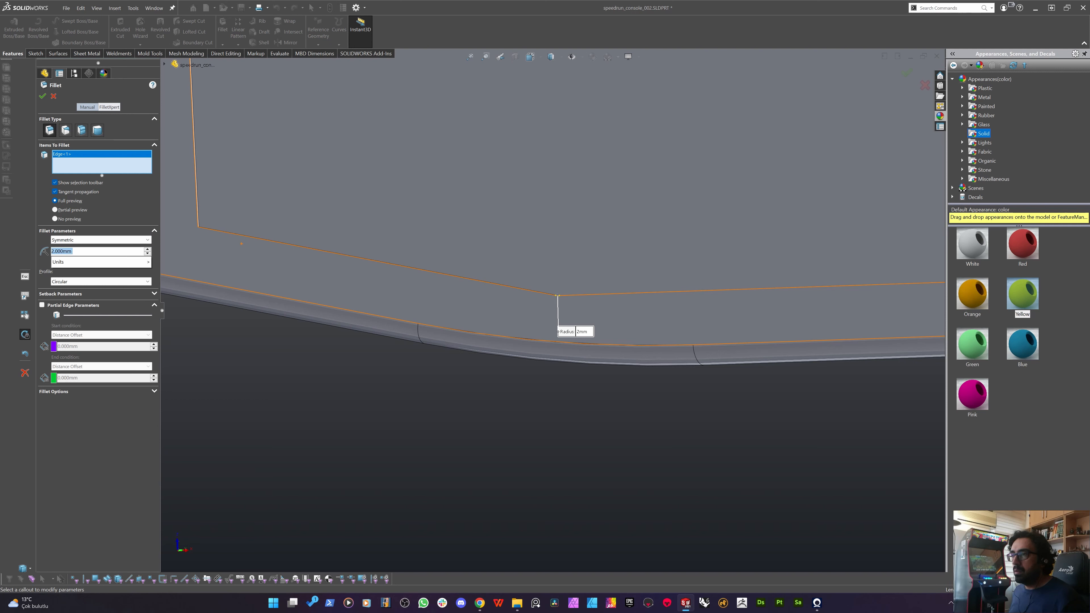
{"action": "type", "text": "8"}
{"action": "key", "text": "Return"}
{"action": "type", "text": "30"}
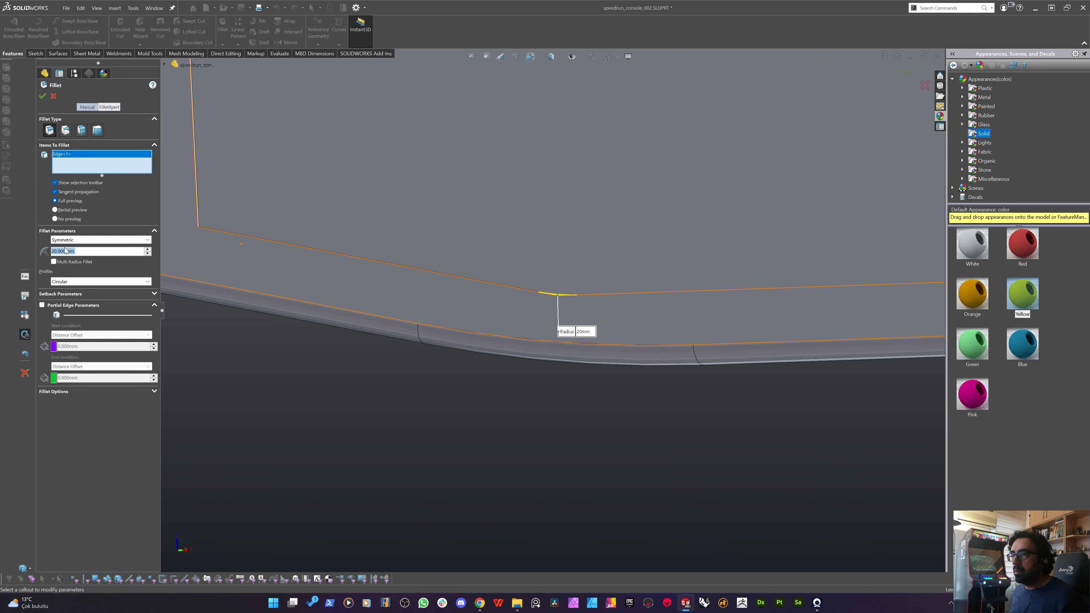
{"action": "key", "text": "Return"}
{"action": "scroll", "coordinate": [471, 349], "scroll_direction": "up", "scroll_amount": 5}
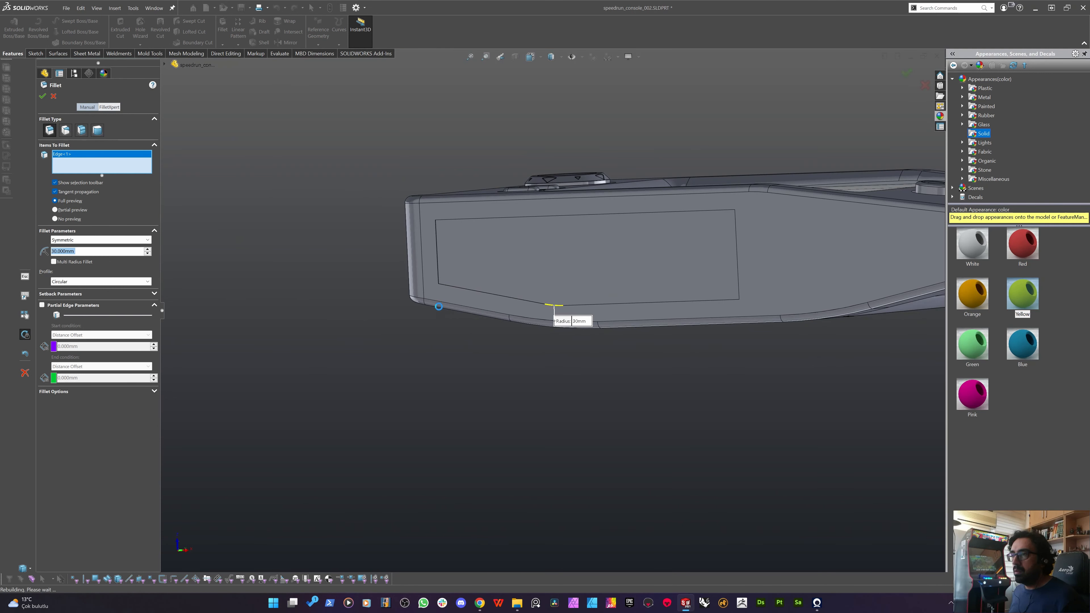
{"action": "key", "text": "Return"}
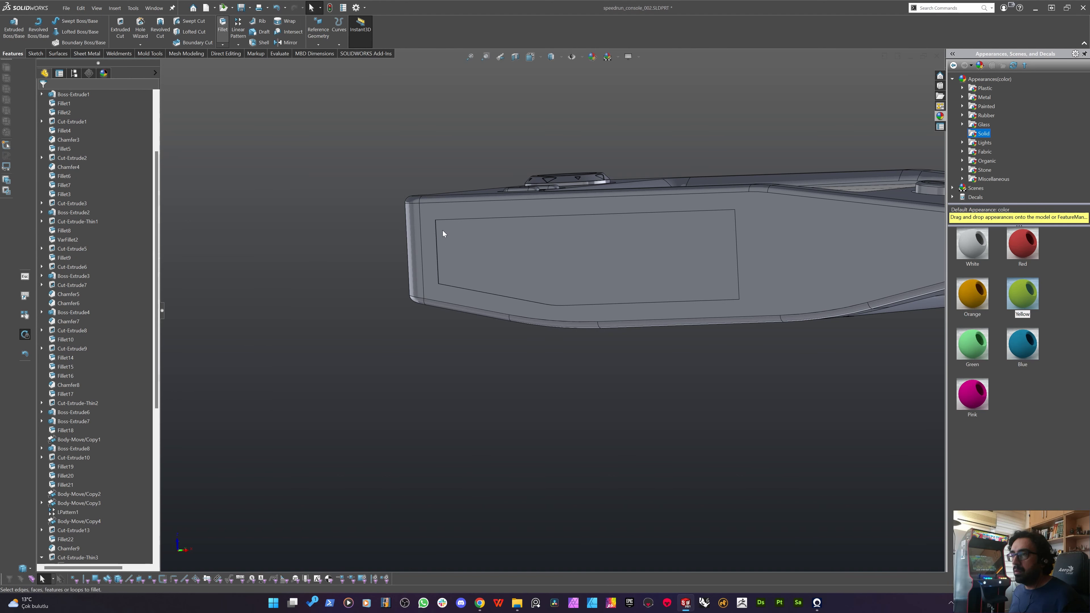
Fillet the four remaining corner edges of the large side-face recess with a 2 mm radius.
{"action": "scroll", "coordinate": [436, 218], "scroll_direction": "down", "scroll_amount": 6}
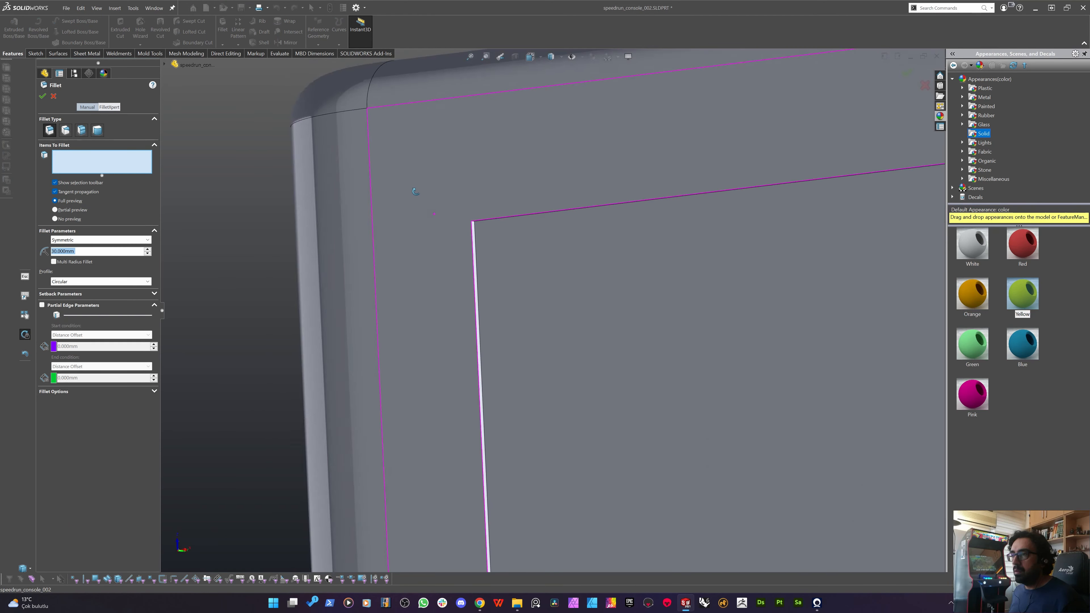
{"action": "left_click", "coordinate": [457, 210]}
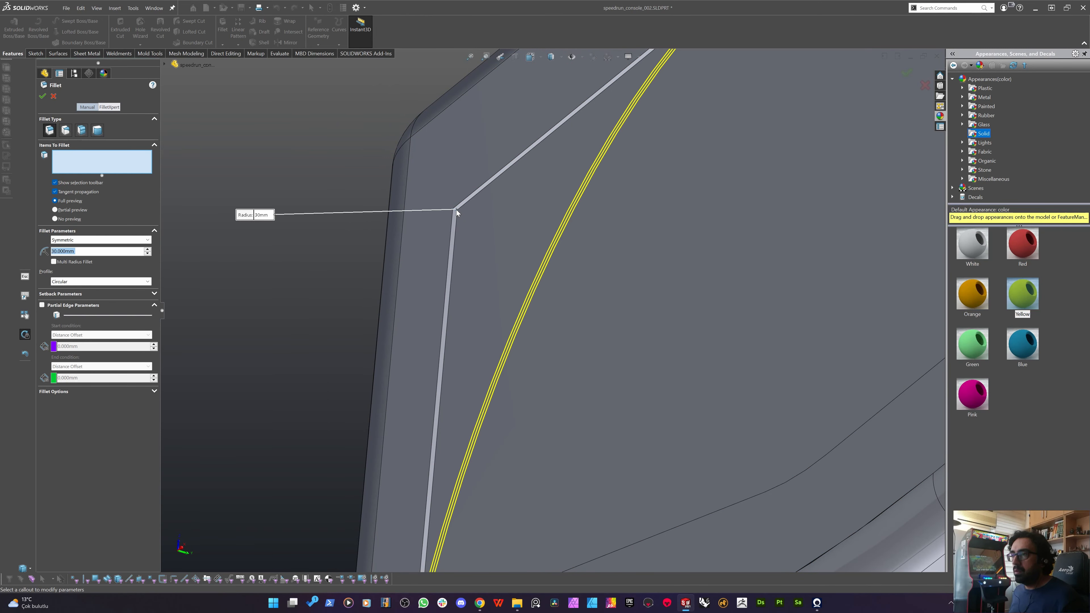
{"action": "left_click", "coordinate": [474, 191]}
{"action": "scroll", "coordinate": [408, 290], "scroll_direction": "up", "scroll_amount": 4}
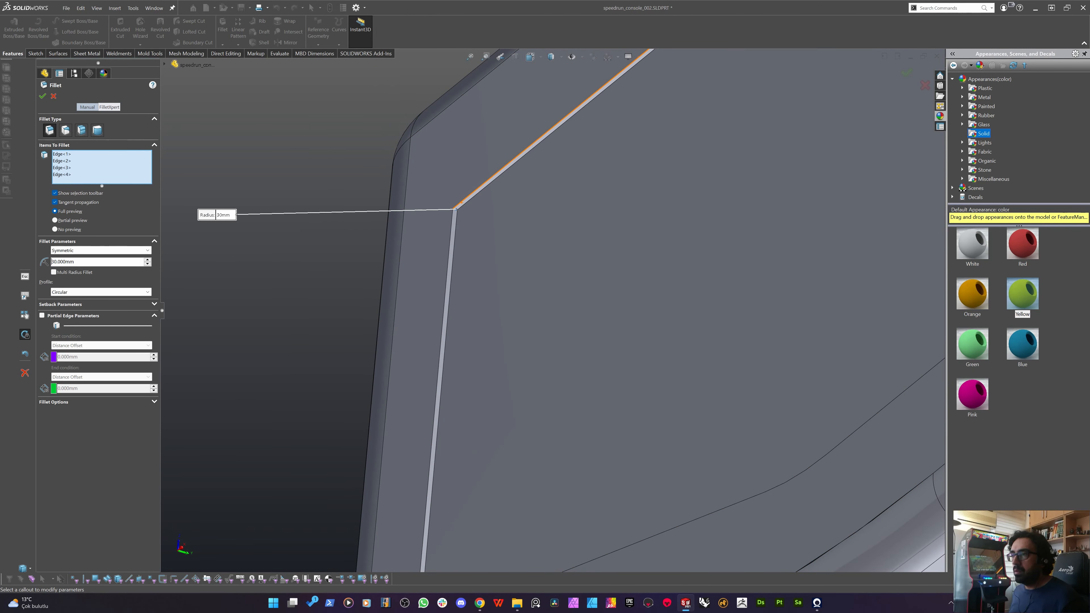
{"action": "middle_click_drag", "start_coordinate": [593, 209], "coordinate": [632, 266]}
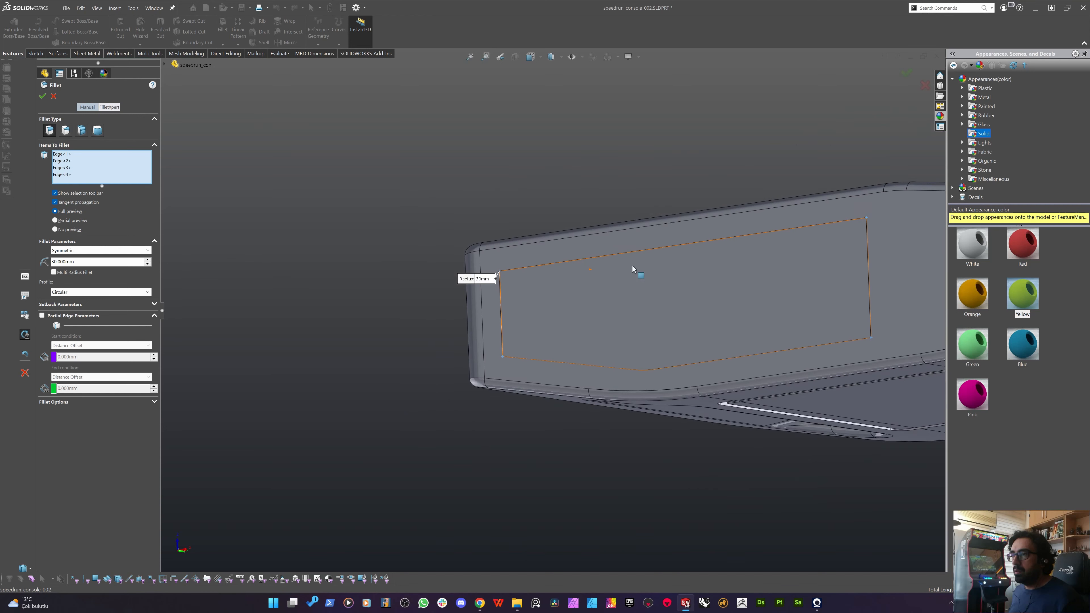
{"action": "double_click", "coordinate": [94, 263]}
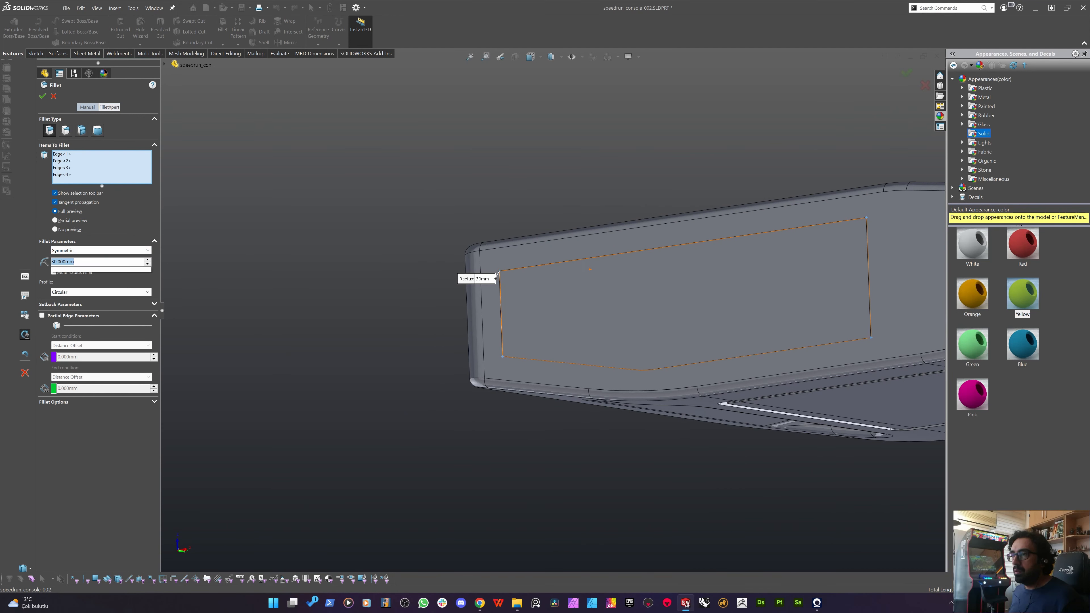
{"action": "type", "text": "2"}
{"action": "key", "text": "Return"}
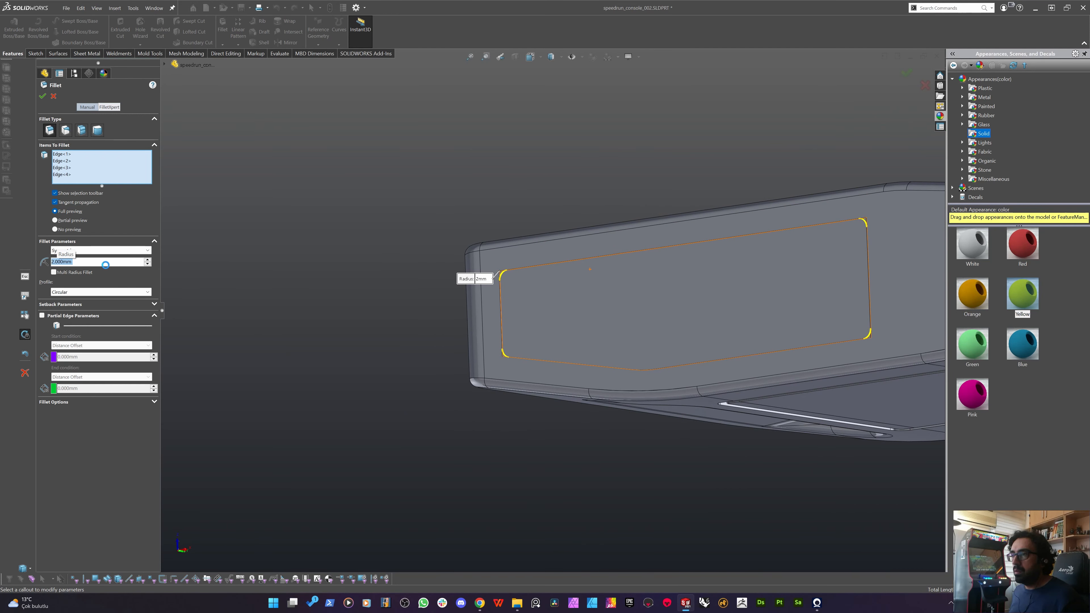
{"action": "key", "text": "Return"}
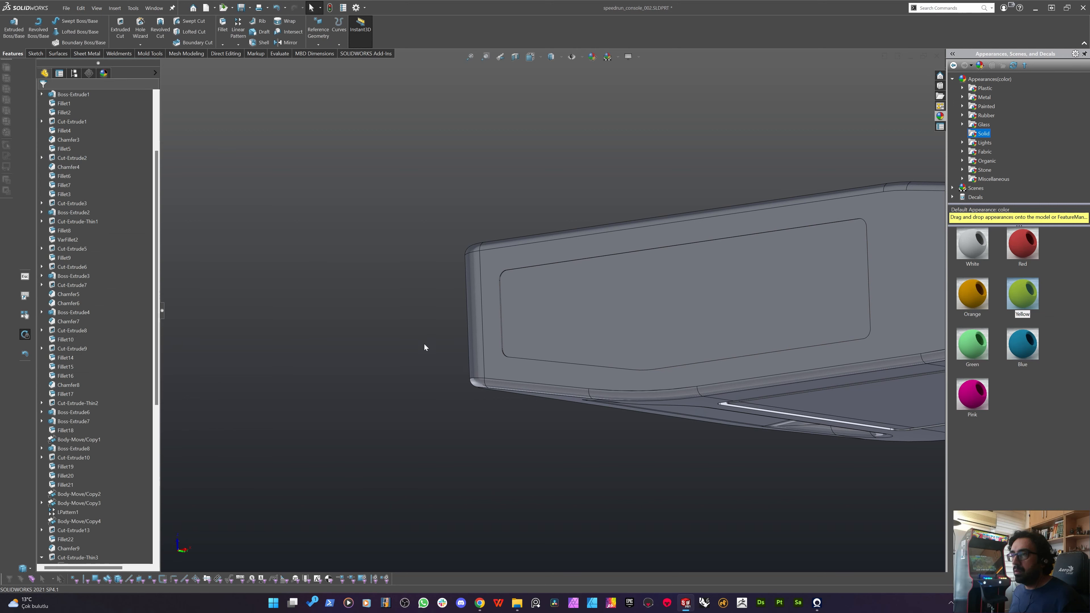
Edit the side-face recess's sketch and add a rectangle about 42 mm wide and 7 mm high inside the right part of the offset outline.
{"action": "scroll", "coordinate": [459, 390], "scroll_direction": "up", "scroll_amount": 6}
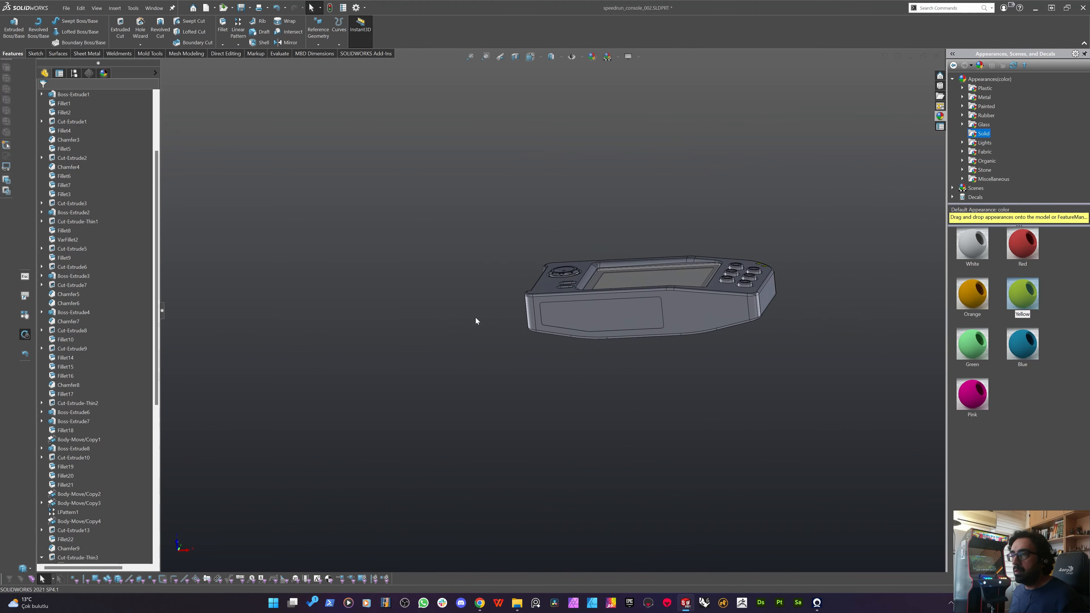
{"action": "middle_click_drag", "start_coordinate": [479, 319], "coordinate": [561, 287]}
{"action": "scroll", "coordinate": [654, 255], "scroll_direction": "up", "scroll_amount": 4}
{"action": "left_click", "coordinate": [628, 274]}
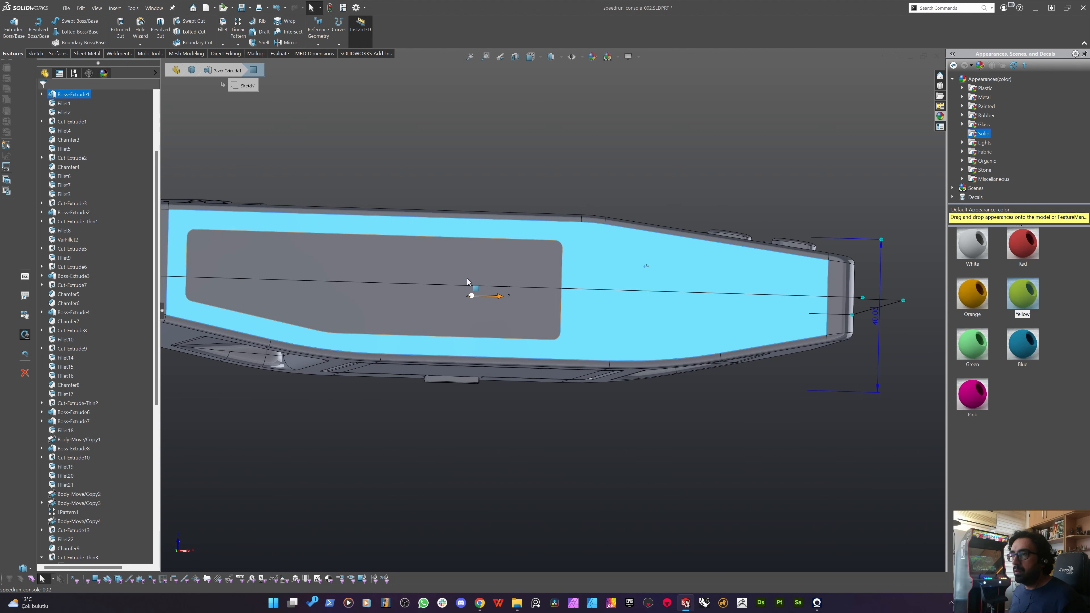
{"action": "right_click", "coordinate": [467, 261]}
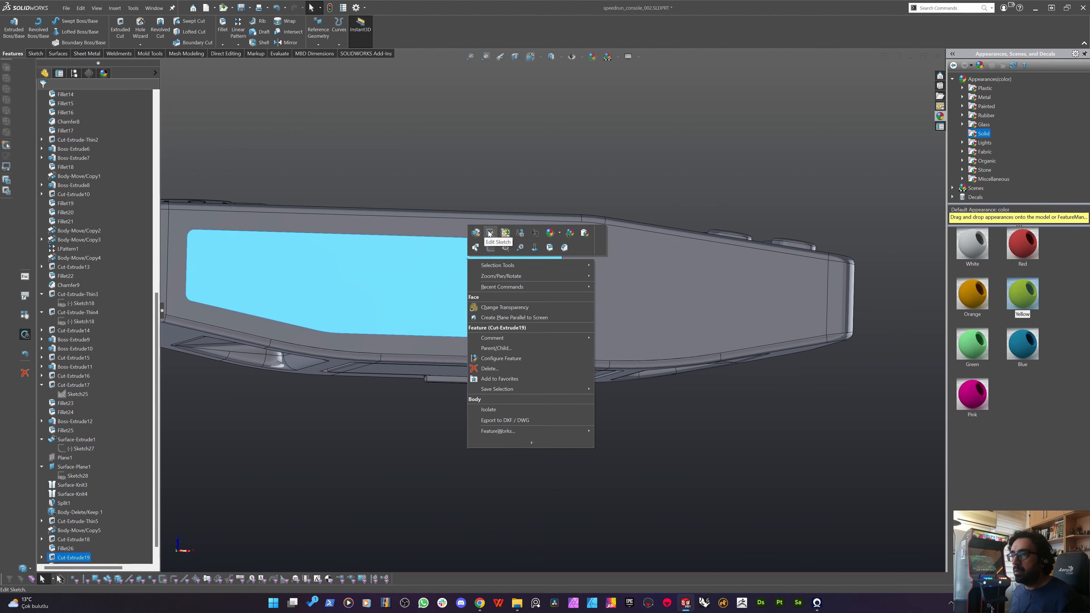
{"action": "left_click", "coordinate": [431, 286]}
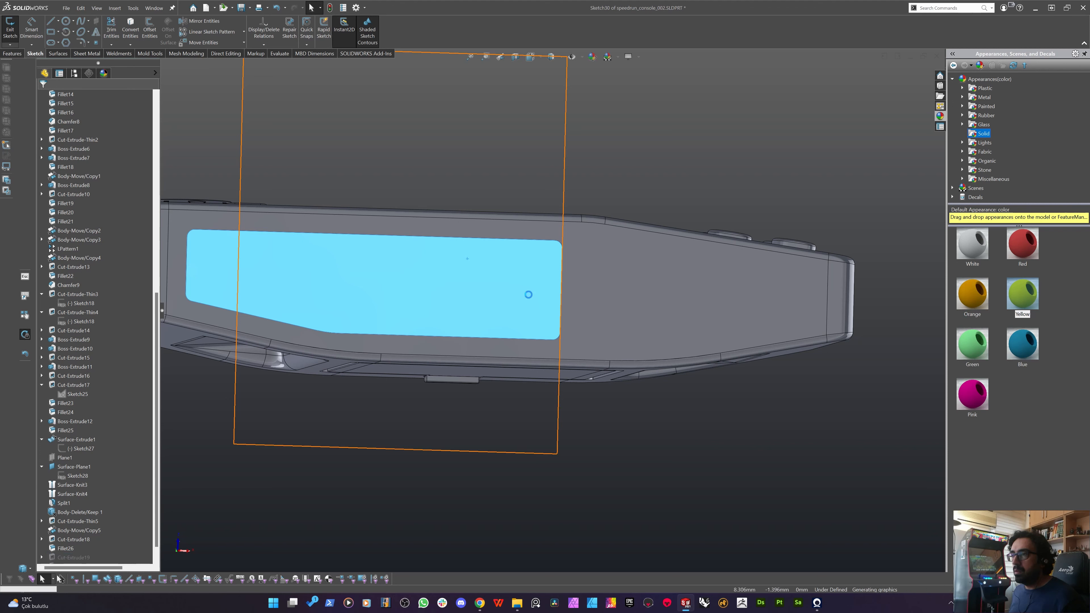
{"action": "left_click", "coordinate": [54, 34]}
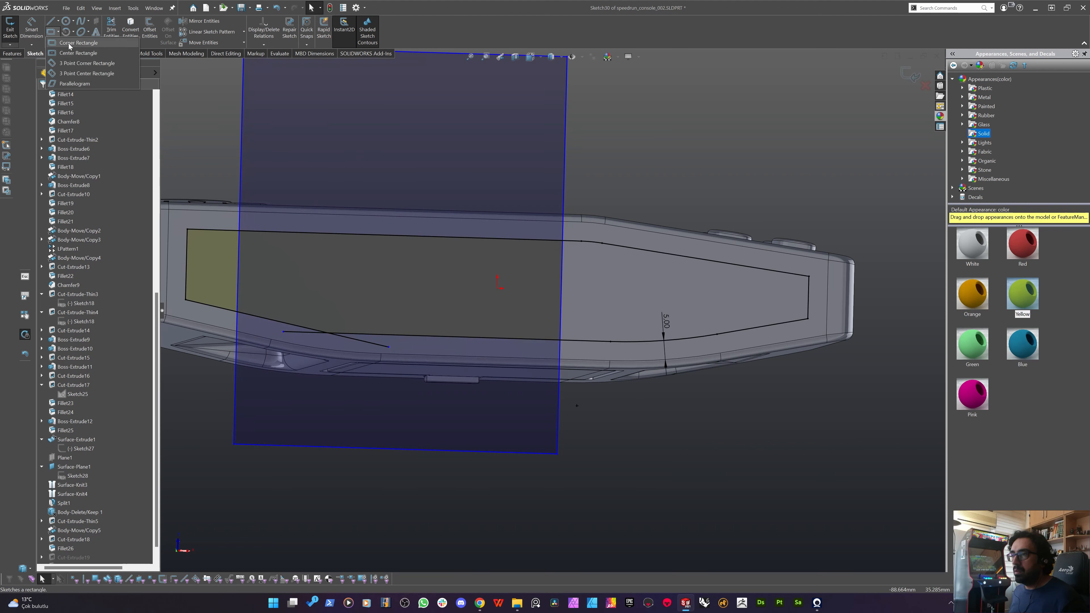
{"action": "left_click", "coordinate": [69, 43]}
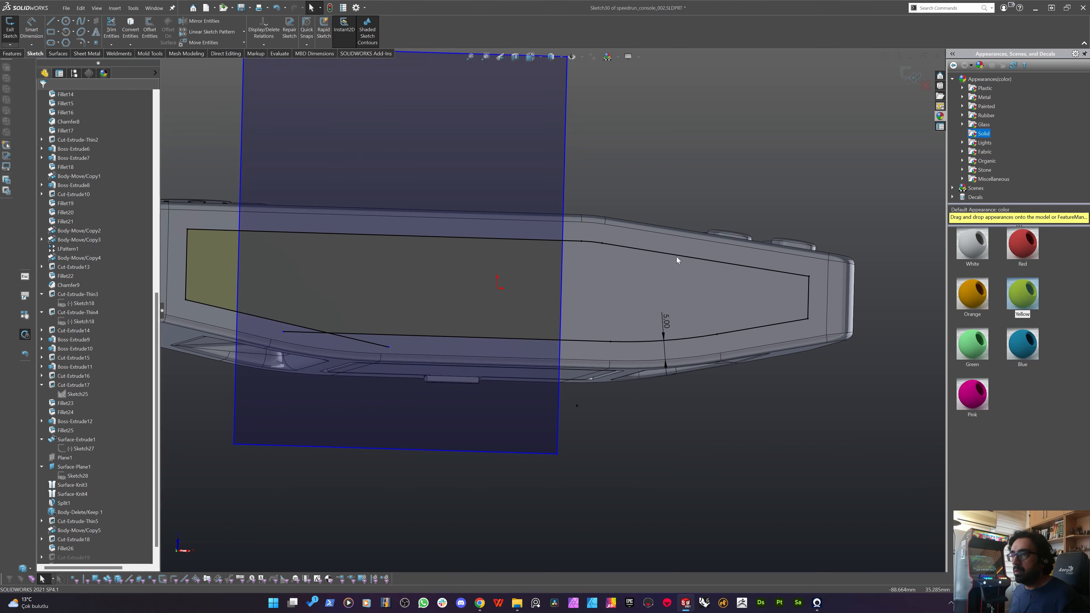
{"action": "left_click", "coordinate": [610, 285]}
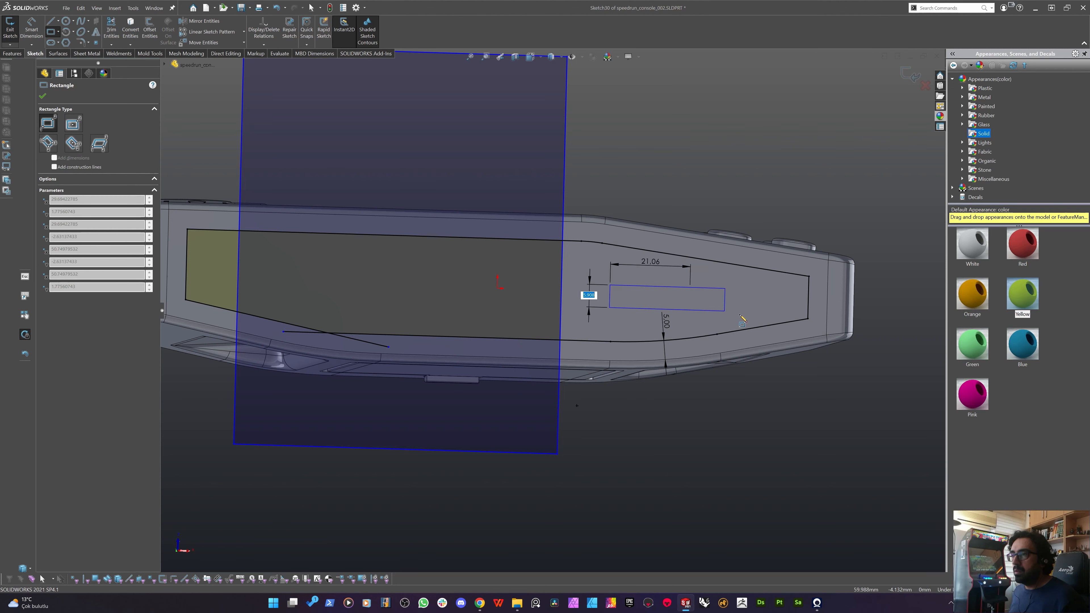
{"action": "left_click", "coordinate": [767, 314]}
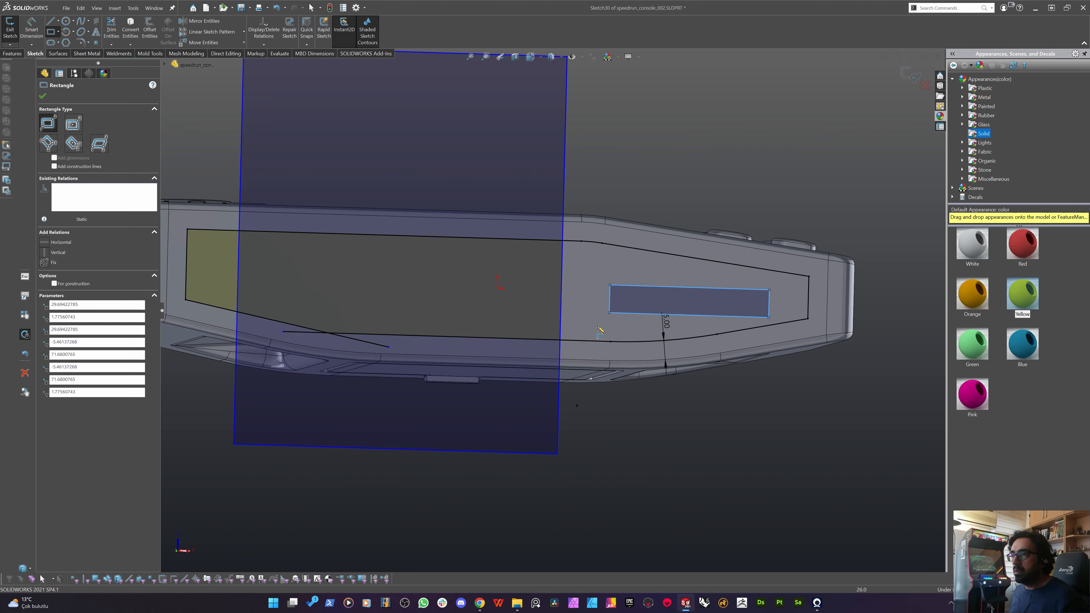
Move the small rectangle slightly toward the large recess and finish the sketch.
{"action": "mouse_move", "coordinate": [768, 314]}
{"action": "middle_mouse_down"}
{"action": "mouse_move", "coordinate": [569, 357]}
{"action": "mouse_move", "coordinate": [575, 373]}
{"action": "middle_mouse_up"}
{"action": "key", "text": "Escape"}
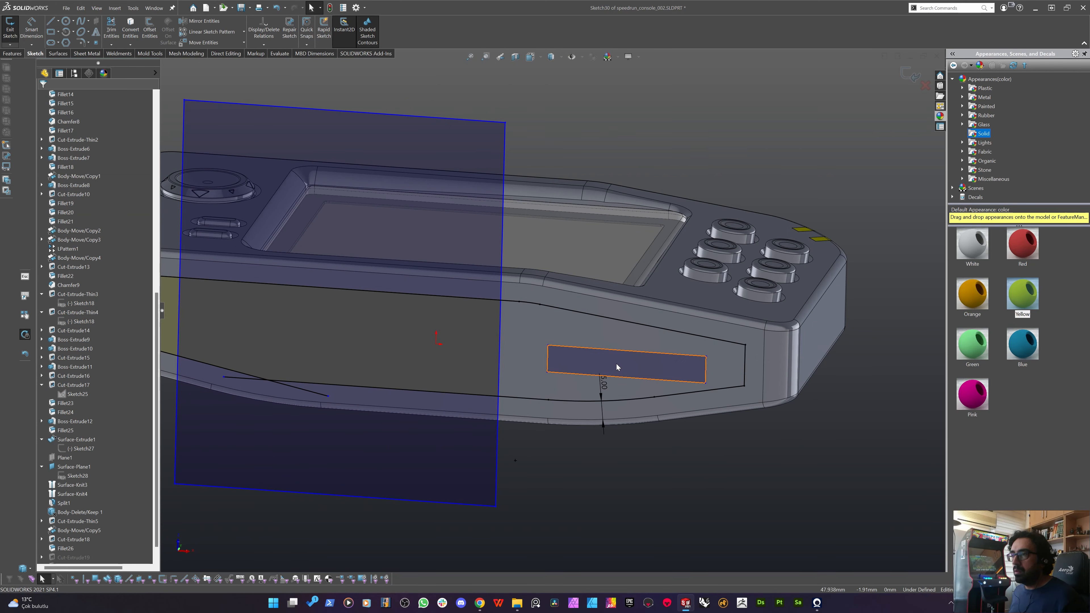
{"action": "left_click_drag", "start_coordinate": [617, 363], "coordinate": [600, 357]}
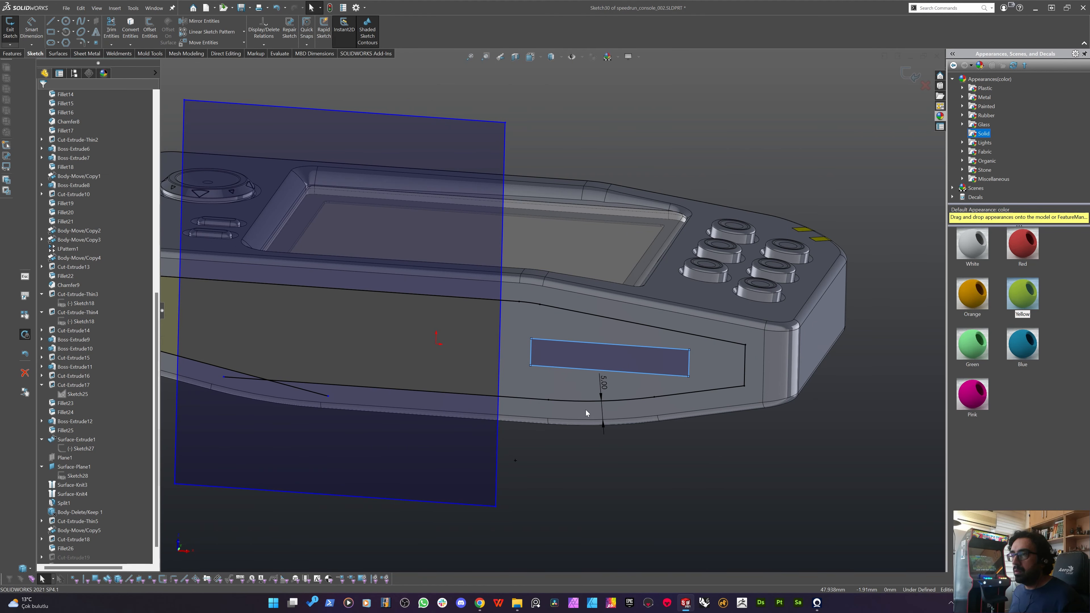
{"action": "scroll", "coordinate": [610, 461], "scroll_direction": "up", "scroll_amount": 3}
{"action": "left_click", "coordinate": [611, 461]}
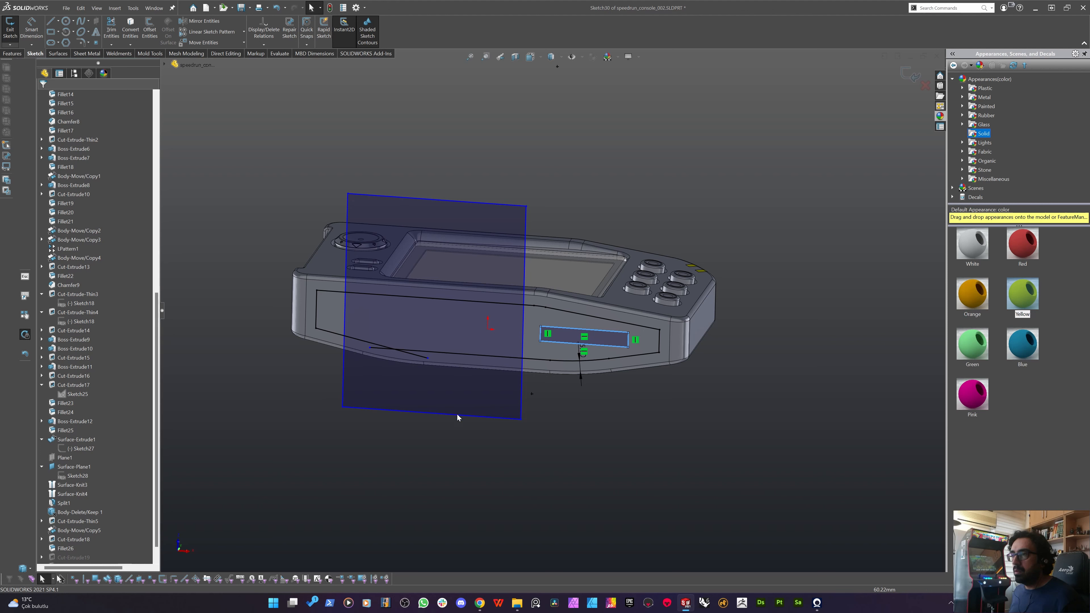
Edit the 0.2 mm side-face cut so its contours also include the small rectangle's region.
{"action": "right_click", "coordinate": [72, 557]}
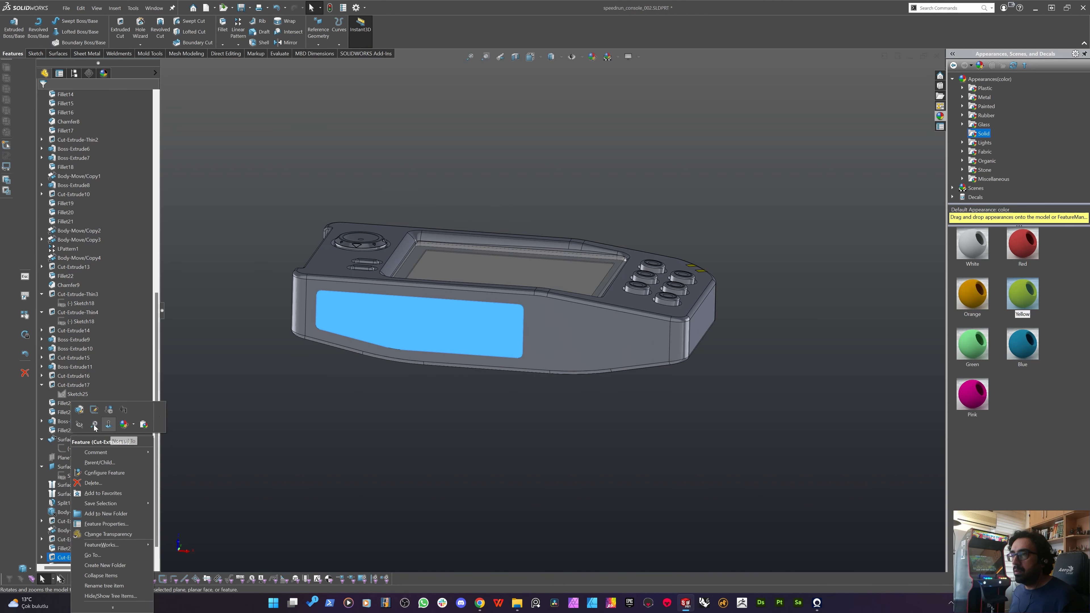
{"action": "left_click", "coordinate": [80, 410]}
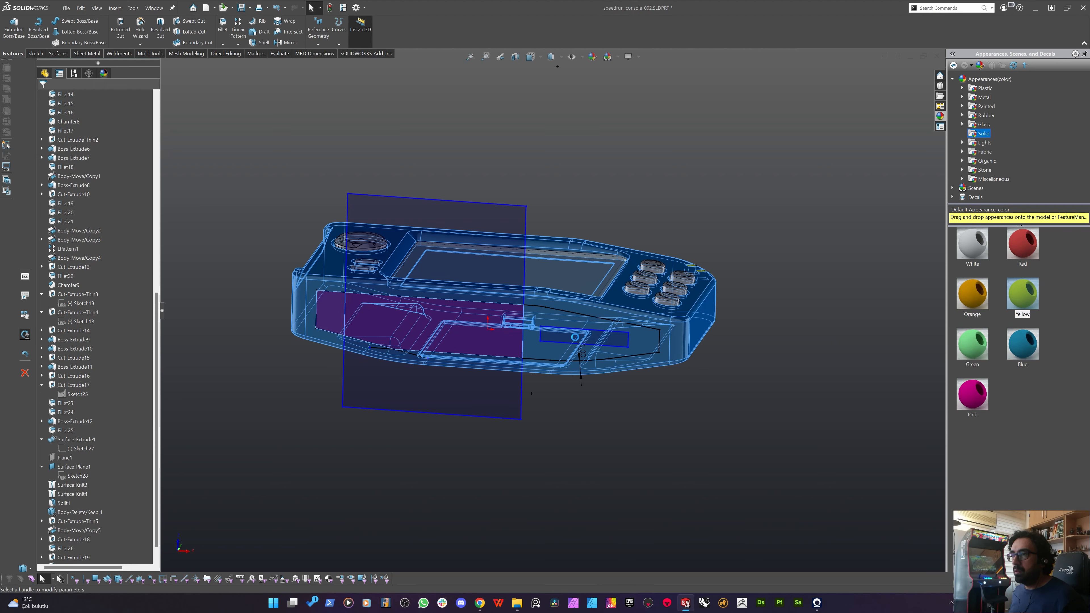
{"action": "double_click", "coordinate": [571, 341]}
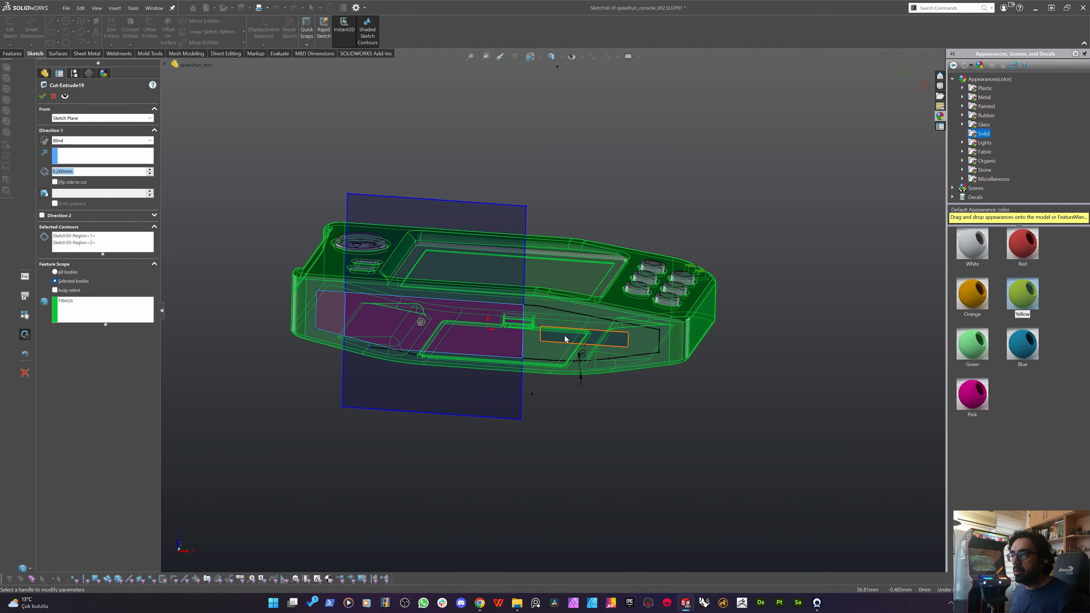
{"action": "left_click", "coordinate": [79, 242]}
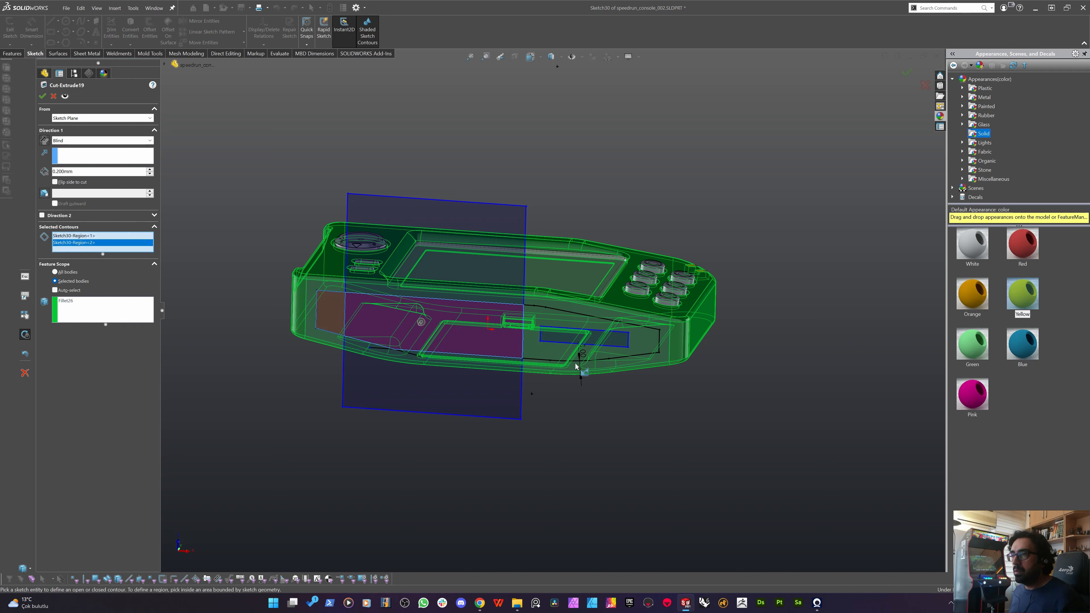
{"action": "left_click", "coordinate": [556, 336]}
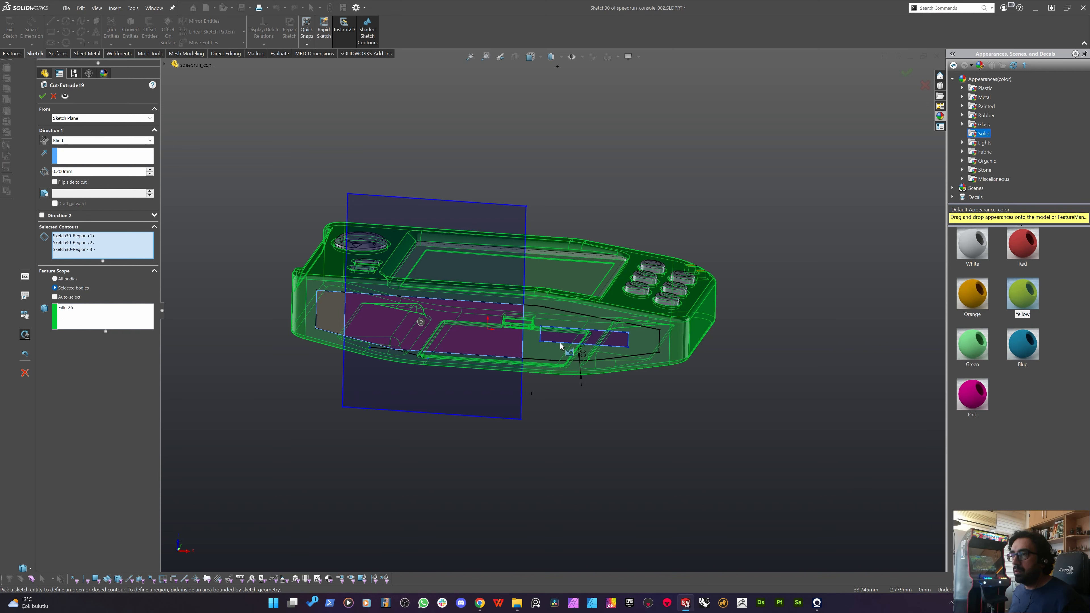
{"action": "right_click", "coordinate": [564, 358]}
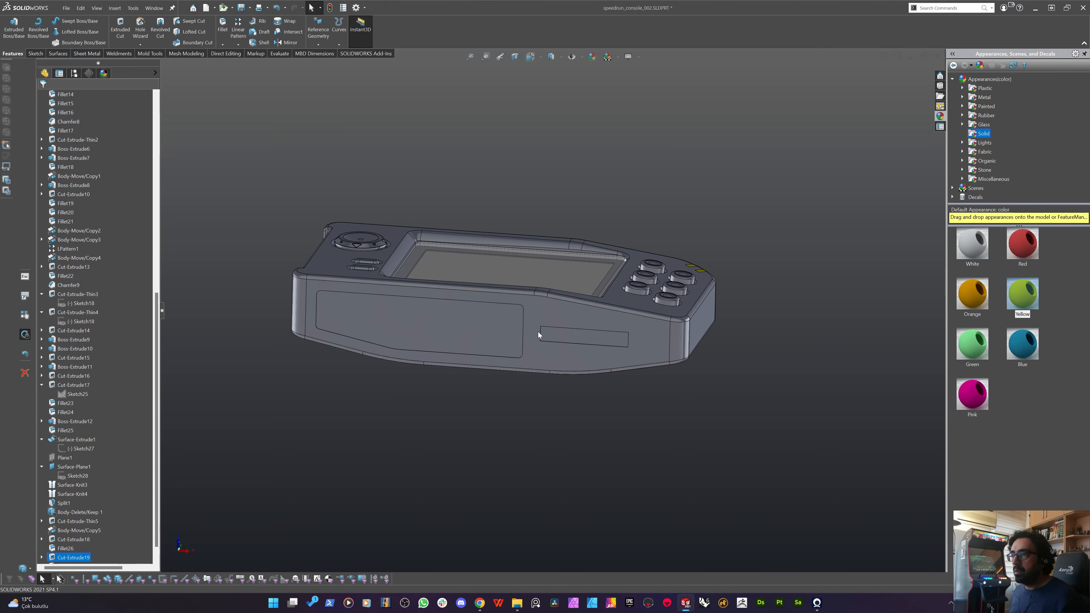
Fillet the four corner edges of the small rectangular side-face recess with a 1 mm radius.
{"action": "scroll", "coordinate": [549, 341], "scroll_direction": "down", "scroll_amount": 8}
{"action": "middle_click_drag", "start_coordinate": [549, 342], "coordinate": [389, 448]}
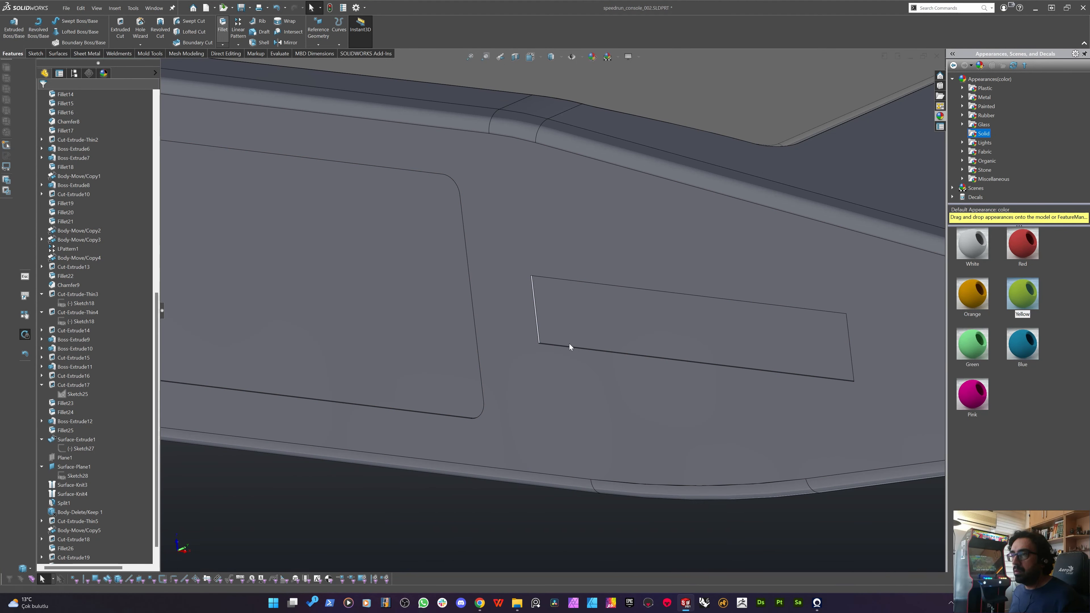
{"action": "scroll", "coordinate": [549, 344], "scroll_direction": "down", "scroll_amount": 8}
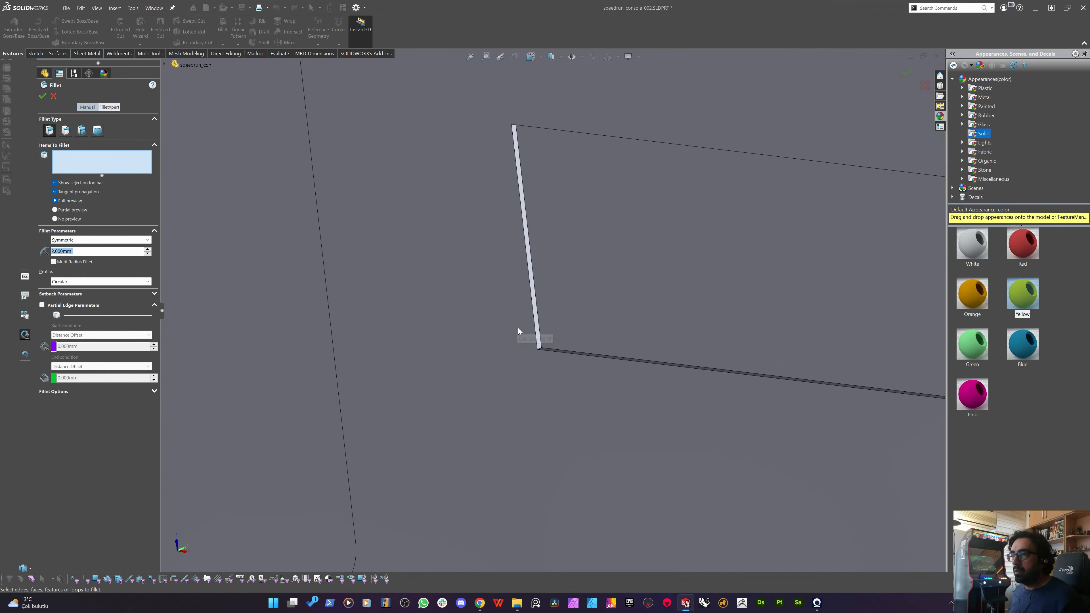
{"action": "left_click", "coordinate": [537, 353]}
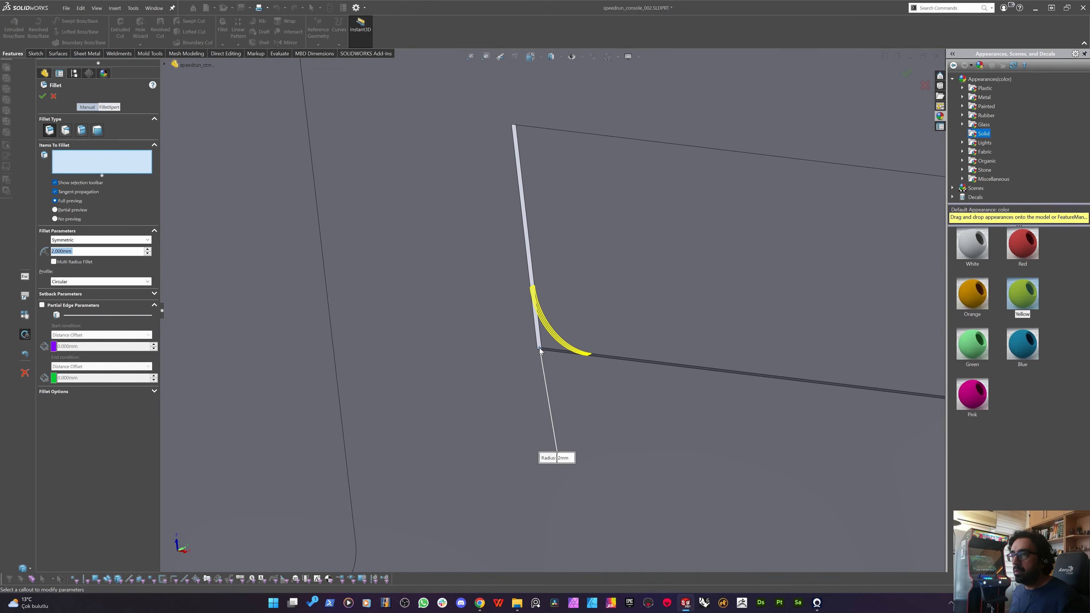
{"action": "left_click", "coordinate": [558, 329]}
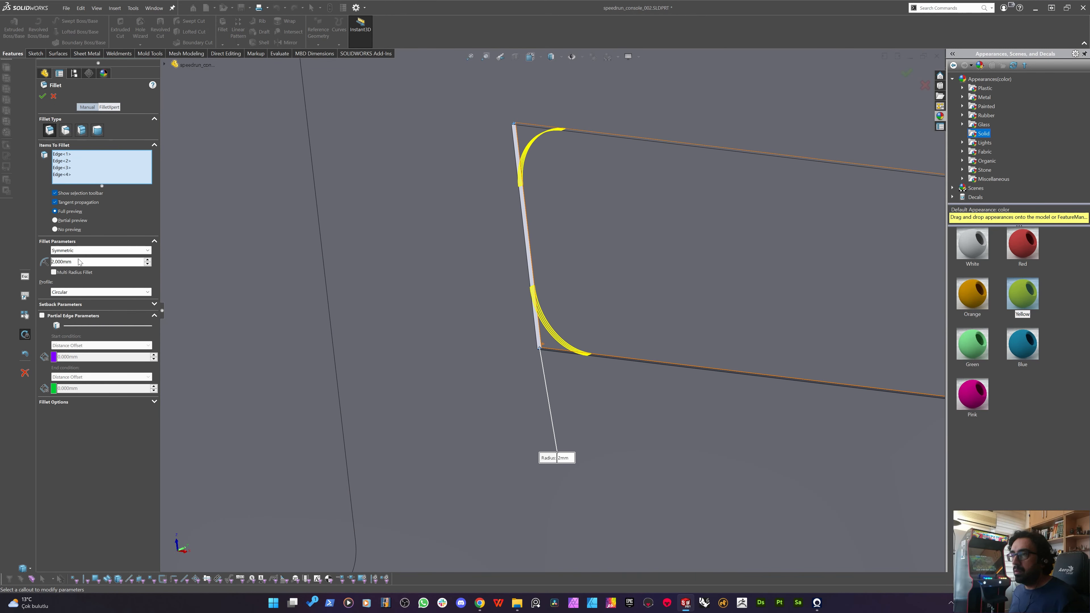
{"action": "key", "text": "Return"}
{"action": "scroll", "coordinate": [447, 339], "scroll_direction": "up", "scroll_amount": 8}
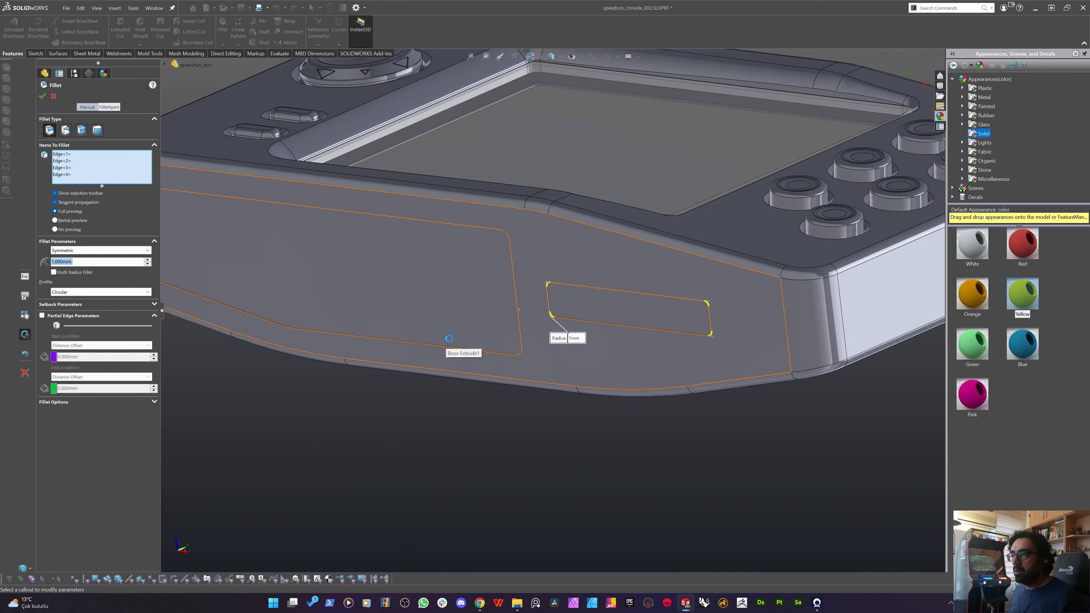
{"action": "key", "text": "Return"}
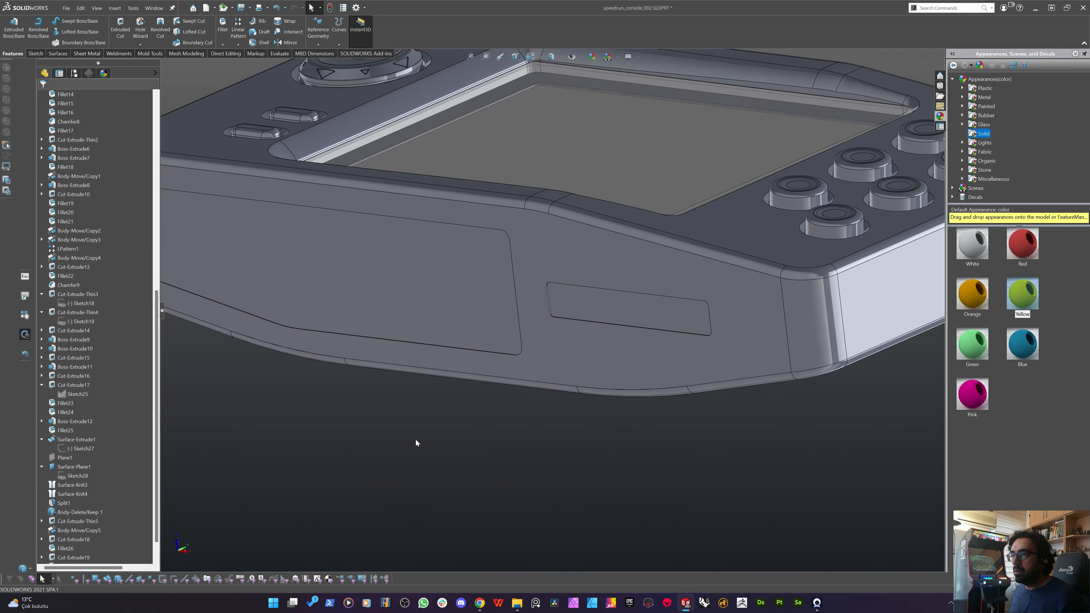
Examine the console body from several angles, comparing the recessed side face with the plain opposite one.
{"action": "scroll", "coordinate": [414, 444], "scroll_direction": "up", "scroll_amount": 5}
{"action": "middle_click_drag", "start_coordinate": [414, 444], "coordinate": [485, 310]}
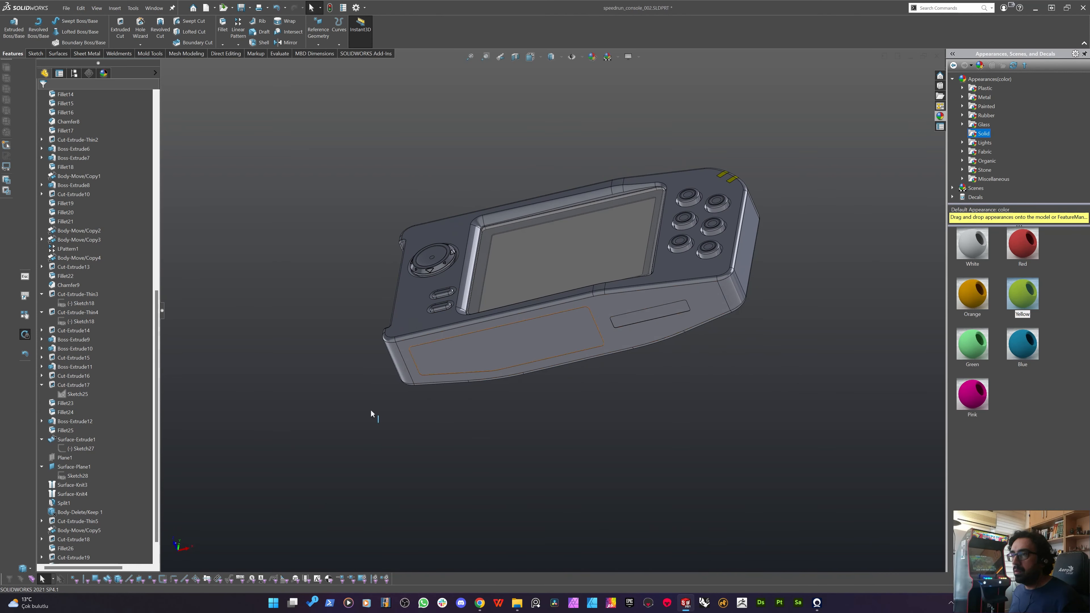
{"action": "middle_click_drag", "start_coordinate": [373, 414], "coordinate": [630, 446]}
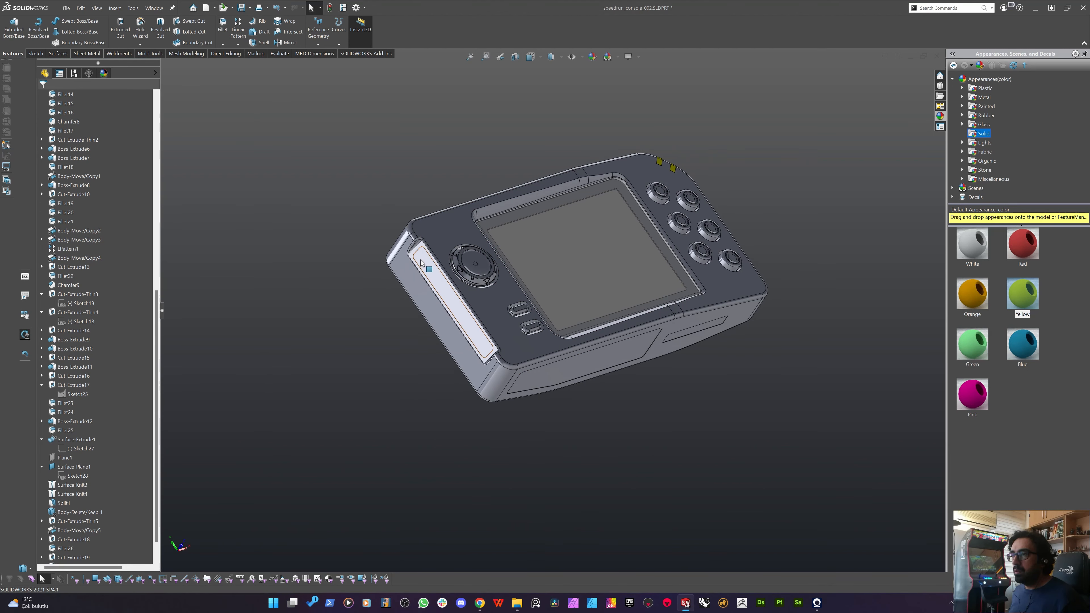
{"action": "middle_click_drag", "start_coordinate": [445, 276], "coordinate": [388, 303]}
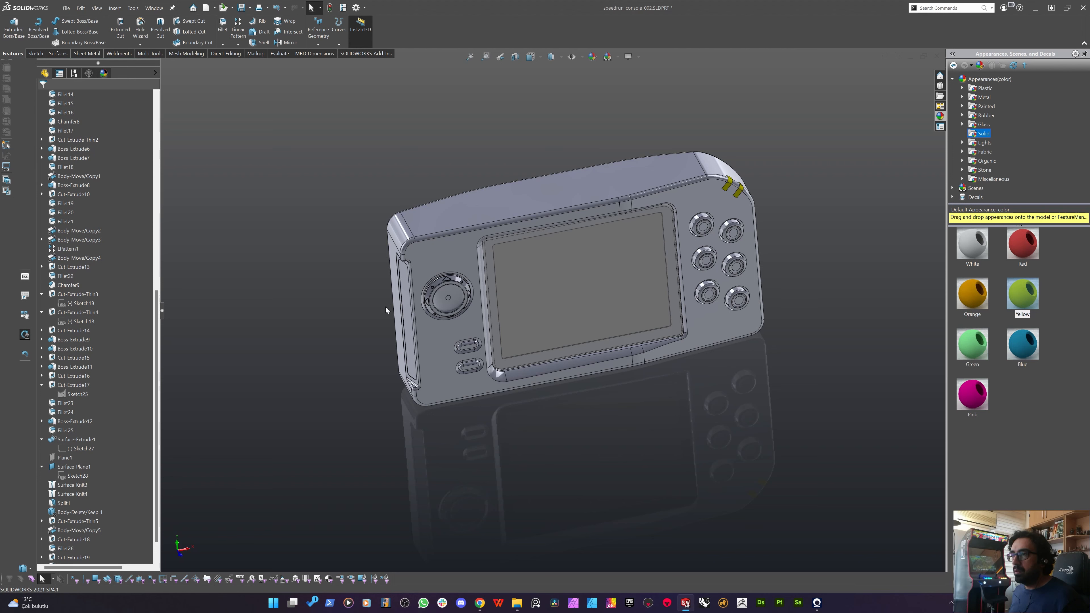
{"action": "middle_click_drag", "start_coordinate": [386, 307], "coordinate": [381, 263]}
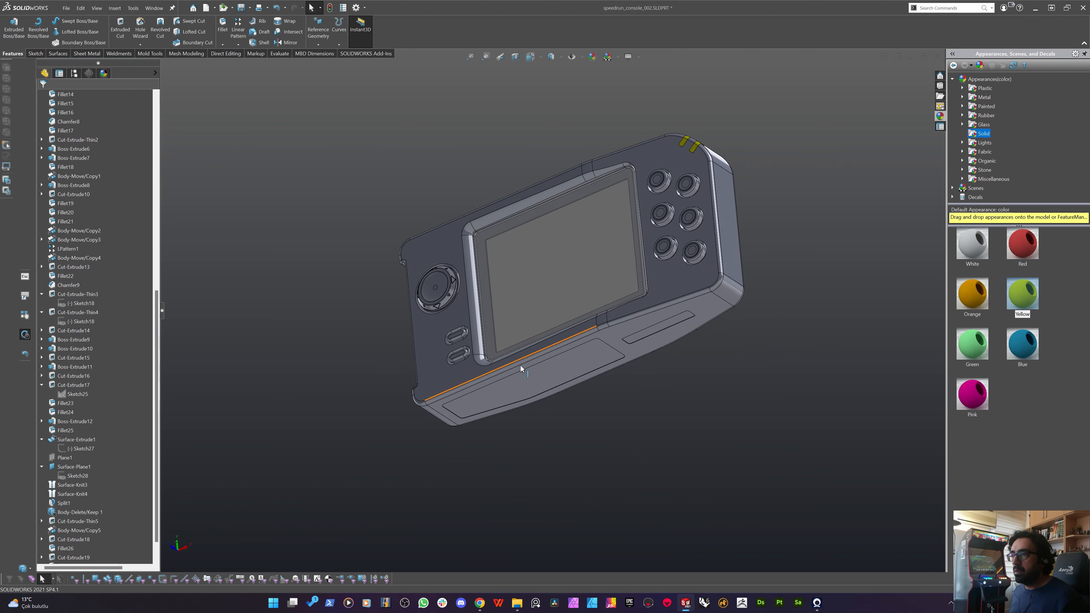
{"action": "middle_click_drag", "start_coordinate": [593, 334], "coordinate": [561, 286]}
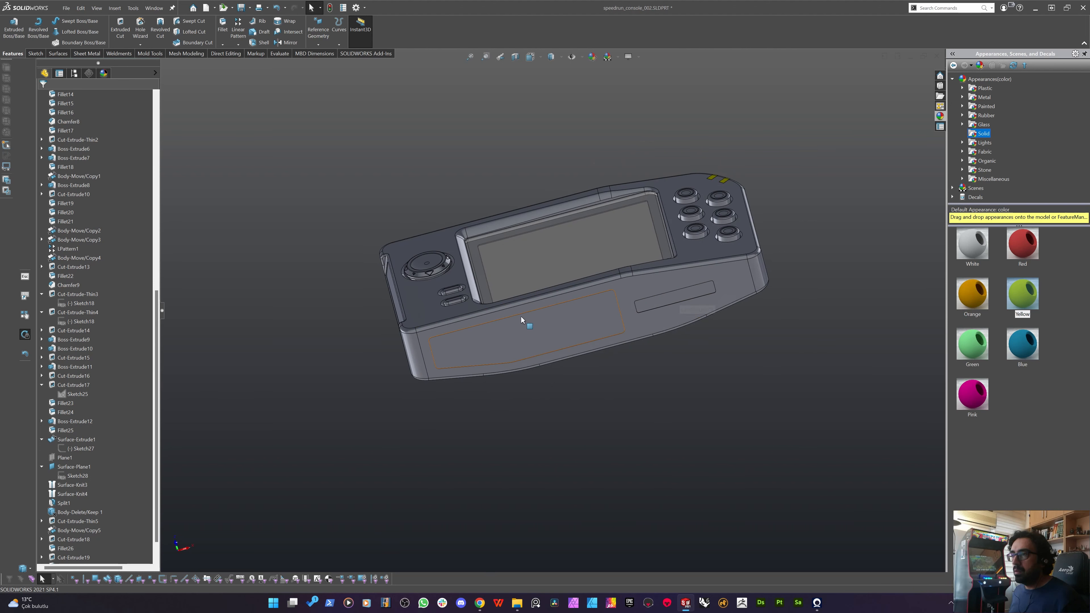
{"action": "middle_click_drag", "start_coordinate": [524, 319], "coordinate": [536, 215]}
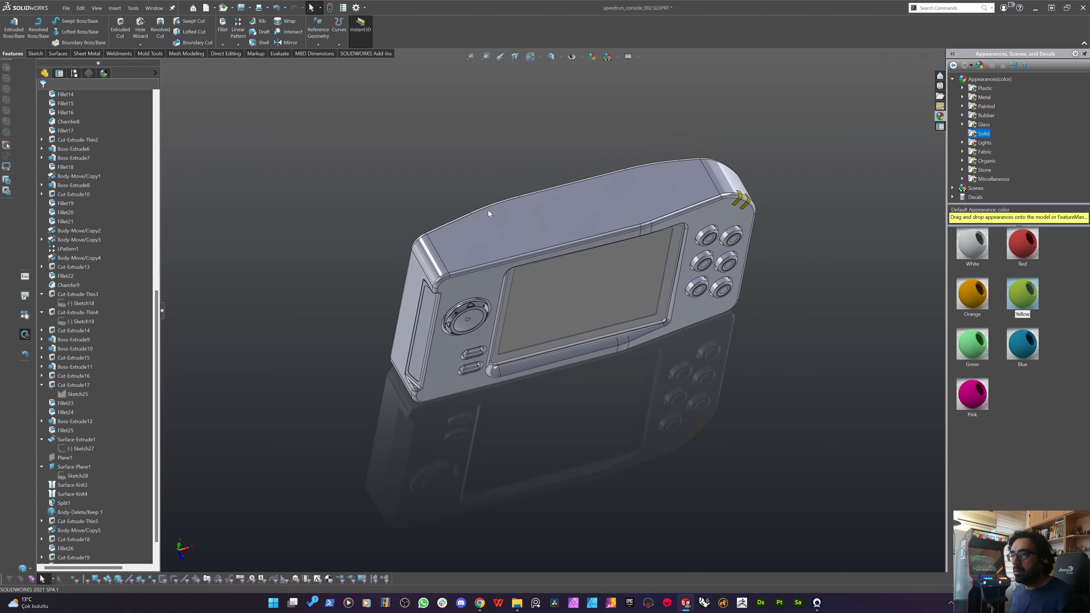
{"action": "middle_click_drag", "start_coordinate": [512, 279], "coordinate": [532, 289]}
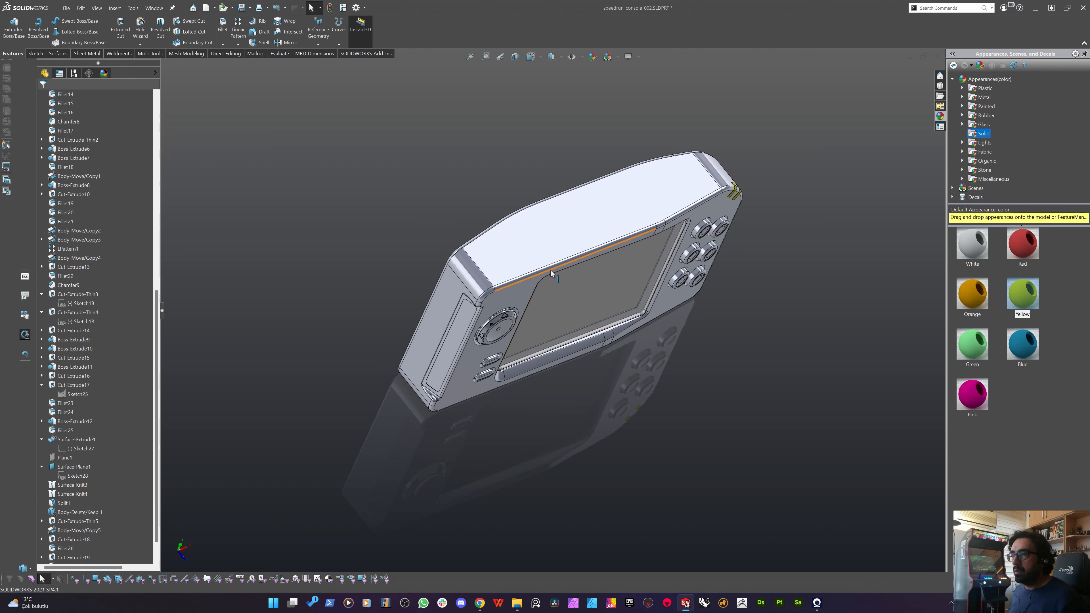
{"action": "middle_click_drag", "start_coordinate": [550, 270], "coordinate": [469, 202]}
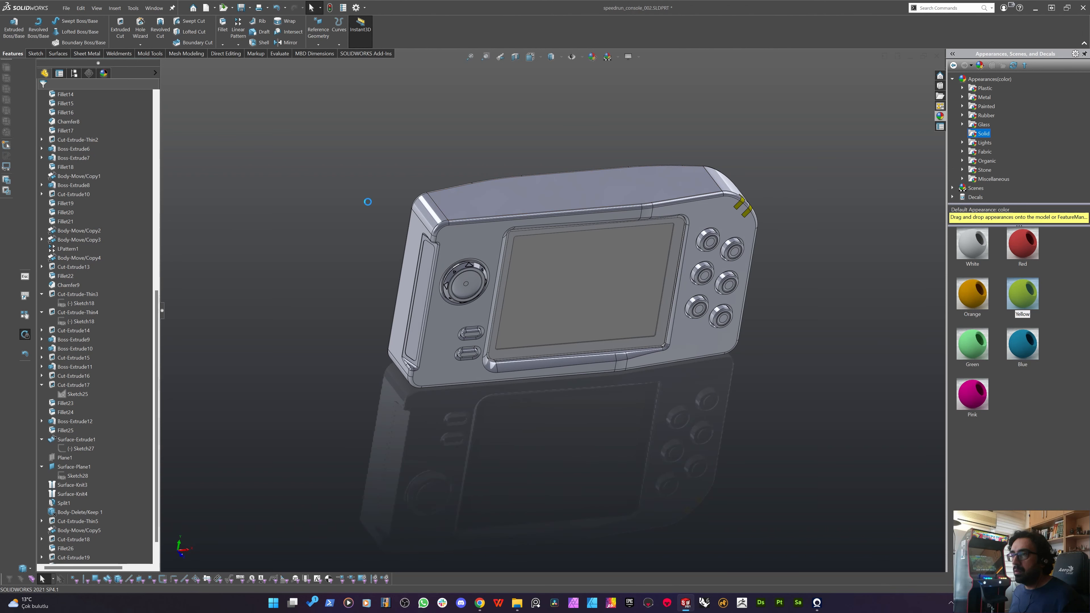
{"action": "middle_click_drag", "start_coordinate": [375, 238], "coordinate": [522, 200]}
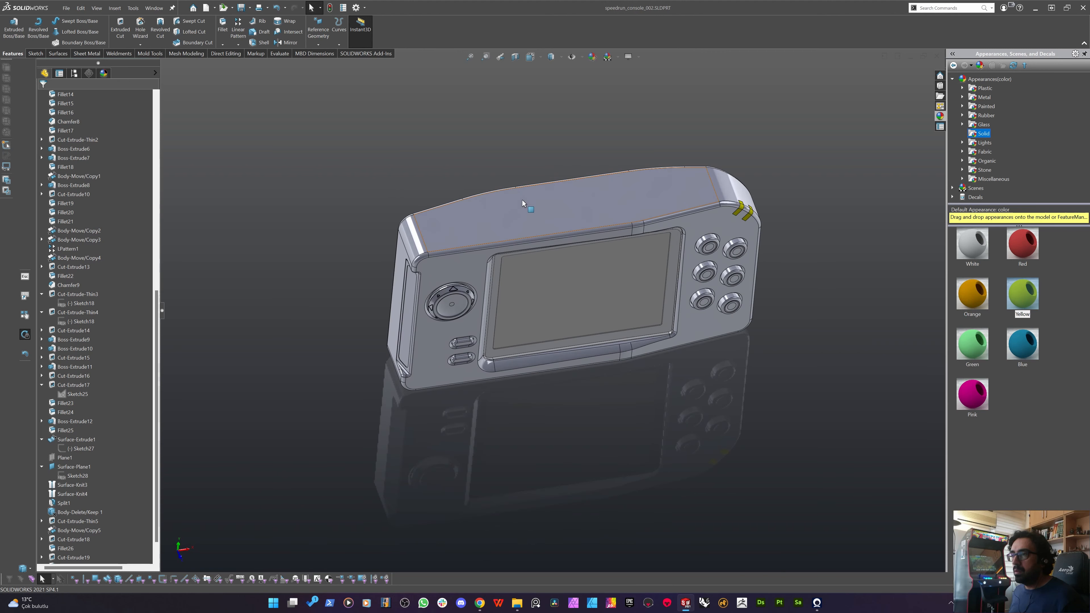
Start a sketch on the plain long side face opposite the recesses and view it face-on with the buttons facing down.
{"action": "left_click", "coordinate": [520, 202]}
{"action": "left_click", "coordinate": [33, 53]}
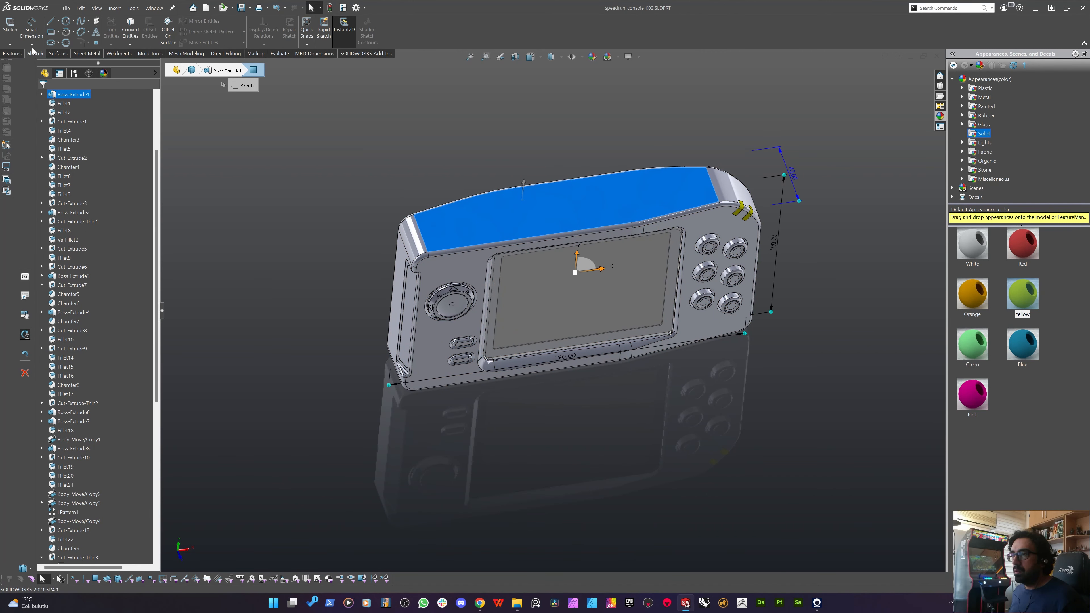
{"action": "left_click", "coordinate": [11, 27]}
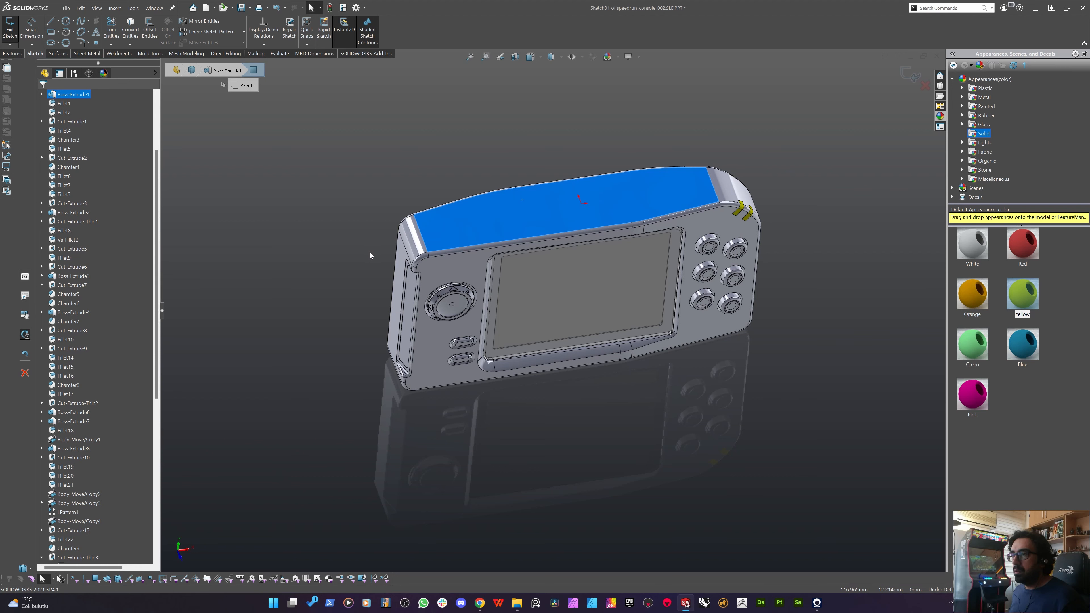
{"action": "key", "text": "space"}
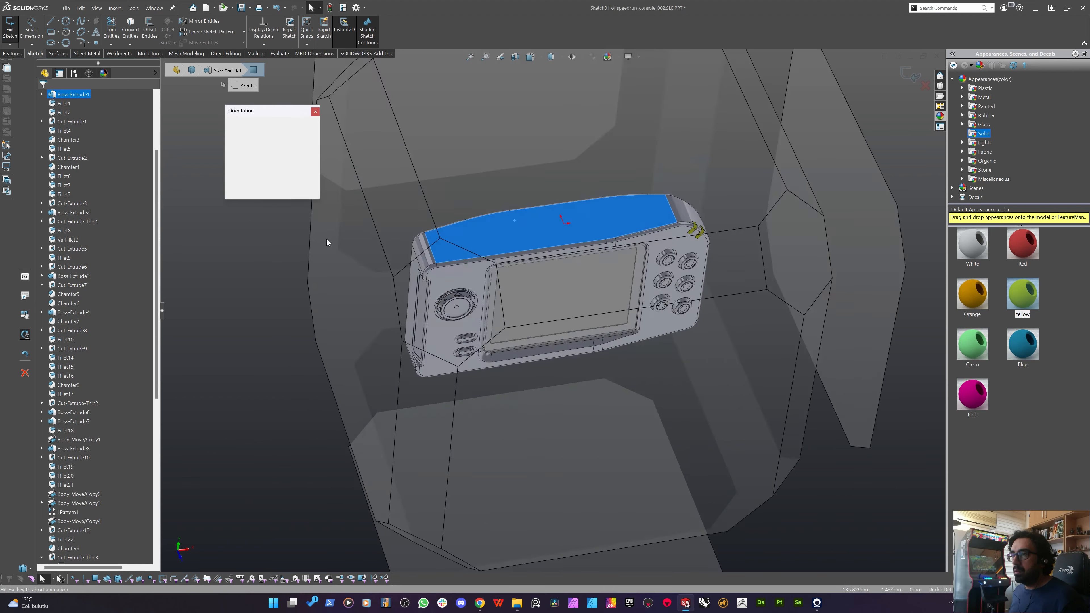
{"action": "left_click", "coordinate": [439, 273]}
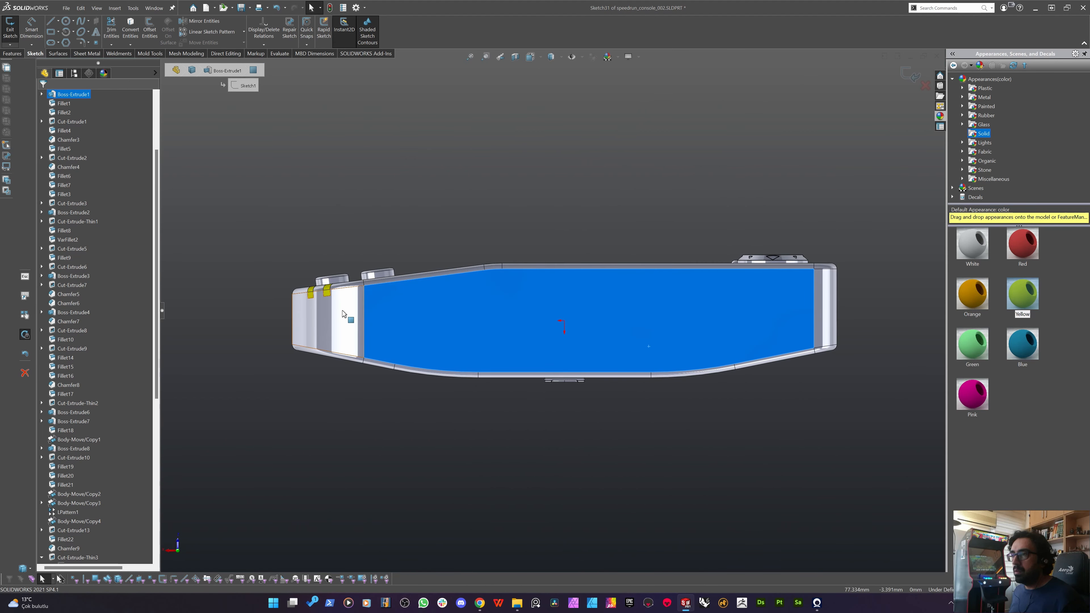
{"action": "middle_click_drag", "start_coordinate": [387, 354], "coordinate": [219, 526]}
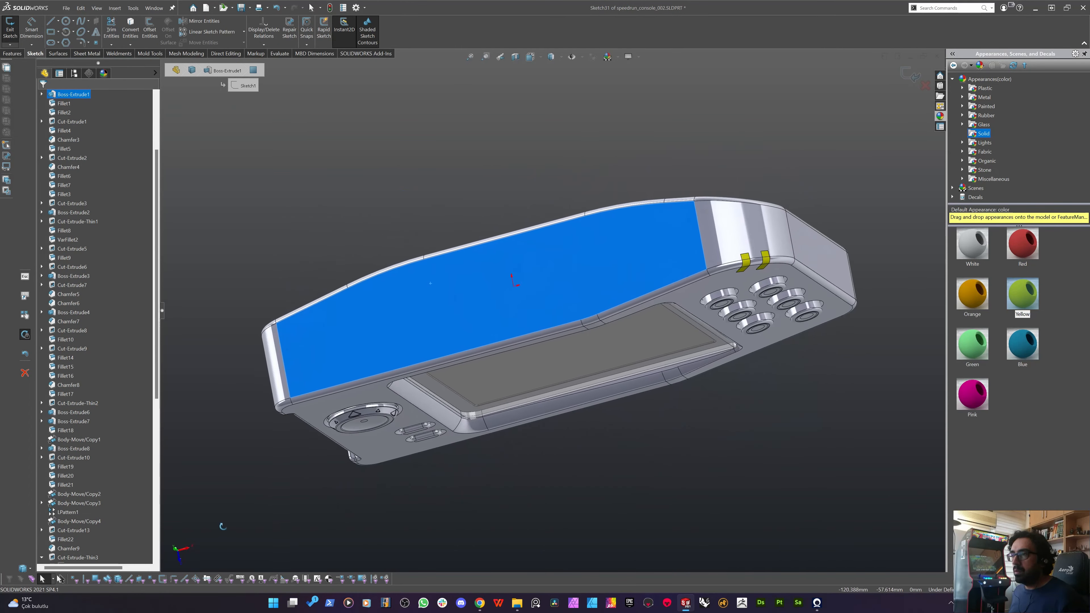
{"action": "key", "text": "space"}
{"action": "left_click", "coordinate": [389, 364]}
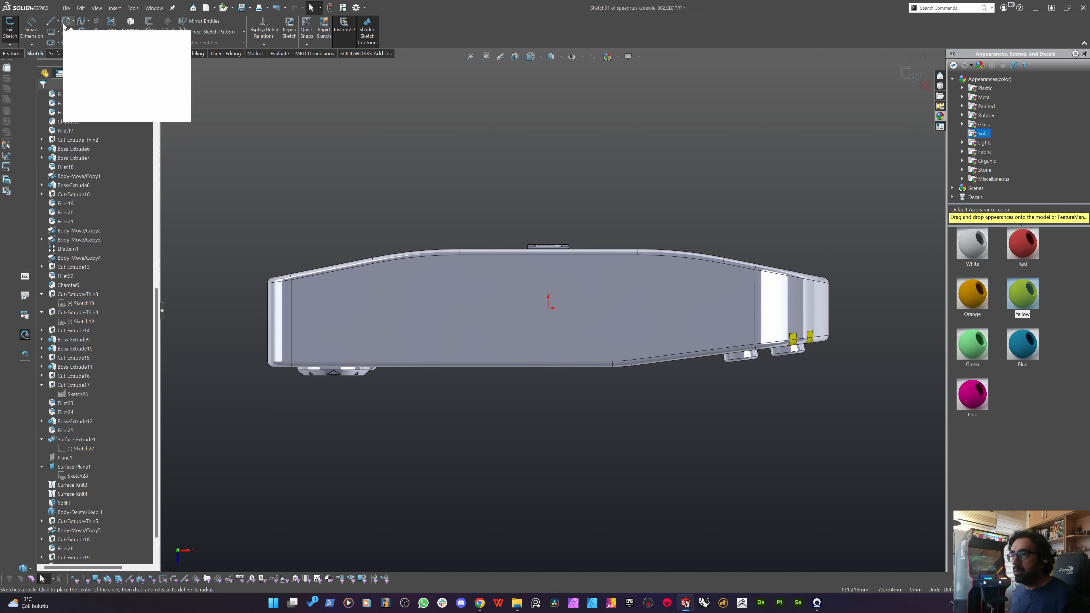
Sketch a 10 mm diameter circle on the plain side face, between the origin and the D-pad end.
{"action": "left_click", "coordinate": [73, 21]}
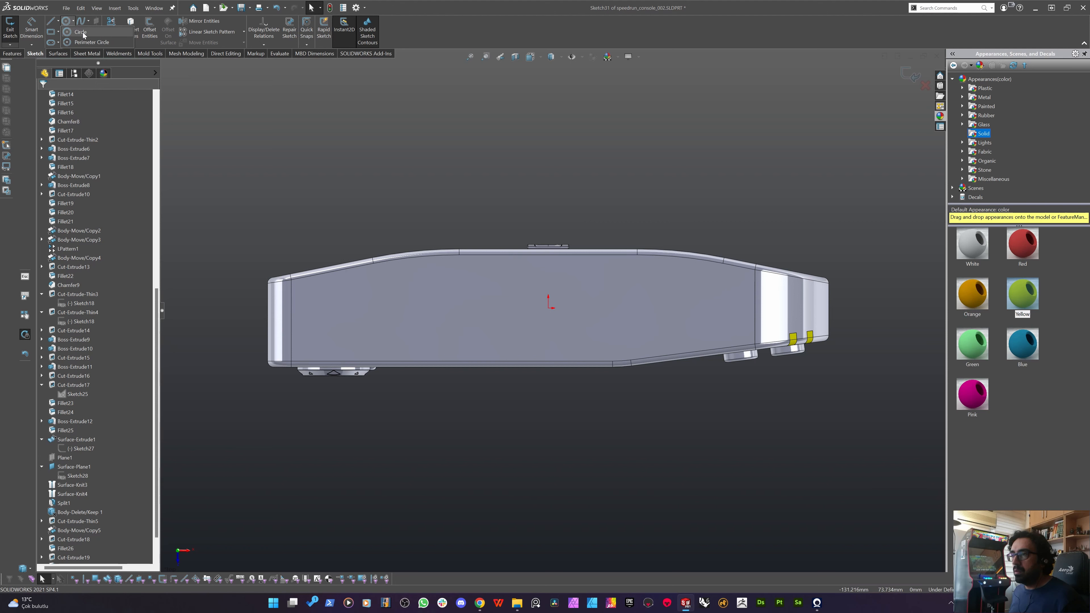
{"action": "left_click", "coordinate": [81, 32]}
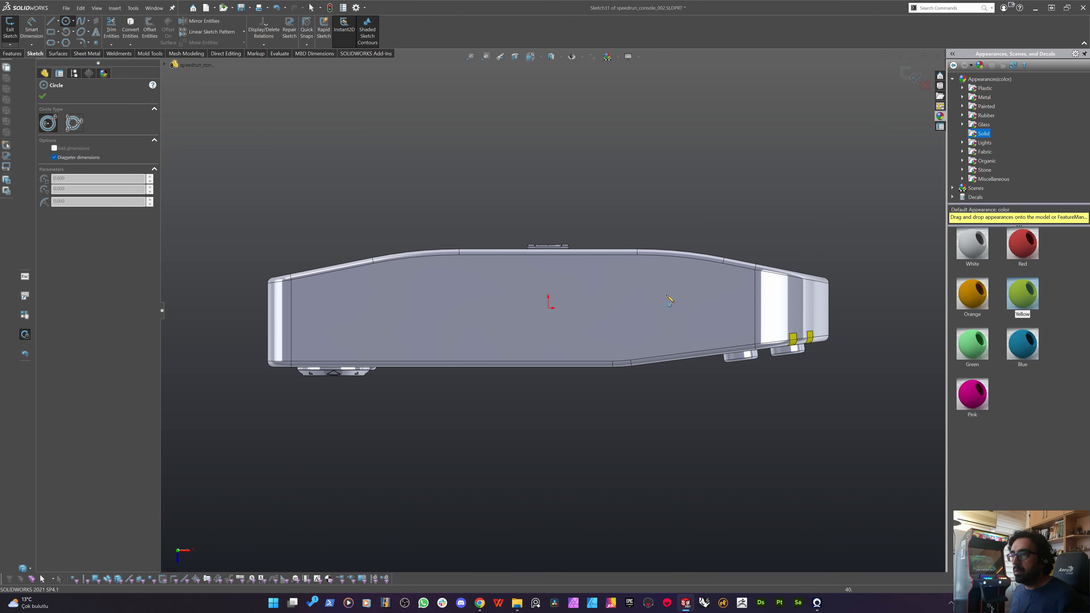
{"action": "left_click", "coordinate": [493, 285]}
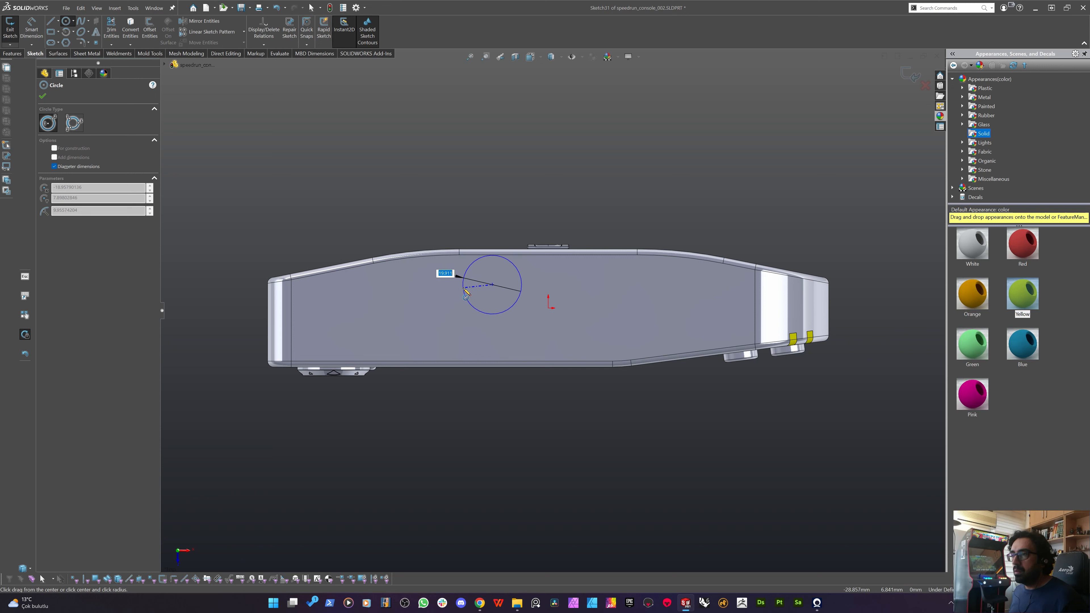
{"action": "type", "text": "10"}
{"action": "key", "text": "Return"}
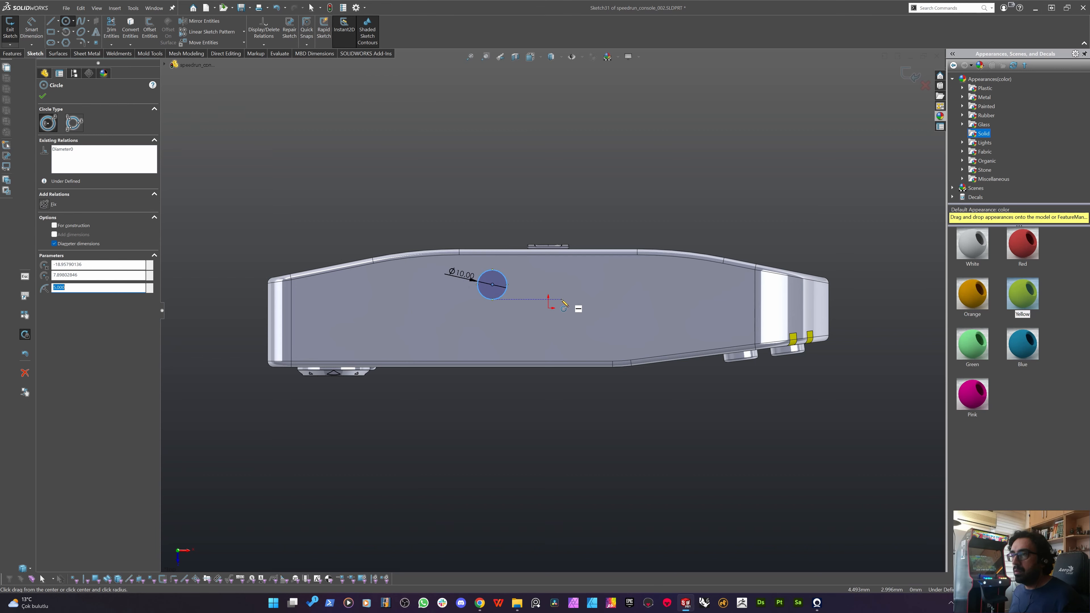
Sketch a 6 mm diameter circle level with the first one, toward the round-button end of the face.
{"action": "scroll", "coordinate": [562, 298], "scroll_direction": "down", "scroll_amount": 3}
{"action": "scroll", "coordinate": [543, 309], "scroll_direction": "up", "scroll_amount": 2}
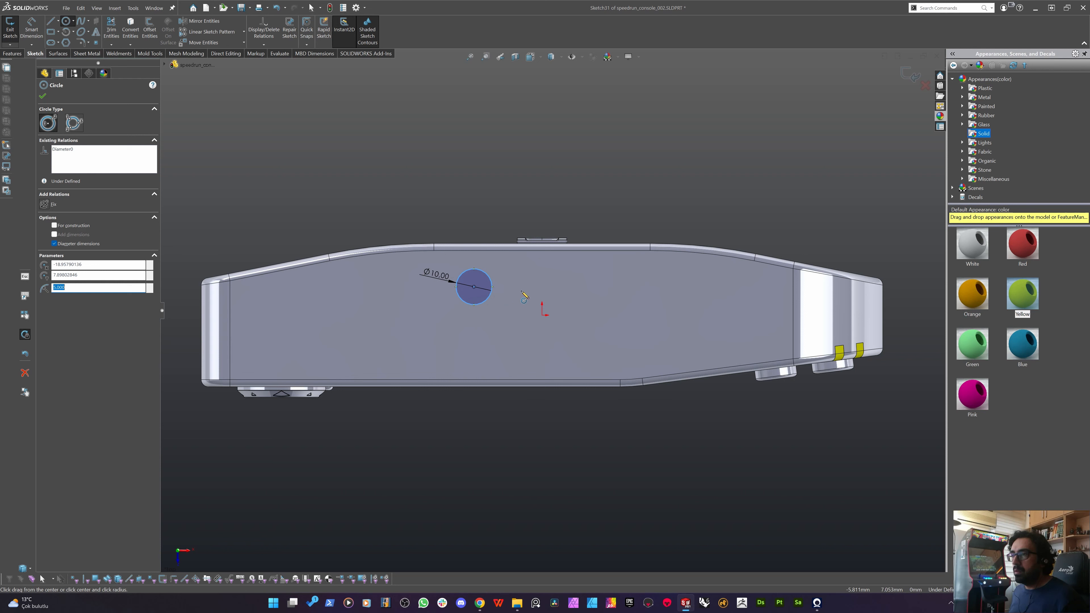
{"action": "scroll", "coordinate": [521, 292], "scroll_direction": "up", "scroll_amount": 2}
{"action": "scroll", "coordinate": [644, 275], "scroll_direction": "down", "scroll_amount": 3}
{"action": "scroll", "coordinate": [586, 316], "scroll_direction": "up", "scroll_amount": 2}
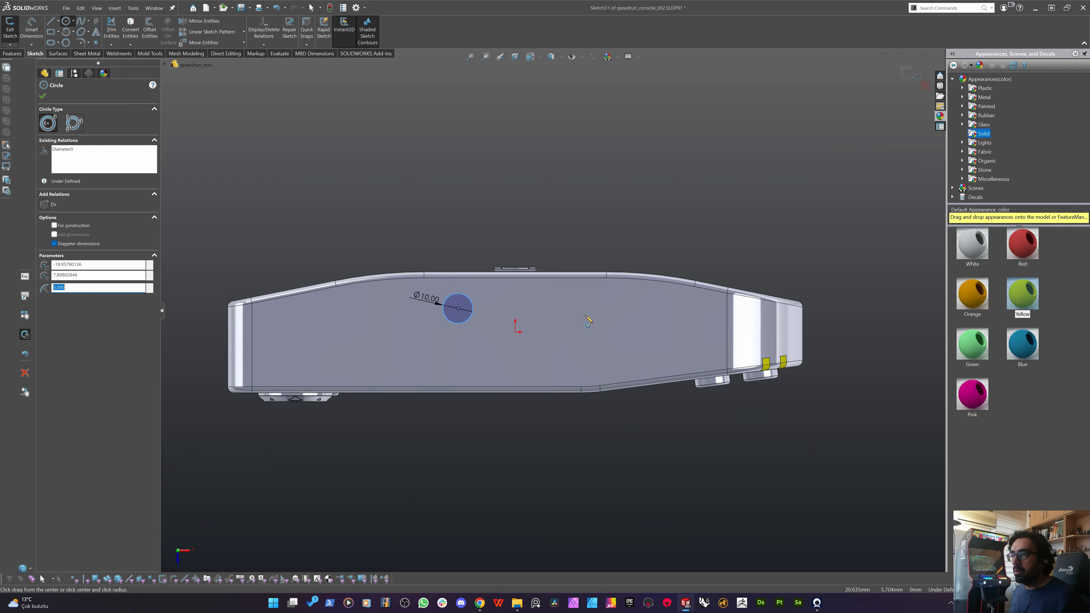
{"action": "left_click", "coordinate": [650, 309]}
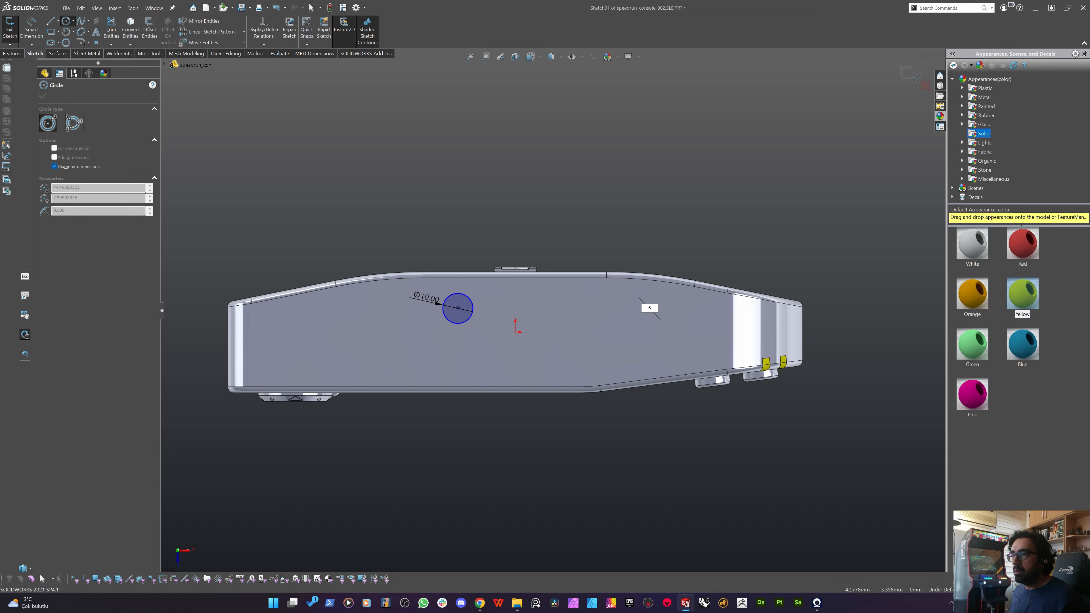
{"action": "key", "text": "Return"}
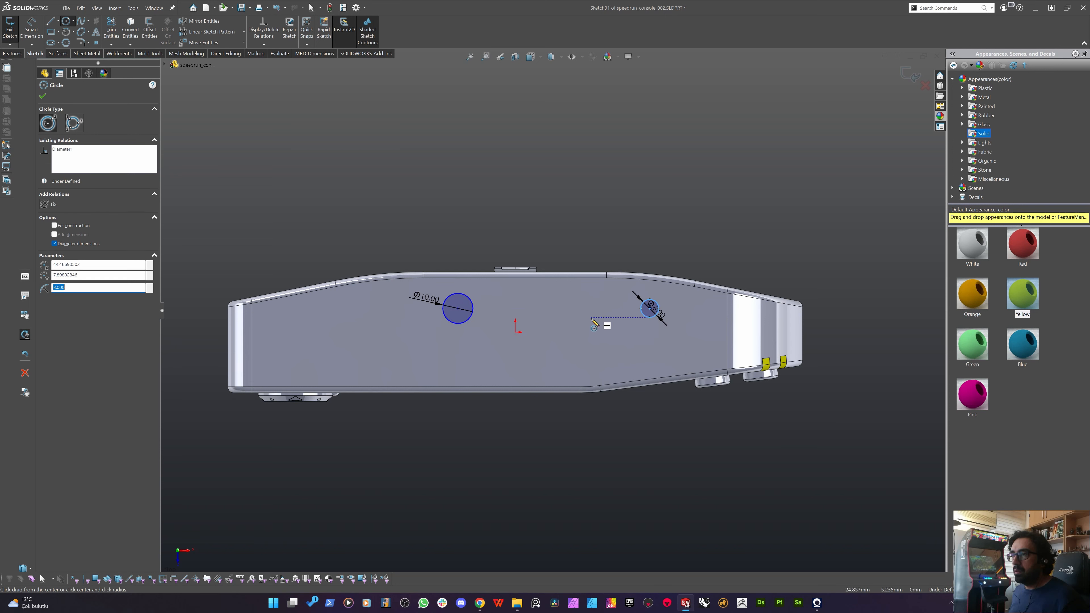
{"action": "key", "text": "Escape"}
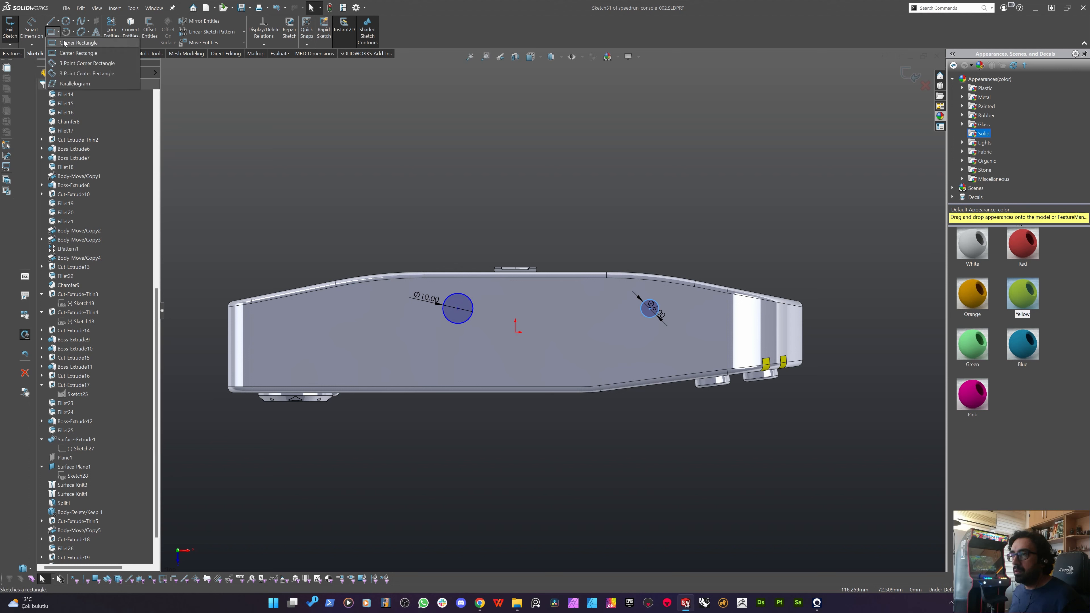
Sketch a corner rectangle about 23 mm wide and 11 mm high between the two circles.
{"action": "left_click", "coordinate": [515, 291]}
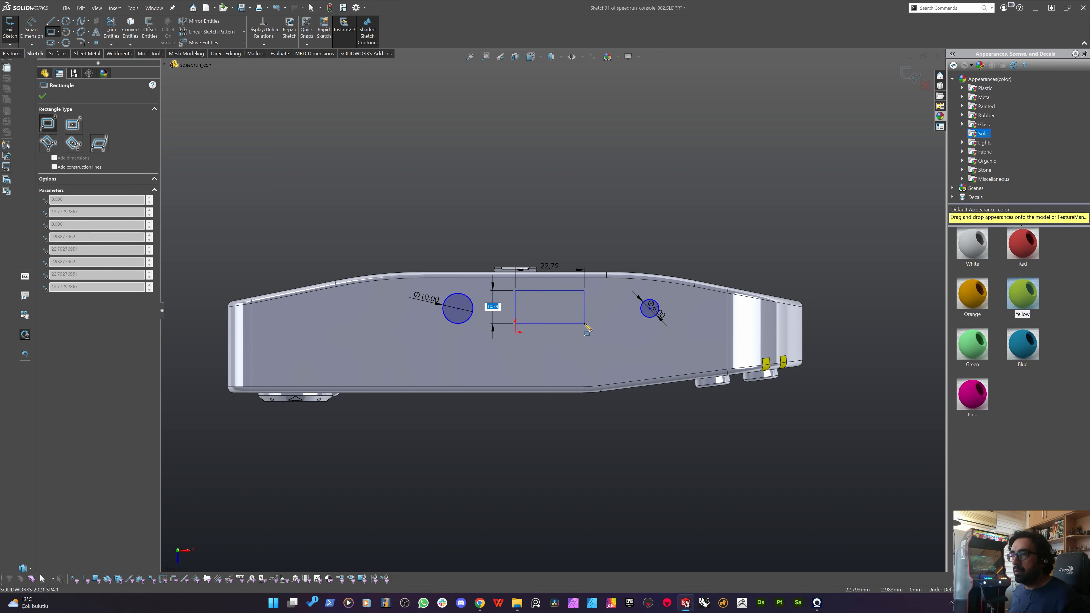
{"action": "left_click", "coordinate": [586, 325]}
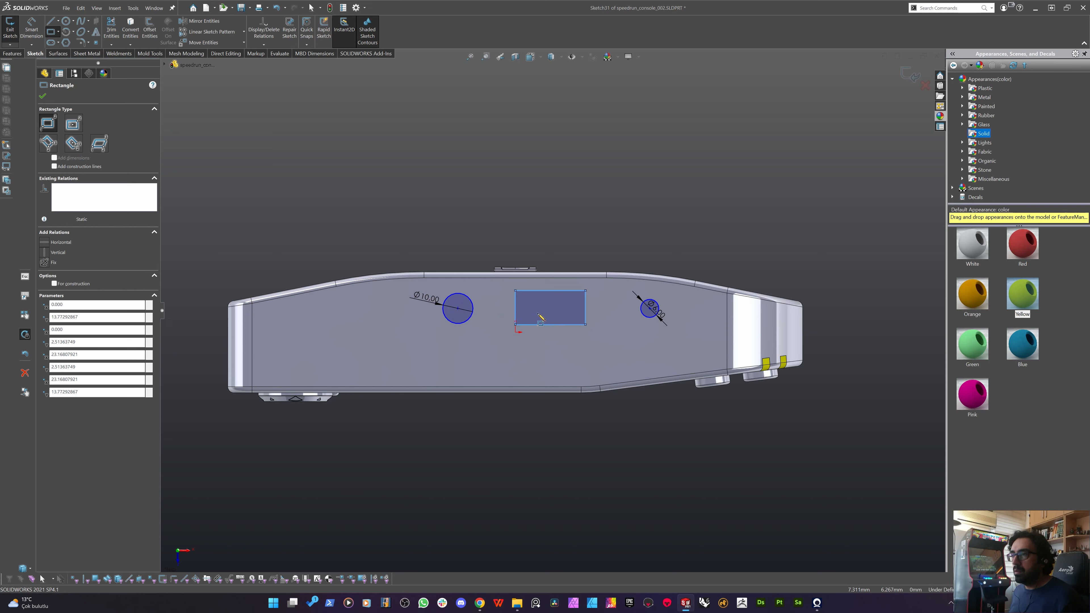
{"action": "key", "text": "Escape"}
Move the rectangle to the D-pad end of the face and line up the 10 mm and 6 mm circles between it and the origin.
{"action": "left_click_drag", "start_coordinate": [541, 314], "coordinate": [316, 321]}
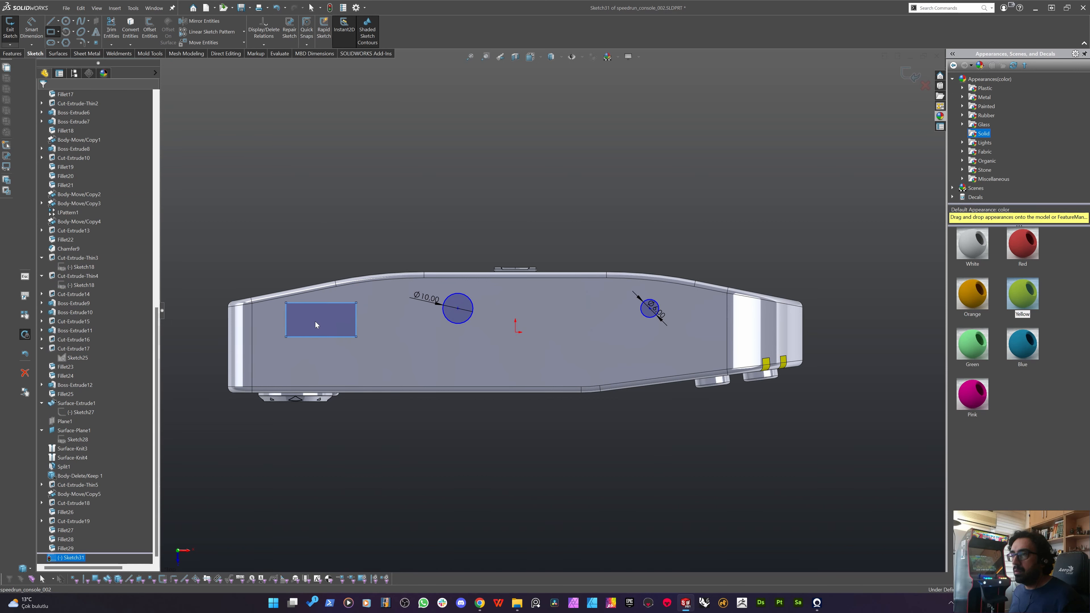
{"action": "left_click_drag", "start_coordinate": [451, 316], "coordinate": [437, 338]}
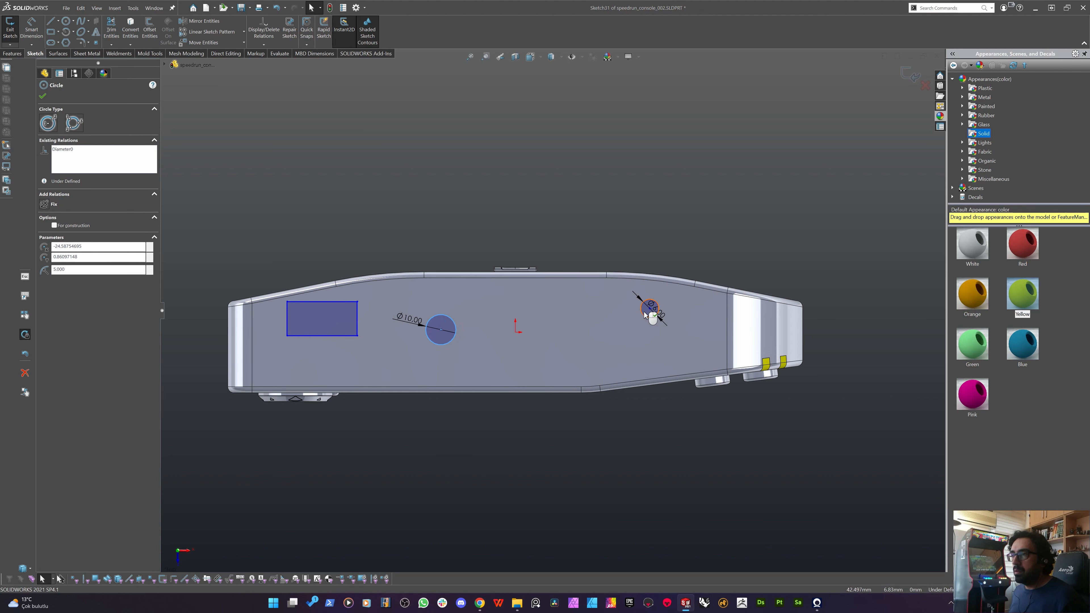
{"action": "left_click_drag", "start_coordinate": [644, 312], "coordinate": [489, 333]}
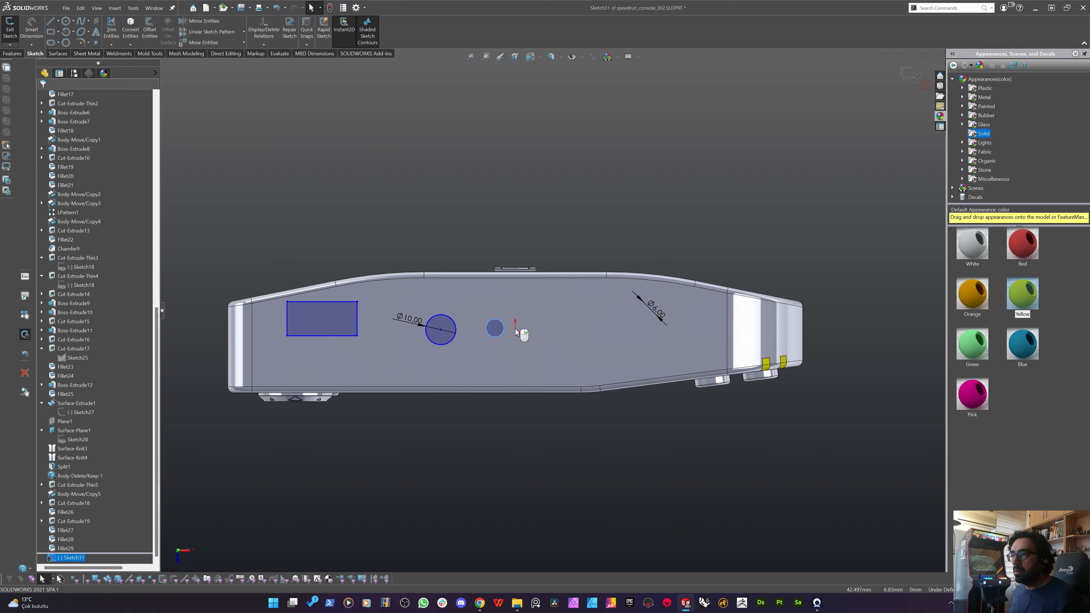
Shift the large rectangle closer to the 10 mm circle and sketch a 14 mm by 3 mm corner rectangle toward the round-button end.
{"action": "left_click_drag", "start_coordinate": [330, 316], "coordinate": [359, 326]}
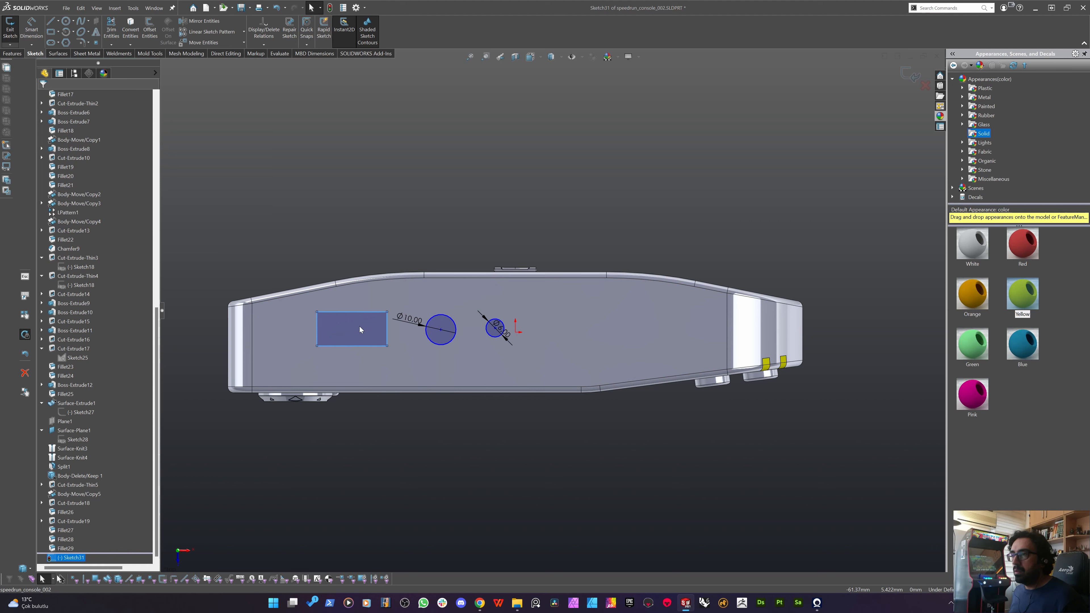
{"action": "left_click", "coordinate": [55, 33]}
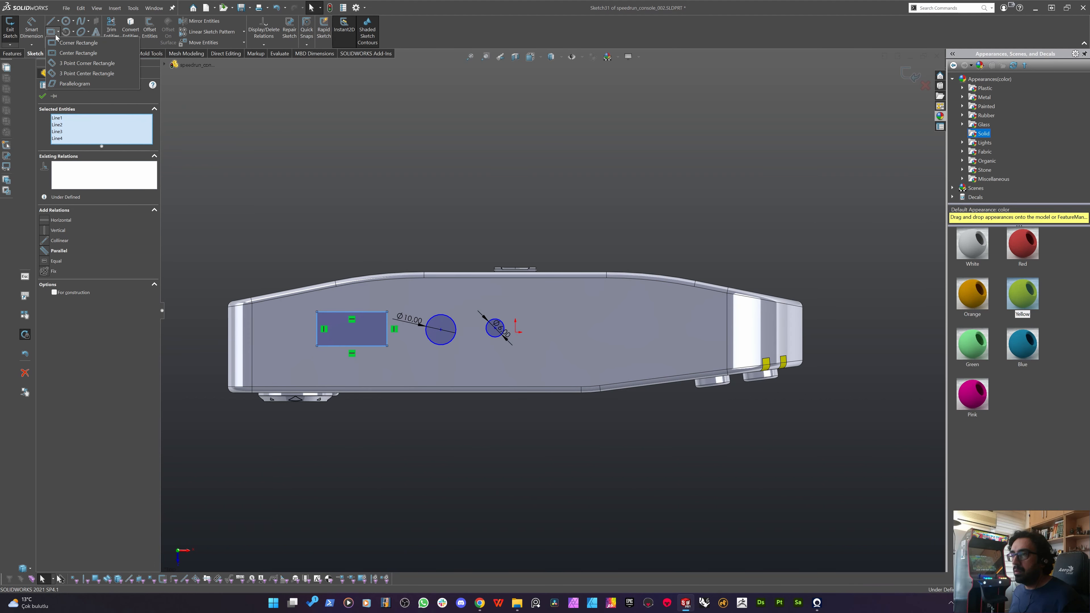
{"action": "left_click", "coordinate": [75, 43]}
{"action": "left_click", "coordinate": [639, 321]}
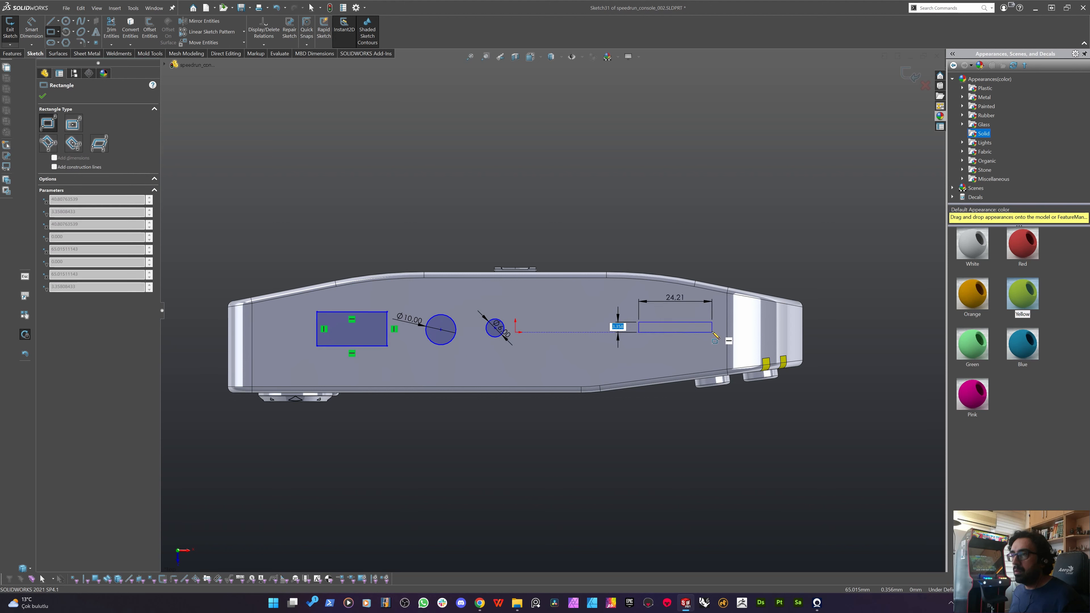
{"action": "key", "text": "Tab"}
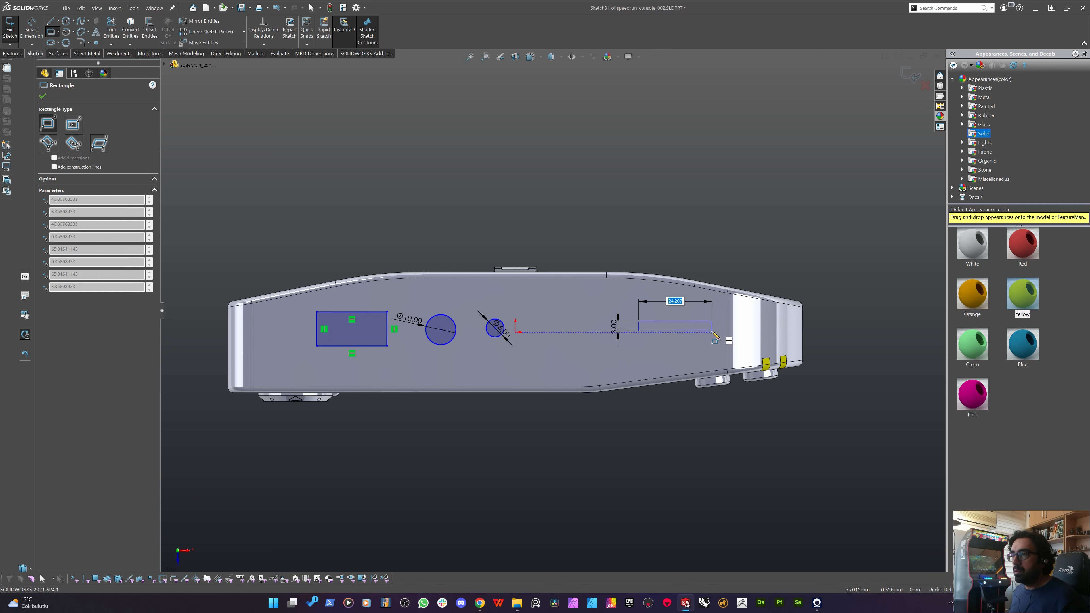
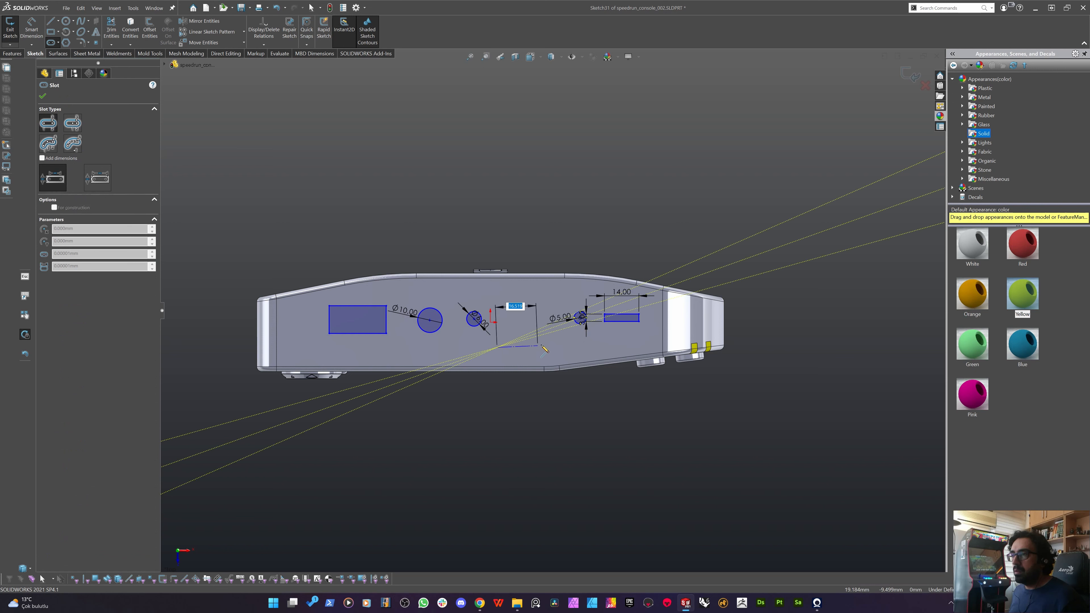
Sketch a horizontal straight slot just below the origin, about 24 mm between centers and 12 mm wide.
{"action": "left_click", "coordinate": [556, 348]}
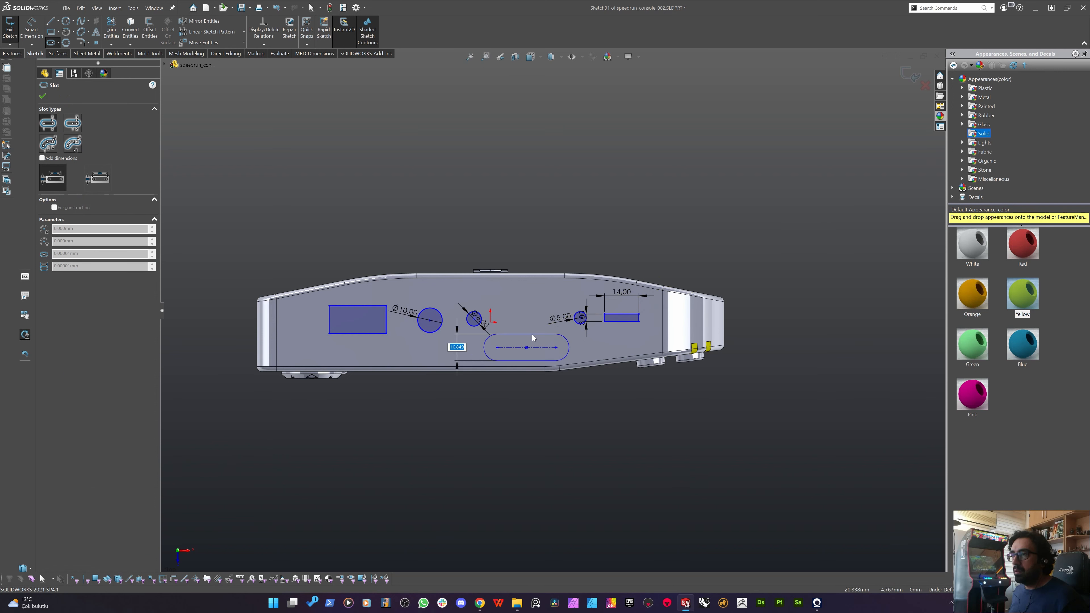
{"action": "left_click", "coordinate": [527, 333]}
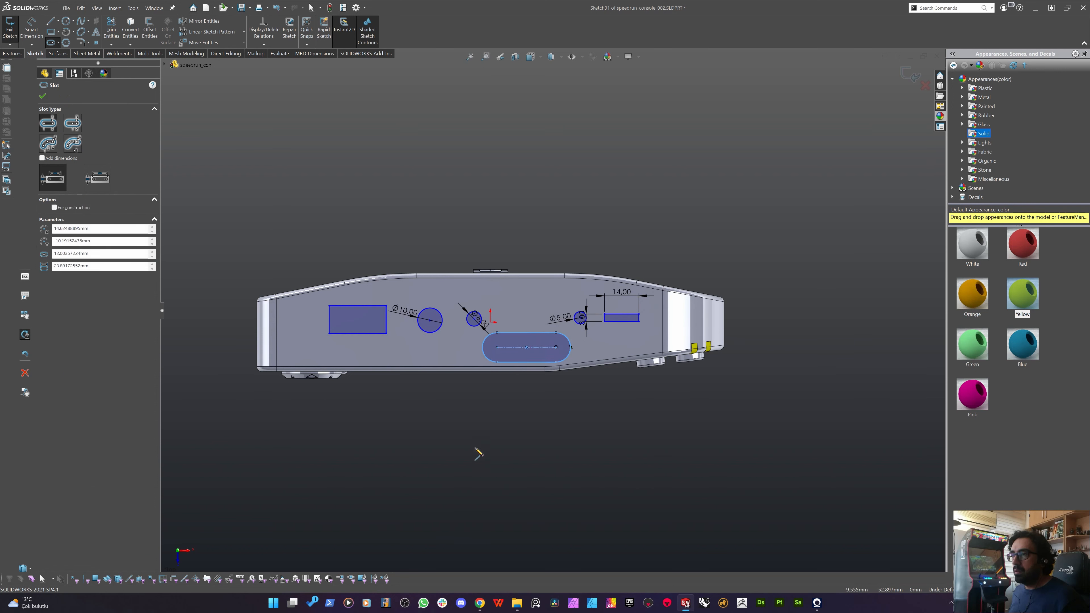
{"action": "key", "text": "Escape"}
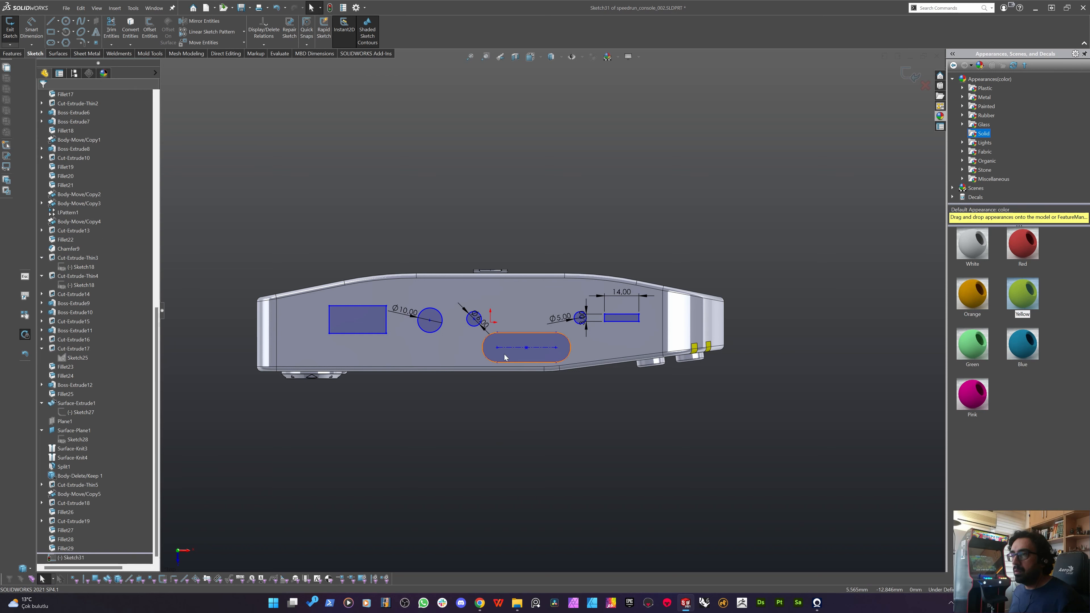
Dimension the slot's center-to-center length as 18 mm.
{"action": "right_click_drag", "start_coordinate": [494, 438], "coordinate": [499, 400]}
{"action": "left_click", "coordinate": [515, 347]}
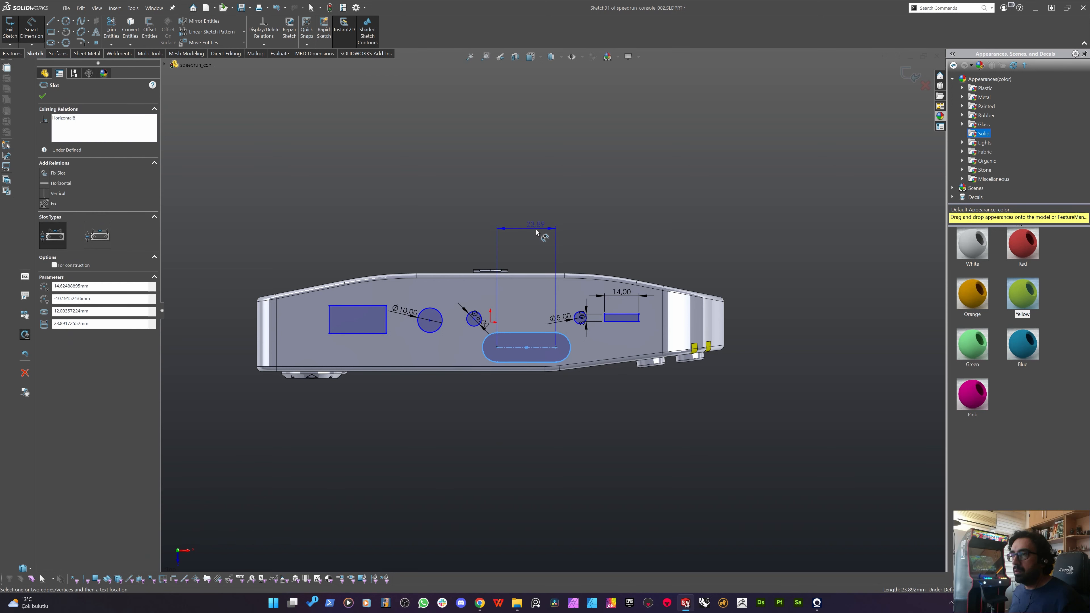
{"action": "left_click", "coordinate": [536, 230]}
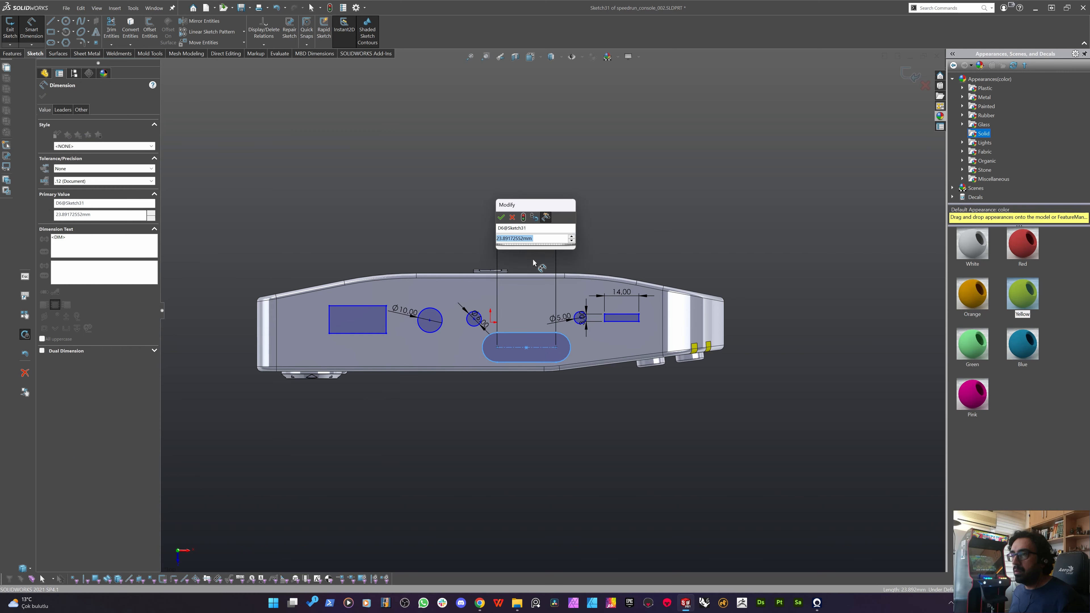
{"action": "type", "text": "18"}
{"action": "key", "text": "Return"}
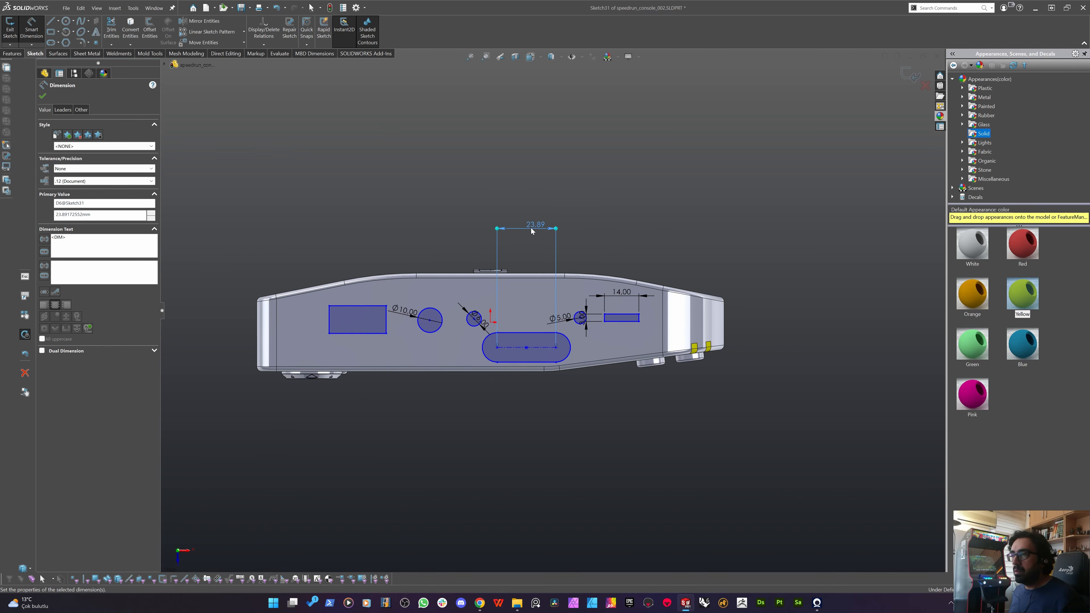
{"action": "key", "text": "Escape"}
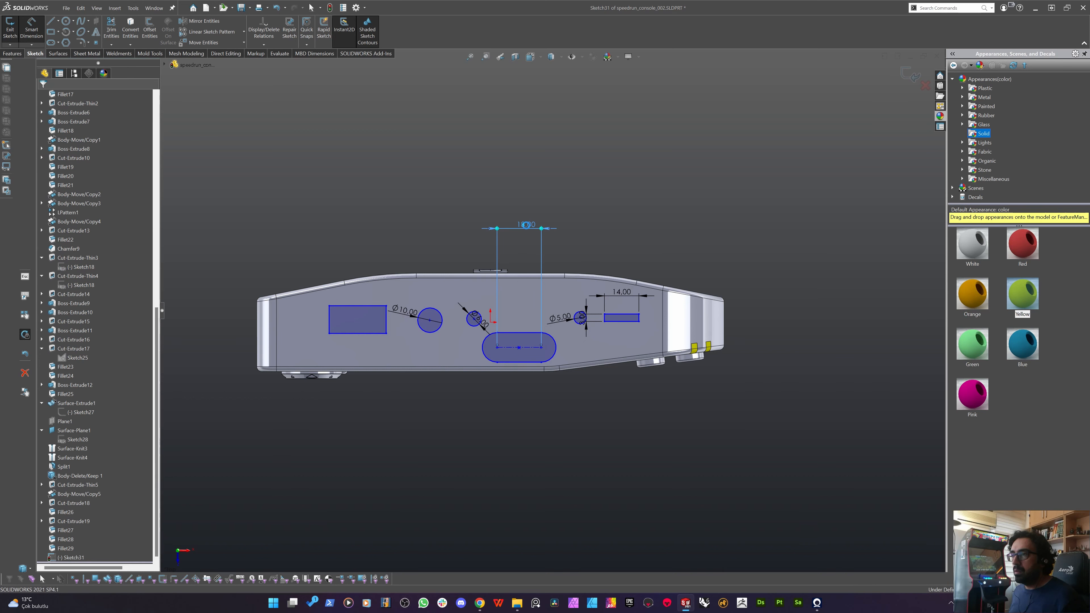
Change the slot's center-to-center length to 16 mm.
{"action": "double_click", "coordinate": [528, 228]}
{"action": "type", "text": "16"}
{"action": "key", "text": "Escape"}
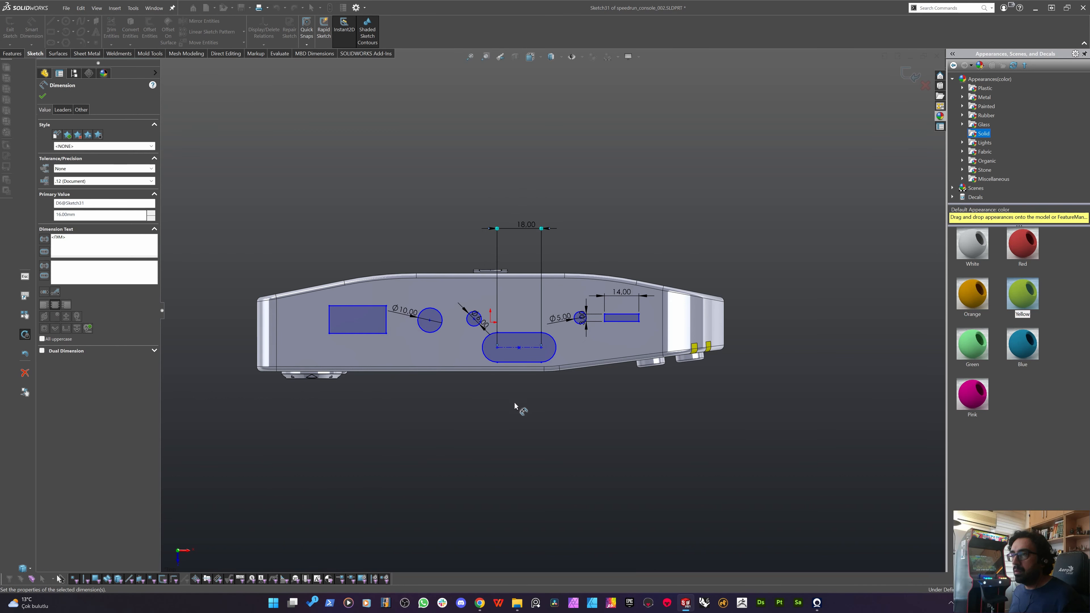
{"action": "key", "text": "Escape"}
Dimension the radius of the slot's rounded end as 5 mm.
{"action": "scroll", "coordinate": [547, 373], "scroll_direction": "down", "scroll_amount": 1}
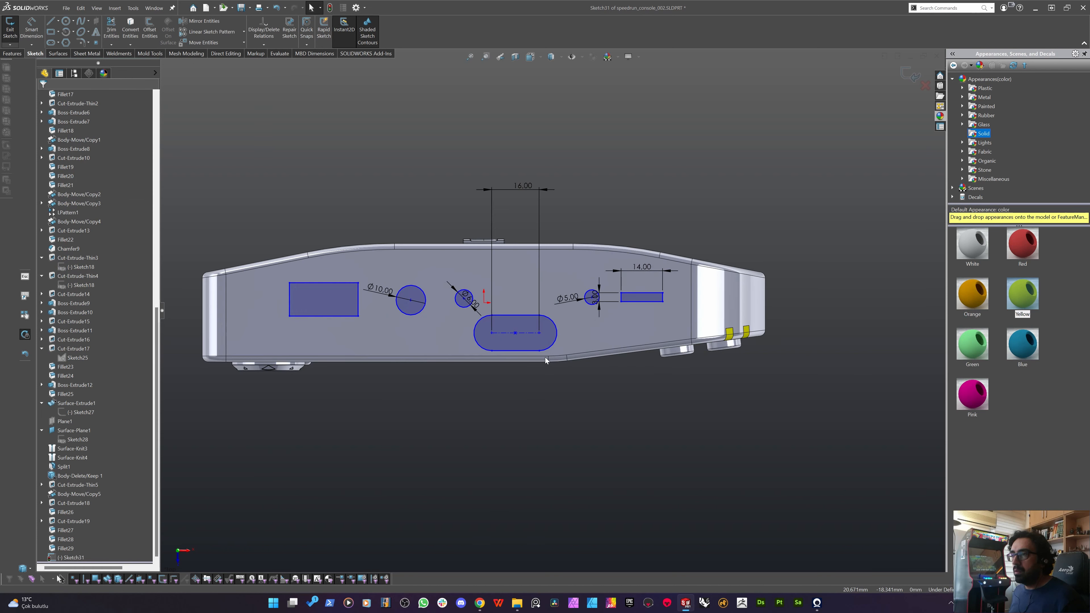
{"action": "left_click", "coordinate": [554, 344]}
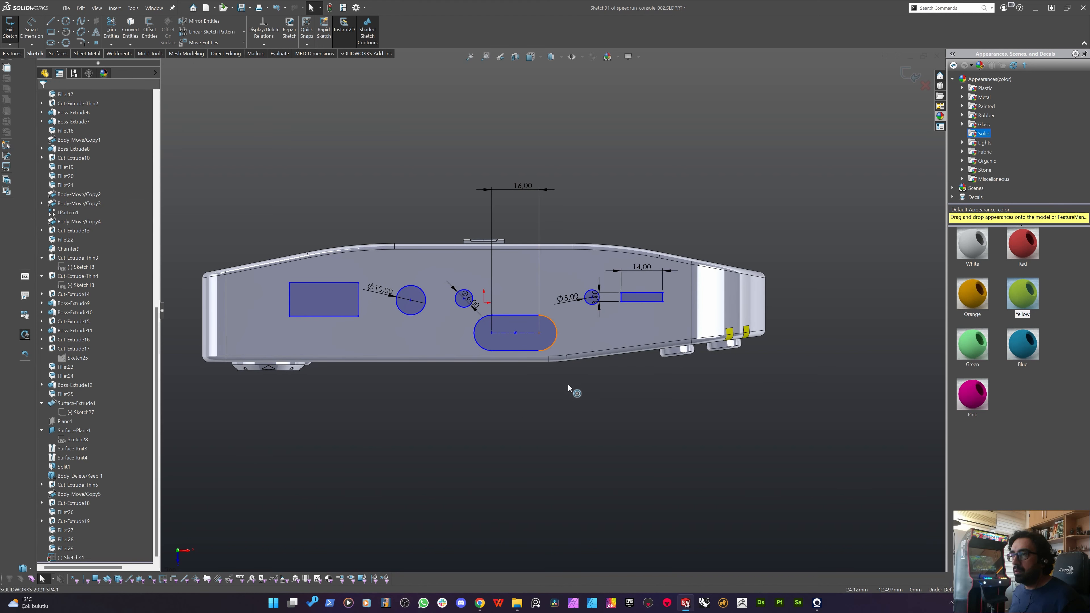
{"action": "key", "text": "Escape"}
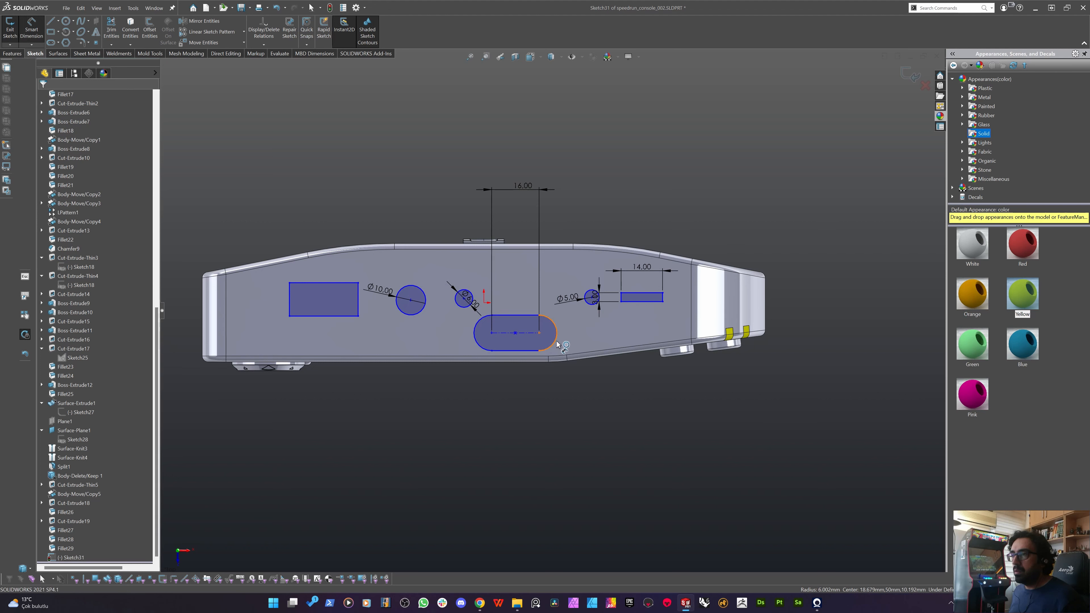
{"action": "left_click", "coordinate": [557, 344]}
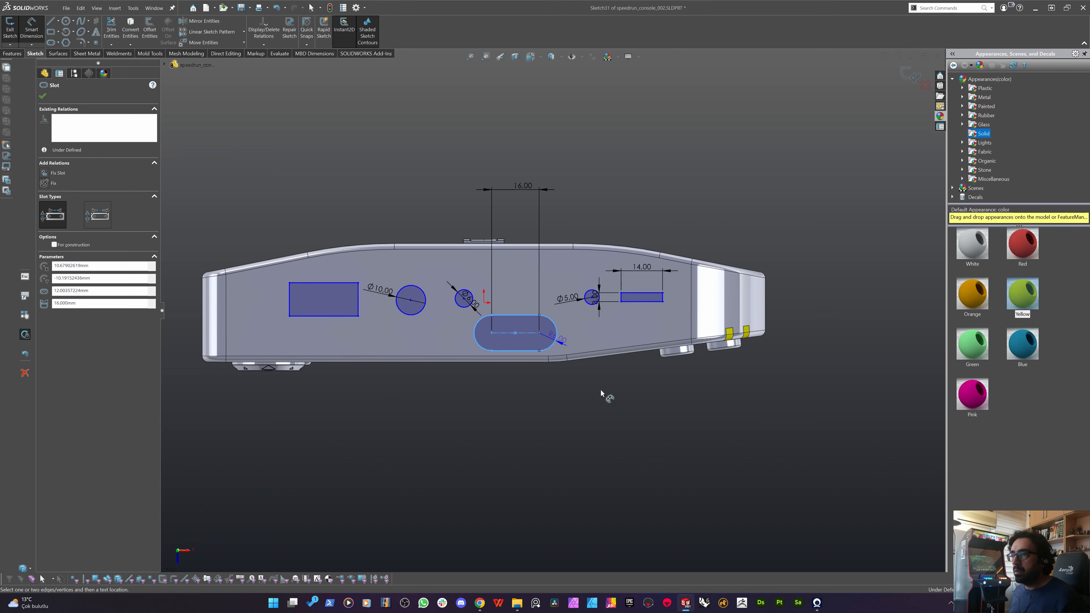
{"action": "left_click", "coordinate": [615, 427]}
{"action": "key", "text": "Return"}
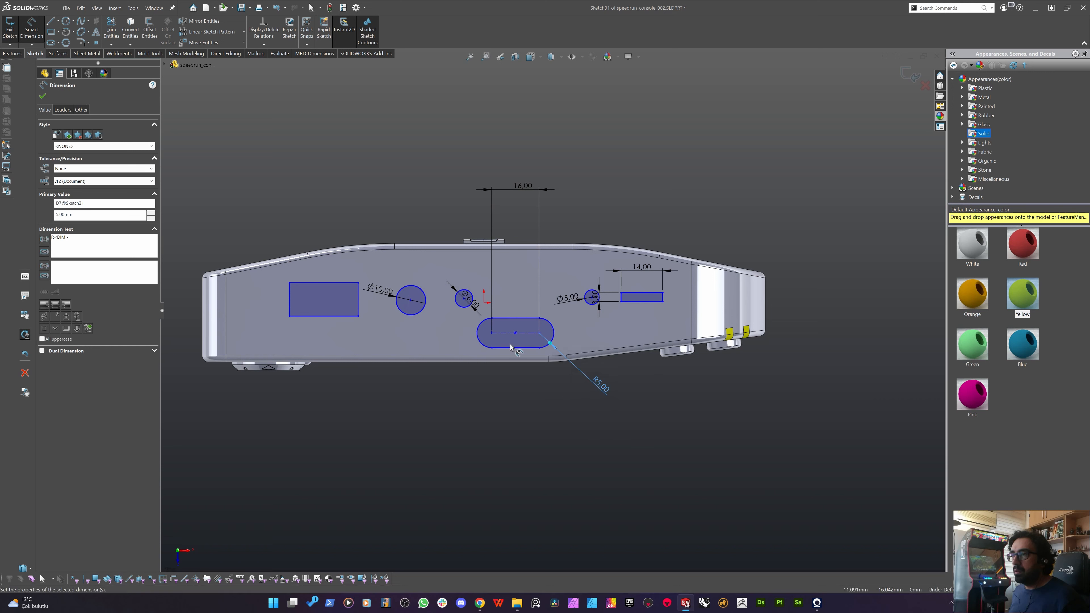
Move the slot to the D-pad end of the face and shift the large rectangle clear of it toward the 10 mm circle.
{"action": "mouse_move", "coordinate": [511, 348]}
{"action": "left_mouse_down"}
{"action": "mouse_move", "coordinate": [331, 339]}
{"action": "mouse_move", "coordinate": [253, 319]}
{"action": "mouse_move", "coordinate": [255, 330]}
{"action": "left_mouse_up"}
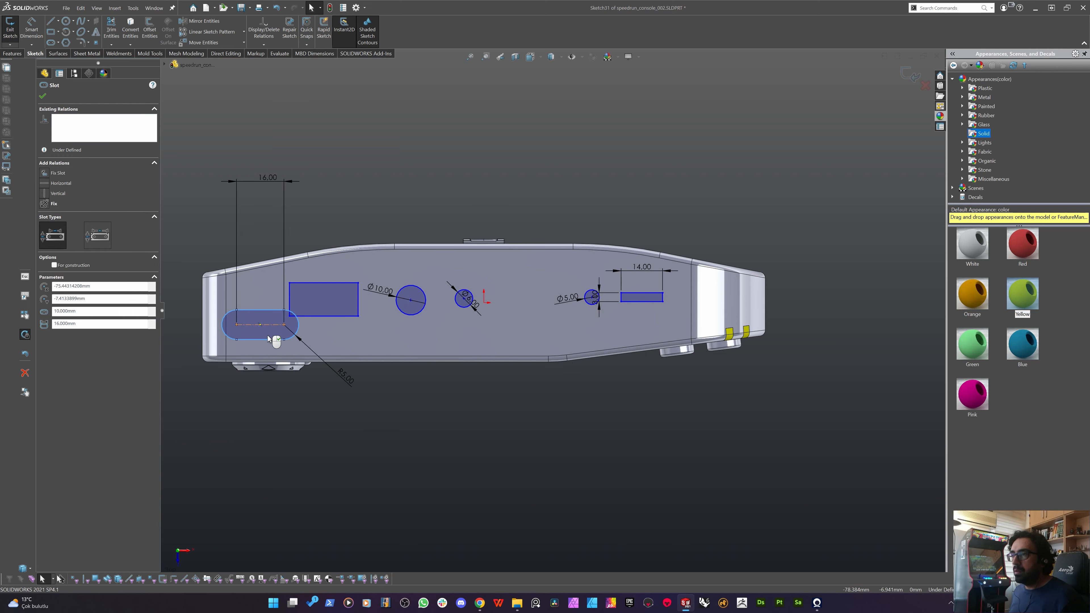
{"action": "left_click_drag", "start_coordinate": [311, 300], "coordinate": [363, 332]}
{"action": "mouse_move", "coordinate": [273, 317]}
{"action": "left_mouse_down"}
{"action": "mouse_move", "coordinate": [294, 288]}
{"action": "mouse_move", "coordinate": [279, 296]}
{"action": "mouse_move", "coordinate": [279, 283]}
{"action": "mouse_move", "coordinate": [276, 305]}
{"action": "left_mouse_up"}
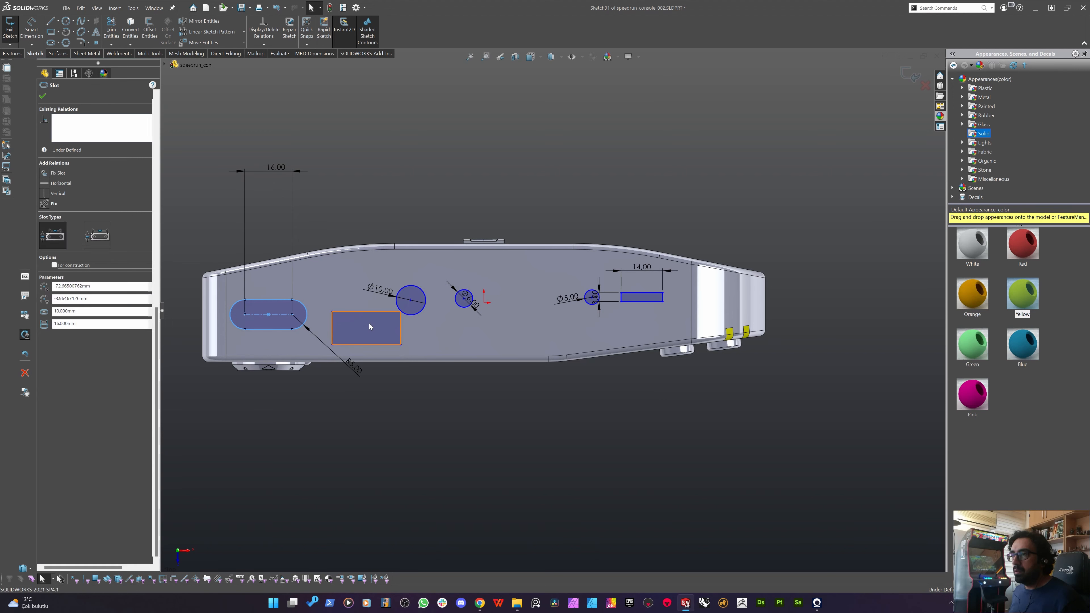
Move the large rectangle above the origin, with the 10 mm circle on its D-pad side and the 6 mm circle on its round-button side.
{"action": "mouse_move", "coordinate": [368, 322]}
{"action": "left_mouse_down"}
{"action": "mouse_move", "coordinate": [378, 273]}
{"action": "mouse_move", "coordinate": [438, 307]}
{"action": "mouse_move", "coordinate": [555, 324]}
{"action": "mouse_move", "coordinate": [538, 326]}
{"action": "mouse_move", "coordinate": [530, 287]}
{"action": "mouse_move", "coordinate": [484, 270]}
{"action": "mouse_move", "coordinate": [486, 283]}
{"action": "left_mouse_up"}
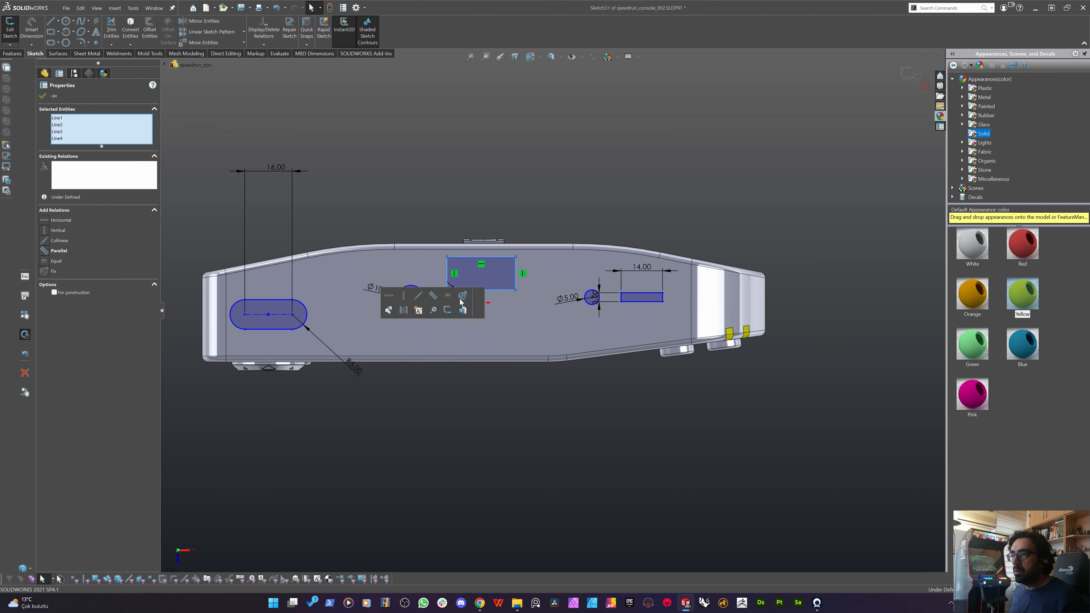
{"action": "left_click", "coordinate": [451, 426]}
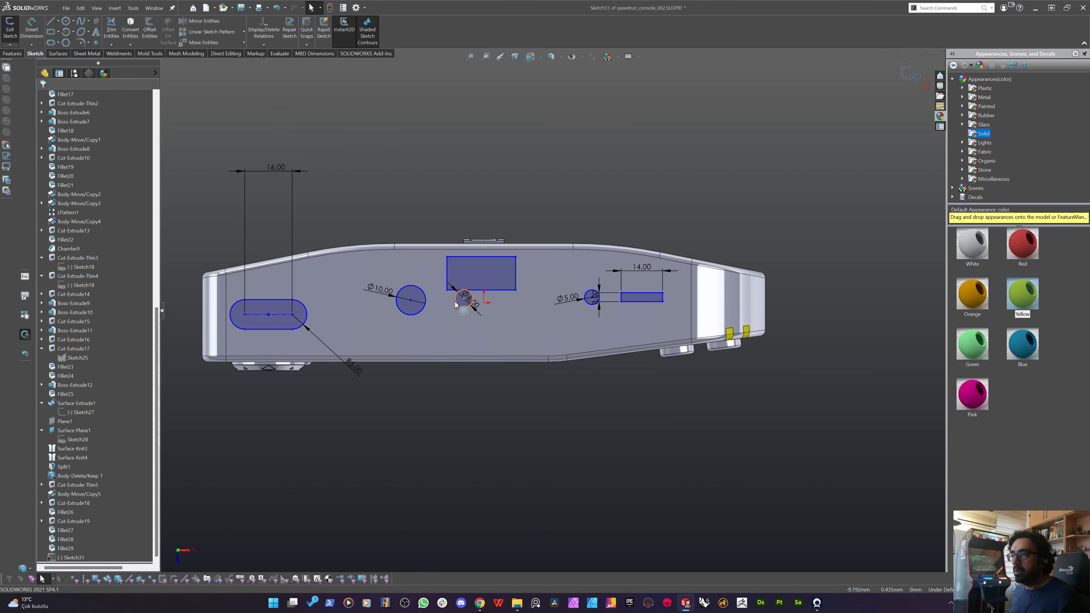
{"action": "mouse_move", "coordinate": [465, 307]}
{"action": "left_mouse_down"}
{"action": "mouse_move", "coordinate": [469, 349]}
{"action": "mouse_move", "coordinate": [410, 290]}
{"action": "mouse_move", "coordinate": [580, 316]}
{"action": "mouse_move", "coordinate": [559, 277]}
{"action": "mouse_move", "coordinate": [540, 295]}
{"action": "mouse_move", "coordinate": [417, 275]}
{"action": "mouse_move", "coordinate": [337, 296]}
{"action": "mouse_move", "coordinate": [330, 284]}
{"action": "mouse_move", "coordinate": [691, 295]}
{"action": "mouse_move", "coordinate": [547, 282]}
{"action": "left_mouse_up"}
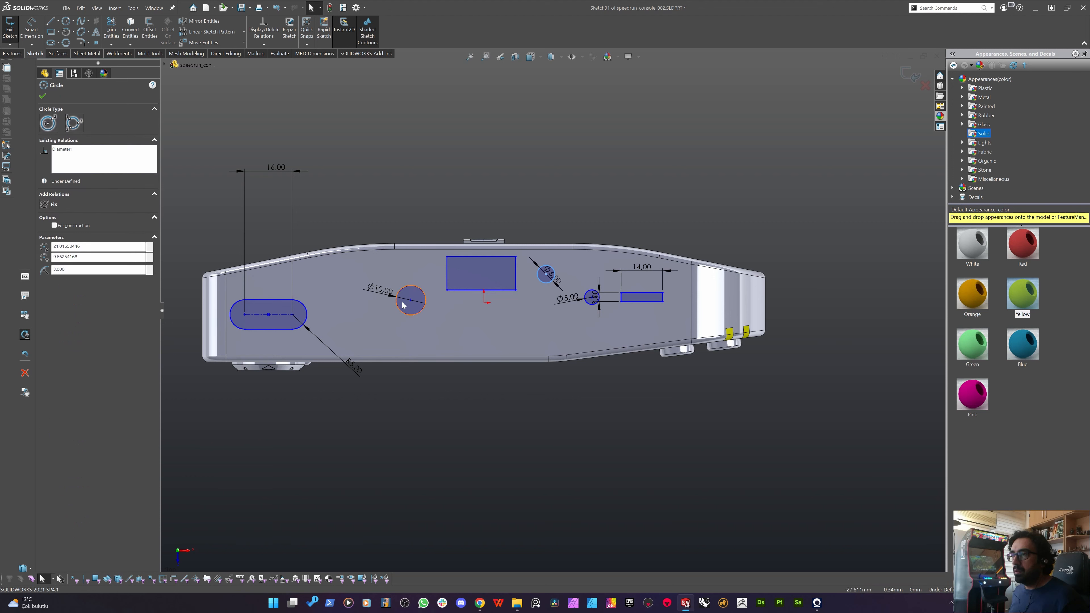
{"action": "mouse_move", "coordinate": [402, 306]}
{"action": "left_mouse_down"}
{"action": "mouse_move", "coordinate": [346, 286]}
{"action": "mouse_move", "coordinate": [364, 294]}
{"action": "left_mouse_up"}
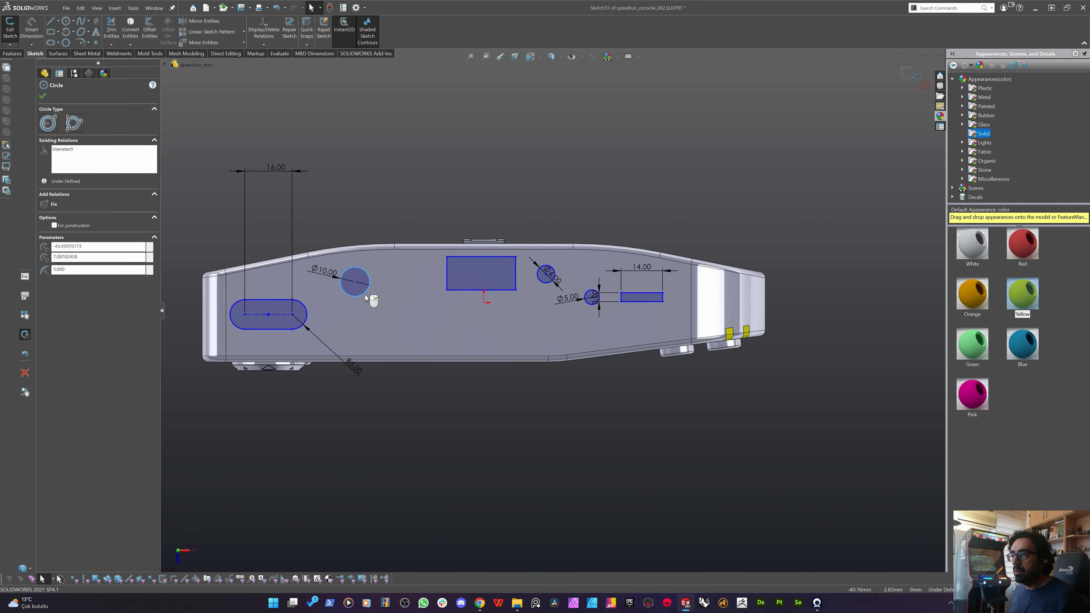
{"action": "left_click_drag", "start_coordinate": [350, 287], "coordinate": [350, 282]}
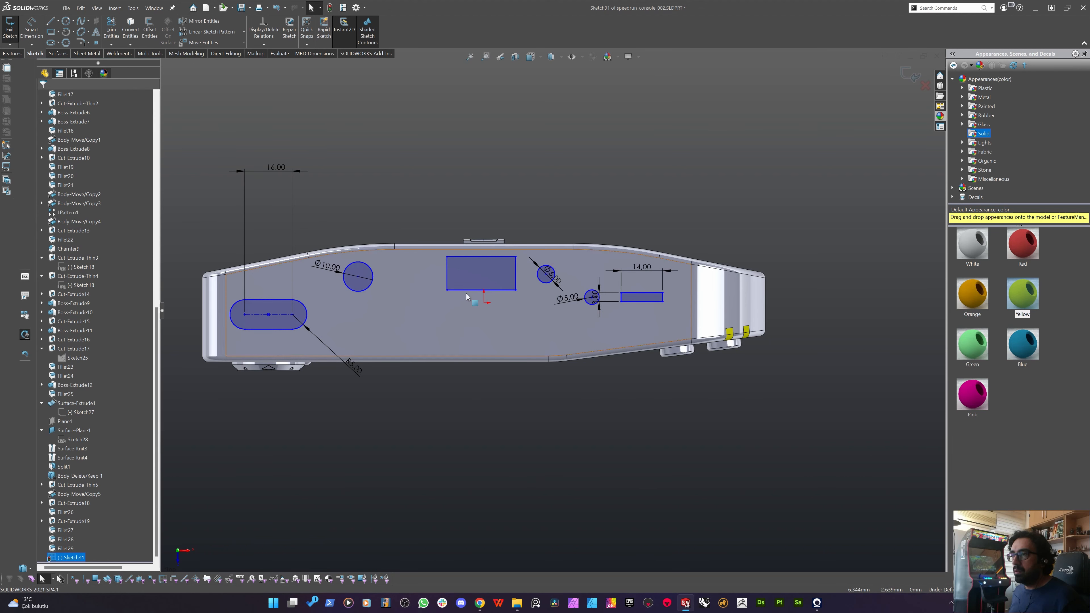
Nudge the large rectangle up toward the face's upper edge and draw a line from its lower edge's midpoint to the origin.
{"action": "mouse_move", "coordinate": [476, 271]}
{"action": "left_mouse_down"}
{"action": "mouse_move", "coordinate": [440, 278]}
{"action": "mouse_move", "coordinate": [473, 274]}
{"action": "mouse_move", "coordinate": [466, 265]}
{"action": "left_mouse_up"}
{"action": "key", "text": "Escape"}
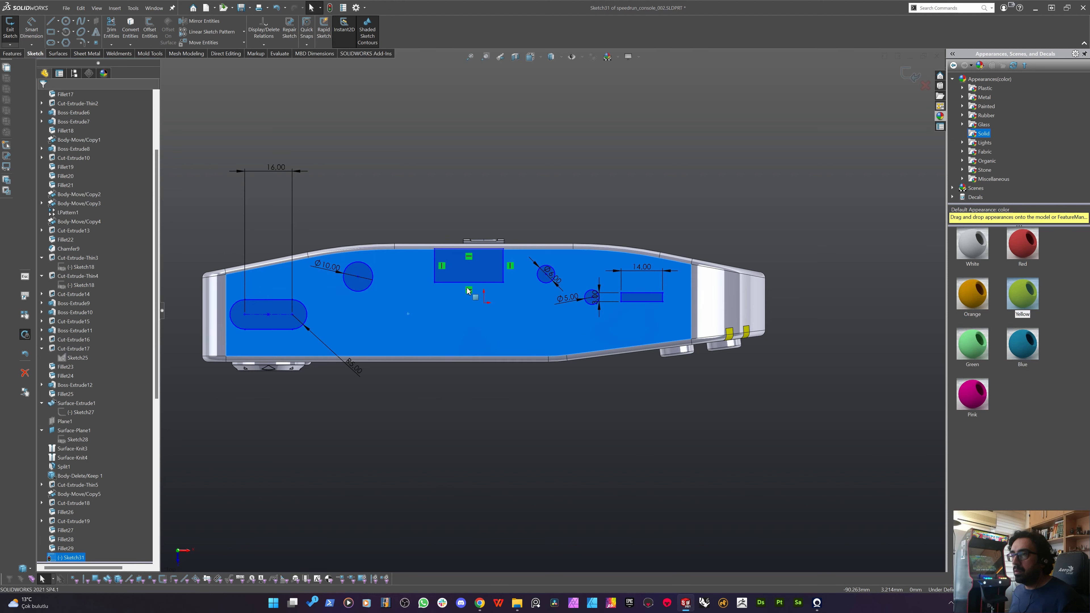
{"action": "key", "text": "l"}
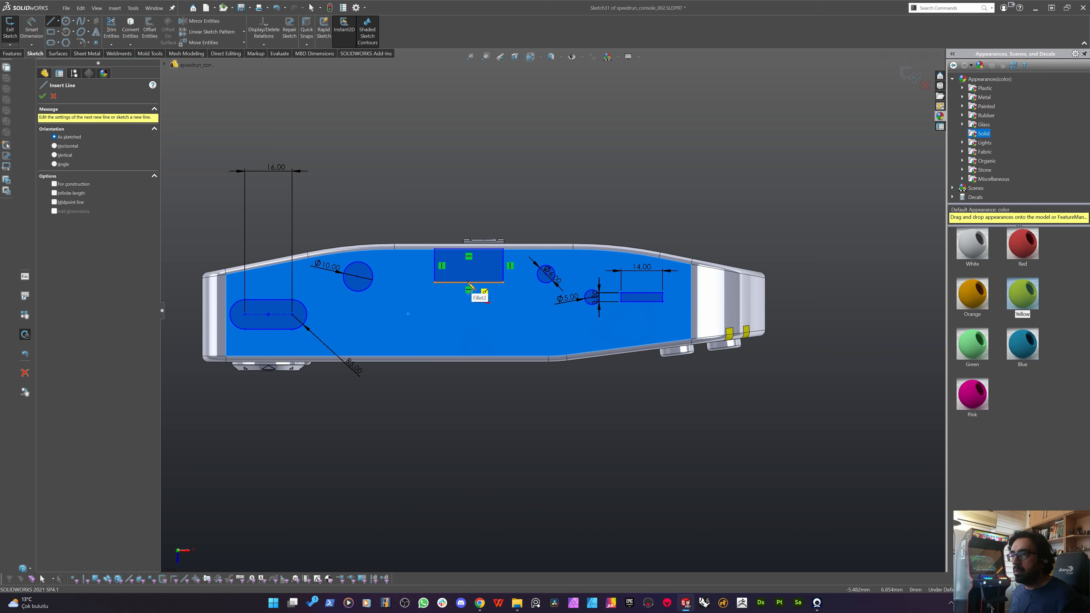
{"action": "left_click", "coordinate": [469, 283]}
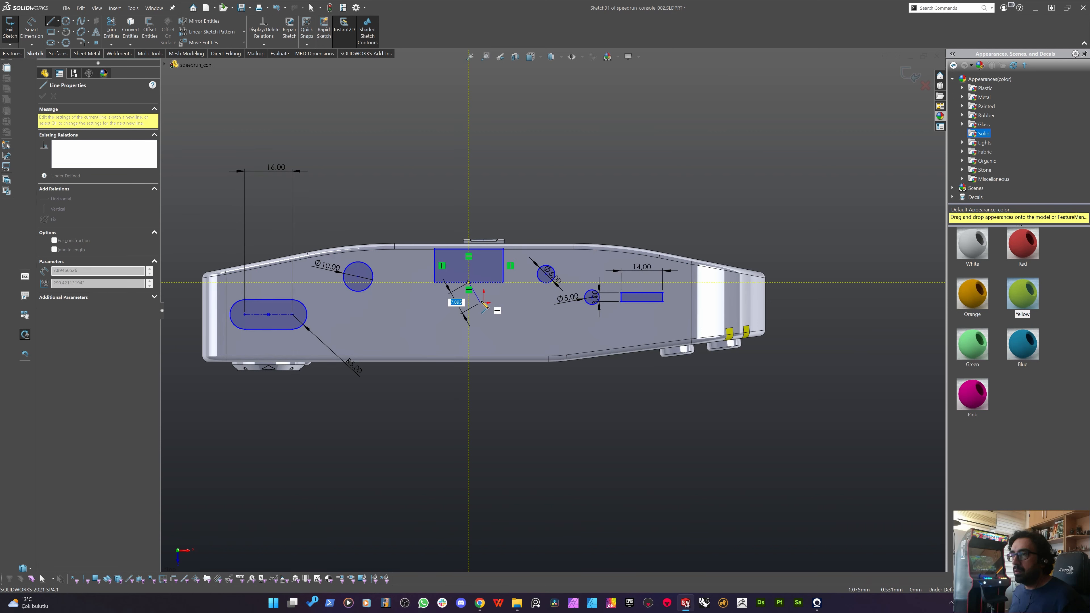
{"action": "left_click", "coordinate": [484, 303]}
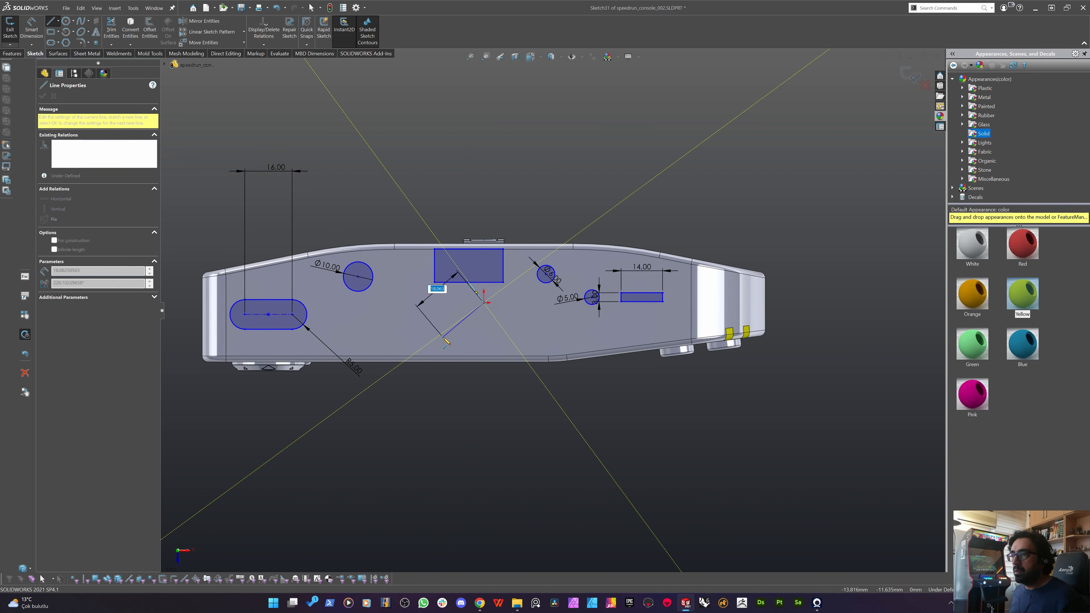
{"action": "key", "text": "Escape"}
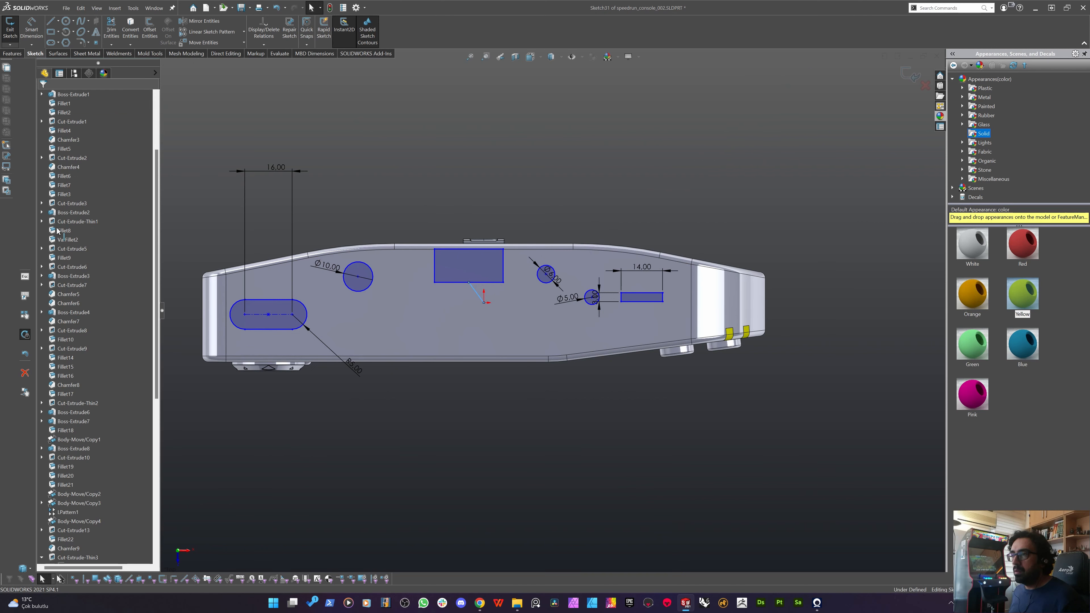
Convert the line between the large rectangle and the origin to construction geometry and make it vertical.
{"action": "left_click", "coordinate": [478, 296]}
{"action": "left_click", "coordinate": [54, 214]}
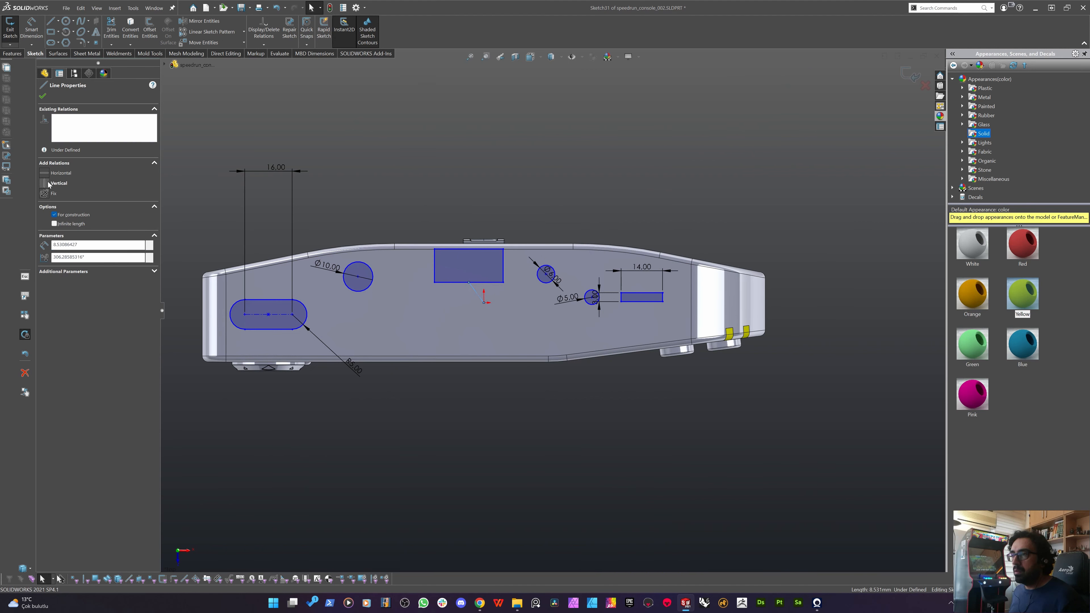
{"action": "left_click", "coordinate": [59, 183]}
{"action": "left_click", "coordinate": [370, 172]}
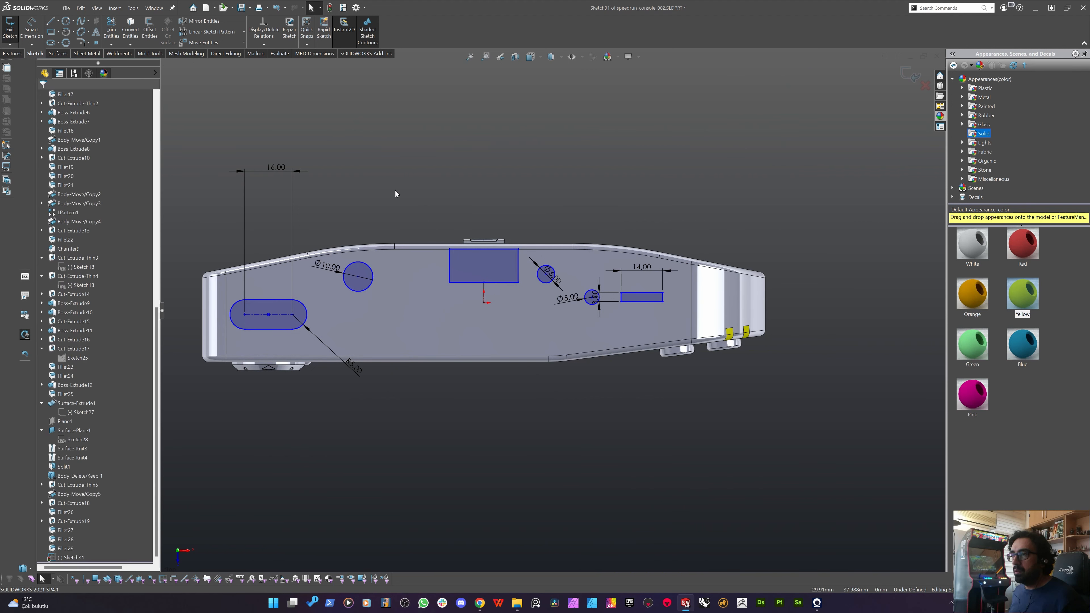
Nudge the large rectangle down and shift the 6 mm circle slightly up and away from it.
{"action": "left_click_drag", "start_coordinate": [470, 260], "coordinate": [471, 265]}
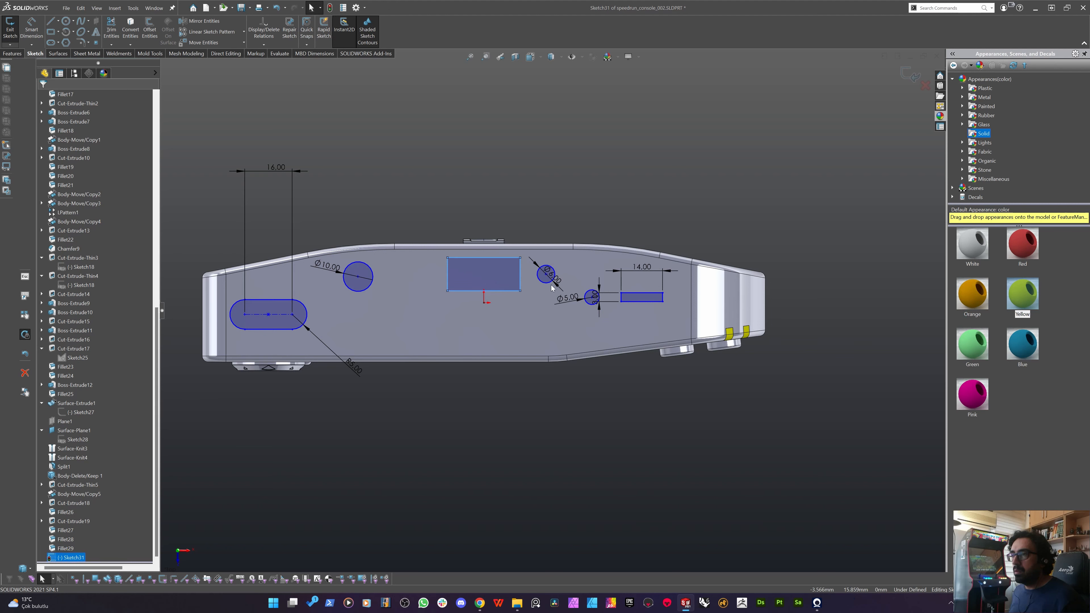
{"action": "mouse_move", "coordinate": [541, 278]}
{"action": "left_mouse_down"}
{"action": "mouse_move", "coordinate": [535, 294]}
{"action": "mouse_move", "coordinate": [542, 270]}
{"action": "left_mouse_up"}
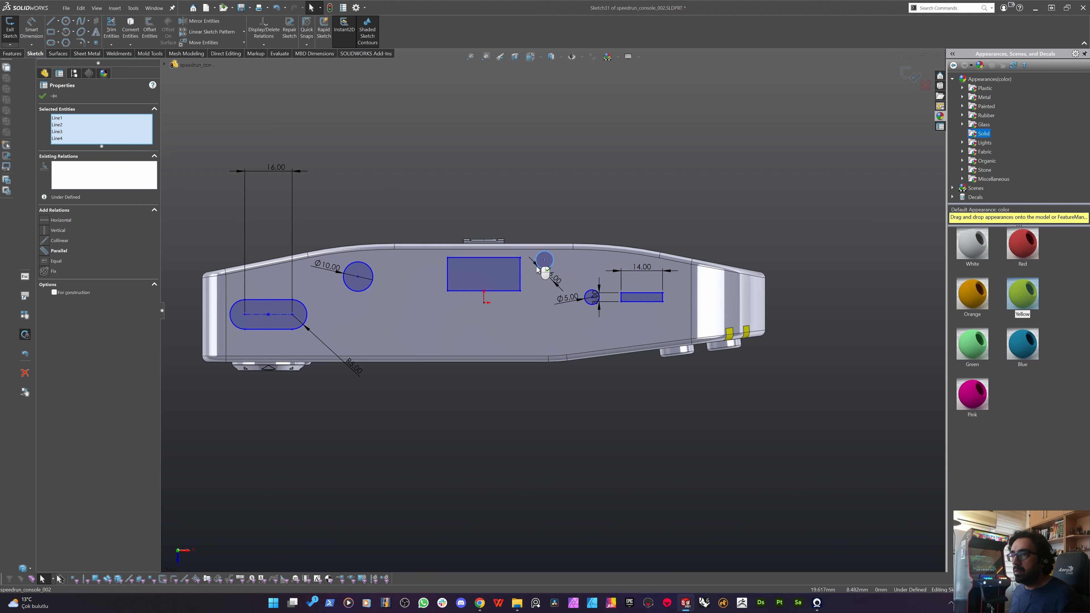
{"action": "left_click", "coordinate": [589, 296]}
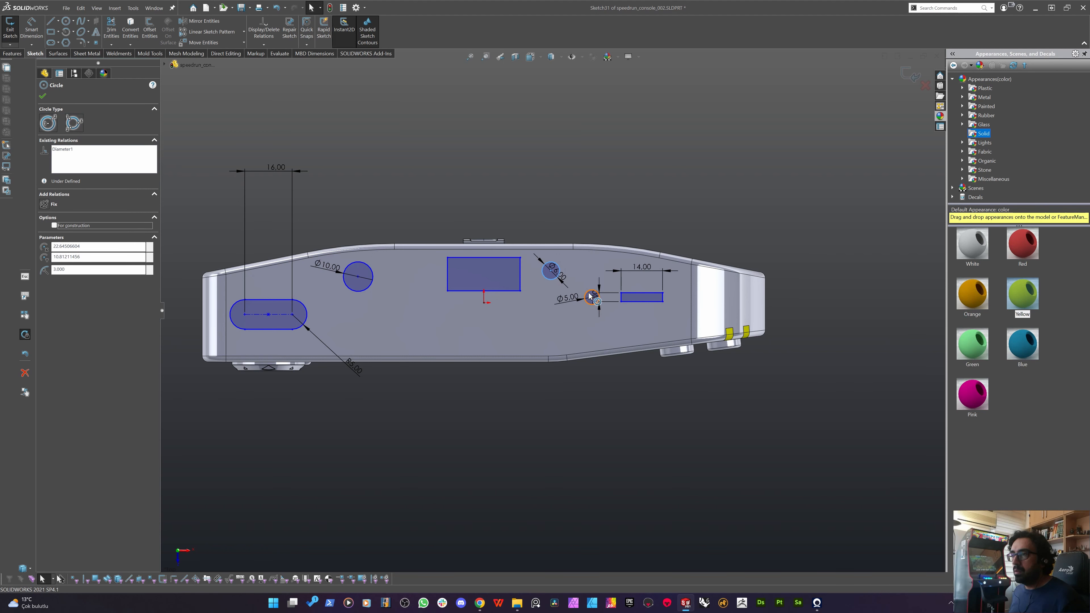
{"action": "left_click", "coordinate": [565, 158]}
Lower the 14 mm by 3 mm rectangle on the face and place the 5 mm circle above its middle.
{"action": "left_click_drag", "start_coordinate": [641, 299], "coordinate": [635, 318]}
{"action": "key", "text": "Escape"}
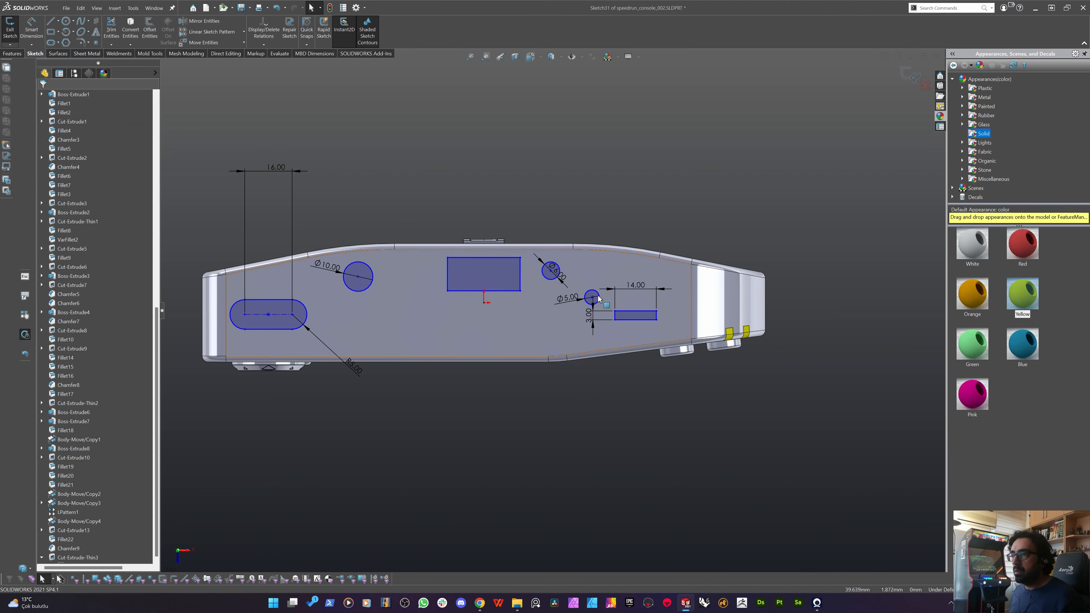
{"action": "left_click_drag", "start_coordinate": [626, 285], "coordinate": [634, 283]}
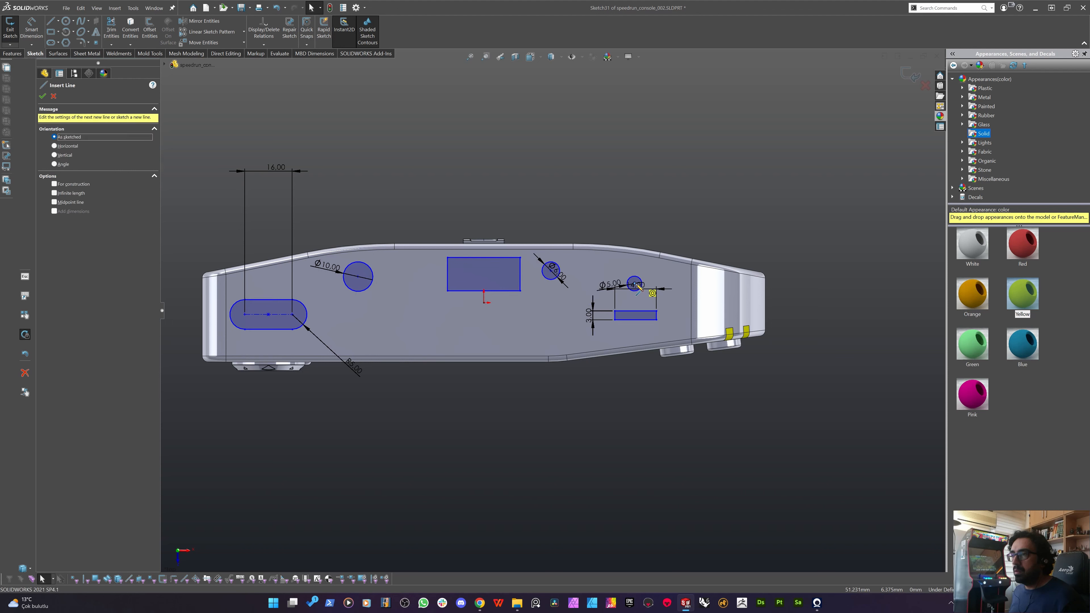
Draw a line from the 5 mm circle's centre to the midpoint of the thin rectangle's upper edge.
{"action": "key", "text": "l"}
{"action": "left_click", "coordinate": [635, 285]}
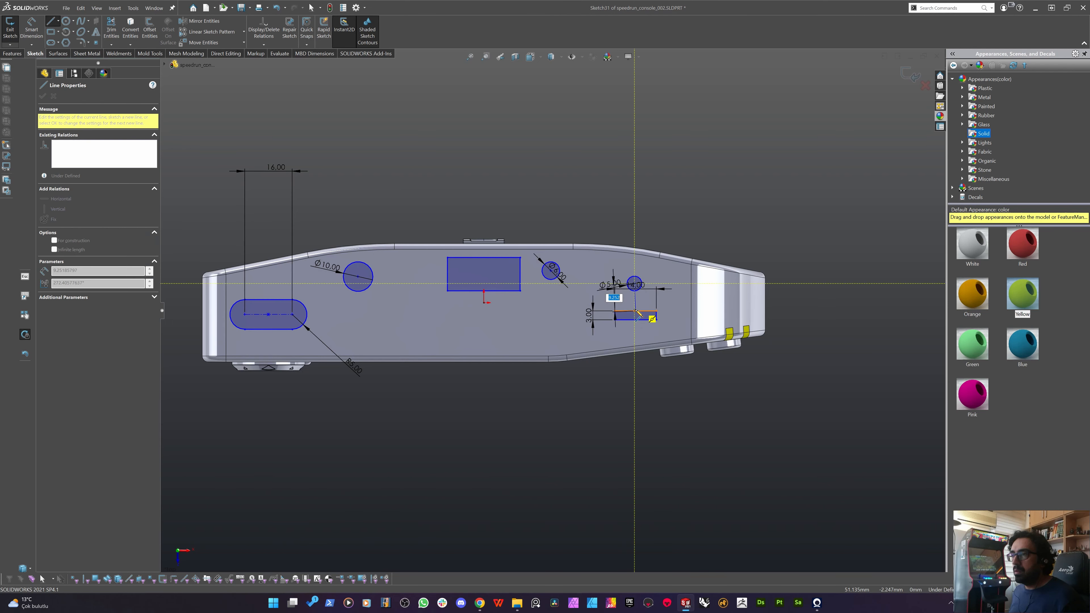
{"action": "left_click", "coordinate": [636, 310]}
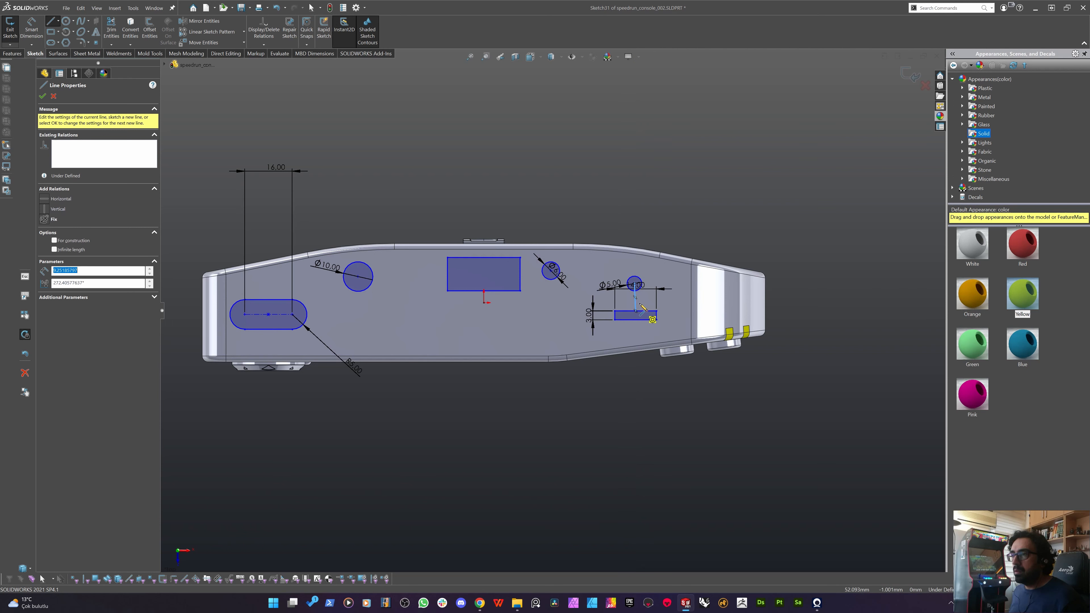
{"action": "key", "text": "Escape"}
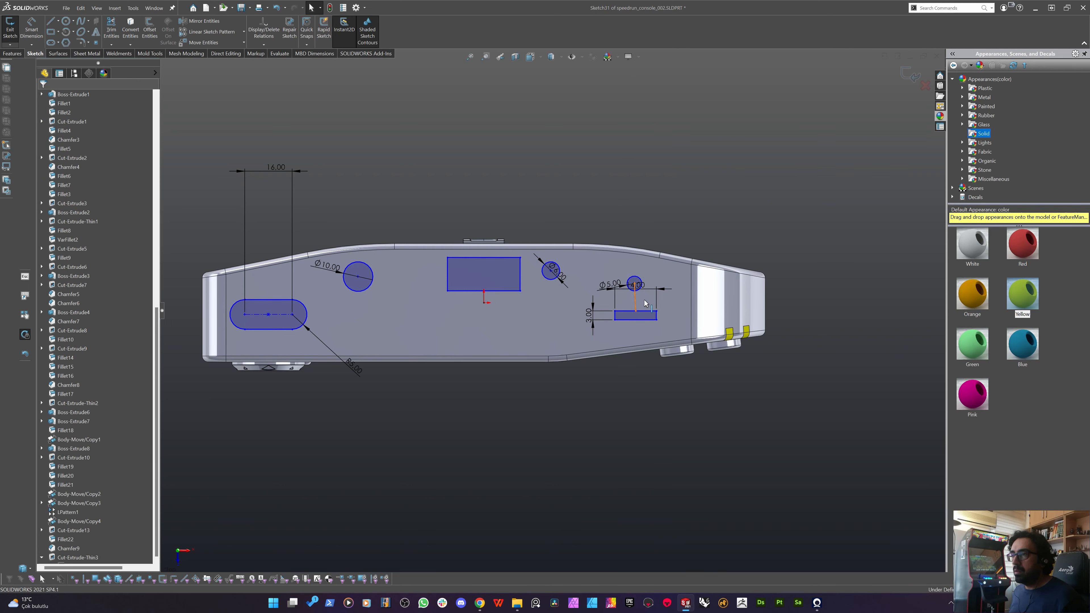
Make the line between the 5 mm circle and the thin rectangle vertical and convert it to construction geometry.
{"action": "left_click", "coordinate": [636, 301]}
{"action": "left_click", "coordinate": [59, 183]}
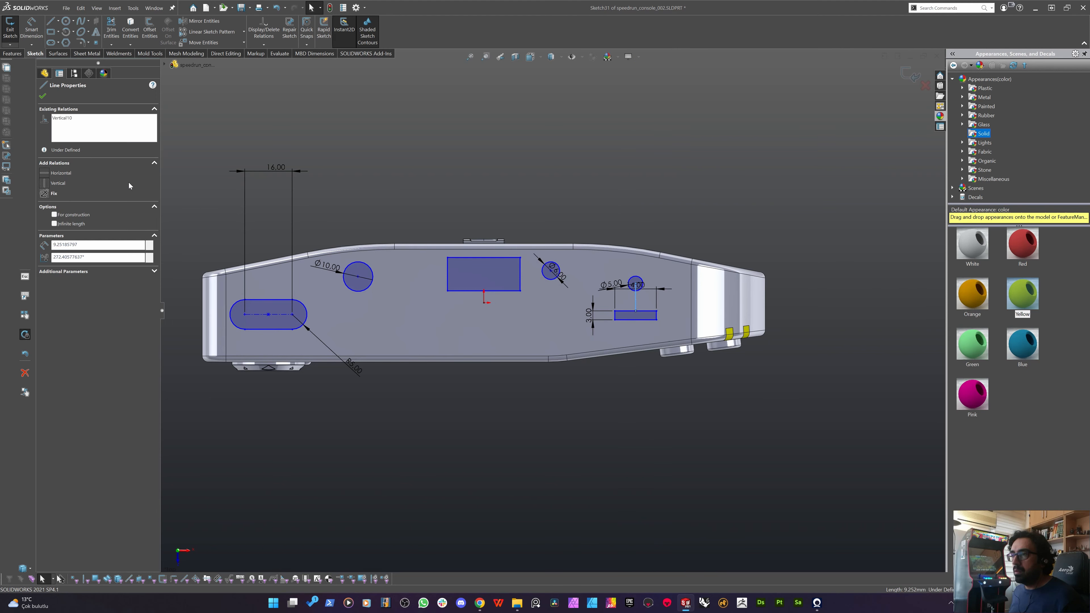
{"action": "left_click", "coordinate": [565, 167]}
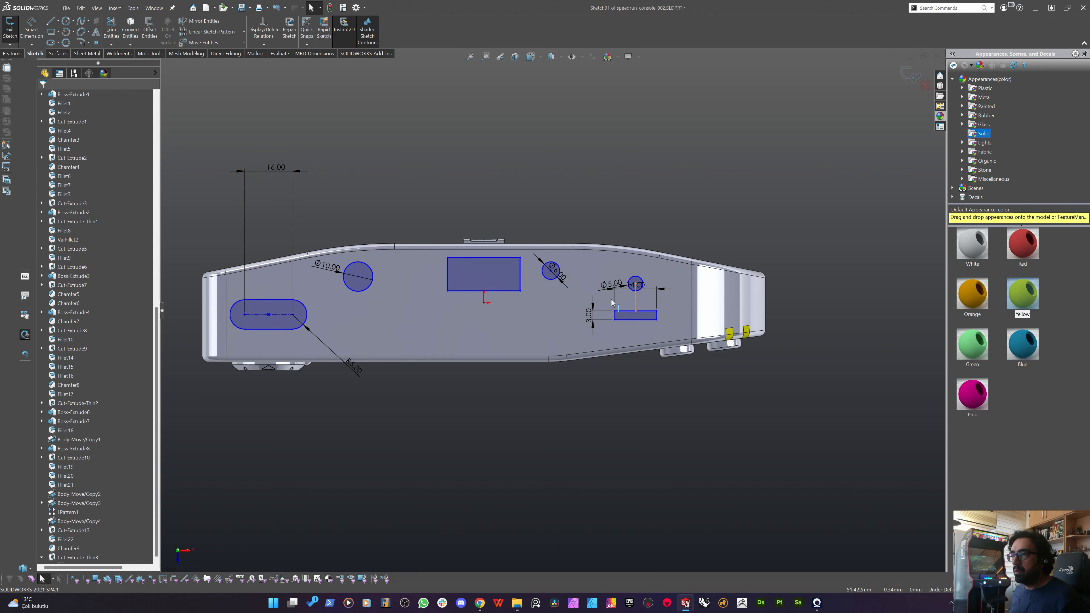
{"action": "left_click", "coordinate": [636, 303]}
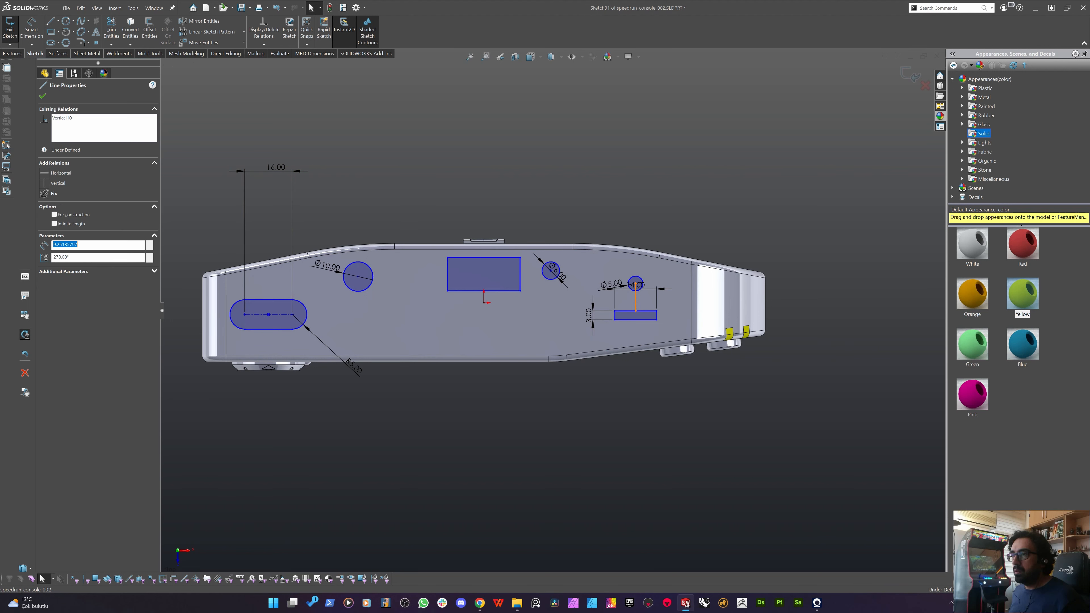
{"action": "left_click", "coordinate": [549, 172]}
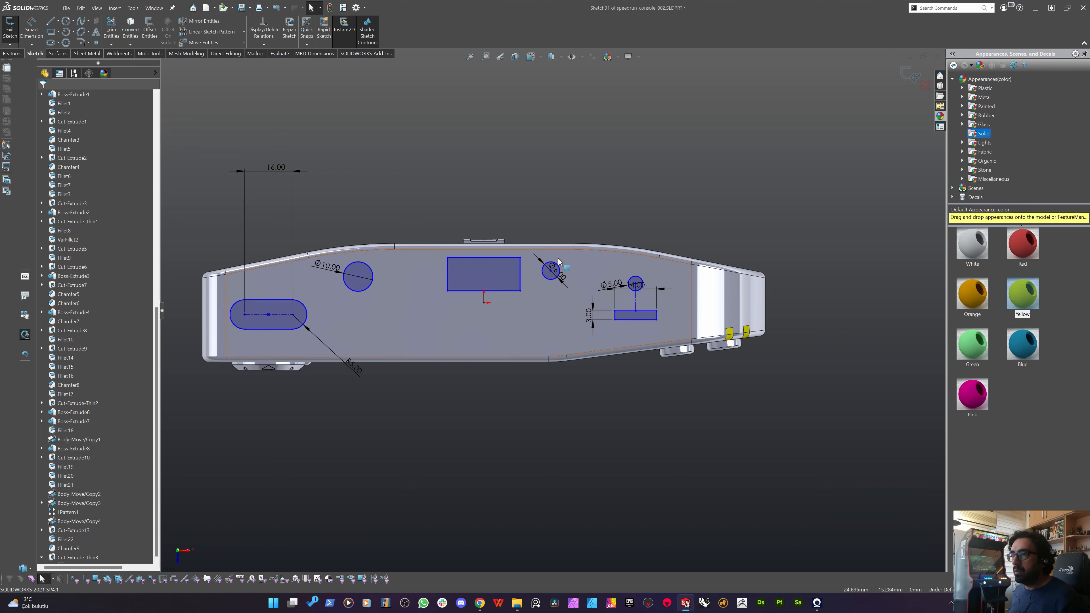
Move the 6 mm circle between the 10 mm circle and the large rectangle, and shift the 10 mm circle toward the slot.
{"action": "left_click_drag", "start_coordinate": [554, 272], "coordinate": [595, 192]}
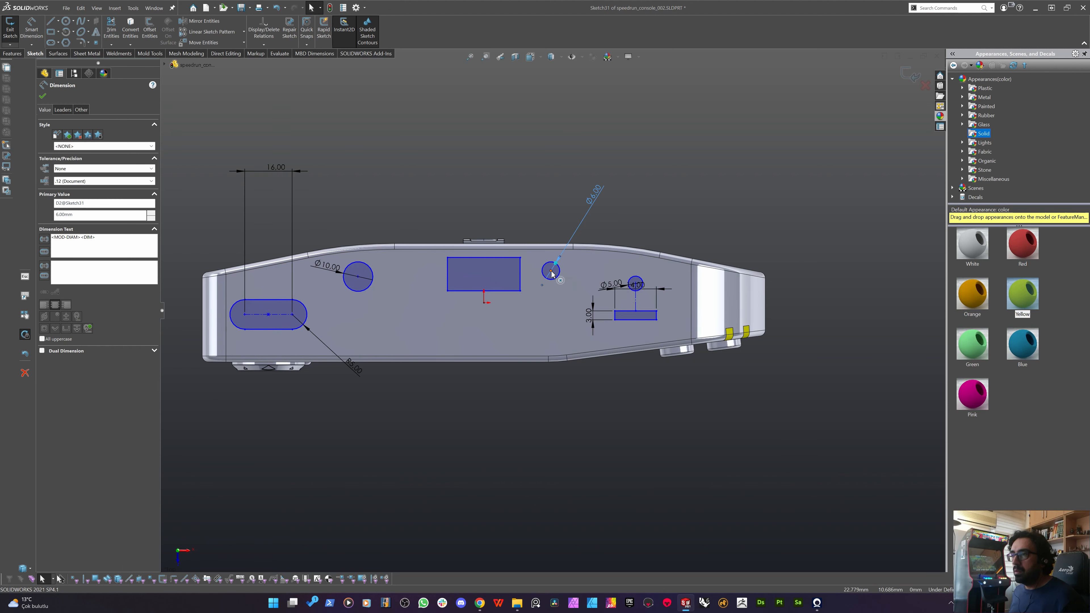
{"action": "left_click_drag", "start_coordinate": [552, 273], "coordinate": [339, 281]}
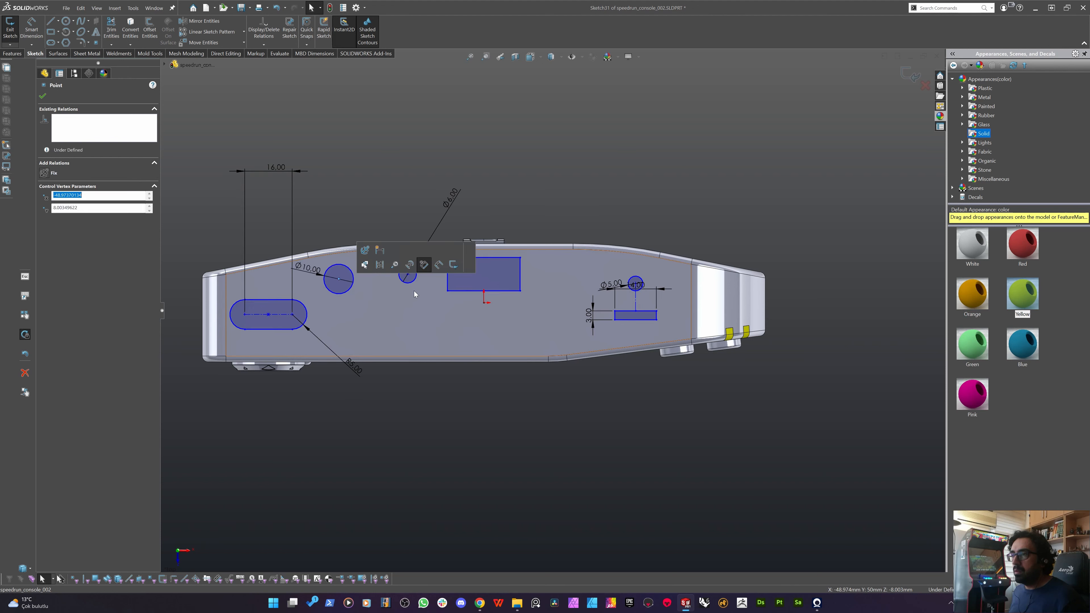
{"action": "left_click_drag", "start_coordinate": [407, 275], "coordinate": [398, 280]}
{"action": "left_click", "coordinate": [402, 162]}
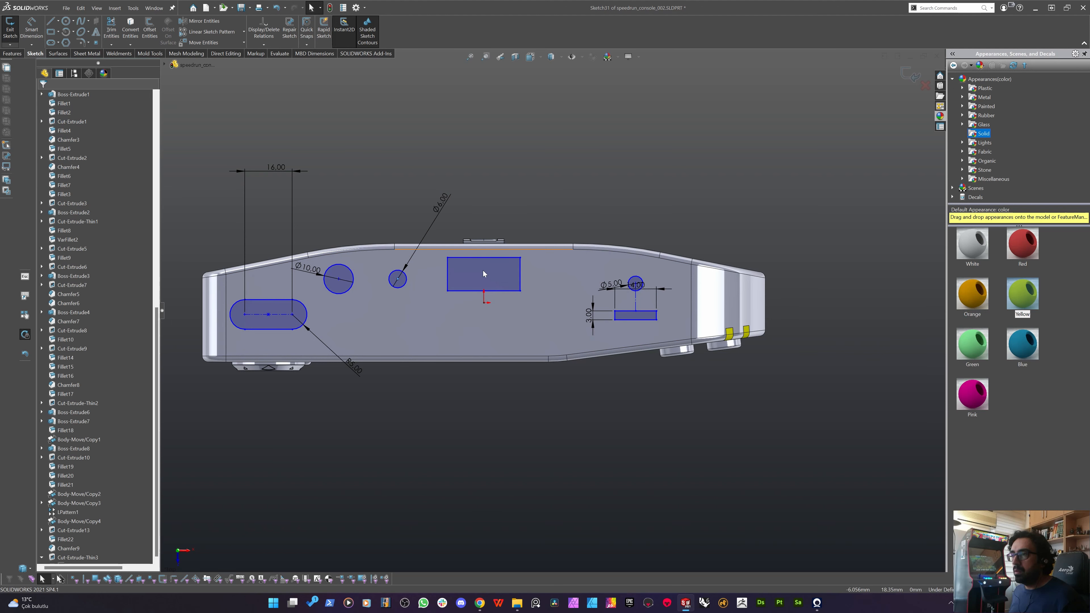
Lower the large rectangle slightly toward the origin.
{"action": "left_click_drag", "start_coordinate": [497, 269], "coordinate": [484, 273]}
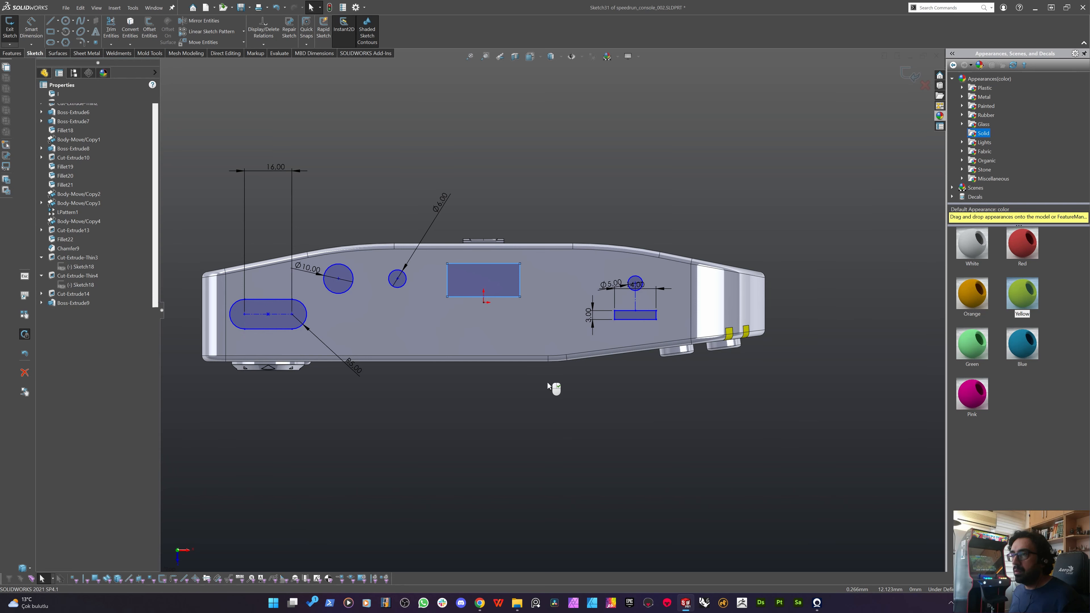
{"action": "left_click", "coordinate": [547, 382]}
Examine the overall arrangement of the port openings along the console's side face.
{"action": "scroll", "coordinate": [540, 408], "scroll_direction": "up", "scroll_amount": 4}
{"action": "scroll", "coordinate": [540, 408], "scroll_direction": "up", "scroll_amount": 2}
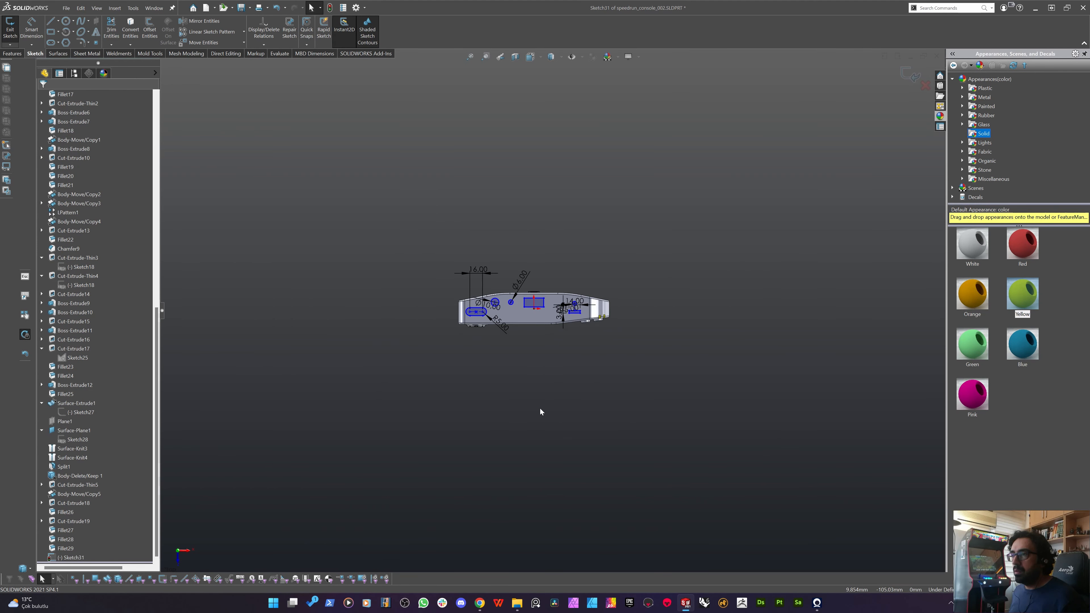
{"action": "scroll", "coordinate": [573, 403], "scroll_direction": "down", "scroll_amount": 2}
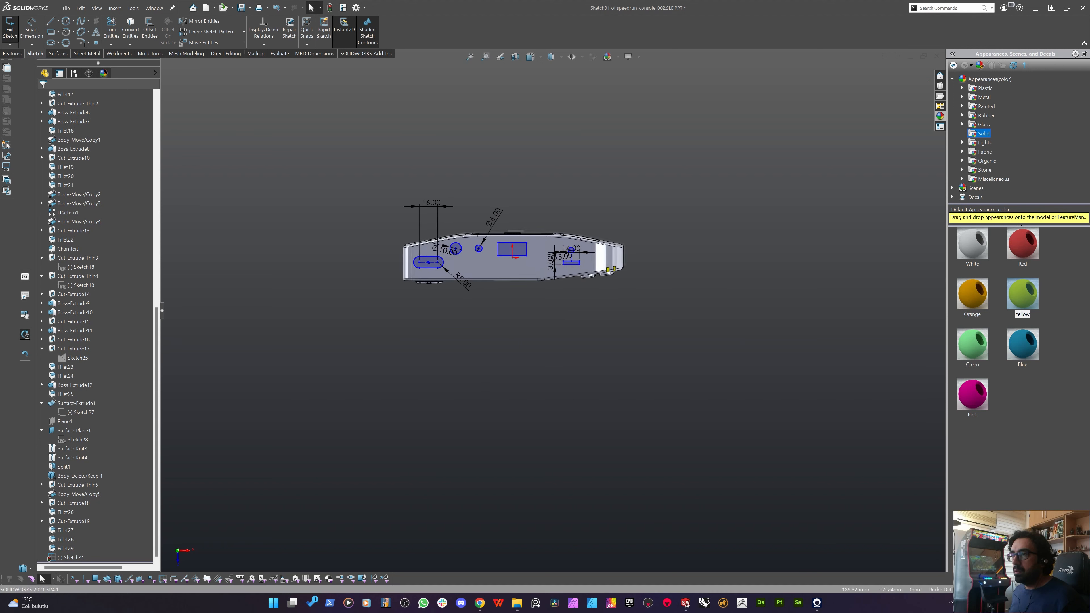
{"action": "mouse_move", "coordinate": [818, 603]}
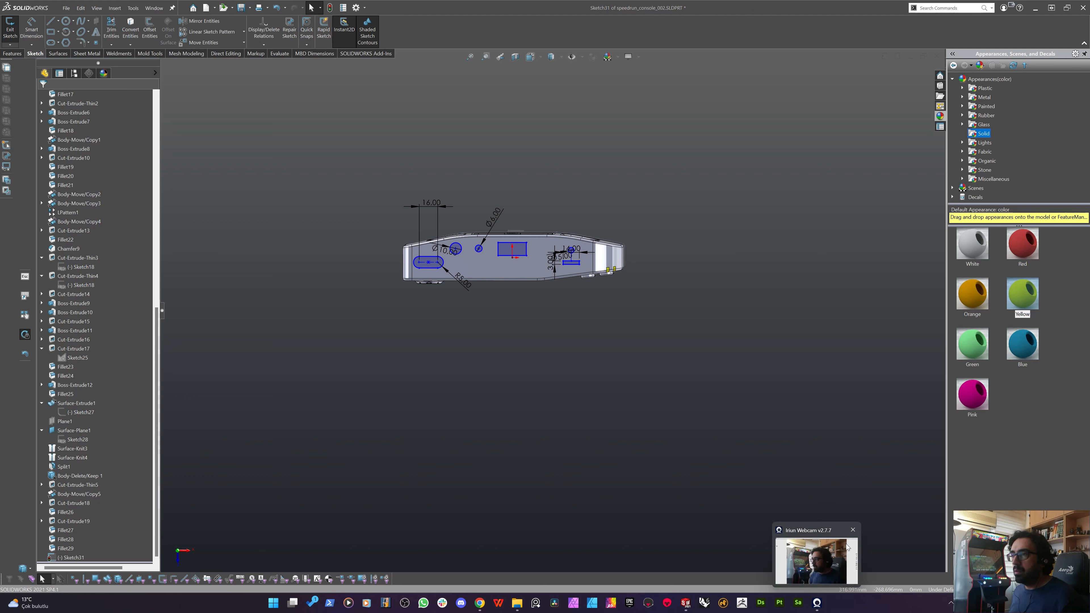
{"action": "mouse_move", "coordinate": [860, 533]}
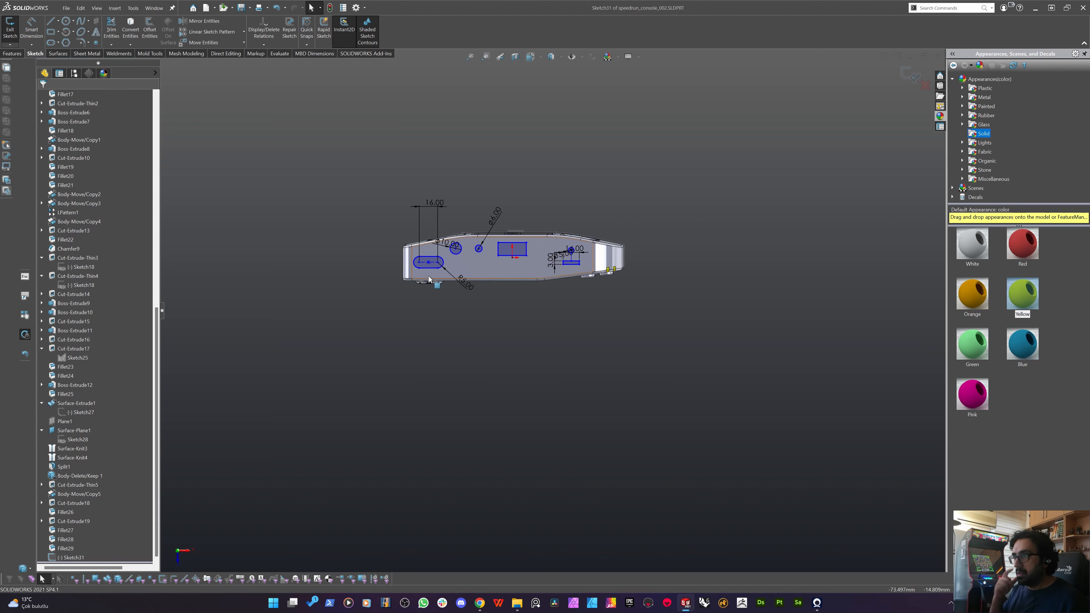
{"action": "scroll", "coordinate": [510, 308], "scroll_direction": "up", "scroll_amount": 3}
{"action": "scroll", "coordinate": [510, 310], "scroll_direction": "down", "scroll_amount": 5}
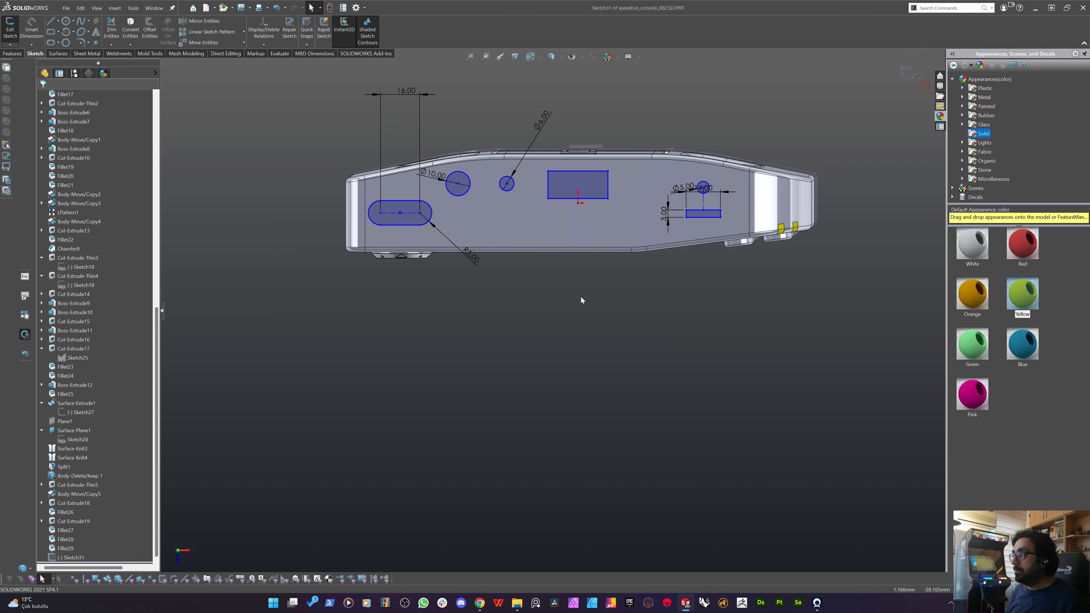
{"action": "scroll", "coordinate": [573, 296], "scroll_direction": "up", "scroll_amount": 3}
{"action": "scroll", "coordinate": [568, 295], "scroll_direction": "down", "scroll_amount": 3}
{"action": "scroll", "coordinate": [568, 295], "scroll_direction": "down", "scroll_amount": 3}
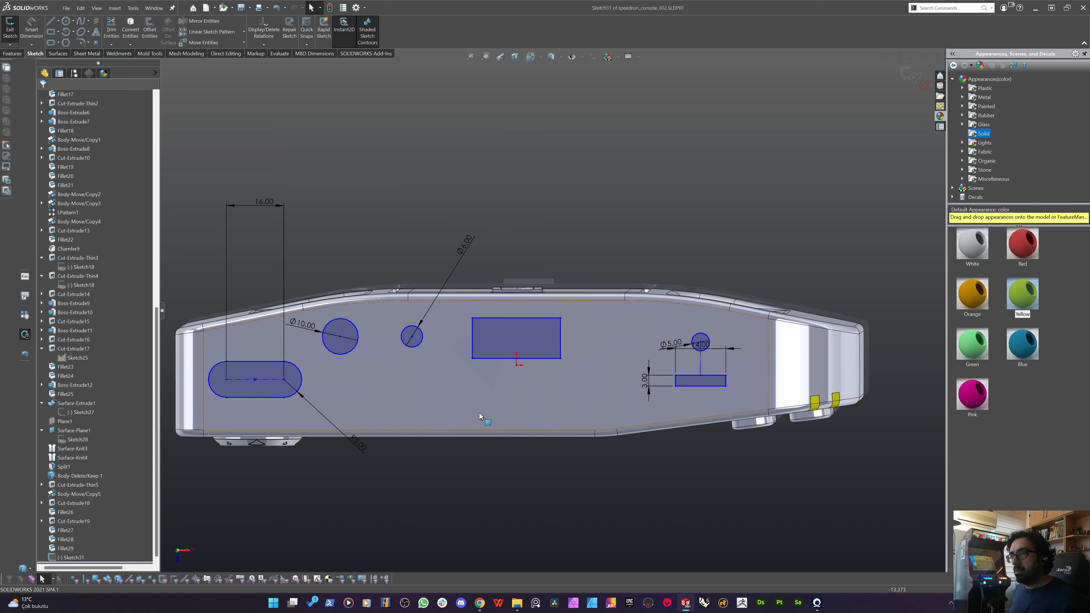
{"action": "scroll", "coordinate": [482, 416], "scroll_direction": "up", "scroll_amount": 3}
Shift the slot slightly toward the 10 mm circle and nudge the 10 mm circle toward the 6 mm circle.
{"action": "mouse_move", "coordinate": [478, 435]}
{"action": "middle_mouse_down"}
{"action": "mouse_move", "coordinate": [431, 282]}
{"action": "mouse_move", "coordinate": [423, 327]}
{"action": "middle_mouse_up"}
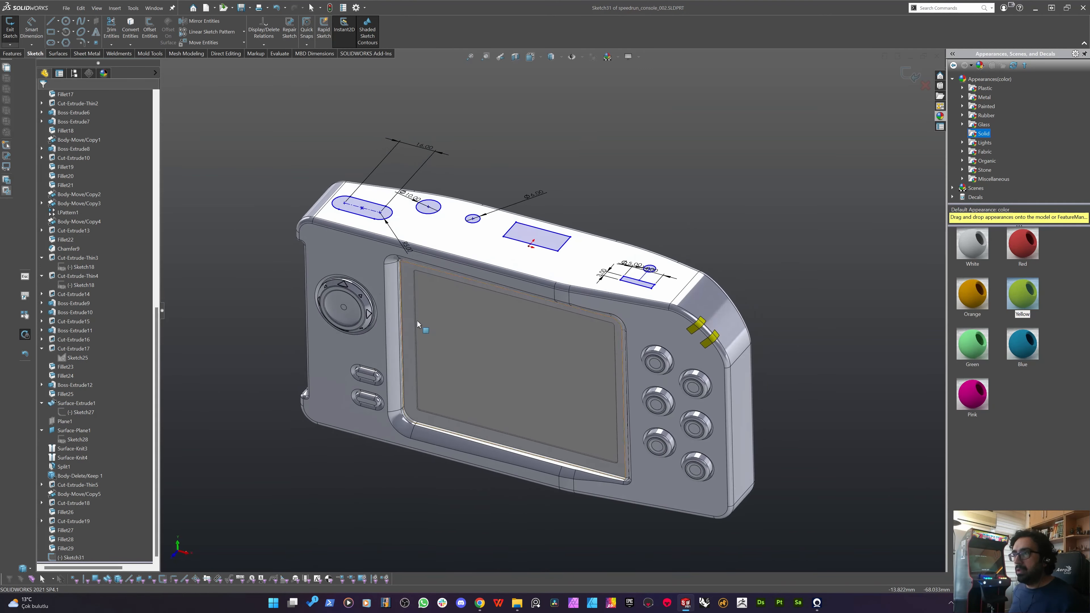
{"action": "scroll", "coordinate": [361, 206], "scroll_direction": "down", "scroll_amount": 3}
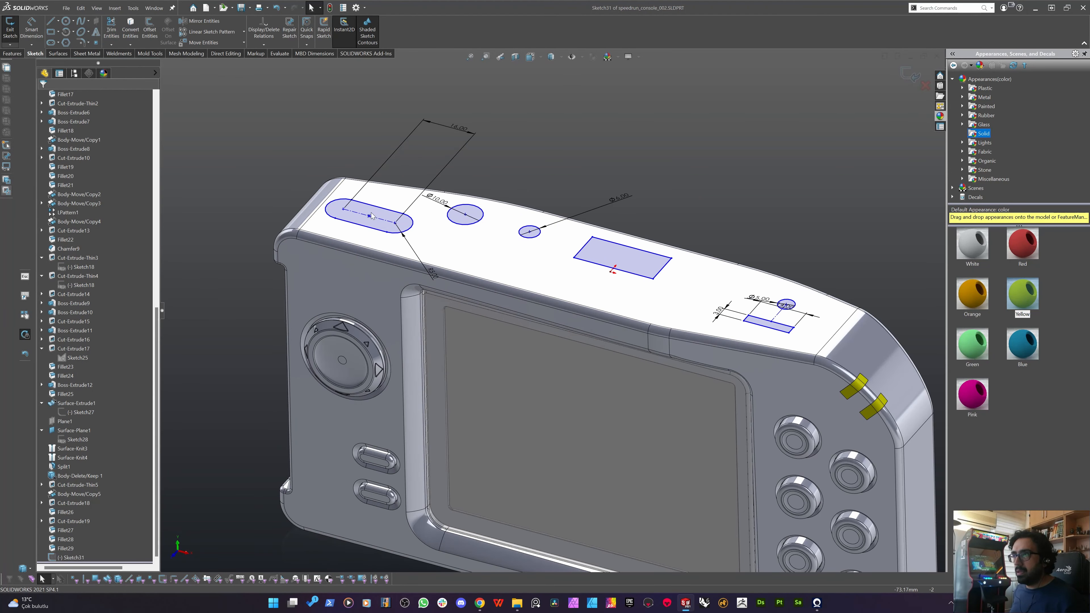
{"action": "left_click_drag", "start_coordinate": [379, 221], "coordinate": [383, 222]}
{"action": "scroll", "coordinate": [300, 273], "scroll_direction": "up", "scroll_amount": 3}
{"action": "left_click", "coordinate": [294, 277]}
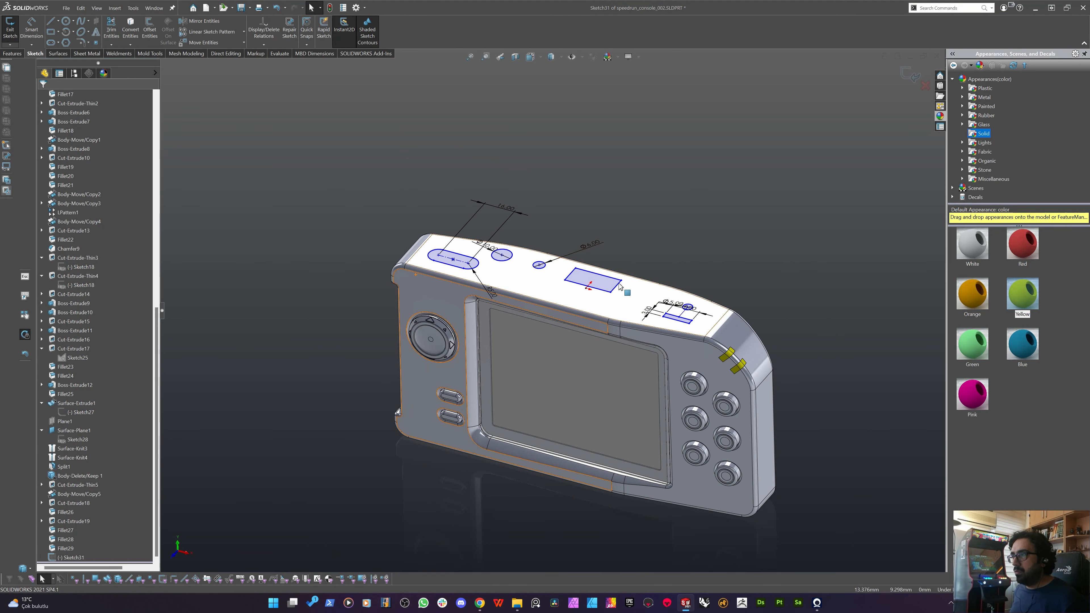
{"action": "scroll", "coordinate": [577, 300], "scroll_direction": "down", "scroll_amount": 2}
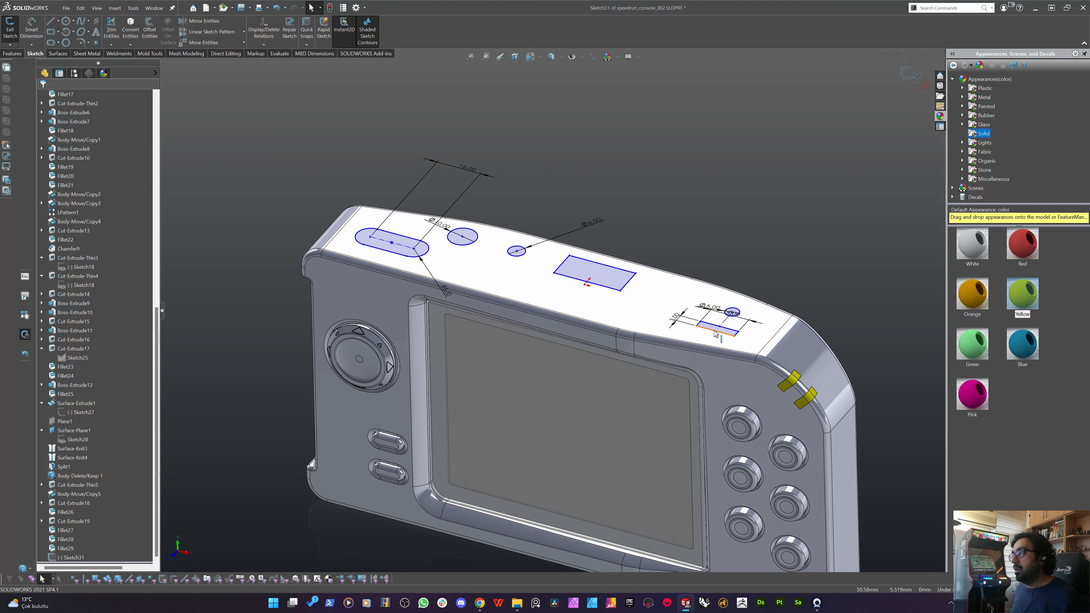
{"action": "left_click_drag", "start_coordinate": [463, 239], "coordinate": [473, 243]}
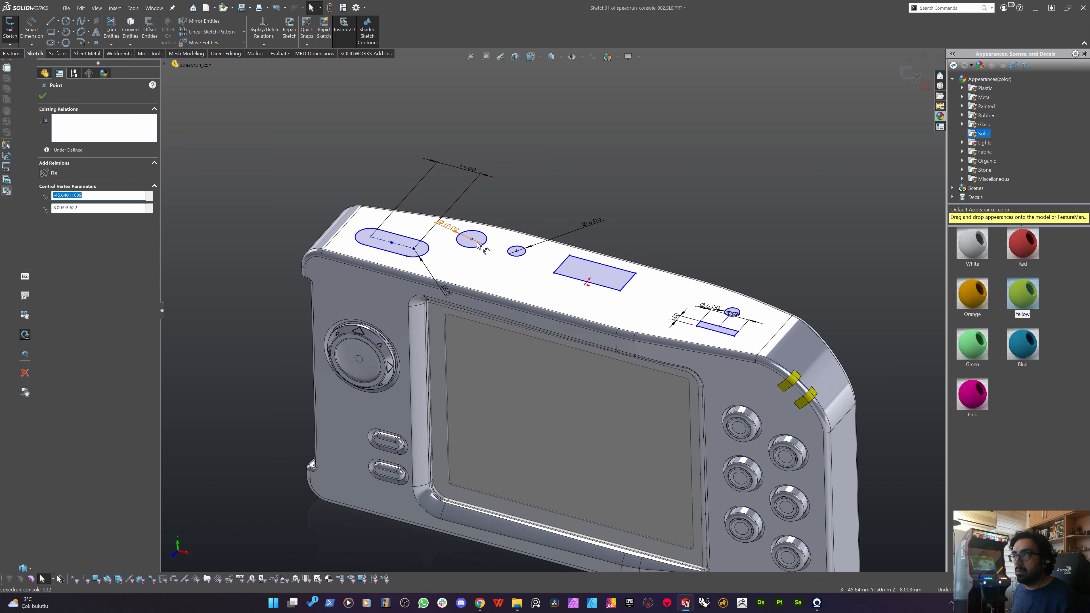
Raise the large rectangle away from the origin, toward the edge farther from the screen side.
{"action": "middle_click_drag", "start_coordinate": [560, 289], "coordinate": [570, 337]}
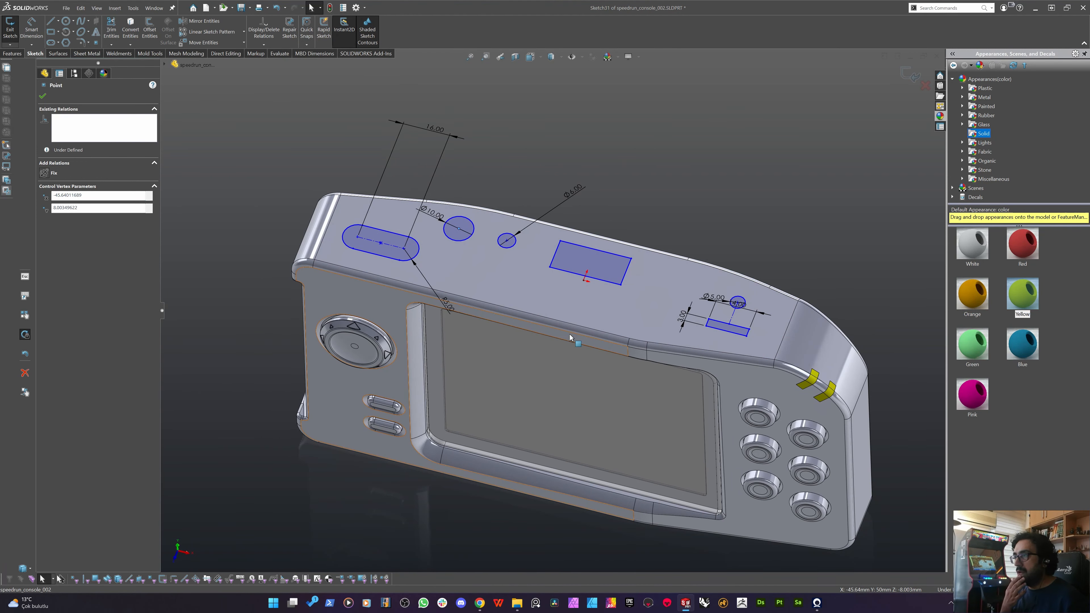
{"action": "left_click_drag", "start_coordinate": [590, 260], "coordinate": [596, 254]}
{"action": "left_click", "coordinate": [617, 148]}
Dimension the large rectangle's long edge at 22 mm.
{"action": "key", "text": "d"}
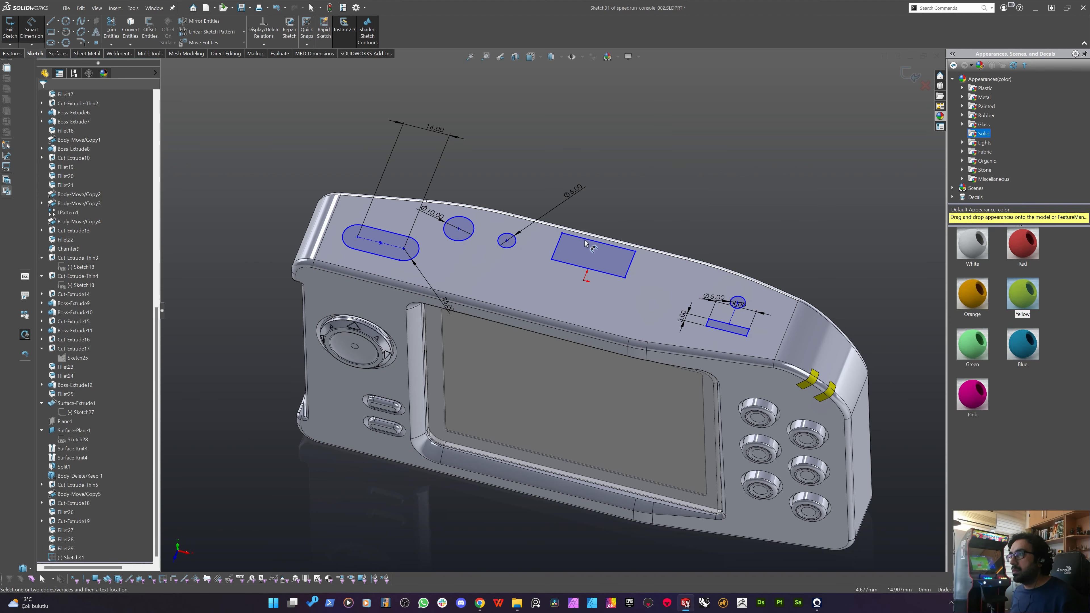
{"action": "left_click", "coordinate": [583, 242]}
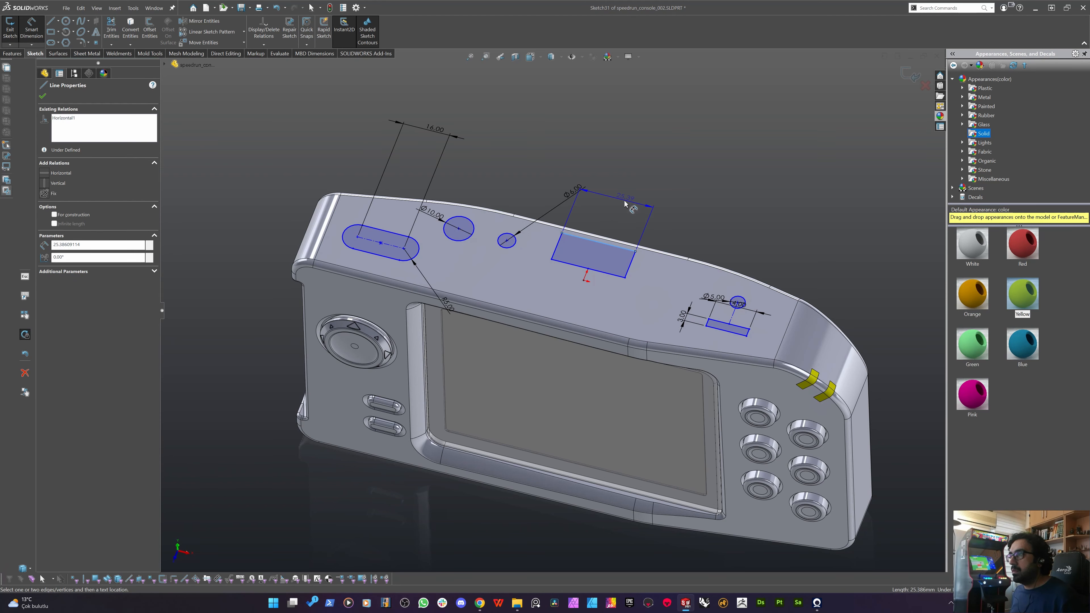
{"action": "left_click", "coordinate": [625, 214]}
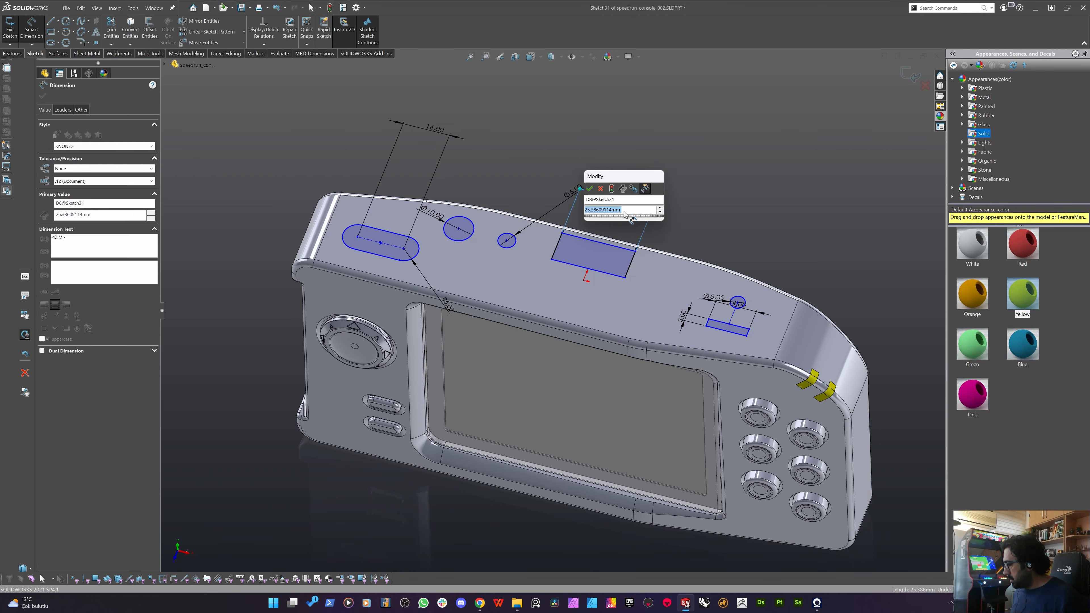
{"action": "type", "text": "22"}
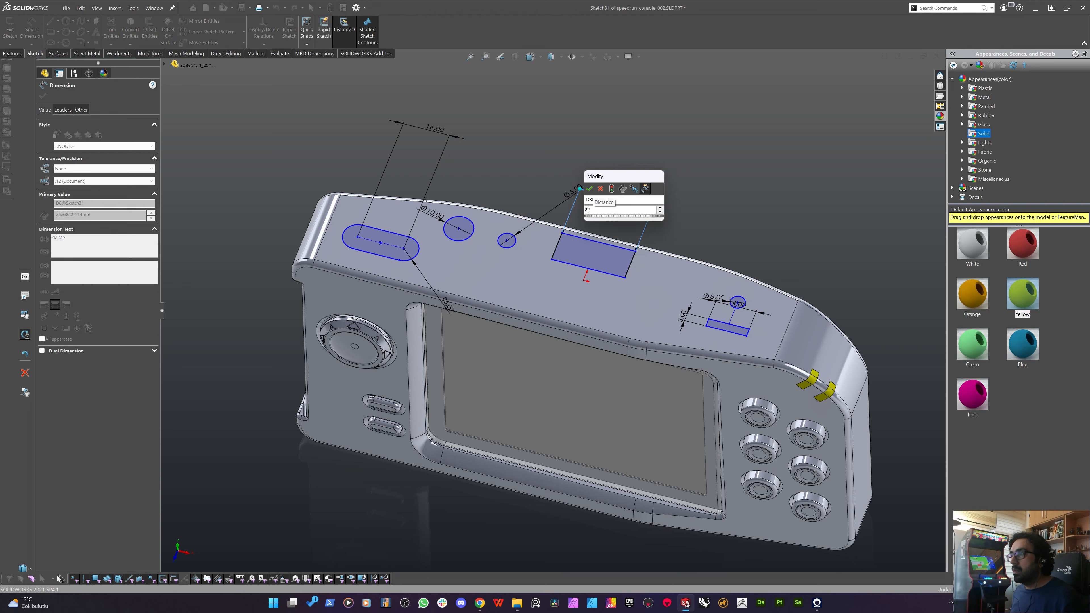
{"action": "key", "text": "Escape"}
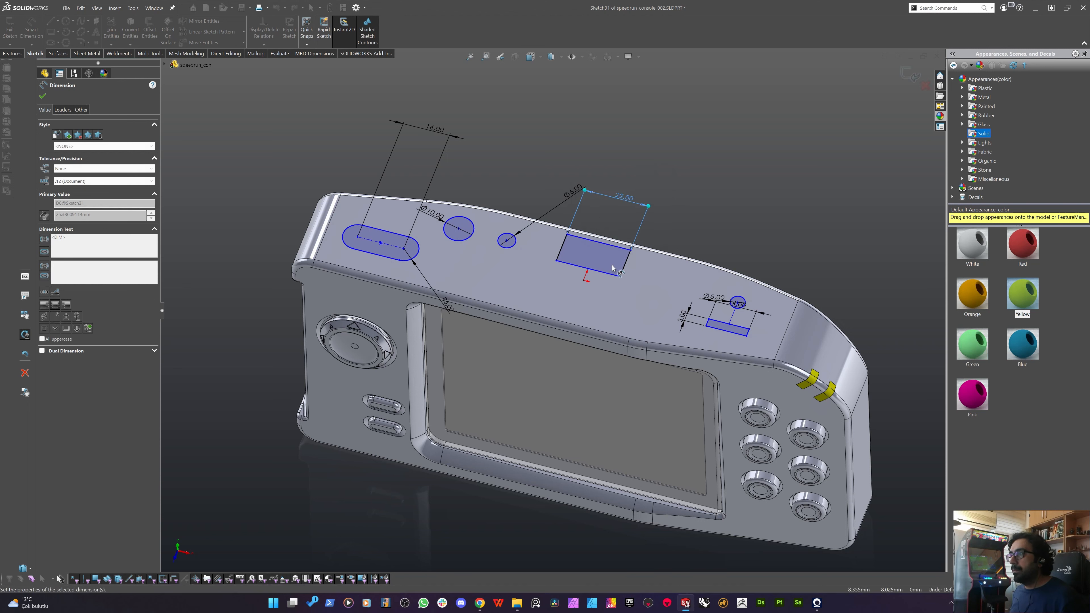
Dimension the height of the 22 mm wide rectangle on the console's upper face and set it to 10 mm.
{"action": "left_click", "coordinate": [627, 263]}
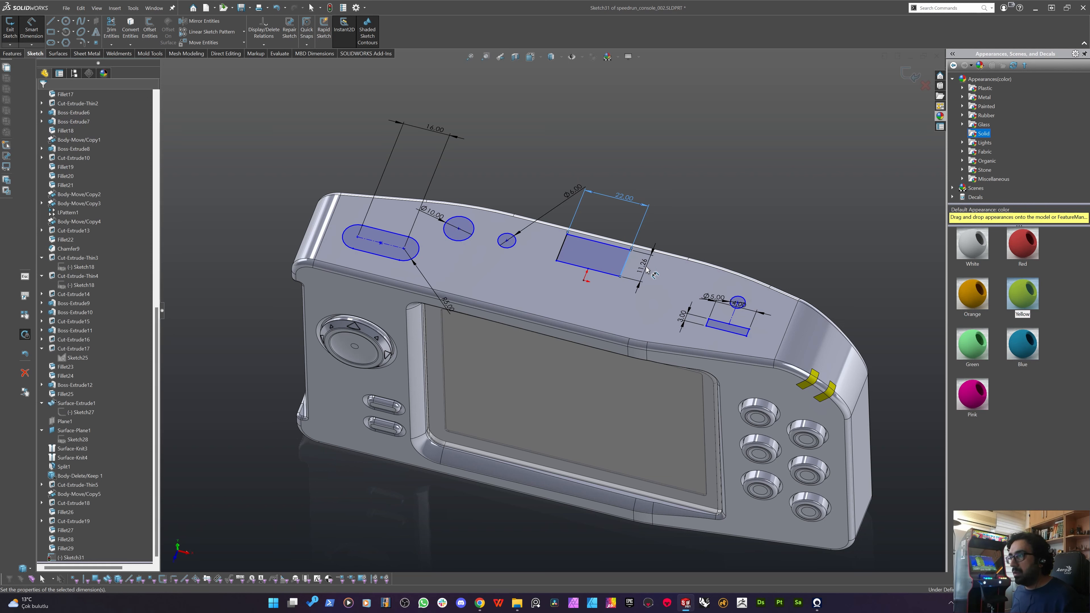
{"action": "left_click", "coordinate": [646, 269]}
{"action": "type", "text": "12"}
{"action": "key", "text": "Return"}
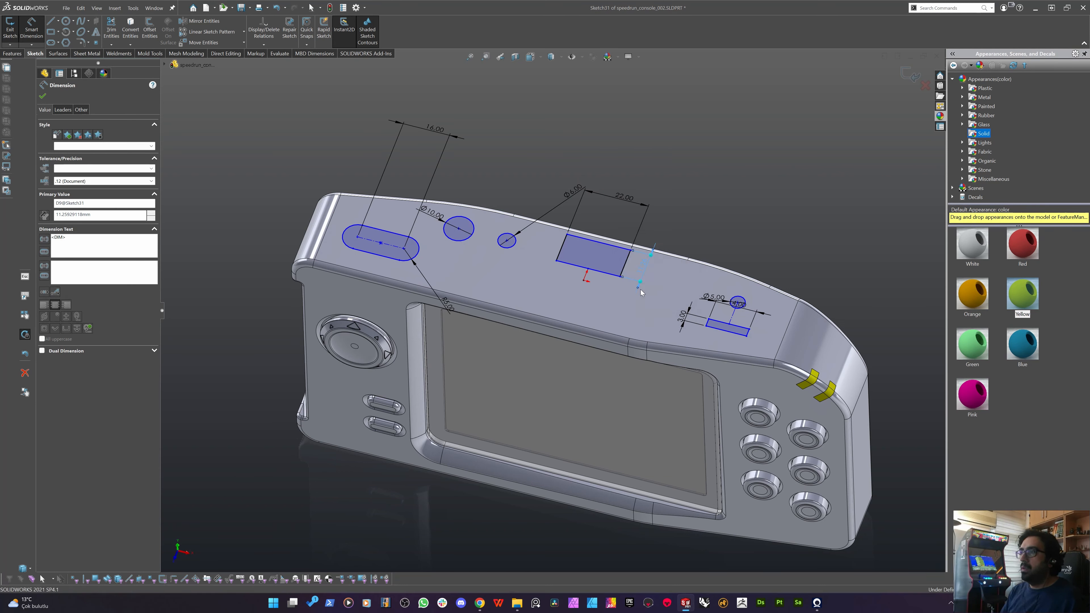
{"action": "key", "text": "Escape"}
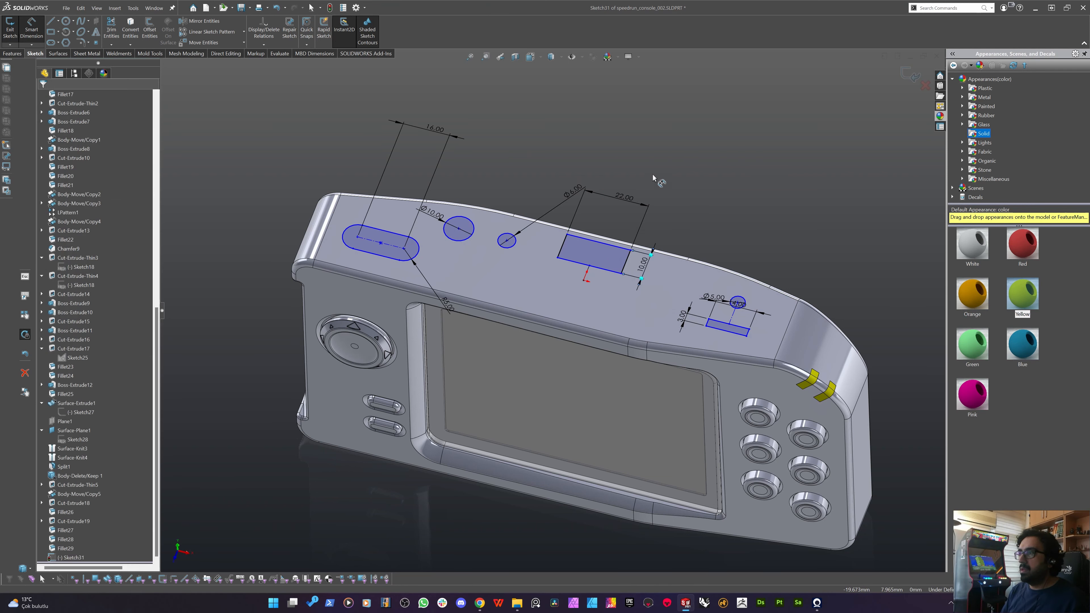
{"action": "key", "text": "Escape"}
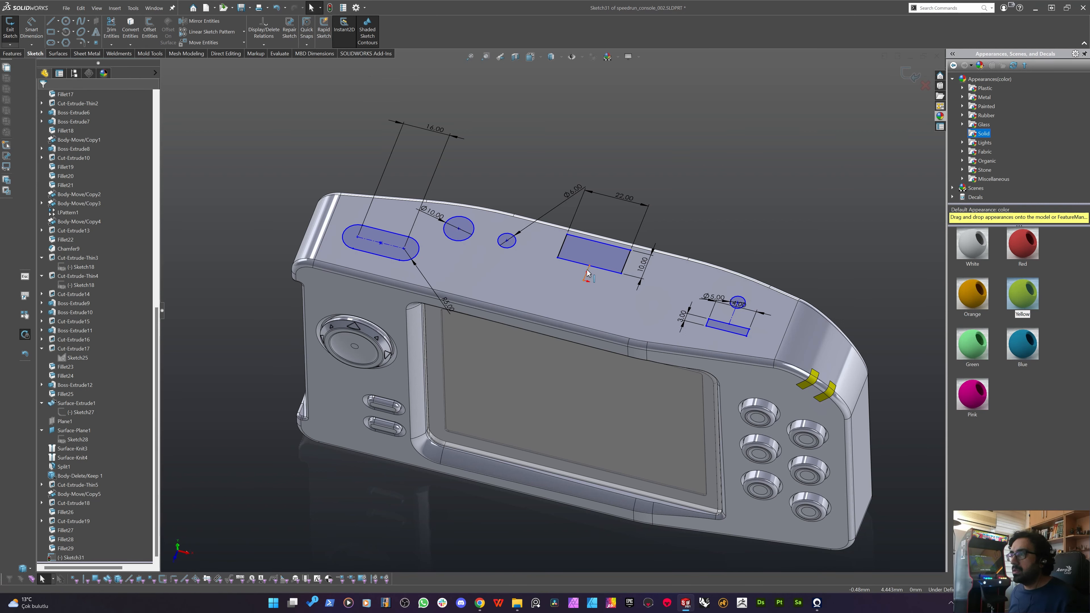
Dimension the distance between the 22 mm rectangle's lower edge and the origin, and set it to 6.30 mm.
{"action": "key", "text": "d"}
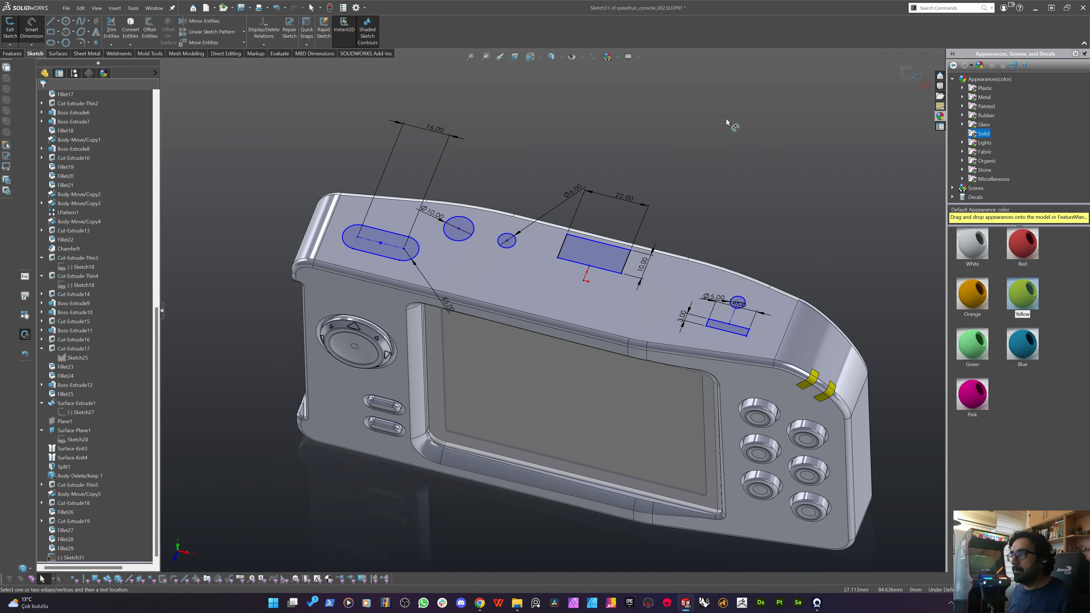
{"action": "left_click", "coordinate": [588, 270]}
{"action": "left_click", "coordinate": [757, 211]}
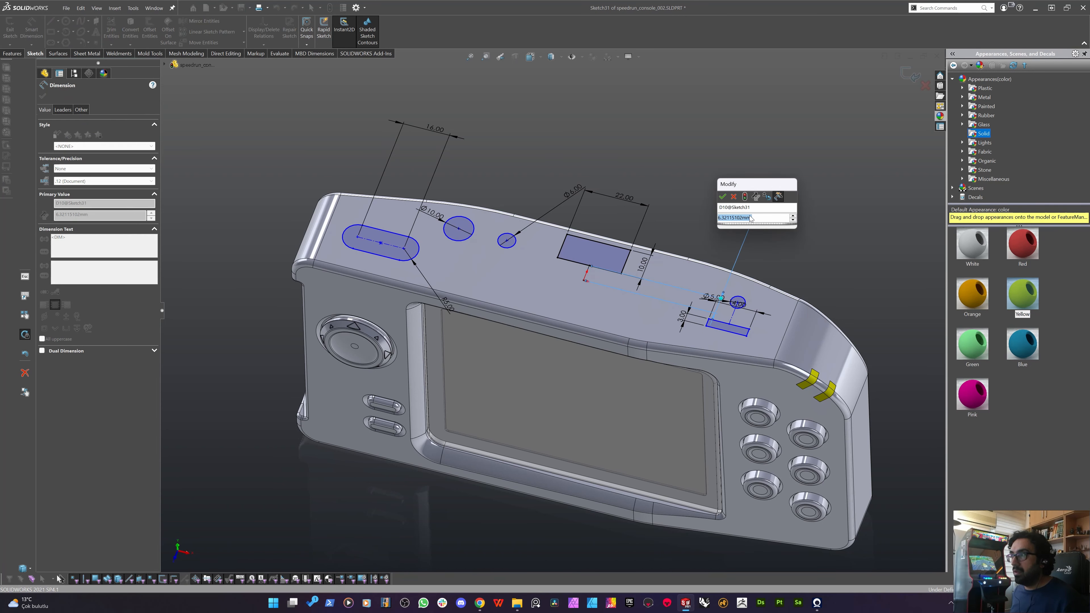
{"action": "type", "text": "6,5"}
{"action": "key", "text": "Return"}
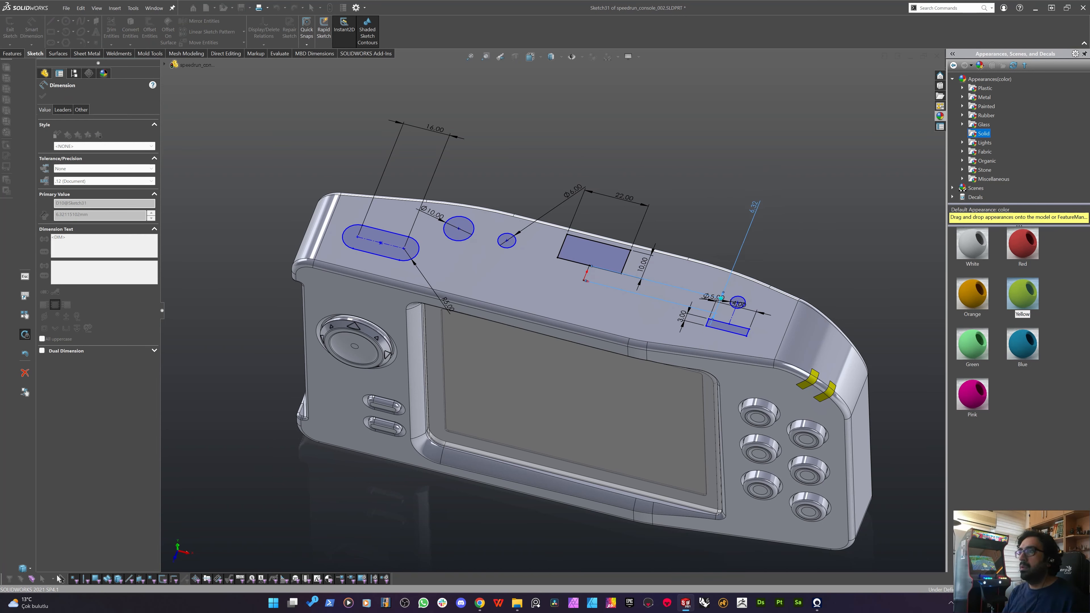
{"action": "key", "text": "Escape"}
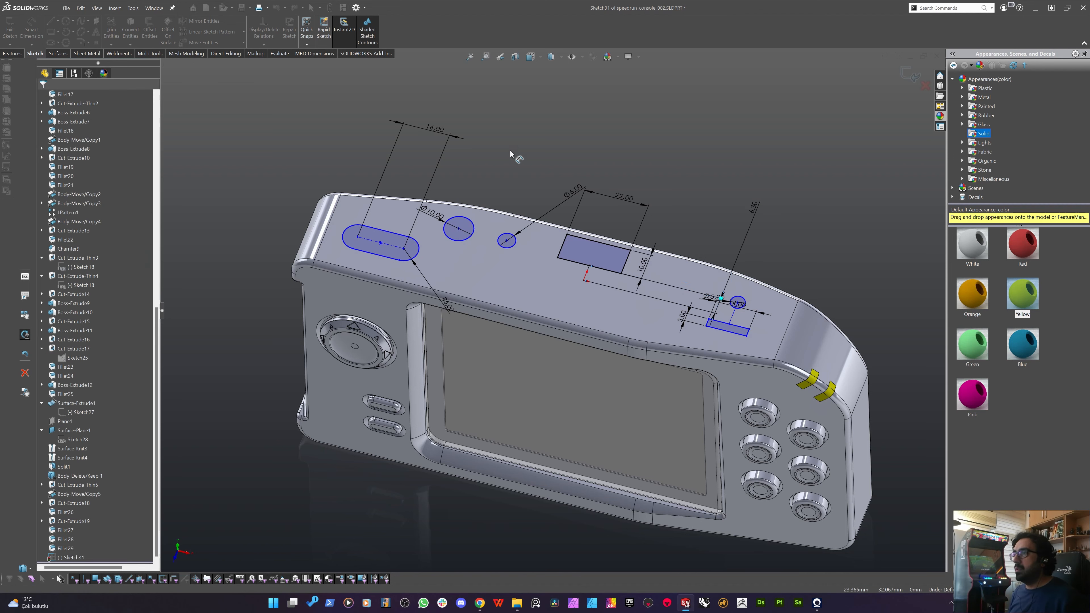
Set the length of the 3 mm high rectangle to 16 mm and shift it with its 5 mm circle slightly towards the origin.
{"action": "scroll", "coordinate": [509, 140], "scroll_direction": "up", "scroll_amount": 3}
{"action": "middle_click_drag", "start_coordinate": [407, 209], "coordinate": [380, 204]}
{"action": "scroll", "coordinate": [675, 309], "scroll_direction": "down", "scroll_amount": 5}
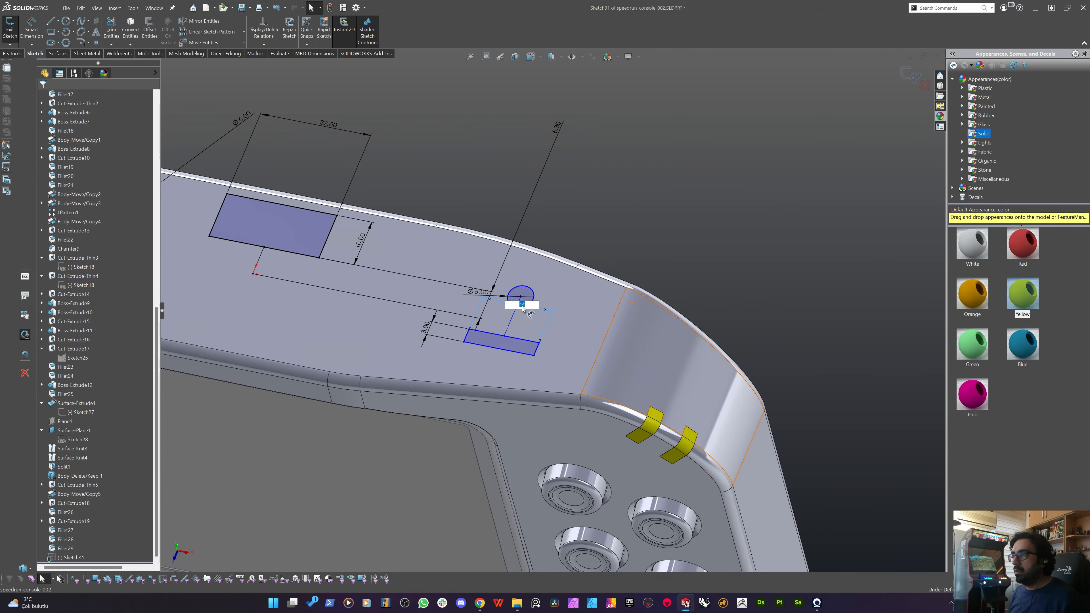
{"action": "type", "text": "16"}
{"action": "key", "text": "Return"}
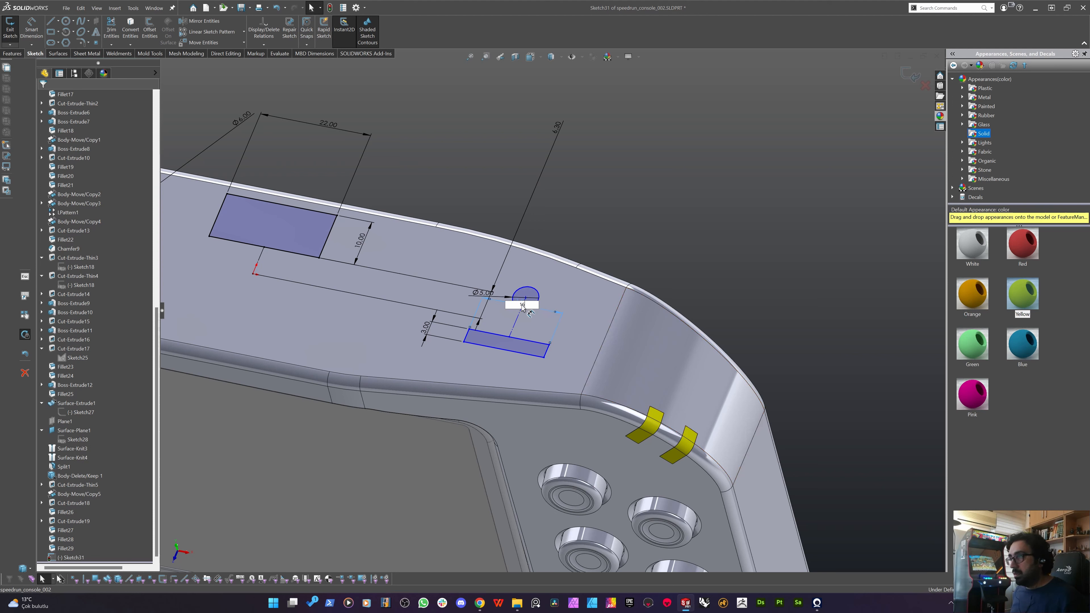
{"action": "left_click_drag", "start_coordinate": [519, 311], "coordinate": [506, 309]}
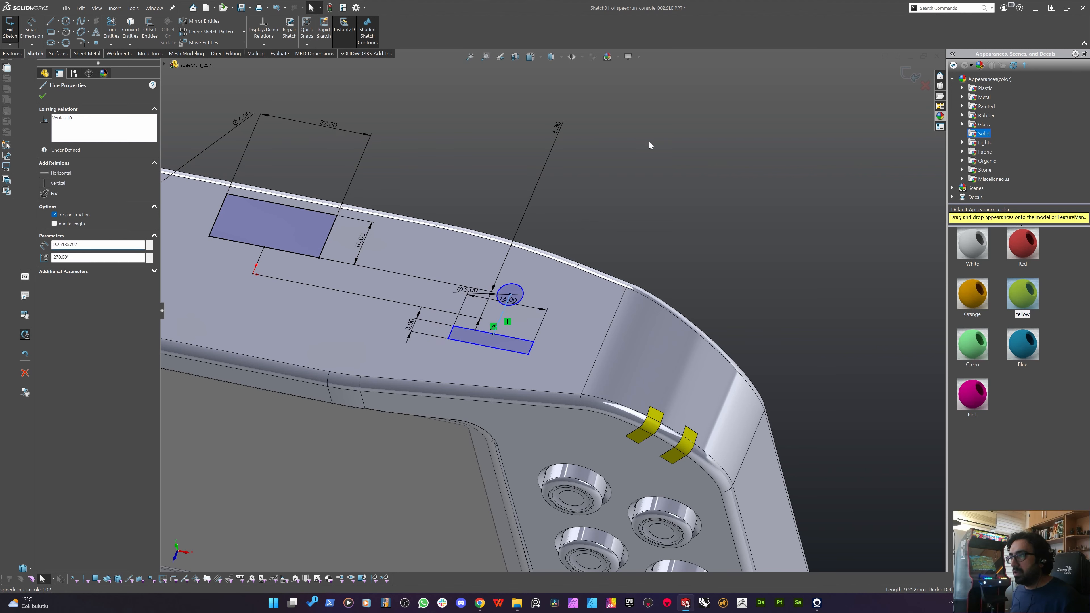
{"action": "key", "text": "Escape"}
Exit and reopen the sketch on the upper face, and remove the slot's horizontal relation.
{"action": "scroll", "coordinate": [364, 319], "scroll_direction": "up", "scroll_amount": 5}
{"action": "middle_click_drag", "start_coordinate": [321, 428], "coordinate": [300, 226]}
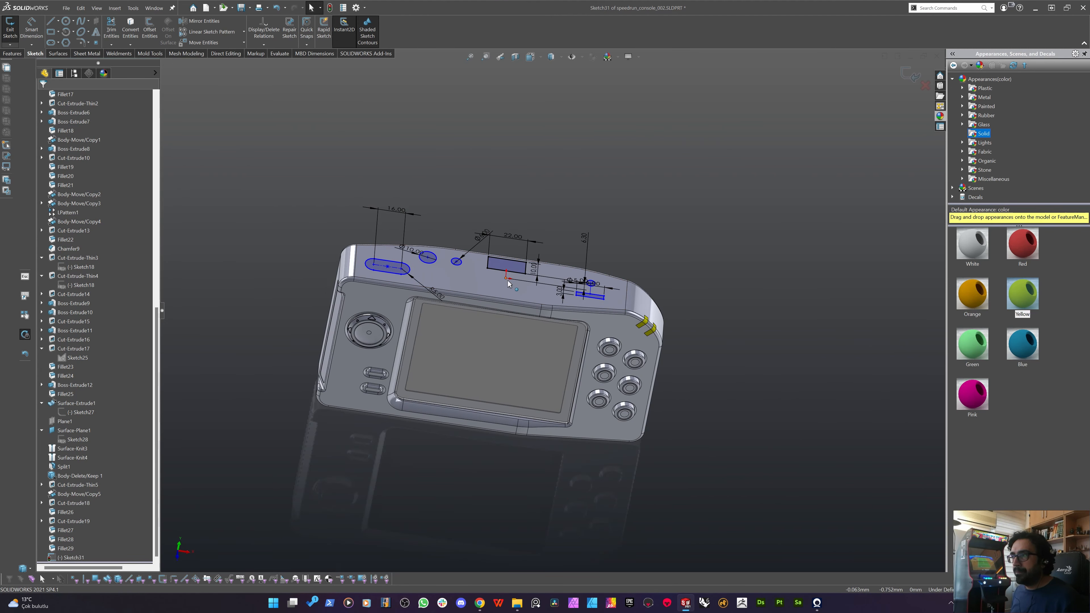
{"action": "scroll", "coordinate": [505, 280], "scroll_direction": "down", "scroll_amount": 2}
{"action": "middle_click_drag", "start_coordinate": [506, 280], "coordinate": [466, 288]}
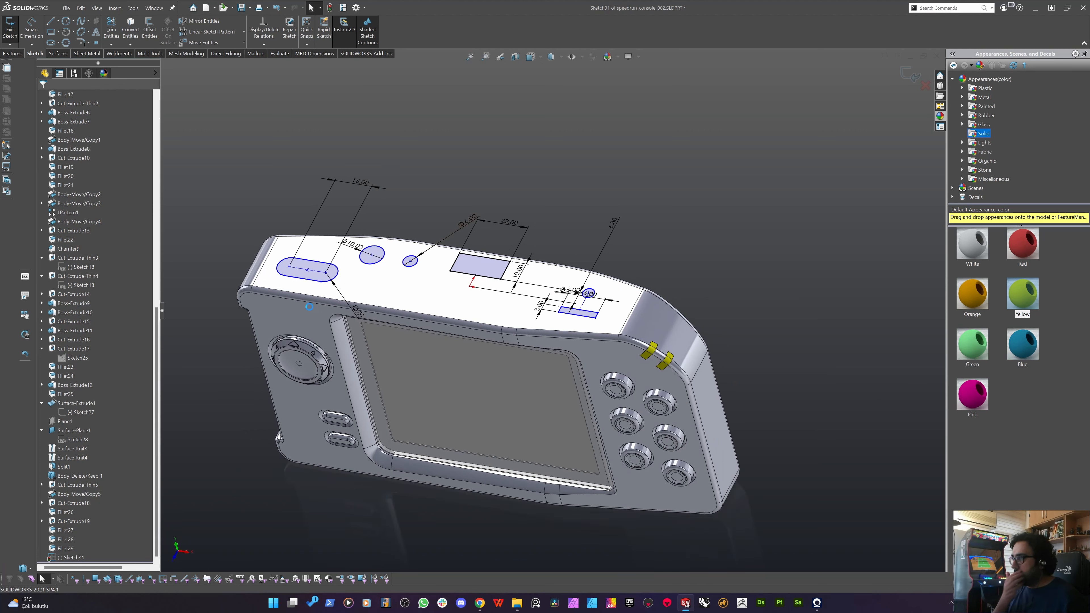
{"action": "left_click", "coordinate": [302, 271]}
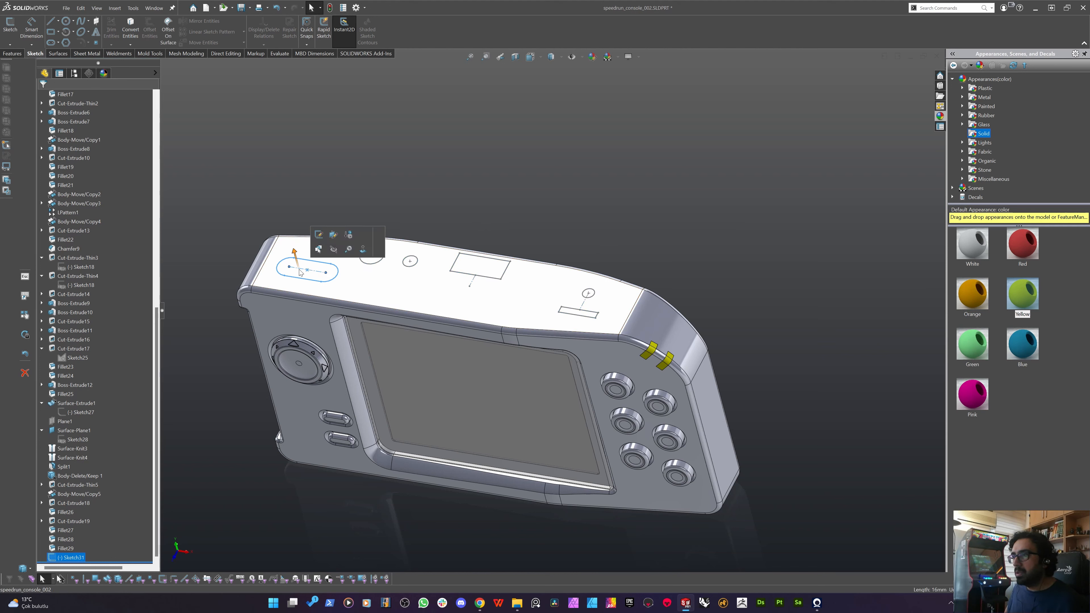
{"action": "double_click", "coordinate": [318, 273]}
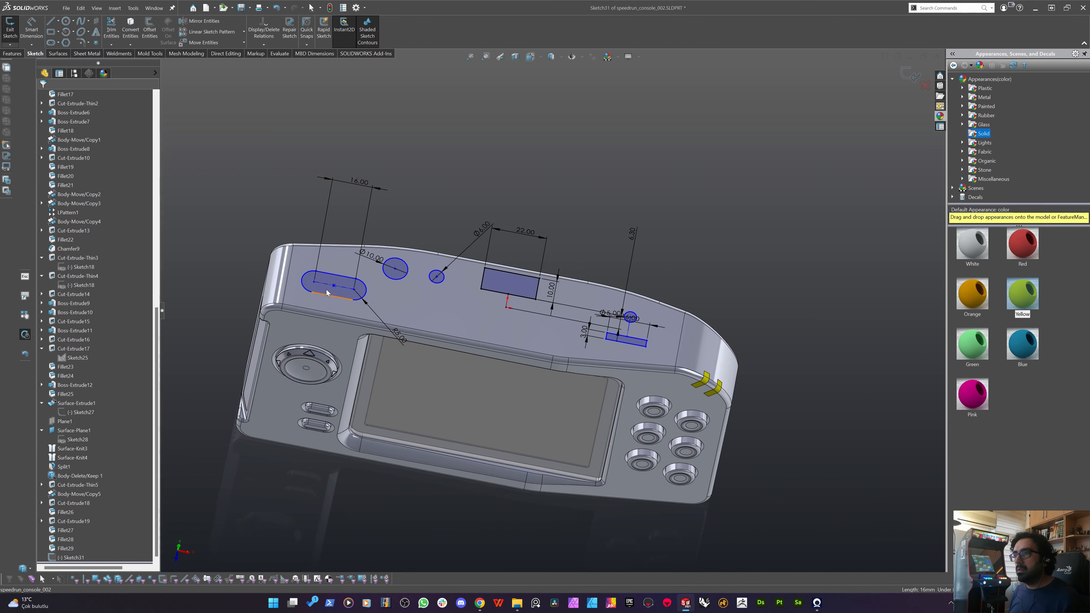
{"action": "left_click", "coordinate": [338, 286]}
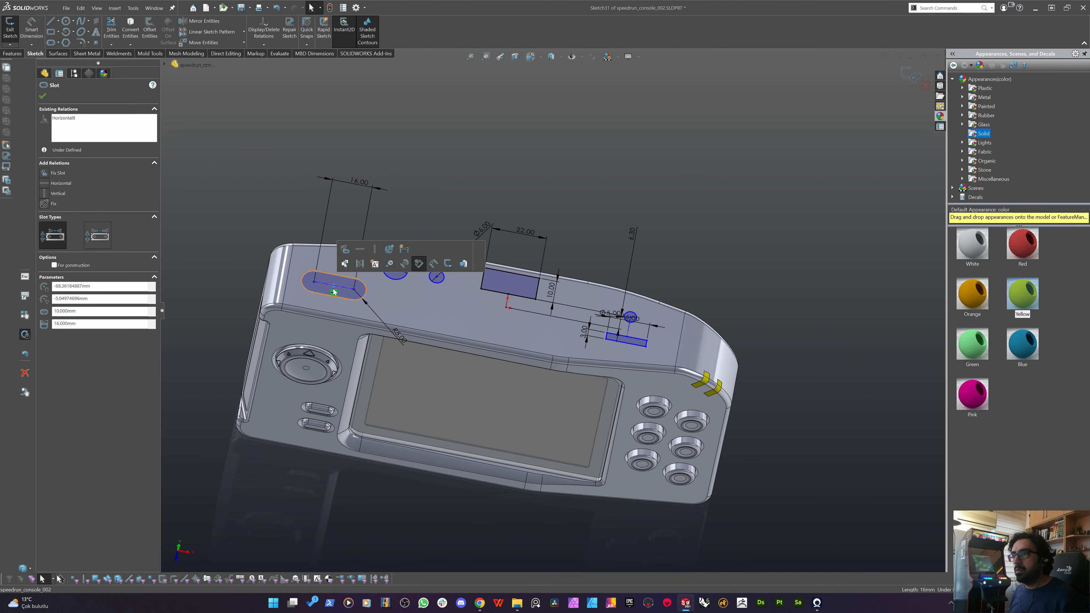
{"action": "key", "text": "Escape"}
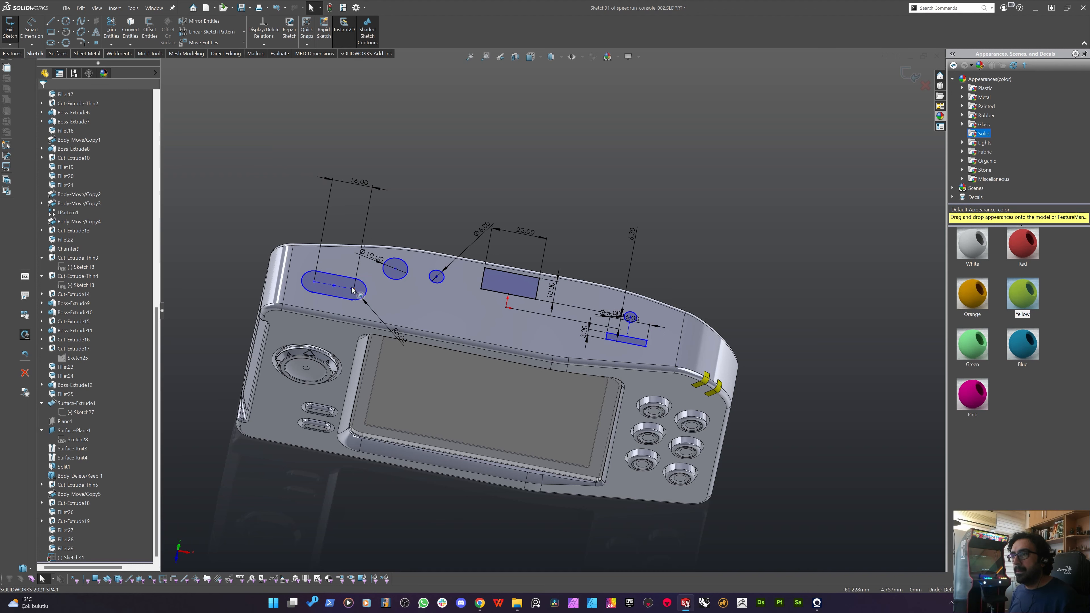
Make the slot's centreline parallel to the angled back edge of the console's upper face.
{"action": "left_click", "coordinate": [327, 246], "text": "ctrl"}
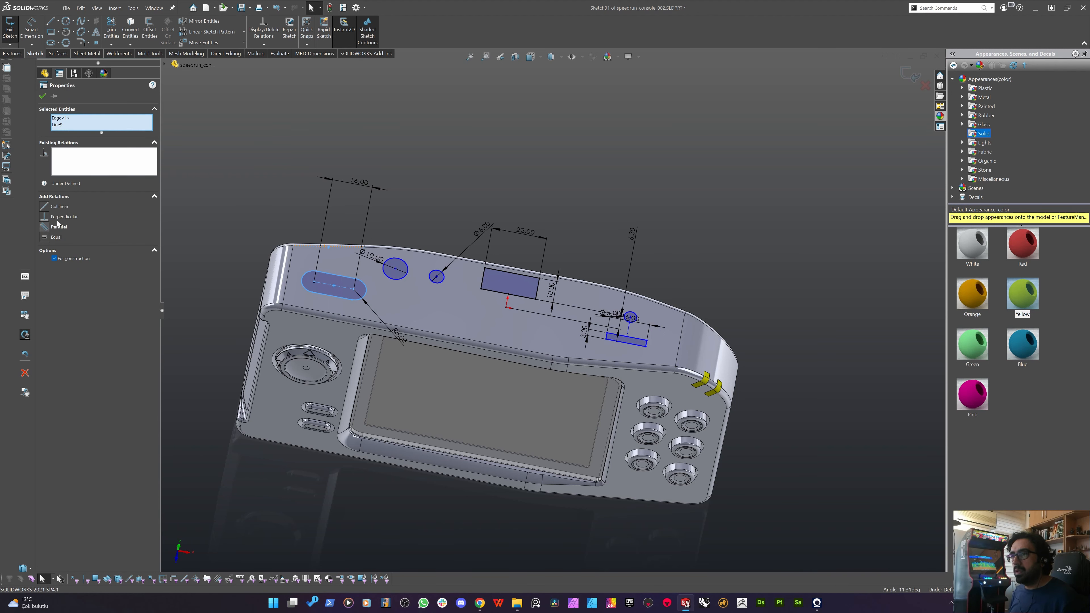
{"action": "left_click", "coordinate": [51, 228]}
{"action": "key", "text": "Escape"}
Move the slot closer to the angled back edge and nudge the 10 mm circle slightly towards the front.
{"action": "scroll", "coordinate": [374, 296], "scroll_direction": "down", "scroll_amount": 2}
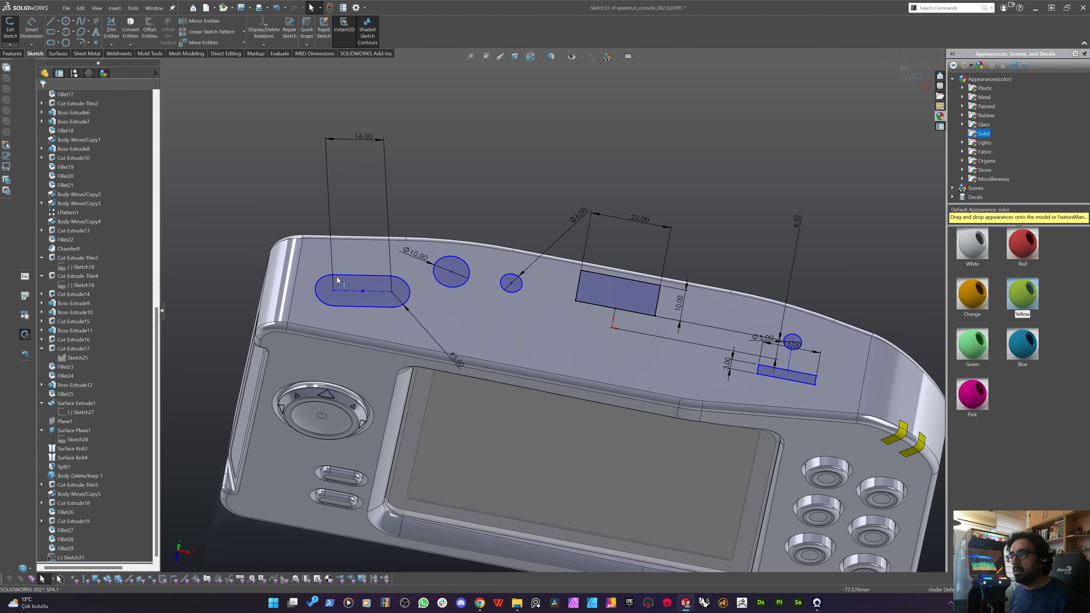
{"action": "mouse_move", "coordinate": [362, 291]}
{"action": "left_mouse_down"}
{"action": "mouse_move", "coordinate": [356, 261]}
{"action": "mouse_move", "coordinate": [355, 273]}
{"action": "left_mouse_up"}
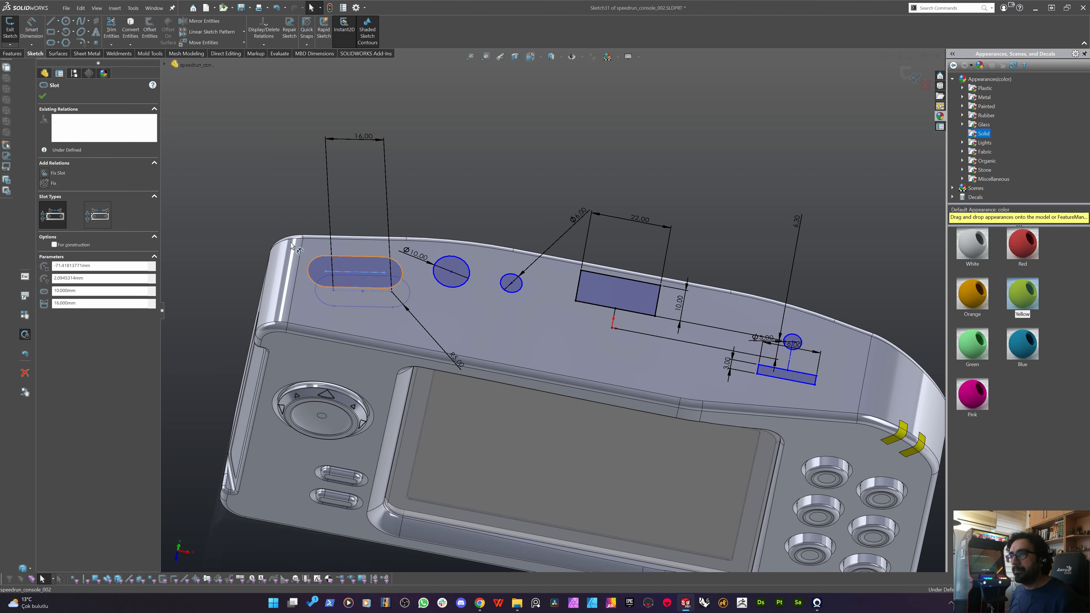
{"action": "left_click", "coordinate": [257, 158]}
{"action": "scroll", "coordinate": [493, 295], "scroll_direction": "up", "scroll_amount": 3}
{"action": "scroll", "coordinate": [493, 297], "scroll_direction": "down", "scroll_amount": 2}
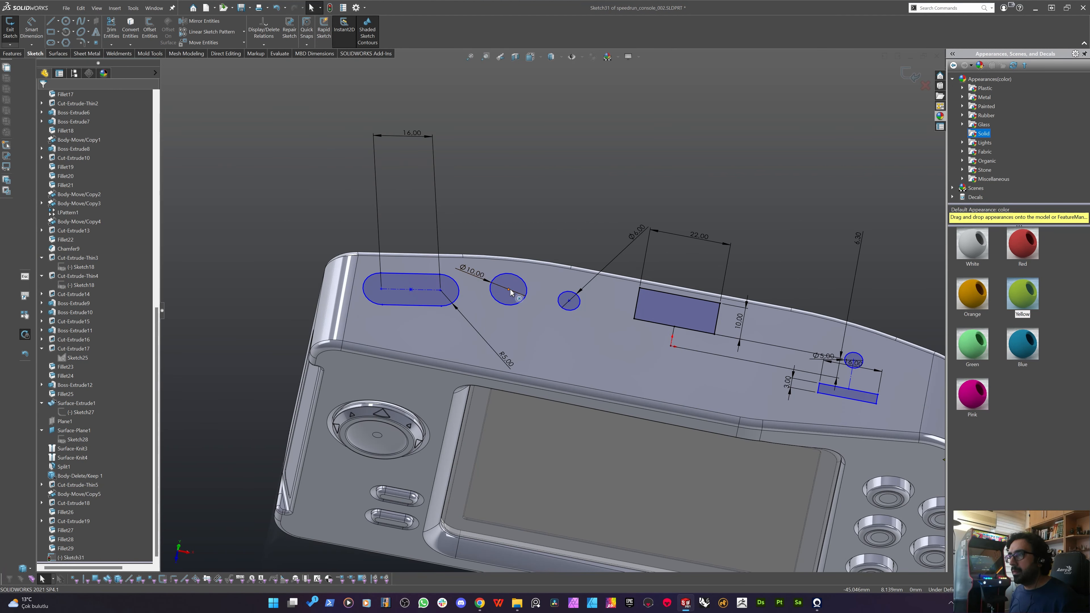
{"action": "left_click_drag", "start_coordinate": [509, 290], "coordinate": [508, 293]}
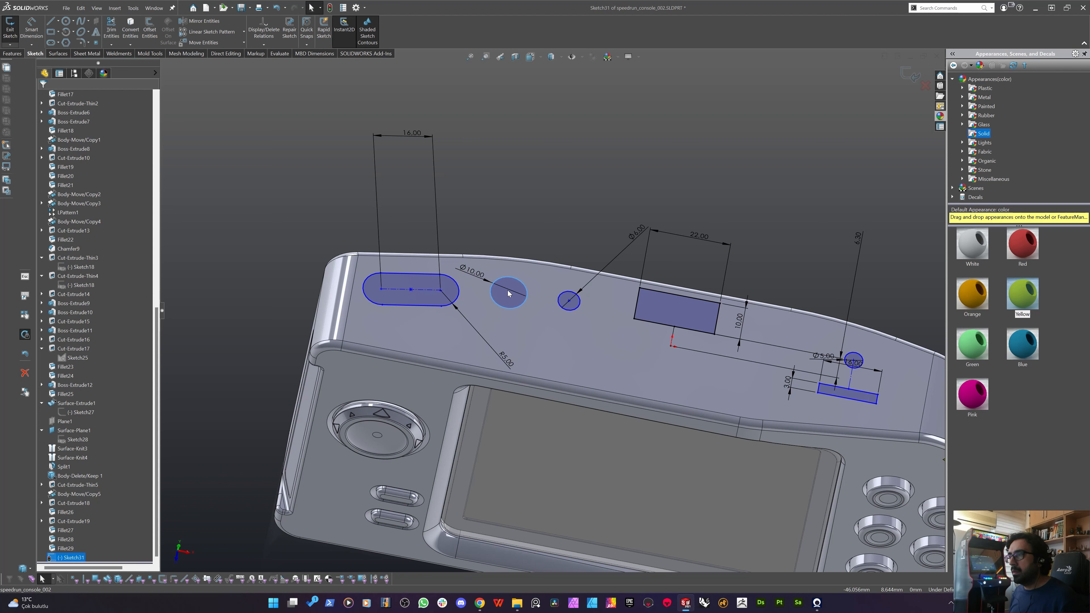
{"action": "left_click", "coordinate": [508, 198]}
In top view, draw connected lines from the slot's centre through the 10 mm and 6 mm circle centres to the 22 mm rectangle's near side.
{"action": "key", "text": "space"}
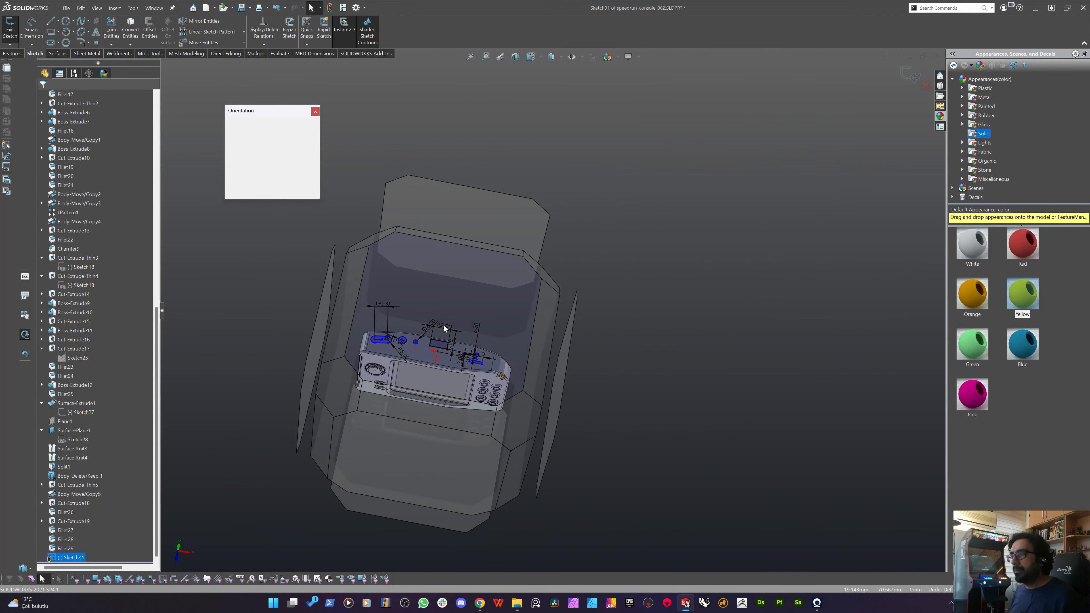
{"action": "left_click", "coordinate": [444, 325]}
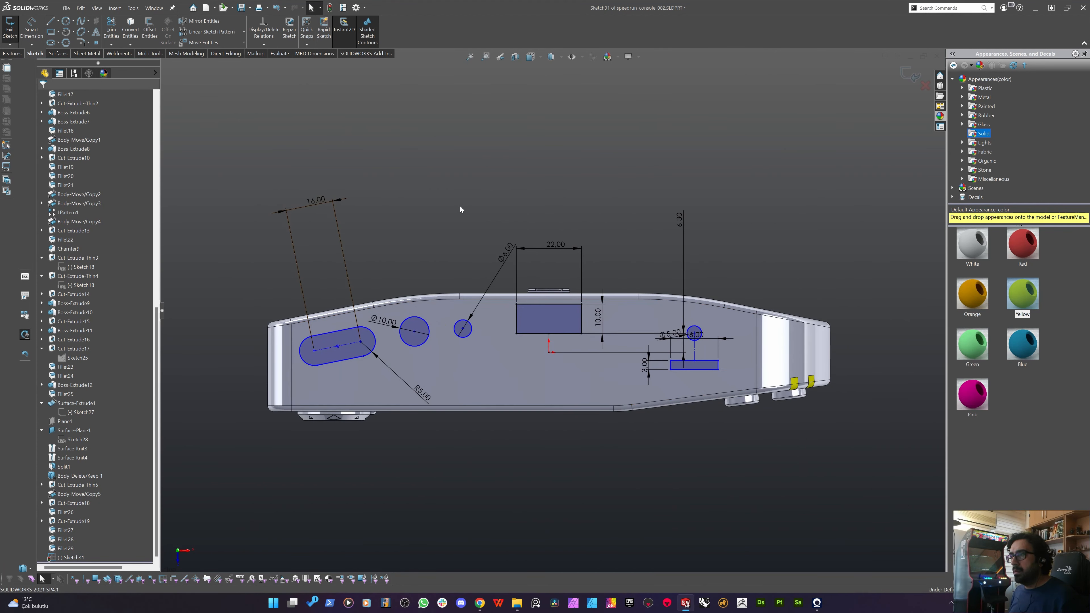
{"action": "key", "text": "l"}
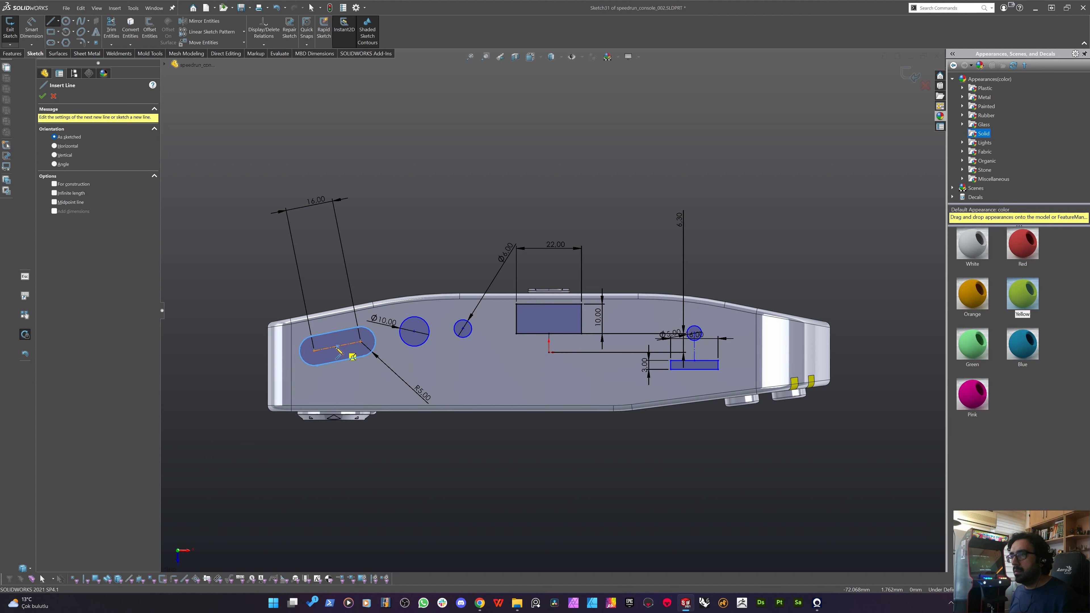
{"action": "left_click", "coordinate": [338, 346]}
{"action": "left_click", "coordinate": [414, 332]}
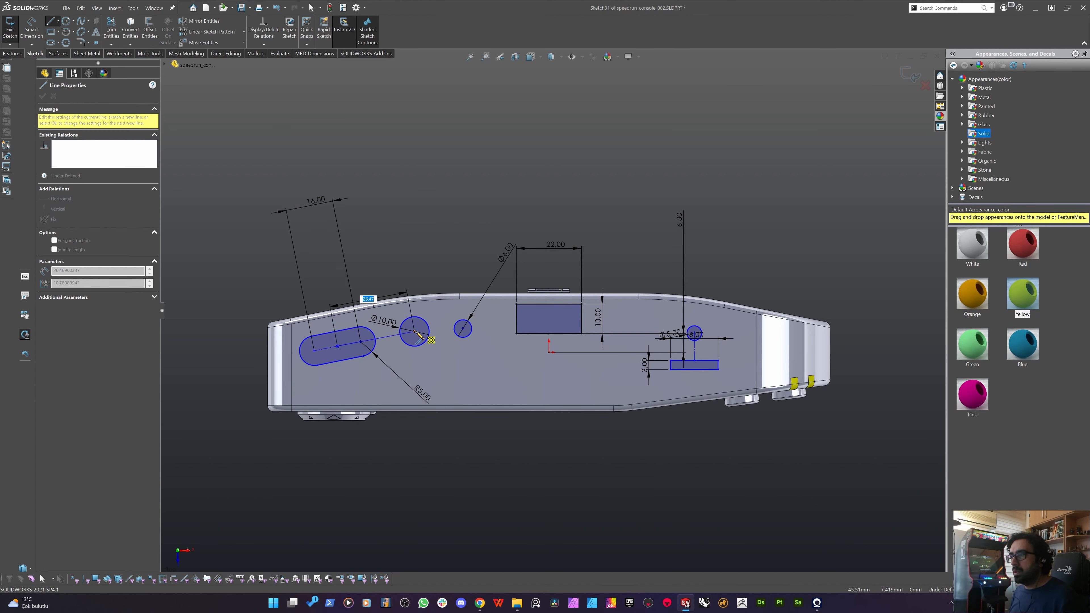
{"action": "left_click", "coordinate": [463, 329]}
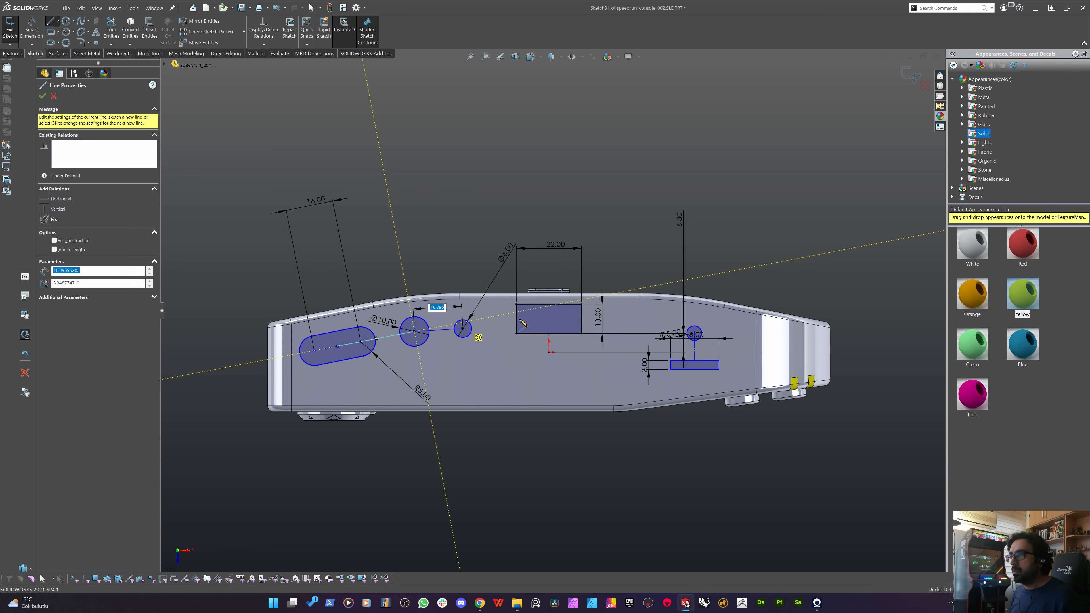
{"action": "left_click", "coordinate": [516, 319]}
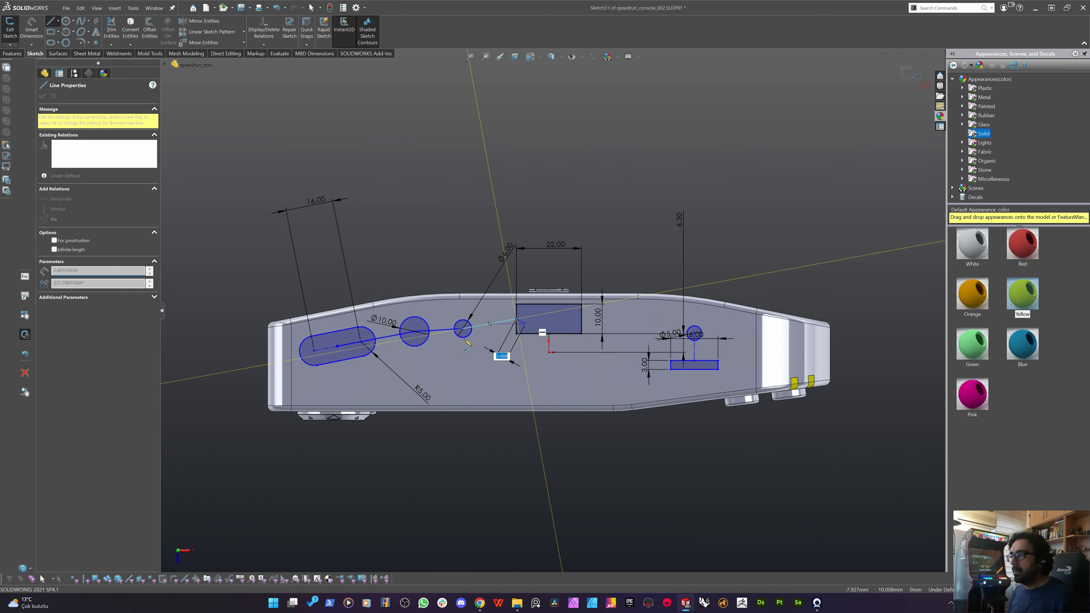
{"action": "key", "text": "Escape"}
Convert the three lines connecting the slot, circles and rectangle to construction geometry.
{"action": "scroll", "coordinate": [395, 314], "scroll_direction": "down", "scroll_amount": 5}
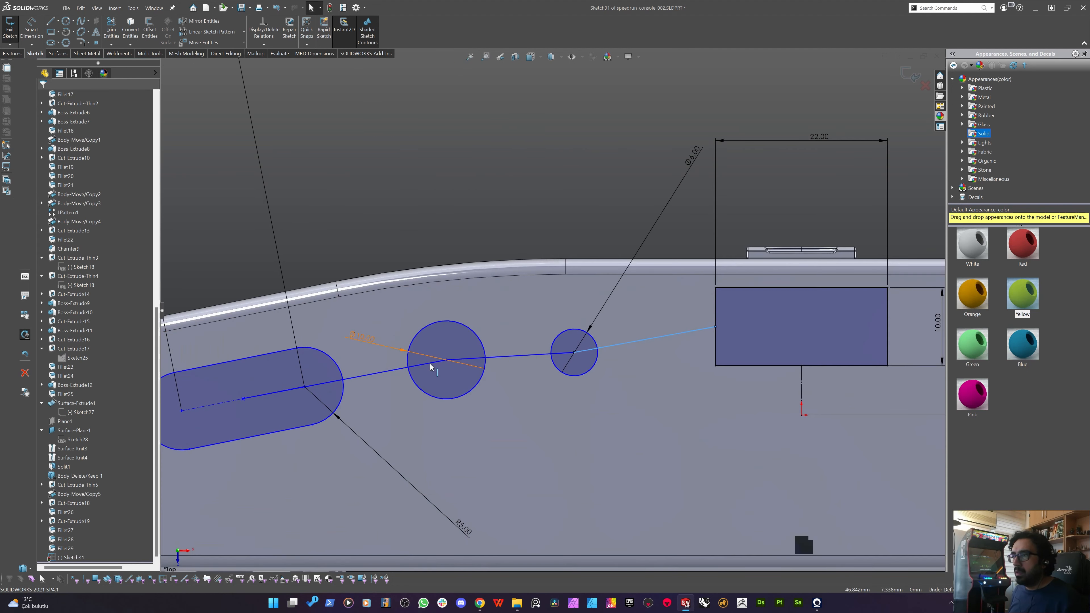
{"action": "left_click", "coordinate": [382, 372]}
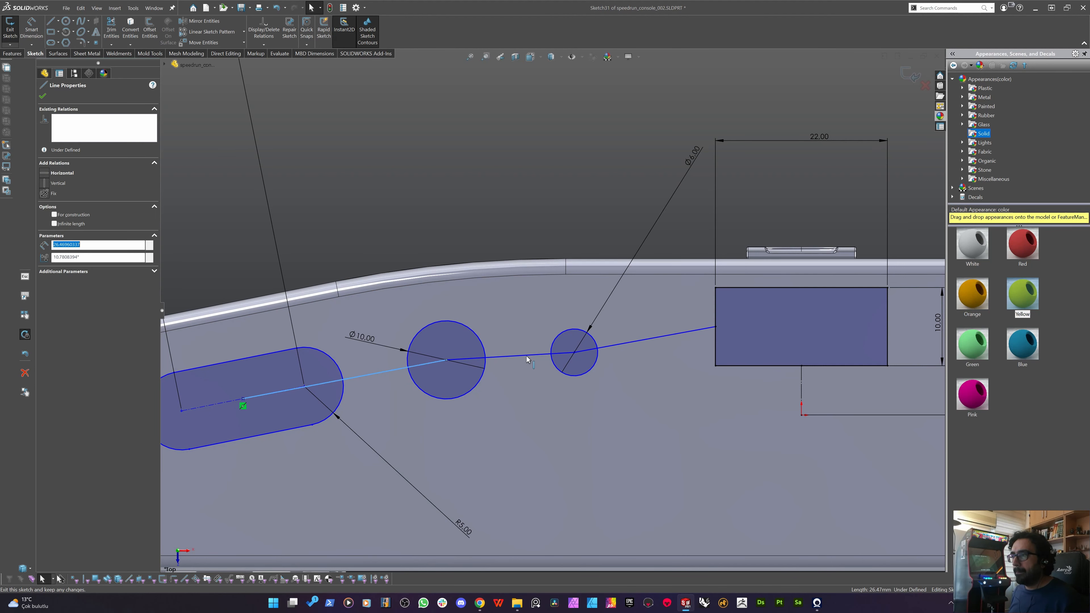
{"action": "left_click", "coordinate": [526, 354], "text": "ctrl"}
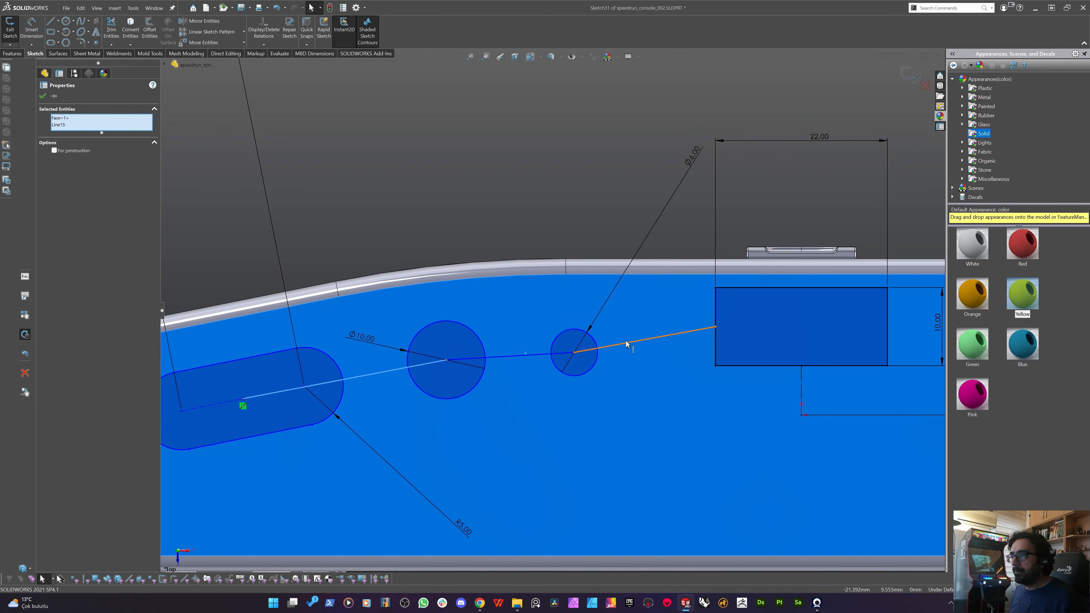
{"action": "left_click", "coordinate": [530, 359], "text": "ctrl"}
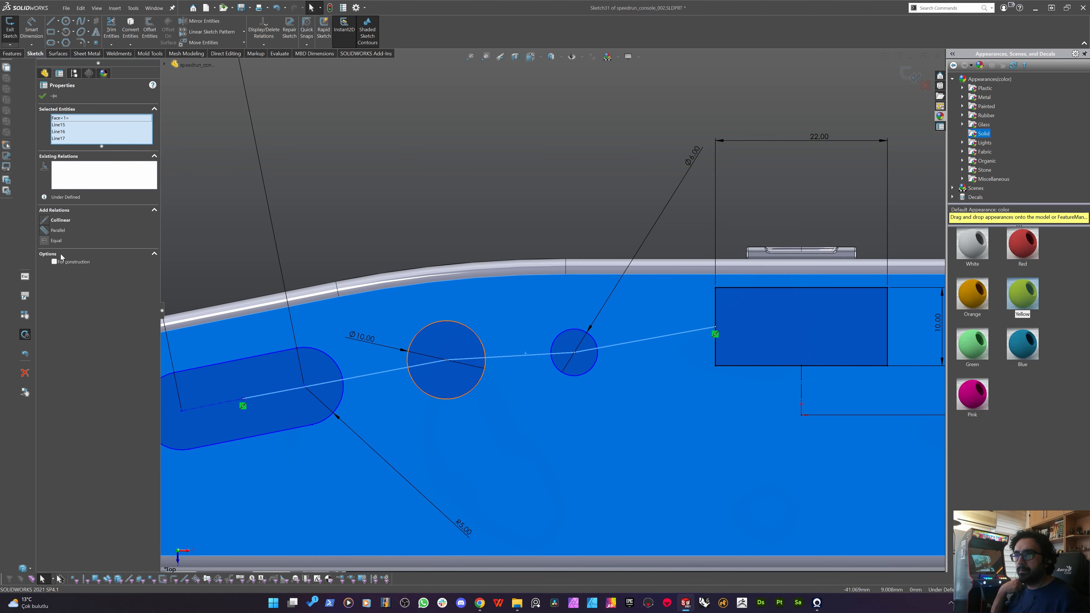
{"action": "left_click", "coordinate": [54, 261]}
{"action": "left_click", "coordinate": [400, 172]}
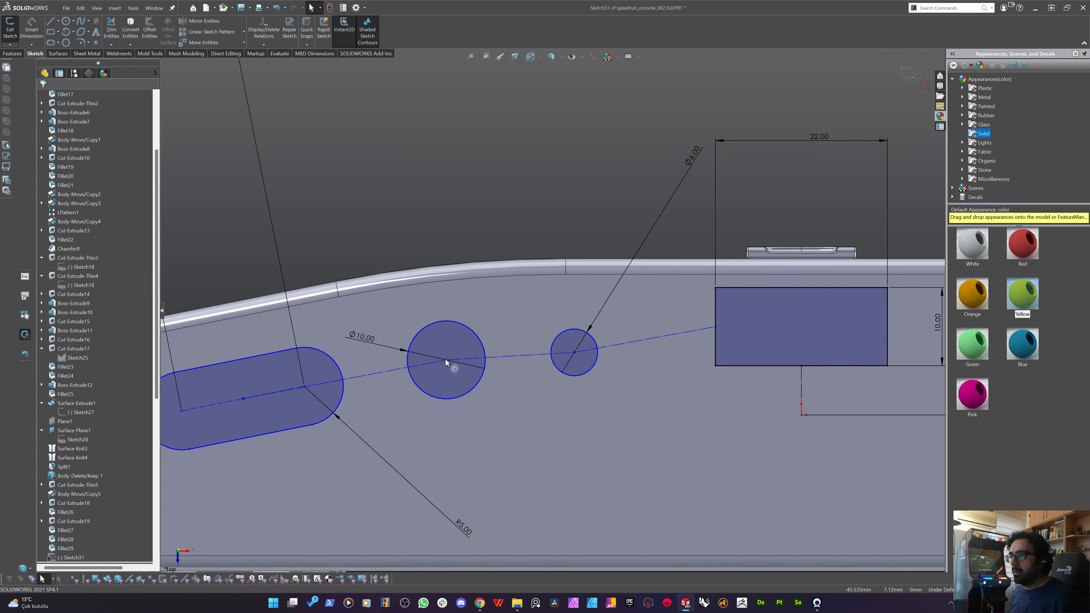
Move the 10 mm circle's centre slightly towards the 6 mm circle along the construction lines.
{"action": "left_click_drag", "start_coordinate": [446, 360], "coordinate": [449, 358]}
{"action": "scroll", "coordinate": [552, 310], "scroll_direction": "up", "scroll_amount": 5}
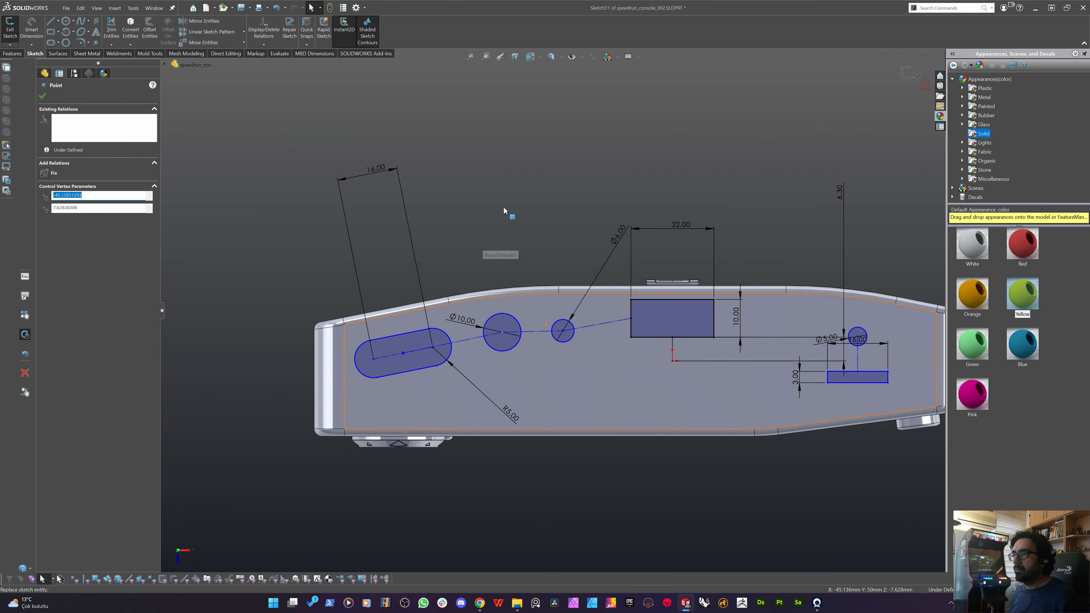
{"action": "left_click", "coordinate": [450, 243]}
{"action": "scroll", "coordinate": [450, 244], "scroll_direction": "up", "scroll_amount": 5}
{"action": "scroll", "coordinate": [646, 312], "scroll_direction": "down", "scroll_amount": 2}
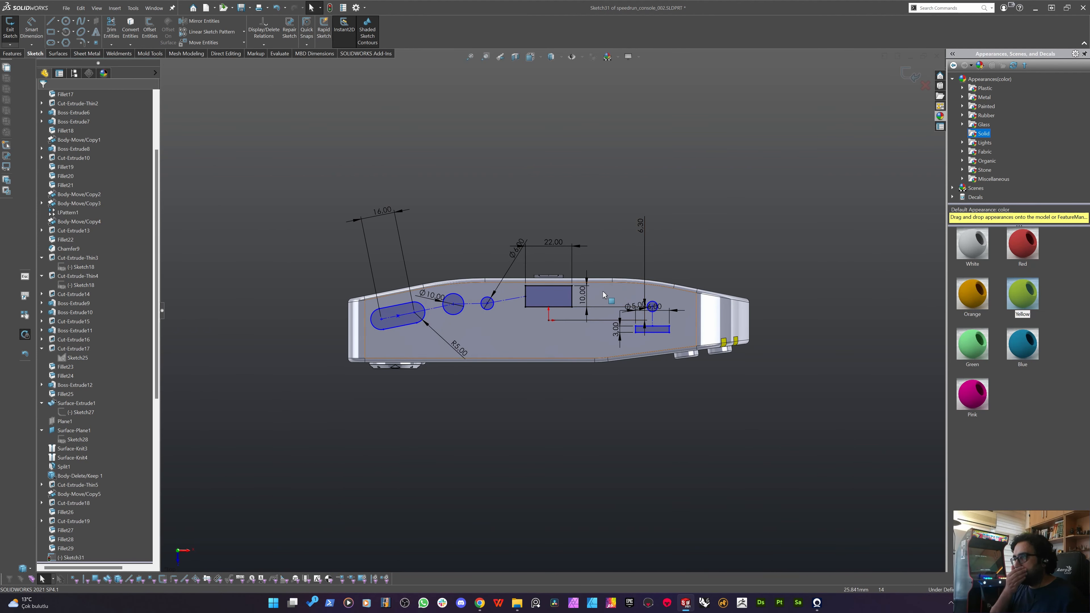
Delete the vertical construction line between the 5 mm circle and the 16 mm by 3 mm rectangle.
{"action": "scroll", "coordinate": [669, 304], "scroll_direction": "down", "scroll_amount": 3}
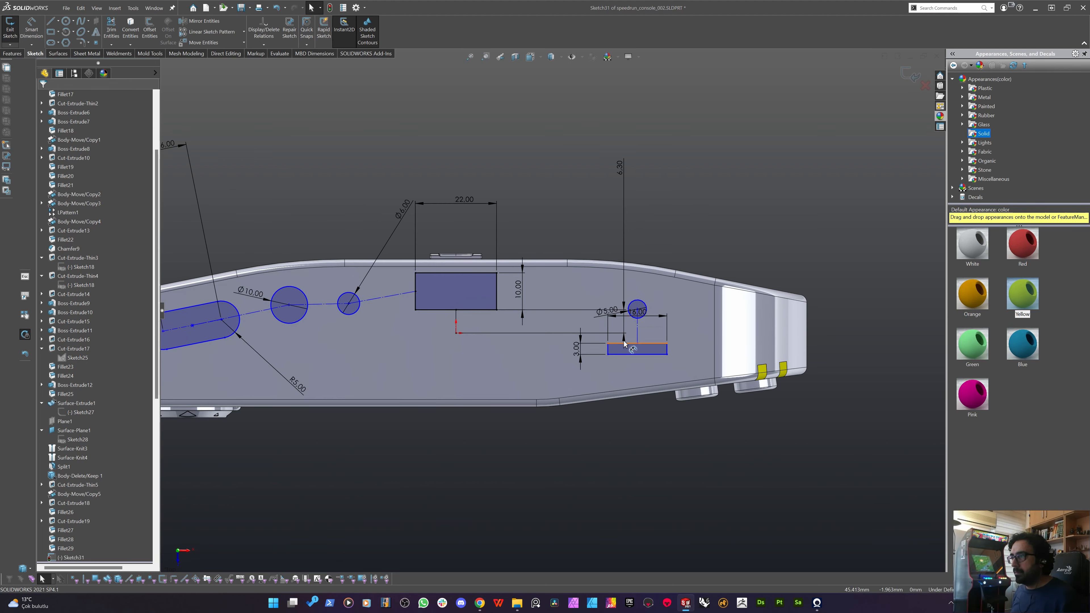
{"action": "left_click", "coordinate": [639, 330]}
{"action": "left_click", "coordinate": [637, 330]}
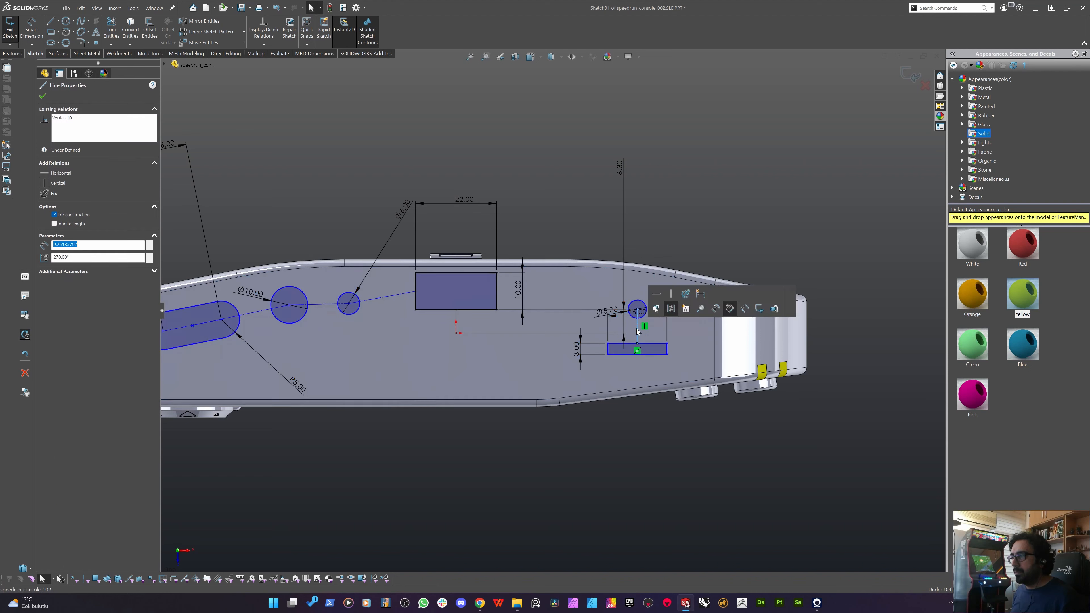
{"action": "key", "text": "Delete"}
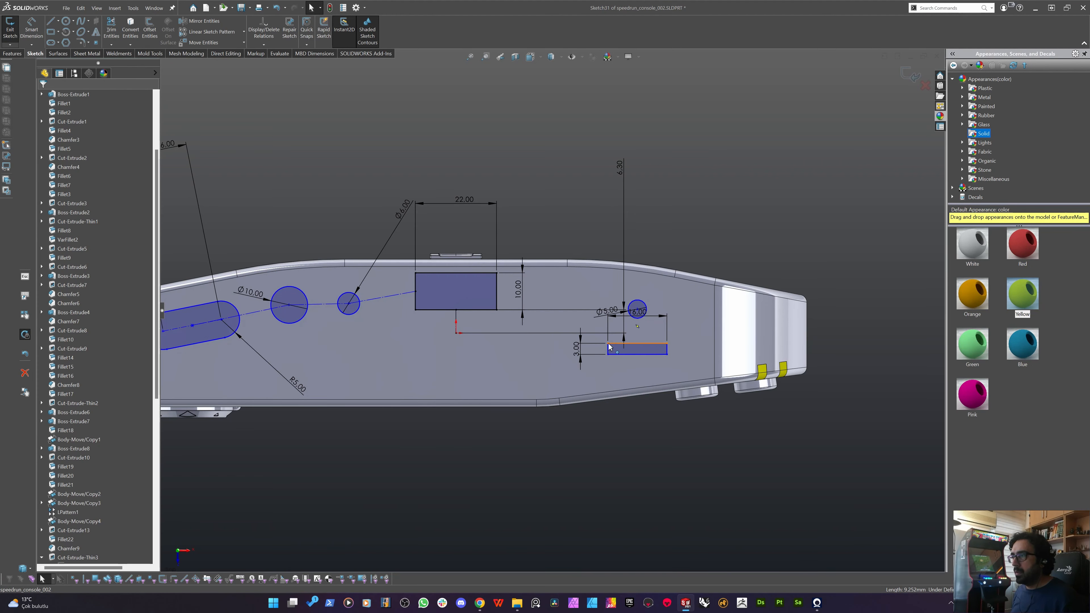
Move the 16 mm rectangle up beside the 22 mm rectangle and shift the 5 mm circle slightly outward from it.
{"action": "left_click_drag", "start_coordinate": [560, 296], "coordinate": [544, 292]}
{"action": "left_click_drag", "start_coordinate": [638, 311], "coordinate": [655, 306]}
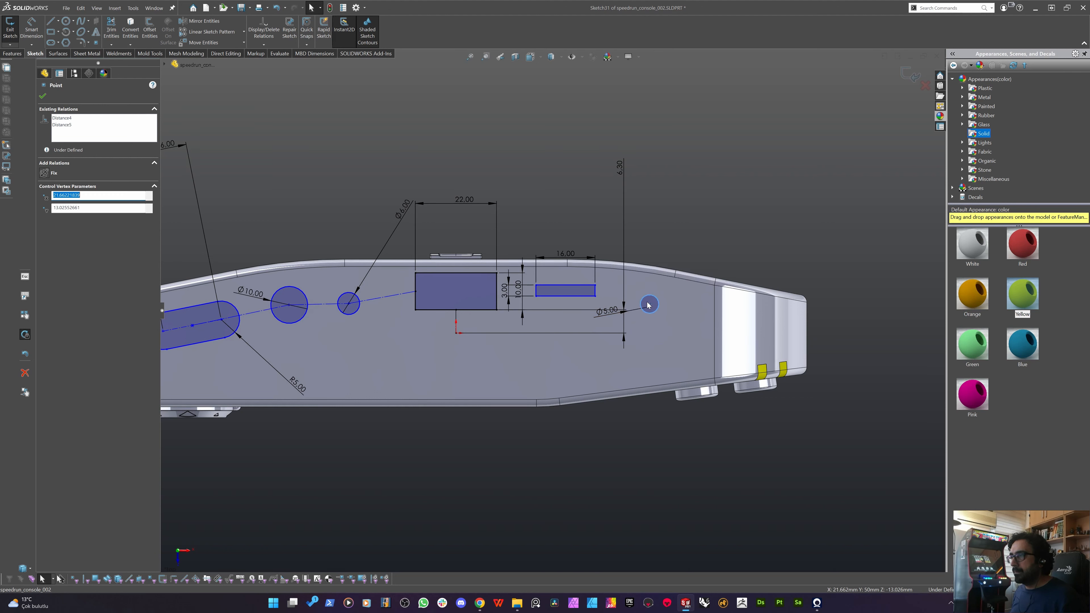
{"action": "left_click", "coordinate": [639, 148]}
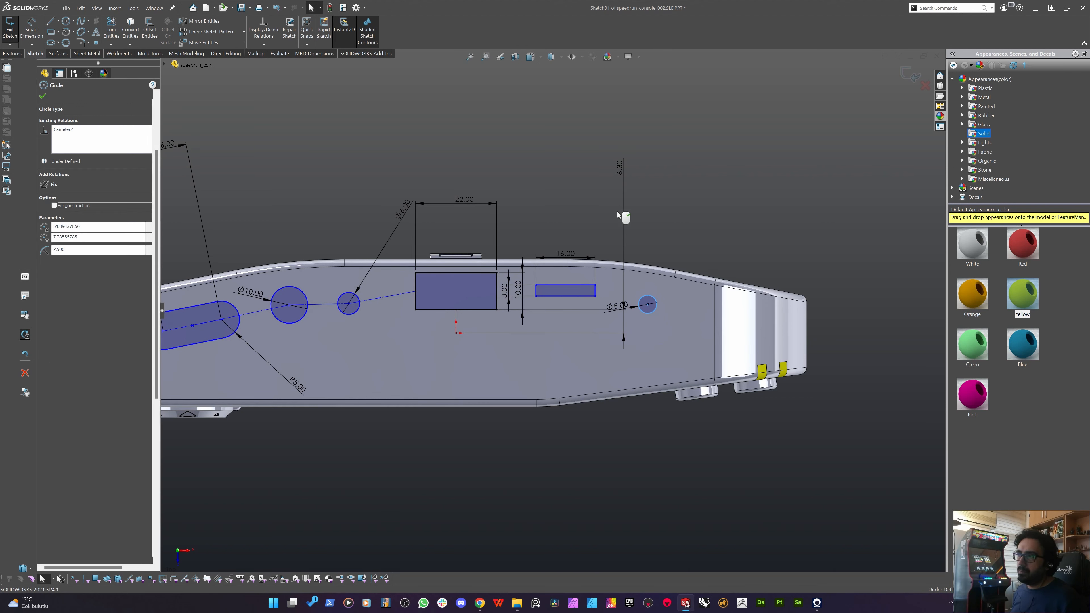
{"action": "left_click_drag", "start_coordinate": [566, 296], "coordinate": [572, 298]}
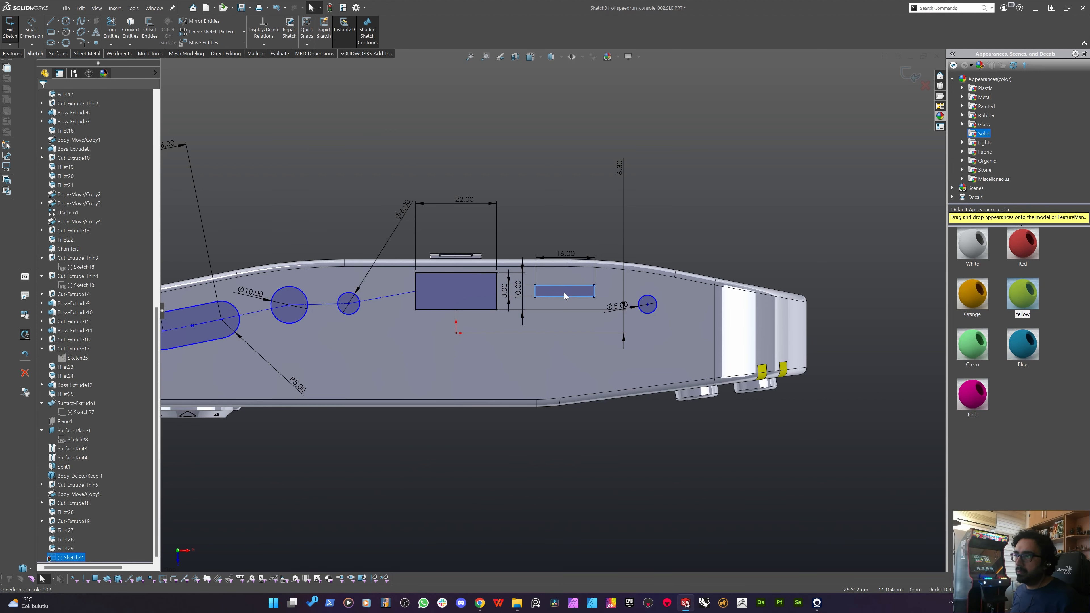
Set the small rectangle's height to 4 mm and its width to 18 mm.
{"action": "double_click", "coordinate": [505, 295]}
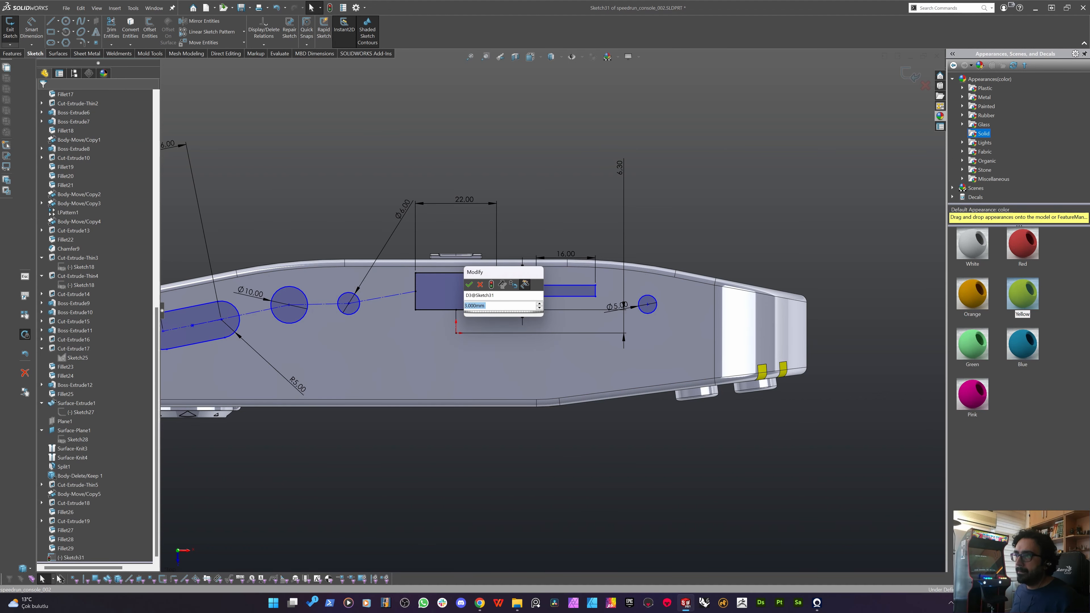
{"action": "type", "text": "3"}
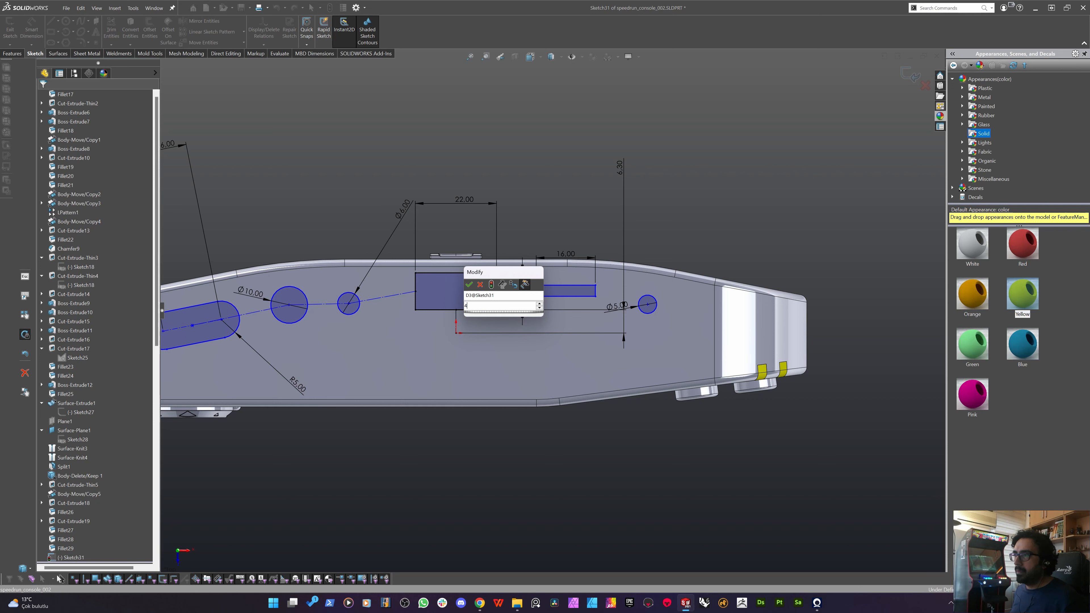
{"action": "key", "text": "Return"}
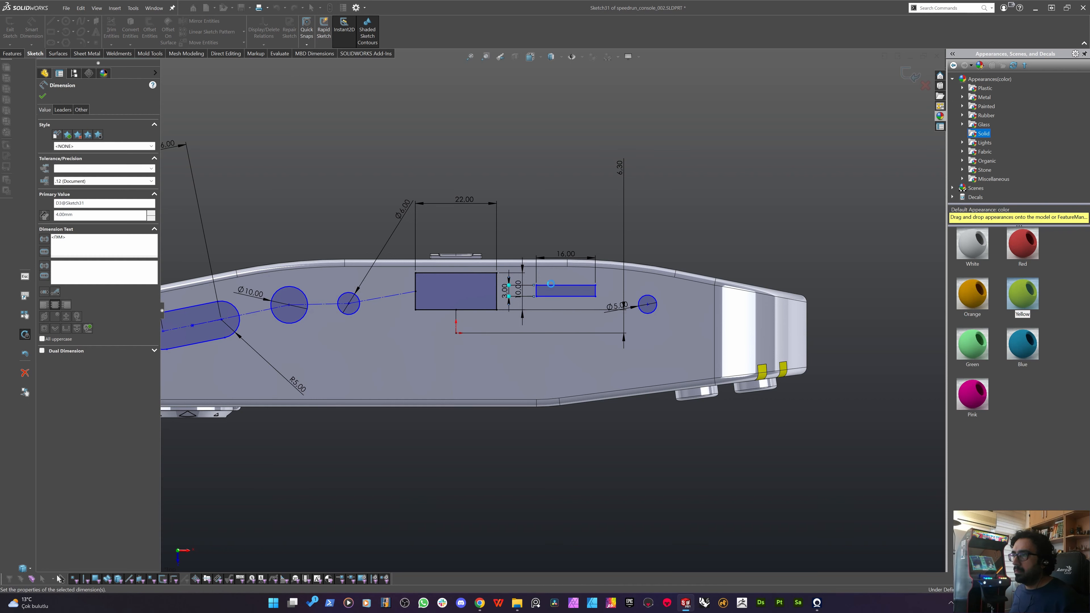
{"action": "left_click", "coordinate": [610, 197]}
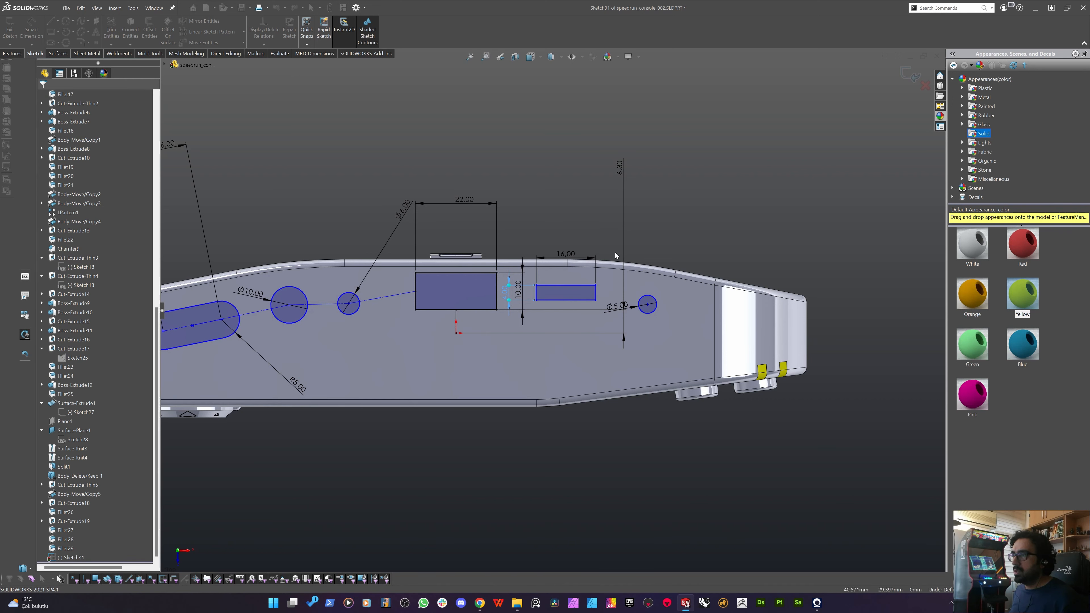
{"action": "double_click", "coordinate": [566, 254]}
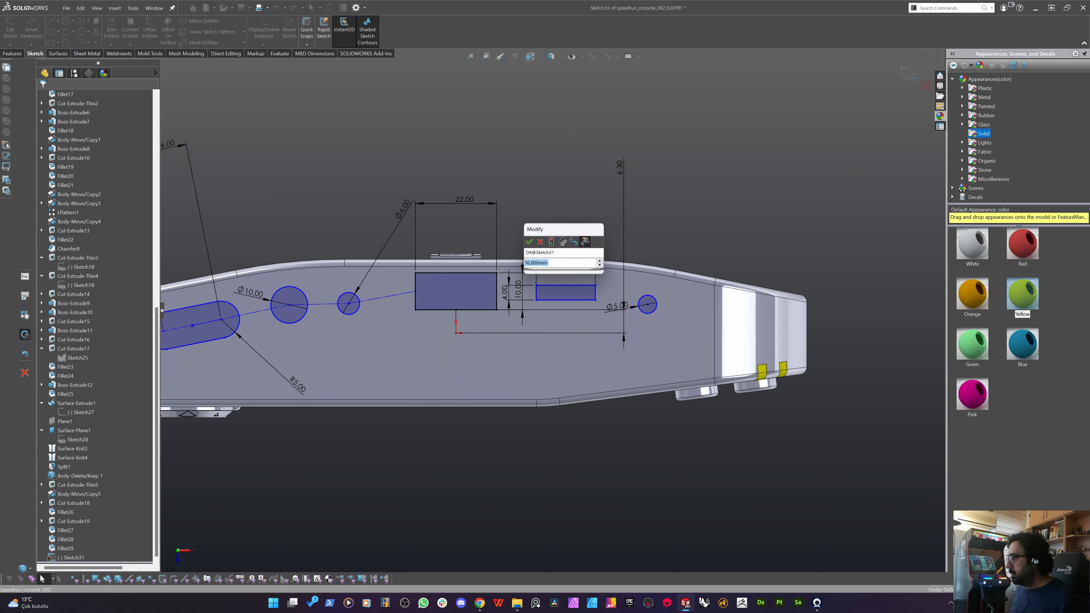
{"action": "type", "text": "16"}
{"action": "key", "text": "Return"}
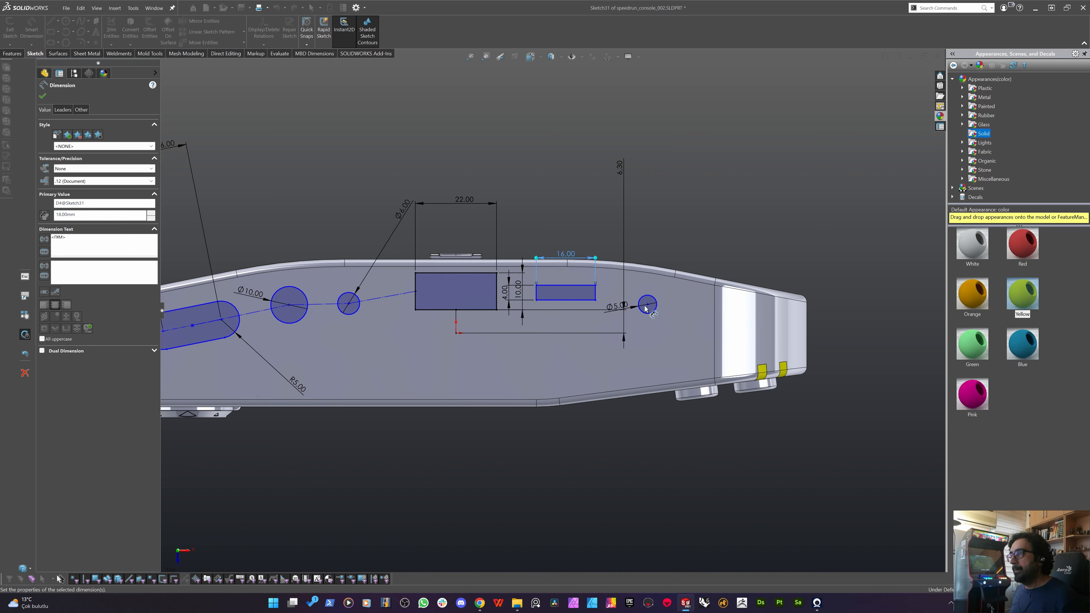
{"action": "key", "text": "Escape"}
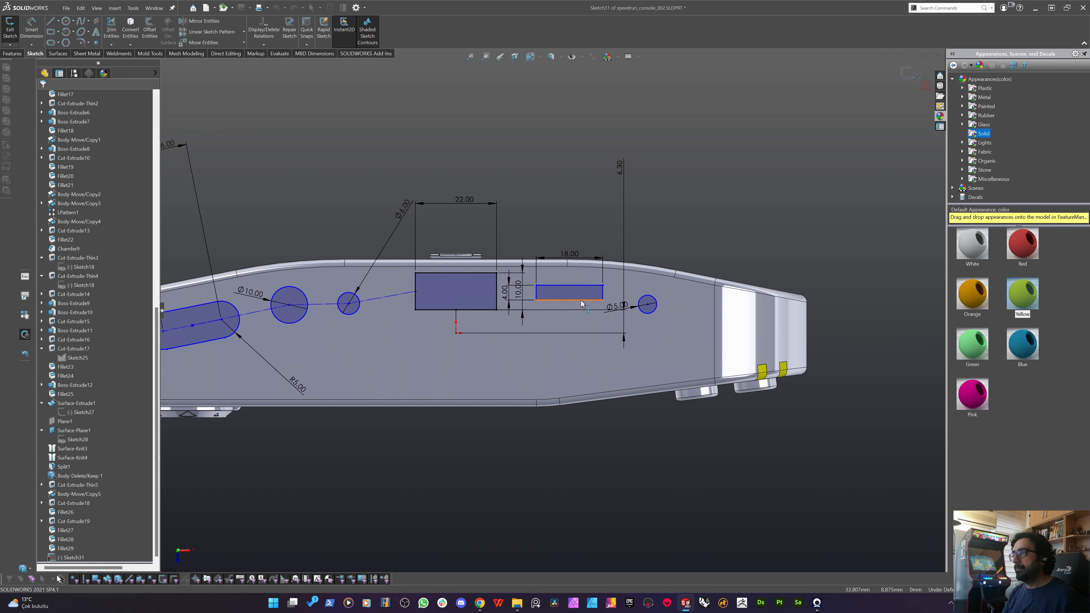
Move the 18 mm rectangle slightly away from the 22 mm rectangle and the 5 mm circle farther towards the body's end.
{"action": "left_click_drag", "start_coordinate": [578, 294], "coordinate": [583, 294]}
{"action": "left_click", "coordinate": [586, 295]}
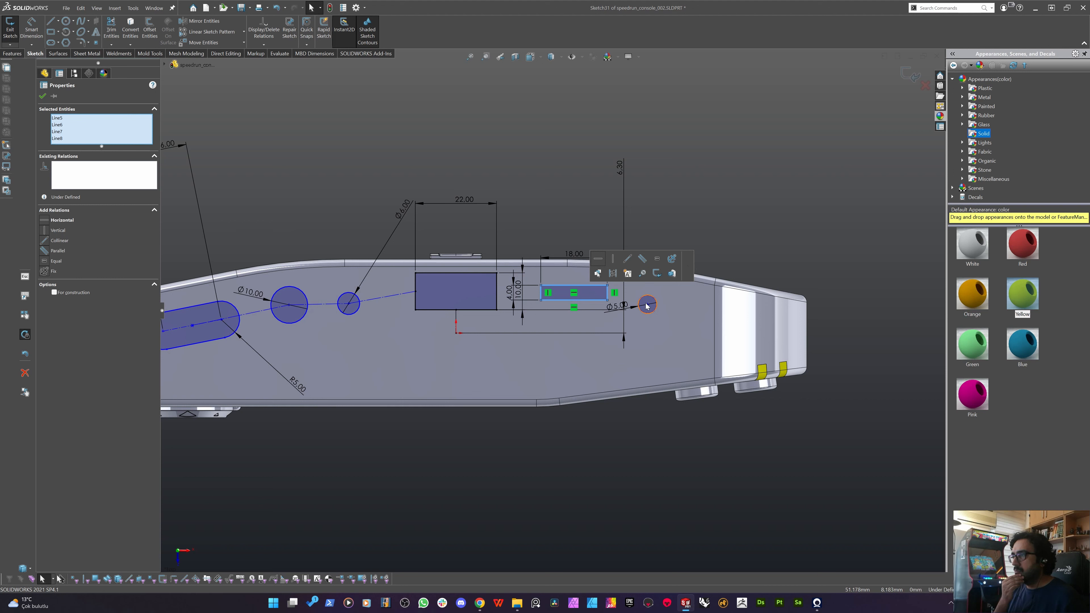
{"action": "left_click_drag", "start_coordinate": [648, 307], "coordinate": [666, 309]}
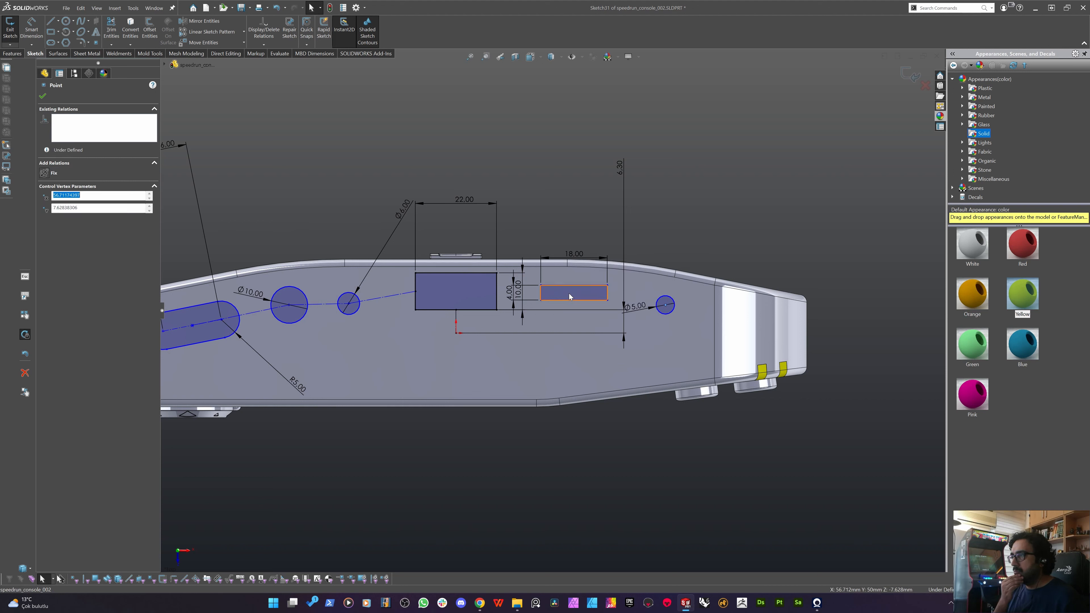
{"action": "left_click", "coordinate": [574, 296]}
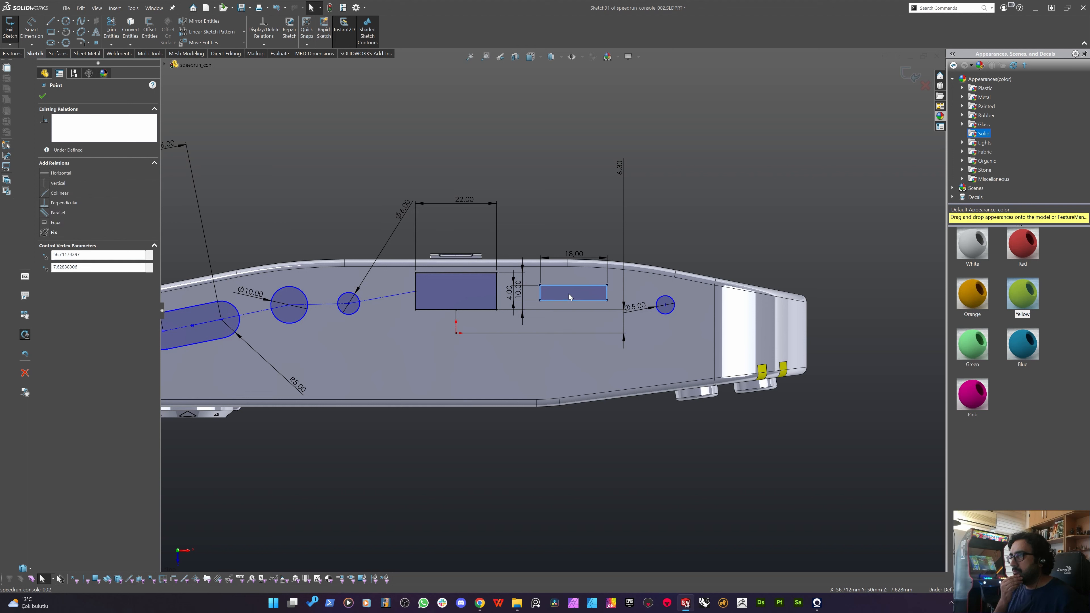
{"action": "left_click_drag", "start_coordinate": [570, 294], "coordinate": [570, 294]}
{"action": "left_click", "coordinate": [558, 172]}
Draw a line from the midpoint of the 22 mm rectangle's side to the midpoint of the 18 mm rectangle's near side.
{"action": "scroll", "coordinate": [563, 173], "scroll_direction": "up", "scroll_amount": 5}
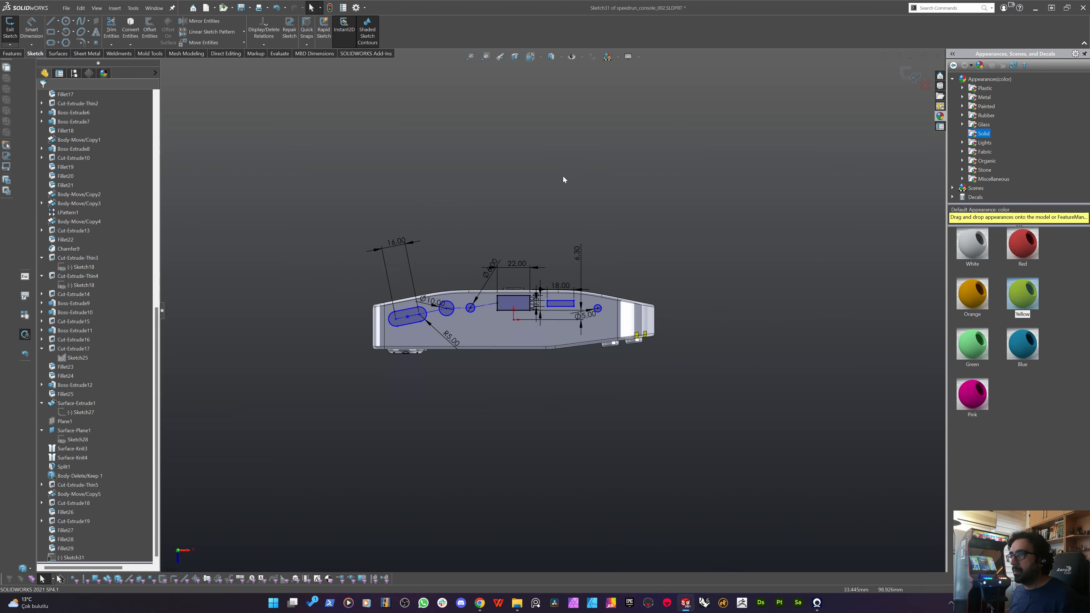
{"action": "key", "text": "l"}
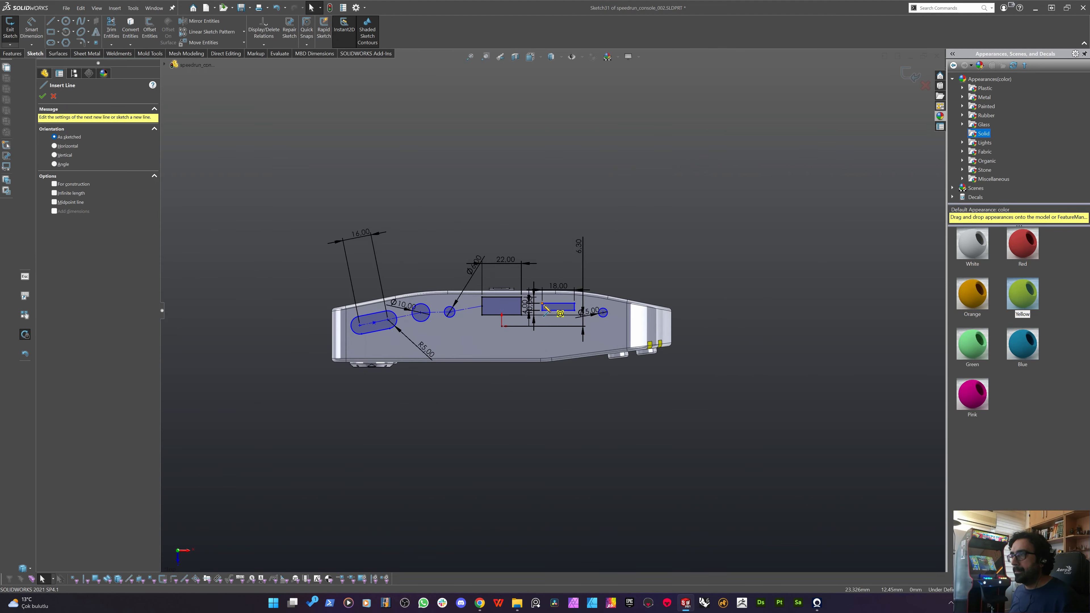
{"action": "scroll", "coordinate": [550, 305], "scroll_direction": "down", "scroll_amount": 6}
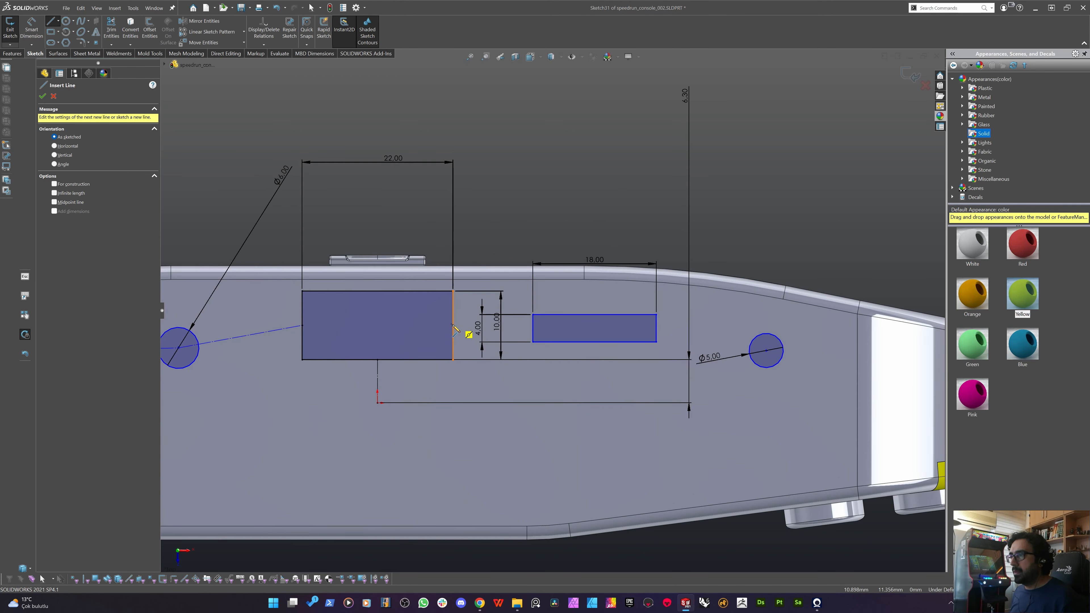
{"action": "left_click", "coordinate": [453, 325]}
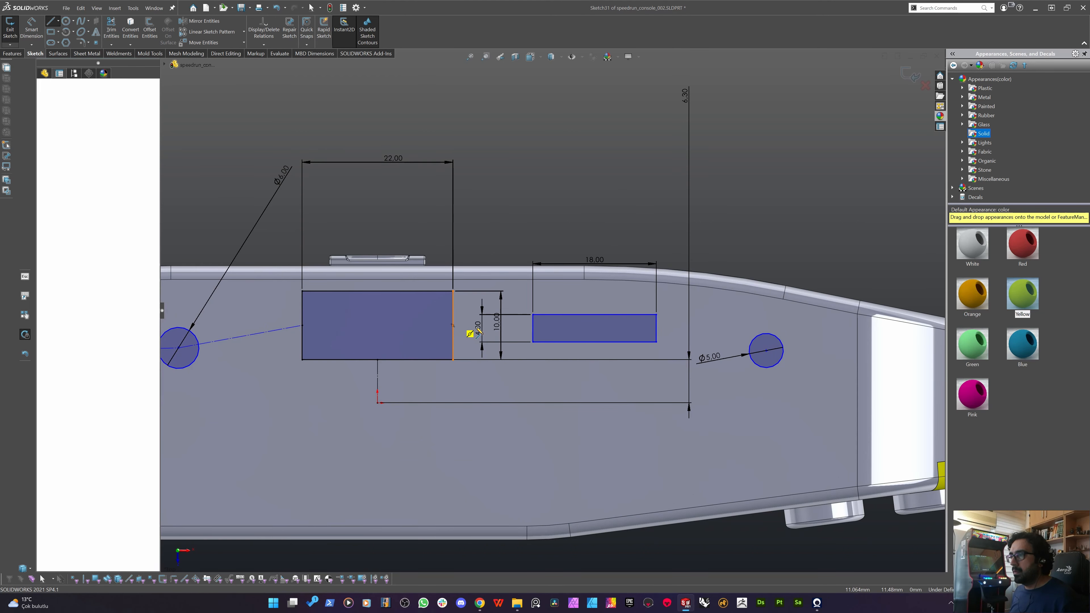
{"action": "left_click", "coordinate": [533, 328]}
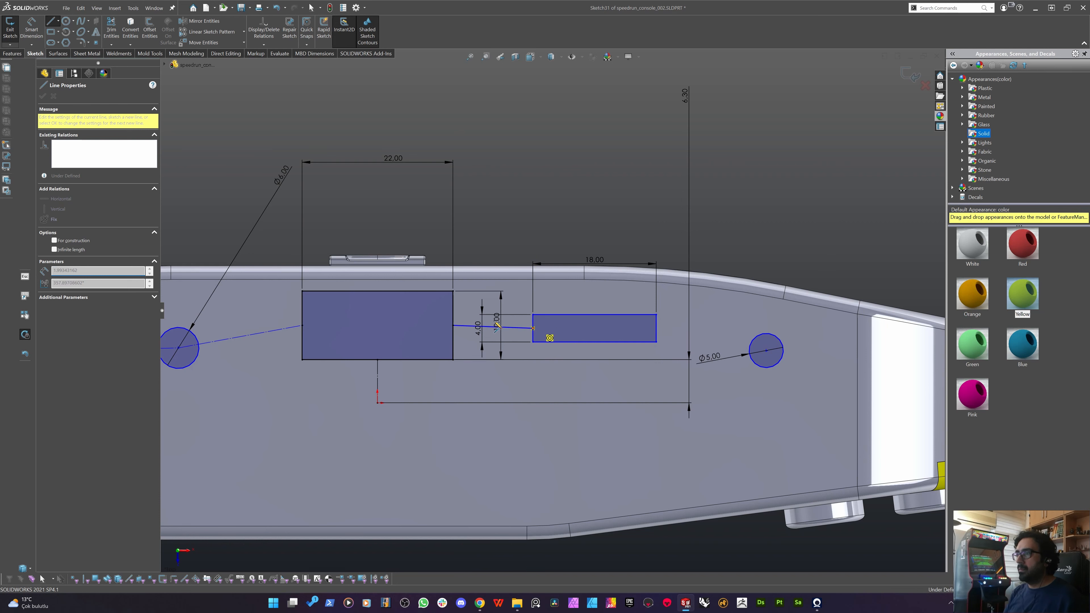
{"action": "key", "text": "Escape"}
{"action": "key", "text": "Escape"}
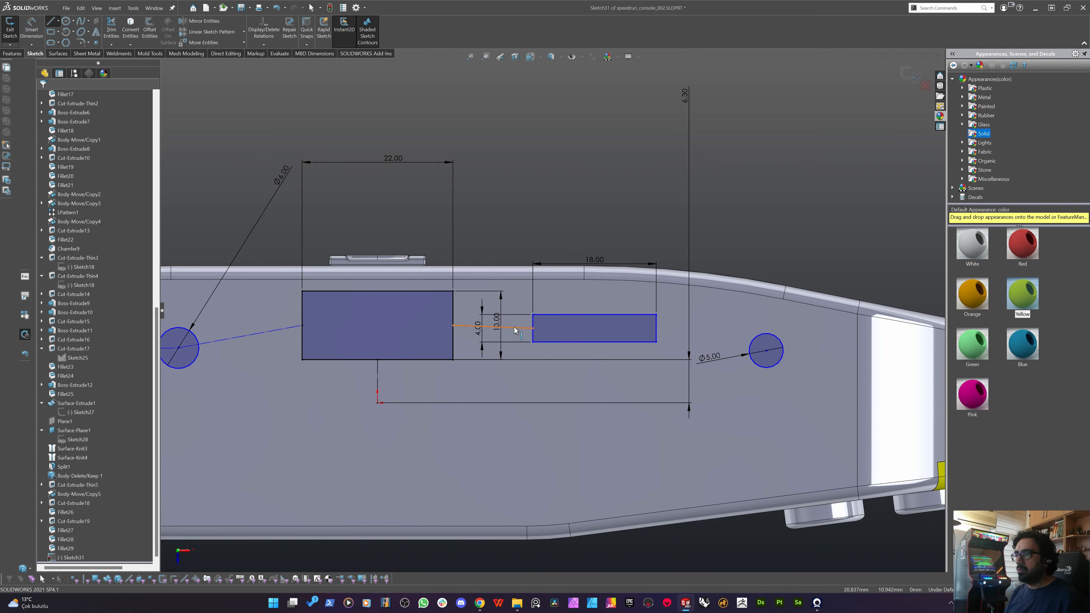
Make the line between the two rectangles horizontal and convert it to construction geometry.
{"action": "left_click", "coordinate": [514, 328]}
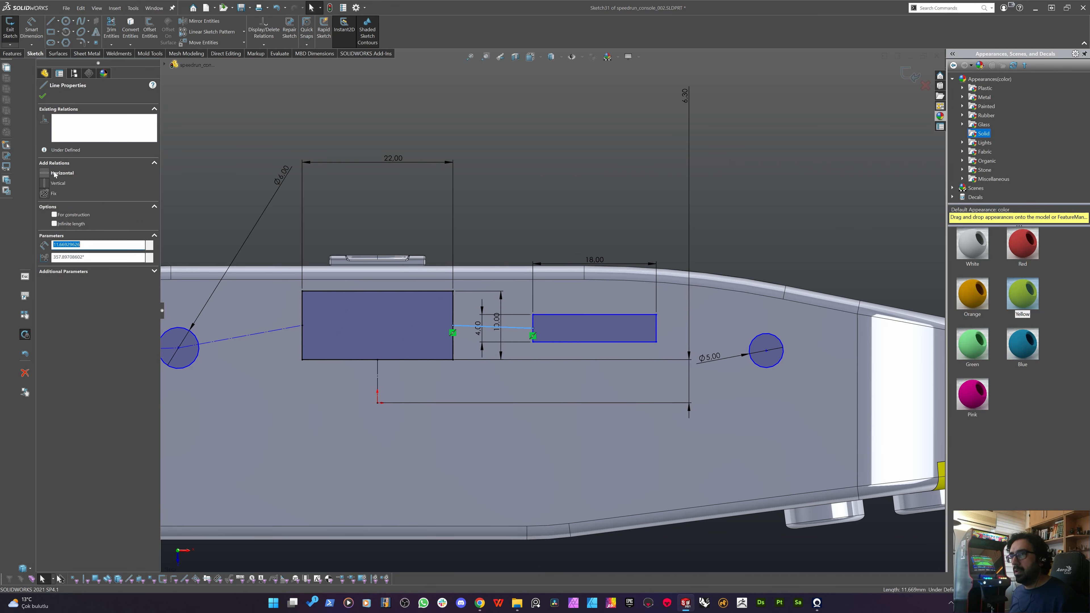
{"action": "left_click", "coordinate": [59, 215]}
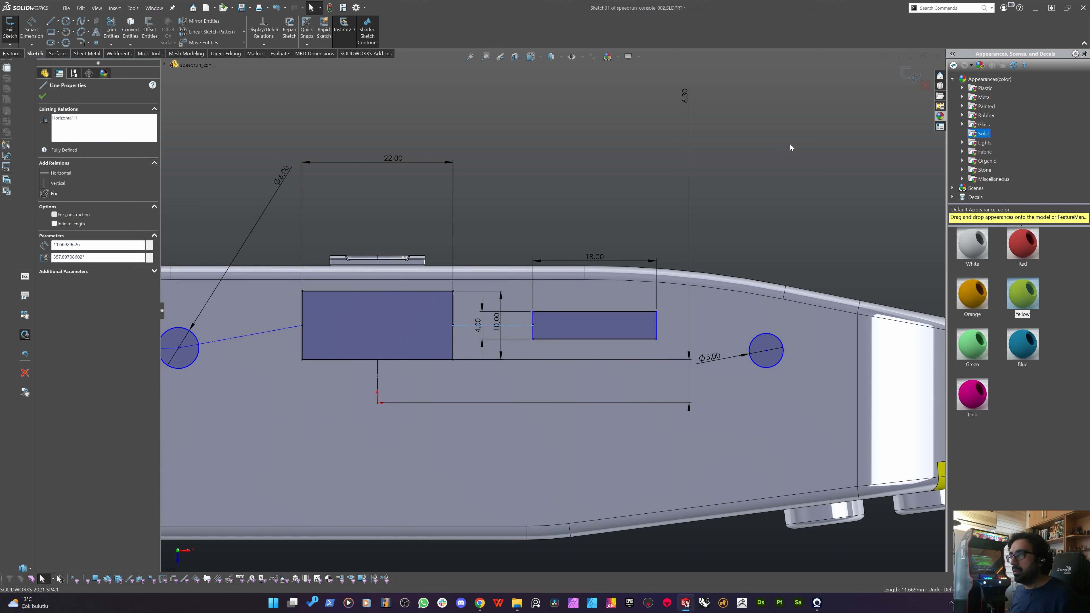
{"action": "left_click", "coordinate": [830, 161]}
Draw a line from the midpoint of the 18 mm rectangle's outer side to the 5 mm circle's centre.
{"action": "key", "text": "l"}
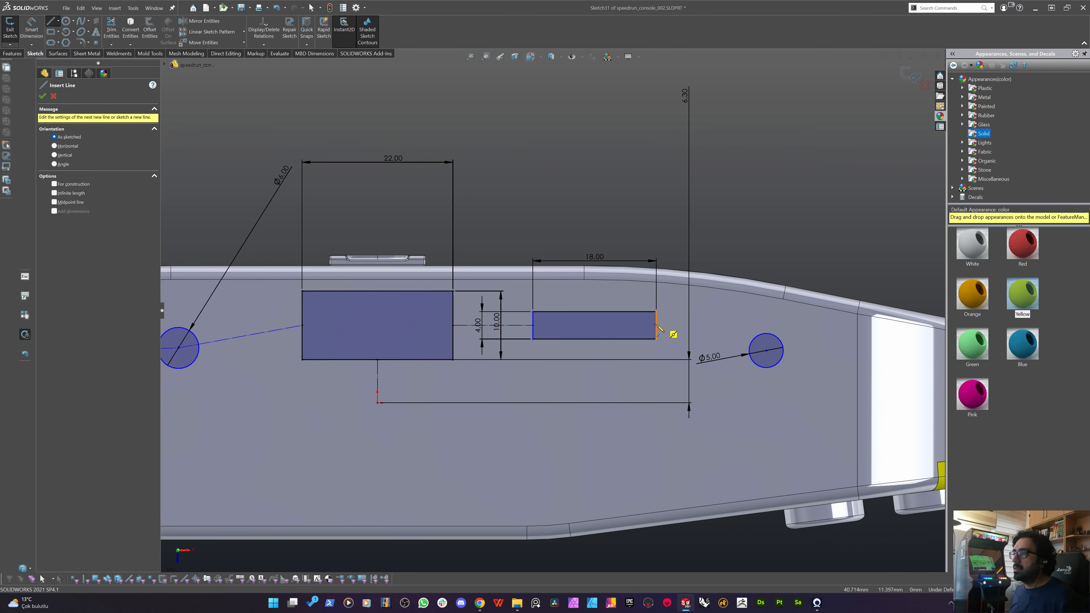
{"action": "left_click", "coordinate": [657, 326]}
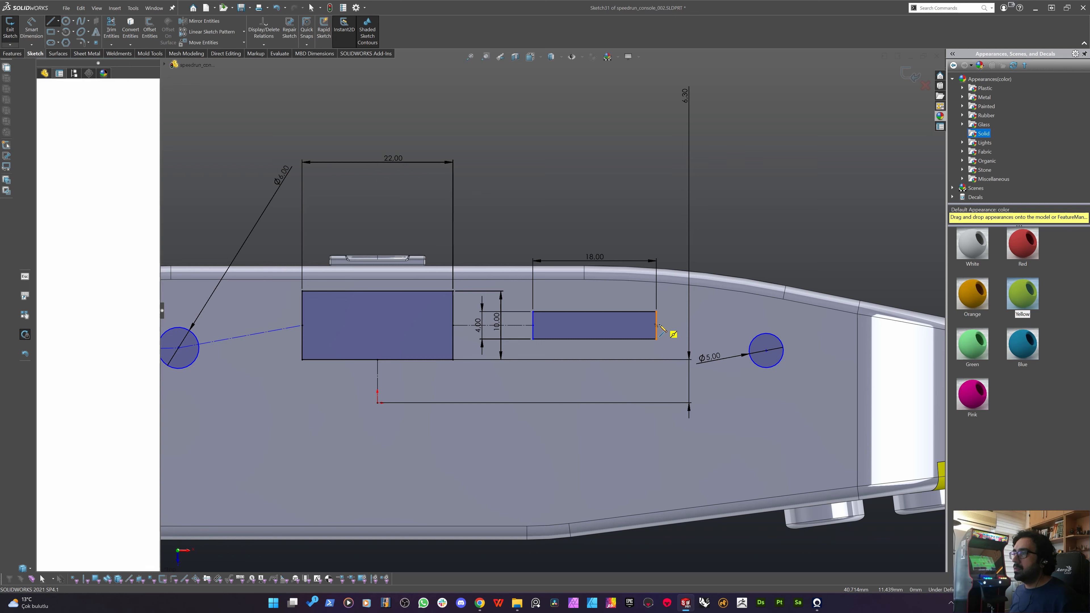
{"action": "left_click", "coordinate": [767, 350]}
{"action": "key", "text": "Escape"}
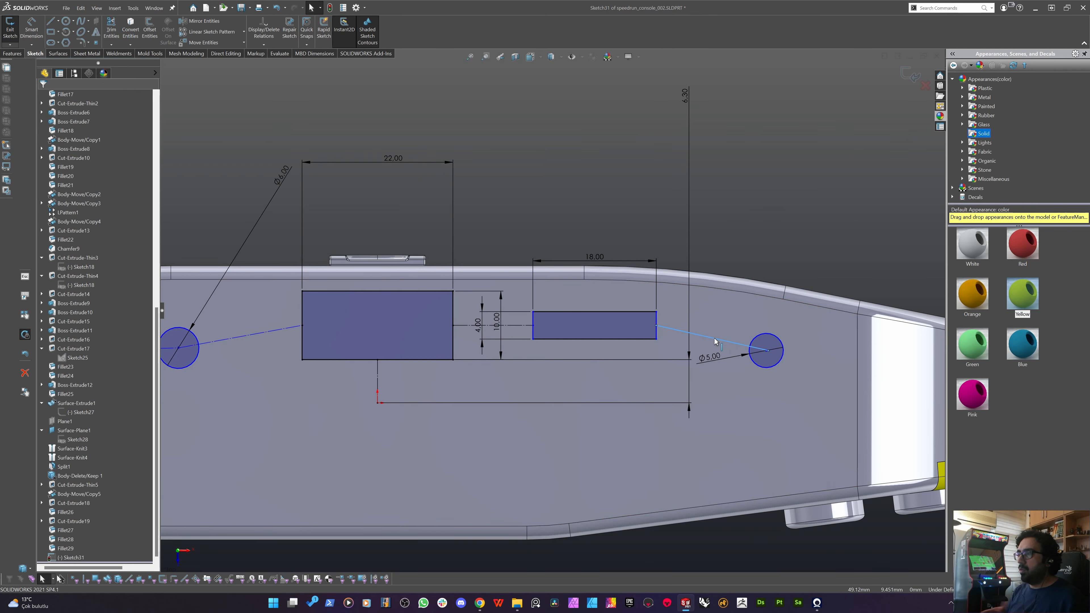
Make the line towards the 5 mm circle parallel to the body's angled back edge.
{"action": "left_click", "coordinate": [715, 339]}
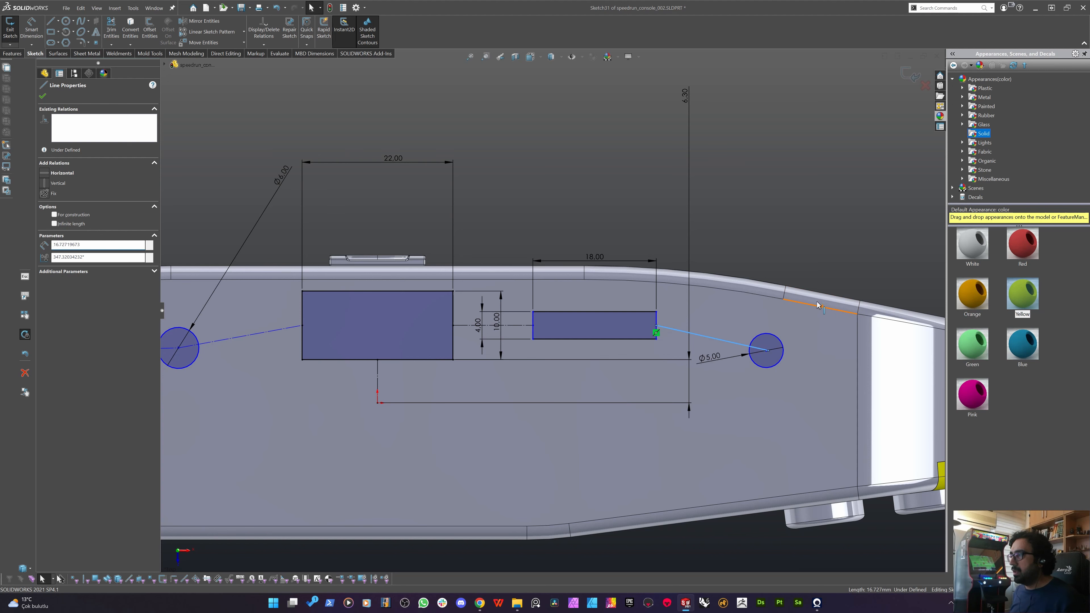
{"action": "left_click", "coordinate": [818, 305], "text": "ctrl"}
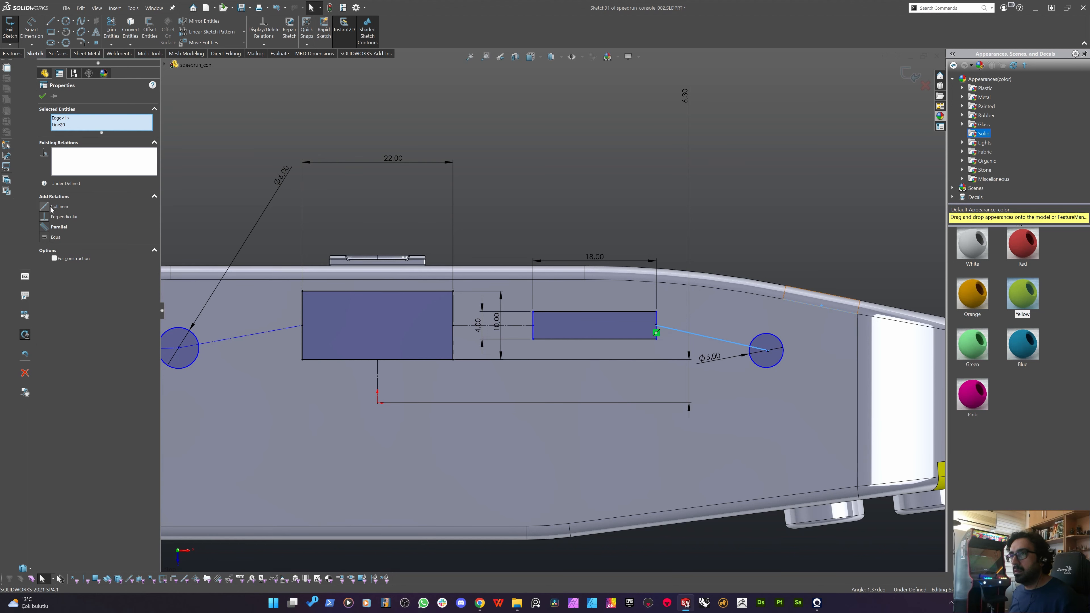
{"action": "left_click", "coordinate": [763, 156]}
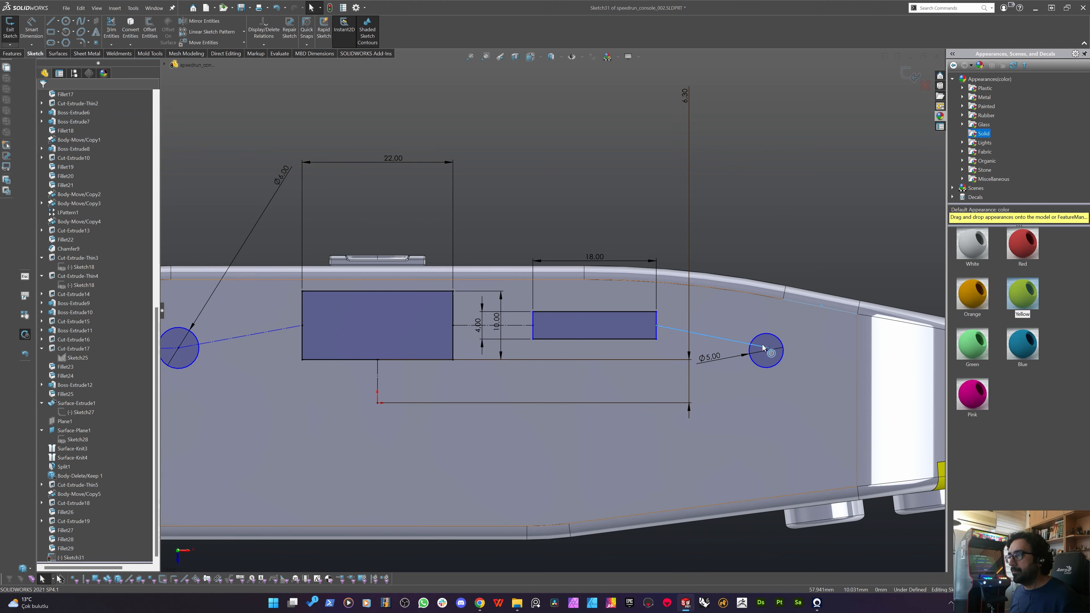
Make the 5 mm circle's centre coincident with the end point of the angled line.
{"action": "left_click", "coordinate": [765, 353]}
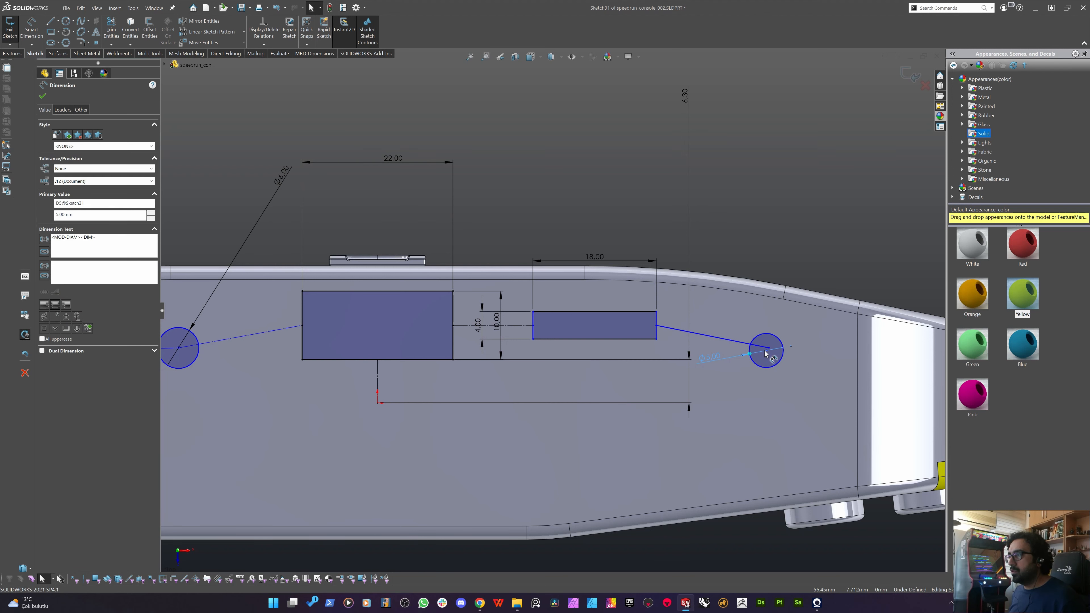
{"action": "left_click", "coordinate": [767, 351]}
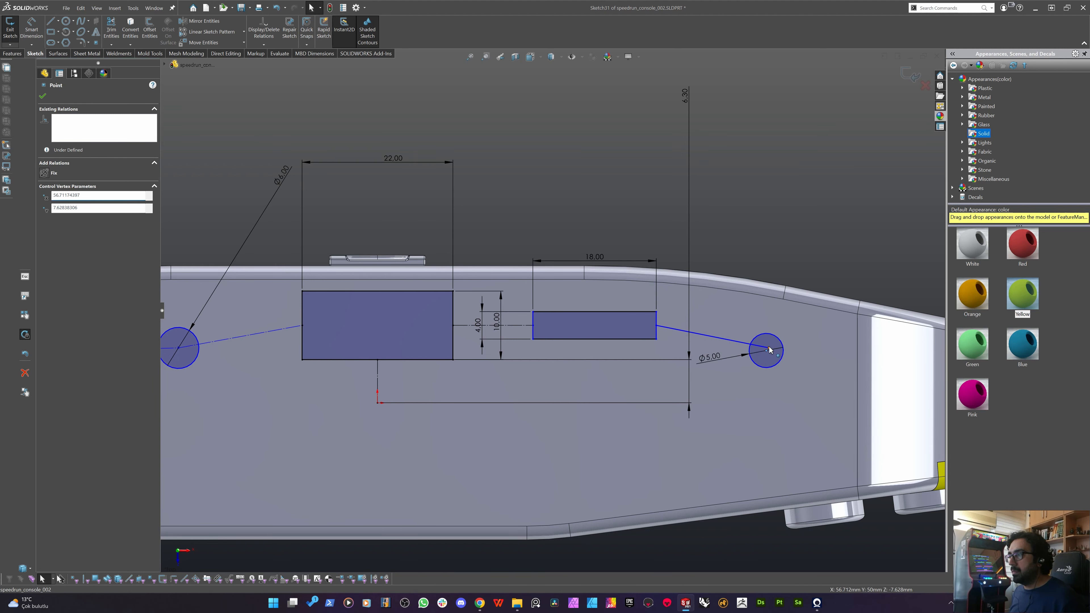
{"action": "left_click", "coordinate": [769, 348], "text": "ctrl"}
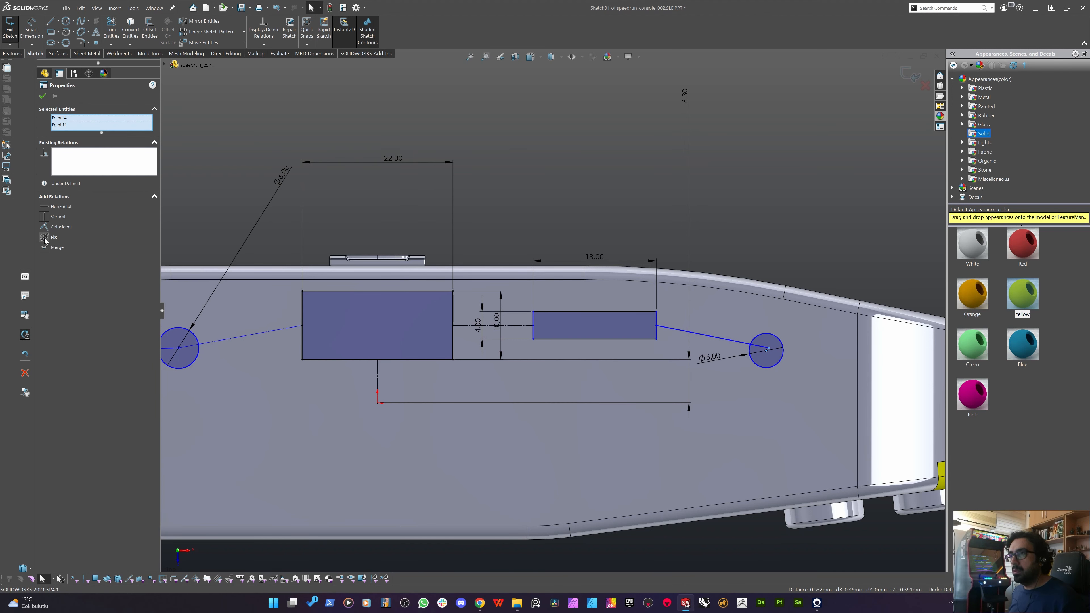
{"action": "left_click", "coordinate": [45, 228]}
{"action": "left_click", "coordinate": [747, 177]}
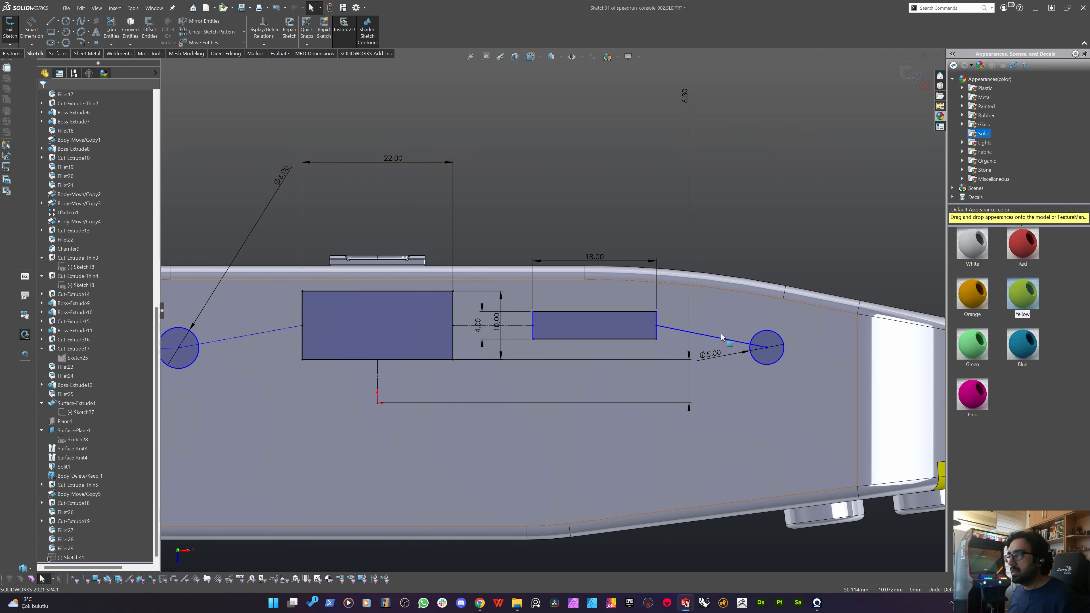
Convert the angled line to the 5 mm circle to construction geometry and move the slot's R5.00 dimension above the body.
{"action": "left_click", "coordinate": [721, 339]}
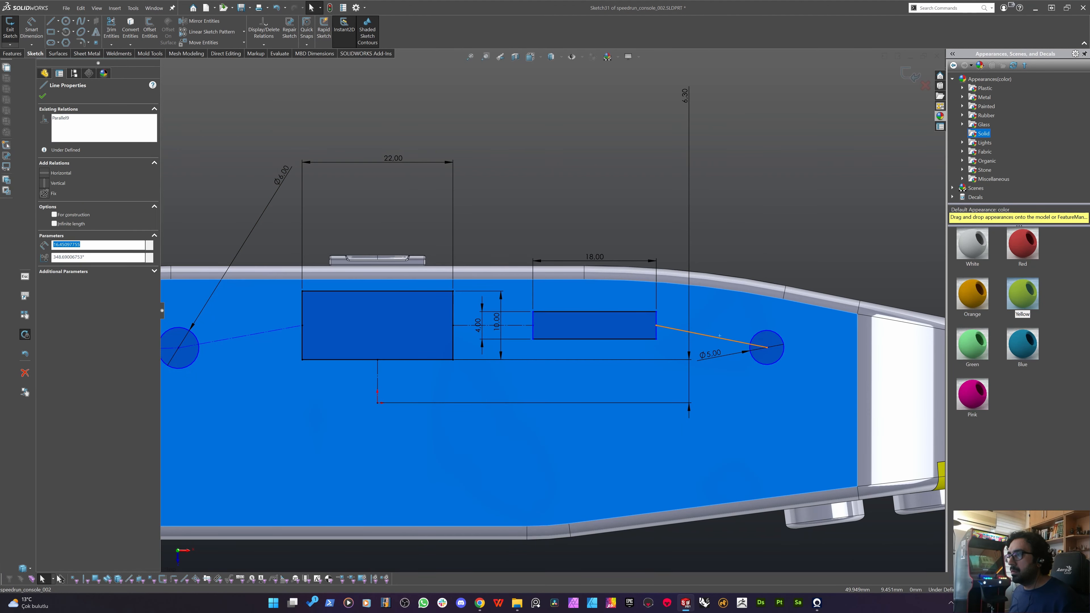
{"action": "left_click", "coordinate": [54, 218]}
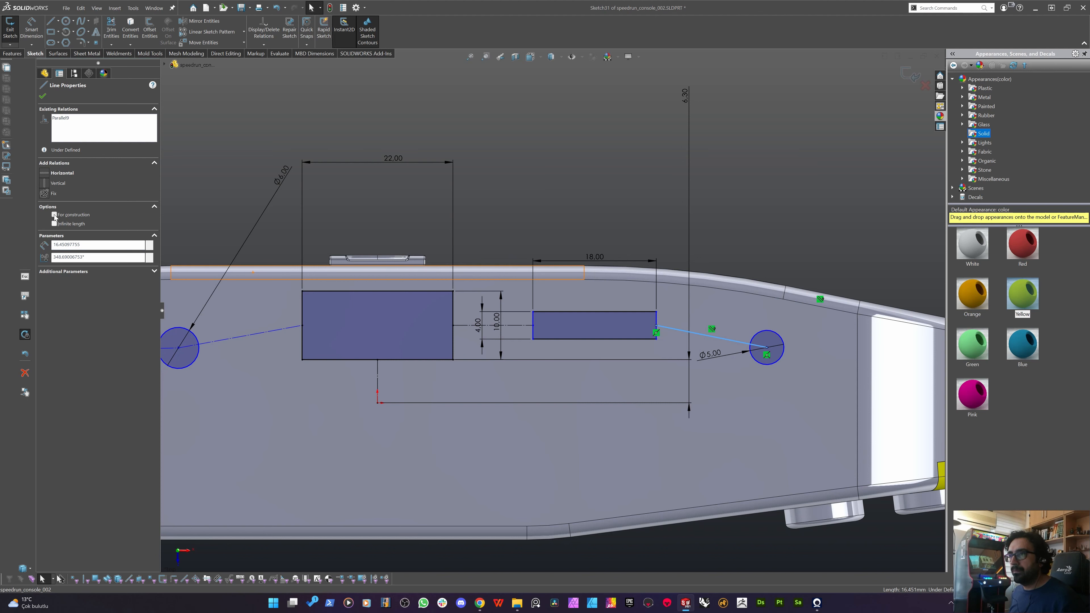
{"action": "left_click", "coordinate": [582, 173]}
{"action": "scroll", "coordinate": [584, 174], "scroll_direction": "up", "scroll_amount": 5}
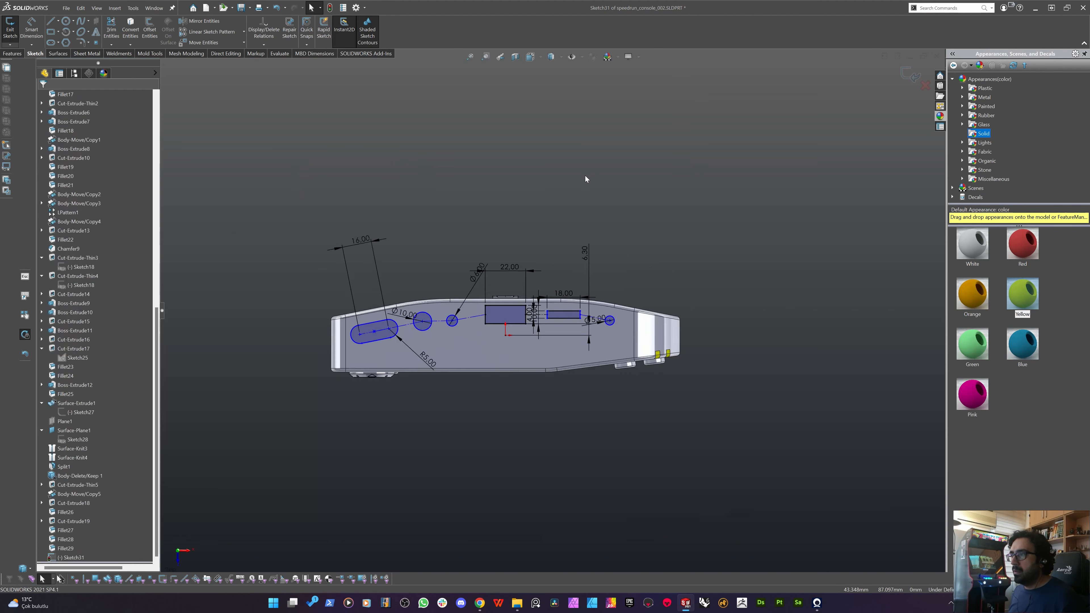
{"action": "scroll", "coordinate": [478, 337], "scroll_direction": "down", "scroll_amount": 4}
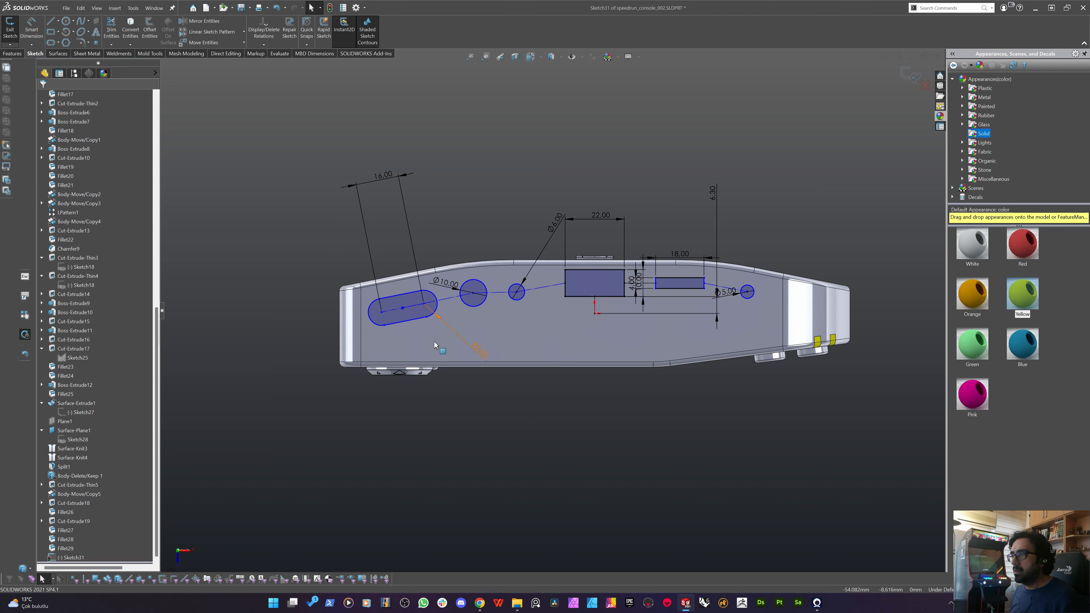
{"action": "left_click_drag", "start_coordinate": [481, 350], "coordinate": [490, 210]}
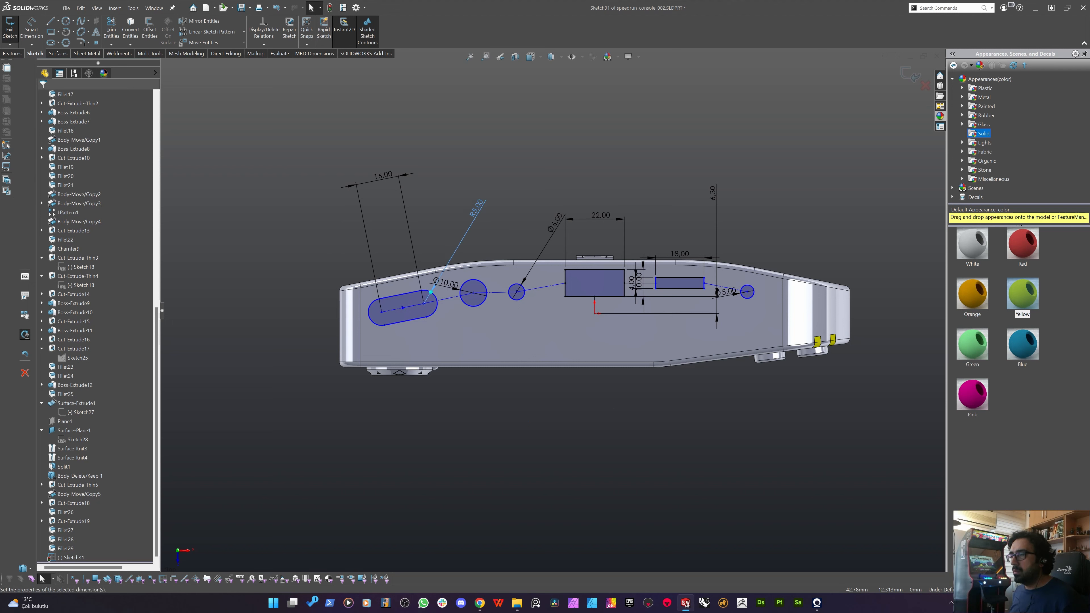
Cut-extrude the port openings sketch 1 mm blind into the upper face.
{"action": "middle_click_drag", "start_coordinate": [526, 423], "coordinate": [494, 310]}
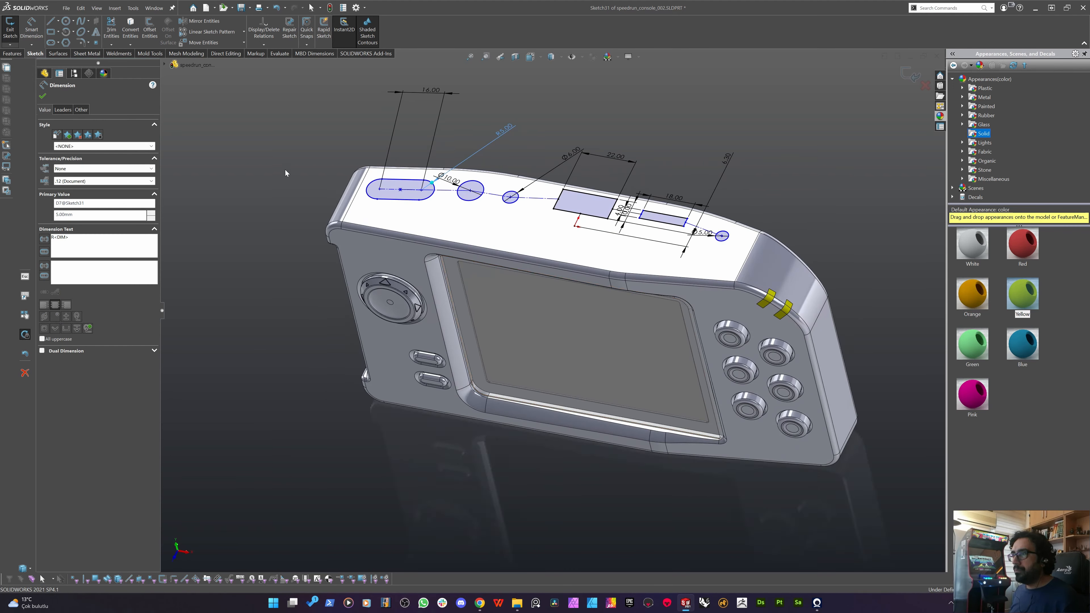
{"action": "left_click", "coordinate": [12, 54]}
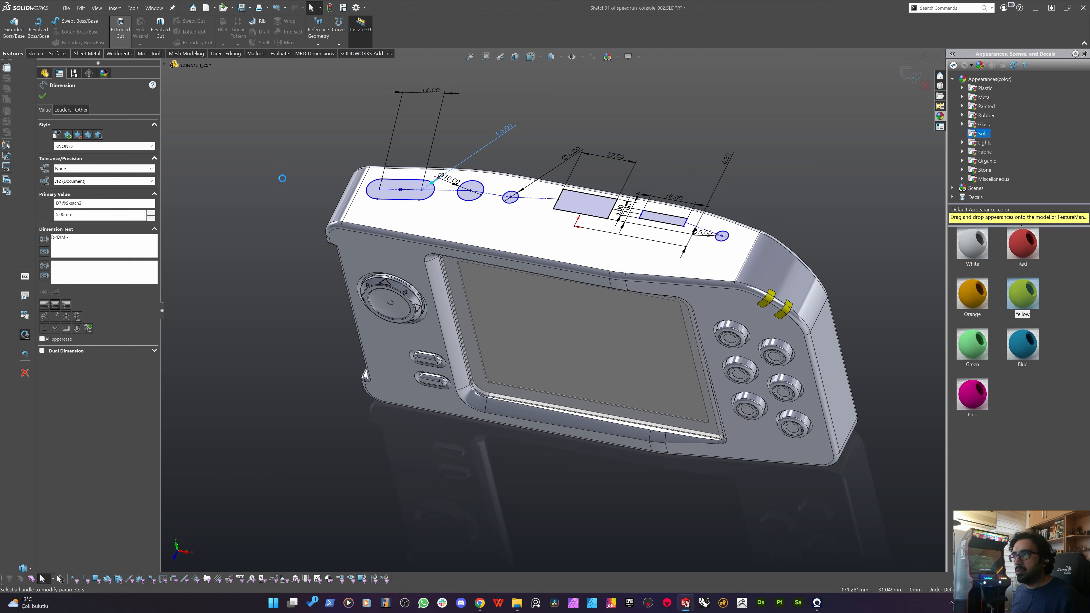
{"action": "left_click", "coordinate": [120, 30]}
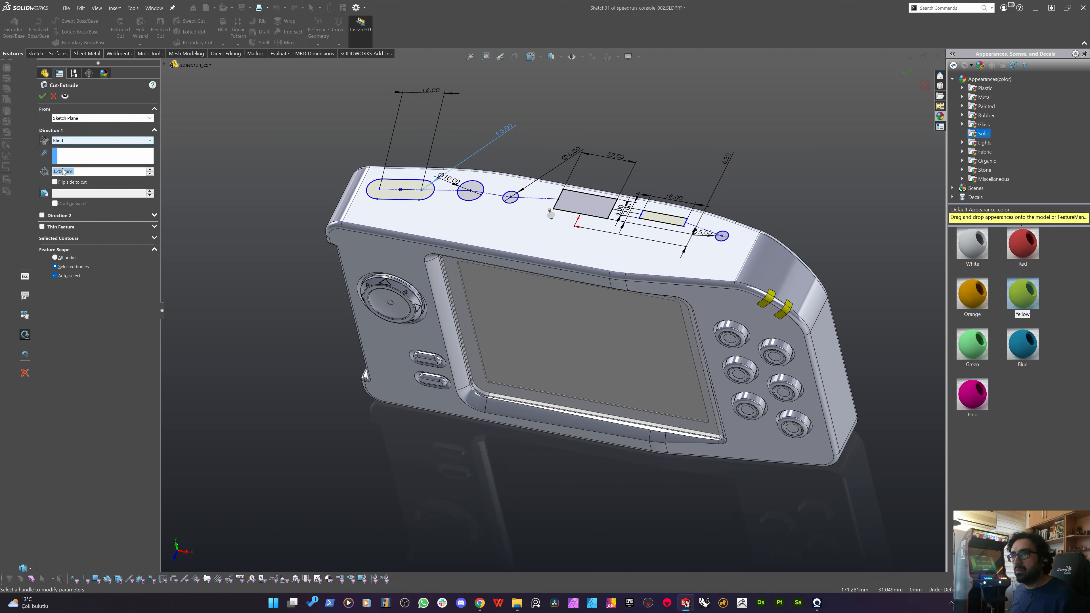
{"action": "type", "text": "1"}
{"action": "key", "text": "Return"}
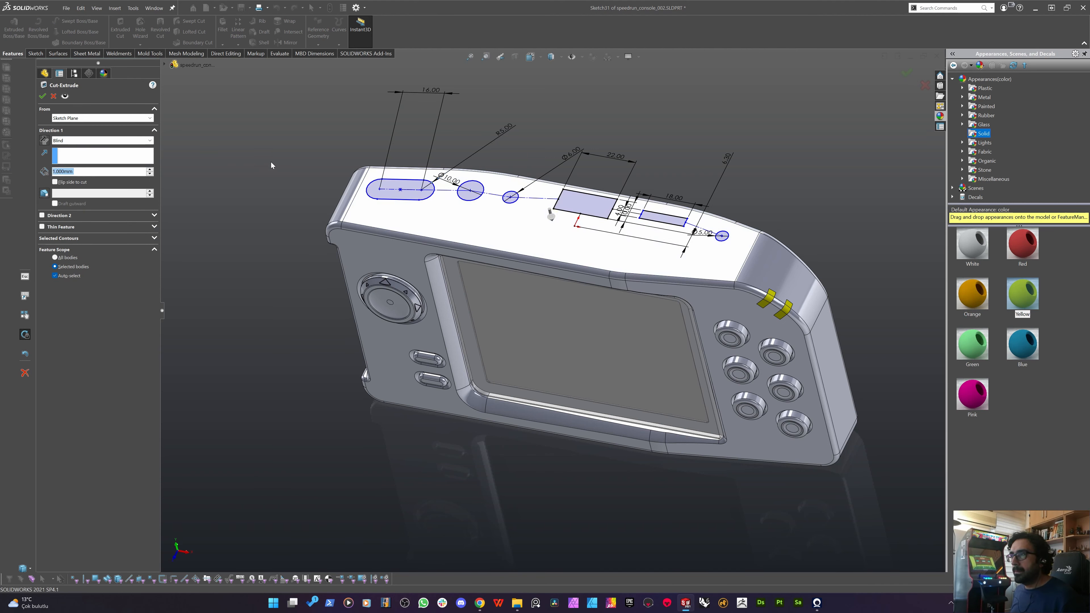
{"action": "key", "text": "Return"}
Start a new sketch on the upper face with the port recesses and view it straight on.
{"action": "middle_click_drag", "start_coordinate": [473, 224], "coordinate": [517, 241]}
{"action": "left_click", "coordinate": [514, 234]}
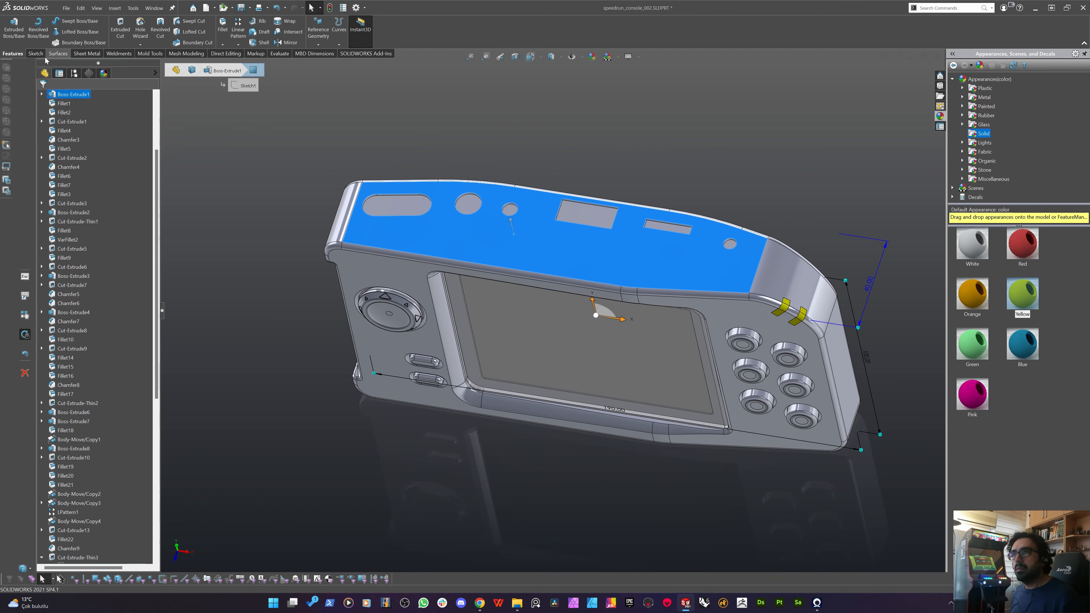
{"action": "left_click", "coordinate": [36, 54]}
{"action": "left_click", "coordinate": [9, 27]}
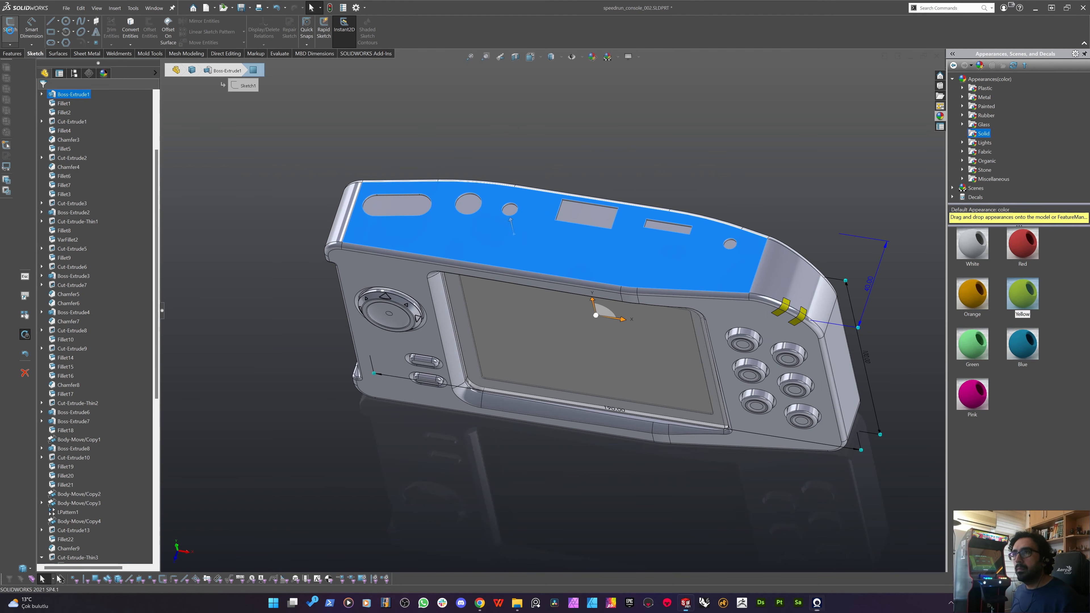
{"action": "key", "text": "space"}
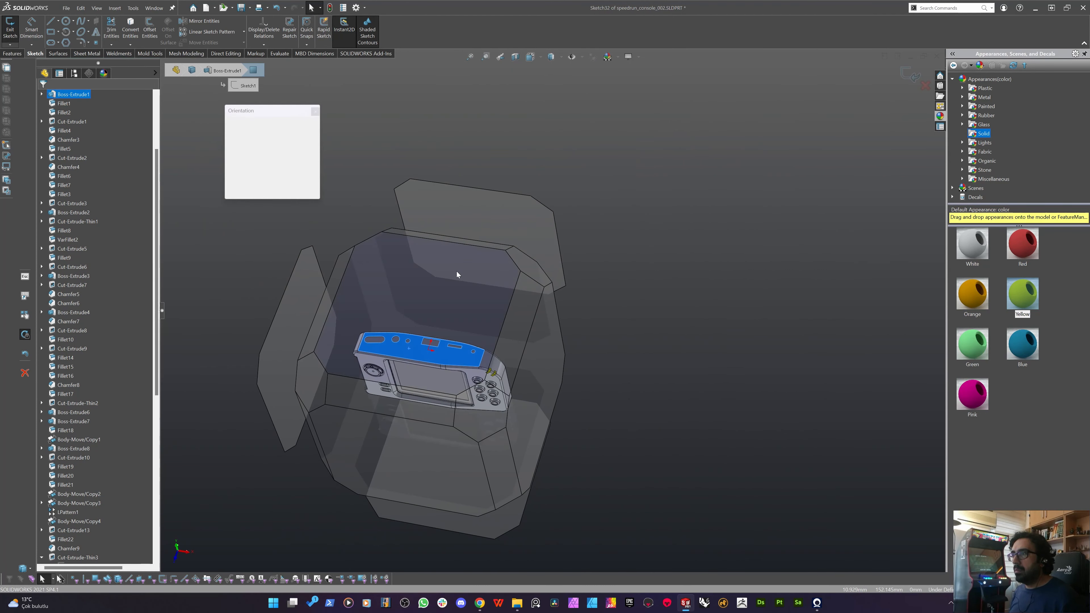
{"action": "left_click", "coordinate": [457, 271]}
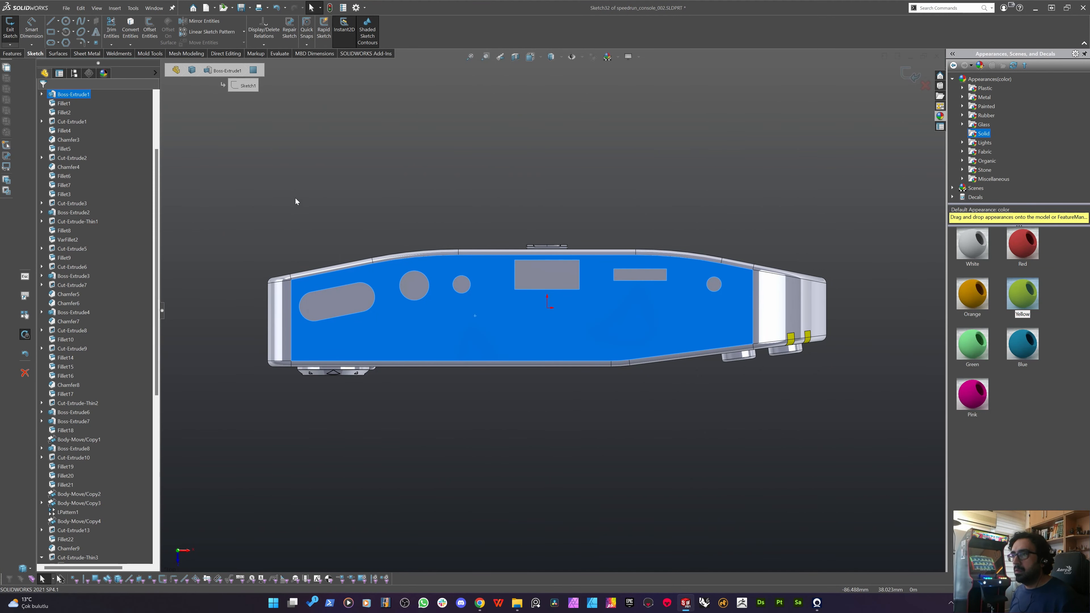
Sketch a closed seven-sided line outline below the port openings, roughly following the shape of the body face.
{"action": "key", "text": "l"}
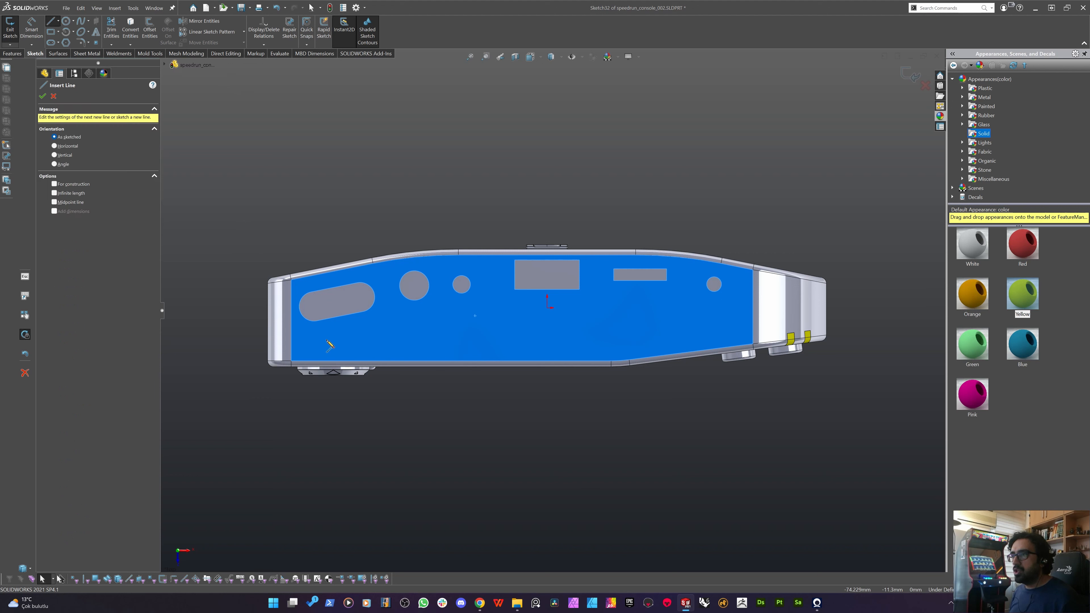
{"action": "left_click", "coordinate": [316, 330]}
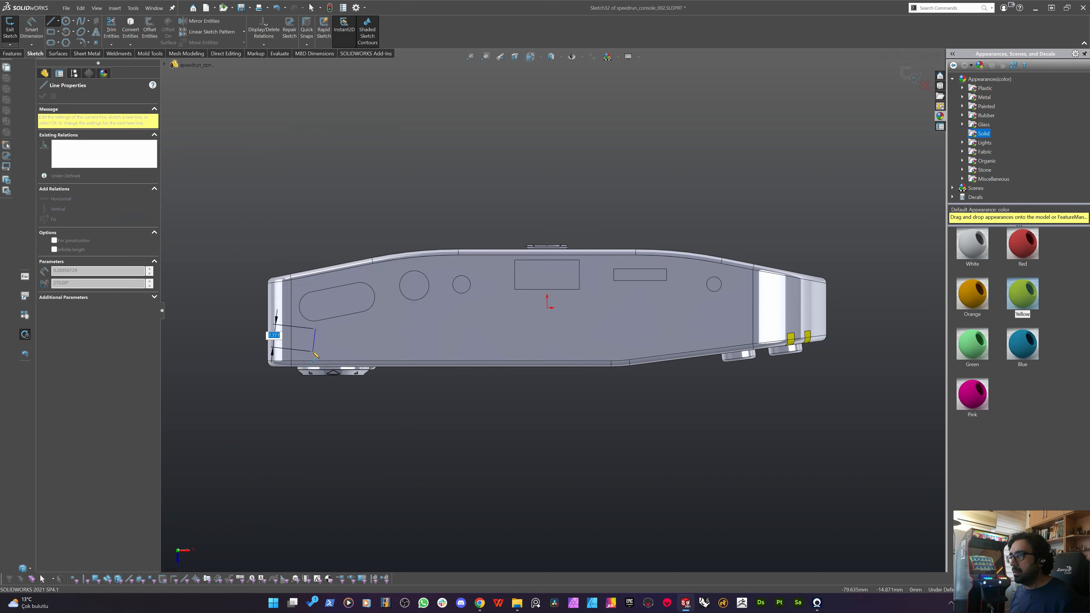
{"action": "left_click", "coordinate": [316, 350]}
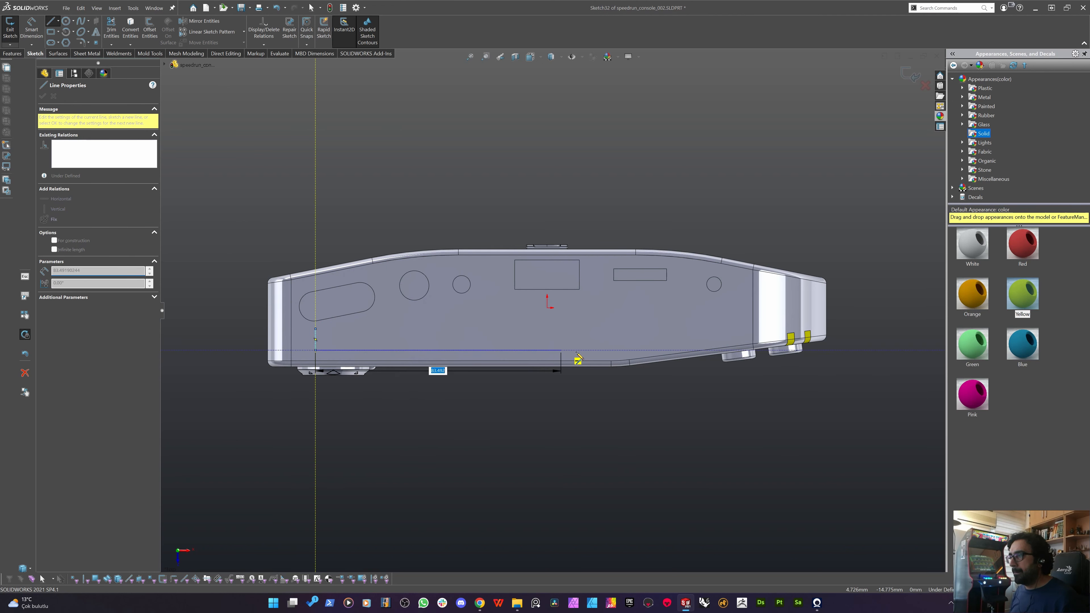
{"action": "left_click", "coordinate": [625, 350]}
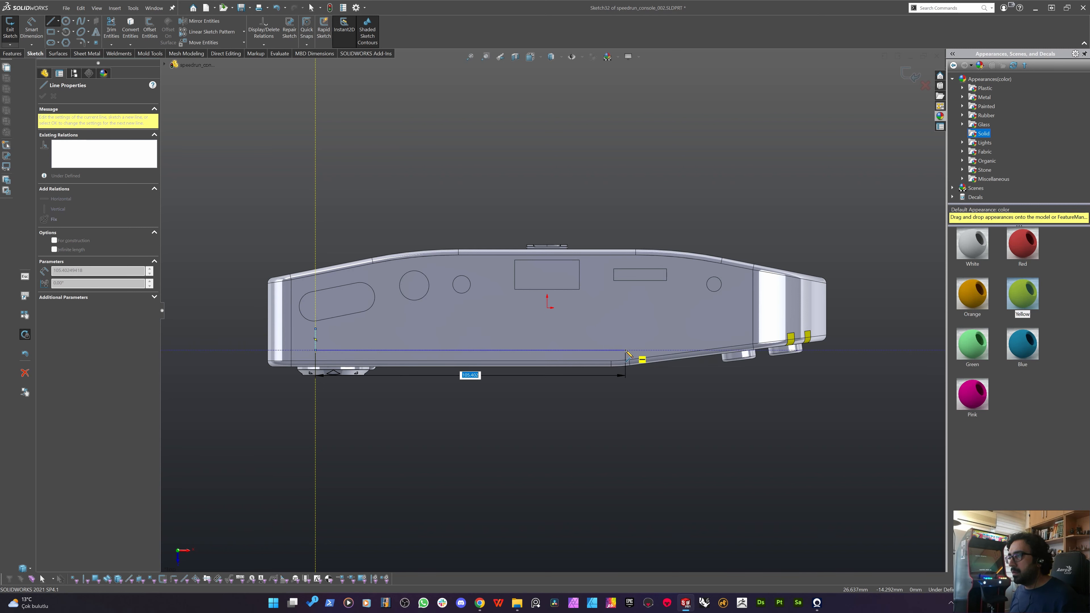
{"action": "left_click", "coordinate": [739, 329]}
{"action": "left_click", "coordinate": [739, 305]}
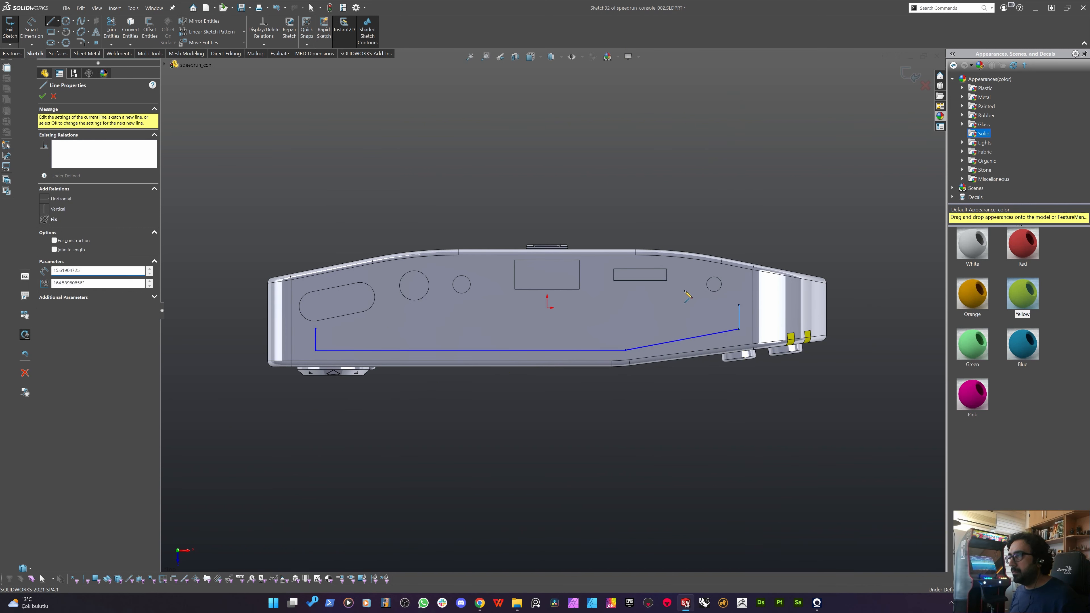
{"action": "left_click", "coordinate": [673, 289]}
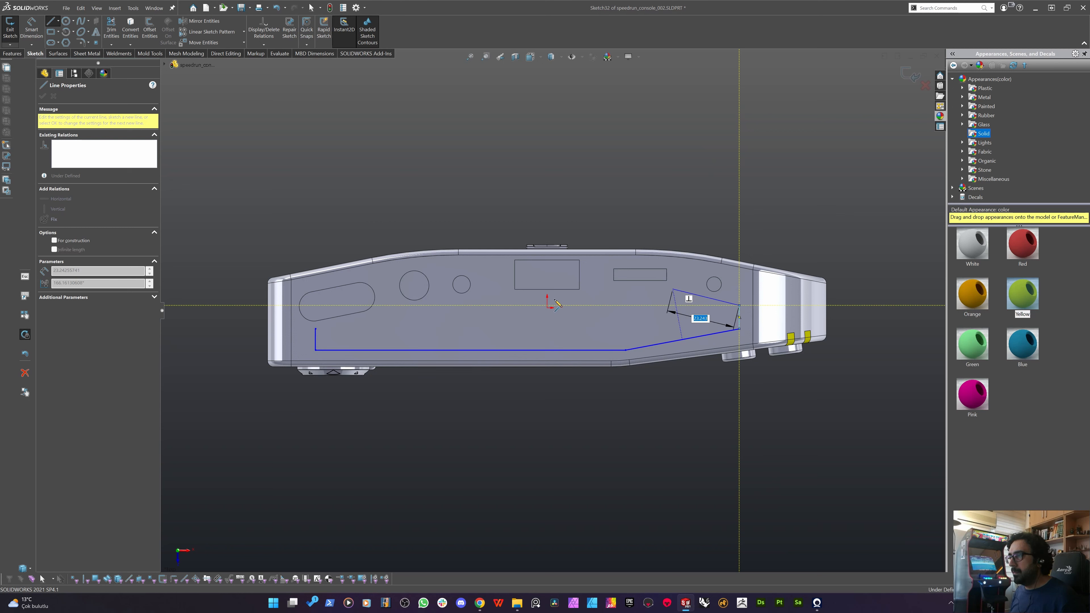
{"action": "left_click", "coordinate": [482, 292]}
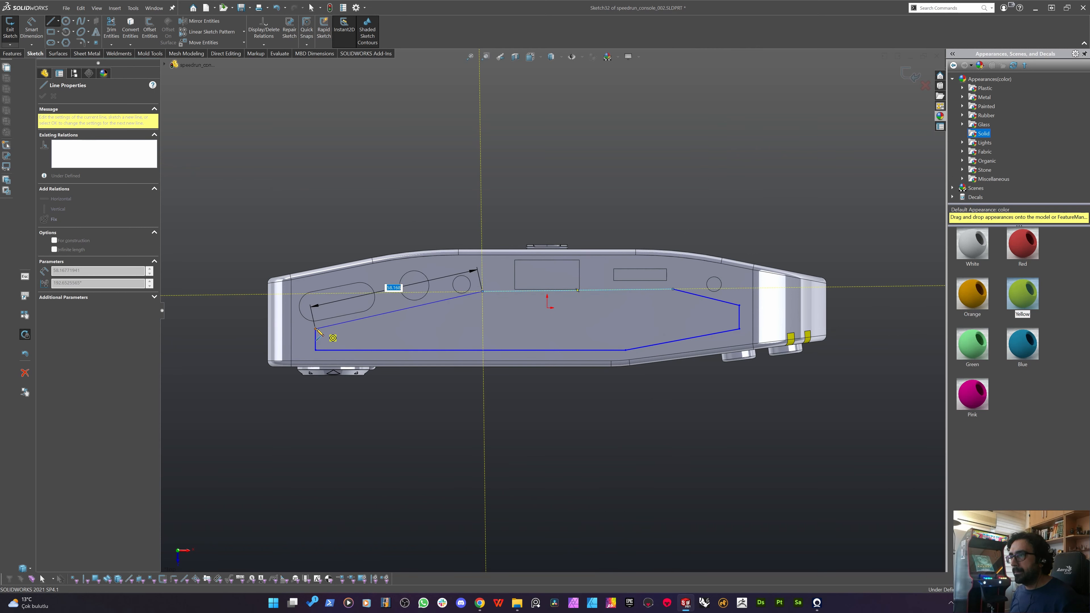
{"action": "left_click", "coordinate": [316, 329]}
{"action": "key", "text": "Escape"}
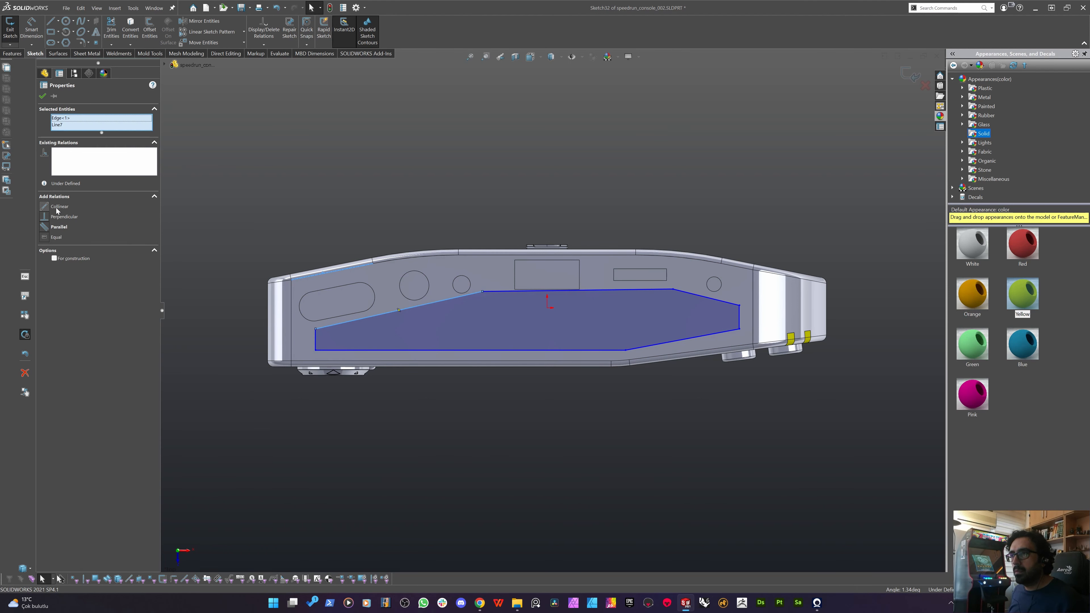
Make the outline's slanted line below the slot parallel to the body's angled back edge and its long upper line horizontal.
{"action": "left_click", "coordinate": [56, 228]}
{"action": "key", "text": "Escape"}
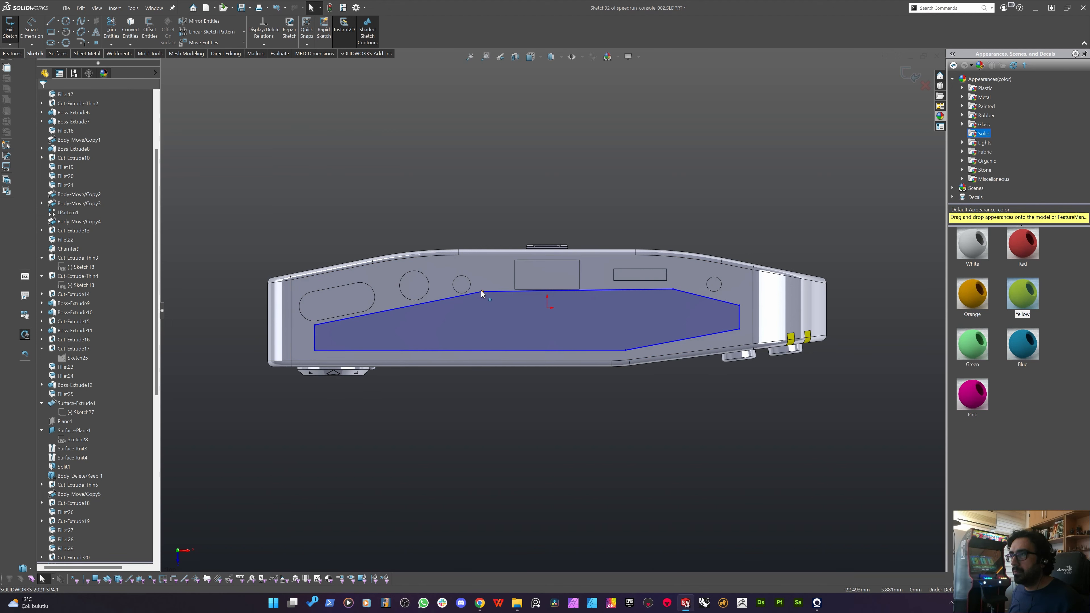
{"action": "mouse_move", "coordinate": [481, 291]}
{"action": "left_mouse_down"}
{"action": "mouse_move", "coordinate": [448, 309]}
{"action": "mouse_move", "coordinate": [436, 303]}
{"action": "left_mouse_up"}
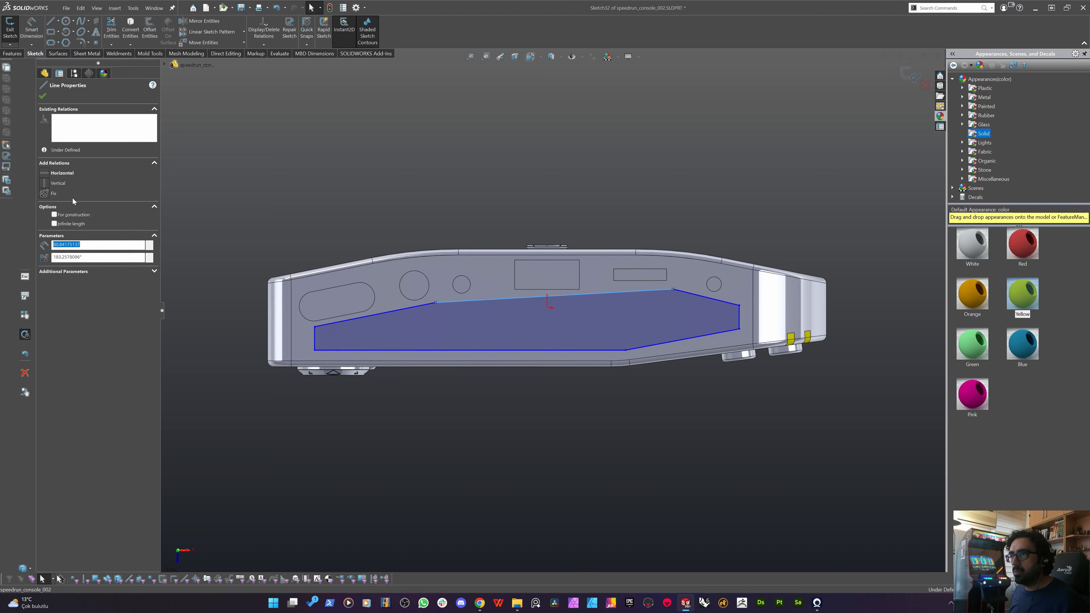
{"action": "left_click", "coordinate": [603, 166]}
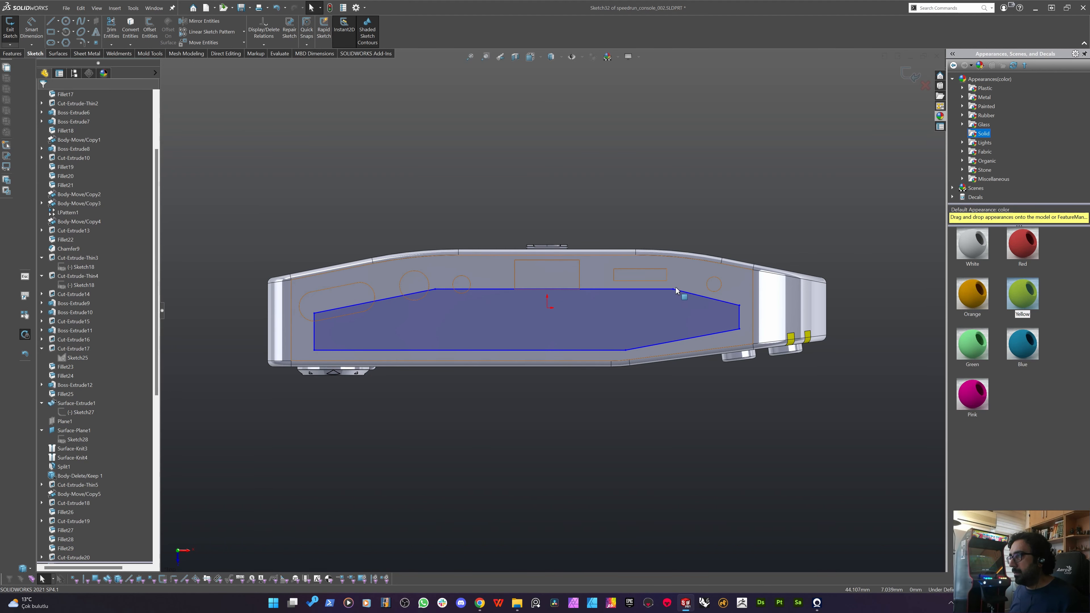
Shift the outline's slanted line below the 5 mm hole inward and make it parallel to the body's nearby angled back edge.
{"action": "left_click_drag", "start_coordinate": [691, 308], "coordinate": [693, 314]}
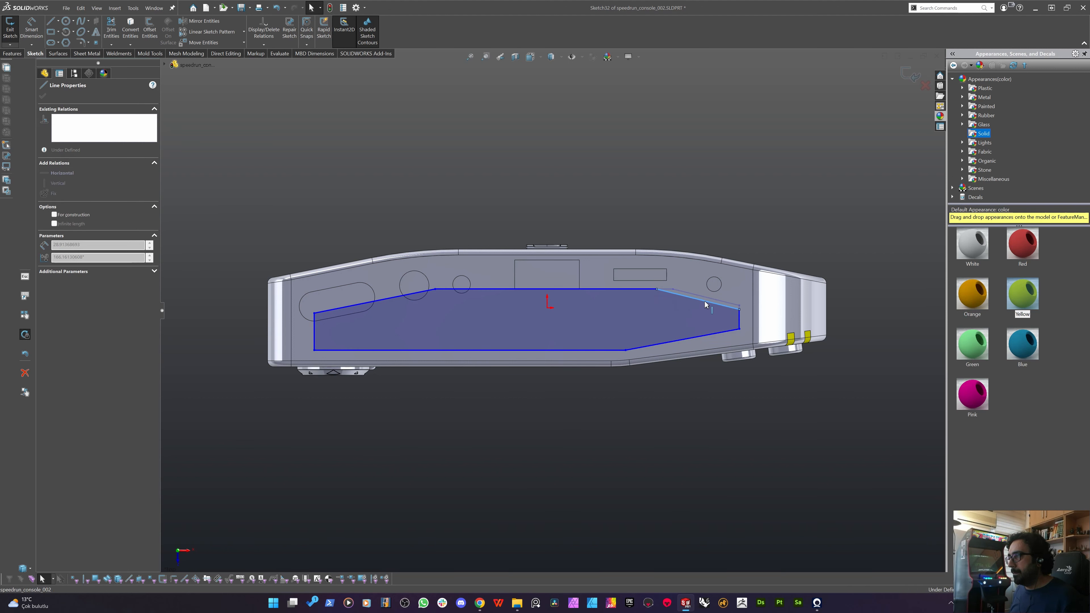
{"action": "left_click", "coordinate": [731, 266], "text": "ctrl"}
{"action": "left_click", "coordinate": [54, 228]}
{"action": "key", "text": "Escape"}
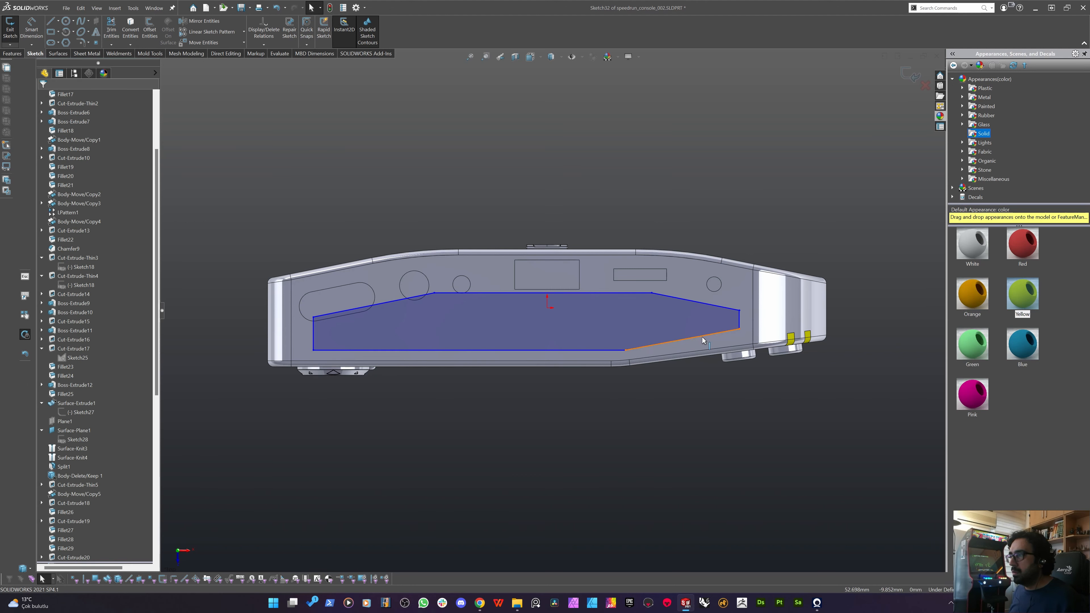
Make the outline's lower slanted line parallel to the body's angled front edge.
{"action": "left_click", "coordinate": [698, 337]}
{"action": "left_click", "coordinate": [700, 351], "text": "ctrl"}
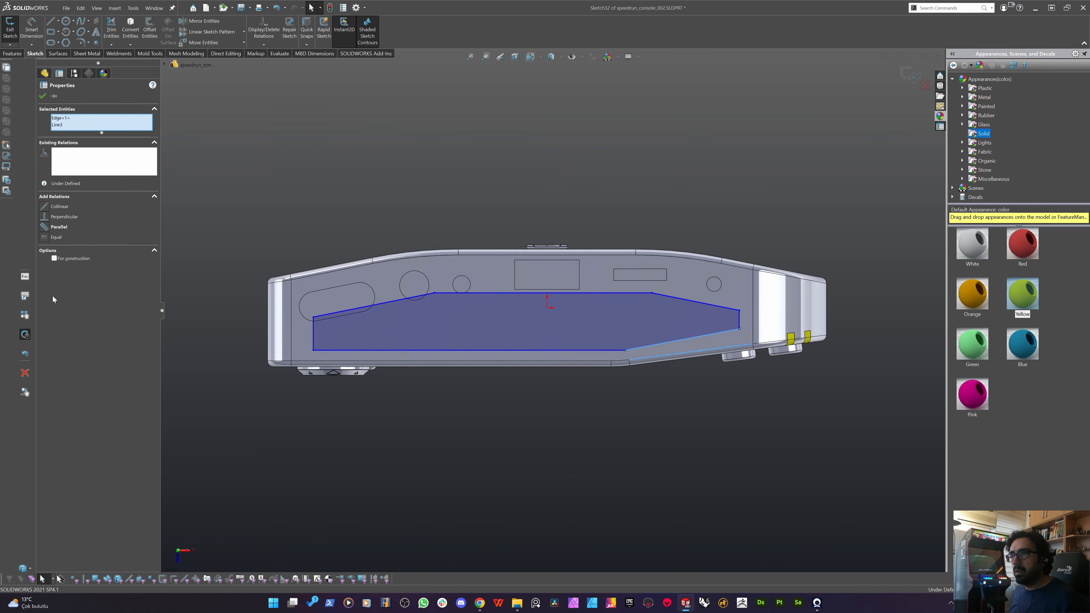
{"action": "left_click", "coordinate": [57, 228]}
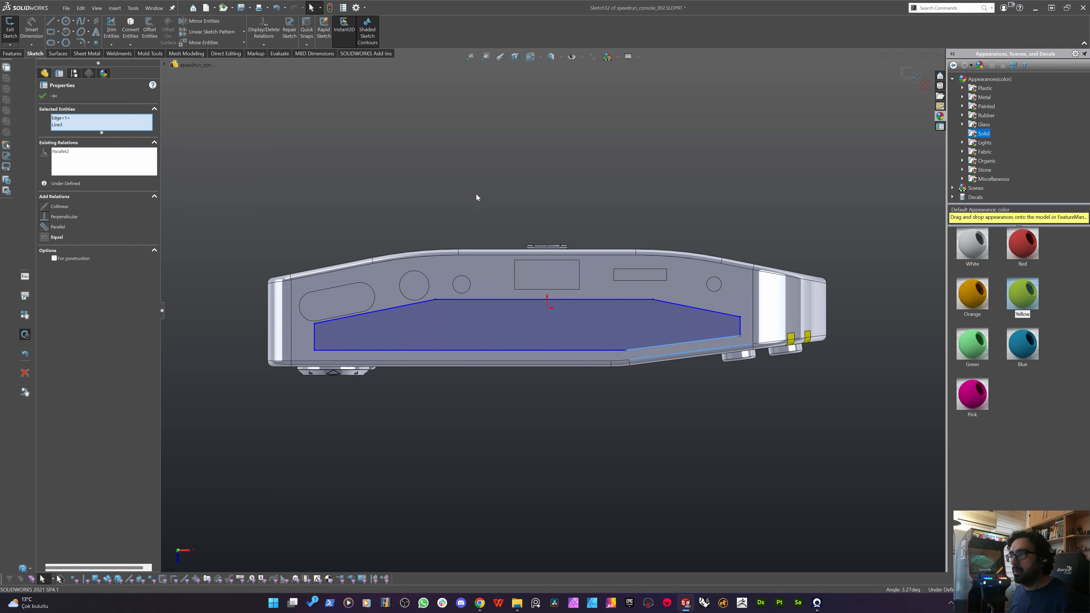
{"action": "key", "text": "Escape"}
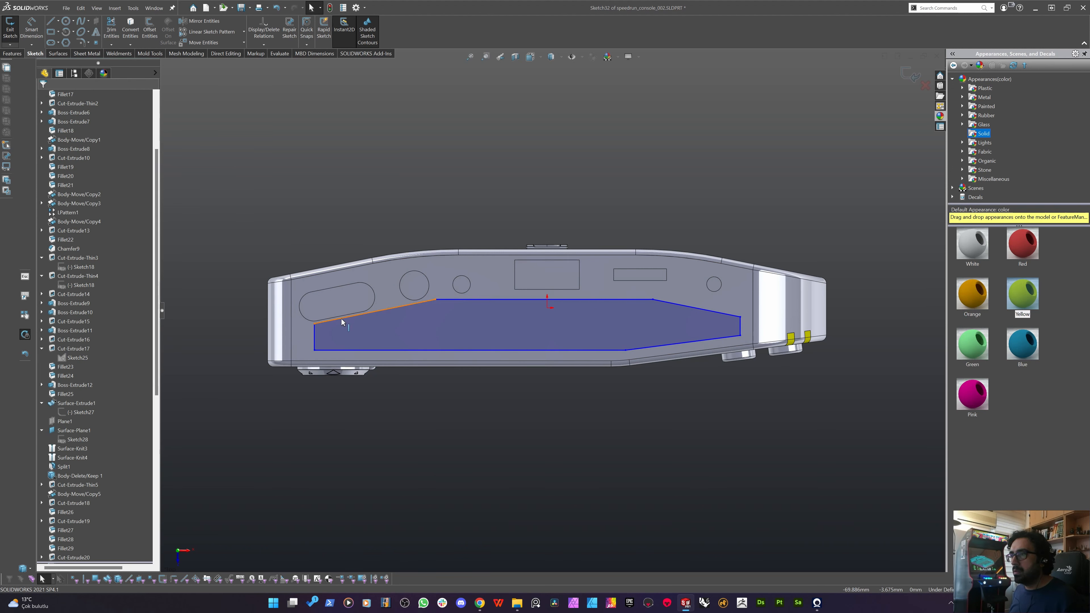
Move the outline's short vertical side below the slot outward and dimension the slanted line 3 mm from the slot's lower edge.
{"action": "left_click_drag", "start_coordinate": [328, 334], "coordinate": [301, 347]}
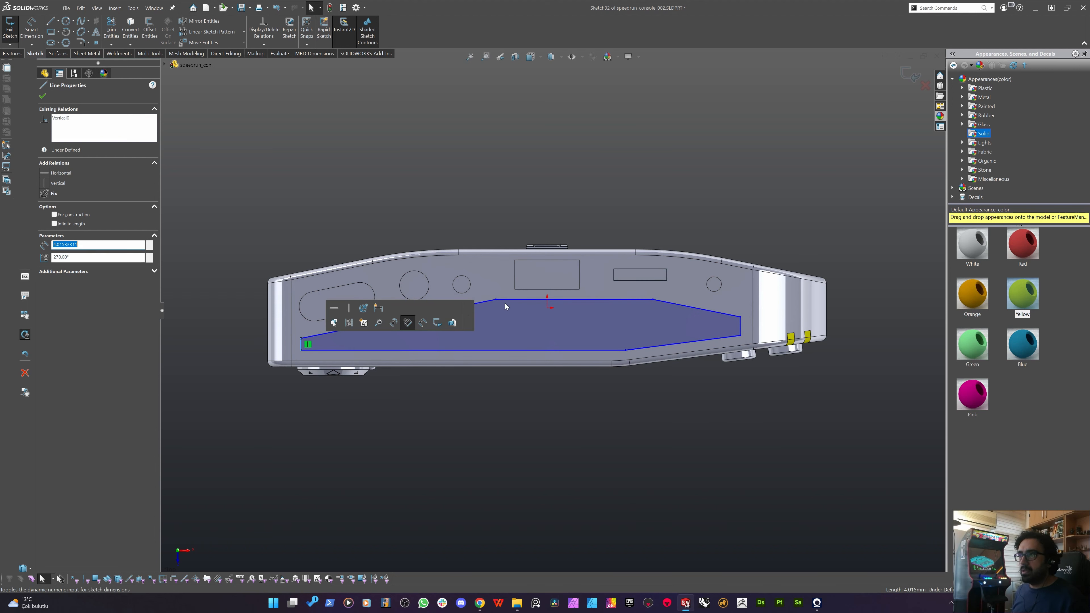
{"action": "left_click", "coordinate": [470, 190]}
{"action": "key", "text": "d"}
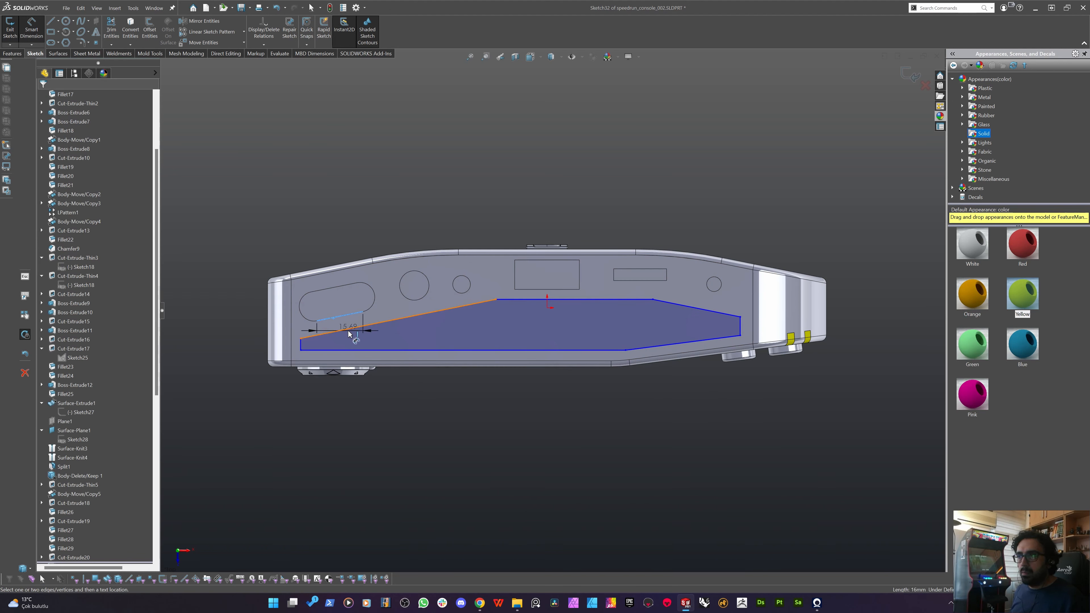
{"action": "left_click", "coordinate": [349, 329]}
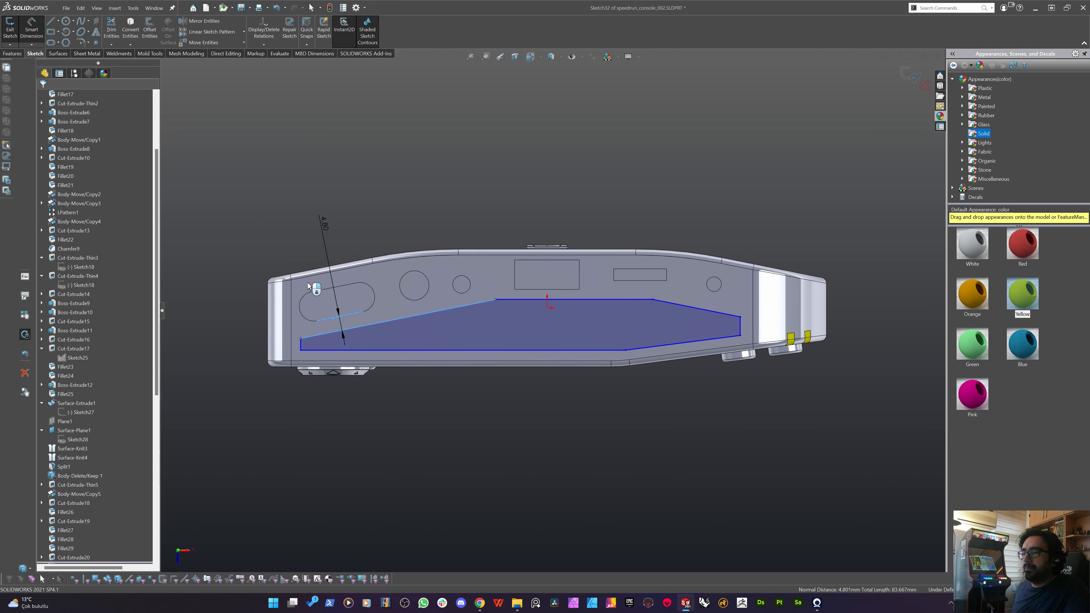
{"action": "left_click", "coordinate": [355, 264]}
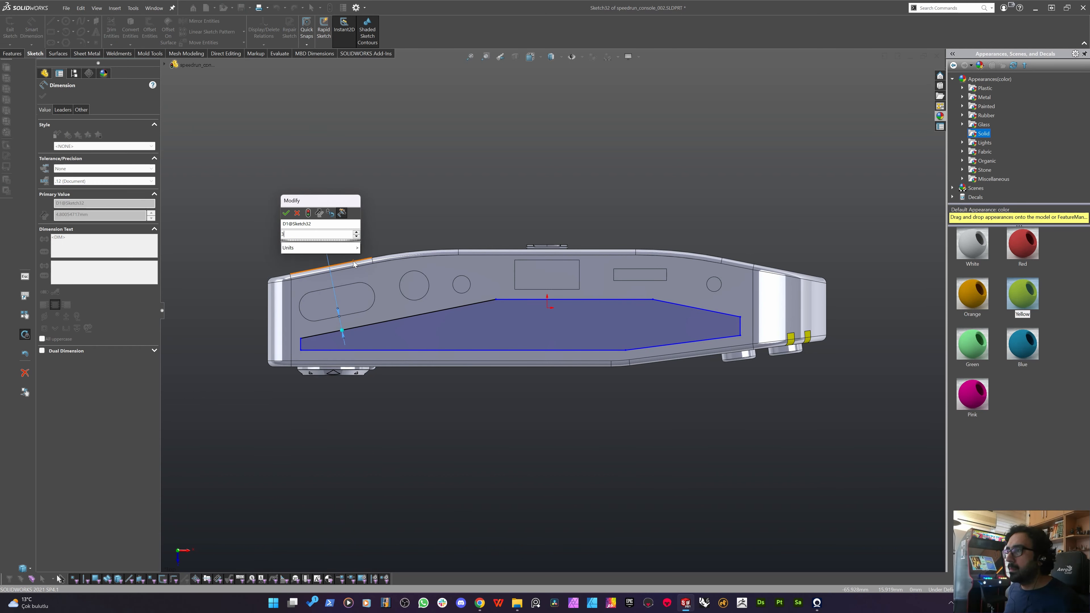
{"action": "key", "text": "Return"}
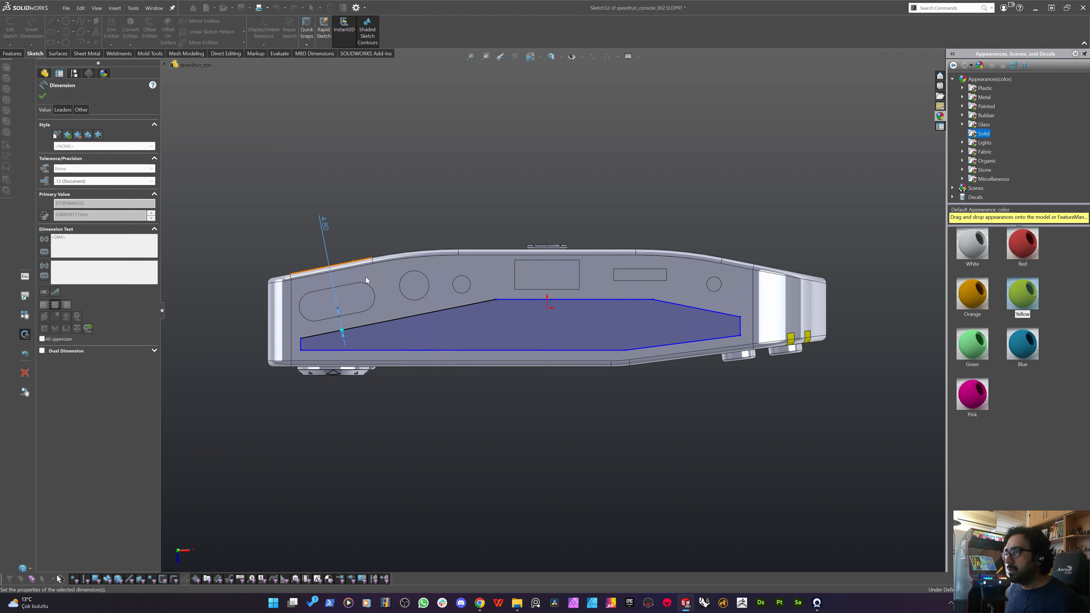
{"action": "left_click", "coordinate": [381, 232]}
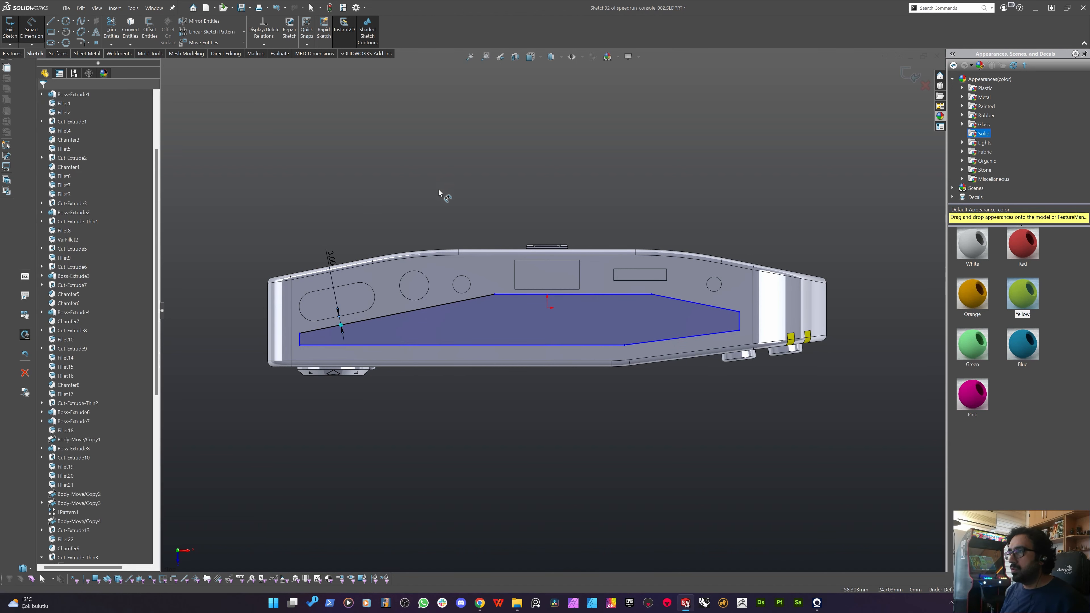
Move the outline's long upper line away from the openings and dimension it 6 mm from the rectangular opening's lower edge.
{"action": "key", "text": "Escape"}
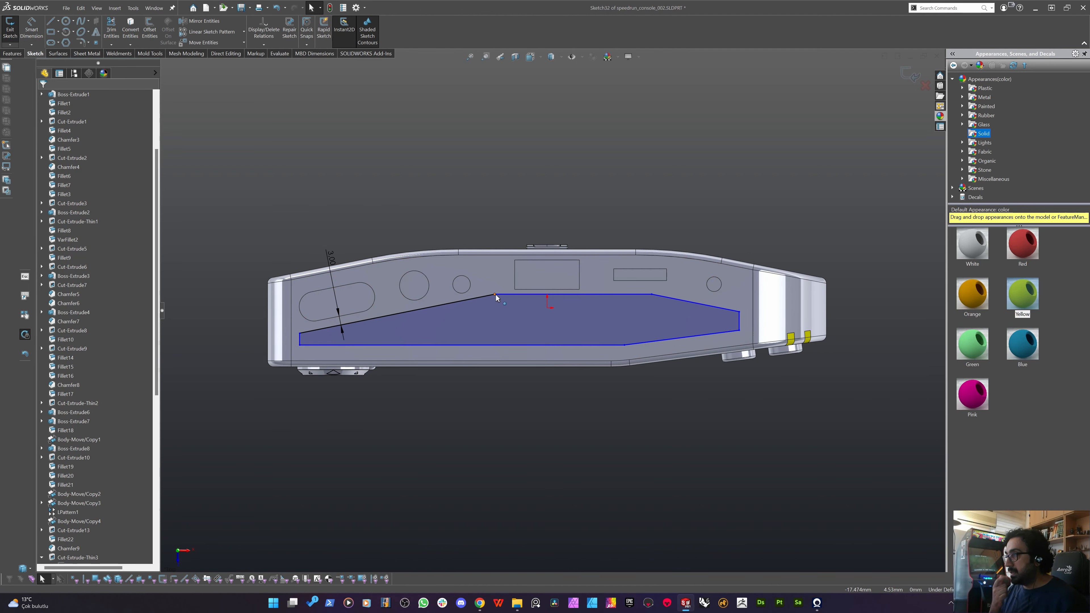
{"action": "left_click_drag", "start_coordinate": [470, 316], "coordinate": [430, 317]}
{"action": "key", "text": "Escape"}
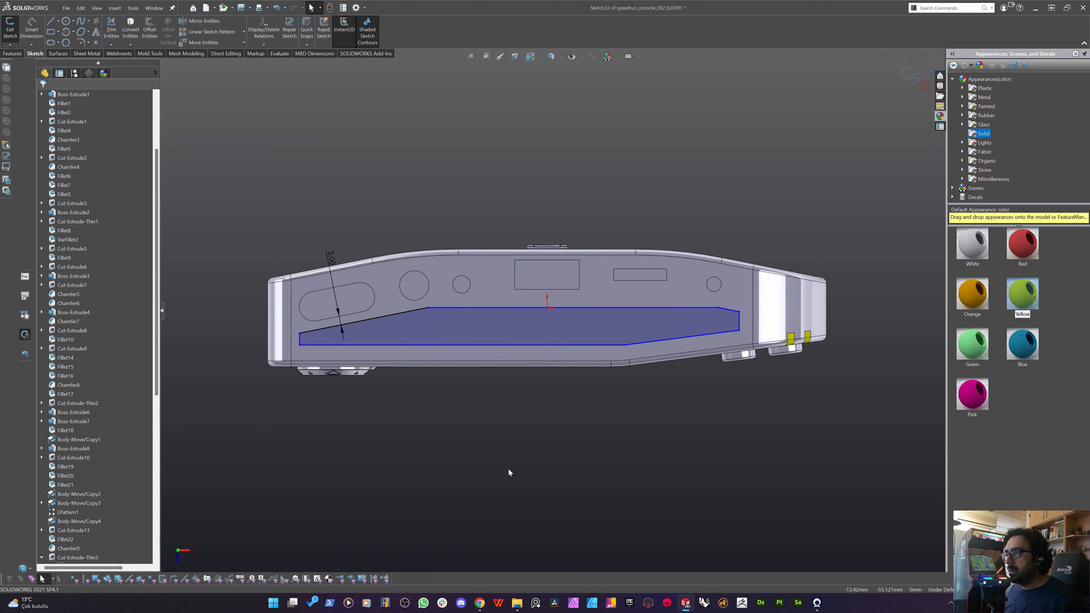
{"action": "right_click_drag", "start_coordinate": [509, 469], "coordinate": [506, 419]}
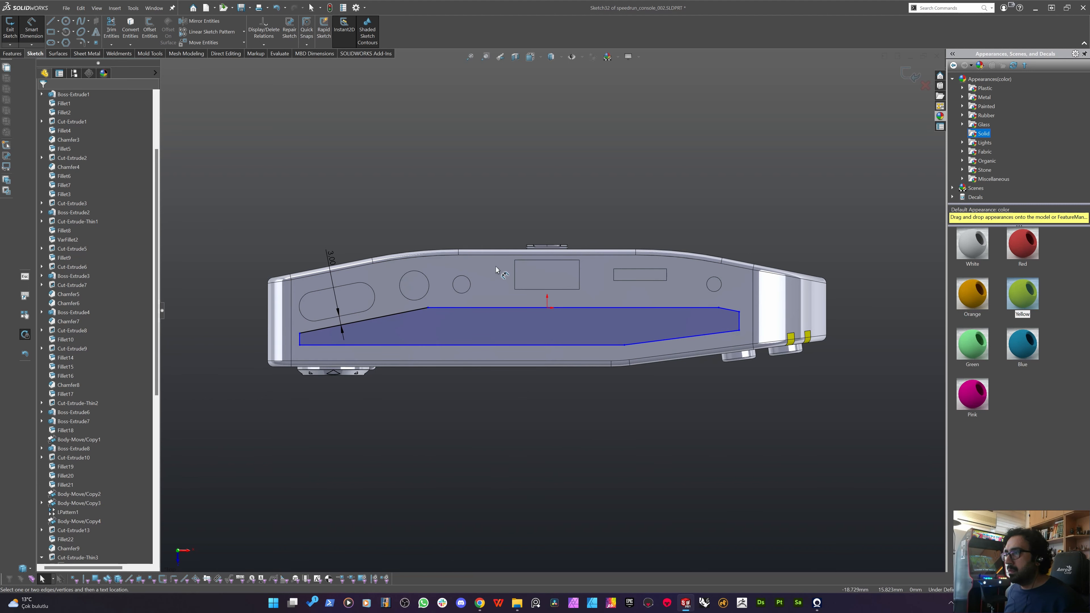
{"action": "left_click", "coordinate": [529, 288]}
{"action": "left_click", "coordinate": [509, 308]}
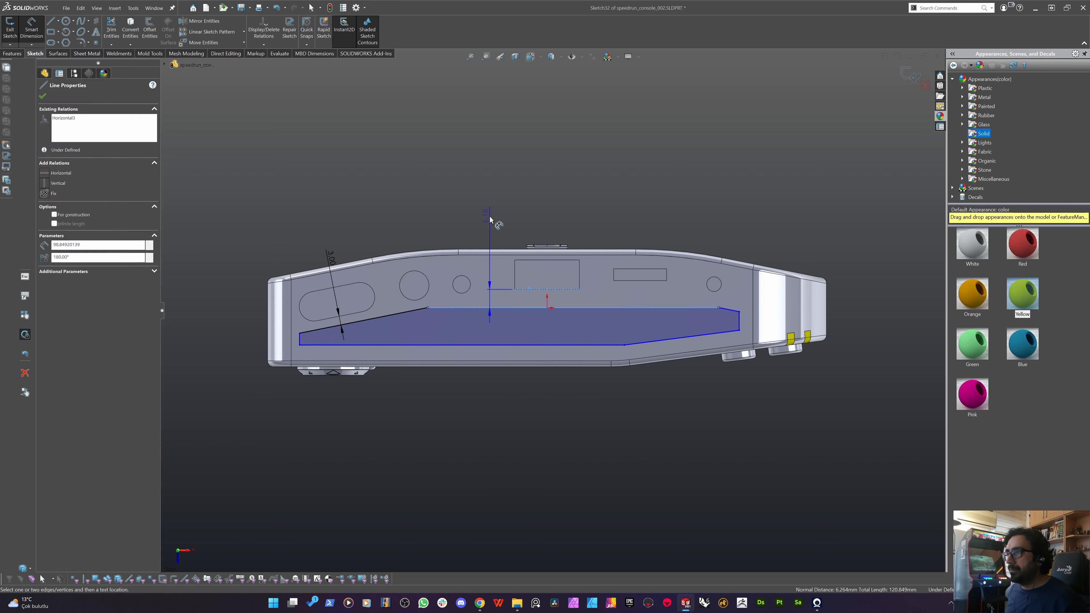
{"action": "left_click", "coordinate": [485, 296]}
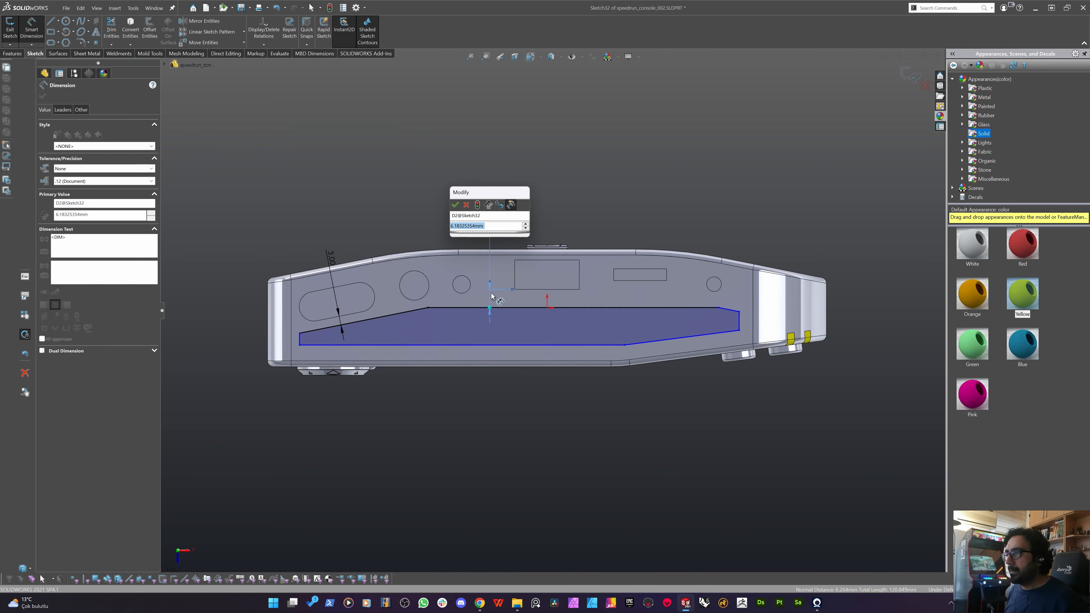
{"action": "type", "text": "6"}
{"action": "key", "text": "Escape"}
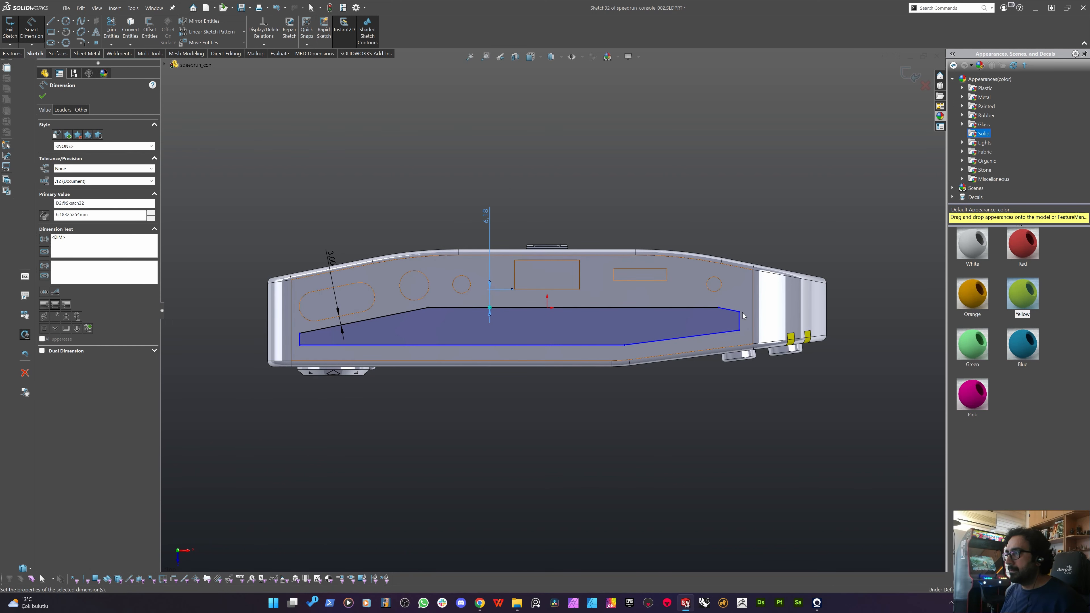
Shift the outline's vertical side below the 5 mm hole inward and move its long lower line closer to the body's front edge.
{"action": "left_click_drag", "start_coordinate": [718, 307], "coordinate": [668, 304]}
{"action": "mouse_move", "coordinate": [738, 330]}
{"action": "left_mouse_down"}
{"action": "mouse_move", "coordinate": [699, 340]}
{"action": "mouse_move", "coordinate": [707, 338]}
{"action": "left_mouse_up"}
{"action": "left_click", "coordinate": [646, 431]}
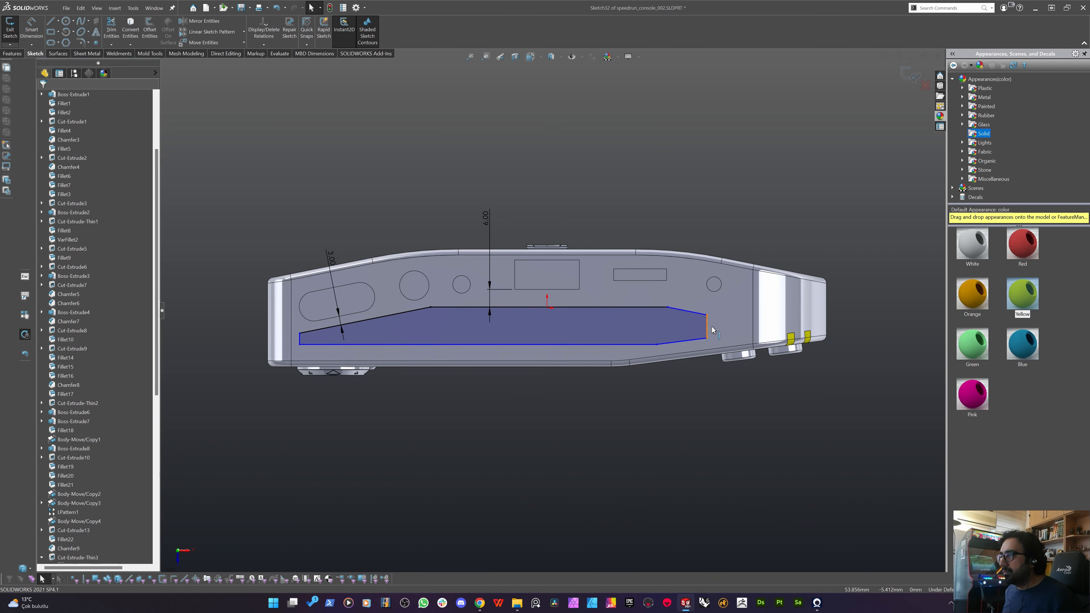
{"action": "mouse_move", "coordinate": [712, 330]}
{"action": "left_mouse_down"}
{"action": "mouse_move", "coordinate": [734, 328]}
{"action": "mouse_move", "coordinate": [682, 331]}
{"action": "mouse_move", "coordinate": [704, 335]}
{"action": "left_mouse_up"}
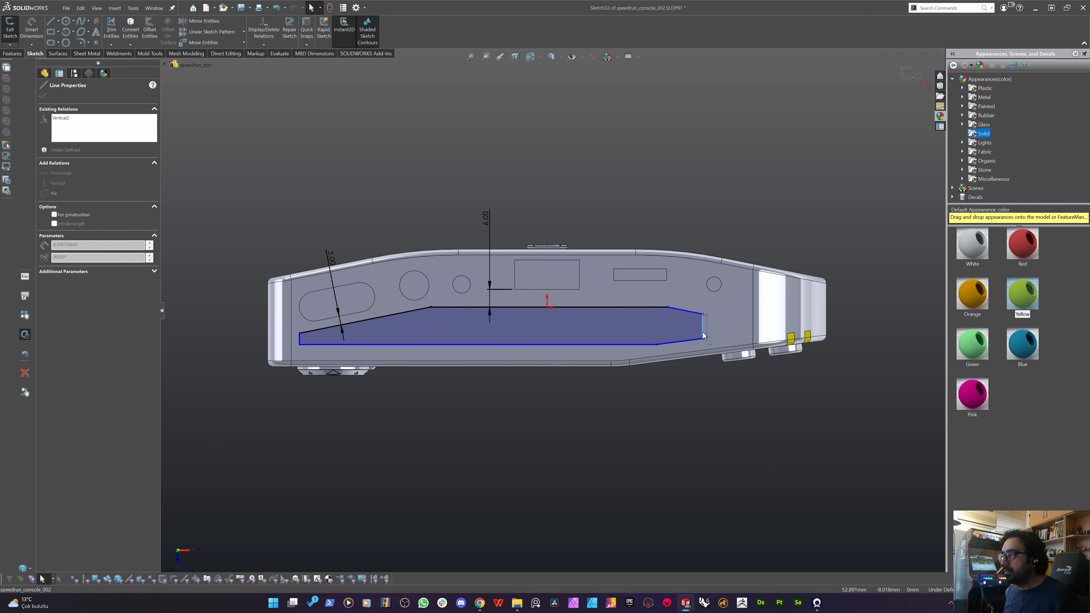
{"action": "left_click", "coordinate": [635, 415]}
{"action": "left_click_drag", "start_coordinate": [614, 349], "coordinate": [607, 350]}
{"action": "left_click", "coordinate": [438, 463]}
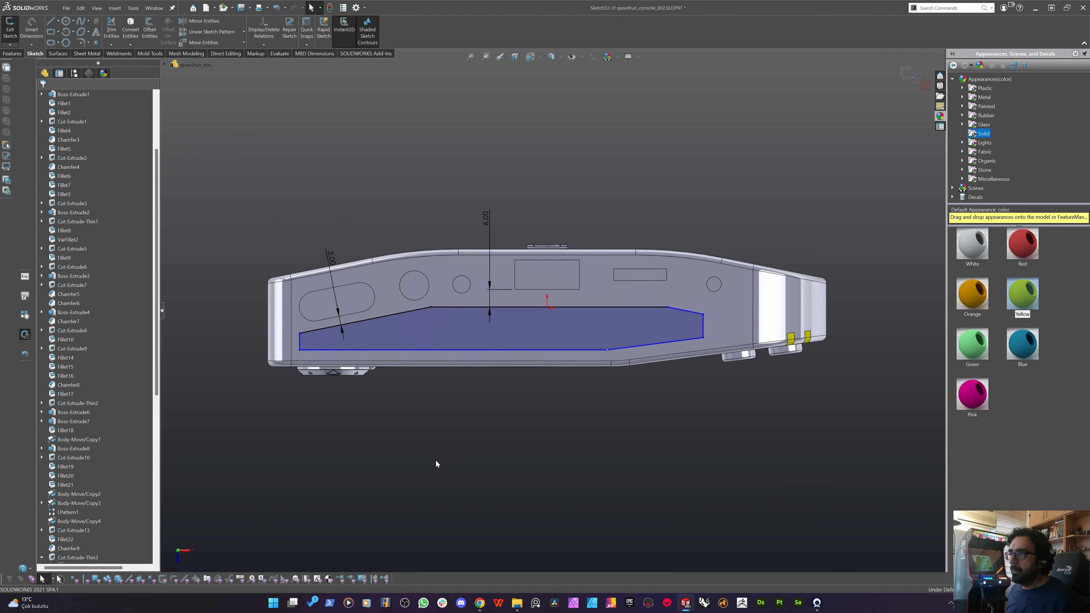
Dimension the outline's long lower line 3 mm from the body's straight front edge.
{"action": "right_click_drag", "start_coordinate": [437, 462], "coordinate": [533, 338]}
{"action": "left_click", "coordinate": [476, 353]}
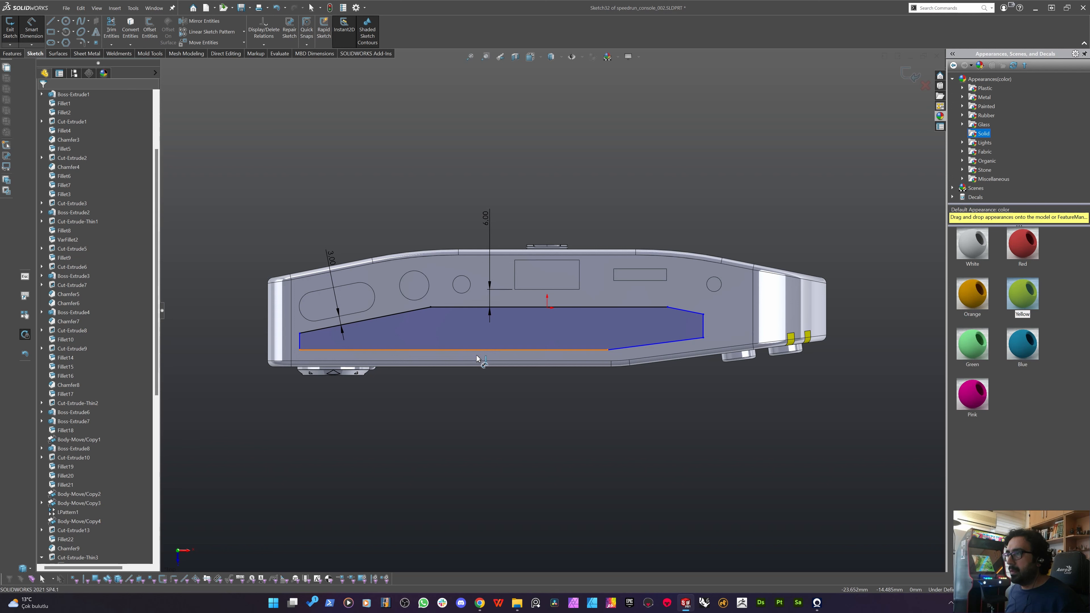
{"action": "left_click", "coordinate": [476, 360]}
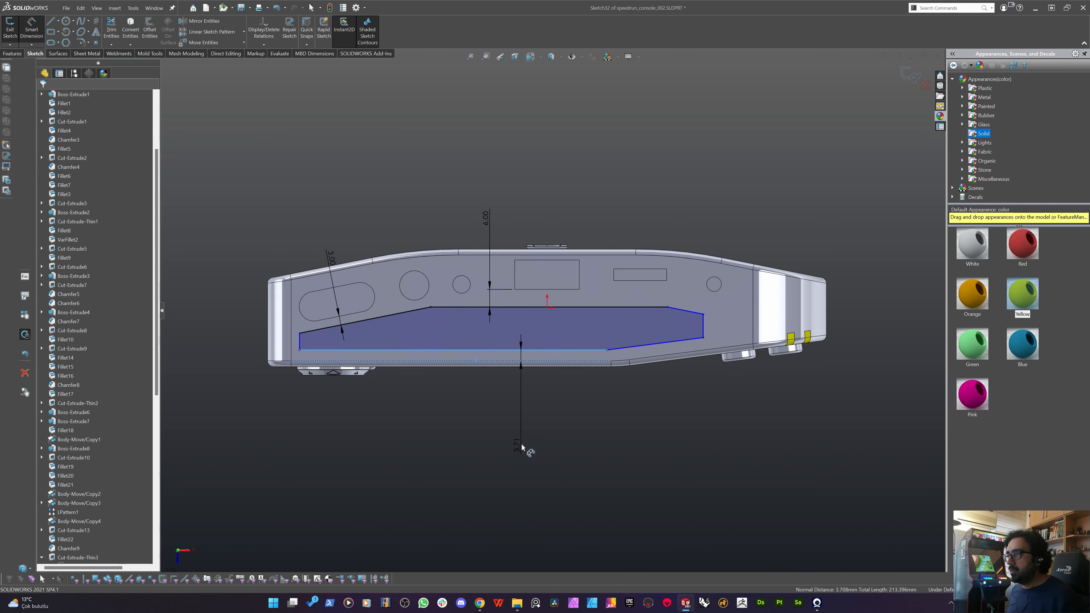
{"action": "left_click", "coordinate": [524, 446]}
{"action": "type", "text": "3"}
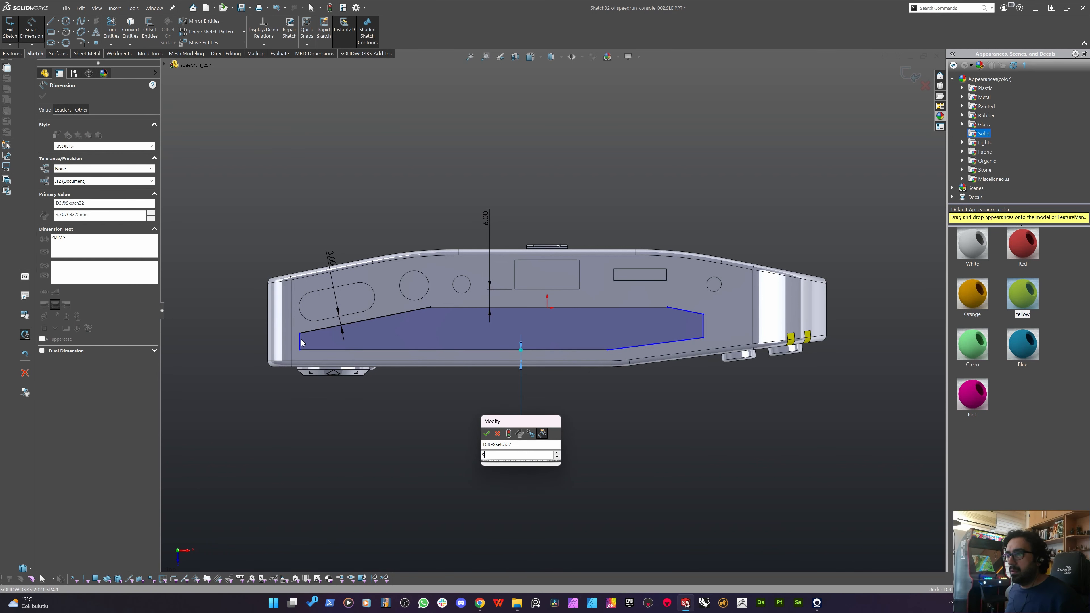
{"action": "key", "text": "Escape"}
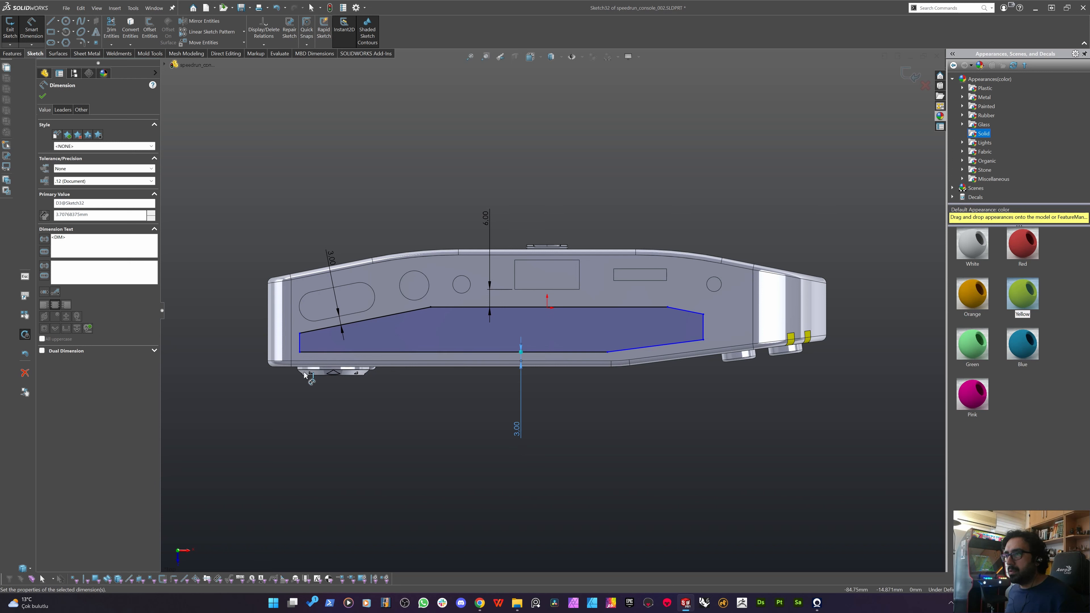
Dimension the outline's short vertical side below the slot 3 mm from the face's adjacent vertical edge.
{"action": "left_click", "coordinate": [299, 343]}
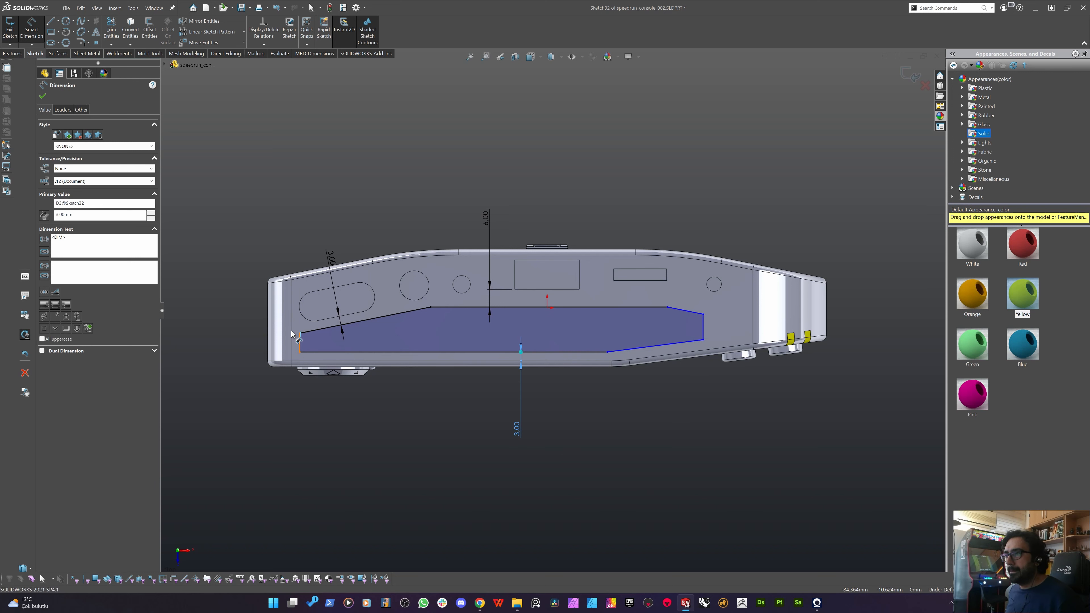
{"action": "left_click", "coordinate": [292, 332]}
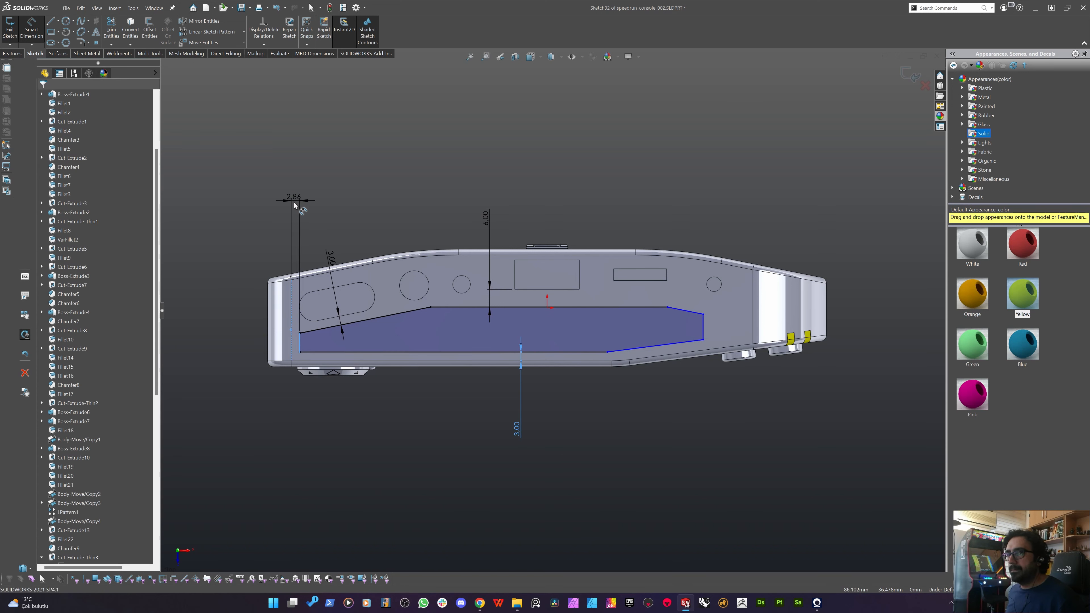
{"action": "left_click", "coordinate": [295, 205]}
{"action": "key", "text": "Return"}
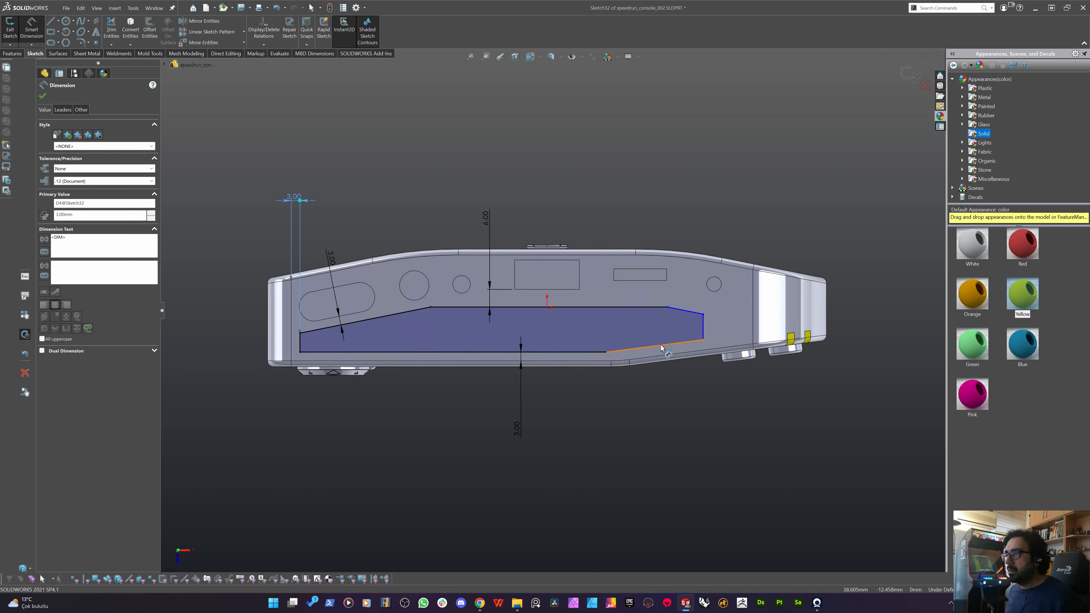
Dimension the outline's lower slanted line 3 mm from the body's angled front edge.
{"action": "left_click", "coordinate": [669, 357]}
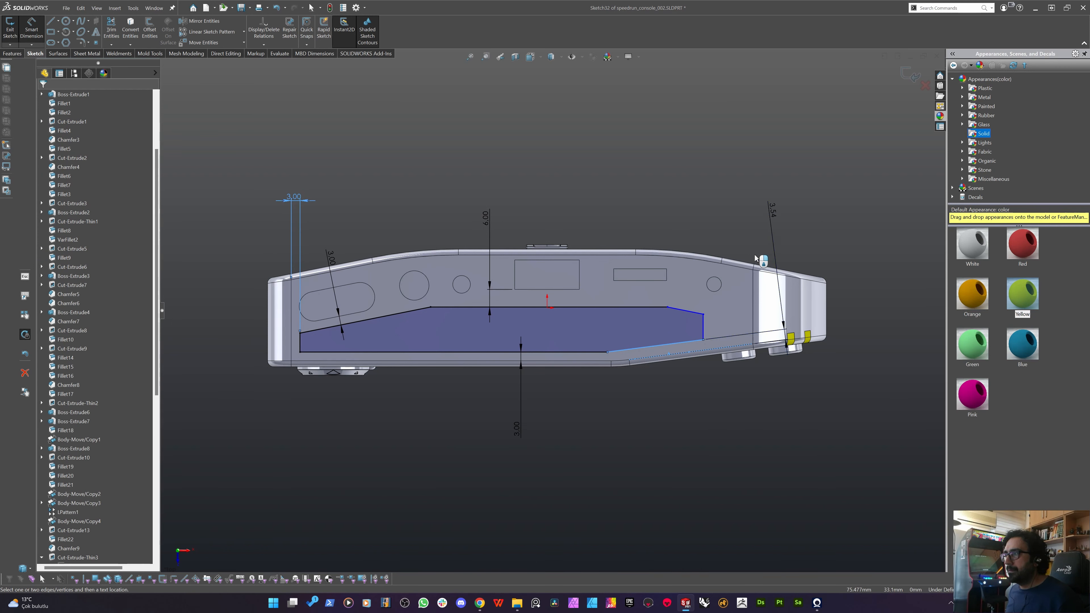
{"action": "left_click", "coordinate": [738, 336]}
{"action": "type", "text": "3"}
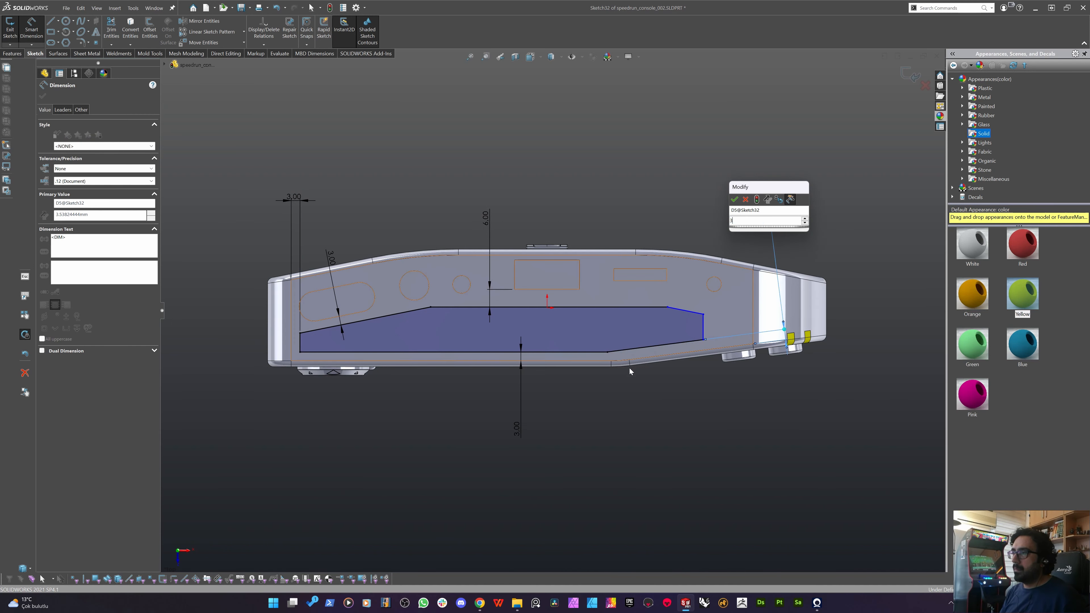
{"action": "key", "text": "Escape"}
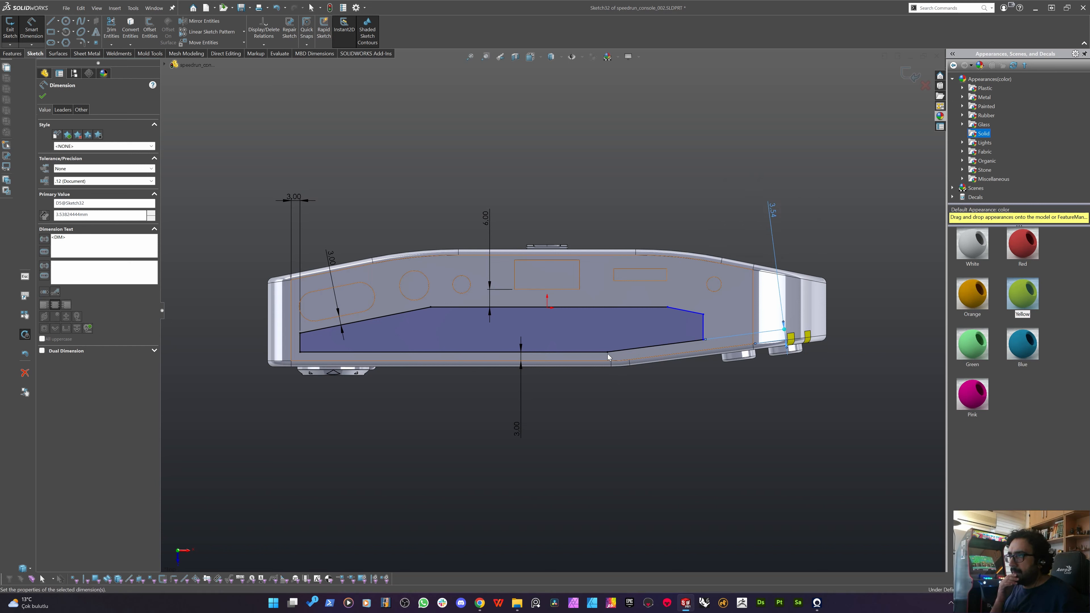
{"action": "key", "text": "Escape"}
{"action": "key", "text": "Escape"}
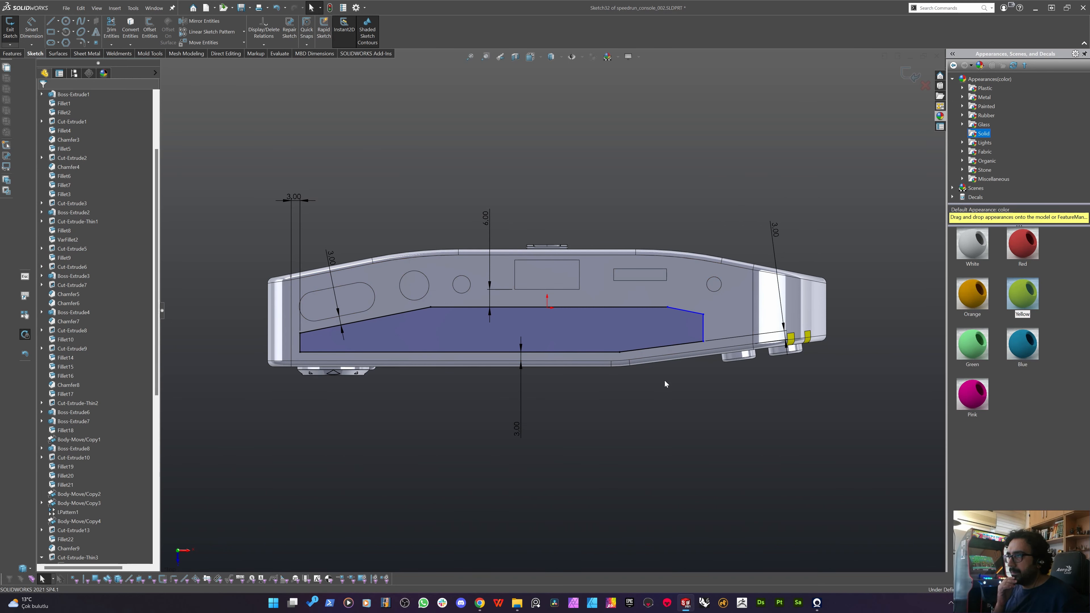
Add a driven dimension between the body's straight back edge and the outline's long upper line.
{"action": "mouse_move", "coordinate": [691, 329]}
{"action": "left_mouse_down"}
{"action": "mouse_move", "coordinate": [732, 330]}
{"action": "mouse_move", "coordinate": [661, 343]}
{"action": "mouse_move", "coordinate": [677, 353]}
{"action": "mouse_move", "coordinate": [703, 339]}
{"action": "mouse_move", "coordinate": [680, 327]}
{"action": "mouse_move", "coordinate": [704, 317]}
{"action": "mouse_move", "coordinate": [617, 308]}
{"action": "mouse_move", "coordinate": [663, 309]}
{"action": "left_mouse_up"}
{"action": "left_click", "coordinate": [551, 194]}
{"action": "right_click_drag", "start_coordinate": [635, 294], "coordinate": [580, 256]}
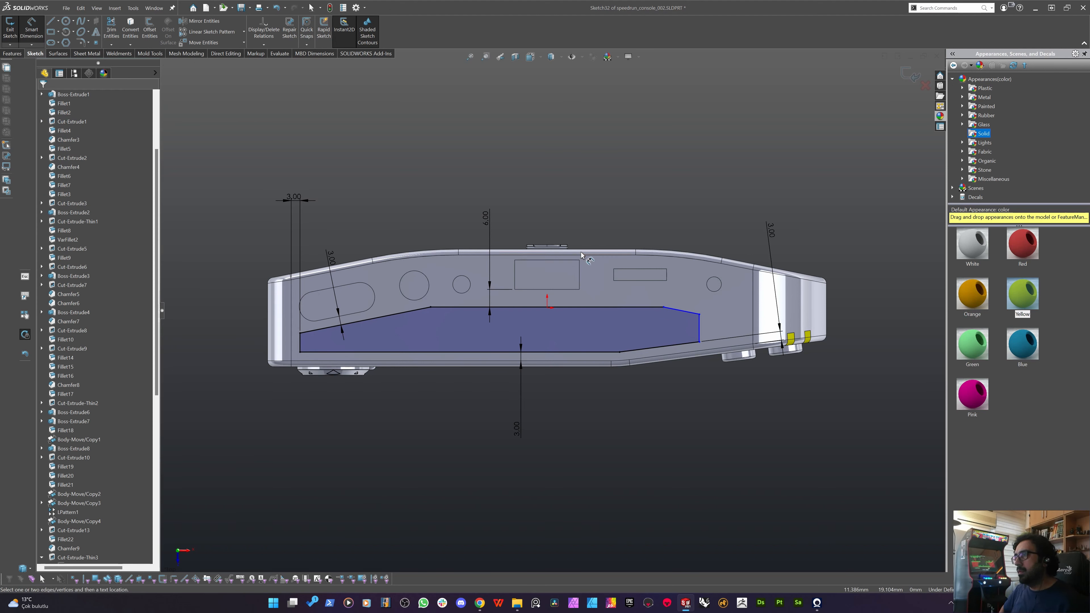
{"action": "left_click", "coordinate": [591, 256]}
{"action": "left_click", "coordinate": [627, 307]}
{"action": "left_click", "coordinate": [601, 212]}
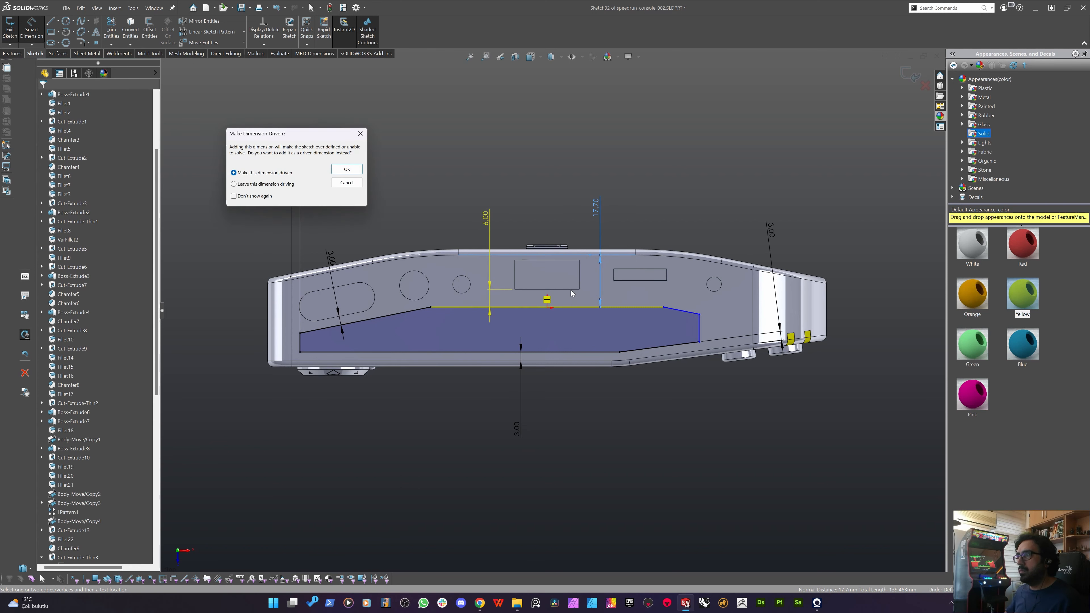
{"action": "left_click", "coordinate": [343, 170]}
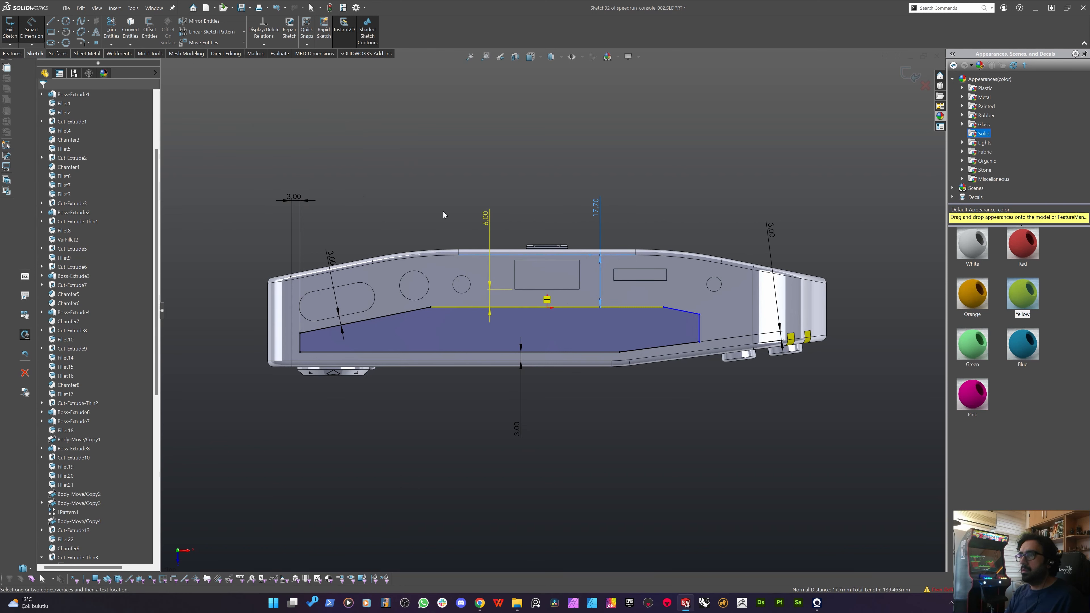
{"action": "key", "text": "Escape"}
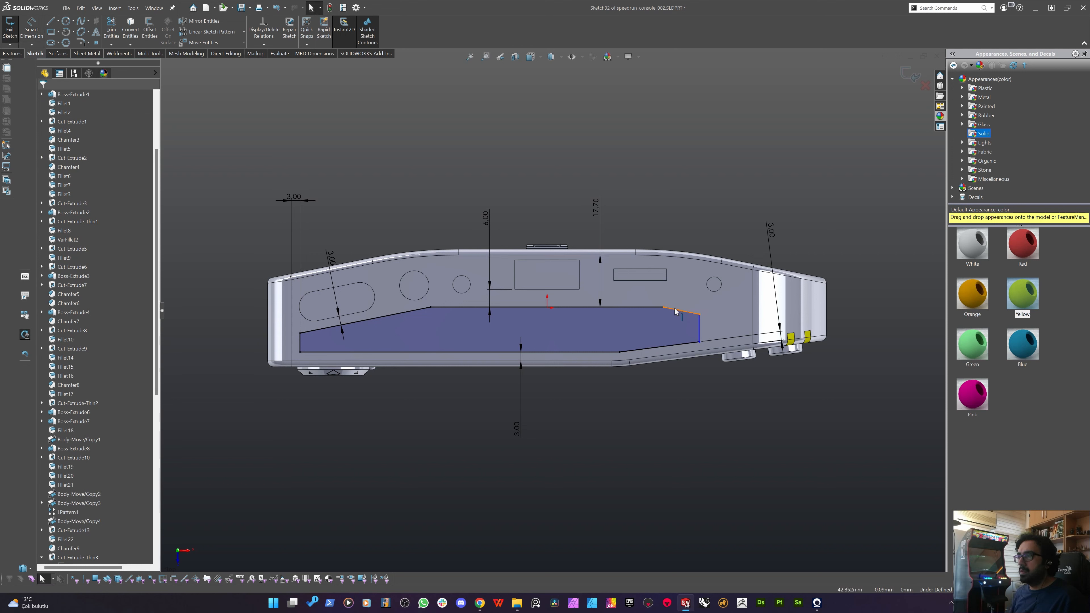
Dimension the outline's slanted line below the 5 mm hole 17.7 mm from the body's nearby angled back edge.
{"action": "key", "text": "d"}
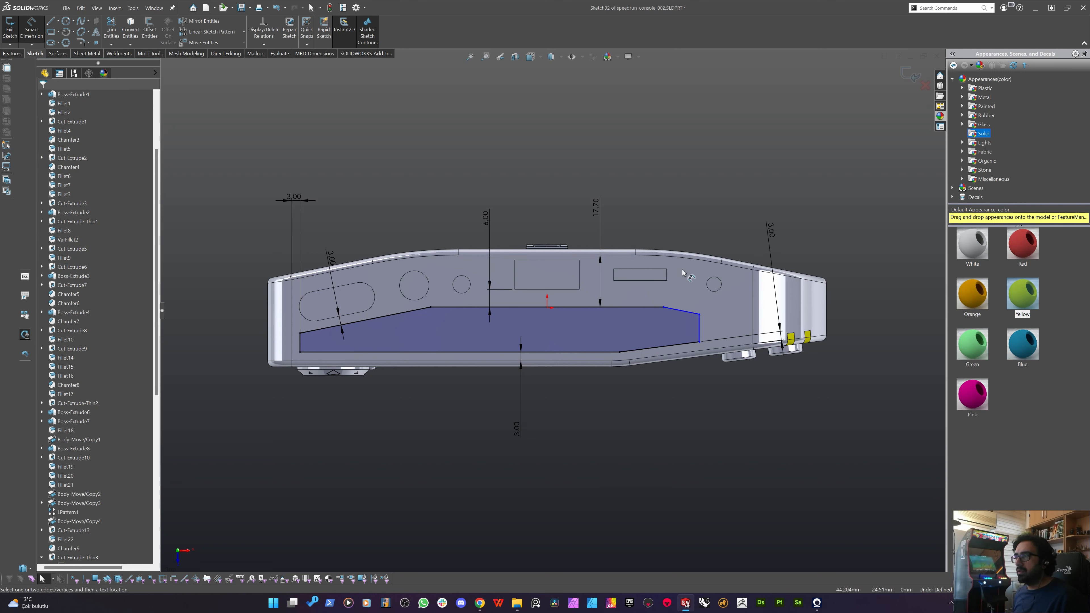
{"action": "left_click", "coordinate": [685, 312]}
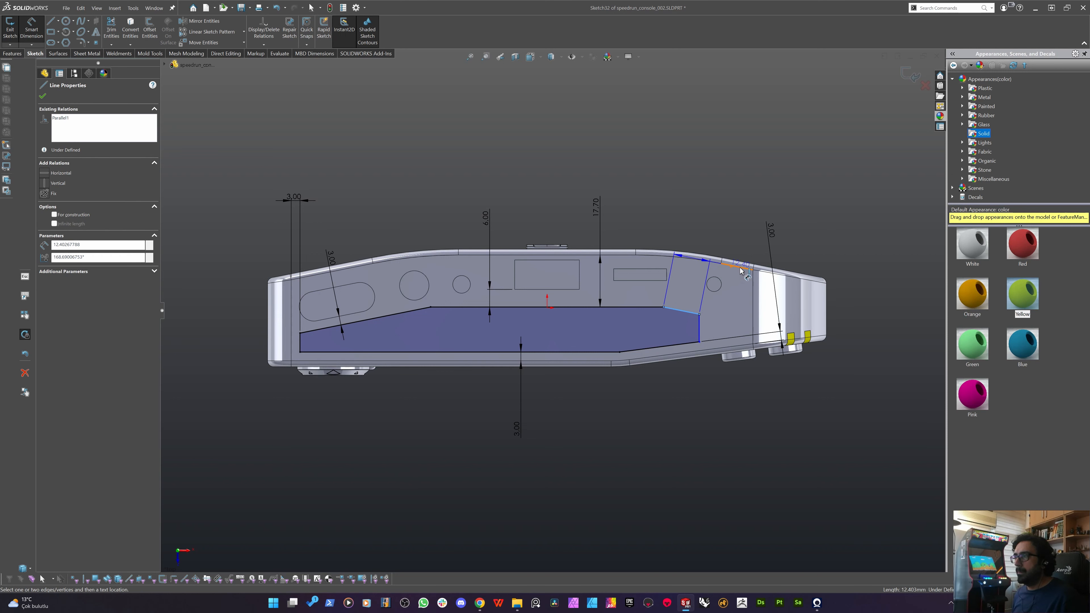
{"action": "left_click", "coordinate": [724, 201]}
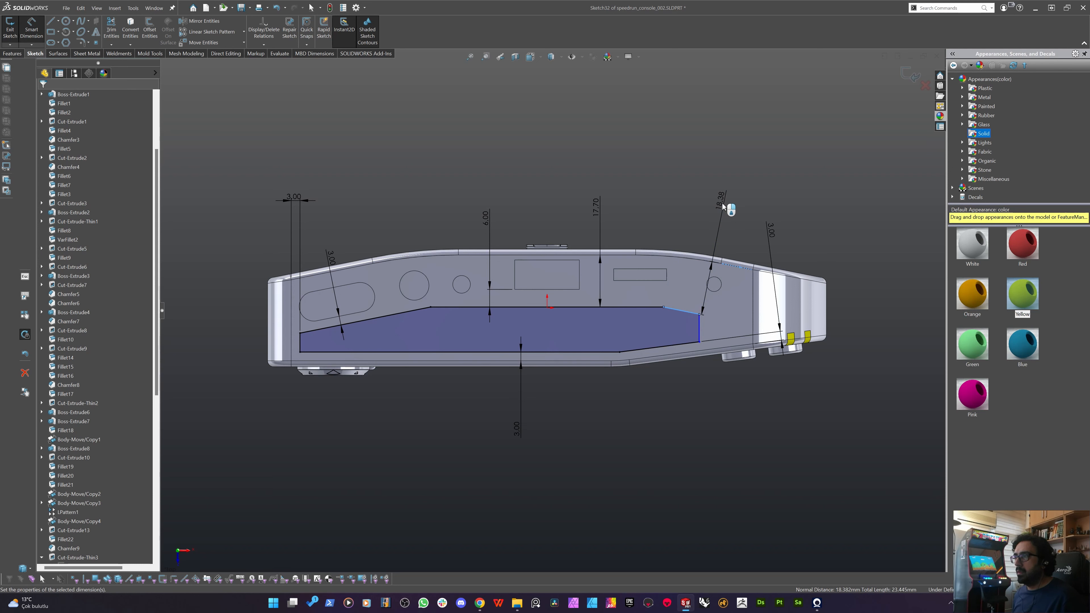
{"action": "type", "text": "17,7"}
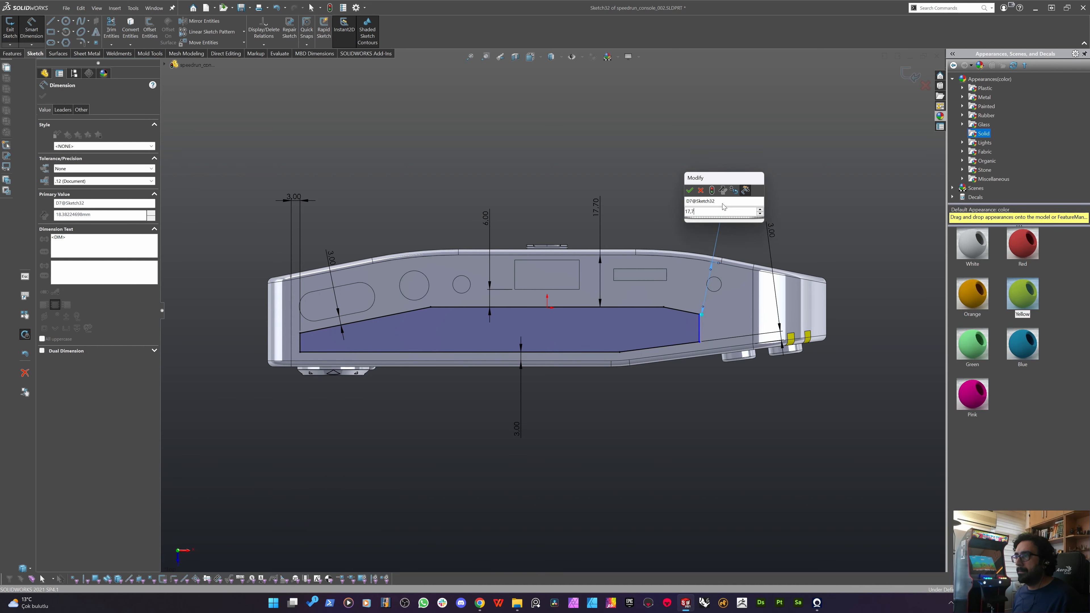
{"action": "key", "text": "Return"}
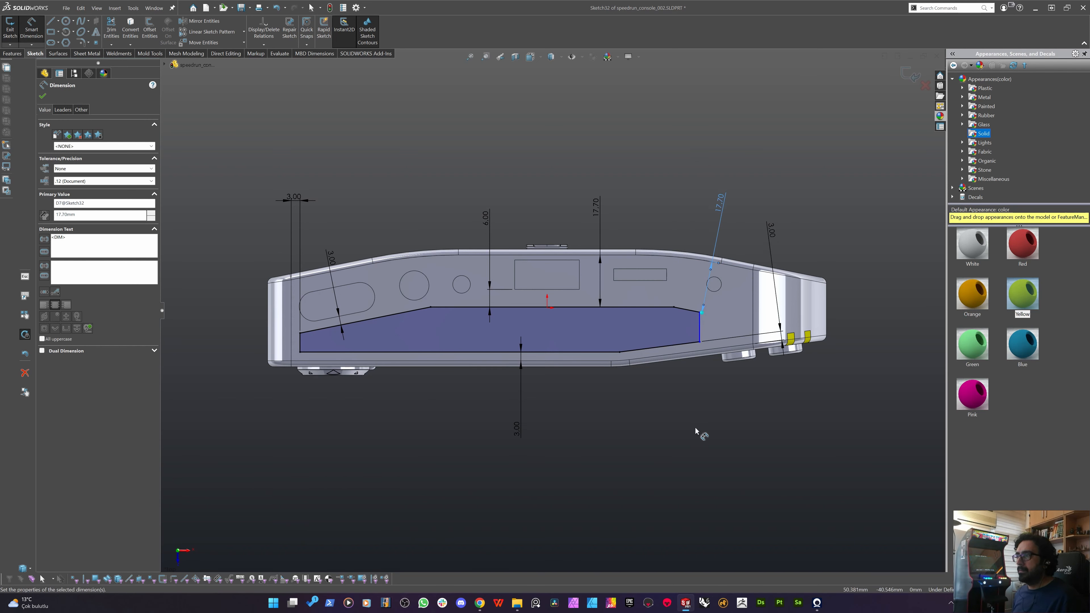
{"action": "key", "text": "Escape"}
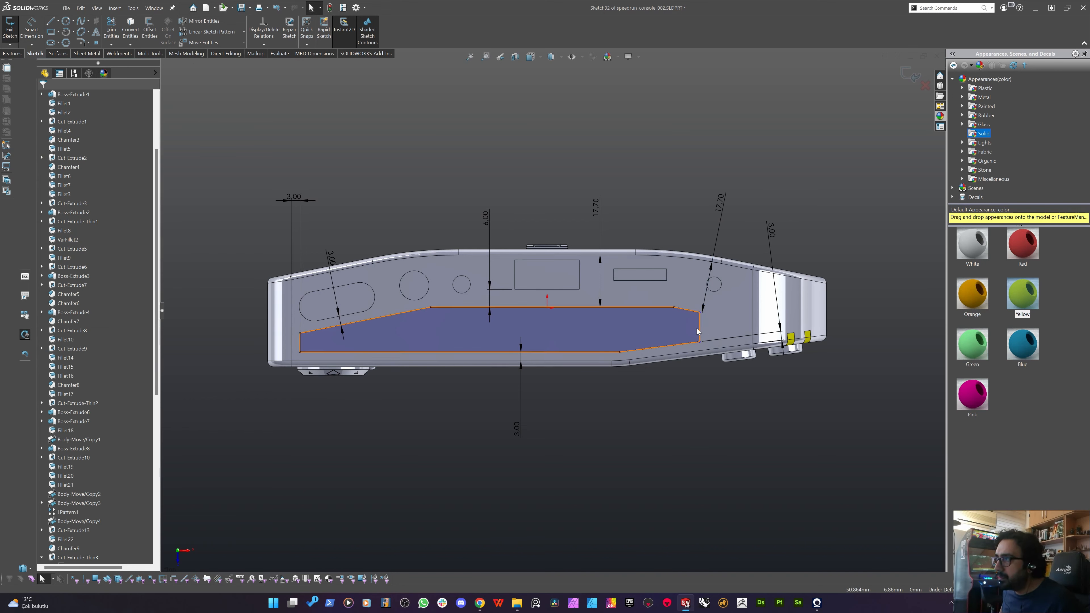
Move the outline's vertical side below the 5 mm hole outward and dimension it 3 mm from the face's adjacent vertical edge.
{"action": "left_click_drag", "start_coordinate": [718, 331], "coordinate": [738, 328]}
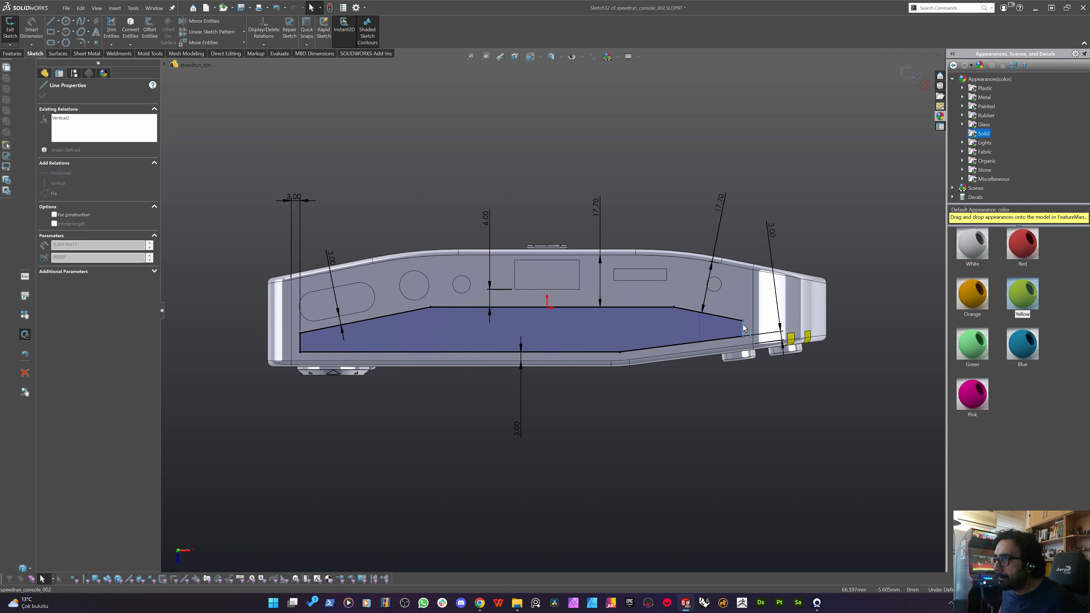
{"action": "mouse_move", "coordinate": [745, 324]}
{"action": "left_mouse_down"}
{"action": "mouse_move", "coordinate": [679, 330]}
{"action": "mouse_move", "coordinate": [741, 325]}
{"action": "left_mouse_up"}
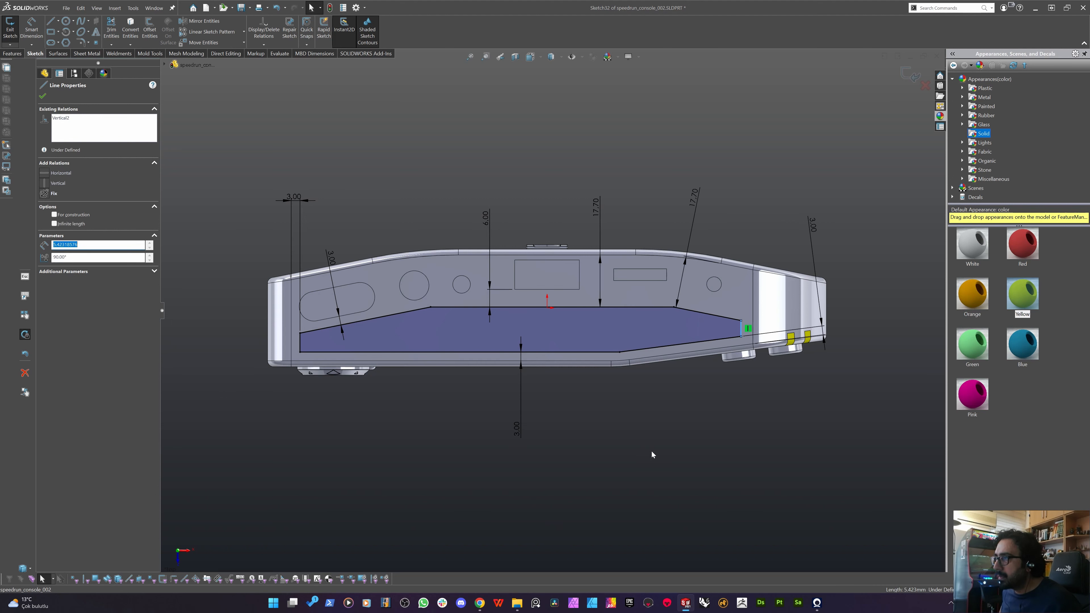
{"action": "left_click", "coordinate": [651, 453]}
{"action": "right_click_drag", "start_coordinate": [626, 421], "coordinate": [628, 387]}
{"action": "left_click", "coordinate": [741, 325]}
{"action": "left_click", "coordinate": [753, 324]}
{"action": "left_click", "coordinate": [742, 230]}
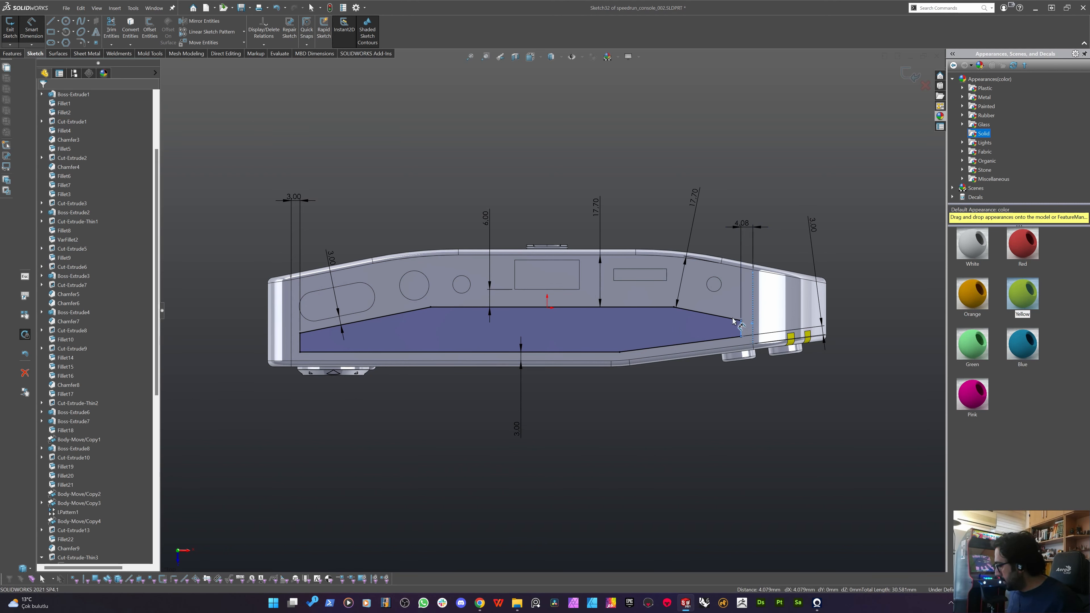
{"action": "type", "text": "3"}
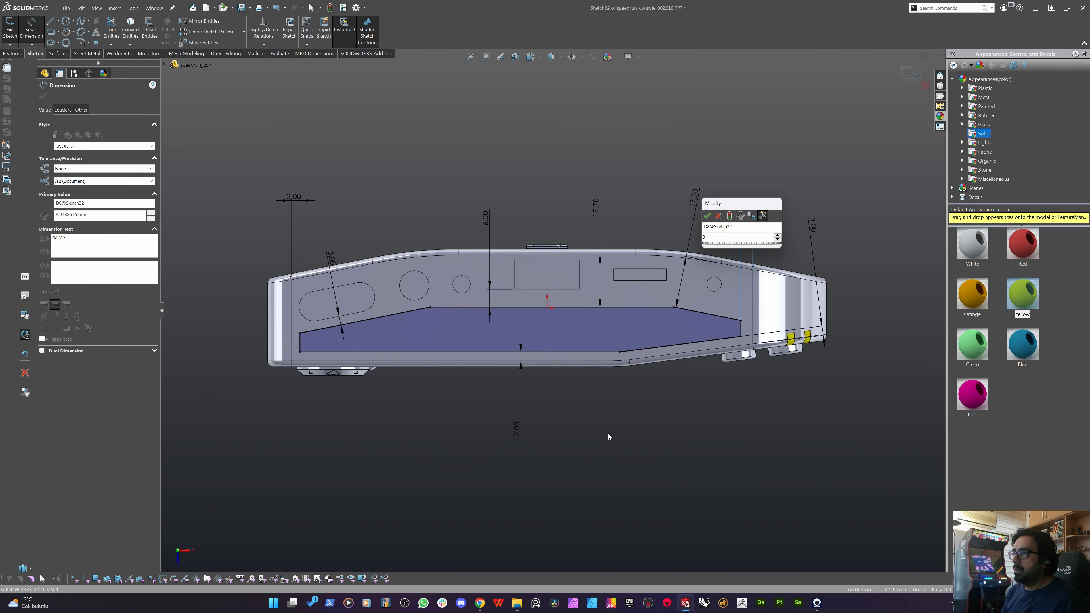
{"action": "key", "text": "Escape"}
{"action": "key", "text": "Escape"}
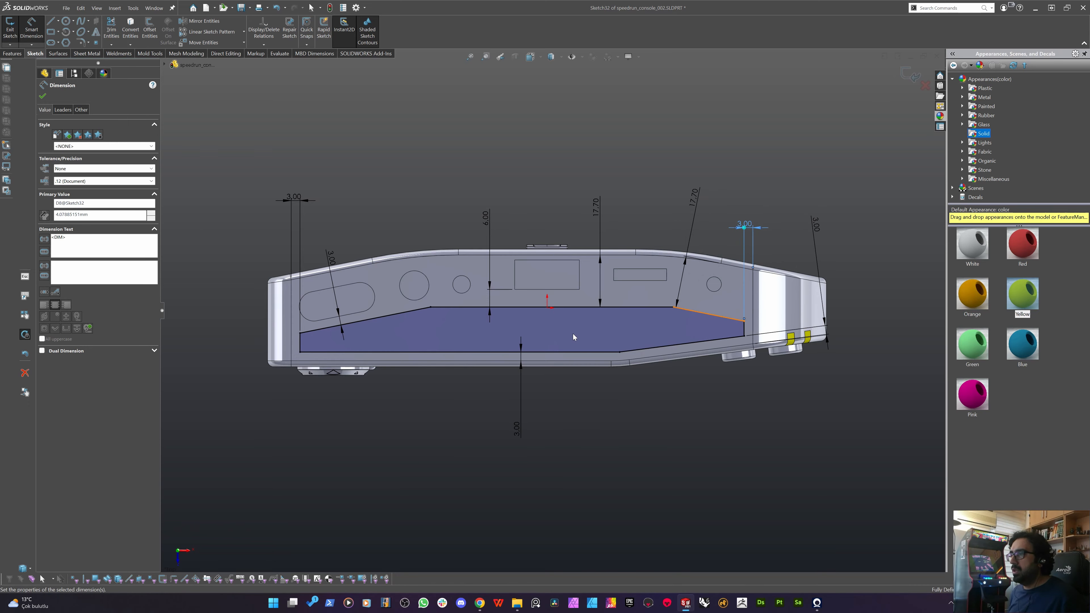
Cut the finished outline 0.2 mm blind into the body's upper face.
{"action": "middle_click_drag", "start_coordinate": [577, 354], "coordinate": [457, 165]}
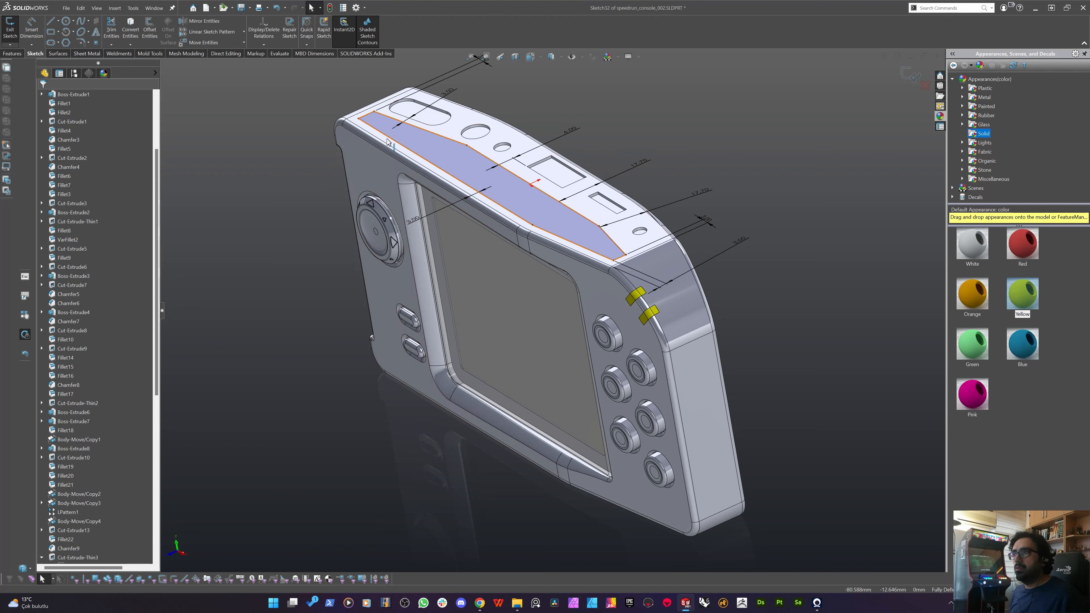
{"action": "left_click", "coordinate": [12, 53]}
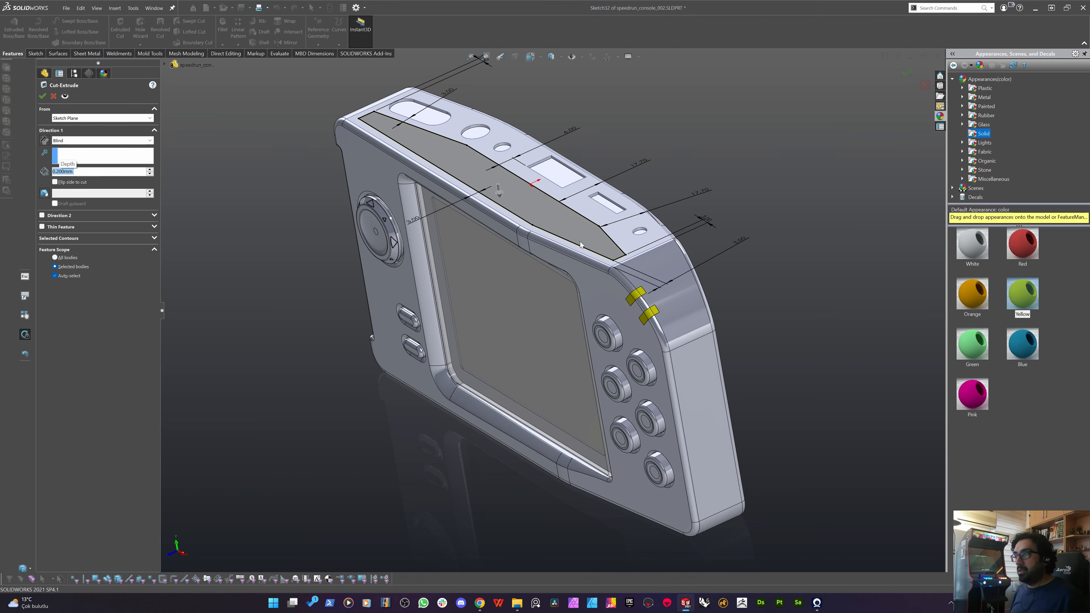
{"action": "key", "text": "Return"}
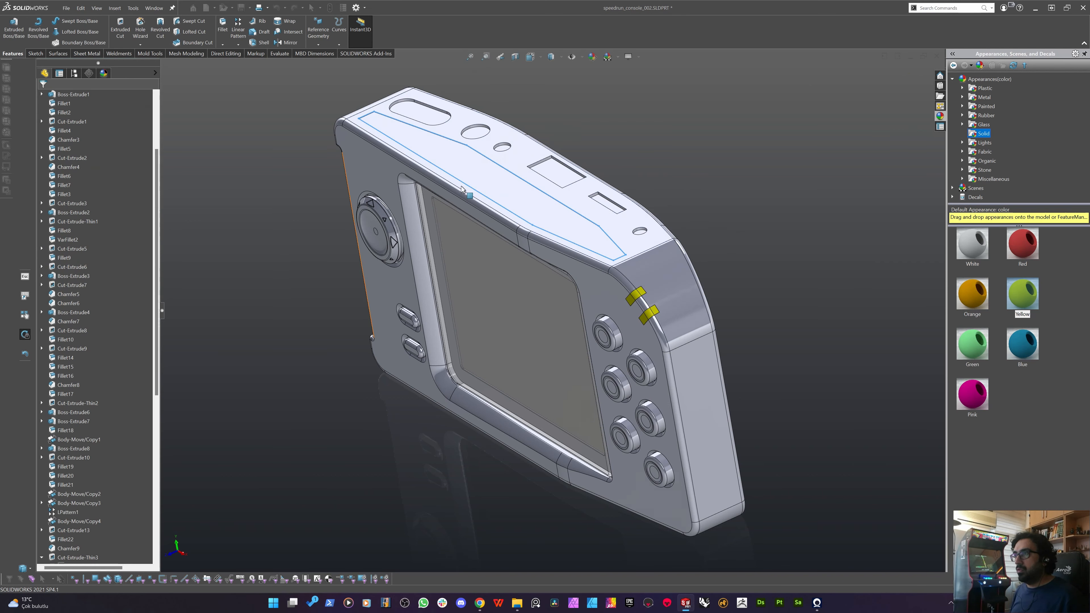
Fillet all seven corner edges of the shallow recess with a 1.2 mm radius.
{"action": "scroll", "coordinate": [565, 193], "scroll_direction": "down", "scroll_amount": 5}
{"action": "scroll", "coordinate": [668, 304], "scroll_direction": "down", "scroll_amount": 5}
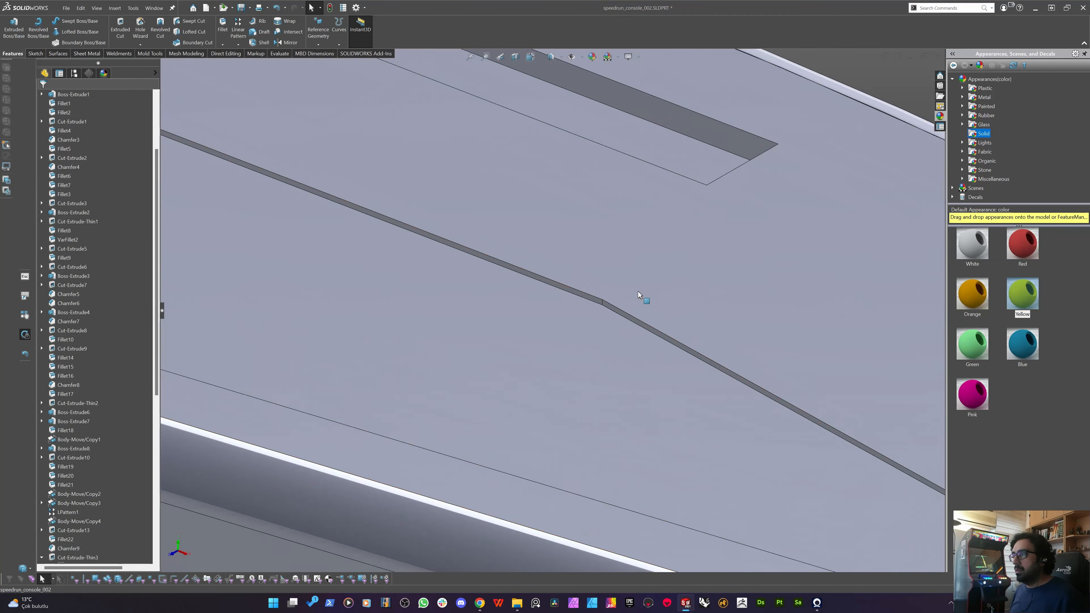
{"action": "left_click", "coordinate": [224, 45]}
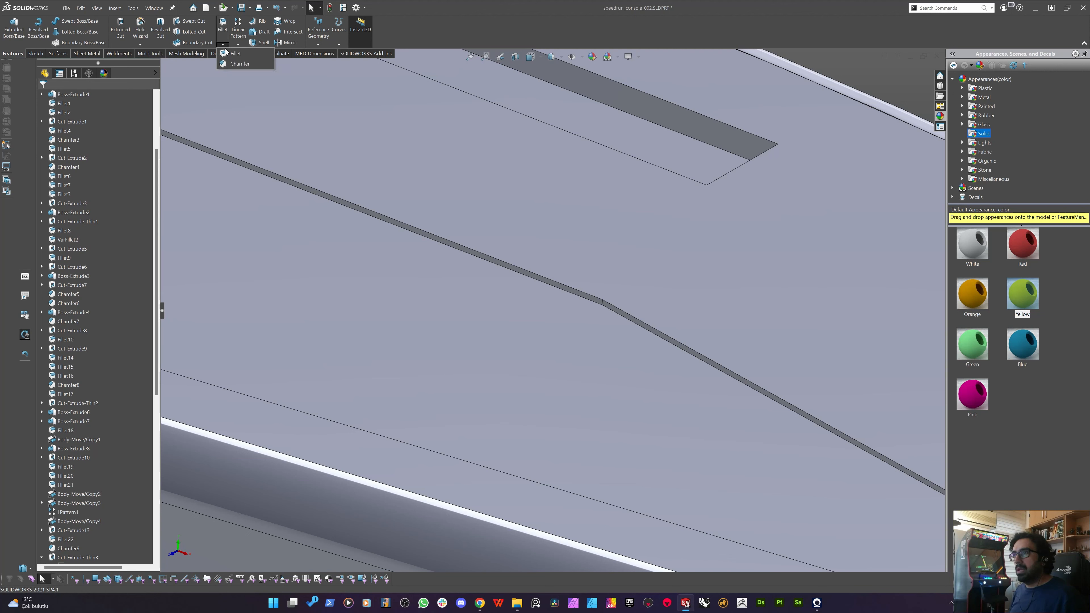
{"action": "left_click", "coordinate": [228, 54]}
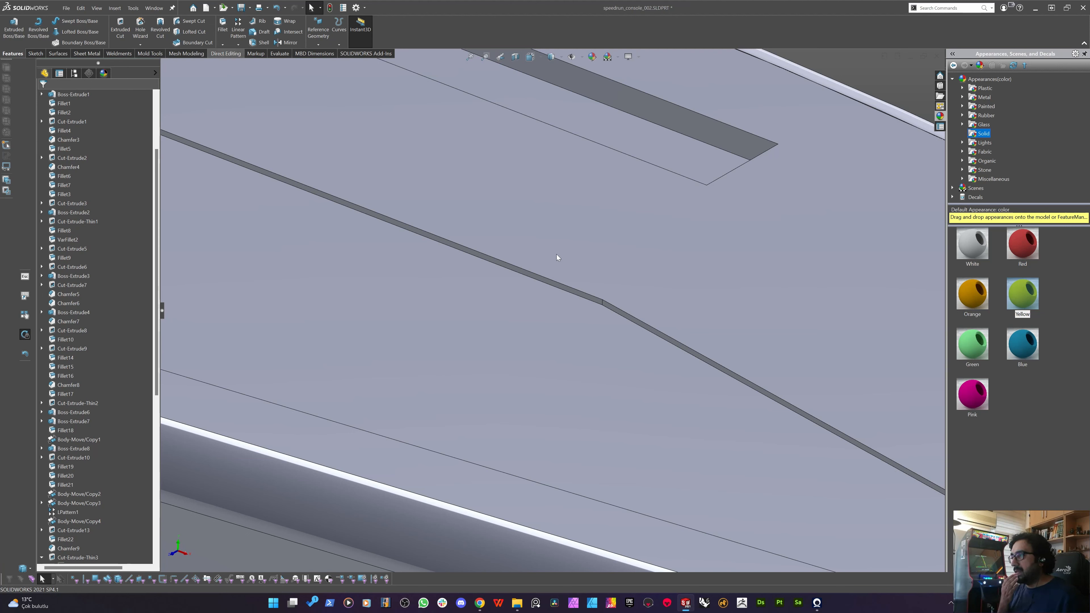
{"action": "left_click", "coordinate": [602, 303]}
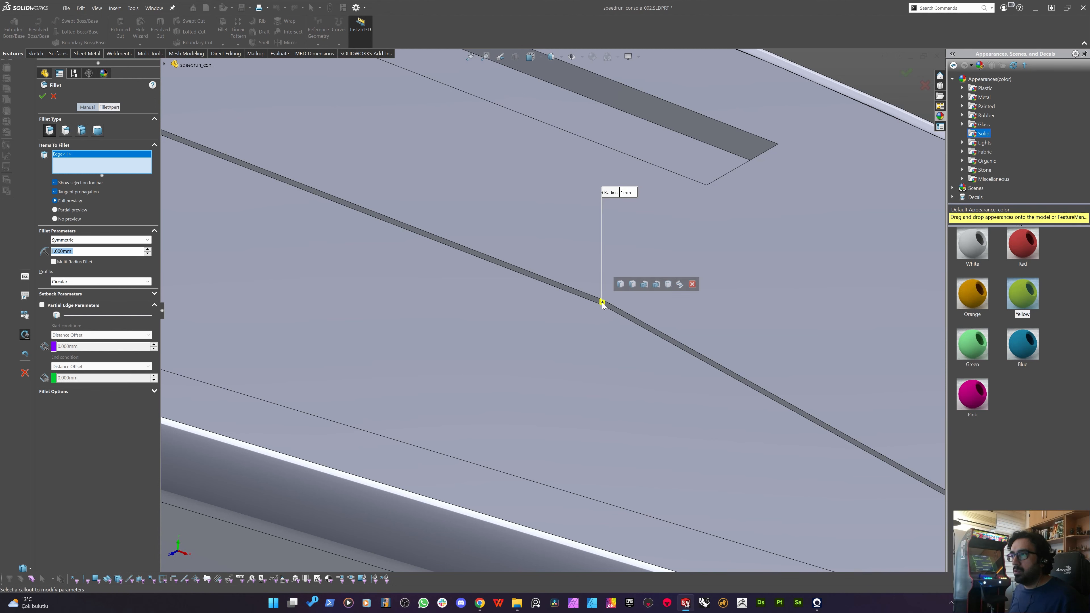
{"action": "left_click", "coordinate": [620, 284]}
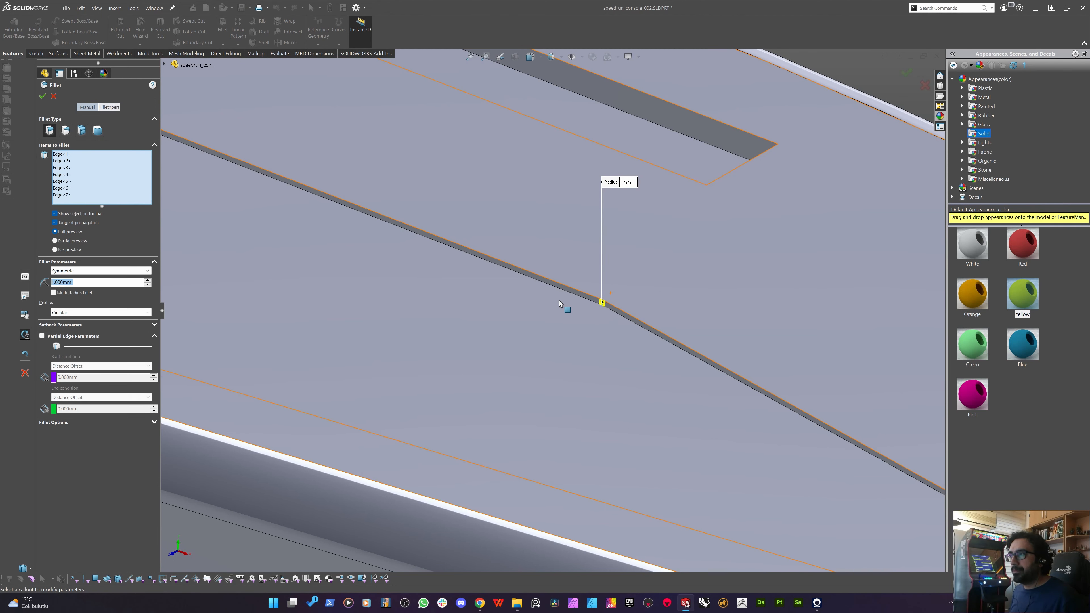
{"action": "scroll", "coordinate": [557, 298], "scroll_direction": "up", "scroll_amount": 3}
{"action": "scroll", "coordinate": [557, 296], "scroll_direction": "up", "scroll_amount": 5}
{"action": "middle_click_drag", "start_coordinate": [400, 257], "coordinate": [376, 322]}
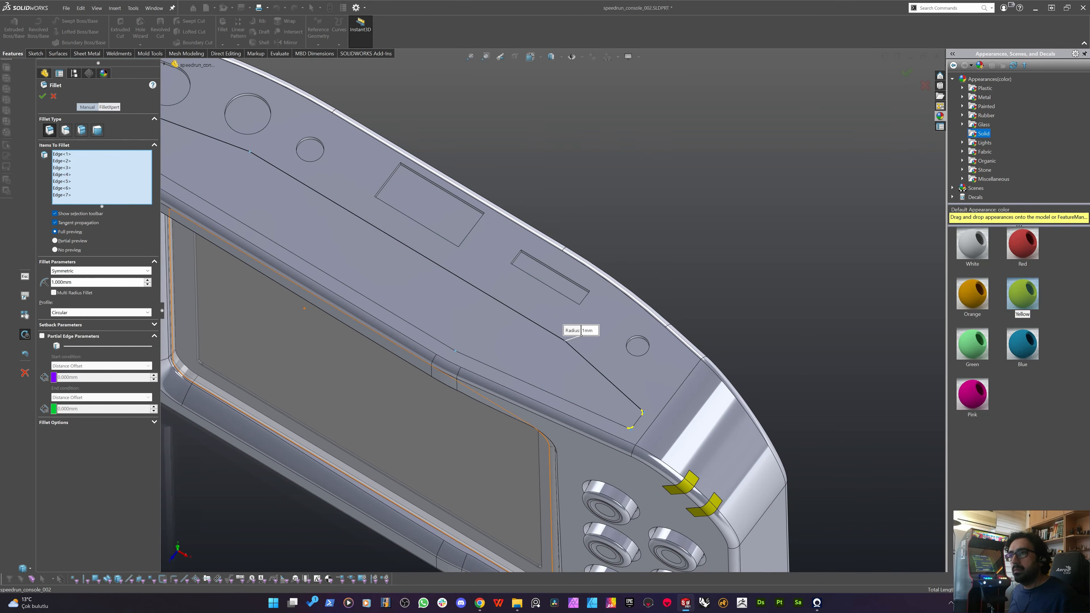
{"action": "type", "text": "1.2"}
{"action": "key", "text": "Return"}
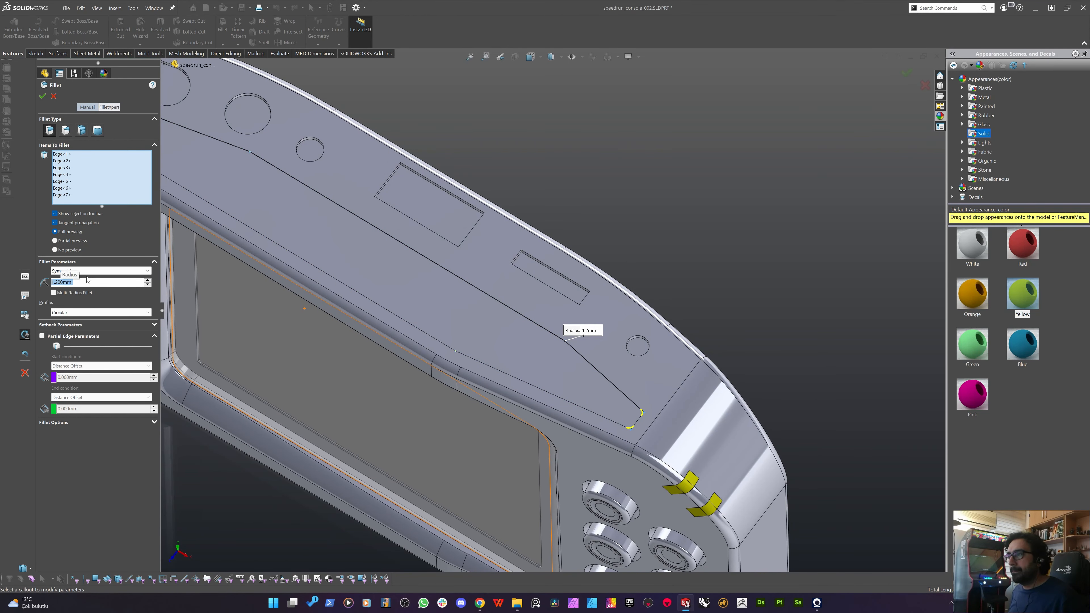
{"action": "scroll", "coordinate": [460, 284], "scroll_direction": "up", "scroll_amount": 5}
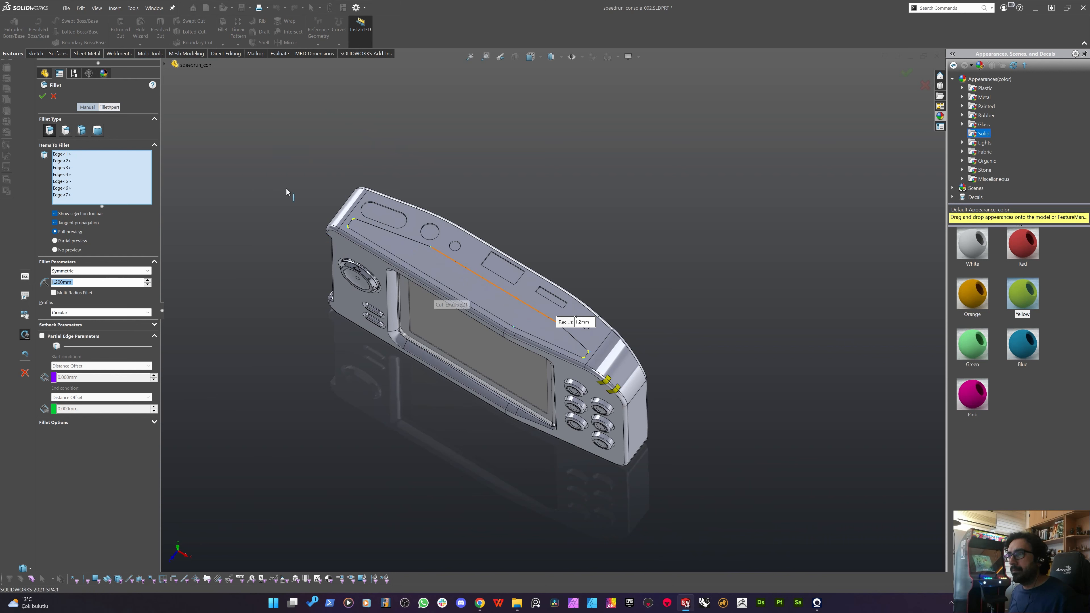
{"action": "key", "text": "Return"}
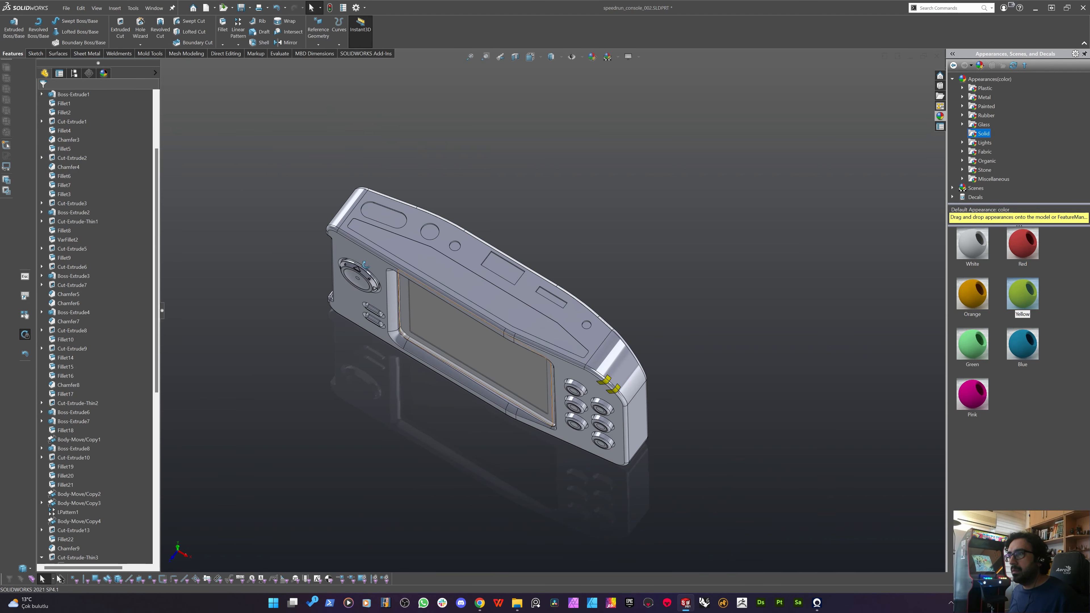
Reopen the recess's sketch and delete the 3 mm dimension between the slot and the slanted line below it.
{"action": "middle_click_drag", "start_coordinate": [396, 313], "coordinate": [382, 273]}
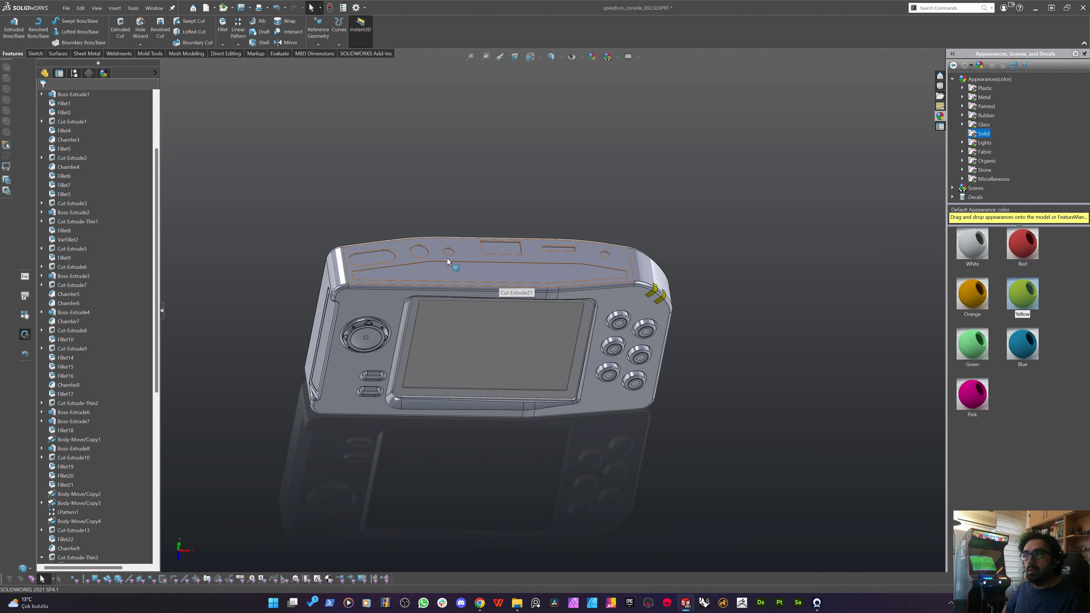
{"action": "scroll", "coordinate": [416, 308], "scroll_direction": "down", "scroll_amount": 5}
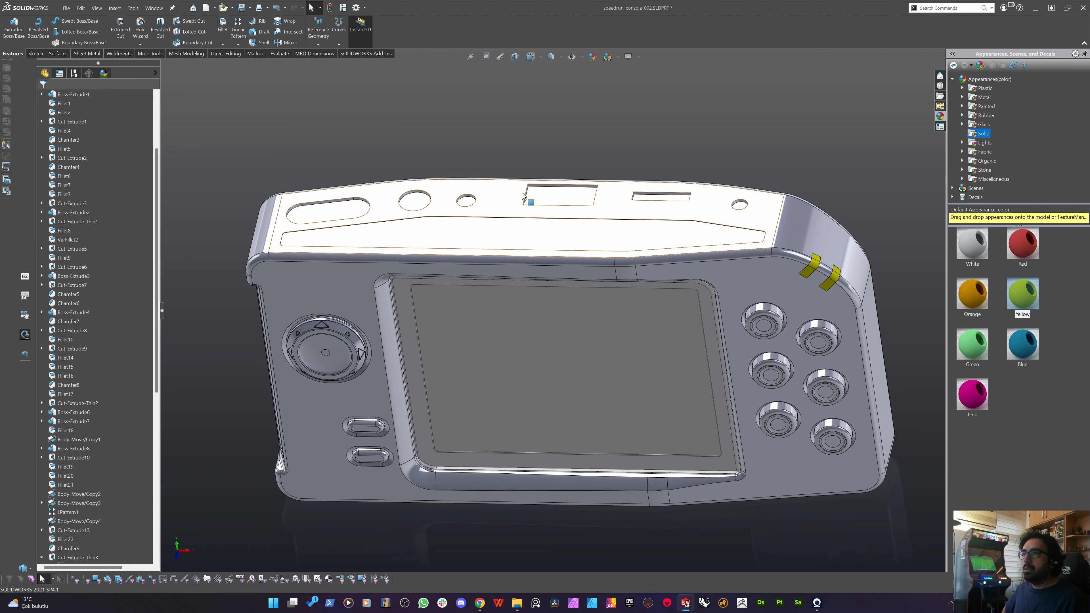
{"action": "middle_click_drag", "start_coordinate": [405, 204], "coordinate": [562, 263]}
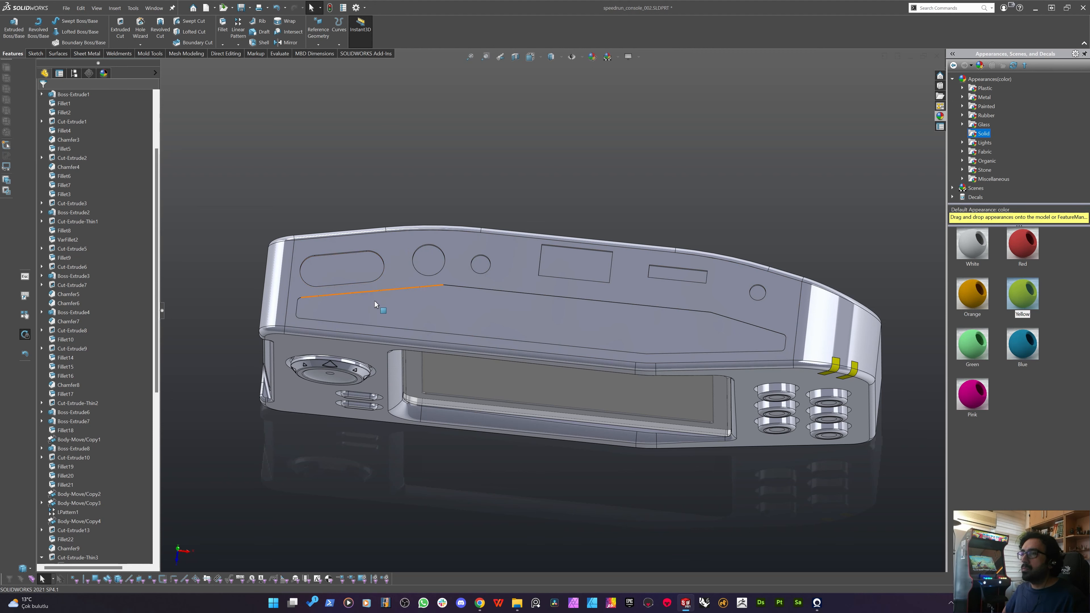
{"action": "right_click", "coordinate": [386, 309]}
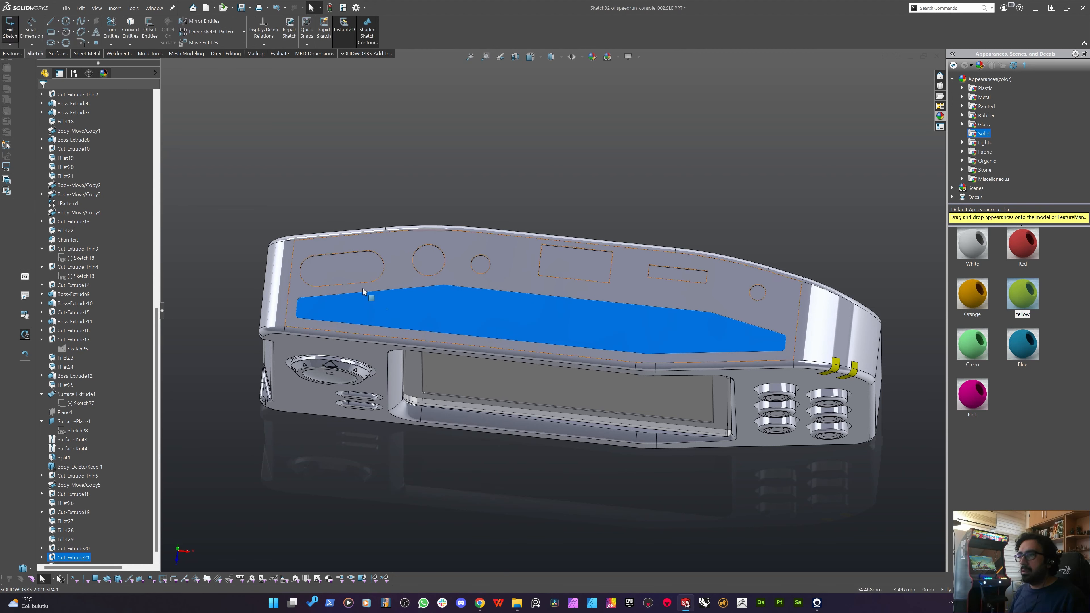
{"action": "left_click_drag", "start_coordinate": [353, 218], "coordinate": [362, 232]}
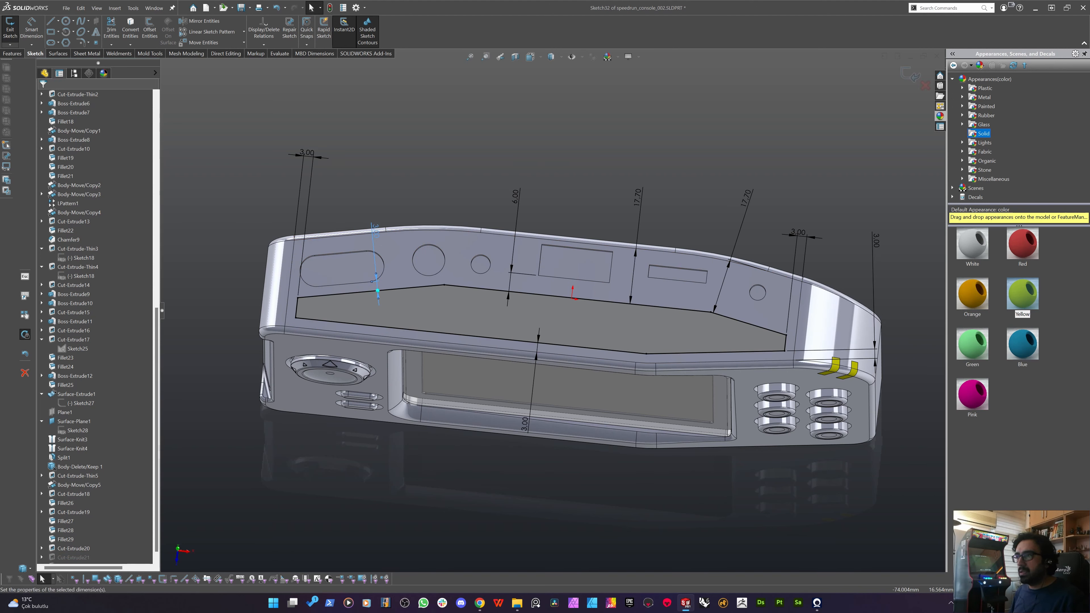
{"action": "key", "text": "Delete"}
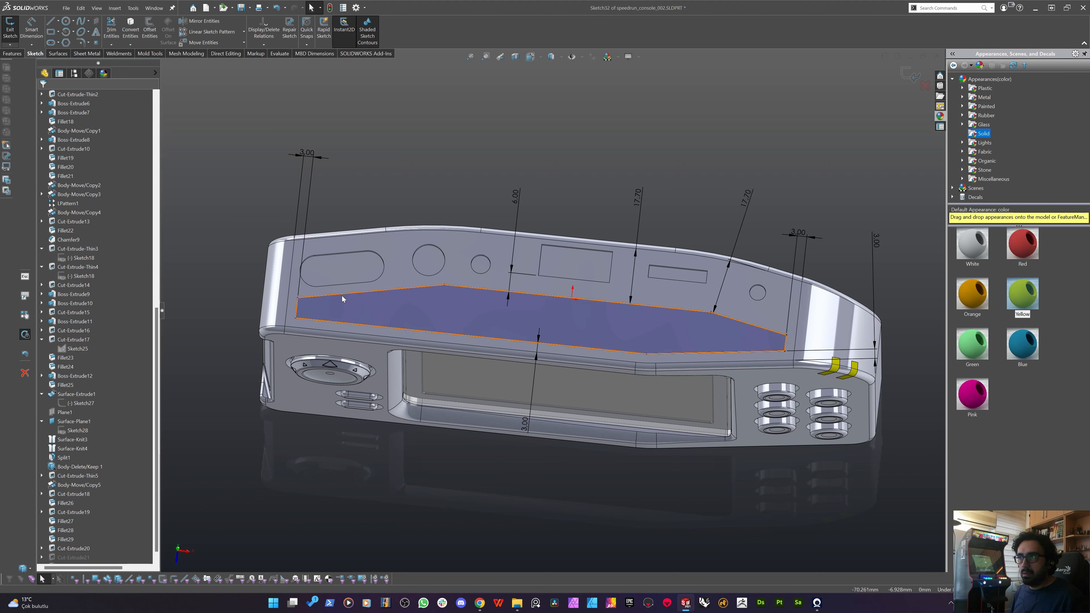
Dimension the outline's slanted line below the slot 17.7 mm from the body's nearby angled back edge.
{"action": "right_click_drag", "start_coordinate": [236, 263], "coordinate": [253, 193]}
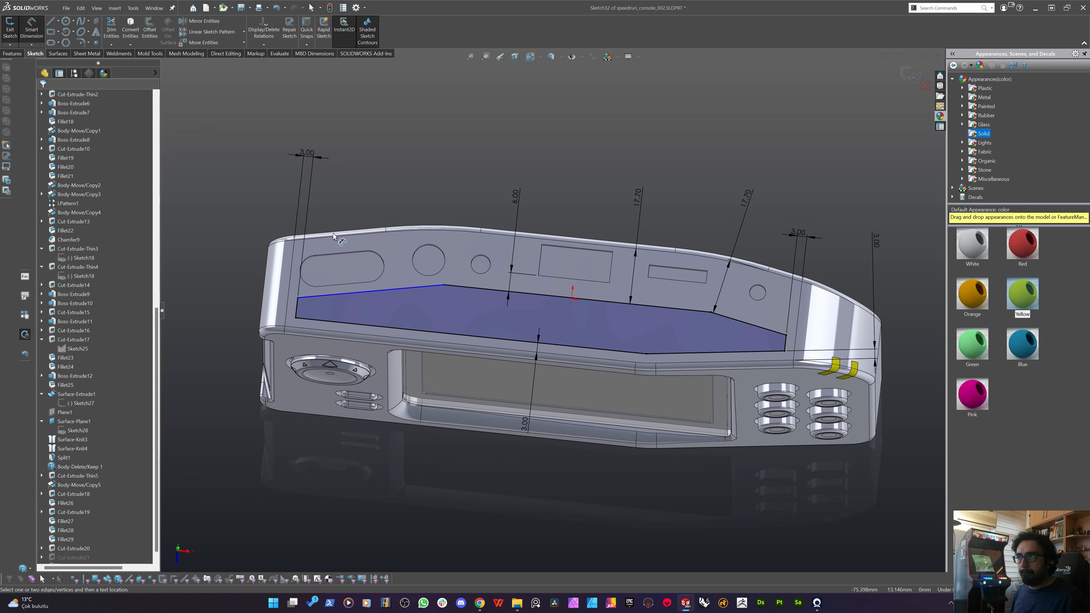
{"action": "left_click", "coordinate": [339, 239]}
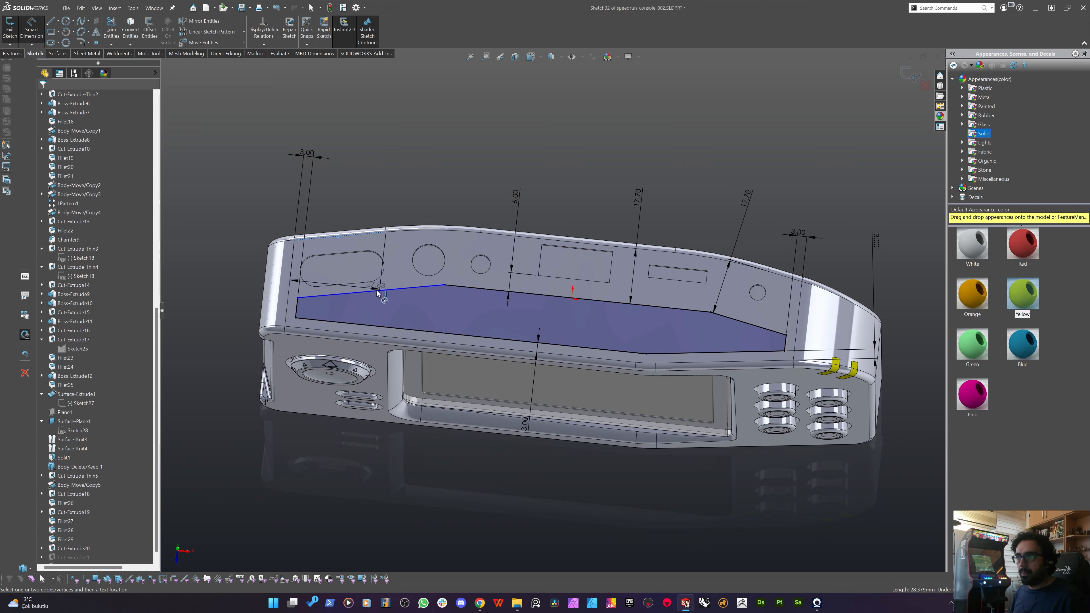
{"action": "left_click", "coordinate": [224, 297]}
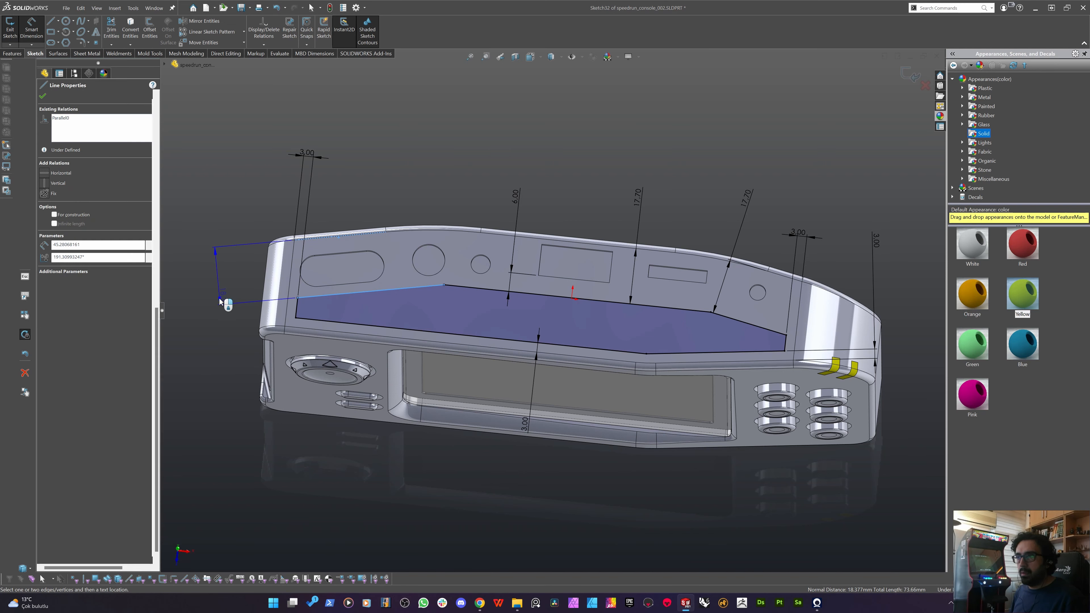
{"action": "type", "text": "17,7"}
{"action": "key", "text": "Return"}
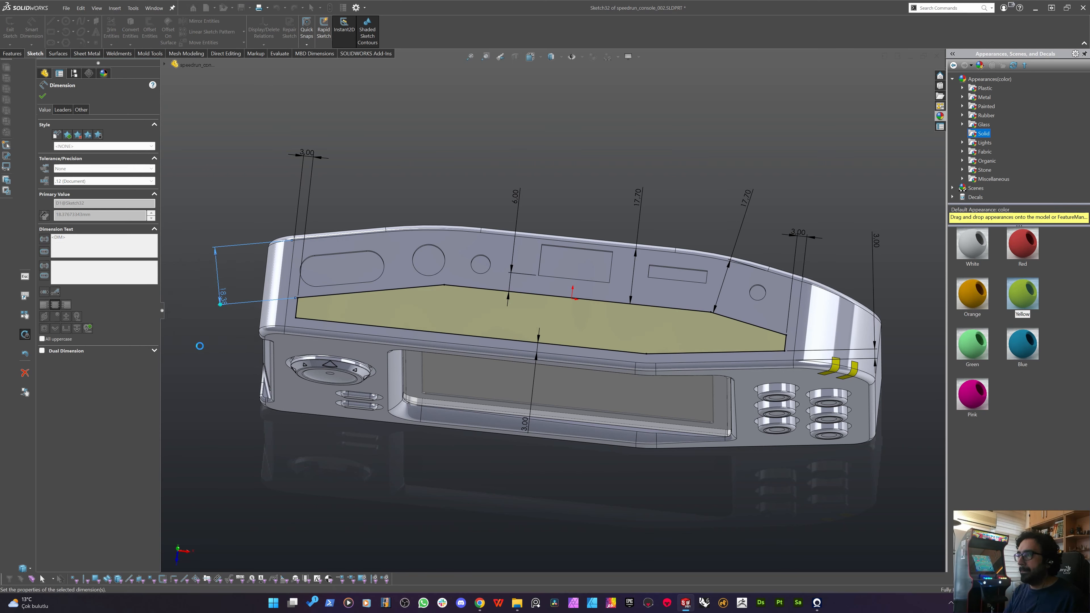
{"action": "key", "text": "Escape"}
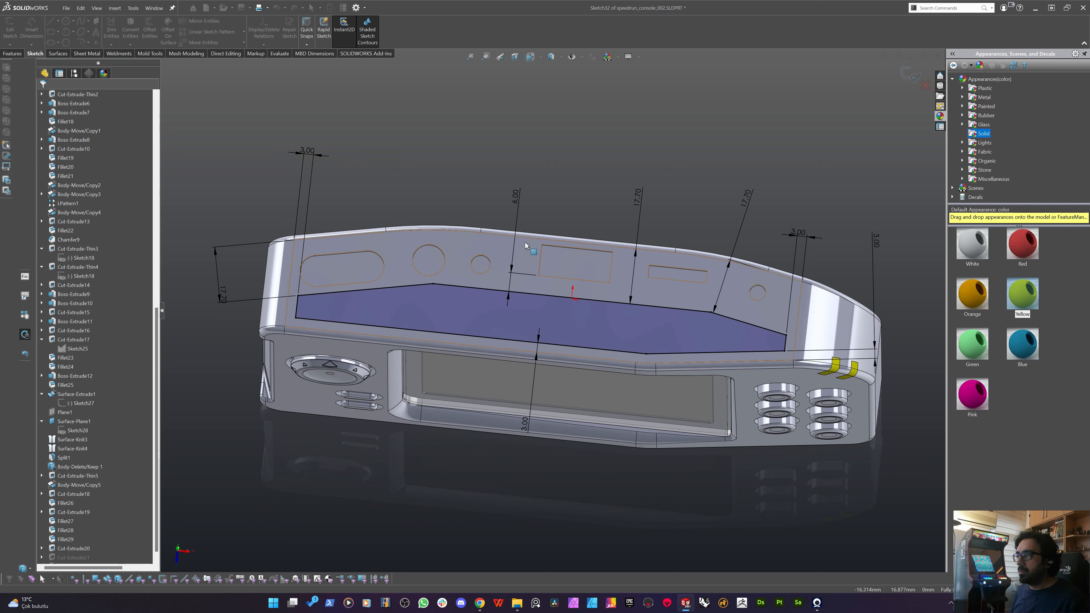
Replace the long upper line's 6 mm dimension with 17.7 mm from the body's straight back edge, and delete the redundant driven dimension.
{"action": "left_click_drag", "start_coordinate": [520, 202], "coordinate": [575, 206]}
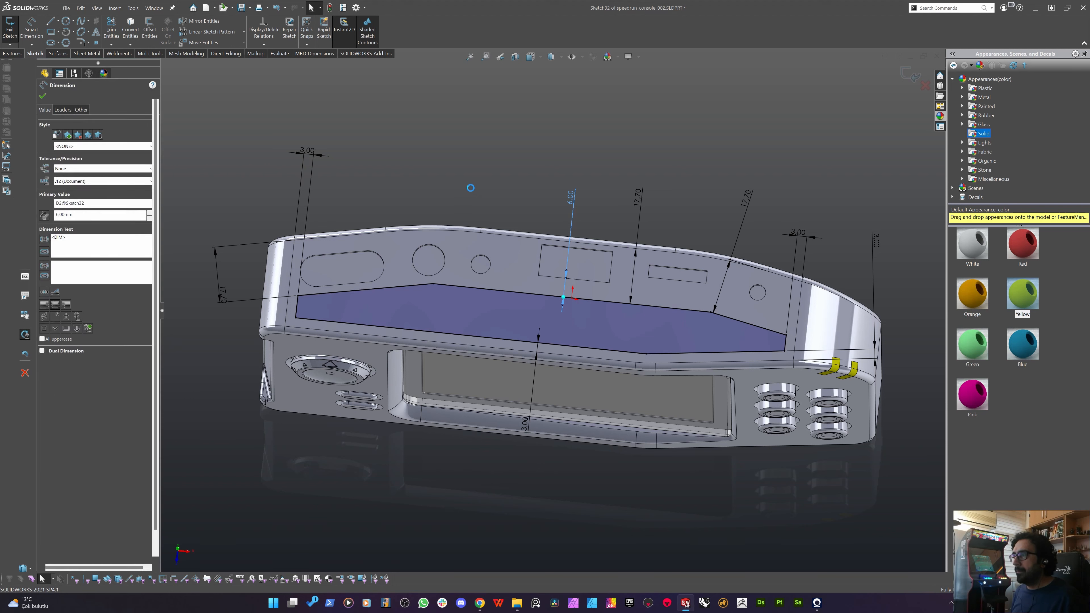
{"action": "key", "text": "Delete"}
{"action": "key", "text": "d"}
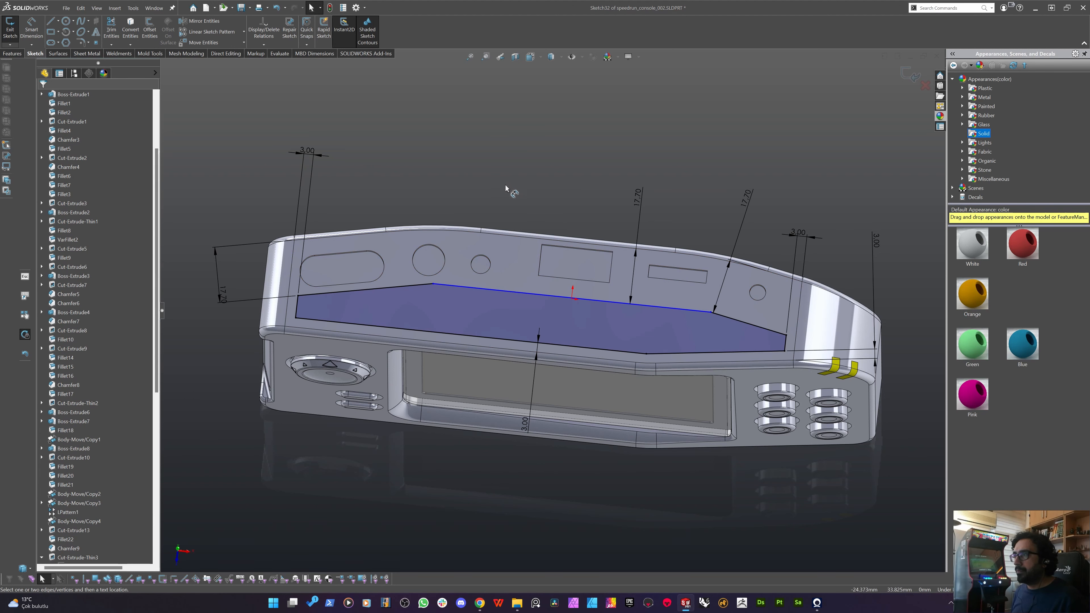
{"action": "left_click", "coordinate": [518, 237]}
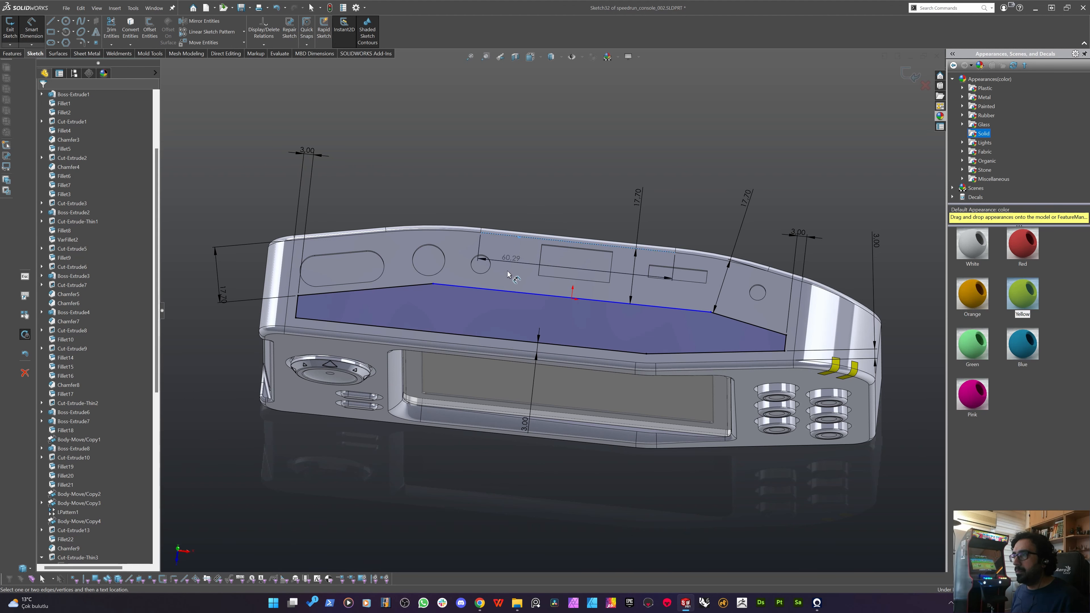
{"action": "left_click", "coordinate": [502, 290]}
{"action": "left_click", "coordinate": [523, 209]}
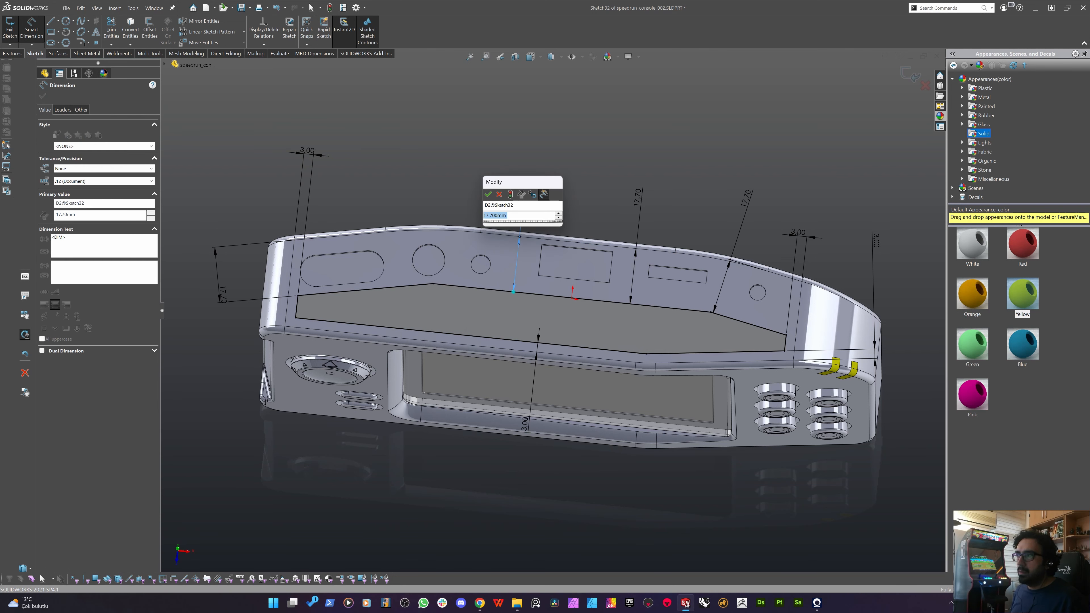
{"action": "key", "text": "Return"}
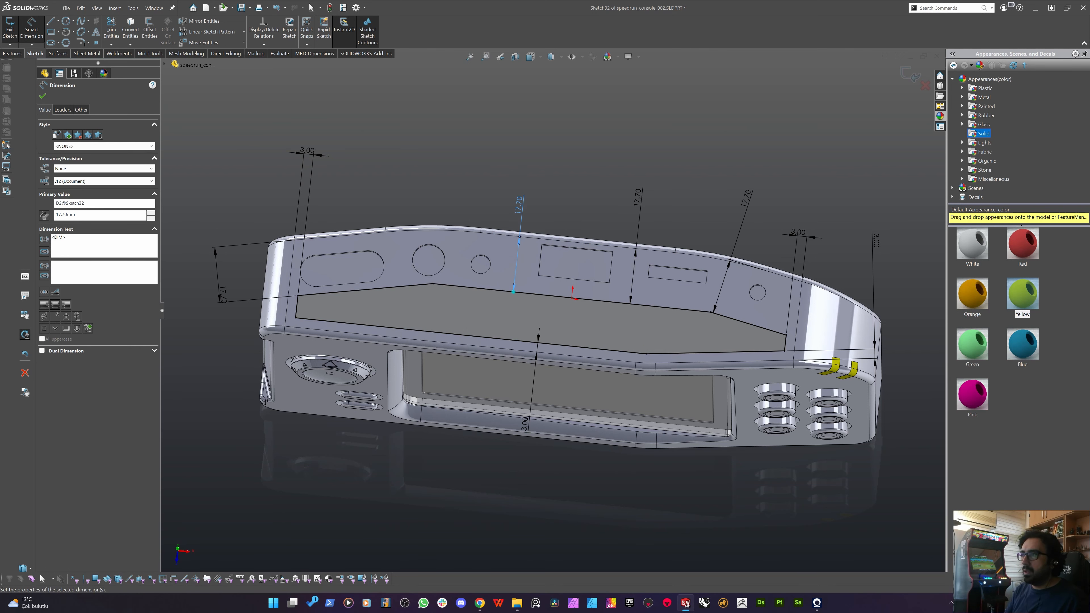
{"action": "left_click", "coordinate": [466, 297]}
{"action": "key", "text": "Escape"}
{"action": "left_click_drag", "start_coordinate": [638, 201], "coordinate": [612, 185]}
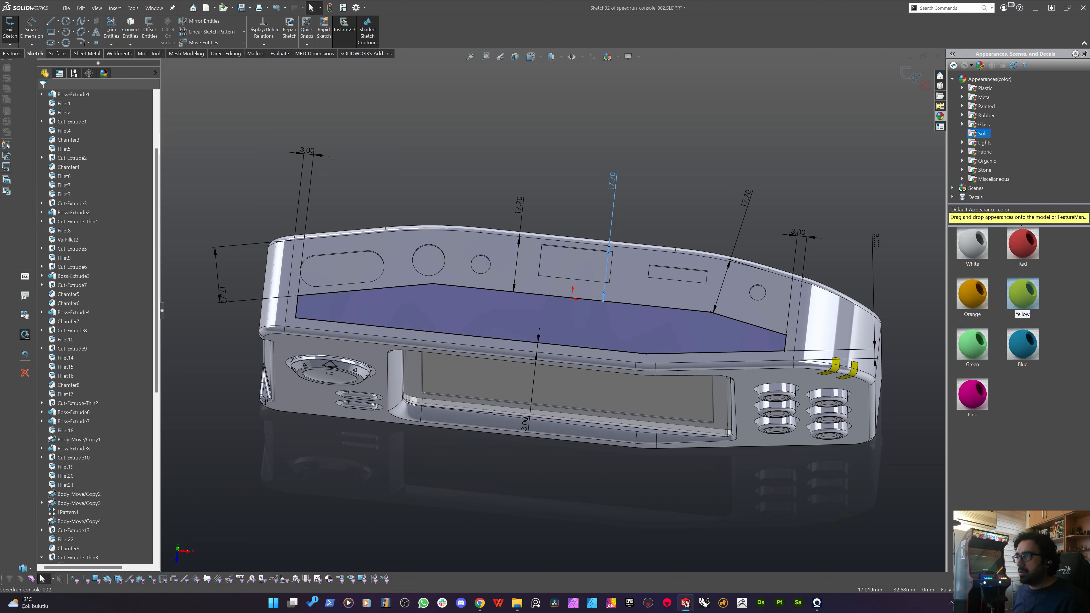
{"action": "key", "text": "Delete"}
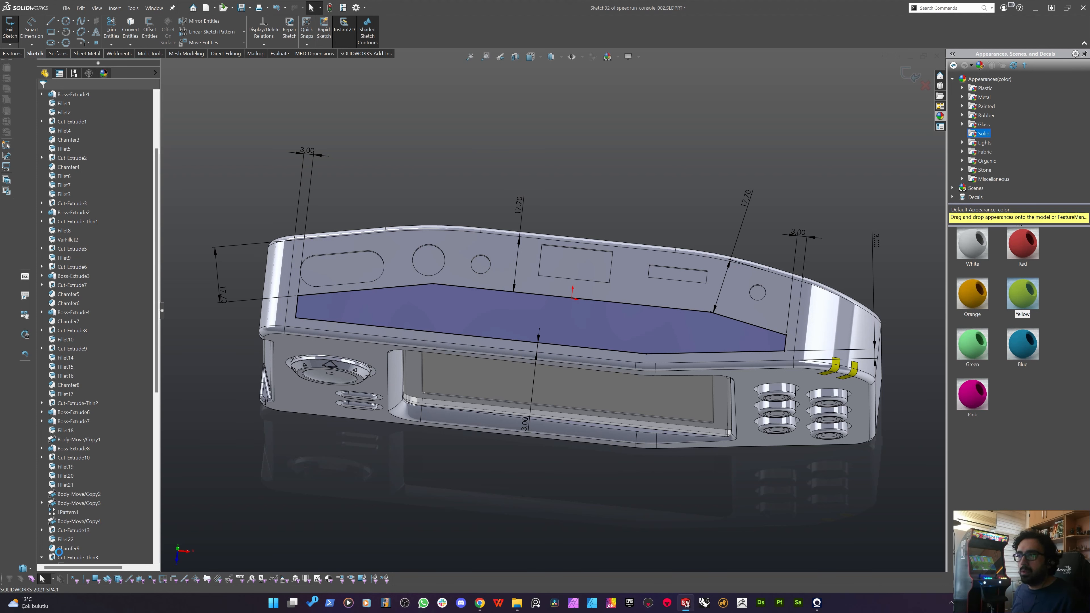
Move the port-openings cut Cut-Extrude20 after Fillet30 in the feature history and open its sketch for editing.
{"action": "scroll", "coordinate": [68, 546], "scroll_direction": "down", "scroll_amount": 8}
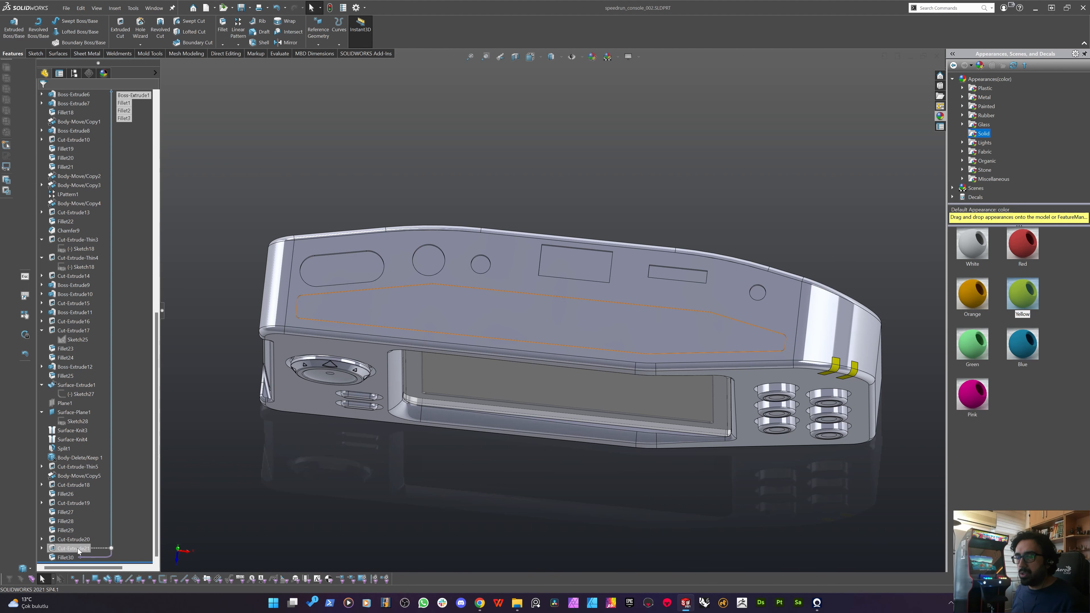
{"action": "mouse_move", "coordinate": [78, 551]}
{"action": "left_mouse_down"}
{"action": "mouse_move", "coordinate": [59, 561]}
{"action": "mouse_move", "coordinate": [61, 547]}
{"action": "mouse_move", "coordinate": [61, 558]}
{"action": "left_mouse_up"}
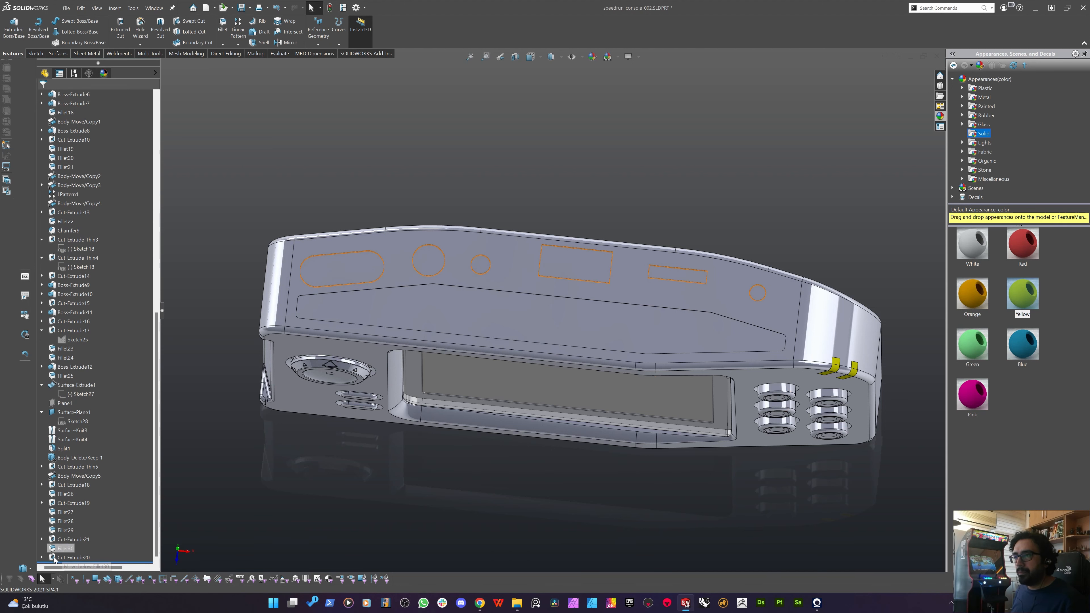
{"action": "right_click", "coordinate": [65, 558]}
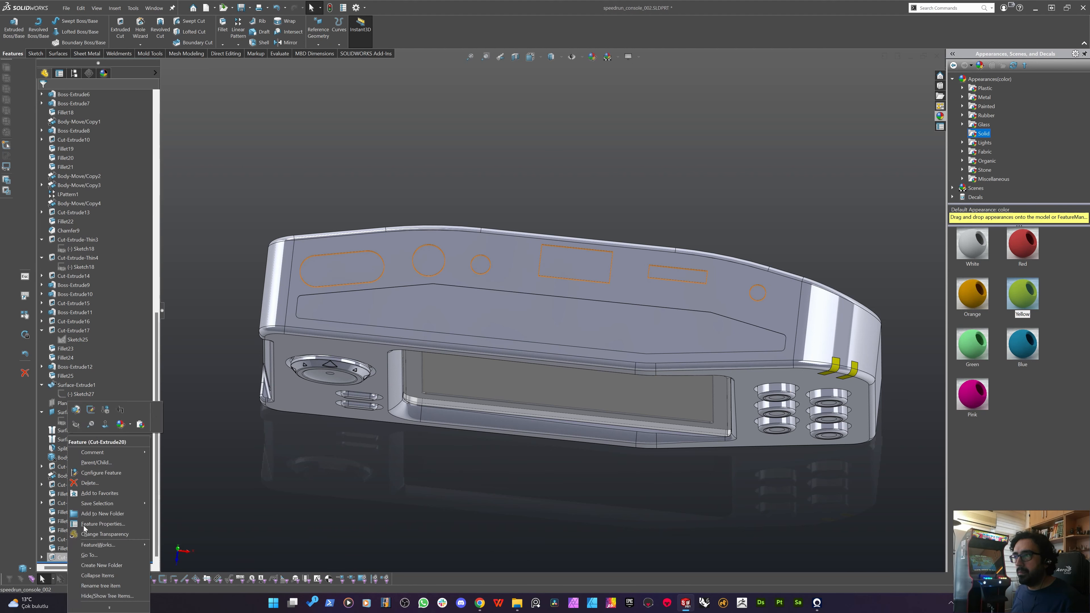
{"action": "left_click", "coordinate": [91, 414]}
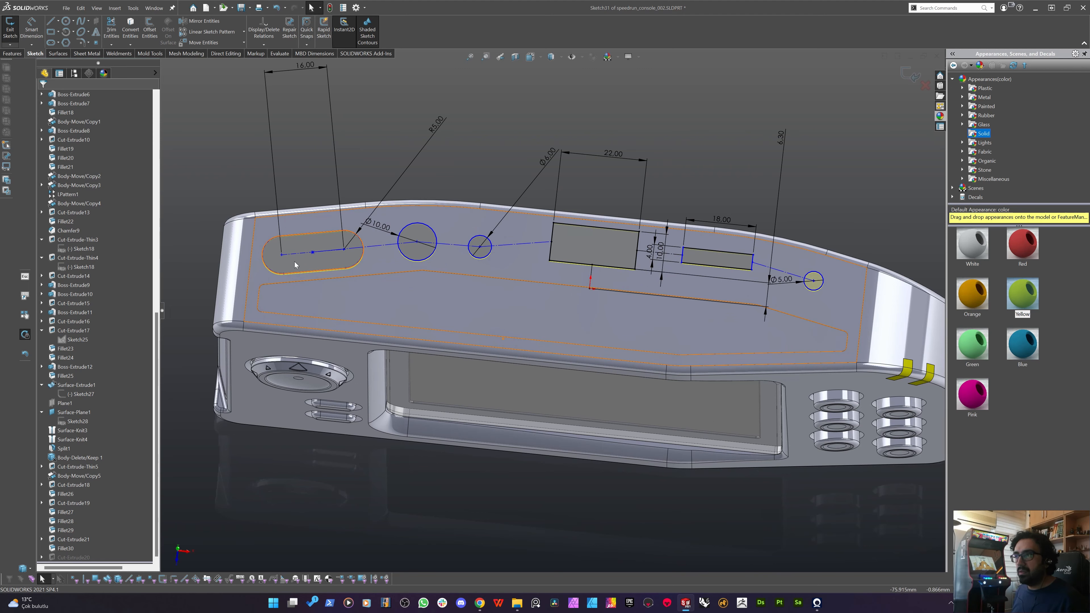
{"action": "scroll", "coordinate": [313, 251], "scroll_direction": "up", "scroll_amount": 2}
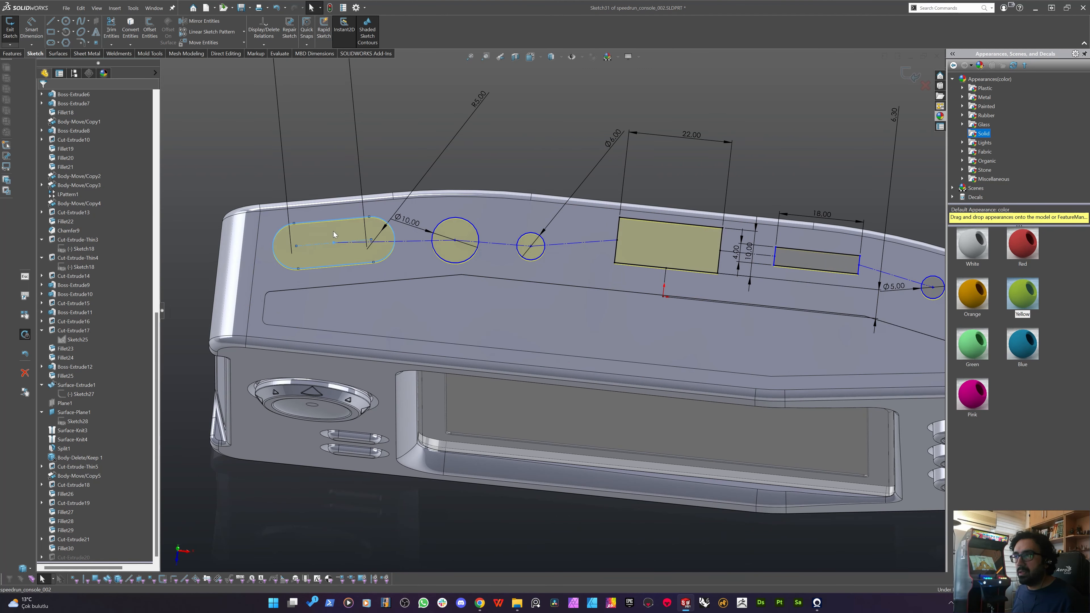
Make the construction line between the slot and the 10 mm circle parallel to the recess's slanted upper edge.
{"action": "key", "text": "space"}
{"action": "scroll", "coordinate": [409, 324], "scroll_direction": "down", "scroll_amount": 10}
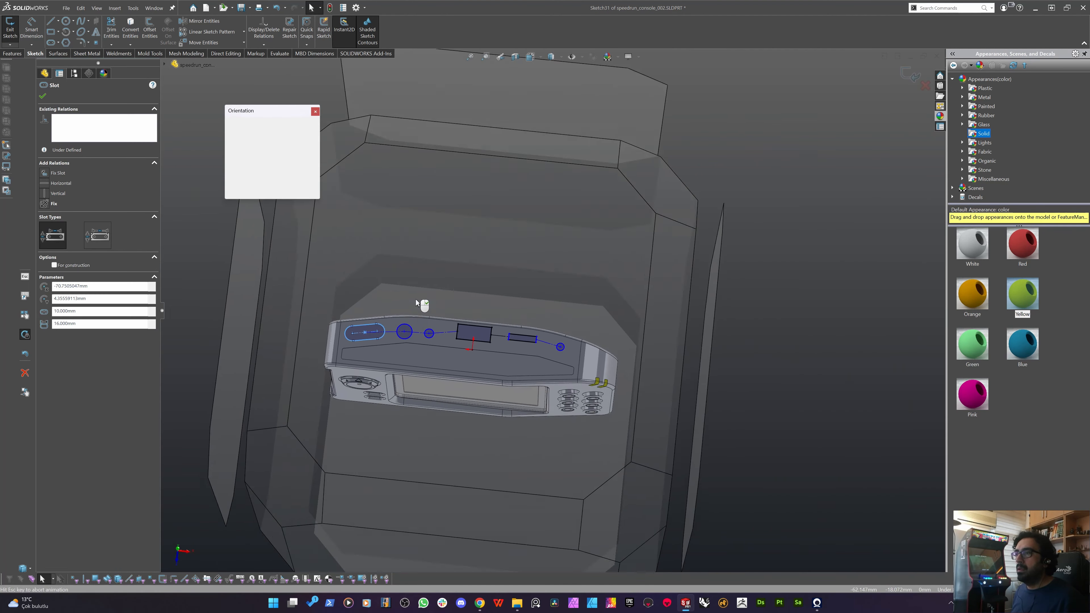
{"action": "left_click", "coordinate": [408, 325]}
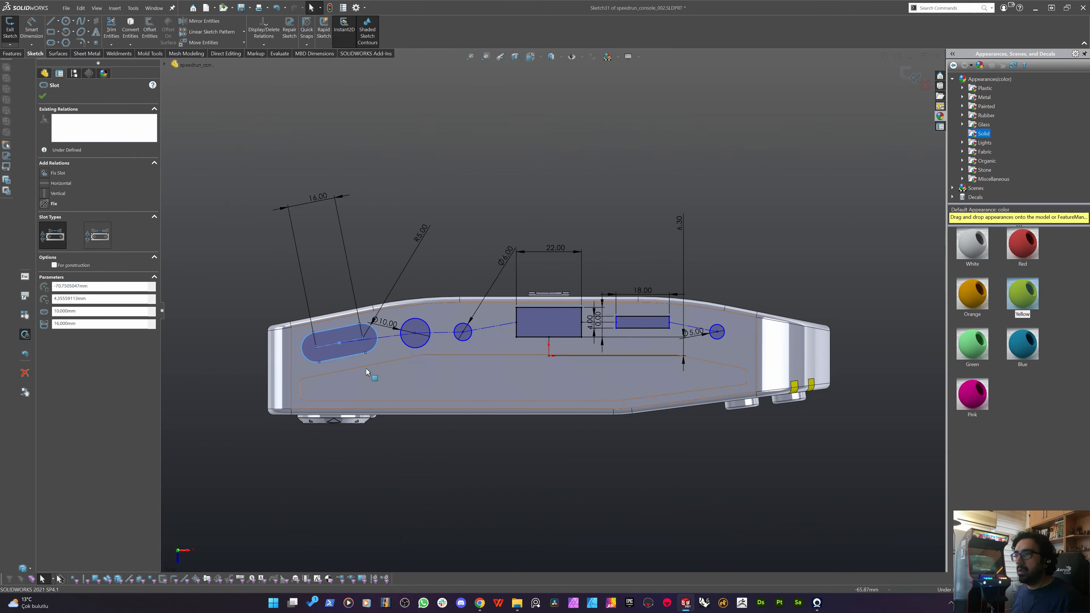
{"action": "scroll", "coordinate": [370, 372], "scroll_direction": "up", "scroll_amount": 3}
{"action": "key", "text": "Escape"}
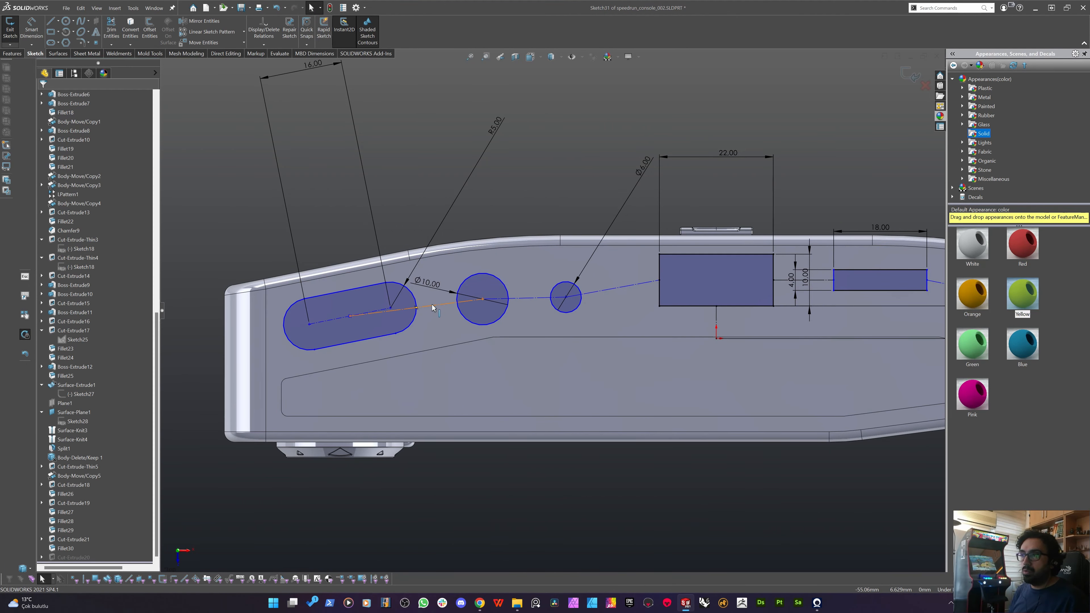
{"action": "left_click", "coordinate": [438, 352]}
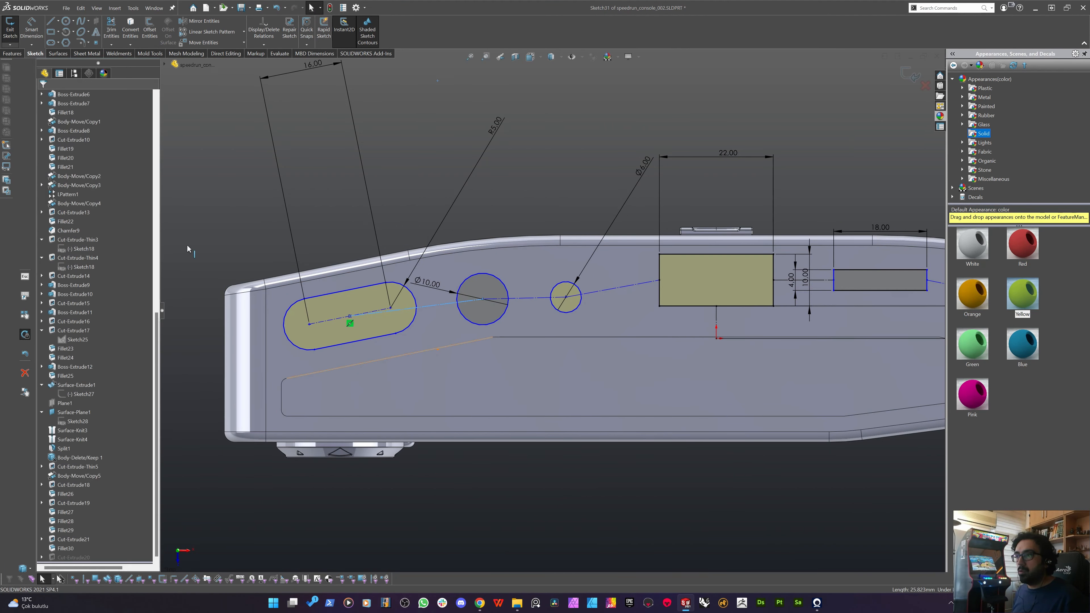
{"action": "left_click", "coordinate": [60, 227]}
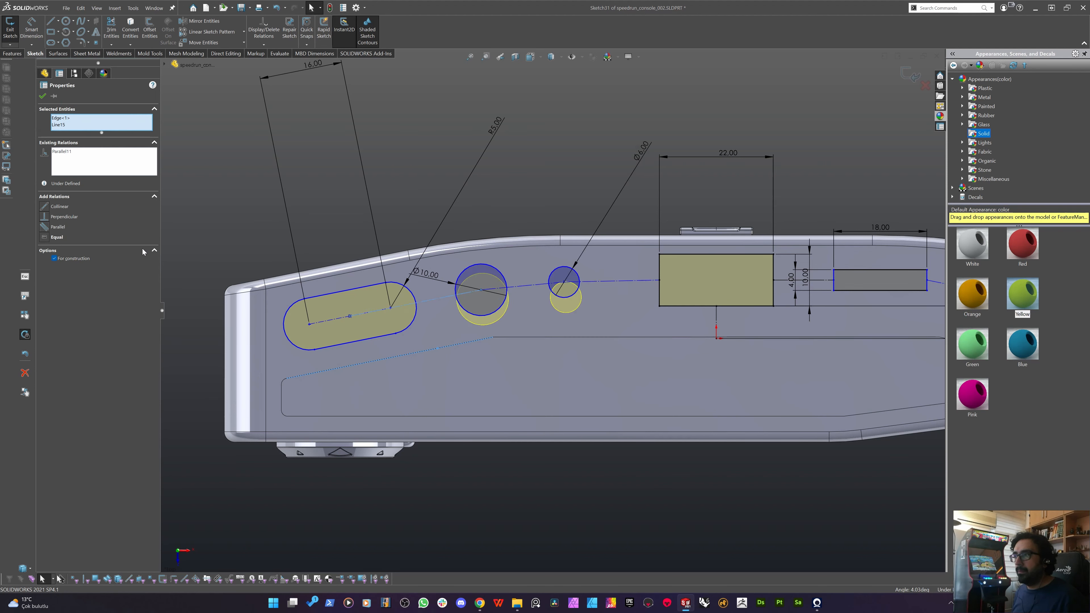
{"action": "left_click", "coordinate": [536, 166]}
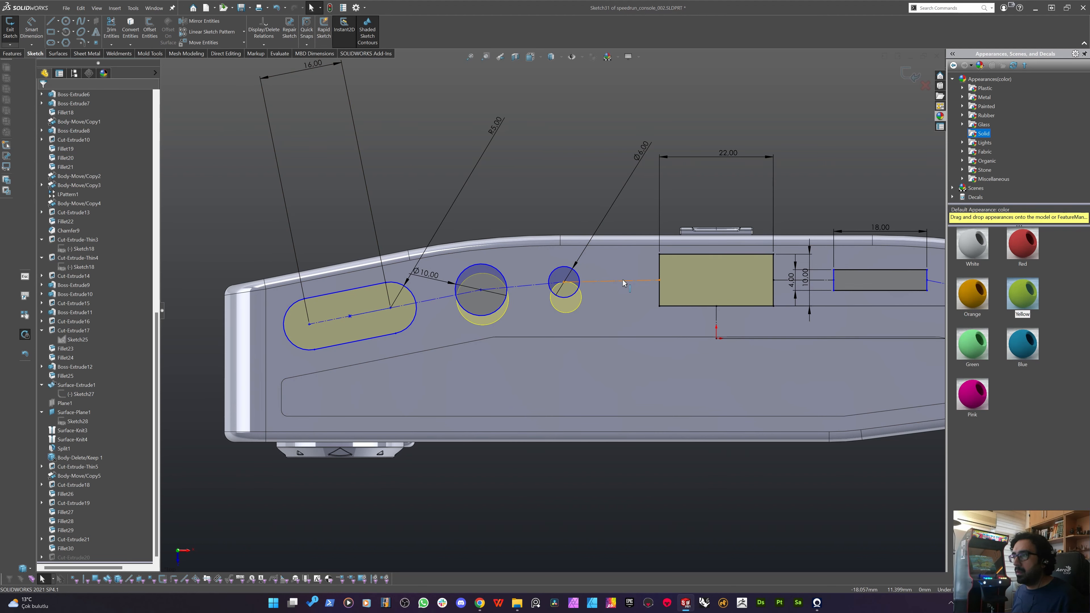
Make the construction line between the 6 mm circle and the 22 mm rectangle parallel to the recess's straight upper edge.
{"action": "left_click", "coordinate": [620, 292]}
{"action": "left_click", "coordinate": [603, 338], "text": "ctrl"}
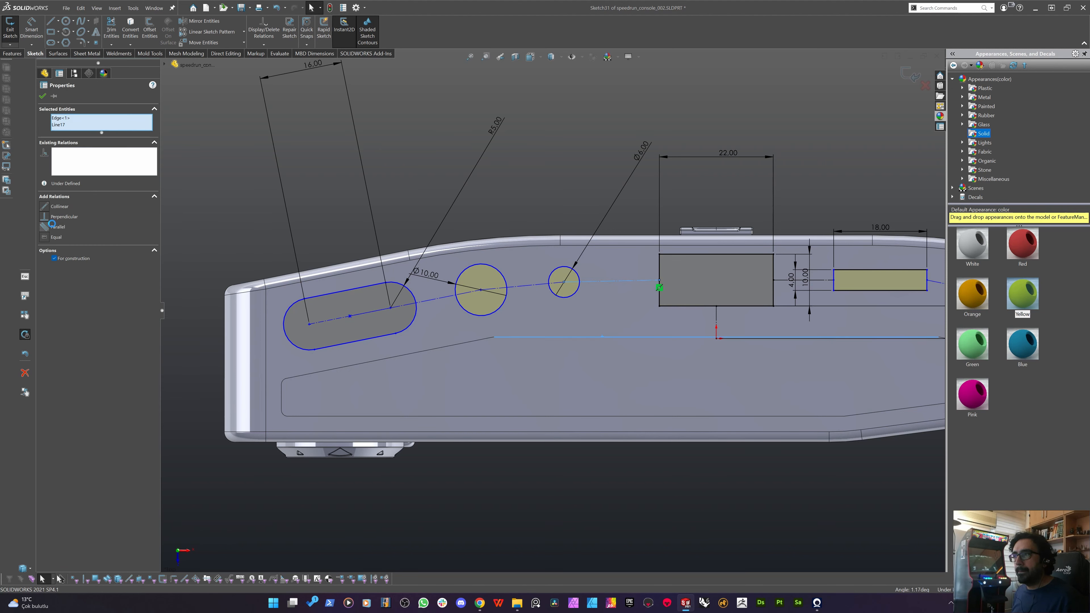
{"action": "key", "text": "Escape"}
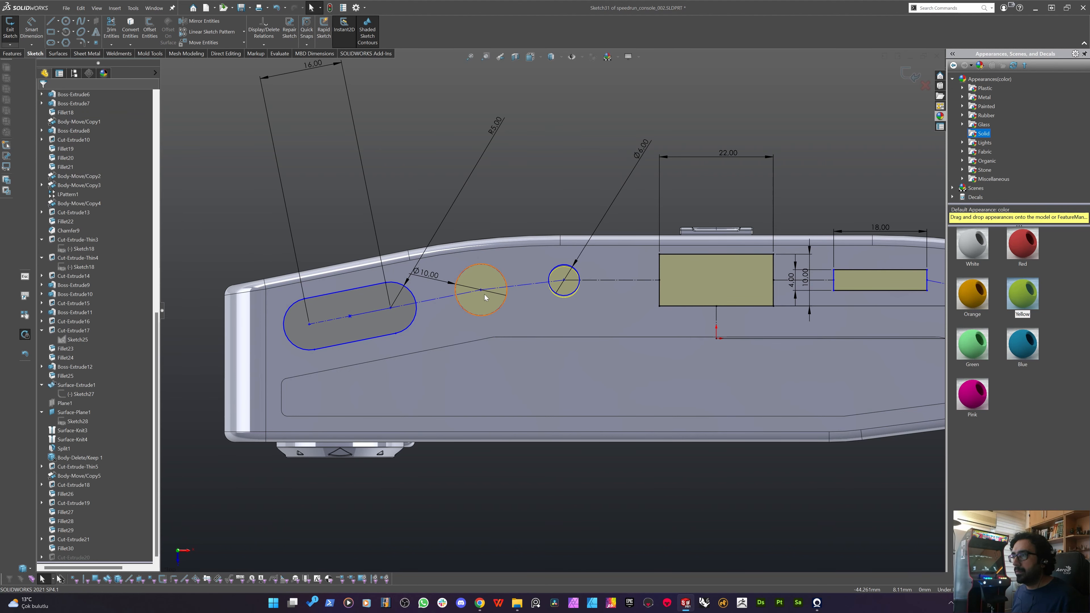
Shift the 18 mm by 4 mm rectangle slightly toward the 22 mm rectangle.
{"action": "scroll", "coordinate": [328, 315], "scroll_direction": "up", "scroll_amount": 2}
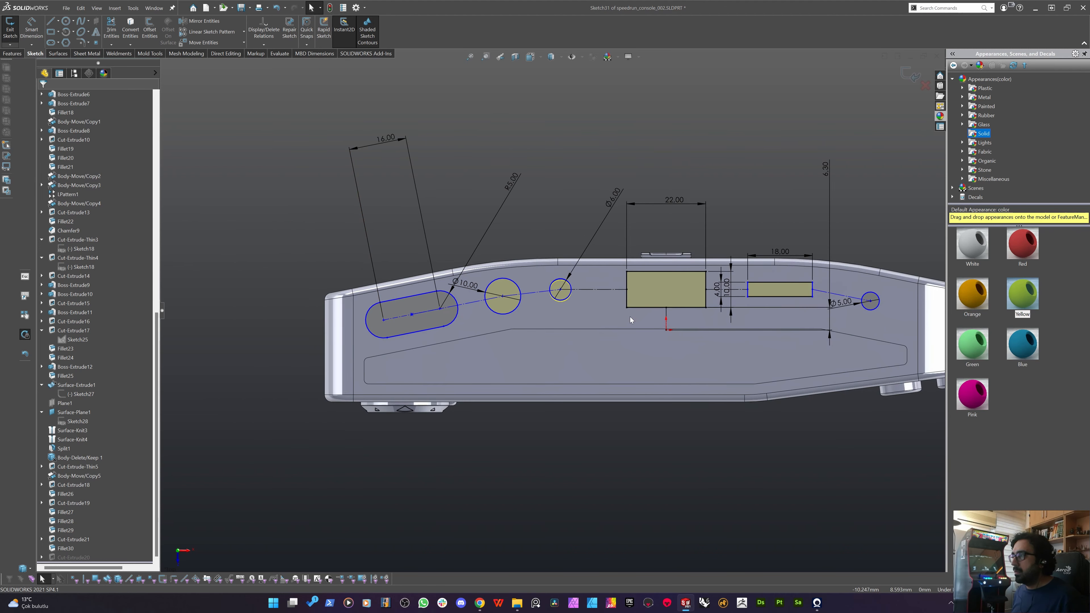
{"action": "scroll", "coordinate": [841, 311], "scroll_direction": "down", "scroll_amount": 3}
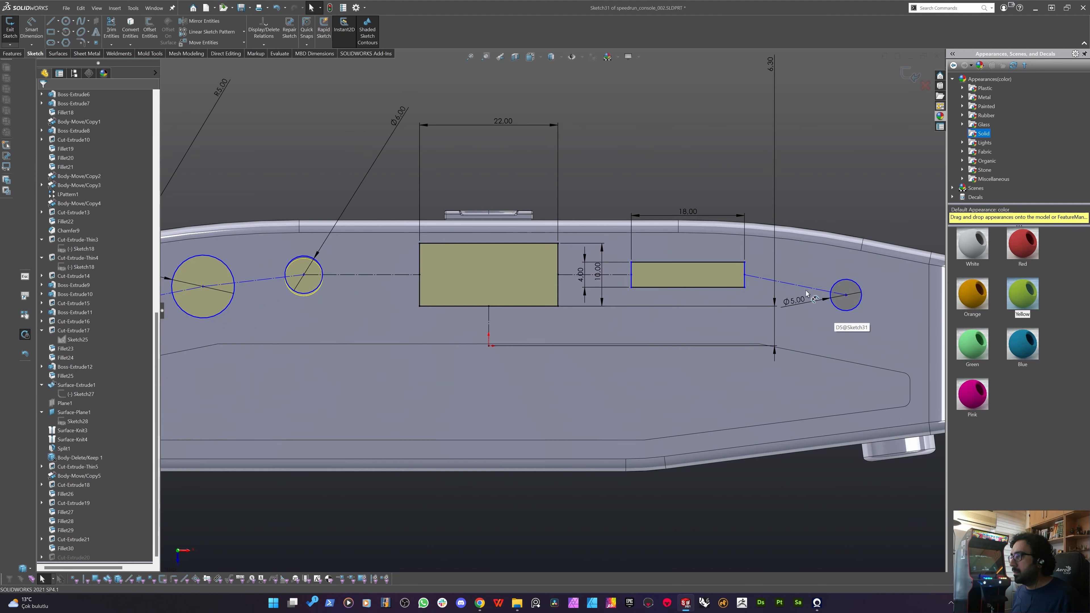
{"action": "left_click_drag", "start_coordinate": [652, 276], "coordinate": [671, 267]}
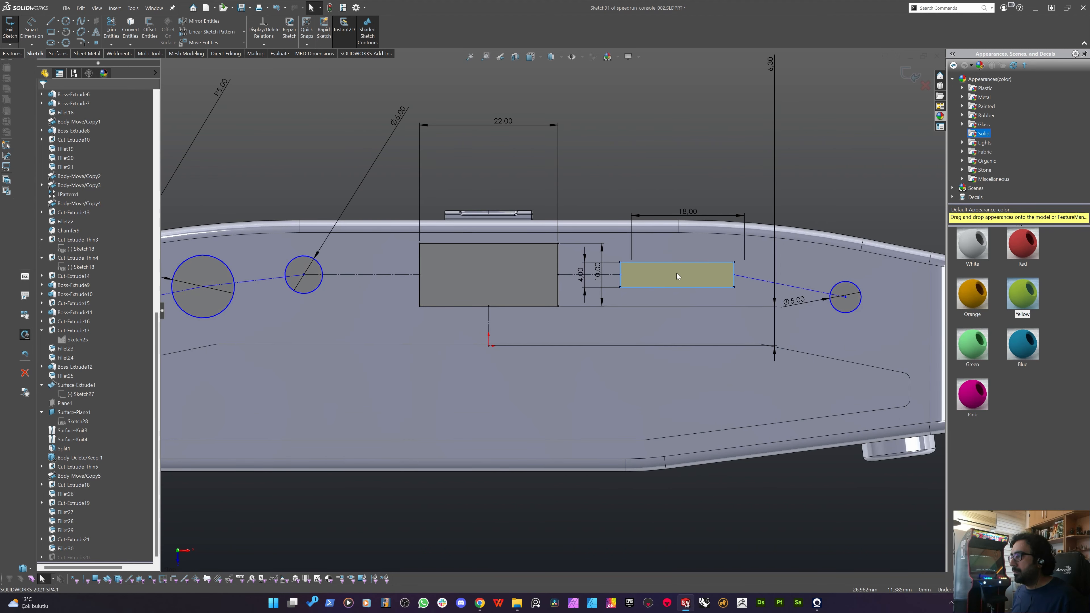
{"action": "scroll", "coordinate": [712, 284], "scroll_direction": "up", "scroll_amount": 4}
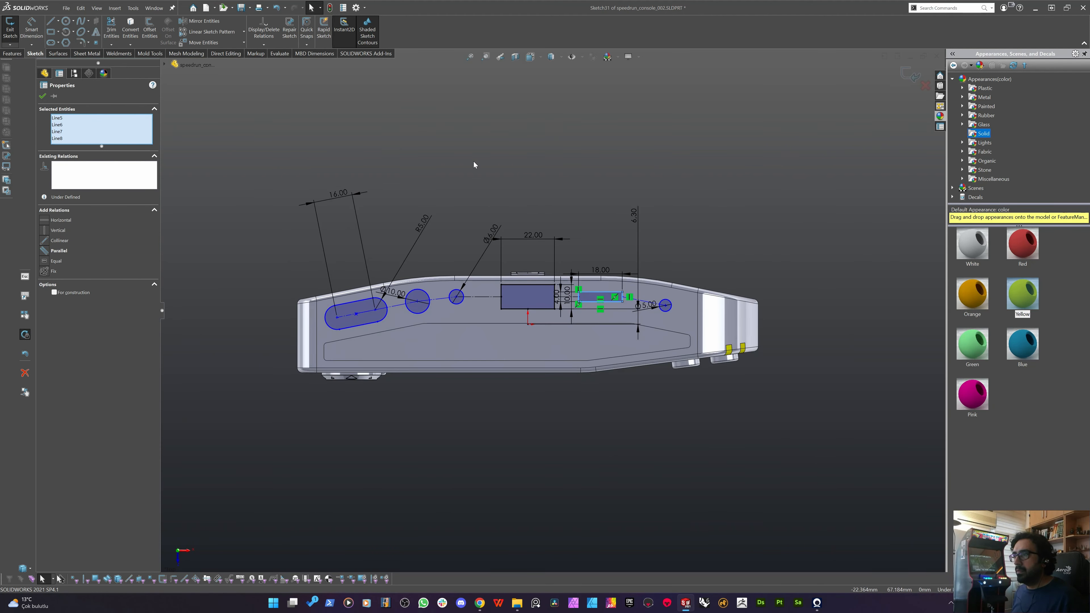
Space the 6 mm circle evenly between its neighbours by making its two adjoining construction lines equal in length, and exit the sketch.
{"action": "scroll", "coordinate": [456, 300], "scroll_direction": "down", "scroll_amount": 5}
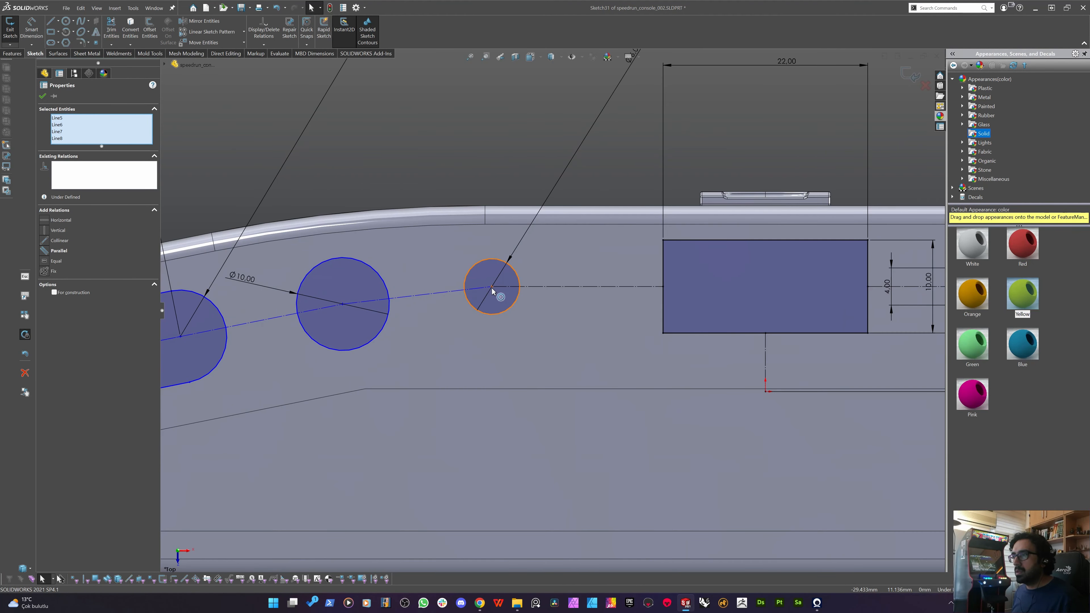
{"action": "left_click_drag", "start_coordinate": [492, 285], "coordinate": [525, 288]}
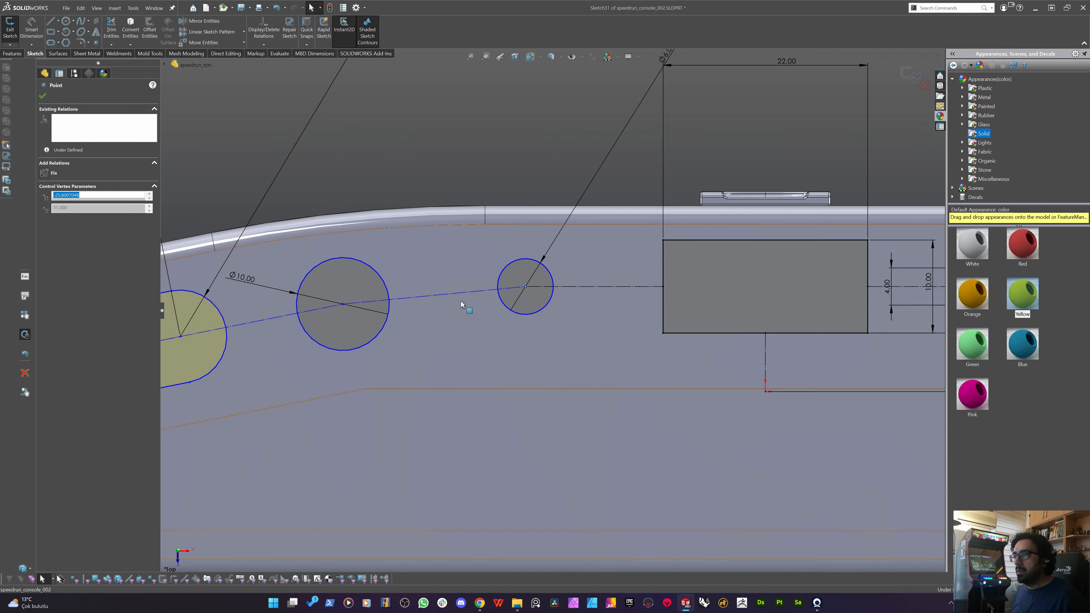
{"action": "left_click", "coordinate": [637, 287]}
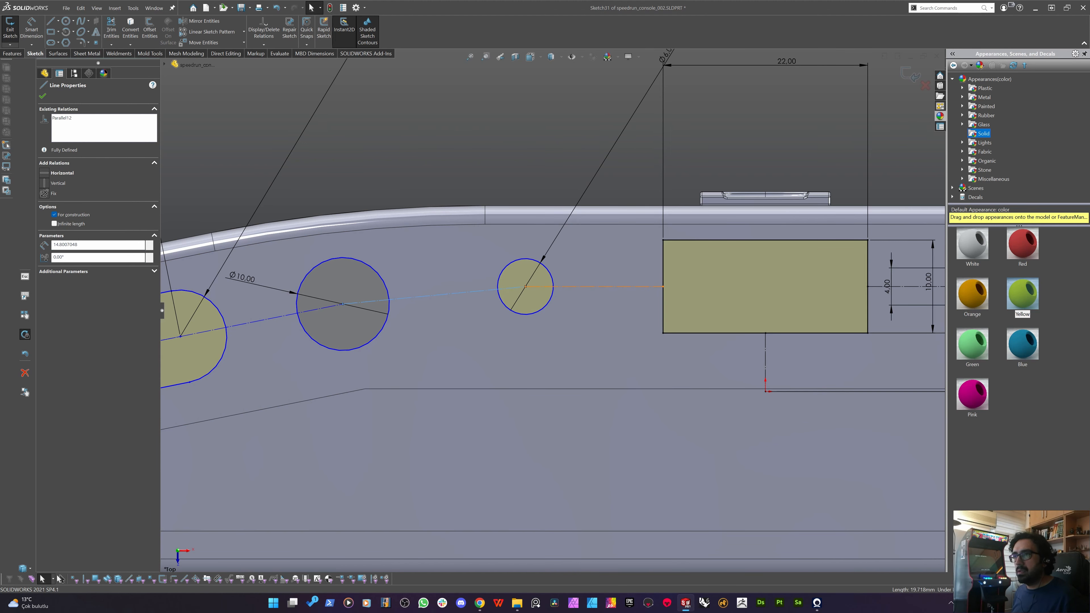
{"action": "left_click", "coordinate": [765, 361], "text": "ctrl"}
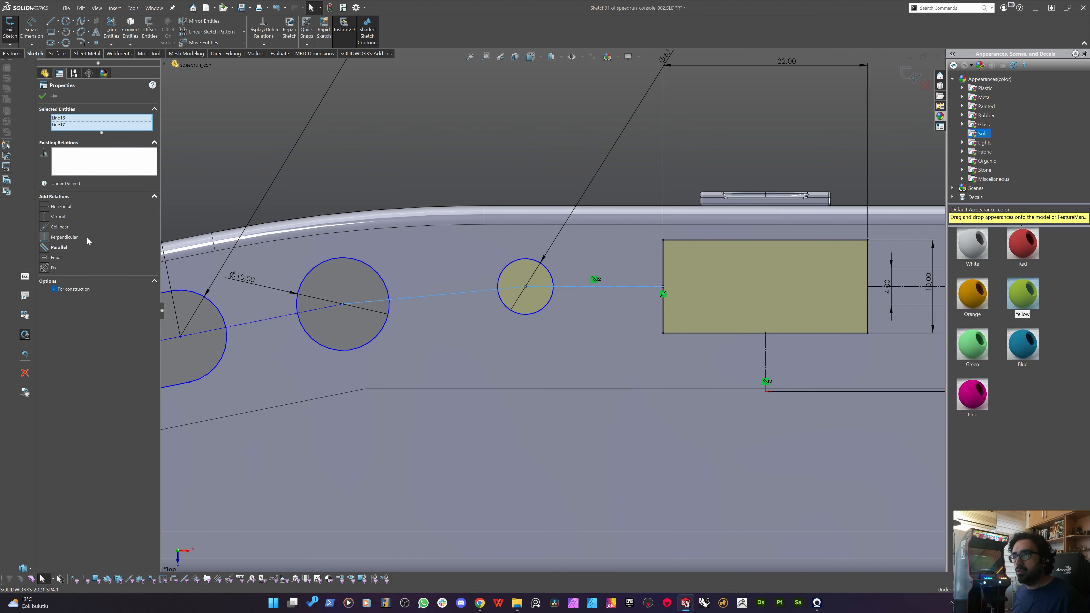
{"action": "left_click", "coordinate": [44, 258]}
{"action": "key", "text": "Escape"}
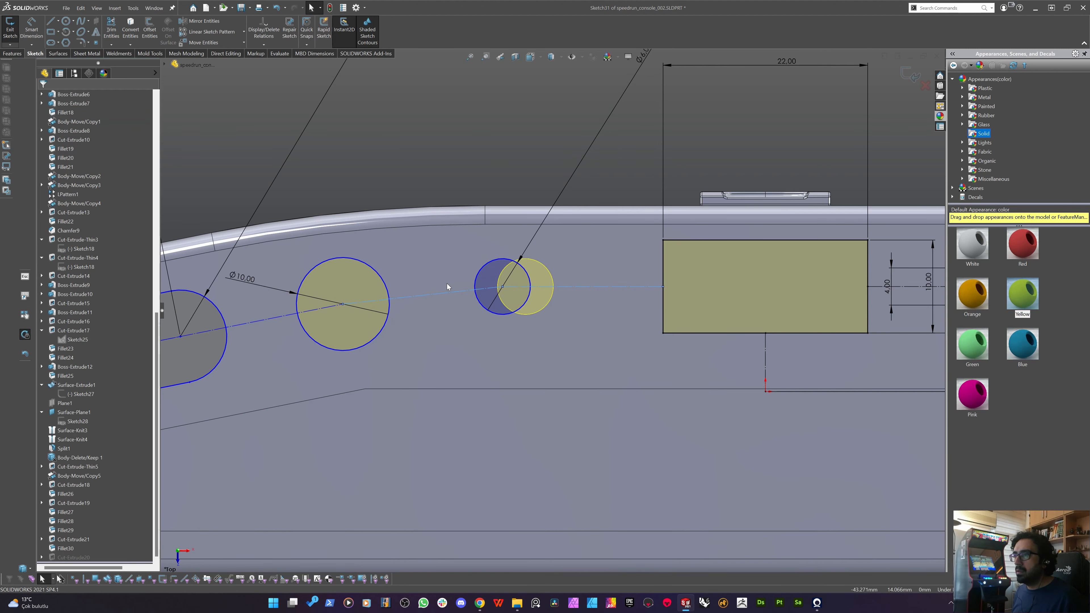
{"action": "scroll", "coordinate": [447, 284], "scroll_direction": "up", "scroll_amount": 4}
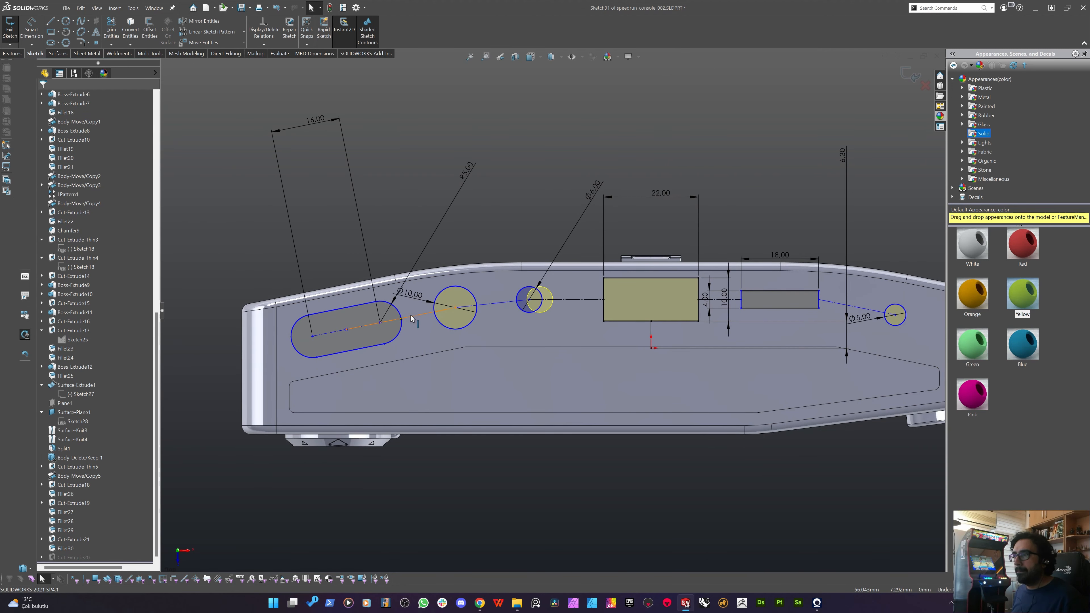
{"action": "scroll", "coordinate": [410, 316], "scroll_direction": "up", "scroll_amount": 2}
{"action": "double_click", "coordinate": [303, 206]}
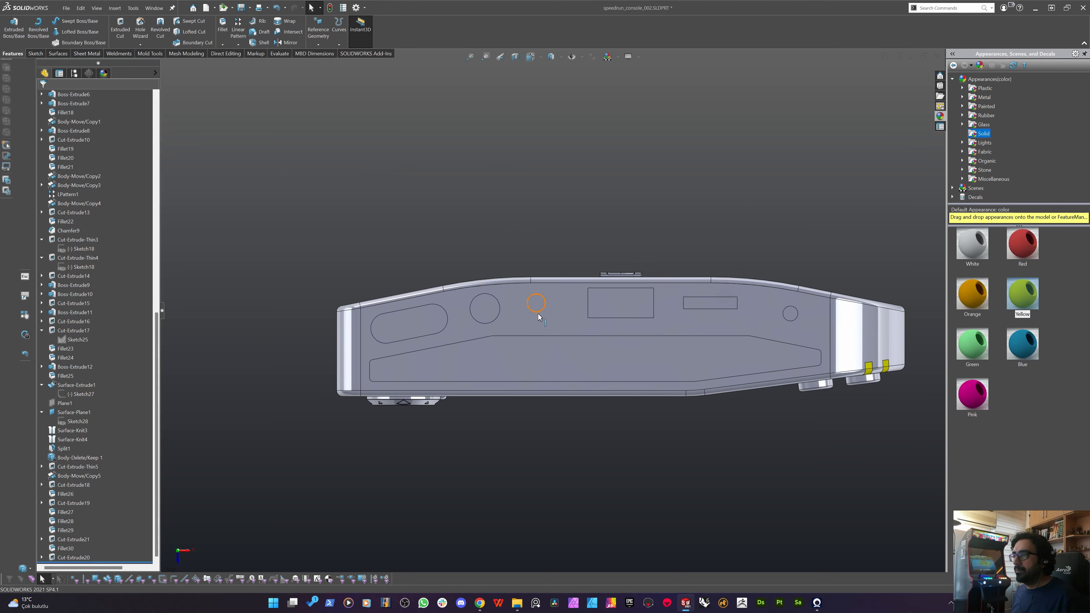
{"action": "middle_click_drag", "start_coordinate": [516, 334], "coordinate": [436, 238]}
{"action": "scroll", "coordinate": [489, 231], "scroll_direction": "up", "scroll_amount": 3}
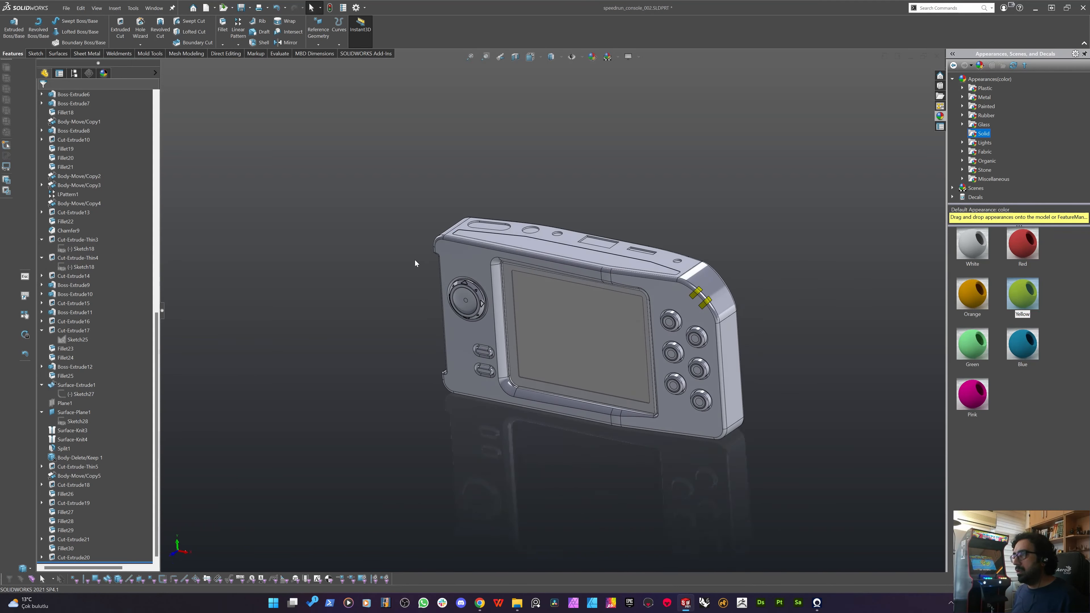
{"action": "middle_click_drag", "start_coordinate": [450, 404], "coordinate": [553, 397]}
{"action": "scroll", "coordinate": [550, 276], "scroll_direction": "down", "scroll_amount": 4}
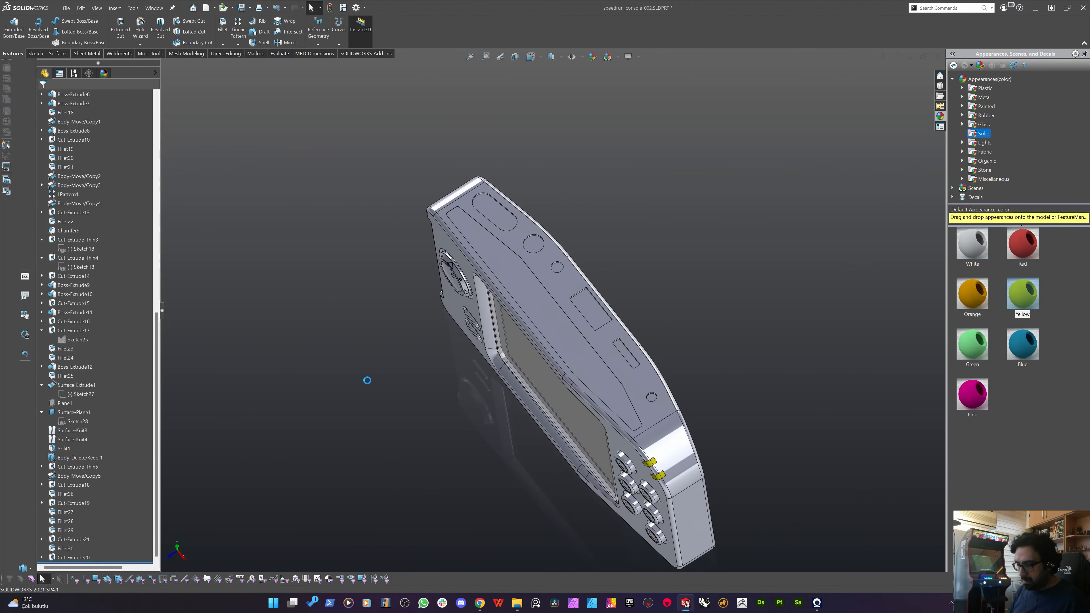
{"action": "middle_click_drag", "start_coordinate": [492, 418], "coordinate": [505, 350]}
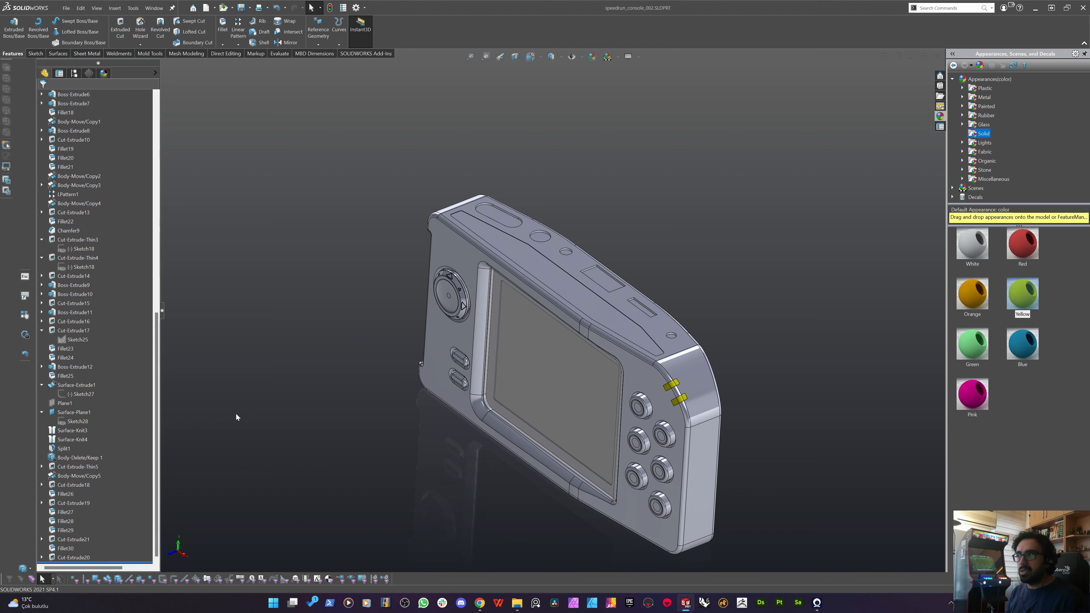
Reopen the port-openings sketch, shift the slot slightly along its construction line toward the 10 mm circle, and exit the sketch.
{"action": "middle_click_drag", "start_coordinate": [352, 422], "coordinate": [435, 355]}
{"action": "scroll", "coordinate": [435, 356], "scroll_direction": "down", "scroll_amount": 5}
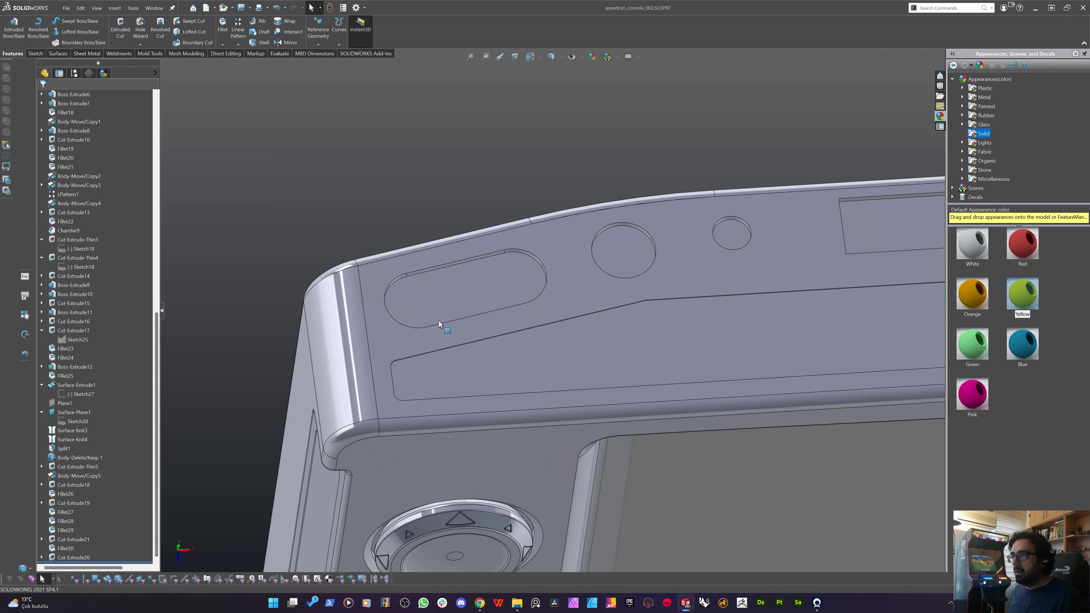
{"action": "right_click", "coordinate": [420, 296]}
{"action": "left_click", "coordinate": [443, 269]}
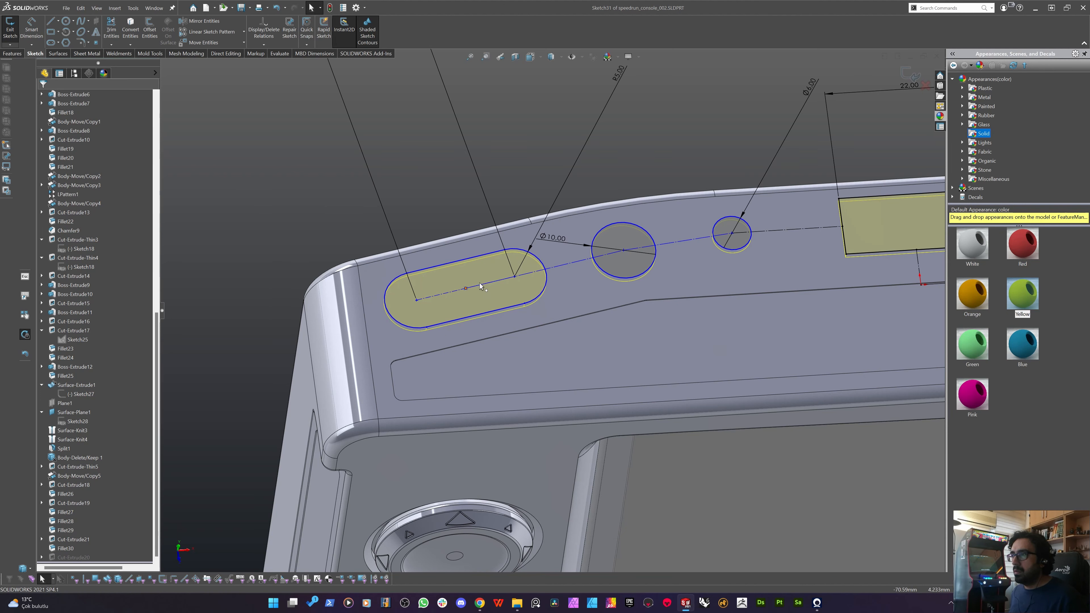
{"action": "mouse_move", "coordinate": [481, 286]}
{"action": "left_mouse_down"}
{"action": "mouse_move", "coordinate": [506, 285]}
{"action": "mouse_move", "coordinate": [483, 286]}
{"action": "left_mouse_up"}
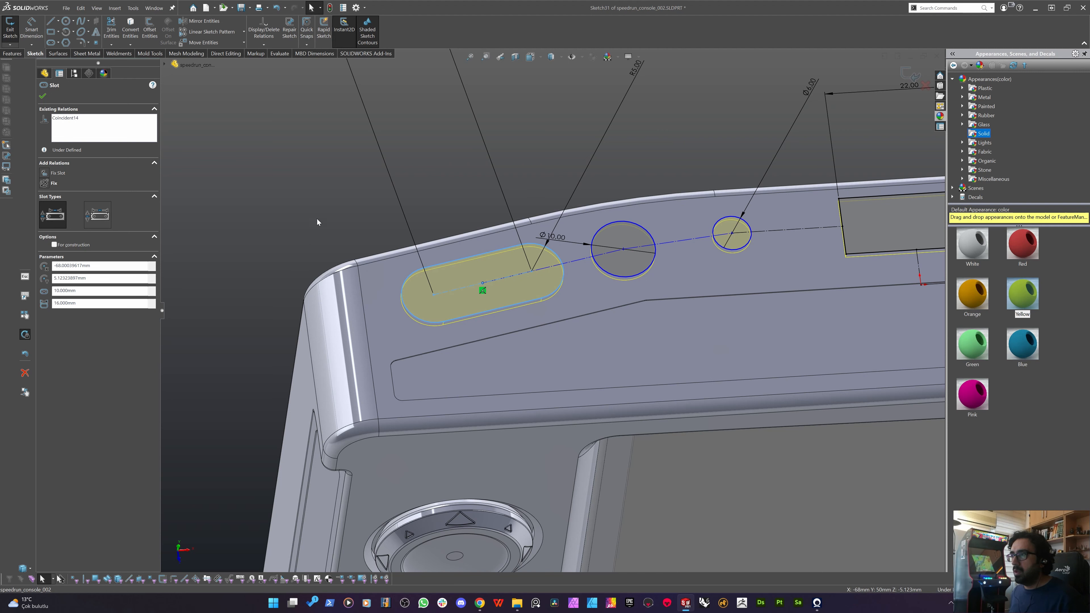
{"action": "left_click", "coordinate": [324, 211]}
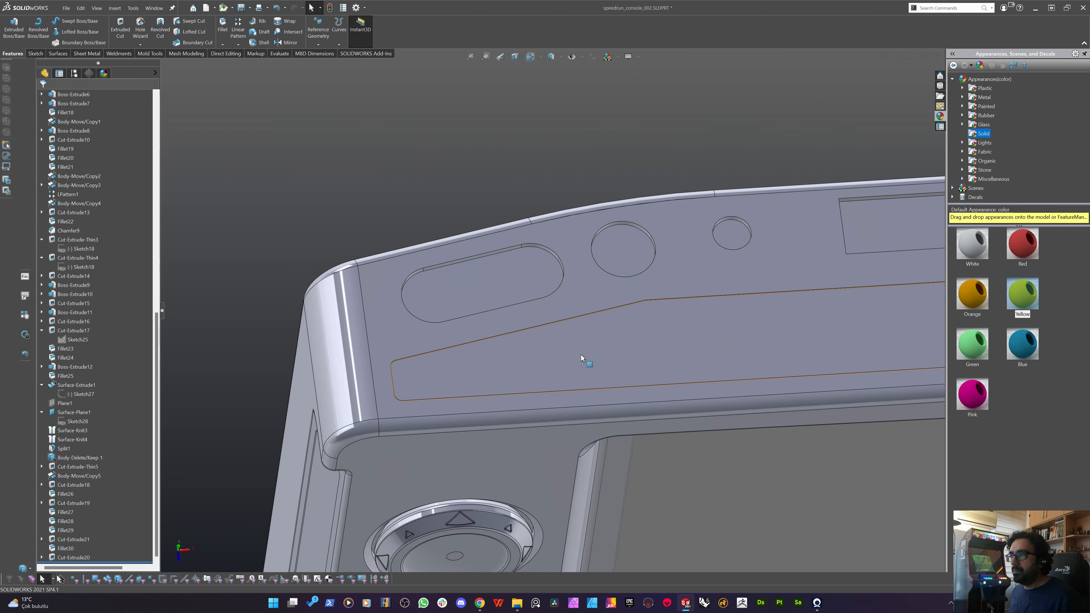
Examine the port openings on the upper face from several angles, including a close look at the slot pocket's floor.
{"action": "middle_click_drag", "start_coordinate": [477, 299], "coordinate": [474, 322]}
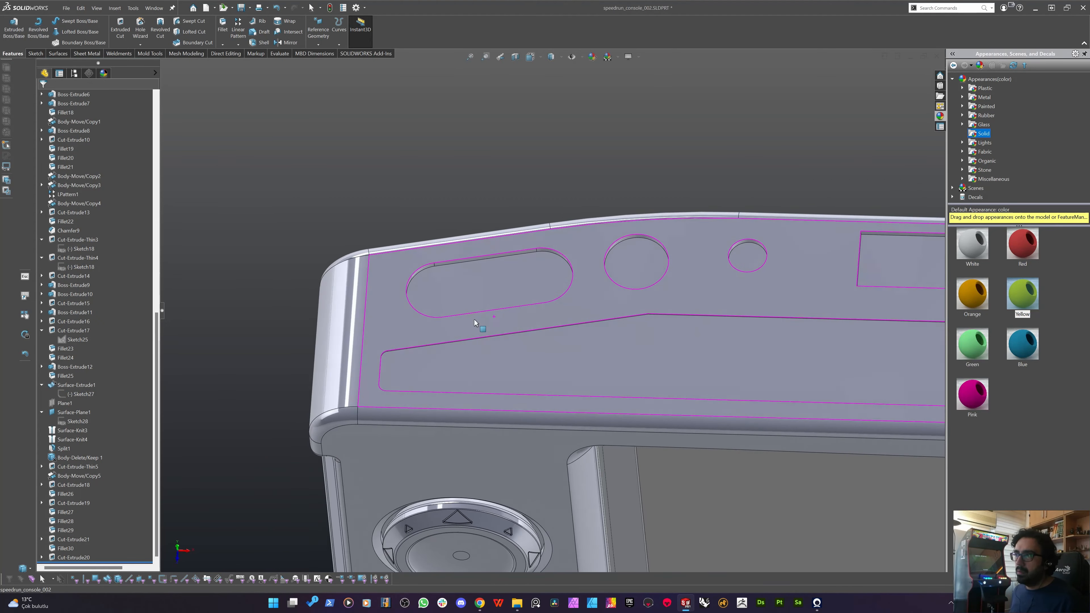
{"action": "scroll", "coordinate": [545, 309], "scroll_direction": "up", "scroll_amount": 6}
{"action": "mouse_move", "coordinate": [546, 314]}
{"action": "middle_mouse_down"}
{"action": "mouse_move", "coordinate": [559, 421]}
{"action": "mouse_move", "coordinate": [550, 340]}
{"action": "mouse_move", "coordinate": [551, 350]}
{"action": "middle_mouse_up"}
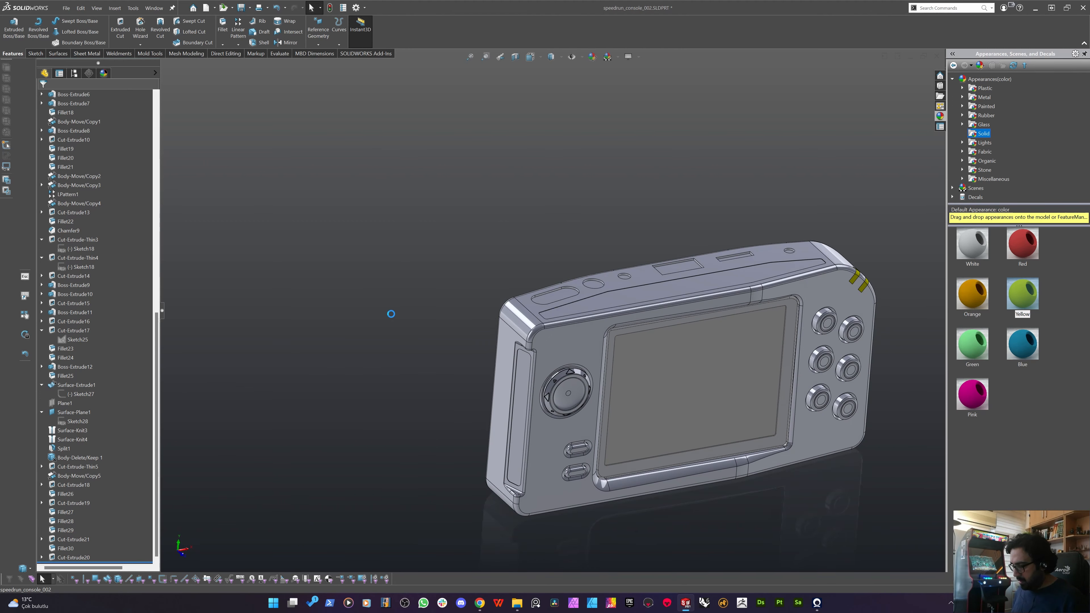
{"action": "mouse_move", "coordinate": [558, 309]}
{"action": "middle_mouse_down"}
{"action": "mouse_move", "coordinate": [540, 297]}
{"action": "mouse_move", "coordinate": [424, 320]}
{"action": "mouse_move", "coordinate": [536, 311]}
{"action": "middle_mouse_up"}
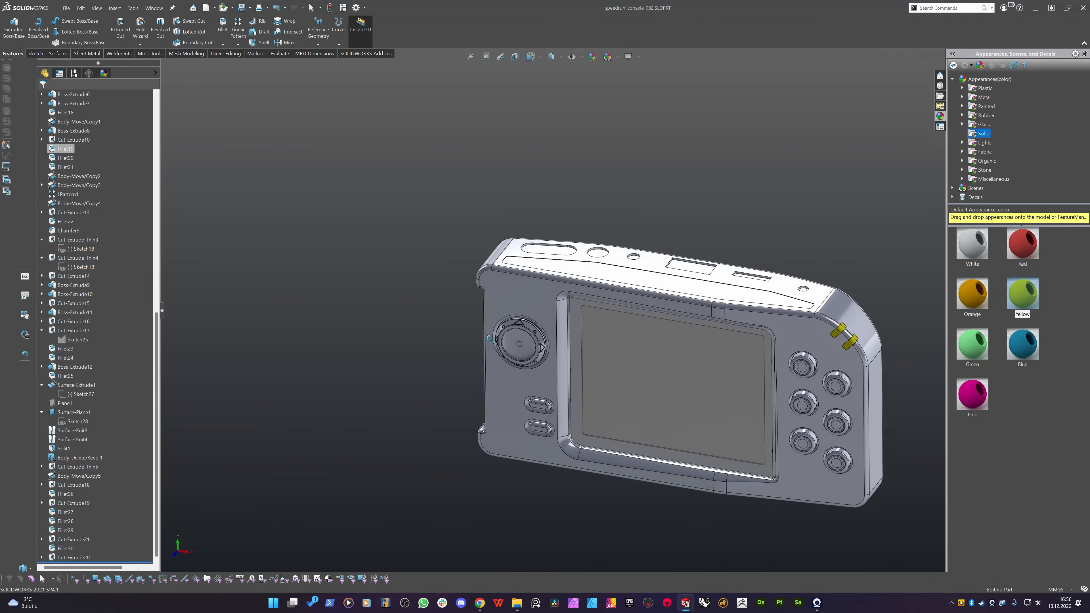
{"action": "scroll", "coordinate": [593, 264], "scroll_direction": "down", "scroll_amount": 3}
{"action": "middle_click_drag", "start_coordinate": [463, 259], "coordinate": [430, 283]}
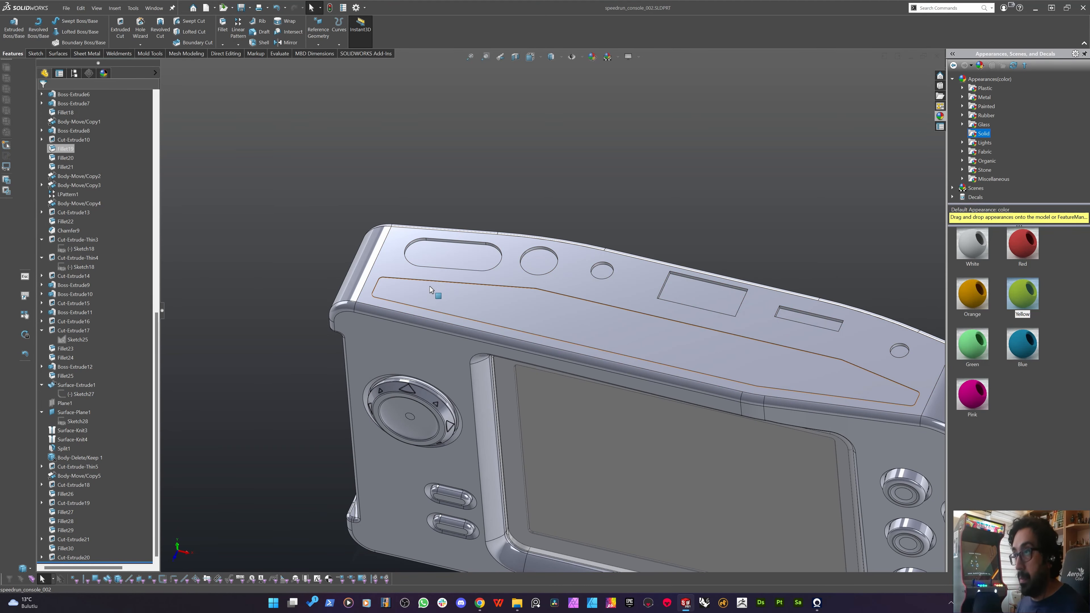
{"action": "left_click", "coordinate": [451, 257]}
{"action": "scroll", "coordinate": [430, 263], "scroll_direction": "down", "scroll_amount": 7}
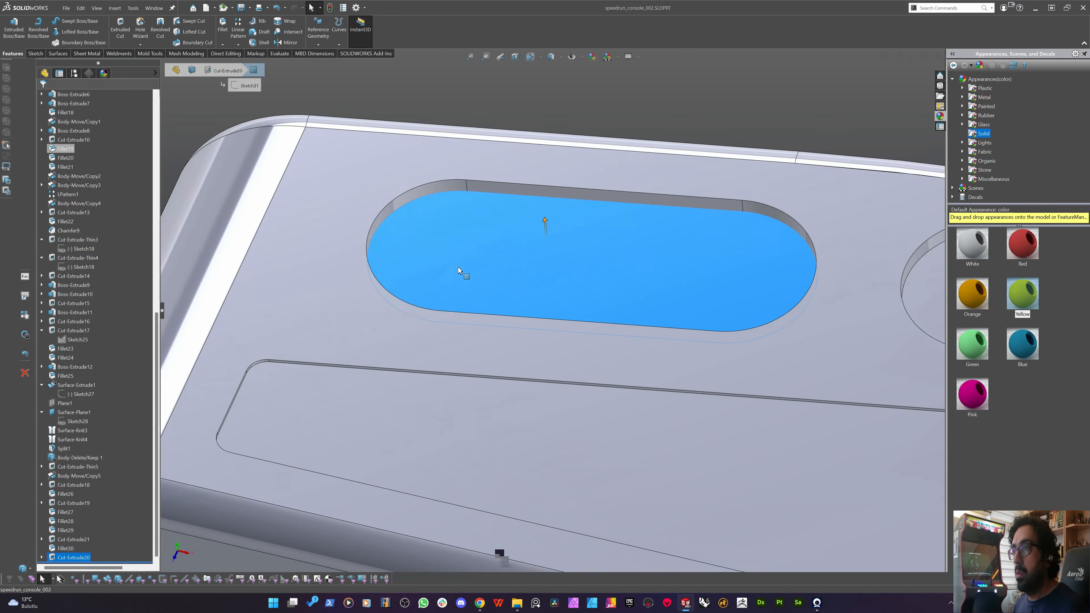
{"action": "middle_click_drag", "start_coordinate": [459, 268], "coordinate": [526, 313]}
{"action": "scroll", "coordinate": [454, 273], "scroll_direction": "up", "scroll_amount": 6}
{"action": "scroll", "coordinate": [560, 308], "scroll_direction": "down", "scroll_amount": 4}
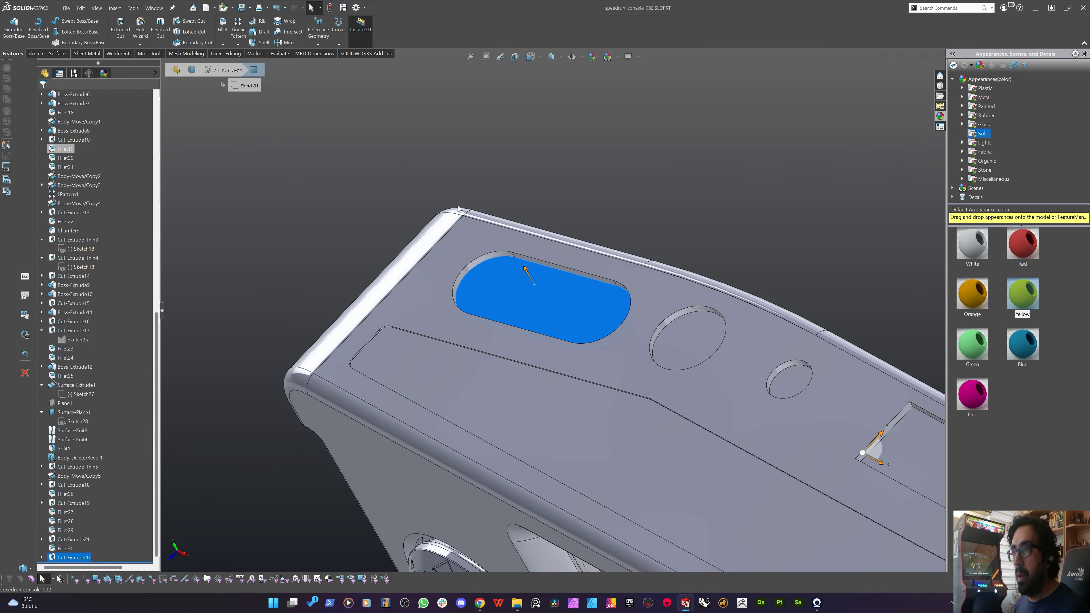
{"action": "key", "text": "Escape"}
Start a sketch on the slot pocket's floor and offset the floor's outline 2 mm inward.
{"action": "left_click", "coordinate": [506, 279]}
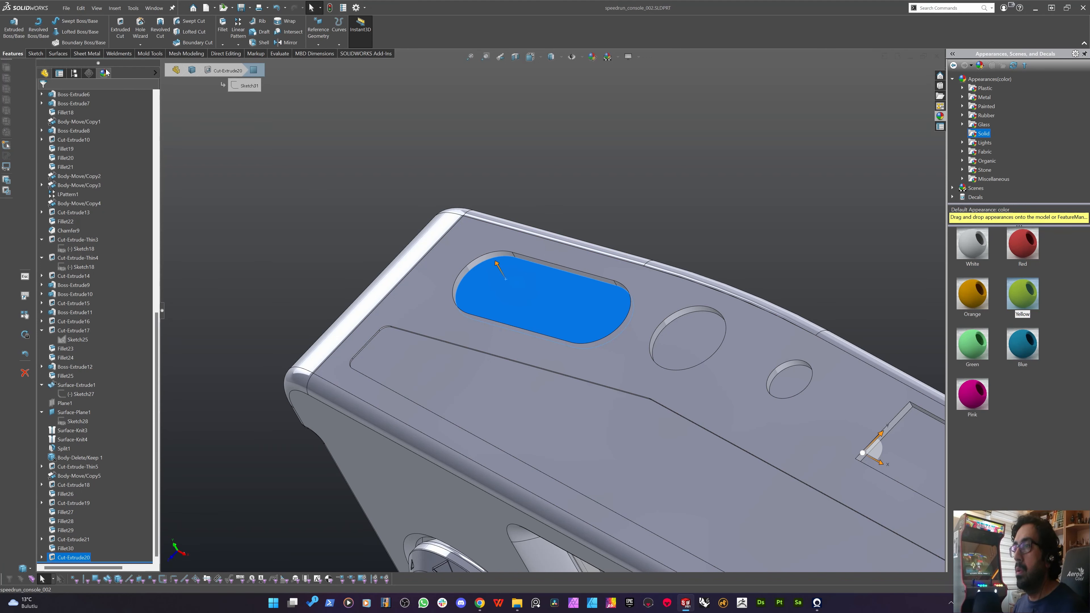
{"action": "left_click", "coordinate": [35, 54]}
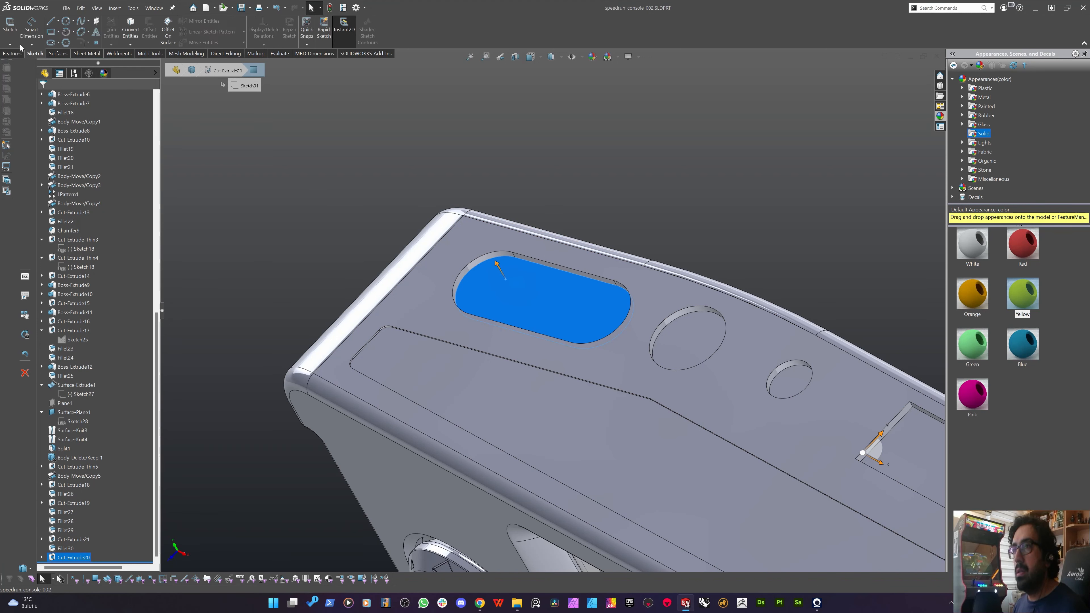
{"action": "left_click", "coordinate": [10, 30]}
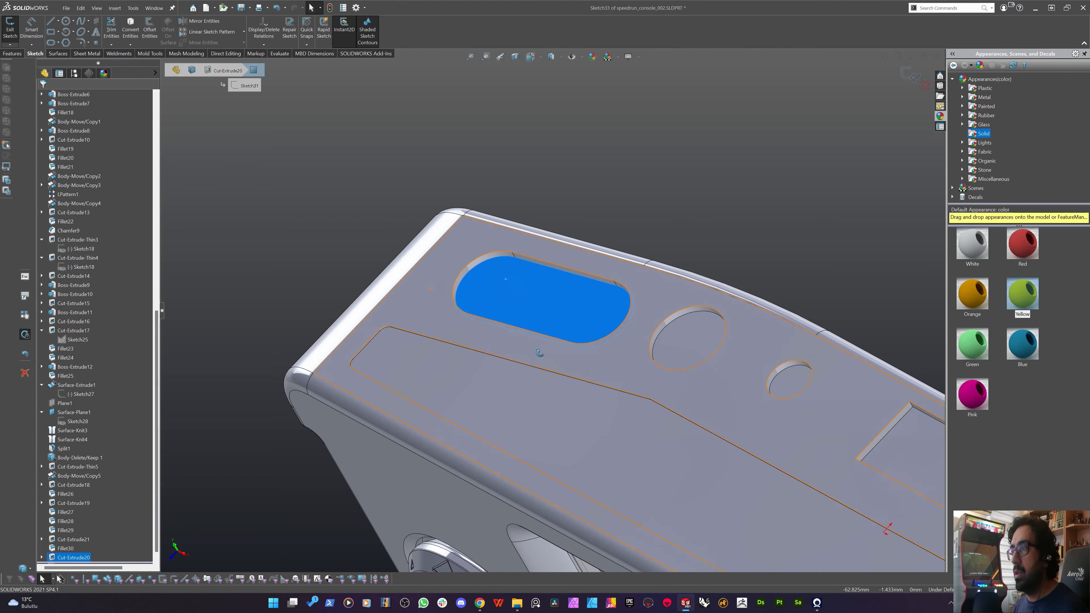
{"action": "scroll", "coordinate": [489, 283], "scroll_direction": "down", "scroll_amount": 5}
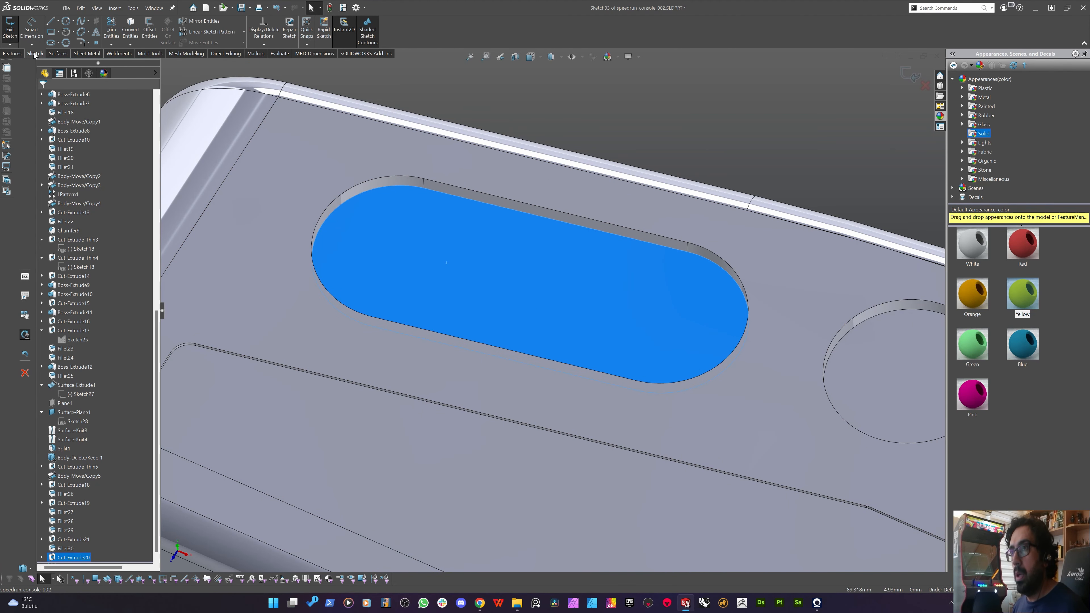
{"action": "left_click", "coordinate": [150, 31]}
{"action": "type", "text": "2.000mm"}
{"action": "left_click", "coordinate": [56, 139]}
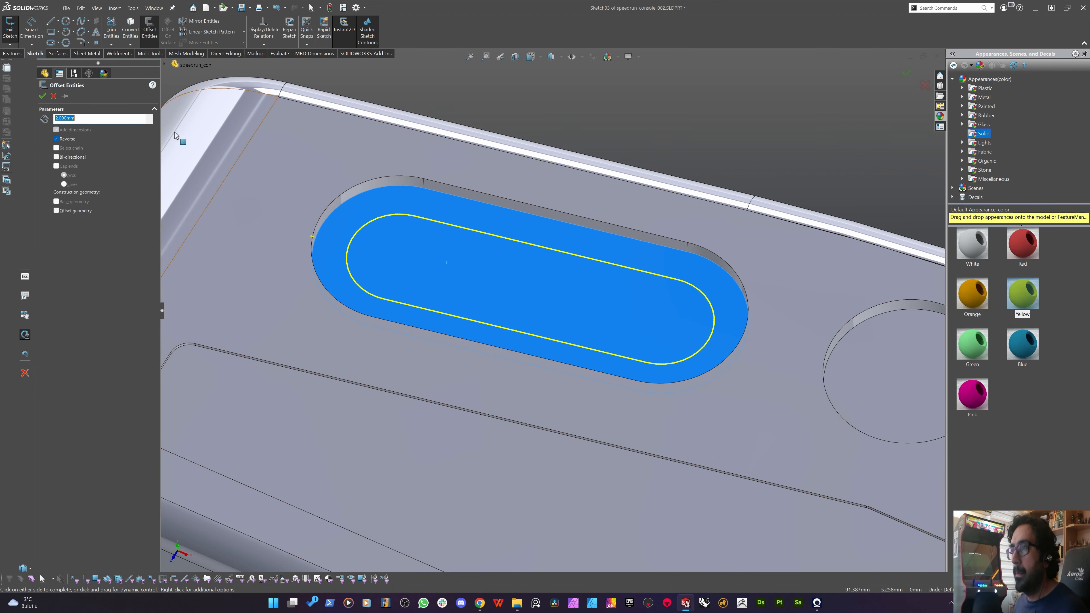
{"action": "key", "text": "Return"}
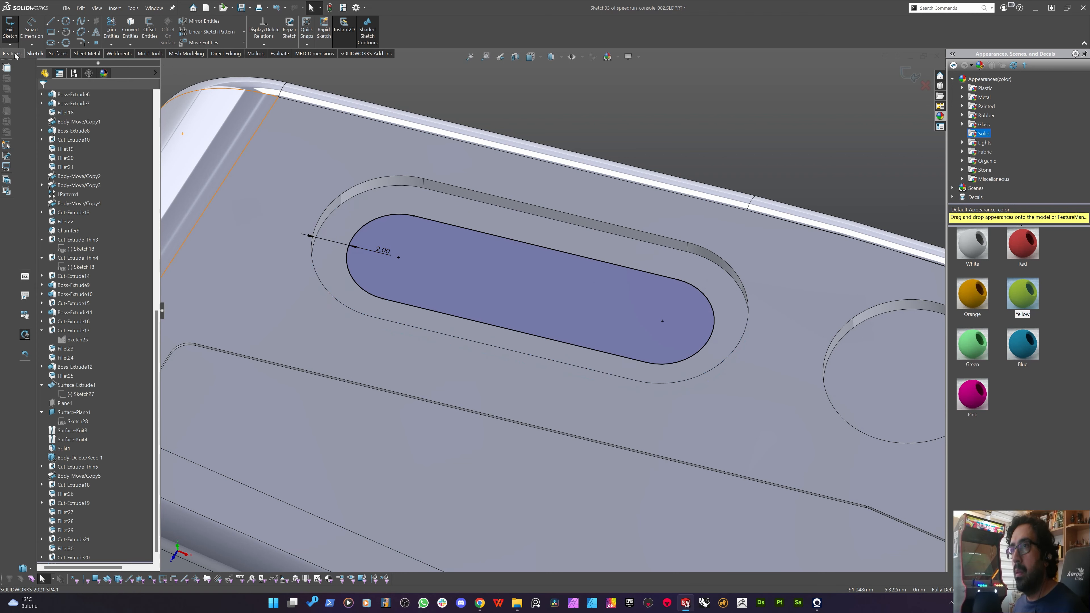
Cut the offset slot outline 1 mm deep into the pocket's floor as a blind extruded cut.
{"action": "left_click", "coordinate": [12, 54]}
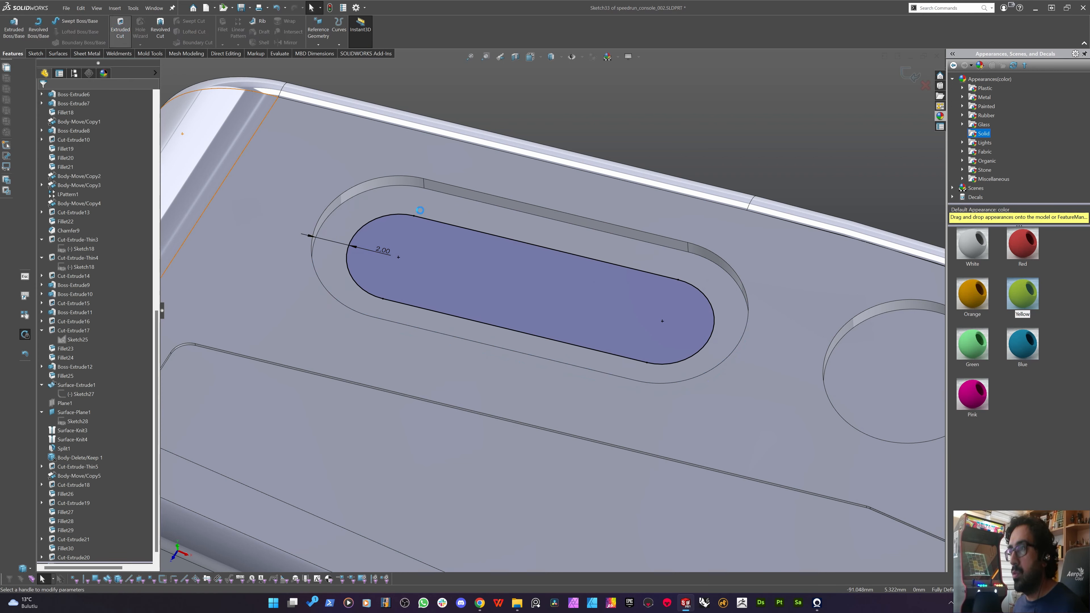
{"action": "key", "text": "Return"}
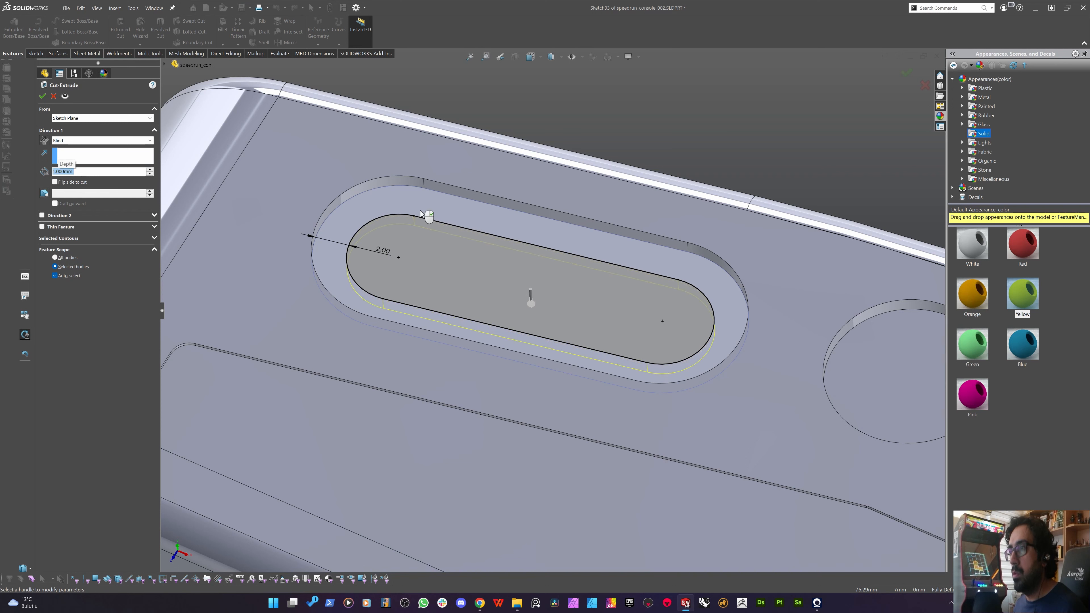
{"action": "right_click", "coordinate": [539, 282]}
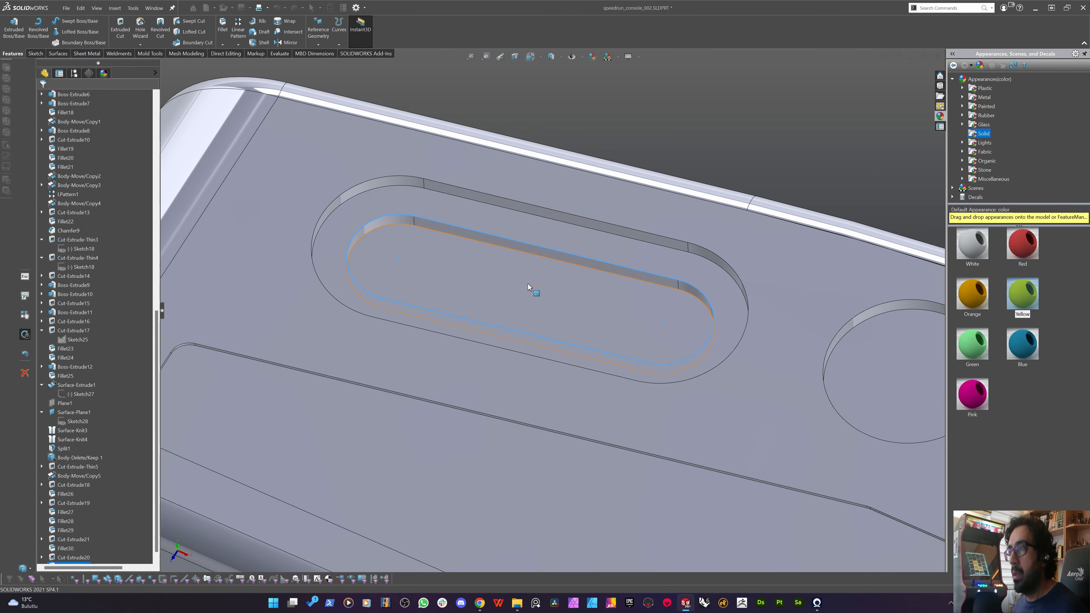
Start a sketch on the ledge around the inner slot recess and offset the ledge's outer edge 1 mm inward.
{"action": "left_click", "coordinate": [530, 289]}
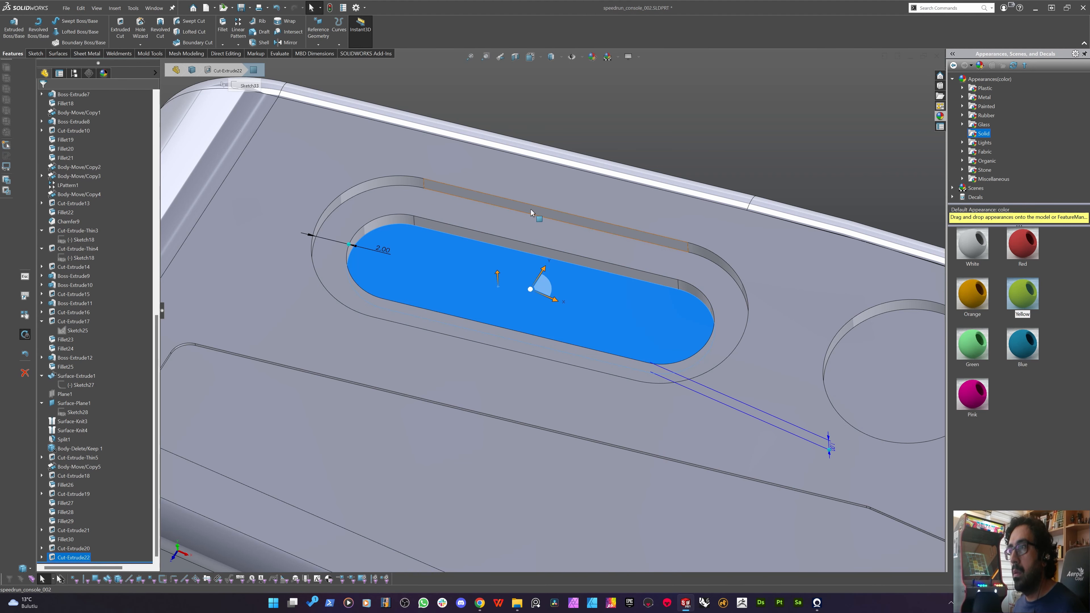
{"action": "left_click", "coordinate": [493, 231]}
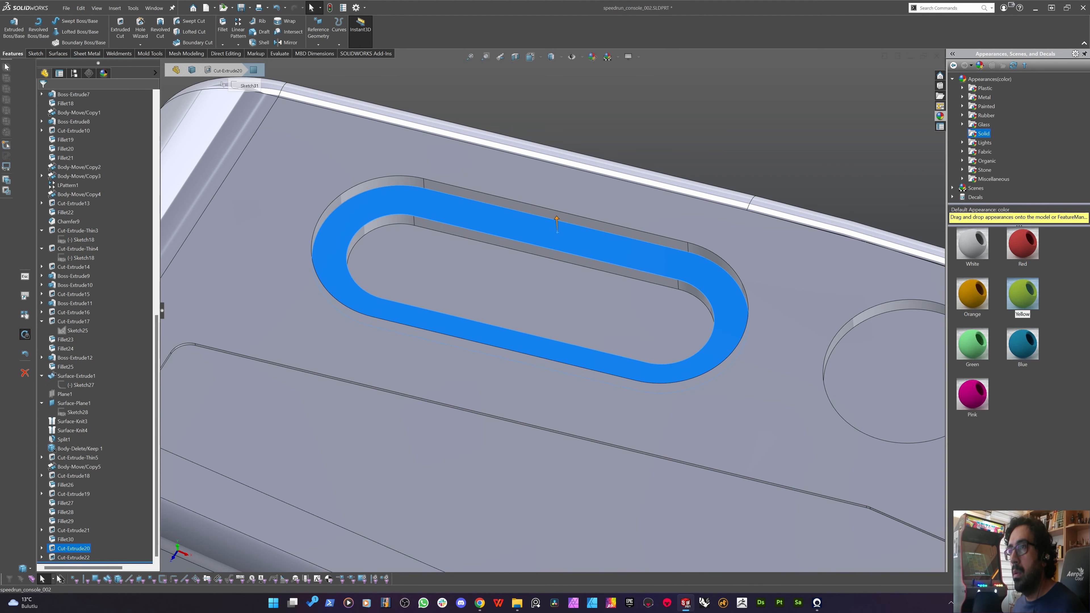
{"action": "left_click", "coordinate": [36, 54]}
{"action": "left_click", "coordinate": [10, 26]}
{"action": "key", "text": "space"}
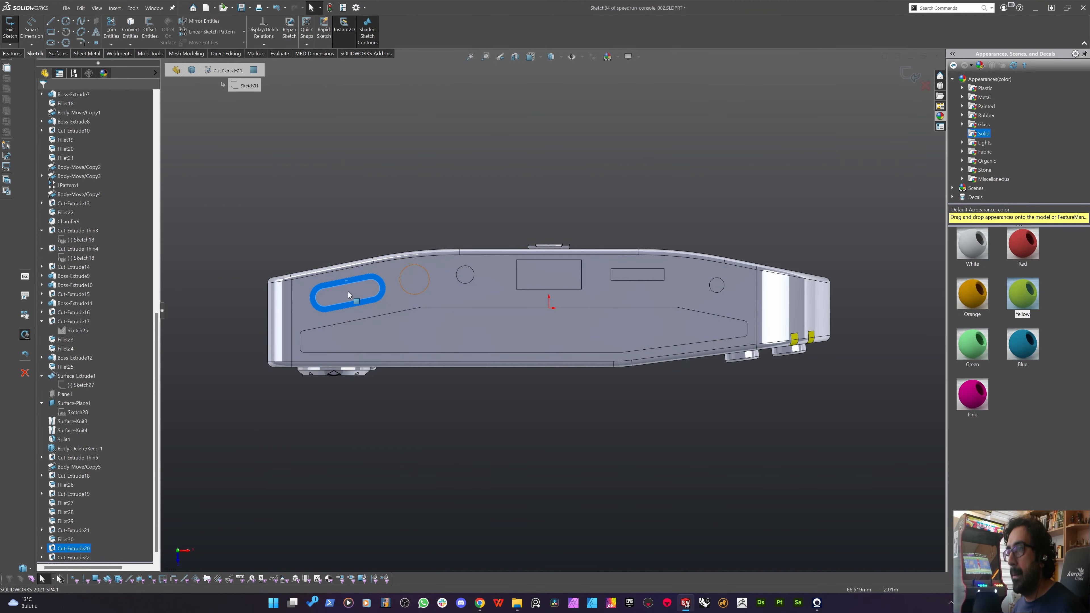
{"action": "scroll", "coordinate": [351, 287], "scroll_direction": "down", "scroll_amount": 2}
{"action": "scroll", "coordinate": [471, 216], "scroll_direction": "down", "scroll_amount": 2}
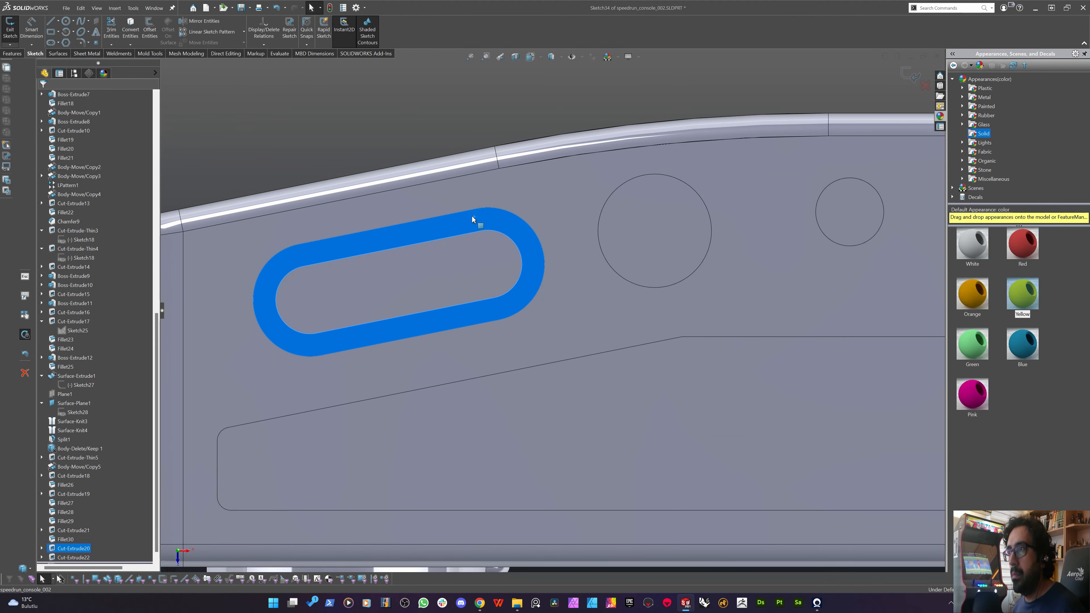
{"action": "left_click", "coordinate": [149, 31]}
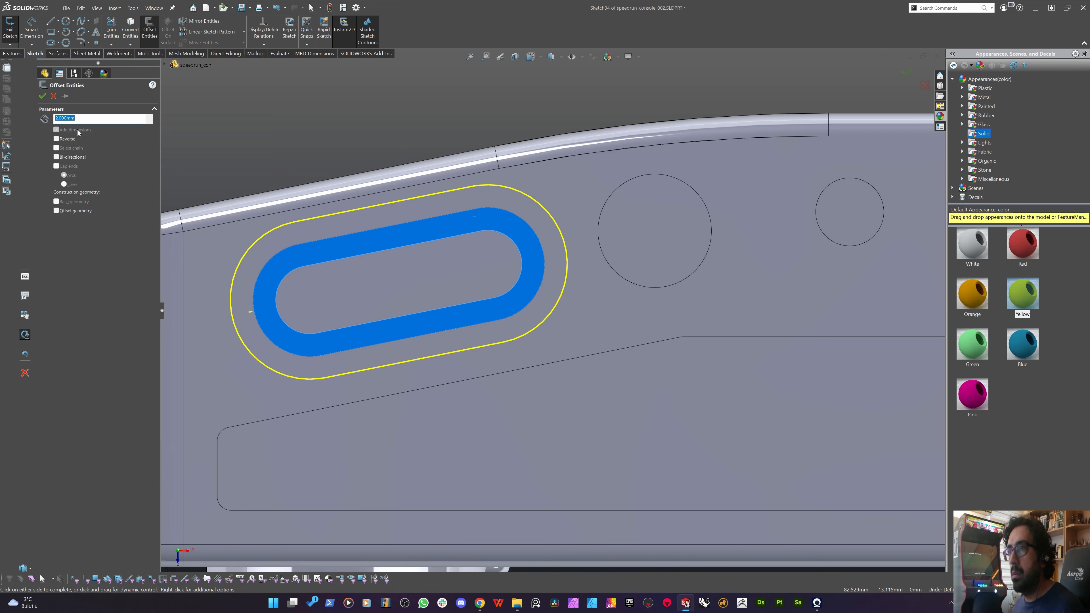
{"action": "key", "text": "Return"}
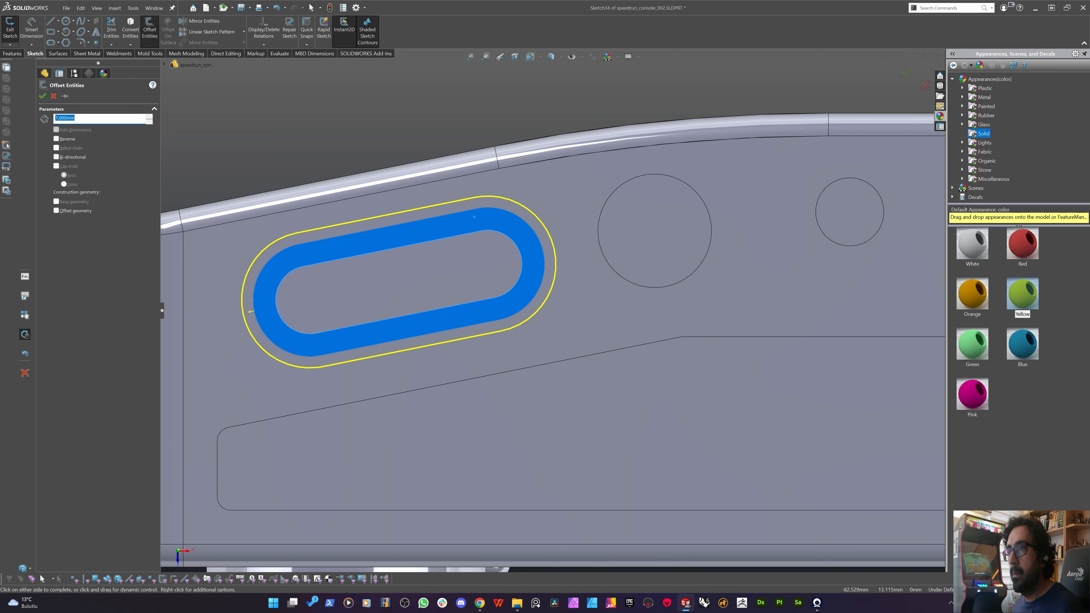
{"action": "left_click", "coordinate": [57, 138]}
{"action": "type", "text": "0.5"}
{"action": "key", "text": "Return"}
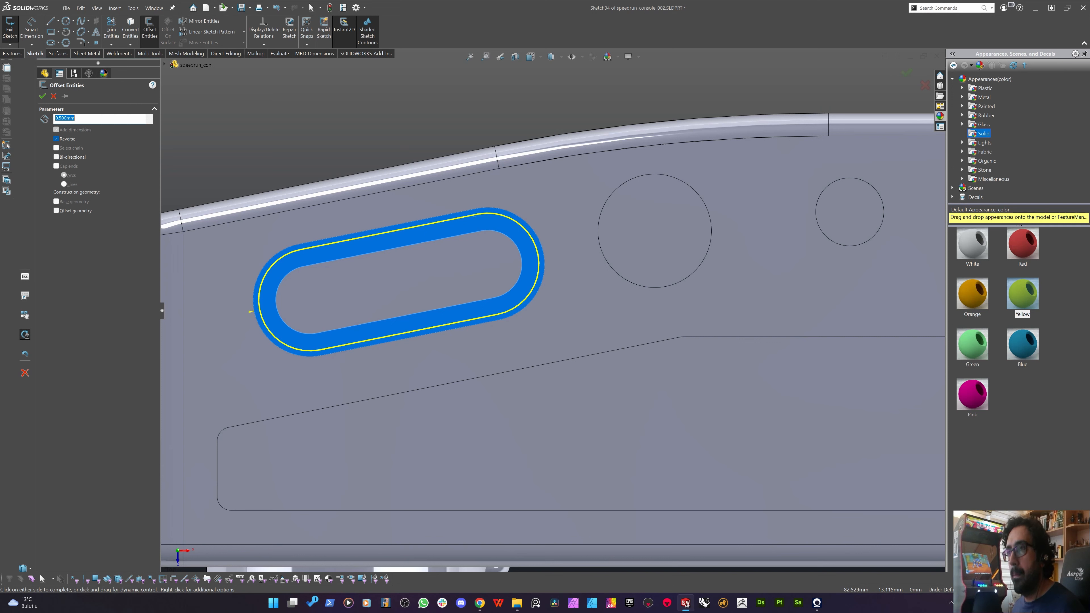
{"action": "type", "text": "1"}
{"action": "key", "text": "Return"}
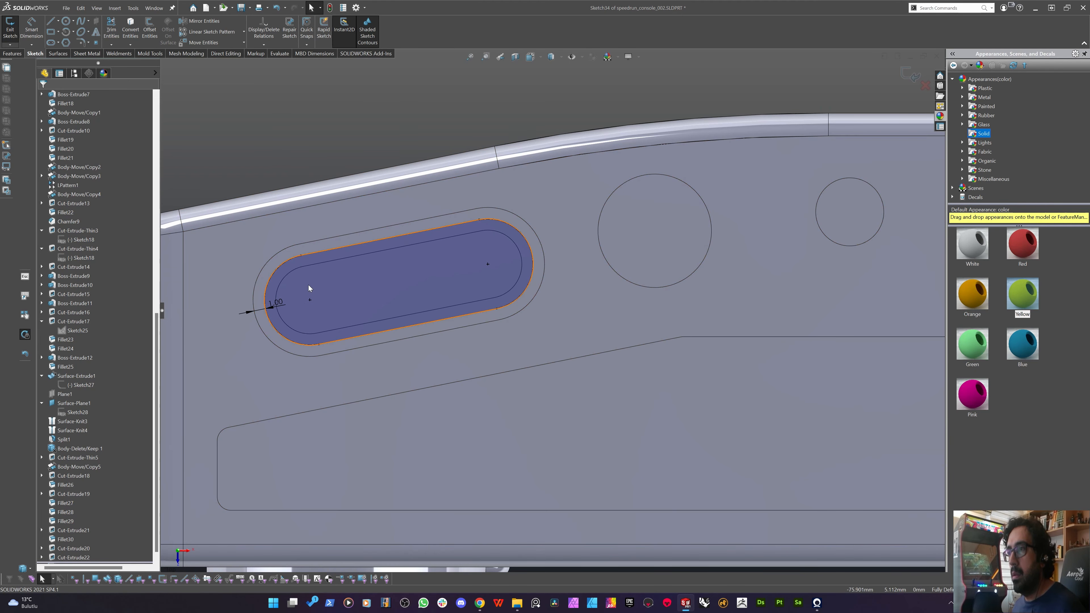
{"action": "left_click", "coordinate": [264, 295]}
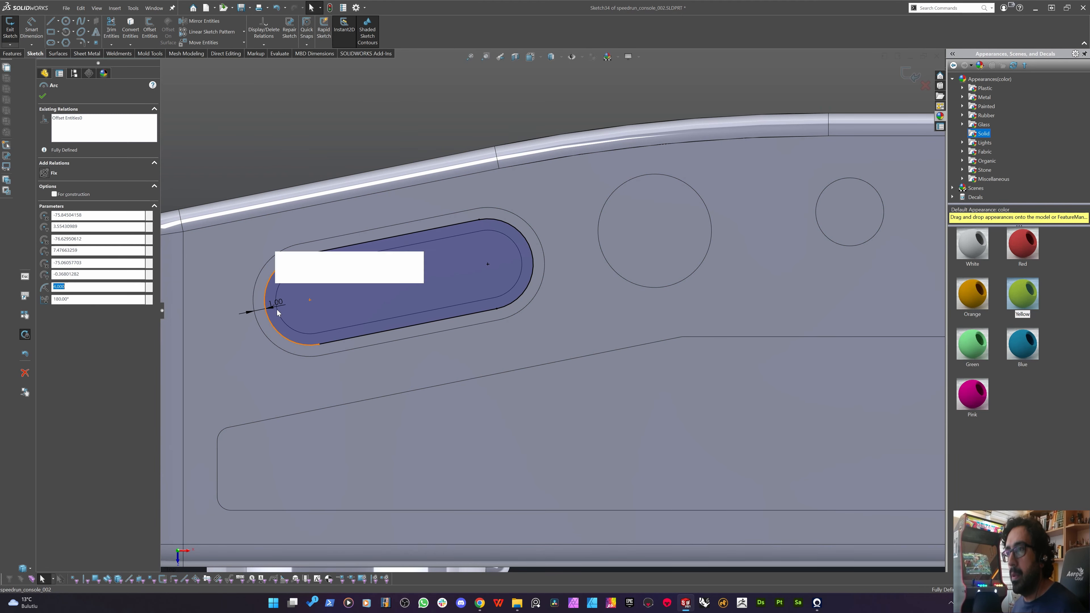
{"action": "key", "text": "Escape"}
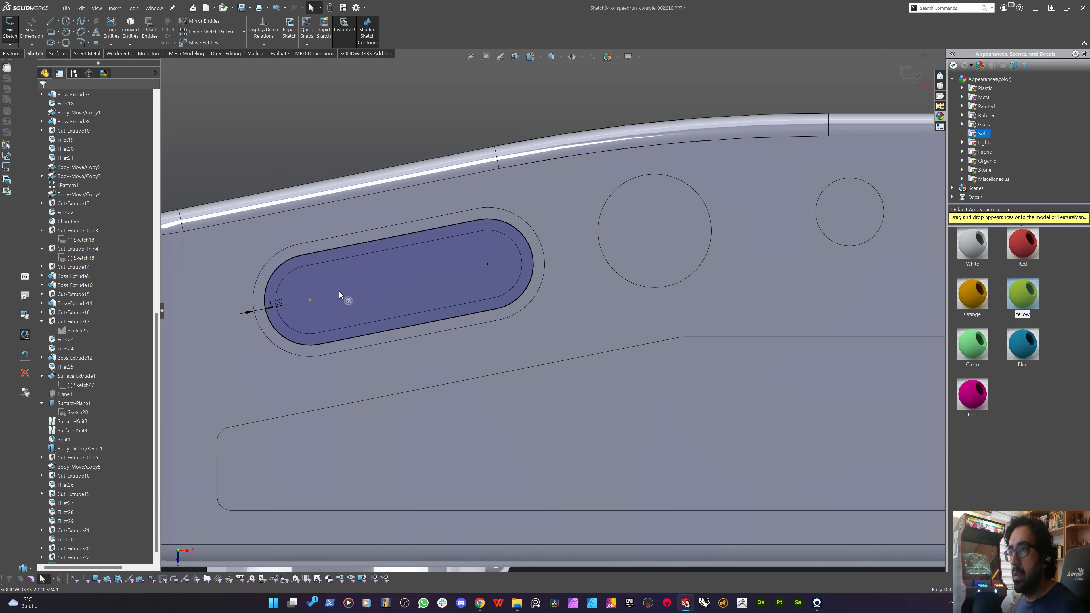
{"action": "left_click_drag", "start_coordinate": [310, 300], "coordinate": [298, 303]}
{"action": "key", "text": "ctrl+z"}
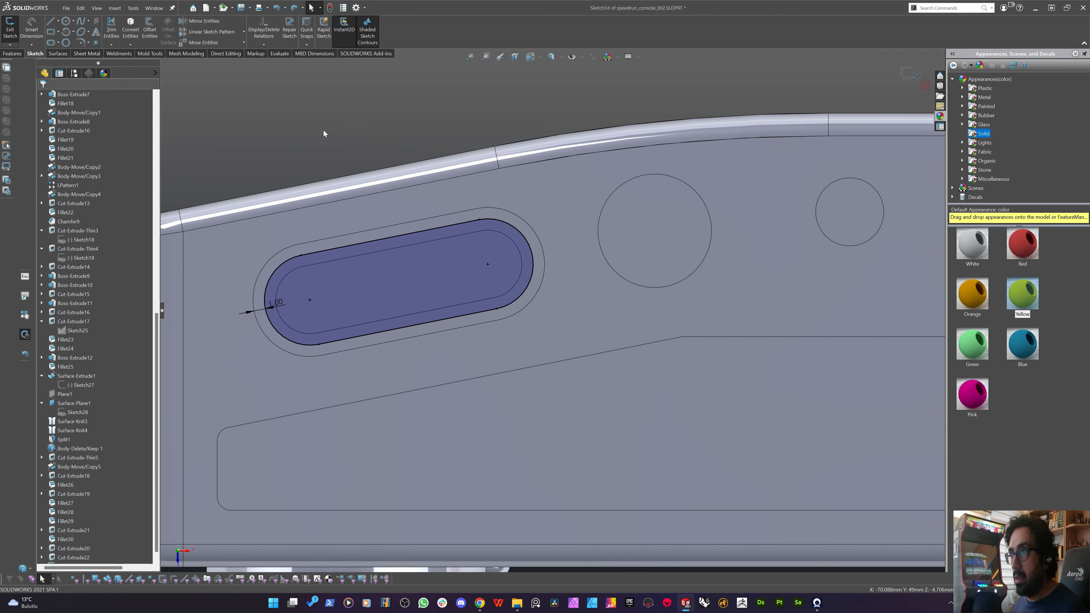
Draw a line across the offset outline perpendicular to its straight sides, and trim away the longer portion away from the large circular opening.
{"action": "key", "text": "l"}
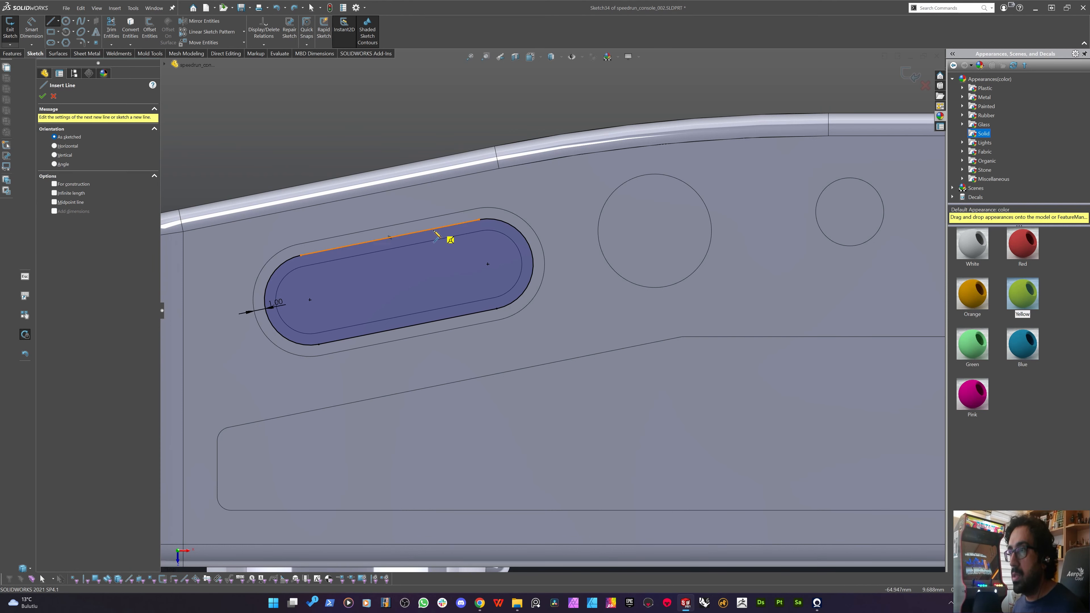
{"action": "left_click", "coordinate": [442, 228]}
{"action": "left_click", "coordinate": [450, 317]}
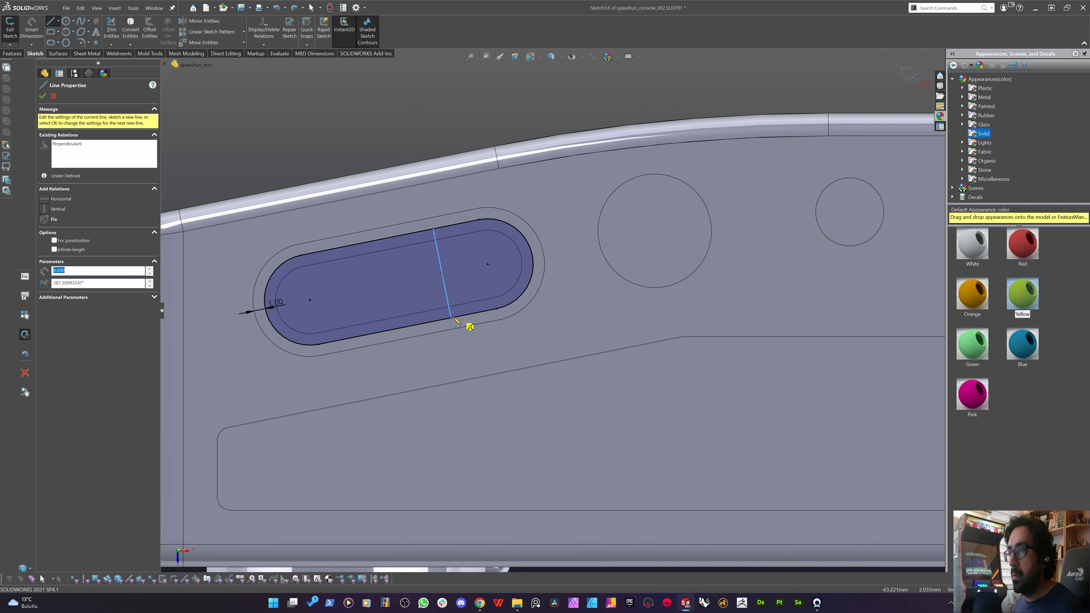
{"action": "key", "text": "Escape"}
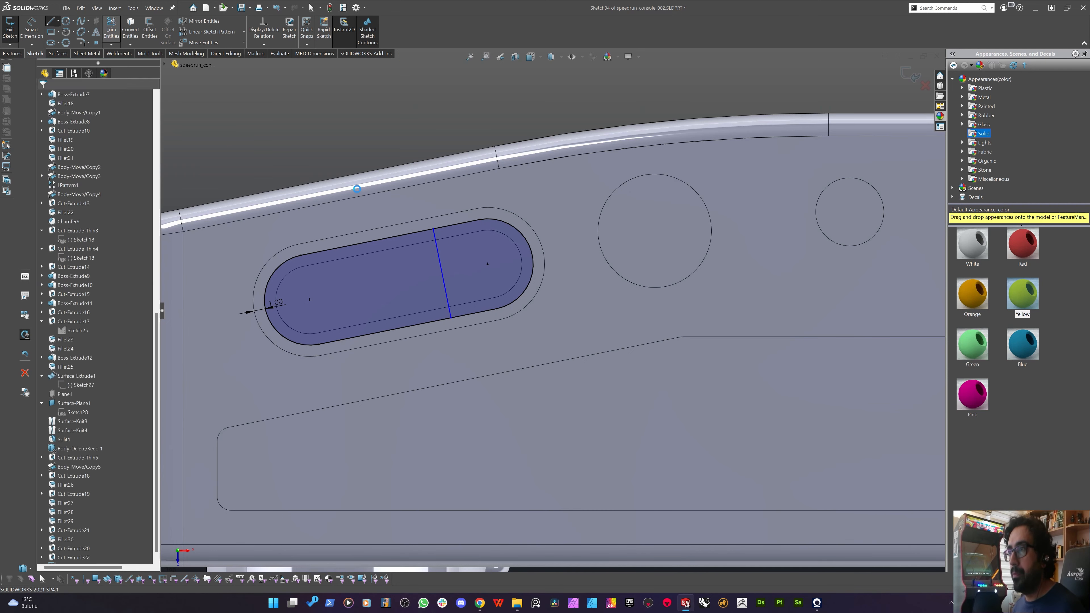
{"action": "key", "text": "t"}
{"action": "mouse_move", "coordinate": [415, 346]}
{"action": "left_mouse_down"}
{"action": "mouse_move", "coordinate": [328, 219]}
{"action": "mouse_move", "coordinate": [316, 336]}
{"action": "mouse_move", "coordinate": [263, 299]}
{"action": "left_mouse_up"}
{"action": "key", "text": "Escape"}
Make the crossing line construction geometry and mirror the remaining outline about it to form a shorter closed slot.
{"action": "left_click_drag", "start_coordinate": [391, 193], "coordinate": [470, 360]}
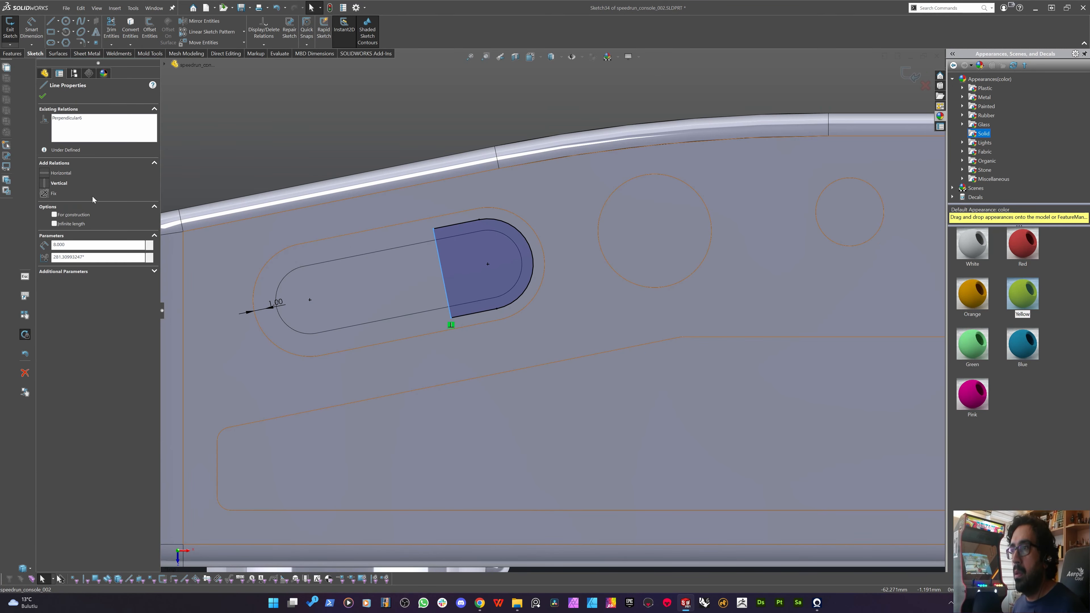
{"action": "left_click", "coordinate": [69, 215]}
{"action": "left_click_drag", "start_coordinate": [303, 122], "coordinate": [599, 386]}
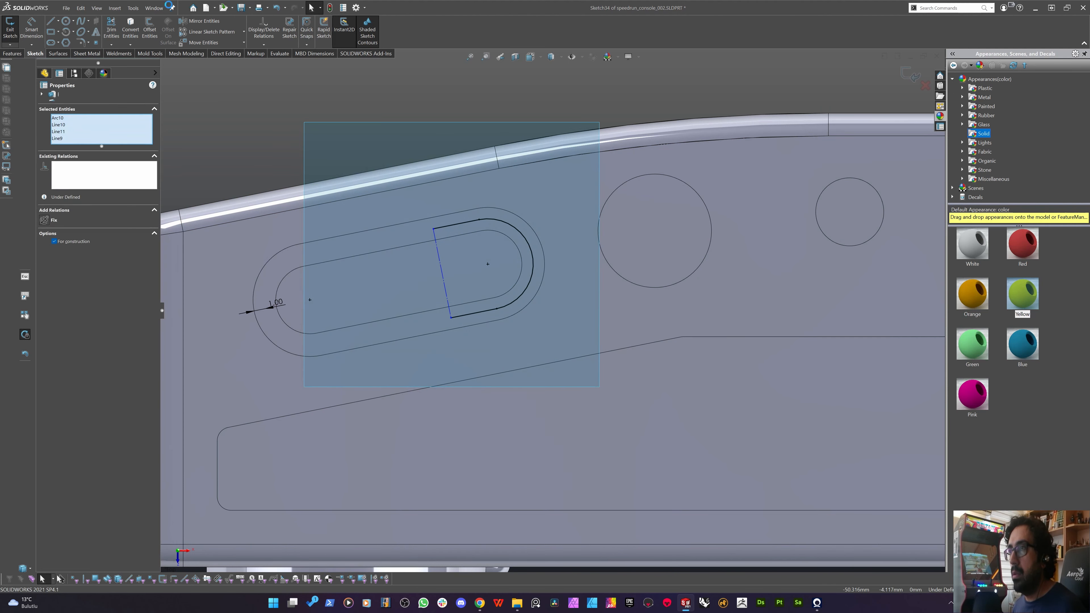
{"action": "left_click", "coordinate": [196, 21]}
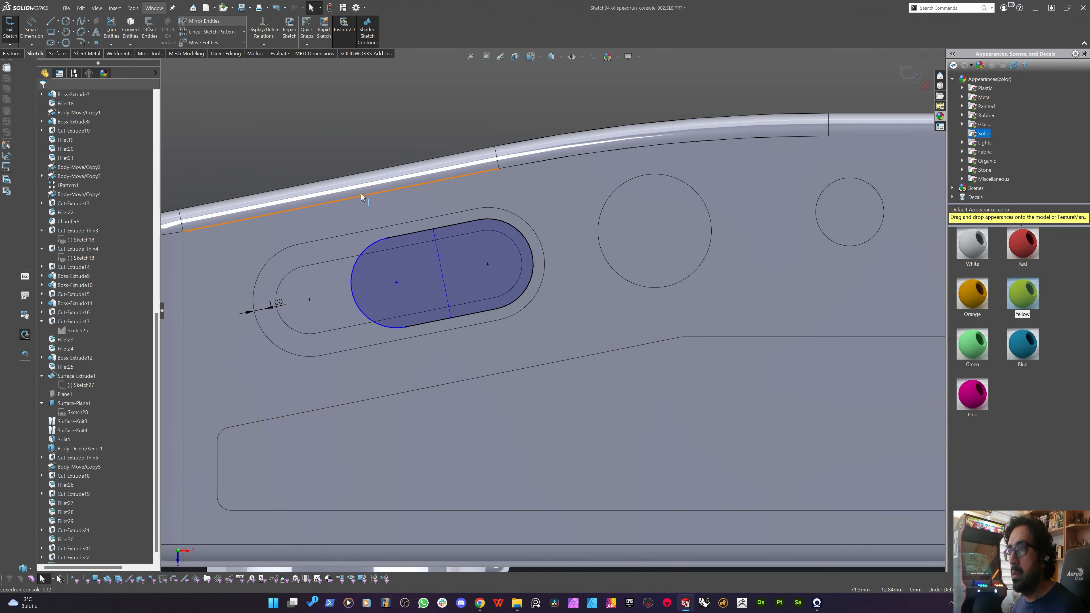
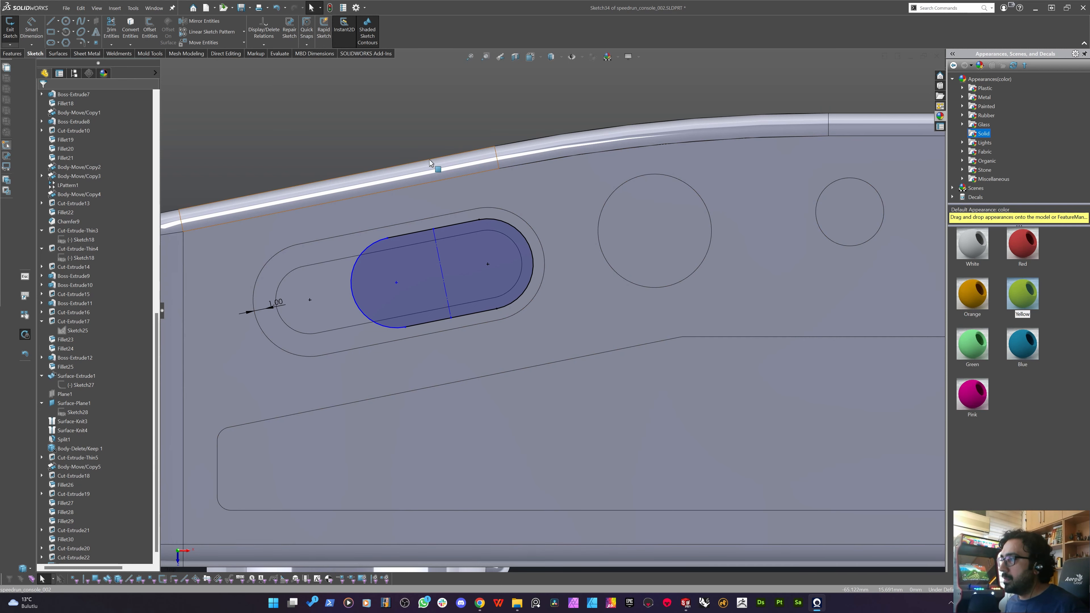
Dimension the length of the shorter slot's upper straight side, keeping its current value.
{"action": "mouse_move", "coordinate": [305, 155]}
{"action": "left_mouse_down"}
{"action": "mouse_move", "coordinate": [573, 343]}
{"action": "mouse_move", "coordinate": [570, 361]}
{"action": "left_mouse_up"}
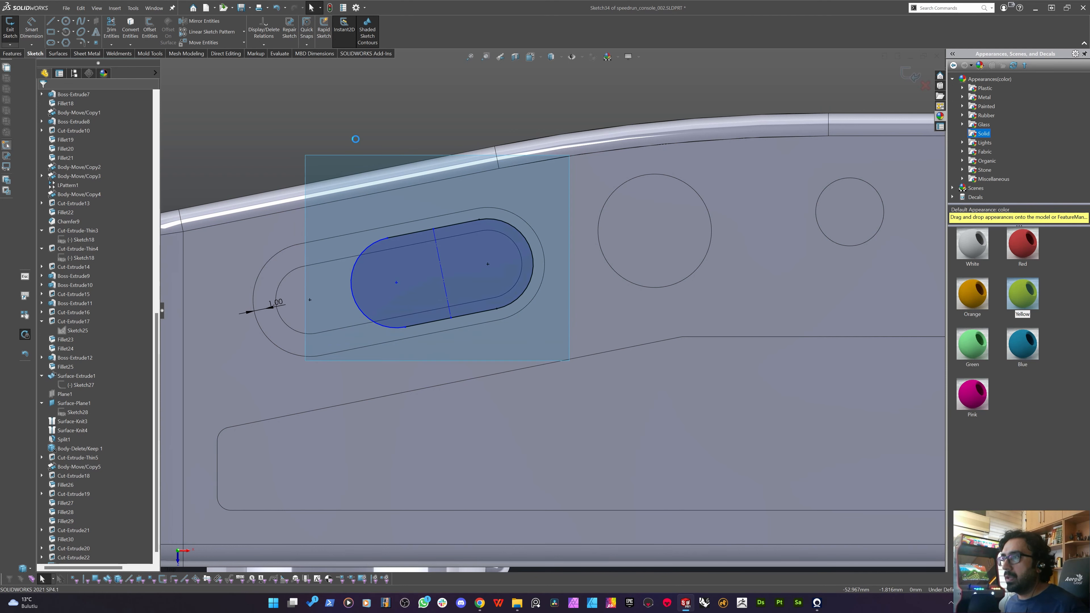
{"action": "left_click", "coordinate": [298, 110]}
{"action": "right_click_drag", "start_coordinate": [298, 110], "coordinate": [283, 80]}
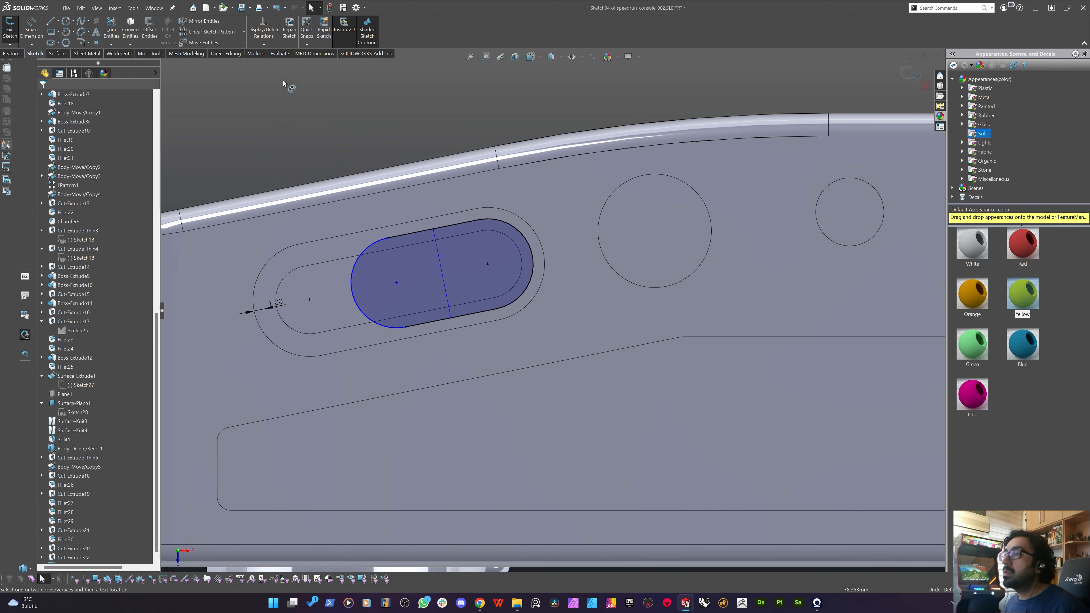
{"action": "left_click", "coordinate": [451, 228]}
{"action": "left_click", "coordinate": [387, 129]}
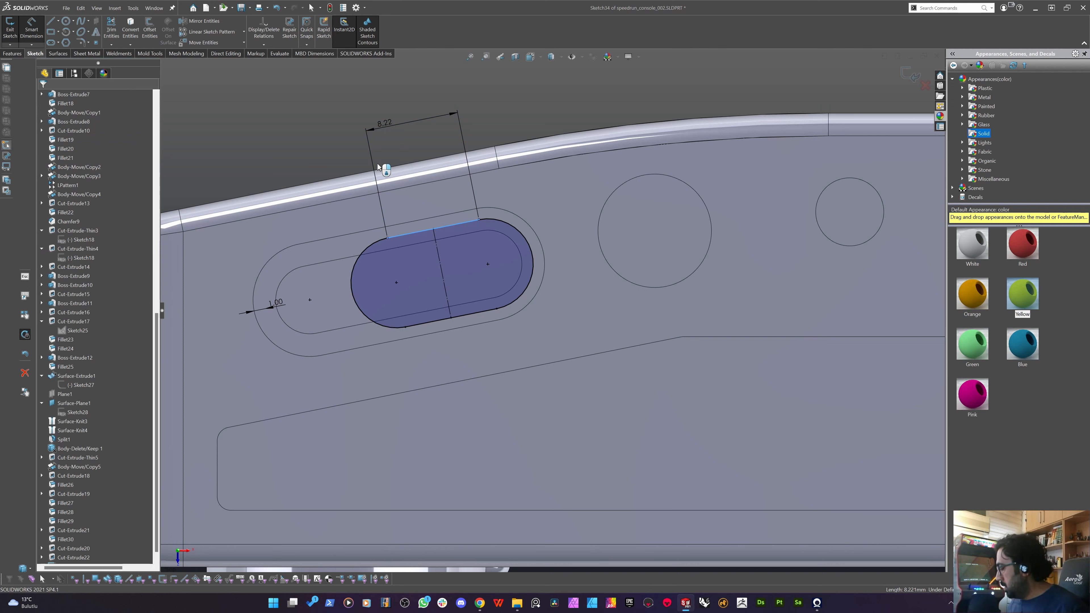
{"action": "left_click", "coordinate": [367, 154]}
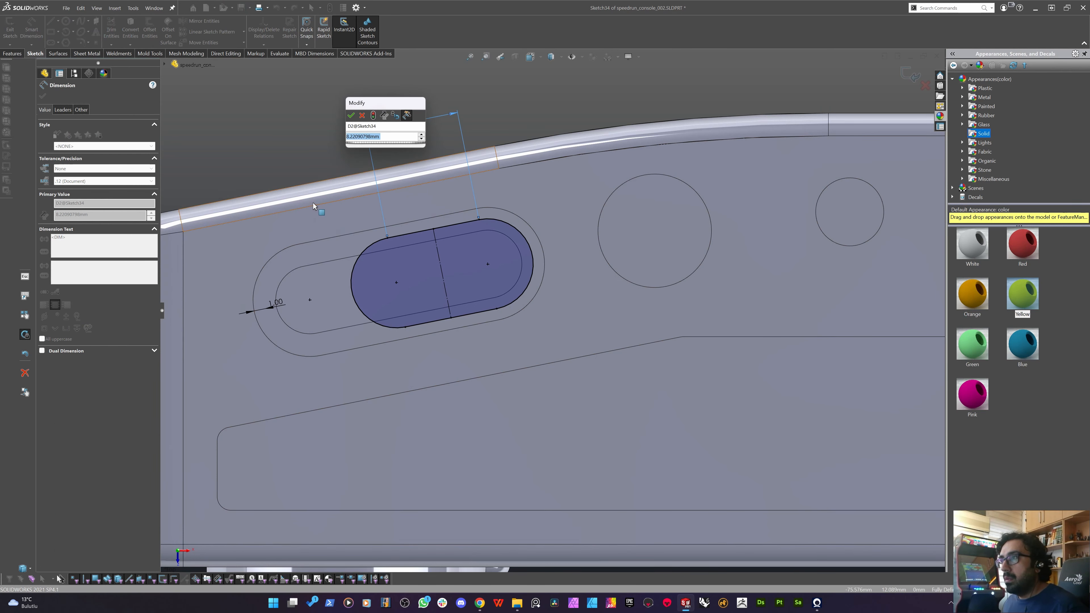
{"action": "key", "text": "Return"}
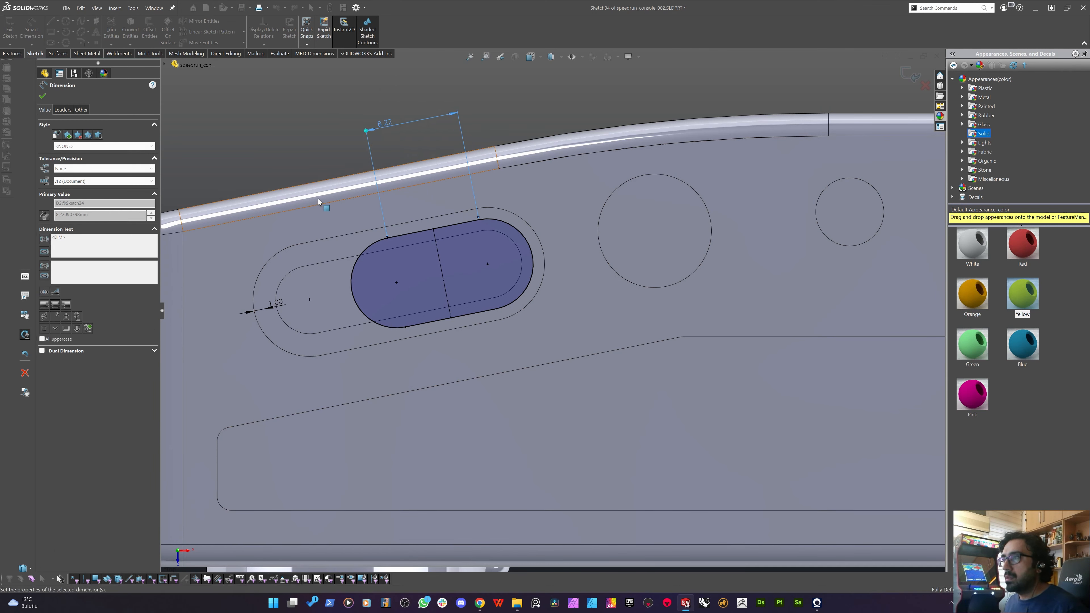
{"action": "key", "text": "Escape"}
Extrude the shorter slot outline 2 mm as a separate body, without merging it into the housing.
{"action": "middle_click_drag", "start_coordinate": [453, 326], "coordinate": [419, 240]}
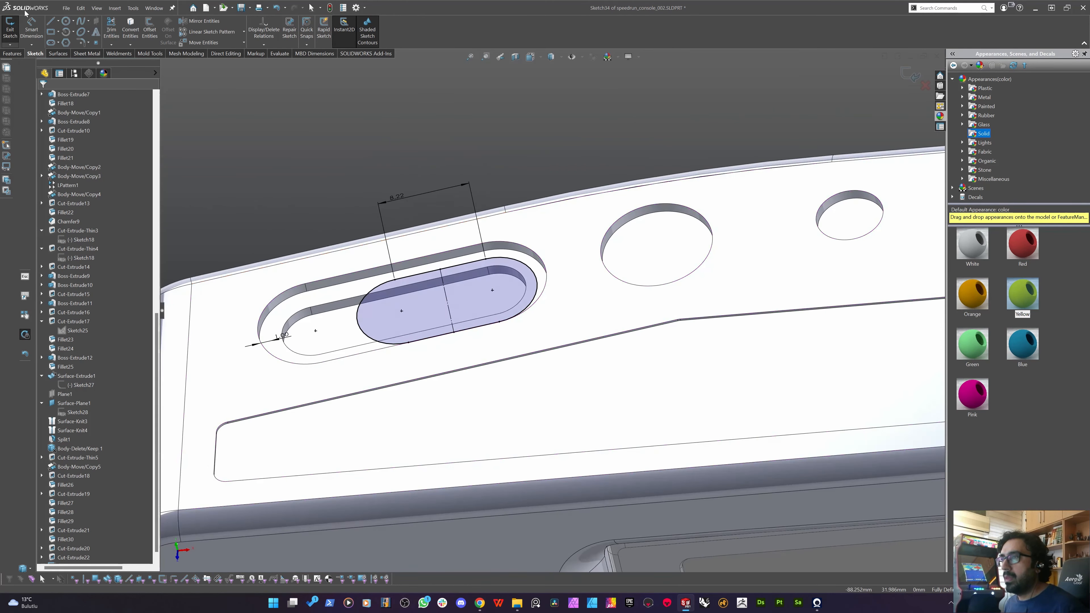
{"action": "left_click", "coordinate": [13, 54]}
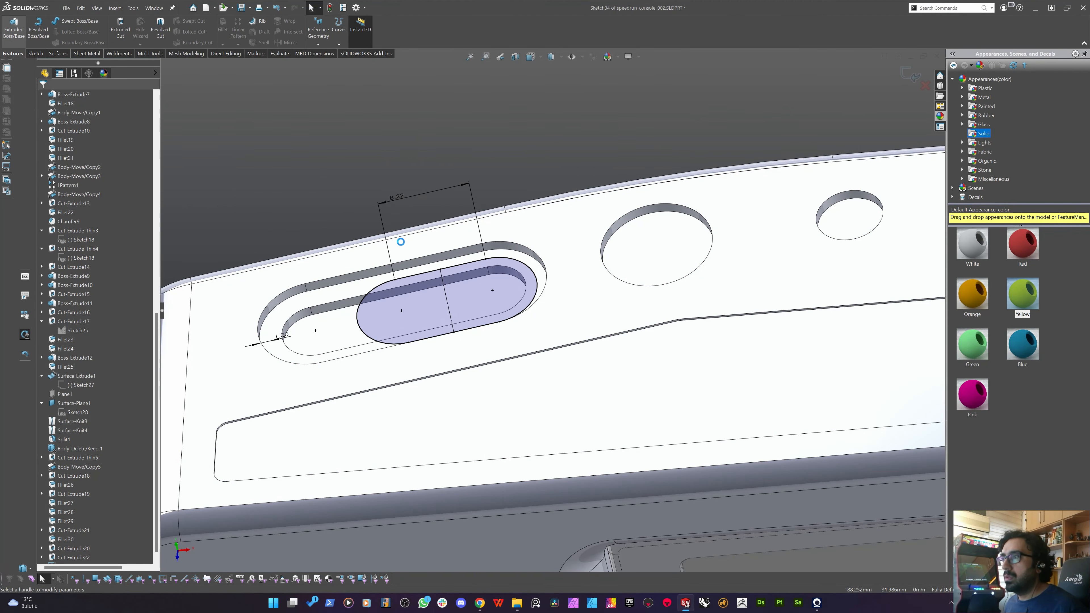
{"action": "double_click", "coordinate": [77, 172]}
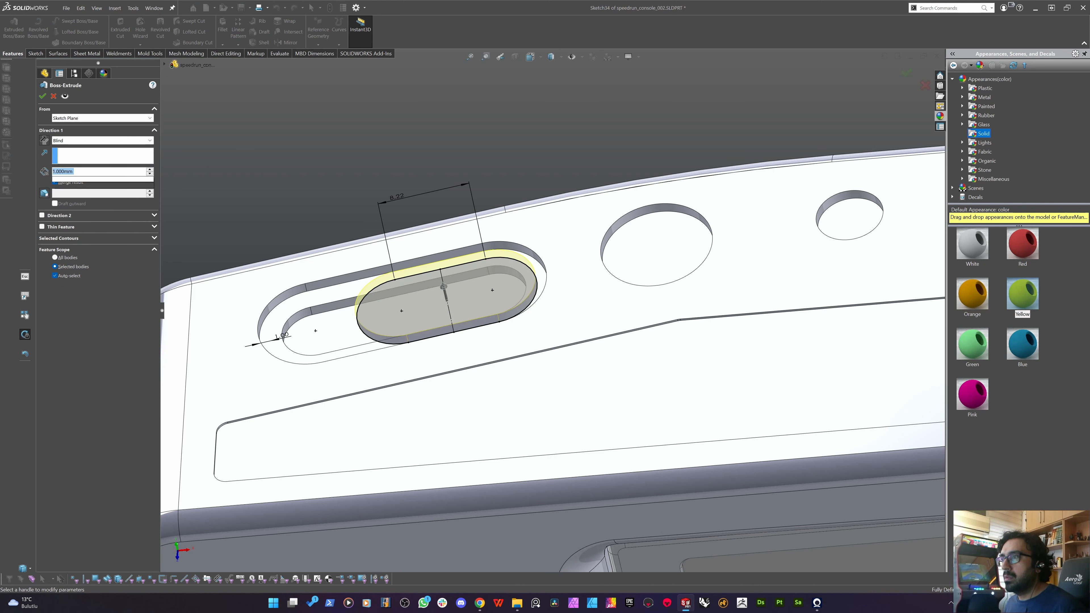
{"action": "type", "text": "2"}
{"action": "key", "text": "Return"}
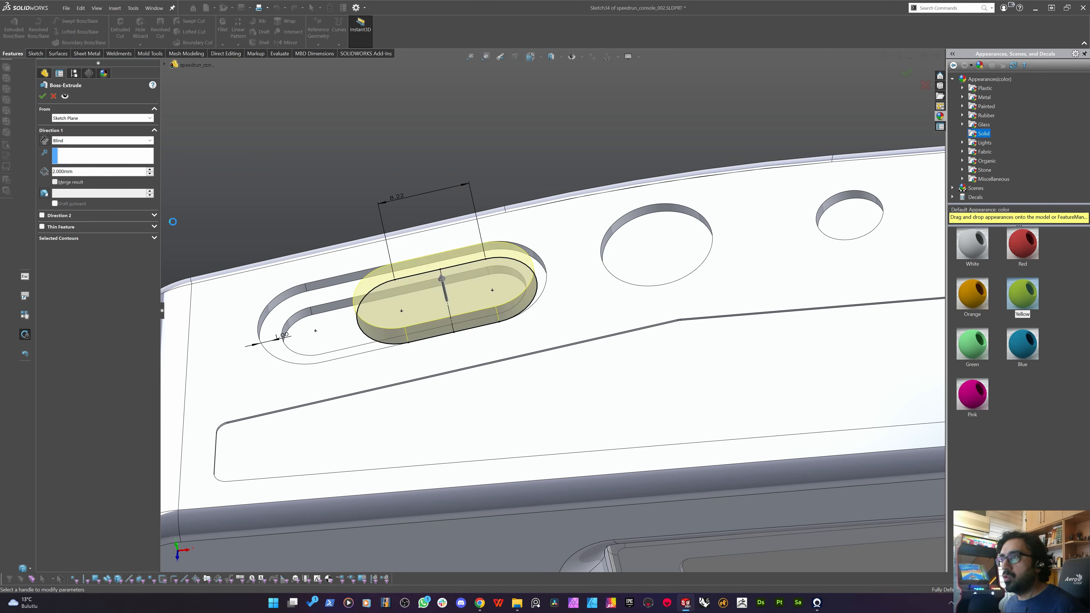
Start a sketch on the top face of the raised slot-shaped body and offset its outline 1.5 mm inward.
{"action": "left_click", "coordinate": [397, 300]}
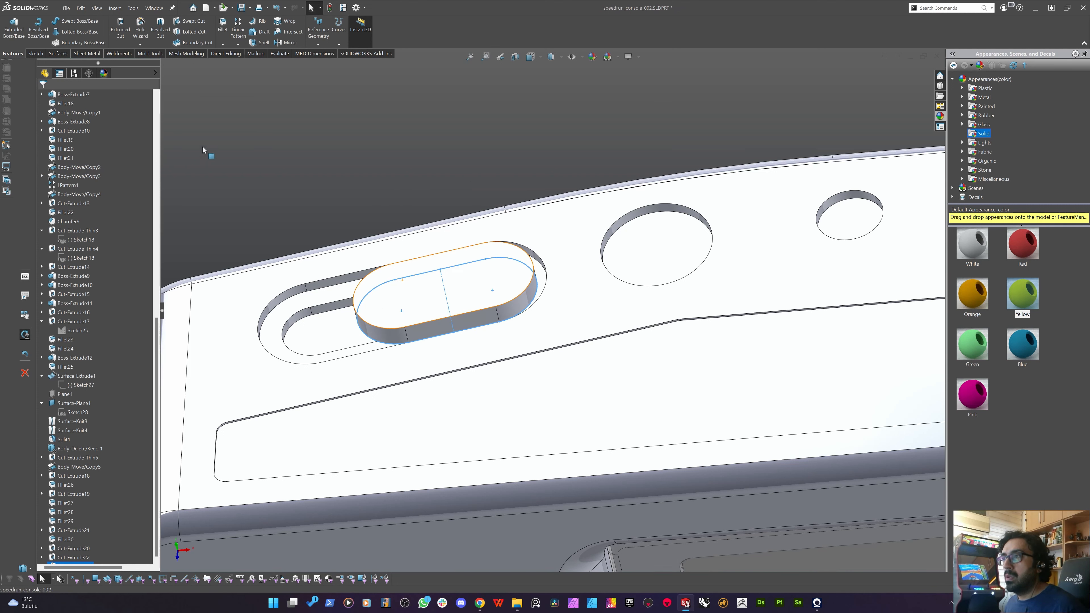
{"action": "left_click", "coordinate": [36, 54]}
{"action": "left_click", "coordinate": [9, 30]}
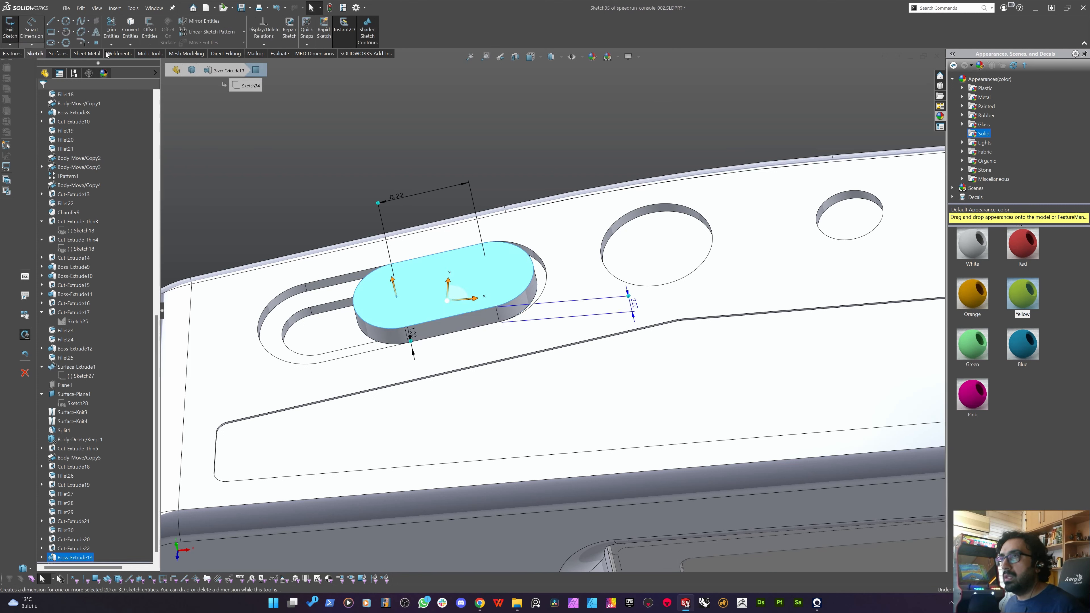
{"action": "left_click", "coordinate": [150, 30]}
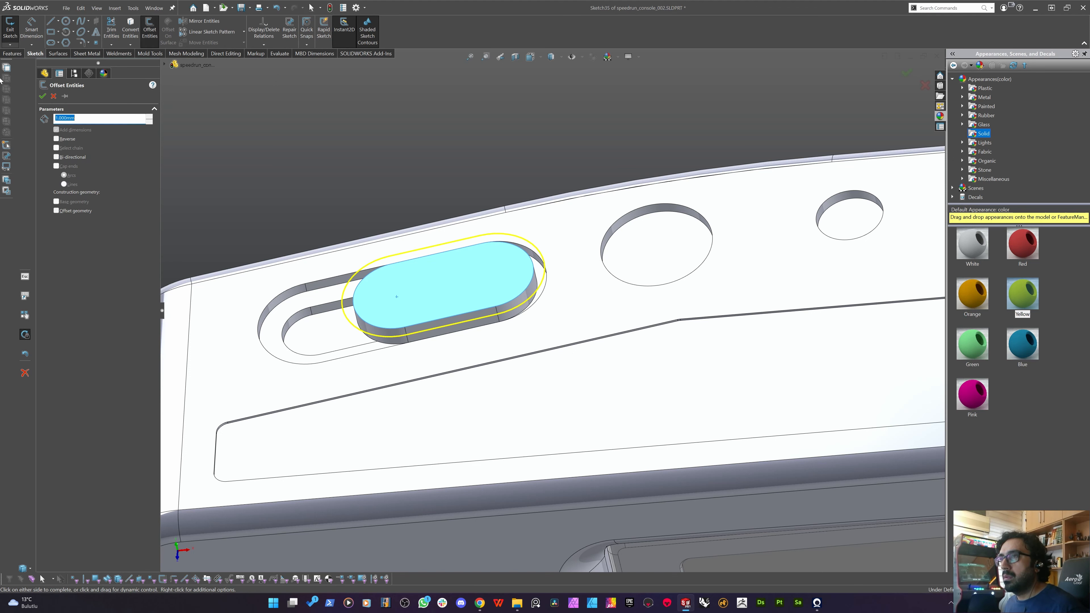
{"action": "type", "text": "1"}
{"action": "key", "text": "Return"}
{"action": "left_click", "coordinate": [64, 144]}
{"action": "type", "text": "2"}
{"action": "key", "text": "Return"}
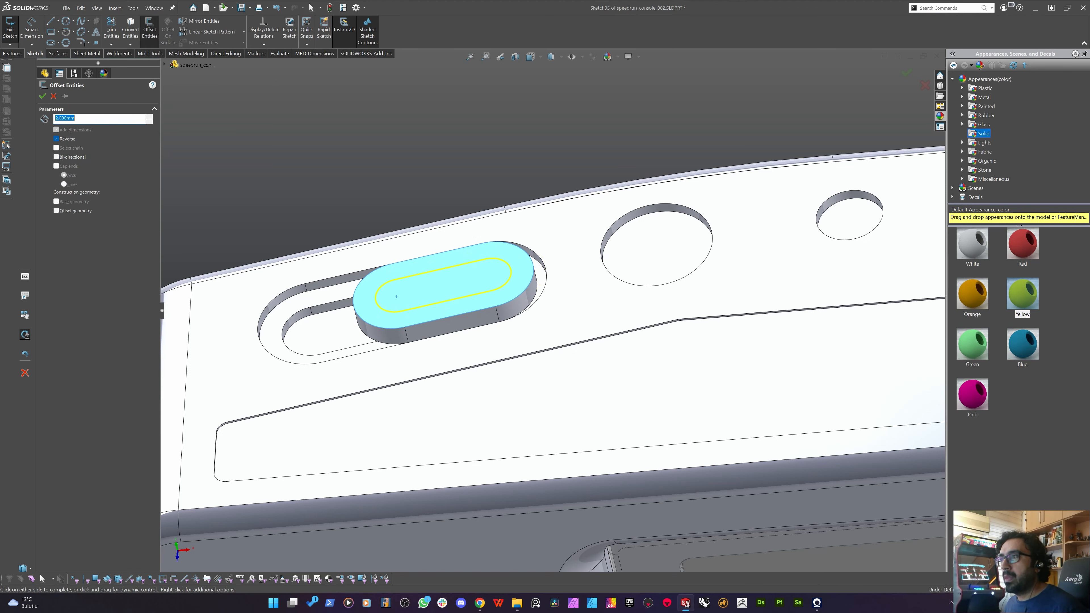
{"action": "type", "text": "1.5"}
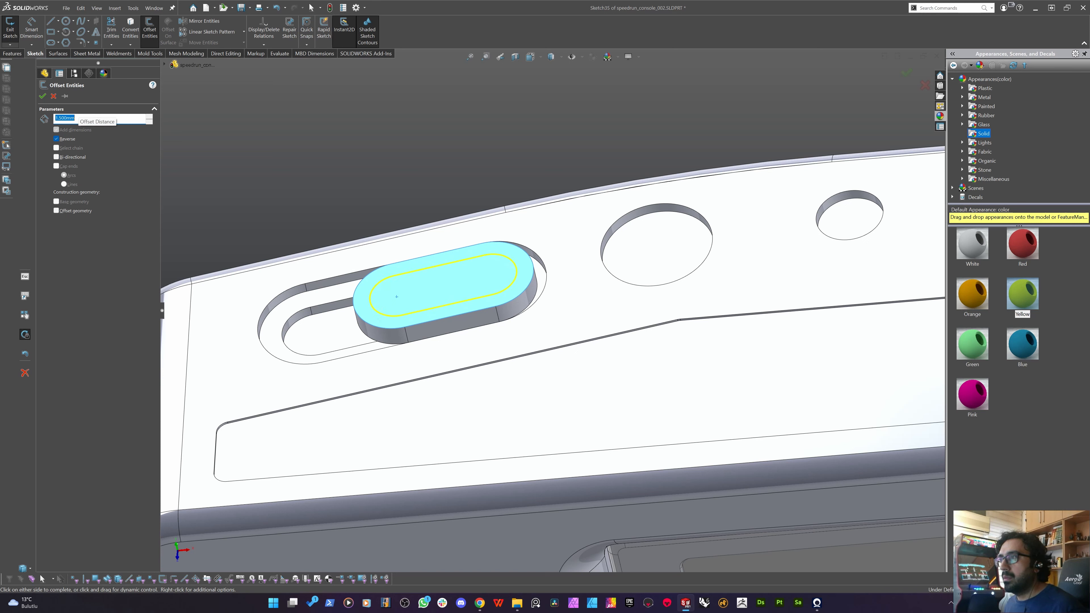
{"action": "left_click", "coordinate": [396, 297]}
Extrude the offset outline upward 2 mm, merging it only with the slot-shaped body below it.
{"action": "left_click", "coordinate": [11, 55]}
{"action": "left_click", "coordinate": [12, 31]}
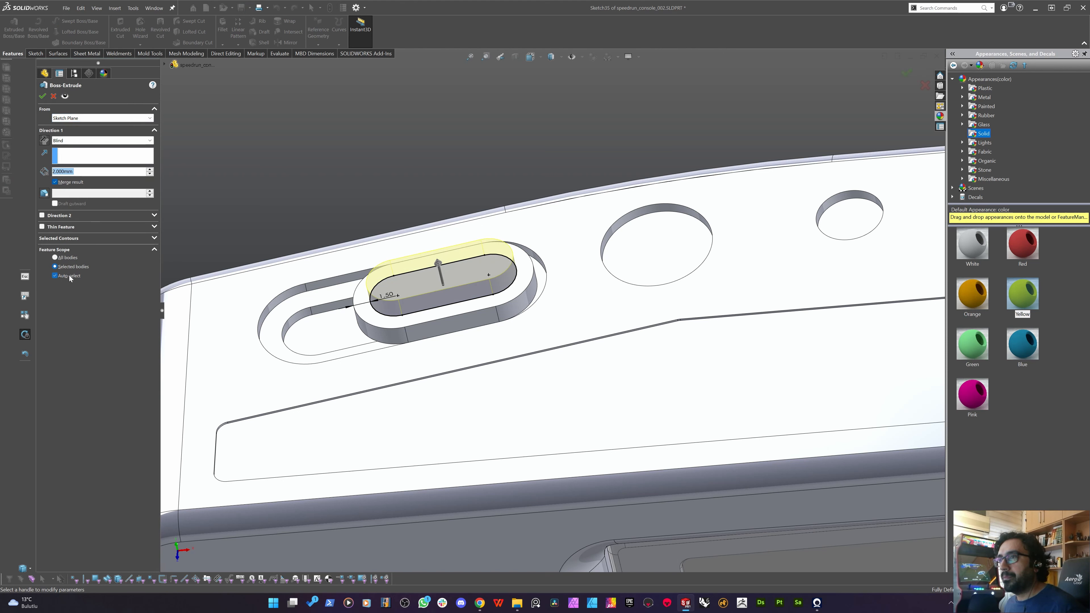
{"action": "left_click", "coordinate": [55, 276]}
{"action": "left_click", "coordinate": [465, 301]}
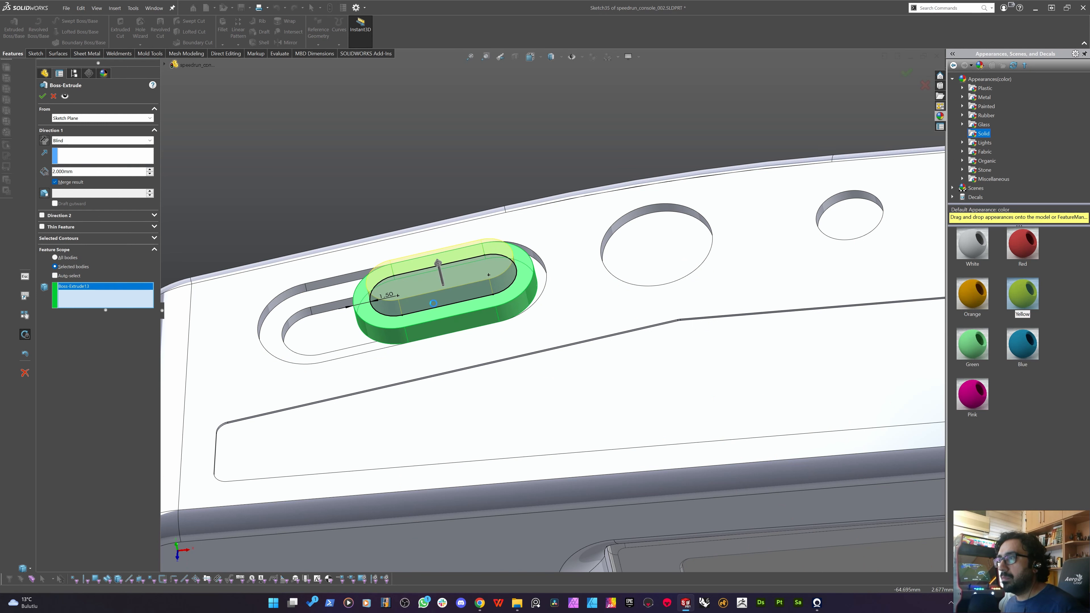
{"action": "key", "text": "Return"}
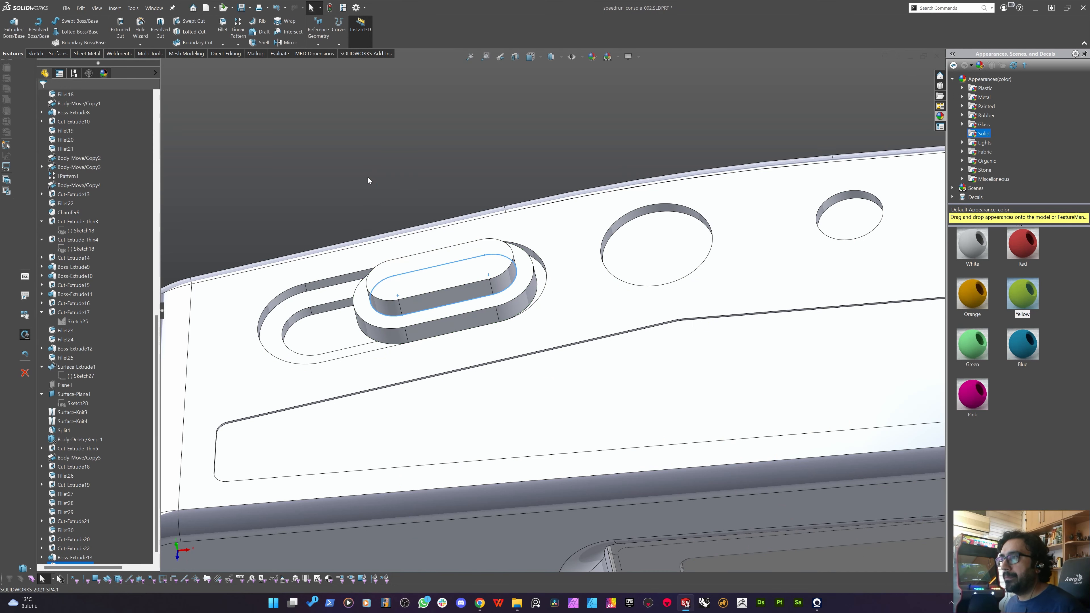
Fillet the top edge of the upper slot-shaped boss with a 2 mm radius.
{"action": "scroll", "coordinate": [465, 280], "scroll_direction": "down", "scroll_amount": 2}
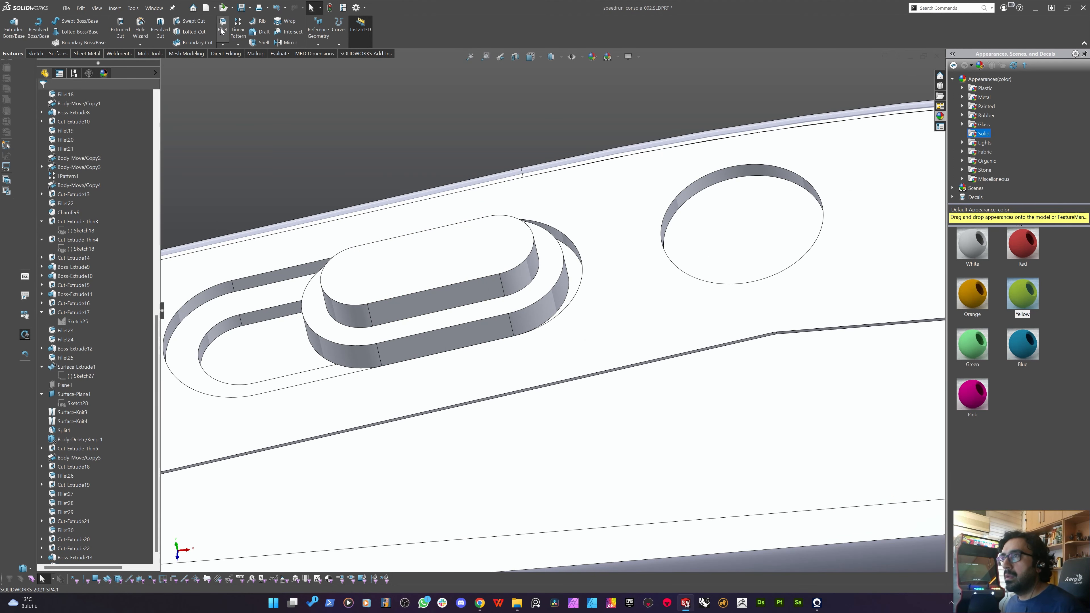
{"action": "left_click", "coordinate": [463, 282]}
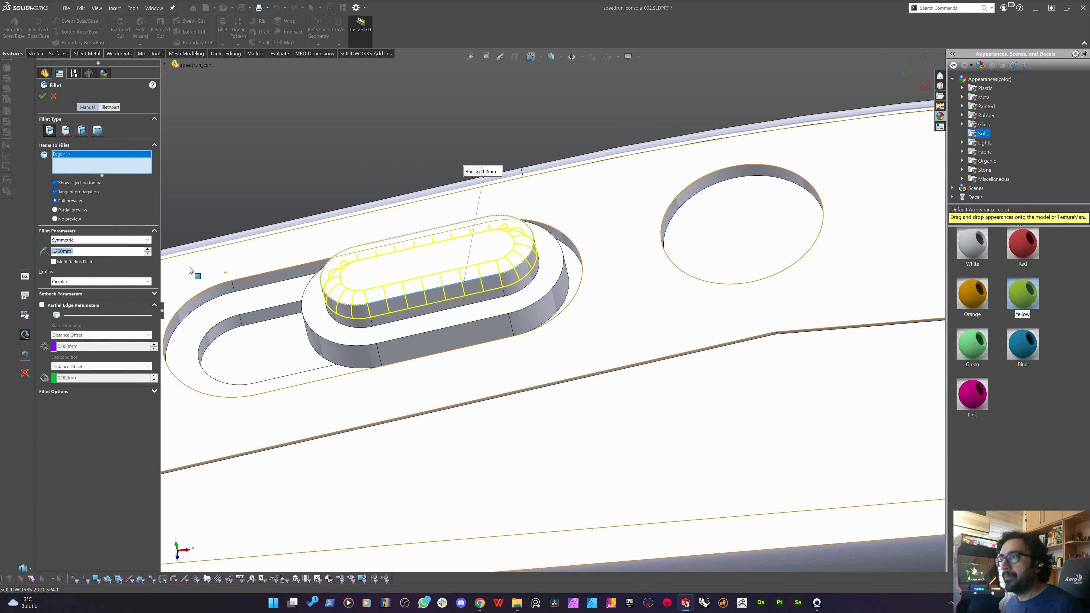
{"action": "type", "text": "2"}
{"action": "key", "text": "Return"}
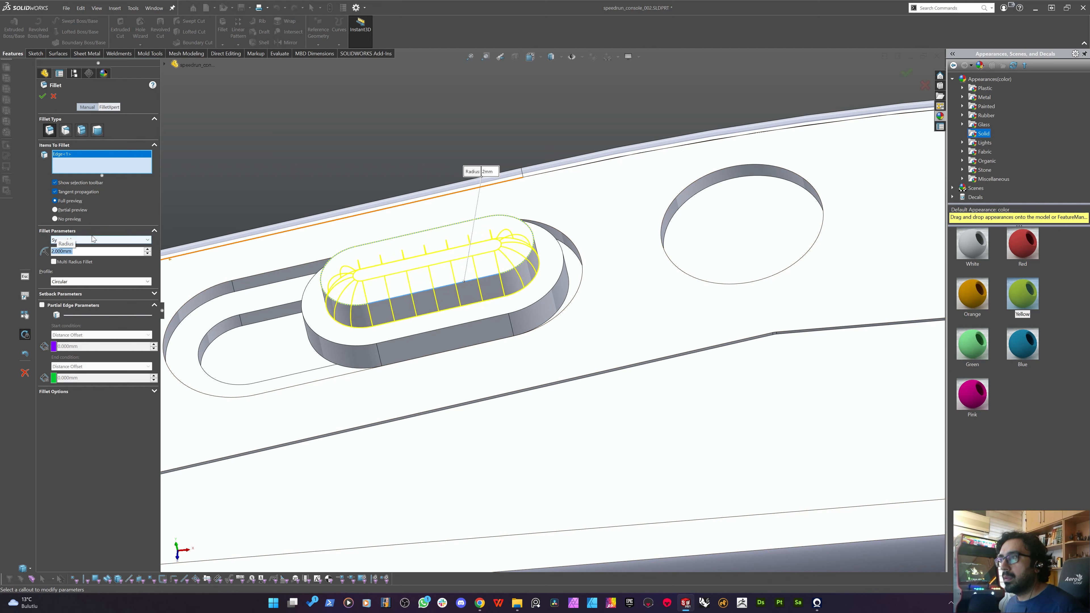
{"action": "key", "text": "Return"}
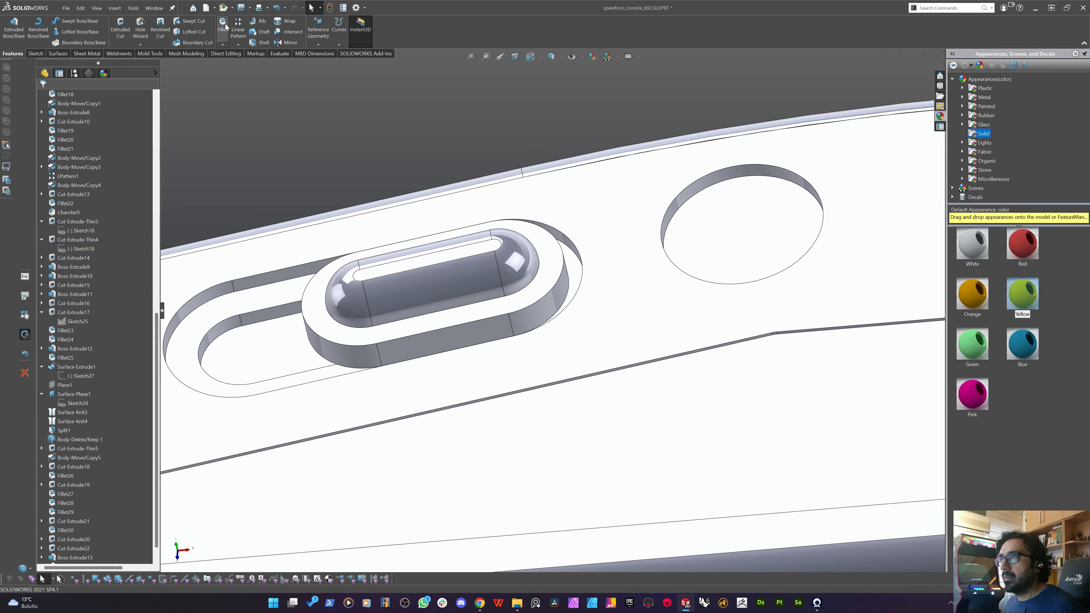
Fillet the upper boss's base edge and the lower boss's top outer edge with a 0.5 mm radius.
{"action": "key", "text": "Return"}
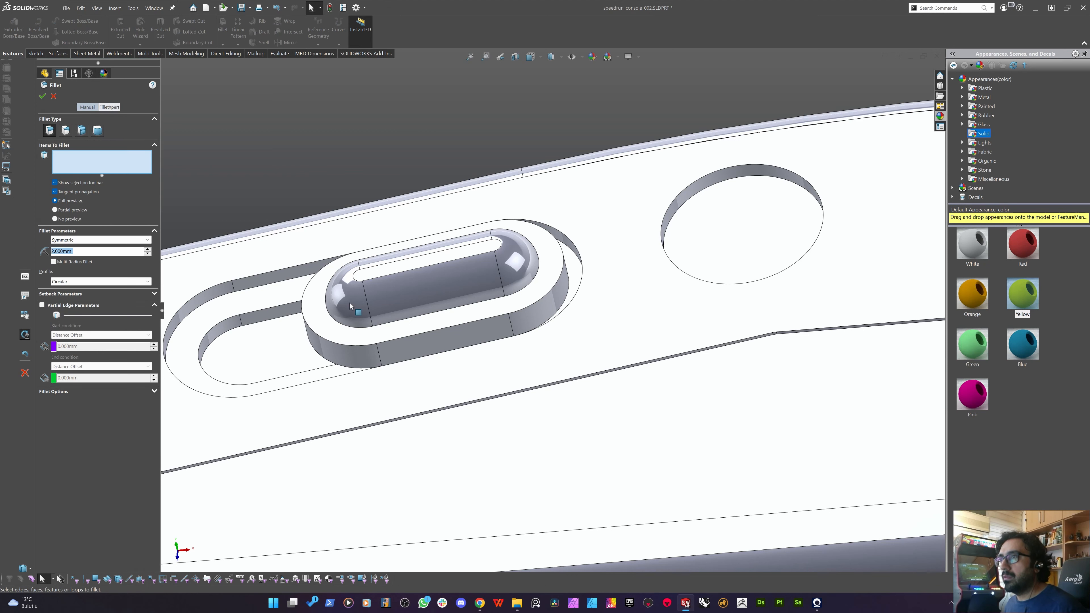
{"action": "type", "text": "0.5"}
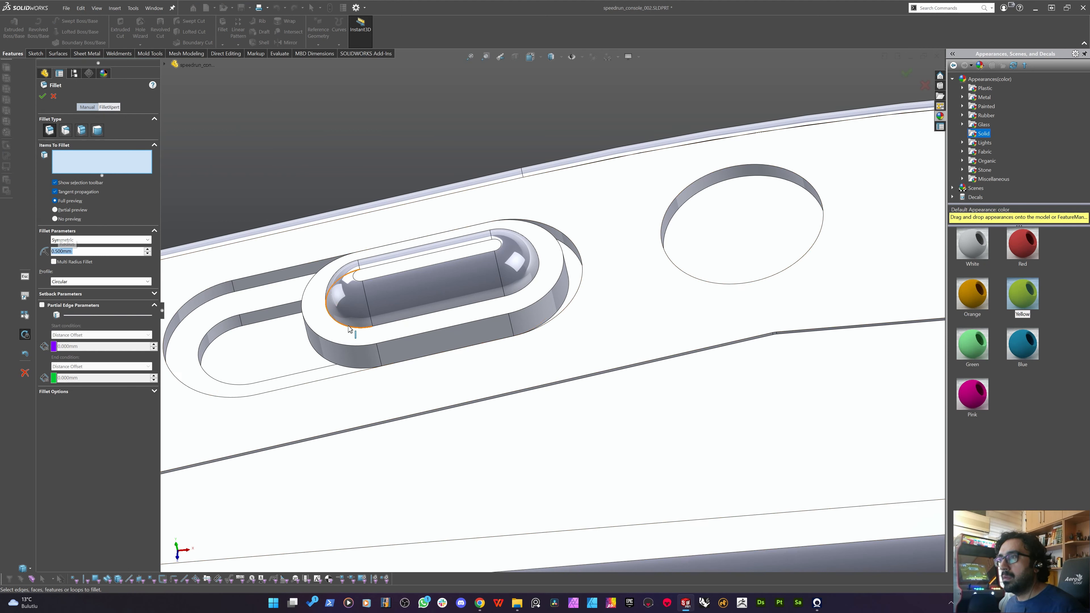
{"action": "left_click", "coordinate": [348, 325]}
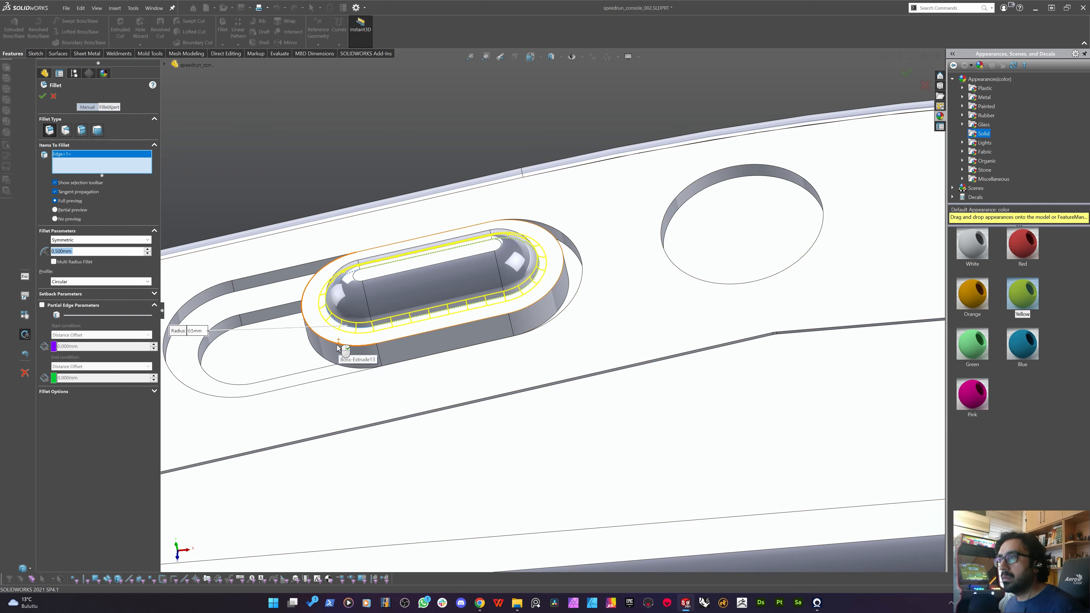
{"action": "left_click", "coordinate": [337, 347]}
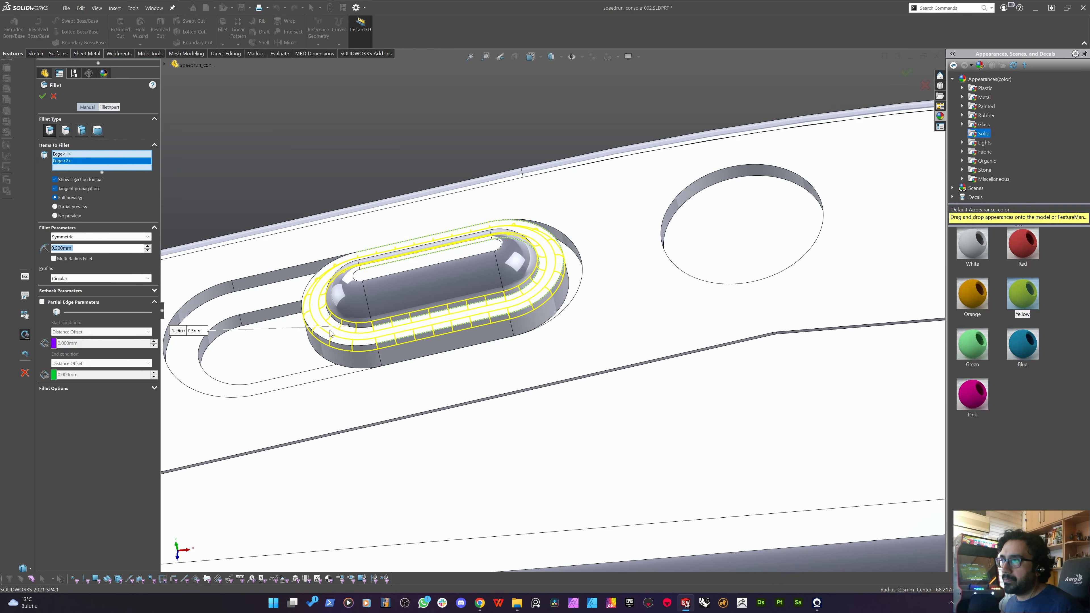
{"action": "key", "text": "Return"}
Start a sketch on the slider's narrow flat top face and draw a line about 21.8 mm long crossing the slider's width.
{"action": "scroll", "coordinate": [430, 273], "scroll_direction": "up", "scroll_amount": 3}
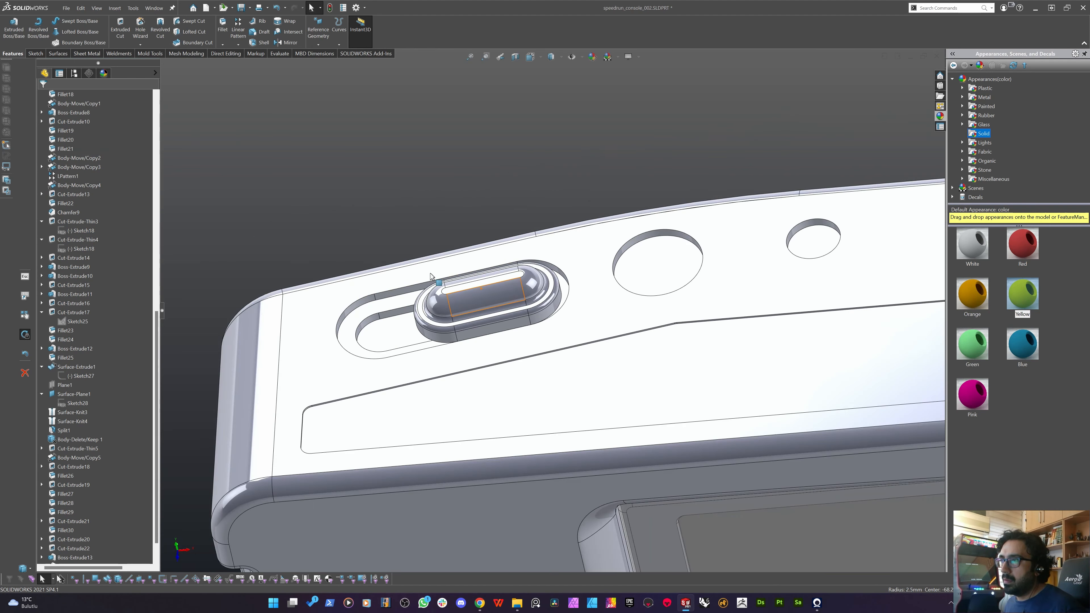
{"action": "scroll", "coordinate": [433, 276], "scroll_direction": "down", "scroll_amount": 2}
{"action": "left_click", "coordinate": [429, 184]}
{"action": "left_click", "coordinate": [491, 300]}
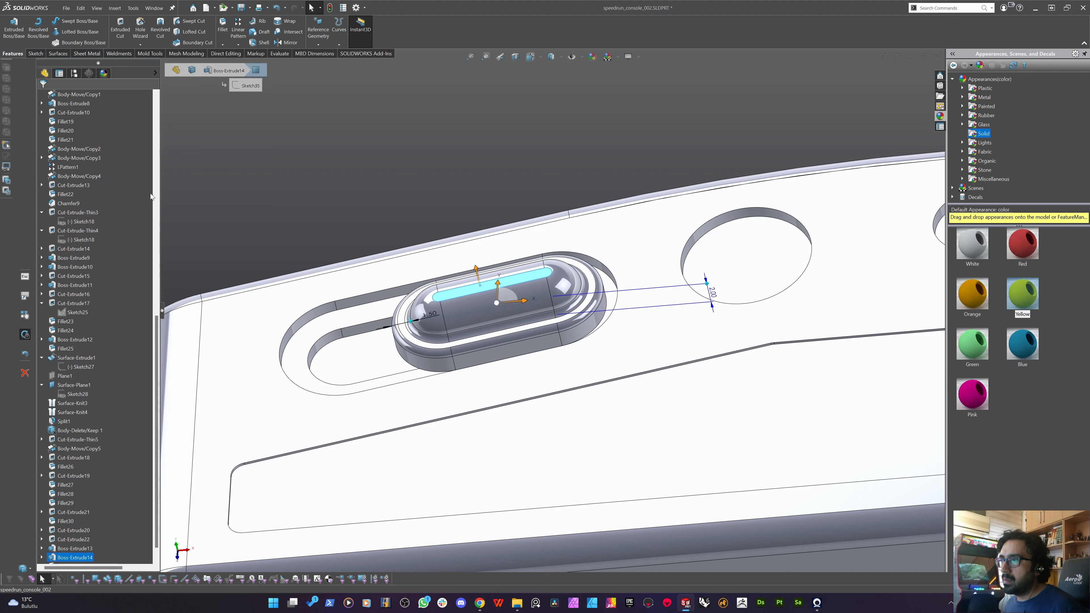
{"action": "left_click", "coordinate": [37, 54]}
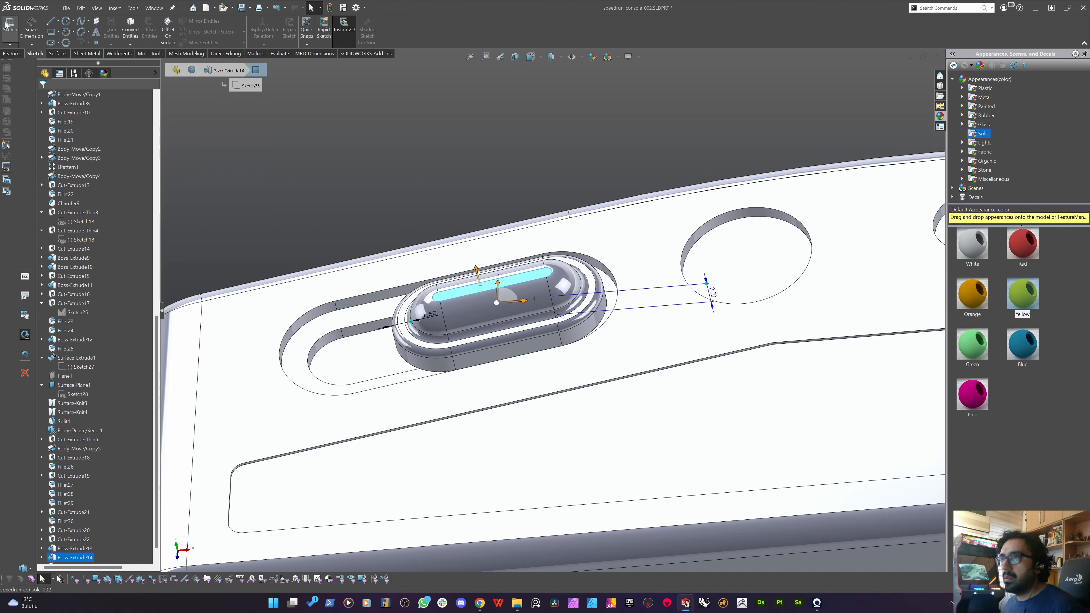
{"action": "left_click", "coordinate": [9, 27]}
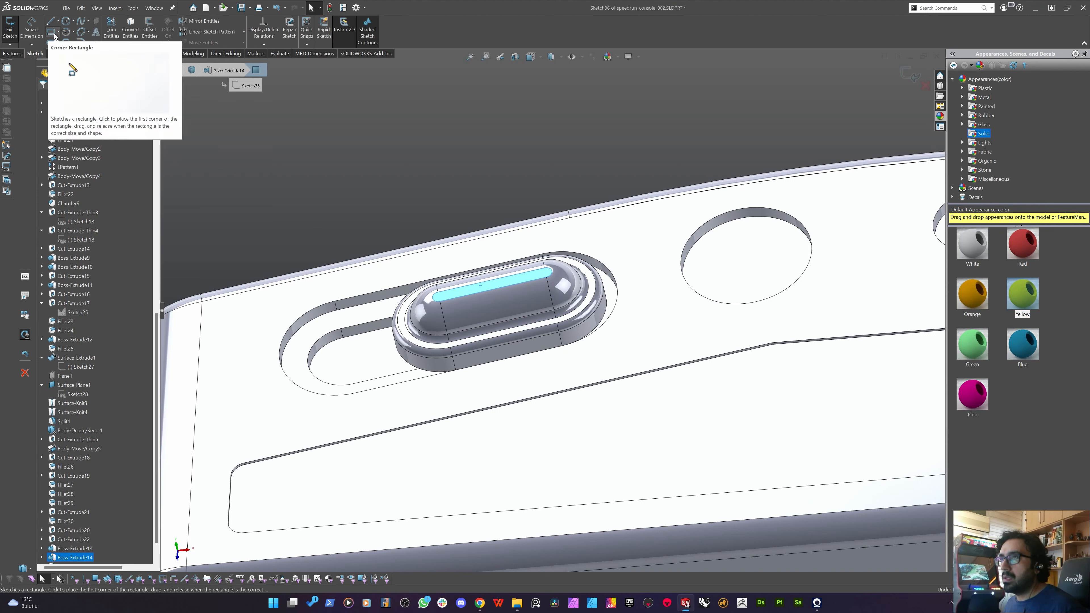
{"action": "left_click", "coordinate": [58, 32]}
{"action": "left_click", "coordinate": [71, 52]}
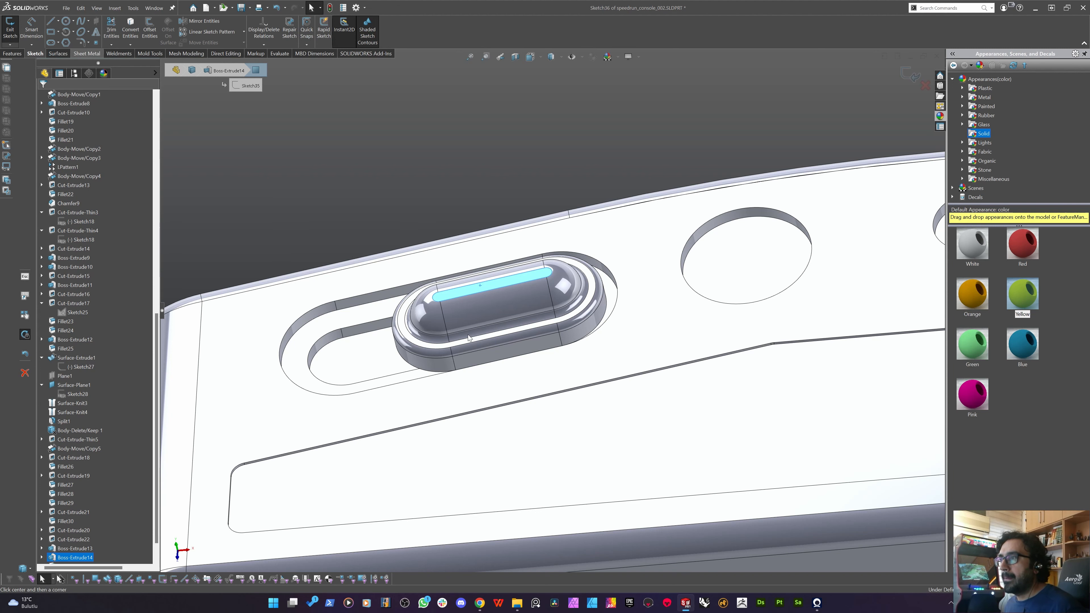
{"action": "key", "text": "space"}
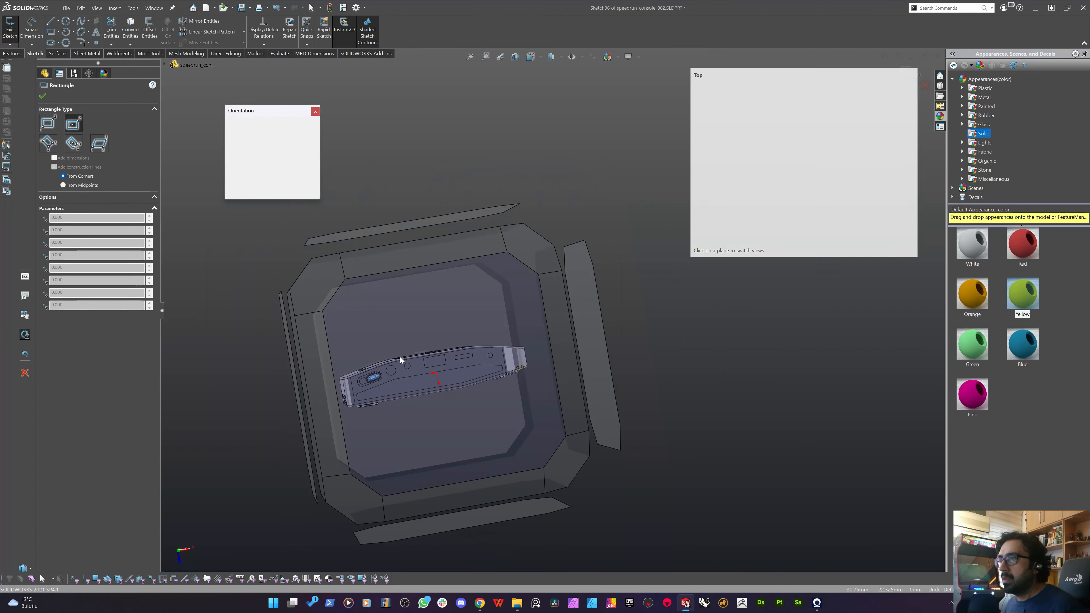
{"action": "left_click", "coordinate": [401, 357]}
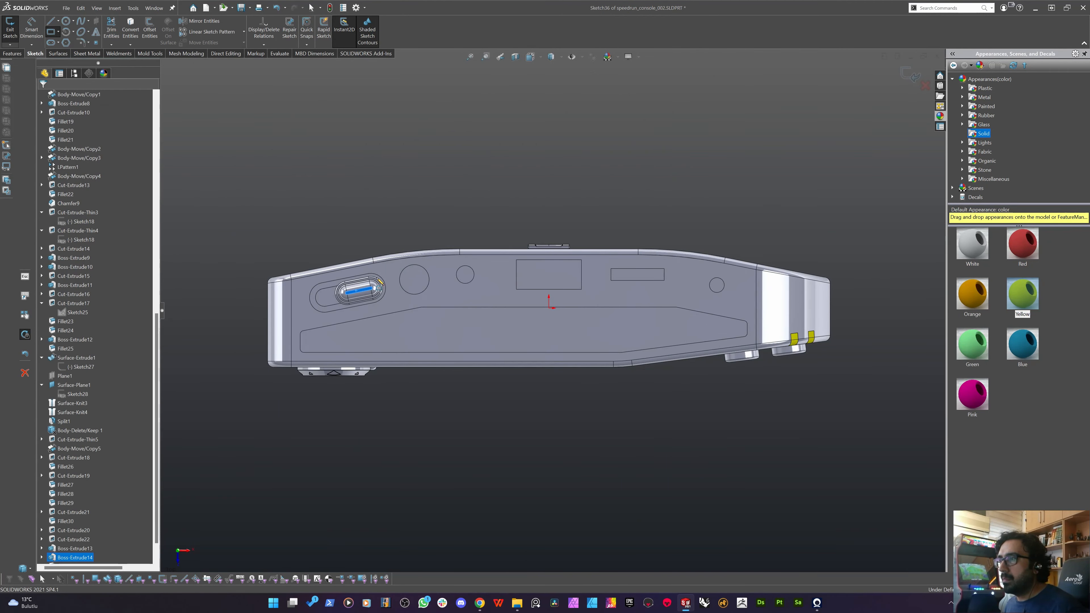
{"action": "scroll", "coordinate": [381, 282], "scroll_direction": "down", "scroll_amount": 5}
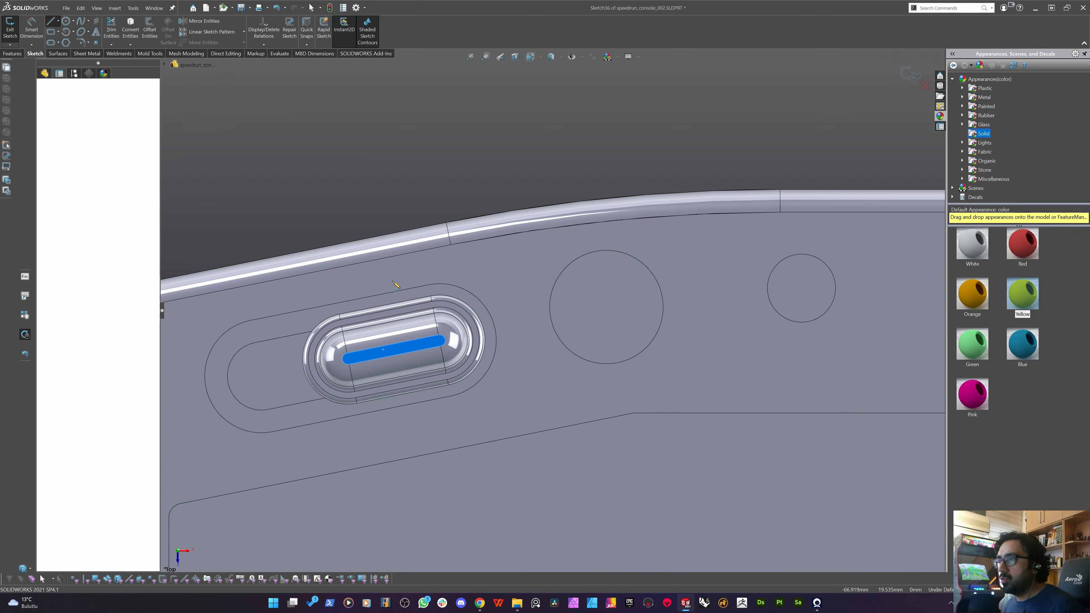
{"action": "mouse_move", "coordinate": [361, 193]}
{"action": "left_mouse_down"}
{"action": "mouse_move", "coordinate": [422, 420]}
{"action": "mouse_move", "coordinate": [404, 437]}
{"action": "left_mouse_up"}
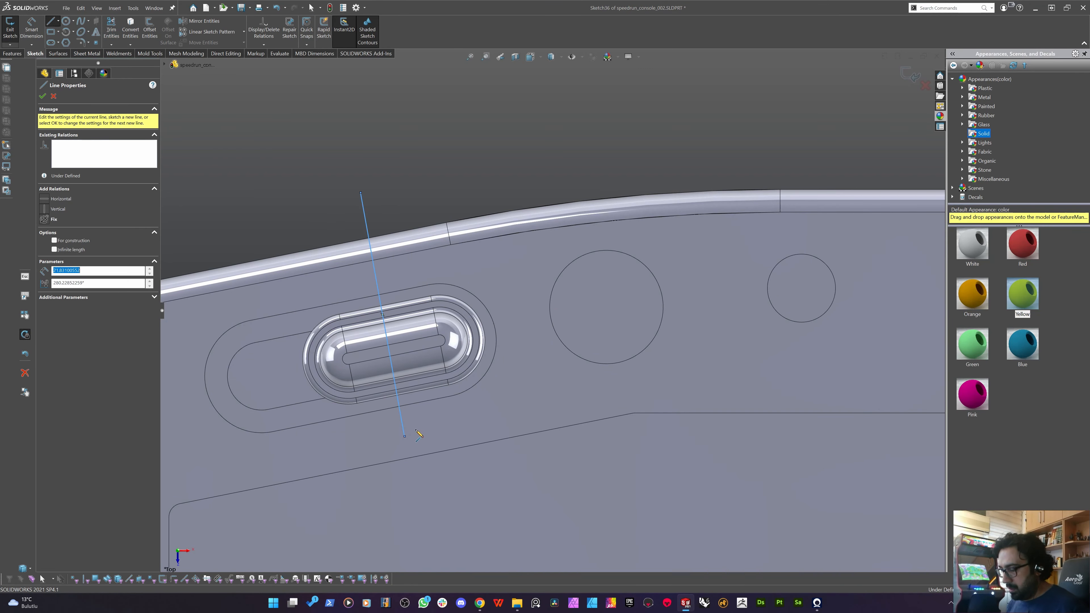
{"action": "key", "text": "Escape"}
Make the crossing line parallel to the slider's short cross edge and attach its upper end to the midpoint of the slider's upper straight edge.
{"action": "scroll", "coordinate": [385, 348], "scroll_direction": "down", "scroll_amount": 4}
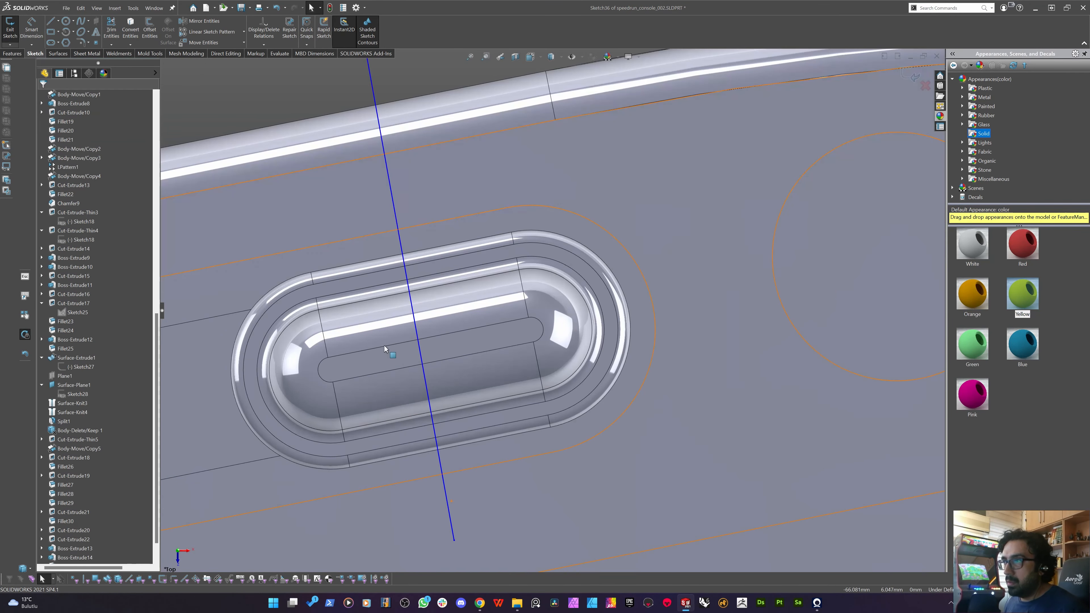
{"action": "left_click", "coordinate": [411, 299]}
{"action": "left_click", "coordinate": [325, 344], "text": "ctrl"}
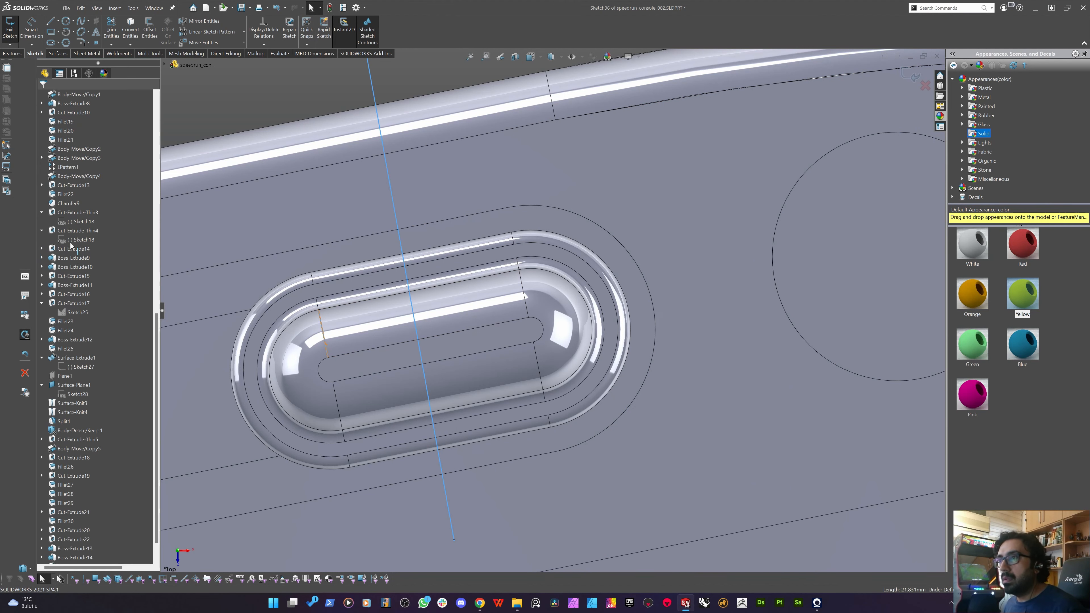
{"action": "left_click", "coordinate": [54, 228]}
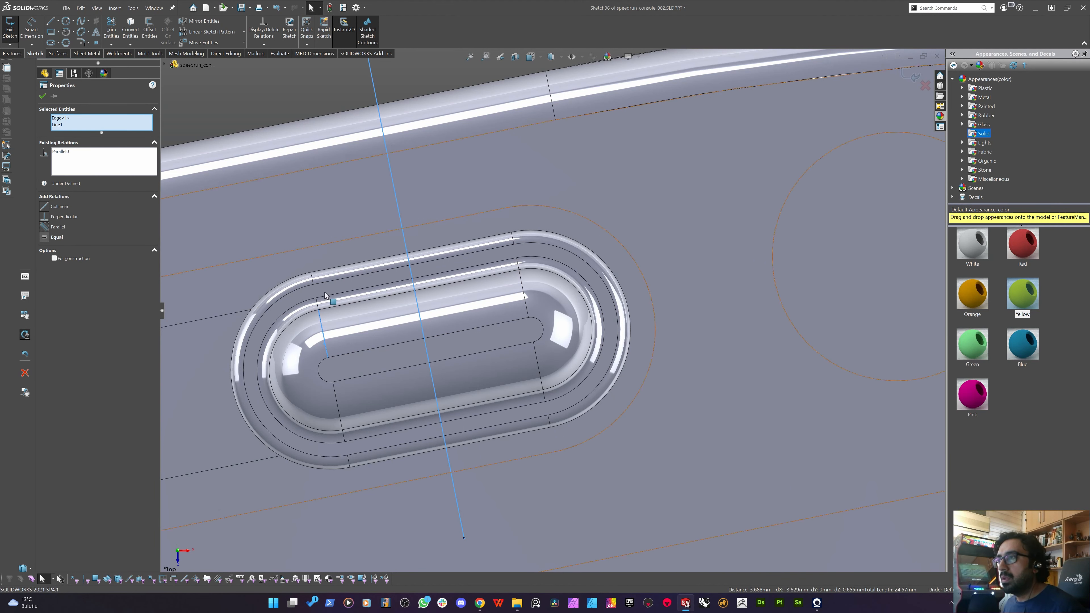
{"action": "scroll", "coordinate": [386, 267], "scroll_direction": "up", "scroll_amount": 4}
{"action": "key", "text": "Escape"}
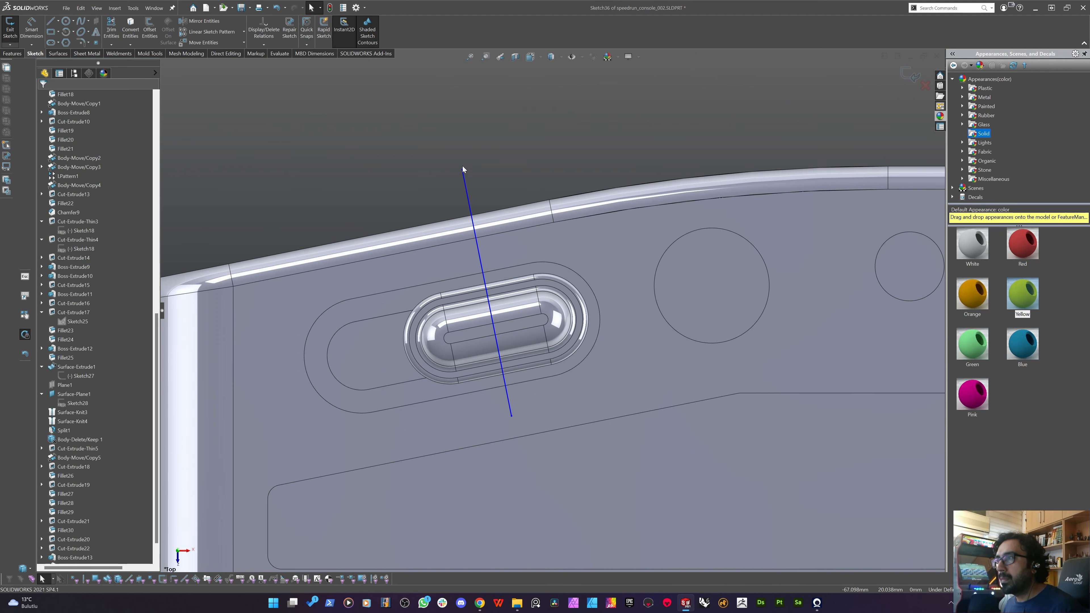
{"action": "left_click_drag", "start_coordinate": [461, 168], "coordinate": [488, 289]}
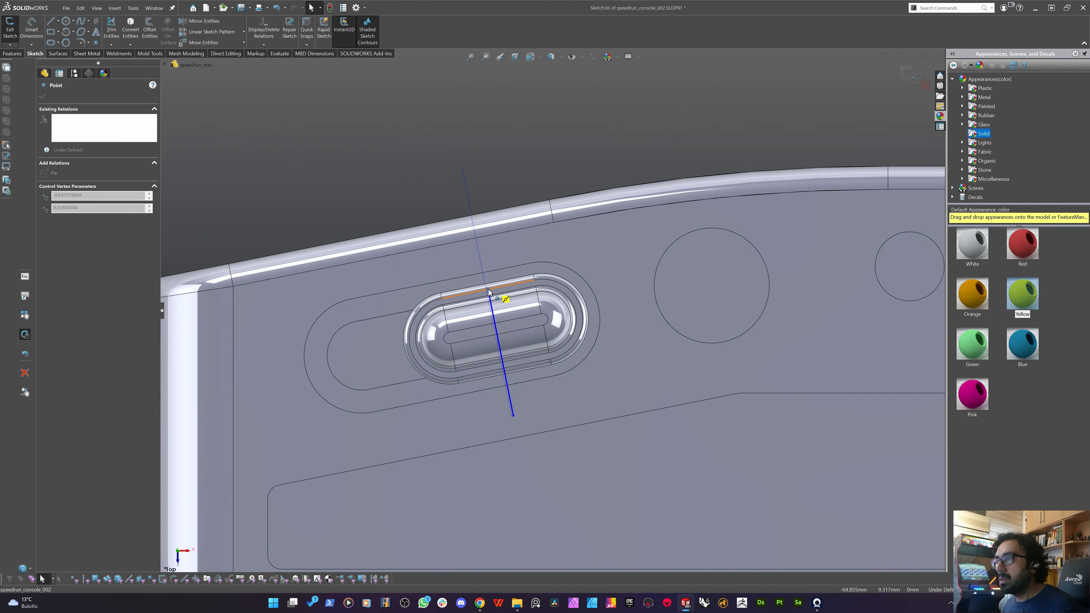
{"action": "key", "text": "Escape"}
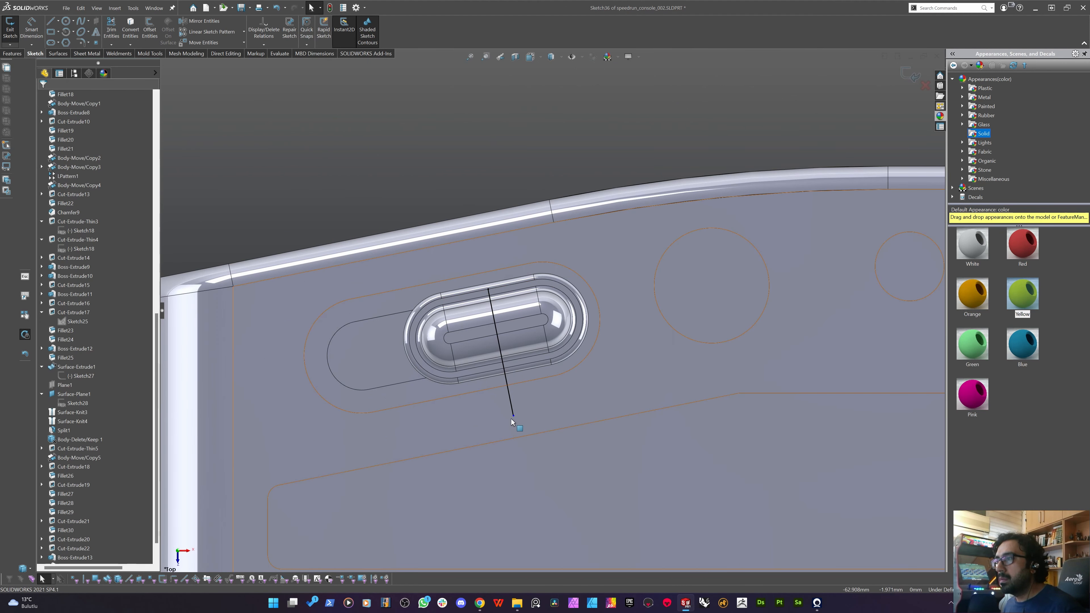
Attach the crossing line's free end to the opposite edge's midpoint and thin-cut along it: mid-plane 2 mm wide, 1.5 mm deep, Direction 2 Through All.
{"action": "left_click_drag", "start_coordinate": [513, 415], "coordinate": [505, 368]}
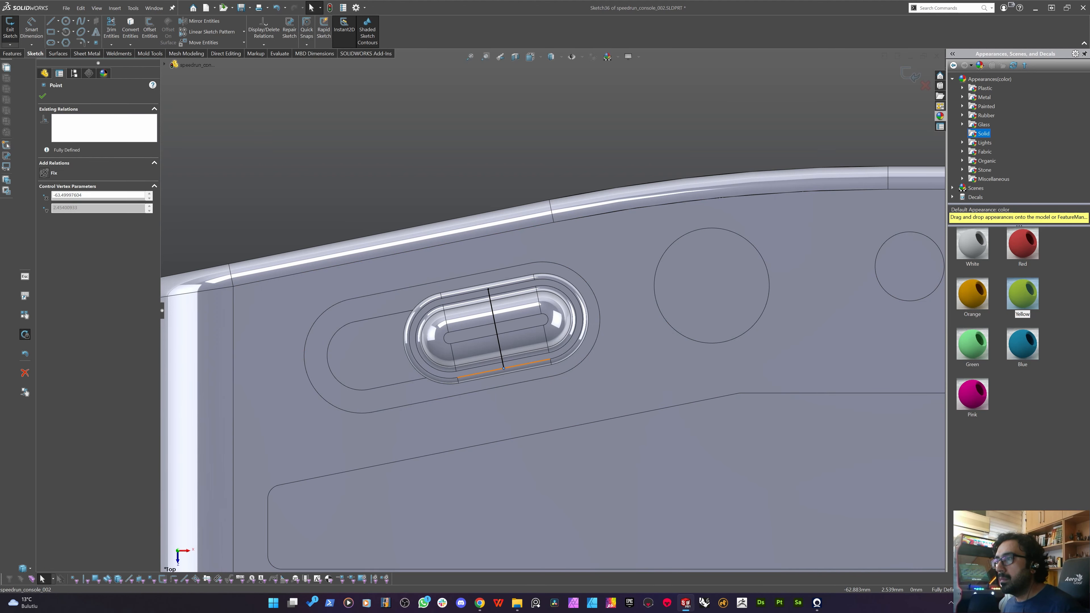
{"action": "middle_click_drag", "start_coordinate": [459, 355], "coordinate": [406, 262]}
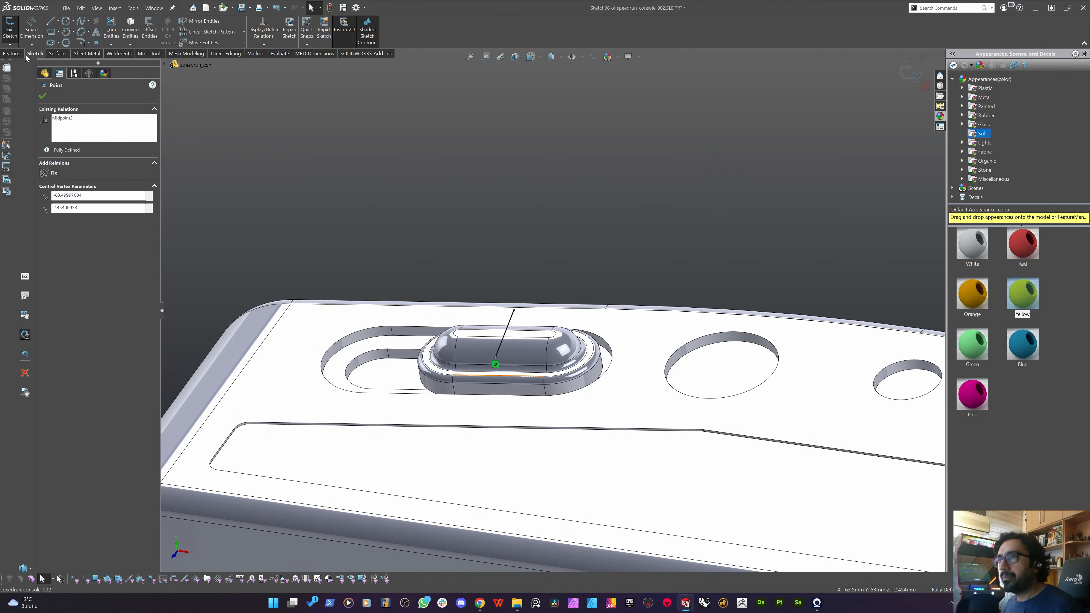
{"action": "left_click", "coordinate": [15, 55]}
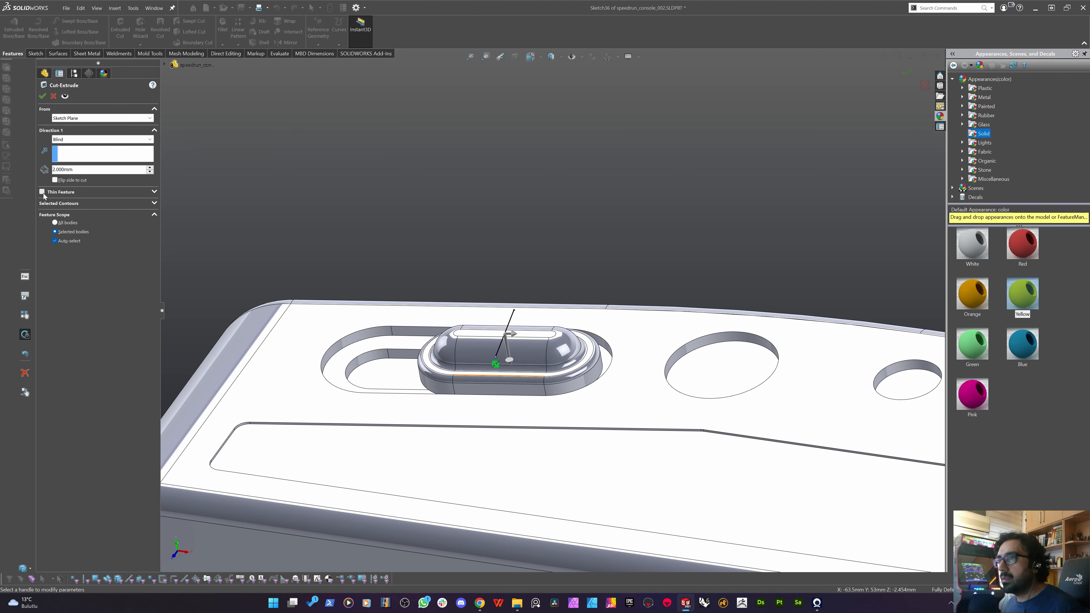
{"action": "left_click", "coordinate": [43, 192]}
{"action": "type", "text": "1.000mm"}
{"action": "left_click", "coordinate": [69, 259]}
{"action": "left_click", "coordinate": [69, 274]}
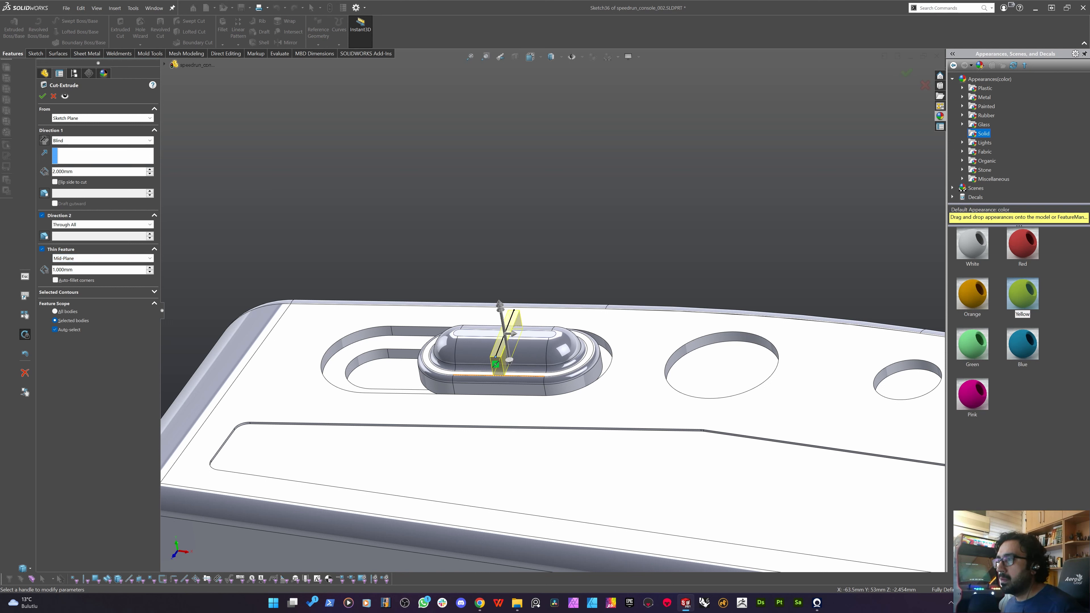
{"action": "type", "text": "2"}
{"action": "key", "text": "Return"}
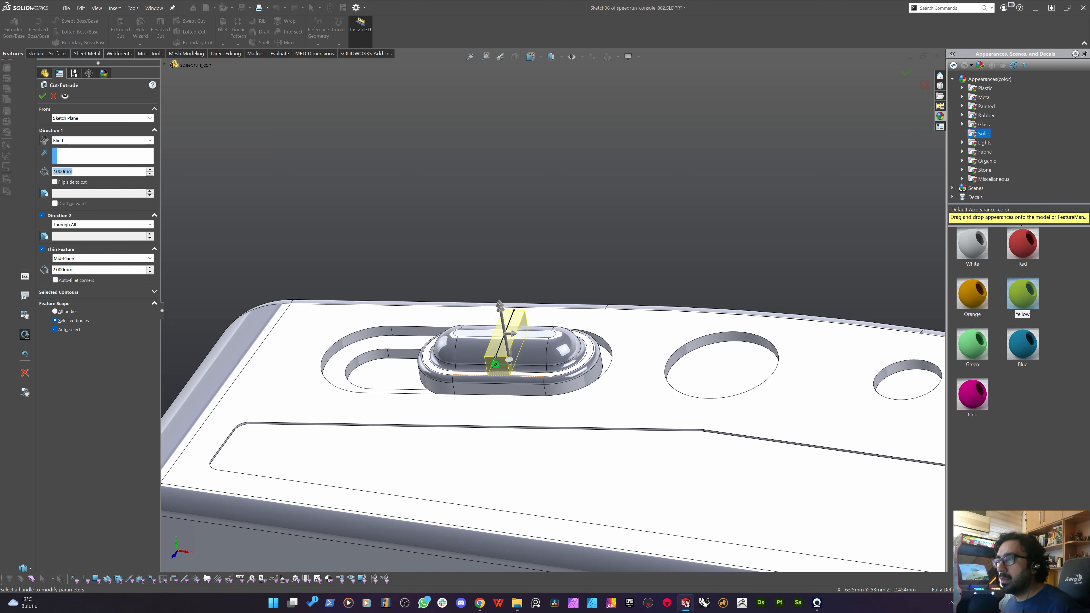
{"action": "type", "text": "1.5"}
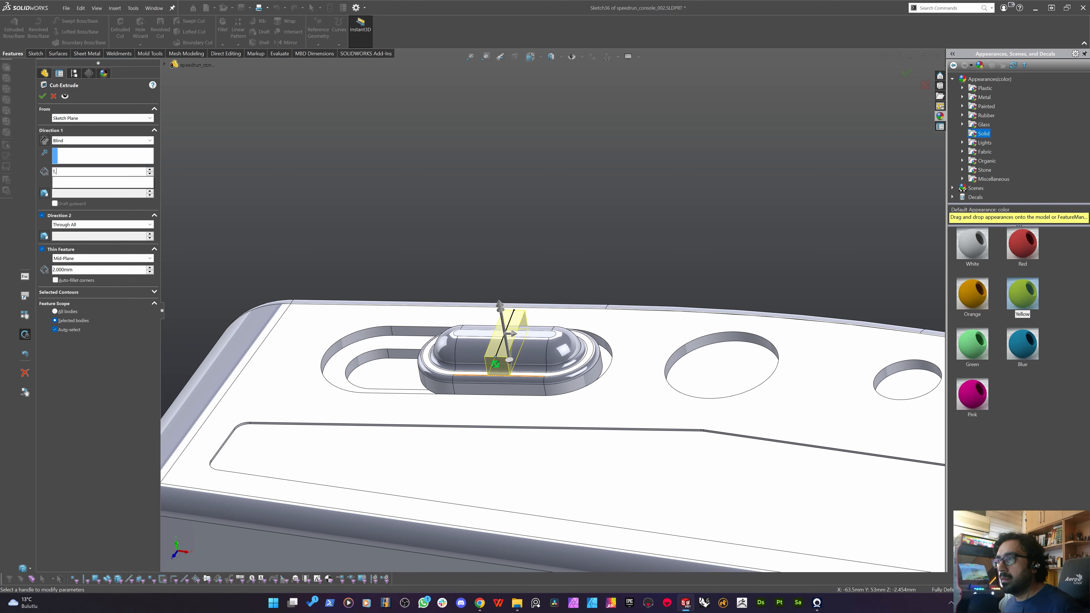
{"action": "key", "text": "Return"}
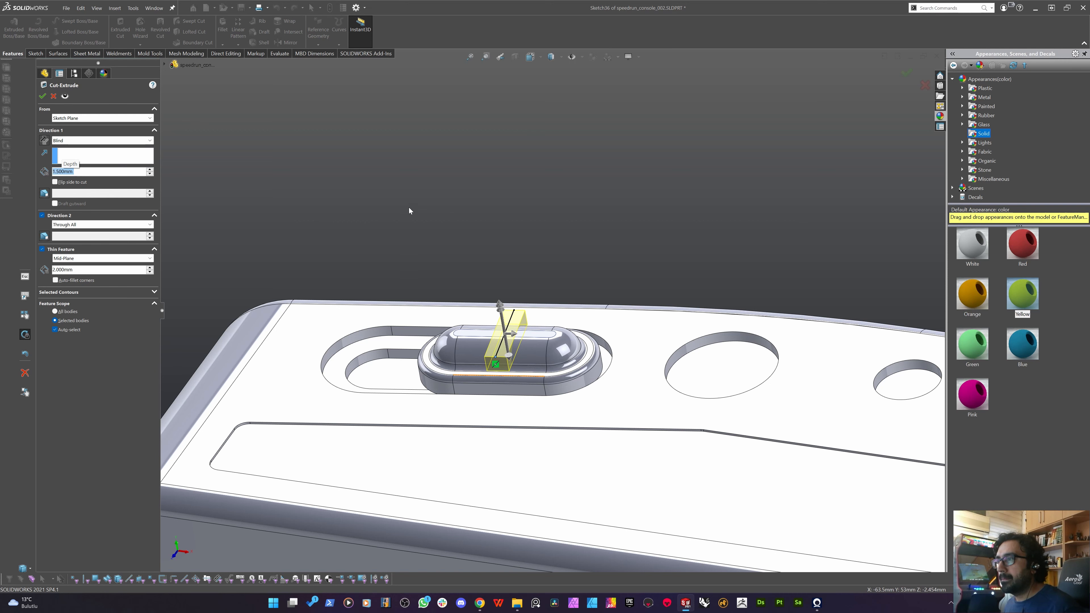
{"action": "key", "text": "Return"}
{"action": "middle_click_drag", "start_coordinate": [423, 289], "coordinate": [377, 268]}
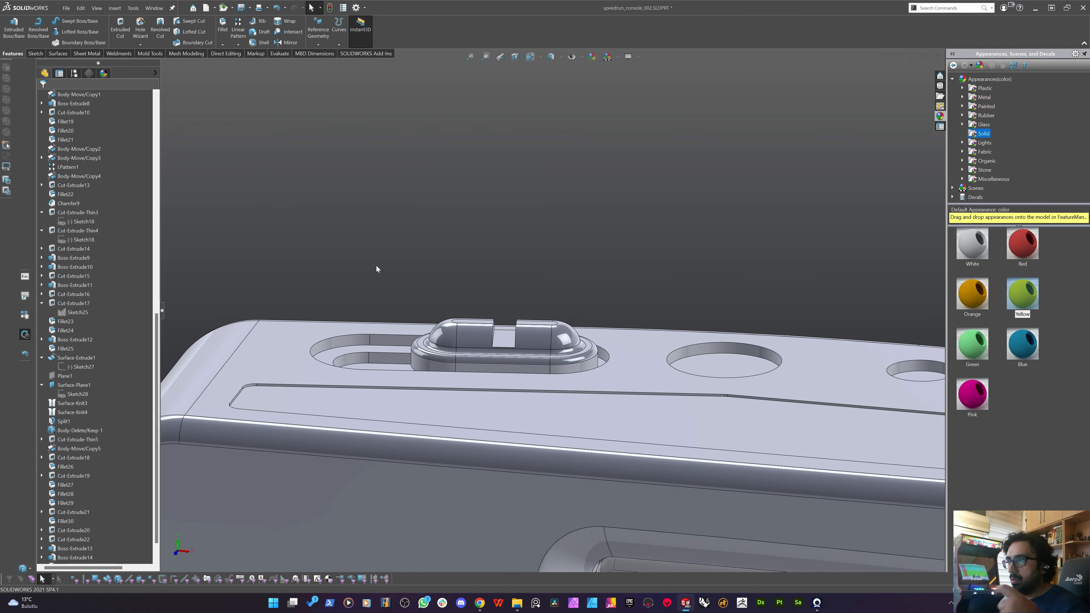
{"action": "scroll", "coordinate": [513, 318], "scroll_direction": "down", "scroll_amount": 4}
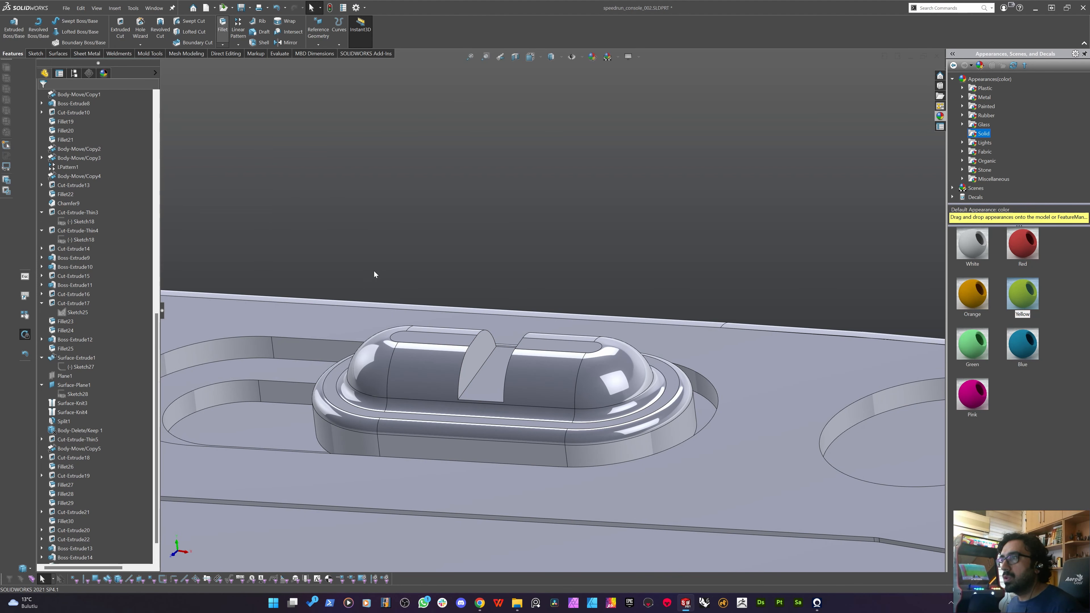
{"action": "left_click", "coordinate": [460, 369]}
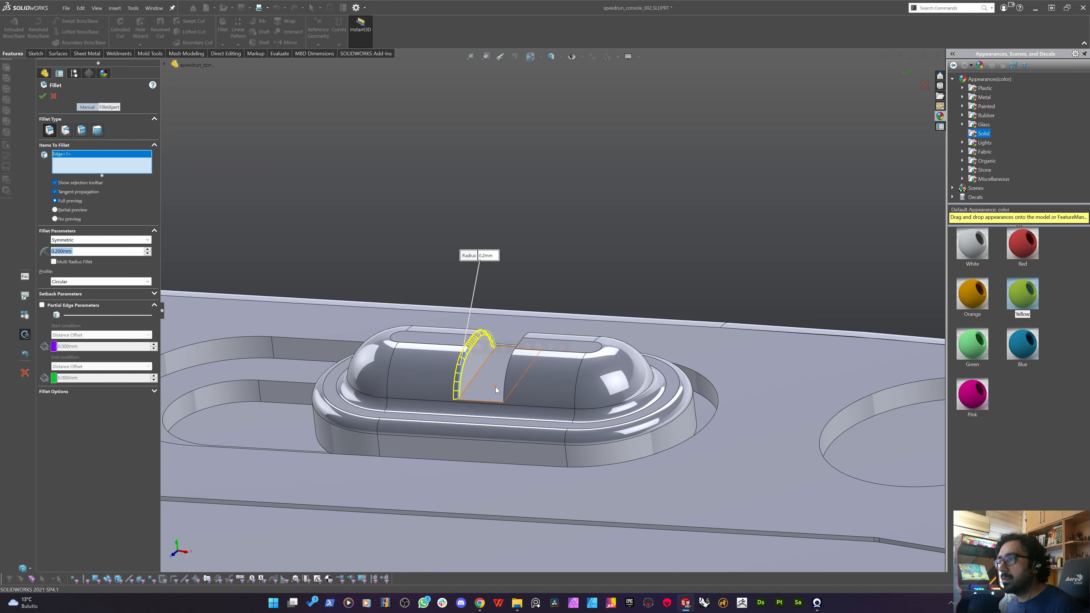
{"action": "left_click", "coordinate": [476, 378]}
{"action": "middle_click_drag", "start_coordinate": [503, 413], "coordinate": [514, 408]}
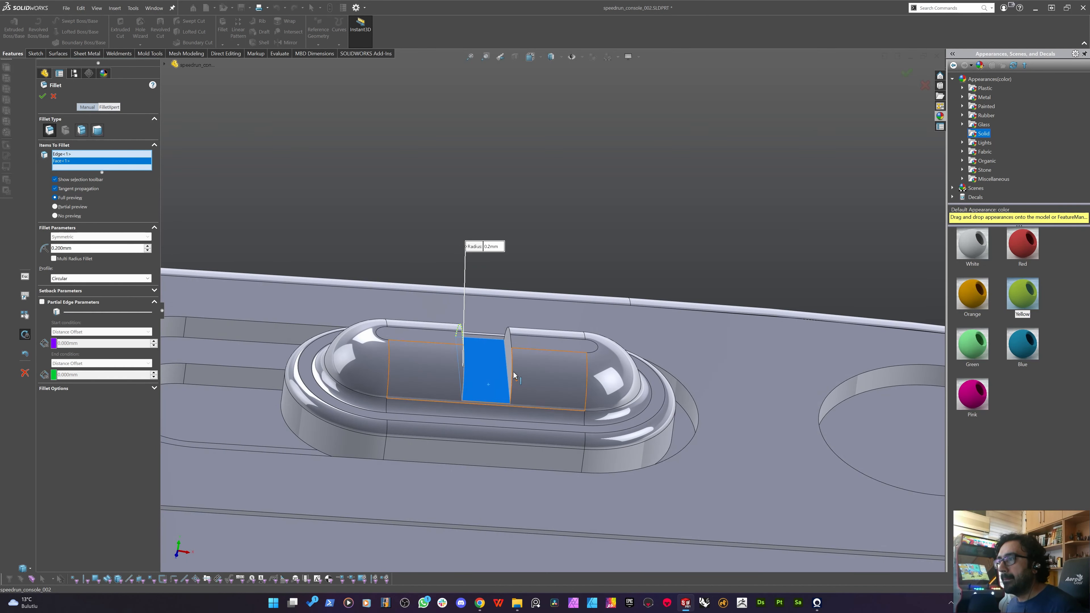
{"action": "left_click", "coordinate": [512, 367]}
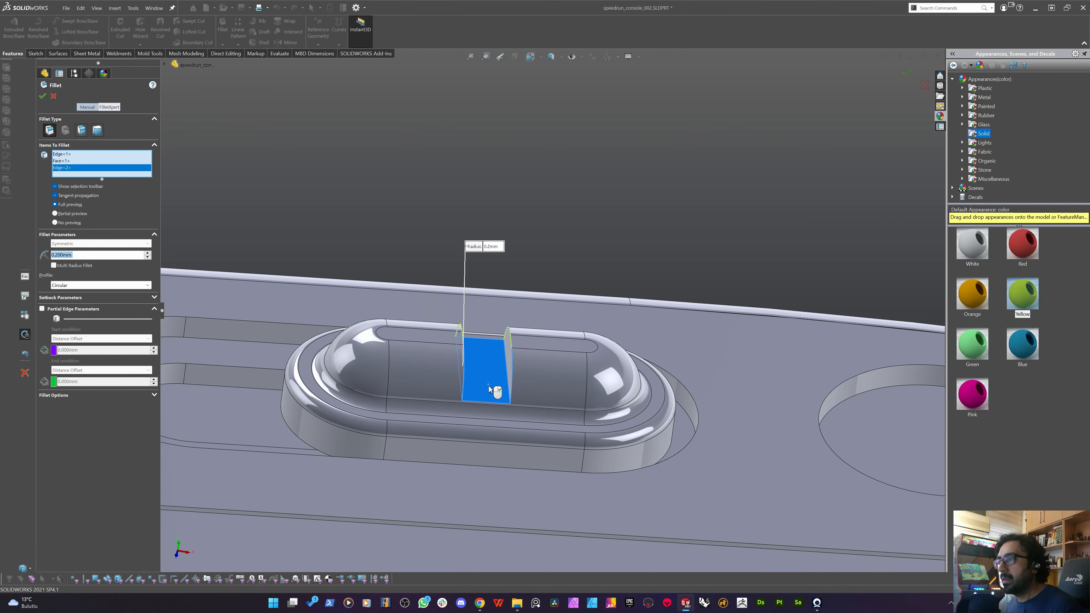
{"action": "middle_click_drag", "start_coordinate": [493, 388], "coordinate": [474, 393]}
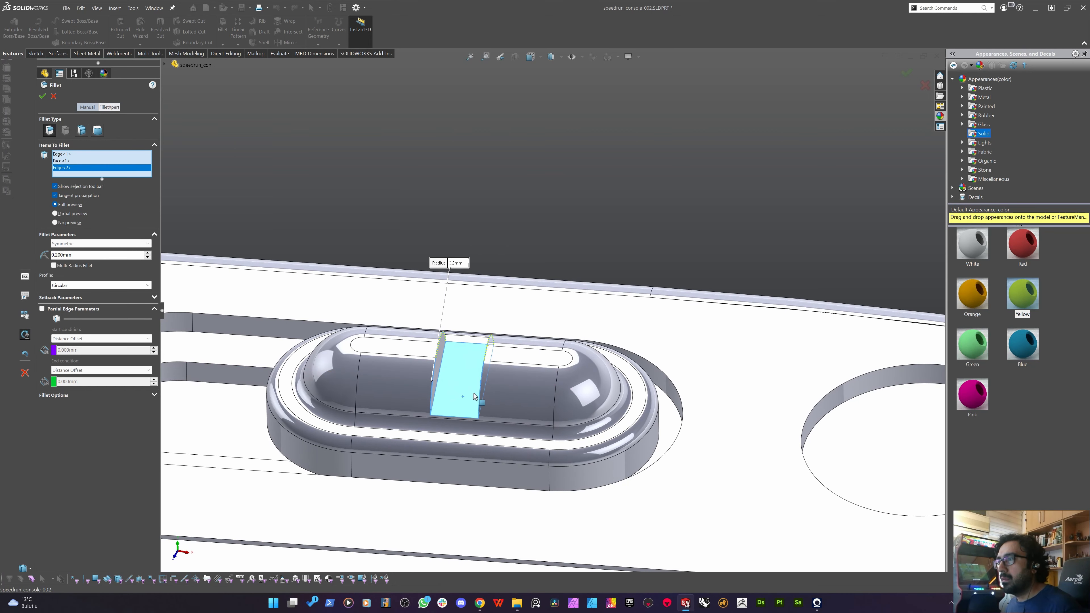
{"action": "left_click", "coordinate": [459, 408]}
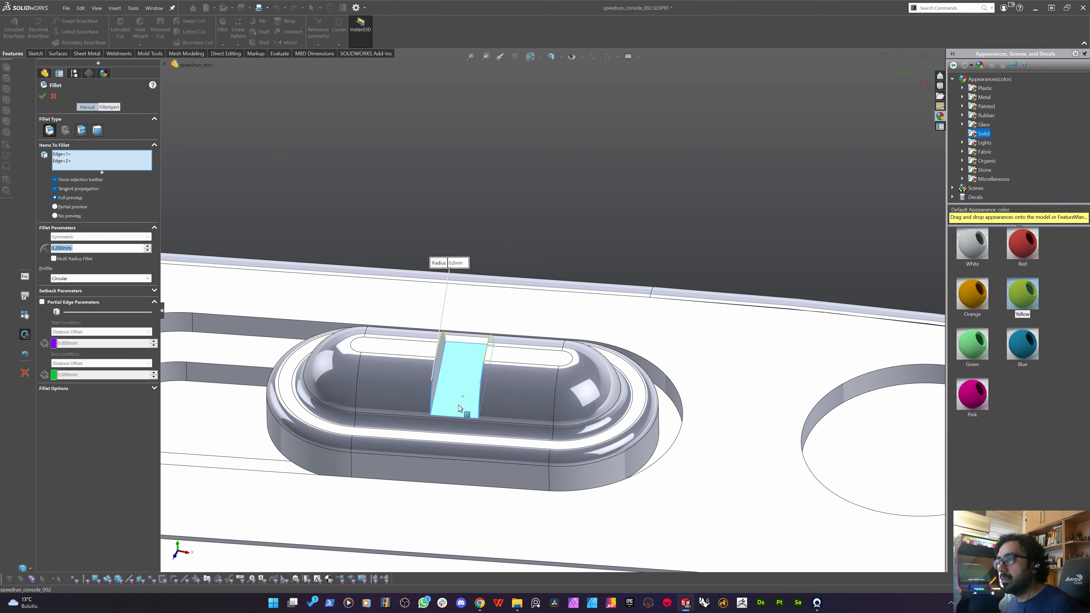
{"action": "right_click", "coordinate": [66, 158]}
{"action": "left_click", "coordinate": [77, 164]}
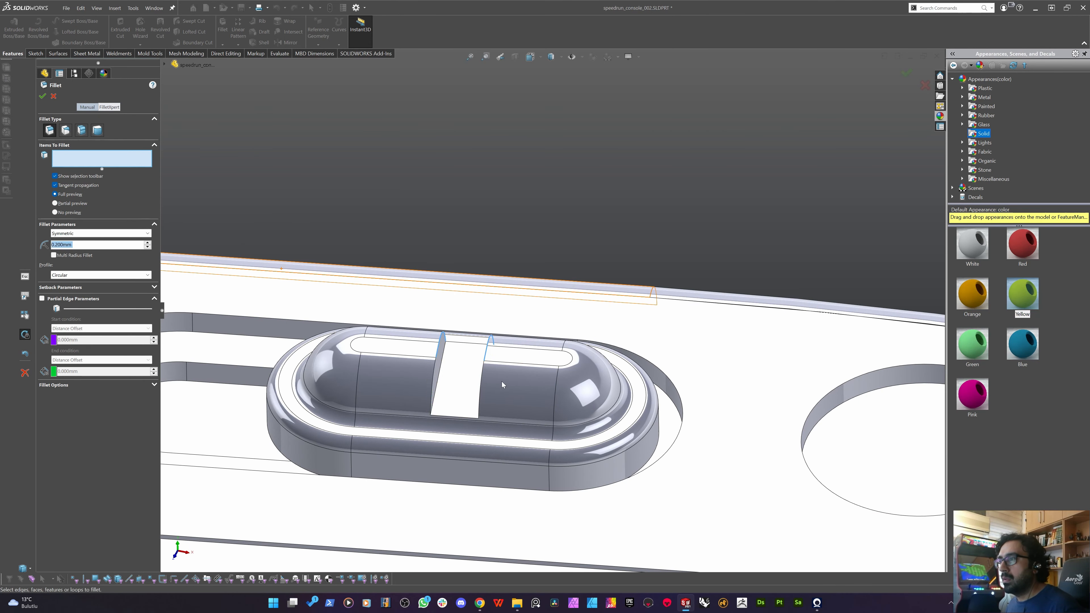
Fillet the two long floor edges inside the slider's cross groove with a 0.2 mm radius.
{"action": "left_click", "coordinate": [442, 380]}
{"action": "middle_click_drag", "start_coordinate": [442, 380], "coordinate": [548, 382]}
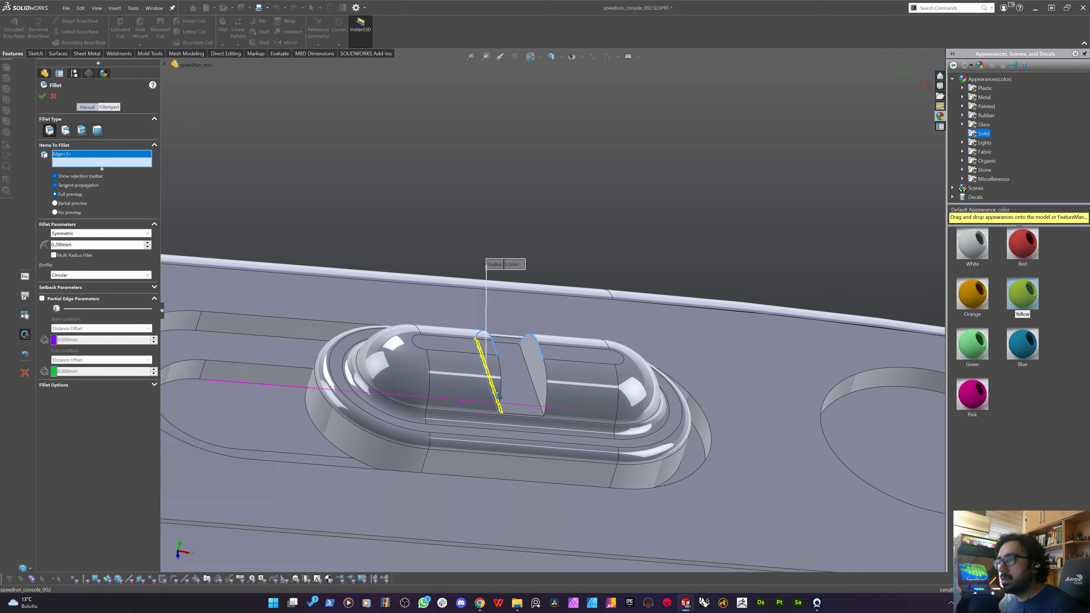
{"action": "left_click", "coordinate": [531, 387]}
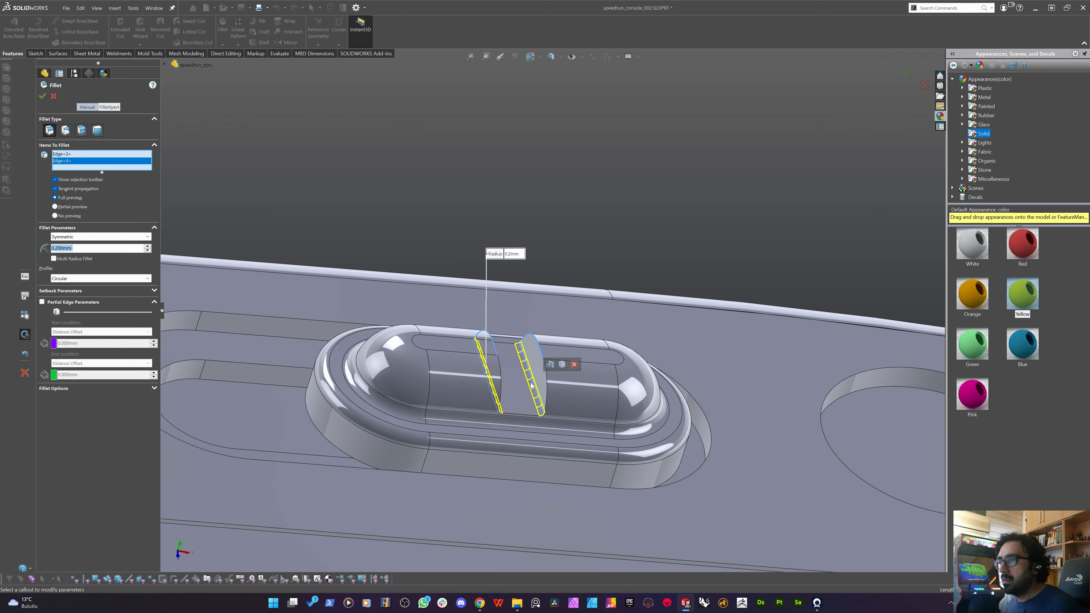
{"action": "key", "text": "Return"}
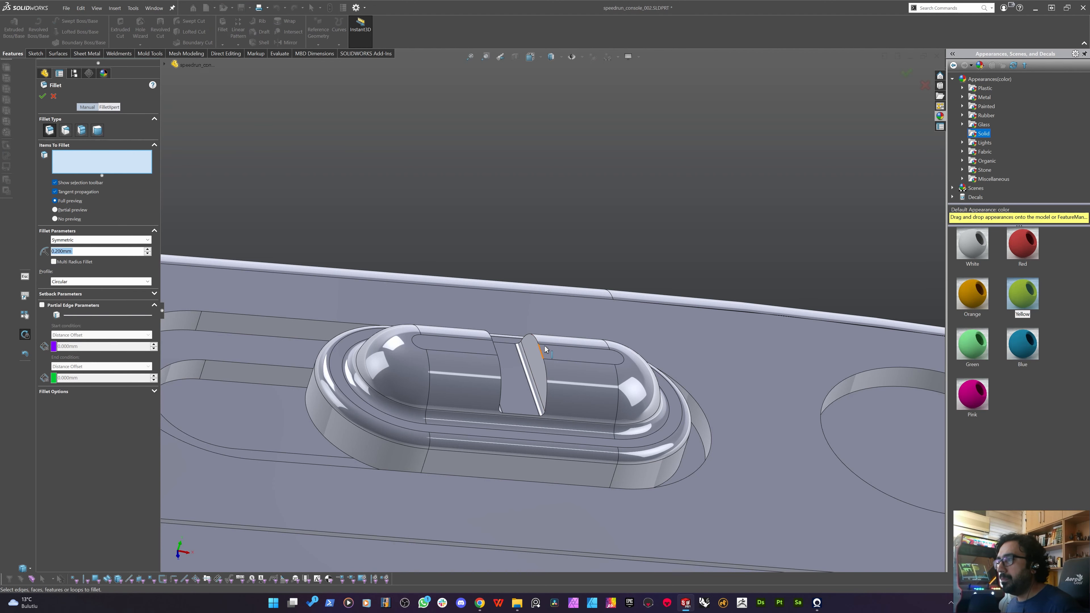
Fillet the outer rim of the slider's cross groove with a 0.4 mm radius.
{"action": "left_click", "coordinate": [495, 350]}
{"action": "middle_click_drag", "start_coordinate": [505, 387], "coordinate": [469, 400]}
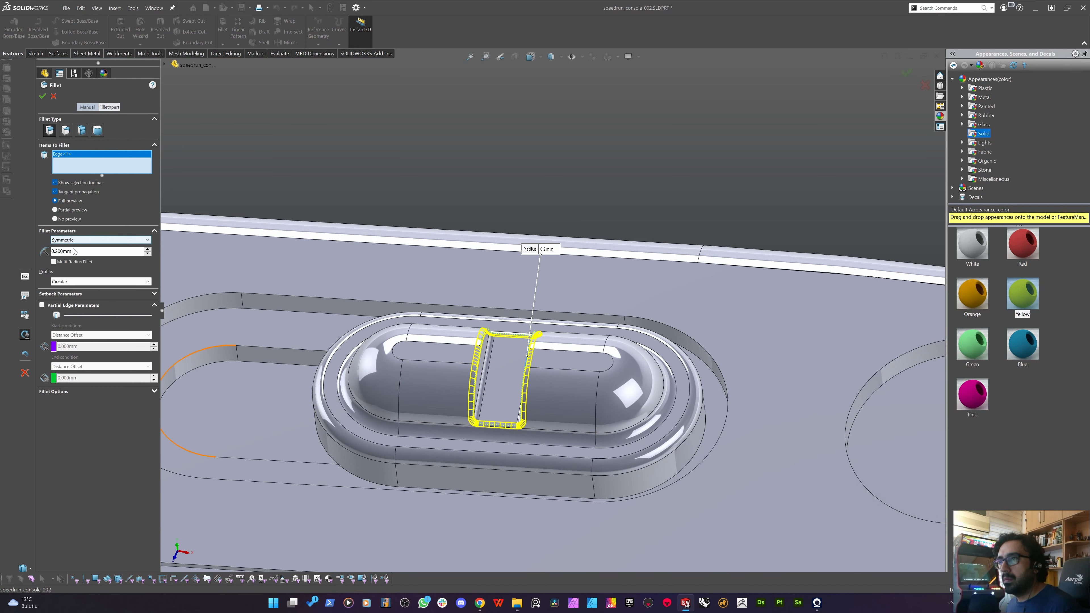
{"action": "double_click", "coordinate": [74, 251]}
{"action": "type", "text": "0.4"}
{"action": "key", "text": "Return"}
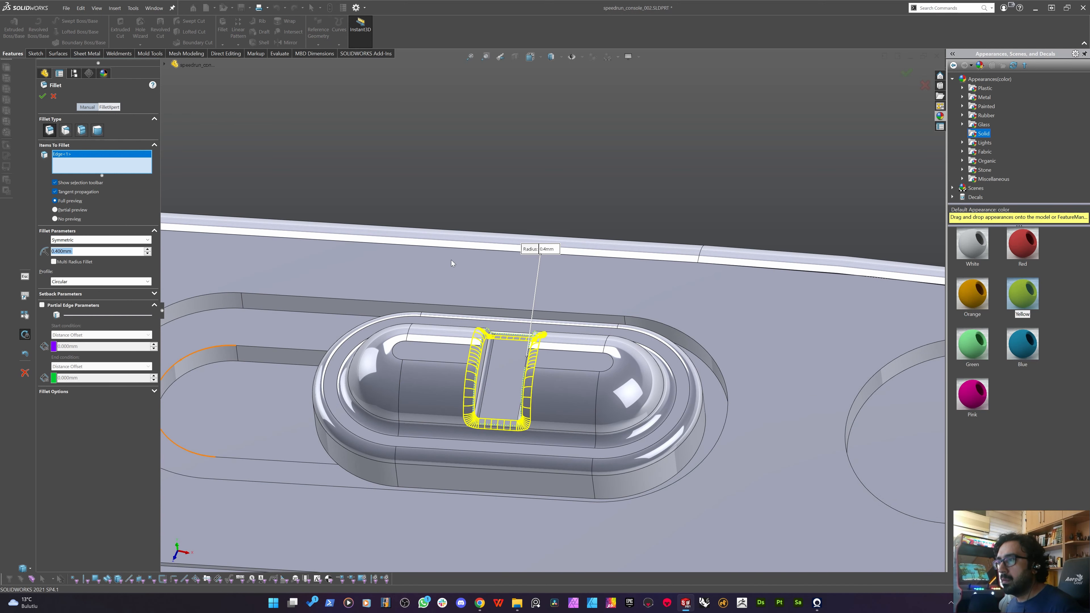
{"action": "key", "text": "Return"}
{"action": "scroll", "coordinate": [438, 228], "scroll_direction": "up", "scroll_amount": 5}
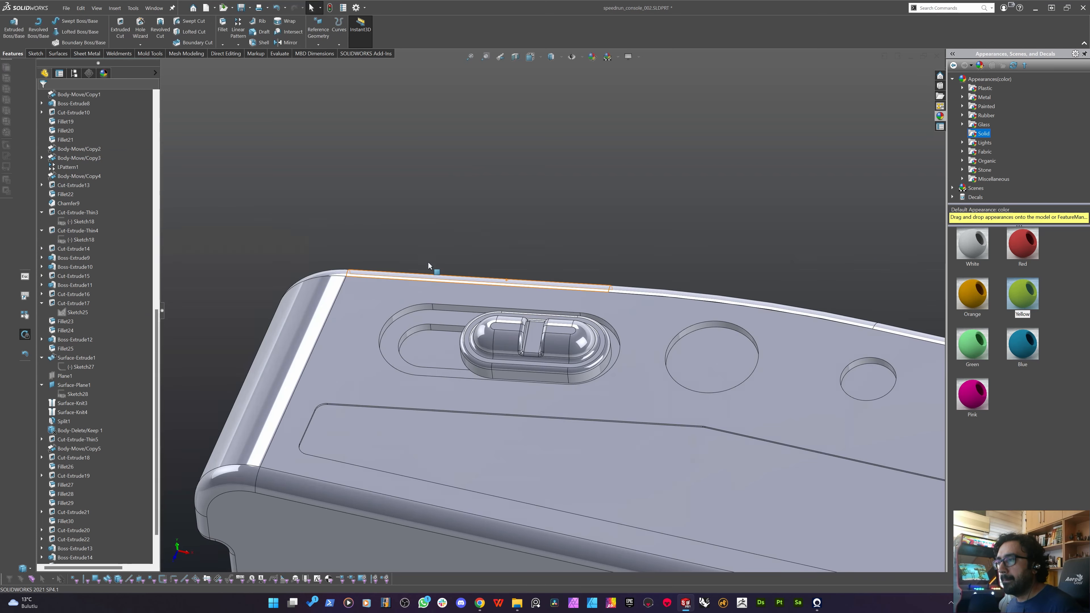
{"action": "mouse_move", "coordinate": [466, 365]}
{"action": "middle_mouse_down"}
{"action": "mouse_move", "coordinate": [472, 326]}
{"action": "mouse_move", "coordinate": [478, 384]}
{"action": "mouse_move", "coordinate": [485, 359]}
{"action": "middle_mouse_up"}
{"action": "scroll", "coordinate": [466, 340], "scroll_direction": "up", "scroll_amount": 5}
{"action": "scroll", "coordinate": [485, 318], "scroll_direction": "down", "scroll_amount": 6}
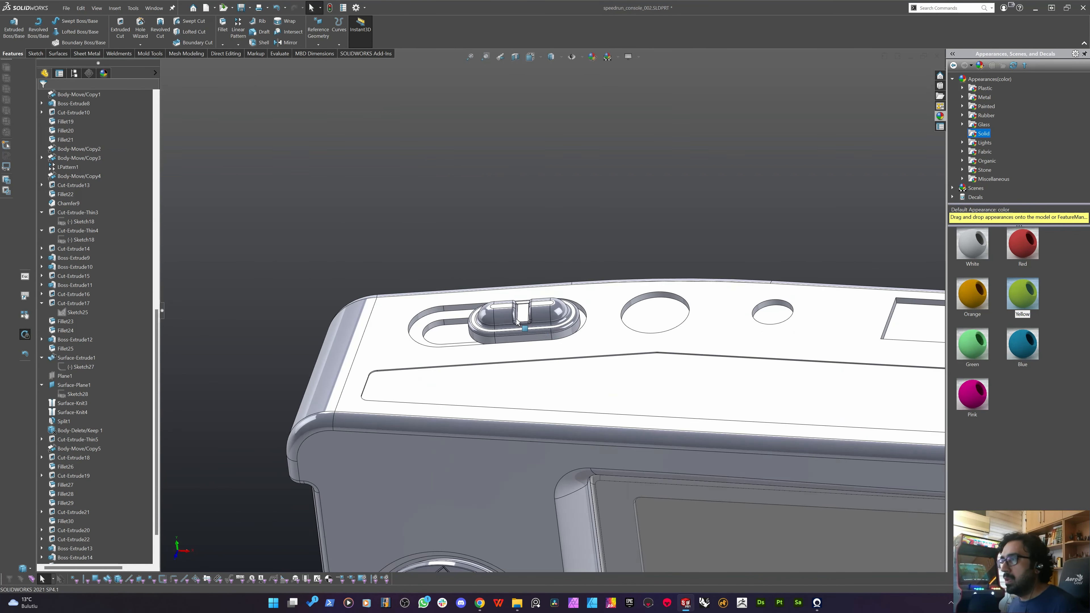
{"action": "scroll", "coordinate": [475, 316], "scroll_direction": "up", "scroll_amount": 3}
{"action": "middle_click_drag", "start_coordinate": [476, 318], "coordinate": [498, 339]}
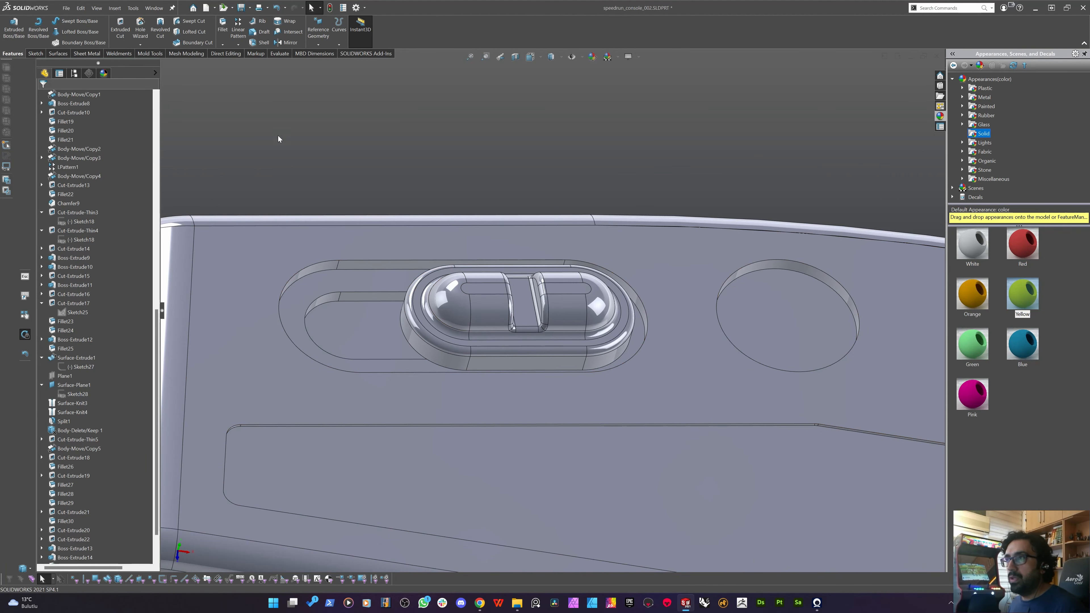
Fillet the bottom outer edge of the slider's base with a 0.2 mm radius.
{"action": "left_click", "coordinate": [210, 43]}
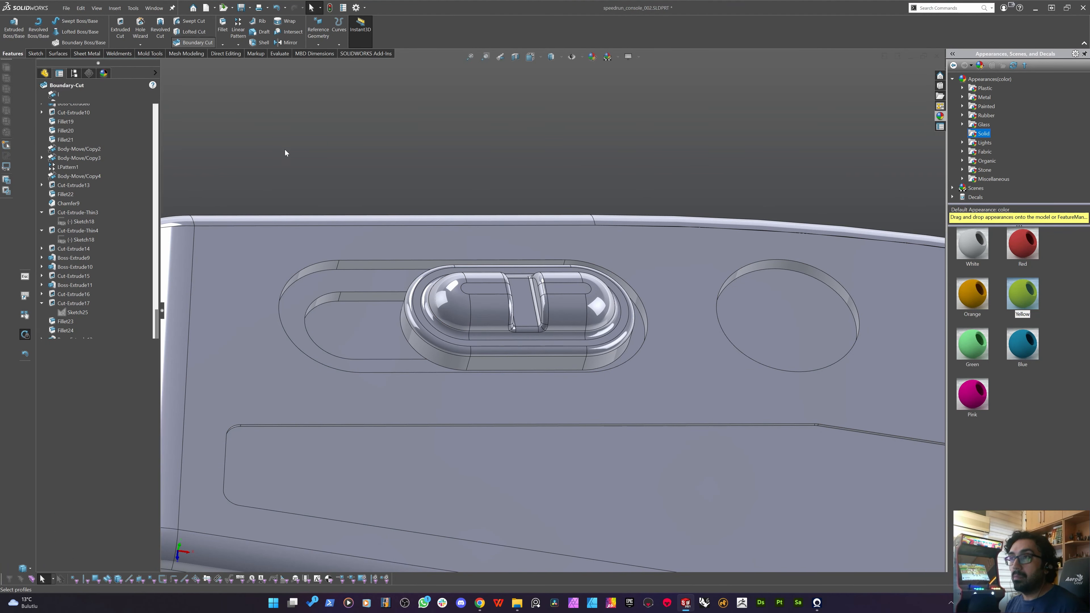
{"action": "key", "text": "Escape"}
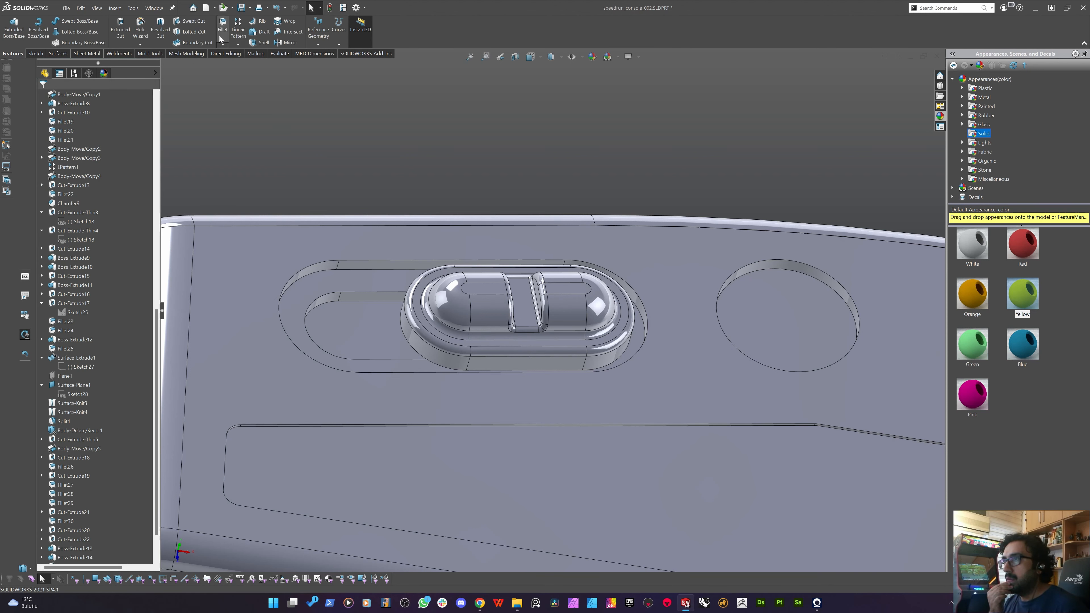
{"action": "left_click", "coordinate": [414, 351]}
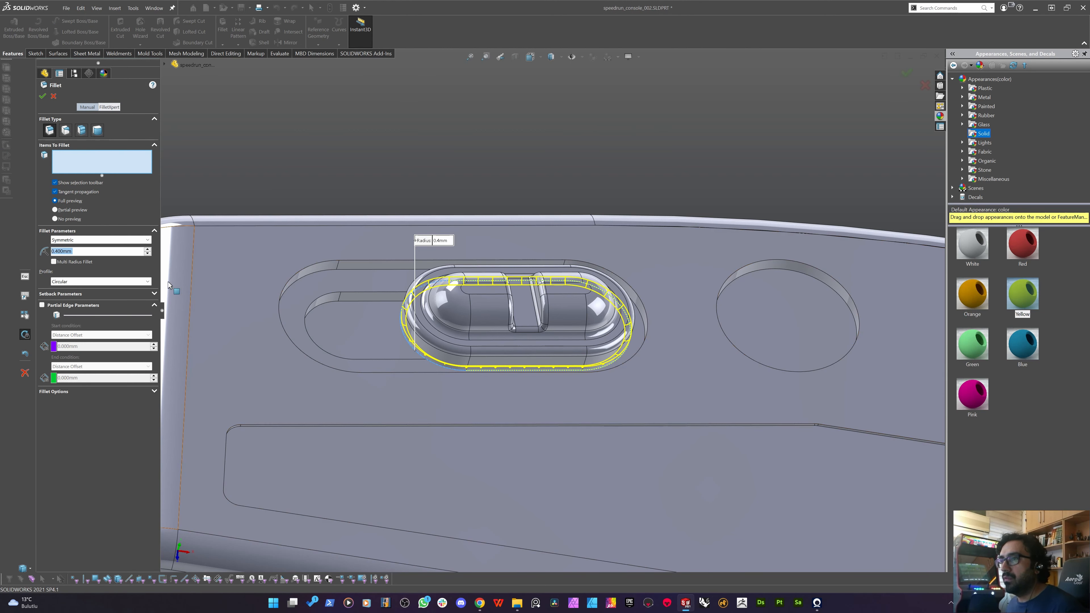
{"action": "type", "text": "0.2"}
{"action": "key", "text": "Return"}
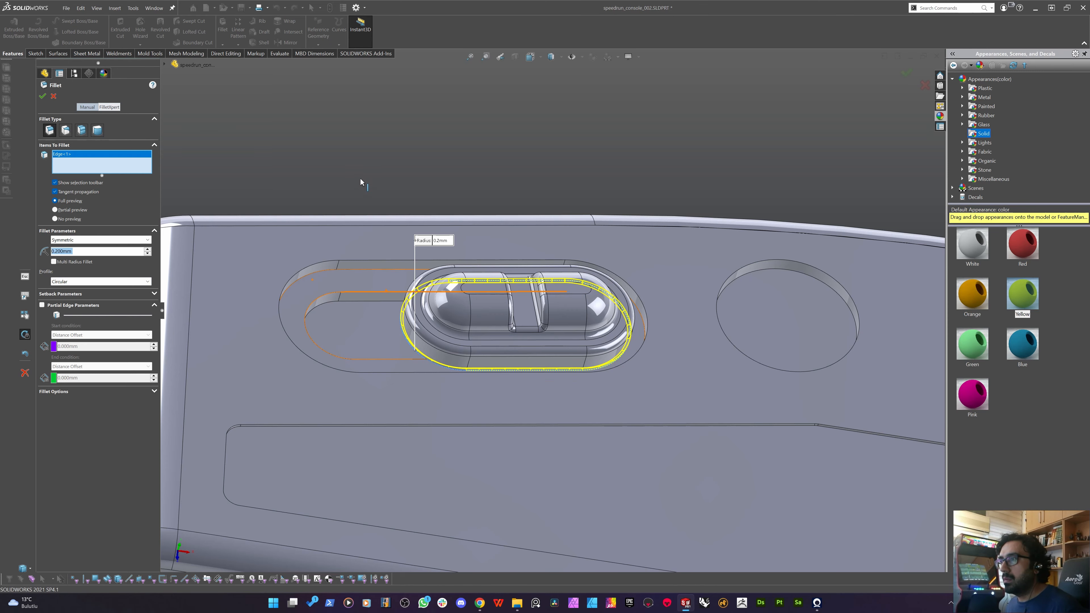
{"action": "key", "text": "Return"}
Save the console part.
{"action": "middle_click_drag", "start_coordinate": [439, 345], "coordinate": [384, 330]}
{"action": "scroll", "coordinate": [478, 344], "scroll_direction": "down", "scroll_amount": 4}
{"action": "scroll", "coordinate": [408, 327], "scroll_direction": "up", "scroll_amount": 5}
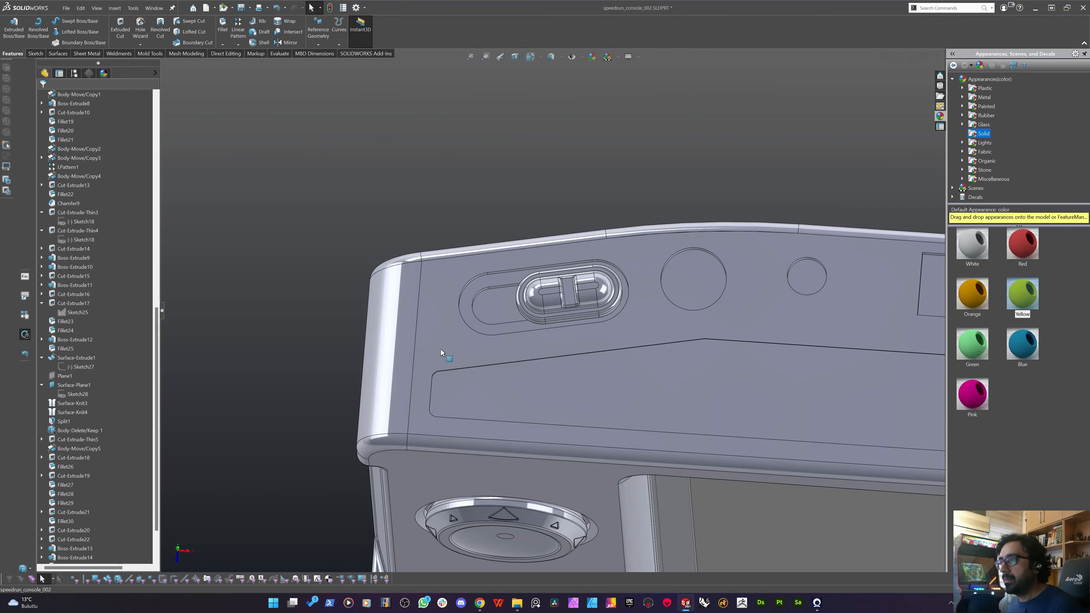
{"action": "middle_click_drag", "start_coordinate": [441, 353], "coordinate": [416, 307]}
{"action": "scroll", "coordinate": [417, 307], "scroll_direction": "up", "scroll_amount": 5}
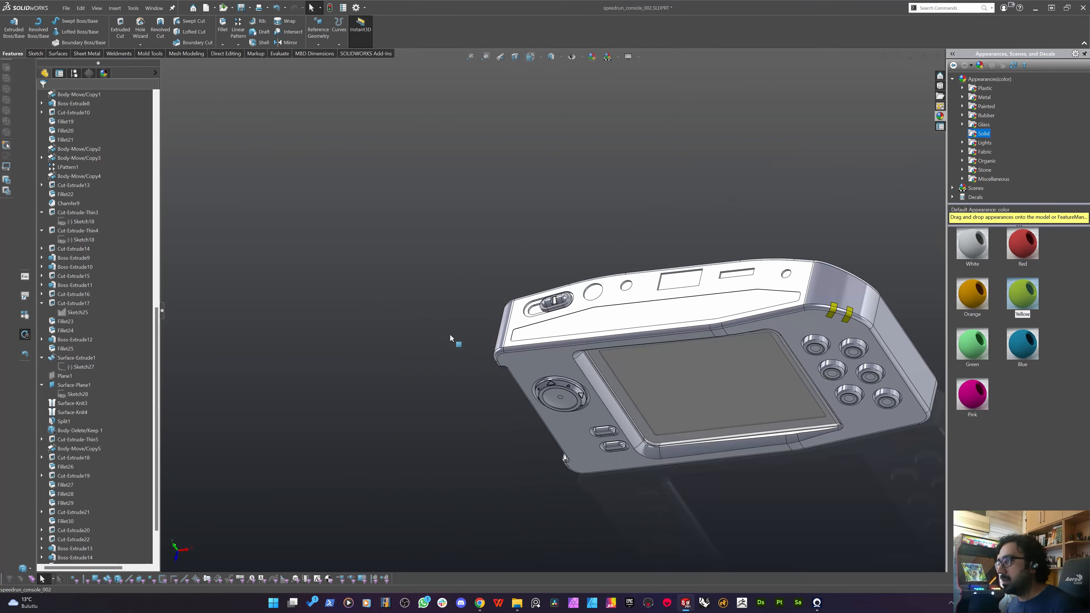
{"action": "middle_click_drag", "start_coordinate": [450, 338], "coordinate": [418, 321]}
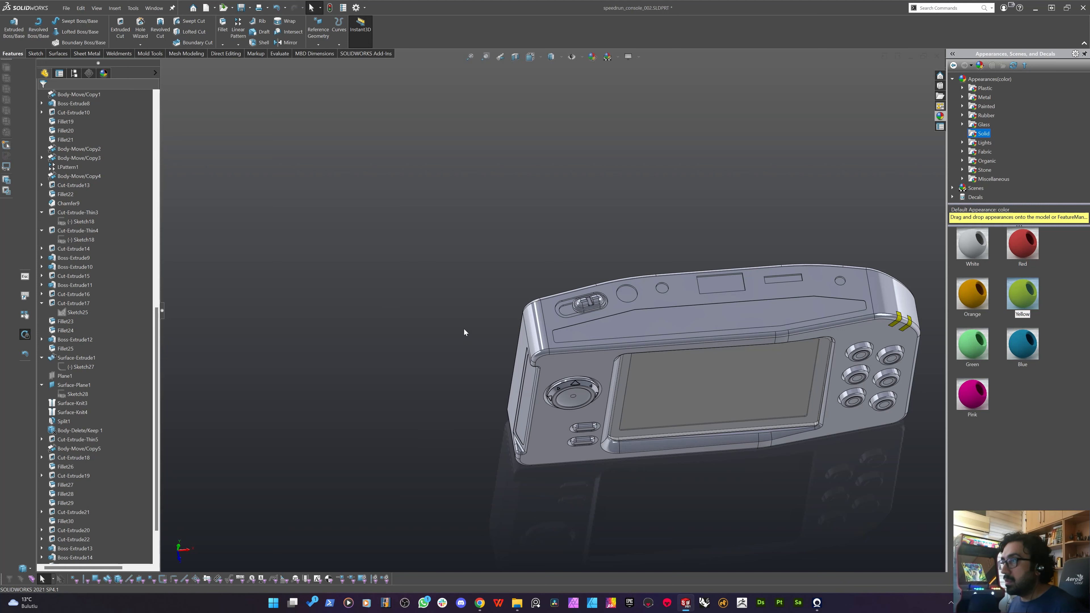
{"action": "key", "text": "ctrl+s"}
Move the S-video connector reference picture off the modelling screen.
{"action": "scroll", "coordinate": [629, 310], "scroll_direction": "down", "scroll_amount": 5}
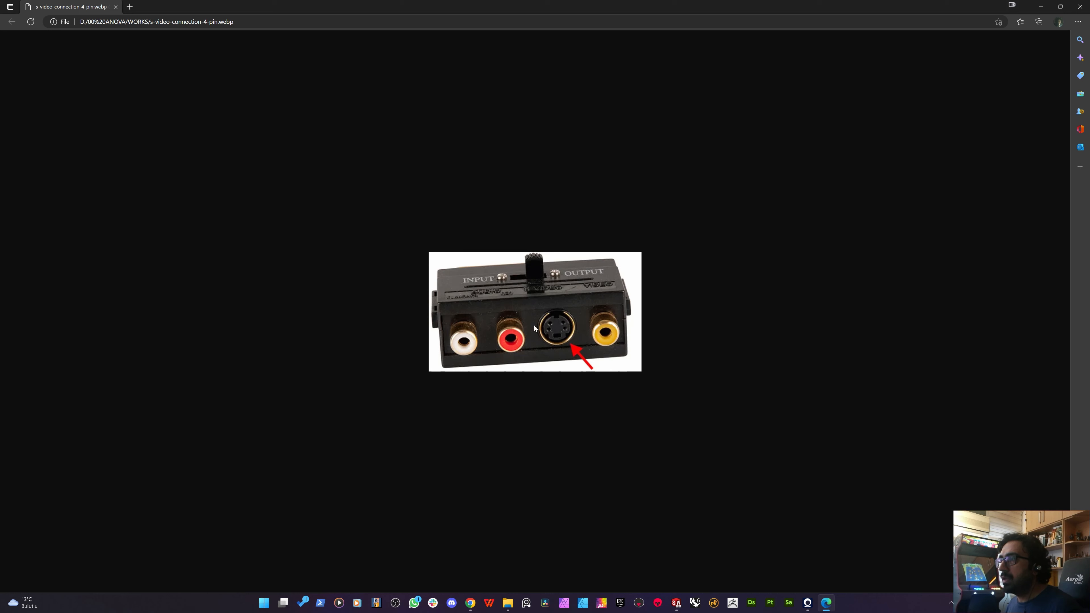
{"action": "left_click_drag", "start_coordinate": [411, 7], "coordinate": [0, 64]}
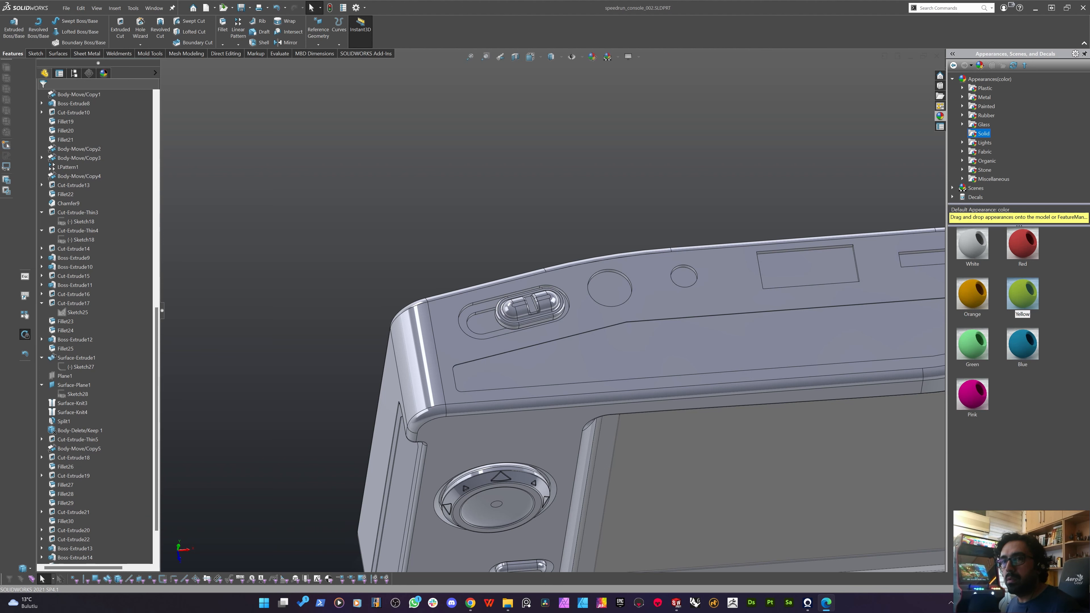
Start a sketch on the floor of the large round recess and convert its circular outline into sketch geometry.
{"action": "left_click", "coordinate": [610, 290]}
{"action": "scroll", "coordinate": [504, 284], "scroll_direction": "down", "scroll_amount": 8}
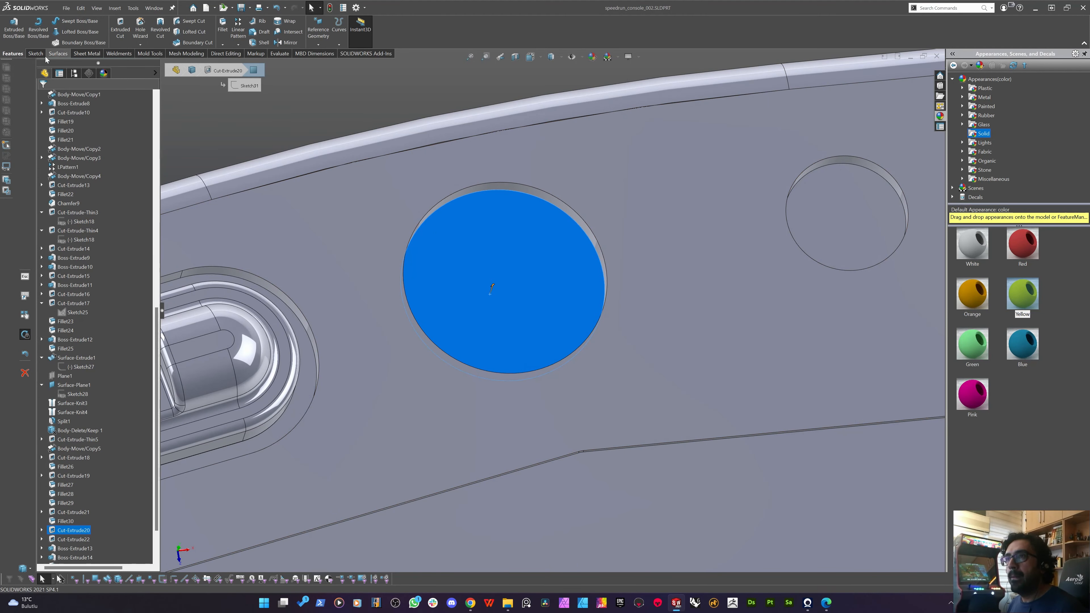
{"action": "left_click", "coordinate": [35, 53]}
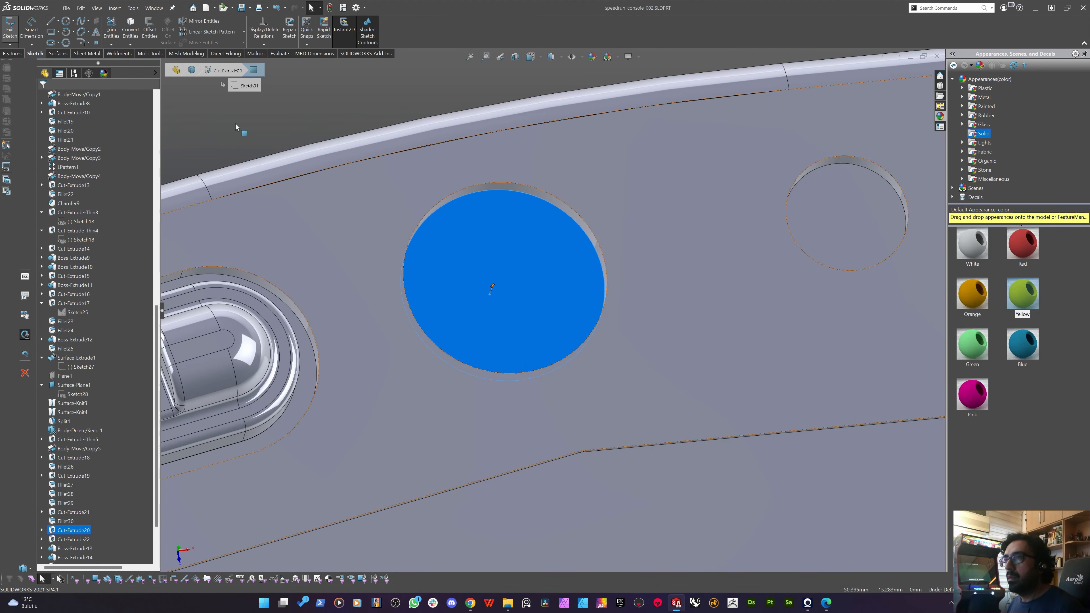
{"action": "left_click", "coordinate": [149, 30]}
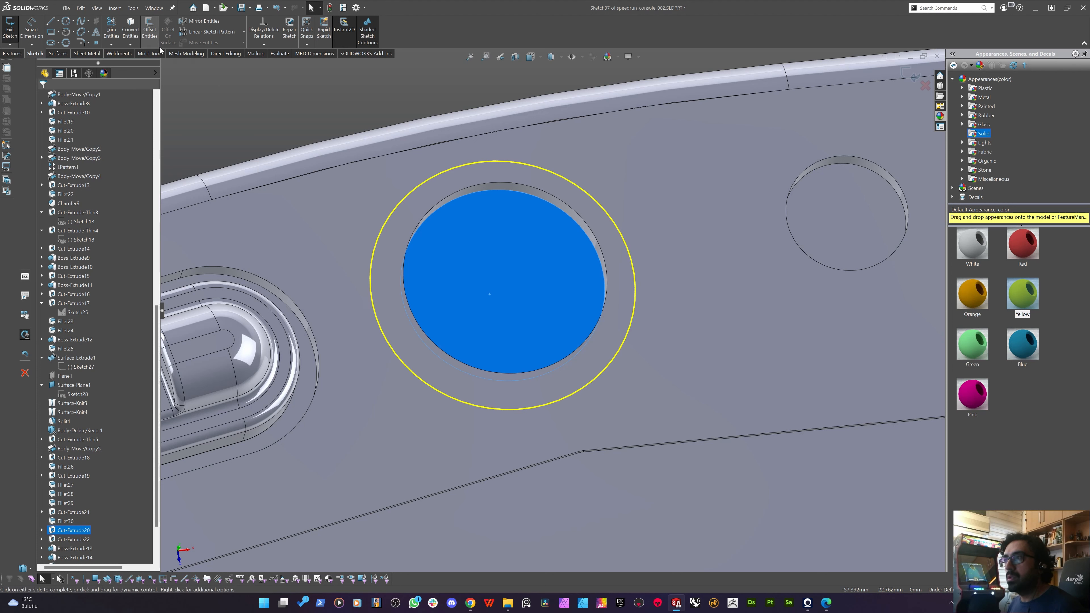
{"action": "key", "text": "Escape"}
{"action": "left_click", "coordinate": [135, 36]}
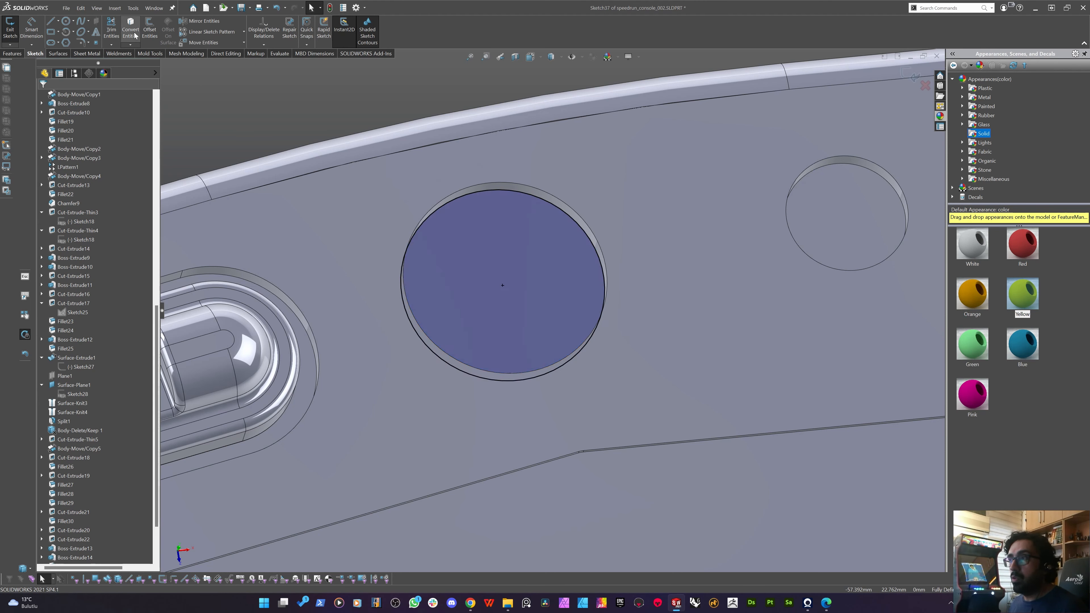
Cut the converted circle 4 mm deep into the console to deepen the large round recess.
{"action": "left_click", "coordinate": [12, 54]}
{"action": "left_click", "coordinate": [117, 29]}
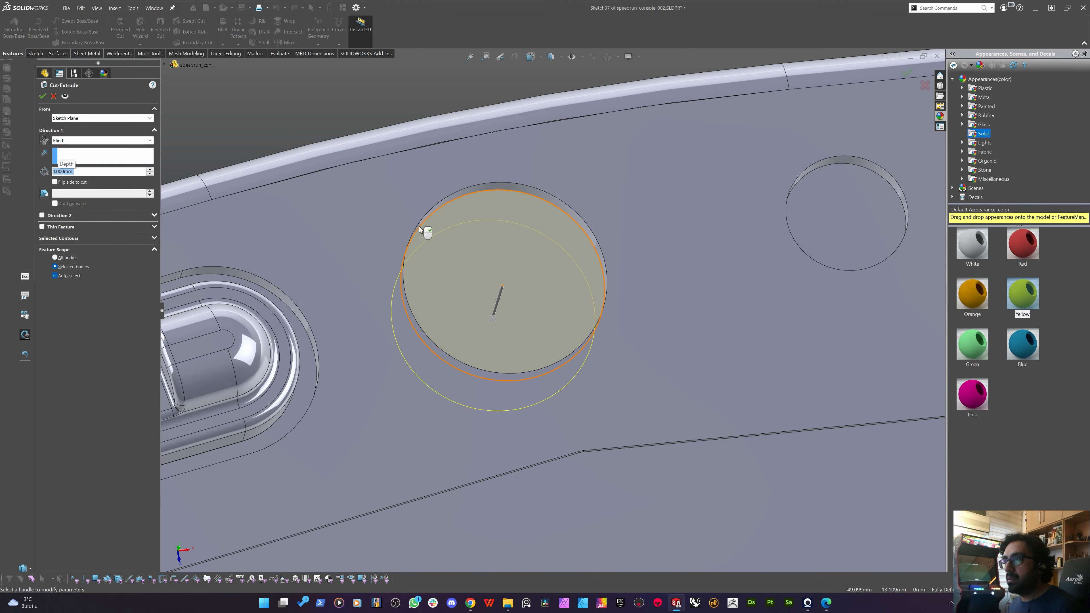
{"action": "scroll", "coordinate": [419, 226], "scroll_direction": "up", "scroll_amount": 4}
{"action": "middle_click_drag", "start_coordinate": [404, 276], "coordinate": [383, 257]}
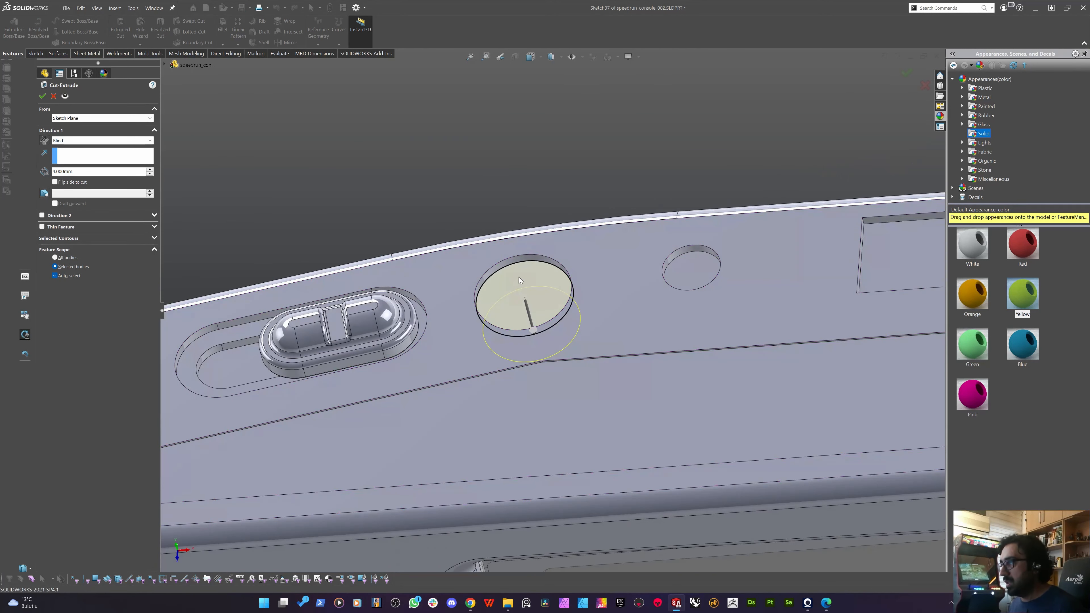
{"action": "key", "text": "Return"}
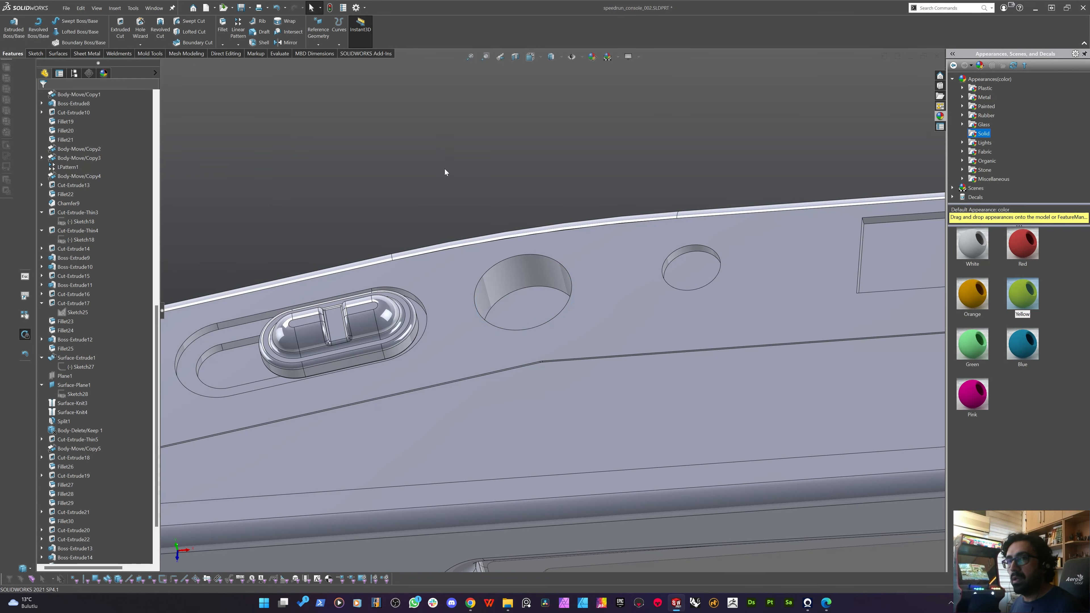
Sketch a circle on the deepened recess floor by offsetting its outline slightly inward.
{"action": "middle_click_drag", "start_coordinate": [494, 257], "coordinate": [531, 323]}
{"action": "left_click", "coordinate": [532, 323]}
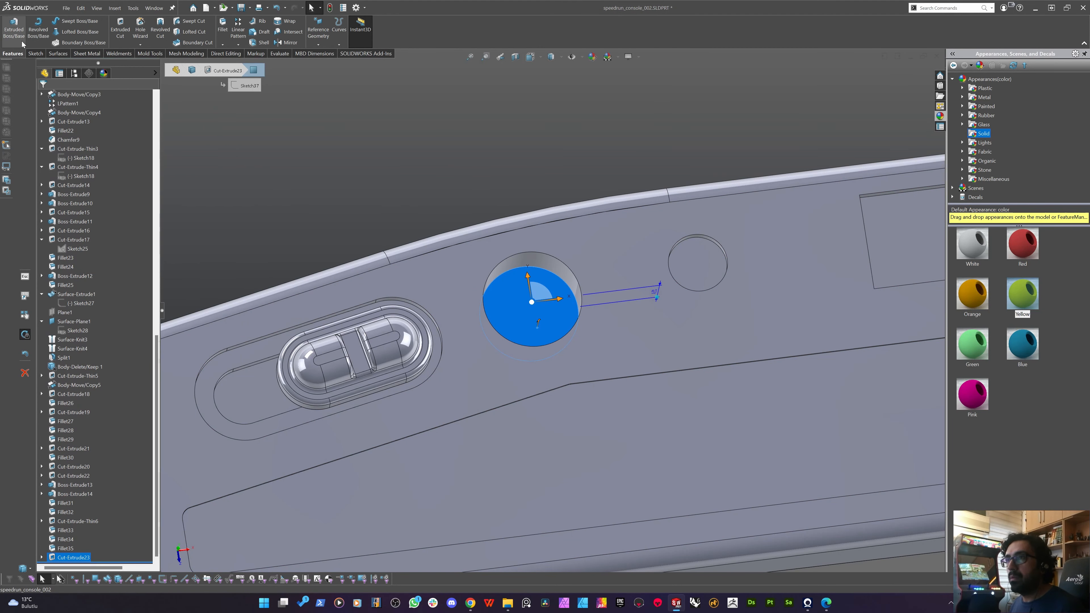
{"action": "left_click", "coordinate": [13, 31]}
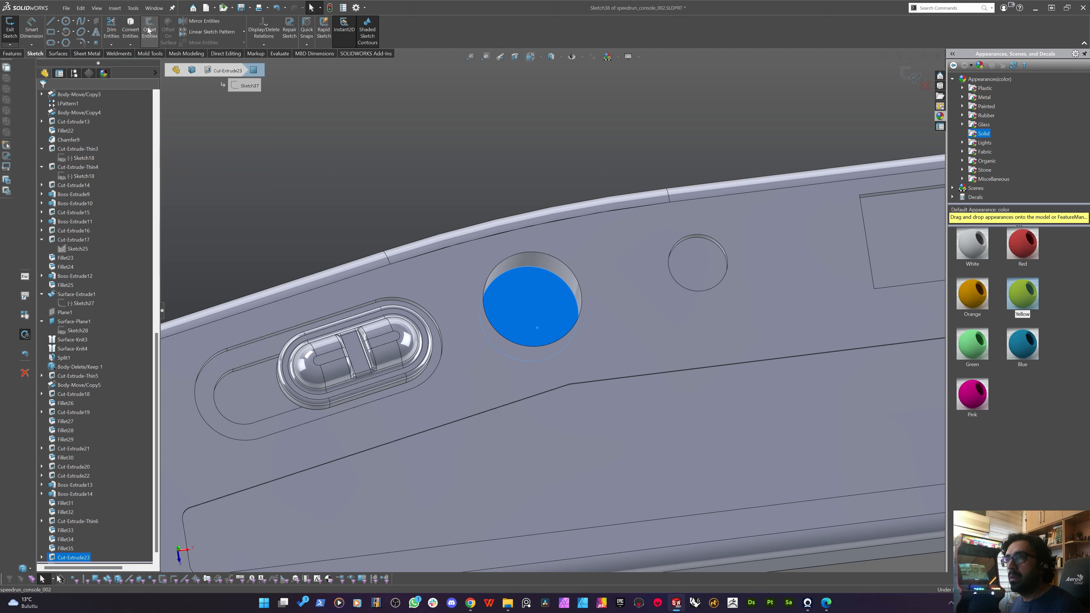
{"action": "left_click", "coordinate": [149, 30]}
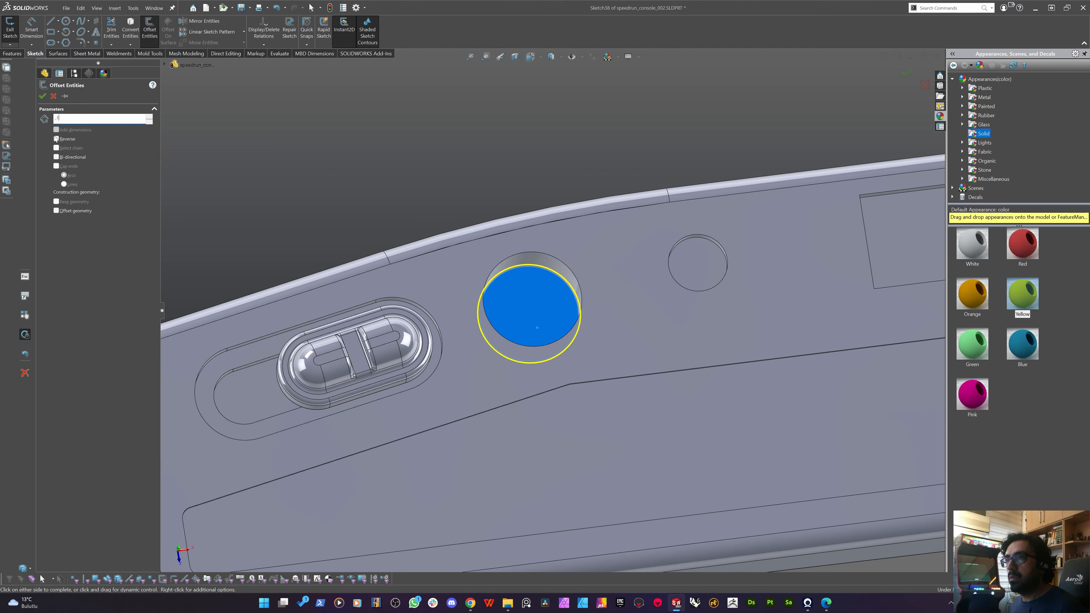
{"action": "left_click", "coordinate": [551, 356]}
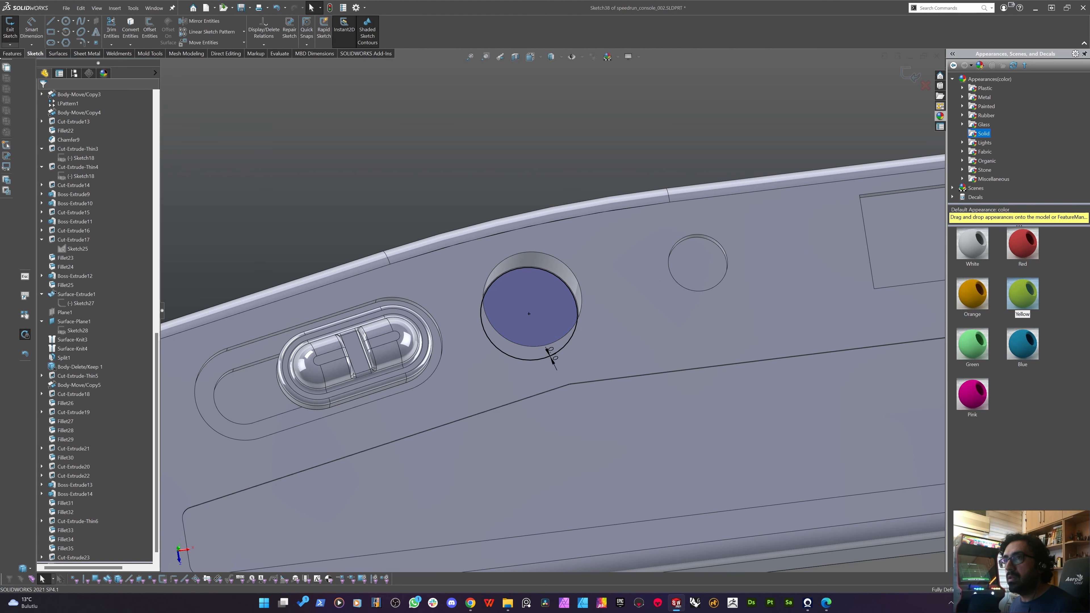
Set up a thin boss extrusion of the offset circle with a 0.5 mm wall thickened inward.
{"action": "left_click", "coordinate": [2, 55]}
{"action": "left_click", "coordinate": [6, 34]}
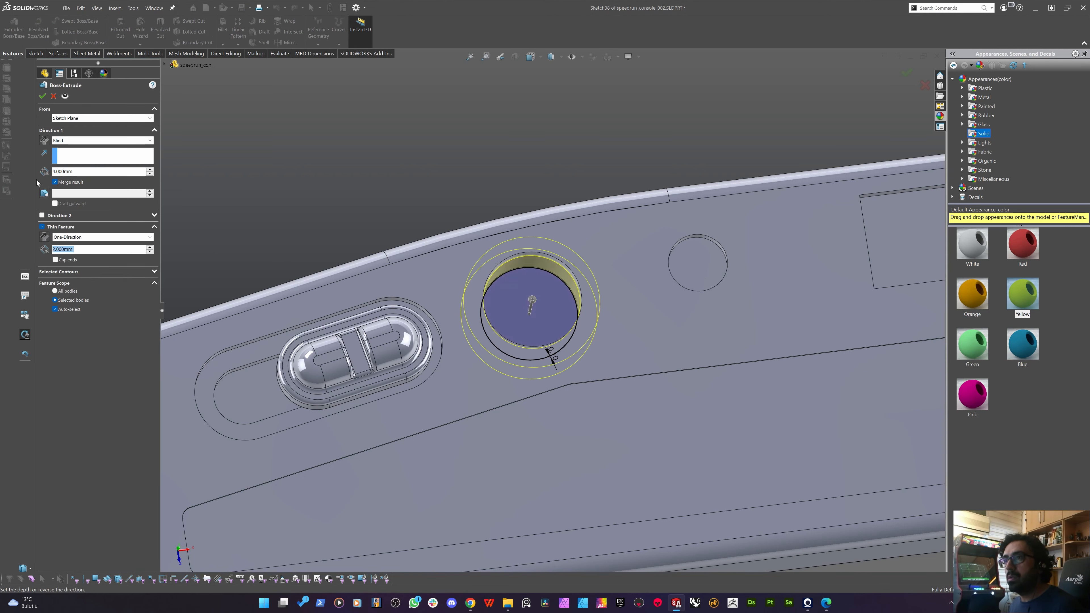
{"action": "type", "text": "1"}
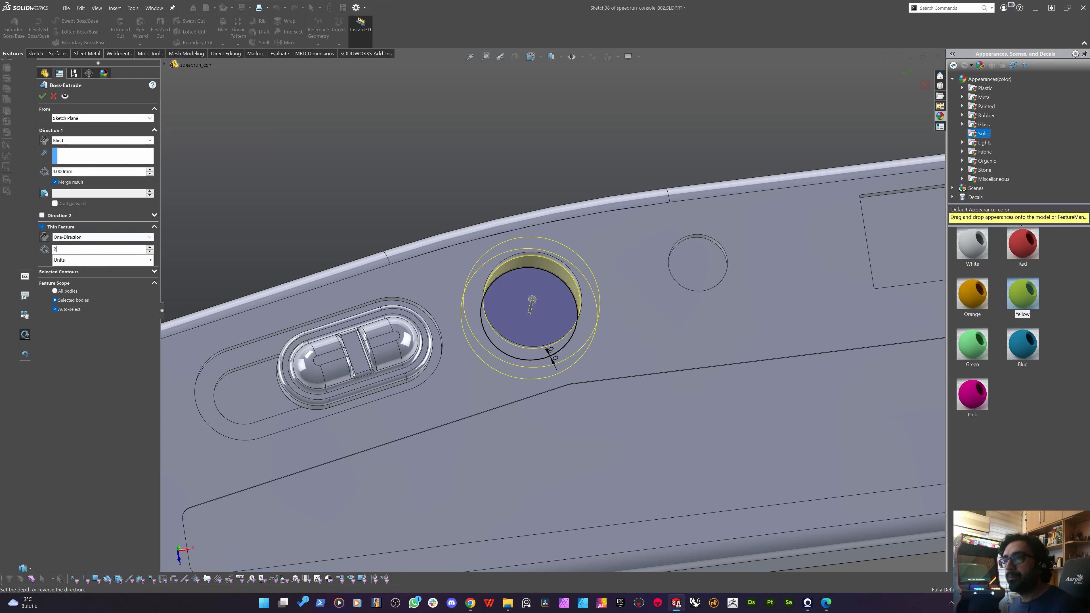
{"action": "key", "text": "Return"}
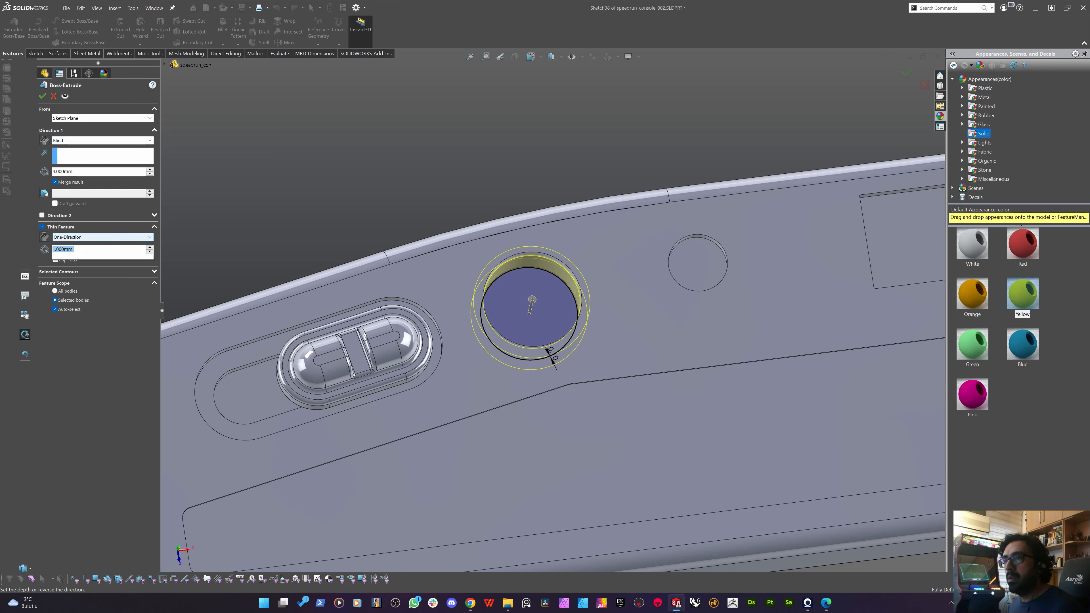
{"action": "type", "text": "0.5"}
{"action": "key", "text": "Return"}
{"action": "left_click", "coordinate": [44, 238]}
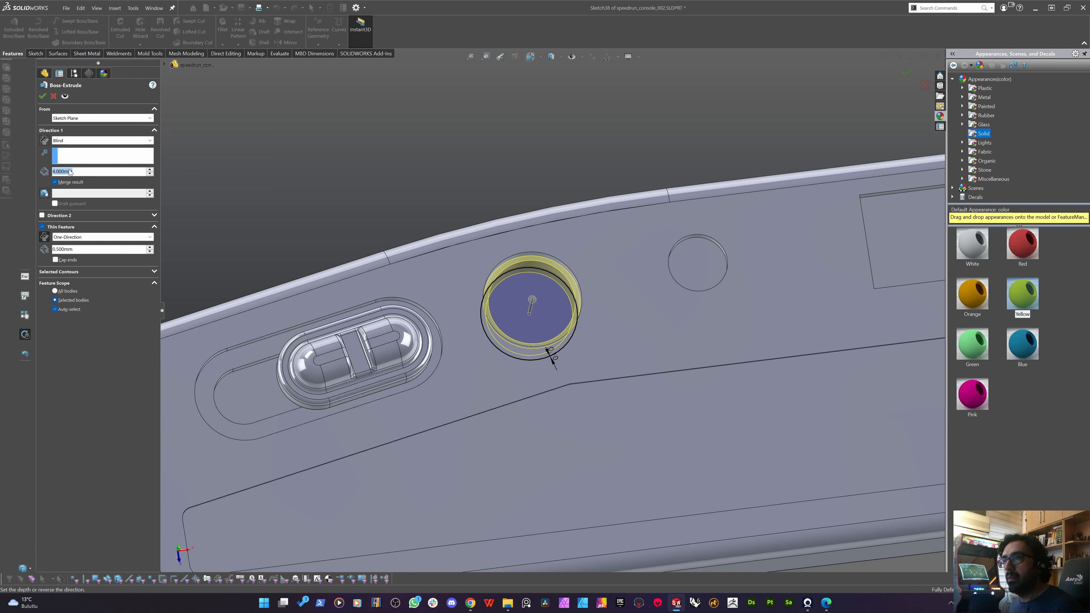
Try depths of 4.5, 5 and 6 mm for the thin ring extrusion.
{"action": "type", "text": "4.5"}
{"action": "key", "text": "Return"}
{"action": "type", "text": "5"}
{"action": "key", "text": "Return"}
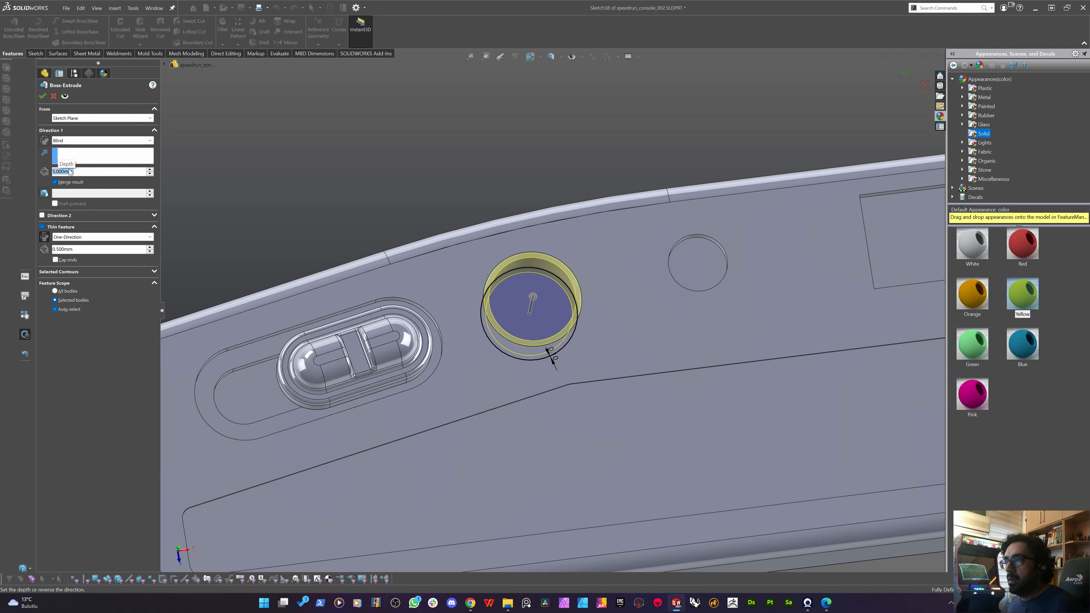
{"action": "type", "text": "6"}
{"action": "key", "text": "Return"}
{"action": "middle_click_drag", "start_coordinate": [465, 270], "coordinate": [444, 183]}
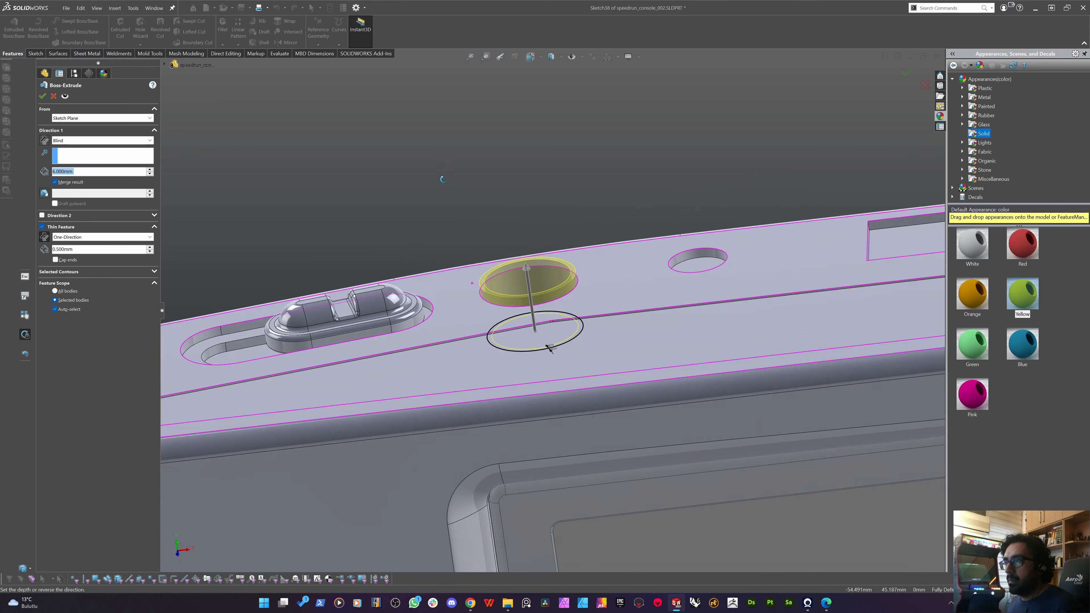
Set the ring's depth to 5.1 mm and extrude it as a separate body without merging.
{"action": "type", "text": "5"}
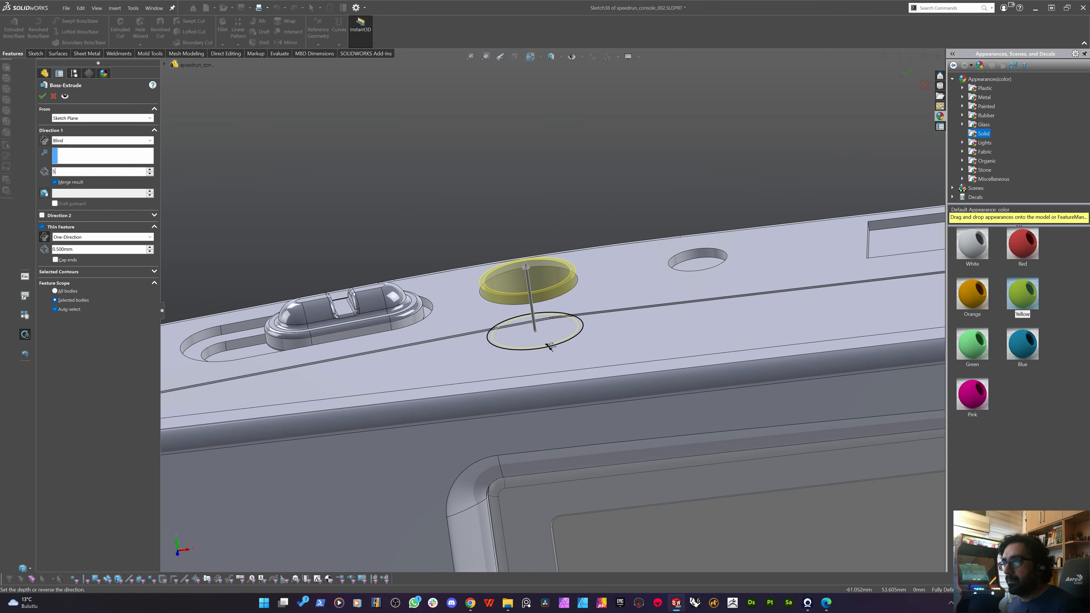
{"action": "key", "text": "Return"}
{"action": "type", "text": "4,"}
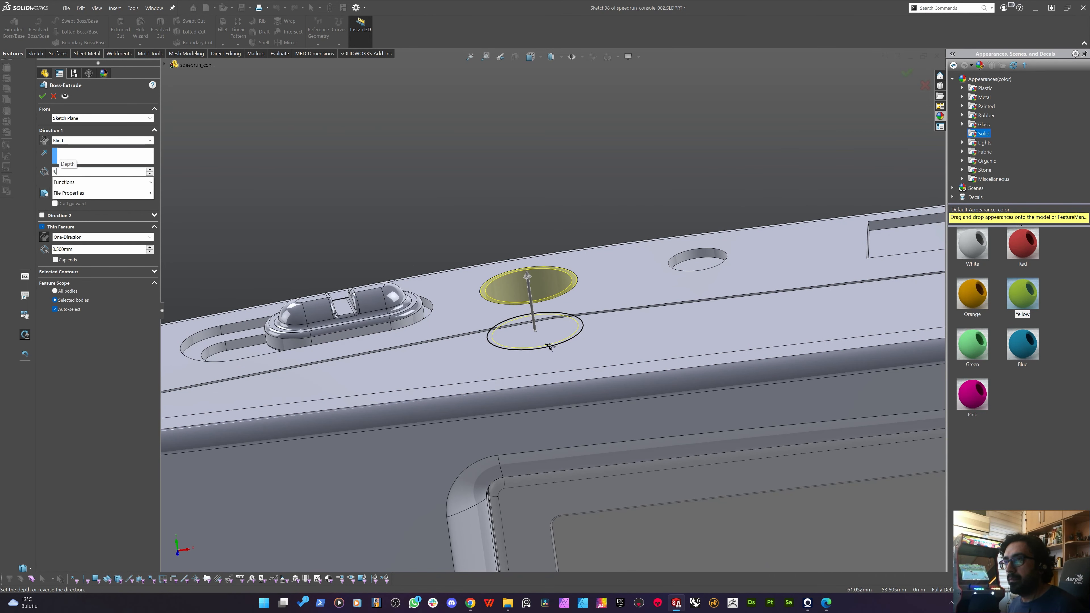
{"action": "key", "text": "BackSpace"}
{"action": "key", "text": "BackSpace"}
{"action": "type", "text": "5.1"}
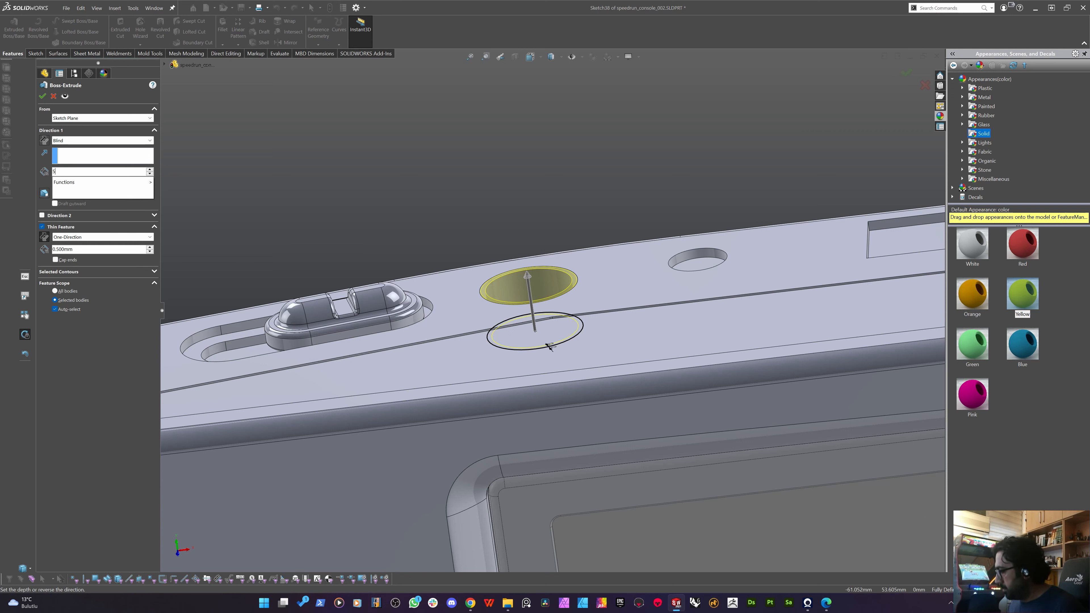
{"action": "key", "text": "Return"}
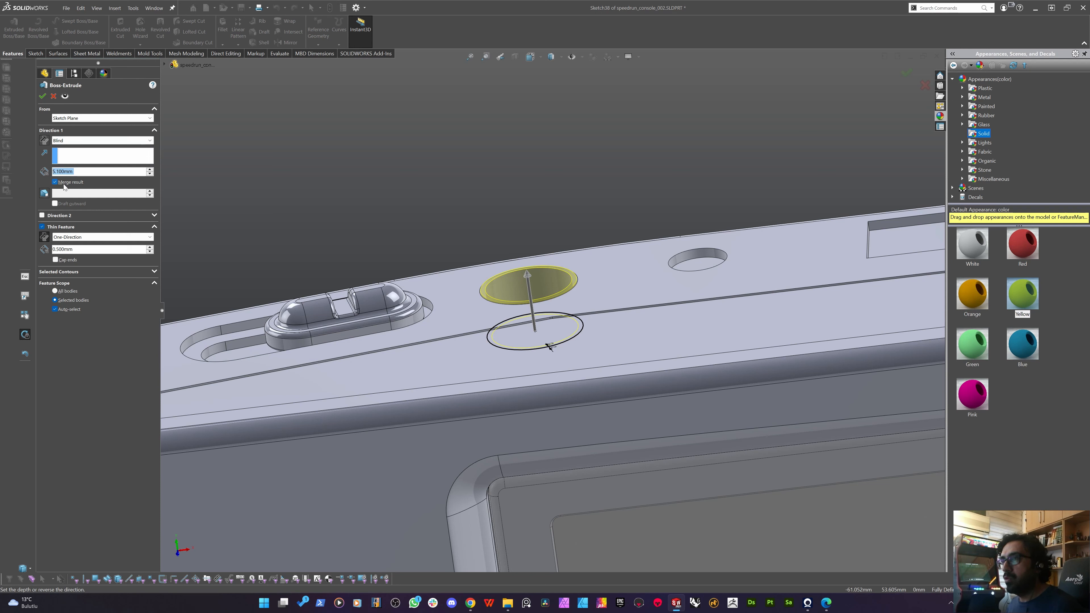
{"action": "left_click", "coordinate": [63, 182]}
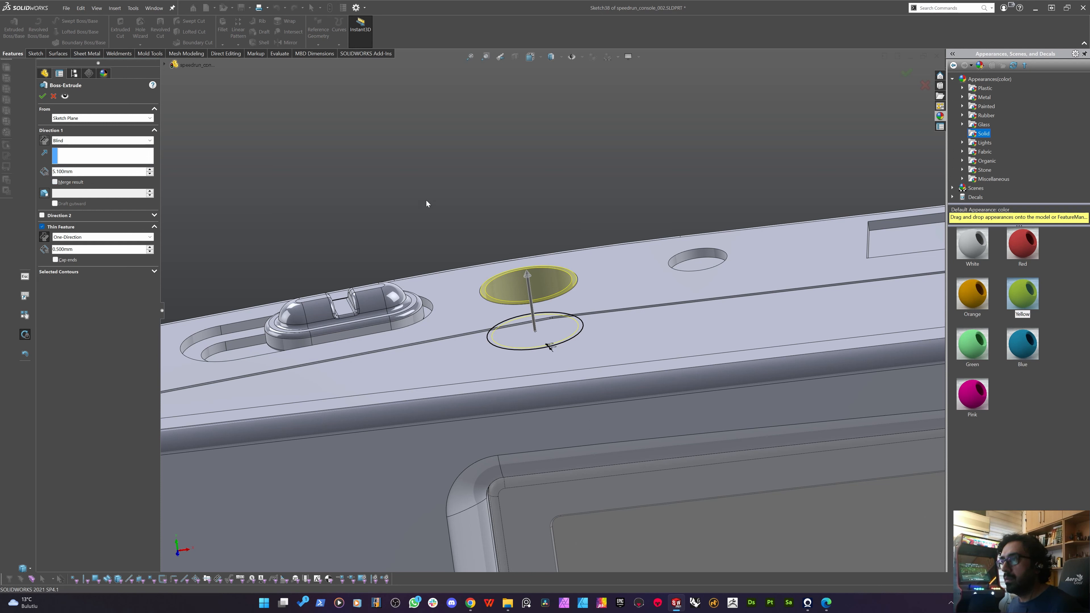
{"action": "key", "text": "Return"}
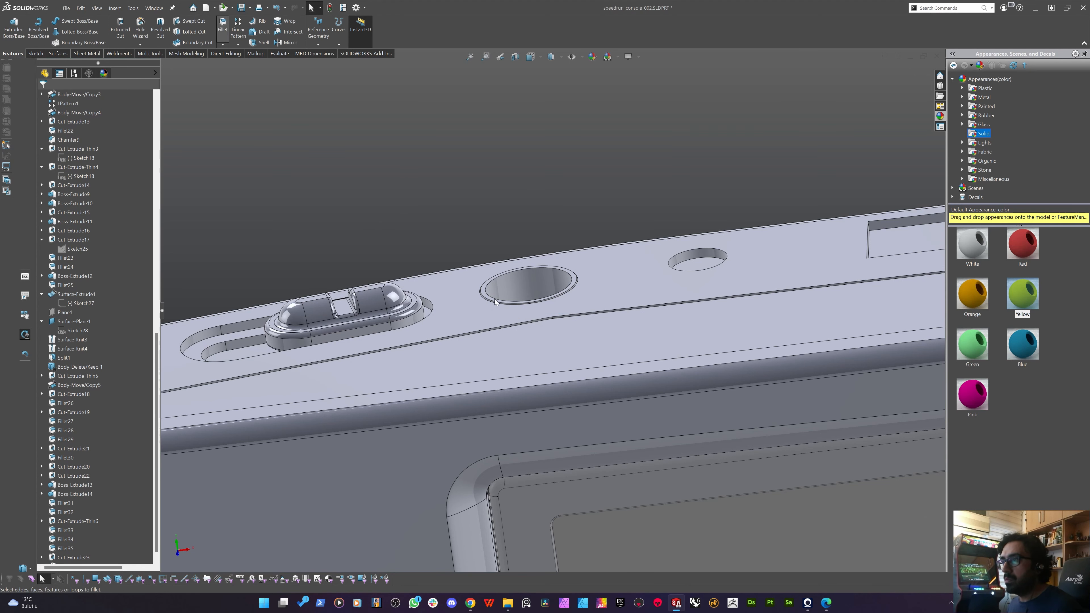
Fillet the inner and outer top edges of the connector ring with a 0.2 mm radius.
{"action": "scroll", "coordinate": [494, 303], "scroll_direction": "down", "scroll_amount": 8}
{"action": "left_click", "coordinate": [422, 337]}
{"action": "left_click", "coordinate": [434, 322]}
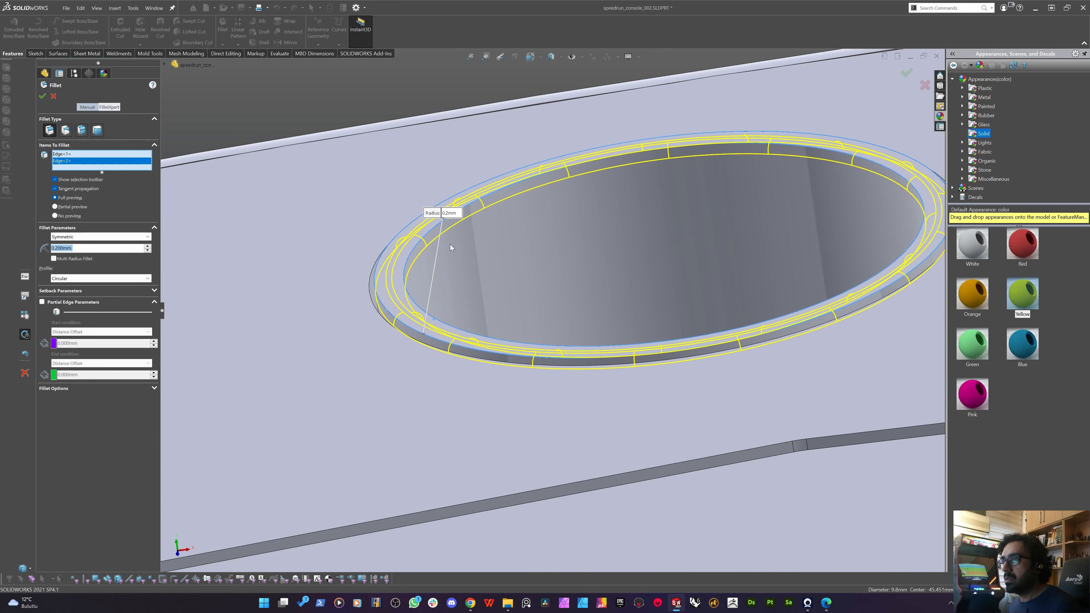
{"action": "key", "text": "Return"}
Sketch an upright centre rectangle about 0.7 by 4.2 mm on the round recess floor, centred on the upper edge of its circle.
{"action": "scroll", "coordinate": [458, 239], "scroll_direction": "up", "scroll_amount": 5}
{"action": "mouse_move", "coordinate": [477, 258]}
{"action": "middle_mouse_down"}
{"action": "mouse_move", "coordinate": [464, 307]}
{"action": "mouse_move", "coordinate": [473, 353]}
{"action": "mouse_move", "coordinate": [485, 356]}
{"action": "middle_mouse_up"}
{"action": "left_click", "coordinate": [591, 386]}
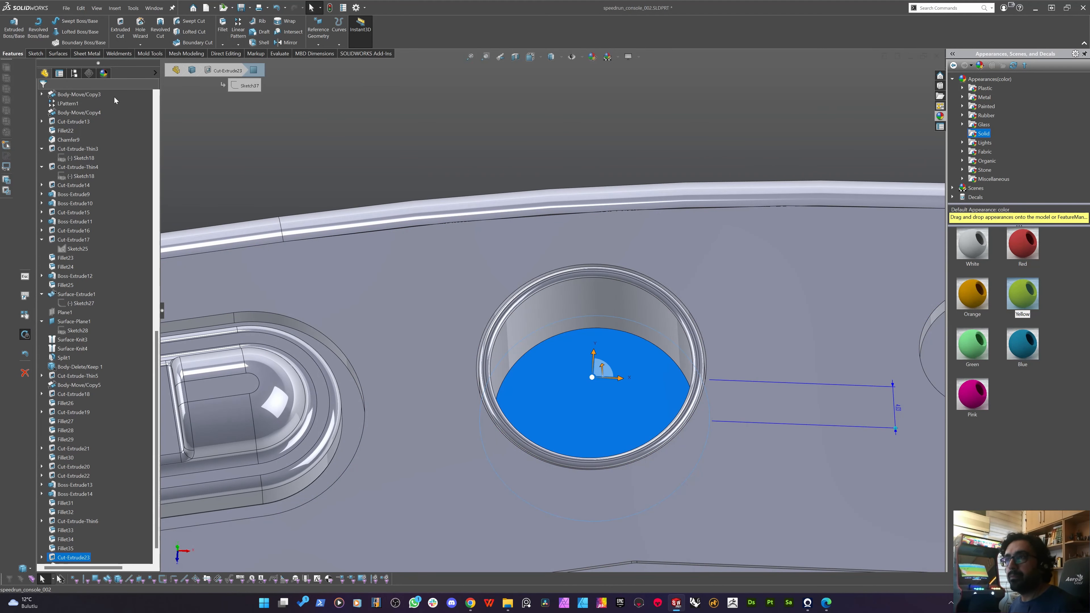
{"action": "left_click", "coordinate": [36, 53]}
{"action": "left_click", "coordinate": [10, 27]}
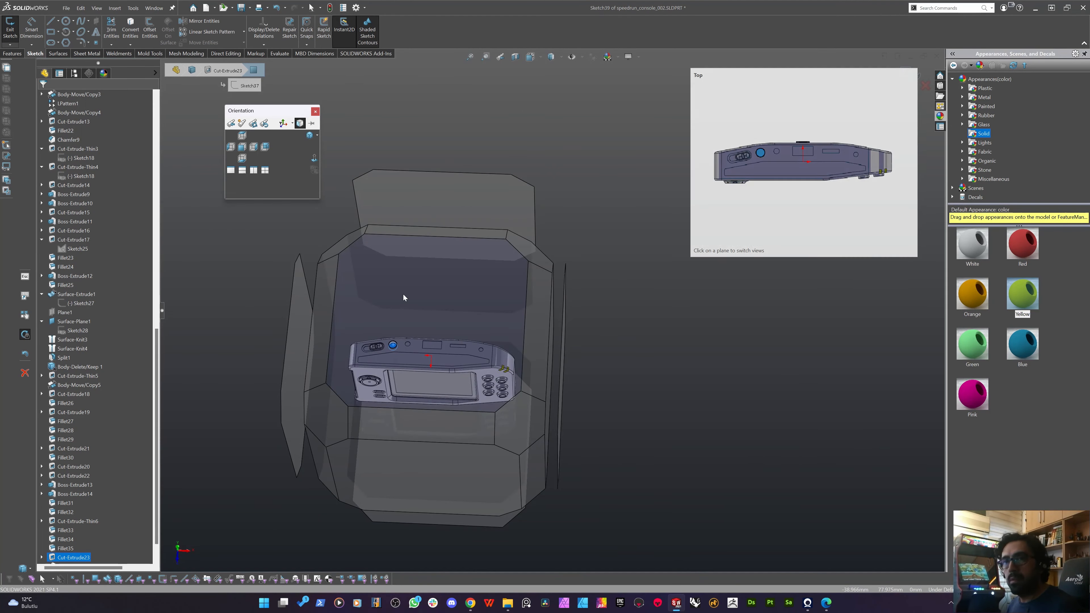
{"action": "left_click", "coordinate": [411, 288]}
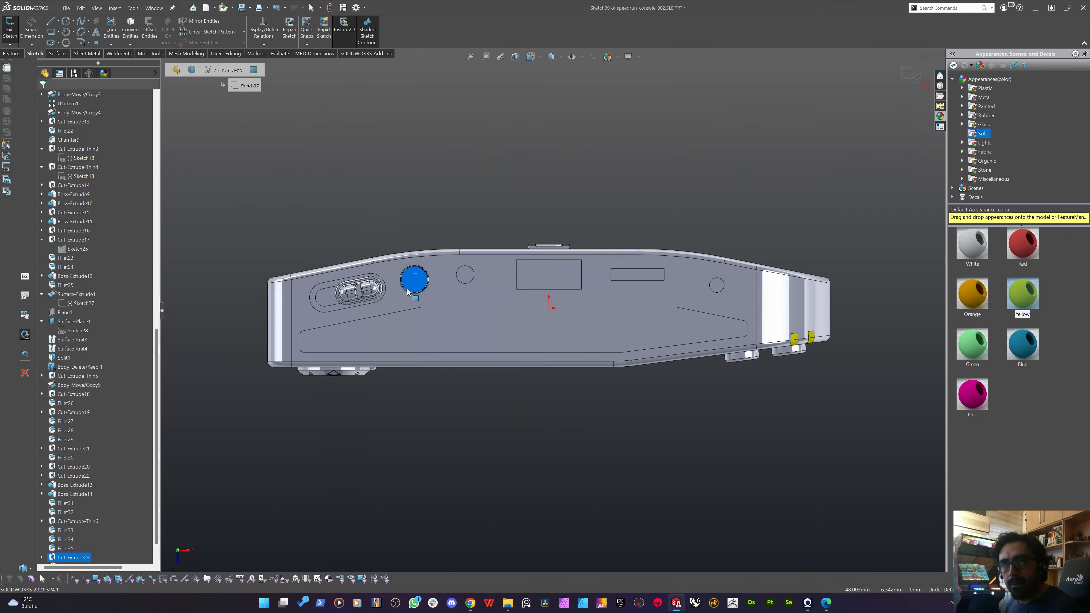
{"action": "scroll", "coordinate": [395, 282], "scroll_direction": "down", "scroll_amount": 10}
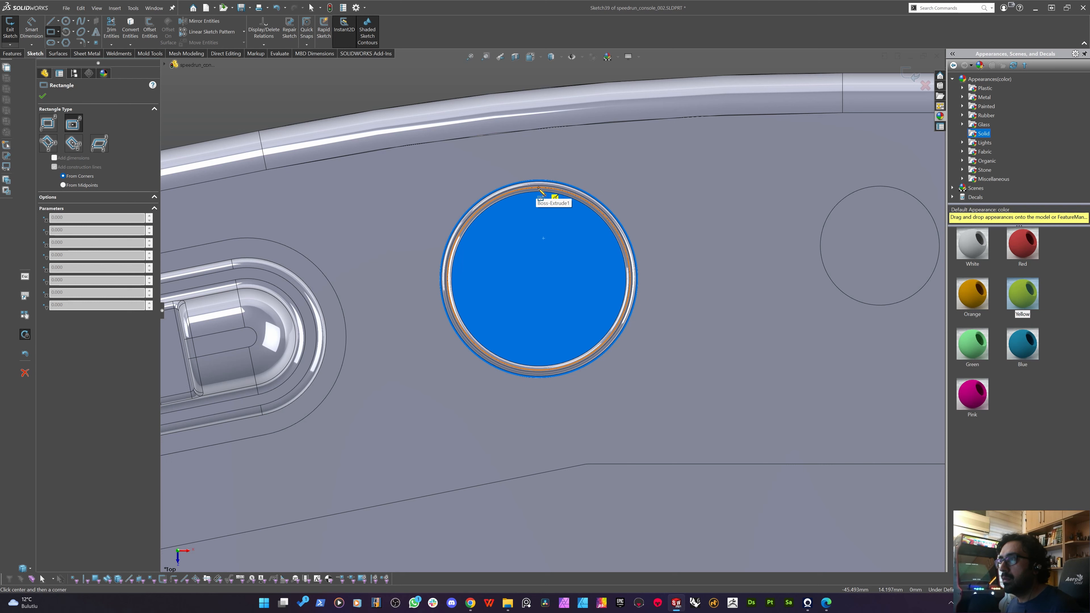
{"action": "left_click", "coordinate": [540, 193]}
{"action": "left_click", "coordinate": [545, 145]}
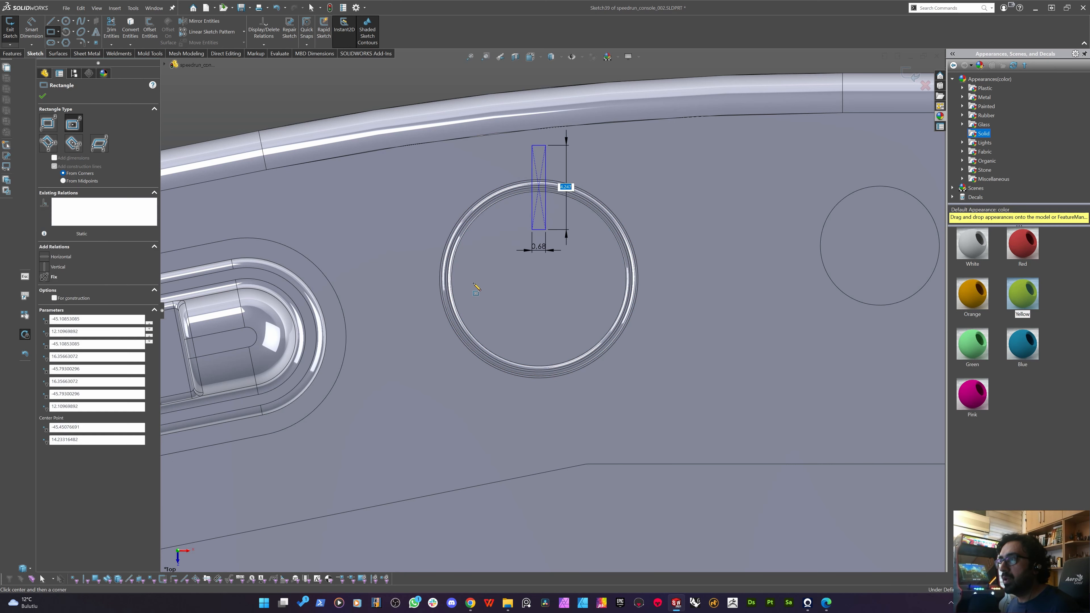
{"action": "right_click_drag", "start_coordinate": [433, 297], "coordinate": [435, 266]}
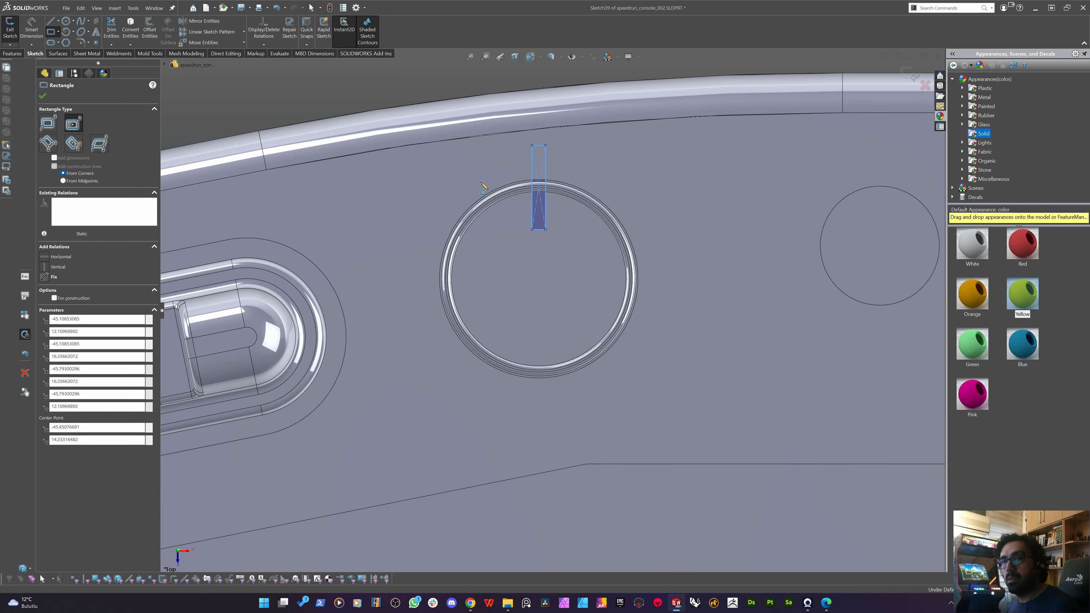
Dimension the width of the narrow rectangle crossing the ring's upper edge and set it to 3 mm.
{"action": "left_click", "coordinate": [538, 145]}
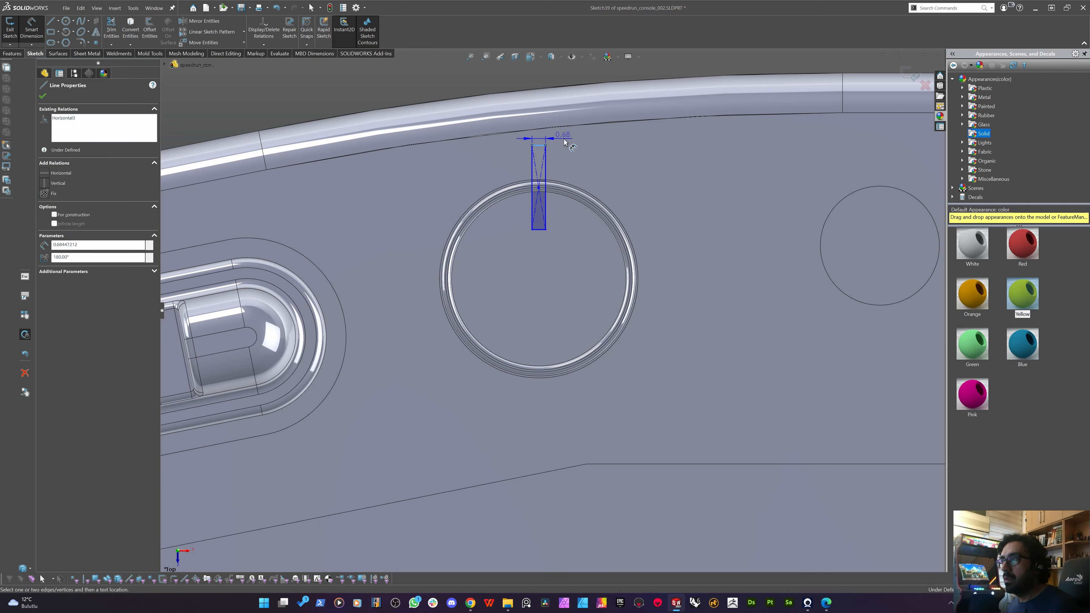
{"action": "left_click", "coordinate": [565, 142]}
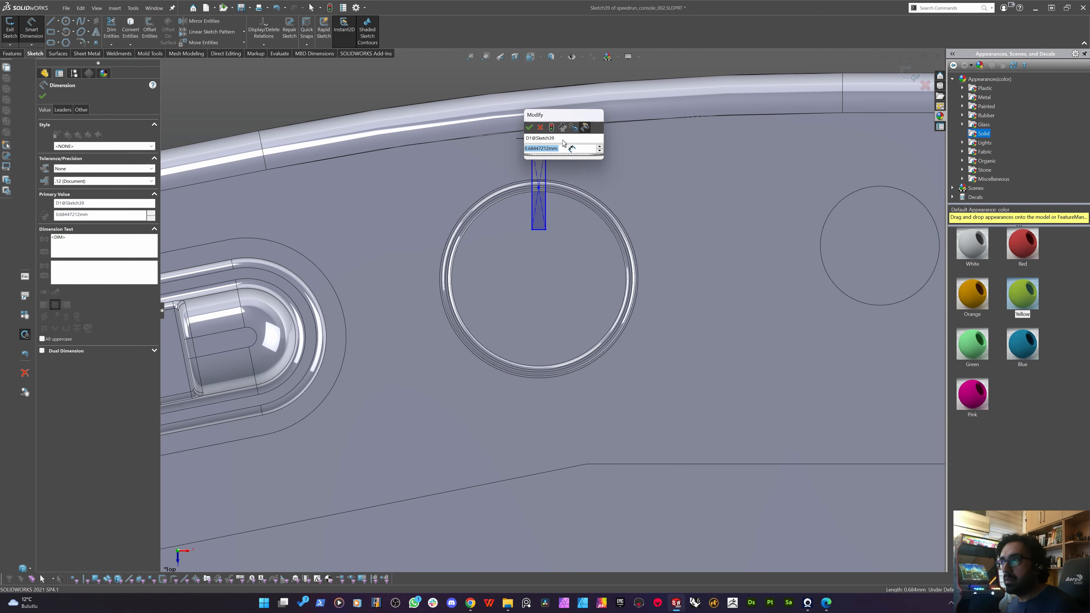
{"action": "type", "text": "3"}
{"action": "key", "text": "Escape"}
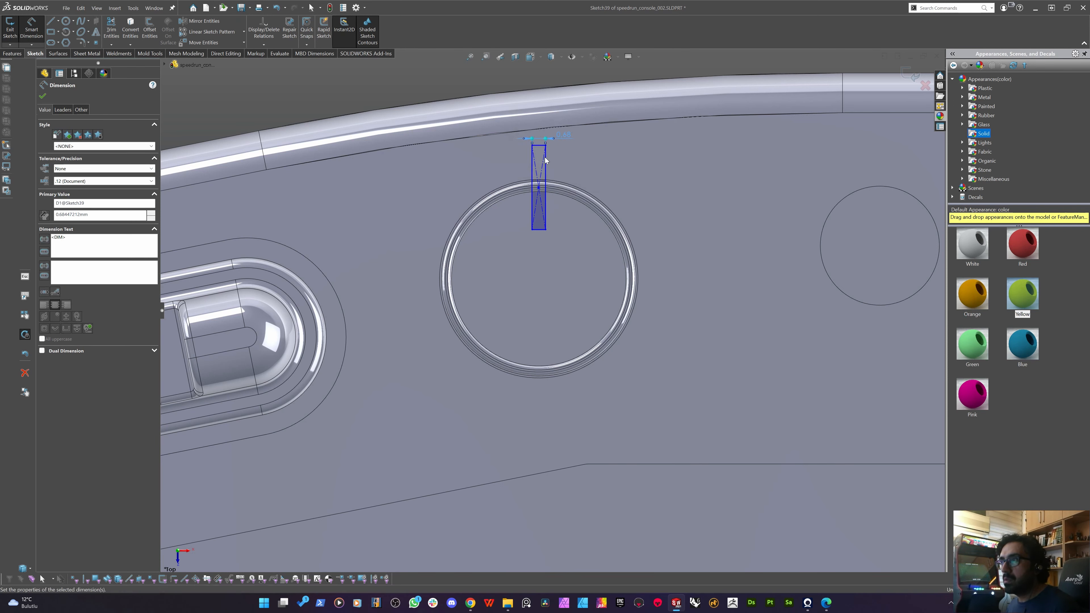
Cut-extrude the rectangle 10.1 mm in the reversed direction, limiting the feature scope to the ring body only.
{"action": "middle_click_drag", "start_coordinate": [404, 321], "coordinate": [414, 263]}
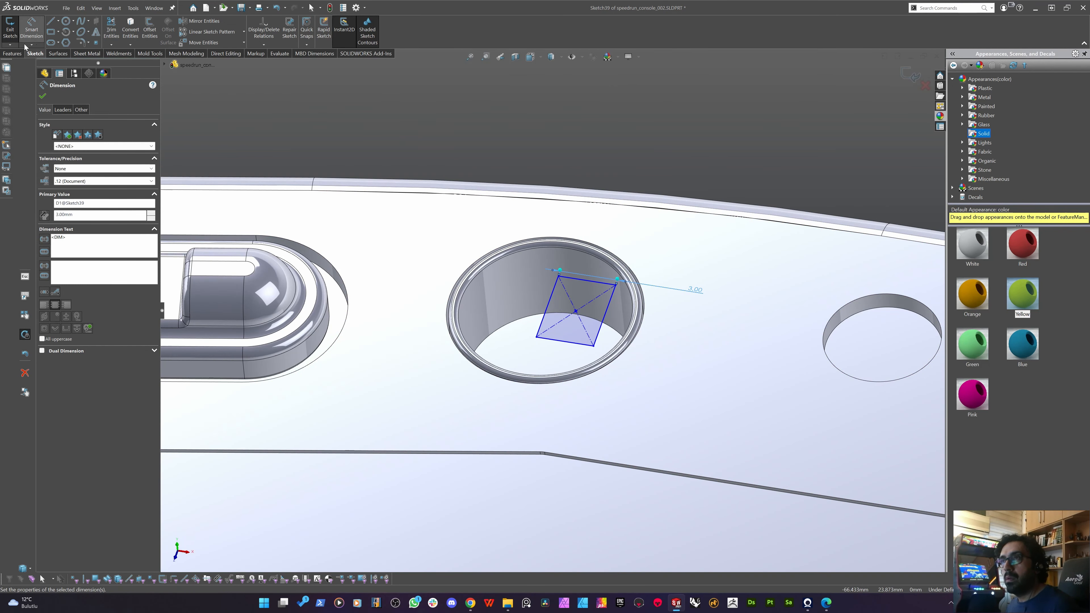
{"action": "left_click", "coordinate": [11, 54]}
{"action": "left_click", "coordinate": [121, 29]}
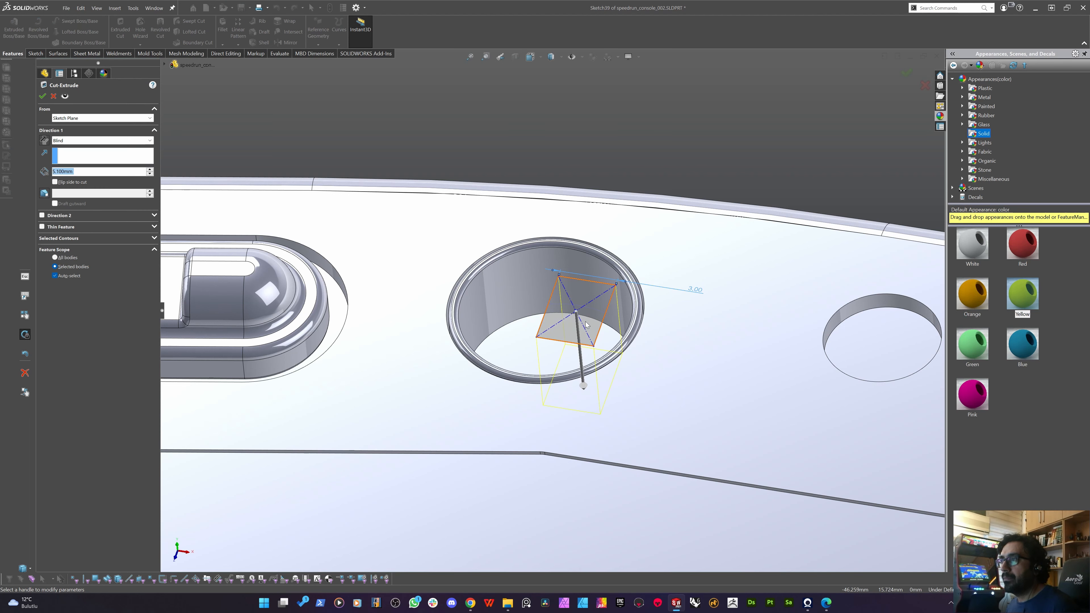
{"action": "left_click_drag", "start_coordinate": [570, 346], "coordinate": [481, 286]}
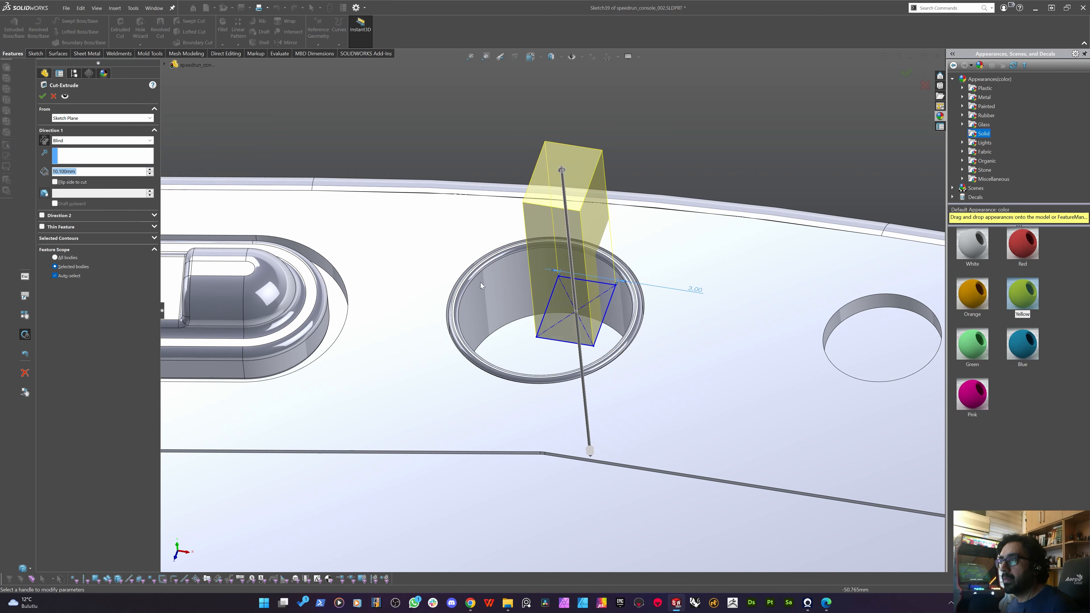
{"action": "left_click", "coordinate": [72, 275]}
{"action": "left_click", "coordinate": [526, 281]}
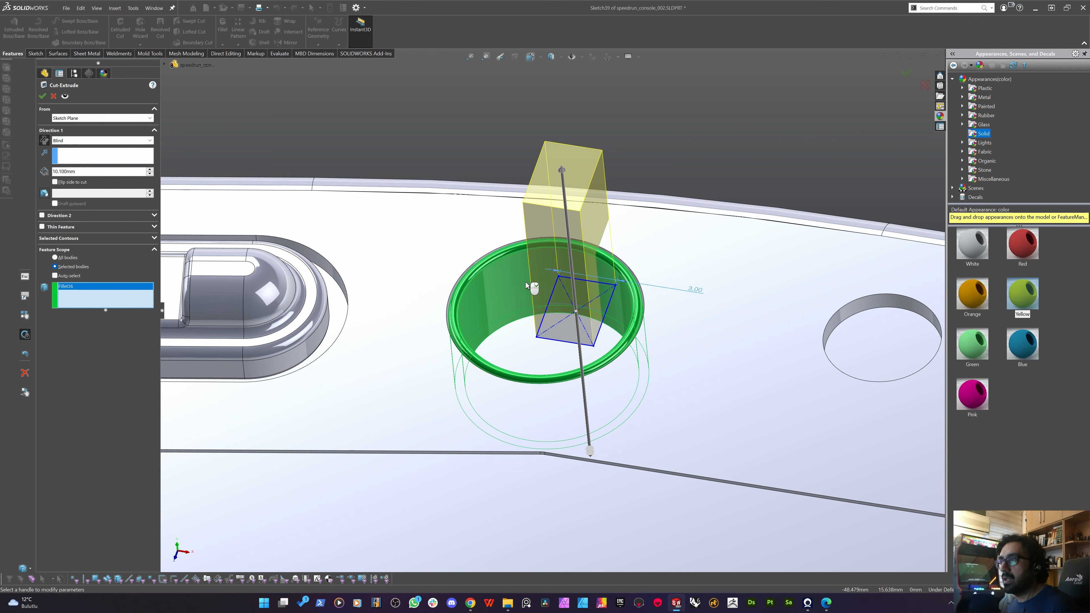
{"action": "right_click", "coordinate": [537, 274]}
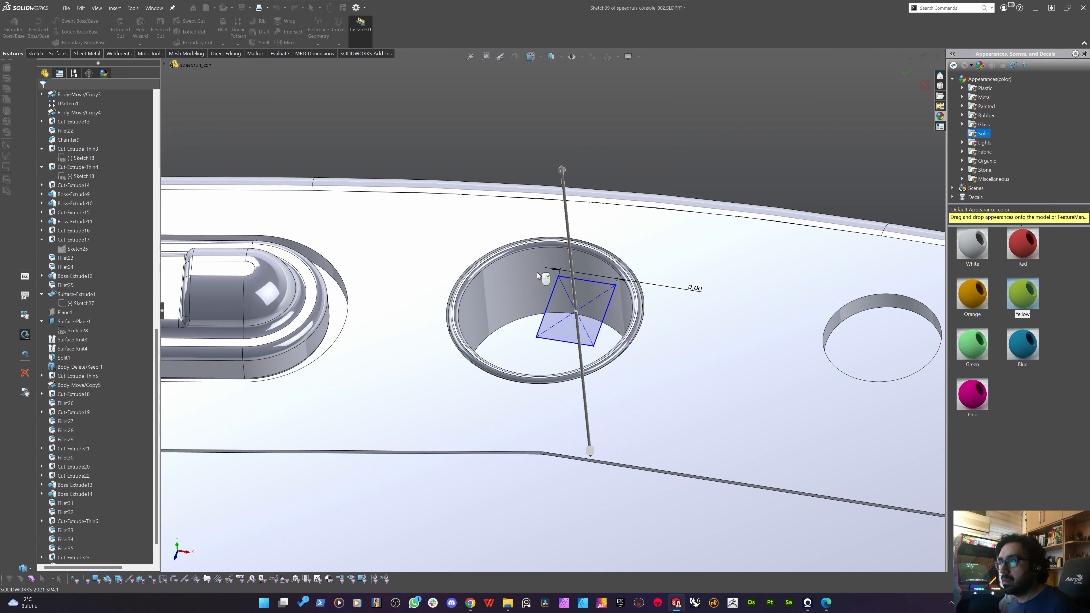
{"action": "middle_click_drag", "start_coordinate": [487, 232], "coordinate": [536, 319]}
{"action": "left_click", "coordinate": [536, 318]}
{"action": "left_click", "coordinate": [37, 52]}
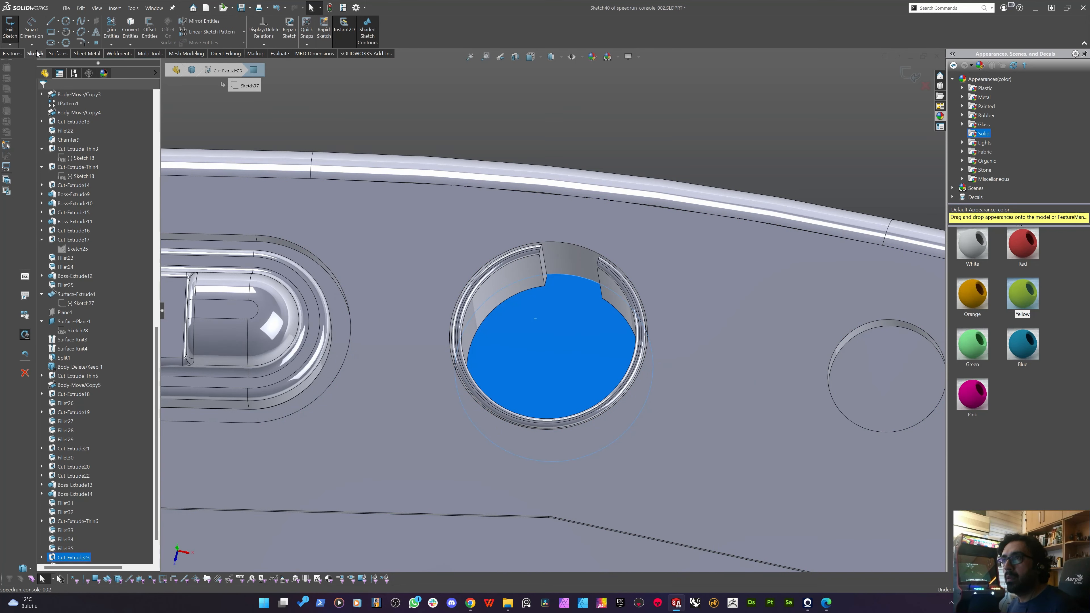
{"action": "key", "text": "Escape"}
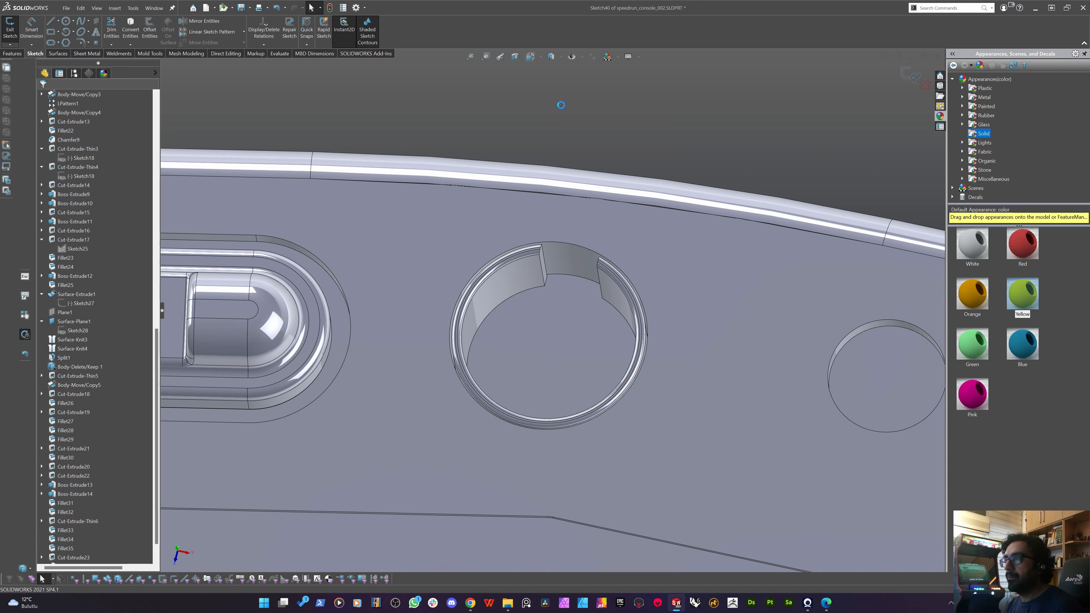
Start a sketch on the circular floor face inside the notched ring and offset its round edge 1 mm inward.
{"action": "left_click", "coordinate": [575, 302]}
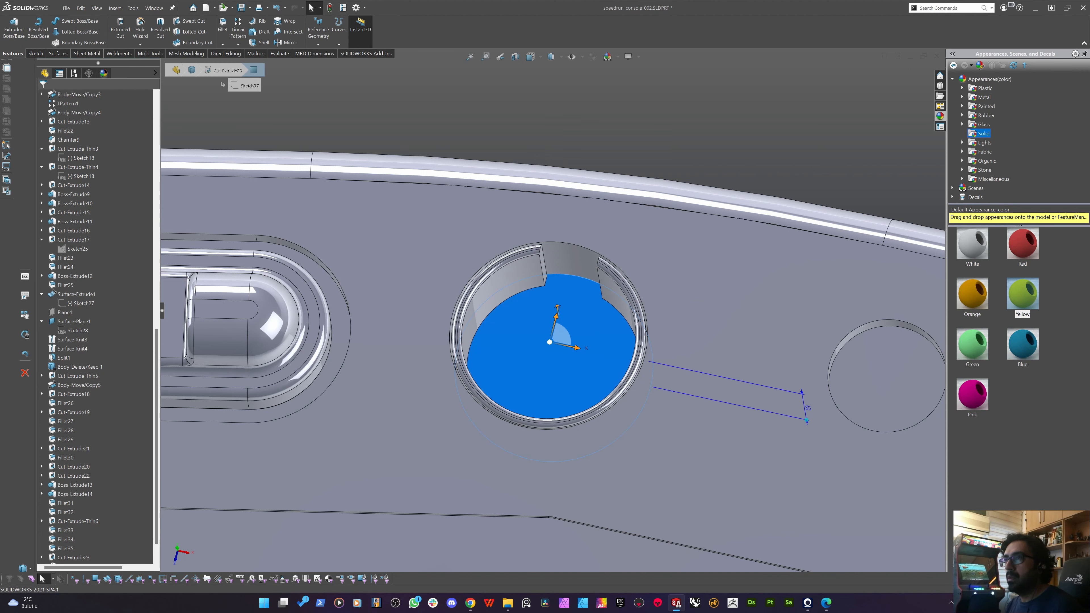
{"action": "left_click", "coordinate": [35, 54]}
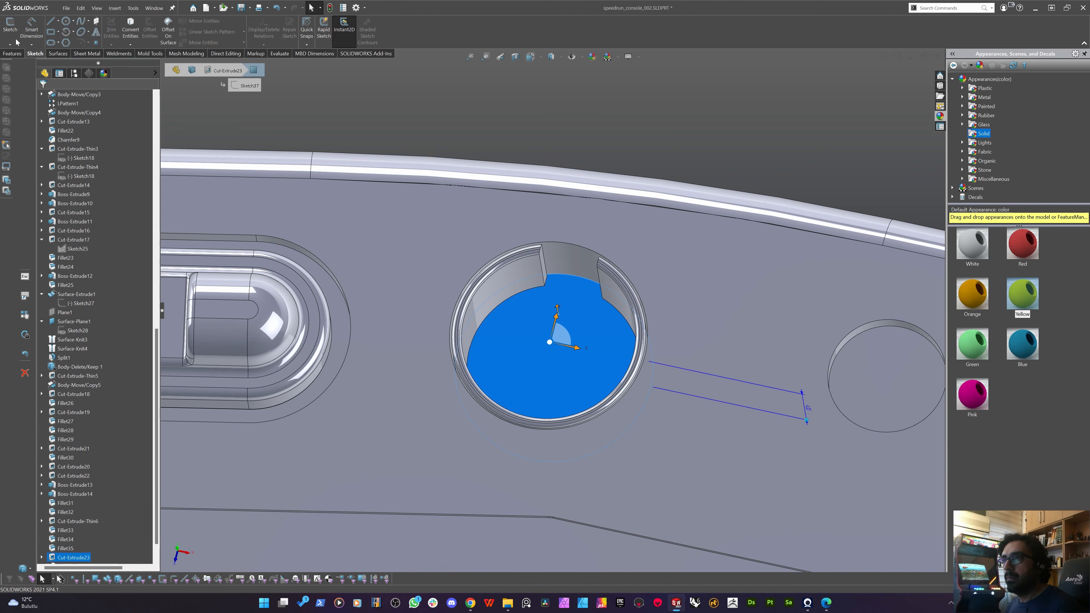
{"action": "left_click", "coordinate": [17, 41]}
{"action": "key", "text": "space"}
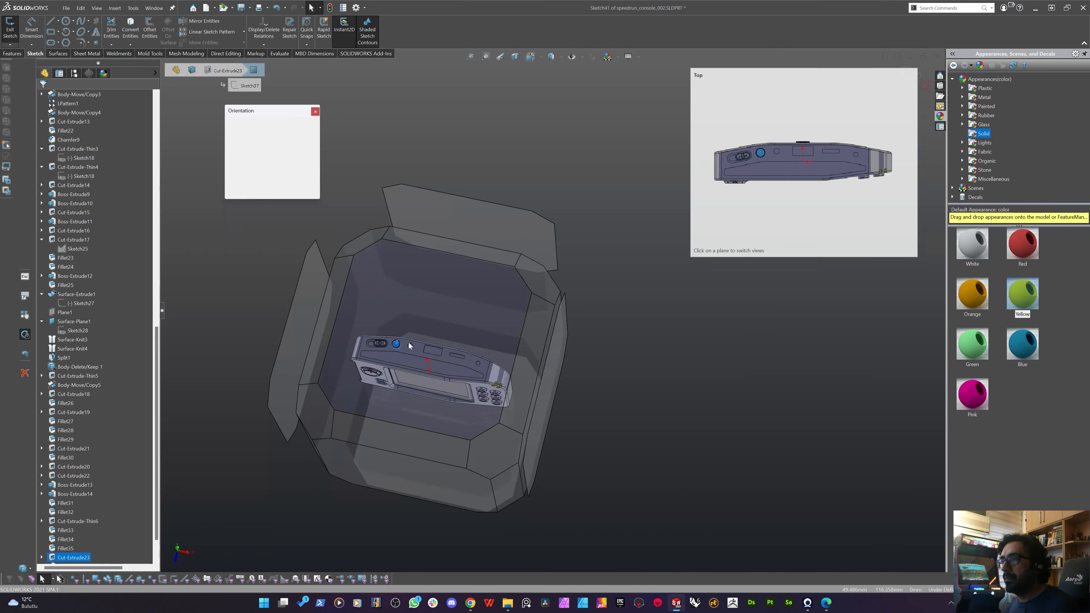
{"action": "left_click", "coordinate": [352, 327]}
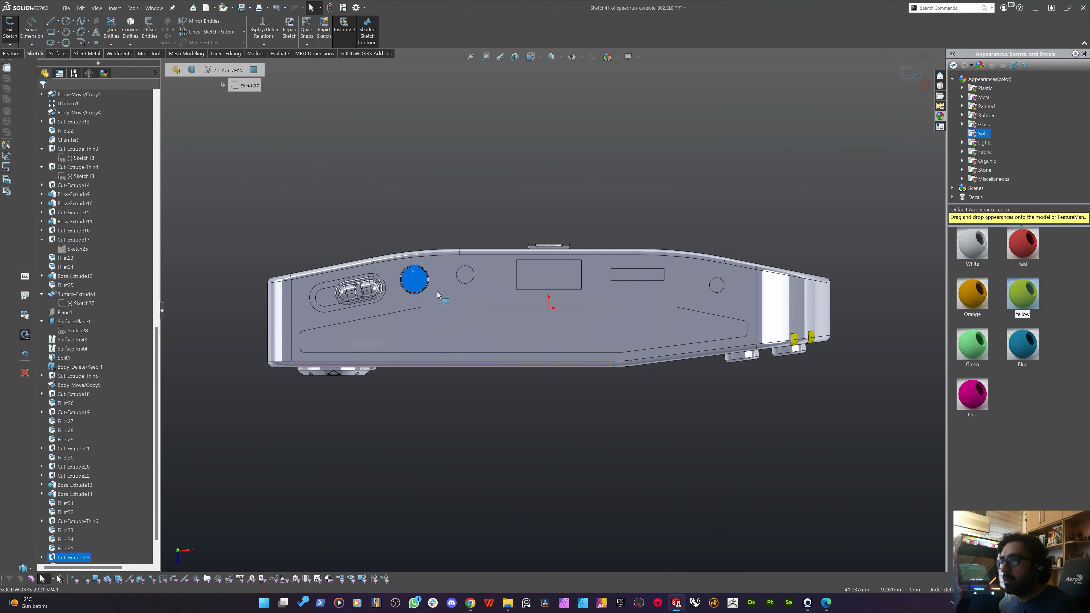
{"action": "scroll", "coordinate": [425, 285], "scroll_direction": "down", "scroll_amount": 8}
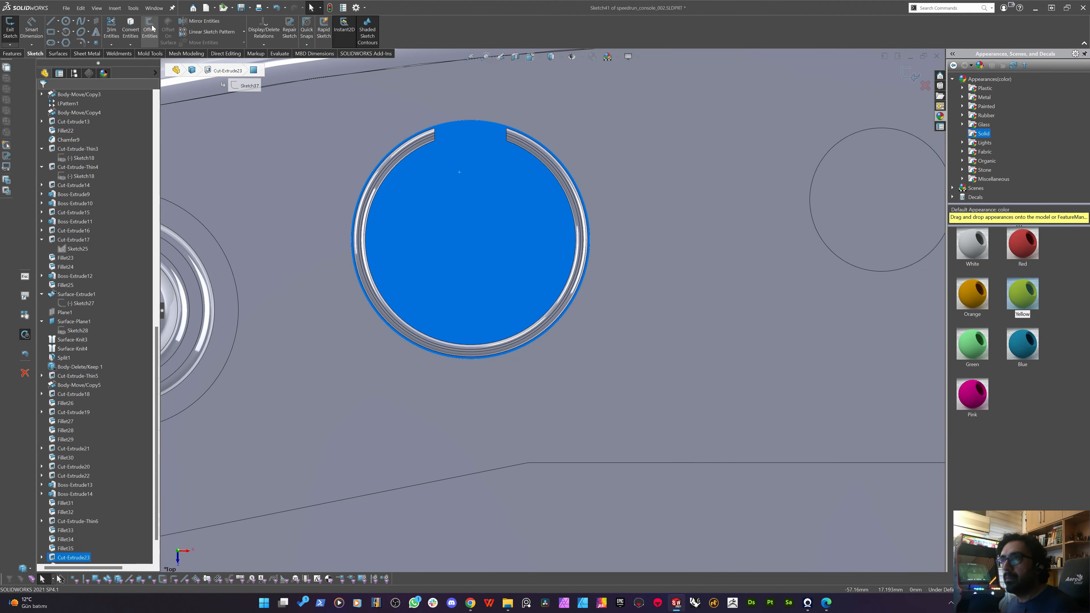
{"action": "left_click", "coordinate": [150, 30]}
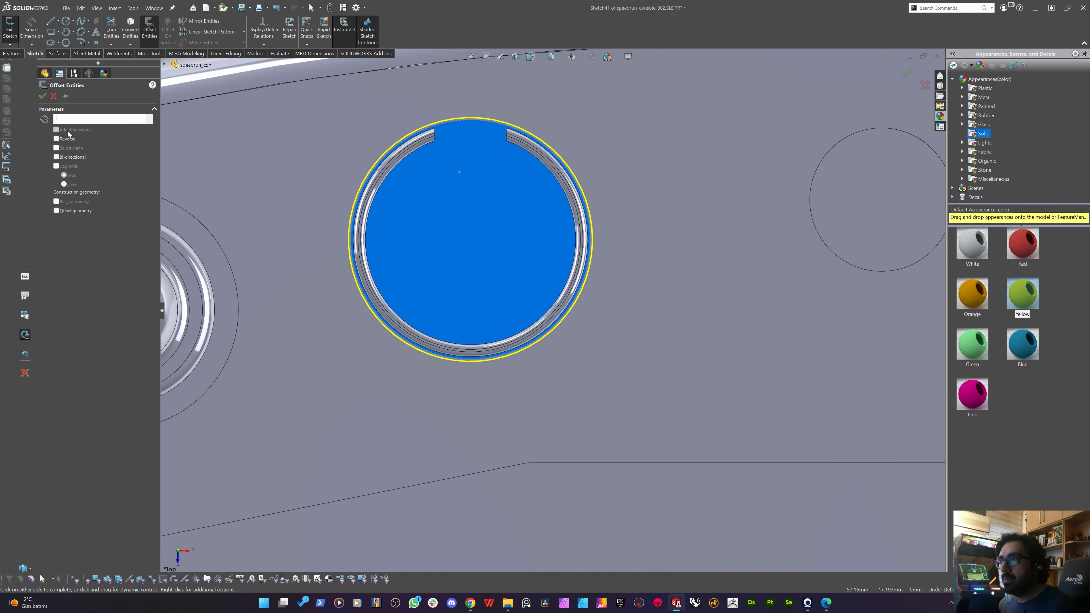
{"action": "type", "text": "1"}
{"action": "key", "text": "Return"}
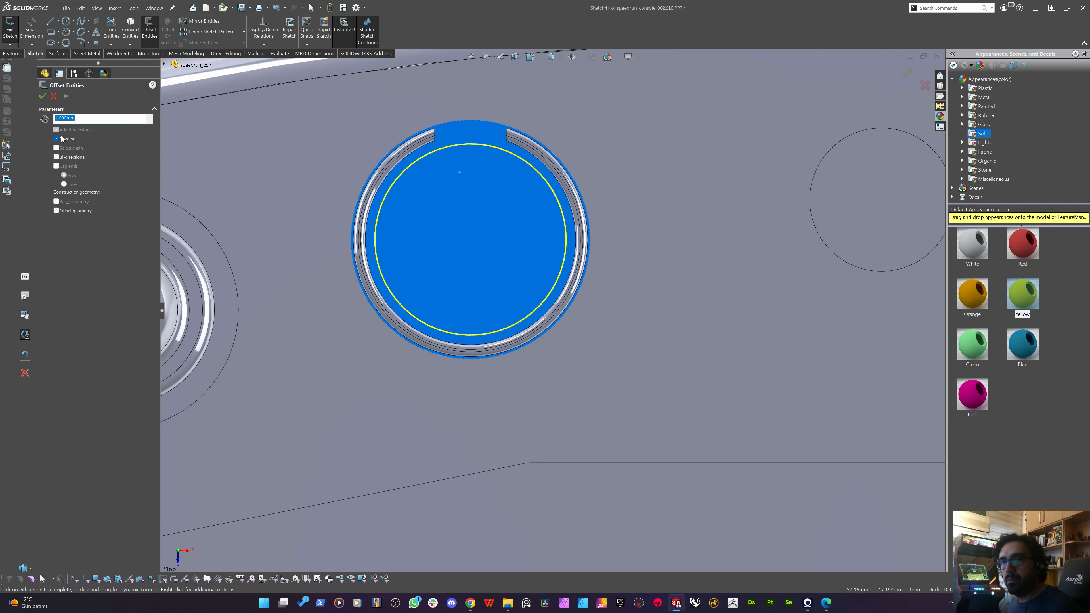
{"action": "left_click", "coordinate": [503, 359]}
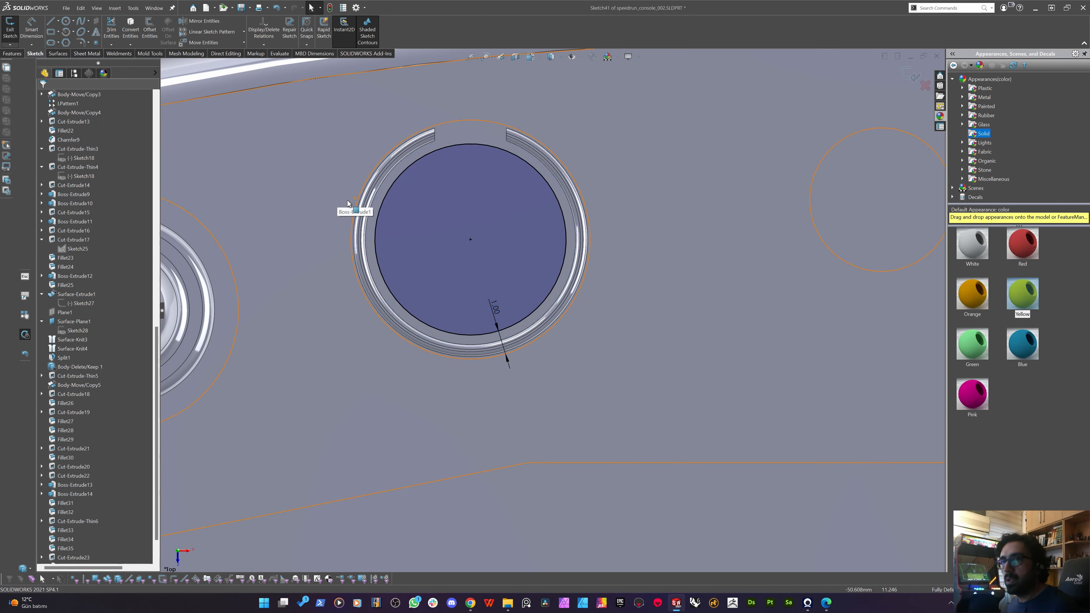
Sketch a corner rectangle about 3.3 by 2.4 mm overlapping the lower-left edge of the offset circle.
{"action": "left_click", "coordinate": [50, 21]}
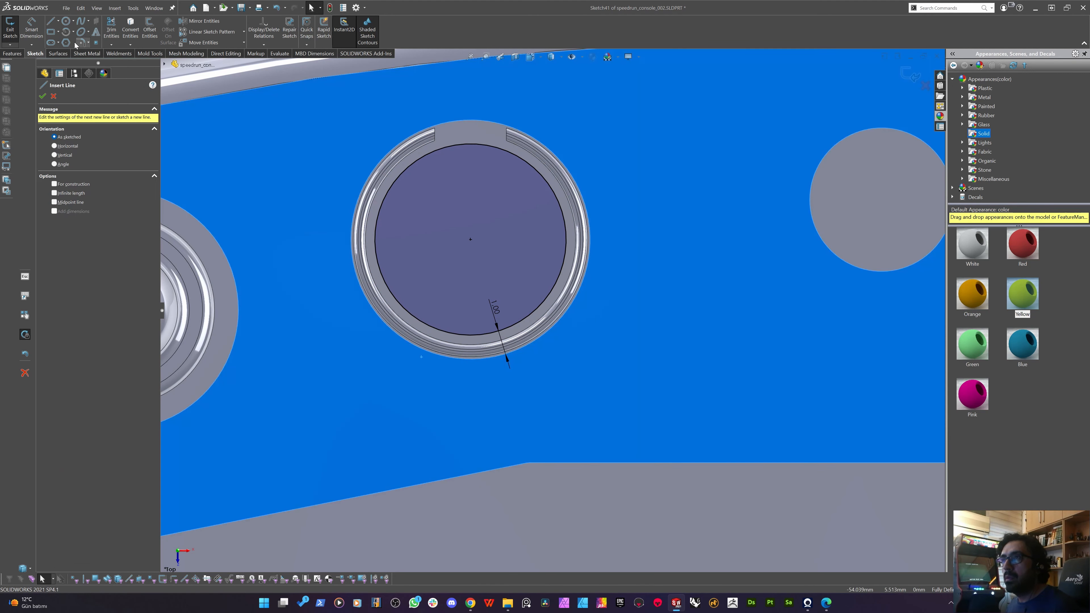
{"action": "left_click", "coordinate": [50, 33]}
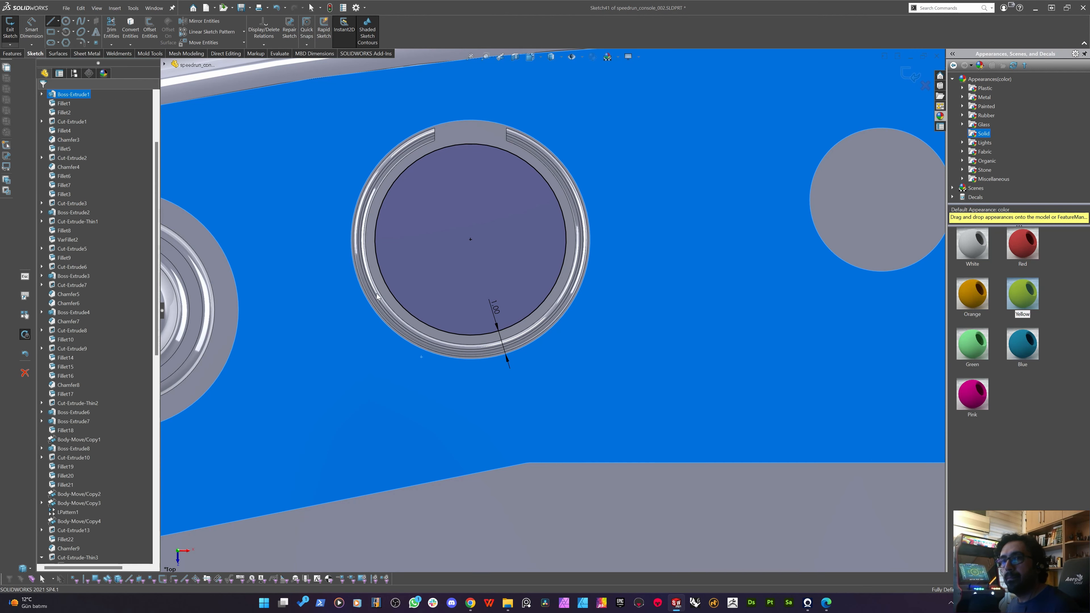
{"action": "left_click", "coordinate": [349, 294]}
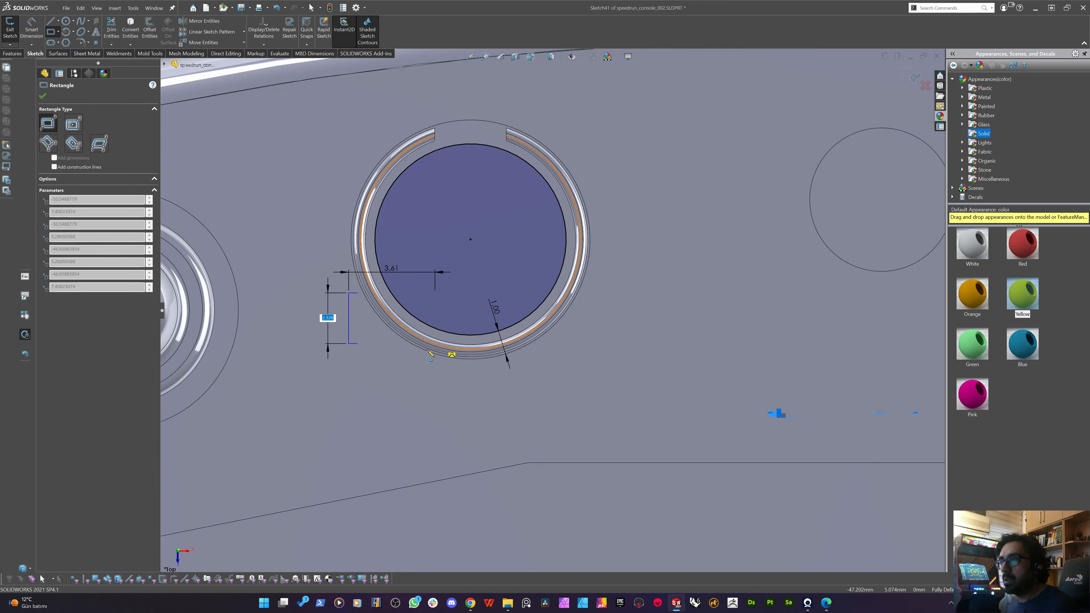
{"action": "left_click", "coordinate": [427, 351]}
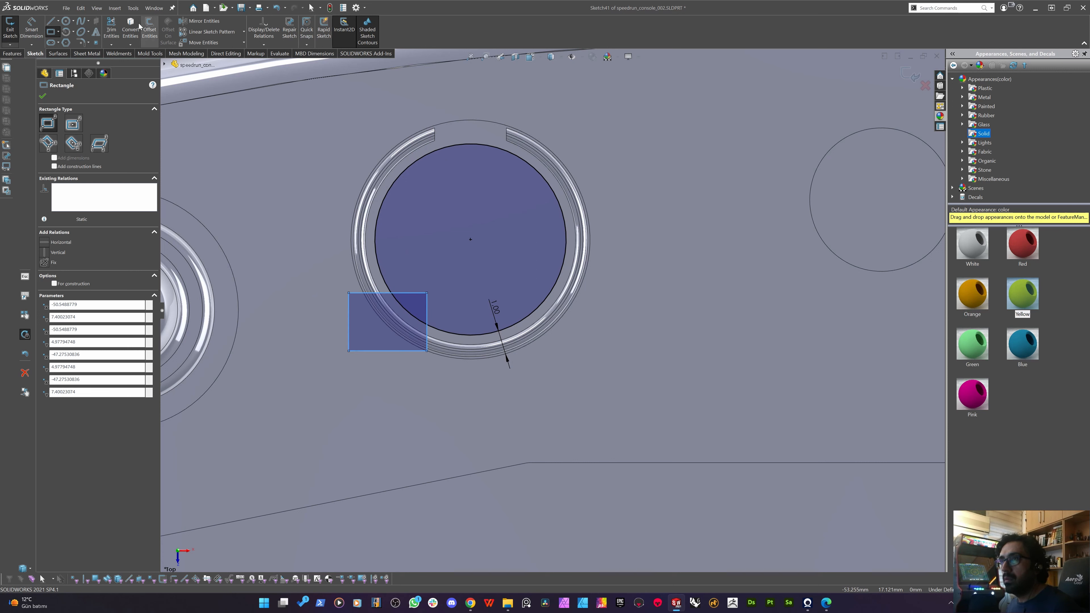
Sketch a center rectangle about 1.2 mm wide and 1.6 mm high, centred on the topmost point of the offset circle.
{"action": "left_click", "coordinate": [58, 32]}
{"action": "left_click", "coordinate": [59, 32]}
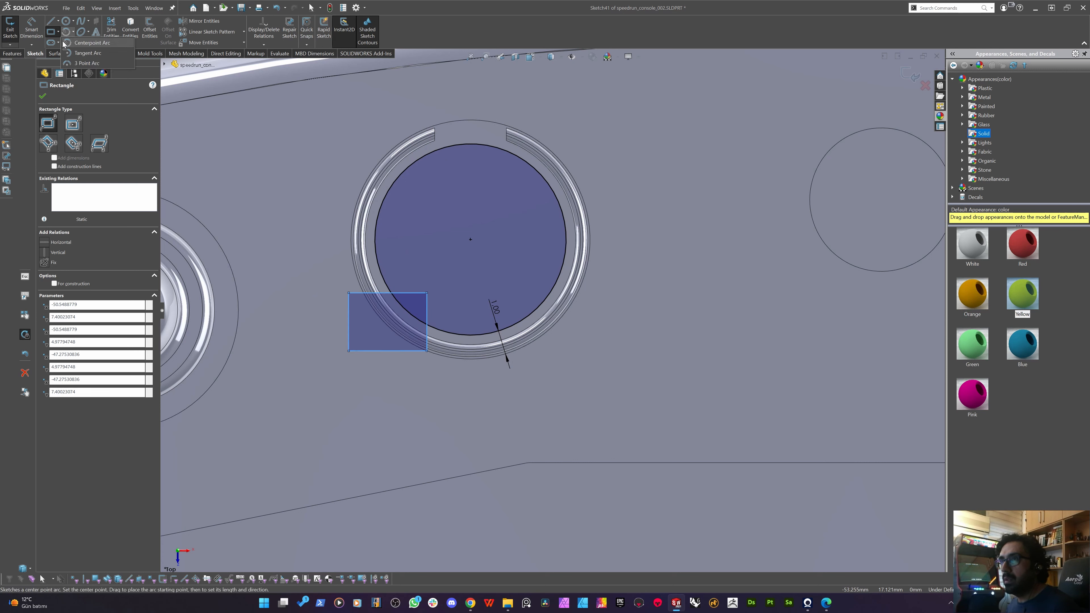
{"action": "left_click", "coordinate": [57, 32]}
{"action": "left_click", "coordinate": [71, 54]}
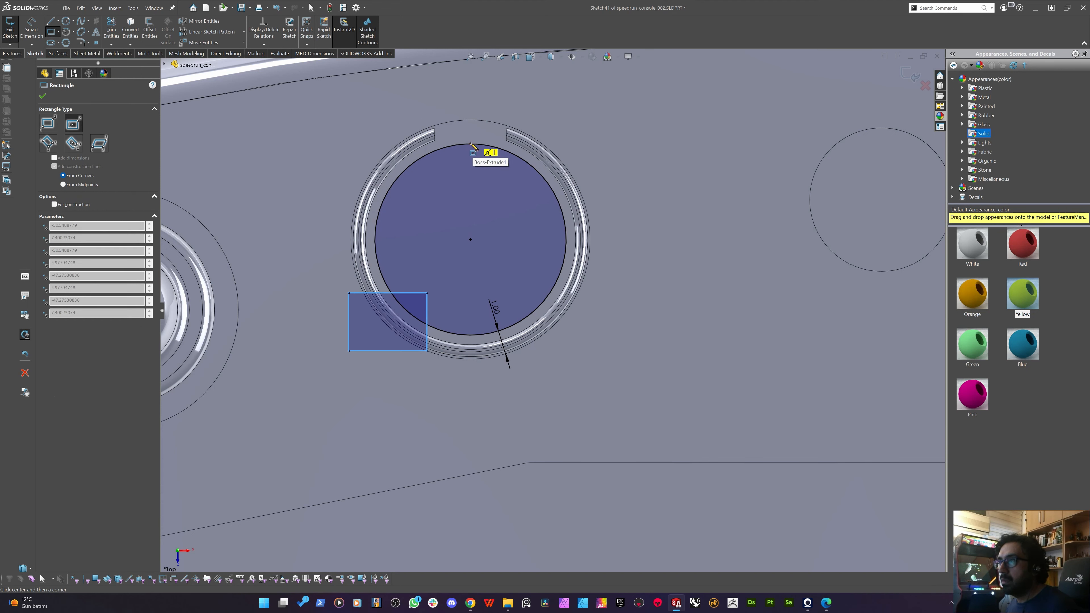
{"action": "left_click", "coordinate": [471, 145]}
{"action": "left_click", "coordinate": [484, 125]}
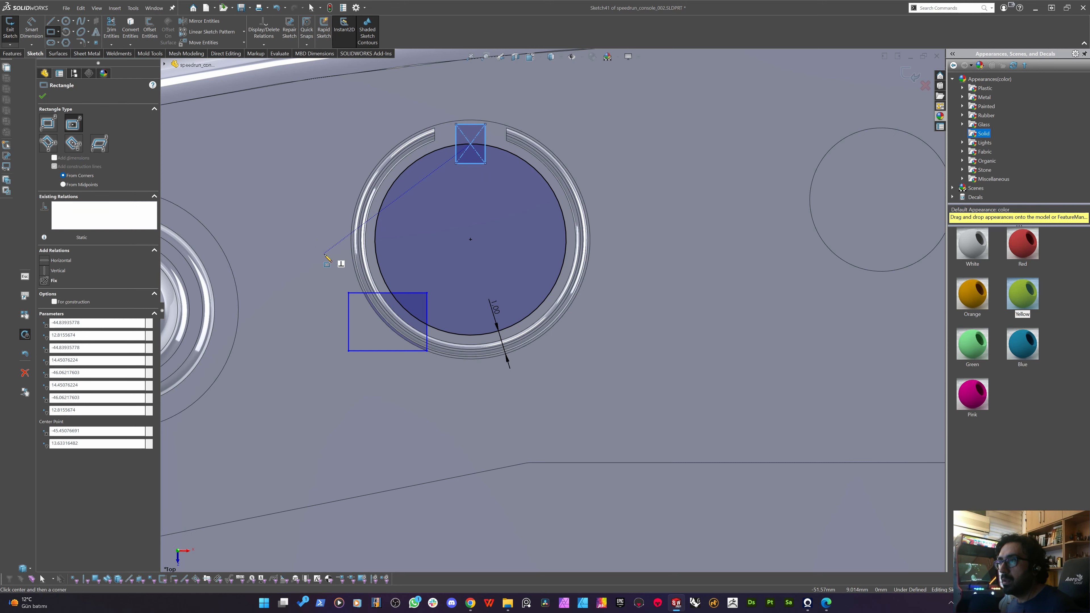
{"action": "key", "text": "Escape"}
{"action": "left_click", "coordinate": [377, 221]}
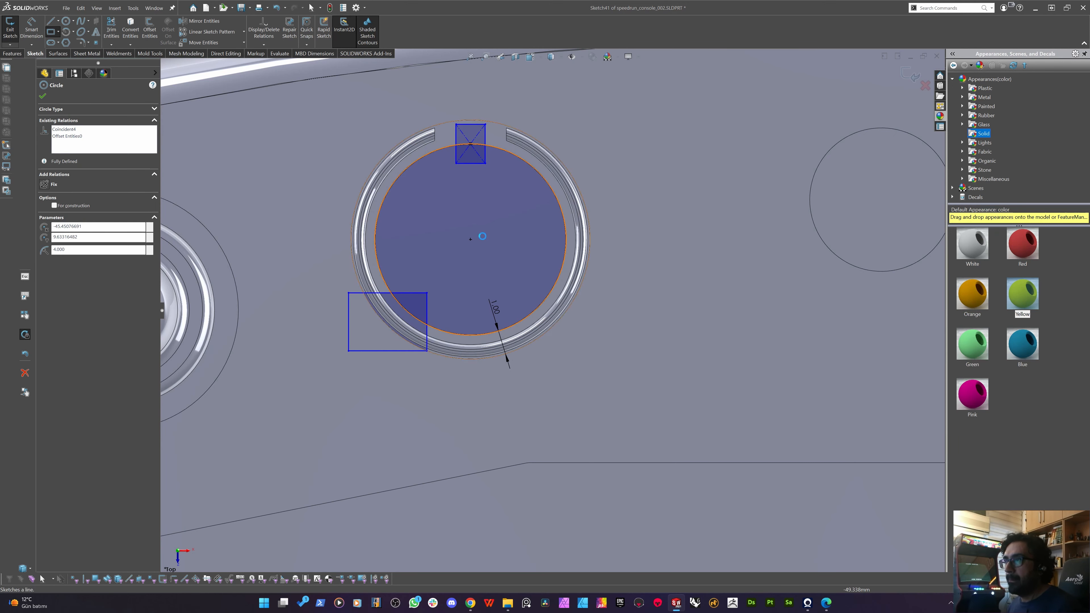
{"action": "key", "text": "Escape"}
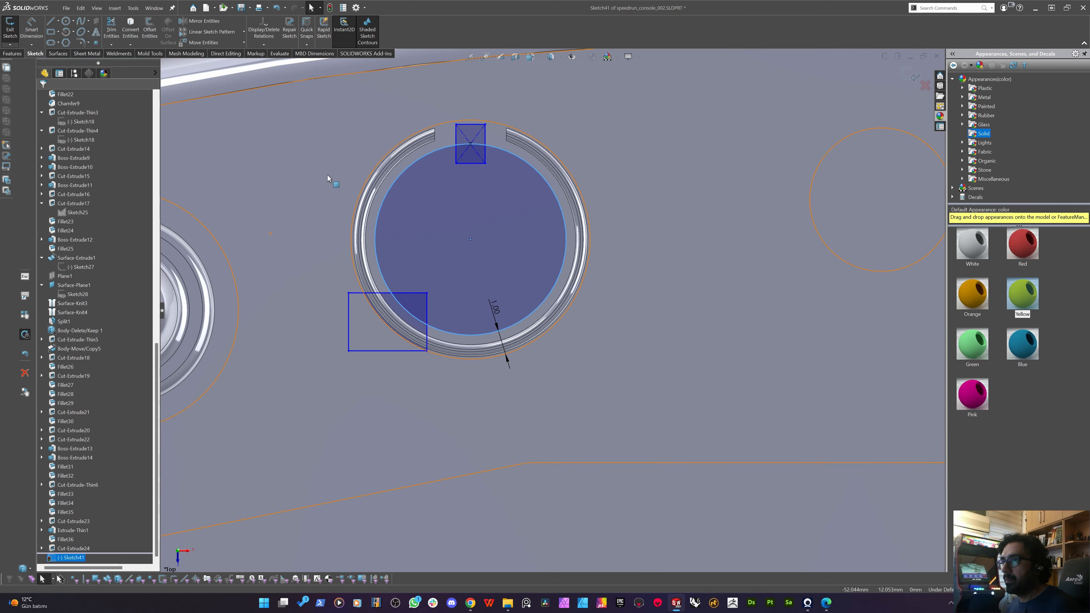
Draw a vertical line from the circle's centre to its topmost point and make it construction geometry.
{"action": "key", "text": "l"}
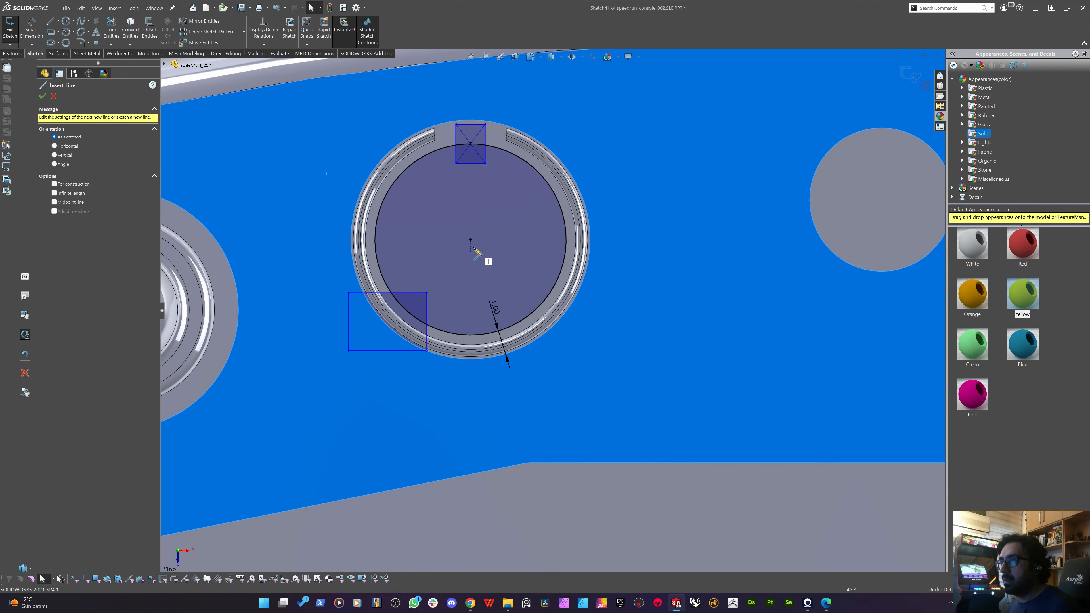
{"action": "left_click_drag", "start_coordinate": [471, 240], "coordinate": [471, 143]}
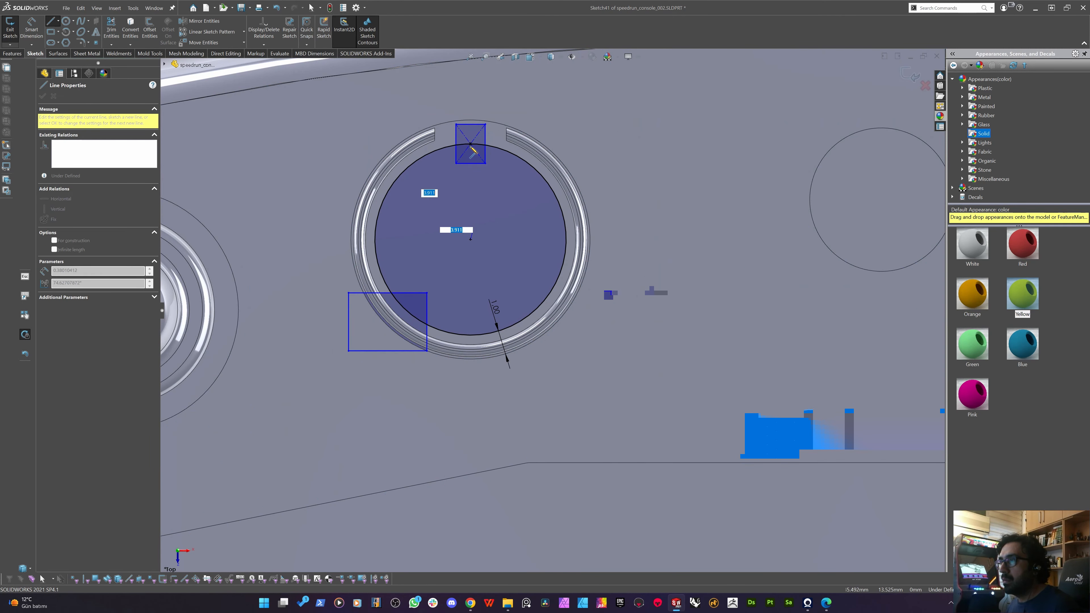
{"action": "key", "text": "Escape"}
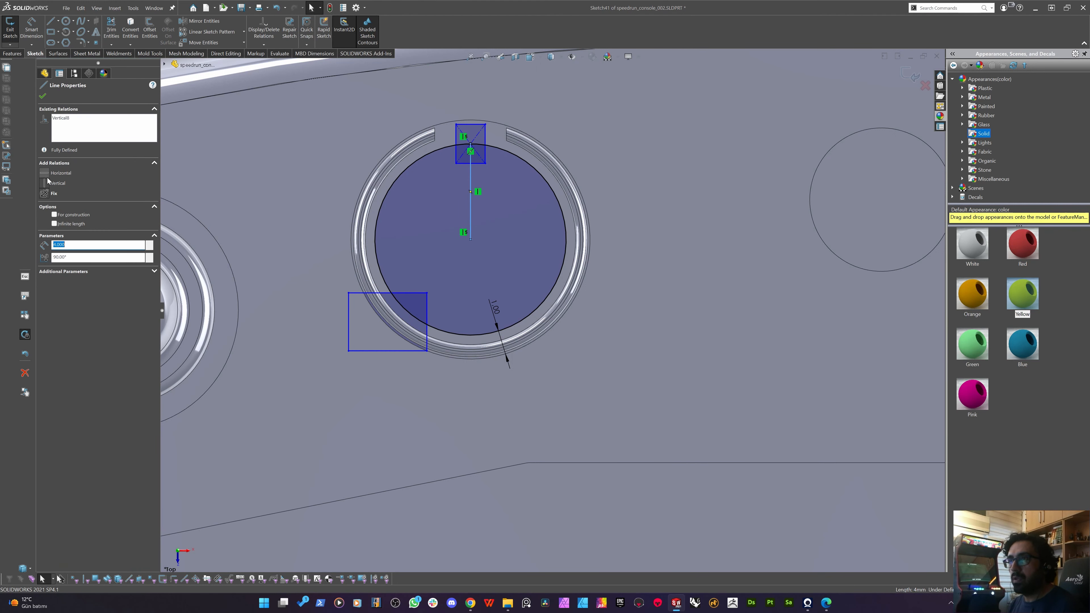
{"action": "left_click", "coordinate": [70, 214]}
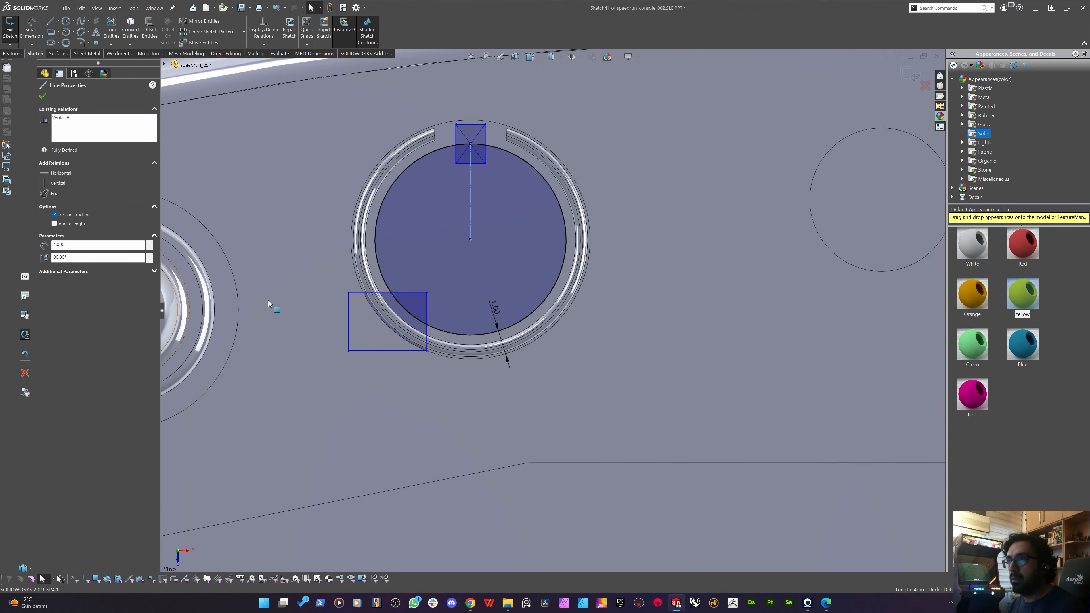
Mirror the lower-left rectangle to the other side of the circle about the vertical construction line.
{"action": "left_click", "coordinate": [353, 328], "text": "ctrl"}
{"action": "left_click", "coordinate": [291, 259]}
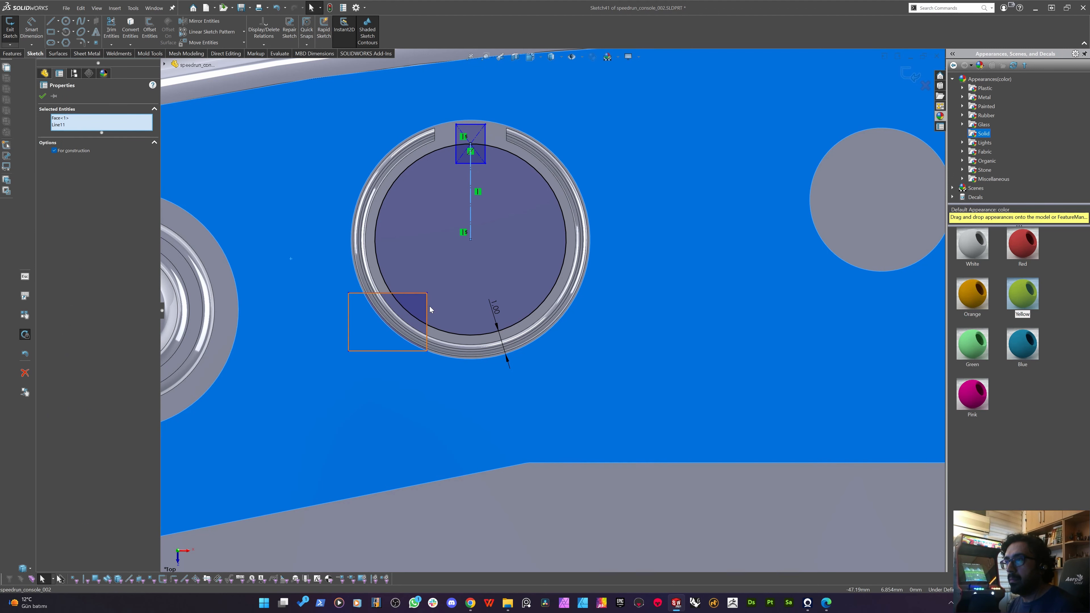
{"action": "left_click", "coordinate": [420, 305]}
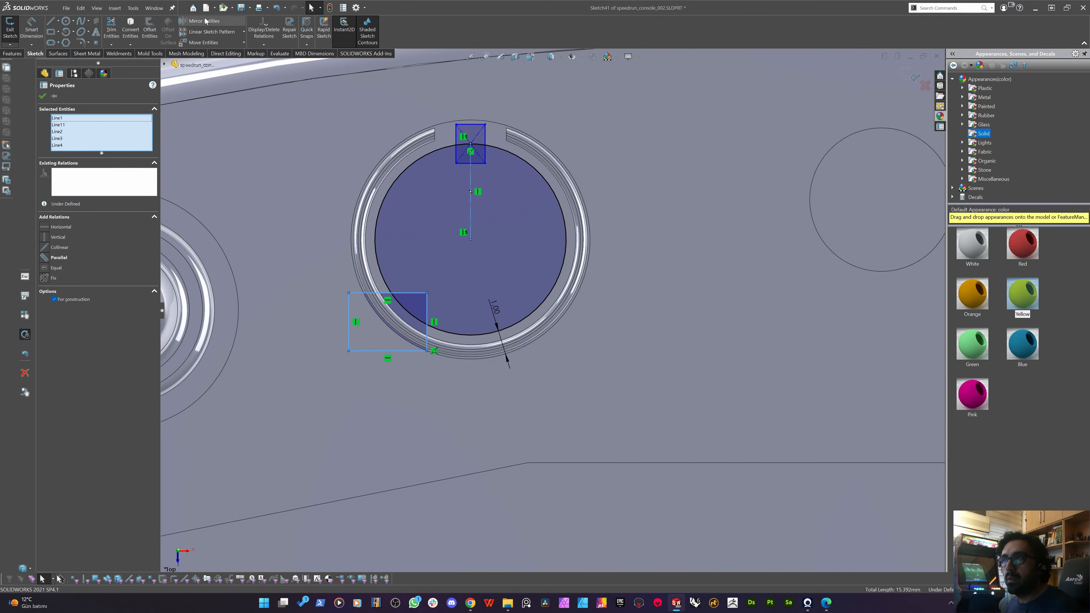
{"action": "left_click", "coordinate": [213, 22]}
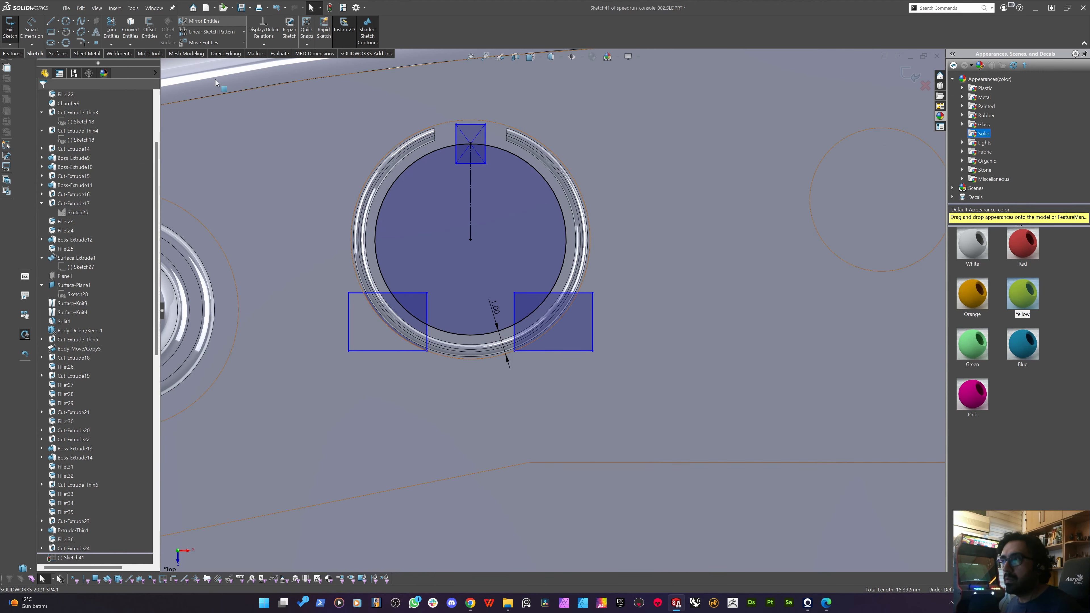
Sketch a center rectangle about 2.5 mm wide and 1.7 mm high inside the circle, directly below its centre.
{"action": "left_click", "coordinate": [50, 31]}
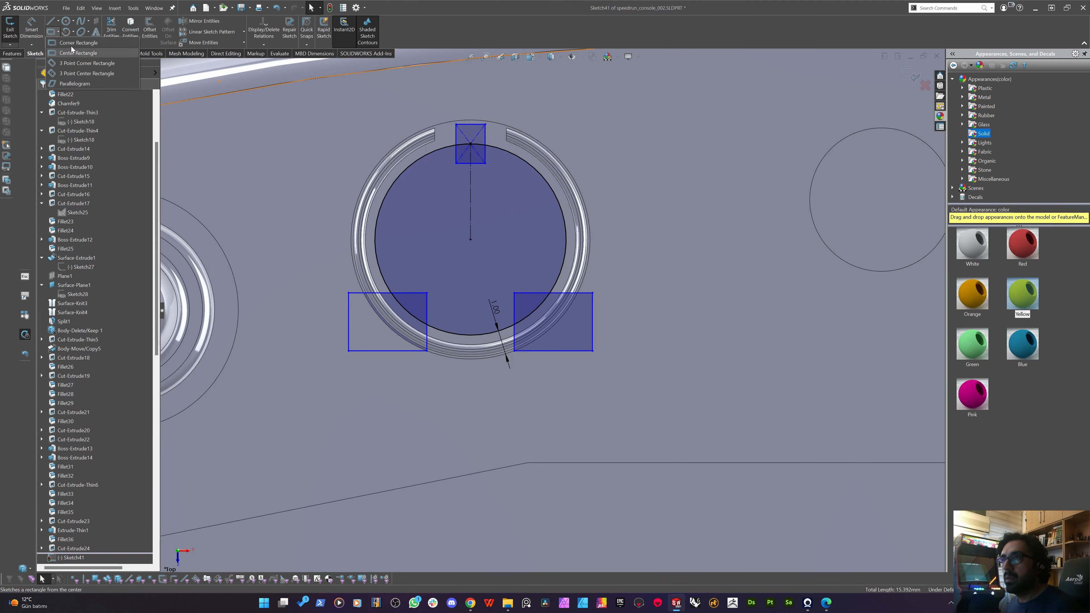
{"action": "left_click", "coordinate": [59, 31]}
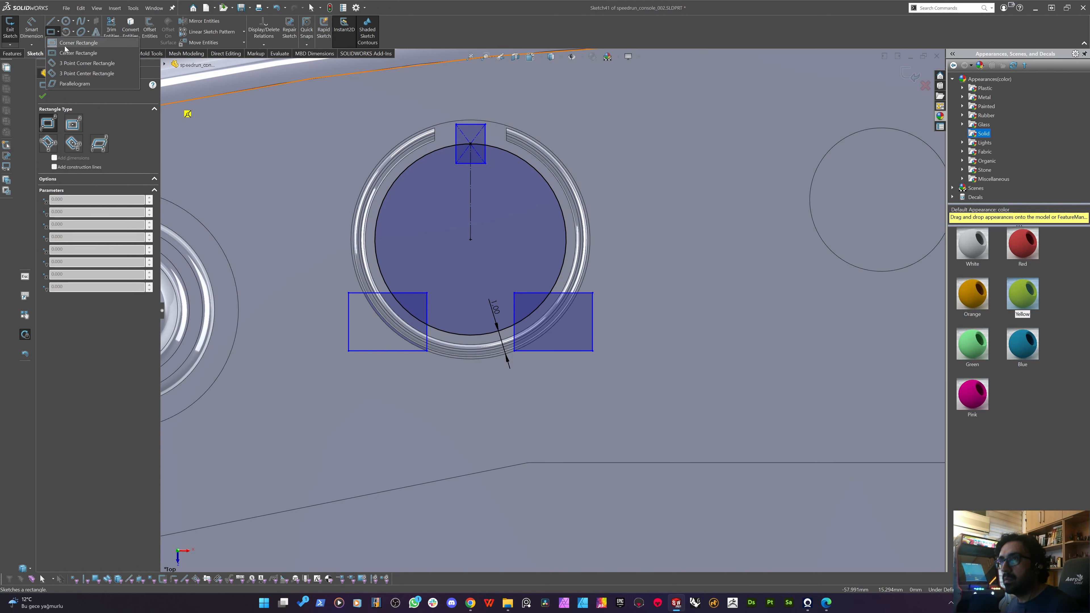
{"action": "left_click", "coordinate": [66, 52]}
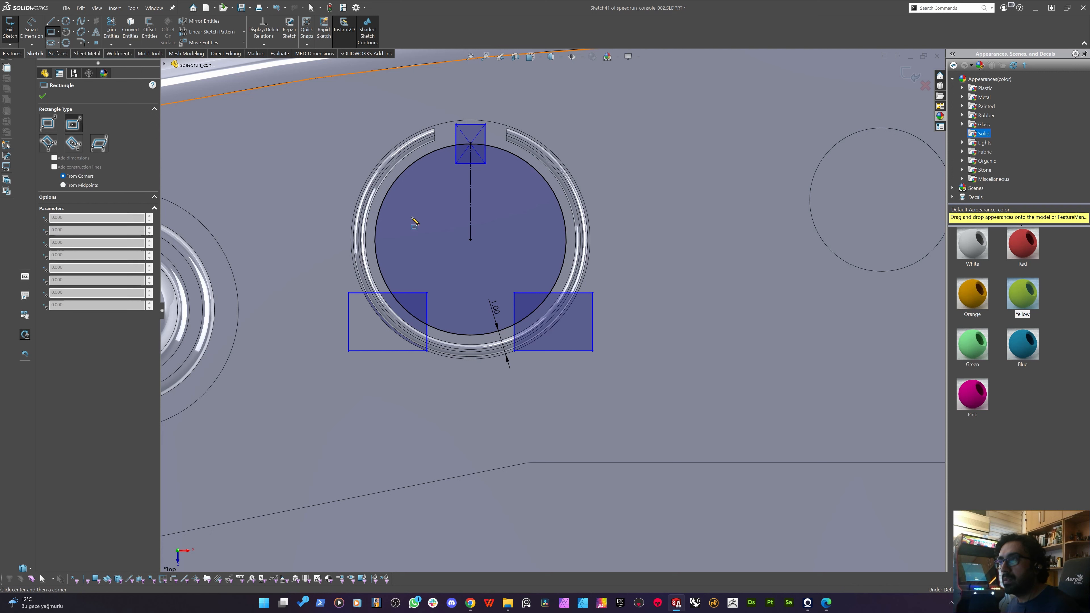
{"action": "left_click", "coordinate": [471, 284]}
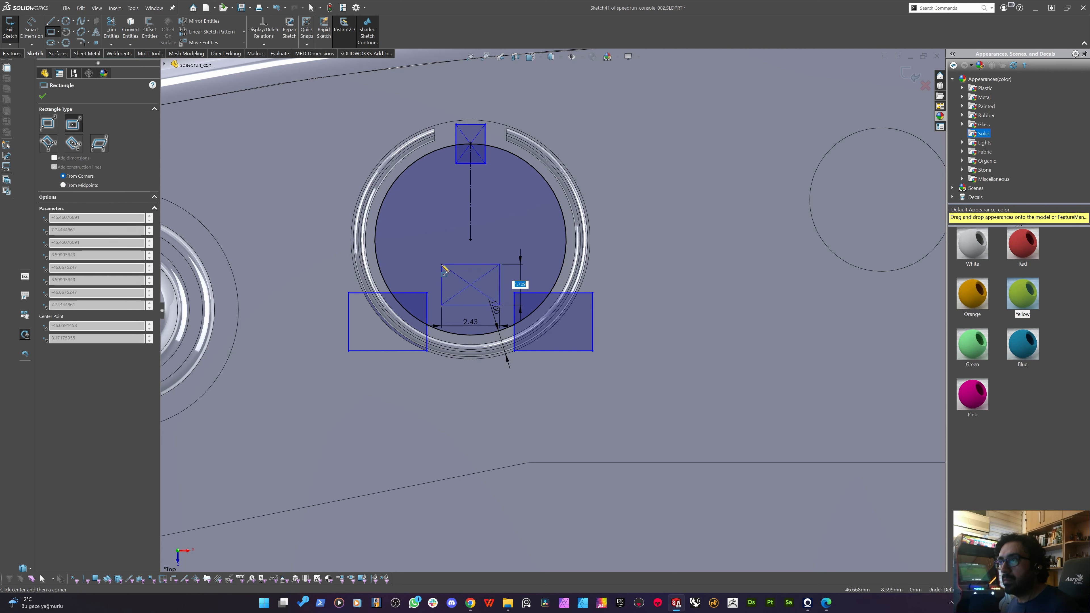
{"action": "left_click", "coordinate": [441, 265]}
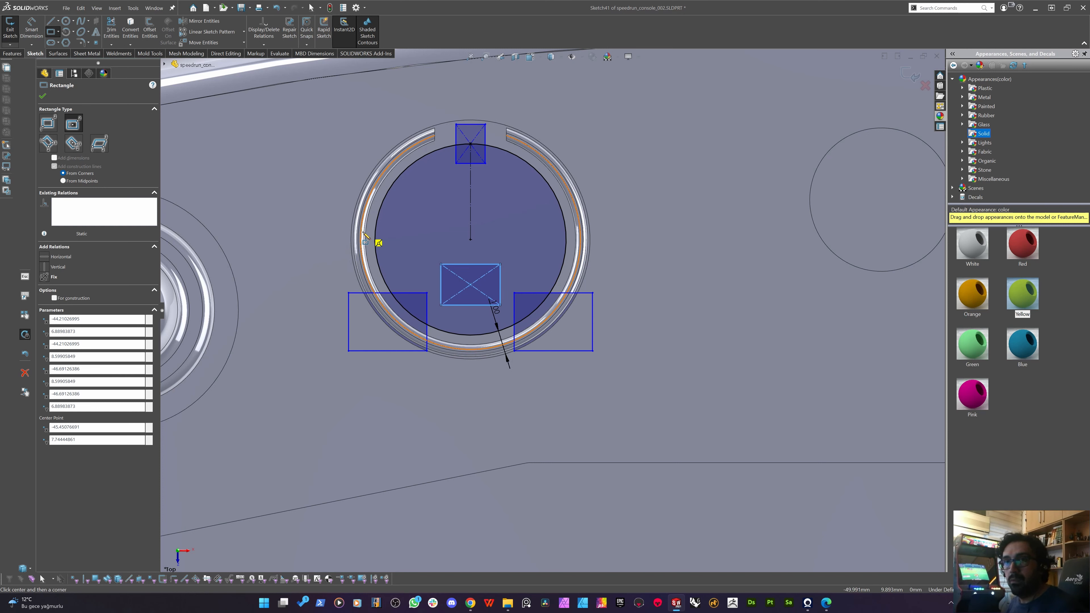
Sketch two small circles about 1.3 and 1.4 mm in diameter, one above the other, in the left half of the large circle.
{"action": "left_click", "coordinate": [65, 21]}
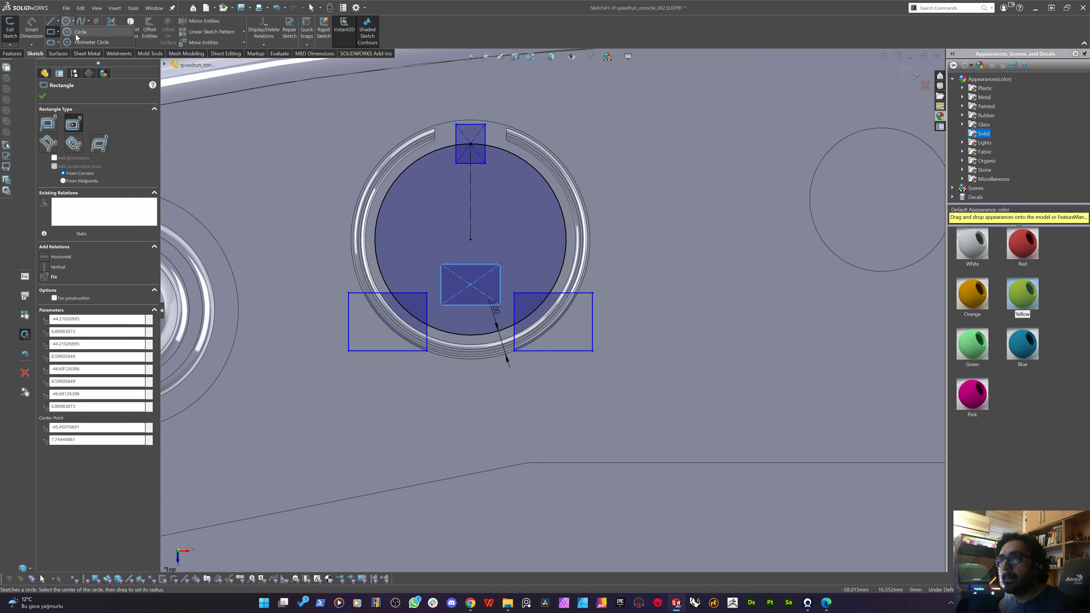
{"action": "key", "text": "Escape"}
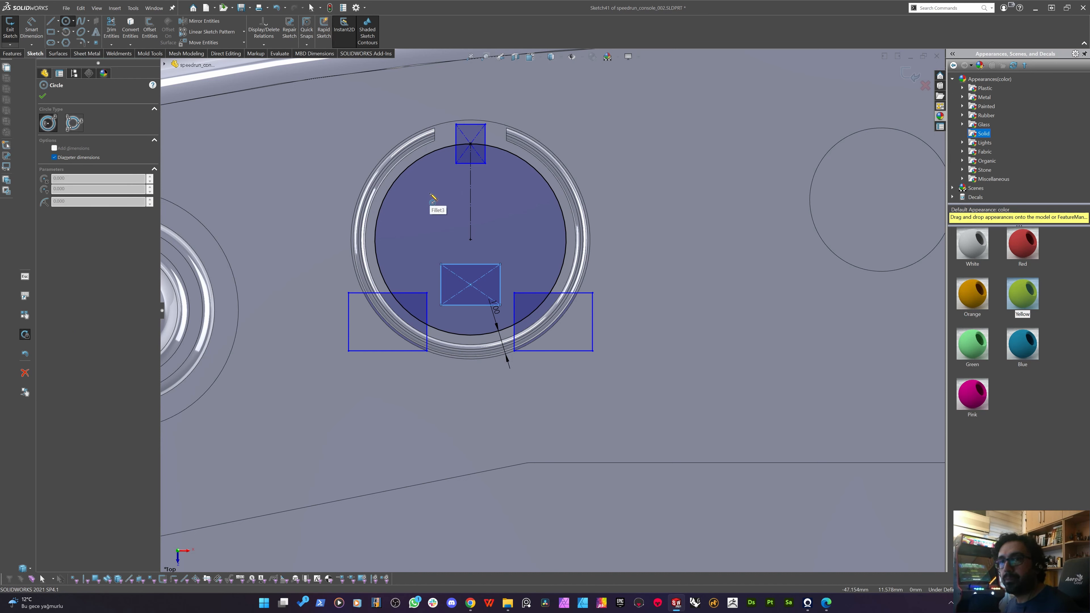
{"action": "left_click", "coordinate": [420, 197]}
{"action": "left_click", "coordinate": [435, 196]}
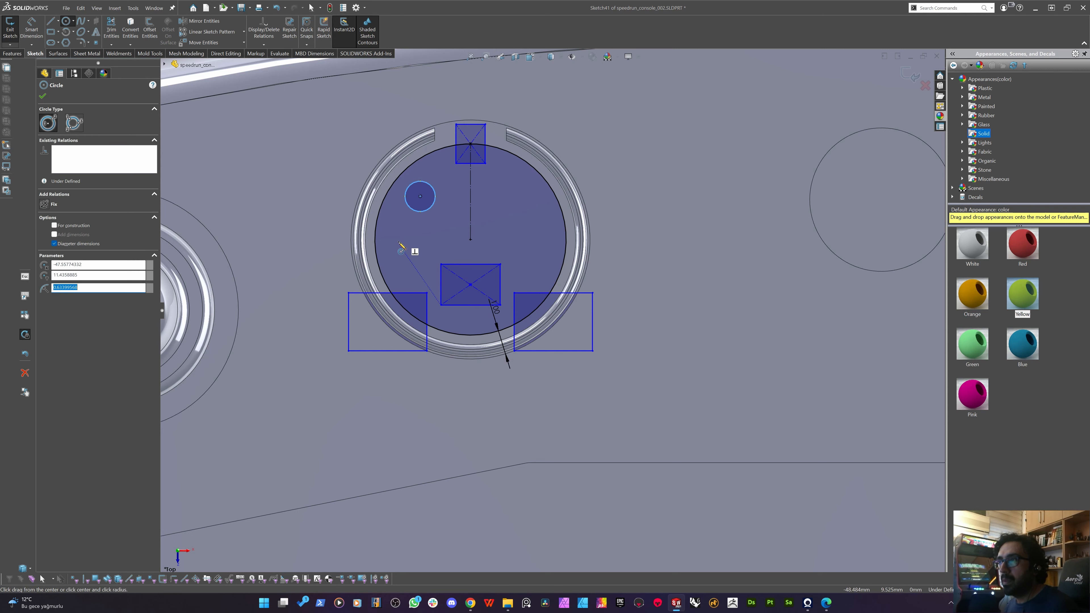
{"action": "left_click", "coordinate": [408, 246]}
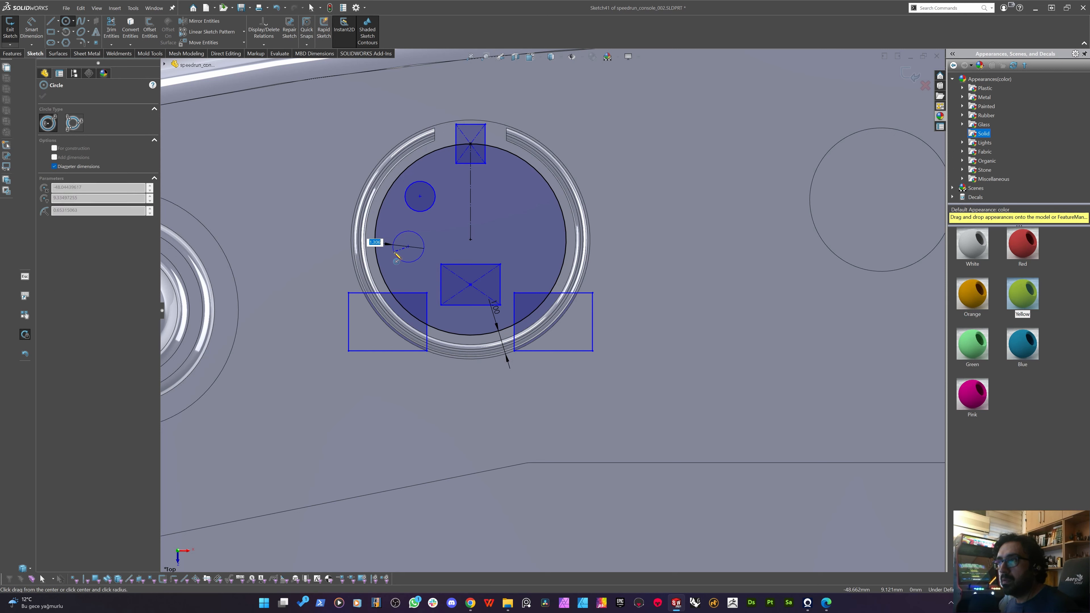
{"action": "left_click", "coordinate": [394, 258]}
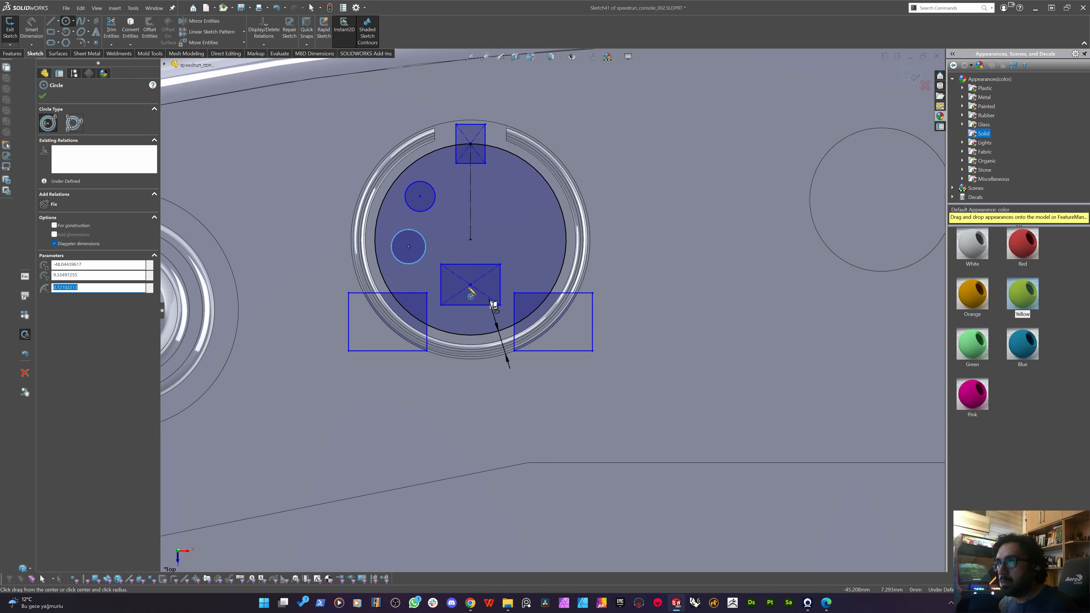
{"action": "key", "text": "Escape"}
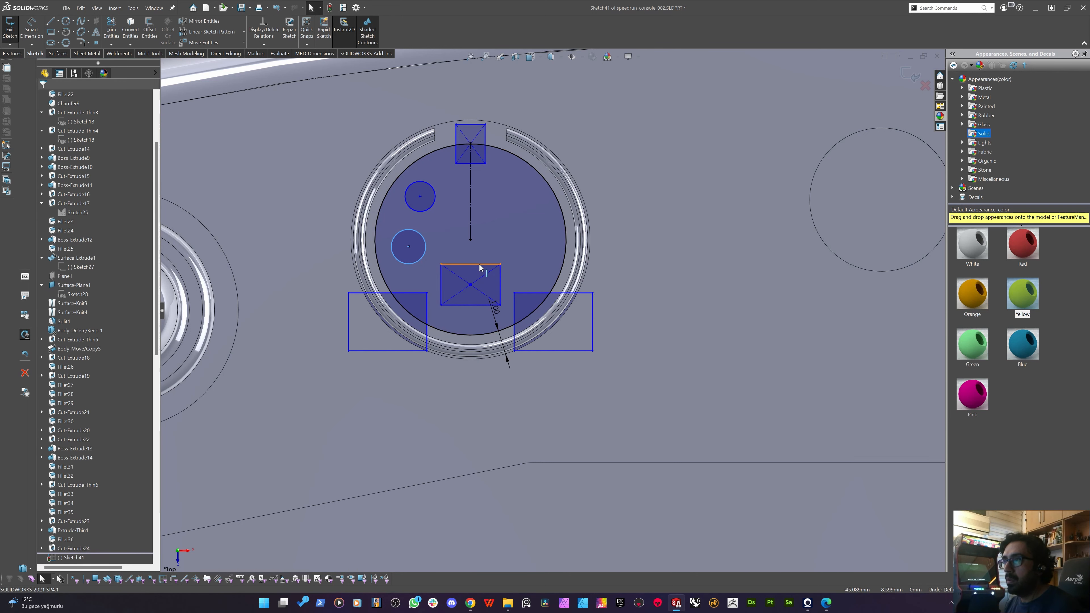
Draw a vertical line from the lower center rectangle's centre to the large circle's centre and make it construction geometry.
{"action": "key", "text": "l"}
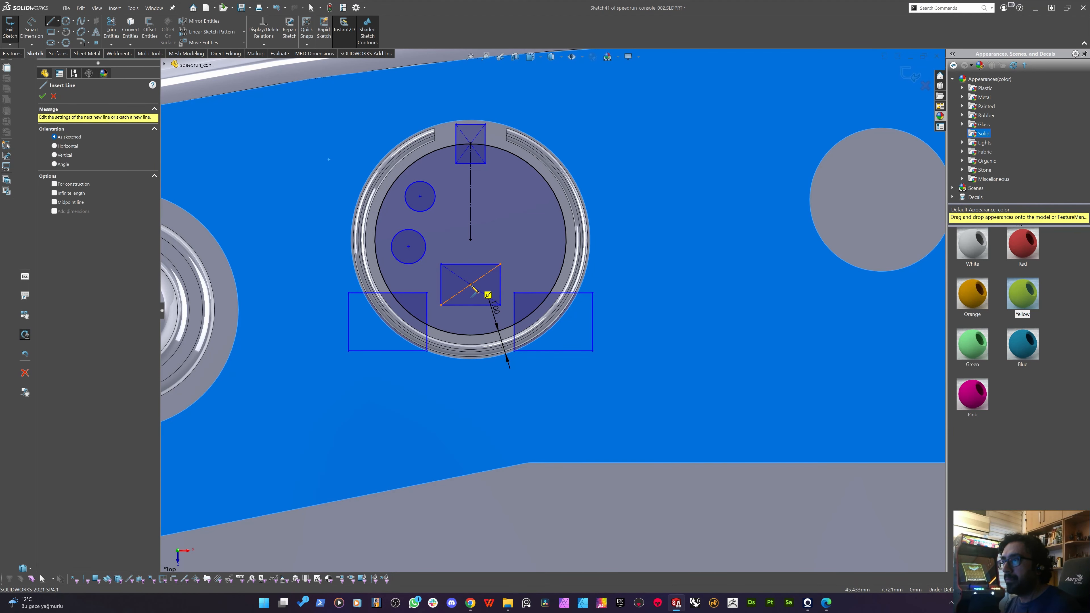
{"action": "left_click", "coordinate": [470, 285]}
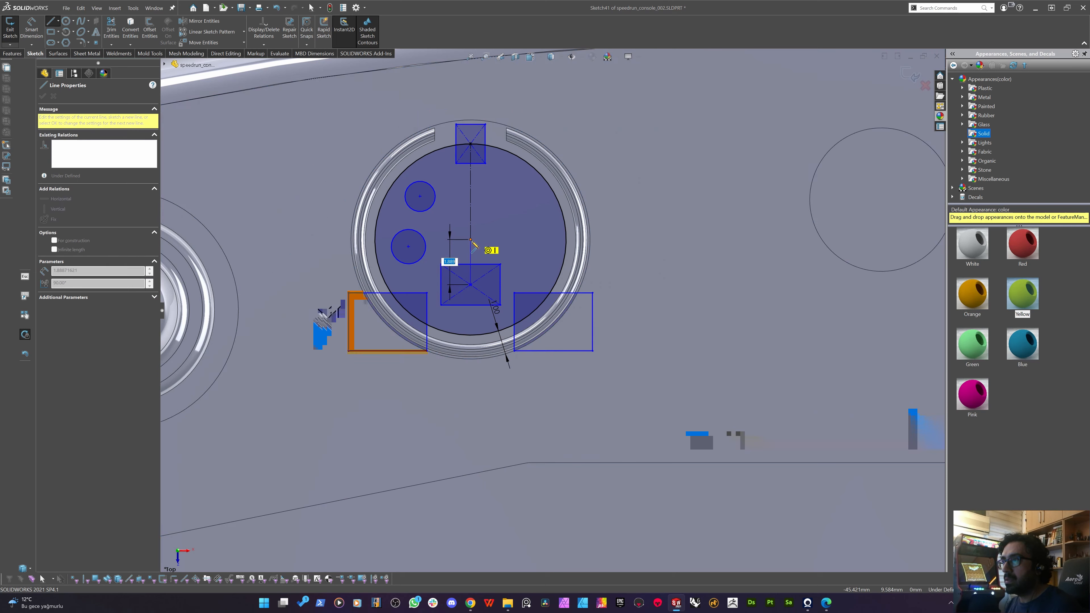
{"action": "left_click", "coordinate": [470, 239]}
{"action": "key", "text": "Escape"}
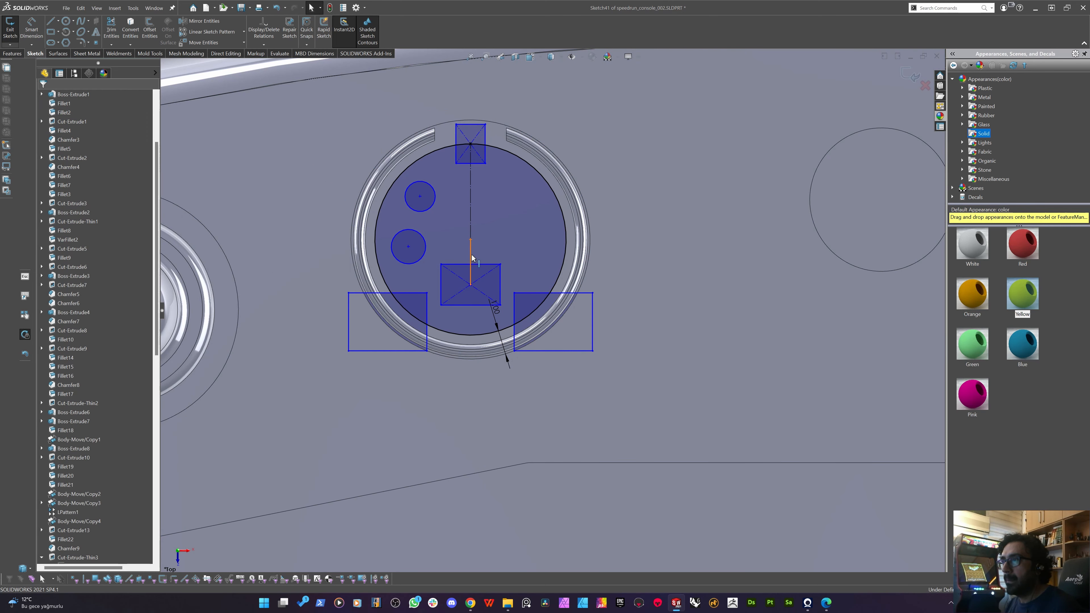
{"action": "left_click", "coordinate": [471, 258]}
{"action": "left_click", "coordinate": [60, 215]}
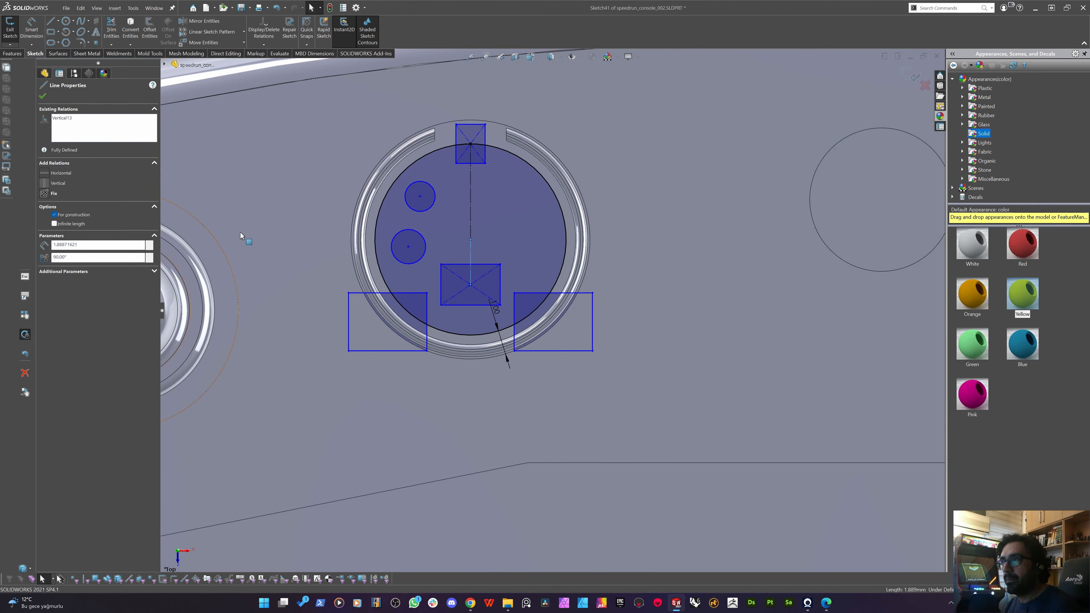
{"action": "key", "text": "Escape"}
Make the two small circles equal at 1.20 mm diameter and mirror them about the vertical construction line.
{"action": "left_click_drag", "start_coordinate": [408, 248], "coordinate": [404, 231]}
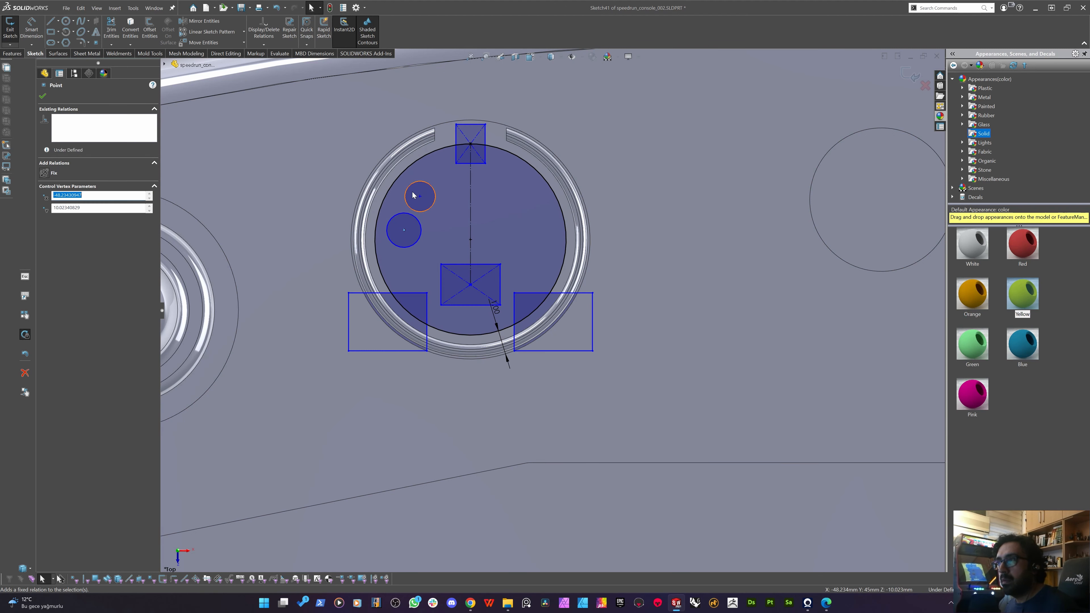
{"action": "left_click", "coordinate": [395, 231]}
{"action": "left_click", "coordinate": [394, 226], "text": "ctrl"}
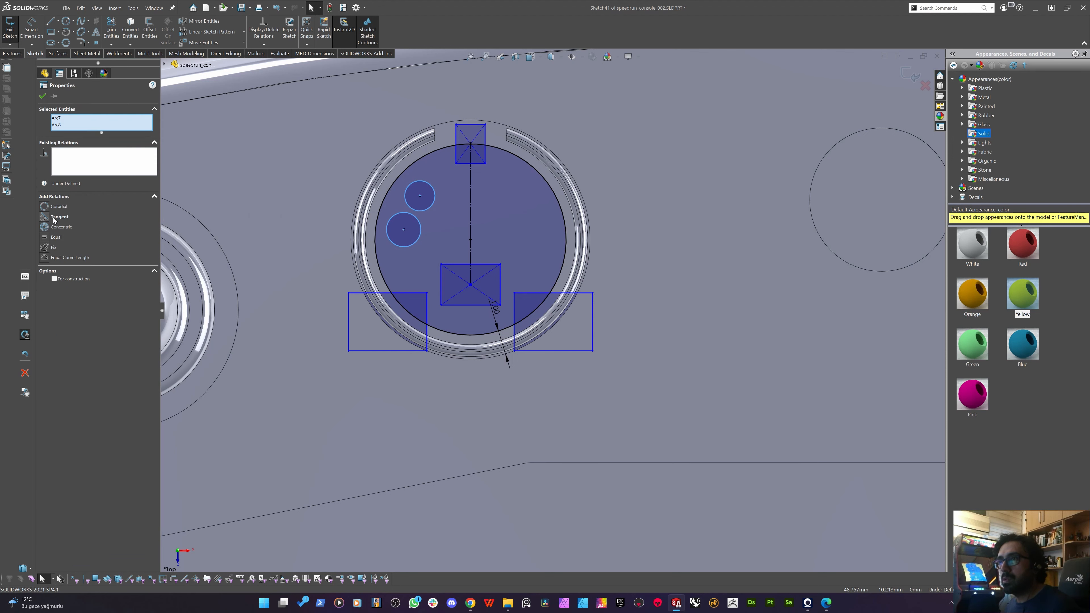
{"action": "left_click", "coordinate": [52, 240]}
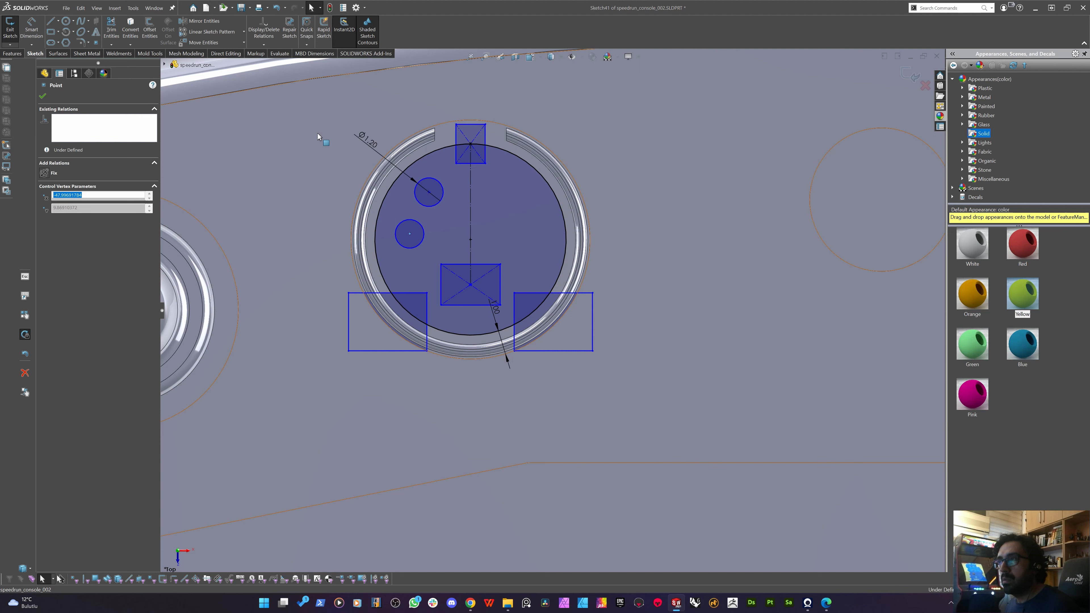
{"action": "left_click_drag", "start_coordinate": [311, 138], "coordinate": [458, 251]}
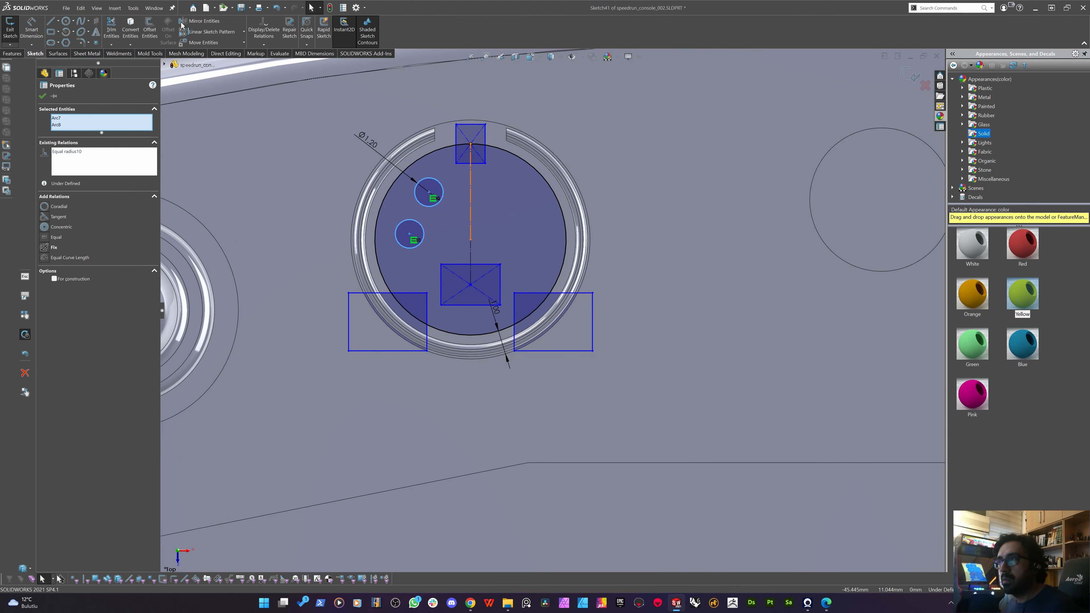
{"action": "left_click", "coordinate": [202, 22]}
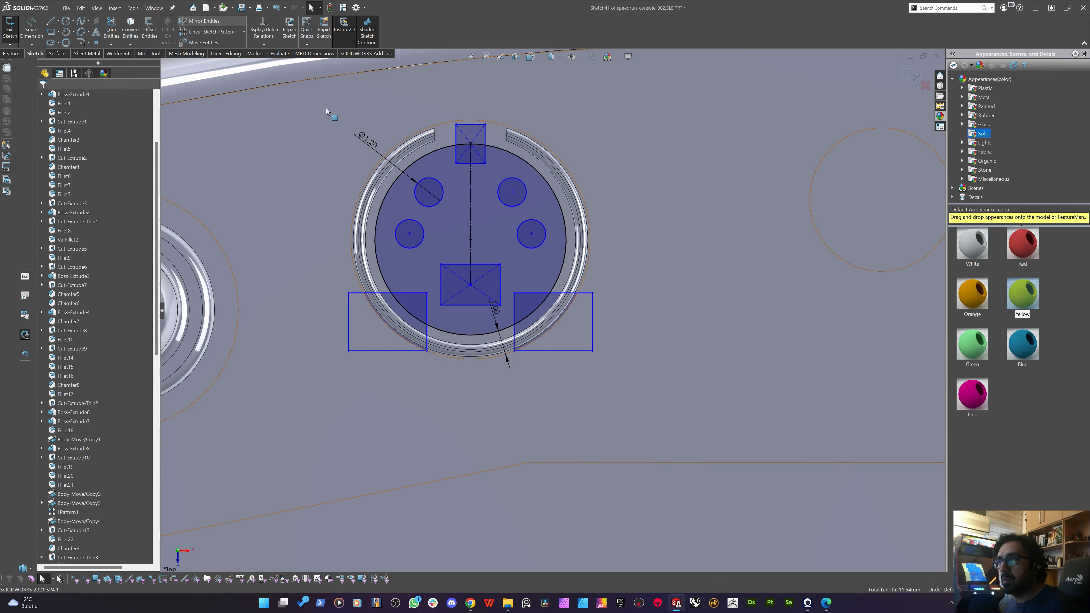
Extrude the notched circular region with its holes 5 mm as a separate body, with Merge result turned off.
{"action": "mouse_move", "coordinate": [429, 264]}
{"action": "middle_mouse_down"}
{"action": "mouse_move", "coordinate": [415, 218]}
{"action": "mouse_move", "coordinate": [379, 214]}
{"action": "middle_mouse_up"}
{"action": "left_click", "coordinate": [14, 53]}
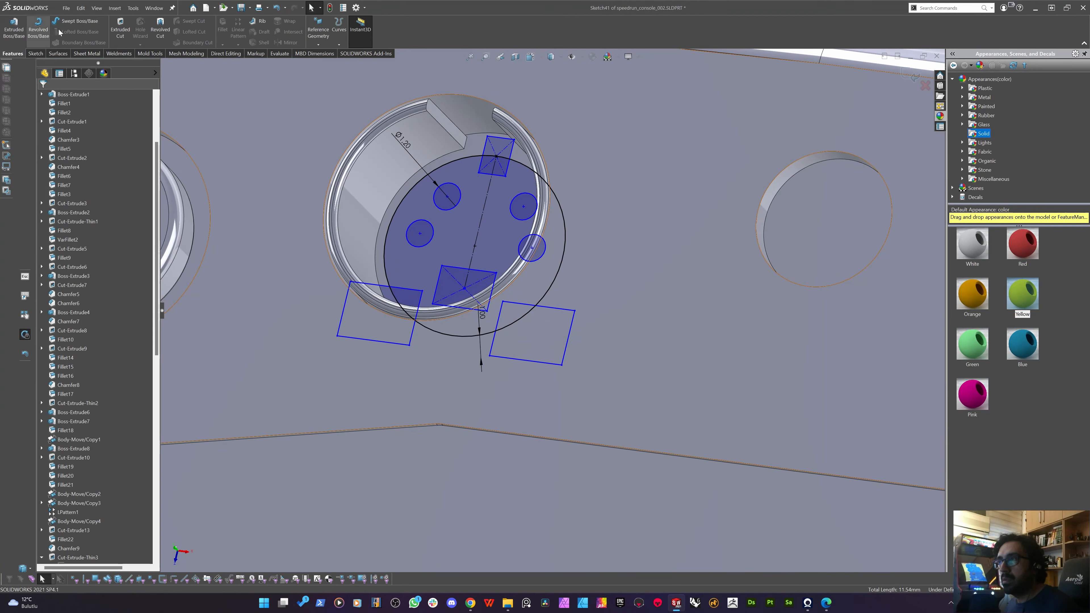
{"action": "left_click", "coordinate": [16, 33]}
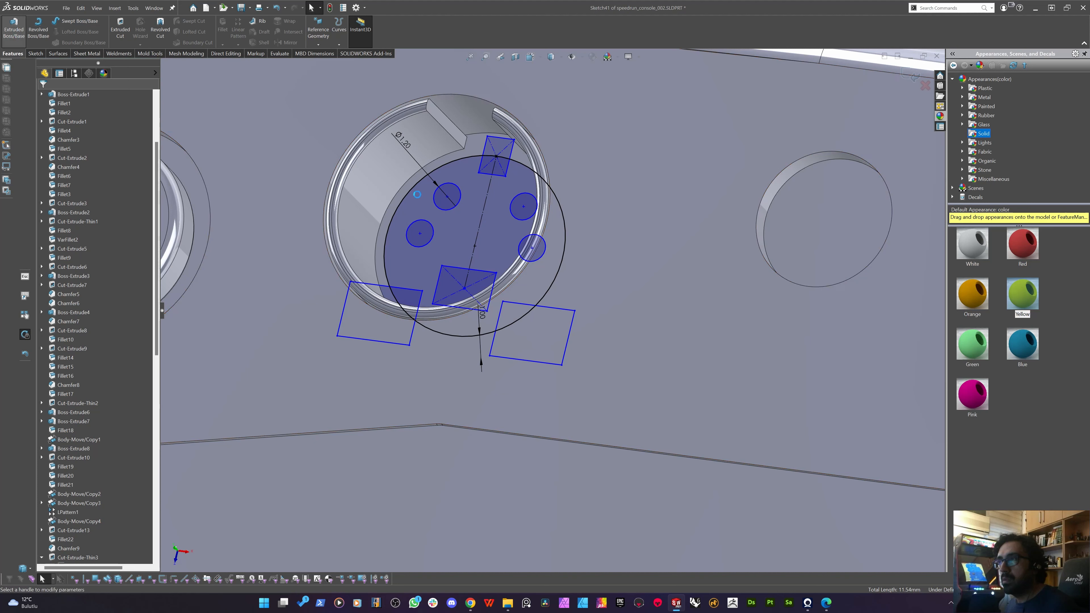
{"action": "left_click", "coordinate": [460, 235]}
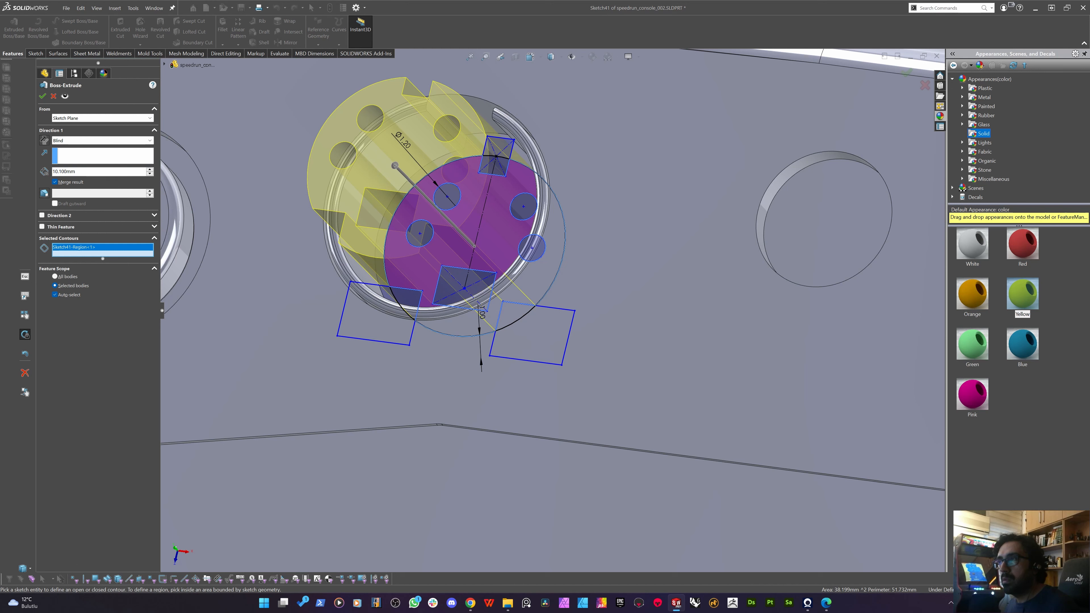
{"action": "type", "text": "5"}
{"action": "key", "text": "Return"}
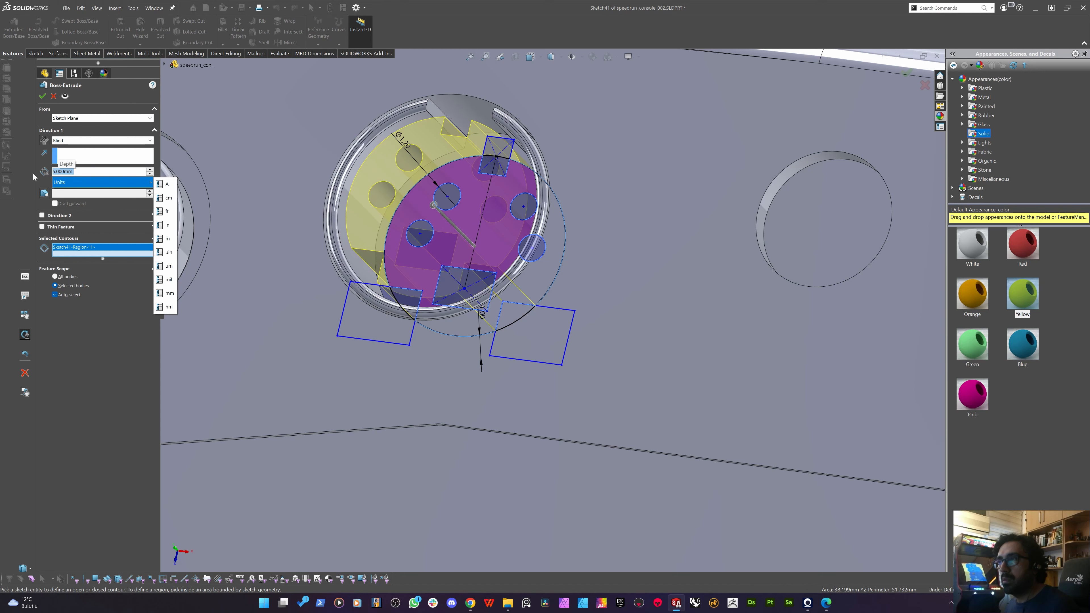
{"action": "left_click", "coordinate": [66, 182]}
{"action": "mouse_move", "coordinate": [390, 246]}
{"action": "middle_mouse_down"}
{"action": "mouse_move", "coordinate": [409, 207]}
{"action": "mouse_move", "coordinate": [391, 233]}
{"action": "middle_mouse_up"}
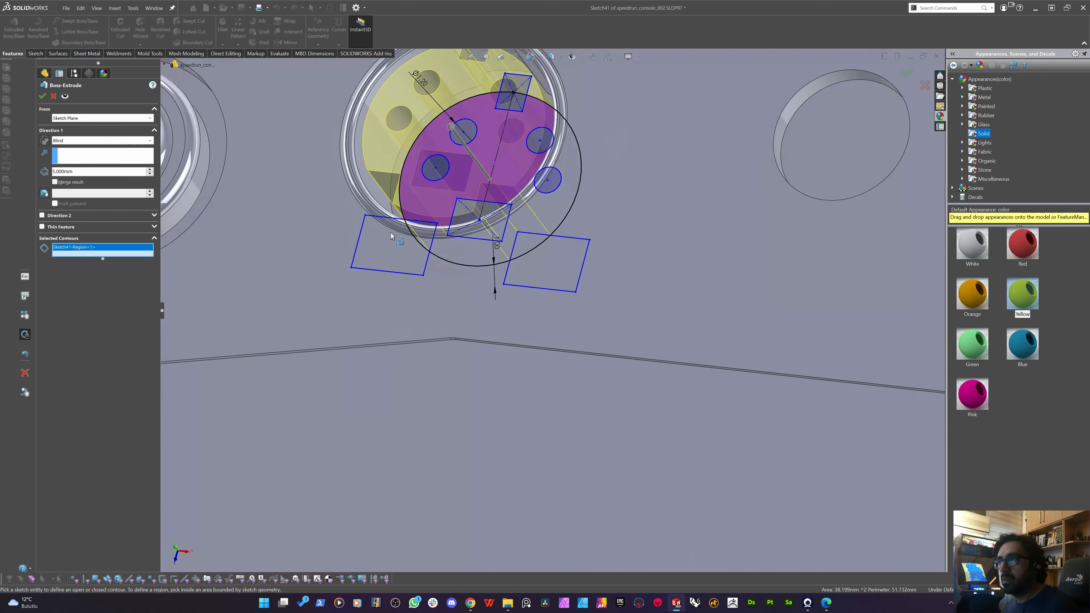
{"action": "right_click", "coordinate": [409, 237]}
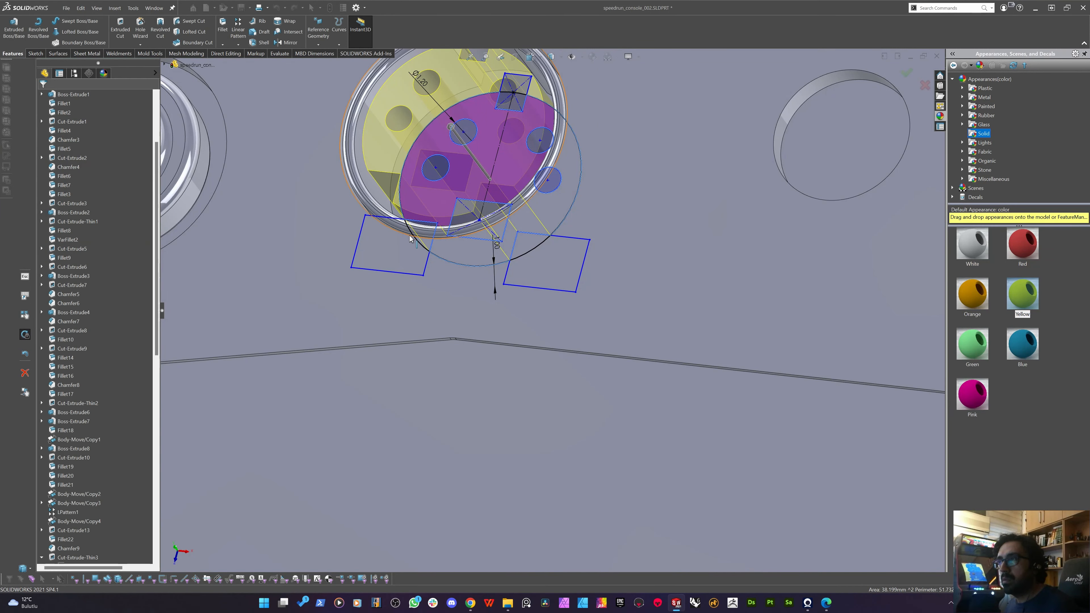
Edit the extruded insert's sketch and shrink the rectangular opening below the circle's centre.
{"action": "scroll", "coordinate": [408, 233], "scroll_direction": "up", "scroll_amount": 3}
{"action": "middle_click_drag", "start_coordinate": [423, 207], "coordinate": [460, 255]}
{"action": "scroll", "coordinate": [500, 236], "scroll_direction": "down", "scroll_amount": 5}
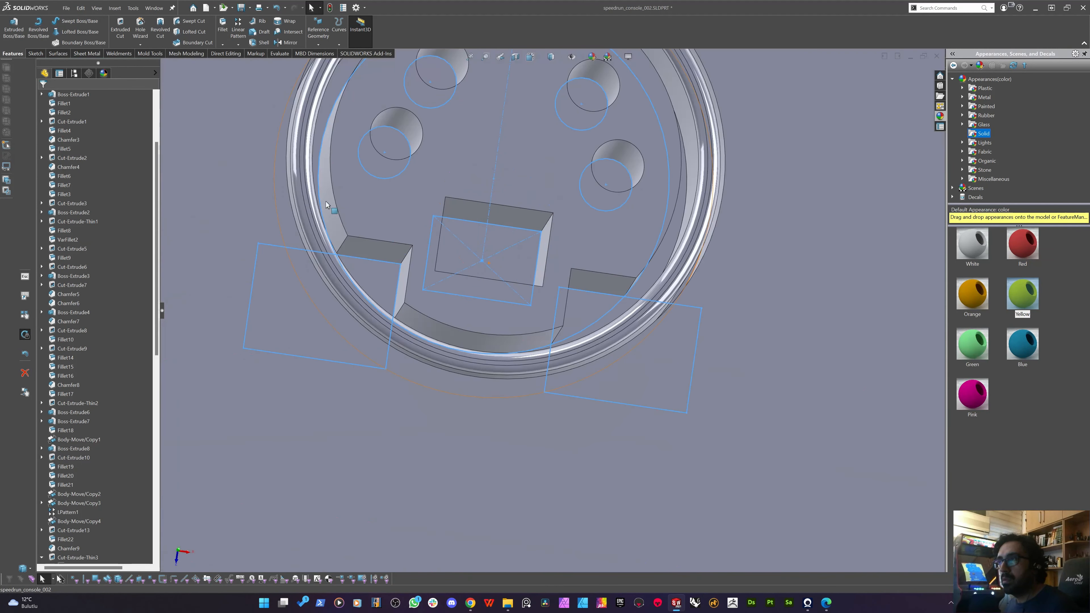
{"action": "right_click", "coordinate": [484, 211]}
{"action": "key", "text": "Escape"}
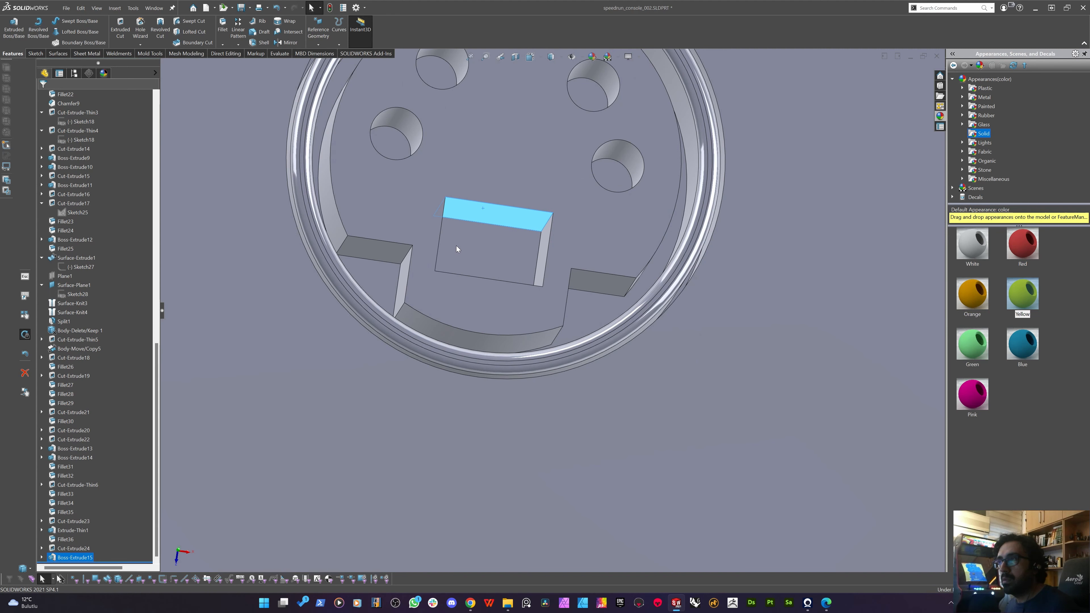
{"action": "scroll", "coordinate": [481, 233], "scroll_direction": "up", "scroll_amount": 3}
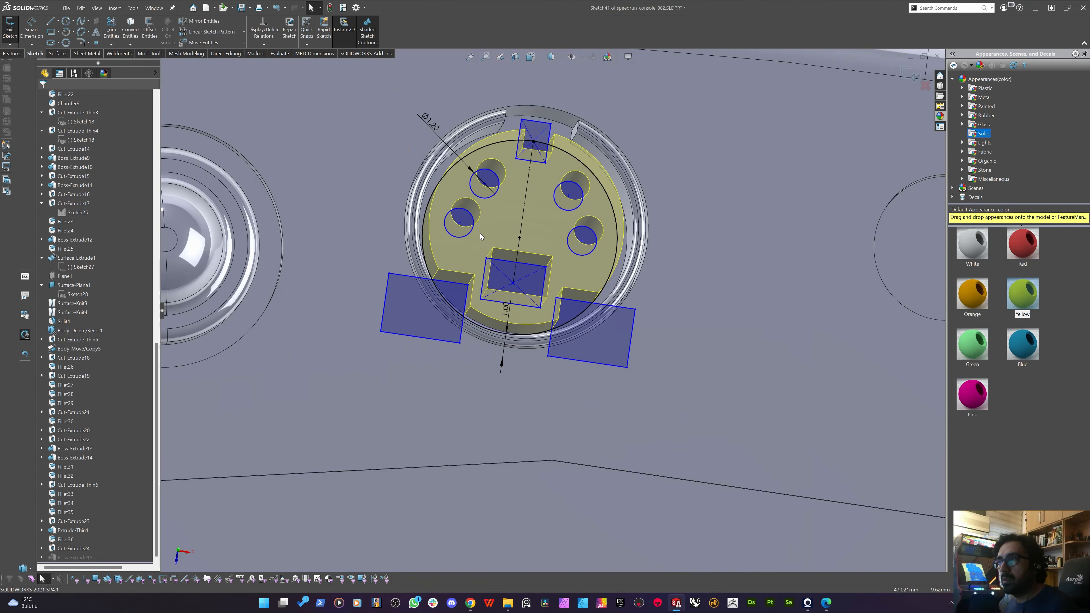
{"action": "left_click_drag", "start_coordinate": [486, 259], "coordinate": [506, 289]}
{"action": "middle_click_drag", "start_coordinate": [458, 314], "coordinate": [441, 327]}
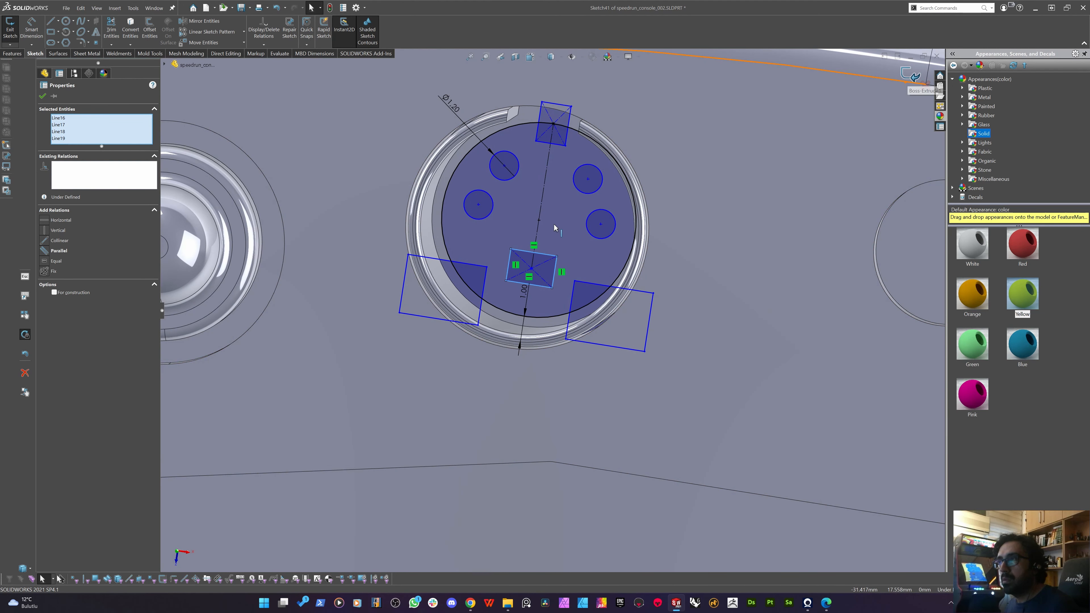
{"action": "key", "text": "Escape"}
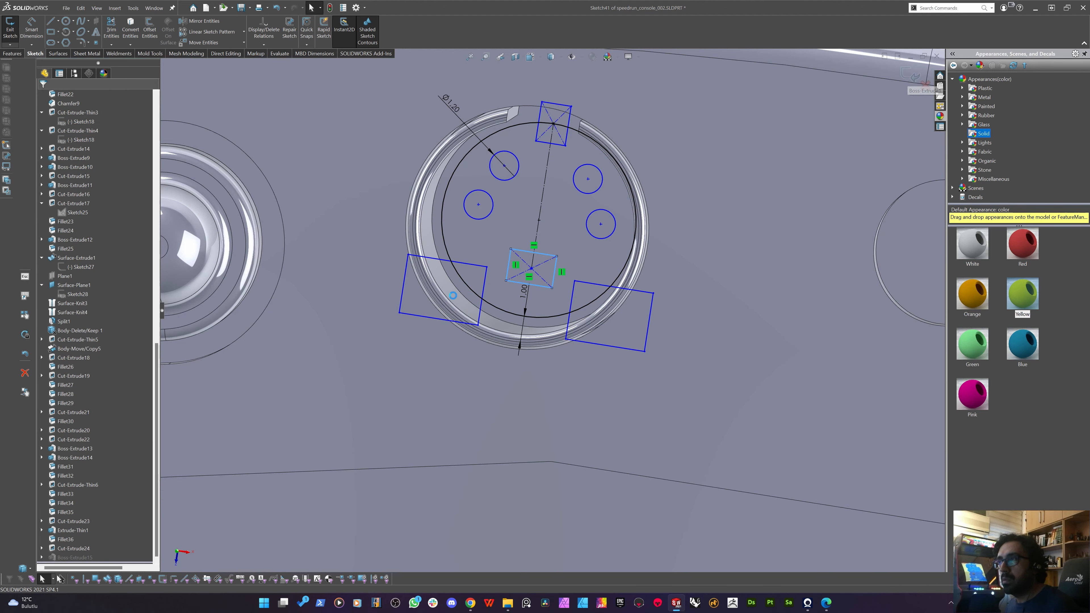
{"action": "mouse_move", "coordinate": [457, 310]}
{"action": "middle_mouse_down"}
{"action": "mouse_move", "coordinate": [437, 263]}
{"action": "mouse_move", "coordinate": [488, 277]}
{"action": "middle_mouse_up"}
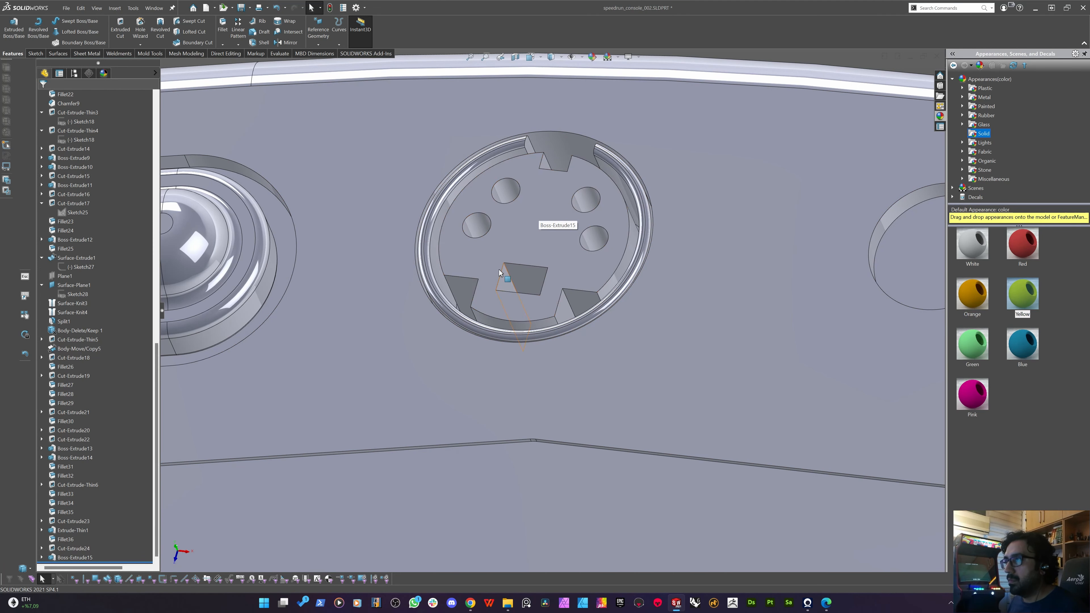
Chamfer all edges of the round insert's notched front face at 0.2 mm and 45 degrees.
{"action": "mouse_move", "coordinate": [497, 269]}
{"action": "middle_mouse_down"}
{"action": "mouse_move", "coordinate": [512, 295]}
{"action": "mouse_move", "coordinate": [481, 251]}
{"action": "middle_mouse_up"}
{"action": "left_click", "coordinate": [481, 252]}
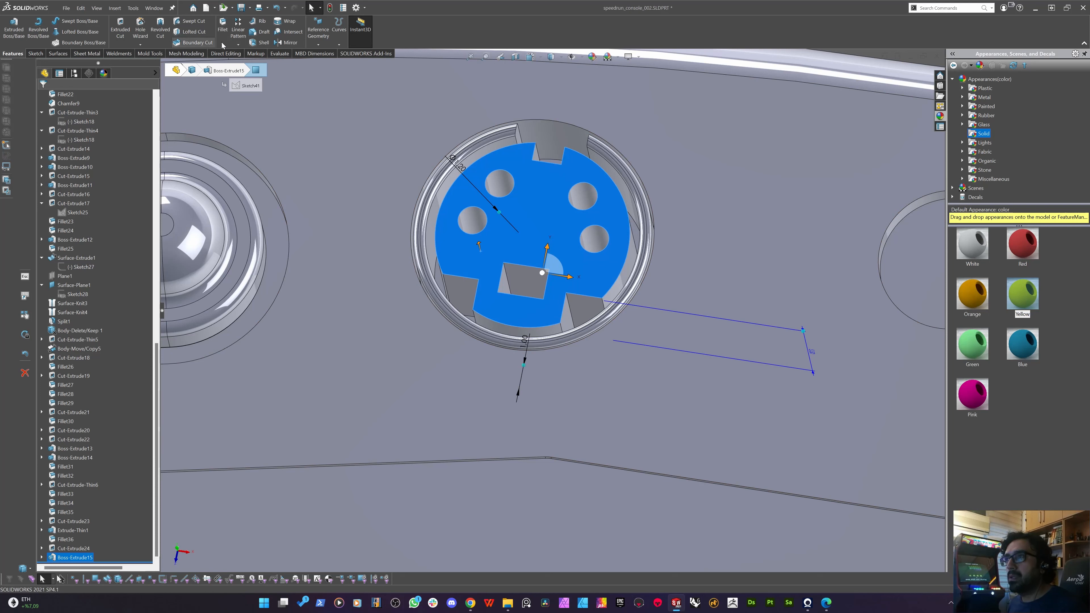
{"action": "left_click", "coordinate": [226, 54]}
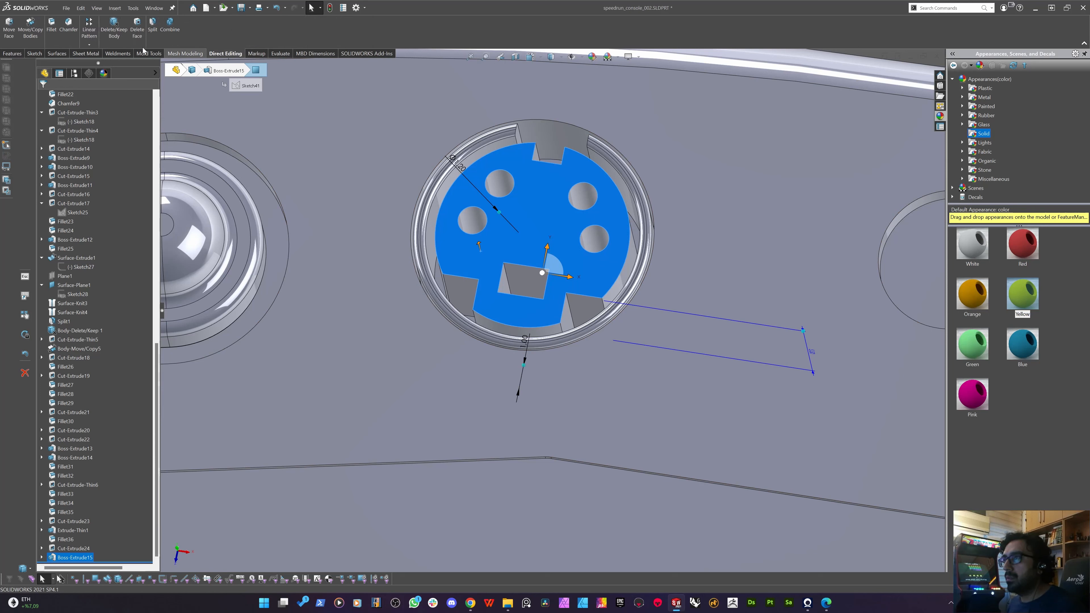
{"action": "left_click", "coordinate": [20, 55]}
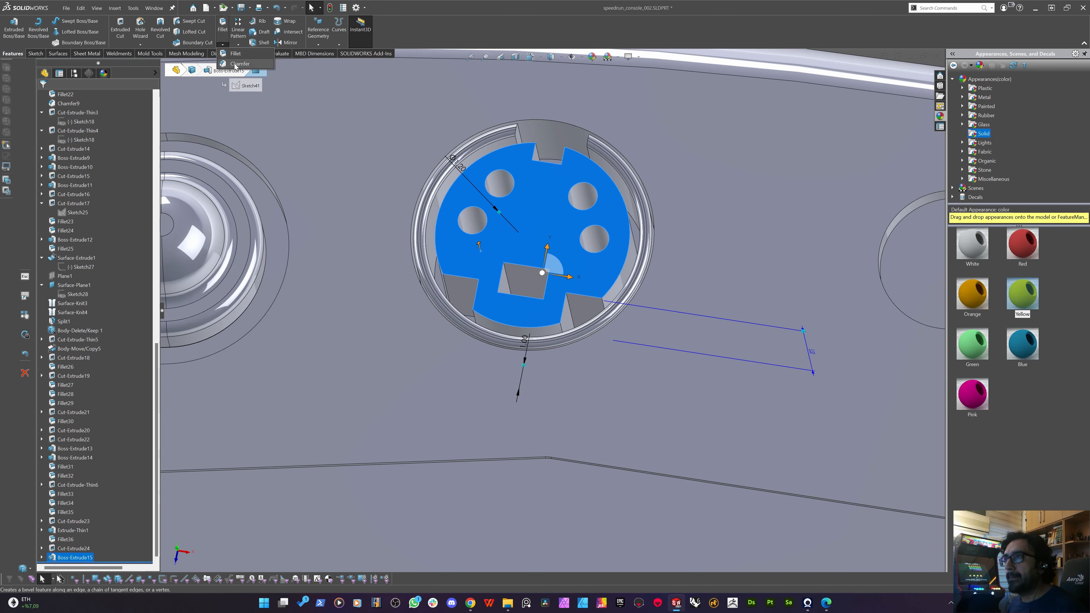
{"action": "key", "text": "c"}
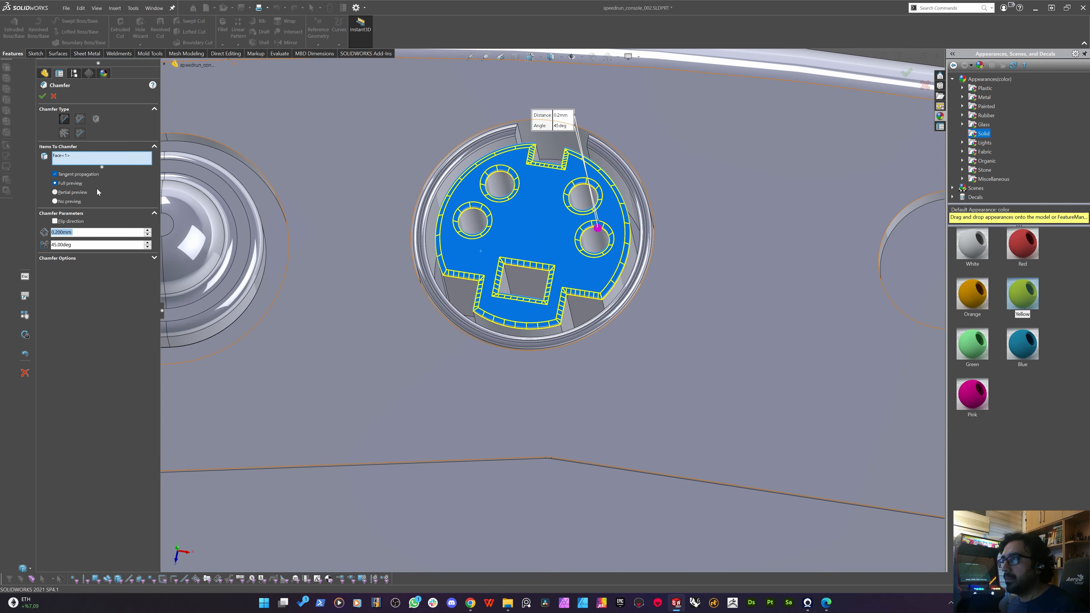
{"action": "key", "text": "Return"}
{"action": "middle_click_drag", "start_coordinate": [439, 286], "coordinate": [475, 307]}
{"action": "scroll", "coordinate": [421, 308], "scroll_direction": "up", "scroll_amount": 5}
{"action": "scroll", "coordinate": [541, 265], "scroll_direction": "down", "scroll_amount": 1}
{"action": "scroll", "coordinate": [515, 275], "scroll_direction": "down", "scroll_amount": 6}
Set the insert's small hole diameter to 1 mm and rebuild the model.
{"action": "left_click", "coordinate": [435, 306]}
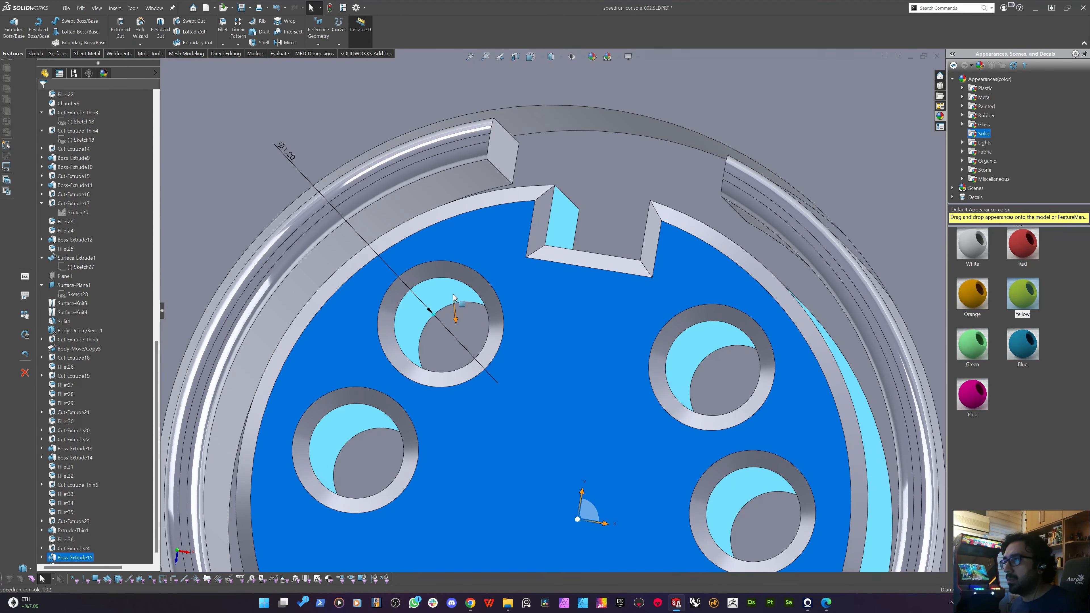
{"action": "scroll", "coordinate": [447, 292], "scroll_direction": "up", "scroll_amount": 3}
{"action": "double_click", "coordinate": [466, 260]}
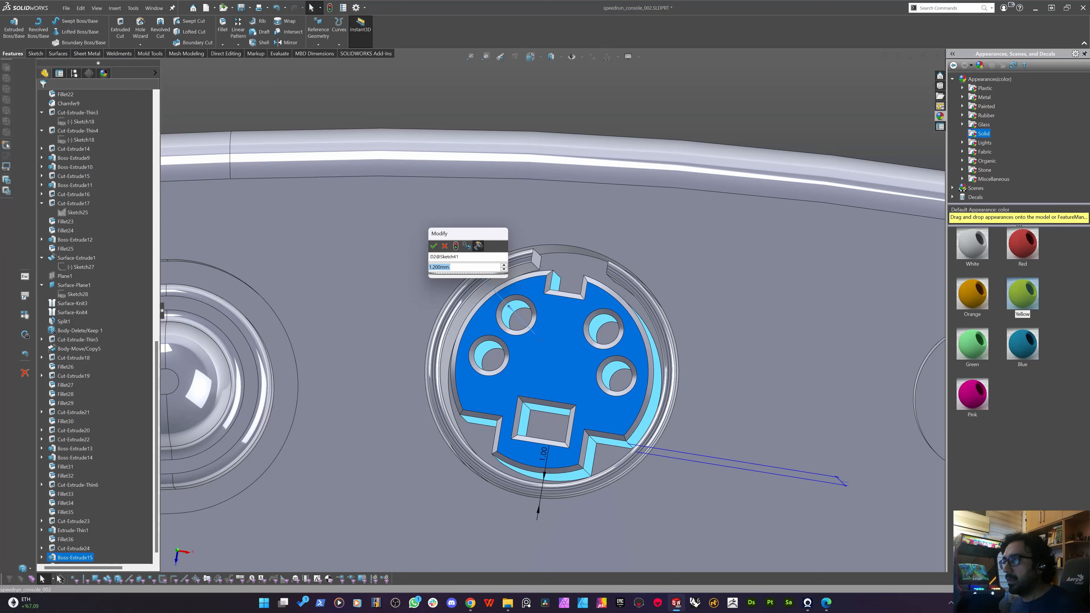
{"action": "type", "text": "1"}
{"action": "key", "text": "Return"}
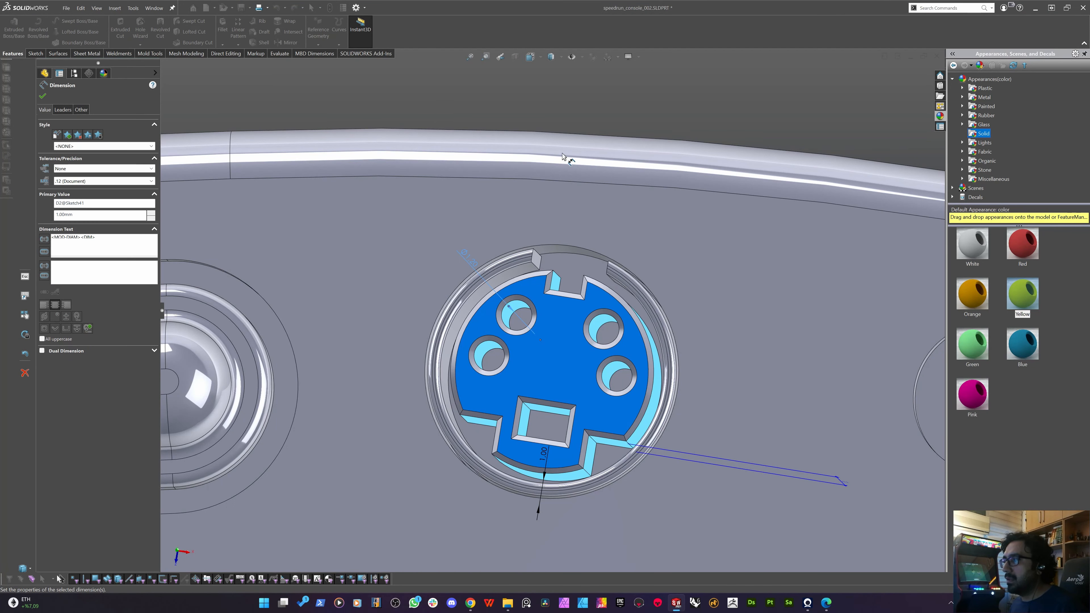
{"action": "scroll", "coordinate": [598, 188], "scroll_direction": "up", "scroll_amount": 3}
{"action": "left_click", "coordinate": [330, 8]}
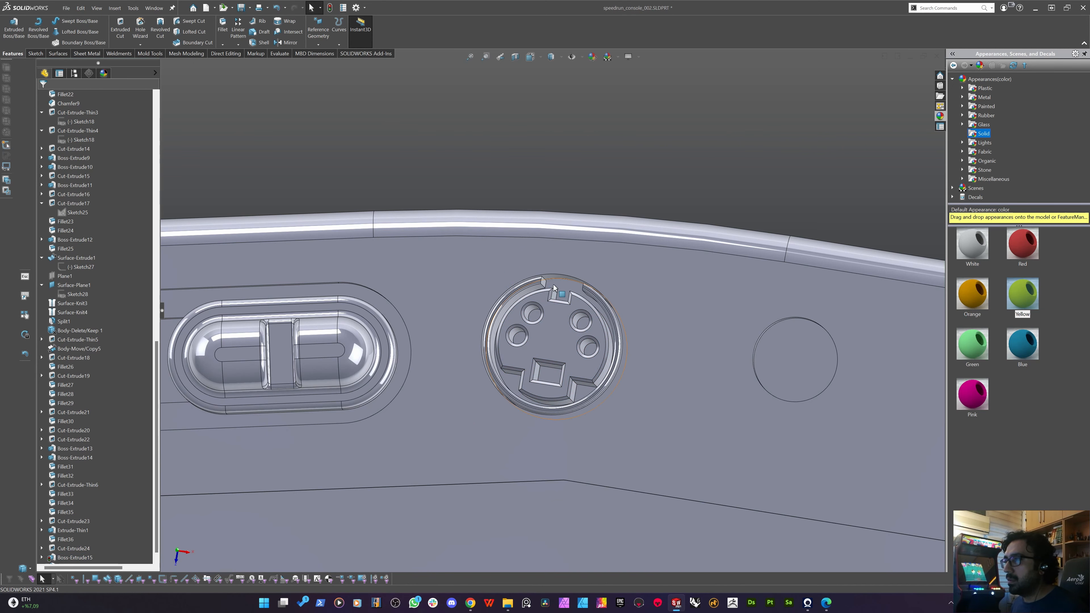
Check the finished insert on the whole console and save the part.
{"action": "middle_click_drag", "start_coordinate": [527, 328], "coordinate": [495, 219]}
{"action": "scroll", "coordinate": [501, 315], "scroll_direction": "up", "scroll_amount": 6}
{"action": "scroll", "coordinate": [499, 333], "scroll_direction": "up", "scroll_amount": 6}
{"action": "middle_click_drag", "start_coordinate": [498, 332], "coordinate": [400, 223]}
{"action": "key", "text": "ctrl+s"}
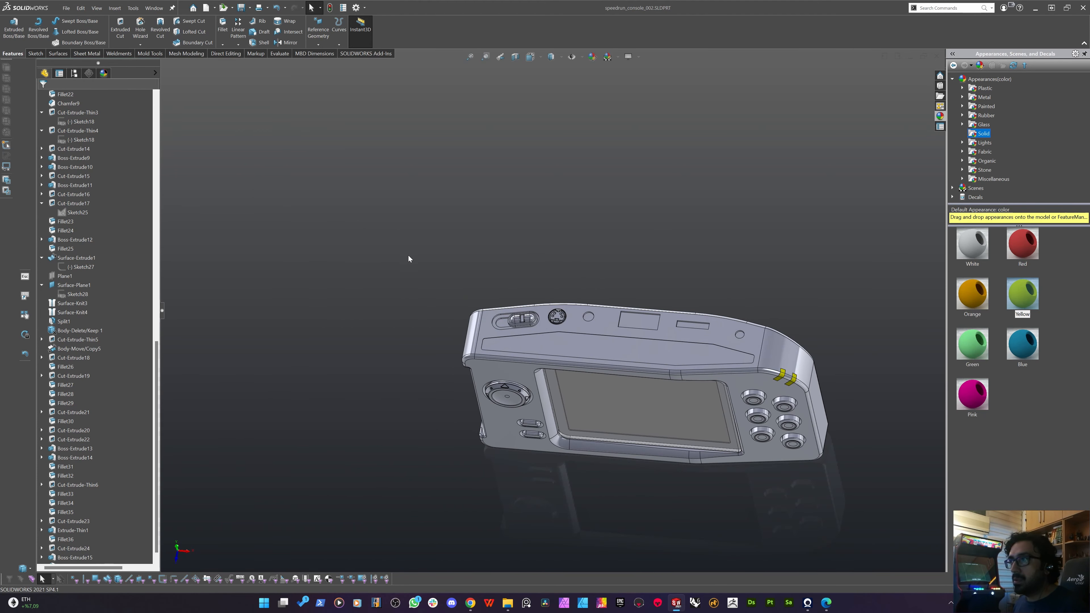
Sketch on the floor of the small circular recess beside the round connector and convert its circular outline into the sketch.
{"action": "scroll", "coordinate": [584, 316], "scroll_direction": "down", "scroll_amount": 7}
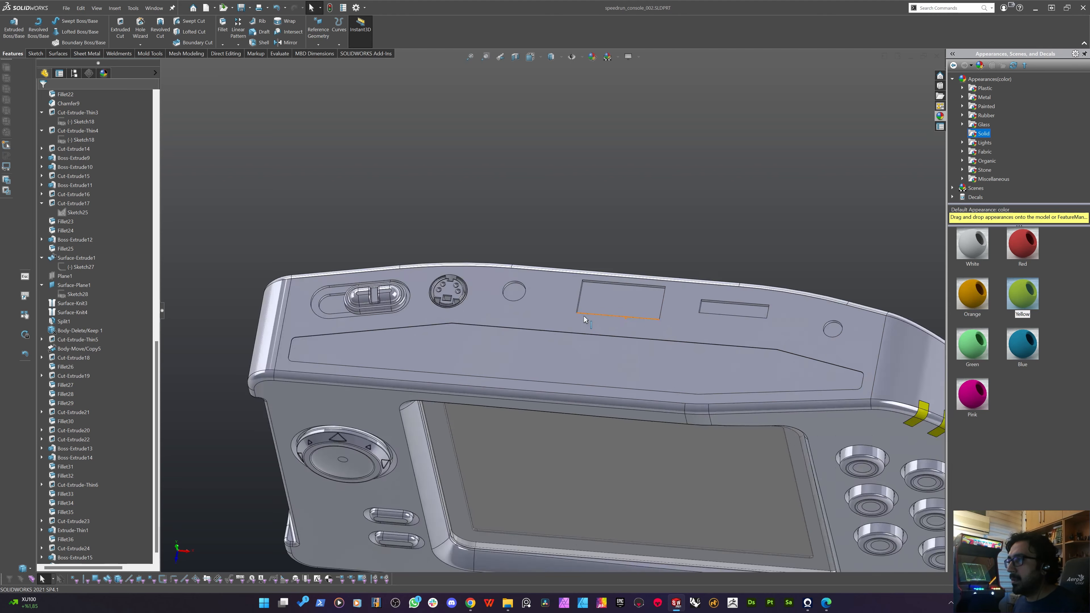
{"action": "left_click", "coordinate": [449, 269]}
{"action": "scroll", "coordinate": [433, 309], "scroll_direction": "up", "scroll_amount": 6}
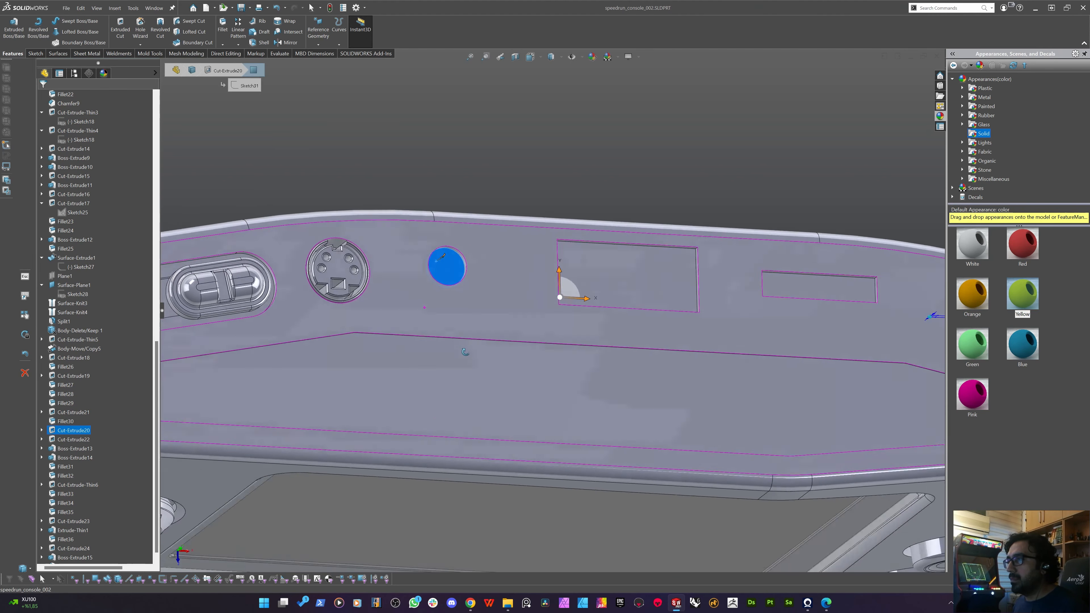
{"action": "key", "text": "ctrl+8"}
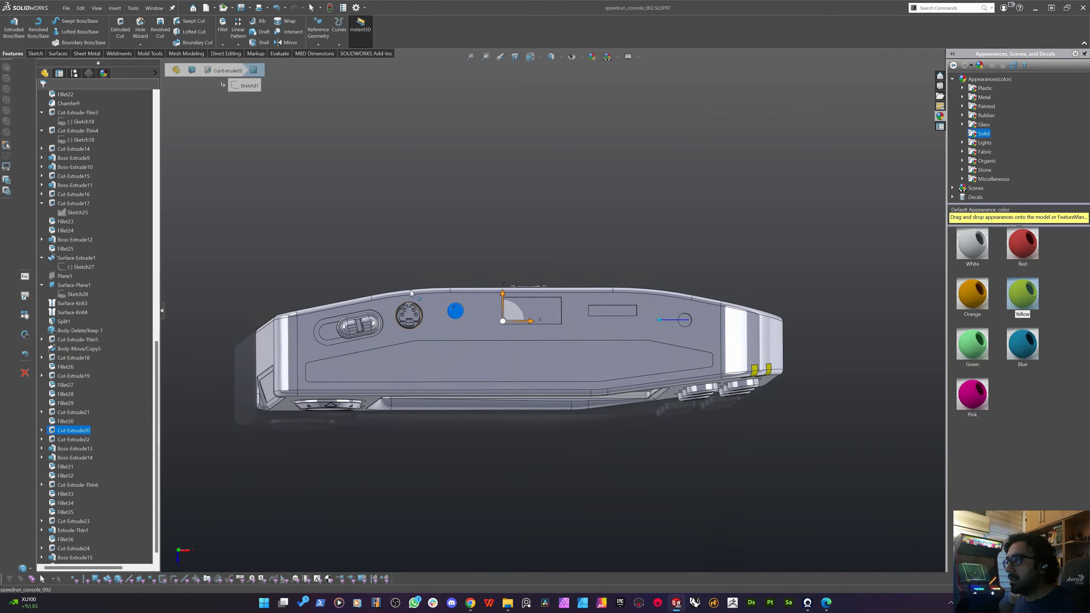
{"action": "left_click", "coordinate": [380, 217]}
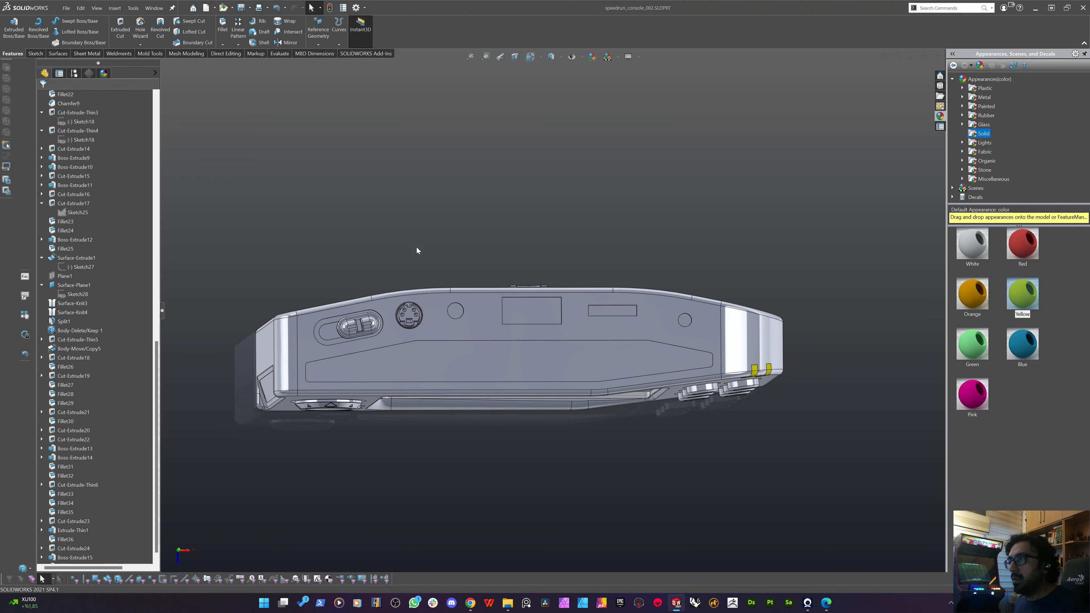
{"action": "scroll", "coordinate": [447, 308], "scroll_direction": "down", "scroll_amount": 8}
{"action": "left_click", "coordinate": [481, 278]}
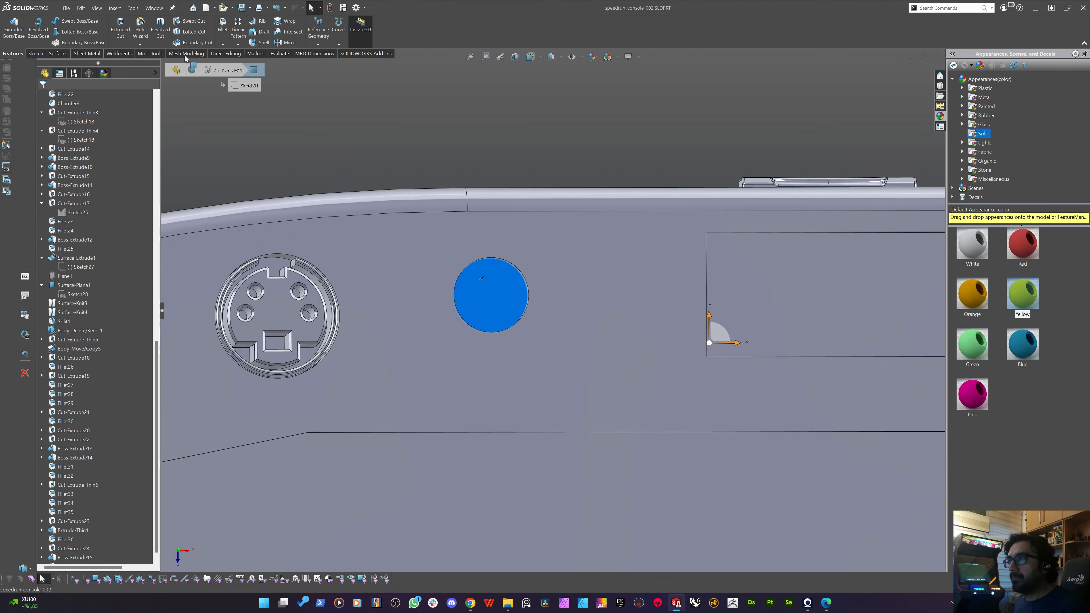
{"action": "left_click", "coordinate": [36, 54]}
{"action": "left_click", "coordinate": [10, 29]}
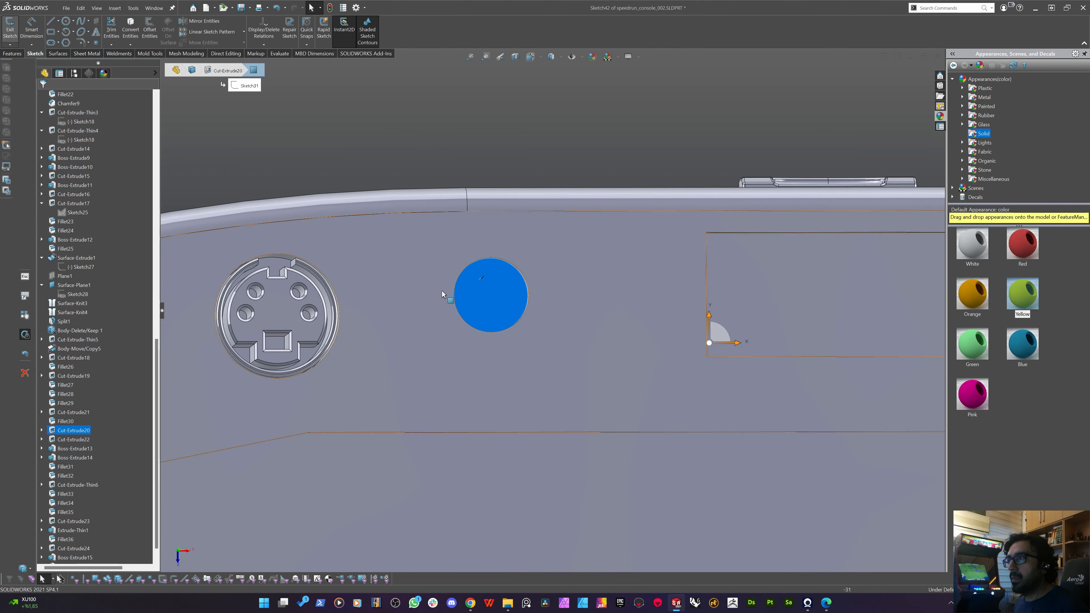
{"action": "middle_click_drag", "start_coordinate": [458, 268], "coordinate": [472, 228]}
{"action": "scroll", "coordinate": [500, 288], "scroll_direction": "down", "scroll_amount": 3}
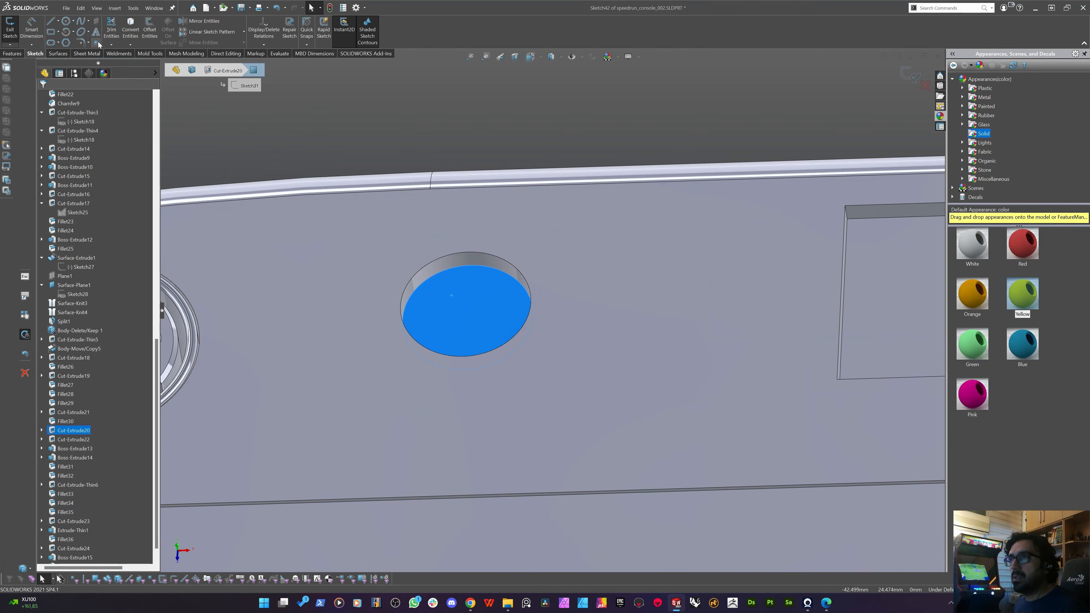
{"action": "left_click", "coordinate": [130, 28]}
Convert the outline of the far circular recess, beyond the narrow rectangular slot, into the same sketch.
{"action": "left_click", "coordinate": [13, 53]}
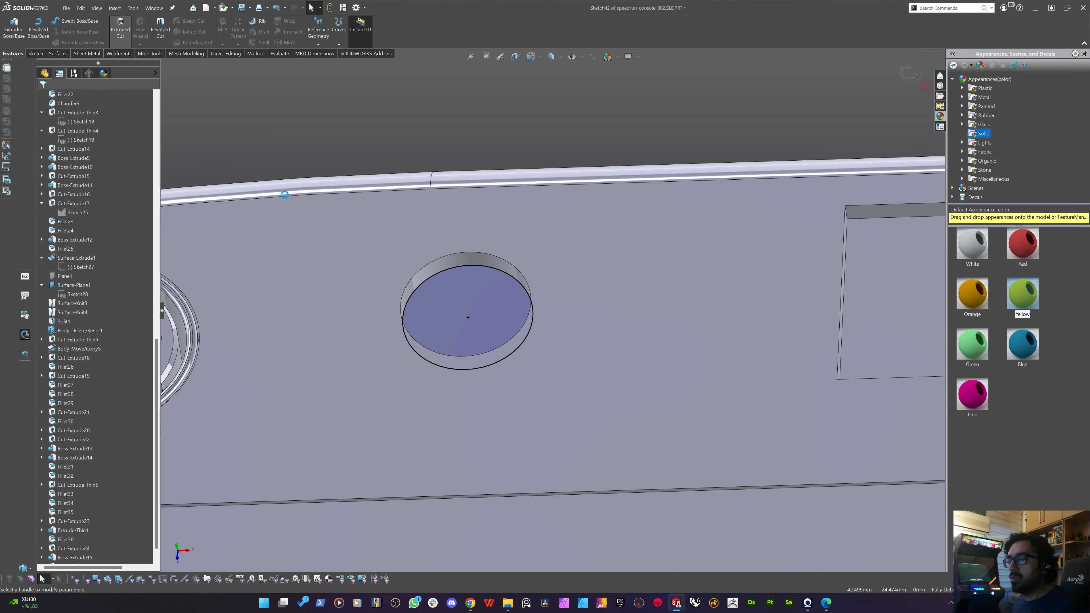
{"action": "key", "text": "Return"}
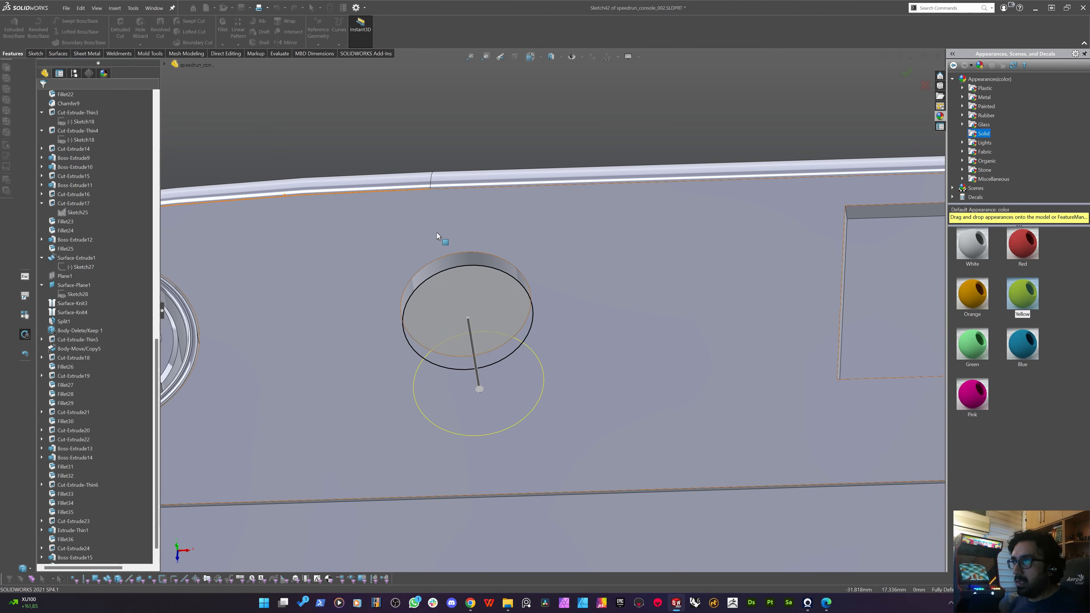
{"action": "scroll", "coordinate": [464, 253], "scroll_direction": "up", "scroll_amount": 2}
{"action": "scroll", "coordinate": [679, 302], "scroll_direction": "up", "scroll_amount": 4}
{"action": "scroll", "coordinate": [739, 305], "scroll_direction": "down", "scroll_amount": 5}
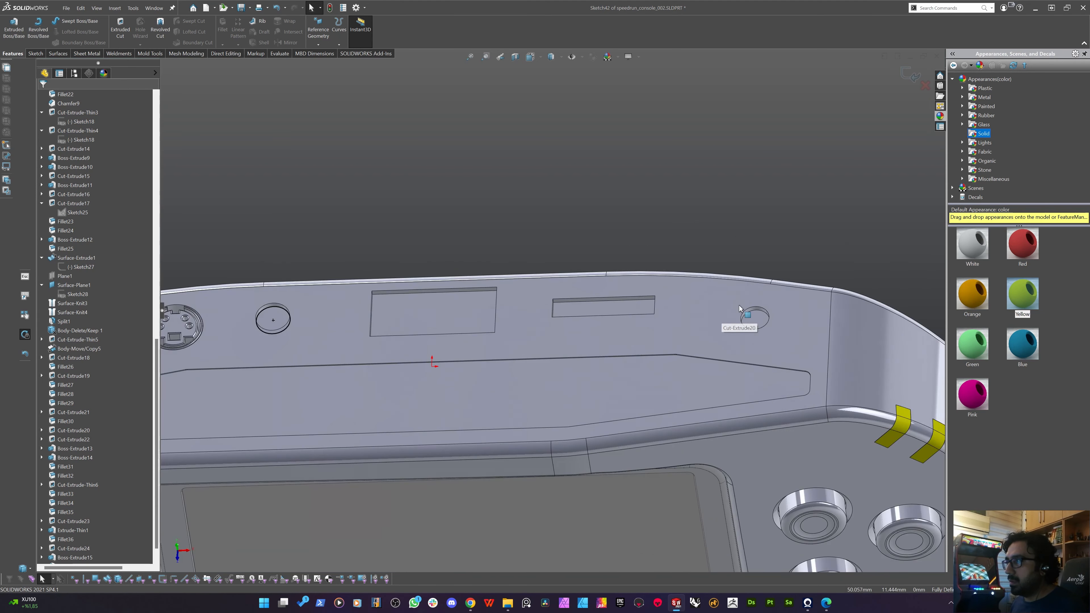
{"action": "left_click", "coordinate": [755, 320]}
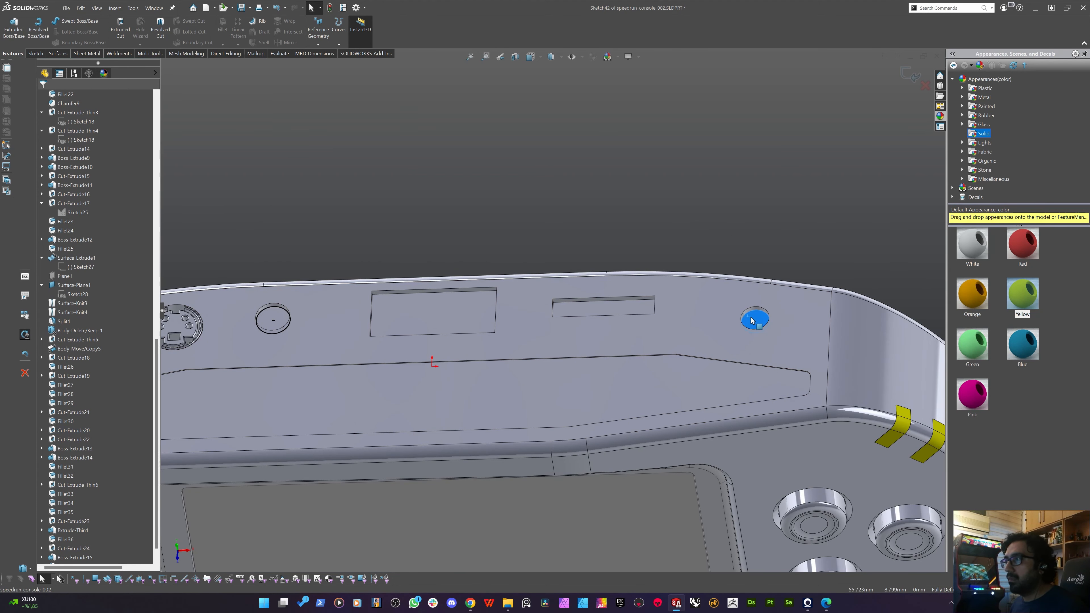
{"action": "left_click", "coordinate": [32, 54]}
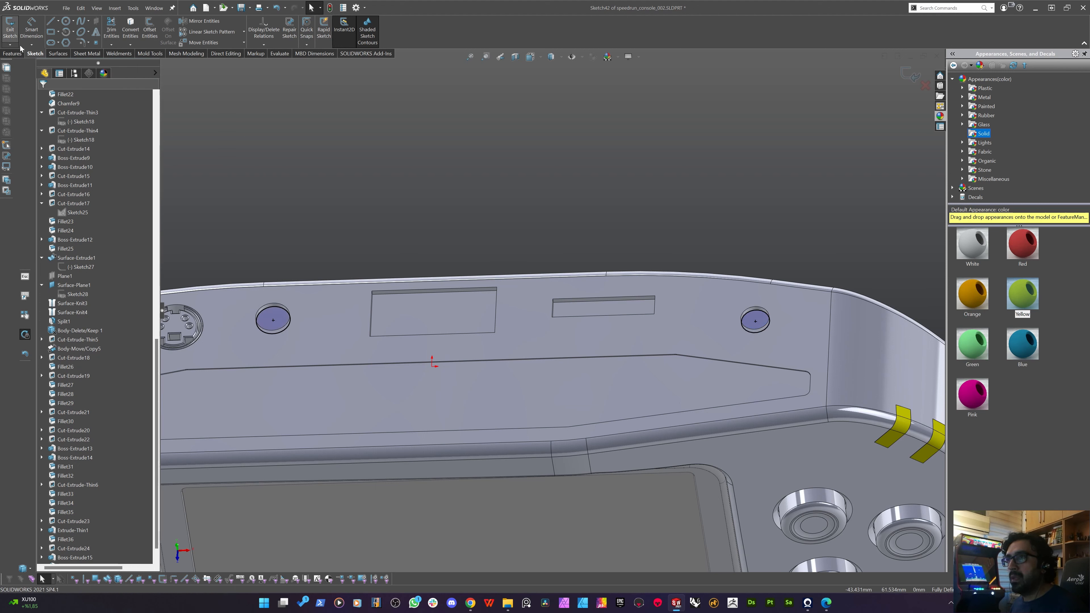
Cut both circular recesses 10 mm deep with a blind Extruded Cut.
{"action": "left_click", "coordinate": [12, 53]}
{"action": "left_click", "coordinate": [115, 37]}
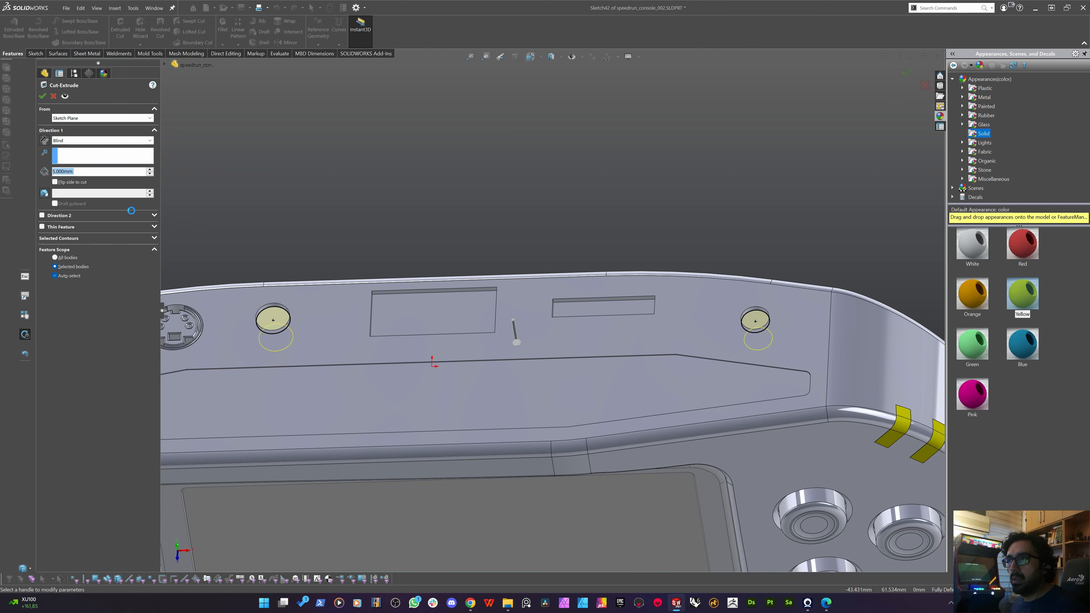
{"action": "type", "text": "10"}
{"action": "key", "text": "Return"}
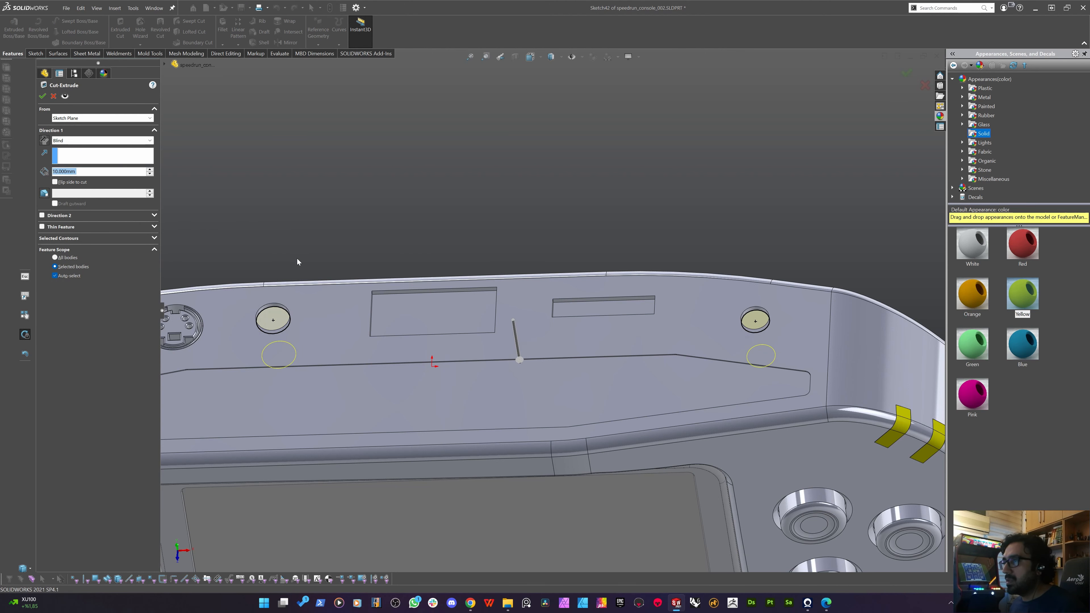
{"action": "key", "text": "Return"}
{"action": "middle_click_drag", "start_coordinate": [273, 348], "coordinate": [280, 391]}
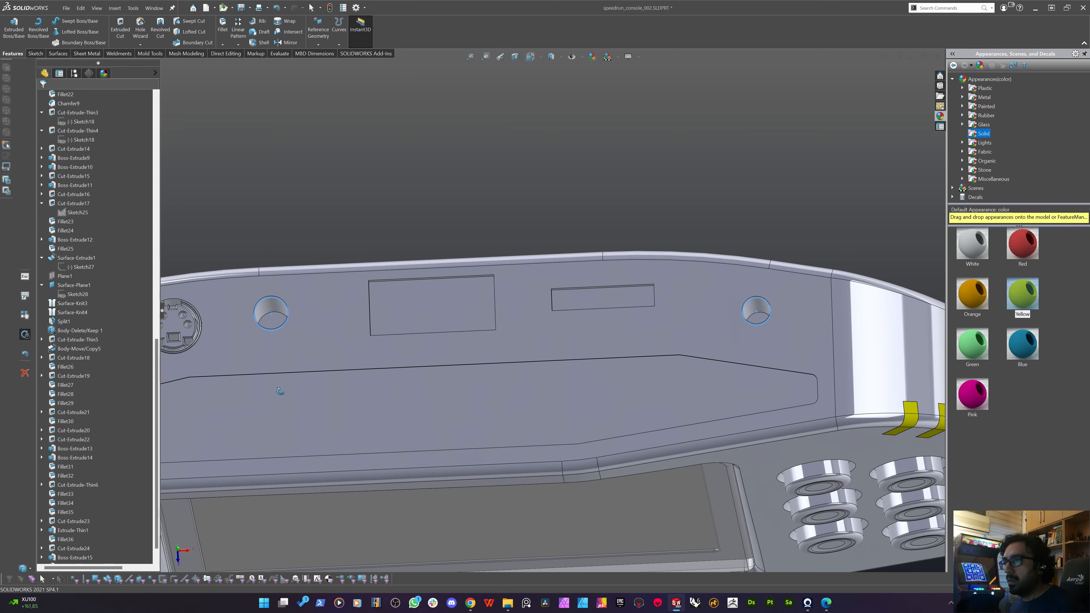
Sketch on the floor of the deepened holes and offset both circular outlines 0.1 mm inward.
{"action": "left_click", "coordinate": [275, 322]}
{"action": "left_click", "coordinate": [36, 55]}
{"action": "left_click", "coordinate": [10, 29]}
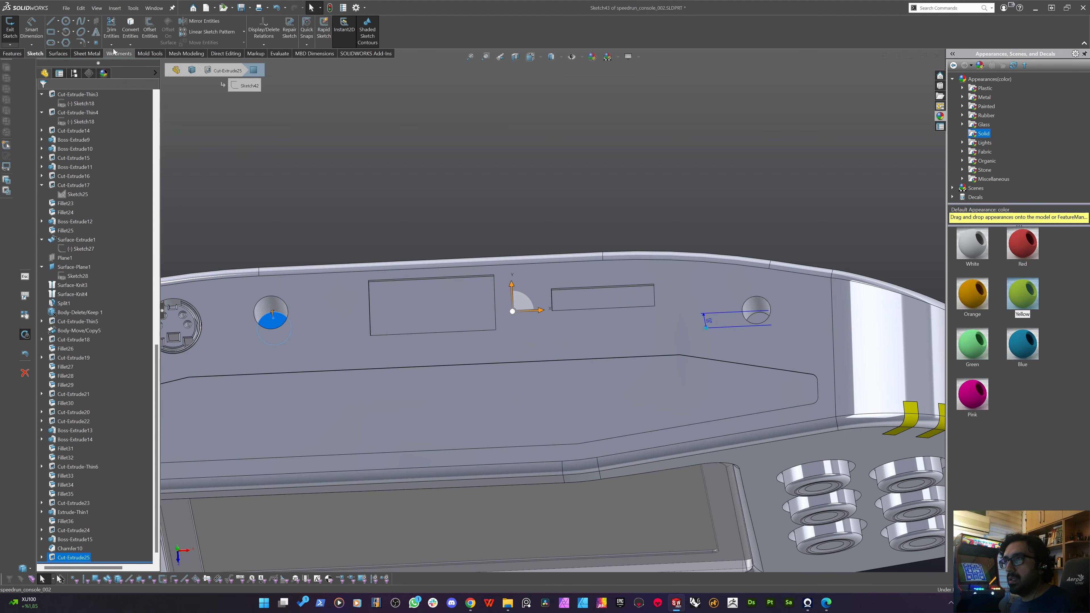
{"action": "left_click", "coordinate": [150, 30]}
{"action": "type", "text": "0.1"}
{"action": "key", "text": "Return"}
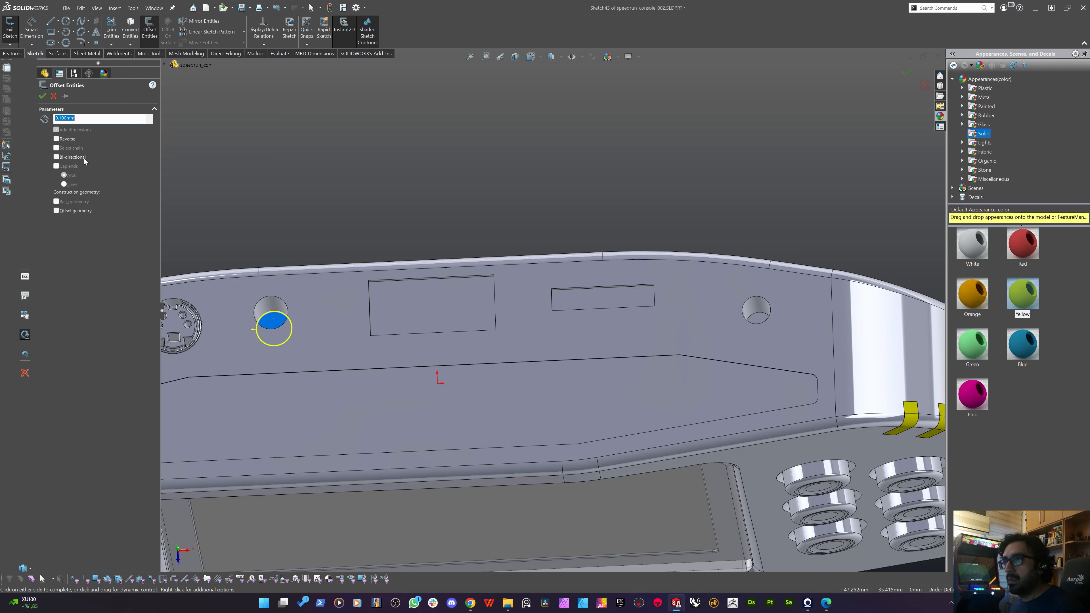
{"action": "left_click", "coordinate": [56, 138]}
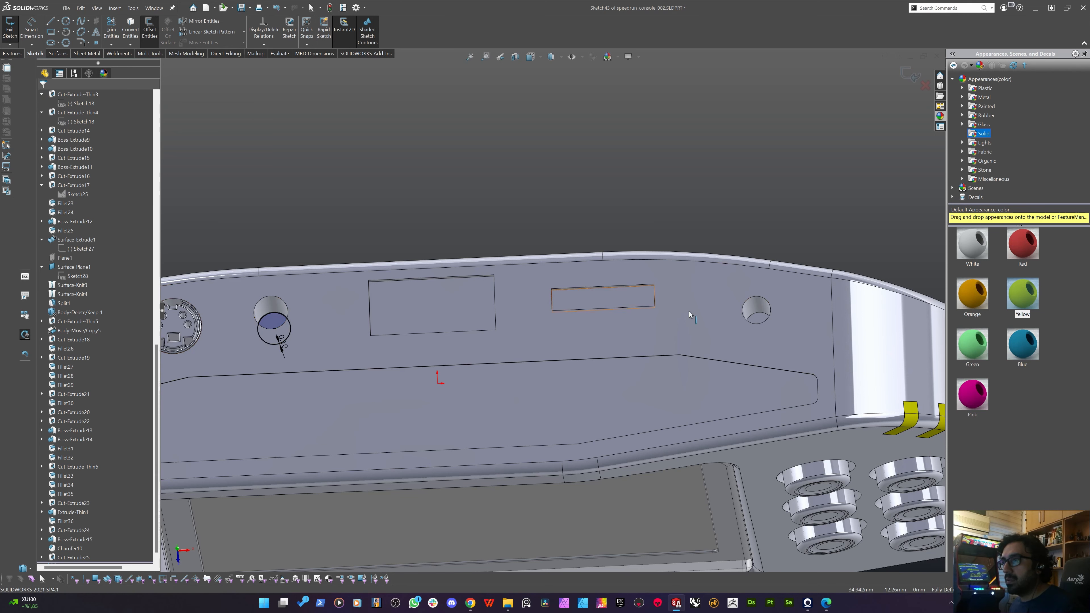
{"action": "key", "text": "o"}
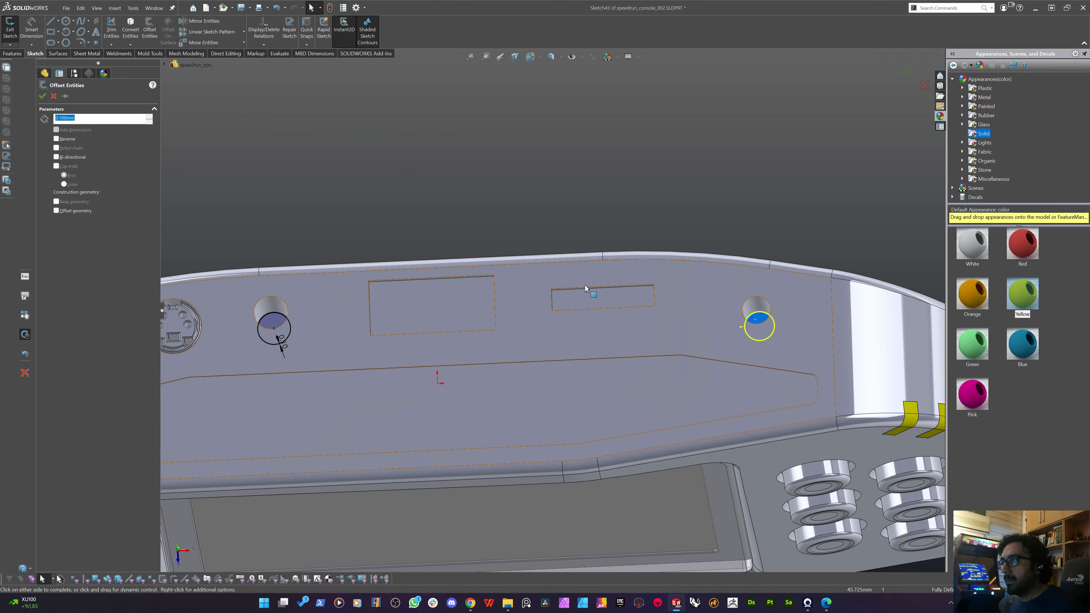
{"action": "left_click", "coordinate": [64, 140]}
{"action": "left_click", "coordinate": [42, 96]}
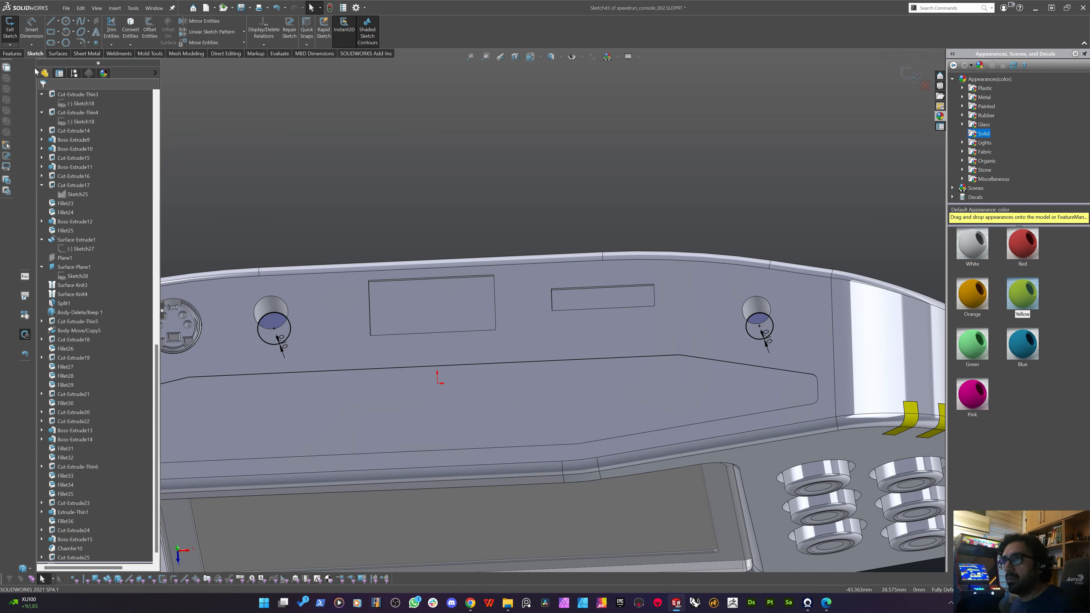
Extrude the two offset circles 11.5 mm as thin 0.5 mm rings in separate bodies, with Merge result turned off.
{"action": "left_click", "coordinate": [12, 53]}
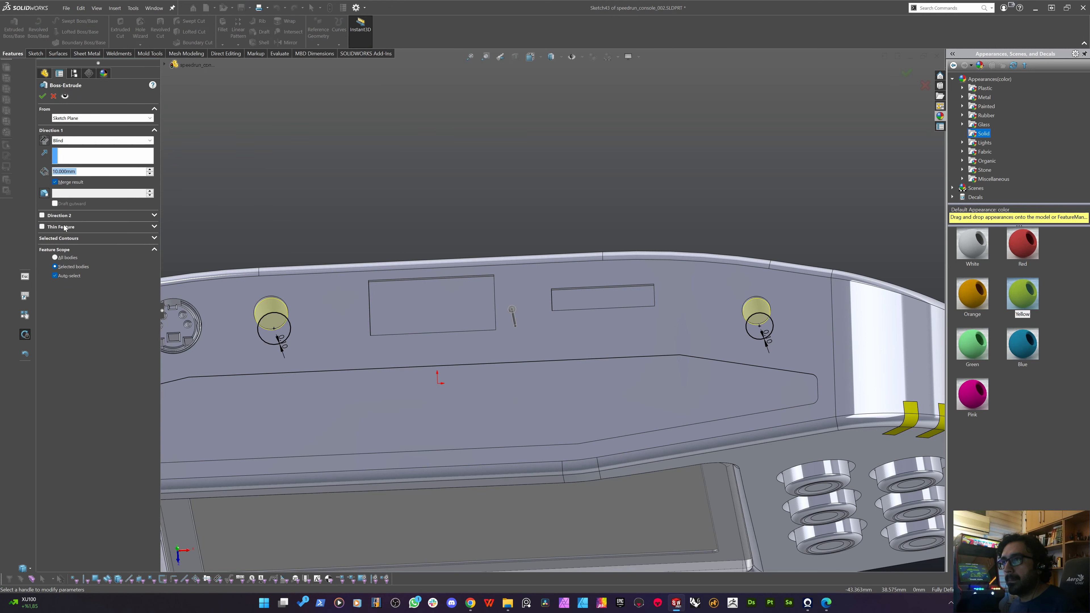
{"action": "left_click", "coordinate": [56, 231]}
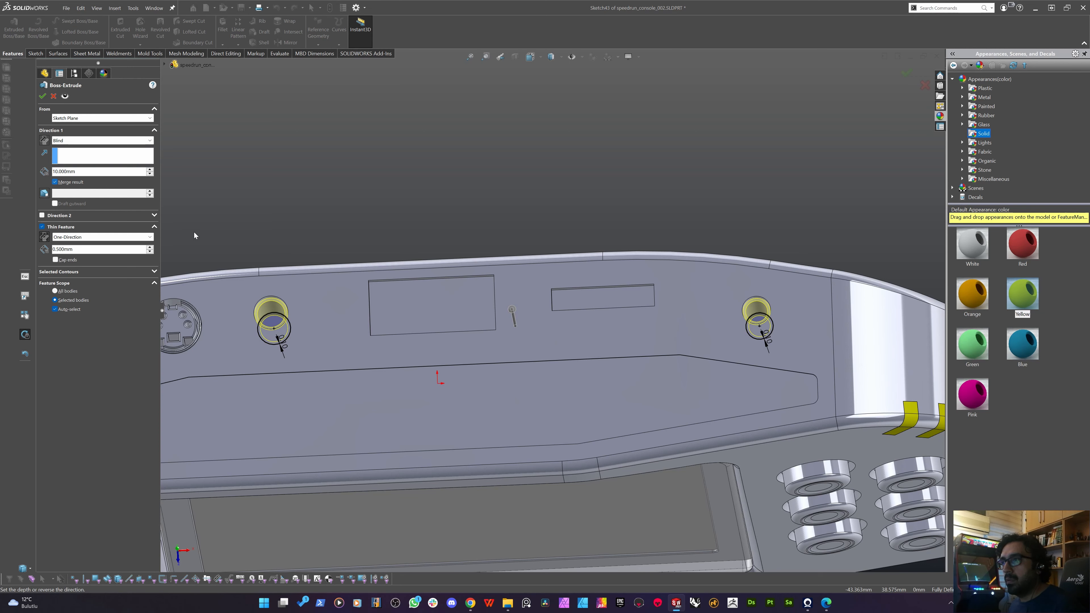
{"action": "middle_click_drag", "start_coordinate": [314, 270], "coordinate": [313, 242]}
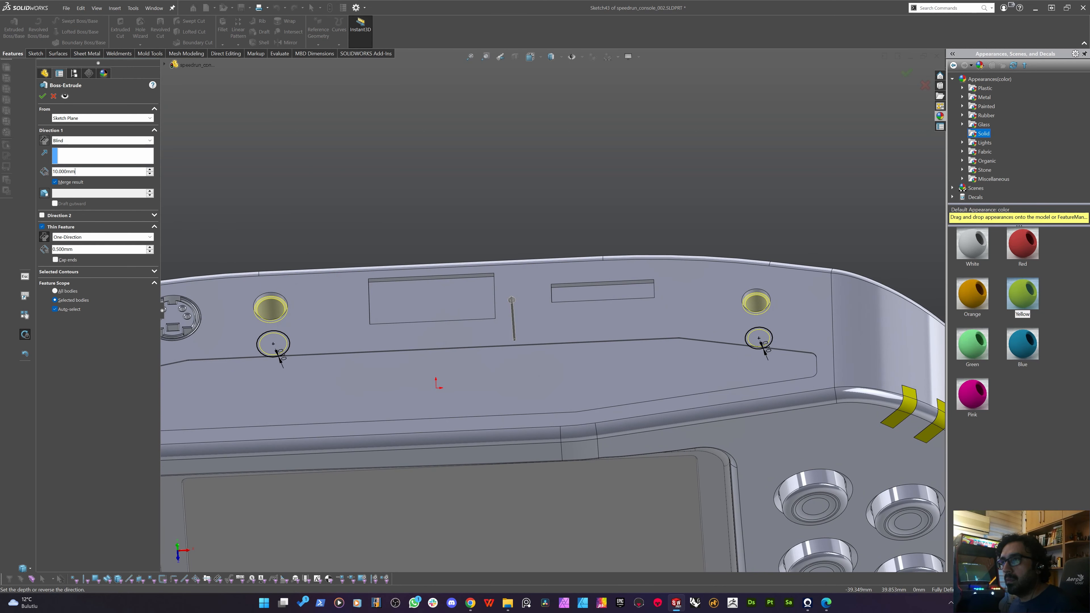
{"action": "double_click", "coordinate": [83, 174]}
{"action": "type", "text": "11.5"}
{"action": "key", "text": "Return"}
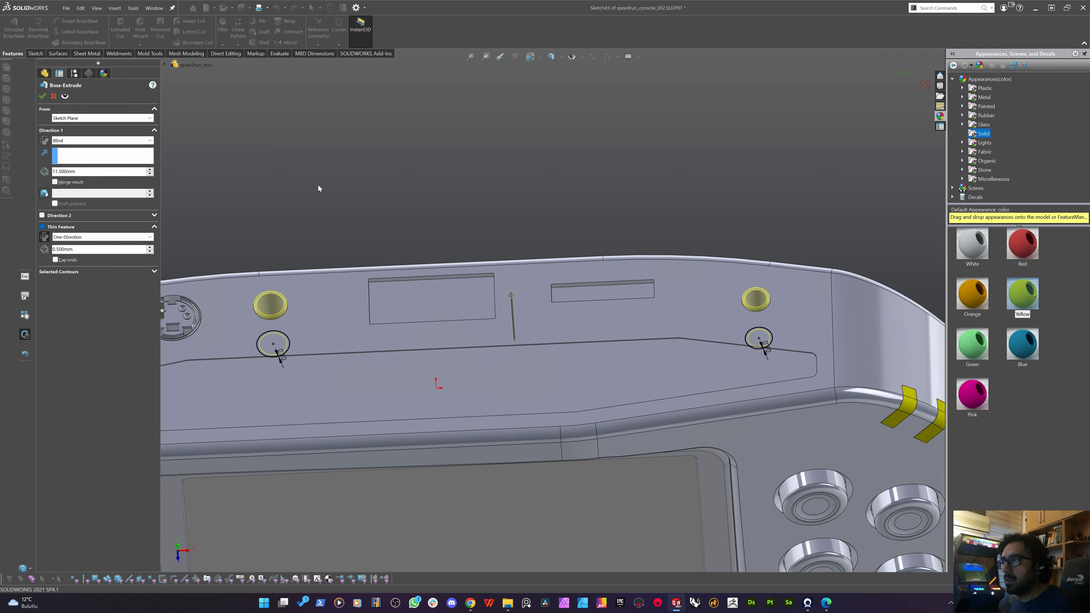
{"action": "key", "text": "Return"}
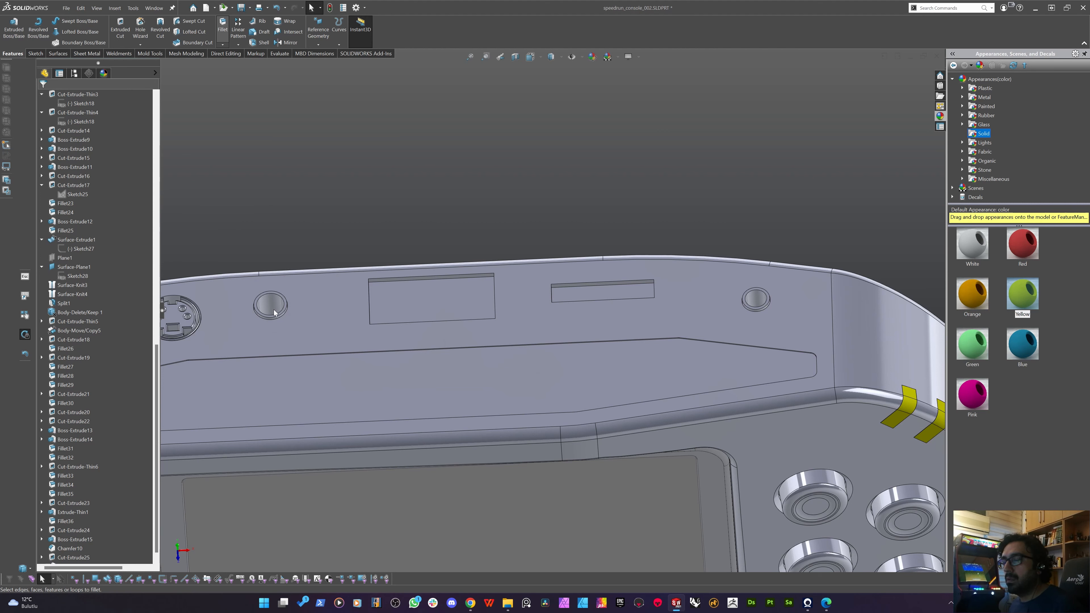
Fillet the outer-end edges of the thin ring beside the round connector with a 0.15 mm radius.
{"action": "left_click", "coordinate": [264, 316]}
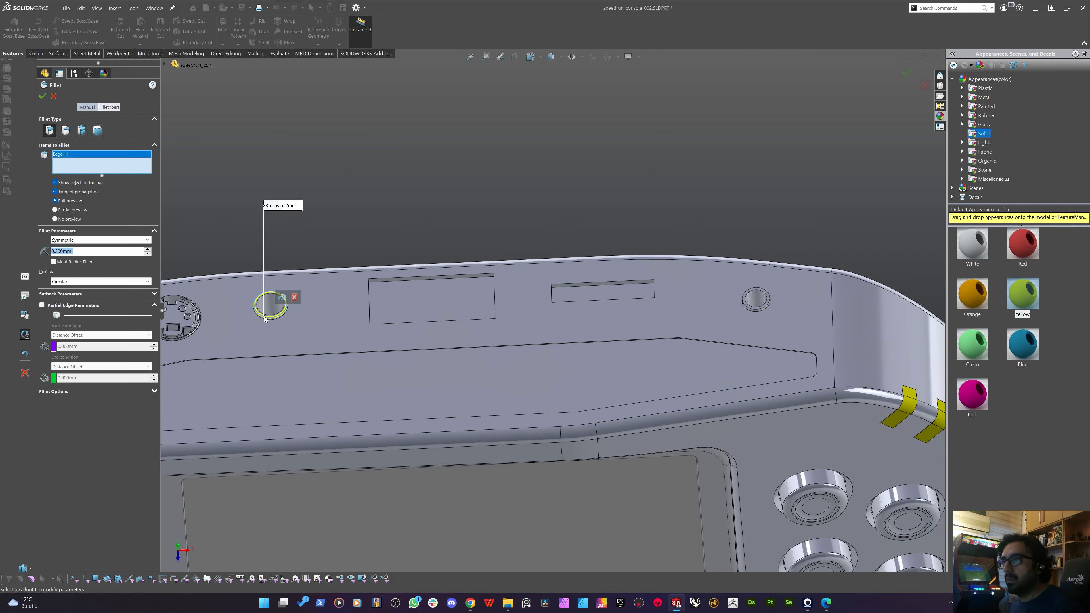
{"action": "left_click", "coordinate": [263, 312]}
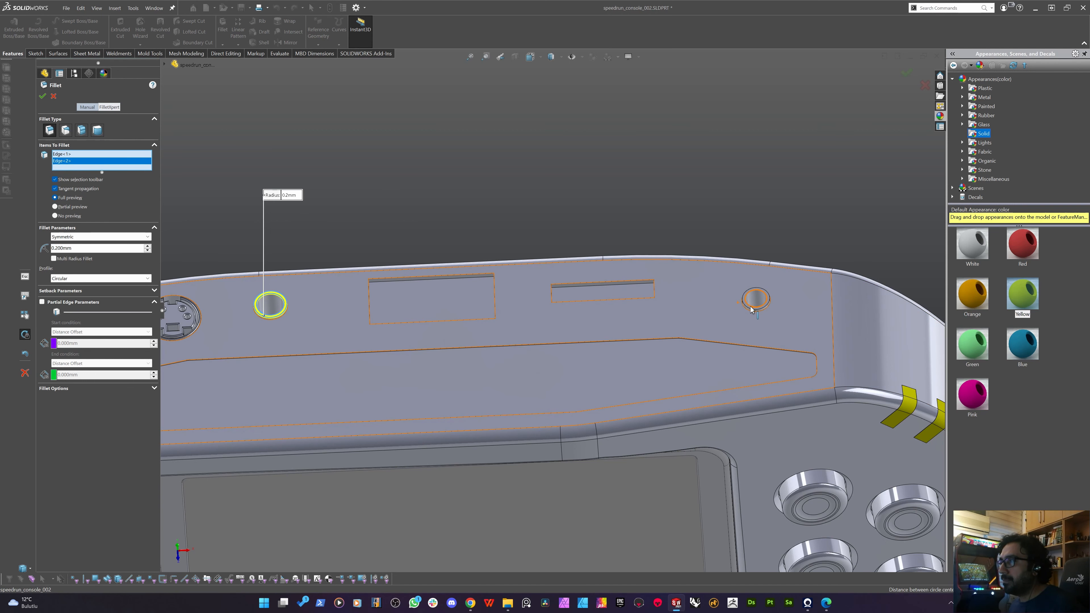
{"action": "scroll", "coordinate": [224, 281], "scroll_direction": "down", "scroll_amount": 8}
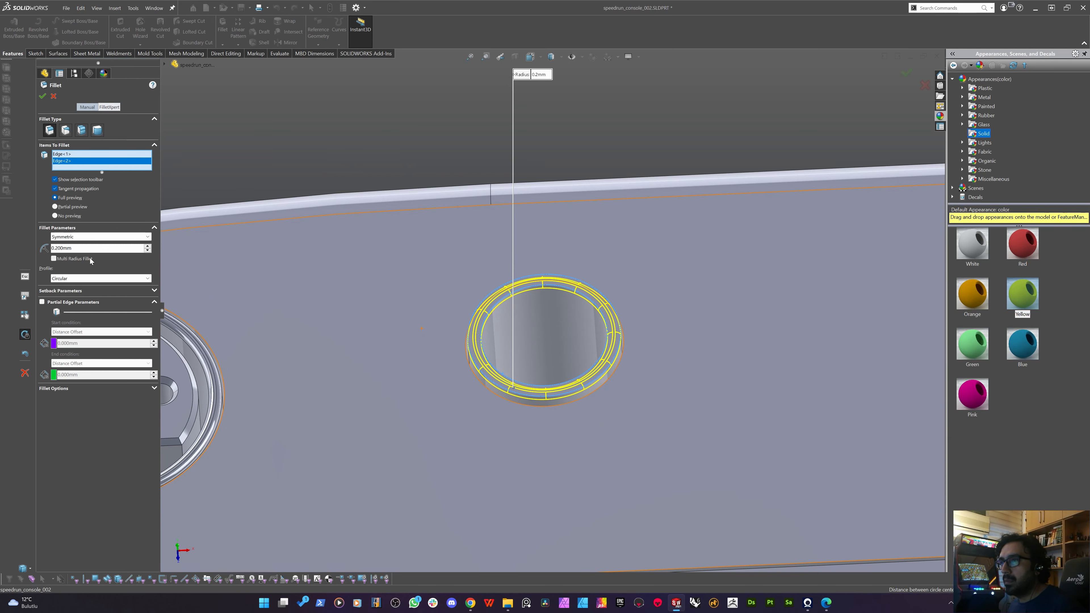
{"action": "type", "text": "0.15"}
{"action": "key", "text": "Return"}
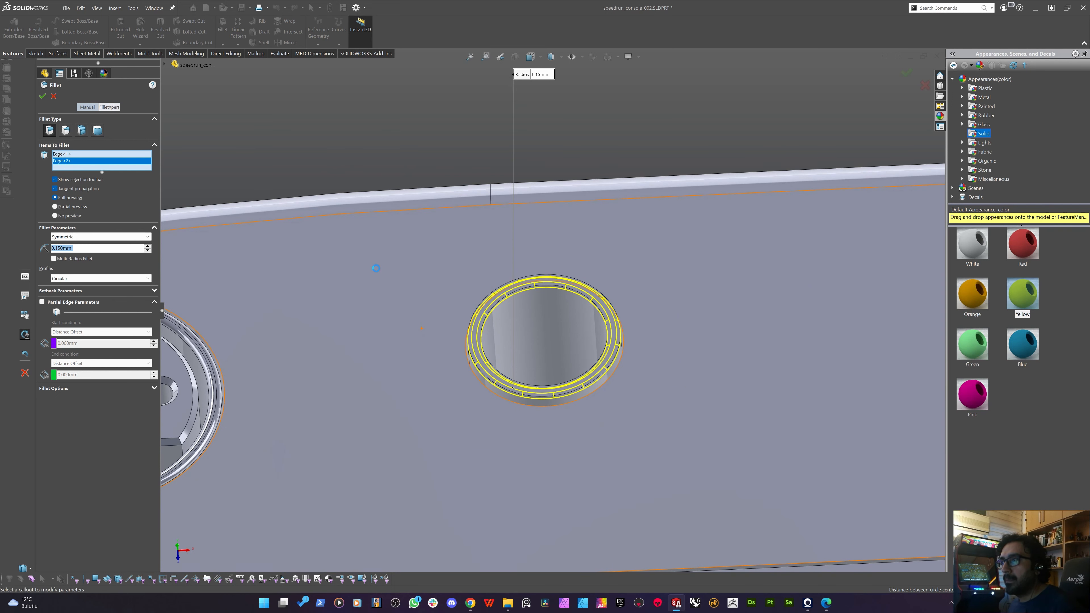
{"action": "key", "text": "Return"}
{"action": "scroll", "coordinate": [463, 287], "scroll_direction": "up", "scroll_amount": 6}
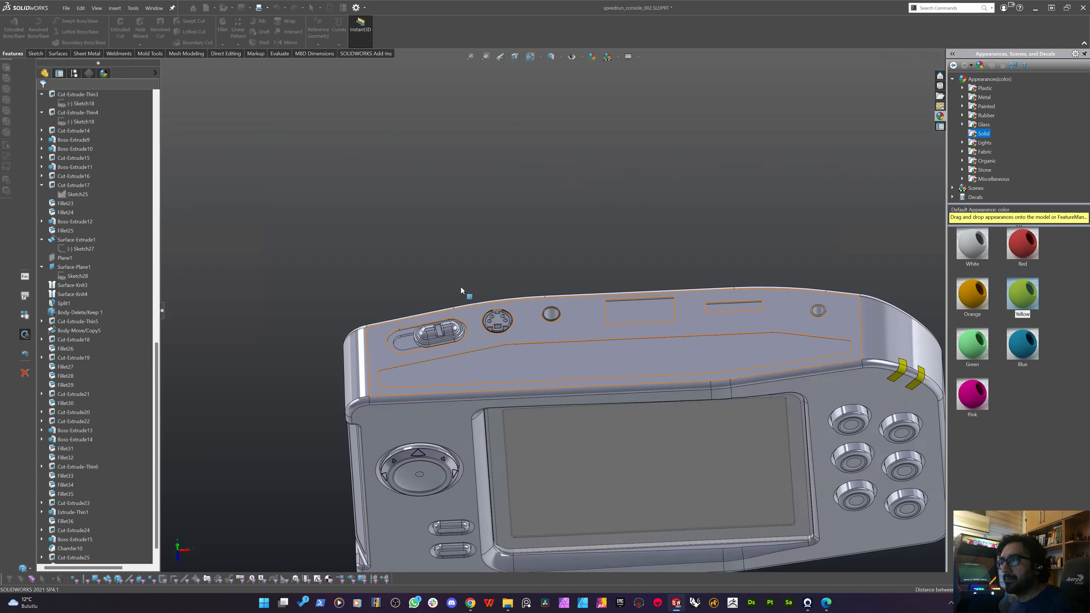
Fillet the end face of the far thin ring, beyond the narrow rectangular slot, with a 0.15 mm radius.
{"action": "scroll", "coordinate": [692, 309], "scroll_direction": "down", "scroll_amount": 6}
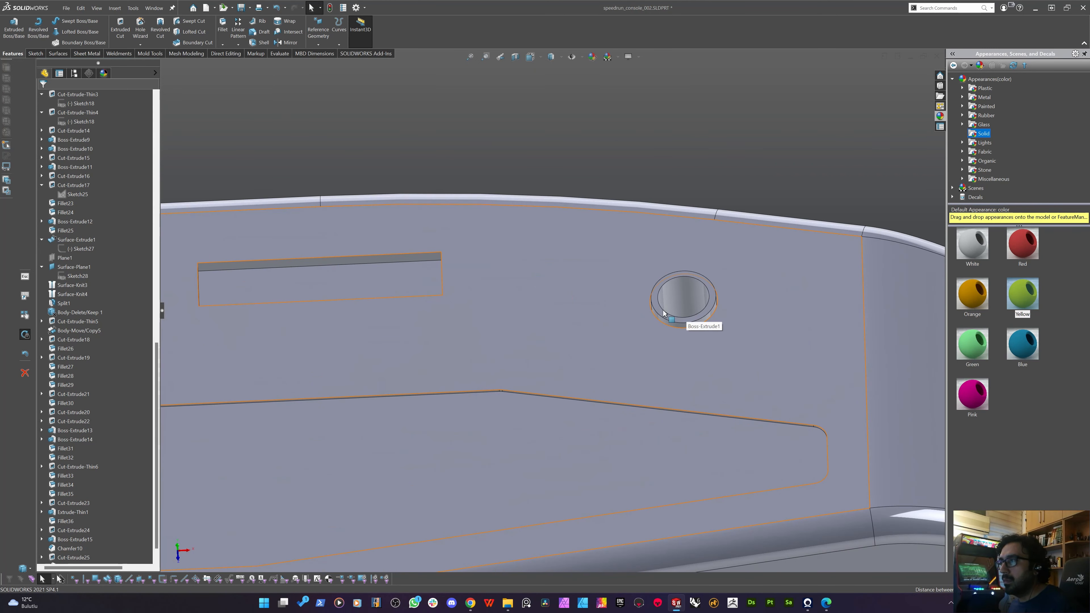
{"action": "left_click", "coordinate": [659, 315]}
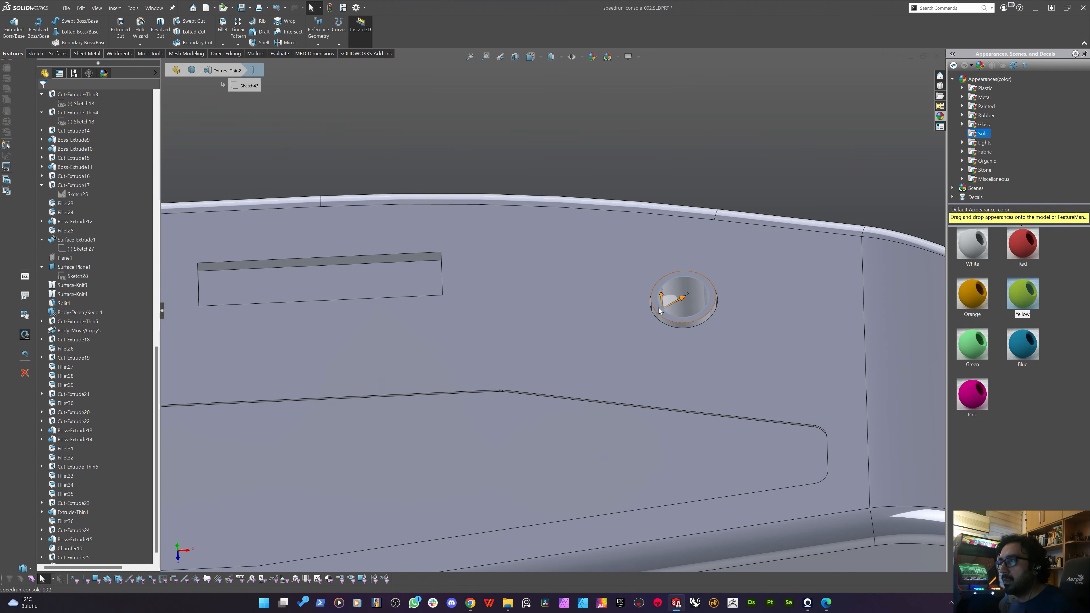
{"action": "double_click", "coordinate": [653, 314]}
{"action": "right_click_drag", "start_coordinate": [654, 311], "coordinate": [569, 322]}
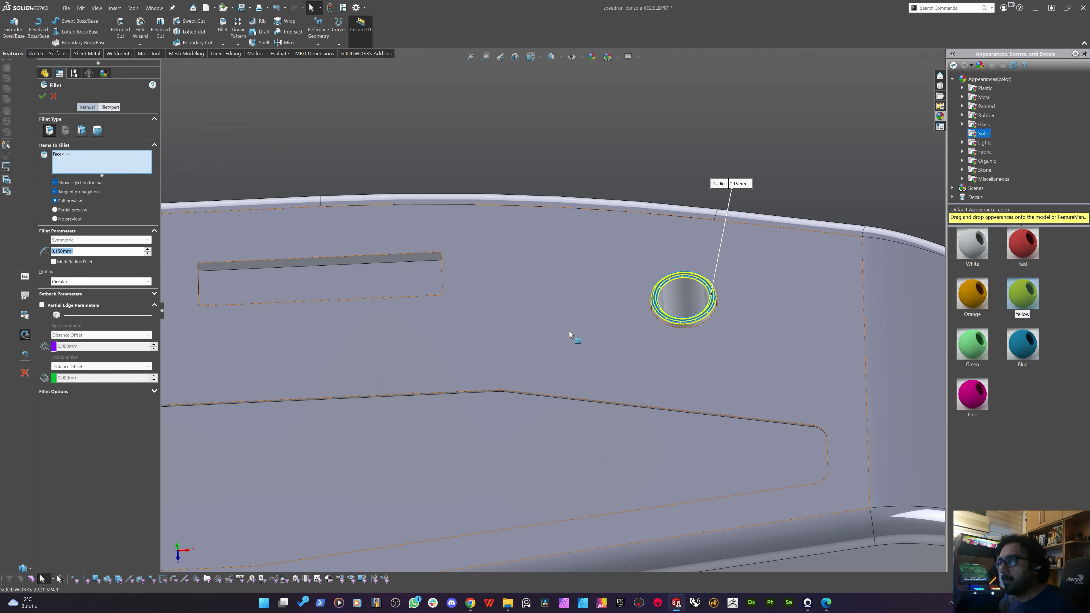
{"action": "key", "text": "Return"}
Measure the inner cylindrical face of the far thin ring.
{"action": "scroll", "coordinate": [565, 328], "scroll_direction": "up", "scroll_amount": 7}
{"action": "middle_click_drag", "start_coordinate": [505, 306], "coordinate": [402, 202]}
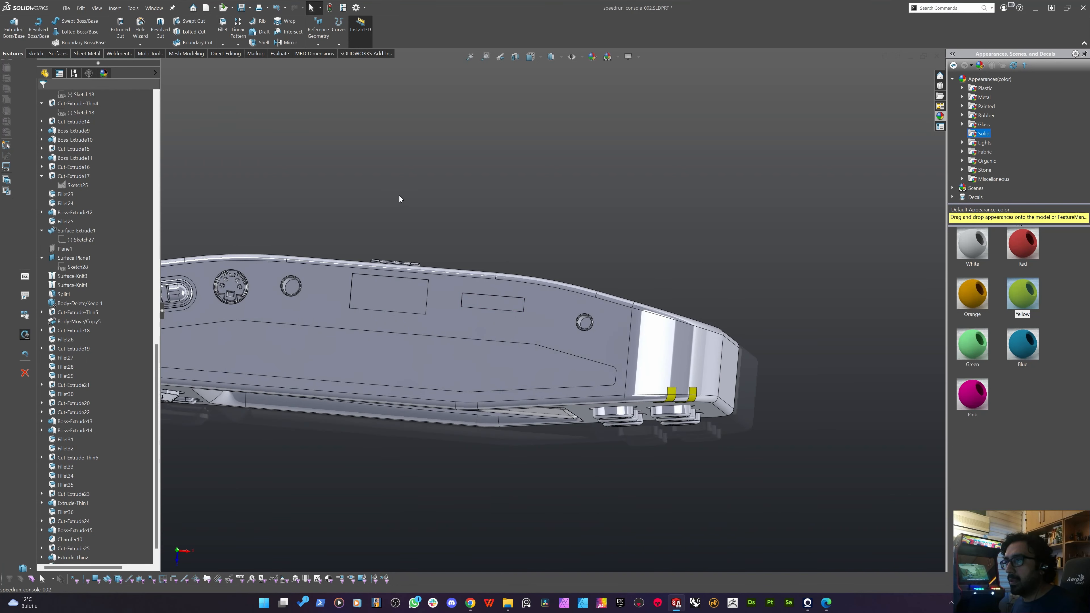
{"action": "scroll", "coordinate": [403, 240], "scroll_direction": "up", "scroll_amount": 3}
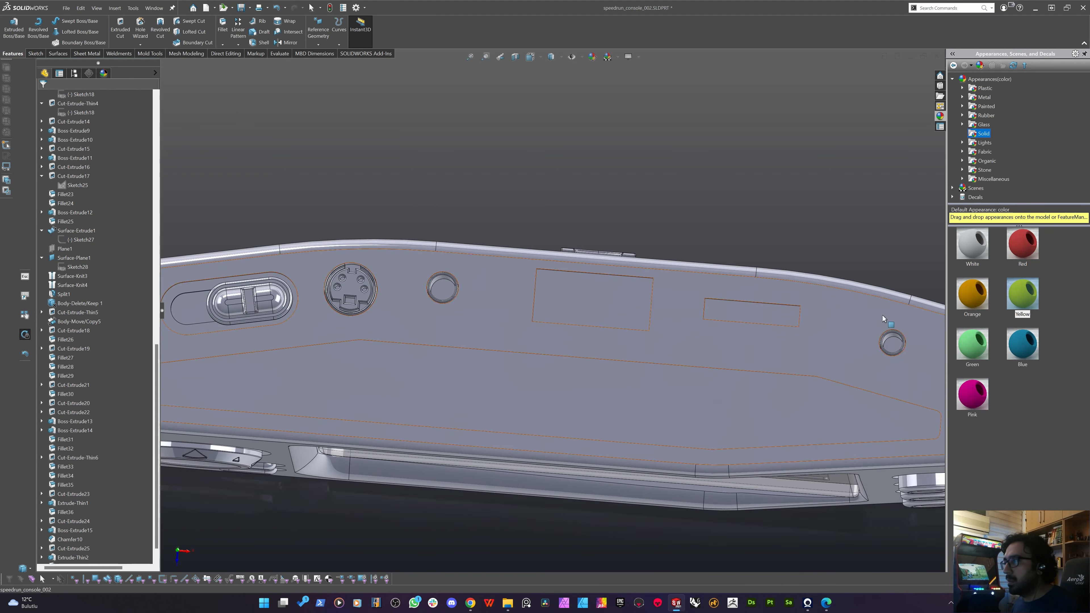
{"action": "scroll", "coordinate": [851, 311], "scroll_direction": "down", "scroll_amount": 8}
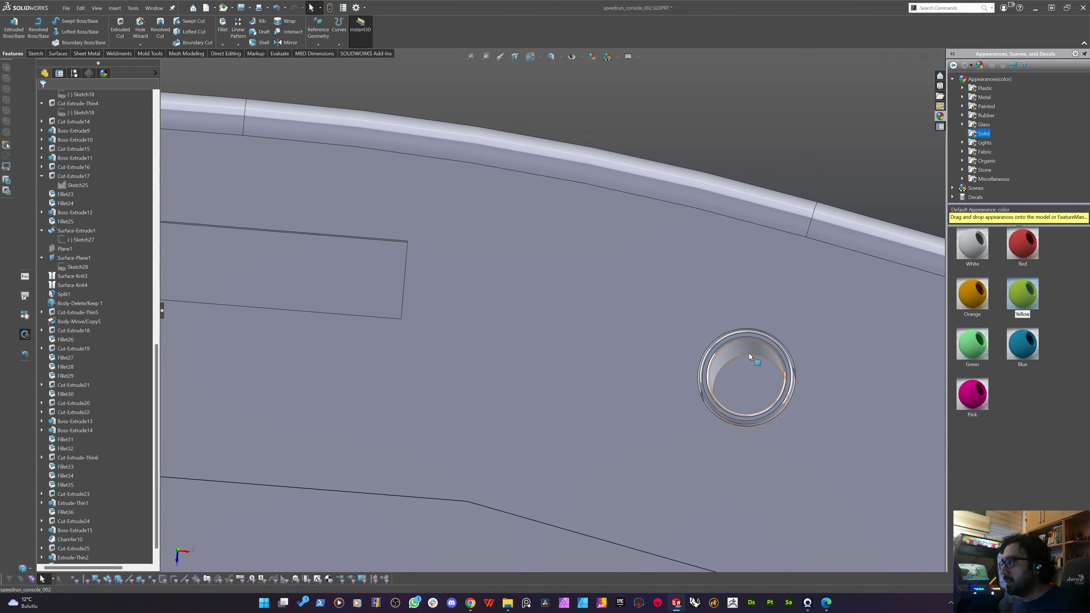
{"action": "left_click", "coordinate": [749, 354]}
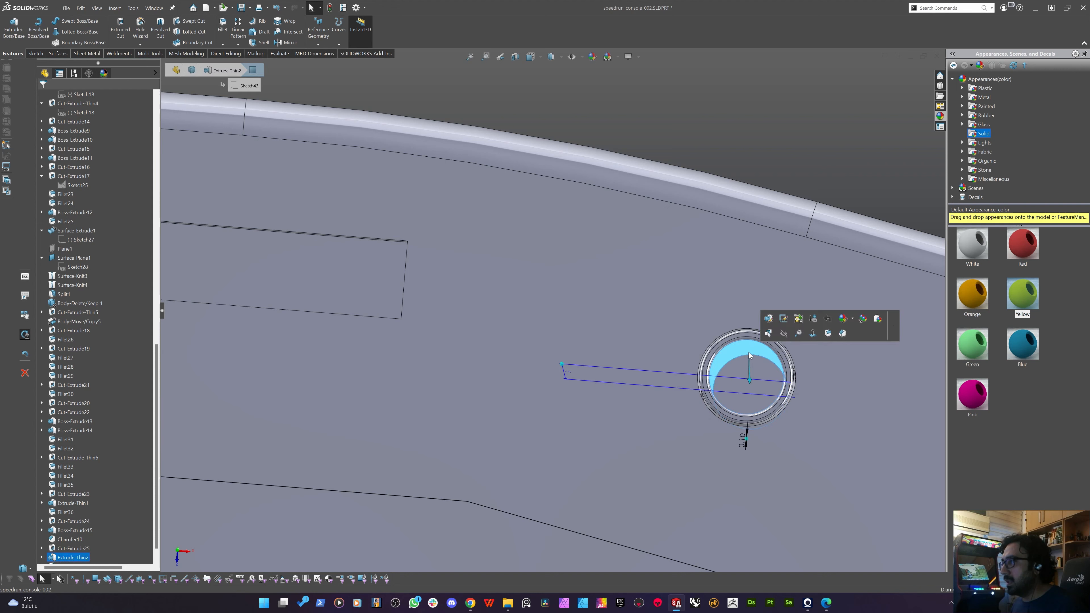
{"action": "left_click", "coordinate": [276, 54]}
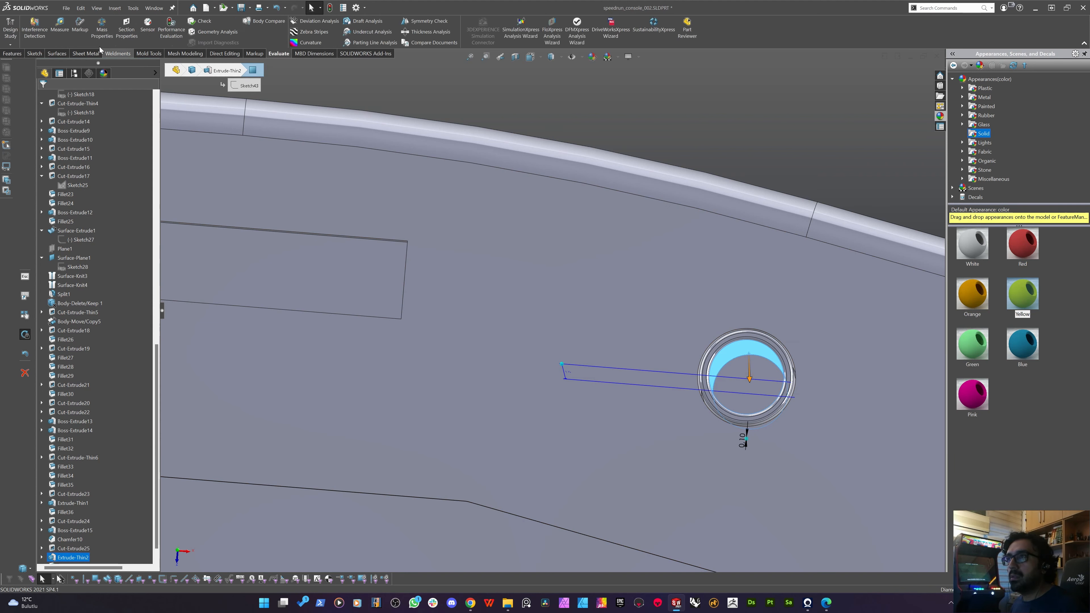
{"action": "left_click", "coordinate": [60, 26]}
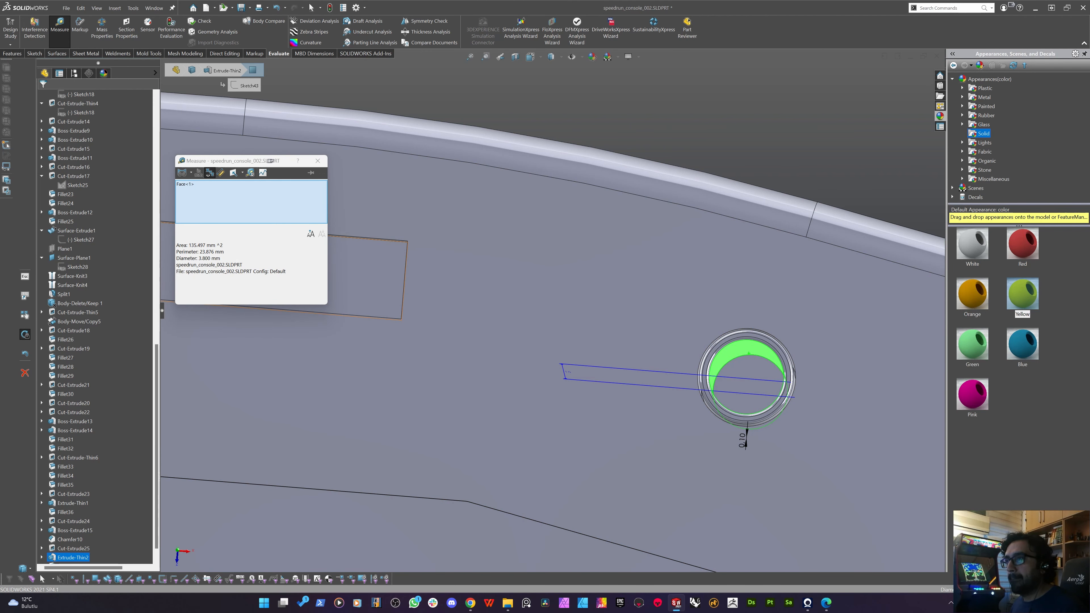
{"action": "left_click", "coordinate": [317, 161]}
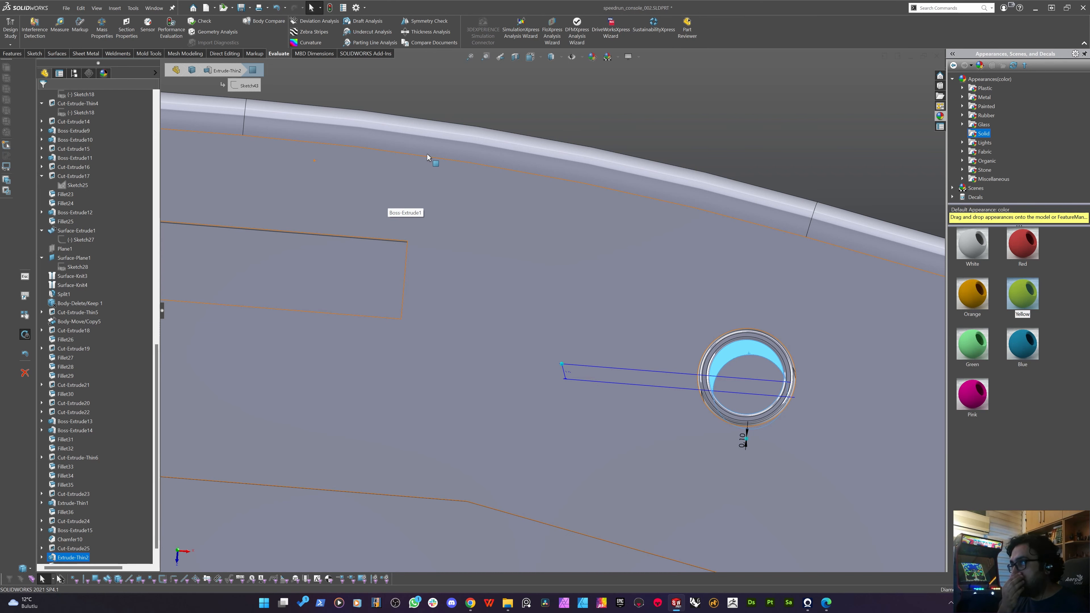
{"action": "left_click", "coordinate": [520, 107]}
Examine the filleted rings on the console's top face, especially the depth and floor of the hole beside the round connector.
{"action": "scroll", "coordinate": [577, 286], "scroll_direction": "up", "scroll_amount": 5}
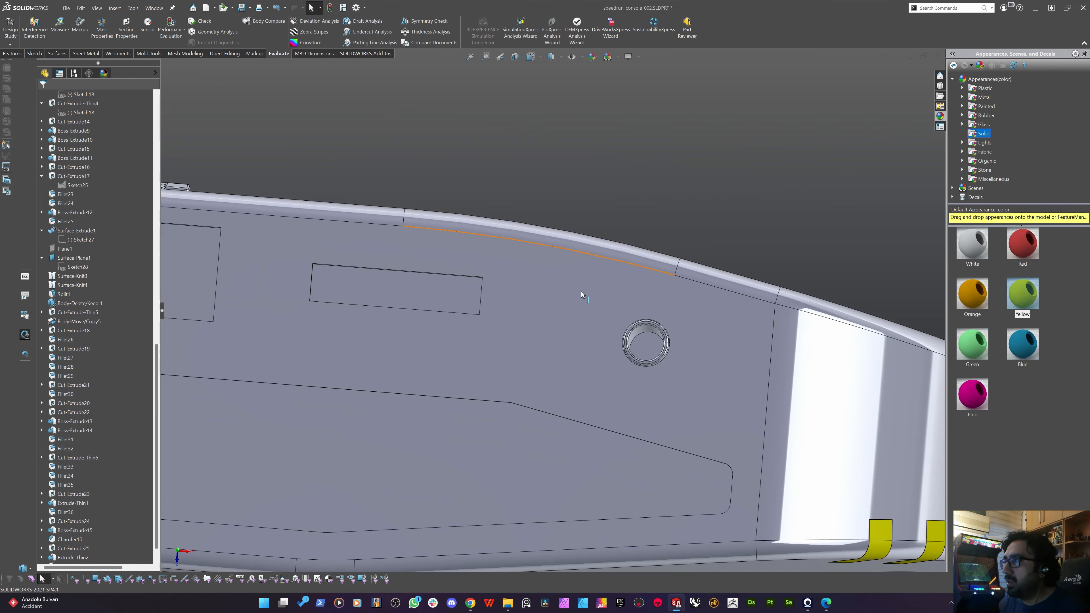
{"action": "scroll", "coordinate": [443, 318], "scroll_direction": "up", "scroll_amount": 2}
{"action": "scroll", "coordinate": [338, 297], "scroll_direction": "up", "scroll_amount": 3}
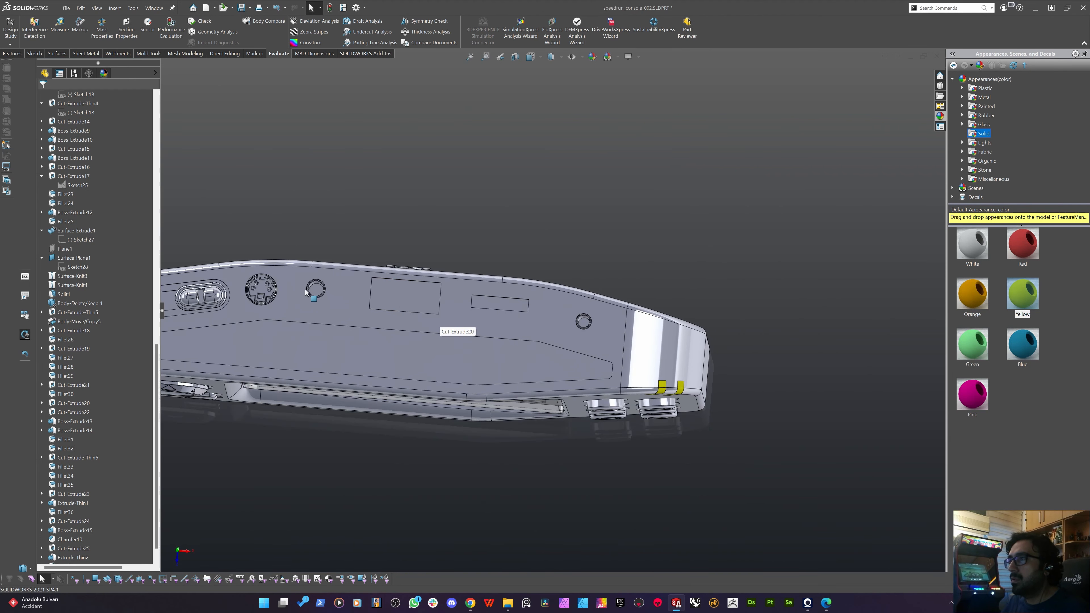
{"action": "scroll", "coordinate": [365, 299], "scroll_direction": "down", "scroll_amount": 5}
{"action": "middle_click_drag", "start_coordinate": [353, 306], "coordinate": [318, 265]}
{"action": "scroll", "coordinate": [340, 287], "scroll_direction": "down", "scroll_amount": 4}
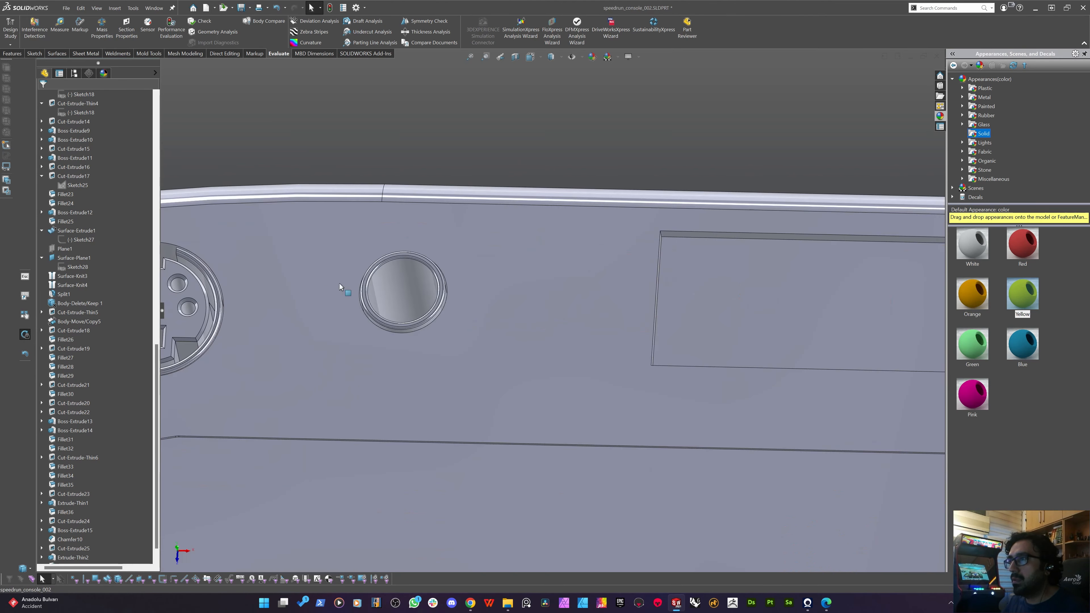
{"action": "middle_click_drag", "start_coordinate": [374, 285], "coordinate": [434, 356]}
{"action": "scroll", "coordinate": [438, 315], "scroll_direction": "up", "scroll_amount": 2}
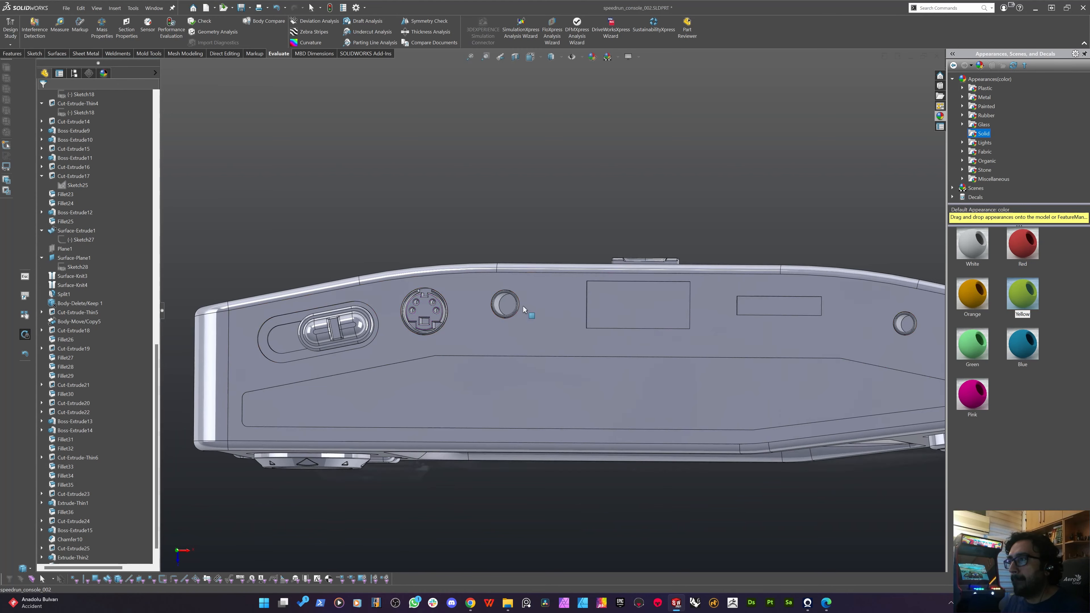
{"action": "scroll", "coordinate": [494, 320], "scroll_direction": "down", "scroll_amount": 5}
{"action": "middle_click_drag", "start_coordinate": [498, 320], "coordinate": [531, 294]}
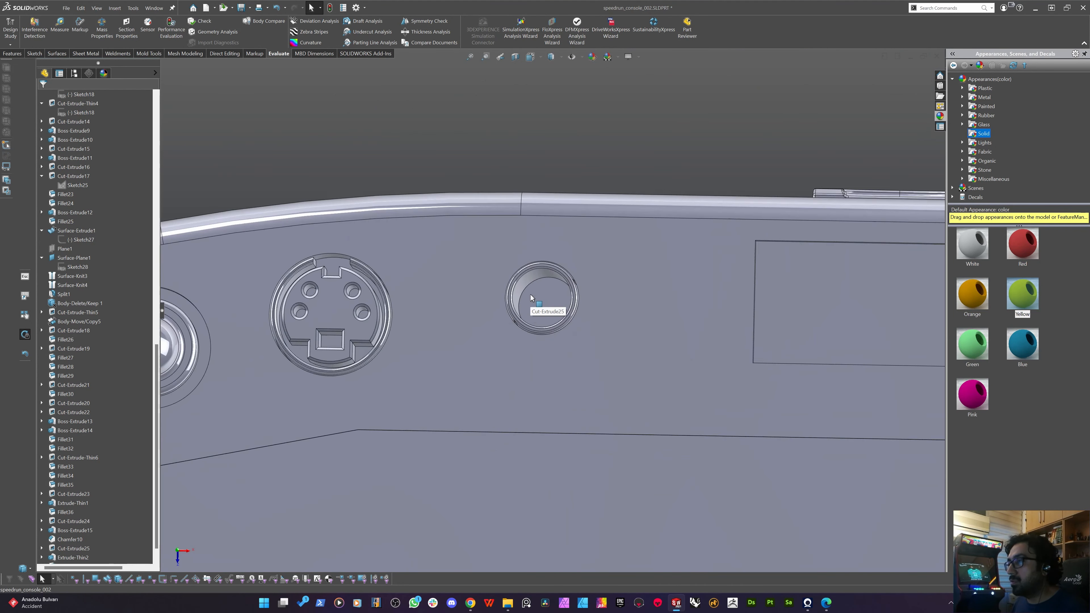
{"action": "scroll", "coordinate": [532, 293], "scroll_direction": "down", "scroll_amount": 2}
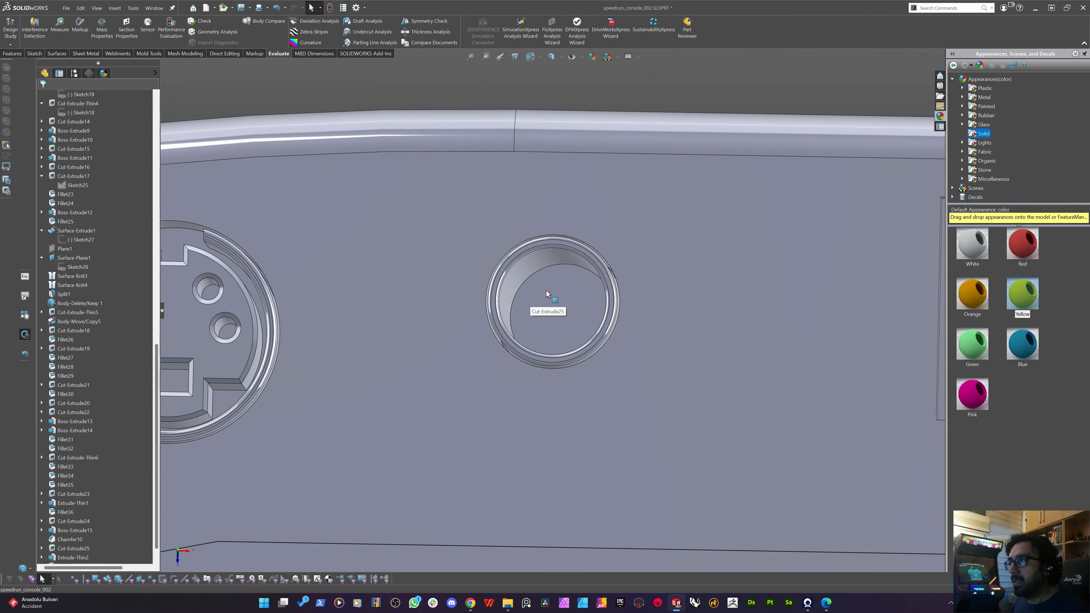
Sketch a circle about 2 mm in diameter on the floor of the ringed hole beside the round connector.
{"action": "left_click", "coordinate": [558, 305]}
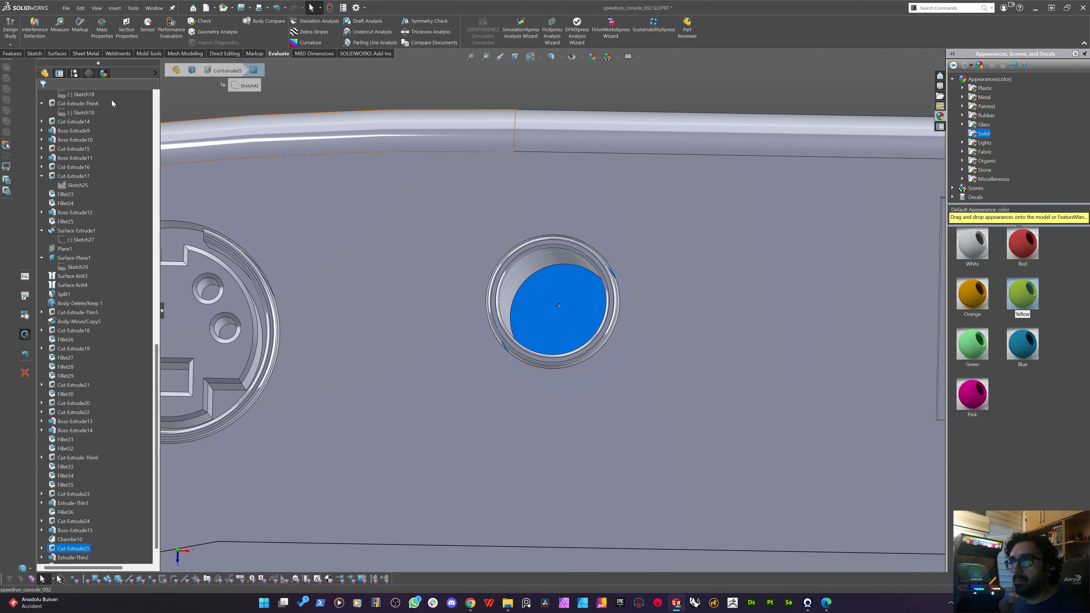
{"action": "left_click", "coordinate": [12, 54]}
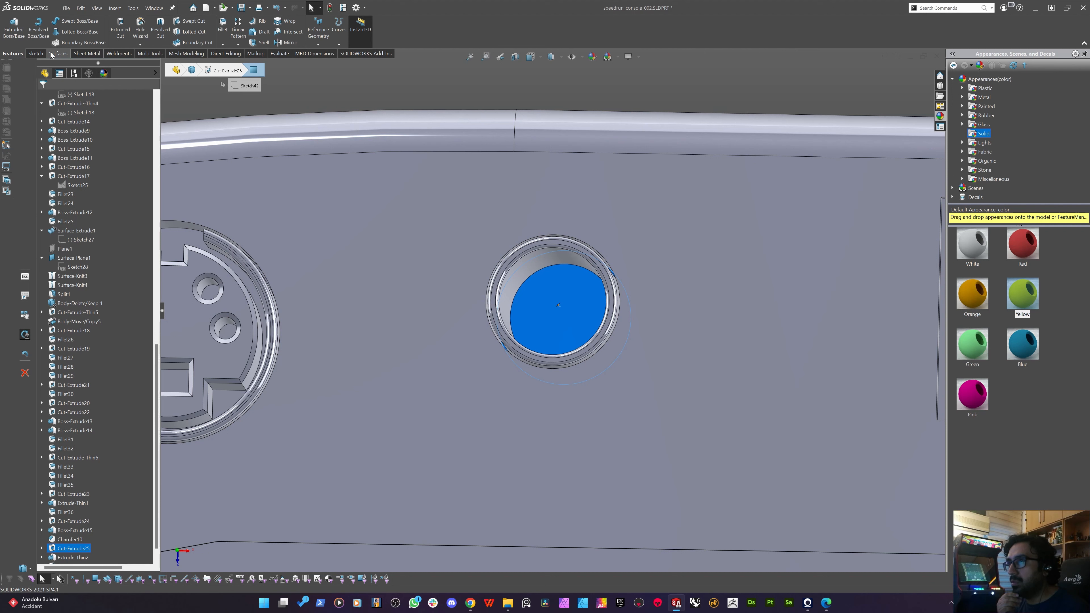
{"action": "left_click", "coordinate": [35, 55]}
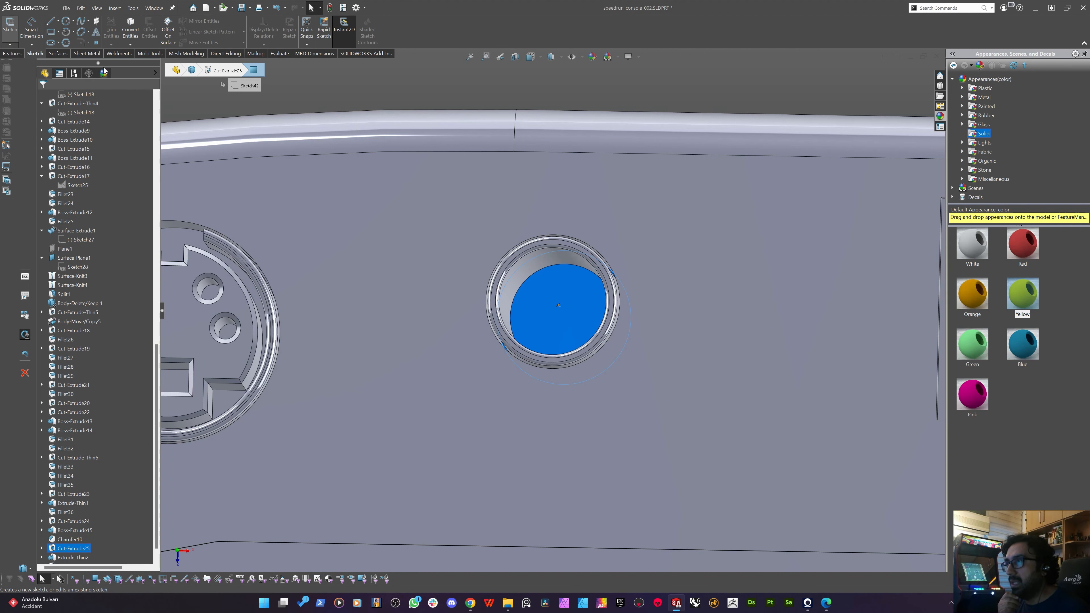
{"action": "left_click", "coordinate": [71, 21]}
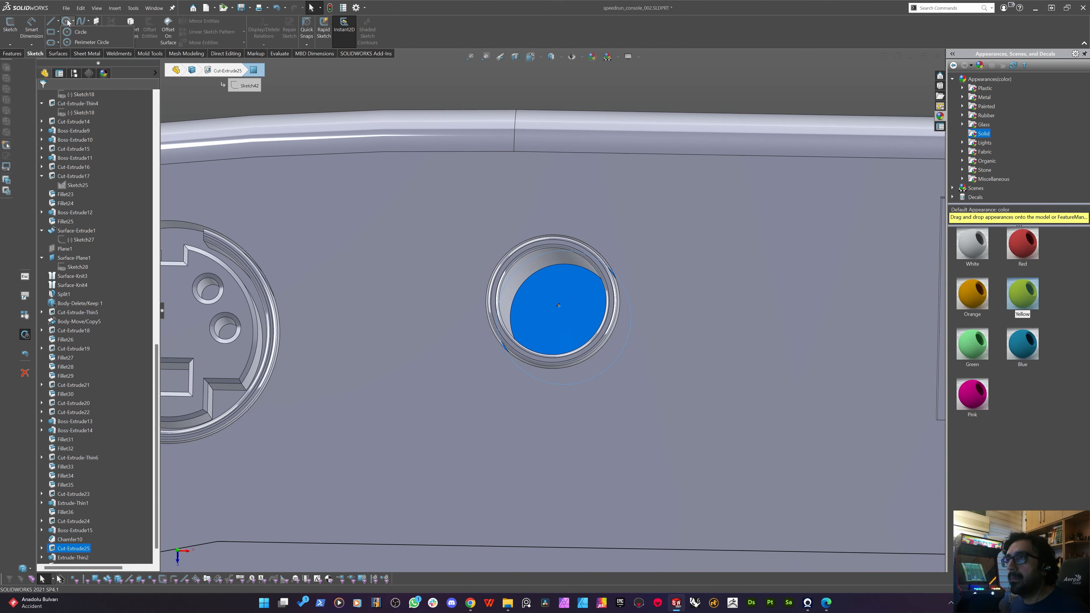
{"action": "left_click", "coordinate": [561, 314]}
{"action": "left_click", "coordinate": [547, 298]}
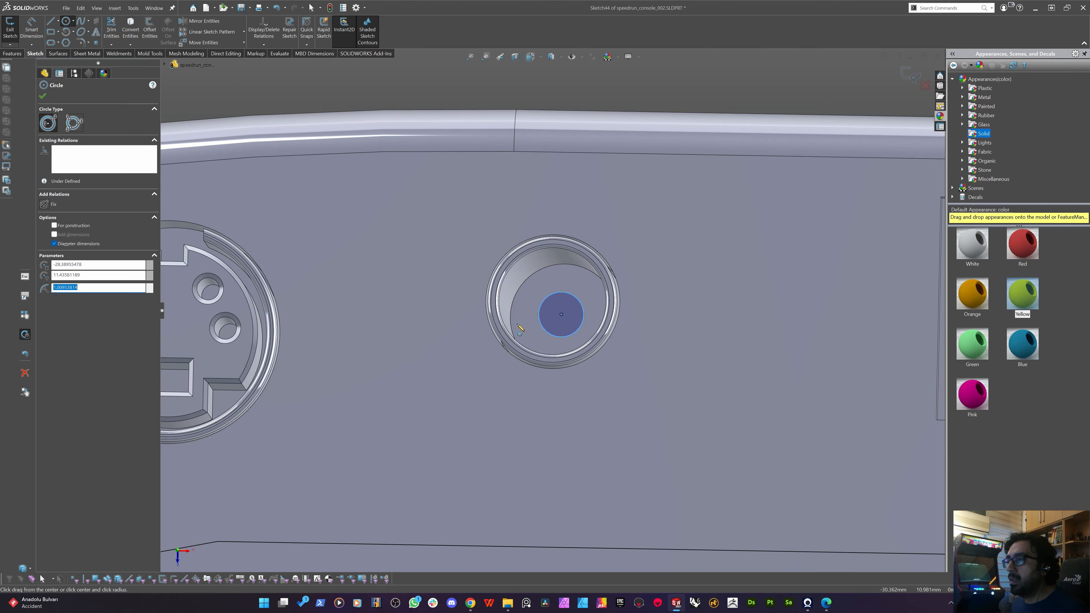
Make the sketched circle concentric with the ring's inner circular edge.
{"action": "key", "text": "Escape"}
{"action": "left_click", "coordinate": [562, 293]}
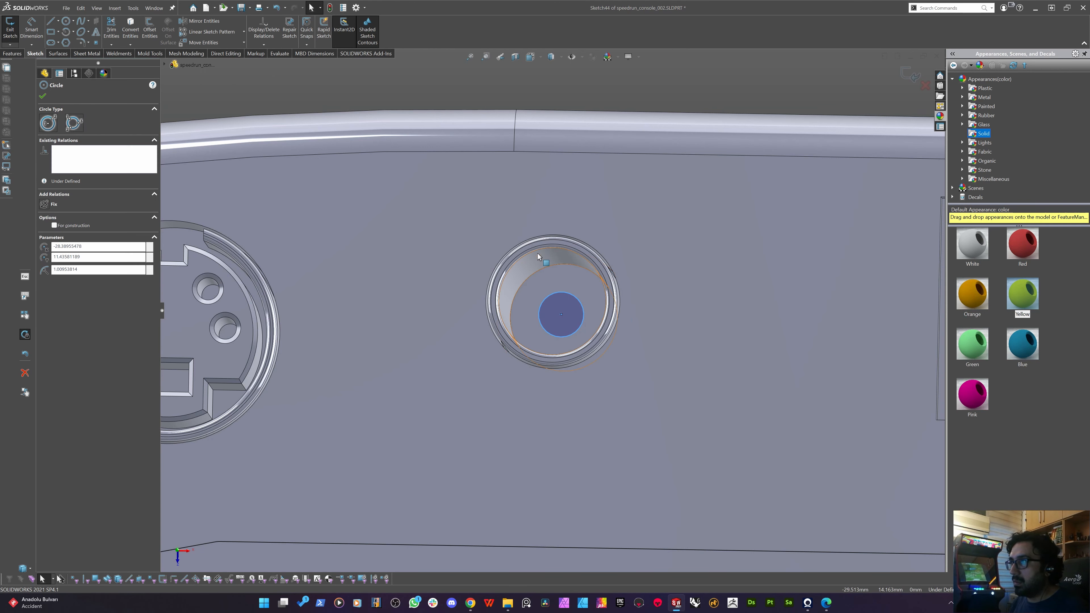
{"action": "left_click", "coordinate": [551, 263], "text": "ctrl"}
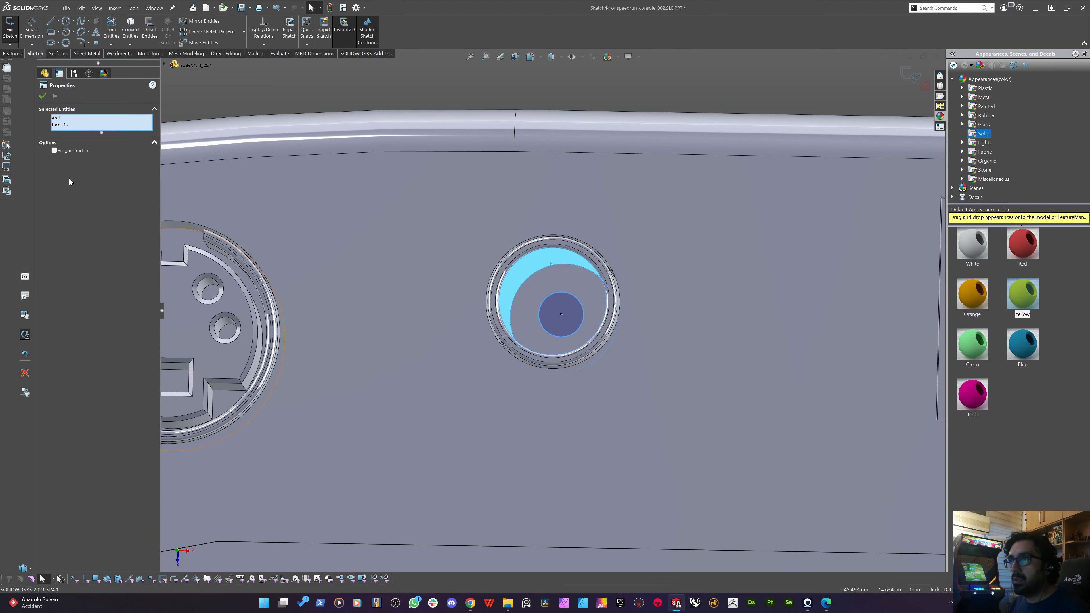
{"action": "key", "text": "Escape"}
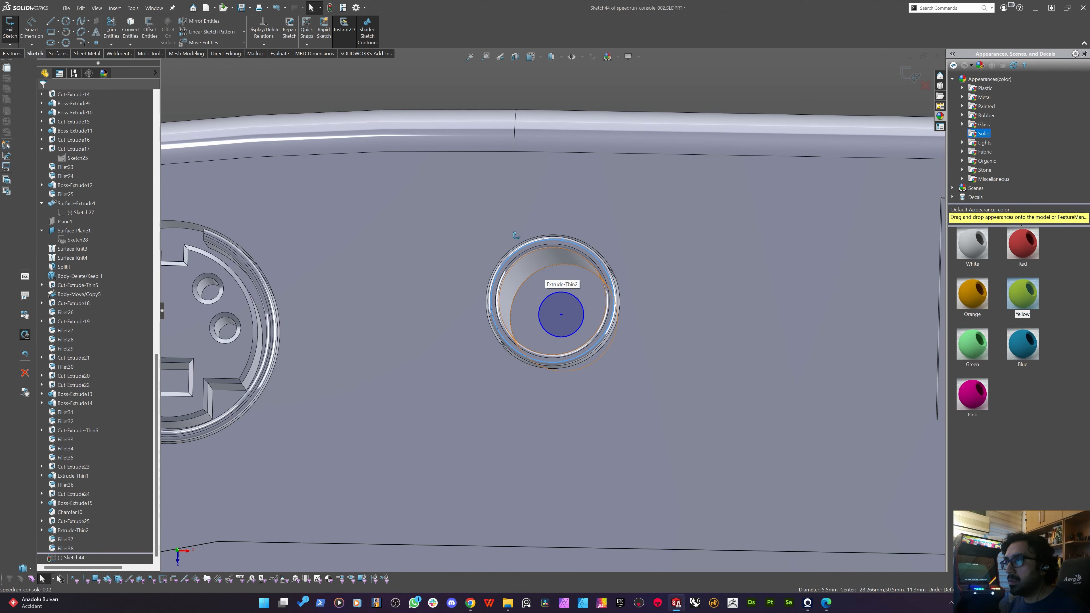
{"action": "mouse_move", "coordinate": [545, 266]}
{"action": "middle_mouse_down"}
{"action": "mouse_move", "coordinate": [515, 225]}
{"action": "mouse_move", "coordinate": [555, 328]}
{"action": "middle_mouse_up"}
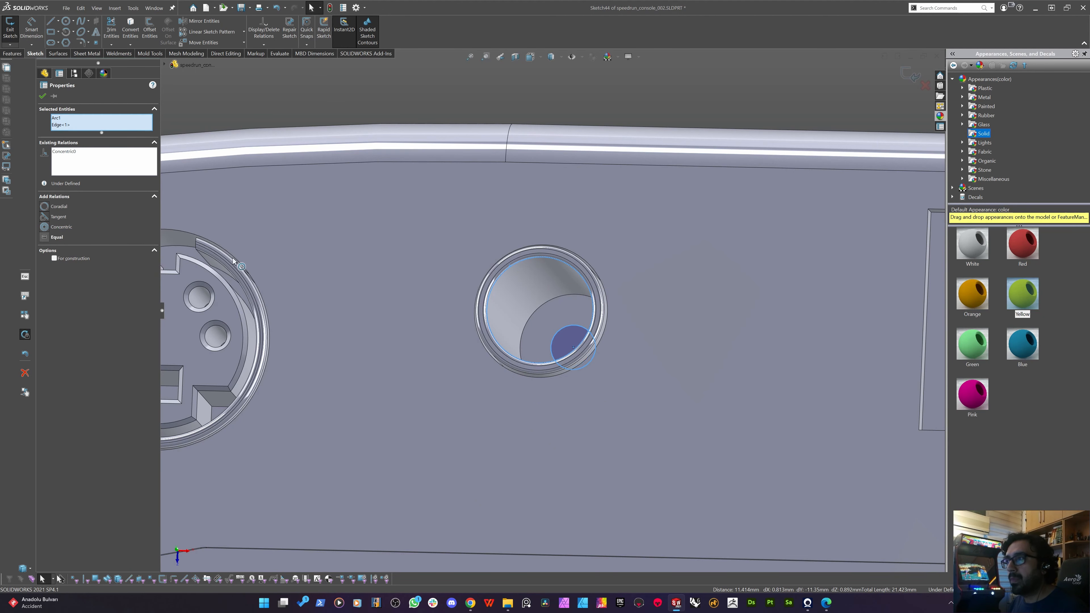
{"action": "left_click", "coordinate": [397, 386]}
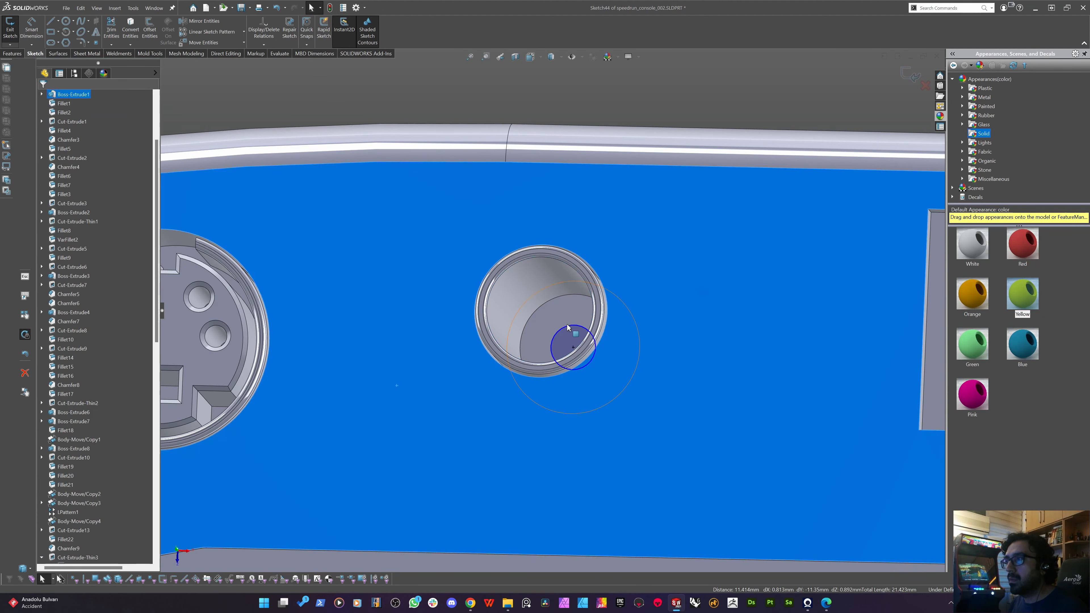
Dimension the concentric circle's diameter to 1.5 mm.
{"action": "left_click", "coordinate": [518, 101]}
{"action": "right_click_drag", "start_coordinate": [519, 100], "coordinate": [494, 21]}
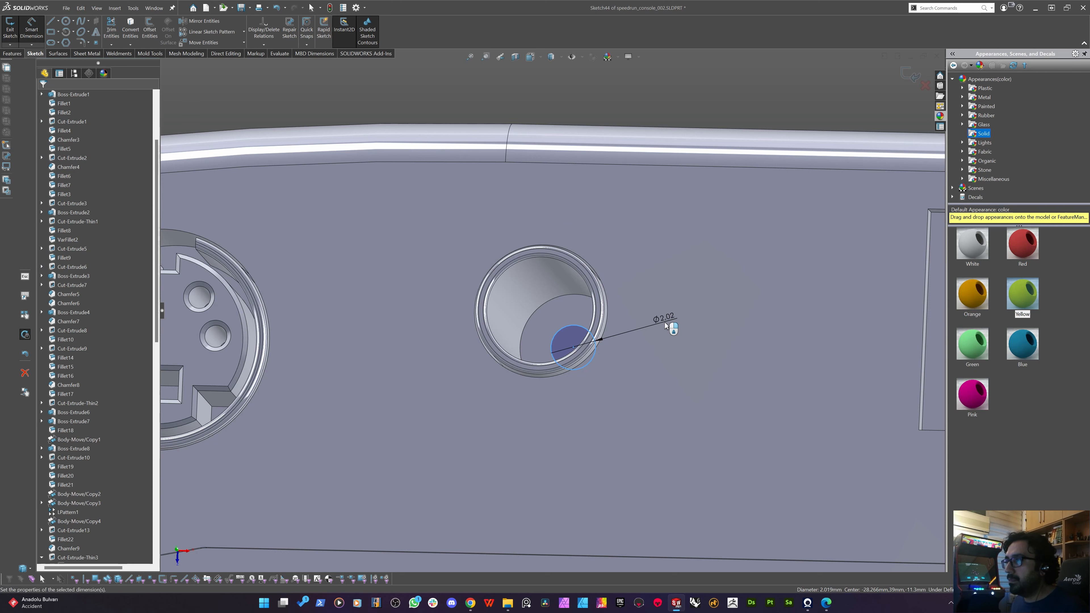
{"action": "left_click", "coordinate": [664, 322]}
{"action": "type", "text": "1,5"}
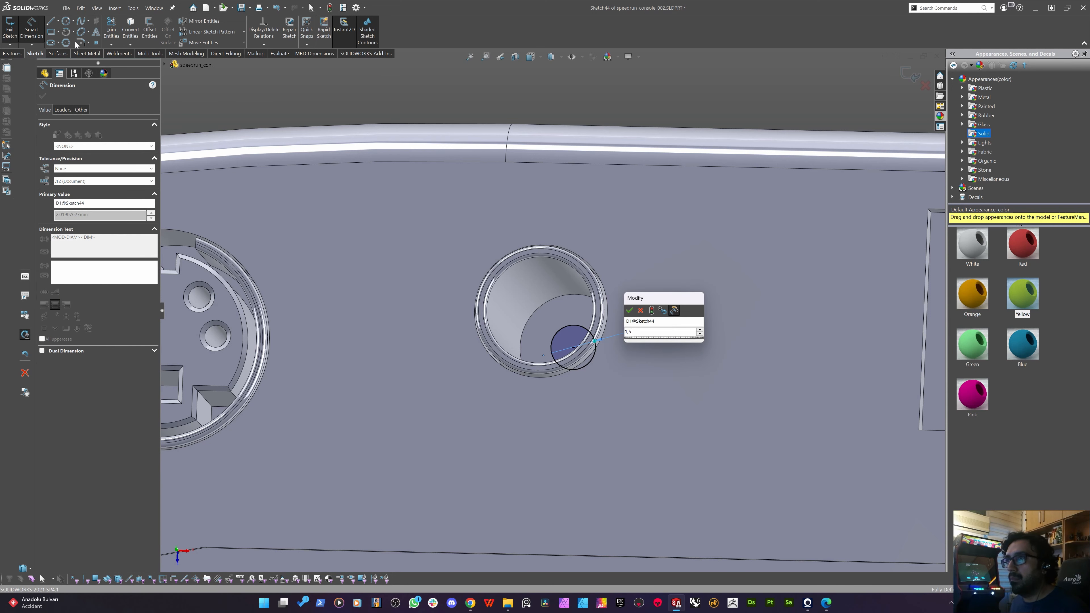
{"action": "key", "text": "Return"}
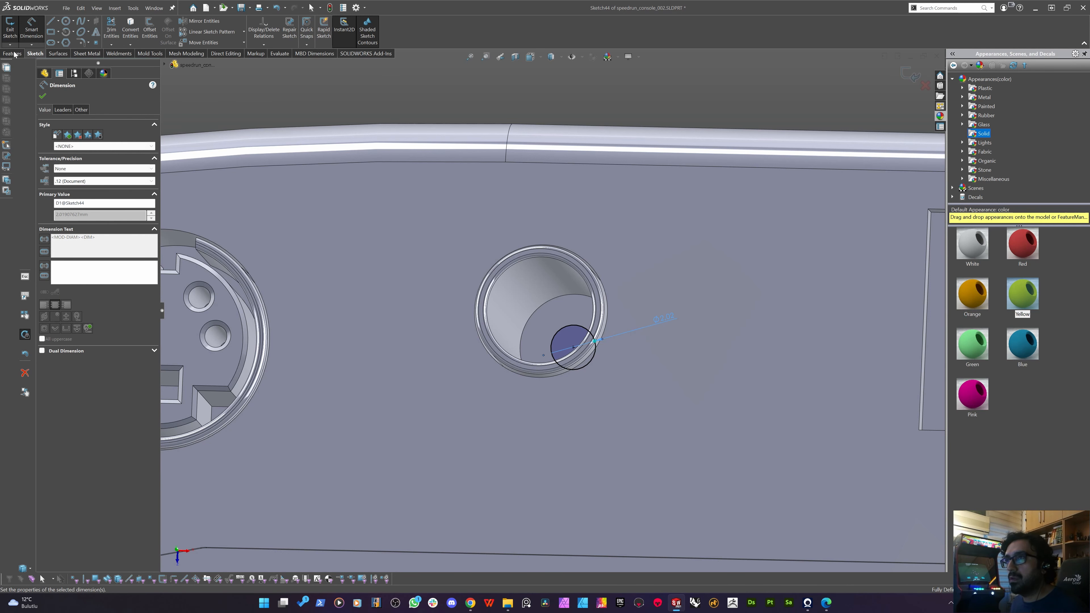
{"action": "left_click", "coordinate": [14, 54]}
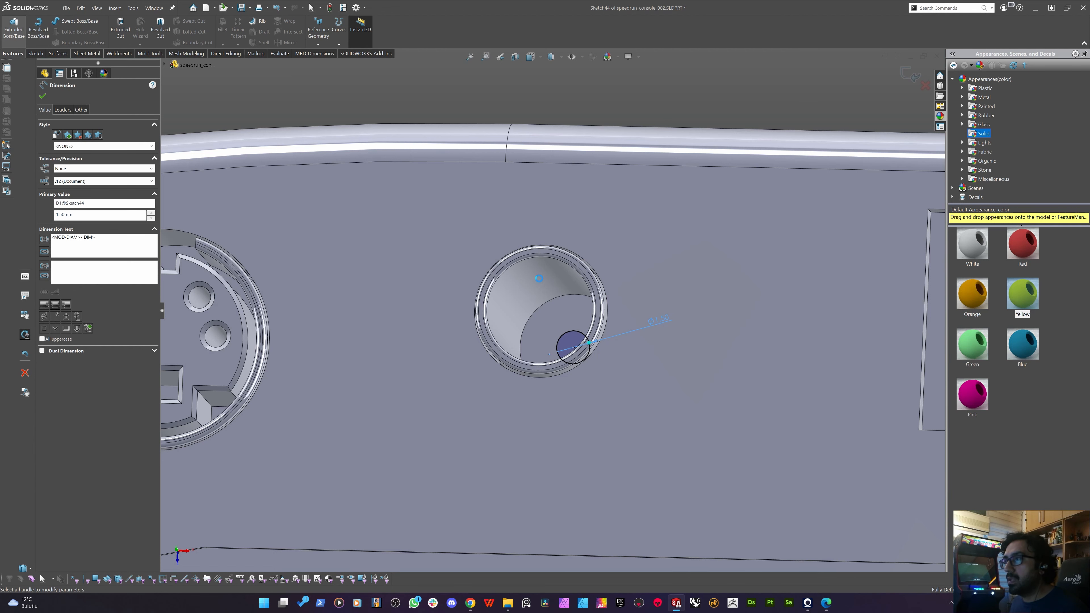
Extrude the 1.5 mm circle 10 mm from the hole's floor to form a centre pin.
{"action": "scroll", "coordinate": [529, 285], "scroll_direction": "up", "scroll_amount": 3}
{"action": "middle_click_drag", "start_coordinate": [526, 284], "coordinate": [476, 242]}
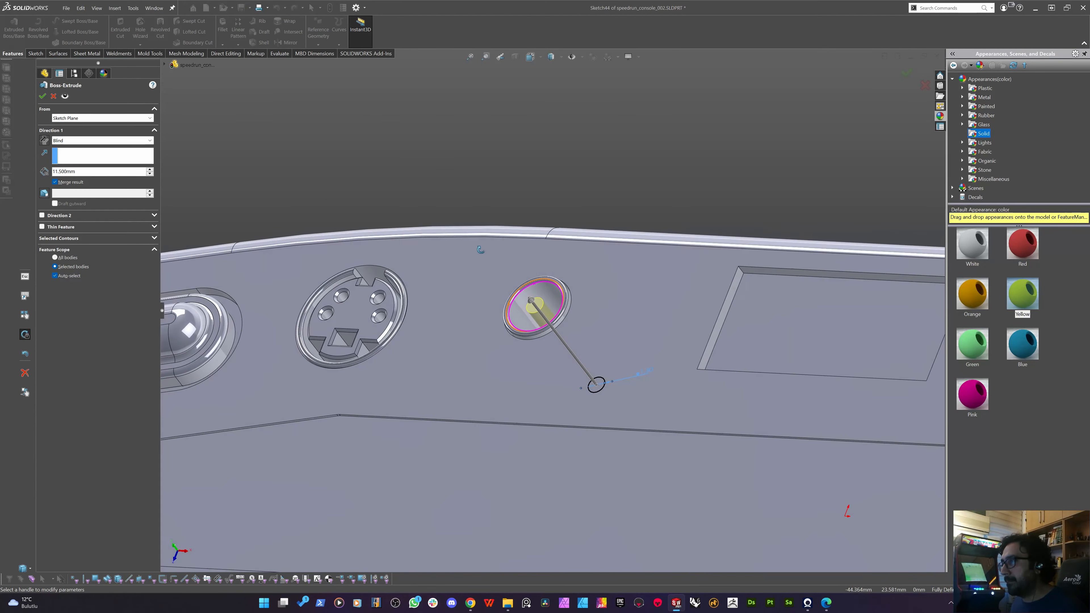
{"action": "double_click", "coordinate": [58, 172]}
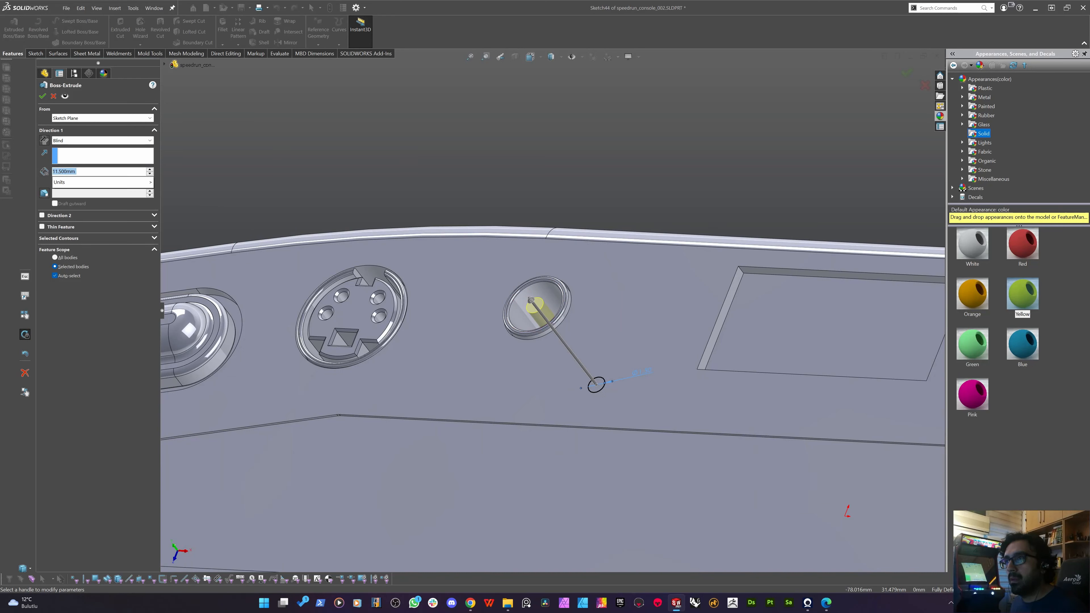
{"action": "type", "text": "10"}
{"action": "key", "text": "Return"}
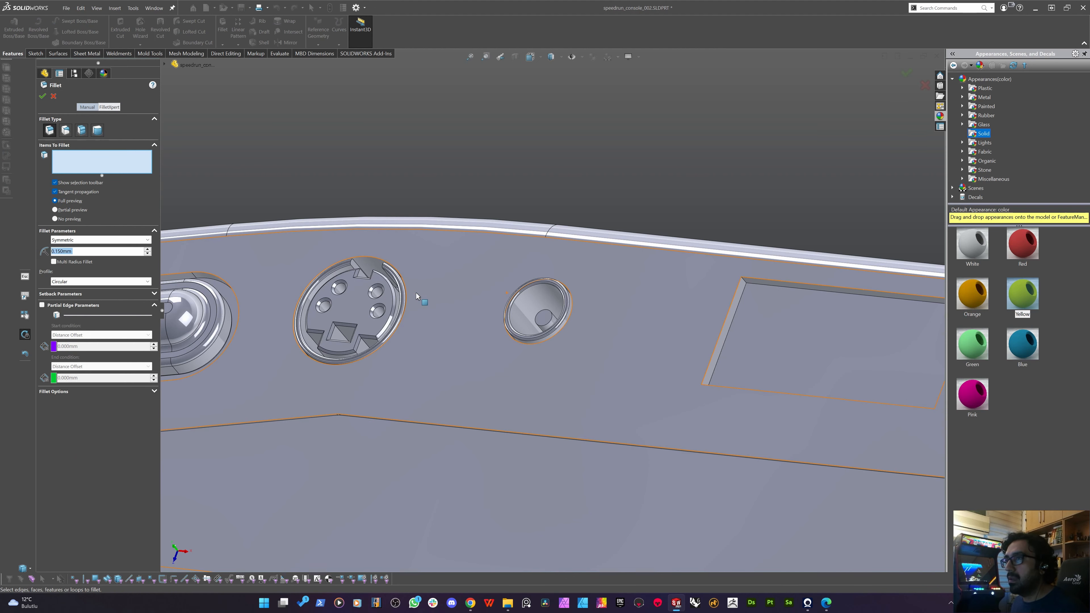
Fillet the end edge of the centre pin with a 0.75 mm radius.
{"action": "type", "text": "0.75"}
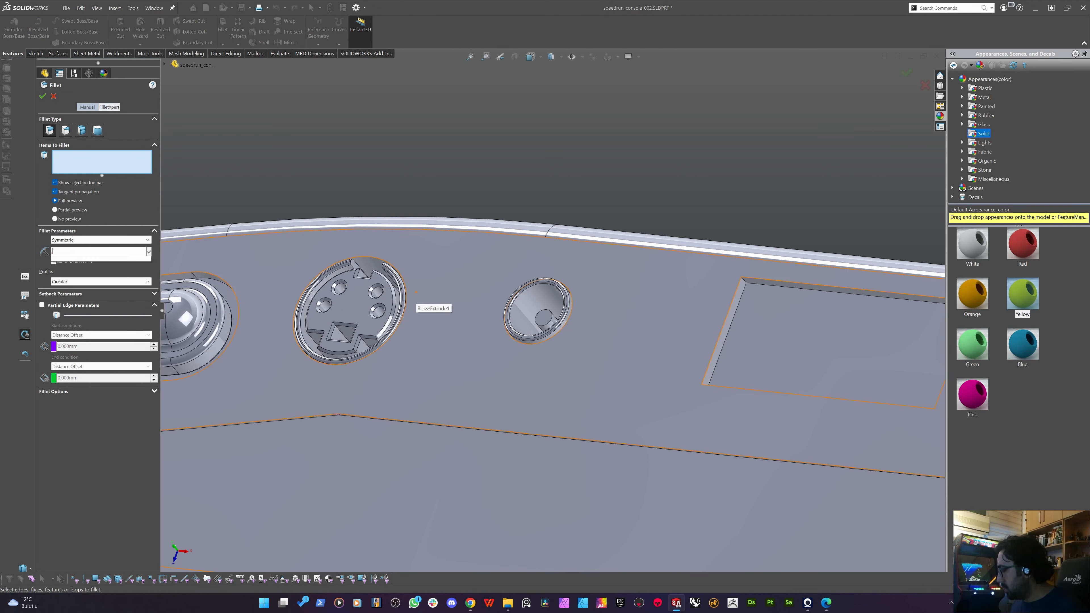
{"action": "key", "text": "Return"}
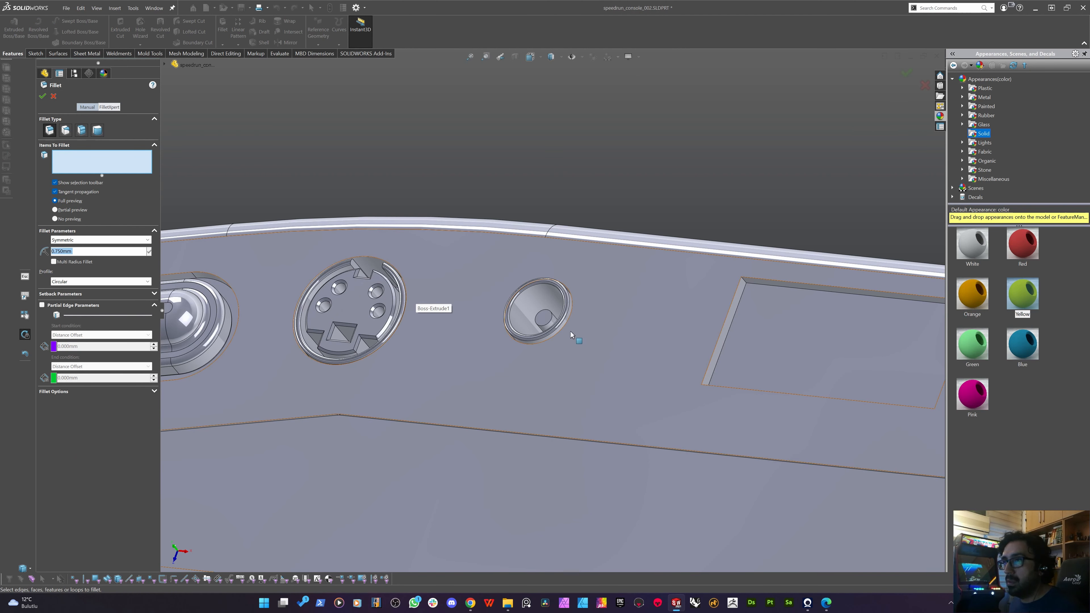
{"action": "left_click", "coordinate": [540, 327]}
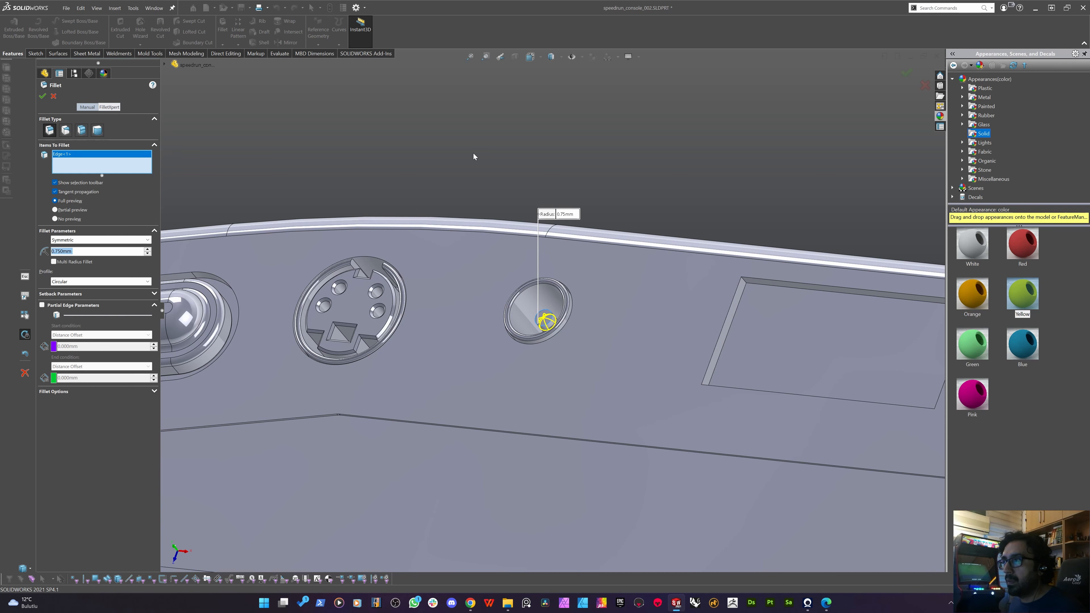
{"action": "key", "text": "Return"}
Examine the rounded centre pin and its surrounding ring in the hole beside the round connector.
{"action": "middle_click_drag", "start_coordinate": [504, 268], "coordinate": [535, 292]}
{"action": "scroll", "coordinate": [511, 315], "scroll_direction": "up", "scroll_amount": 2}
{"action": "scroll", "coordinate": [512, 315], "scroll_direction": "up", "scroll_amount": 5}
{"action": "scroll", "coordinate": [539, 311], "scroll_direction": "down", "scroll_amount": 7}
{"action": "scroll", "coordinate": [539, 311], "scroll_direction": "down", "scroll_amount": 3}
{"action": "left_click", "coordinate": [557, 253]}
{"action": "scroll", "coordinate": [541, 298], "scroll_direction": "up", "scroll_amount": 6}
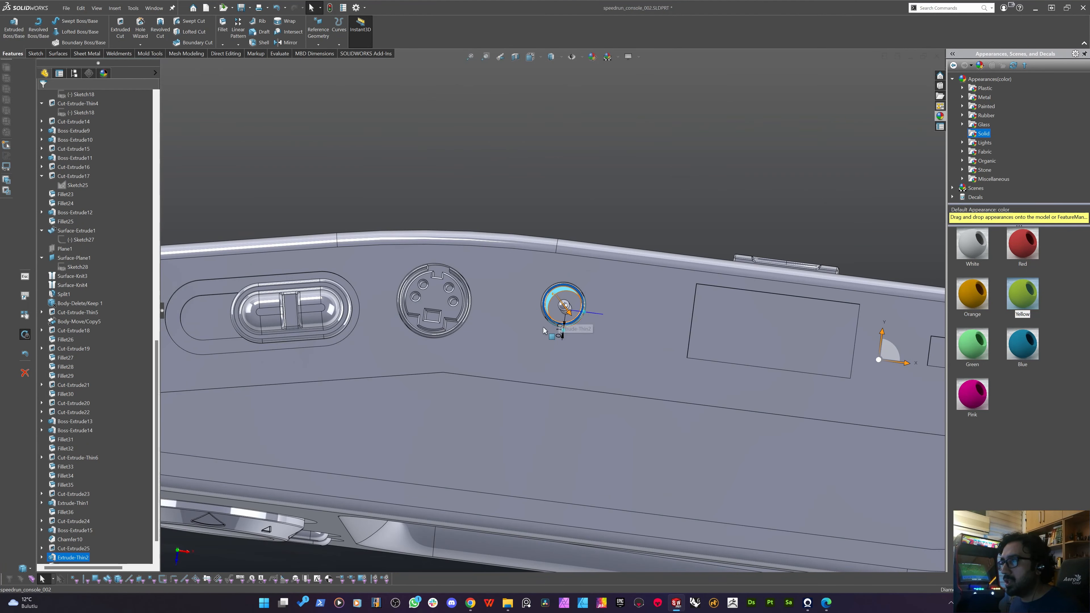
{"action": "left_click", "coordinate": [548, 173]}
{"action": "middle_click_drag", "start_coordinate": [549, 342], "coordinate": [557, 310]}
{"action": "scroll", "coordinate": [558, 309], "scroll_direction": "down", "scroll_amount": 1}
{"action": "left_click", "coordinate": [573, 322]}
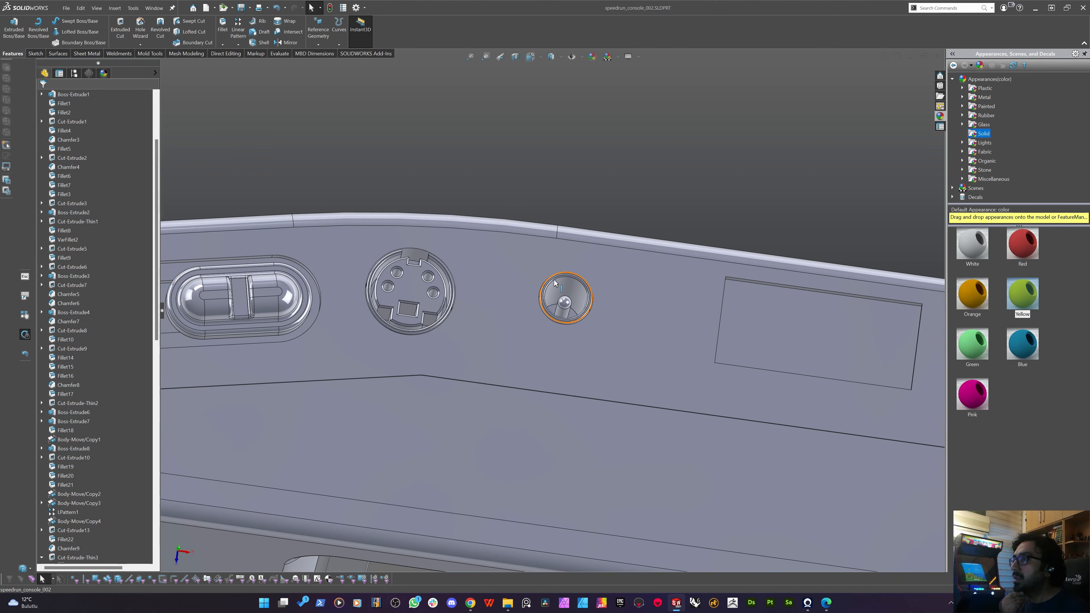
Set the diameter of the circular hole beside the round connector to 5 mm.
{"action": "scroll", "coordinate": [536, 300], "scroll_direction": "down", "scroll_amount": 4}
{"action": "scroll", "coordinate": [507, 302], "scroll_direction": "down", "scroll_amount": 3}
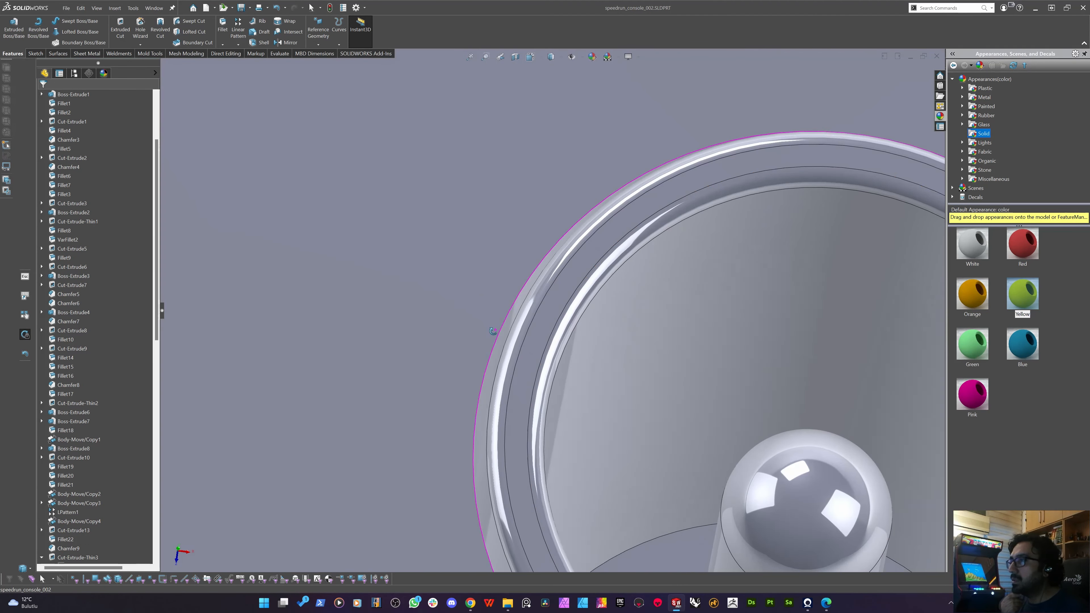
{"action": "left_click", "coordinate": [501, 343]}
{"action": "scroll", "coordinate": [554, 357], "scroll_direction": "up", "scroll_amount": 10}
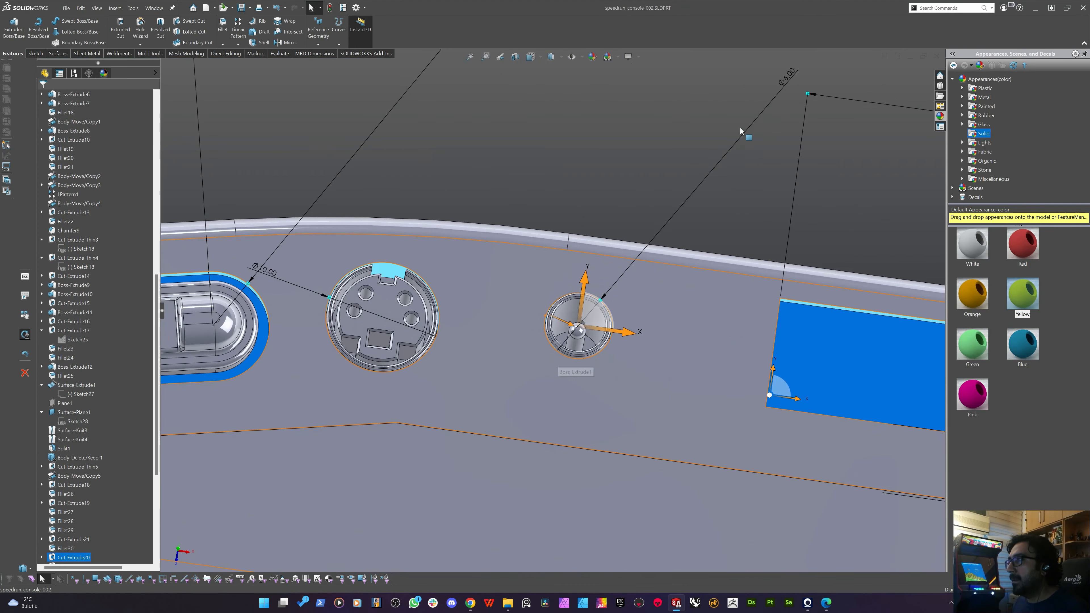
{"action": "double_click", "coordinate": [782, 88]}
{"action": "type", "text": "5"}
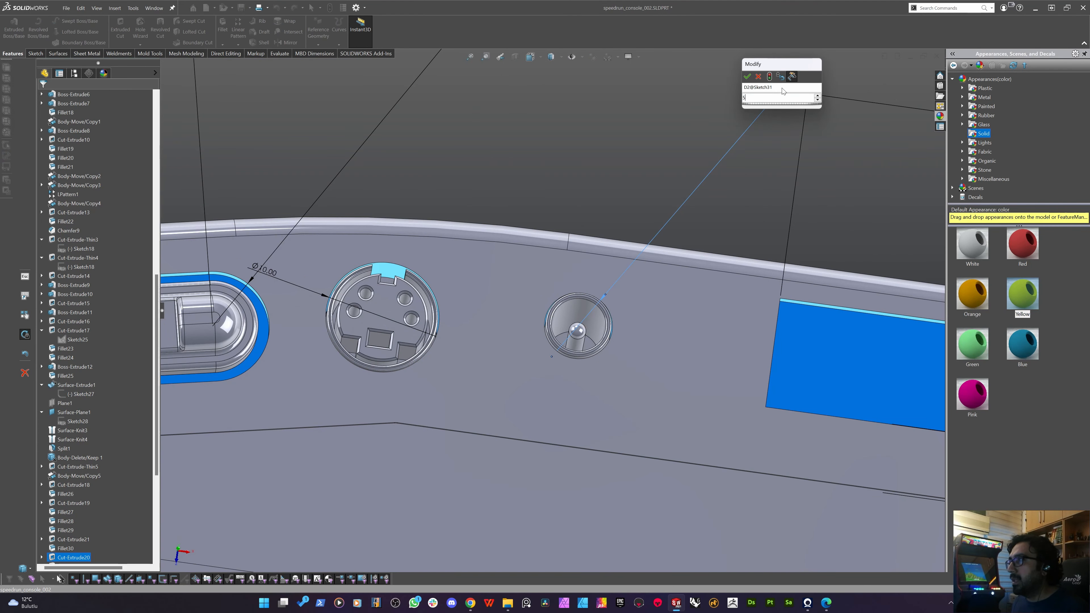
{"action": "key", "text": "Escape"}
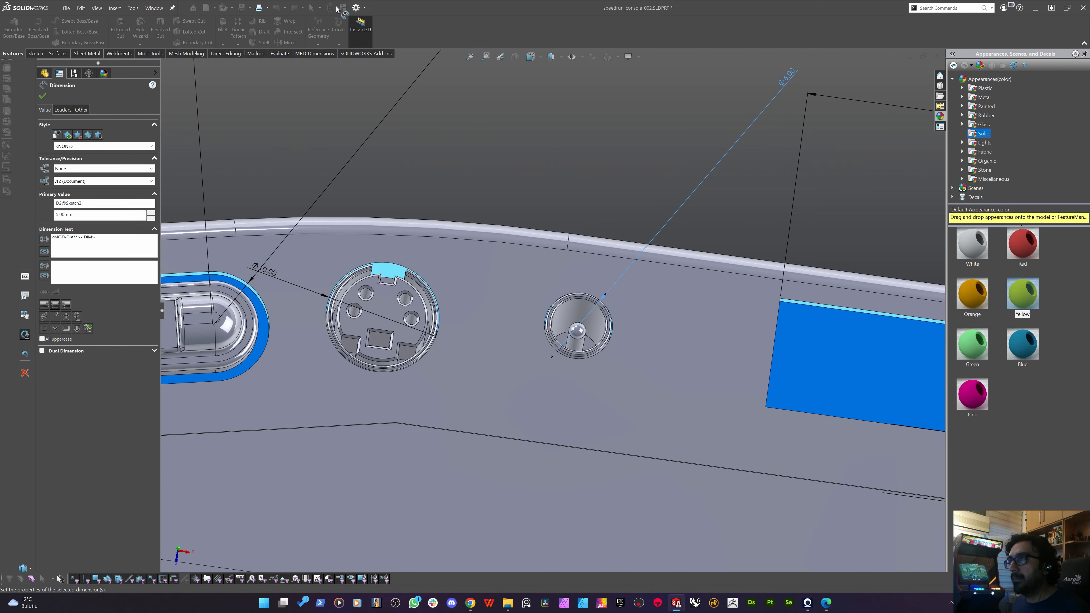
{"action": "key", "text": "Escape"}
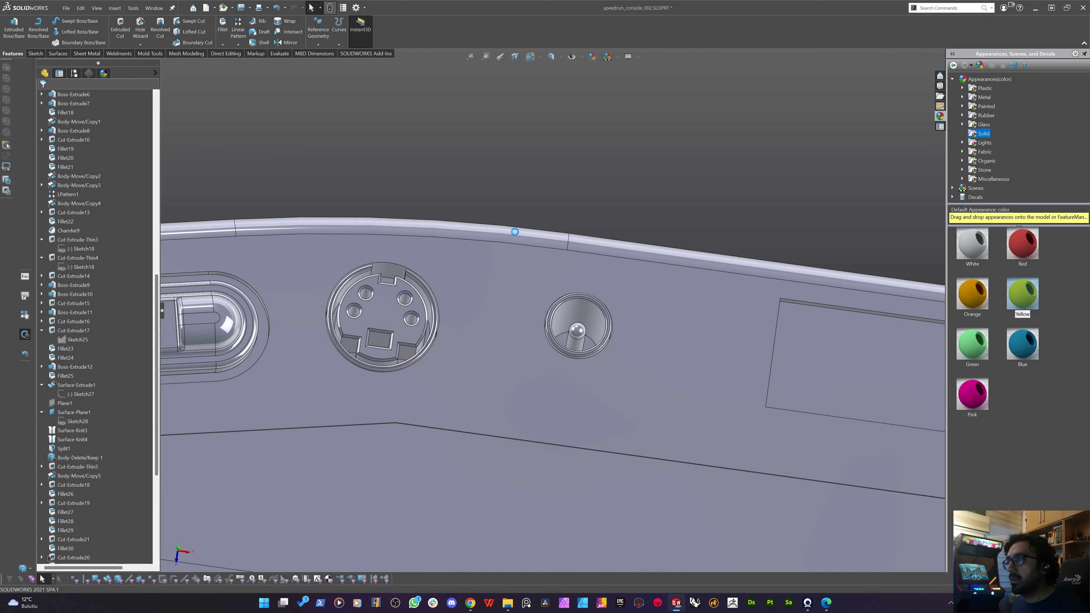
Set the centre pin's extrusion depth to 11 mm and rebuild the model.
{"action": "scroll", "coordinate": [516, 232], "scroll_direction": "up", "scroll_amount": 5}
{"action": "middle_click_drag", "start_coordinate": [505, 301], "coordinate": [490, 339]}
{"action": "scroll", "coordinate": [578, 320], "scroll_direction": "down", "scroll_amount": 6}
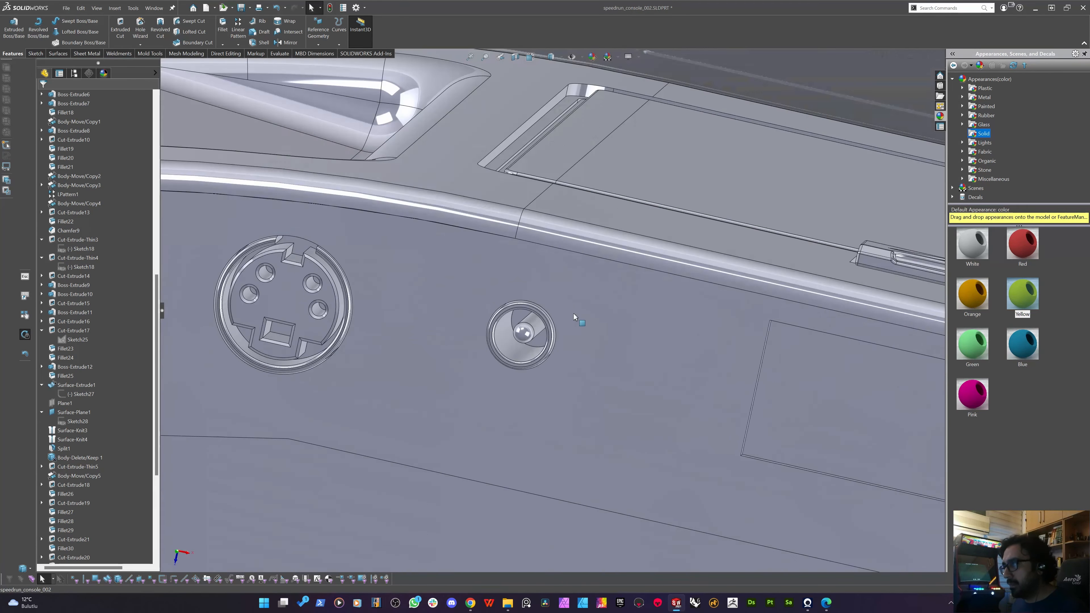
{"action": "scroll", "coordinate": [521, 336], "scroll_direction": "down", "scroll_amount": 2}
{"action": "left_click", "coordinate": [543, 317]}
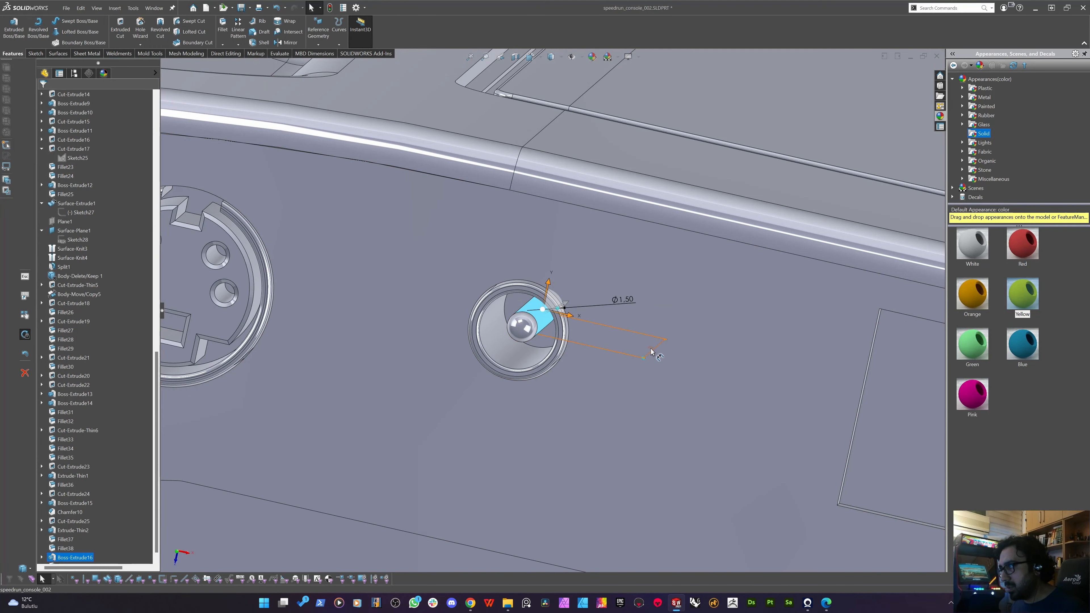
{"action": "double_click", "coordinate": [640, 357]}
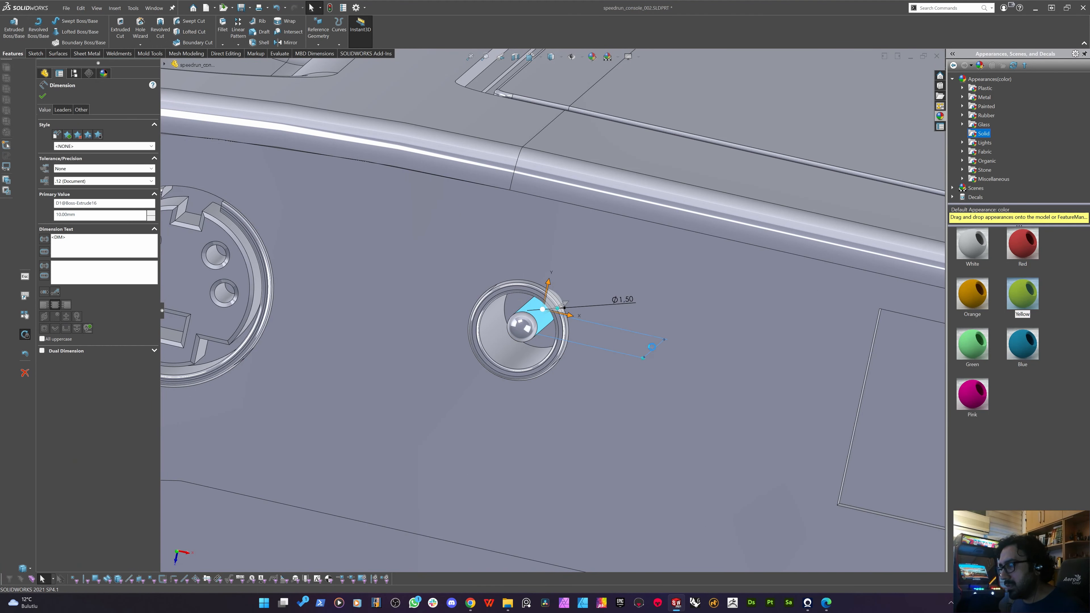
{"action": "type", "text": "11"}
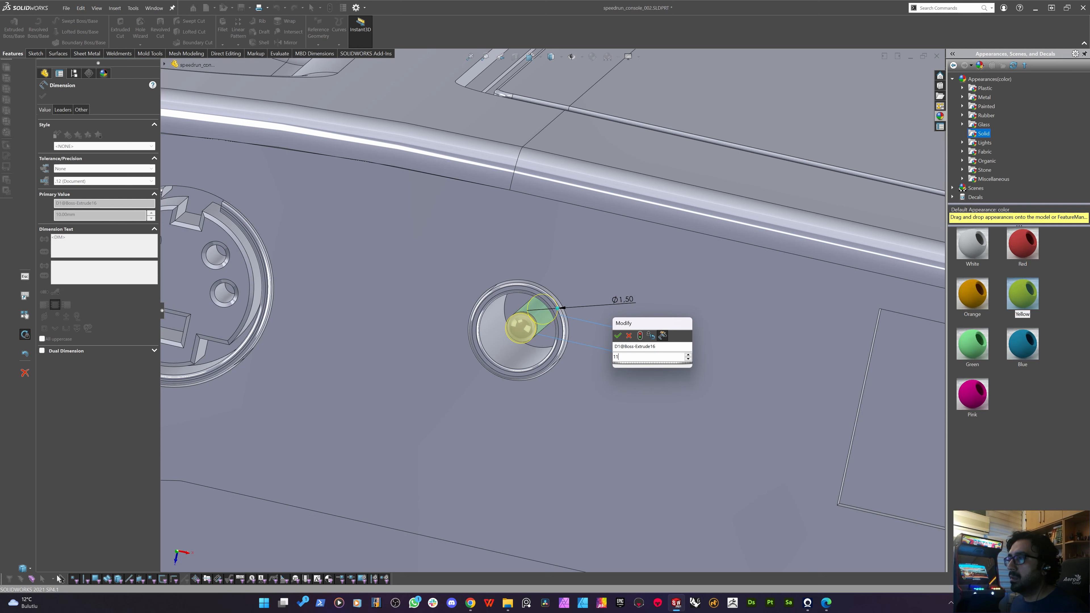
{"action": "key", "text": "Return"}
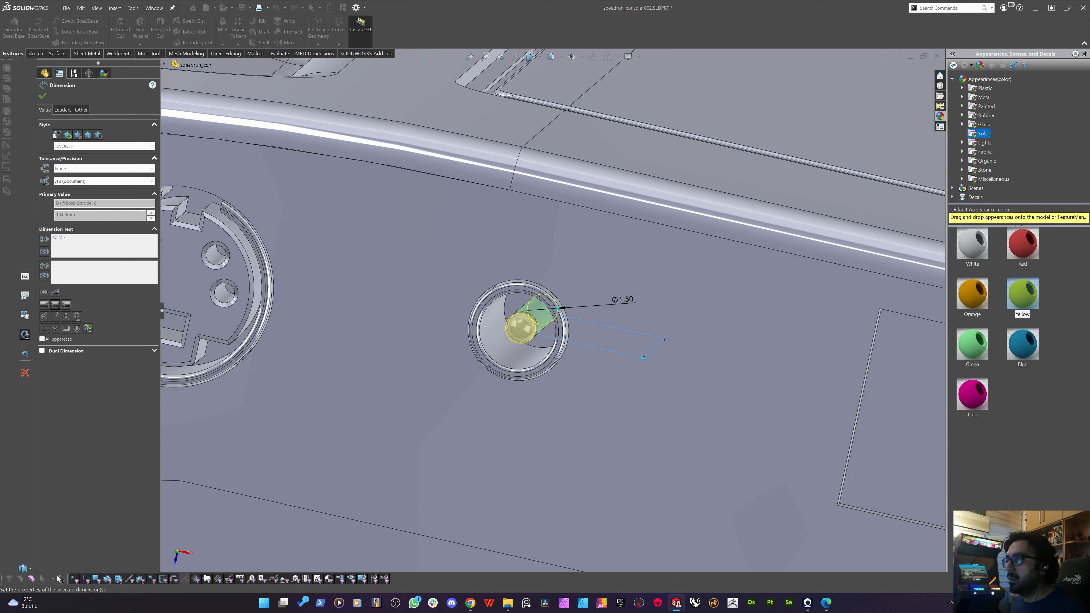
{"action": "middle_click_drag", "start_coordinate": [549, 339], "coordinate": [483, 344]}
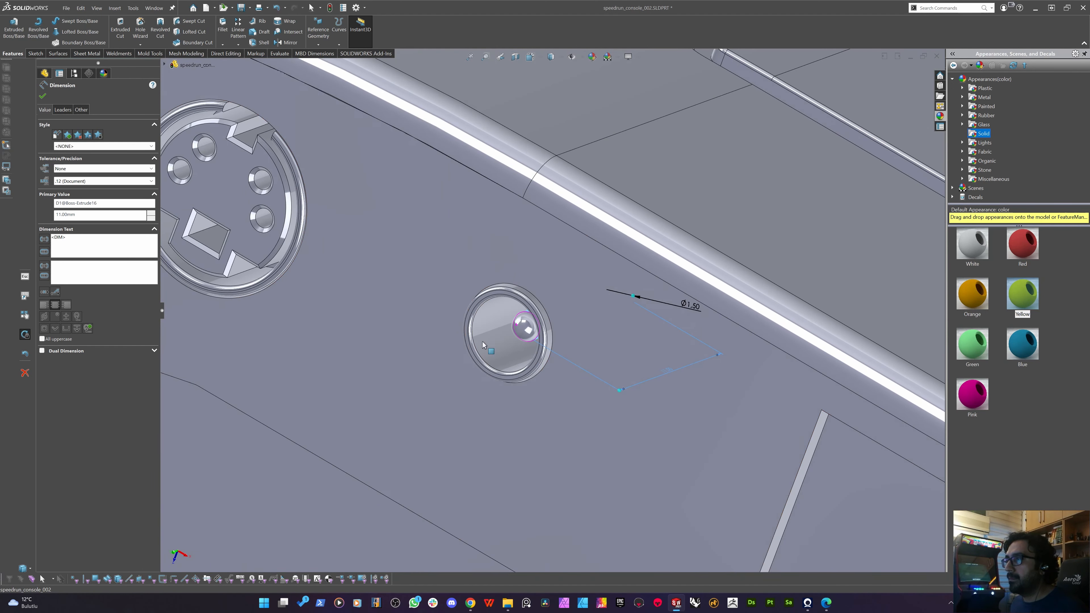
{"action": "left_click", "coordinate": [330, 8]}
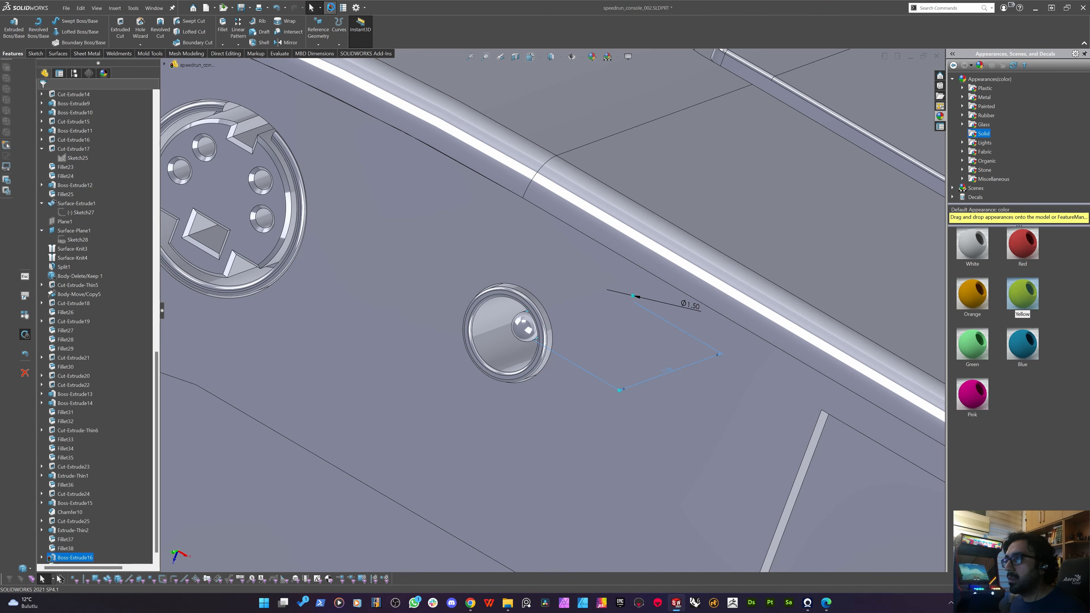
{"action": "left_click", "coordinate": [330, 7]}
Set the centre pin's diameter to 1.2 mm.
{"action": "scroll", "coordinate": [504, 294], "scroll_direction": "up", "scroll_amount": 10}
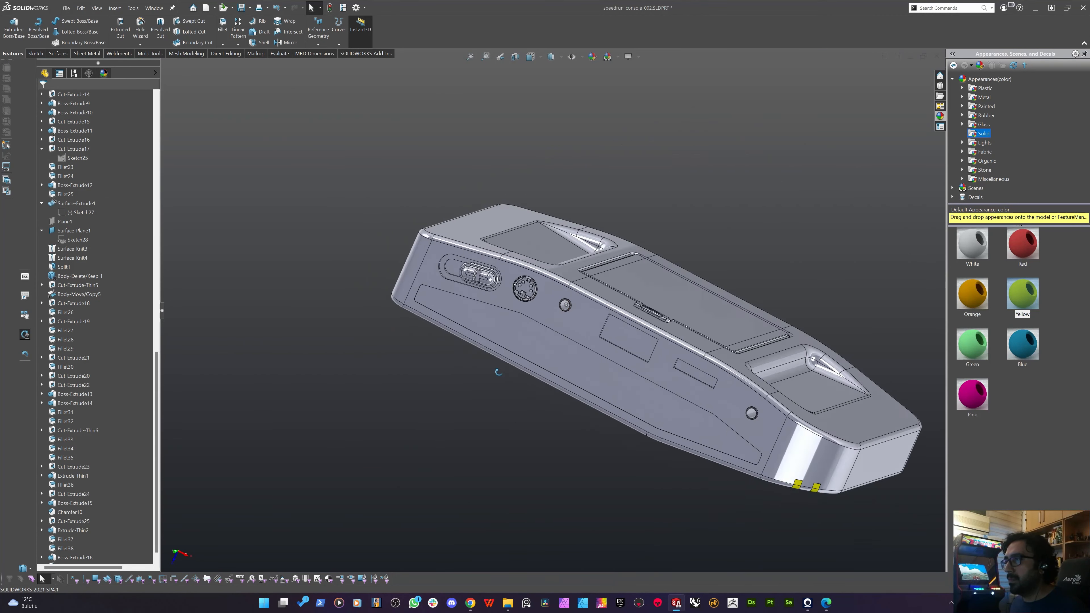
{"action": "scroll", "coordinate": [546, 312], "scroll_direction": "down", "scroll_amount": 10}
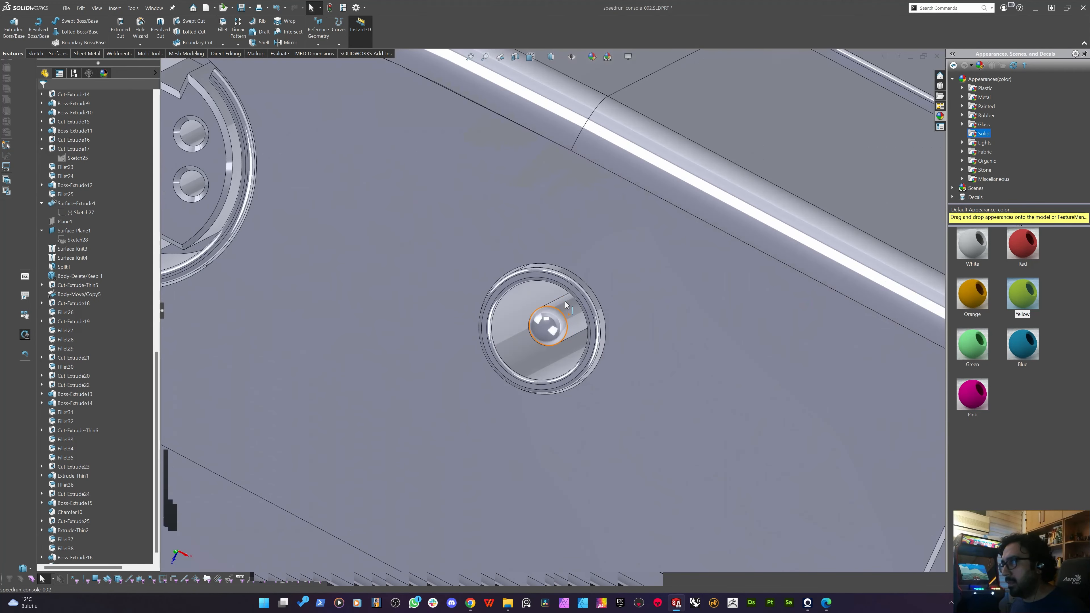
{"action": "left_click", "coordinate": [565, 309]}
{"action": "scroll", "coordinate": [647, 318], "scroll_direction": "up", "scroll_amount": 4}
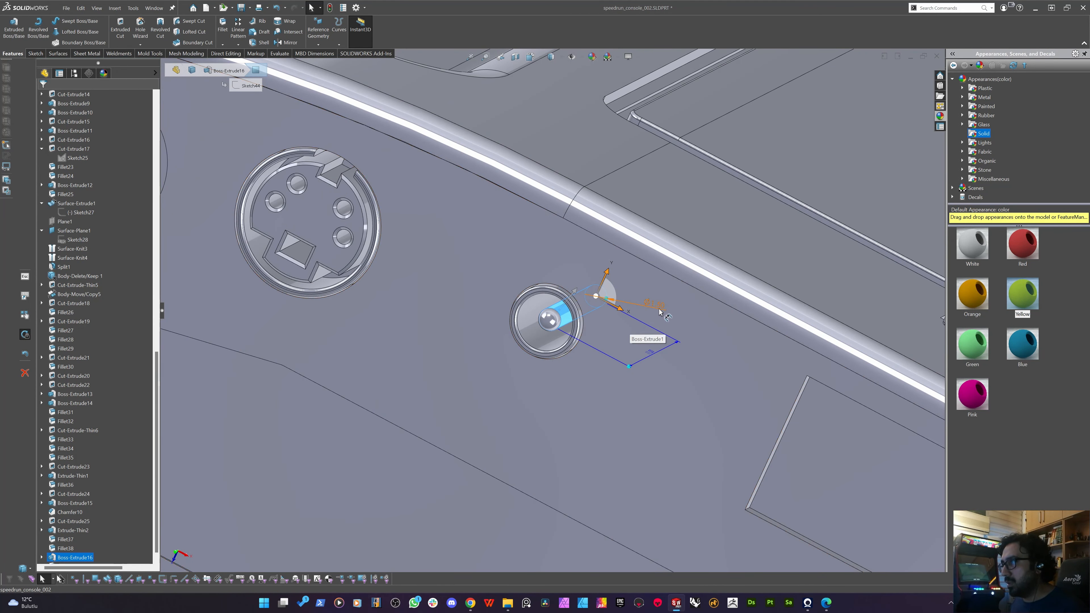
{"action": "type", "text": "1,2"}
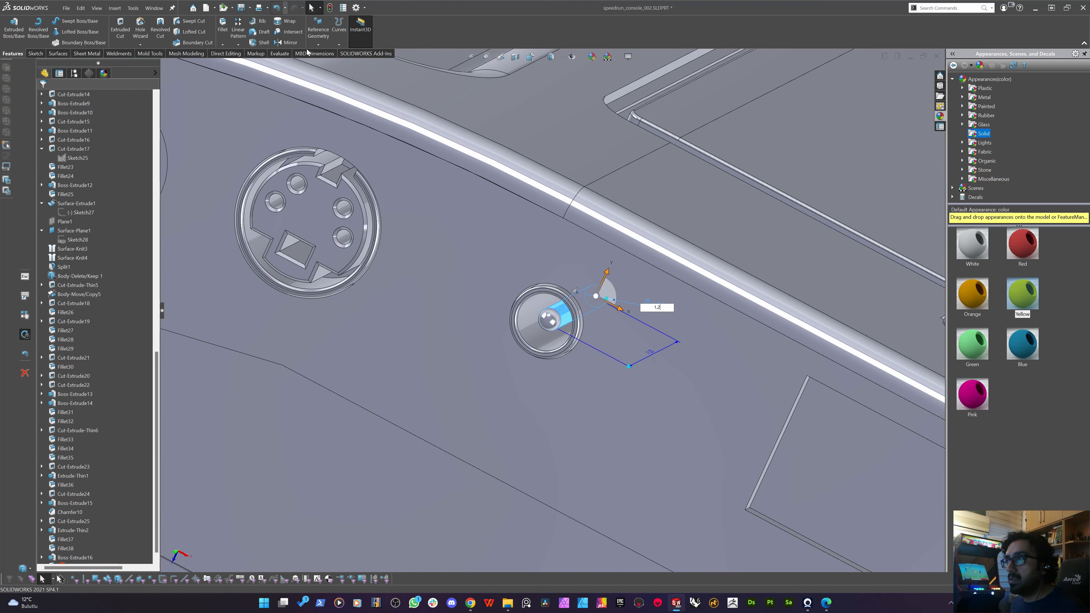
{"action": "key", "text": "Return"}
Set the radius of the failed fillet on the centre pin's tip to 0.6 mm and rebuild the model.
{"action": "scroll", "coordinate": [530, 325], "scroll_direction": "down", "scroll_amount": 4}
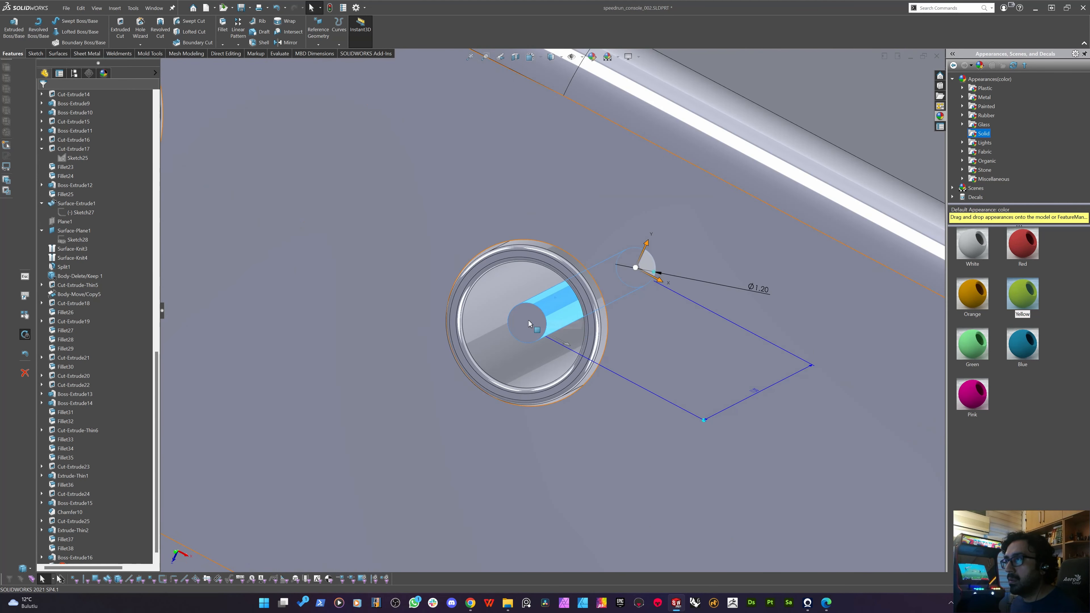
{"action": "scroll", "coordinate": [112, 389], "scroll_direction": "down", "scroll_amount": 2}
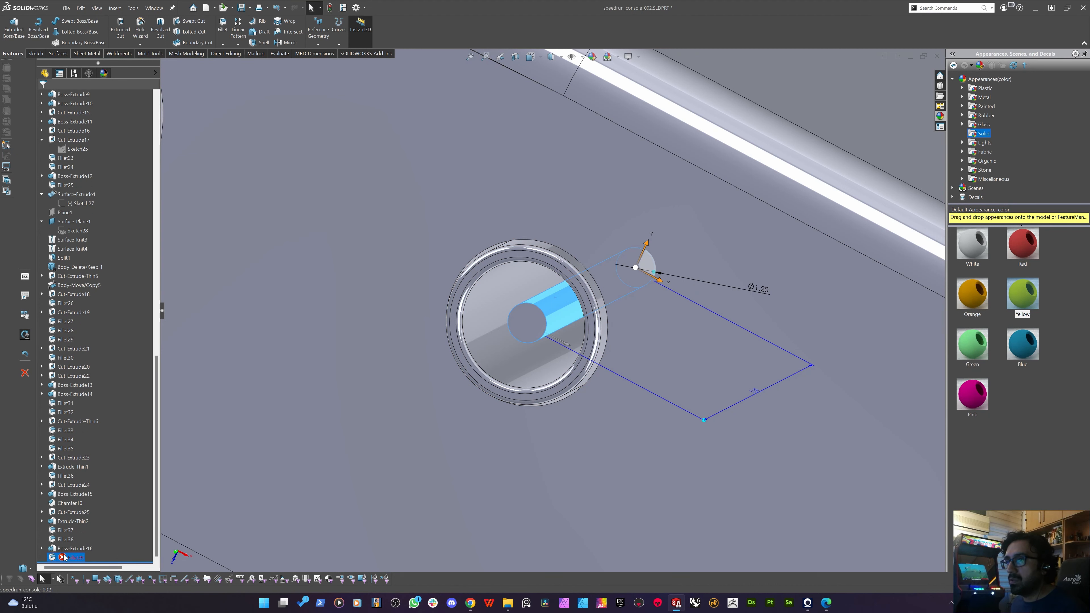
{"action": "right_click", "coordinate": [58, 557]}
{"action": "key", "text": "Escape"}
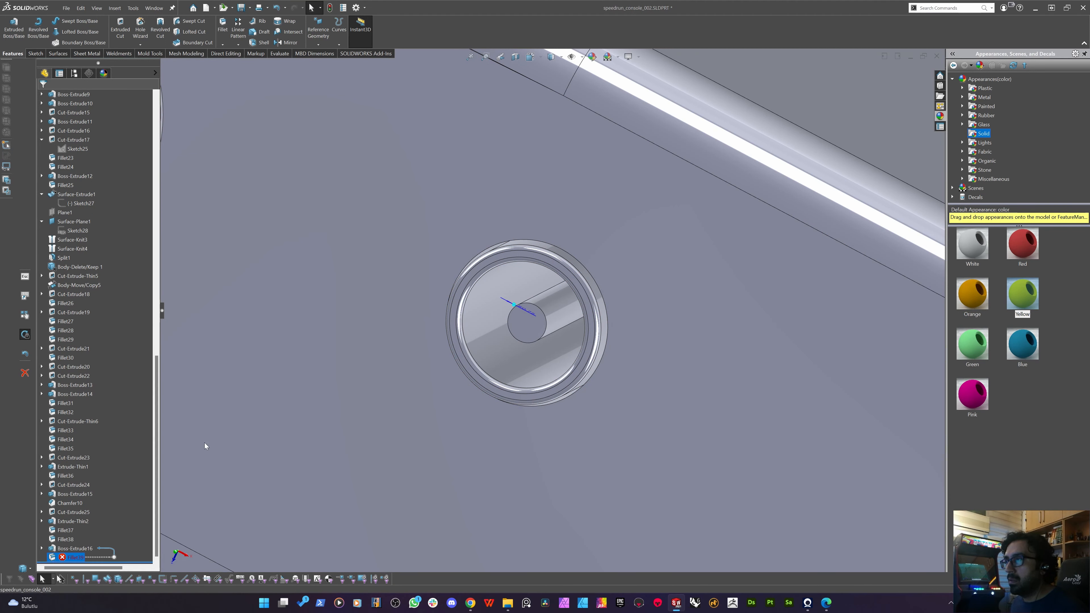
{"action": "double_click", "coordinate": [526, 309]}
{"action": "type", "text": ",6"}
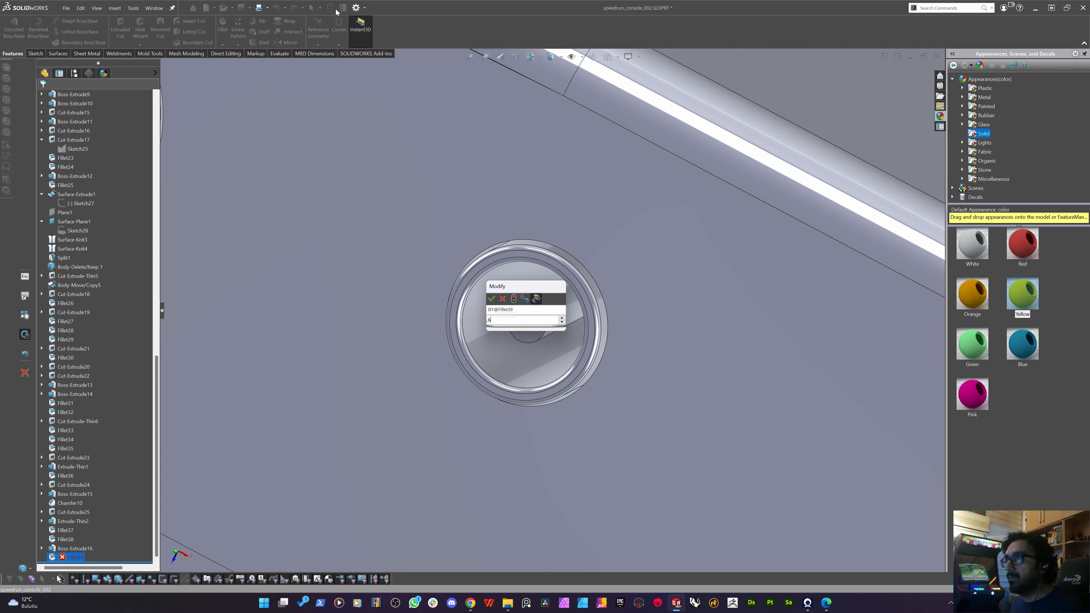
{"action": "key", "text": "Return"}
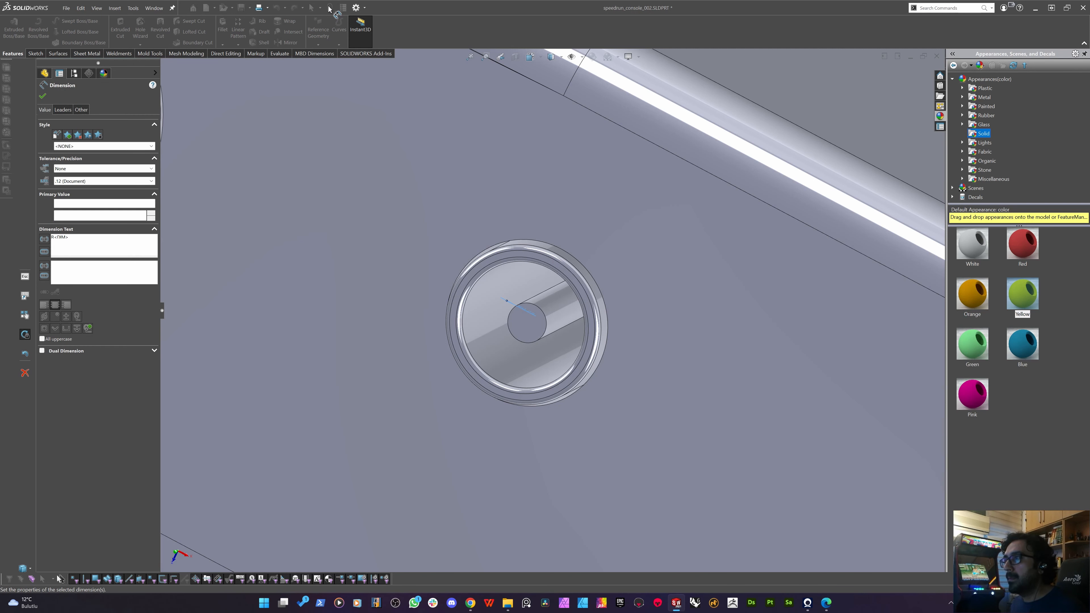
{"action": "left_click", "coordinate": [42, 96]}
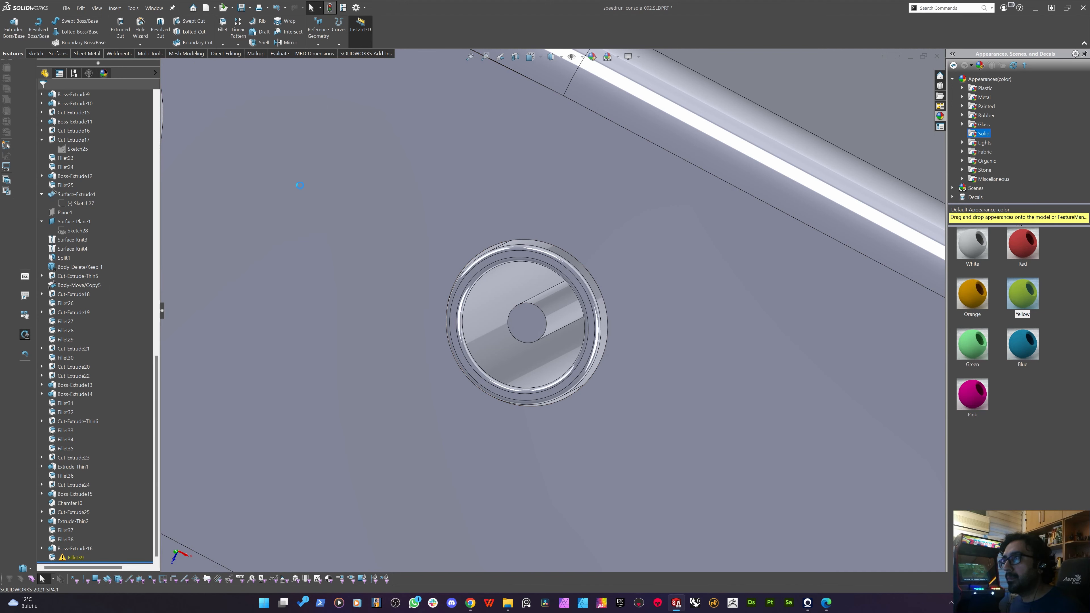
Check the reworked port against the whole console and save the part.
{"action": "scroll", "coordinate": [464, 326], "scroll_direction": "up", "scroll_amount": 10}
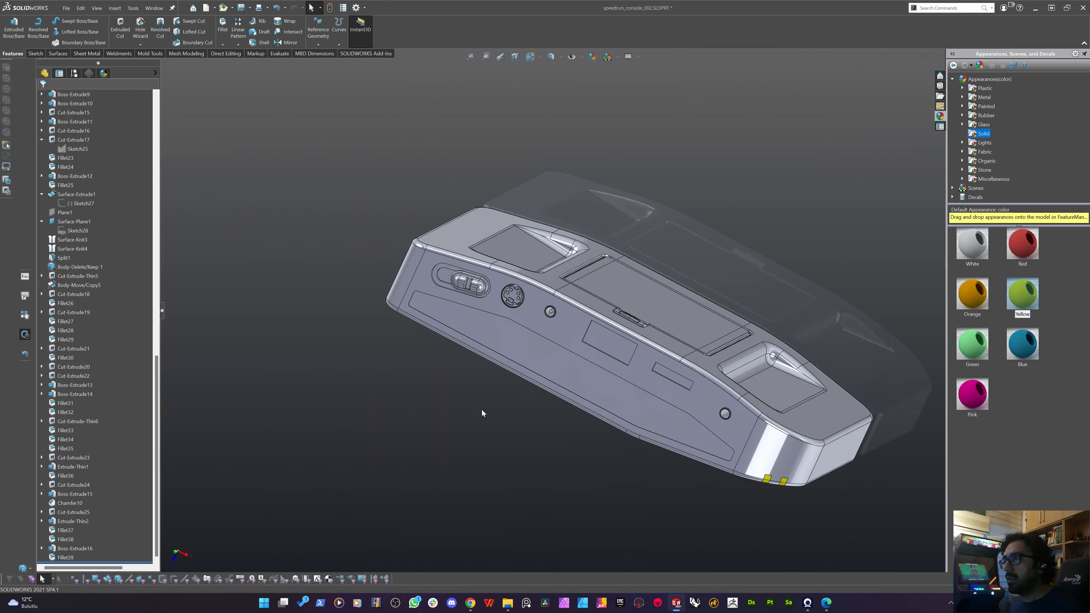
{"action": "middle_click_drag", "start_coordinate": [483, 413], "coordinate": [528, 283]}
{"action": "scroll", "coordinate": [527, 283], "scroll_direction": "down", "scroll_amount": 4}
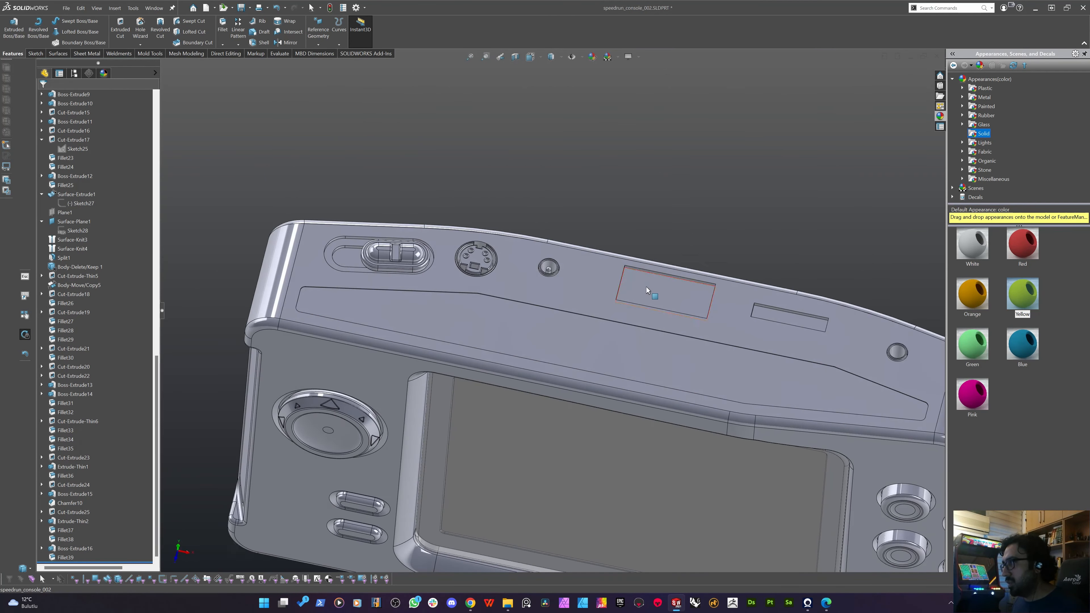
{"action": "scroll", "coordinate": [600, 333], "scroll_direction": "up", "scroll_amount": 2}
{"action": "middle_click_drag", "start_coordinate": [599, 334], "coordinate": [600, 326]}
{"action": "key", "text": "ctrl+s"}
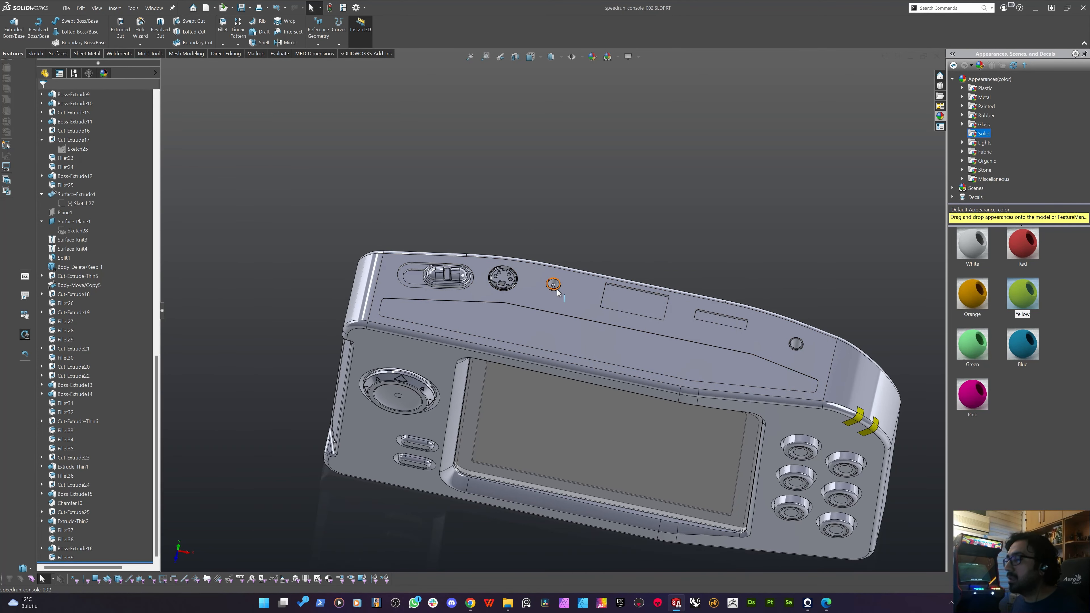
Section the model at the long side wall of the narrow slot on the console's top face, with the section direction flipped.
{"action": "middle_click_drag", "start_coordinate": [694, 310], "coordinate": [579, 316]}
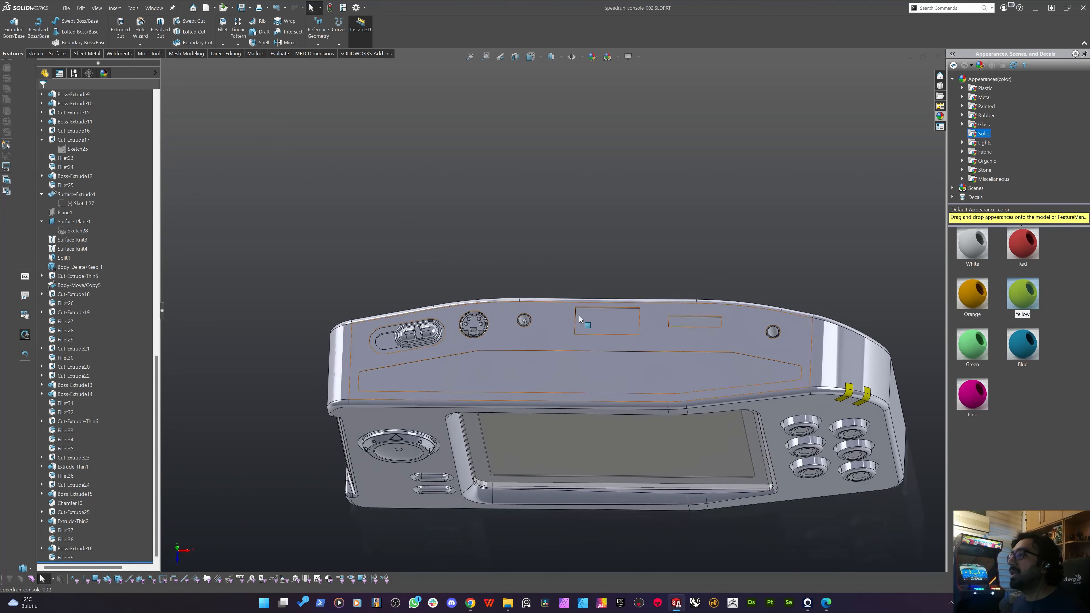
{"action": "scroll", "coordinate": [579, 316], "scroll_direction": "down", "scroll_amount": 5}
{"action": "scroll", "coordinate": [687, 292], "scroll_direction": "up", "scroll_amount": 4}
{"action": "scroll", "coordinate": [753, 317], "scroll_direction": "down", "scroll_amount": 8}
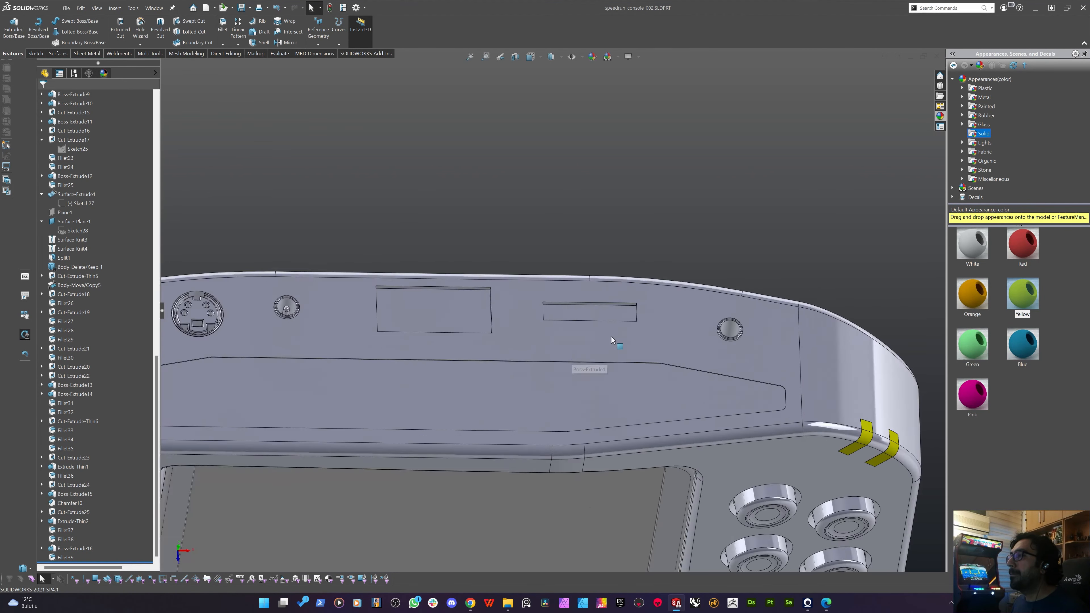
{"action": "mouse_move", "coordinate": [557, 290]}
{"action": "middle_mouse_down"}
{"action": "mouse_move", "coordinate": [511, 309]}
{"action": "mouse_move", "coordinate": [638, 268]}
{"action": "middle_mouse_up"}
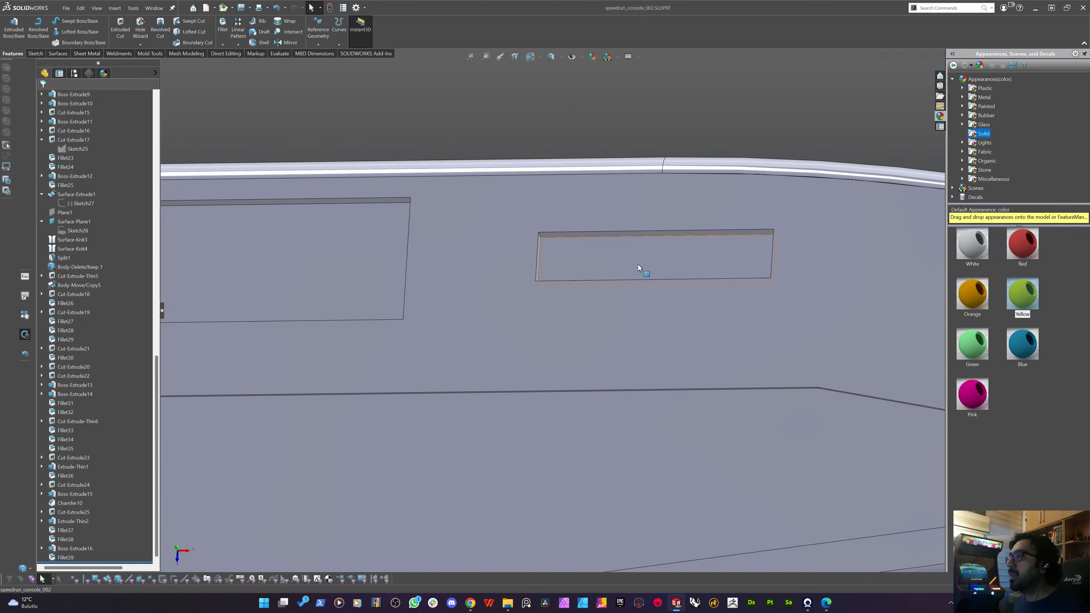
{"action": "left_click", "coordinate": [616, 274]}
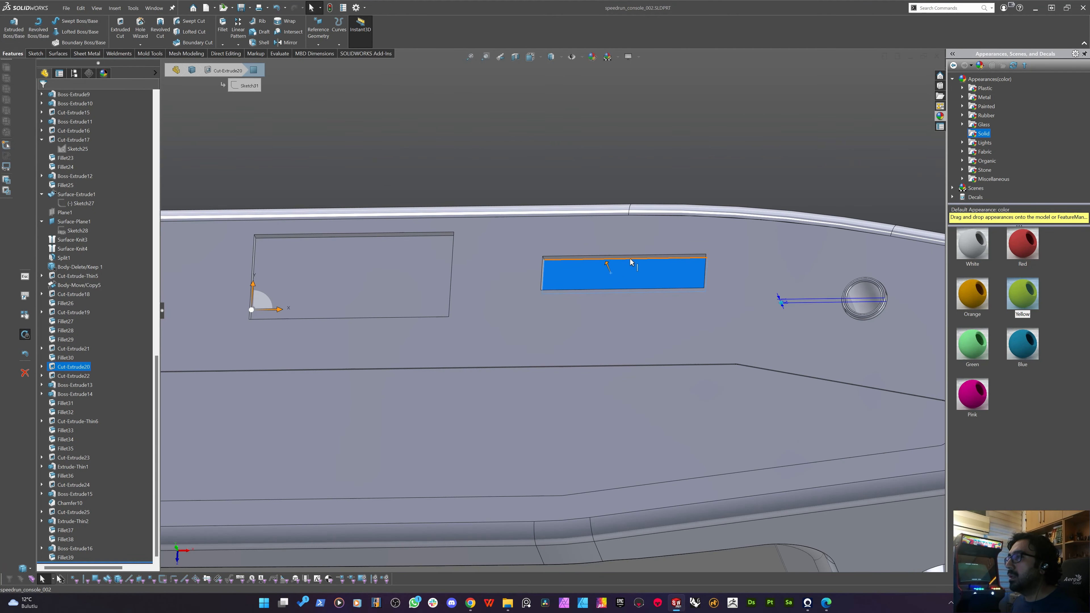
{"action": "middle_click_drag", "start_coordinate": [616, 275], "coordinate": [547, 376]}
{"action": "left_click", "coordinate": [615, 290]}
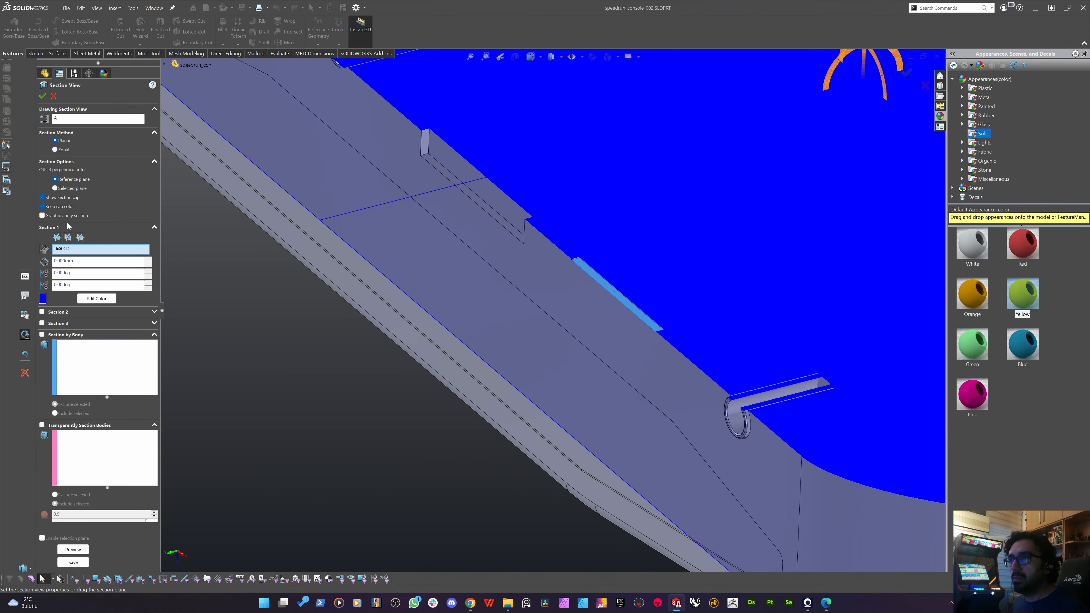
{"action": "left_click", "coordinate": [45, 252]}
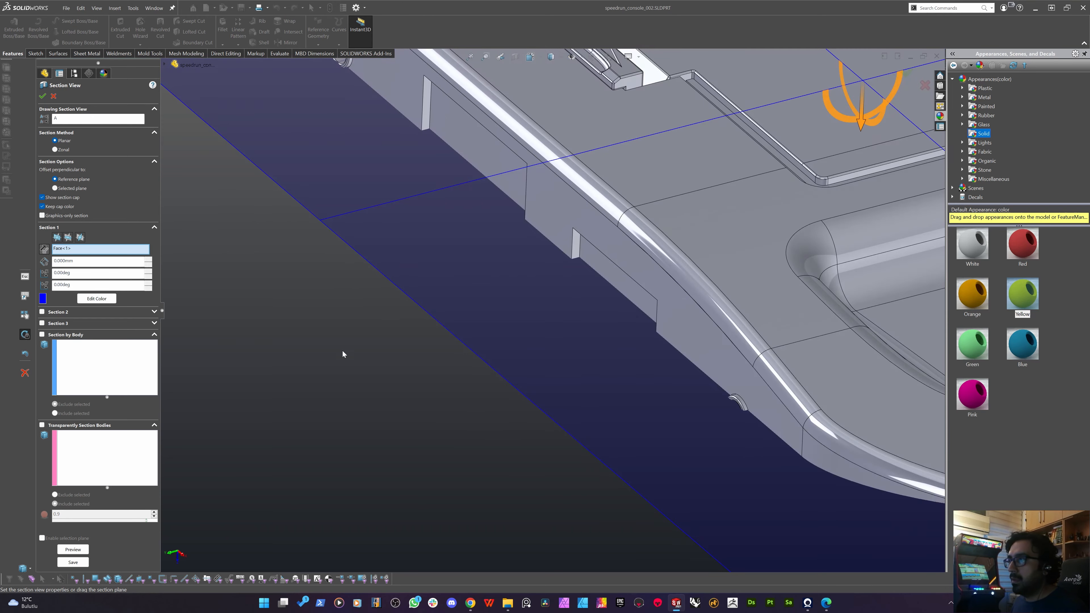
{"action": "key", "text": "Return"}
Examine the narrow slot's walls in the section and switch the section view off.
{"action": "mouse_move", "coordinate": [414, 413]}
{"action": "middle_mouse_down"}
{"action": "mouse_move", "coordinate": [467, 326]}
{"action": "mouse_move", "coordinate": [581, 232]}
{"action": "middle_mouse_up"}
{"action": "left_click", "coordinate": [586, 236]}
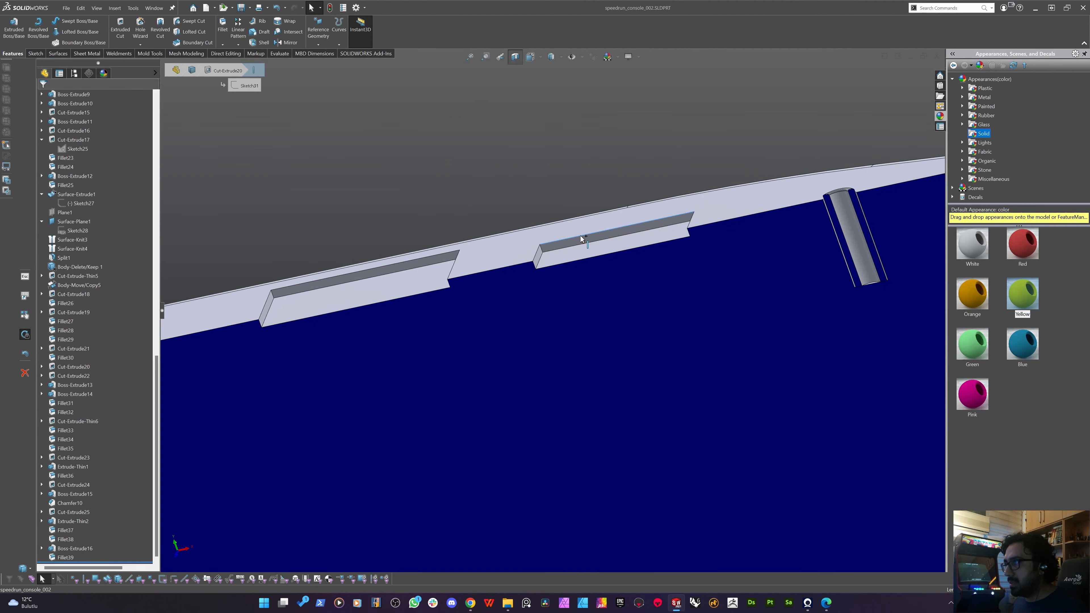
{"action": "left_click", "coordinate": [575, 243]}
{"action": "middle_click_drag", "start_coordinate": [575, 243], "coordinate": [501, 348]}
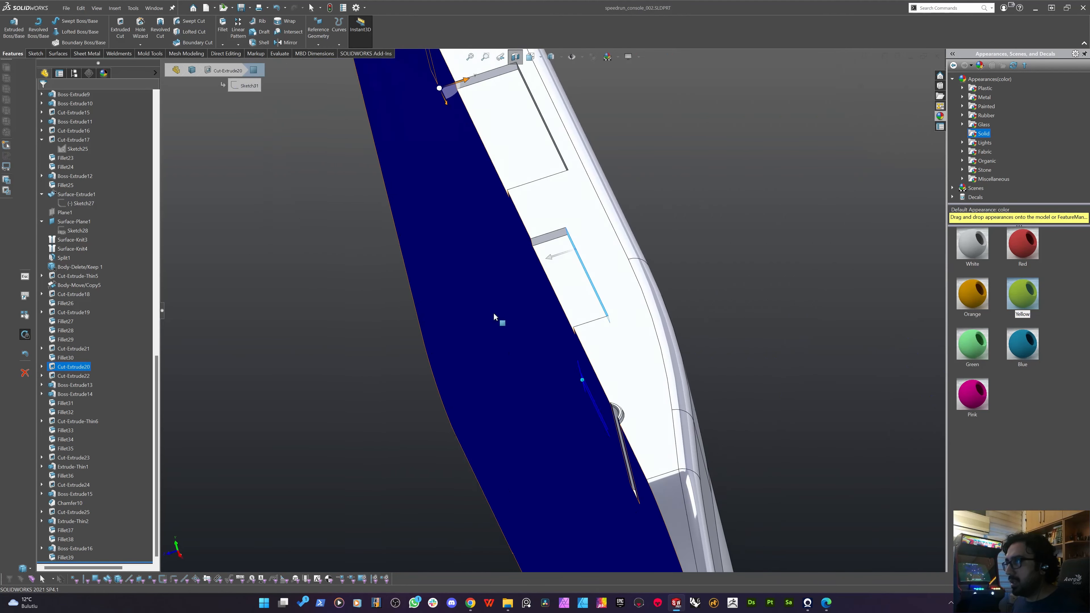
{"action": "left_click", "coordinate": [515, 58]}
Create a reference plane midway between the two long side walls of the narrow slot.
{"action": "middle_click_drag", "start_coordinate": [589, 232], "coordinate": [588, 272]}
{"action": "scroll", "coordinate": [535, 252], "scroll_direction": "up", "scroll_amount": 4}
{"action": "left_click", "coordinate": [553, 262]}
{"action": "left_click", "coordinate": [602, 257], "text": "ctrl"}
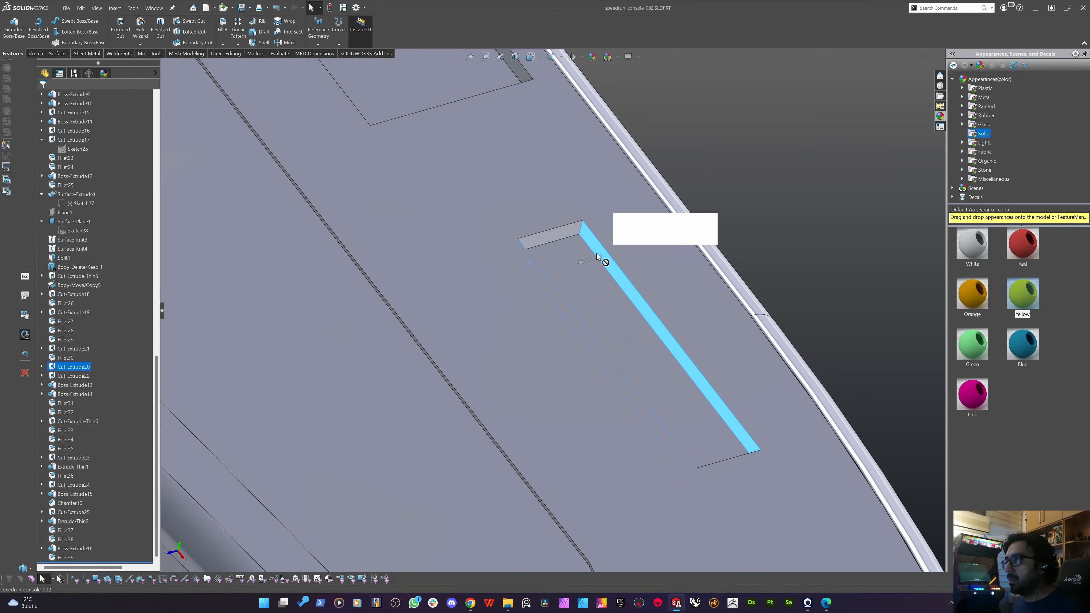
{"action": "left_click", "coordinate": [318, 44]}
{"action": "left_click", "coordinate": [328, 58]}
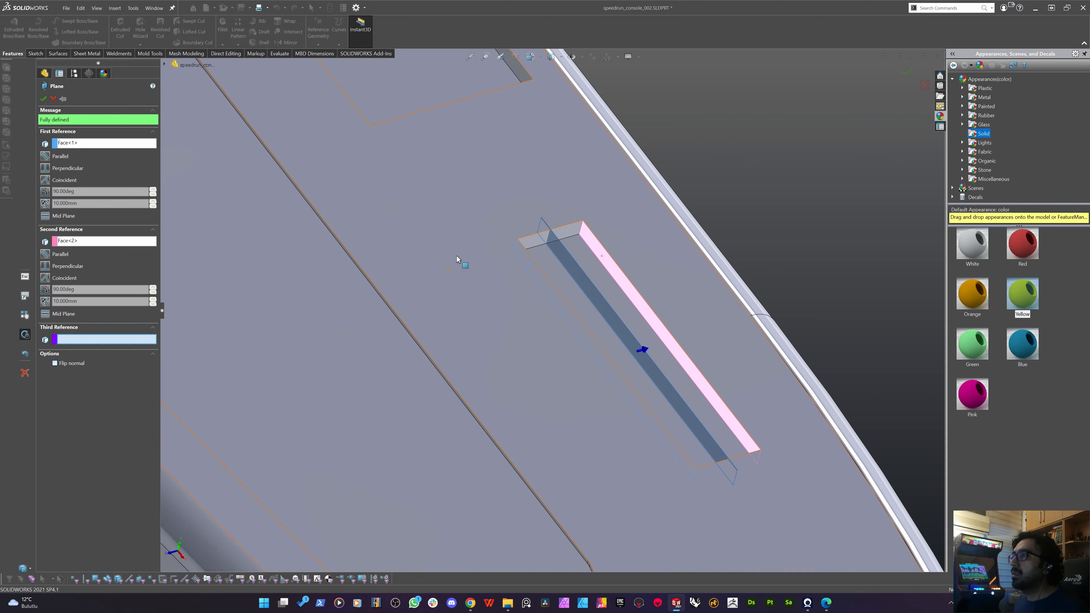
{"action": "key", "text": "Return"}
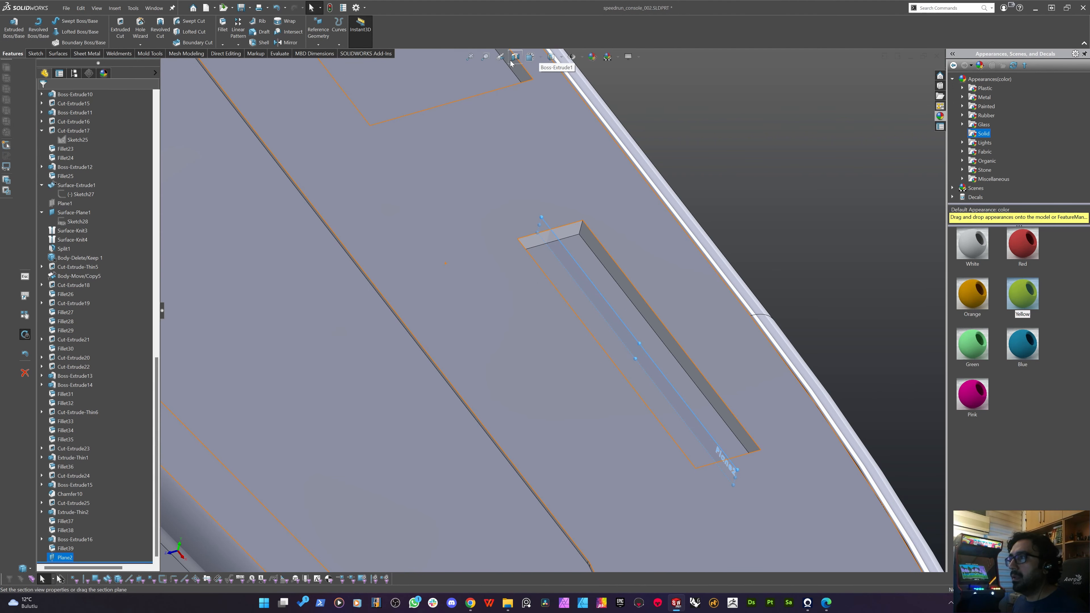
Section the model at the slot's new mid plane and start a sketch on that plane, viewed head-on.
{"action": "left_click", "coordinate": [514, 57]}
{"action": "key", "text": "Return"}
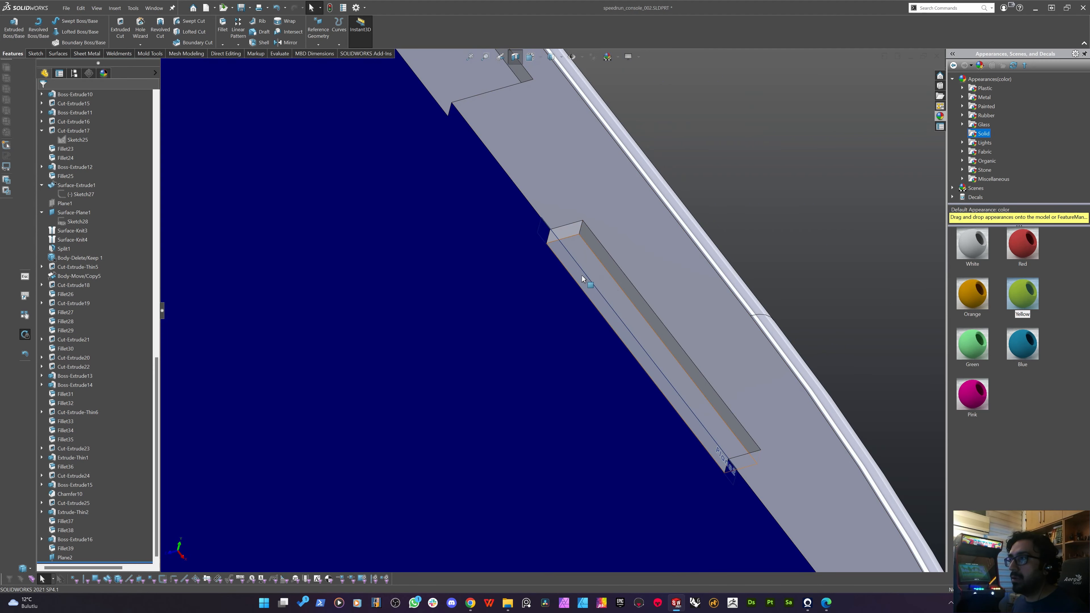
{"action": "left_click", "coordinate": [578, 266]}
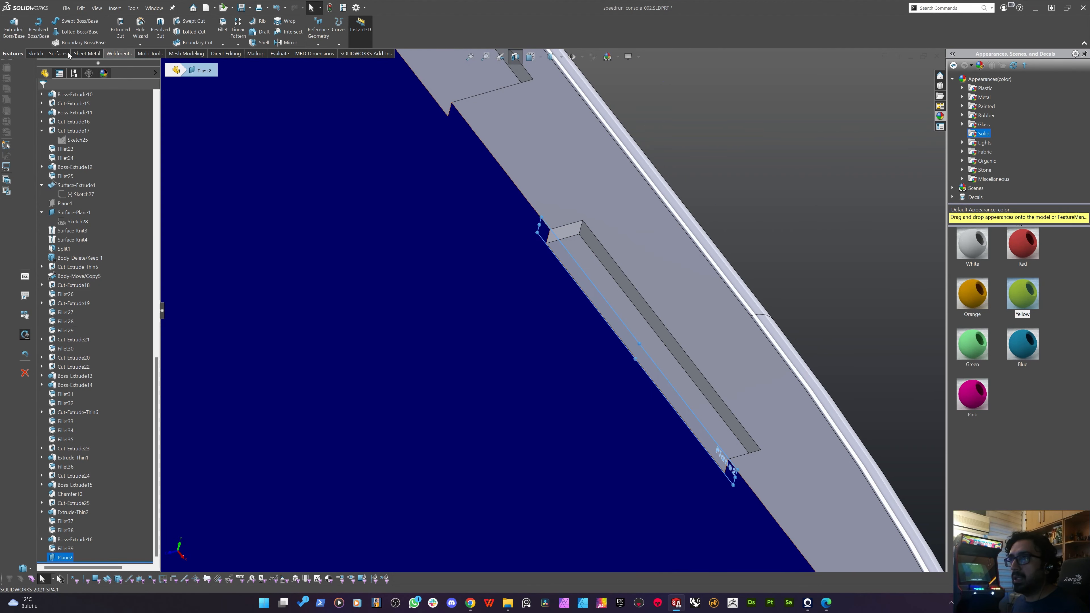
{"action": "left_click", "coordinate": [35, 53]}
{"action": "left_click", "coordinate": [9, 26]}
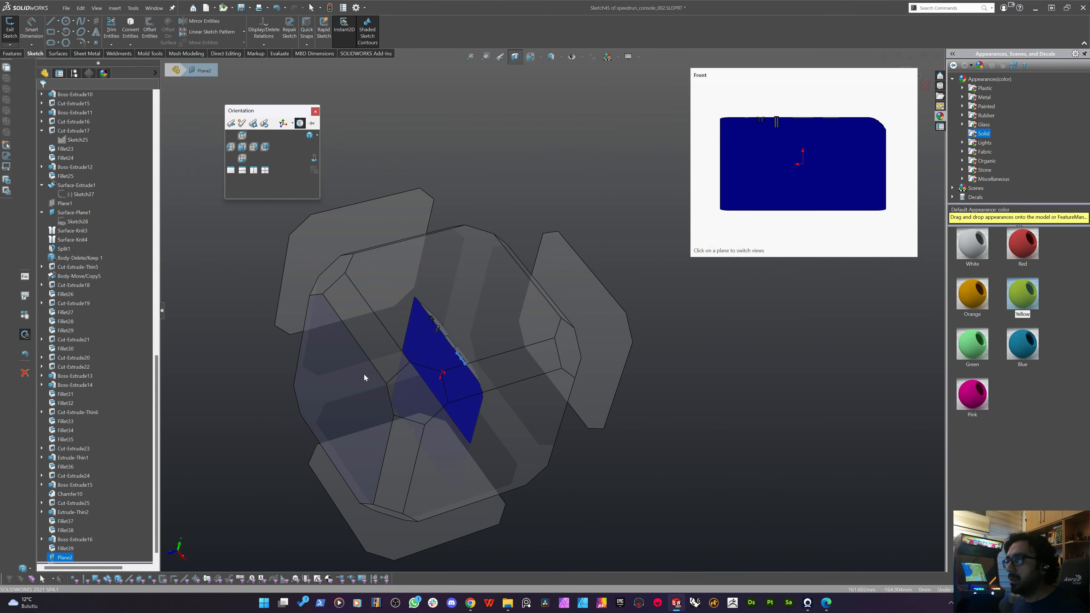
{"action": "left_click", "coordinate": [366, 375]}
{"action": "scroll", "coordinate": [618, 173], "scroll_direction": "down", "scroll_amount": 6}
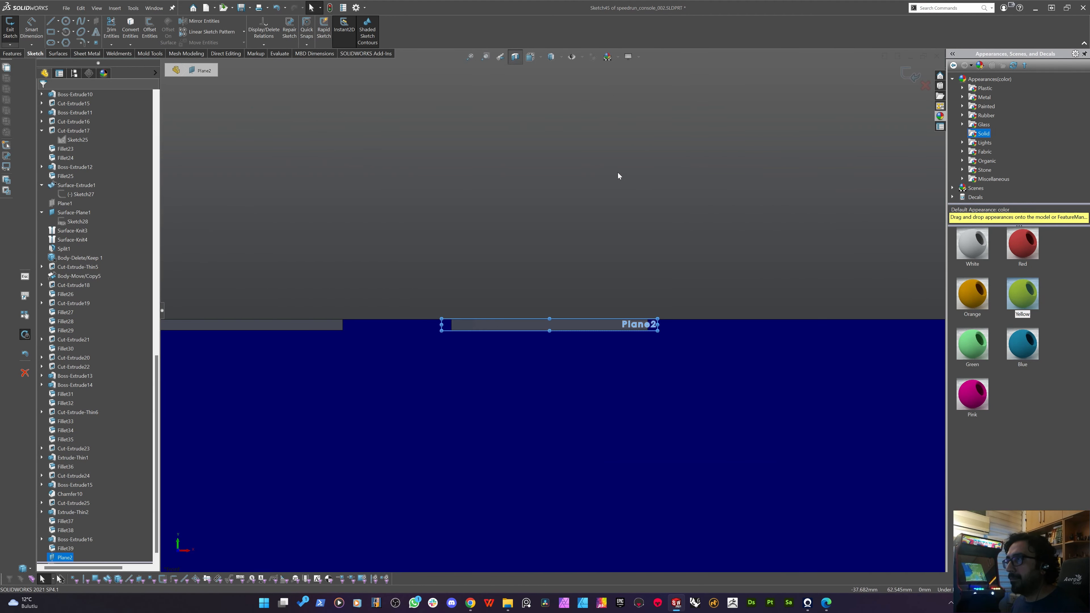
{"action": "left_click", "coordinate": [507, 231]}
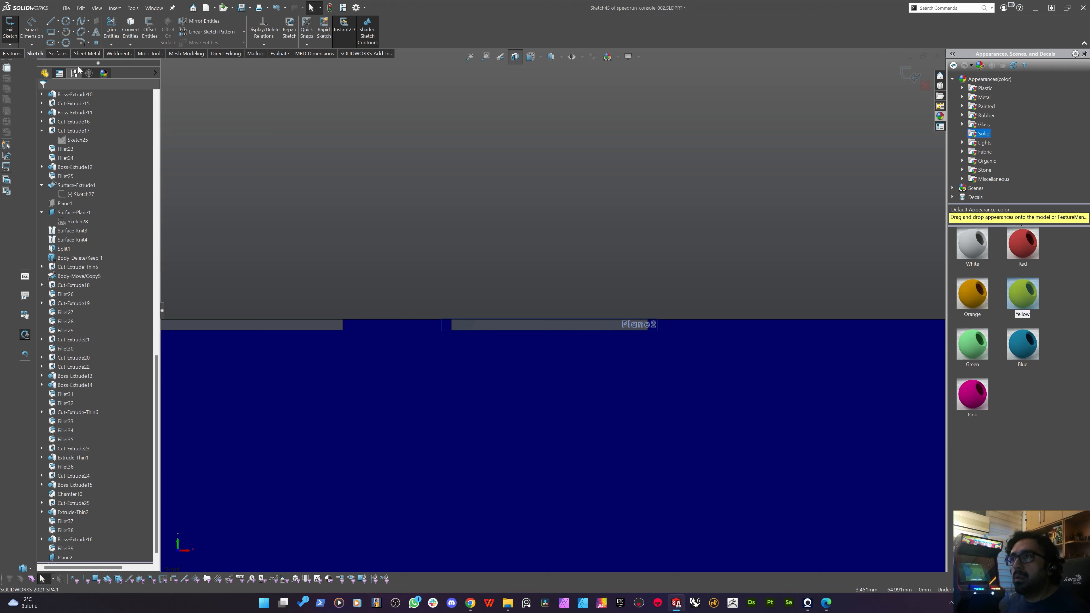
{"action": "left_click", "coordinate": [73, 21]}
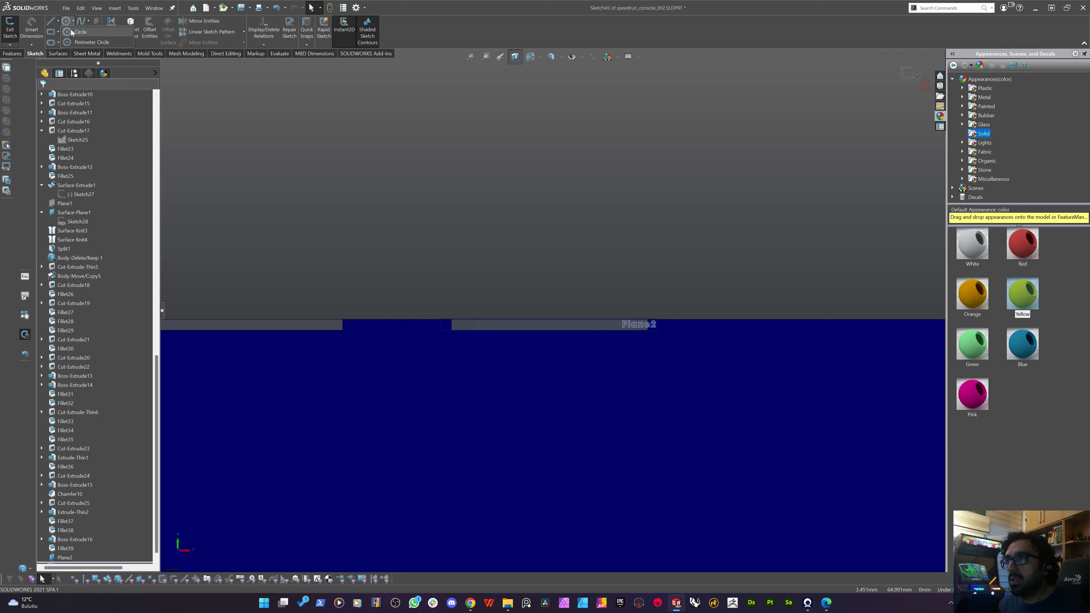
{"action": "left_click", "coordinate": [71, 32]}
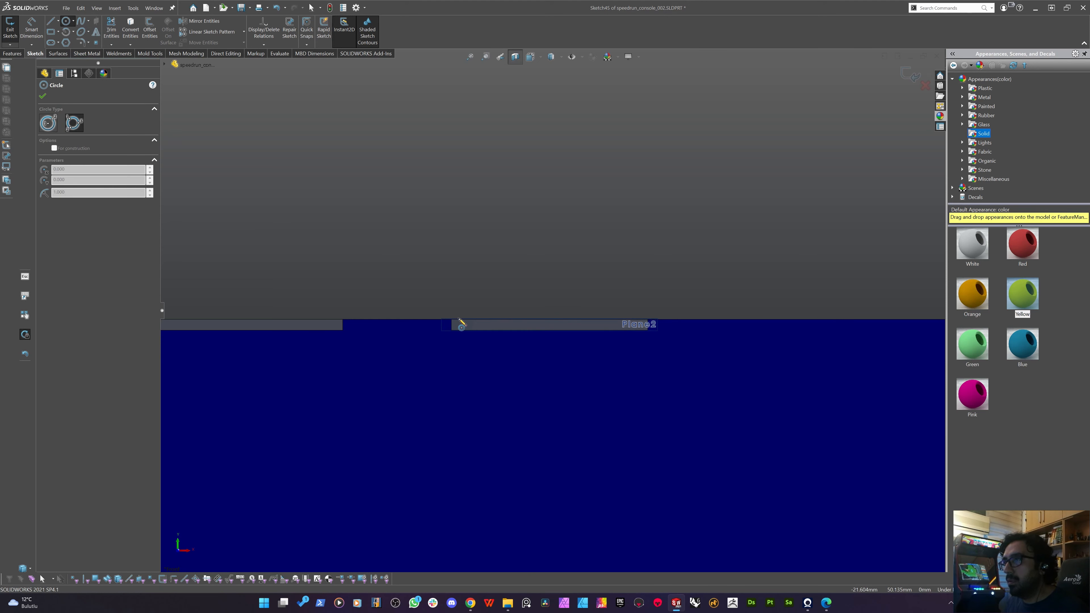
{"action": "left_click", "coordinate": [460, 331]}
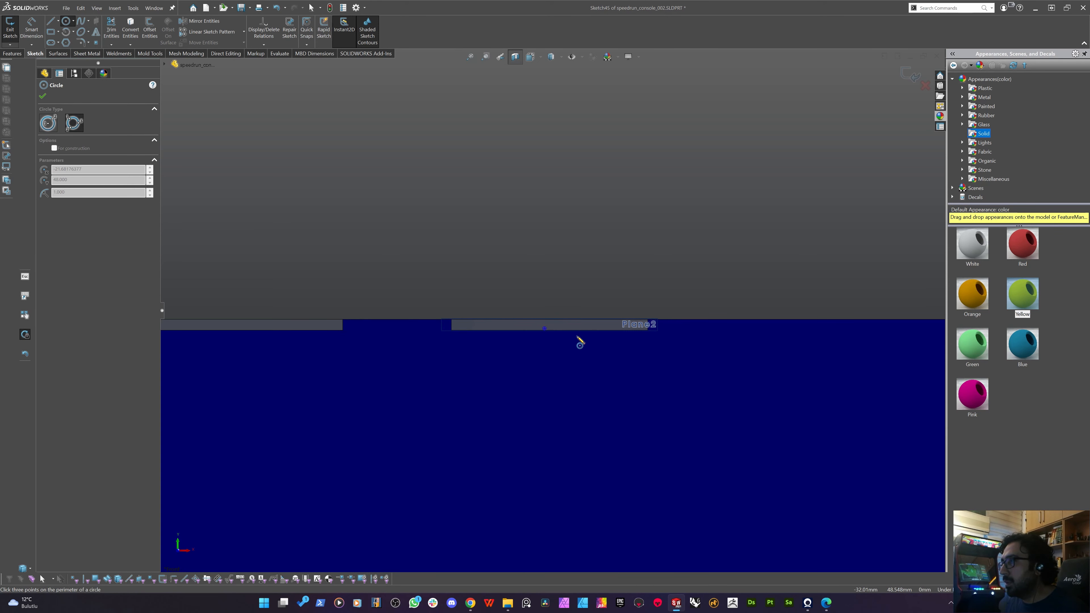
{"action": "left_click", "coordinate": [628, 341]}
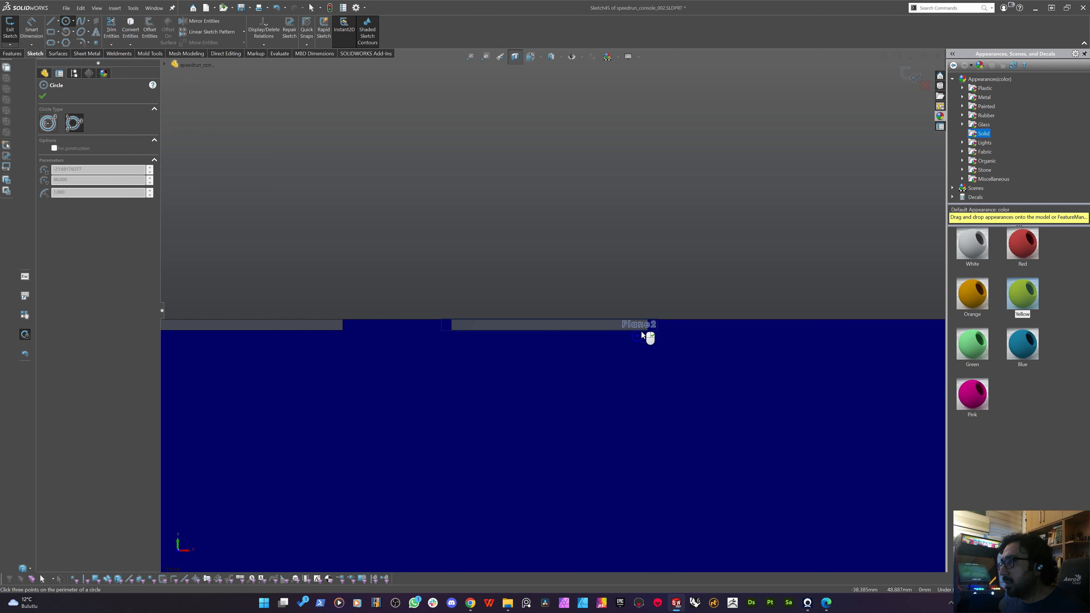
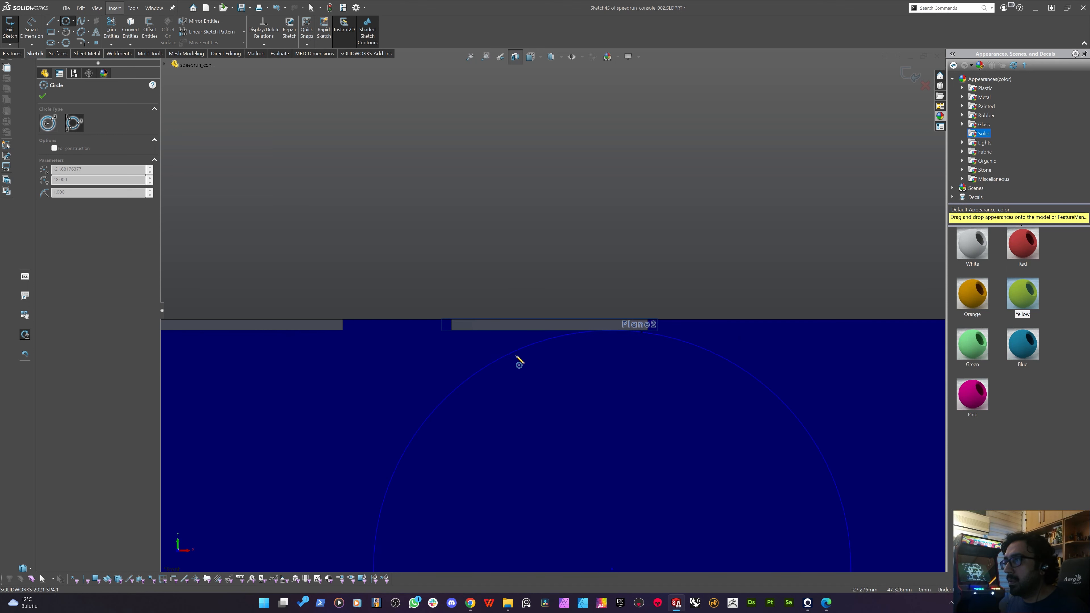
{"action": "key", "text": "Escape"}
{"action": "key", "text": "Escape"}
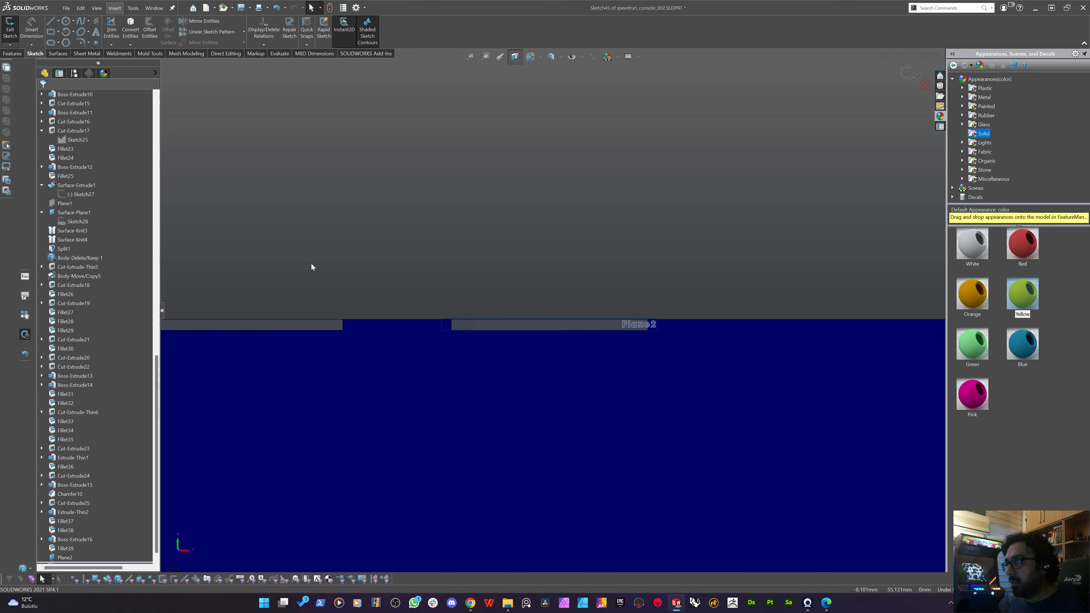
{"action": "left_click", "coordinate": [74, 21]}
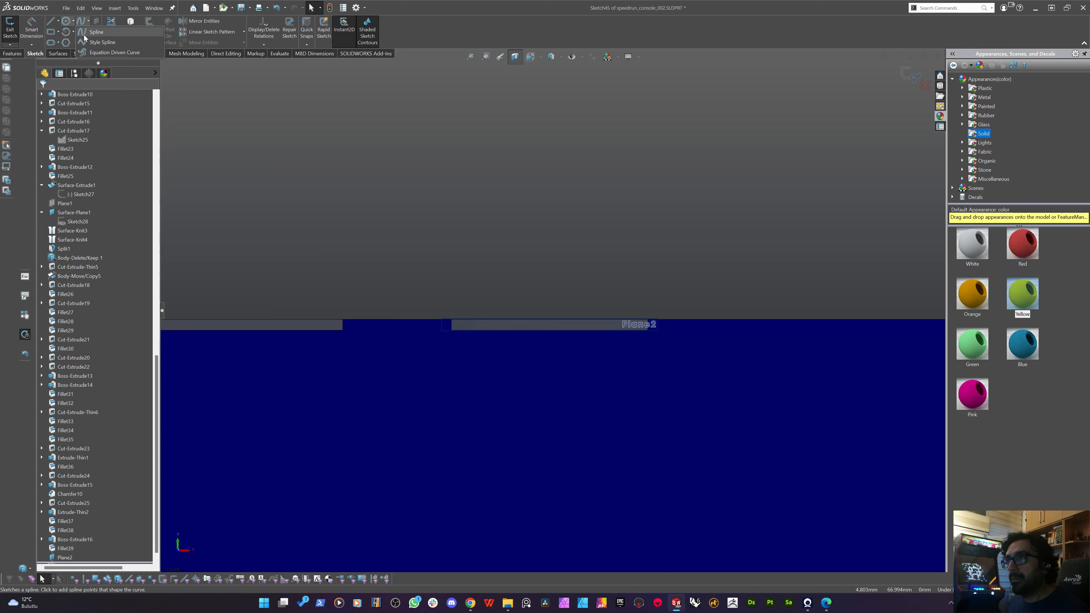
{"action": "left_click", "coordinate": [84, 42]}
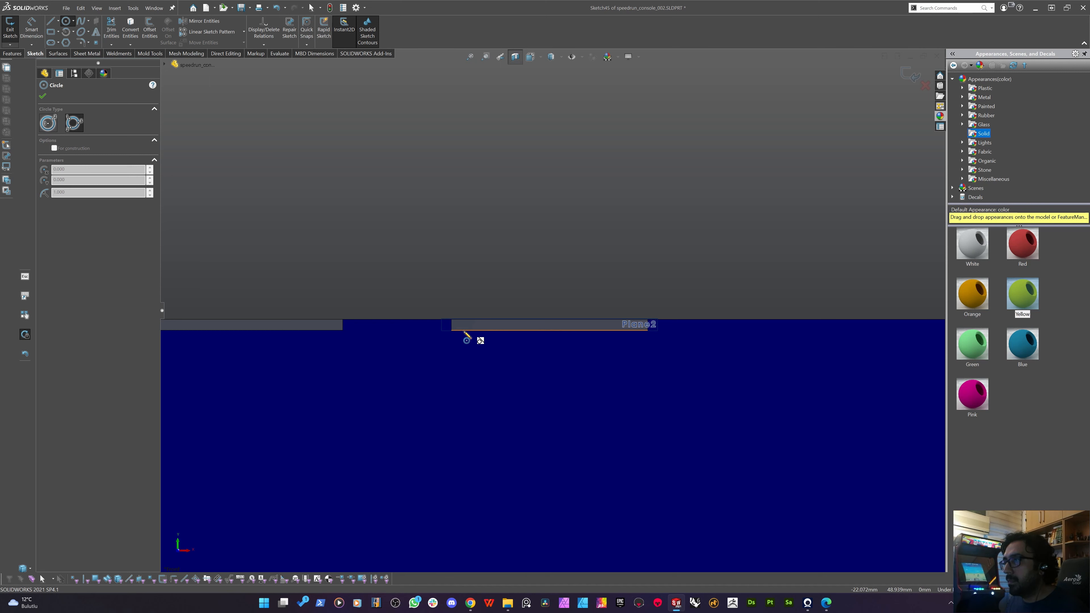
{"action": "left_click", "coordinate": [464, 331]}
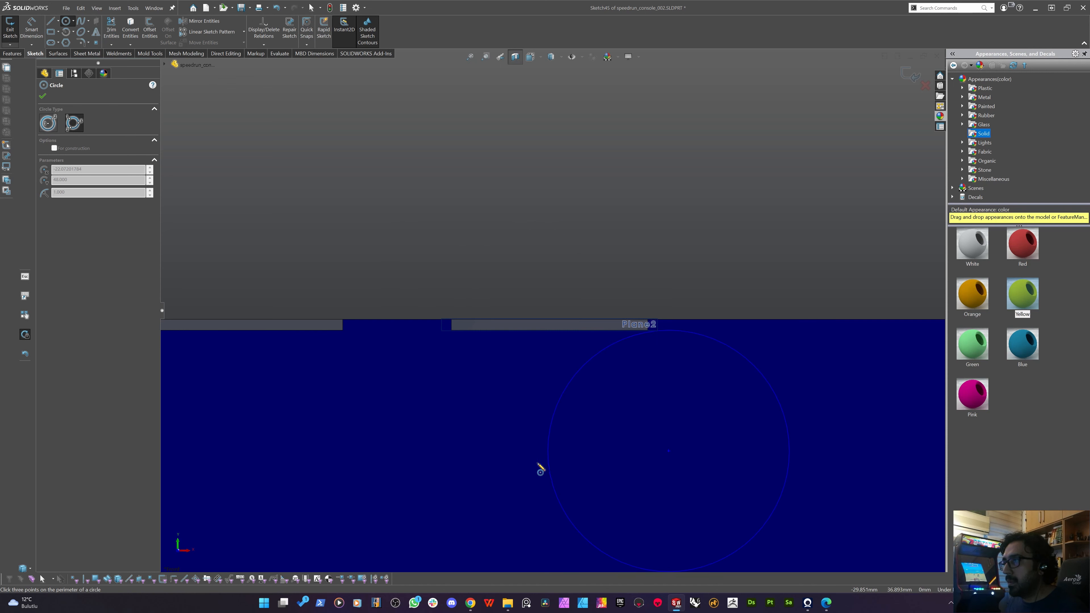
{"action": "key", "text": "Escape"}
{"action": "key", "text": "Escape"}
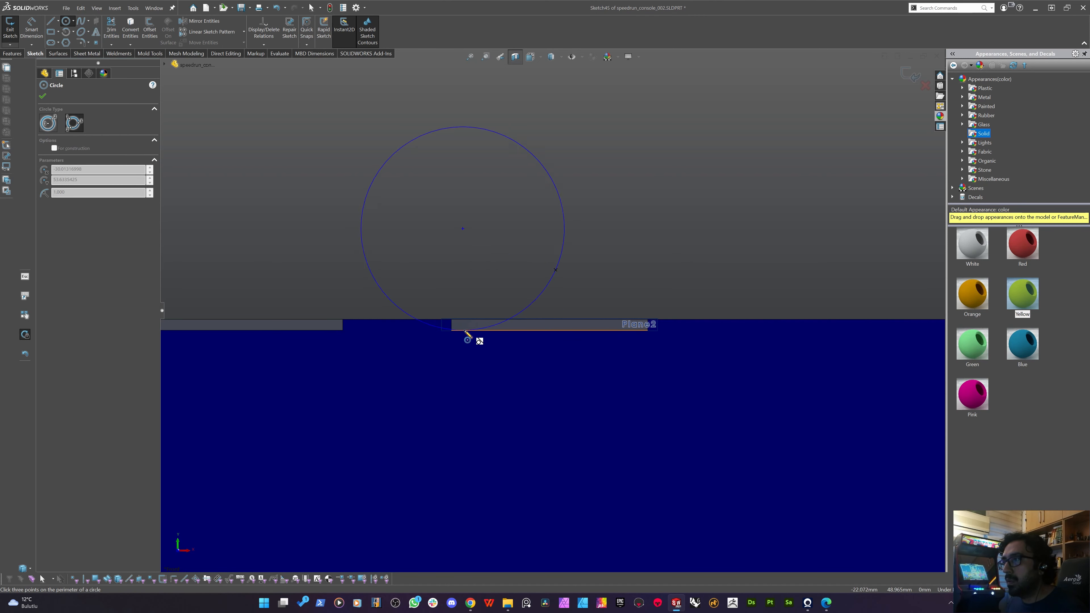
Try a perimeter circle touching the narrow slot's floor edge, and undo it.
{"action": "left_click", "coordinate": [625, 331]}
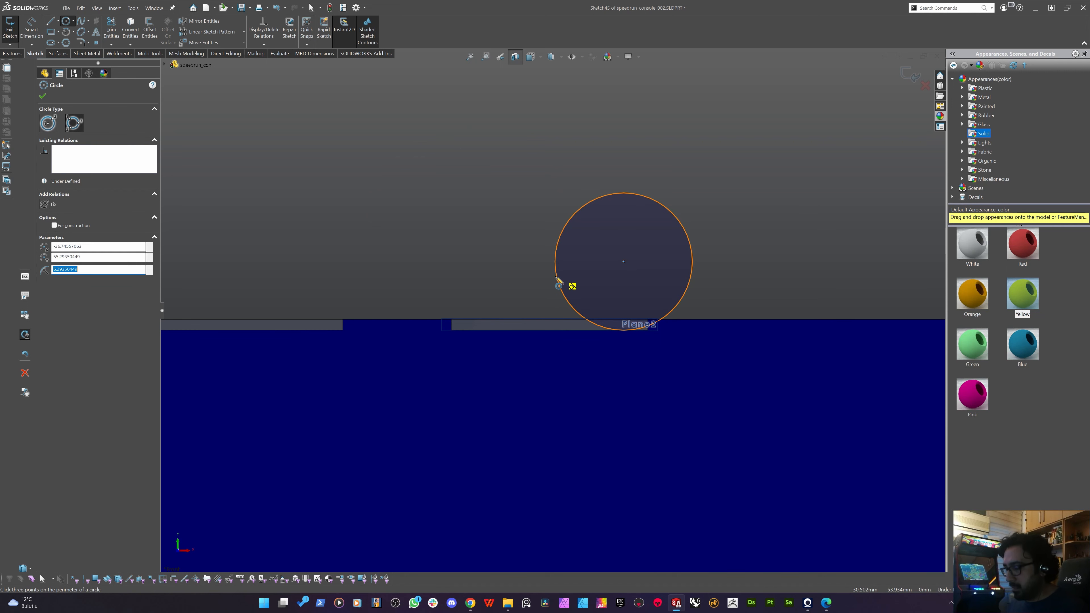
{"action": "key", "text": "Escape"}
{"action": "key", "text": "ctrl+z"}
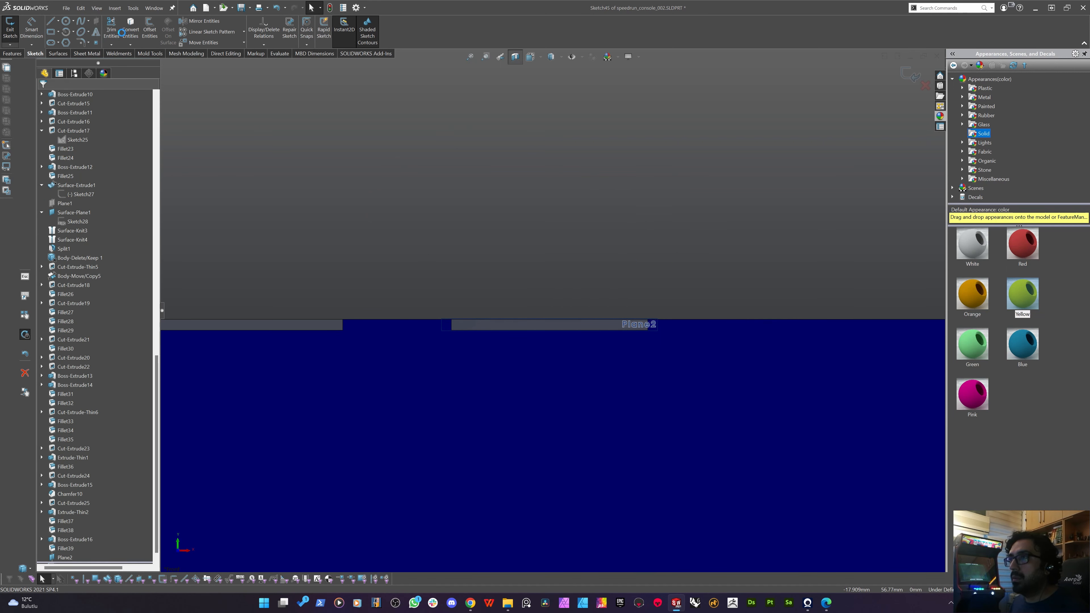
Sketch a circle of about 10 mm radius centred below the narrow slot, and a vertical line from its centre up to the slot's opening.
{"action": "left_click", "coordinate": [66, 21]}
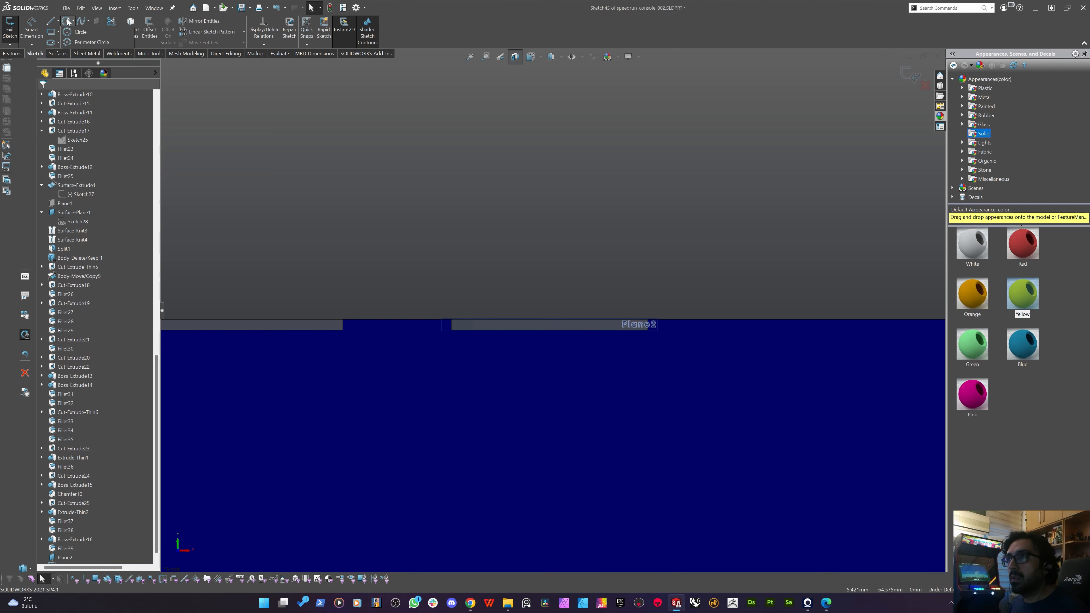
{"action": "left_click", "coordinate": [550, 389]}
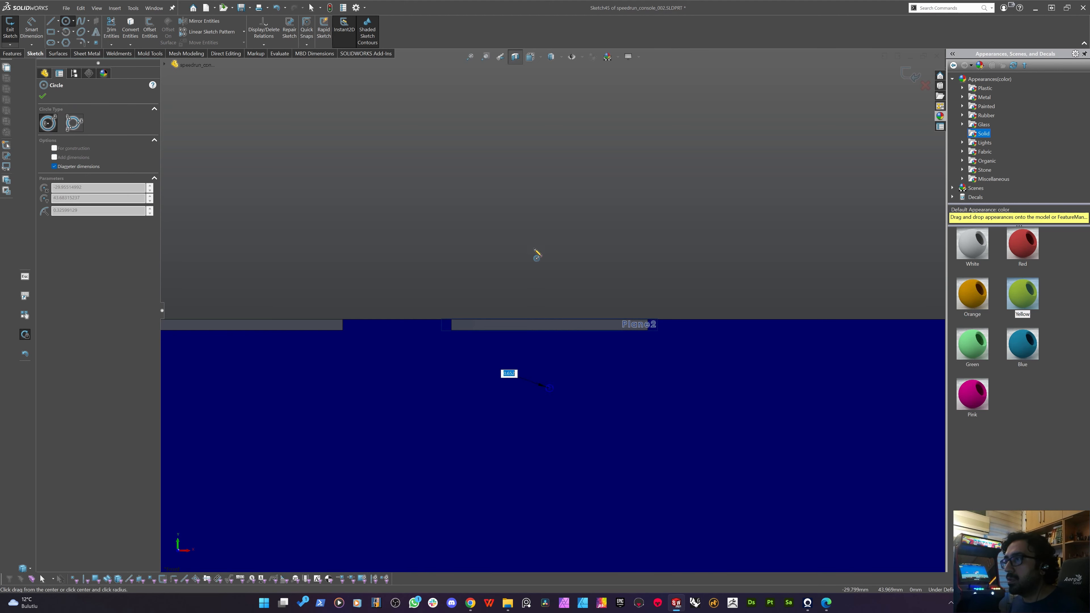
{"action": "left_click", "coordinate": [491, 303]}
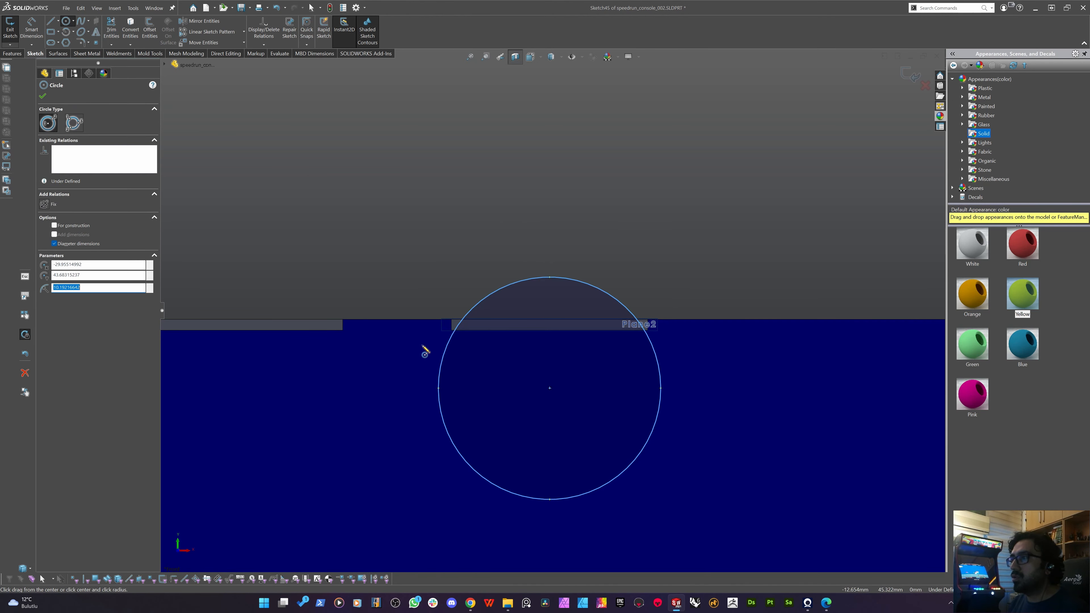
{"action": "key", "text": "Escape"}
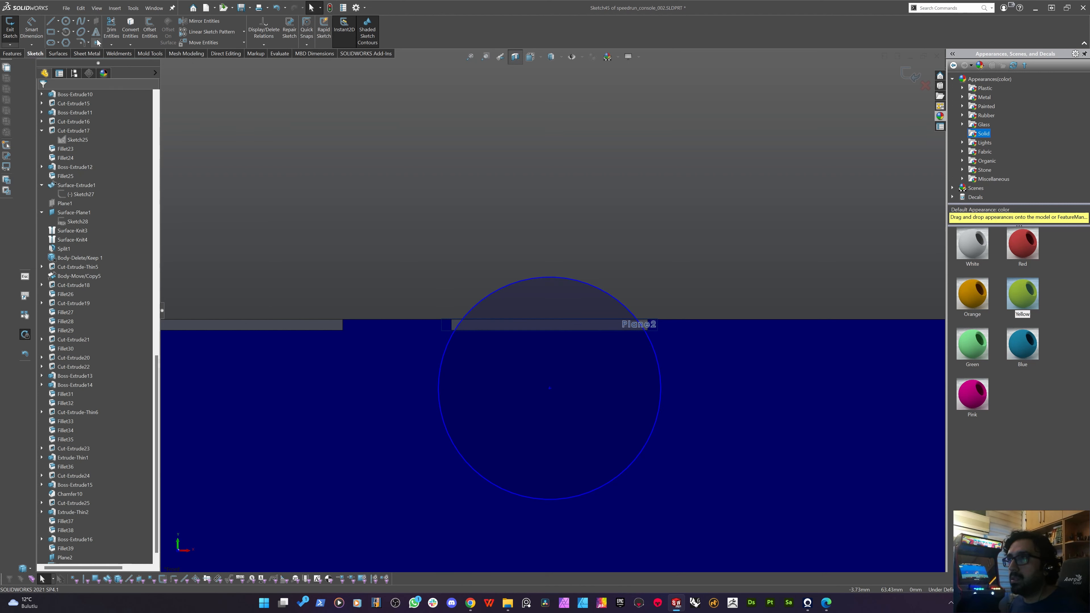
{"action": "key", "text": "l"}
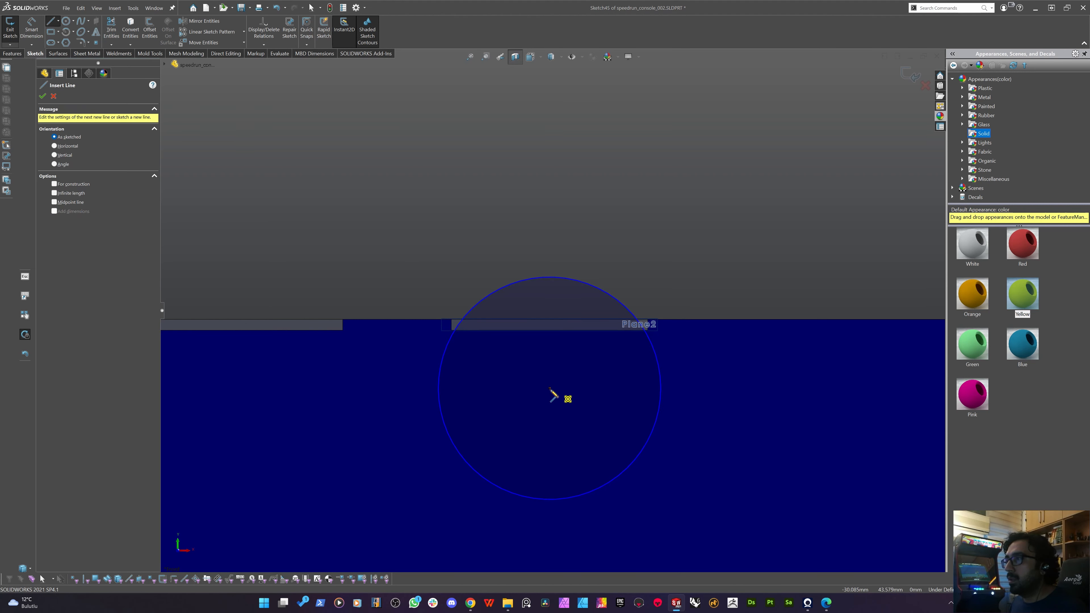
{"action": "left_click", "coordinate": [550, 388]}
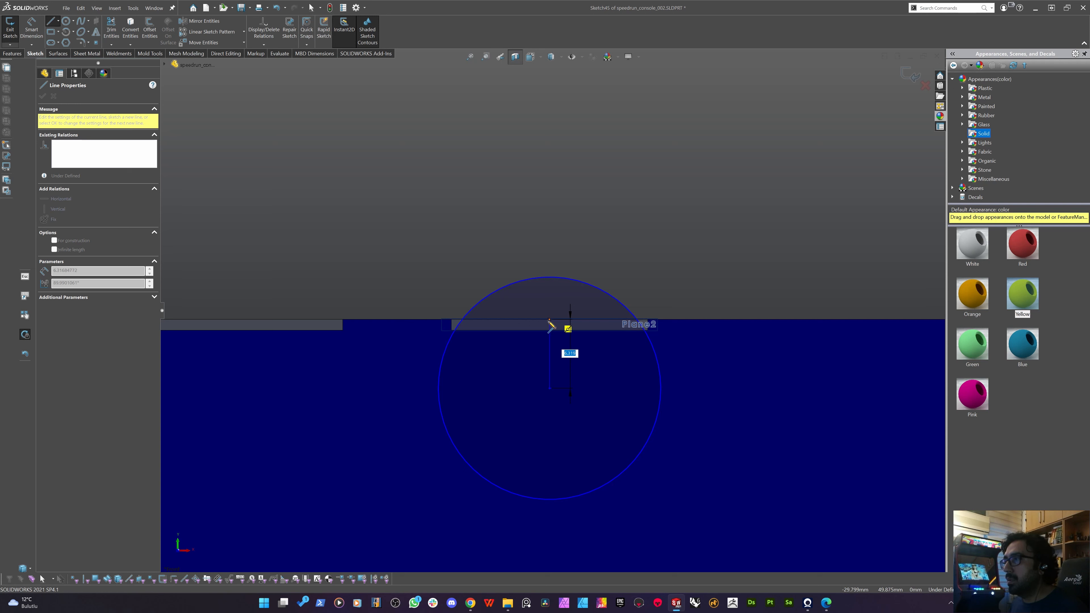
{"action": "double_click", "coordinate": [550, 321]}
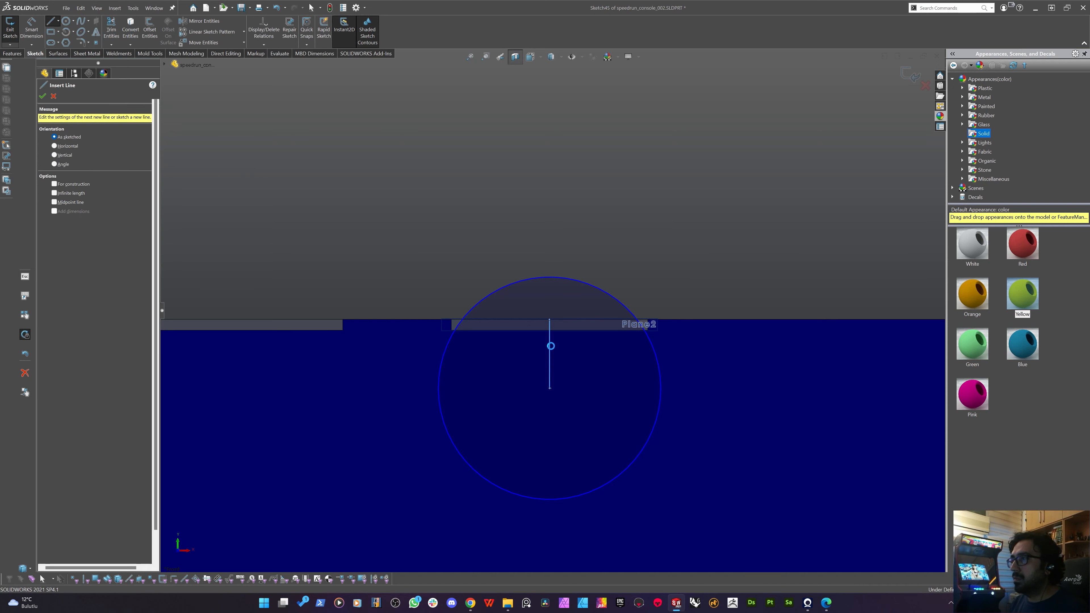
Convert the vertical line from the circle's centre to construction geometry and shrink the circle slightly.
{"action": "key", "text": "Escape"}
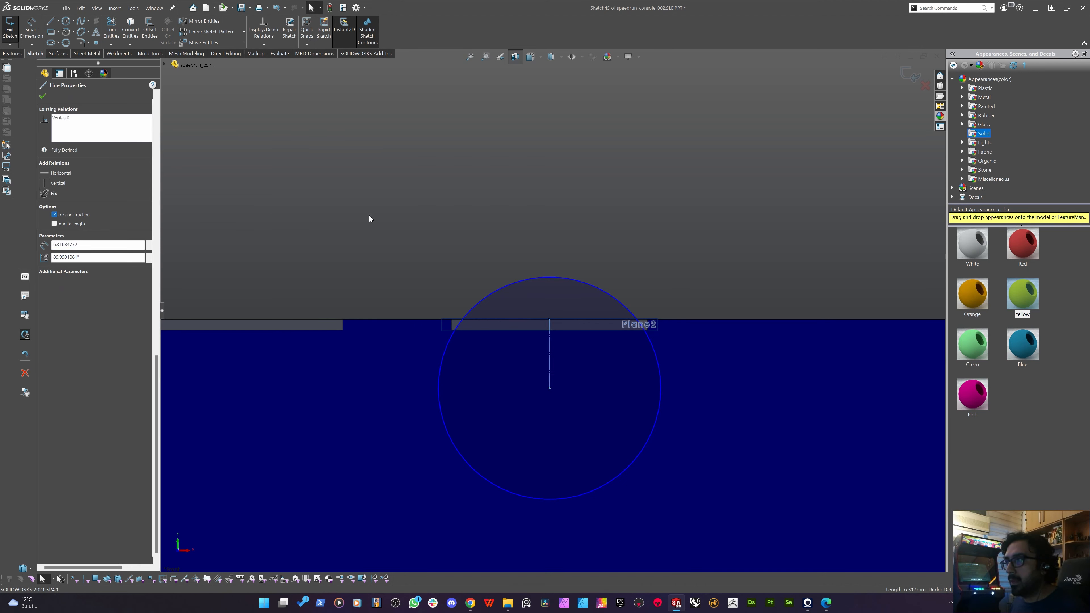
{"action": "left_click", "coordinate": [440, 264]}
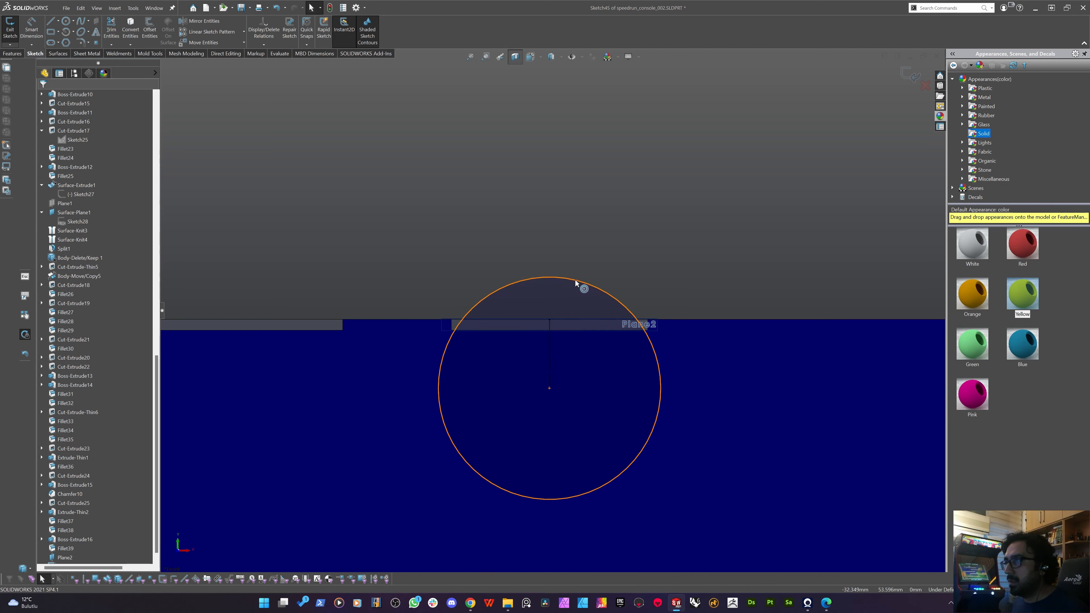
{"action": "mouse_move", "coordinate": [570, 286]}
{"action": "left_mouse_down"}
{"action": "mouse_move", "coordinate": [566, 305]}
{"action": "mouse_move", "coordinate": [576, 293]}
{"action": "left_mouse_up"}
{"action": "left_click", "coordinate": [511, 224]}
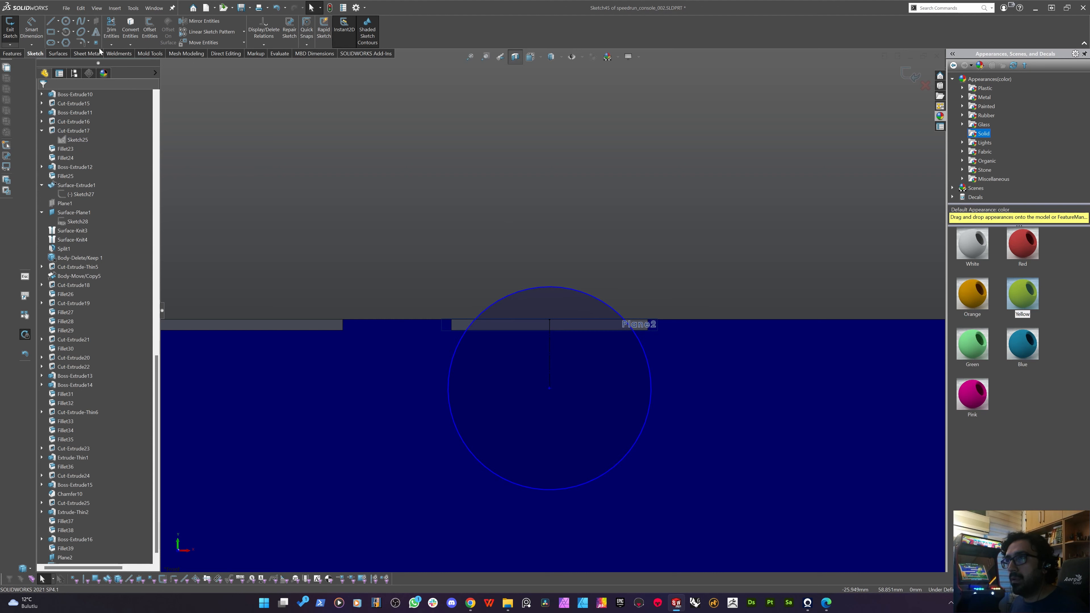
Place two sketch points on the circle's upper arc, one on each side of the vertical line.
{"action": "left_click", "coordinate": [96, 43]}
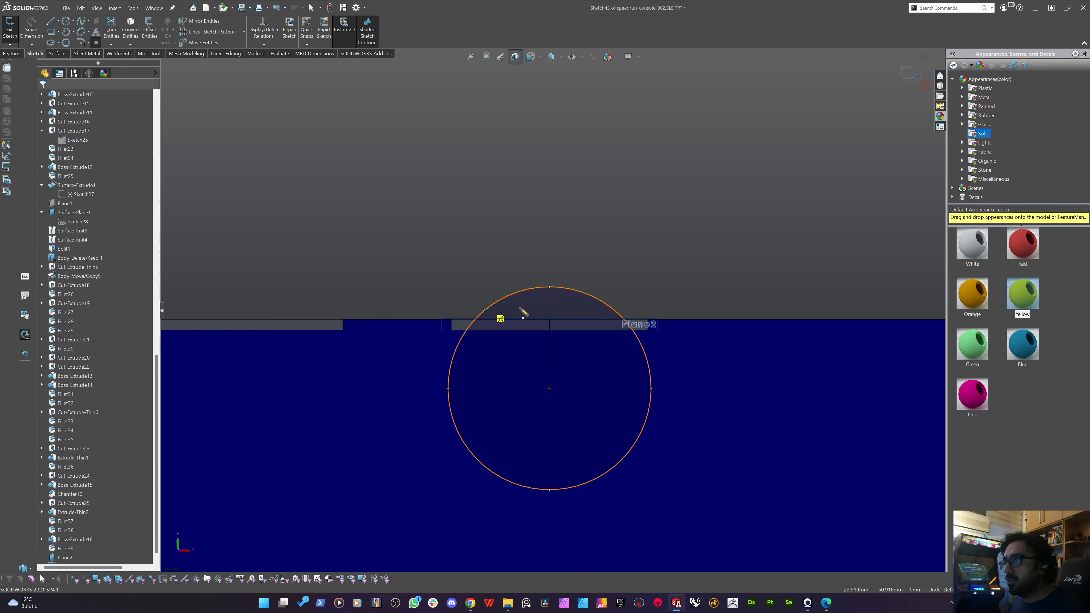
{"action": "left_click", "coordinate": [617, 312]}
{"action": "key", "text": "Escape"}
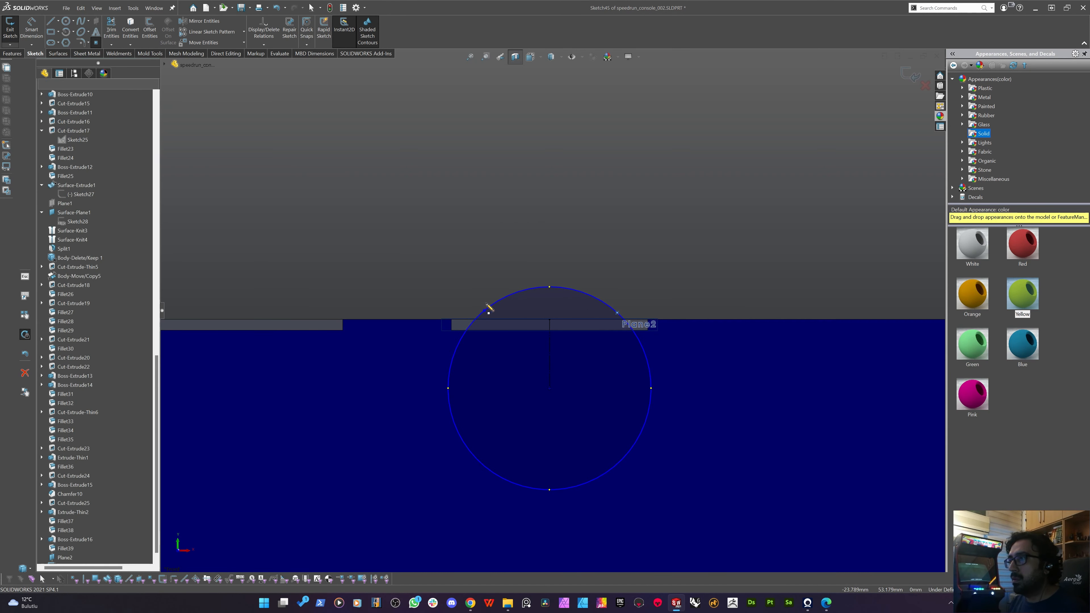
{"action": "key", "text": "Escape"}
{"action": "left_click", "coordinate": [484, 310]}
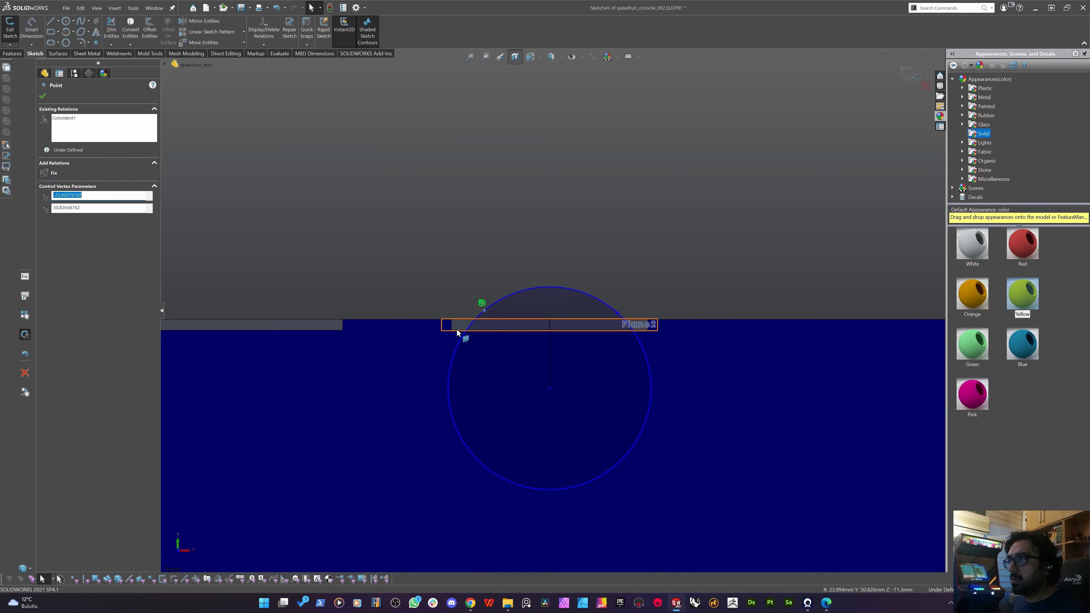
{"action": "middle_click_drag", "start_coordinate": [457, 330], "coordinate": [473, 356]}
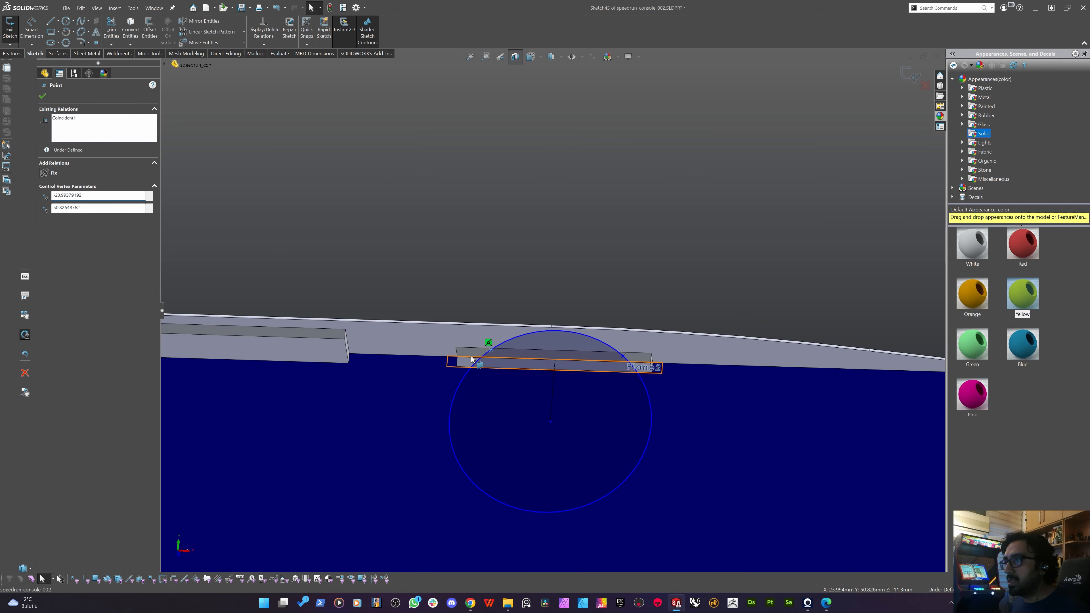
{"action": "left_click", "coordinate": [470, 356], "text": "ctrl"}
{"action": "middle_click_drag", "start_coordinate": [499, 353], "coordinate": [461, 360]}
{"action": "left_click", "coordinate": [420, 315]}
Hide the reference plane Plane2 that overlaps the narrow slot's edges.
{"action": "left_click", "coordinate": [426, 378]}
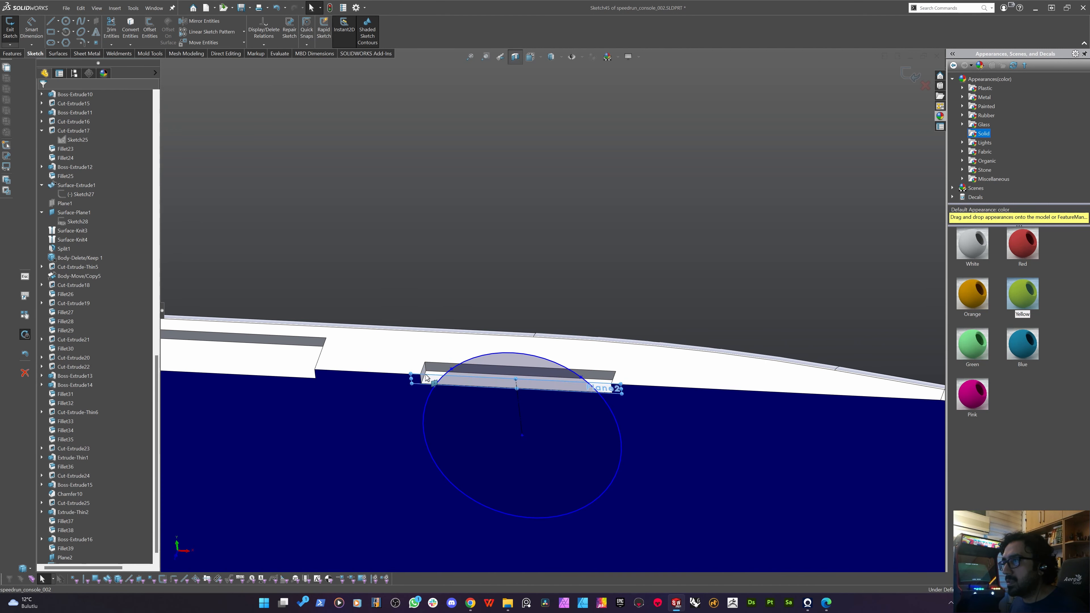
{"action": "right_click", "coordinate": [428, 376]}
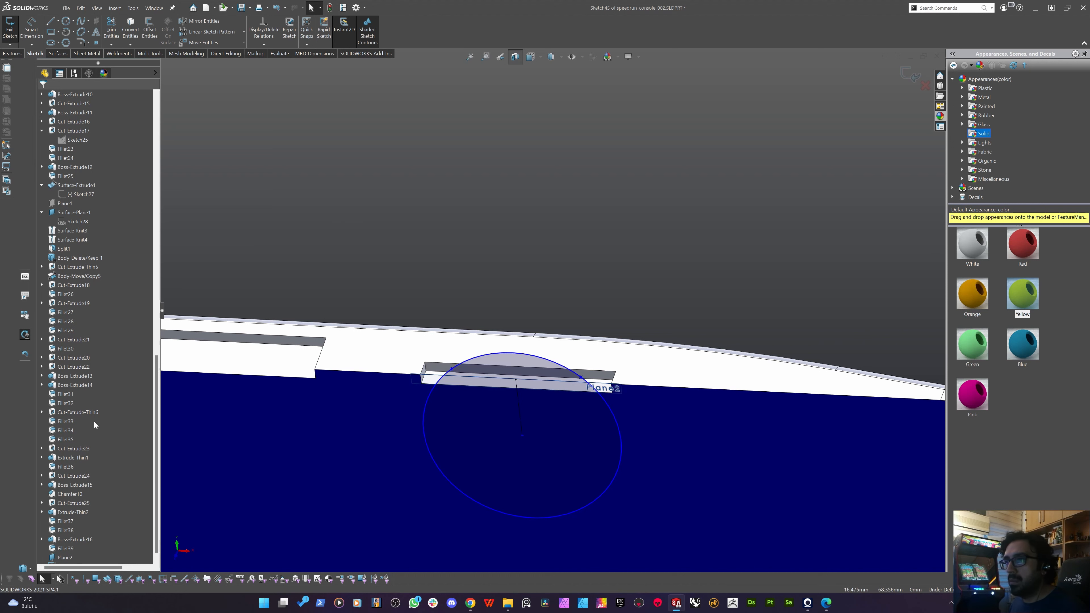
{"action": "scroll", "coordinate": [94, 422], "scroll_direction": "down", "scroll_amount": 1}
{"action": "left_click", "coordinate": [64, 550]}
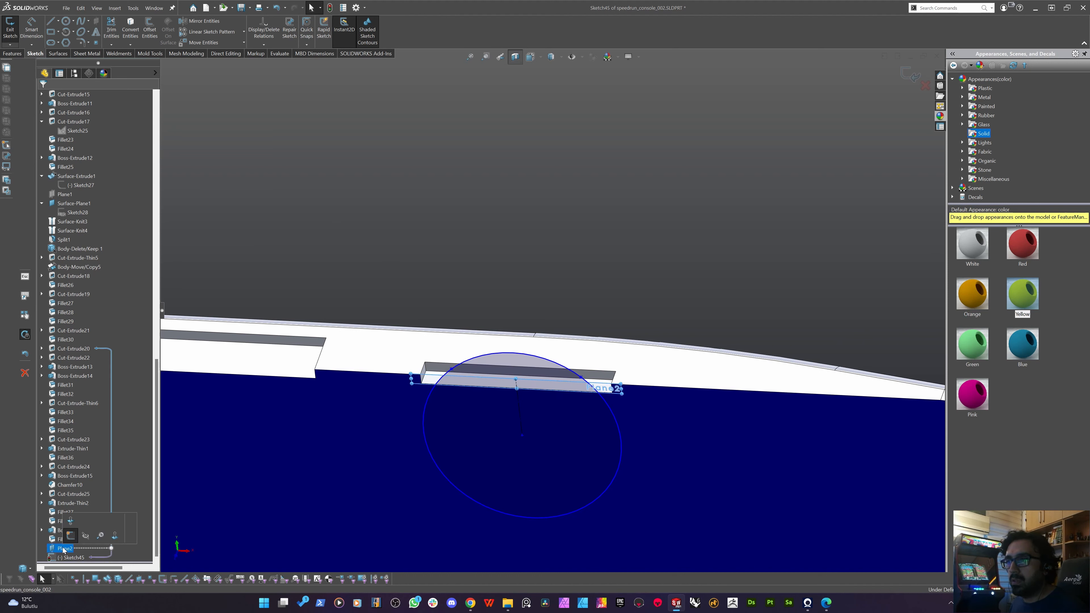
{"action": "left_click", "coordinate": [87, 537]}
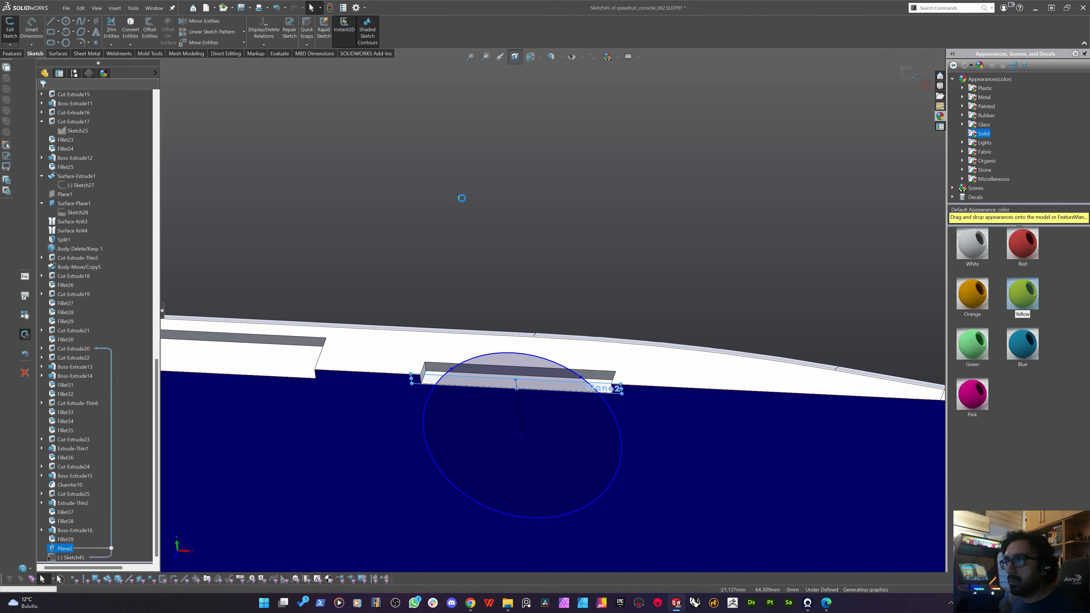
Make both sketch points on the circle coincident with the narrow slot's floor edge.
{"action": "left_click", "coordinate": [452, 370]}
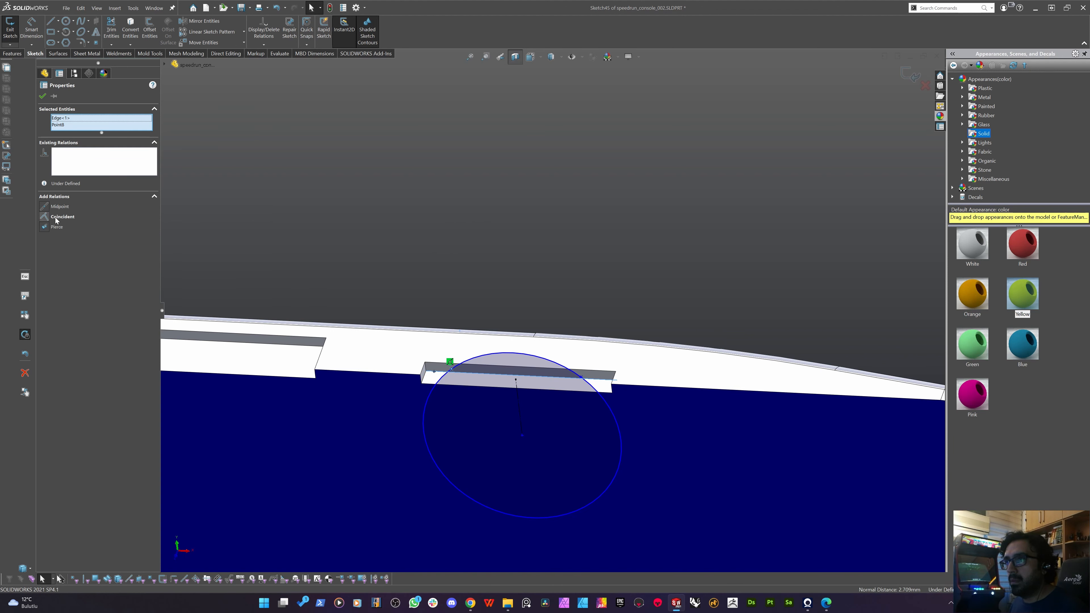
{"action": "left_click_drag", "start_coordinate": [604, 388], "coordinate": [573, 389]}
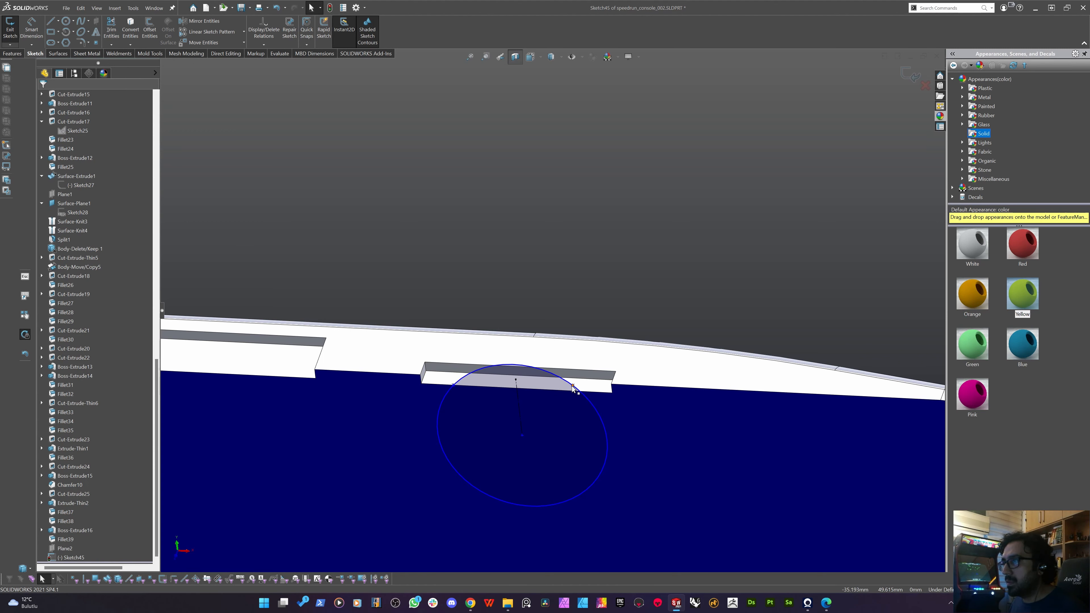
{"action": "left_click", "coordinate": [593, 377]}
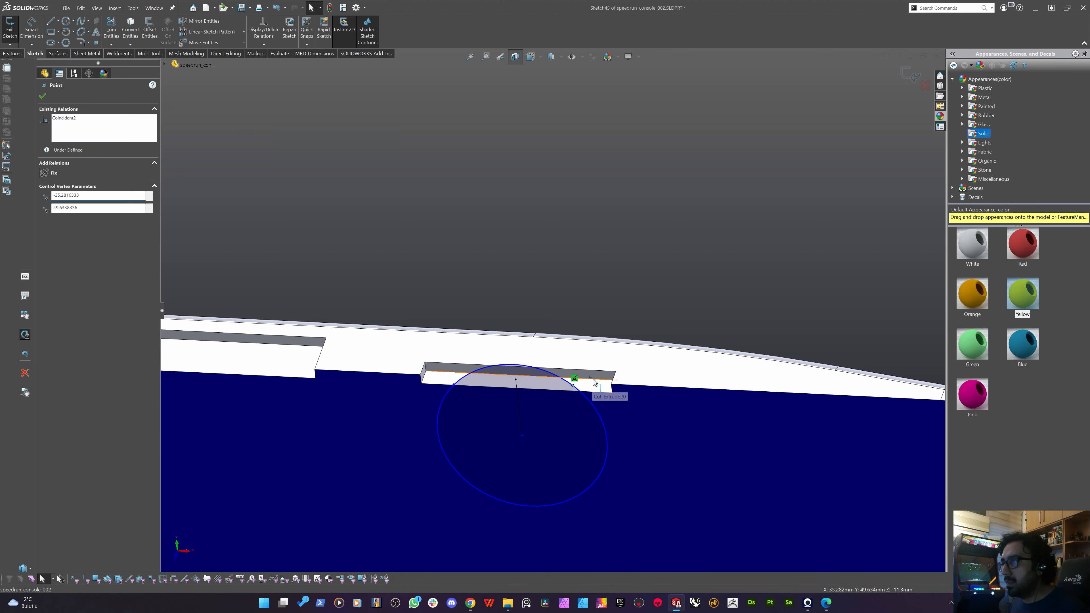
{"action": "left_click", "coordinate": [49, 218]}
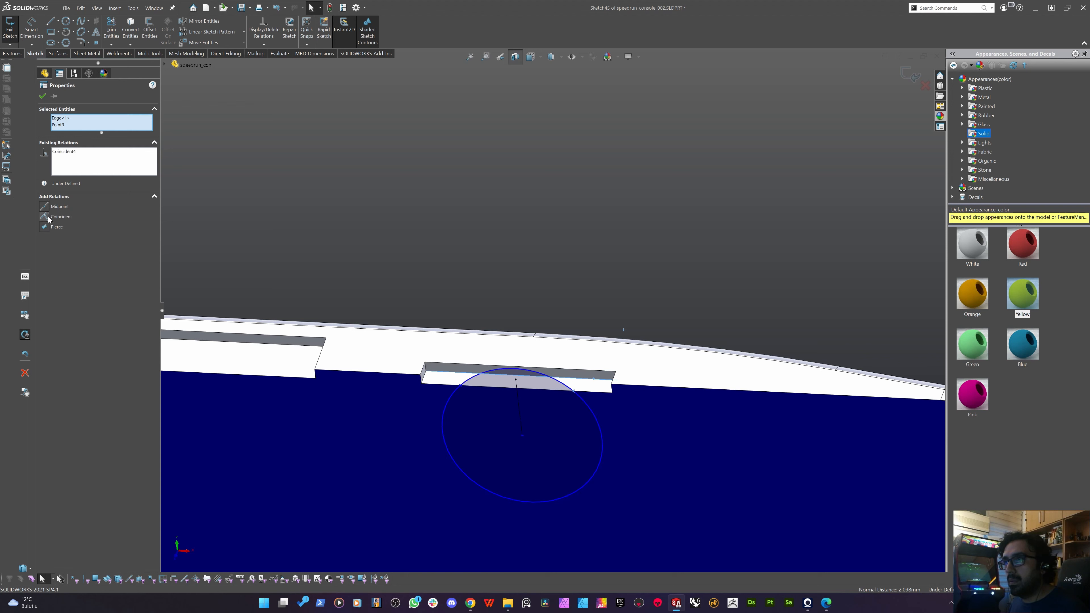
{"action": "left_click", "coordinate": [551, 221]}
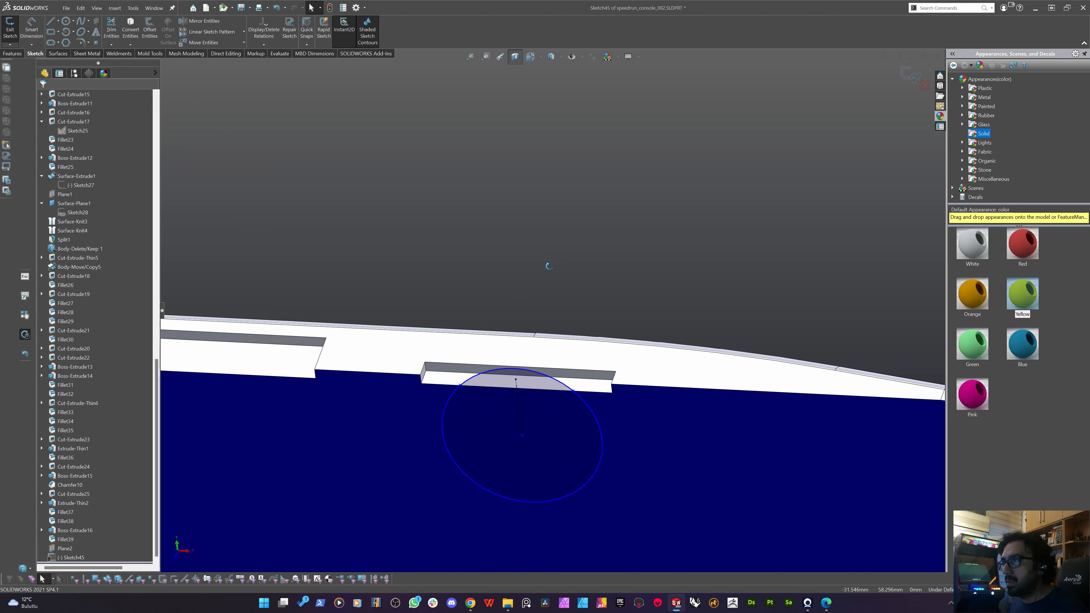
Stretch the circle to about 21 mm in diameter so that it spans nearly the whole length of the narrow slot.
{"action": "middle_click_drag", "start_coordinate": [548, 265], "coordinate": [528, 224]}
{"action": "left_click", "coordinate": [522, 340]}
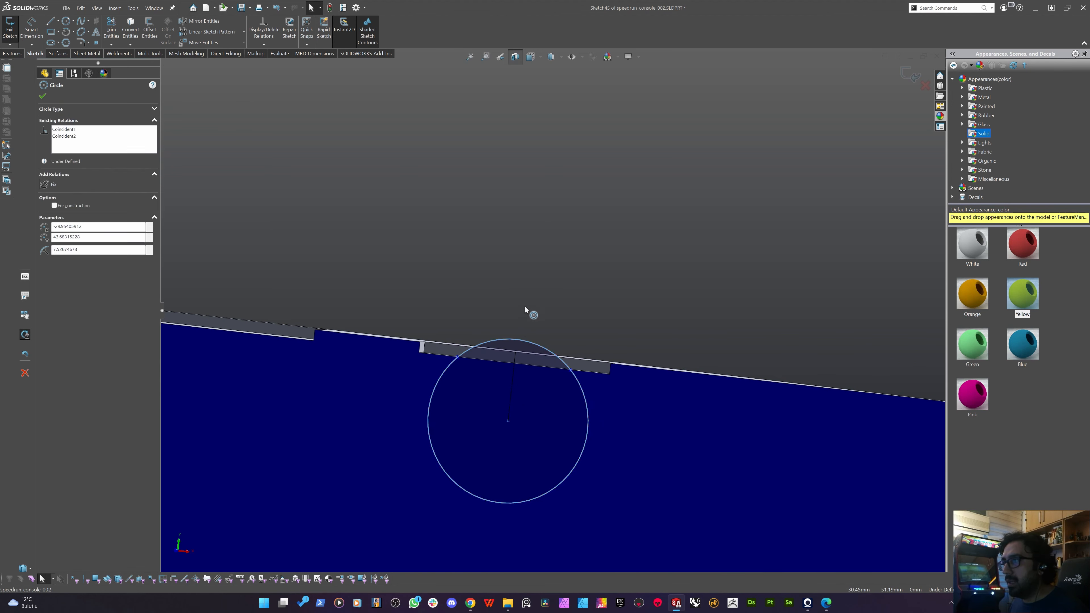
{"action": "left_click_drag", "start_coordinate": [525, 307], "coordinate": [603, 364]}
{"action": "left_click", "coordinate": [572, 370]}
{"action": "middle_click_drag", "start_coordinate": [603, 364], "coordinate": [440, 336]}
{"action": "middle_click_drag", "start_coordinate": [508, 387], "coordinate": [433, 446]}
{"action": "middle_click_drag", "start_coordinate": [472, 385], "coordinate": [543, 340]}
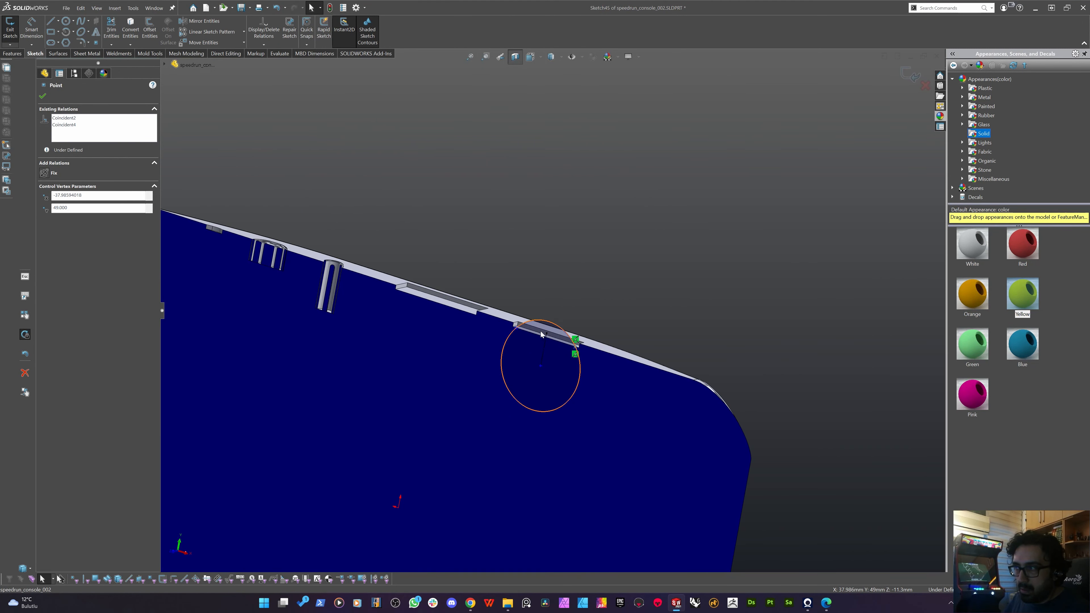
{"action": "scroll", "coordinate": [544, 335], "scroll_direction": "up", "scroll_amount": 5}
{"action": "scroll", "coordinate": [528, 305], "scroll_direction": "down", "scroll_amount": 3}
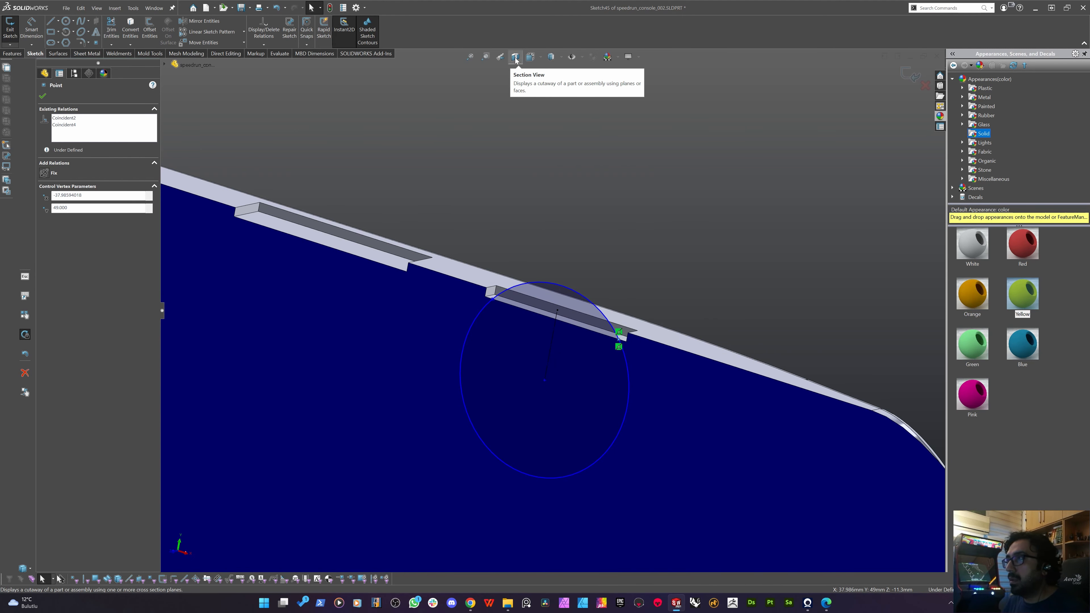
Dimension the circle's diameter and set it to 21 mm.
{"action": "key", "text": "d"}
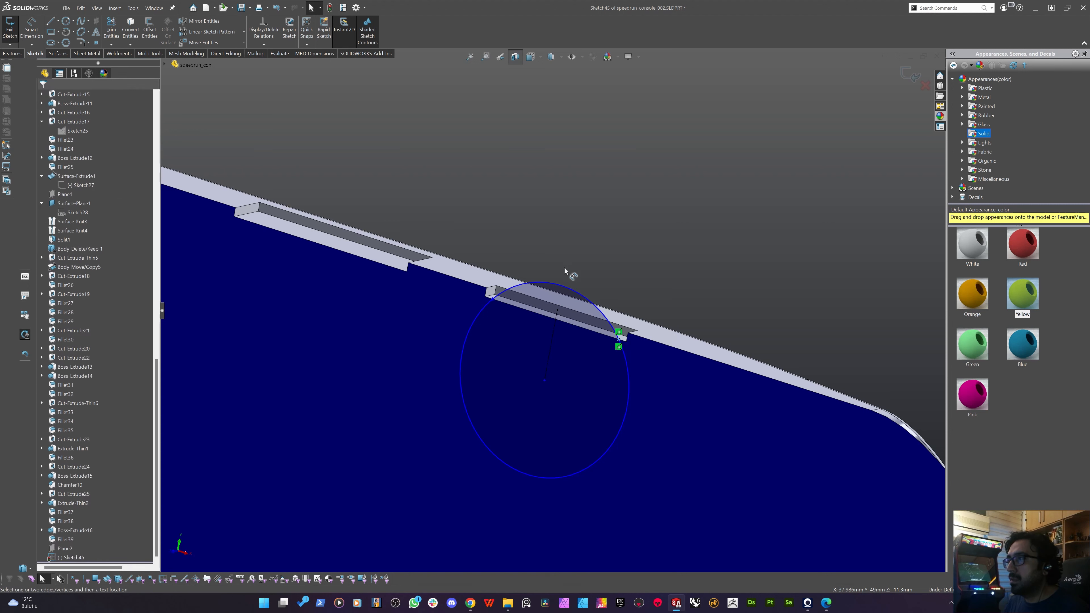
{"action": "left_click", "coordinate": [563, 263]}
{"action": "left_click", "coordinate": [577, 250]}
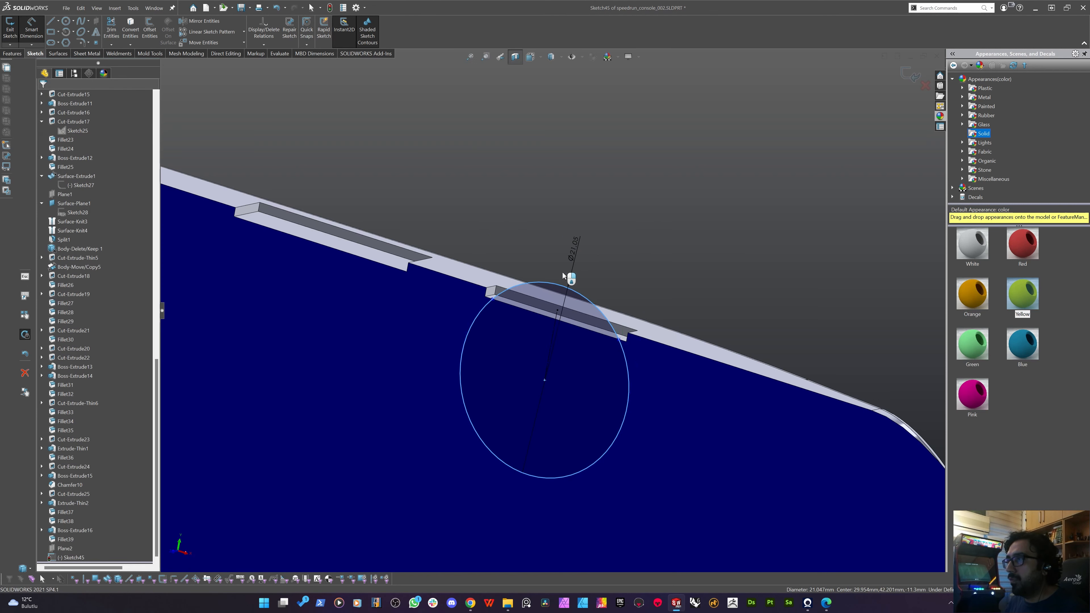
{"action": "left_click", "coordinate": [547, 309]}
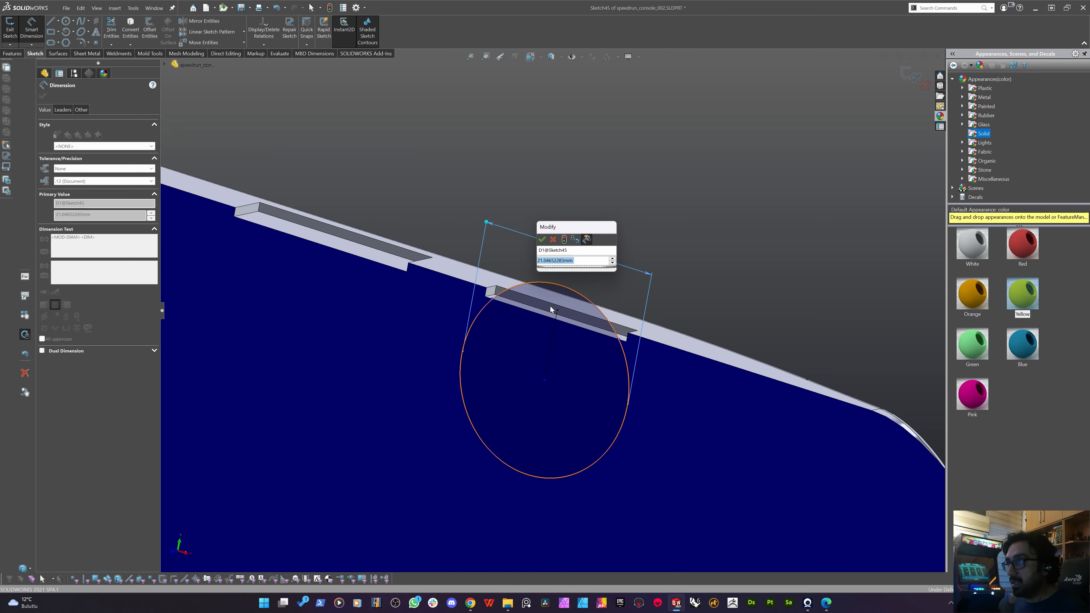
{"action": "type", "text": "21"}
{"action": "key", "text": "Return"}
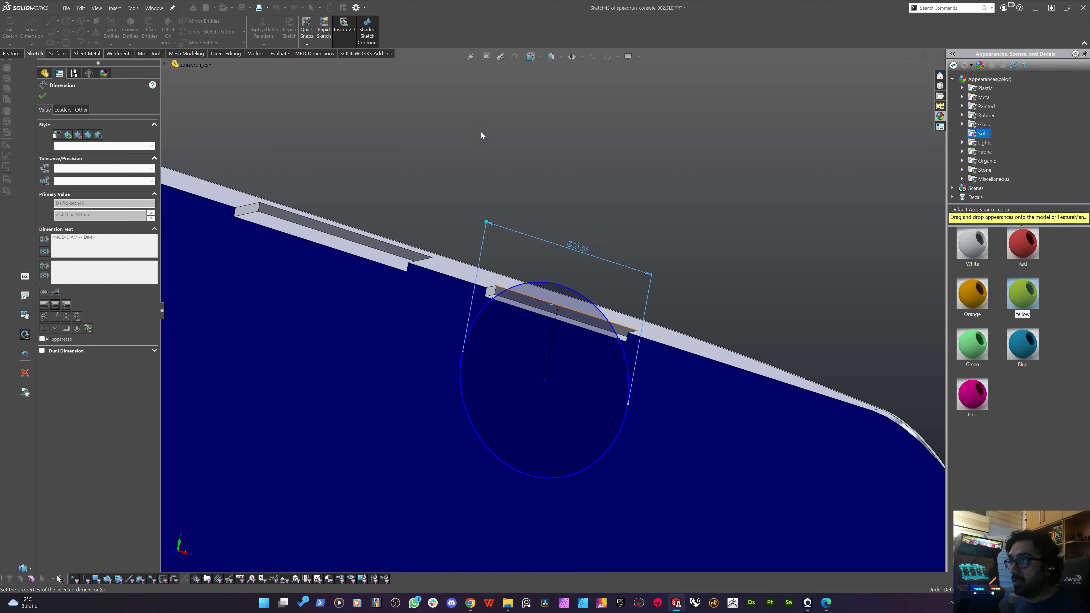
{"action": "left_click", "coordinate": [480, 122]}
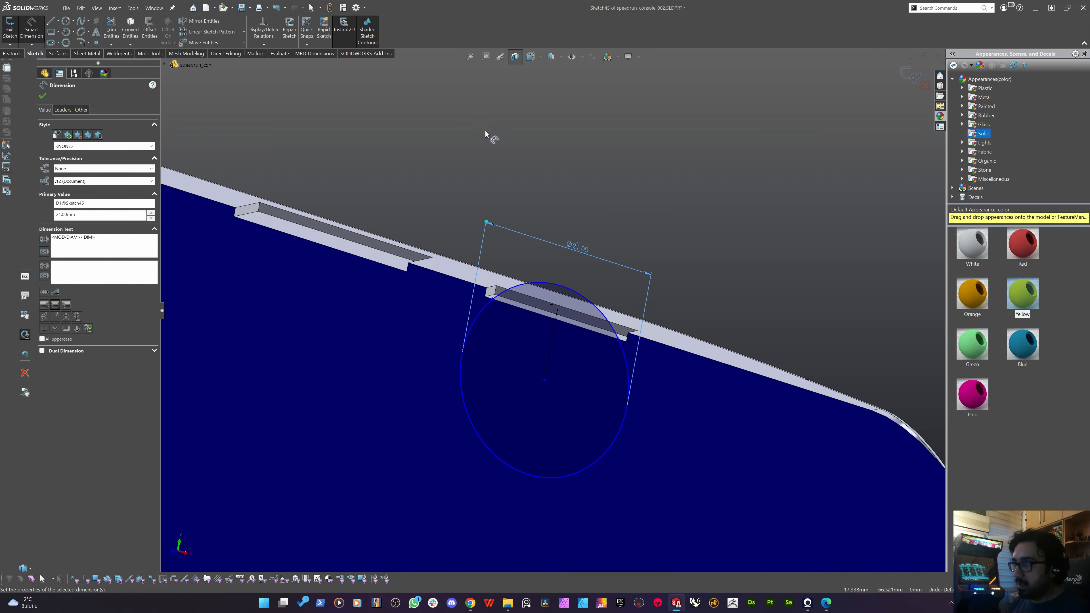
Turn off the section view and exit the circle's sketch.
{"action": "left_click", "coordinate": [515, 56]}
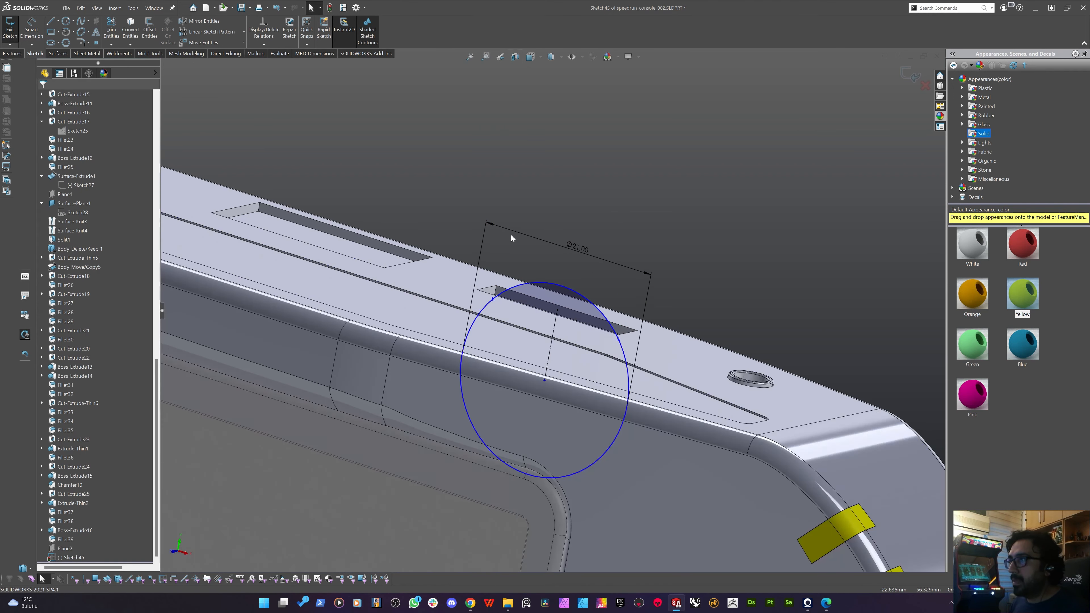
{"action": "middle_click_drag", "start_coordinate": [474, 245], "coordinate": [320, 269]}
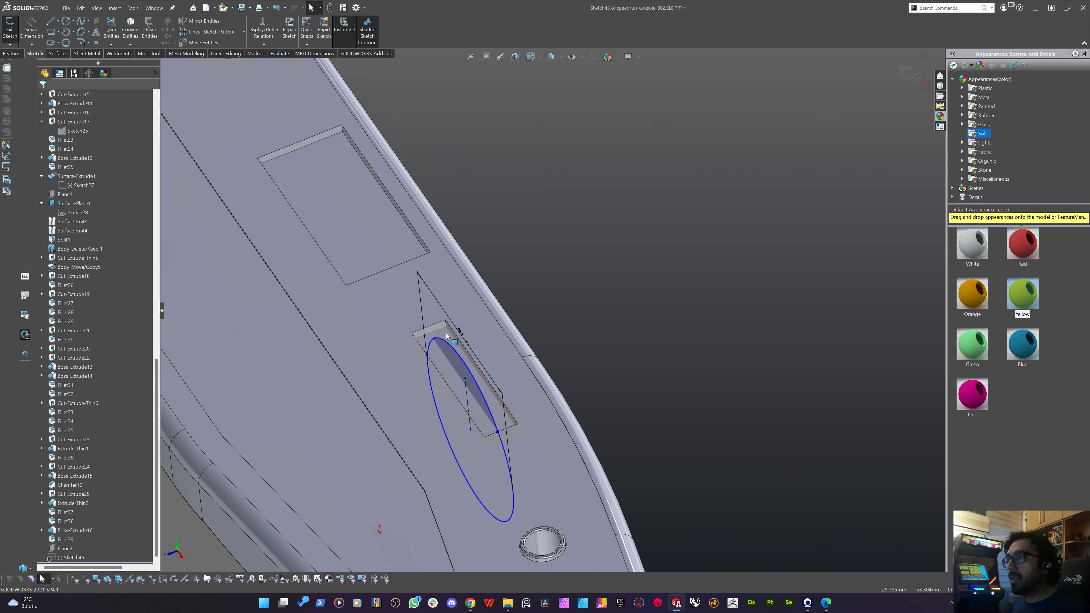
{"action": "left_click", "coordinate": [468, 382]}
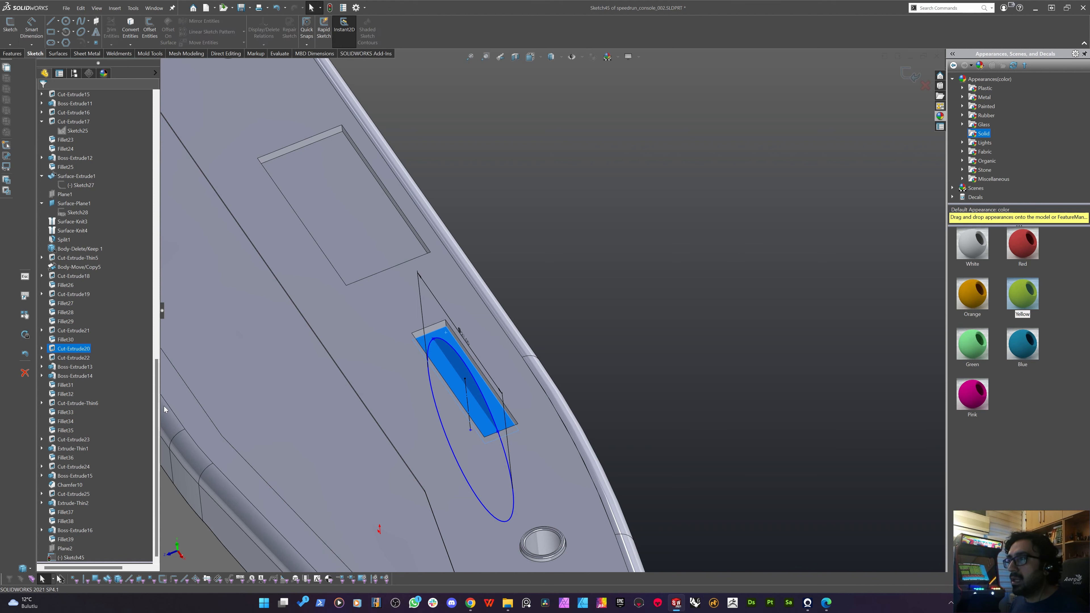
Extrude the circle sketch as a separate body, Mid Plane, 3 mm thick, with Merge result off.
{"action": "left_click", "coordinate": [73, 558]}
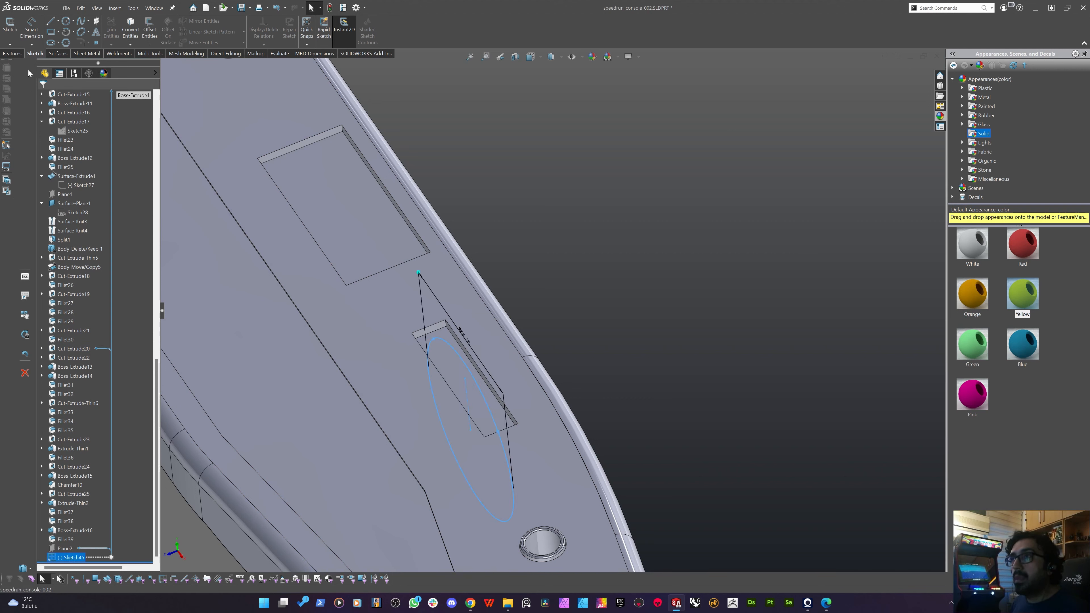
{"action": "left_click", "coordinate": [12, 54]}
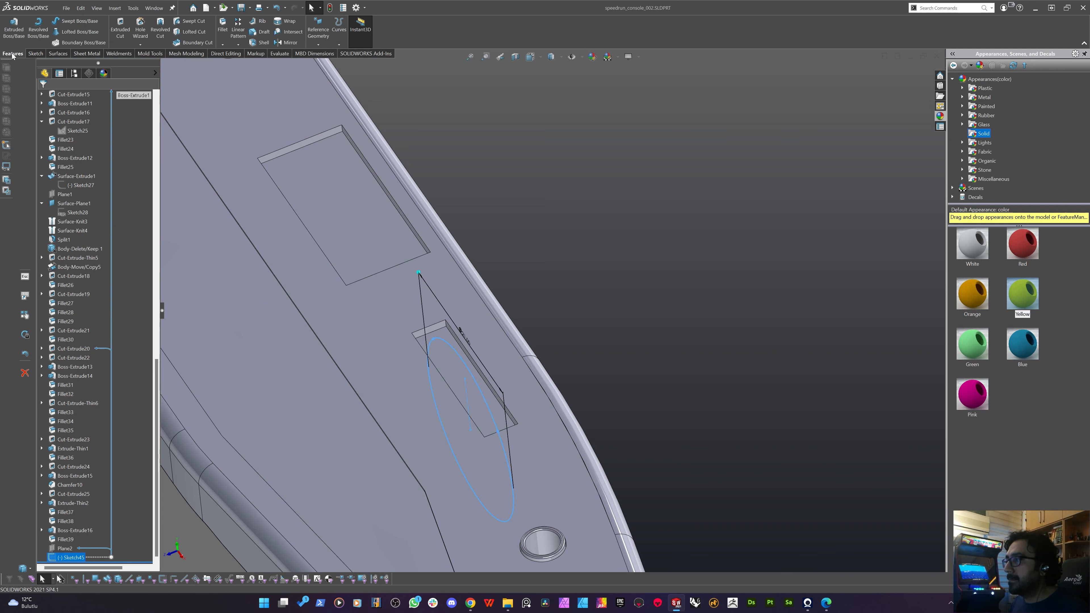
{"action": "left_click", "coordinate": [121, 35]}
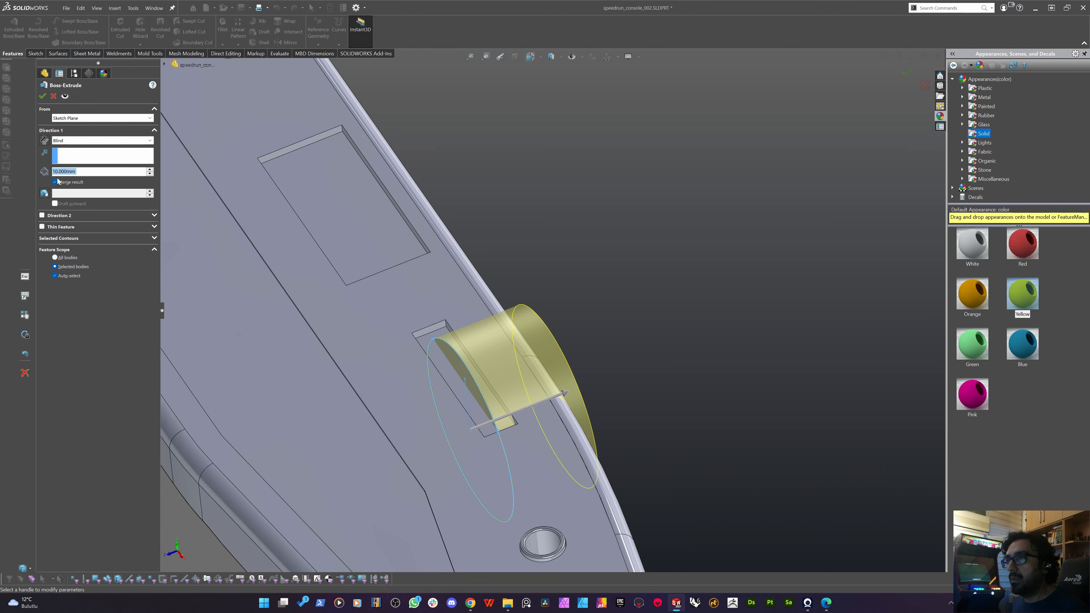
{"action": "left_click", "coordinate": [80, 140]}
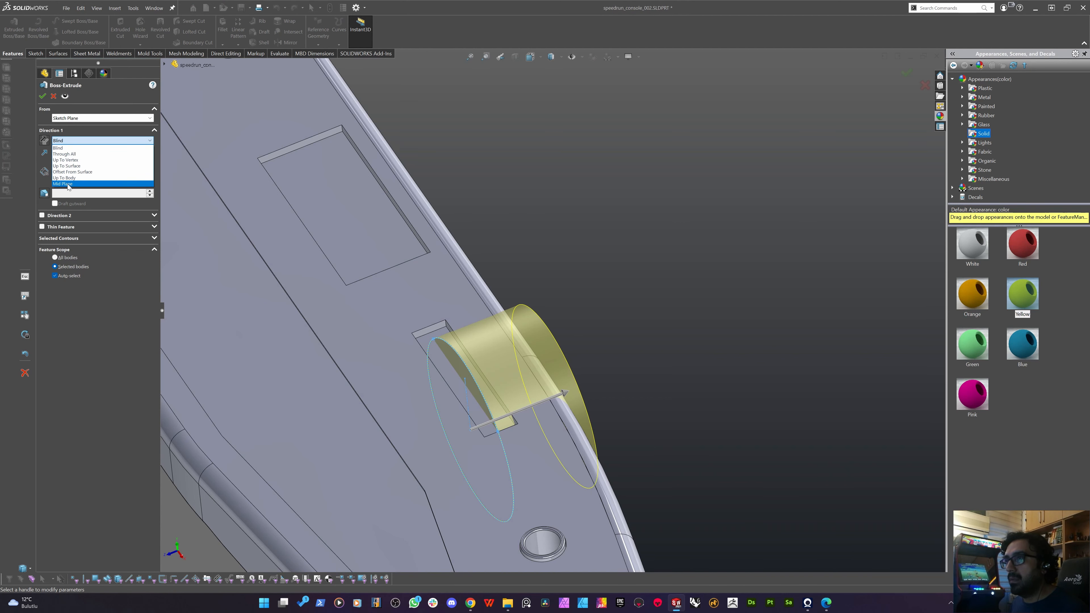
{"action": "left_click", "coordinate": [70, 188]}
{"action": "scroll", "coordinate": [408, 307], "scroll_direction": "down", "scroll_amount": 3}
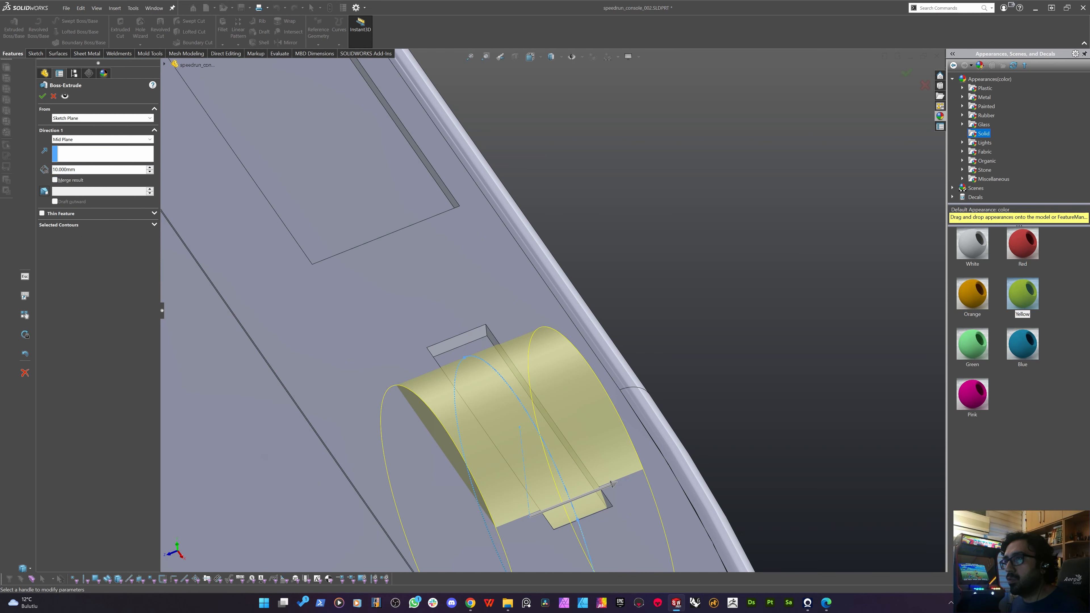
{"action": "type", "text": "3"}
{"action": "key", "text": "Return"}
{"action": "middle_click_drag", "start_coordinate": [554, 461], "coordinate": [524, 405]}
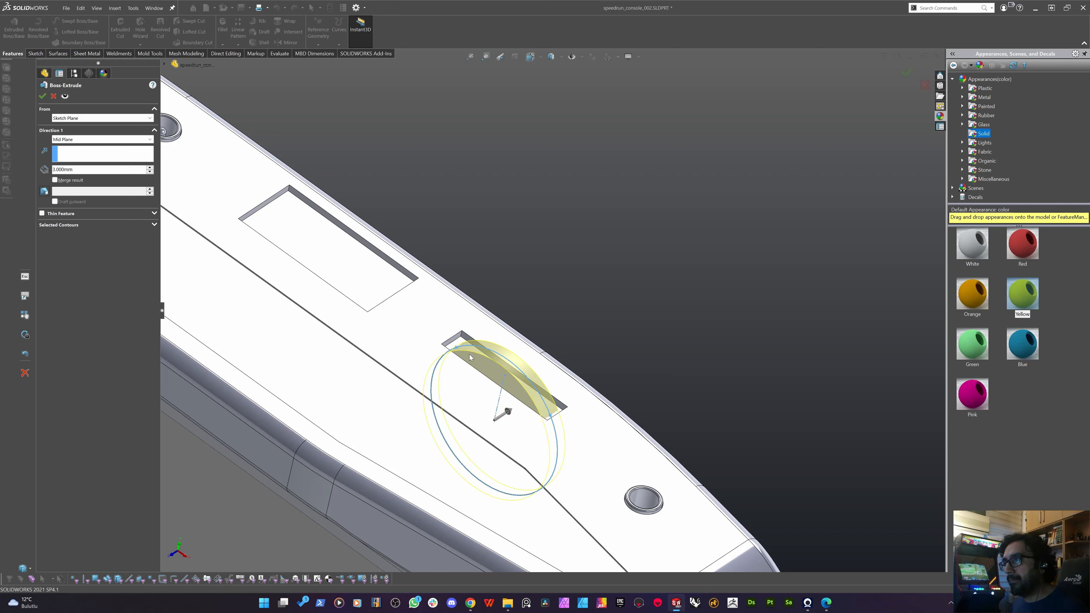
{"action": "key", "text": "Return"}
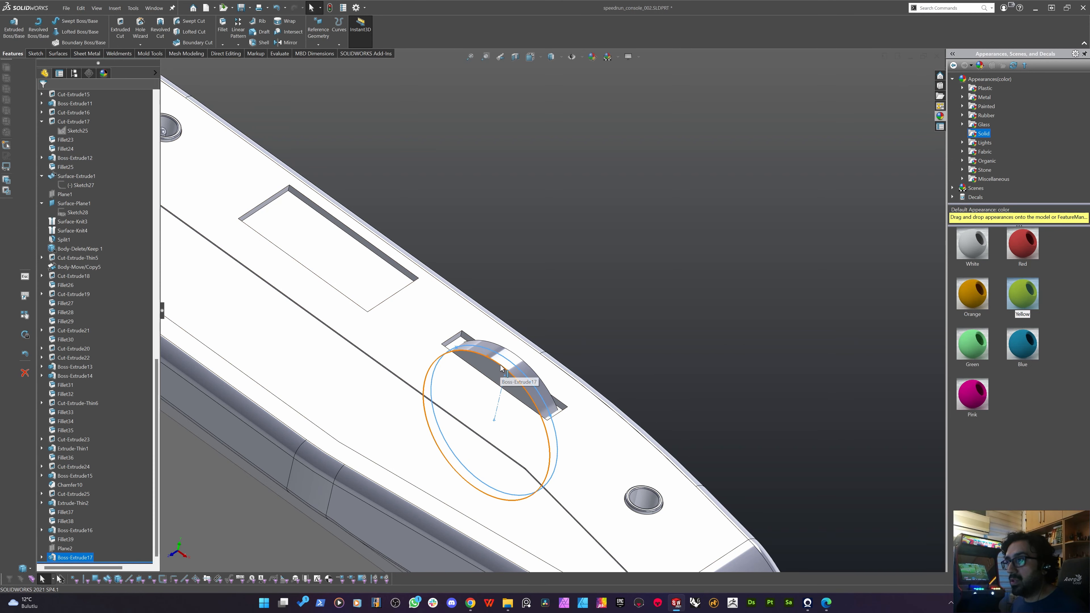
{"action": "left_click", "coordinate": [501, 365]}
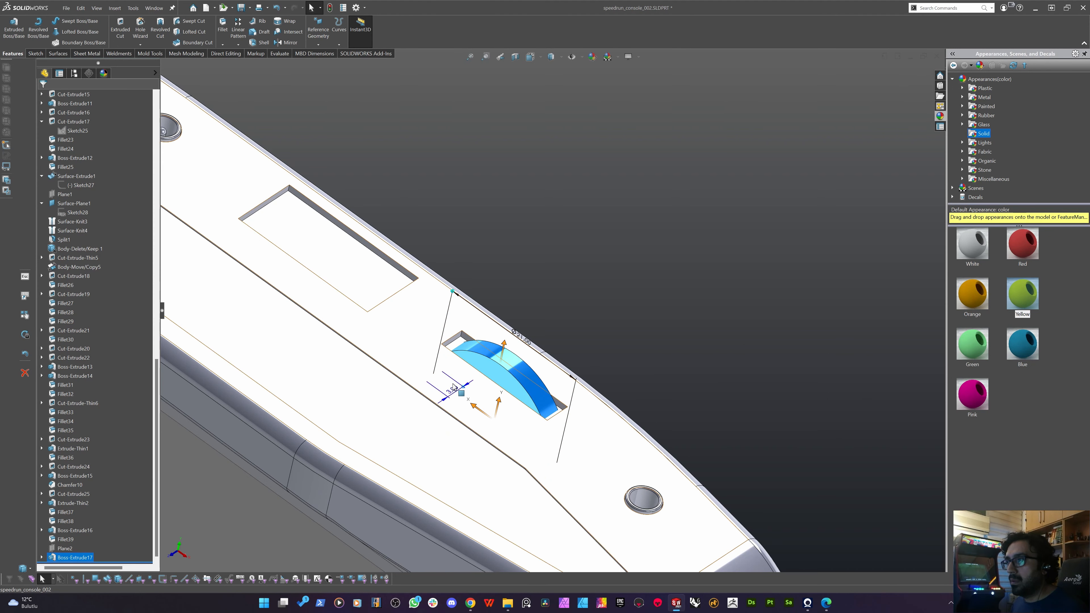
Increase the scroll wheel's diameter to 22 mm.
{"action": "left_click", "coordinate": [684, 276]}
{"action": "left_click", "coordinate": [492, 375]}
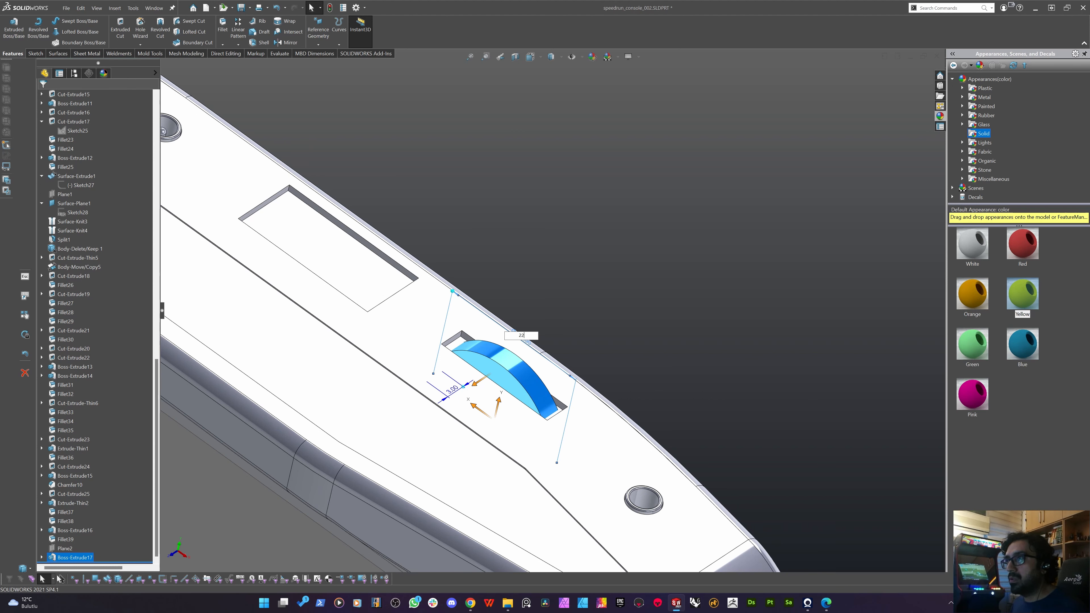
{"action": "key", "text": "Return"}
Start a sketch on the narrow slot's inner ledge face, containing the rectangular outline of the opening.
{"action": "middle_click_drag", "start_coordinate": [505, 260], "coordinate": [448, 344]}
{"action": "scroll", "coordinate": [441, 354], "scroll_direction": "down", "scroll_amount": 4}
{"action": "left_click", "coordinate": [441, 356]}
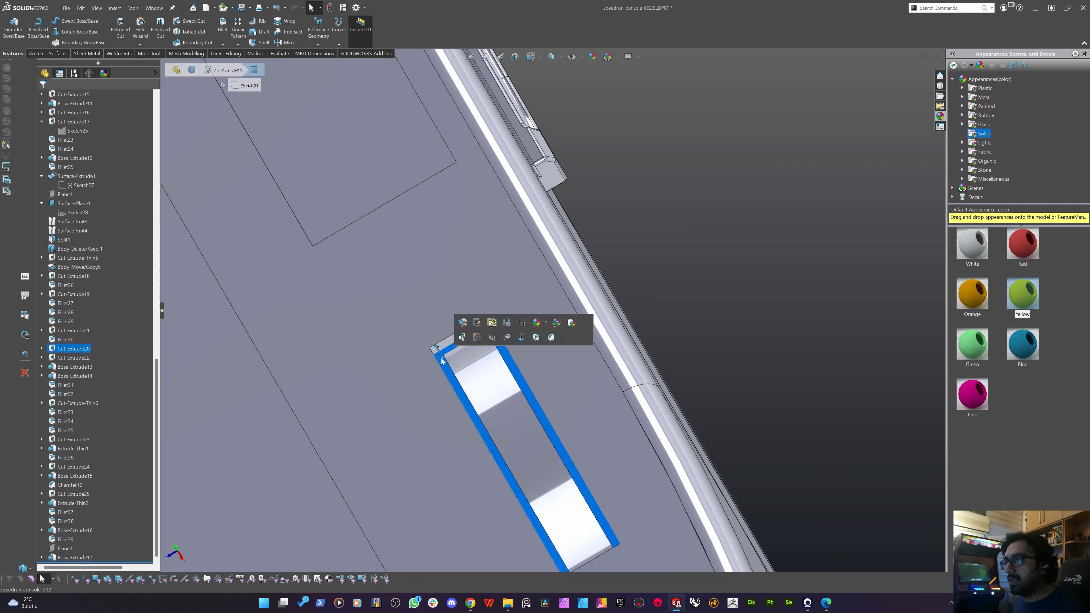
{"action": "left_click", "coordinate": [38, 53]}
{"action": "left_click", "coordinate": [10, 27]}
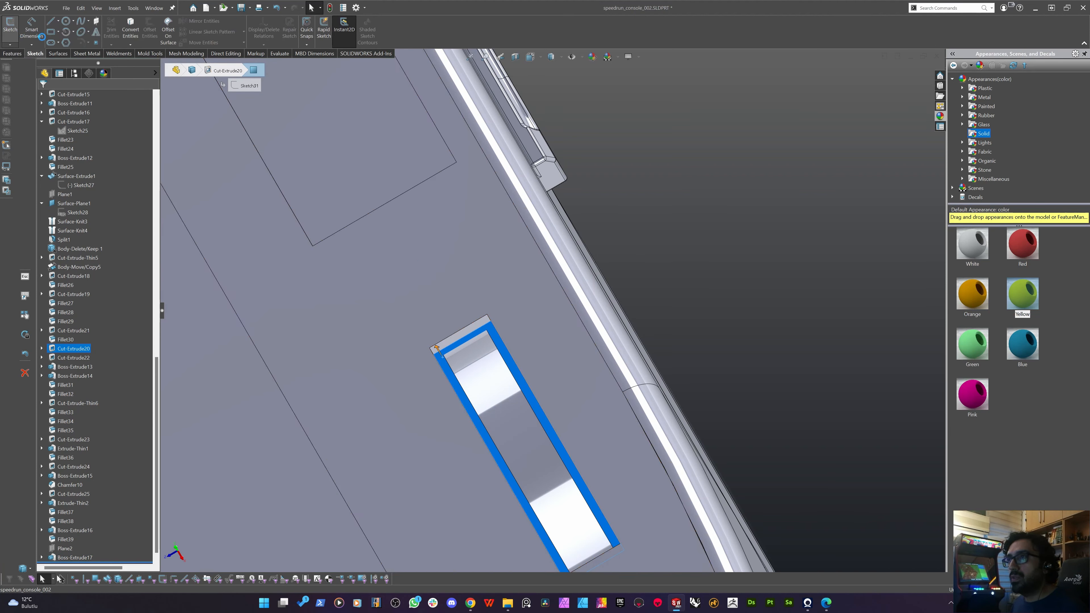
{"action": "left_click", "coordinate": [13, 54]}
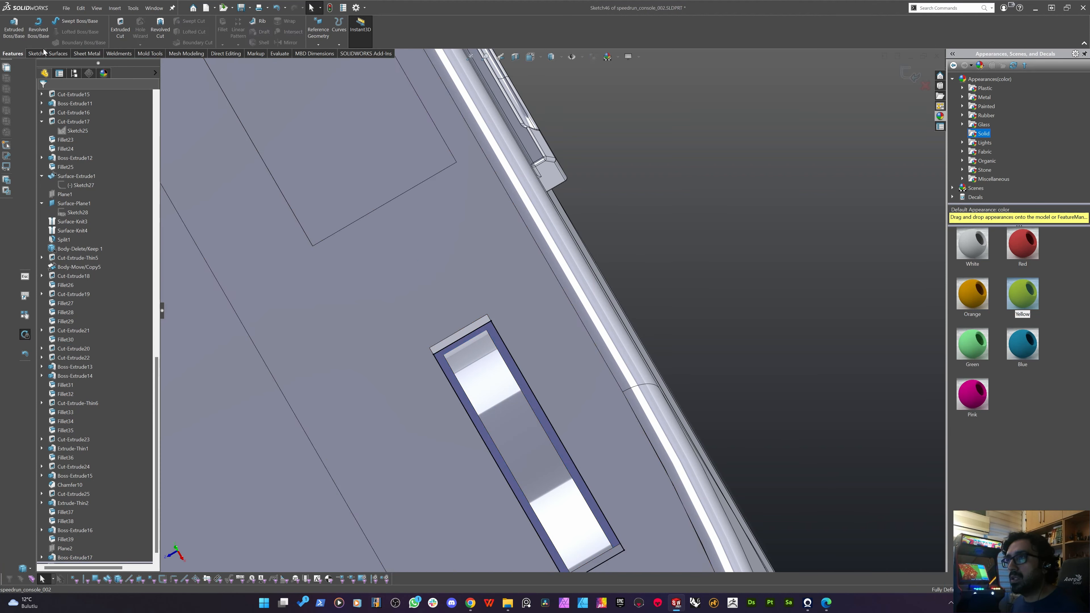
Cut-extrude the slot outline 5 mm deep, with Auto-select off and only the console body in the feature scope.
{"action": "left_click", "coordinate": [123, 33]}
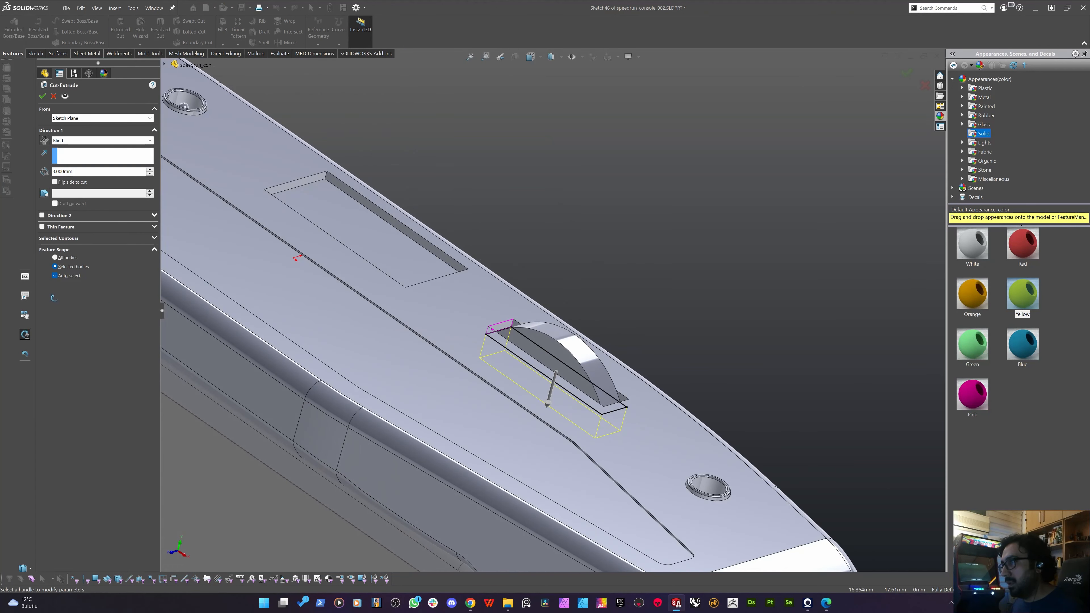
{"action": "type", "text": "5mm"}
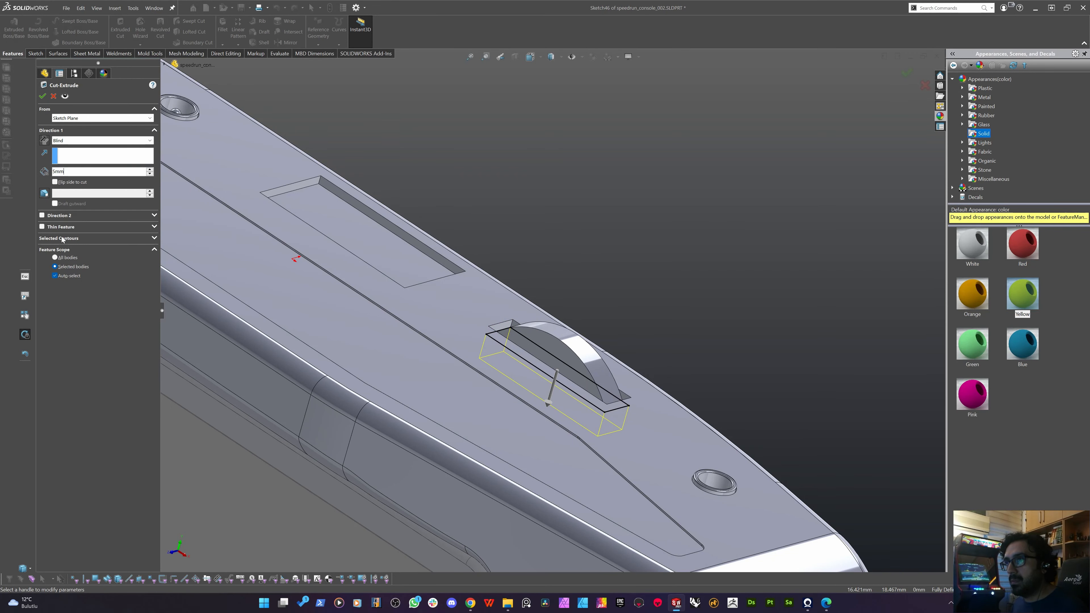
{"action": "left_click", "coordinate": [55, 276]}
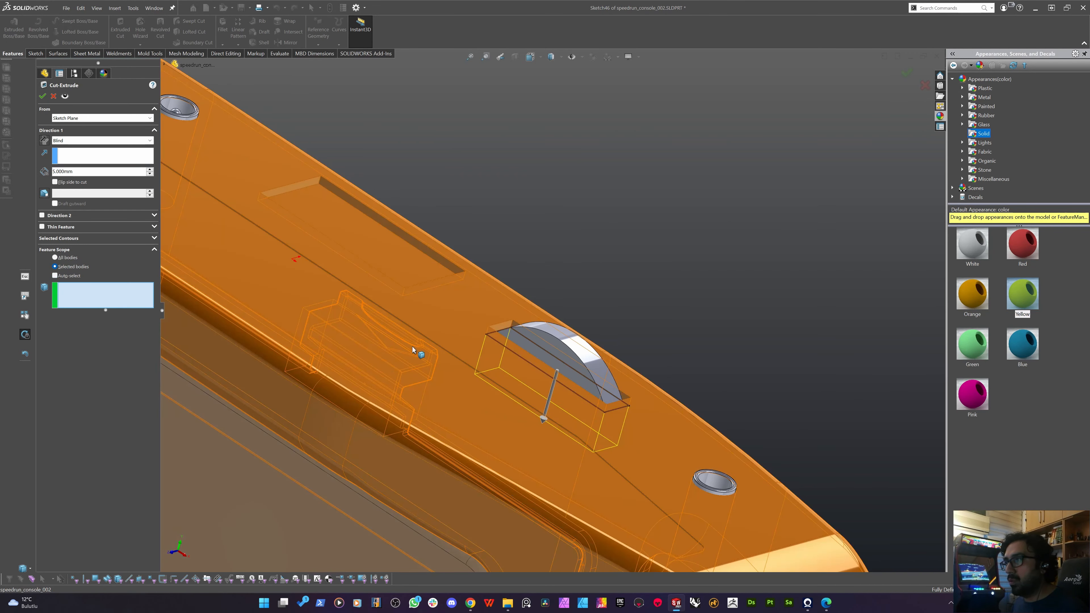
{"action": "left_click", "coordinate": [412, 346]}
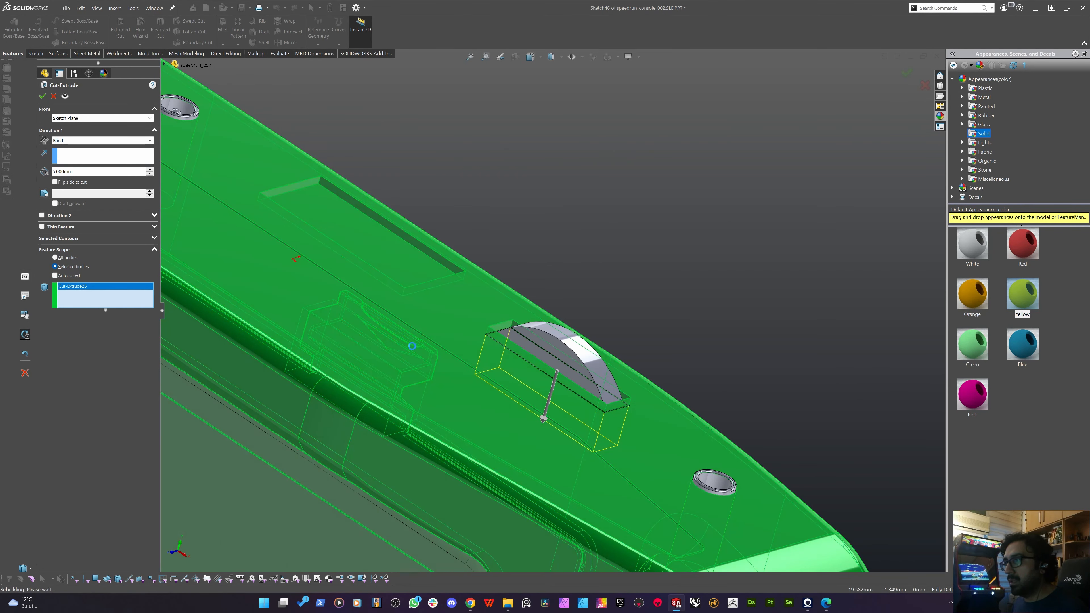
{"action": "right_click", "coordinate": [593, 235]}
Sketch on the new cut's floor face beside the wheel and offset its outline outward by 2 mm.
{"action": "middle_click_drag", "start_coordinate": [608, 202], "coordinate": [538, 396]}
{"action": "scroll", "coordinate": [510, 323], "scroll_direction": "down", "scroll_amount": 5}
{"action": "mouse_move", "coordinate": [572, 304]}
{"action": "middle_mouse_down"}
{"action": "mouse_move", "coordinate": [545, 344]}
{"action": "mouse_move", "coordinate": [540, 397]}
{"action": "mouse_move", "coordinate": [598, 277]}
{"action": "middle_mouse_up"}
{"action": "left_click", "coordinate": [603, 251]}
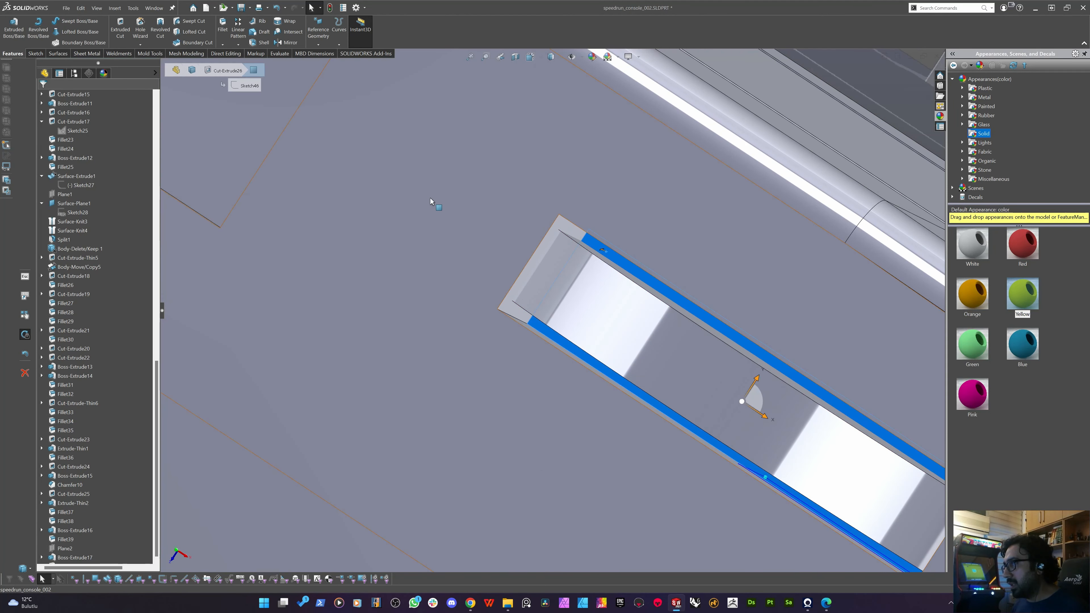
{"action": "left_click", "coordinate": [35, 54]}
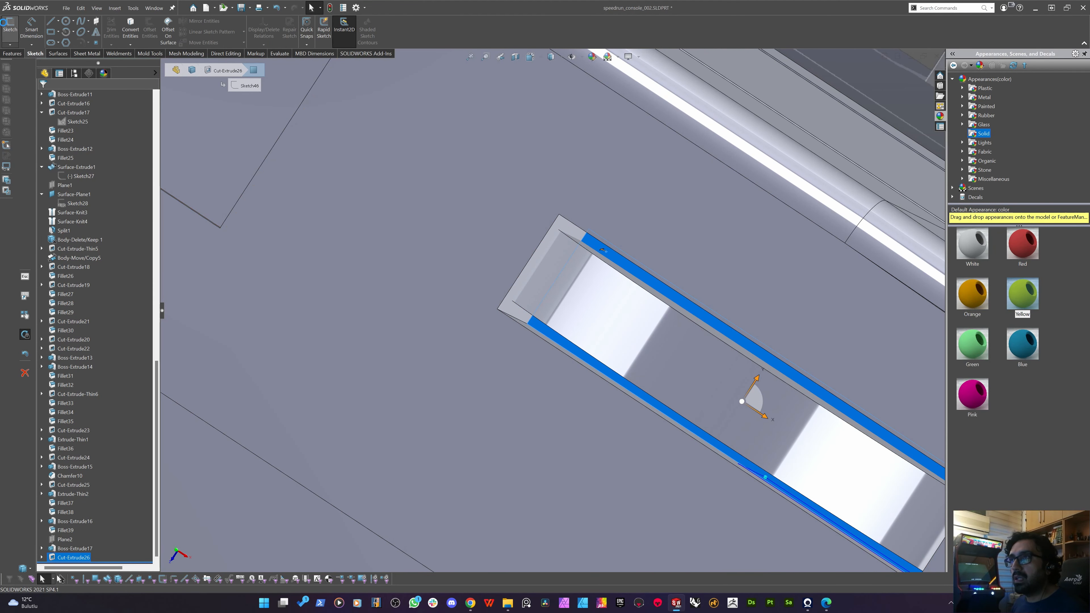
{"action": "left_click", "coordinate": [5, 24]}
{"action": "left_click", "coordinate": [150, 36]}
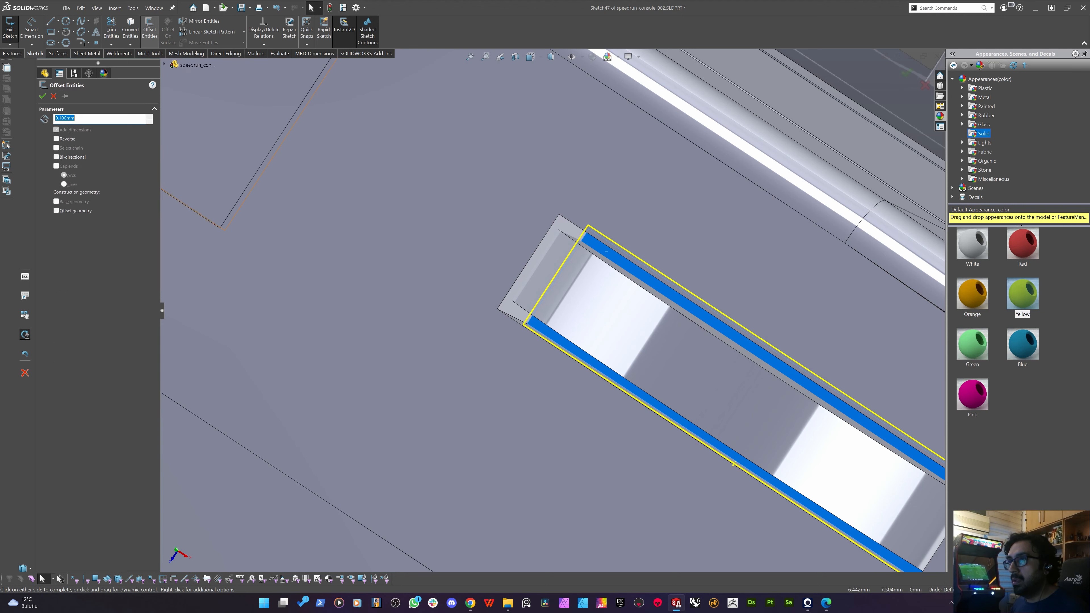
{"action": "type", "text": "2"}
{"action": "key", "text": "Return"}
{"action": "scroll", "coordinate": [439, 193], "scroll_direction": "up", "scroll_amount": 3}
{"action": "middle_click_drag", "start_coordinate": [548, 277], "coordinate": [522, 232]}
{"action": "left_click", "coordinate": [42, 97]}
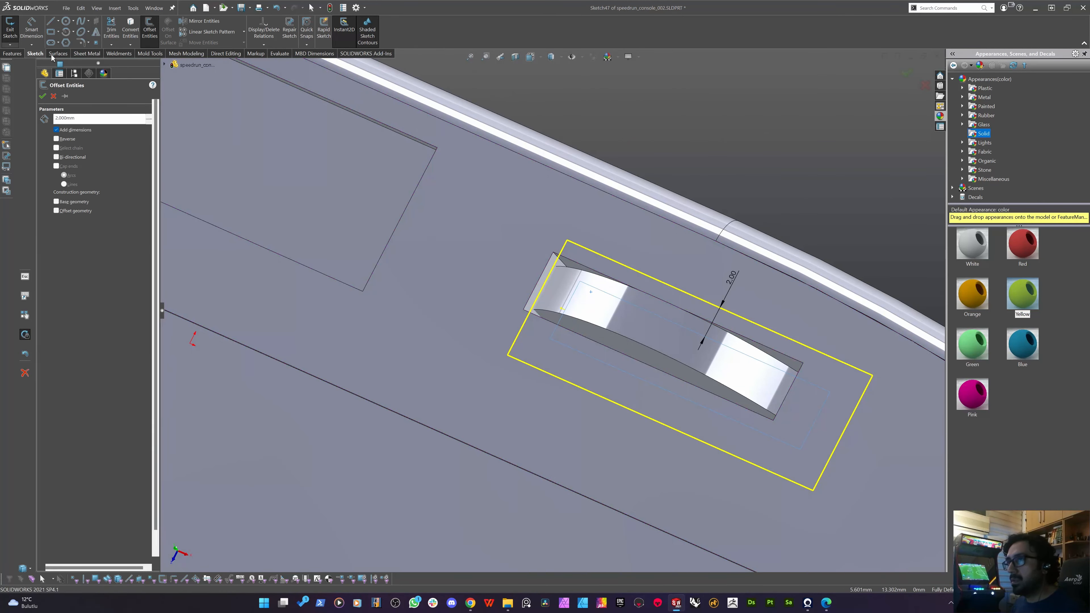
Set up an extruded cut of the offset rectangle, ending 2 mm from the console's top face with Offset From Surface.
{"action": "left_click", "coordinate": [12, 54]}
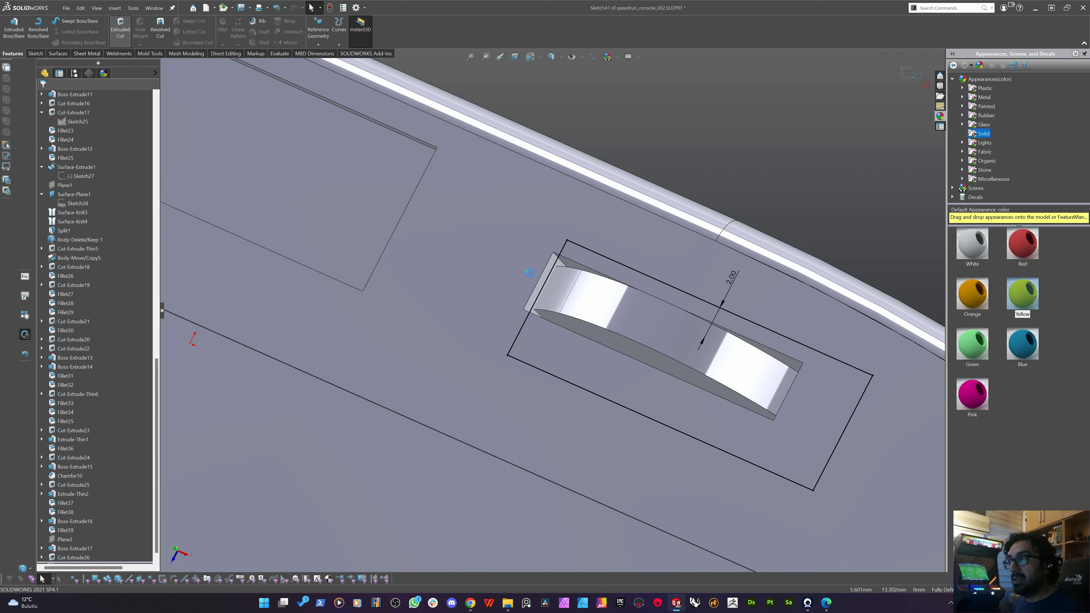
{"action": "left_click", "coordinate": [120, 28]}
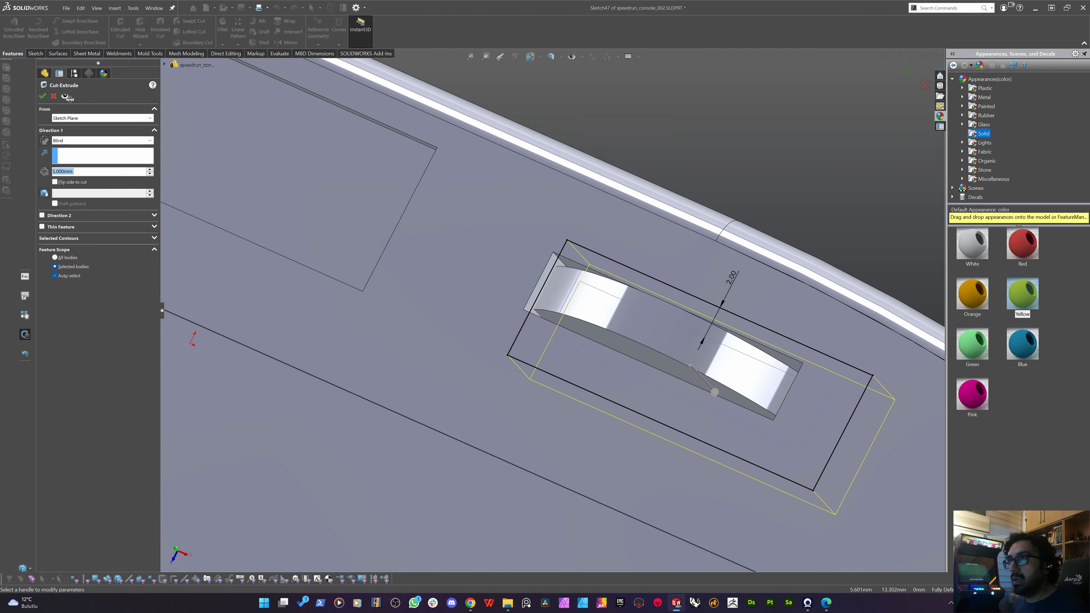
{"action": "left_click", "coordinate": [73, 141]}
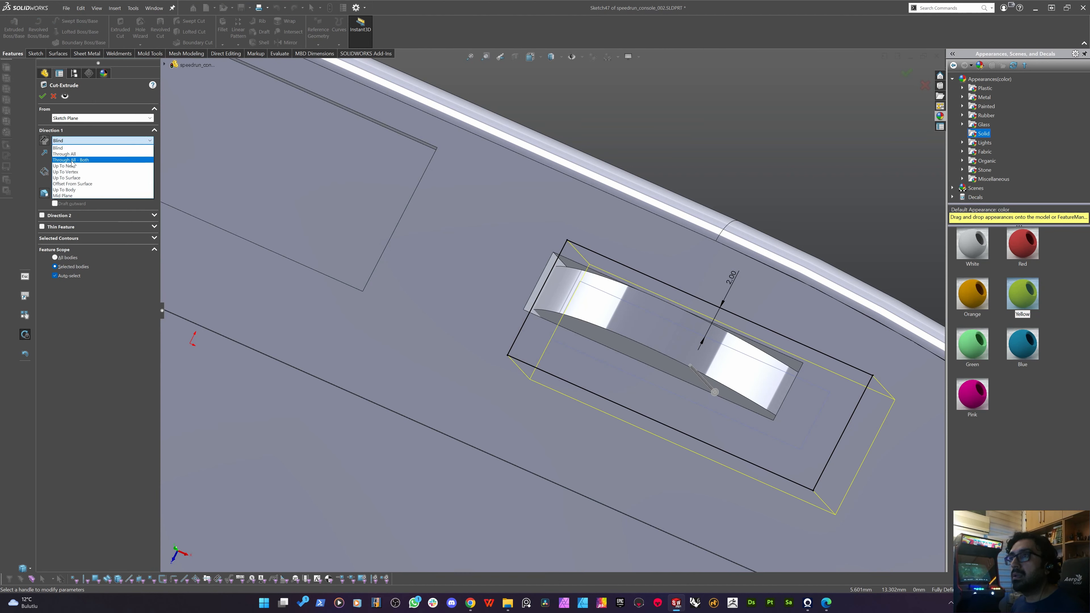
{"action": "left_click", "coordinate": [75, 183]}
{"action": "left_click", "coordinate": [473, 243]}
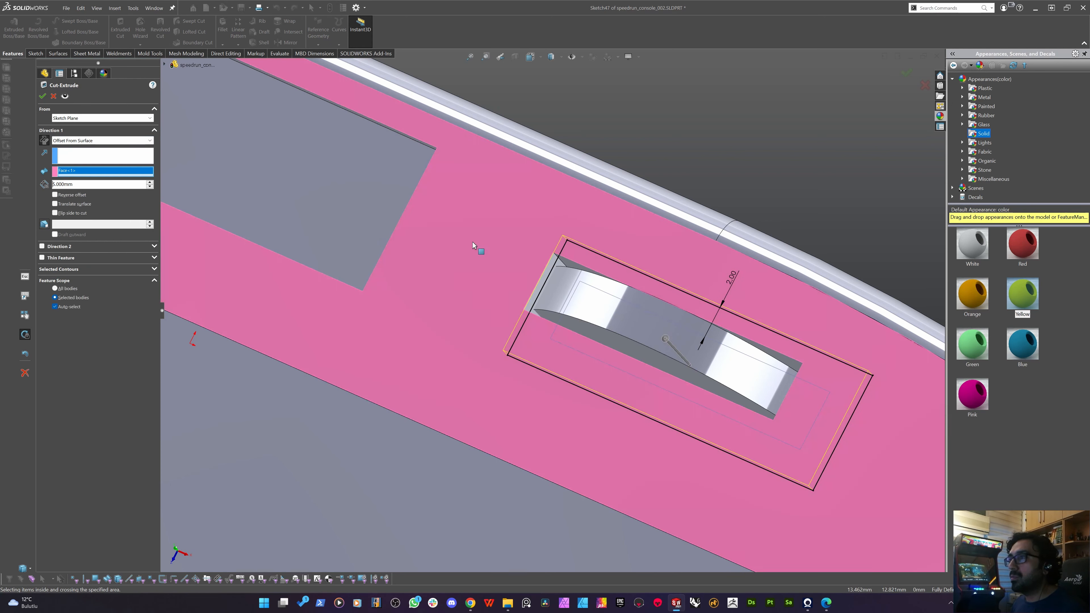
{"action": "type", "text": "2"}
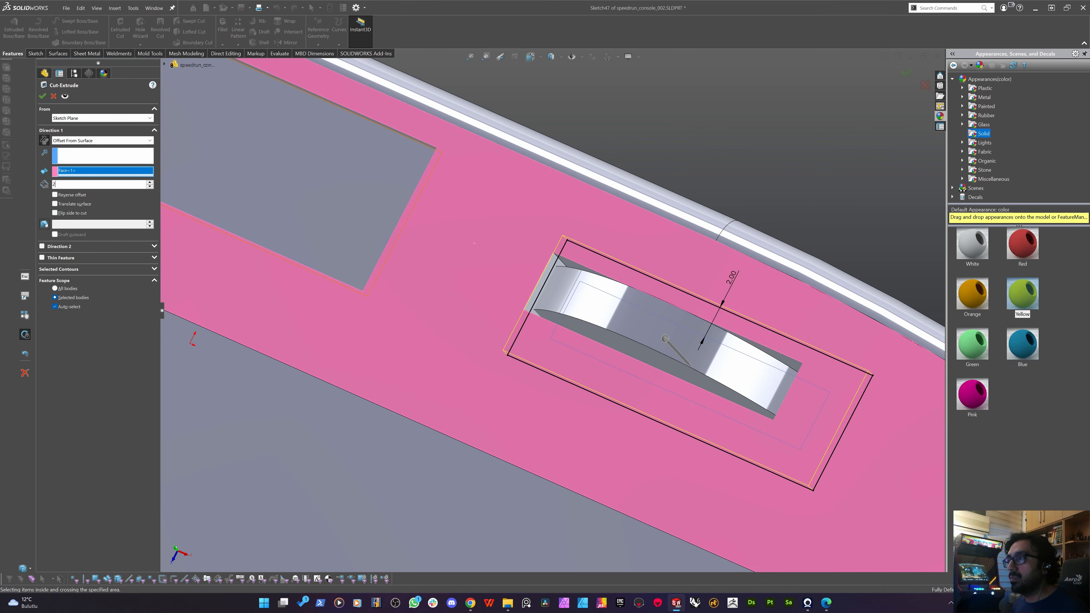
{"action": "key", "text": "Return"}
Restrict the cut's feature scope to the console body instead of Auto-select and complete the cut.
{"action": "middle_click_drag", "start_coordinate": [490, 284], "coordinate": [489, 154]}
{"action": "key", "text": "Return"}
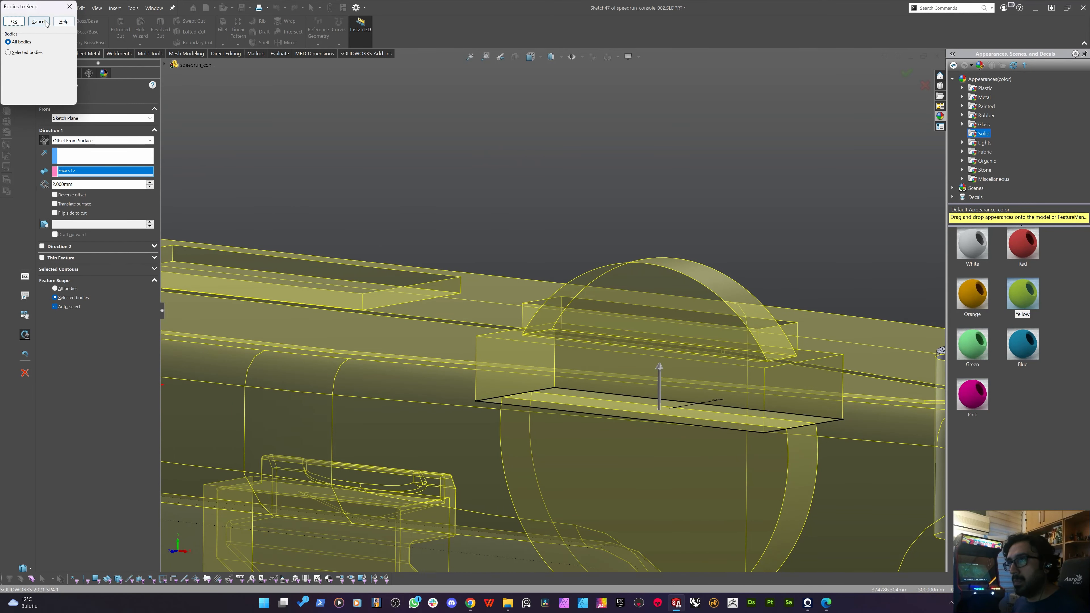
{"action": "left_click", "coordinate": [46, 22]}
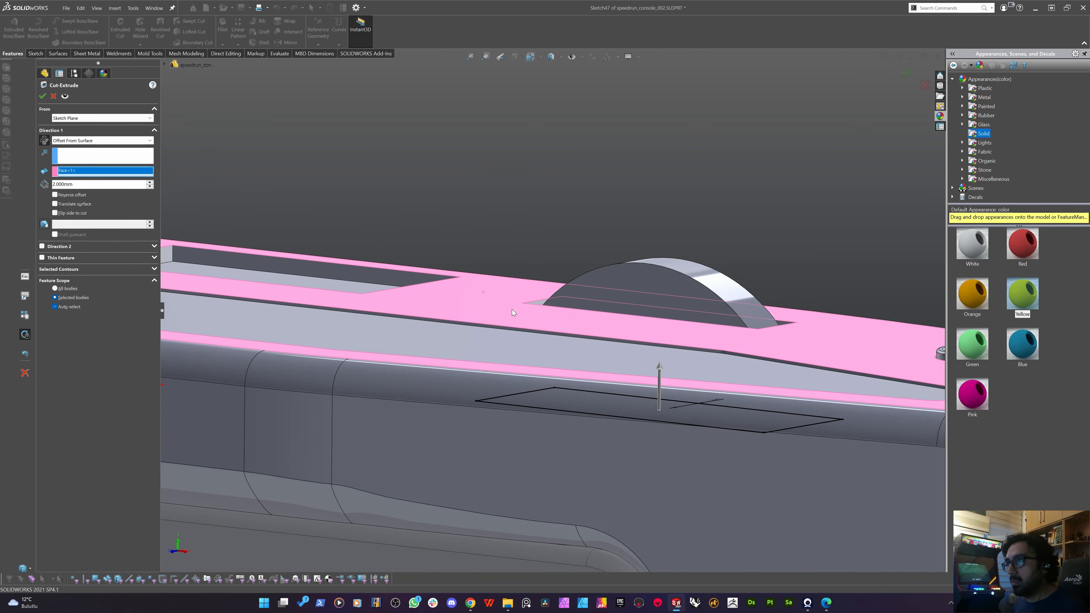
{"action": "middle_click_drag", "start_coordinate": [513, 309], "coordinate": [492, 316]}
{"action": "left_click", "coordinate": [493, 316]}
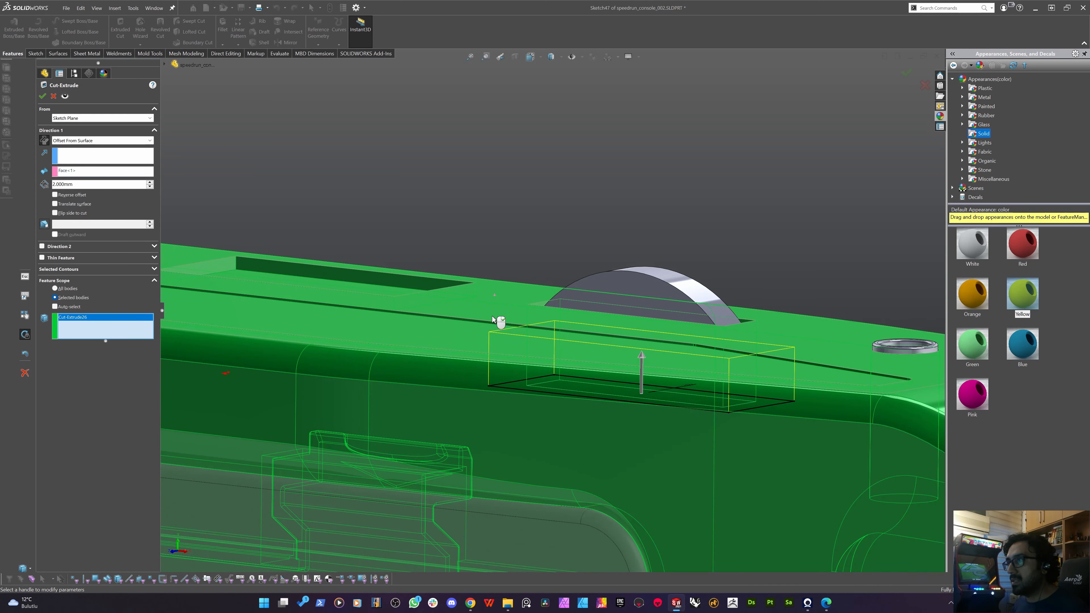
{"action": "right_click", "coordinate": [510, 246]}
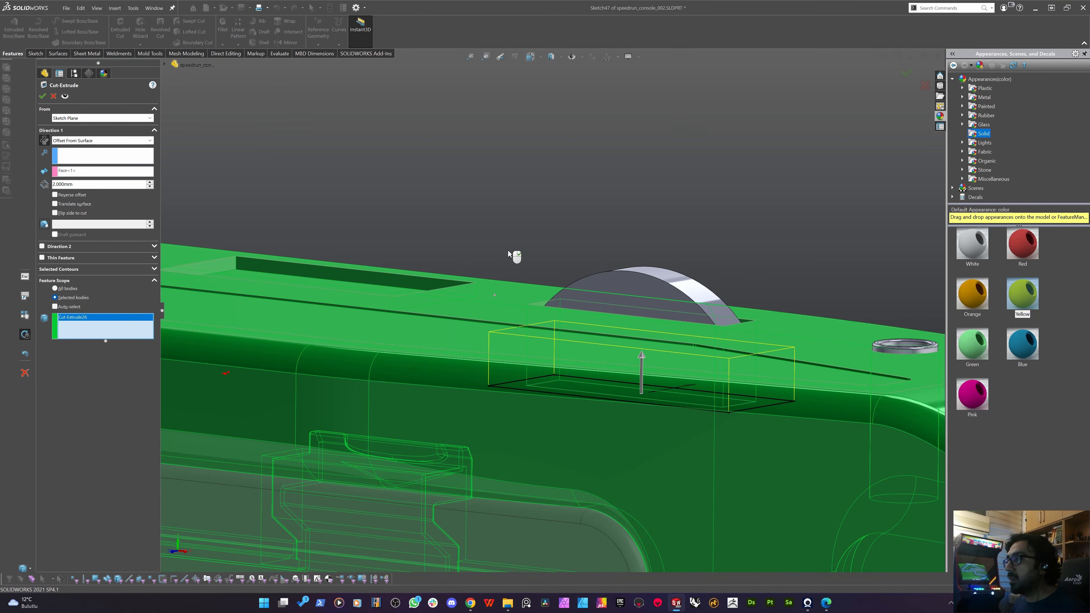
{"action": "right_click", "coordinate": [508, 253]}
Examine the narrow slot's floor faces, both ends and the latest cut around the scroll wheel.
{"action": "middle_click_drag", "start_coordinate": [504, 257], "coordinate": [463, 408]}
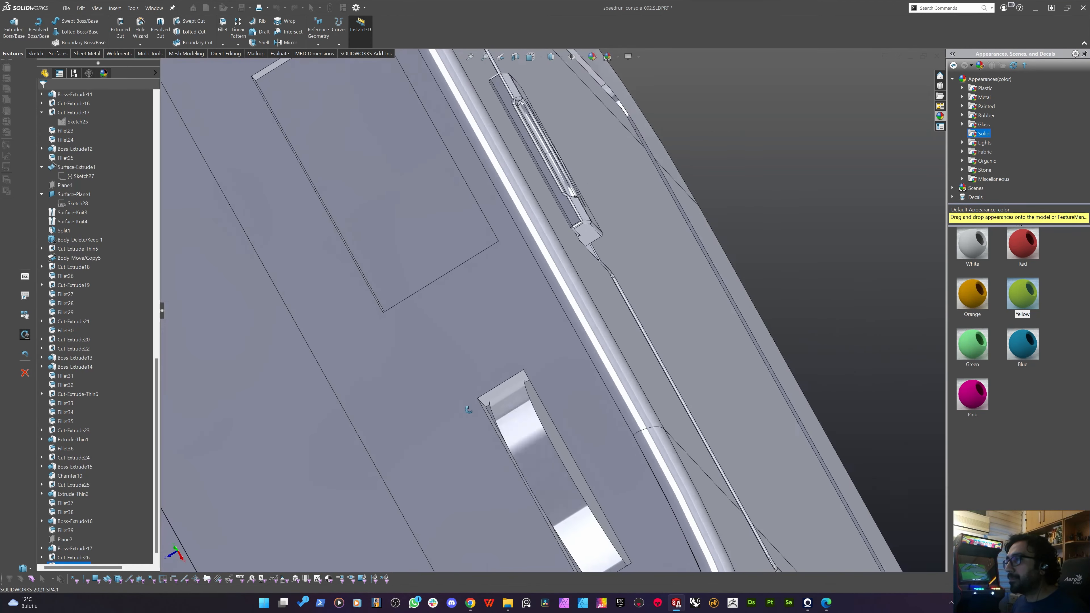
{"action": "scroll", "coordinate": [494, 404], "scroll_direction": "down", "scroll_amount": 10}
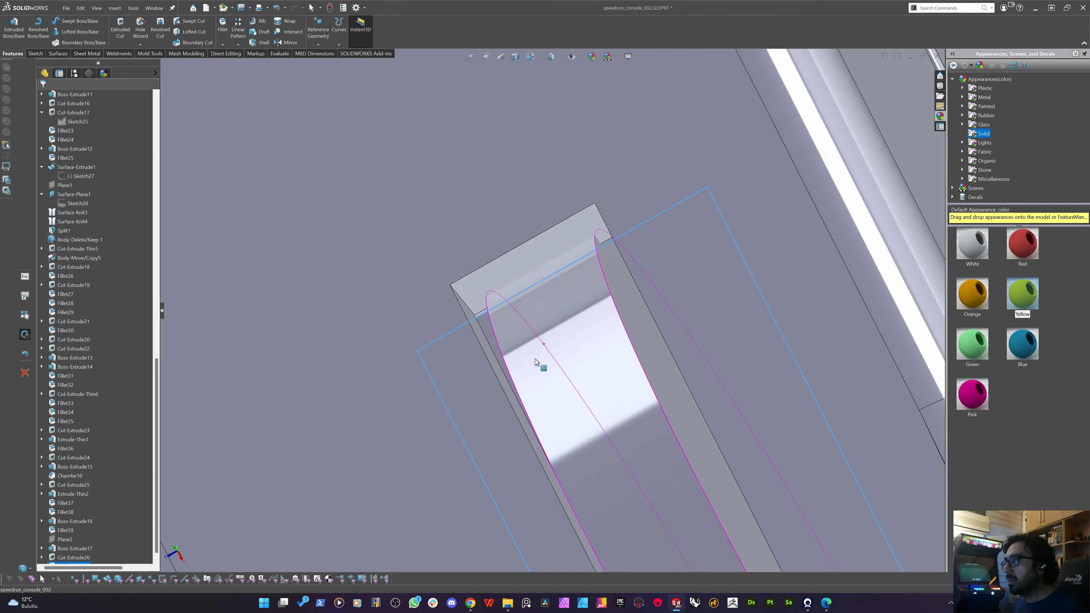
{"action": "middle_click_drag", "start_coordinate": [535, 359], "coordinate": [591, 299]}
{"action": "left_click", "coordinate": [603, 256]}
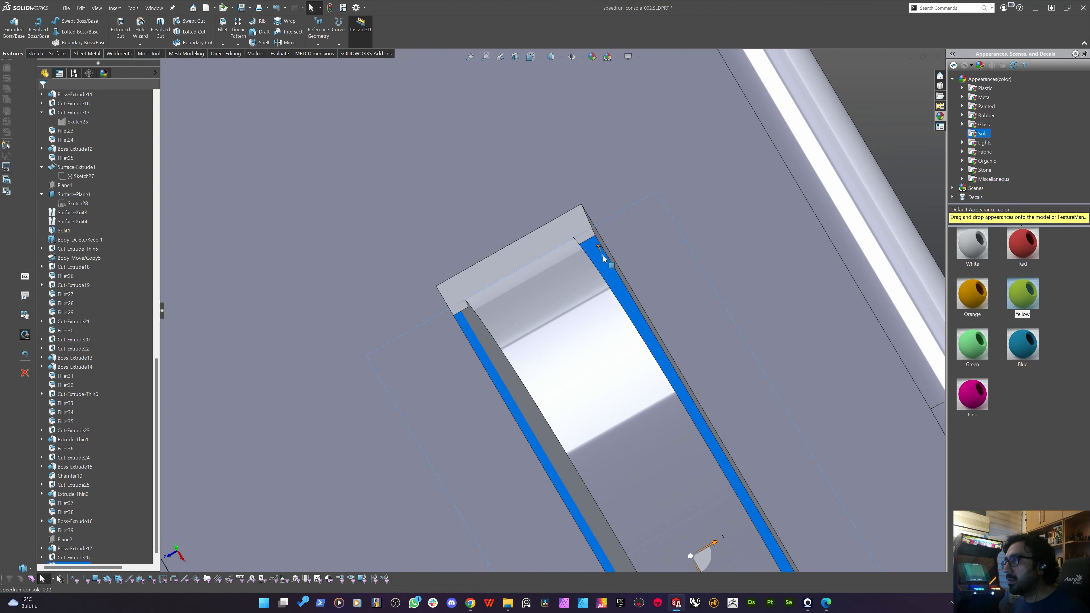
{"action": "left_click", "coordinate": [603, 256]}
{"action": "scroll", "coordinate": [360, 300], "scroll_direction": "up", "scroll_amount": 4}
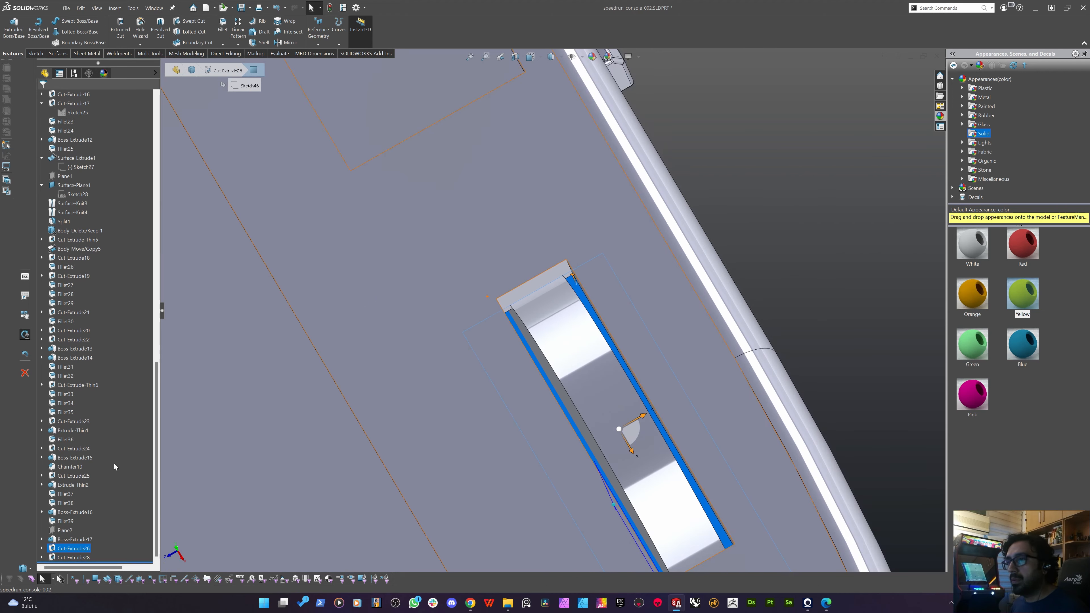
{"action": "double_click", "coordinate": [81, 558]}
{"action": "mouse_move", "coordinate": [549, 322]}
{"action": "middle_mouse_down"}
{"action": "mouse_move", "coordinate": [547, 271]}
{"action": "mouse_move", "coordinate": [519, 263]}
{"action": "mouse_move", "coordinate": [605, 251]}
{"action": "middle_mouse_up"}
{"action": "key", "text": "Escape"}
{"action": "scroll", "coordinate": [614, 245], "scroll_direction": "down", "scroll_amount": 3}
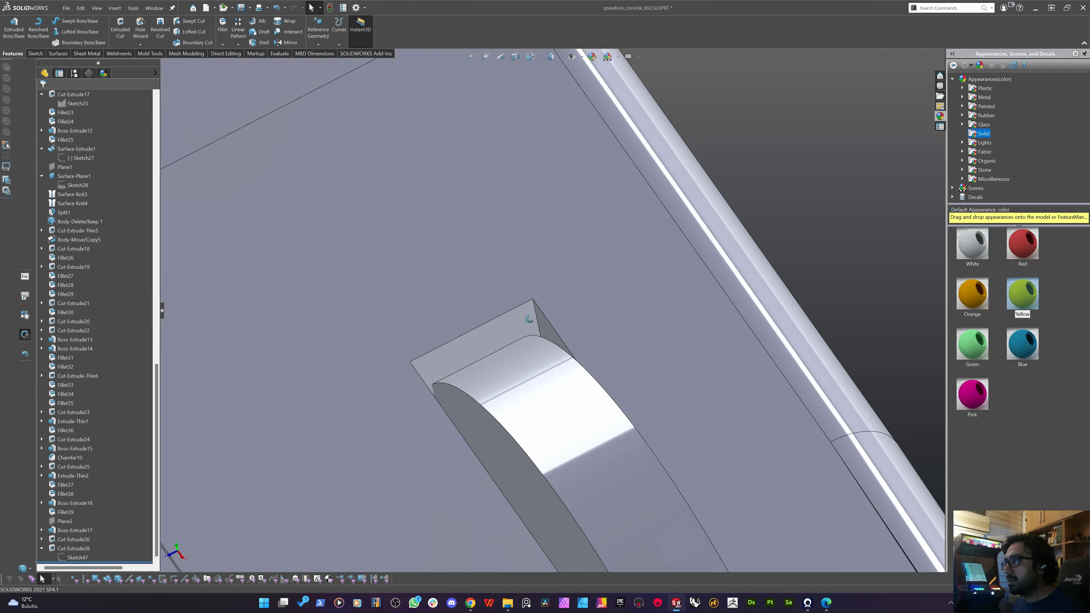
{"action": "middle_click_drag", "start_coordinate": [532, 319], "coordinate": [534, 333]}
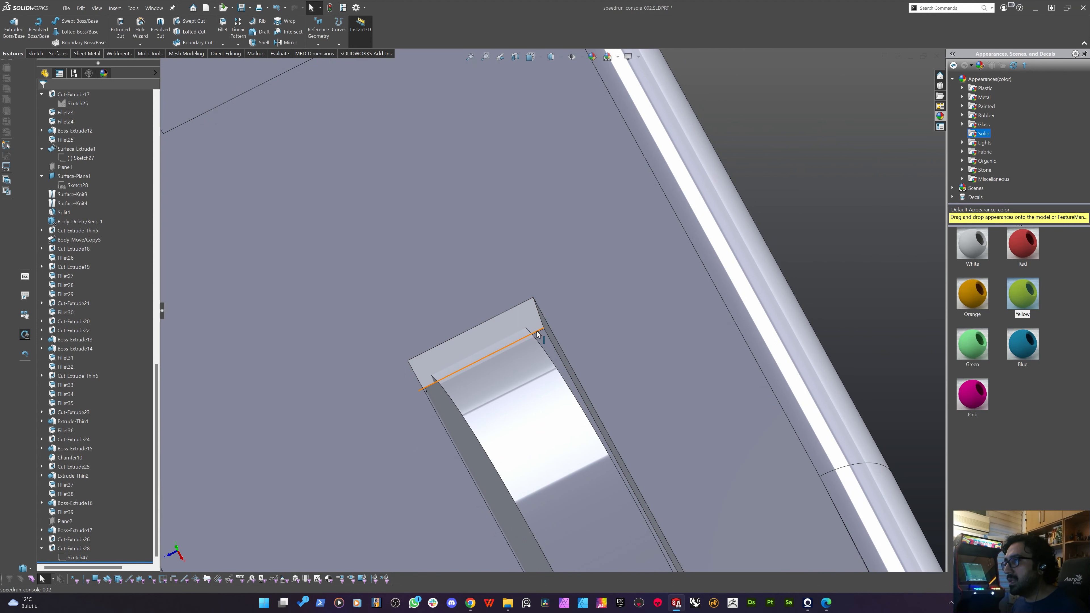
Chamfer the lower edges at both ends of the narrow slot by 0.8 mm at 45 degrees.
{"action": "left_click", "coordinate": [537, 333]}
{"action": "scroll", "coordinate": [467, 326], "scroll_direction": "up", "scroll_amount": 8}
{"action": "middle_click_drag", "start_coordinate": [468, 326], "coordinate": [586, 458]}
{"action": "scroll", "coordinate": [559, 370], "scroll_direction": "down", "scroll_amount": 12}
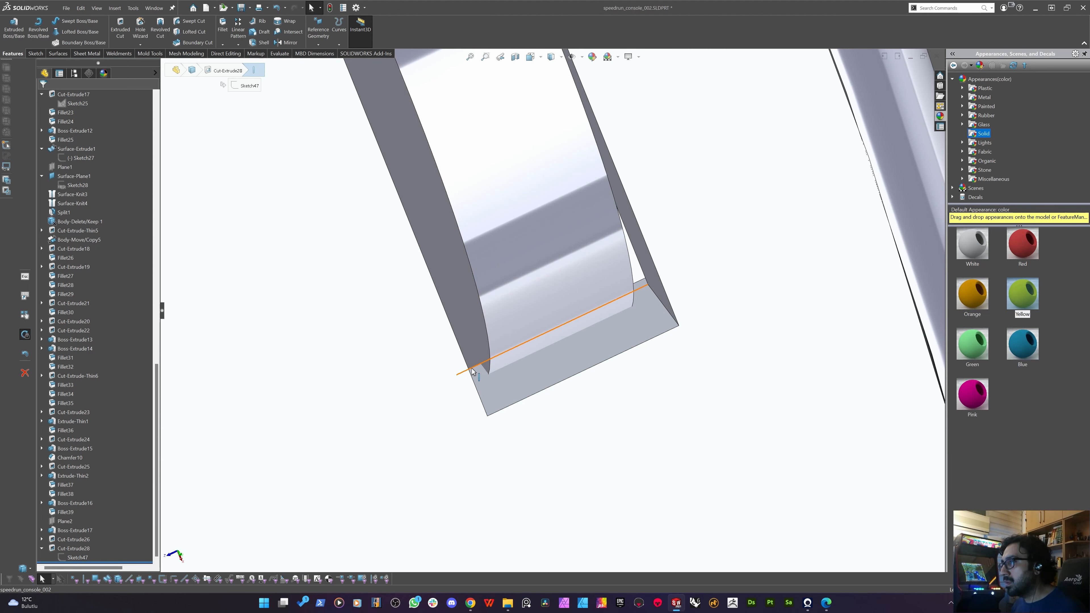
{"action": "left_click", "coordinate": [472, 367]}
{"action": "left_click", "coordinate": [224, 44]}
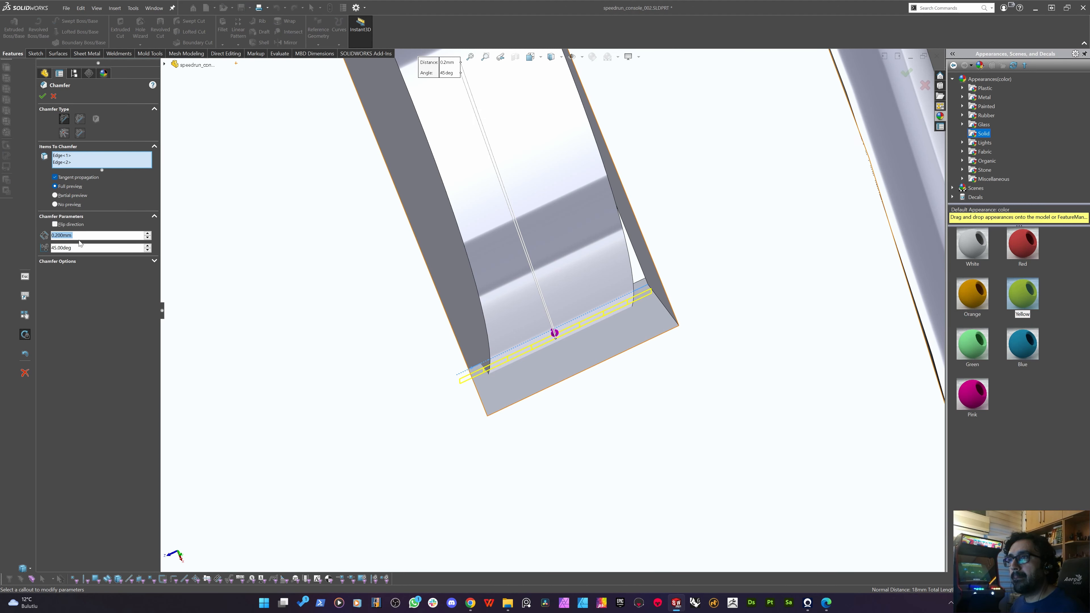
{"action": "type", "text": "0.5"}
{"action": "key", "text": "Return"}
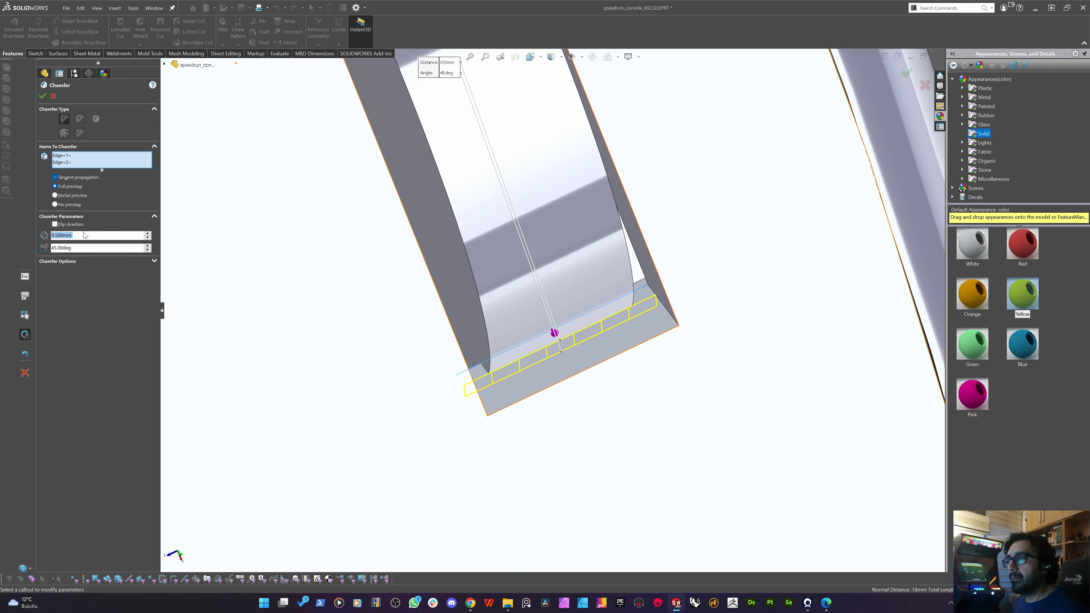
{"action": "type", "text": ",6"}
{"action": "key", "text": "Return"}
{"action": "type", "text": ",8"}
{"action": "key", "text": "Return"}
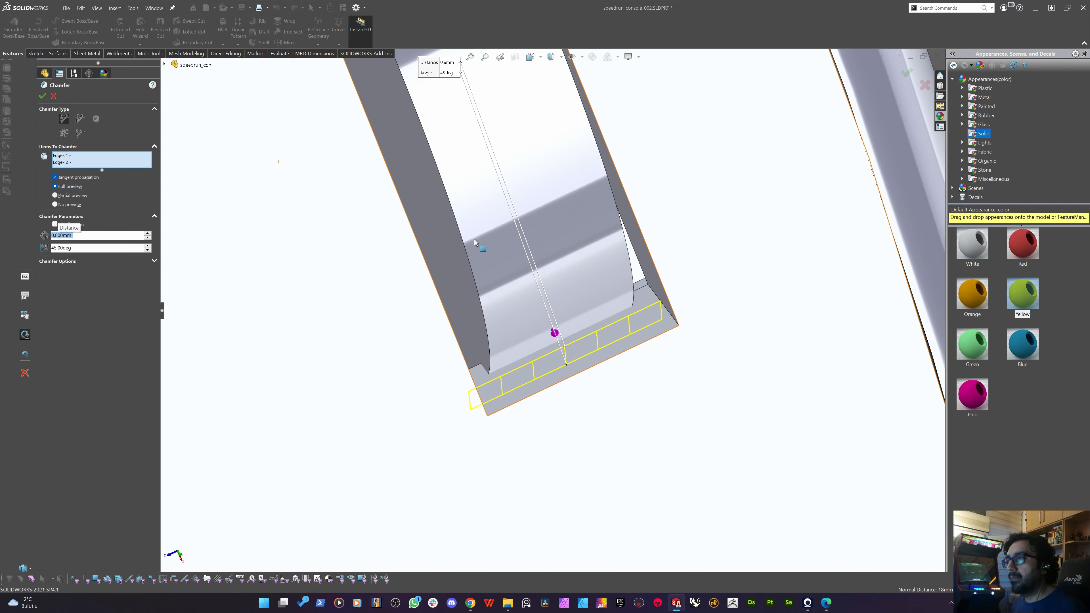
{"action": "key", "text": "Return"}
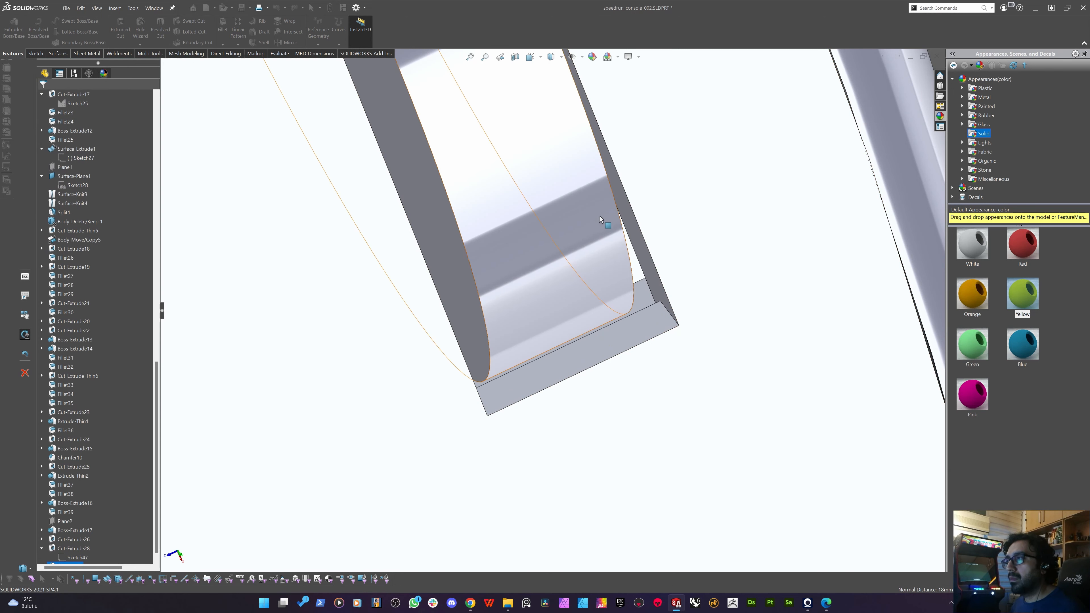
Apply a section view referenced to the narrow slot's long side wall to expose the scroll wheel's flat side.
{"action": "left_click", "coordinate": [614, 177]}
{"action": "key", "text": "z"}
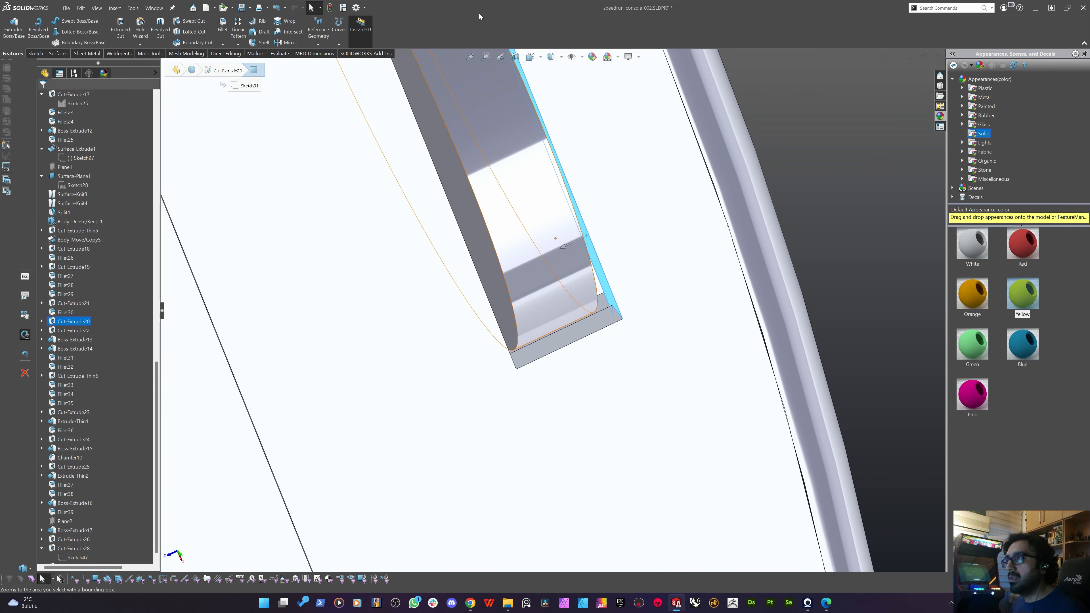
{"action": "left_click", "coordinate": [515, 57]}
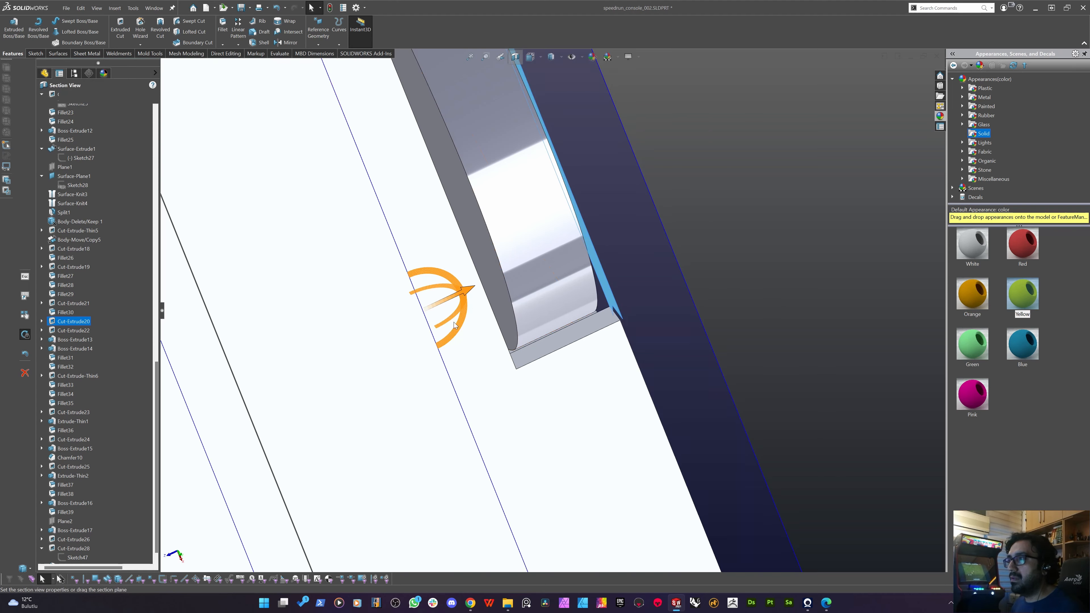
{"action": "scroll", "coordinate": [465, 270], "scroll_direction": "down", "scroll_amount": 5}
{"action": "middle_click_drag", "start_coordinate": [464, 270], "coordinate": [418, 335]}
{"action": "scroll", "coordinate": [429, 382], "scroll_direction": "up", "scroll_amount": 4}
{"action": "scroll", "coordinate": [418, 334], "scroll_direction": "down", "scroll_amount": 5}
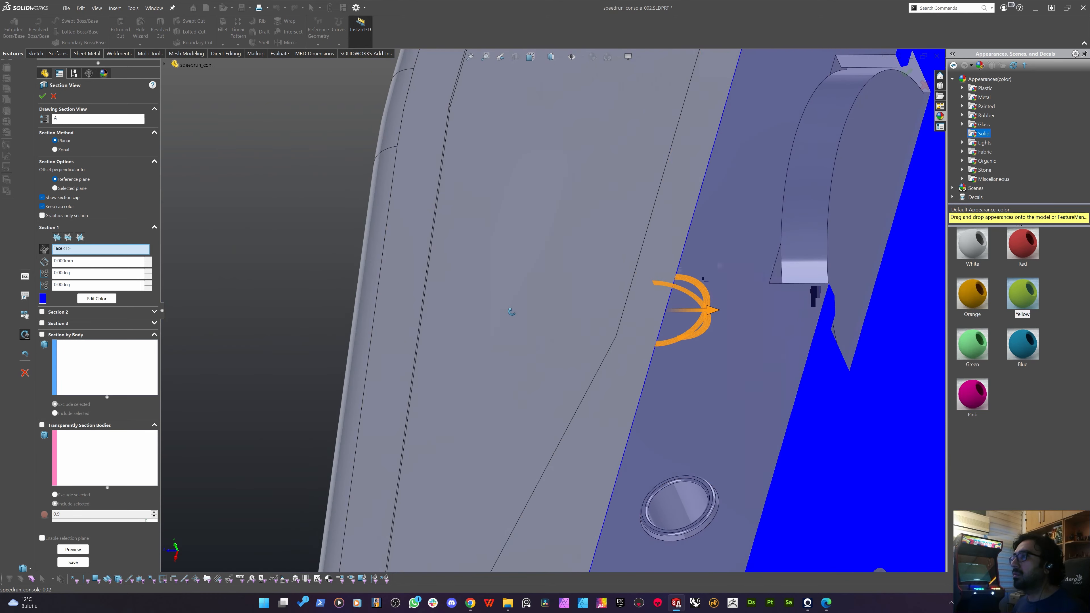
{"action": "scroll", "coordinate": [546, 252], "scroll_direction": "up", "scroll_amount": 3}
{"action": "key", "text": "Return"}
{"action": "middle_click_drag", "start_coordinate": [639, 304], "coordinate": [558, 226]}
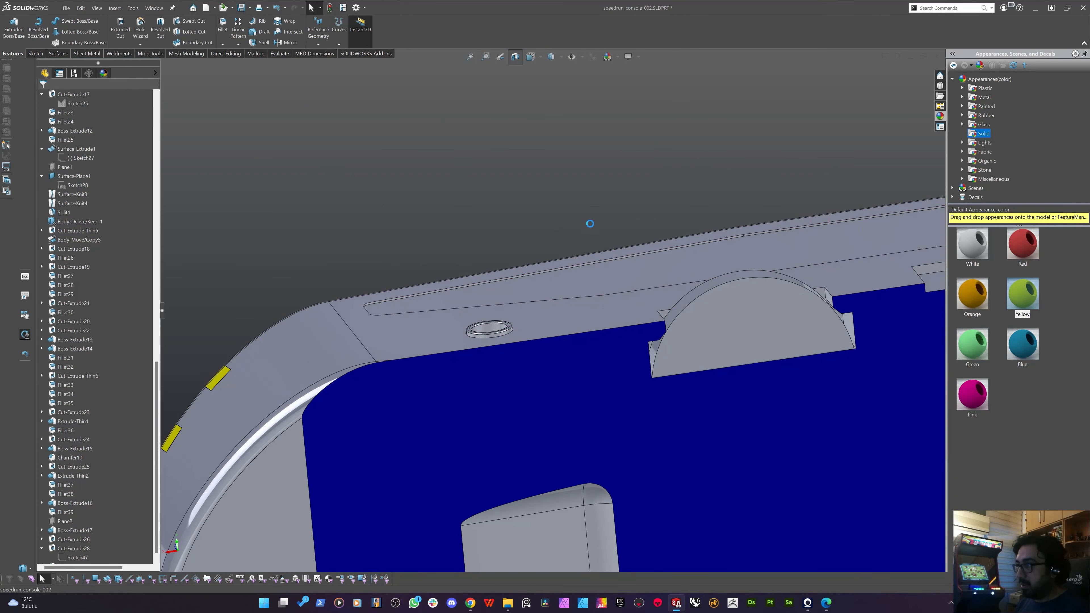
{"action": "scroll", "coordinate": [759, 287], "scroll_direction": "up", "scroll_amount": 2}
{"action": "scroll", "coordinate": [705, 290], "scroll_direction": "down", "scroll_amount": 3}
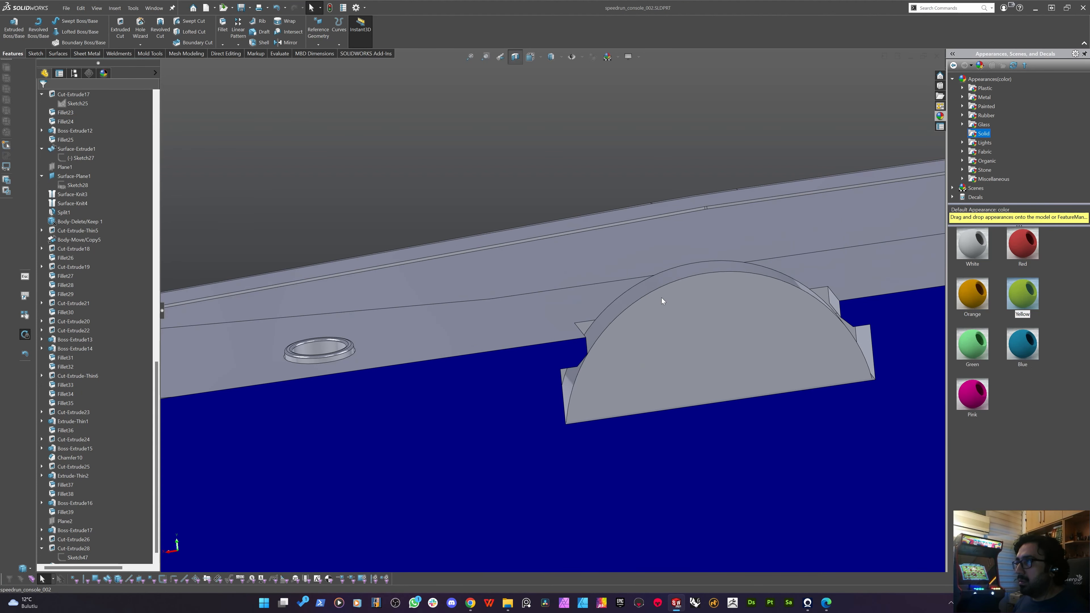
Start a sketch on the scroll wheel's flat side face and view it from the back.
{"action": "left_click", "coordinate": [672, 282]}
{"action": "left_click", "coordinate": [656, 309]}
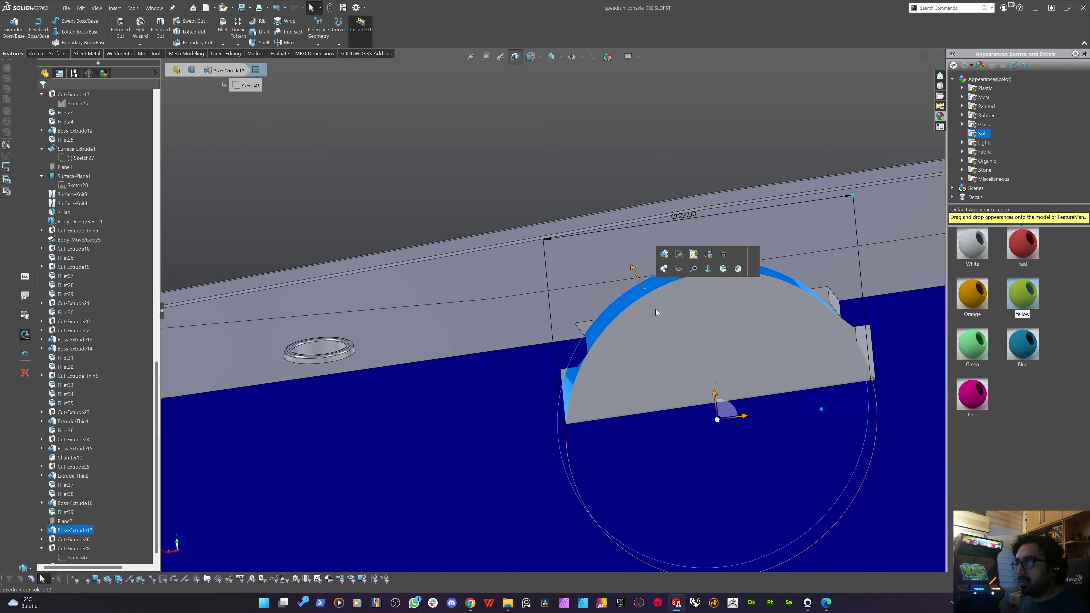
{"action": "left_click", "coordinate": [34, 53]}
{"action": "left_click", "coordinate": [9, 29]}
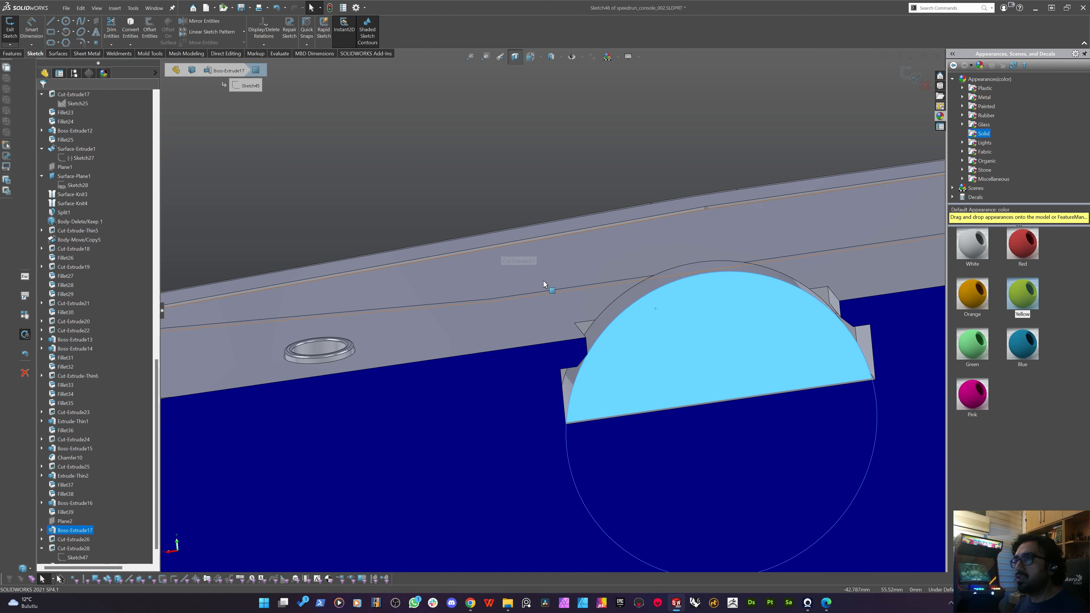
{"action": "key", "text": "space"}
{"action": "left_click", "coordinate": [423, 336]}
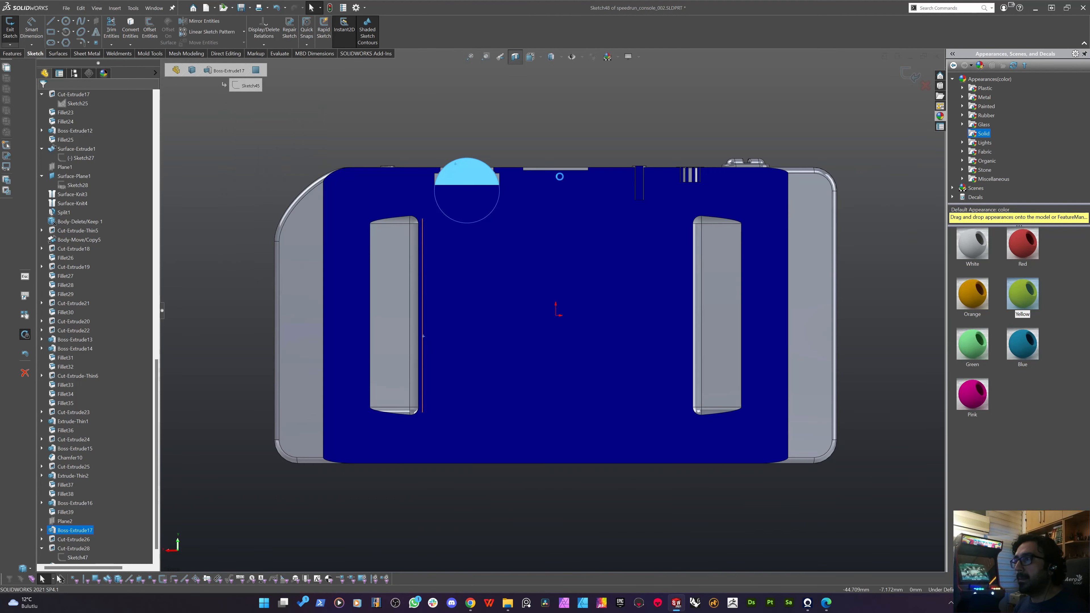
Sketch two collinear vertical lines from the crest of the wheel's edge, one about 0.77 mm inward and the other outward.
{"action": "key", "text": "l"}
{"action": "scroll", "coordinate": [413, 129], "scroll_direction": "down", "scroll_amount": 3}
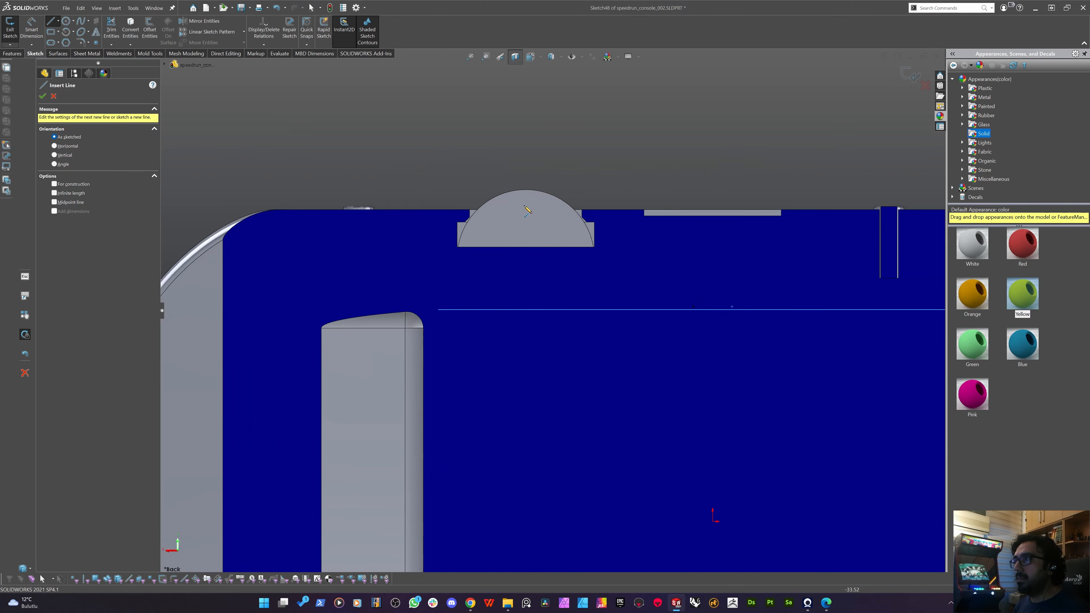
{"action": "scroll", "coordinate": [520, 201], "scroll_direction": "down", "scroll_amount": 2}
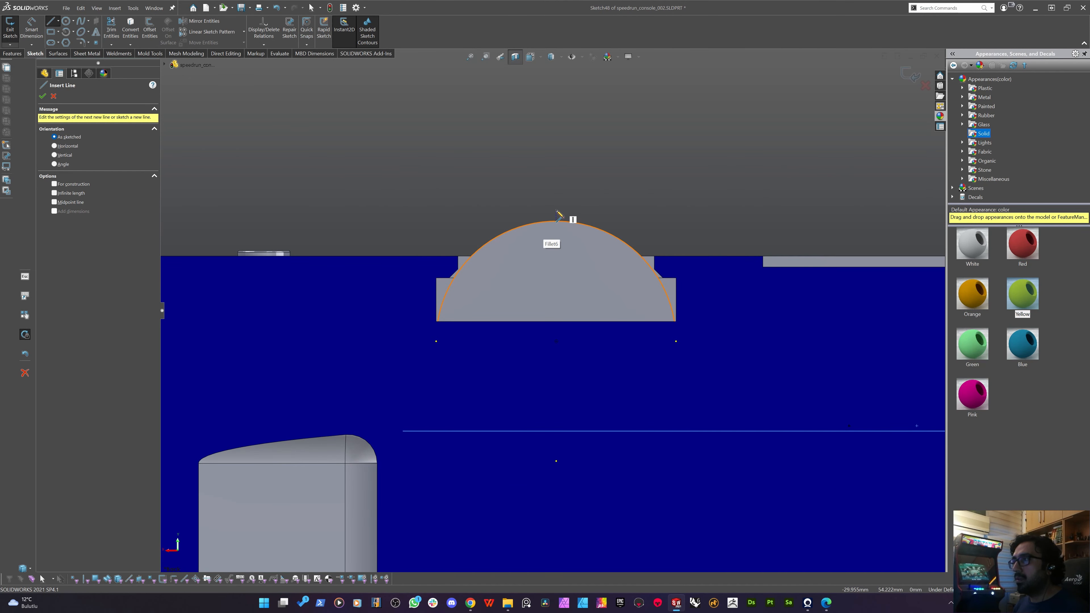
{"action": "left_click", "coordinate": [558, 220]}
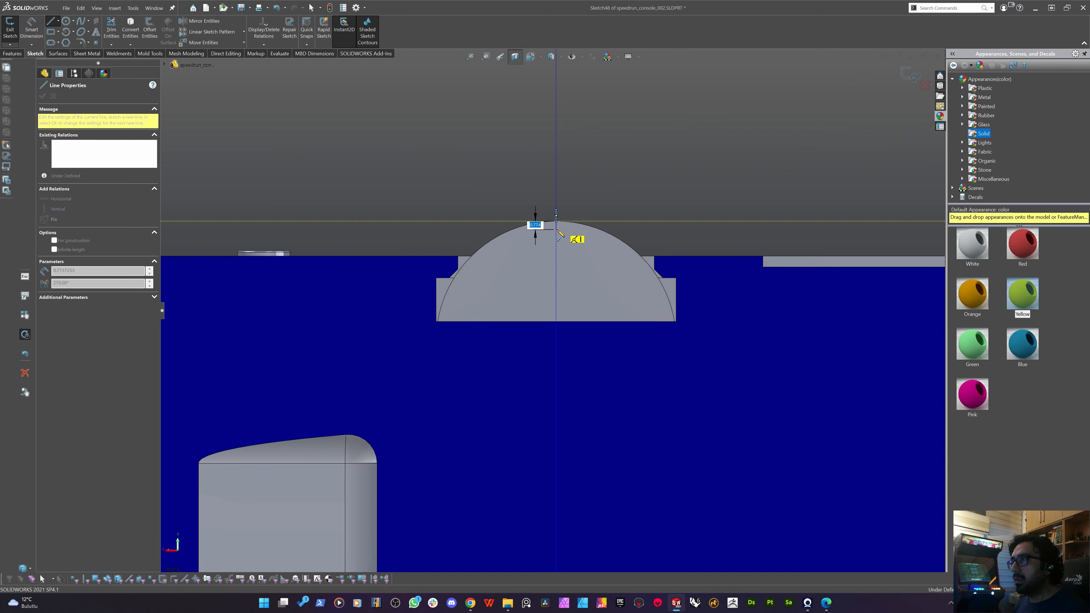
{"action": "left_click", "coordinate": [559, 232]}
{"action": "scroll", "coordinate": [537, 234], "scroll_direction": "up", "scroll_amount": 5}
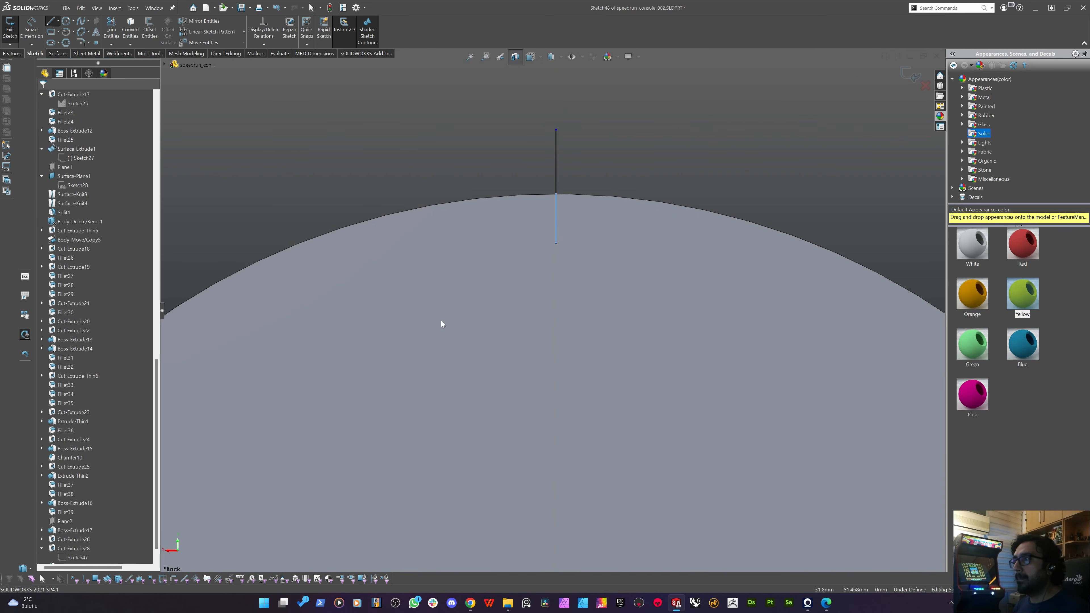
{"action": "key", "text": "Escape"}
Make the inward and outward vertical lines at the wheel's crest equal in length.
{"action": "key", "text": "d"}
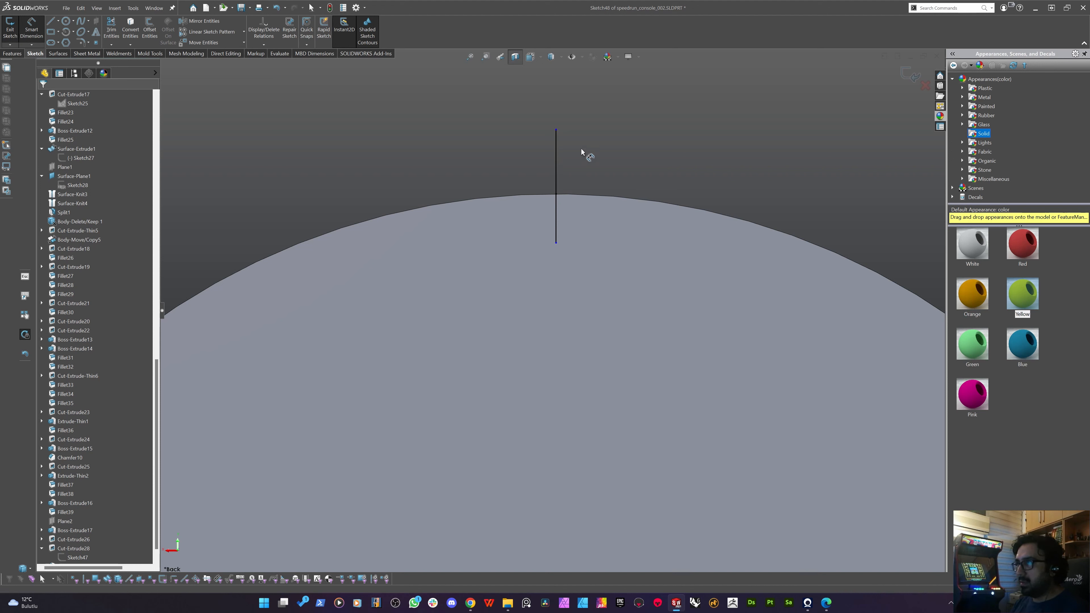
{"action": "key", "text": "Escape"}
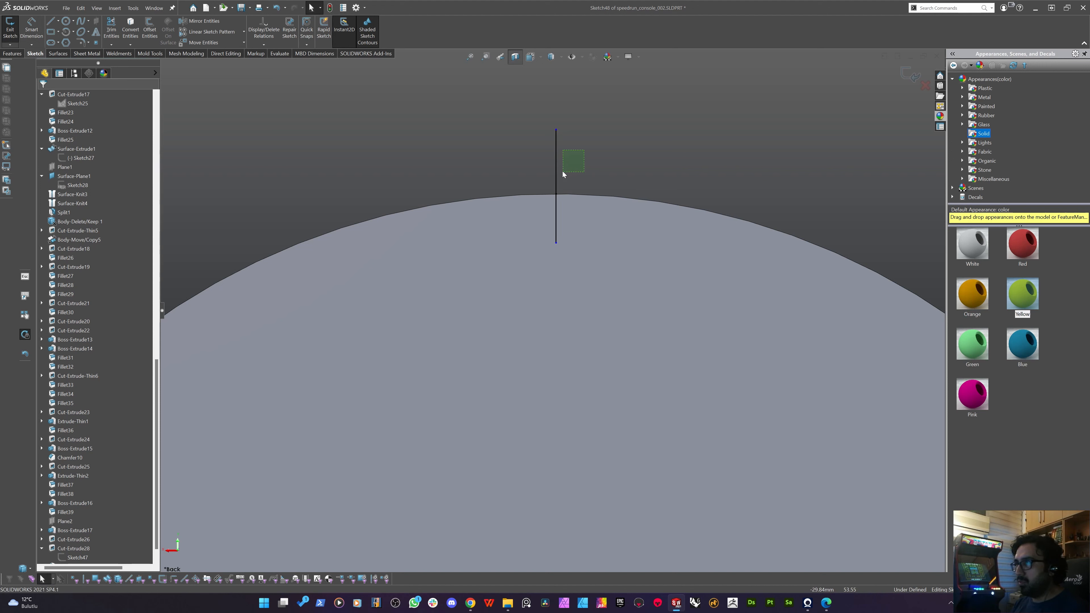
{"action": "key", "text": "d"}
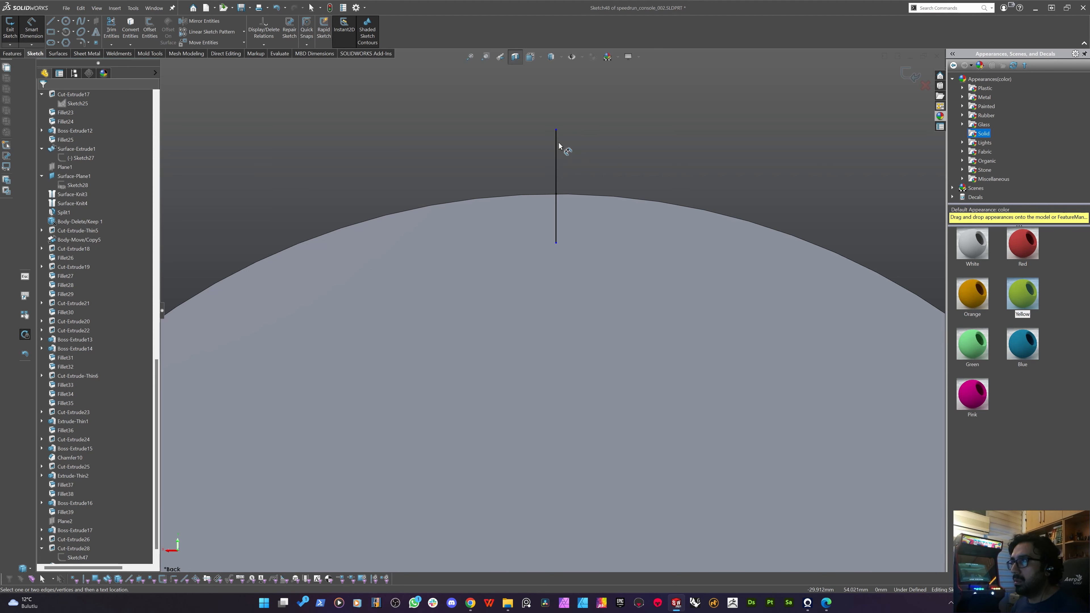
{"action": "key", "text": "Escape"}
{"action": "left_click_drag", "start_coordinate": [527, 116], "coordinate": [592, 280]}
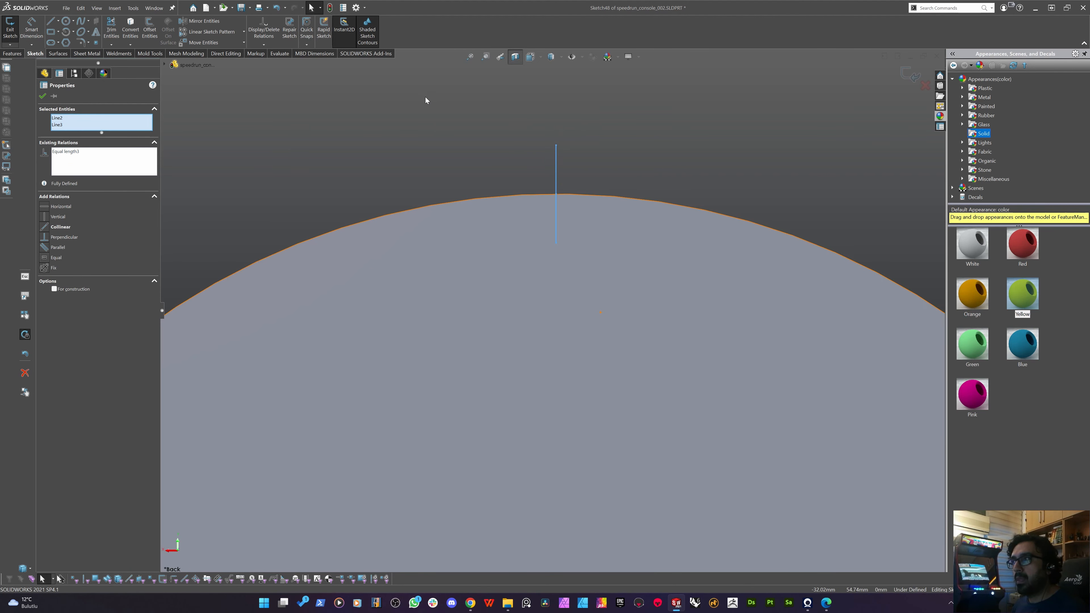
{"action": "key", "text": "Escape"}
Dimension the inward line at the wheel's crest to 0.2 mm.
{"action": "key", "text": "d"}
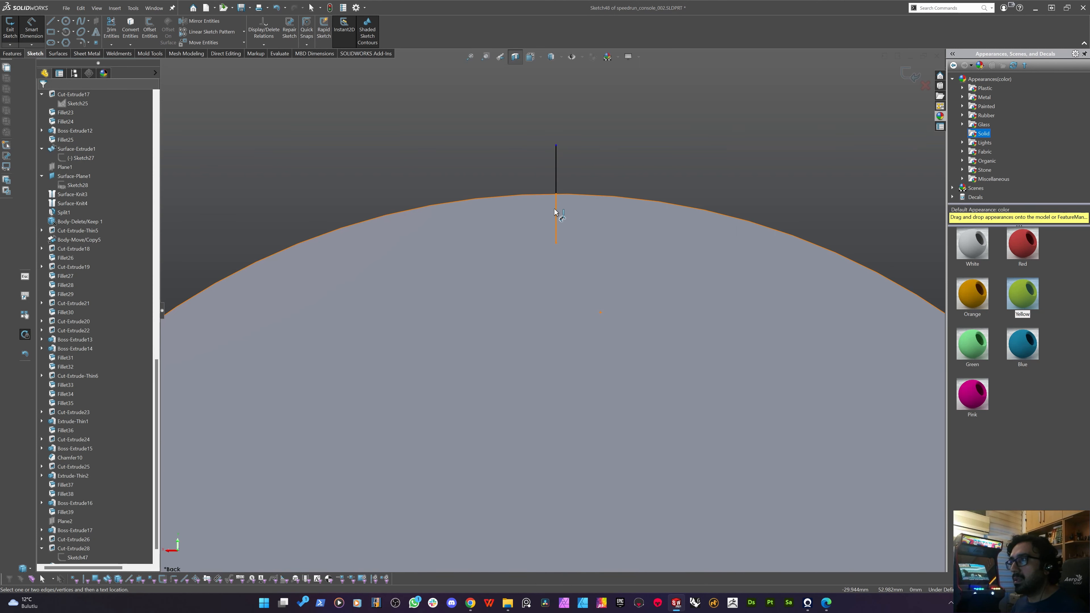
{"action": "left_click", "coordinate": [556, 226]}
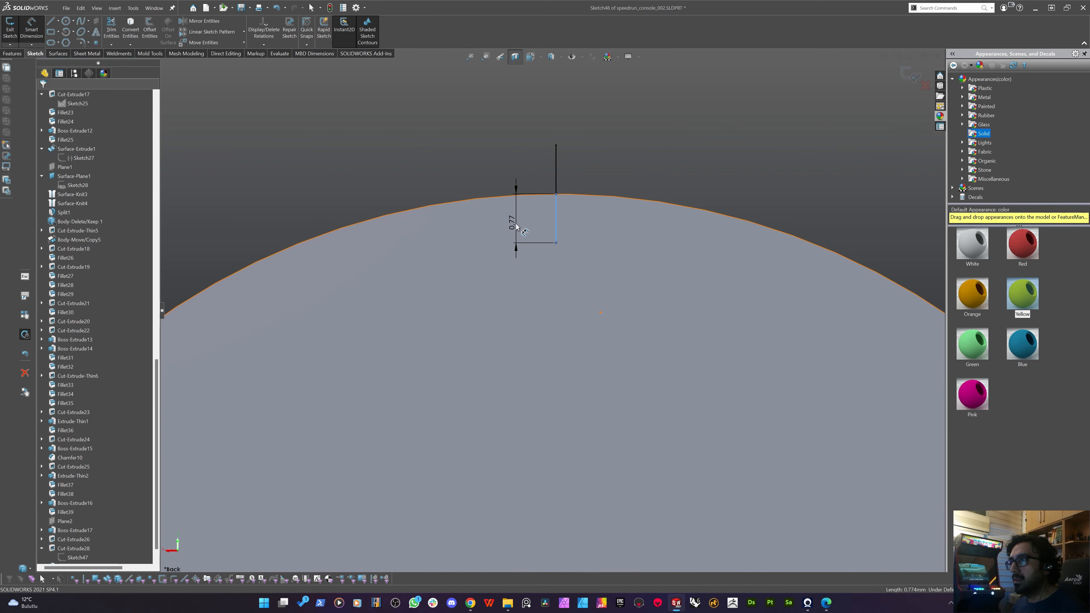
{"action": "left_click", "coordinate": [517, 227]}
{"action": "type", "text": ".2"}
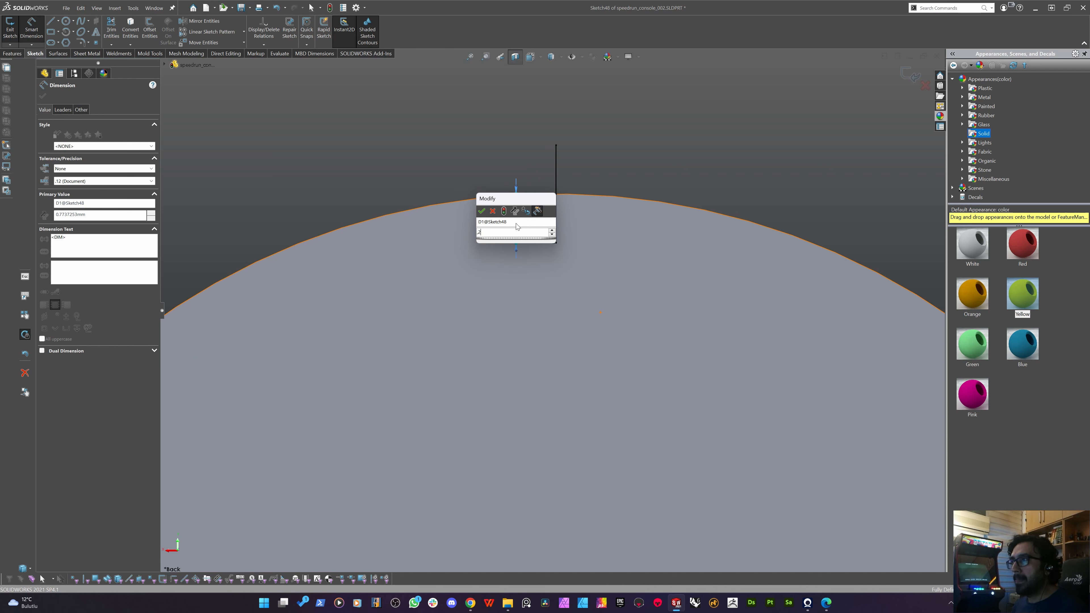
{"action": "key", "text": "Return"}
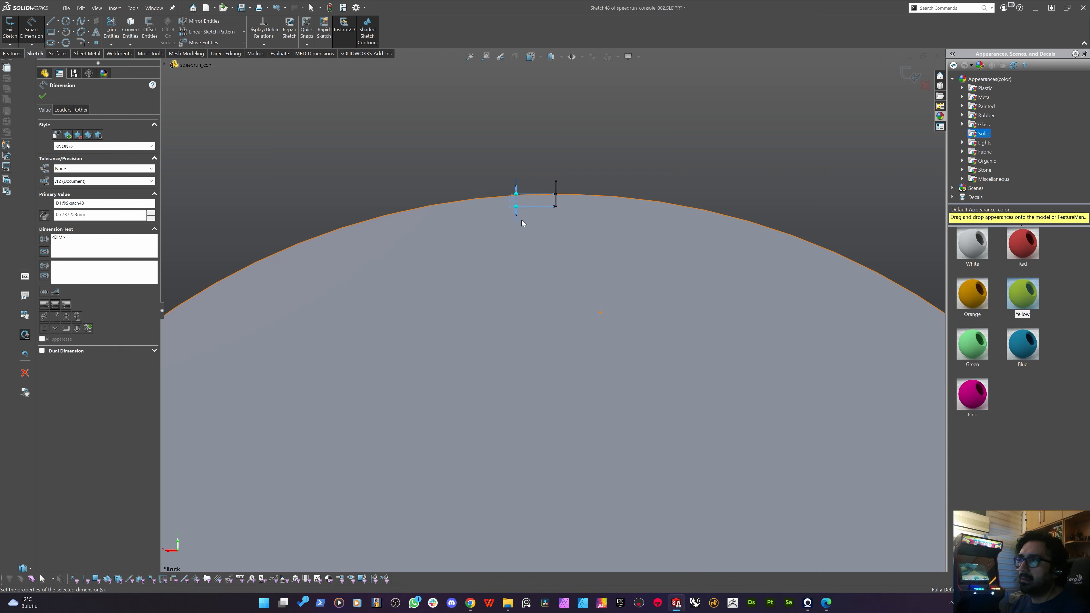
{"action": "key", "text": "Escape"}
{"action": "scroll", "coordinate": [491, 237], "scroll_direction": "up", "scroll_amount": 3}
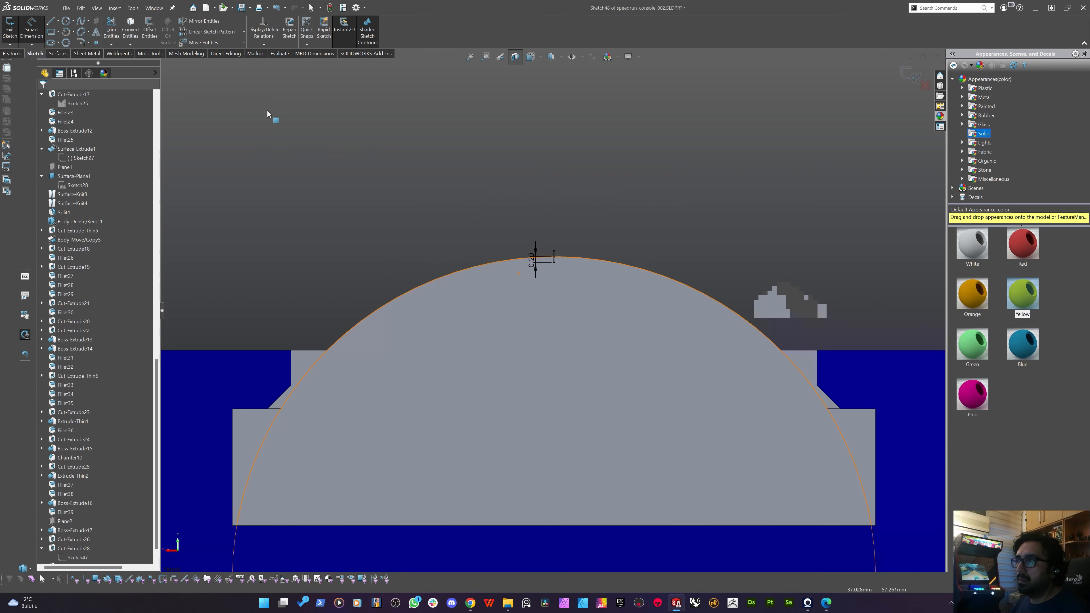
Set up a mid-plane thin extruded cut from the line sketch, 2 mm blind one way and Through All the other.
{"action": "left_click", "coordinate": [19, 55]}
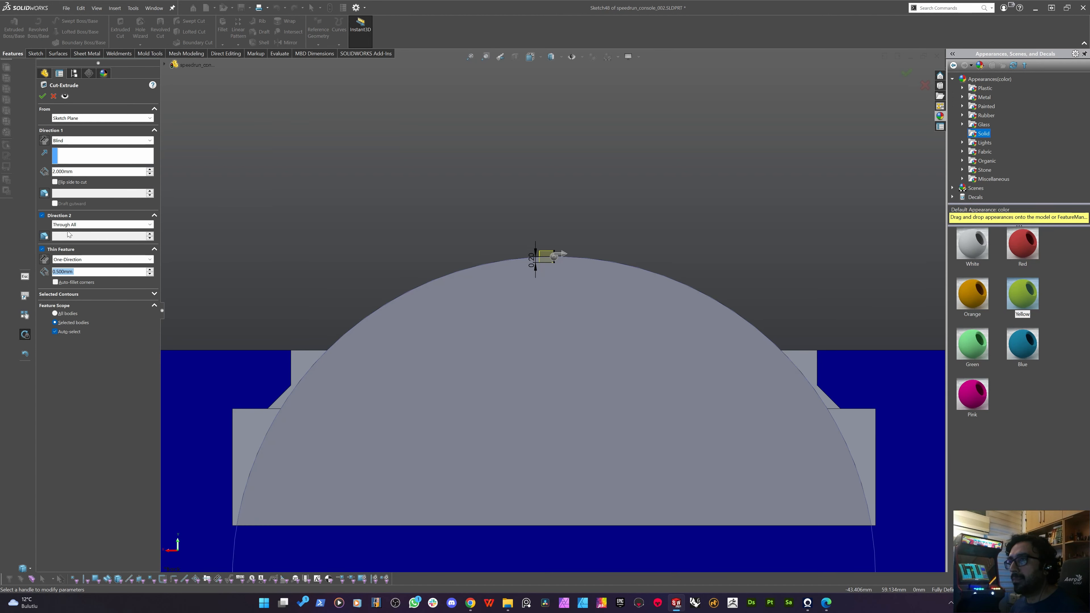
{"action": "left_click", "coordinate": [77, 257]}
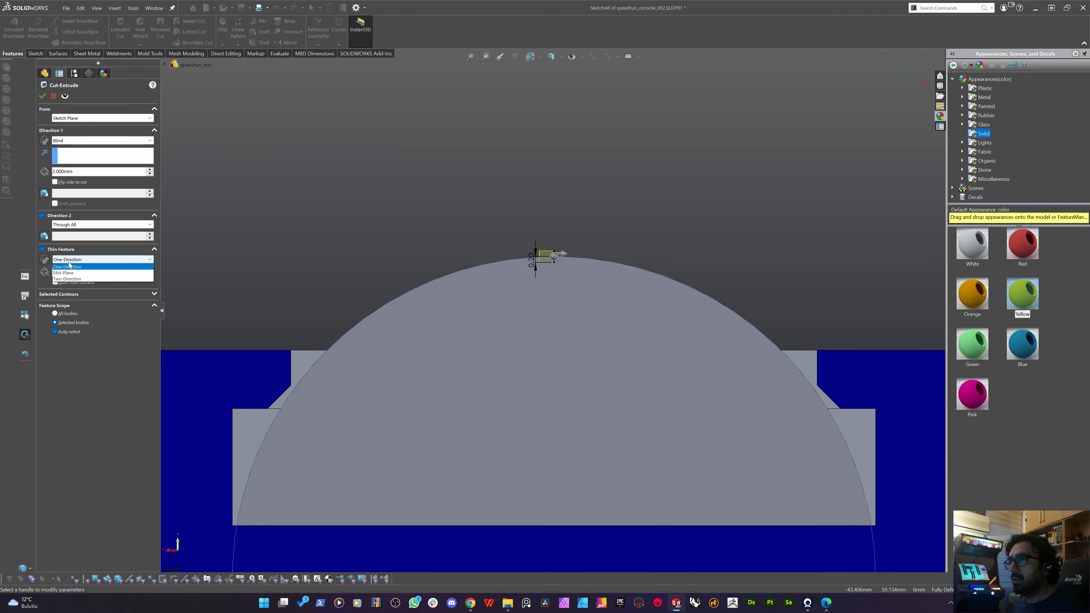
{"action": "left_click", "coordinate": [77, 274]}
Try thin-cut thicknesses of 0.2 mm, 0.4 mm and 0.25 mm for the groove at the wheel's crest.
{"action": "type", "text": "0.2"}
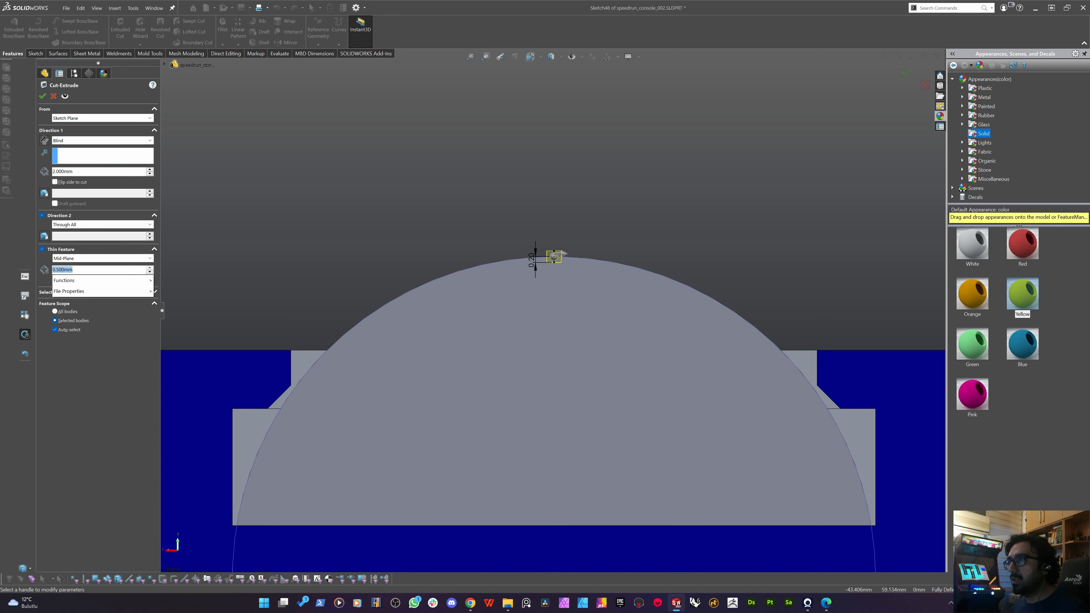
{"action": "key", "text": "Return"}
{"action": "type", "text": "0.4"}
{"action": "key", "text": "Return"}
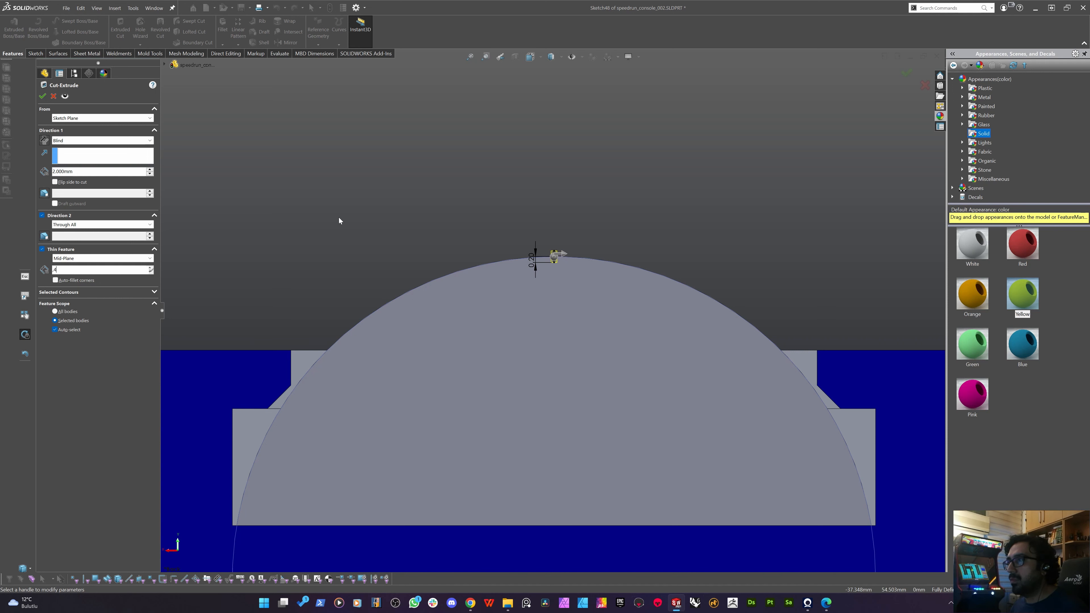
{"action": "type", "text": "0.25"}
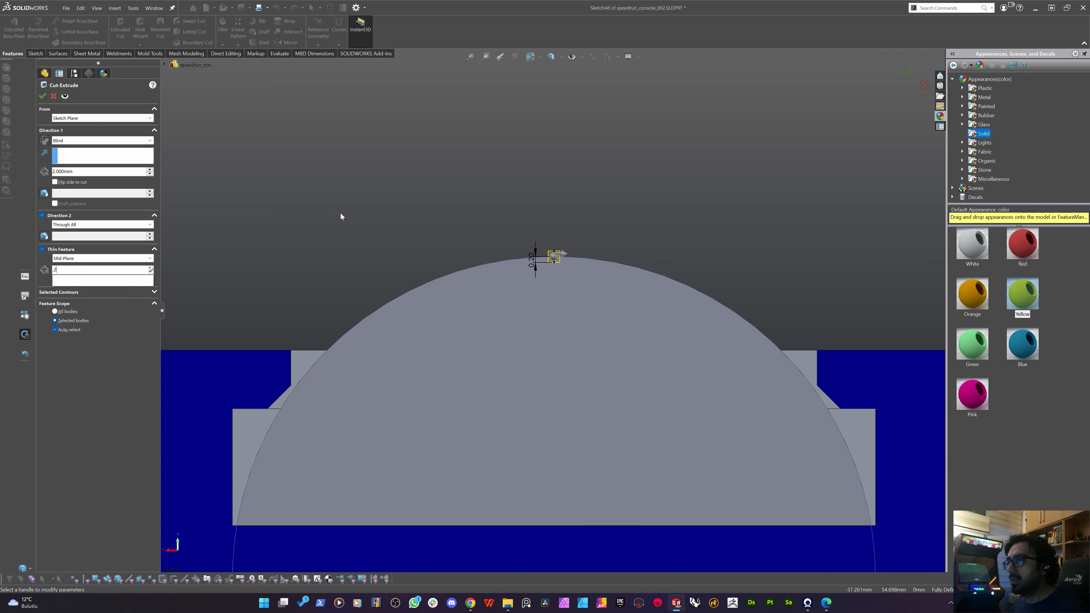
{"action": "key", "text": "Return"}
{"action": "scroll", "coordinate": [558, 266], "scroll_direction": "down", "scroll_amount": 5}
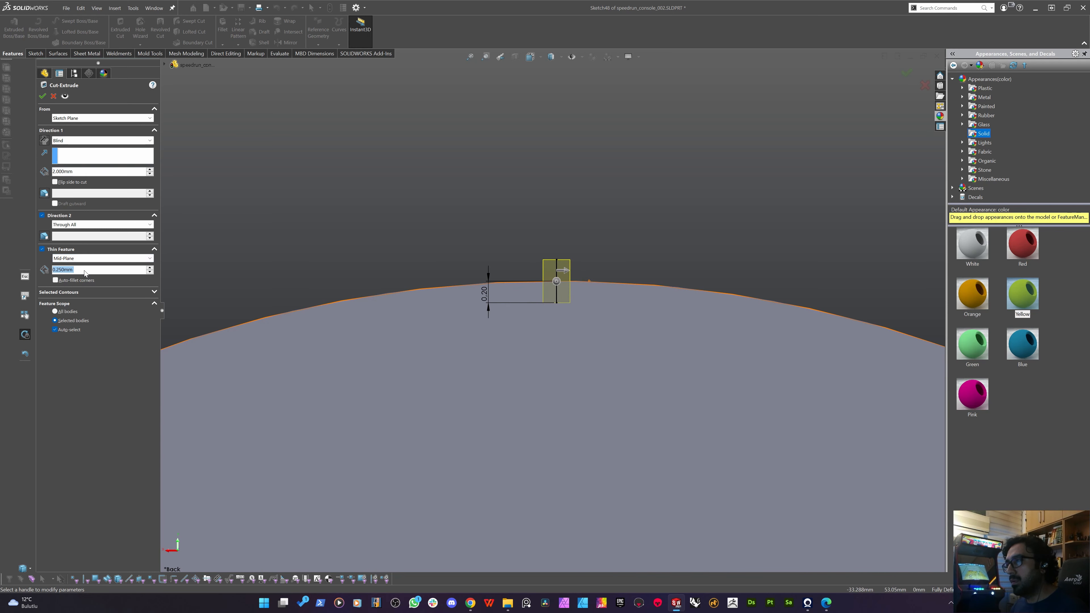
Set the thin cut's thickness to 0.4 mm and complete the groove across the wheel's rim.
{"action": "type", "text": "0.4"}
{"action": "key", "text": "Return"}
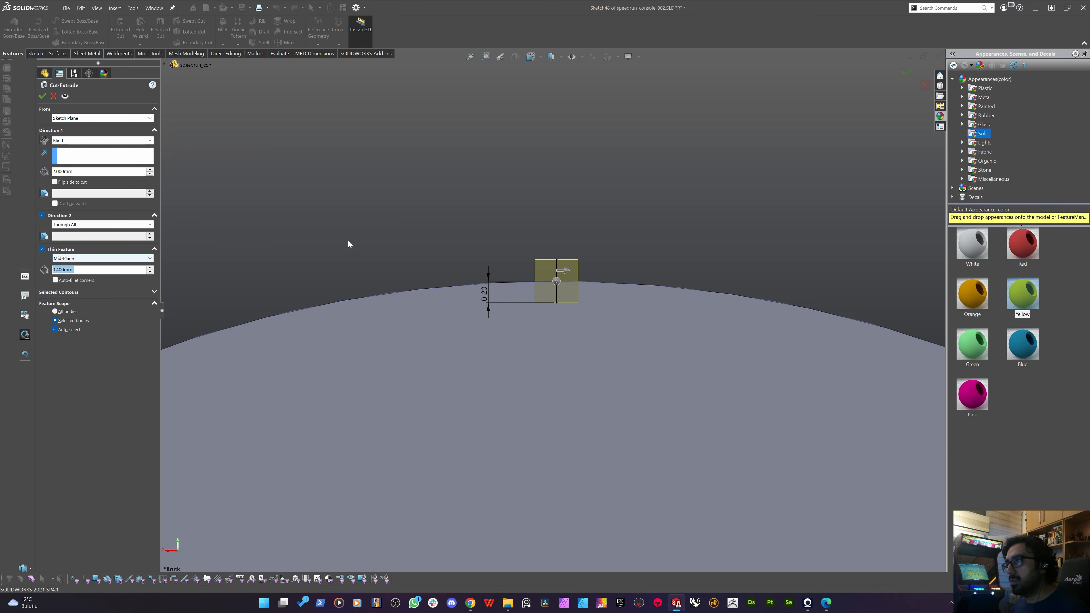
{"action": "key", "text": "Return"}
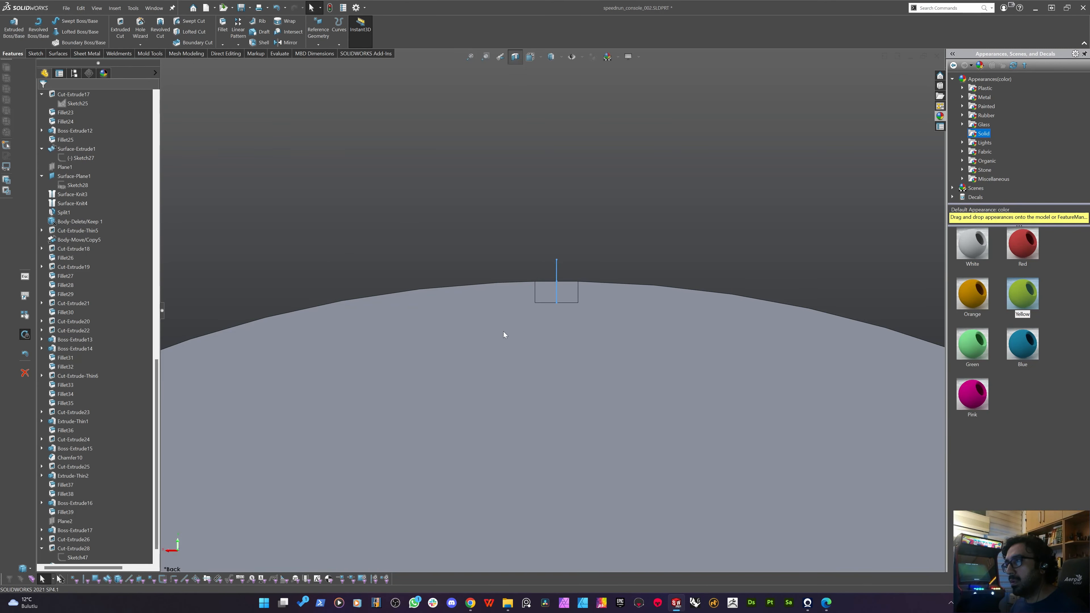
Edit the groove cut and set its Direction 1 blind depth to 5 mm so it spans the wheel's width.
{"action": "middle_click_drag", "start_coordinate": [517, 338], "coordinate": [501, 327]}
{"action": "right_click", "coordinate": [505, 210]}
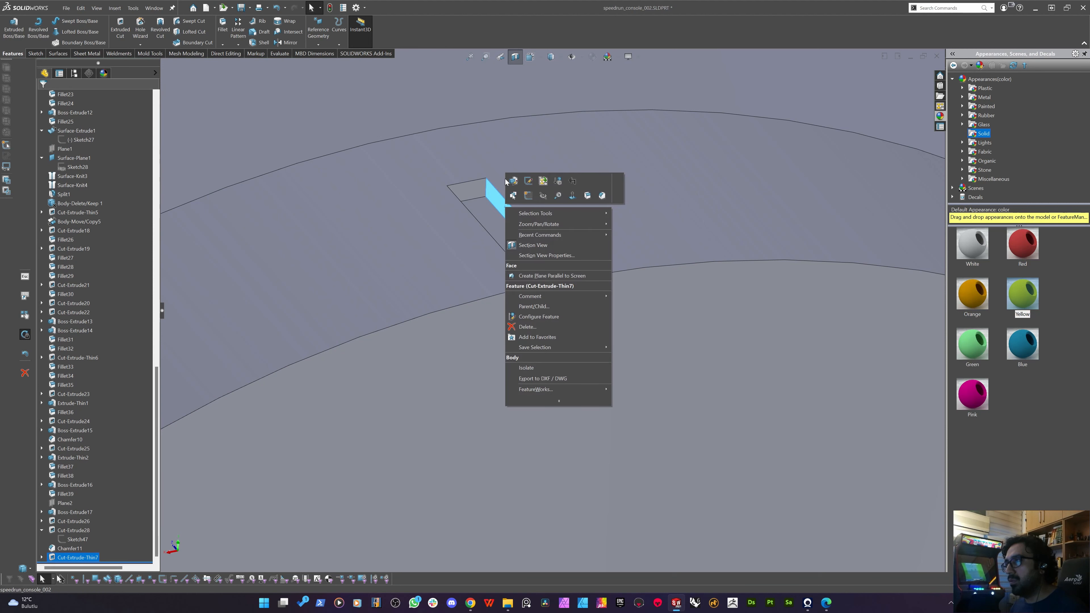
{"action": "left_click", "coordinate": [515, 181]}
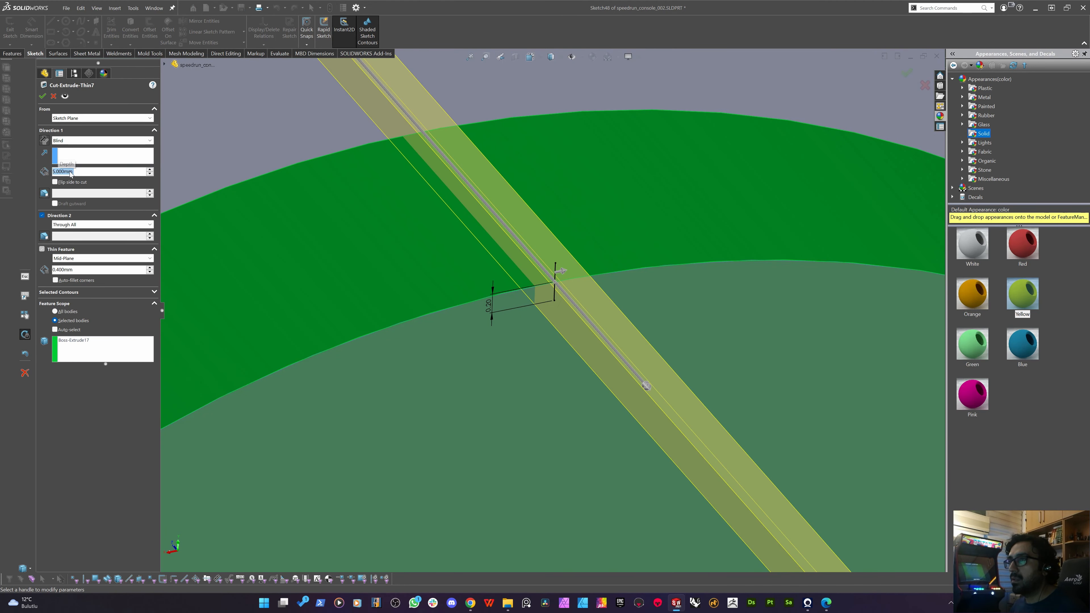
{"action": "key", "text": "Return"}
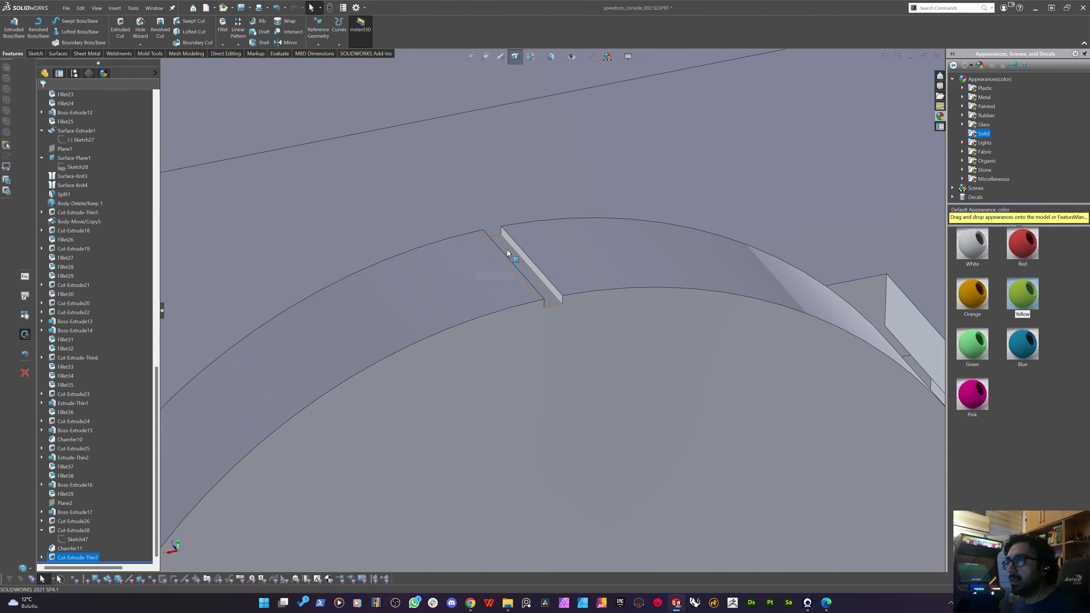
Set up a circular pattern of the groove cut about the wheel's circular edge, with 64 equally spaced instances over 360 degrees.
{"action": "right_click", "coordinate": [507, 252]}
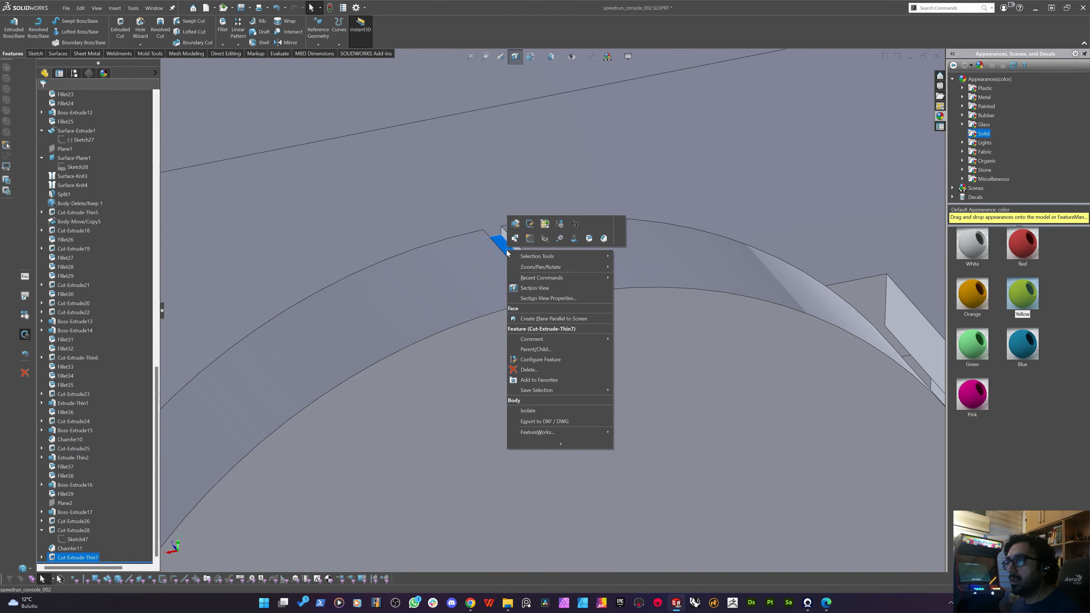
{"action": "left_click", "coordinate": [238, 45]}
{"action": "left_click", "coordinate": [254, 66]}
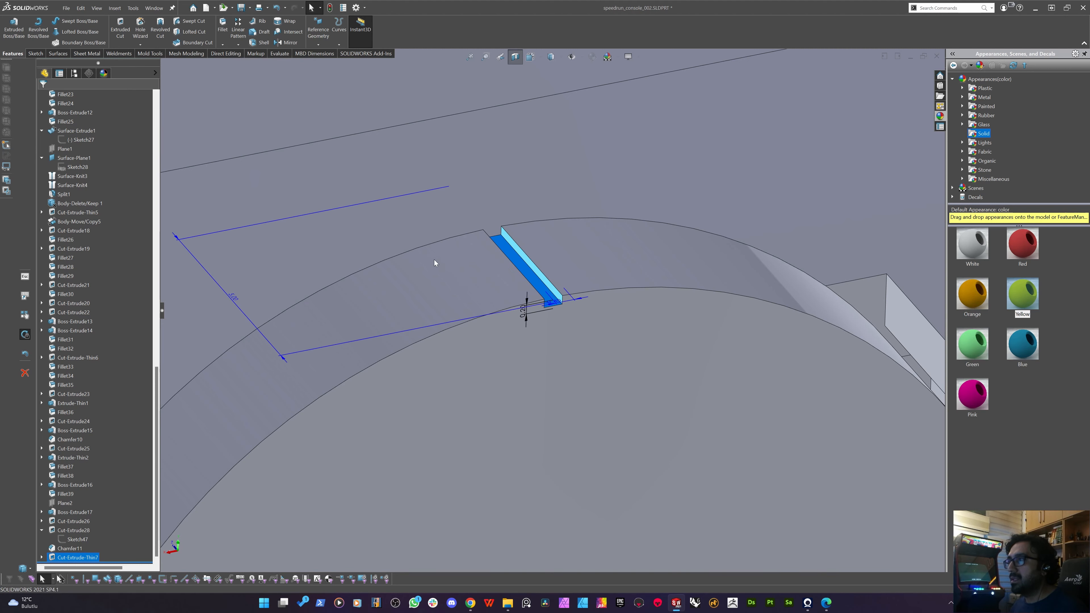
{"action": "scroll", "coordinate": [448, 285], "scroll_direction": "down", "scroll_amount": 4}
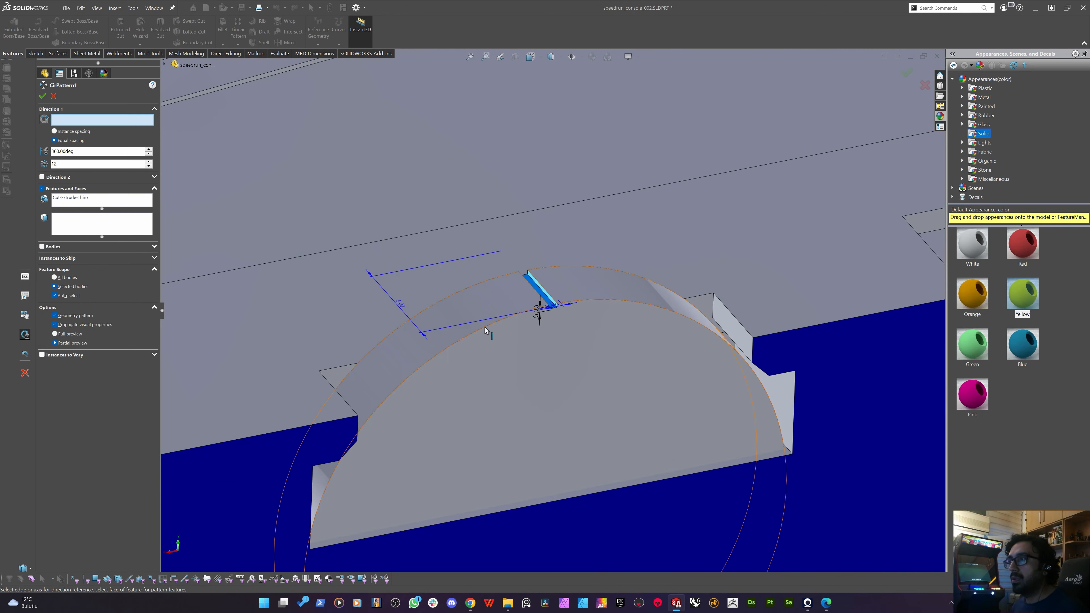
{"action": "left_click", "coordinate": [487, 326]}
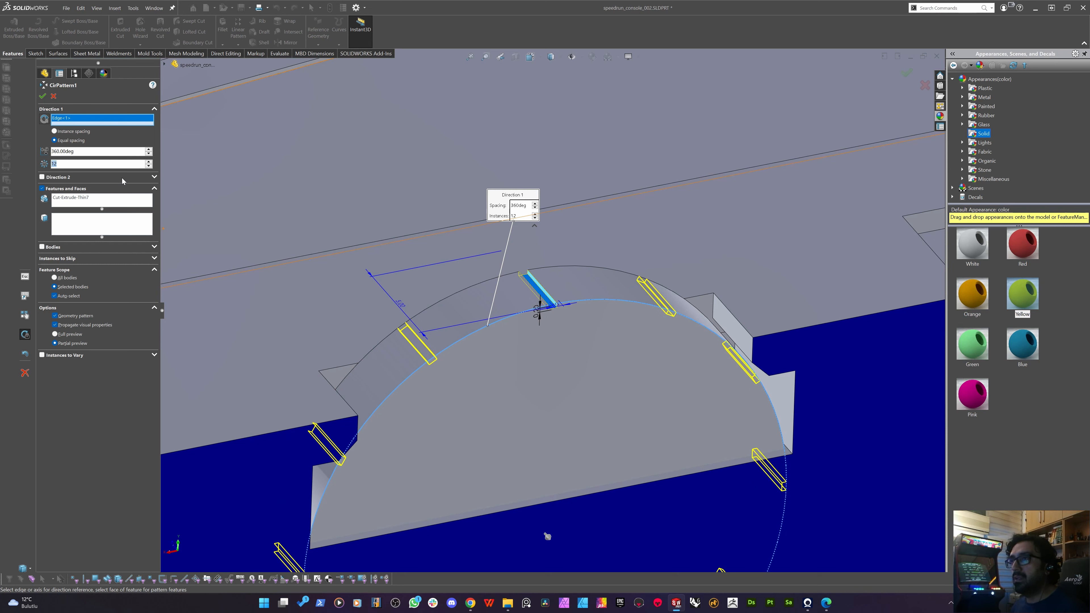
{"action": "key", "text": "Return"}
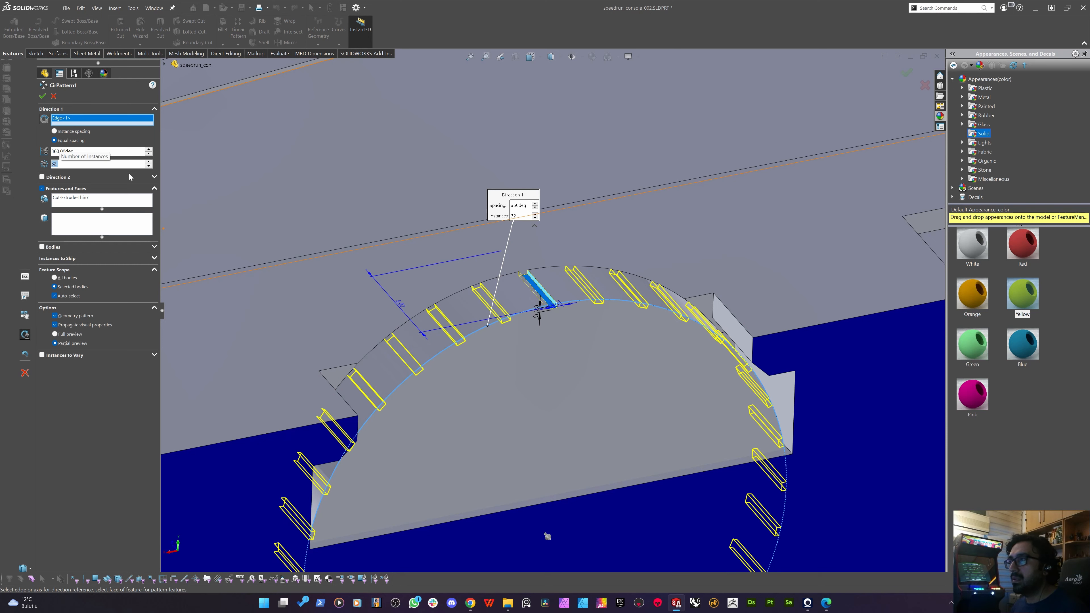
{"action": "key", "text": "Return"}
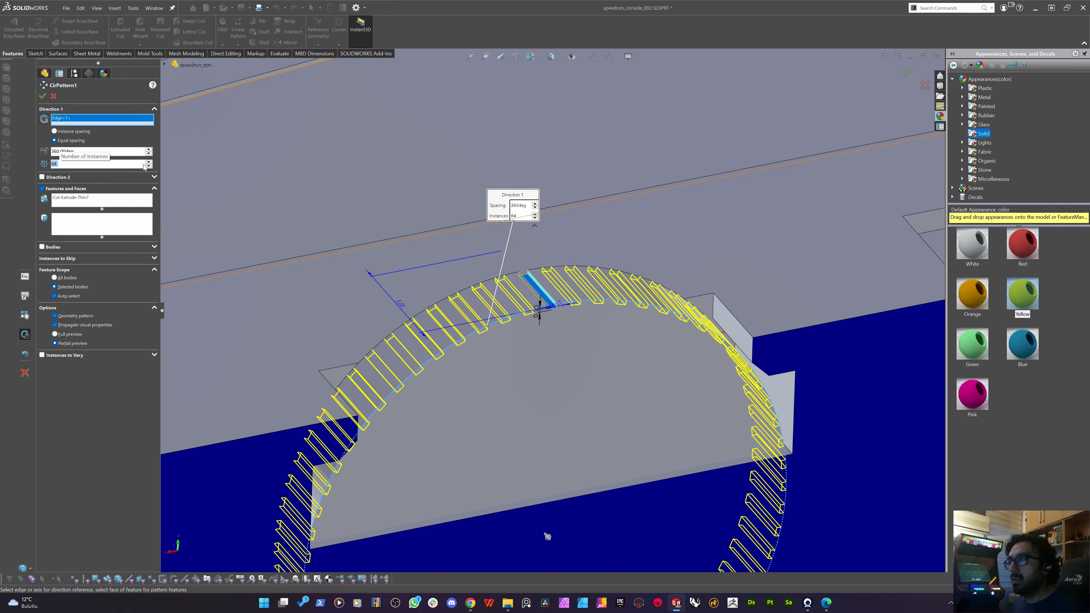
Turn off automatic body selection, limit the pattern's feature scope to the scroll wheel body and complete it.
{"action": "scroll", "coordinate": [387, 236], "scroll_direction": "up", "scroll_amount": 3}
{"action": "mouse_move", "coordinate": [388, 308]}
{"action": "middle_mouse_down"}
{"action": "mouse_move", "coordinate": [334, 309]}
{"action": "mouse_move", "coordinate": [380, 313]}
{"action": "middle_mouse_up"}
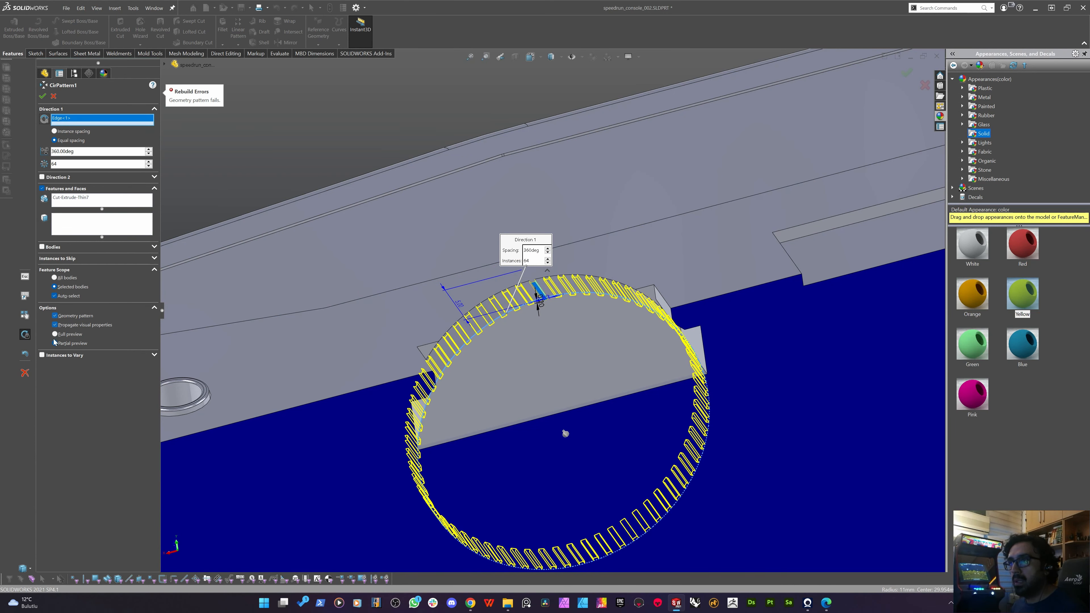
{"action": "left_click", "coordinate": [54, 296]}
{"action": "left_click", "coordinate": [492, 320]}
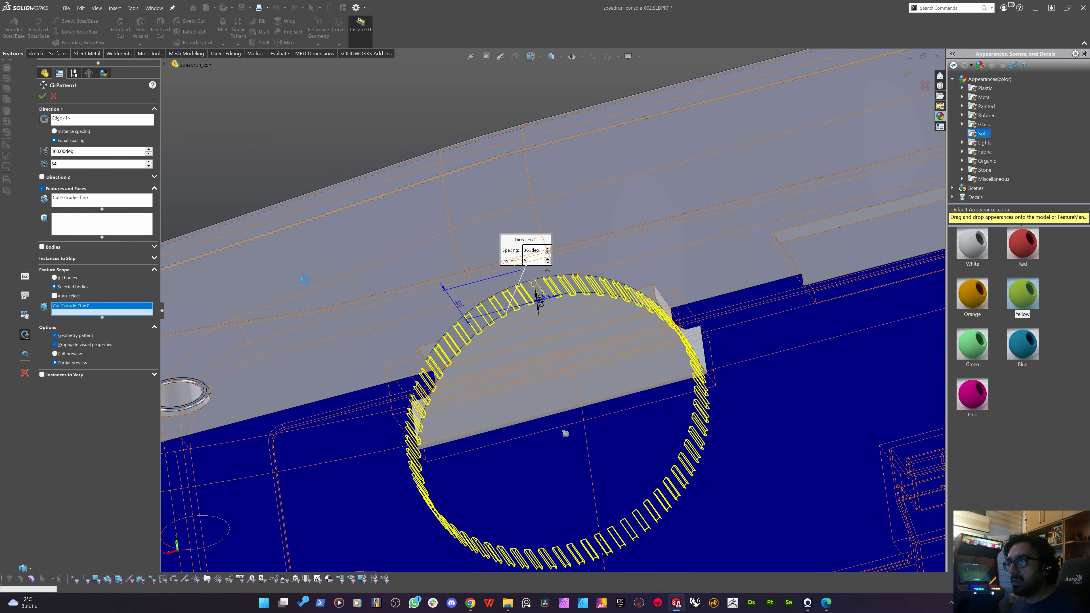
{"action": "key", "text": "Return"}
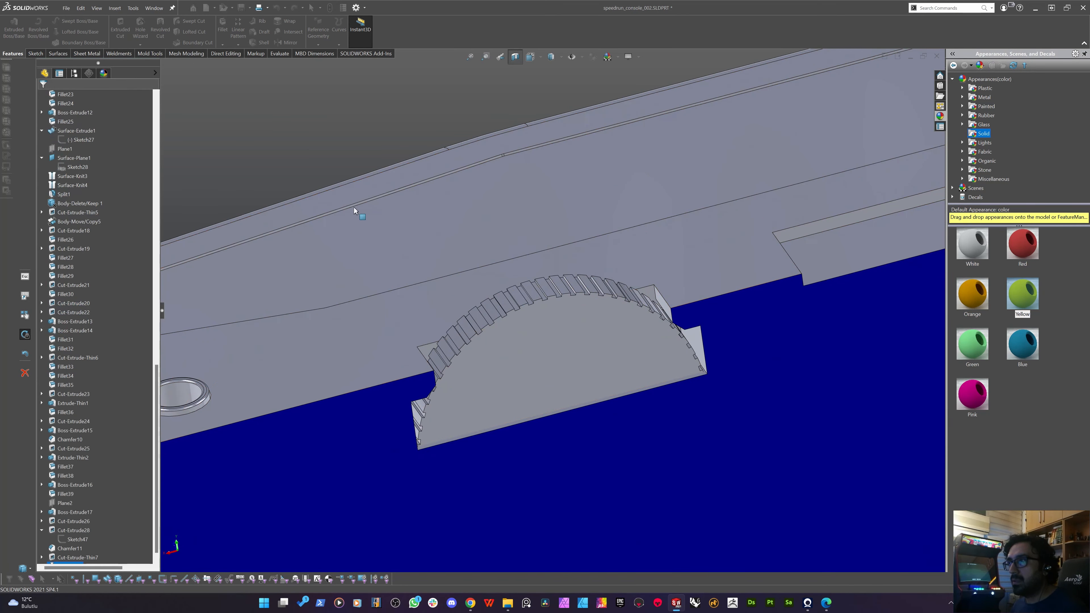
Turn off the section view and examine the grooved scroll wheel in its slot from several angles.
{"action": "middle_click_drag", "start_coordinate": [521, 306], "coordinate": [728, 341]}
{"action": "left_click", "coordinate": [728, 340]}
{"action": "scroll", "coordinate": [517, 331], "scroll_direction": "up", "scroll_amount": 4}
{"action": "middle_click_drag", "start_coordinate": [517, 332], "coordinate": [388, 273]}
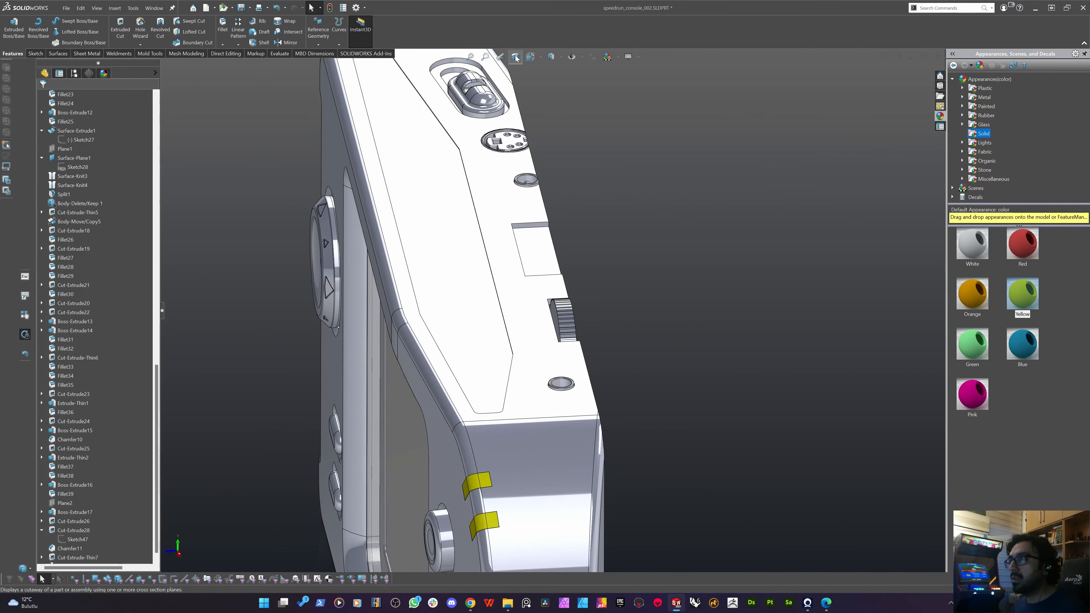
{"action": "middle_click_drag", "start_coordinate": [456, 320], "coordinate": [523, 256]}
{"action": "scroll", "coordinate": [523, 256], "scroll_direction": "down", "scroll_amount": 8}
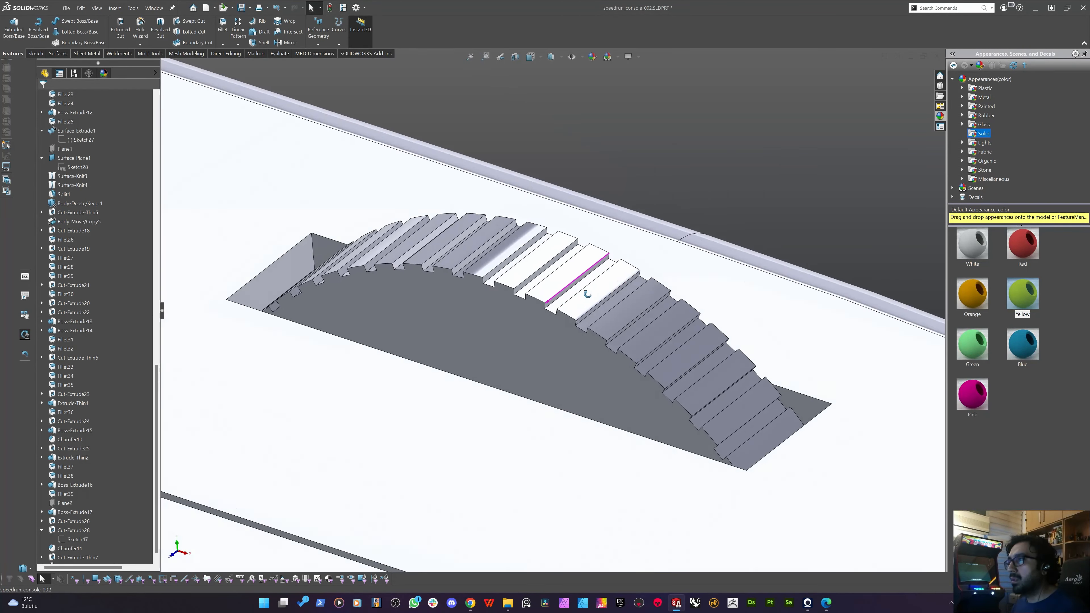
{"action": "scroll", "coordinate": [102, 464], "scroll_direction": "down", "scroll_amount": 1}
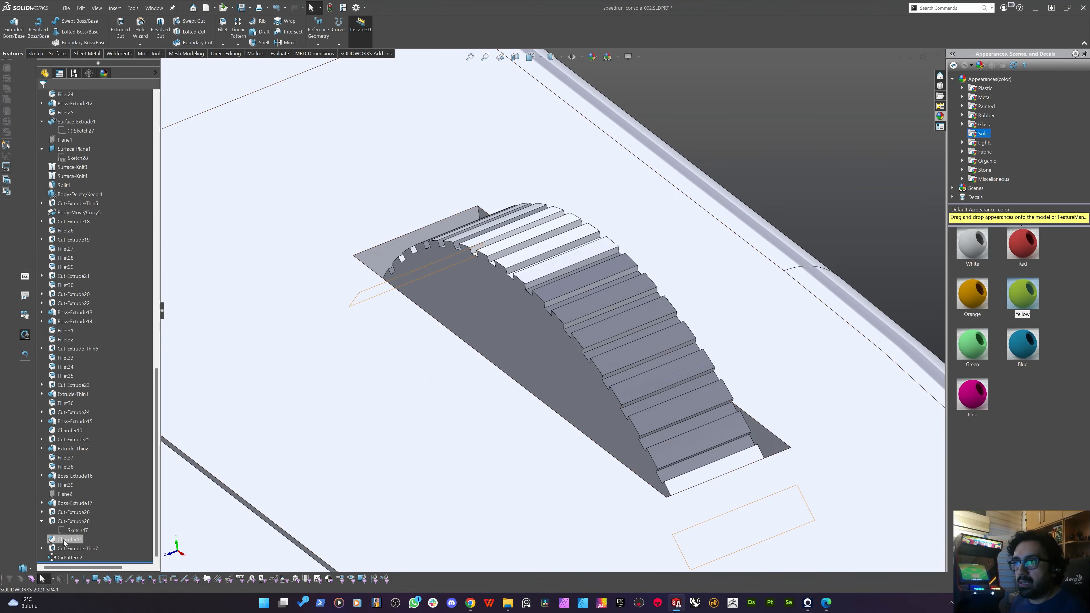
Roll the model back to just before Cut-Extrude-Thin7, keeping Sketch48 active, and check what Chamfer11 and Sketch48 affect on the wheel.
{"action": "left_click", "coordinate": [67, 549]}
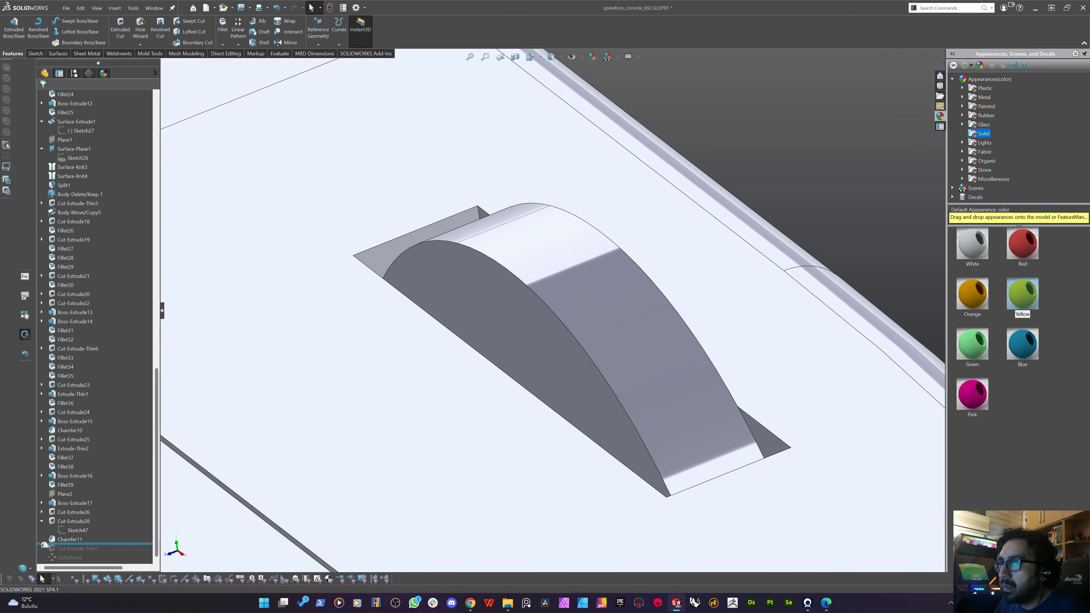
{"action": "left_click_drag", "start_coordinate": [43, 546], "coordinate": [47, 553]}
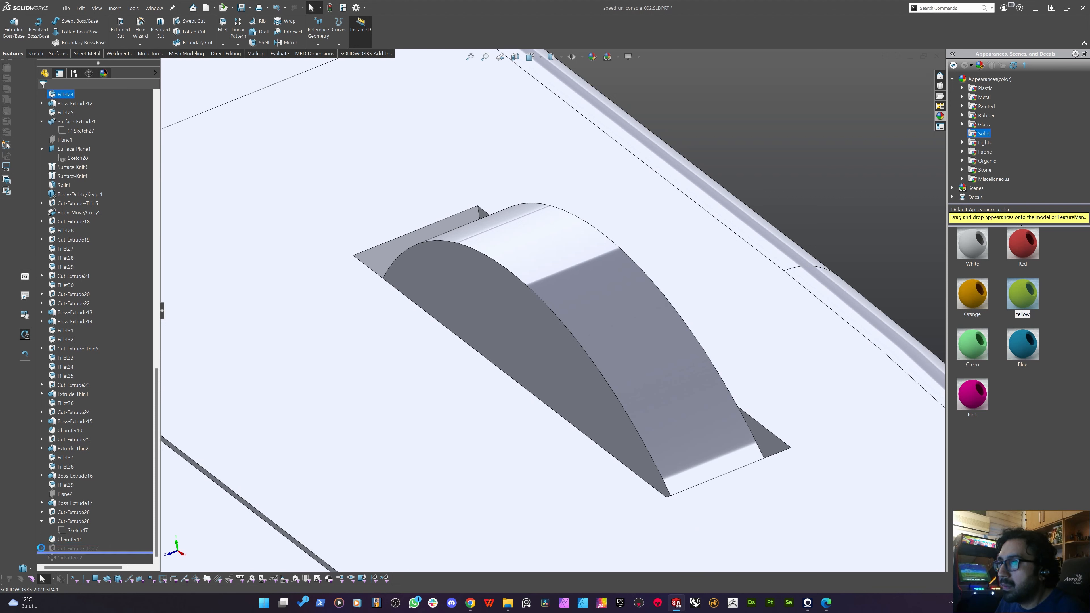
{"action": "left_click", "coordinate": [42, 549]}
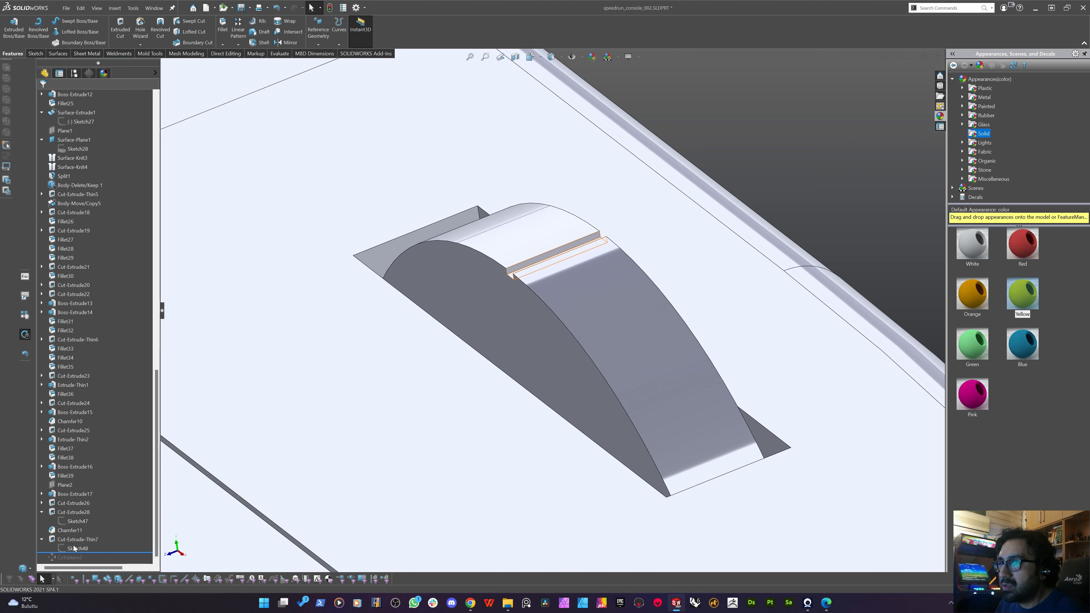
{"action": "left_click_drag", "start_coordinate": [65, 552], "coordinate": [66, 553]}
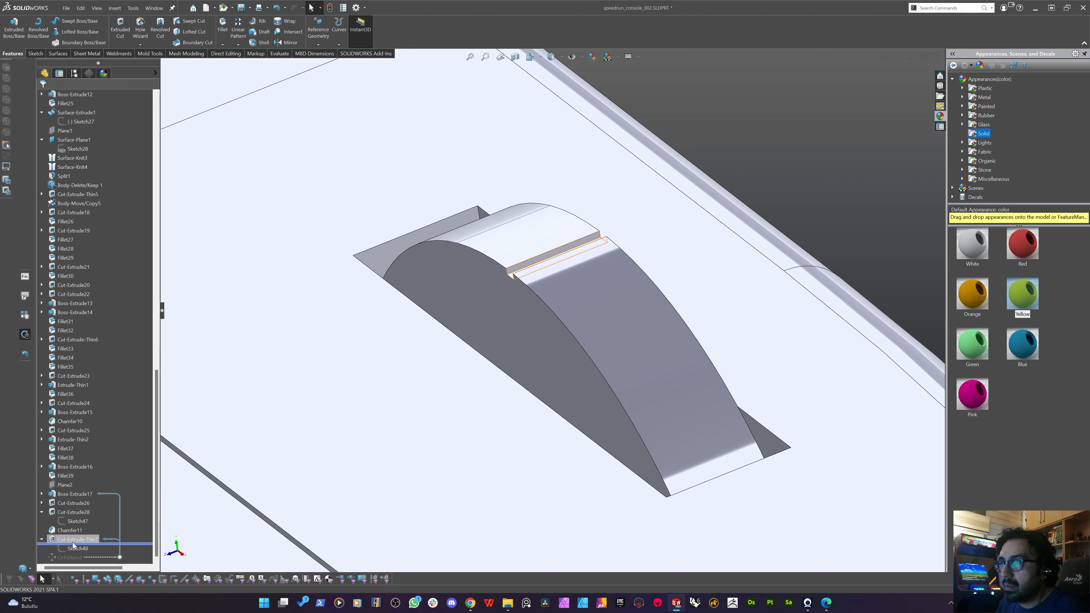
{"action": "left_click", "coordinate": [565, 320]}
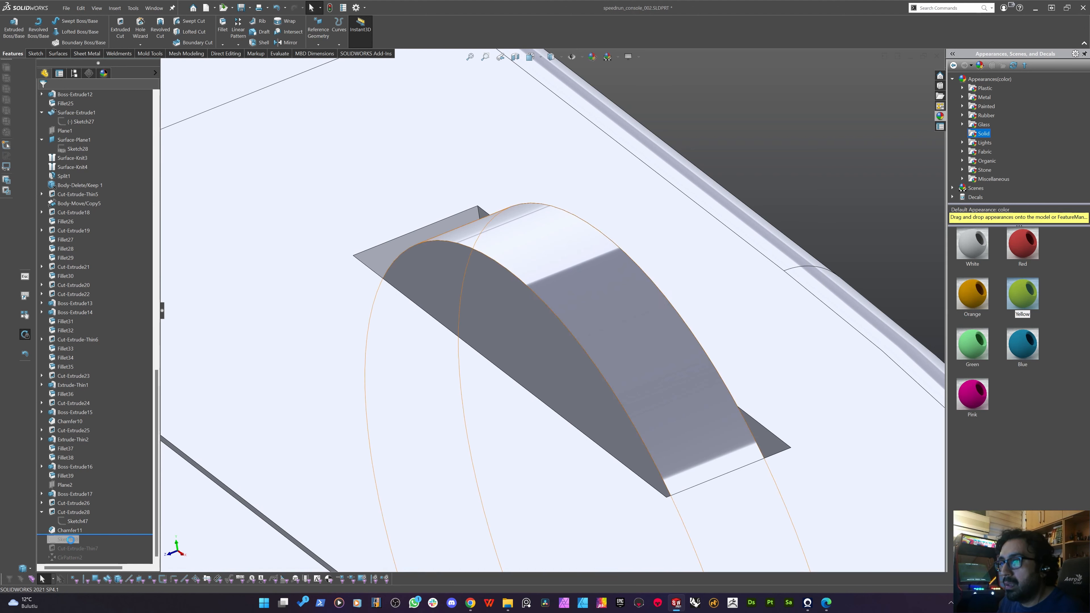
{"action": "left_click_drag", "start_coordinate": [93, 536], "coordinate": [91, 540]}
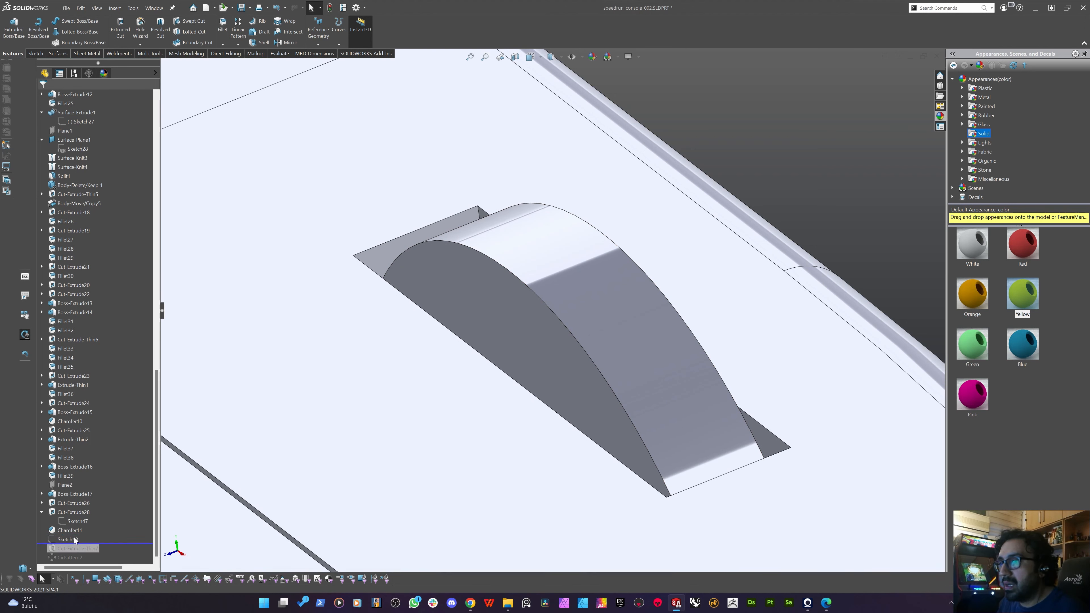
{"action": "mouse_move", "coordinate": [606, 284]}
{"action": "middle_mouse_down"}
{"action": "mouse_move", "coordinate": [544, 271]}
{"action": "mouse_move", "coordinate": [429, 347]}
{"action": "mouse_move", "coordinate": [241, 433]}
{"action": "middle_mouse_up"}
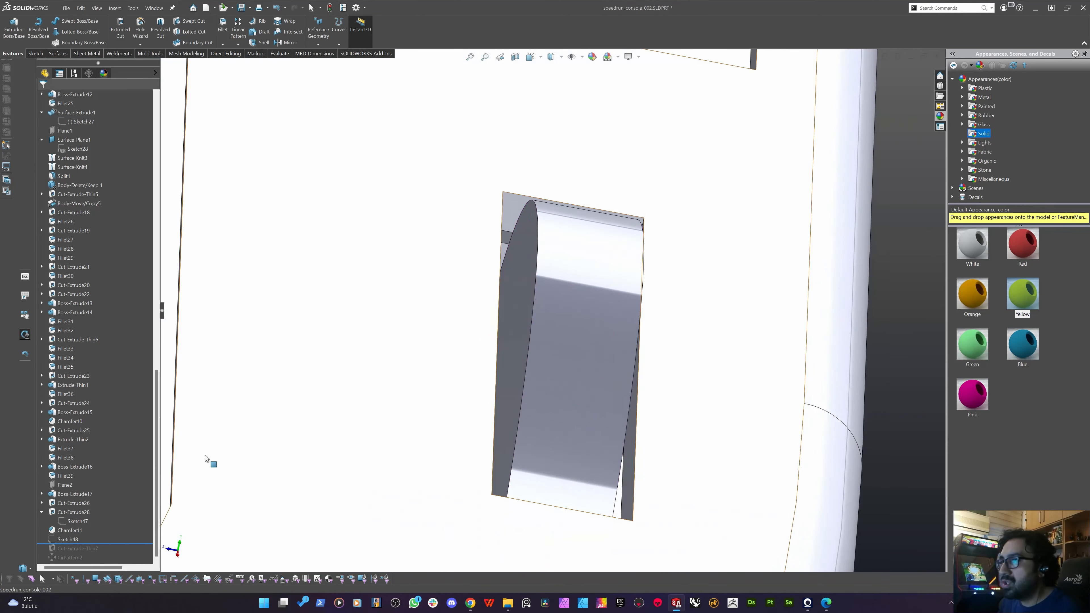
{"action": "left_click", "coordinate": [71, 531]}
{"action": "mouse_move", "coordinate": [529, 332]}
{"action": "middle_mouse_down"}
{"action": "mouse_move", "coordinate": [437, 288]}
{"action": "mouse_move", "coordinate": [429, 324]}
{"action": "middle_mouse_up"}
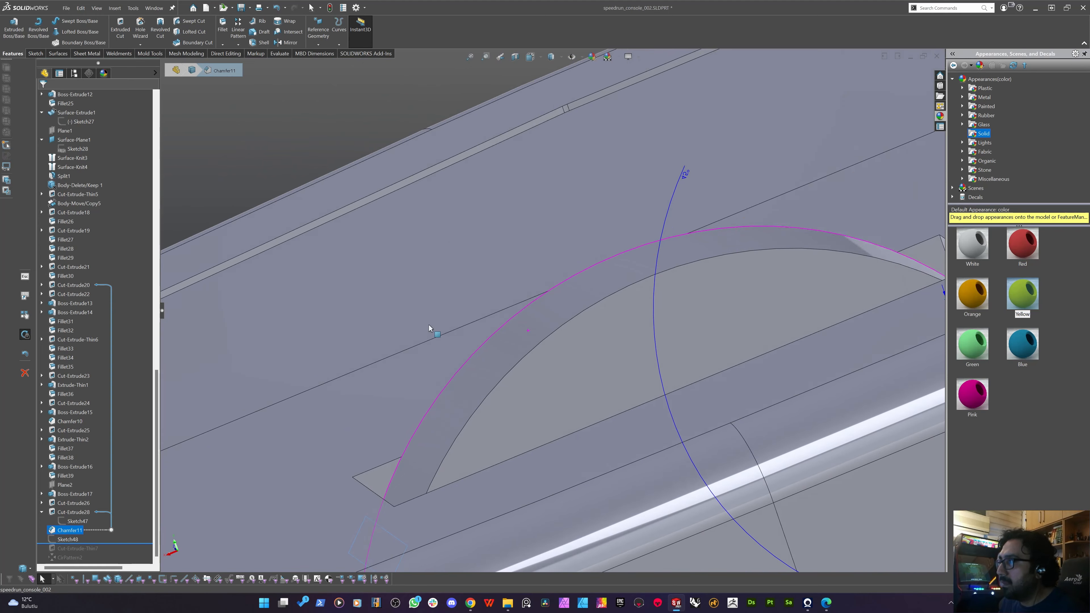
{"action": "scroll", "coordinate": [86, 521], "scroll_direction": "up", "scroll_amount": 4}
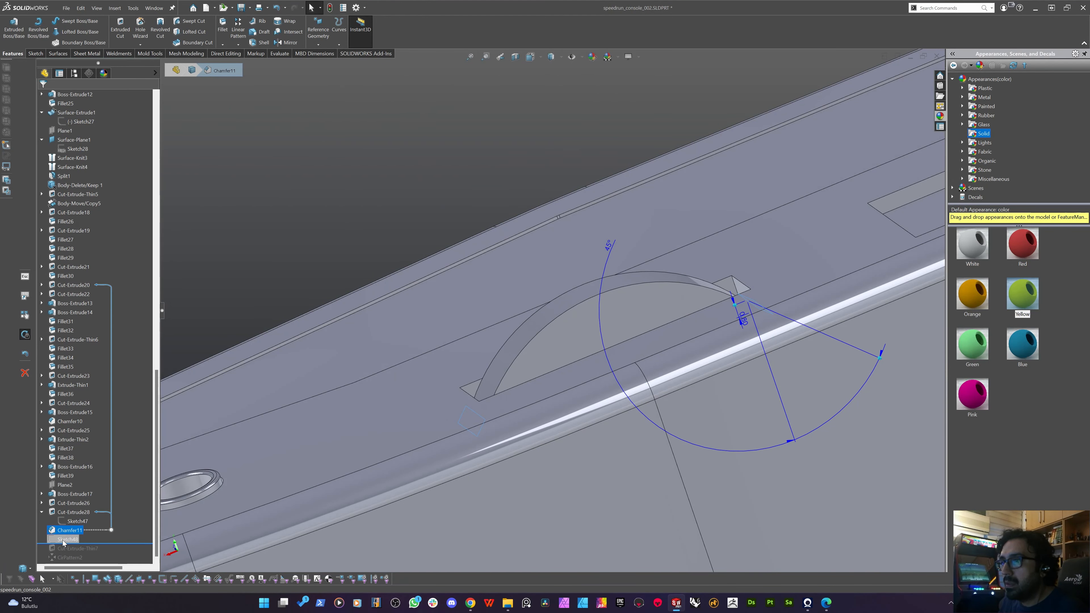
{"action": "left_click", "coordinate": [66, 539]}
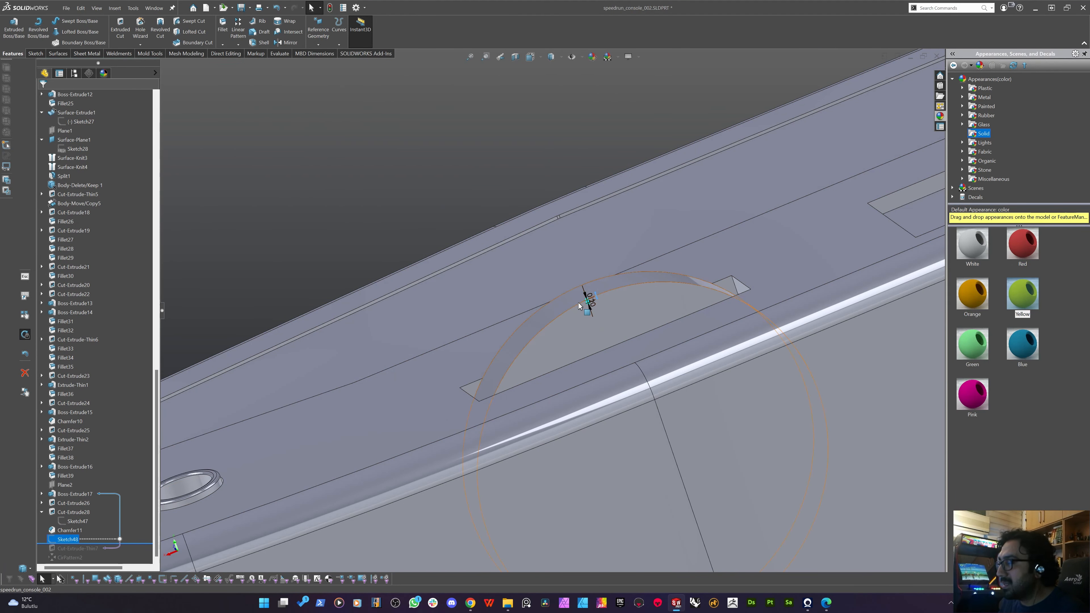
{"action": "left_click", "coordinate": [410, 174]}
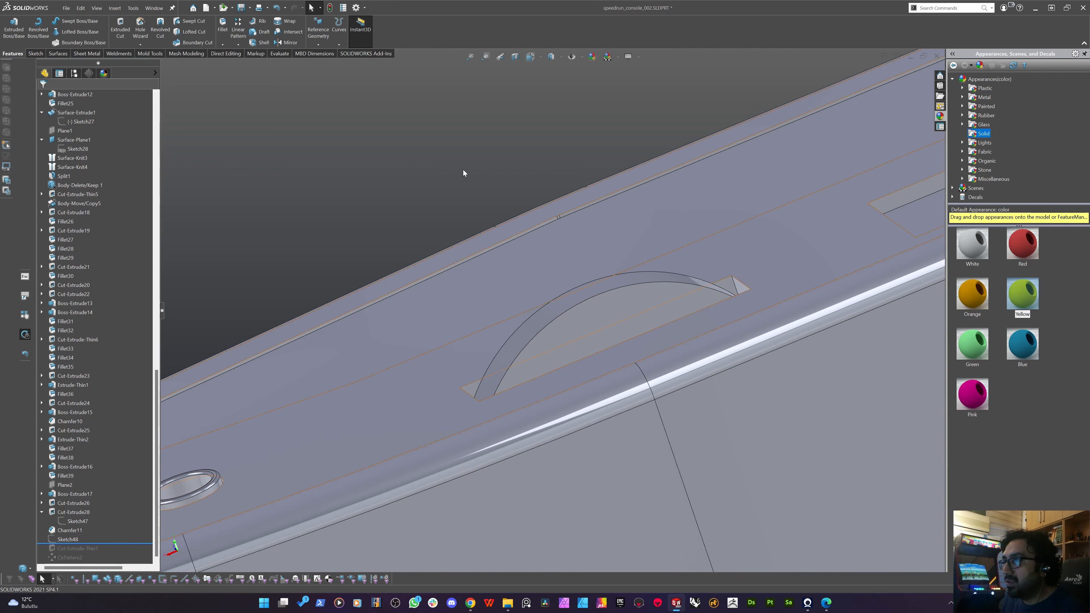
Chamfer both circular rim edges of the scroll wheel with a 0.4 mm distance at 45 degrees.
{"action": "left_click", "coordinate": [222, 45]}
{"action": "left_click", "coordinate": [240, 63]}
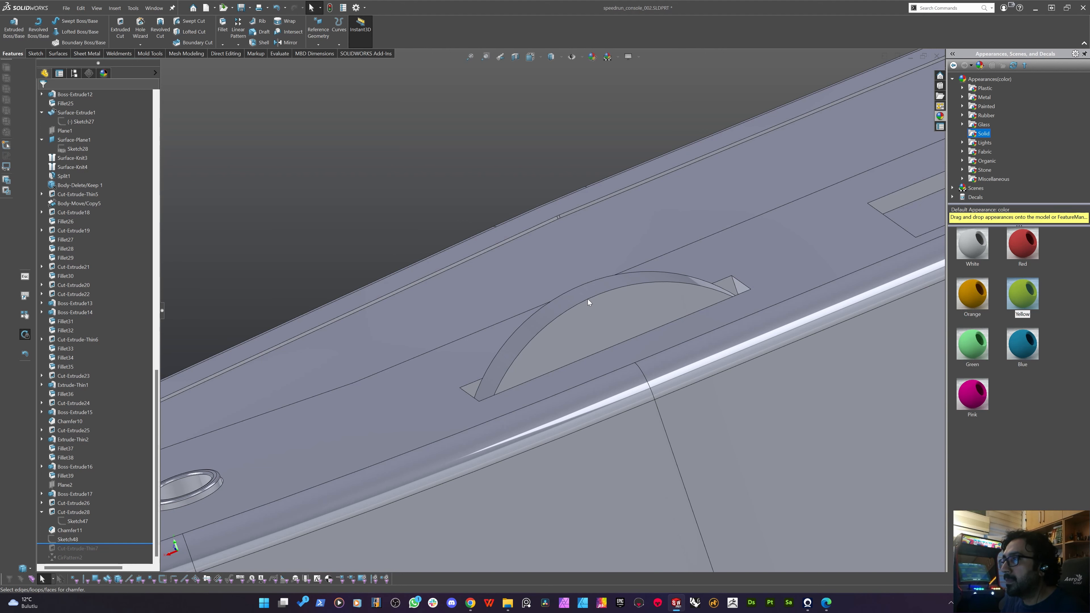
{"action": "scroll", "coordinate": [585, 301], "scroll_direction": "up", "scroll_amount": 2}
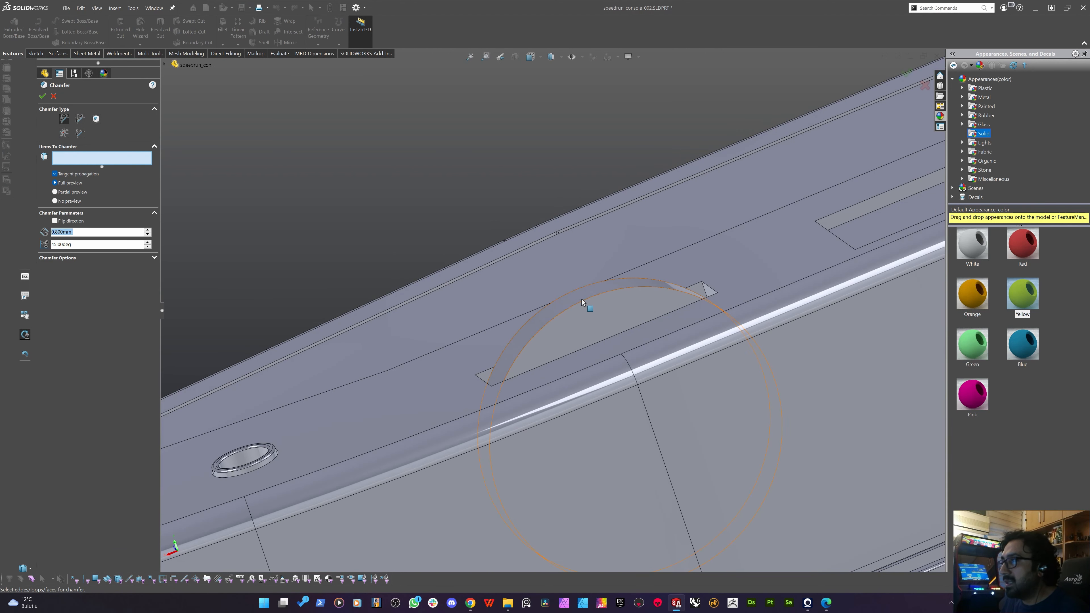
{"action": "left_click", "coordinate": [584, 303]}
{"action": "left_click", "coordinate": [572, 291]}
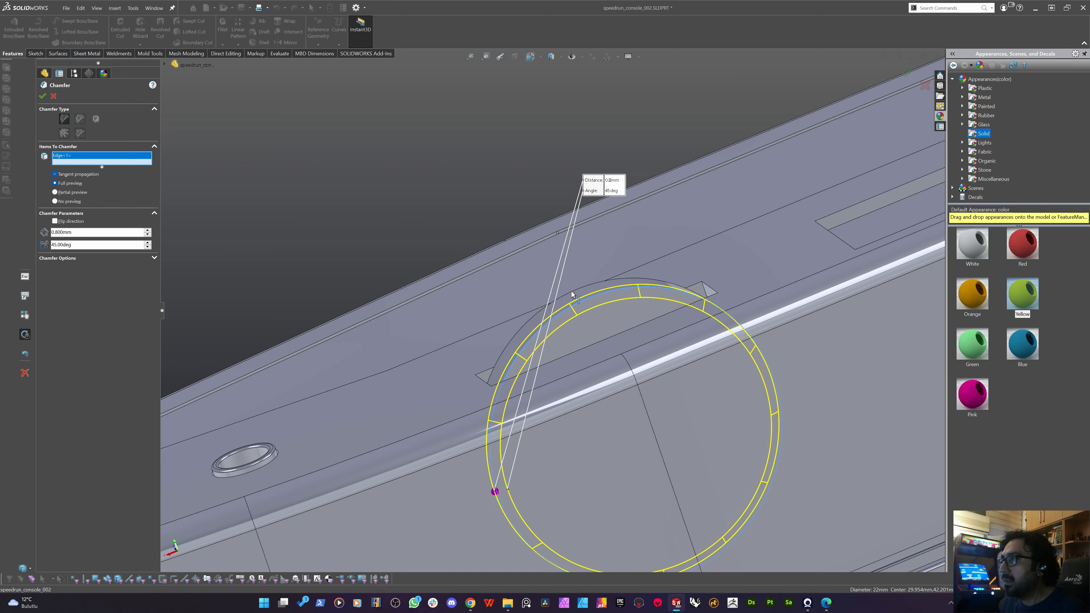
{"action": "middle_click_drag", "start_coordinate": [519, 333], "coordinate": [599, 358]}
{"action": "scroll", "coordinate": [495, 332], "scroll_direction": "up", "scroll_amount": 5}
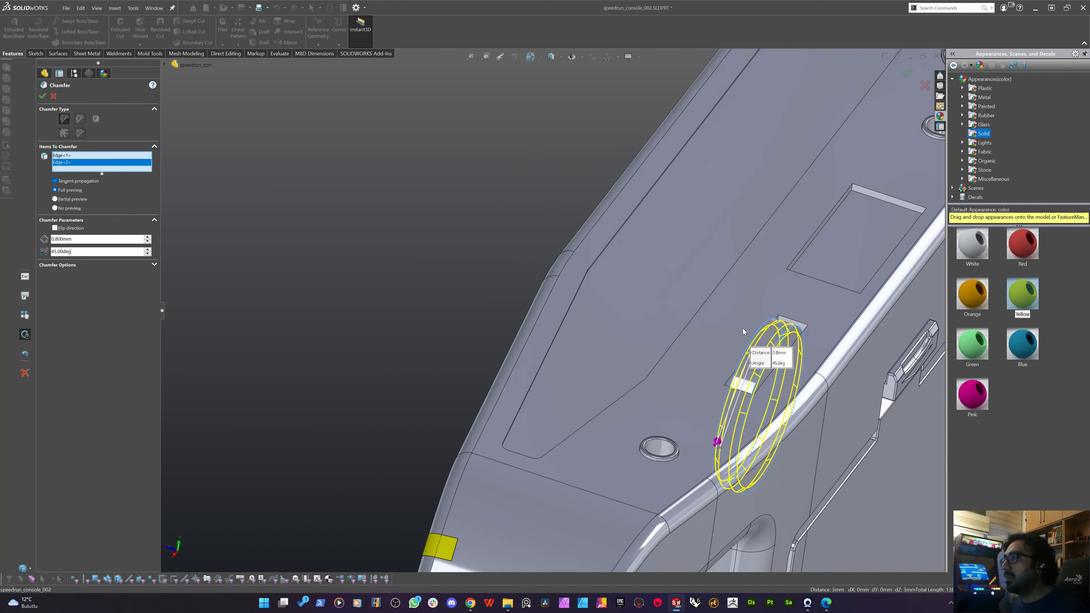
{"action": "scroll", "coordinate": [743, 329], "scroll_direction": "down", "scroll_amount": 4}
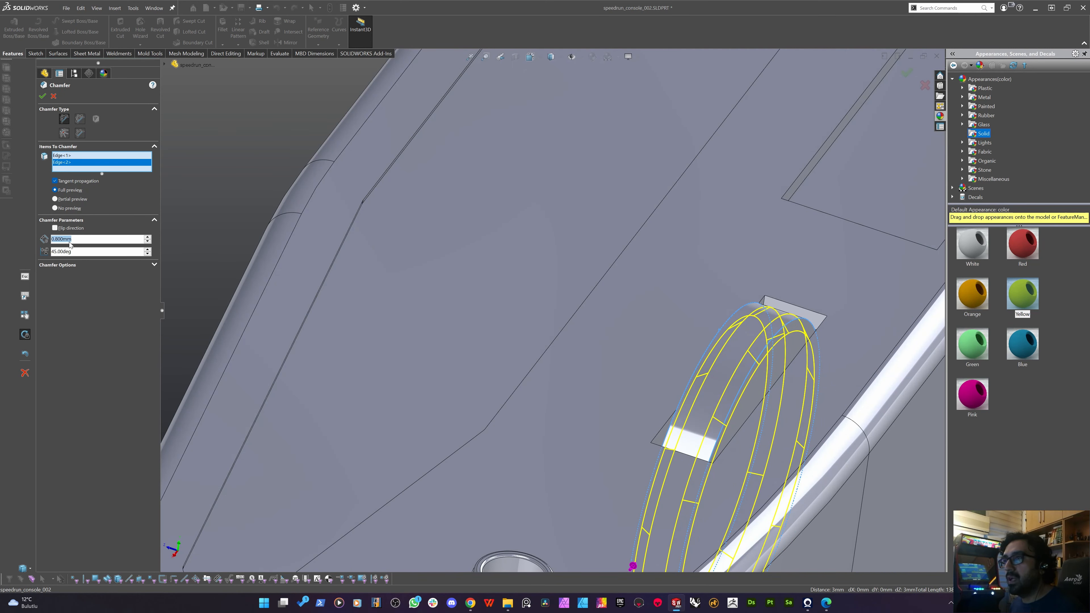
{"action": "type", "text": "0.4"}
{"action": "key", "text": "Return"}
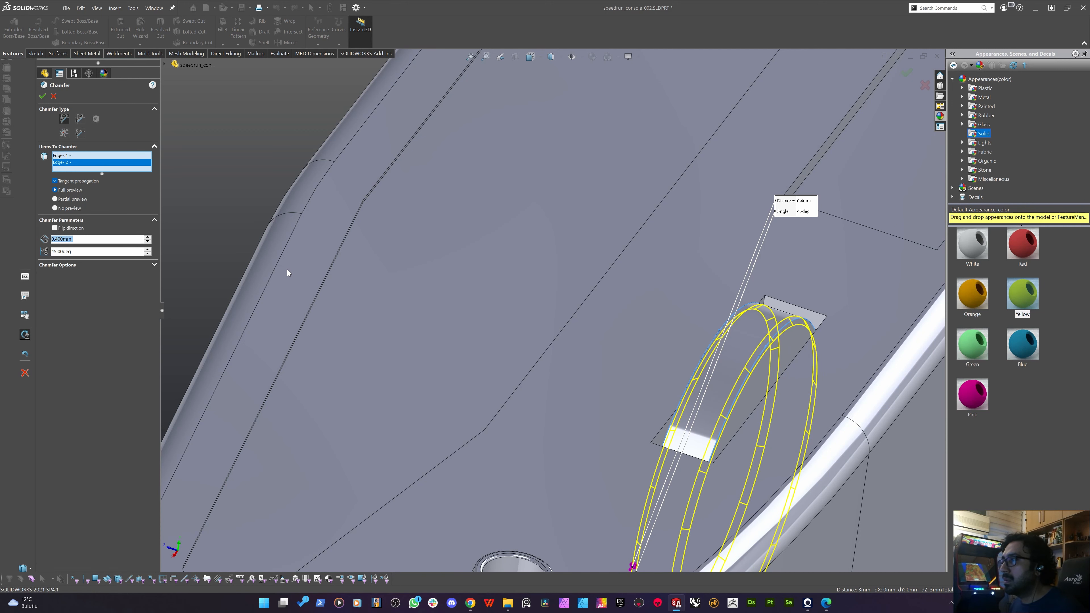
{"action": "key", "text": "Return"}
{"action": "scroll", "coordinate": [111, 497], "scroll_direction": "down", "scroll_amount": 3}
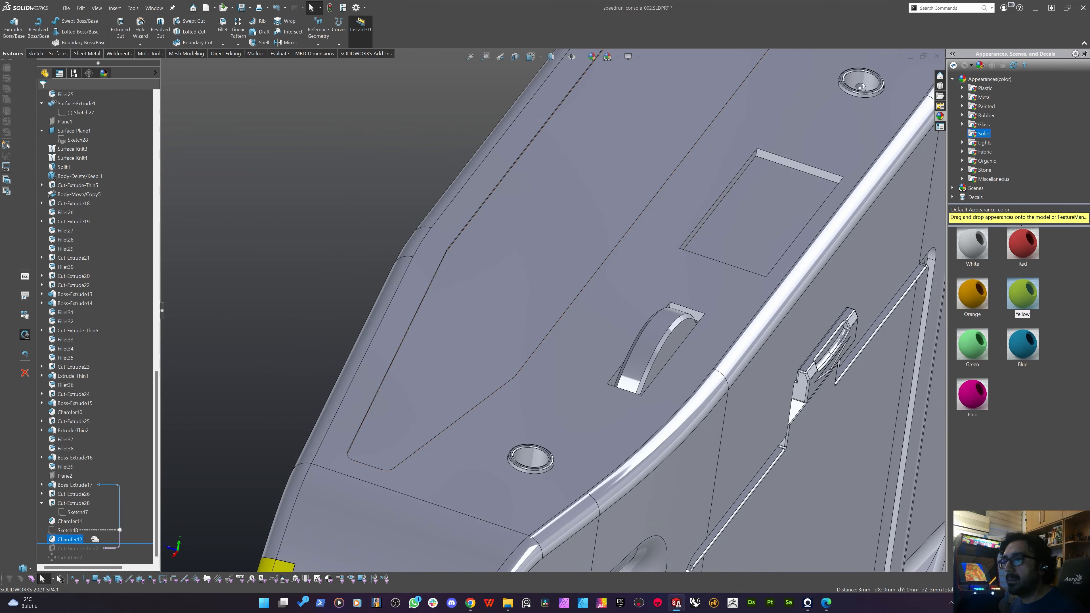
Roll the model forward to restore the groove cut and view it across the chamfered wheel.
{"action": "left_click_drag", "start_coordinate": [104, 551], "coordinate": [96, 561]}
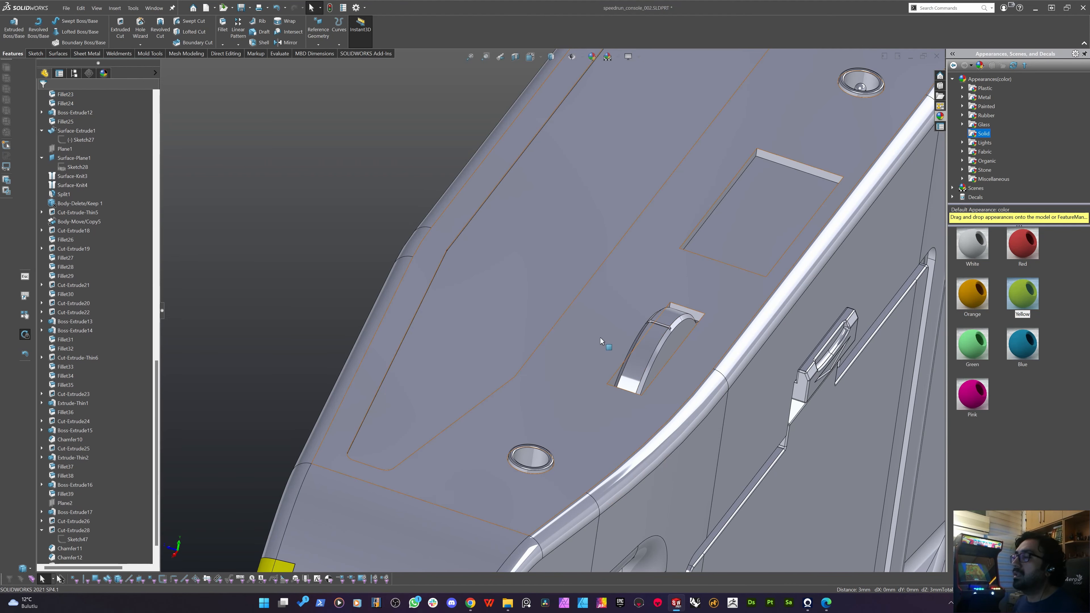
{"action": "middle_click_drag", "start_coordinate": [600, 338], "coordinate": [593, 316]}
{"action": "scroll", "coordinate": [640, 328], "scroll_direction": "down", "scroll_amount": 4}
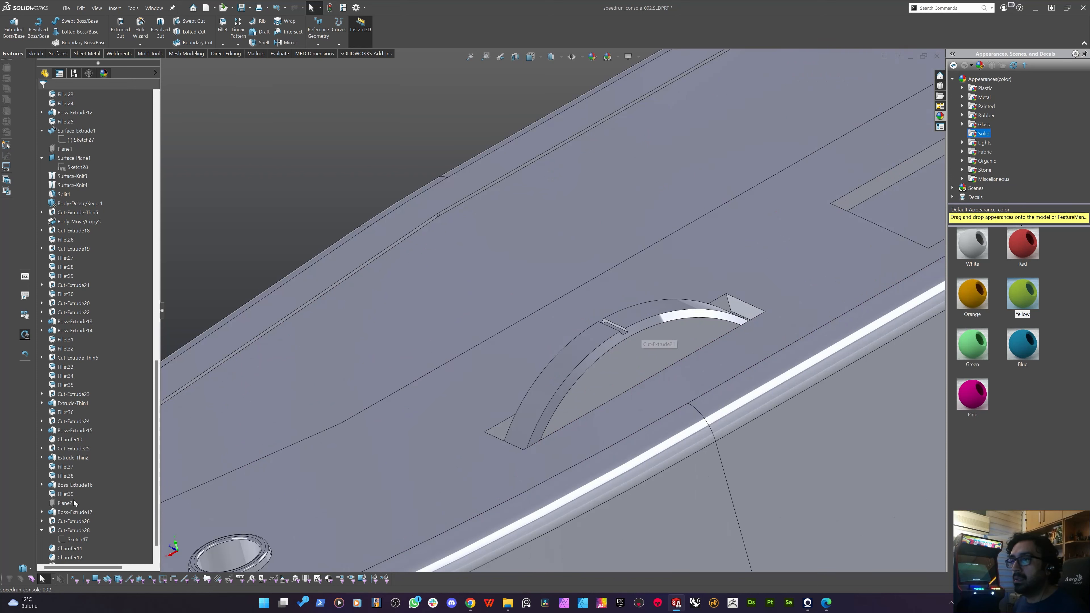
Edit the notch cut's circular pattern and set the thumb wheel's circular edge as its pattern axis.
{"action": "scroll", "coordinate": [75, 550], "scroll_direction": "down", "scroll_amount": 3}
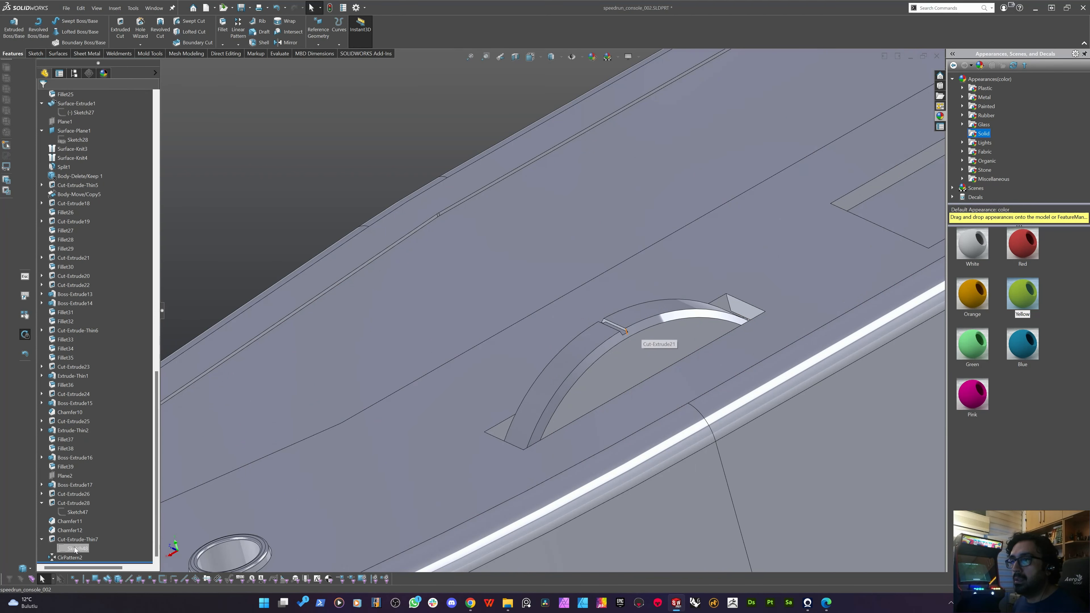
{"action": "right_click", "coordinate": [64, 557]}
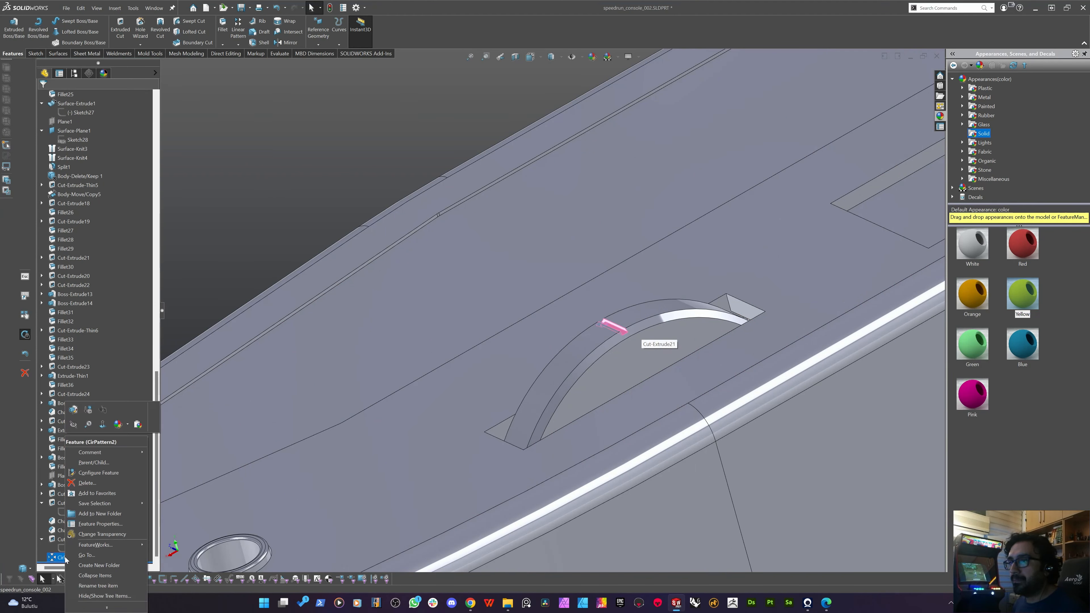
{"action": "left_click", "coordinate": [74, 411]}
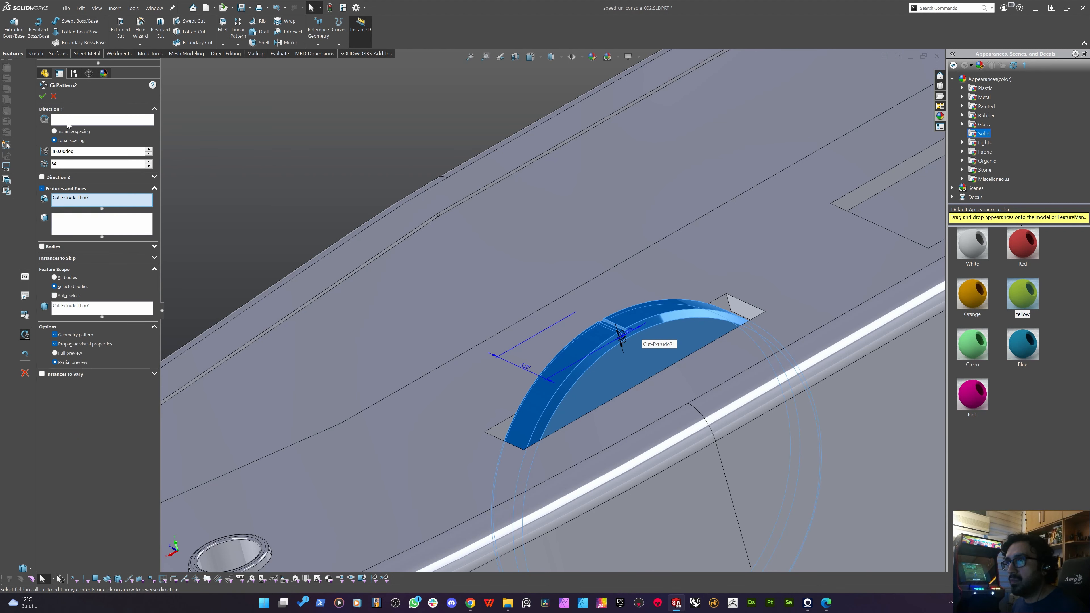
{"action": "left_click", "coordinate": [67, 123]}
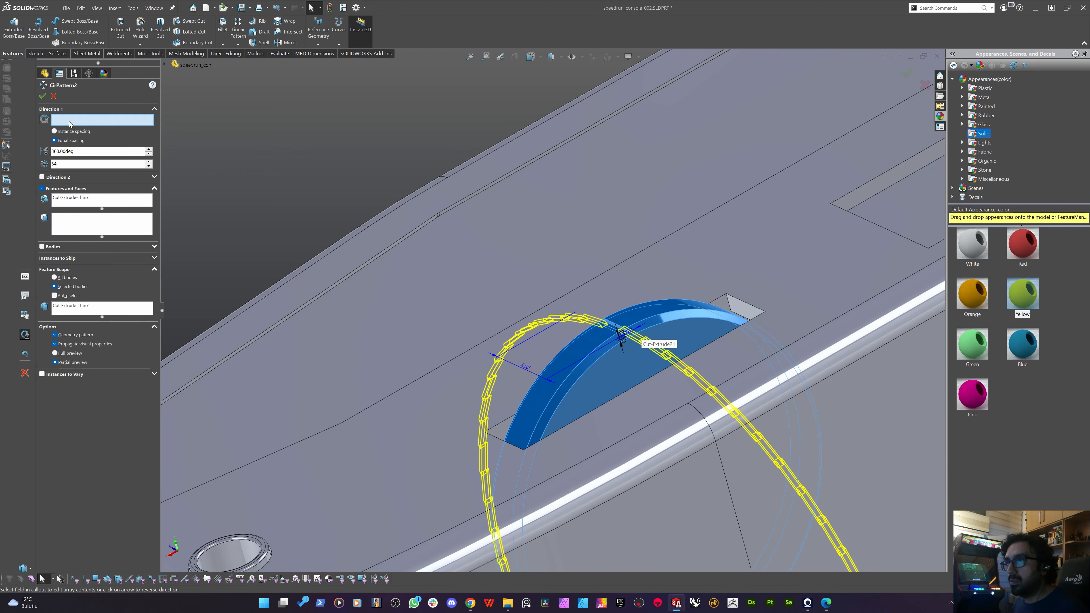
{"action": "left_click", "coordinate": [598, 360]}
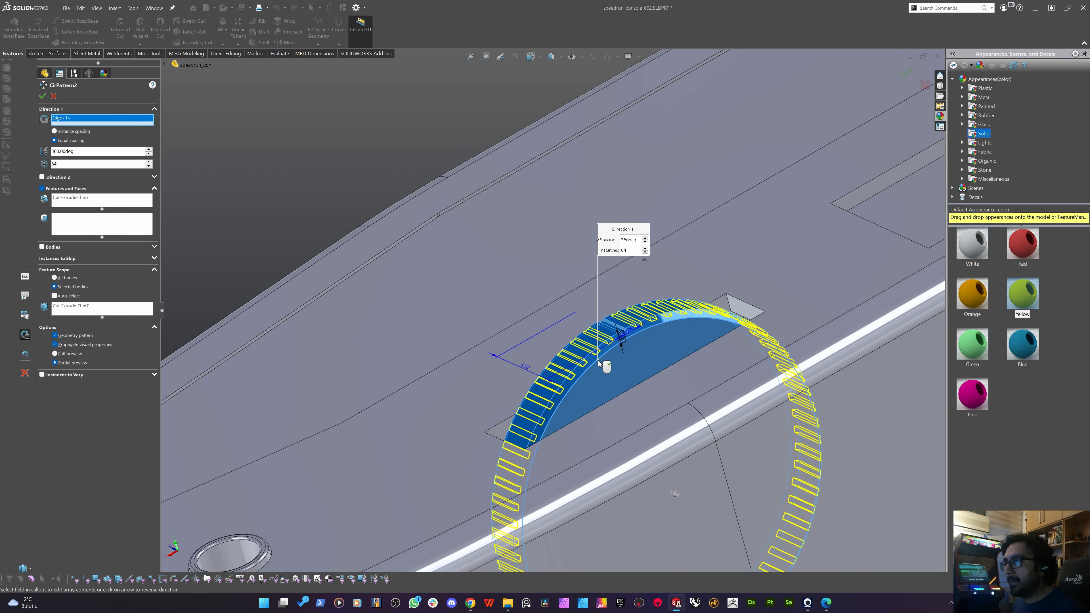
{"action": "right_click", "coordinate": [613, 353]}
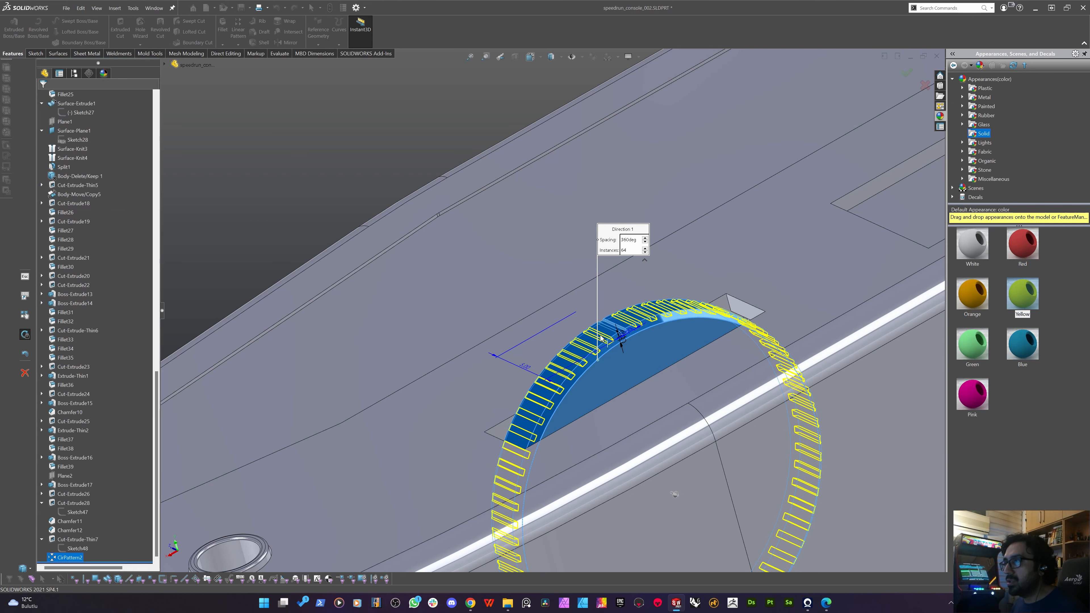
Start a sketch on the thumb wheel's flat side face and offset its circular edge 1 mm inward.
{"action": "scroll", "coordinate": [416, 334], "scroll_direction": "up", "scroll_amount": 3}
{"action": "scroll", "coordinate": [415, 333], "scroll_direction": "up", "scroll_amount": 5}
{"action": "middle_click_drag", "start_coordinate": [415, 333], "coordinate": [511, 367]}
{"action": "scroll", "coordinate": [569, 363], "scroll_direction": "down", "scroll_amount": 4}
{"action": "scroll", "coordinate": [372, 247], "scroll_direction": "down", "scroll_amount": 5}
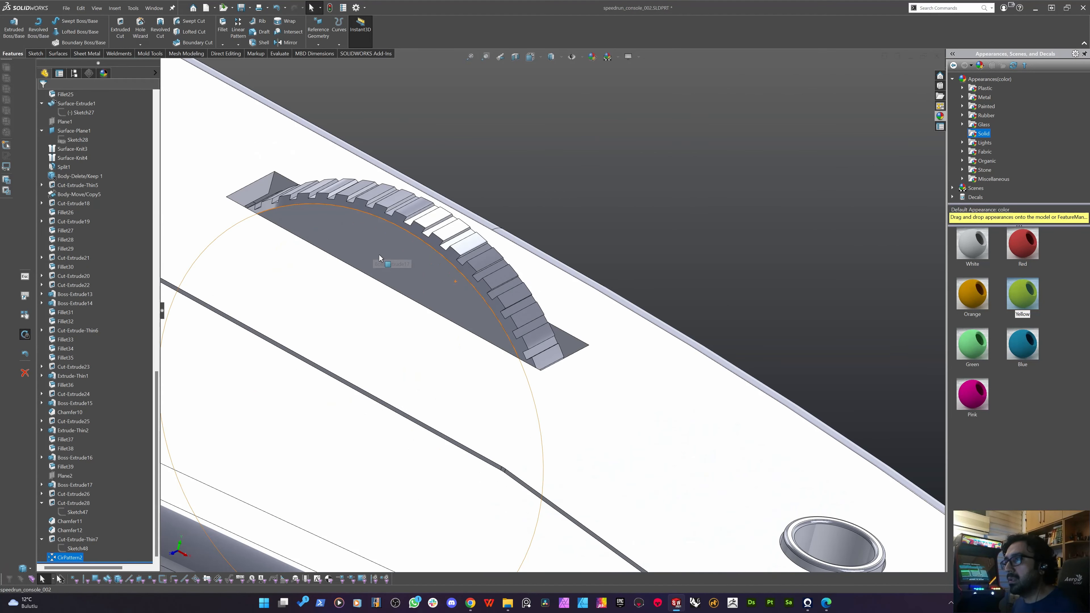
{"action": "left_click", "coordinate": [377, 253]}
{"action": "left_click", "coordinate": [32, 53]}
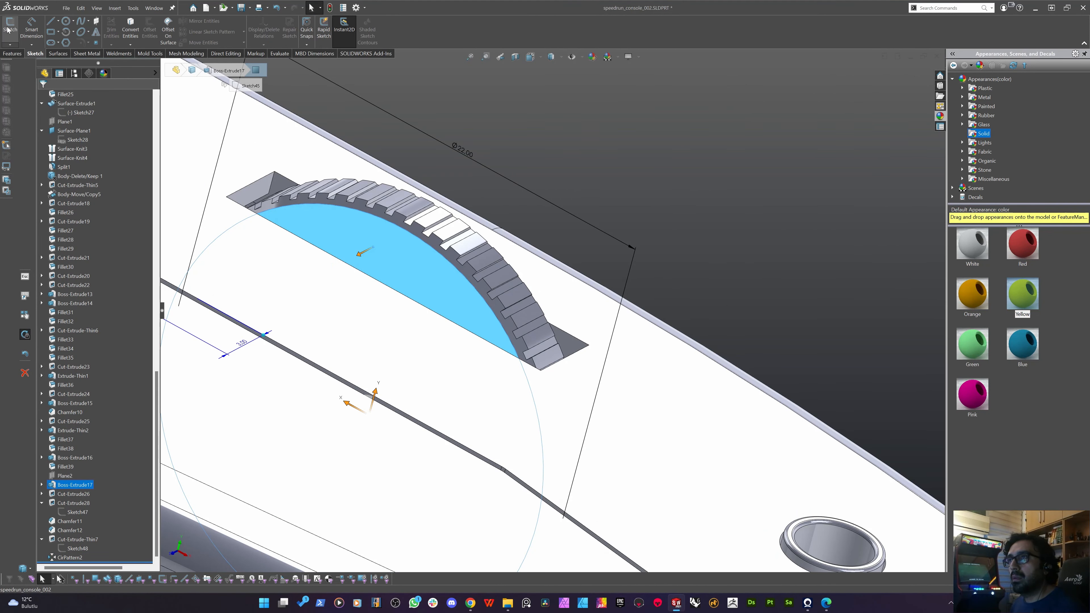
{"action": "left_click", "coordinate": [10, 30]}
{"action": "left_click", "coordinate": [150, 29]}
{"action": "type", "text": "1"}
{"action": "key", "text": "Return"}
{"action": "left_click", "coordinate": [56, 139]}
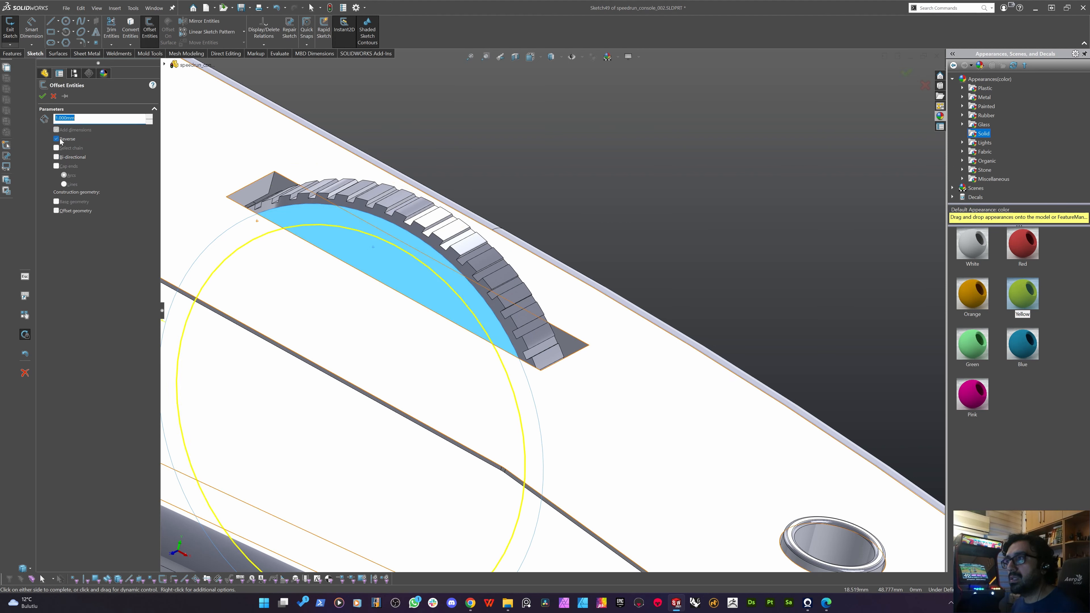
{"action": "key", "text": "Return"}
Cut the offset circle 0.2 mm deep into the thumb wheel's side face with a blind extruded cut.
{"action": "left_click", "coordinate": [7, 53]}
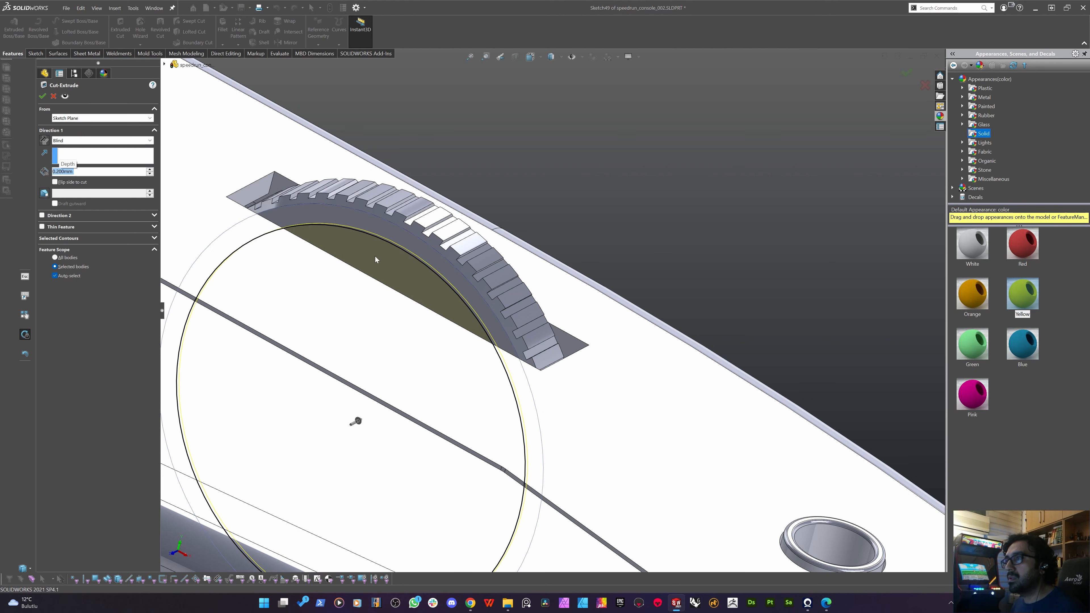
{"action": "key", "text": "Return"}
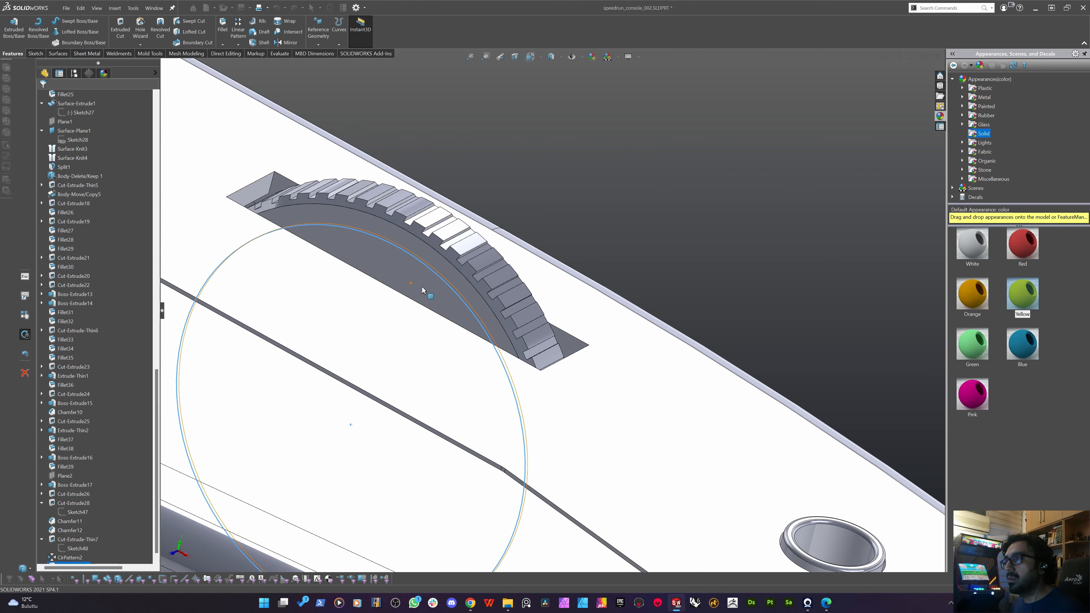
{"action": "mouse_move", "coordinate": [401, 286]}
{"action": "middle_mouse_down"}
{"action": "mouse_move", "coordinate": [364, 269]}
{"action": "mouse_move", "coordinate": [399, 262]}
{"action": "middle_mouse_up"}
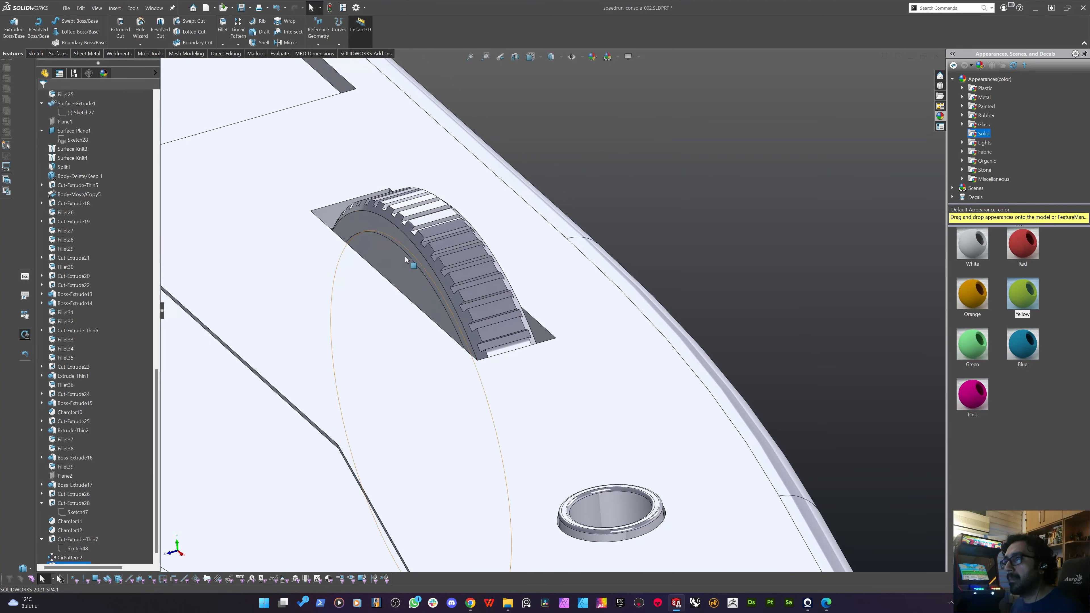
Set up a mirror of the wheel's circular recess cut about Plane2, replacing the wrongly preselected mirror face.
{"action": "left_click", "coordinate": [396, 264]}
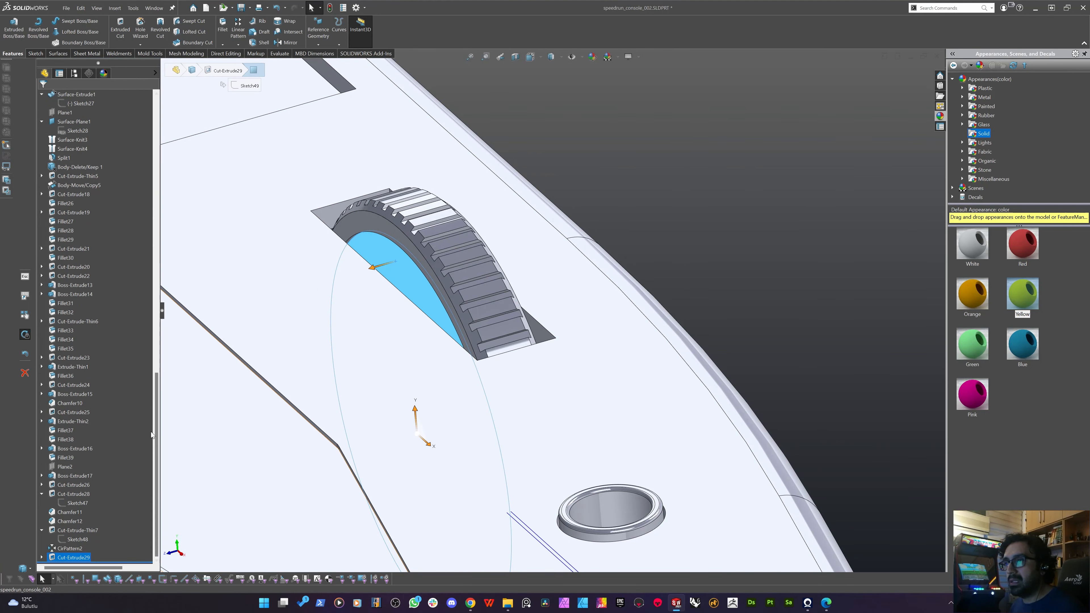
{"action": "left_click", "coordinate": [66, 467]}
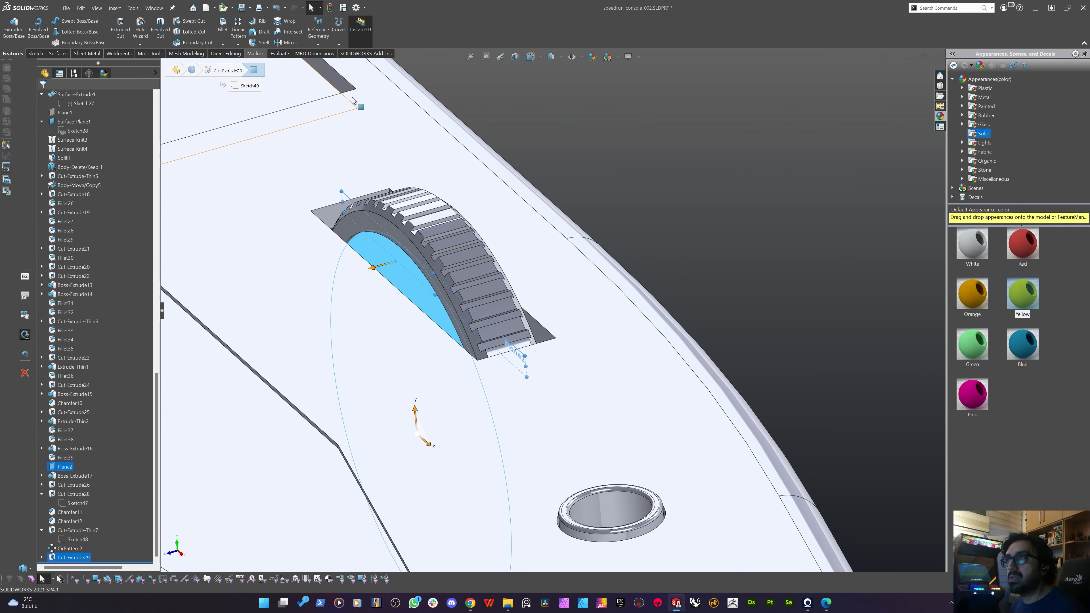
{"action": "key", "text": "ctrl+8"}
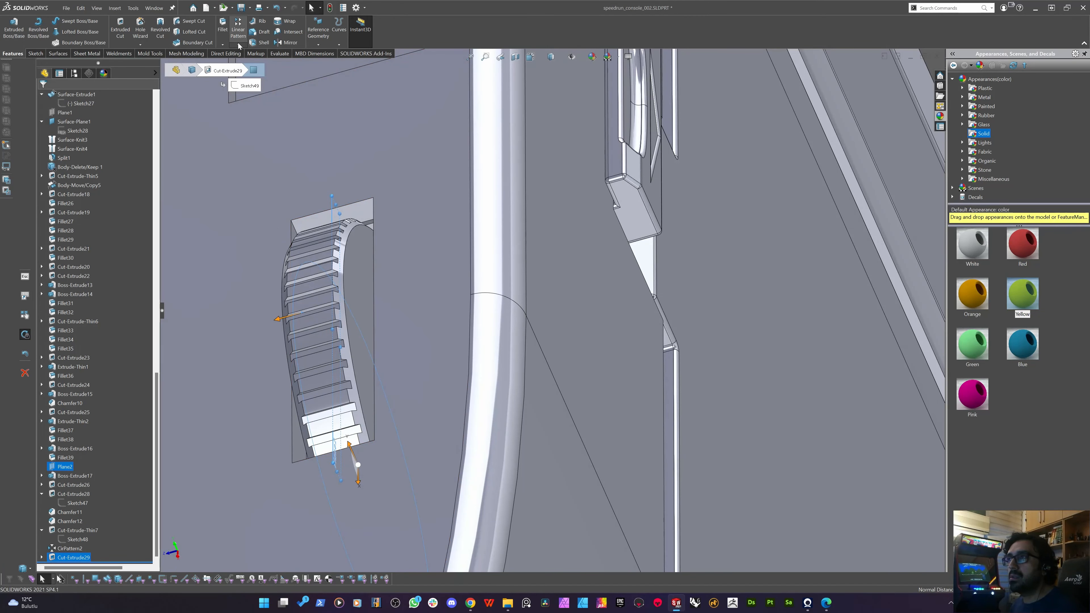
{"action": "left_click", "coordinate": [238, 44]}
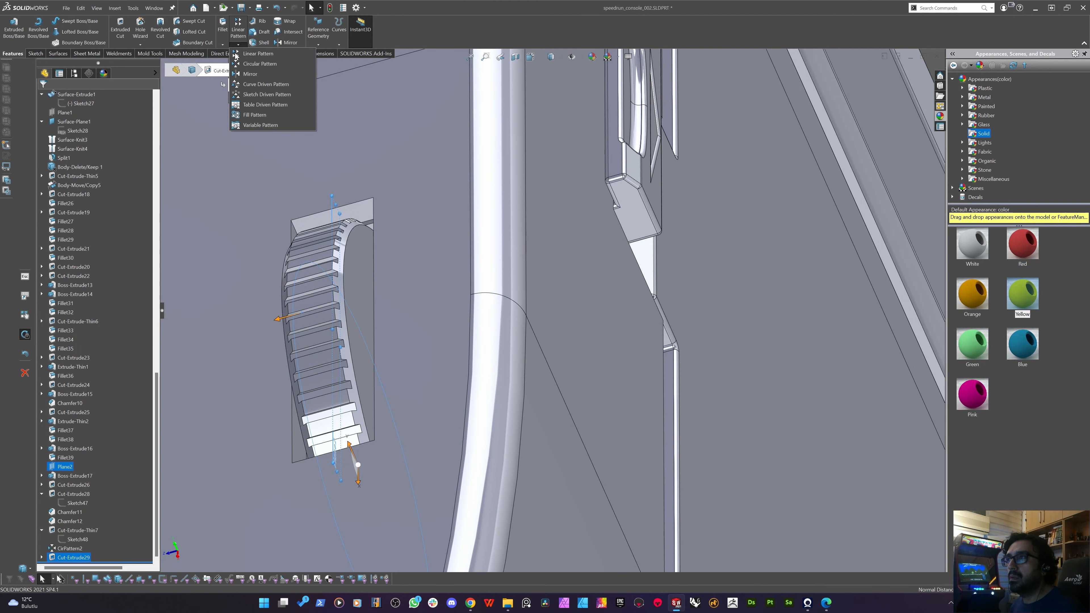
{"action": "left_click", "coordinate": [257, 72]}
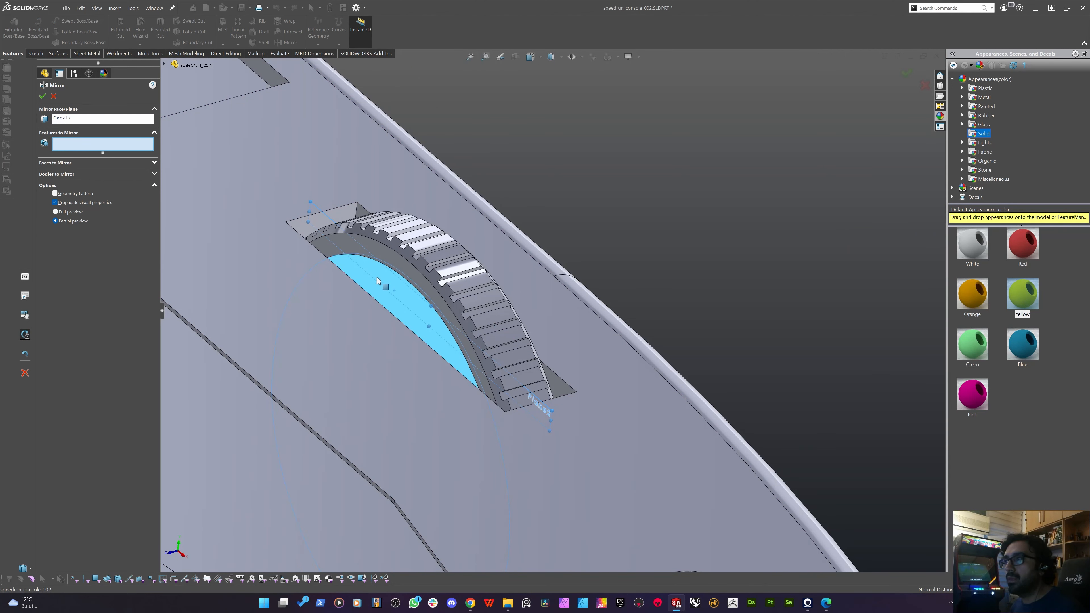
{"action": "left_click", "coordinate": [376, 277]}
{"action": "middle_click_drag", "start_coordinate": [368, 293], "coordinate": [319, 325]}
{"action": "left_click", "coordinate": [60, 116]}
{"action": "key", "text": "Delete"}
{"action": "middle_click_drag", "start_coordinate": [235, 220], "coordinate": [333, 283]}
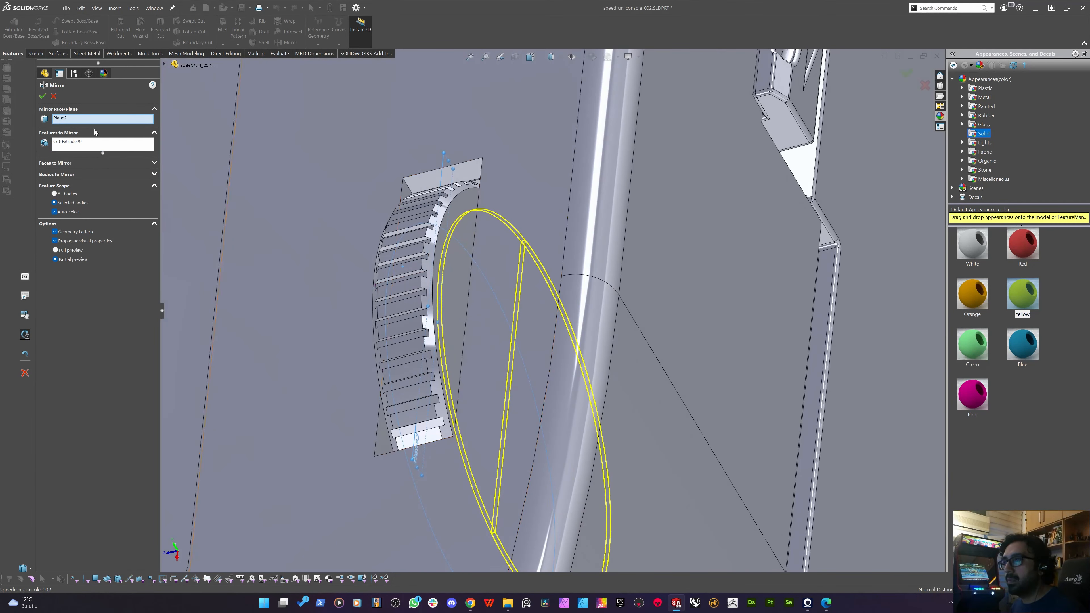
Turn off automatic body selection, limit the mirror's feature scope to the thumb wheel body, and create the mirror.
{"action": "left_click", "coordinate": [65, 213]}
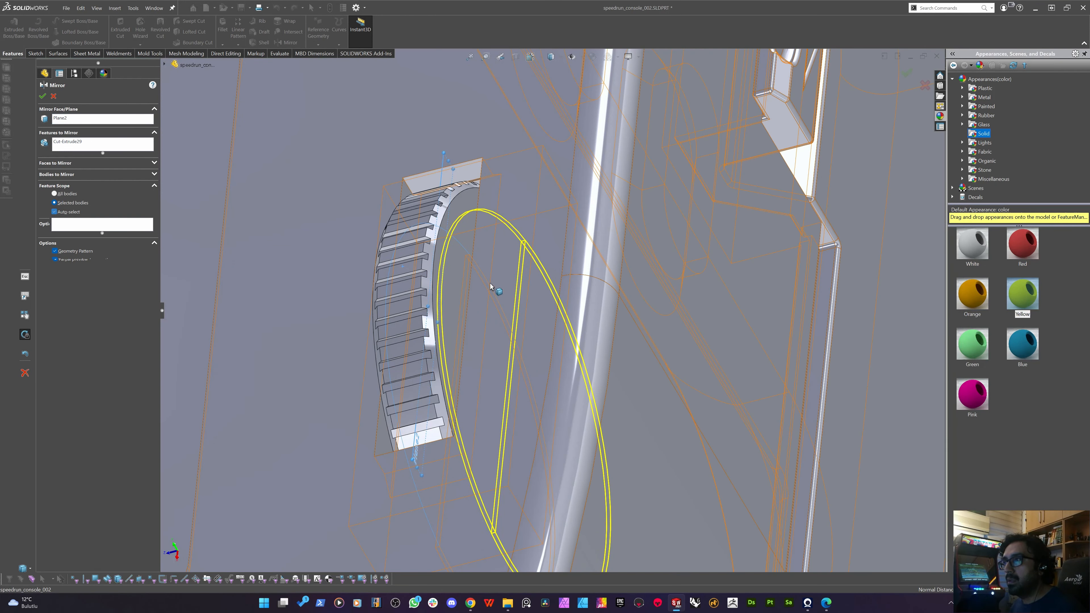
{"action": "left_click", "coordinate": [372, 317]}
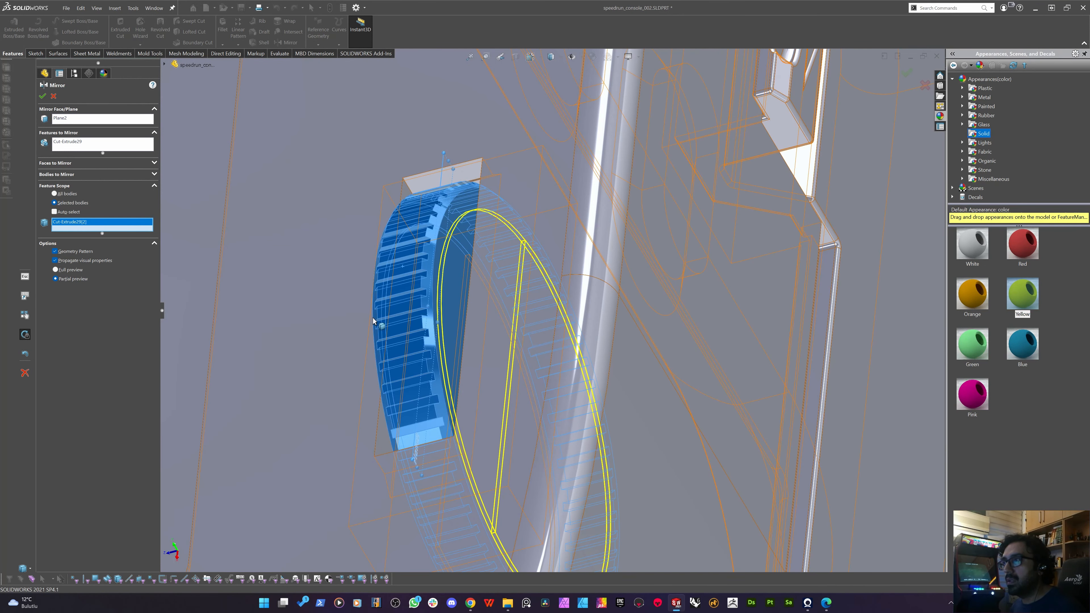
{"action": "key", "text": "Return"}
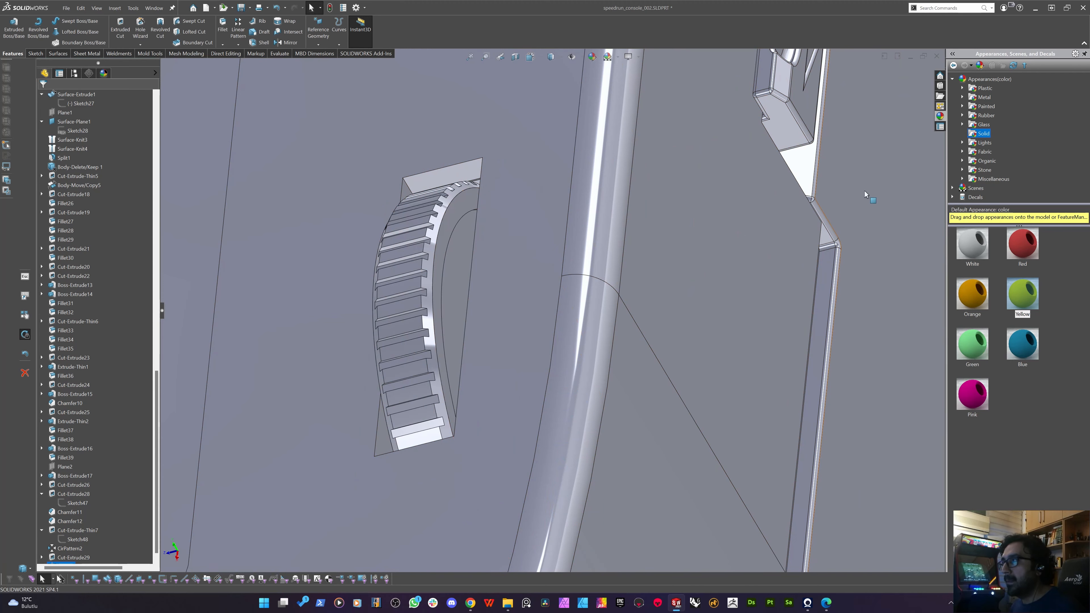
Start a 0.4 mm, 45° chamfer, remove the preselected face, and select a circular edge of the thumb wheel's side recess.
{"action": "middle_click_drag", "start_coordinate": [447, 259], "coordinate": [414, 180]}
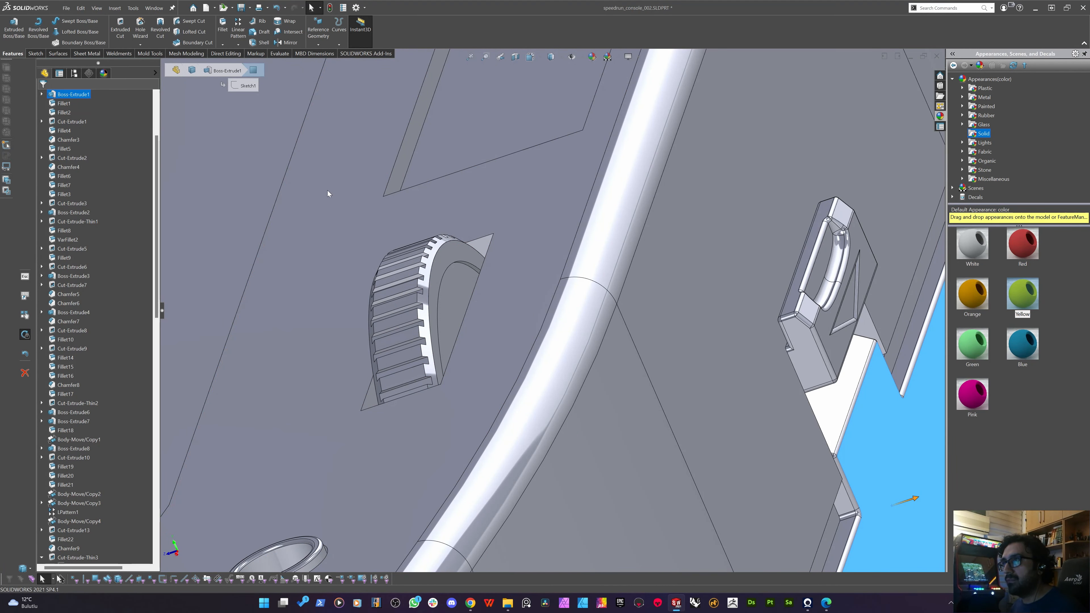
{"action": "key", "text": "c"}
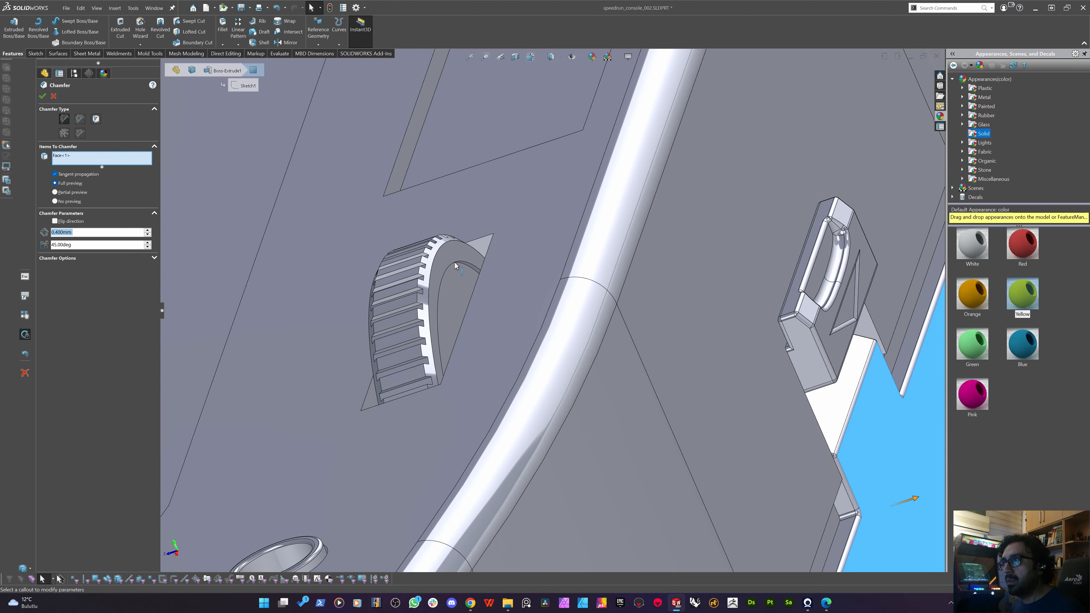
{"action": "scroll", "coordinate": [427, 276], "scroll_direction": "up", "scroll_amount": 10}
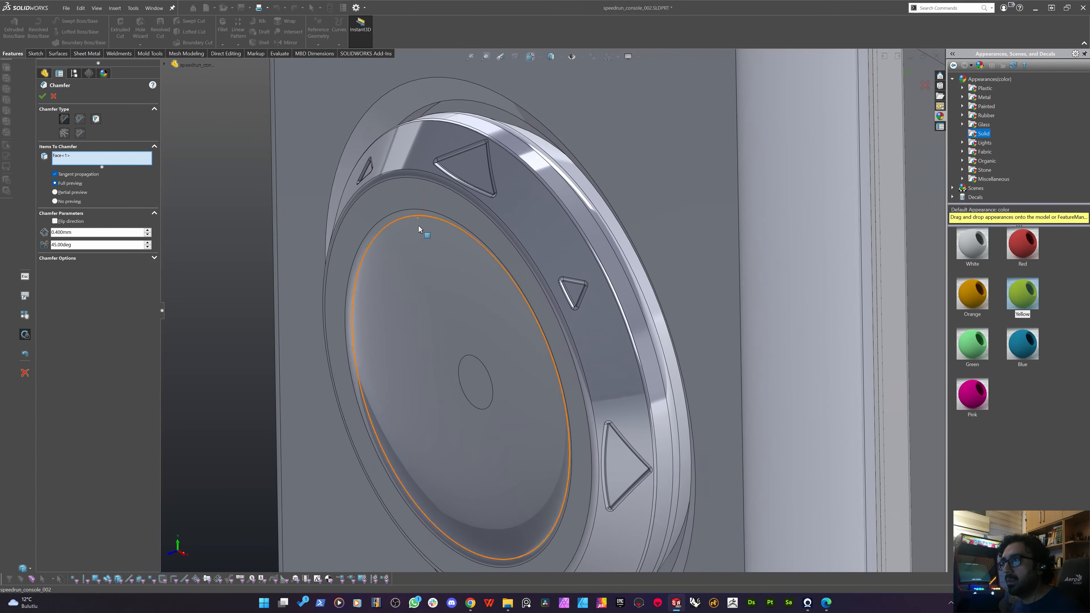
{"action": "scroll", "coordinate": [800, 300], "scroll_direction": "down", "scroll_amount": 8}
{"action": "scroll", "coordinate": [800, 299], "scroll_direction": "down", "scroll_amount": 4}
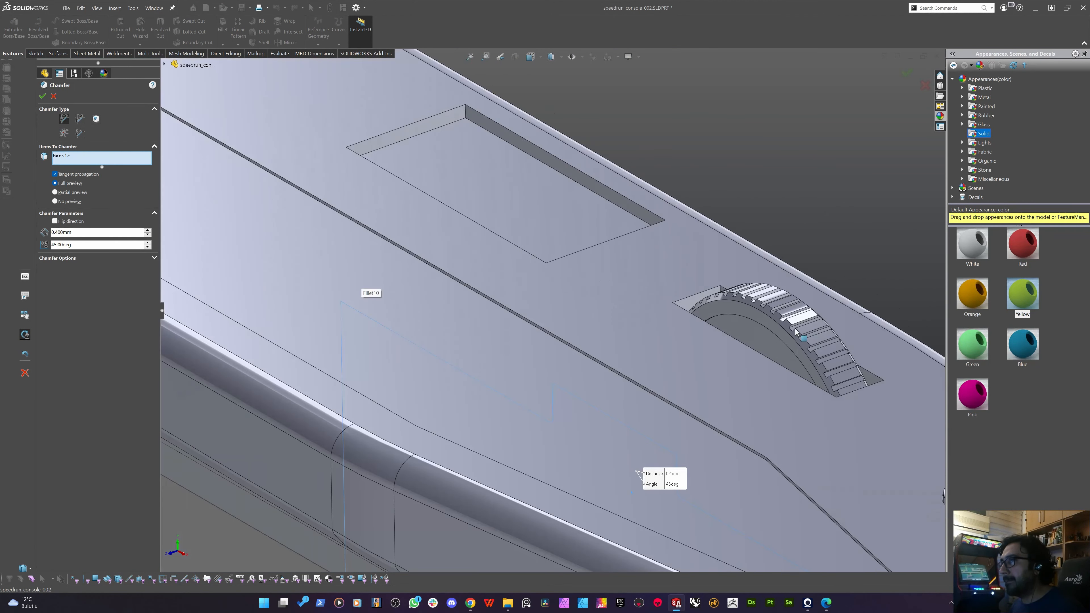
{"action": "left_click", "coordinate": [62, 157]}
{"action": "key", "text": "Delete"}
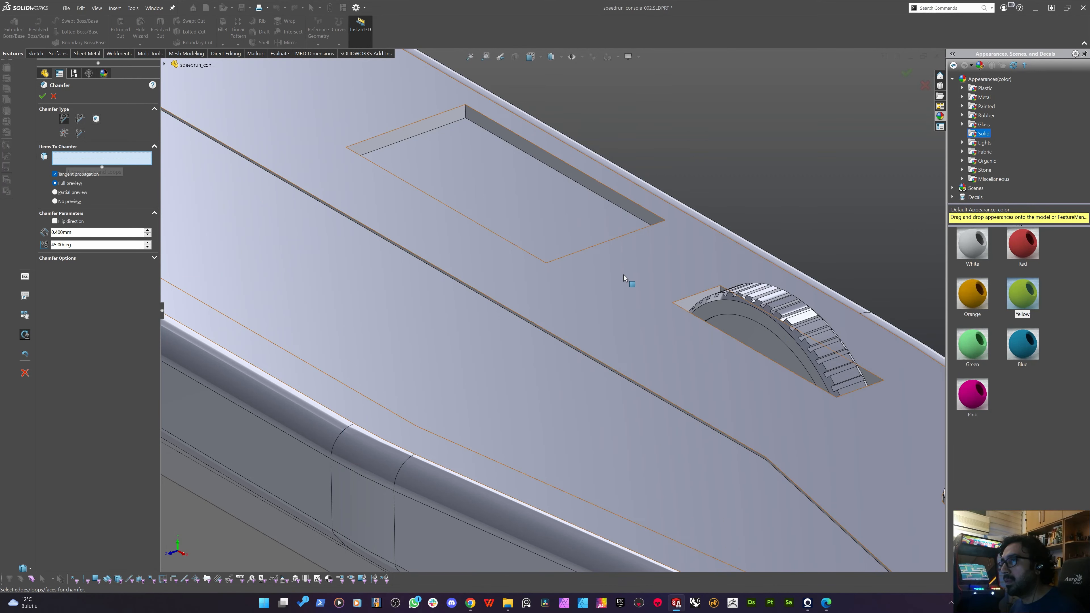
{"action": "left_click", "coordinate": [769, 328]}
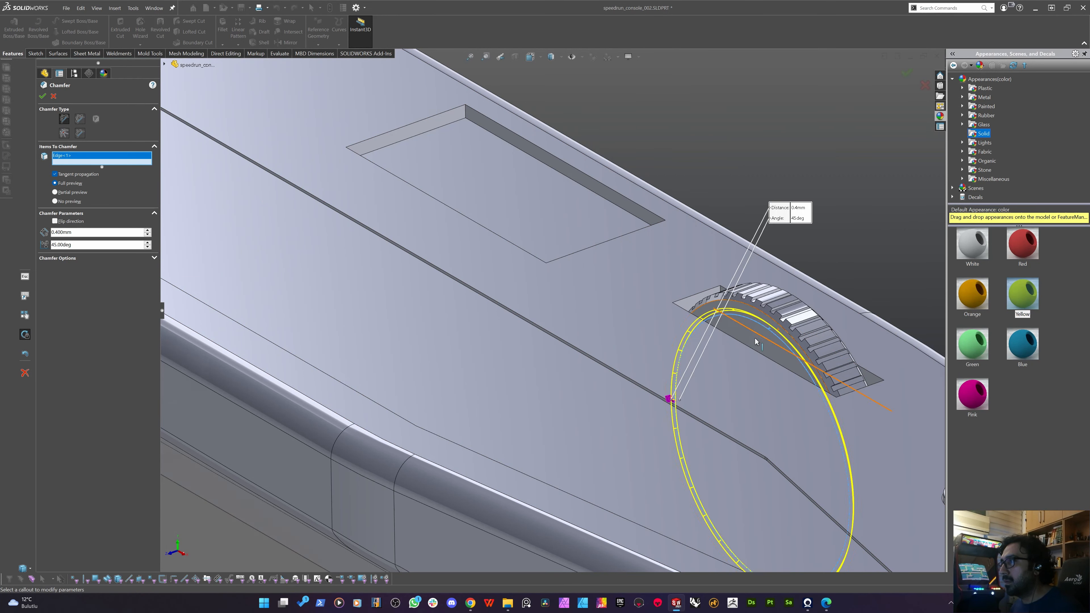
Try to add a circular recess edge on the thumb wheel's opposite side to the chamfer.
{"action": "middle_click_drag", "start_coordinate": [754, 338], "coordinate": [674, 367]}
{"action": "left_click", "coordinate": [708, 330]}
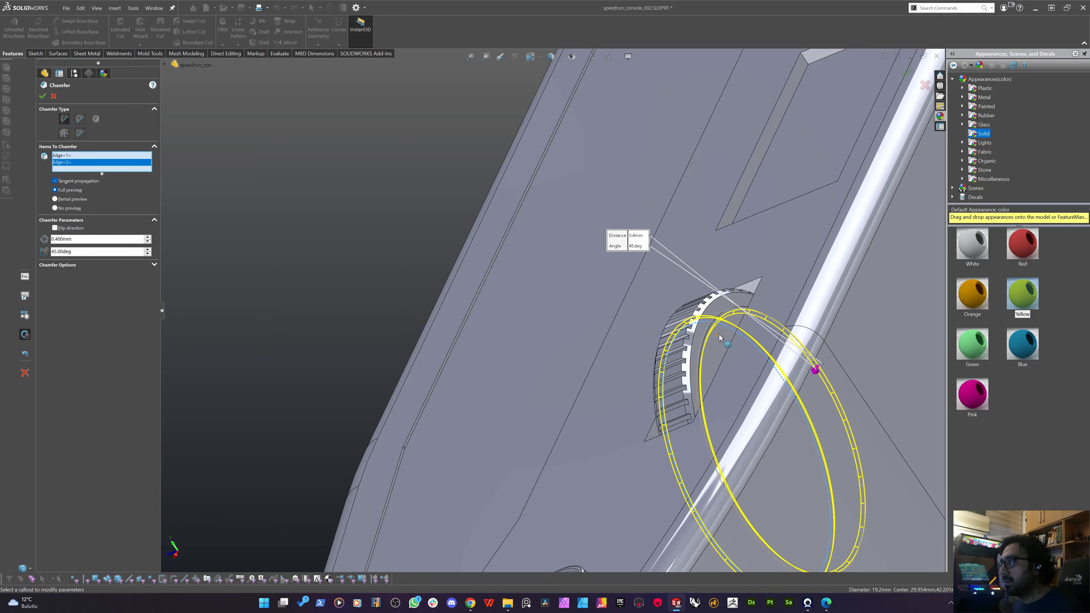
{"action": "scroll", "coordinate": [687, 318], "scroll_direction": "down", "scroll_amount": 3}
{"action": "middle_click_drag", "start_coordinate": [542, 296], "coordinate": [627, 286]}
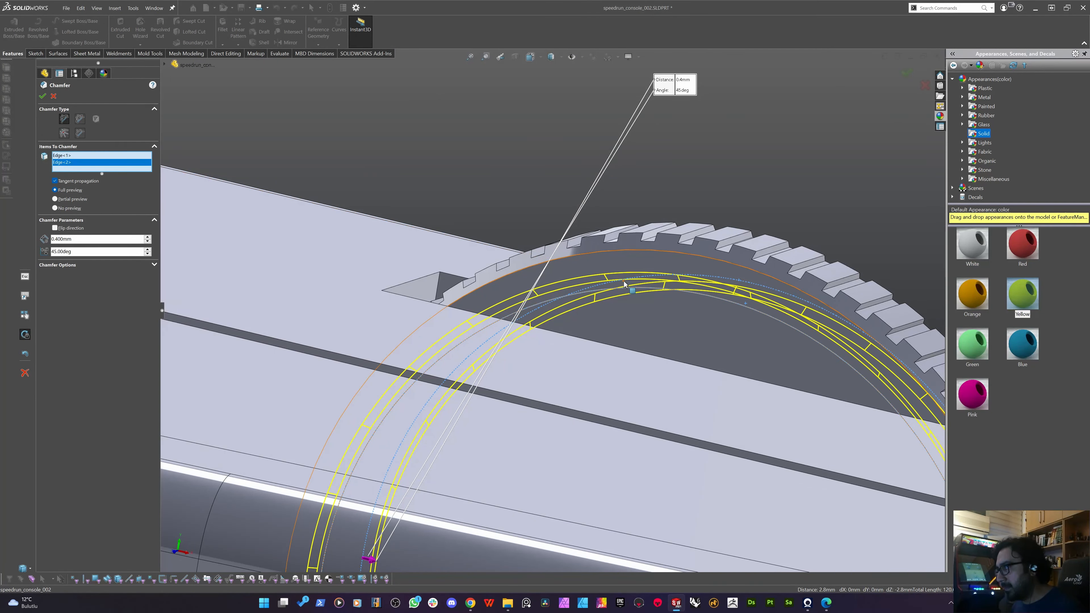
{"action": "left_click", "coordinate": [625, 282]}
{"action": "mouse_move", "coordinate": [603, 286]}
{"action": "middle_mouse_down"}
{"action": "mouse_move", "coordinate": [531, 278]}
{"action": "mouse_move", "coordinate": [599, 296]}
{"action": "middle_mouse_up"}
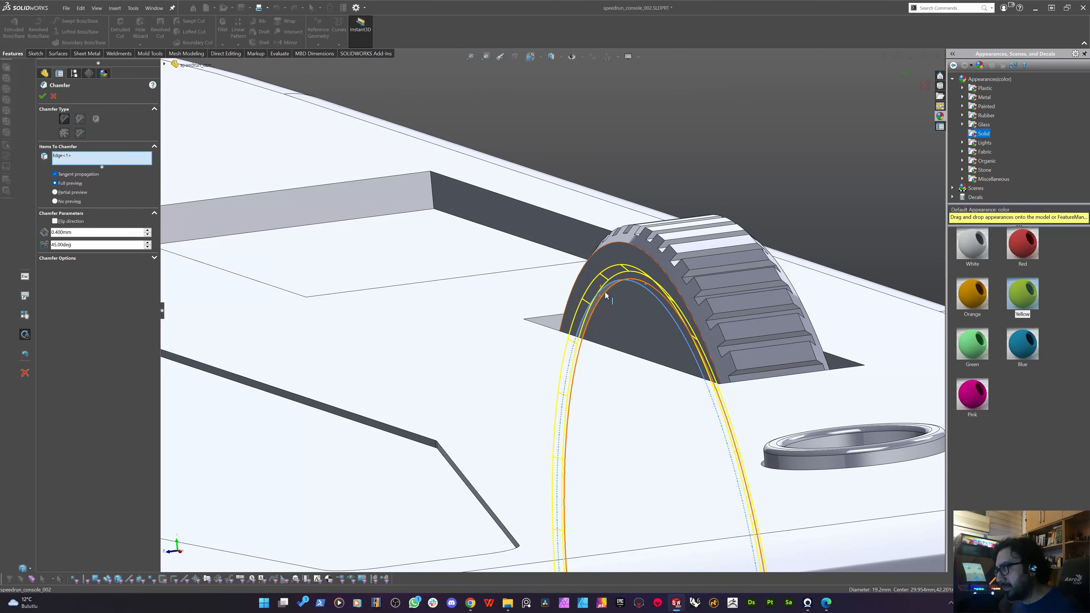
Replace the chamfer selection with the recess's outer rim edge, removing the wrongly picked face and extra edges.
{"action": "left_click", "coordinate": [604, 291]}
{"action": "left_click", "coordinate": [603, 289]}
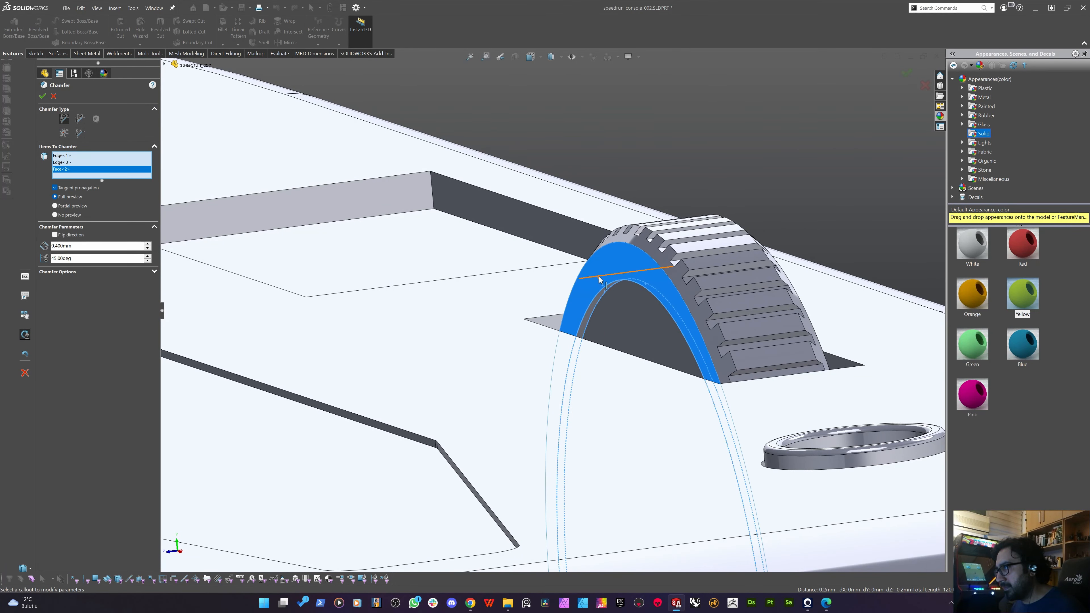
{"action": "left_click", "coordinate": [600, 280]}
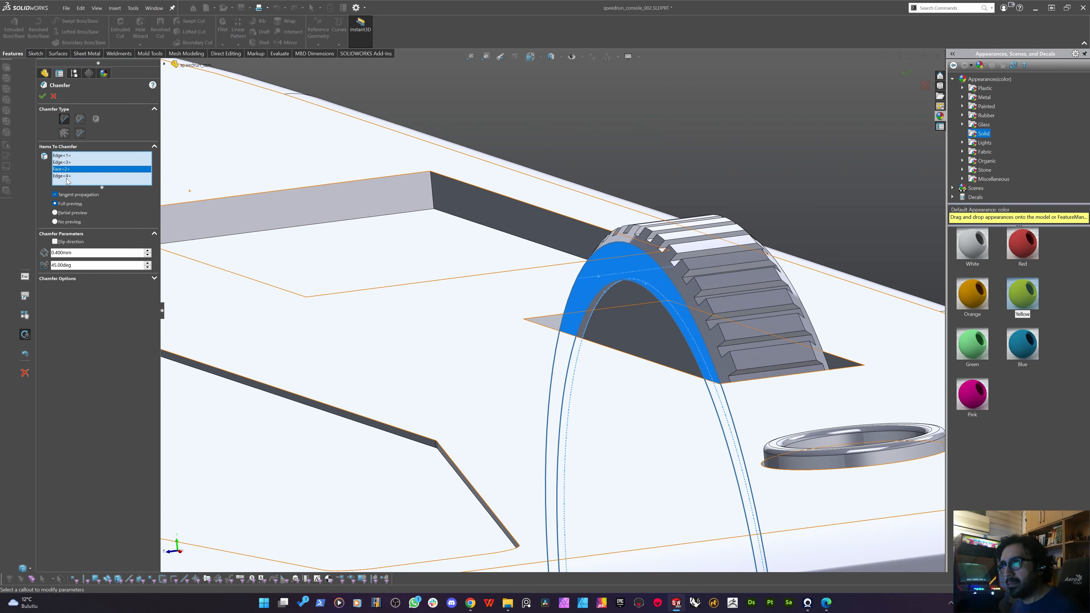
{"action": "key", "text": "Delete"}
{"action": "left_click", "coordinate": [63, 170]}
{"action": "key", "text": "Delete"}
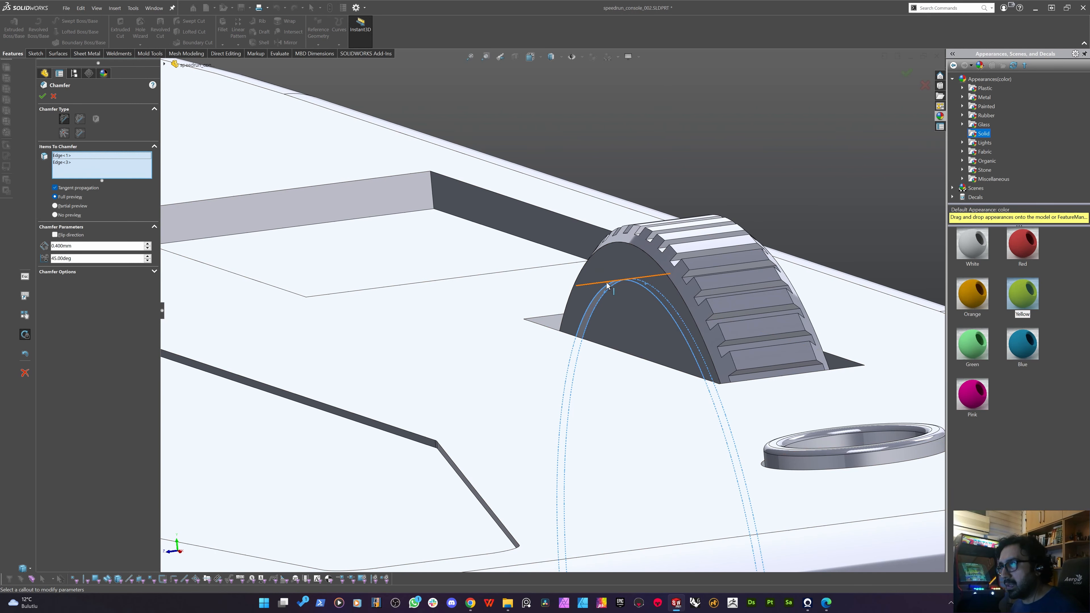
{"action": "left_click", "coordinate": [608, 285]}
Add the circular recess edge on the thumb wheel's opposite side to the chamfer selection.
{"action": "middle_click_drag", "start_coordinate": [663, 277], "coordinate": [595, 285]}
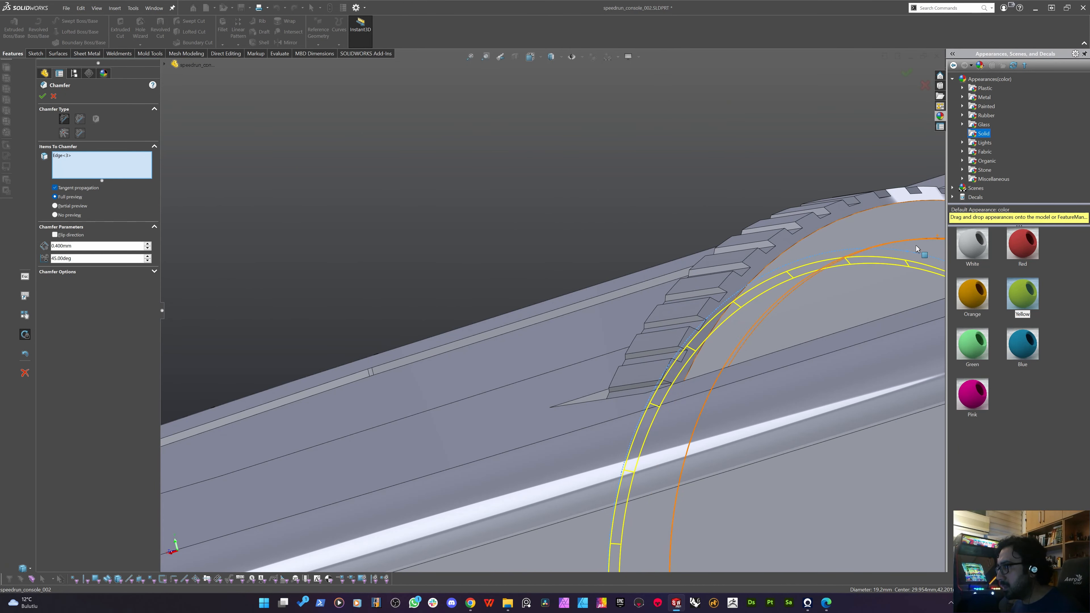
{"action": "middle_click_drag", "start_coordinate": [915, 246], "coordinate": [827, 282]}
{"action": "left_click", "coordinate": [792, 227]}
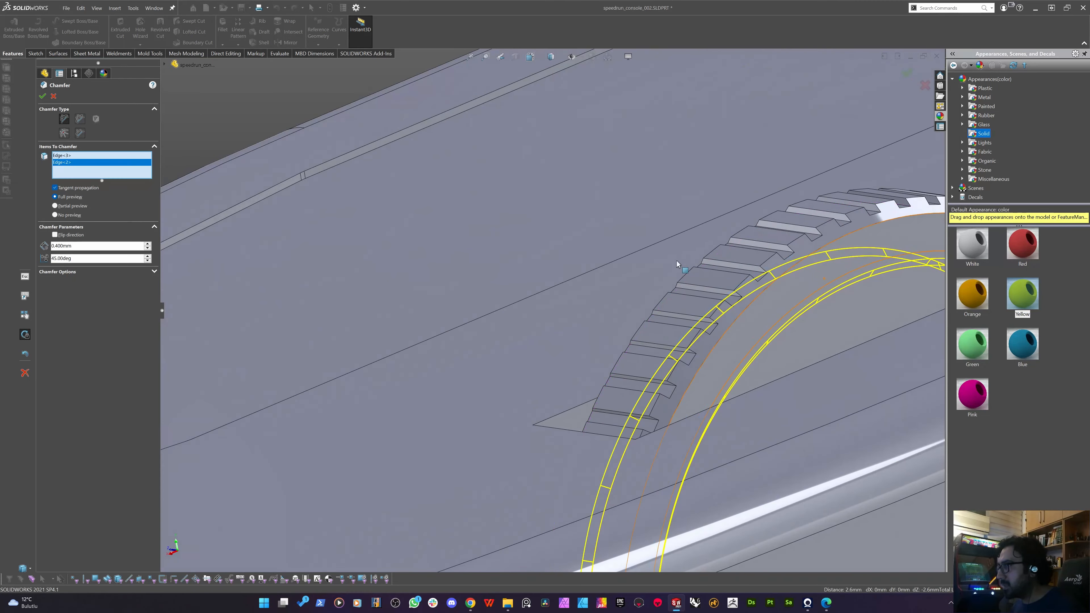
Apply the 0.4 mm, 45° chamfer to the circular recess edges on both sides of the thumb wheel.
{"action": "key", "text": "Return"}
{"action": "scroll", "coordinate": [698, 307], "scroll_direction": "up", "scroll_amount": 8}
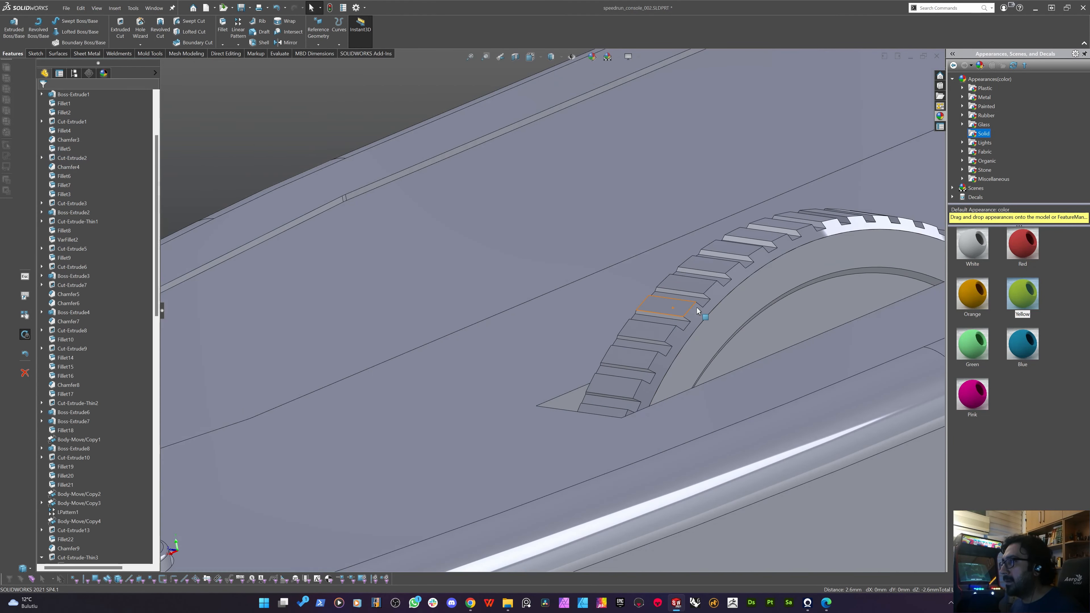
{"action": "middle_click_drag", "start_coordinate": [578, 311], "coordinate": [703, 253]}
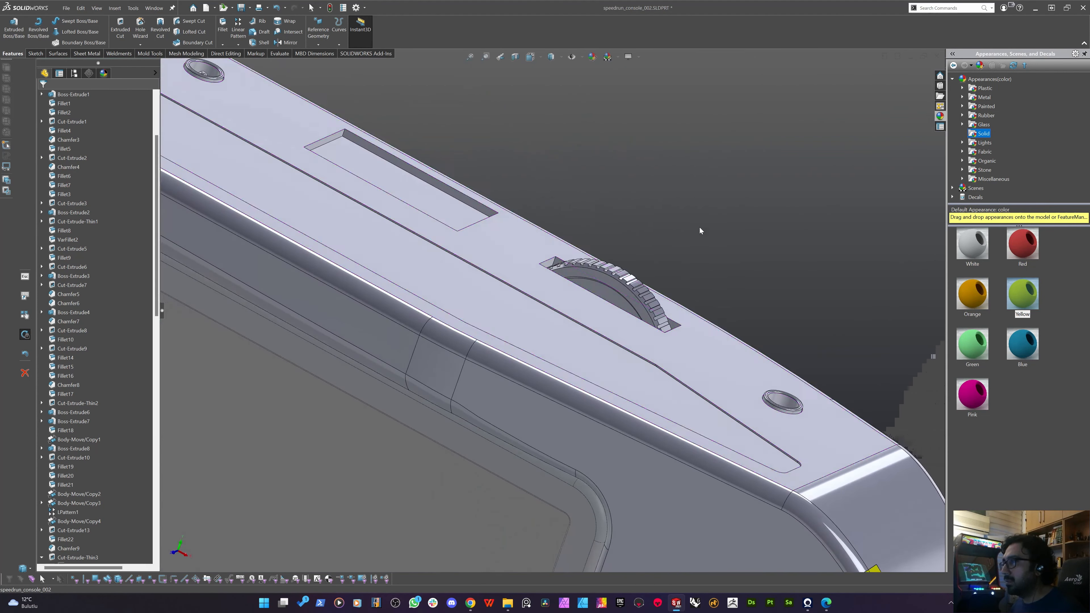
{"action": "left_click", "coordinate": [703, 252]}
Examine the console's top face from several angles, focusing on the rectangular pocket beside the thumb wheel.
{"action": "scroll", "coordinate": [677, 235], "scroll_direction": "up", "scroll_amount": 7}
{"action": "middle_click_drag", "start_coordinate": [523, 310], "coordinate": [557, 293]}
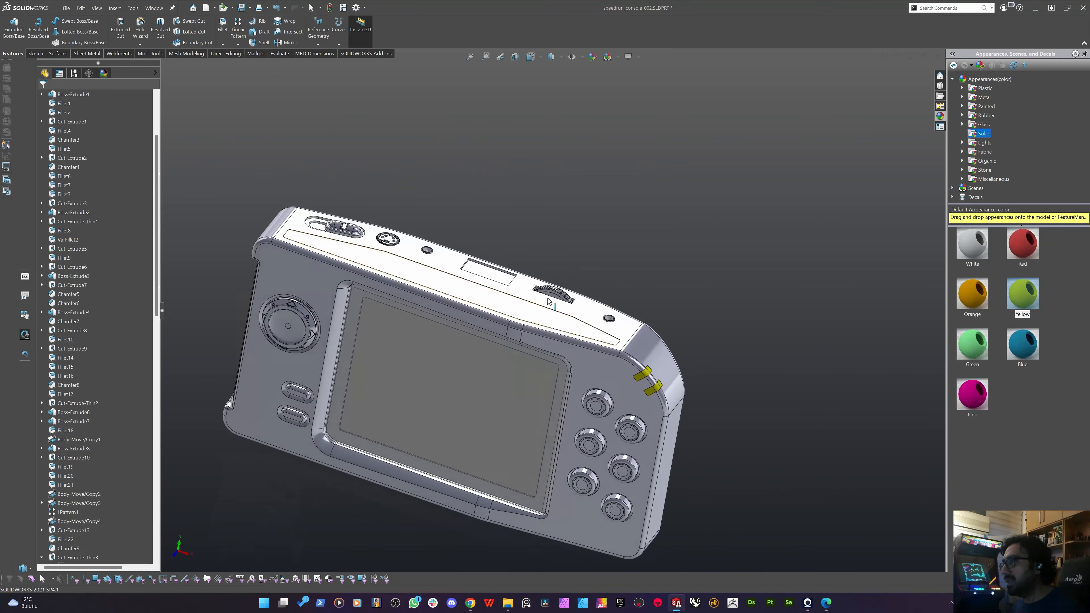
{"action": "scroll", "coordinate": [559, 294], "scroll_direction": "down", "scroll_amount": 6}
{"action": "scroll", "coordinate": [559, 294], "scroll_direction": "up", "scroll_amount": 8}
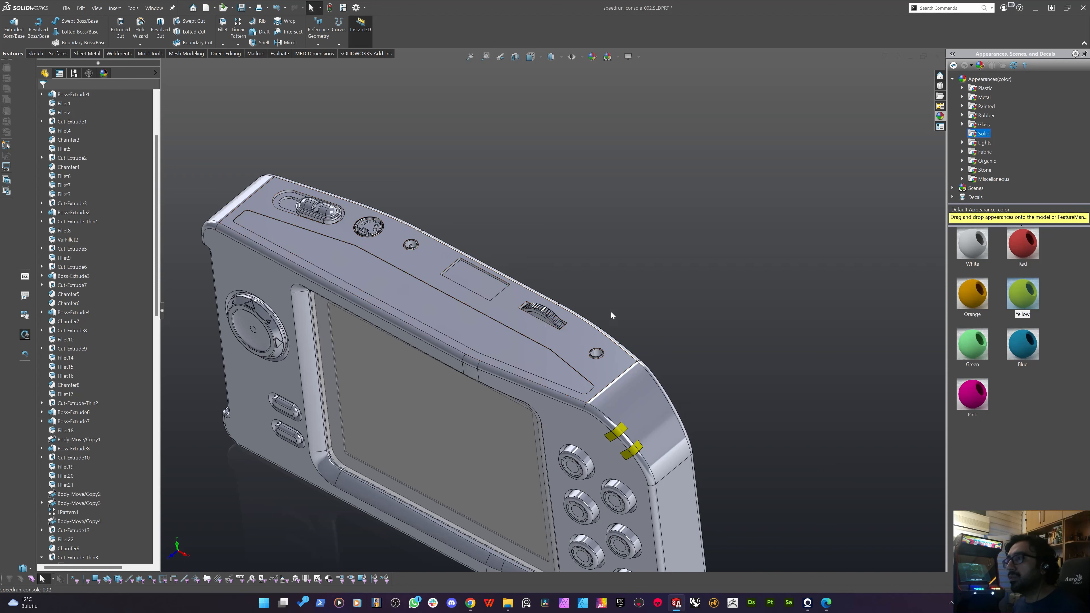
{"action": "left_click", "coordinate": [464, 274]}
{"action": "left_click", "coordinate": [475, 164]}
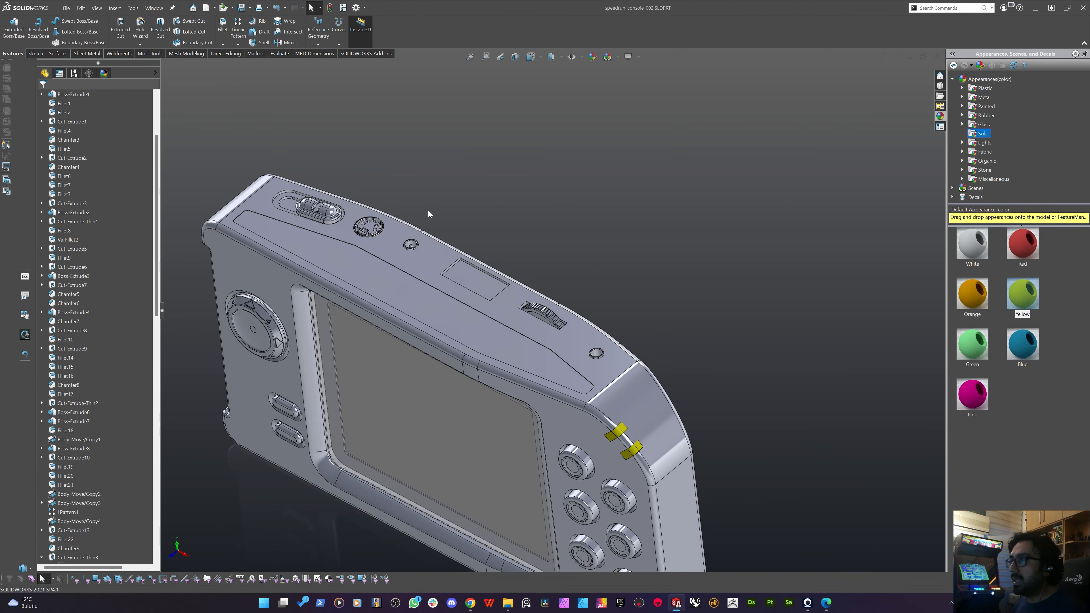
{"action": "mouse_move", "coordinate": [428, 214]}
{"action": "middle_mouse_down"}
{"action": "mouse_move", "coordinate": [507, 244]}
{"action": "mouse_move", "coordinate": [503, 285]}
{"action": "mouse_move", "coordinate": [476, 312]}
{"action": "mouse_move", "coordinate": [484, 268]}
{"action": "middle_mouse_up"}
{"action": "scroll", "coordinate": [449, 336], "scroll_direction": "up", "scroll_amount": 3}
{"action": "scroll", "coordinate": [449, 337], "scroll_direction": "down", "scroll_amount": 3}
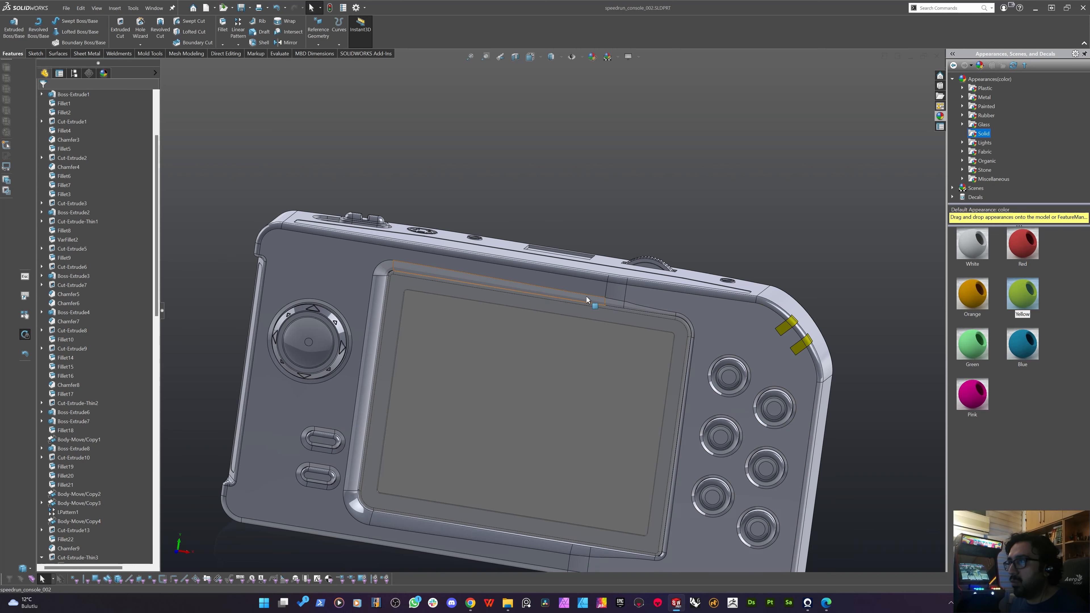
{"action": "middle_click_drag", "start_coordinate": [588, 300], "coordinate": [571, 255]}
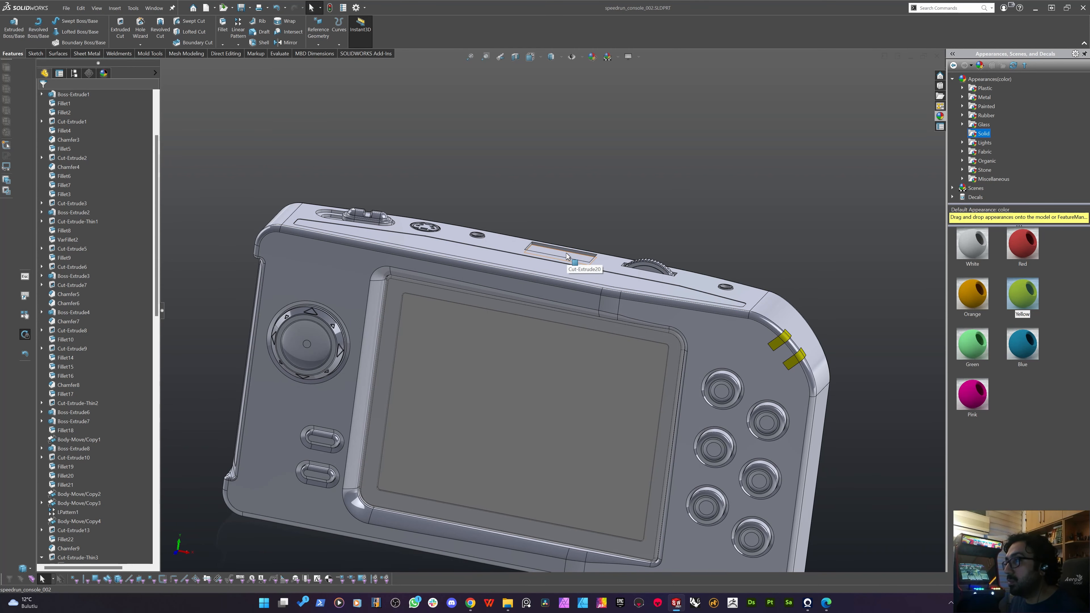
{"action": "left_click", "coordinate": [567, 256]}
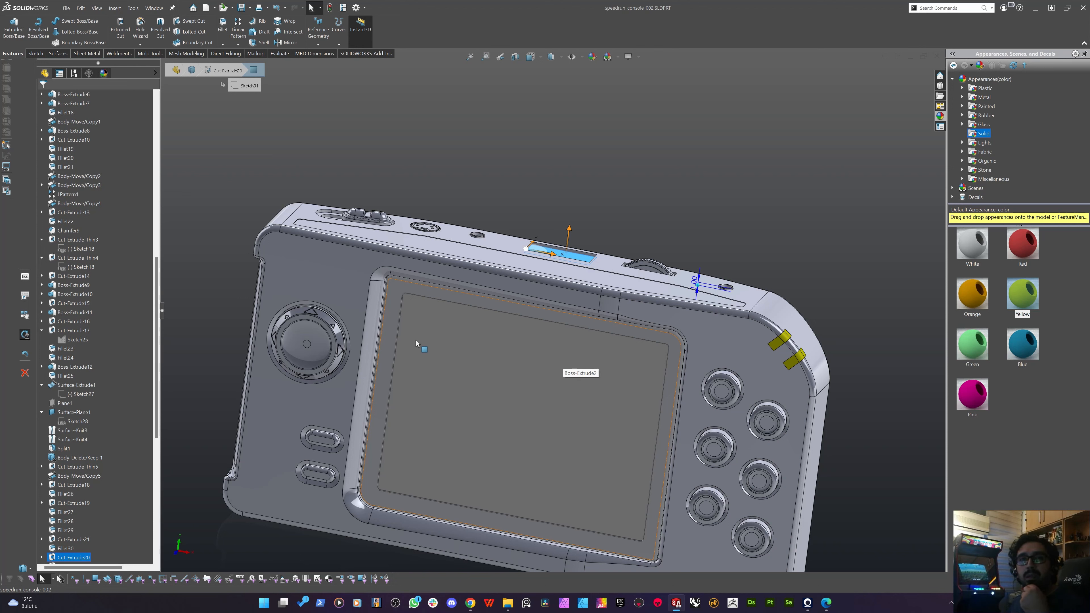
{"action": "left_click", "coordinate": [558, 154]}
{"action": "middle_click_drag", "start_coordinate": [530, 242], "coordinate": [457, 262]}
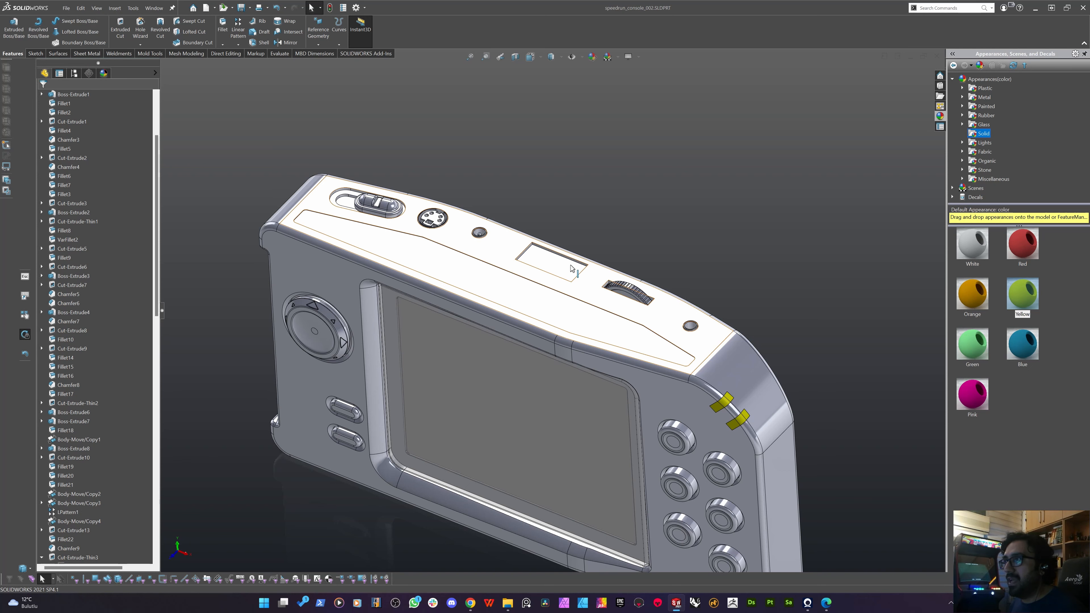
{"action": "middle_click_drag", "start_coordinate": [533, 237], "coordinate": [522, 281]}
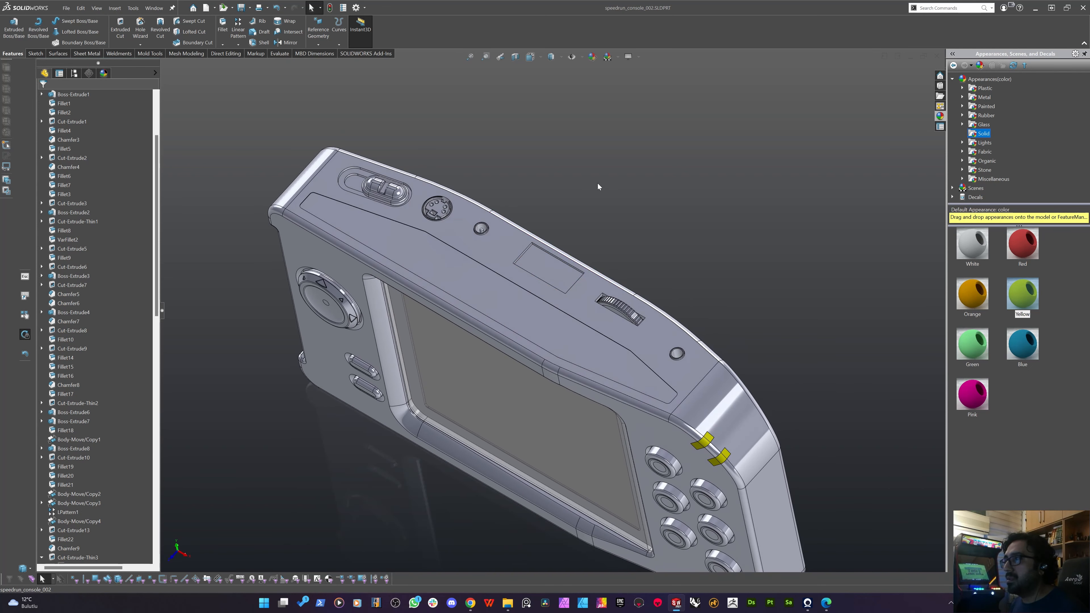
{"action": "scroll", "coordinate": [555, 269], "scroll_direction": "down", "scroll_amount": 4}
{"action": "scroll", "coordinate": [554, 274], "scroll_direction": "up", "scroll_amount": 6}
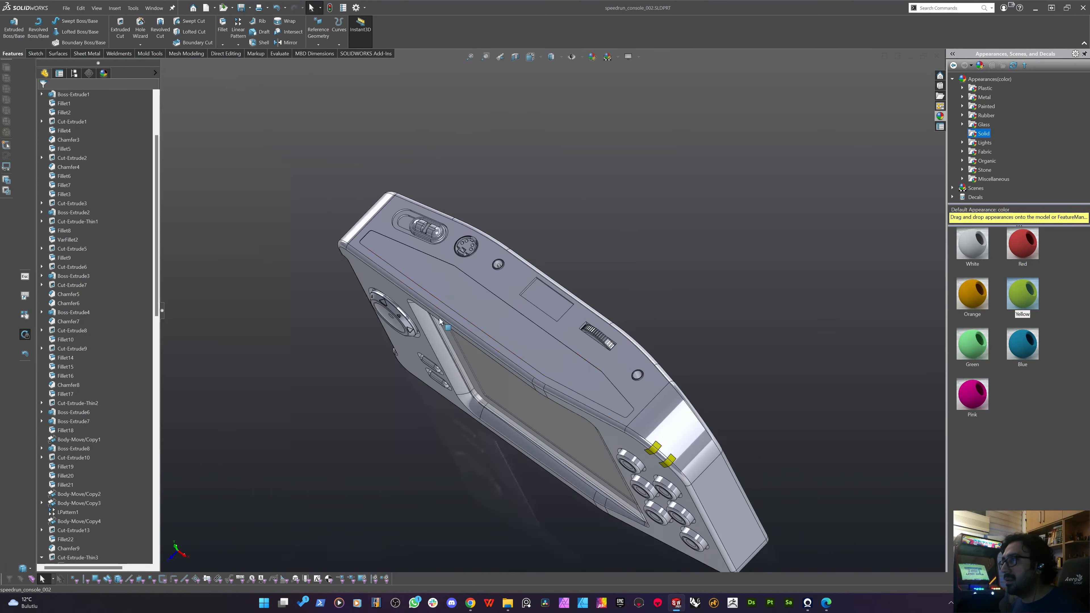
{"action": "middle_click_drag", "start_coordinate": [440, 322], "coordinate": [451, 275]}
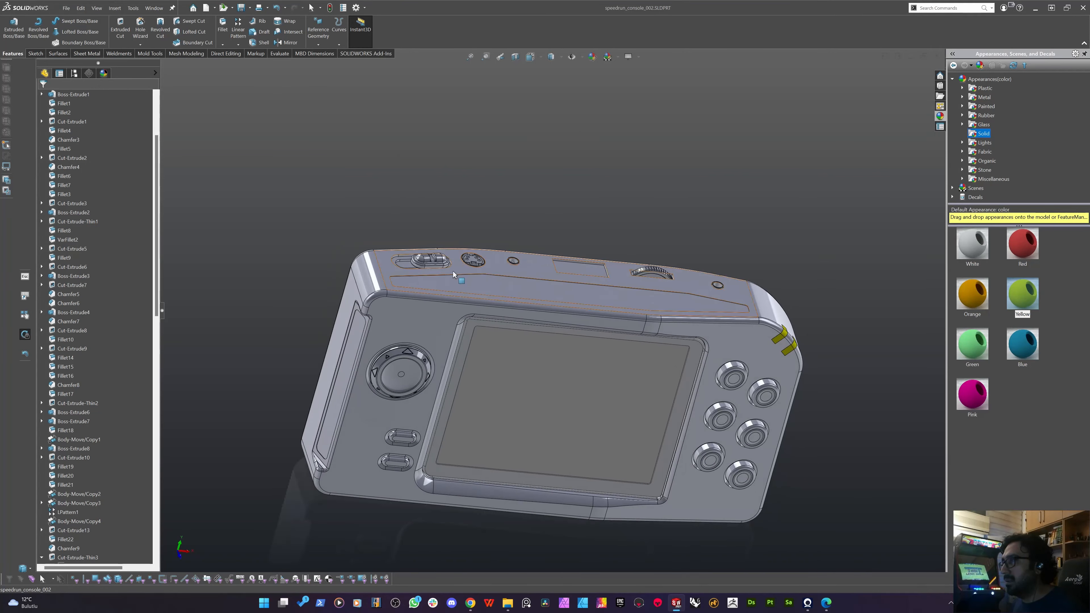
{"action": "scroll", "coordinate": [451, 276], "scroll_direction": "down", "scroll_amount": 5}
{"action": "scroll", "coordinate": [450, 276], "scroll_direction": "up", "scroll_amount": 6}
{"action": "middle_click_drag", "start_coordinate": [389, 236], "coordinate": [408, 316]}
{"action": "scroll", "coordinate": [676, 320], "scroll_direction": "down", "scroll_amount": 4}
{"action": "middle_click_drag", "start_coordinate": [596, 311], "coordinate": [603, 287]}
{"action": "scroll", "coordinate": [617, 253], "scroll_direction": "up", "scroll_amount": 3}
{"action": "left_click", "coordinate": [603, 287]}
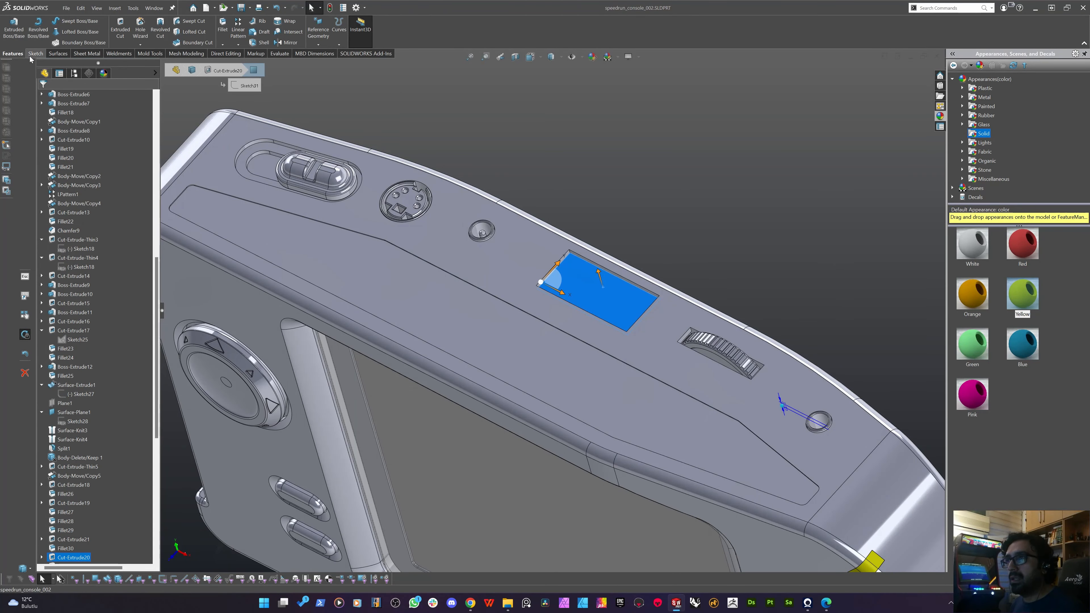
{"action": "left_click", "coordinate": [728, 198]}
{"action": "scroll", "coordinate": [564, 298], "scroll_direction": "down", "scroll_amount": 4}
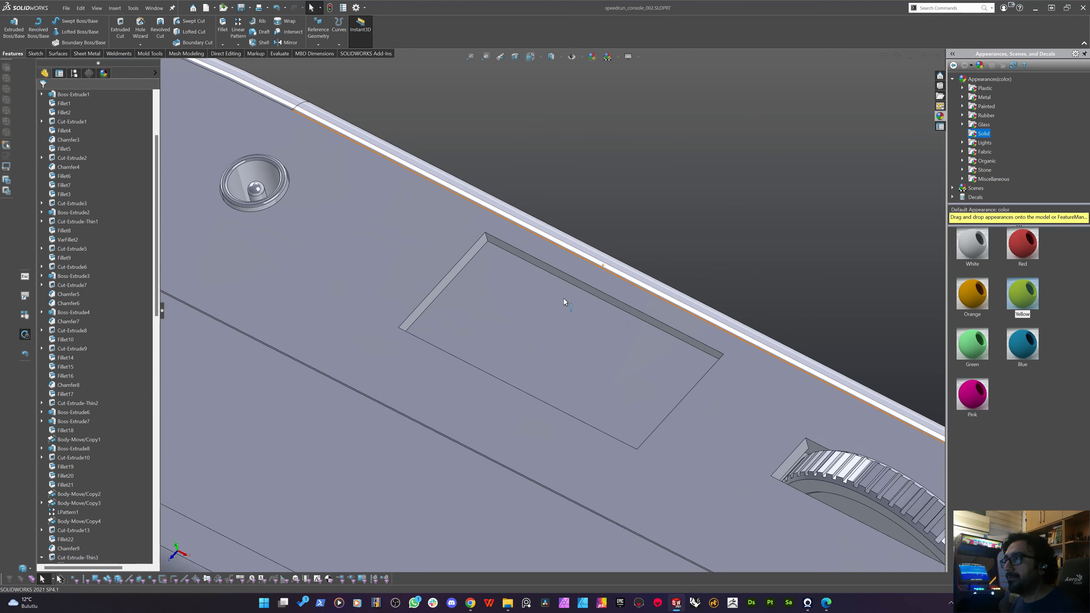
Start a sketch on the floor of the rectangular pocket in the console's top face and orient the view to the top.
{"action": "left_click", "coordinate": [492, 308]}
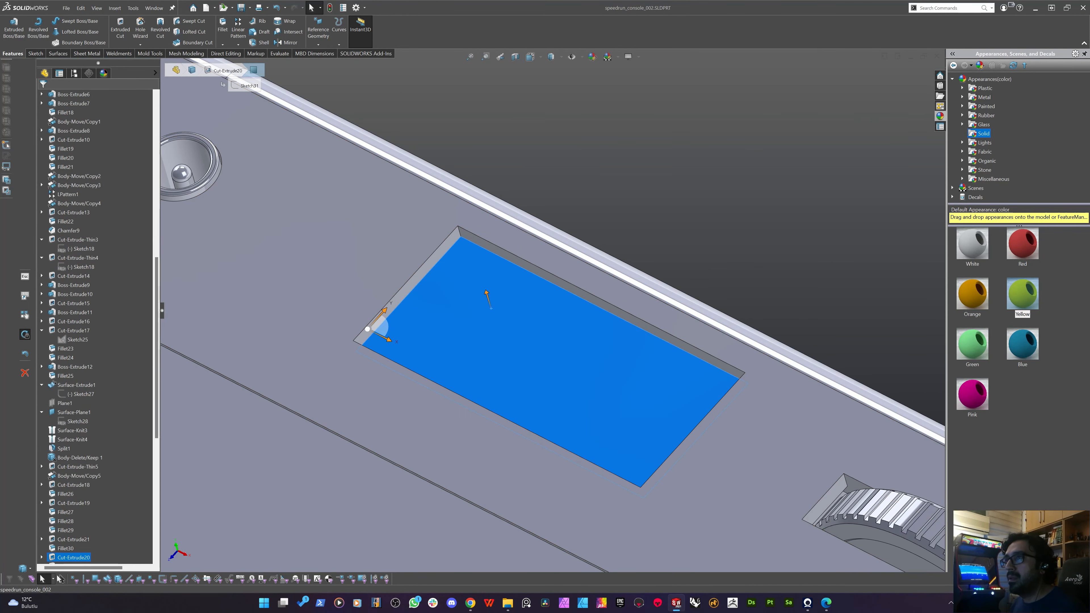
{"action": "left_click", "coordinate": [35, 54]}
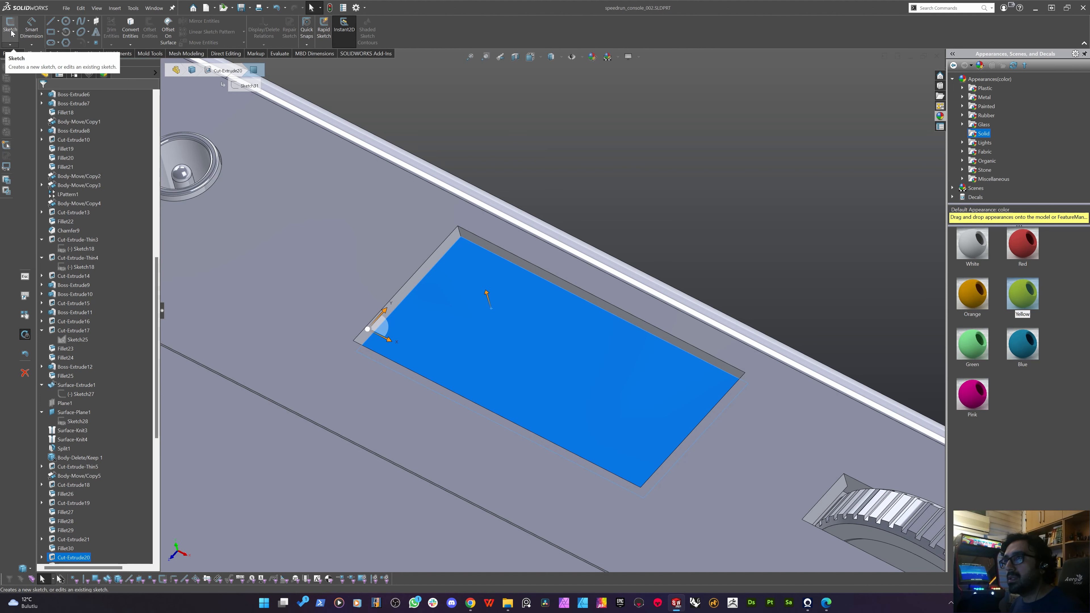
{"action": "left_click", "coordinate": [11, 33]}
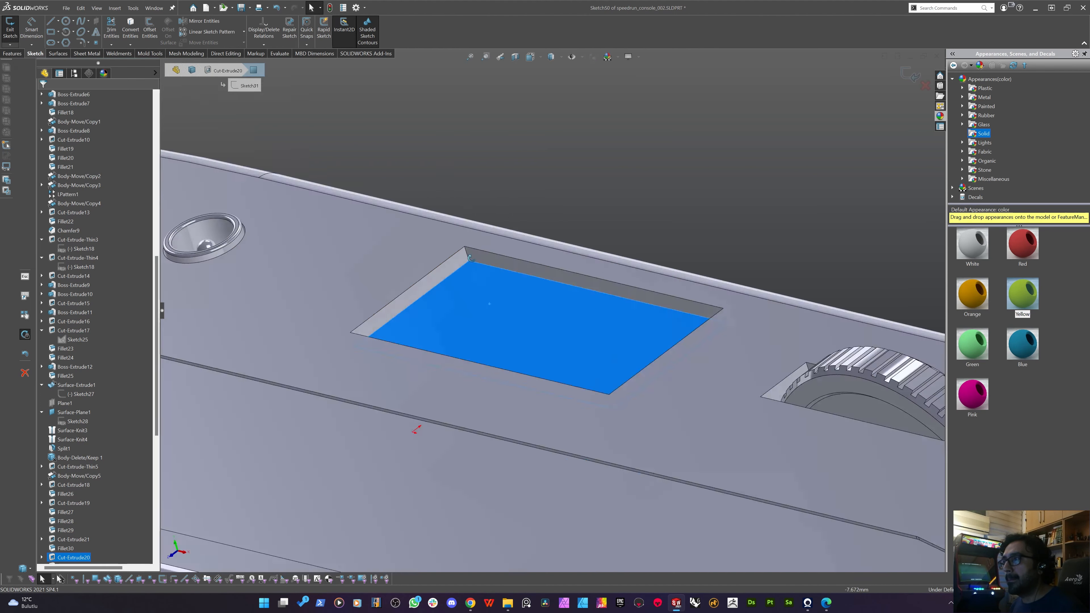
{"action": "middle_click_drag", "start_coordinate": [470, 258], "coordinate": [520, 303]}
{"action": "key", "text": "space"}
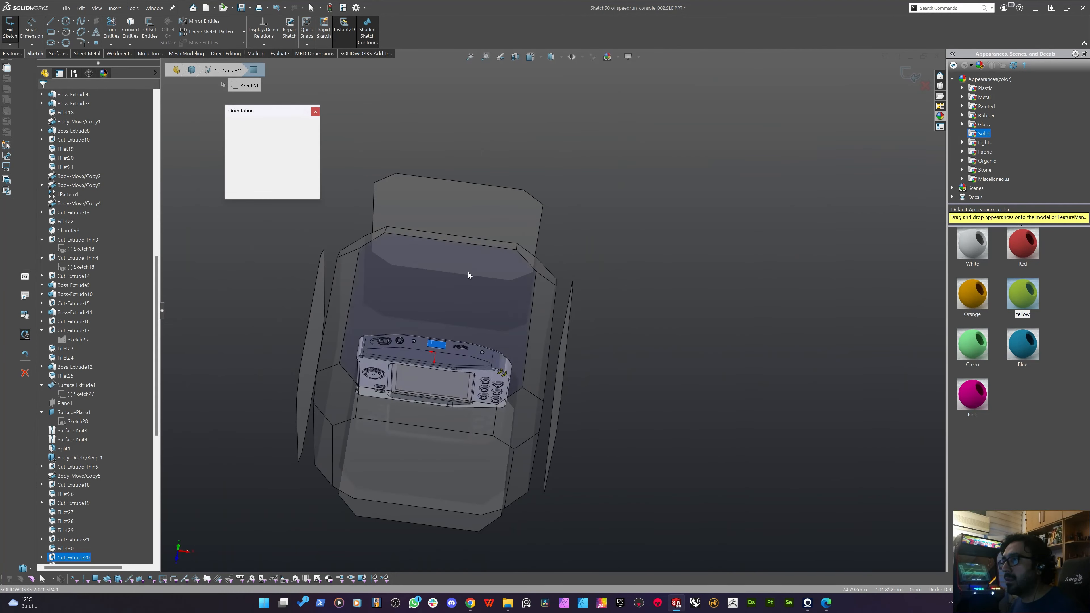
{"action": "left_click", "coordinate": [459, 281]}
{"action": "scroll", "coordinate": [555, 285], "scroll_direction": "down", "scroll_amount": 5}
{"action": "right_click", "coordinate": [566, 251]}
{"action": "left_click", "coordinate": [460, 117]}
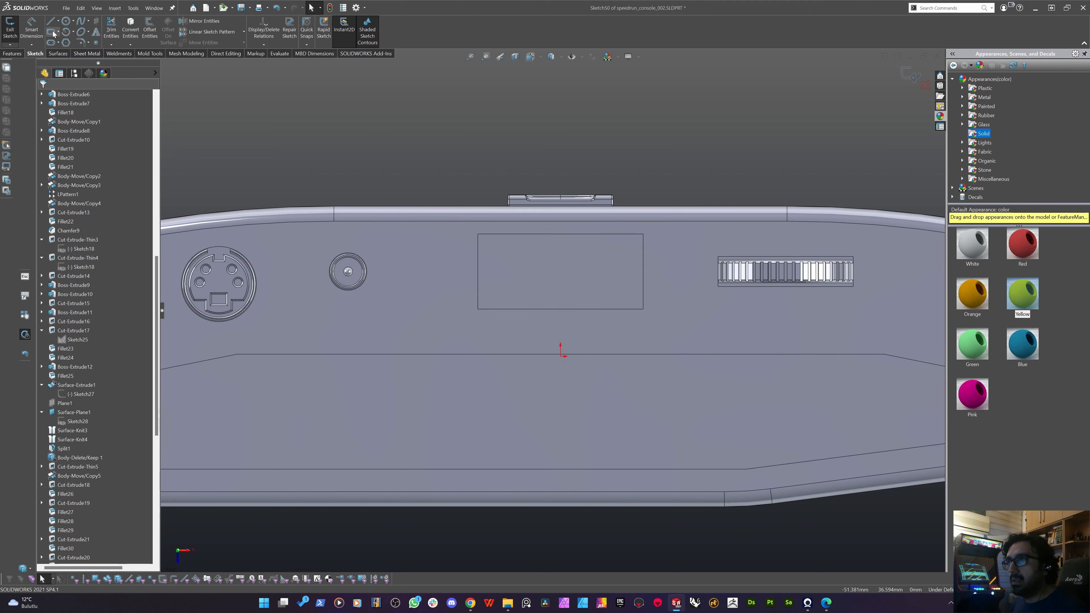
Sketch a vertical line across the pocket's middle and half a trapezoid on its left, about 9.5 mm wide along the upper edge and tapering downward.
{"action": "left_click", "coordinate": [49, 22]}
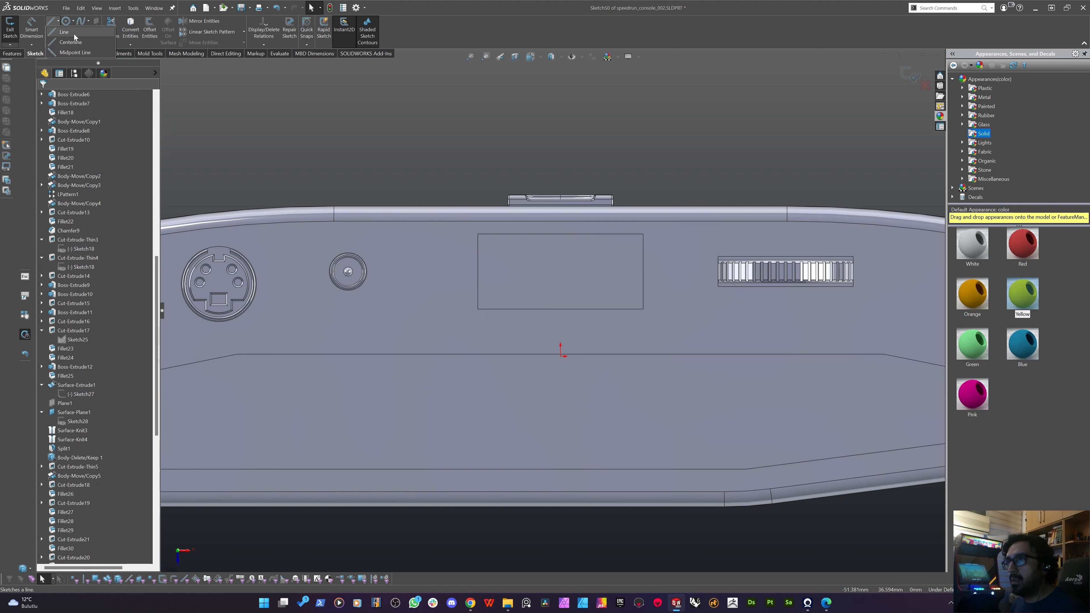
{"action": "key", "text": "l"}
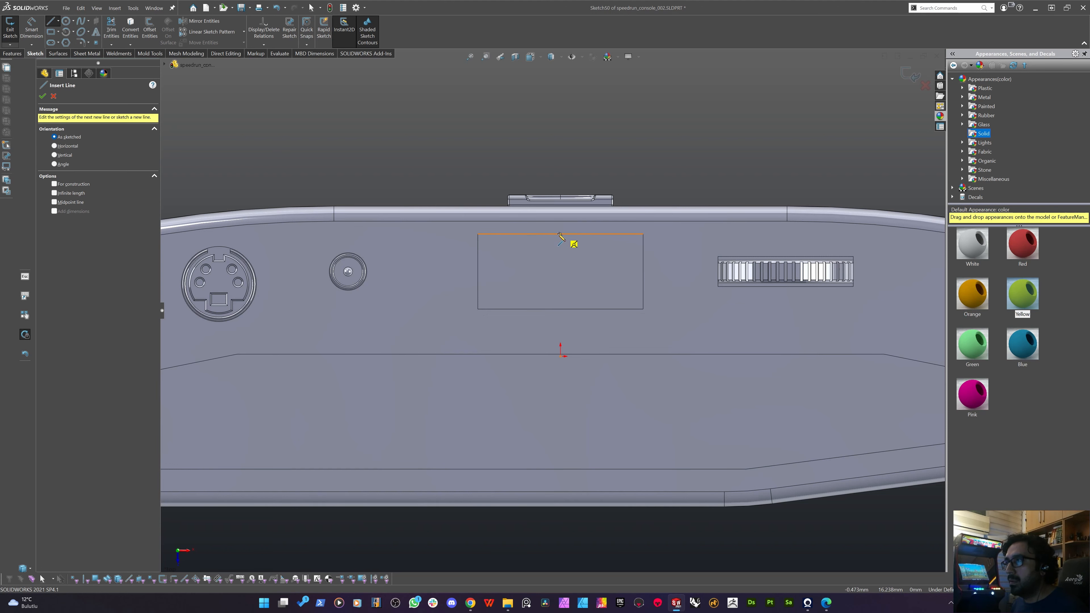
{"action": "left_click_drag", "start_coordinate": [560, 234], "coordinate": [561, 308]}
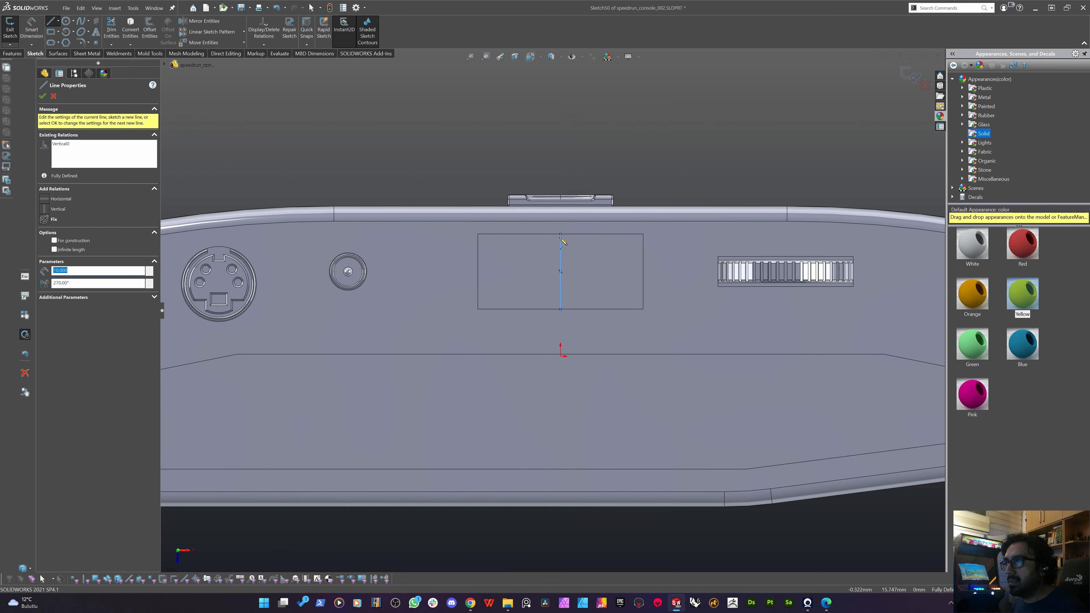
{"action": "left_click_drag", "start_coordinate": [560, 237], "coordinate": [490, 237]}
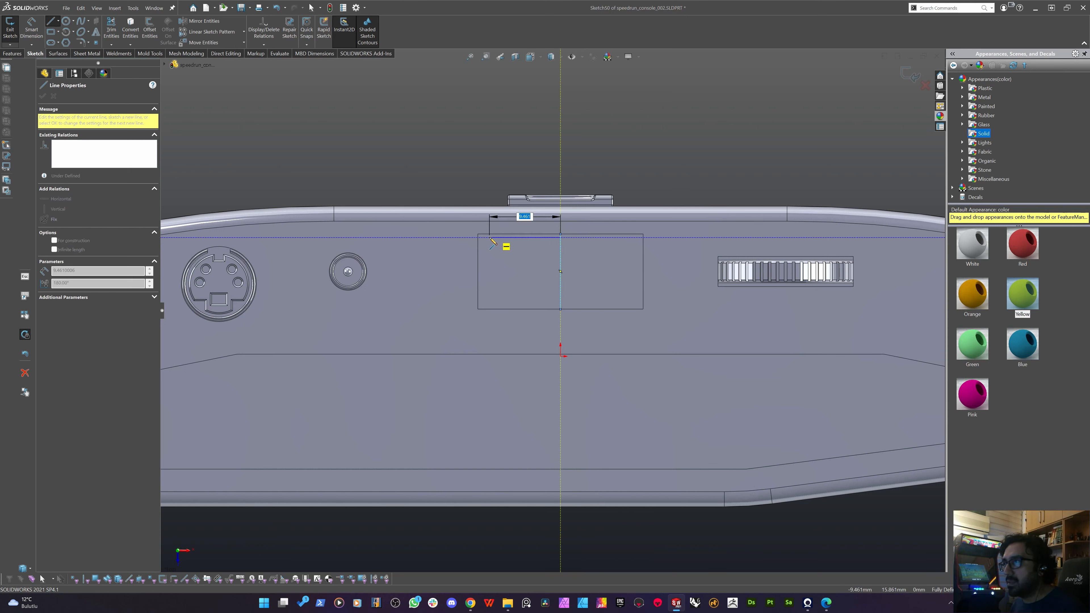
{"action": "left_click", "coordinate": [490, 237]}
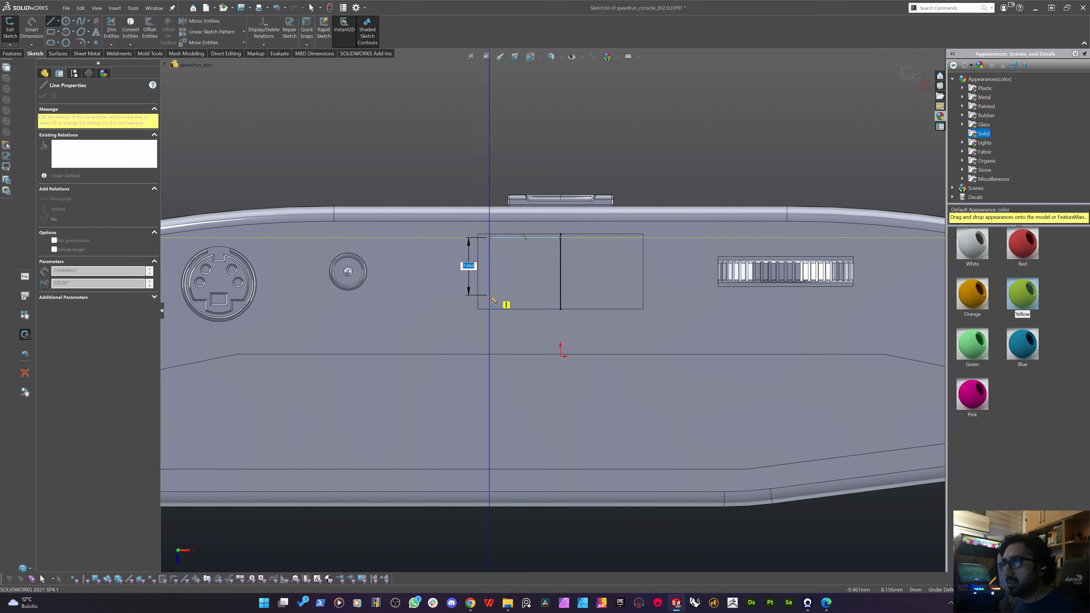
{"action": "left_click", "coordinate": [501, 305]}
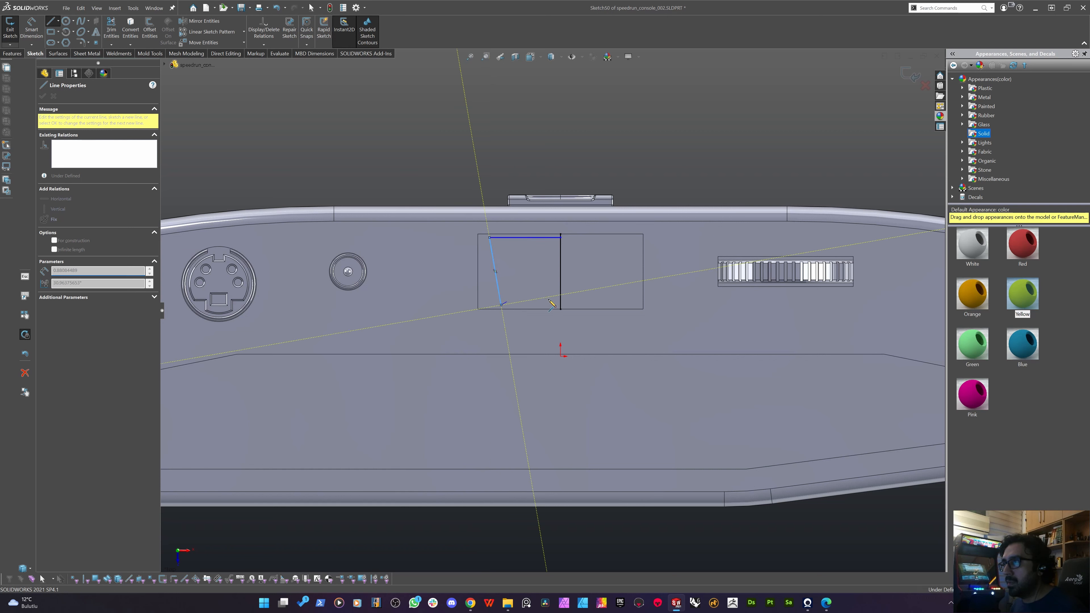
{"action": "left_click", "coordinate": [560, 305]}
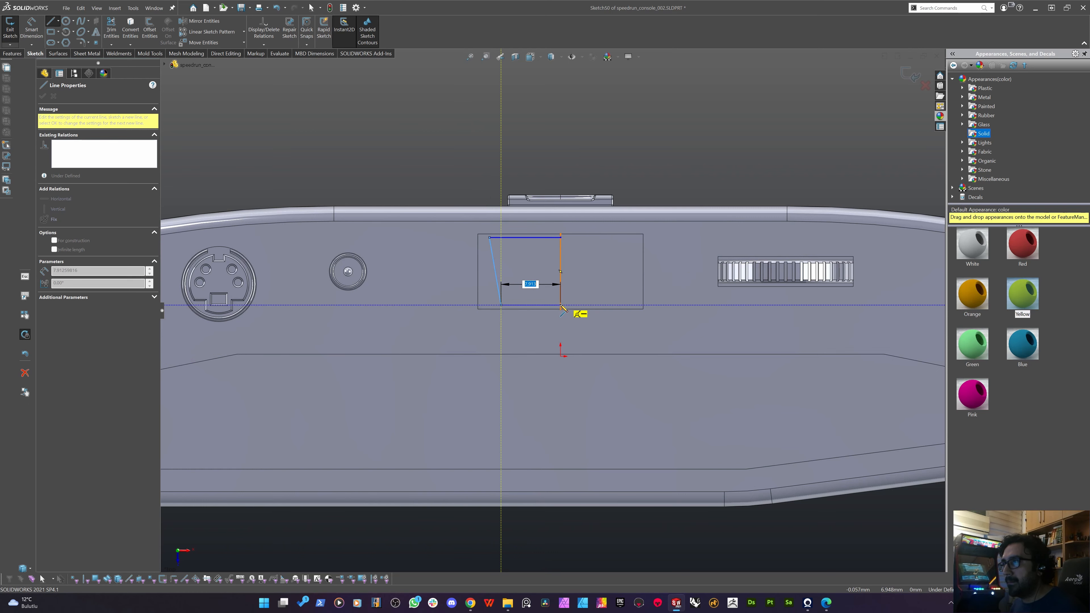
{"action": "scroll", "coordinate": [558, 301], "scroll_direction": "down", "scroll_amount": 4}
{"action": "key", "text": "Escape"}
{"action": "key", "text": "Escape"}
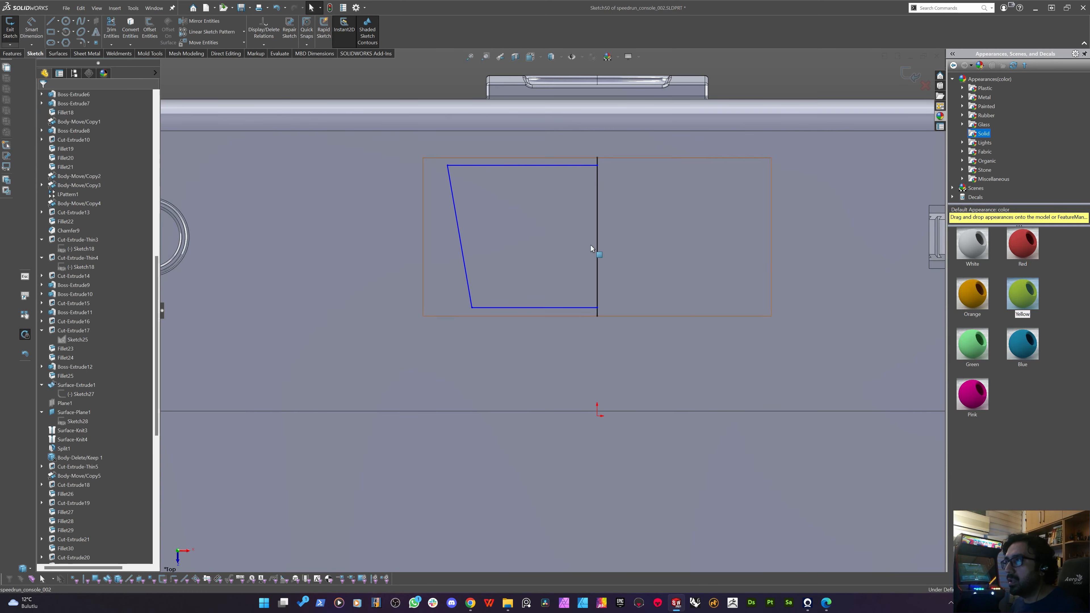
Convert the middle line to construction geometry and mirror the half trapezoid about it.
{"action": "left_click_drag", "start_coordinate": [656, 208], "coordinate": [588, 244]}
{"action": "left_click", "coordinate": [73, 217]}
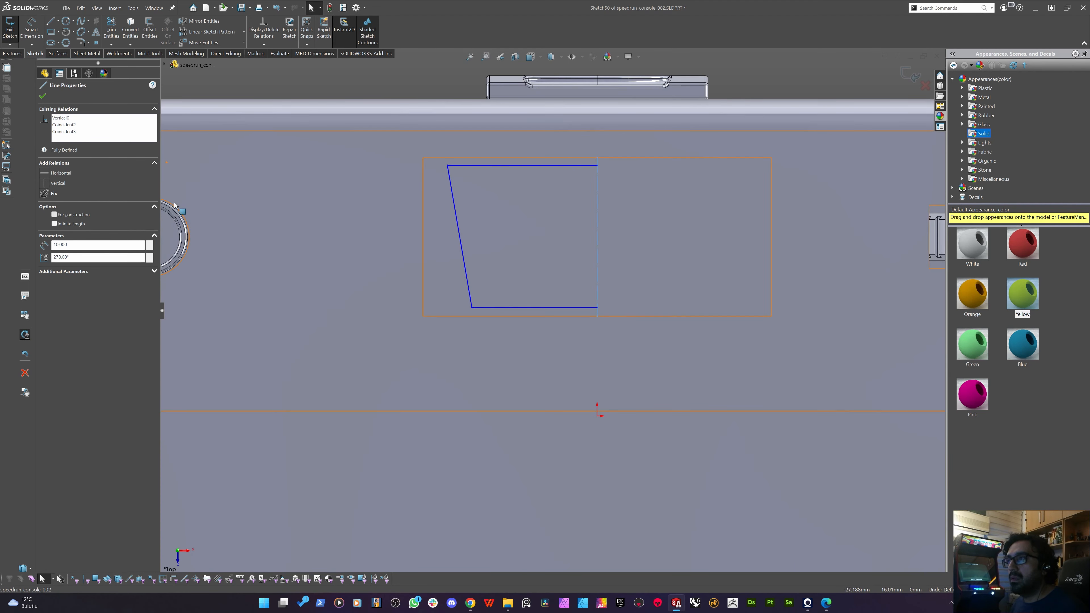
{"action": "left_click_drag", "start_coordinate": [419, 125], "coordinate": [640, 348]}
{"action": "left_click", "coordinate": [12, 54]}
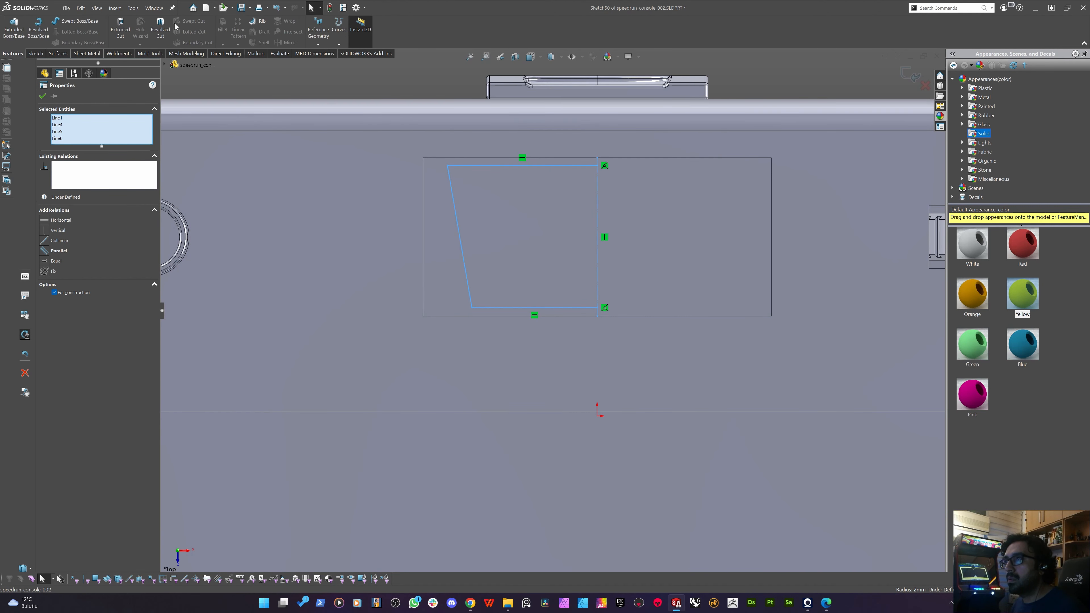
{"action": "left_click", "coordinate": [34, 55]}
{"action": "left_click", "coordinate": [205, 21]}
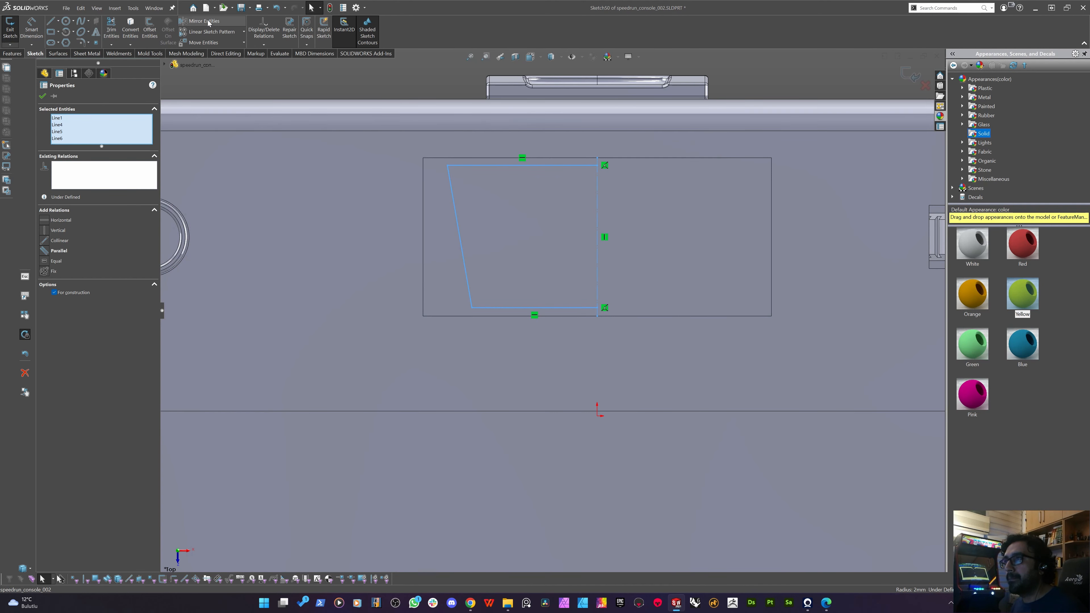
Fillet all four corners of the trapezoid in the pocket with a 1.5 mm radius.
{"action": "scroll", "coordinate": [537, 176], "scroll_direction": "down", "scroll_amount": 3}
{"action": "scroll", "coordinate": [482, 263], "scroll_direction": "up", "scroll_amount": 2}
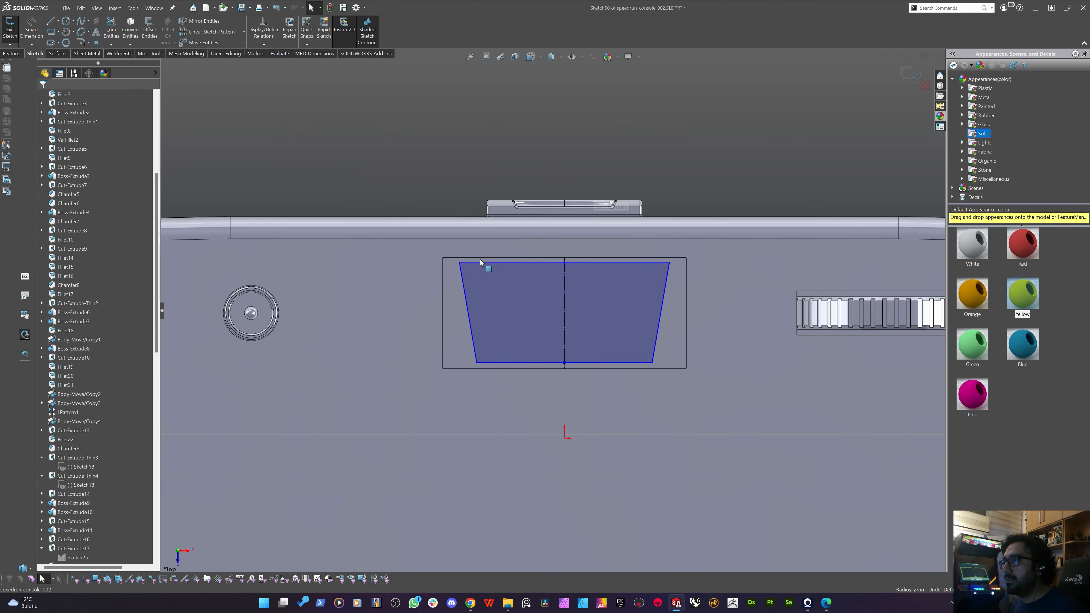
{"action": "mouse_move", "coordinate": [427, 285]}
{"action": "middle_mouse_down"}
{"action": "mouse_move", "coordinate": [357, 189]}
{"action": "mouse_move", "coordinate": [387, 220]}
{"action": "middle_mouse_up"}
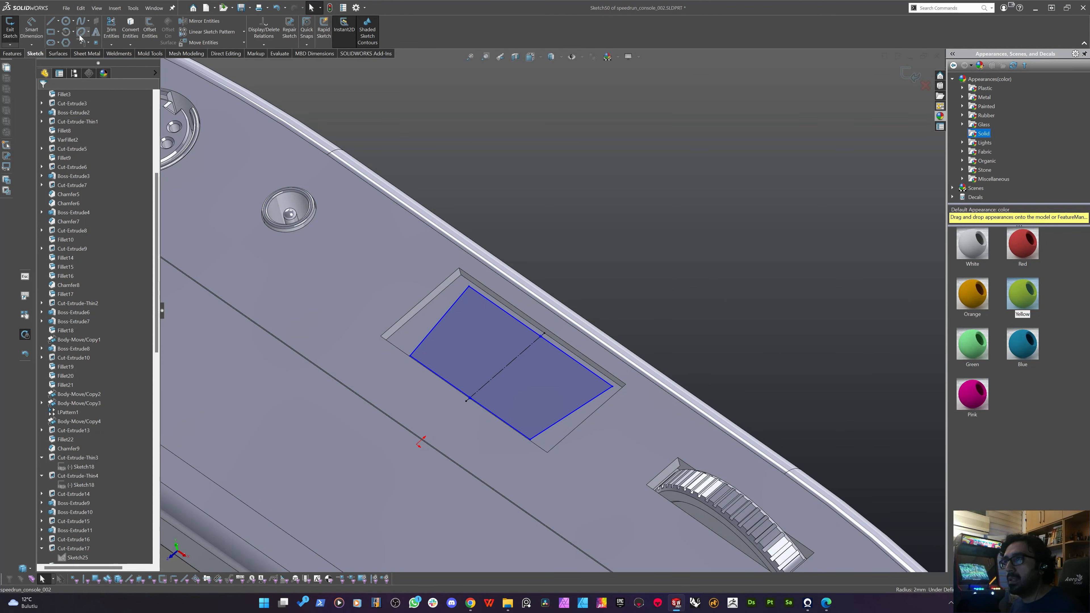
{"action": "left_click", "coordinate": [88, 43]}
{"action": "left_click", "coordinate": [95, 54]}
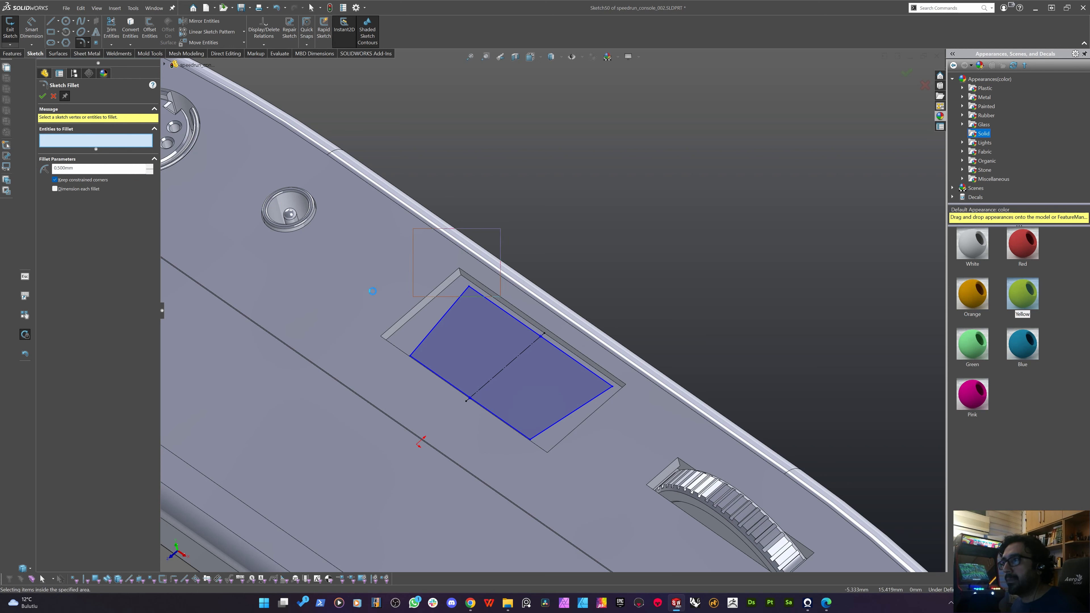
{"action": "key", "text": "Return"}
{"action": "left_click_drag", "start_coordinate": [366, 320], "coordinate": [422, 376]}
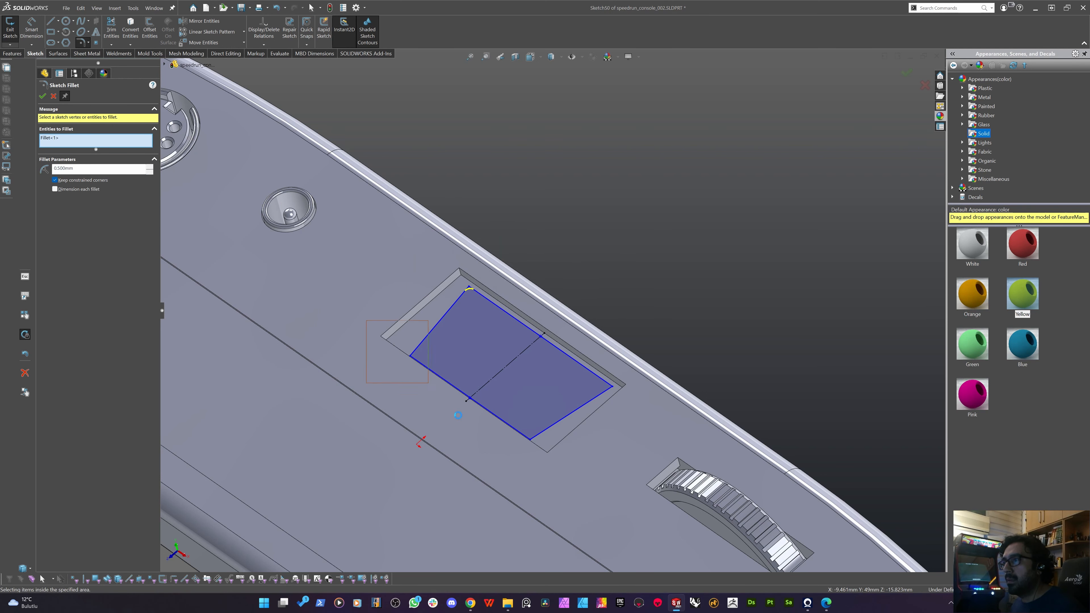
{"action": "key", "text": "Return"}
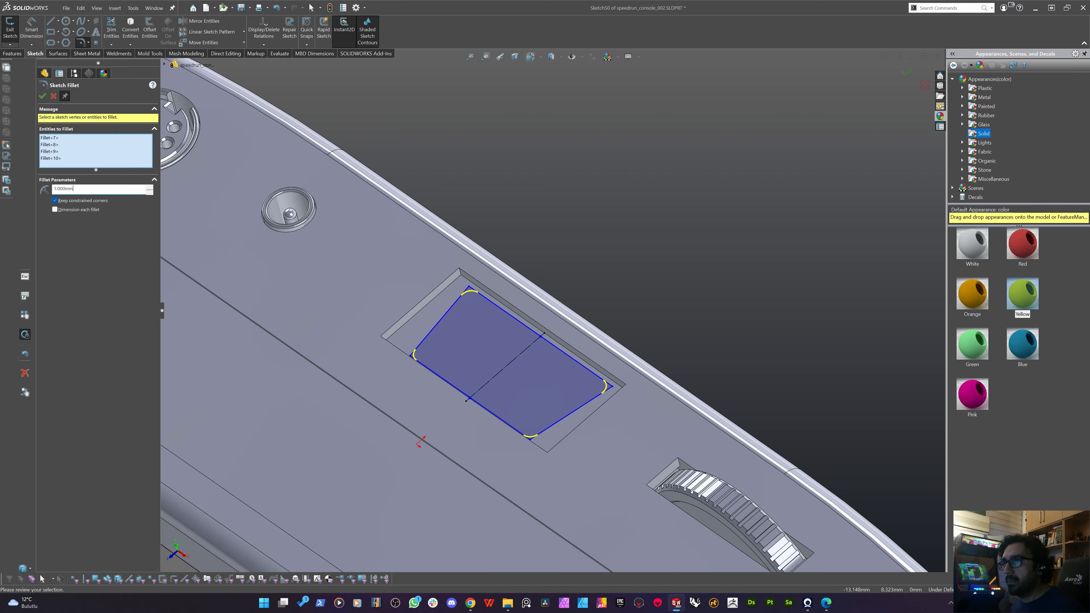
{"action": "type", "text": ".5"}
{"action": "key", "text": "Return"}
{"action": "key", "text": "Return"}
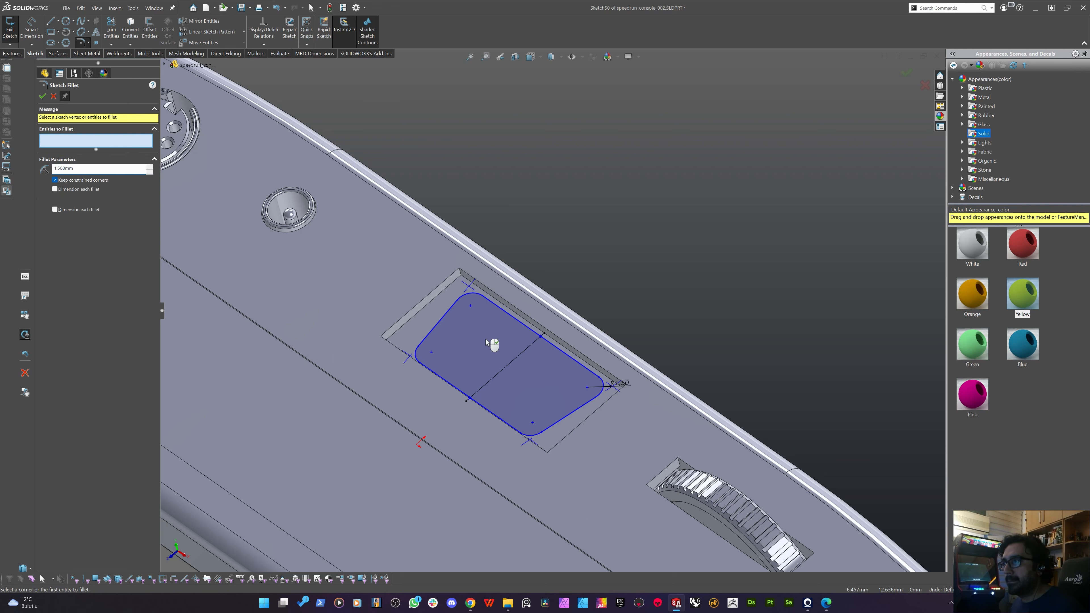
{"action": "mouse_move", "coordinate": [453, 342]}
{"action": "middle_mouse_down"}
{"action": "mouse_move", "coordinate": [387, 335]}
{"action": "mouse_move", "coordinate": [456, 337]}
{"action": "mouse_move", "coordinate": [448, 335]}
{"action": "middle_mouse_up"}
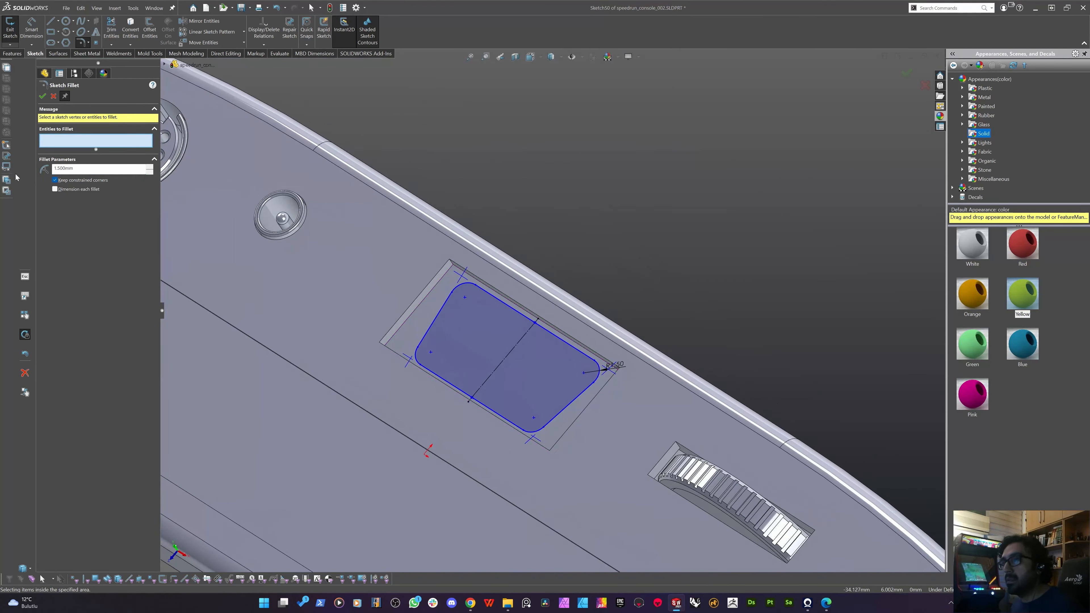
{"action": "left_click", "coordinate": [11, 54]}
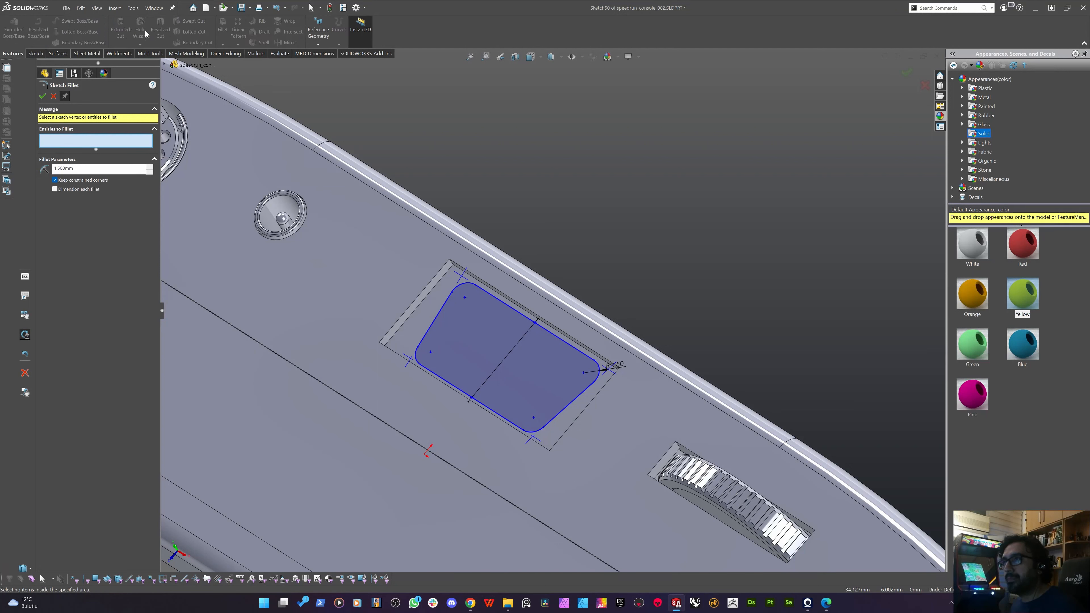
{"action": "left_click", "coordinate": [34, 53]}
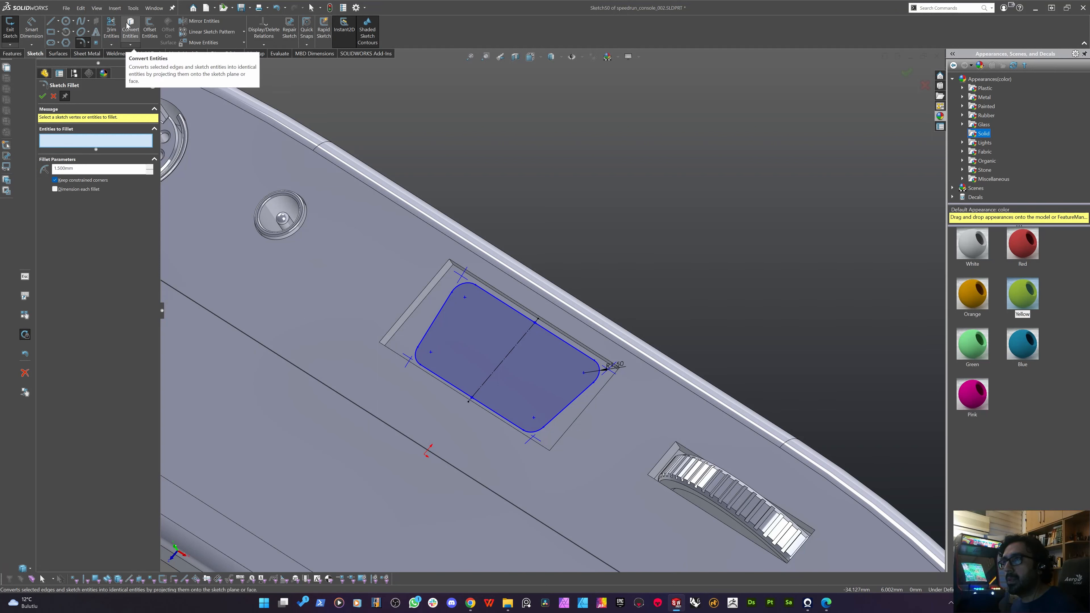
{"action": "key", "text": "Escape"}
Orient the view to the top and dimension the trapezoid's width between the upper ends of its slanted sides.
{"action": "mouse_move", "coordinate": [578, 237]}
{"action": "middle_mouse_down"}
{"action": "mouse_move", "coordinate": [452, 431]}
{"action": "mouse_move", "coordinate": [502, 327]}
{"action": "middle_mouse_up"}
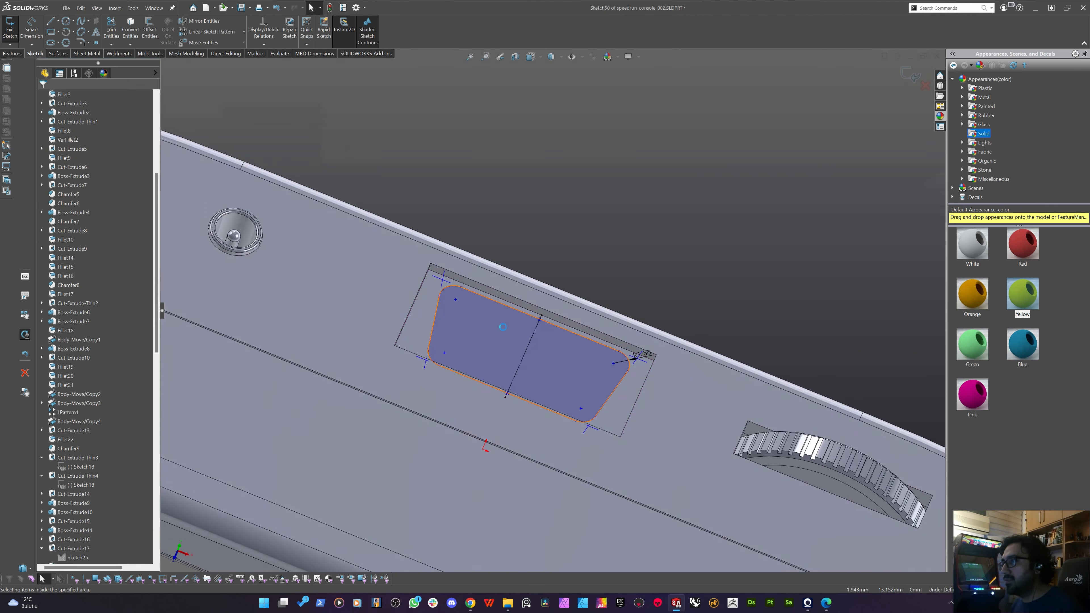
{"action": "key", "text": "space"}
{"action": "left_click", "coordinate": [453, 323]}
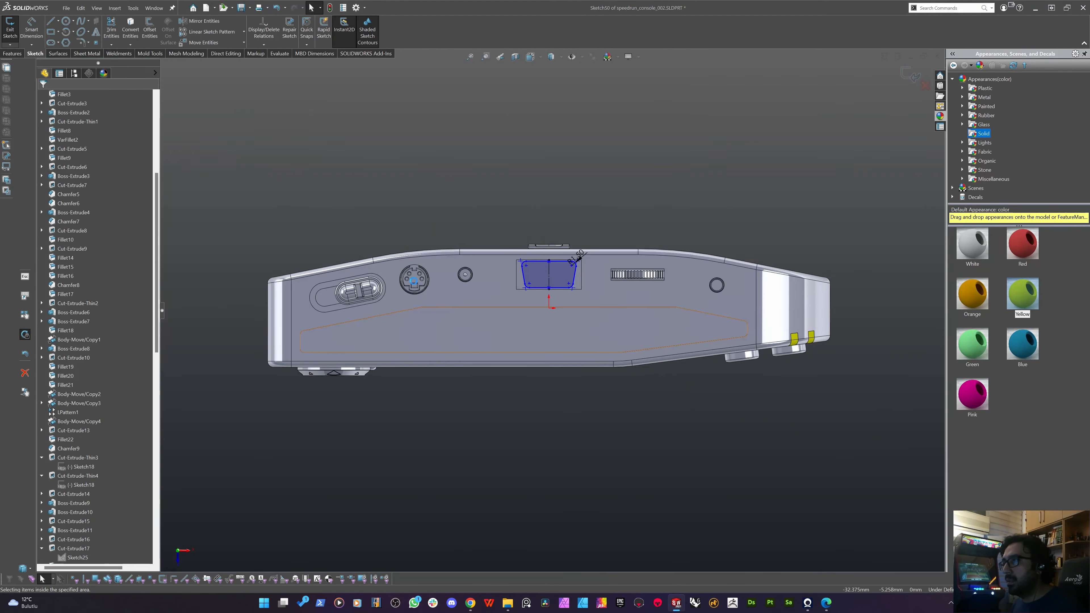
{"action": "scroll", "coordinate": [558, 313], "scroll_direction": "up", "scroll_amount": 5}
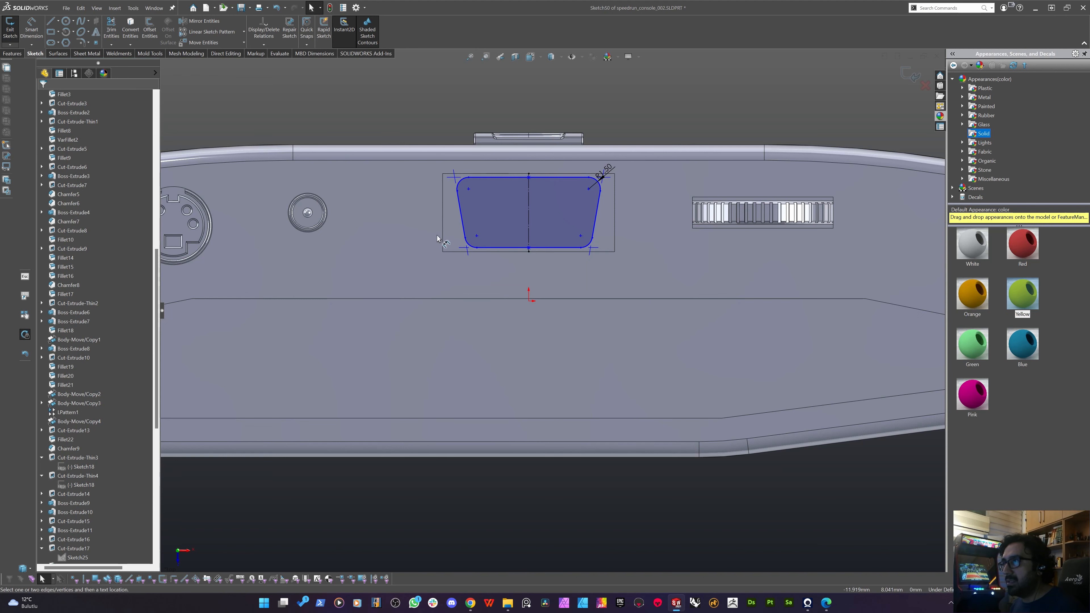
{"action": "scroll", "coordinate": [494, 195], "scroll_direction": "up", "scroll_amount": 3}
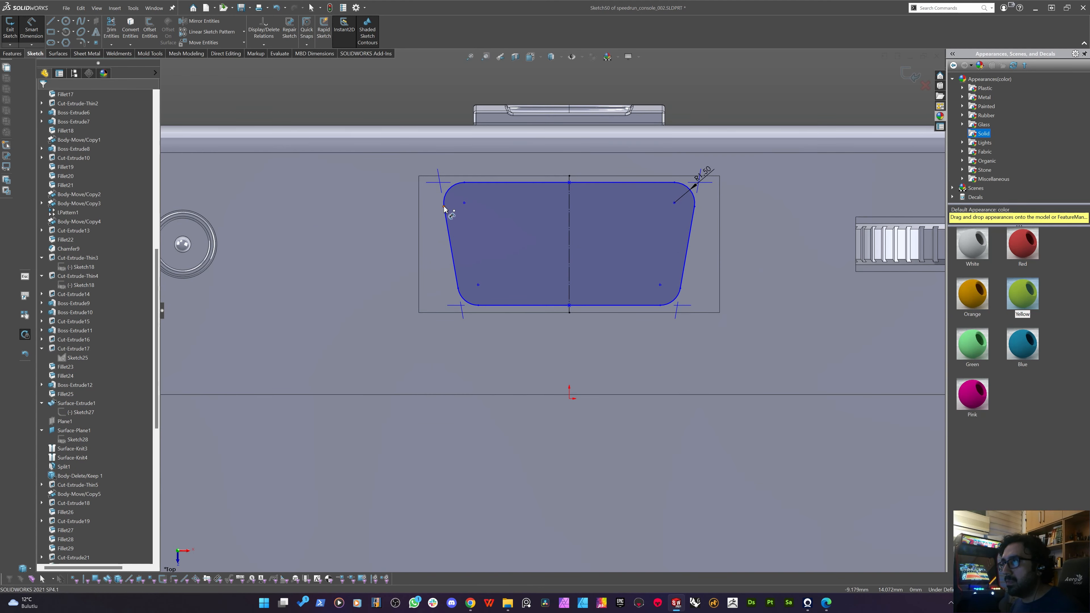
{"action": "left_click", "coordinate": [444, 207]}
{"action": "left_click", "coordinate": [695, 206]}
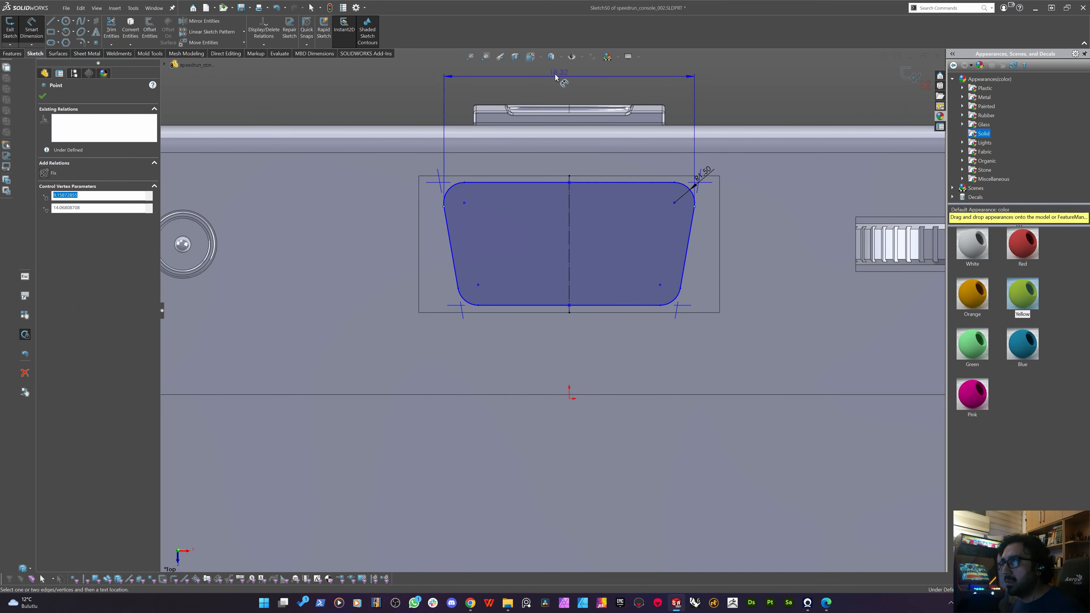
{"action": "left_click", "coordinate": [554, 71]}
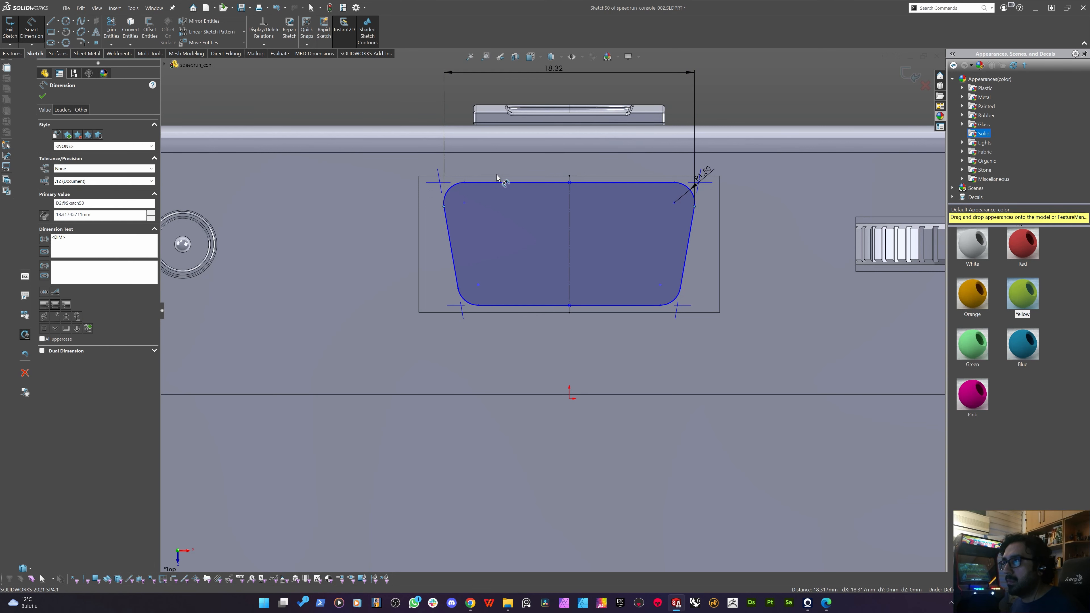
{"action": "key", "text": "Return"}
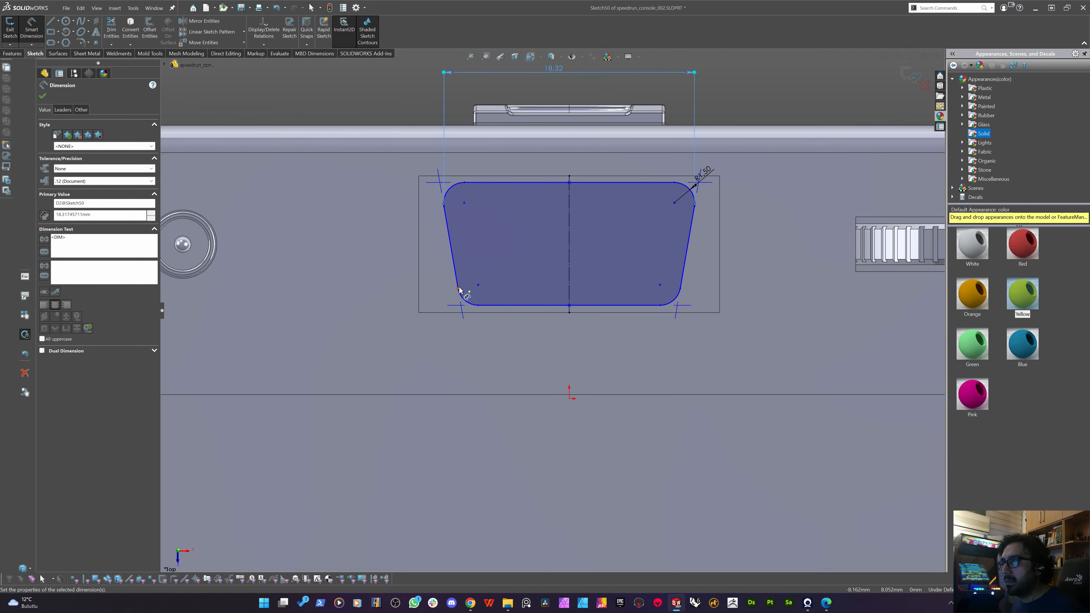
Dimension the trapezoid's width between the lower ends of its slanted sides.
{"action": "left_click", "coordinate": [679, 289]}
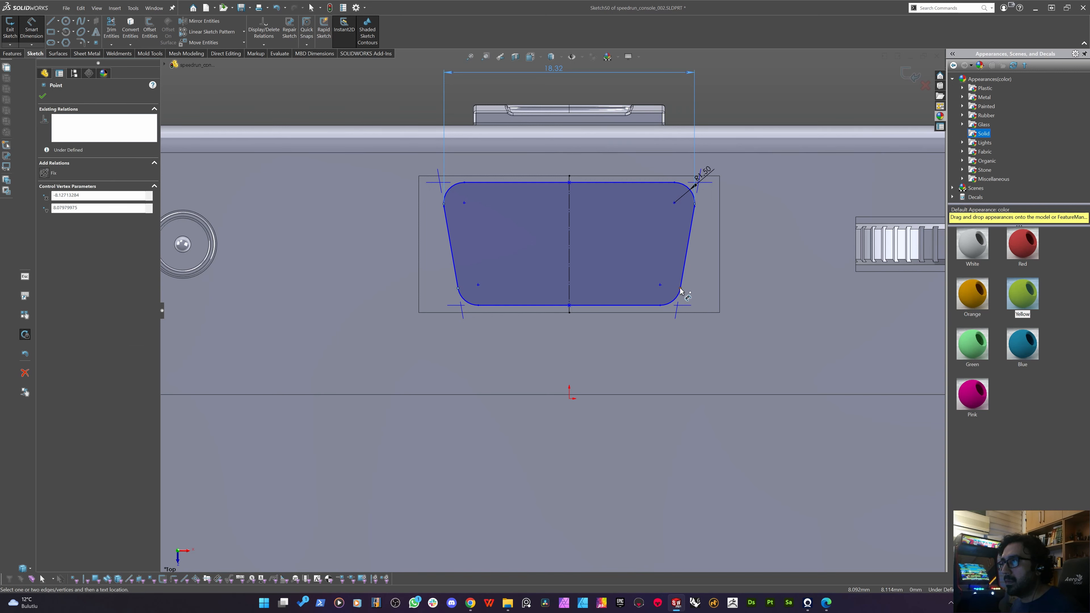
{"action": "left_click", "coordinate": [458, 289]}
{"action": "left_click", "coordinate": [652, 358]}
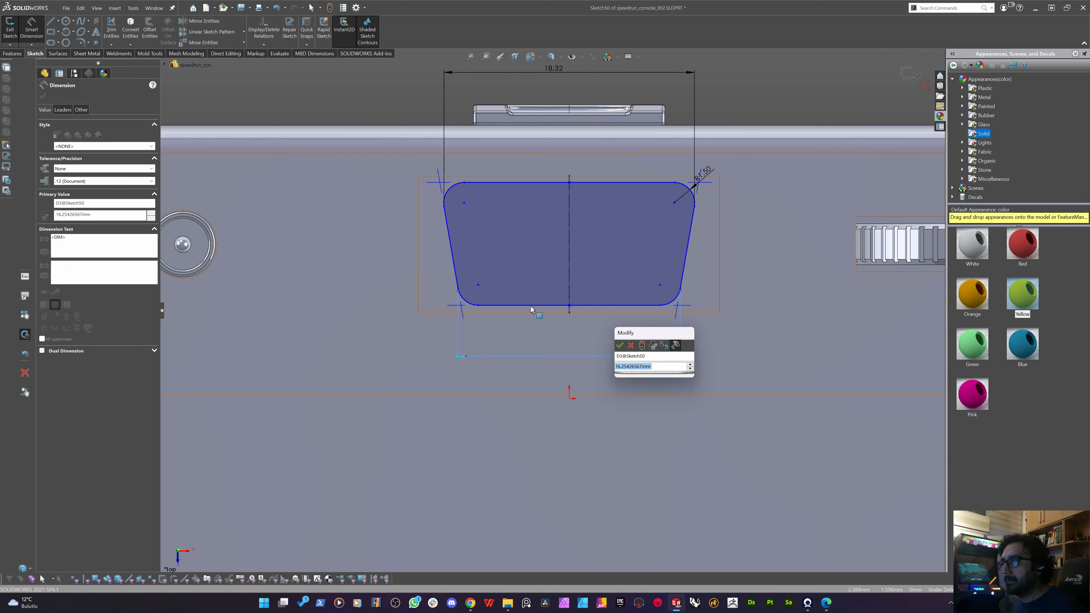
{"action": "key", "text": "Return"}
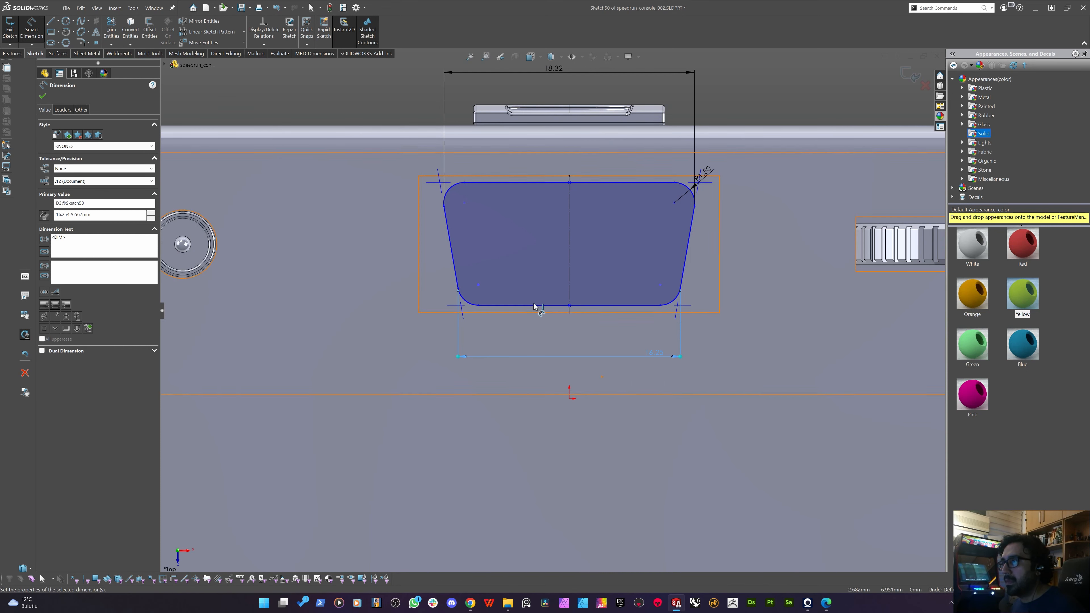
Dimension the gap between the trapezoid's lower edge and the pocket's lower edge as 0.5 mm.
{"action": "left_click", "coordinate": [532, 305]}
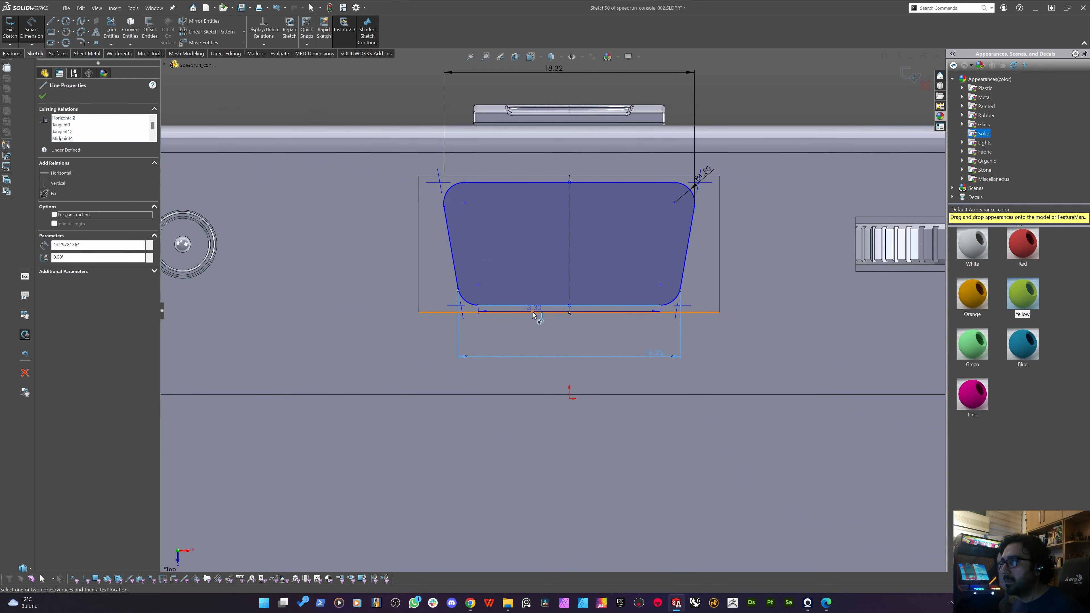
{"action": "left_click", "coordinate": [532, 313]}
{"action": "left_click", "coordinate": [770, 298]}
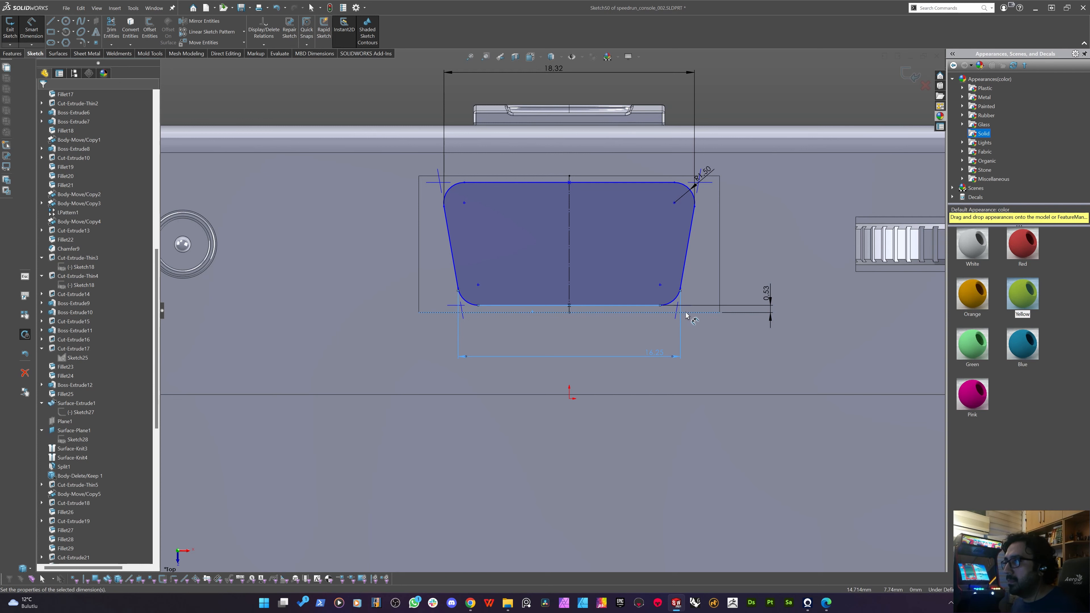
{"action": "type", "text": ",5"}
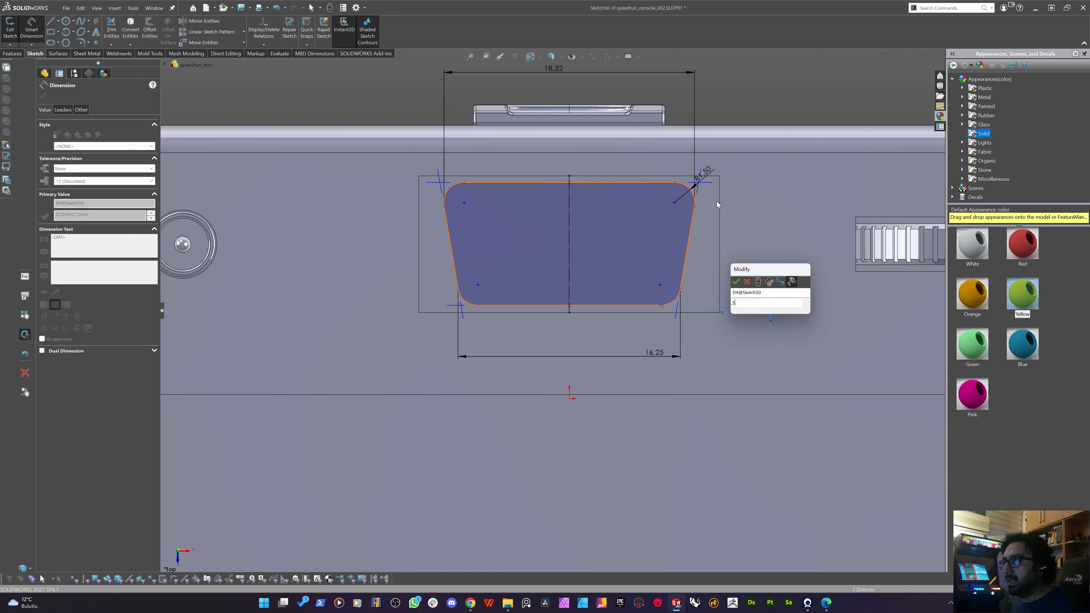
{"action": "key", "text": "Return"}
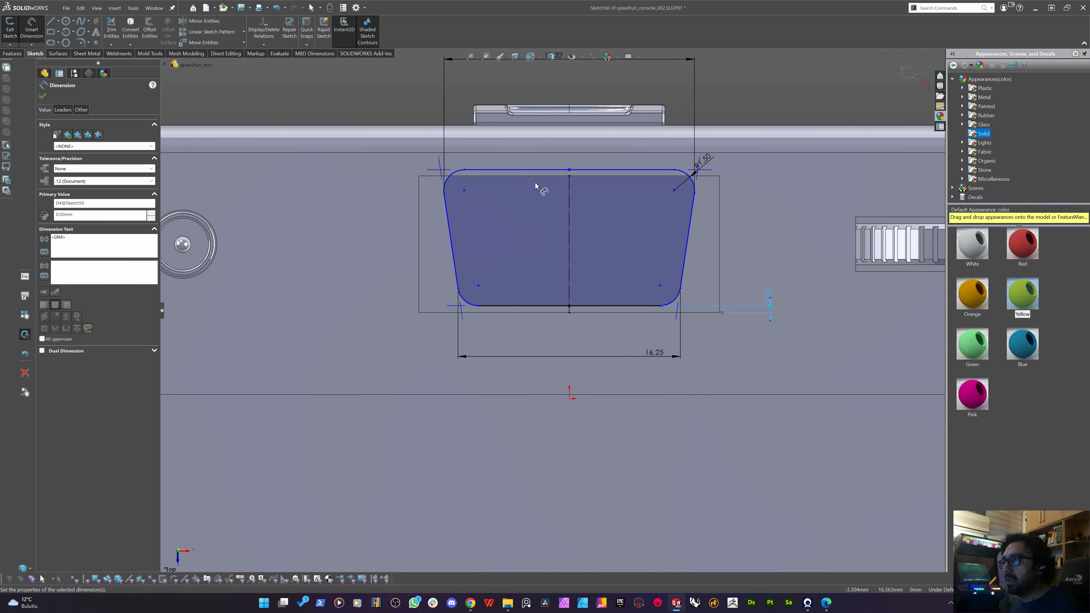
{"action": "key", "text": "Escape"}
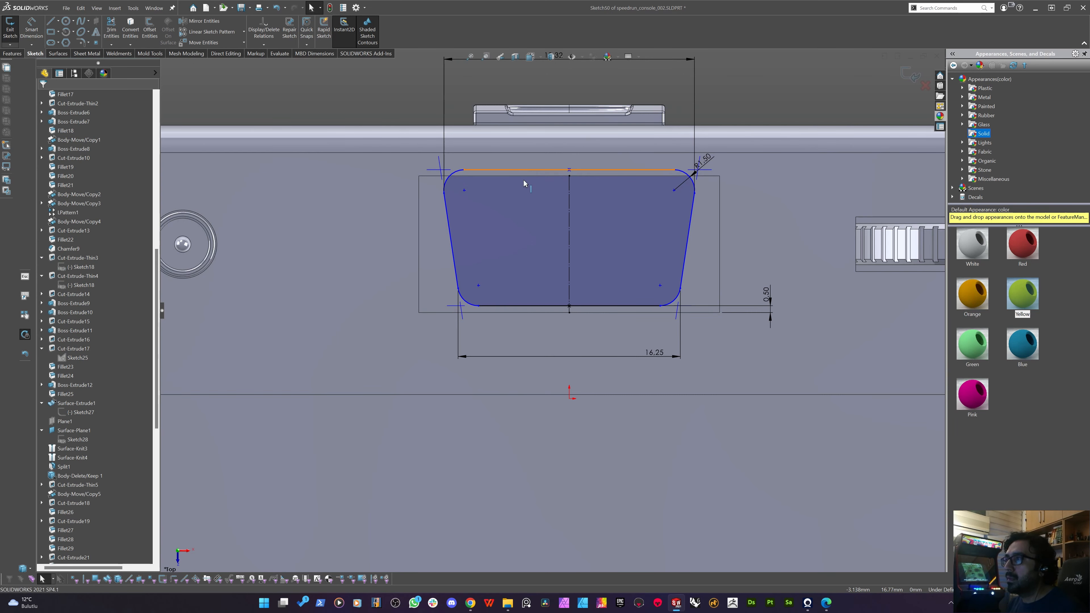
Move the trapezoid's upper edge down inside the pocket, about 0.46 mm below the pocket's upper edge.
{"action": "mouse_move", "coordinate": [523, 180]}
{"action": "left_mouse_down"}
{"action": "mouse_move", "coordinate": [524, 194]}
{"action": "mouse_move", "coordinate": [530, 185]}
{"action": "left_mouse_up"}
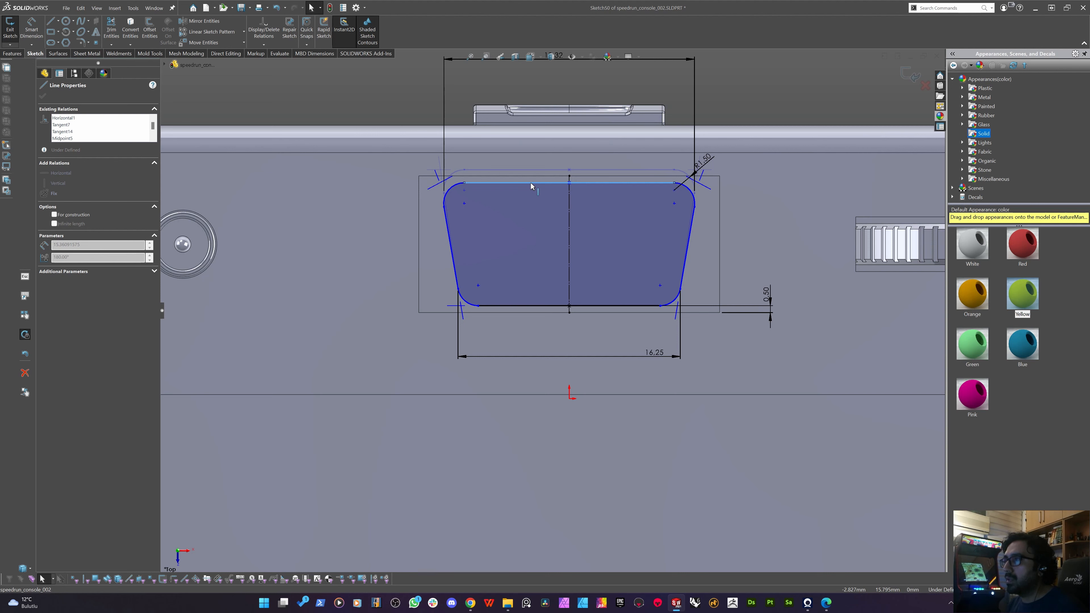
{"action": "left_click_drag", "start_coordinate": [530, 186], "coordinate": [531, 185]}
{"action": "left_click", "coordinate": [328, 244]}
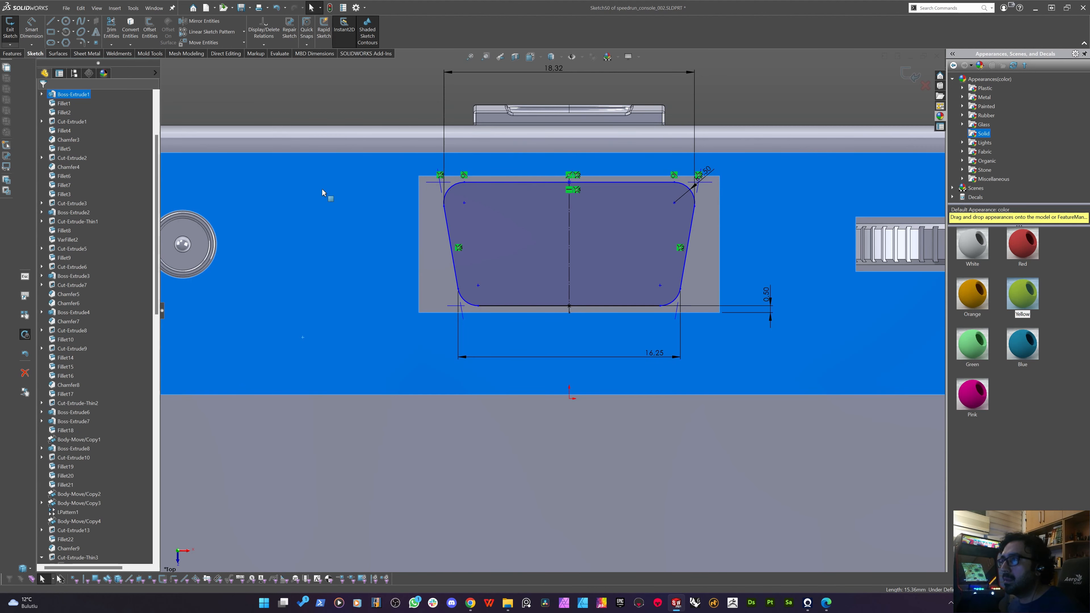
{"action": "key", "text": "Escape"}
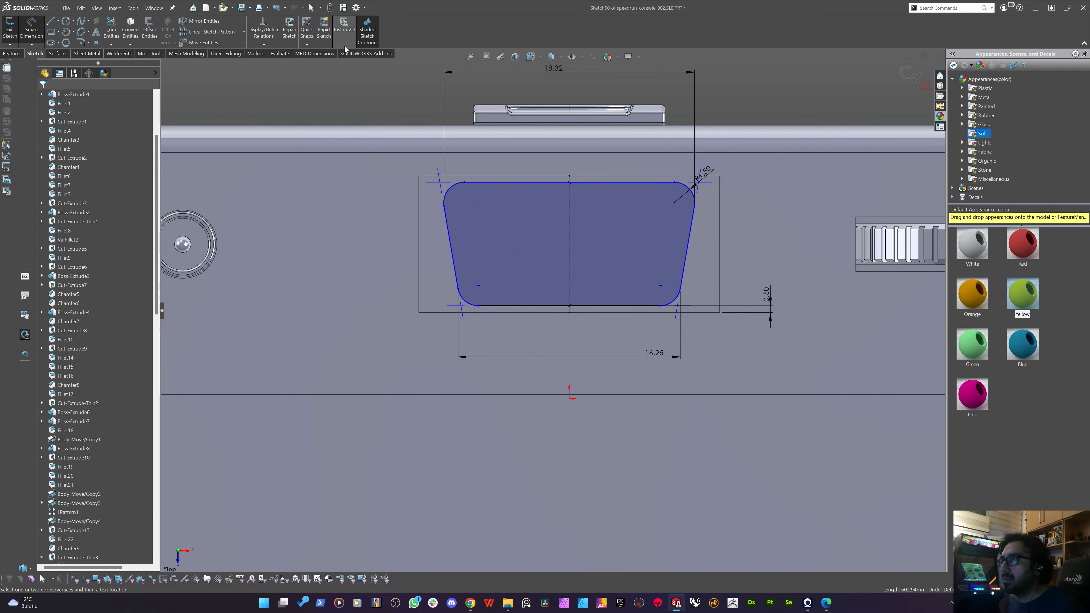
Dimension the gap between the trapezoid's upper edge and the pocket's upper edge as 0.5 mm.
{"action": "right_click", "coordinate": [363, 115]}
{"action": "left_click", "coordinate": [337, 110]}
{"action": "left_click", "coordinate": [531, 182]}
{"action": "left_click", "coordinate": [360, 108]}
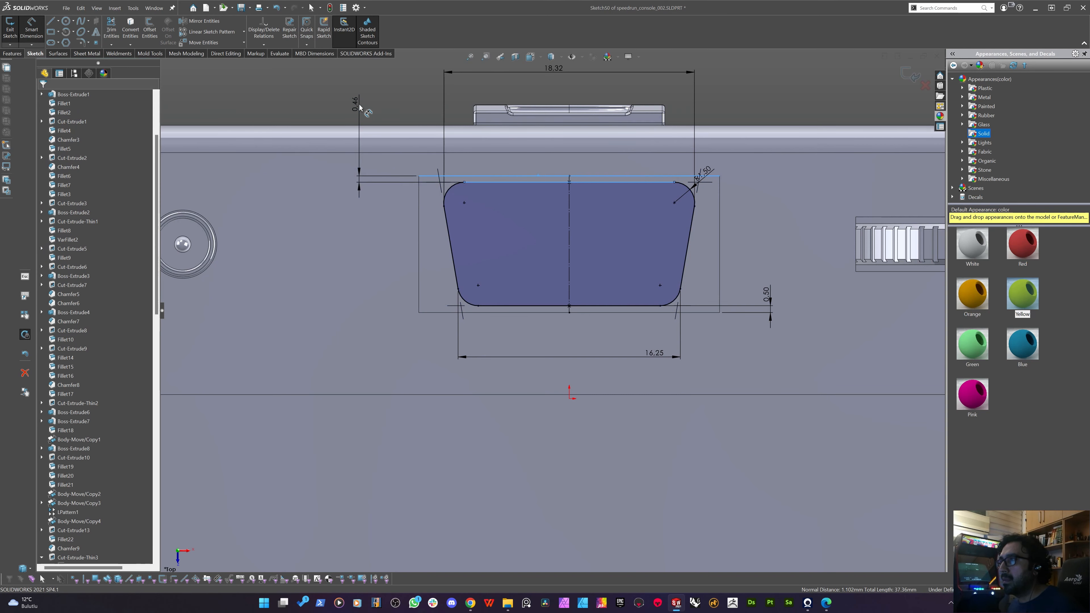
{"action": "type", "text": ".5"}
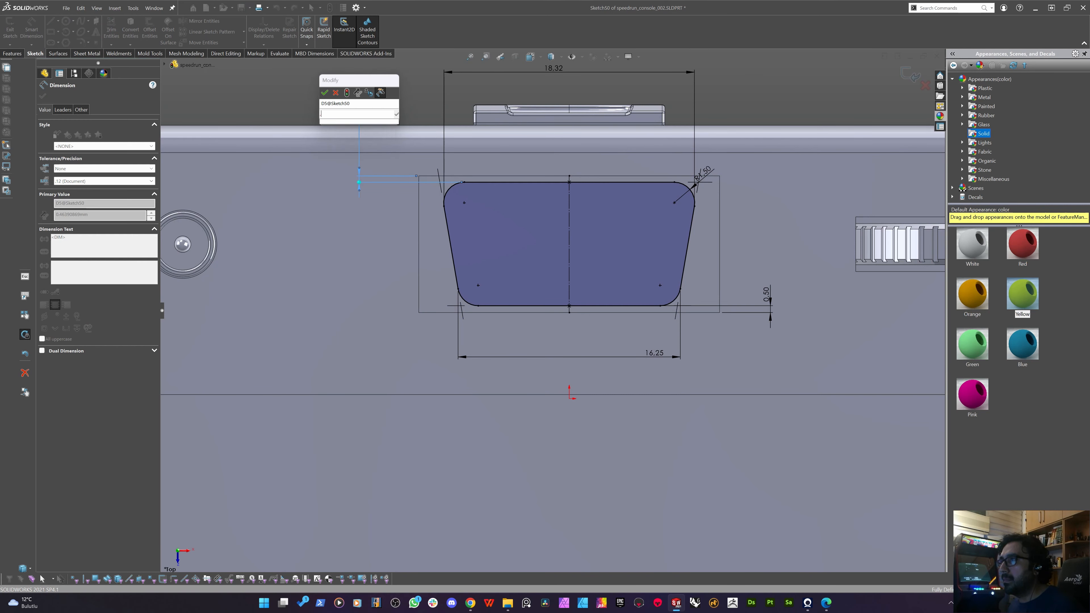
{"action": "key", "text": "Return"}
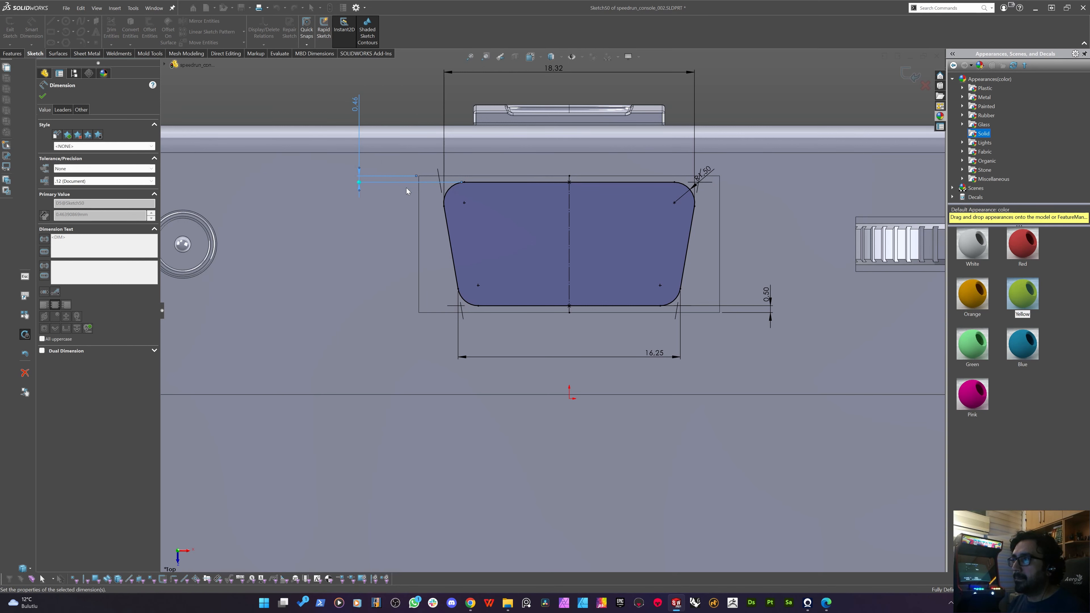
{"action": "key", "text": "Escape"}
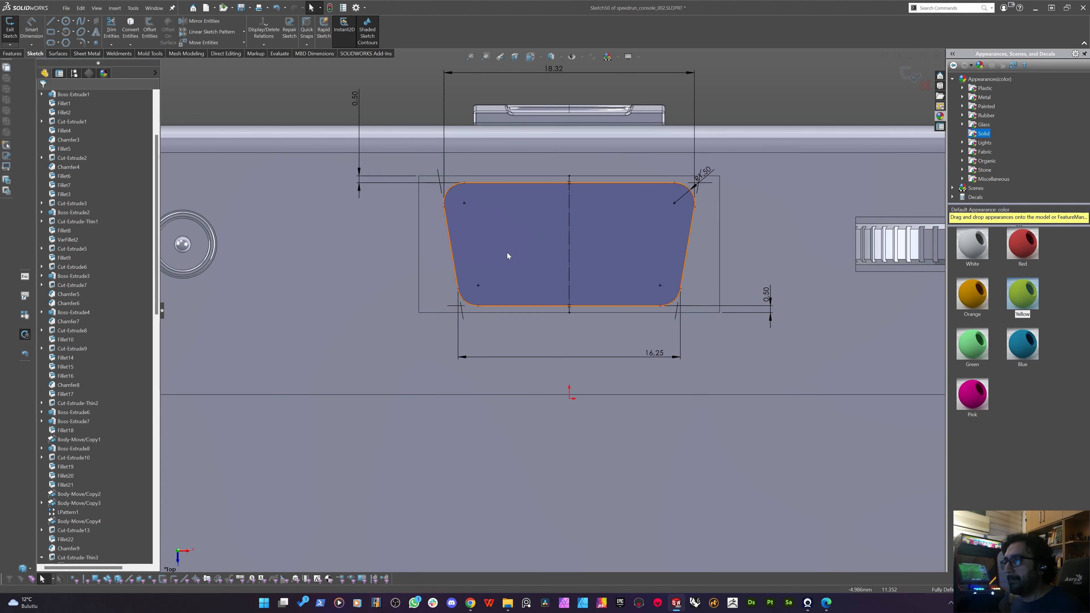
Replace the trapezoid's lower width dimension with a horizontal dimension between the two ends of its right slanted side.
{"action": "left_click_drag", "start_coordinate": [650, 356], "coordinate": [641, 373]}
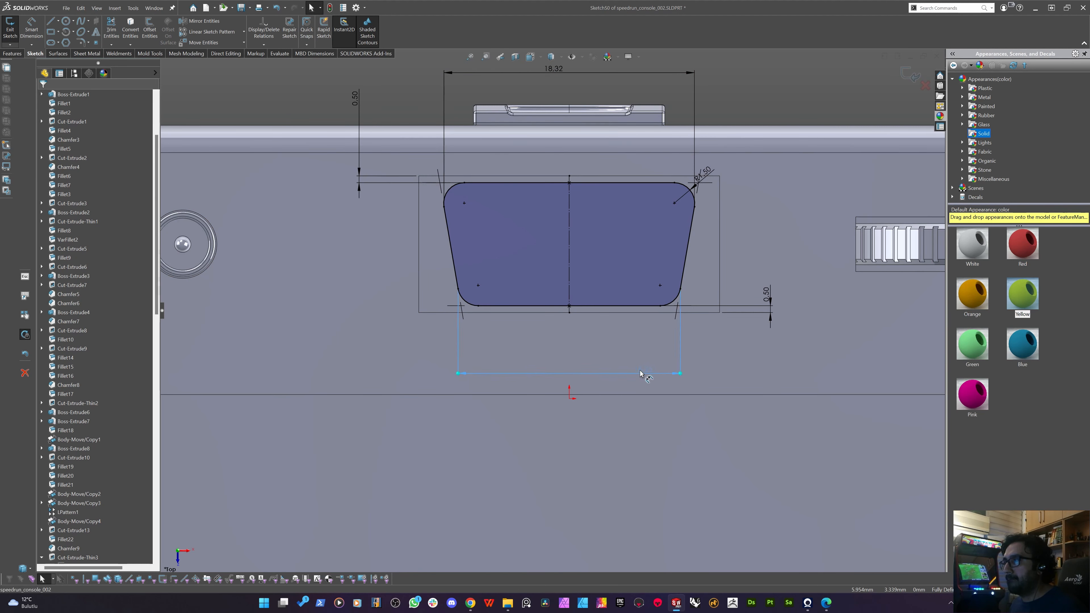
{"action": "key", "text": "Delete"}
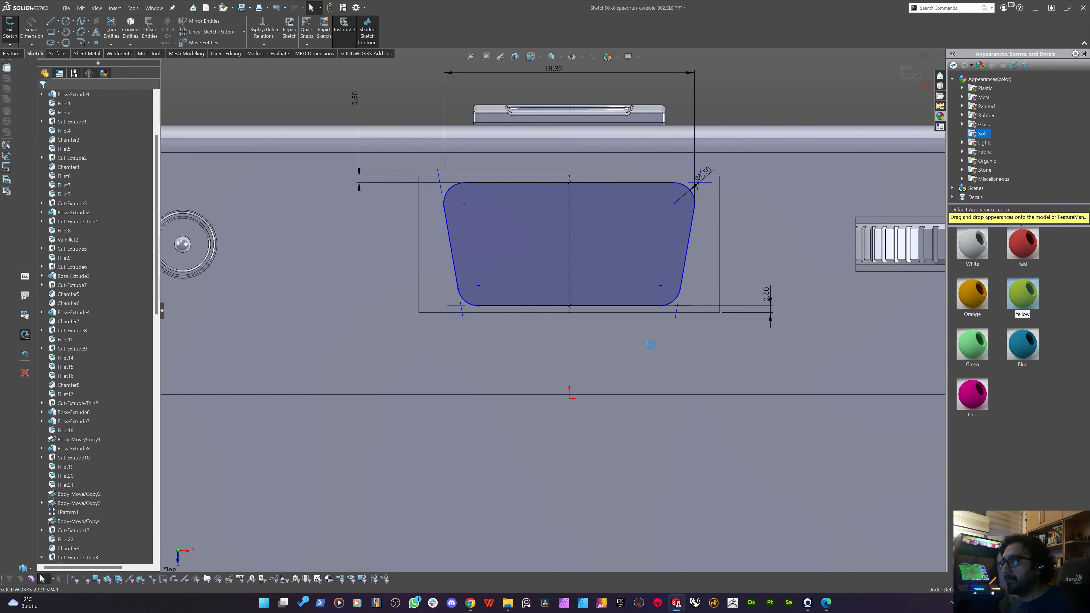
{"action": "key", "text": "d"}
{"action": "left_click", "coordinate": [695, 369]}
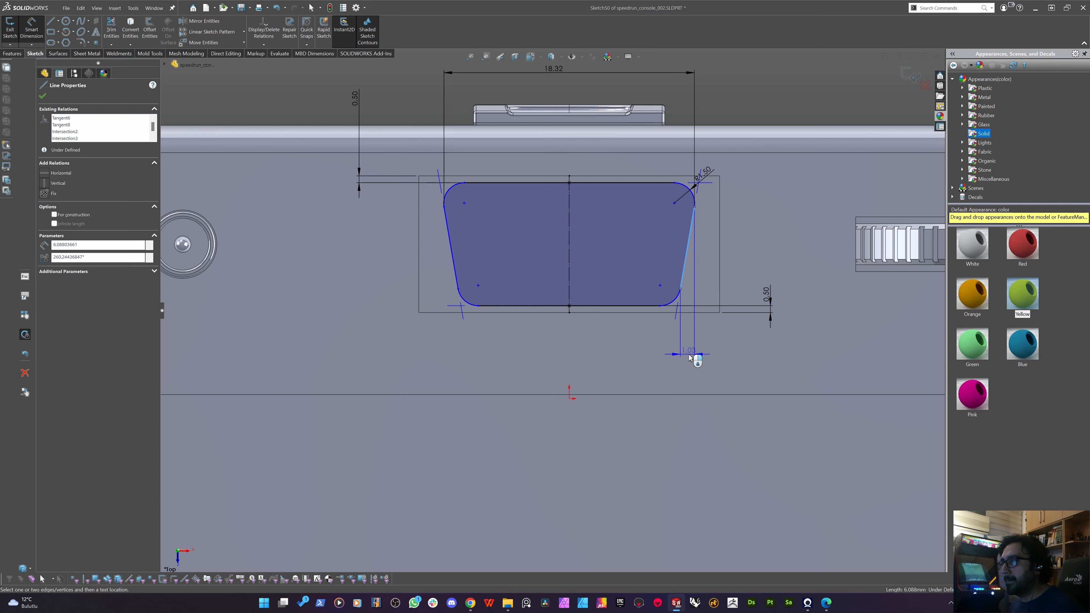
{"action": "left_click", "coordinate": [690, 358]}
{"action": "double_click", "coordinate": [689, 356]}
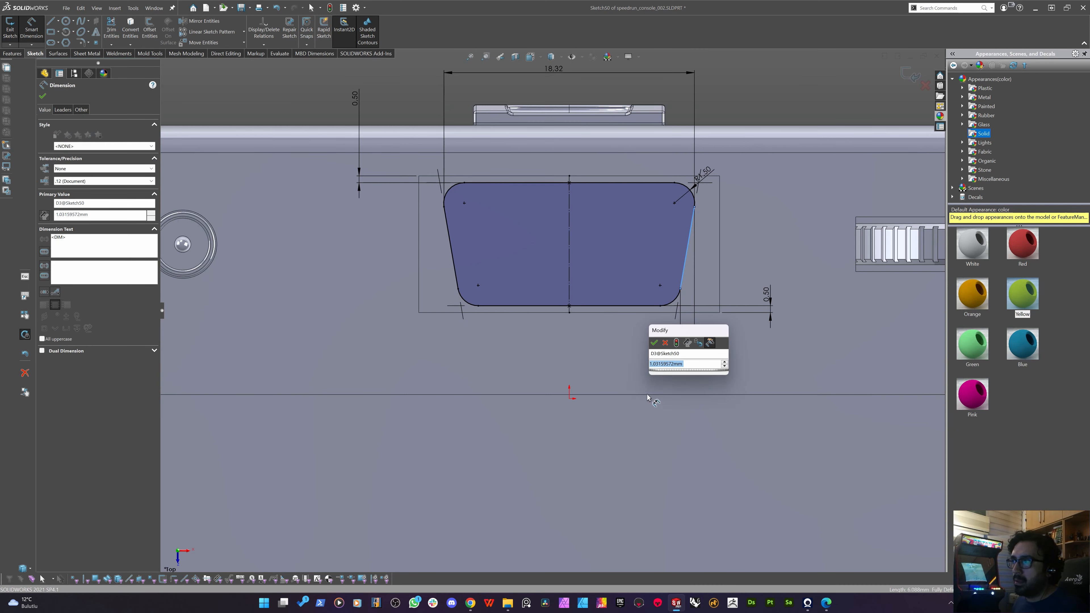
{"action": "key", "text": "Return"}
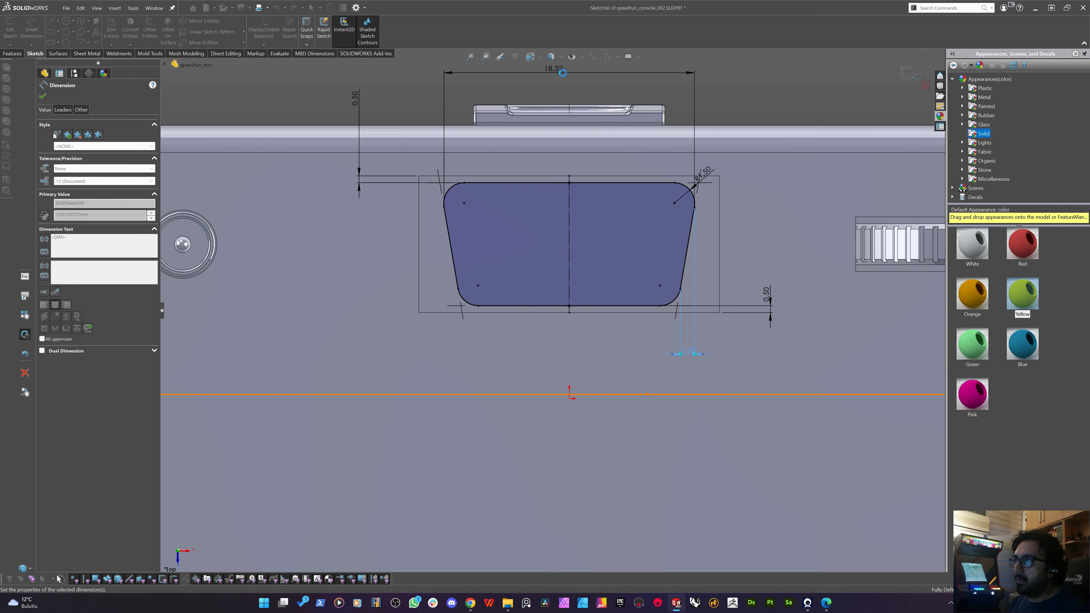
{"action": "key", "text": "Escape"}
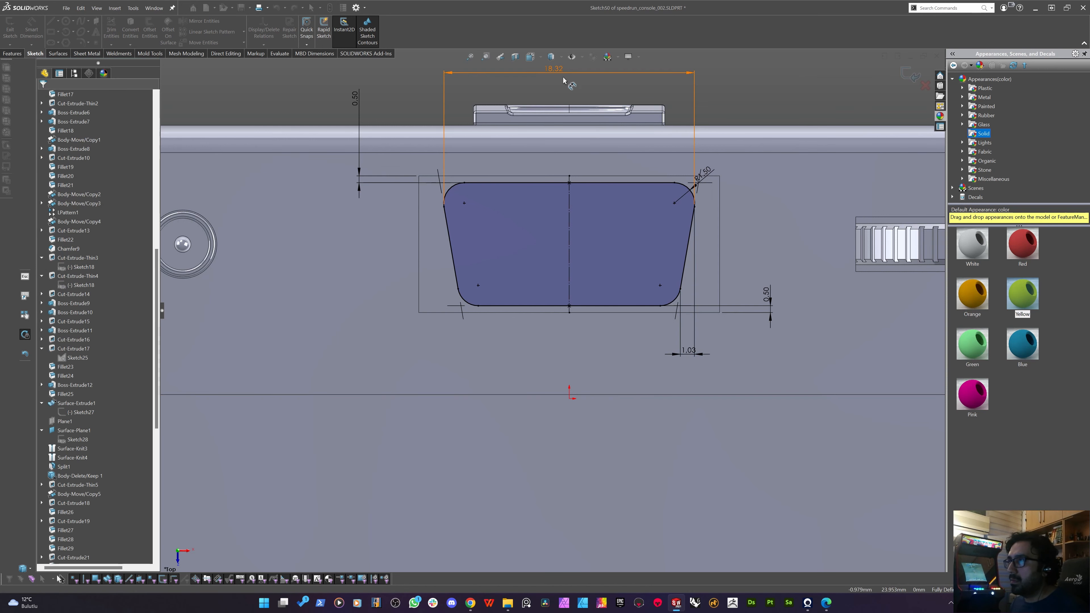
Delete the trapezoid's upper width dimension and dimension the gap between its upper left end and the pocket's left edge as 0.5 mm.
{"action": "left_click_drag", "start_coordinate": [556, 71], "coordinate": [542, 94]}
{"action": "key", "text": "Delete"}
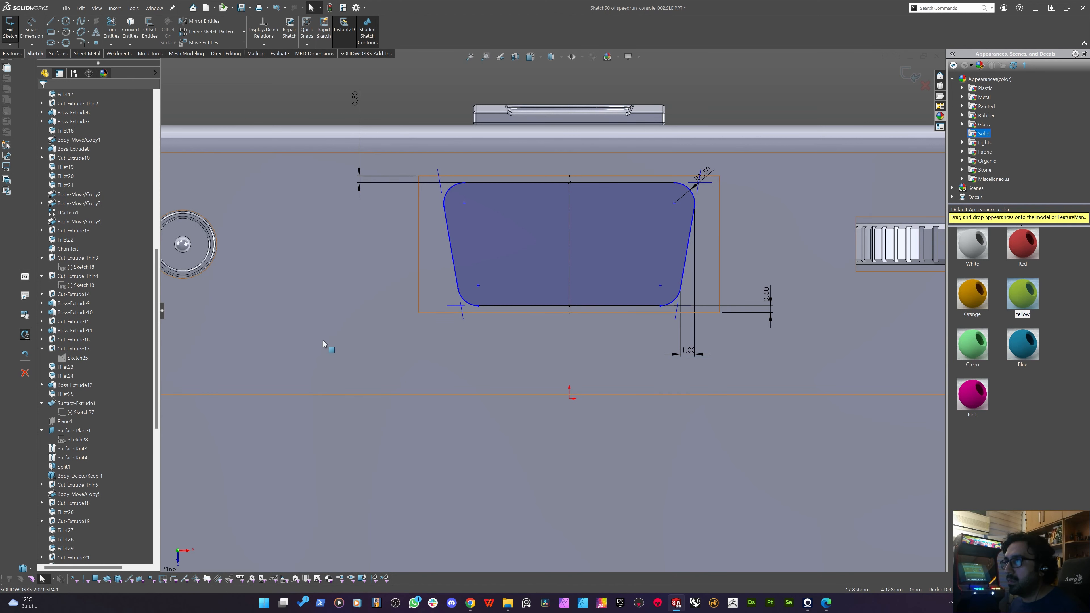
{"action": "right_click_drag", "start_coordinate": [328, 345], "coordinate": [343, 292]}
{"action": "left_click", "coordinate": [419, 219]}
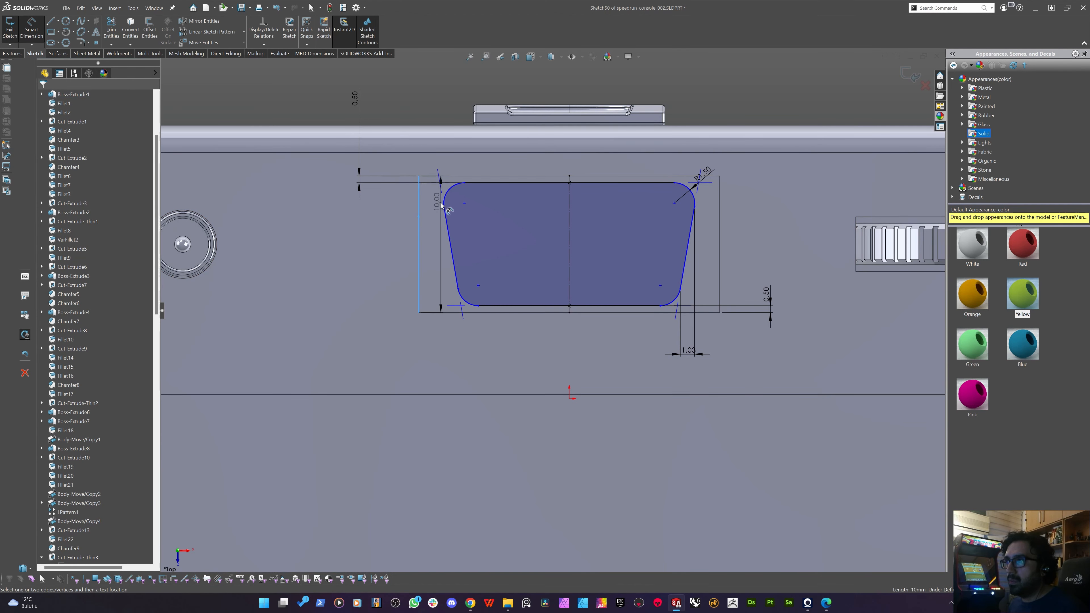
{"action": "left_click", "coordinate": [443, 207]}
{"action": "left_click", "coordinate": [435, 98]}
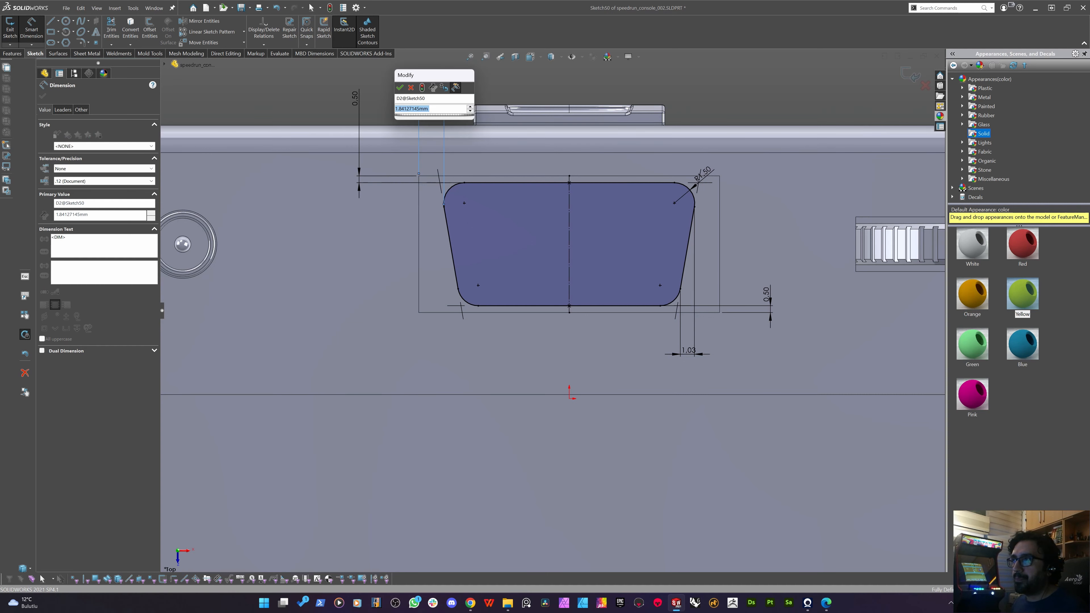
{"action": "key", "text": "Return"}
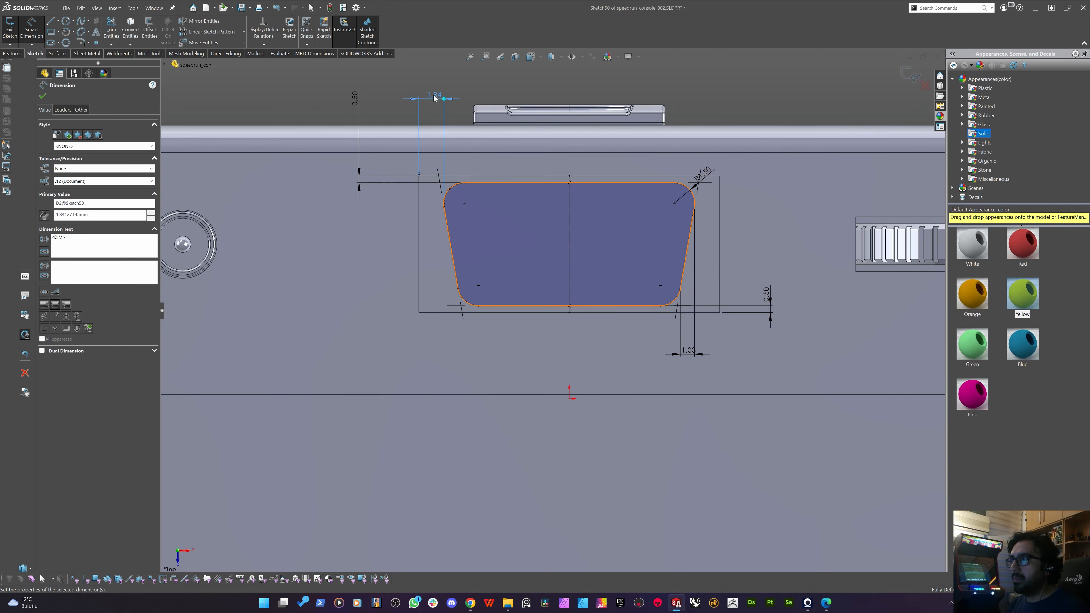
{"action": "key", "text": "Escape"}
{"action": "double_click", "coordinate": [434, 98]}
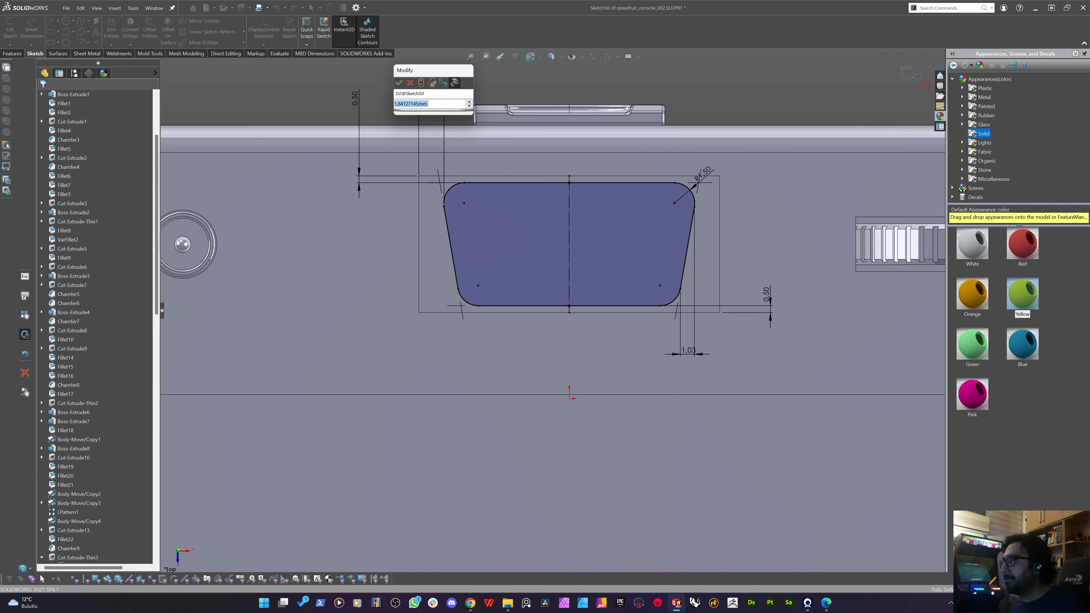
{"action": "type", "text": ".5"}
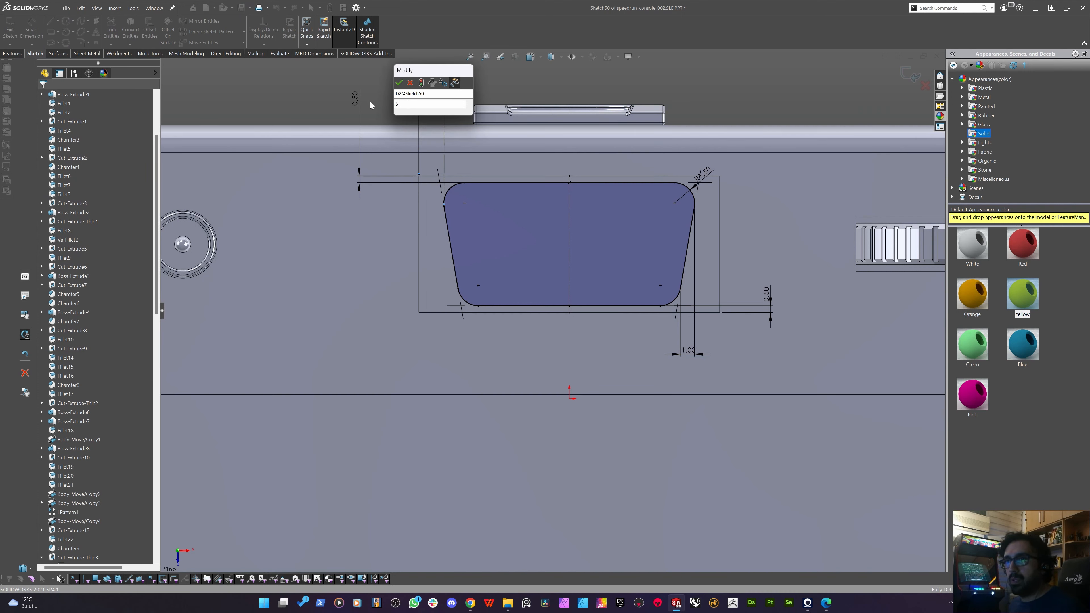
{"action": "key", "text": "Return"}
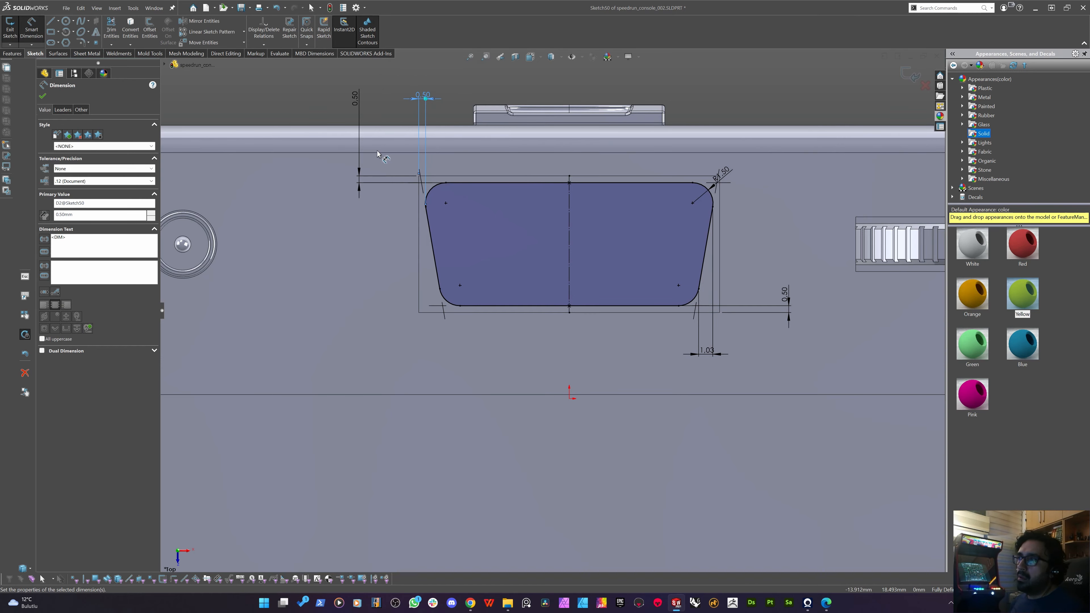
{"action": "key", "text": "Escape"}
Close the trapezoid sketch and set the length of the rectangular pocket to 20 mm.
{"action": "scroll", "coordinate": [429, 324], "scroll_direction": "up", "scroll_amount": 3}
{"action": "middle_click_drag", "start_coordinate": [428, 324], "coordinate": [596, 393]}
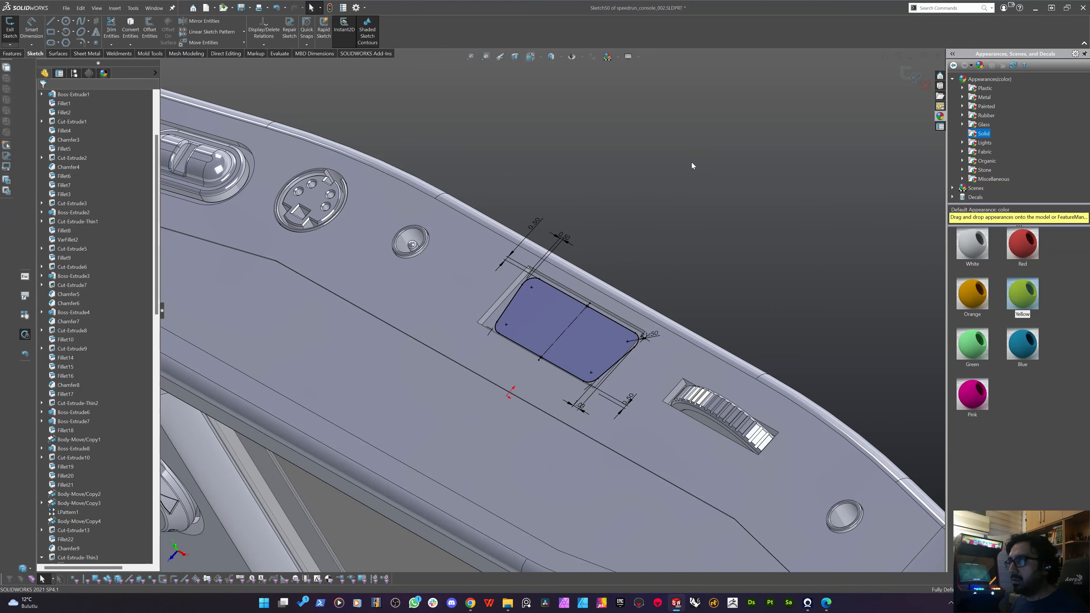
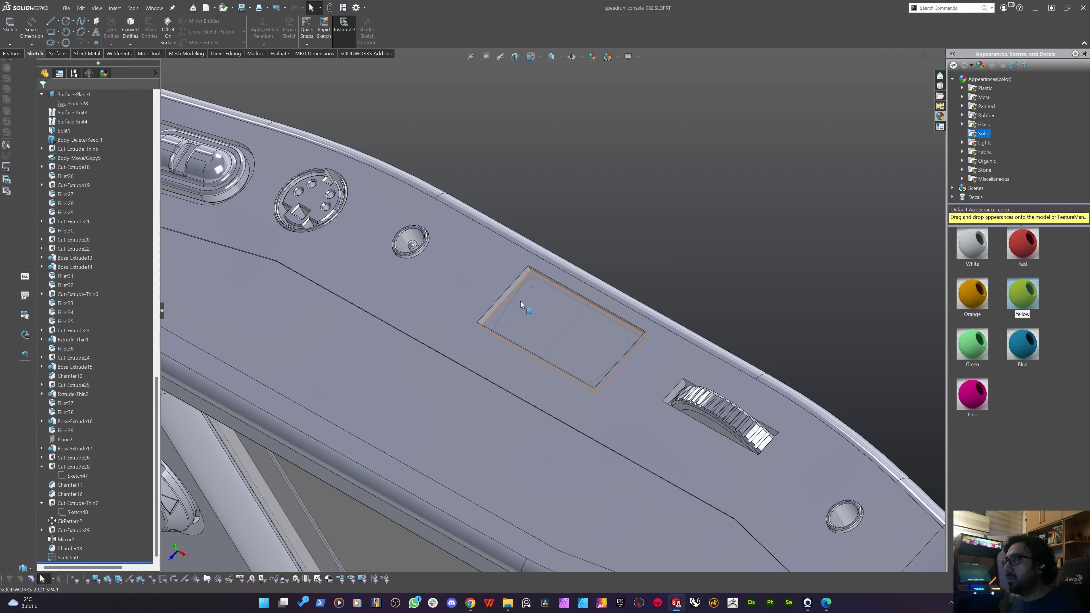
{"action": "scroll", "coordinate": [503, 304], "scroll_direction": "down", "scroll_amount": 2}
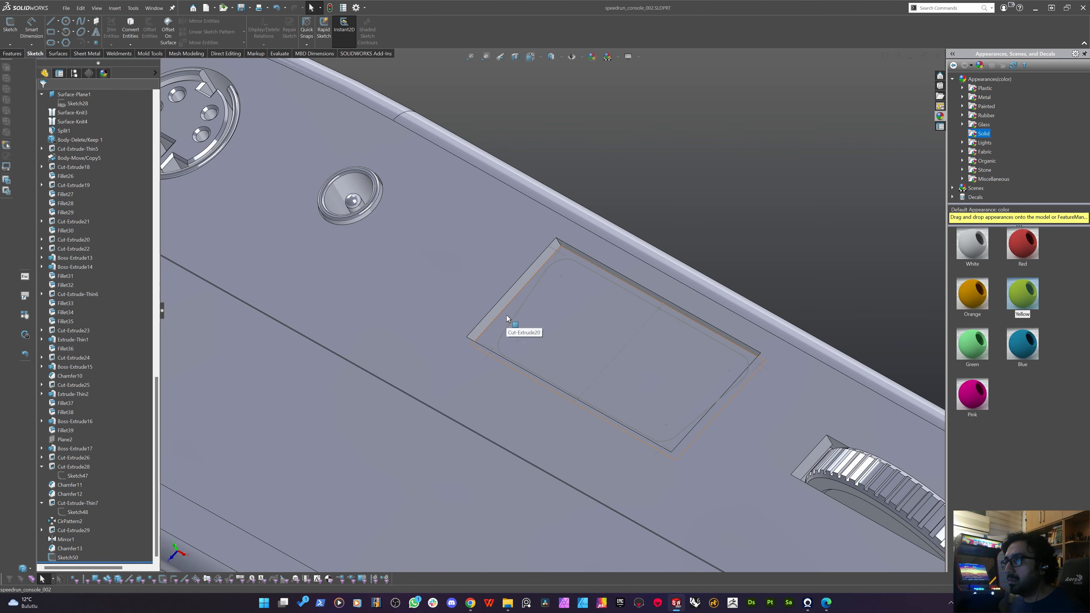
{"action": "left_click", "coordinate": [506, 318]}
{"action": "scroll", "coordinate": [507, 298], "scroll_direction": "up", "scroll_amount": 3}
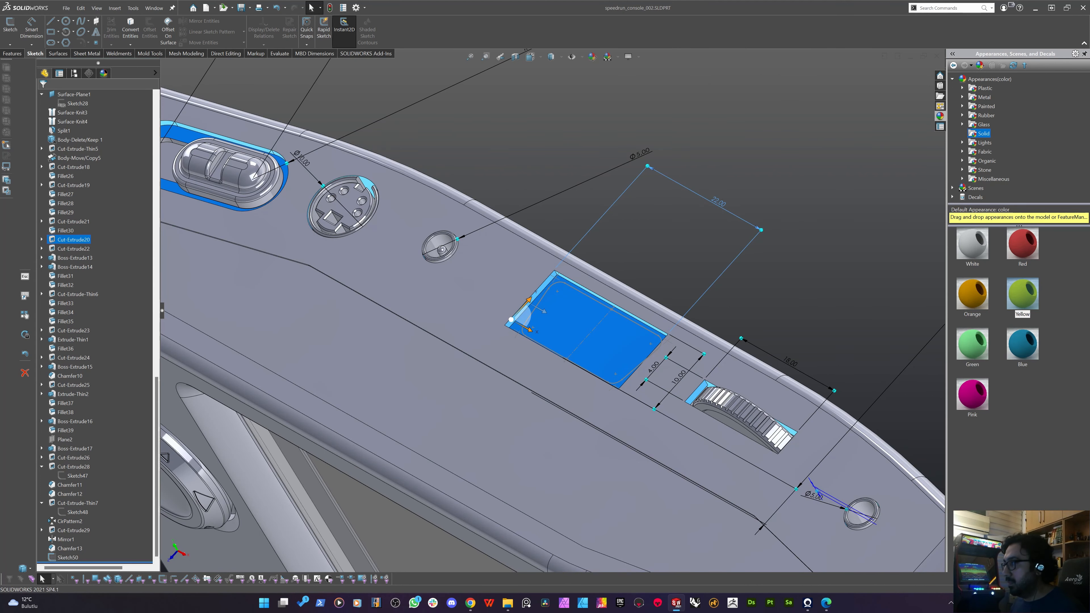
{"action": "double_click", "coordinate": [717, 200]}
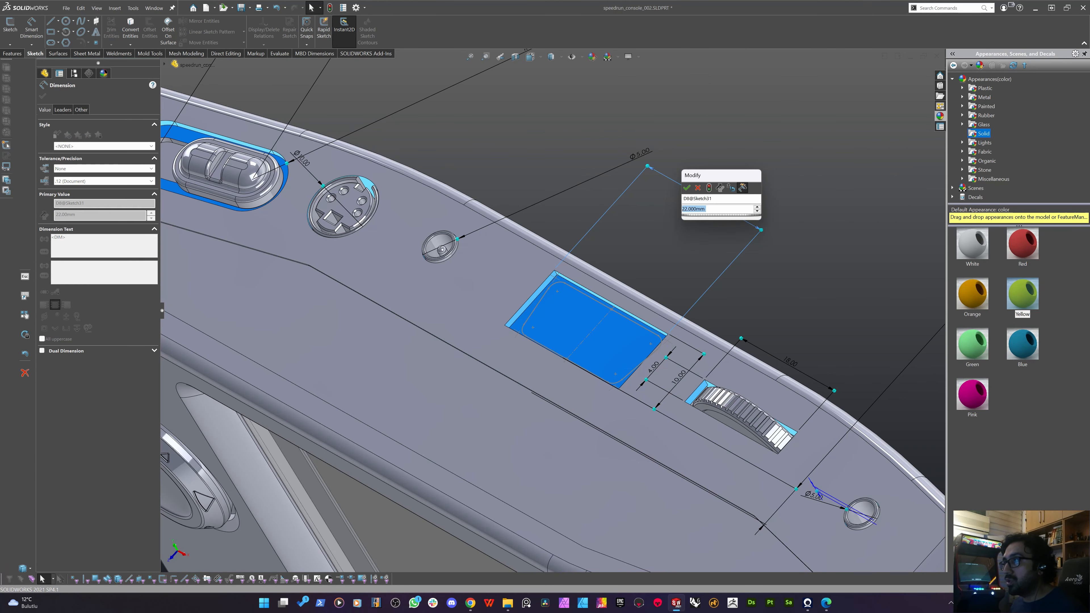
{"action": "type", "text": "20"}
{"action": "key", "text": "Escape"}
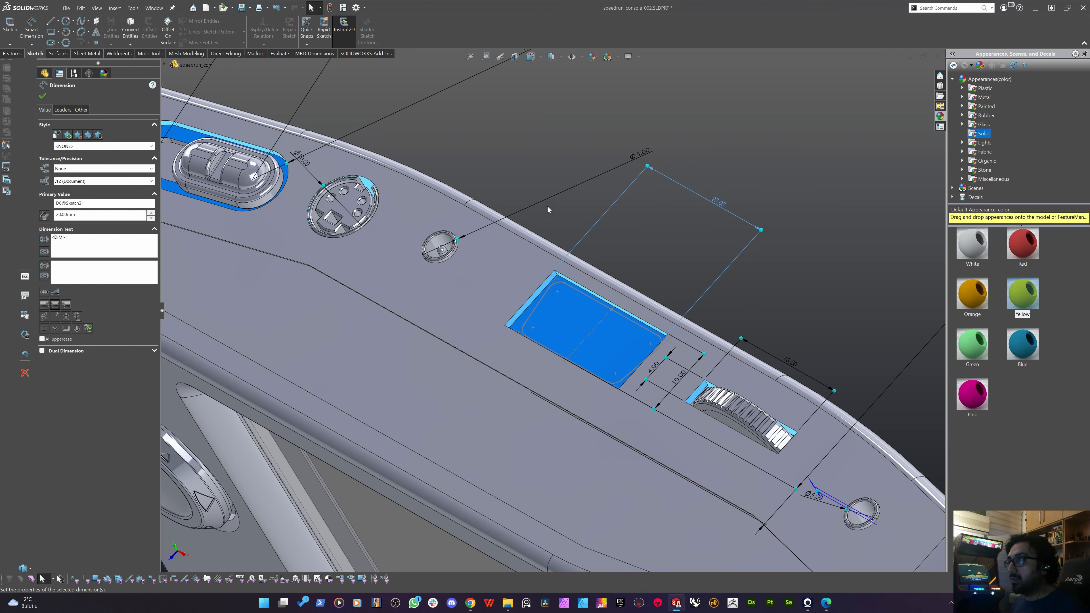
{"action": "left_click", "coordinate": [444, 99]}
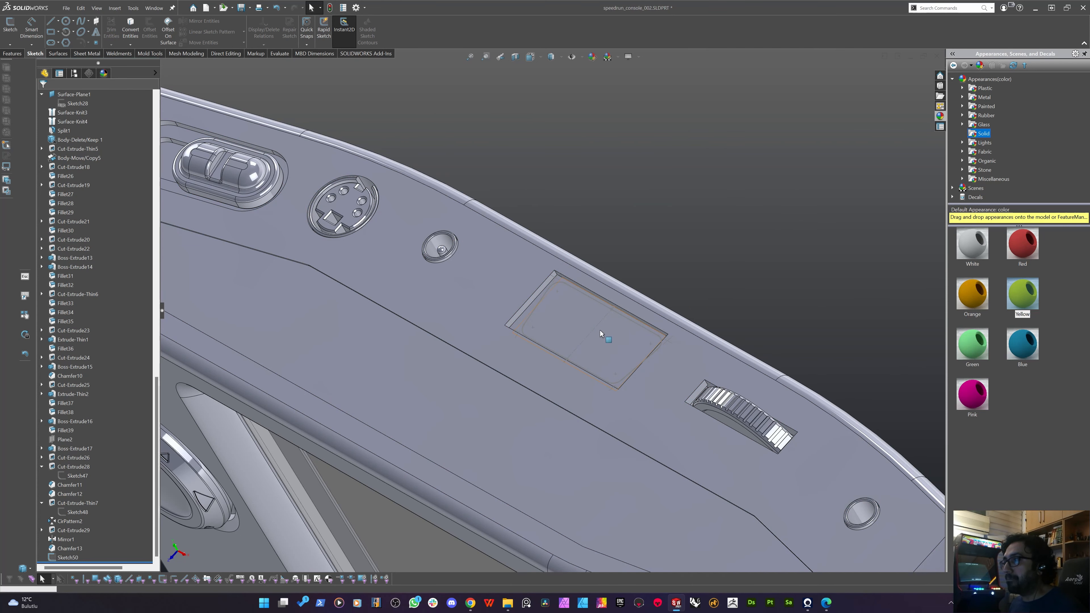
Set the height of the rectangular pocket to 12 mm.
{"action": "middle_click_drag", "start_coordinate": [596, 347], "coordinate": [620, 413]}
{"action": "scroll", "coordinate": [579, 371], "scroll_direction": "down", "scroll_amount": 2}
{"action": "double_click", "coordinate": [499, 292]}
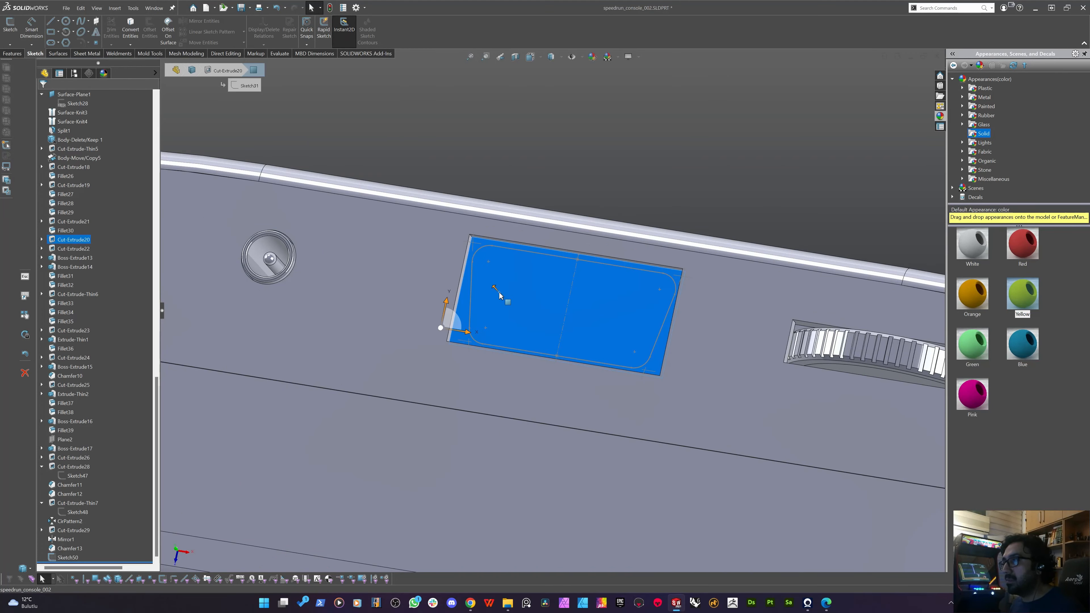
{"action": "scroll", "coordinate": [520, 325], "scroll_direction": "up", "scroll_amount": 4}
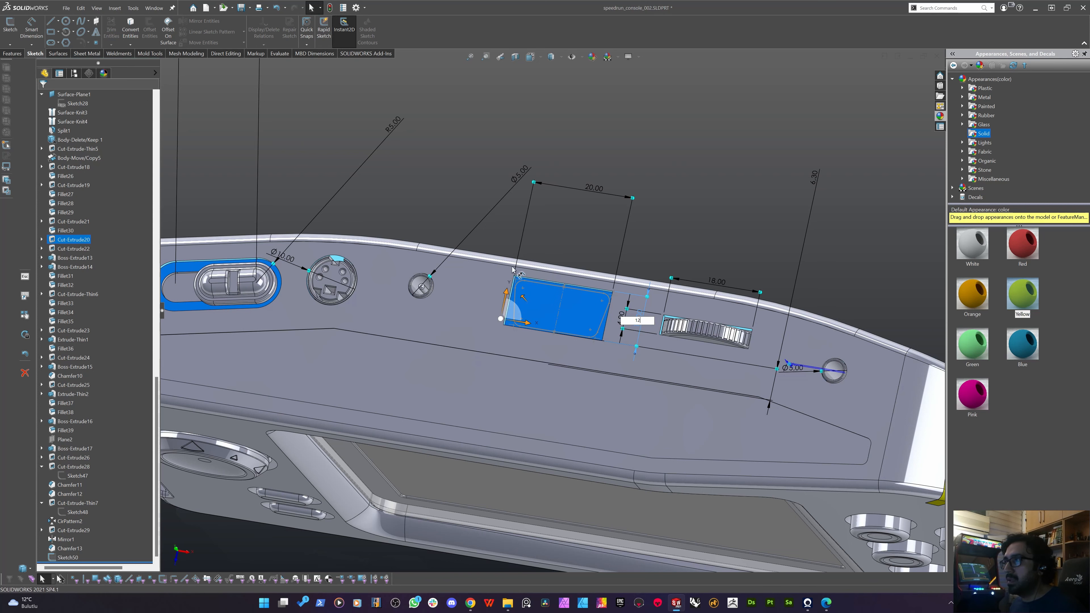
{"action": "key", "text": "Return"}
{"action": "scroll", "coordinate": [591, 311], "scroll_direction": "down", "scroll_amount": 3}
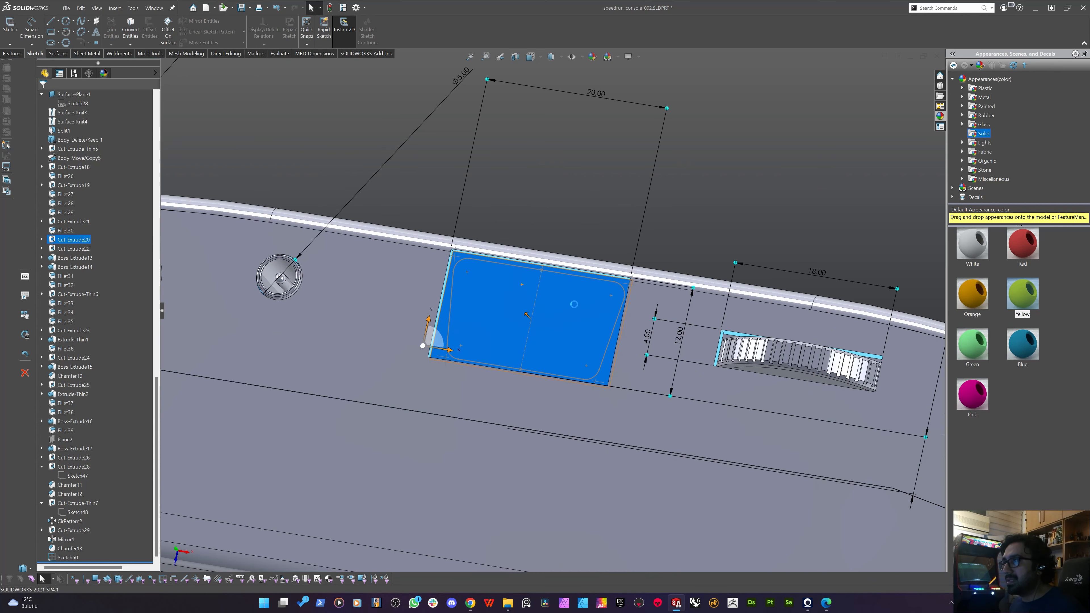
{"action": "scroll", "coordinate": [574, 302], "scroll_direction": "down", "scroll_amount": 1}
{"action": "scroll", "coordinate": [484, 236], "scroll_direction": "down", "scroll_amount": 1}
{"action": "scroll", "coordinate": [555, 321], "scroll_direction": "up", "scroll_amount": 3}
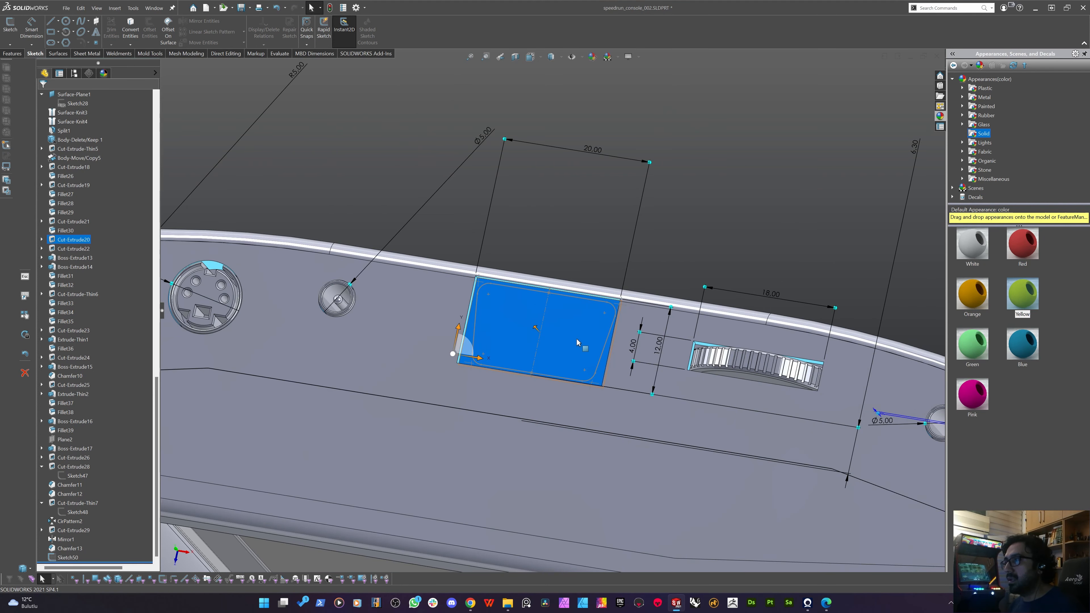
{"action": "key", "text": "Escape"}
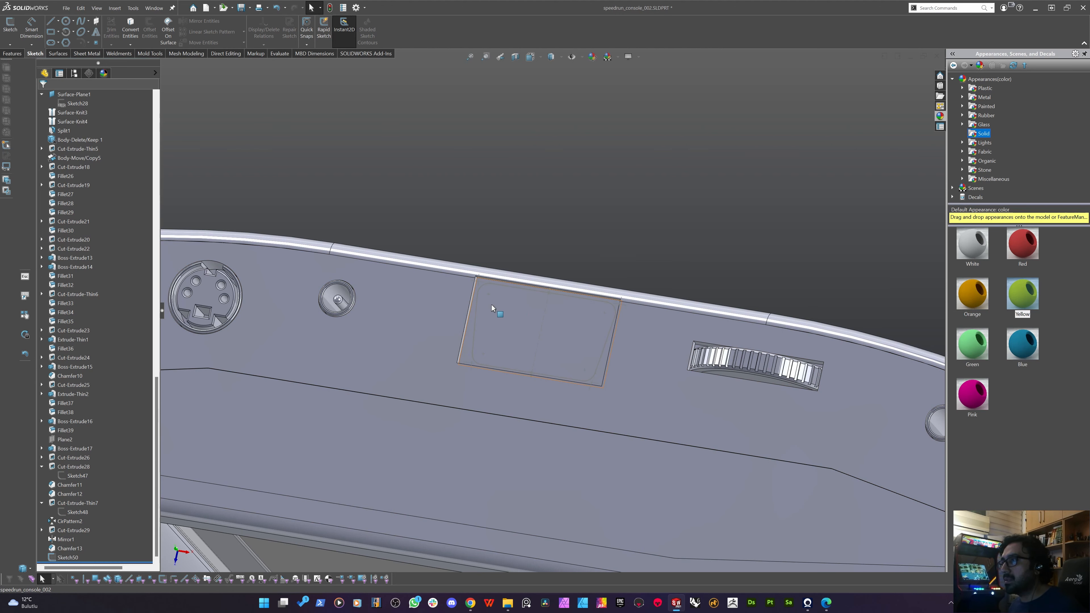
Open the pocket cut's sketch for editing and check the relations of the construction line joining the 5 mm circle to the rectangle.
{"action": "right_click", "coordinate": [491, 304]}
{"action": "left_click", "coordinate": [515, 279]}
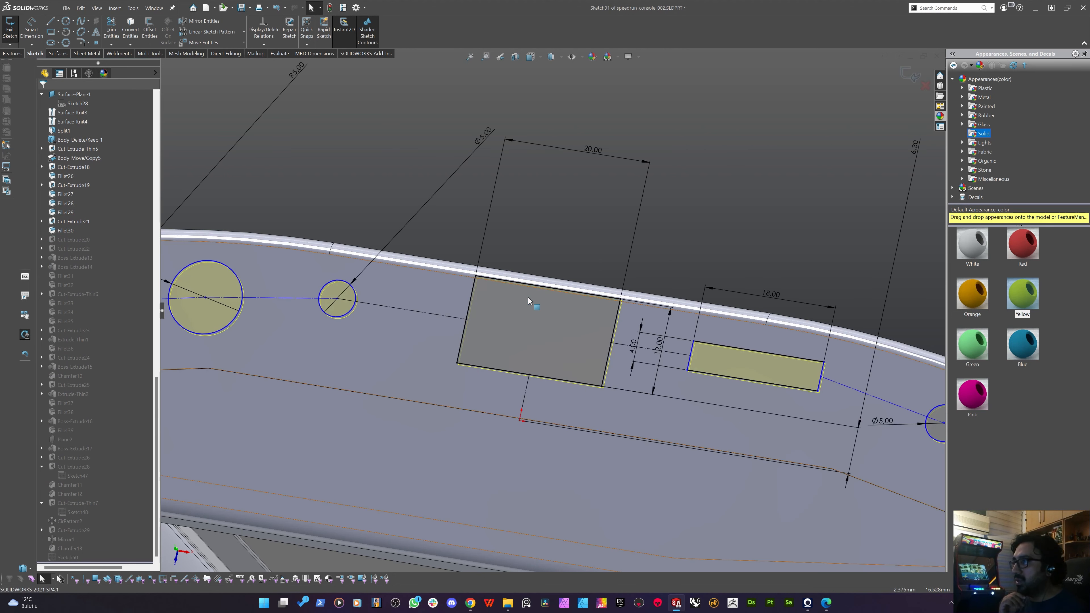
{"action": "key", "text": "f"}
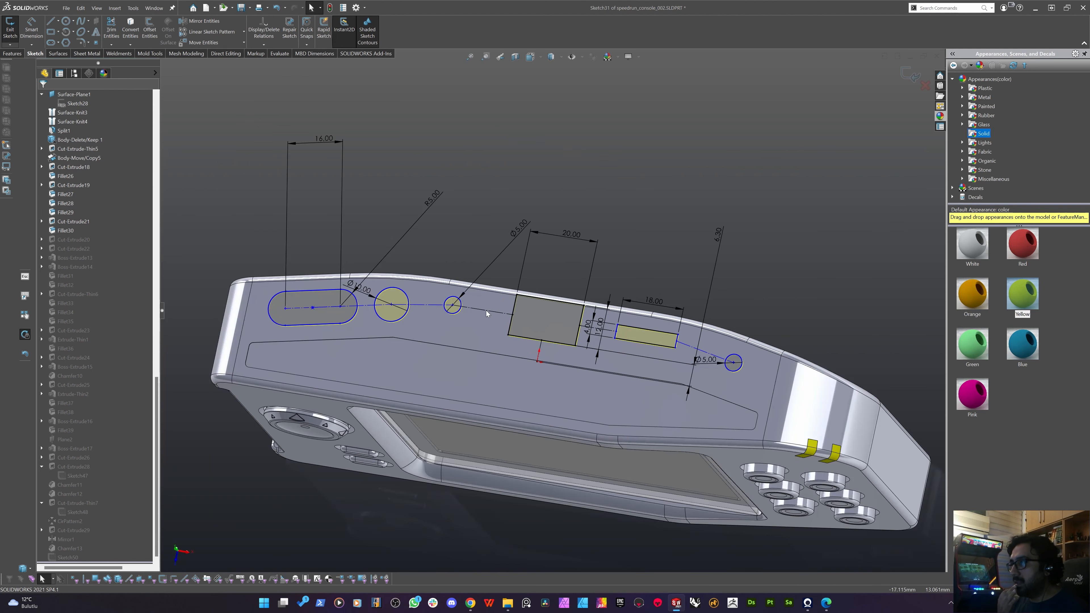
{"action": "scroll", "coordinate": [490, 311], "scroll_direction": "down", "scroll_amount": 3}
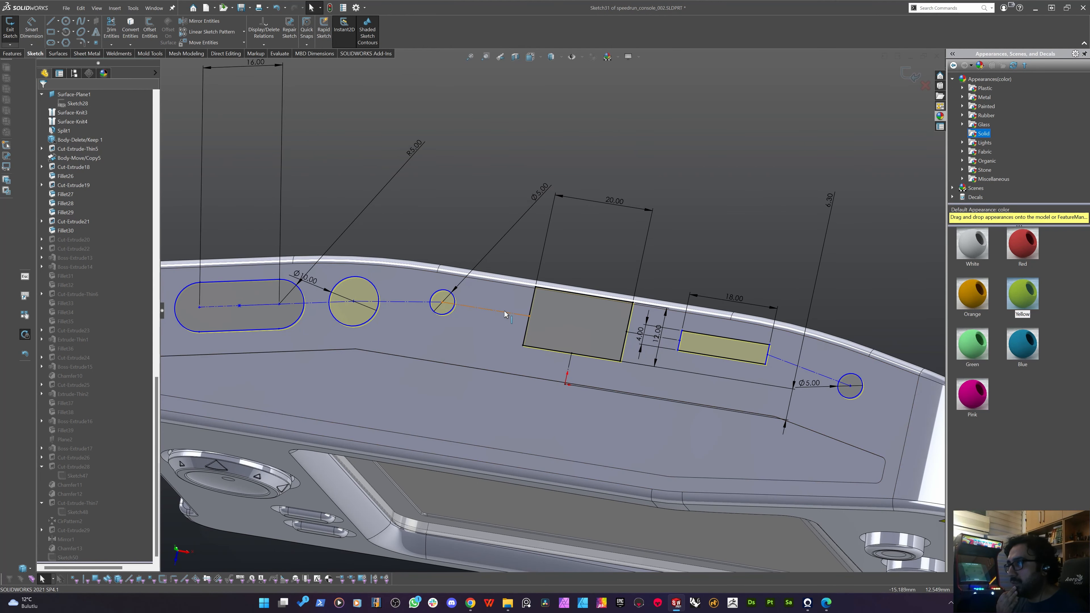
{"action": "left_click", "coordinate": [499, 318]}
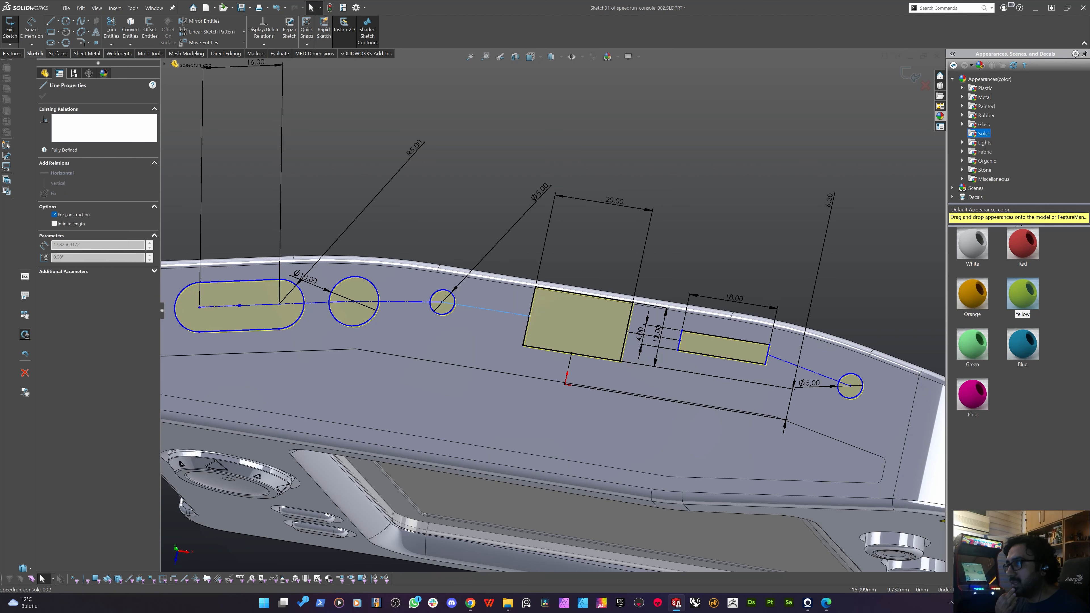
{"action": "scroll", "coordinate": [514, 367], "scroll_direction": "up", "scroll_amount": 2}
{"action": "left_click", "coordinate": [558, 214]}
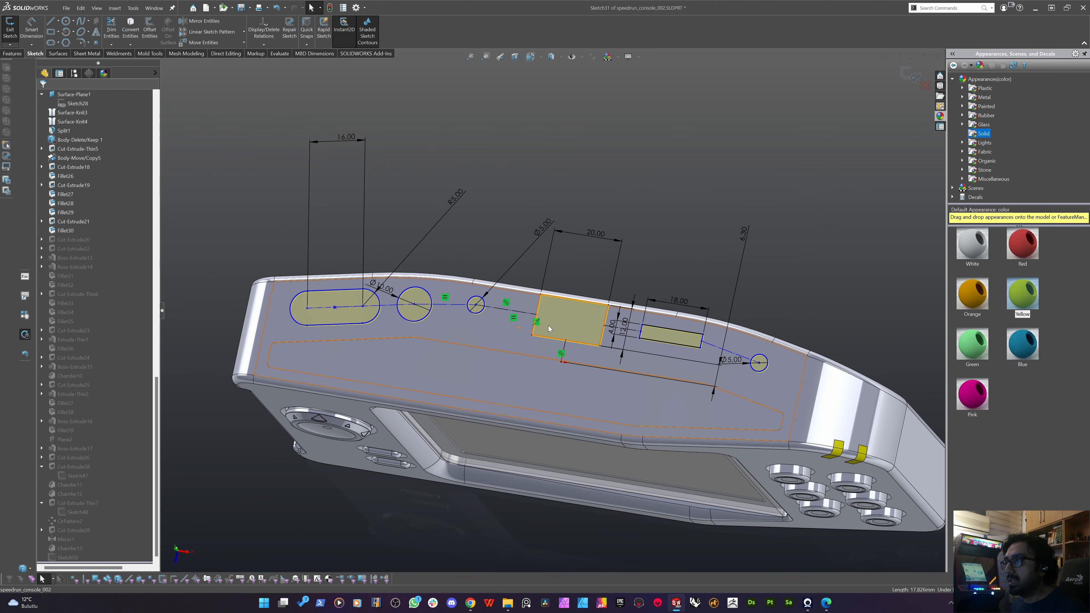
{"action": "scroll", "coordinate": [590, 318], "scroll_direction": "down", "scroll_amount": 2}
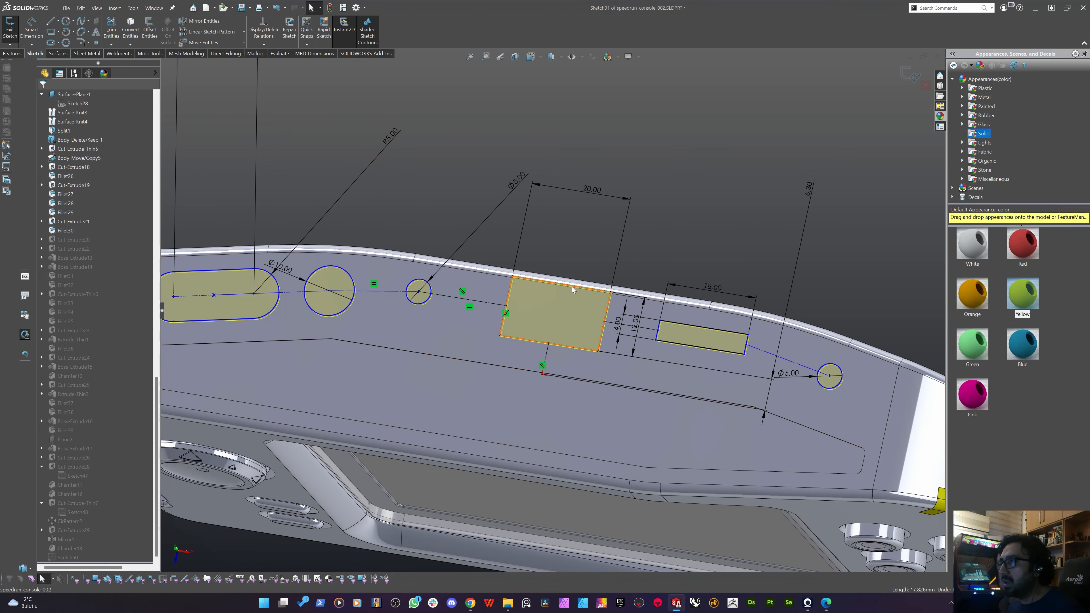
{"action": "scroll", "coordinate": [554, 334], "scroll_direction": "up", "scroll_amount": 3}
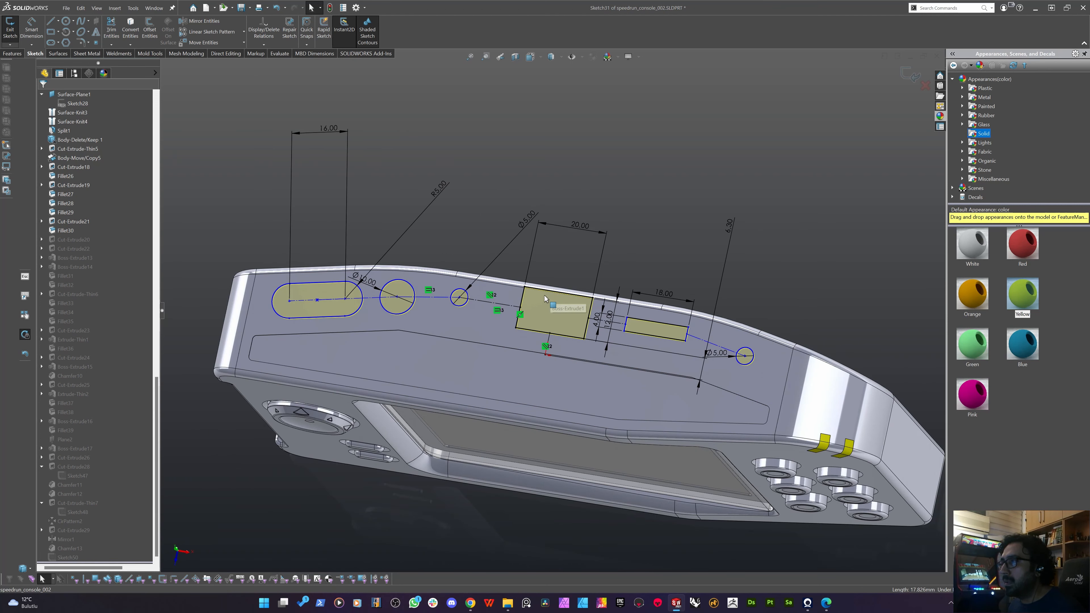
{"action": "left_click", "coordinate": [487, 307]}
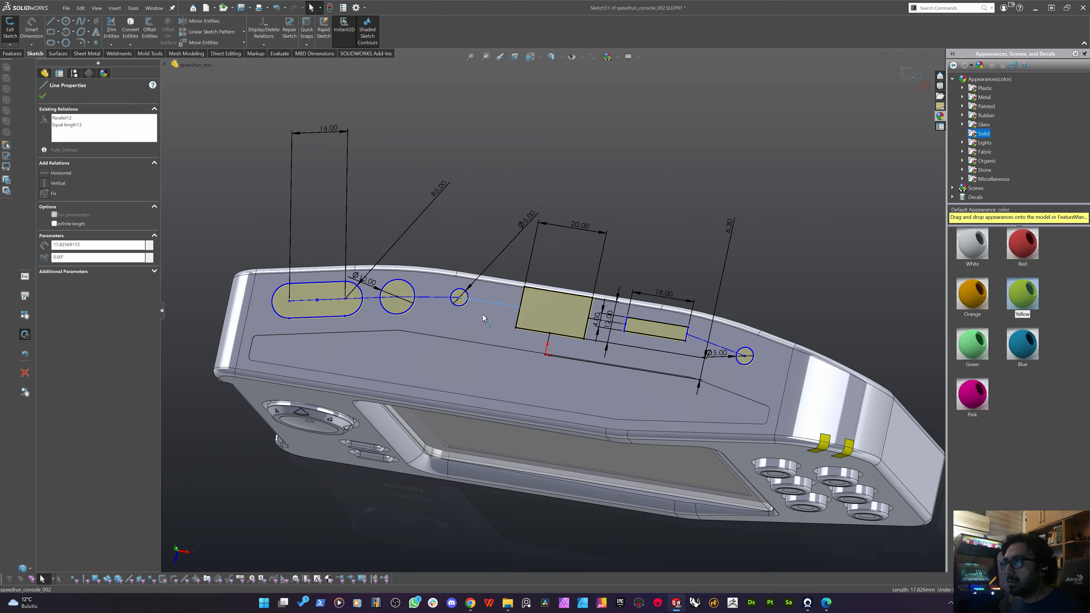
{"action": "left_click", "coordinate": [710, 199]}
Move the 6.30 mm dimension that locates the pocket rectangle's lower edge closer to the rectangle.
{"action": "scroll", "coordinate": [571, 333], "scroll_direction": "down", "scroll_amount": 2}
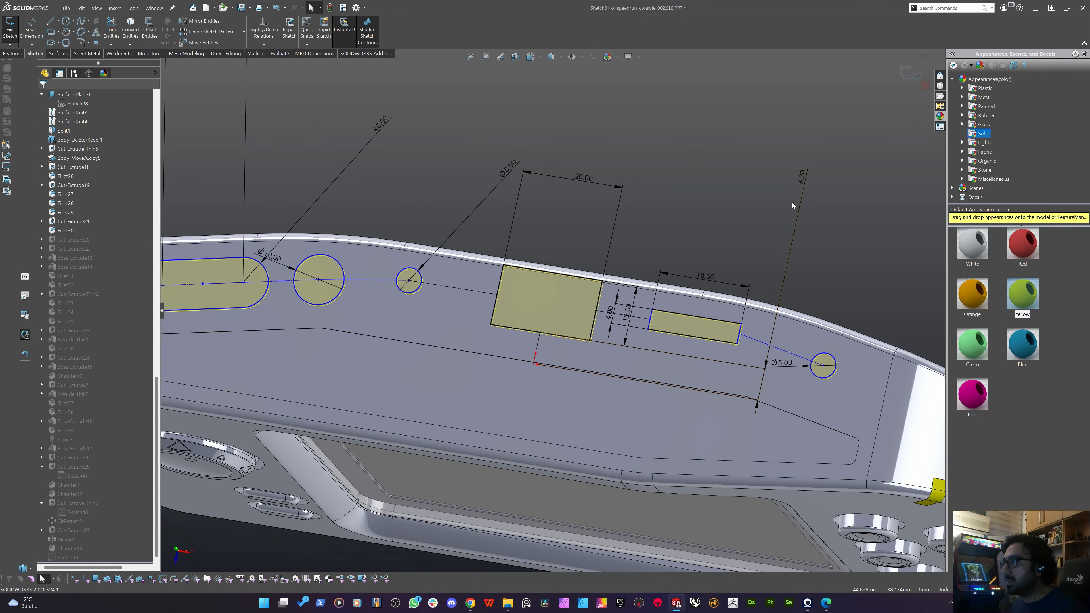
{"action": "left_click_drag", "start_coordinate": [801, 176], "coordinate": [720, 169]}
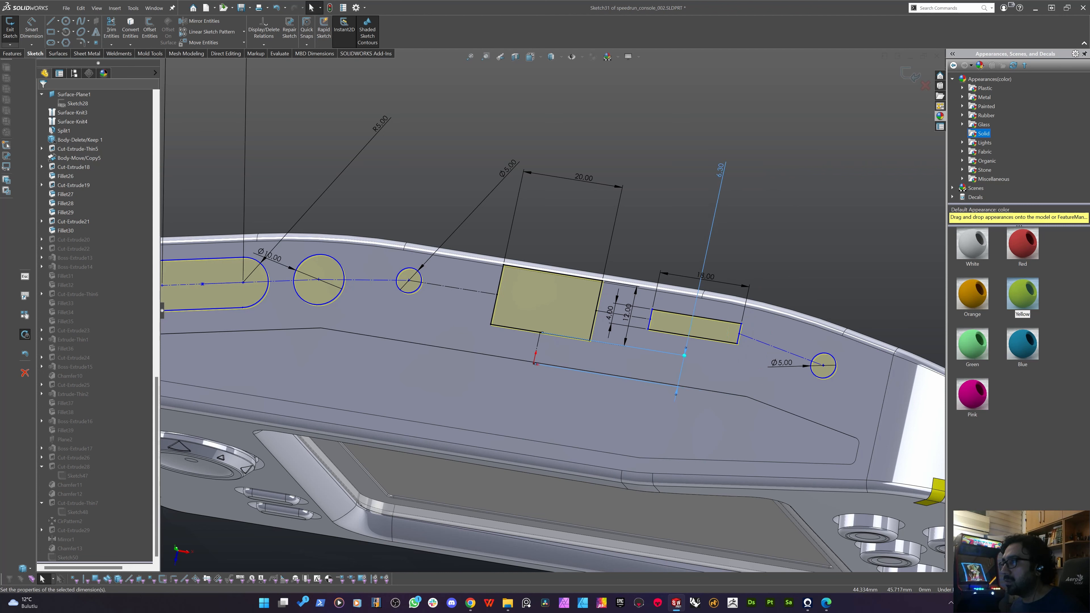
Delete the 6.30 mm dimension locating the pocket rectangle, move the rectangle slightly closer to the sketch origin, and close the sketch.
{"action": "key", "text": "Delete"}
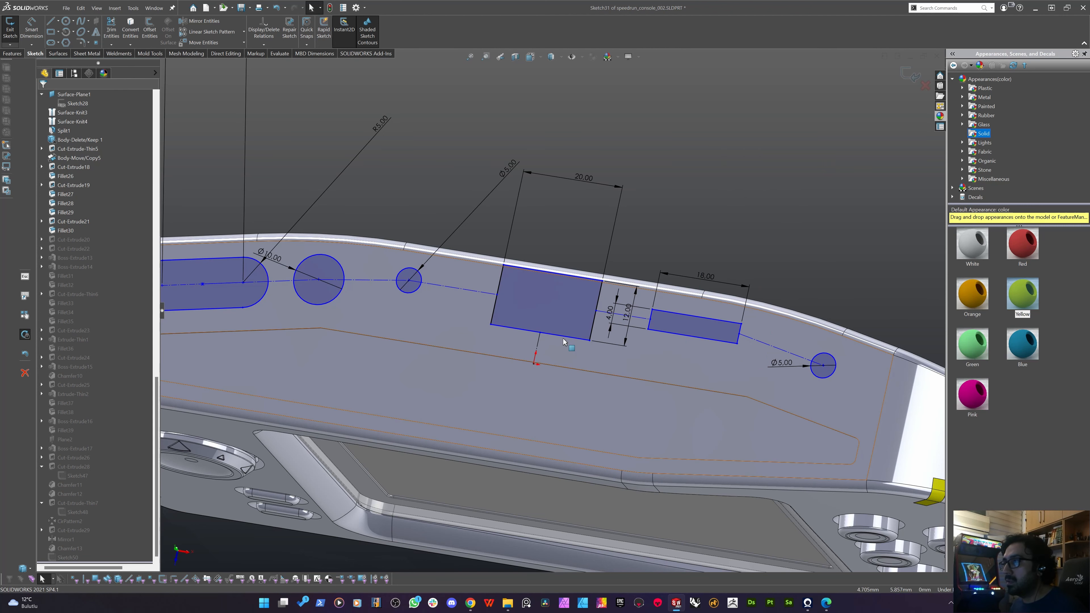
{"action": "left_click_drag", "start_coordinate": [562, 353], "coordinate": [564, 349]}
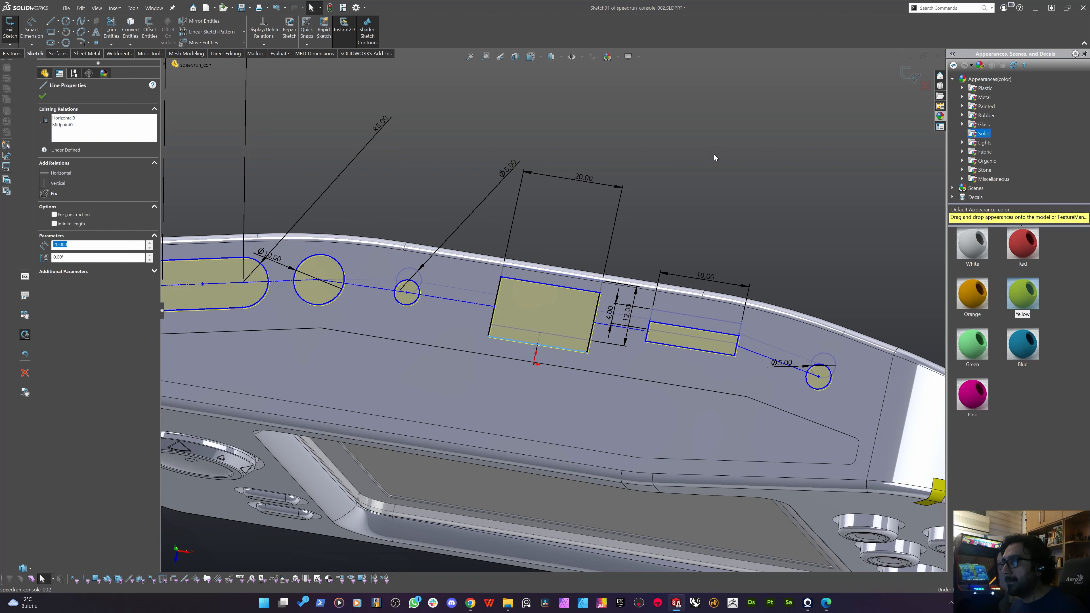
{"action": "left_click", "coordinate": [724, 145]}
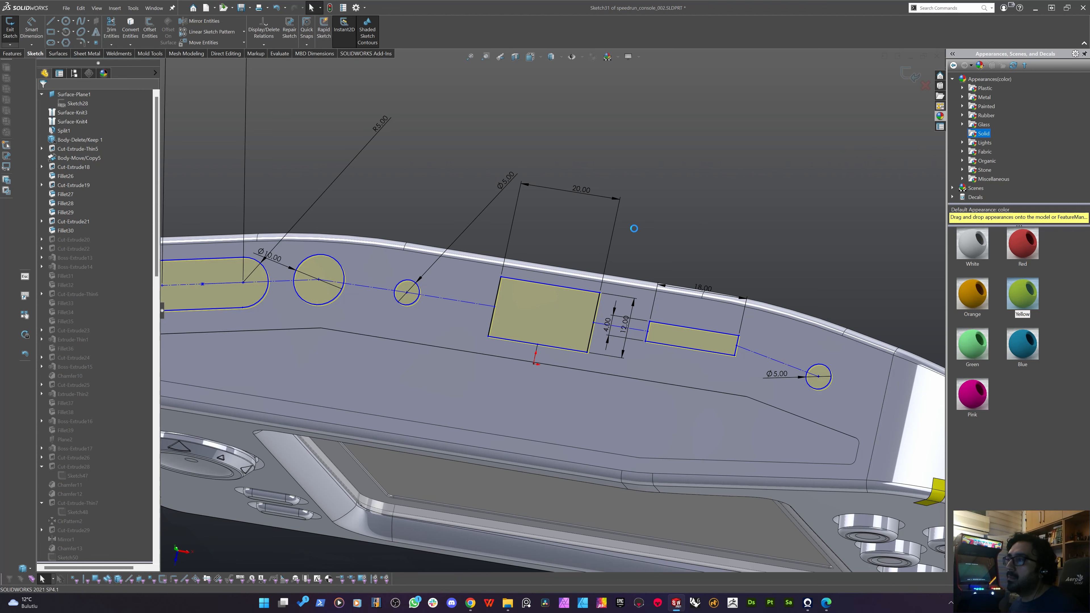
Start a new sketch on the floor face of the rectangular pocket, viewed straight on with the pocket's long side horizontal.
{"action": "mouse_move", "coordinate": [583, 304]}
{"action": "middle_mouse_down"}
{"action": "mouse_move", "coordinate": [611, 229]}
{"action": "mouse_move", "coordinate": [577, 208]}
{"action": "mouse_move", "coordinate": [540, 300]}
{"action": "mouse_move", "coordinate": [511, 307]}
{"action": "mouse_move", "coordinate": [484, 285]}
{"action": "mouse_move", "coordinate": [455, 312]}
{"action": "mouse_move", "coordinate": [468, 347]}
{"action": "mouse_move", "coordinate": [412, 300]}
{"action": "mouse_move", "coordinate": [379, 316]}
{"action": "mouse_move", "coordinate": [439, 309]}
{"action": "mouse_move", "coordinate": [365, 280]}
{"action": "mouse_move", "coordinate": [365, 365]}
{"action": "mouse_move", "coordinate": [464, 319]}
{"action": "middle_mouse_up"}
{"action": "scroll", "coordinate": [541, 301], "scroll_direction": "down", "scroll_amount": 4}
{"action": "left_click", "coordinate": [463, 317]}
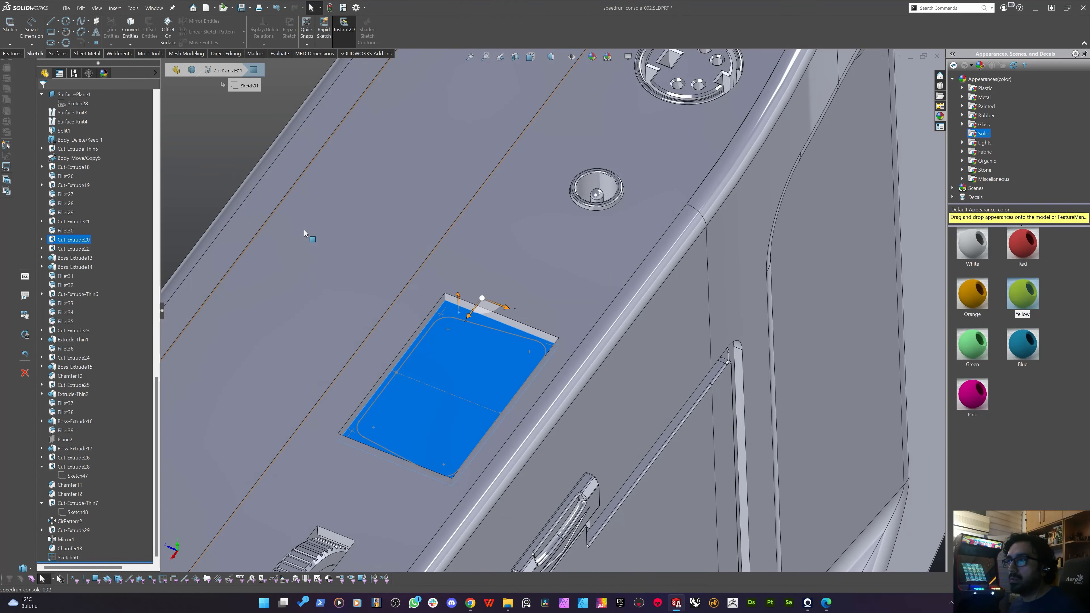
{"action": "left_click", "coordinate": [14, 38]}
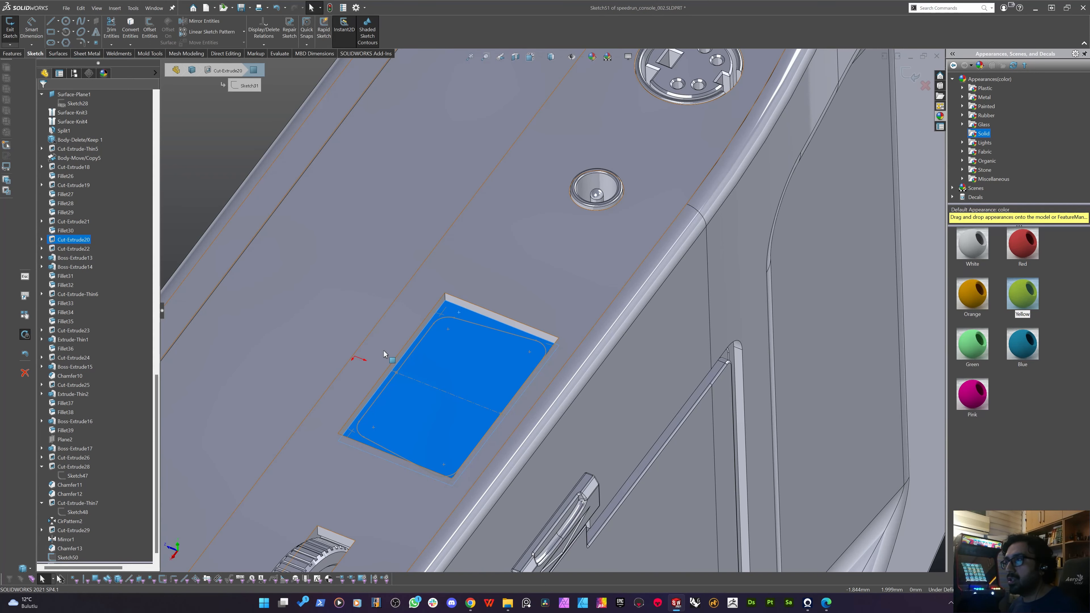
{"action": "key", "text": "space"}
{"action": "left_click", "coordinate": [393, 341]}
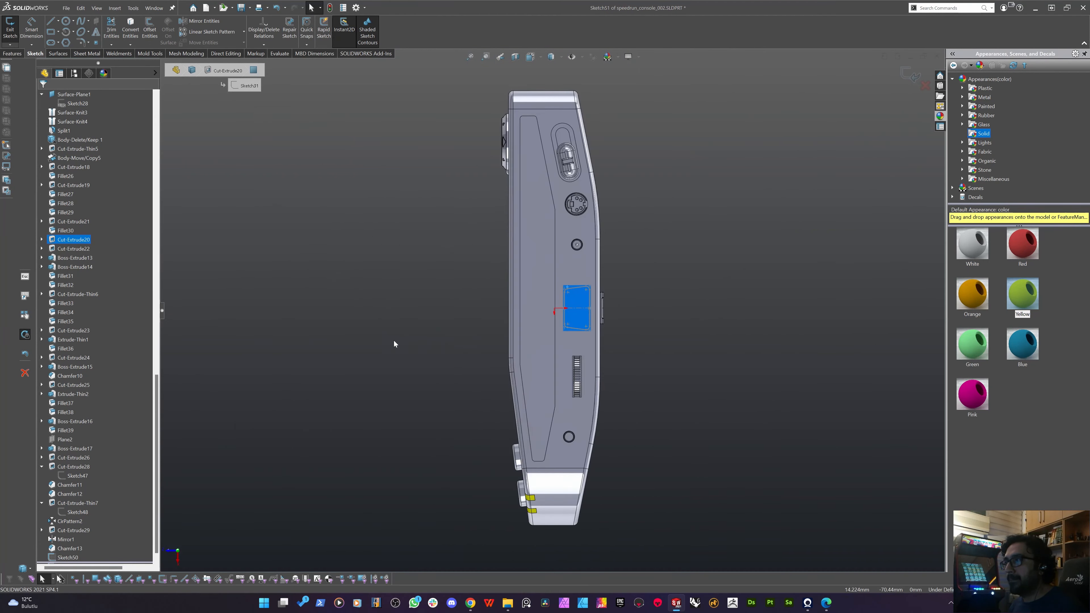
{"action": "middle_click_drag", "start_coordinate": [471, 320], "coordinate": [507, 295]}
{"action": "key", "text": "space"}
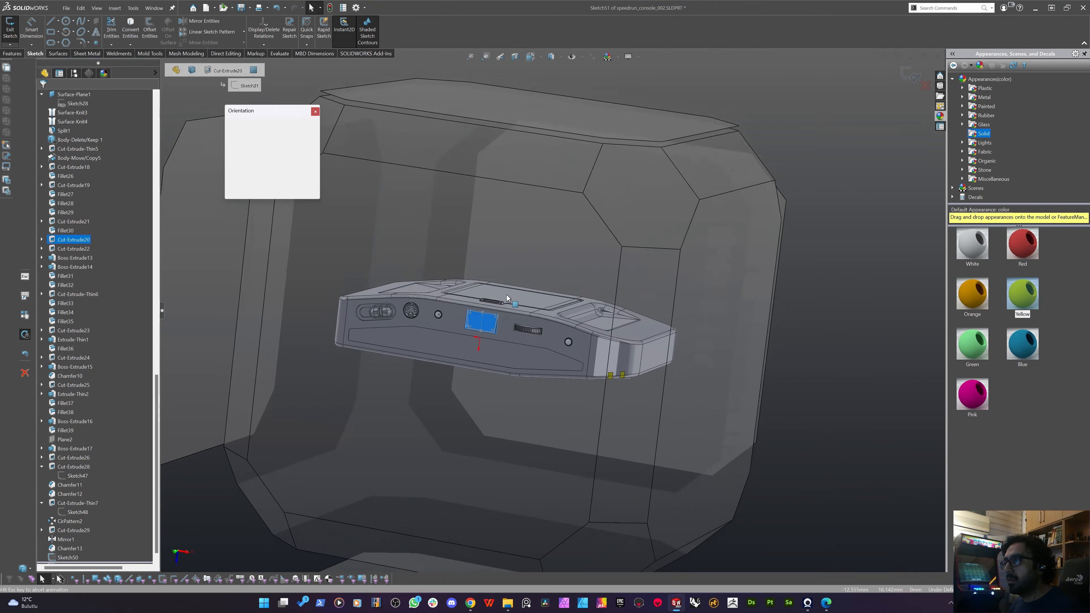
{"action": "left_click", "coordinate": [460, 324]}
{"action": "scroll", "coordinate": [528, 286], "scroll_direction": "down", "scroll_amount": 10}
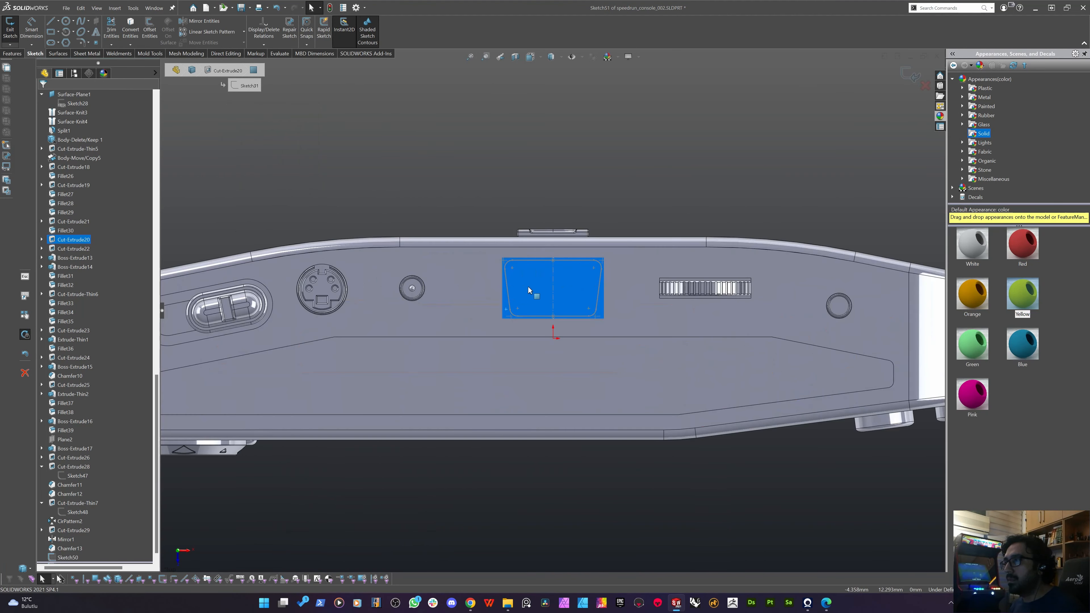
Sketch two inward-slanting lines, one from each upper corner of the pocket down to its lower edge.
{"action": "key", "text": "l"}
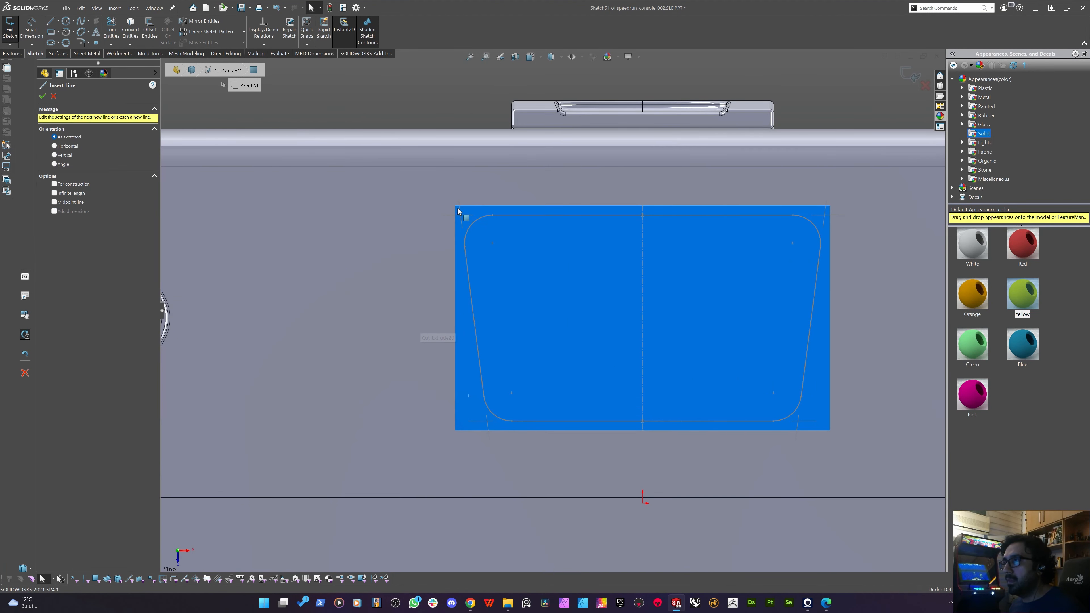
{"action": "left_click", "coordinate": [455, 206]}
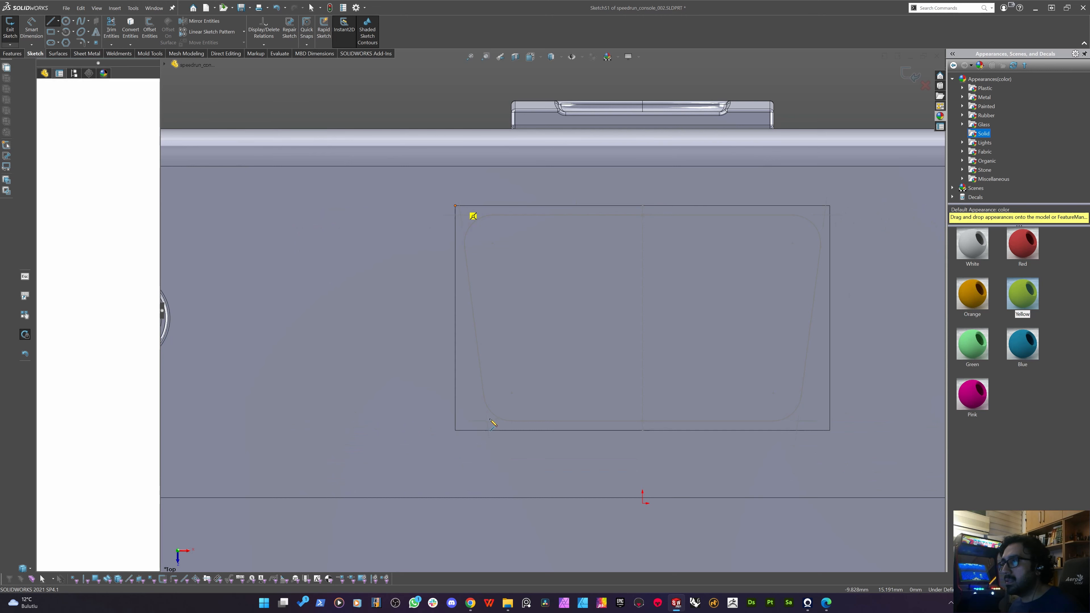
{"action": "left_click", "coordinate": [480, 430]}
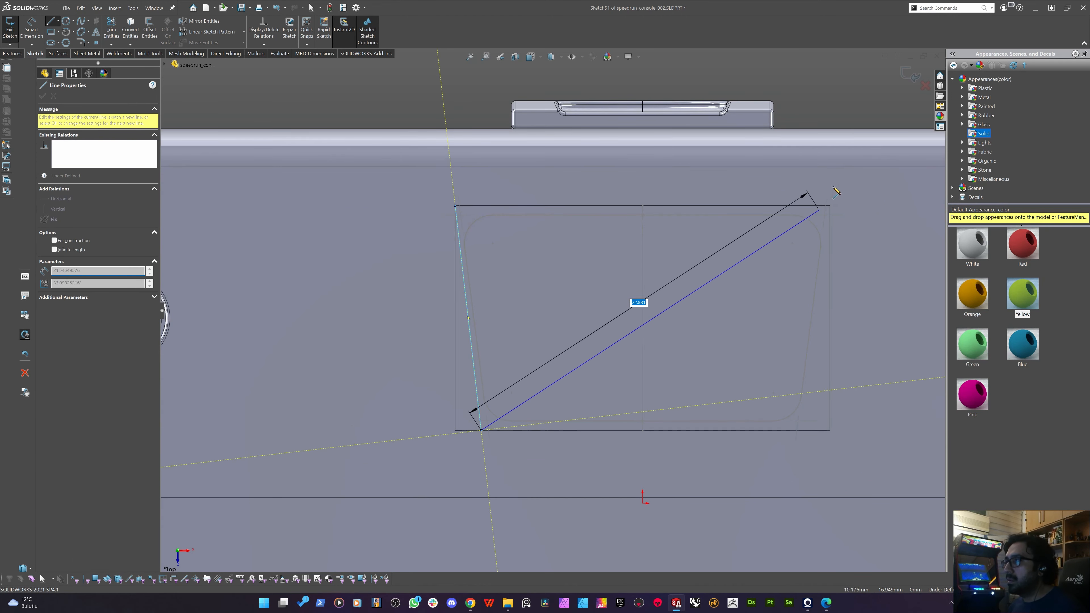
{"action": "key", "text": "Escape"}
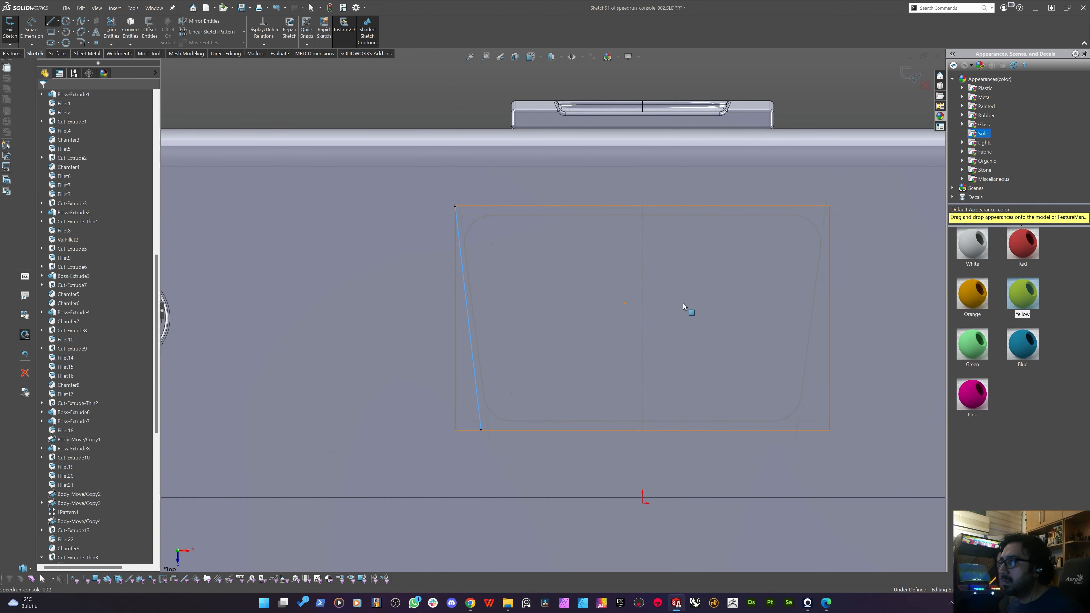
{"action": "key", "text": "l"}
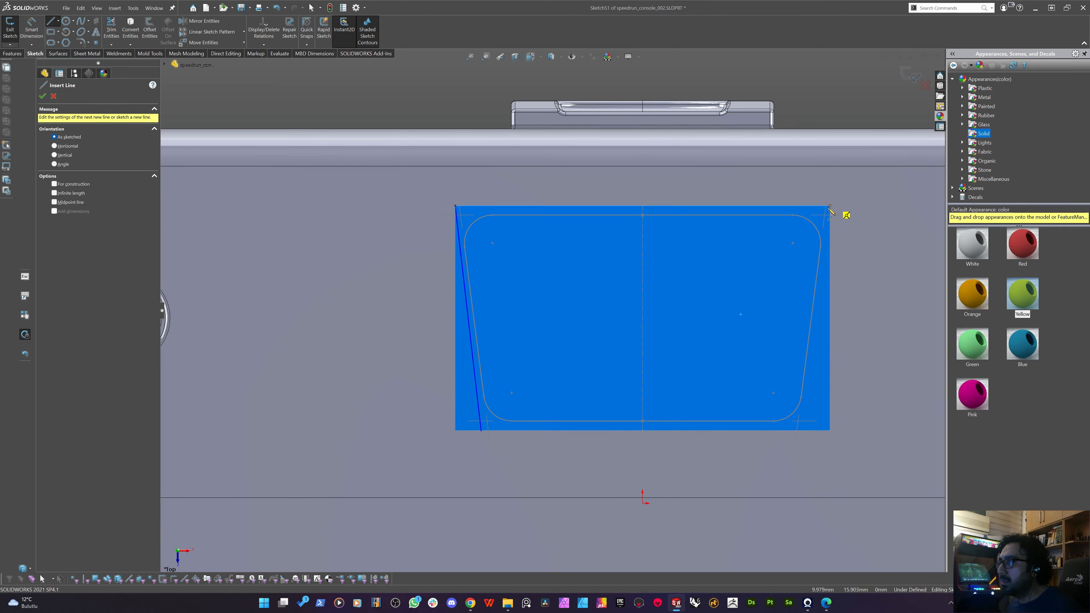
{"action": "left_click", "coordinate": [830, 206]}
{"action": "left_click", "coordinate": [805, 430]}
{"action": "key", "text": "Escape"}
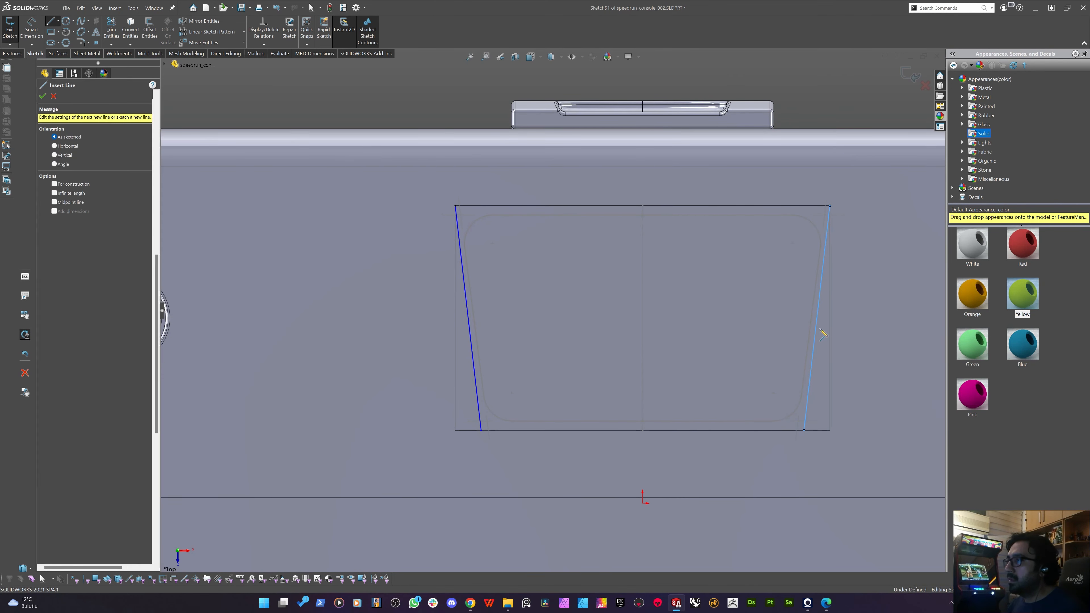
{"action": "key", "text": "Escape"}
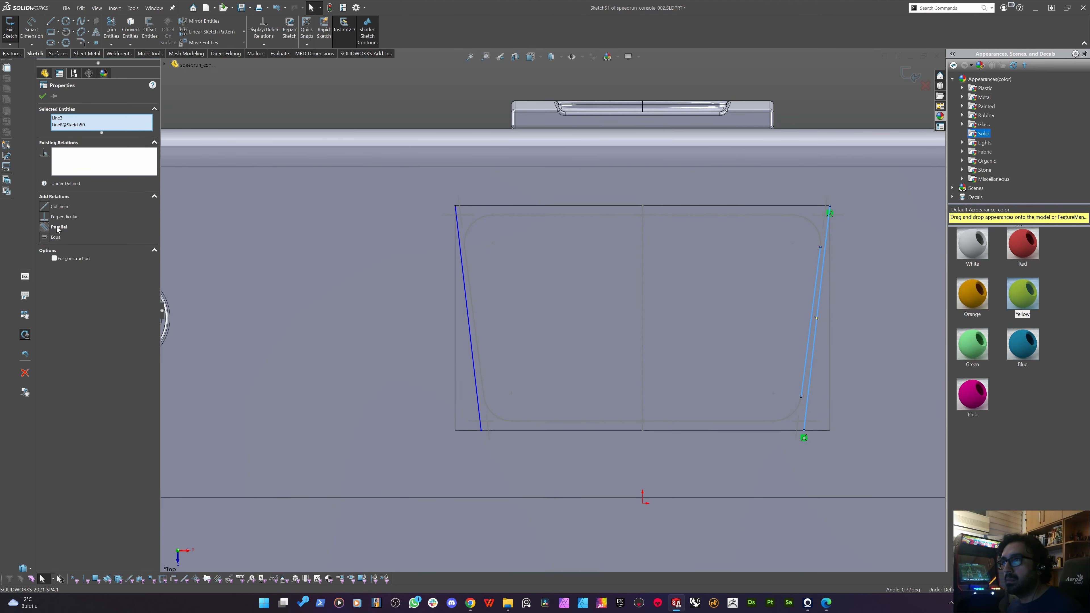
Make each slanted line parallel to the neighbouring slanted side of the trapezoidal port profile.
{"action": "left_click", "coordinate": [57, 227]}
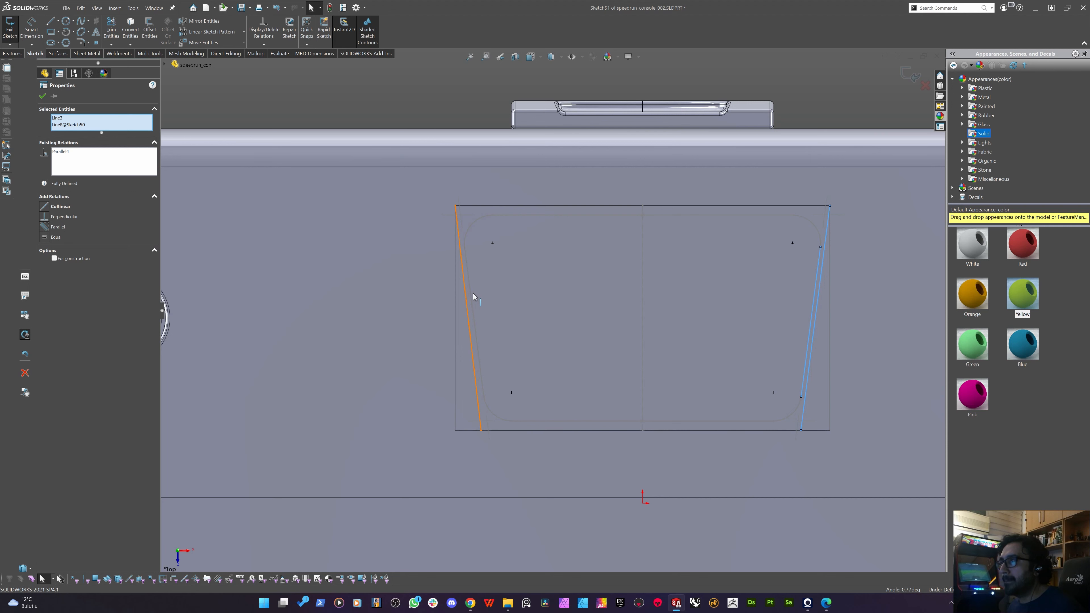
{"action": "left_click", "coordinate": [473, 294]}
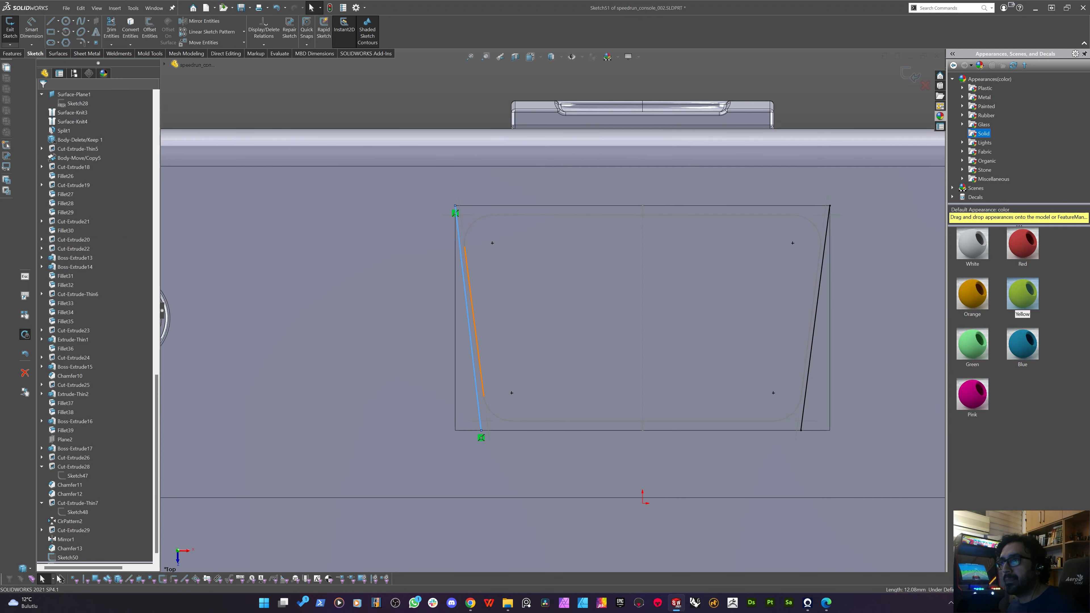
{"action": "left_click", "coordinate": [474, 317], "text": "ctrl"}
{"action": "left_click", "coordinate": [58, 226]}
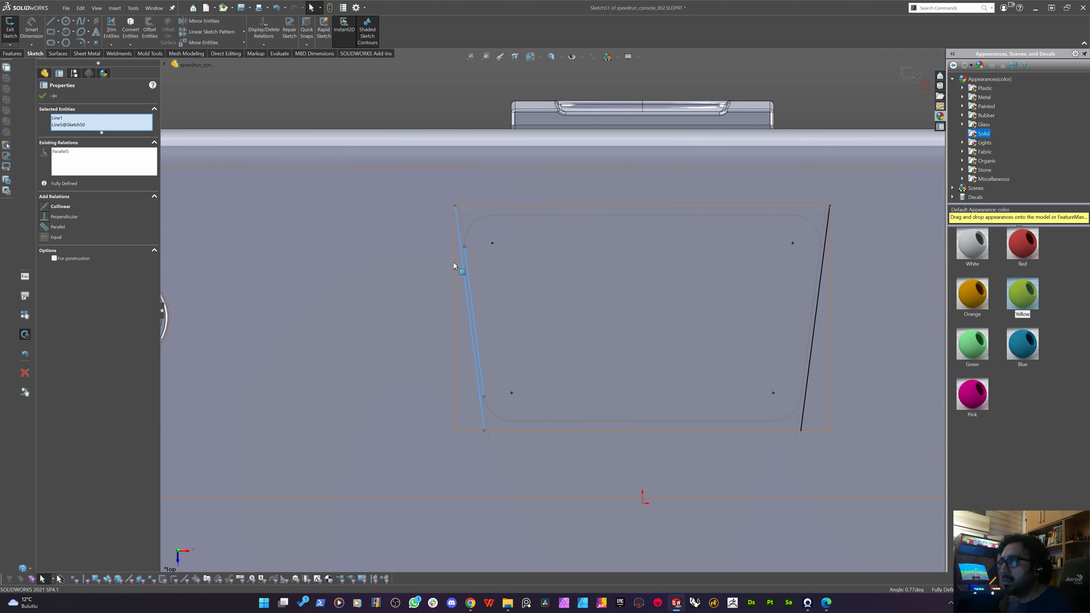
{"action": "key", "text": "Escape"}
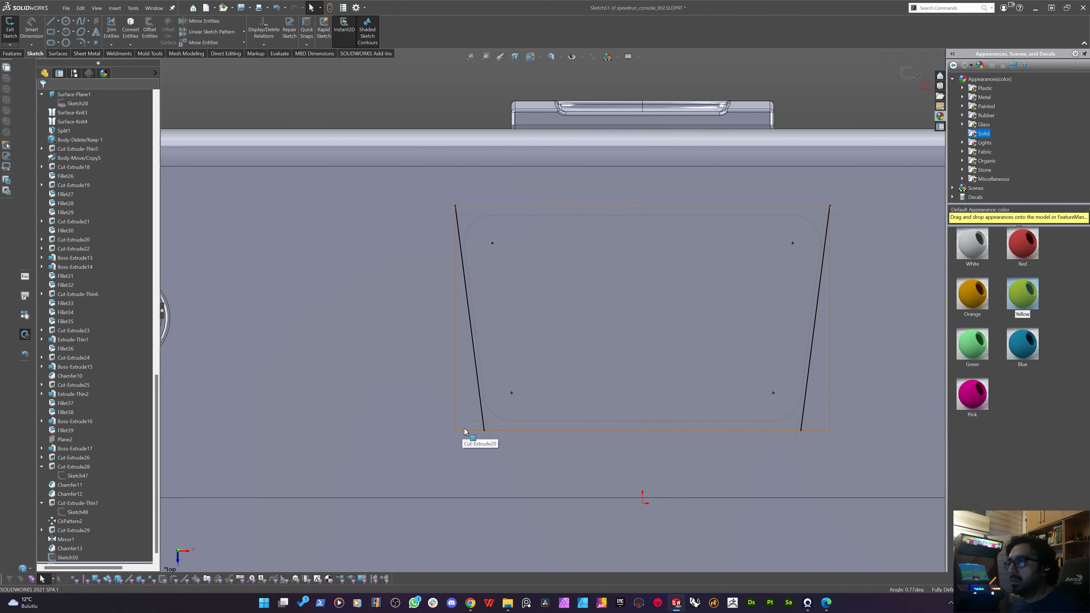
Extrude the two triangular regions between the slanted lines and the pocket's short sides as a 0.2 mm blind boss.
{"action": "left_click", "coordinate": [468, 403]}
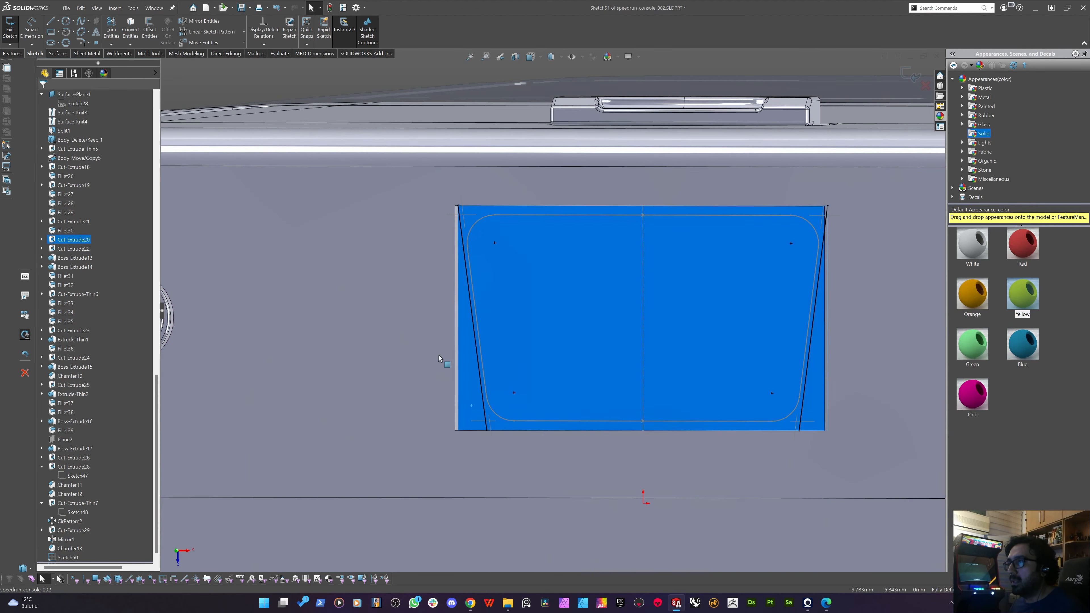
{"action": "left_click", "coordinate": [382, 239]}
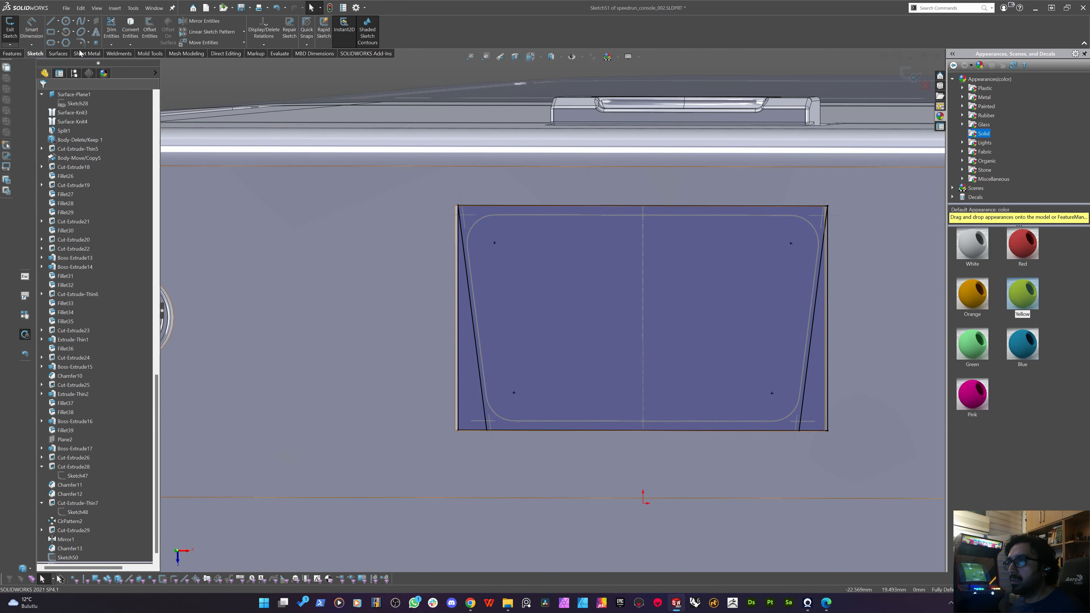
{"action": "left_click", "coordinate": [11, 52]}
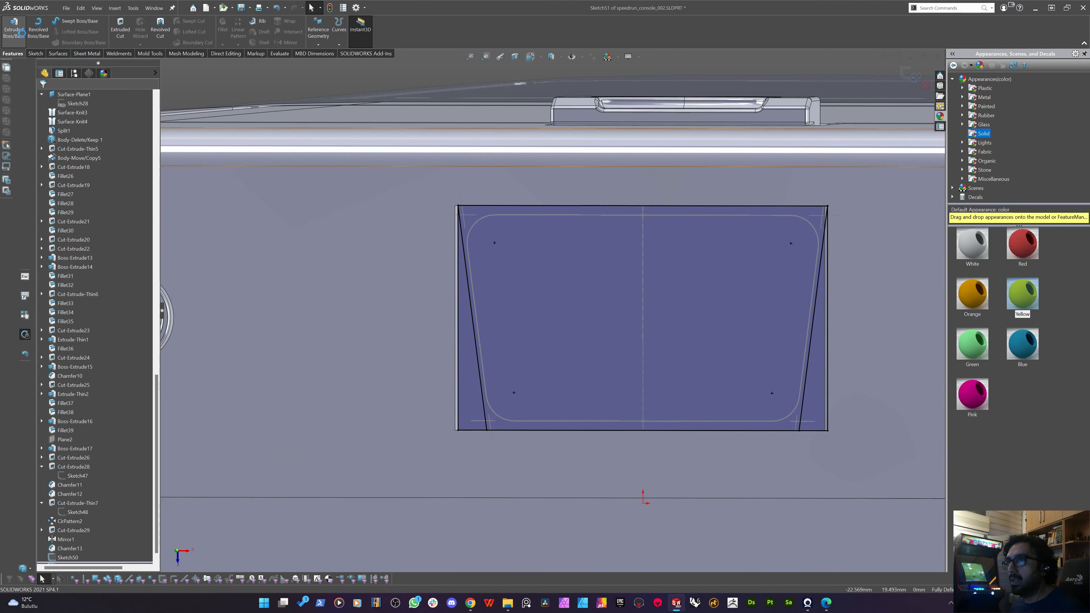
{"action": "left_click", "coordinate": [470, 344]}
{"action": "left_click", "coordinate": [818, 351]}
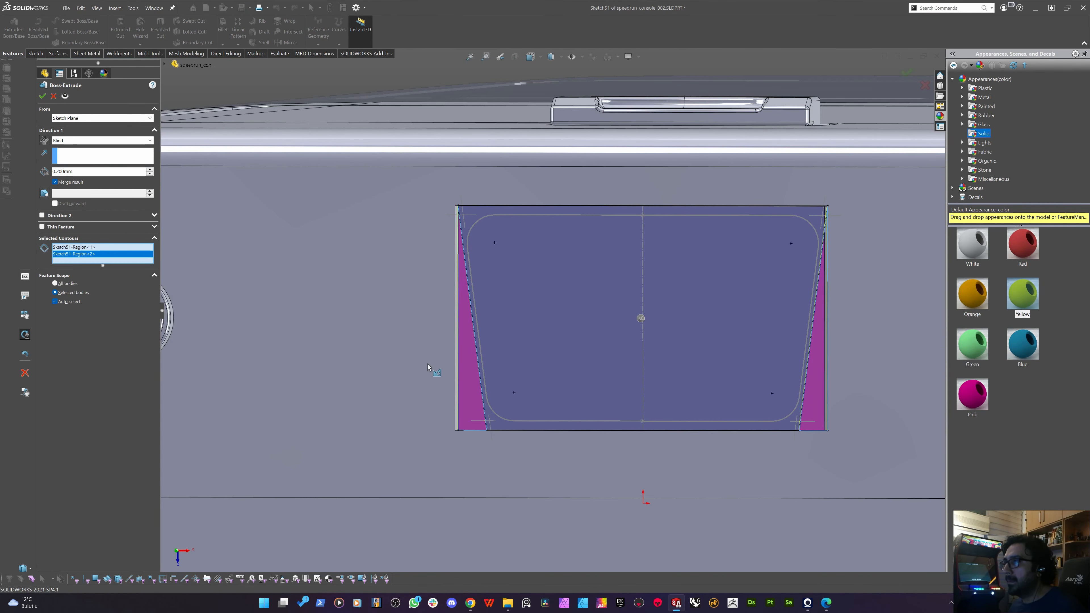
{"action": "key", "text": "Return"}
Change the triangular fillers' extrusion to Up To Vertex, ending at the pocket's upper rim corner.
{"action": "middle_click_drag", "start_coordinate": [477, 295], "coordinate": [497, 263]}
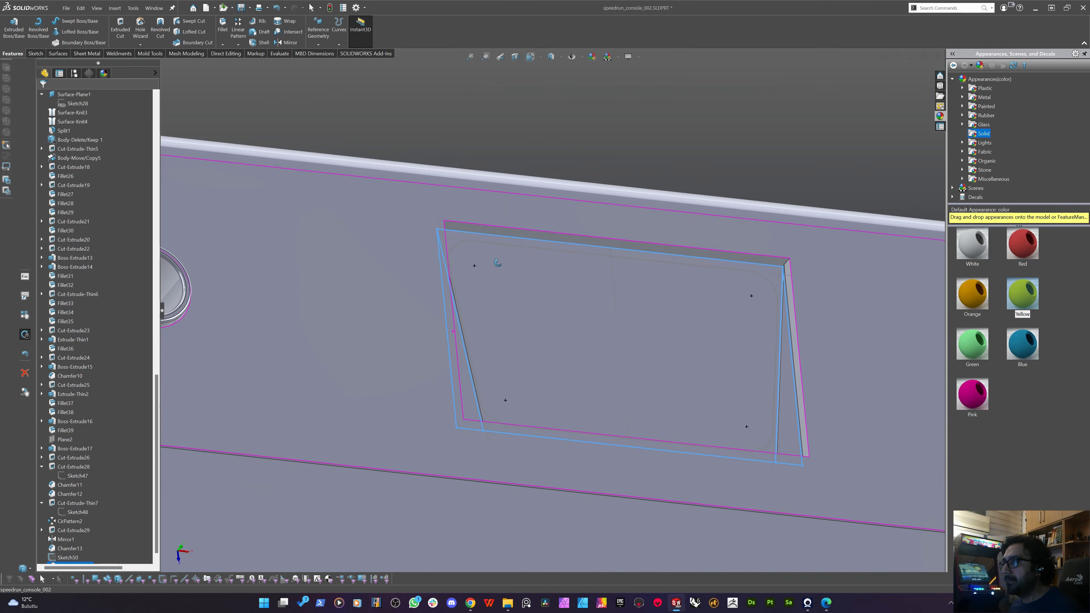
{"action": "right_click", "coordinate": [794, 424]}
{"action": "left_click", "coordinate": [801, 398]}
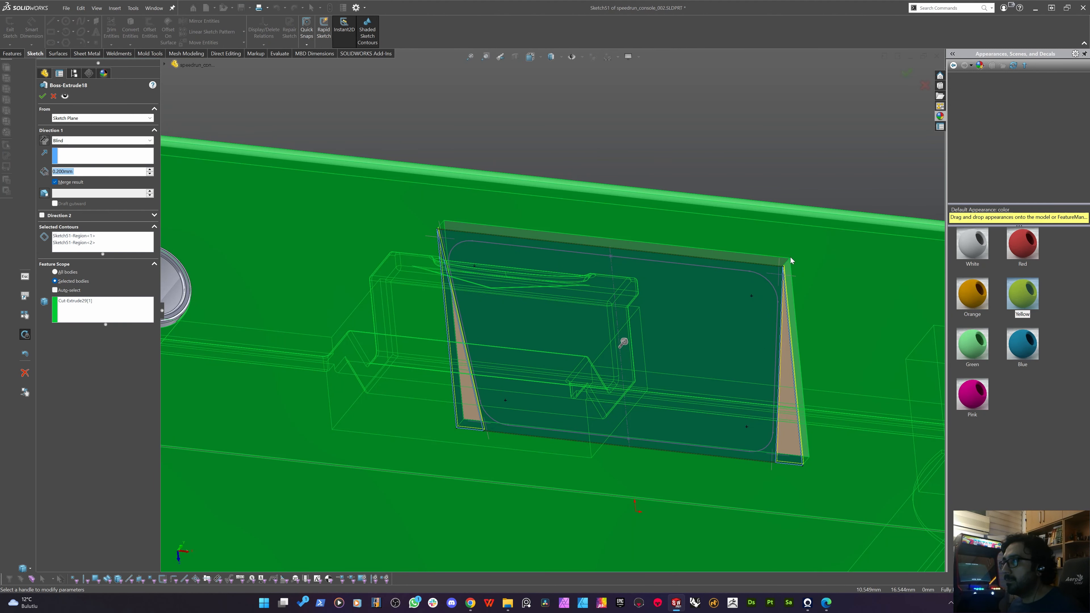
{"action": "left_click", "coordinate": [789, 258]}
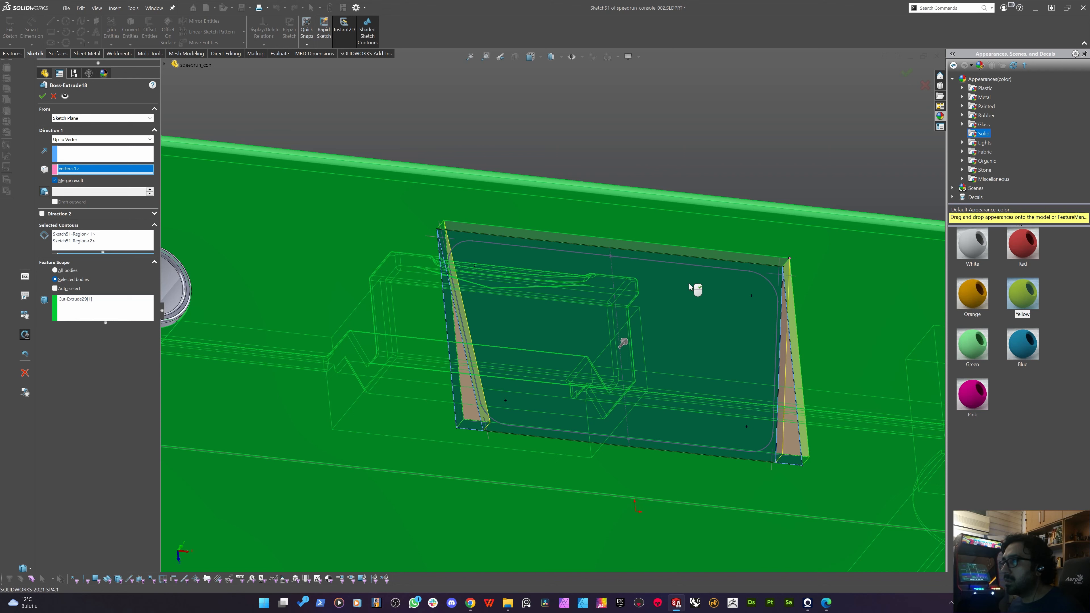
{"action": "right_click", "coordinate": [623, 304]}
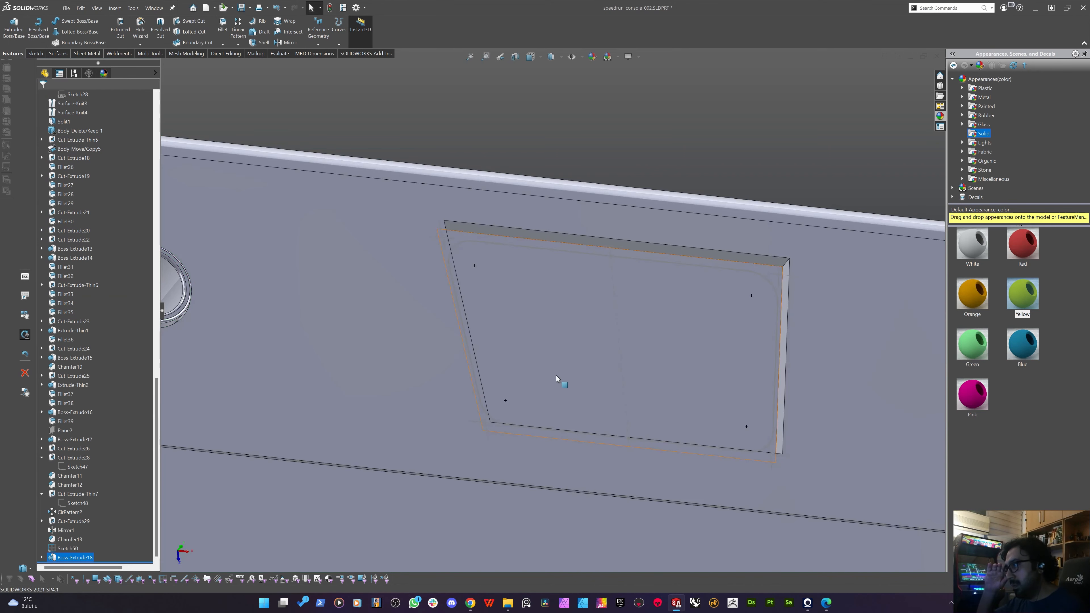
Set the horizontal offset between the port profile's slanted side and the pocket's upper corner to 1 mm and rebuild the model.
{"action": "middle_click_drag", "start_coordinate": [556, 375], "coordinate": [507, 414]}
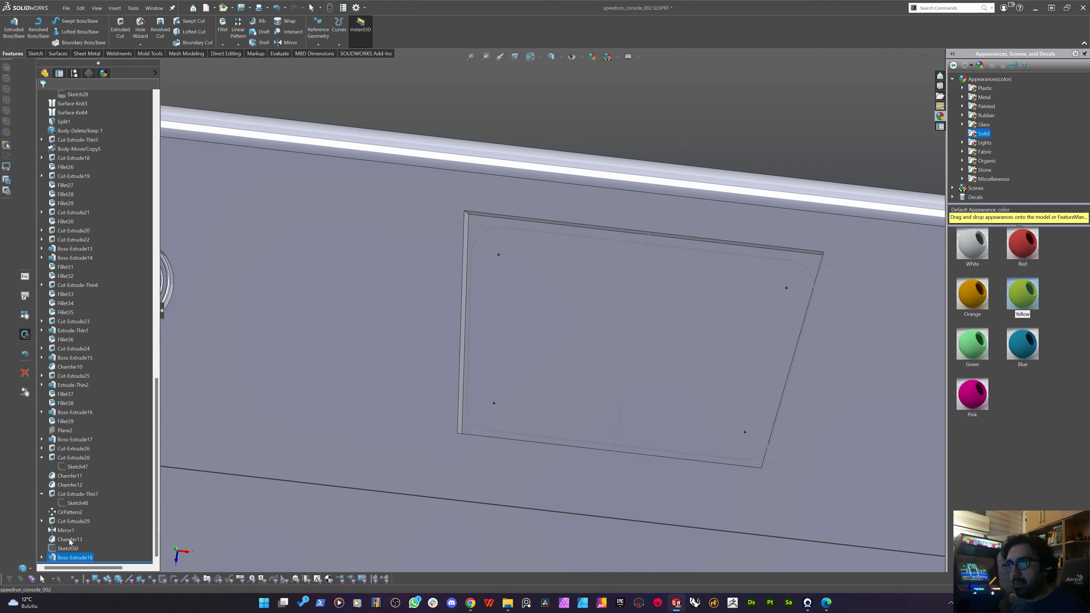
{"action": "left_click", "coordinate": [67, 549]}
{"action": "mouse_move", "coordinate": [440, 292]}
{"action": "middle_mouse_down"}
{"action": "mouse_move", "coordinate": [436, 300]}
{"action": "mouse_move", "coordinate": [465, 288]}
{"action": "middle_mouse_up"}
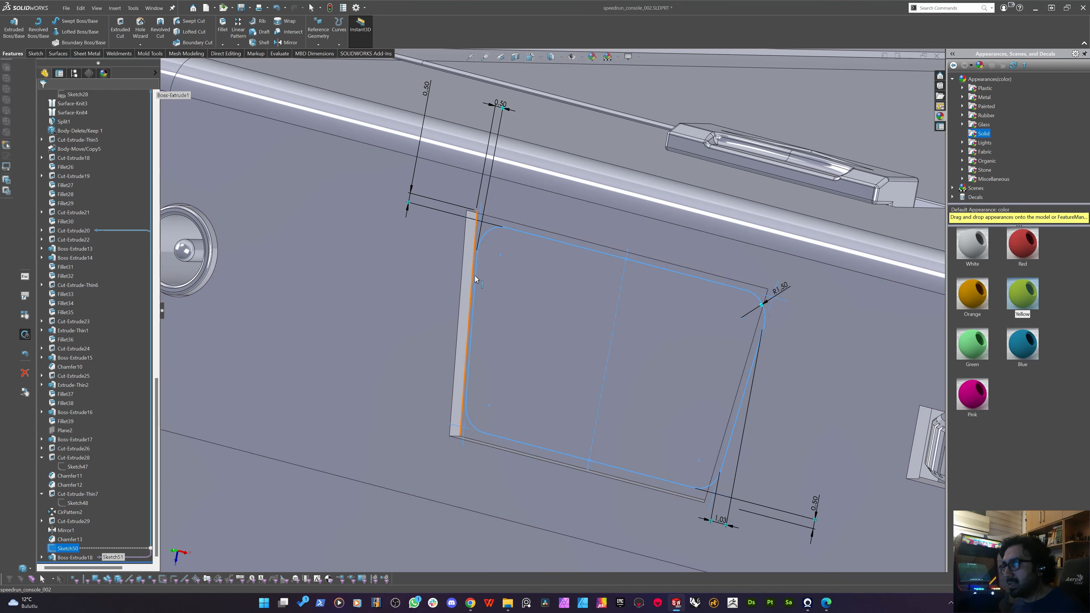
{"action": "double_click", "coordinate": [505, 107]}
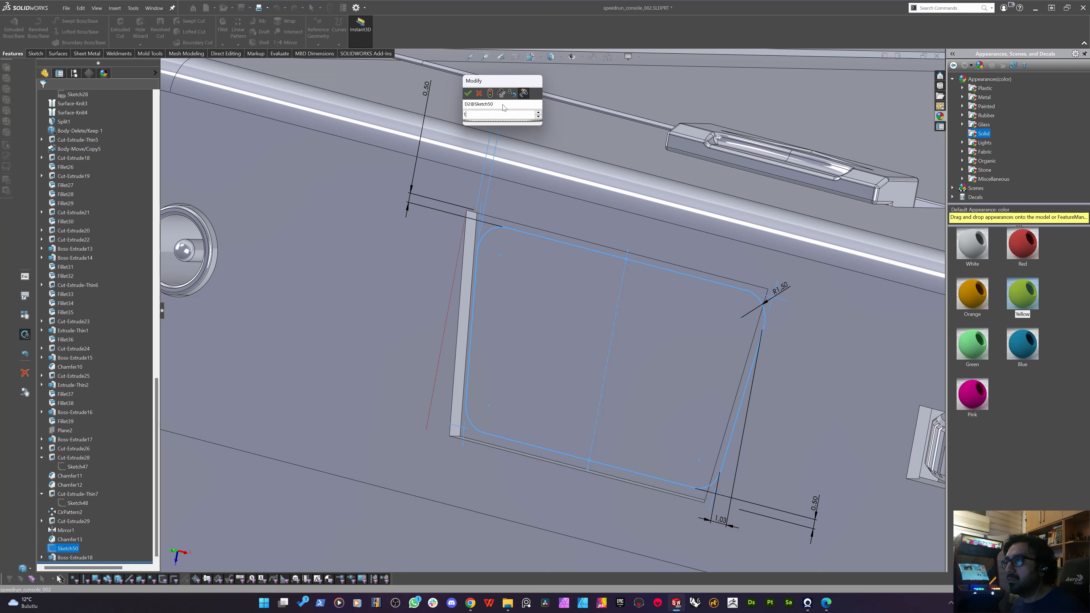
{"action": "key", "text": "Return"}
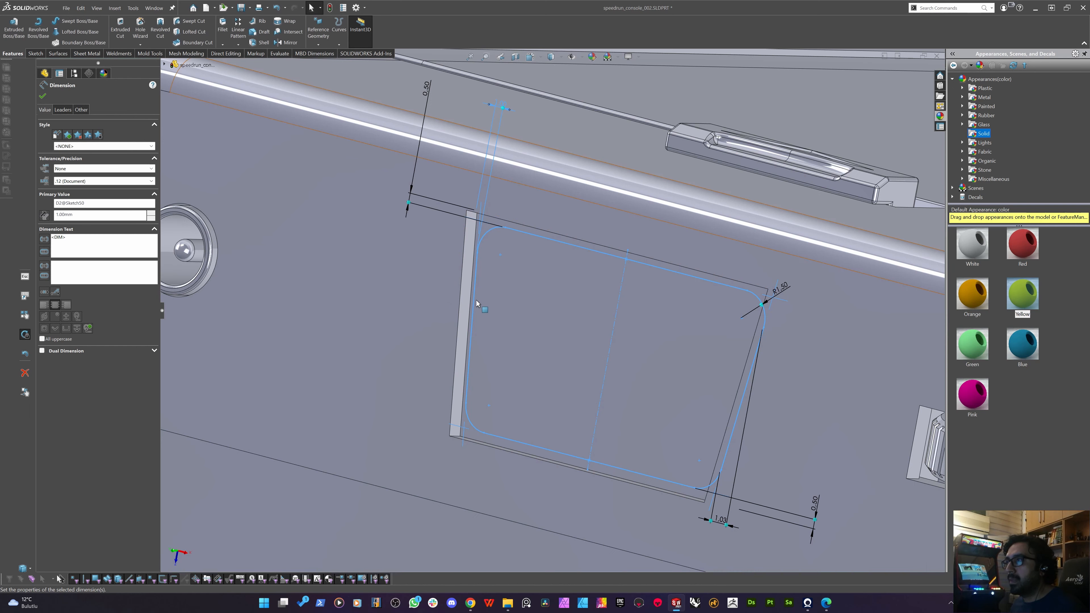
{"action": "left_click", "coordinate": [330, 8]}
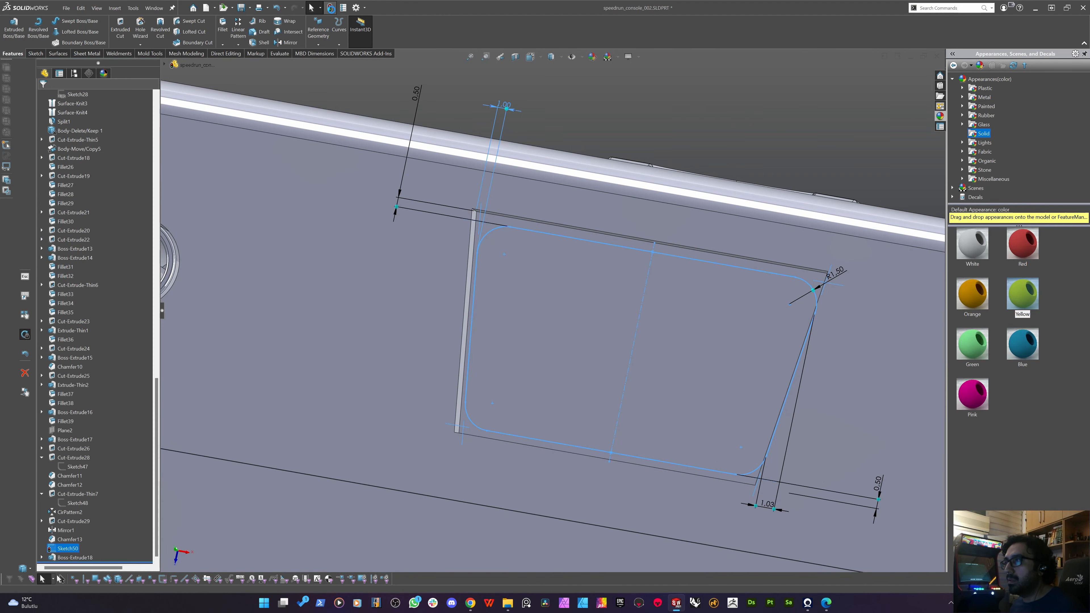
{"action": "left_click", "coordinate": [680, 350]}
Fillet the four upright corner edges of the trapezoidal pocket with a 1 mm radius.
{"action": "mouse_move", "coordinate": [667, 347]}
{"action": "middle_mouse_down"}
{"action": "mouse_move", "coordinate": [662, 288]}
{"action": "mouse_move", "coordinate": [733, 287]}
{"action": "mouse_move", "coordinate": [748, 299]}
{"action": "mouse_move", "coordinate": [726, 309]}
{"action": "middle_mouse_up"}
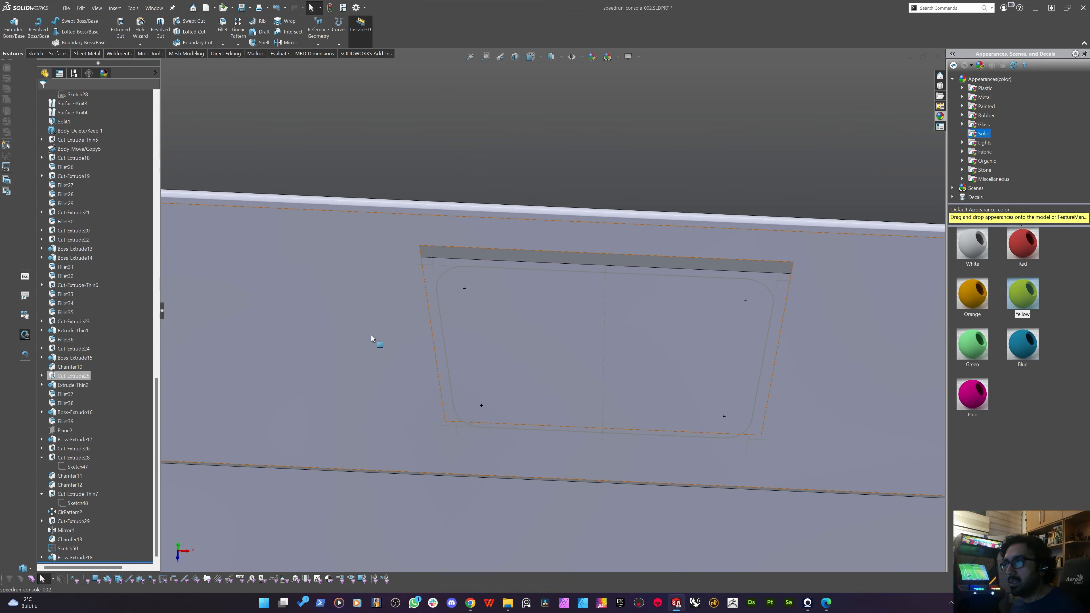
{"action": "middle_click_drag", "start_coordinate": [372, 335], "coordinate": [367, 323]}
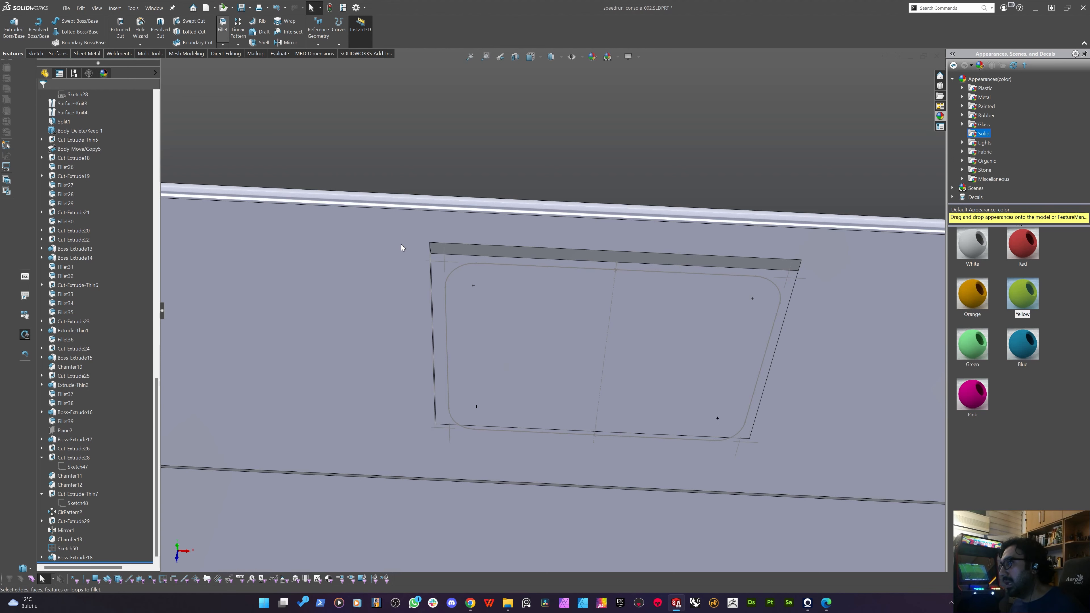
{"action": "middle_click_drag", "start_coordinate": [381, 250], "coordinate": [439, 260]}
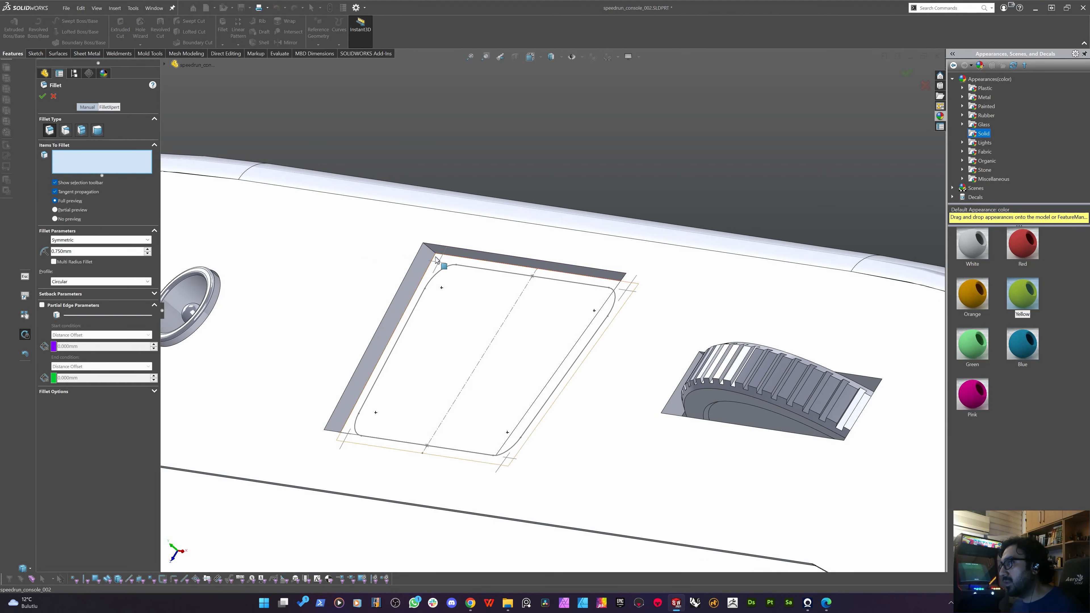
{"action": "left_click", "coordinate": [428, 251]}
{"action": "left_click", "coordinate": [448, 234]}
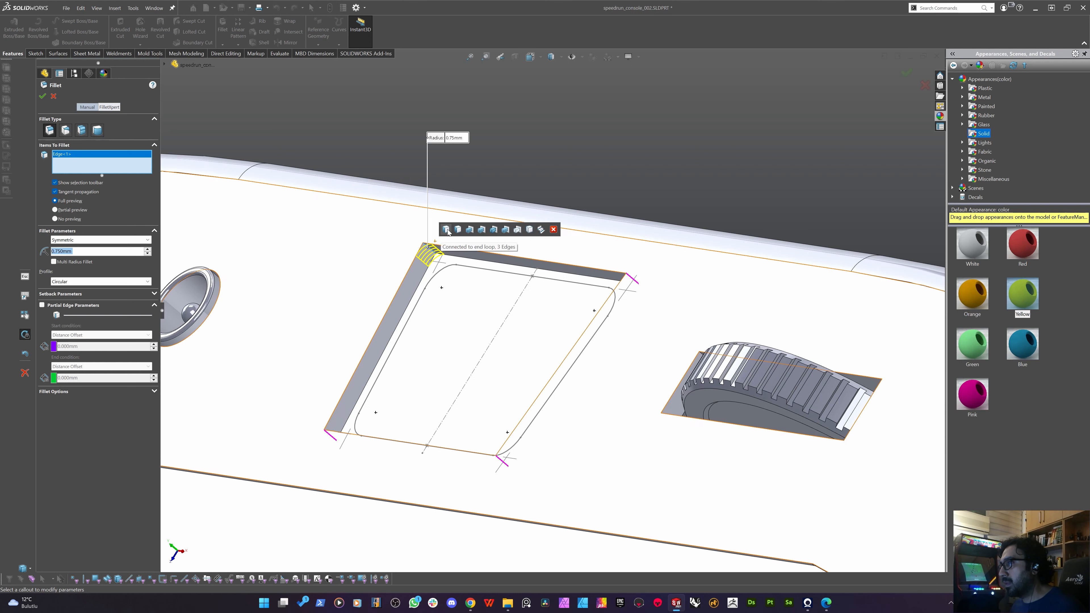
{"action": "middle_click_drag", "start_coordinate": [442, 310], "coordinate": [489, 410]}
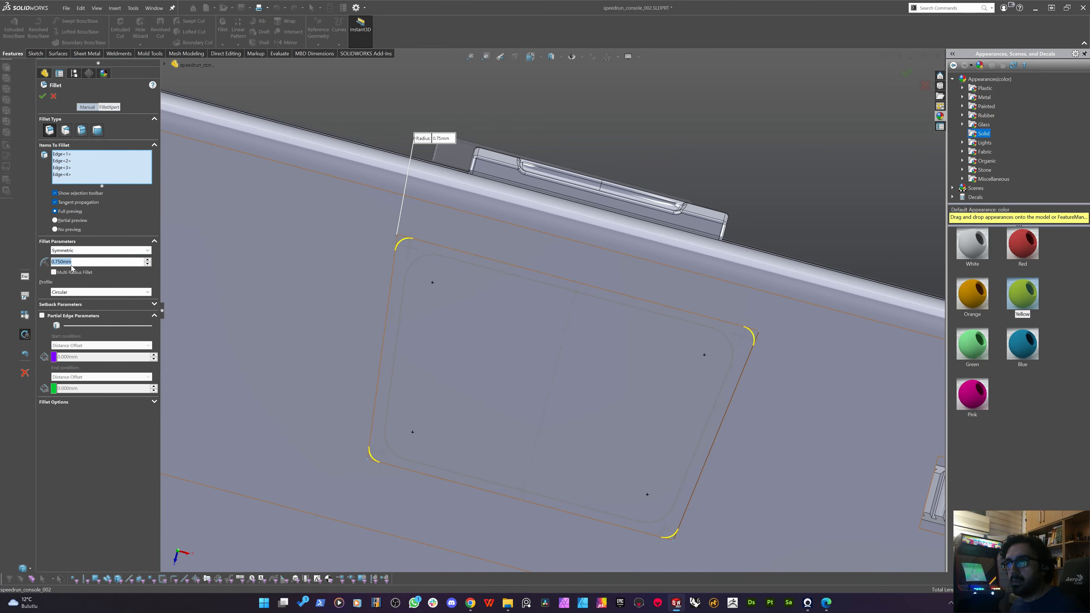
{"action": "type", "text": "1"}
{"action": "key", "text": "Return"}
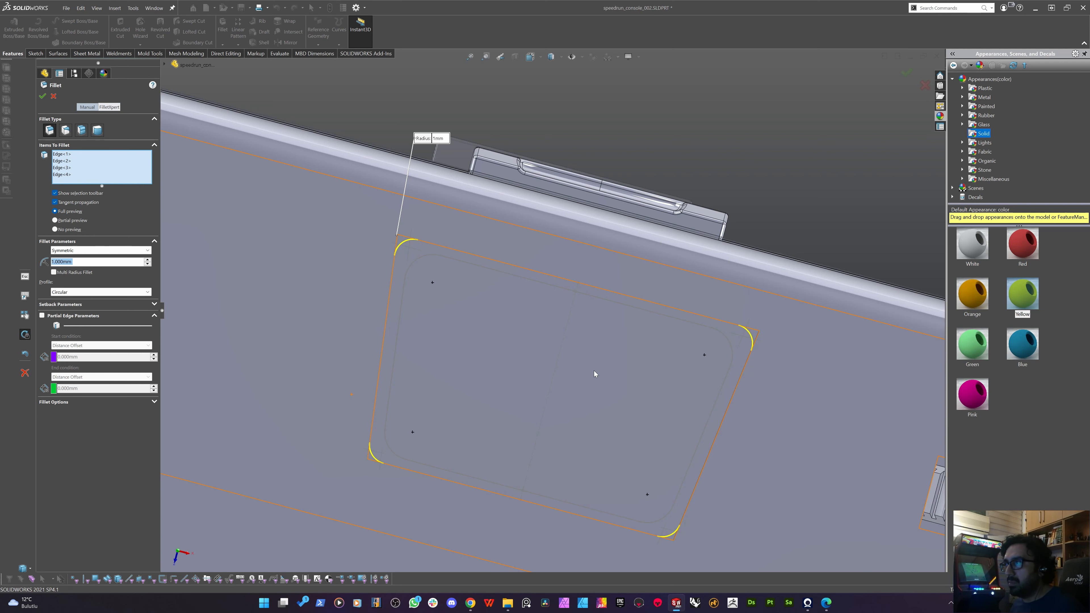
{"action": "middle_click_drag", "start_coordinate": [572, 387], "coordinate": [575, 310]}
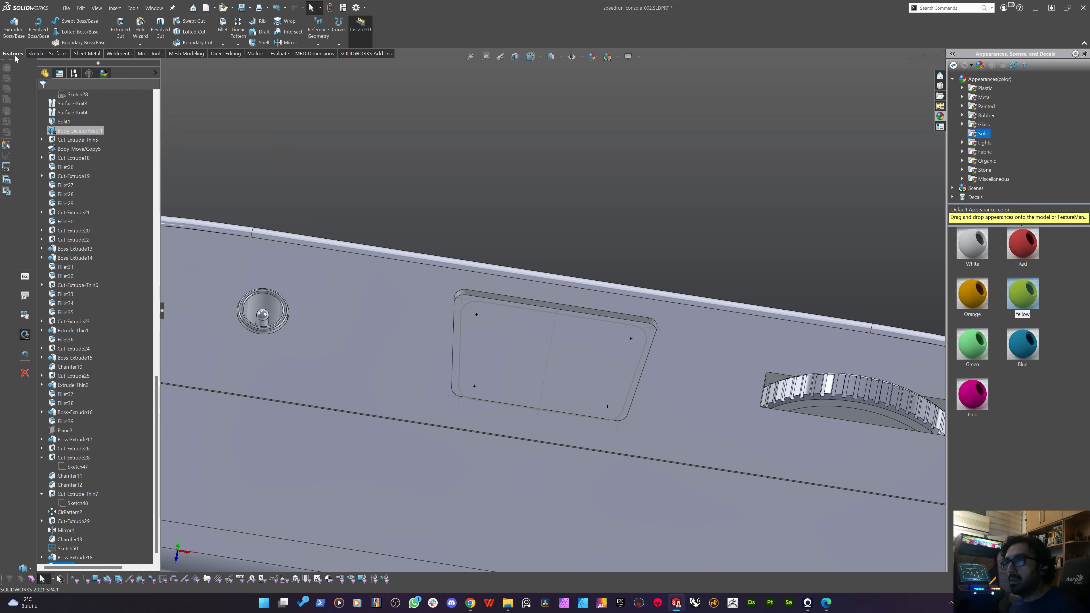
{"action": "scroll", "coordinate": [71, 453], "scroll_direction": "down", "scroll_amount": 1}
{"action": "left_click", "coordinate": [74, 540]}
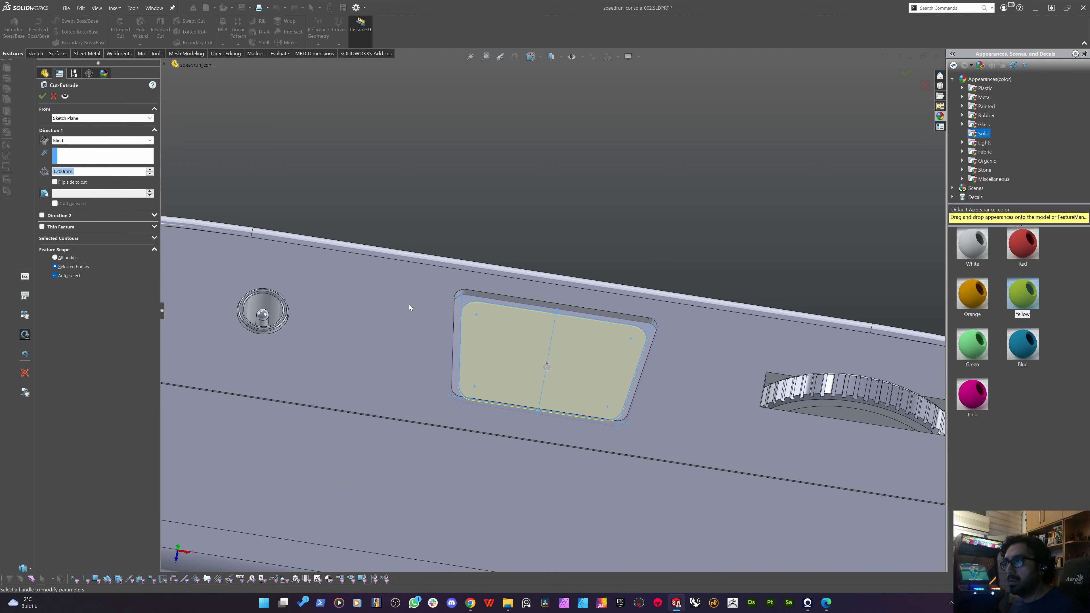
{"action": "key", "text": "Escape"}
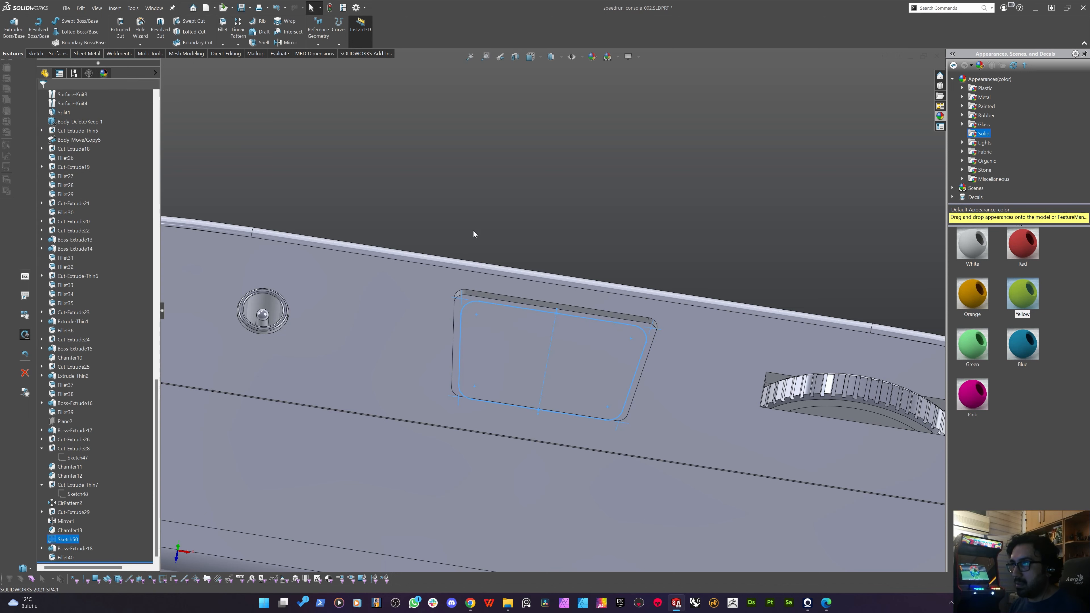
Sketch on the pocket's floor face, convert its outline into sketch entities, and cut it 6 mm deep.
{"action": "left_click", "coordinate": [510, 336]}
{"action": "left_click", "coordinate": [37, 53]}
{"action": "left_click", "coordinate": [12, 33]}
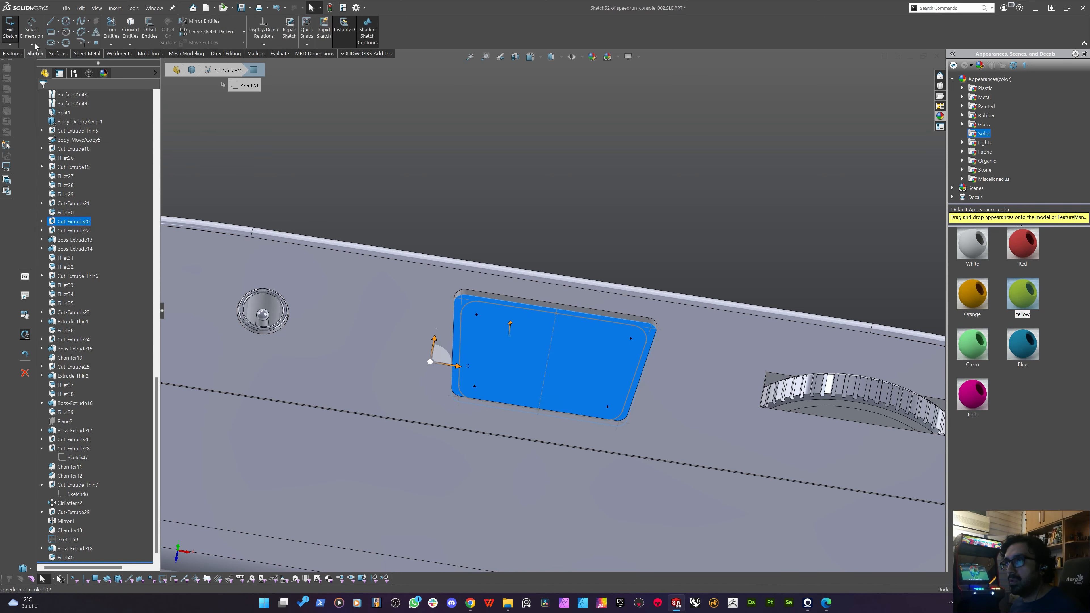
{"action": "left_click", "coordinate": [135, 40]}
{"action": "left_click", "coordinate": [16, 55]}
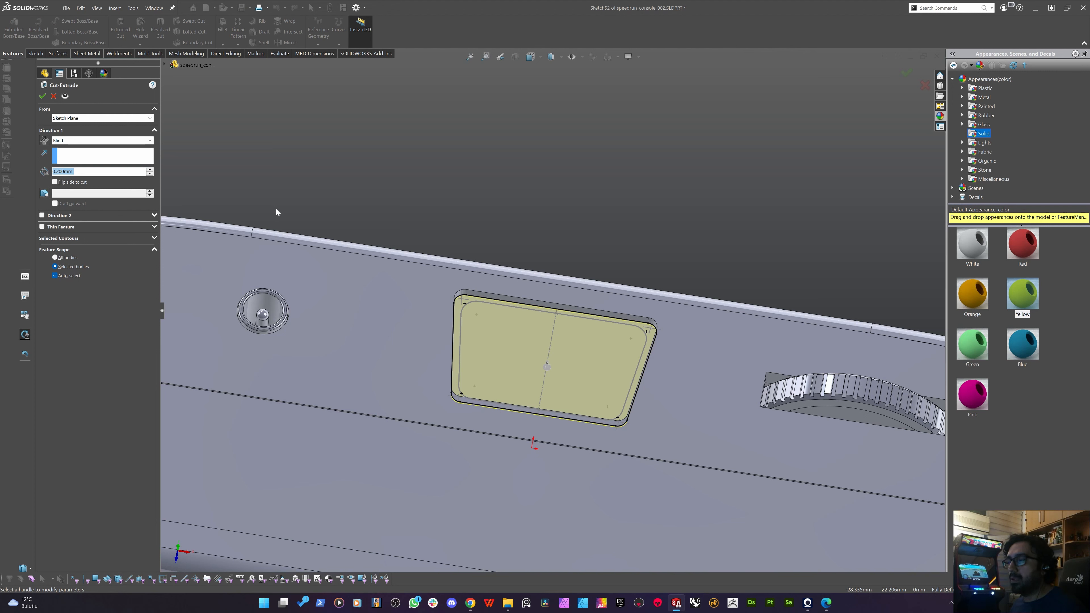
{"action": "type", "text": "6"}
{"action": "key", "text": "Return"}
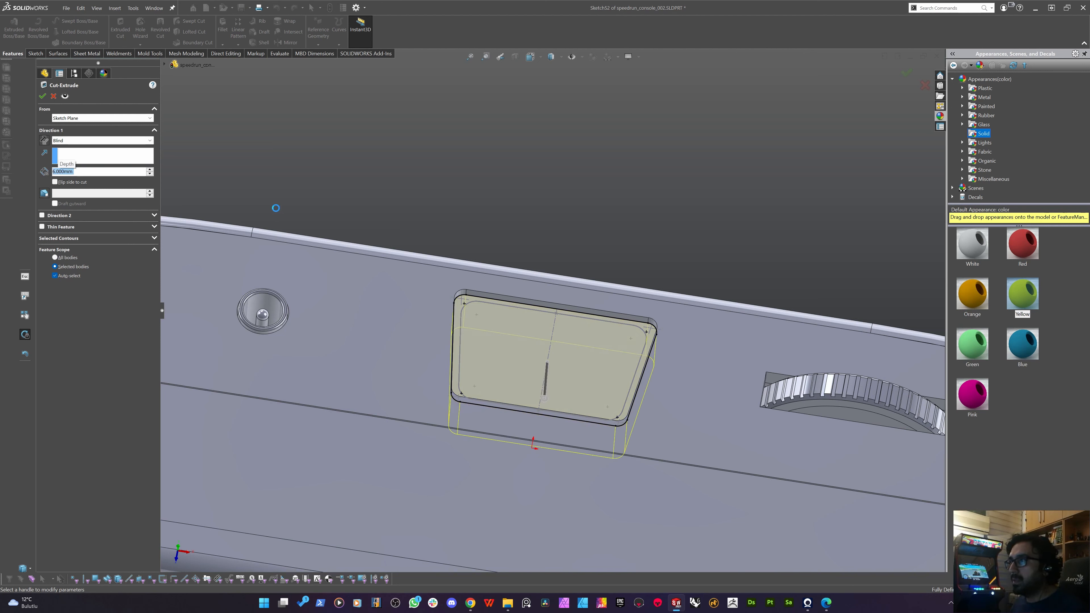
{"action": "right_click", "coordinate": [433, 188]}
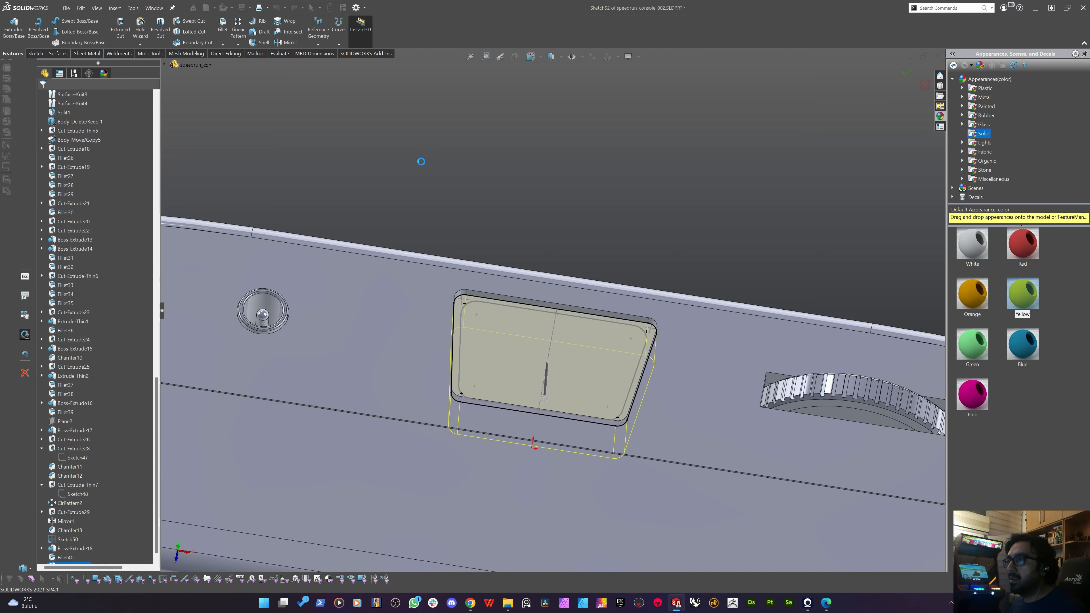
{"action": "middle_click_drag", "start_coordinate": [510, 268], "coordinate": [480, 293]}
Set up a blind boss extrusion of the rounded port profile, starting from the deepened pocket's floor face with a 7 mm depth.
{"action": "scroll", "coordinate": [98, 430], "scroll_direction": "down", "scroll_amount": 1}
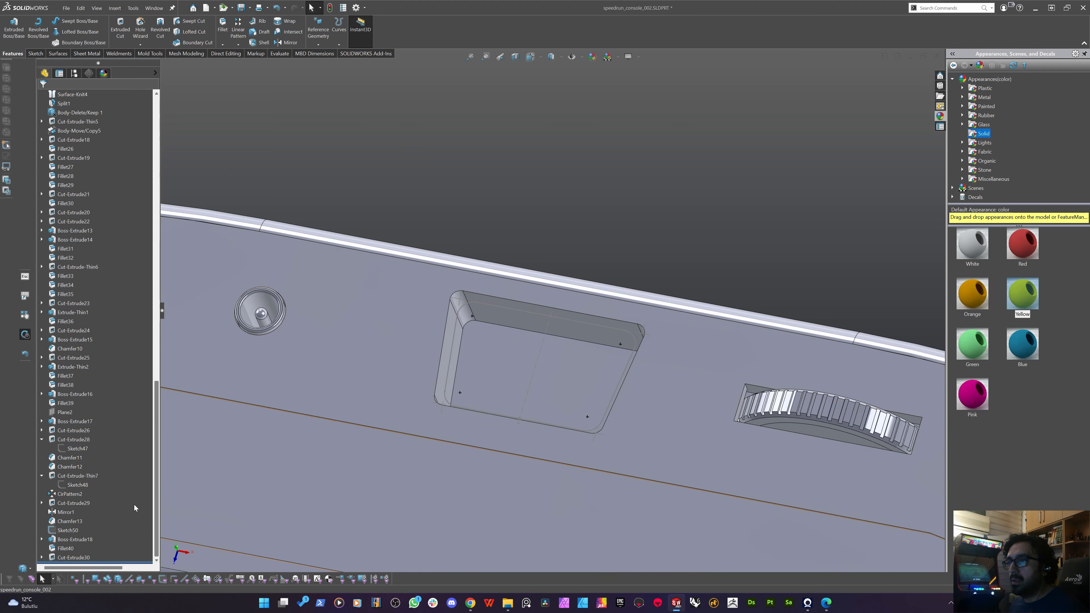
{"action": "left_click", "coordinate": [68, 530]}
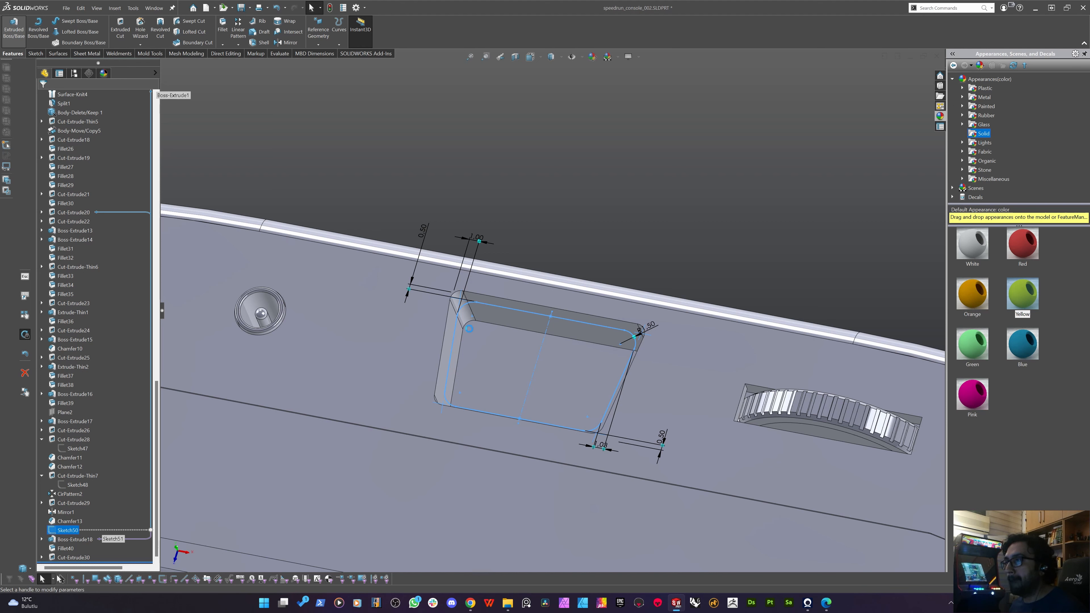
{"action": "left_click", "coordinate": [14, 27]}
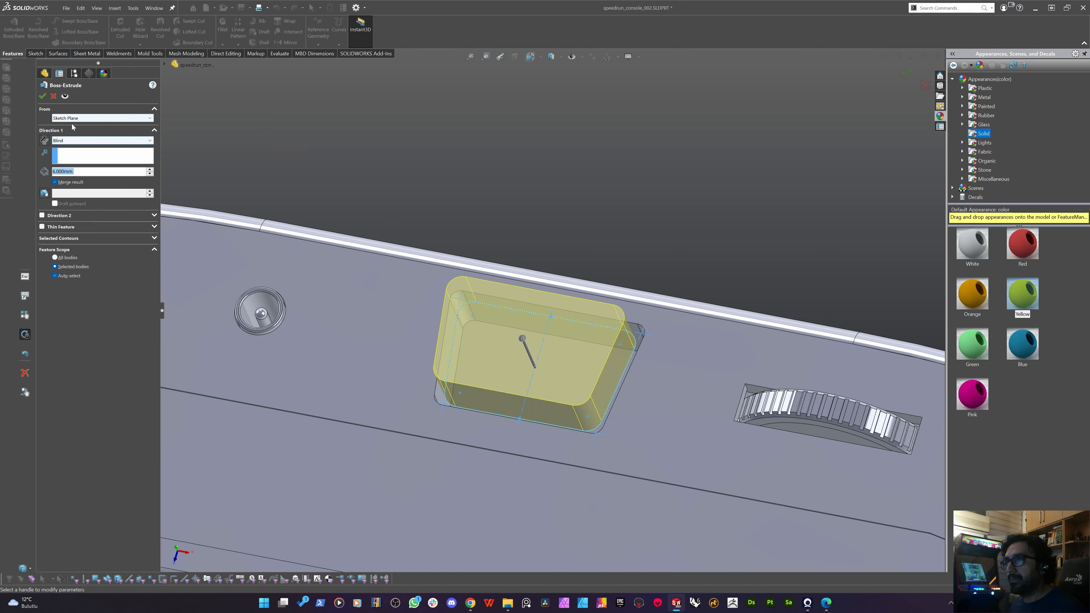
{"action": "left_click", "coordinate": [73, 141]}
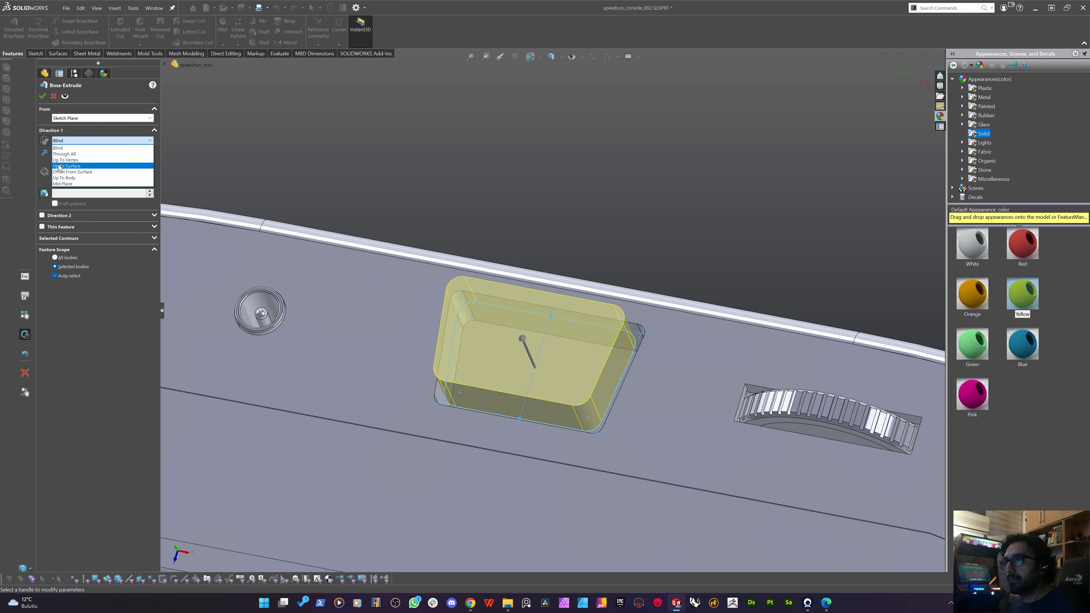
{"action": "left_click", "coordinate": [58, 147]}
{"action": "left_click", "coordinate": [71, 119]}
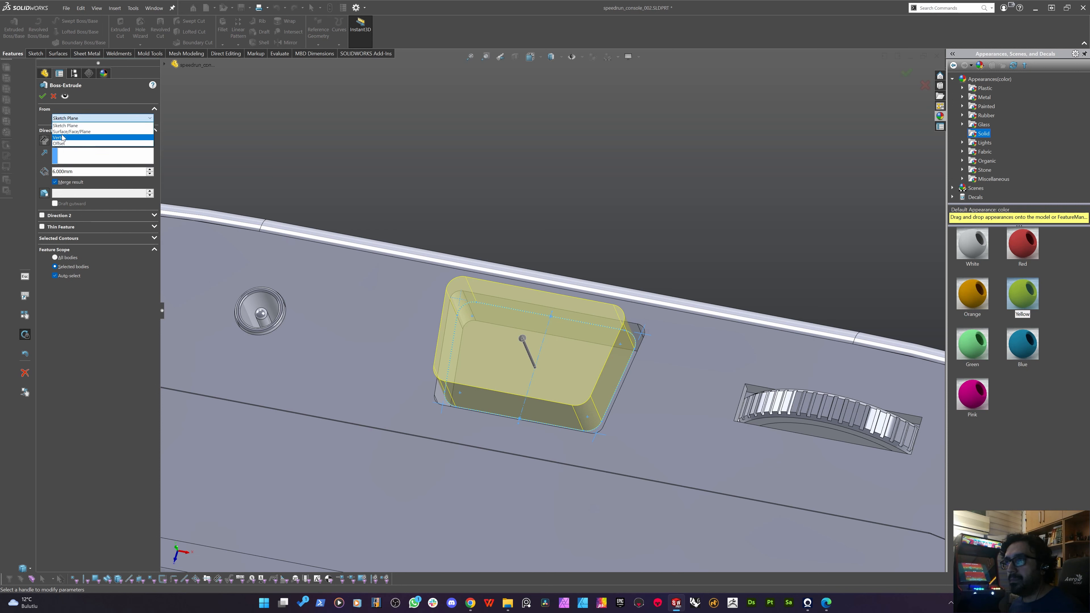
{"action": "left_click", "coordinate": [72, 131]}
{"action": "left_click", "coordinate": [569, 354]}
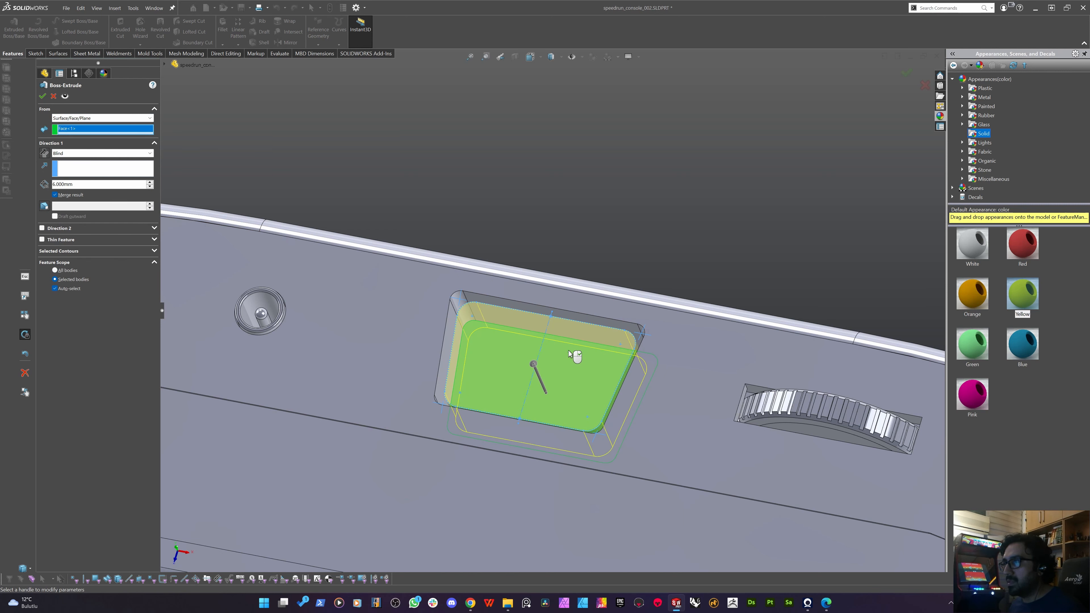
{"action": "scroll", "coordinate": [552, 352], "scroll_direction": "down", "scroll_amount": 3}
{"action": "middle_click_drag", "start_coordinate": [539, 361], "coordinate": [537, 294]}
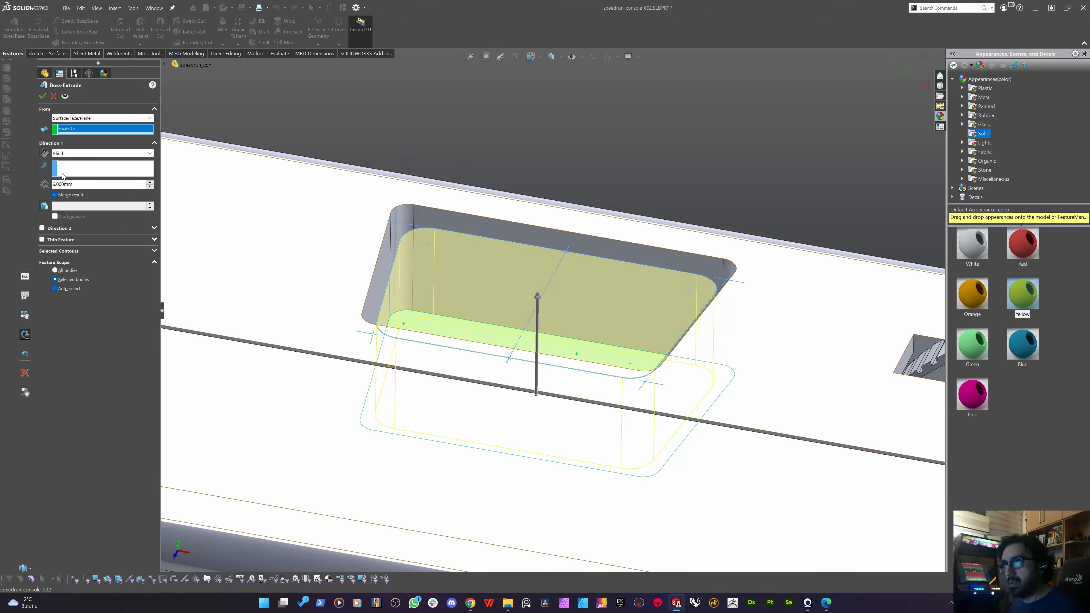
{"action": "scroll", "coordinate": [75, 185], "scroll_direction": "up", "scroll_amount": 1}
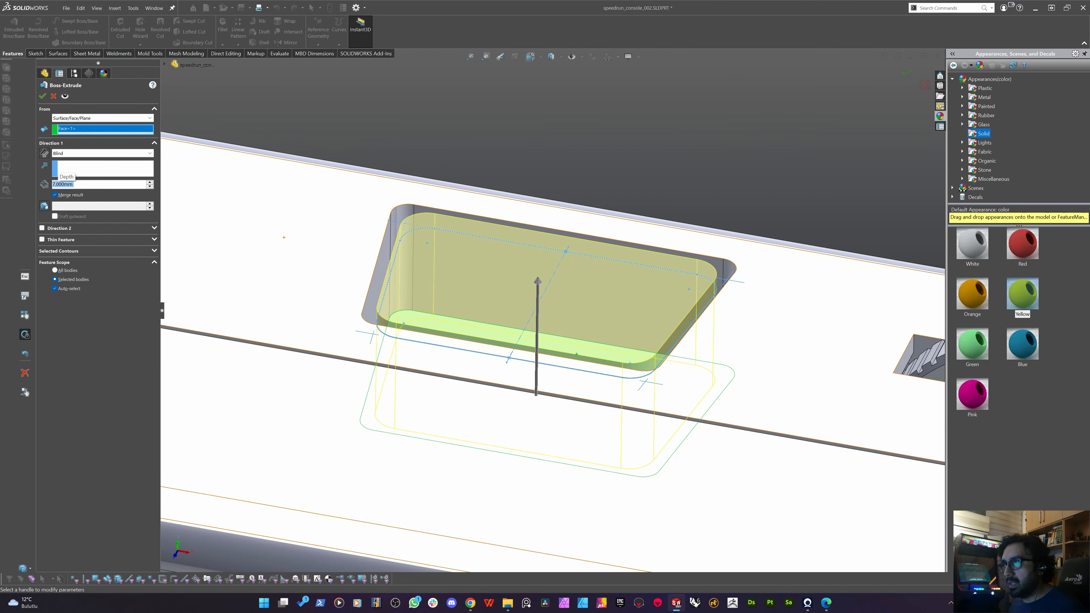
Make the port extrusion a 0.4 mm one-direction thin feature, 7.5 mm deep and unmerged, and create it.
{"action": "left_click", "coordinate": [48, 241]}
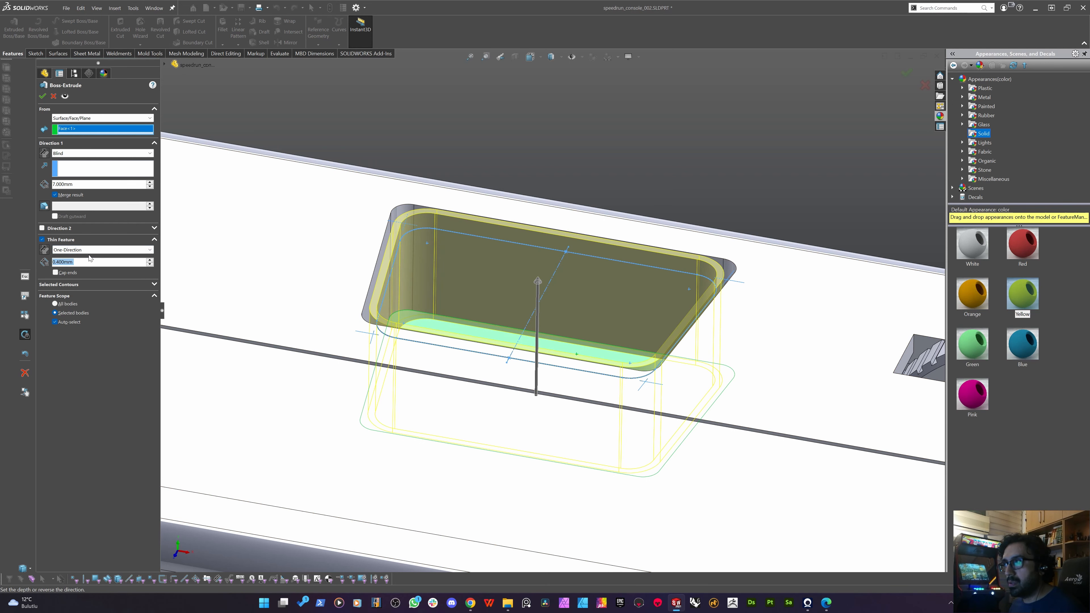
{"action": "mouse_move", "coordinate": [579, 299]}
{"action": "middle_mouse_down"}
{"action": "mouse_move", "coordinate": [531, 382]}
{"action": "mouse_move", "coordinate": [579, 418]}
{"action": "mouse_move", "coordinate": [563, 305]}
{"action": "middle_mouse_up"}
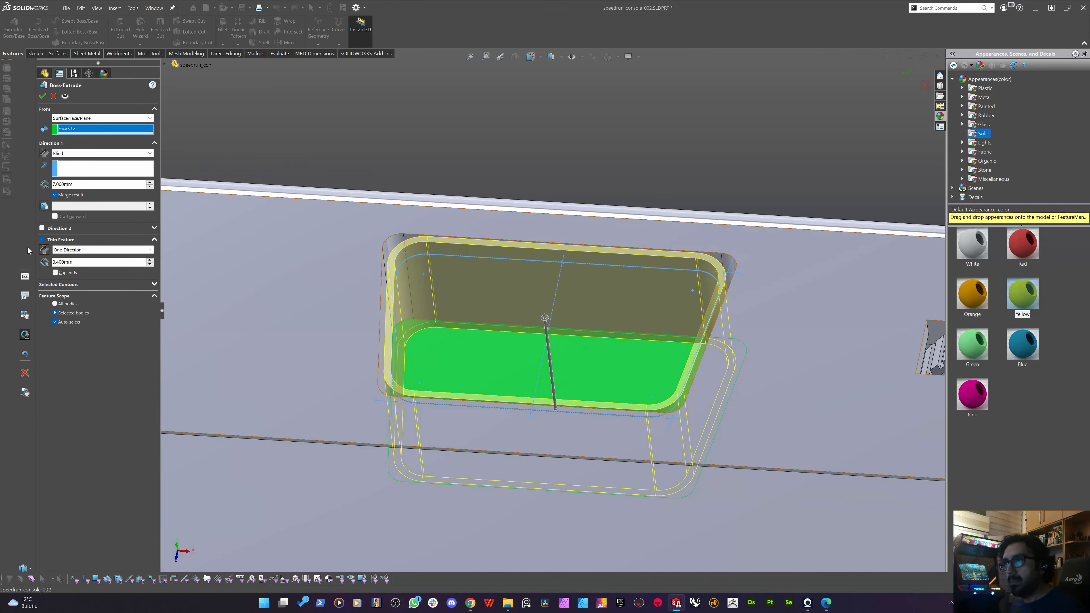
{"action": "type", "text": "7,5"}
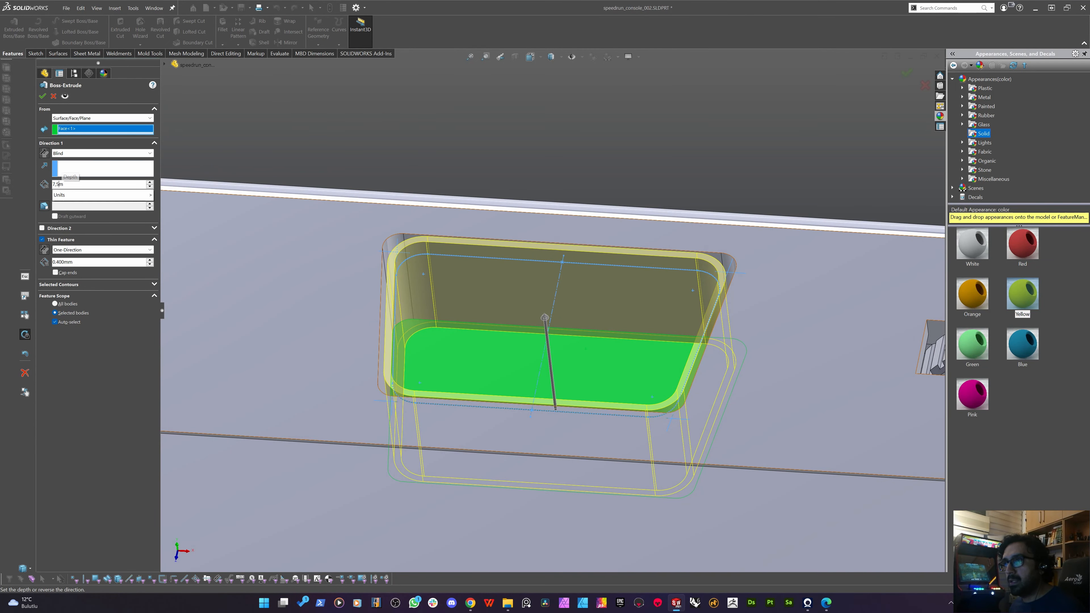
{"action": "key", "text": "Return"}
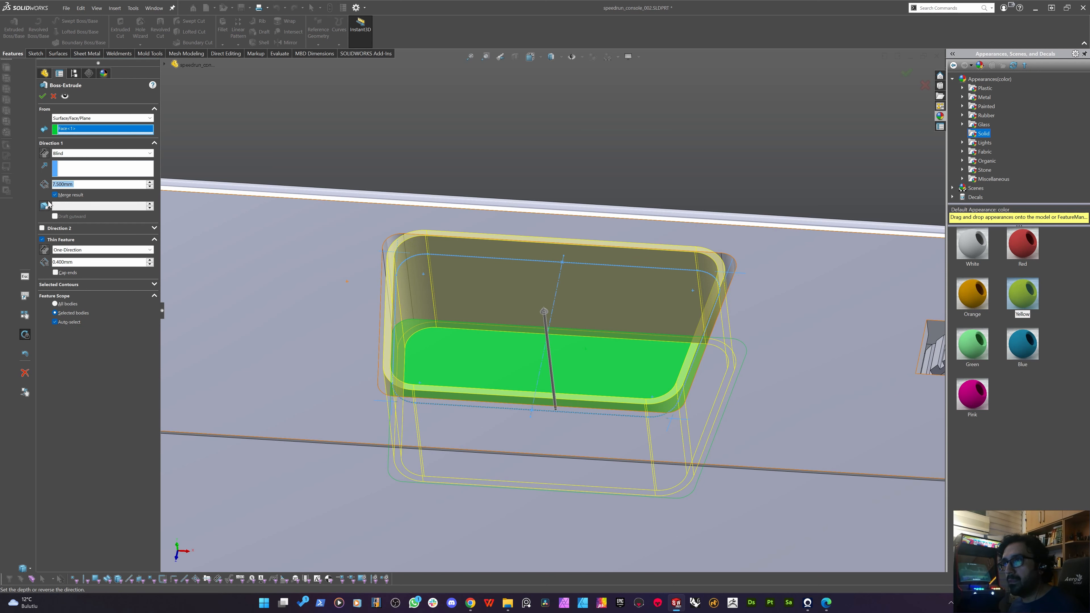
{"action": "left_click", "coordinate": [54, 195]}
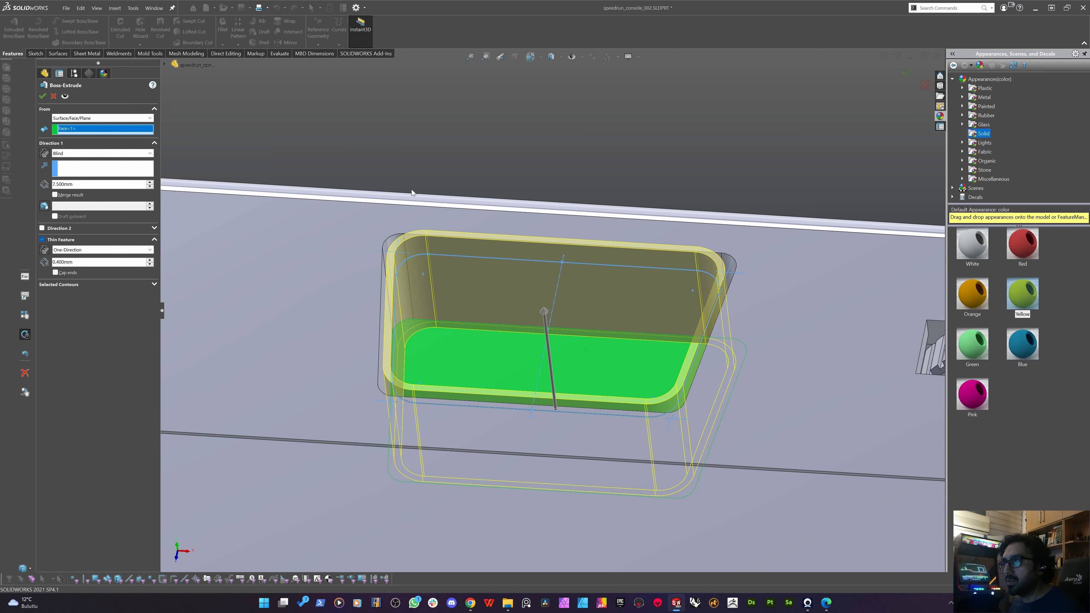
{"action": "key", "text": "Return"}
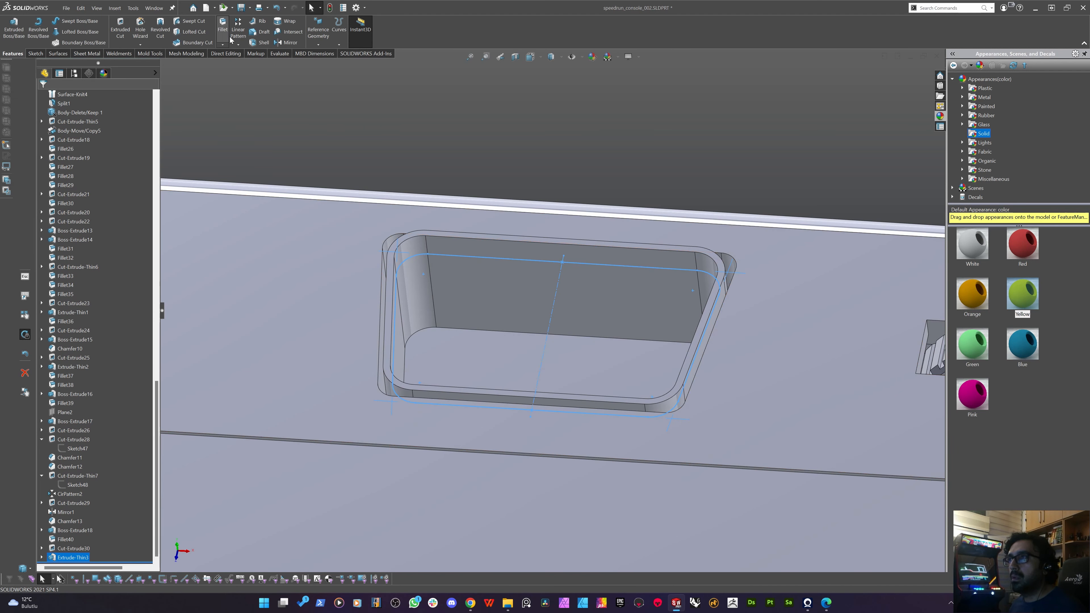
Fillet the edges of the thin port wall's top face with a 0.15 mm radius.
{"action": "left_click", "coordinate": [461, 234]}
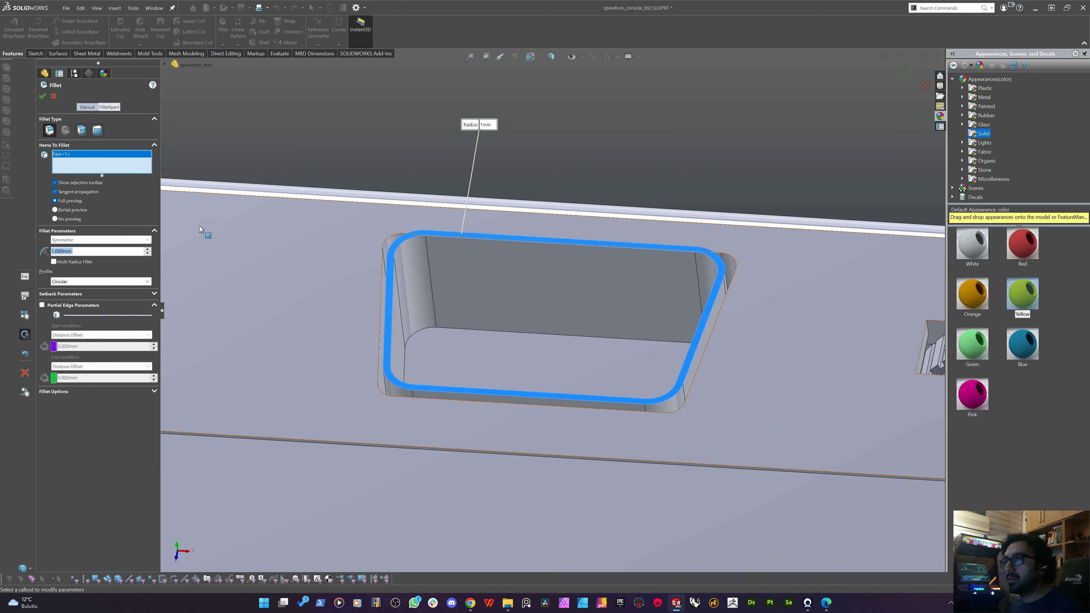
{"action": "type", "text": "0.2"}
{"action": "key", "text": "Return"}
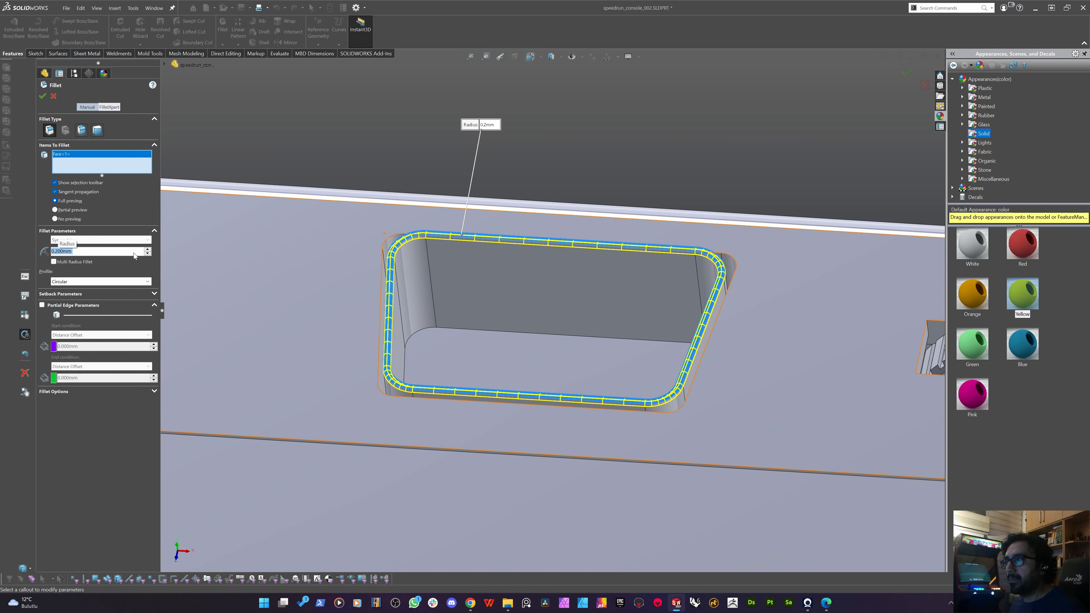
{"action": "type", "text": "0.15"}
{"action": "key", "text": "Return"}
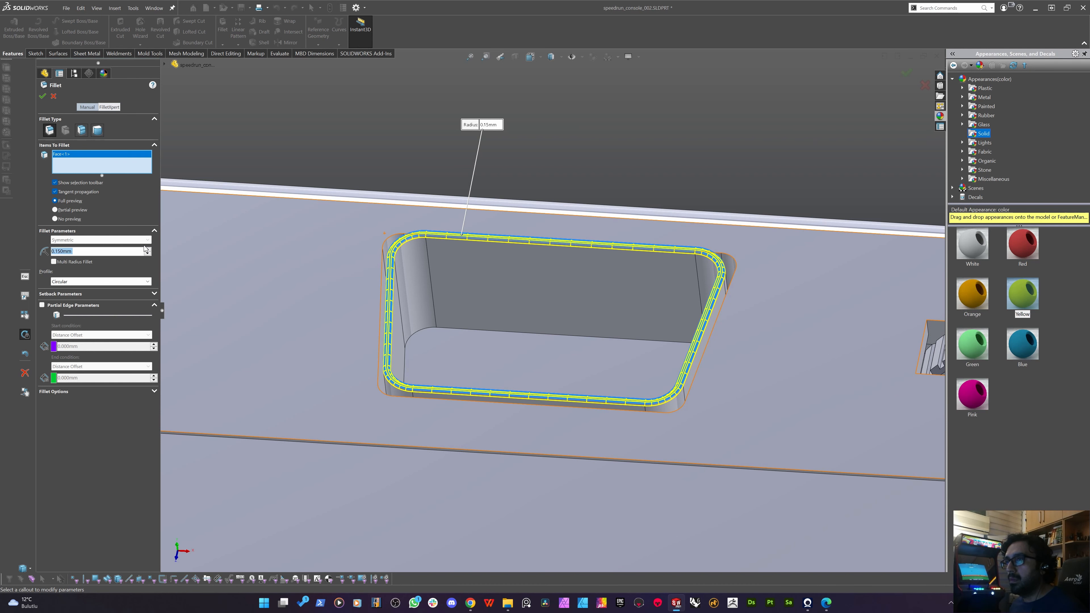
{"action": "key", "text": "Return"}
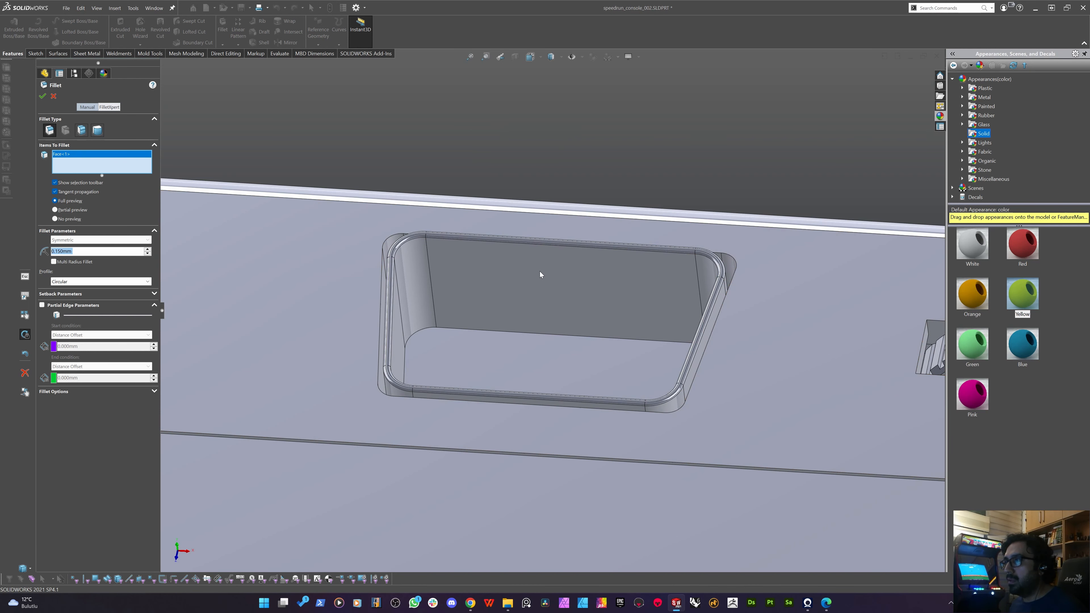
Set the thin port wall's thickness to 1 mm directly on the model.
{"action": "left_click", "coordinate": [519, 267]}
{"action": "double_click", "coordinate": [518, 264]}
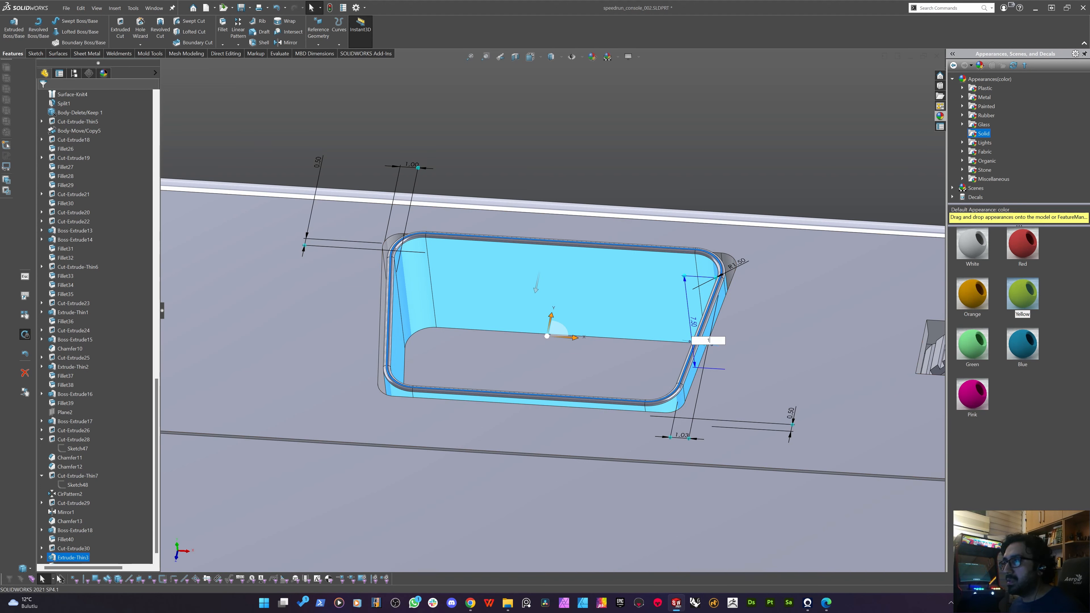
{"action": "key", "text": "Return"}
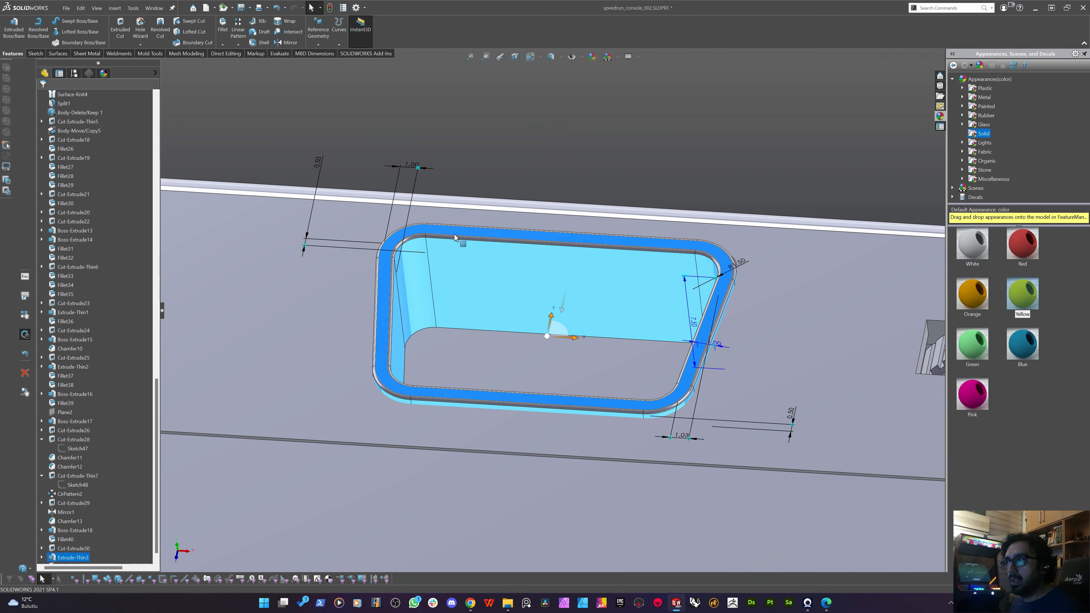
Edit the port shell's thin extrusion to a two-direction wall, 0.4 mm thick in the first direction and 0.5 mm in the second.
{"action": "right_click", "coordinate": [502, 264]}
{"action": "left_click", "coordinate": [505, 247]}
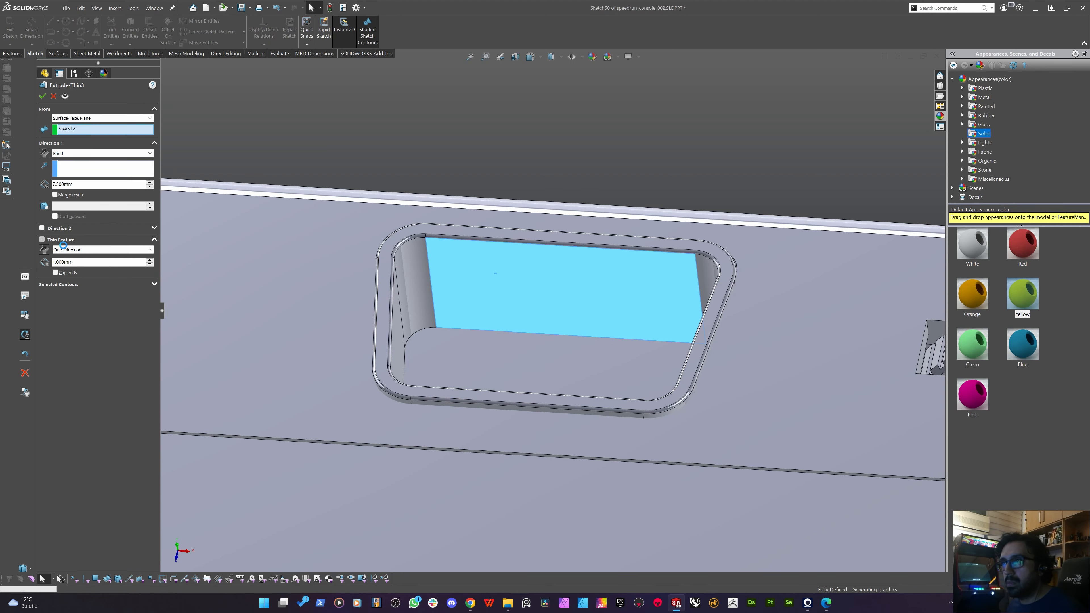
{"action": "left_click", "coordinate": [68, 252]}
{"action": "left_click", "coordinate": [69, 270]}
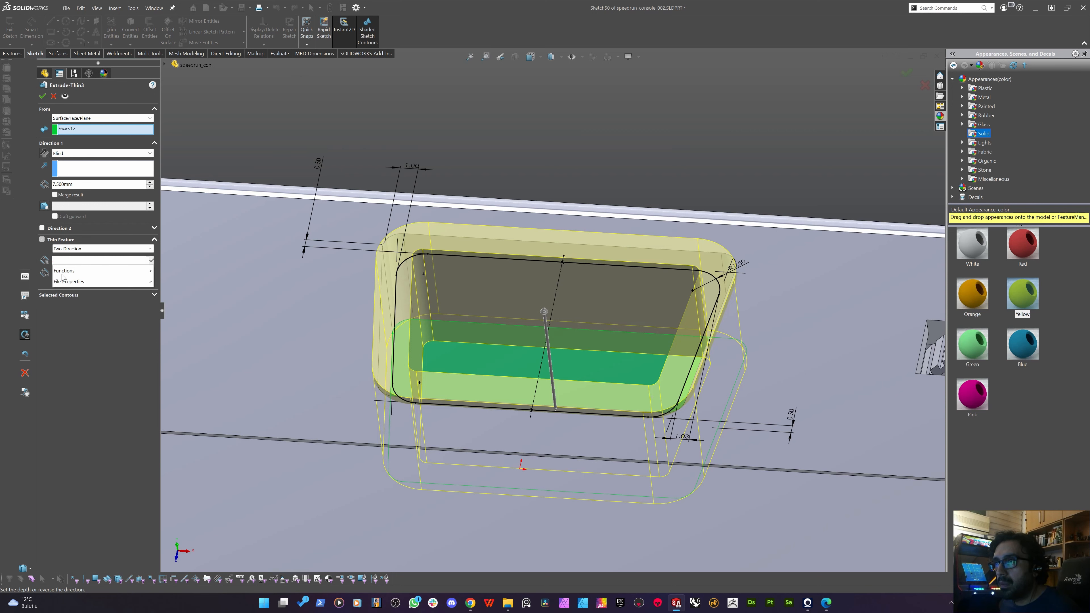
{"action": "type", "text": "0.400mm"}
{"action": "key", "text": "Tab"}
{"action": "type", "text": ",6"}
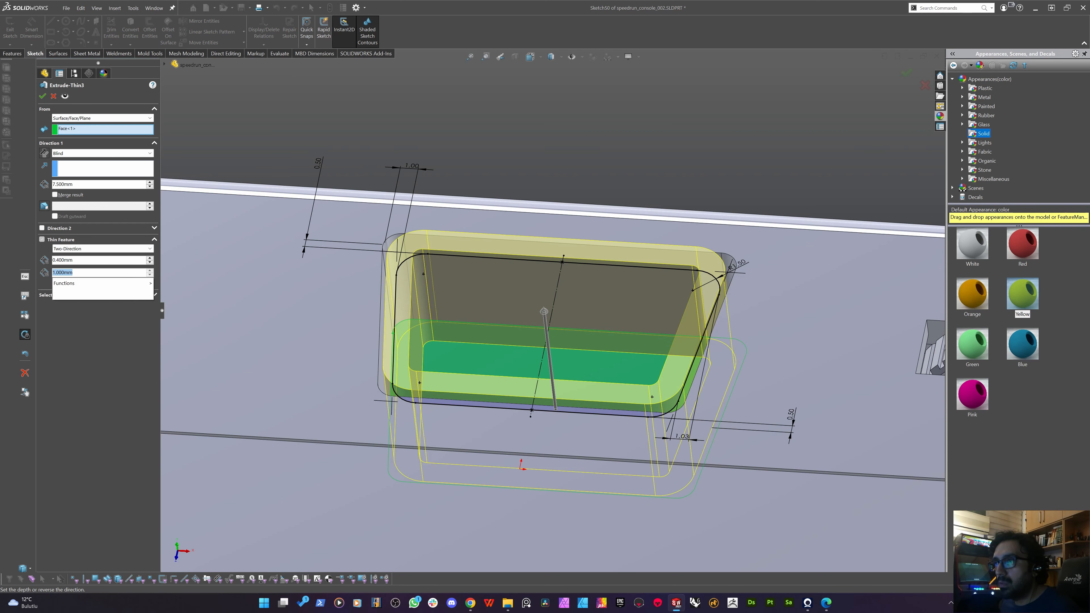
{"action": "key", "text": "BackSpace"}
{"action": "key", "text": "BackSpace"}
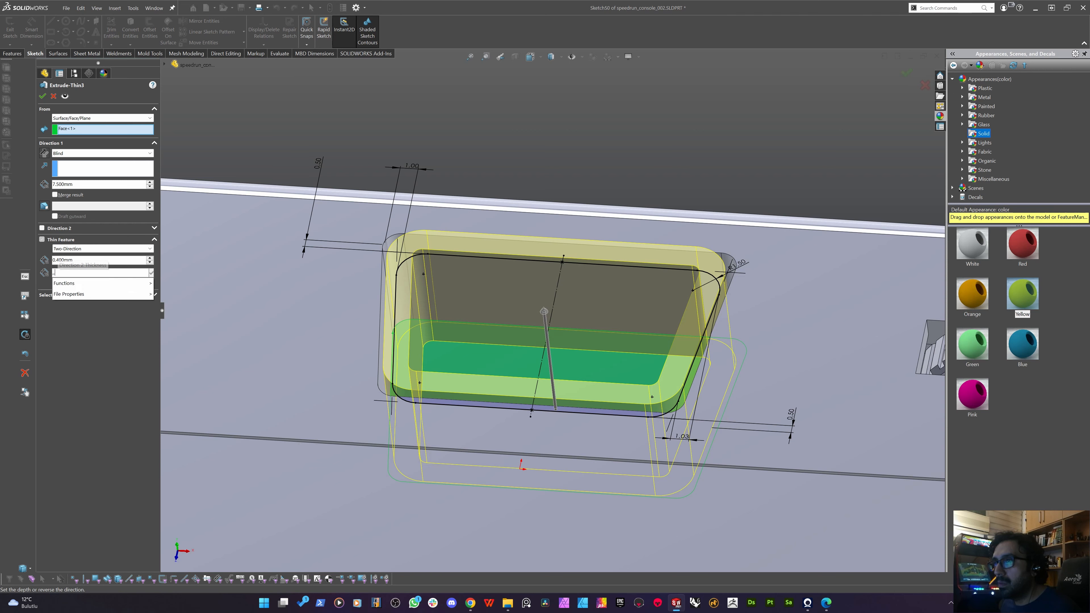
{"action": "type", "text": ",5"}
{"action": "key", "text": "Return"}
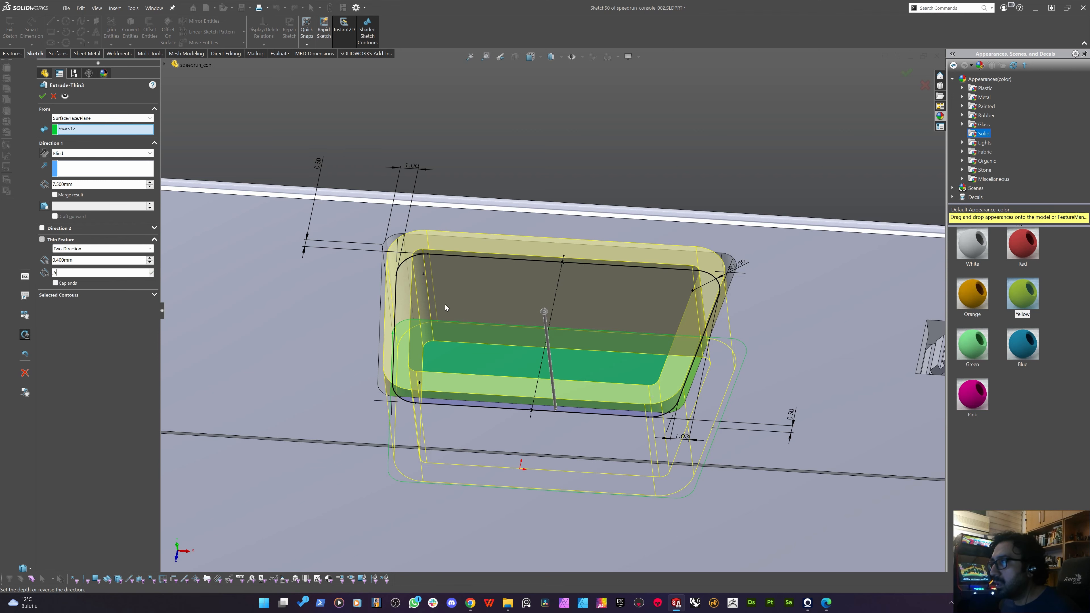
Set the port wall's thickness to 0.3 mm in the first direction and 0.8 mm in the second.
{"action": "middle_click_drag", "start_coordinate": [445, 305], "coordinate": [470, 408]}
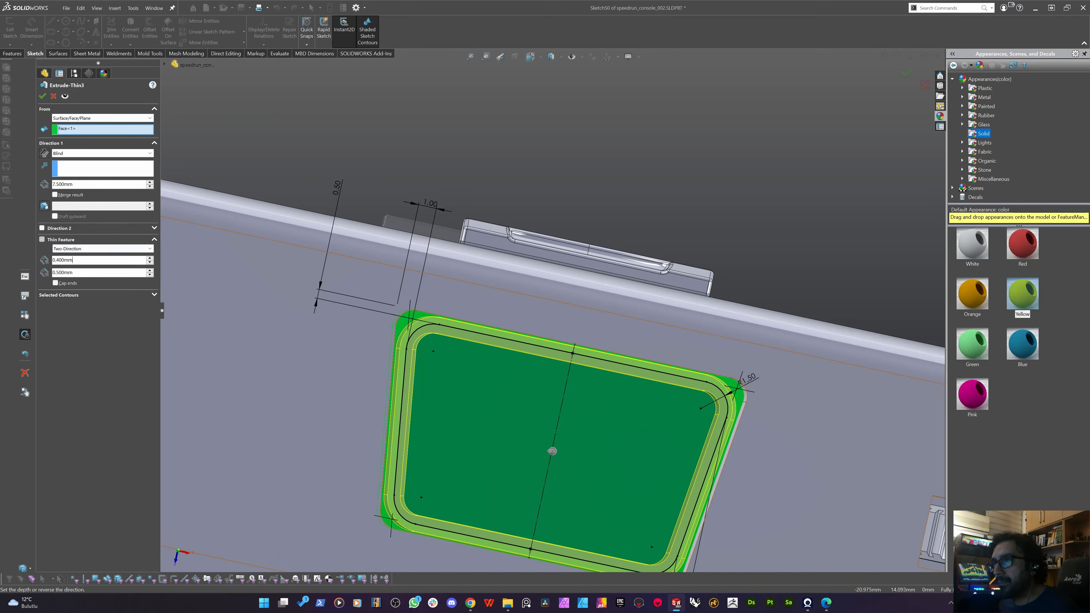
{"action": "type", "text": ",3"}
{"action": "key", "text": "Return"}
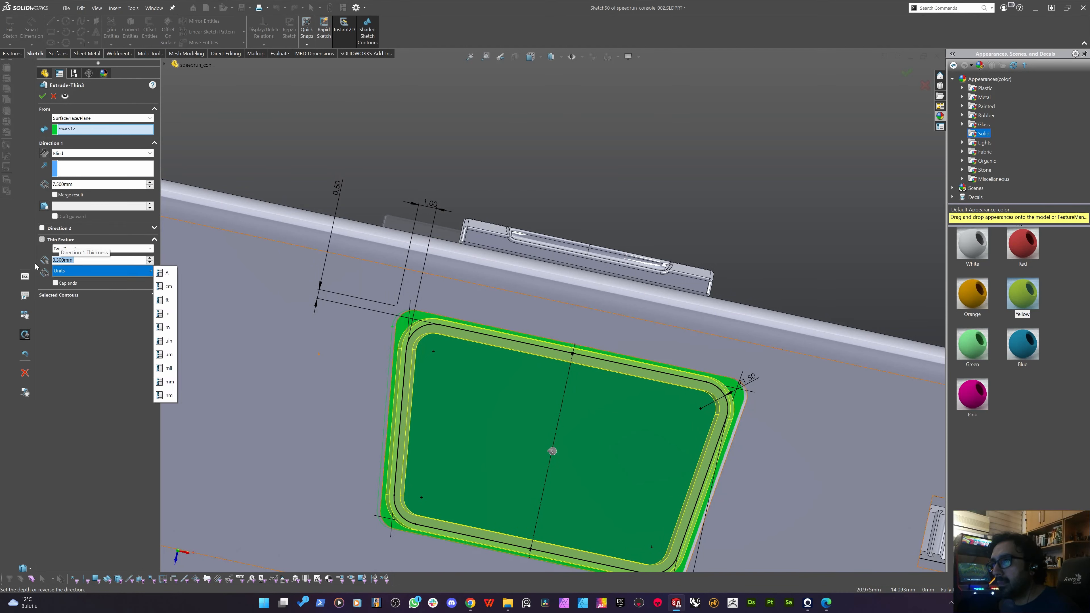
{"action": "type", "text": ",8"}
{"action": "key", "text": "Return"}
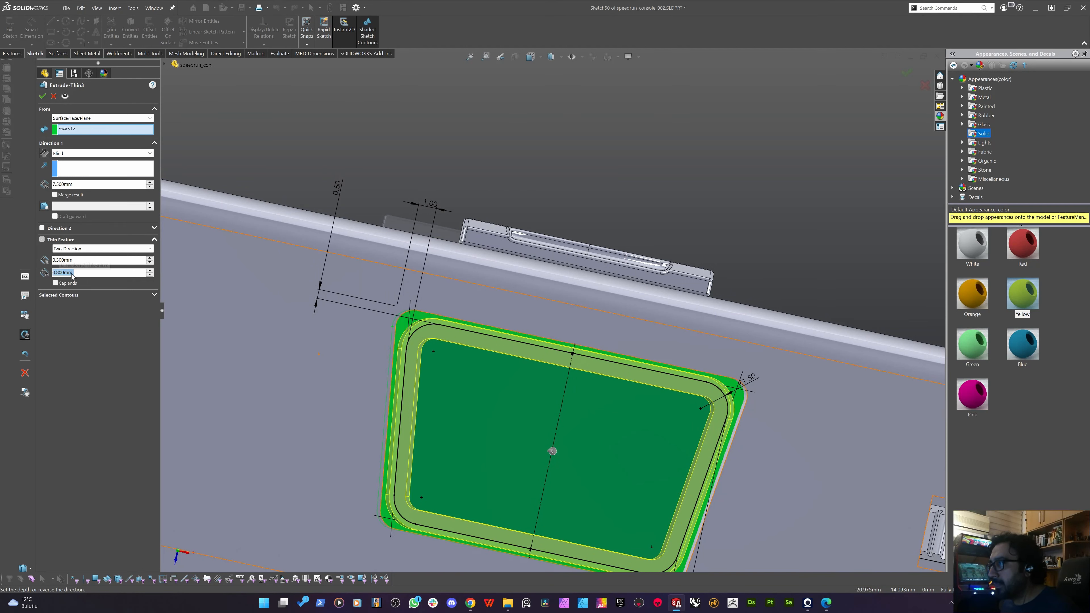
Set the port wall's second-direction thickness to 0.5 mm and apply the edited extrusion.
{"action": "middle_click_drag", "start_coordinate": [442, 319], "coordinate": [429, 247]}
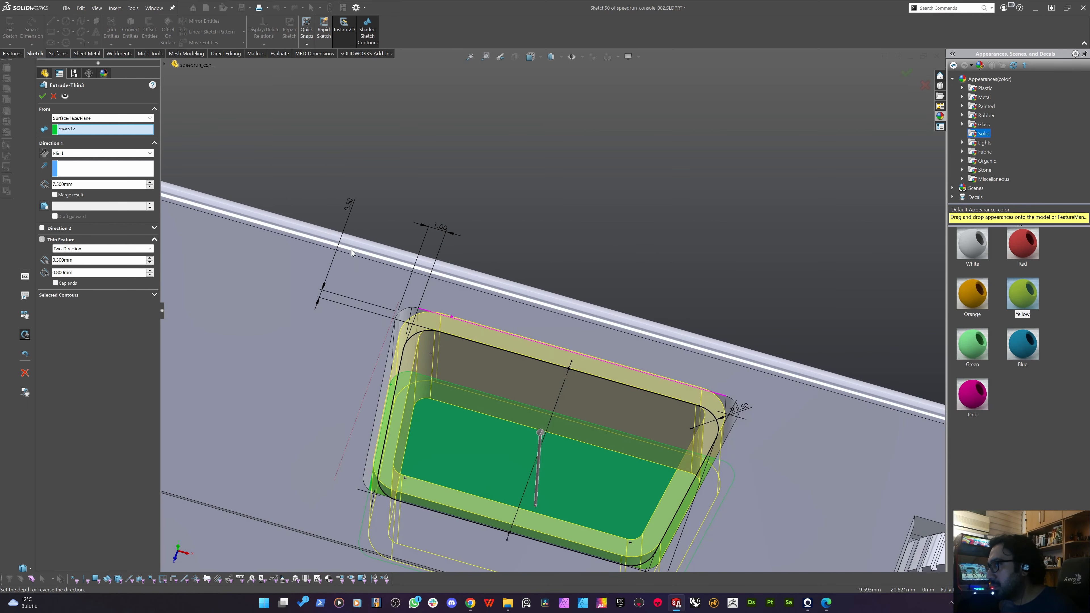
{"action": "left_click", "coordinate": [62, 275]}
{"action": "key", "text": "shift+Home"}
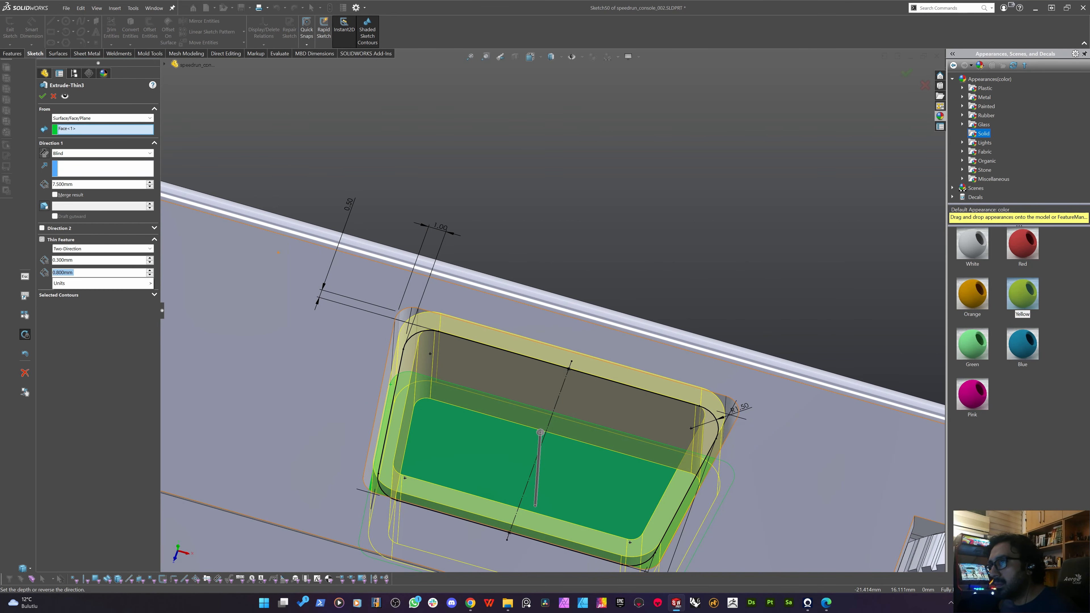
{"action": "type", "text": ",5"}
{"action": "key", "text": "Return"}
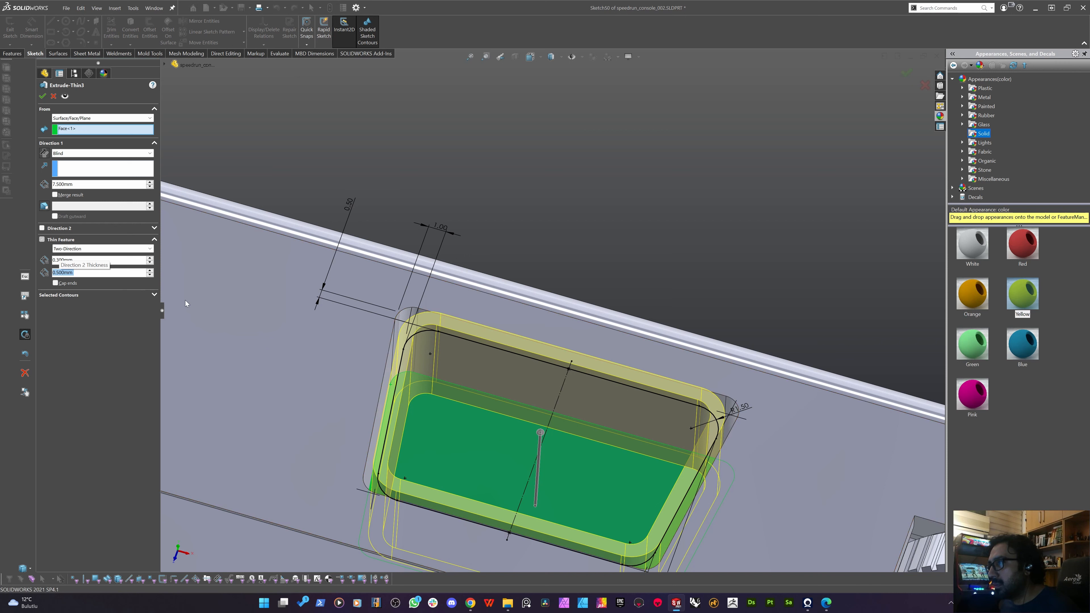
{"action": "key", "text": "Return"}
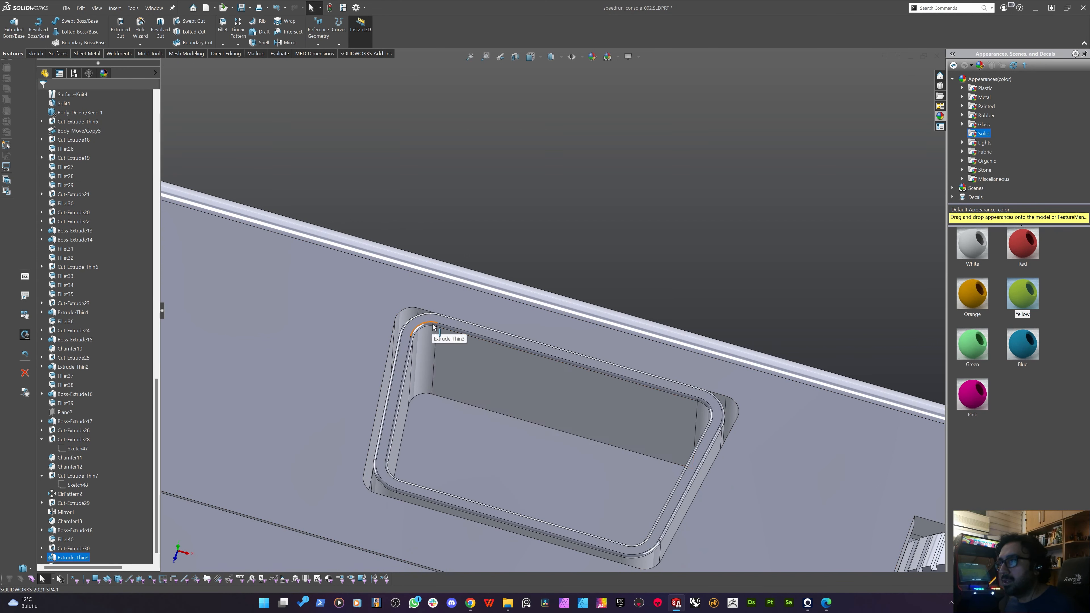
Fillet the edges of the port shell's top rim face with a 0.25 mm radius.
{"action": "right_click", "coordinate": [435, 324]}
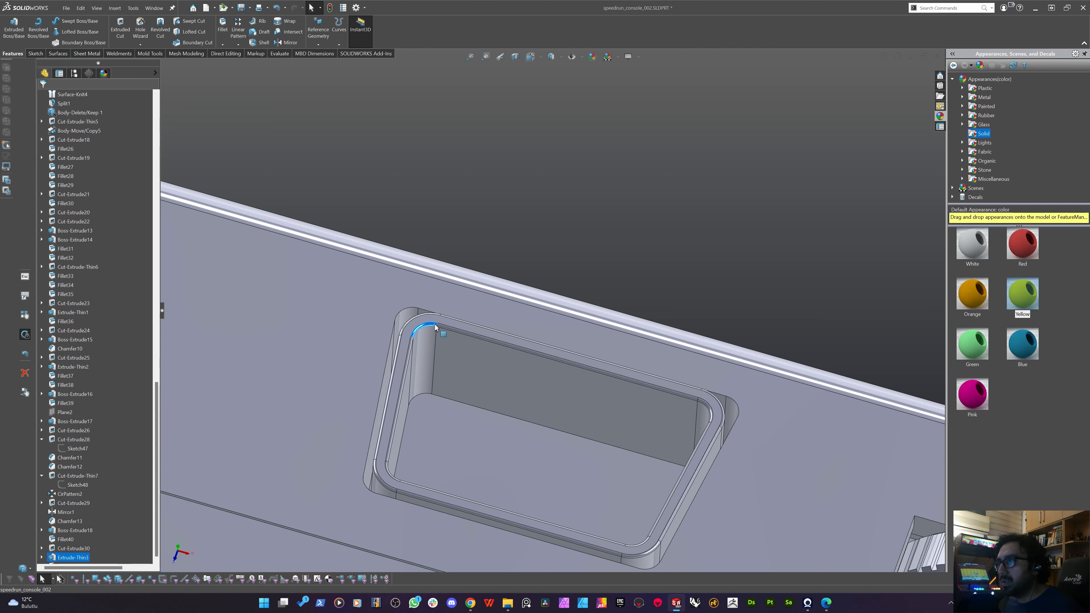
{"action": "left_click", "coordinate": [441, 297]}
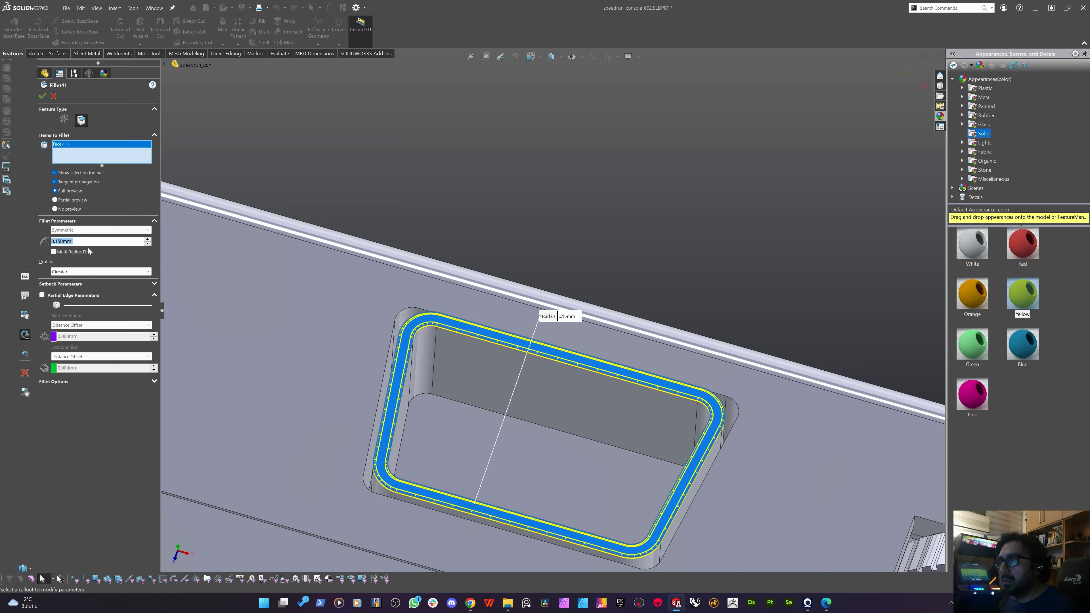
{"action": "type", "text": "0.2"}
{"action": "key", "text": "Return"}
{"action": "type", "text": "0.25"}
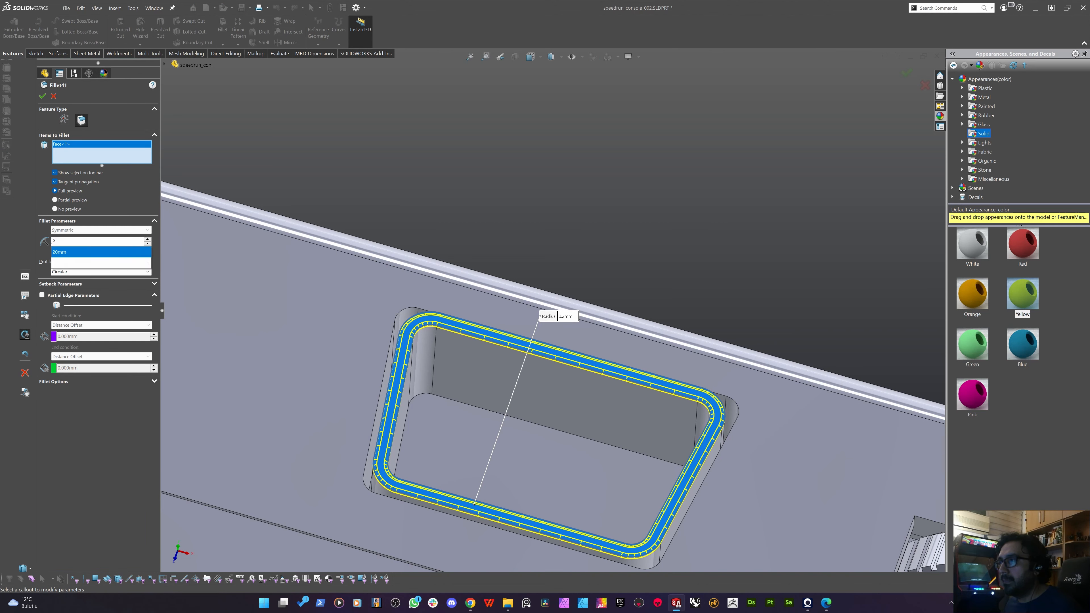
{"action": "key", "text": "Return"}
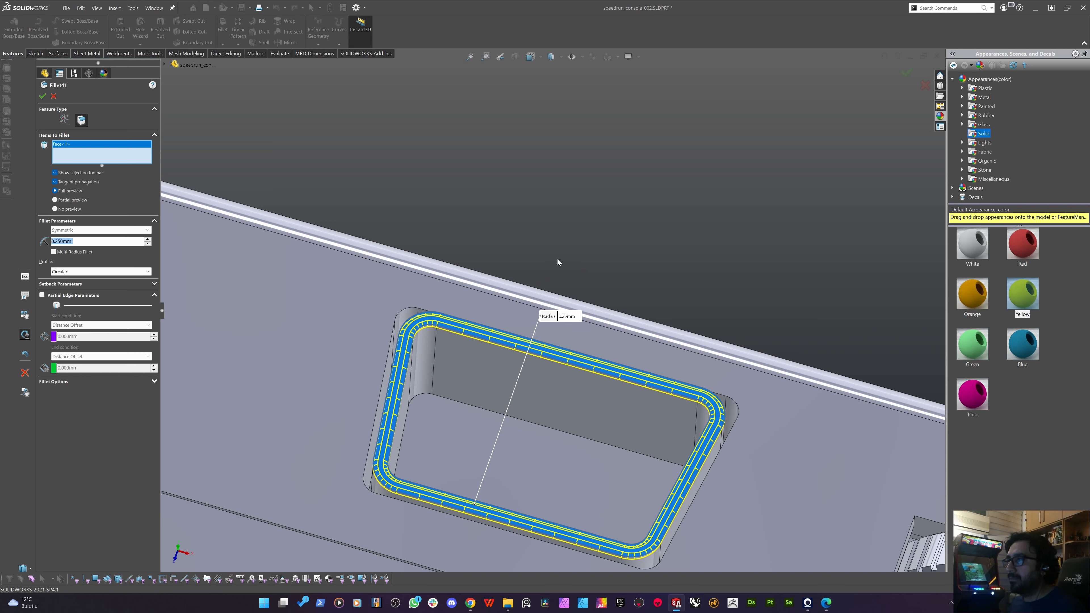
{"action": "key", "text": "Return"}
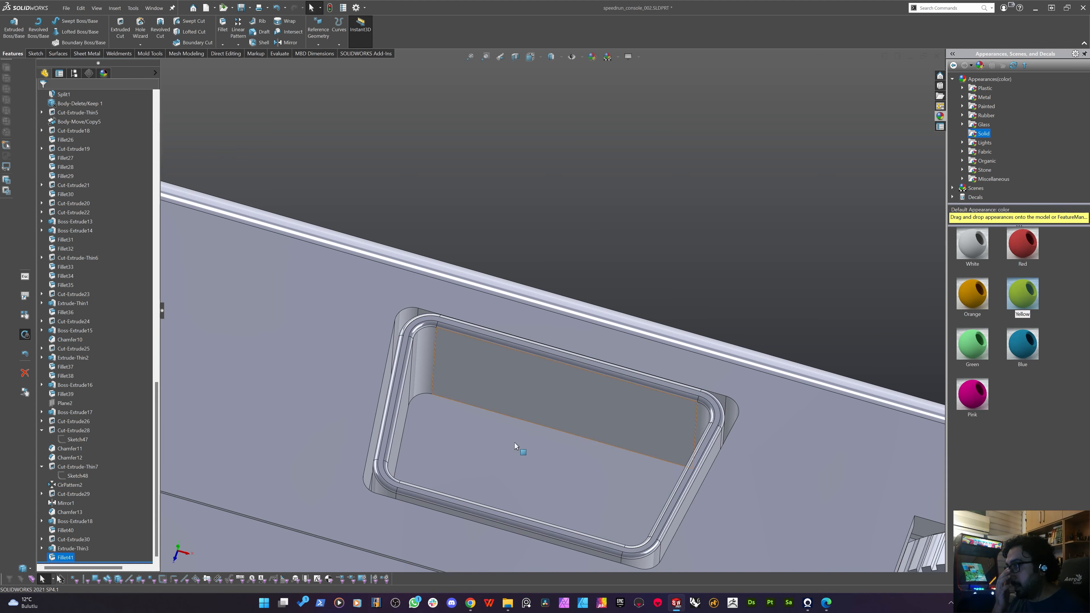
Start a new sketch on the port pocket's floor face and view it straight on.
{"action": "left_click", "coordinate": [467, 437]}
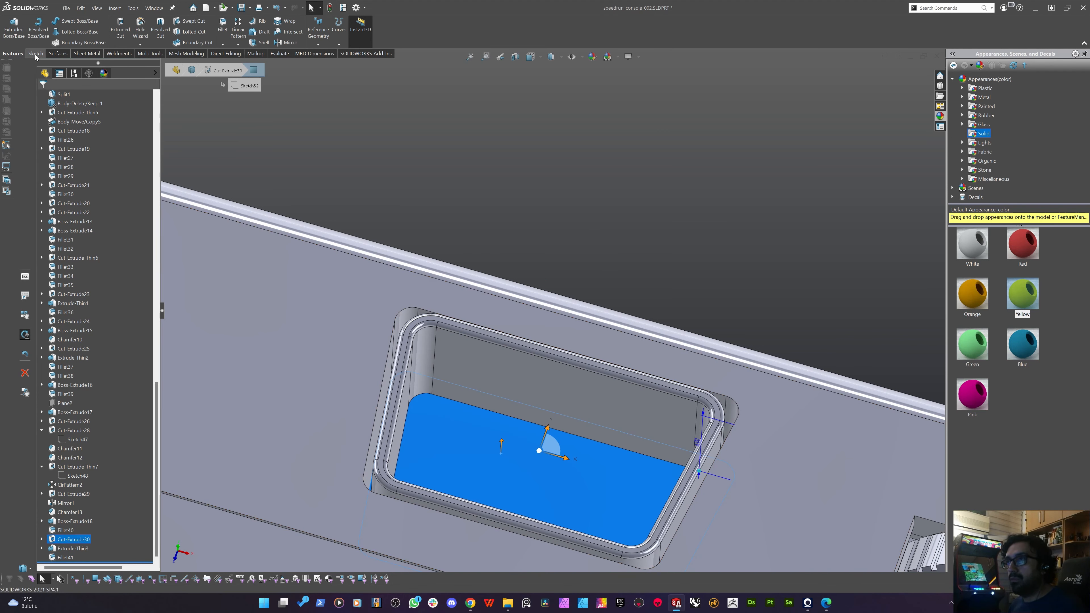
{"action": "left_click", "coordinate": [36, 55]}
{"action": "left_click", "coordinate": [10, 28]}
{"action": "key", "text": "space"}
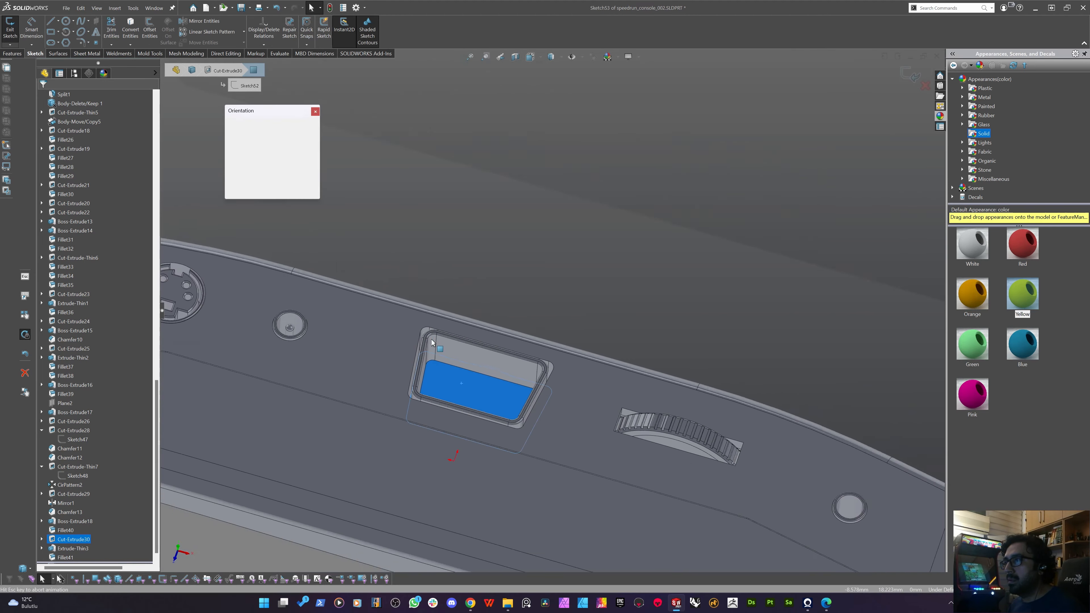
{"action": "left_click", "coordinate": [431, 339]}
{"action": "scroll", "coordinate": [574, 287], "scroll_direction": "down", "scroll_amount": 4}
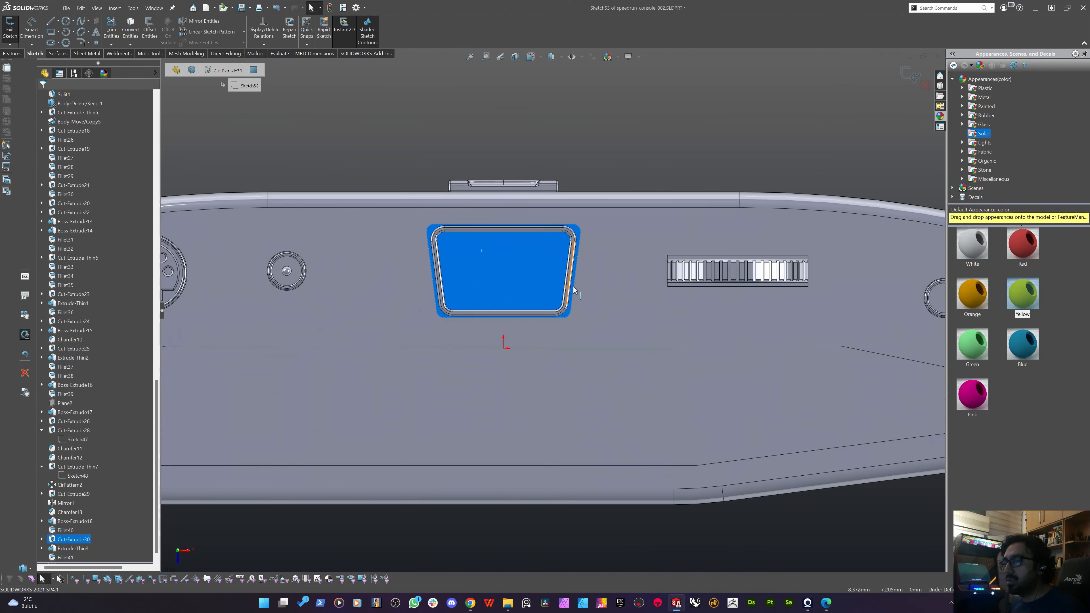
{"action": "scroll", "coordinate": [541, 270], "scroll_direction": "down", "scroll_amount": 2}
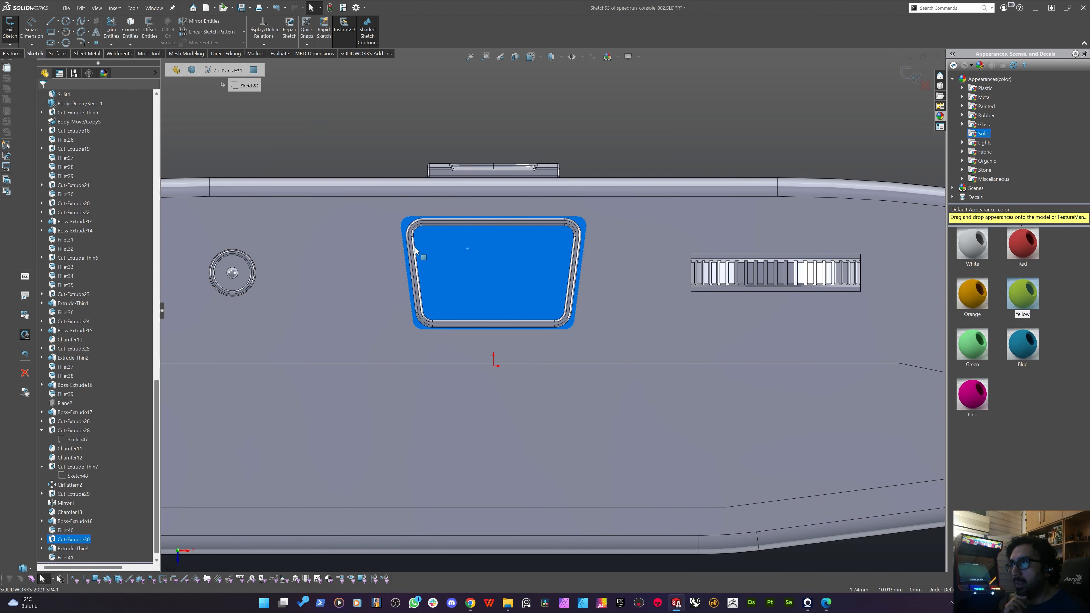
{"action": "key", "text": "l"}
{"action": "left_click", "coordinate": [405, 249]}
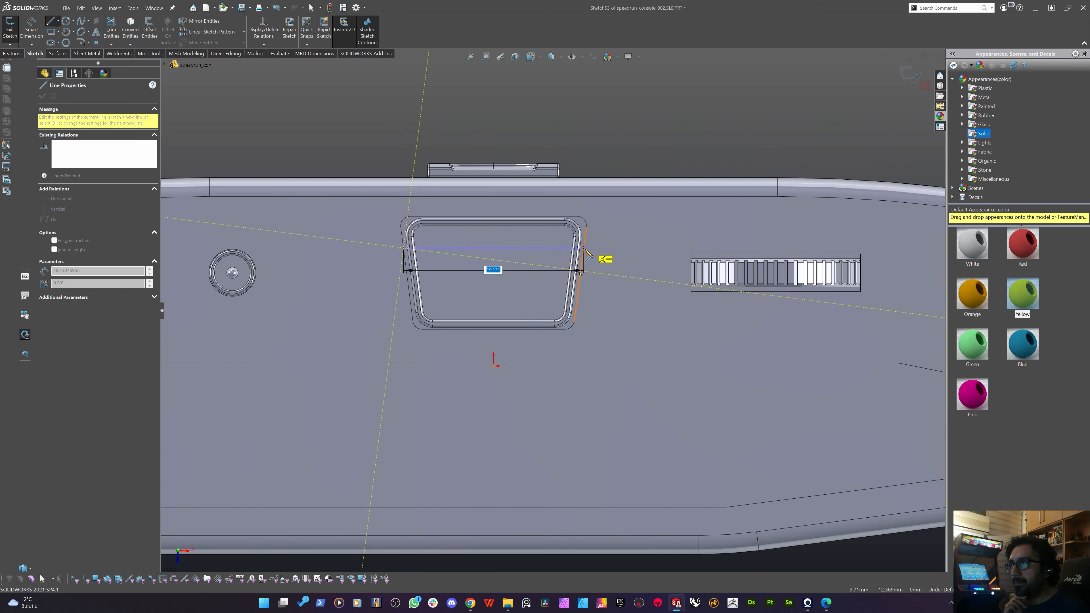
{"action": "left_click", "coordinate": [585, 248]}
{"action": "key", "text": "Escape"}
{"action": "left_click_drag", "start_coordinate": [583, 122], "coordinate": [421, 297]}
{"action": "key", "text": "Delete"}
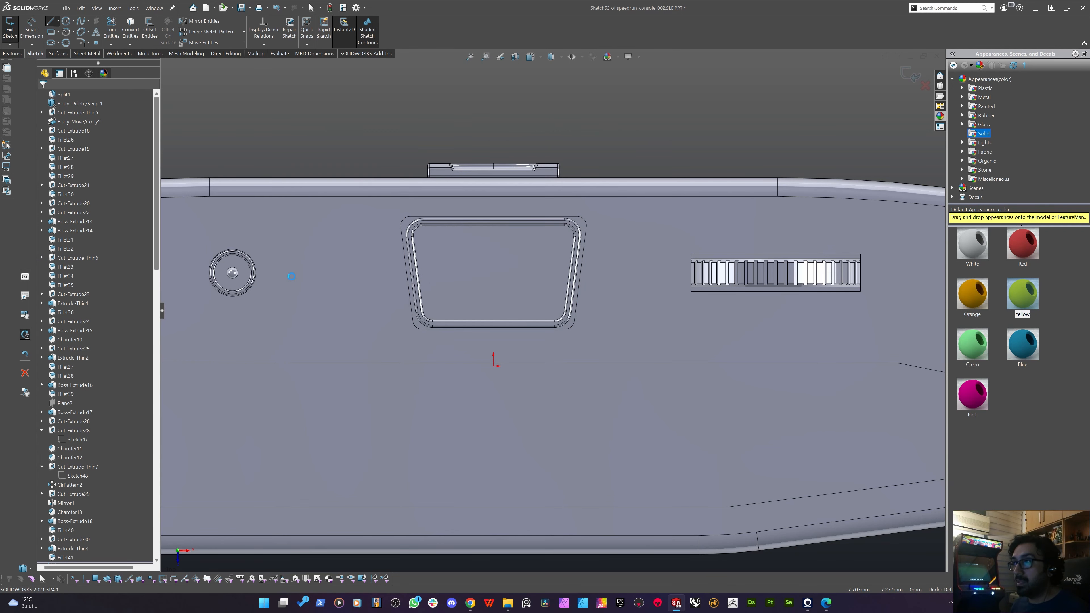
Sketch two horizontal lines across the port opening between the slanted inner walls, the upper one about 16.6 mm long.
{"action": "scroll", "coordinate": [433, 251], "scroll_direction": "down", "scroll_amount": 5}
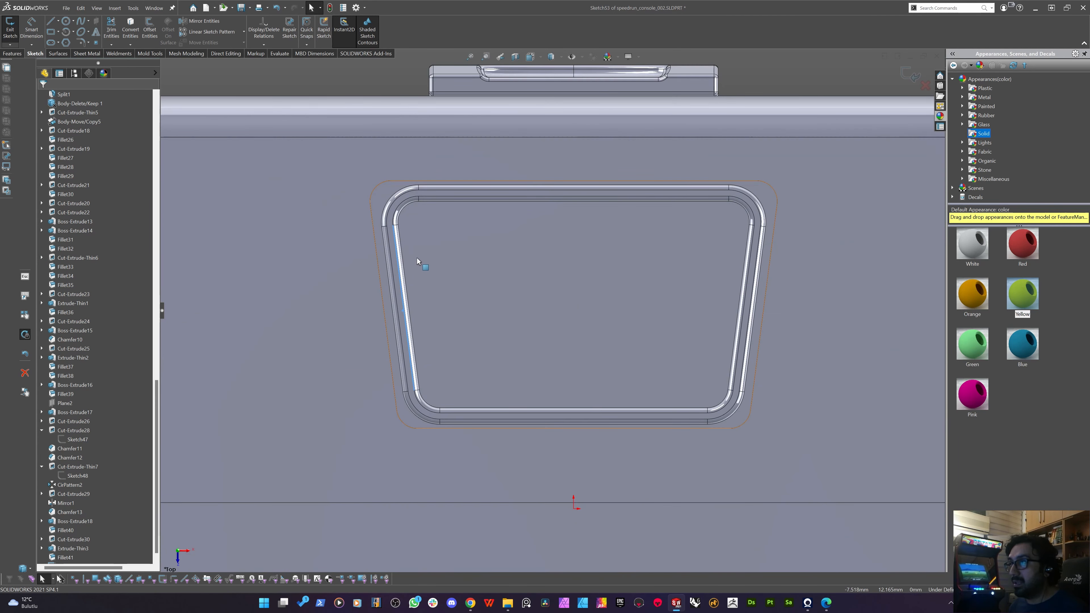
{"action": "right_click_drag", "start_coordinate": [478, 285], "coordinate": [409, 256]}
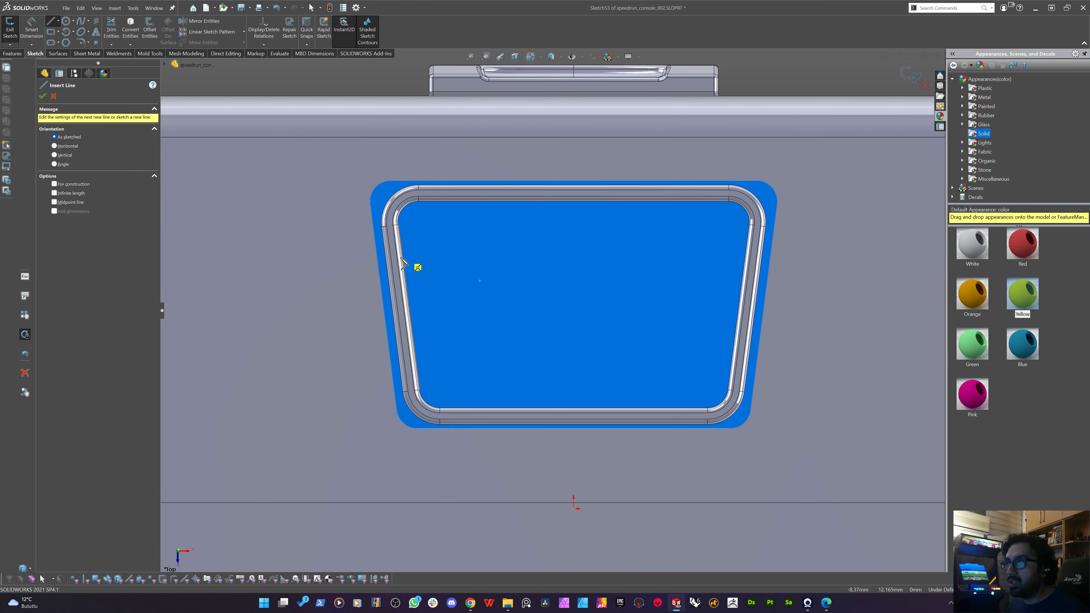
{"action": "left_click", "coordinate": [403, 259]}
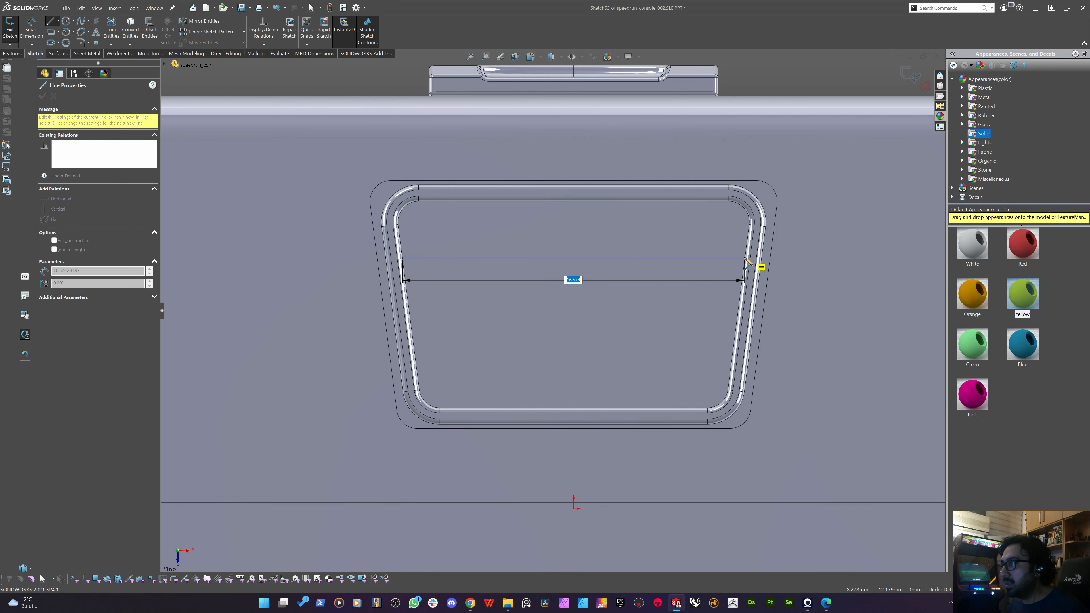
{"action": "double_click", "coordinate": [745, 259]}
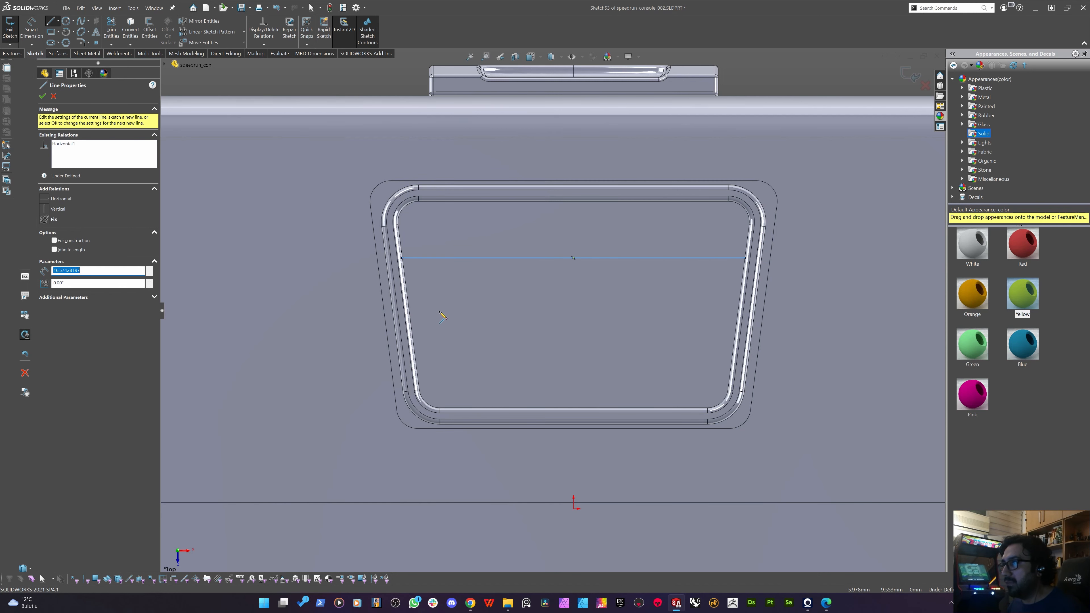
{"action": "left_click", "coordinate": [415, 353]}
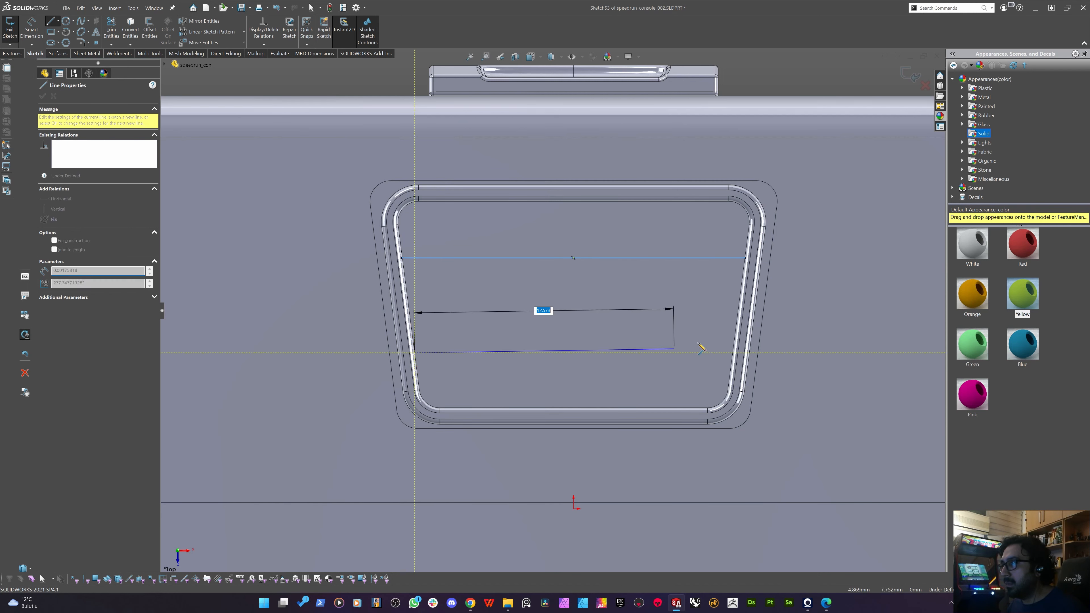
{"action": "double_click", "coordinate": [733, 353]}
{"action": "key", "text": "Escape"}
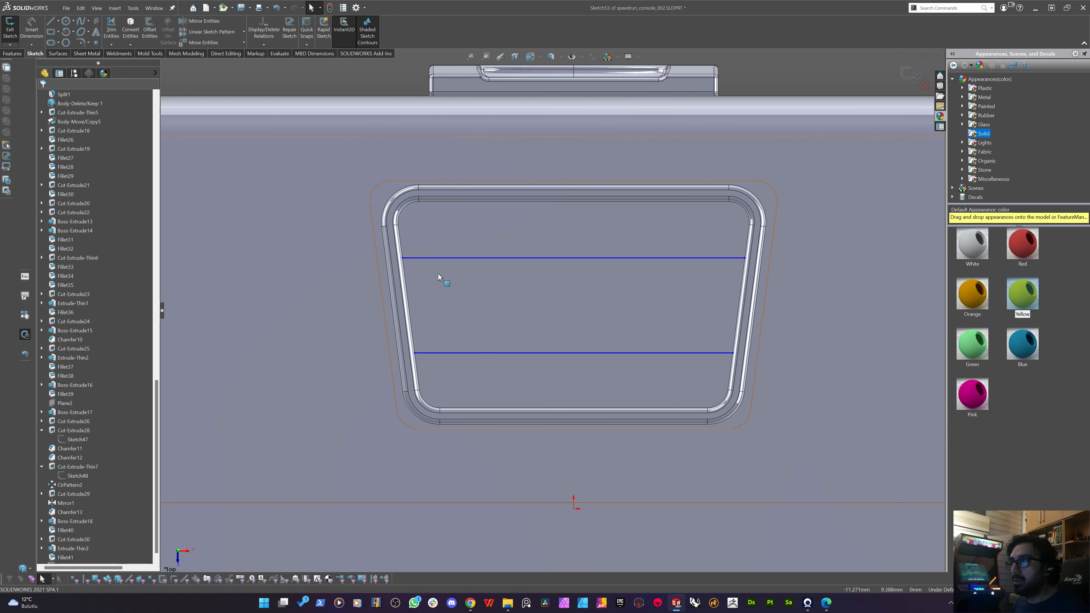
{"action": "left_click_drag", "start_coordinate": [606, 229], "coordinate": [510, 374]}
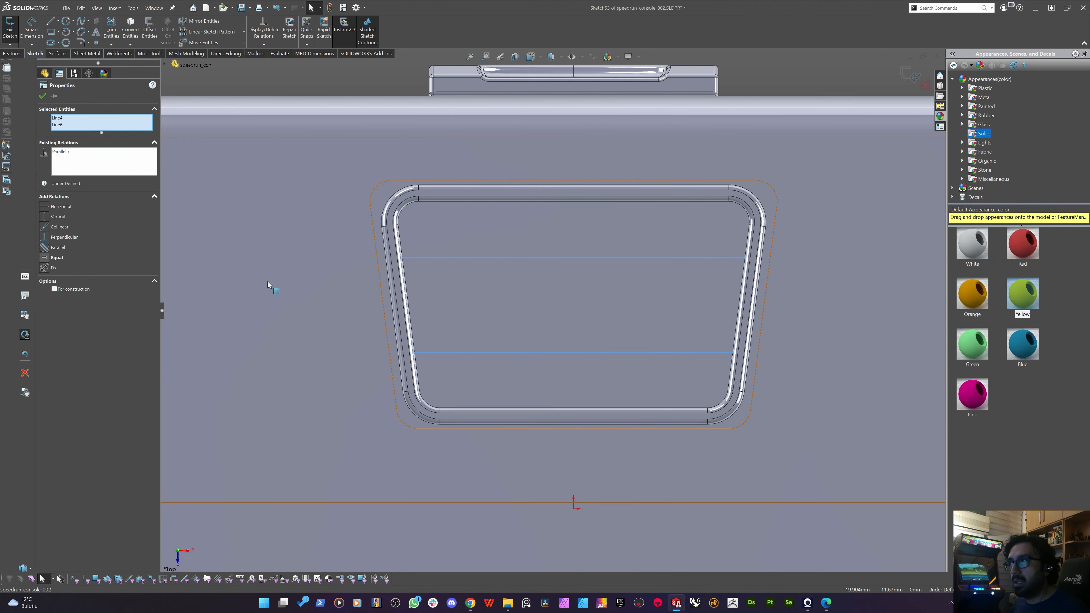
{"action": "left_click", "coordinate": [332, 289]}
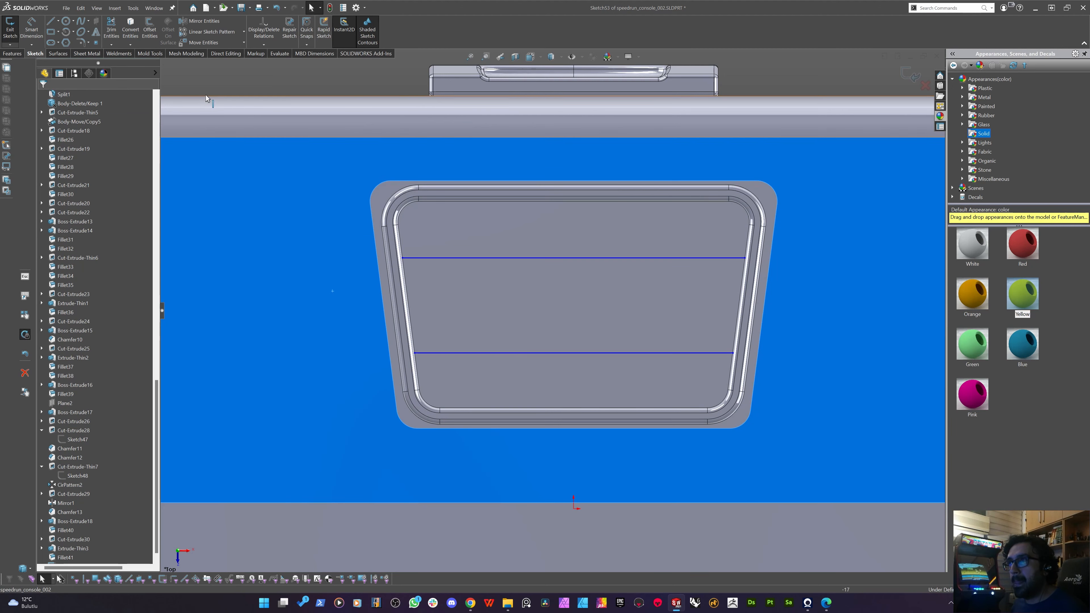
{"action": "left_click", "coordinate": [231, 78]}
Sketch two circles centred on the left endpoints of the upper and lower horizontal lines, the lower one about 3.9 mm in diameter.
{"action": "left_click", "coordinate": [65, 21]}
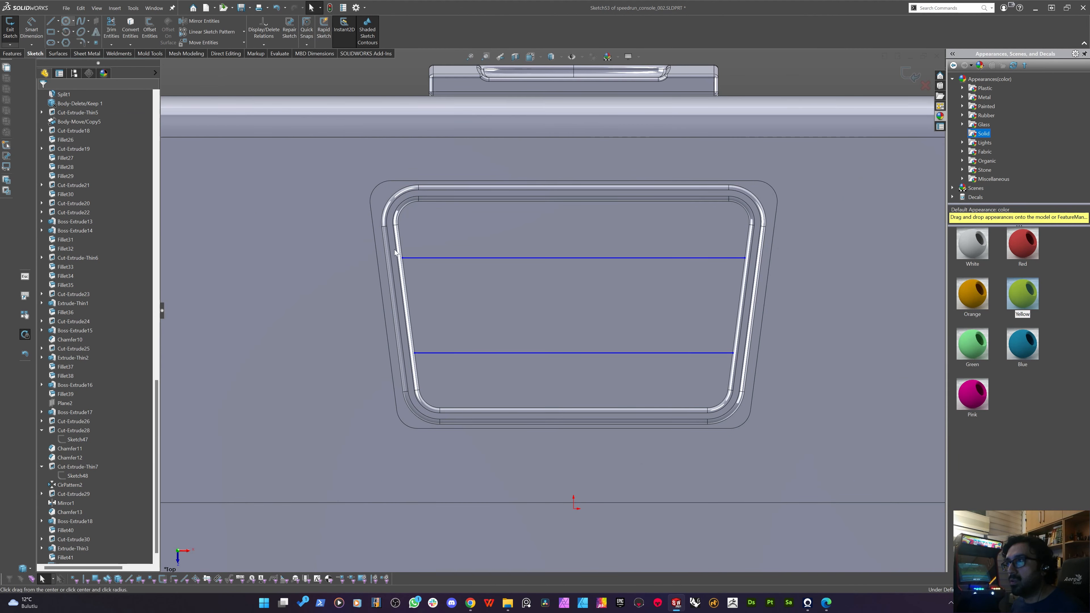
{"action": "left_click", "coordinate": [402, 257]}
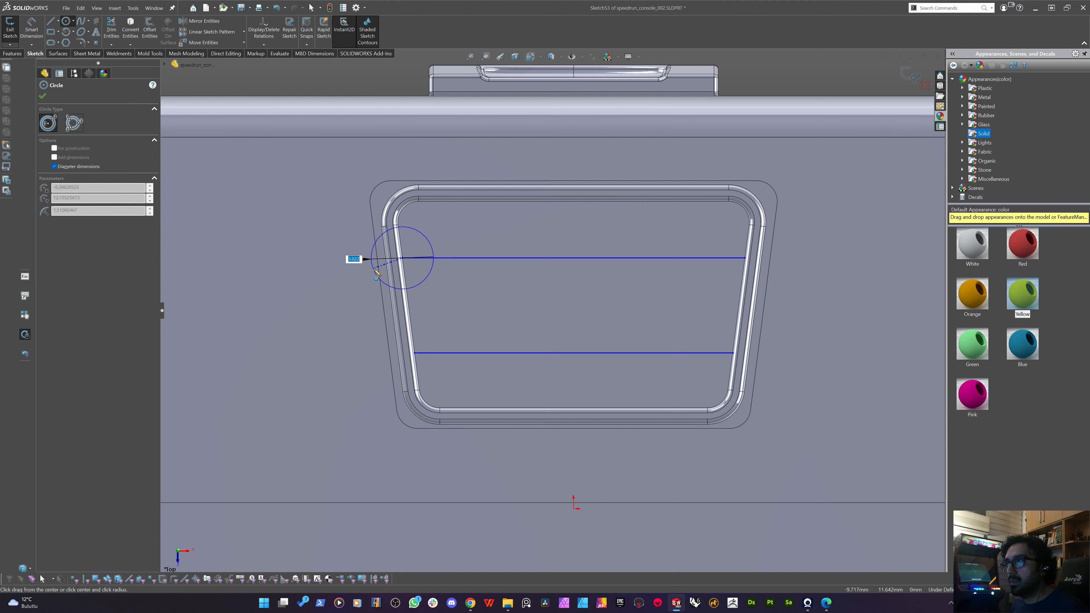
{"action": "left_click", "coordinate": [356, 257]}
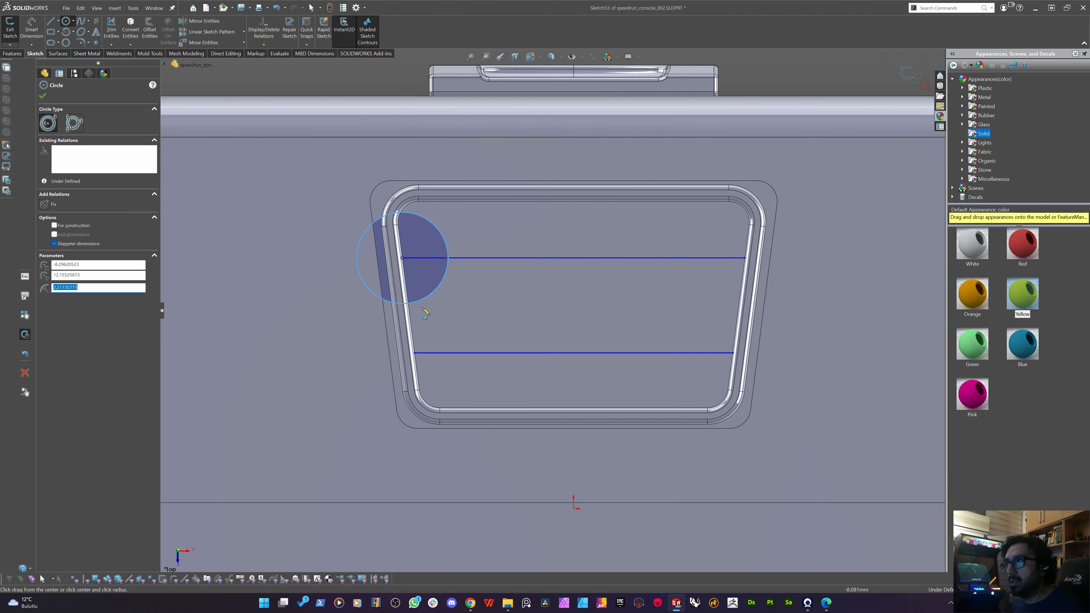
{"action": "left_click", "coordinate": [414, 352]}
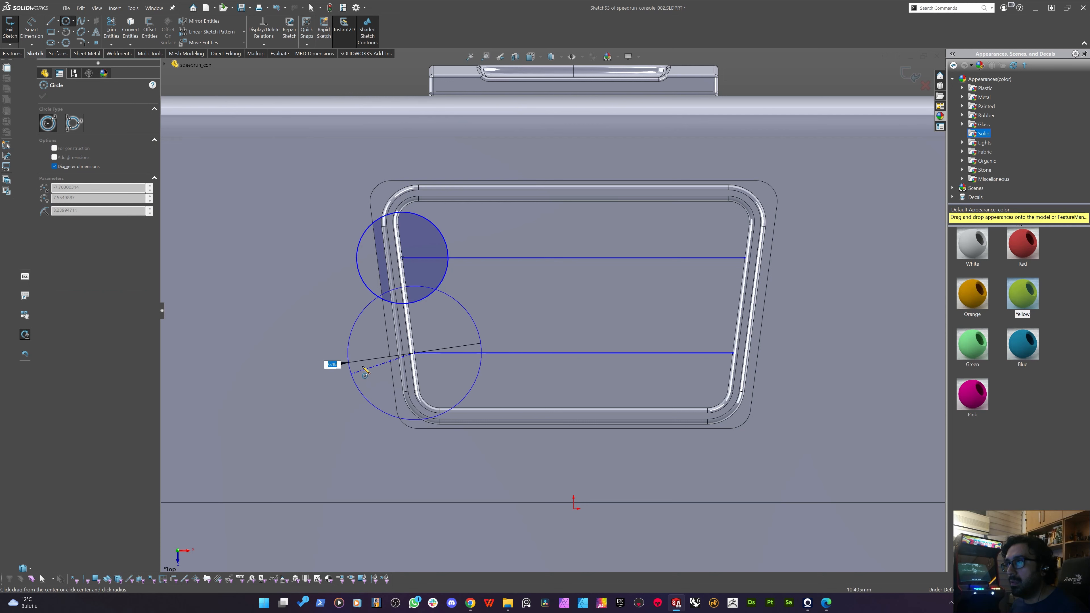
{"action": "left_click", "coordinate": [374, 353]}
{"action": "key", "text": "Escape"}
Make the two circles equal in radius and set the upper circle's diameter to 1.2 mm.
{"action": "left_click_drag", "start_coordinate": [386, 163], "coordinate": [300, 367]}
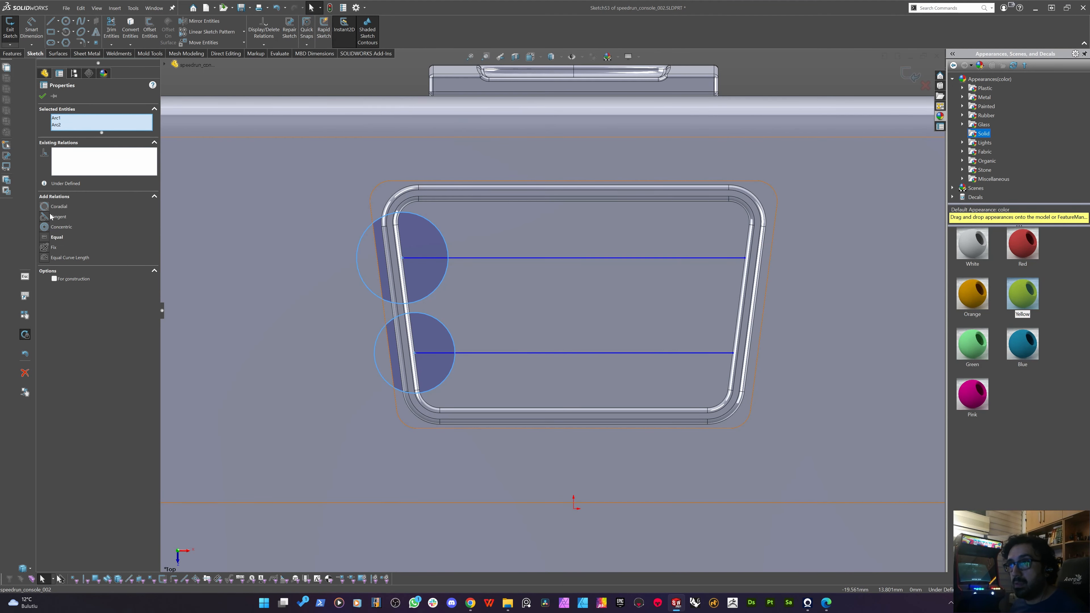
{"action": "left_click", "coordinate": [57, 237]}
{"action": "key", "text": "Escape"}
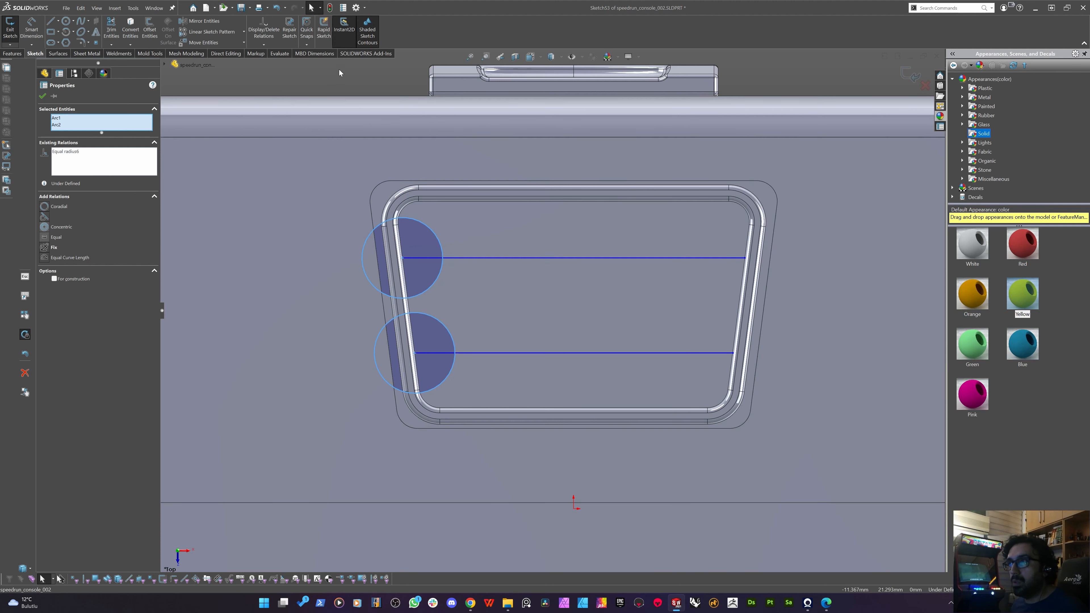
{"action": "key", "text": "d"}
{"action": "left_click", "coordinate": [373, 234]}
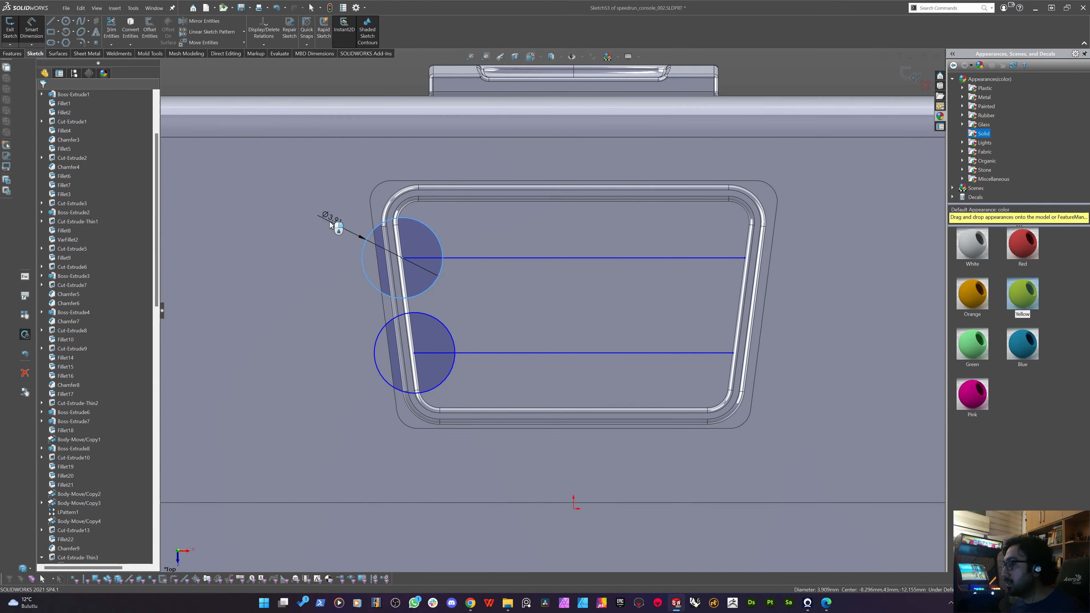
{"action": "left_click", "coordinate": [329, 222]}
{"action": "type", "text": "1,2"}
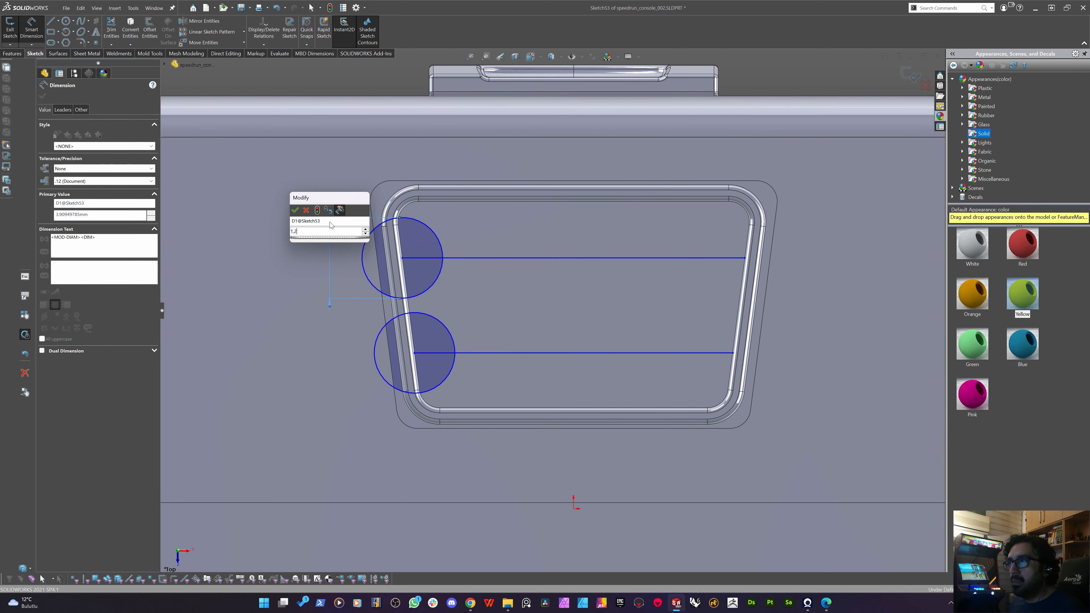
{"action": "key", "text": "Return"}
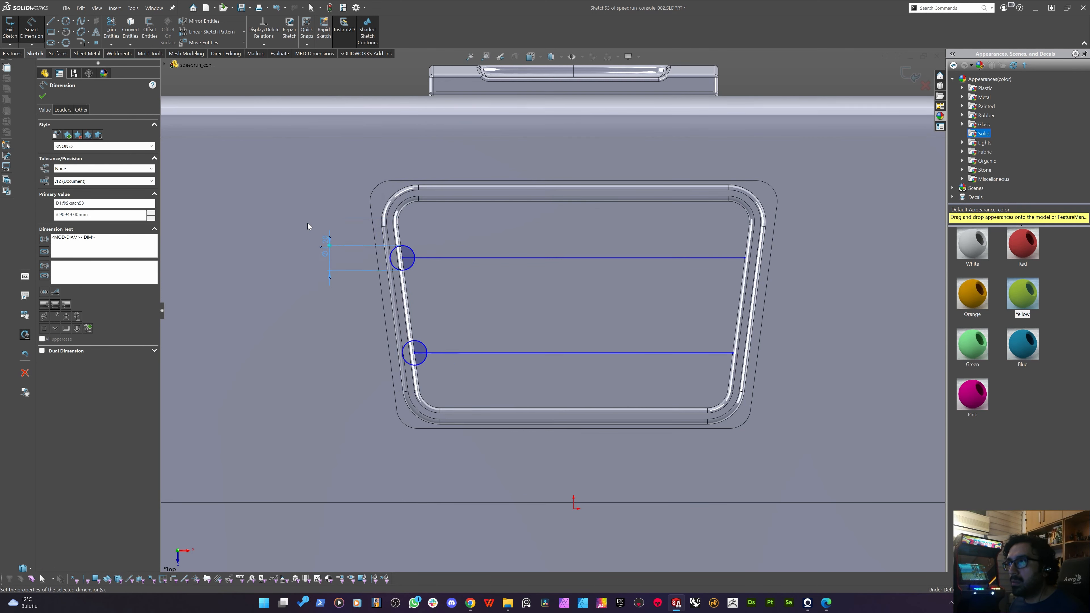
{"action": "key", "text": "Escape"}
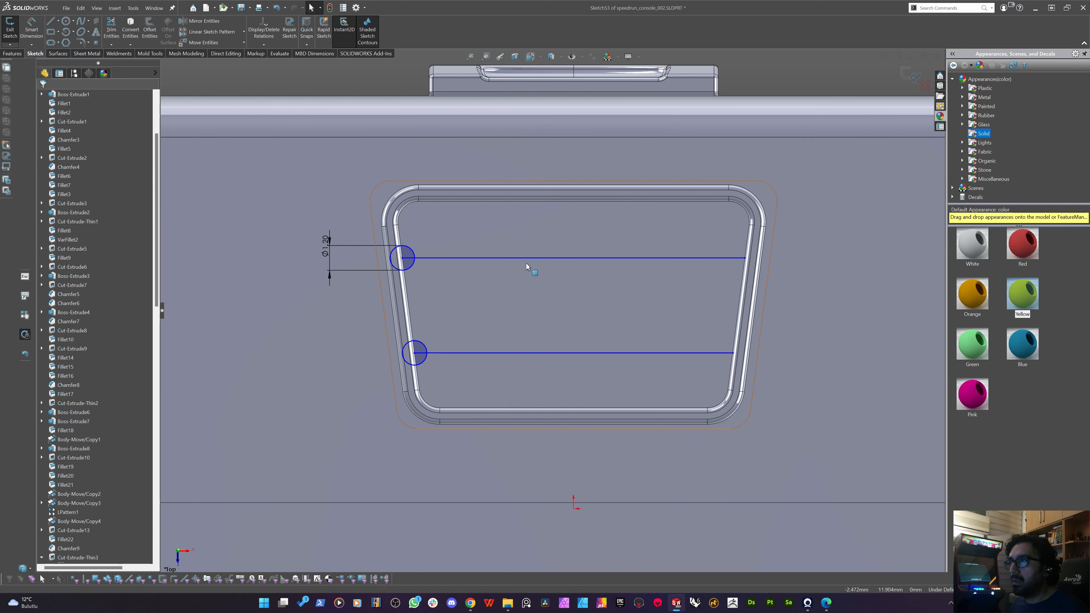
Dimension the distance between the port opening's upper inner edge and the upper horizontal line.
{"action": "right_click_drag", "start_coordinate": [509, 217], "coordinate": [514, 201]}
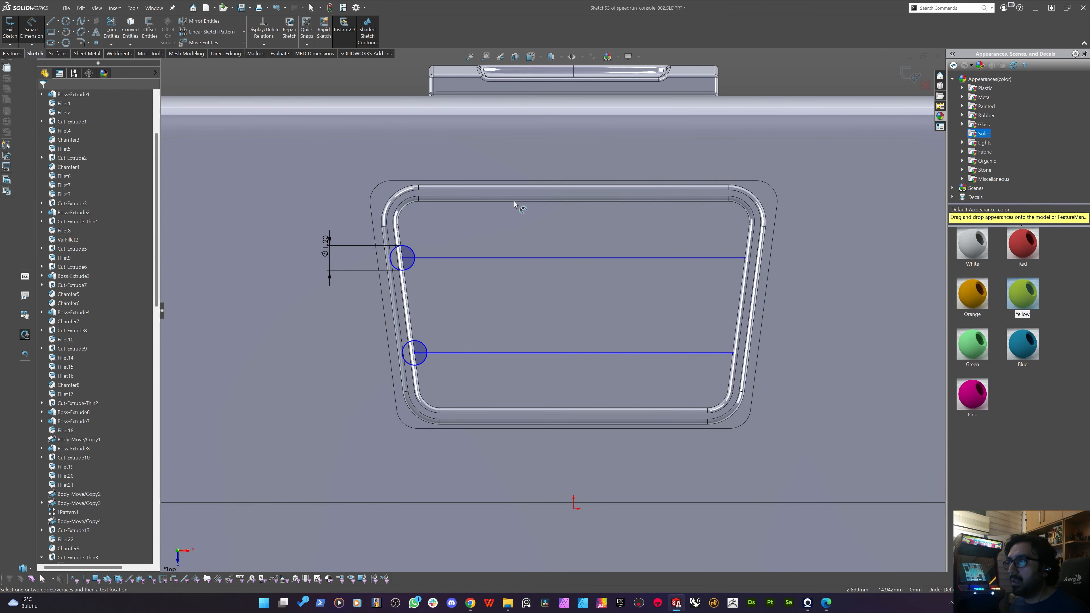
{"action": "left_click", "coordinate": [511, 201]}
{"action": "left_click", "coordinate": [512, 256]}
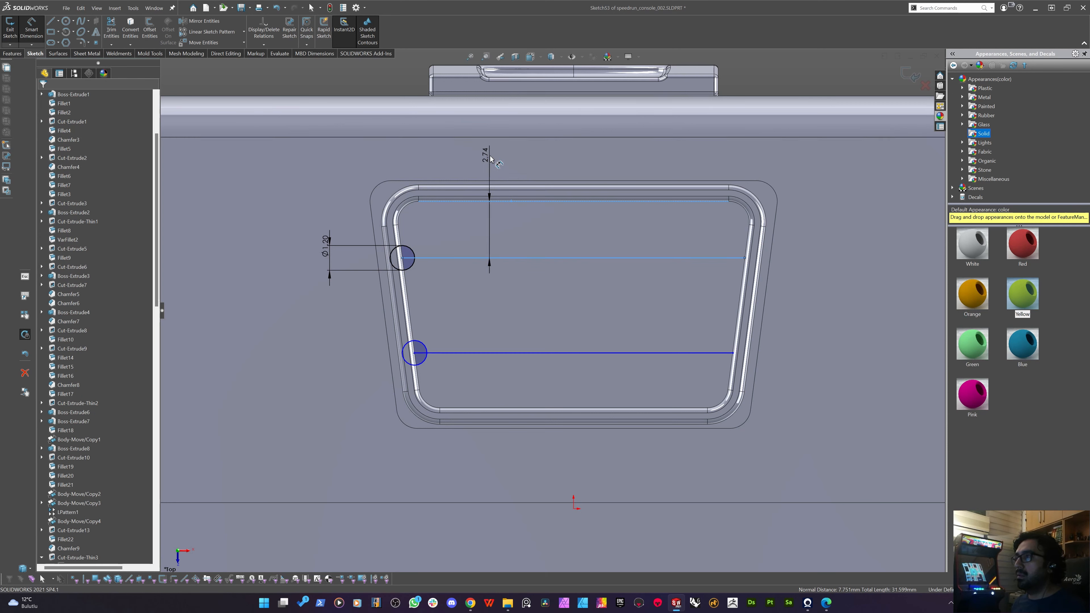
{"action": "left_click", "coordinate": [491, 159]}
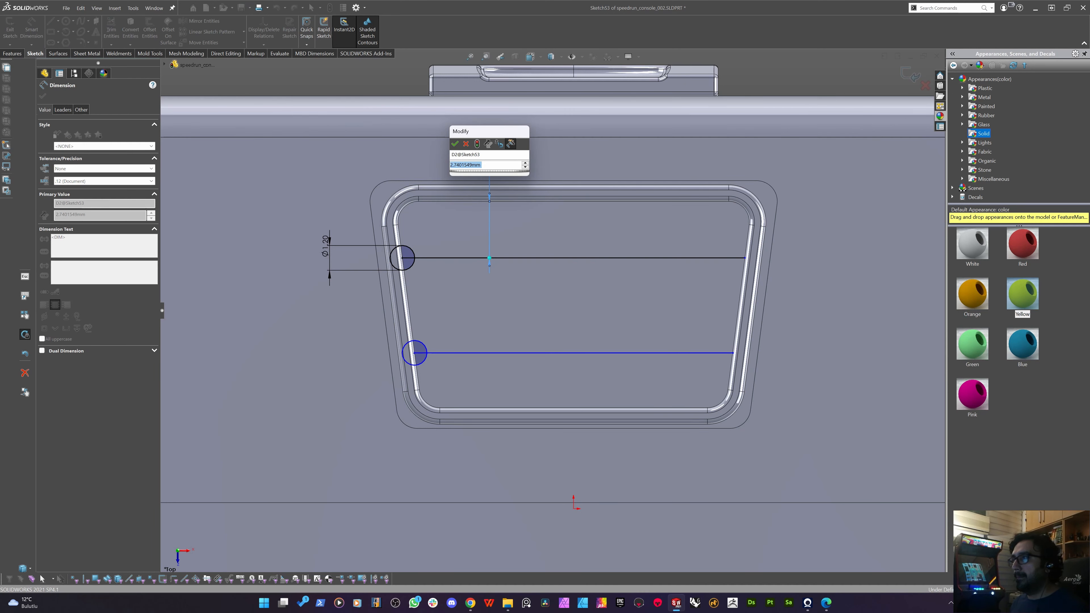
{"action": "key", "text": "Return"}
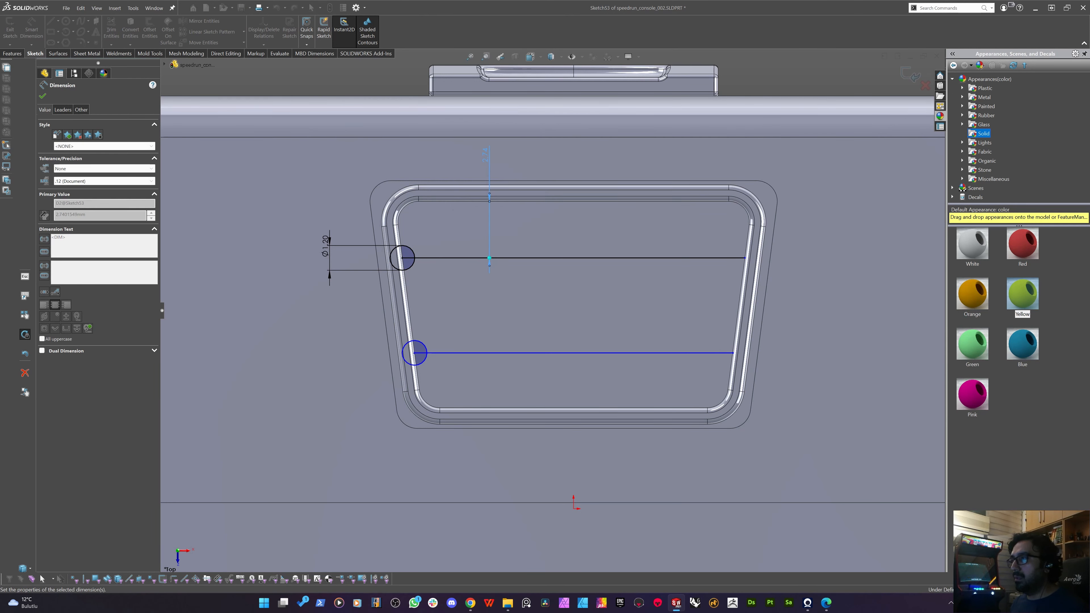
{"action": "left_click", "coordinate": [515, 411]}
{"action": "left_click", "coordinate": [513, 409]}
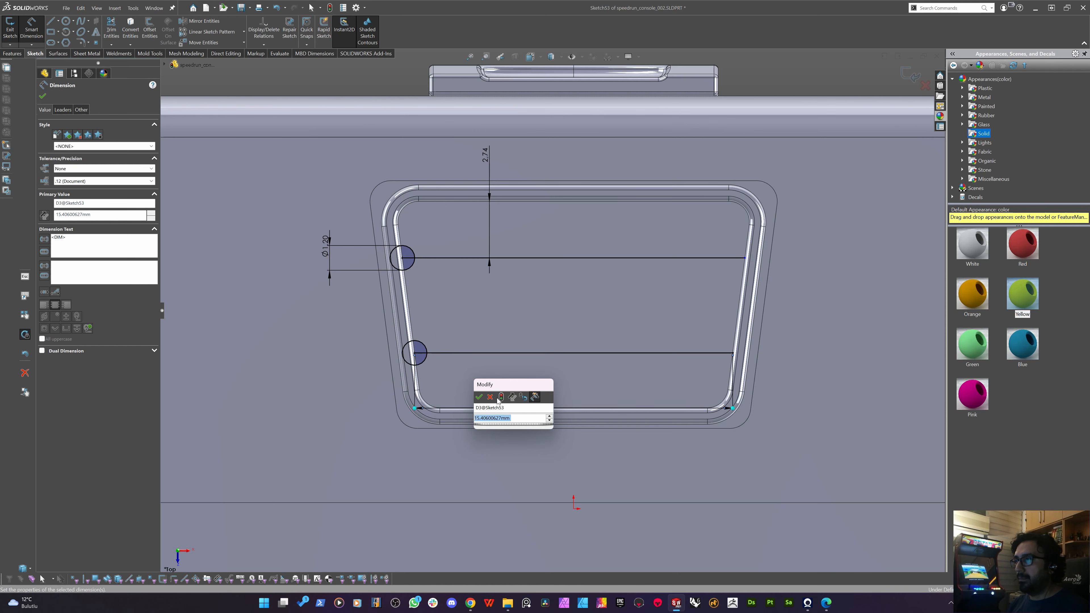
{"action": "left_click", "coordinate": [490, 397]}
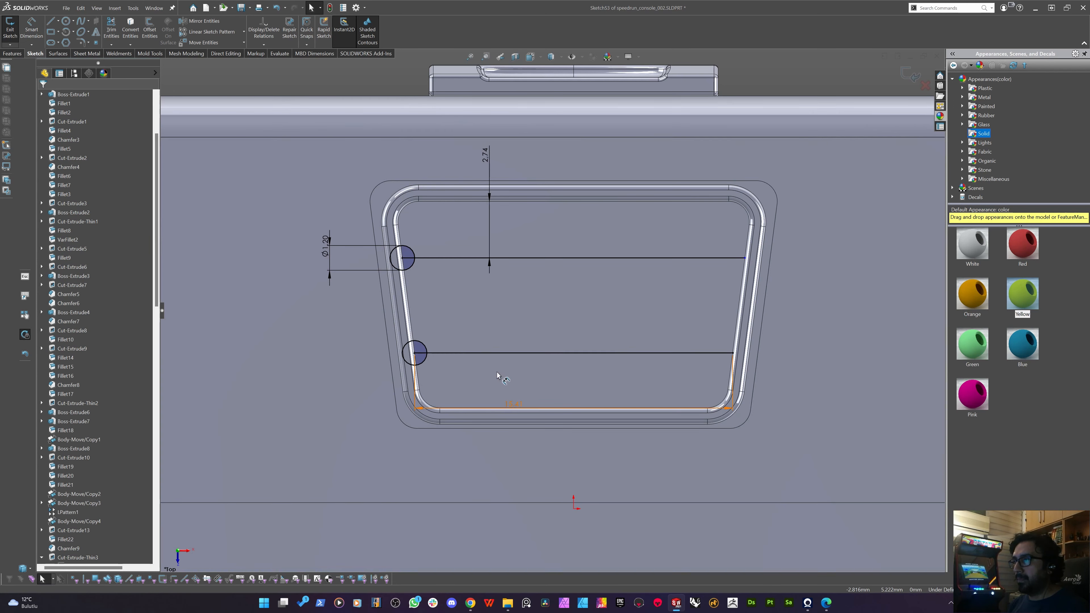
{"action": "key", "text": "Delete"}
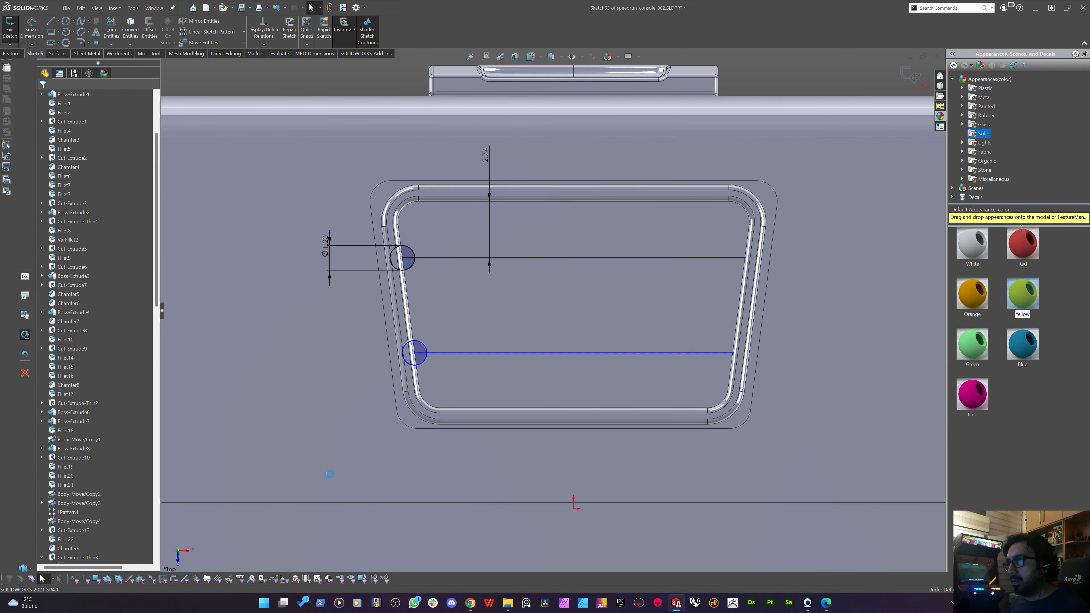
{"action": "left_click", "coordinate": [527, 351]}
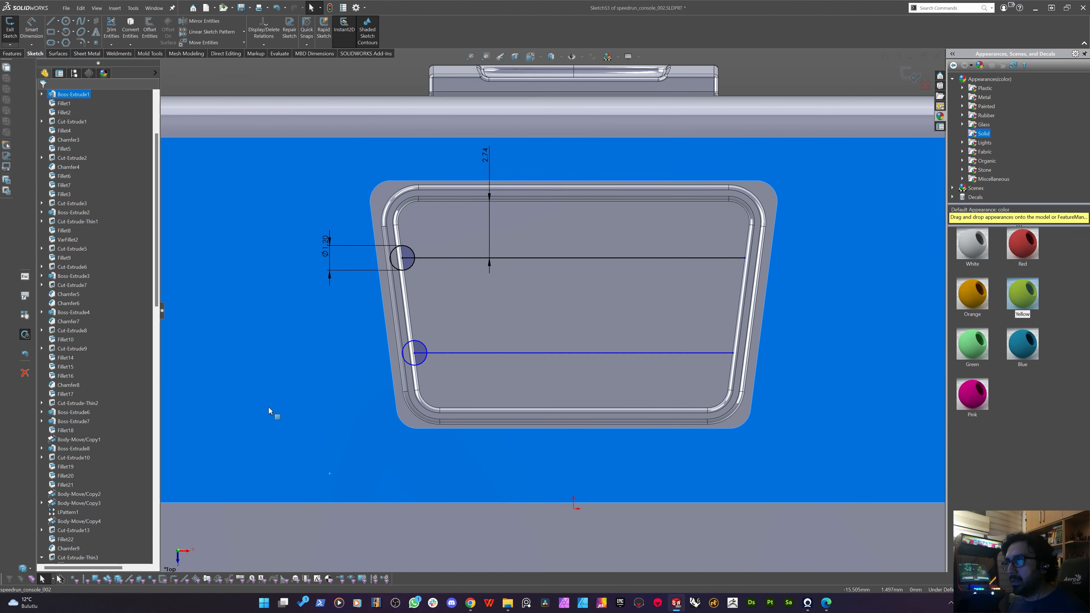
{"action": "key", "text": "Escape"}
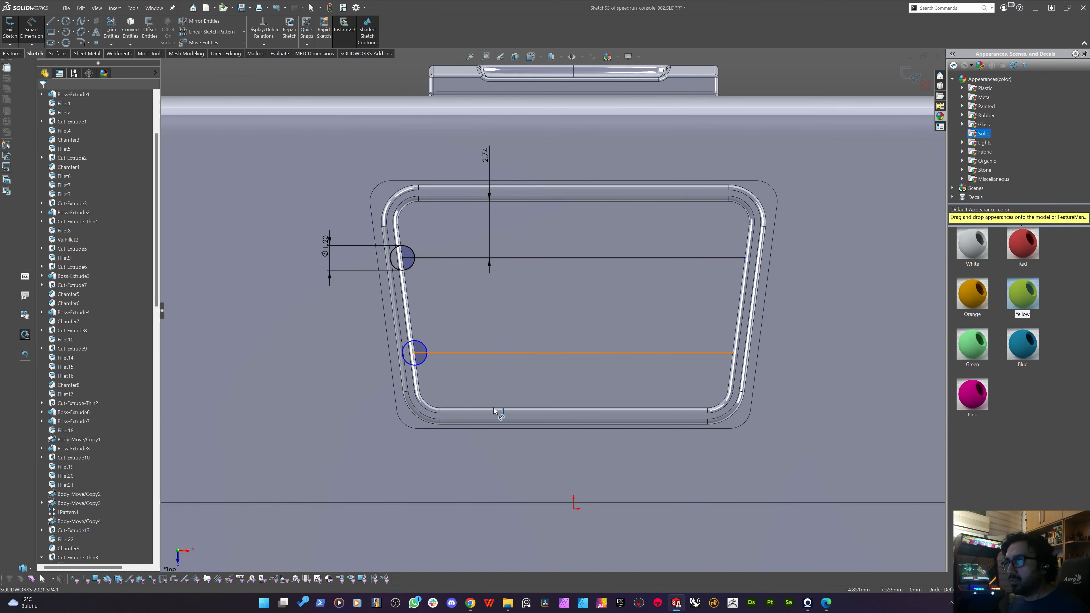
Dimension the lower horizontal line from the port opening's lower inner edge and set the distance to 2.75 mm.
{"action": "left_click", "coordinate": [494, 353]}
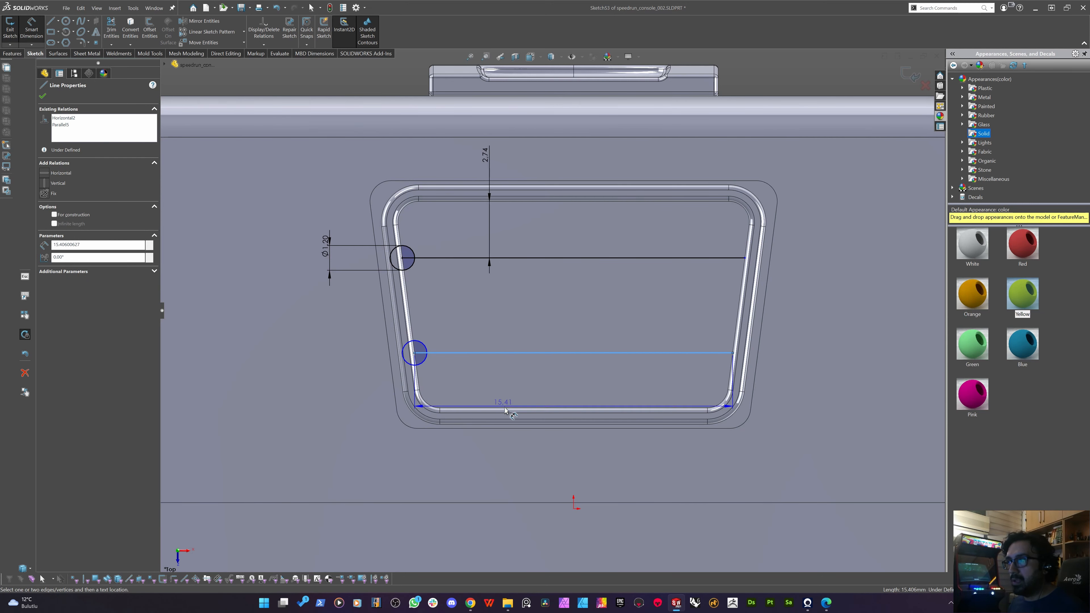
{"action": "middle_click_drag", "start_coordinate": [450, 412], "coordinate": [494, 408]}
{"action": "left_click", "coordinate": [494, 409]}
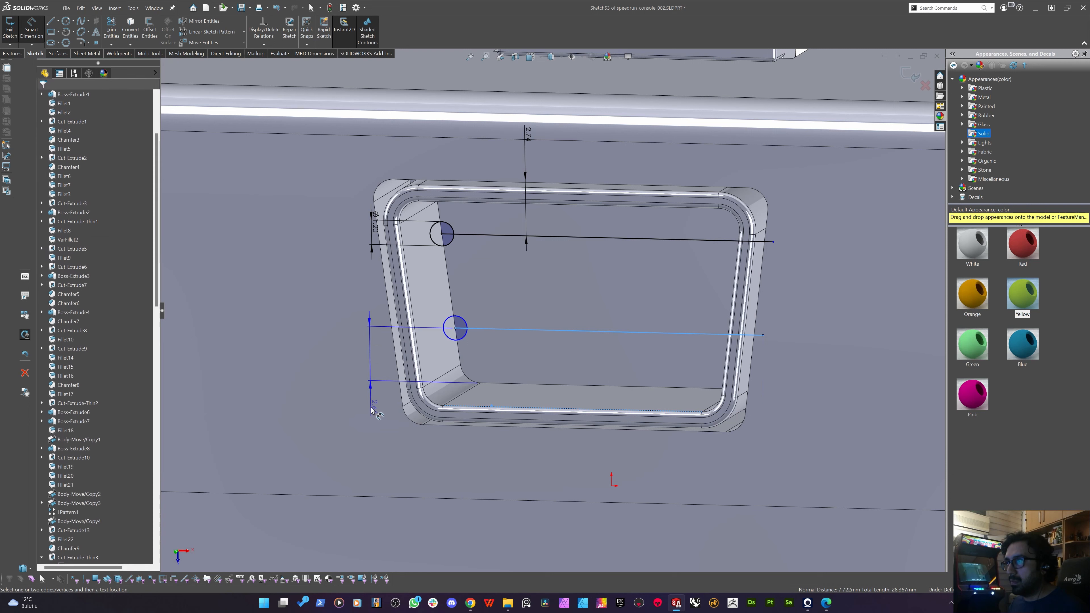
{"action": "left_click", "coordinate": [320, 463]}
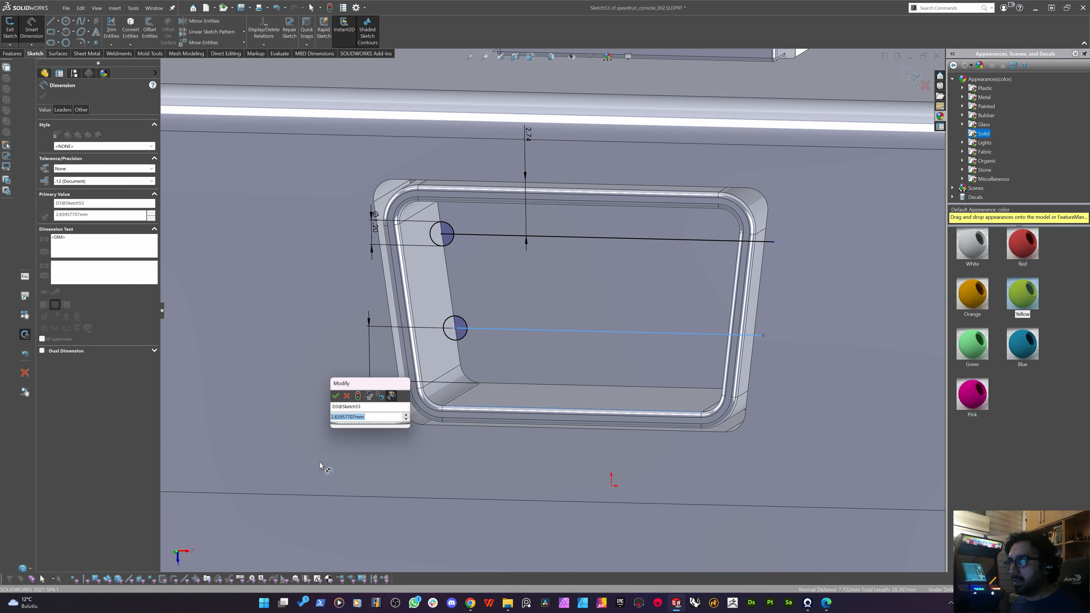
{"action": "type", "text": "2,75"}
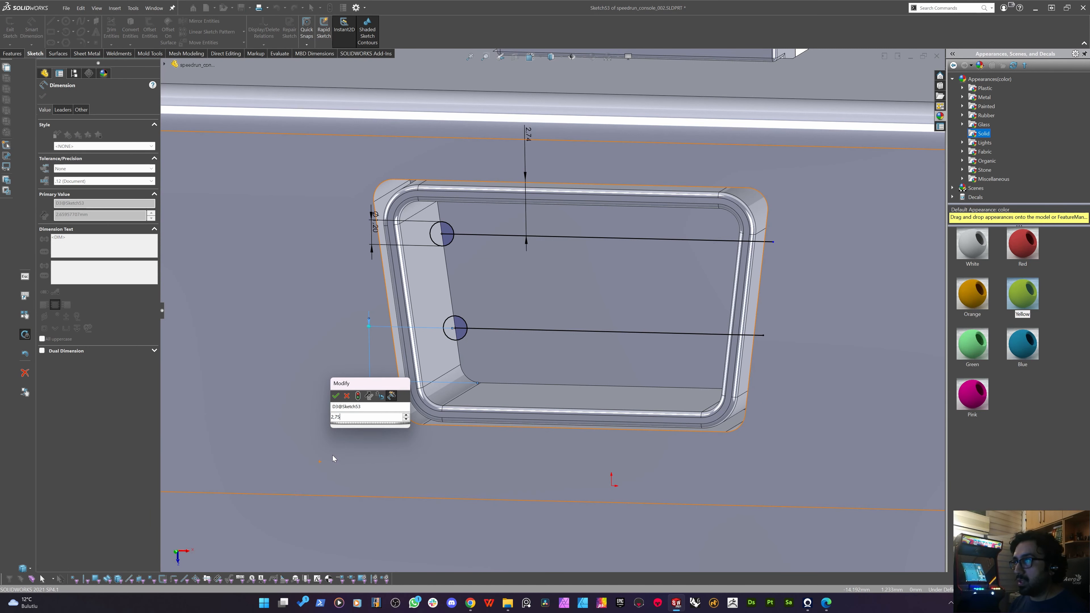
{"action": "key", "text": "Return"}
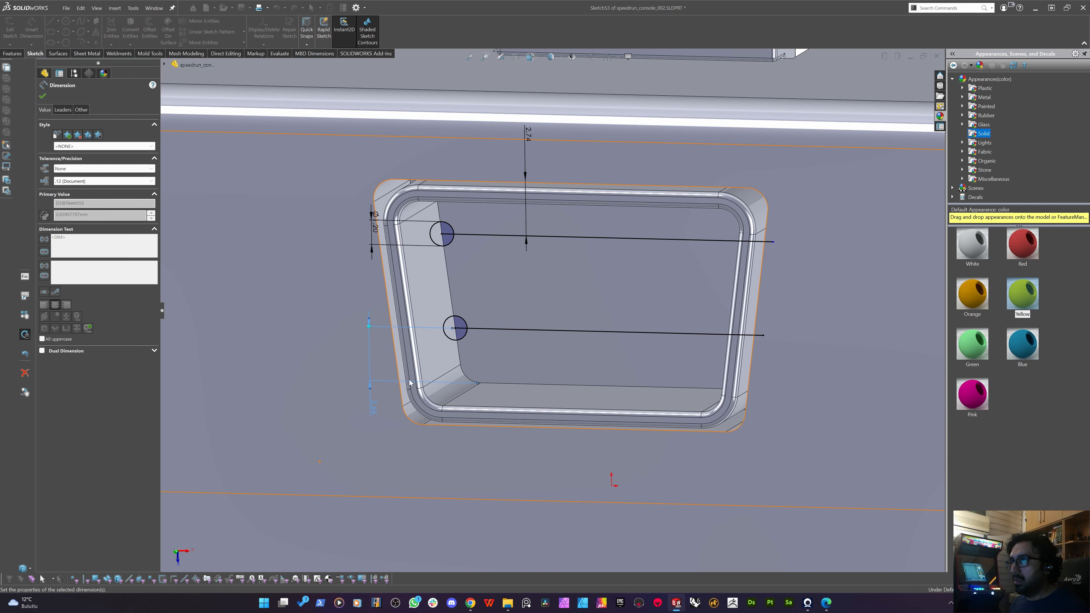
{"action": "key", "text": "Escape"}
{"action": "mouse_move", "coordinate": [420, 371]}
{"action": "middle_mouse_down"}
{"action": "mouse_move", "coordinate": [433, 360]}
{"action": "mouse_move", "coordinate": [406, 379]}
{"action": "middle_mouse_up"}
{"action": "key", "text": "Escape"}
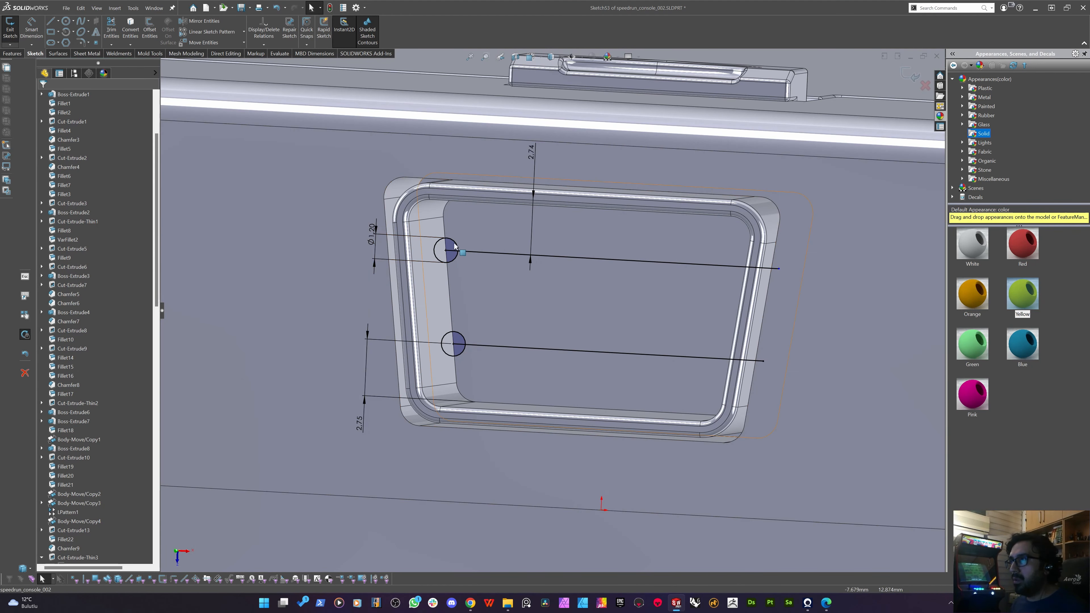
Convert both horizontal lines across the port floor to construction geometry.
{"action": "left_click_drag", "start_coordinate": [419, 213], "coordinate": [474, 280]}
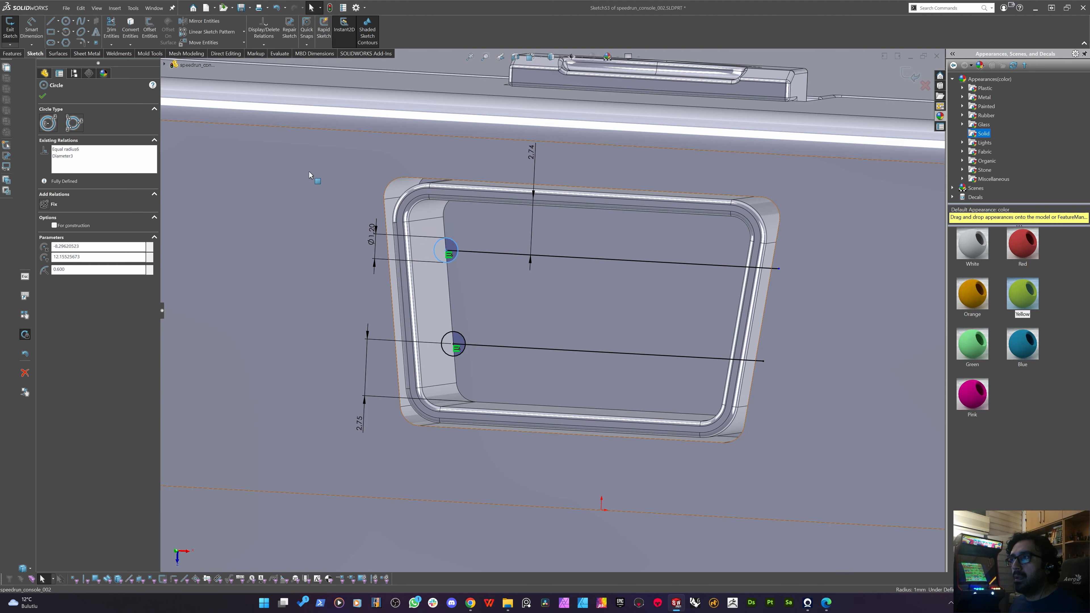
{"action": "left_click", "coordinate": [730, 243]}
{"action": "left_click_drag", "start_coordinate": [729, 234], "coordinate": [631, 402]}
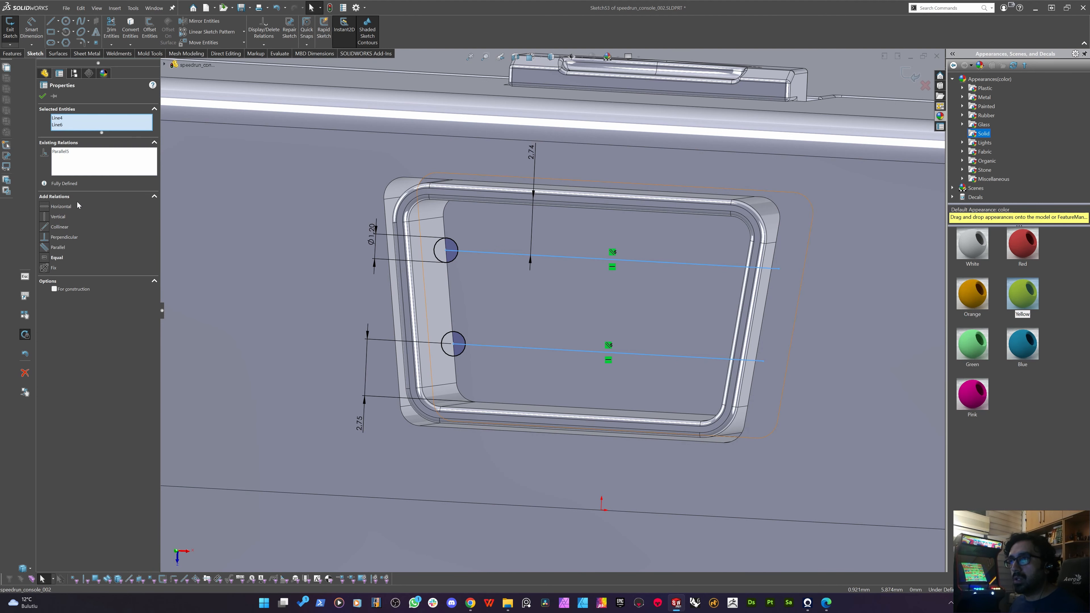
{"action": "left_click", "coordinate": [54, 289]}
{"action": "left_click", "coordinate": [291, 246]}
Create a linear sketch pattern of the upper circle along the X-axis with 3 mm spacing and 7 instances.
{"action": "left_click_drag", "start_coordinate": [369, 204], "coordinate": [468, 284]}
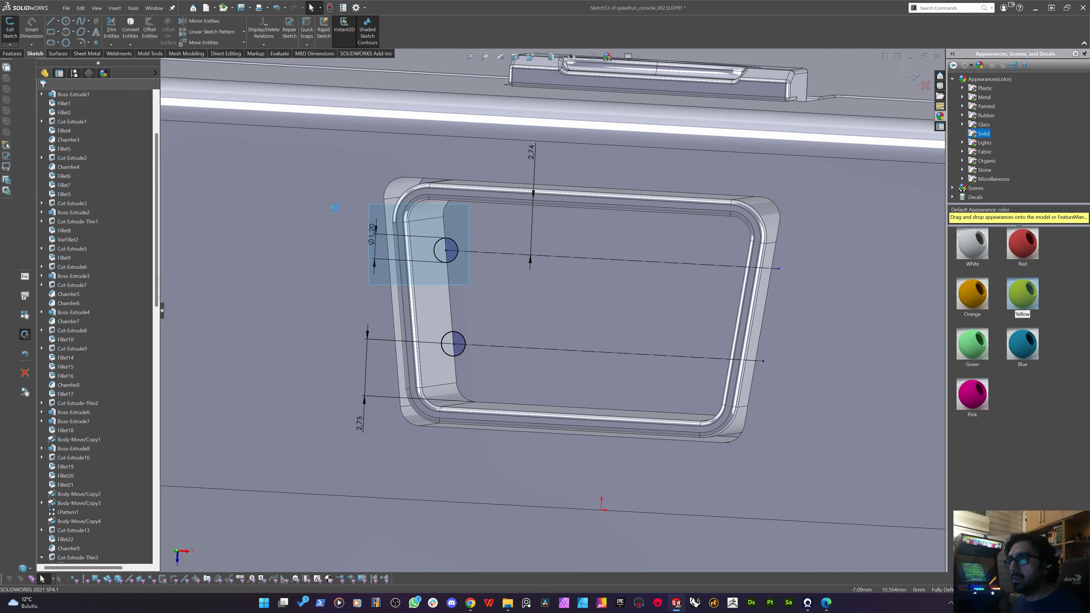
{"action": "left_click", "coordinate": [212, 34]}
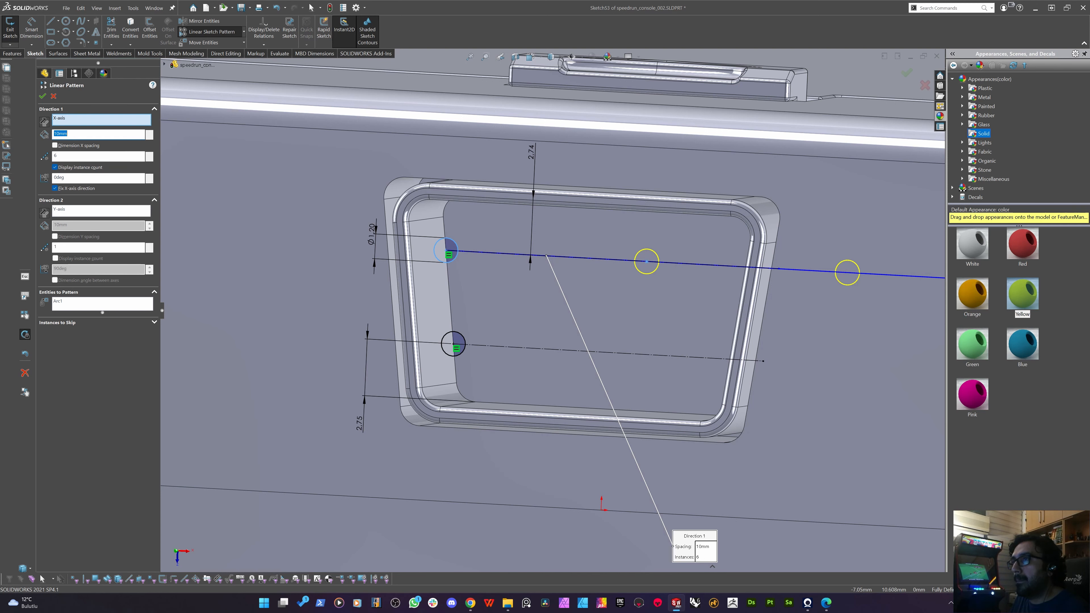
{"action": "type", "text": "3"}
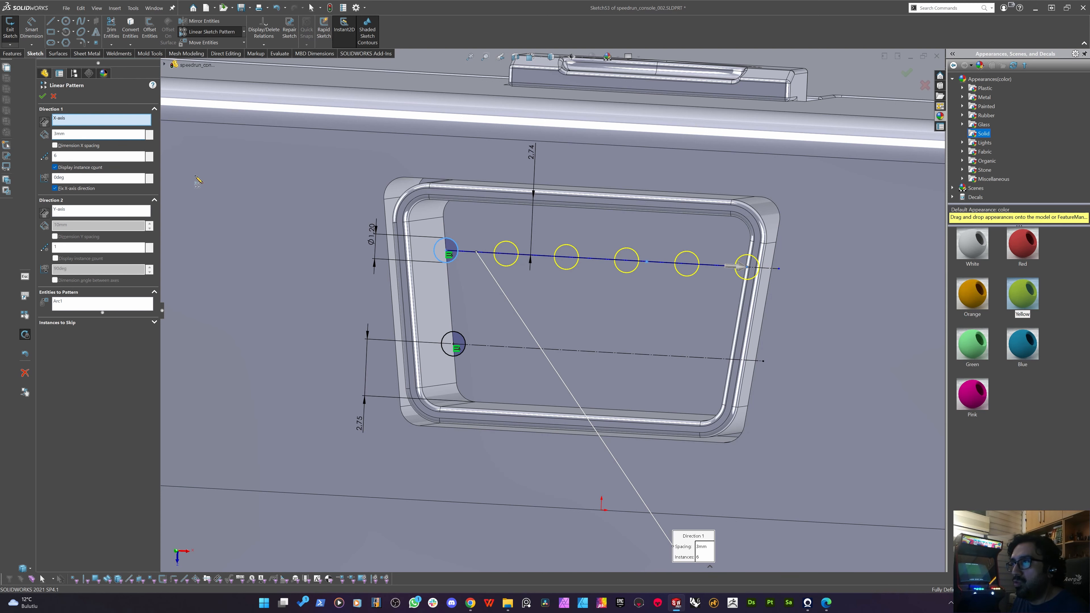
{"action": "key", "text": "Tab"}
{"action": "type", "text": "7"}
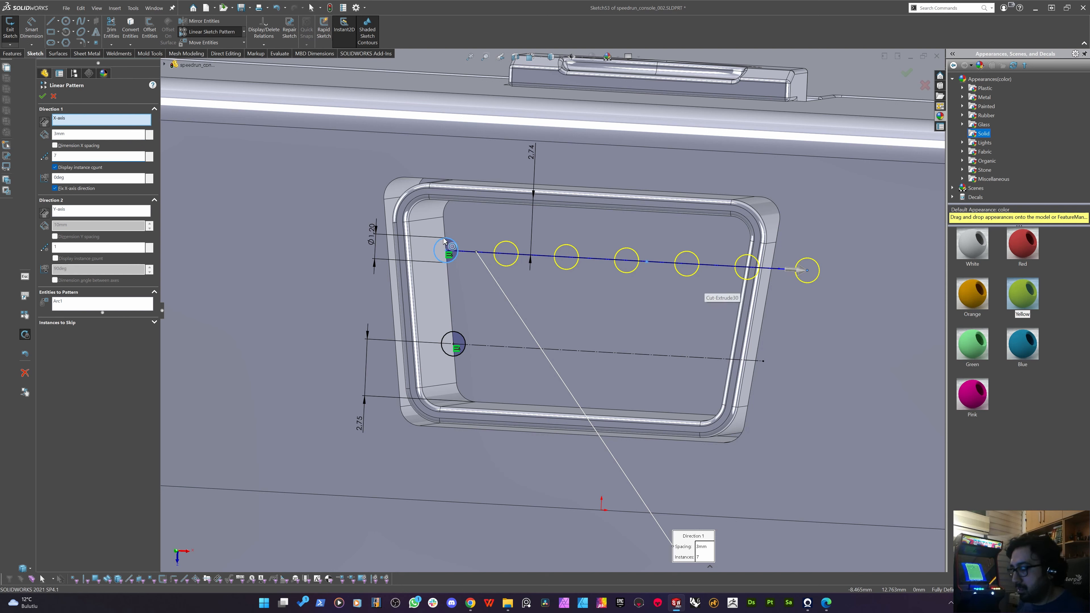
{"action": "left_click", "coordinate": [42, 96]}
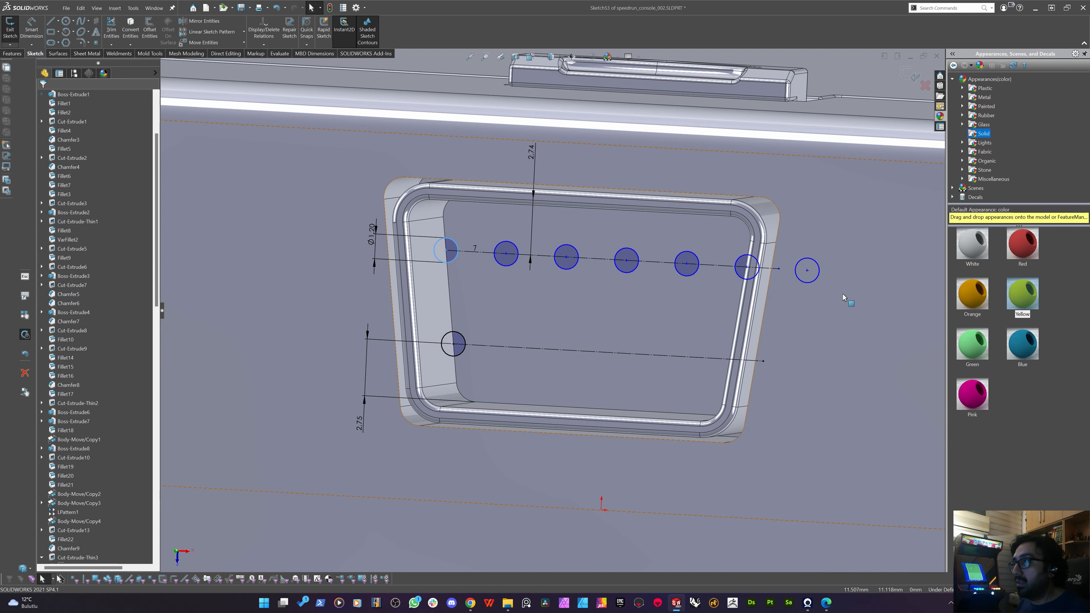
Make the upper construction line's right endpoint coincident with the slanted wall edge and move the last patterned circle's centre onto that endpoint.
{"action": "left_click_drag", "start_coordinate": [810, 274], "coordinate": [742, 269]}
{"action": "middle_click_drag", "start_coordinate": [735, 306], "coordinate": [751, 315]}
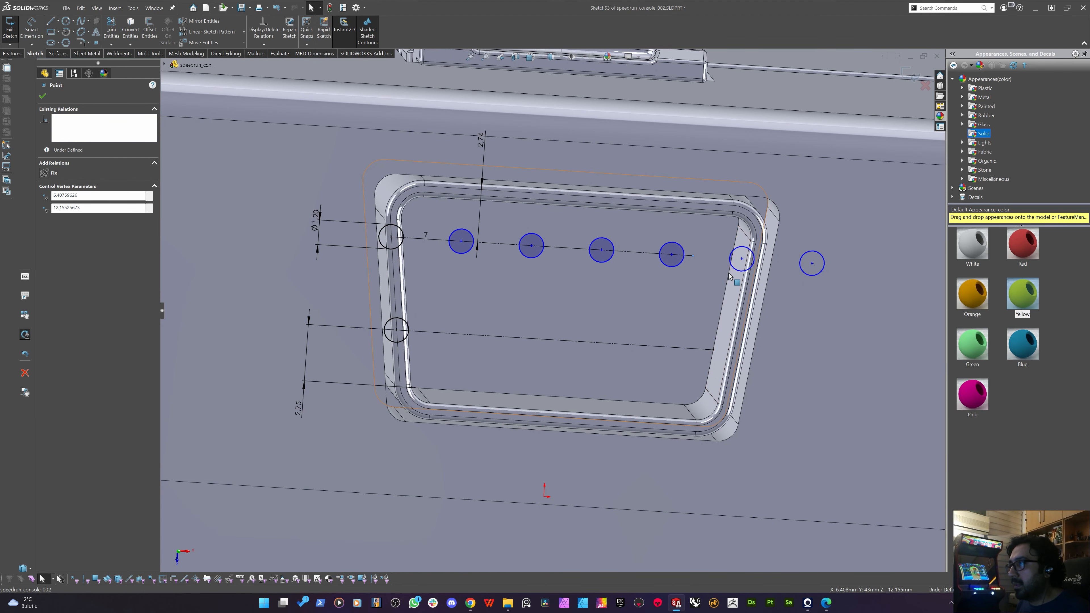
{"action": "left_click", "coordinate": [415, 243], "text": "ctrl"}
{"action": "left_click", "coordinate": [60, 218]}
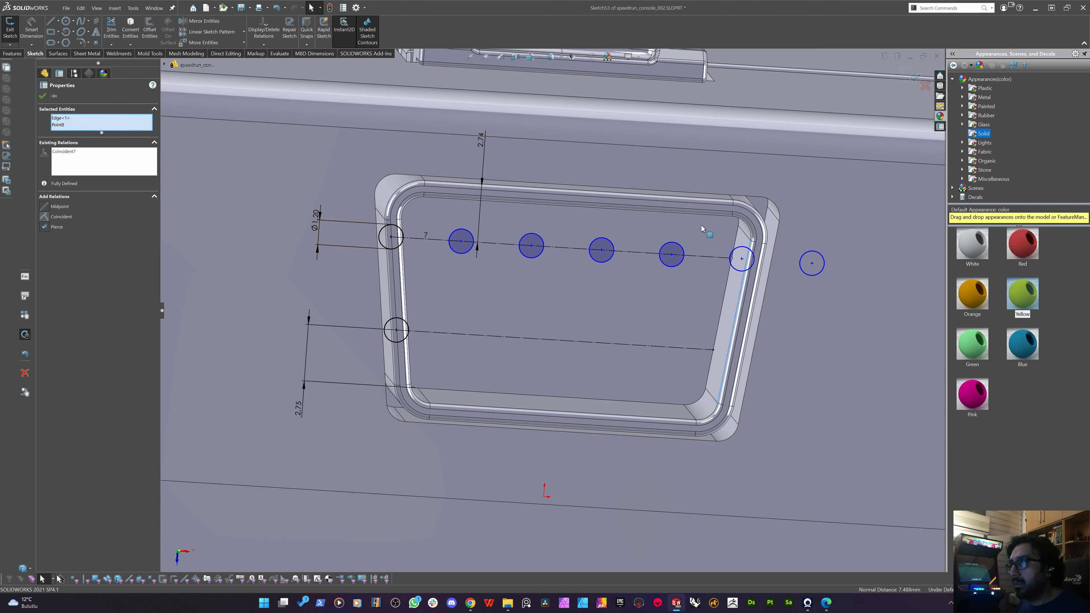
{"action": "key", "text": "Escape"}
{"action": "left_click_drag", "start_coordinate": [812, 266], "coordinate": [731, 263]}
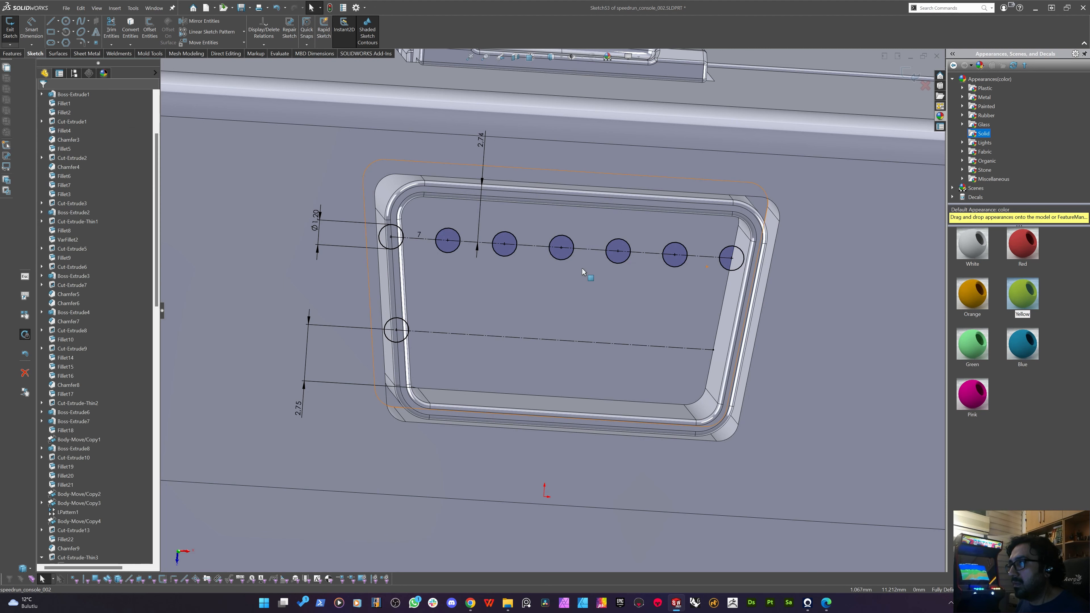
Convert the first and last circles of the upper pin row to construction geometry.
{"action": "left_click", "coordinate": [722, 255]}
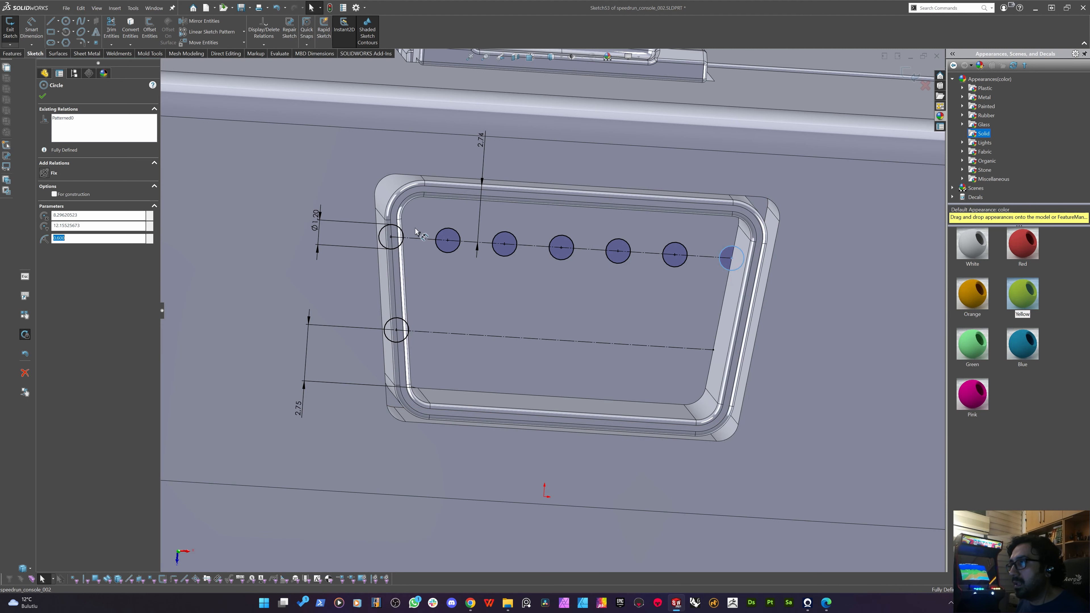
{"action": "left_click", "coordinate": [385, 229], "text": "ctrl"}
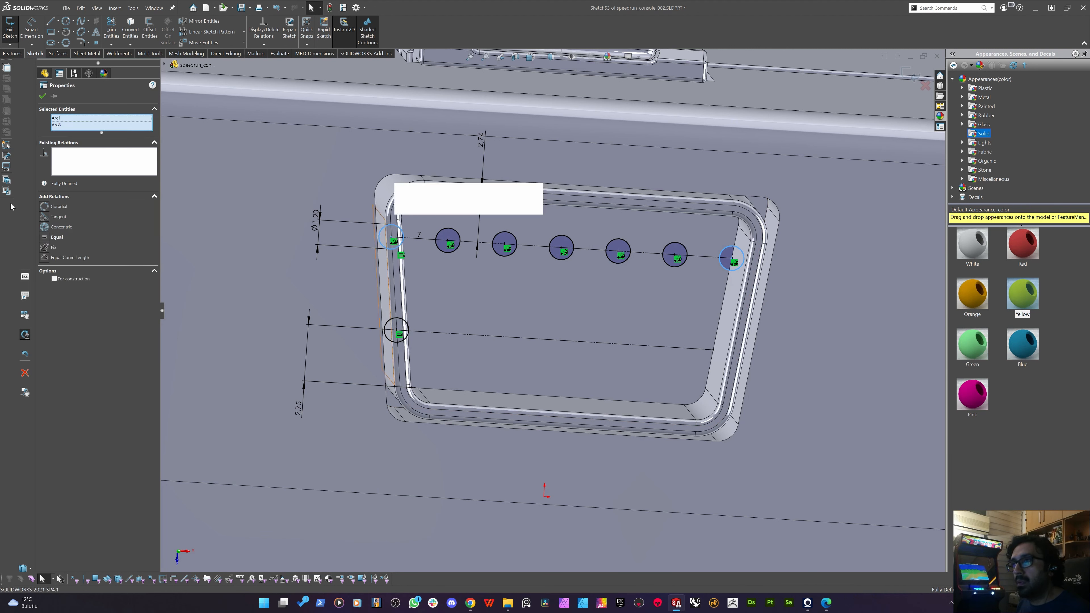
{"action": "left_click", "coordinate": [54, 279]}
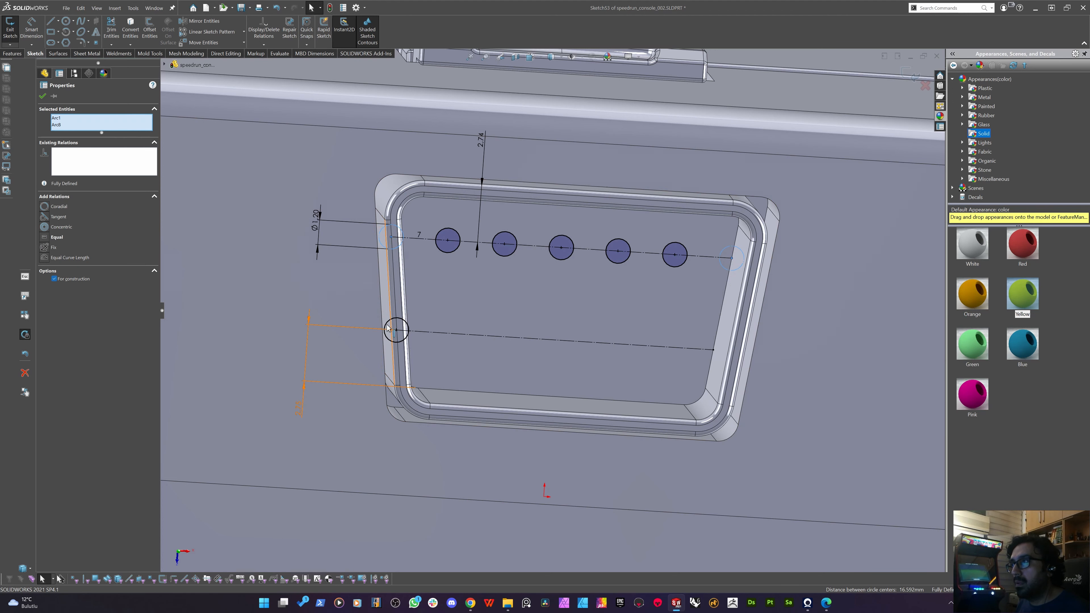
{"action": "middle_click_drag", "start_coordinate": [404, 335], "coordinate": [432, 355]}
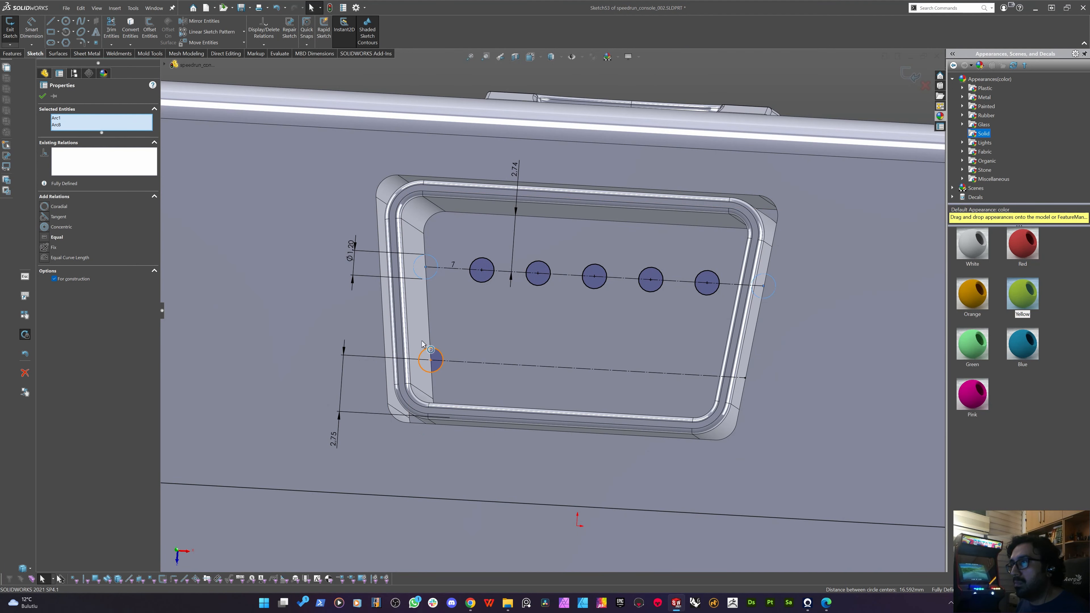
Create a linear sketch pattern of the lower circle along the X-axis with 3 mm spacing and 6 instances, ending at the construction line's right endpoint.
{"action": "left_click", "coordinate": [422, 344]}
{"action": "left_click", "coordinate": [211, 33]}
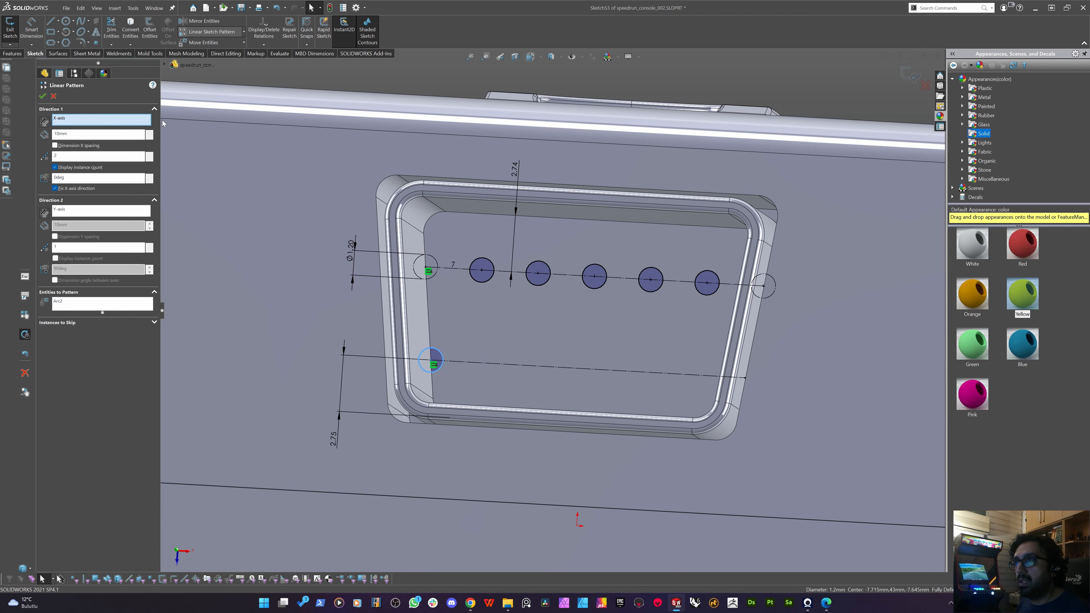
{"action": "type", "text": "6"}
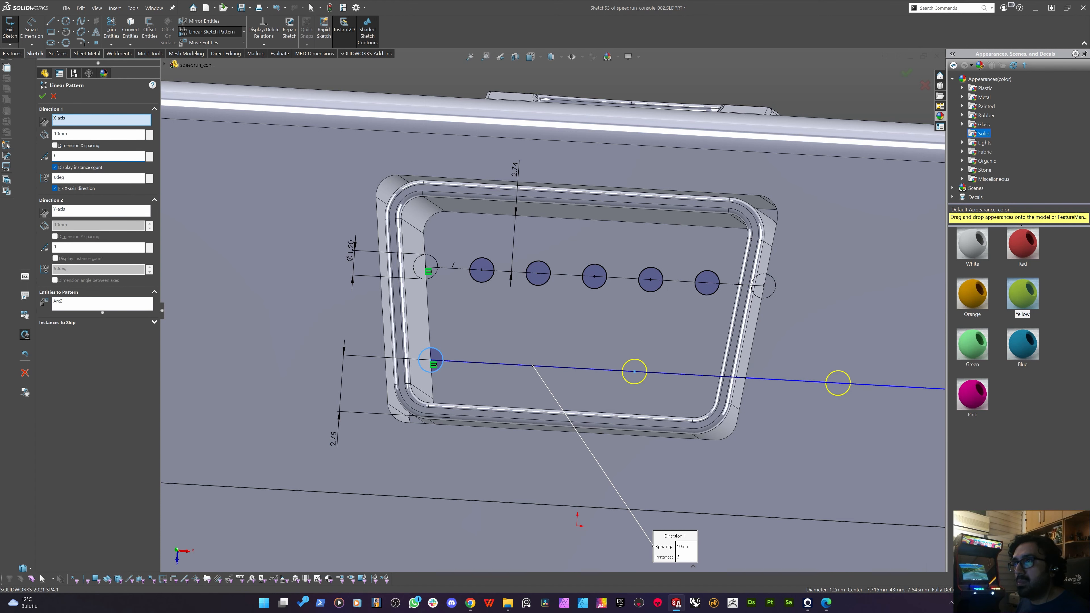
{"action": "key", "text": "shift+Tab"}
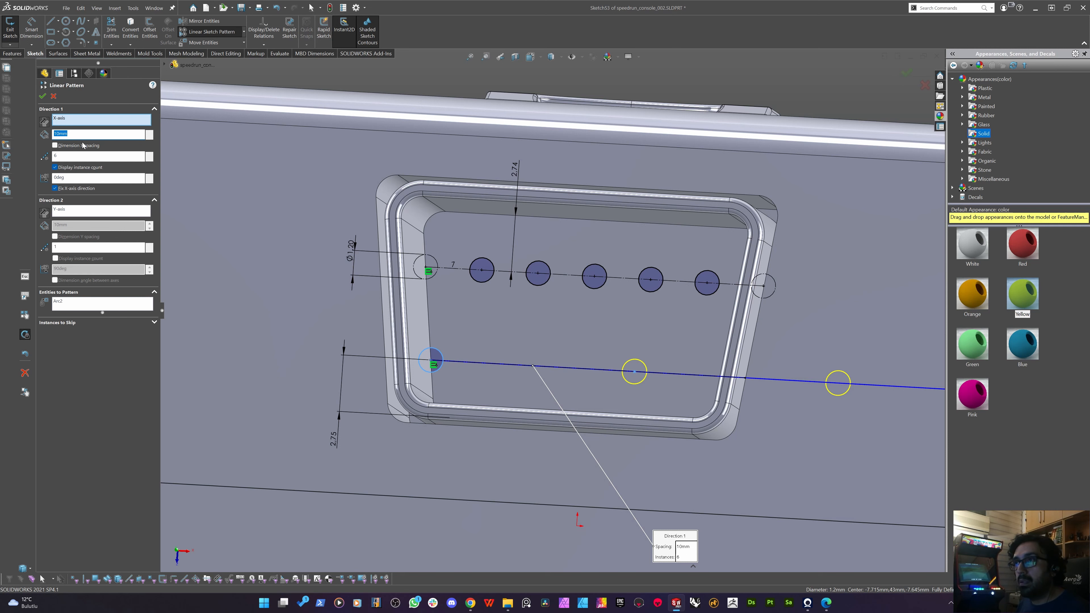
{"action": "type", "text": "3mm"}
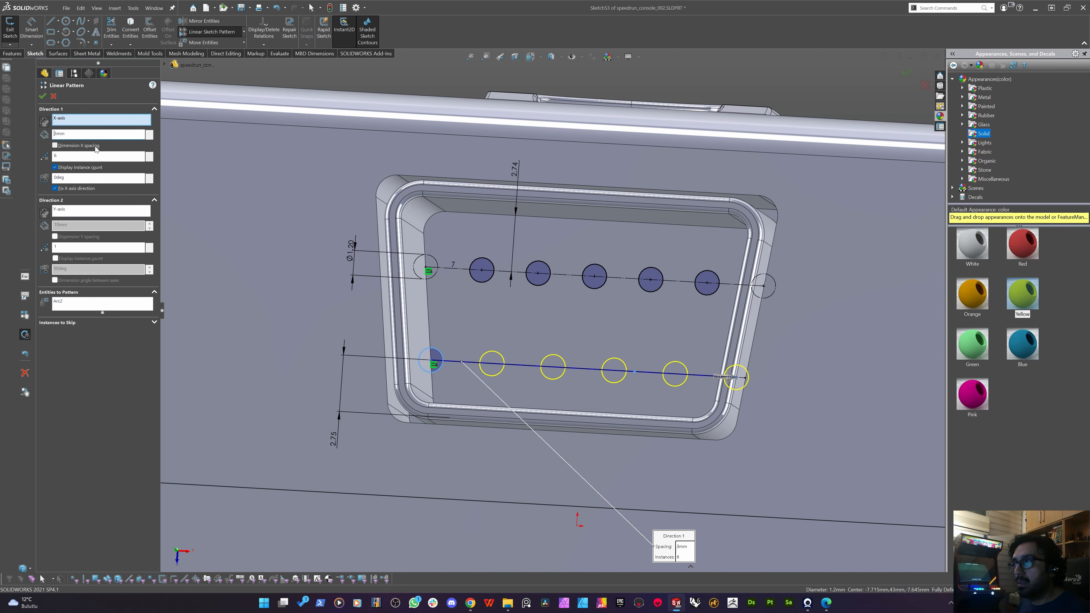
{"action": "left_click", "coordinate": [42, 97]}
{"action": "left_click_drag", "start_coordinate": [737, 377], "coordinate": [749, 387]}
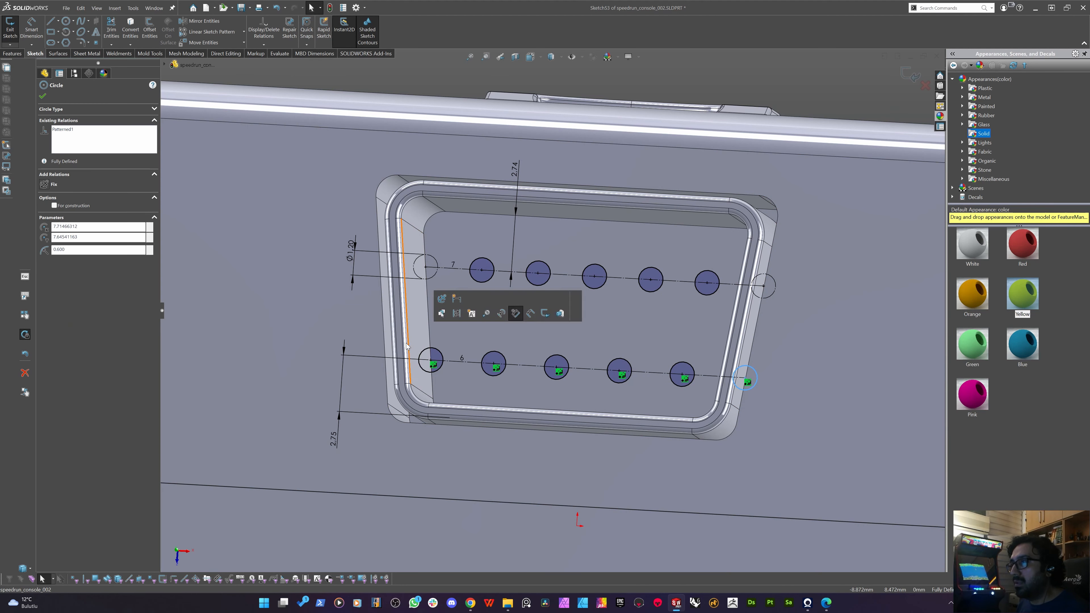
Convert the first and last circles of the lower pin row to construction geometry.
{"action": "left_click_drag", "start_coordinate": [416, 334], "coordinate": [458, 384], "text": "ctrl"}
{"action": "left_click", "coordinate": [422, 381], "text": "ctrl"}
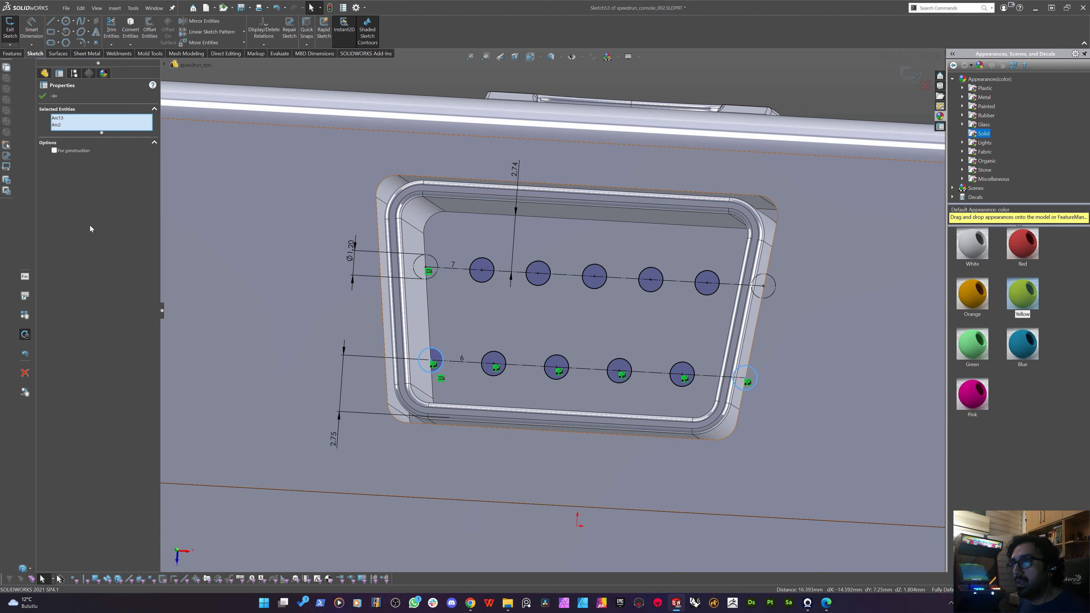
{"action": "left_click", "coordinate": [55, 150]}
{"action": "scroll", "coordinate": [551, 315], "scroll_direction": "up", "scroll_amount": 3}
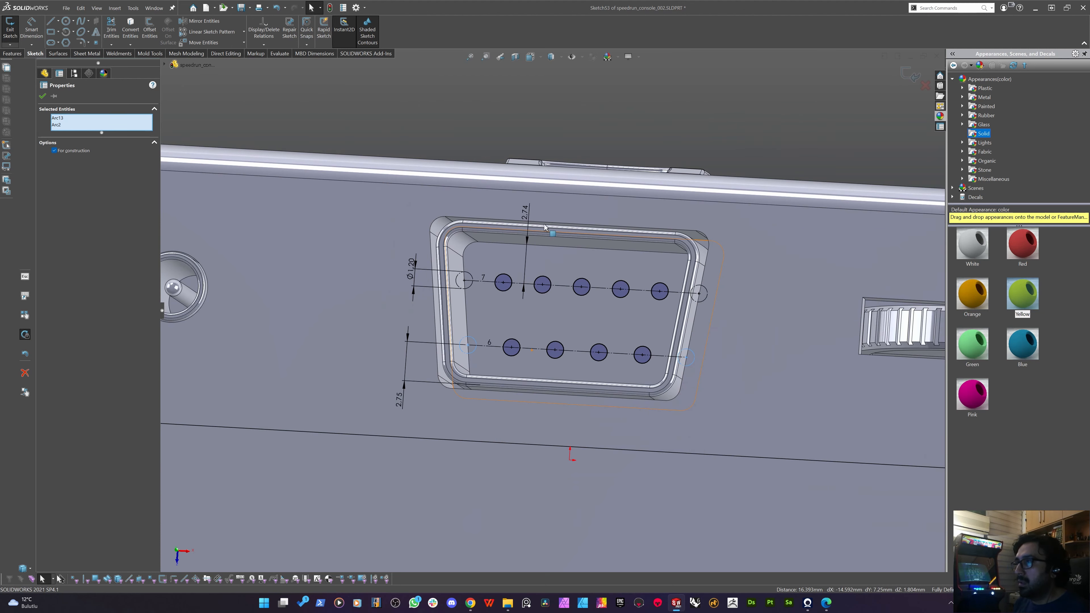
{"action": "left_click", "coordinate": [787, 149]}
Extrude the remaining pin circles from the port floor as a 7.5 mm blind boss.
{"action": "scroll", "coordinate": [554, 335], "scroll_direction": "up", "scroll_amount": 3}
{"action": "mouse_move", "coordinate": [531, 362]}
{"action": "middle_mouse_down"}
{"action": "mouse_move", "coordinate": [554, 379]}
{"action": "mouse_move", "coordinate": [539, 357]}
{"action": "mouse_move", "coordinate": [527, 362]}
{"action": "middle_mouse_up"}
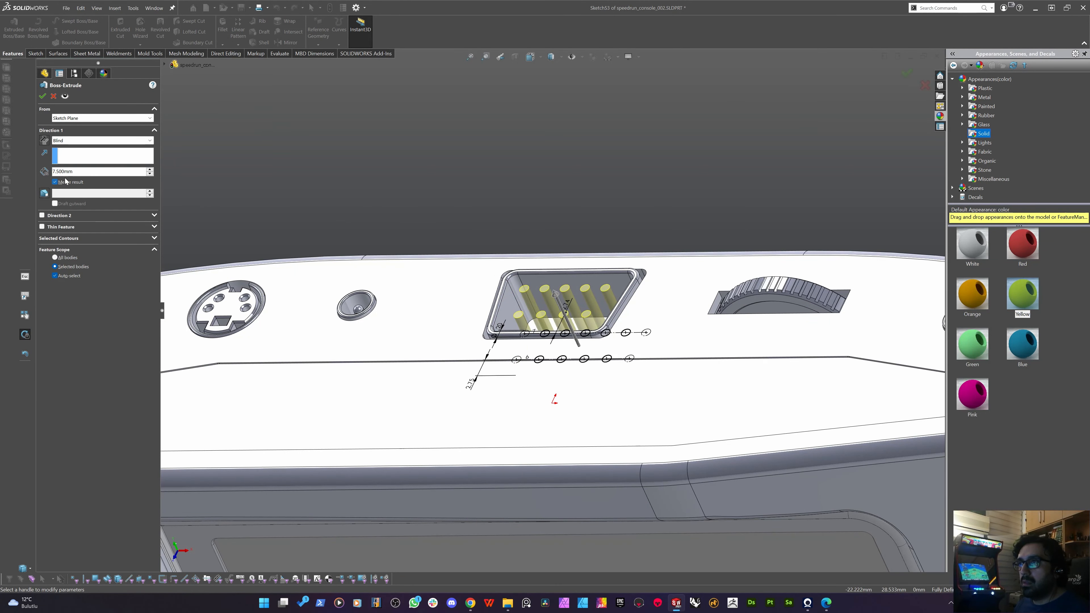
{"action": "left_click", "coordinate": [491, 168]}
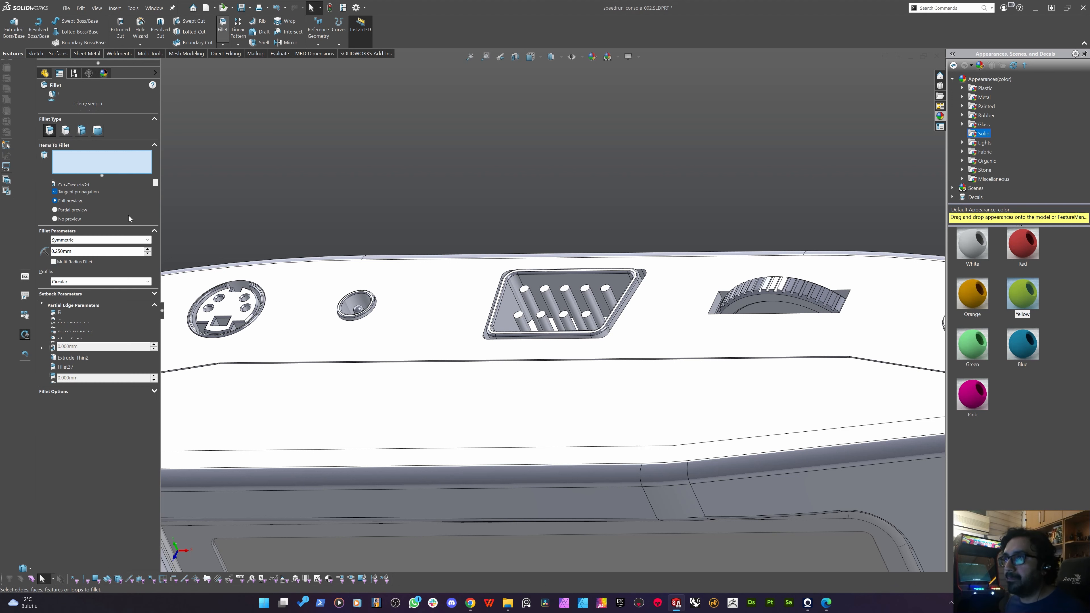
Round the tip edges of all nine port pins with a 0.6 mm fillet.
{"action": "type", "text": "0.6"}
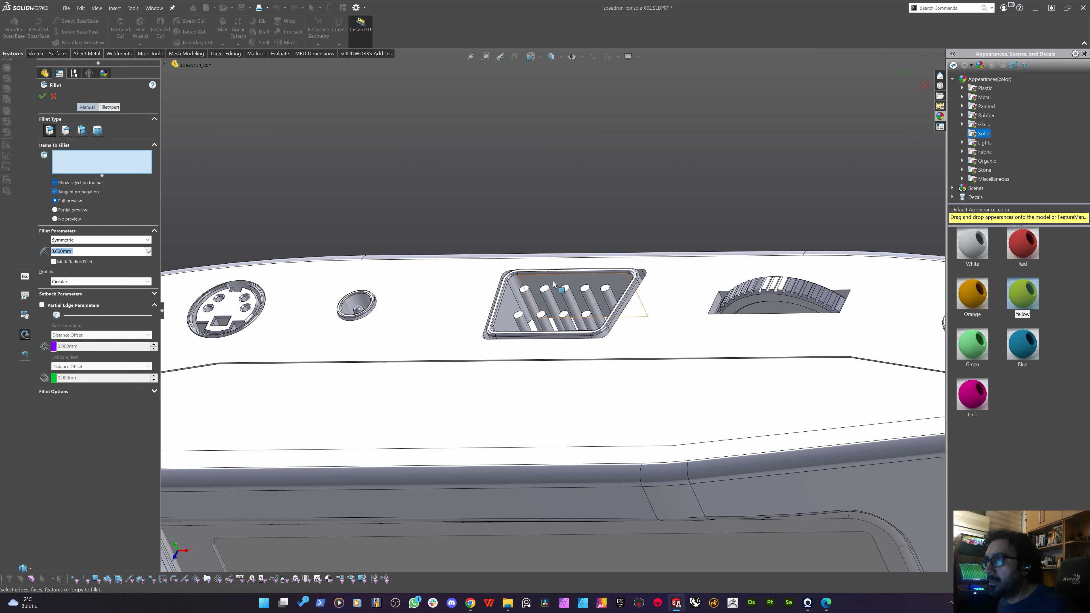
{"action": "left_click", "coordinate": [523, 291]}
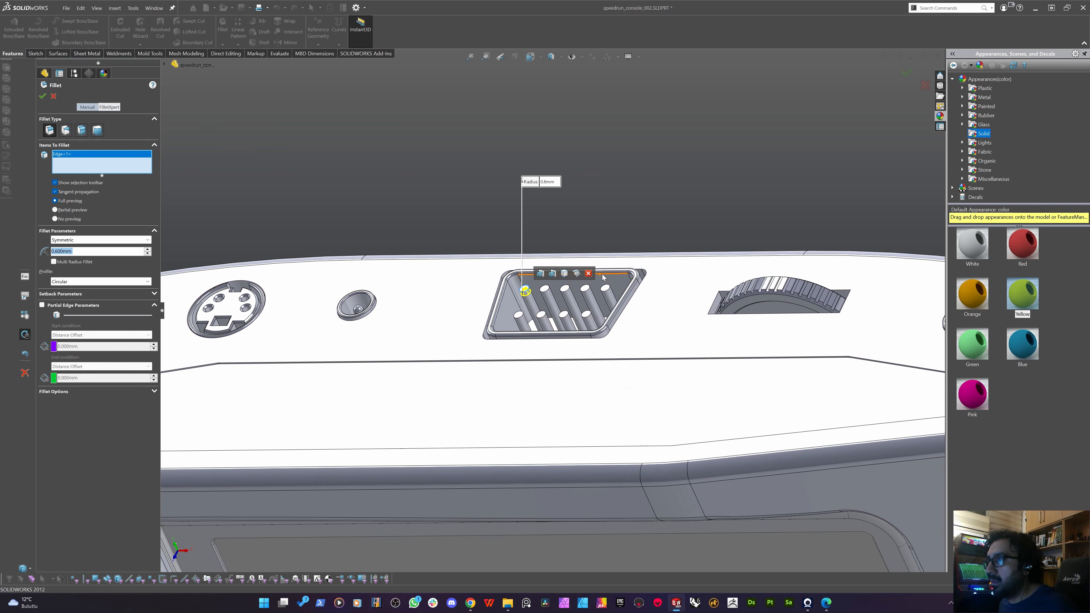
{"action": "left_click", "coordinate": [545, 292]}
{"action": "scroll", "coordinate": [557, 292], "scroll_direction": "down", "scroll_amount": 3}
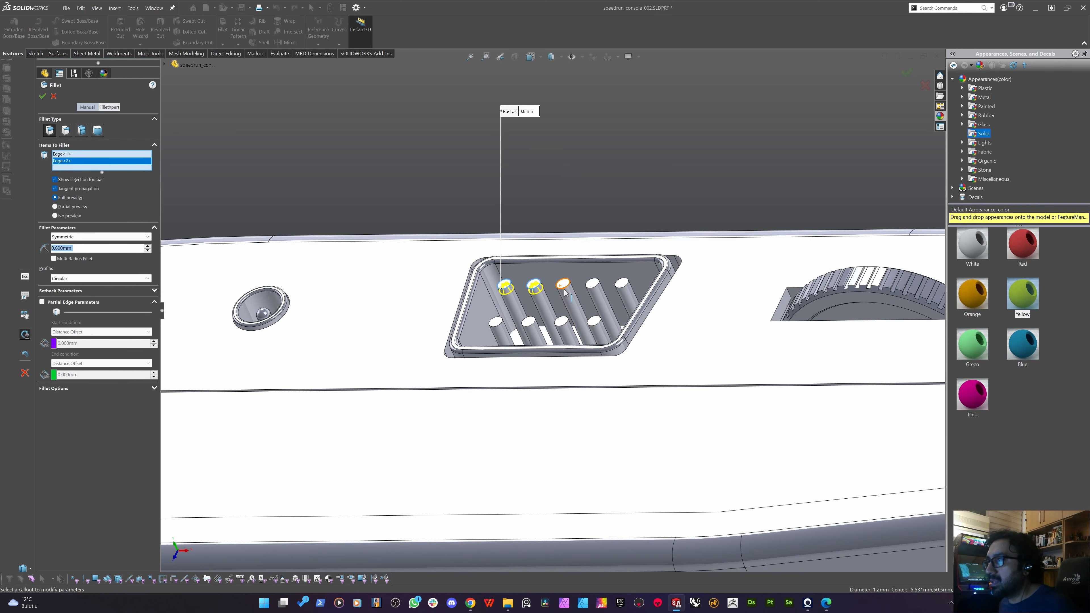
{"action": "left_click", "coordinate": [564, 289]}
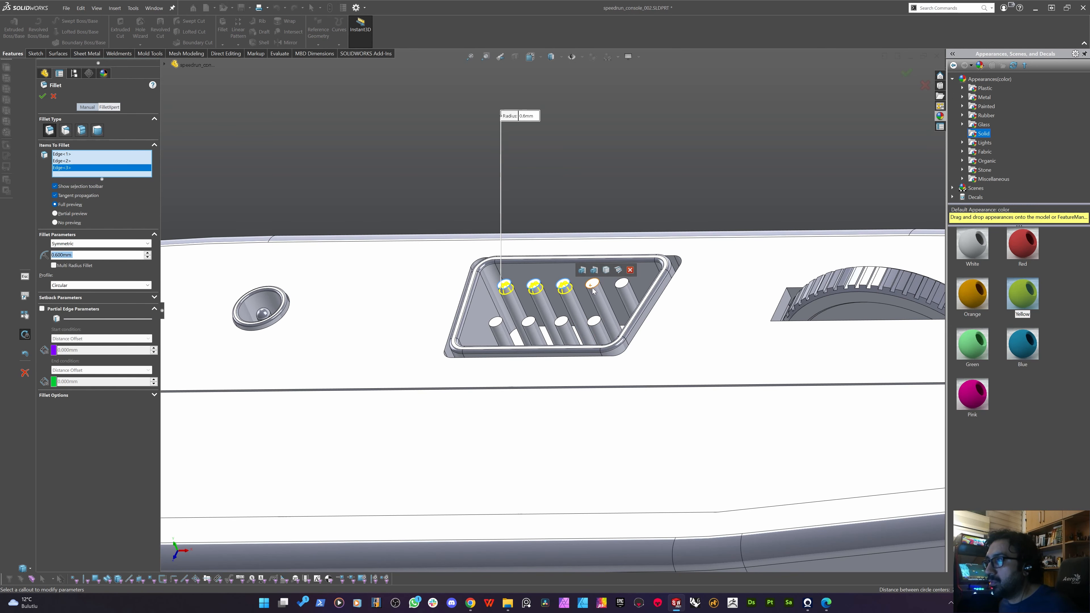
{"action": "left_click", "coordinate": [593, 290]}
{"action": "left_click", "coordinate": [621, 284]}
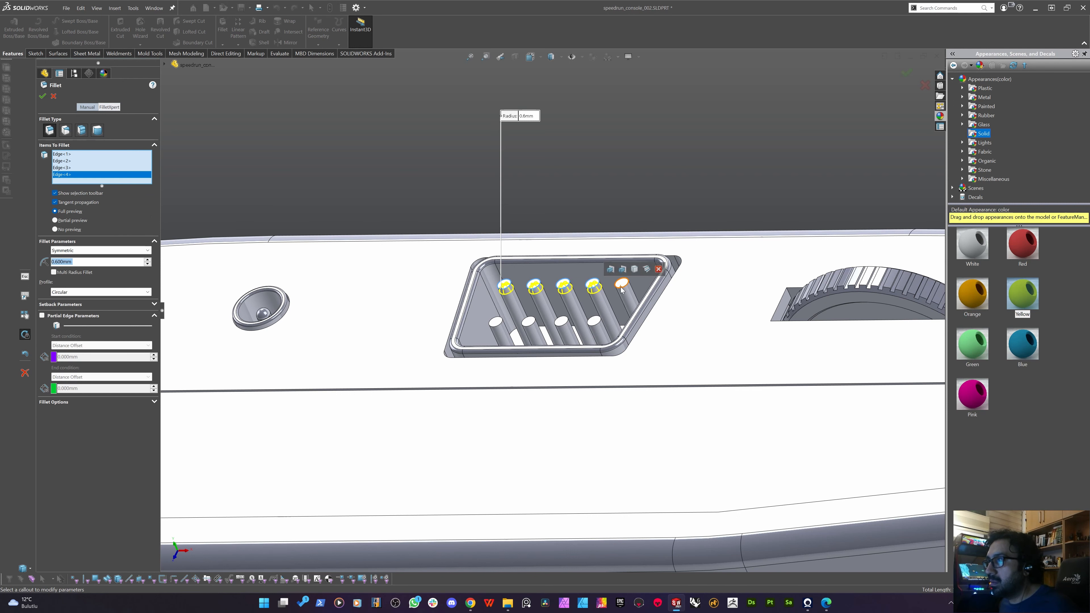
{"action": "left_click", "coordinate": [594, 322]}
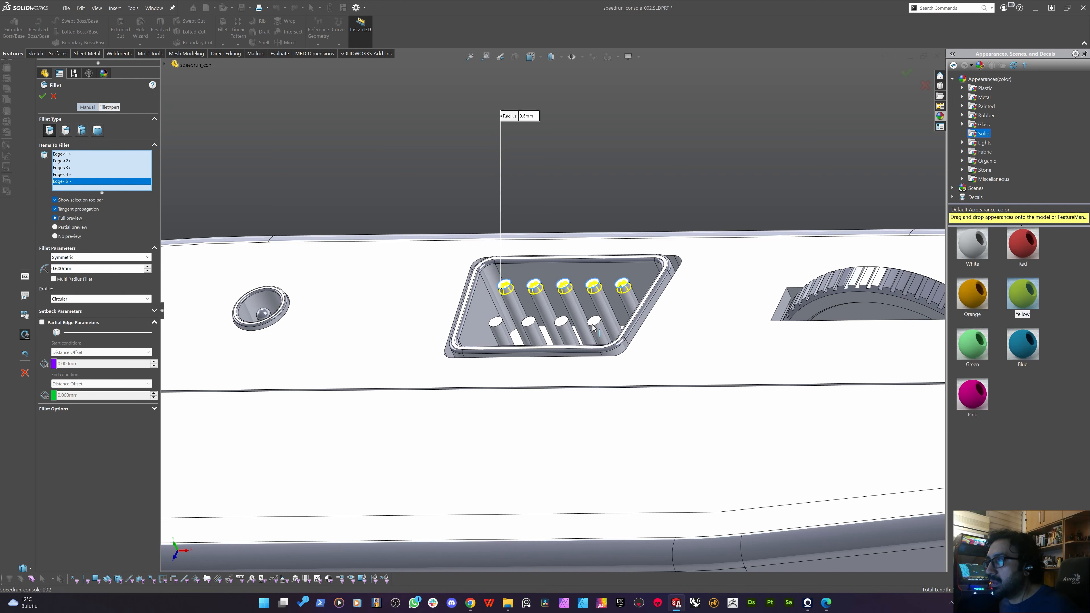
{"action": "left_click", "coordinate": [561, 323]}
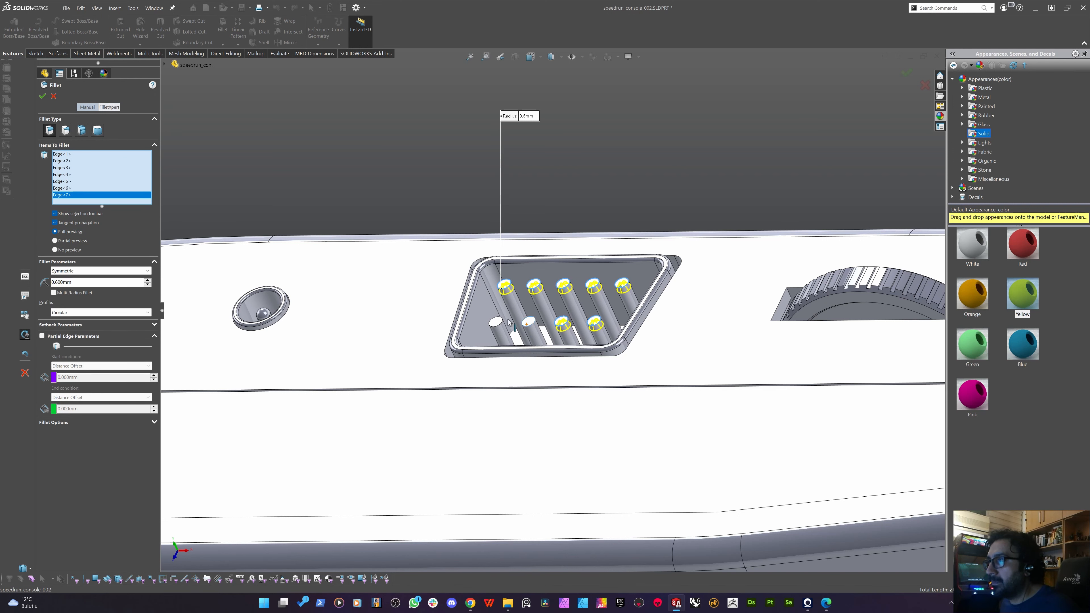
{"action": "left_click", "coordinate": [517, 324]}
{"action": "left_click", "coordinate": [490, 319]}
{"action": "middle_click_drag", "start_coordinate": [571, 318], "coordinate": [517, 349]}
{"action": "key", "text": "Return"}
{"action": "scroll", "coordinate": [518, 349], "scroll_direction": "up", "scroll_amount": 3}
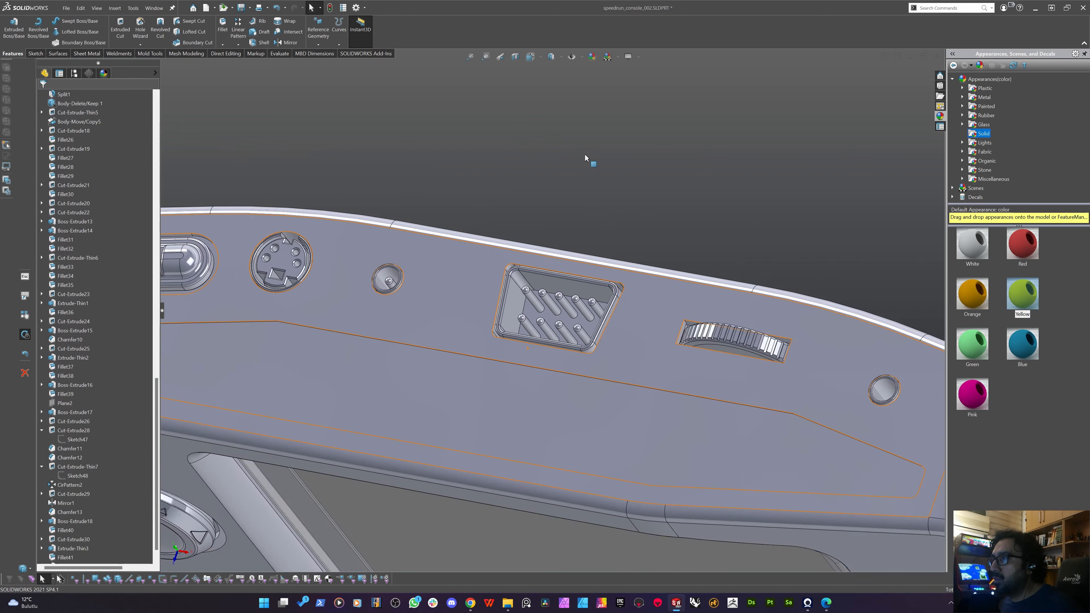
{"action": "left_click", "coordinate": [585, 155]}
Open the connector reference photo de-09p_grobo.jpg in the image viewer and place it in a small window over the model.
{"action": "scroll", "coordinate": [493, 310], "scroll_direction": "up", "scroll_amount": 7}
{"action": "middle_click_drag", "start_coordinate": [493, 310], "coordinate": [436, 243]}
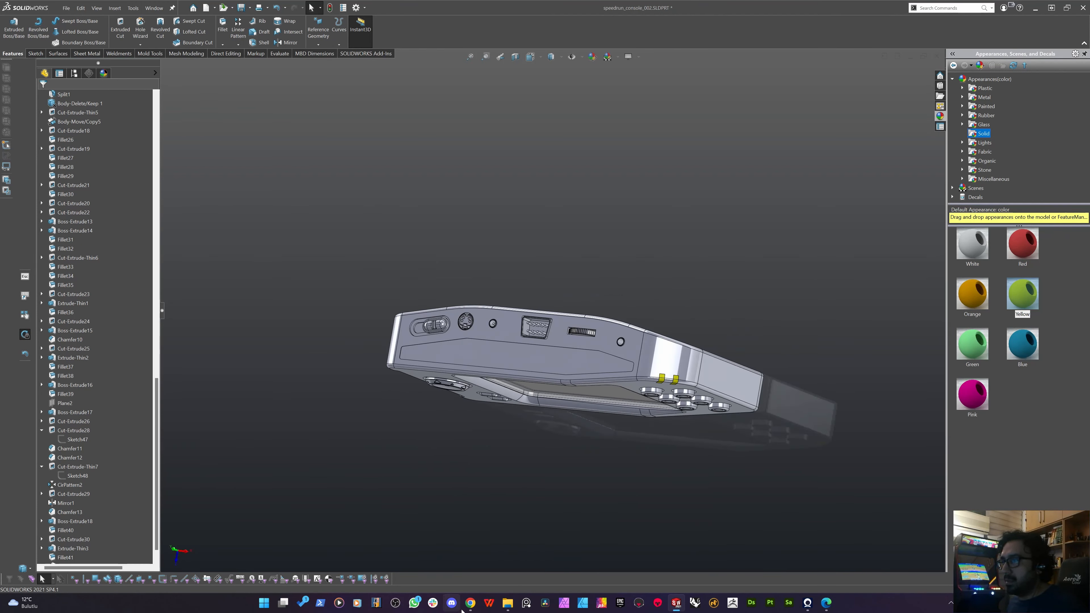
{"action": "mouse_move", "coordinate": [471, 602]}
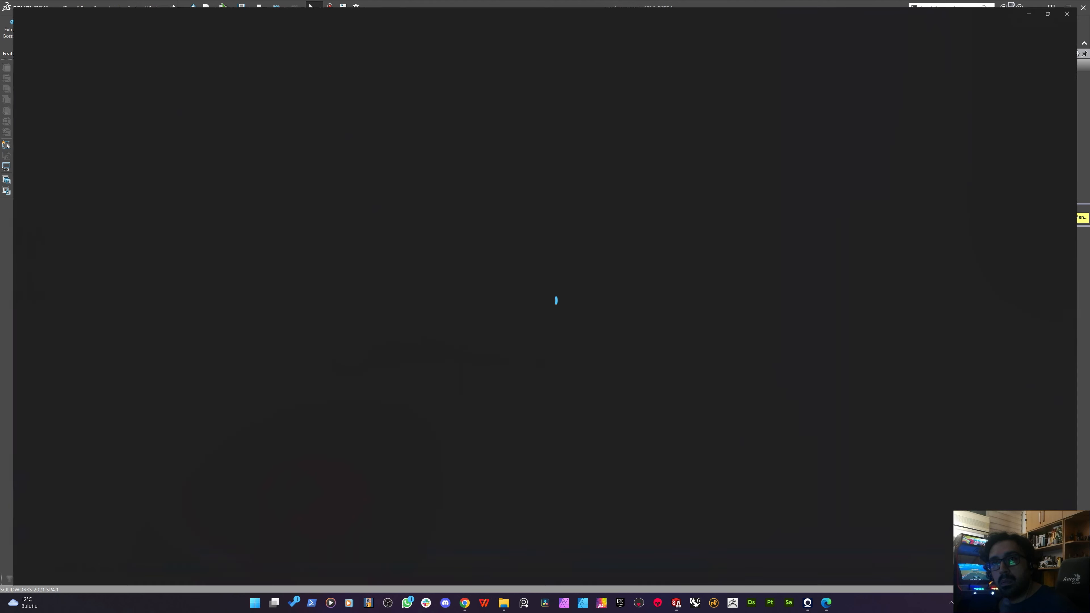
{"action": "scroll", "coordinate": [538, 334], "scroll_direction": "up", "scroll_amount": 4}
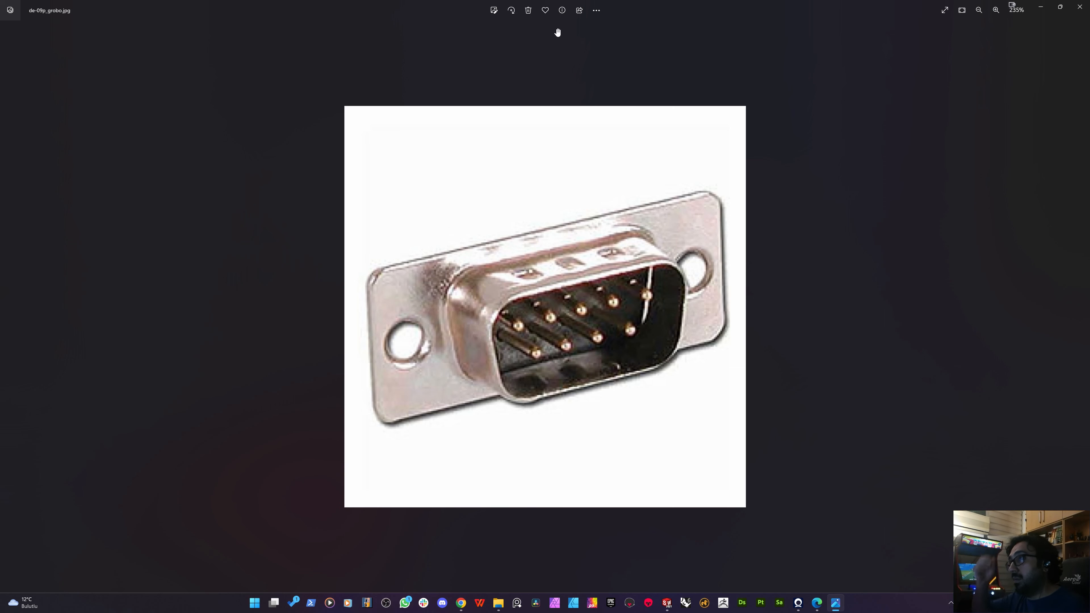
{"action": "left_click_drag", "start_coordinate": [448, 12], "coordinate": [196, 31]}
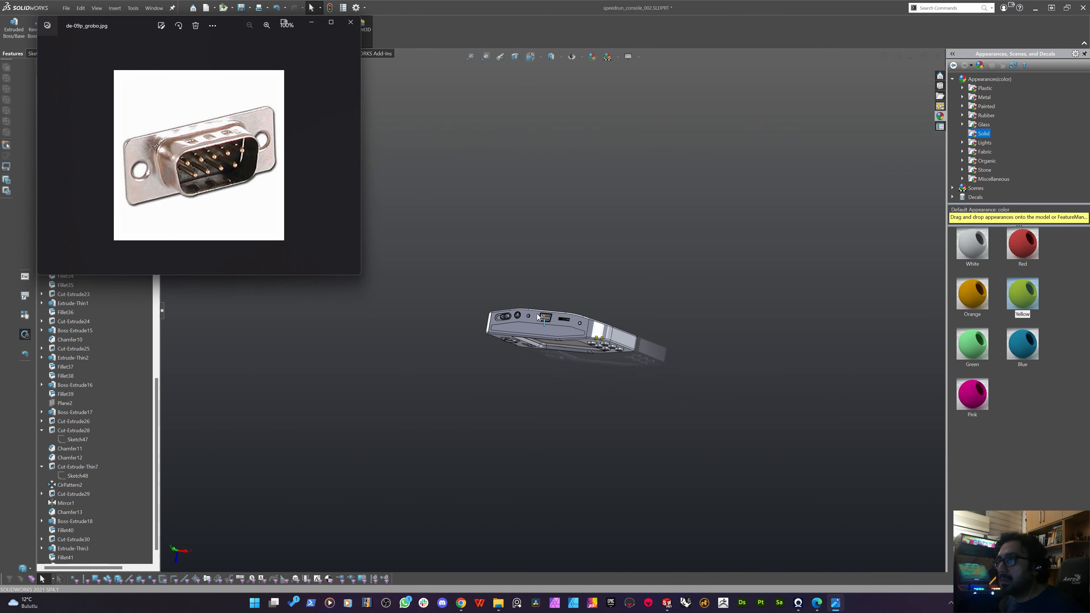
Return to the CAD model and set the corner radius of the port's thin-walled rim to 3 mm.
{"action": "scroll", "coordinate": [532, 327], "scroll_direction": "down", "scroll_amount": 5}
{"action": "scroll", "coordinate": [592, 302], "scroll_direction": "down", "scroll_amount": 5}
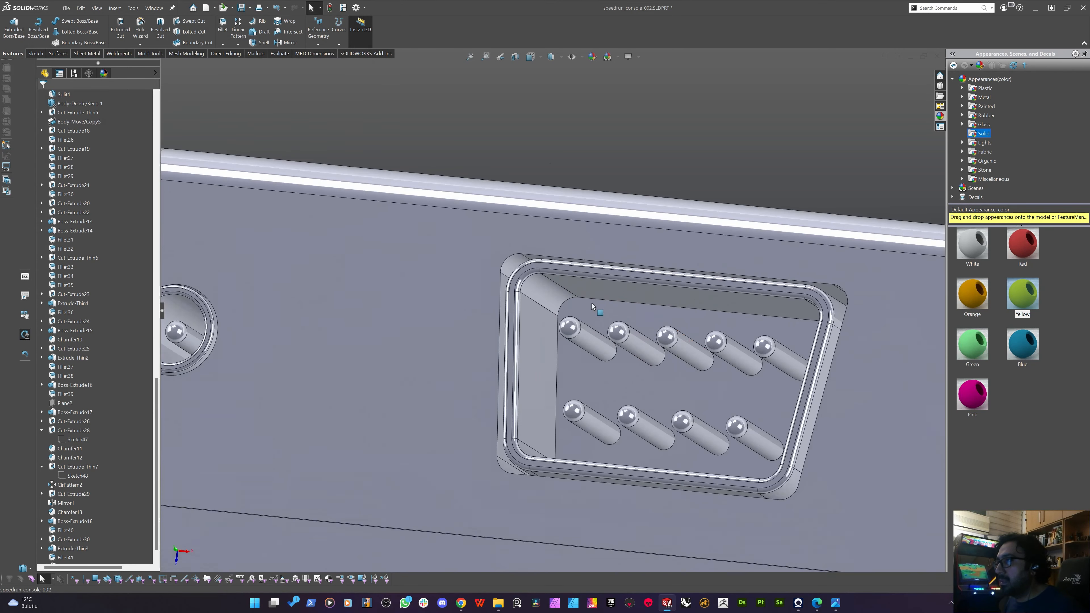
{"action": "right_click", "coordinate": [518, 286]}
{"action": "left_click", "coordinate": [515, 287]}
{"action": "scroll", "coordinate": [515, 284], "scroll_direction": "up", "scroll_amount": 5}
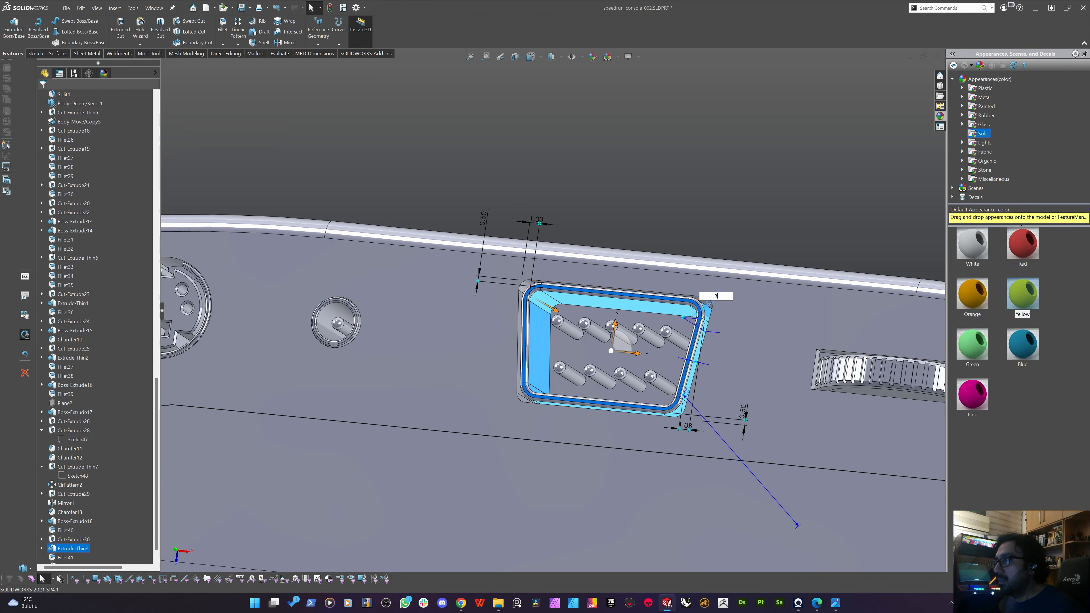
{"action": "key", "text": "Return"}
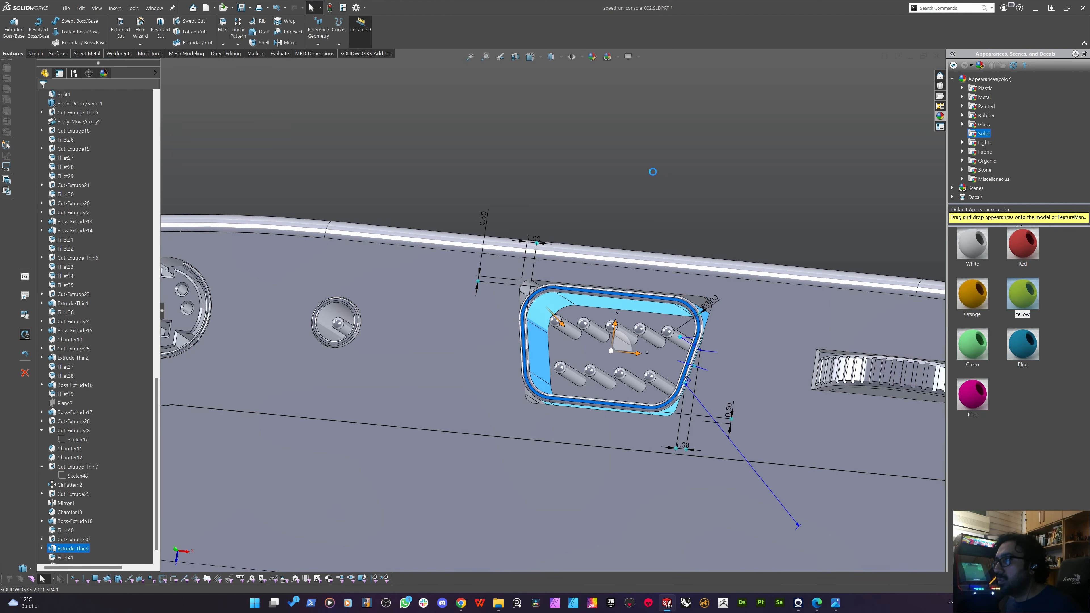
{"action": "left_click", "coordinate": [676, 210]}
Set the corner fillet radius of the port's outer recess to 3 mm.
{"action": "middle_click_drag", "start_coordinate": [676, 210], "coordinate": [648, 217]}
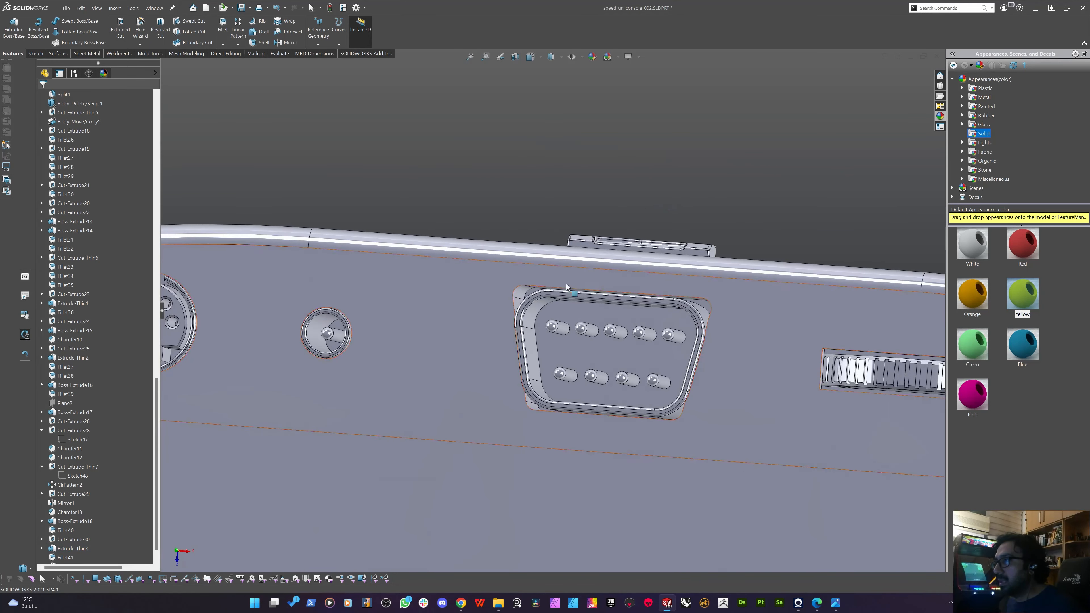
{"action": "scroll", "coordinate": [568, 295], "scroll_direction": "down", "scroll_amount": 4}
{"action": "left_click", "coordinate": [480, 293]}
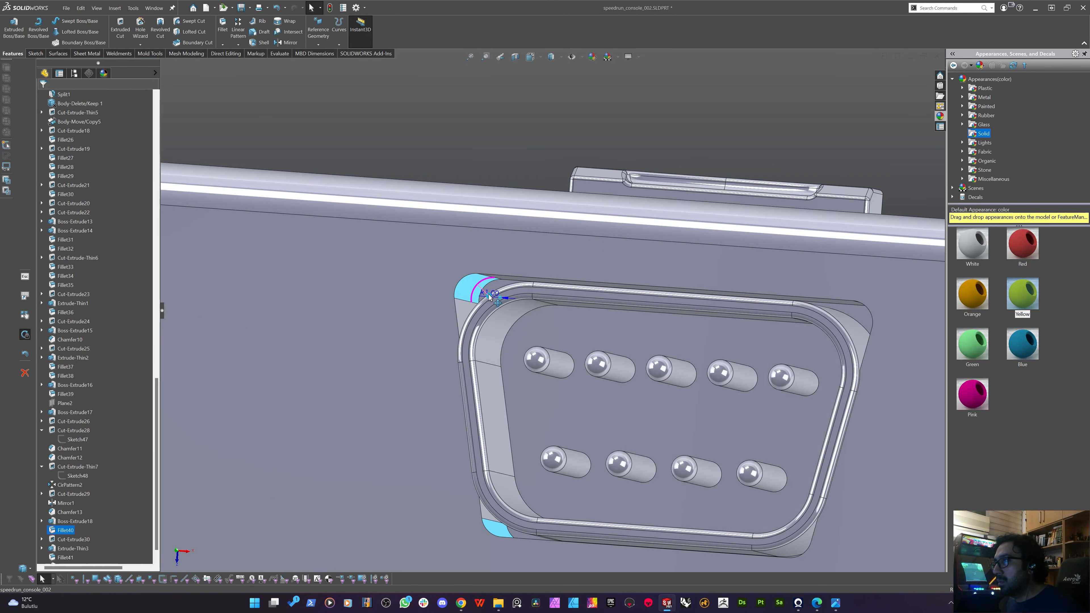
{"action": "left_click", "coordinate": [494, 295]}
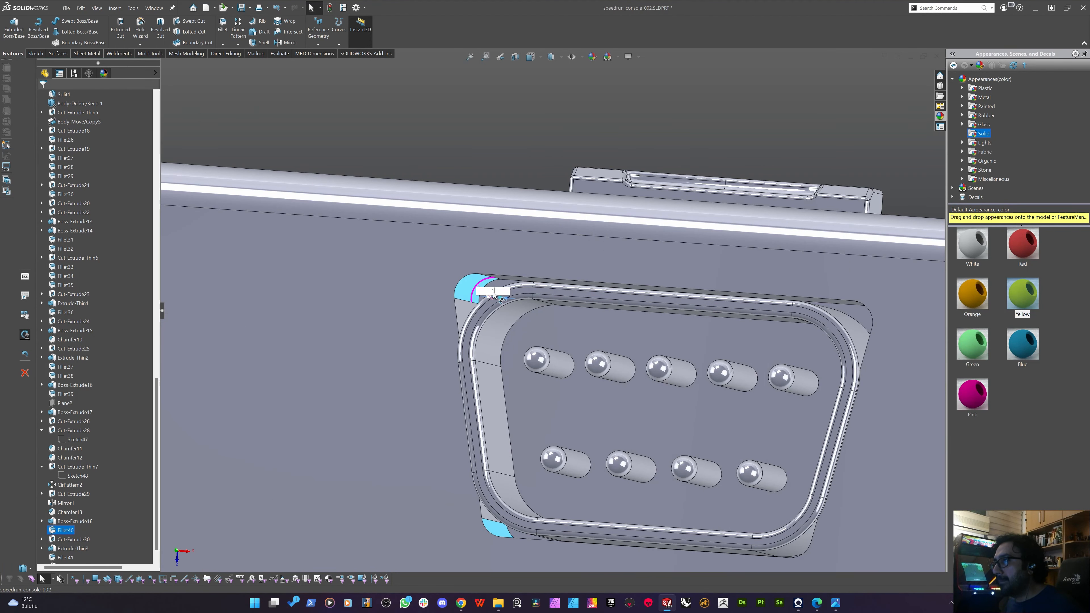
{"action": "type", "text": "3"}
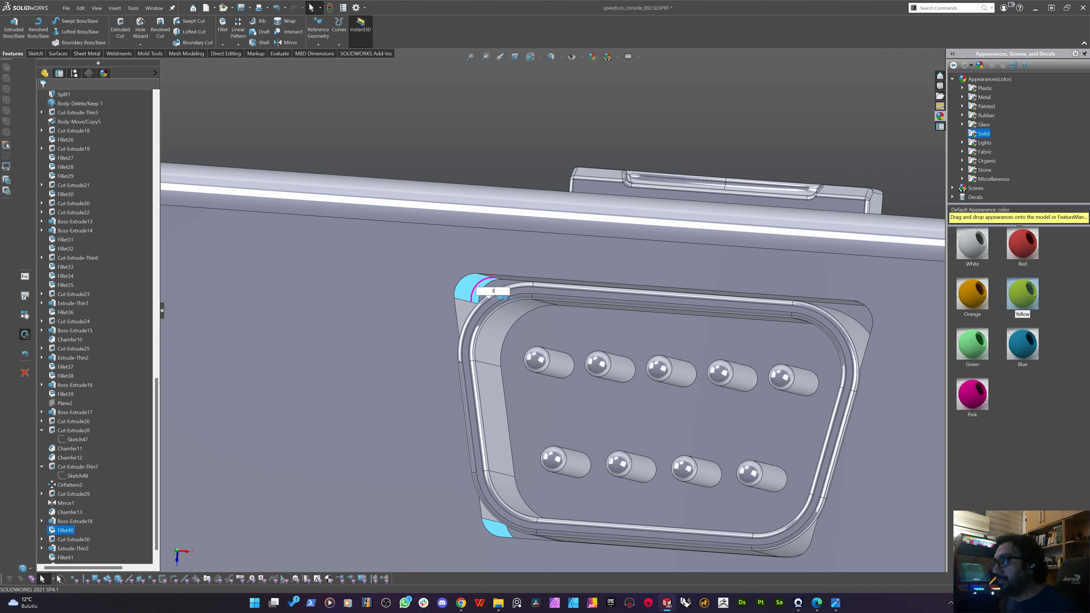
{"action": "key", "text": "Return"}
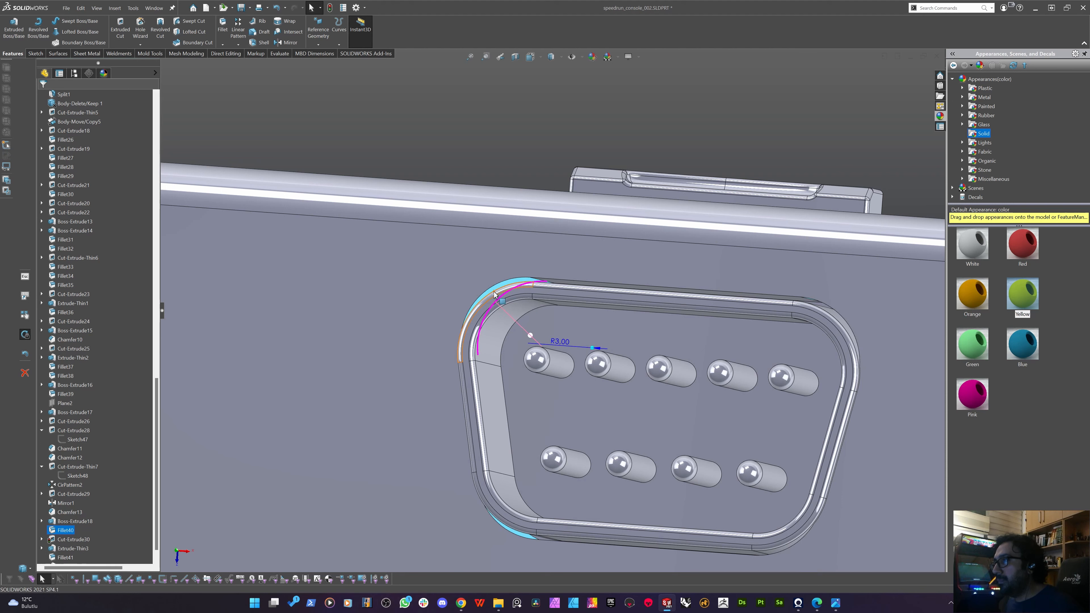
Change the outer recess's corner fillet radius to 2 mm.
{"action": "double_click", "coordinate": [558, 342]}
{"action": "type", "text": "2"}
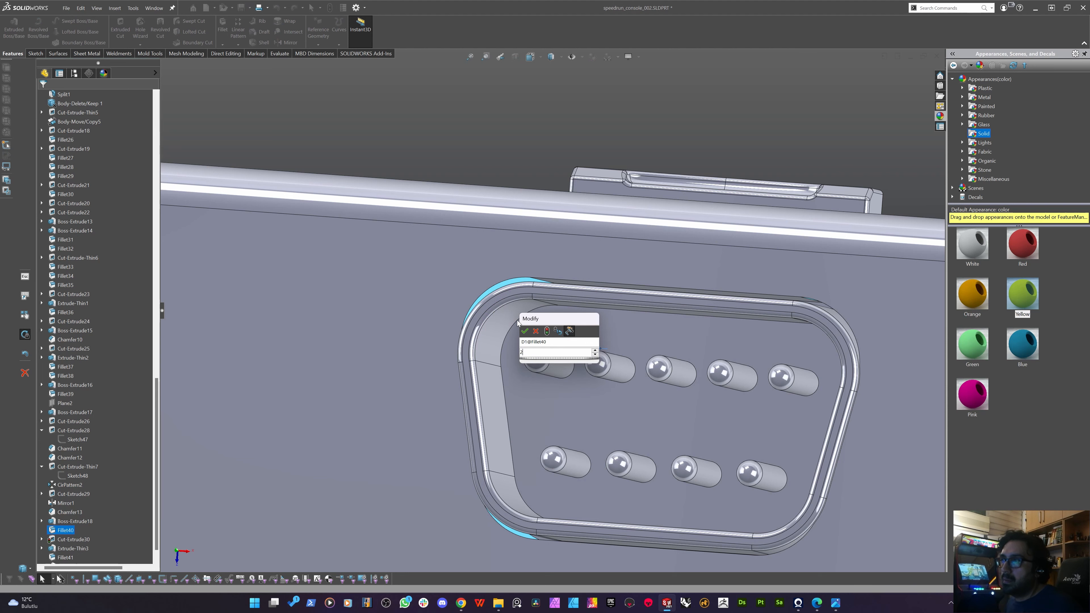
{"action": "key", "text": "Escape"}
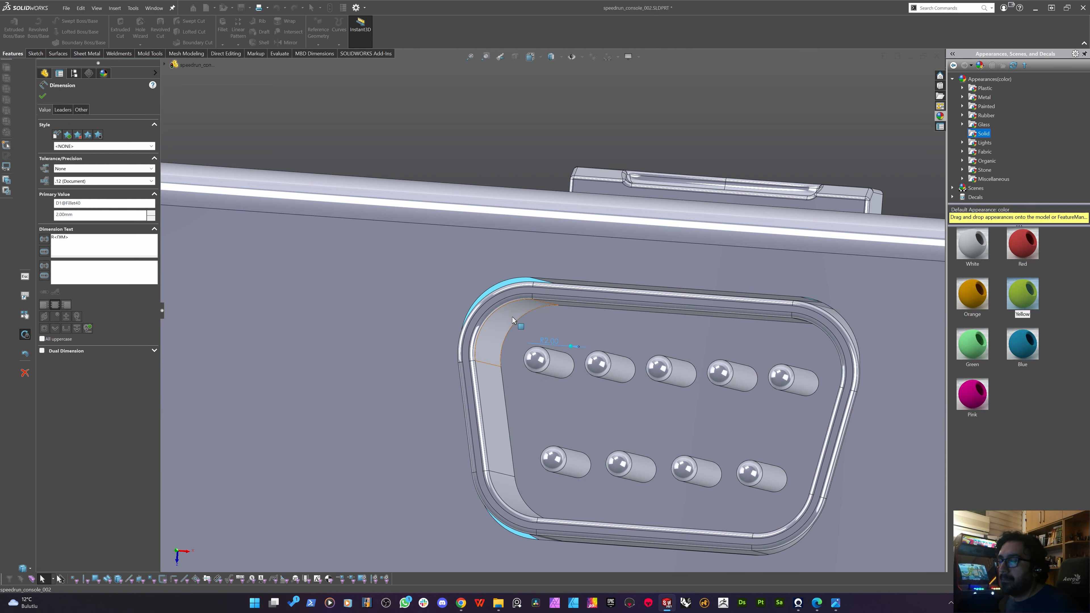
Set the corner radius of the port's thin-walled rim to 2.5 mm.
{"action": "left_click", "coordinate": [512, 317]}
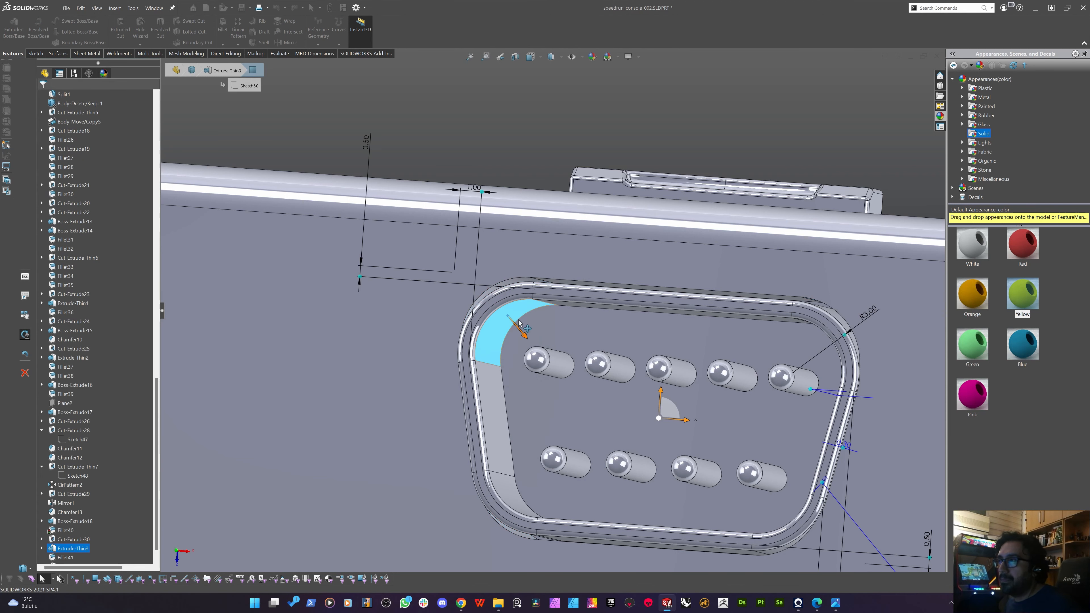
{"action": "double_click", "coordinate": [865, 313]}
{"action": "type", "text": "2,5"}
{"action": "key", "text": "Return"}
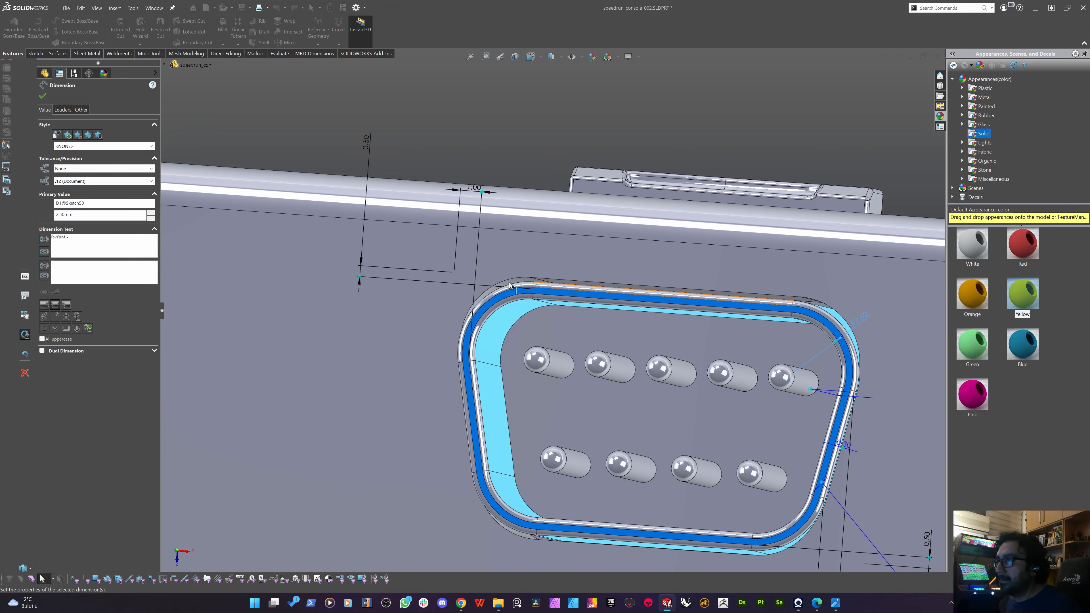
Reduce the corner fillet radius of the port's outer recess by resizing it directly on the model.
{"action": "left_click", "coordinate": [508, 282]}
{"action": "left_click_drag", "start_coordinate": [555, 346], "coordinate": [525, 320]}
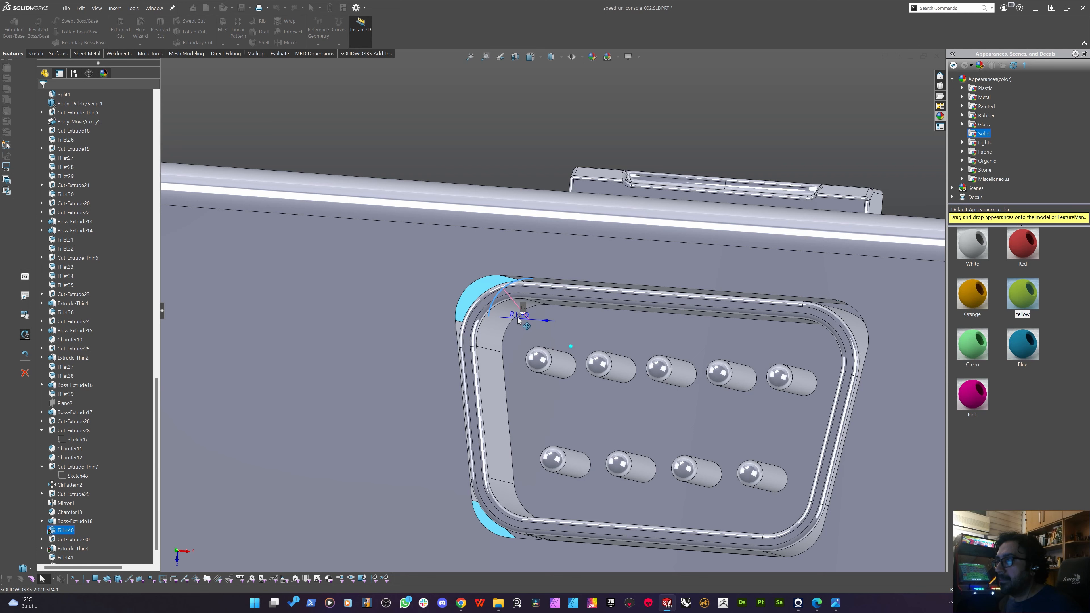
{"action": "left_click", "coordinate": [517, 314]}
{"action": "scroll", "coordinate": [489, 286], "scroll_direction": "up", "scroll_amount": 8}
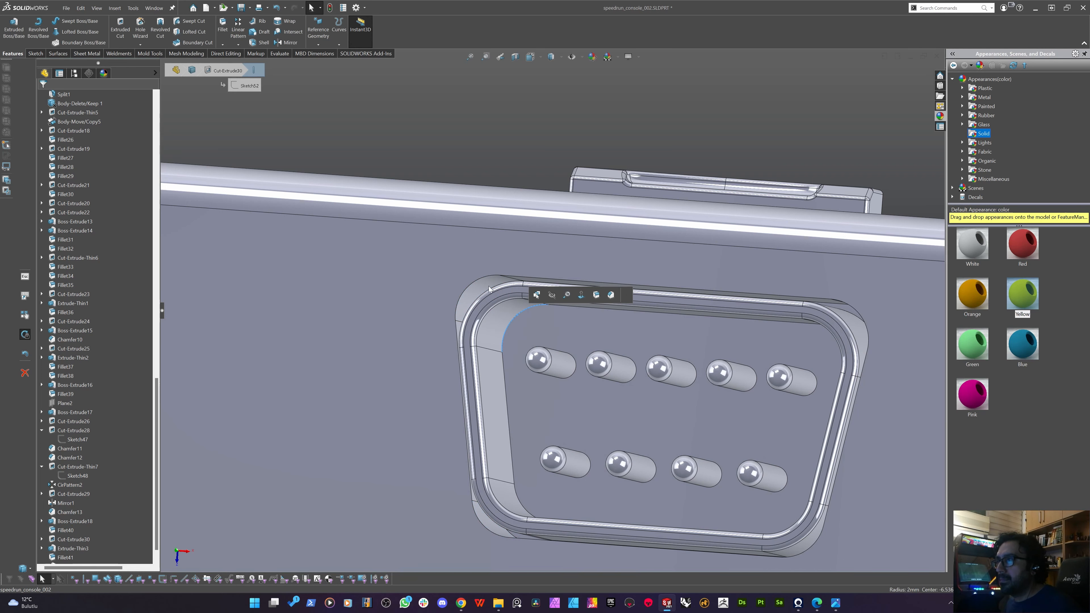
{"action": "middle_click_drag", "start_coordinate": [487, 224], "coordinate": [511, 301]}
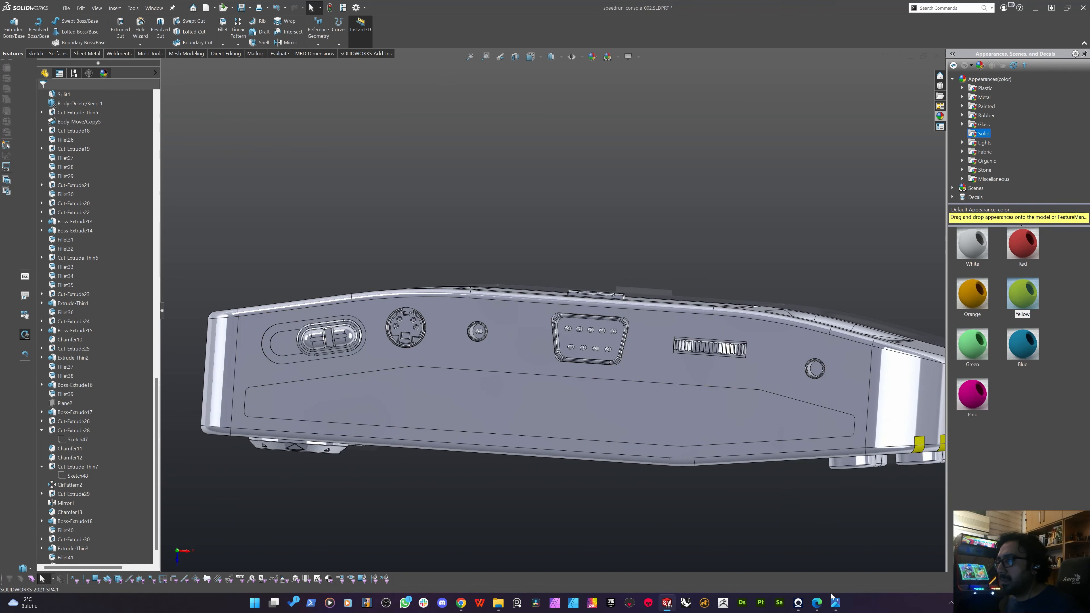
Check the connector's shape and recess corners from several angles against the reference photo.
{"action": "left_click", "coordinate": [835, 603]}
{"action": "mouse_move", "coordinate": [494, 292]}
{"action": "middle_mouse_down"}
{"action": "mouse_move", "coordinate": [526, 317]}
{"action": "mouse_move", "coordinate": [497, 274]}
{"action": "middle_mouse_up"}
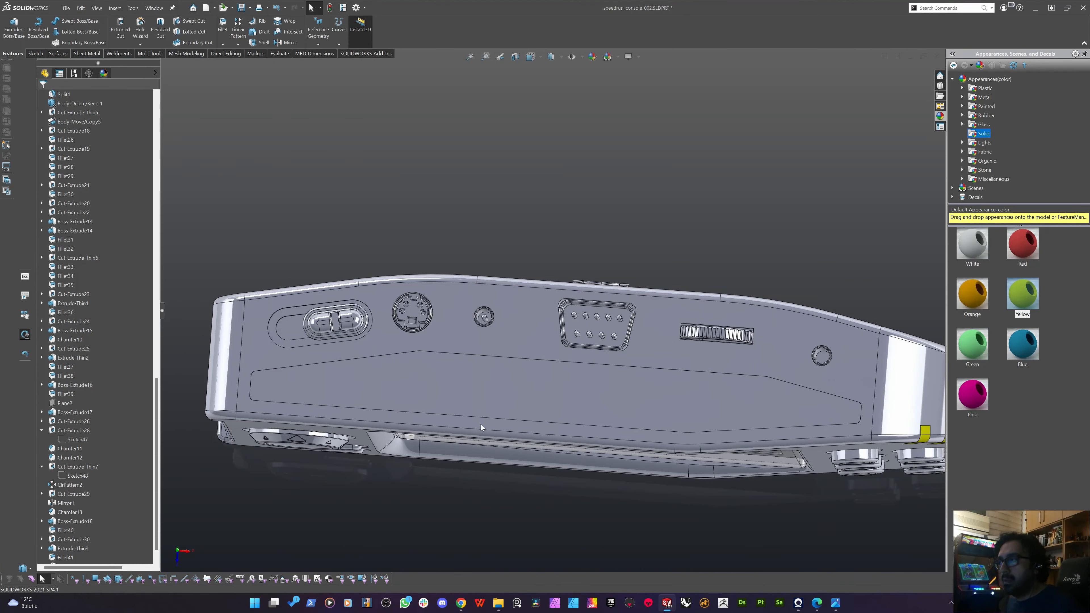
{"action": "scroll", "coordinate": [601, 317], "scroll_direction": "down", "scroll_amount": 5}
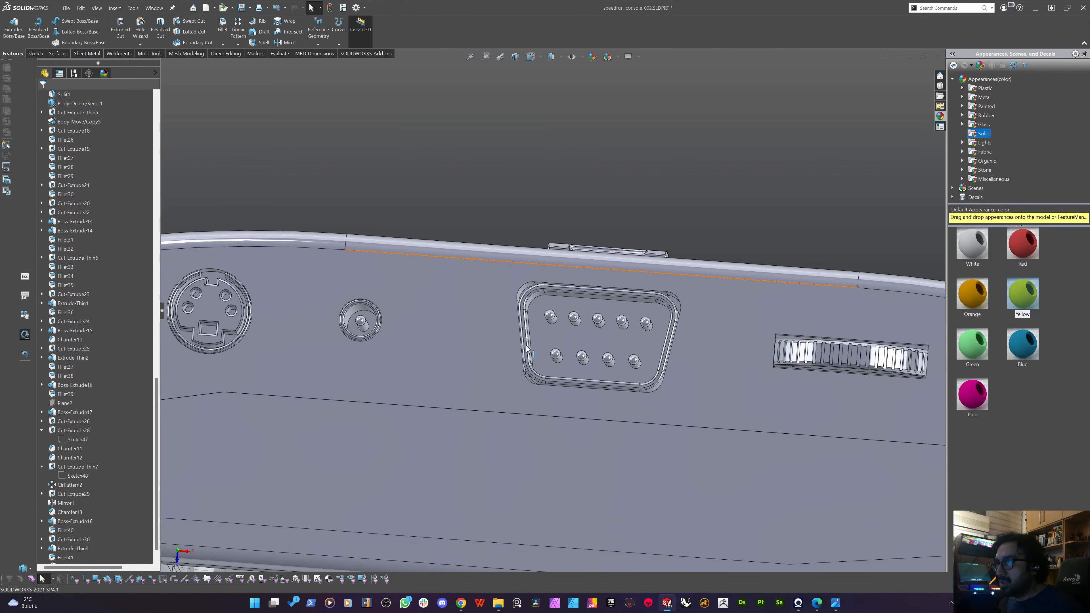
{"action": "left_click", "coordinate": [543, 334]}
{"action": "middle_click_drag", "start_coordinate": [543, 334], "coordinate": [498, 298]}
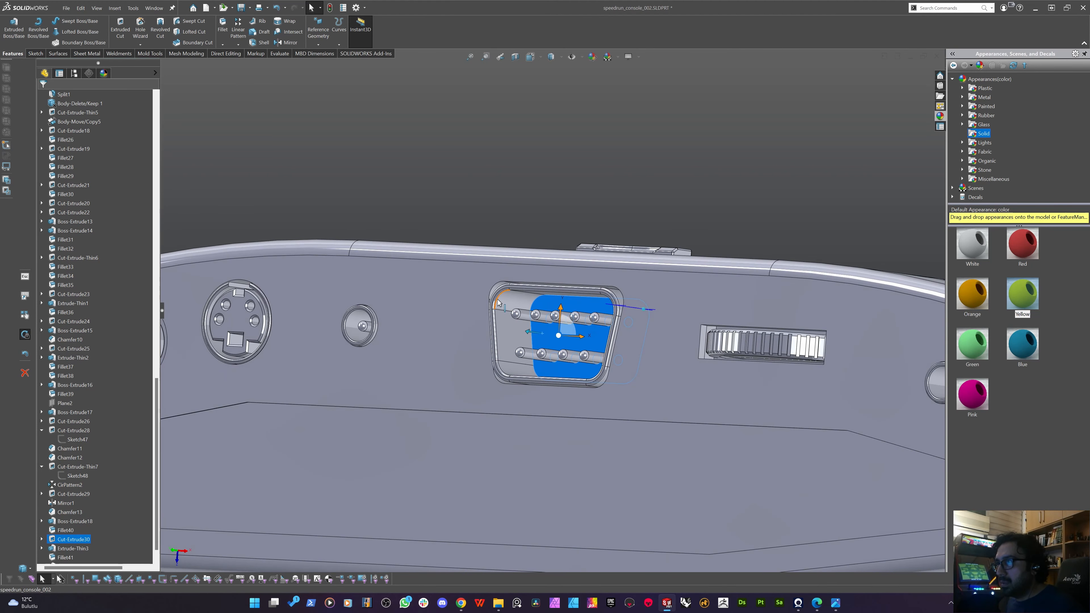
{"action": "left_click", "coordinate": [498, 291]}
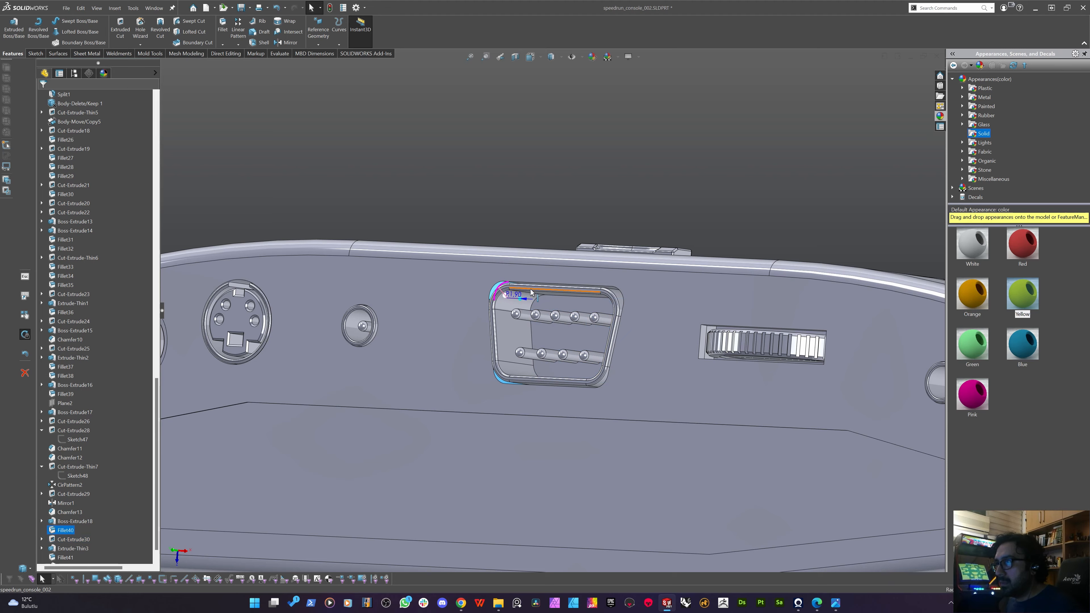
Set the height of the connector's outer recess to 10 mm in the shared cutout sketch of the top face.
{"action": "scroll", "coordinate": [634, 279], "scroll_direction": "down", "scroll_amount": 5}
{"action": "left_click", "coordinate": [687, 306]}
{"action": "scroll", "coordinate": [585, 329], "scroll_direction": "up", "scroll_amount": 2}
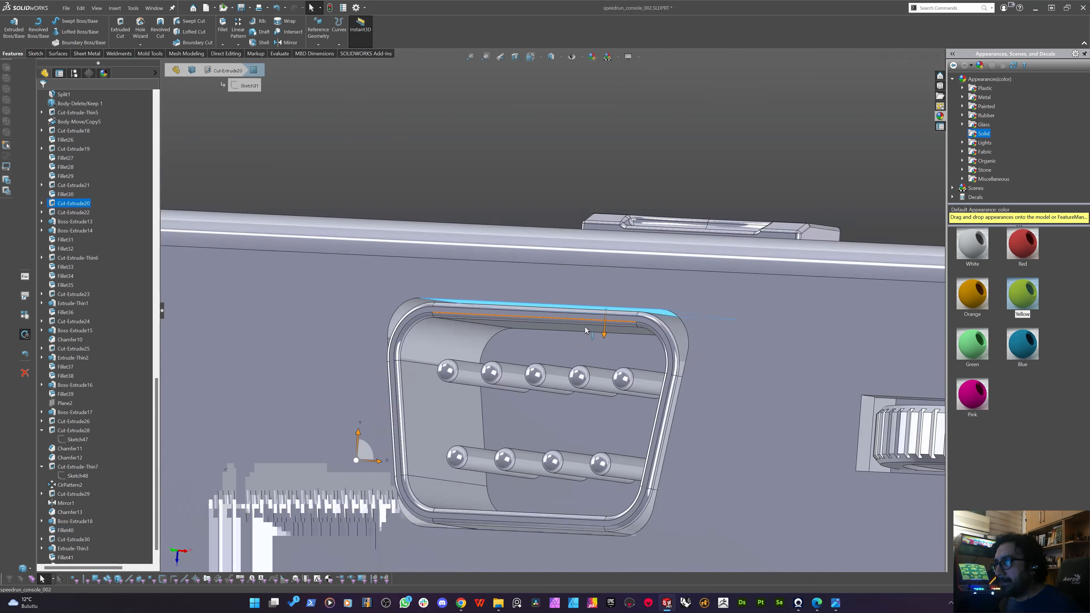
{"action": "scroll", "coordinate": [585, 327], "scroll_direction": "up", "scroll_amount": 6}
{"action": "scroll", "coordinate": [575, 363], "scroll_direction": "down", "scroll_amount": 5}
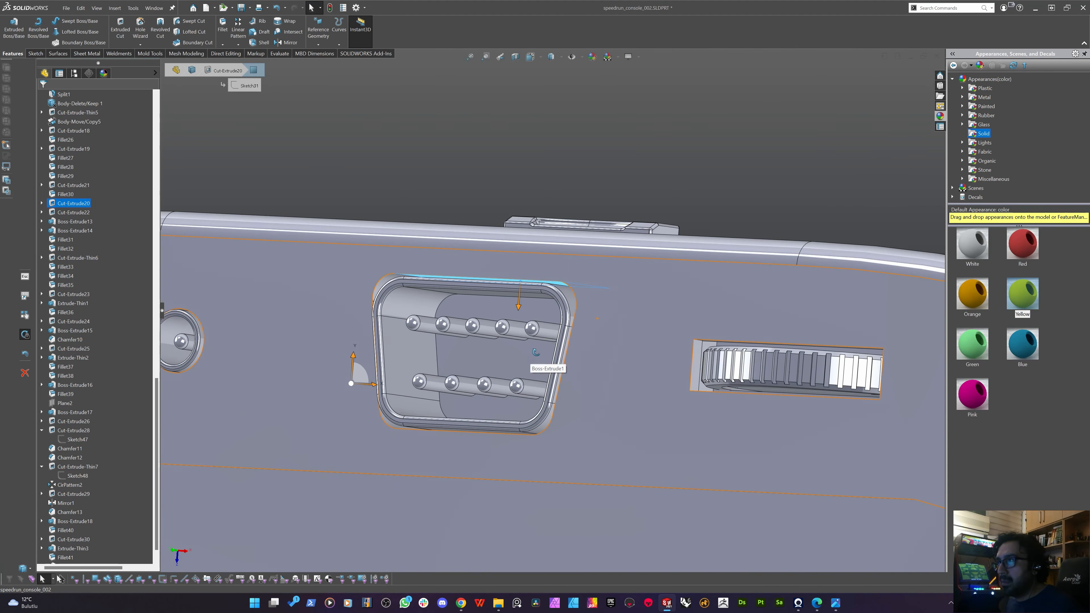
{"action": "scroll", "coordinate": [738, 360], "scroll_direction": "down", "scroll_amount": 3}
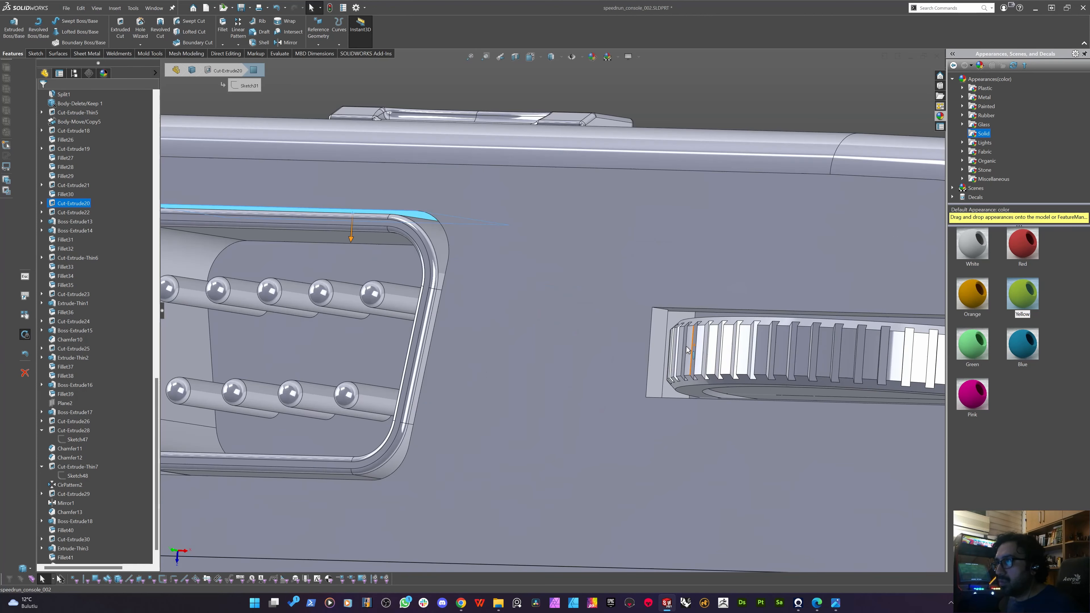
{"action": "double_click", "coordinate": [662, 334]}
{"action": "scroll", "coordinate": [530, 385], "scroll_direction": "up", "scroll_amount": 4}
{"action": "scroll", "coordinate": [530, 386], "scroll_direction": "up", "scroll_amount": 2}
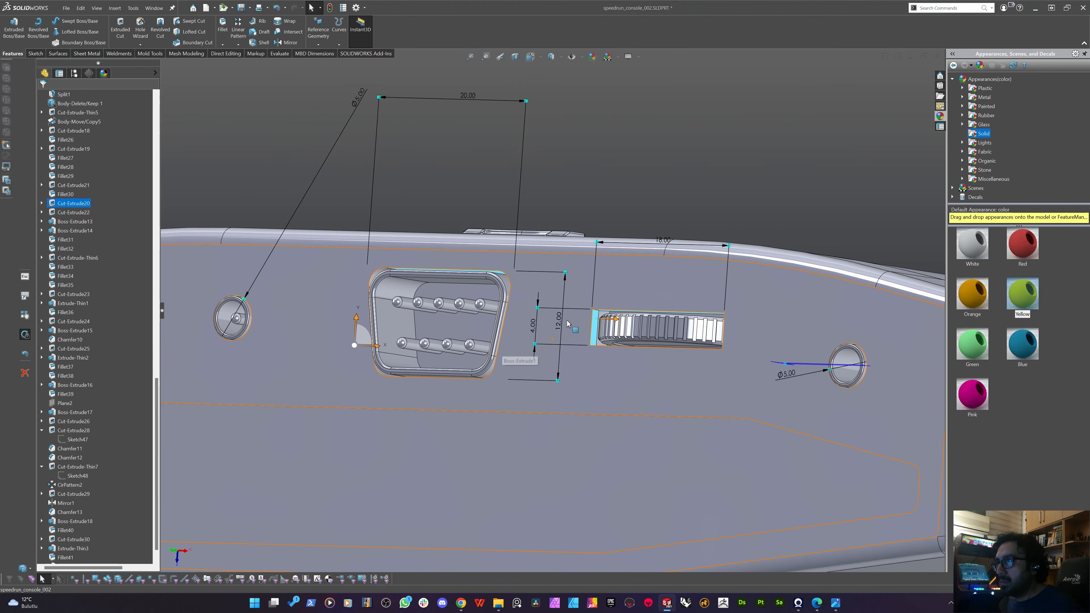
{"action": "double_click", "coordinate": [558, 326]}
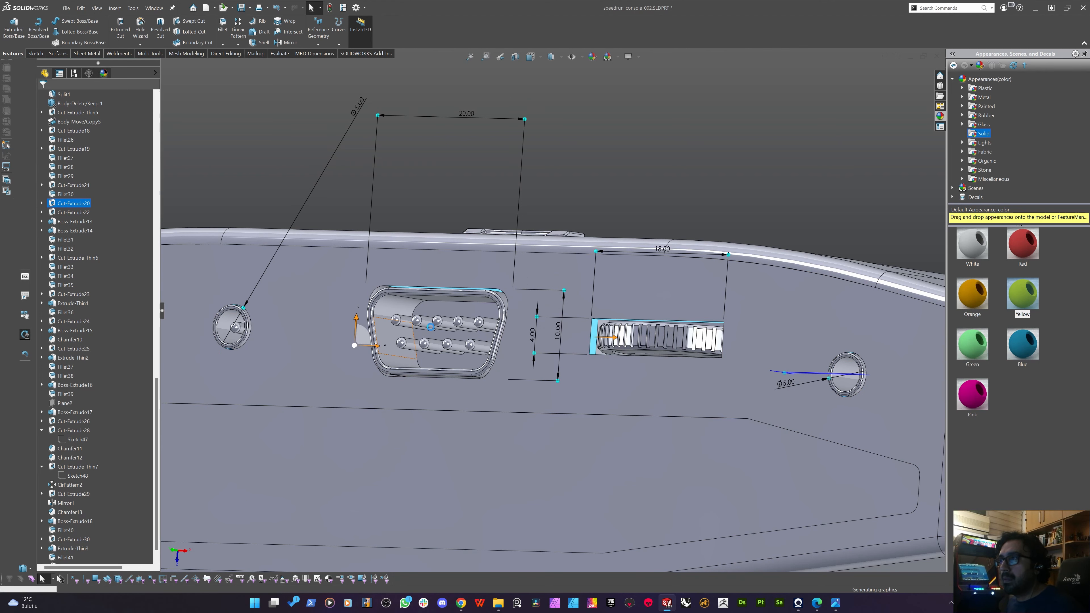
{"action": "key", "text": "Escape"}
Set the upper pin row's distance from the connector's upper edge to 2.2 mm.
{"action": "middle_click_drag", "start_coordinate": [430, 327], "coordinate": [410, 316]}
{"action": "left_click", "coordinate": [474, 331]}
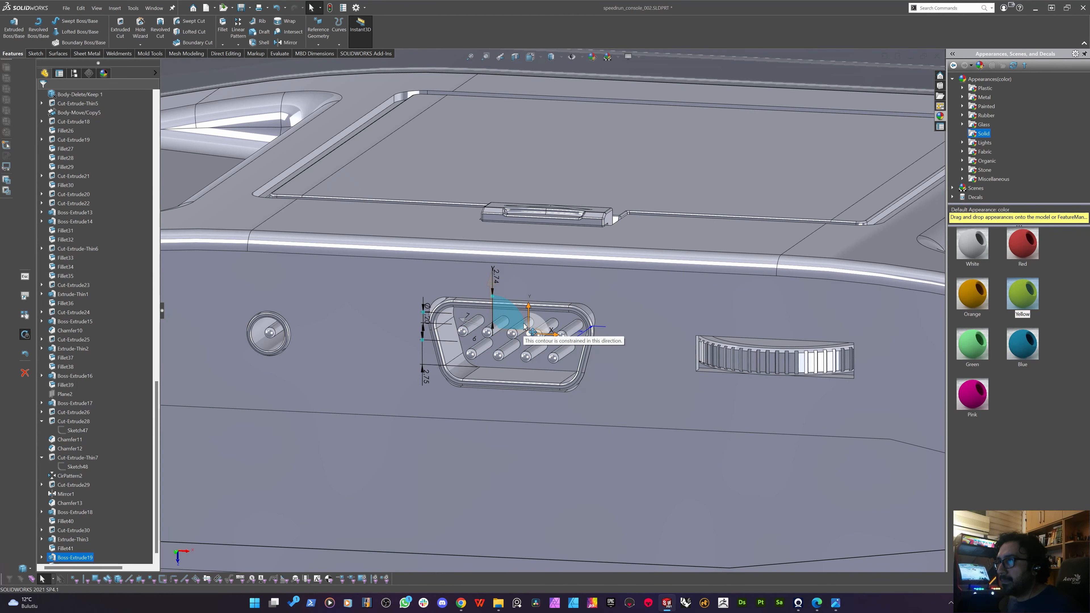
{"action": "left_click", "coordinate": [508, 354]}
{"action": "scroll", "coordinate": [429, 315], "scroll_direction": "up", "scroll_amount": 2}
{"action": "middle_click_drag", "start_coordinate": [419, 310], "coordinate": [443, 287]}
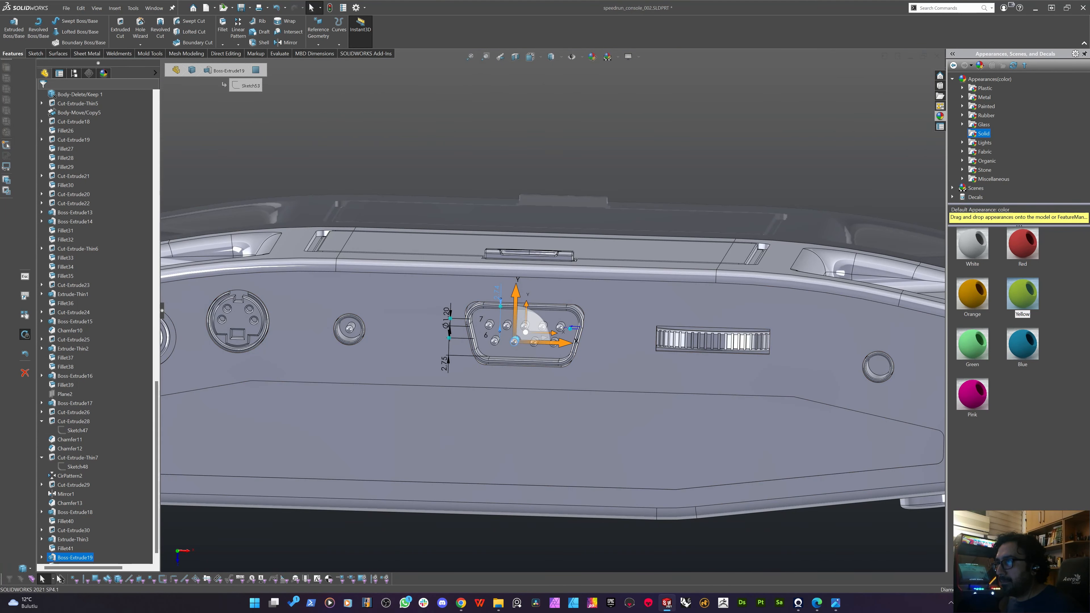
{"action": "double_click", "coordinate": [497, 296]}
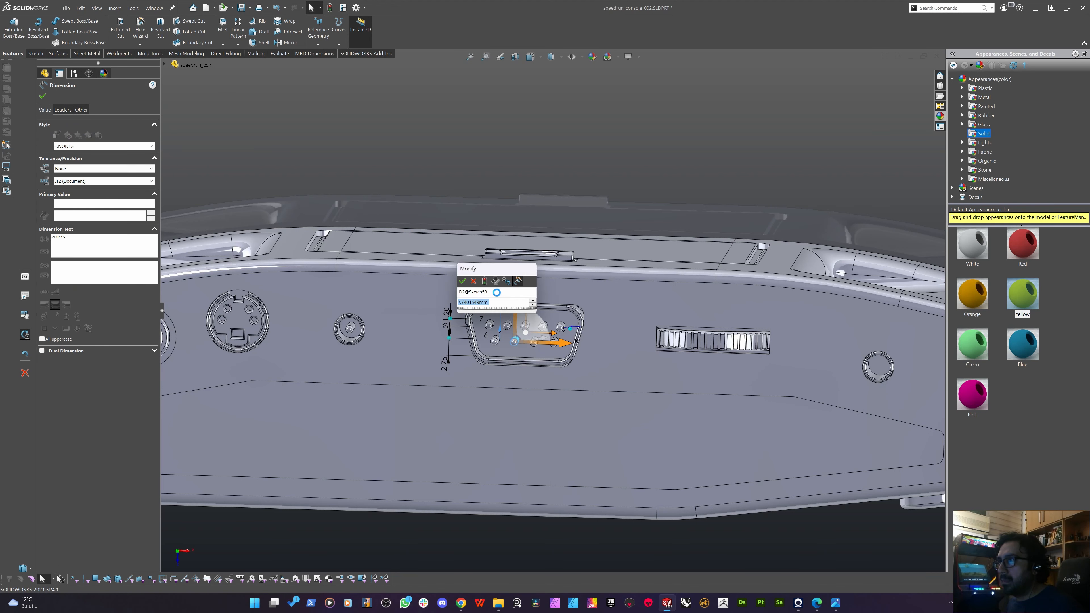
{"action": "type", "text": "2,2"}
{"action": "key", "text": "Return"}
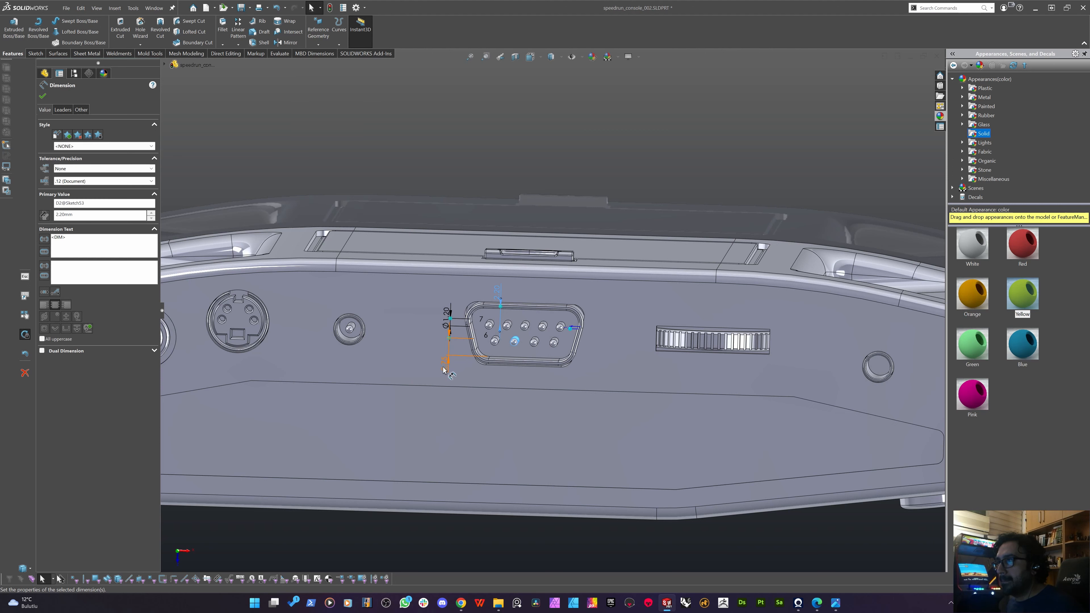
Set the lower pin row's distance from the connector's lower edge to 2.2 mm and rebuild the model.
{"action": "double_click", "coordinate": [444, 365]}
{"action": "type", "text": "2,2"}
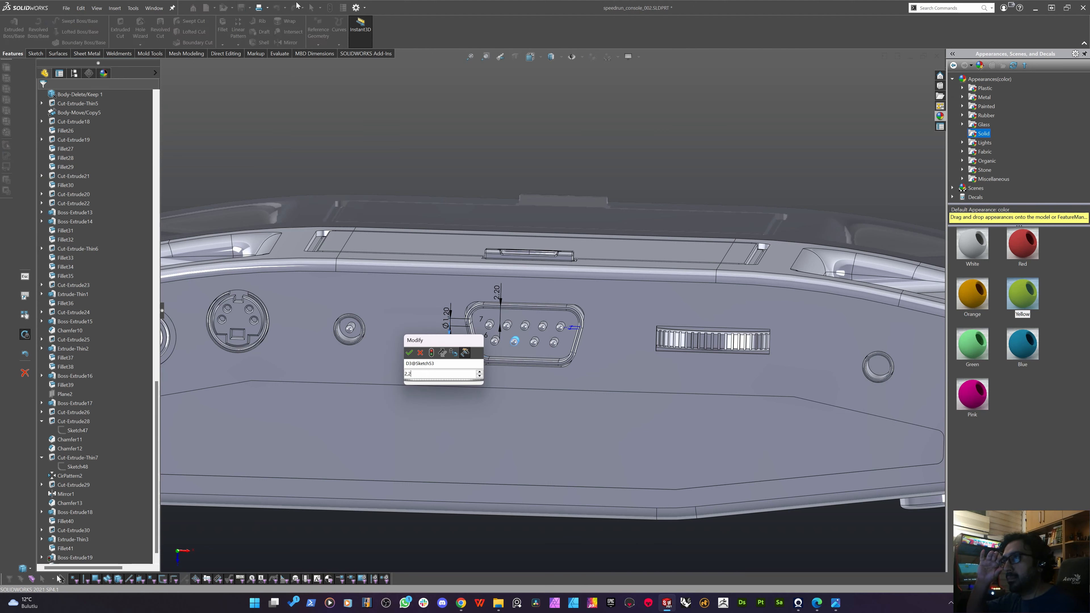
{"action": "key", "text": "Return"}
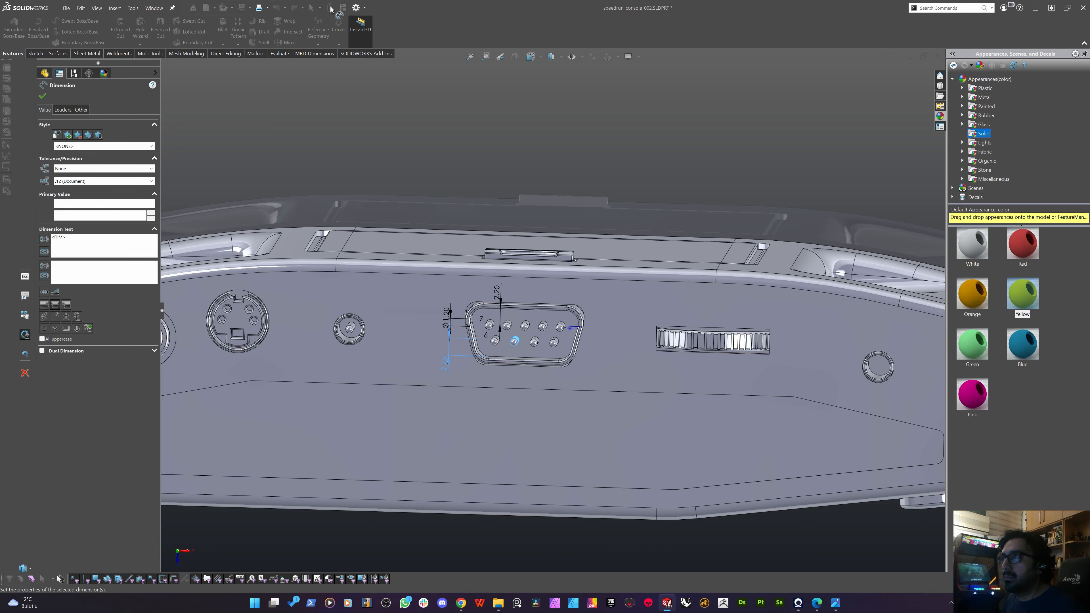
{"action": "left_click", "coordinate": [420, 123]}
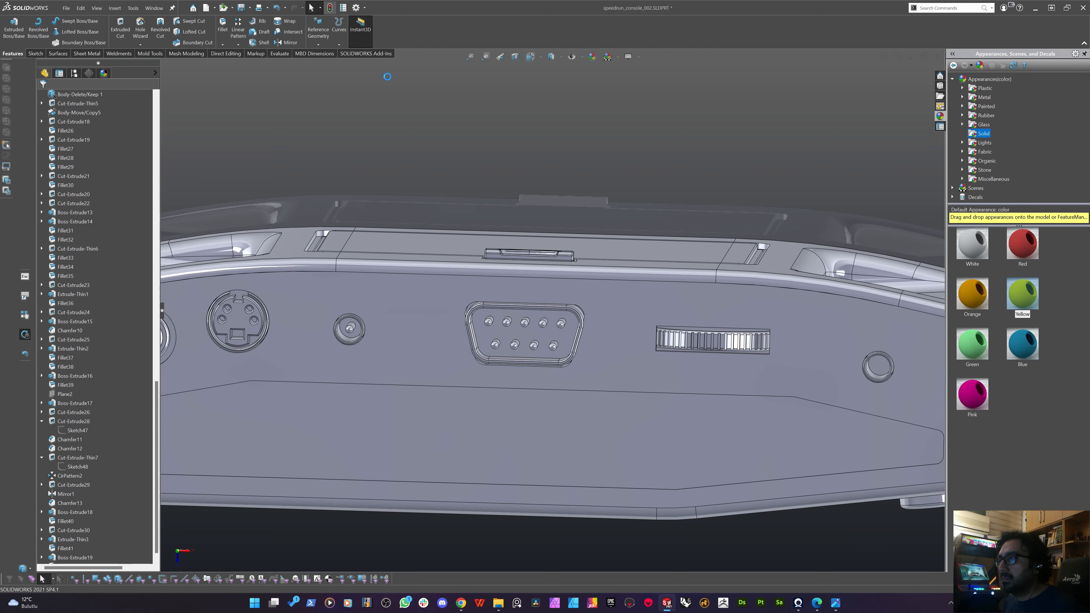
Check the resized connector on the whole console and save the part.
{"action": "middle_click_drag", "start_coordinate": [523, 315], "coordinate": [502, 277]}
{"action": "key", "text": "f"}
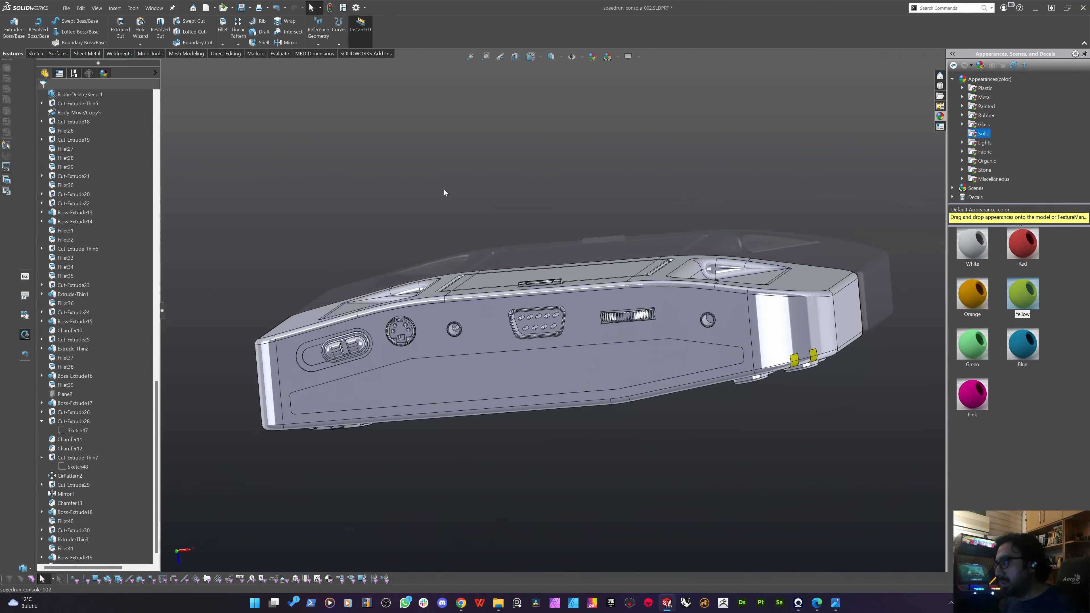
{"action": "middle_click_drag", "start_coordinate": [444, 190], "coordinate": [540, 307]}
{"action": "middle_click_drag", "start_coordinate": [518, 236], "coordinate": [530, 279]}
{"action": "scroll", "coordinate": [584, 287], "scroll_direction": "down", "scroll_amount": 3}
{"action": "middle_click_drag", "start_coordinate": [550, 320], "coordinate": [553, 348]}
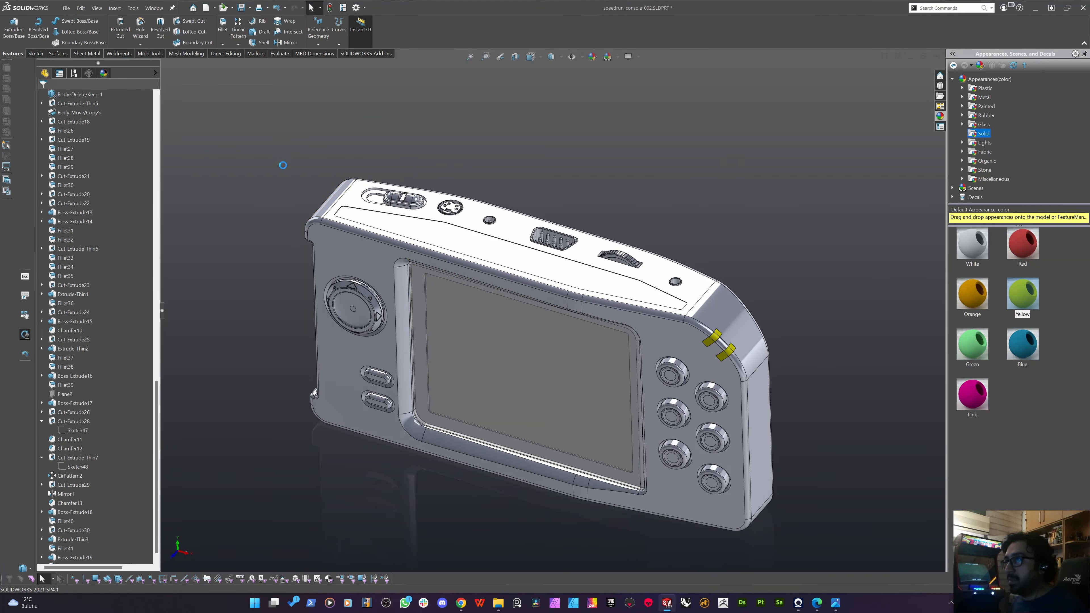
{"action": "middle_click_drag", "start_coordinate": [318, 276], "coordinate": [488, 389]}
{"action": "key", "text": "ctrl+s"}
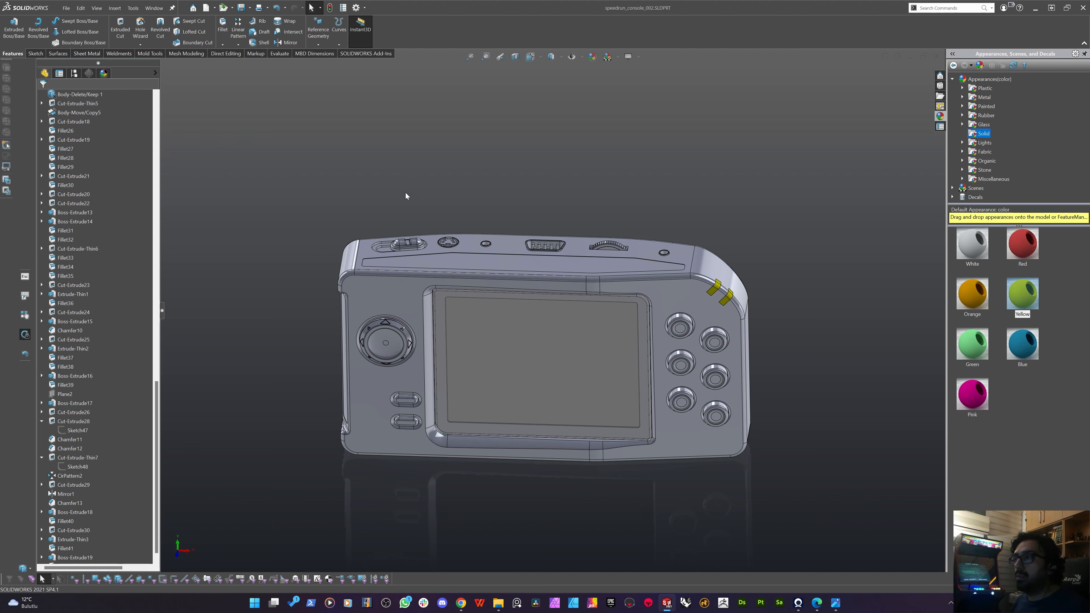
Examine the console's top-face ports, scroll wheel and front face up close and as a whole.
{"action": "middle_click_drag", "start_coordinate": [377, 385], "coordinate": [312, 385]}
{"action": "key", "text": "f"}
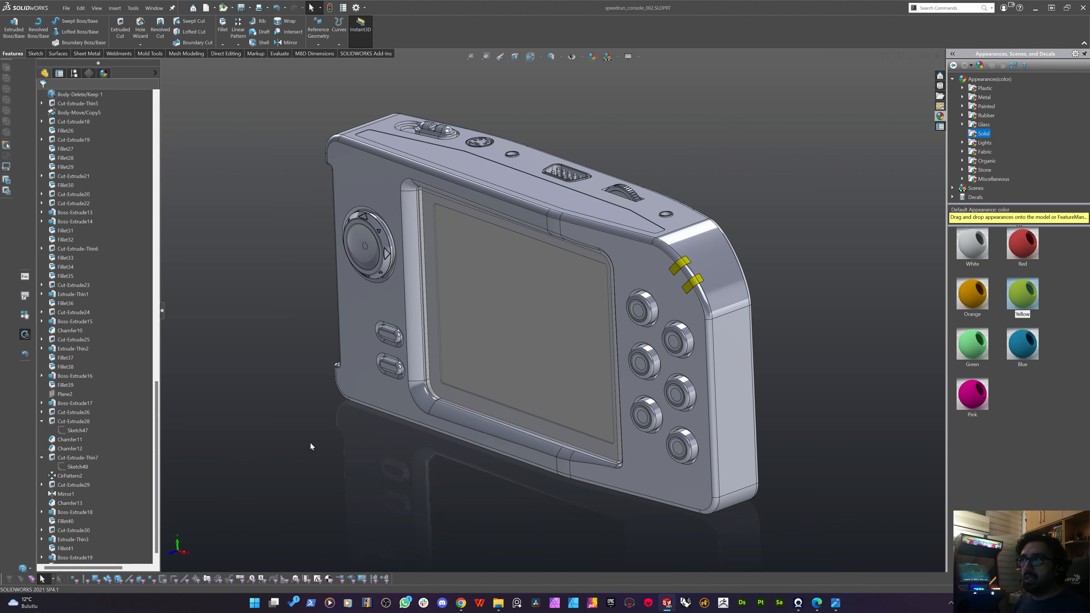
{"action": "scroll", "coordinate": [475, 244], "scroll_direction": "down", "scroll_amount": 5}
{"action": "key", "text": "f"}
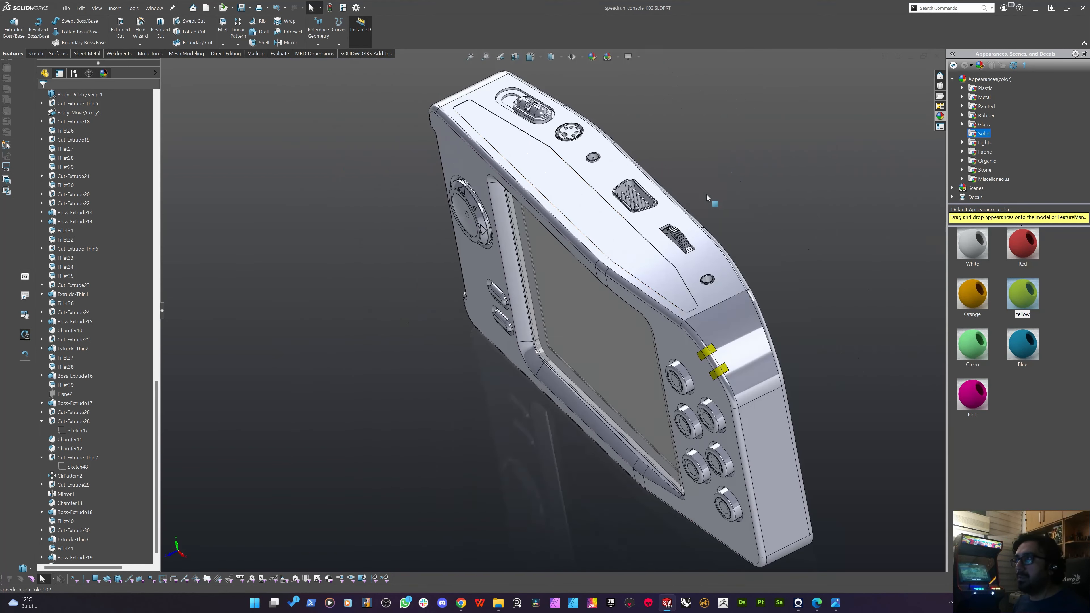
{"action": "scroll", "coordinate": [640, 209], "scroll_direction": "down", "scroll_amount": 10}
{"action": "scroll", "coordinate": [393, 280], "scroll_direction": "up", "scroll_amount": 5}
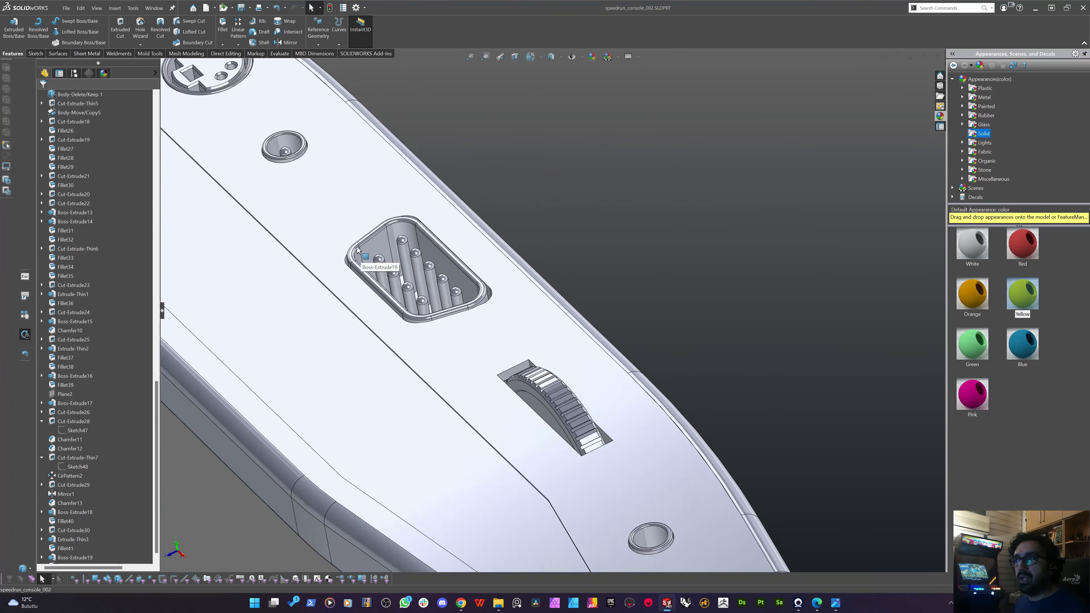
{"action": "middle_click_drag", "start_coordinate": [283, 188], "coordinate": [309, 154]}
{"action": "scroll", "coordinate": [558, 309], "scroll_direction": "up", "scroll_amount": 5}
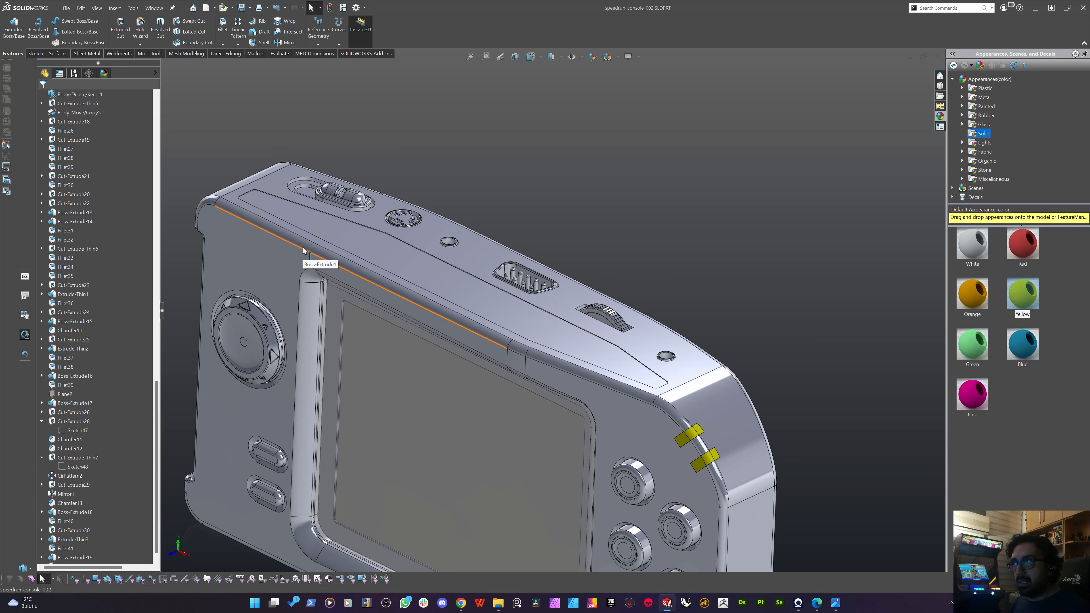
{"action": "scroll", "coordinate": [638, 309], "scroll_direction": "up", "scroll_amount": 1}
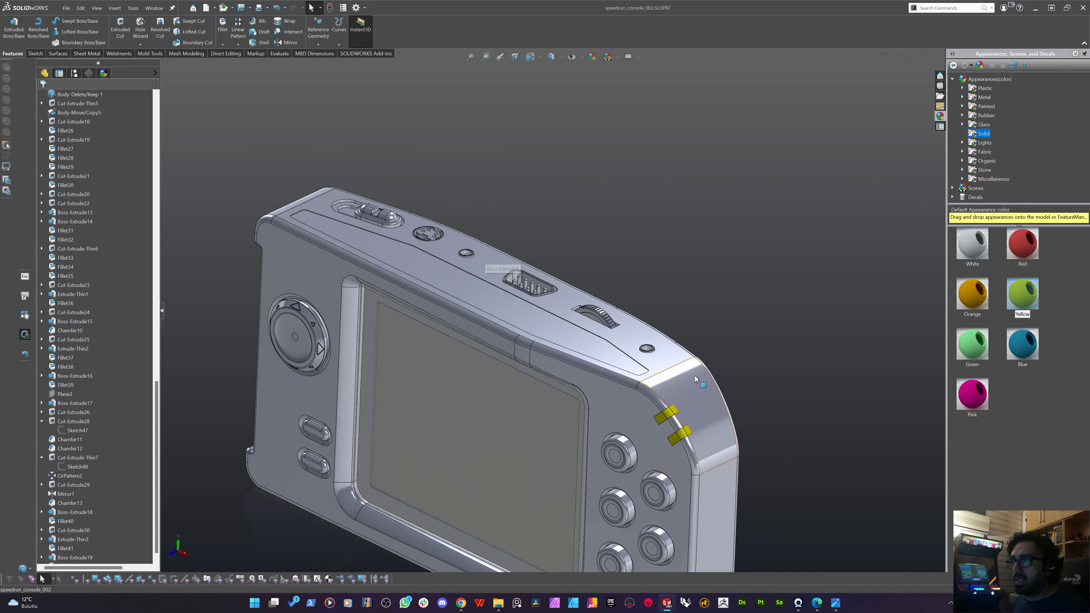
{"action": "left_click", "coordinate": [607, 390]}
{"action": "scroll", "coordinate": [614, 473], "scroll_direction": "down", "scroll_amount": 4}
{"action": "left_click", "coordinate": [404, 192]}
{"action": "scroll", "coordinate": [341, 165], "scroll_direction": "up", "scroll_amount": 5}
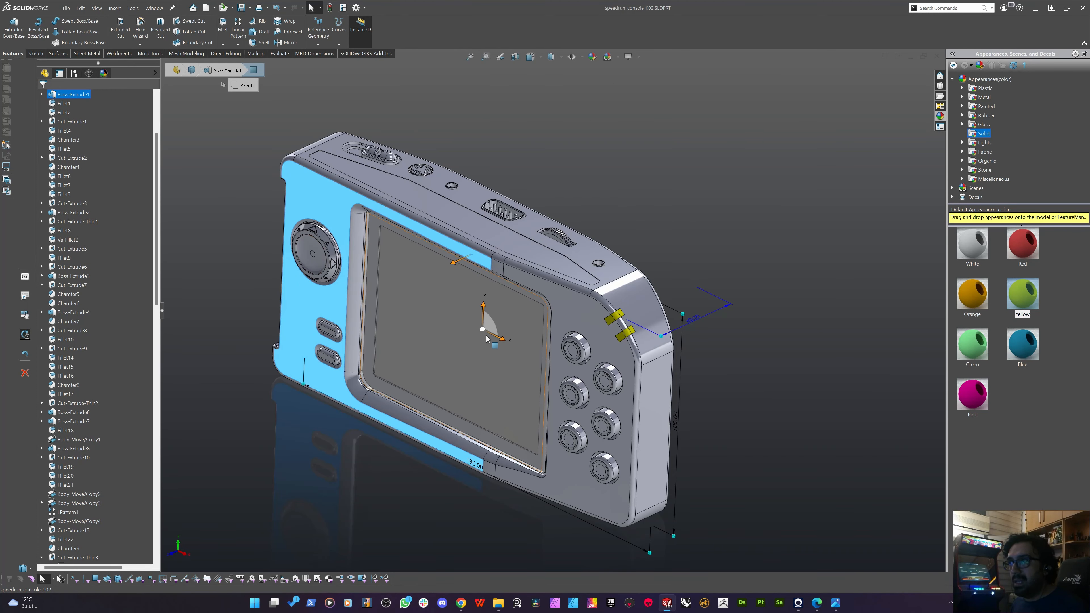
{"action": "key", "text": "Escape"}
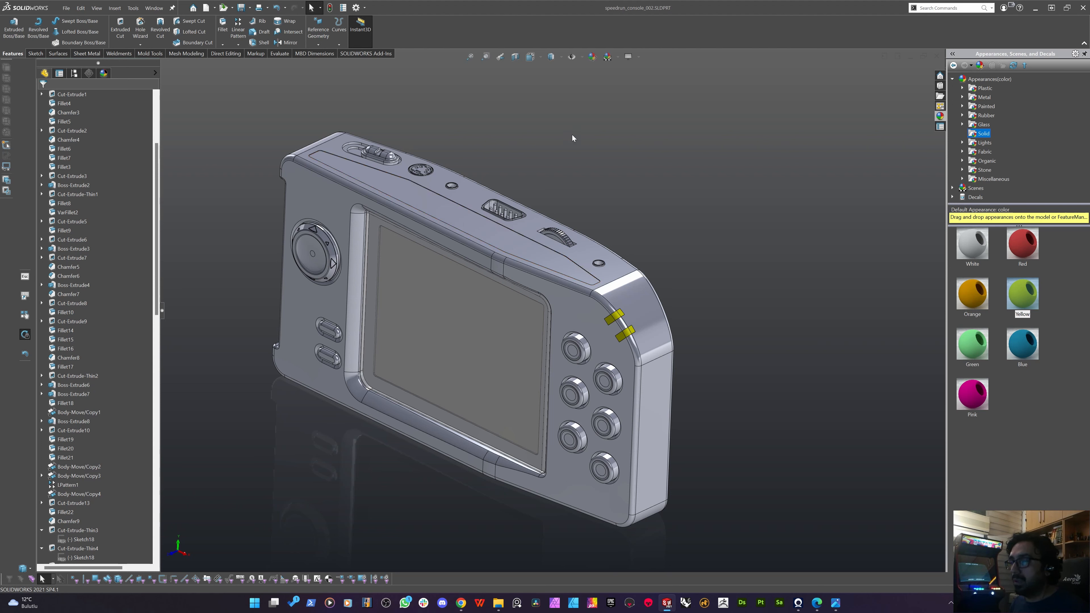
{"action": "middle_click_drag", "start_coordinate": [507, 182], "coordinate": [423, 219]}
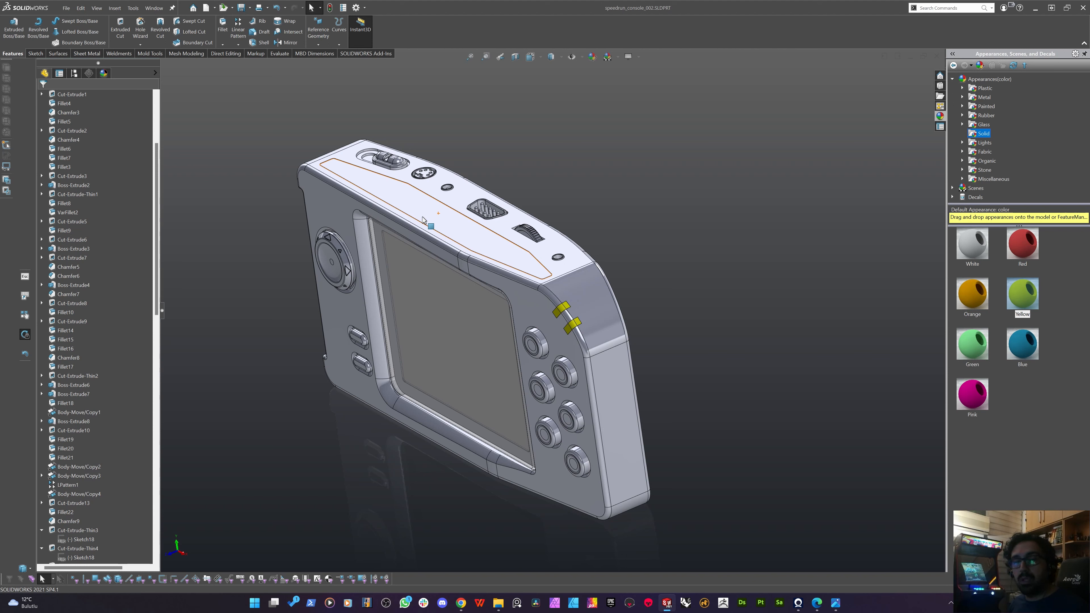
{"action": "middle_click", "coordinate": [601, 200]}
{"action": "middle_click", "coordinate": [601, 200]}
{"action": "middle_click_drag", "start_coordinate": [385, 338], "coordinate": [240, 438]}
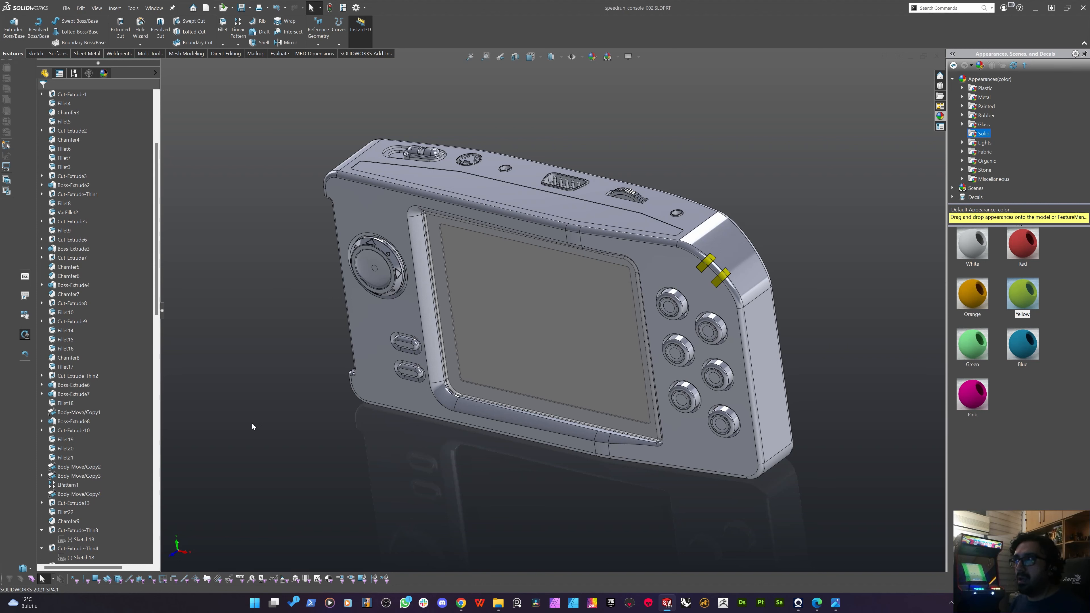
{"action": "mouse_move", "coordinate": [290, 378]}
{"action": "middle_mouse_down"}
{"action": "mouse_move", "coordinate": [273, 371]}
{"action": "mouse_move", "coordinate": [287, 386]}
{"action": "middle_mouse_up"}
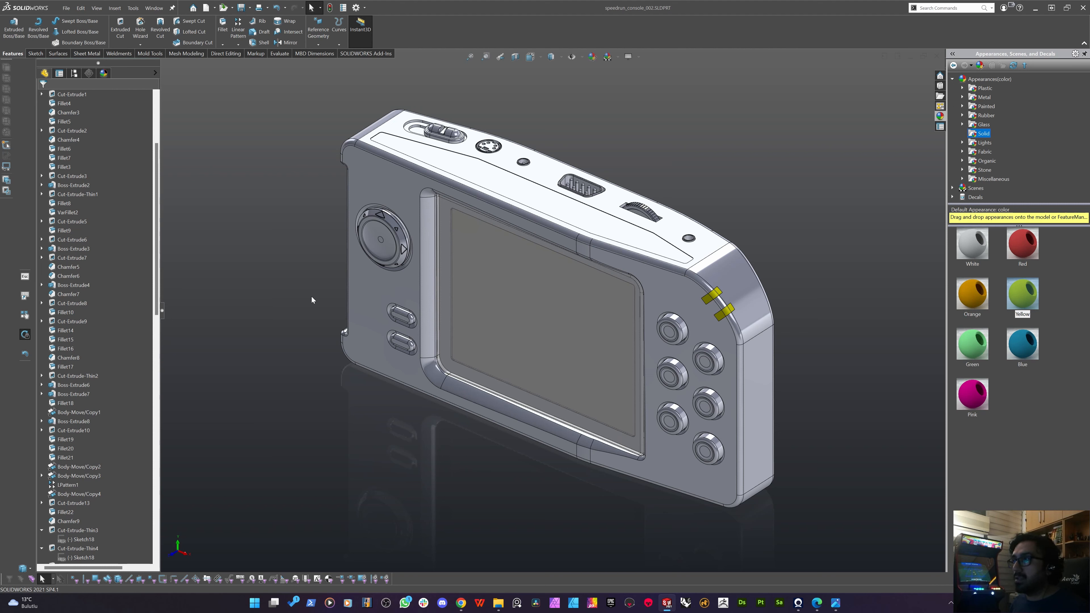
{"action": "middle_click_drag", "start_coordinate": [293, 300], "coordinate": [323, 349]}
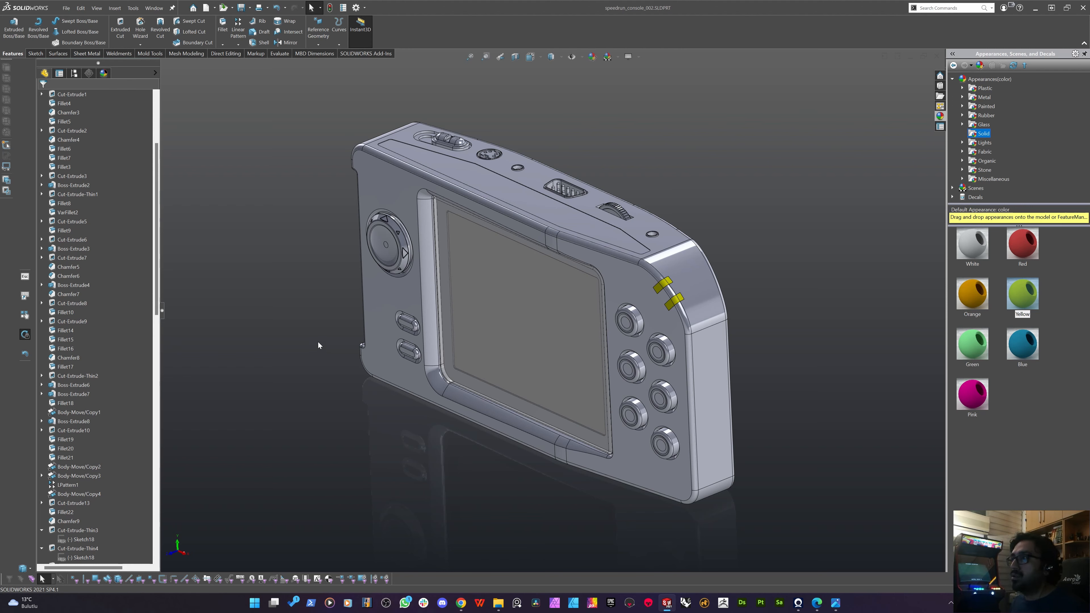
{"action": "middle_click_drag", "start_coordinate": [318, 345], "coordinate": [325, 350]}
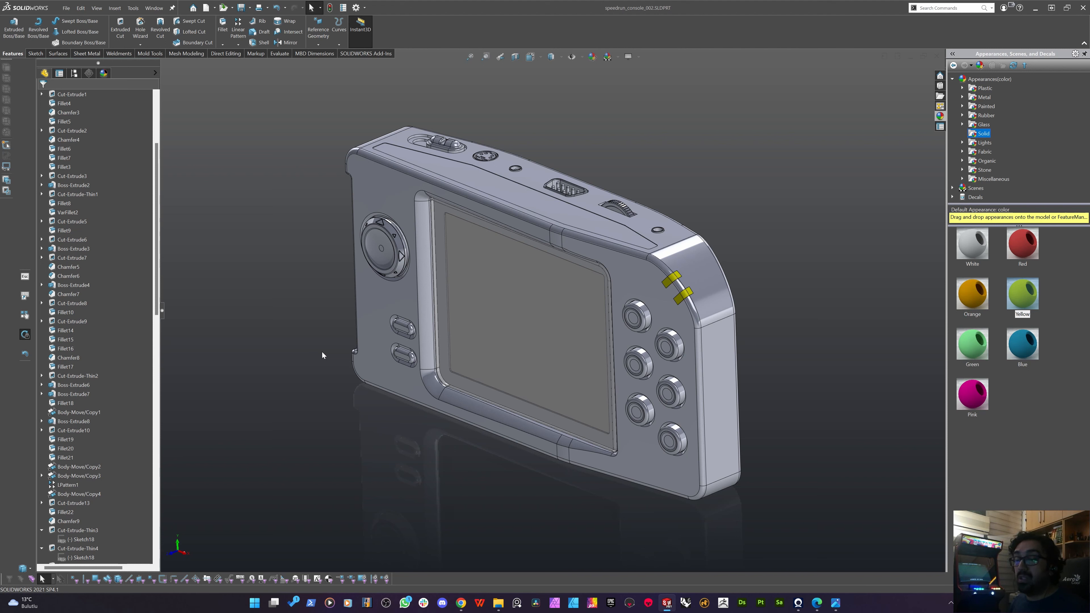
{"action": "middle_click_drag", "start_coordinate": [331, 365], "coordinate": [327, 407]}
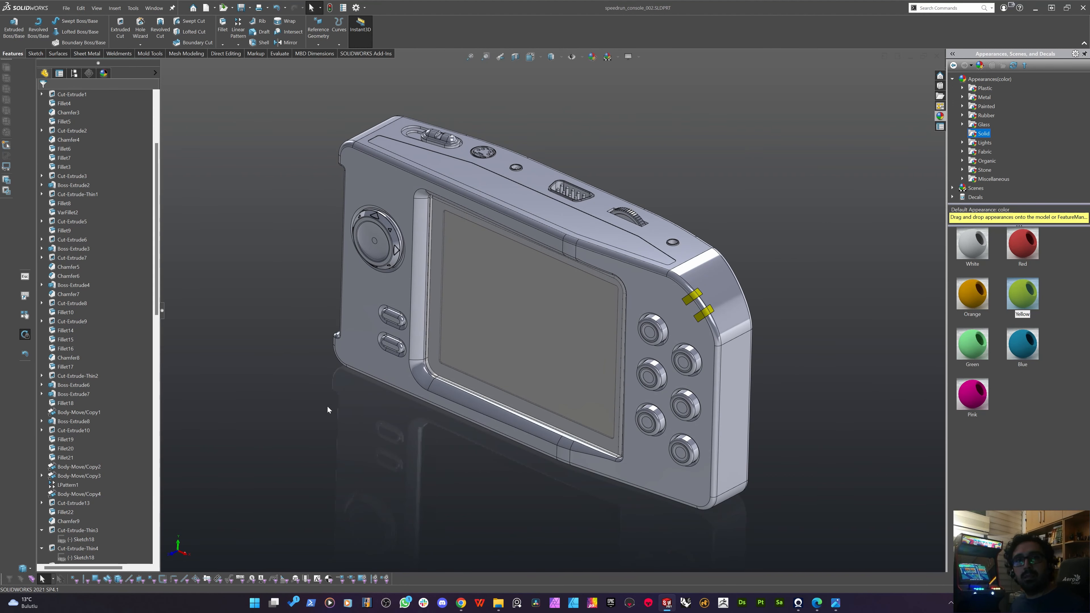